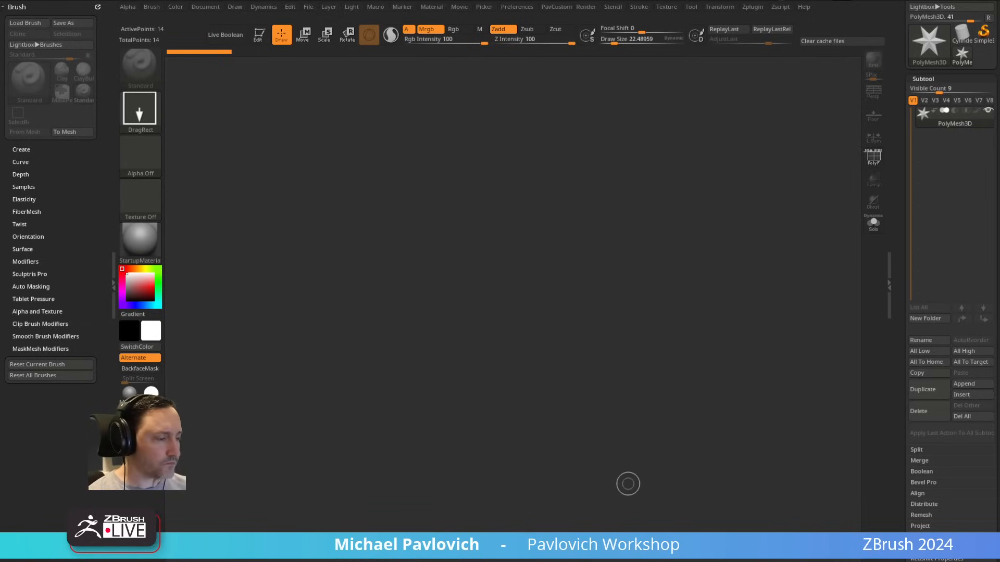
Step: Switch to the browser and look through the ZBrush playlists on the YouTube channel page
left_click_drag(776, 561, 557, 26)
scroll(660, 351, "up", 5)
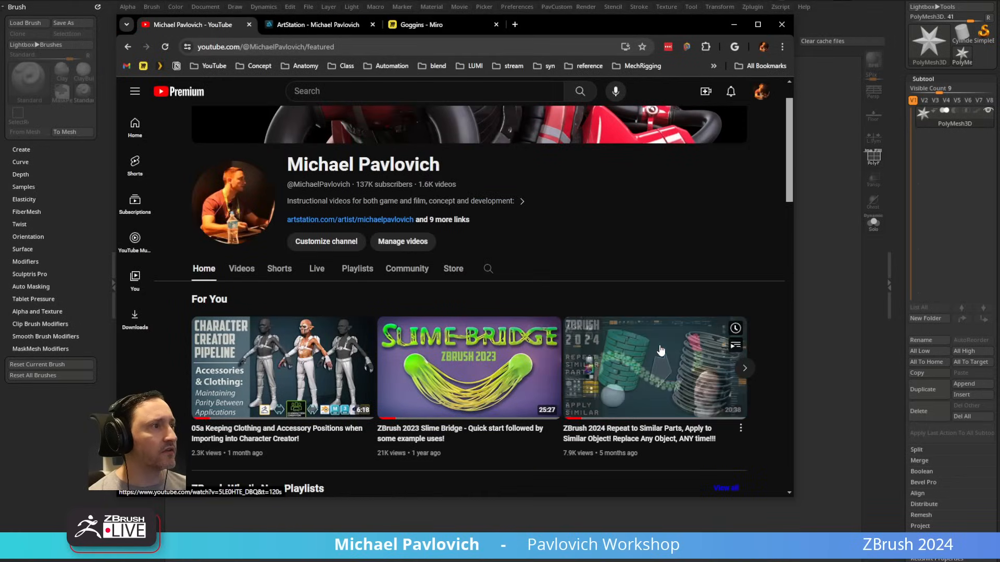
scroll(458, 228, "down", 3)
scroll(458, 231, "down", 1)
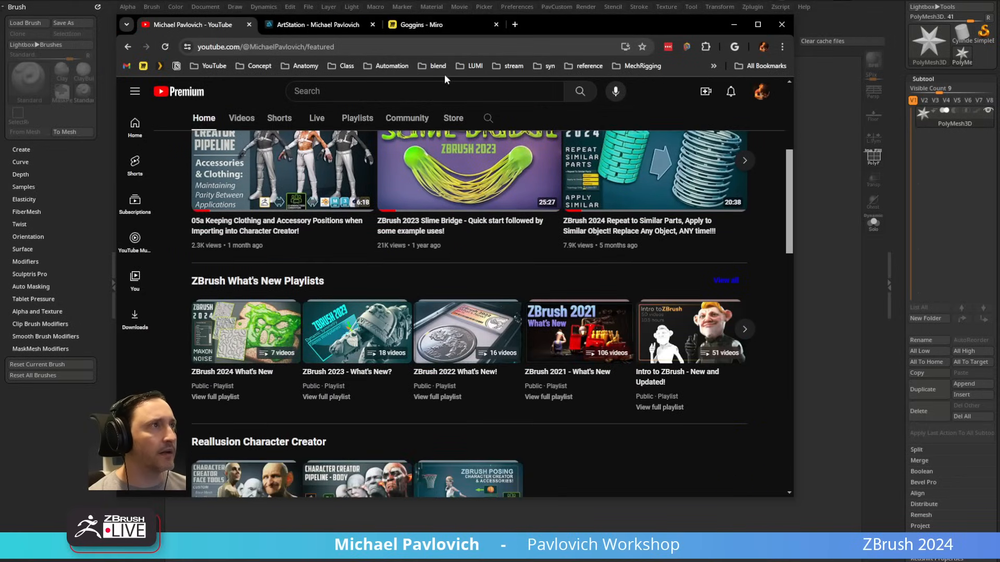
left_click(355, 43)
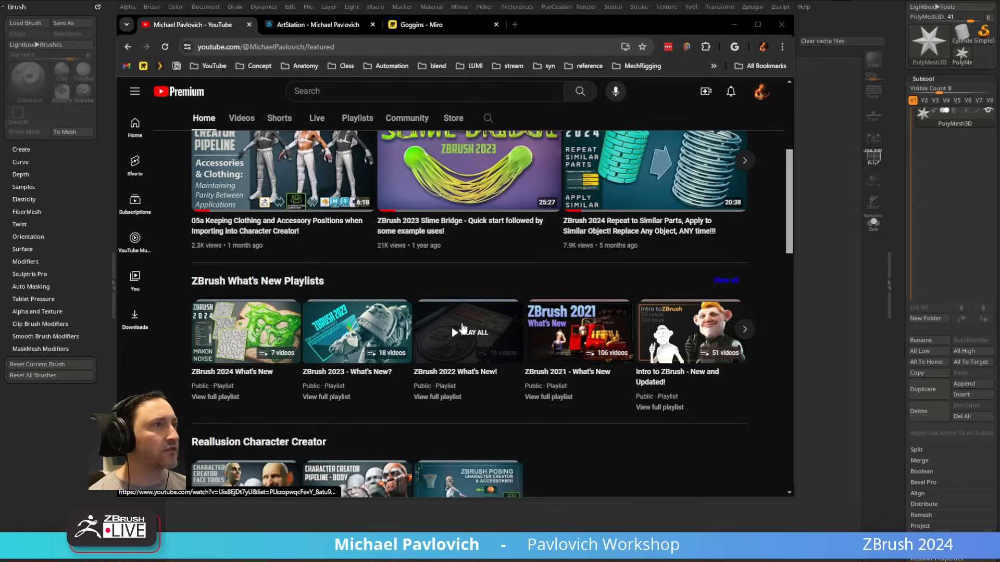
Step: View the ZBrush What's New album in the ArtStation portfolio and go back to the full portfolio
left_click(334, 26)
scroll(371, 161, "down", 4)
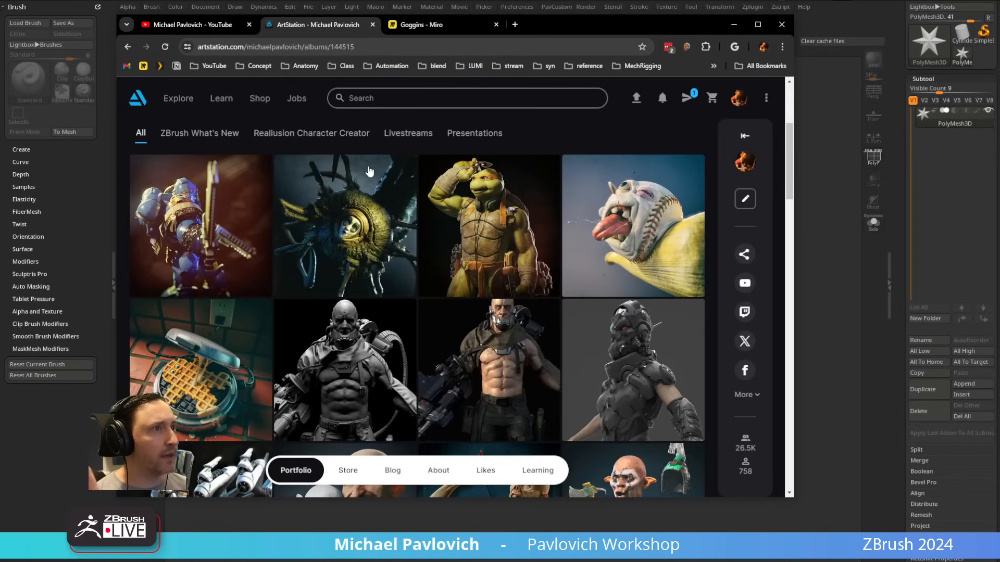
left_click(198, 134)
scroll(364, 261, "down", 10)
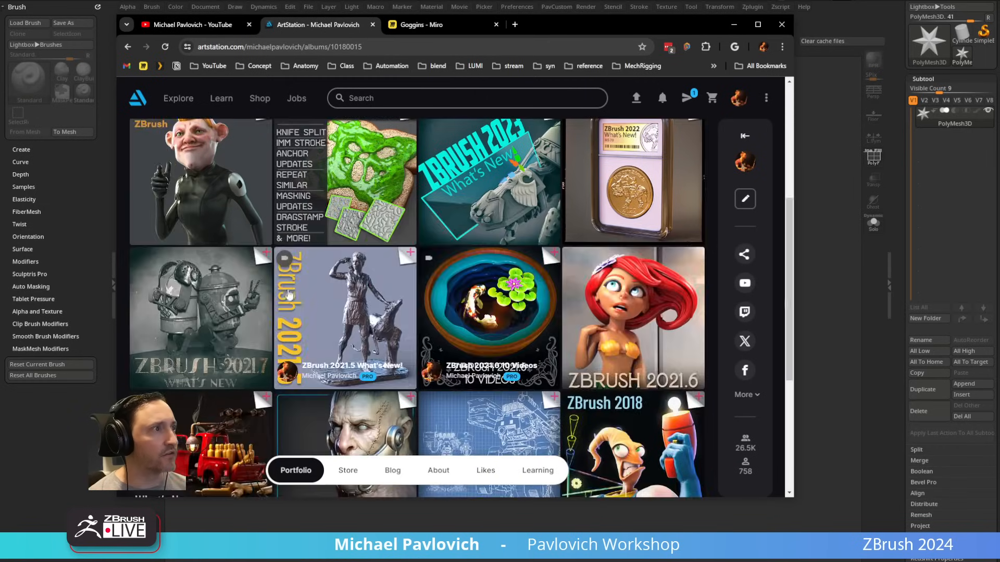
scroll(375, 257, "up", 10)
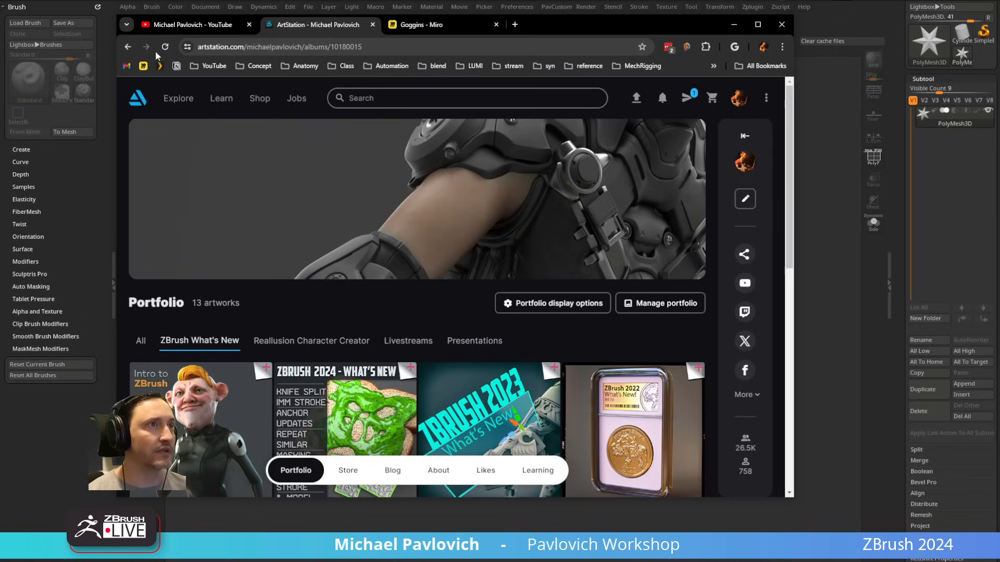
left_click(134, 46)
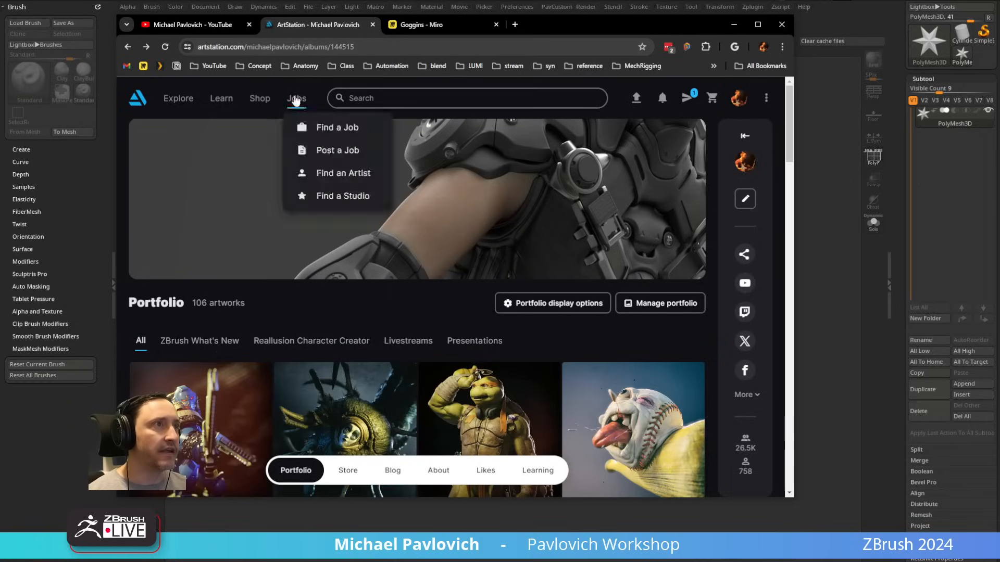
left_click(370, 47)
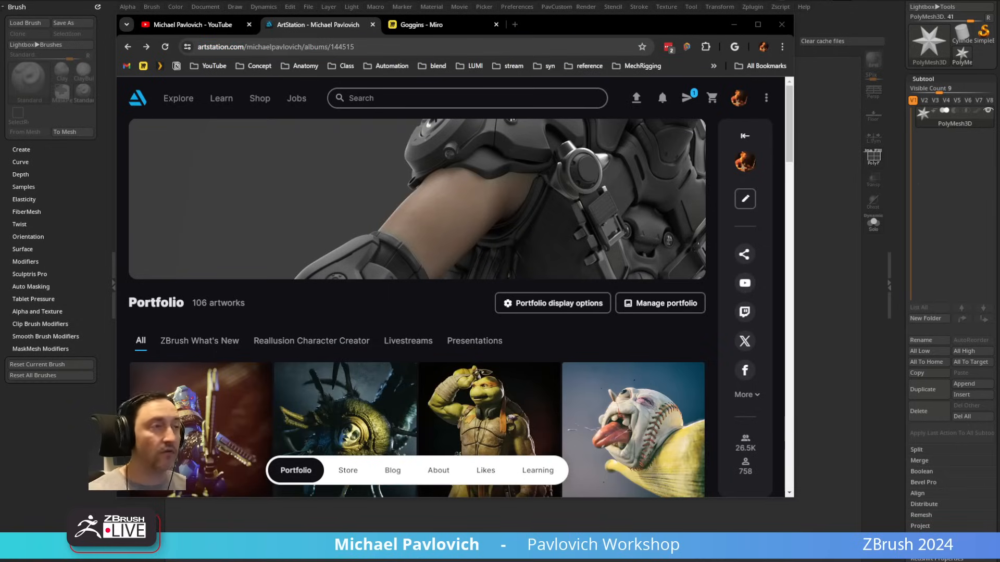
Step: Open the Goggins Miro board and survey its groups of character and costume reference images
left_click(447, 27)
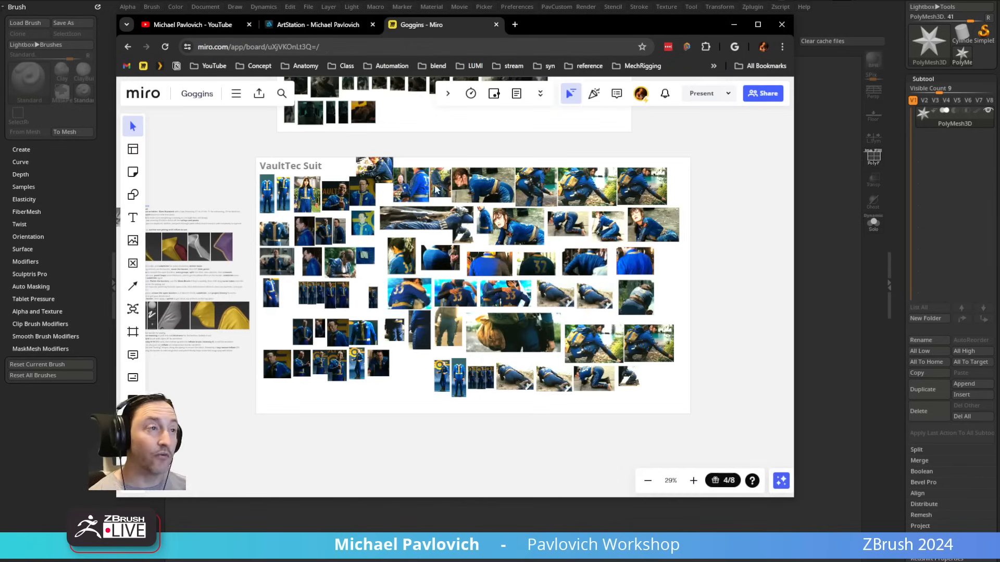
scroll(400, 226, "down", 5)
middle_click_drag(433, 208, 254, 379)
scroll(254, 379, "down", 1)
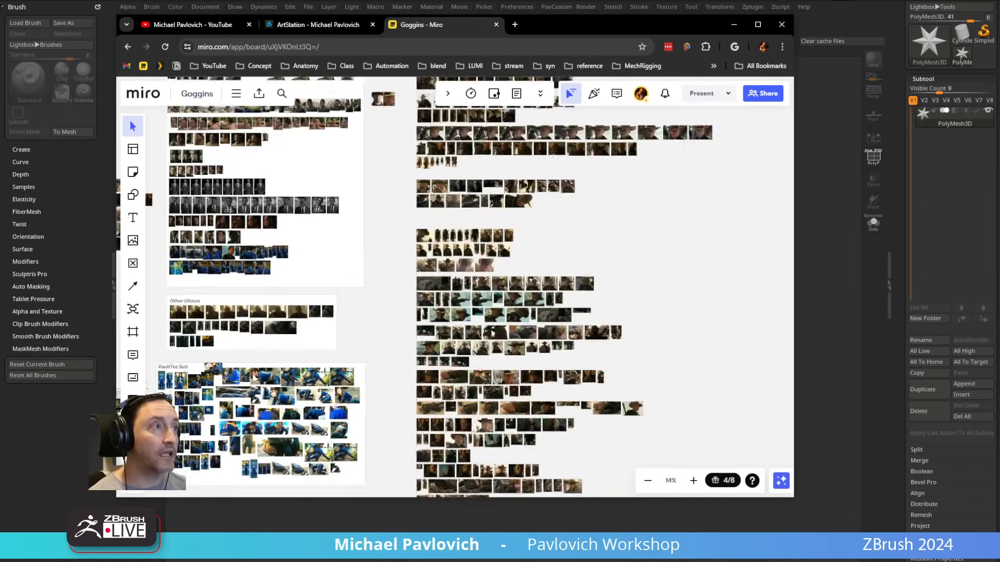
scroll(470, 318, "down", 2)
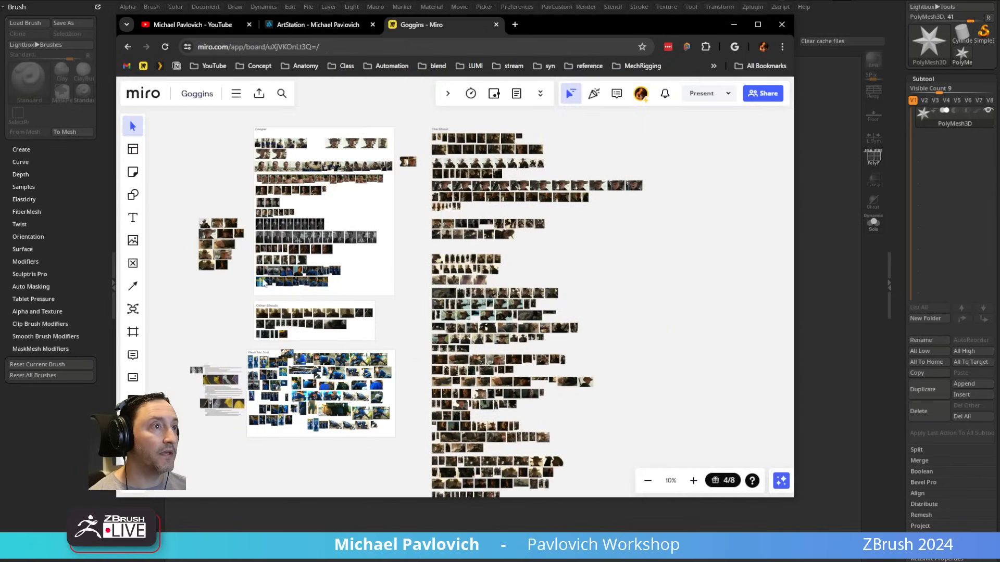
middle_click_drag(279, 238, 288, 262)
scroll(288, 255, "up", 6)
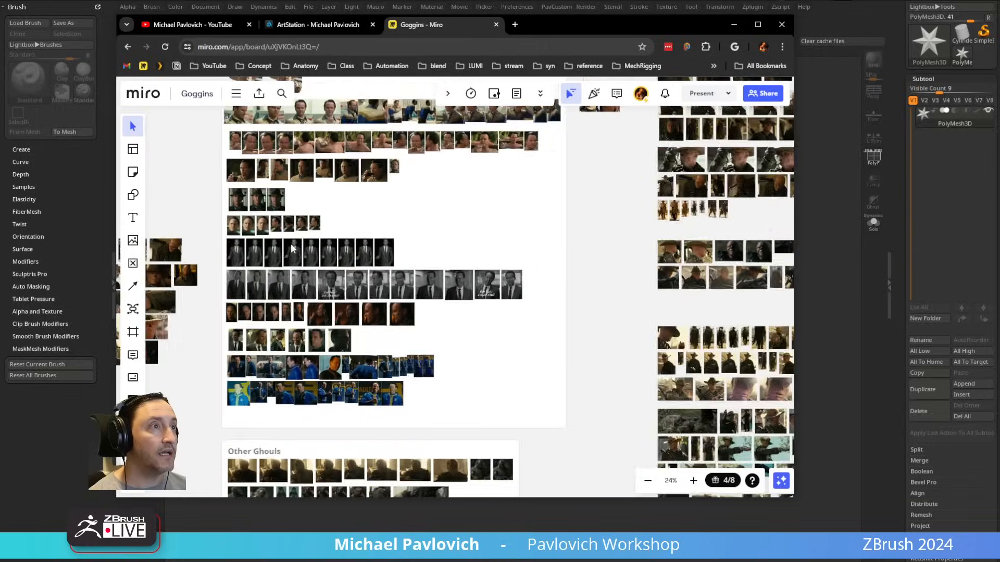
middle_click_drag(338, 242, 362, 336)
scroll(299, 356, "up", 7)
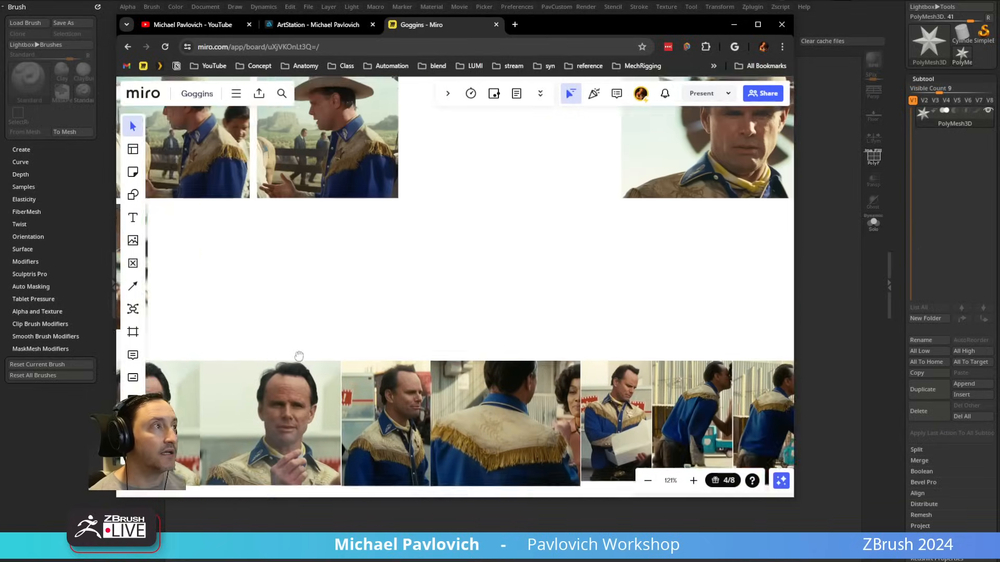
Step: Examine the Cooper references showing the blue and tan fringed western outfit and hat
middle_click_drag(652, 210, 388, 300)
middle_click_drag(522, 432, 382, 299)
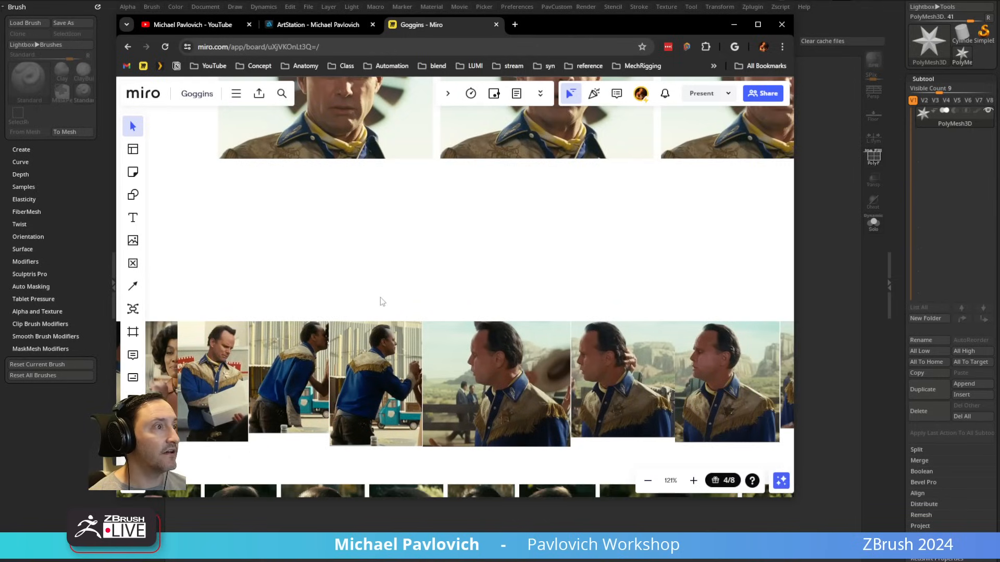
middle_click_drag(203, 336, 704, 270)
middle_click_drag(340, 296, 685, 369)
middle_click_drag(594, 270, 587, 360)
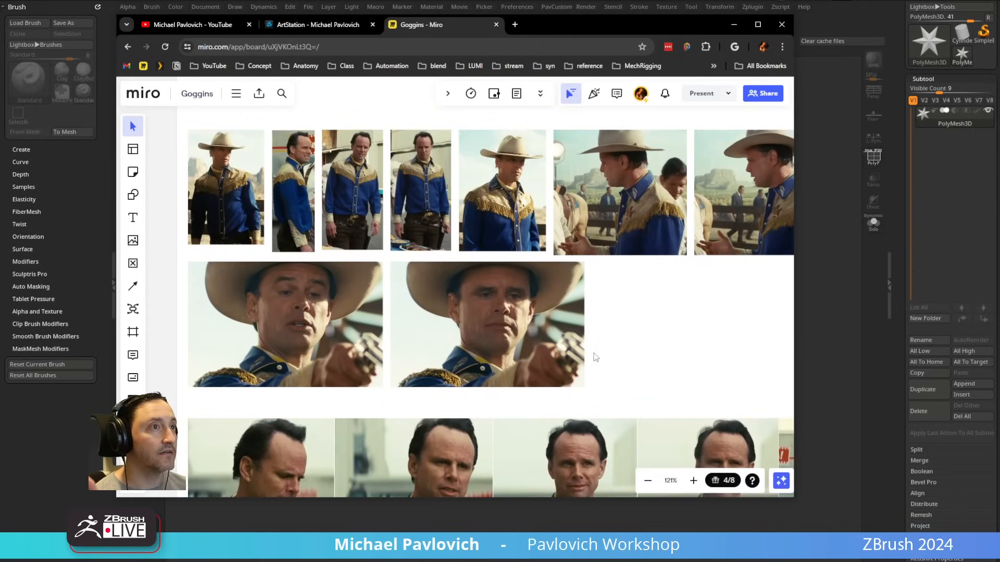
middle_click_drag(618, 358, 485, 257)
scroll(573, 294, "down", 3)
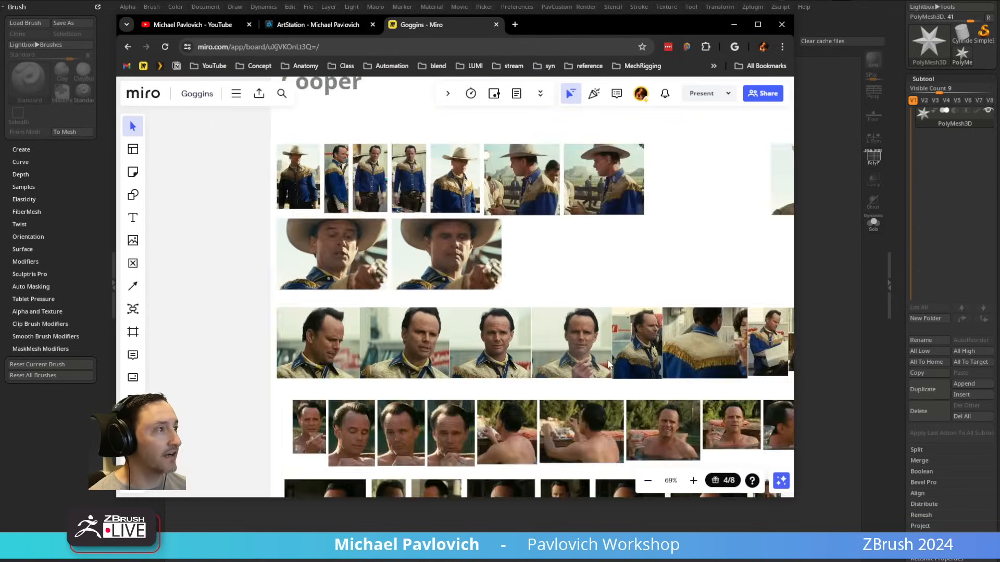
Step: Examine the pool-scene reference photos for the front, side and back of the character's head
middle_click_drag(604, 361, 523, 187)
scroll(586, 266, "up", 5)
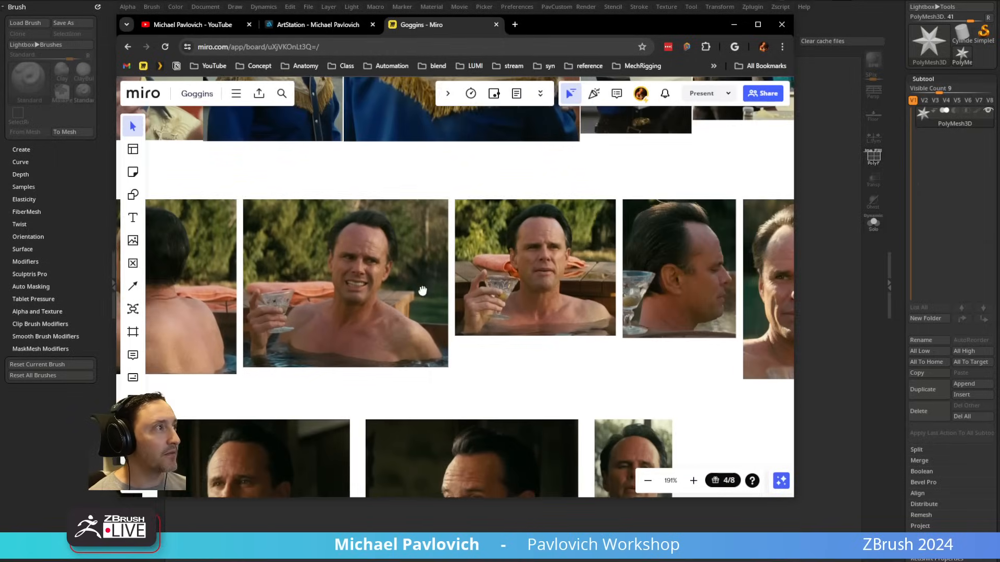
middle_click_drag(475, 270, 293, 270)
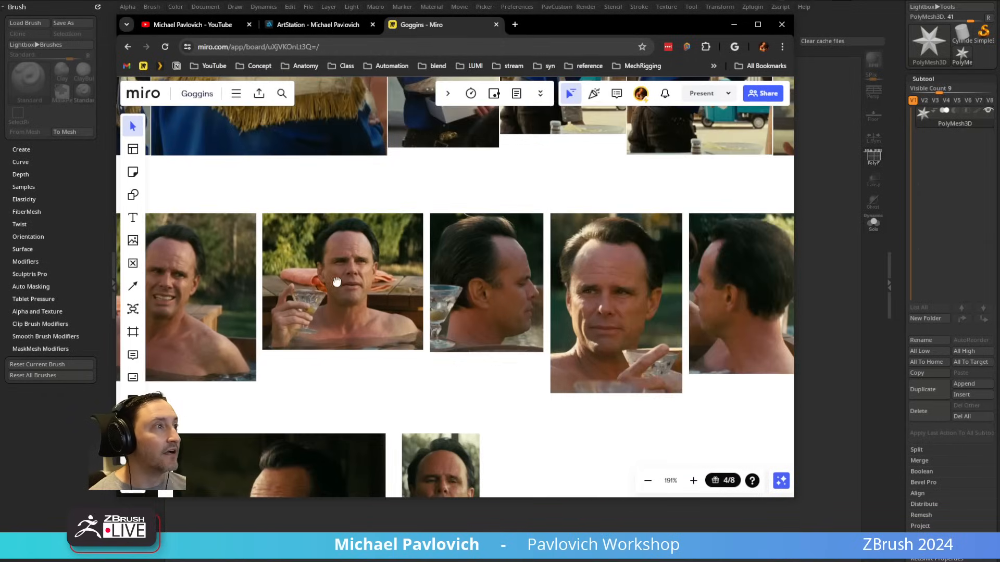
scroll(572, 276, "up", 3)
middle_click_drag(549, 275, 391, 275)
scroll(391, 275, "down", 9)
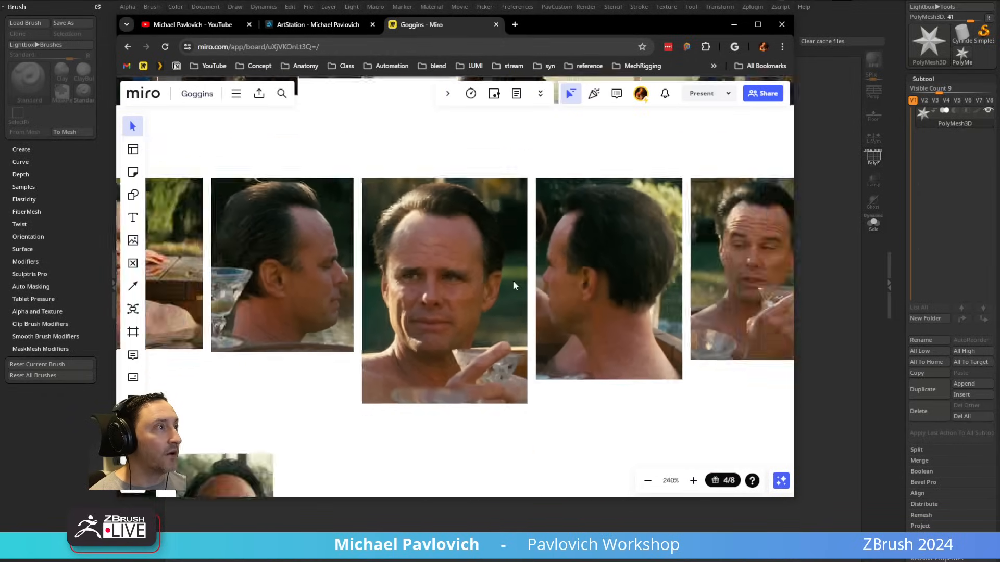
Step: Examine the reference photos of the blue and yellow Vault-Tec suit and its collar, zipper and badges
middle_click_drag(503, 368, 536, 86)
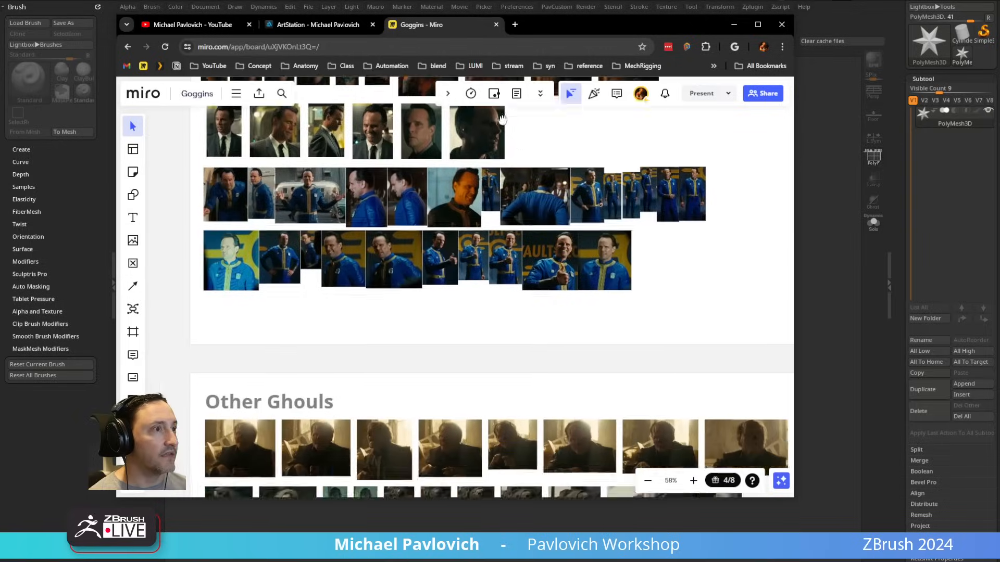
middle_click_drag(549, 349, 509, 344)
scroll(447, 202, "up", 4)
scroll(451, 219, "up", 5)
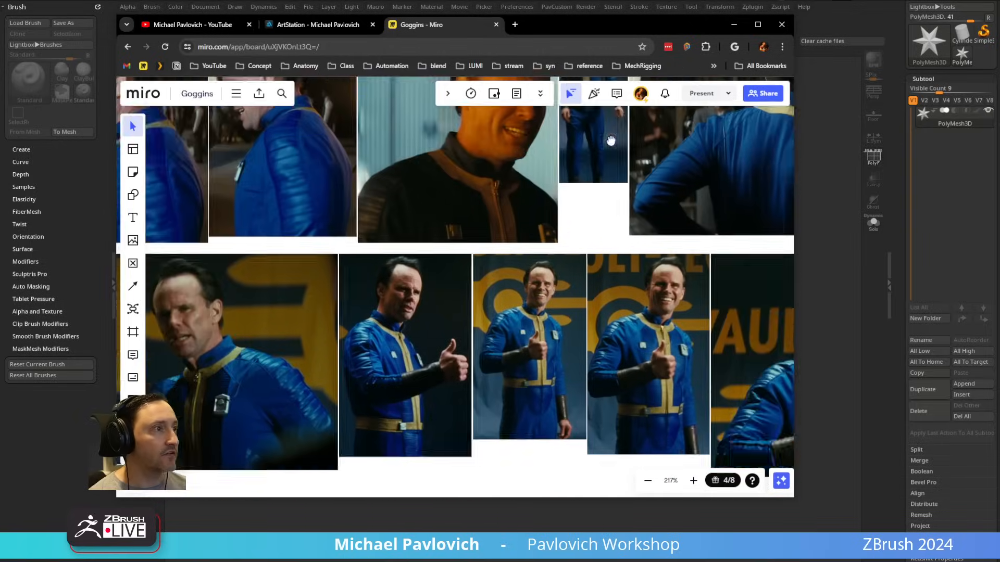
scroll(505, 235, "down", 1)
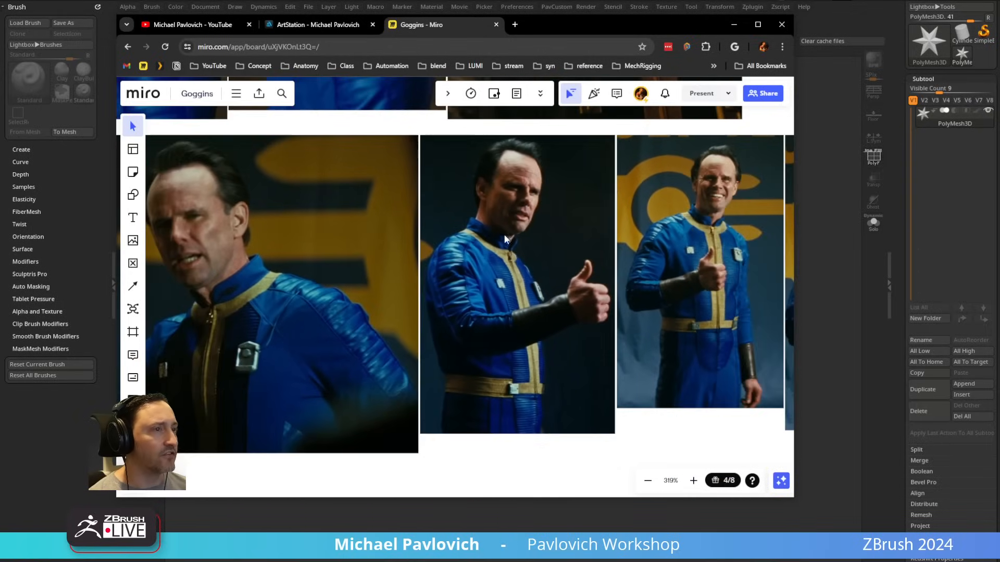
middle_click_drag(505, 235, 628, 228)
middle_click_drag(706, 223, 355, 231)
middle_click_drag(586, 254, 390, 257)
middle_click_drag(620, 292, 422, 278)
middle_click_drag(561, 315, 395, 317)
middle_click_drag(509, 305, 413, 296)
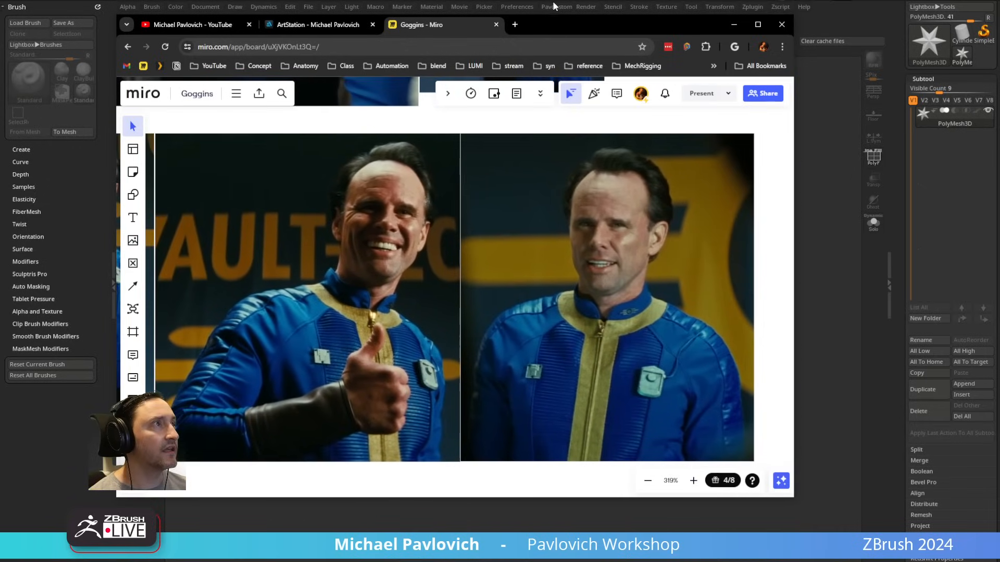
Step: Switch back to ZBrush, reveal the start of the Tool palette and raise the draw size to about 31
left_click_drag(540, 29, 615, 561)
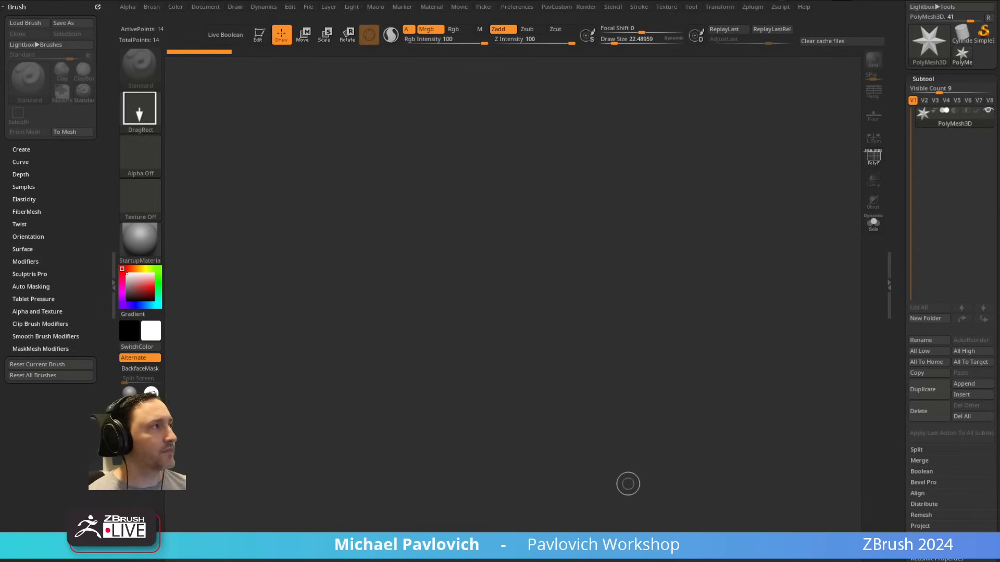
left_click_drag(897, 157, 886, 261)
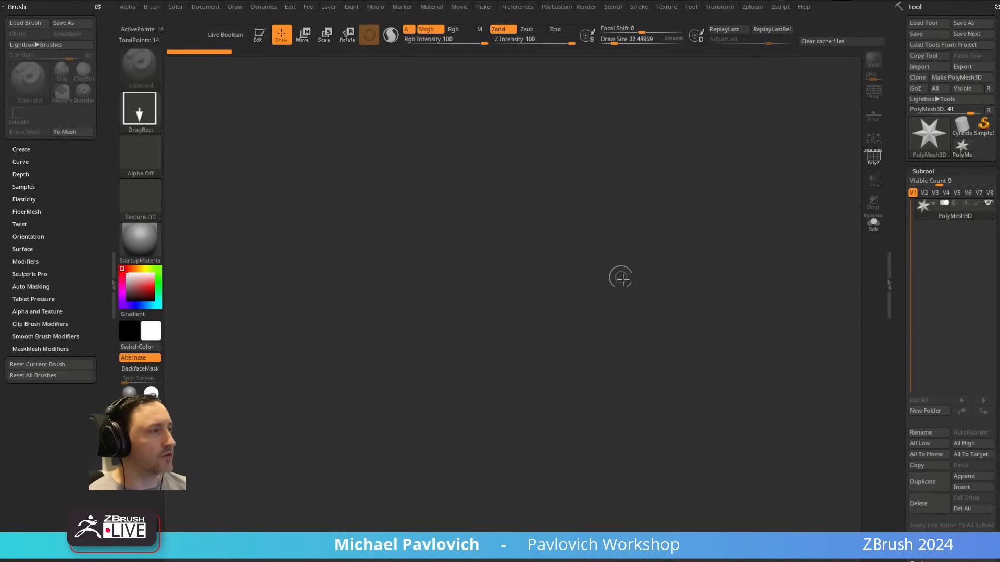
key("bracketright")
key("bracketright")
key("bracketright")
key("bracketright")
key("bracketright")
key("bracketright")
key("bracketright")
key("bracketright")
key("bracketright")
key("bracketright")
key("bracketleft")
key("bracketleft")
key("bracketleft")
key("bracketleft")
key("bracketleft")
key("bracketleft")
key("bracketleft")
key("bracketleft")
key("bracketleft")
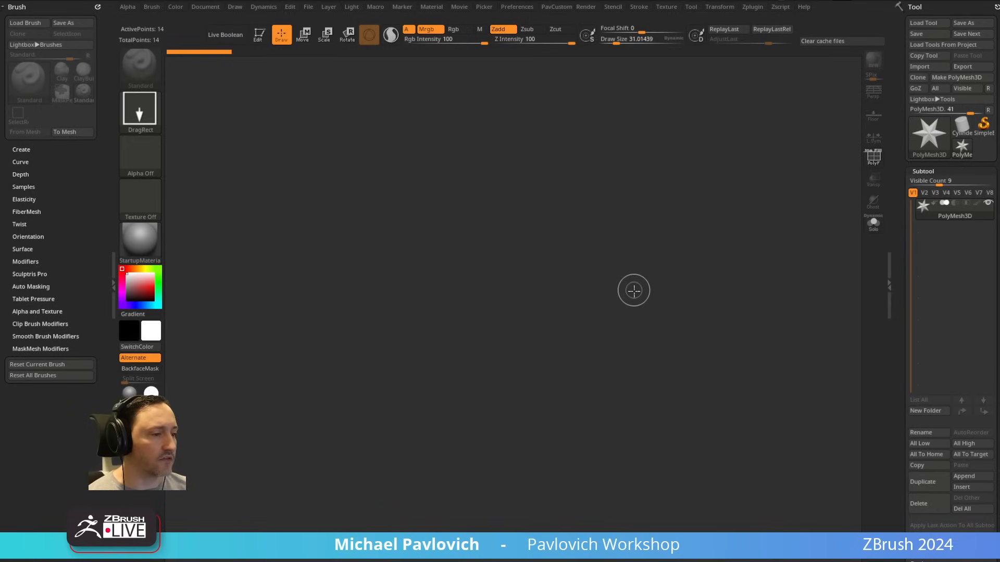
Step: Draw a Sphere3D on the canvas in Edit mode and convert it to a PolyMesh3D
left_click(930, 134)
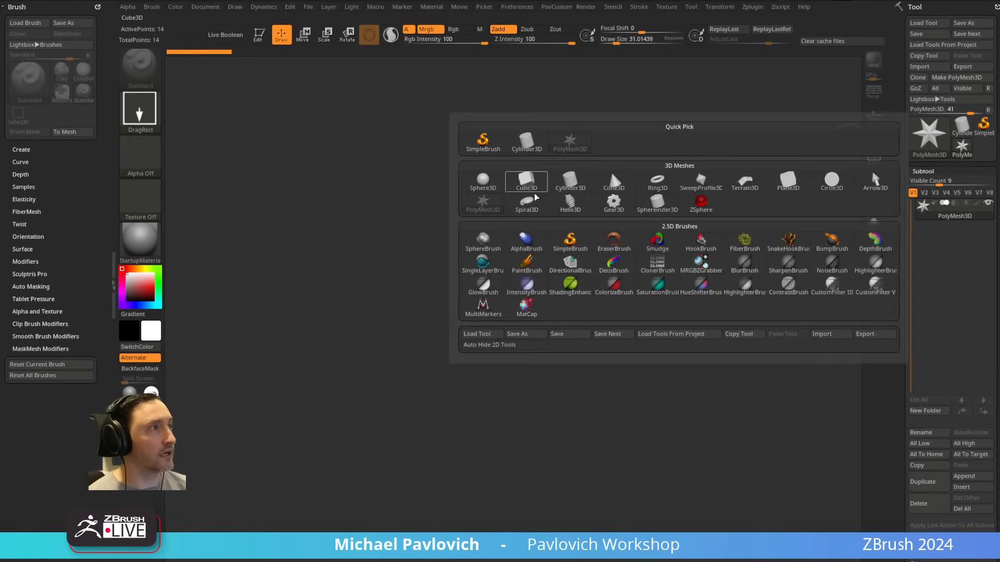
left_click(483, 182)
left_click_drag(442, 294, 433, 339)
left_click(261, 35)
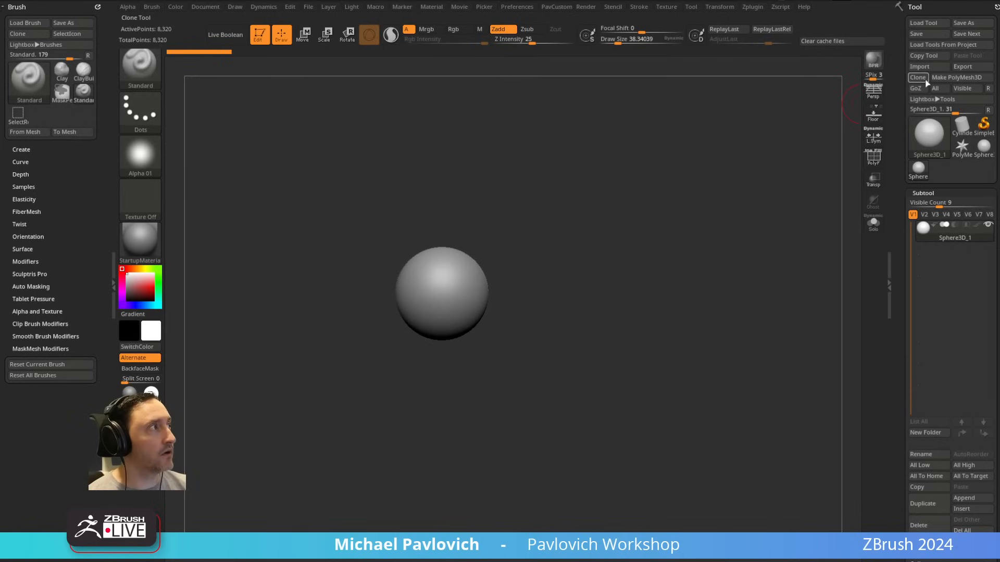
left_click(947, 77)
Step: Display the floor grid beneath the sphere
left_click(874, 113)
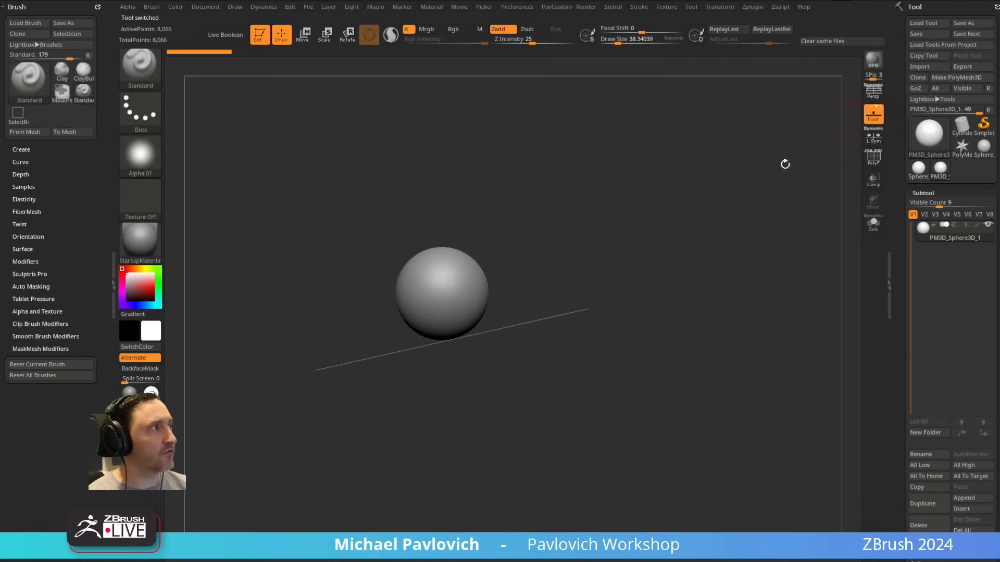
mouse_move(786, 163)
left_mouse_down("shift")
mouse_move(715, 211)
mouse_move(692, 273)
left_mouse_up("shift")
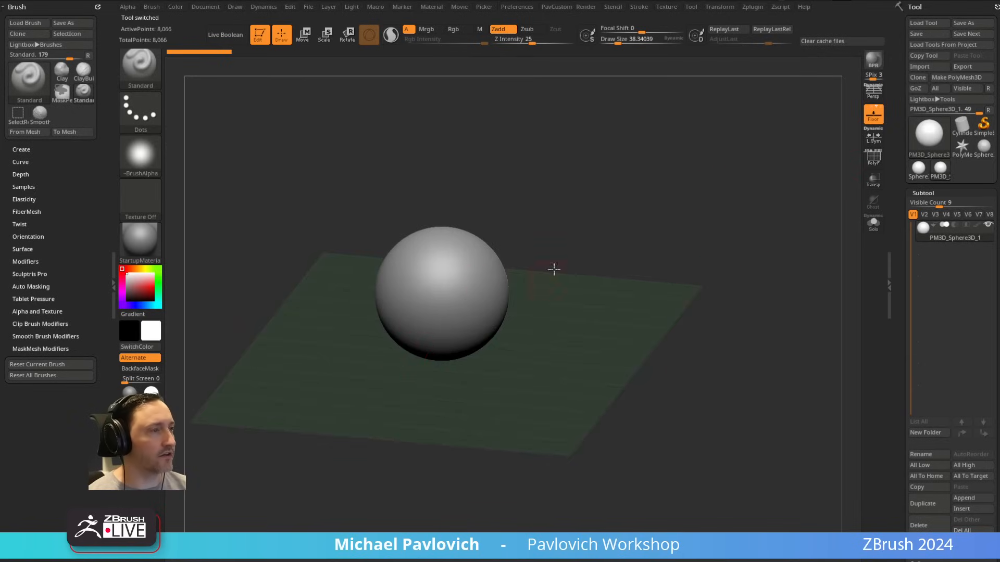
left_click_drag(553, 268, 571, 261, "shift")
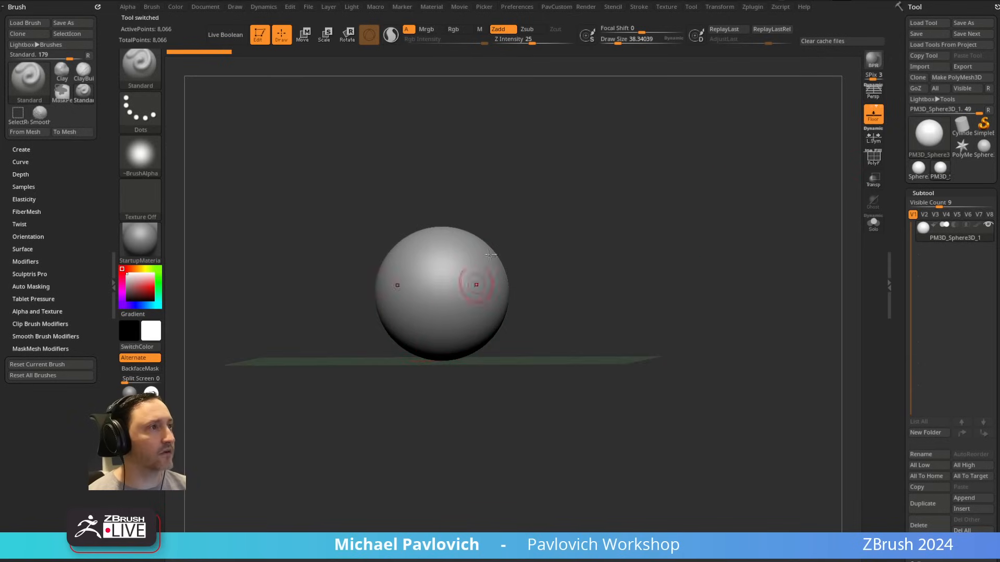
Step: With the Move brush, pull the sphere's side profile into a rough head shape with a raised peak
right_click_drag(490, 255, 532, 229, "shift")
right_click_drag(645, 178, 682, 210, "alt")
key("s")
key("b")
key("m")
key("v")
mouse_move(522, 284)
left_mouse_down()
mouse_move(536, 284)
mouse_move(503, 237)
left_mouse_up()
right_click_drag(503, 236, 459, 268)
left_click_drag(518, 331, 505, 380)
right_click_drag(505, 380, 521, 354, "shift")
Step: Increase the Move brush draw size to about 172 and reshape the form into a fuller, egg-like head
key("s")
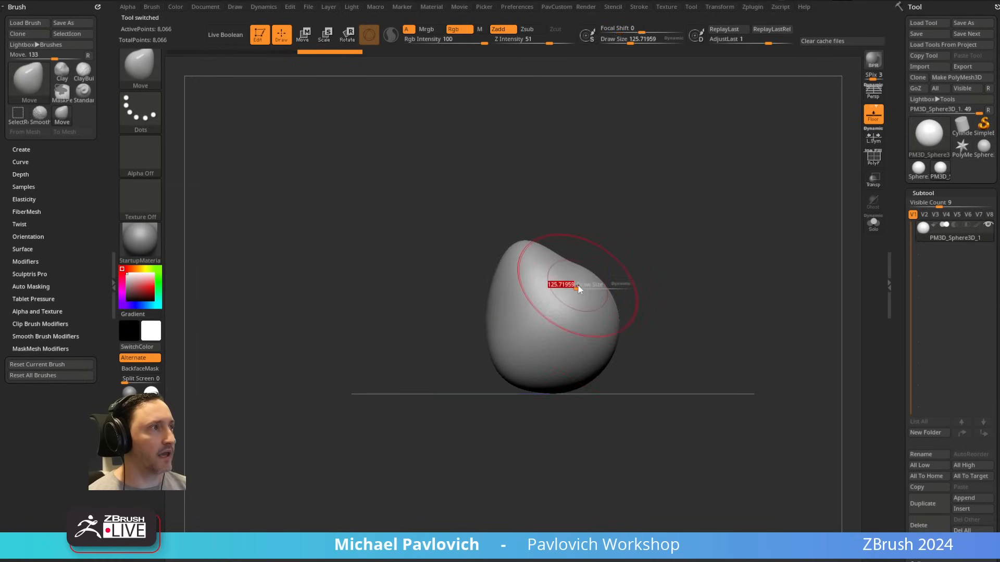
left_click_drag(578, 289, 592, 234)
key("2")
left_click_drag(561, 371, 565, 390)
right_click_drag(663, 283, 527, 332)
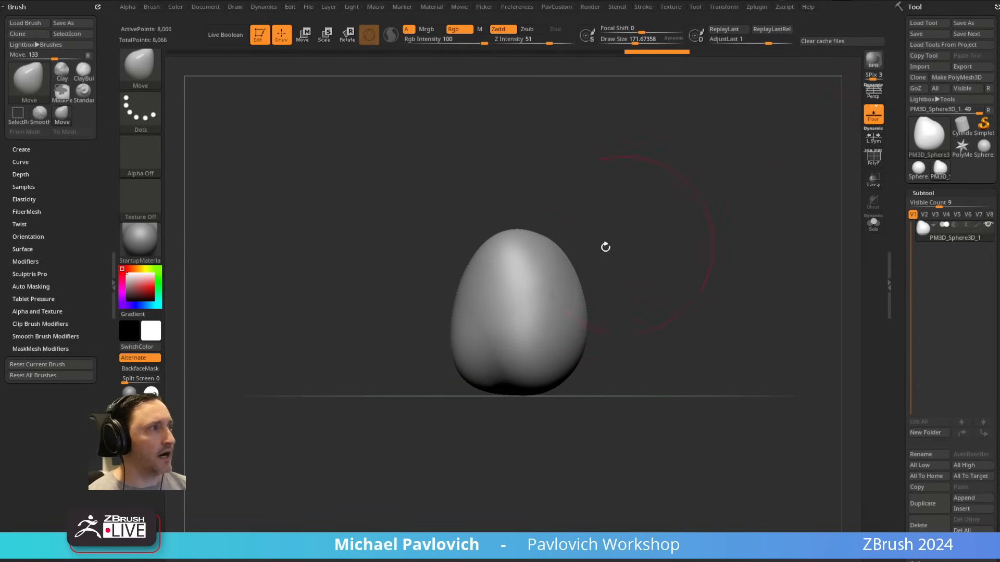
Step: Show the polygon wireframe and, at a draw size of about 76, pull long symmetrical points out of the upper sides
left_click(873, 158)
key("s")
mouse_move(585, 255)
left_mouse_down()
mouse_move(573, 255)
mouse_move(632, 259)
left_mouse_up()
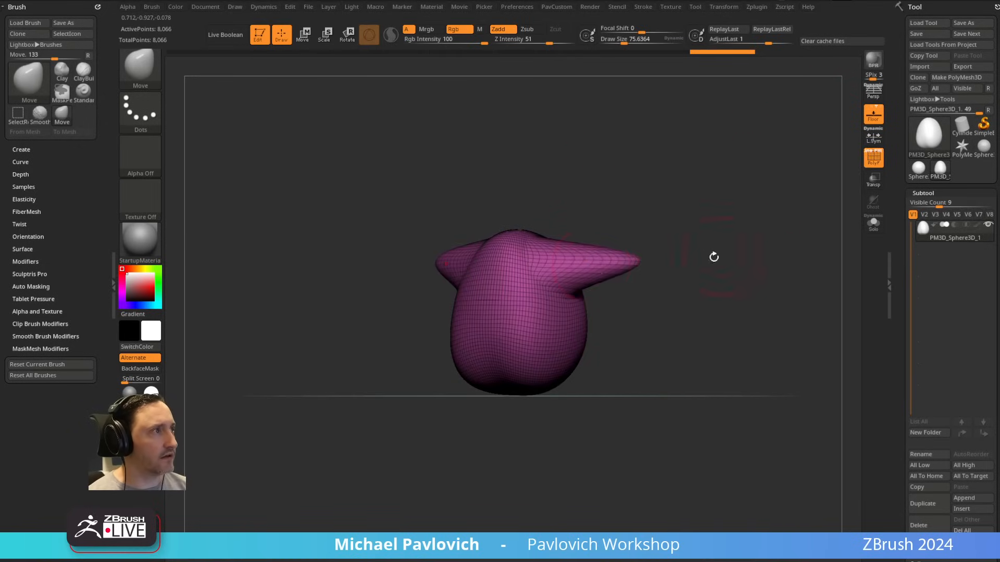
right_click_drag(713, 257, 678, 259)
Step: Convert the stretched head mesh to a DynaMesh at resolution 128
left_click_drag(891, 231, 898, 120)
left_click(920, 190)
left_click_drag(904, 228, 909, 204)
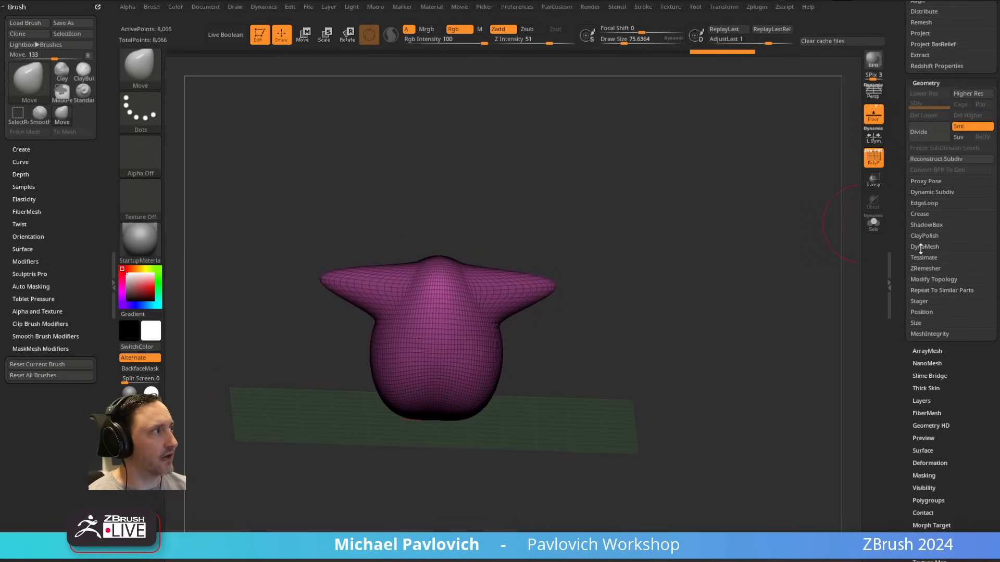
key("shift")
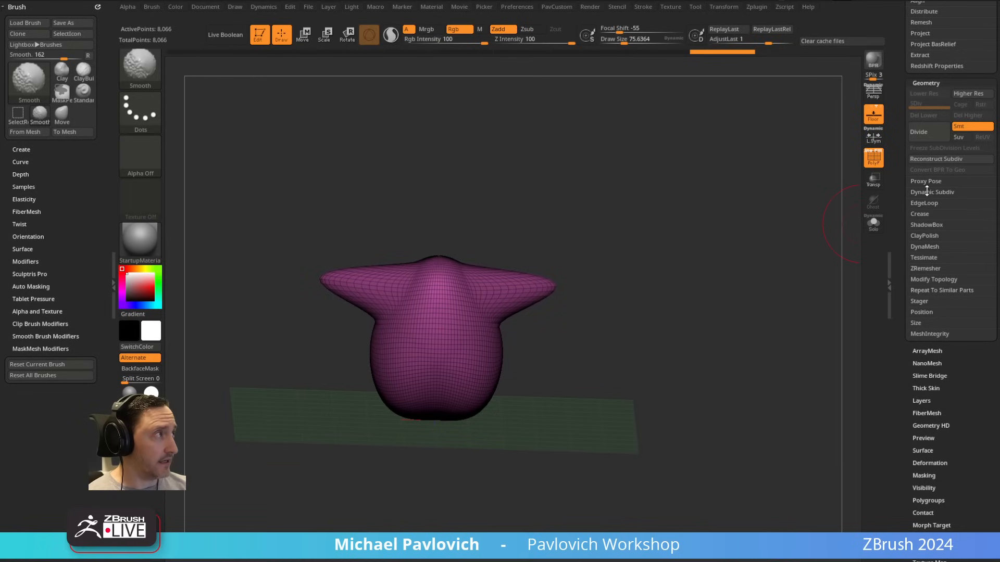
left_click(925, 246)
left_click(925, 262)
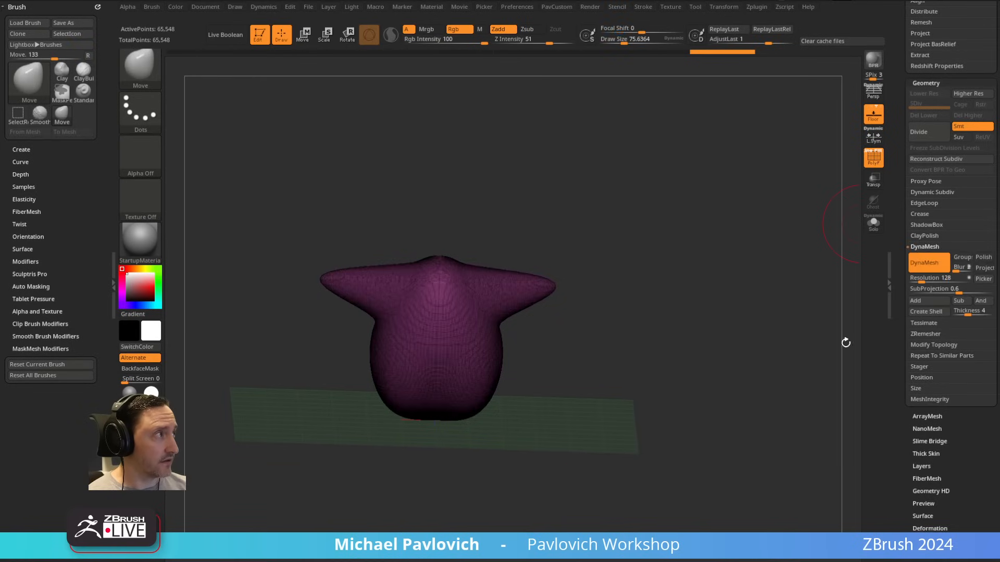
left_click_drag(657, 297, 663, 368, "alt")
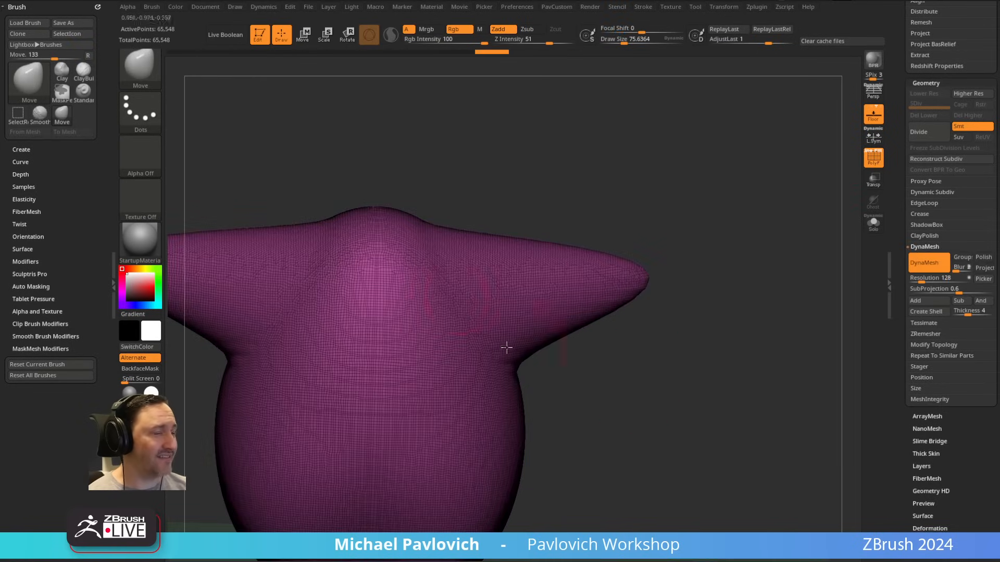
left_click_drag(714, 319, 739, 284, "alt")
Step: With the Move brush at a draw size of about 49, pull symmetrical bumps along the upper edges of the side points
right_click_drag(541, 300, 569, 281)
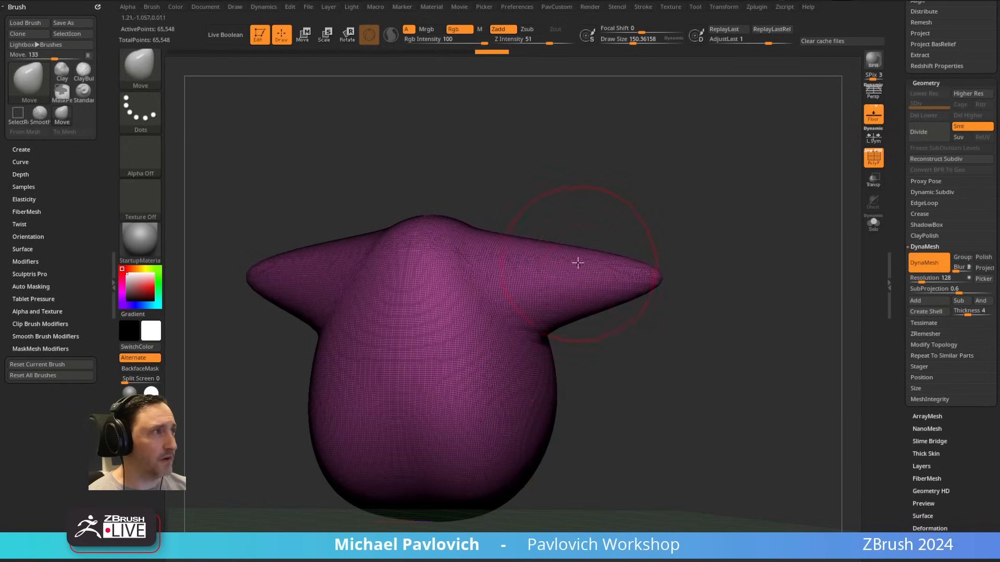
key("s")
mouse_move(578, 261)
left_mouse_down()
mouse_move(565, 237)
mouse_move(581, 242)
left_mouse_up()
key("s")
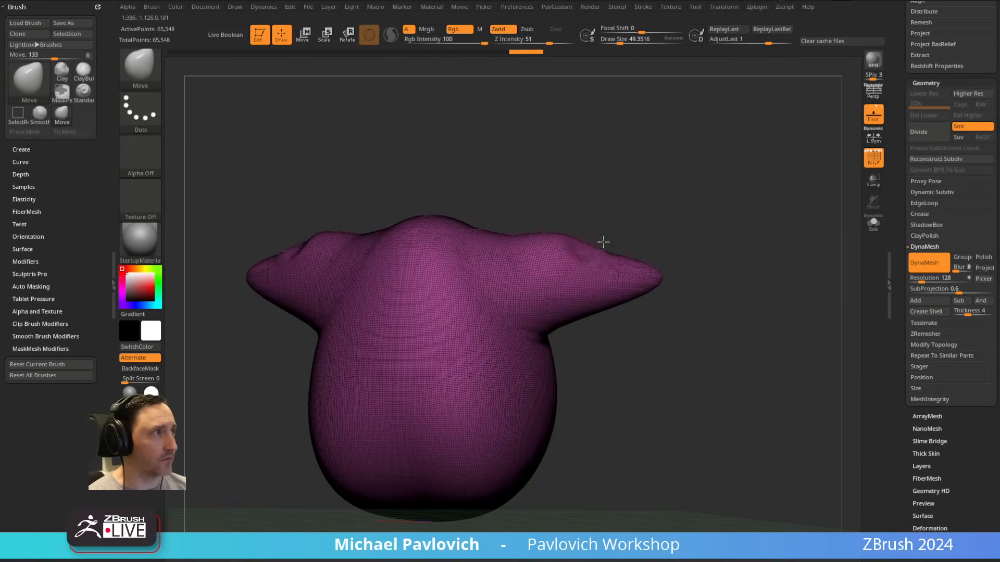
right_click_drag(602, 239, 647, 259)
Step: Remesh the model at a DynaMesh resolution of 64 and again at 48
left_click_drag(921, 281, 918, 281)
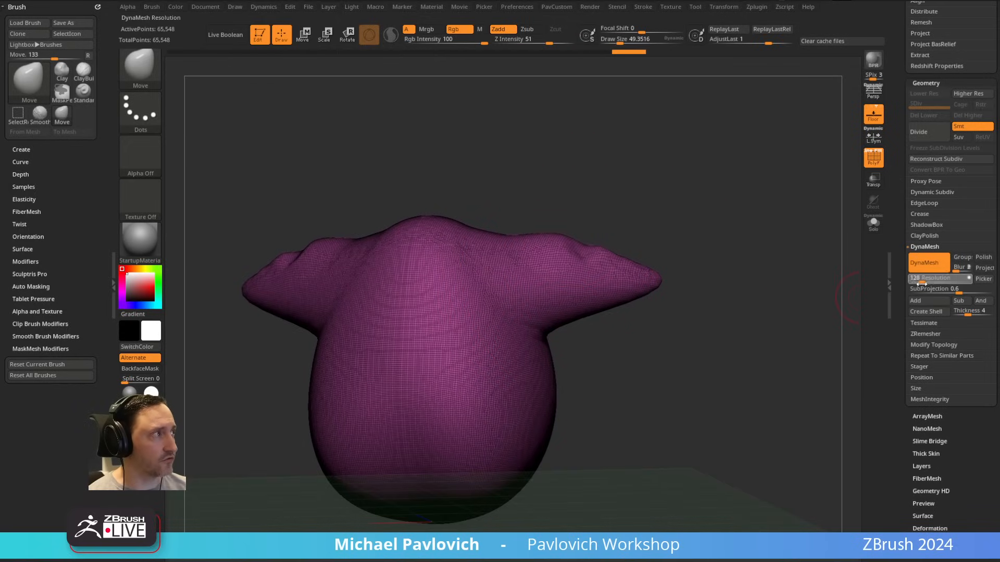
left_click_drag(700, 186, 799, 374, "ctrl")
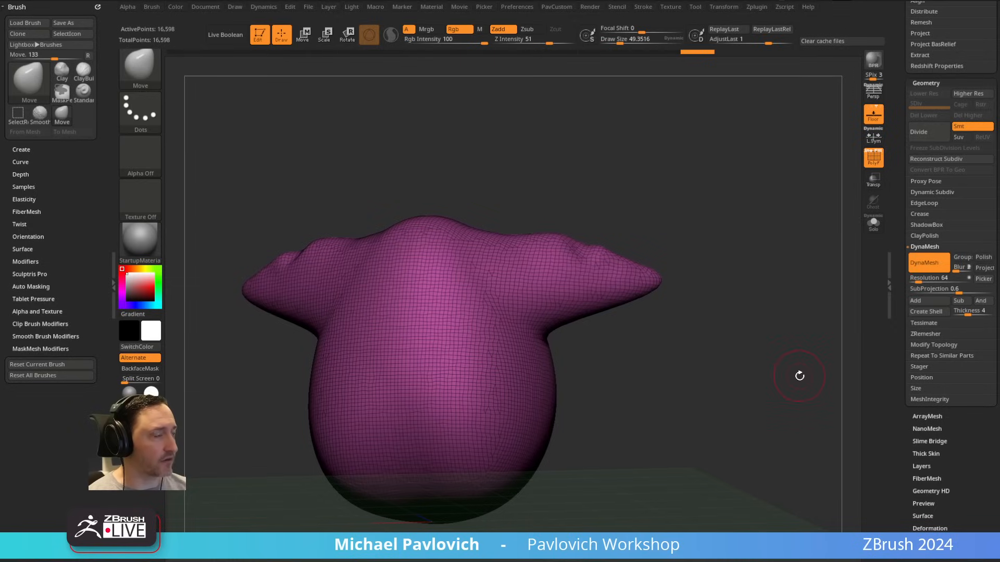
left_click_drag(918, 282, 915, 281)
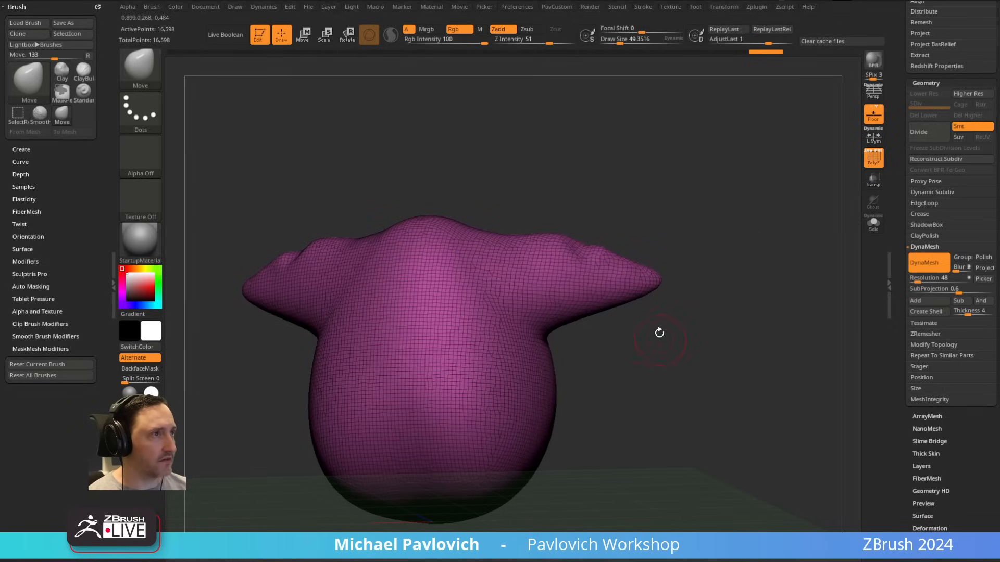
left_click_drag(655, 318, 609, 224)
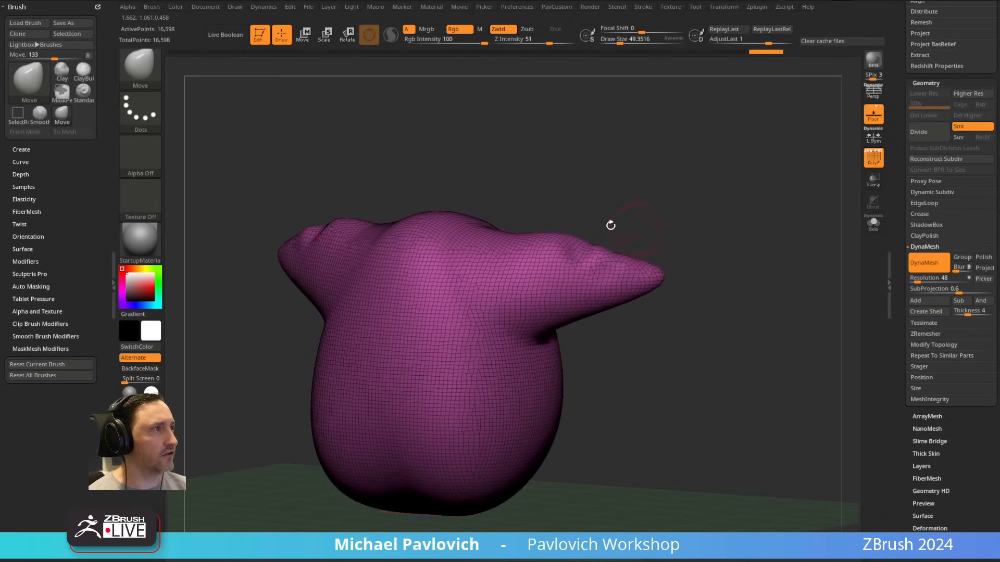
left_click_drag(760, 179, 810, 260, "ctrl")
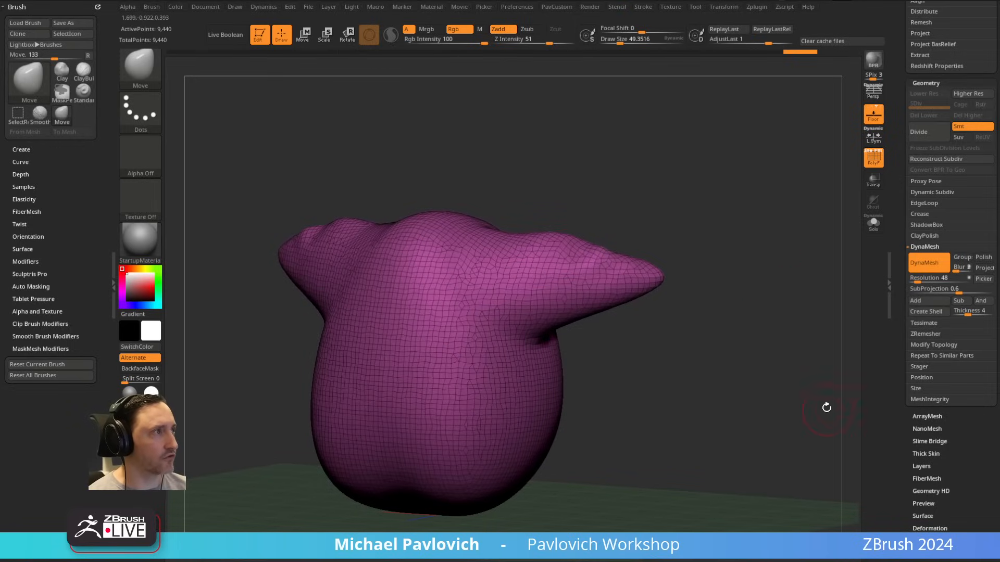
Step: With the SnakeHook brush at a draw size of about 140, pull the side points out into longer, slimmer arms
left_click_drag(743, 238, 666, 268, "alt")
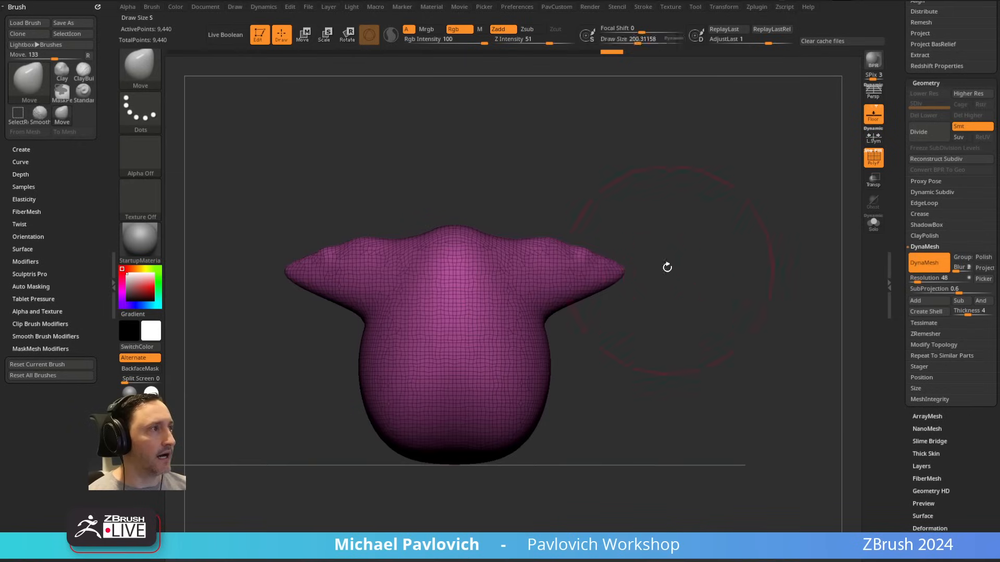
key("b")
key("s")
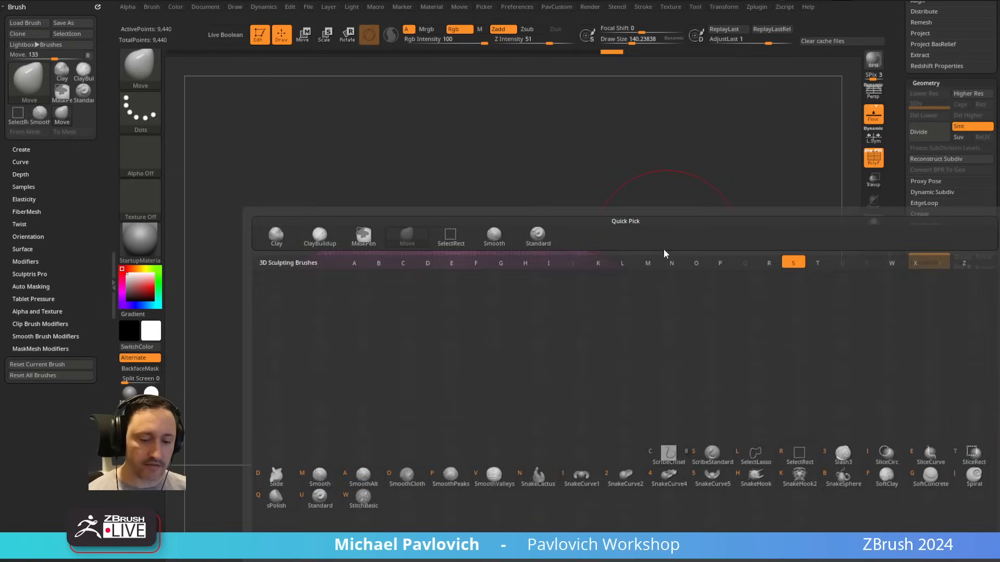
key("h")
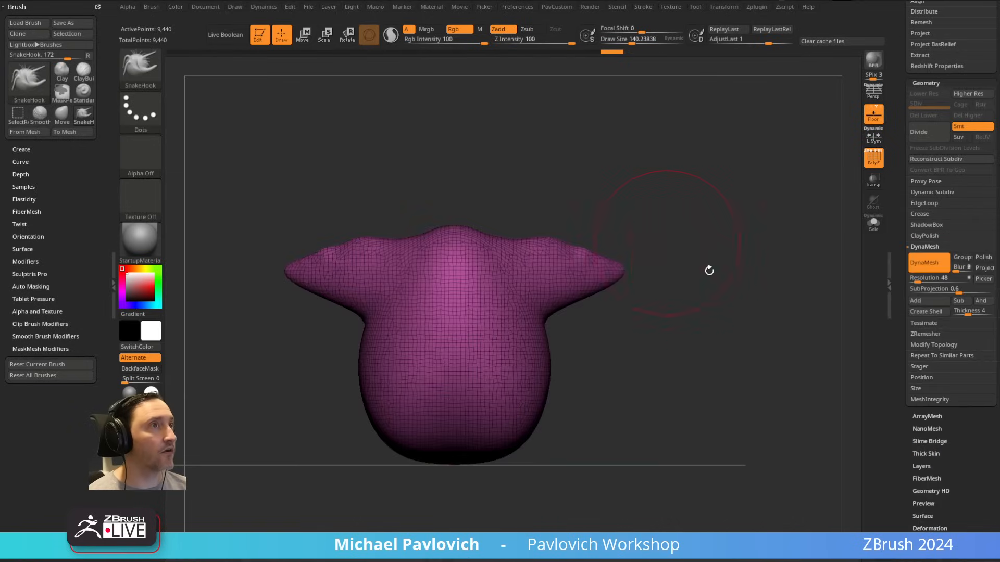
left_click_drag(682, 230, 624, 207)
mouse_move(600, 256)
left_mouse_down()
mouse_move(578, 234)
mouse_move(612, 248)
mouse_move(604, 255)
mouse_move(714, 248)
mouse_move(659, 261)
left_mouse_up()
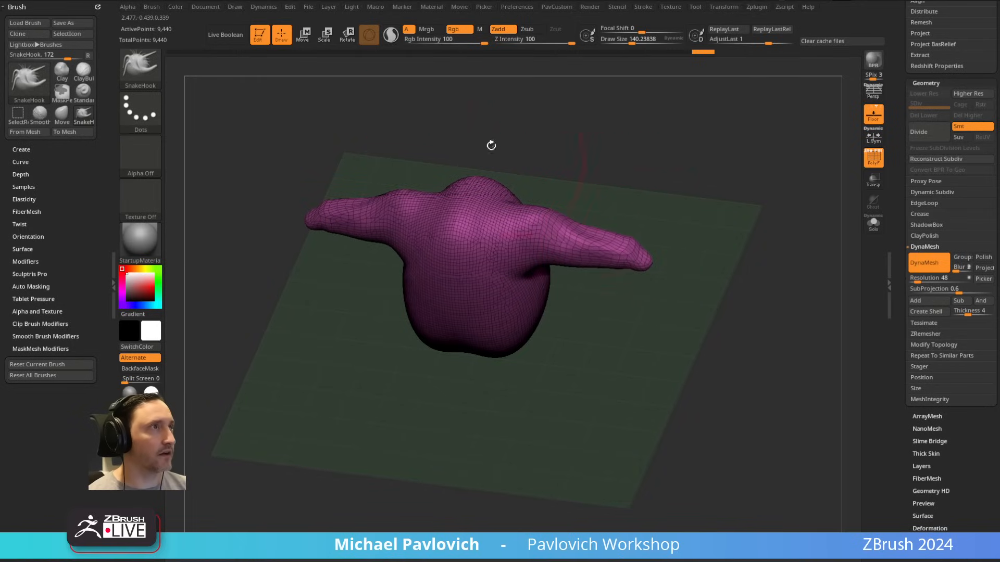
Step: Turn on Sculptris Pro and, with SnakeHook at a draw size of about 87, extend the arms and pull out legs and a neck
left_click(392, 37)
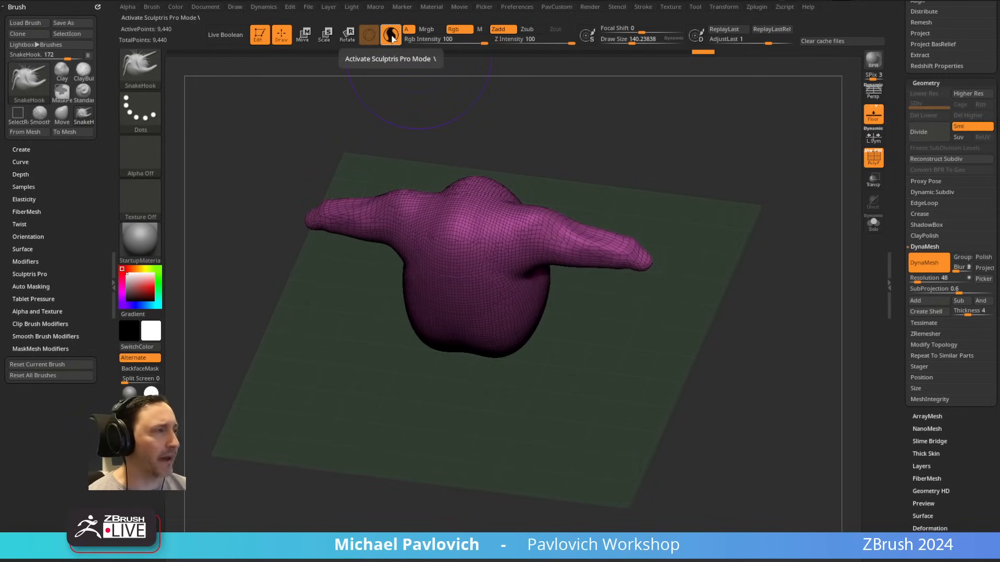
mouse_move(682, 187)
right_mouse_down("shift")
mouse_move(686, 172)
mouse_move(676, 209)
right_mouse_up("shift")
left_click_drag(649, 239, 644, 282)
key("s")
mouse_move(642, 277)
left_mouse_down()
mouse_move(682, 279)
mouse_move(704, 404)
left_mouse_up()
key("ctrl+z")
left_click_drag(643, 281, 724, 296)
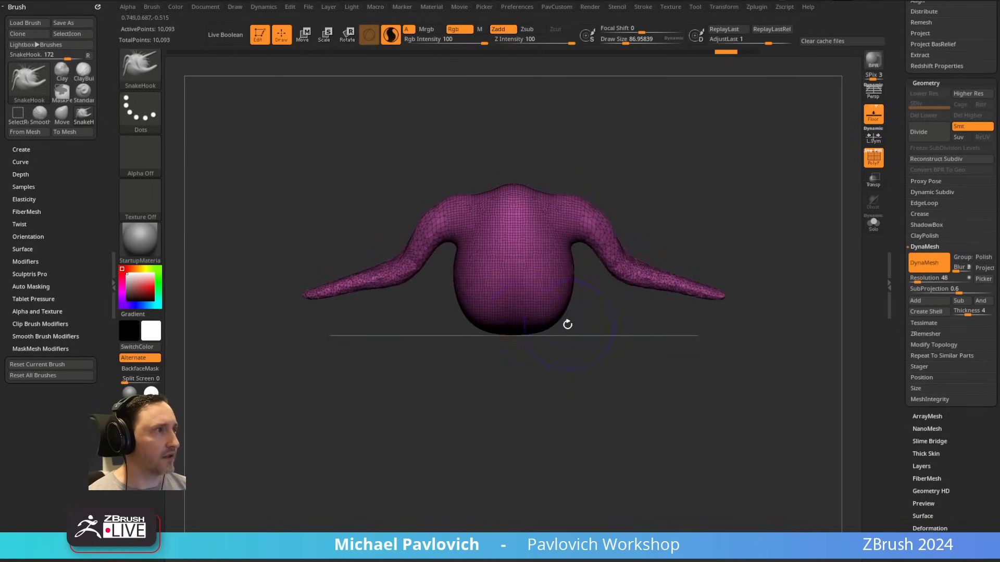
left_click_drag(540, 330, 569, 442)
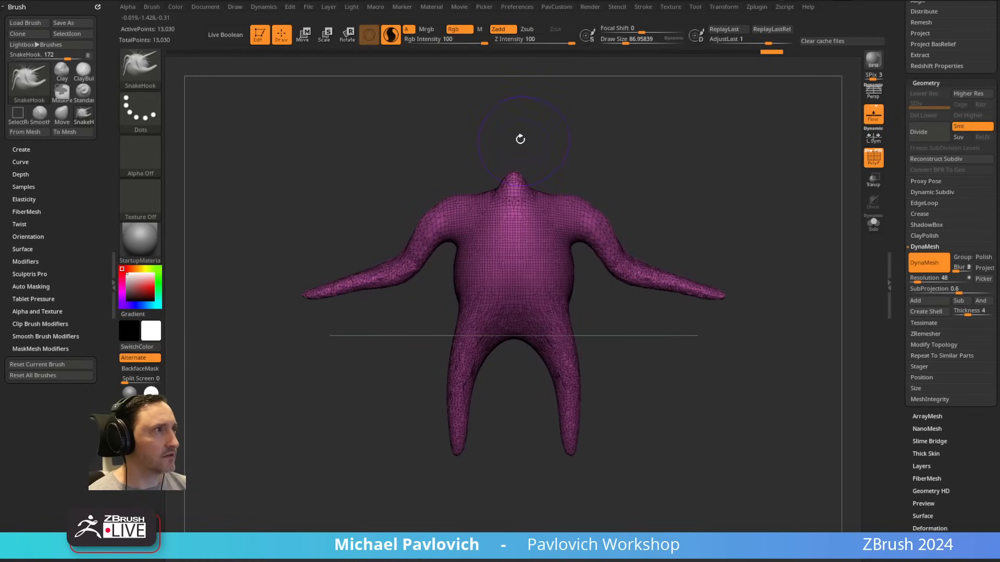
left_click_drag(515, 174, 513, 130)
Step: Use the Inflat brush to swell the tip of the neck into a round head
key("b")
key("i")
key("n")
mouse_move(576, 123)
left_mouse_down()
mouse_move(544, 192)
mouse_move(515, 204)
left_mouse_up()
left_click_drag(585, 184, 595, 138, "shift")
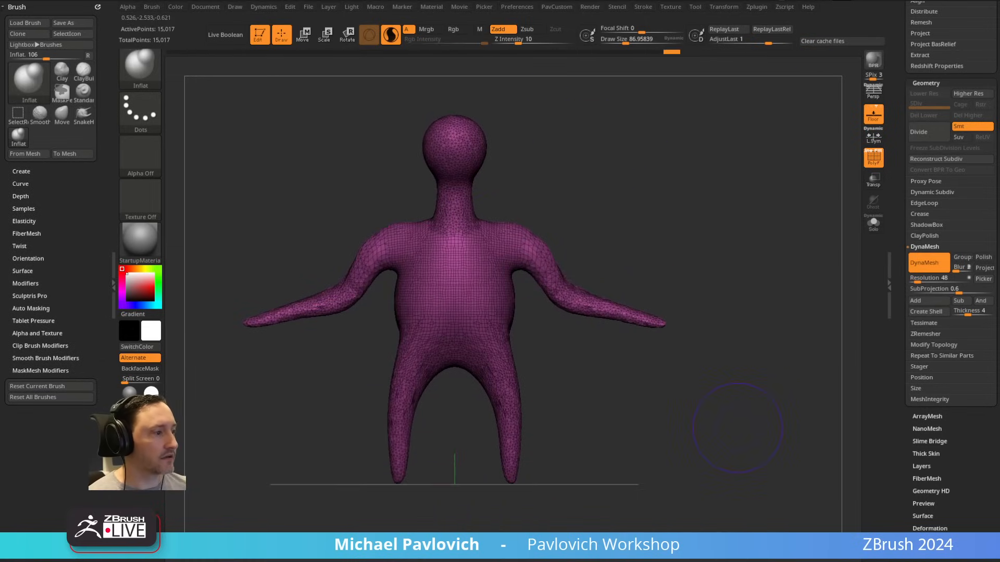
Step: Switch to the Miro reference board in the browser, view the photos beside the figure, and return to ZBrush
key("alt+Tab")
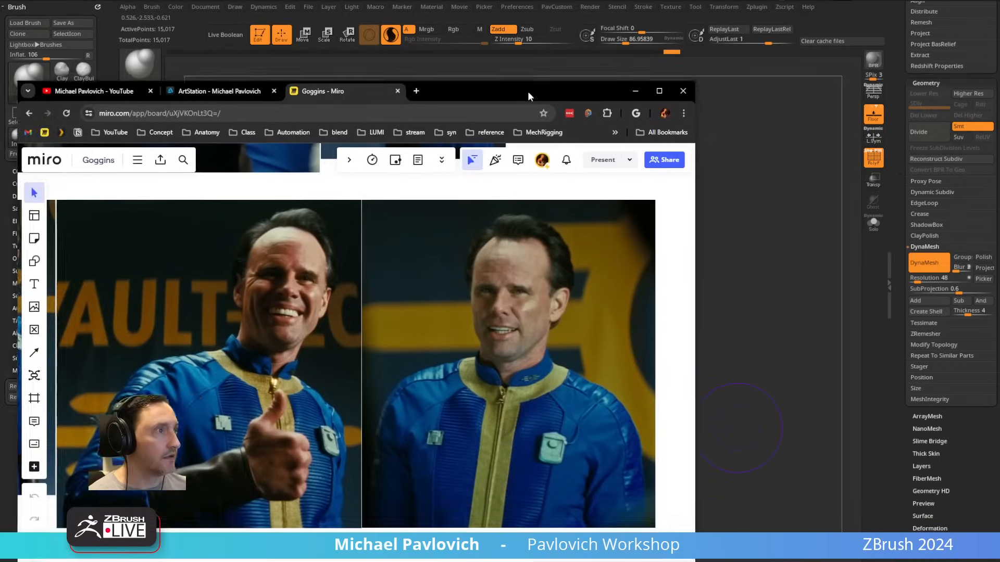
left_click_drag(527, 92, 273, 64)
left_click(682, 173)
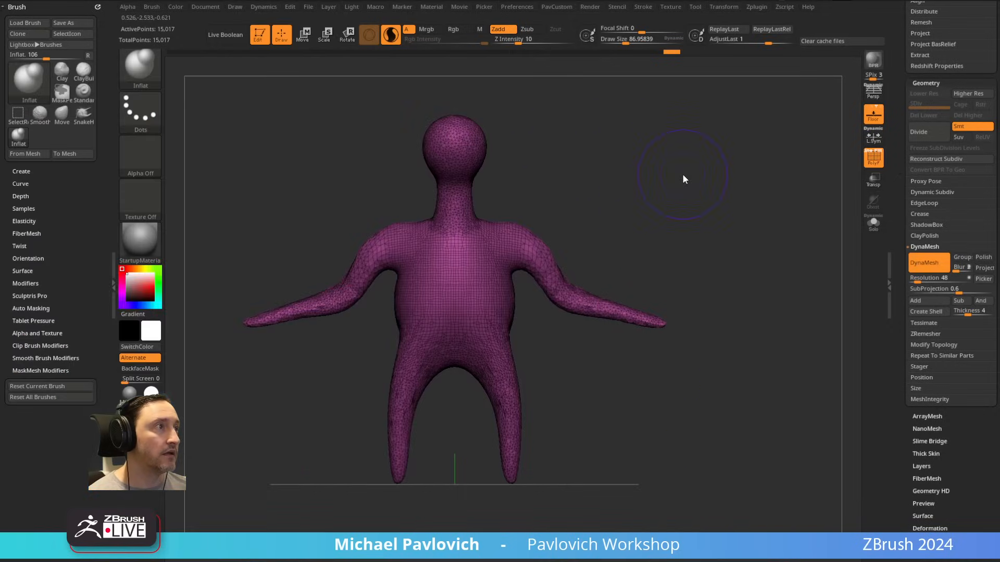
left_click_drag(682, 173, 785, 177, "alt")
key("alt+Tab")
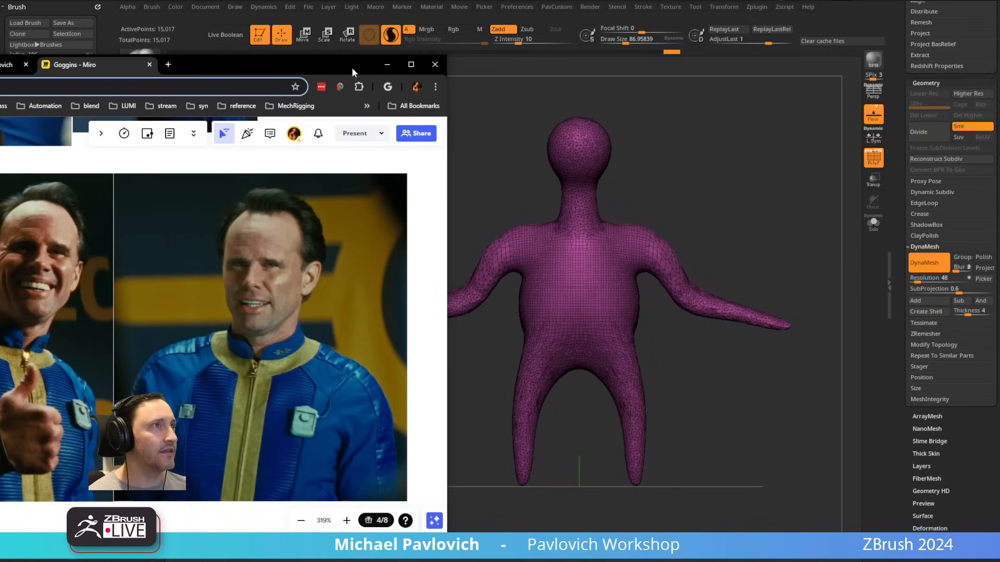
left_click_drag(351, 67, 478, 59)
left_click(641, 139)
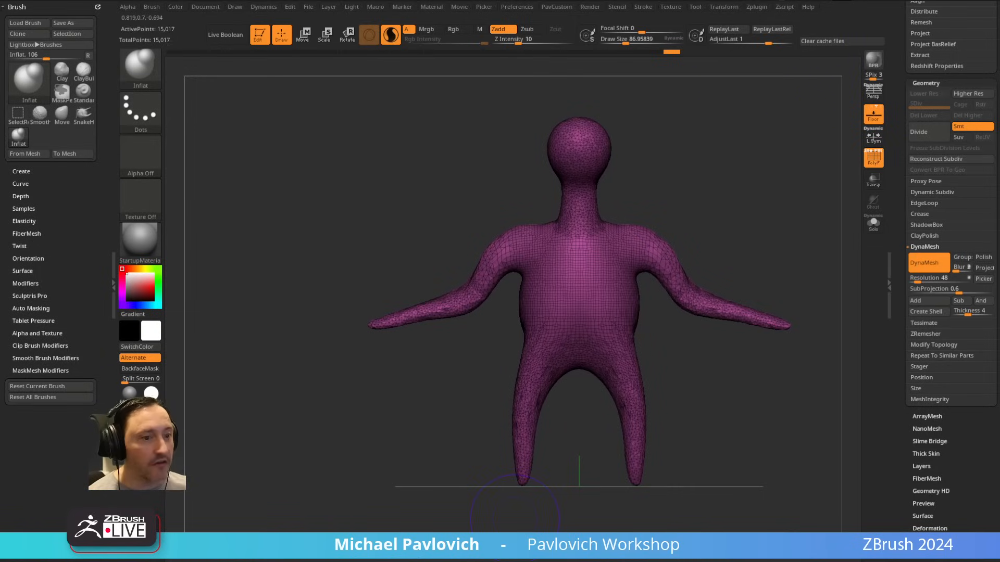
left_click_drag(775, 0, 798, 0)
left_click_drag(733, 179, 752, 154)
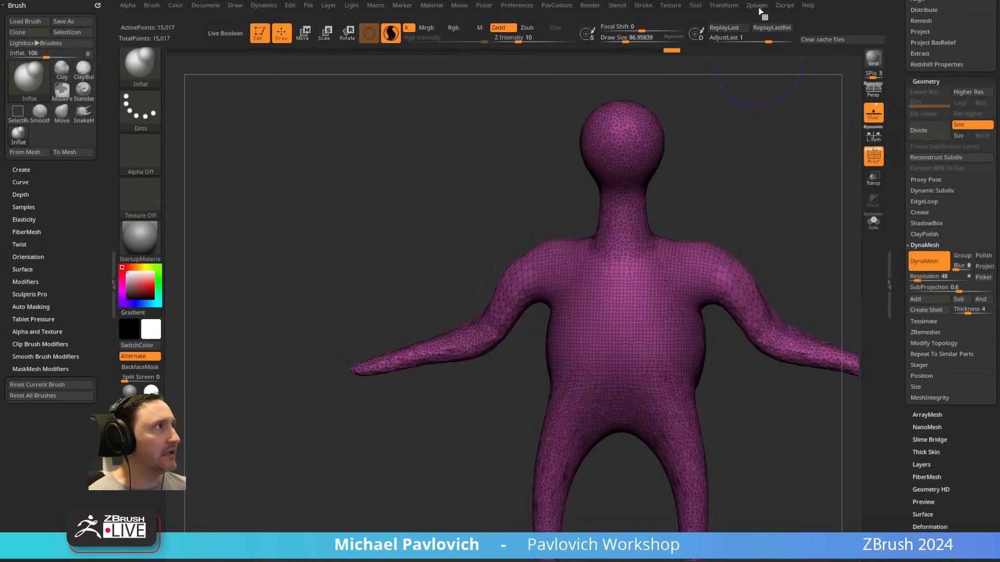
left_click_drag(792, 0, 786, 0)
left_click_drag(766, 164, 674, 178, "alt")
Step: Turn off Sculptris Pro mode
left_click(390, 35)
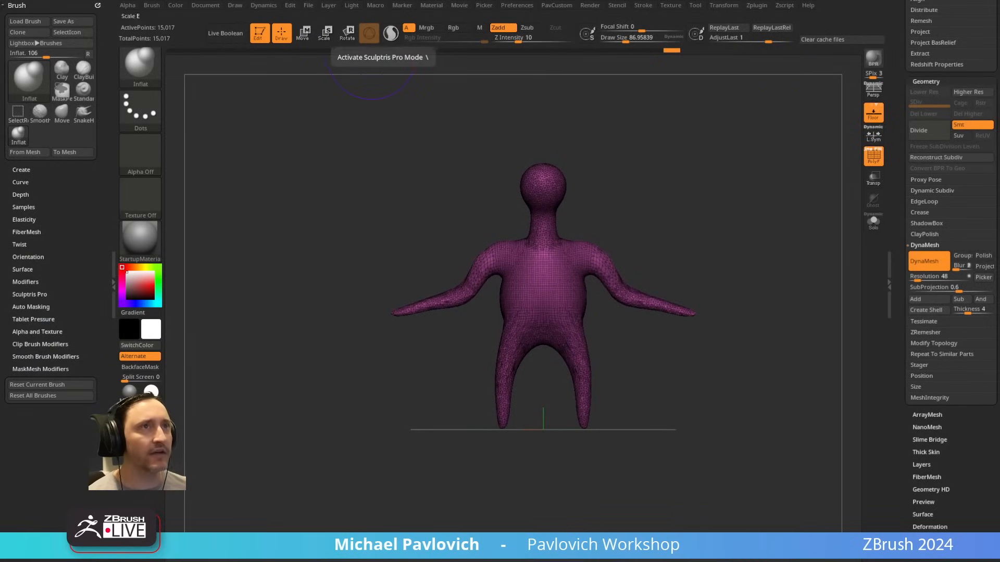
key("alt+Tab")
key("alt+Tab")
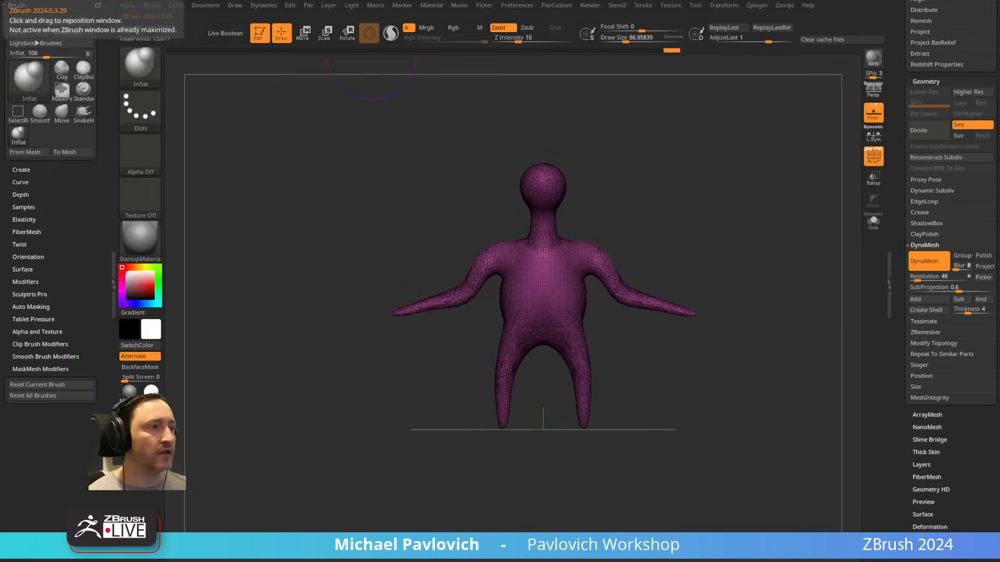
left_click_drag(701, 150, 665, 195, "alt")
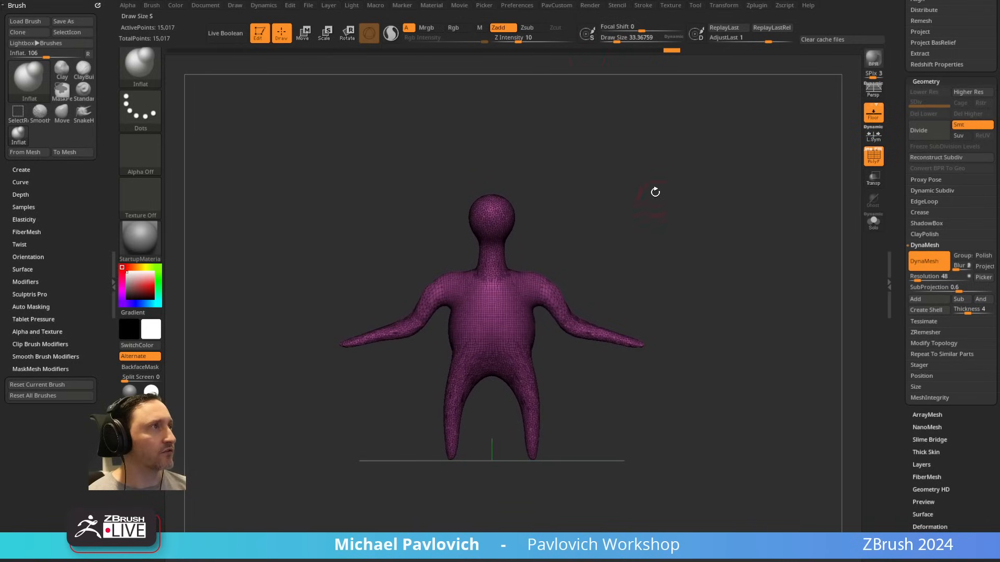
Step: Import the Cooper_FullBody image as a texture and add it to Spotlight
left_click(667, 5)
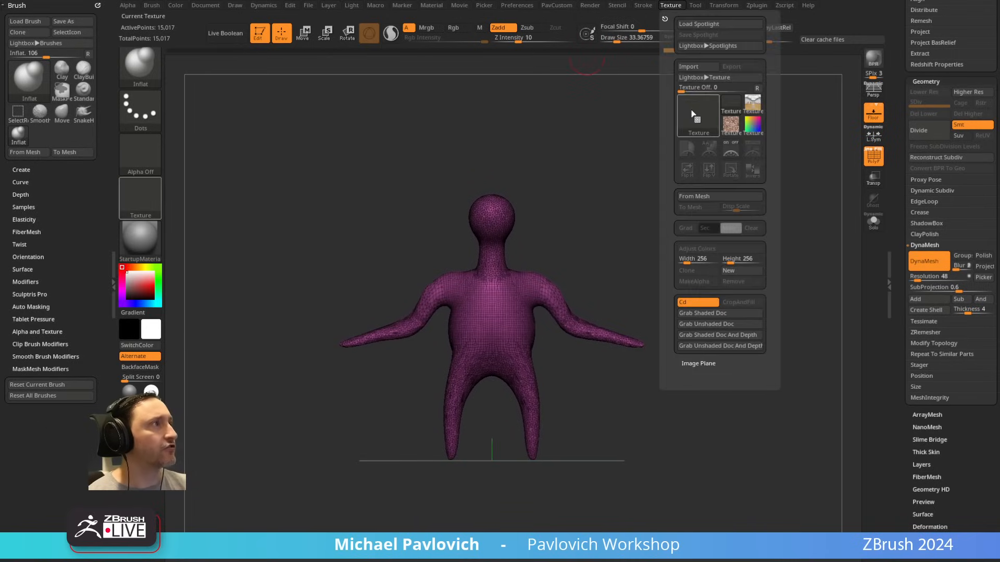
left_click(690, 63)
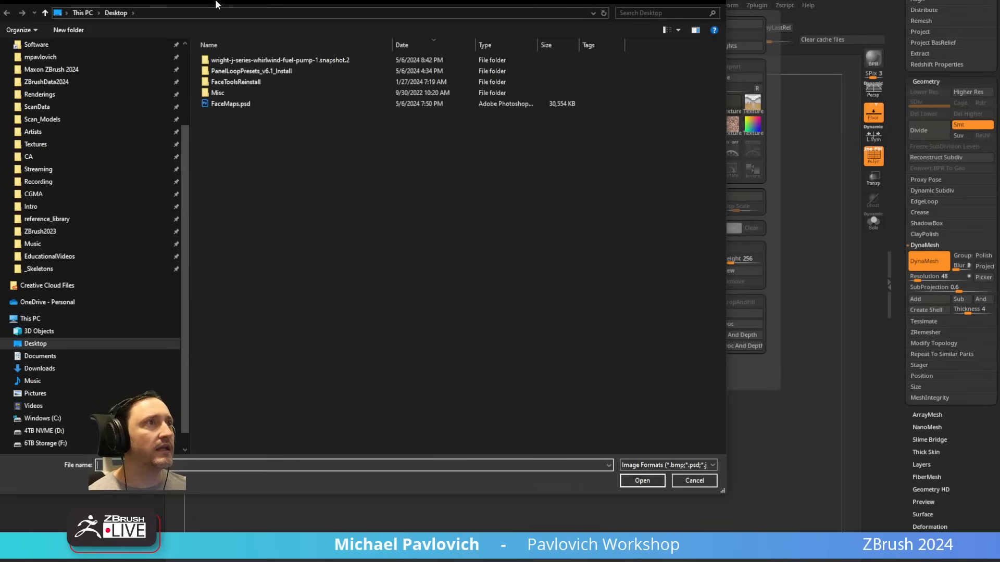
key("Escape")
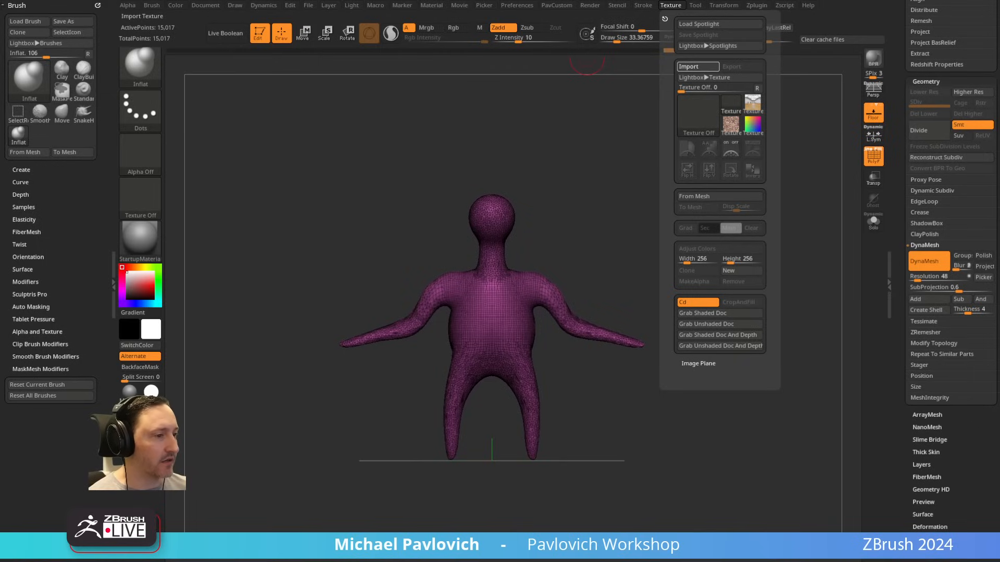
left_click(698, 67)
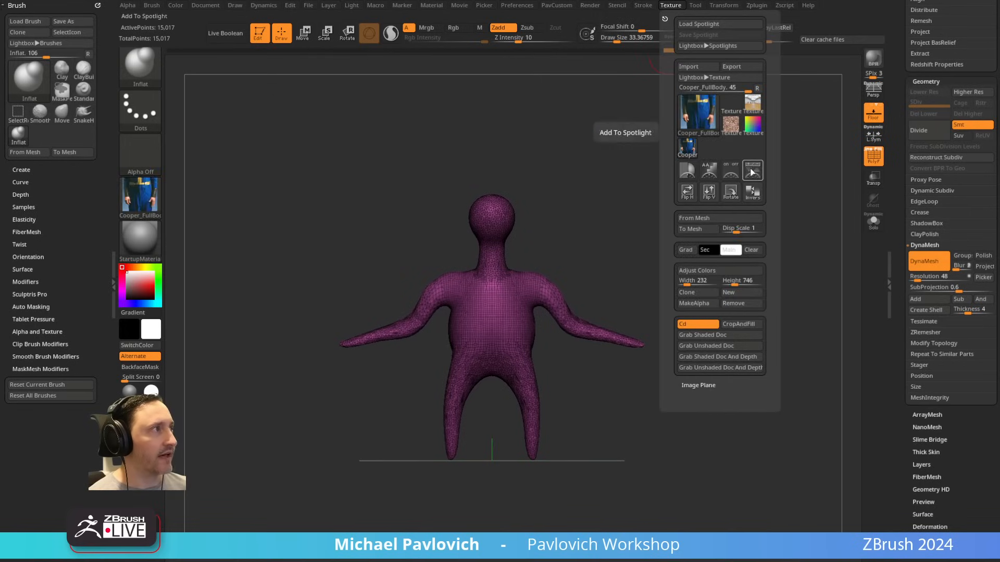
left_click(752, 171)
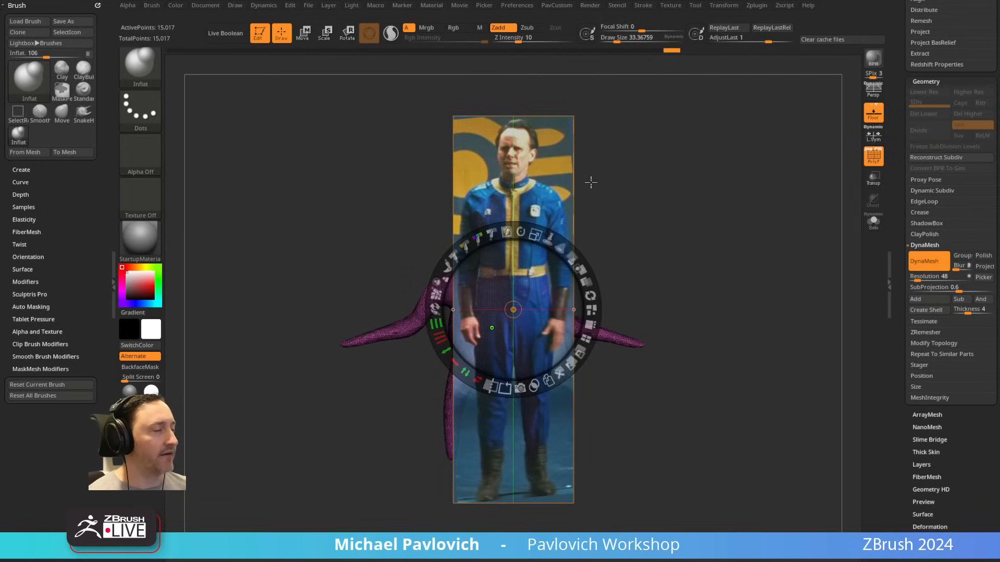
Step: Lower the opacity of the Spotlight reference image so the figure shows through, and leave Spotlight editing
mouse_move(535, 233)
left_mouse_down()
mouse_move(570, 253)
mouse_move(535, 229)
mouse_move(543, 220)
mouse_move(552, 235)
mouse_move(533, 228)
left_mouse_up()
mouse_move(574, 255)
left_mouse_down()
mouse_move(520, 219)
mouse_move(585, 260)
mouse_move(561, 241)
left_mouse_up()
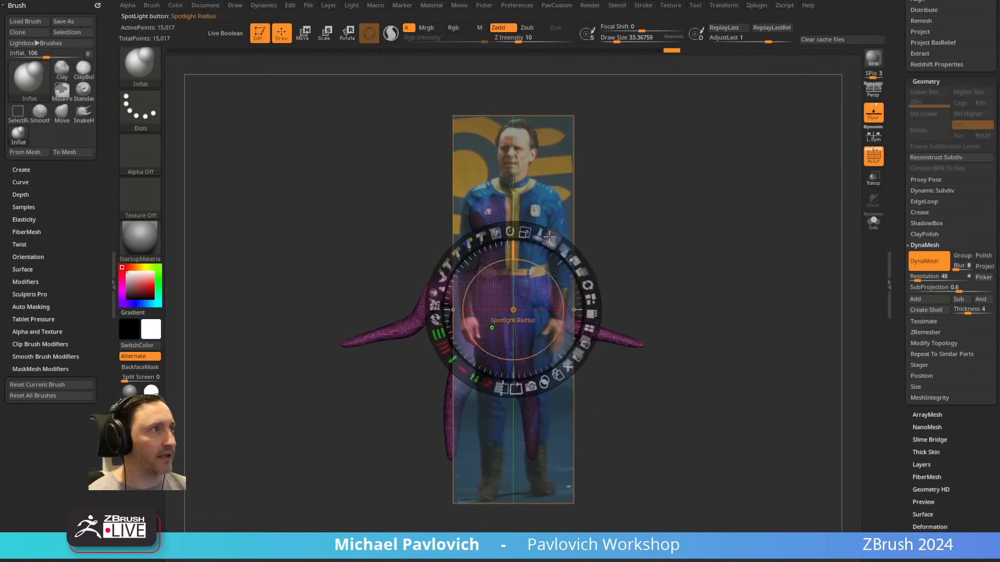
key("z")
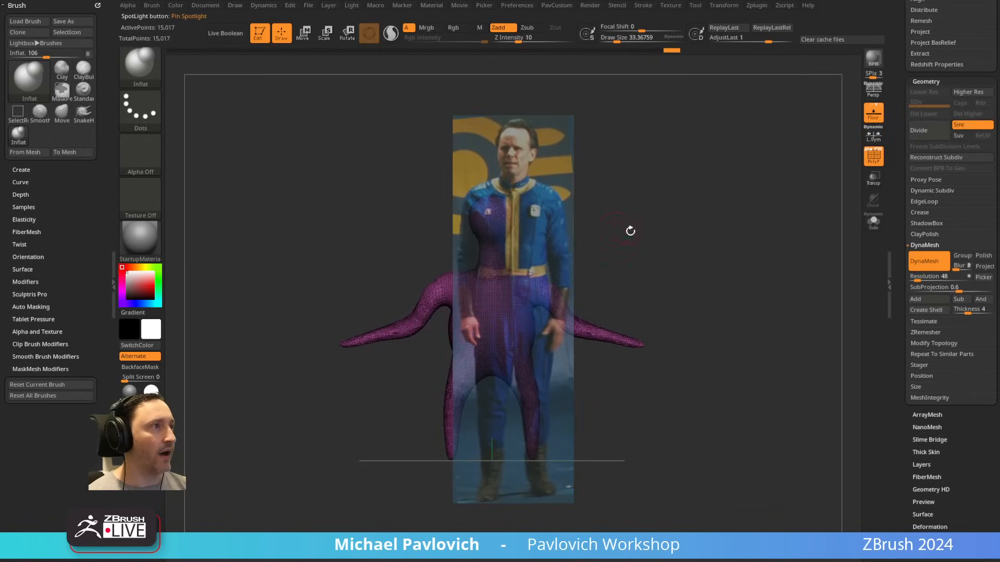
Step: Switch to the Move brush at a draw size of about 135 and pull the figure's shoulders upward against the reference
left_click_drag(630, 231, 681, 219, "alt")
key("s")
left_click_drag(535, 176, 549, 176)
key("b")
key("m")
key("v")
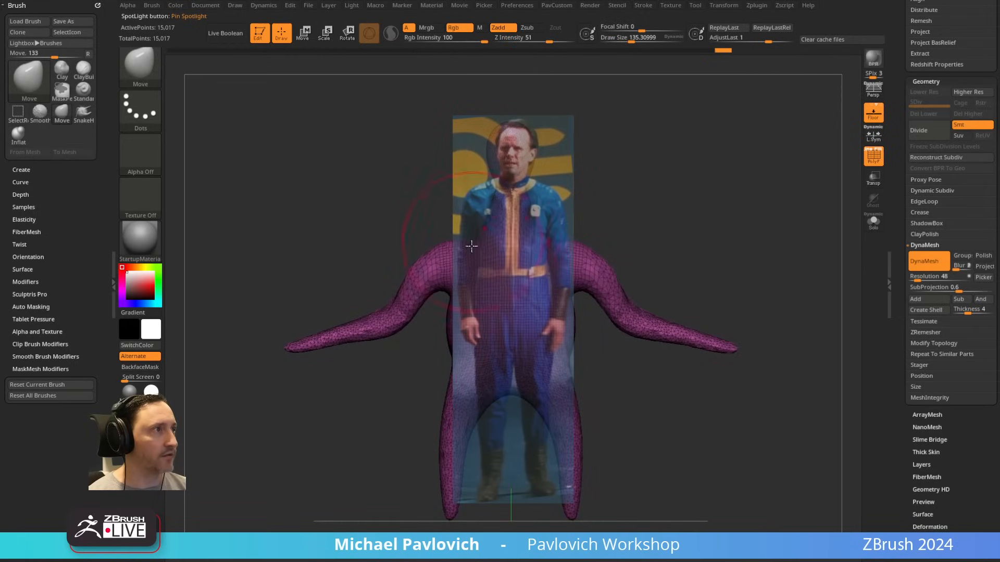
left_click_drag(471, 245, 473, 216)
Step: Hide the Spotlight reference and the polyframe wireframe, and activate the Standard brush
mouse_move(630, 223)
left_mouse_down("alt")
mouse_move(640, 198)
mouse_move(660, 207)
mouse_move(659, 196)
mouse_move(699, 179)
mouse_move(641, 199)
mouse_move(490, 218)
mouse_move(585, 181)
mouse_move(701, 212)
left_mouse_up("alt")
key("shift+z")
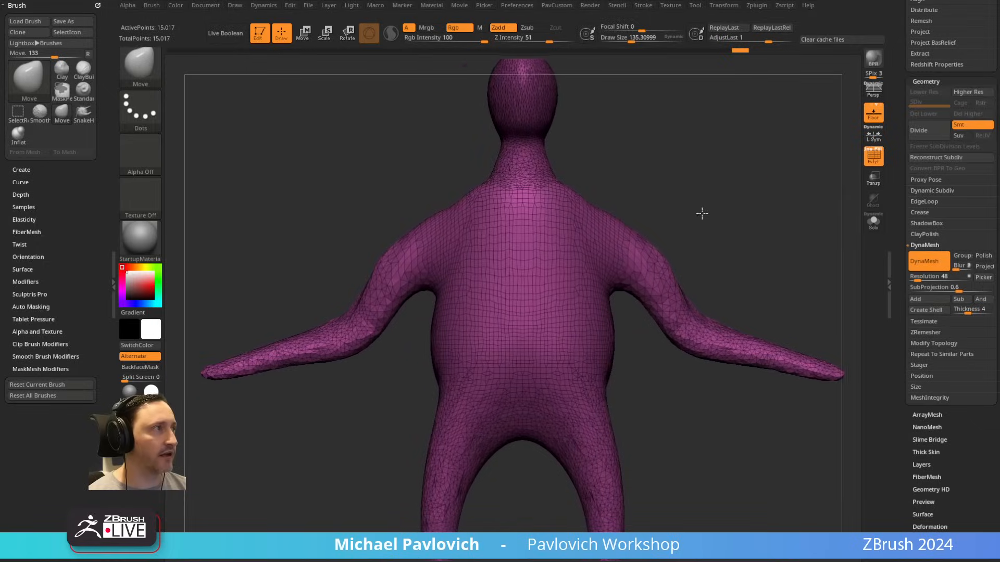
left_click(873, 155)
key("b")
key("s")
key("t")
Step: Show the Spotlight reference again and toggle its editing mode and visibility, ending with the image shown and editing off
key("shift+z")
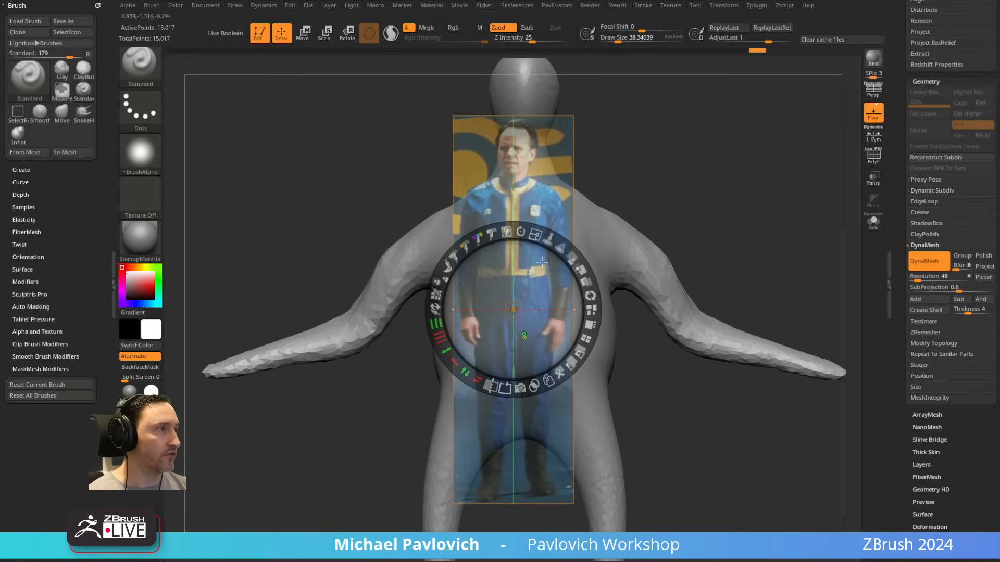
key("z")
left_click_drag(690, 182, 683, 179)
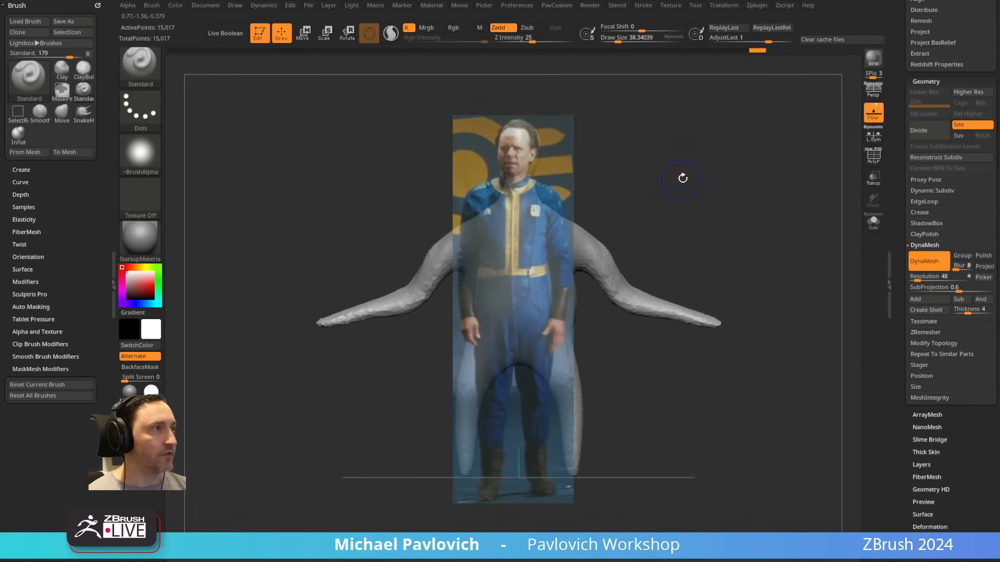
key("z")
key("z")
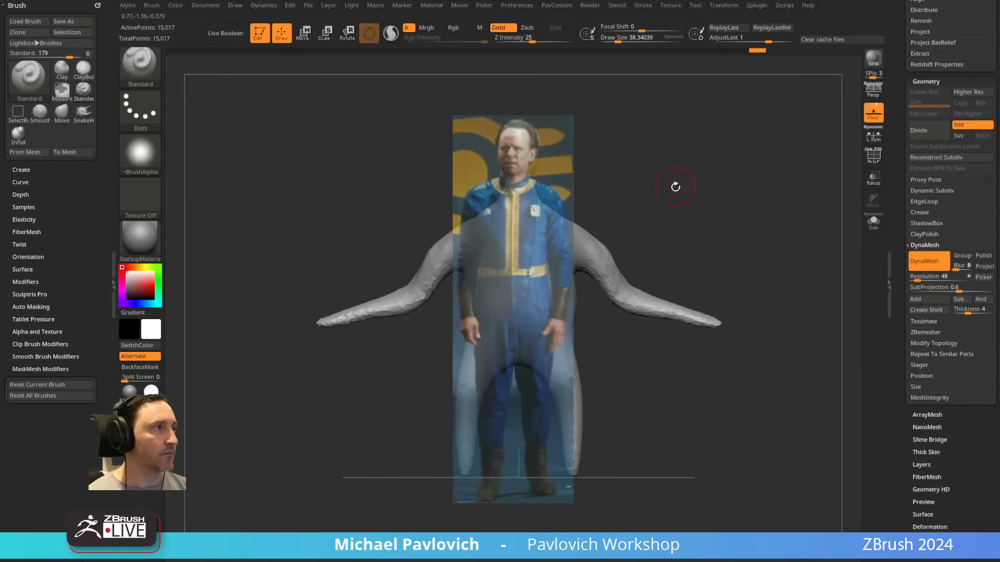
key("shift+z")
key("shift+z")
key("z")
key("z")
key("z")
key("z")
key("z")
key("z")
key("z")
key("z")
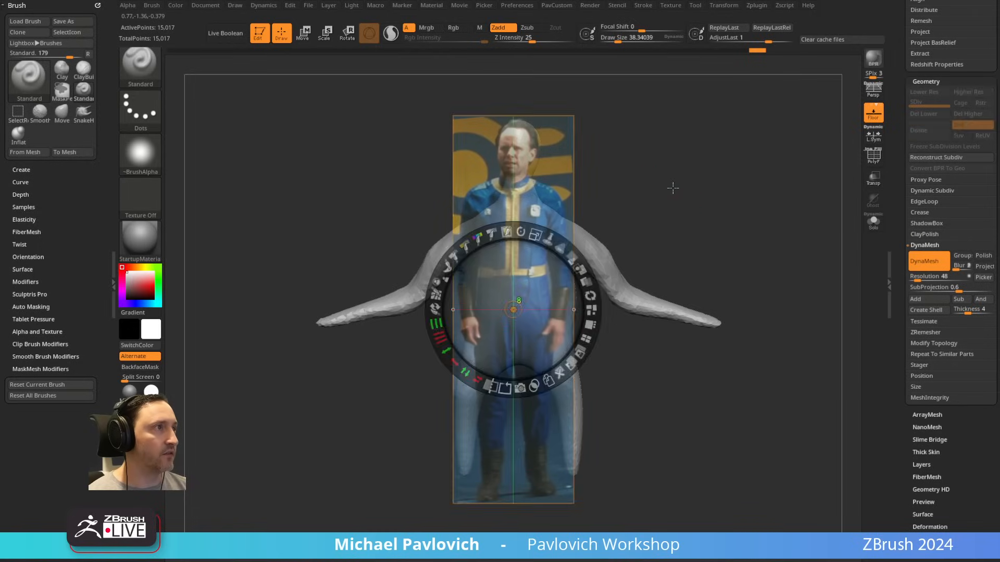
key("shift+z")
key("shift+z")
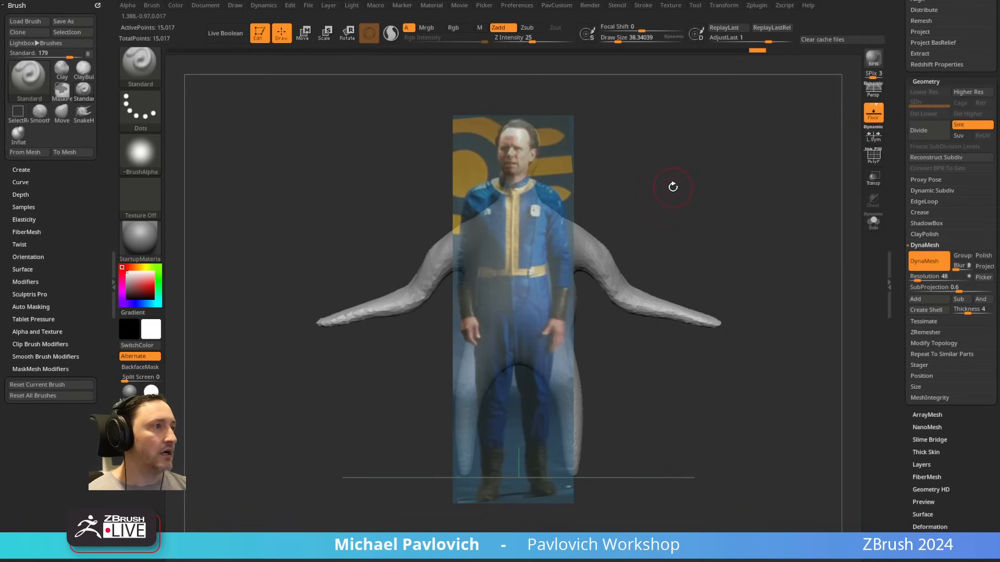
Step: Align the figure with the reference, show the movie timeline, and store and recall that front view as a camera keyframe near 1.5 seconds
left_click_drag(666, 179, 711, 172, "alt")
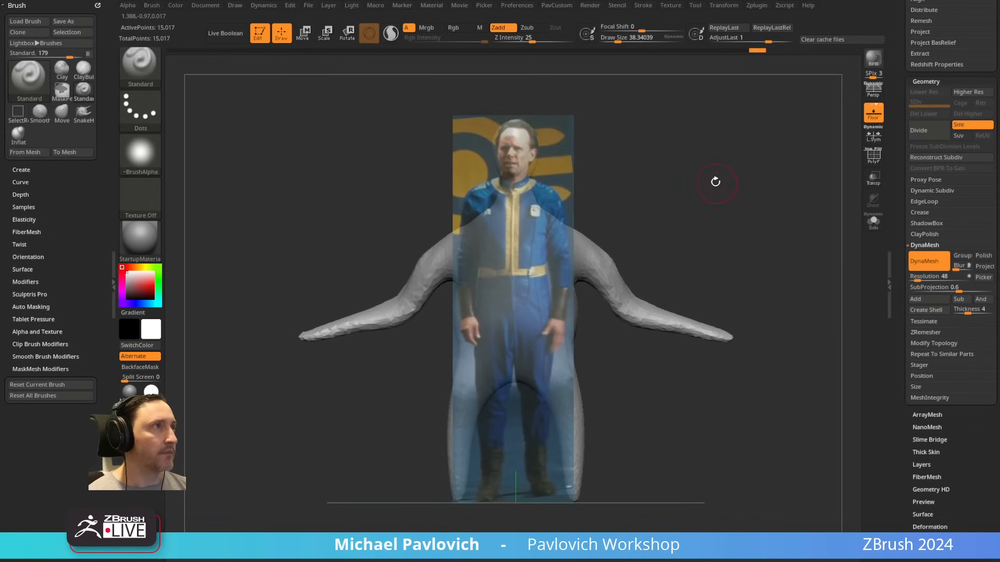
left_click(459, 6)
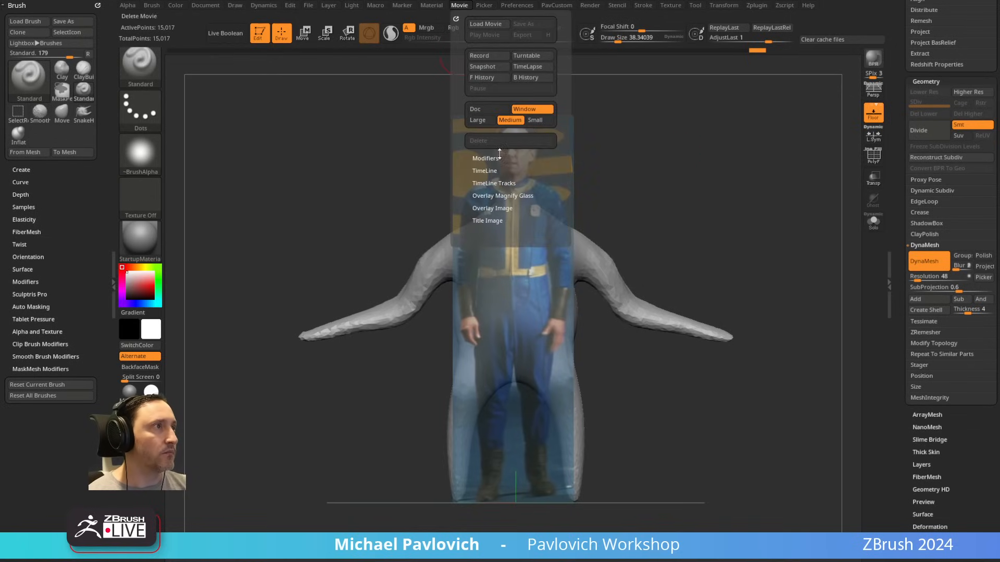
left_click(484, 171)
left_click(490, 192)
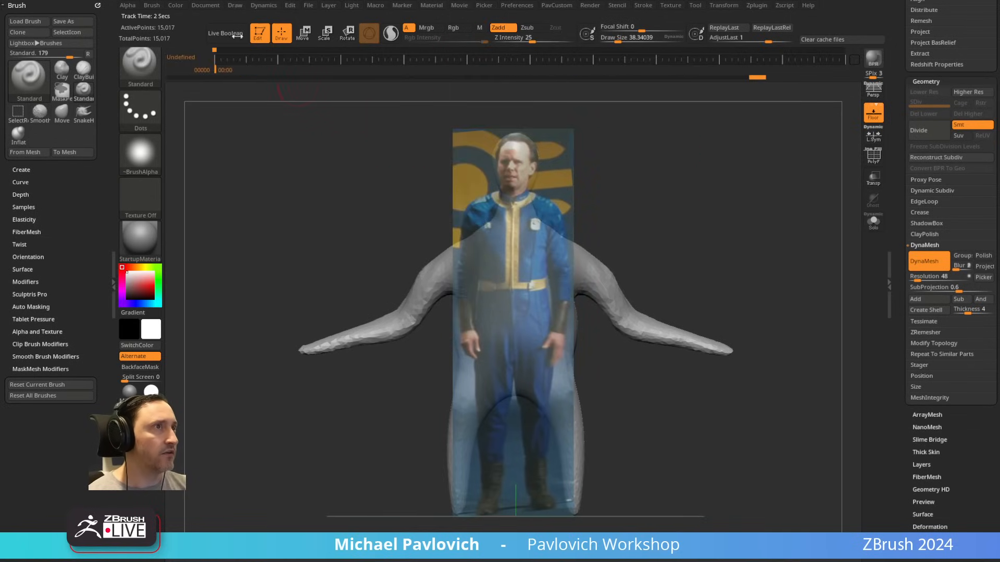
left_click_drag(744, 227, 687, 307)
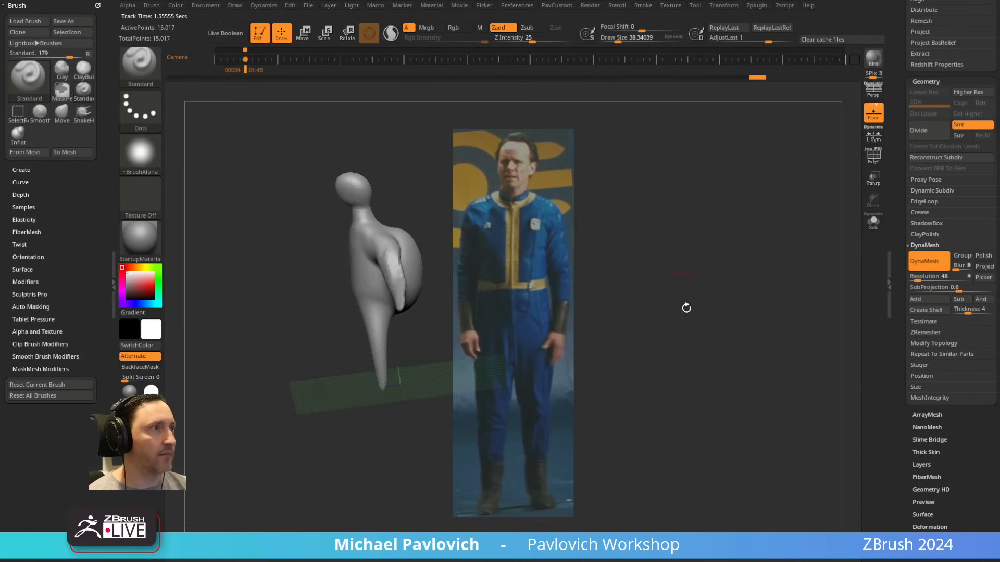
key("Left")
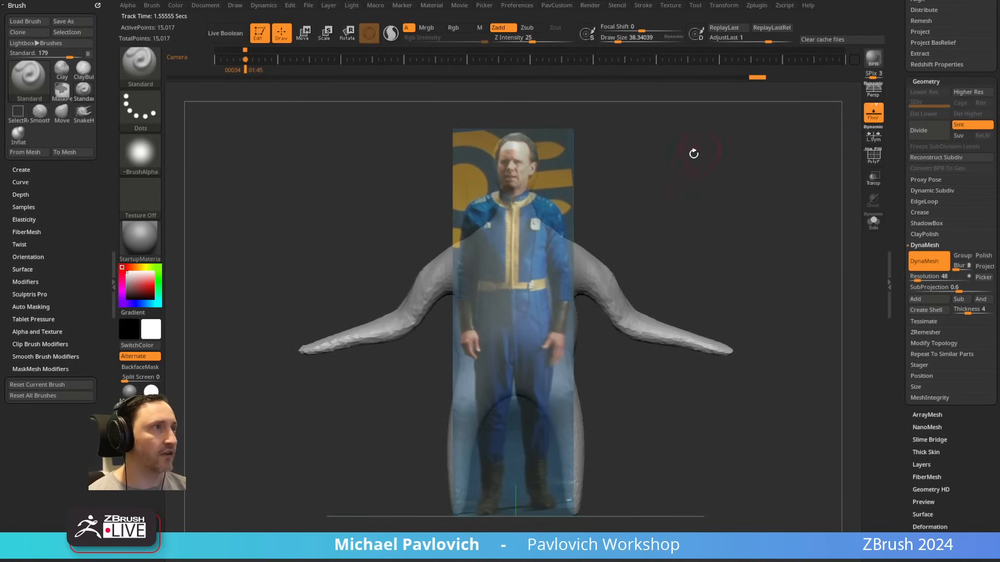
Step: Store a tilted view of the figure as a second camera keyframe near 3 seconds, and cycle back to the aligned front view
mouse_move(697, 181)
left_mouse_down()
mouse_move(746, 219)
mouse_move(743, 208)
mouse_move(774, 205)
mouse_move(742, 203)
mouse_move(732, 149)
mouse_move(770, 208)
mouse_move(786, 182)
mouse_move(787, 203)
mouse_move(792, 179)
mouse_move(754, 314)
mouse_move(779, 259)
mouse_move(772, 212)
mouse_move(784, 261)
mouse_move(658, 459)
left_mouse_up()
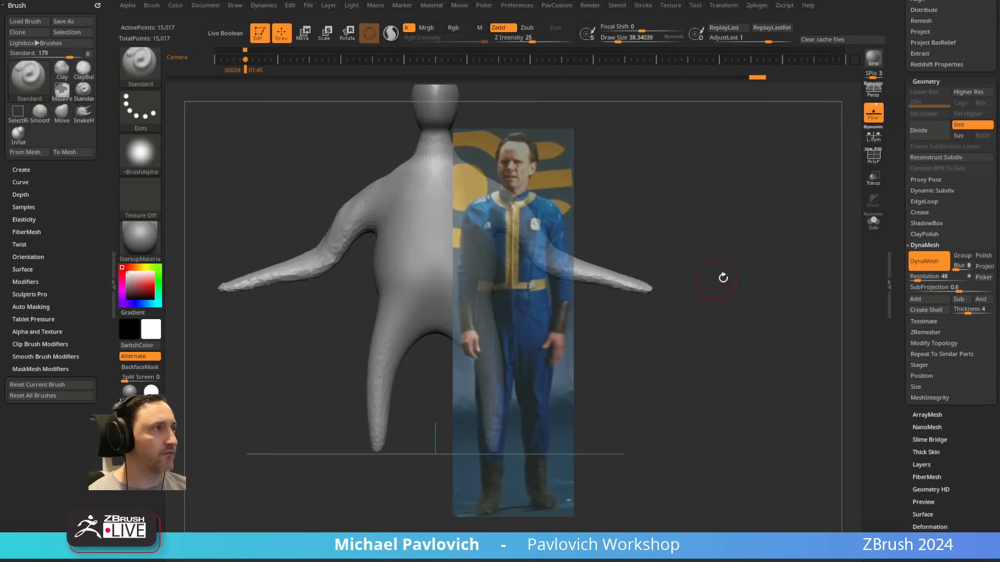
mouse_move(720, 279)
left_mouse_down()
mouse_move(830, 239)
mouse_move(819, 282)
mouse_move(818, 199)
mouse_move(735, 248)
mouse_move(801, 191)
mouse_move(772, 269)
mouse_move(774, 223)
mouse_move(820, 203)
mouse_move(814, 234)
mouse_move(772, 320)
mouse_move(786, 275)
mouse_move(783, 307)
mouse_move(788, 226)
mouse_move(797, 246)
mouse_move(811, 237)
mouse_move(800, 261)
mouse_move(828, 261)
mouse_move(826, 270)
left_mouse_up()
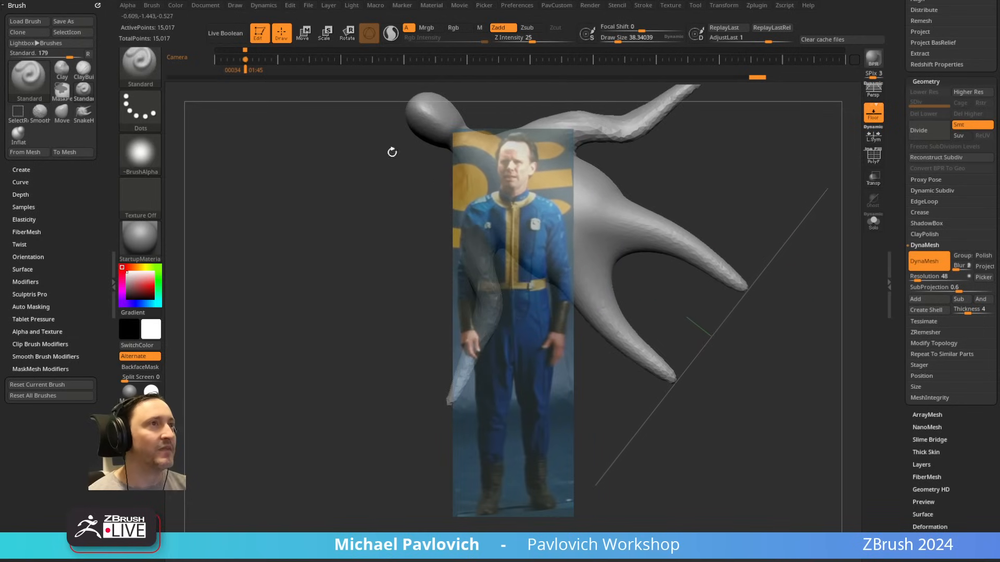
left_click(270, 59)
key("Left")
key("Left")
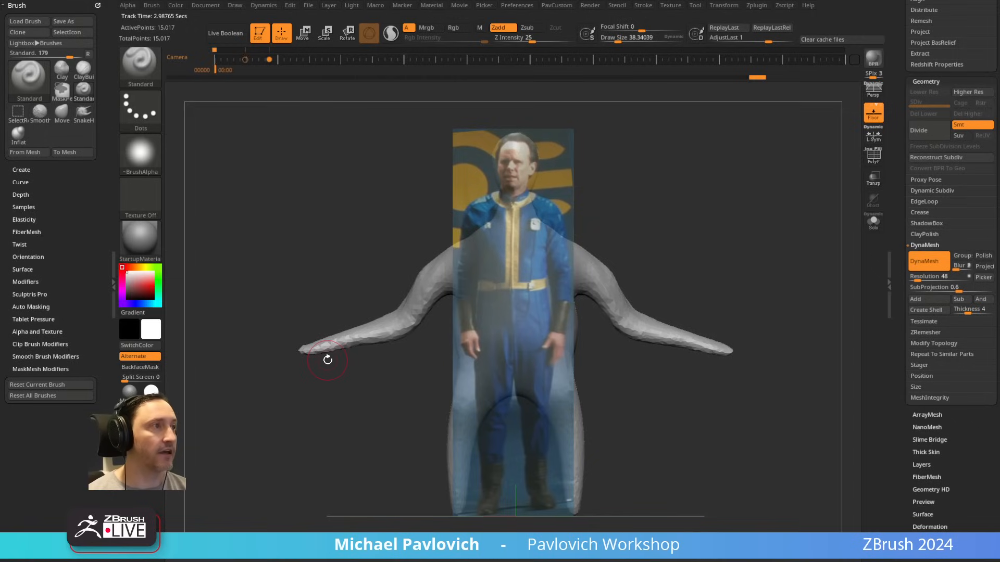
key("Left")
key("Left")
key("Left")
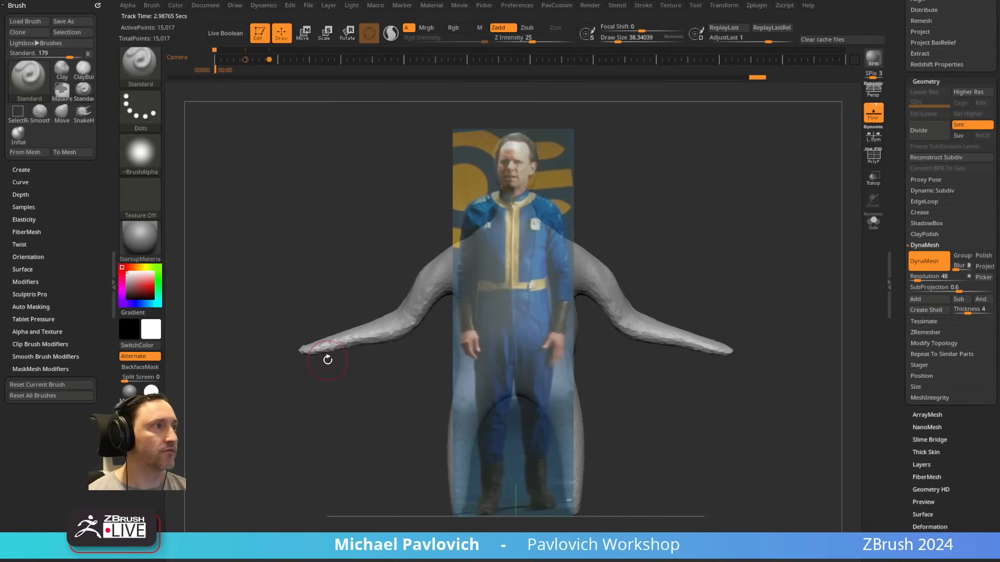
key("Left")
key("Left")
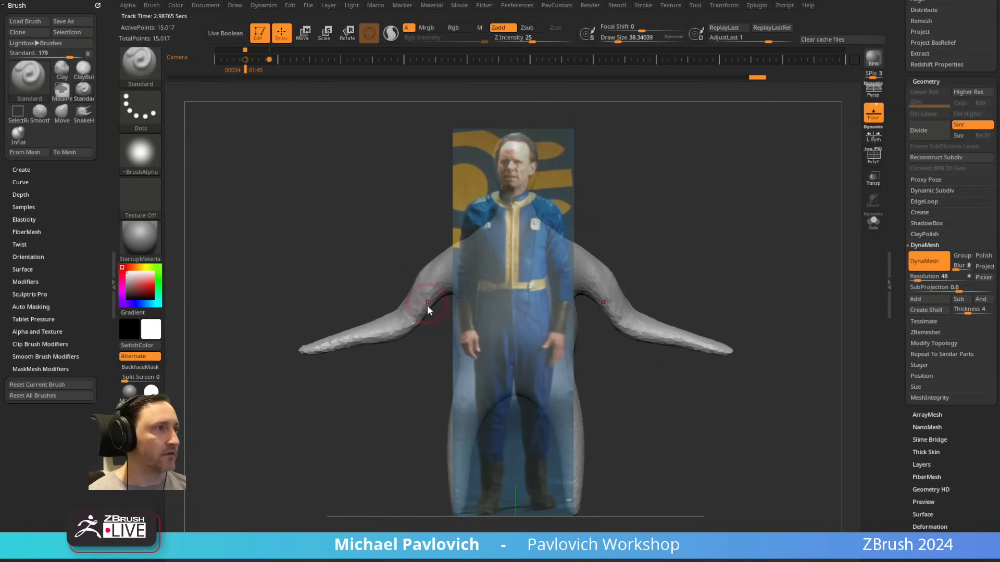
Step: Pull both arms upward at the elbows with a large Move brush to straighten them, and return to the Standard brush
key("b")
key("m")
key("v")
left_click_drag(395, 322, 401, 271)
mouse_move(657, 329)
left_mouse_down()
mouse_move(671, 313)
mouse_move(662, 305)
left_mouse_up()
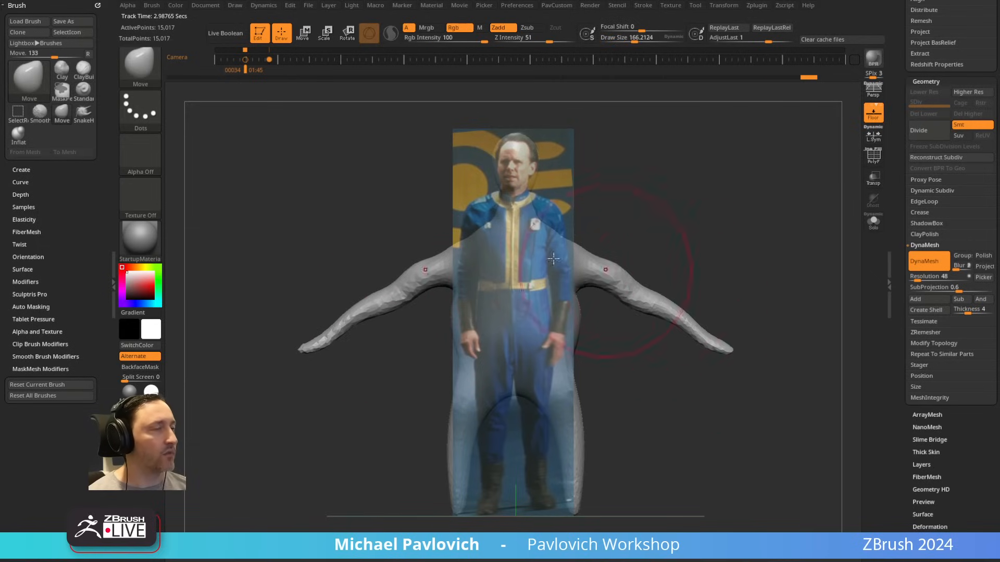
key("b")
key("s")
key("t")
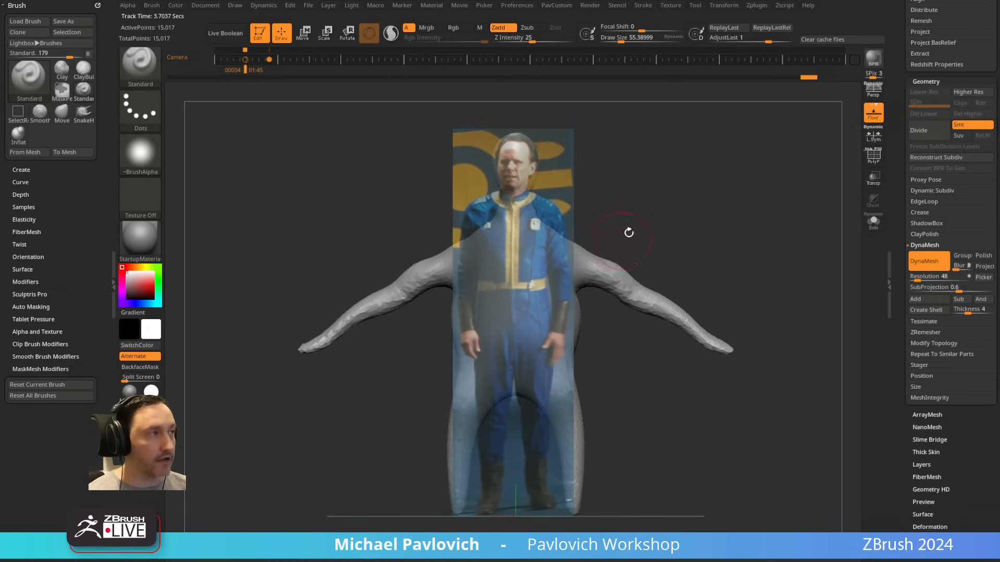
left_click_drag(895, 133, 866, 353)
key("comma")
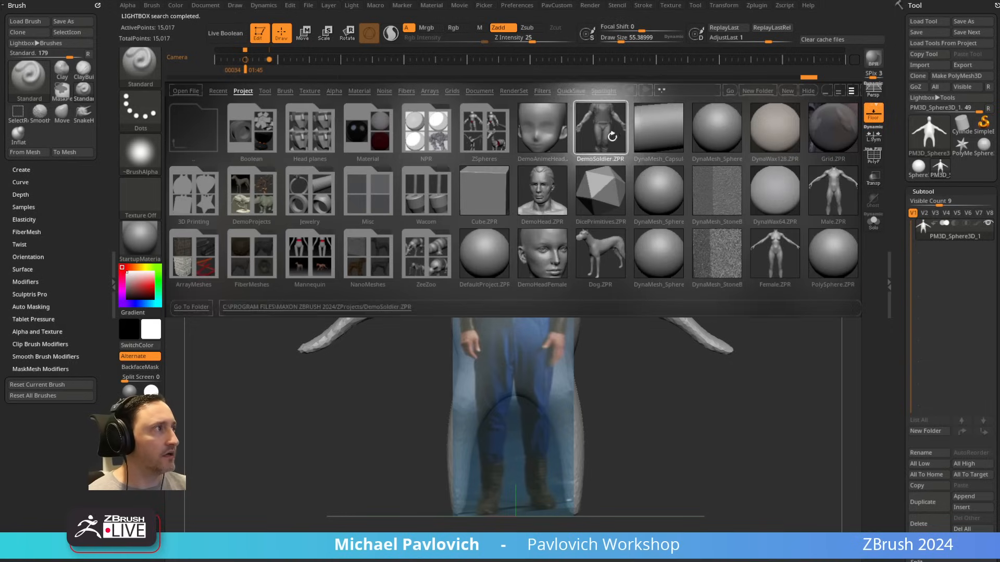
double_click(772, 257)
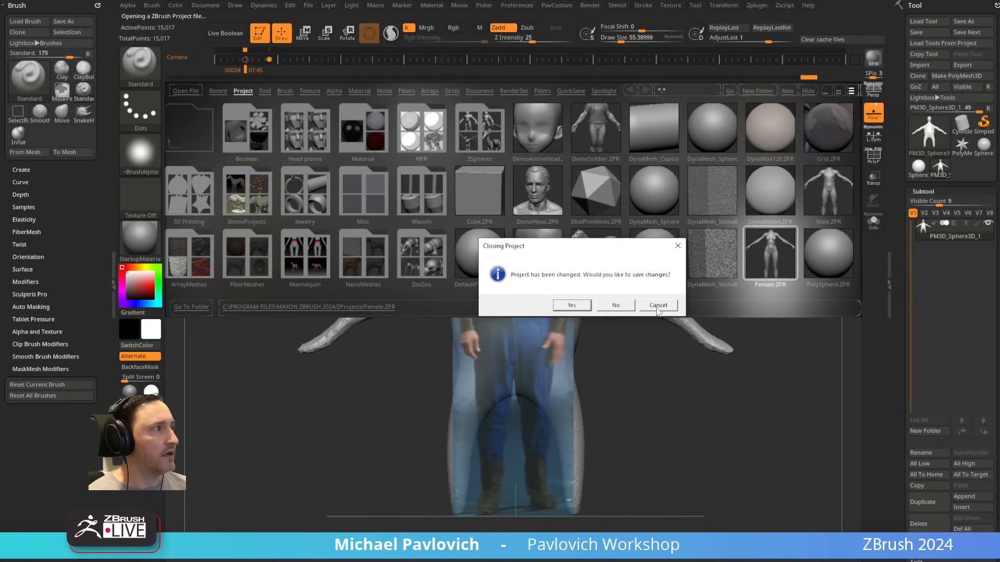
left_click(821, 188)
left_click(658, 306)
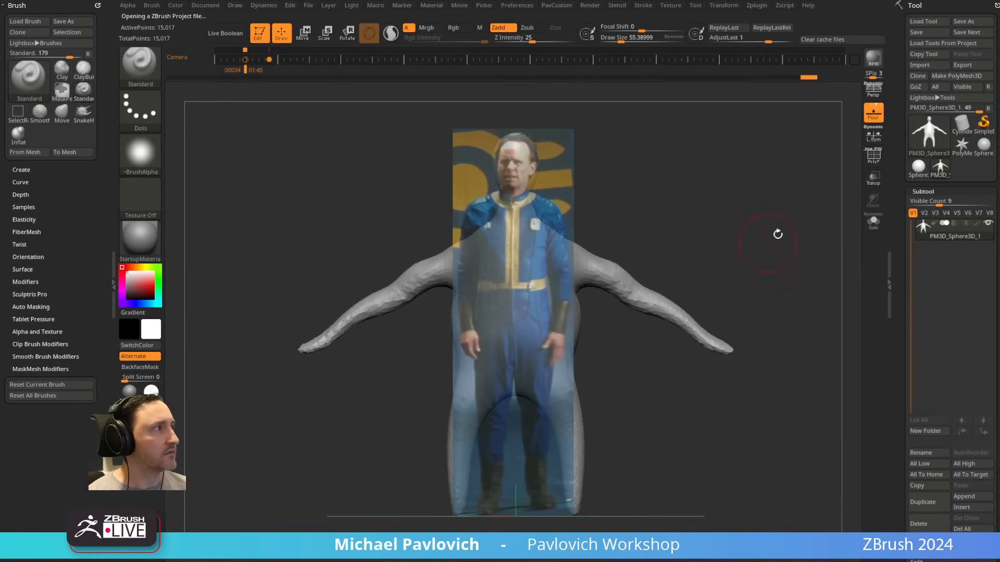
Step: Load the Male.ZPR project from LightBox without saving the current project, and close LightBox
key("comma")
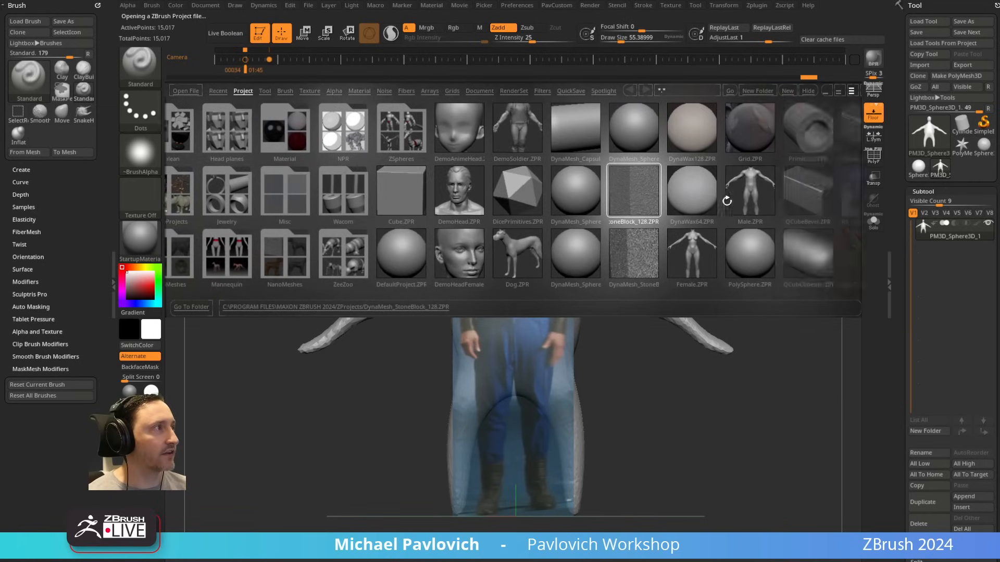
left_click(625, 307)
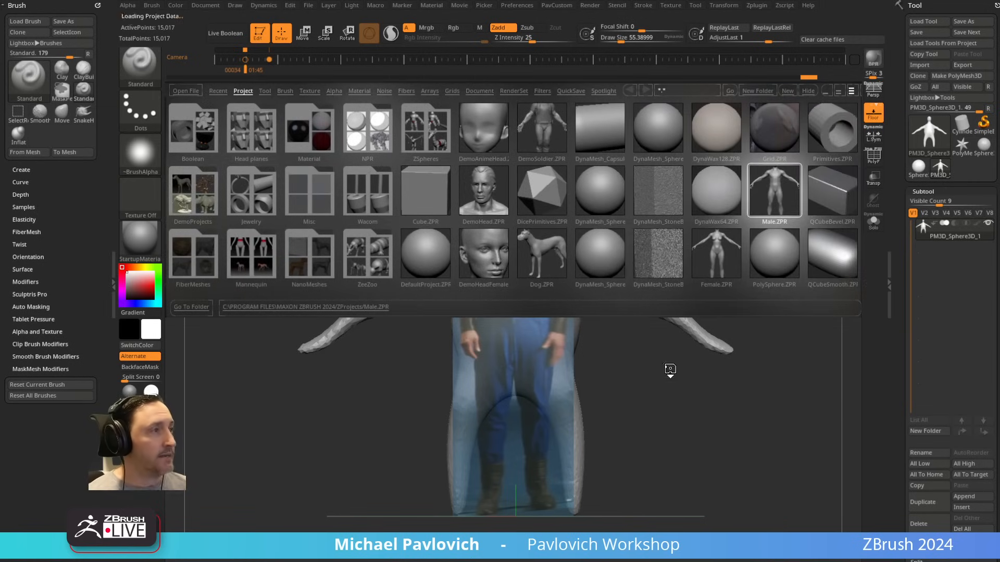
key("comma")
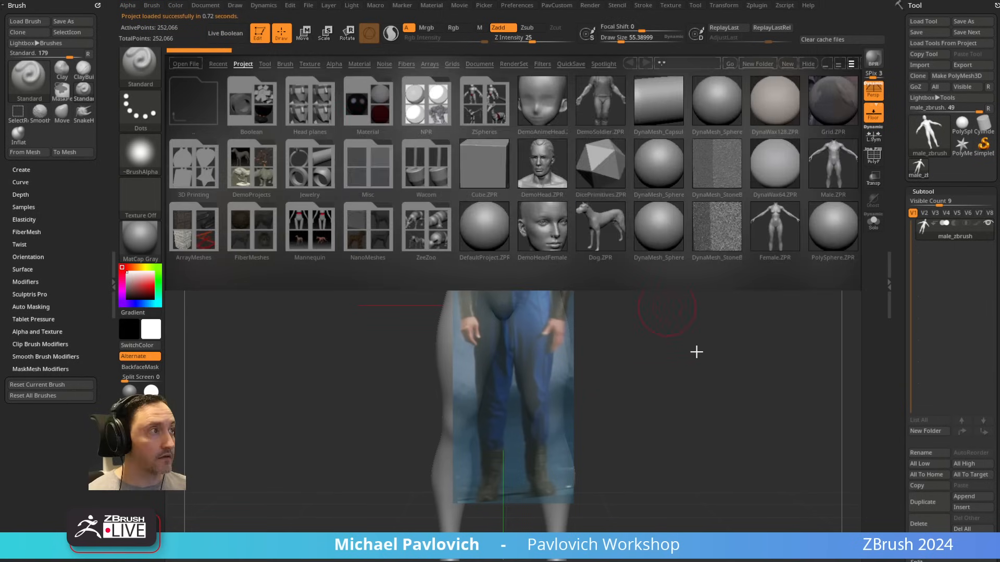
key("comma")
Step: Turn off the floor grid and perspective, and align the male figure's front view with the reference image
key("f")
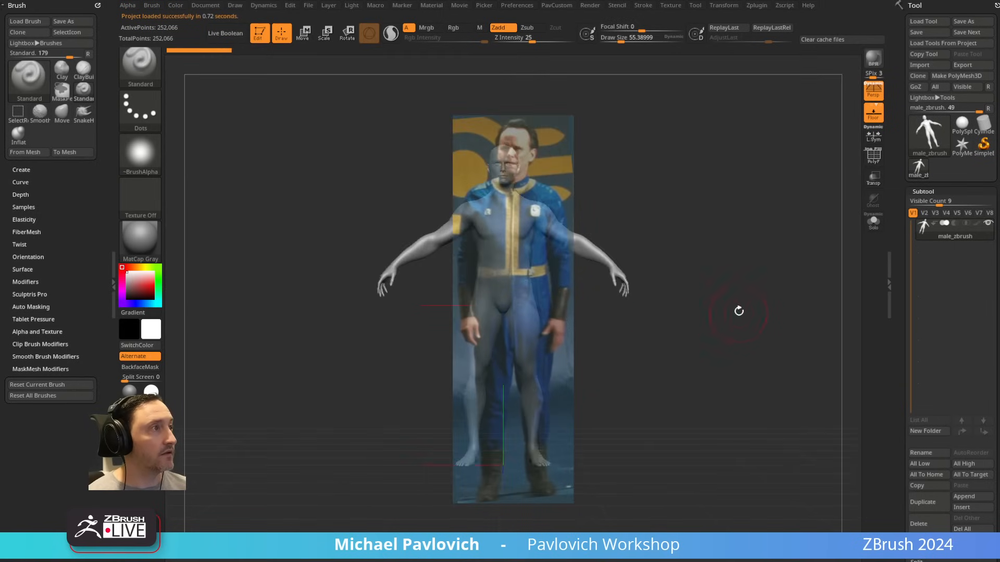
left_click(873, 113)
left_click(873, 90)
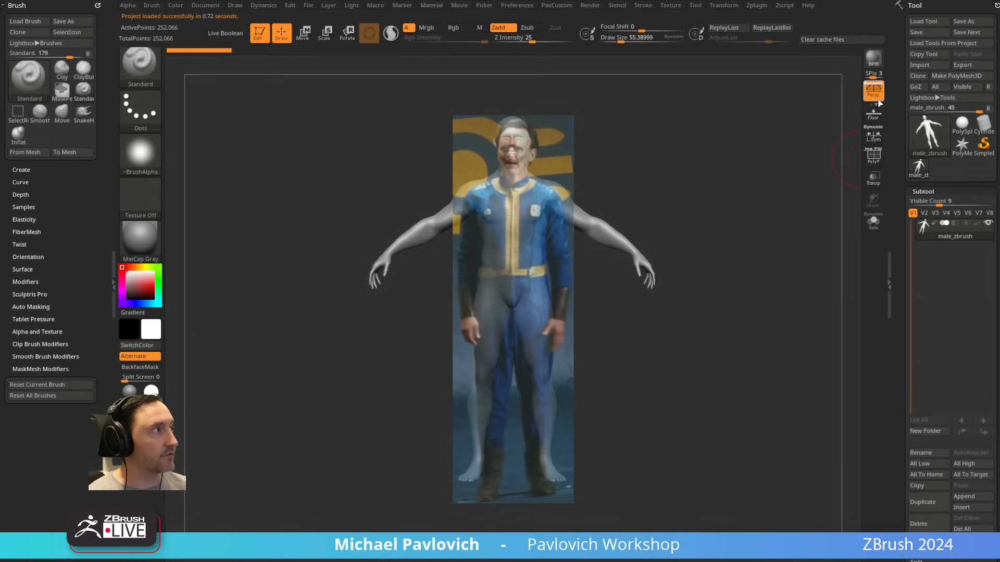
left_click_drag(751, 233, 761, 228)
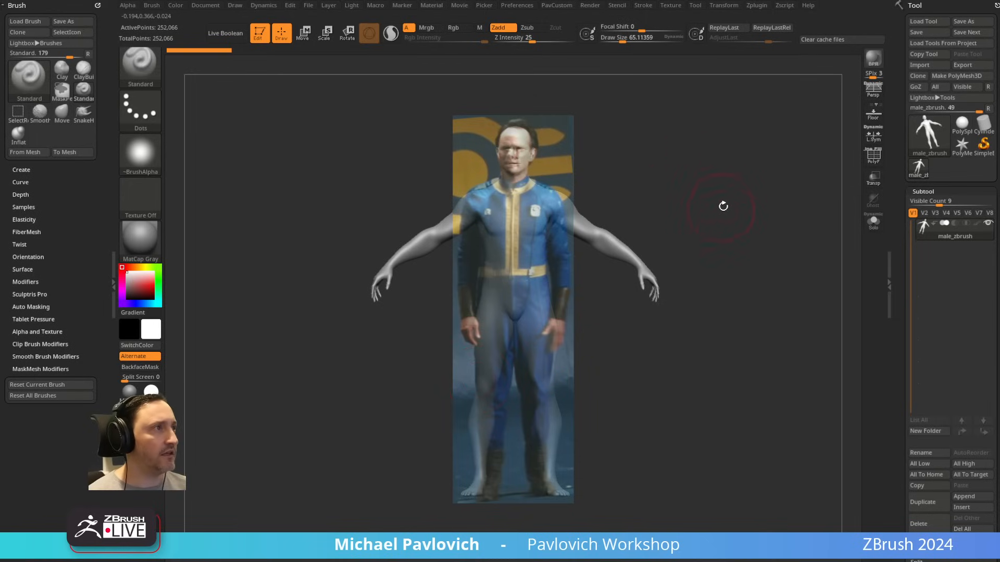
left_click_drag(727, 201, 731, 194, "alt")
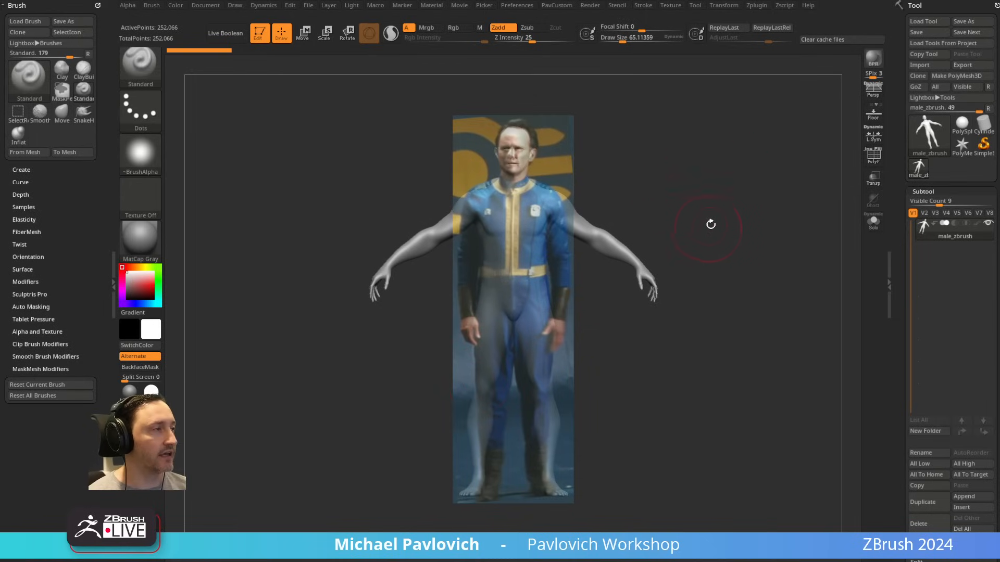
Step: Fine-tune the male figure's alignment with the reference and show the movie timeline
key("2")
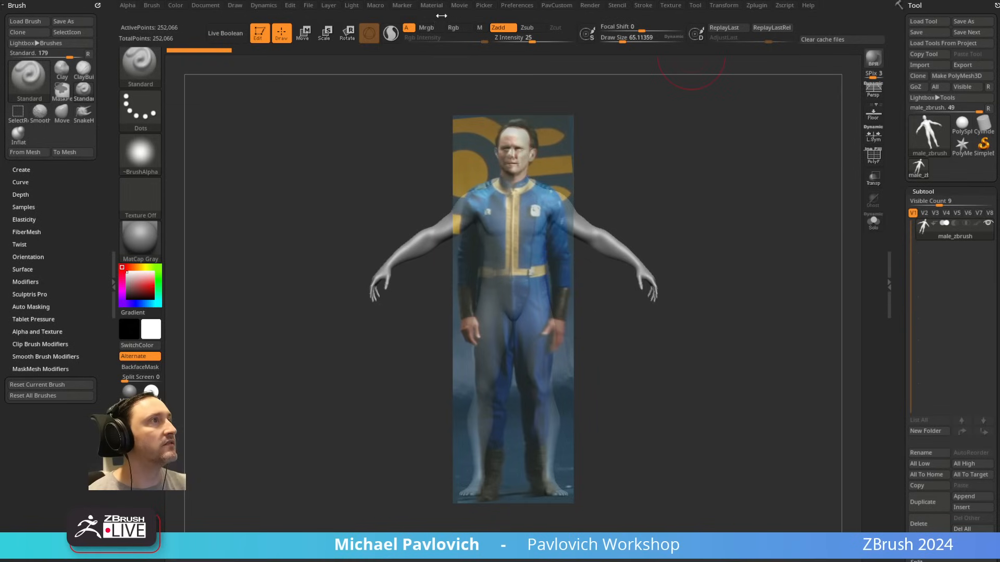
left_click(460, 6)
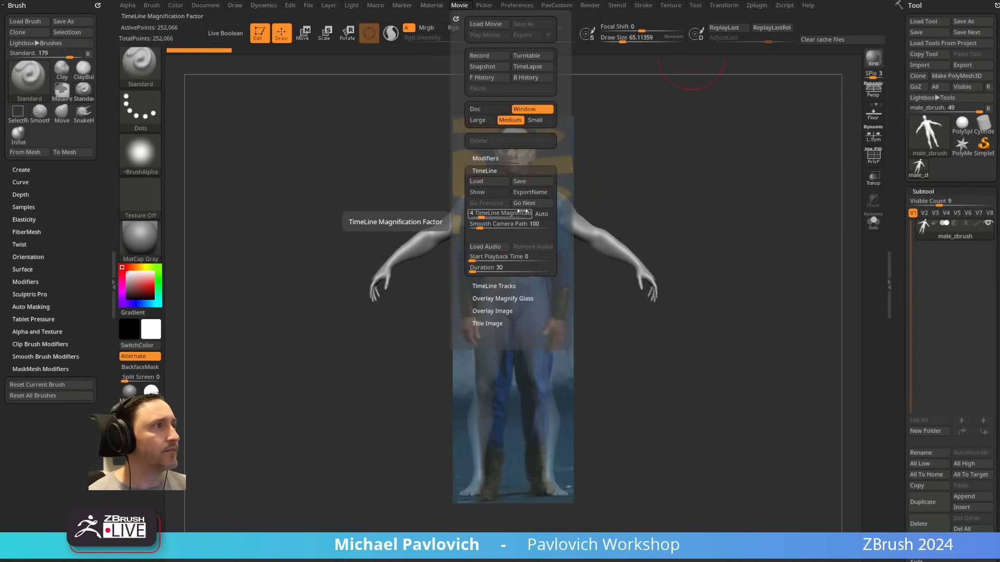
left_click_drag(748, 232, 750, 238, "alt")
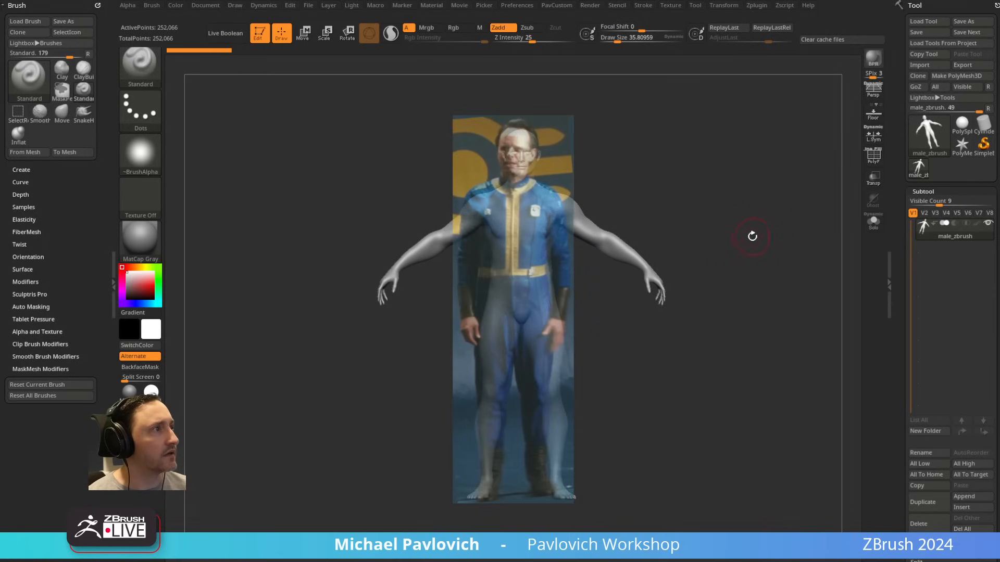
key("2")
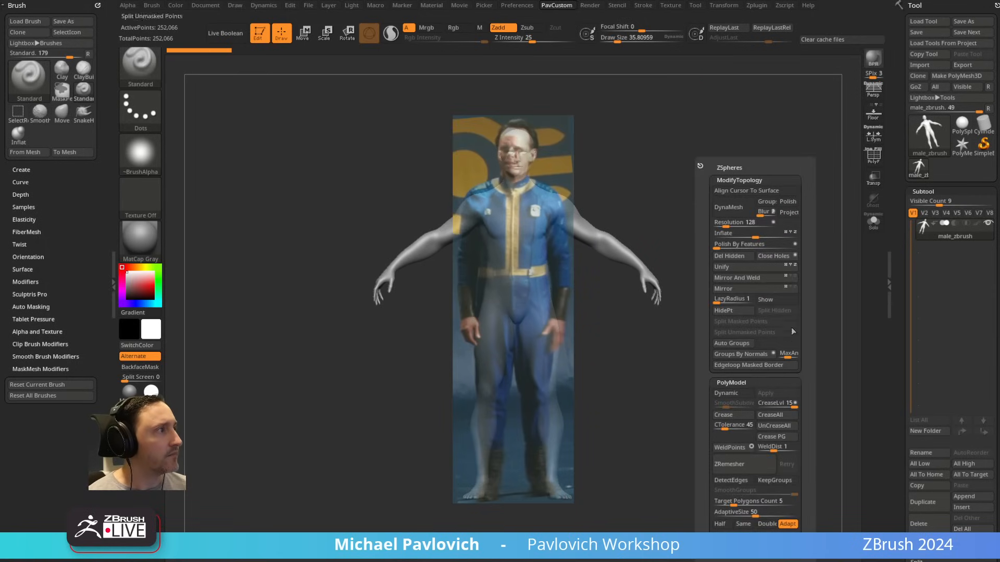
left_click(775, 300)
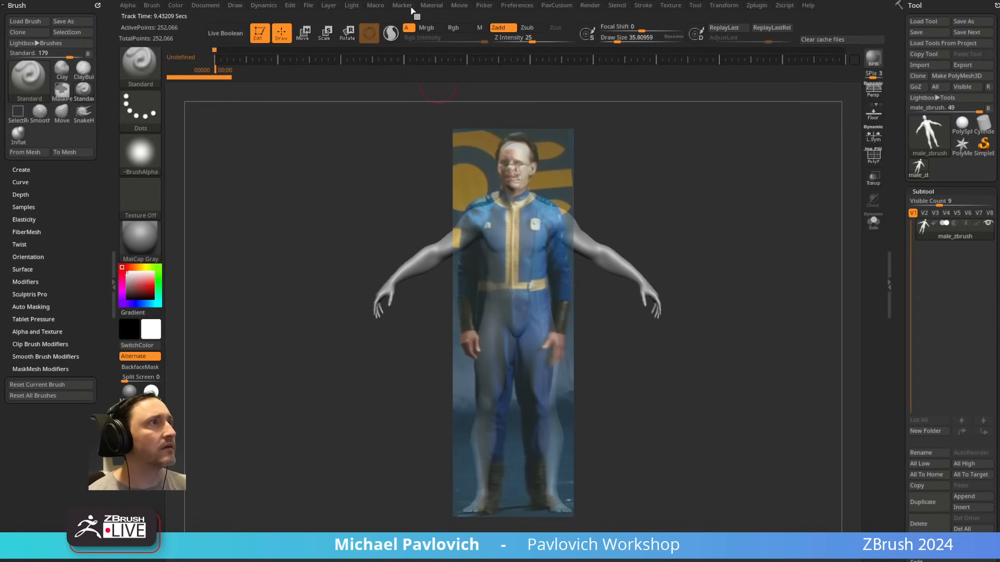
left_click(459, 6)
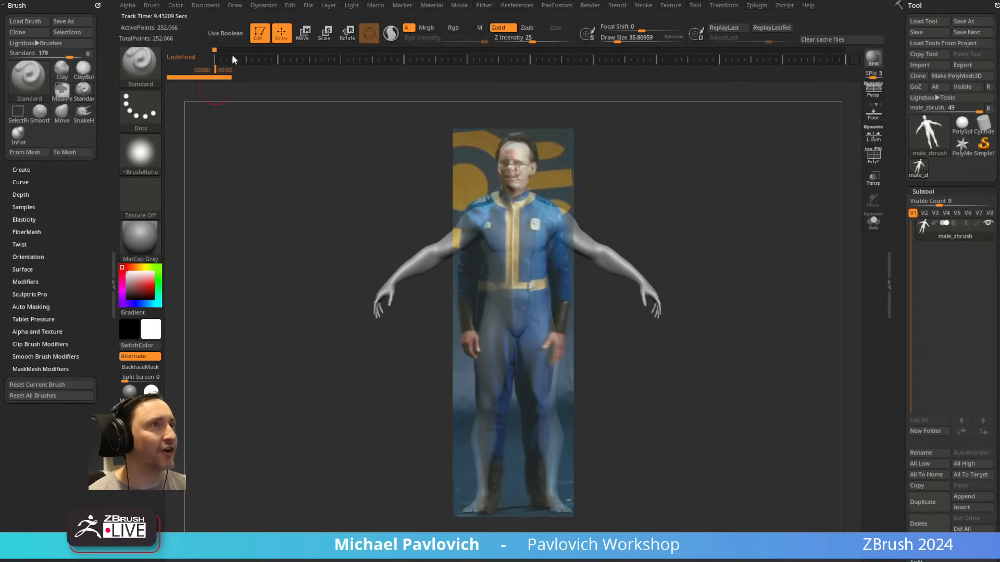
Step: Store the aligned front view as a camera keyframe at frame 57 on the timeline, and check the timeline's save options
left_click_drag(713, 185, 710, 180, "alt")
left_click(264, 59)
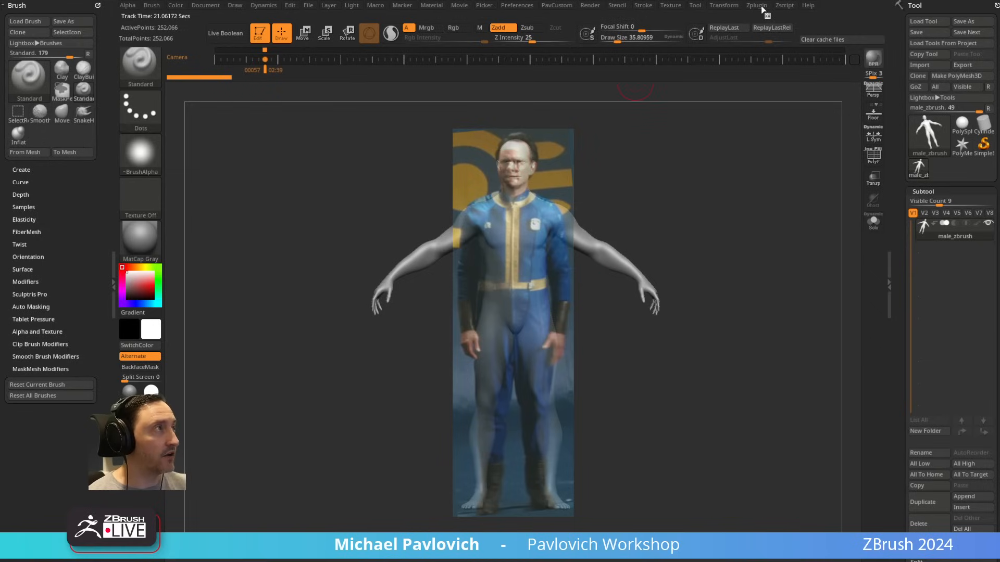
left_click(668, 6)
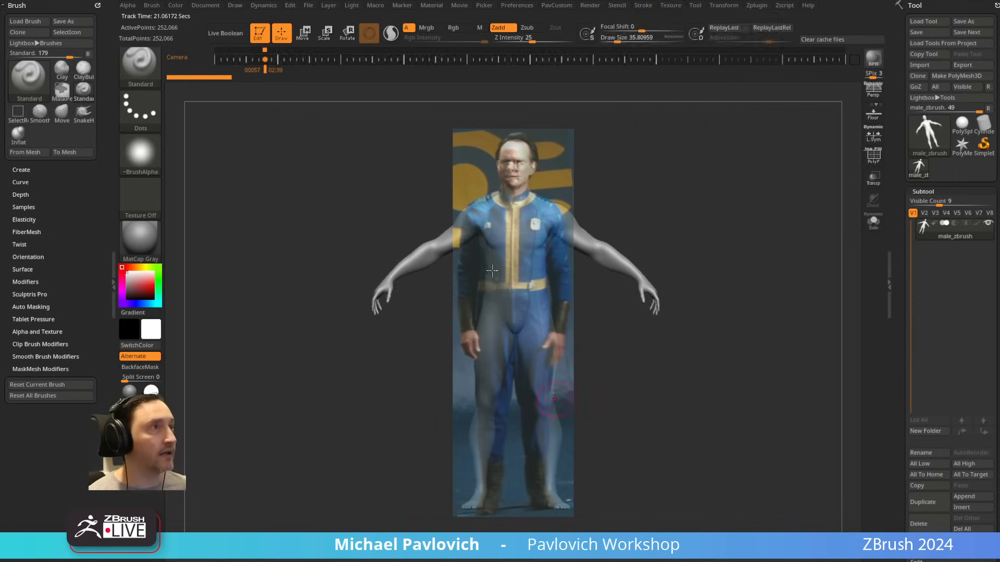
left_click(467, 6)
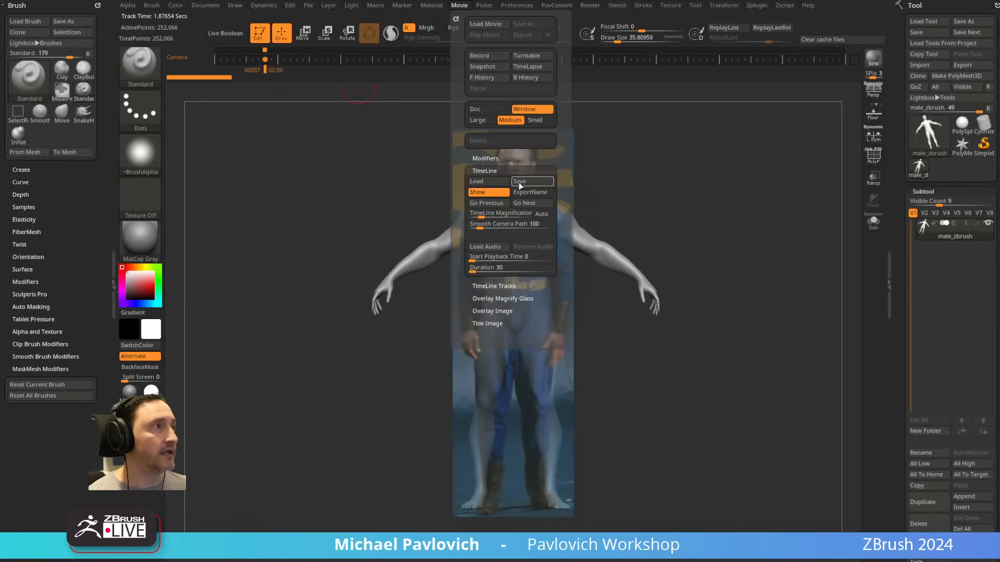
left_click(317, 4)
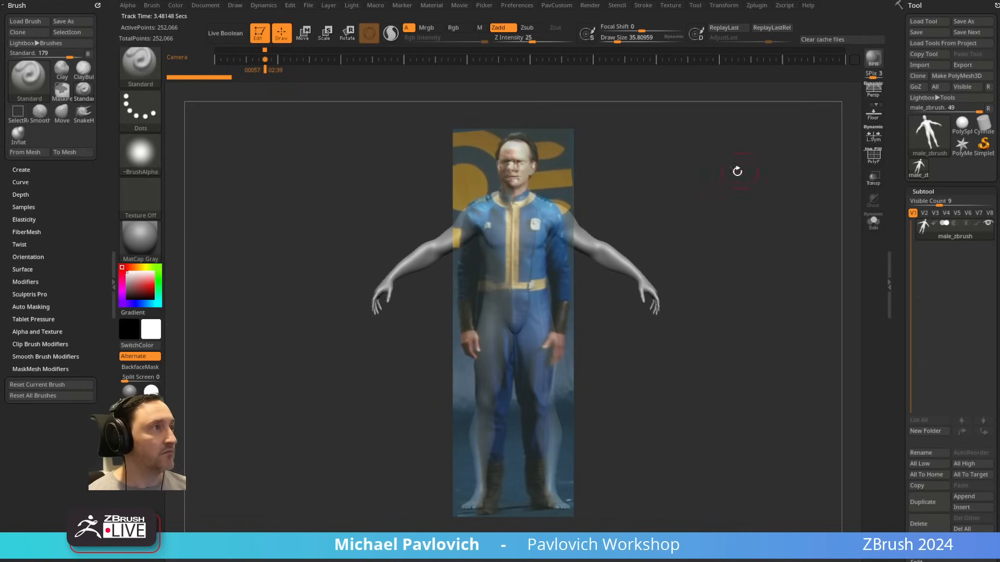
left_click_drag(737, 171, 780, 234)
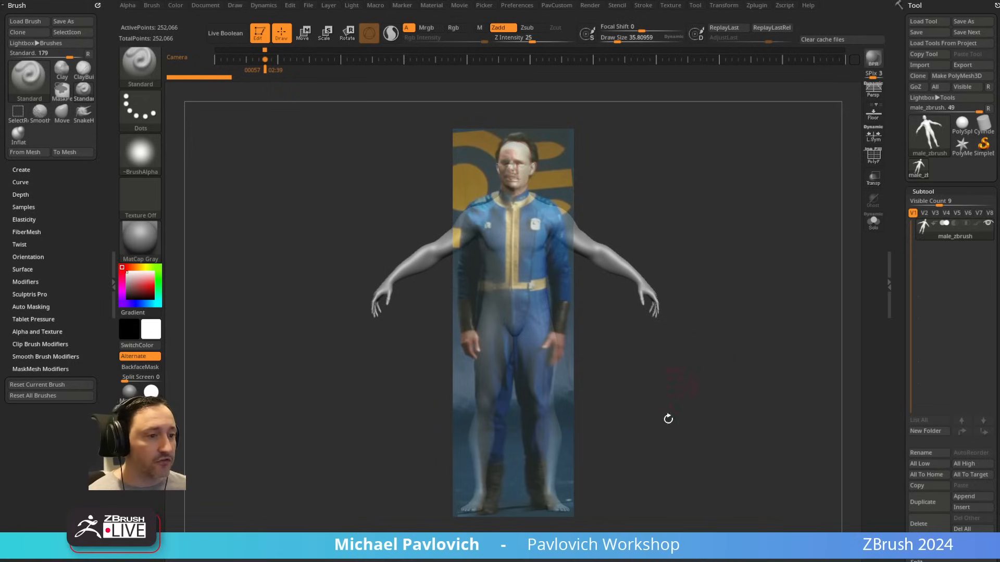
Step: Switch to Chrome and look through the YouTube channel's home page, including the ZBrush What's New and Reallusion Character Creator playlists
left_click_drag(734, 561, 640, 94)
scroll(509, 403, "up", 5)
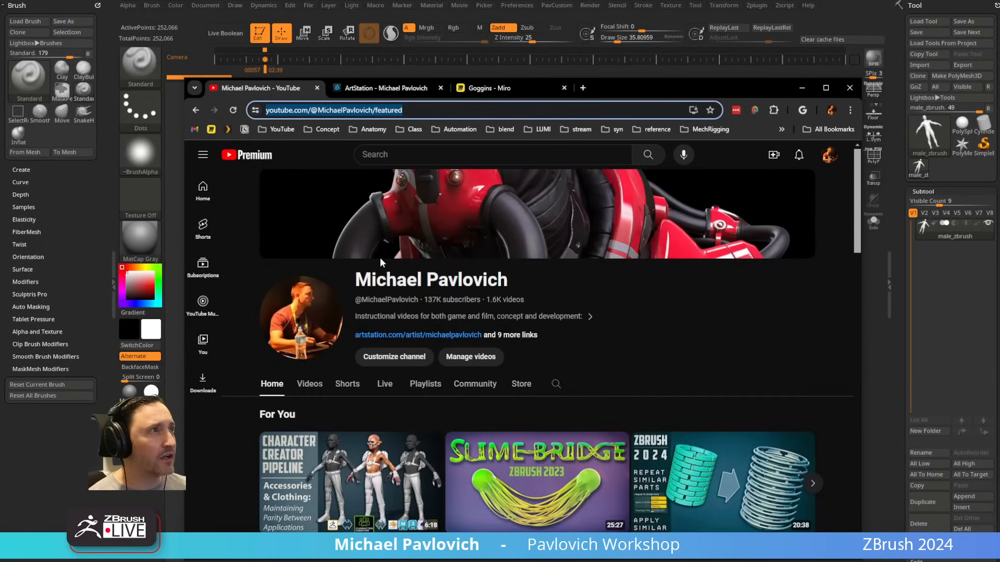
left_click(276, 128)
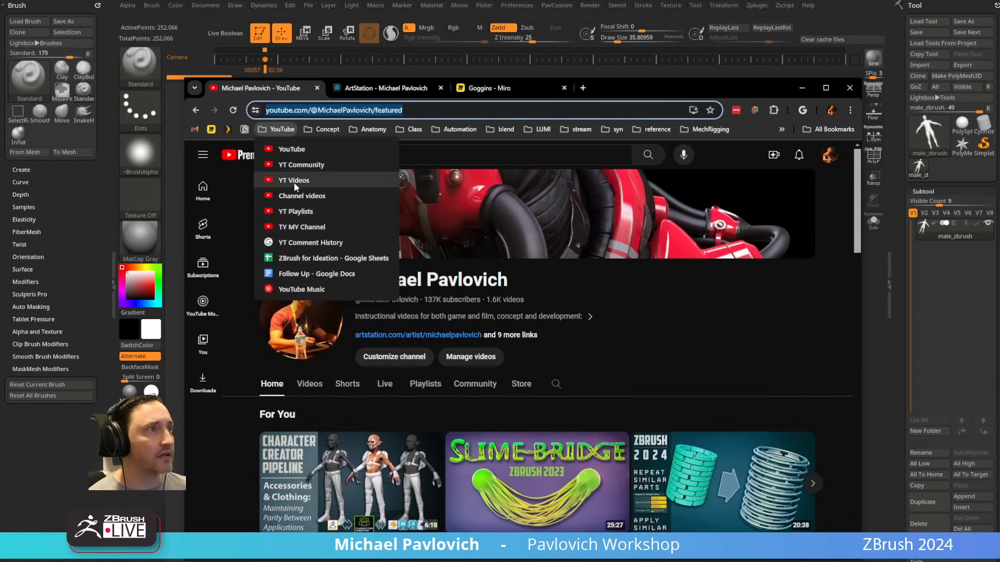
left_click(294, 150)
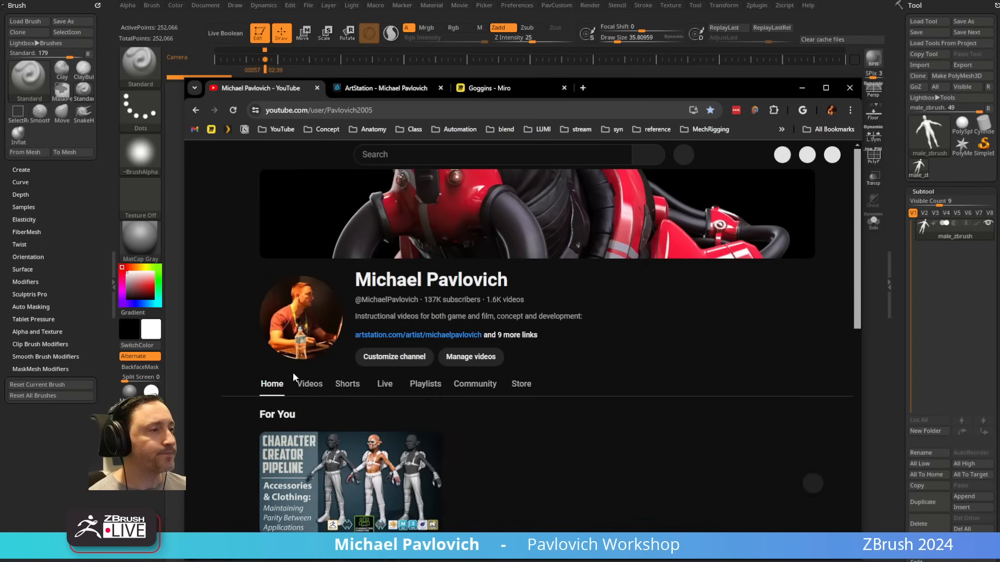
scroll(295, 372, "down", 6)
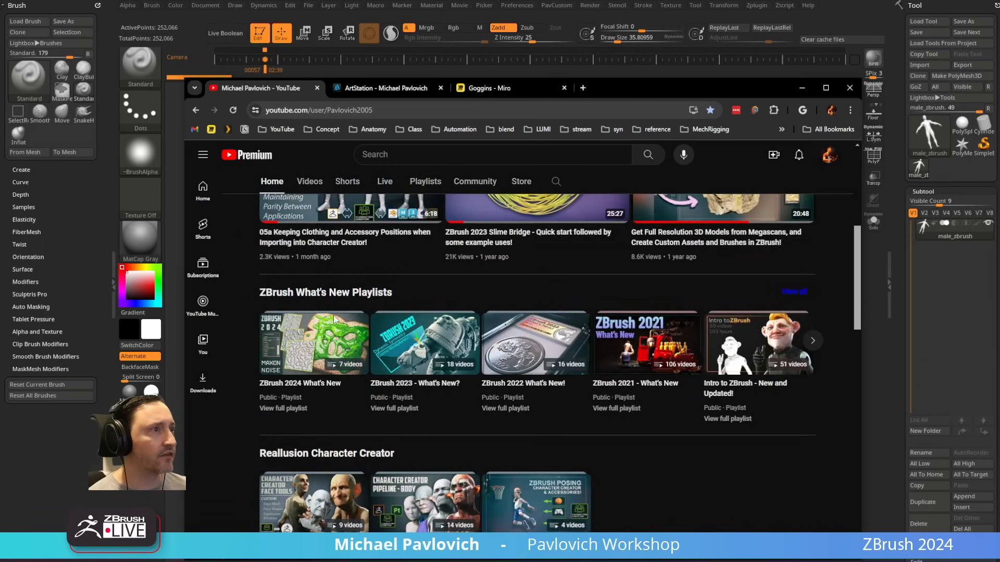
left_click(813, 341)
scroll(513, 367, "down", 3)
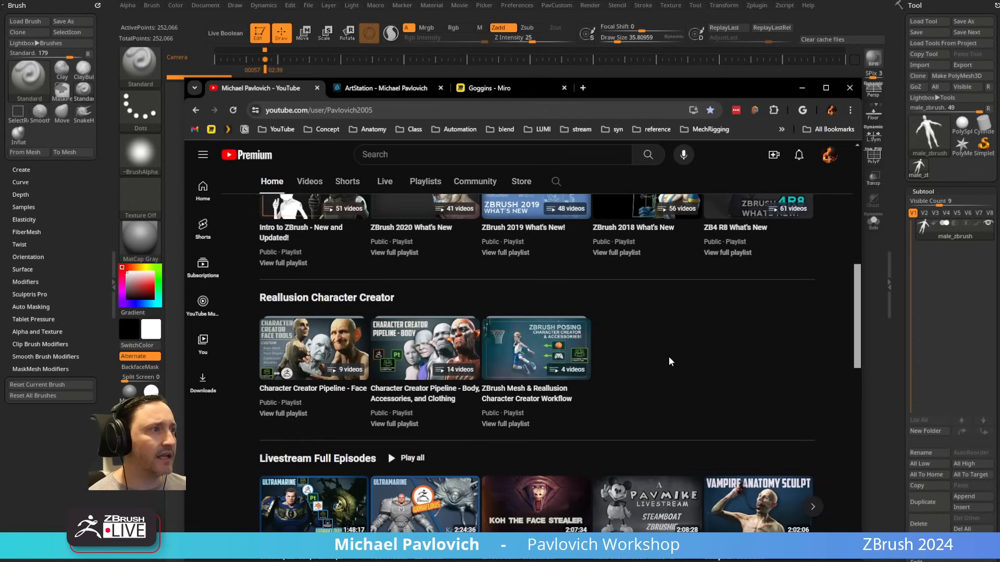
scroll(669, 358, "up", 4)
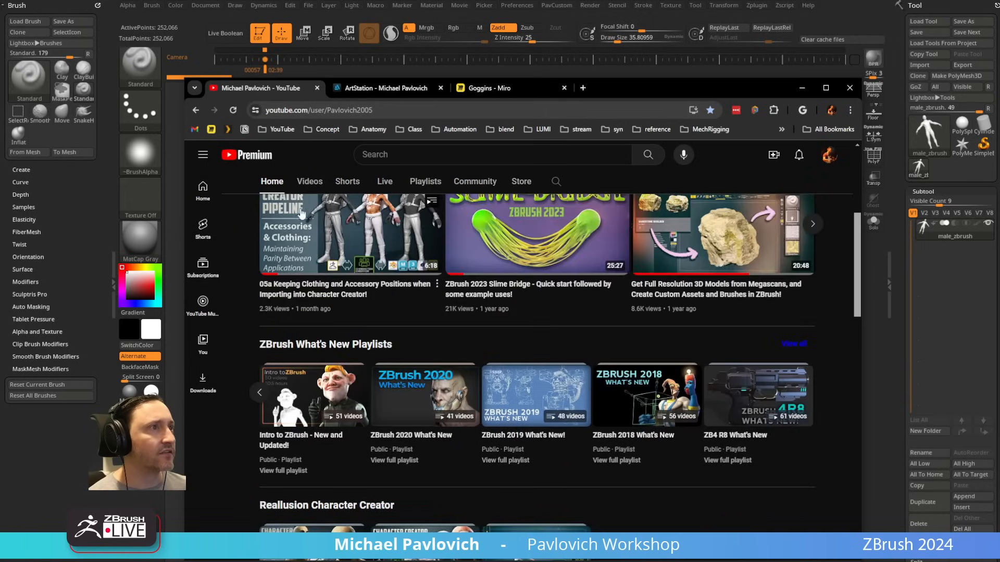
Step: Open the channel's video on downloading free fully-rigged Reallusion base meshes, pause it, view its page and return to ZBrush
left_click(310, 184)
scroll(438, 434, "down", 3)
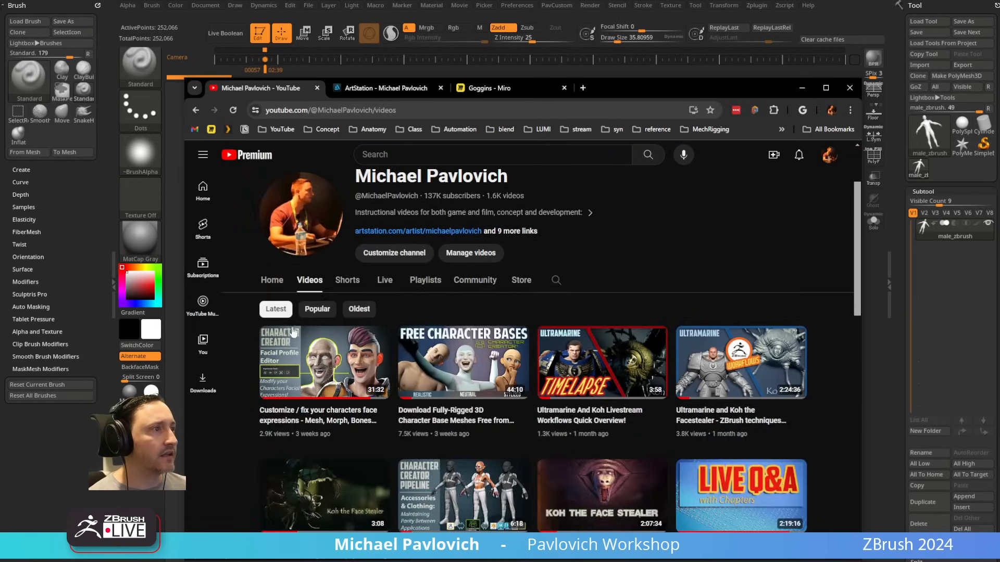
left_click(446, 418)
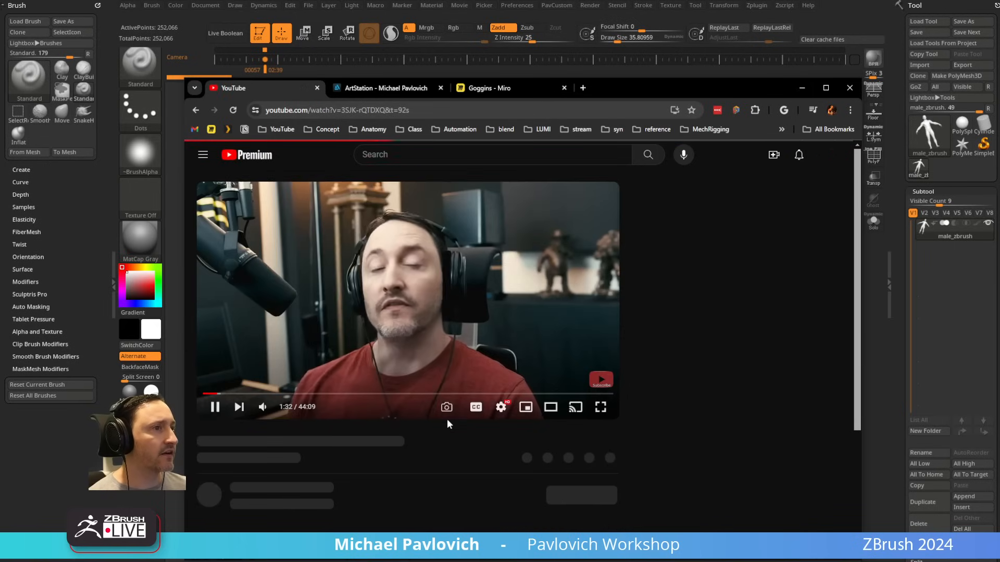
left_click(217, 410)
scroll(240, 375, "down", 5)
scroll(250, 364, "up", 5)
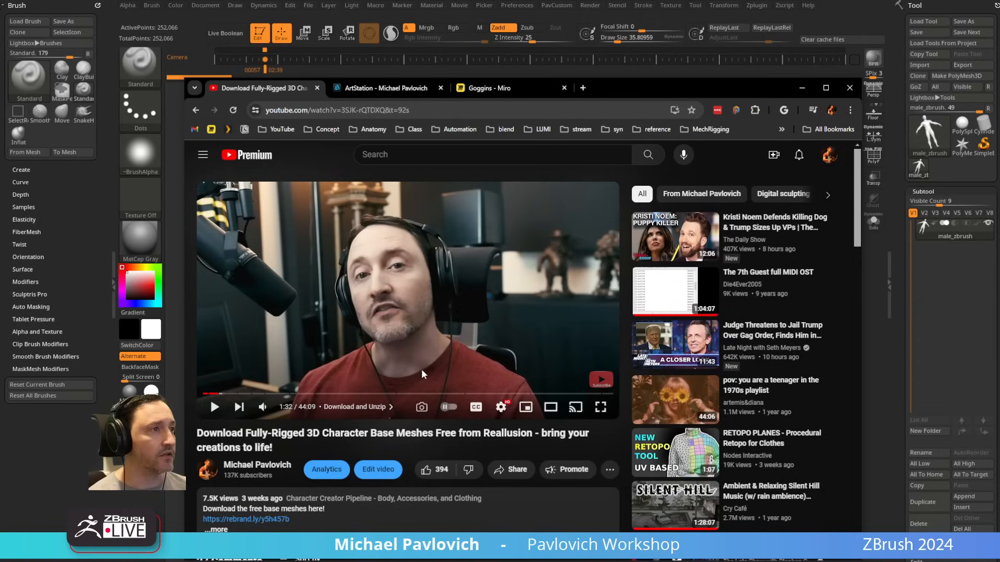
left_click(436, 110)
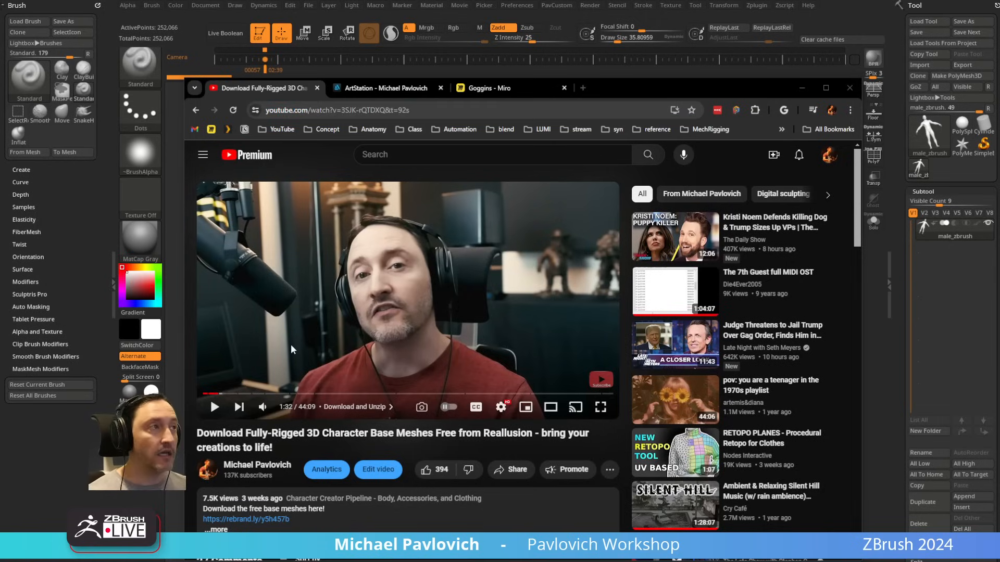
left_click(802, 88)
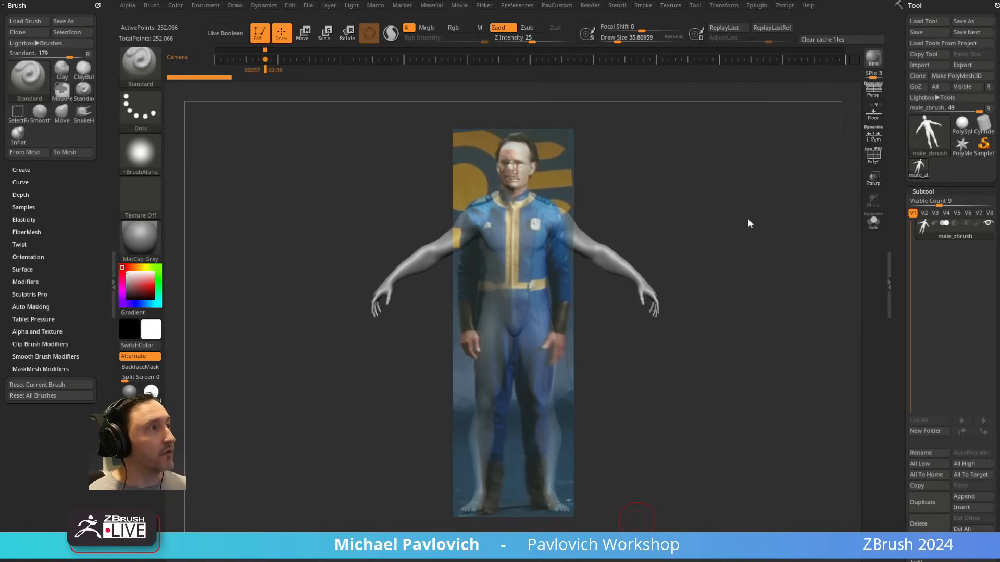
Step: Delete the male figure and load the tool CC_Base_Body.ztl from the 03_Neutral_M folder
left_click(920, 523)
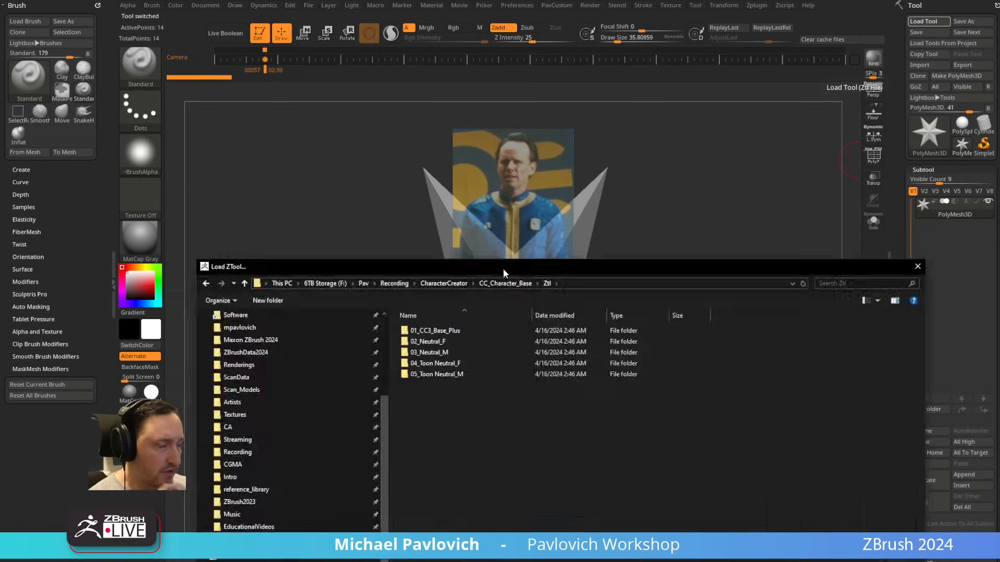
left_click_drag(503, 269, 493, 162)
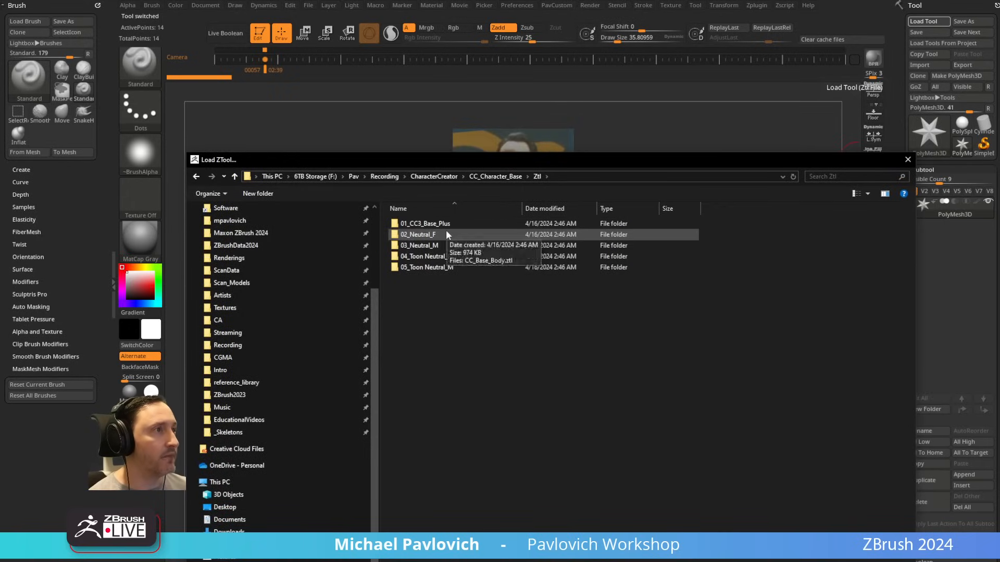
left_click(445, 246)
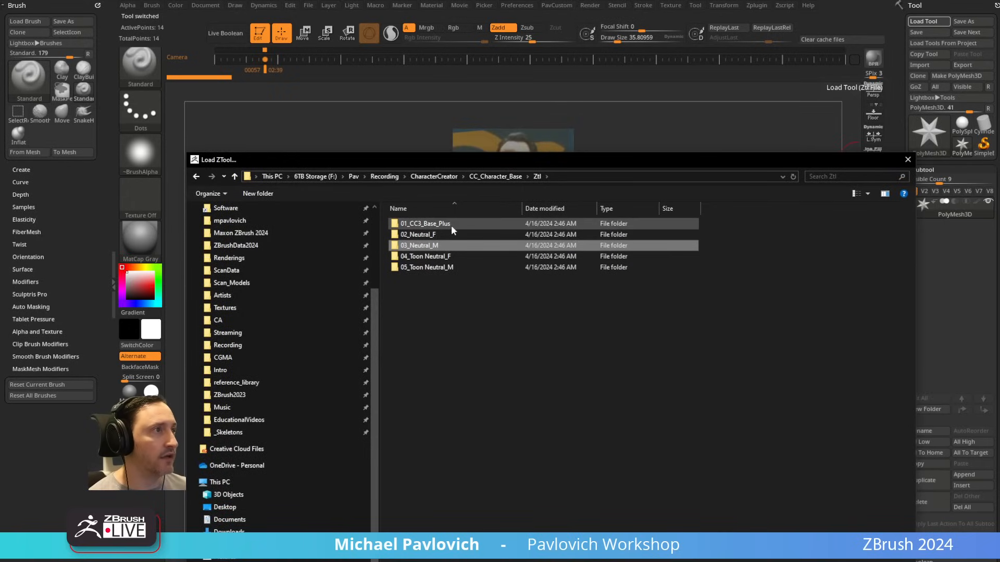
double_click(442, 246)
left_click_drag(469, 160, 474, 122)
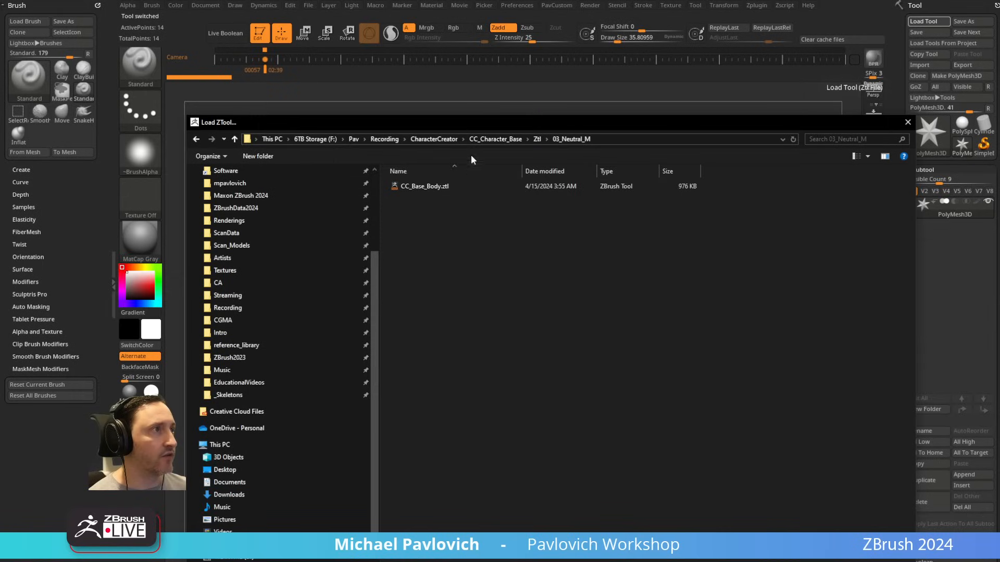
double_click(433, 186)
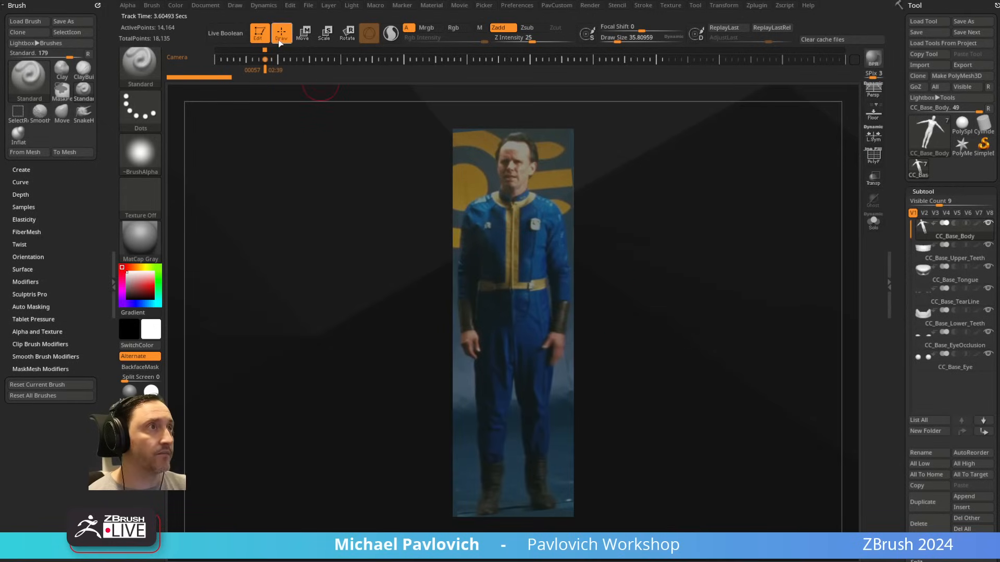
Step: Align the loaded base body's front view with the full-body reference image
left_click_drag(405, 188, 407, 203)
left_click_drag(758, 297, 796, 291)
left_click_drag(794, 182, 772, 196)
left_click_drag(642, 170, 693, 174)
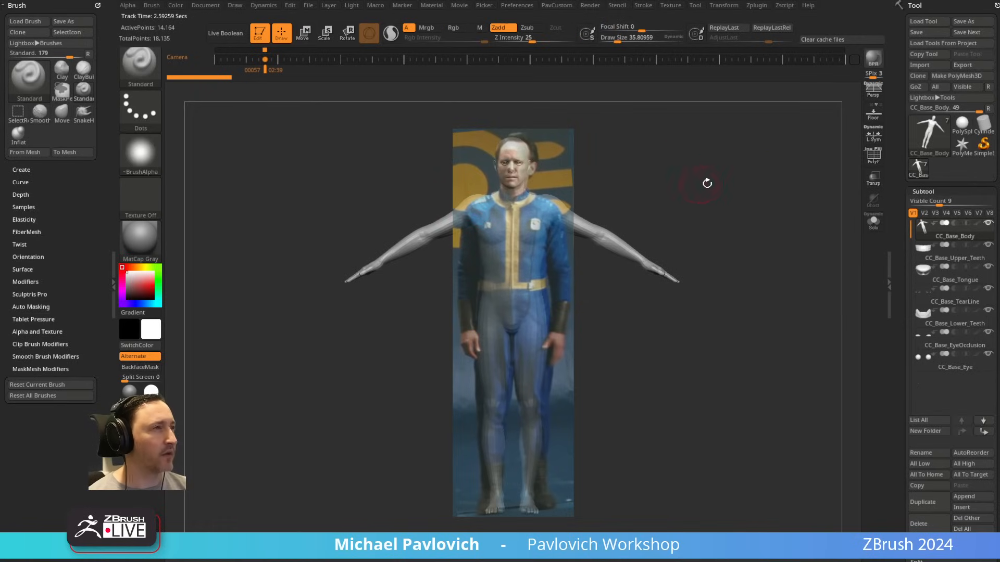
Step: Store a tilted view of the body as a camera keyframe at frame 88, and recall the aligned front view at frame 57
mouse_move(729, 191)
left_mouse_down()
mouse_move(714, 168)
mouse_move(725, 172)
mouse_move(635, 127)
mouse_move(520, 90)
mouse_move(393, 91)
mouse_move(327, 108)
left_mouse_up()
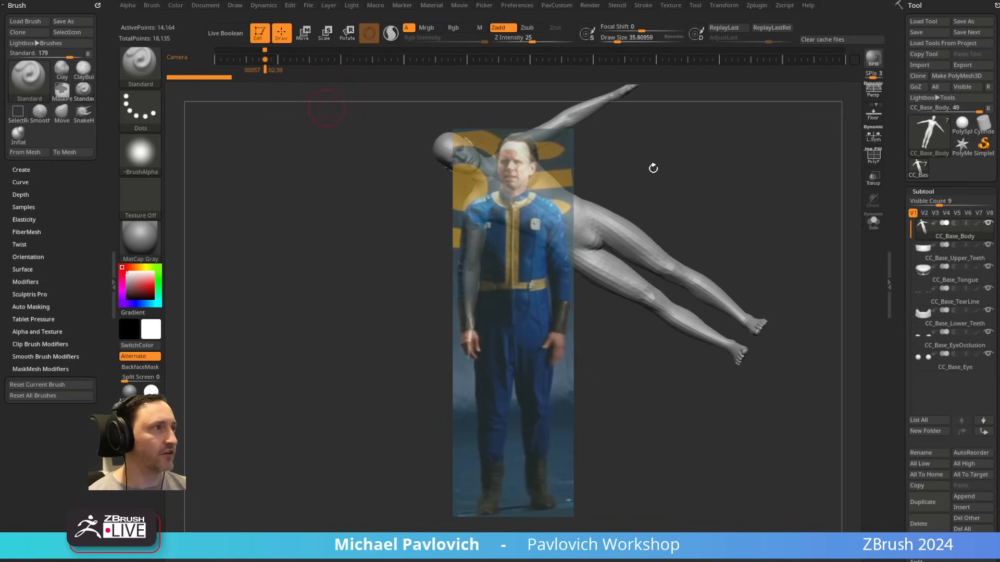
mouse_move(745, 154)
left_mouse_down()
mouse_move(750, 169)
mouse_move(775, 127)
mouse_move(792, 180)
mouse_move(776, 127)
mouse_move(798, 170)
mouse_move(801, 161)
mouse_move(754, 156)
left_mouse_up()
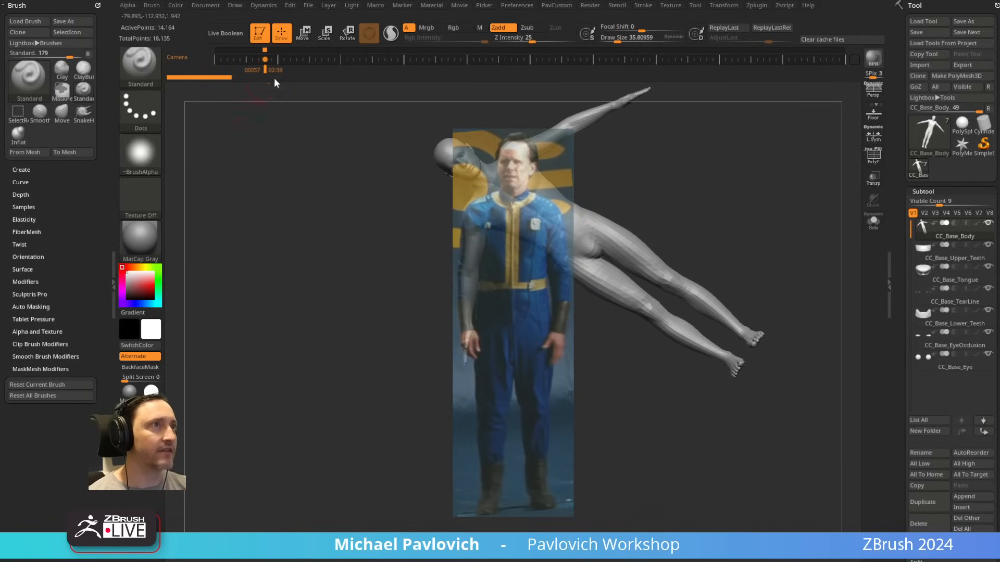
left_click(292, 59)
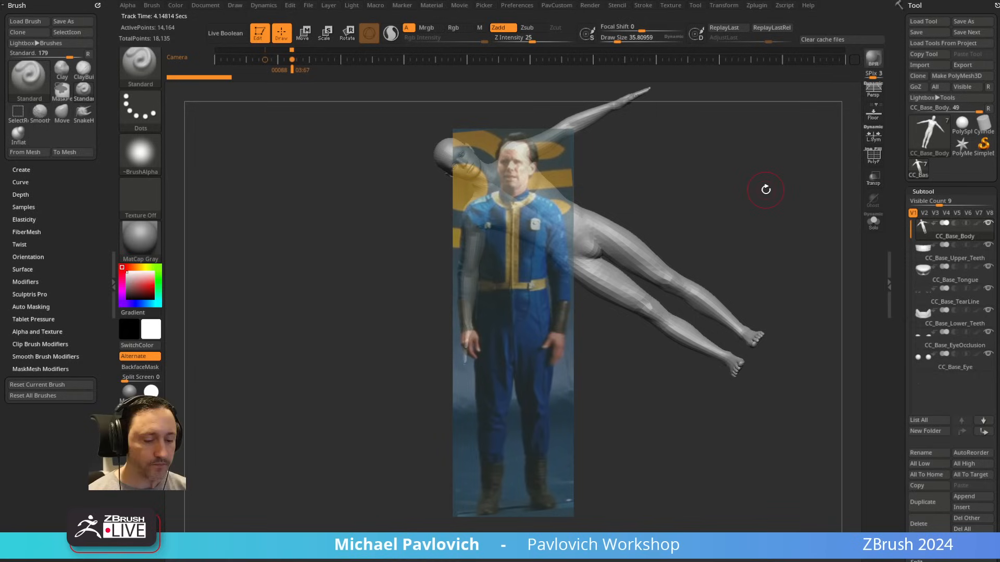
key("Left")
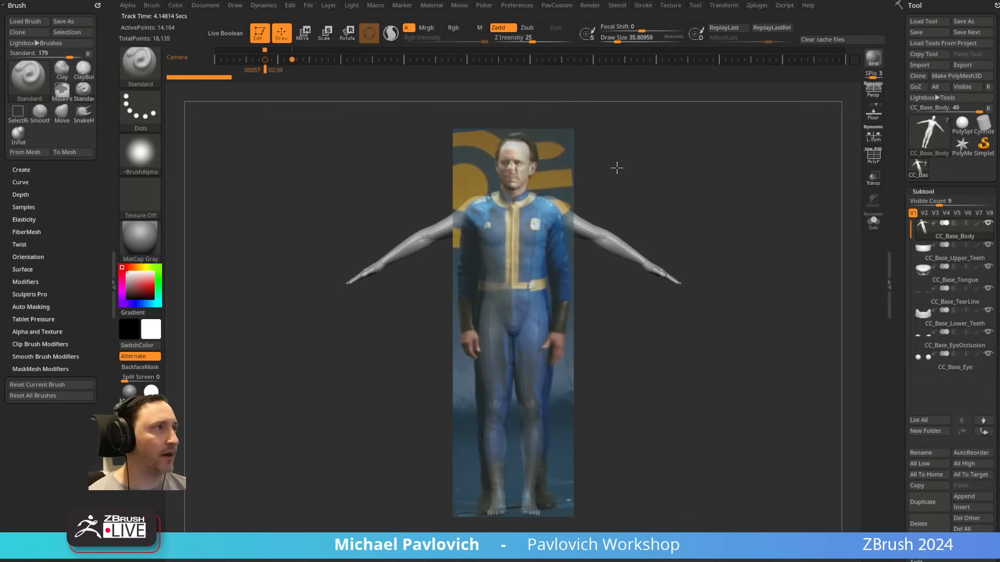
Step: Isolate the body in a side view with the Spotlight reference hidden, and set the draw size to about 20.58
key("s")
left_click_drag(544, 183, 548, 183)
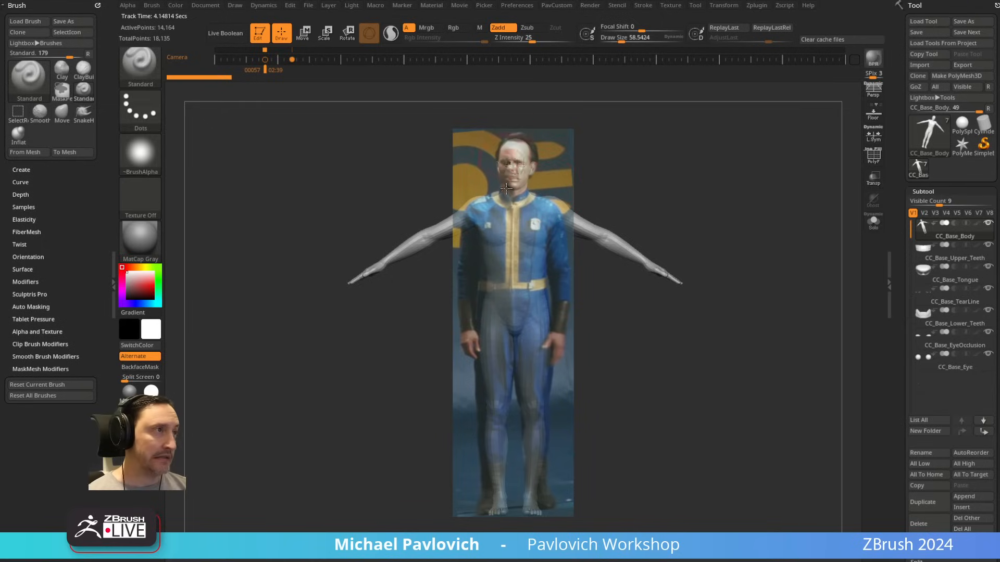
left_click(878, 229)
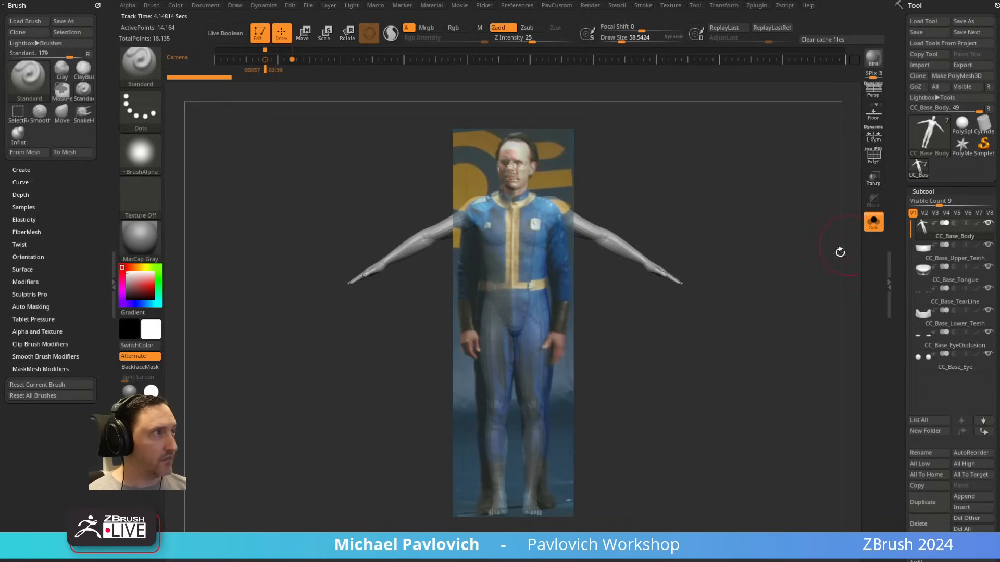
key("shift+z")
left_click_drag(772, 222, 748, 558, "shift")
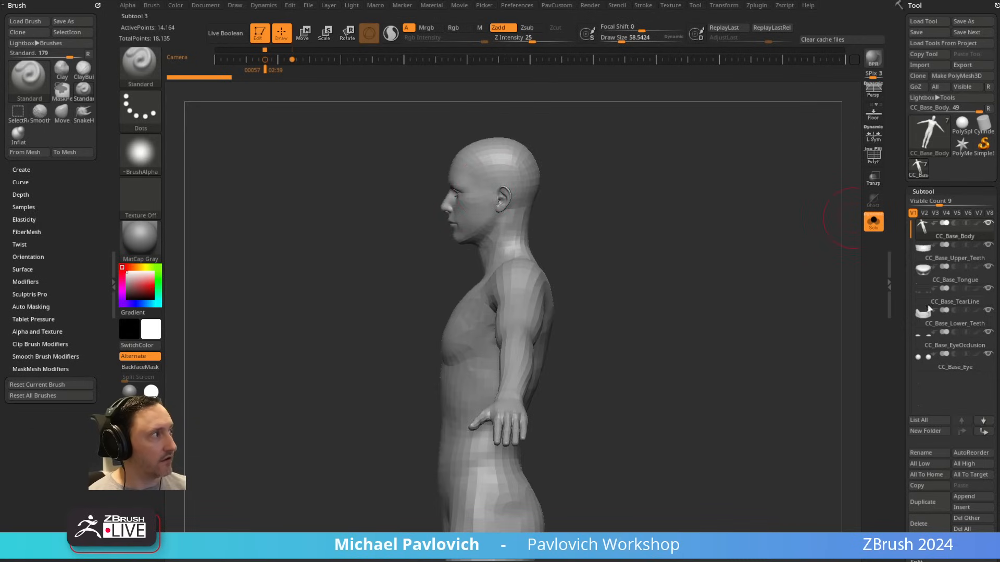
mouse_move(625, 136)
left_mouse_down("alt")
mouse_move(654, 239)
mouse_move(654, 216)
left_mouse_up("alt")
key("s")
key("s")
left_click_drag(654, 218, 631, 206)
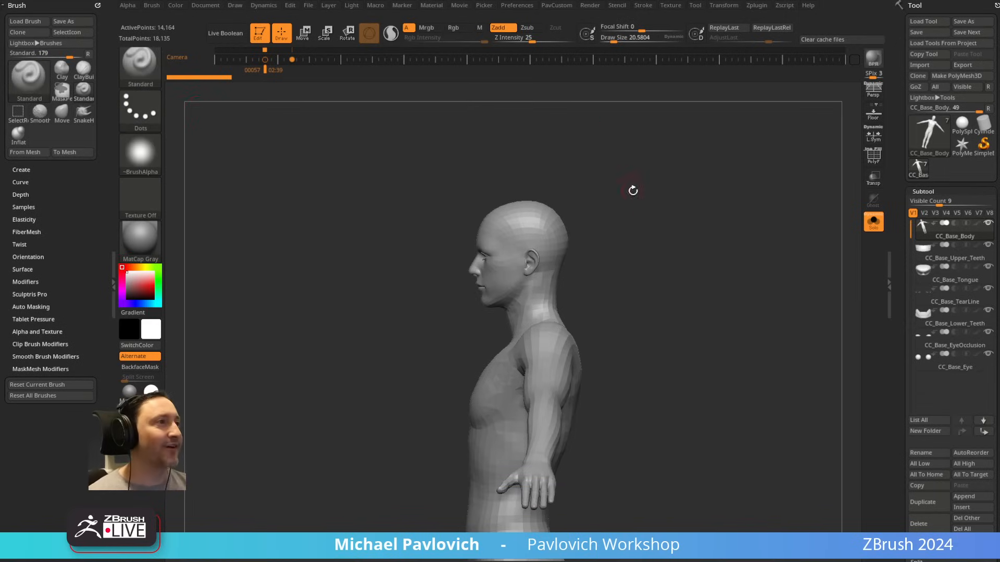
Step: Mask the head down to the neck with the MaskLasso brush, and clear the mask
left_click(139, 65, "ctrl")
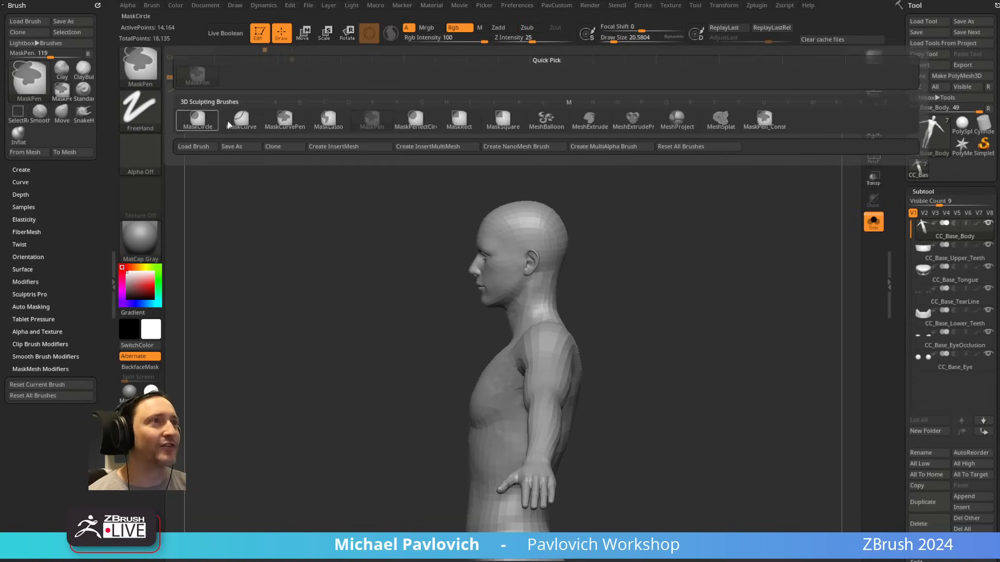
left_click(327, 122)
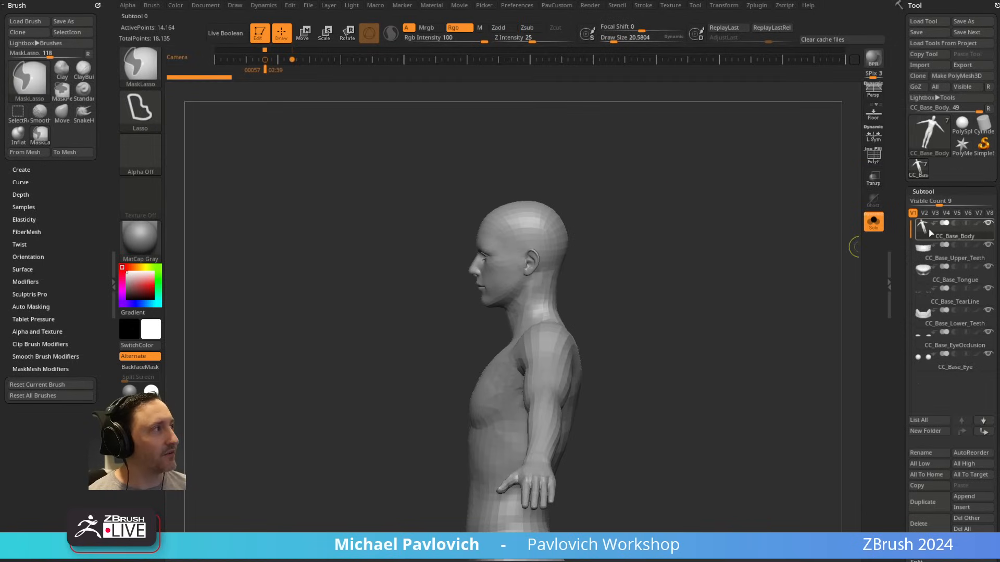
mouse_move(614, 240)
left_mouse_down("ctrl")
mouse_move(437, 219)
mouse_move(458, 346)
mouse_move(607, 342)
left_mouse_up("ctrl")
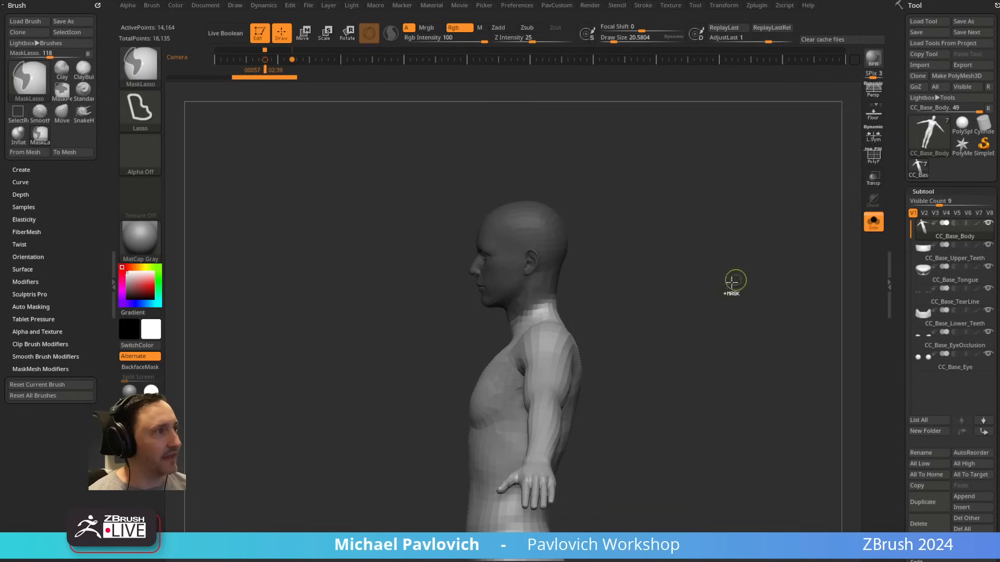
mouse_move(476, 227)
left_mouse_down()
mouse_move(705, 238)
mouse_move(676, 255)
mouse_move(536, 277)
left_mouse_up()
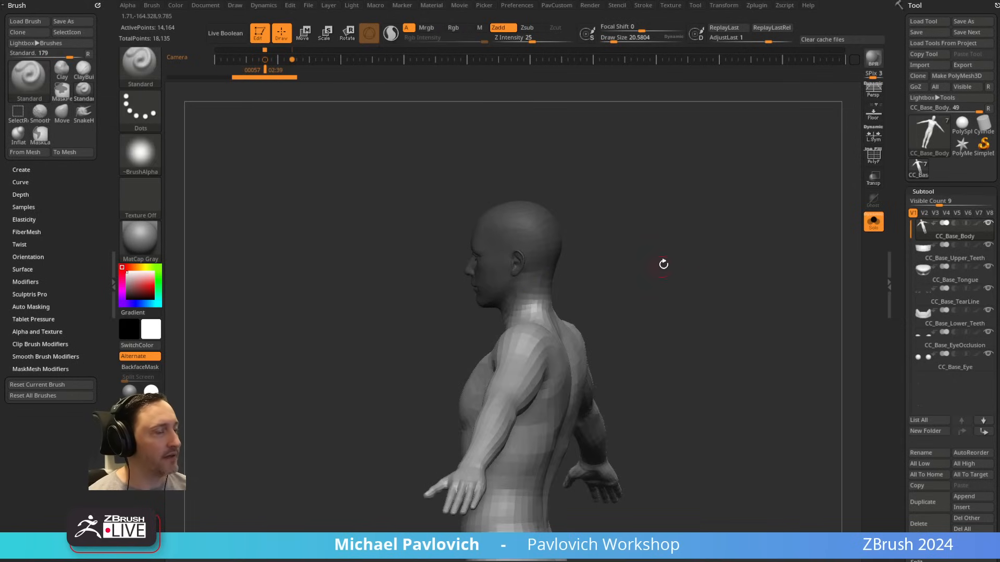
left_click_drag(663, 263, 687, 267)
left_click_drag(663, 220, 687, 263, "ctrl")
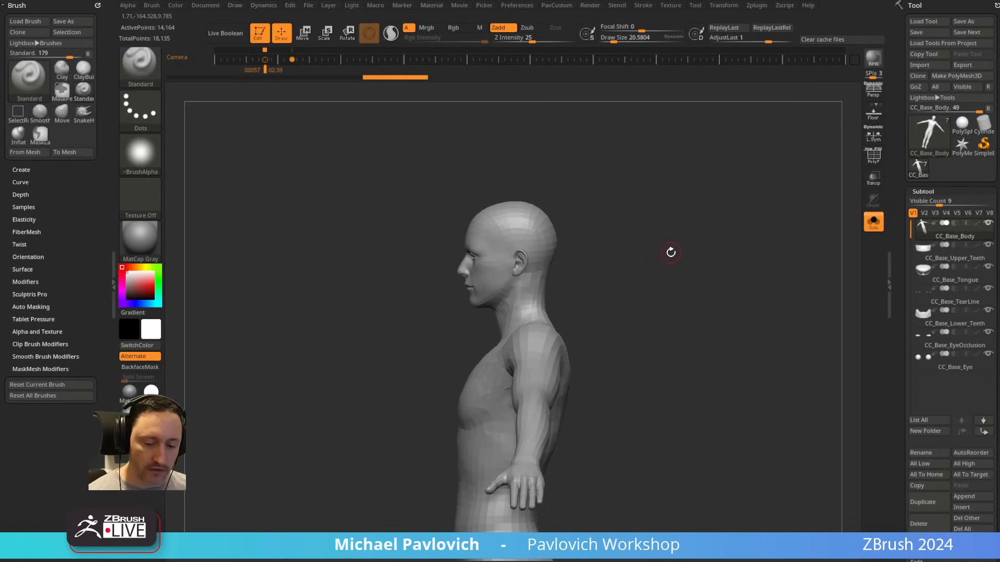
Step: Mask the body below the neck with a topological mask, try scaling the unmasked head with the gizmo, and undo it
key("b")
key("t")
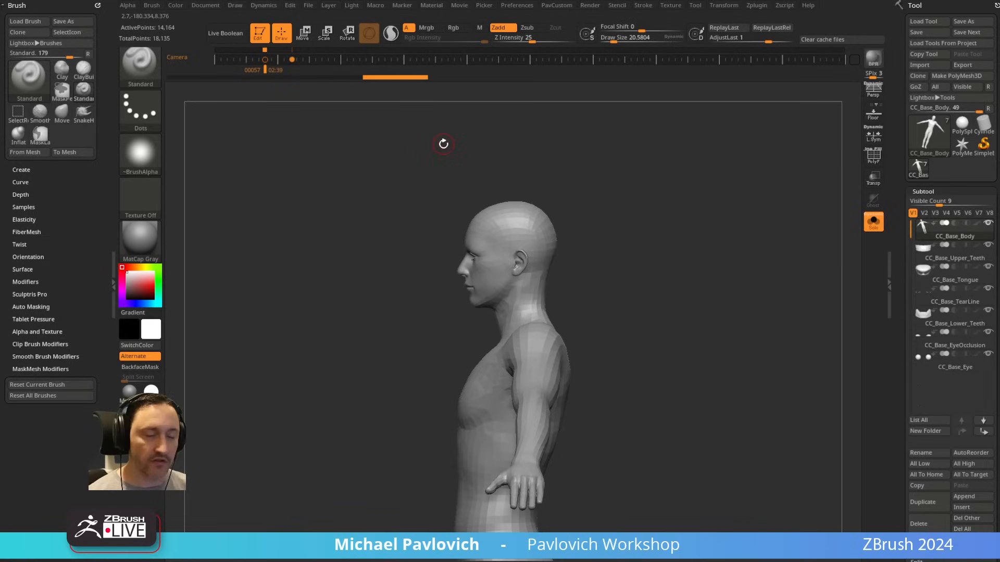
key("w")
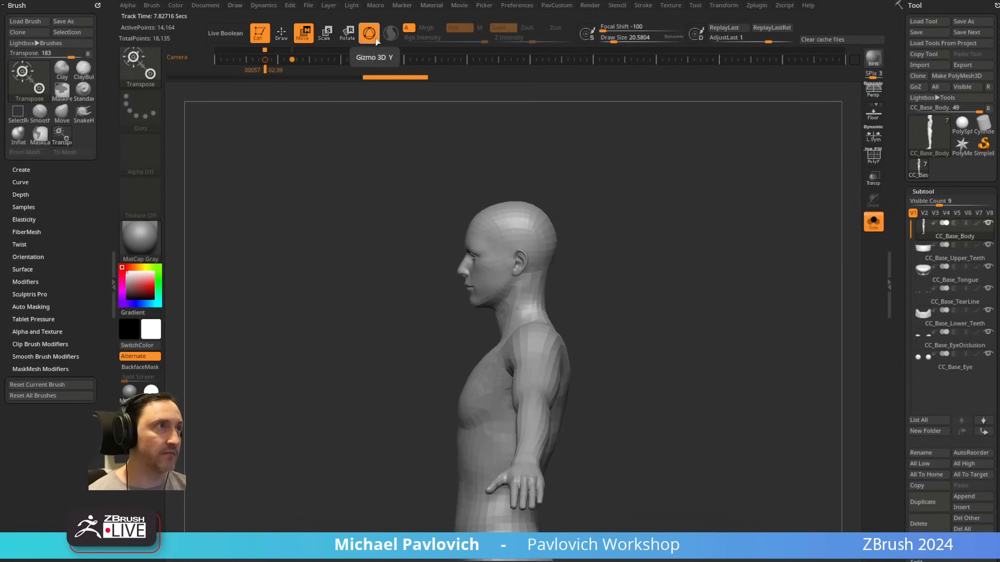
left_click_drag(618, 203, 646, 323, "alt")
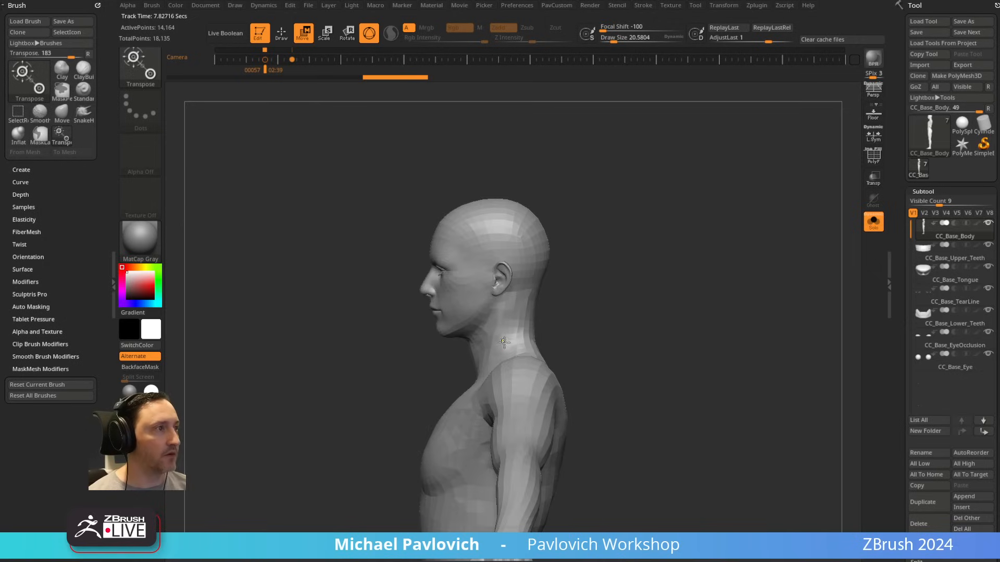
mouse_move(506, 348)
left_mouse_down("ctrl")
mouse_move(498, 313)
mouse_move(498, 330)
left_mouse_up("ctrl")
left_click_drag(650, 311, 682, 311, "shift")
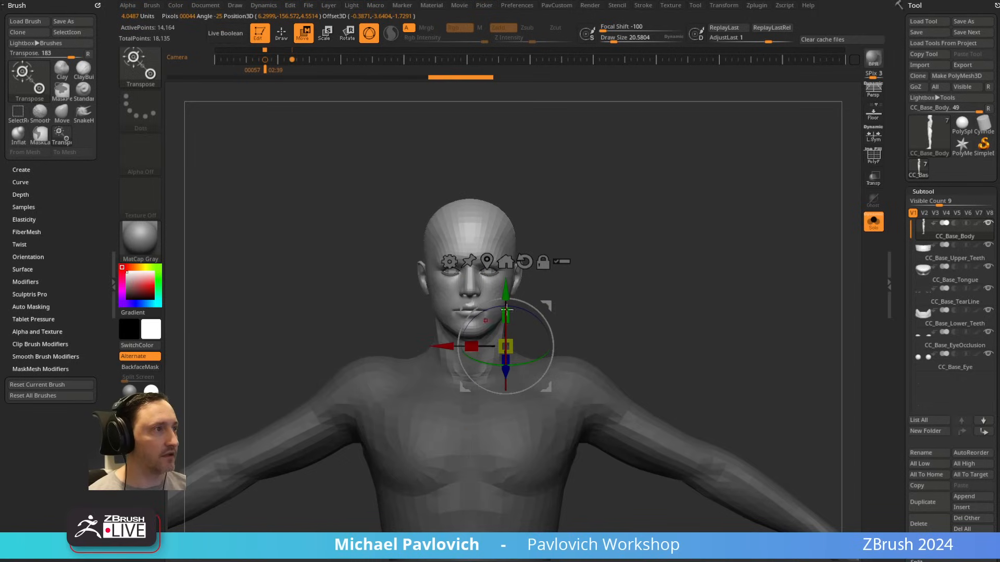
left_click_drag(506, 347, 542, 332)
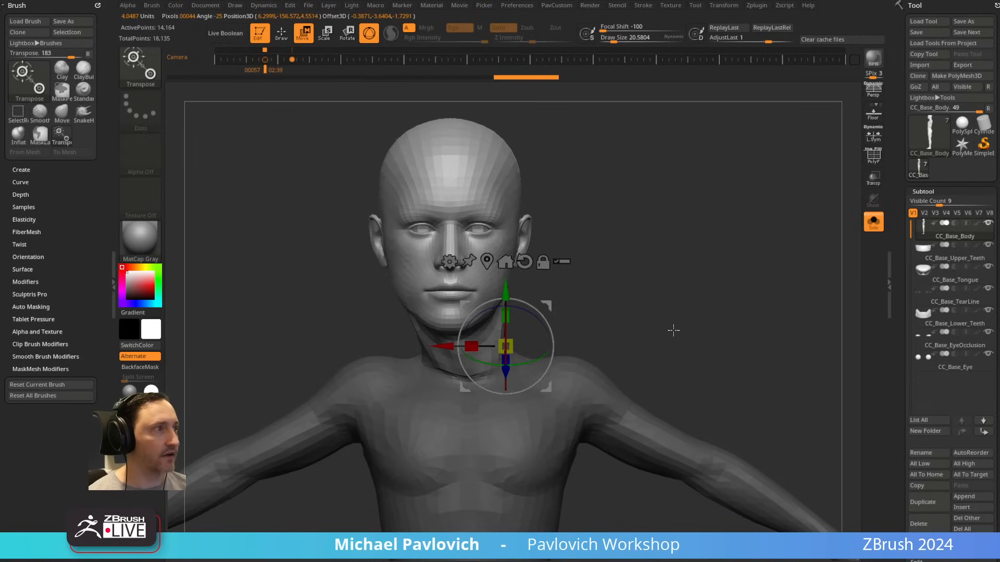
key("ctrl+z")
Step: Mask the body topologically along the arm so the forearm stays free, and switch to the TransposeClassic brush
left_click_drag(628, 295, 596, 222, "alt")
left_click_drag(572, 331, 701, 399, "ctrl")
left_click_drag(641, 386, 755, 433, "ctrl")
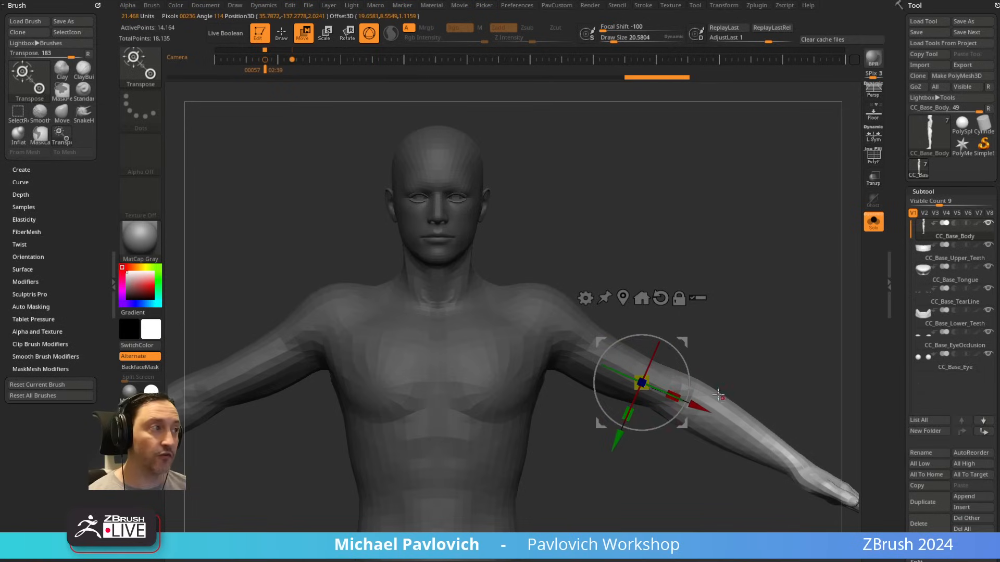
key("b")
key("t")
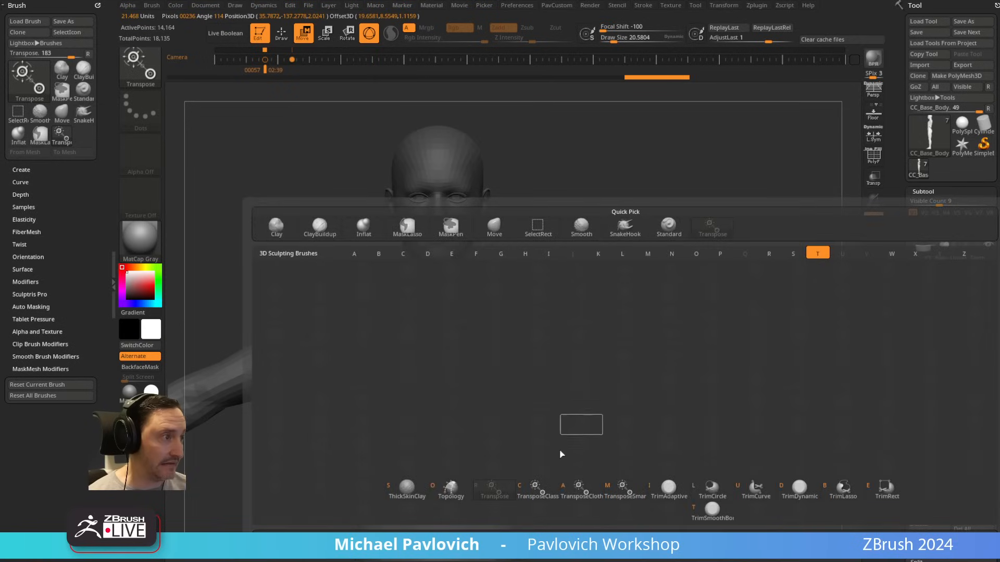
left_click(541, 493)
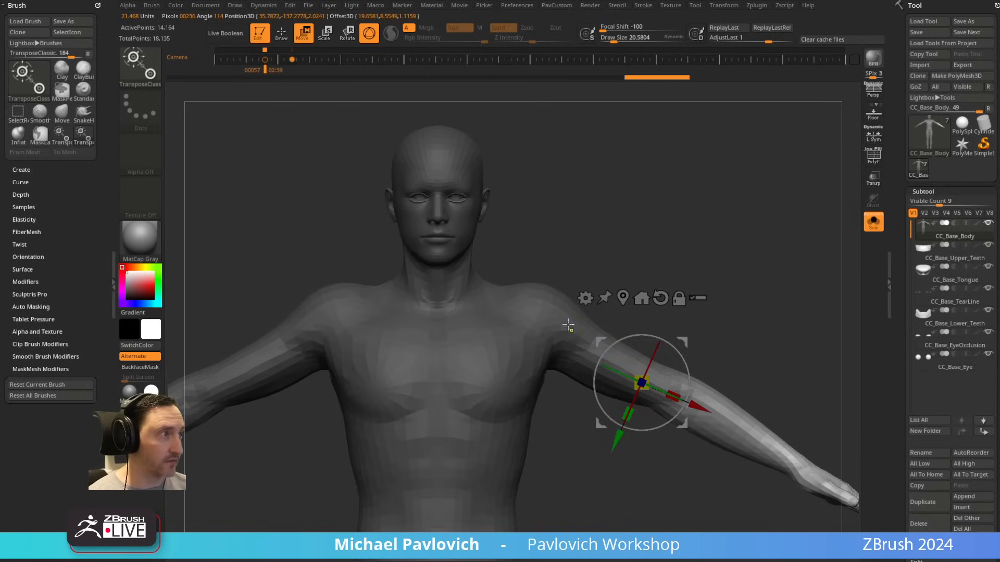
left_click_drag(568, 325, 707, 416, "ctrl")
Step: Mask the head from a side view with the MaskLasso brush, and invert the mask so only the head is editable
mouse_move(814, 346)
left_mouse_down("shift")
mouse_move(633, 270)
mouse_move(687, 275)
mouse_move(675, 224)
left_mouse_up("shift")
key("q")
mouse_move(788, 235)
left_mouse_down("ctrl")
mouse_move(802, 227)
mouse_move(712, 254)
left_mouse_up("ctrl")
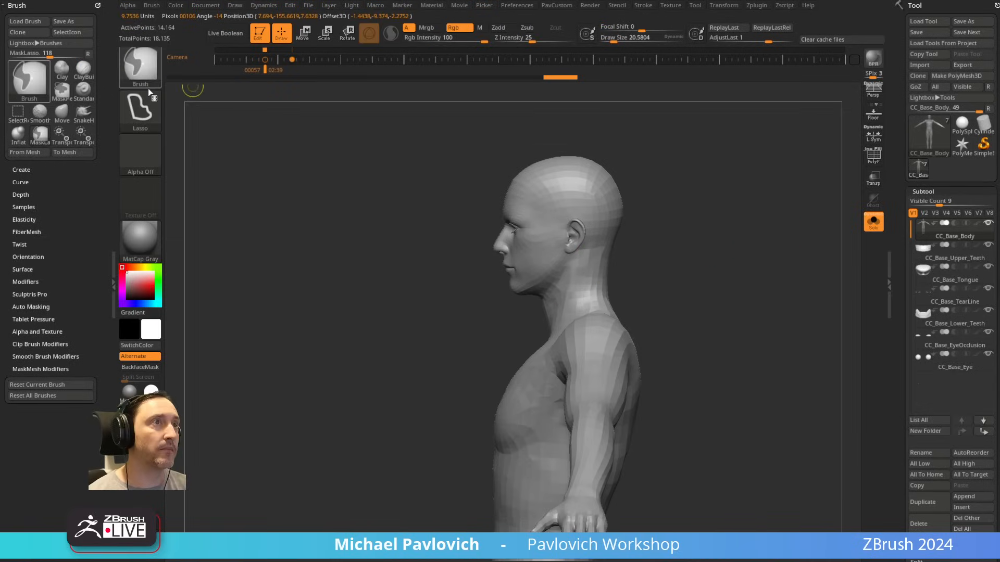
mouse_move(639, 141)
left_mouse_down("ctrl")
mouse_move(453, 280)
mouse_move(615, 333)
mouse_move(689, 303)
mouse_move(670, 324)
left_mouse_up("ctrl")
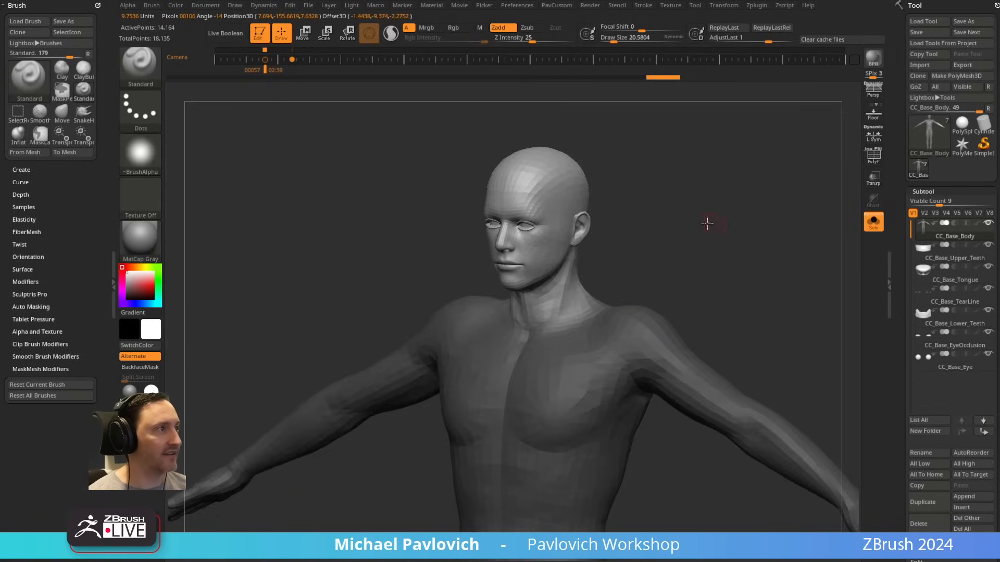
left_click_drag(706, 223, 777, 280)
mouse_move(760, 244)
left_mouse_down("ctrl")
mouse_move(607, 125)
mouse_move(589, 318)
mouse_move(752, 247)
left_mouse_up("ctrl")
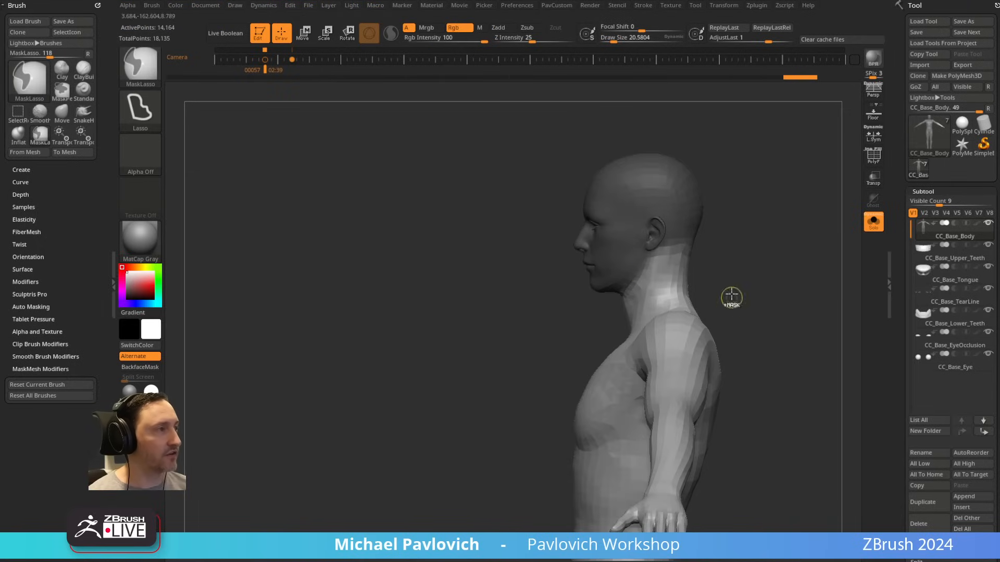
left_click(776, 252, "ctrl")
mouse_move(759, 267)
left_mouse_down("alt")
mouse_move(680, 232)
mouse_move(432, 263)
mouse_move(504, 309)
mouse_move(709, 258)
left_mouse_up("alt")
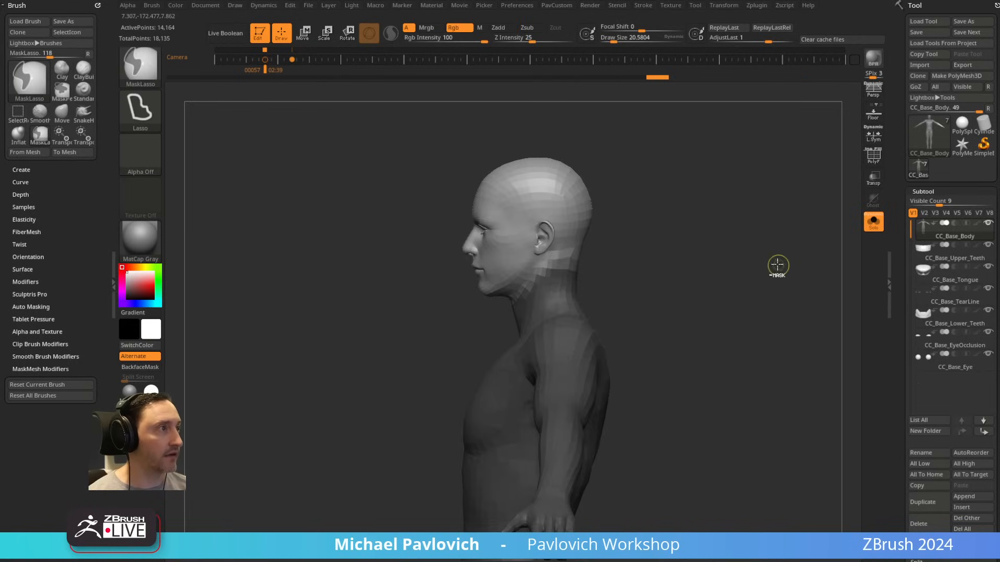
Step: Move the gizmo to the centre of the unmasked head and reset its orientation
key("w")
left_click_drag(768, 252, 736, 252, "shift")
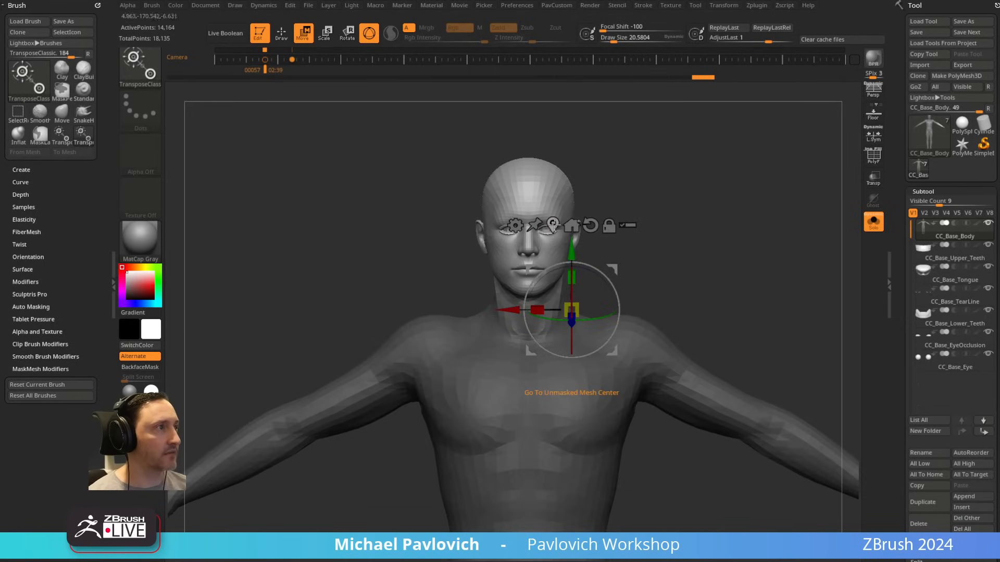
left_click(556, 224)
left_click_drag(620, 206, 620, 211, "shift")
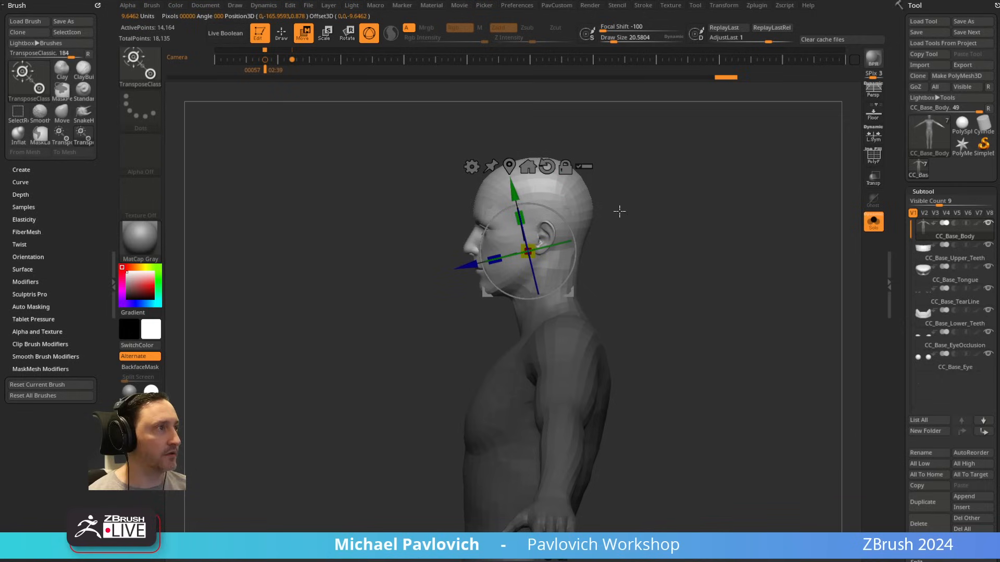
left_click(546, 166)
Step: Try transforming the unmasked head with the gizmo, and undo the changes
left_click_drag(573, 209, 586, 236)
mouse_move(676, 263)
left_mouse_down("shift")
mouse_move(544, 268)
mouse_move(721, 266)
mouse_move(620, 235)
mouse_move(640, 269)
left_mouse_up("shift")
key("ctrl+z")
key("ctrl+z")
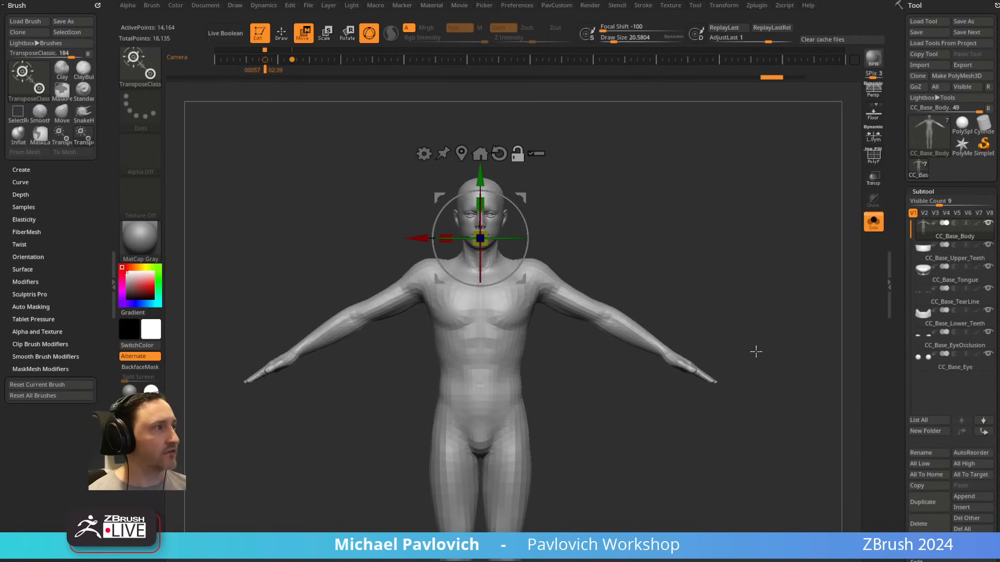
Step: Mask the arm on one side of the body and check the X symmetry setting in the transform options
left_click_drag(754, 350, 552, 228, "ctrl")
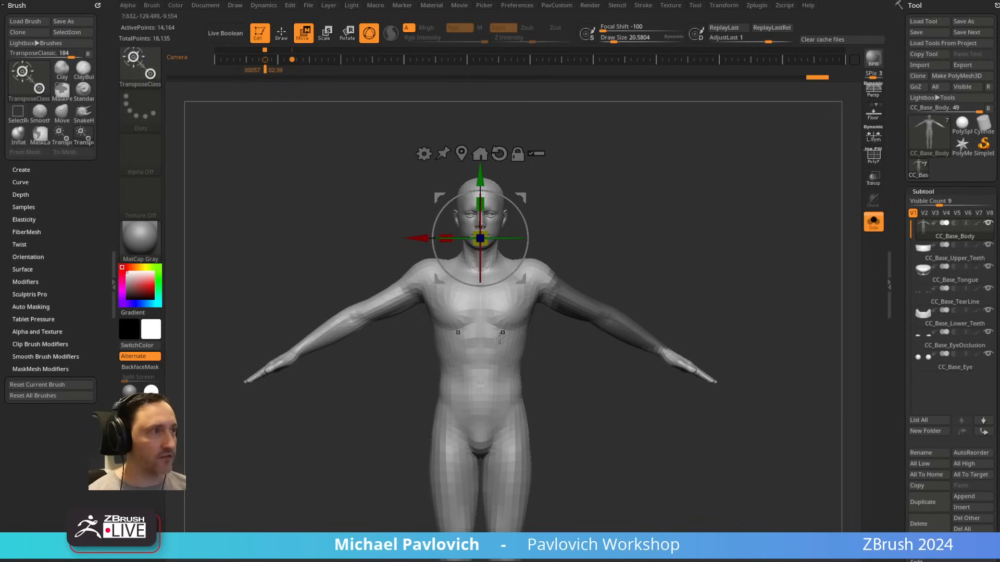
left_click(724, 5)
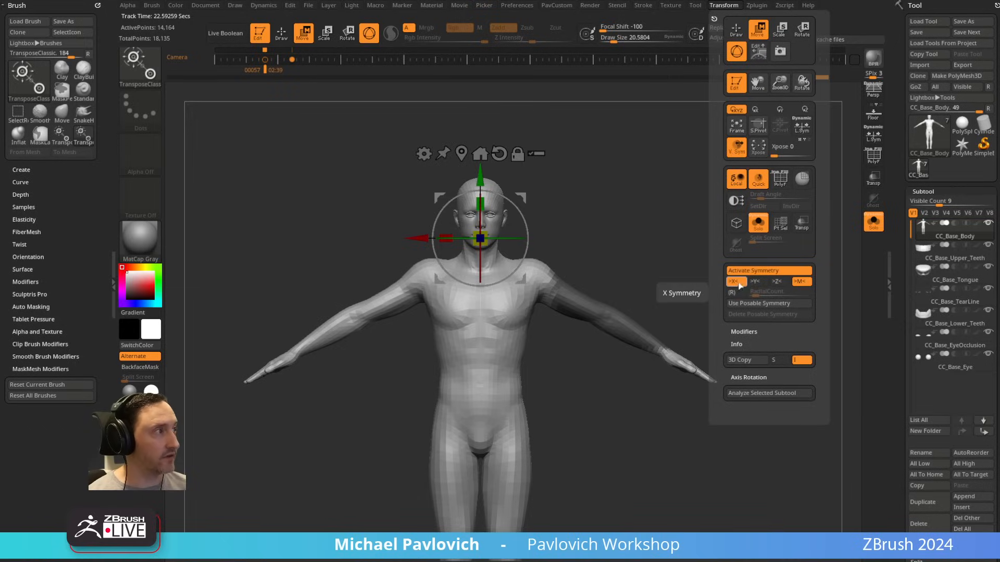
left_click_drag(651, 284, 695, 164, "alt")
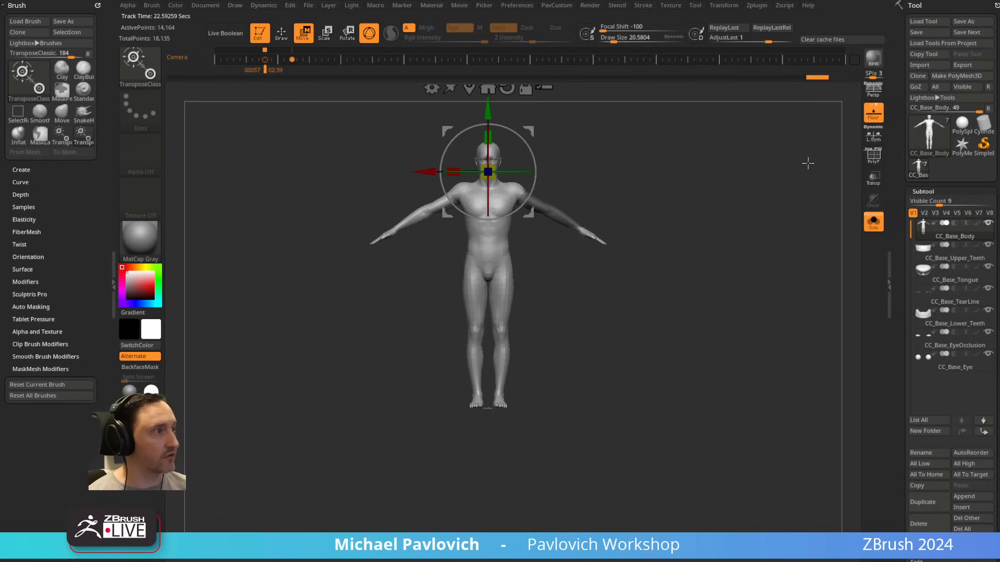
left_click_drag(808, 164, 716, 275)
left_click_drag(586, 369, 726, 212, "shift")
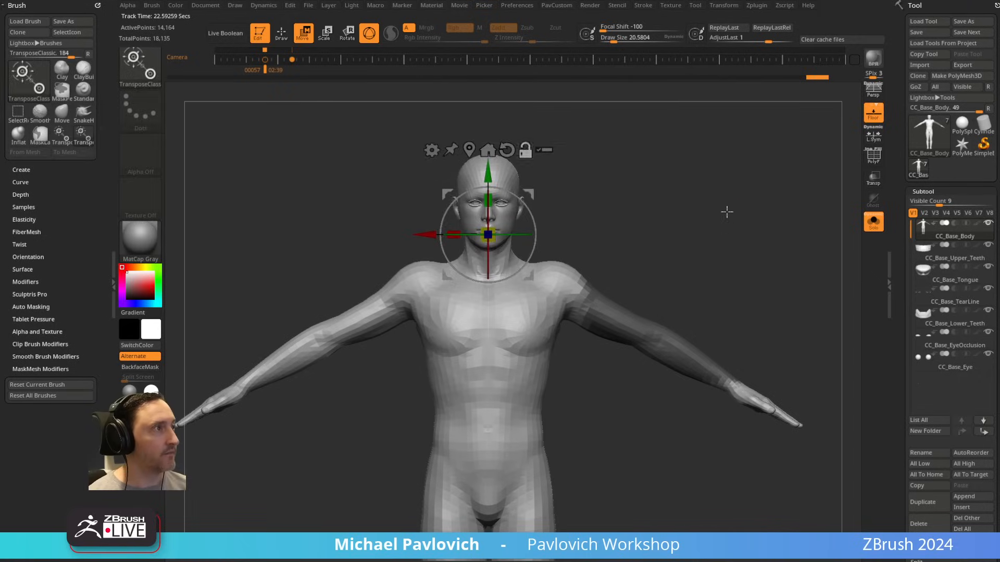
Step: Mask both hands with the MaskLasso brush and invert the mask so only the hands are editable
key("q")
left_click_drag(692, 292, 708, 305, "ctrl")
mouse_move(709, 305)
left_mouse_down("alt")
mouse_move(739, 261)
mouse_move(725, 240)
left_mouse_up("alt")
mouse_move(721, 301)
left_mouse_down("ctrl")
mouse_move(686, 263)
mouse_move(621, 259)
mouse_move(717, 299)
left_mouse_up("ctrl")
mouse_move(739, 343)
left_mouse_down("ctrl")
mouse_move(687, 308)
mouse_move(744, 362)
mouse_move(772, 356)
mouse_move(664, 303)
mouse_move(754, 376)
left_mouse_up("ctrl")
left_click(755, 342, "ctrl")
Step: Place the gizmo on the wrist, try scaling the unmasked hands, and undo the scaling
key("w")
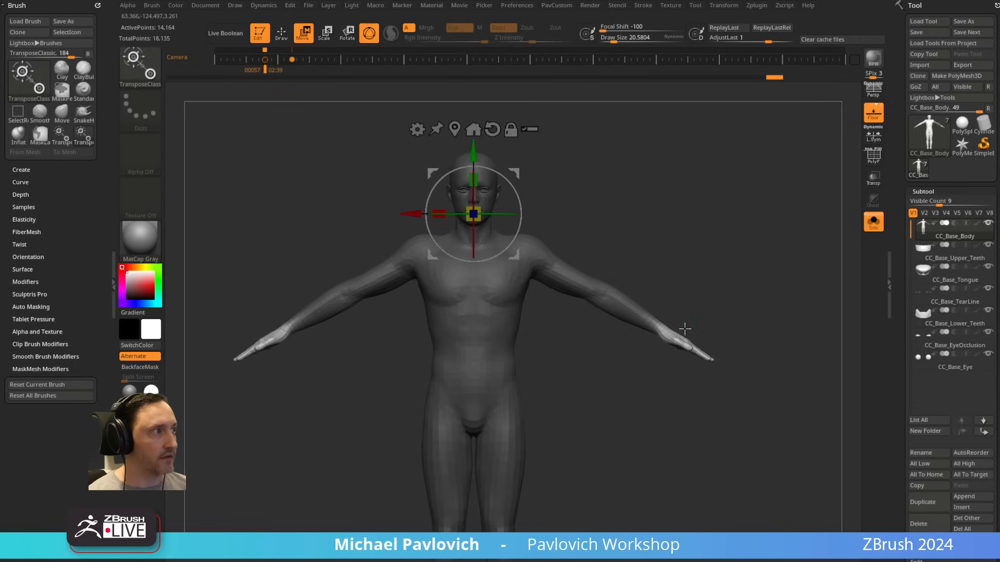
left_click(662, 327)
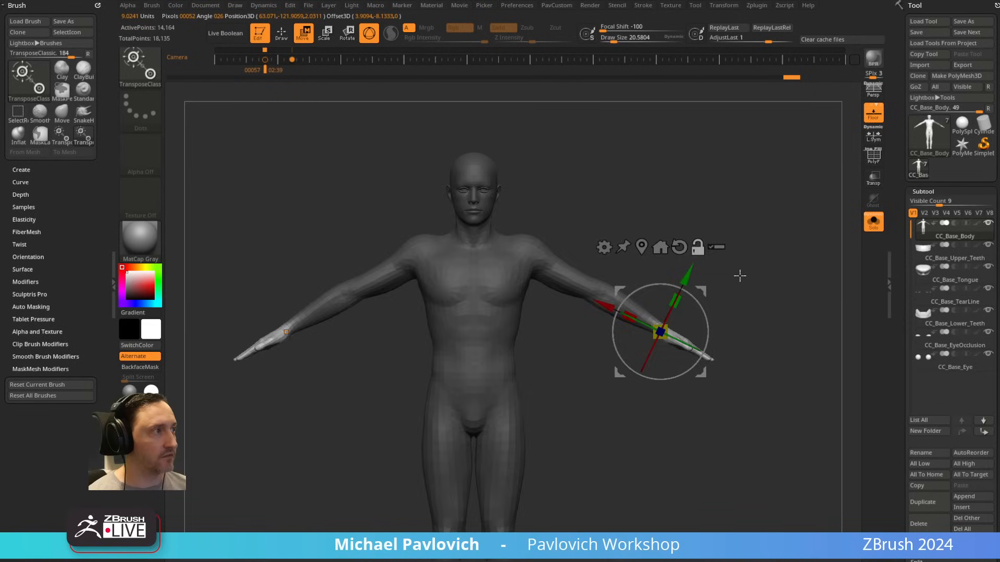
left_click_drag(737, 275, 708, 292)
left_click_drag(566, 422, 607, 406, "shift")
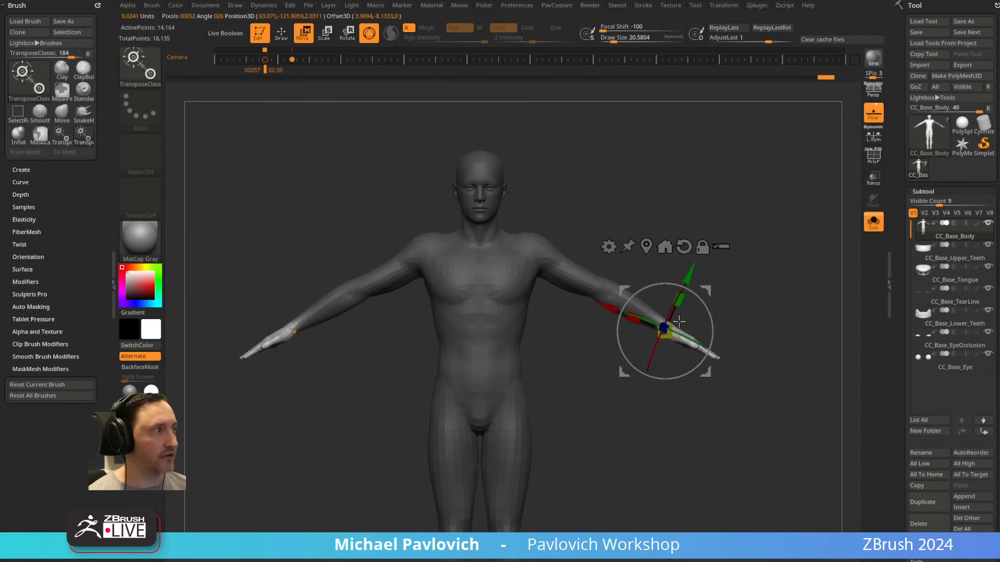
left_click_drag(668, 331, 620, 346)
key("ctrl+z")
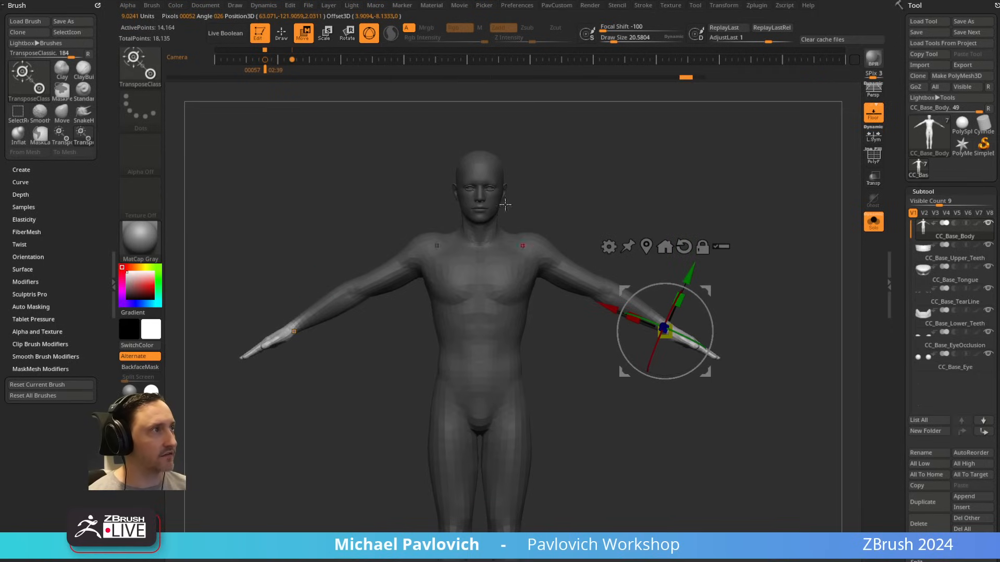
Step: Turn on Local Symmetry, try scaling both hands from the wrist, and undo the scaling
left_click(878, 140)
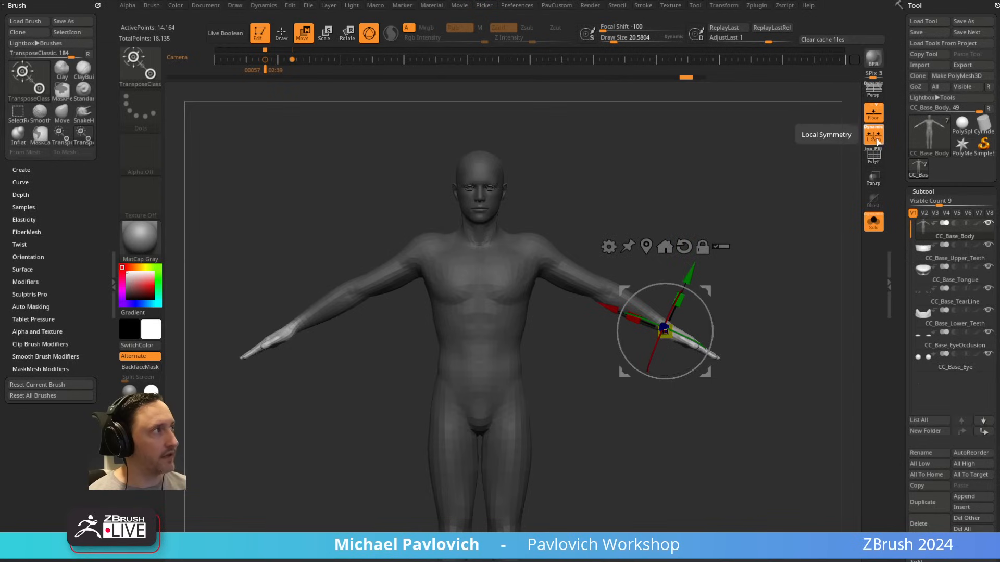
mouse_move(673, 324)
left_mouse_down()
mouse_move(779, 265)
mouse_move(756, 290)
mouse_move(793, 257)
left_mouse_up()
key("ctrl+z")
Step: Mask the head down to the jawline with the MaskLasso brush in side view, and invert the mask
key("q")
mouse_move(665, 177)
left_mouse_down("alt")
mouse_move(739, 280)
mouse_move(700, 217)
mouse_move(552, 208)
mouse_move(344, 403)
left_mouse_up("alt")
mouse_move(628, 243)
left_mouse_down("ctrl")
mouse_move(413, 406)
mouse_move(494, 373)
left_mouse_up("ctrl")
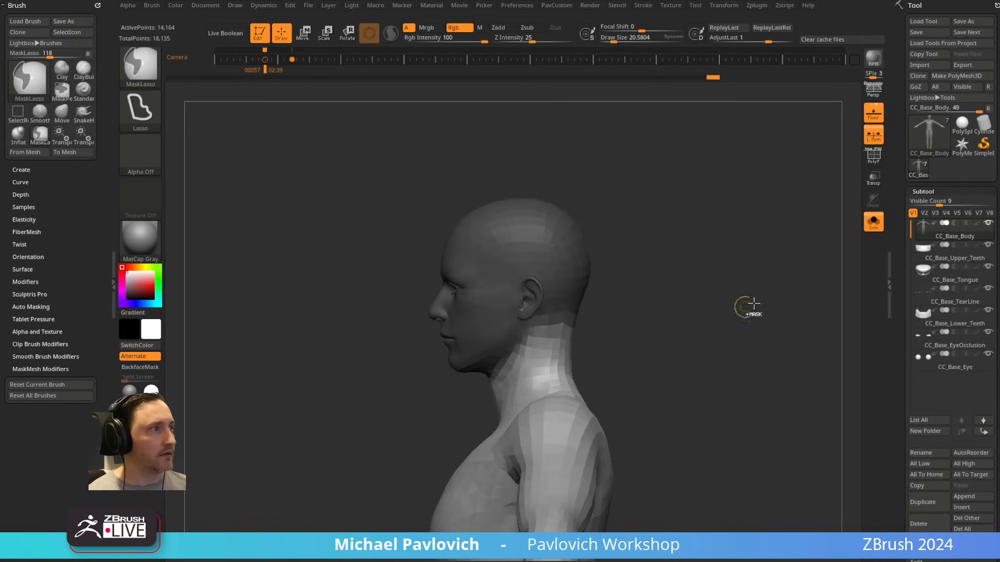
left_click(688, 251, "ctrl")
mouse_move(683, 274)
left_mouse_down("ctrl+alt")
mouse_move(430, 416)
mouse_move(515, 355)
left_mouse_up("ctrl+alt")
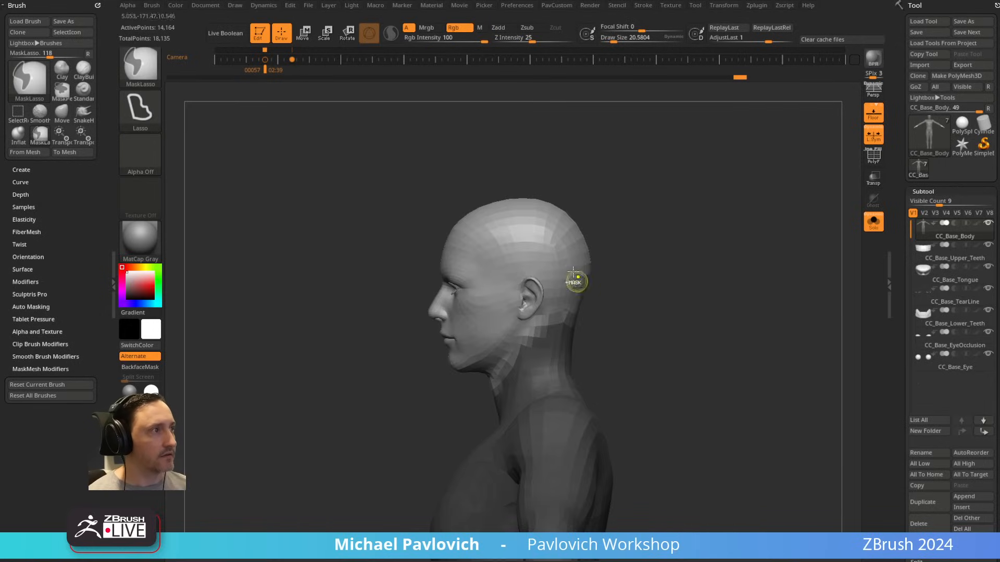
Step: Centre the gizmo on the unmasked head and reset its orientation in the front view
key("w")
left_click_drag(696, 261, 692, 323, "shift")
left_click(775, 399)
left_click(495, 167)
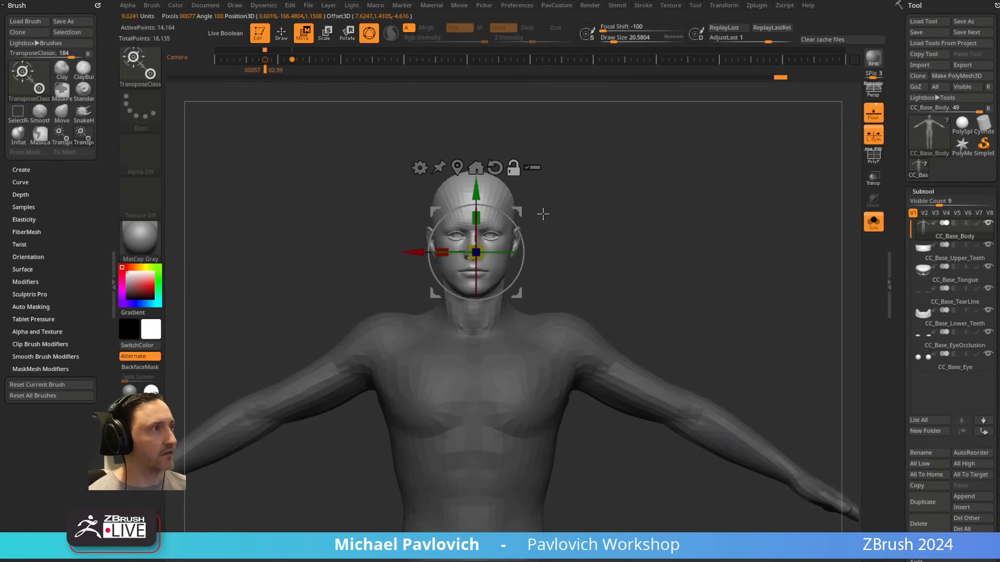
left_click_drag(531, 210, 703, 233, "alt")
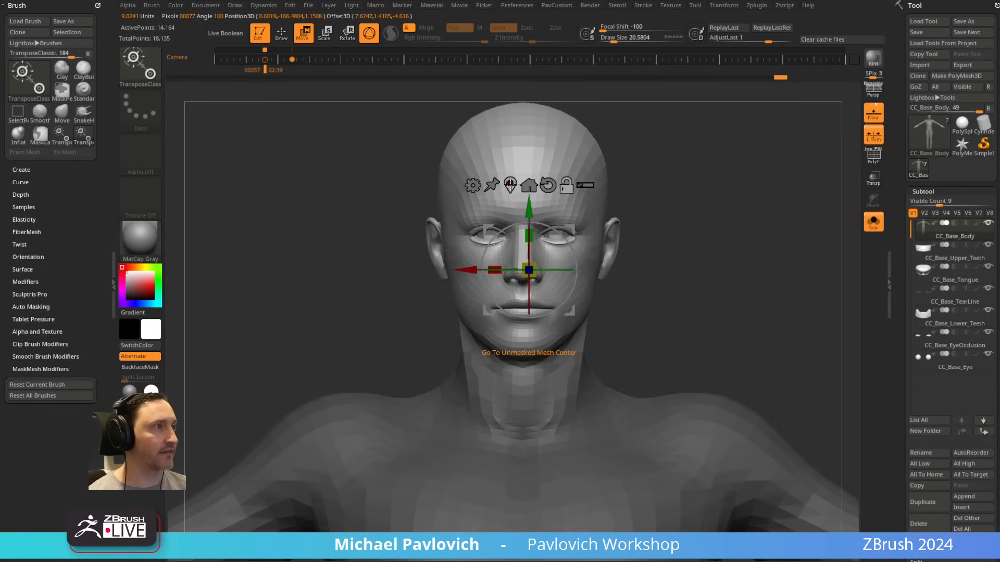
left_click(529, 185)
Step: Turn off Solo to show the other subtools, and try scaling the head with the gizmo, undoing each attempt
left_click_drag(721, 238, 601, 226, "alt")
left_click_drag(546, 248, 560, 262, "alt")
left_click_drag(518, 302, 701, 257)
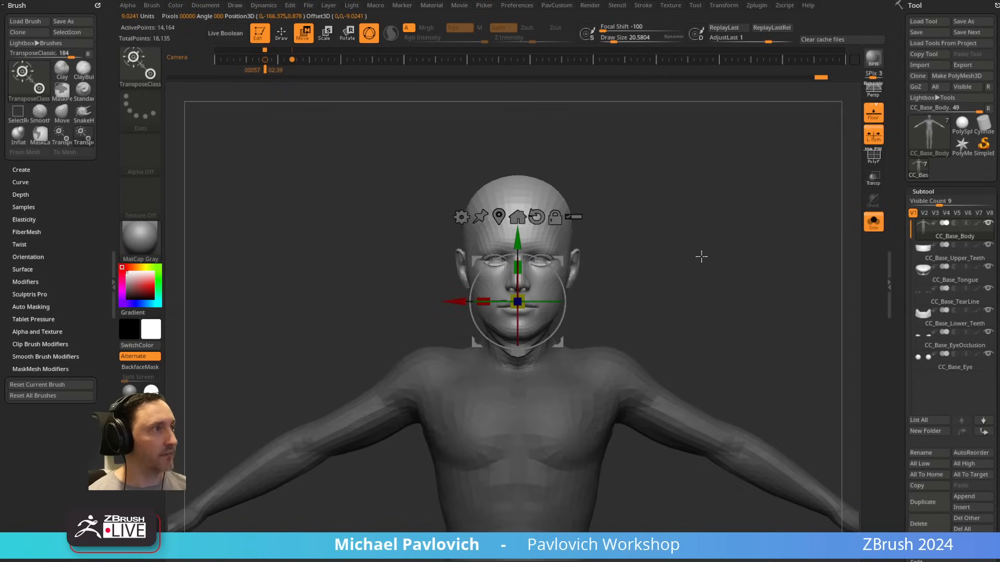
left_click_drag(518, 301, 521, 282)
left_click(875, 222)
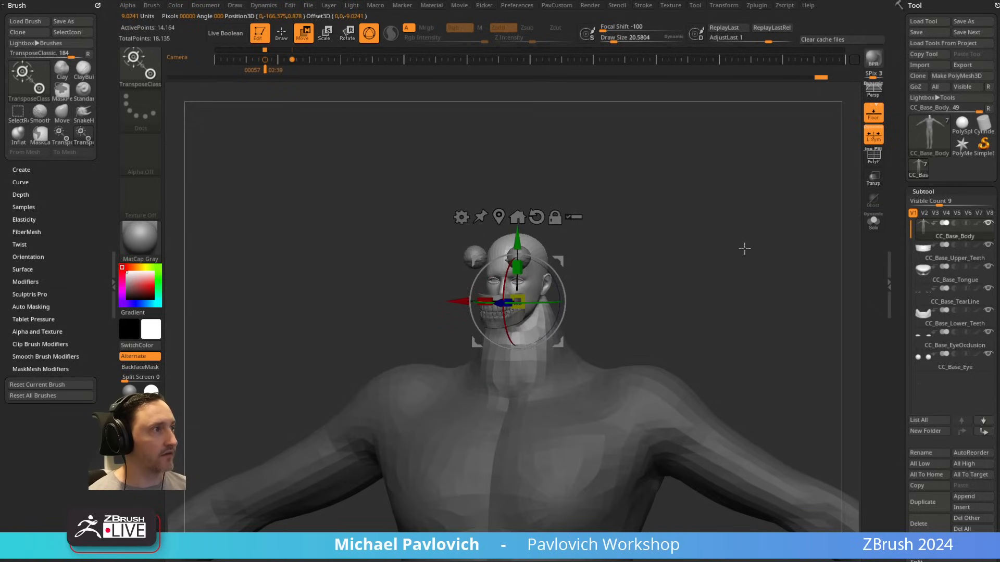
left_click_drag(746, 246, 755, 269)
key("ctrl+z")
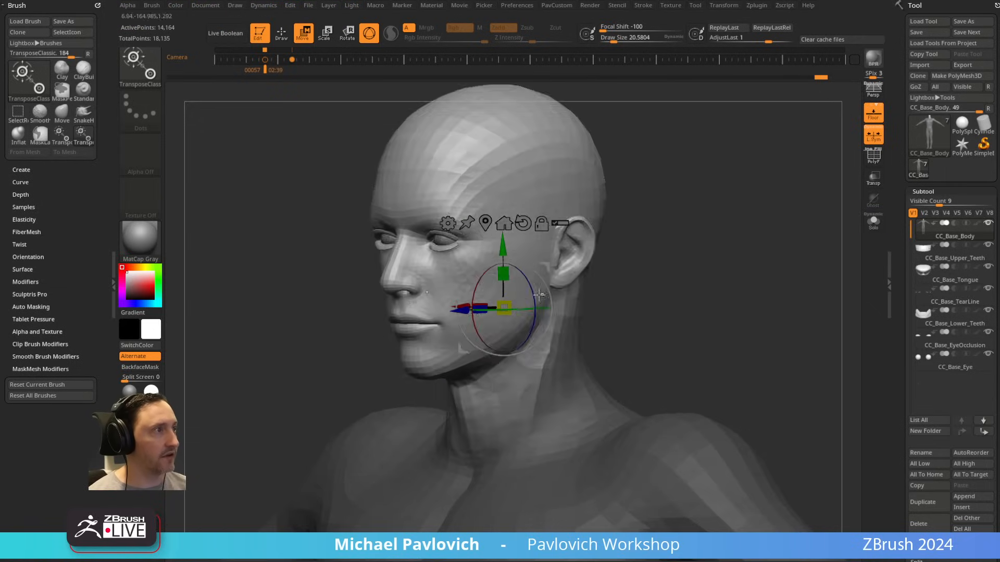
left_click_drag(504, 307, 509, 320)
key("ctrl+z")
Step: Turn on Transpose All Selected Subtools, try scaling the head together with its eyes and teeth, and undo the scaling
right_click_drag(731, 266, 621, 258, "ctrl")
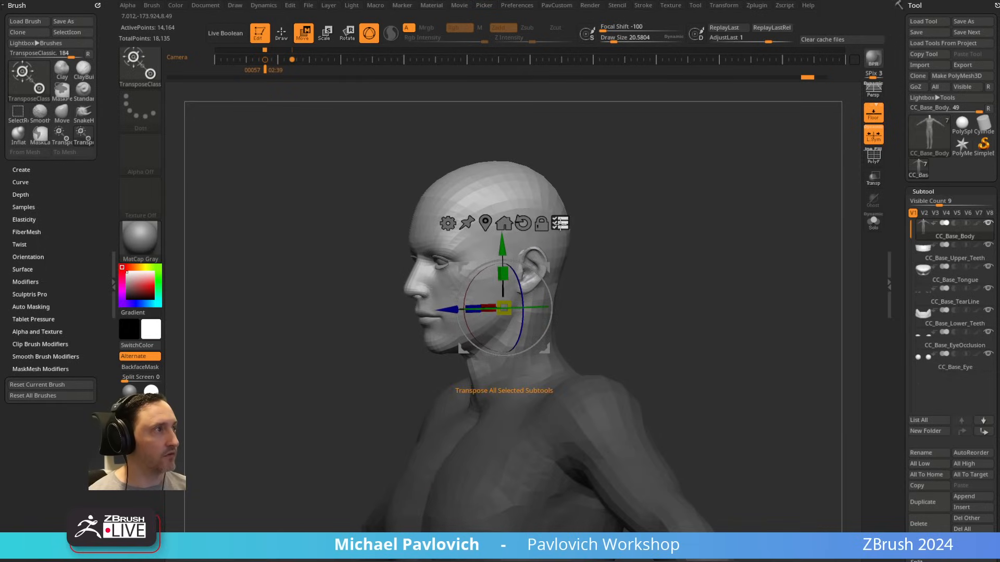
right_click_drag(683, 240, 729, 230, "shift")
mouse_move(531, 298)
left_mouse_down()
mouse_move(529, 323)
mouse_move(530, 278)
mouse_move(530, 315)
left_mouse_up()
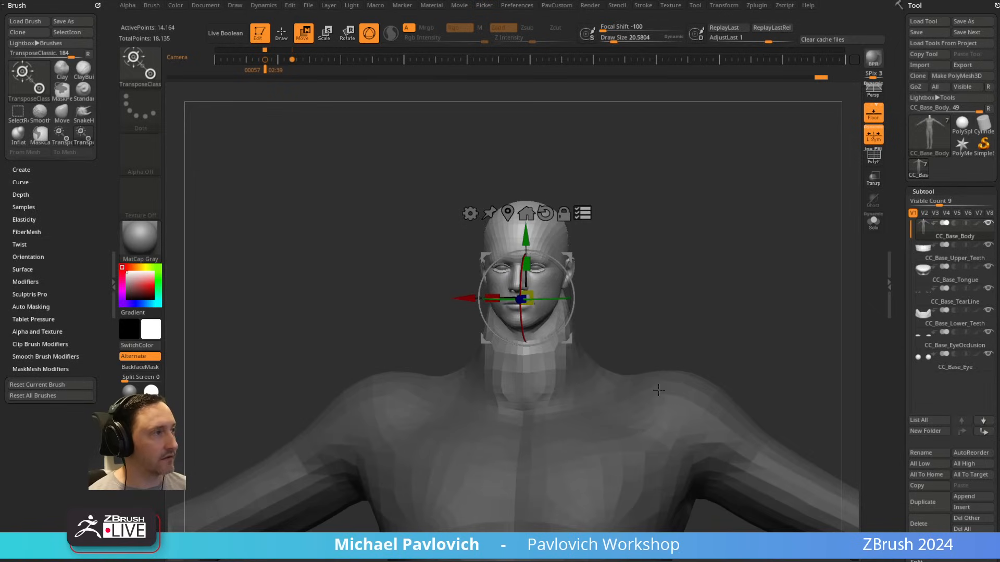
right_click_drag(689, 246, 711, 224)
key("ctrl+z")
Step: Deselect all subtools for transposing, and select the ones around the head again
left_click(786, 298, "ctrl+shift")
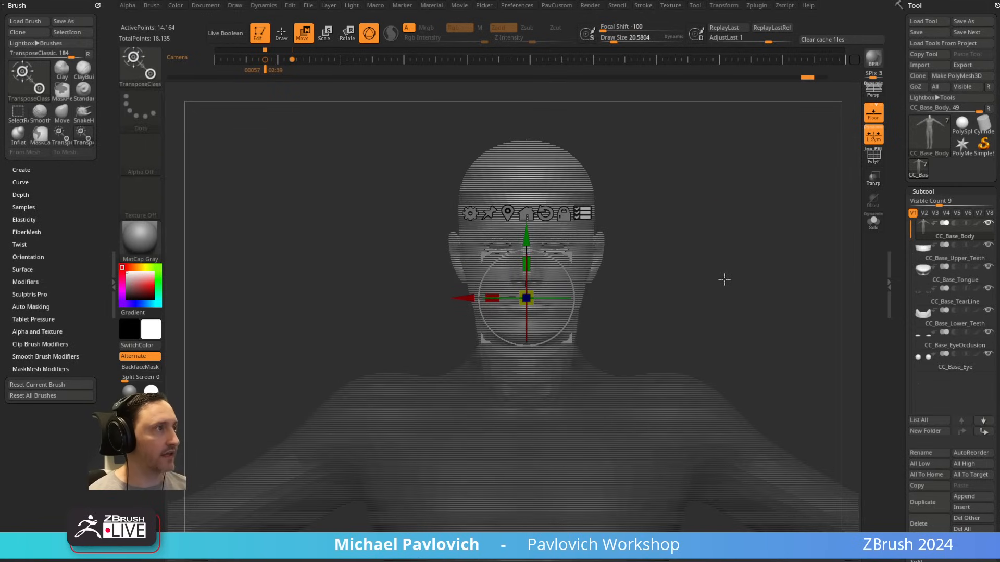
mouse_move(674, 122)
left_mouse_down("ctrl+shift")
mouse_move(420, 281)
mouse_move(416, 325)
left_mouse_up("ctrl+shift")
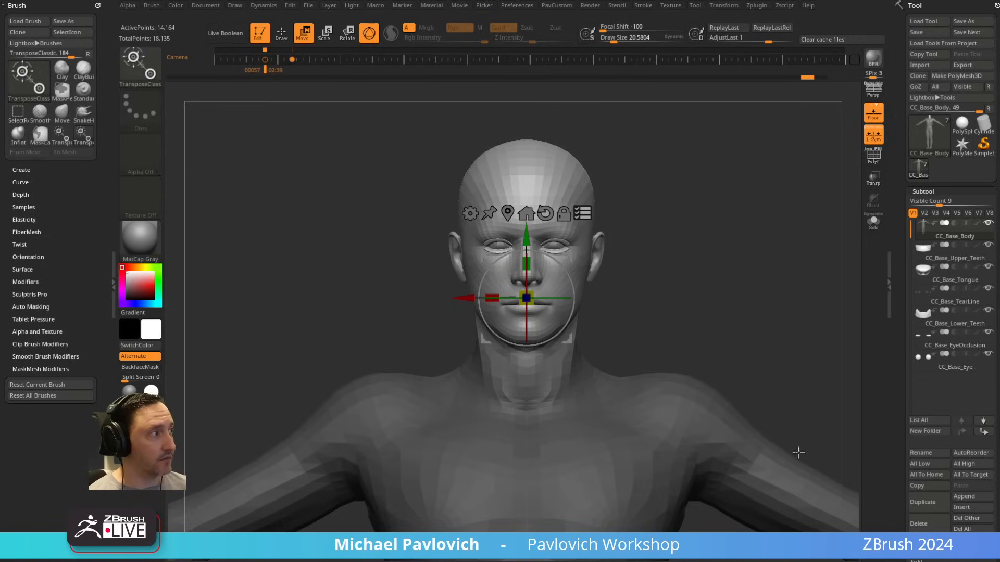
Step: Scale up the unmasked head slightly with its eyes and teeth to match the full-body reference in the front view
mouse_move(527, 299)
left_mouse_down()
mouse_move(527, 324)
mouse_move(527, 306)
mouse_move(542, 297)
left_mouse_up()
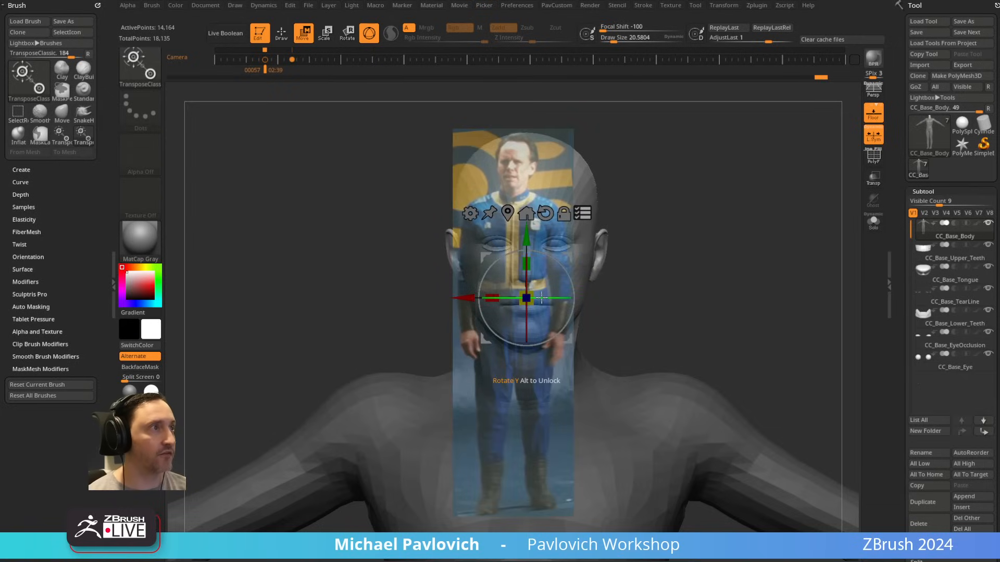
key("f")
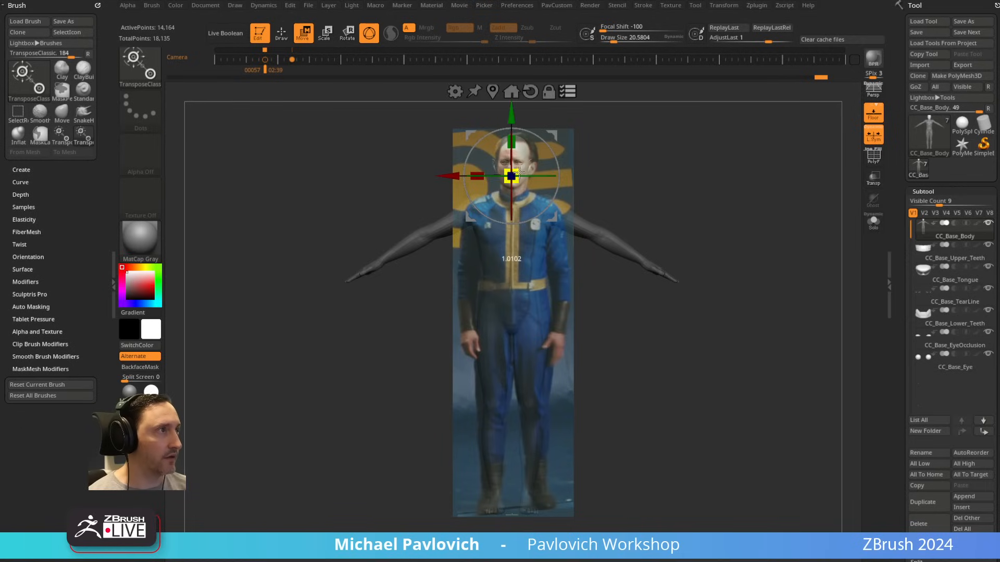
left_click_drag(520, 173, 520, 173)
Step: Fine-tune the head's uniform scale from the side view and clear the mask from the body
mouse_move(782, 197)
left_mouse_down("shift")
mouse_move(730, 188)
mouse_move(735, 140)
mouse_move(789, 245)
left_mouse_up("shift")
key("q")
key("w")
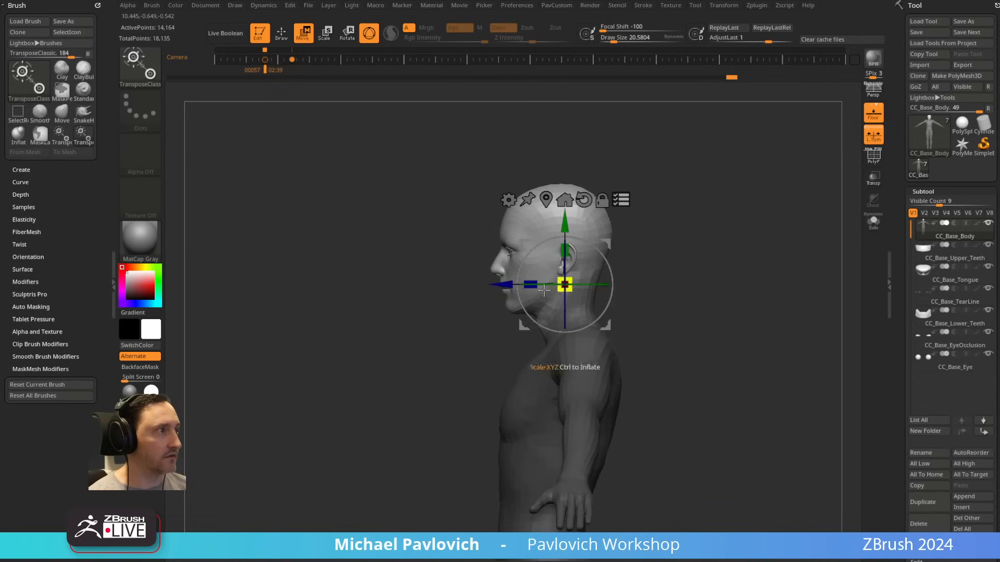
left_click_drag(565, 284, 564, 287)
key("q")
mouse_move(716, 240)
left_mouse_down("shift")
mouse_move(757, 245)
mouse_move(723, 224)
mouse_move(756, 208)
mouse_move(728, 223)
mouse_move(763, 226)
left_mouse_up("shift")
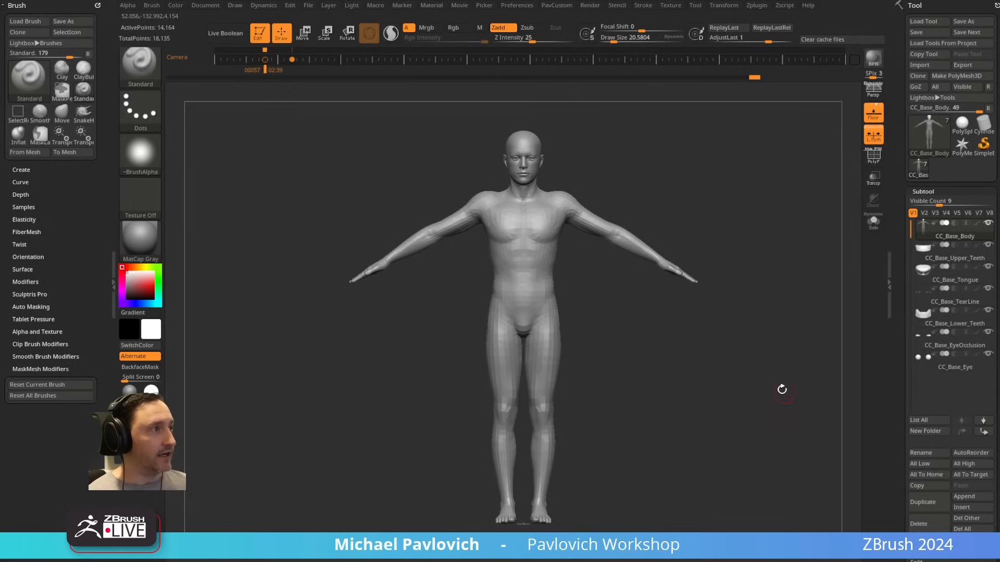
Step: Set the draw size to about 15.4 and toggle the Spotlight reference over the body
key("s")
left_click_drag(778, 369, 760, 371)
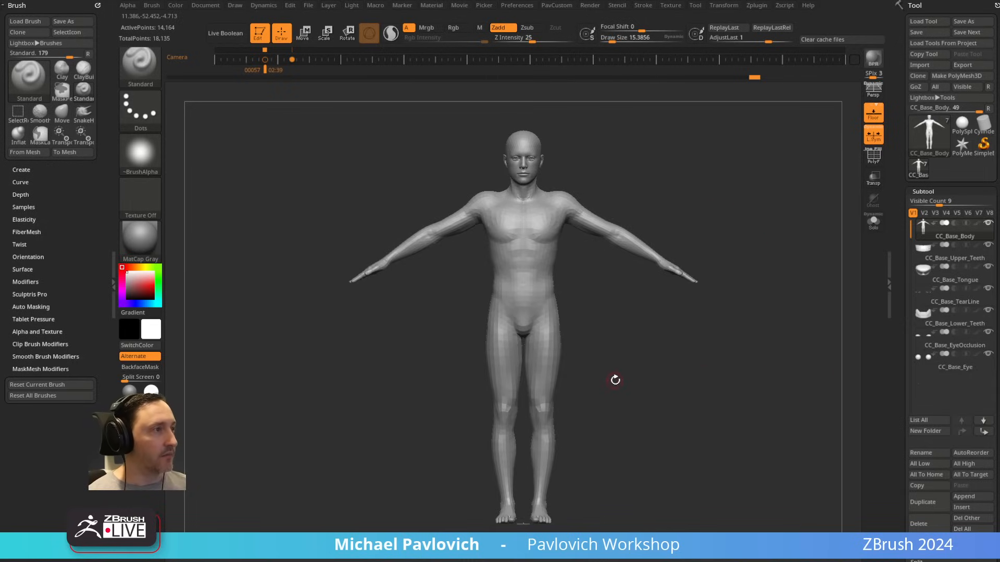
key("shift+z")
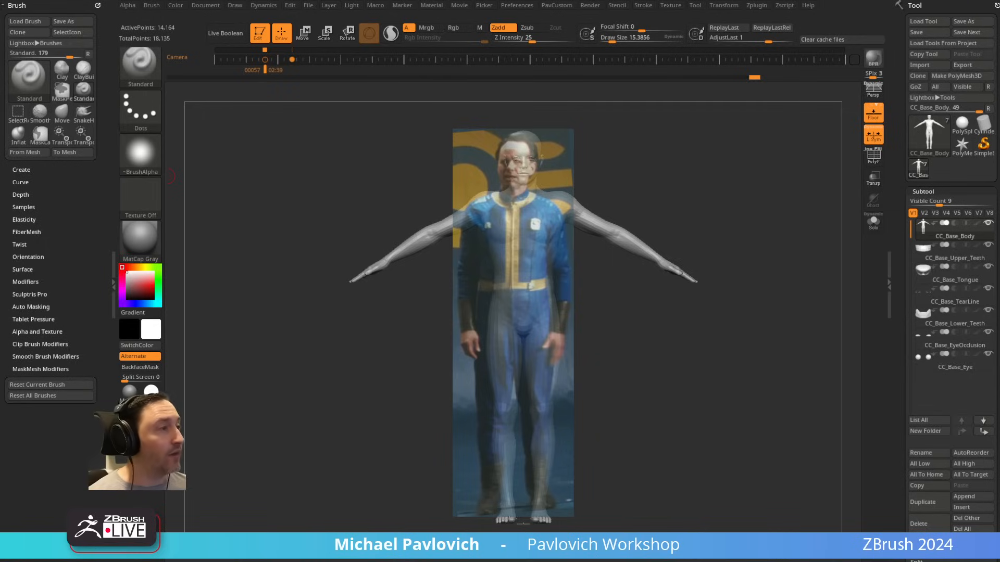
Step: Enter Spotlight editing and move the full-body reference image off the body to the empty area beside it
left_click(948, 239)
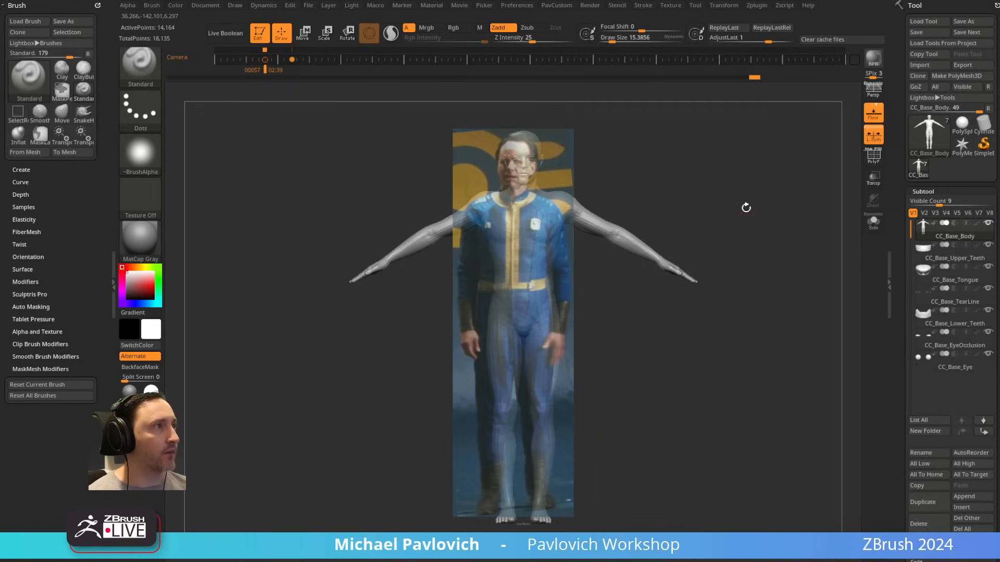
left_click_drag(738, 186, 718, 186, "alt")
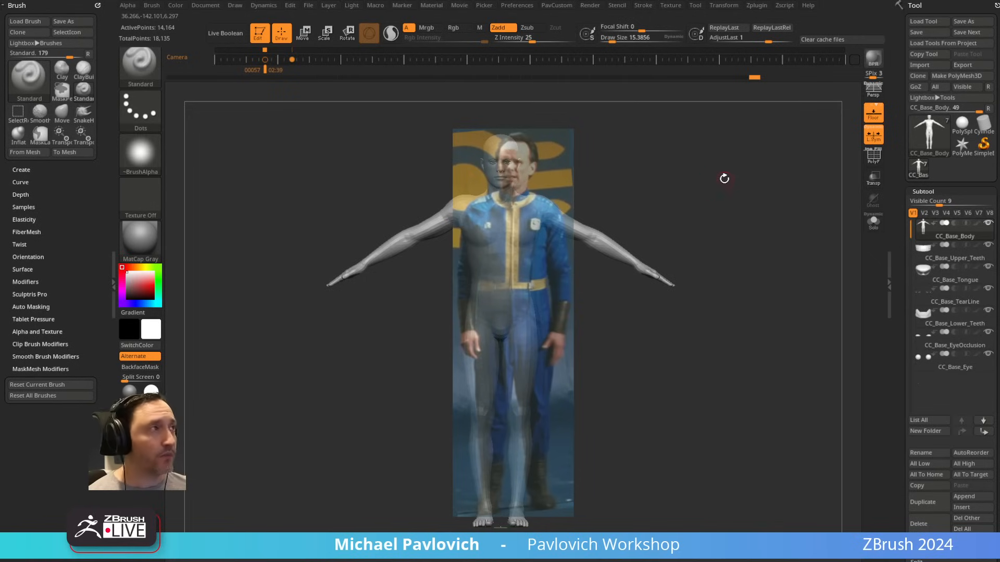
left_click(671, 5)
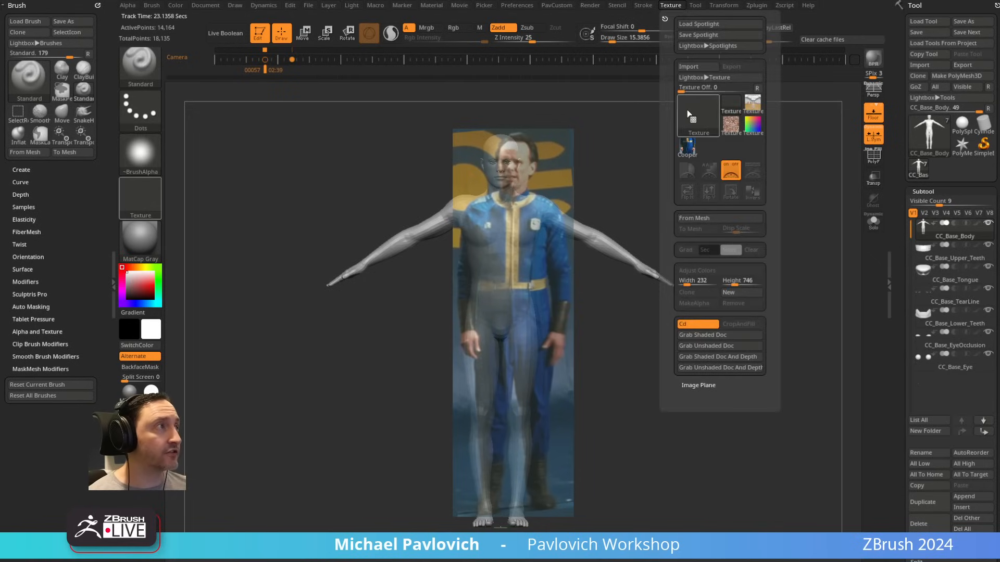
key("w")
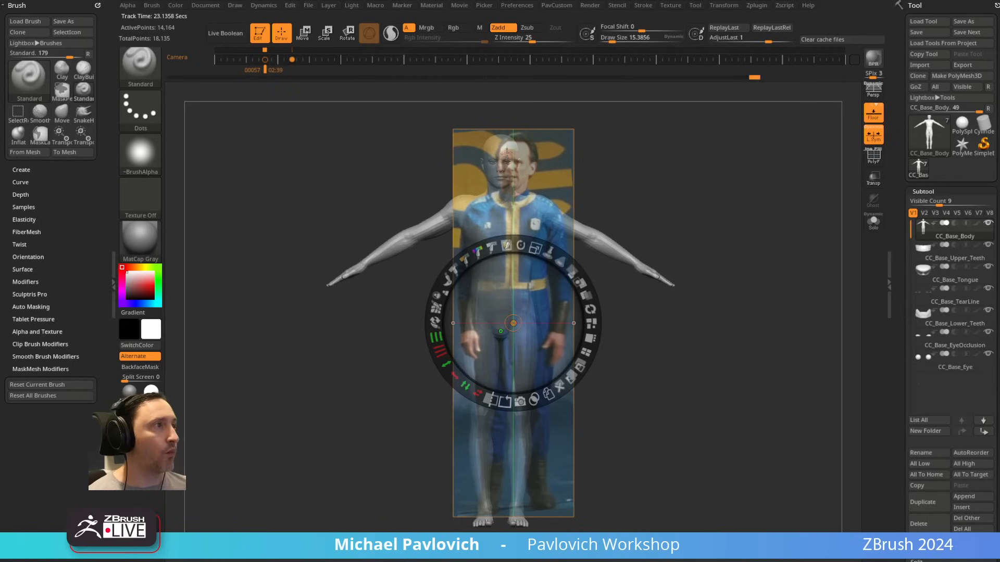
left_click_drag(514, 317, 535, 312)
left_click_drag(578, 284, 463, 296)
left_click_drag(321, 285, 293, 286)
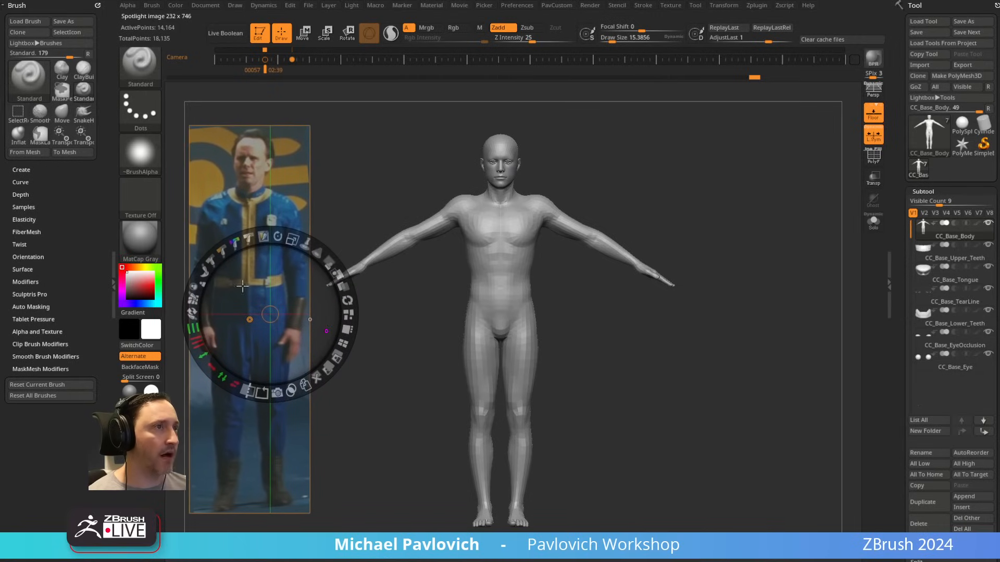
Step: Import the face reference photos into Spotlight and pull the full-body image out of the group
left_click(670, 9)
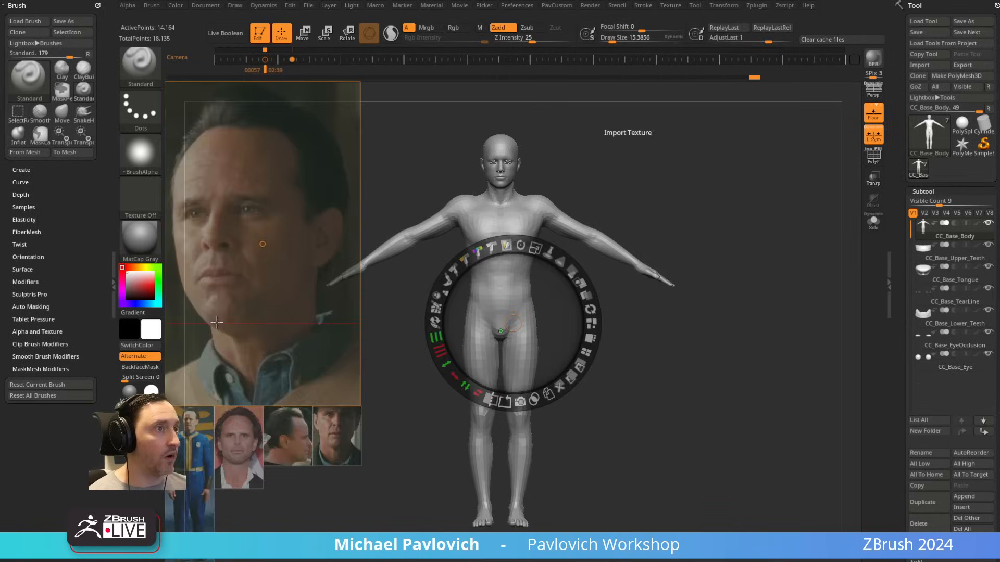
left_click_drag(196, 456, 237, 307)
left_click_drag(280, 243, 583, 339)
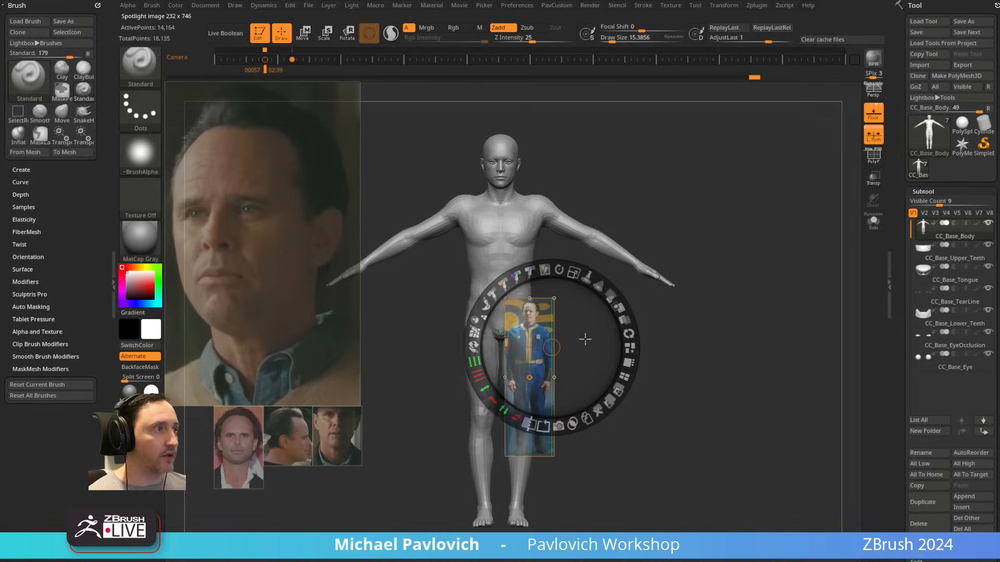
Step: Try the Tile Selected and Tile Proportional layouts on the Spotlight images, and settle on Tile Unified
left_click(629, 380)
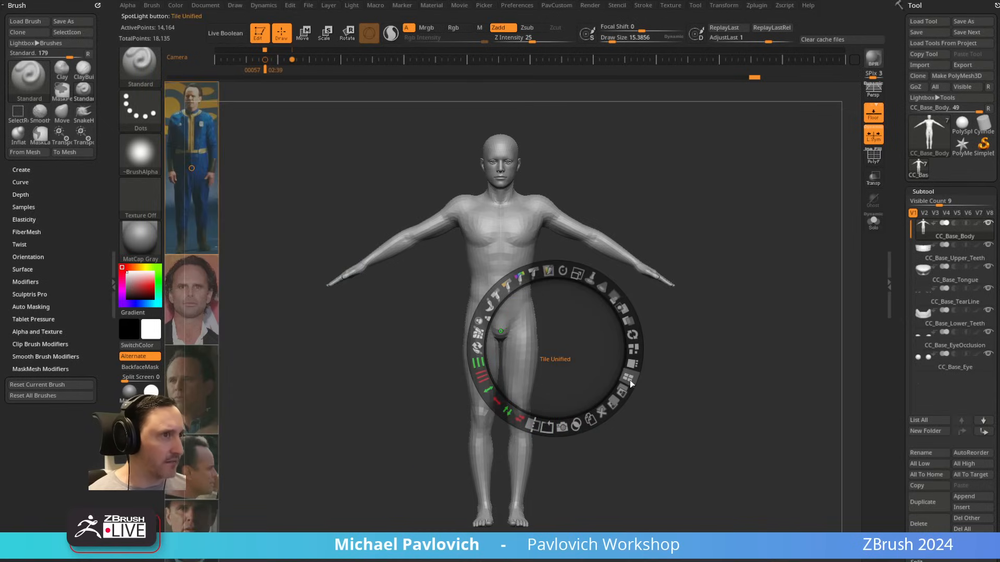
left_click(633, 364)
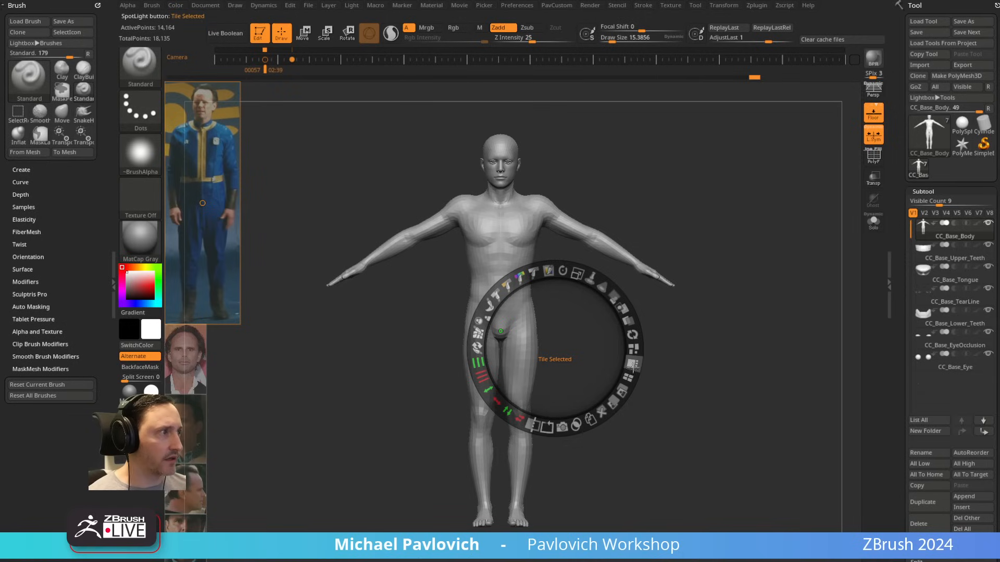
left_click(634, 348)
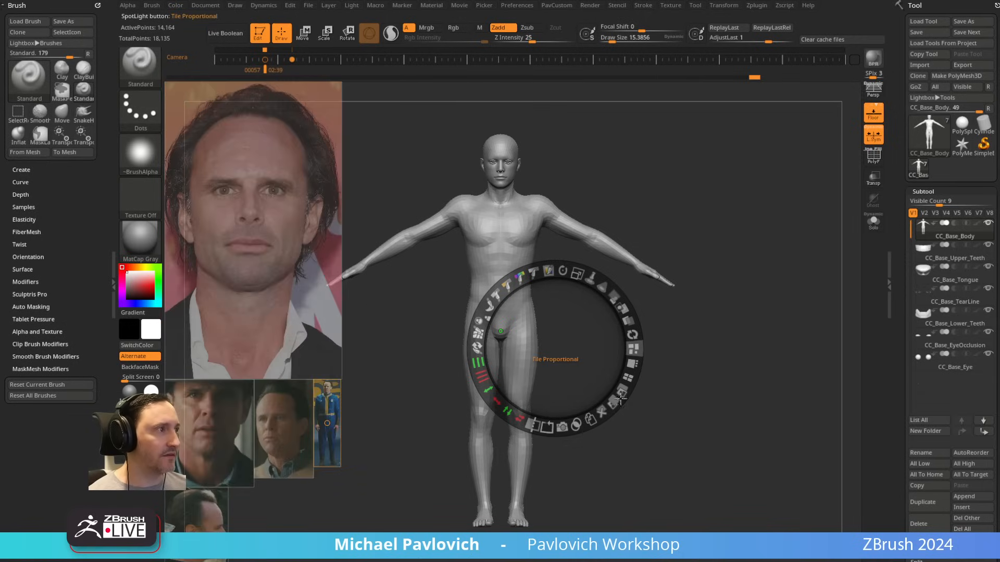
left_click(630, 378)
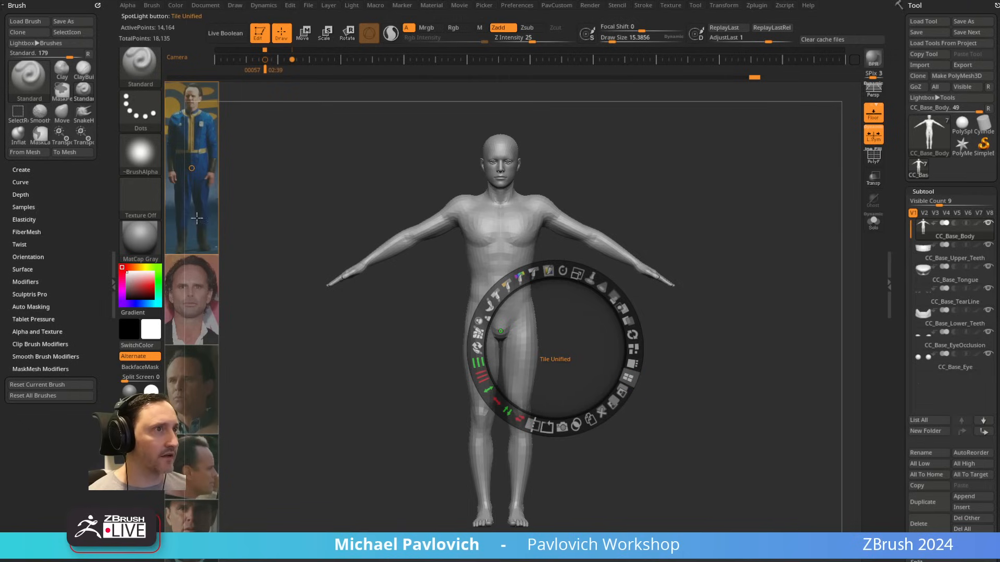
Step: Place and enlarge the full-body reference and the front-facing portrait side by side in Spotlight
left_click_drag(196, 218, 293, 417)
left_click_drag(309, 345, 366, 402)
left_click_drag(337, 314, 326, 330)
left_click_drag(192, 300, 422, 263)
mouse_move(472, 200)
left_mouse_down()
mouse_move(502, 253)
mouse_move(480, 210)
mouse_move(450, 189)
mouse_move(484, 214)
left_mouse_up()
Step: Place the three-quarter portrait beside the front-facing one, raise its opacity and enlarge it to a similar size
left_click_drag(215, 371, 589, 262)
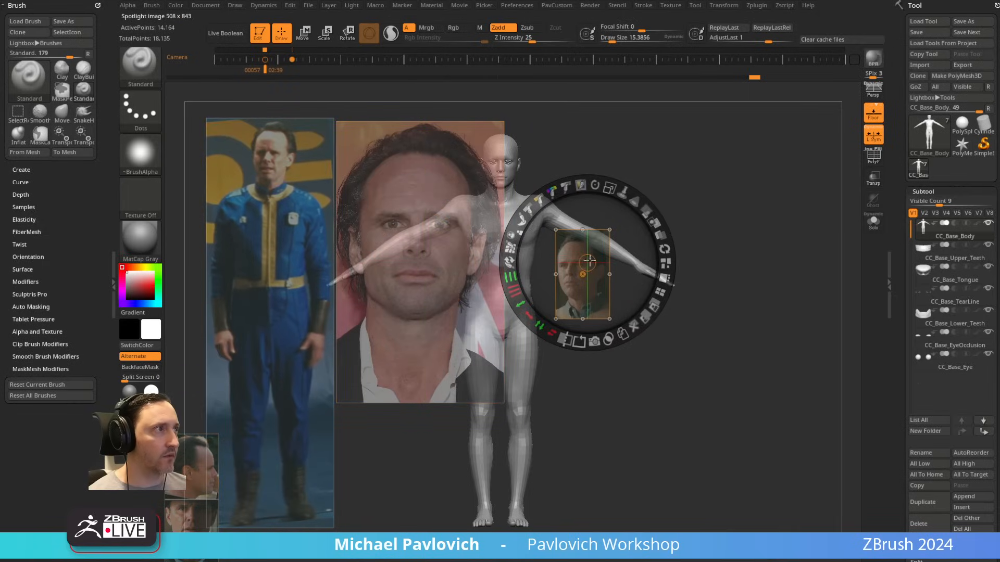
left_click_drag(645, 208, 657, 228)
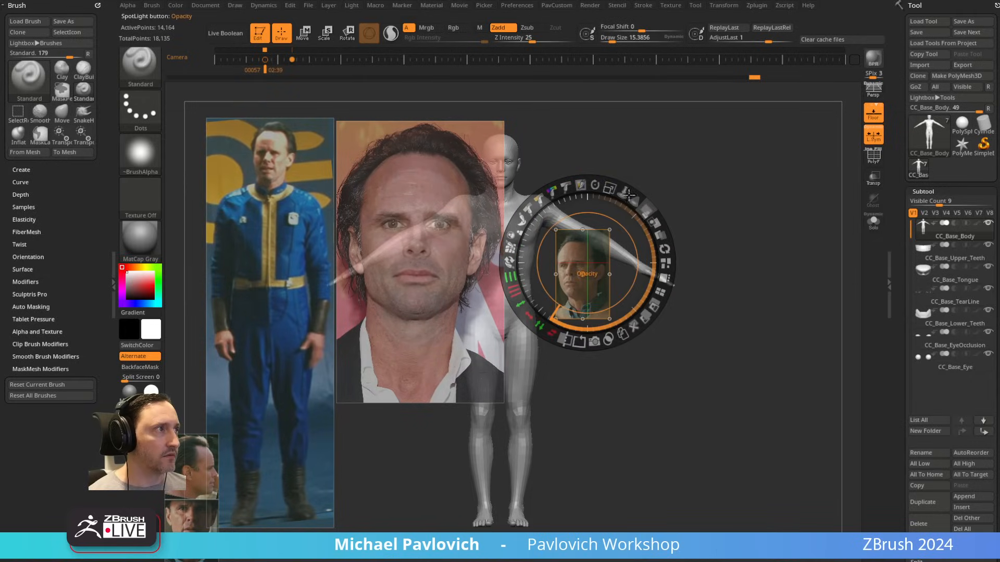
left_click_drag(619, 200, 665, 269)
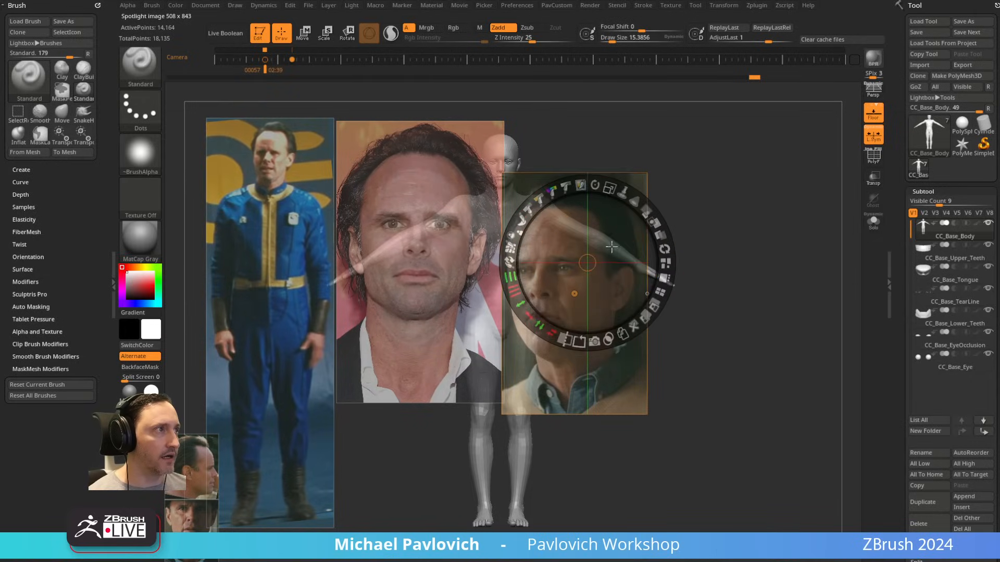
left_click_drag(612, 247, 617, 207)
Step: Place and enlarge the side-profile photo and the photo with the hat, and leave Spotlight editing
left_click_drag(619, 151, 709, 416)
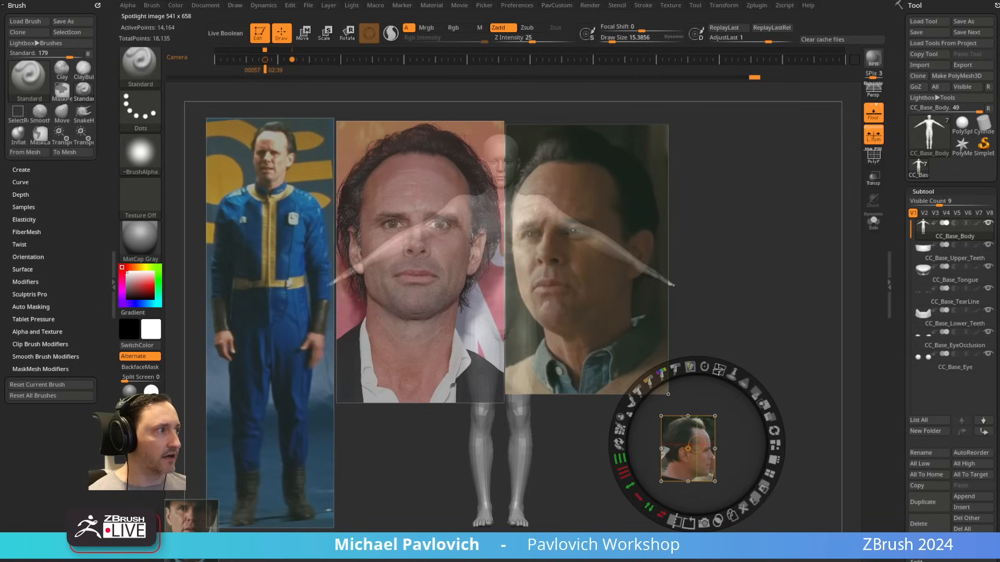
left_click_drag(719, 369, 759, 429)
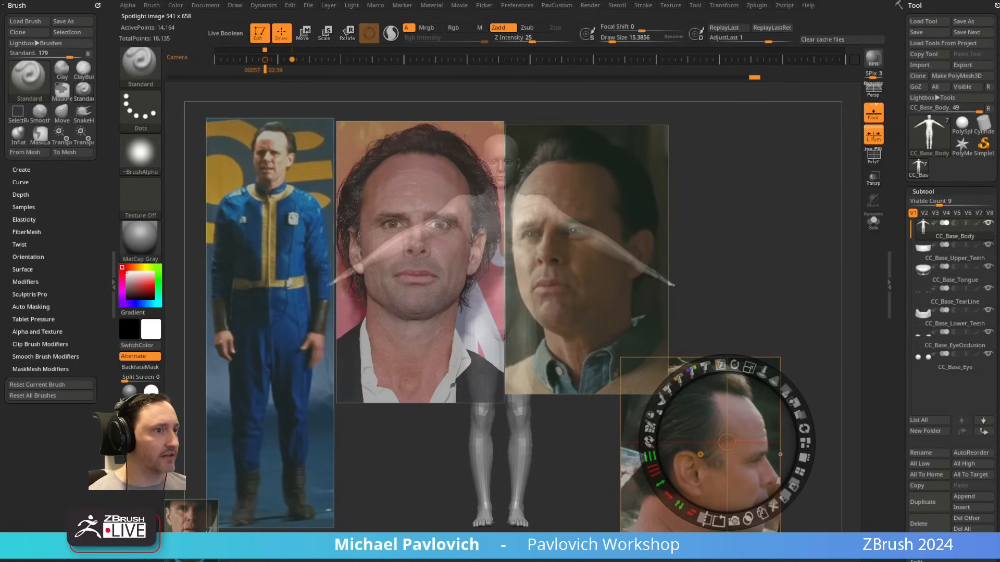
left_click_drag(202, 536, 756, 183)
left_click_drag(771, 110, 792, 188)
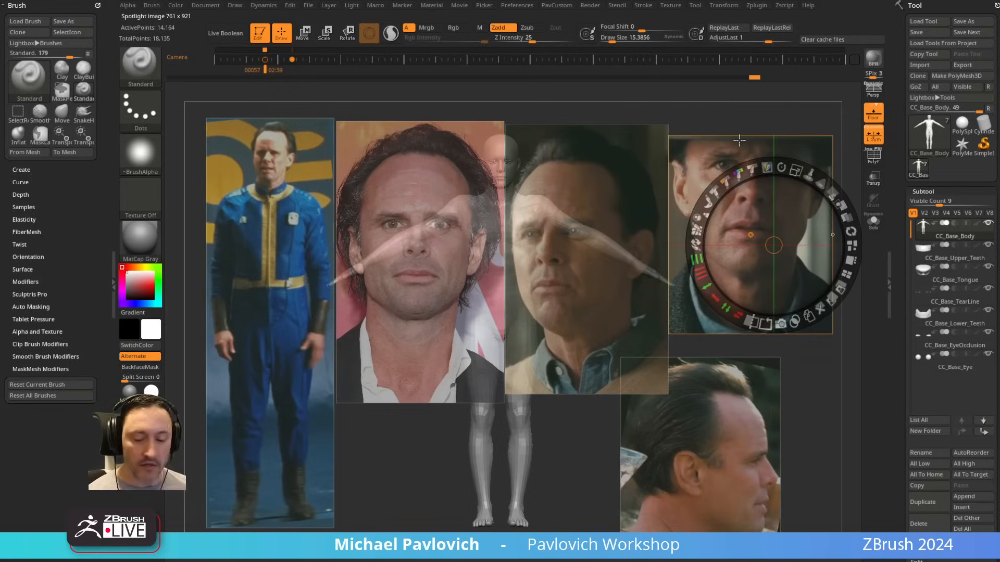
key("z")
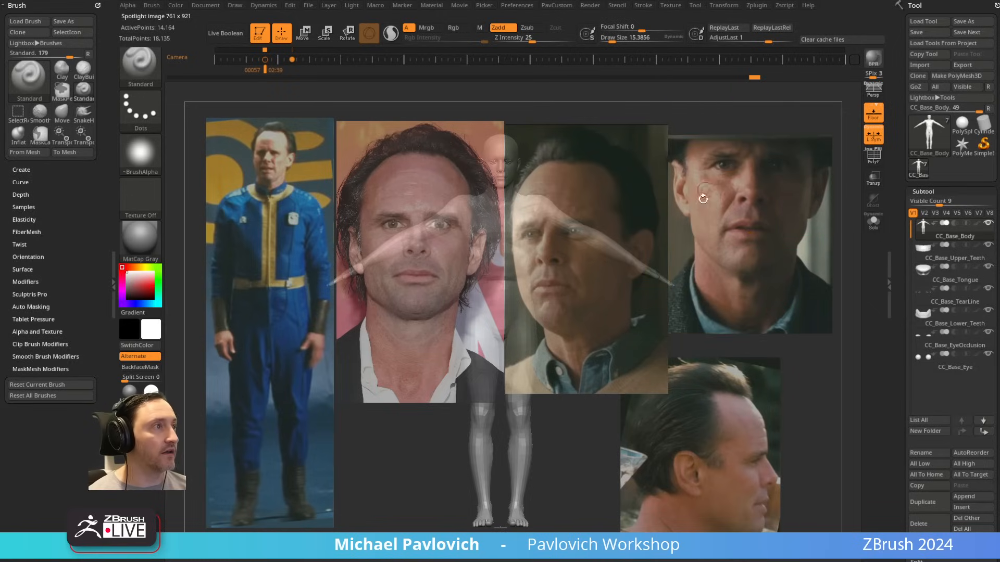
Step: Frame the body and remove the old camera keyframes from the timeline
left_click_drag(698, 197, 330, 107)
key("f")
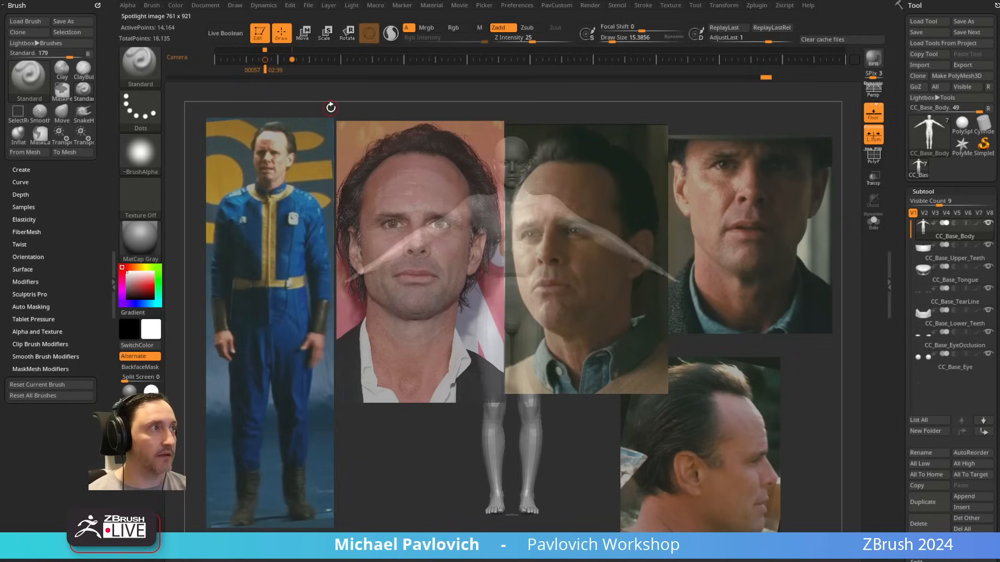
left_click_drag(265, 60, 296, 112)
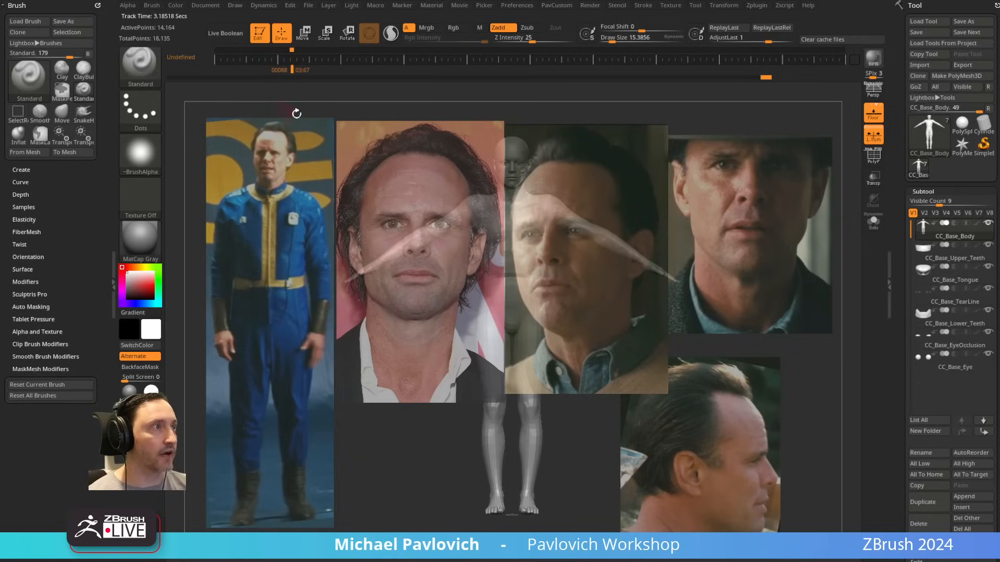
Step: Line the body up with the full-body reference and store the view as a camera keyframe on the timeline
left_click_drag(729, 169, 496, 167, "alt")
left_click_drag(421, 157, 819, 149)
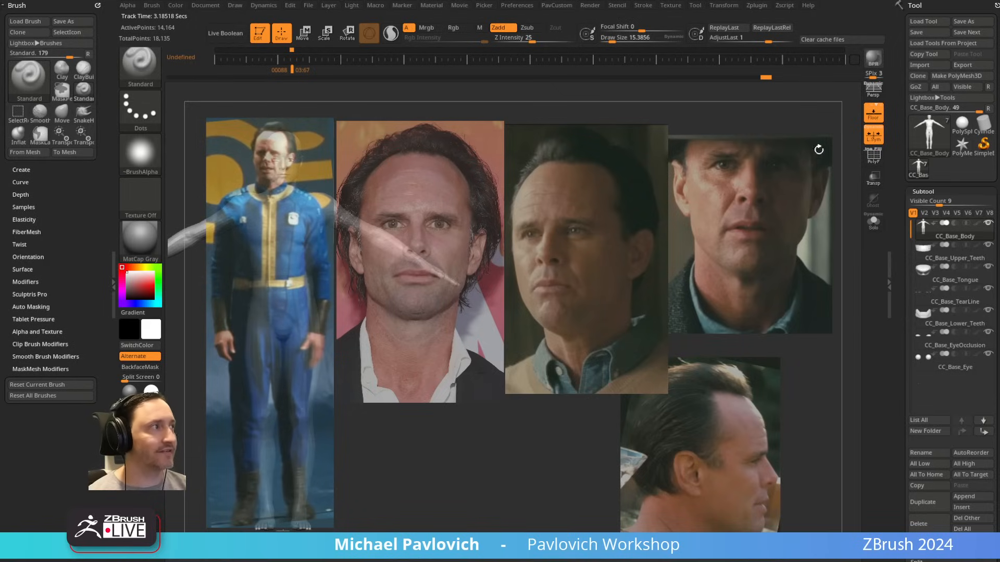
left_click_drag(704, 259, 599, 233)
left_click_drag(246, 266, 630, 213)
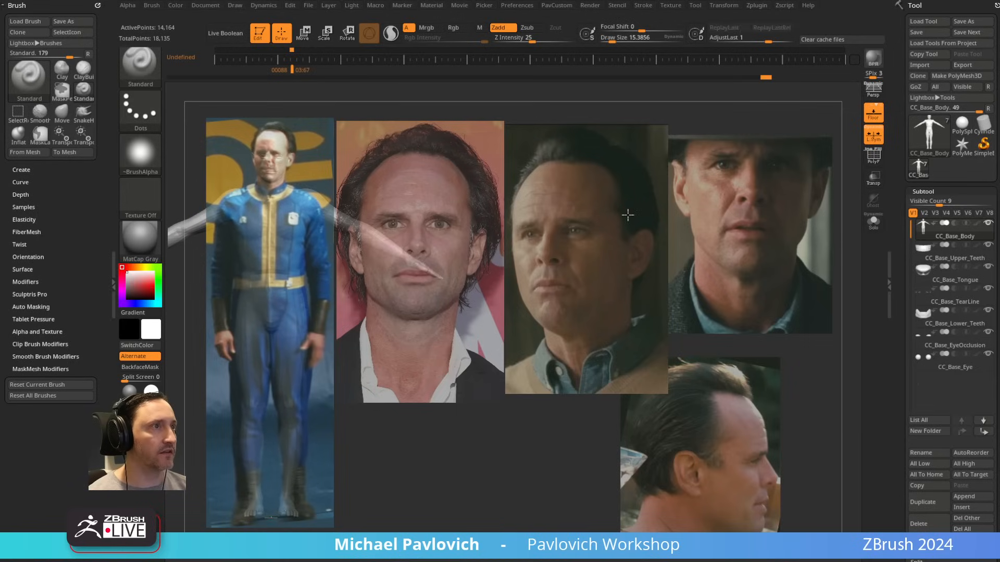
left_click(291, 59)
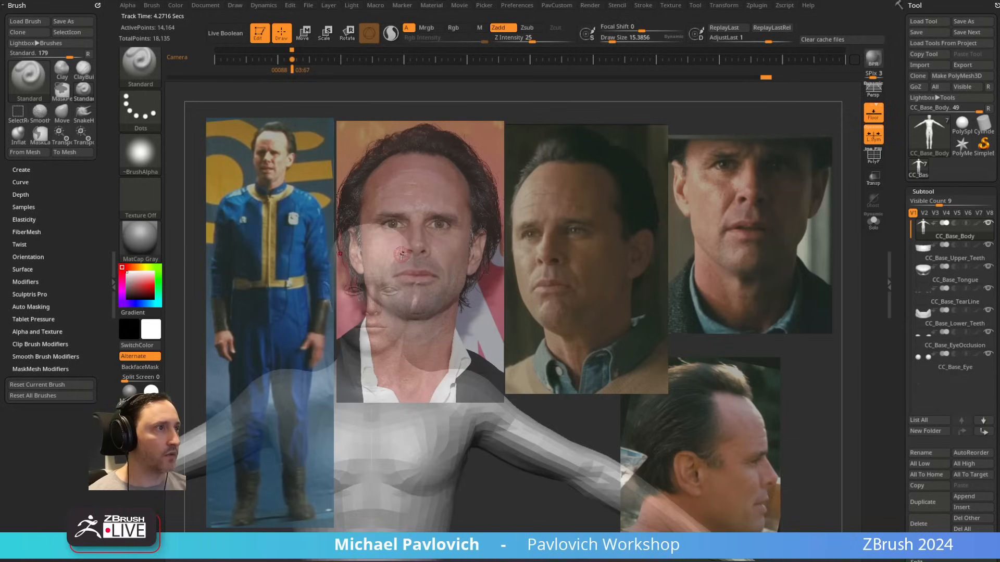
Step: Overlay the head on the front-facing portrait with perspective turned on, and dock the Draw palette
left_click_drag(563, 192, 627, 199)
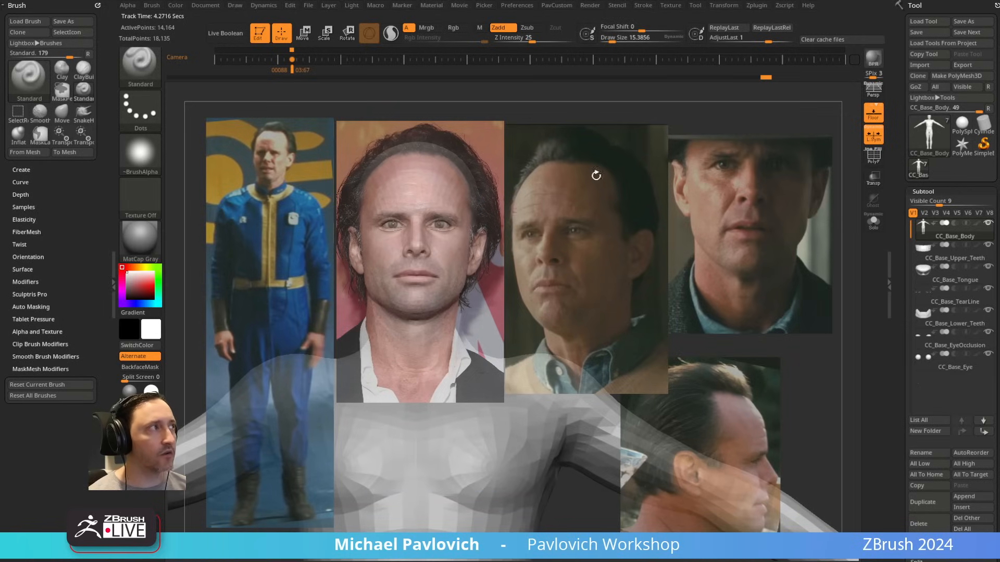
left_click(873, 92)
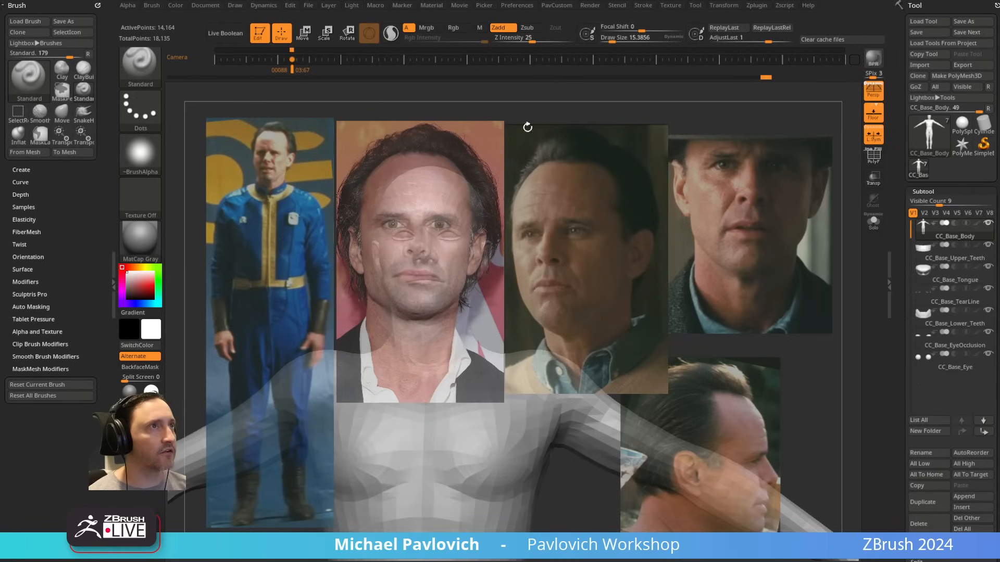
left_click(235, 7)
left_click_drag(232, 13, 48, 47)
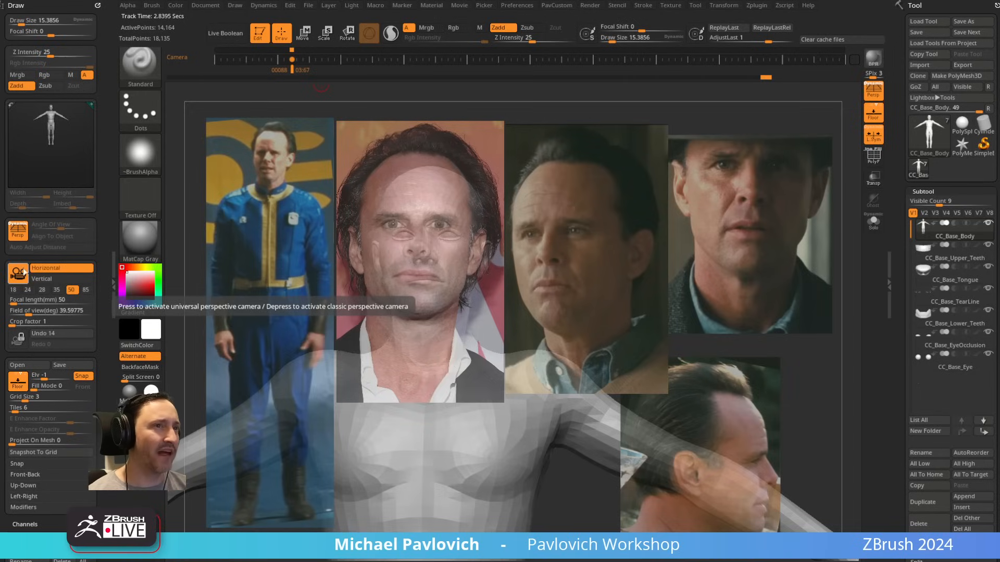
Step: Compare the 28, 35, 50 and 85 mm camera focal lengths on the model, returning to 50 mm
left_click(57, 289)
left_click(42, 290)
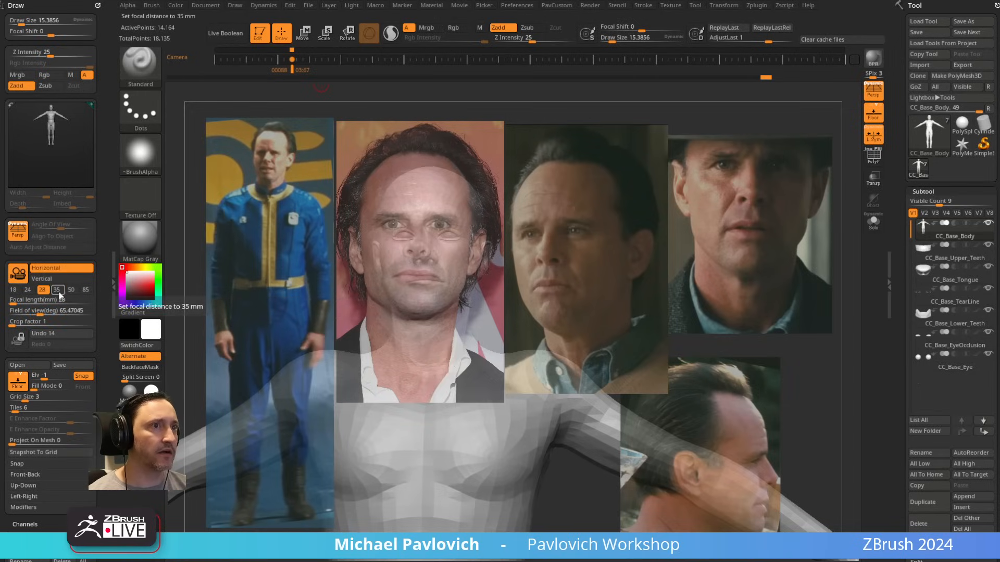
left_click(71, 290)
left_click_drag(627, 232, 667, 220)
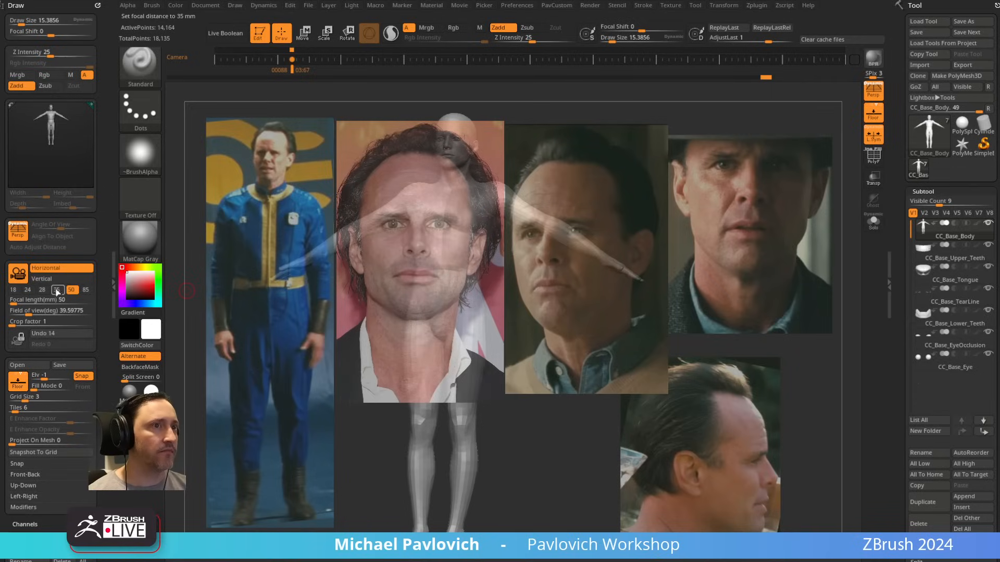
left_click(56, 291)
left_click(70, 292)
left_click(85, 292)
left_click(72, 292)
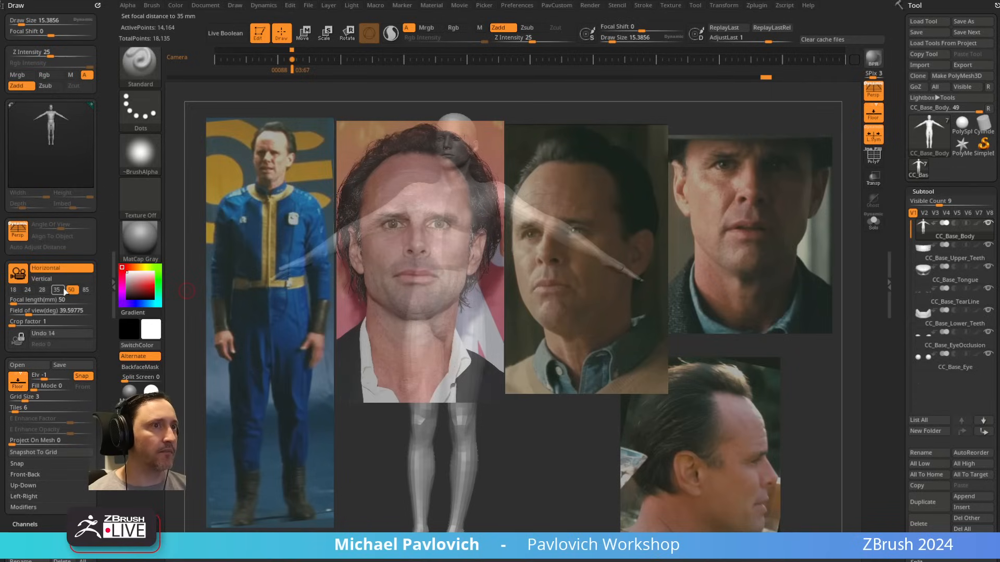
Step: Check the 35 mm camera focal length, return to 50 mm, and line the head up with the front-facing portrait
left_click(56, 290)
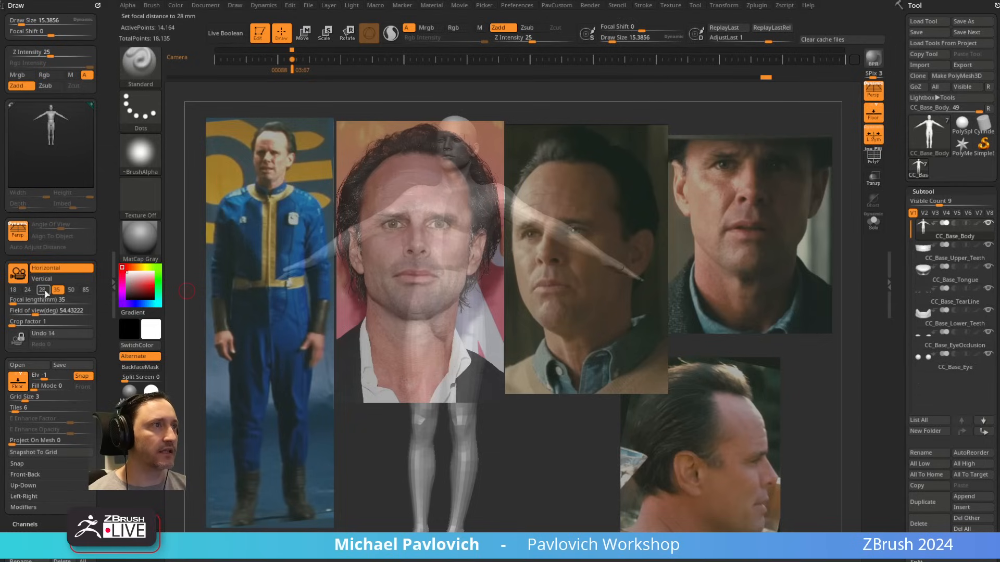
left_click(71, 290)
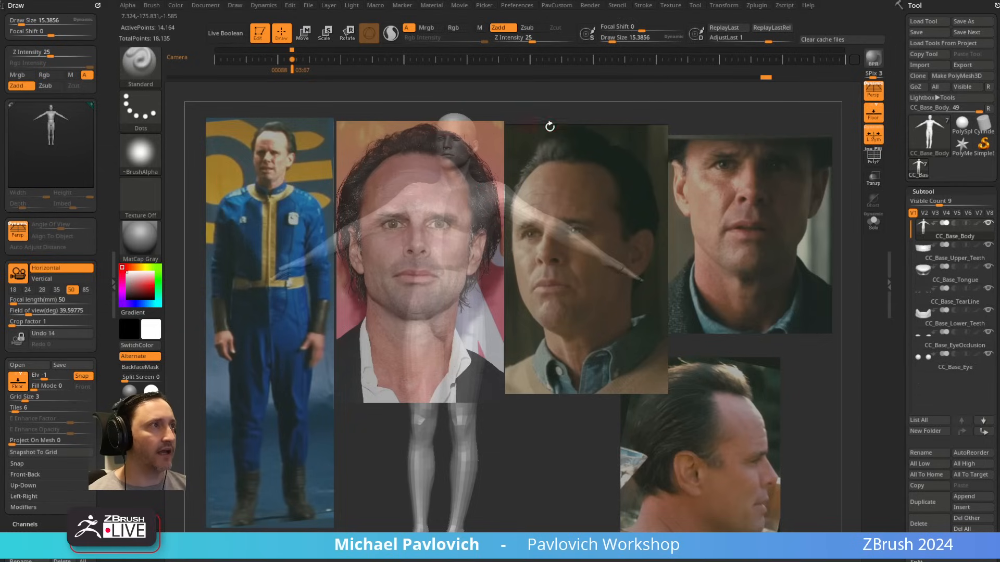
left_click_drag(549, 127, 594, 210)
left_click(19, 274)
left_click(19, 274)
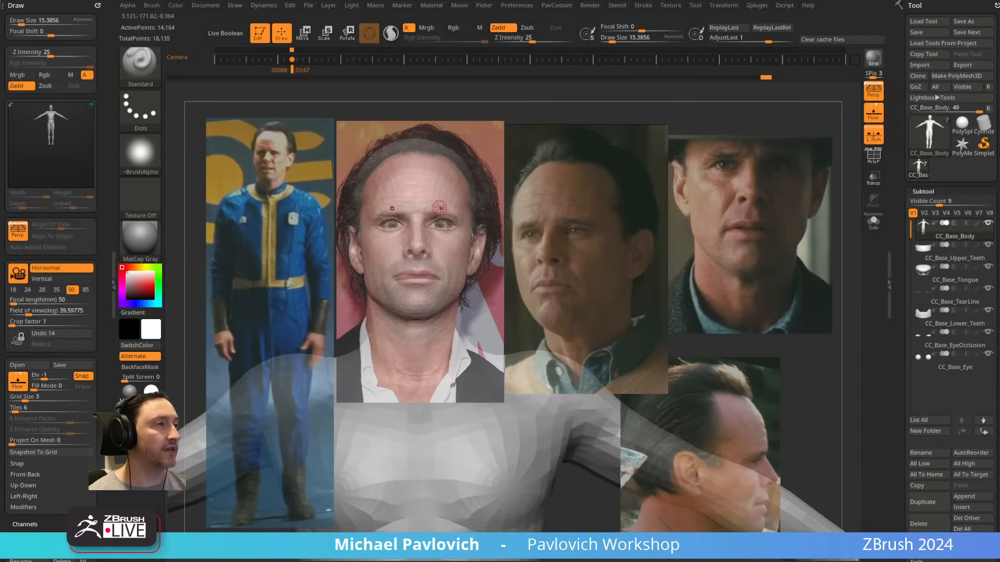
Step: Set the draw size to about 31 and store the front portrait view as a new camera keyframe on the timeline
key("s")
mouse_move(432, 203)
left_mouse_down()
mouse_move(442, 203)
mouse_move(423, 194)
left_mouse_up()
key("s")
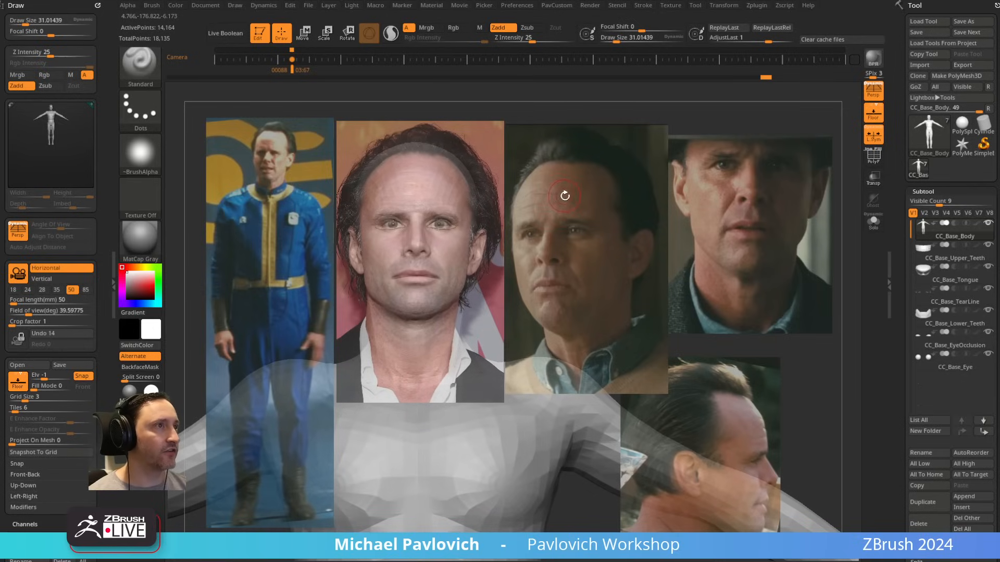
left_click(317, 59)
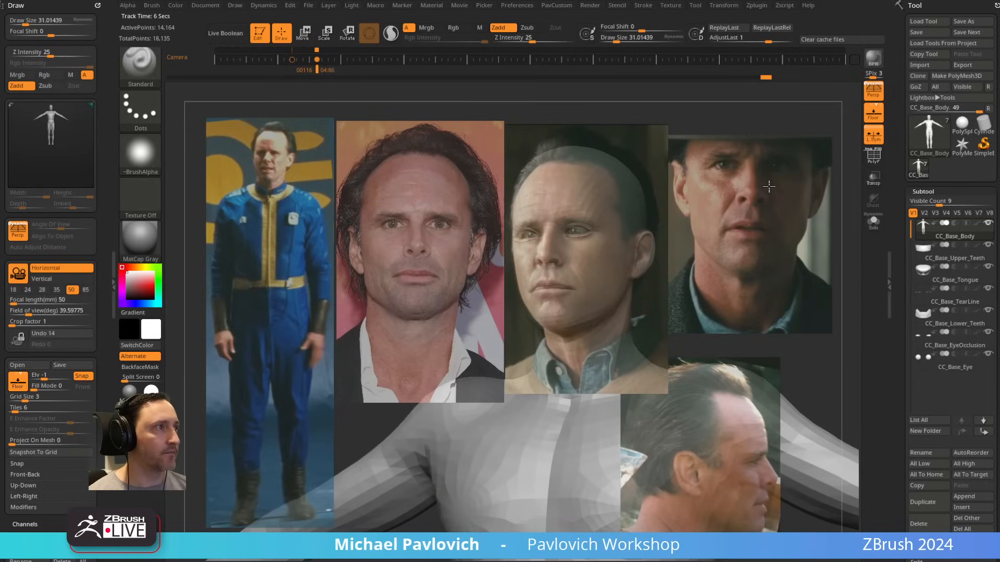
Step: Store the three-quarter portrait view as a camera keyframe, and add another with the head lined up with the profile photo
left_click(342, 60)
mouse_move(710, 149)
left_mouse_down()
mouse_move(806, 176)
mouse_move(756, 172)
mouse_move(834, 176)
mouse_move(834, 166)
mouse_move(835, 211)
mouse_move(841, 192)
mouse_move(739, 323)
mouse_move(767, 230)
mouse_move(828, 344)
mouse_move(810, 313)
mouse_move(802, 317)
left_mouse_up()
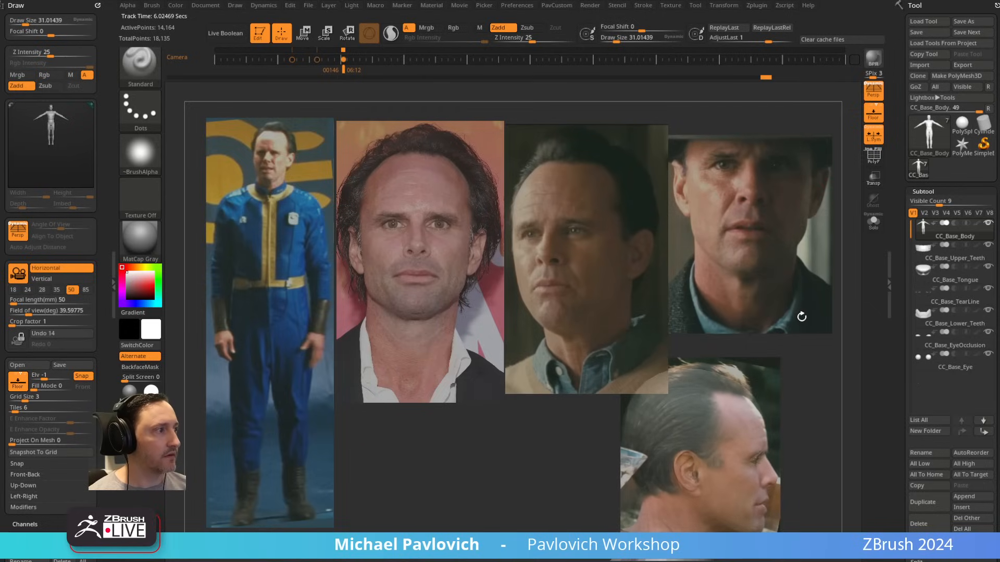
left_click(363, 60)
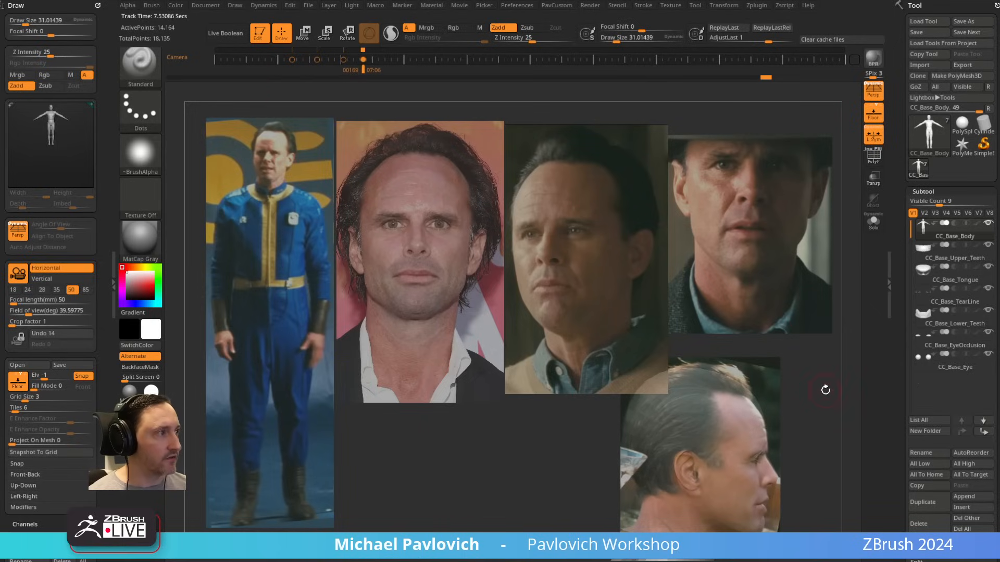
Step: Step back and forth through the stored camera keyframes to check the model's alignment with each reference photo
key("shift")
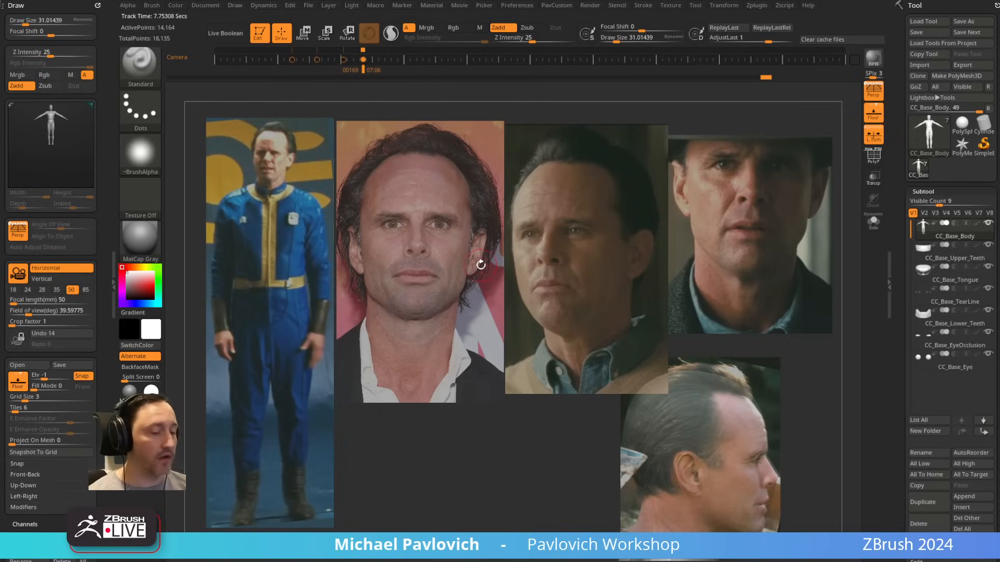
key("Left")
key("Right")
key("Right")
key("Left")
key("Left")
key("Left")
key("Left")
key("Left")
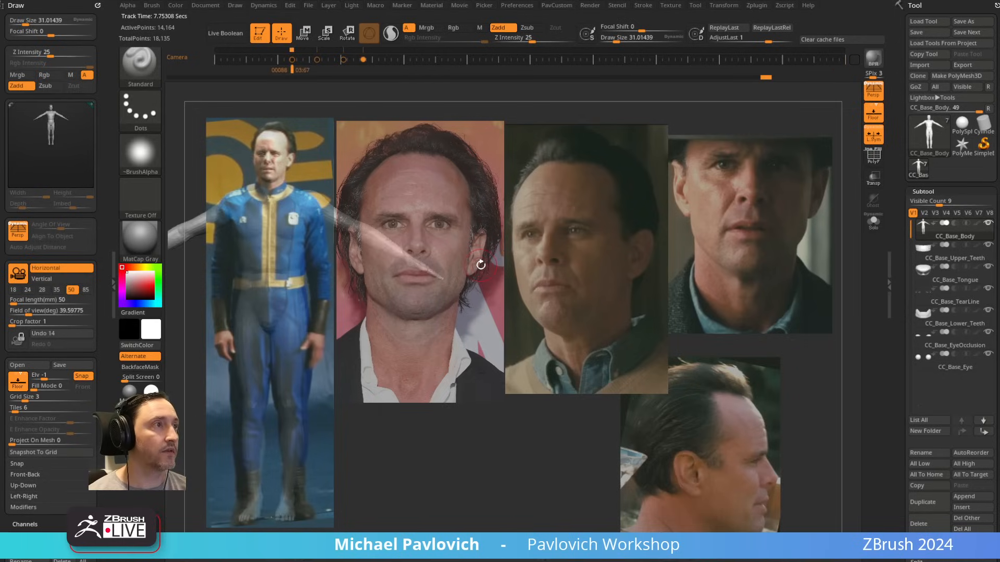
key("Right")
key("Right")
key("Right")
key("Left")
key("Right")
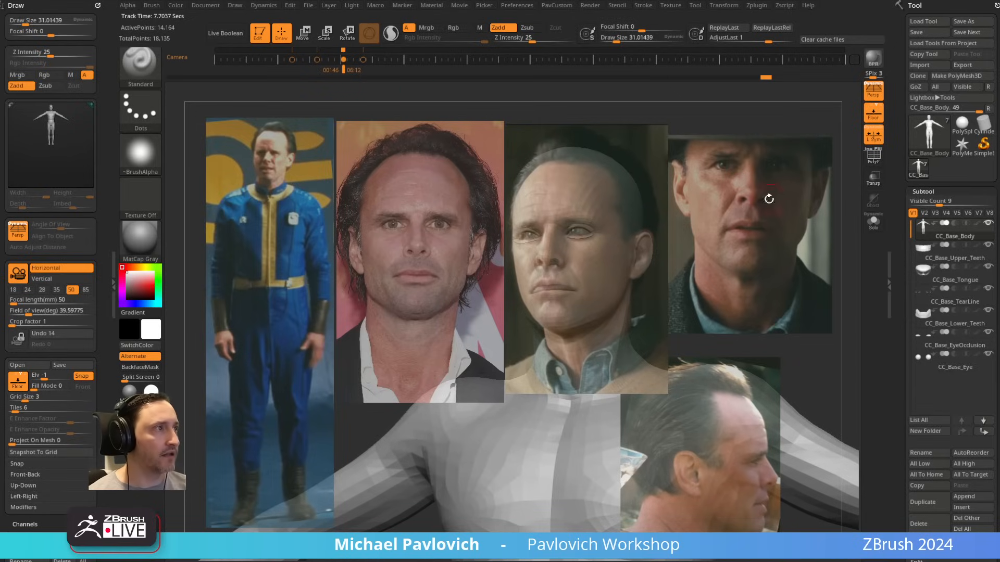
Step: Delete the three-quarter view's keyframe from the timeline and store the front portrait view near that spot instead
left_click_drag(769, 199, 706, 206)
key("Left")
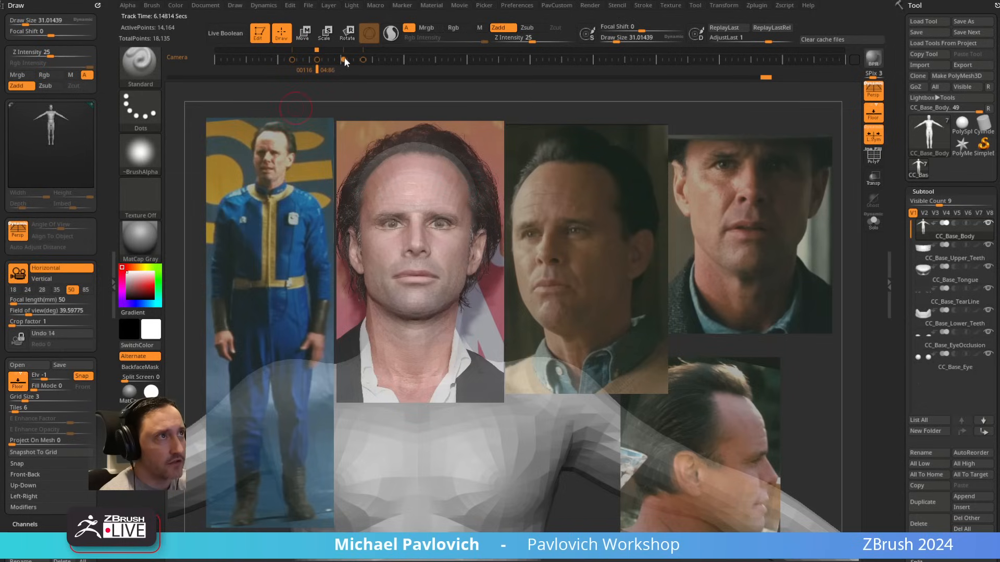
left_click_drag(342, 63, 342, 84)
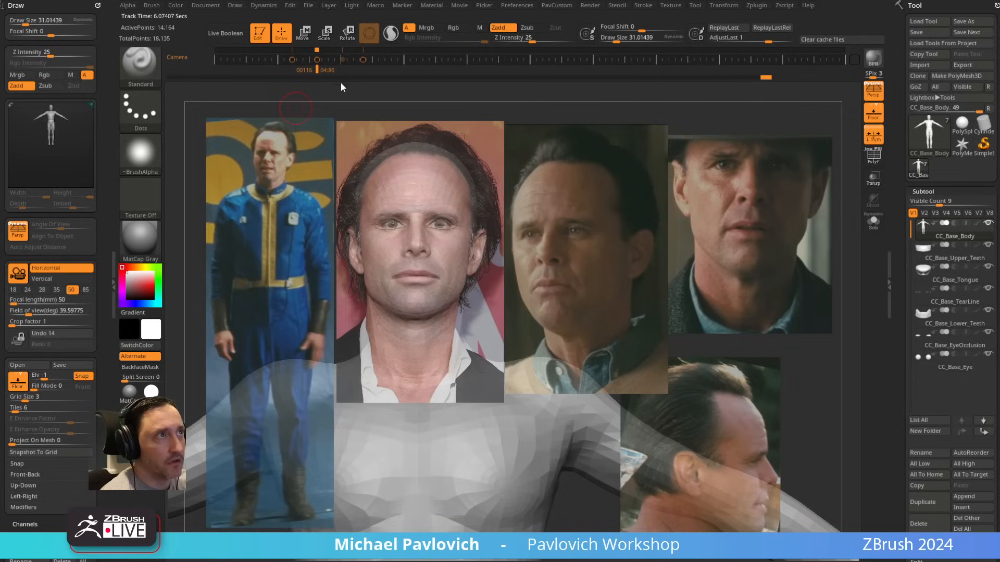
left_click(340, 60)
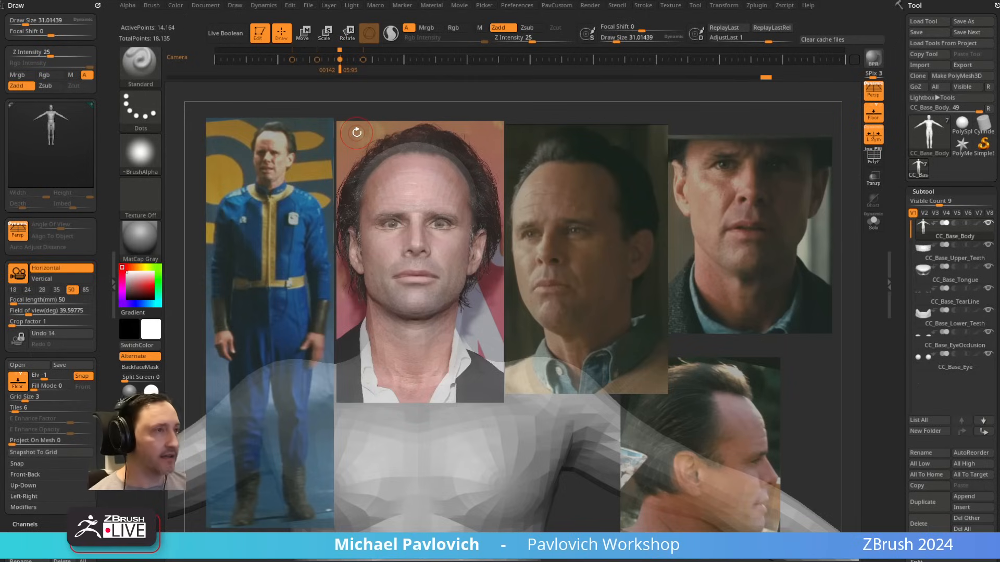
Step: Resize the Standard brush several times, ending at a draw size of about 177
key("s")
mouse_move(617, 275)
left_mouse_down()
mouse_move(605, 276)
mouse_move(621, 272)
left_mouse_up()
key("s")
key("s")
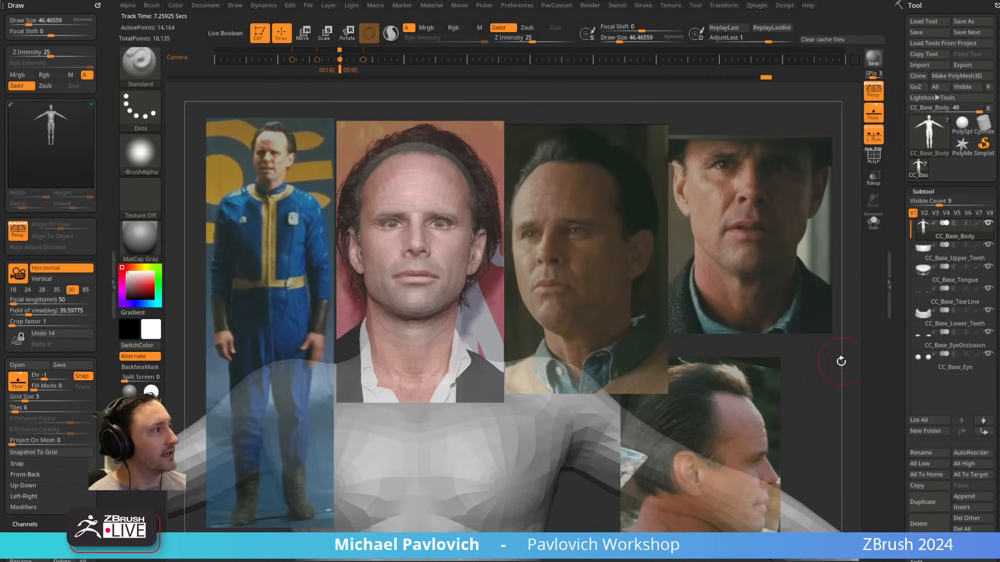
key("s")
left_click_drag(774, 386, 768, 386)
mouse_move(942, 228)
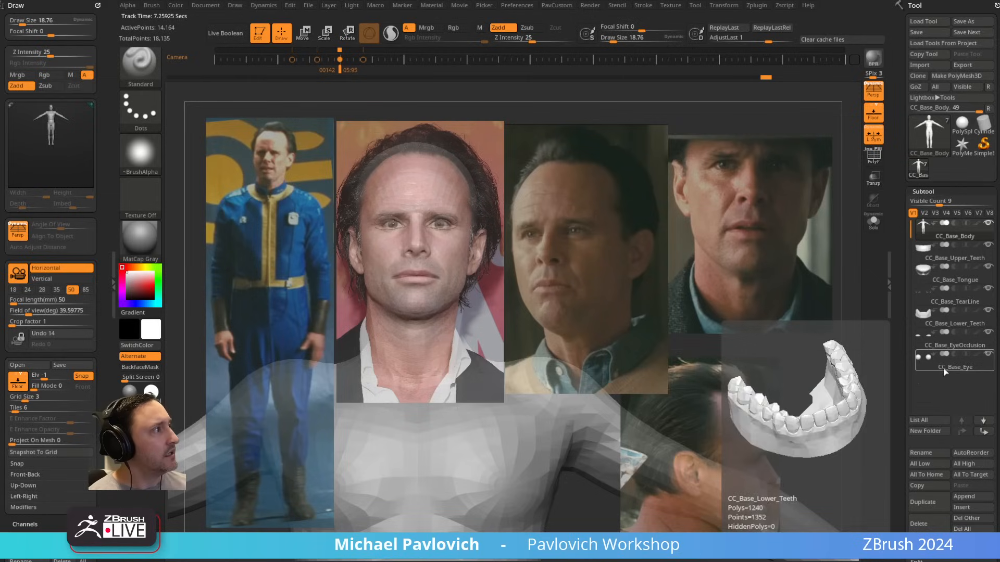
key("s")
left_click_drag(407, 196, 427, 193)
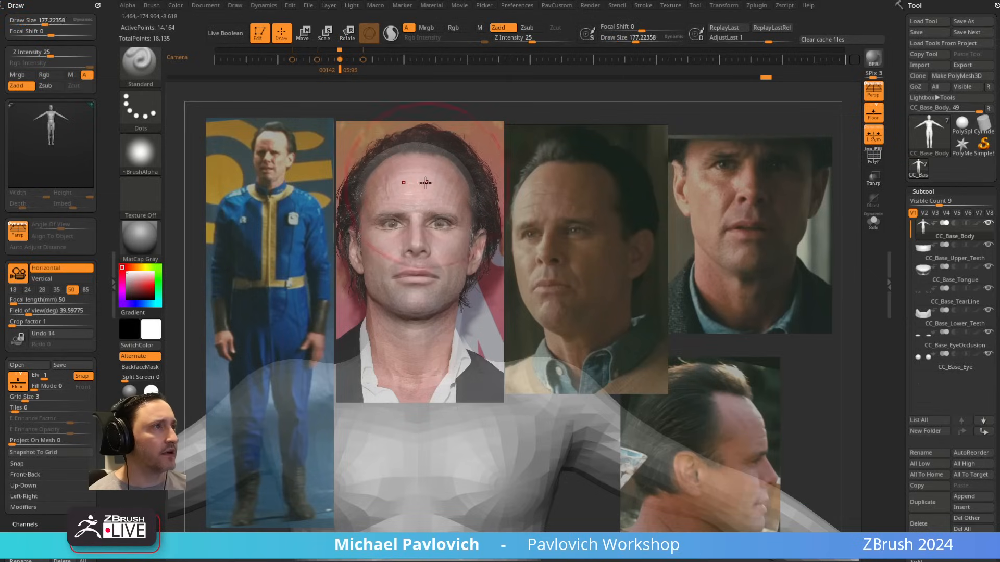
Step: Switch to the Move brush and display the polygroup wireframe on the model
key("b")
key("m")
key("v")
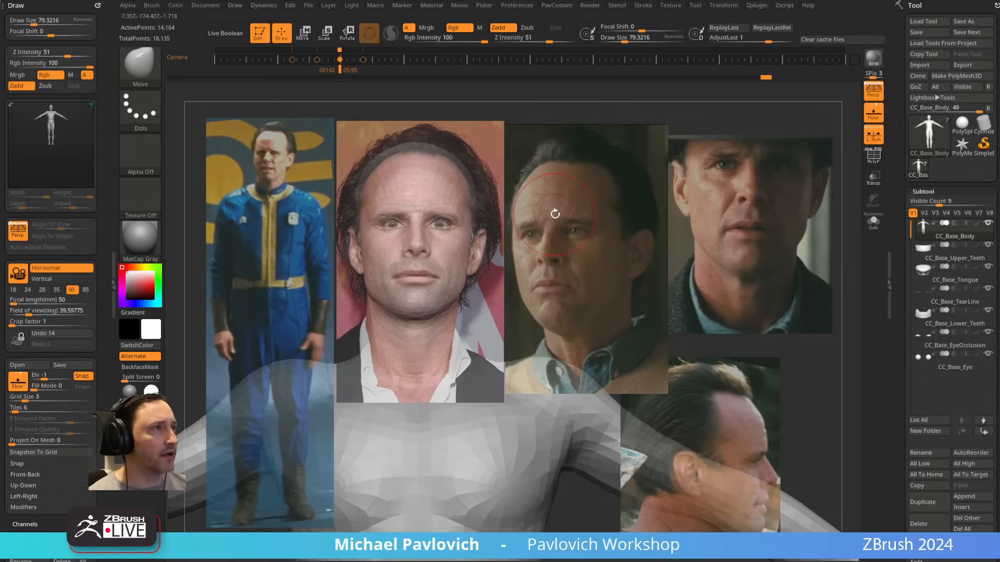
left_click(873, 154)
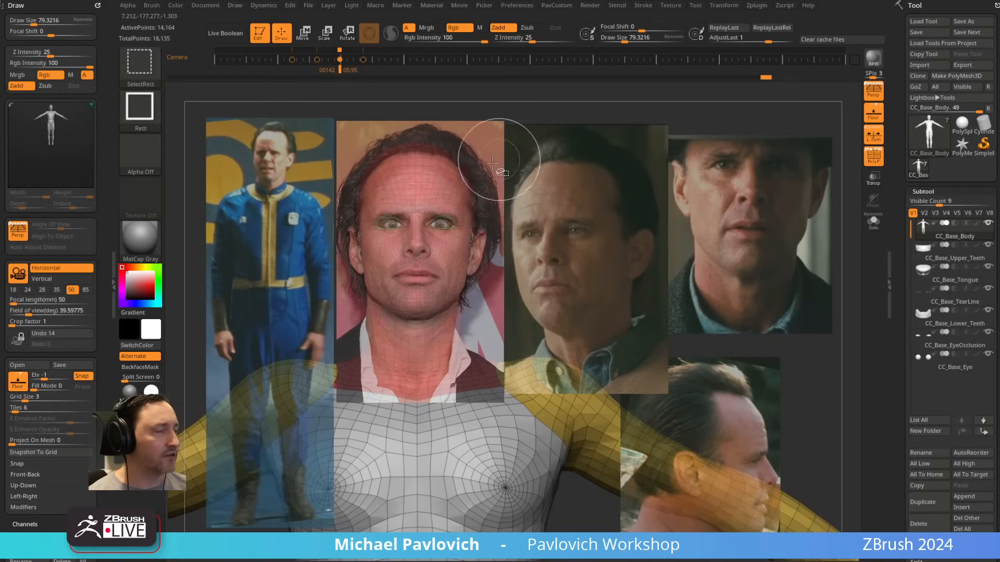
Step: Isolate the body mesh's red head polygroup and hide the Spotlight reference photos
left_click(438, 185, "ctrl+shift")
left_click(500, 266, "ctrl+shift")
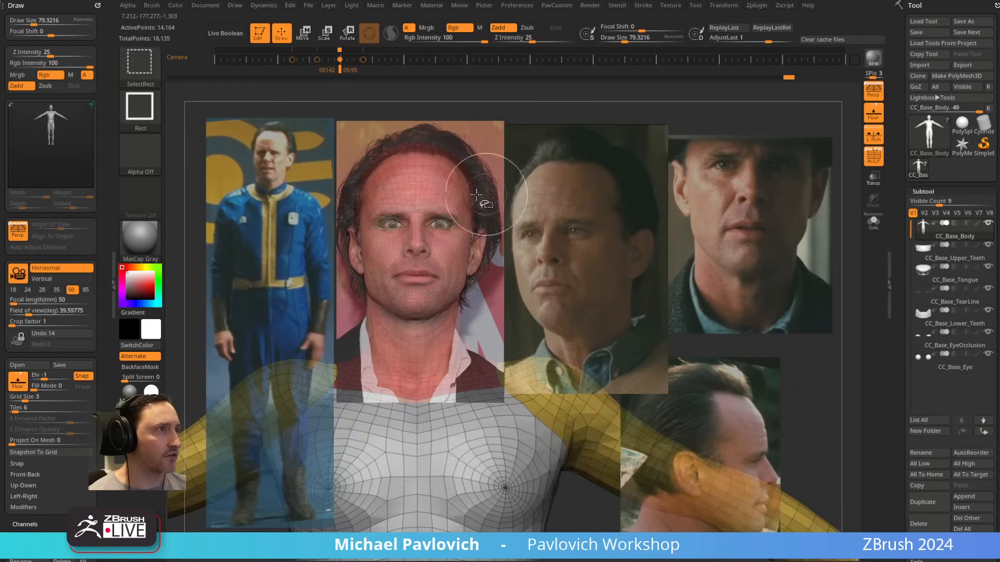
left_click(421, 214, "ctrl+shift")
key("shift+z")
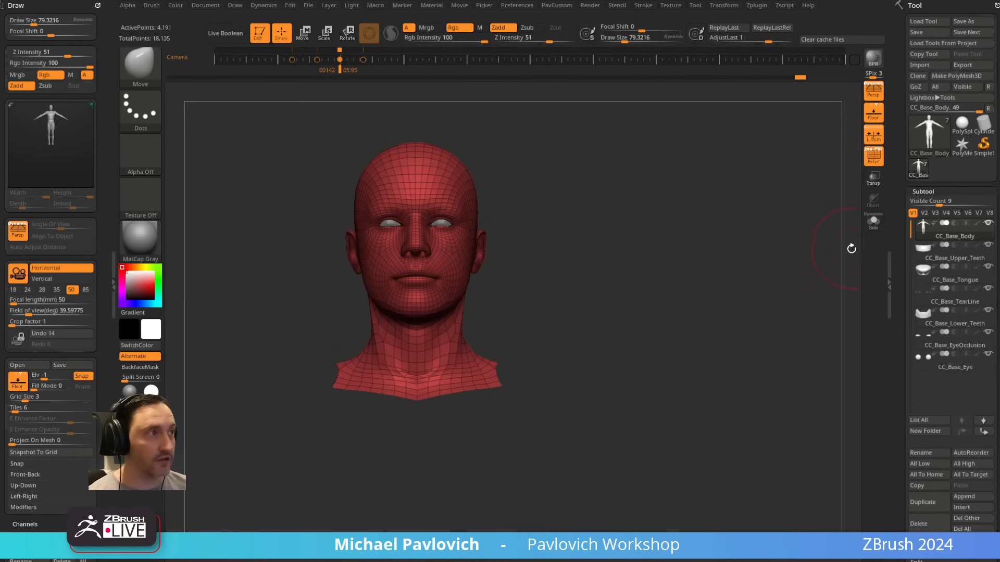
Step: Switch to the Standard brush and unhide the rest of the body mesh
left_click_drag(589, 183, 725, 156, "alt")
left_click(752, 207, "ctrl+shift")
left_click_drag(752, 207, 720, 194)
left_click(602, 218, "ctrl+shift")
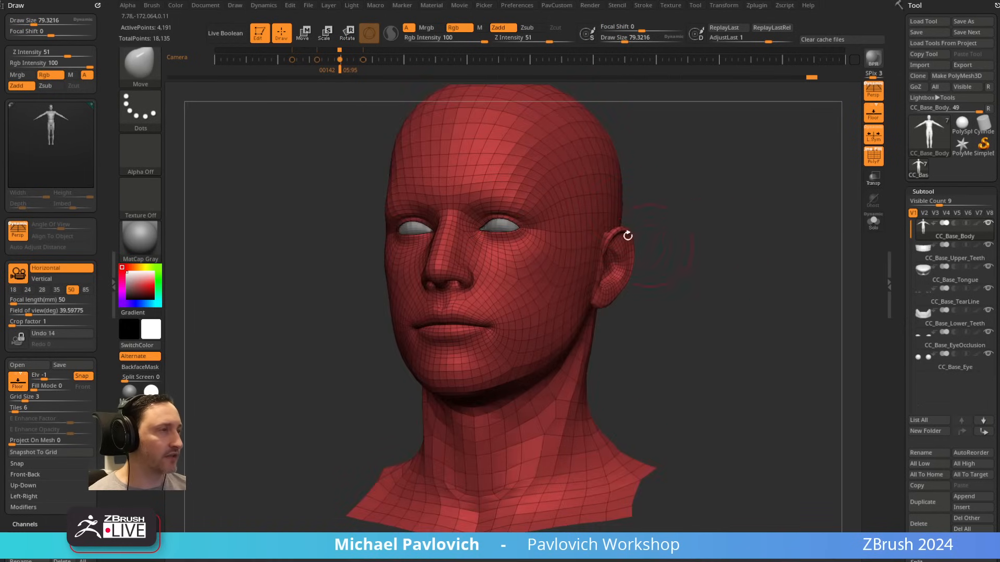
mouse_move(661, 227)
left_mouse_down()
mouse_move(693, 221)
mouse_move(664, 227)
left_mouse_up()
key("b")
key("s")
key("t")
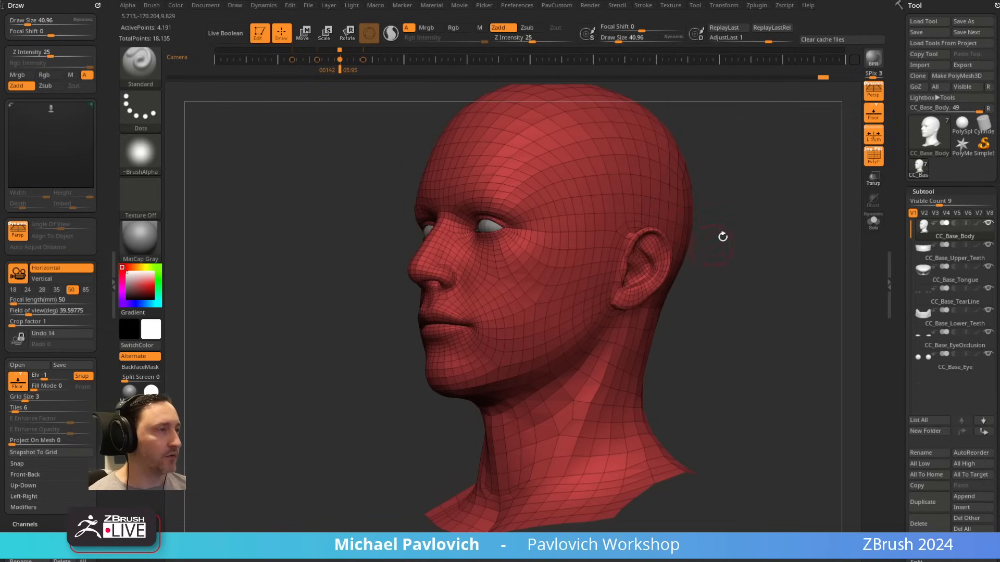
left_click_drag(722, 237, 743, 225)
left_click(743, 226, "ctrl+shift")
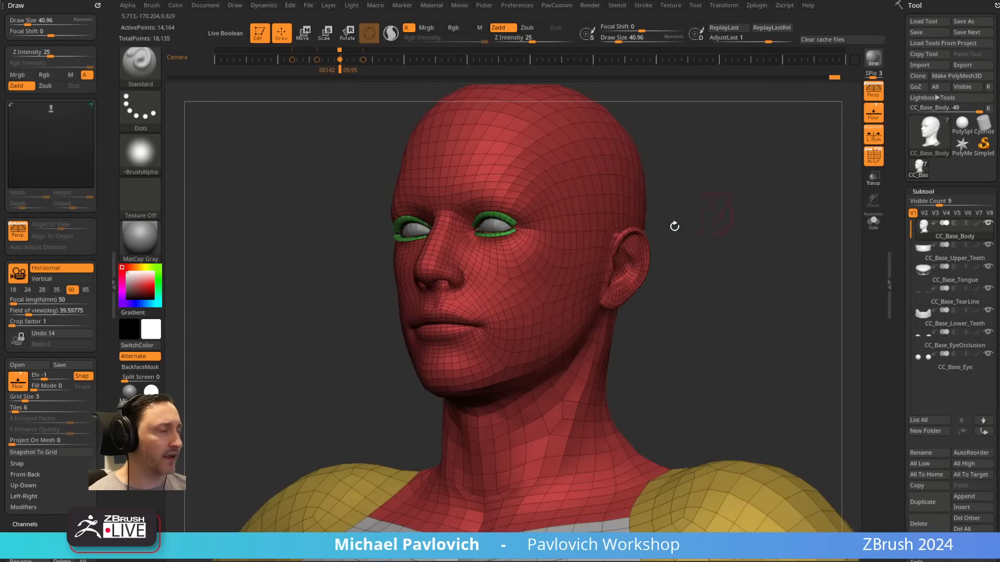
Step: Hide the tear line and eye occlusion subtools, and return to the stored front camera view
left_click_drag(693, 164, 640, 243, "shift")
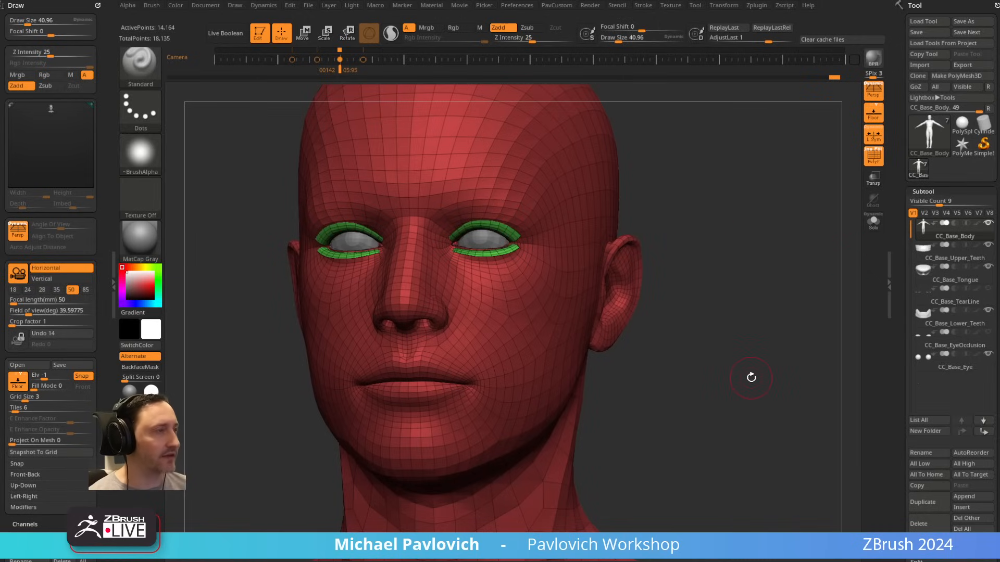
left_click_drag(647, 212, 718, 217)
left_click_drag(661, 279, 748, 283)
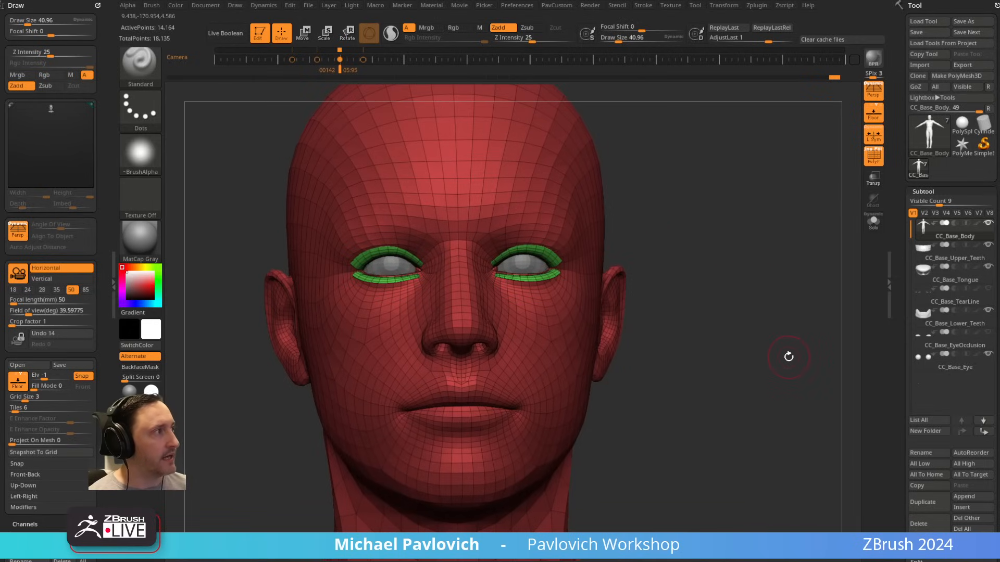
left_click_drag(648, 197, 728, 254)
key("Left")
key("Right")
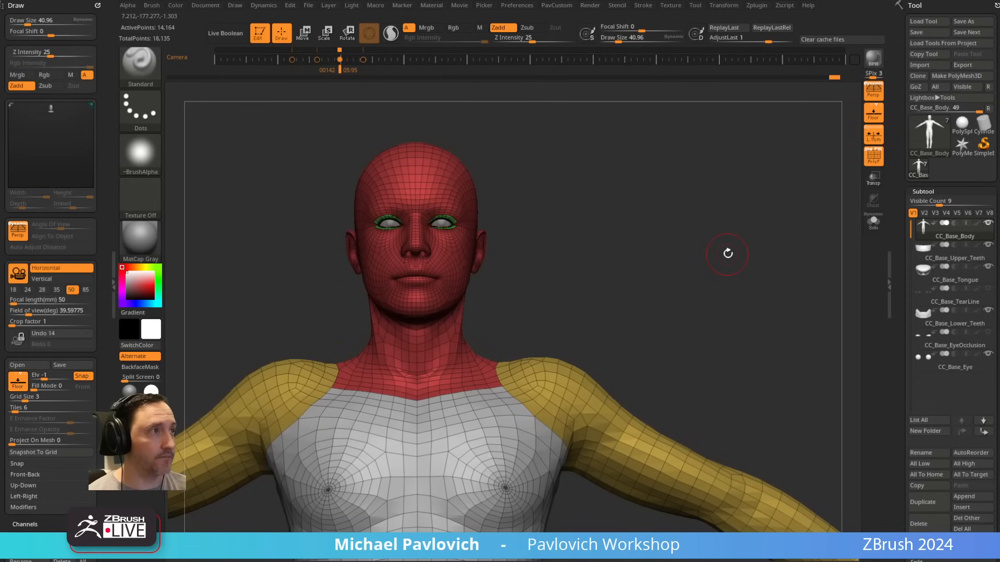
Step: Bring Spotlight back in edit mode and delete all five reference photos from it
key("shift+z")
key("z")
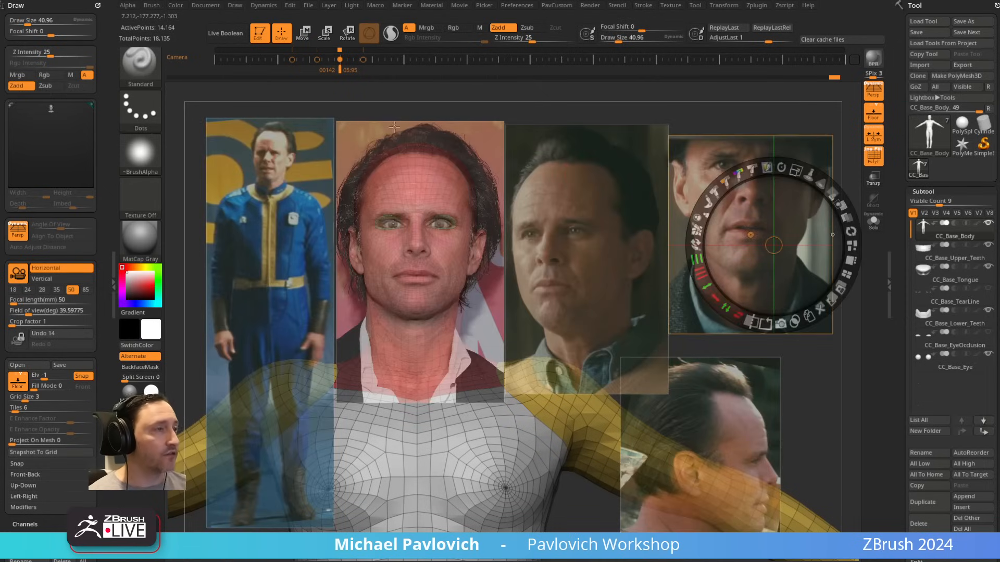
left_click(286, 191)
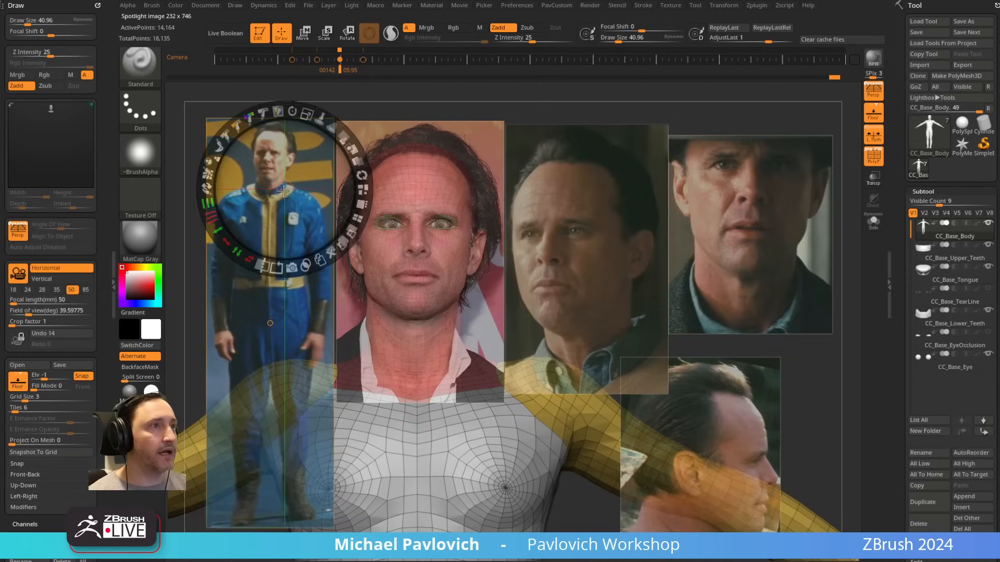
left_click(341, 252)
left_click(407, 258)
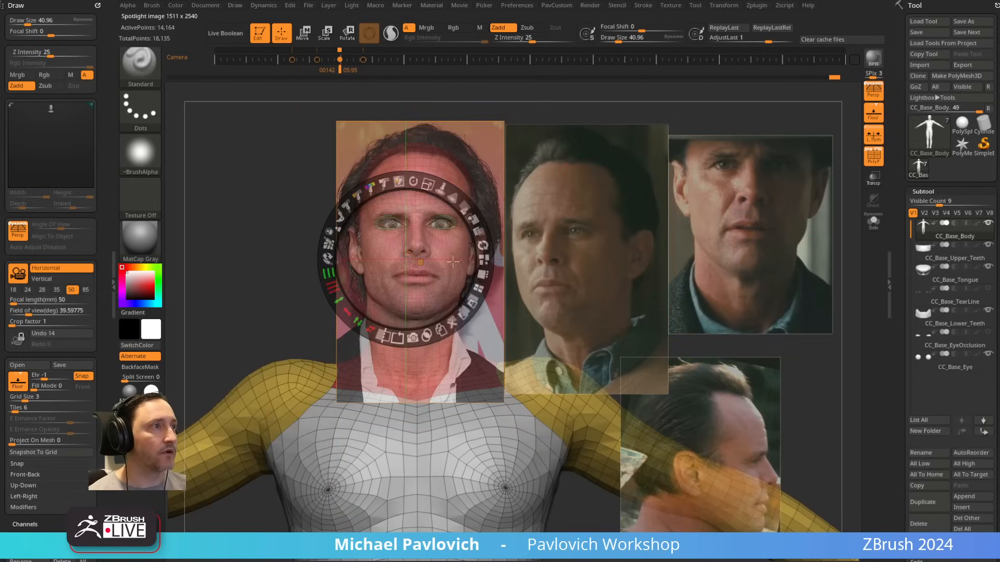
left_click(449, 321)
left_click(578, 289)
left_click(617, 349)
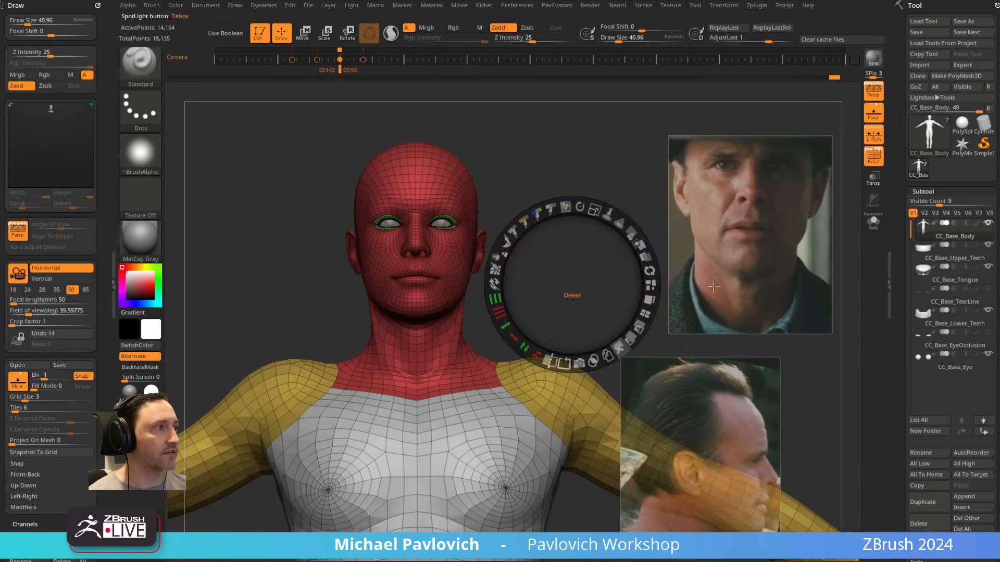
left_click(752, 263)
left_click(793, 326)
left_click(738, 442)
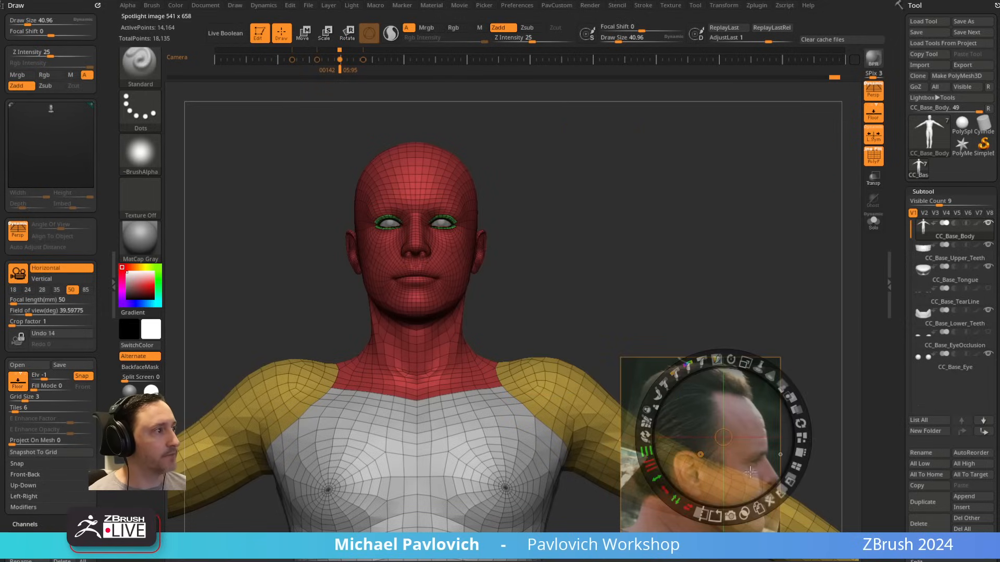
left_click(770, 501)
Step: Dock the Draw palette again and bring its stored camera and image controls into view
left_click(98, 6)
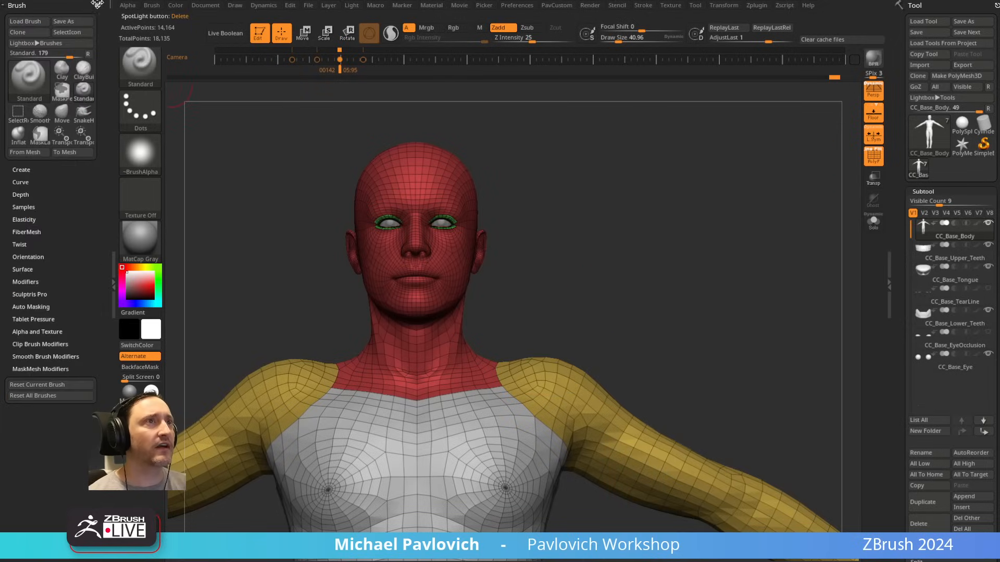
left_click(98, 4)
left_click(237, 7)
left_click_drag(233, 18, 43, 39)
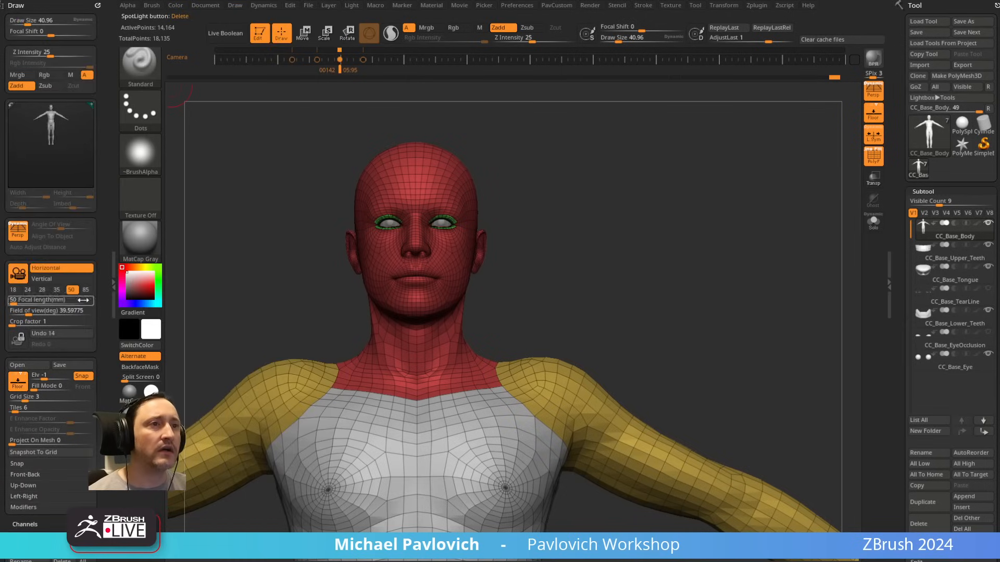
scroll(73, 318, "down", 4)
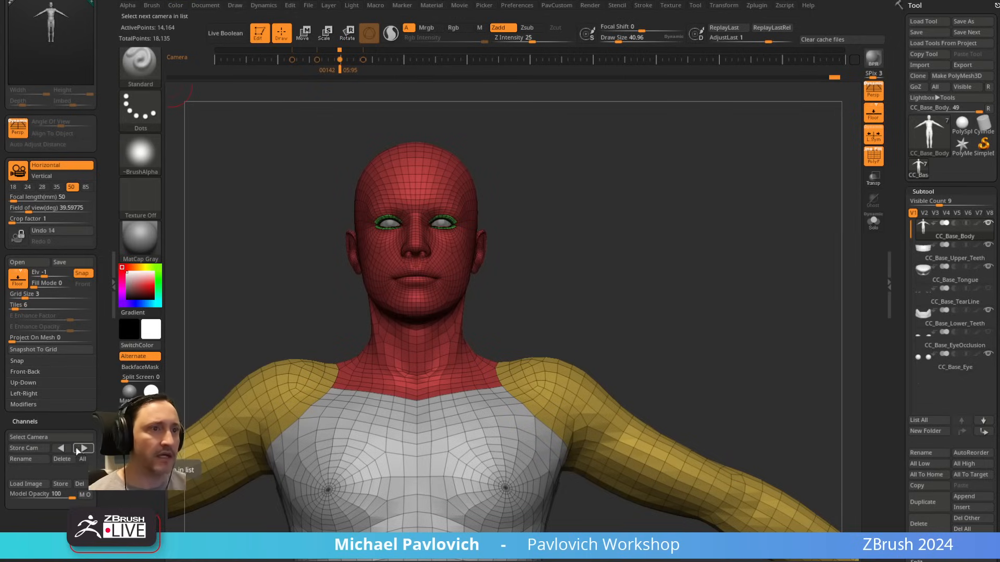
Step: Switch to the browser, search the YouTube channel for "store camera", and look through the results
left_click_drag(999, 115, 749, 104)
left_click(427, 143)
left_click(453, 242)
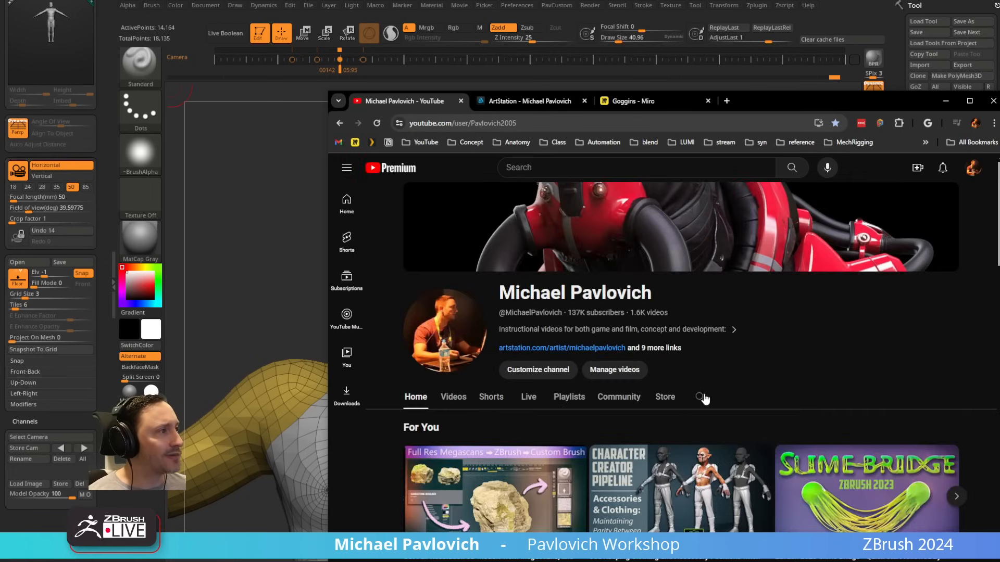
left_click(703, 398)
type("store camera")
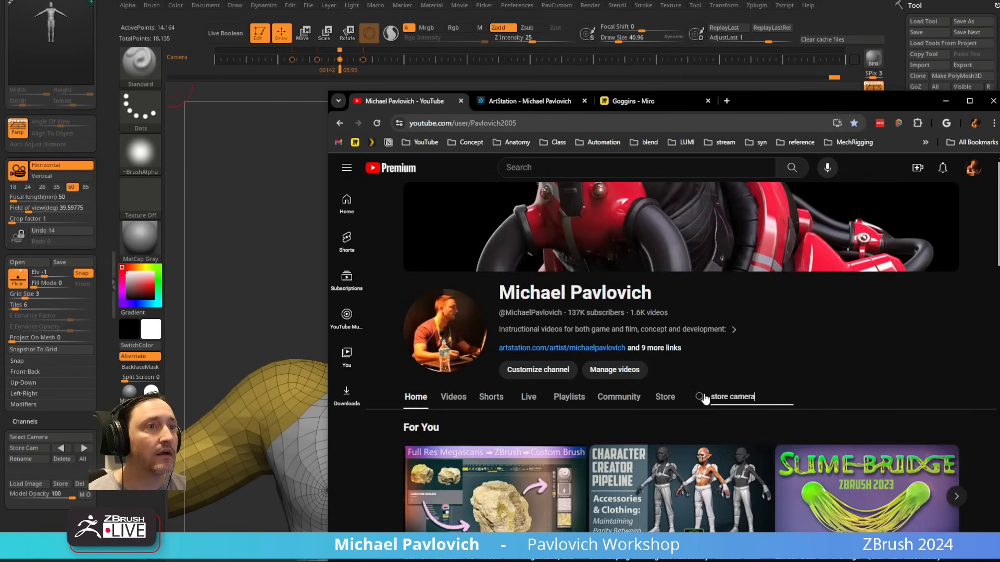
key("Return")
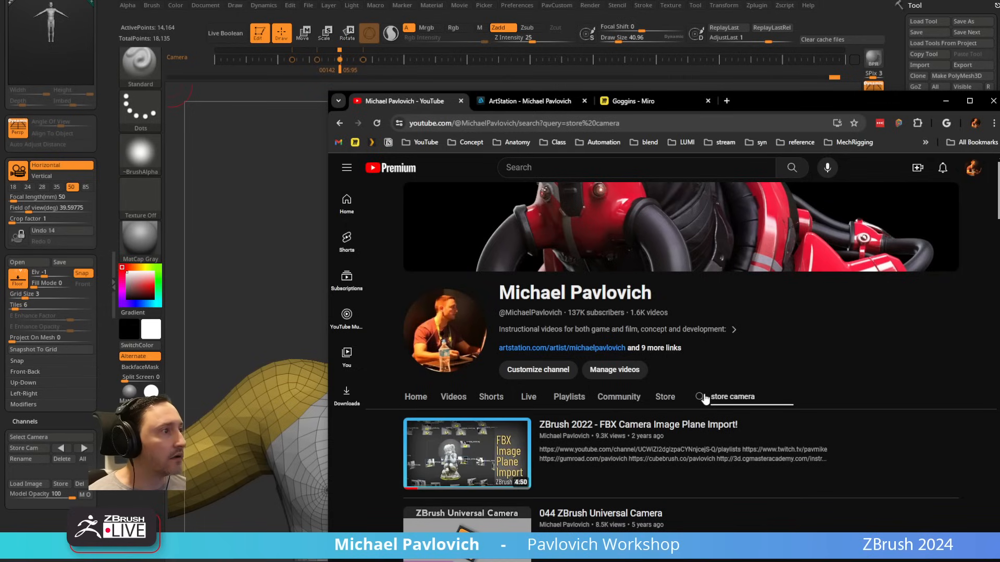
scroll(709, 407, "down", 1)
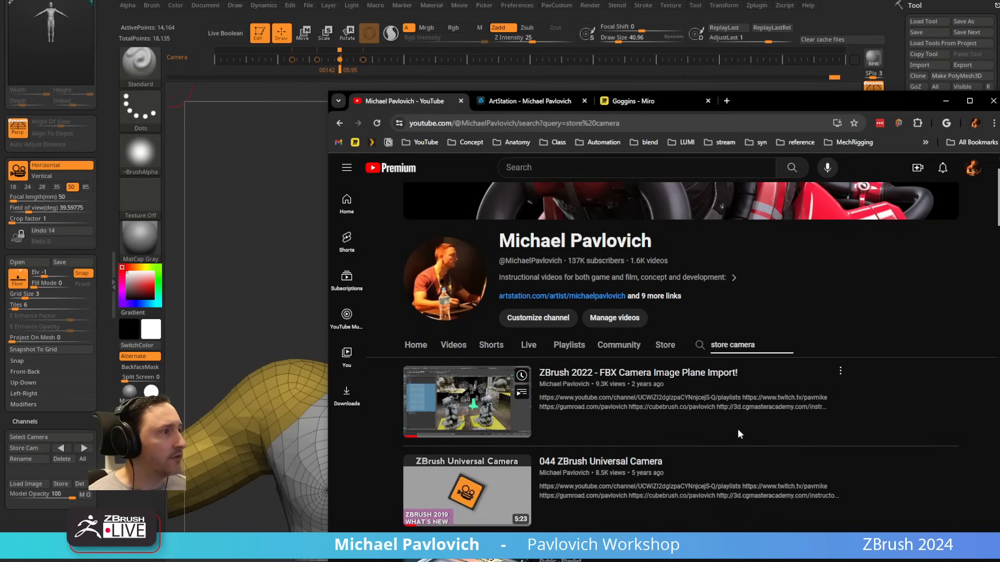
scroll(738, 434, "down", 2)
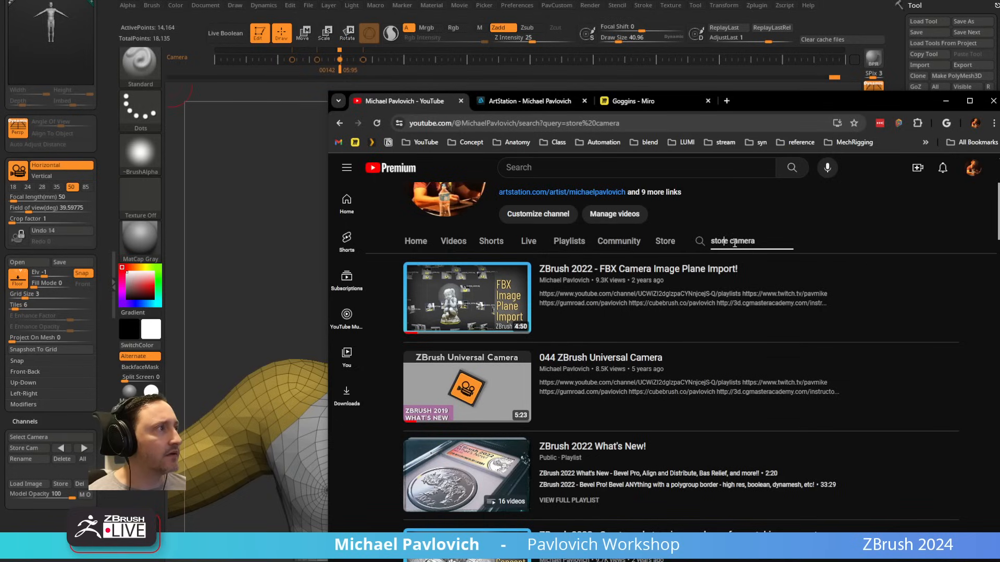
Step: Search the channel for "store cam" and look through the results for a video on stored cameras
left_click(797, 250)
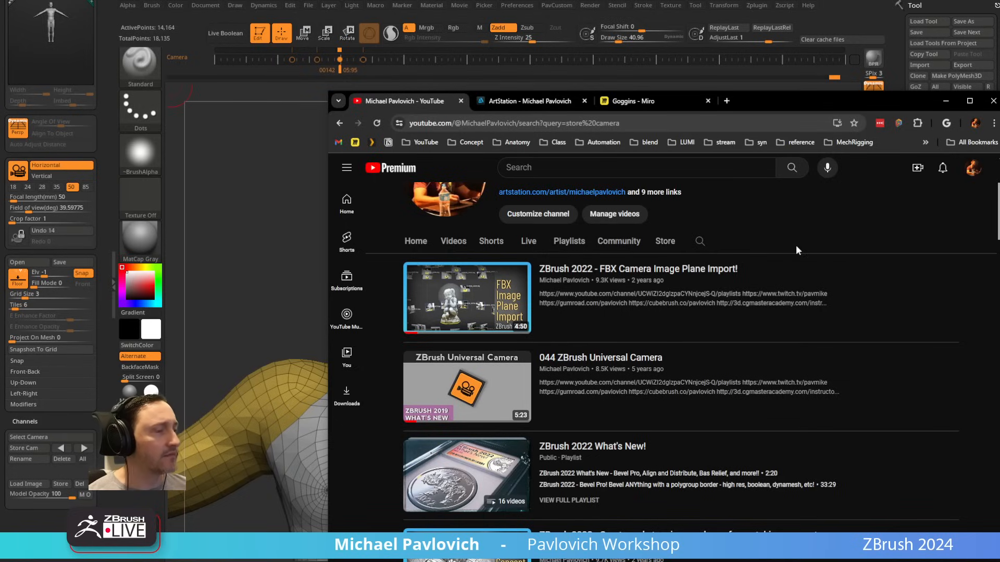
left_click(702, 242)
type("store")
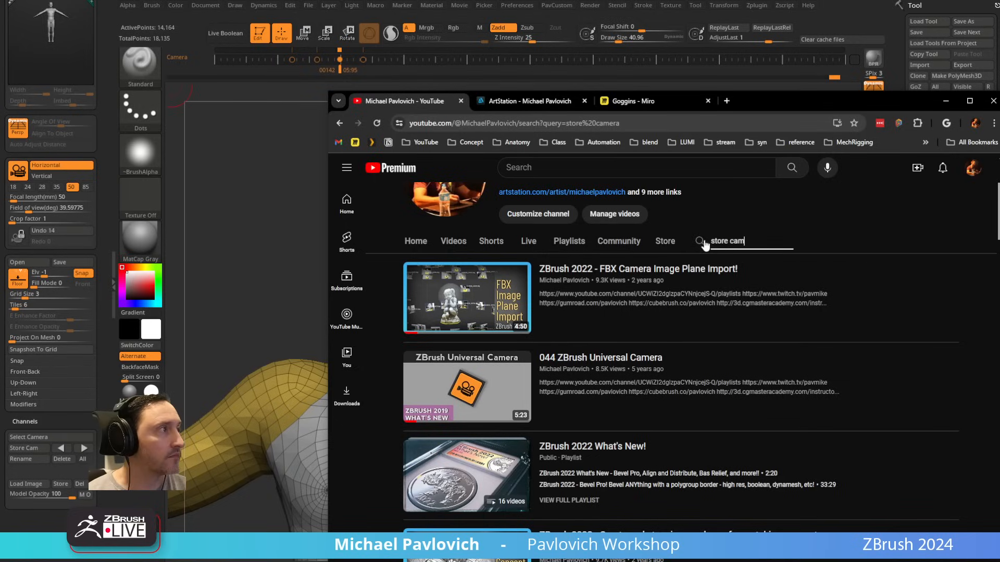
type(" cam")
key("Return")
scroll(705, 245, "down", 4)
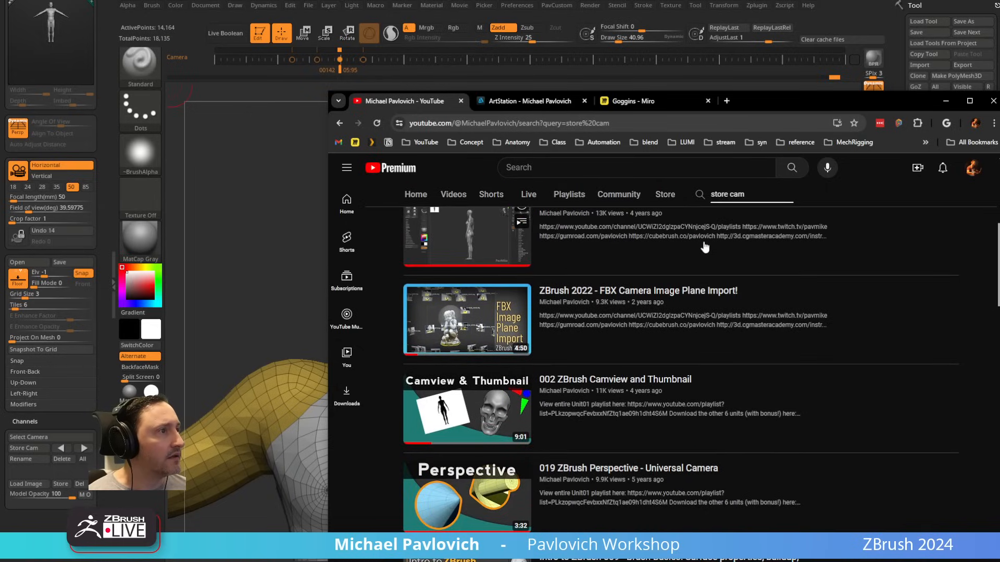
scroll(704, 247, "down", 2)
scroll(705, 248, "down", 10)
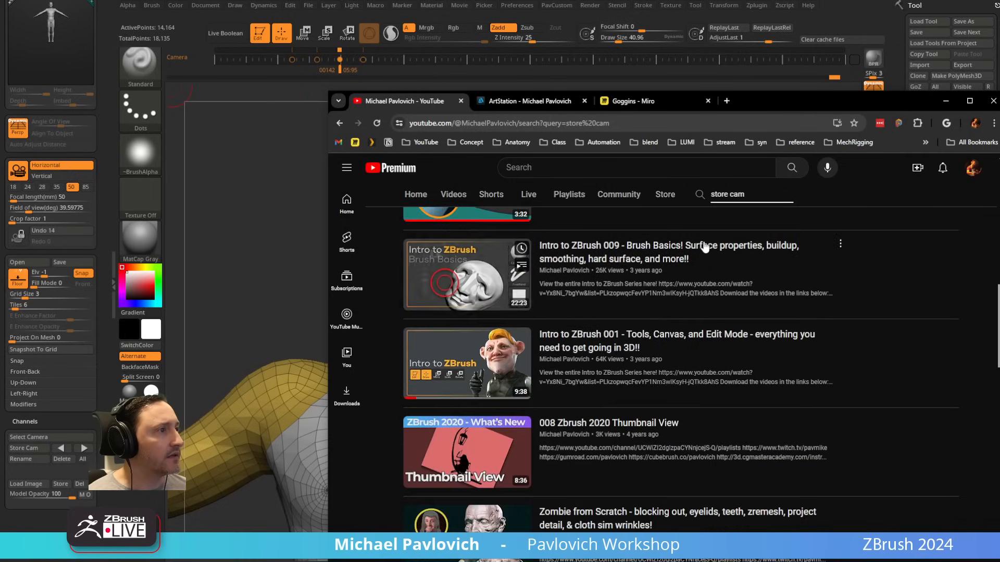
scroll(705, 245, "down", 10)
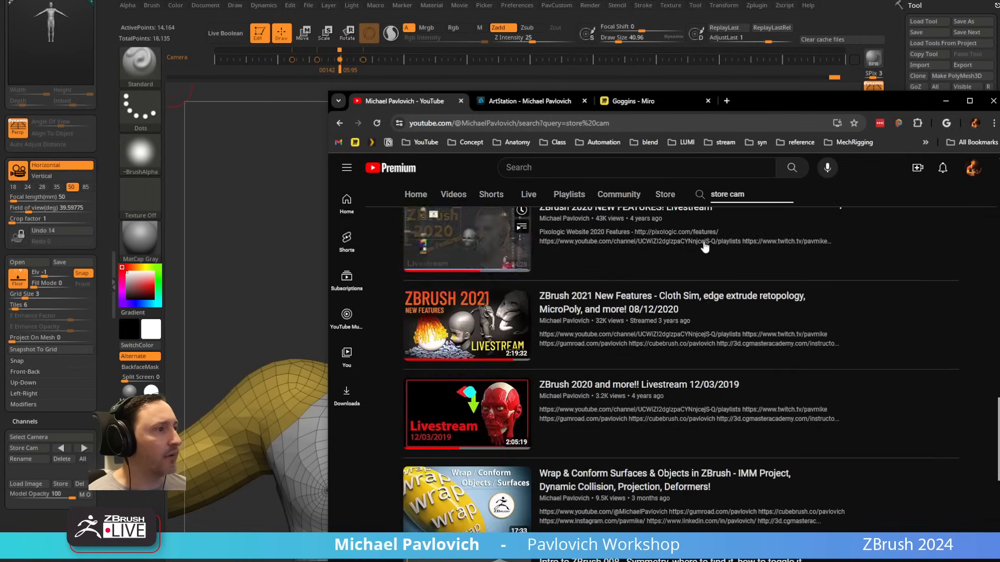
scroll(704, 246, "up", 3)
scroll(703, 242, "up", 18)
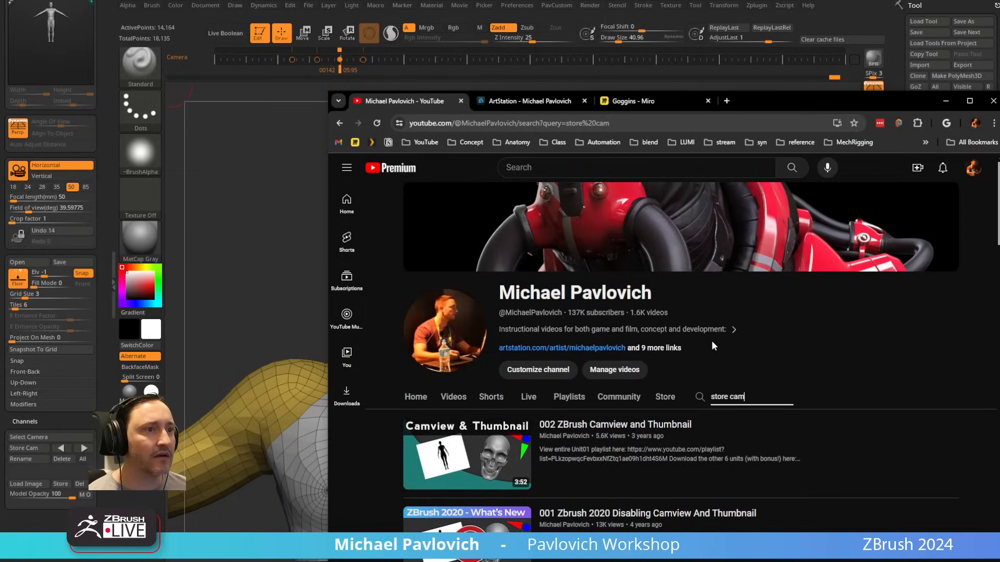
Step: Search the channel for "camera" and look through the results for a video on camera and image setup
triple_click(726, 396)
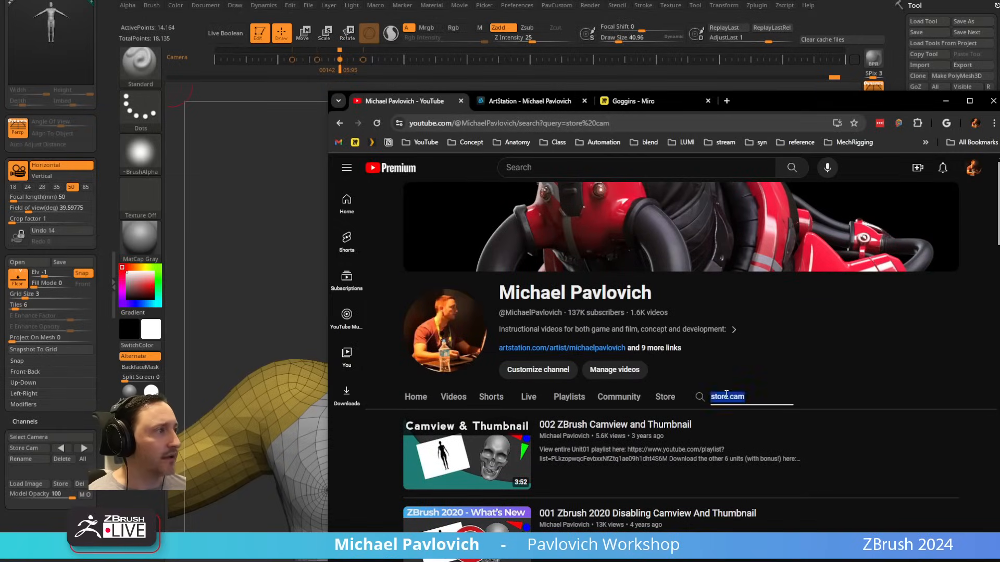
type("cam")
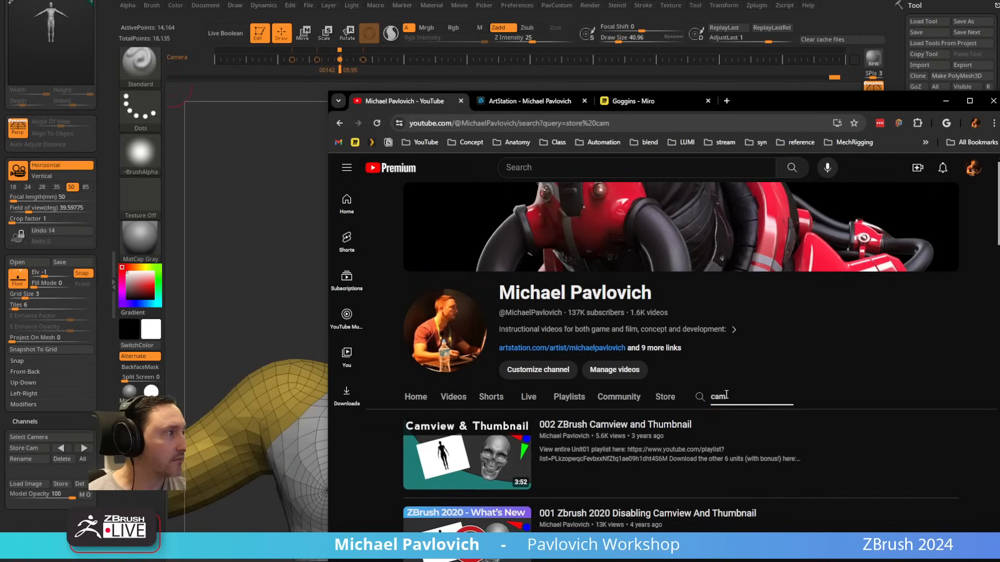
type("era")
key("Return")
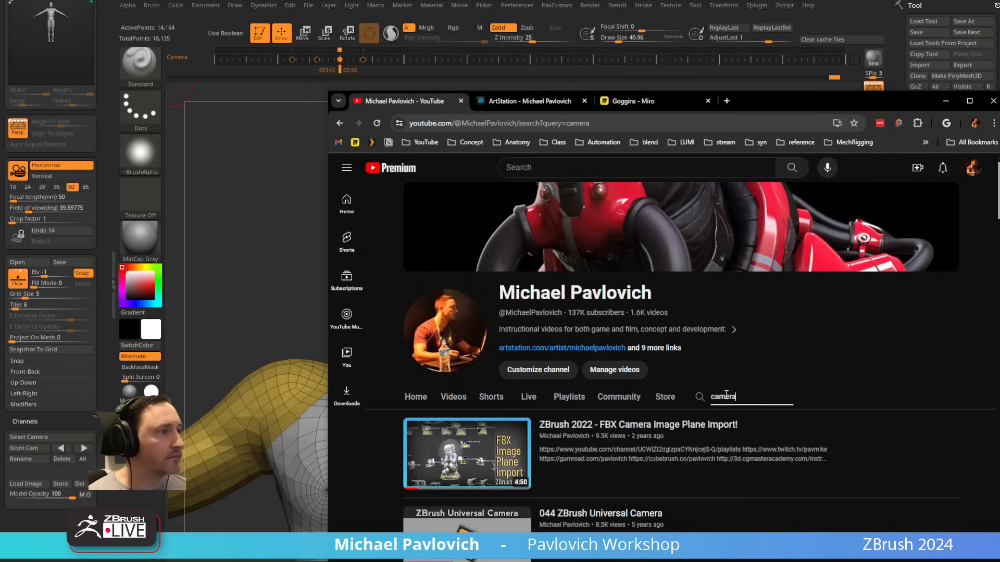
scroll(727, 399, "down", 4)
scroll(945, 379, "down", 6)
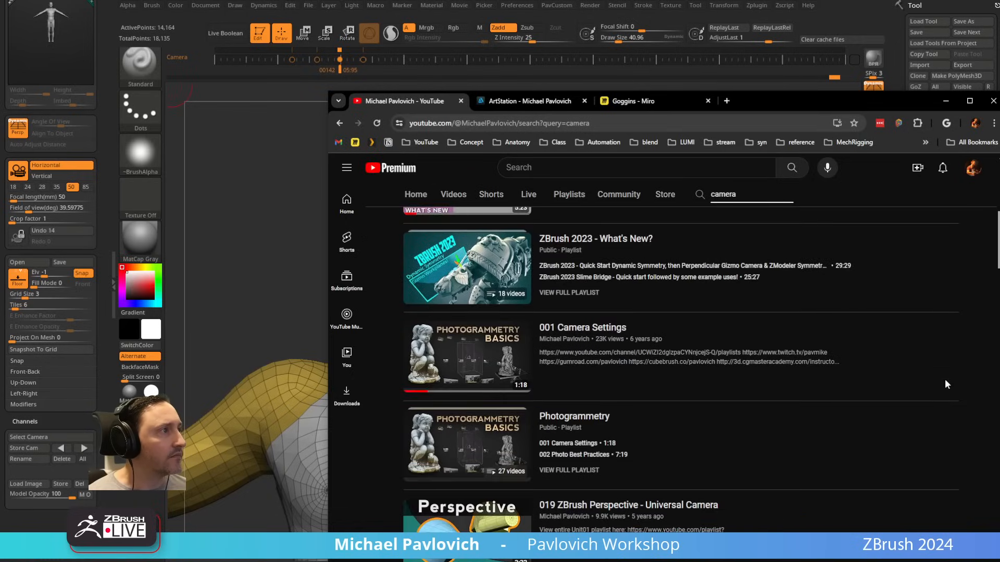
scroll(953, 383, "down", 14)
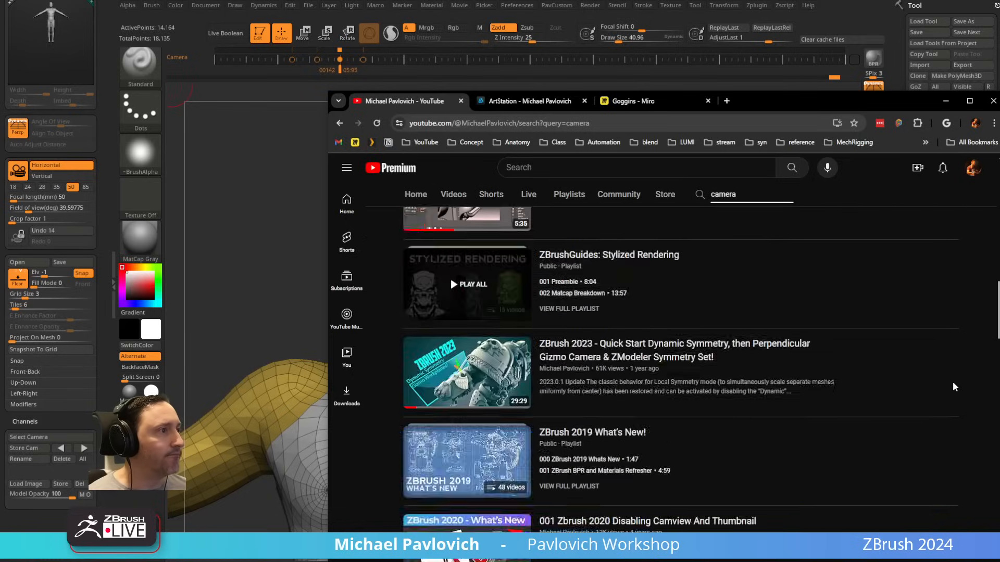
scroll(952, 386, "down", 2)
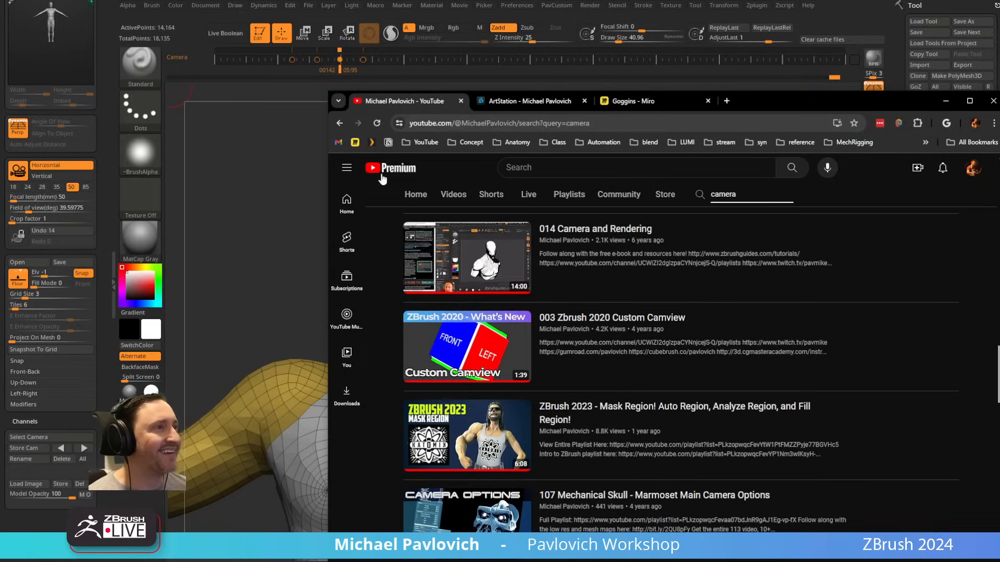
Step: Return to the channel's home page and browse the ZBrush What's New playlists, including the older ones
left_click(339, 123)
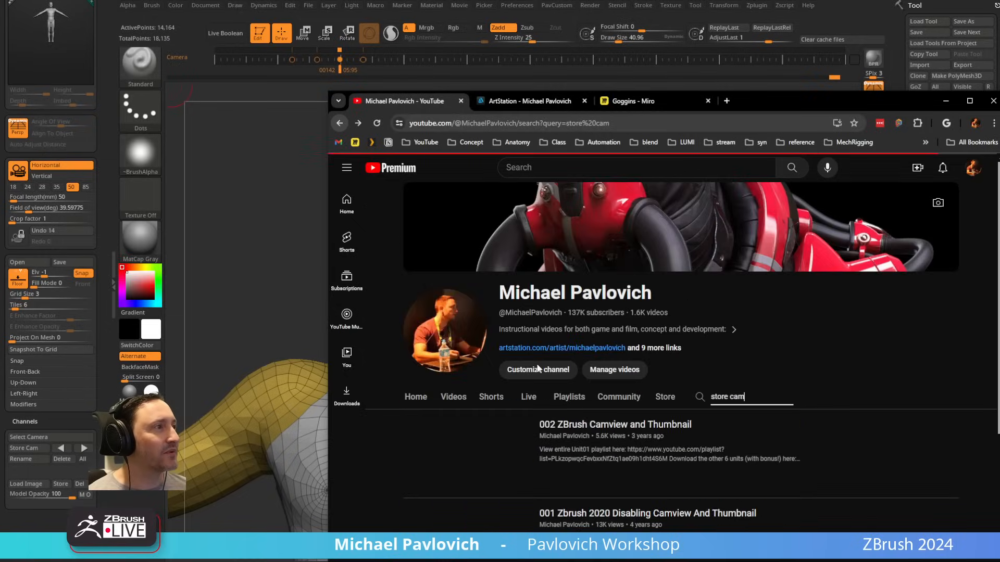
left_click(412, 397)
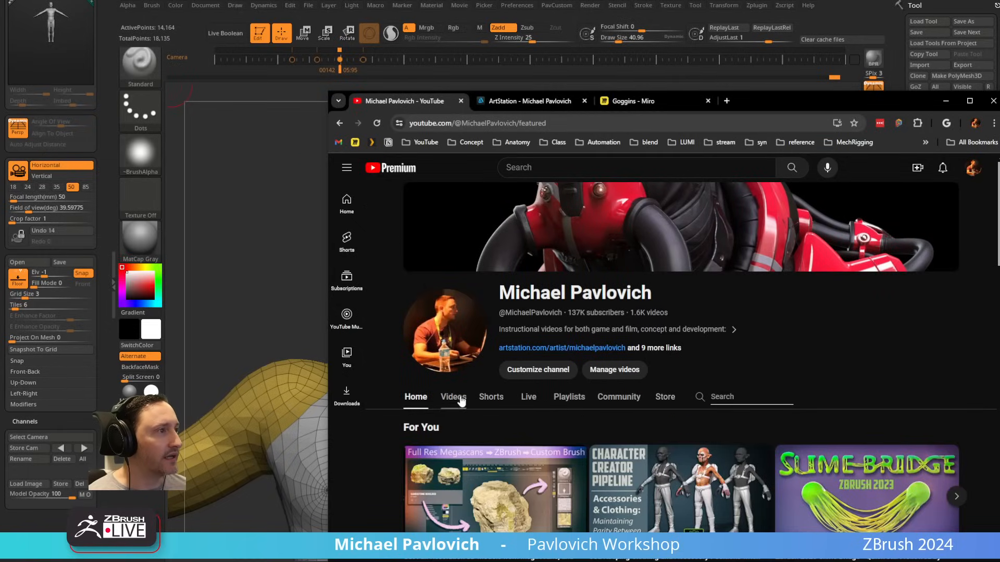
scroll(505, 380, "down", 7)
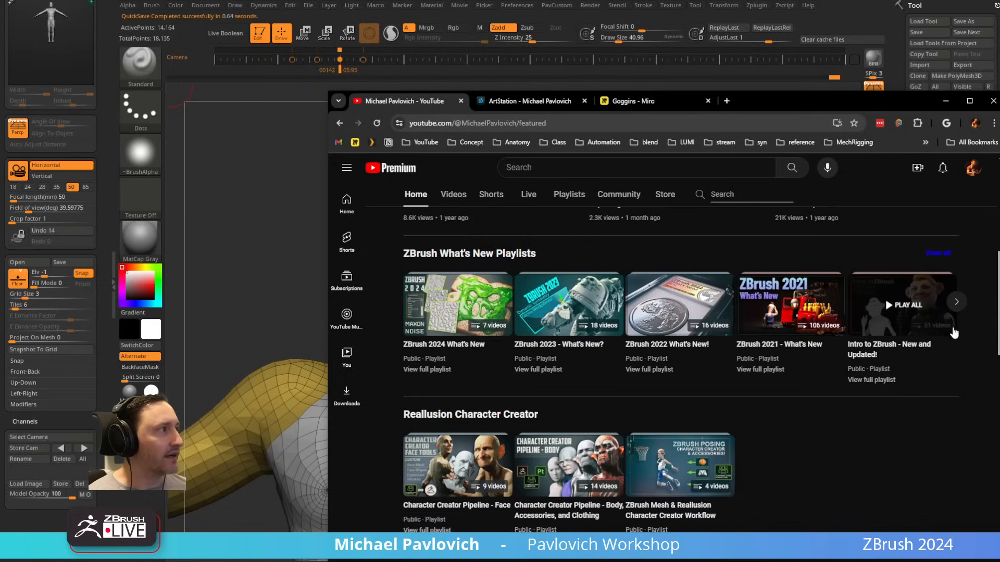
left_click(957, 303)
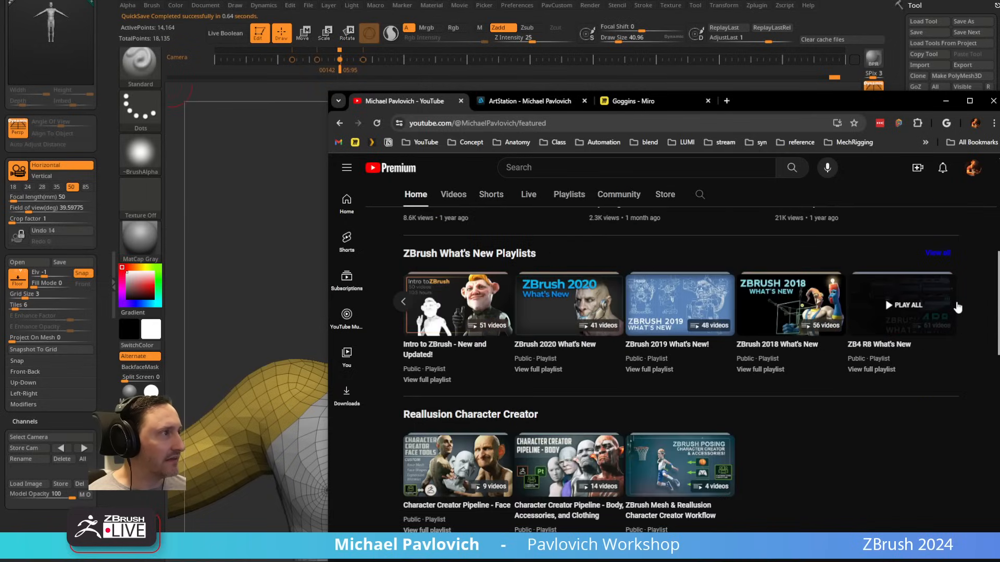
scroll(602, 243, "up", 4)
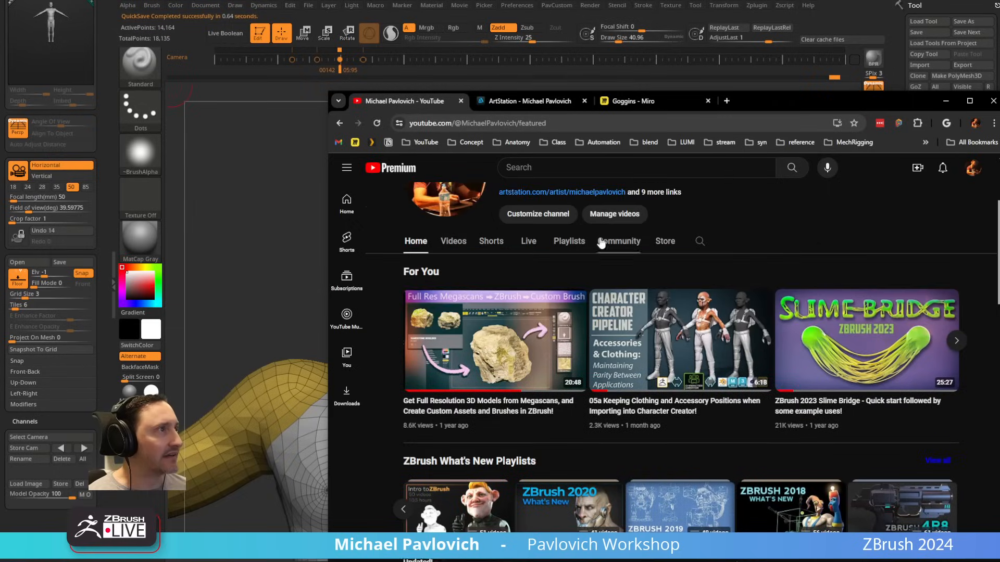
Step: Show the channel's created playlists and open ZBrush 2022 What's New and Mechanical Skull - High Res in separate tabs
left_click(452, 241)
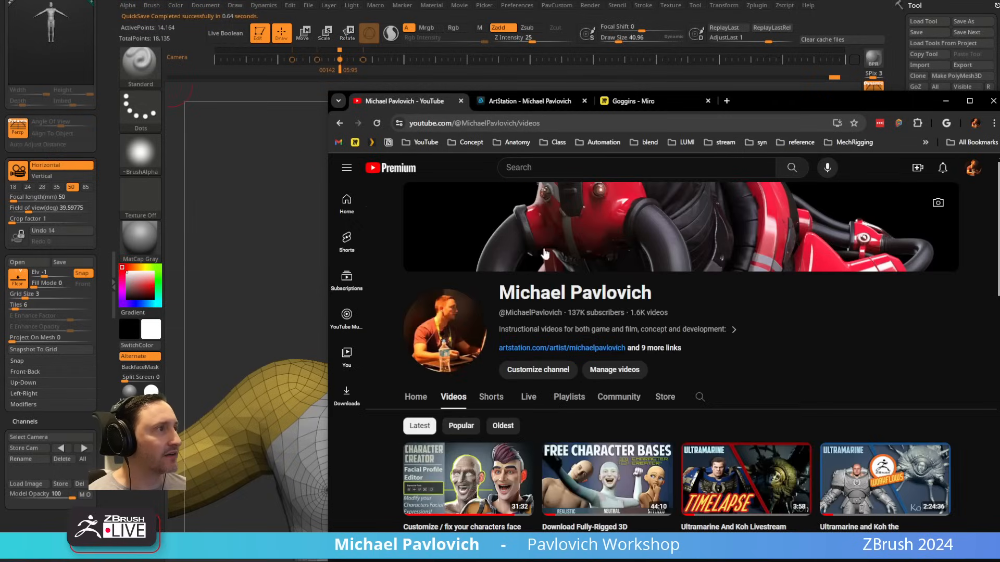
left_click(568, 398)
scroll(546, 371, "down", 5)
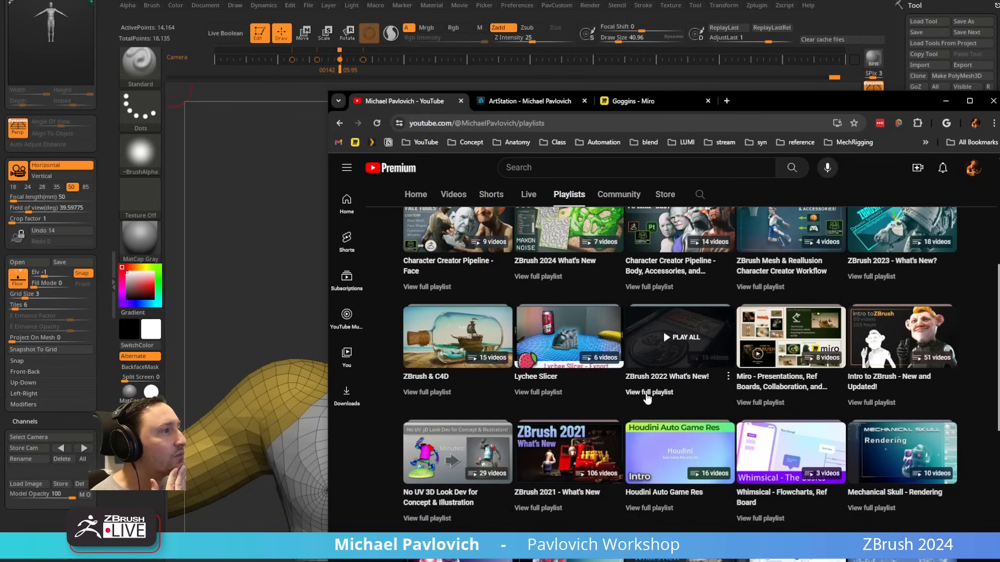
middle_click(648, 399)
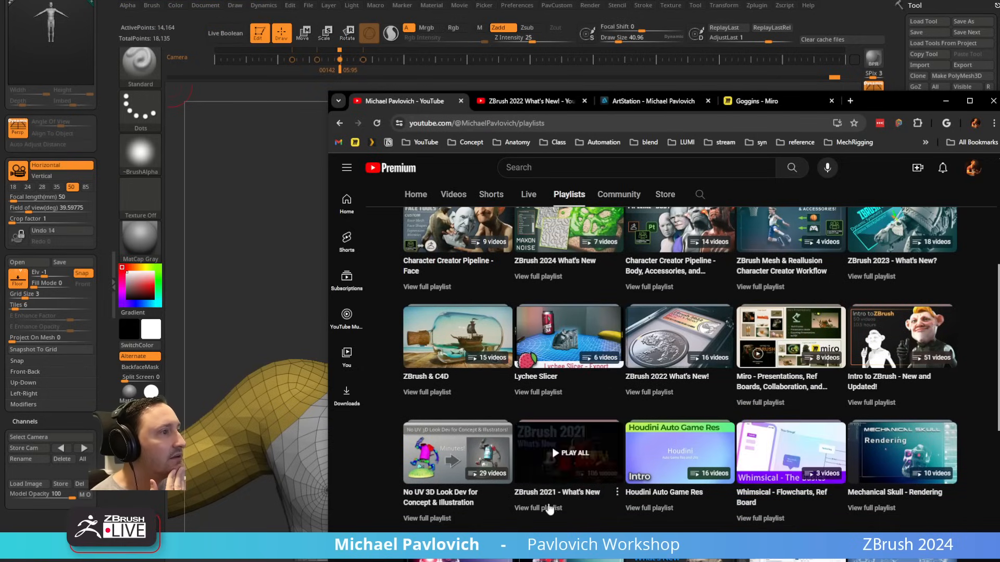
middle_click(550, 509)
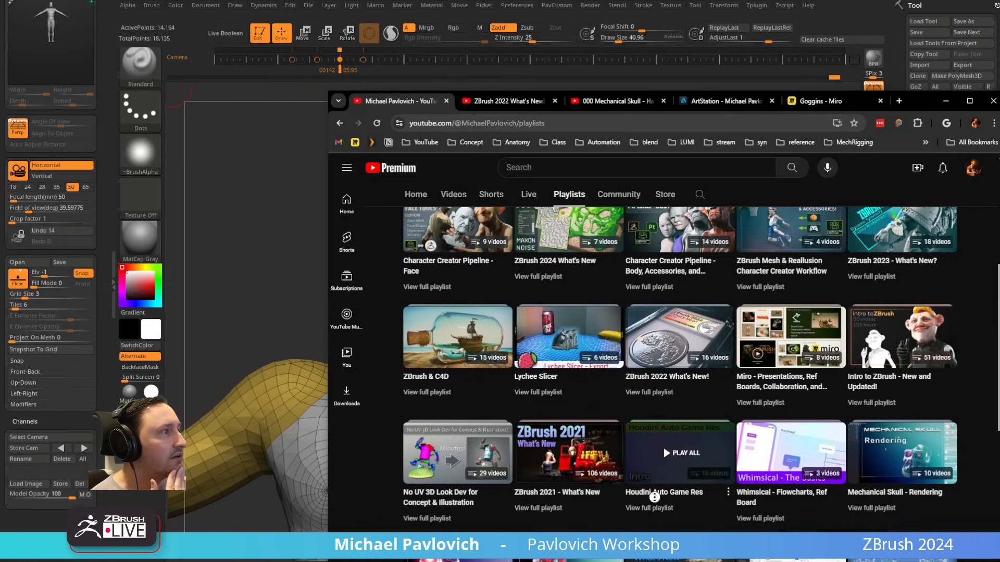
scroll(654, 497, "up", 5)
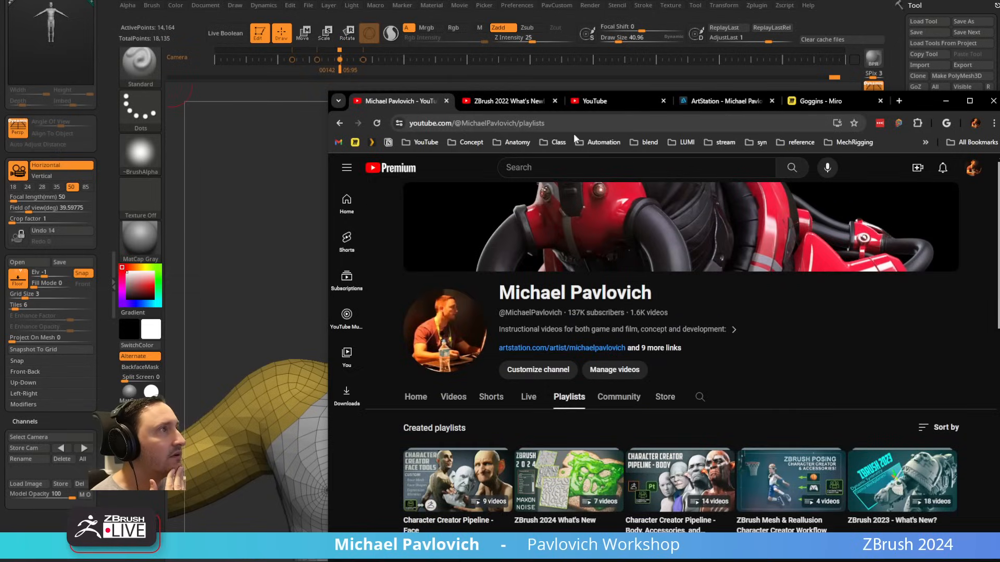
Step: Pause the Mechanical Skull intro video, check the videos in its playlist, and close that tab
left_click(606, 100)
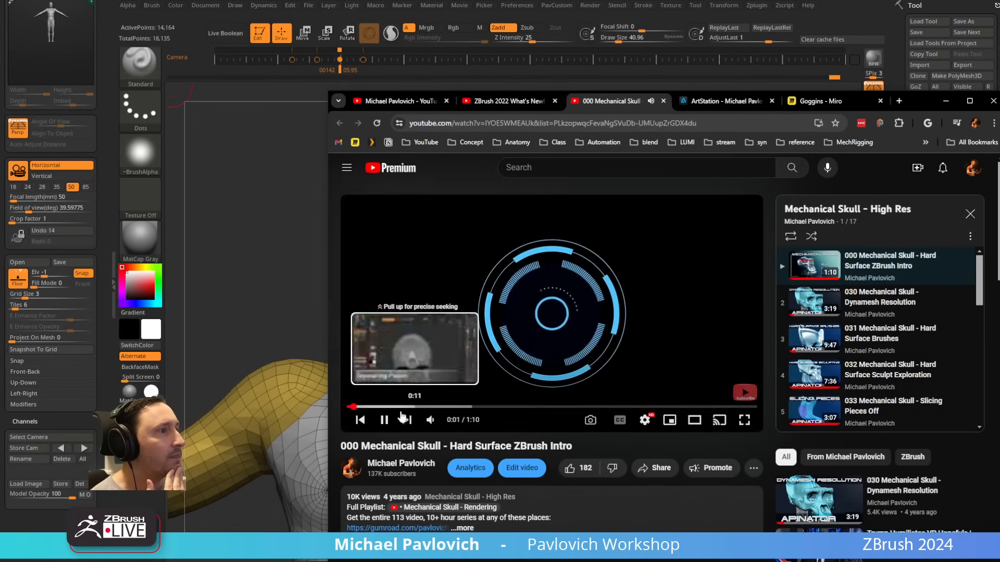
left_click(385, 420)
scroll(901, 284, "down", 7)
scroll(921, 280, "down", 2)
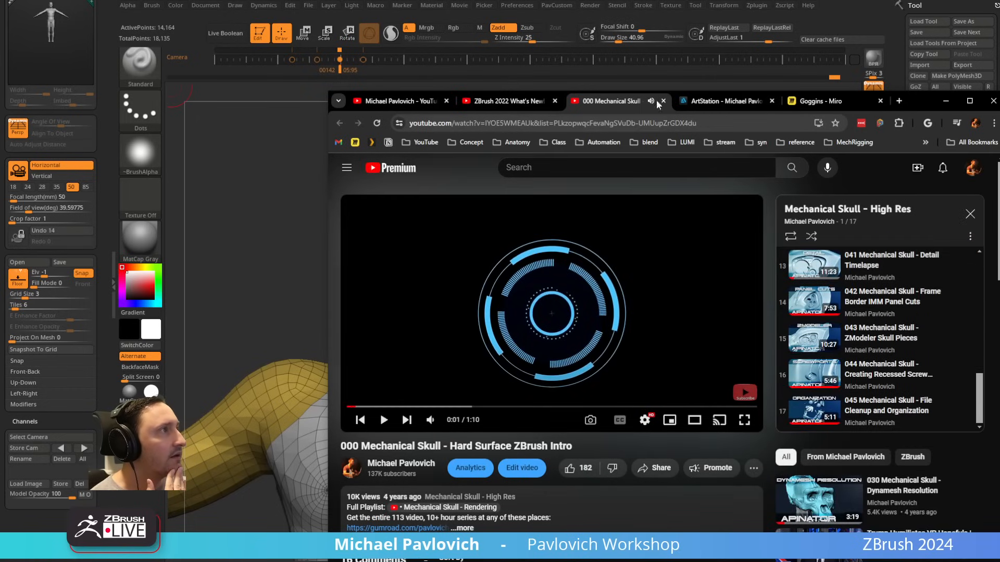
left_click(662, 101)
Step: Open the ZBrush 2022 video on creating and storing image planes for matching concept, pause it, and return to ZBrush
scroll(859, 362, "down", 10)
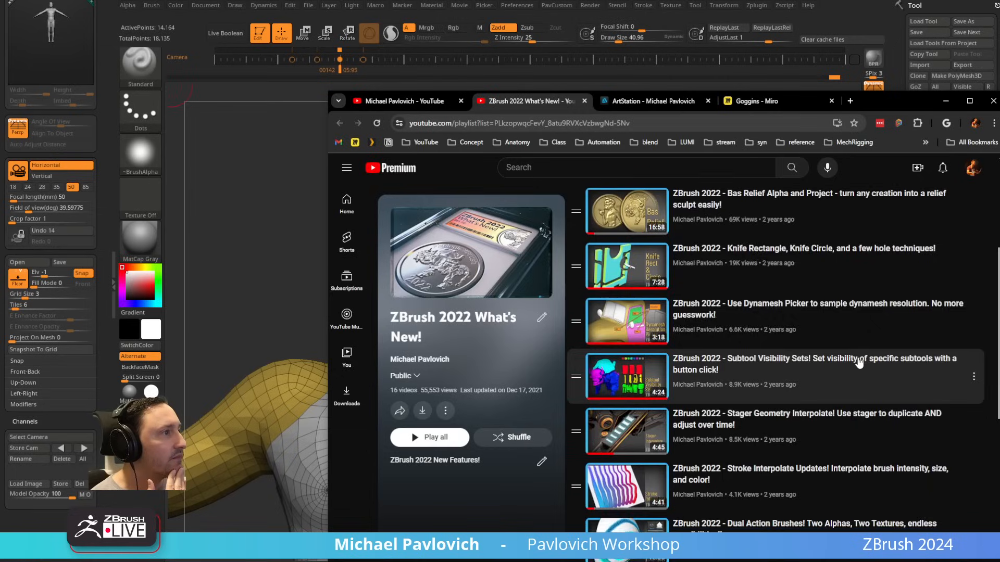
scroll(859, 362, "down", 3)
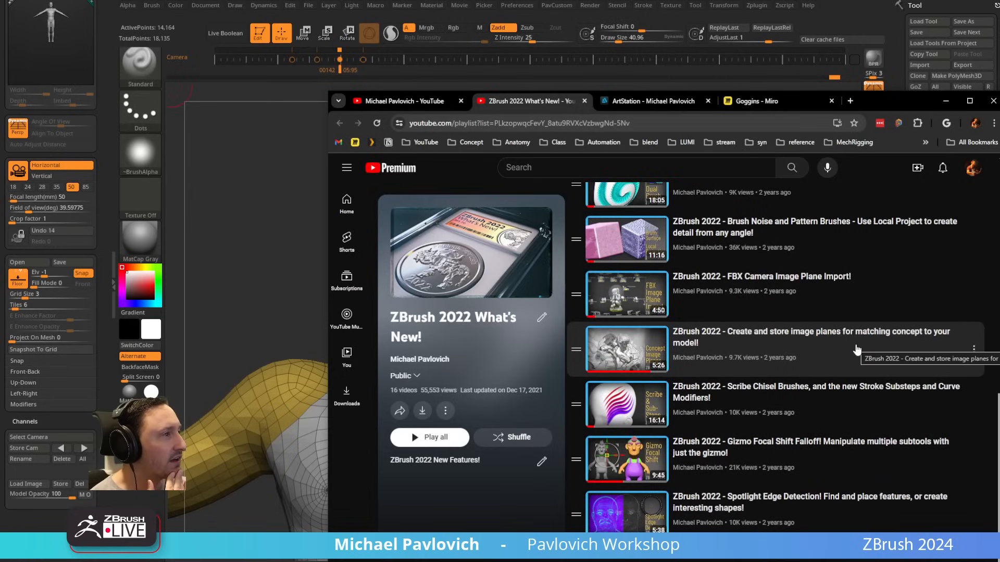
left_click(828, 335)
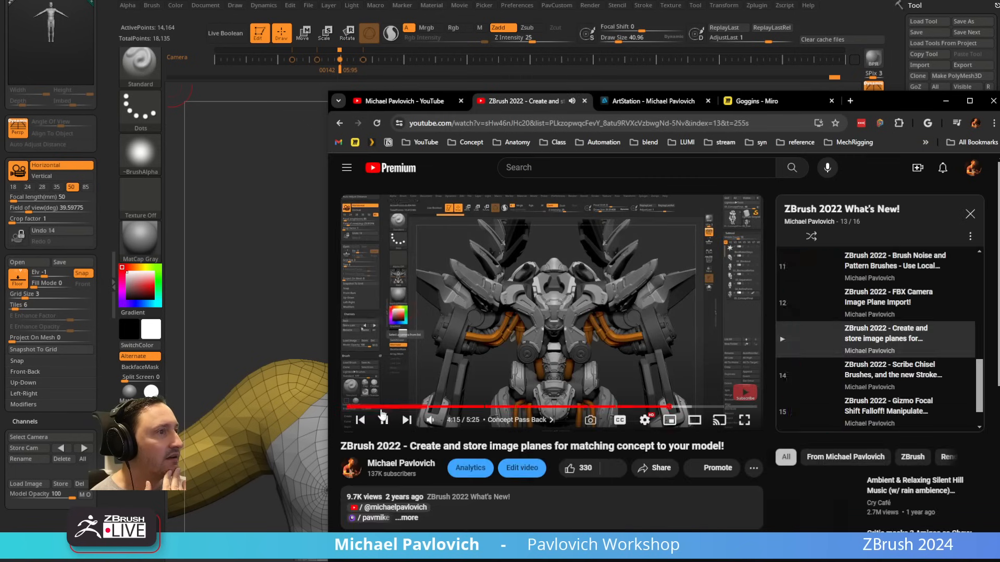
left_click(384, 422)
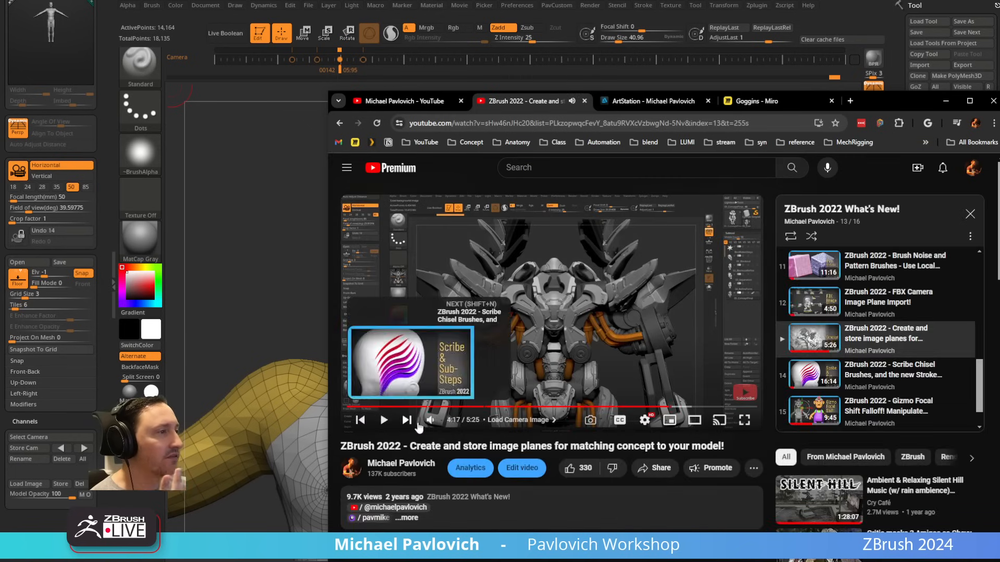
left_click(531, 471)
left_click(946, 101)
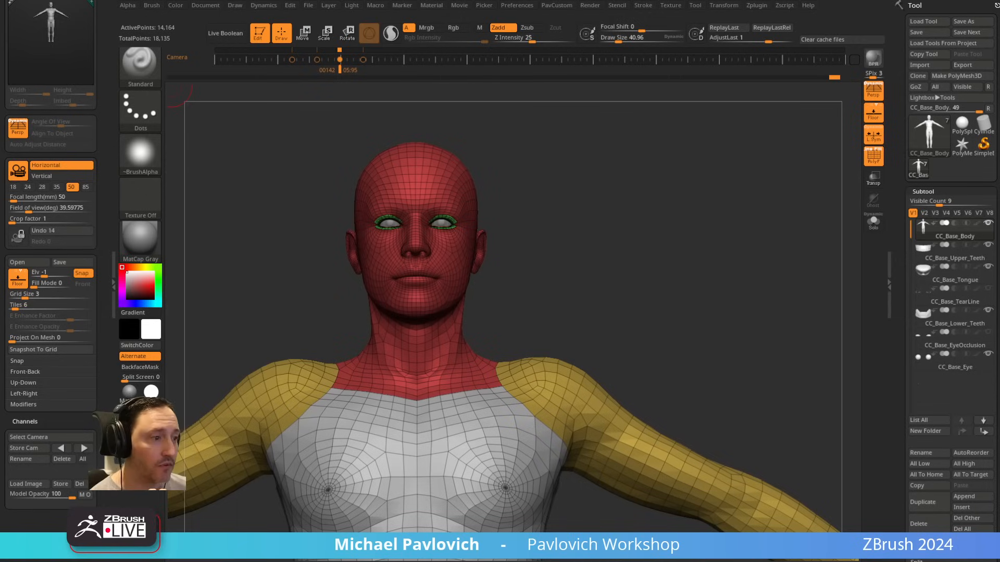
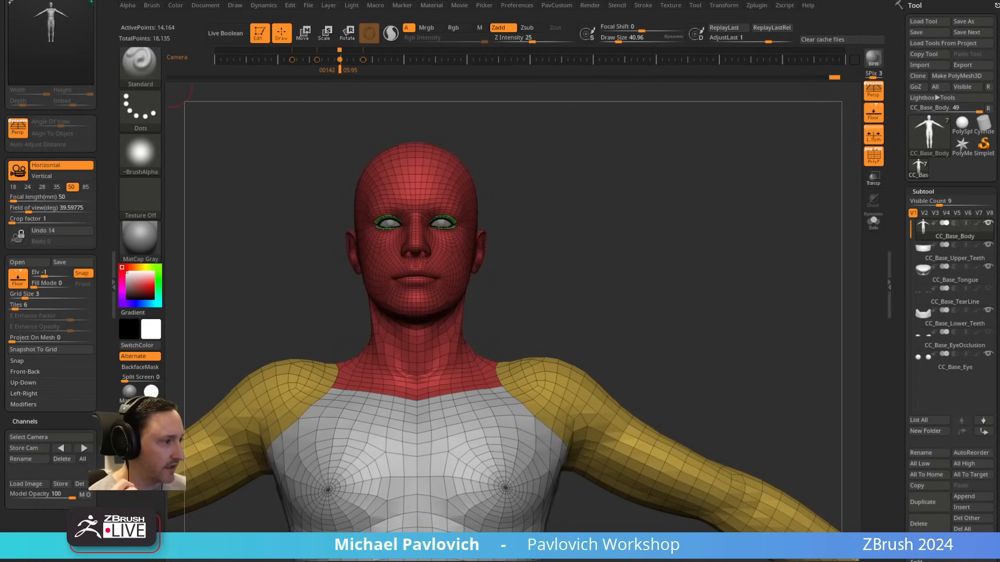
Step: Open the concept image planes video's public page from YouTube Studio, select its web address, and return to ZBrush
left_click_drag(714, 560, 730, 143)
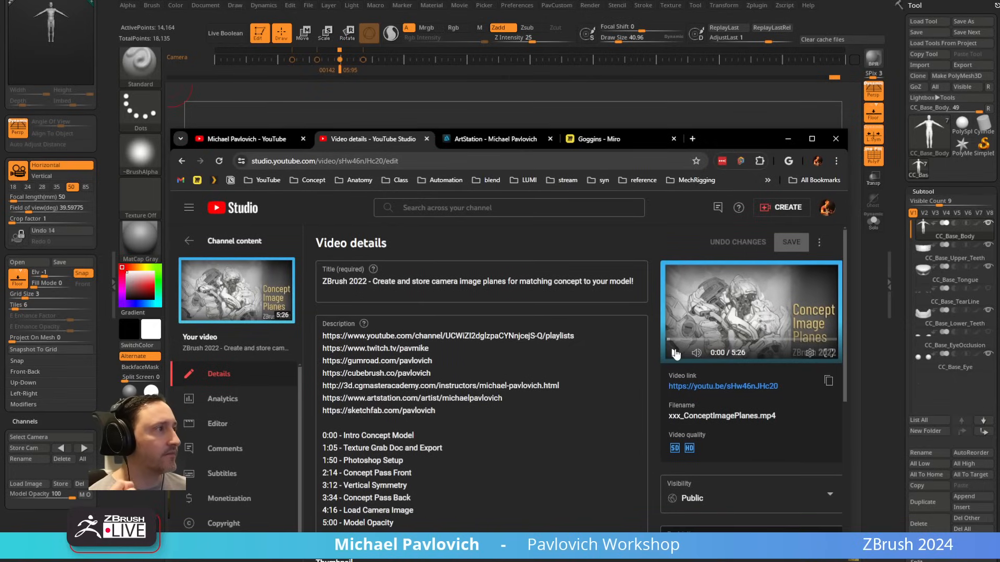
left_click(269, 300)
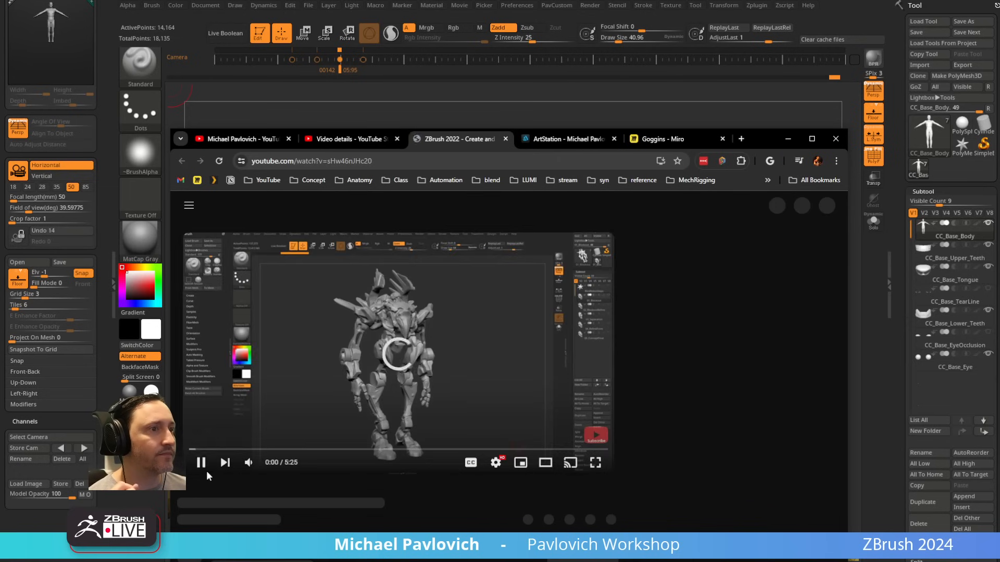
left_click(386, 161)
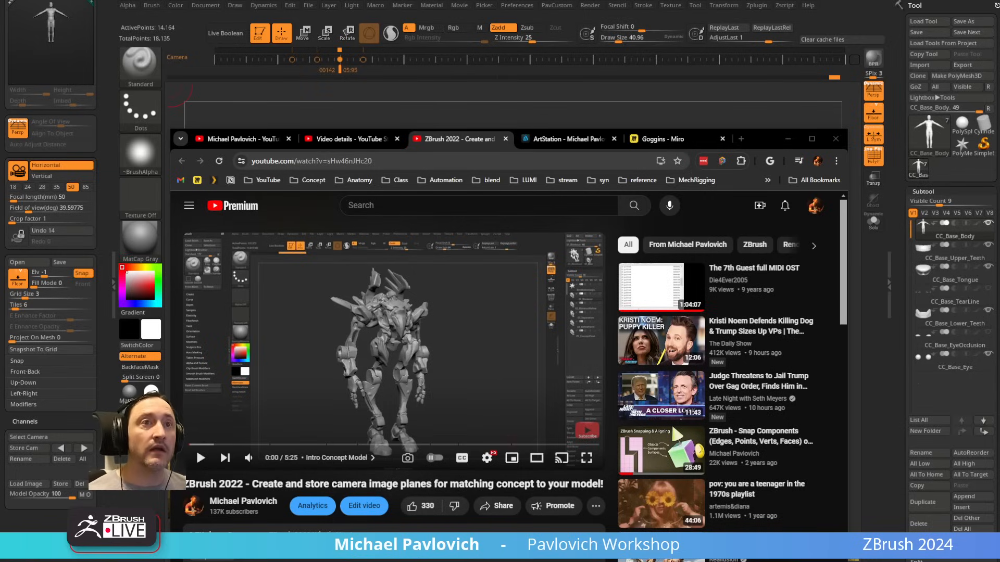
left_click(787, 139)
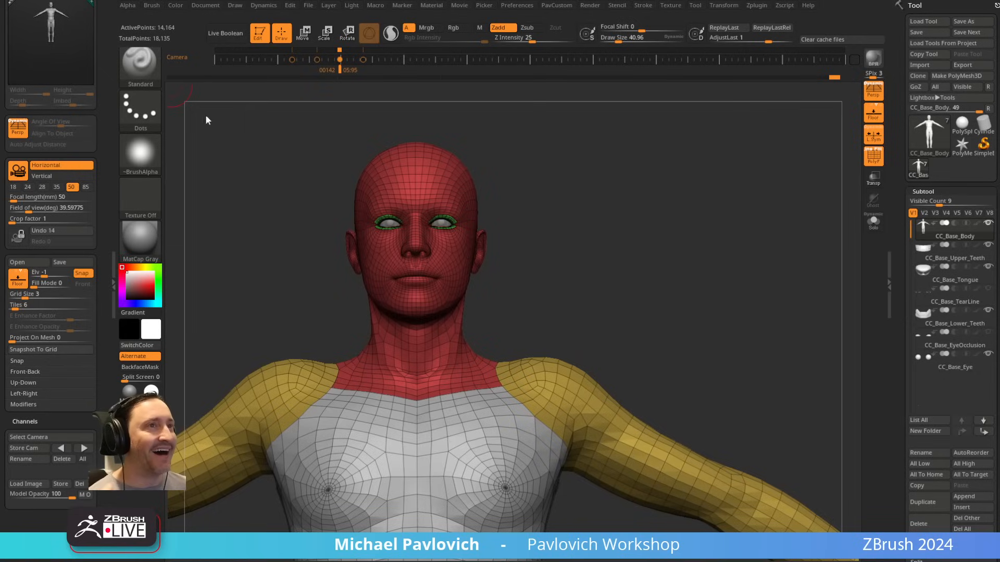
Step: Scroll the side tray to its top and dock the Zplugin palette in it
left_click_drag(101, 68, 101, 172)
left_click(97, 5)
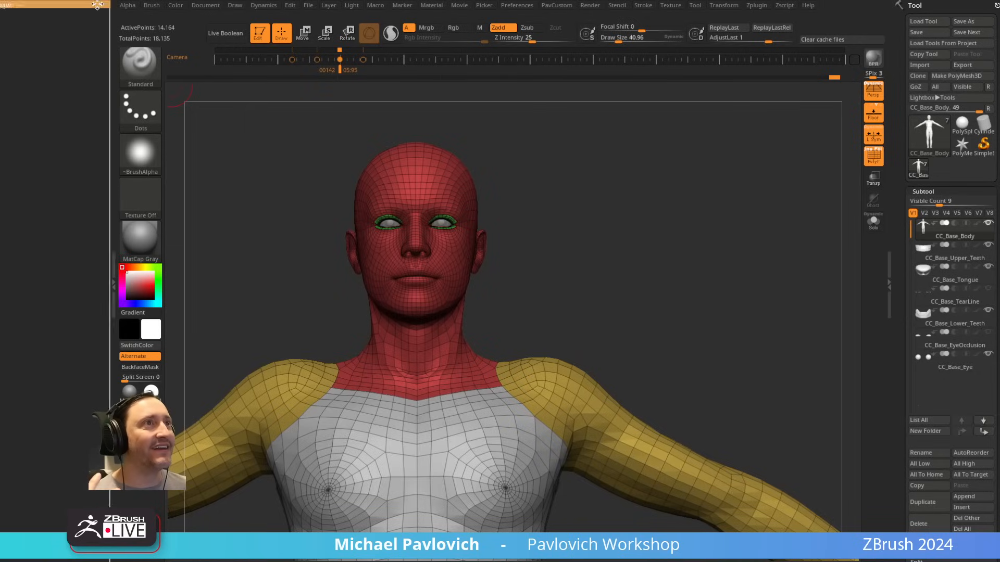
left_click(754, 6)
left_click_drag(749, 15, 45, 138)
key("shift")
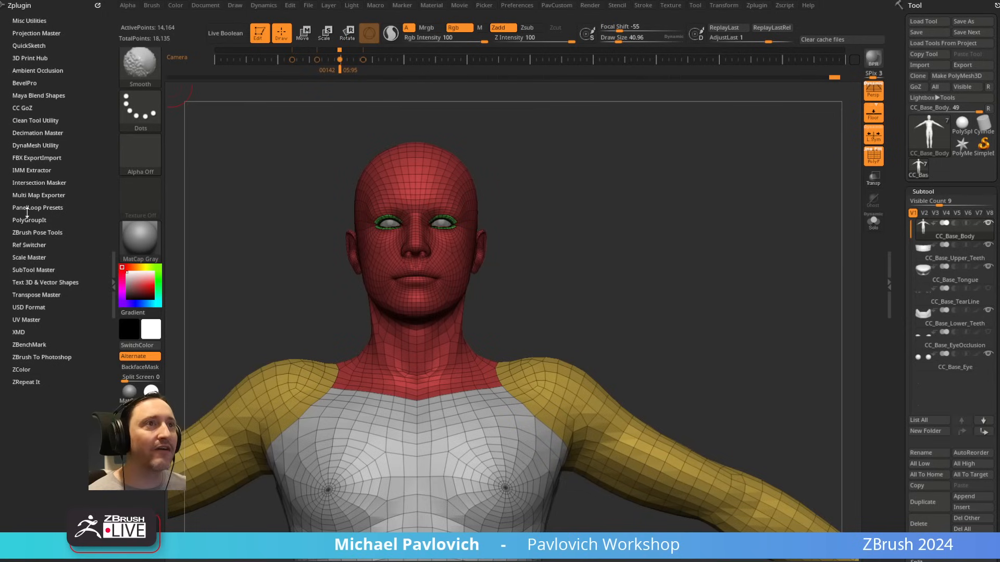
Step: Expand the Ref Switcher plugin and check its project list, keeping DefaultProject selected
left_click(25, 245)
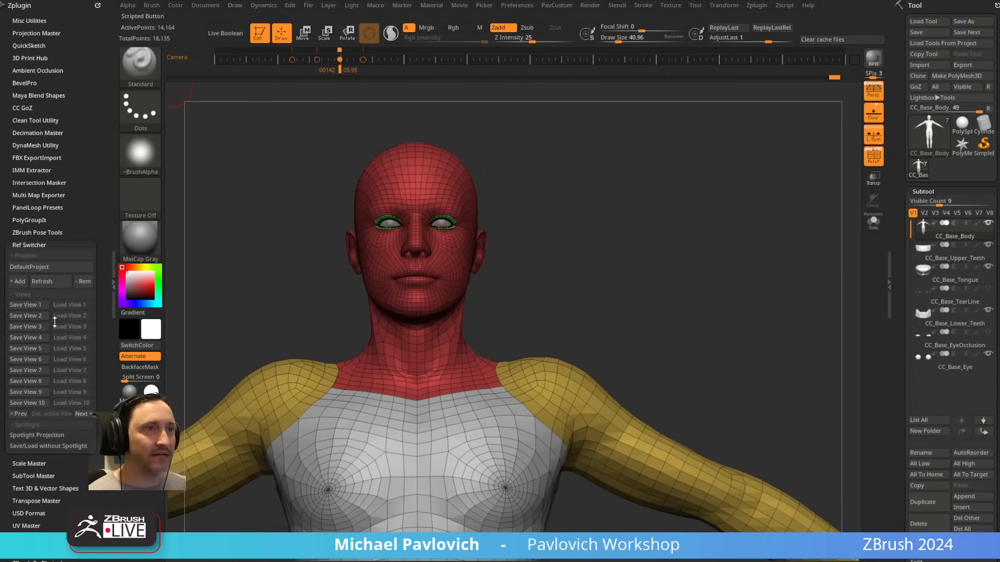
left_click(51, 267)
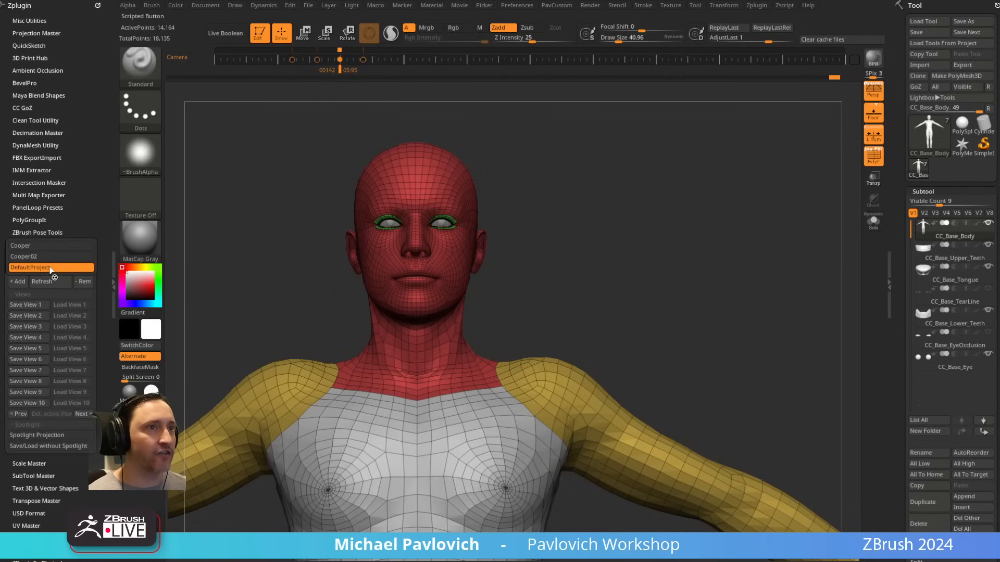
left_click(50, 268)
left_click(51, 268)
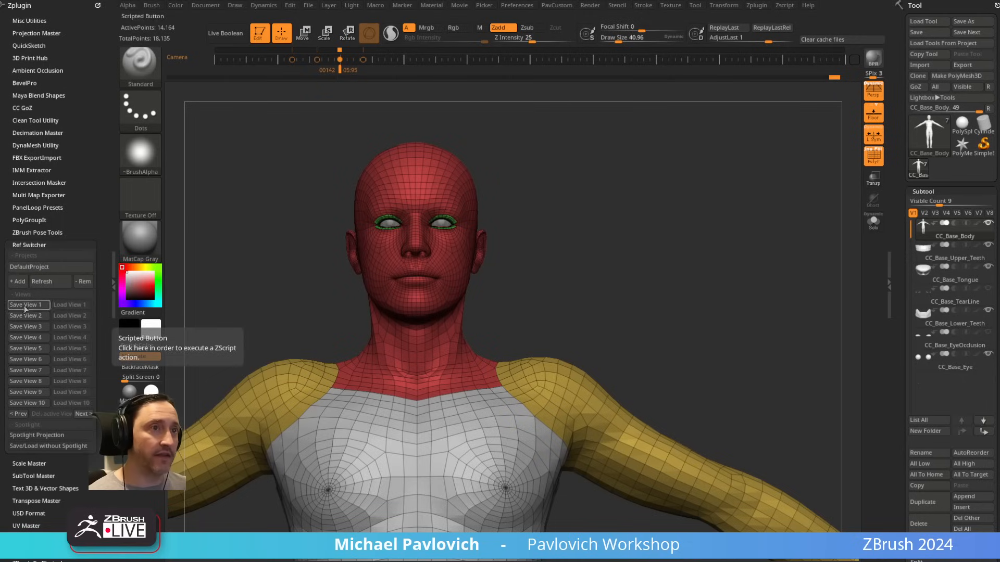
Step: Add the Cooper_FullBody texture to Spotlight and move the image over the model's head
left_click(672, 6)
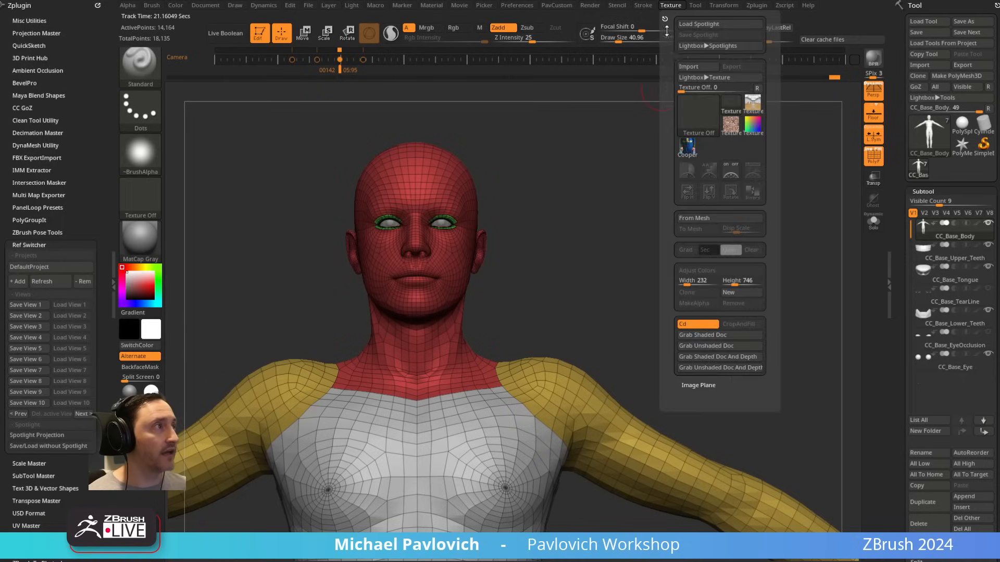
left_click(687, 148)
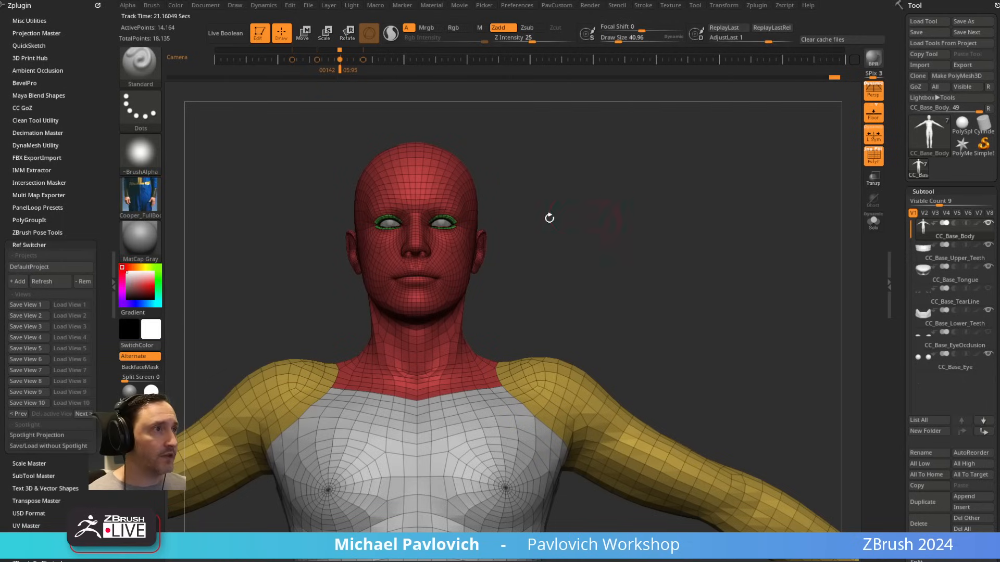
left_click(670, 6)
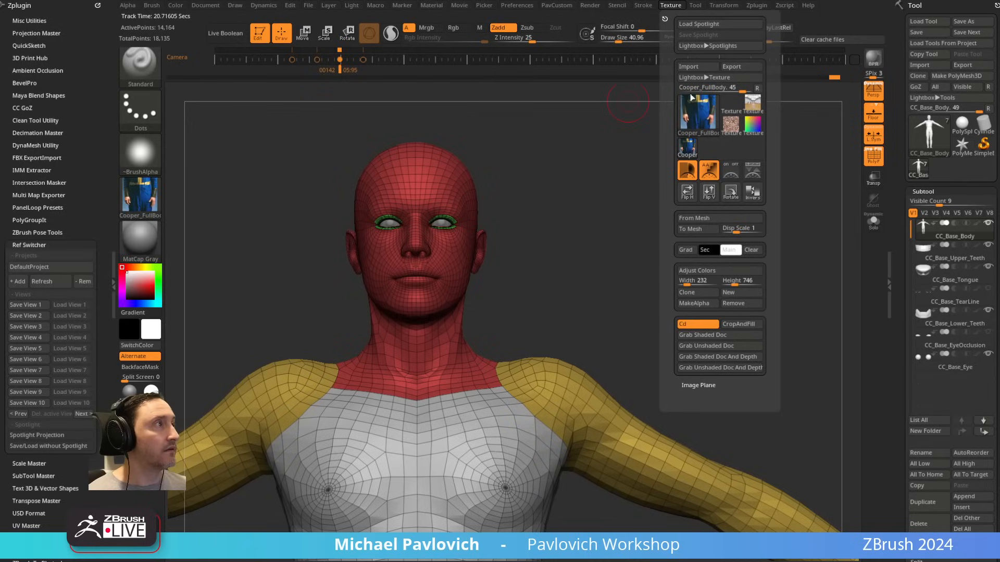
left_click(731, 170)
left_click_drag(241, 240, 525, 231)
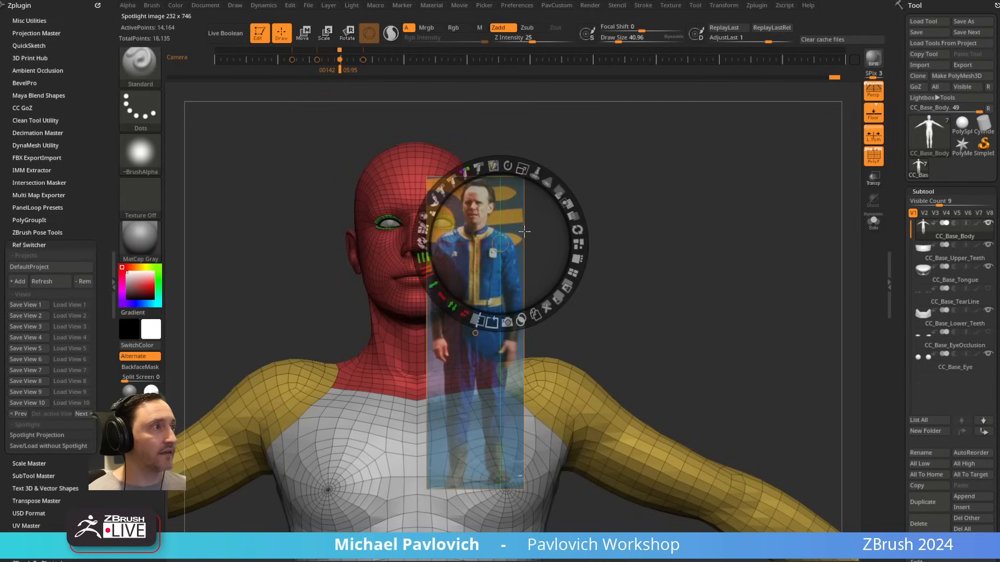
Step: Adjust the full-body reference's opacity, scale and position, leave Spotlight editing, and fit the whole base body to the photo
mouse_move(562, 193)
left_mouse_down()
mouse_move(576, 219)
mouse_move(566, 198)
left_mouse_up()
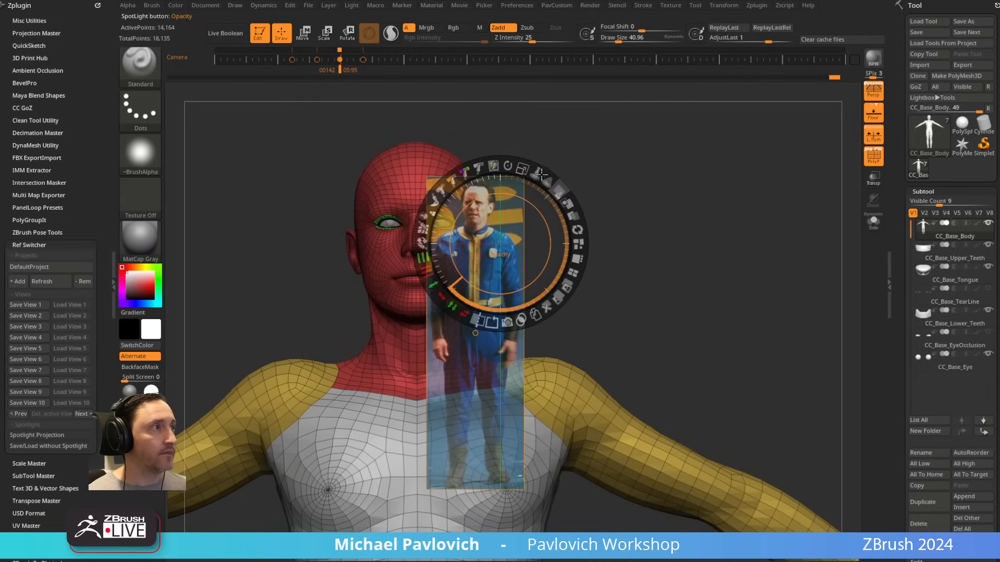
mouse_move(527, 168)
left_mouse_down()
mouse_move(553, 196)
mouse_move(541, 182)
left_mouse_up()
left_click_drag(624, 236, 685, 211)
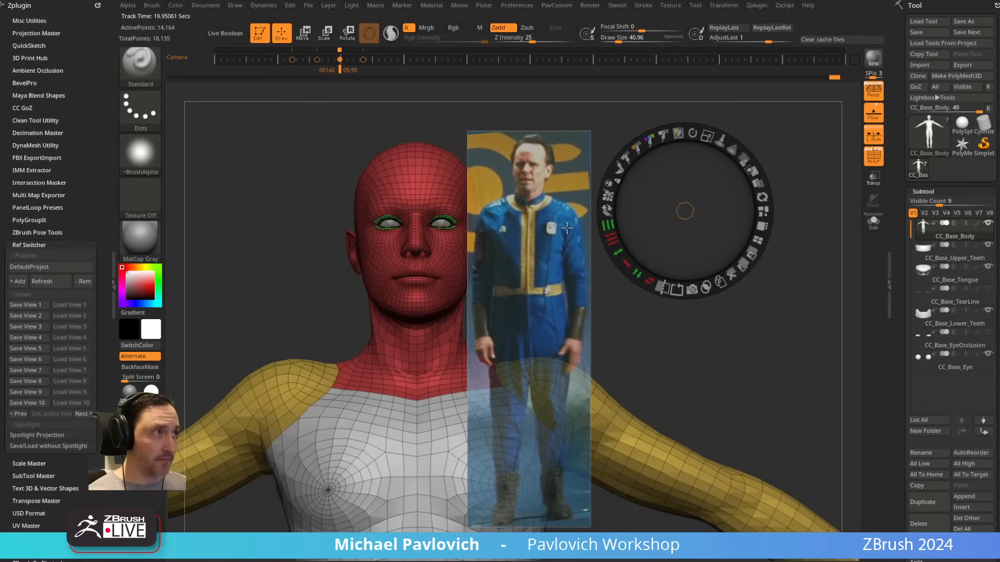
key("z")
left_click_drag(764, 280, 814, 207, "alt")
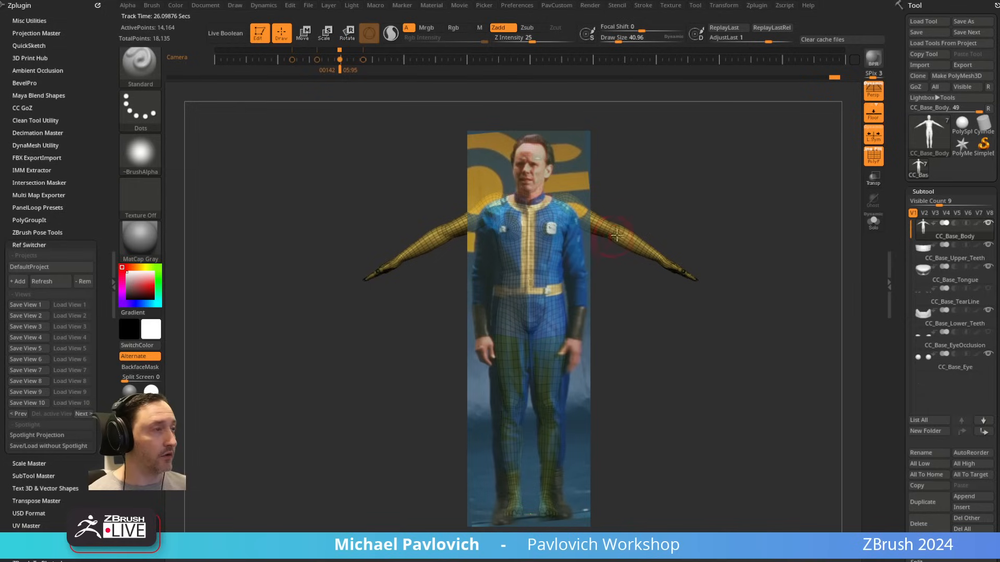
Step: Remove the full-body reference image from Spotlight
key("z")
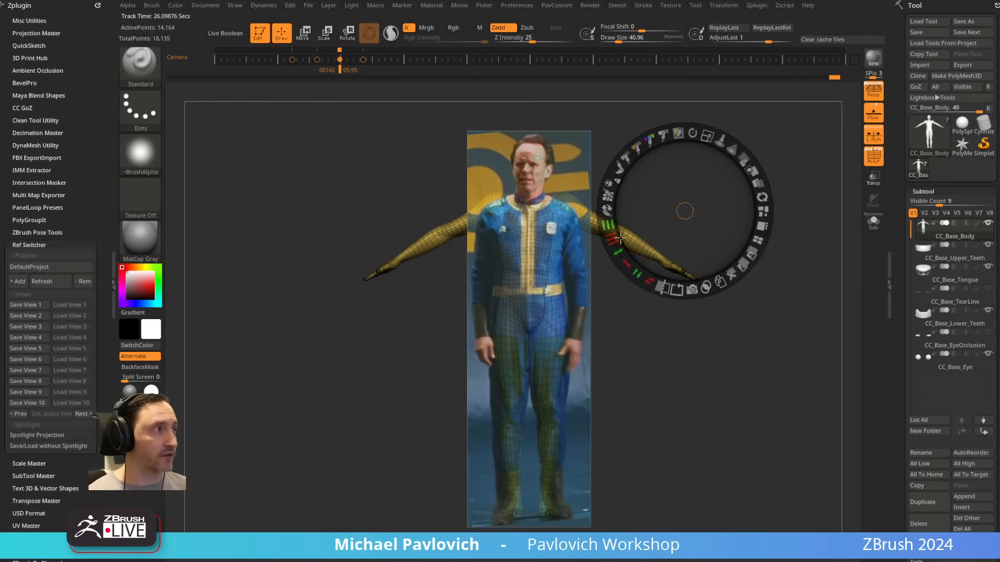
left_click(719, 275)
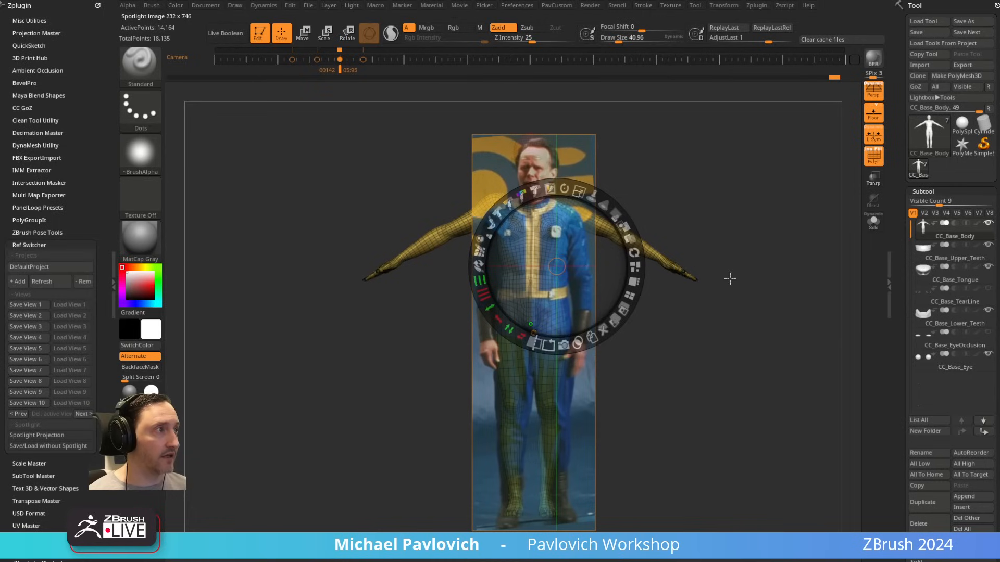
left_click(616, 328)
Step: Import the Front_01 portrait as a texture and add it to Spotlight
left_click(672, 6)
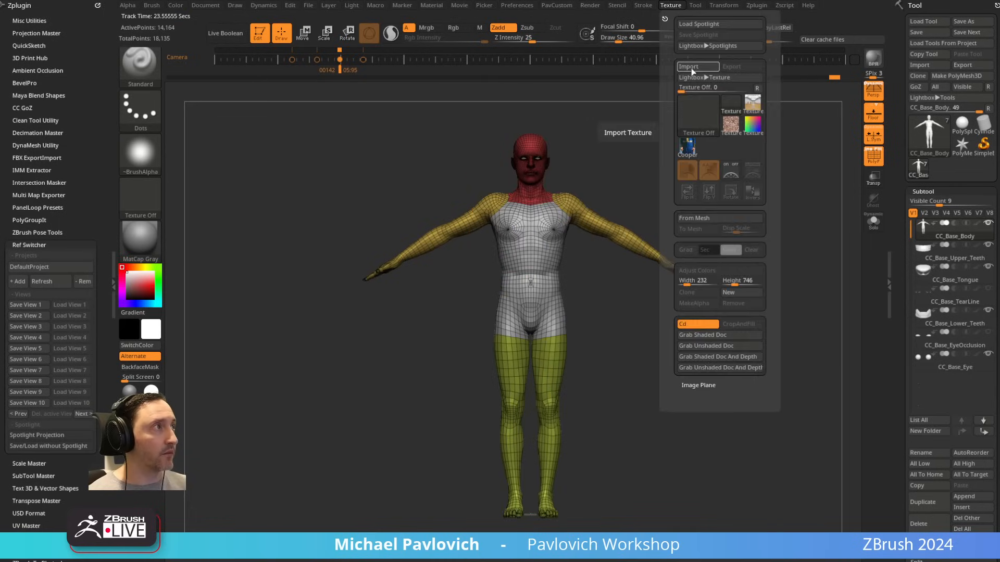
left_click(697, 67)
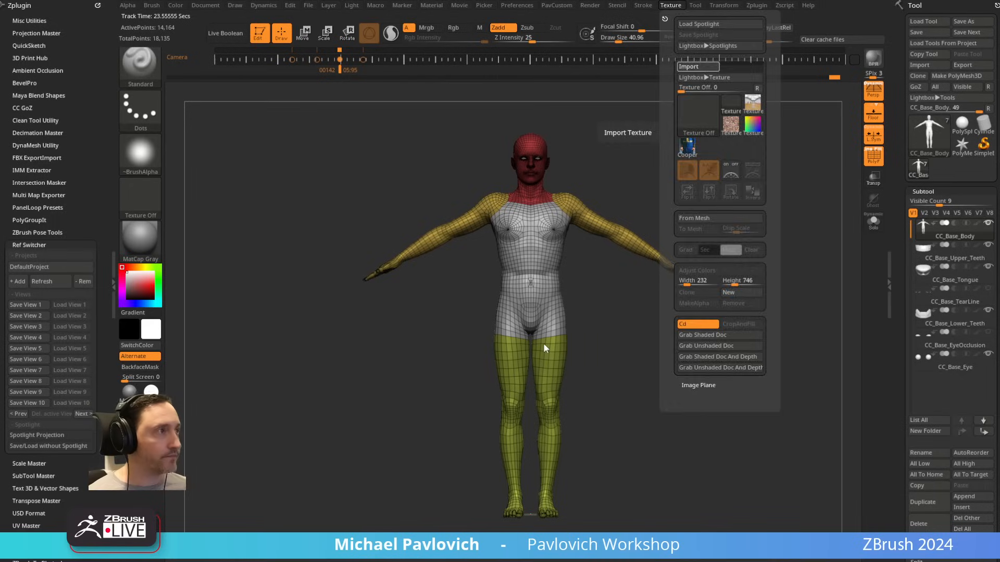
left_click(709, 146)
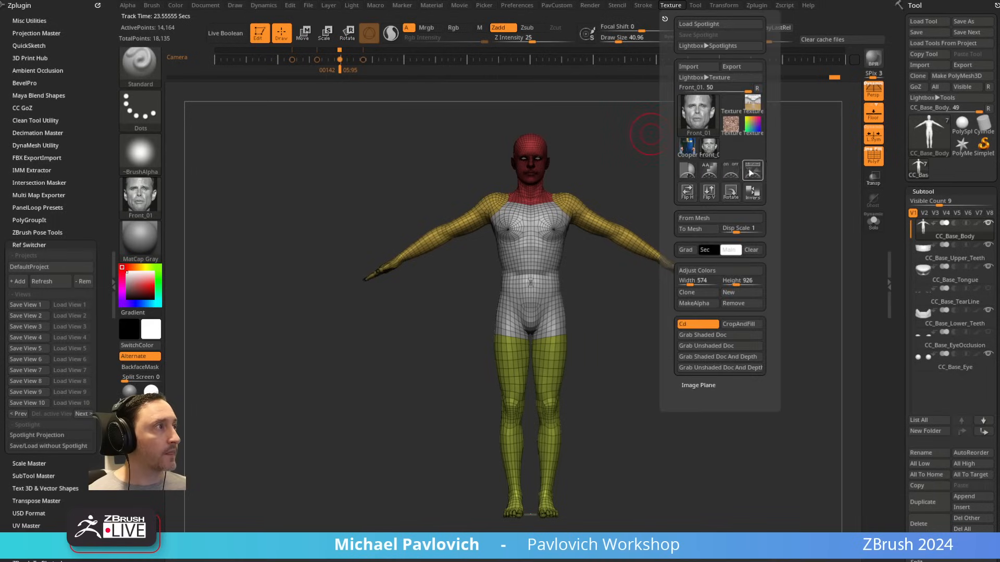
left_click(687, 170)
Step: Place the Front_01 portrait at the canvas centre, align the model's head with it, and hide the Spotlight reference
left_click_drag(324, 263, 573, 275)
key("z")
left_click_drag(719, 168, 857, 252, "alt")
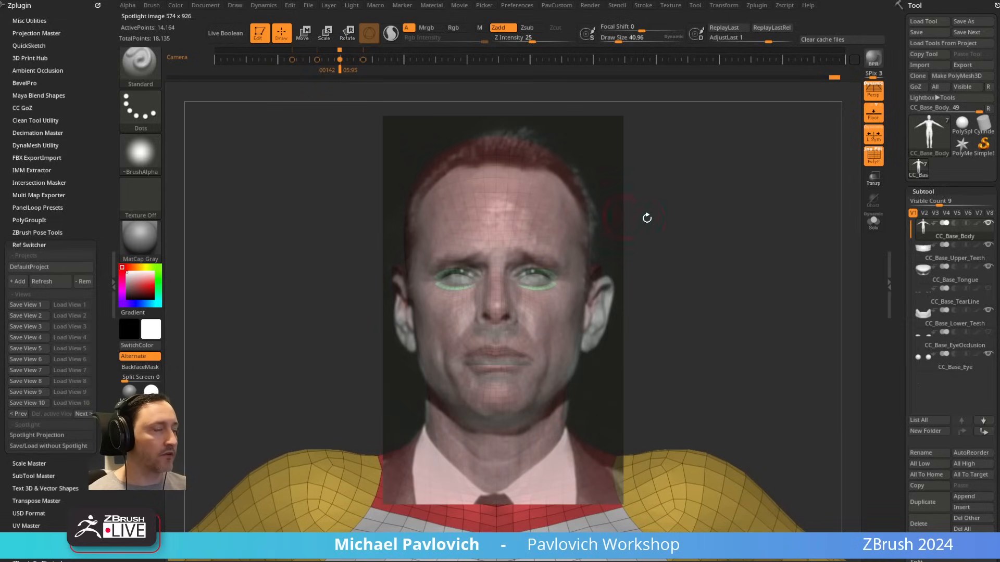
left_click_drag(647, 217, 621, 245)
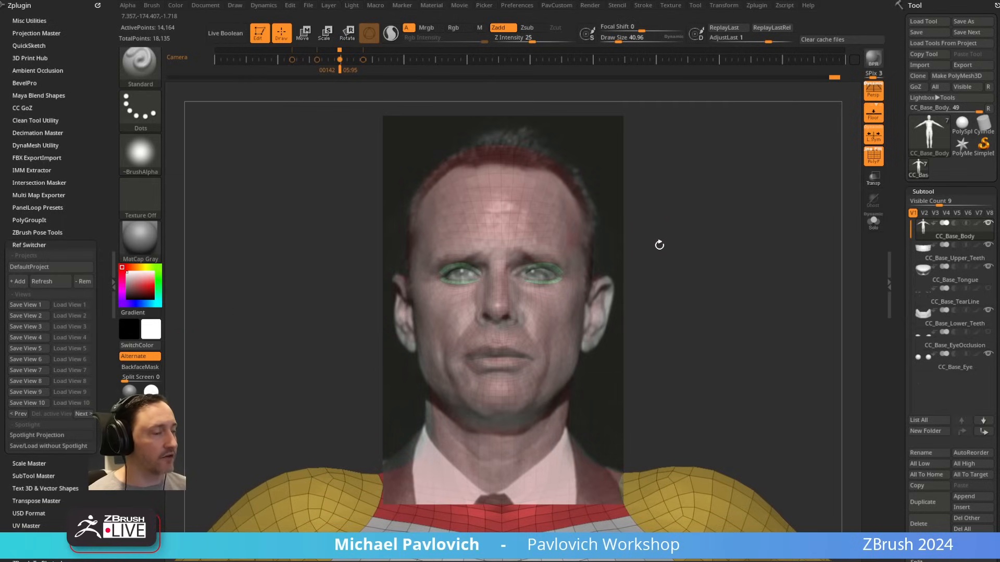
key("comma")
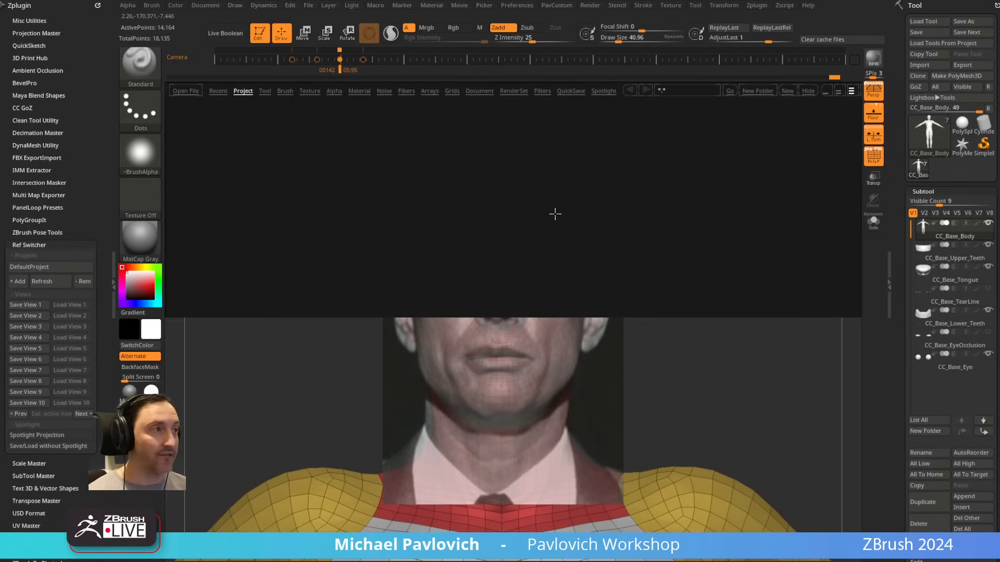
key("comma")
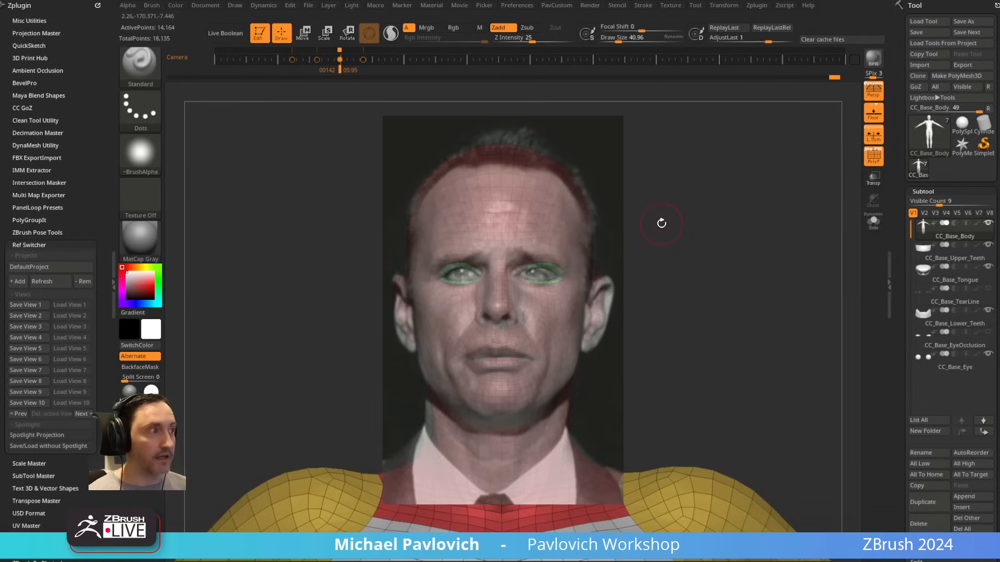
key("shift+z")
Step: Switch Ref Switcher to the Cooper02 project and load its View 1, restoring Edit mode and reloading the view
left_click(39, 268)
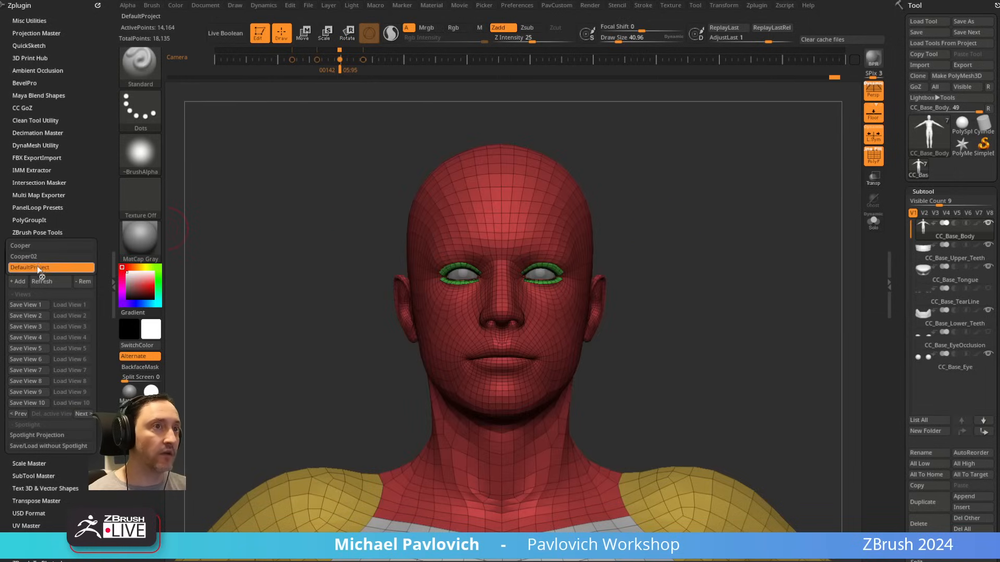
left_click(32, 257)
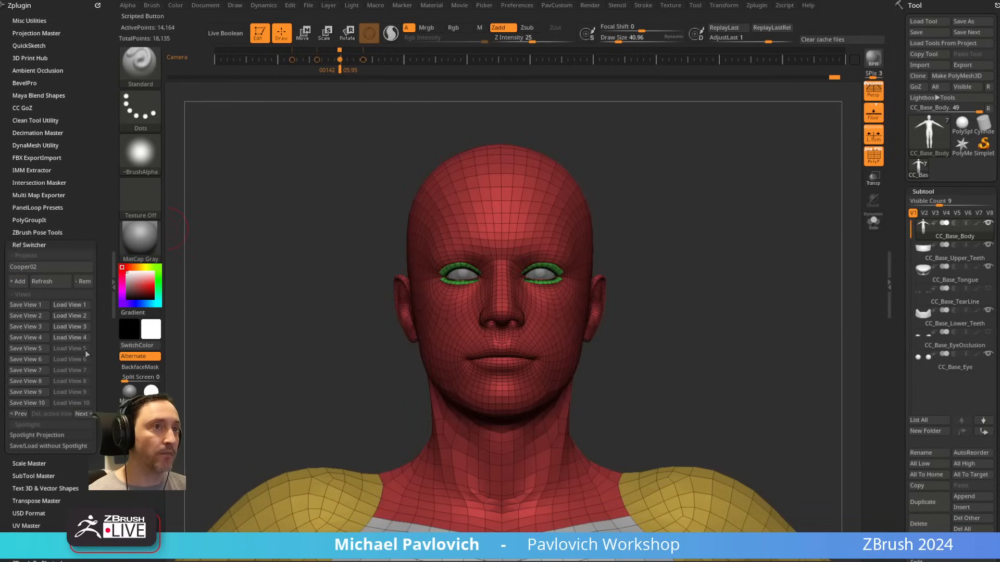
left_click(70, 305)
left_click(607, 306)
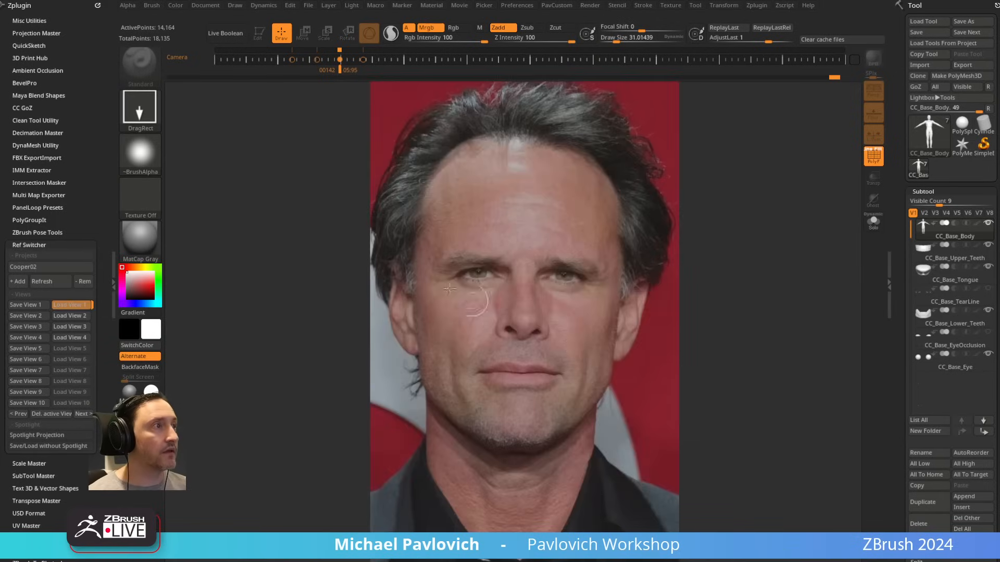
left_click_drag(277, 263, 297, 297)
left_click(258, 32)
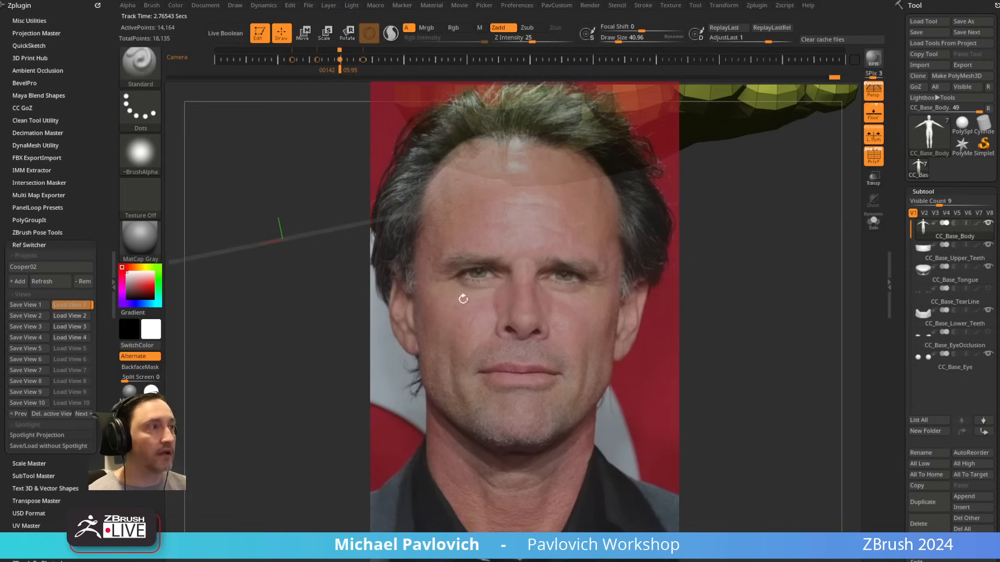
left_click(69, 307)
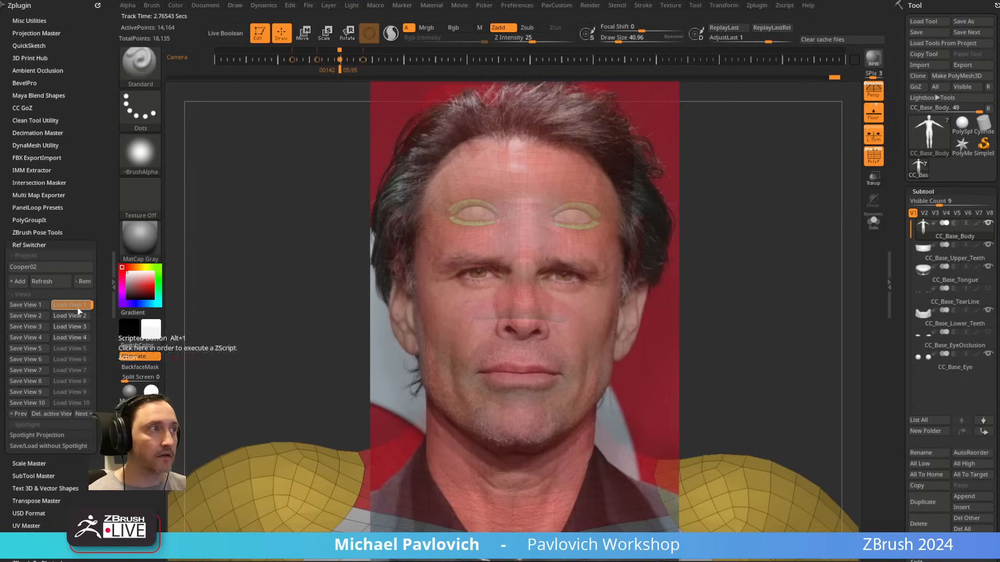
Step: Hide the reference, reposition the head, enlarge the brush draw size to about 69, and show the reference again
key("shift+z")
mouse_move(722, 225)
left_mouse_down("alt")
mouse_move(737, 211)
mouse_move(693, 288)
left_mouse_up("alt")
key("s")
left_click_drag(612, 270, 617, 272)
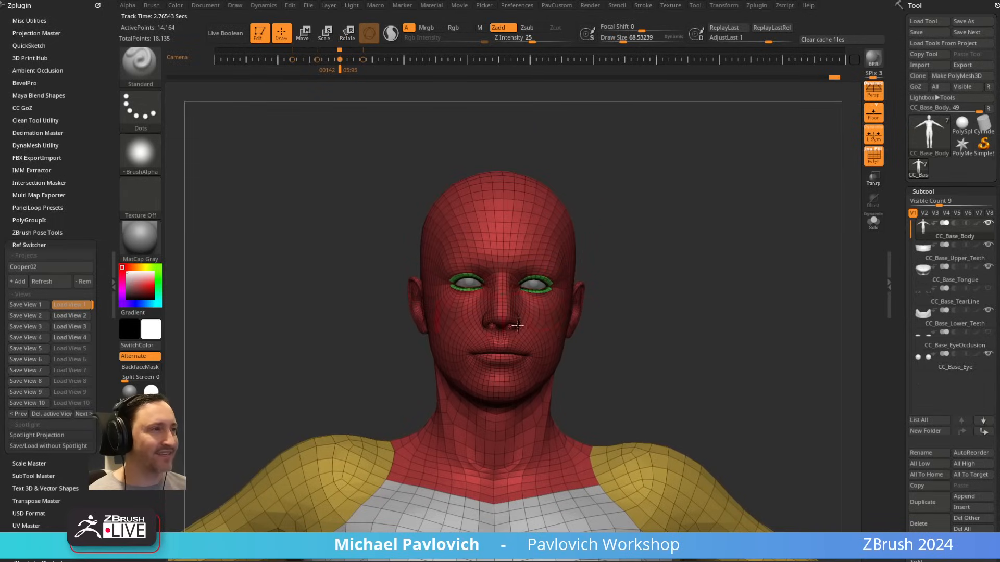
key("shift+z")
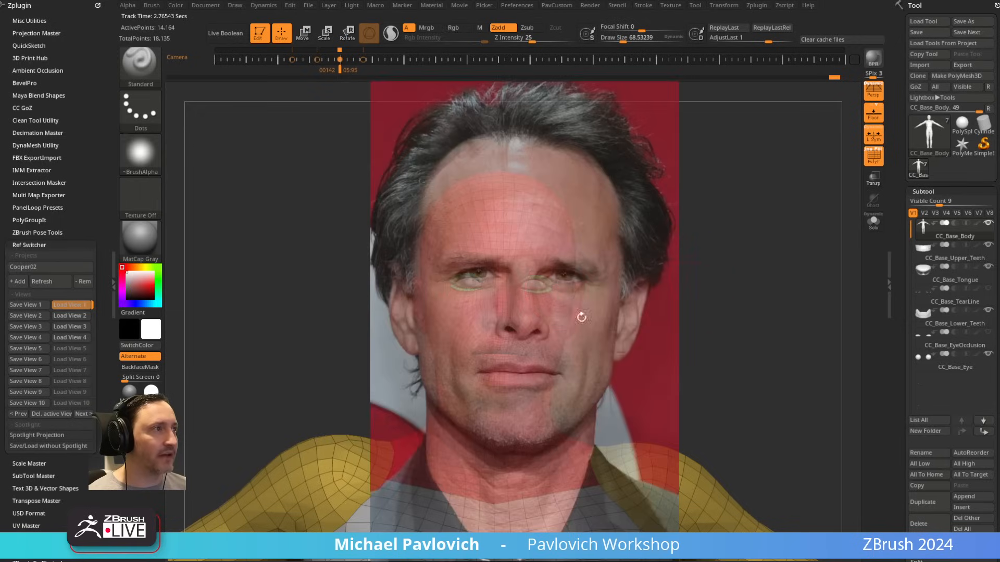
Step: Open the project containing the Hair and ScanMoved subtools without saving the current project's changes
key("Right")
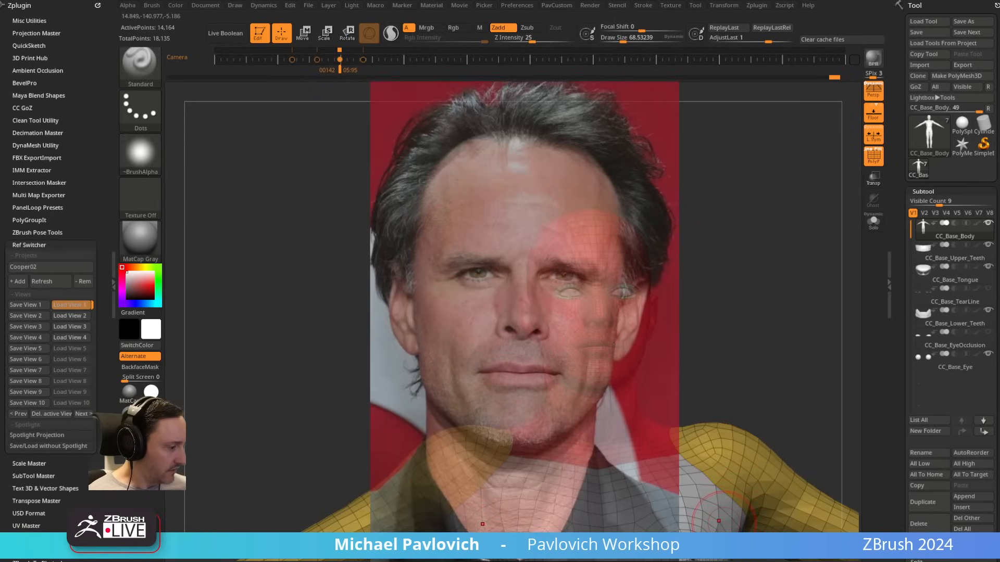
key("ctrl+o")
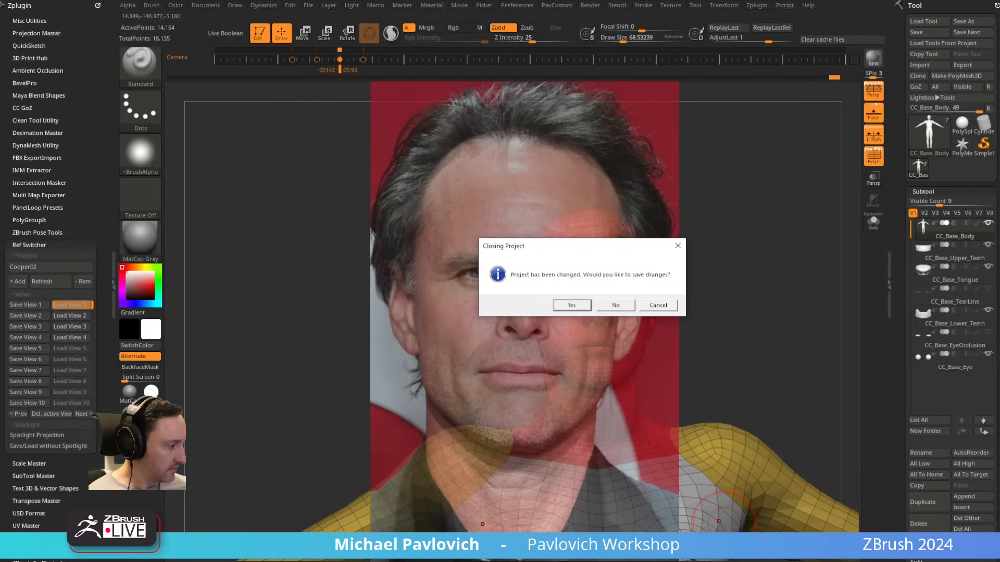
left_click(617, 305)
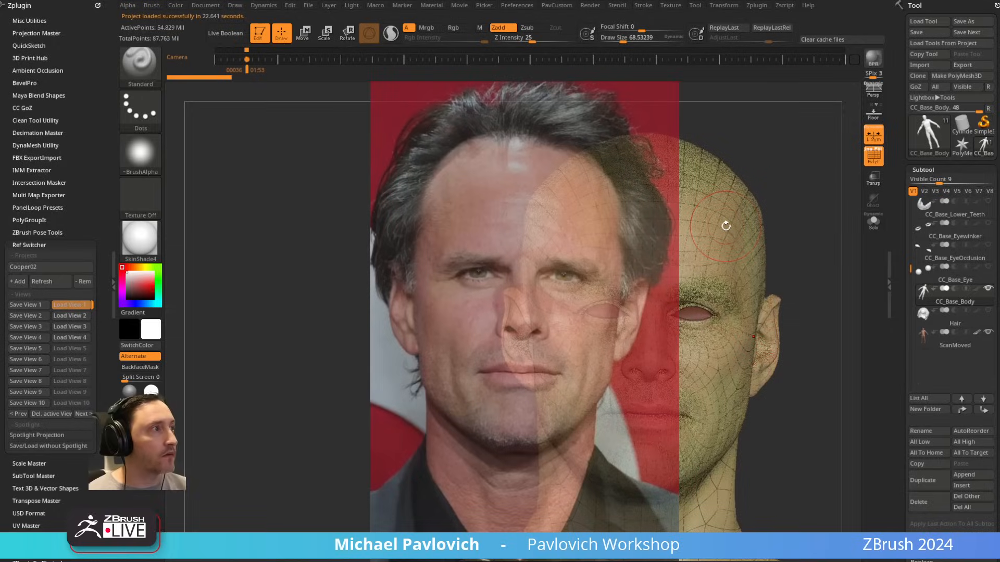
Step: Load View 1 of the Cooper02 project in Ref Switcher and resize the document to match it
left_click(75, 305)
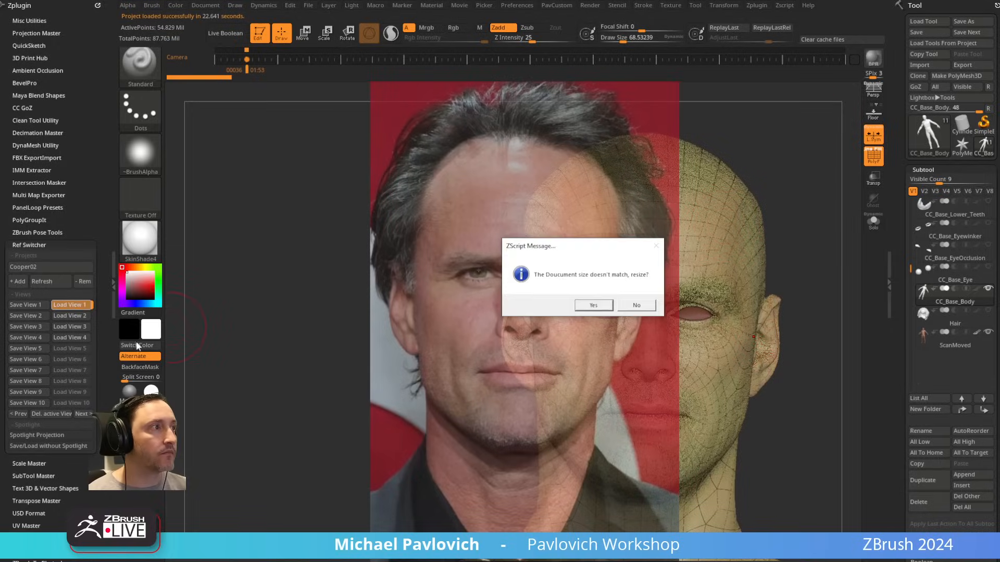
left_click(594, 306)
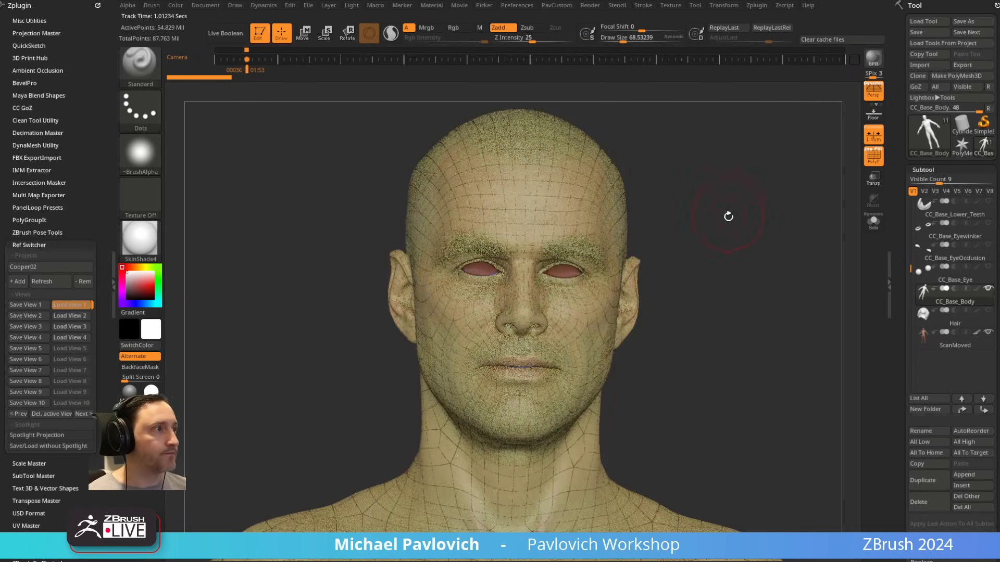
Step: Check the QuickSave preferences
left_click(973, 296)
key("shift")
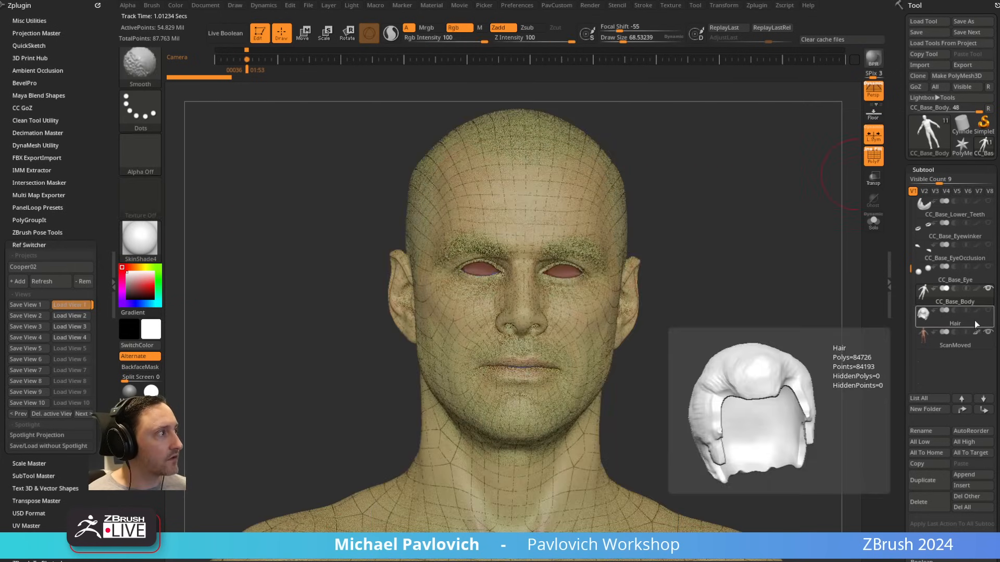
left_click(517, 5)
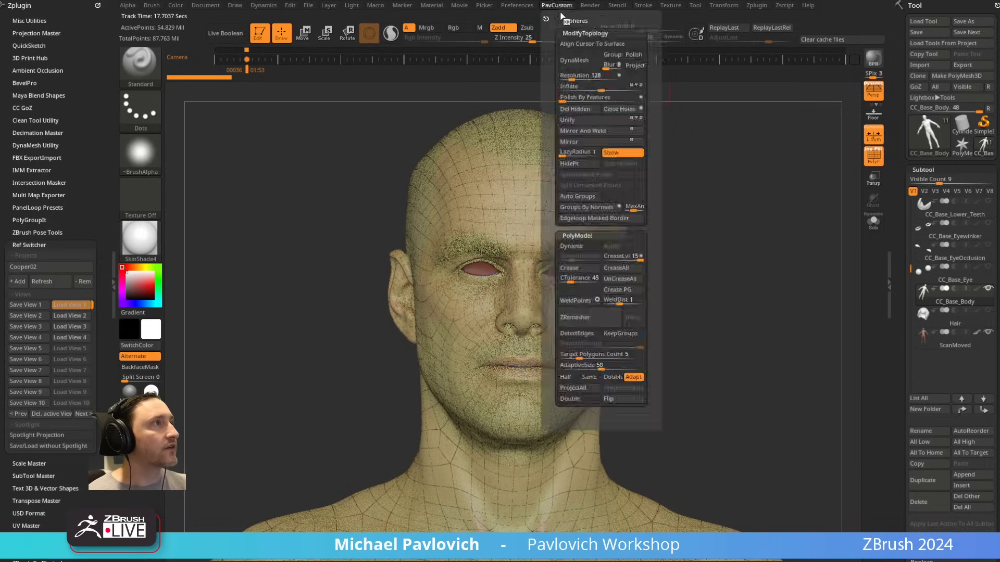
key("shift")
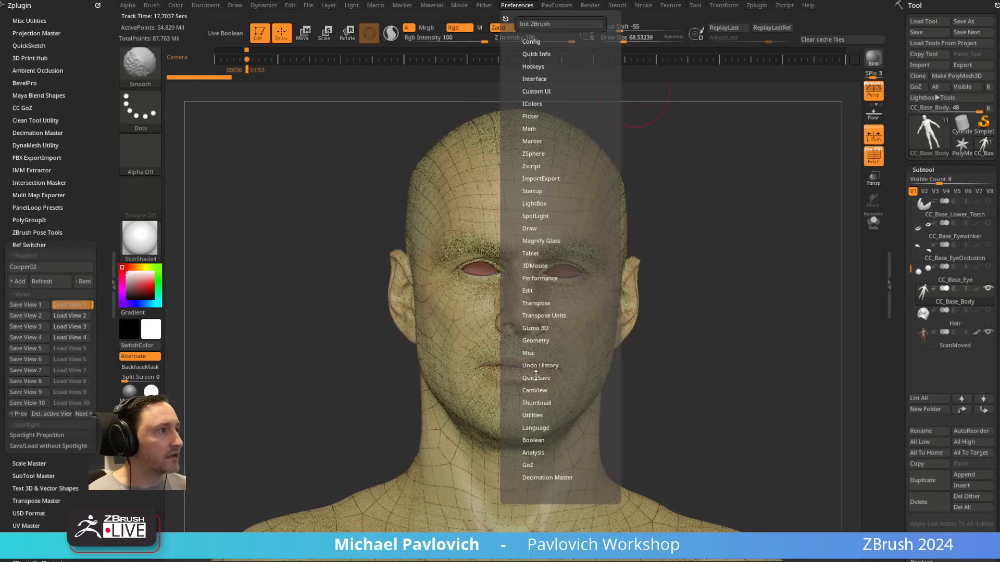
left_click(536, 377)
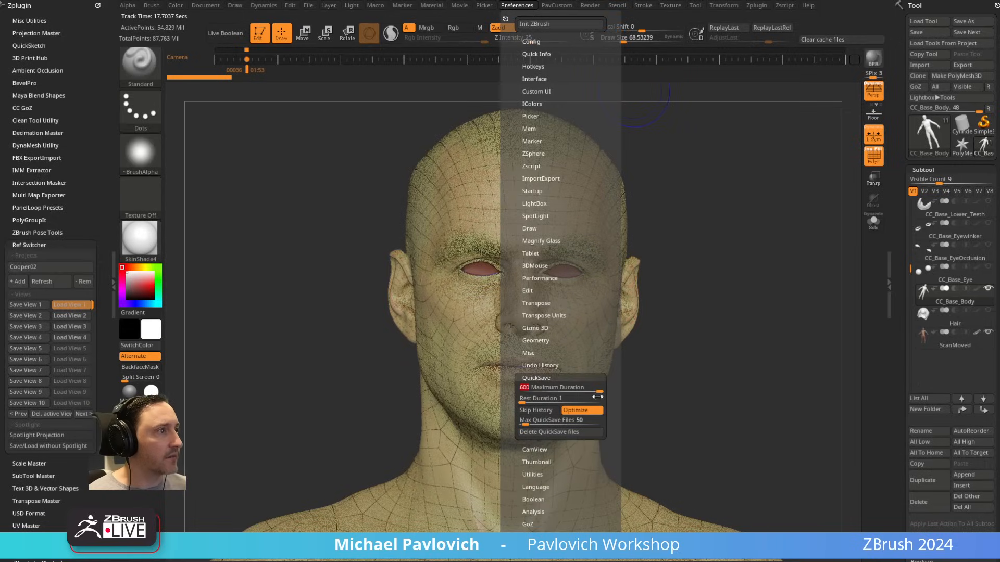
Step: Turn off the polyframe wireframe display and switch the head to the Green Metallic material
left_click(877, 163)
mouse_move(785, 224)
left_mouse_down()
mouse_move(770, 228)
mouse_move(792, 228)
left_mouse_up()
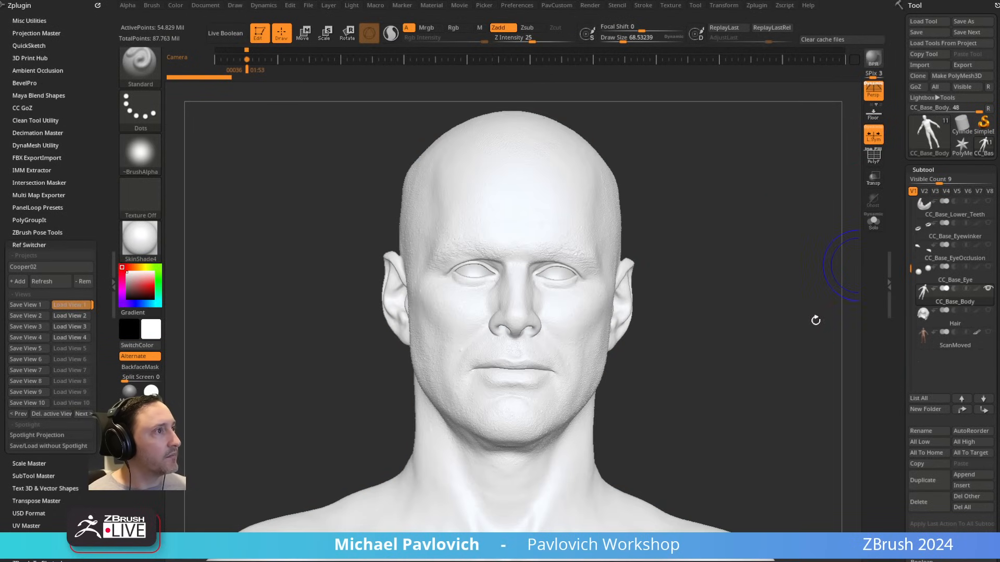
left_click(140, 414)
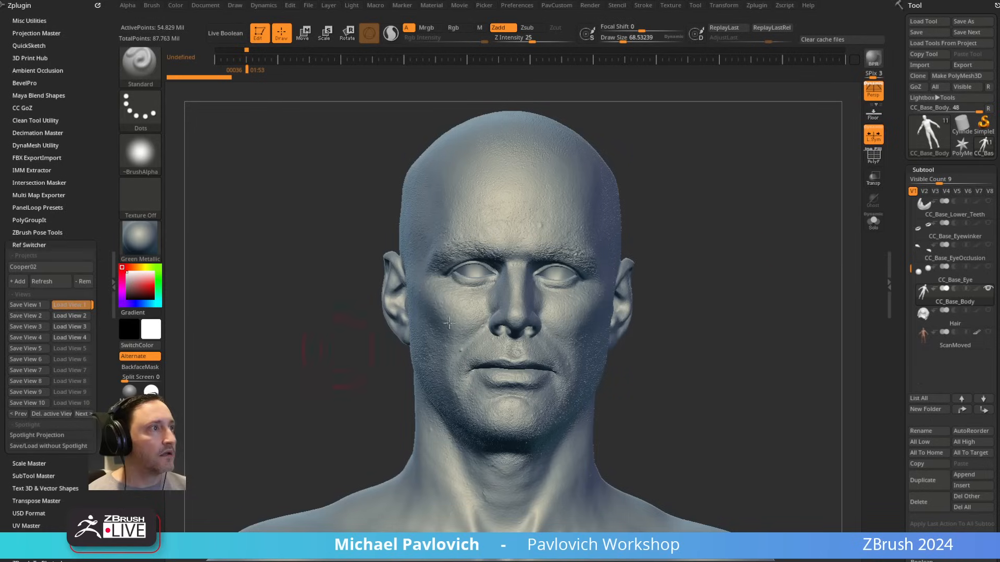
Step: Drop CC_Base_Body to subdivision level 1 and raise it through level 2 to level 3
scroll(931, 224, "down", 5)
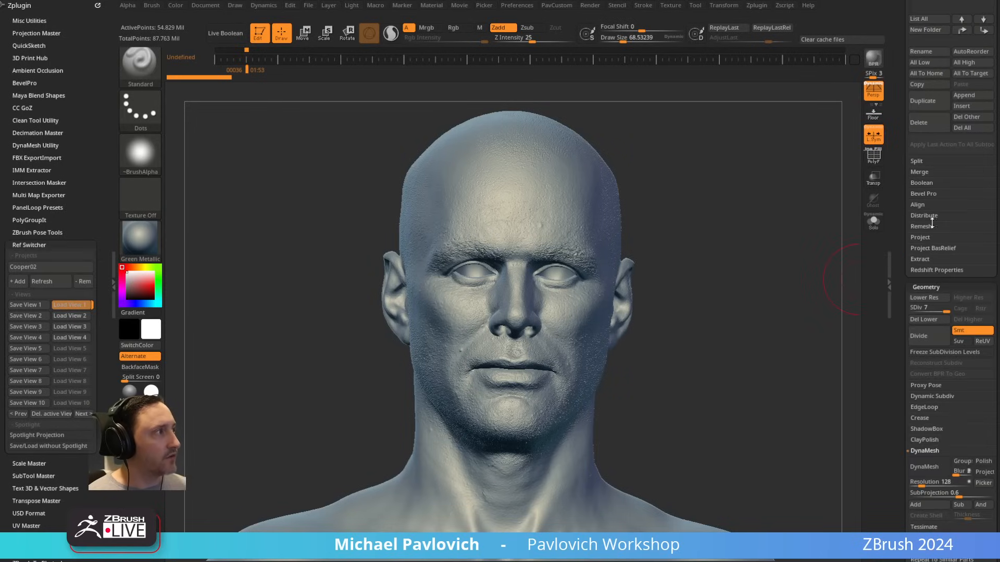
left_click(931, 309)
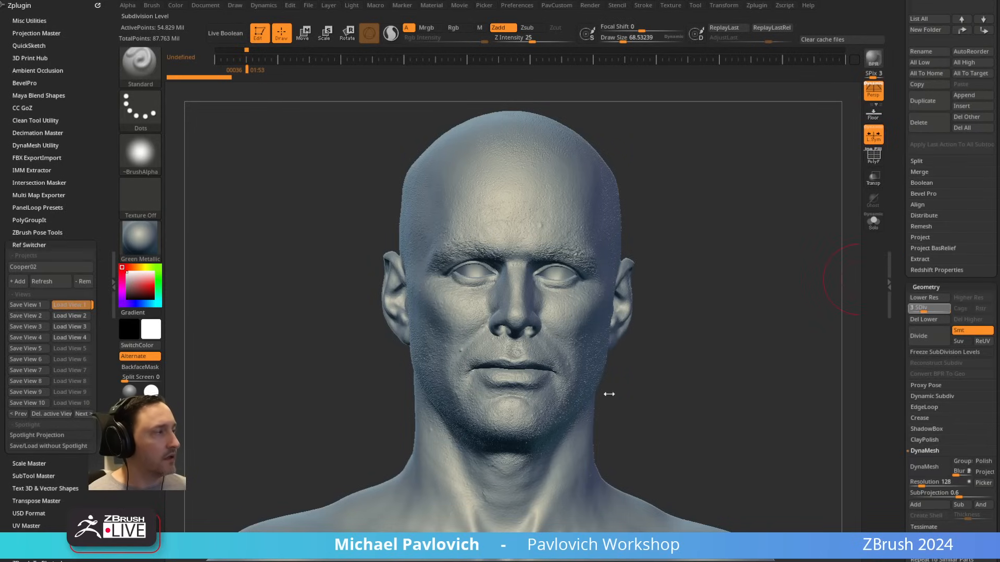
left_click_drag(912, 311, 910, 311)
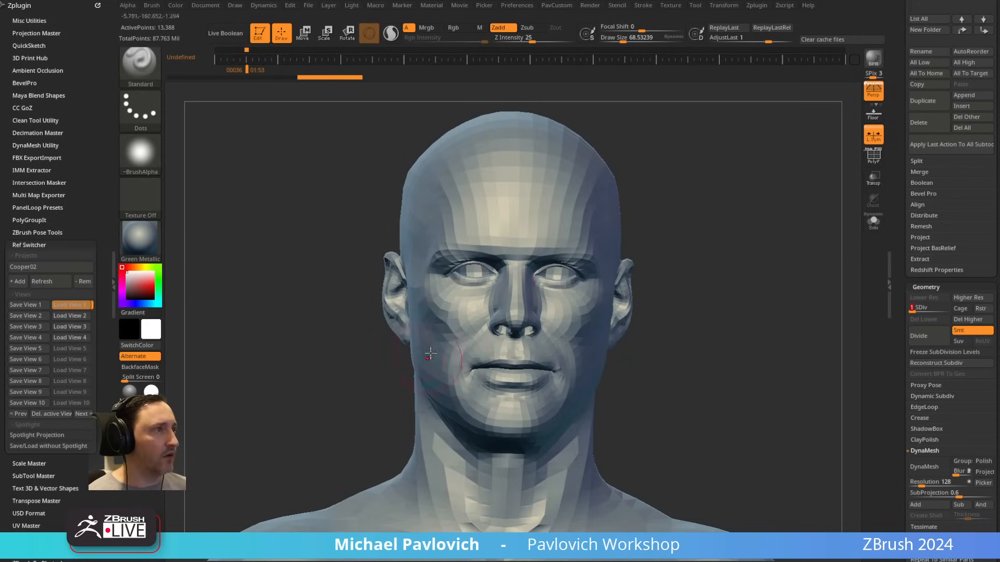
left_click(917, 308)
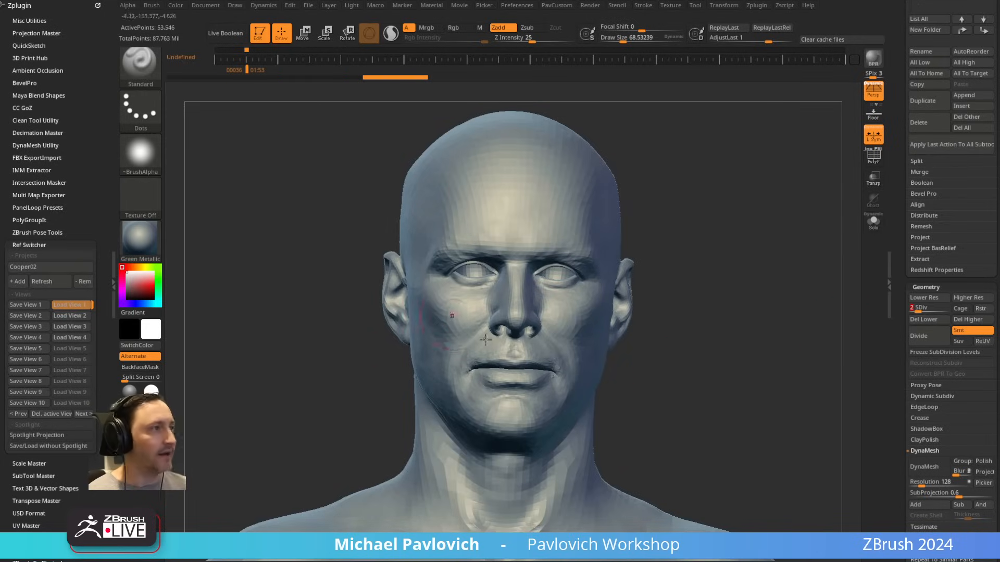
key("d")
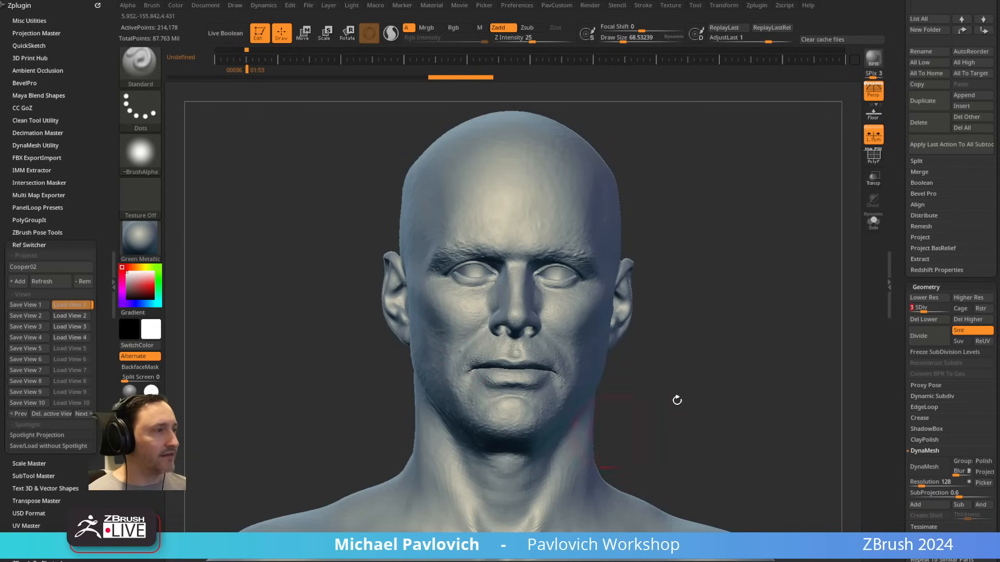
Step: Examine the head's forms and surface detail from the front, side and three-quarter angles at the current subdivision level
mouse_move(705, 232)
left_mouse_down()
mouse_move(744, 232)
mouse_move(704, 230)
left_mouse_up()
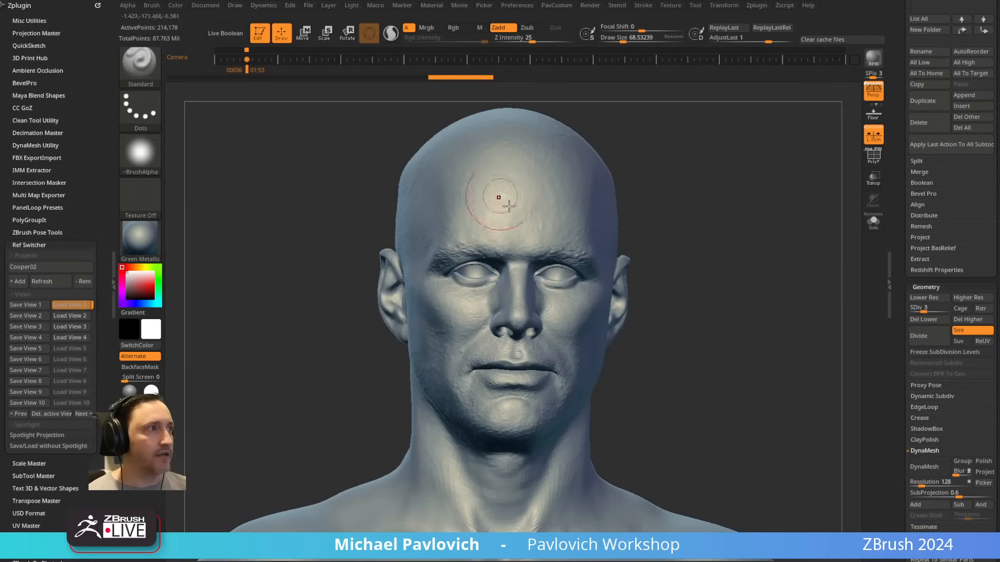
left_click_drag(709, 243, 653, 238)
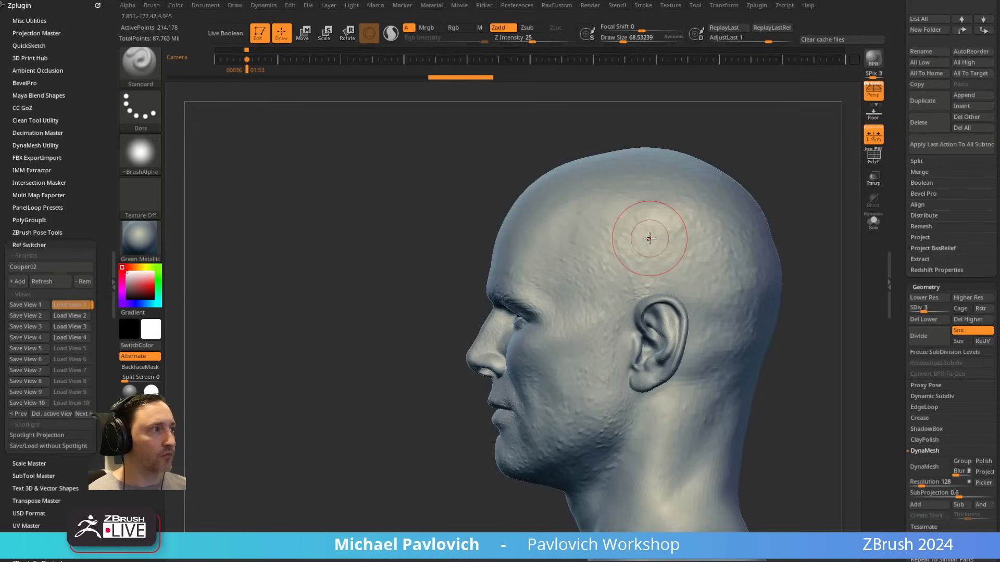
left_click_drag(395, 357, 694, 259)
left_click(920, 309)
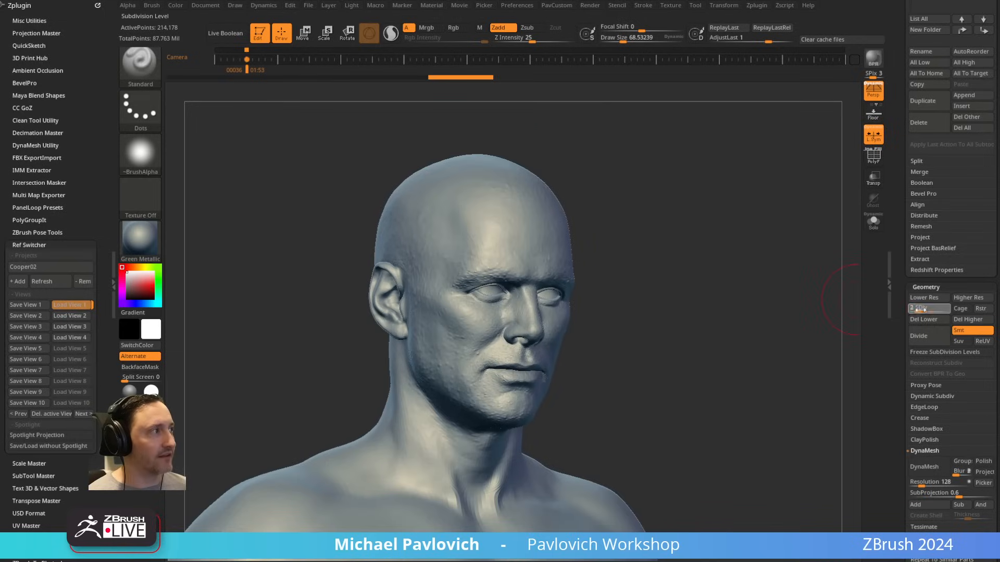
left_click(925, 310)
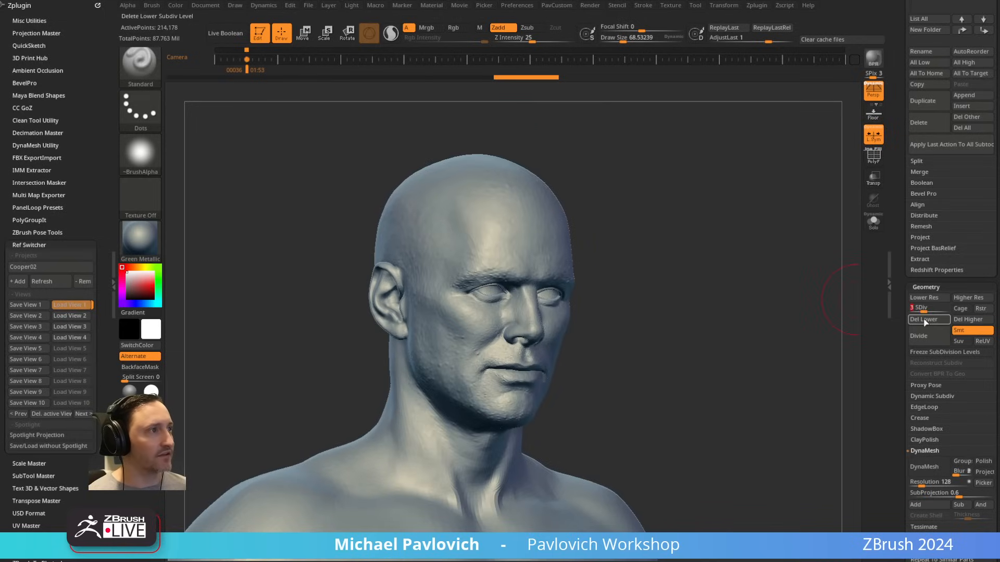
left_click_drag(812, 327, 773, 319)
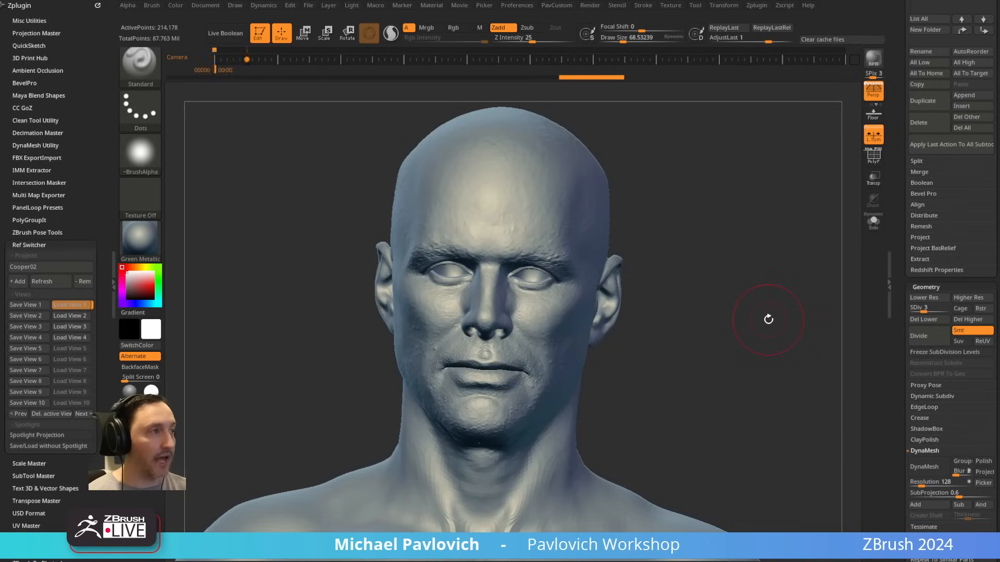
Step: Load View 1 and try moving the Spotlight dial off the portrait into the empty canvas beside it
left_click(70, 305)
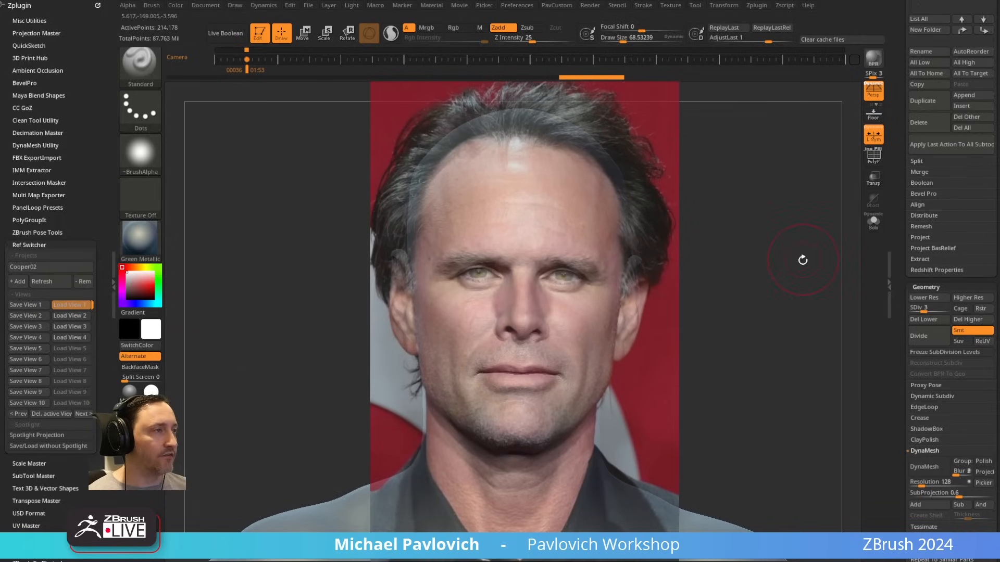
key("z")
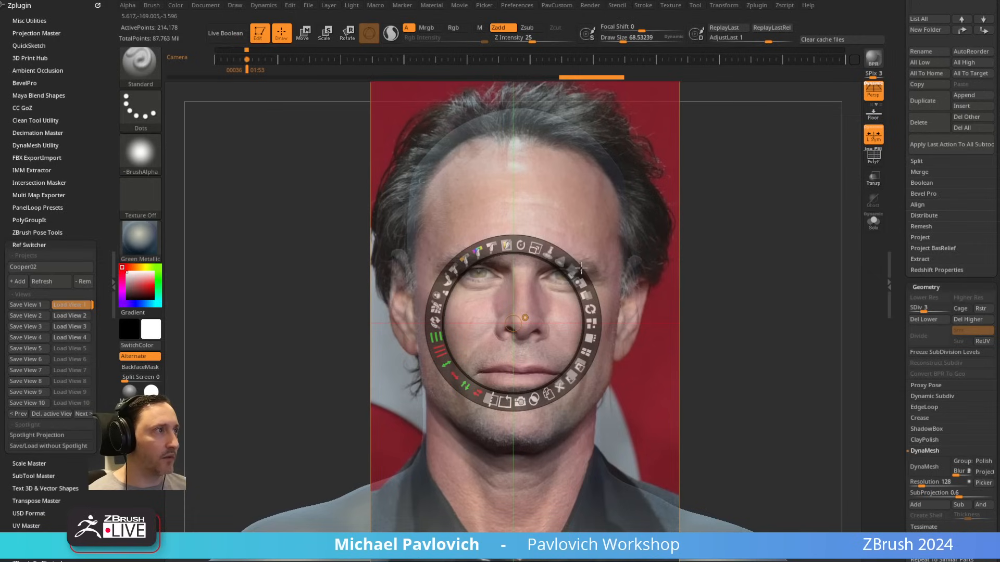
left_click_drag(513, 323, 740, 326)
left_click_drag(799, 272, 823, 280)
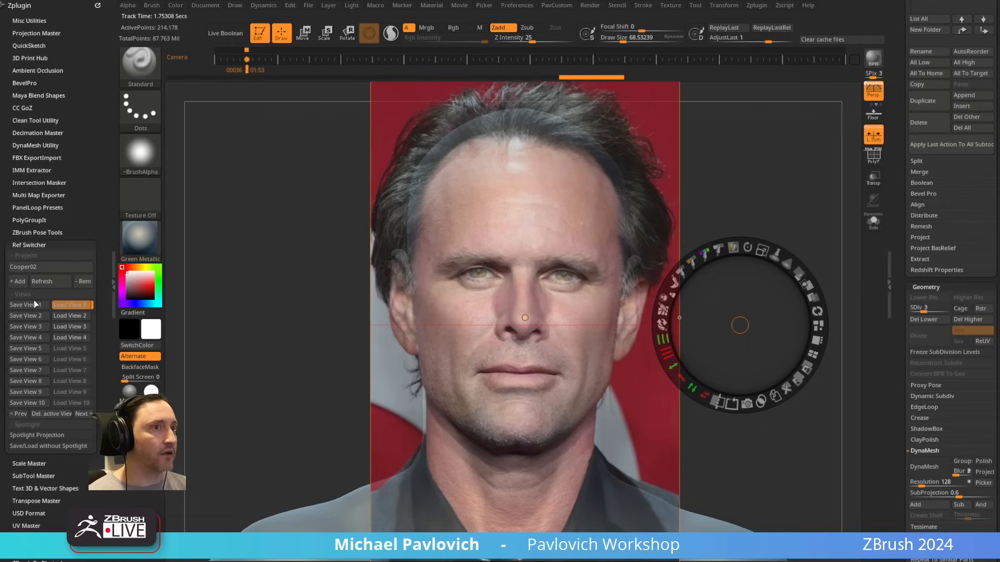
Step: Reload View 1, place the portrait on the canvas's left half, and shift the model's head beside it
left_click(71, 304)
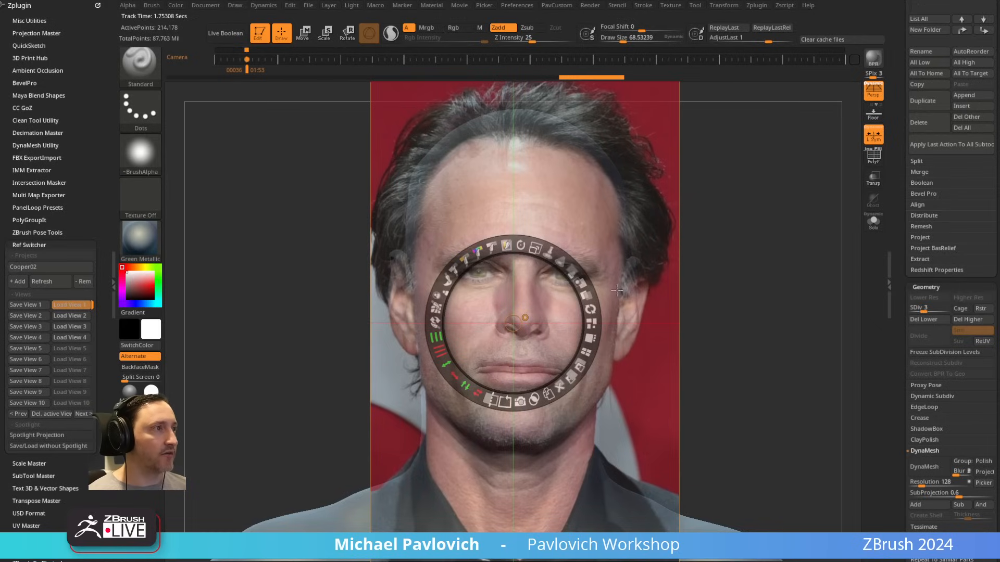
mouse_move(551, 303)
left_mouse_down()
mouse_move(372, 304)
mouse_move(484, 450)
left_mouse_up()
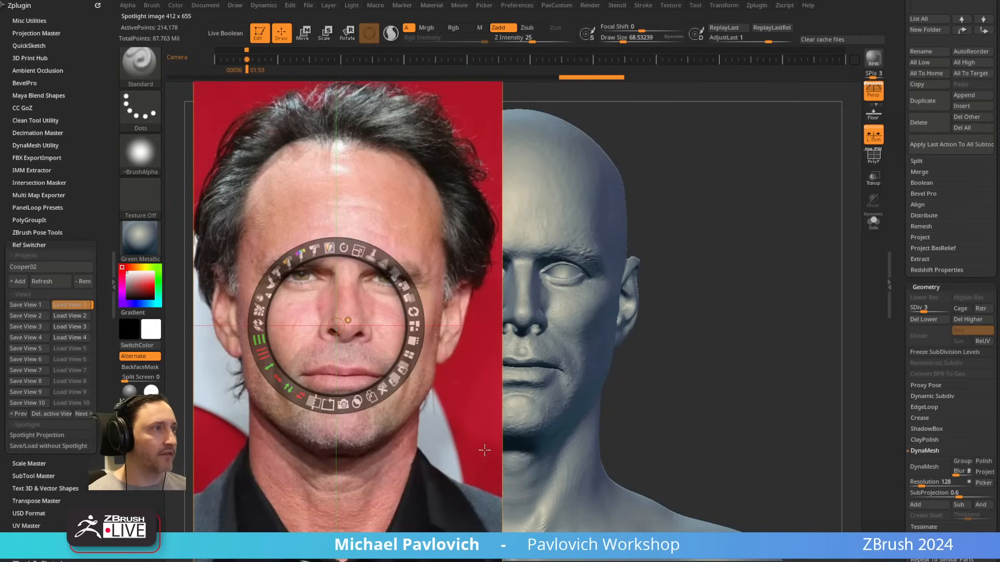
key("z")
mouse_move(703, 230)
left_mouse_down("alt")
mouse_move(844, 252)
mouse_move(850, 239)
left_mouse_up("alt")
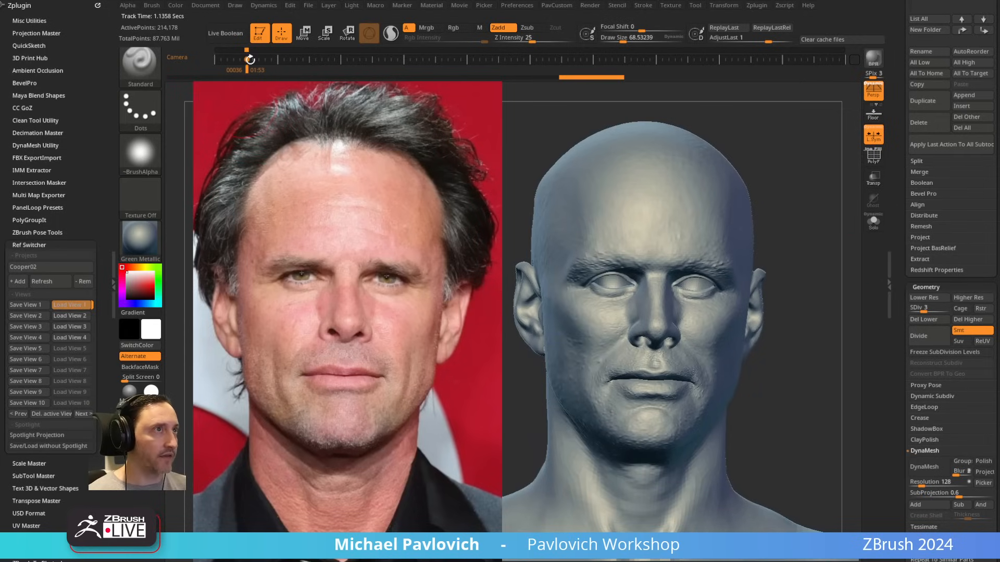
Step: Orbit and zoom away from the head, and recall its front view from the stored camera keyframe
left_click_drag(796, 229, 730, 200, "alt")
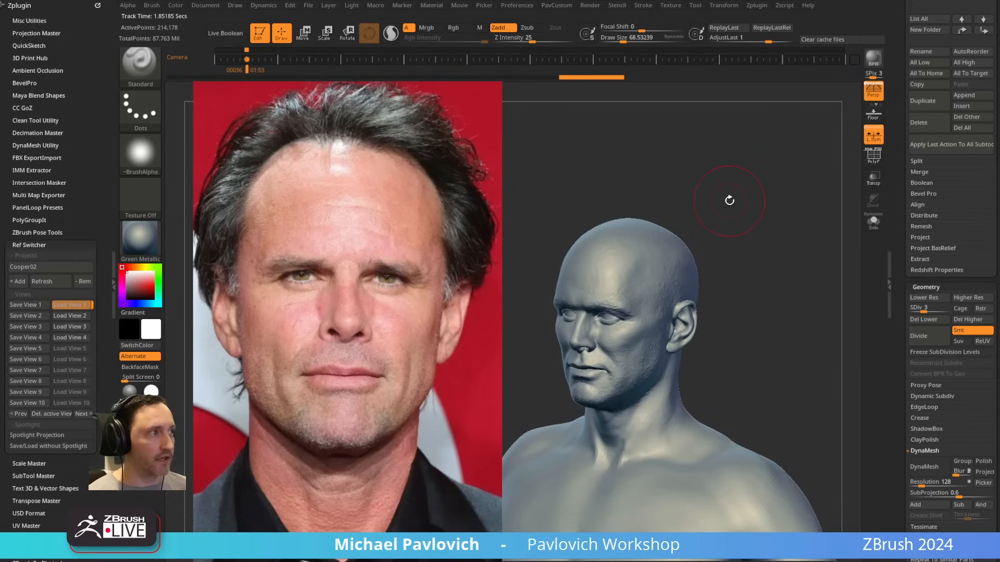
key("Left")
key("Right")
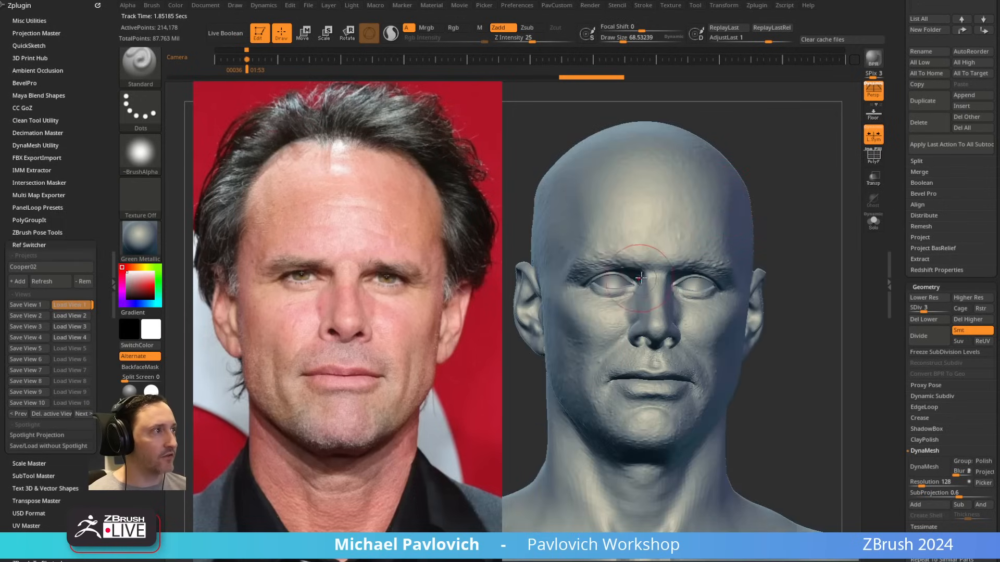
Step: Try pulling the model's brow with the Move brush
mouse_move(645, 258)
left_mouse_down()
mouse_move(640, 278)
mouse_move(663, 267)
mouse_move(651, 254)
left_mouse_up()
key("s")
key("b")
key("m")
key("v")
left_click_drag(598, 271, 606, 271)
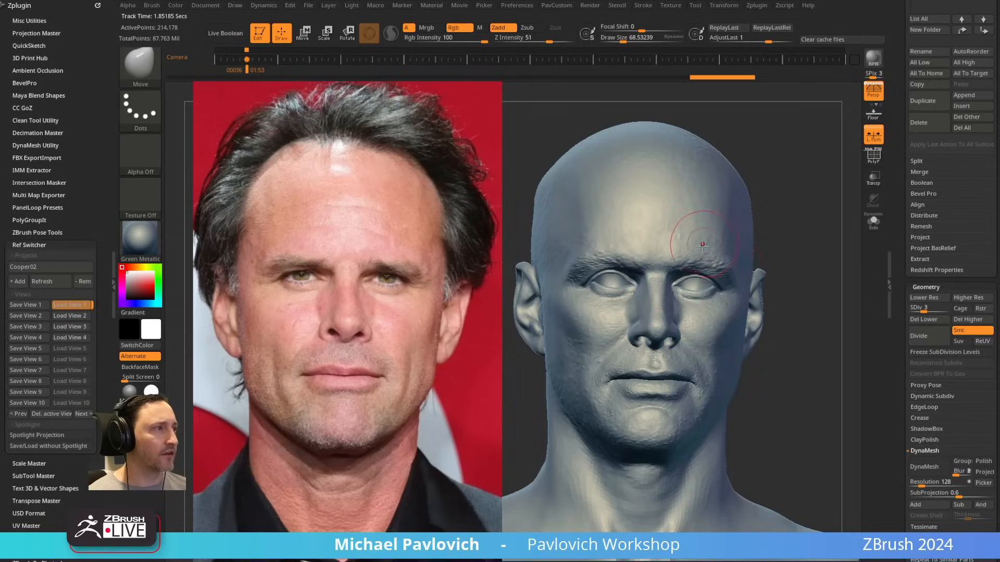
Step: Undo the Move brush edit, try a Standard brush stroke across the brow and forehead, and undo that stroke too
key("b")
key("s")
key("t")
key("ctrl+z")
left_click_drag(670, 261, 613, 225)
key("ctrl+z")
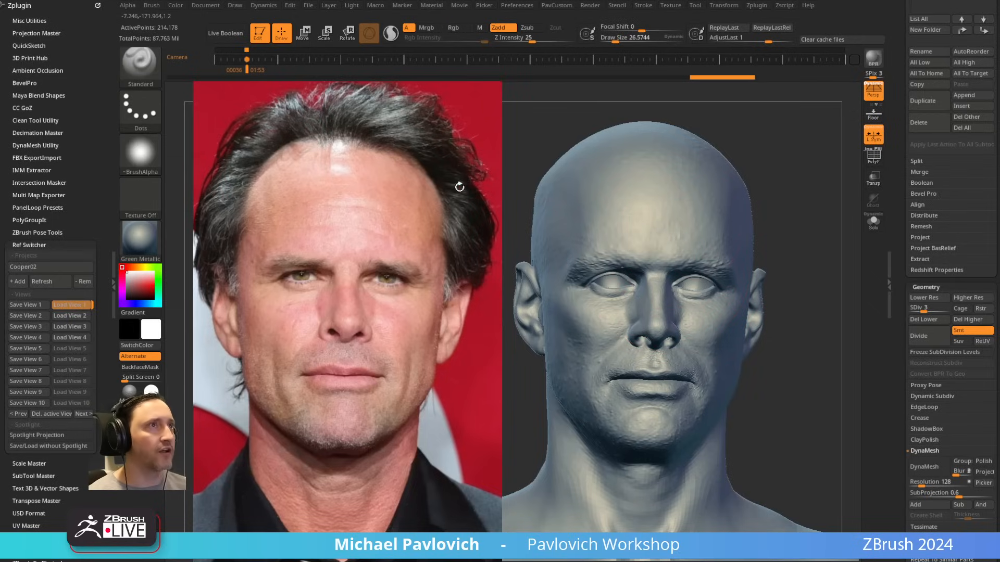
Step: Enable Spotlight Projection in the Standard brush's sampling settings
left_click(152, 5)
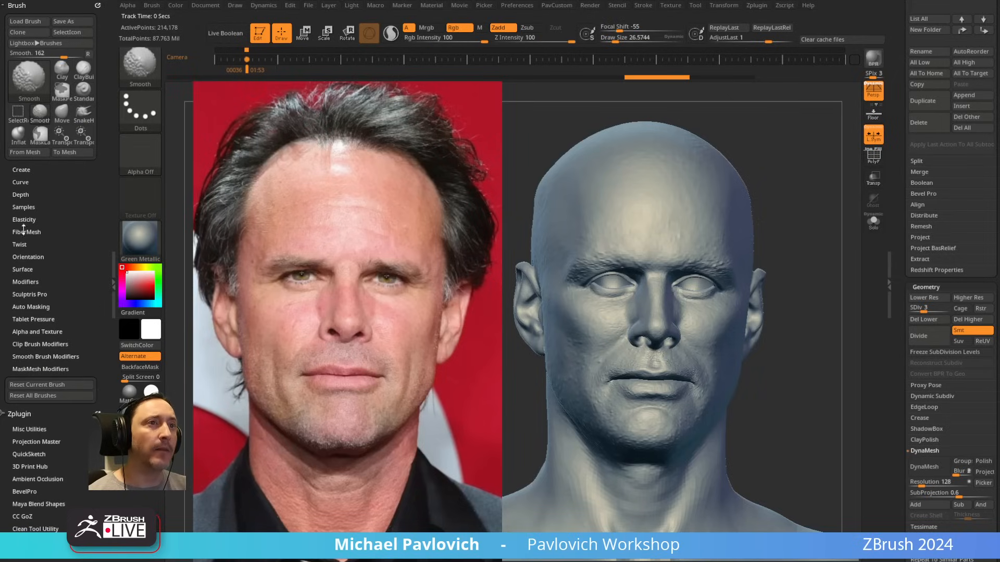
left_click(24, 207)
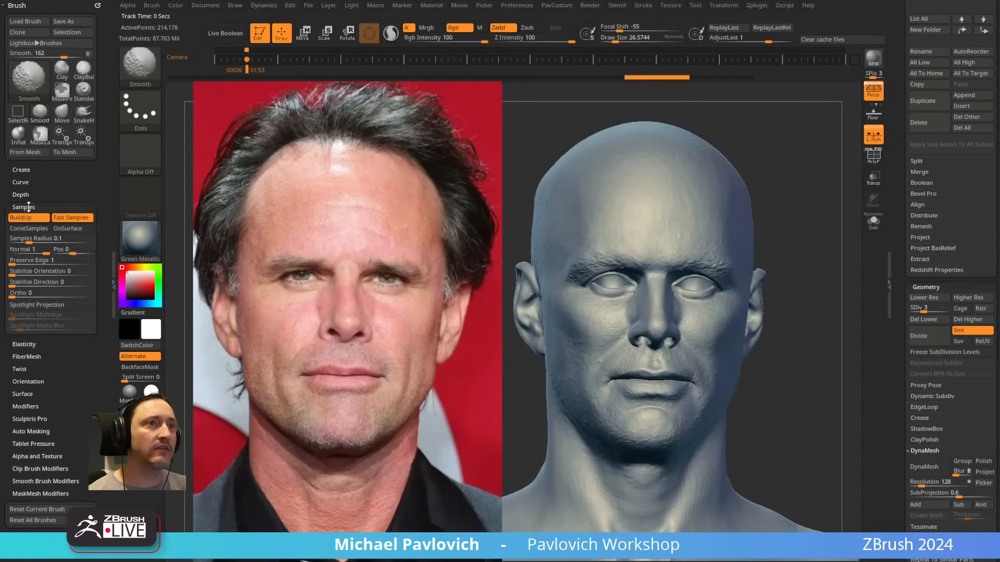
left_click(44, 306)
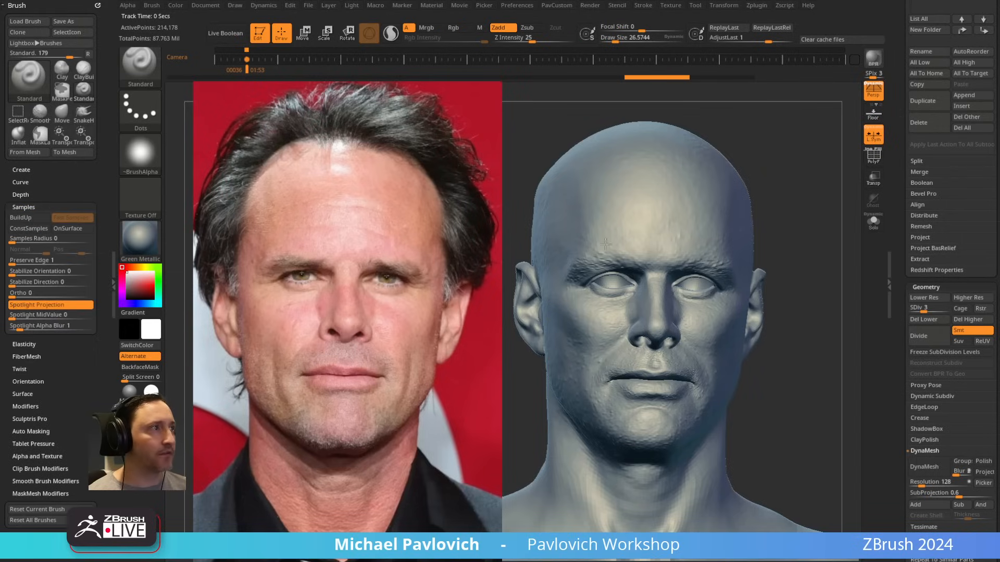
Step: Try pulling up the brow with the Move brush while Spotlight Projection is on, and return to the Standard brush
key("b")
key("m")
key("v")
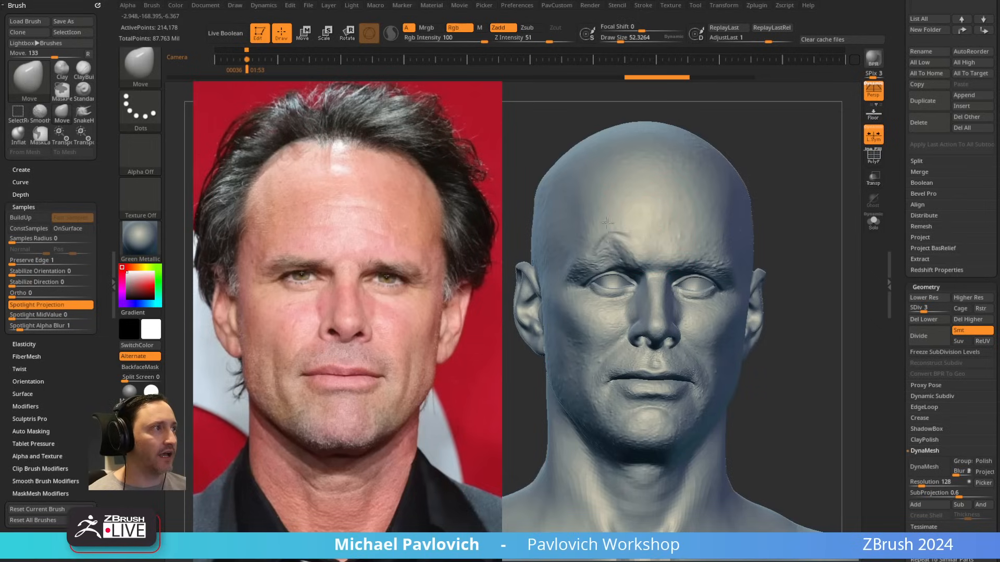
key("b")
key("s")
key("t")
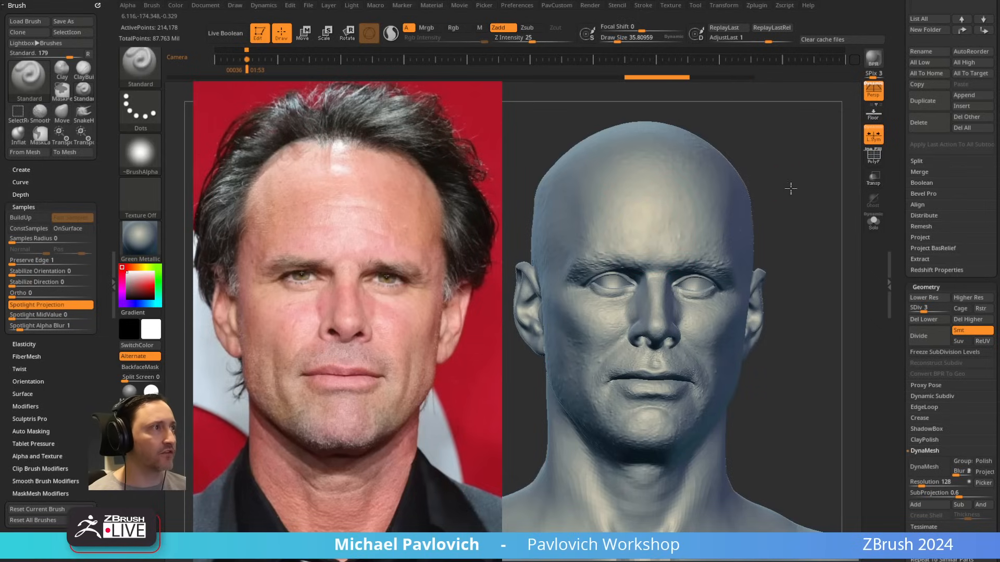
Step: Slide the head beneath the portrait, project the image onto its forehead with a Standard brush stroke, and move the head back out
left_click_drag(791, 190, 667, 191, "alt")
left_click_drag(391, 199, 406, 245)
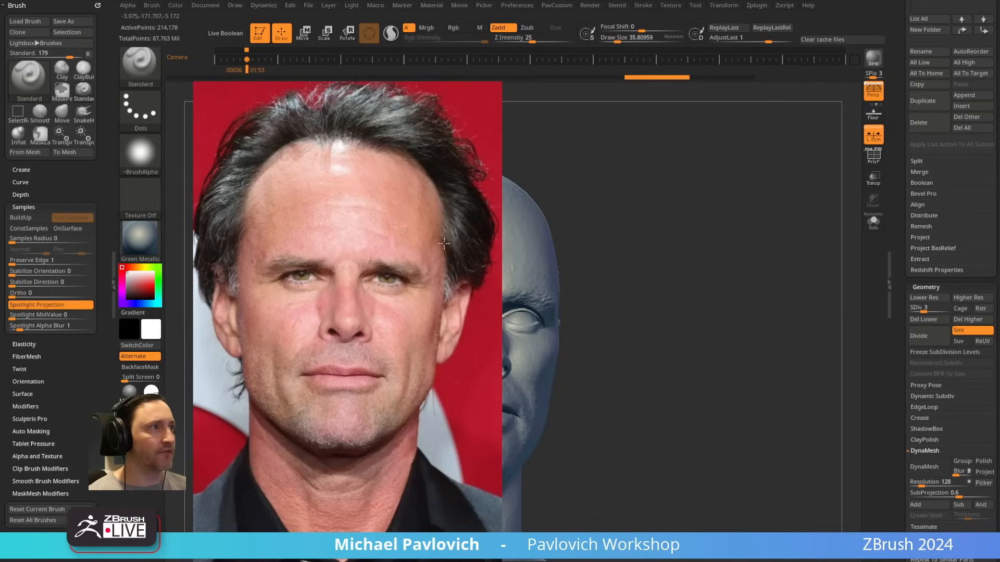
key("ctrl+shift+z")
left_click_drag(629, 191, 803, 189, "alt")
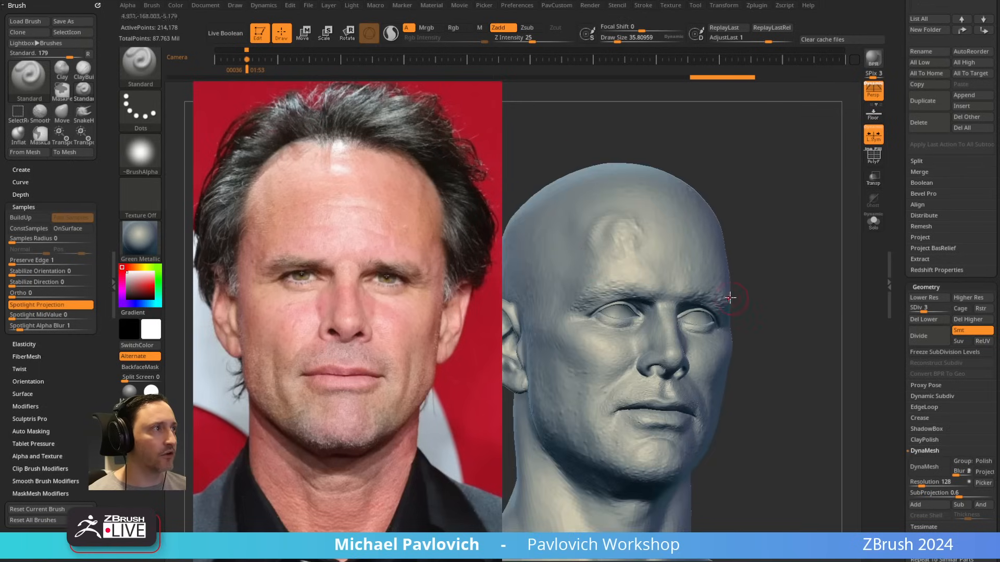
Step: Undo the projected stroke on the forehead and turn off Spotlight Projection for the Standard brush
key("ctrl+z")
left_click(48, 305)
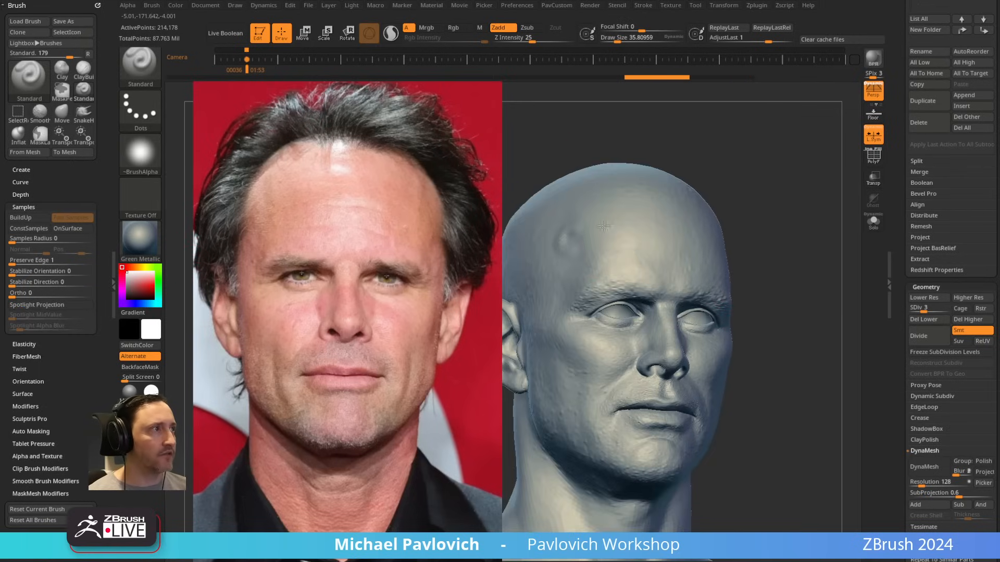
Step: Try Standard brush strokes on the forehead and between the brows without projection, resizing the brush to about 33, and undo the strokes
mouse_move(567, 242)
left_mouse_down()
mouse_move(576, 229)
mouse_move(658, 259)
left_mouse_up()
key("ctrl+z")
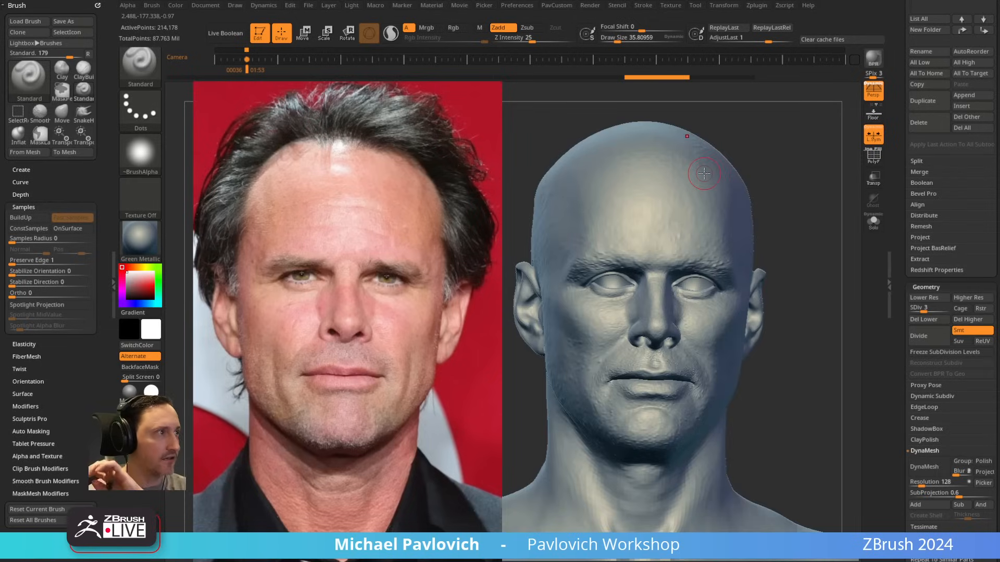
key("s")
left_click(627, 263)
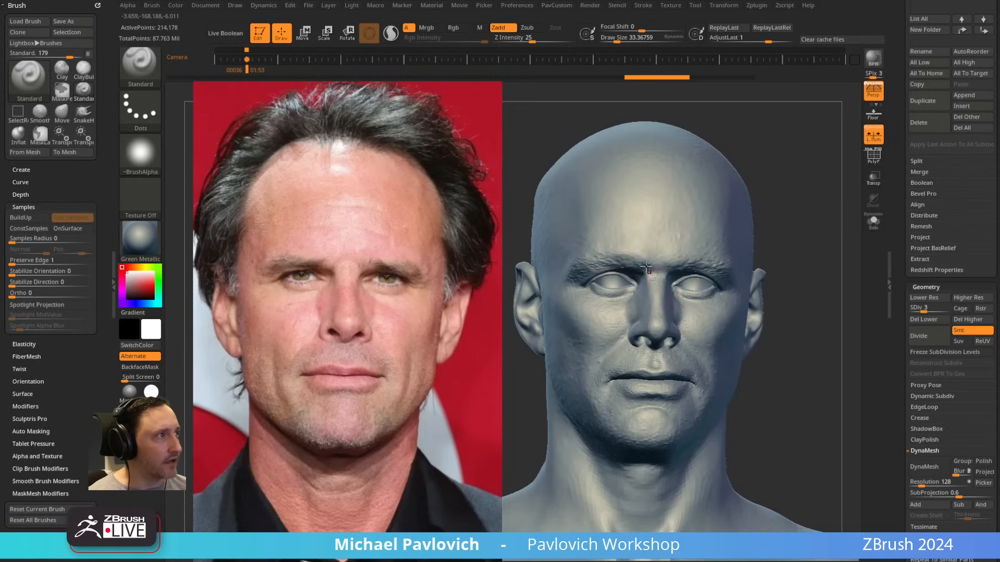
left_click_drag(635, 275, 638, 285)
key("ctrl+z")
key("ctrl+z")
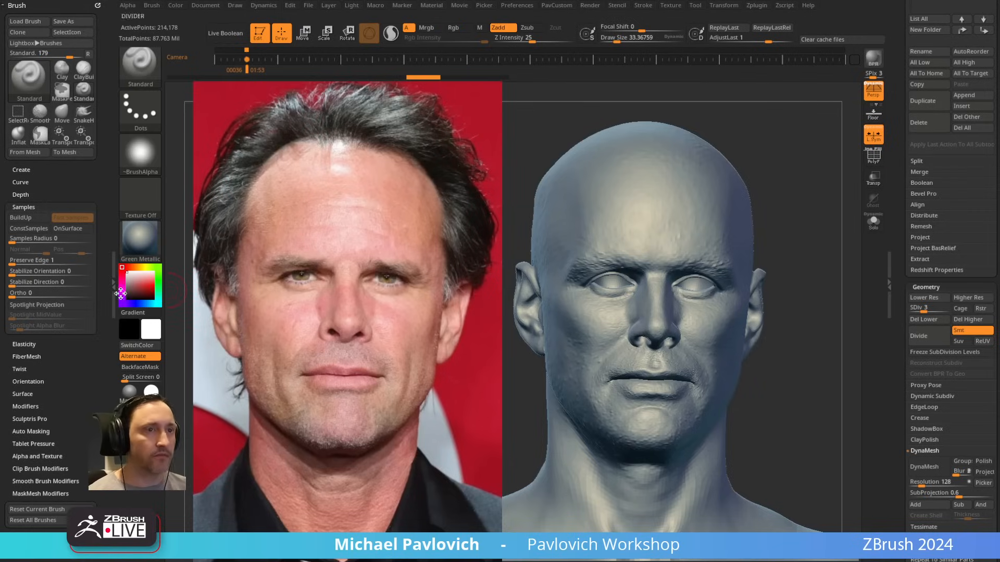
Step: Load Ref Switcher view 2 and lower the Spotlight portrait's opacity so the head shows through it
left_click_drag(58, 352, 64, 245)
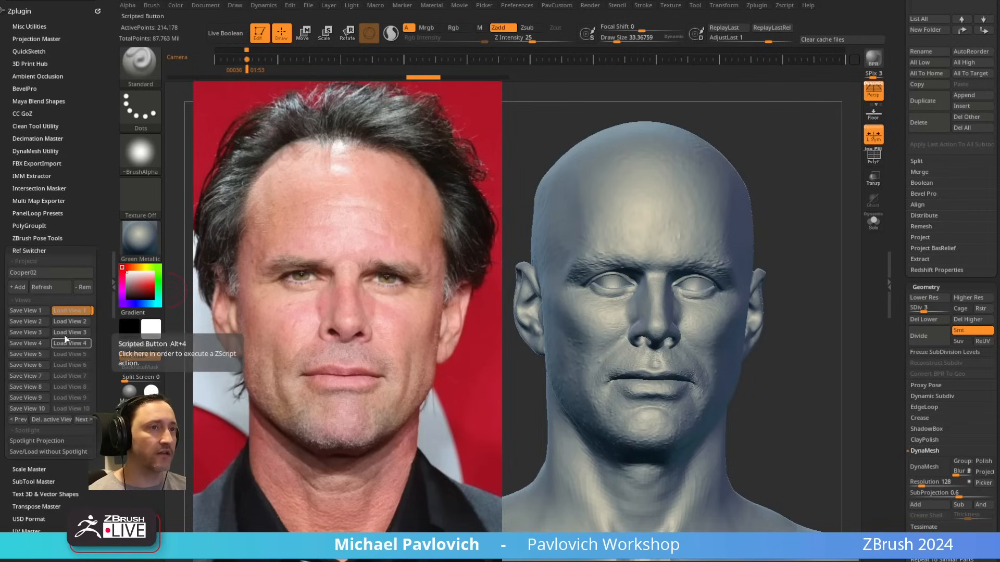
key("1")
key("2")
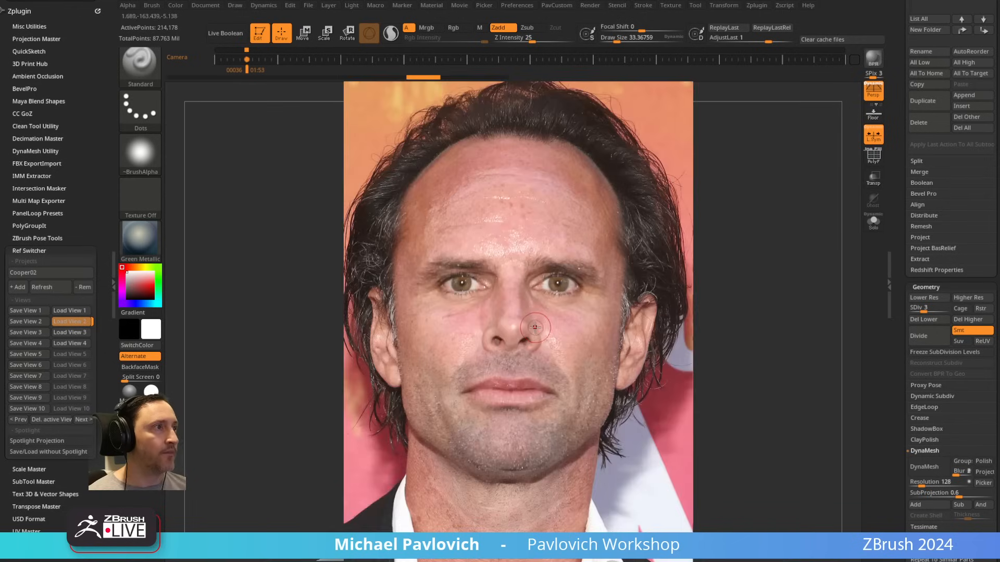
key("z")
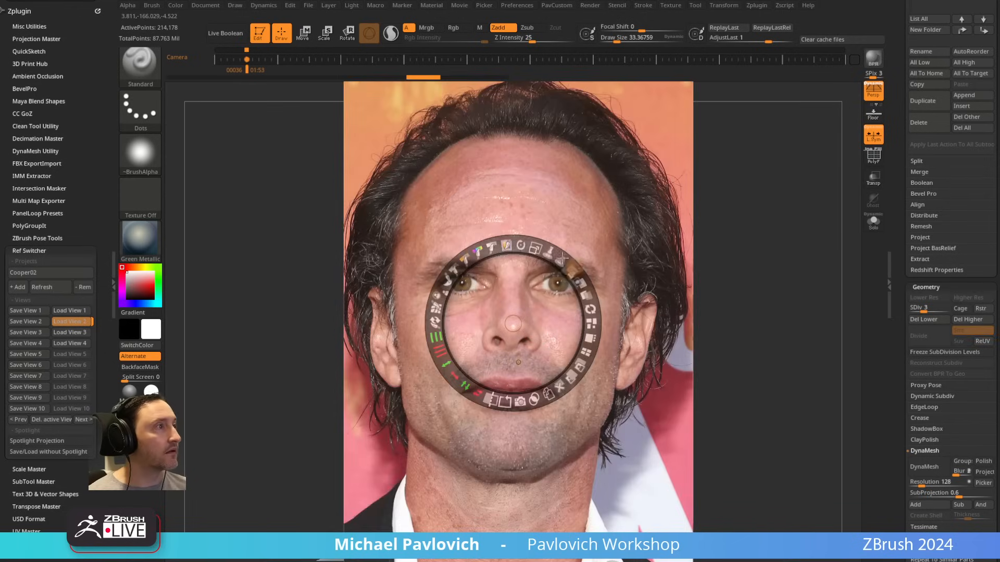
left_click_drag(571, 269, 504, 231)
key("z")
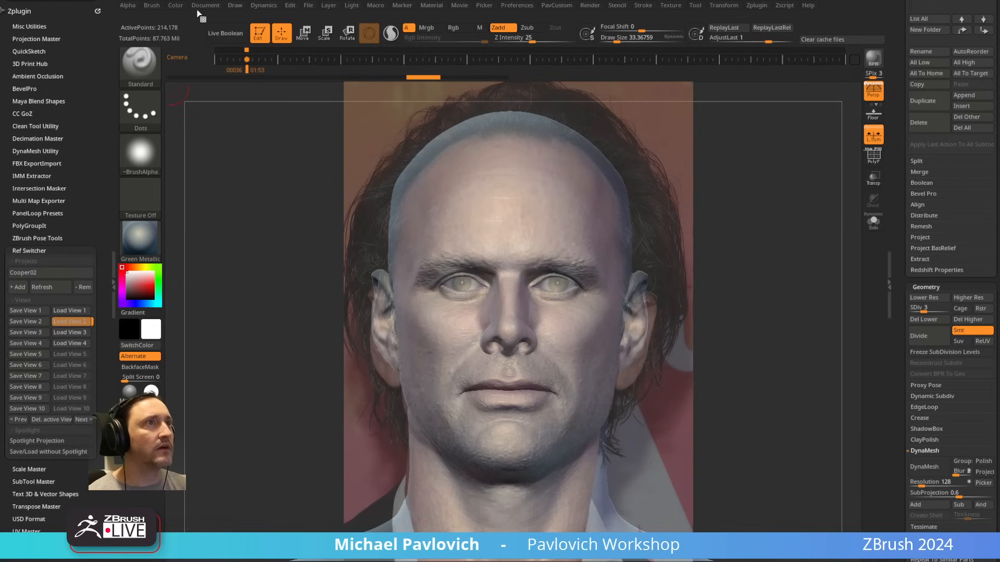
Step: Check the focal length and field of view options in the draw camera settings
left_click(235, 5)
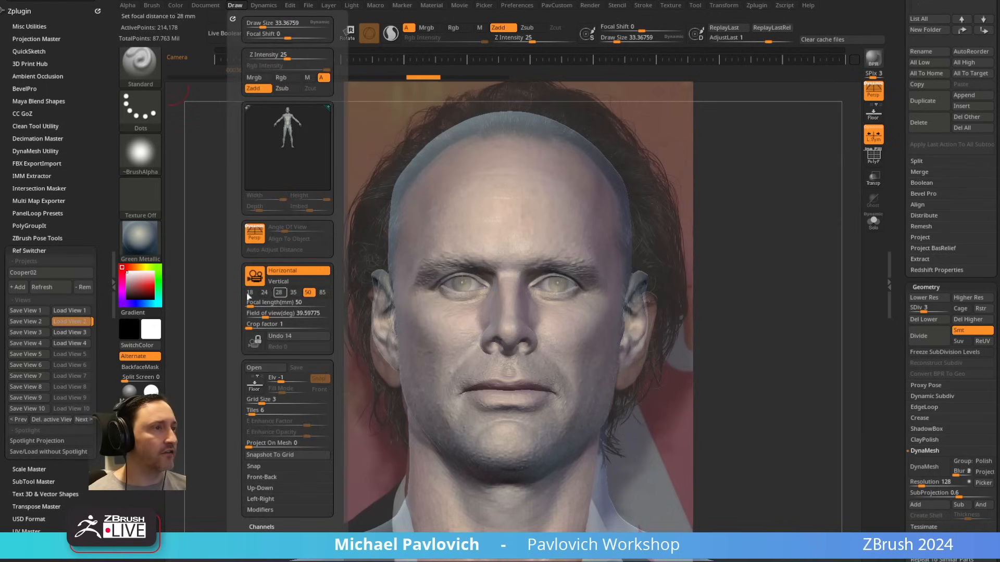
left_click(235, 6)
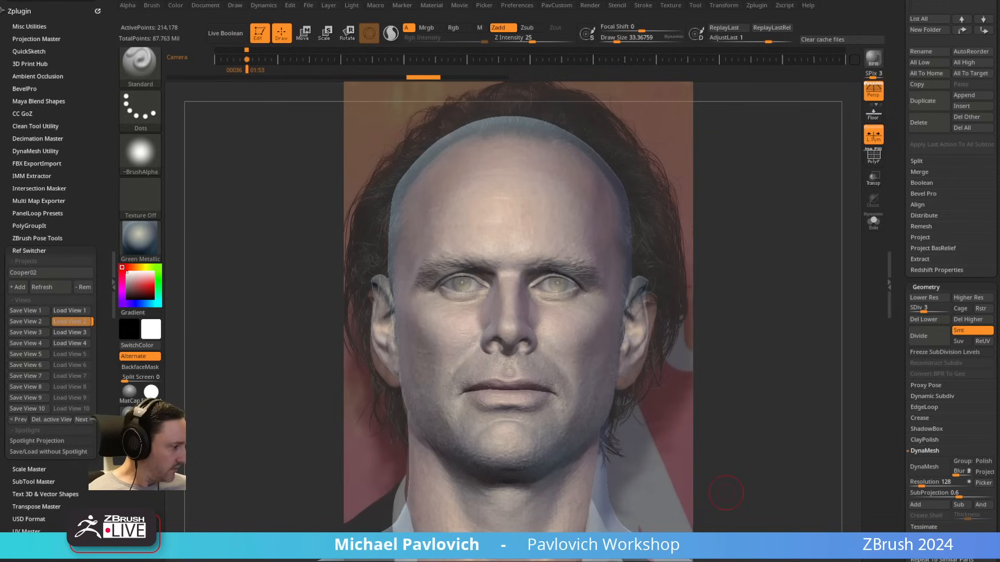
Step: Load the project containing the full CC_Base_Body figure and hide the Spotlight reference image
left_click(631, 308)
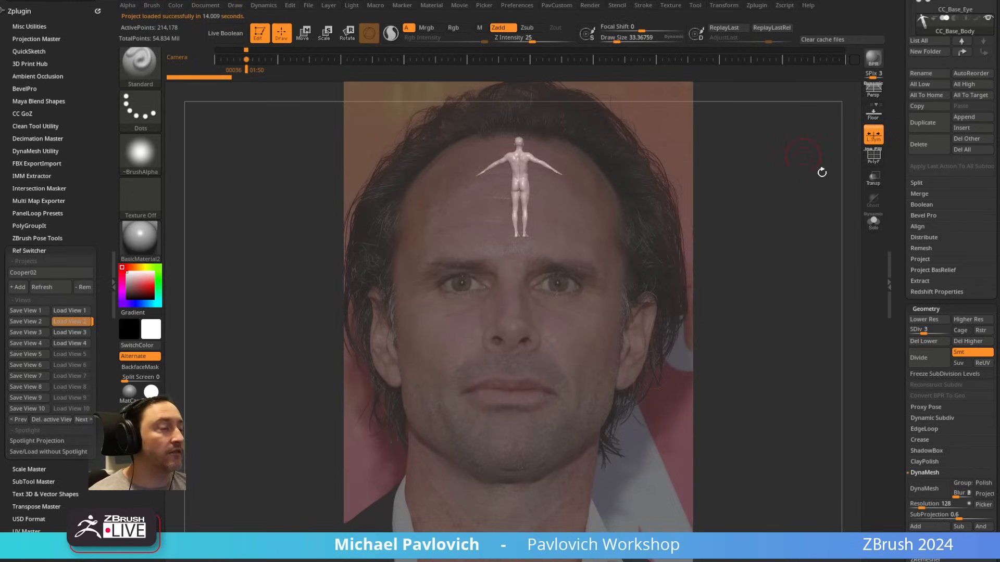
left_click_drag(839, 188, 693, 213)
left_click_drag(844, 166, 810, 274, "alt")
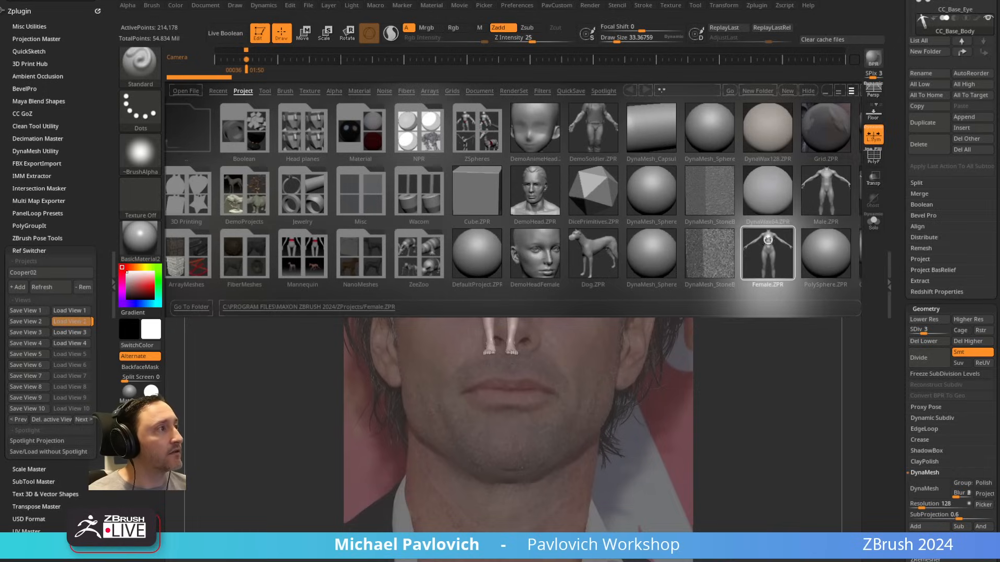
left_click_drag(781, 213, 789, 248, "alt")
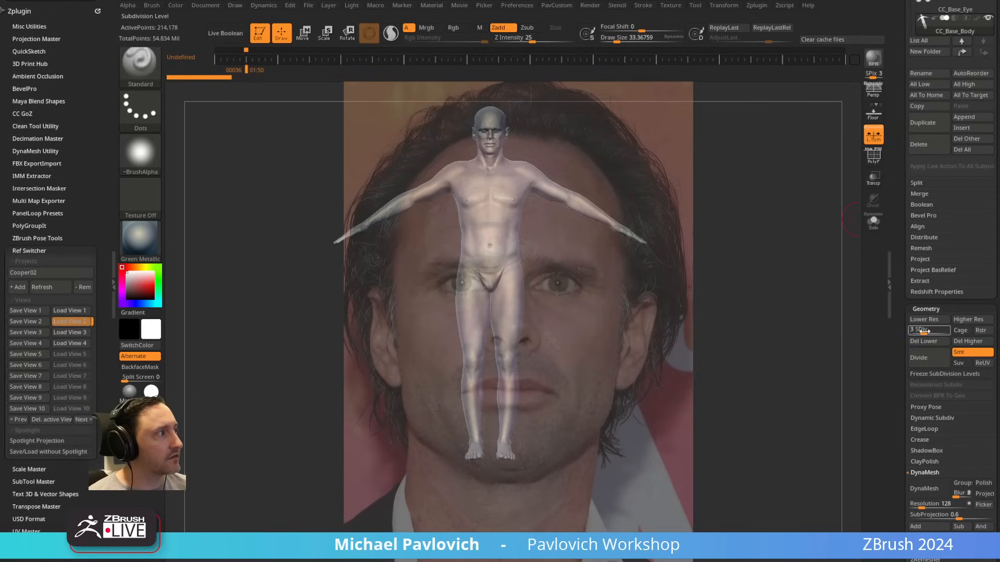
left_click_drag(808, 334, 803, 325)
key("shift+z")
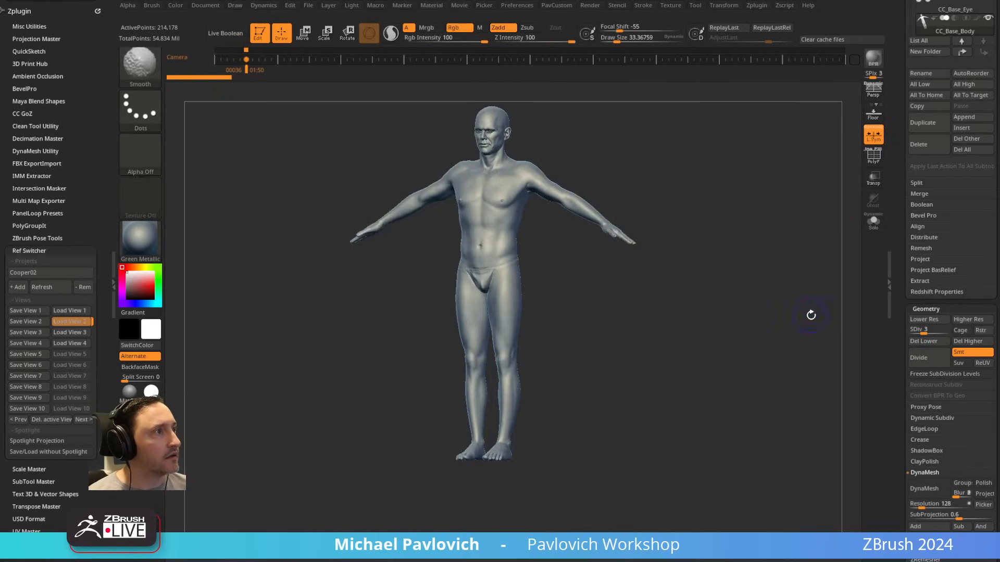
Step: Switch the CC_Base_Body subtool to subdivision level 2 and return it to level 3
scroll(895, 376, "up", 5)
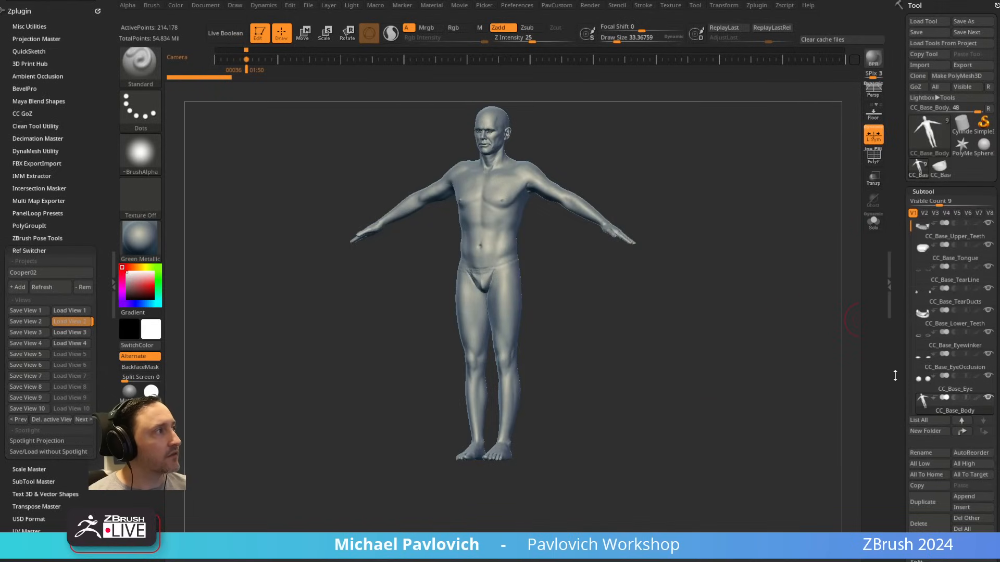
left_click_drag(895, 375, 901, 255)
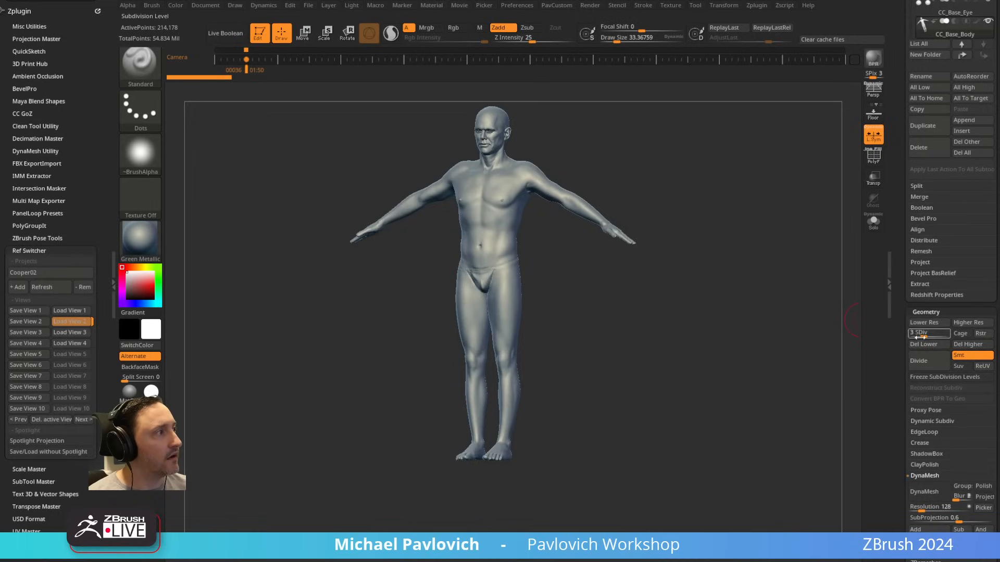
left_click(920, 334)
type("2")
key("Return")
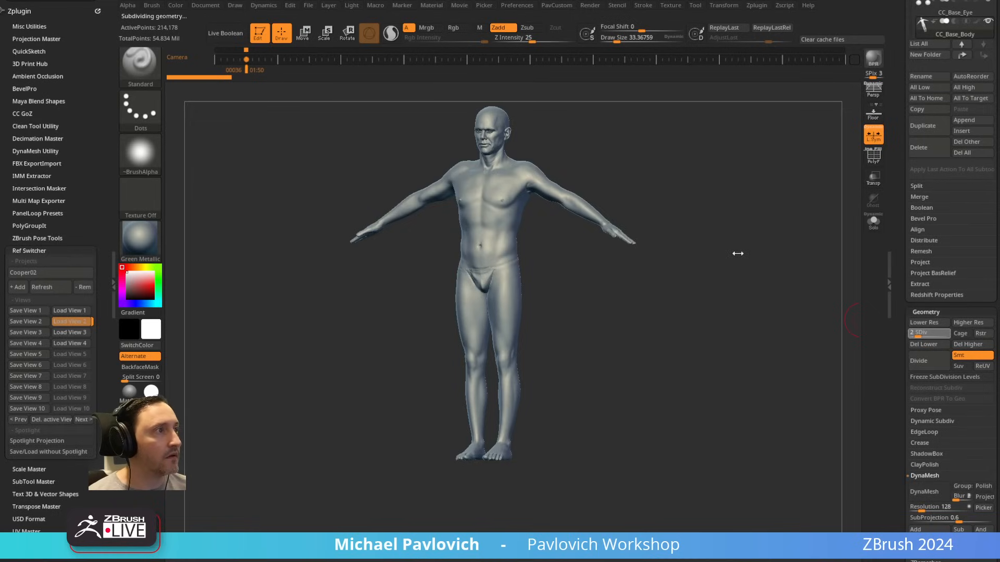
left_click_drag(761, 276, 776, 255)
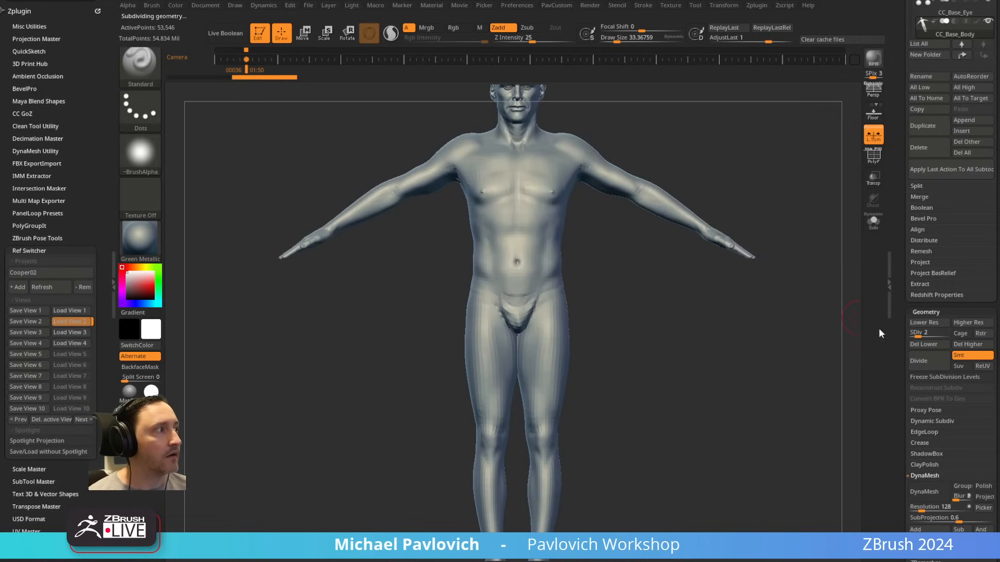
left_click(919, 335)
type("3")
key("Return")
Step: Load Ref Switcher view 1, raise the portrait's Spotlight opacity to full and place the image beside the head for comparison
left_click_drag(777, 138, 589, 284, "alt")
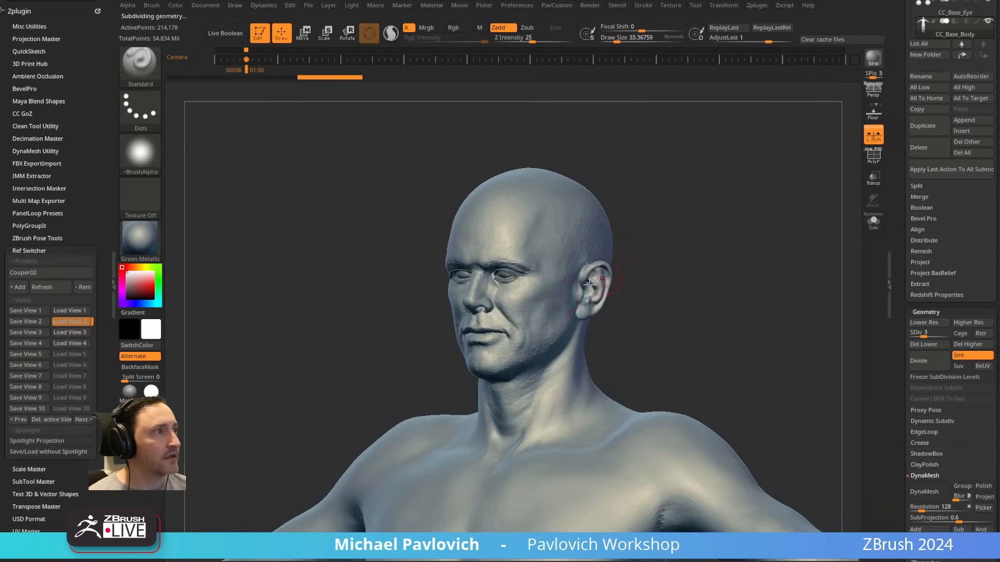
left_click_drag(750, 264, 666, 260)
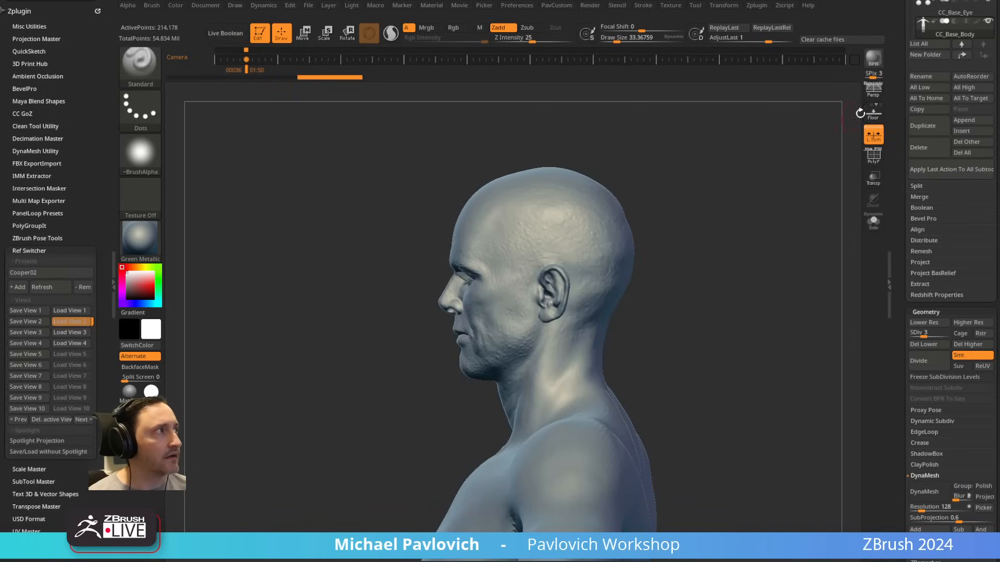
left_click_drag(757, 194, 794, 197)
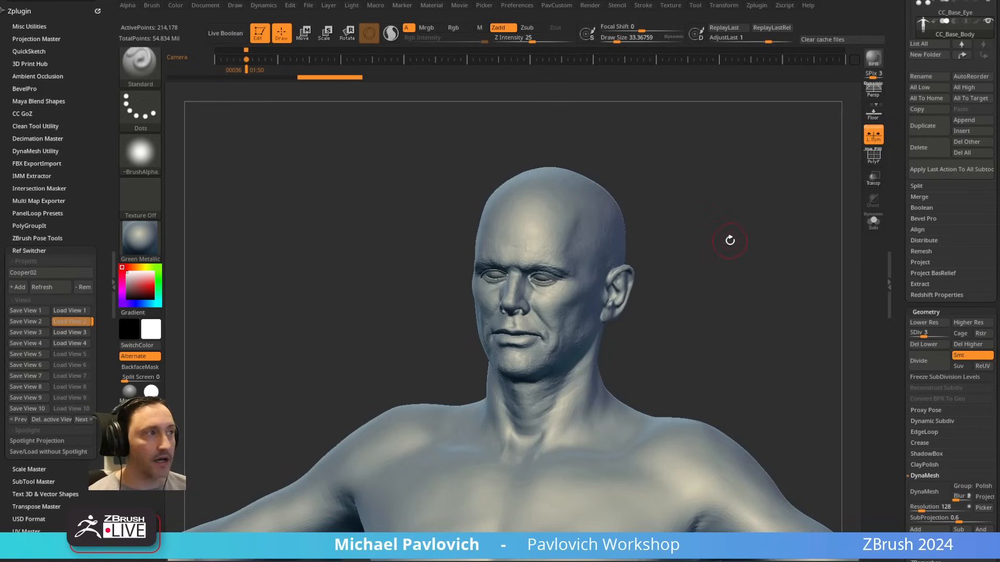
key("1")
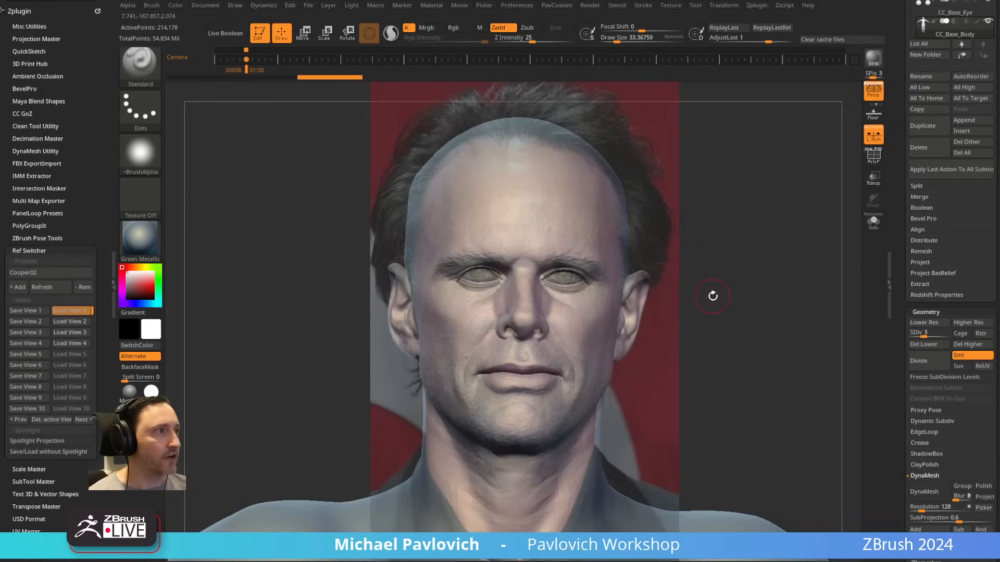
key("z")
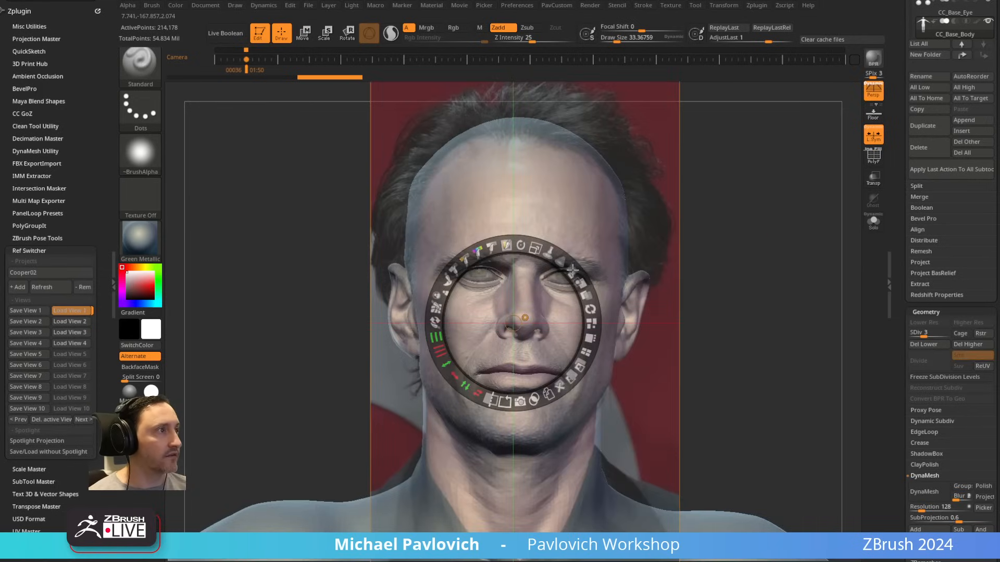
left_click_drag(572, 270, 591, 342)
left_click_drag(642, 273, 465, 280)
left_click_drag(543, 272, 499, 226)
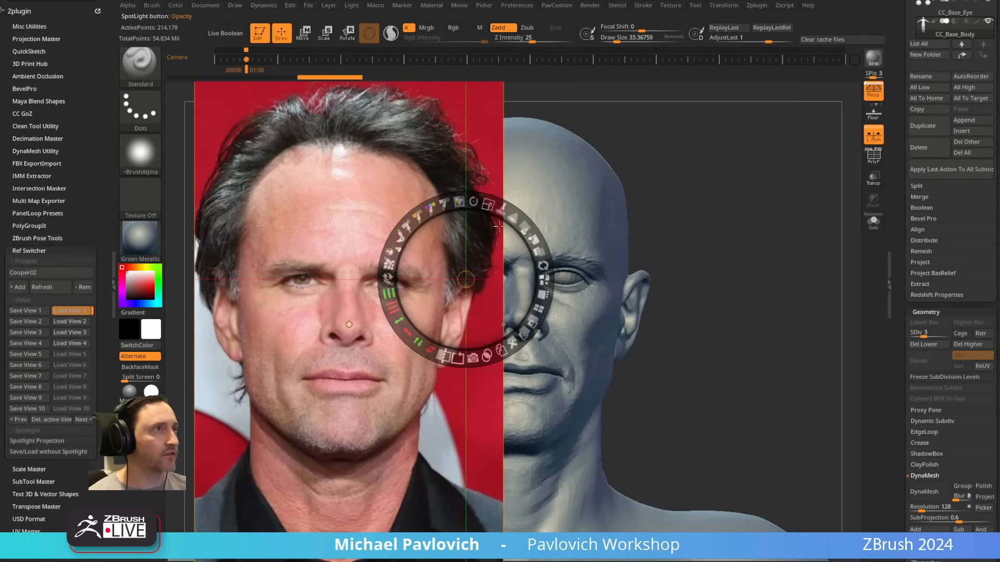
mouse_move(672, 169)
left_mouse_down()
mouse_move(755, 181)
mouse_move(663, 172)
left_mouse_up()
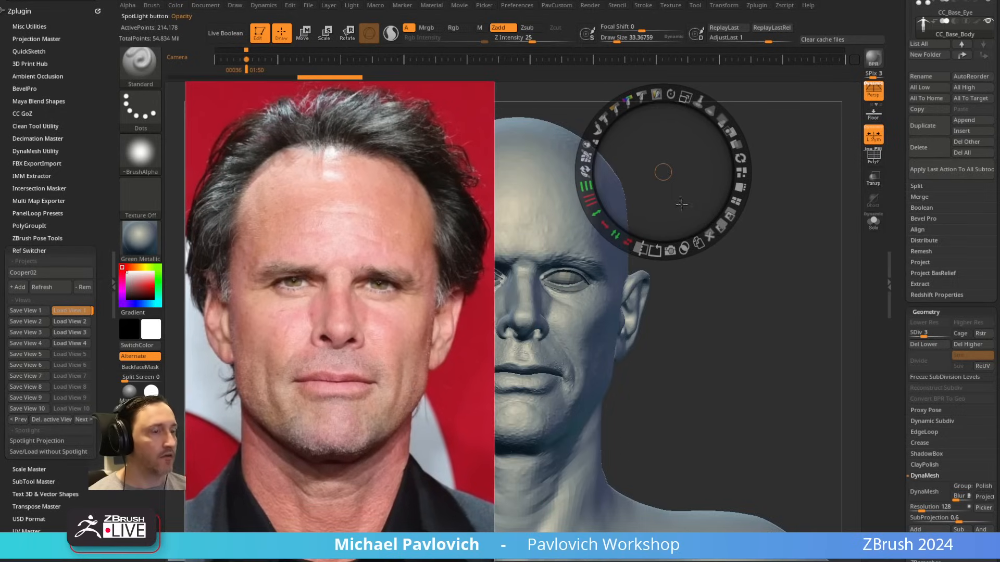
key("z")
key("f")
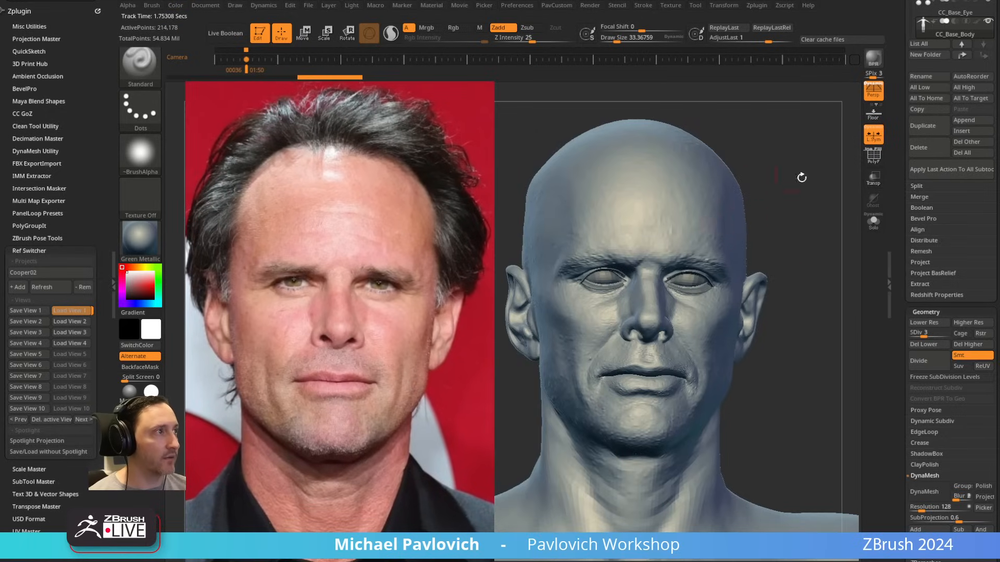
Step: Set the draw size to about 17 and, after orbiting away, recall the stored camera view of the head
left_click_drag(801, 177, 633, 167)
key("f")
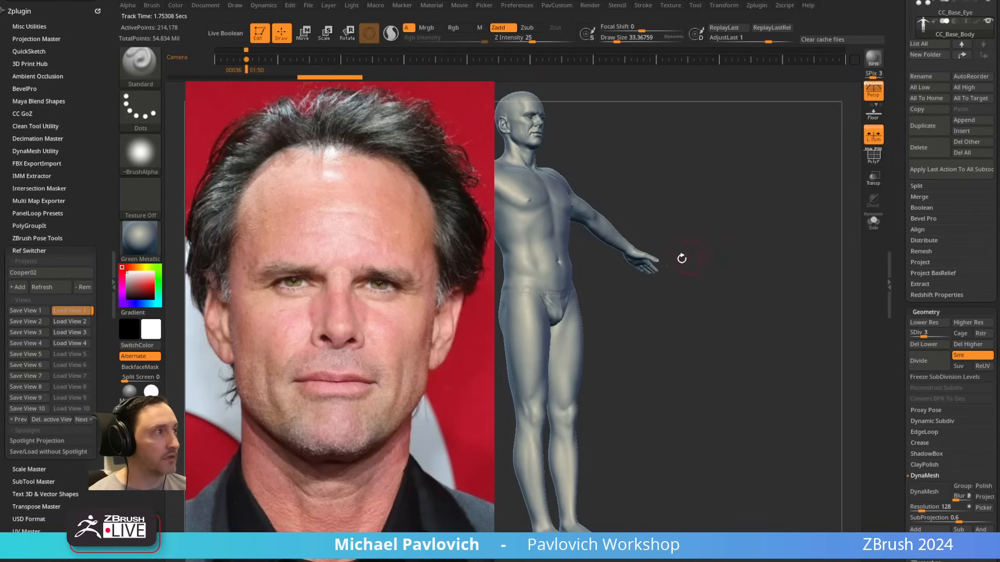
key("s")
mouse_move(680, 258)
left_mouse_down()
mouse_move(711, 192)
mouse_move(693, 271)
left_mouse_up()
key("s")
left_click_drag(604, 214, 599, 215)
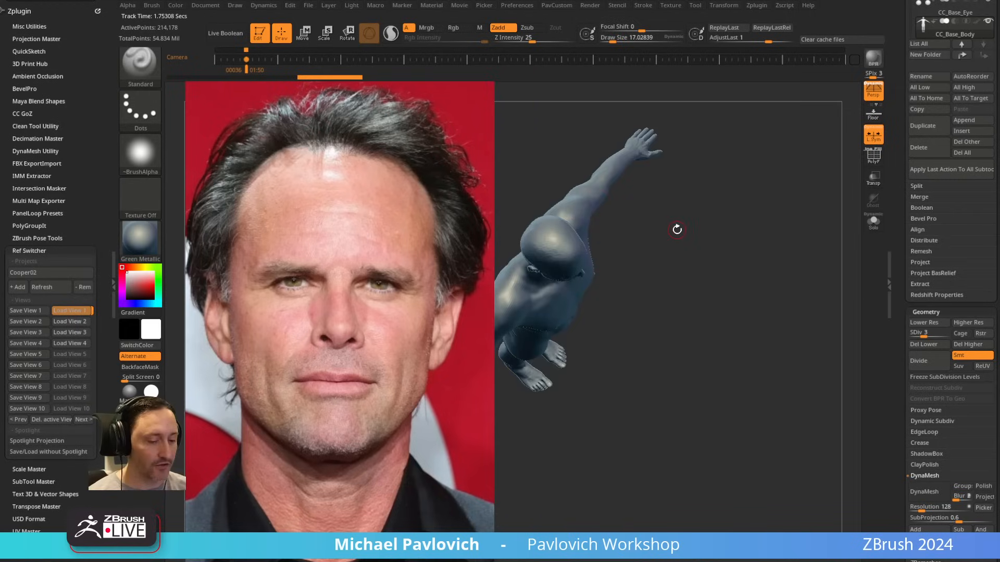
key("Right")
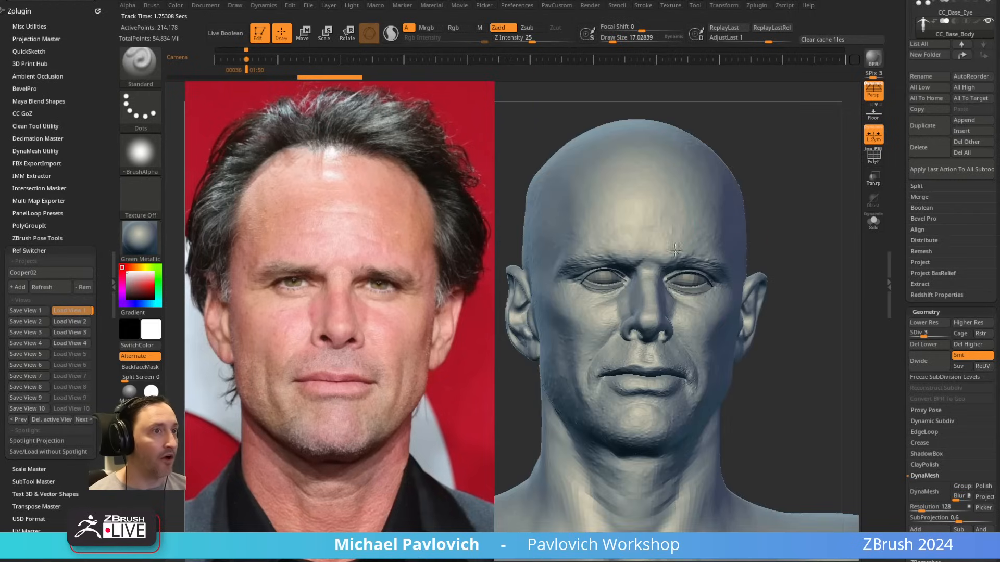
Step: Reload Ref Switcher view 1 and lower the portrait's Spotlight opacity so it overlays the head semi-transparently
key("1")
key("shift+z")
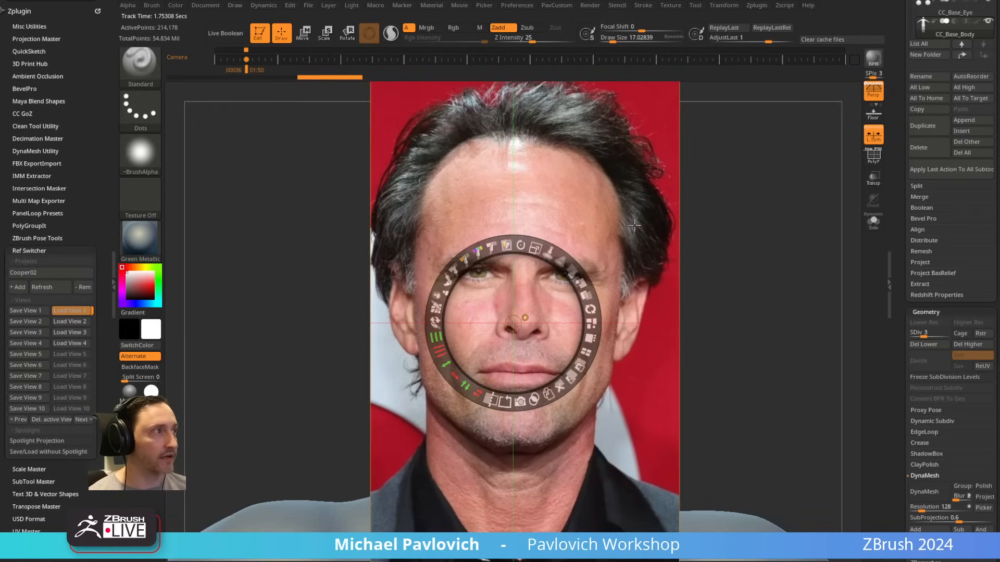
left_click_drag(570, 273, 513, 223)
key("z")
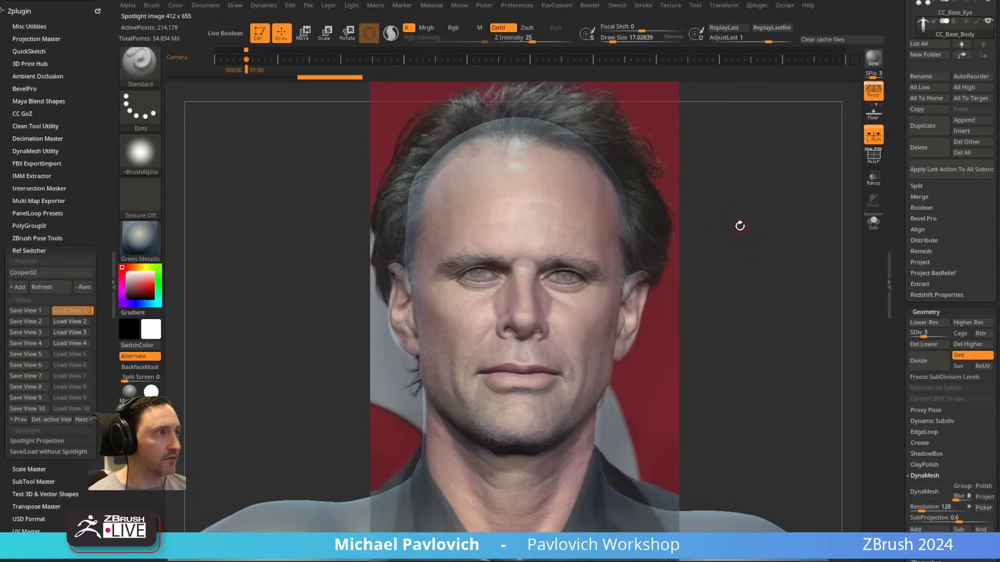
Step: Go through Ref Switcher views 2, 3 and 4 to compare the head with each reference photo
key("2")
key("3")
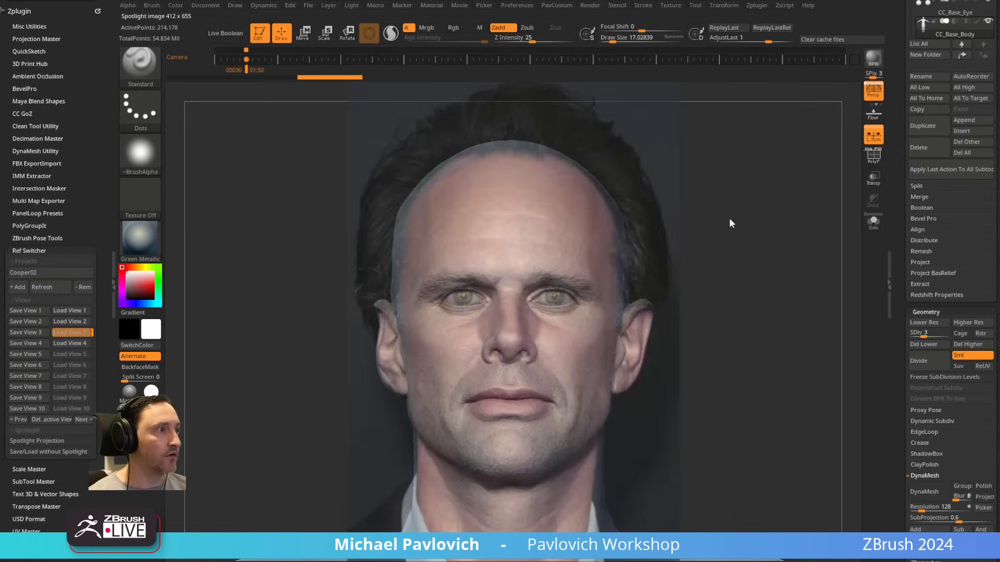
left_click(662, 303)
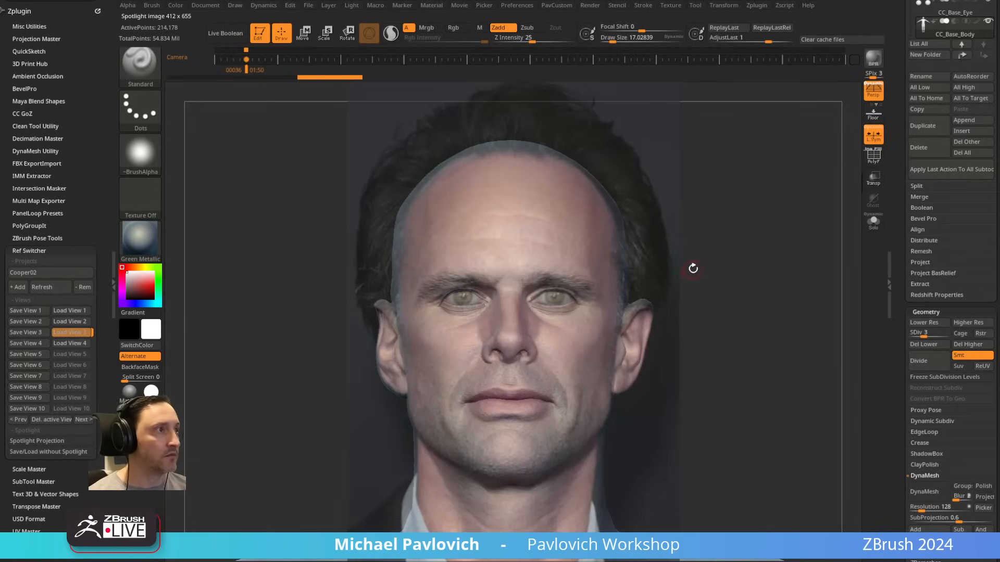
key("4")
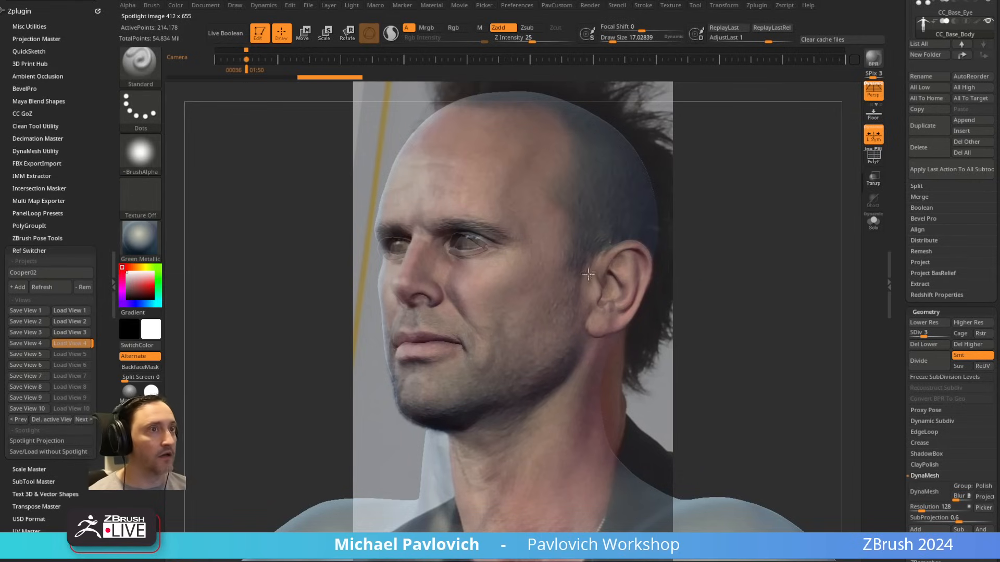
Step: Switch the active Ref Switcher project from Cooper02 to Cooper
left_click(47, 273)
left_click(45, 269)
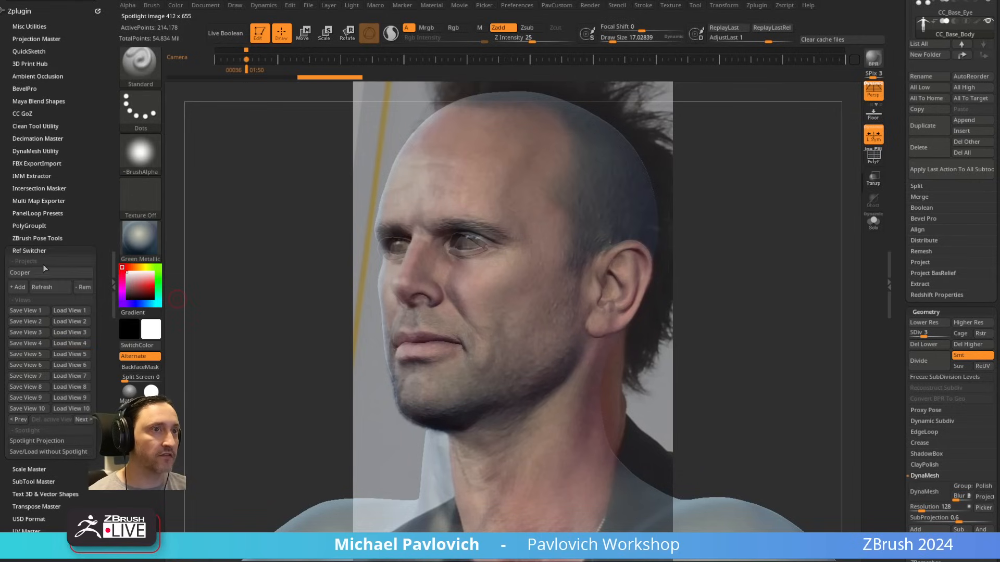
Step: Go through Ref Switcher views 1 to 10 of the Cooper project to compare the head with each reference photo
key("1")
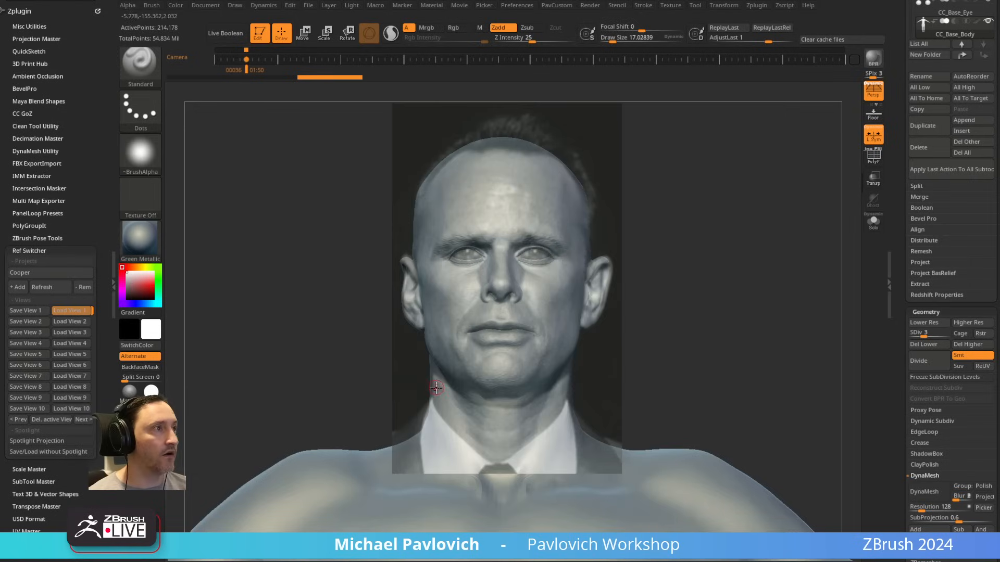
key("2")
key("3")
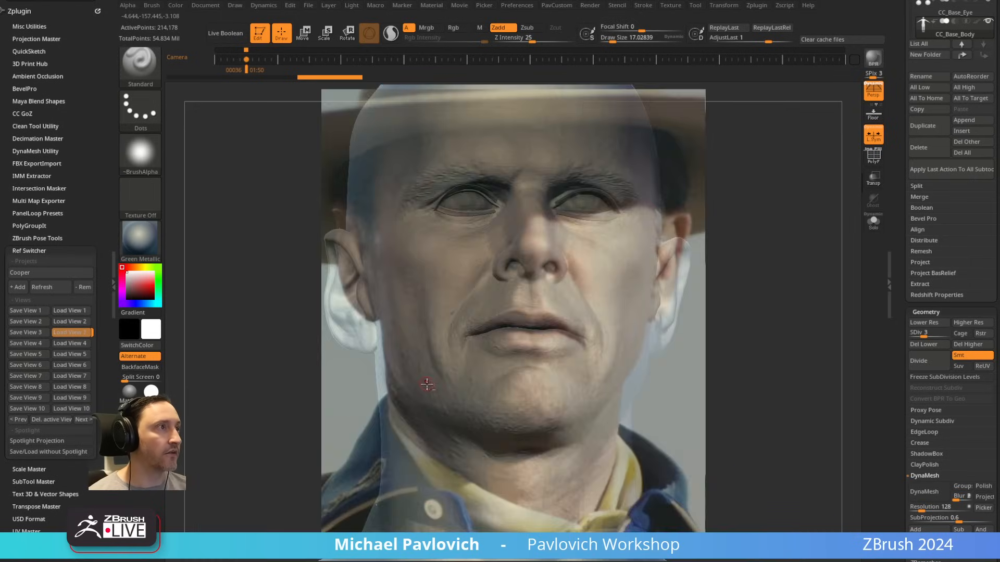
key("4")
key("5")
key("6")
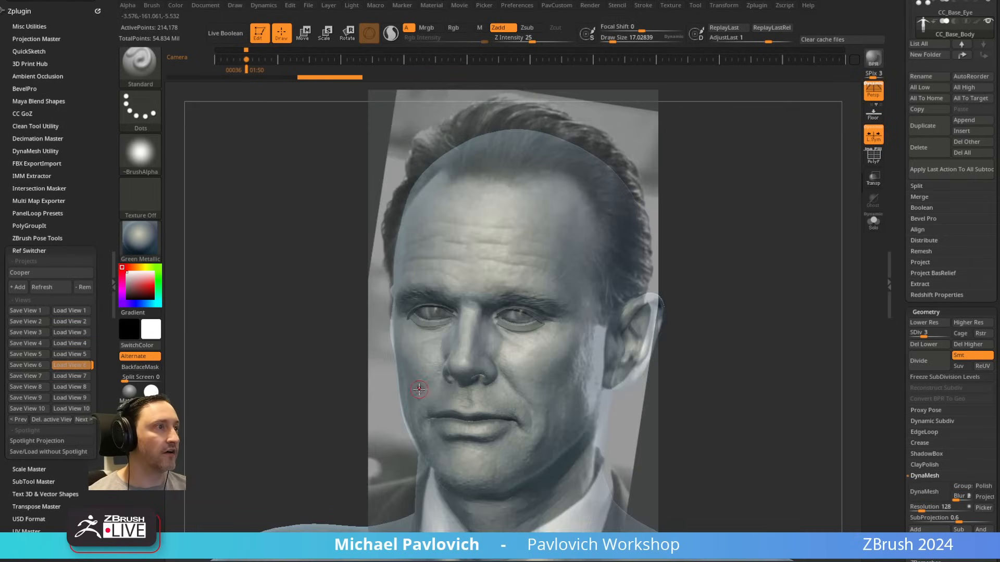
key("7")
key("8")
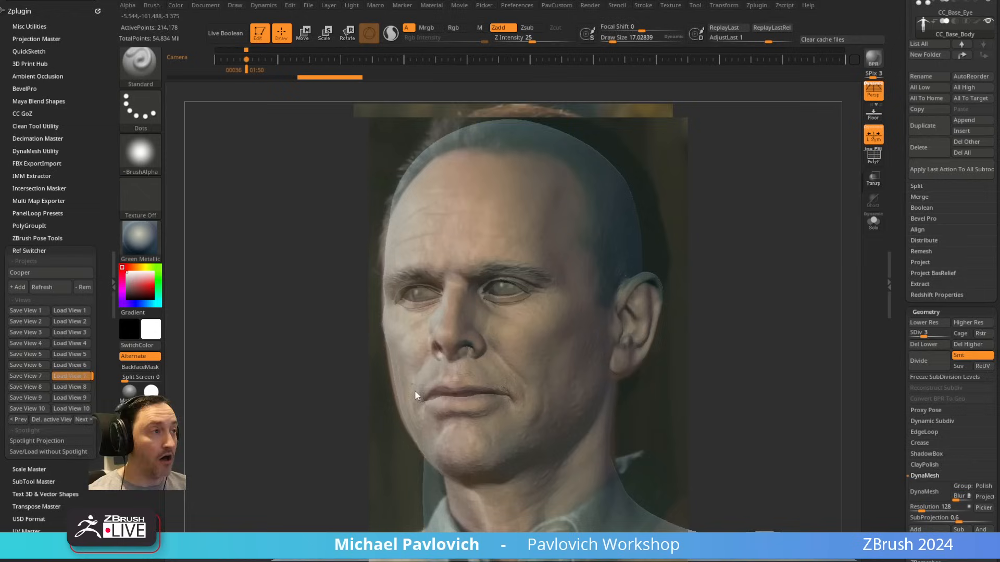
key("9")
key("0")
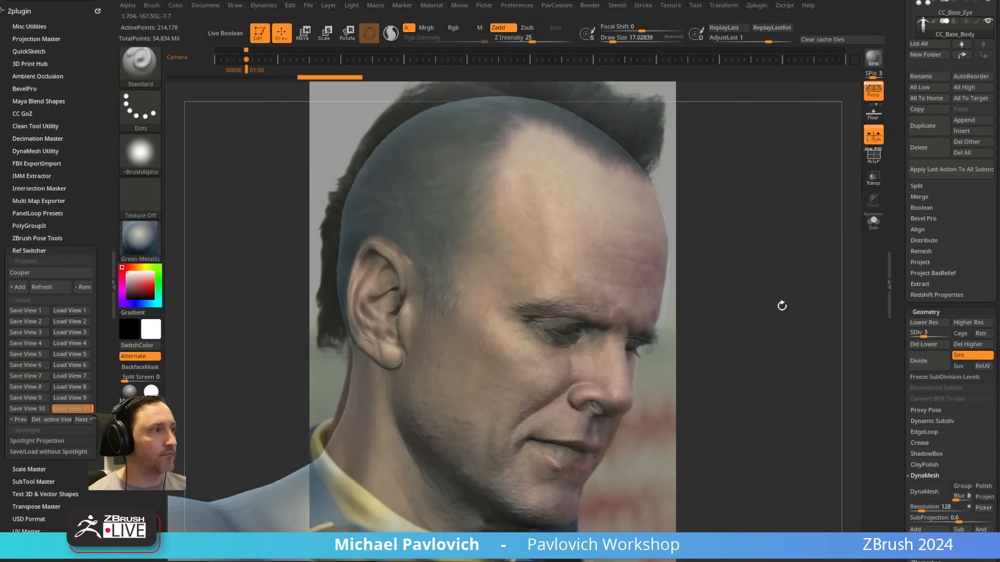
Step: Hide the Spotlight reference overlay and set the draw size to about 8.5
key("shift+z")
mouse_move(778, 257)
left_mouse_down("shift")
mouse_move(522, 286)
mouse_move(765, 289)
left_mouse_up("shift")
key("s")
left_click_drag(566, 296, 553, 295)
mouse_move(698, 292)
left_mouse_down("alt")
mouse_move(701, 239)
mouse_move(620, 236)
mouse_move(759, 230)
mouse_move(736, 230)
mouse_move(719, 259)
mouse_move(701, 235)
mouse_move(646, 240)
left_mouse_up("alt")
mouse_move(646, 240)
left_mouse_down("alt")
mouse_move(768, 381)
mouse_move(712, 221)
mouse_move(768, 257)
mouse_move(745, 256)
left_mouse_up("alt")
key("s")
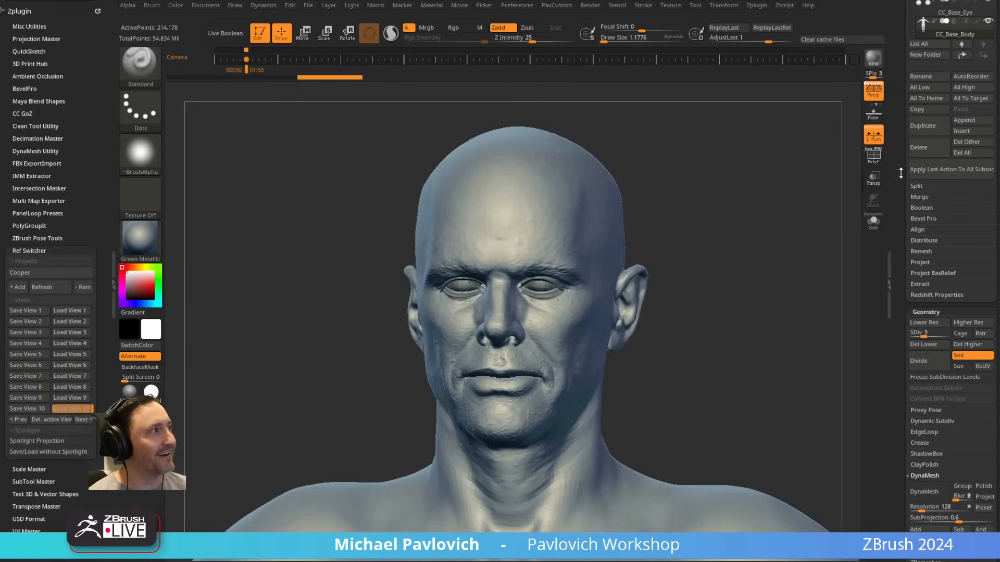
left_click_drag(901, 173, 875, 407)
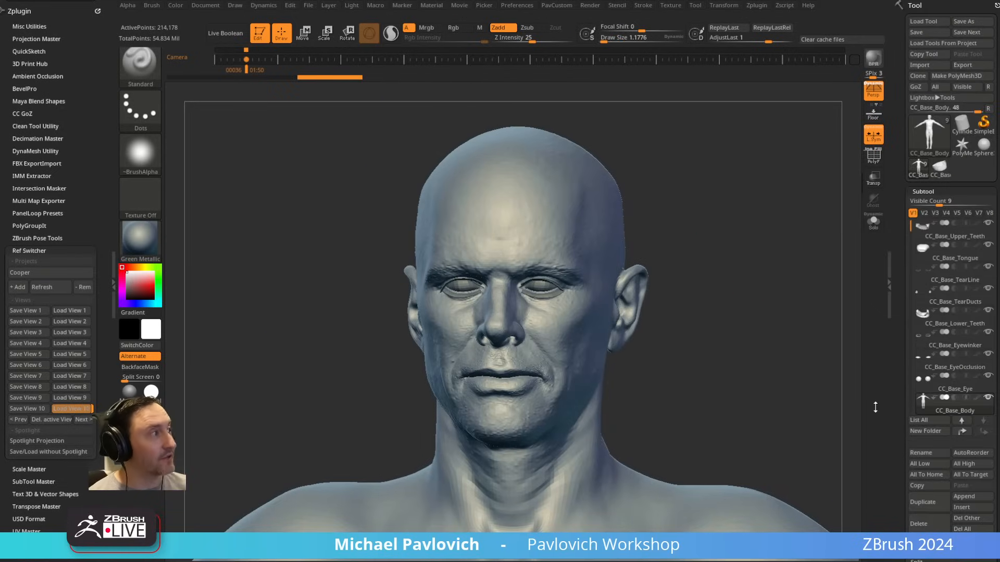
key("s")
mouse_move(713, 244)
left_mouse_down()
mouse_move(730, 250)
mouse_move(723, 240)
left_mouse_up()
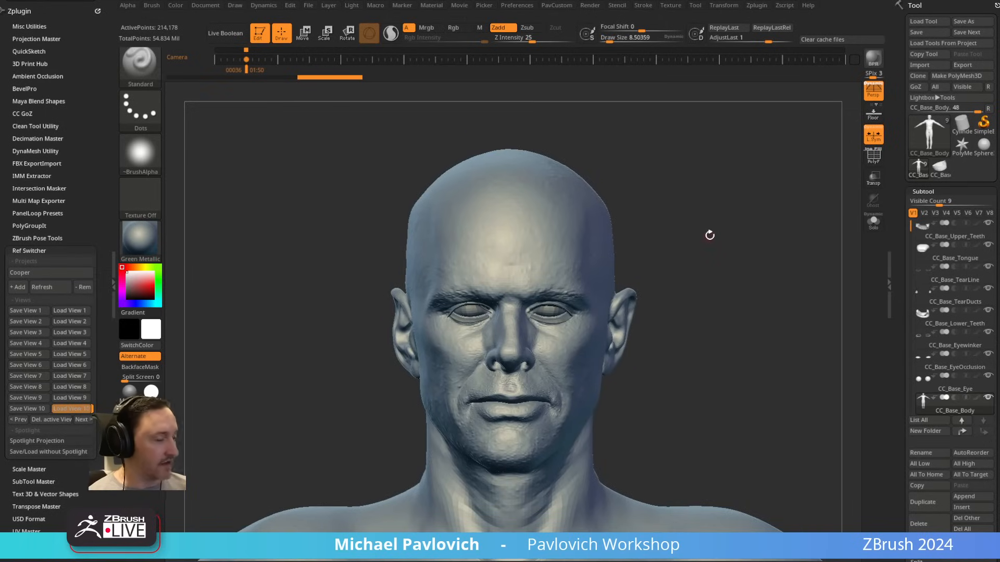
Step: Add the full-body Cooper texture to Spotlight as an overlay
left_click(650, 9)
mouse_move(672, 7)
left_click(687, 146)
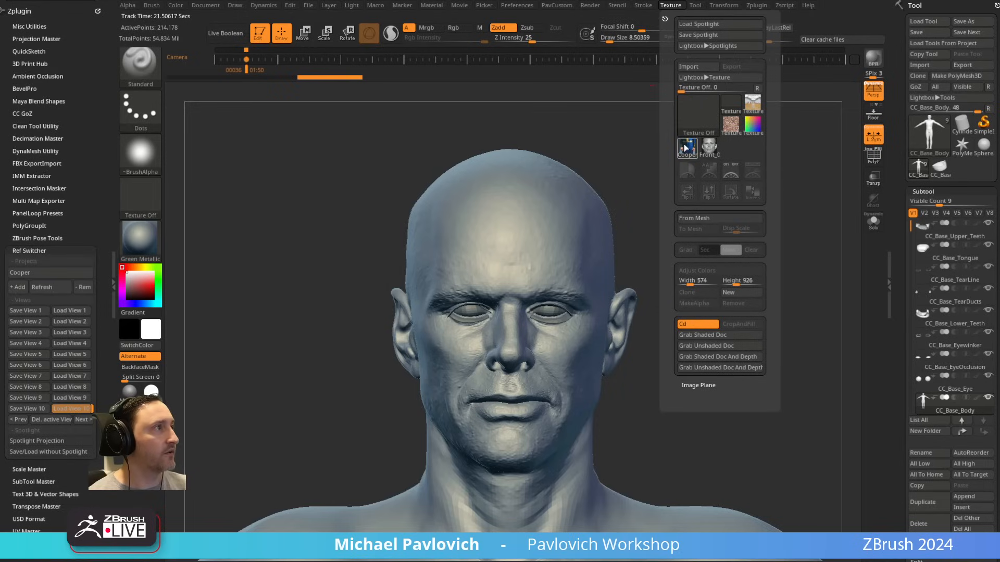
left_click(734, 163)
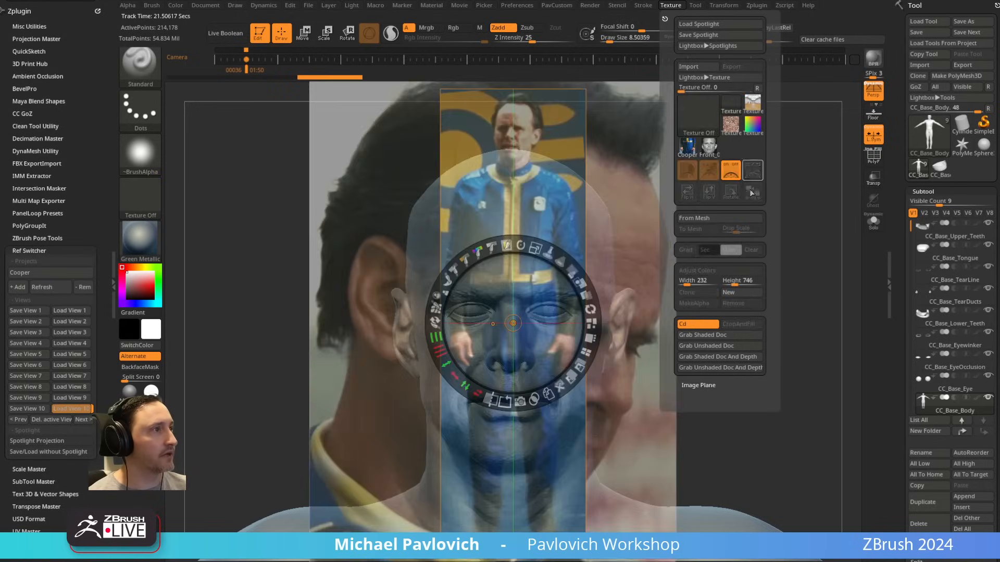
Step: Remove the side portrait from Spotlight, slightly scale down the full-body image over the model and leave Spotlight editing
left_click_drag(621, 223, 698, 216)
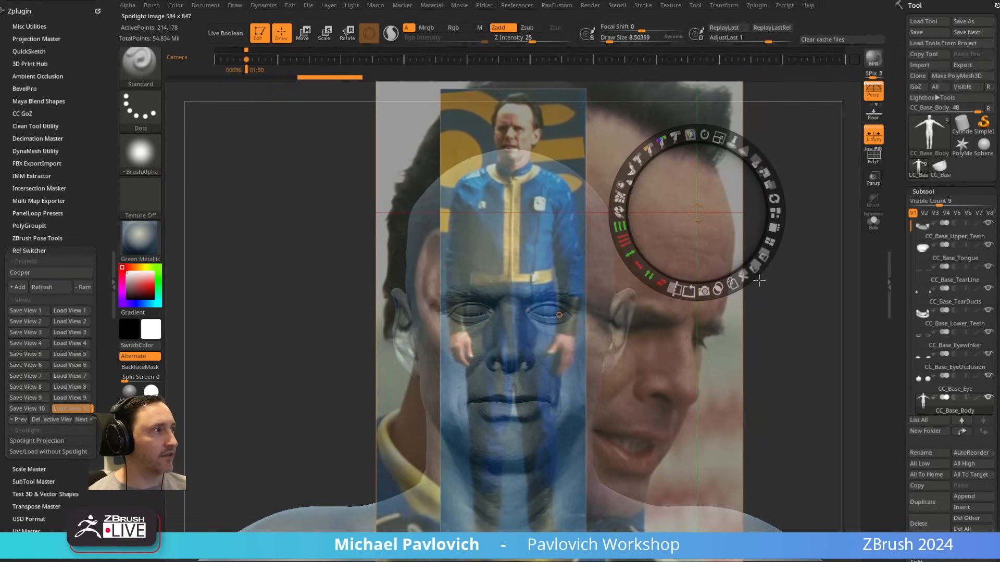
left_click(753, 288)
mouse_move(523, 218)
left_mouse_down()
mouse_move(496, 216)
mouse_move(508, 218)
left_mouse_up()
left_click_drag(533, 142, 528, 142)
key("z")
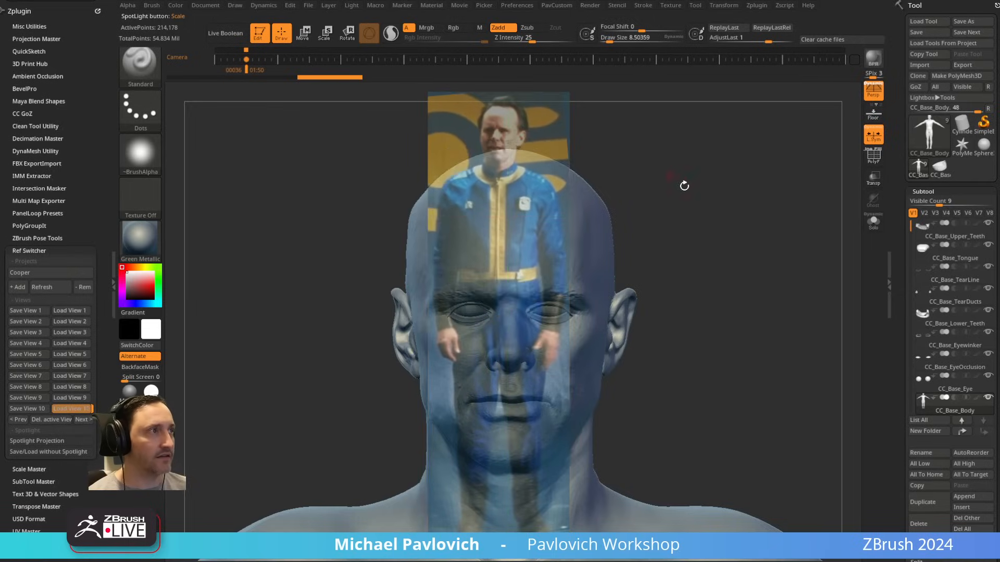
Step: Frame the whole base body so that it lines up with the full-length reference image
right_click_drag(708, 229, 655, 179, "ctrl")
right_click_drag(742, 305, 730, 157, "alt")
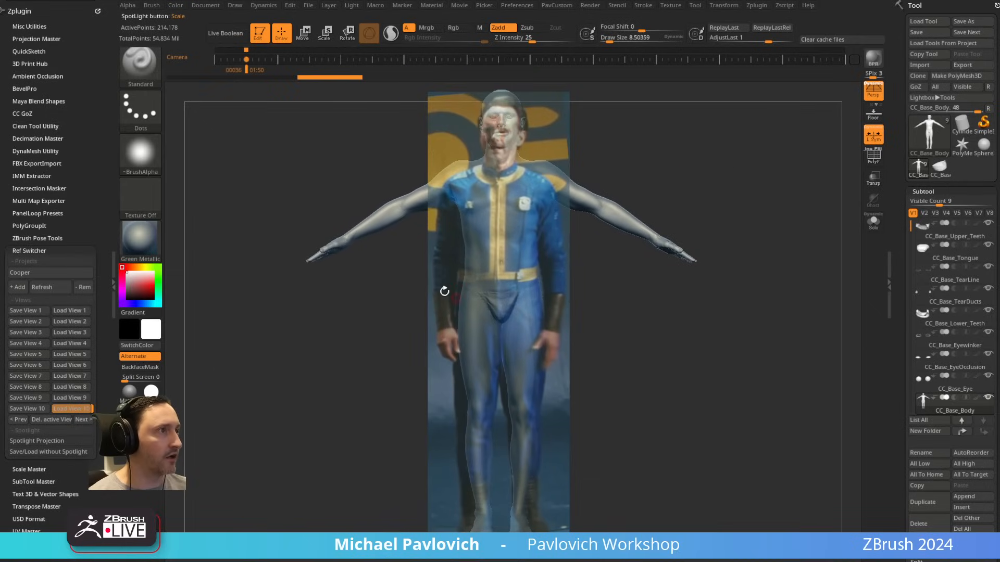
right_click_drag(671, 130, 687, 137, "ctrl")
Step: Set the draw size to about 26.6 and duplicate the CC_Base_Body subtool
key("s")
left_click_drag(773, 229, 778, 229)
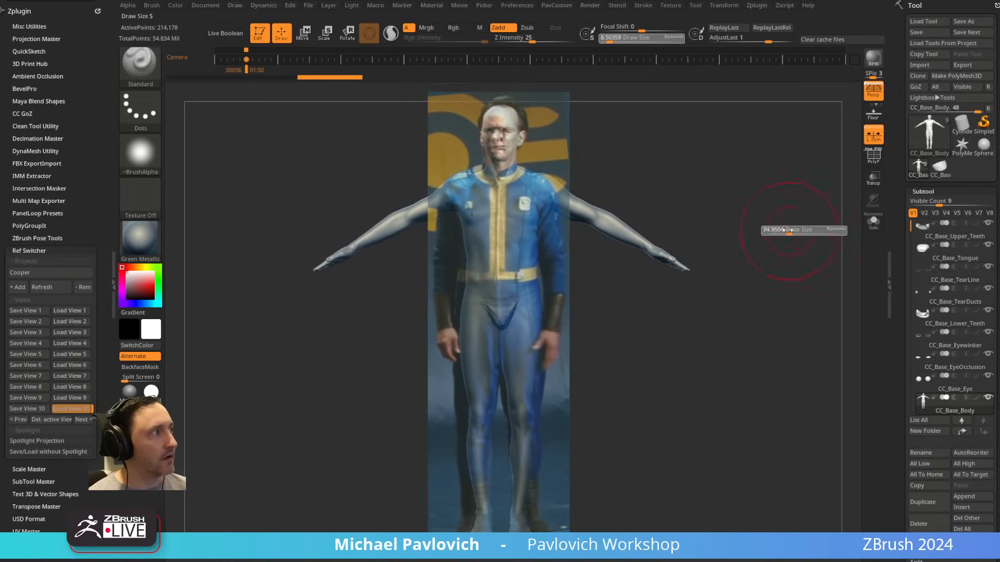
scroll(902, 260, "down", 3)
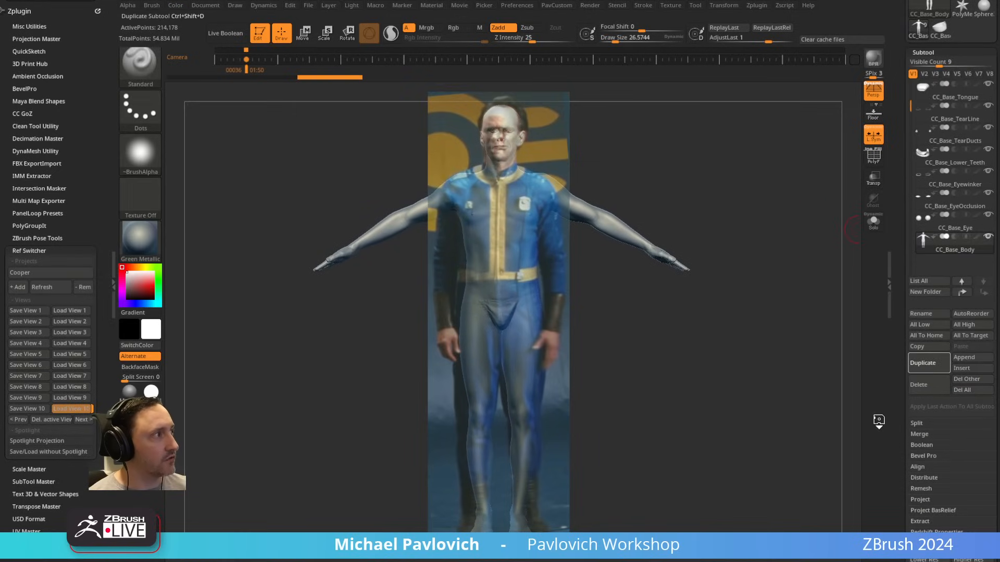
left_click(922, 363)
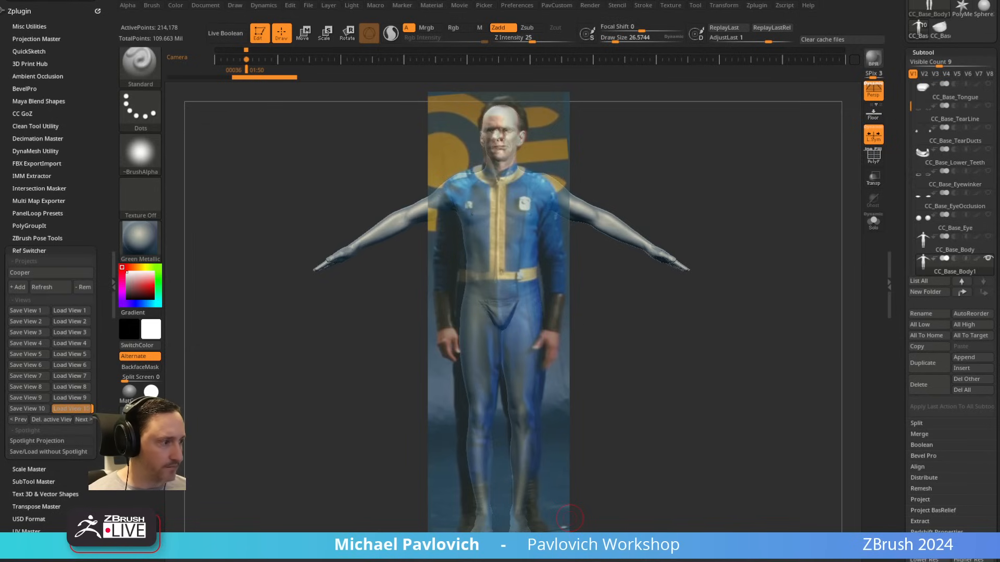
Step: Switch to the browser and look through the 3D Scan Store channel's videos on YouTube
left_click_drag(776, 561, 730, 82)
scroll(493, 363, "down", 9)
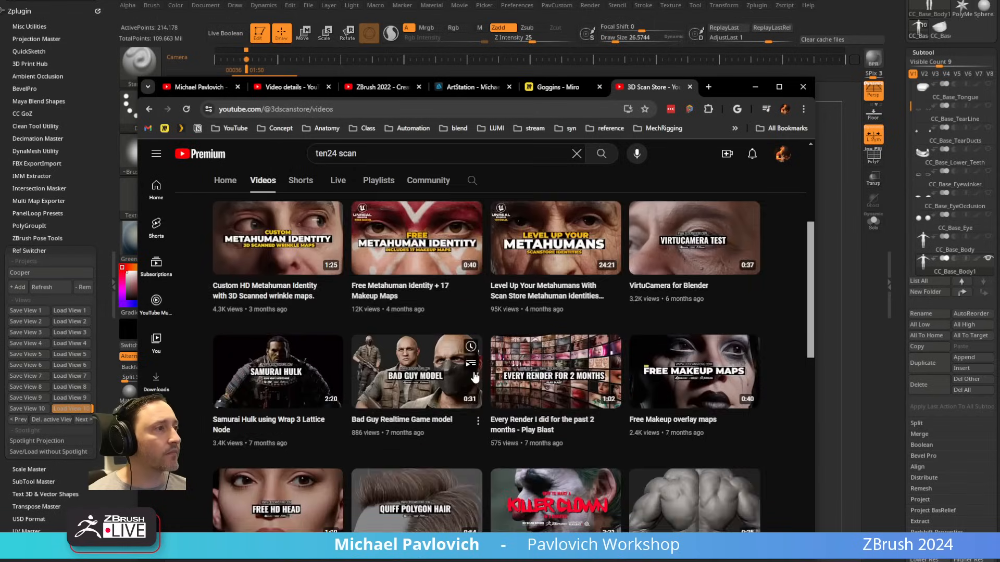
scroll(475, 377, "down", 7)
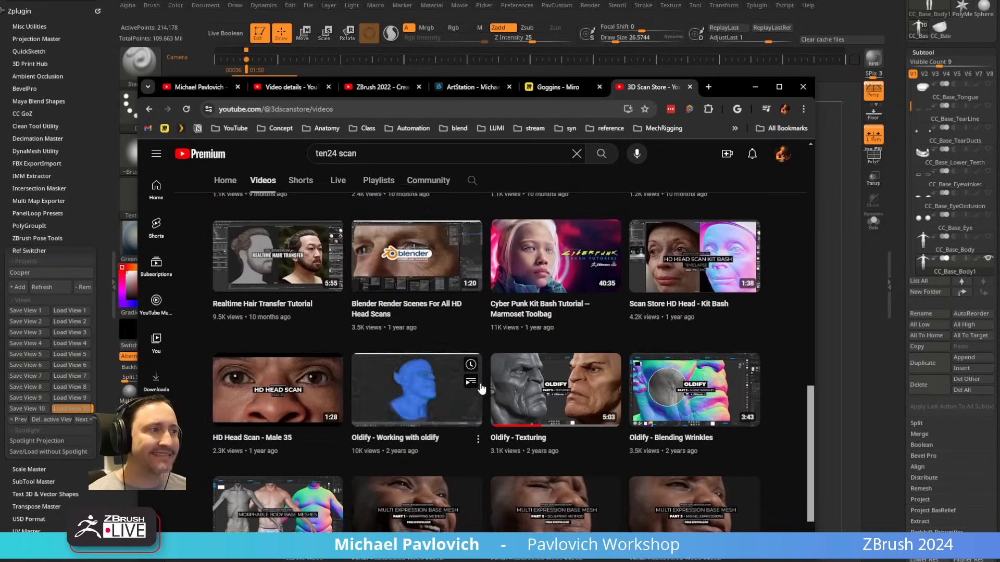
scroll(477, 402, "down", 7)
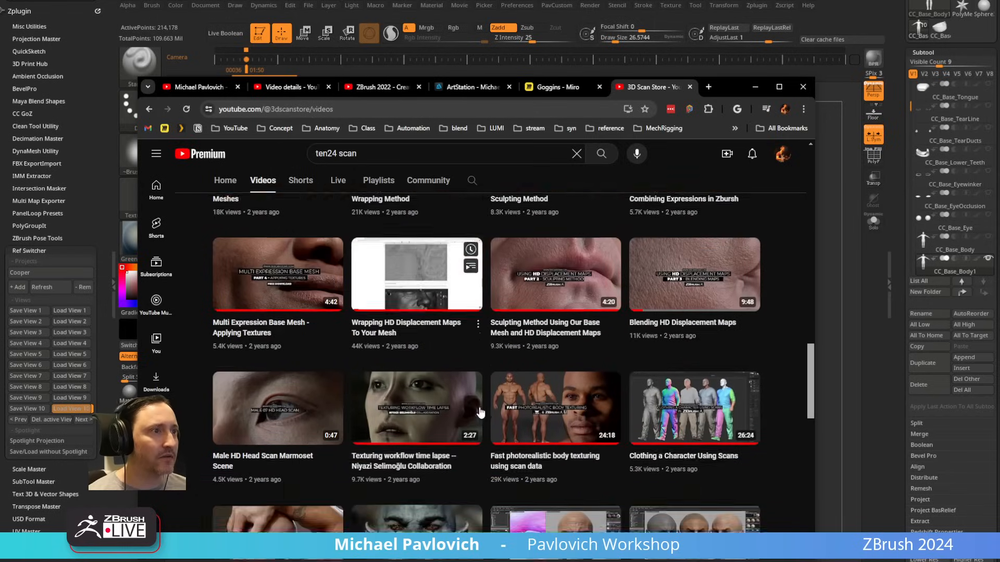
scroll(479, 412, "down", 3)
scroll(521, 411, "up", 3)
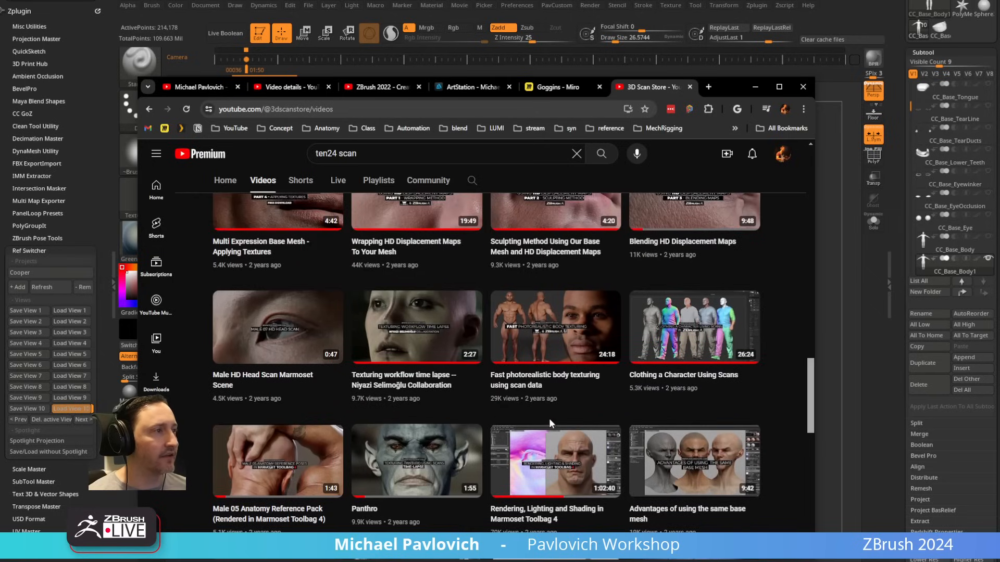
Step: Open "Fast photorealistic body texturing using scan data" in a separate tab, select its web address and return to ZBrush
middle_click(522, 388)
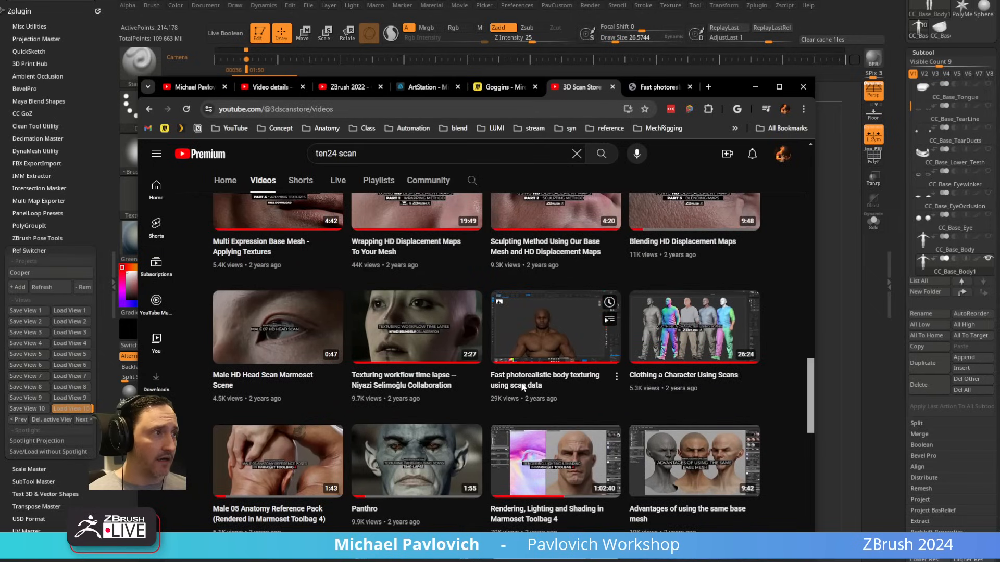
middle_click(523, 387)
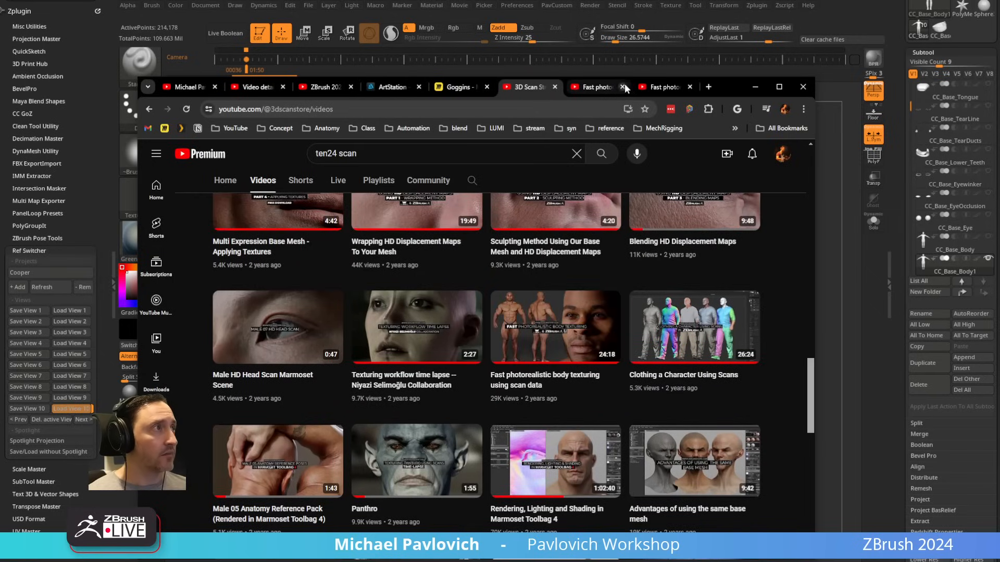
left_click(623, 88)
left_click(594, 87)
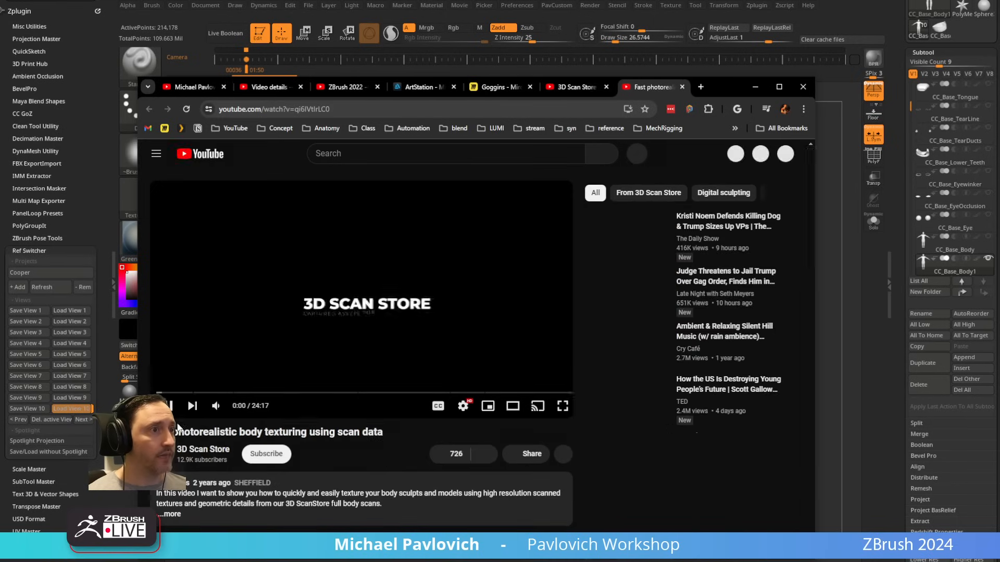
left_click(344, 108)
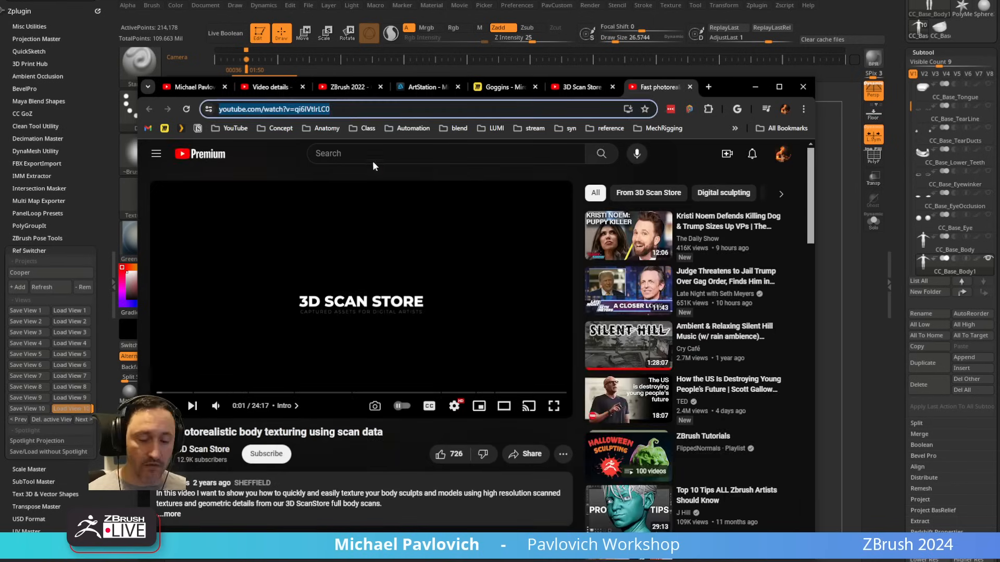
left_click(755, 87)
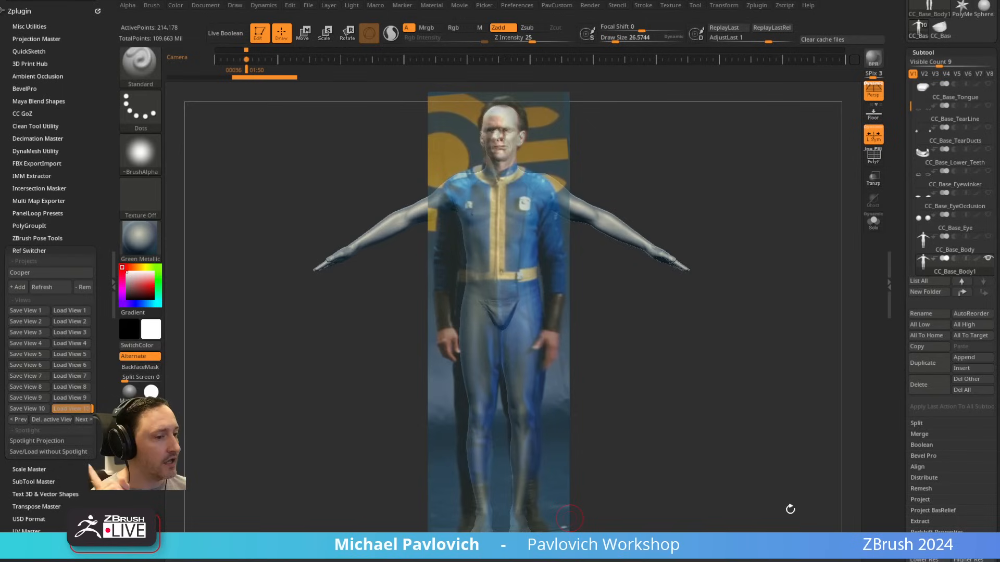
Step: Switch back to the browser and open the "ZBrush 2021 - What's New" playlist from the tutorial channel's home page
left_click_drag(766, 561, 711, 89)
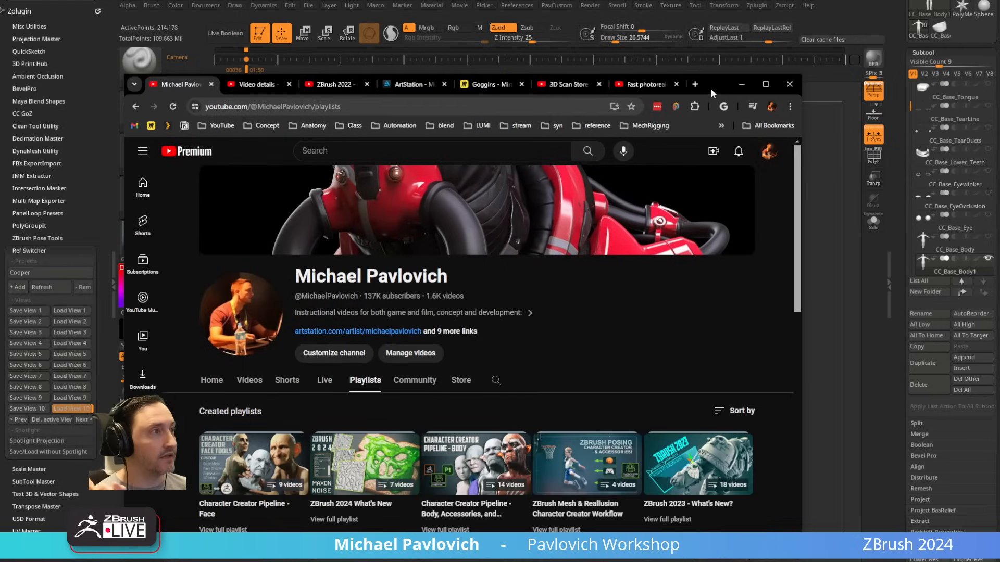
scroll(292, 294, "down", 2)
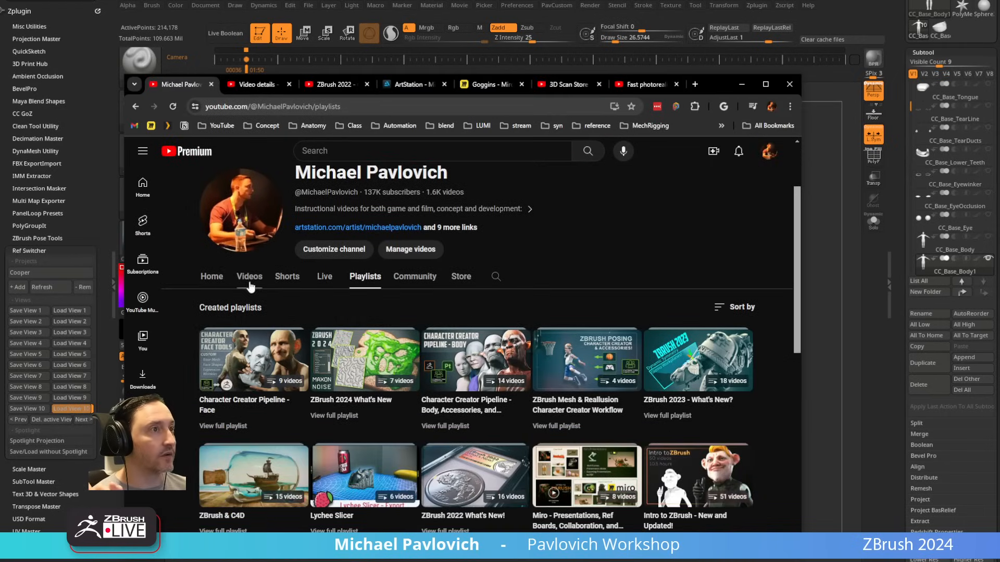
scroll(327, 291, "down", 3)
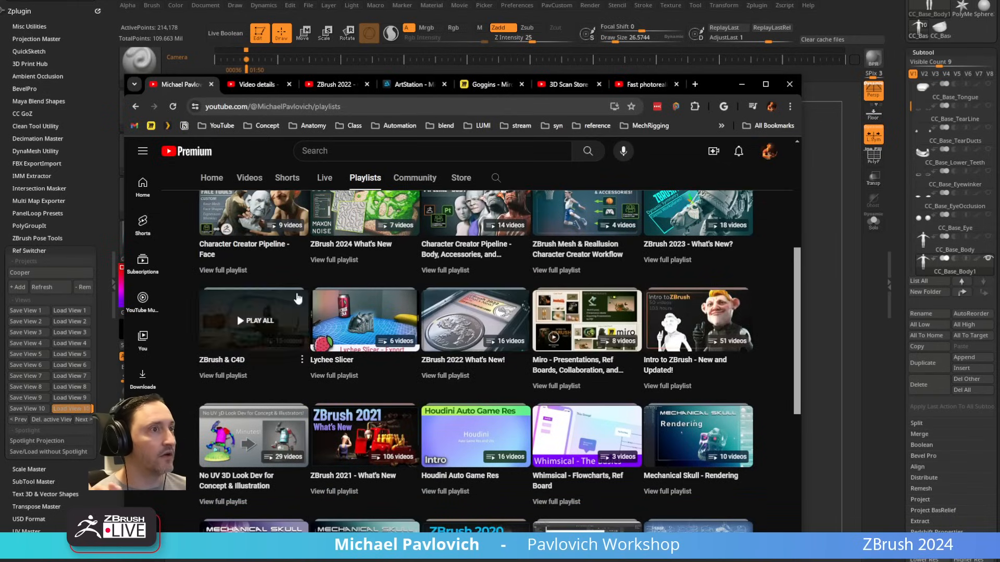
scroll(297, 298, "up", 5)
left_click(211, 382)
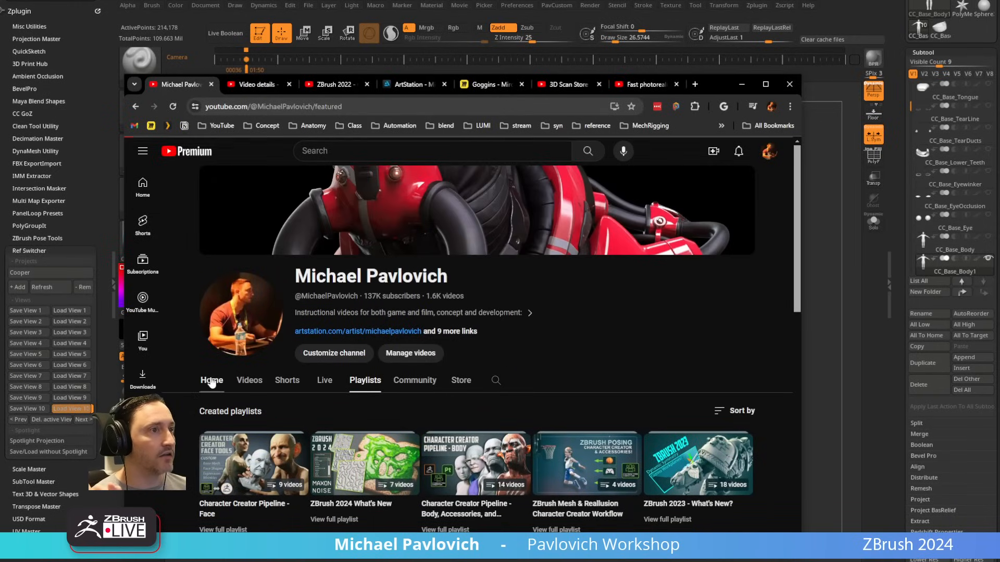
scroll(446, 370, "down", 5)
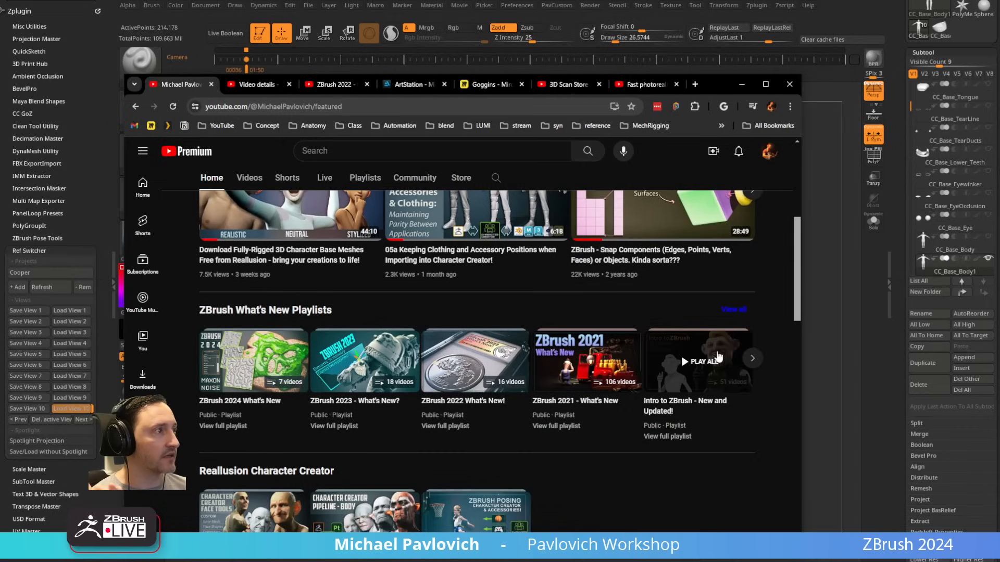
left_click(541, 427)
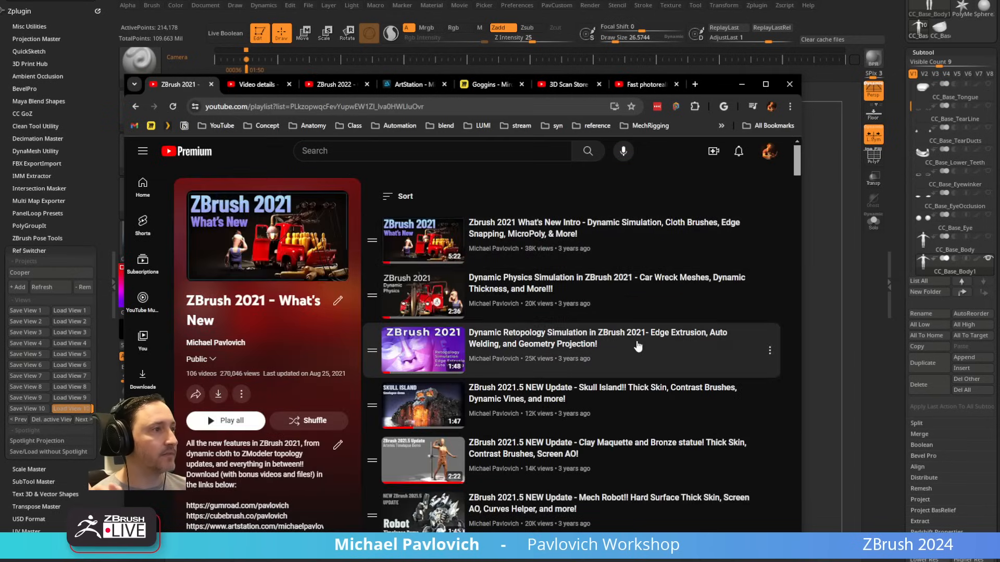
Step: Play the playlist's third video, about Dynamic Retopology Simulation, in theater mode
left_click(533, 236)
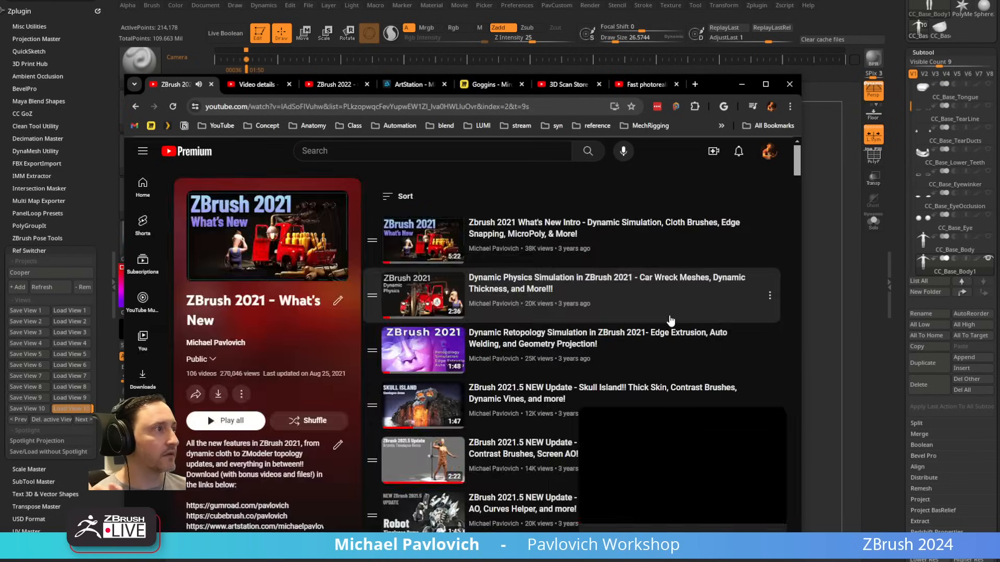
left_click(668, 315)
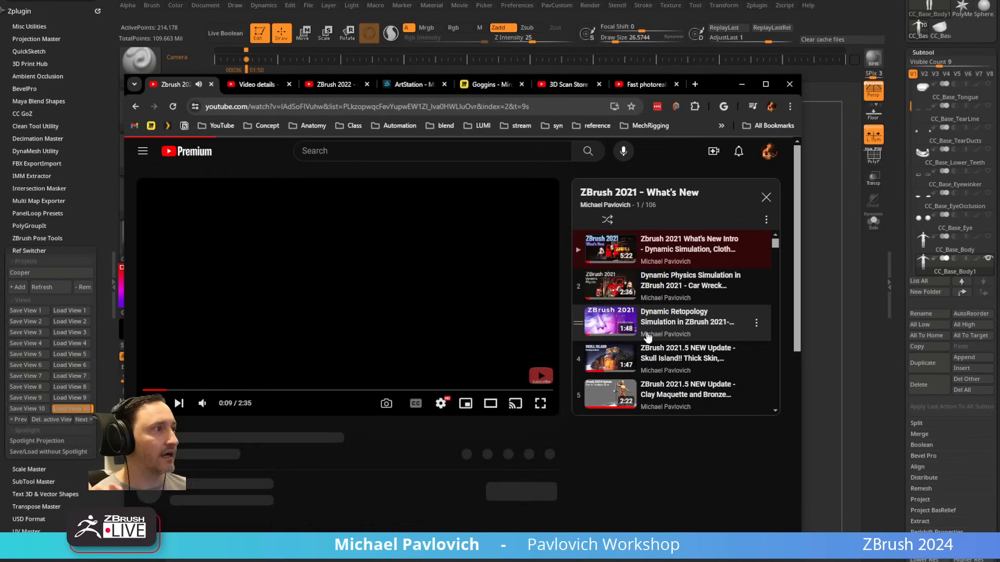
left_click(647, 336)
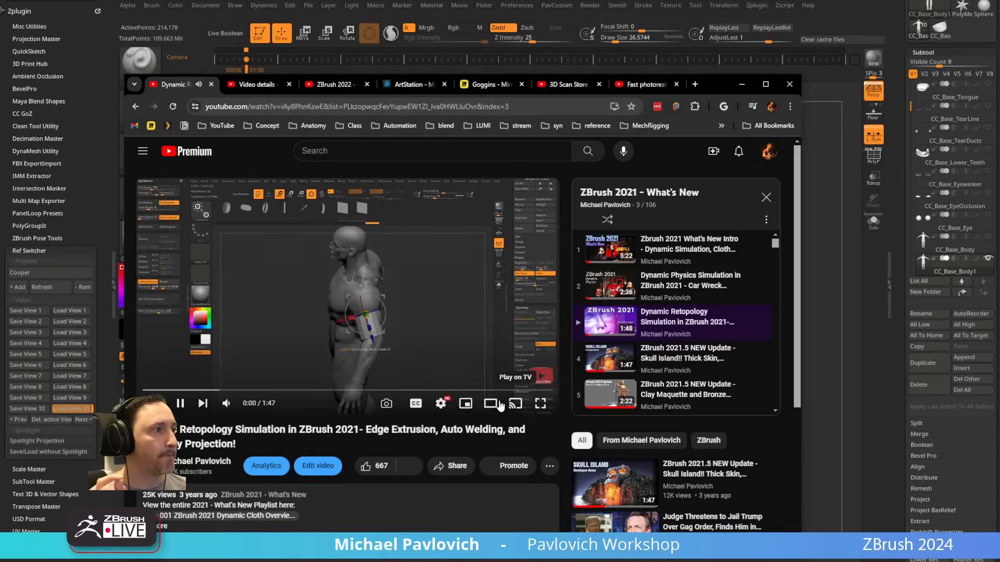
left_click(498, 404)
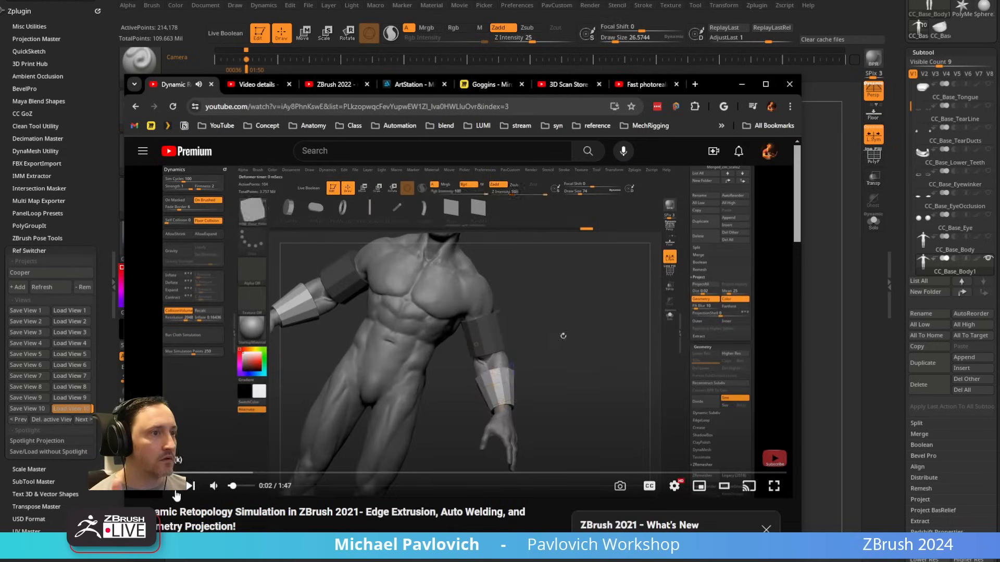
Step: Watch the Dynamic Retopology Simulation video, return to the "ZBrush 2021 - What's New" playlist and close the miniplayer
left_click(214, 485)
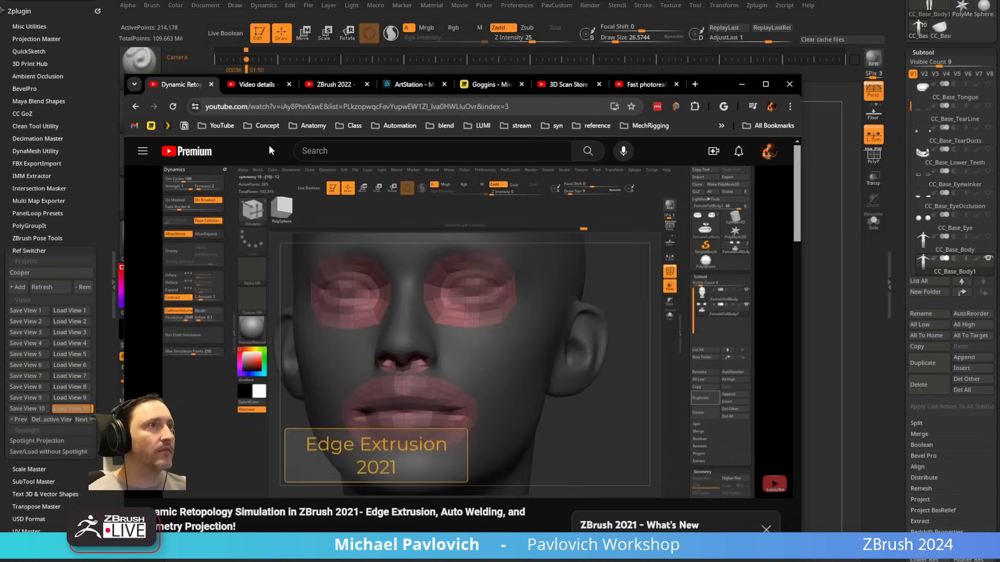
left_click(134, 107)
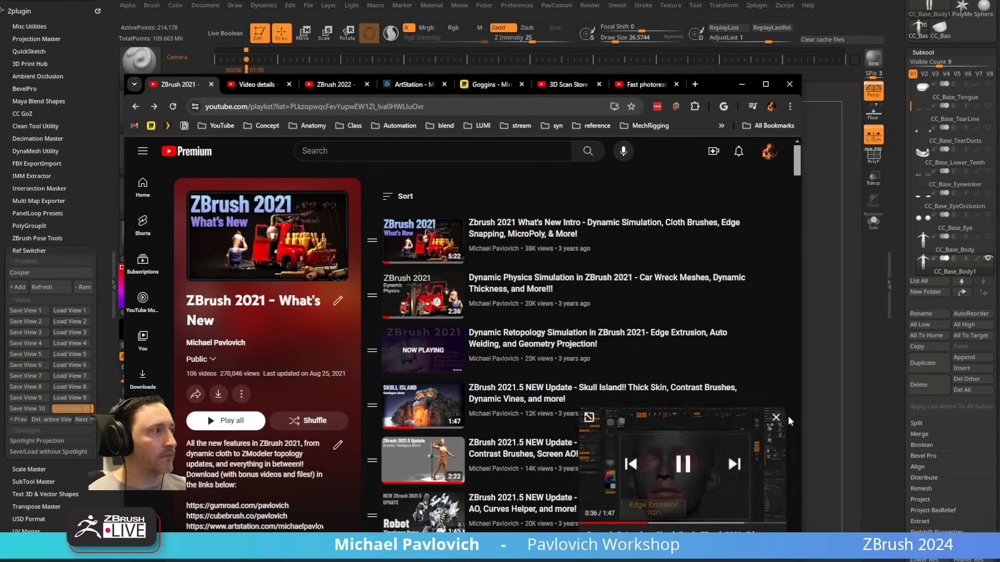
left_click(776, 420)
Step: Browse the playlist down to the ZModeler edge extrude retopology videos, select the playlist's web address and return to ZBrush
scroll(506, 329, "down", 15)
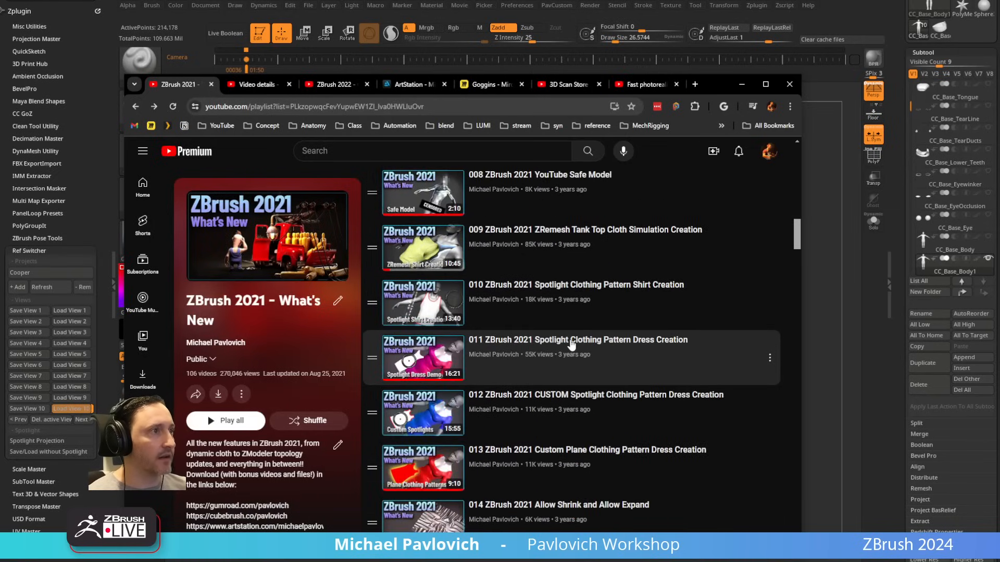
scroll(571, 345, "down", 10)
scroll(571, 345, "down", 14)
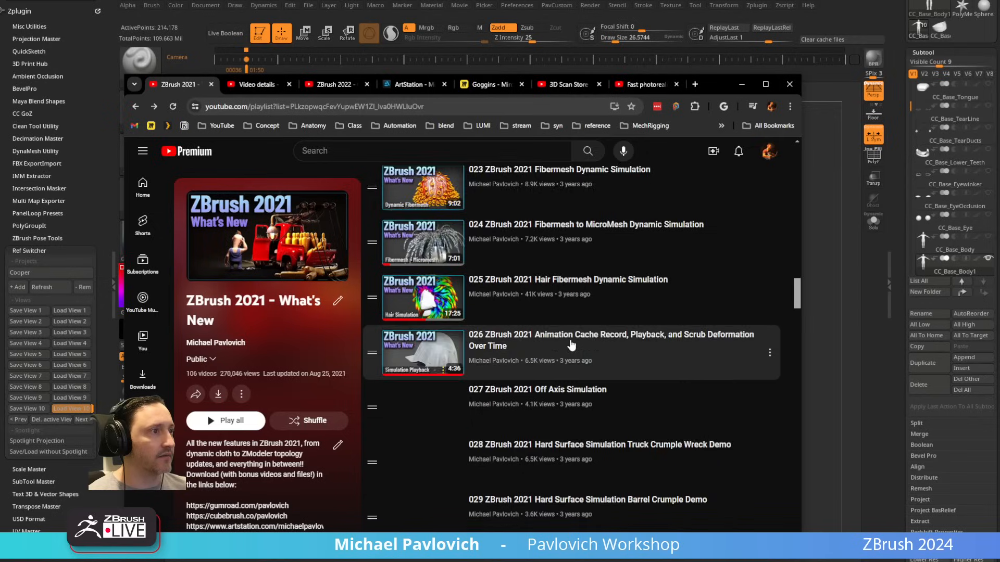
left_click(326, 108)
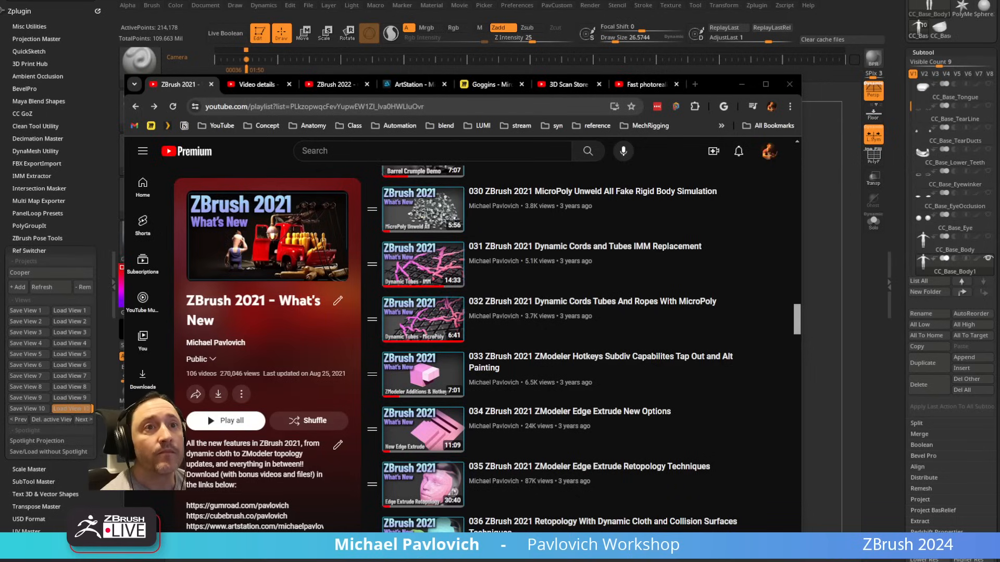
left_click_drag(708, 87, 729, 561)
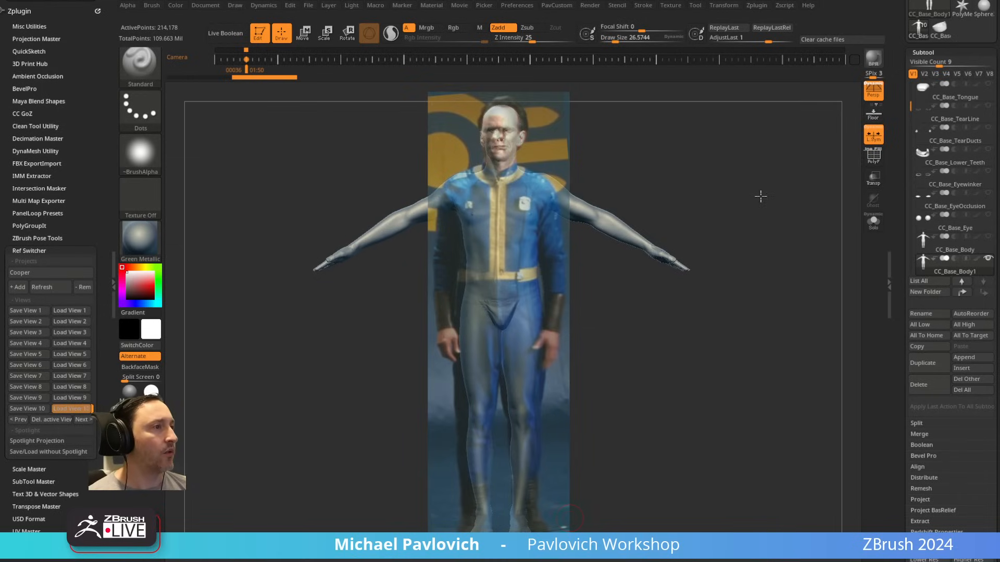
Step: Compare the body and head with the full-body reference by hiding and showing Spotlight, and restore the stored camera view
left_click_drag(759, 190, 762, 192)
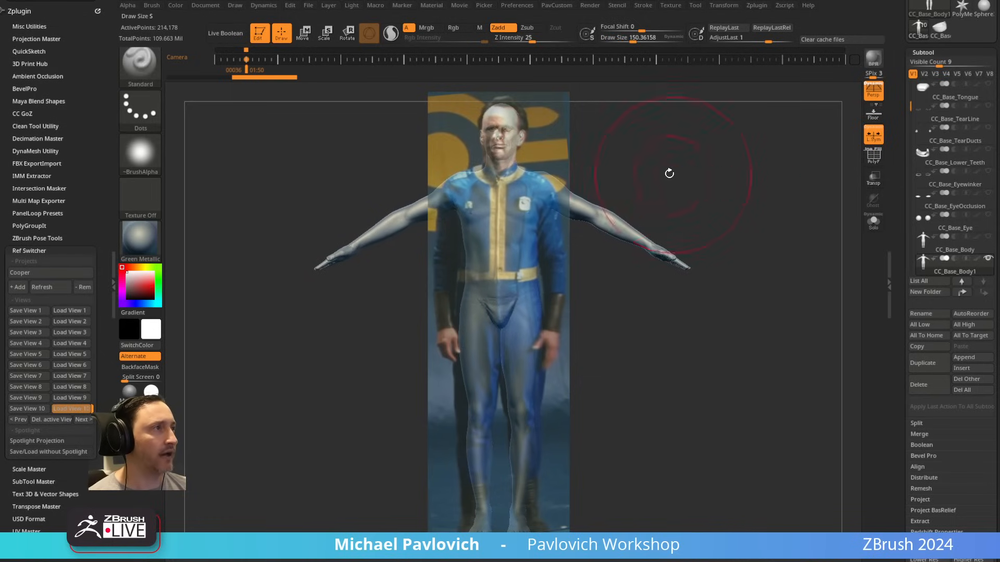
mouse_move(669, 173)
left_mouse_down()
mouse_move(644, 168)
mouse_move(665, 151)
left_mouse_up()
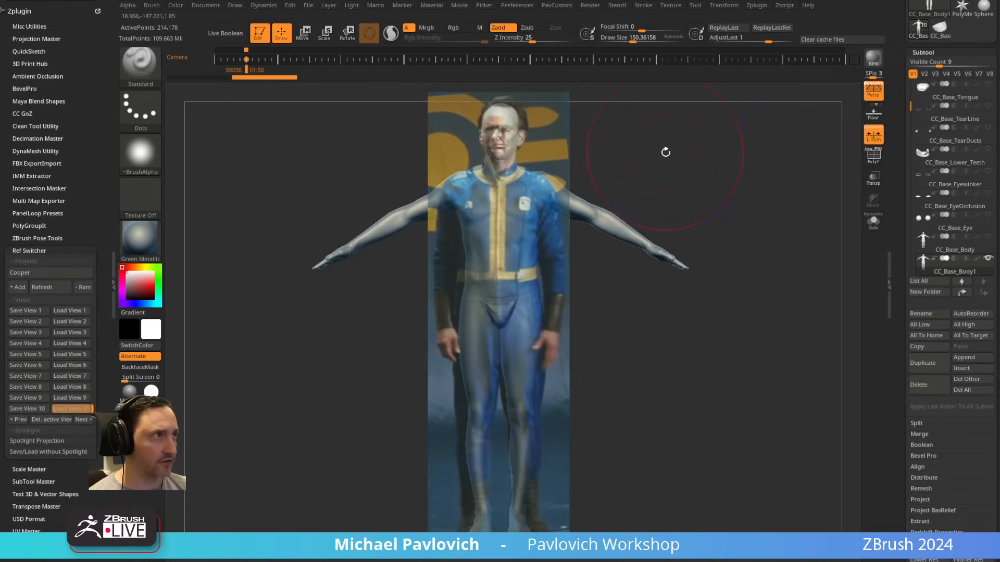
key("shift+z")
mouse_move(801, 192)
left_mouse_down()
mouse_move(815, 201)
mouse_move(790, 184)
left_mouse_up()
key("Left")
key("Right")
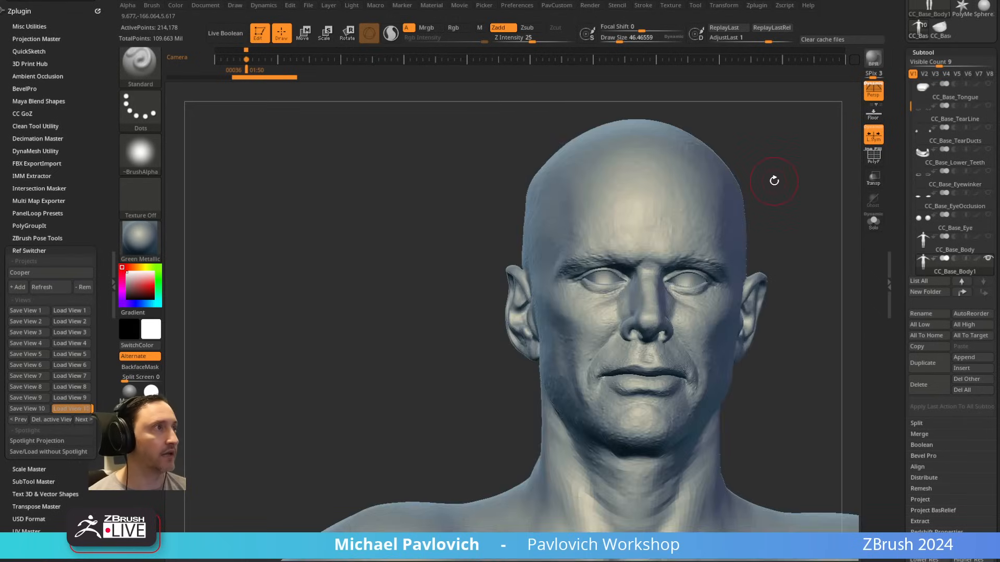
key("shift+z")
key("Down")
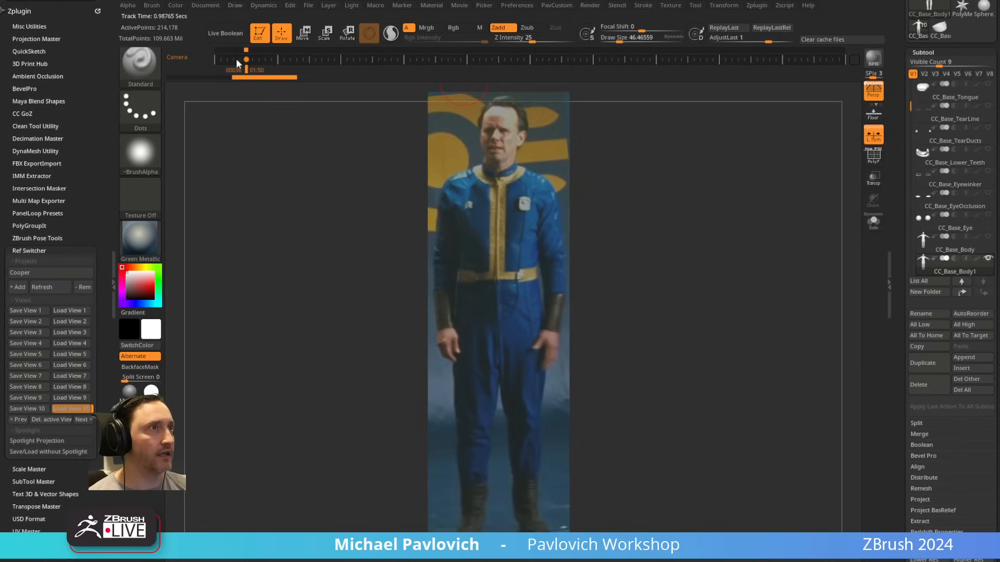
key("f")
left_click_drag(724, 197, 712, 163)
left_click(246, 61)
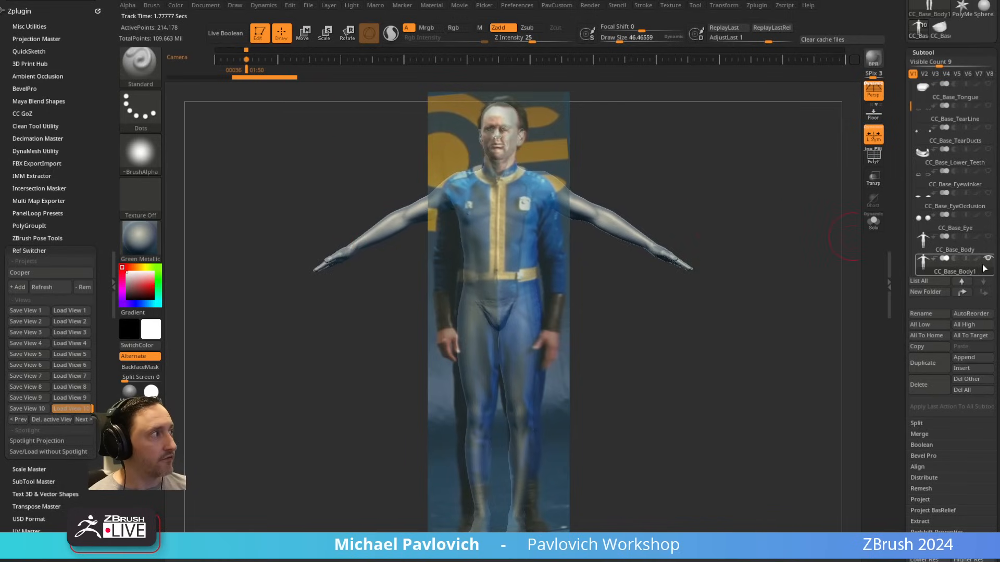
Step: Switch the CC_Base_Body1 subtool to subdivision level 4 and delete all its higher and lower subdivision levels
key("shift")
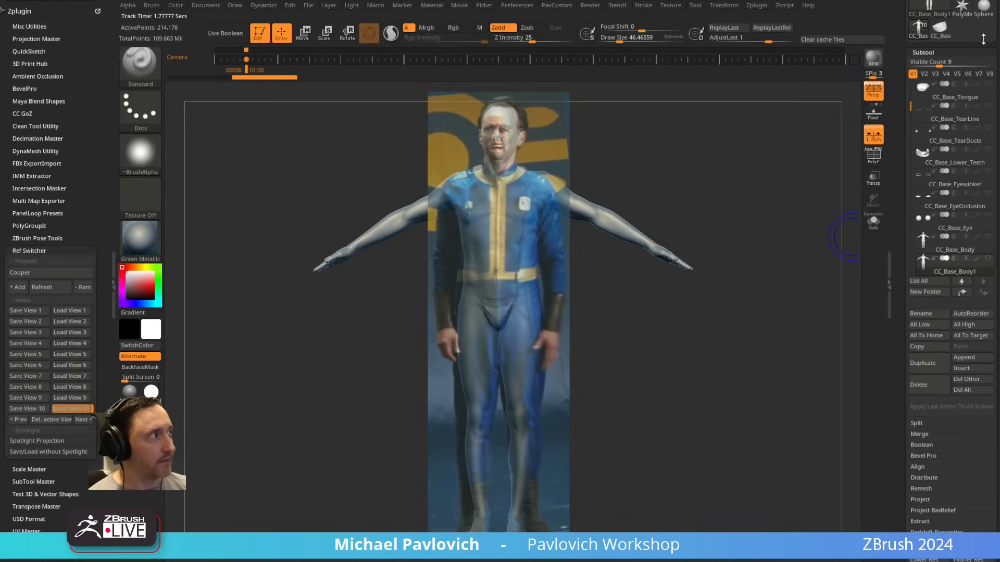
left_click(950, 276)
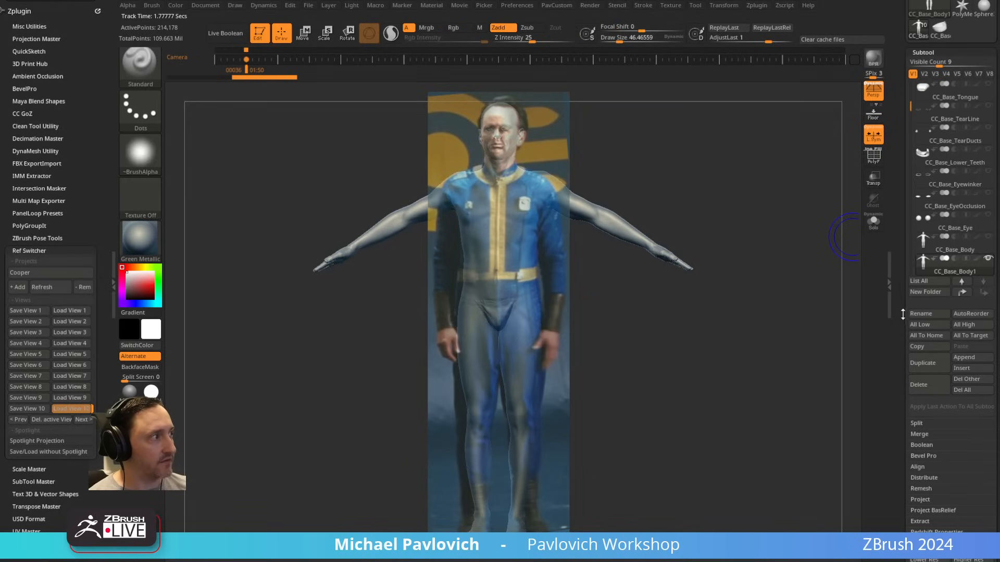
left_click_drag(903, 314, 902, 151)
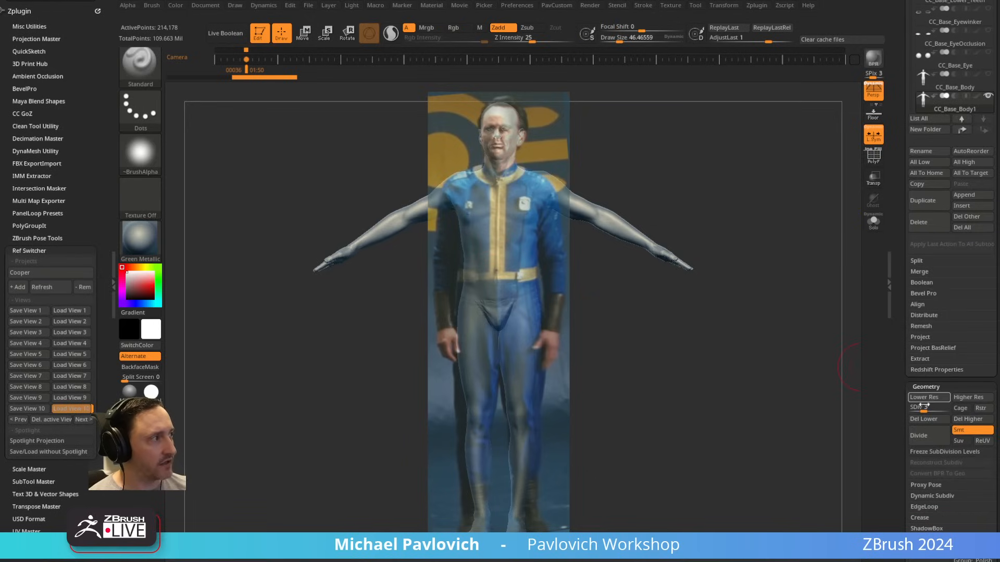
left_click_drag(923, 408, 929, 407)
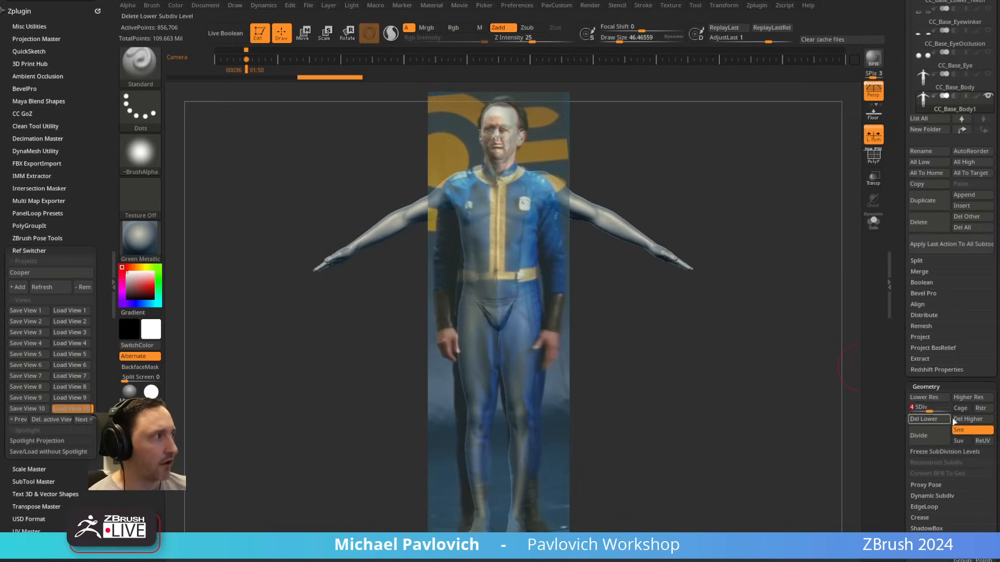
left_click(972, 420)
left_click(947, 421)
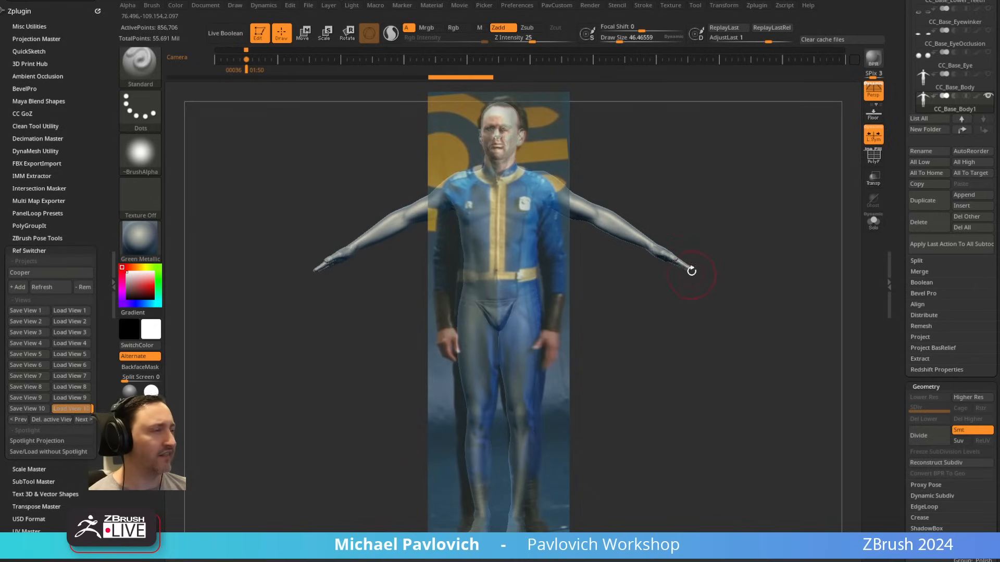
key("s")
left_click_drag(707, 218, 705, 217)
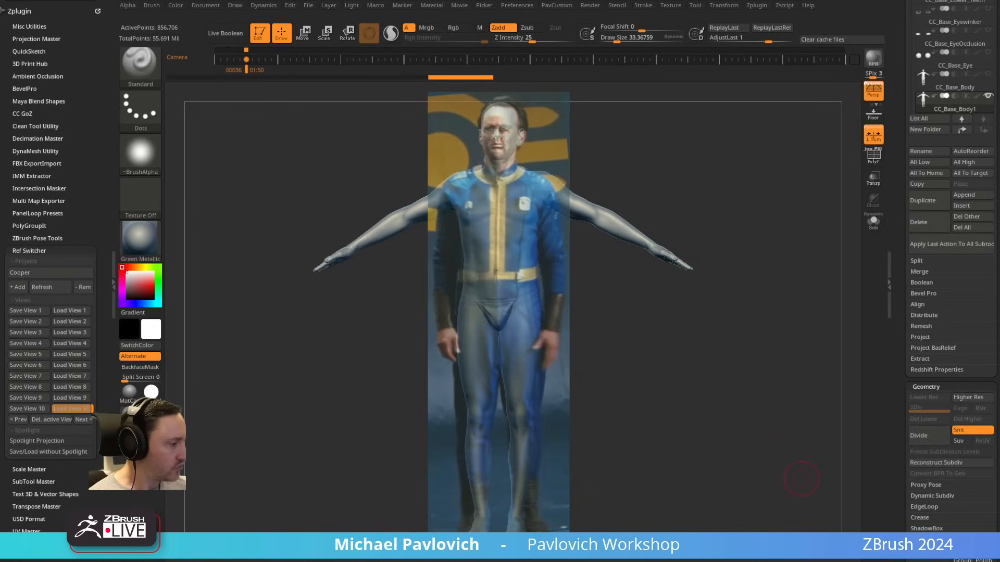
Step: Select the CC_Base_Body subtool in the version without the duplicate body and raise it to subdivision level 2
left_click(680, 306)
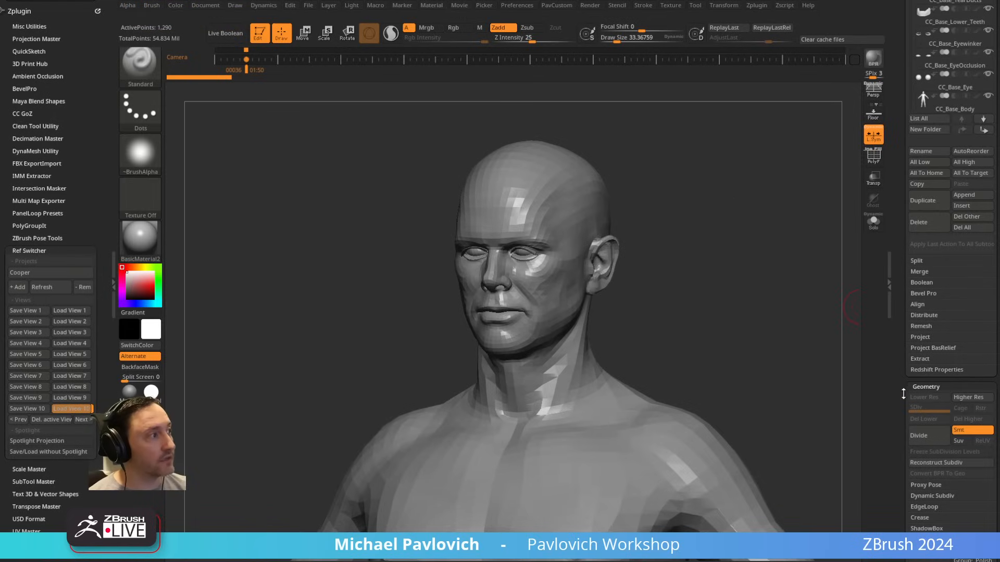
left_click_drag(904, 394, 897, 531)
left_click(944, 244)
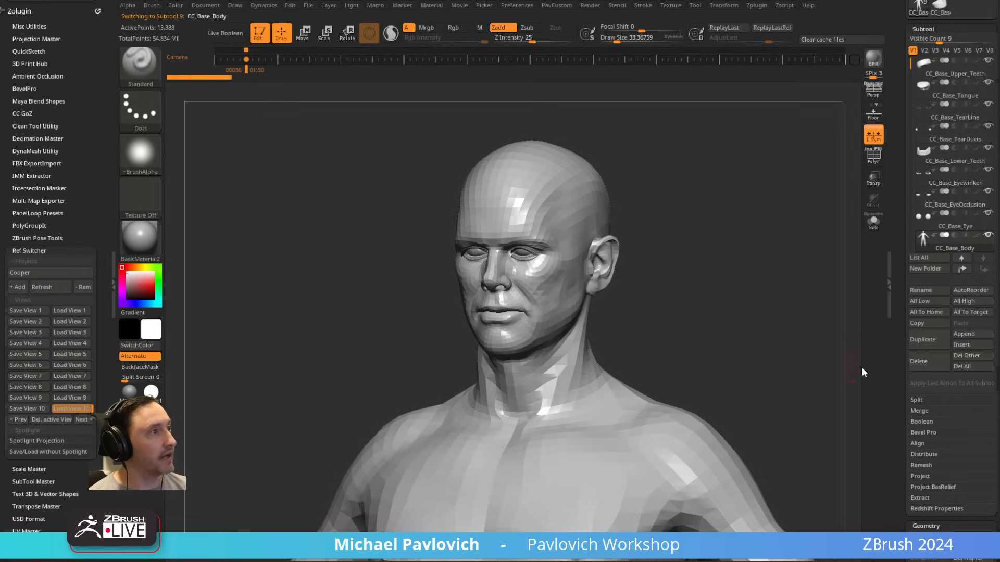
left_click_drag(898, 340, 898, 209)
left_click_drag(914, 417, 921, 416)
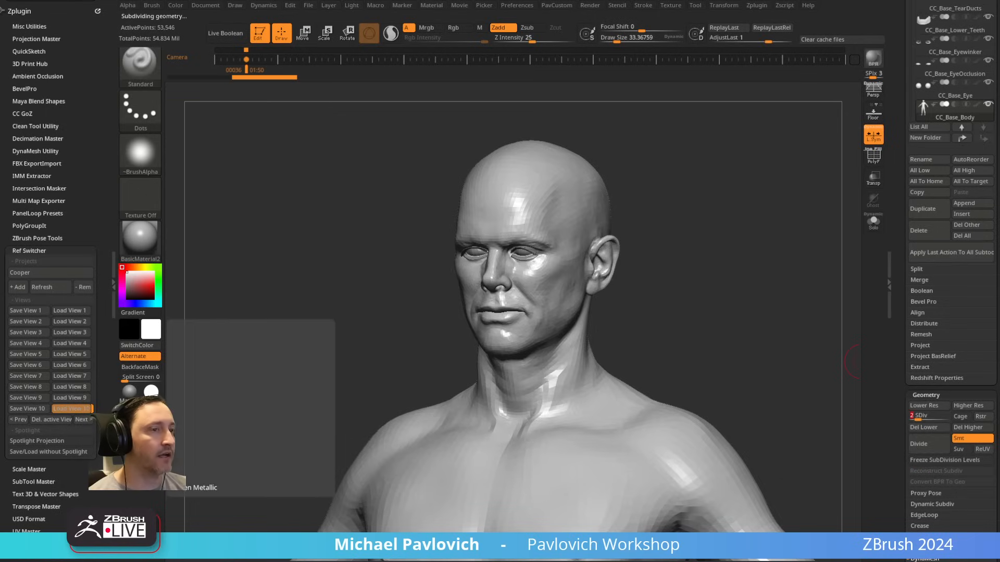
Step: Apply the Green Metallic material to the model and dock the Light palette beside the canvas
left_click(150, 414)
mouse_move(651, 245)
left_mouse_down()
mouse_move(708, 225)
mouse_move(471, 210)
left_mouse_up()
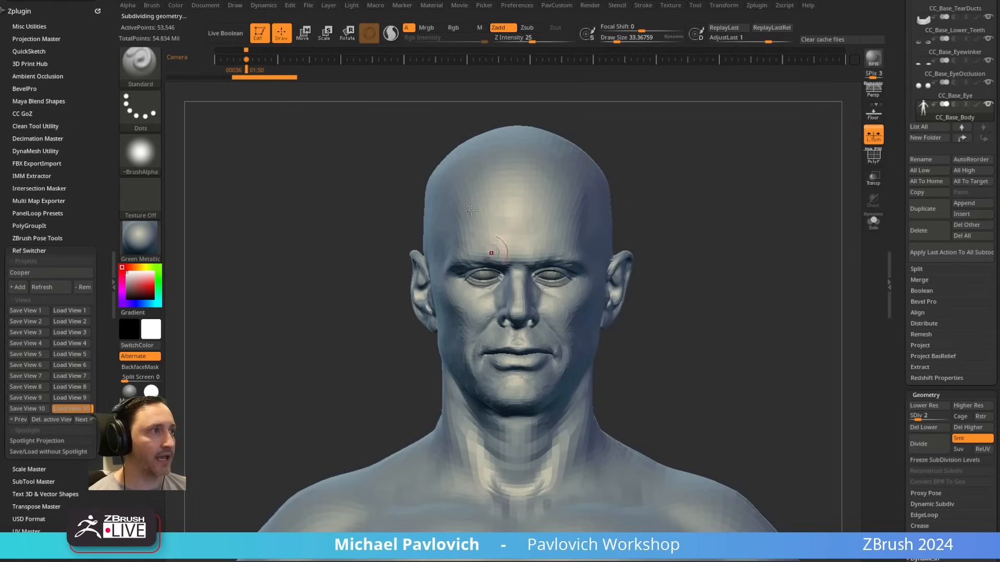
left_click(350, 7)
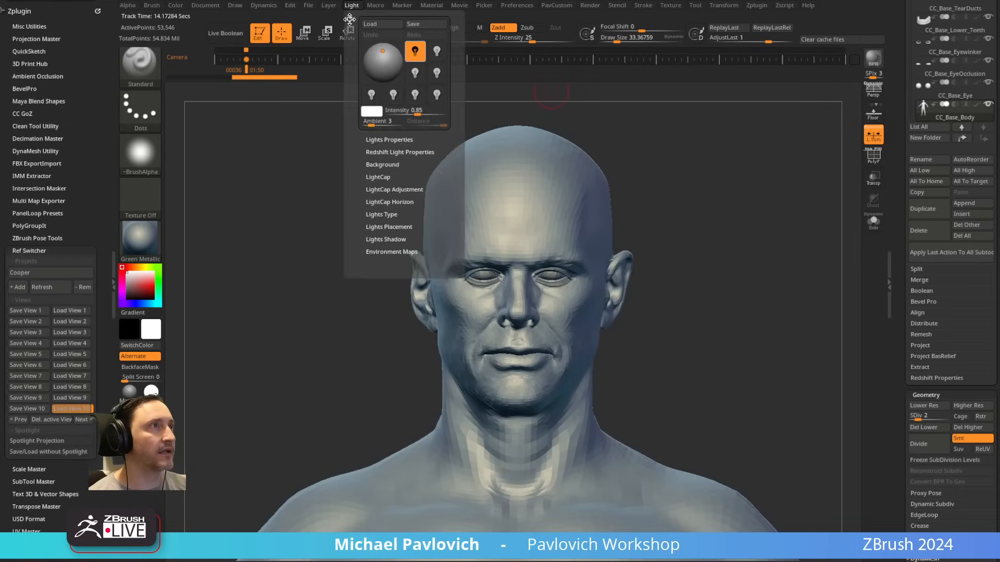
left_click(348, 14)
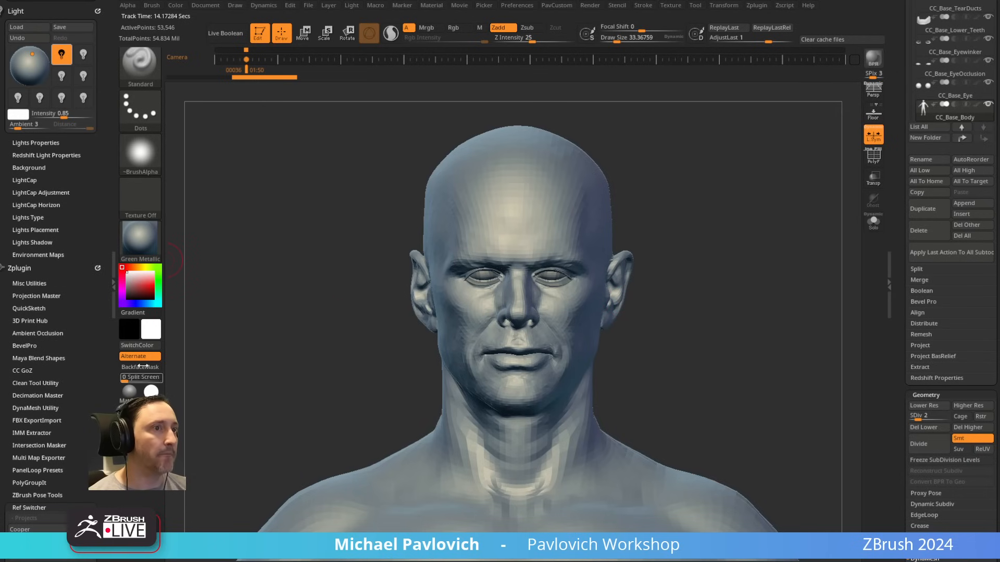
Step: Change the material to BasicMaterial2 and reposition the light so that it illuminates the head from the upper front
left_click(138, 235)
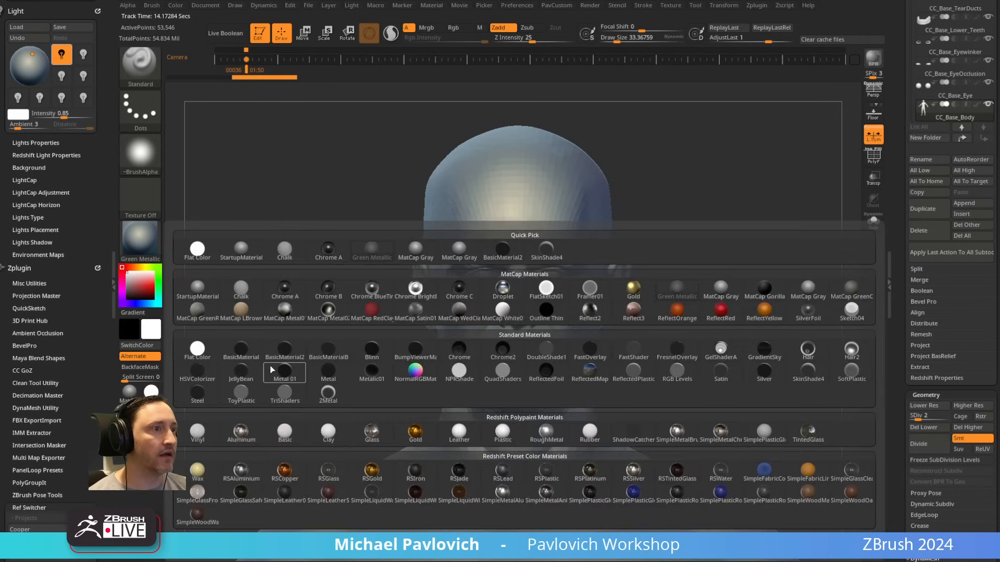
mouse_move(270, 370)
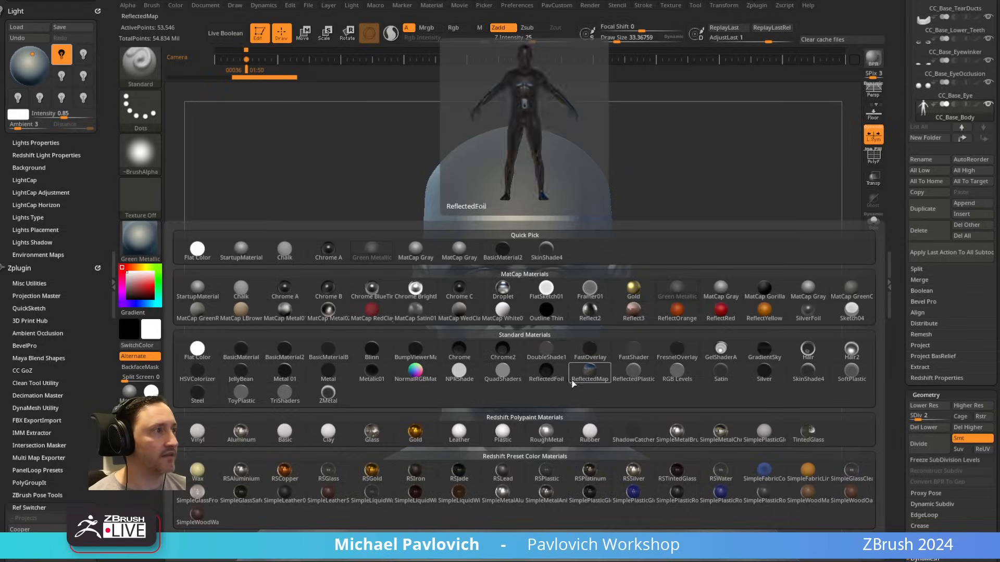
left_click(285, 350)
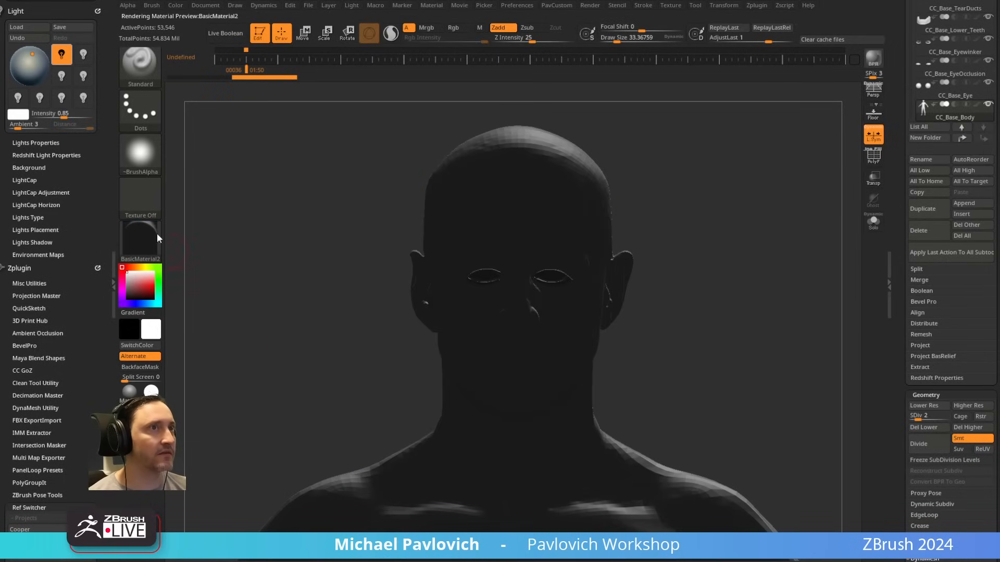
left_click(26, 60)
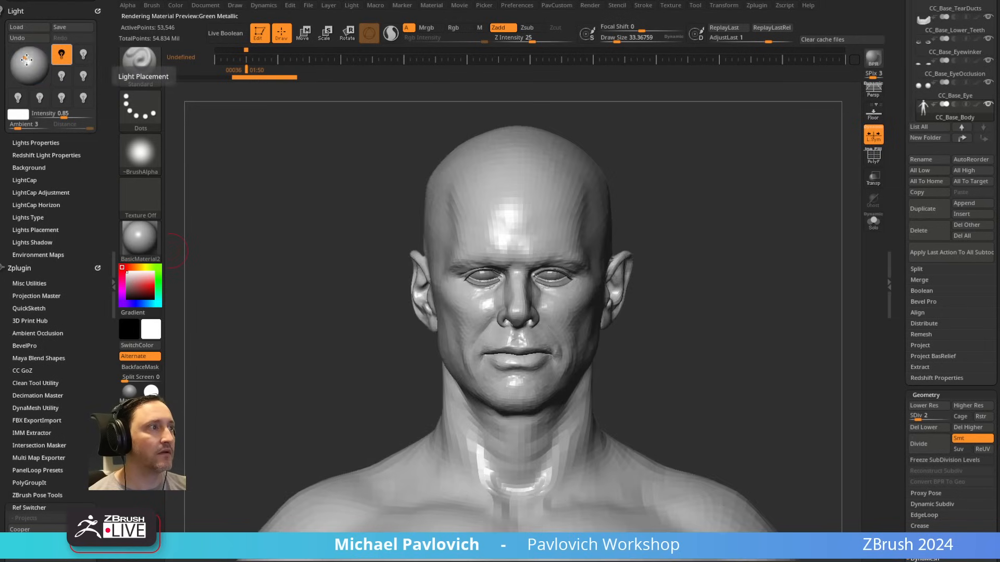
left_click(23, 52)
left_click(25, 54)
Step: Inspect the BasicMaterial2 modifiers and move the light closer to the centre of its placement sphere
left_click(131, 279)
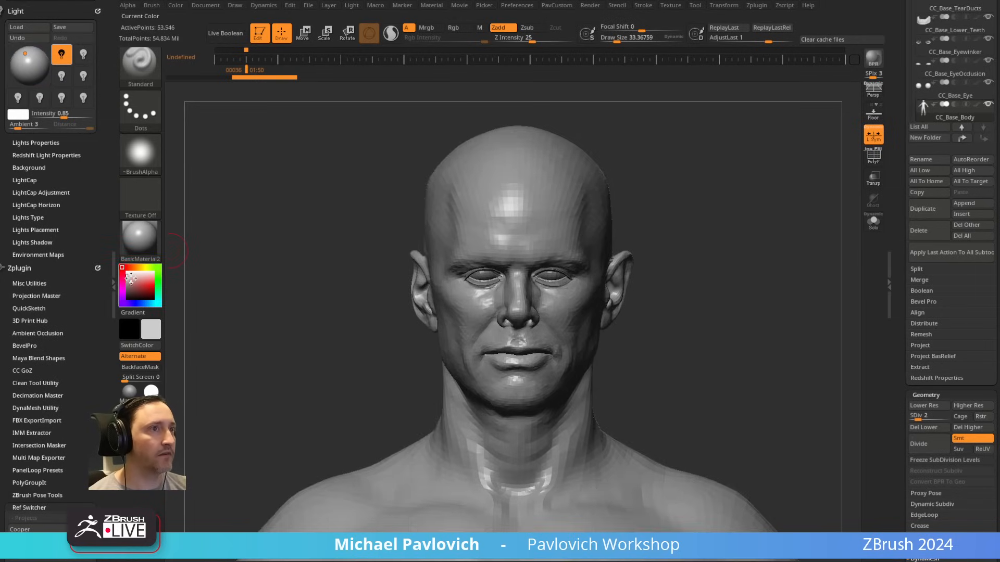
left_click_drag(131, 279, 126, 276)
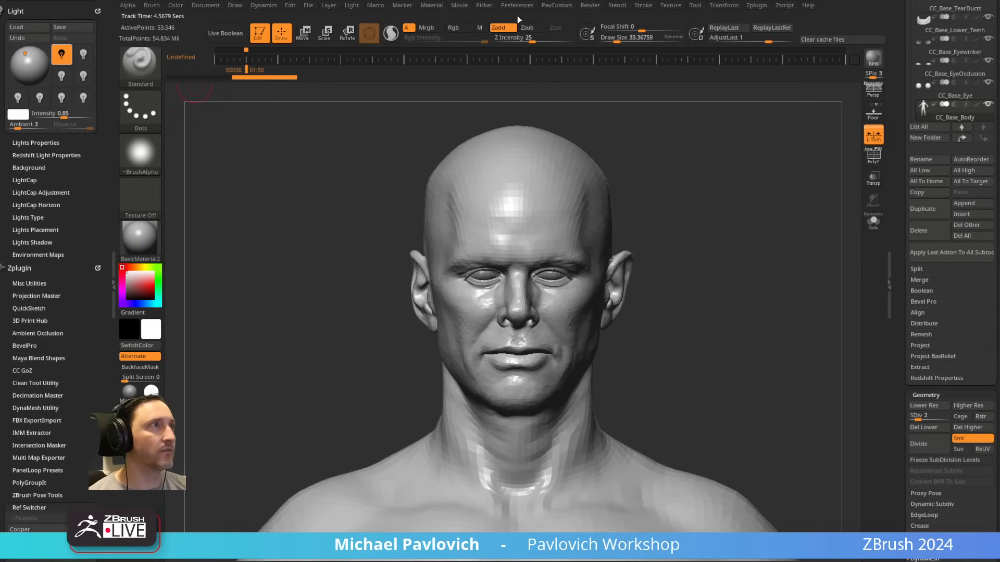
left_click(436, 7)
left_click(462, 215)
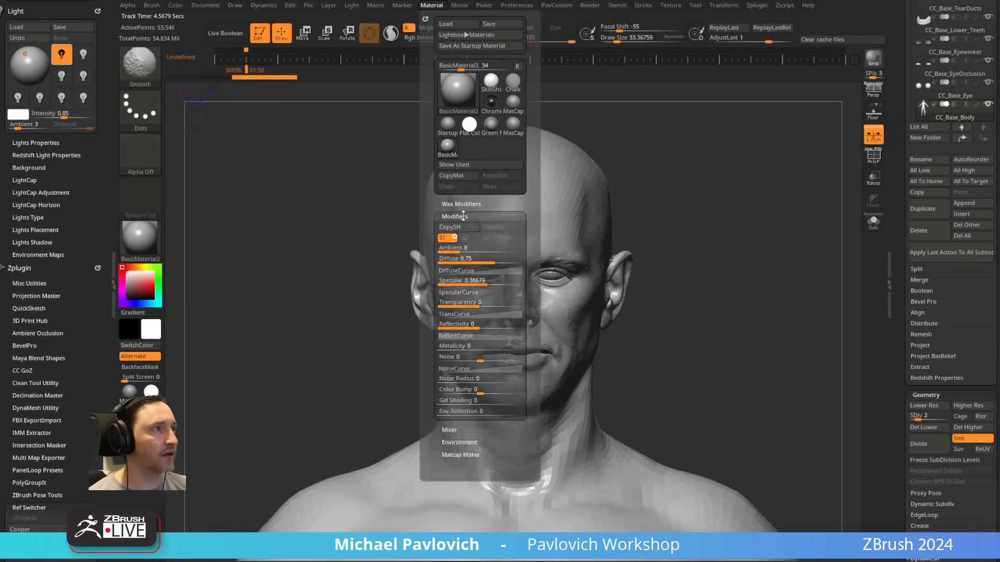
key("Tab")
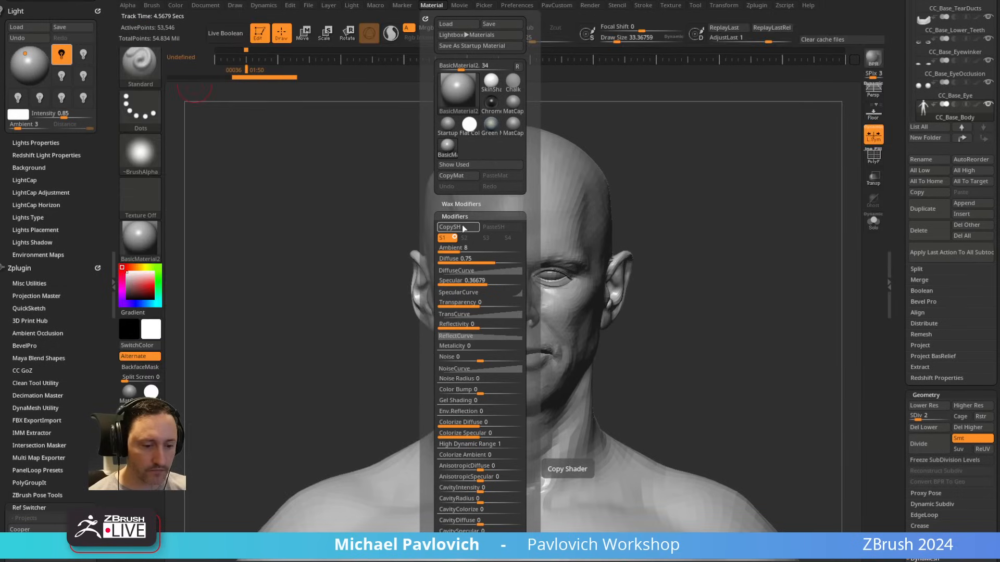
mouse_move(25, 61)
left_mouse_down()
mouse_move(19, 54)
mouse_move(28, 60)
left_mouse_up()
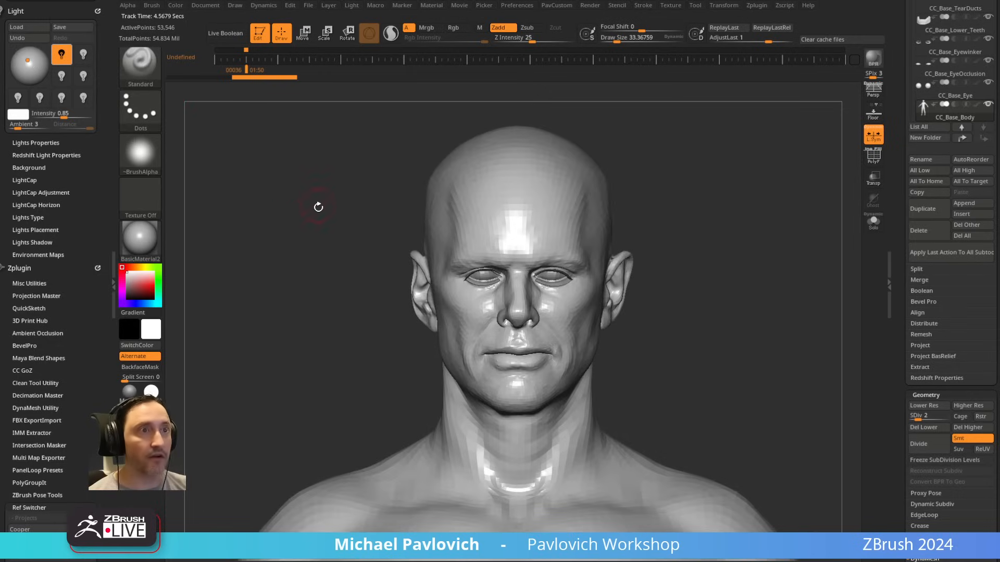
Step: Switch Ref Switcher to the Cooper02 project and load its View 1
scroll(74, 397, "down", 5)
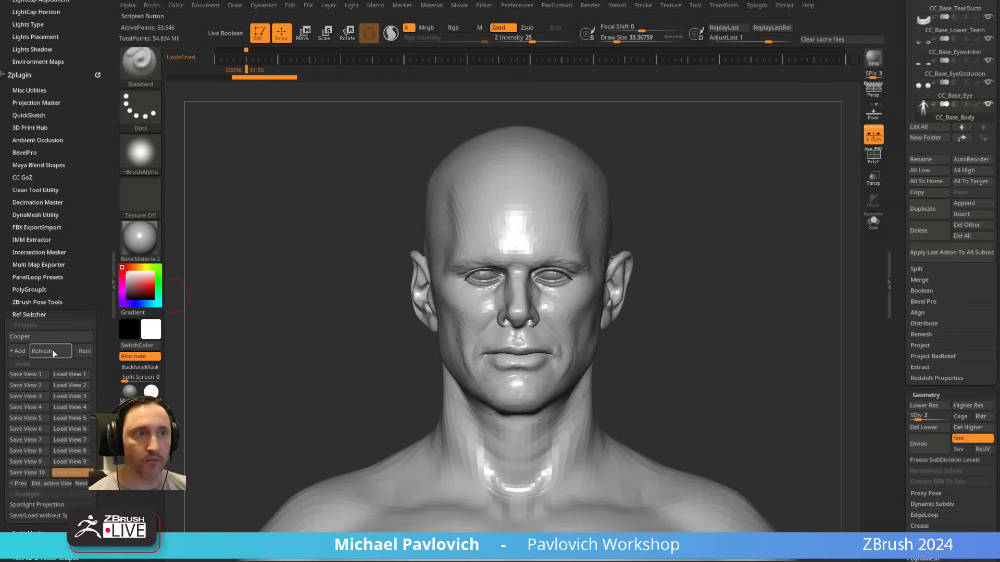
left_click(43, 339)
left_click(41, 349)
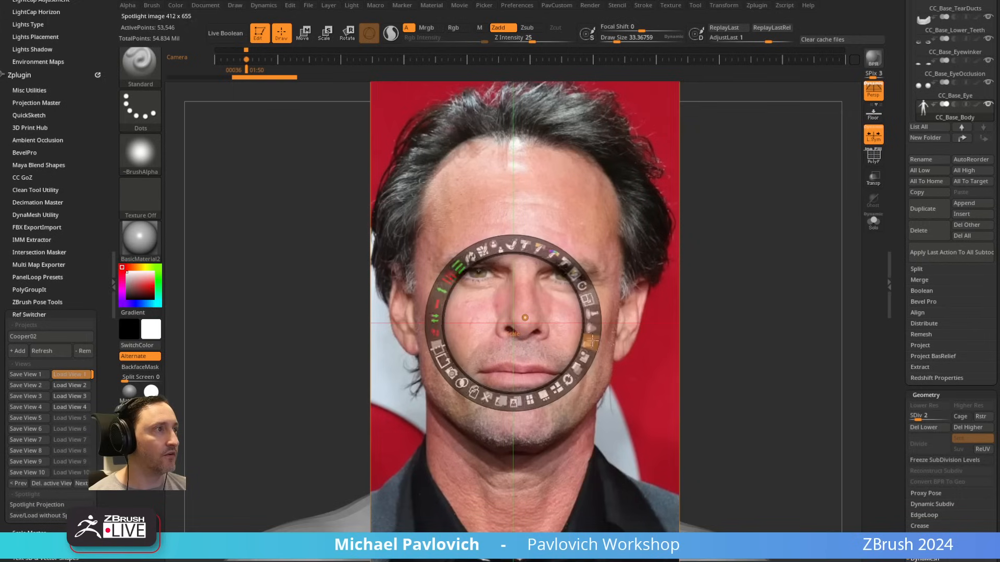
Step: Move the frontal portrait reference off the head in Spotlight and place the model side by side with it
left_click_drag(551, 308, 349, 304)
key("z")
left_click_drag(668, 241, 790, 250, "alt")
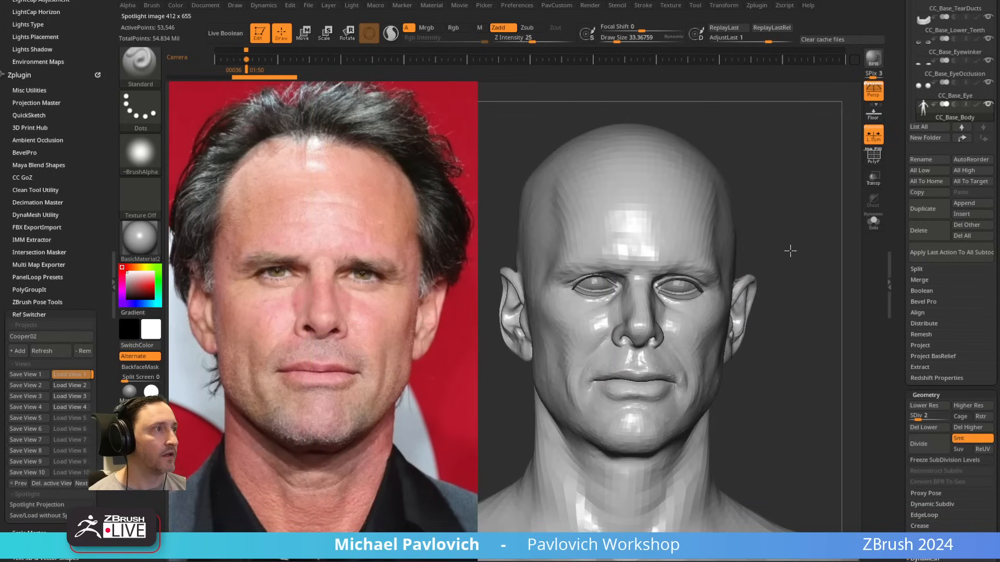
Step: Dock the Light palette in the tray above the Brush palette
left_click_drag(68, 188, 59, 333)
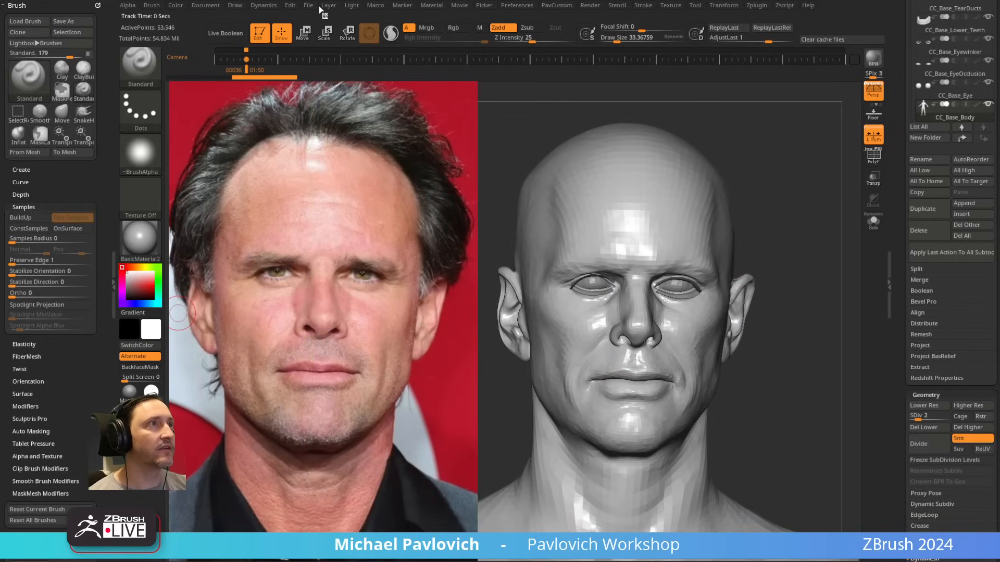
left_click(347, 7)
mouse_move(346, 6)
left_mouse_down()
mouse_move(41, 32)
mouse_move(33, 56)
mouse_move(16, 59)
mouse_move(30, 66)
mouse_move(31, 50)
left_mouse_up()
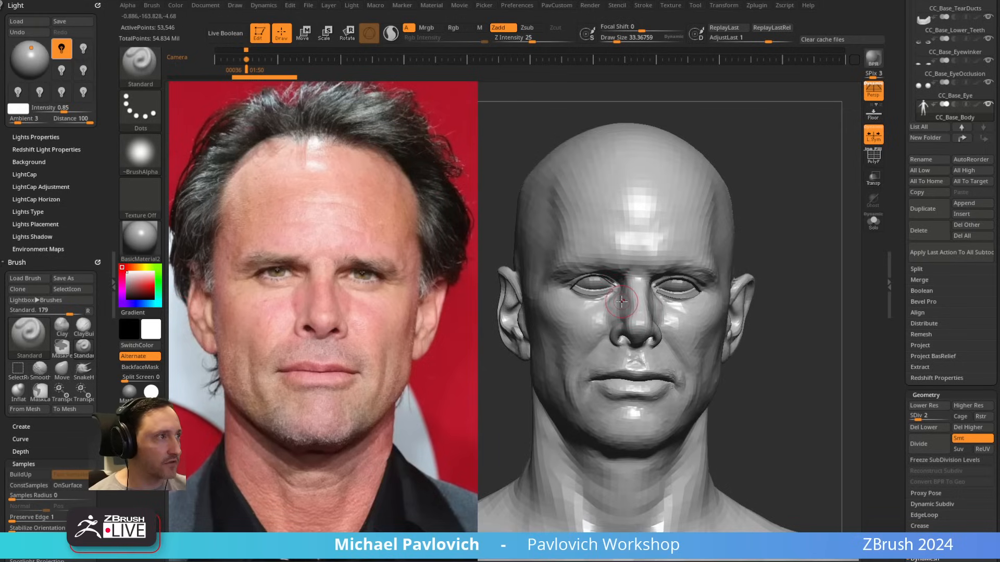
key("shift")
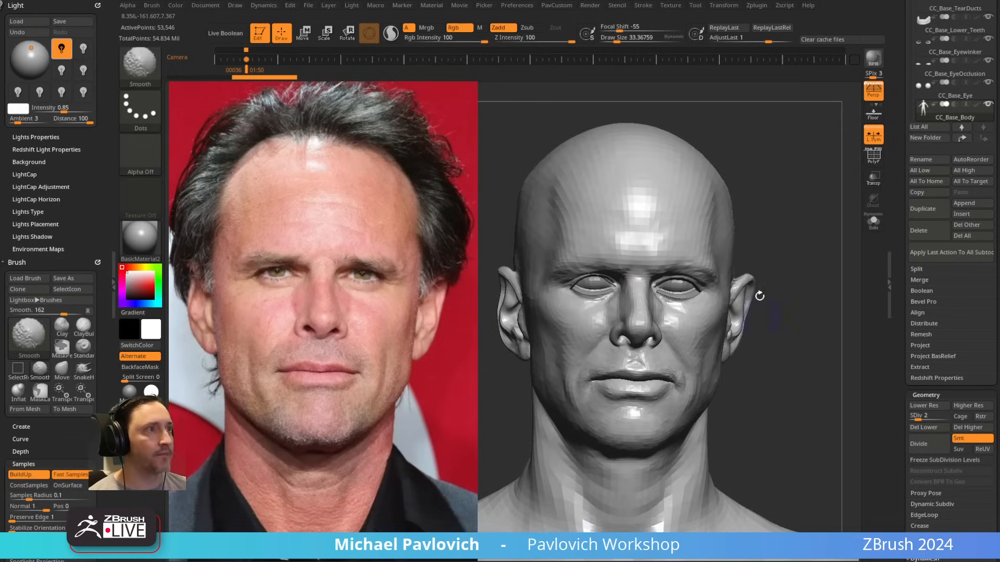
Step: Hide the Spotlight reference, turn off perspective and frame the whole body from the front
key("shift+z")
left_click_drag(801, 177, 690, 179, "alt")
left_click_drag(727, 208, 709, 155, "shift")
left_click(874, 91)
left_click_drag(779, 255, 698, 183, "alt")
left_click_drag(734, 217, 743, 193, "alt")
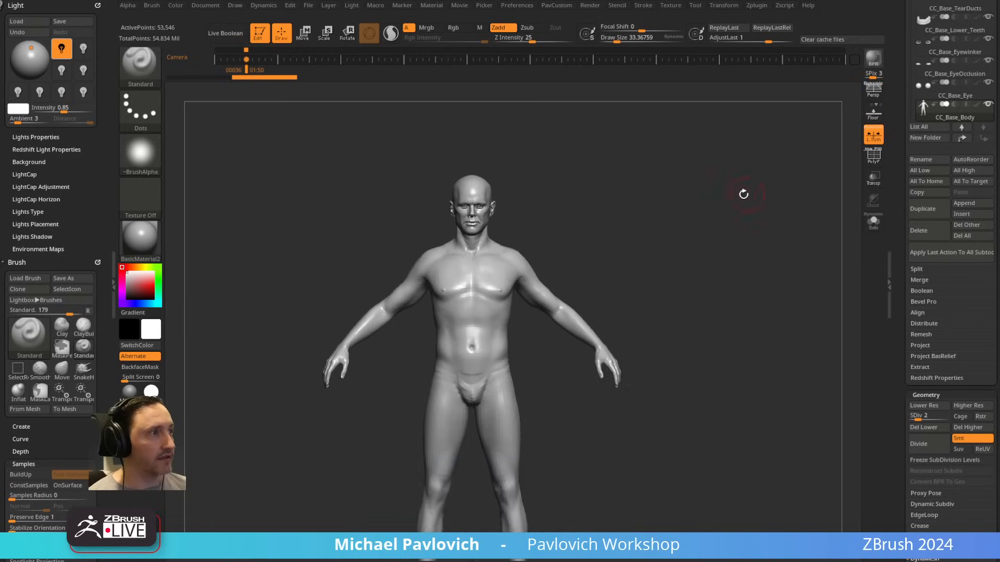
Step: Delete the frontal portrait reference from Spotlight and hide Spotlight again
key("shift+z")
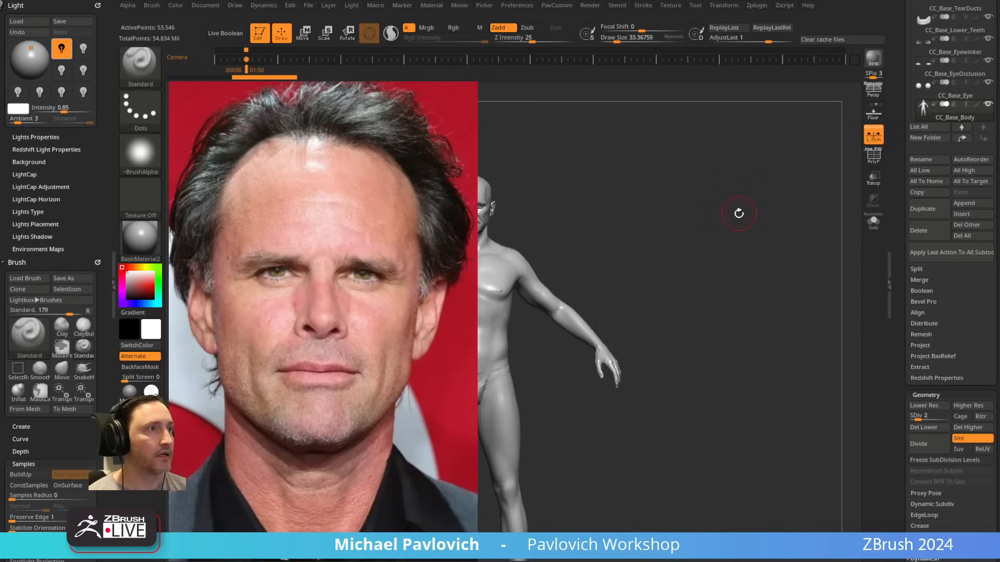
key("z")
key("shift+z")
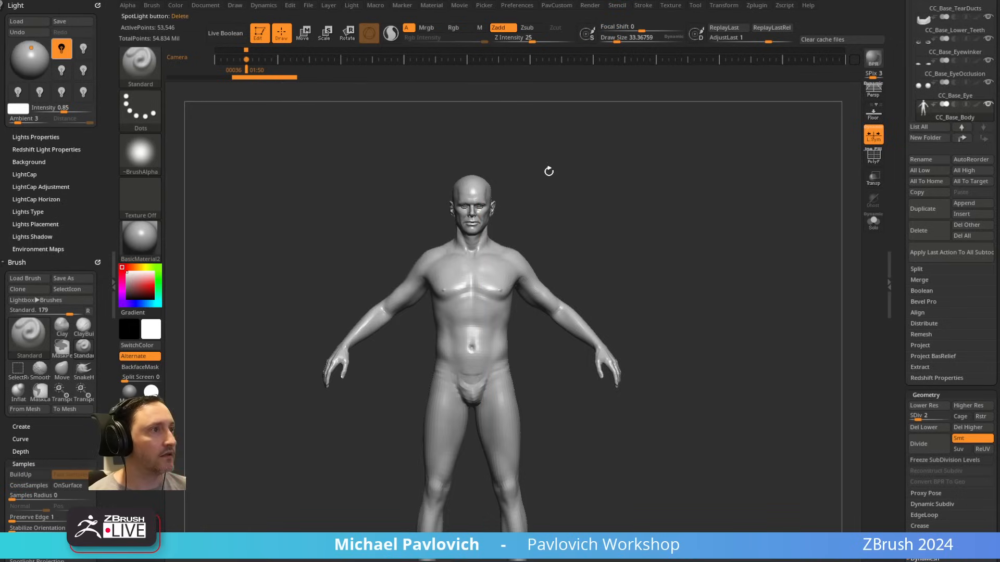
Step: Add the full-body blue suit reference to Spotlight, scale it to roughly the canvas height and leave Spotlight editing
left_click(671, 6)
left_click(687, 148)
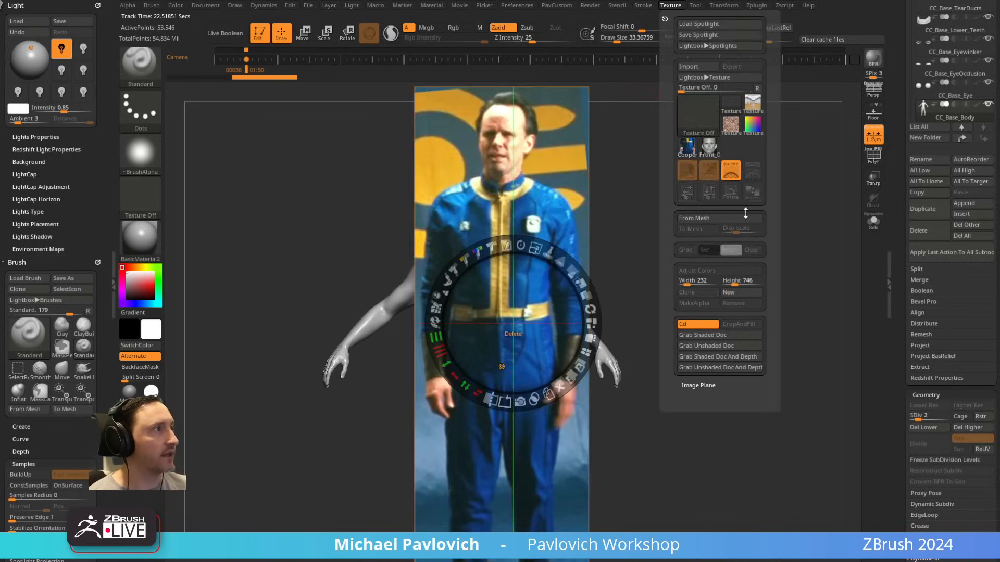
left_click_drag(538, 283, 536, 238)
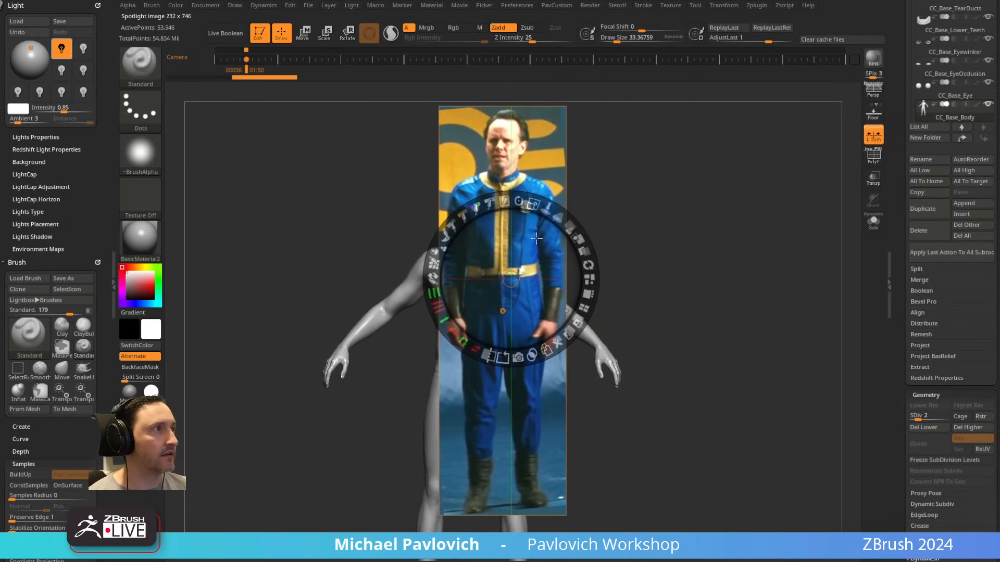
left_click_drag(539, 203, 558, 215)
key("z")
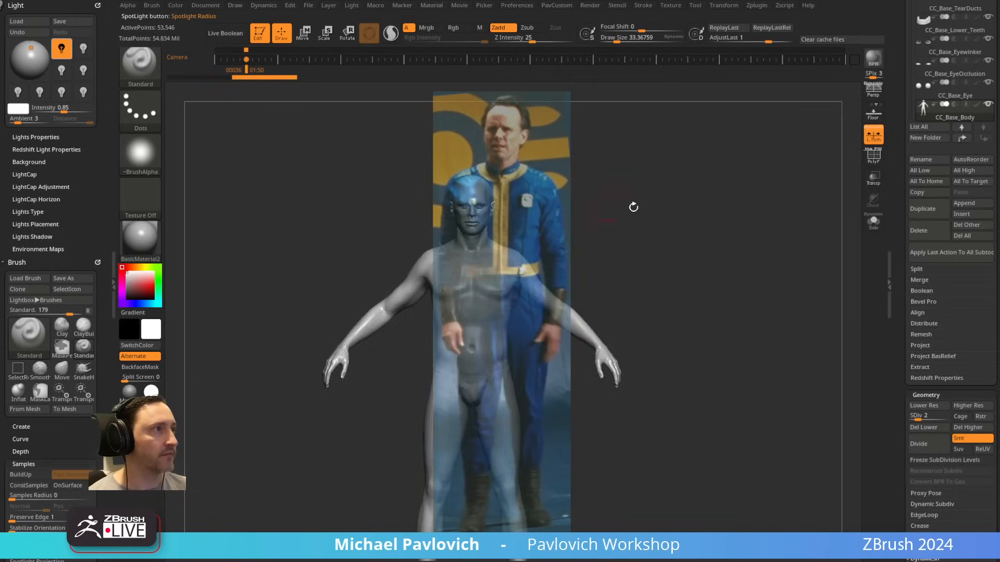
Step: Line the body up with the full-body suit reference and set the draw size to about 44
right_click_drag(633, 207, 745, 245, "ctrl")
left_click_drag(744, 217, 748, 222, "alt")
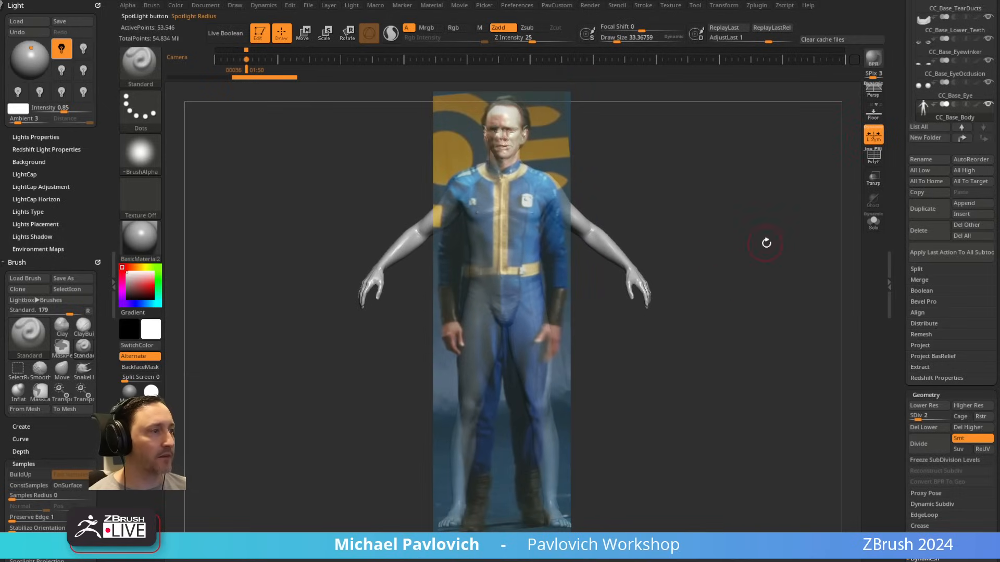
key("s")
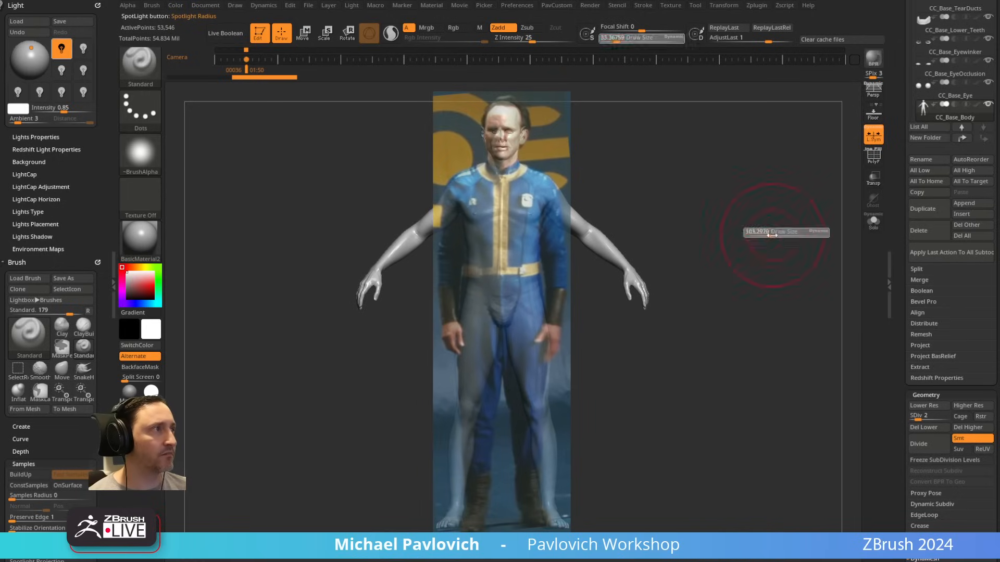
left_click_drag(772, 235, 771, 233)
key("s")
left_click_drag(529, 226, 521, 226)
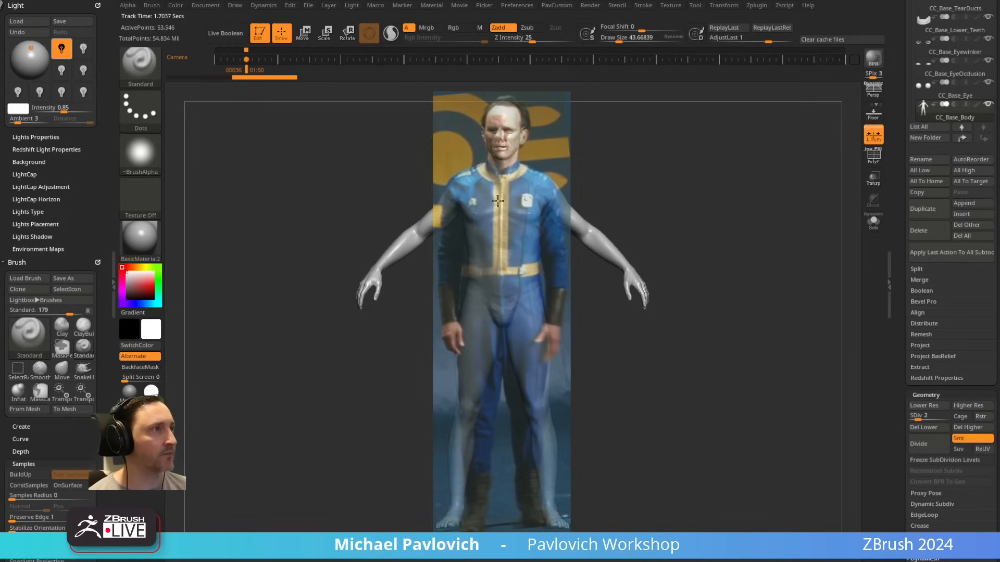
Step: Move the body off the reference, recall the aligned view from the timeline's camera keyframe and reduce the draw size to about 33
left_click_drag(705, 170, 472, 156, "alt")
key("Left")
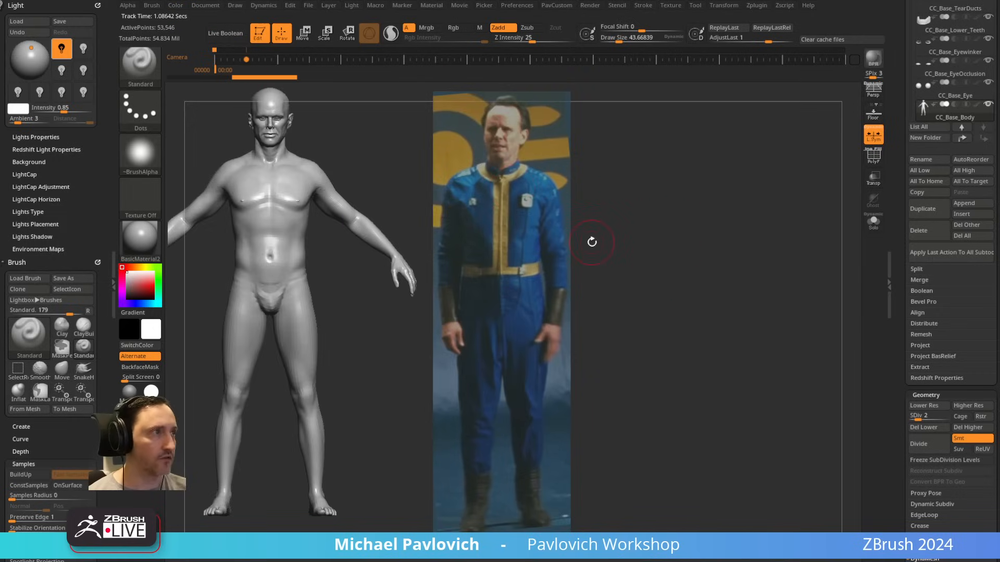
key("Right")
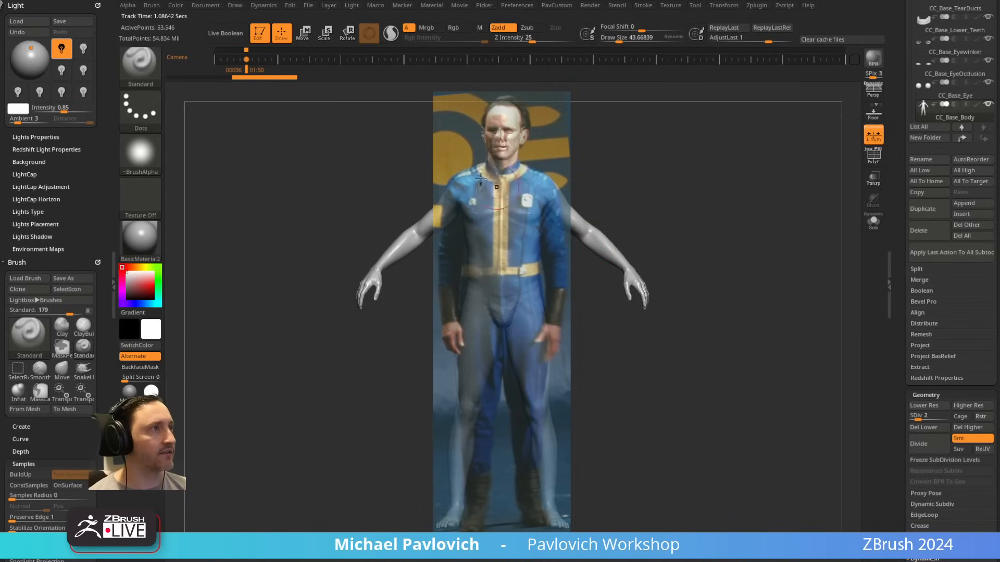
key("bracketleft")
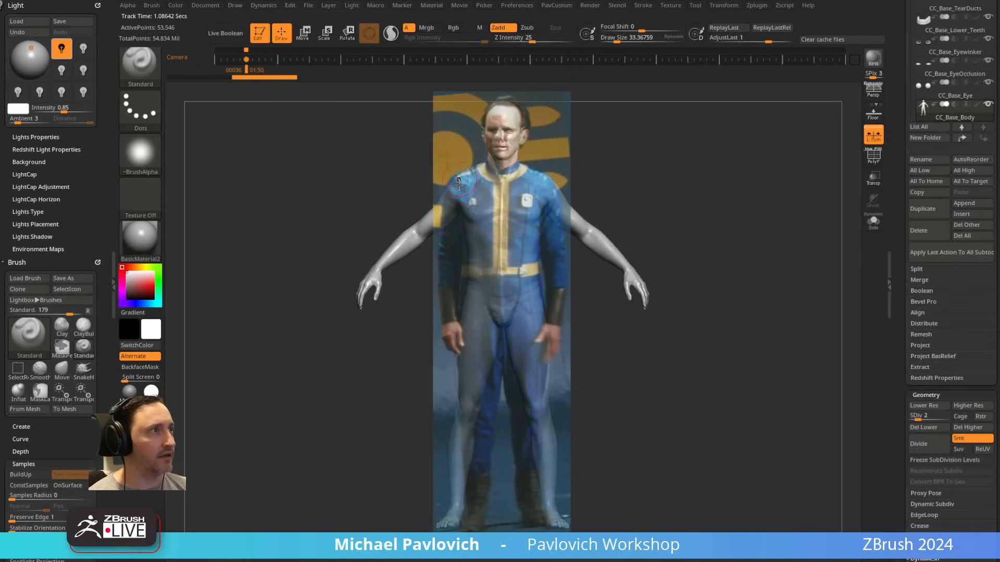
Step: Tilt the body away from the reference and store that view as a camera keyframe at frame 61
mouse_move(741, 184)
left_mouse_down("shift")
mouse_move(710, 141)
mouse_move(741, 208)
mouse_move(689, 141)
mouse_move(406, 114)
mouse_move(439, 133)
left_mouse_up("shift")
left_click_drag(805, 176, 792, 183, "alt")
left_click(269, 60)
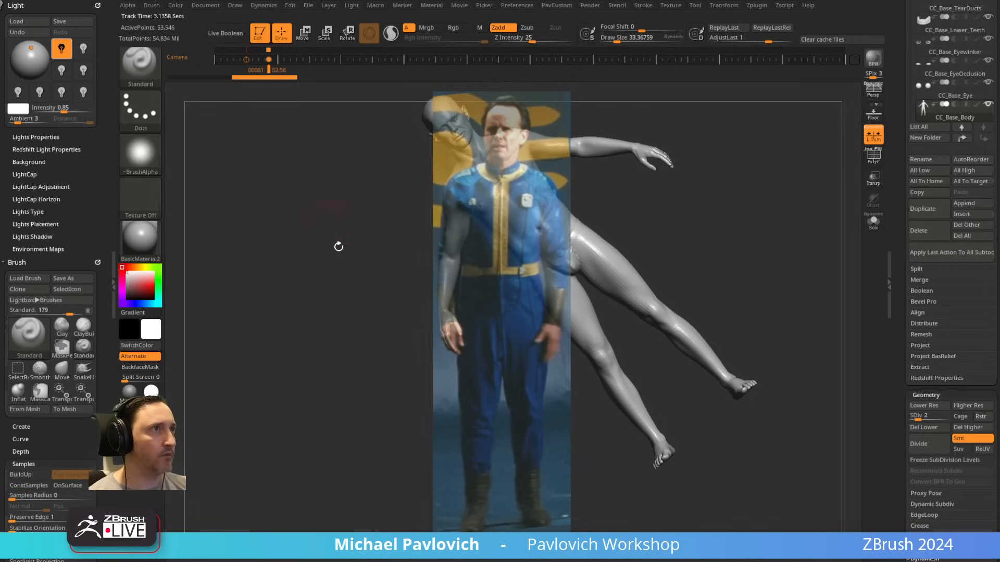
Step: Switch repeatedly between the tilted and aligned camera keyframes, return to the aligned view and hide the Spotlight reference
key("Right")
key("Left")
key("Left")
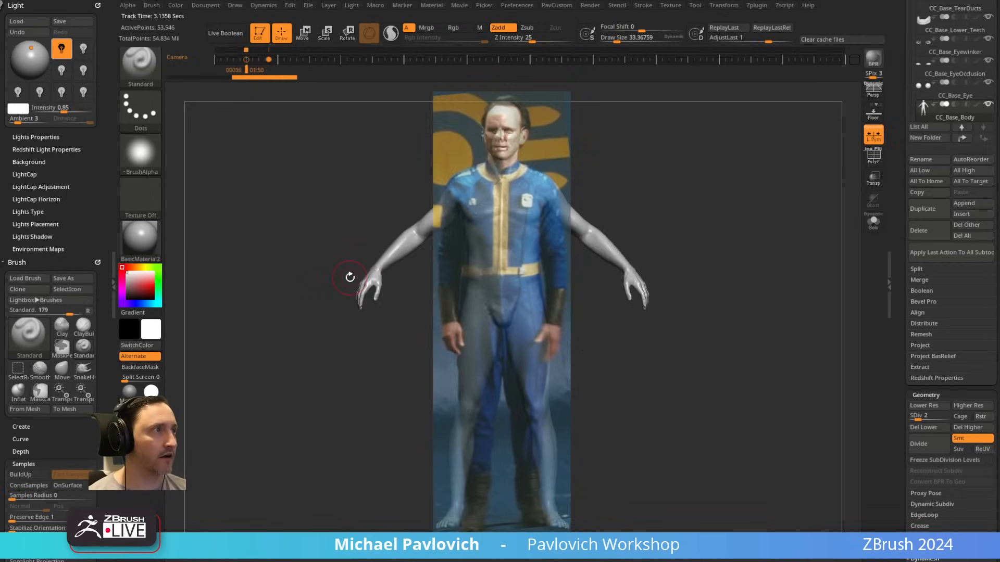
key("Right")
key("Left")
key("Right")
key("Left")
key("Right")
key("Left")
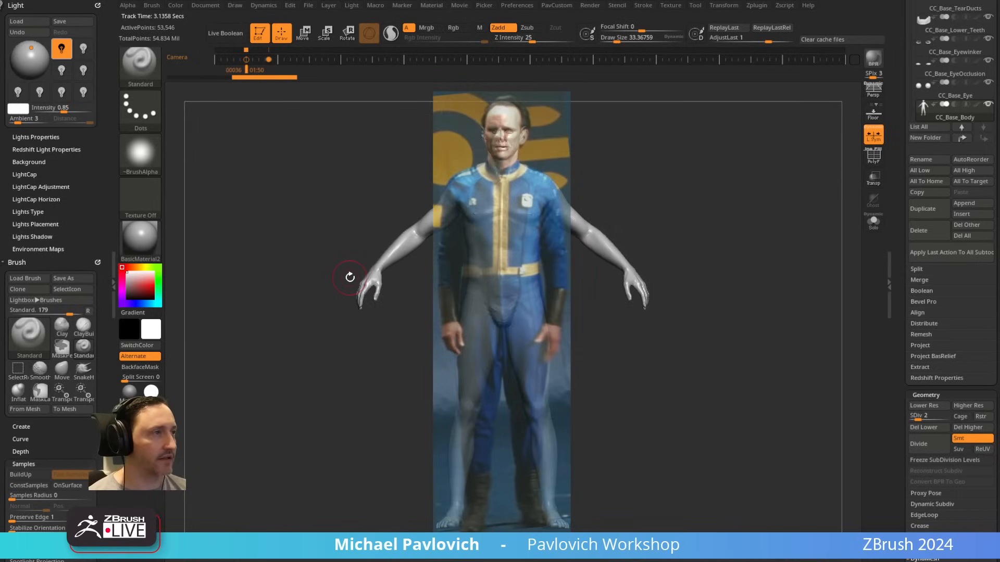
key("shift+z")
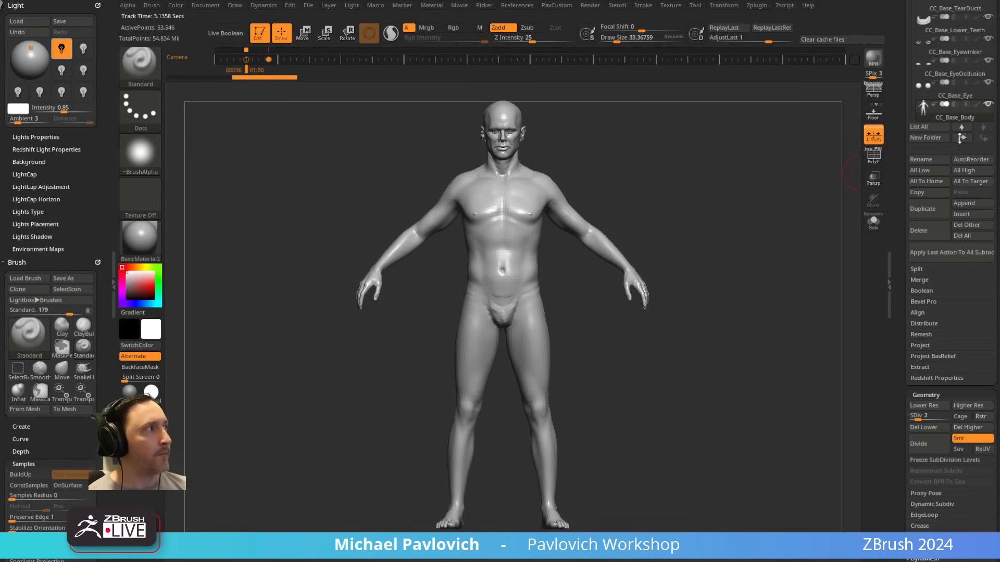
Step: Duplicate the CC_Base_Body subtool, set the copy to subdivision level 4 and delete its higher levels
left_click(923, 209)
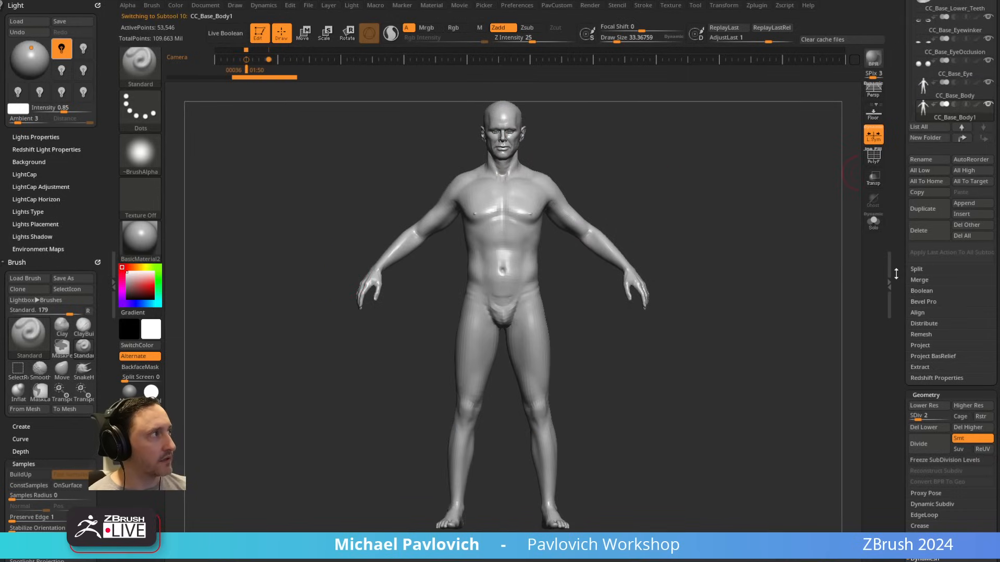
scroll(904, 272, "down", 5)
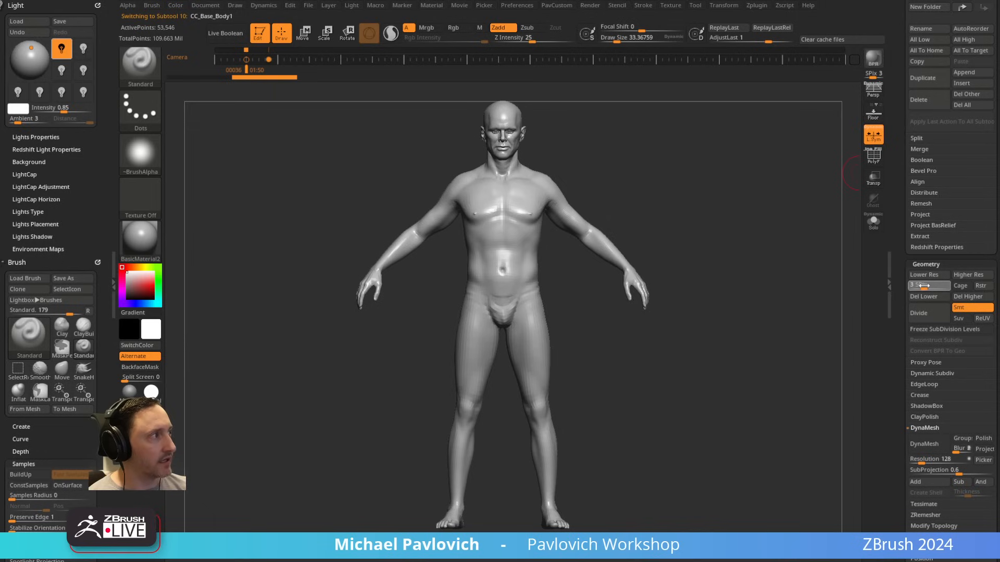
left_click_drag(928, 287, 932, 287)
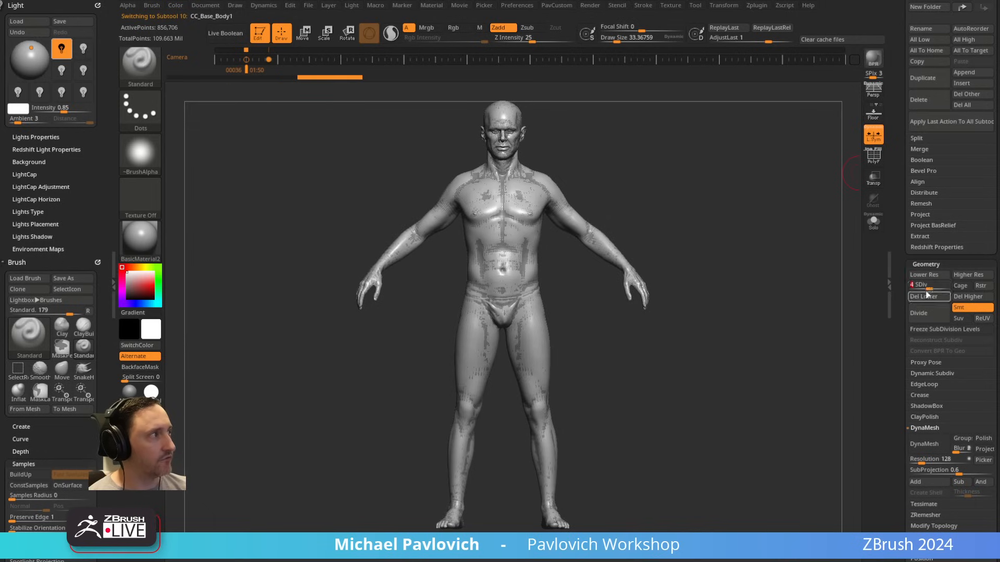
left_click(969, 296)
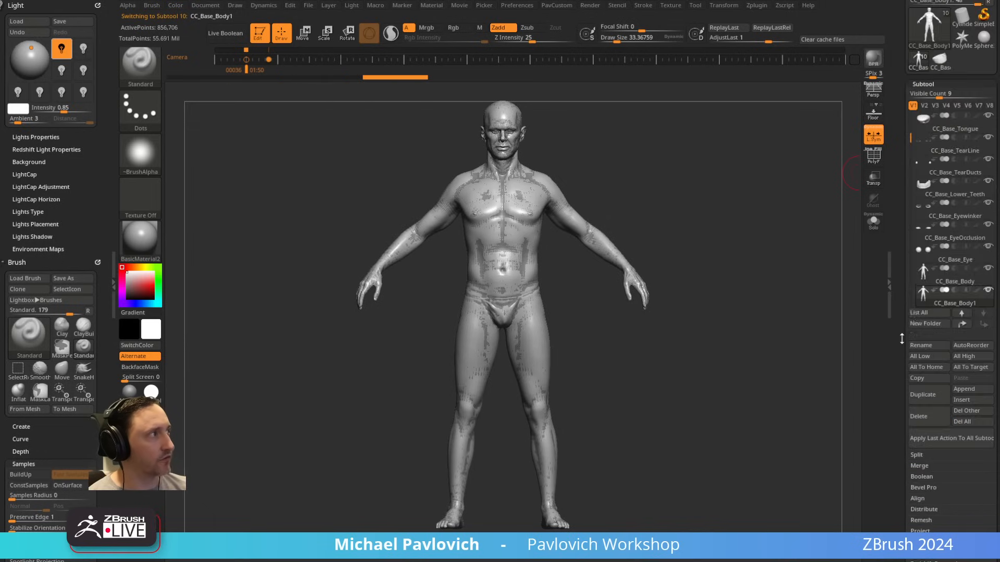
Step: Hide all subtools except the duplicated body and rename it suit
scroll(977, 299, "up", 10)
left_click(988, 290, "shift")
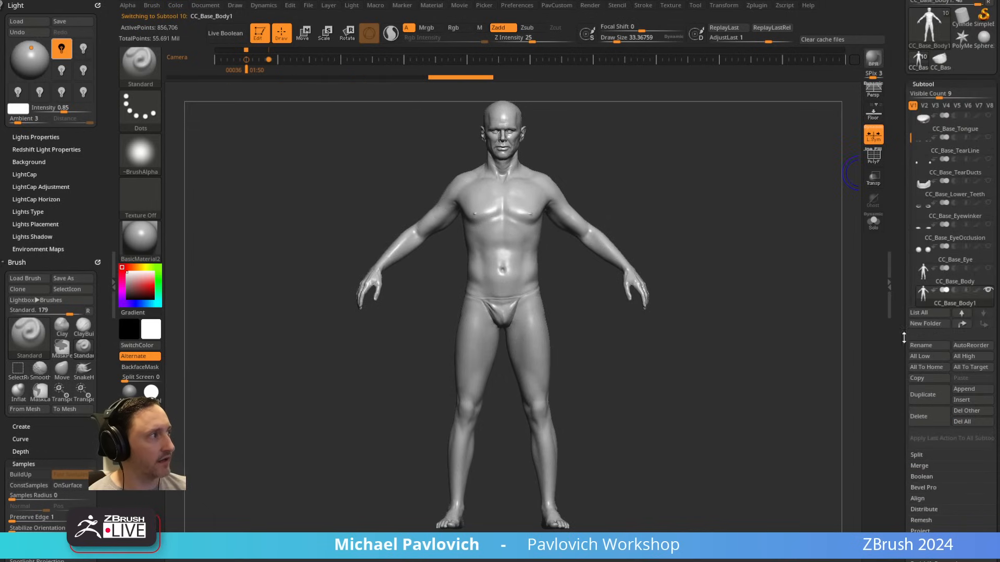
scroll(919, 339, "down", 1)
left_click(920, 331)
key("BackSpace")
type("su")
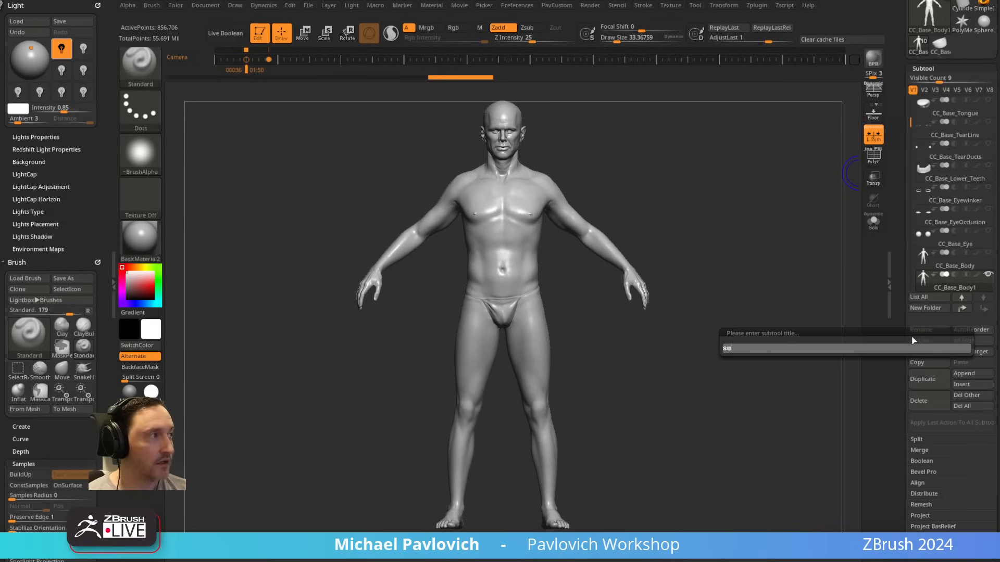
type("it")
key("Return")
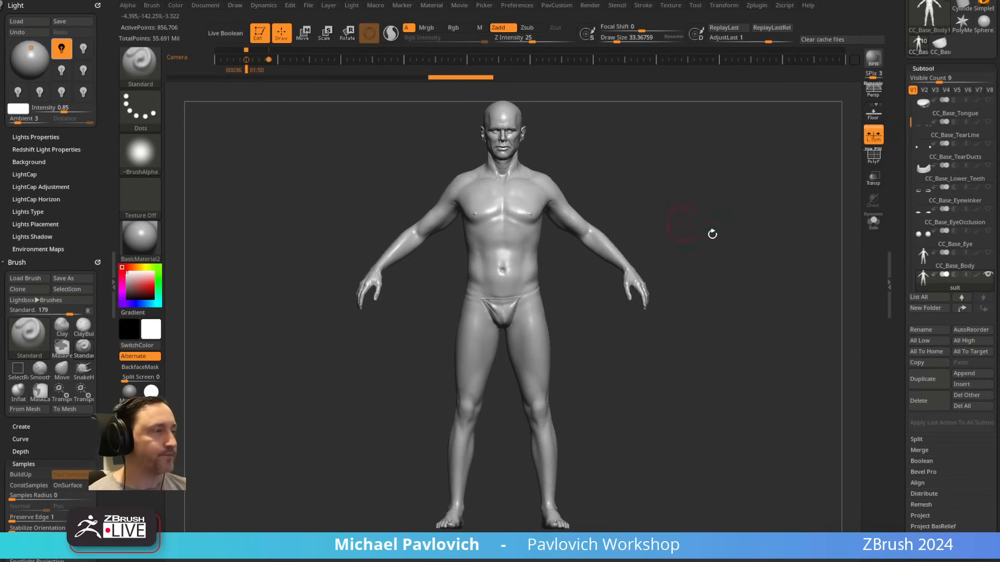
Step: Inflate the suit subtool slightly with the Inflate deformation
key("2")
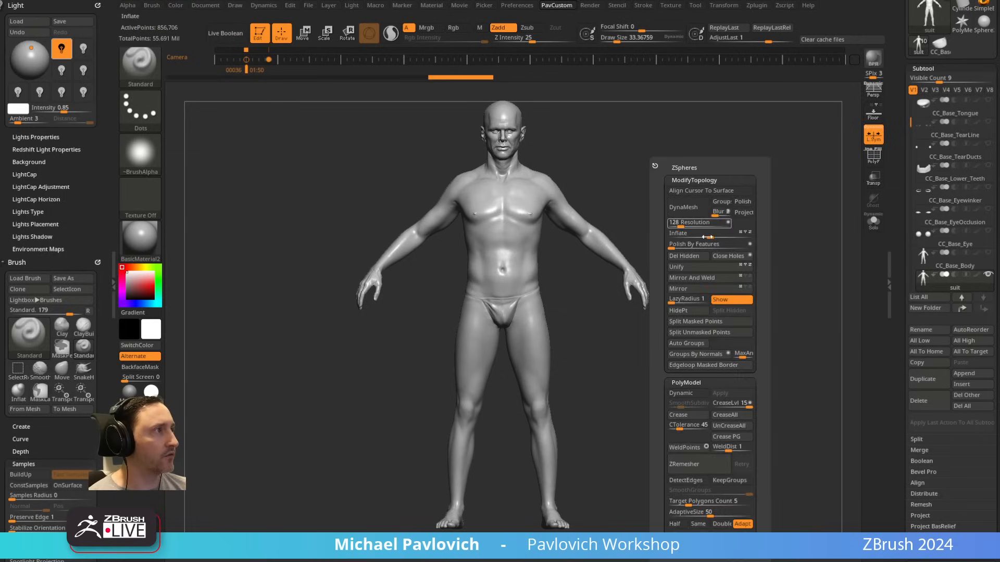
left_click_drag(897, 234, 896, 99)
left_click(930, 406)
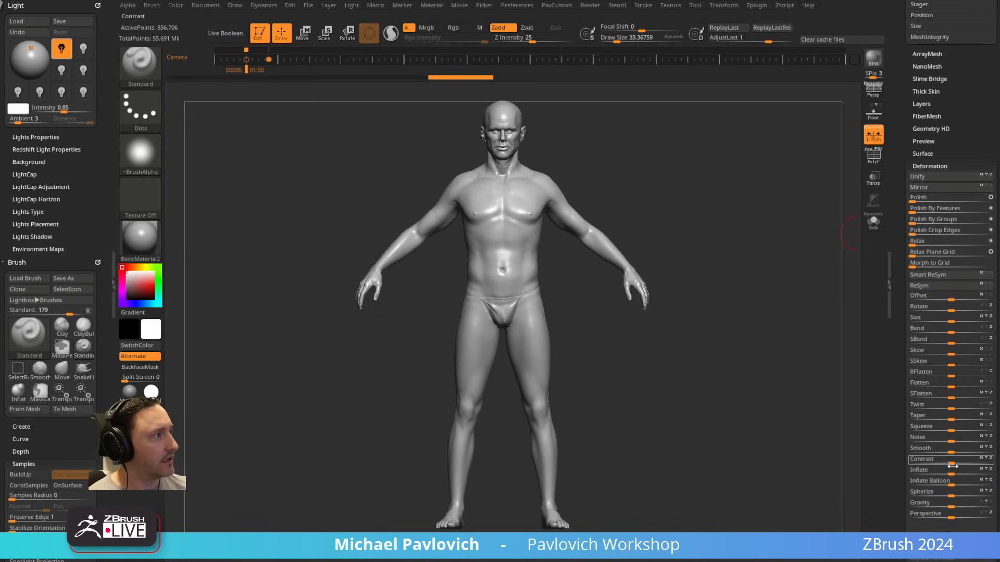
left_click_drag(952, 473, 969, 473)
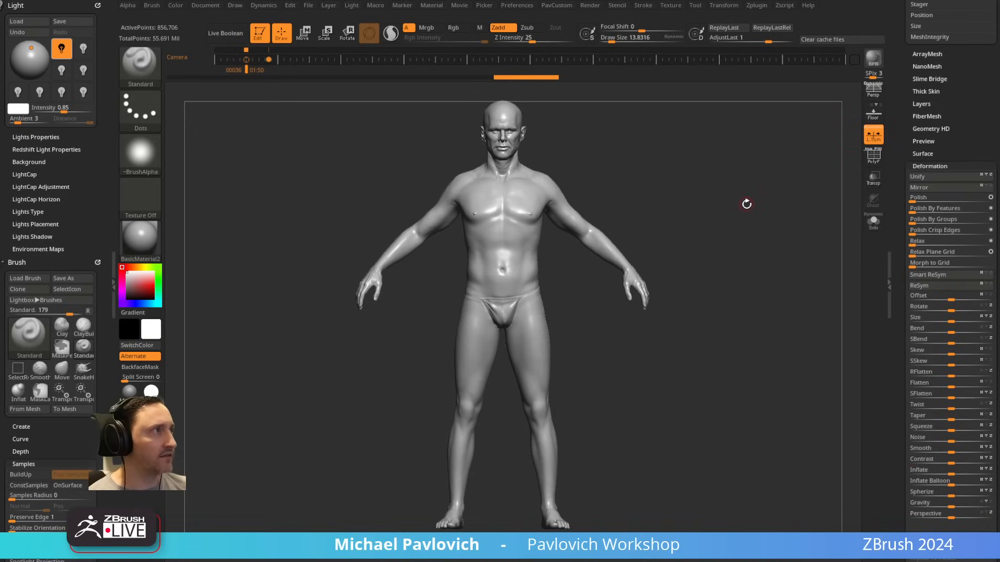
Step: Adjust the brush draw size to about 36 and return the body to its front view
left_click(674, 41)
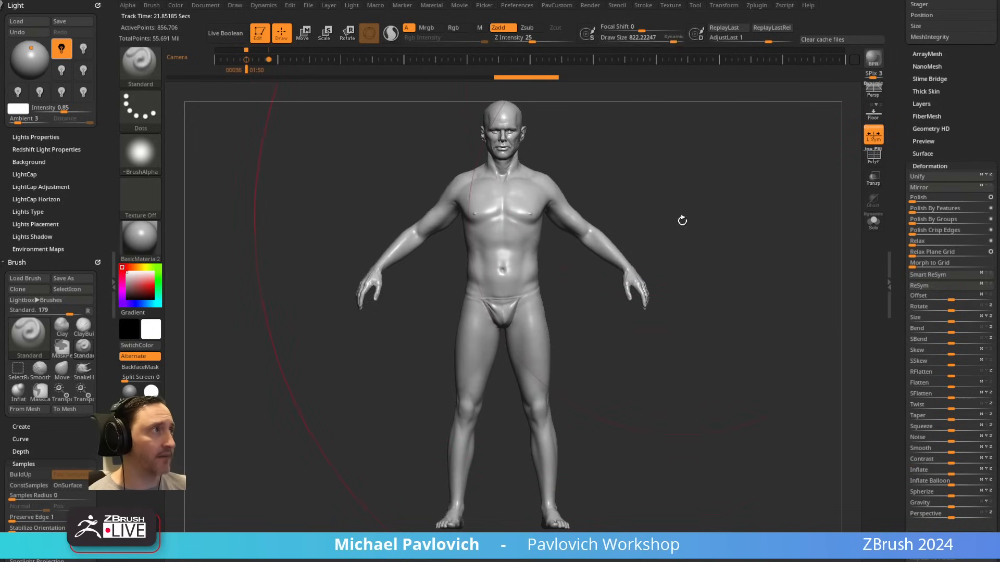
key("s")
left_click_drag(683, 221, 627, 221)
left_click_drag(554, 280, 540, 284)
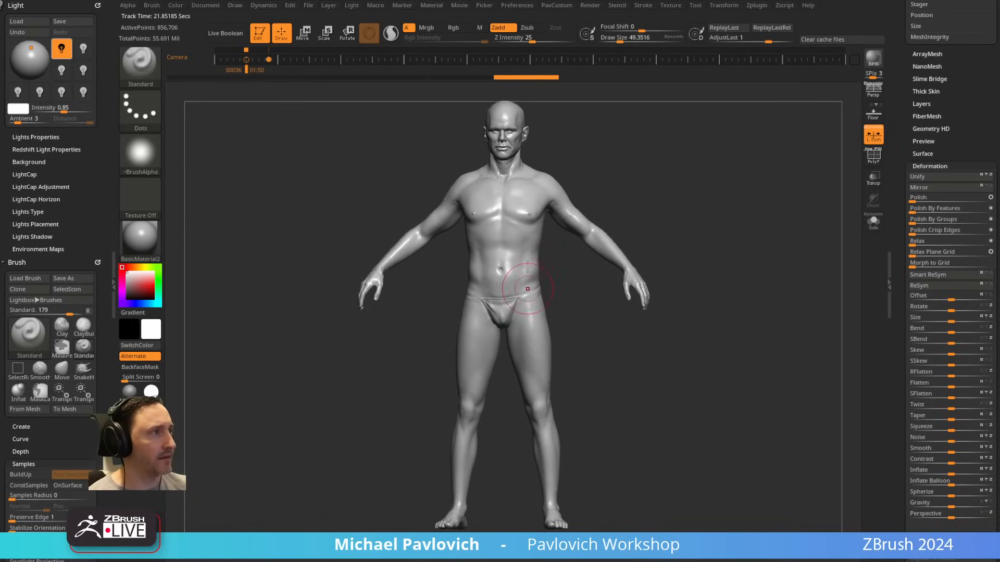
left_click_drag(673, 167, 579, 206, "shift")
key("s")
left_click_drag(674, 223, 667, 224)
Step: Check the suit's scene scale options in Scale Master and its export scale and offset settings
scroll(898, 229, "down", 2)
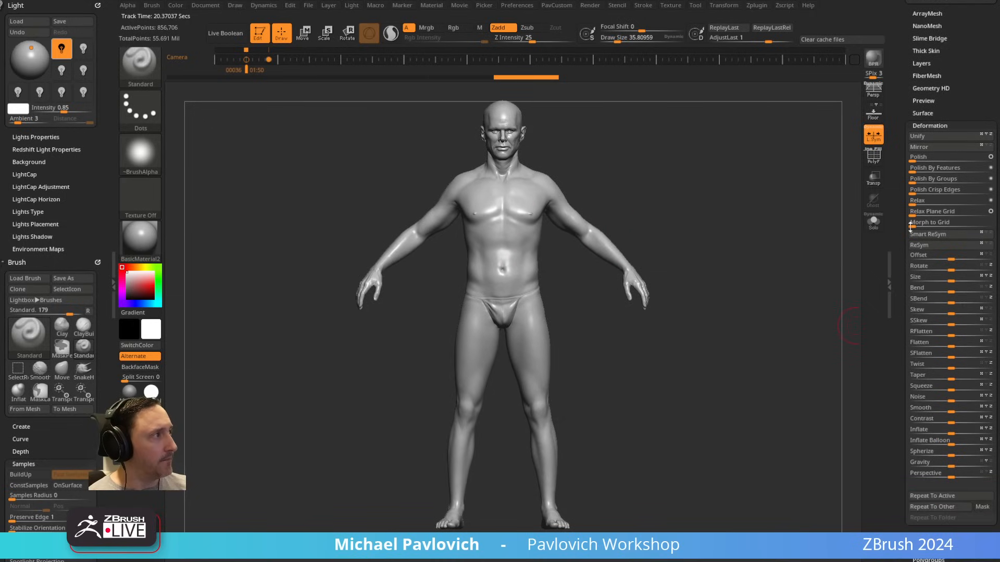
mouse_move(759, 7)
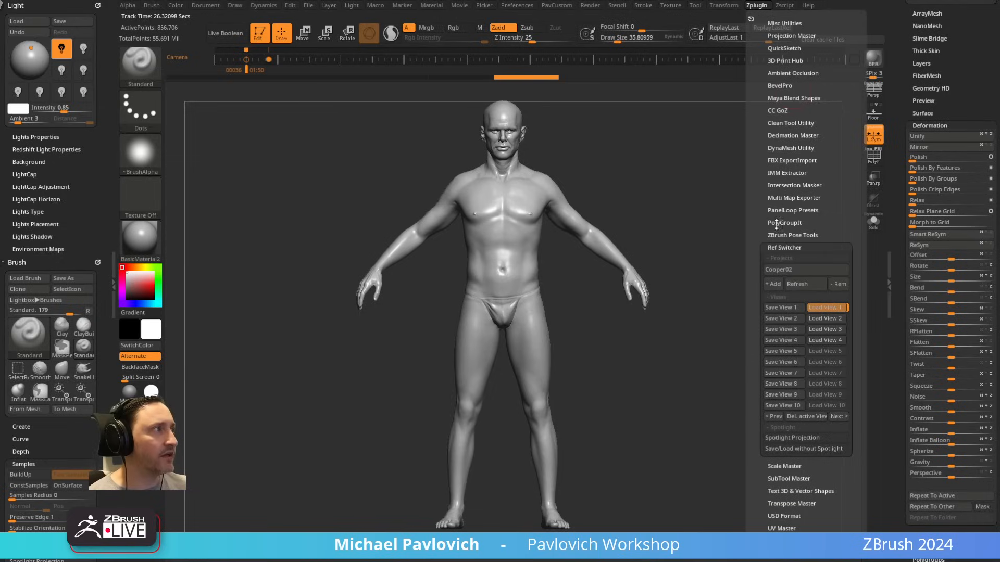
left_click(786, 247, "shift")
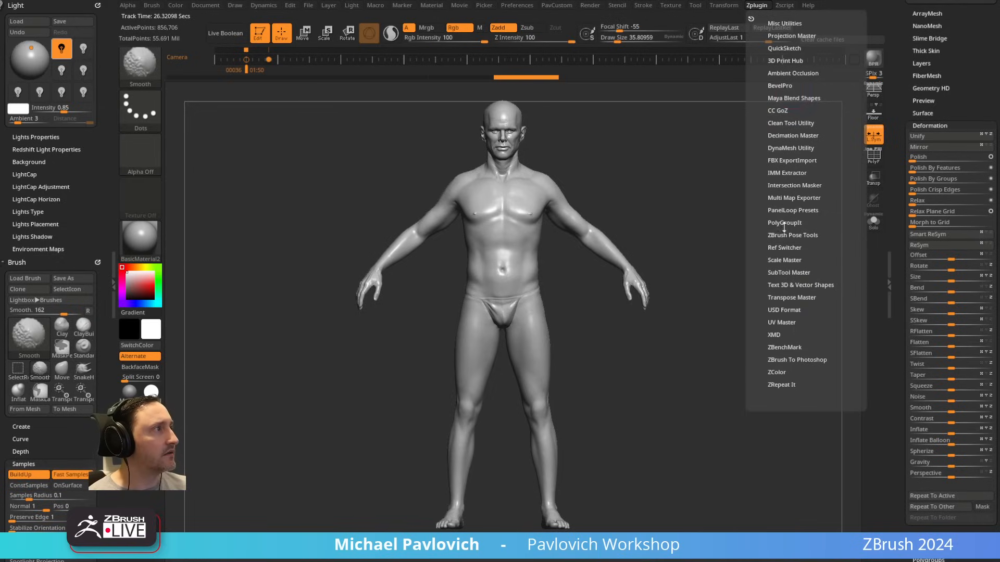
left_click(784, 260, "shift")
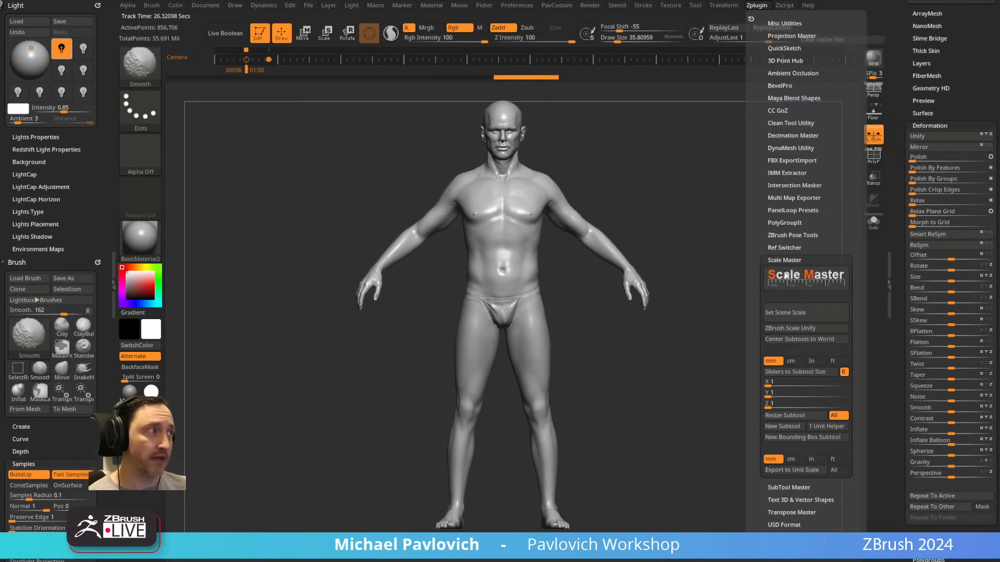
left_click(795, 328)
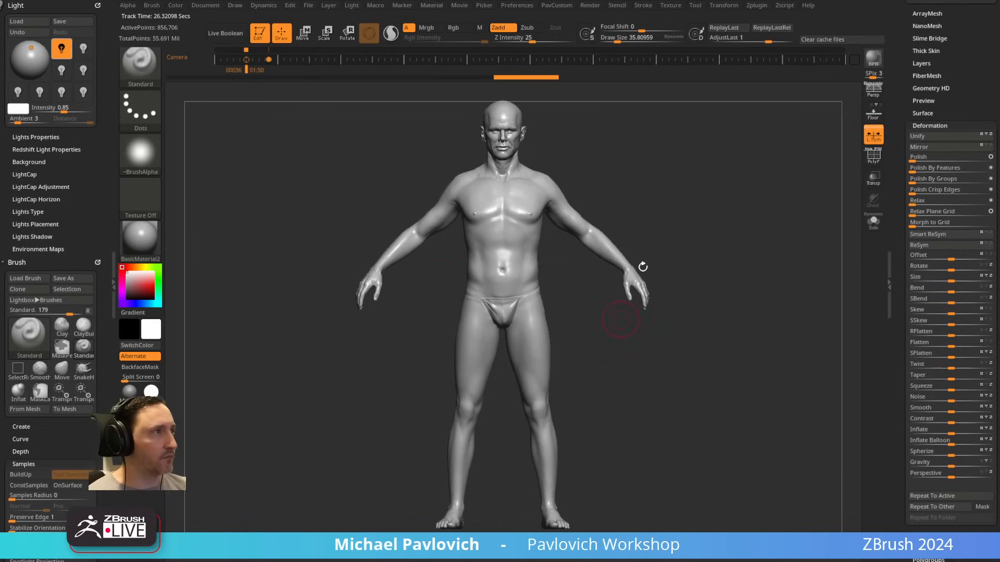
scroll(897, 248, "down", 10)
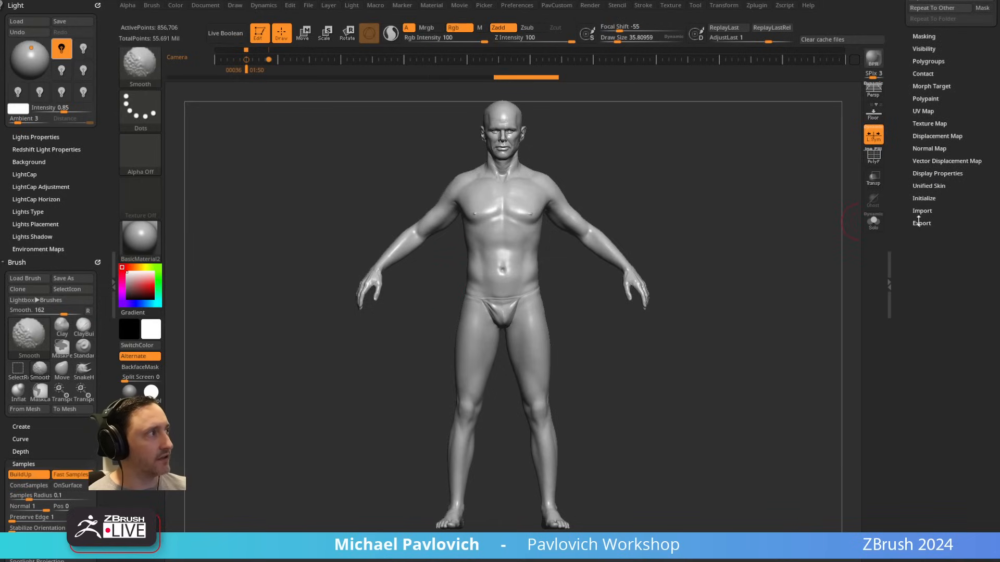
left_click(921, 224, "shift")
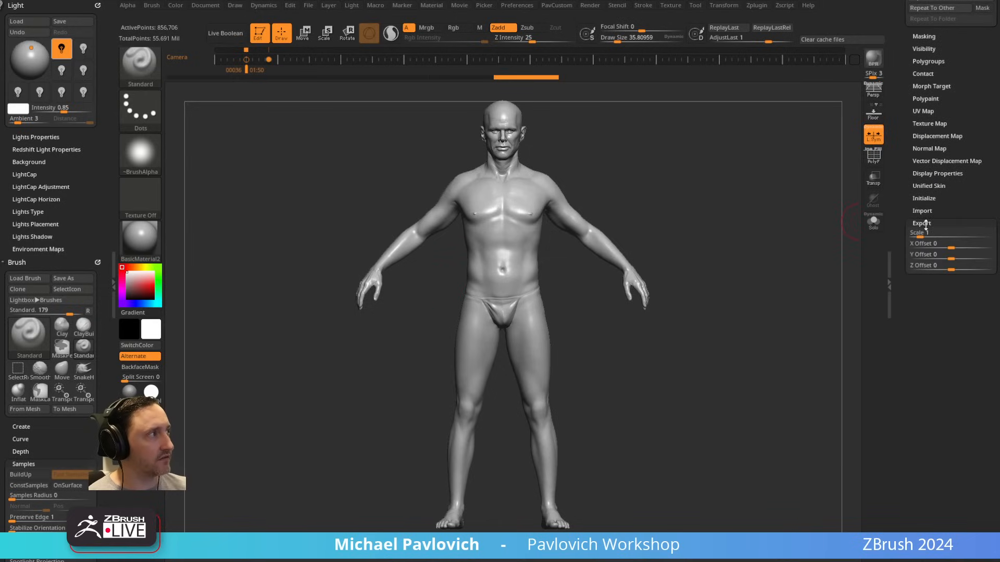
left_click(921, 223)
scroll(898, 238, "up", 10)
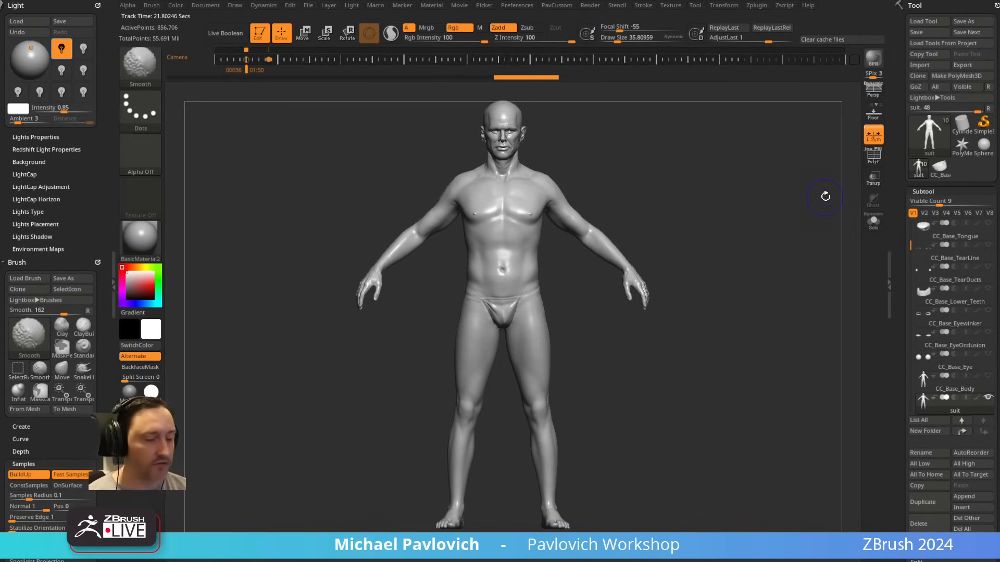
Step: Show the full-body reference over the suit and inflate the suit mesh slightly to match it
key("shift+z")
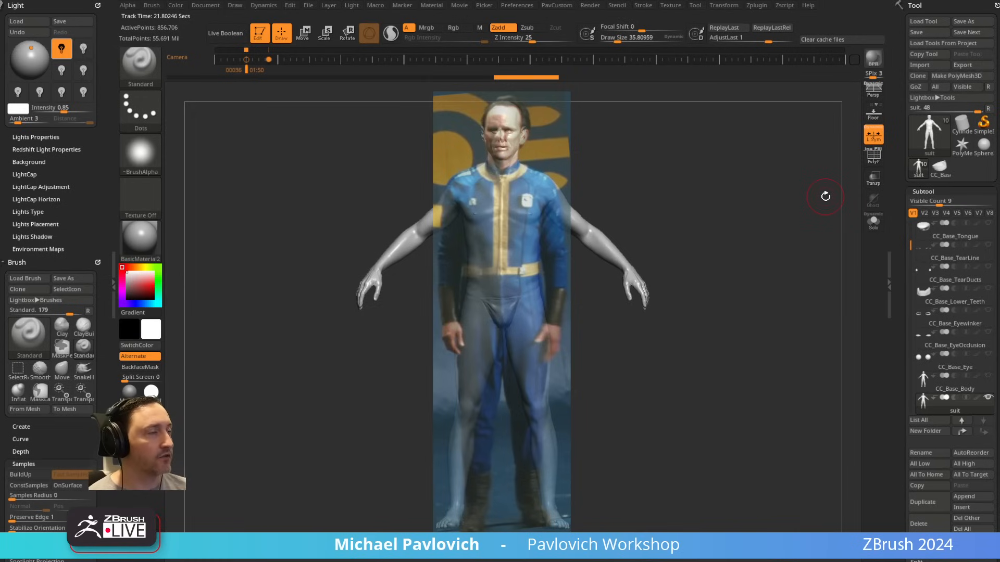
key("2")
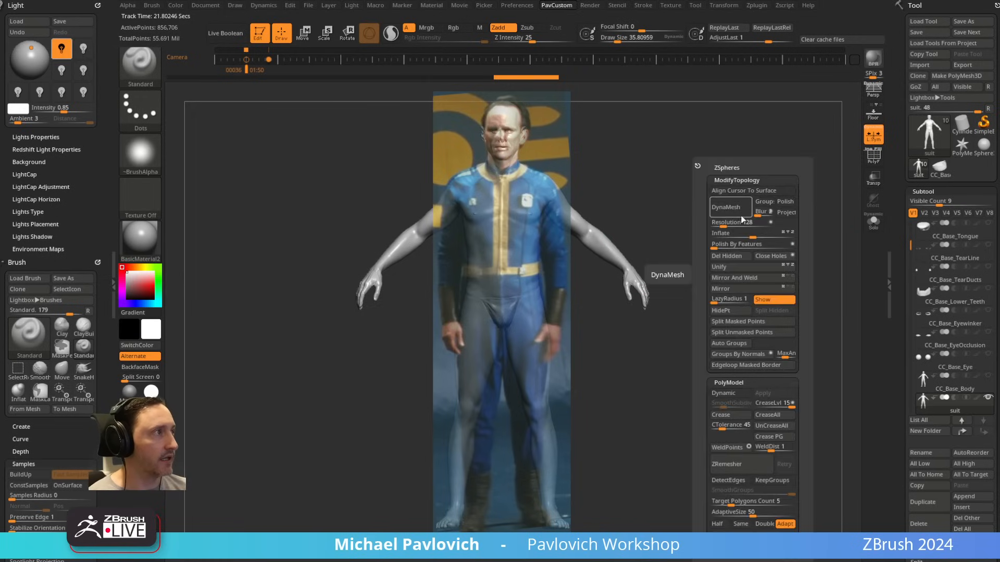
left_click_drag(760, 235, 796, 238)
left_click(771, 236)
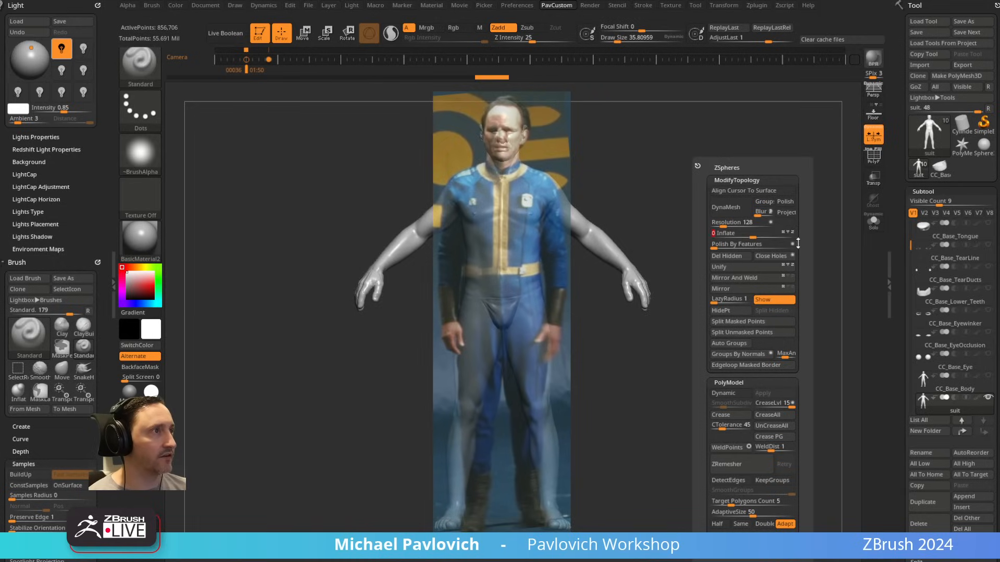
Step: Set the brush draw size to about 145
key("s")
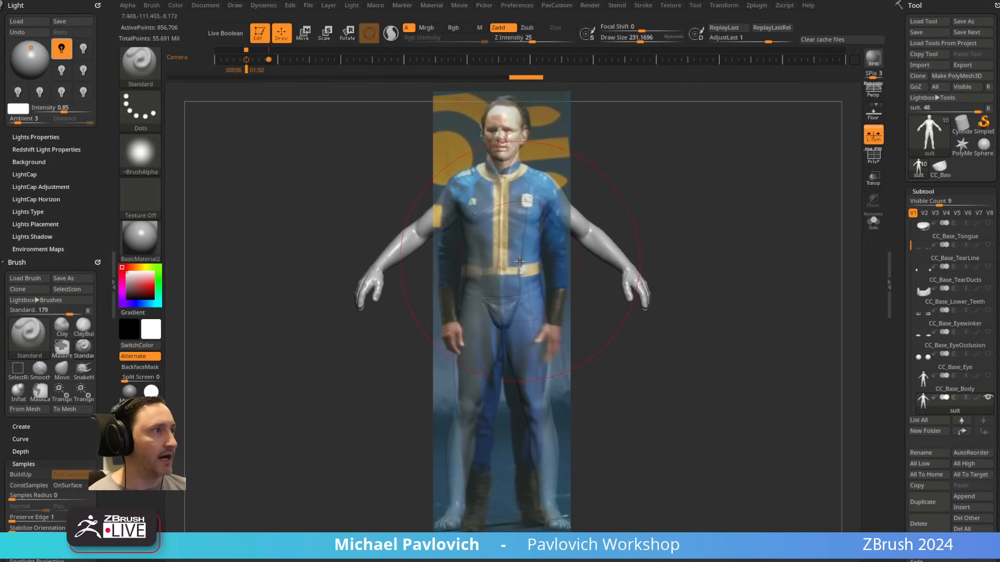
left_click_drag(522, 264, 529, 262)
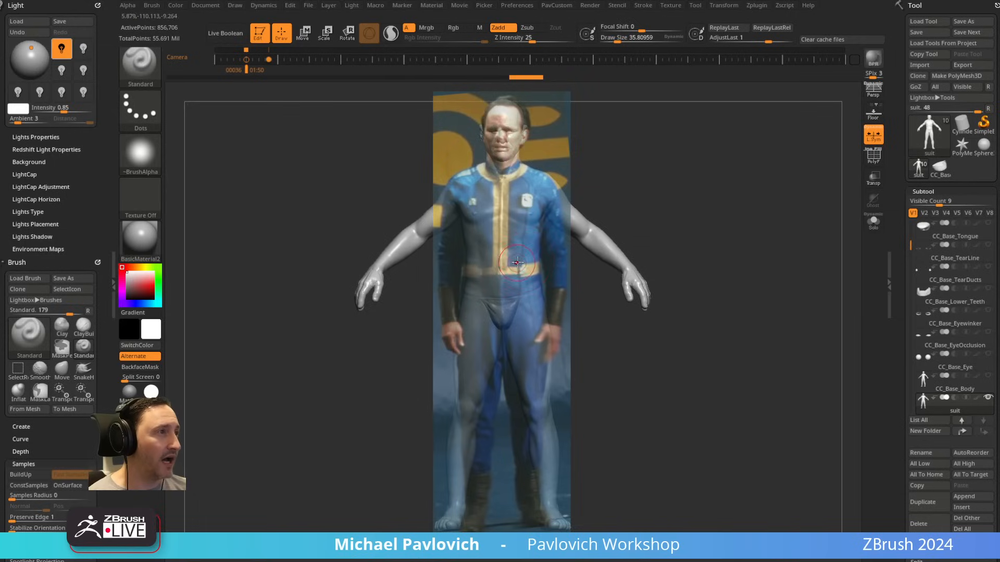
key("bracketleft")
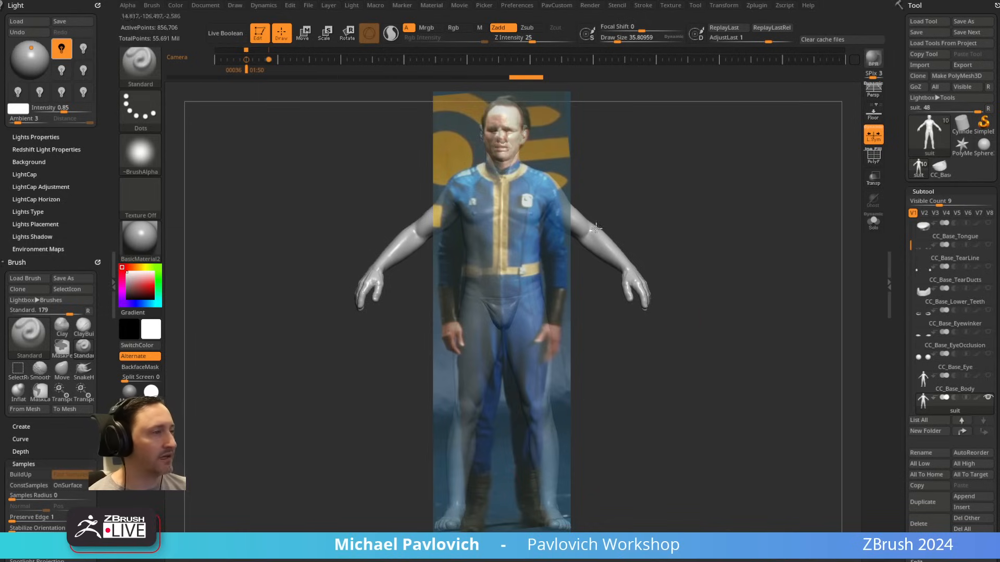
key("s")
left_click_drag(713, 234, 728, 232)
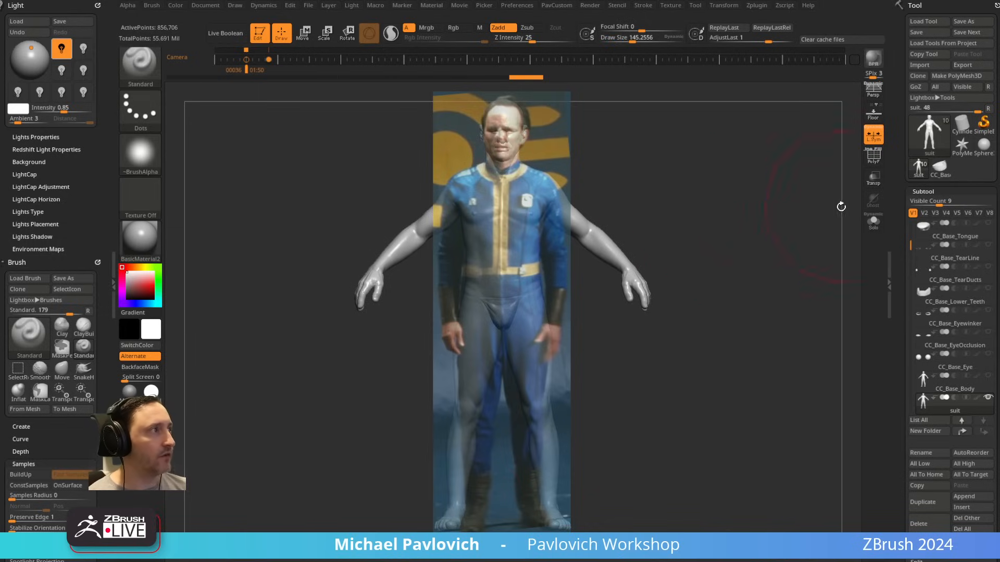
Step: Hide the reference and inspect the suit's polygroups in the polyframe display
key("shift+z")
left_click(874, 155)
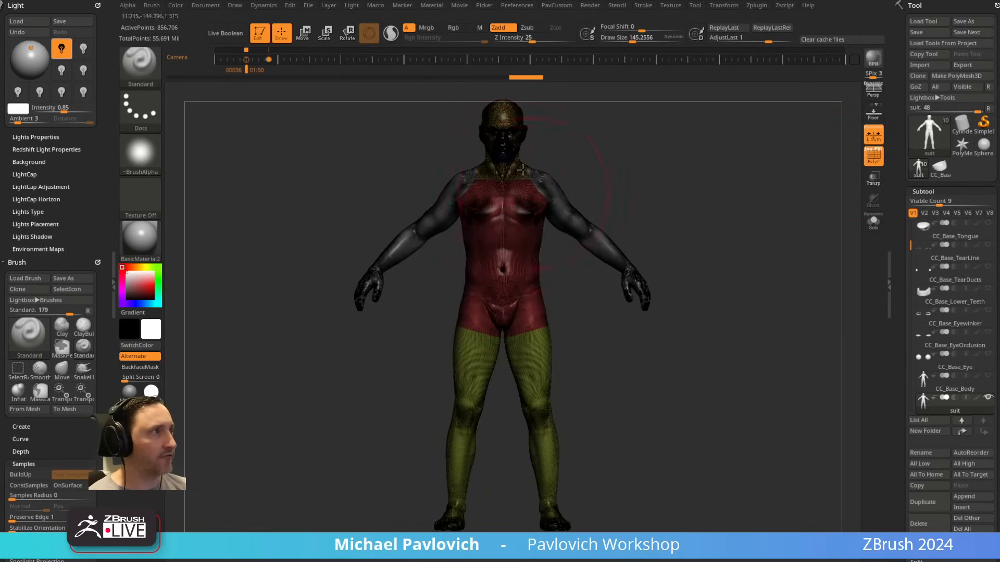
left_click(867, 157)
left_click_drag(897, 186, 905, 54)
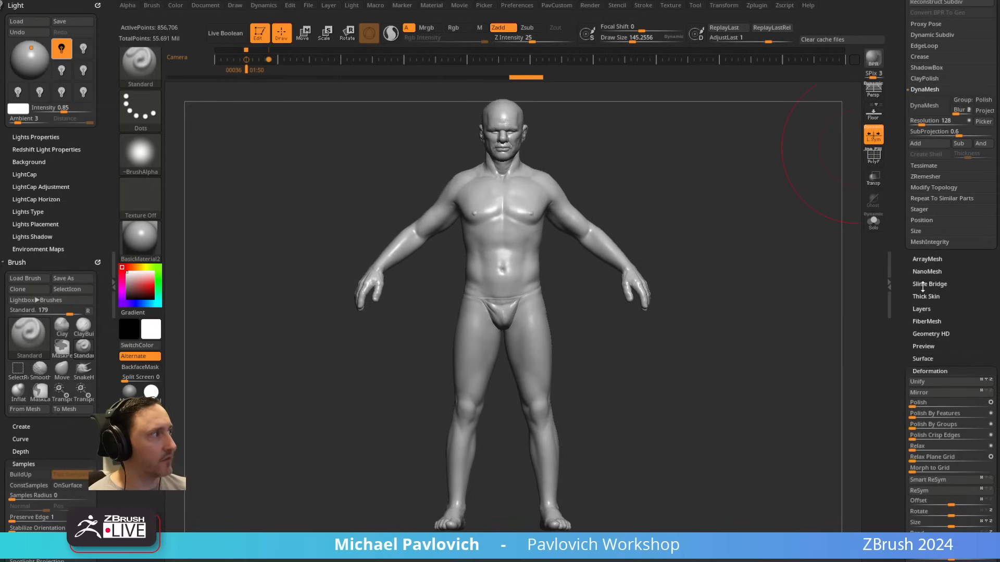
left_click_drag(914, 367, 915, 231)
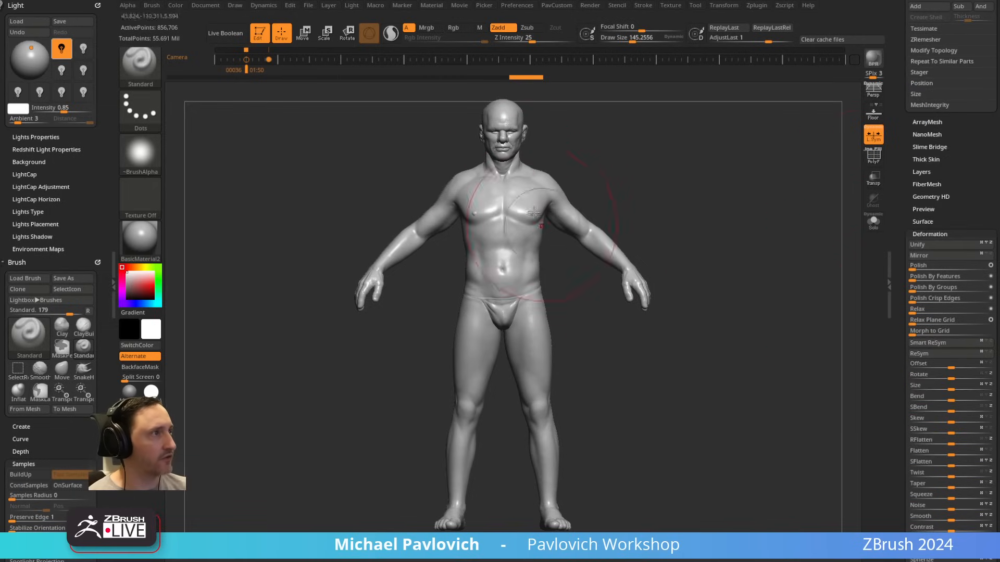
Step: Combine the whole suit into one polygroup and smooth it with a Polish deformation of about 87
key("s")
left_click_drag(532, 188, 519, 188)
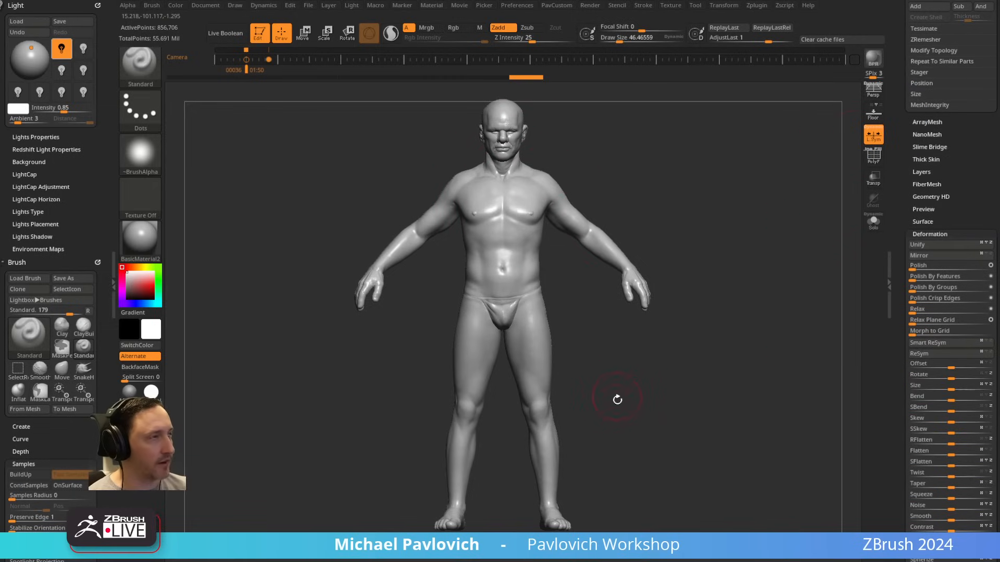
left_click(873, 155)
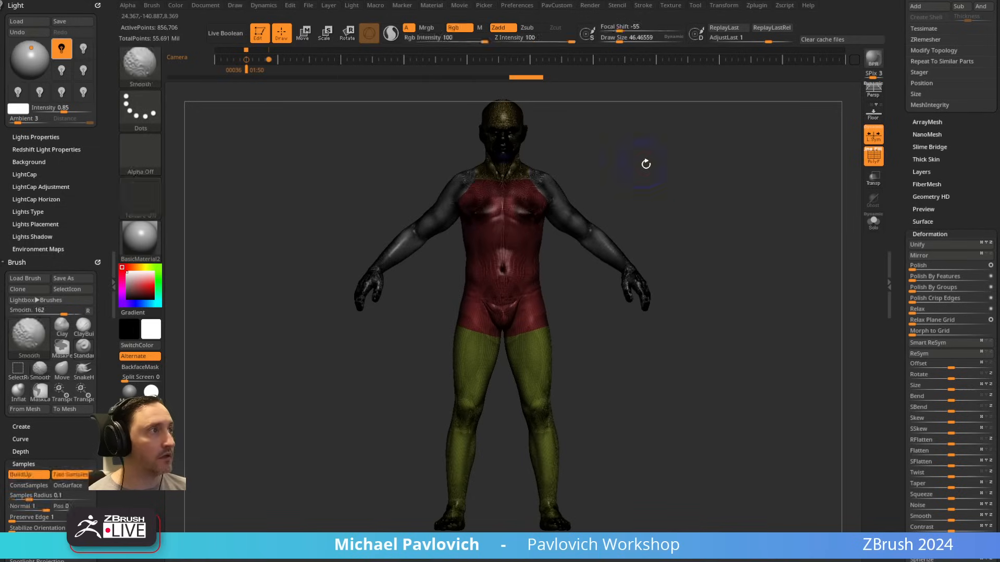
left_click_drag(645, 163, 708, 225, "ctrl")
key("ctrl+w")
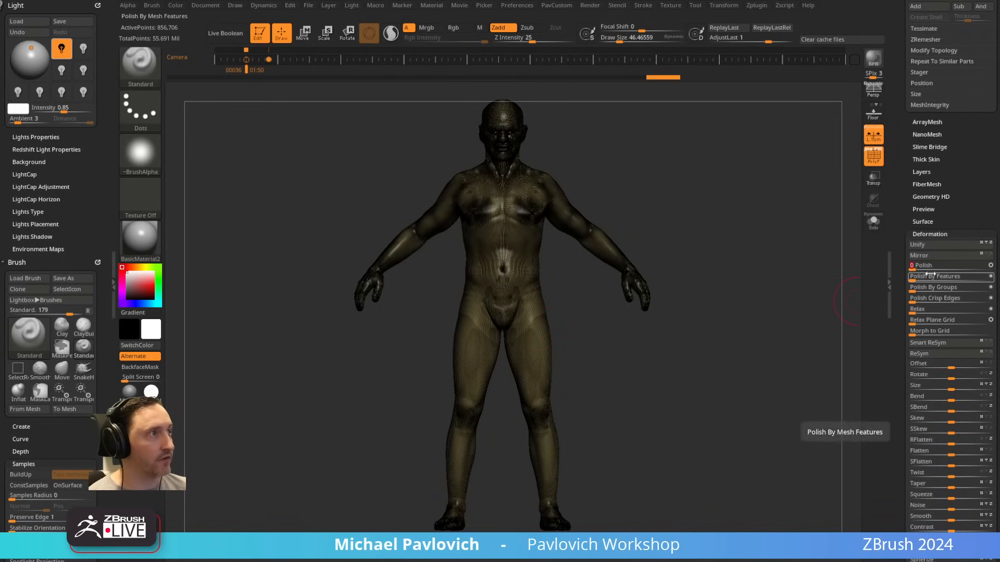
left_click_drag(924, 269, 980, 270)
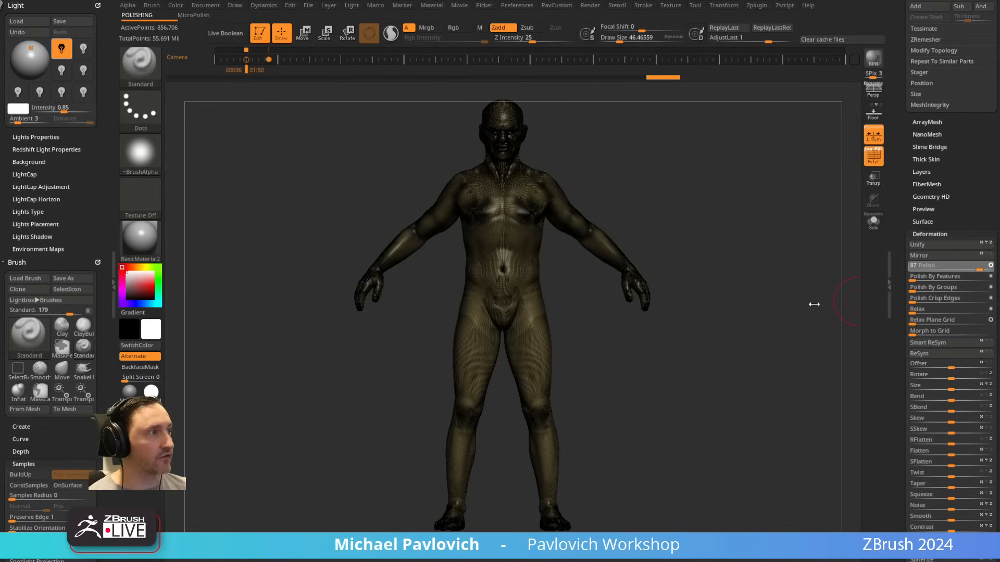
Step: Show the reference over the suit without the polyframe display and set the brush draw size to about 65
key("shift+z")
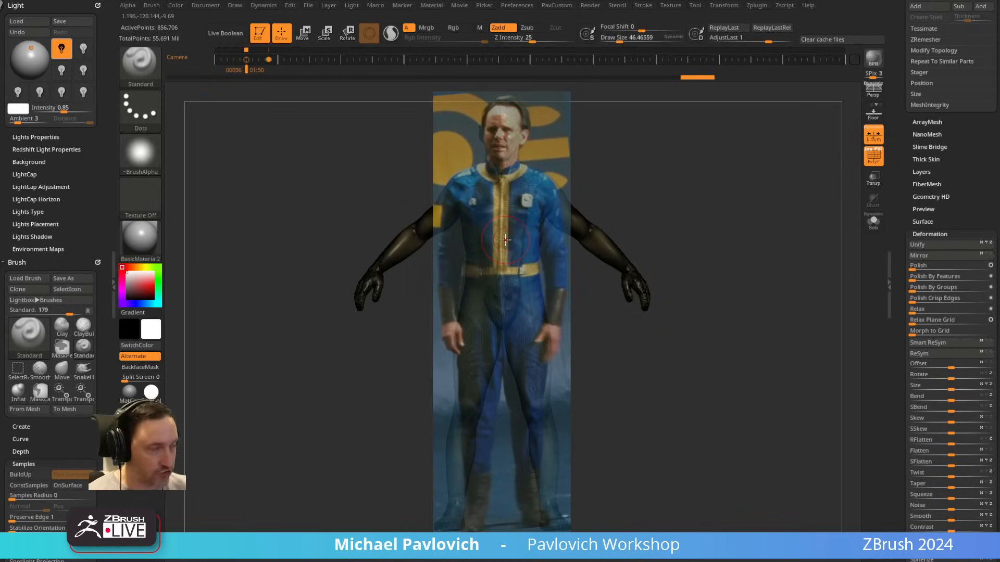
key("s")
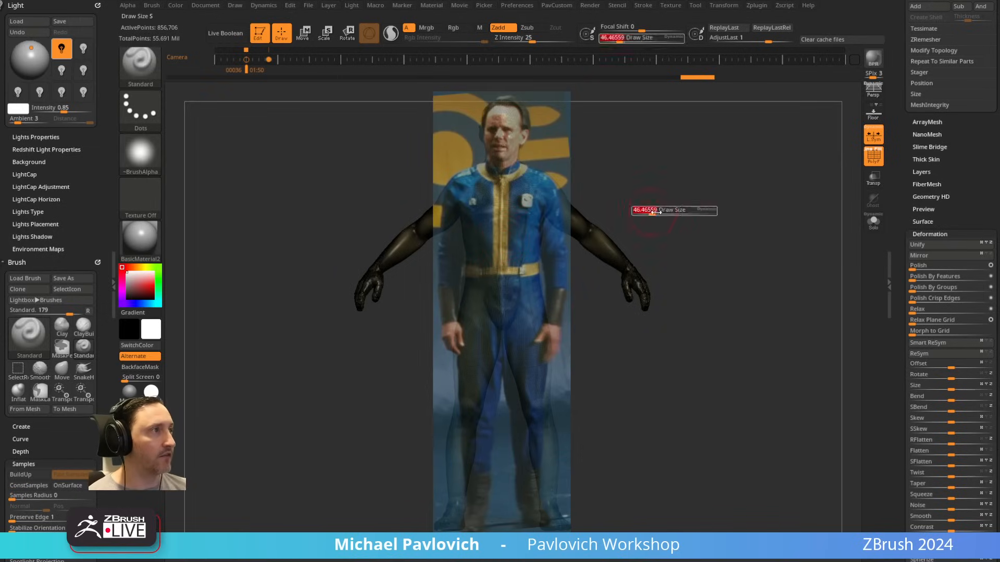
key("s")
left_click_drag(647, 213, 619, 211)
key("s")
left_click(874, 156)
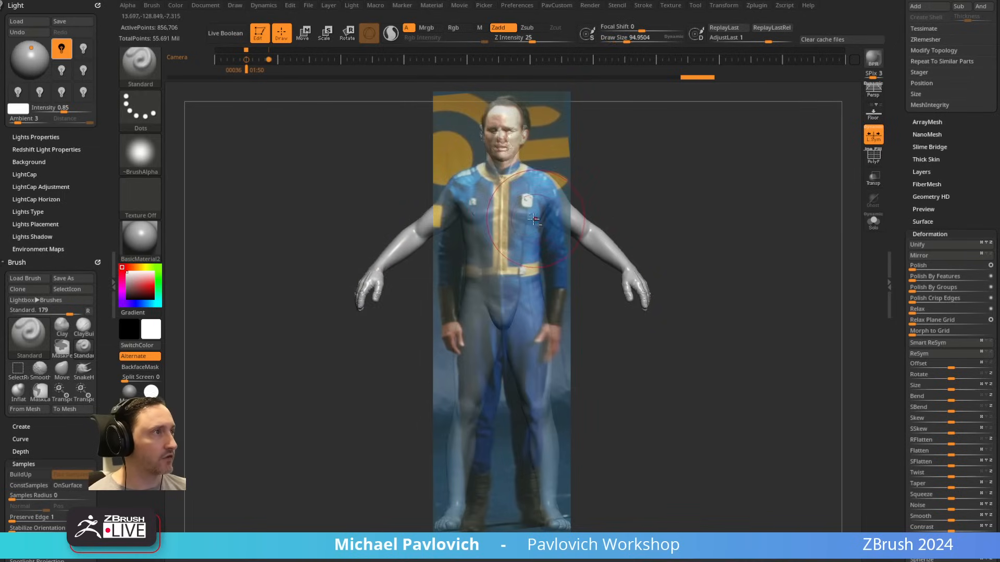
key("s")
left_click_drag(534, 219, 500, 213)
key("s")
Step: Try a DamStandard stroke down the suit's front centre line and undo it
key("b")
key("d")
key("s")
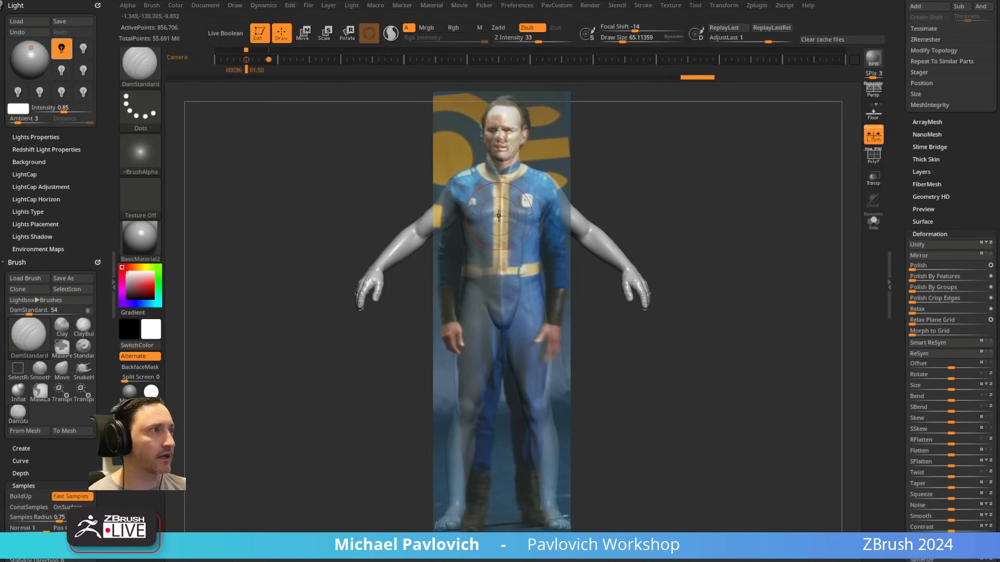
key("s")
left_click_drag(510, 230, 503, 230)
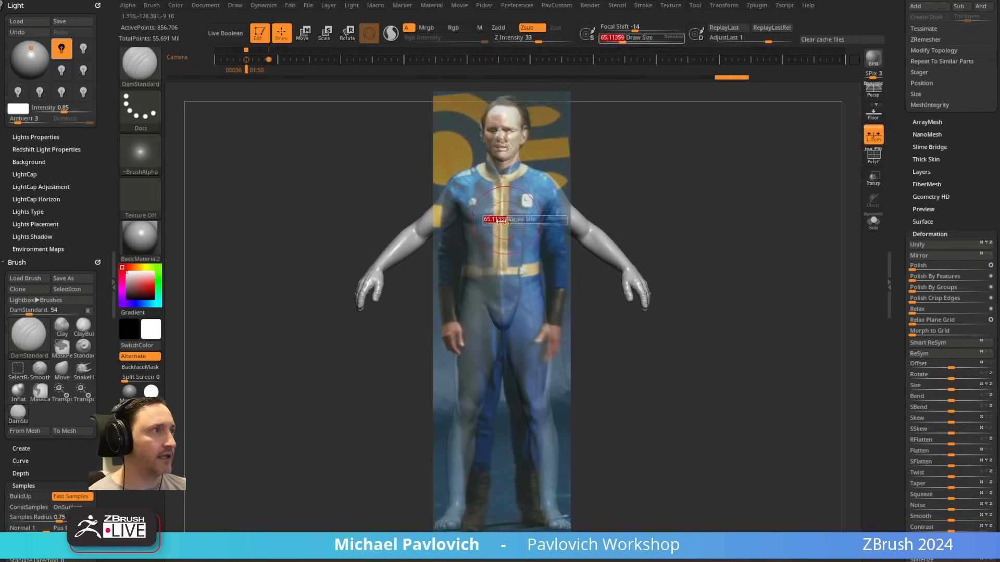
key("ctrl+z")
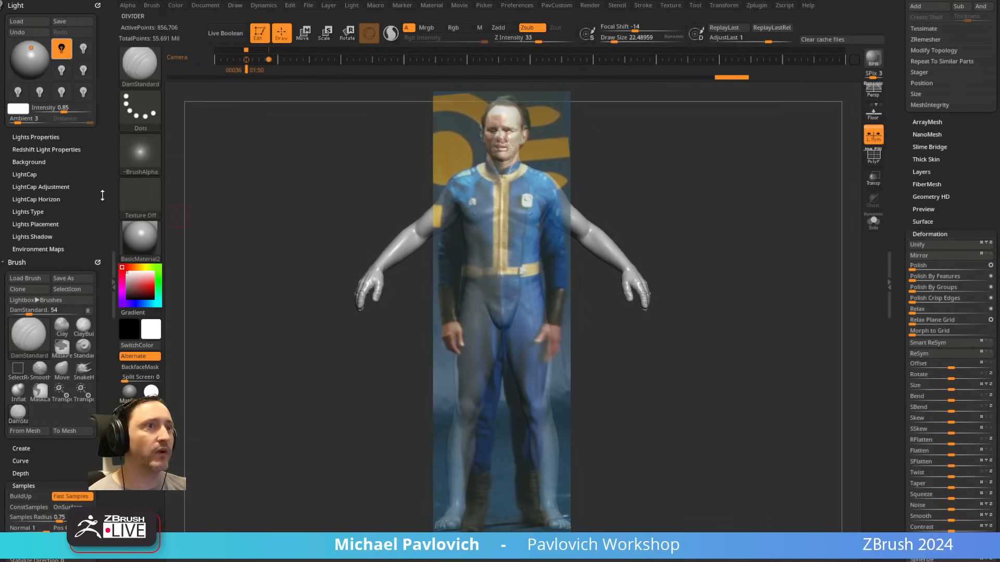
Step: Try sculpting the front strip of the suit's chest using the Standard brush with Spotlight Projection on, and undo the stroke
left_click_drag(76, 211, 73, 130)
left_click(38, 342)
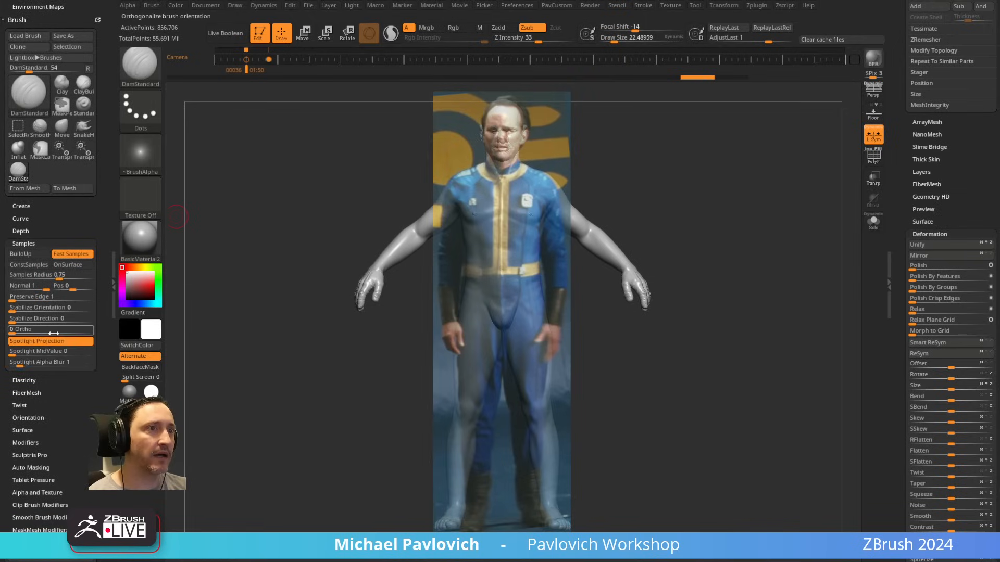
key("s")
key("b")
key("s")
key("t")
key("s")
left_click_drag(503, 228, 500, 228)
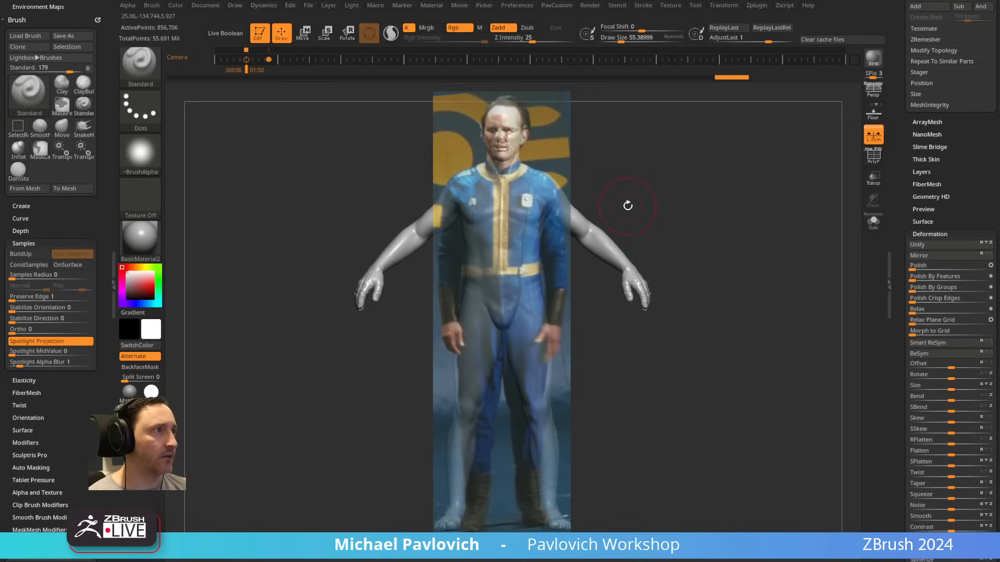
key("shift+z")
key("shift+z")
left_click_drag(503, 211, 503, 246)
key("shift+z")
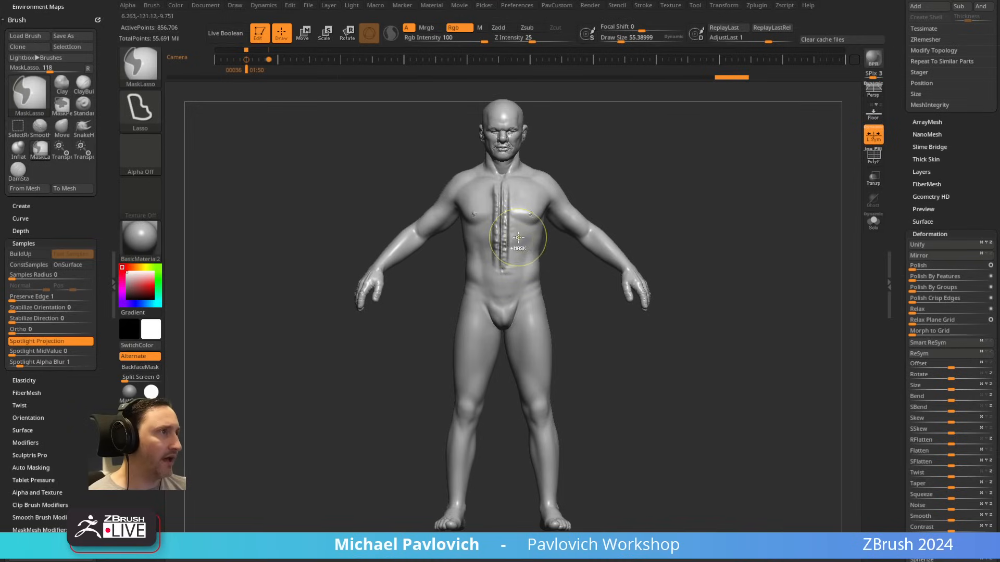
key("ctrl+z")
Step: Turn off Spotlight Projection with the reference displayed and set the Standard brush's draw size to about 31
key("shift+z")
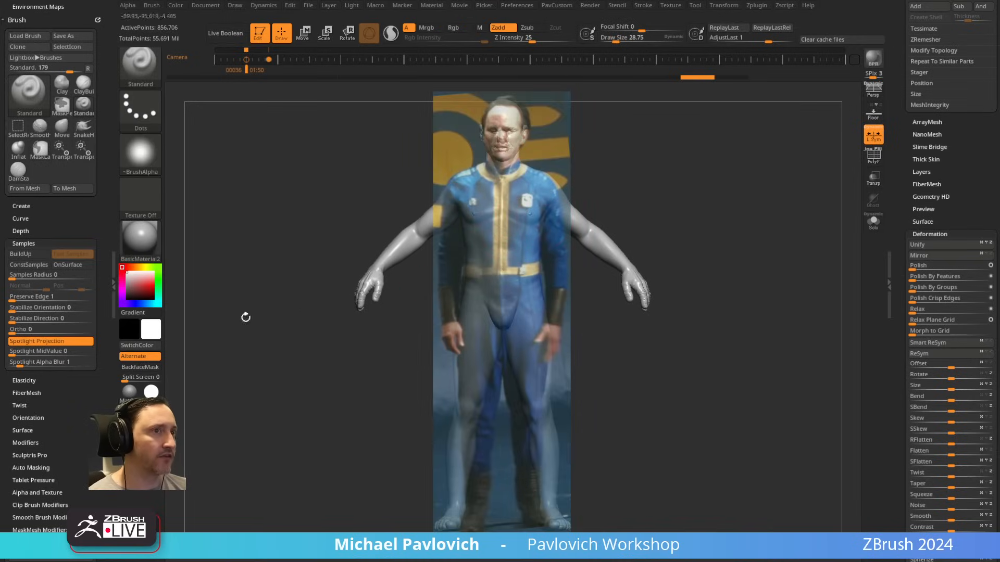
key("z")
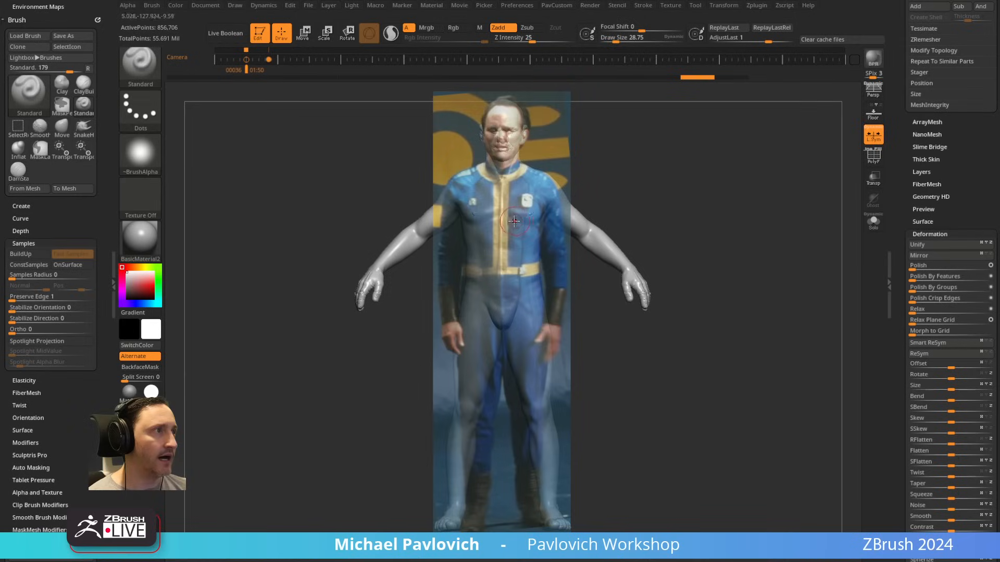
key("s")
mouse_move(527, 217)
left_mouse_down()
mouse_move(524, 204)
mouse_move(516, 229)
left_mouse_up()
key("ctrl+z")
key("s")
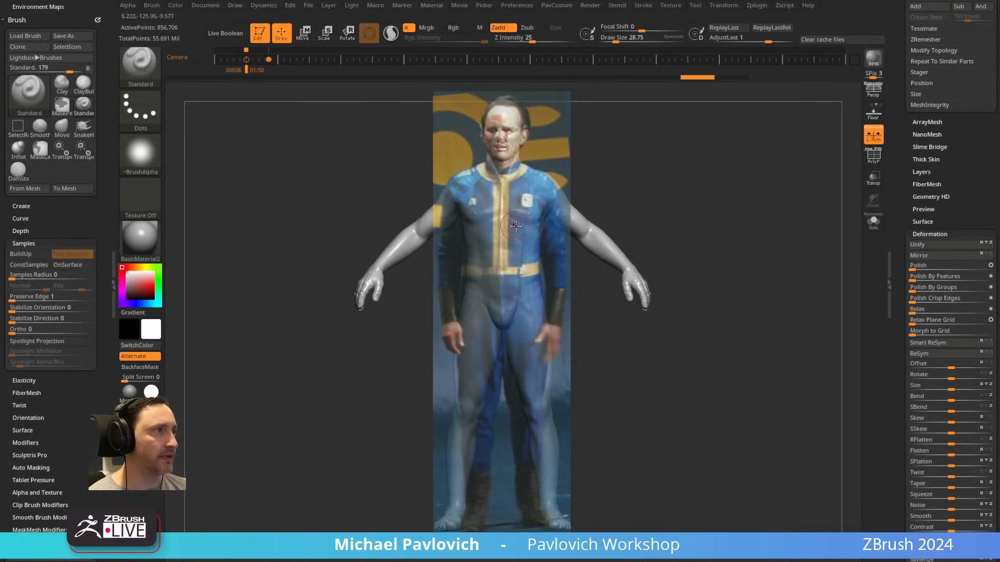
key("s")
left_click_drag(573, 200, 574, 200)
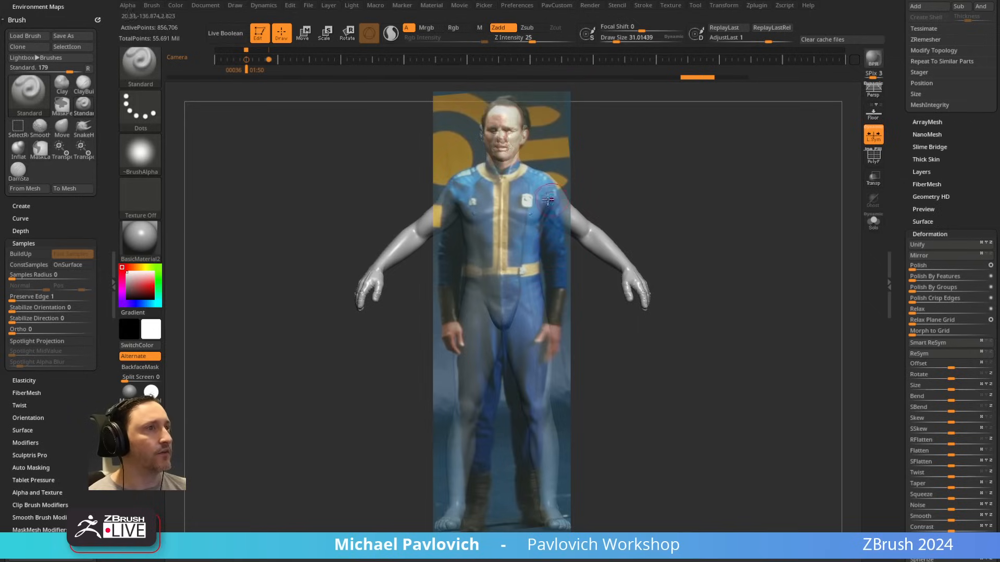
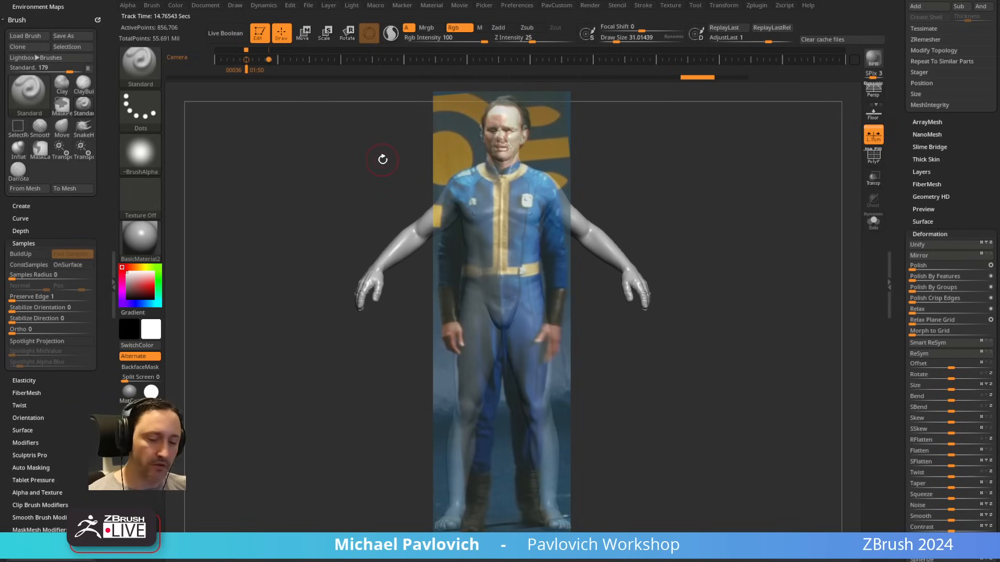
Step: Try the Paint brush over the suit's chest with a draw size of about 24
key("b")
key("p")
key("a")
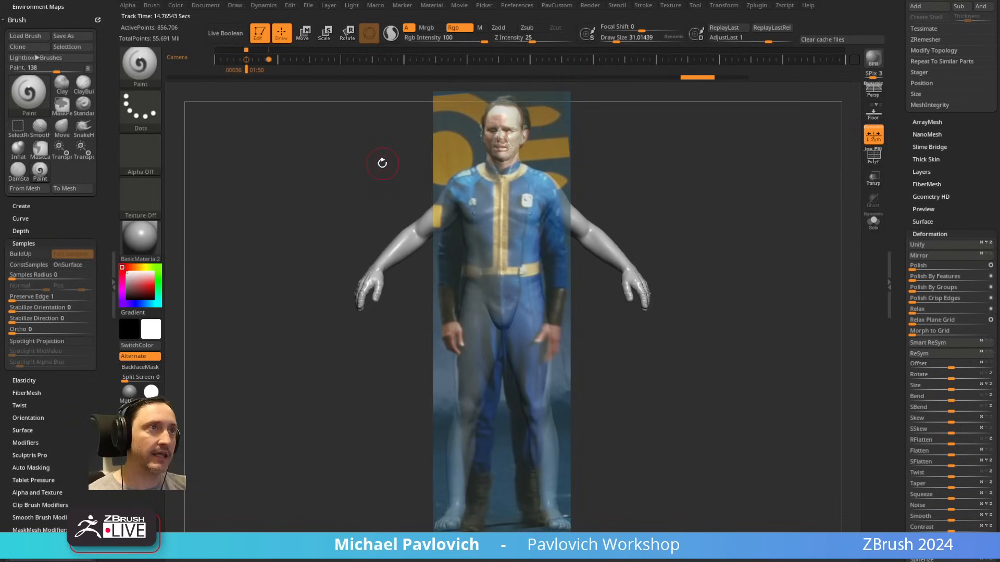
key("s")
left_click(504, 213)
Step: Paint the suit's torso, shoulders and one thigh white using the Standard brush at a draw size of about 55, then hide the reference
key("b")
key("s")
key("t")
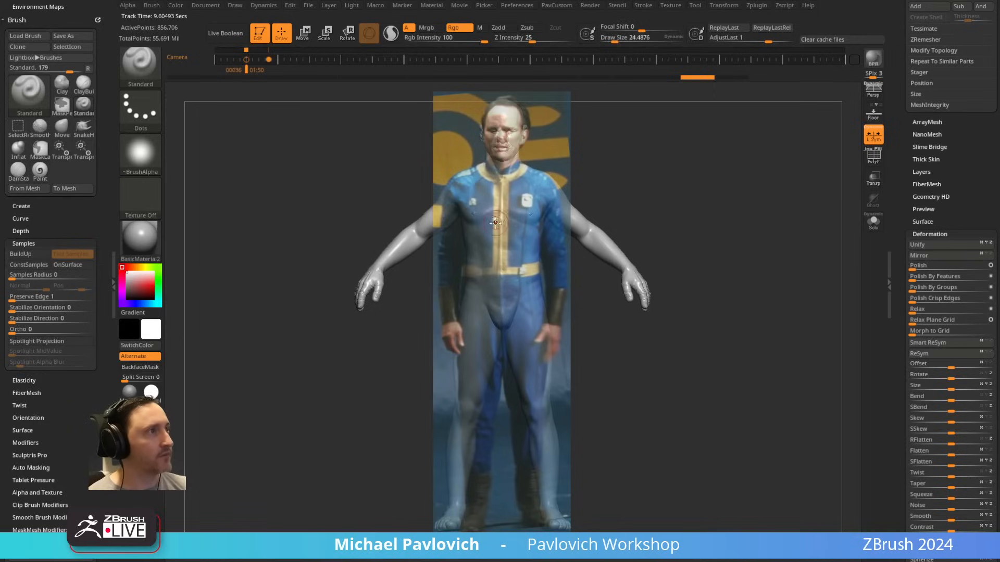
mouse_move(496, 222)
left_mouse_down()
mouse_move(496, 179)
mouse_move(501, 257)
mouse_move(508, 232)
left_mouse_up()
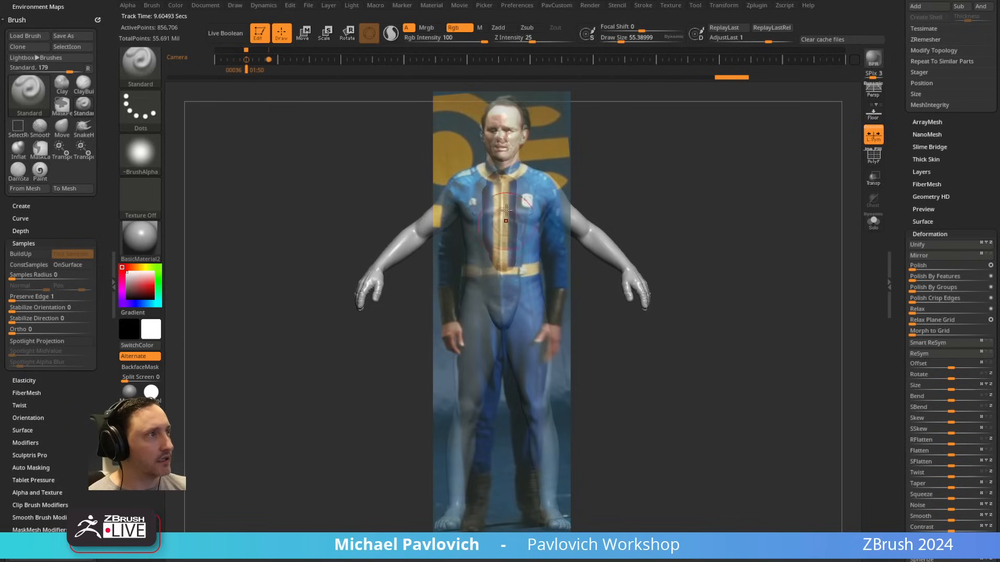
key("ctrl+z")
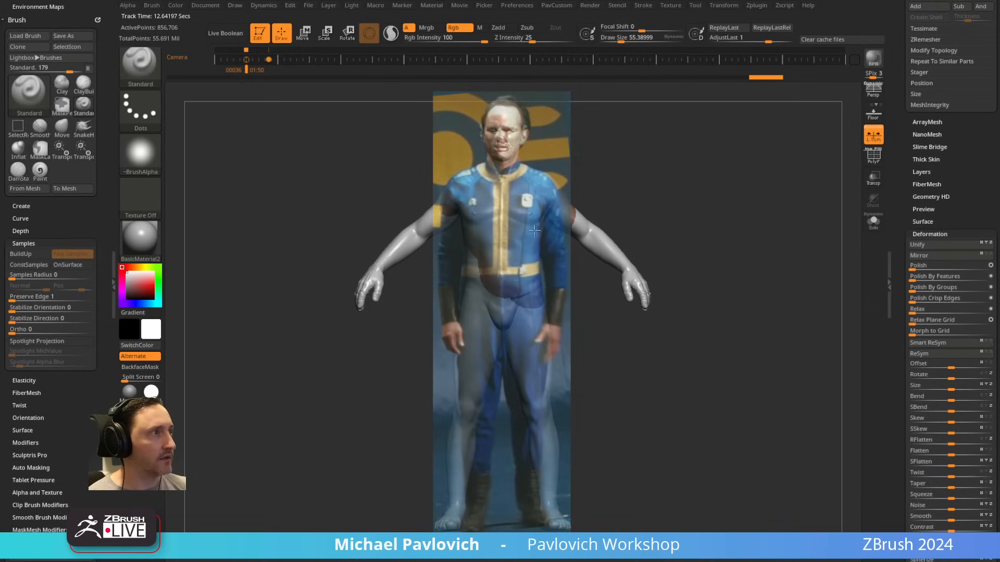
mouse_move(535, 230)
left_mouse_down()
mouse_move(473, 308)
mouse_move(477, 217)
mouse_move(496, 334)
mouse_move(475, 338)
left_mouse_up()
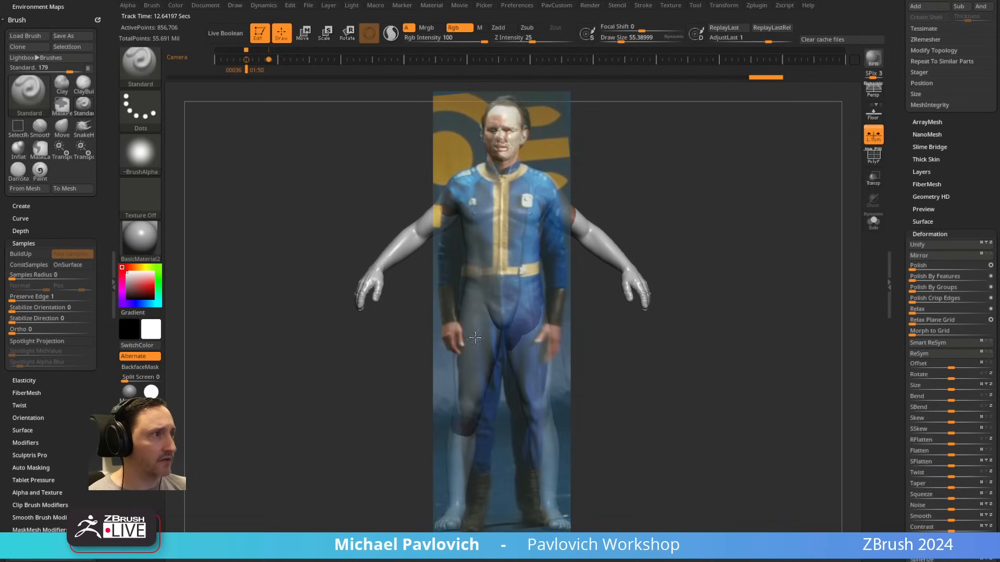
key("shift+z")
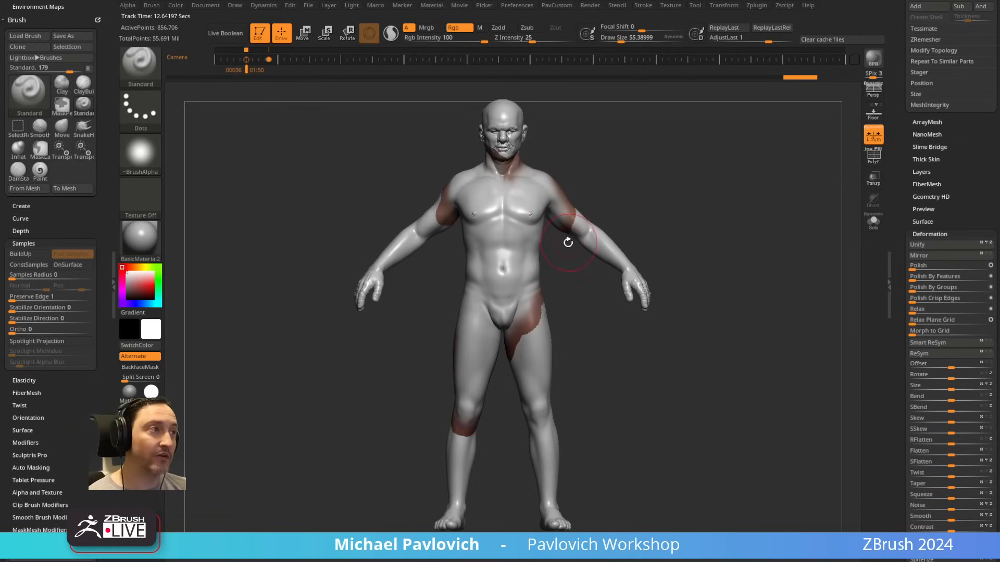
Step: Isolate the CC_Base_Body subtool without the polyframe display and raise it to subdivision level 7
left_click(874, 157)
scroll(945, 338, "up", 10)
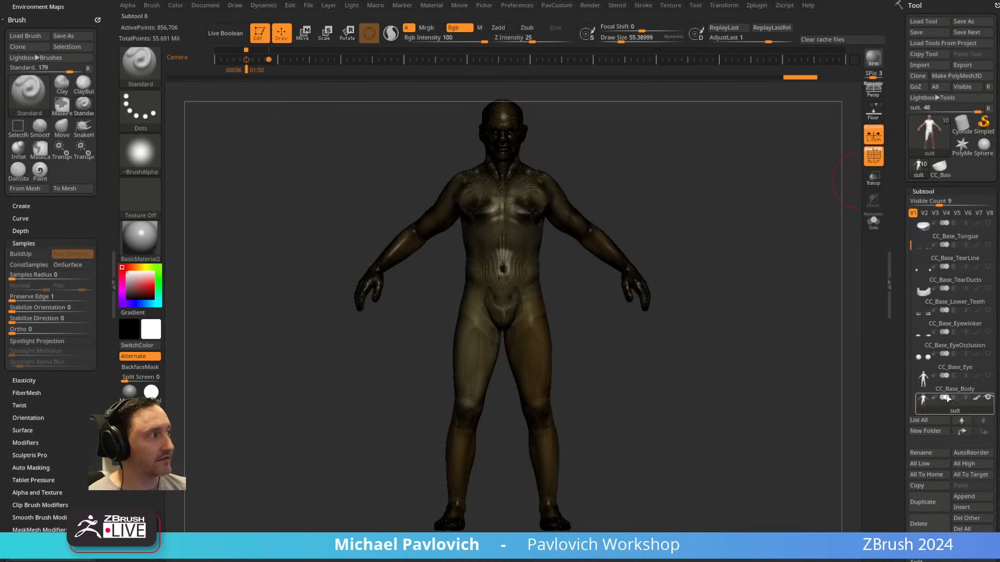
left_click(953, 389)
key("shift+z")
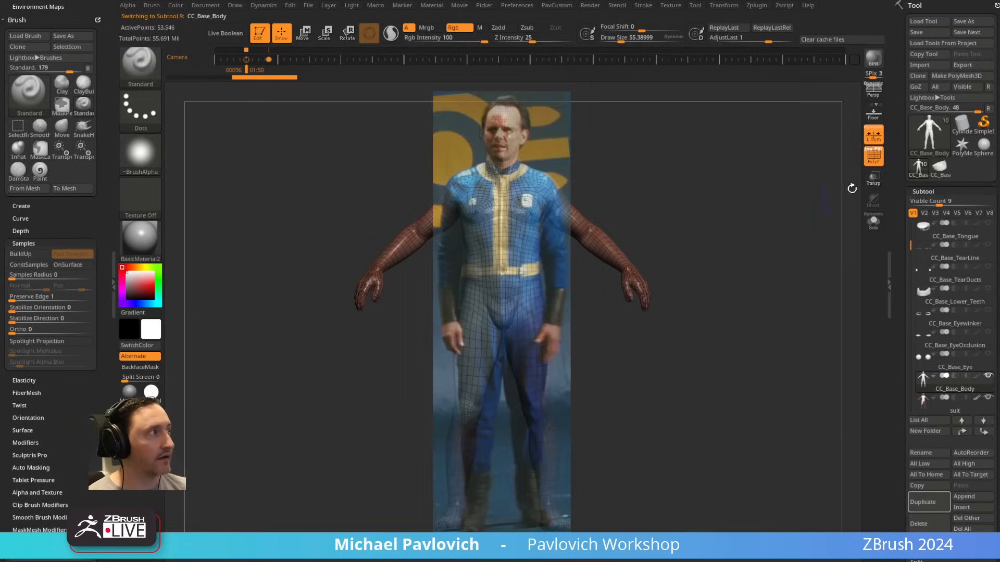
left_click(880, 159)
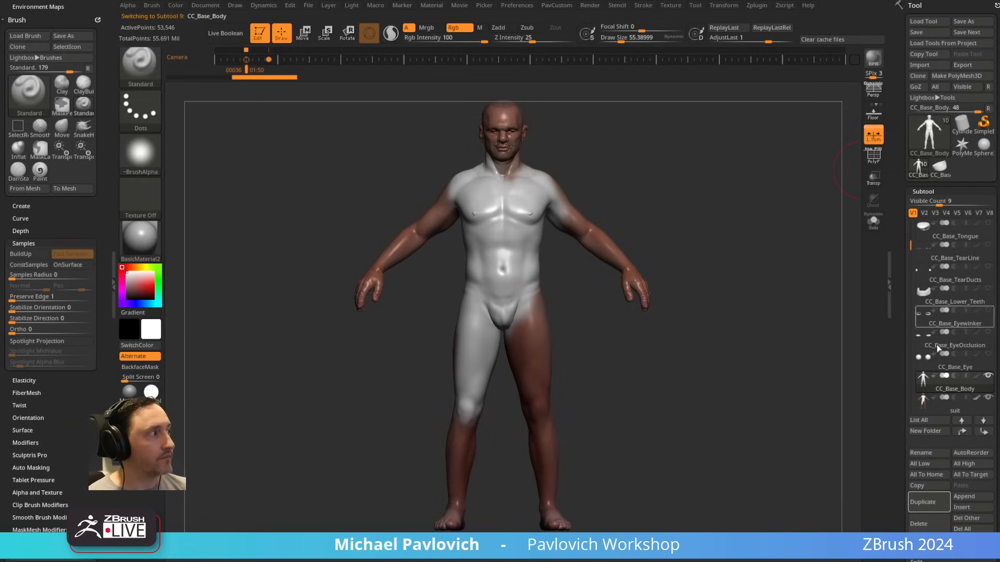
left_click(876, 225)
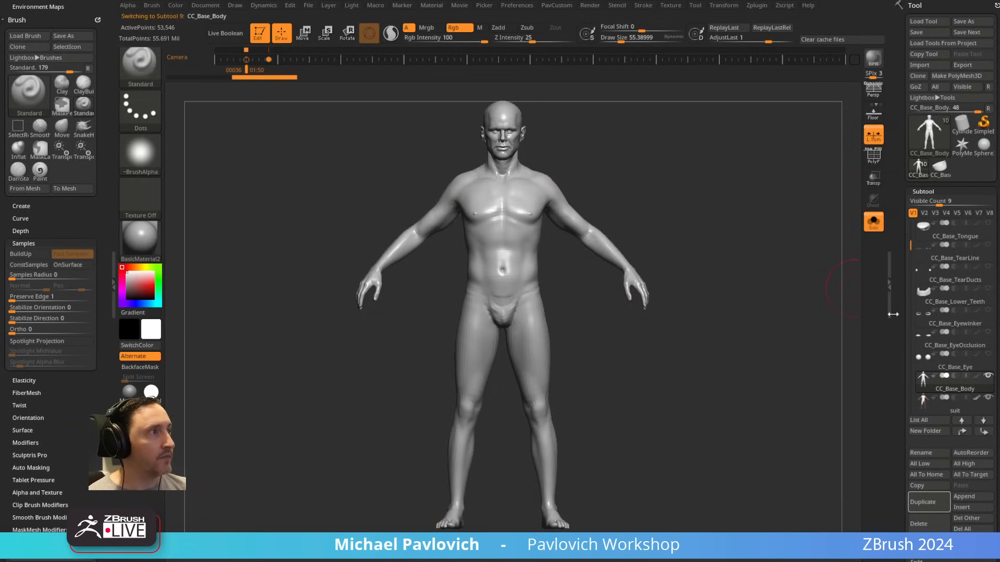
scroll(927, 302, "down", 8)
left_click_drag(923, 311, 947, 312)
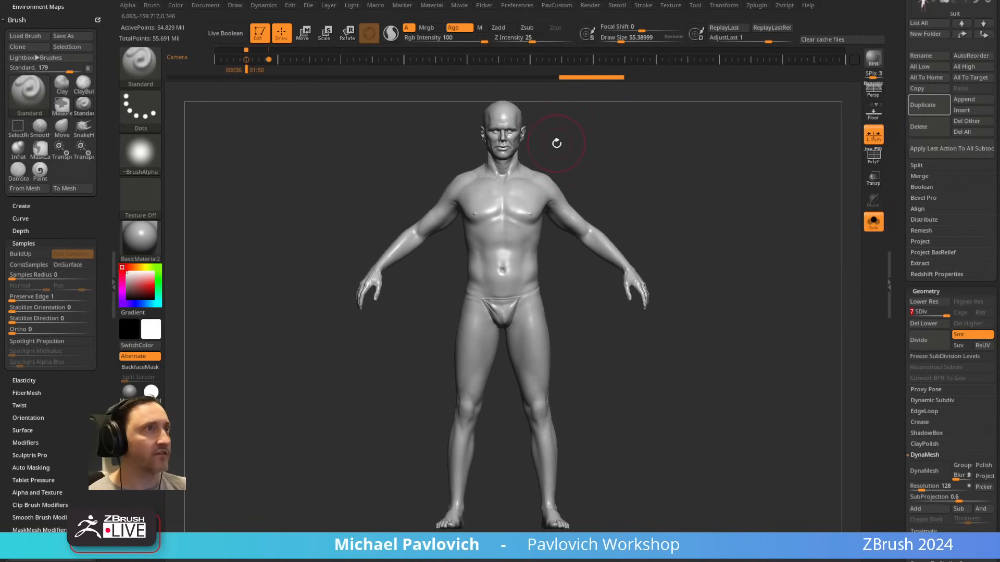
Step: Reduce the brush draw size to about 12 and hide CC_Base_Body's polypaint to view the sculpted head detail
key("s")
left_click_drag(558, 143, 553, 143)
mouse_move(704, 132)
left_mouse_down("alt")
mouse_move(723, 196)
mouse_move(804, 310)
left_mouse_up("alt")
key("s")
left_click_drag(771, 271, 765, 272)
mouse_move(771, 224)
left_mouse_down("alt")
mouse_move(799, 257)
mouse_move(895, 278)
left_mouse_up("alt")
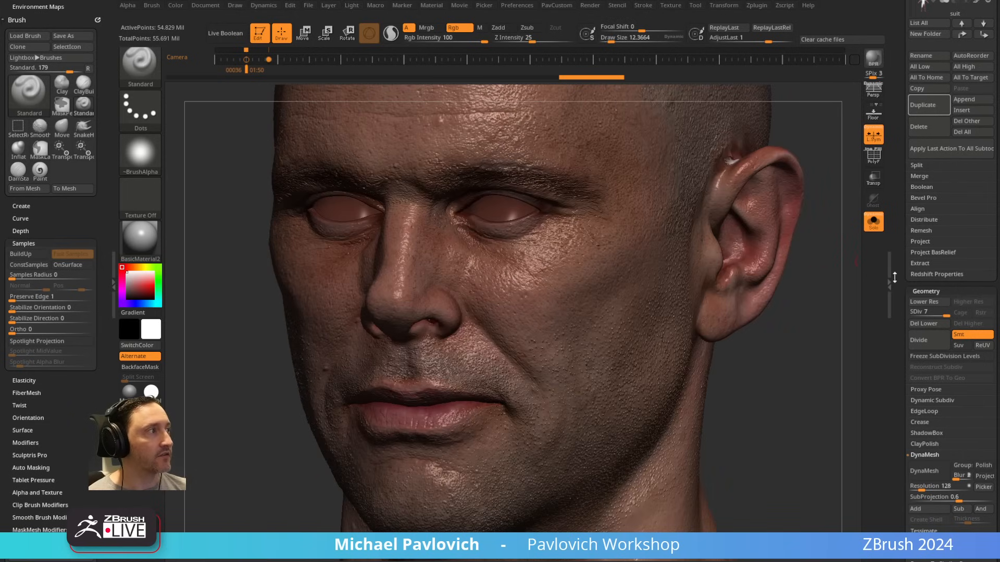
scroll(917, 271, "up", 6)
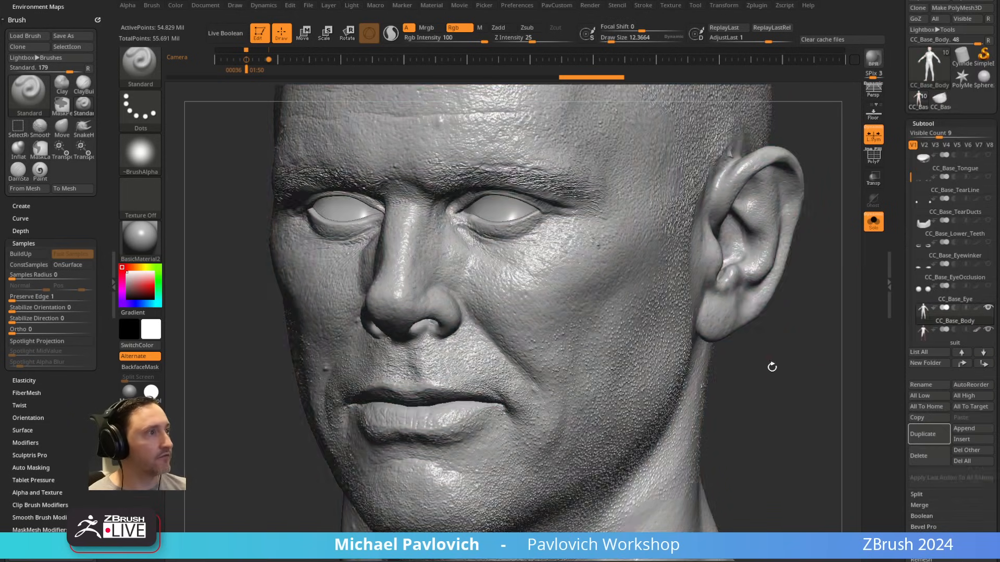
left_click_drag(772, 367, 805, 325)
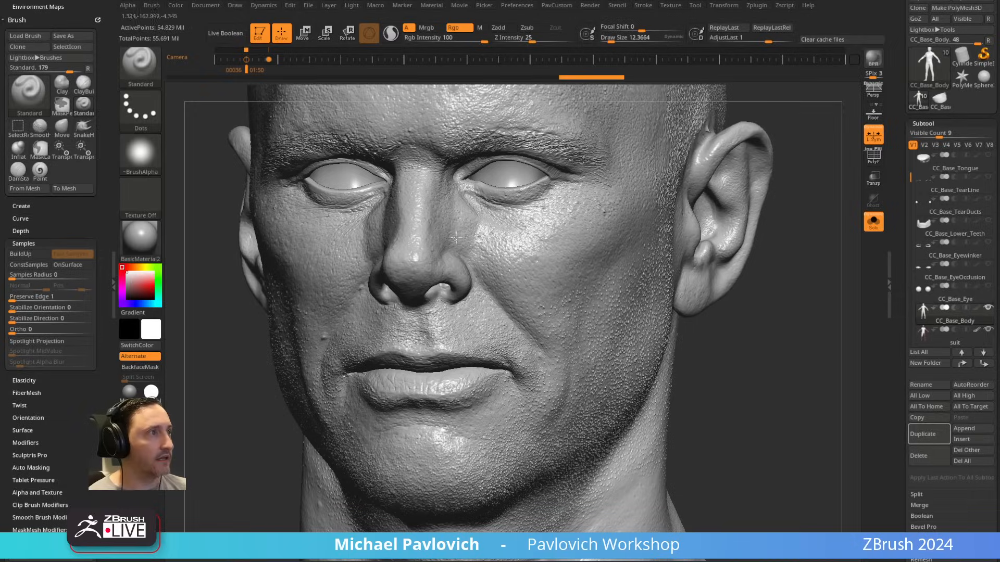
key("ctrl+z")
mouse_move(735, 317)
left_mouse_down()
mouse_move(806, 299)
mouse_move(839, 310)
left_mouse_up()
left_click(975, 309)
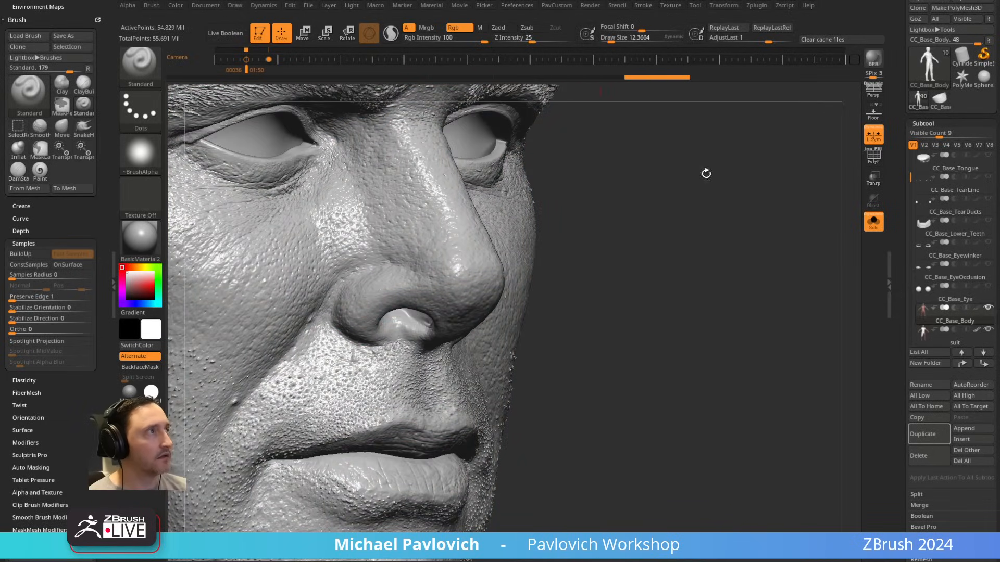
Step: Switch the Standard brush from Rgb to Zadd and examine the sculpted skin detail on the face, neck and chest
left_click(465, 28)
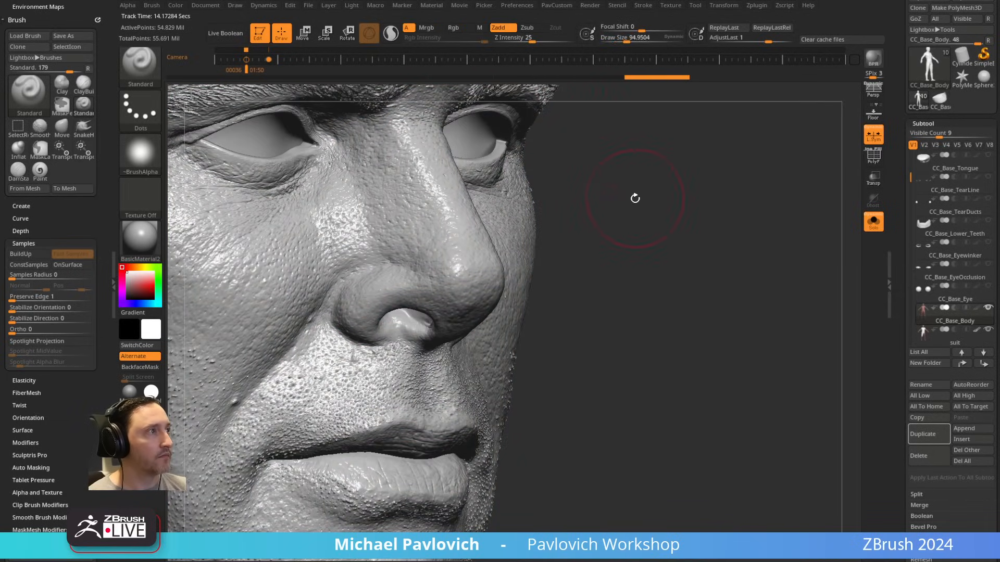
left_click_drag(776, 218, 679, 260)
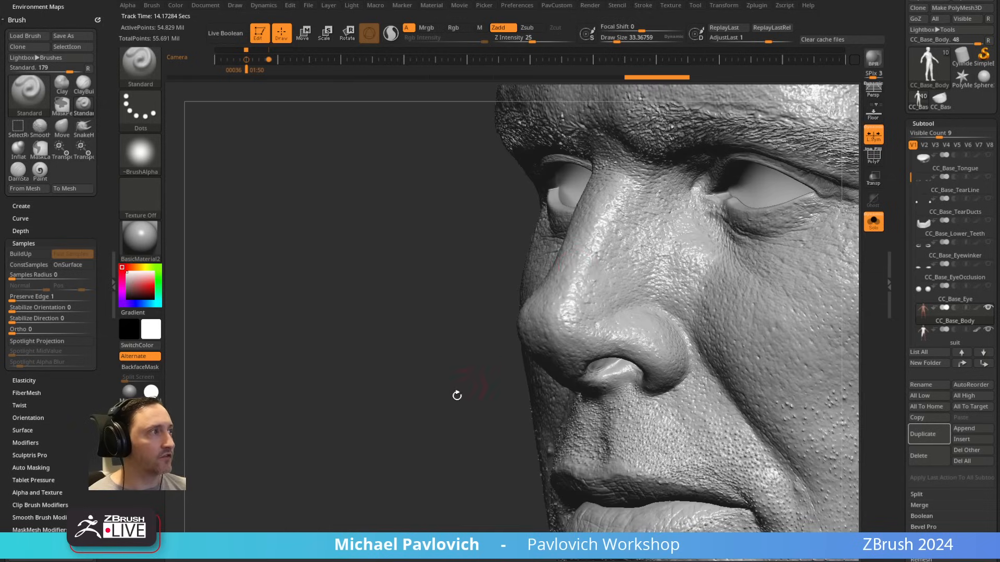
left_click_drag(457, 396, 587, 196)
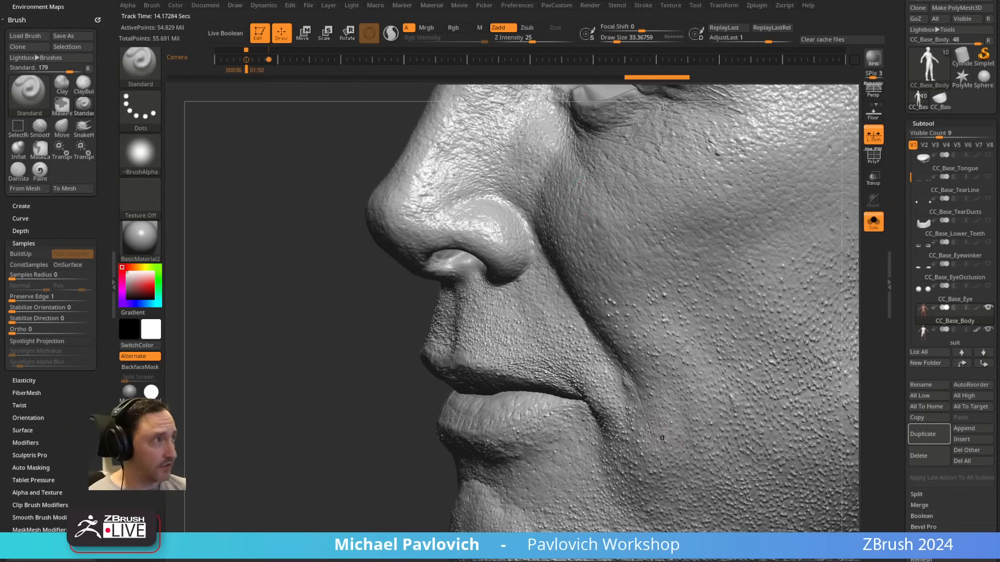
left_click_drag(336, 426, 420, 316, "alt")
left_click_drag(671, 250, 731, 119, "alt")
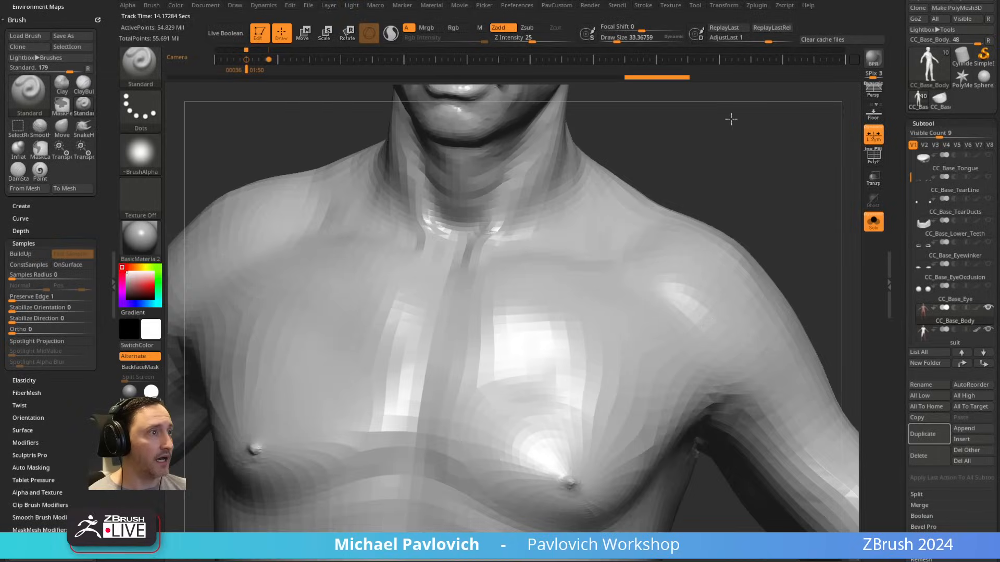
left_click_drag(257, 158, 777, 58, "alt")
mouse_move(354, 299)
left_mouse_down("alt")
mouse_move(516, 82)
mouse_move(622, 8)
left_mouse_up("alt")
Step: Set the draw size to about 29 and examine the skin detail on the body's forearm, hand and fingers
key("s")
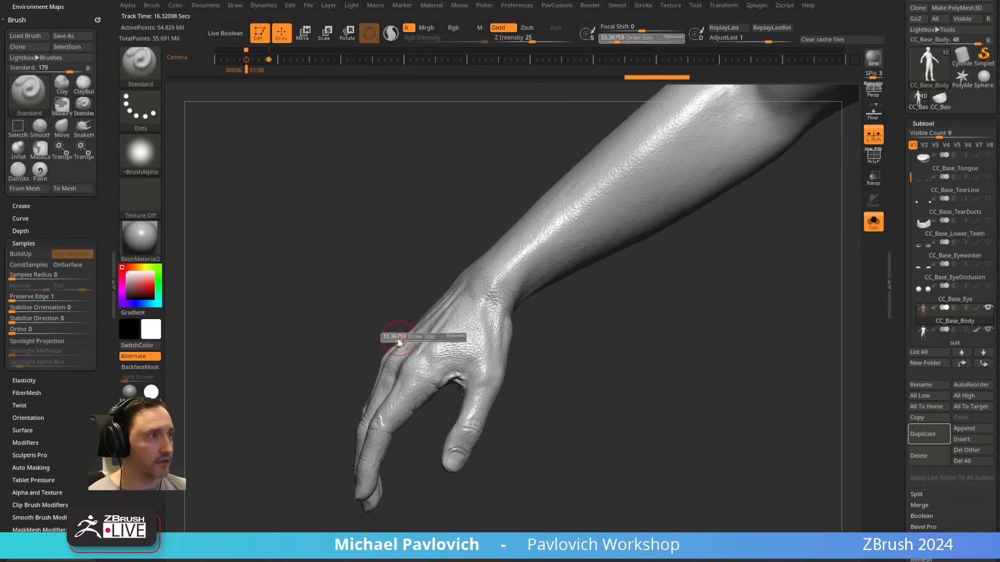
left_click_drag(399, 341, 397, 342)
mouse_move(560, 359)
left_mouse_down("alt")
mouse_move(580, 364)
mouse_move(703, 276)
mouse_move(694, 339)
left_mouse_up("alt")
left_click_drag(661, 372, 620, 244)
left_click_drag(428, 507, 439, 489, "alt")
left_click_drag(448, 235, 521, 166, "alt")
left_click_drag(456, 178, 634, 211)
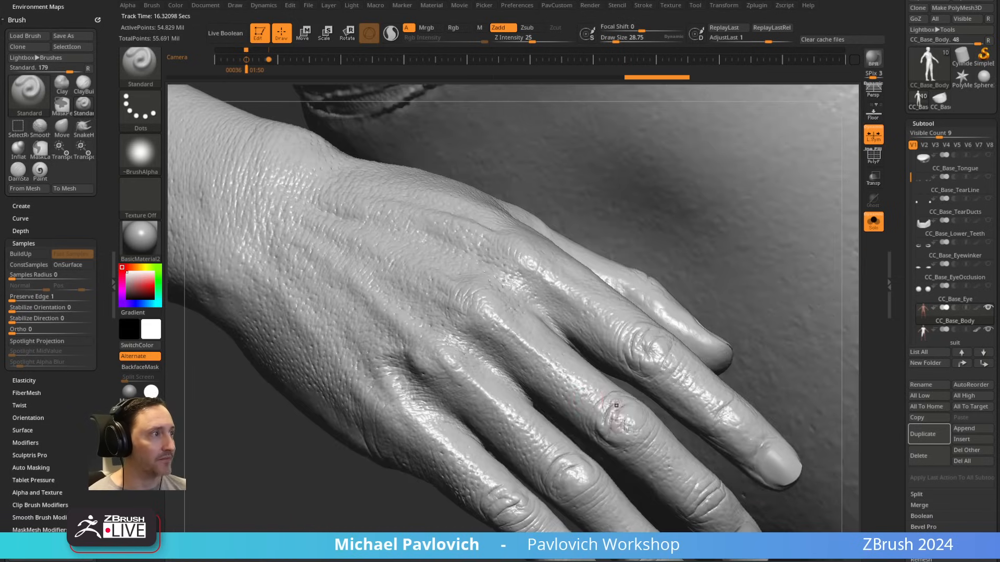
left_click_drag(312, 487, 756, 261, "alt")
left_click_drag(573, 156, 199, 422, "alt")
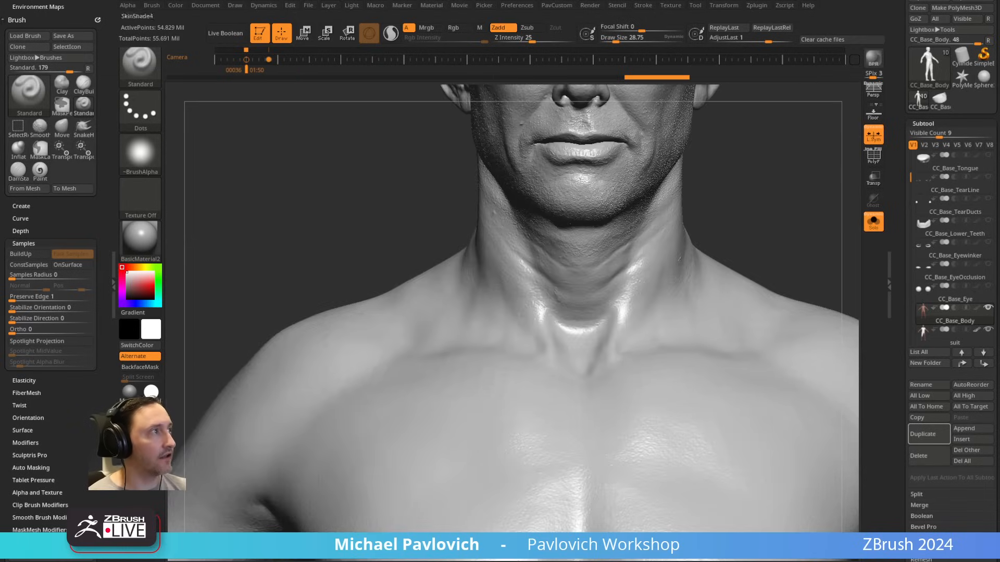
Step: Show CC_Base_Body's polypaint again and view the head with the SkinShade4 material
left_click(976, 309)
left_click_drag(812, 123, 732, 317, "alt")
key("ctrl+shift+z")
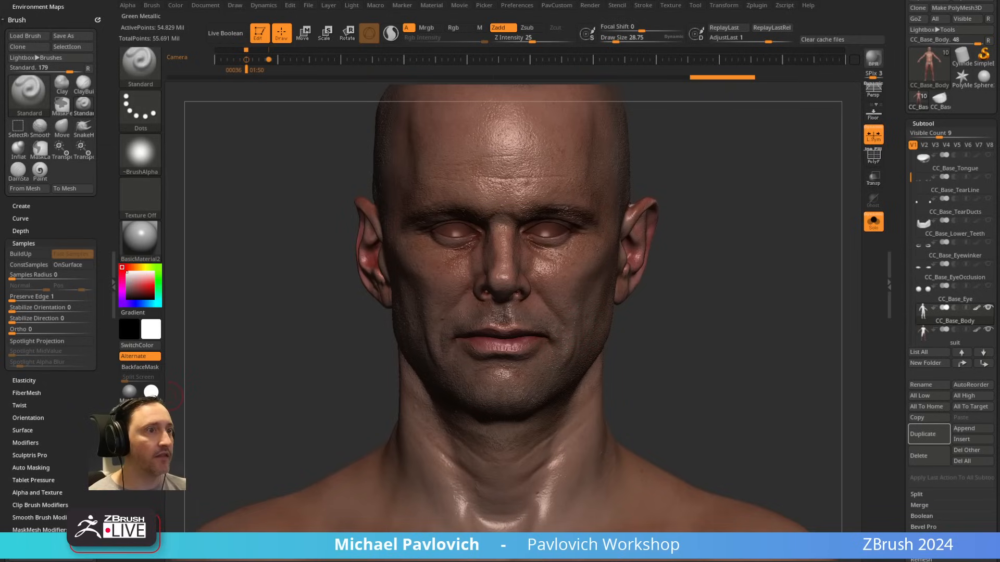
left_click(151, 414)
left_click_drag(729, 261, 800, 351, "alt")
left_click_drag(756, 377, 708, 384)
left_click_drag(708, 384, 796, 361, "alt")
left_click_drag(299, 464, 229, 471)
left_click_drag(310, 322, 561, 338, "alt")
left_click_drag(703, 308, 687, 328)
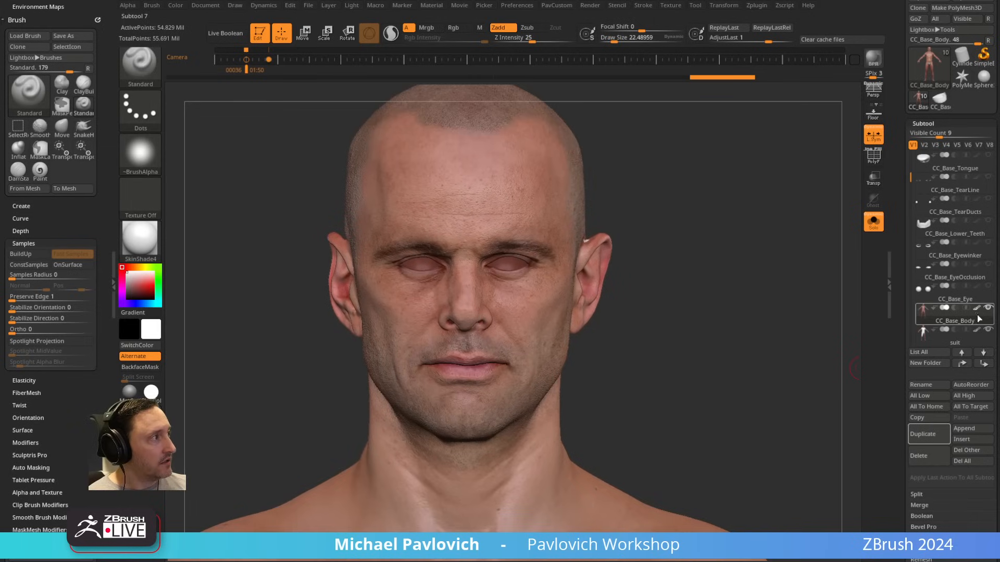
Step: Select the suit subtool and display the full-body reference over it in the stored front view
left_click_drag(901, 324, 902, 285)
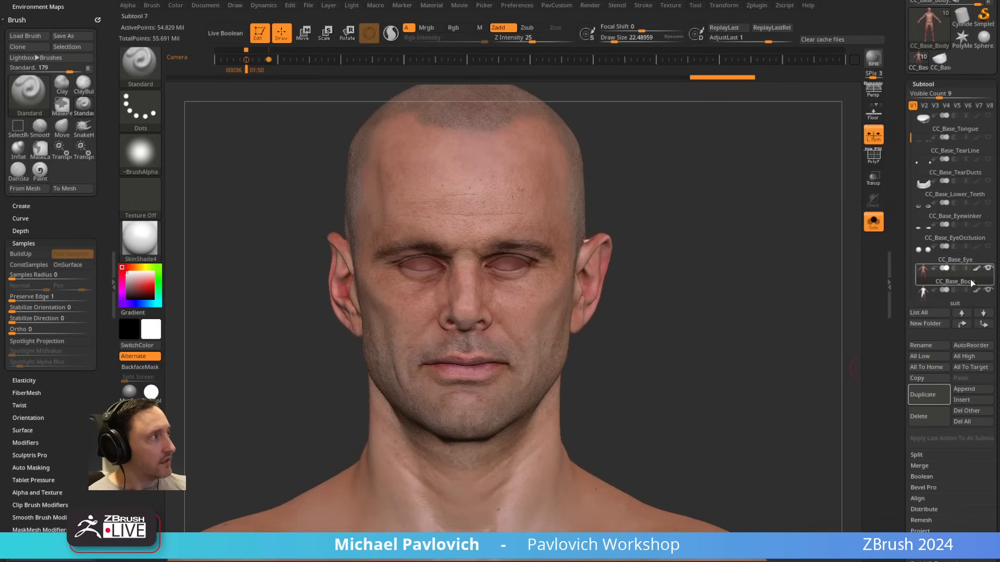
left_click(961, 303)
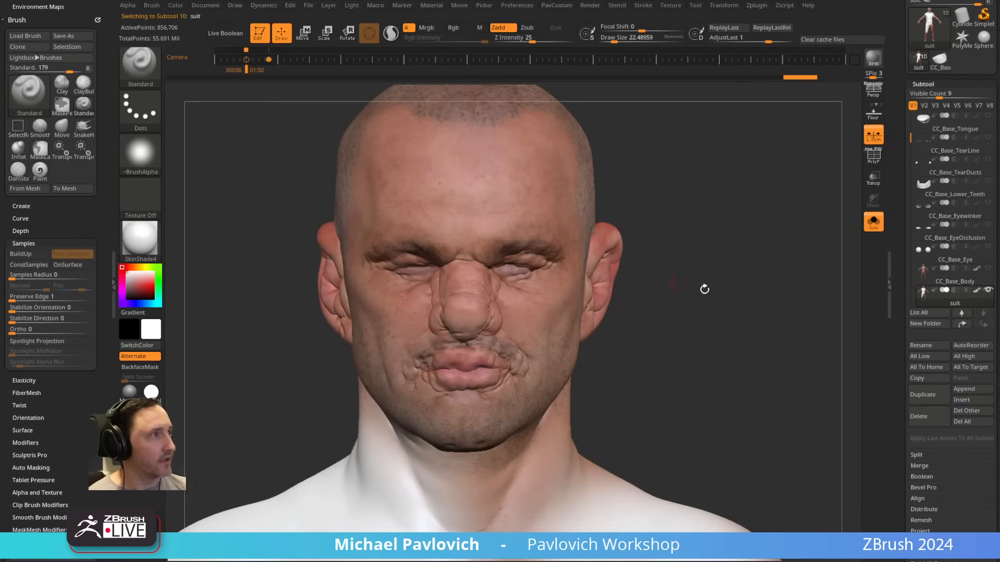
right_click_drag(705, 289, 687, 311, "ctrl")
key("s")
left_click_drag(687, 311, 694, 313)
right_click_drag(695, 312, 709, 379, "ctrl")
right_click_drag(710, 379, 718, 200, "alt")
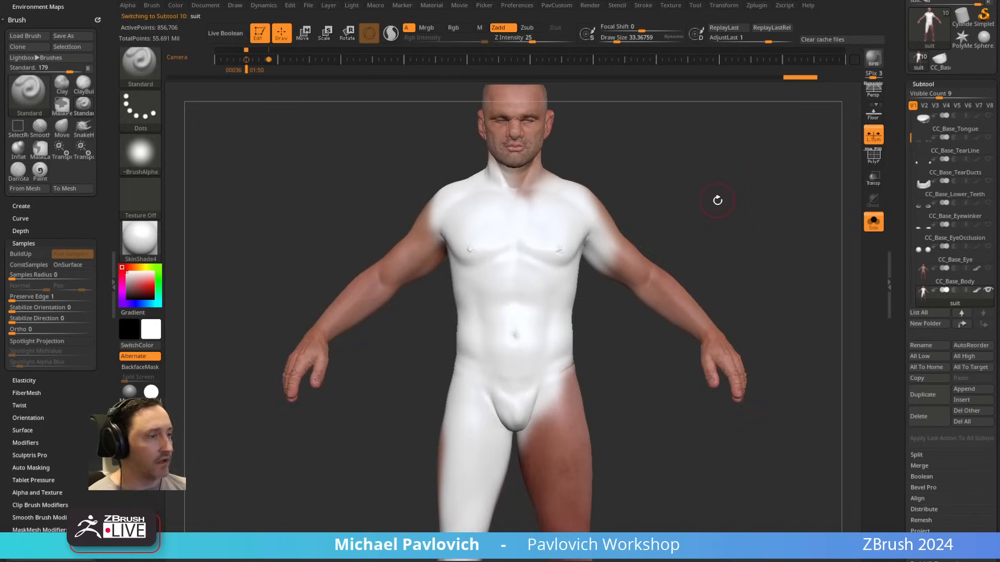
key("shift+z")
key("Left")
Step: Set the draw size to about 41, try a Zadd stroke with the Standard brush on the suit's chest, and undo it
key("s")
left_click(515, 244)
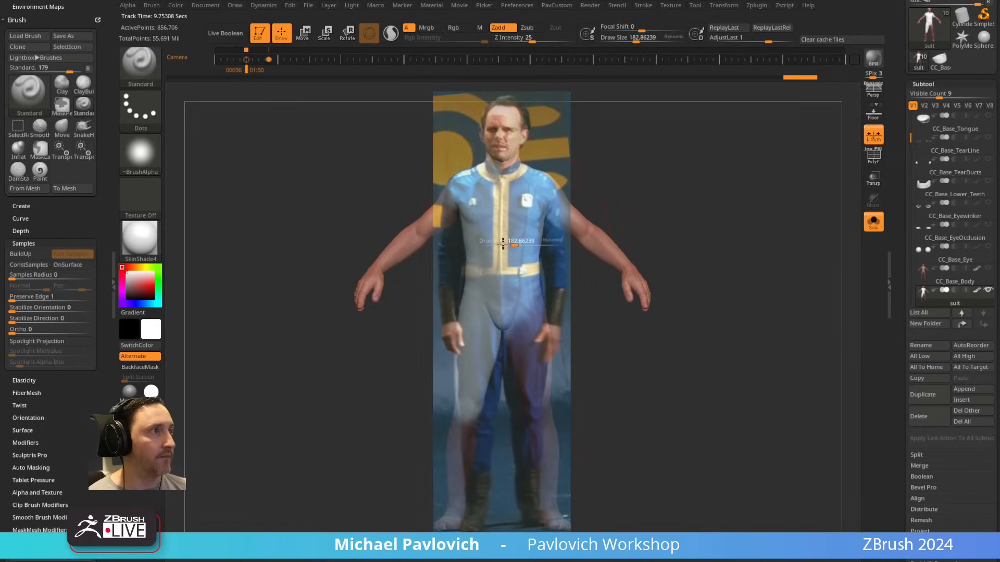
key("s")
left_click_drag(503, 239, 486, 239)
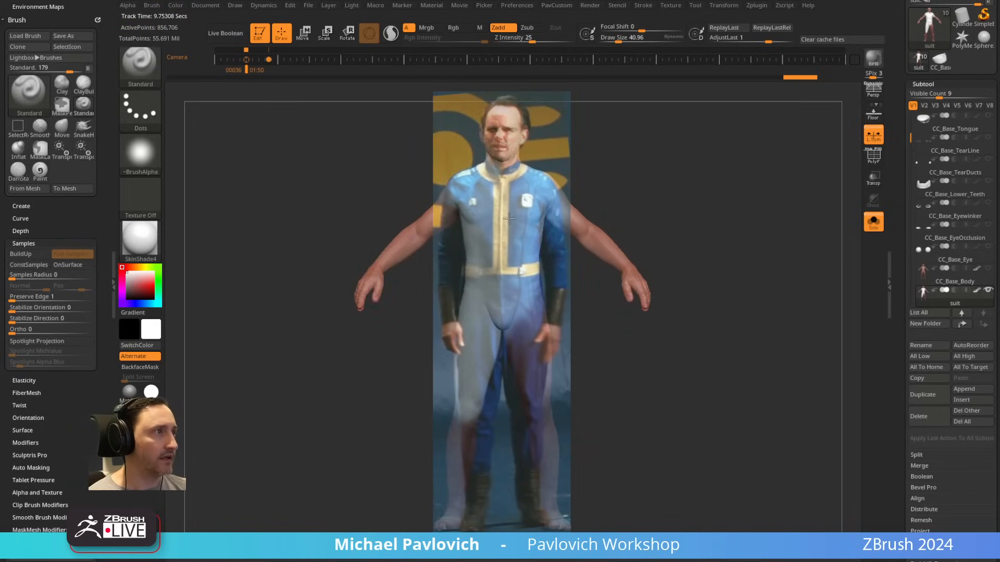
key("shift+z")
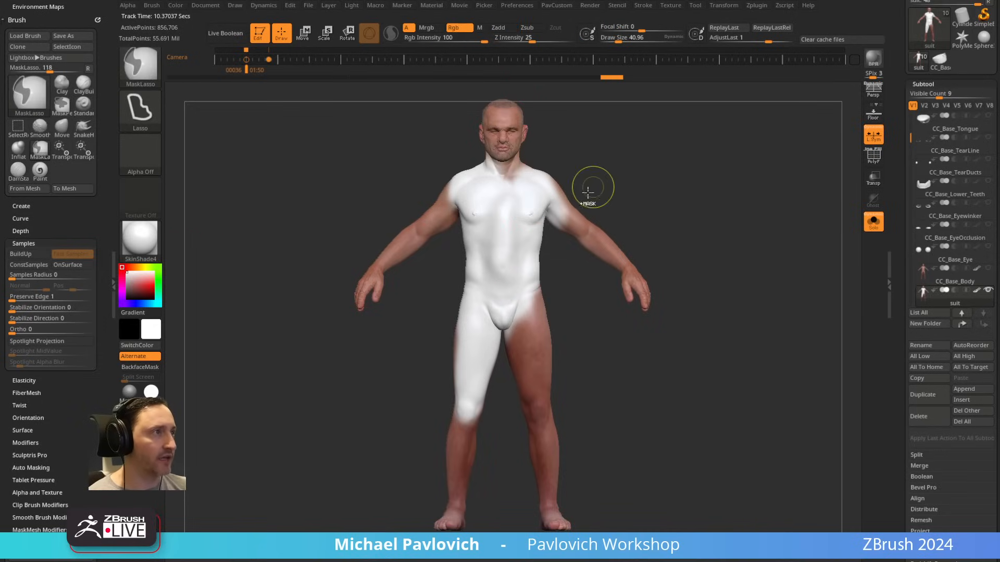
key("ctrl+z")
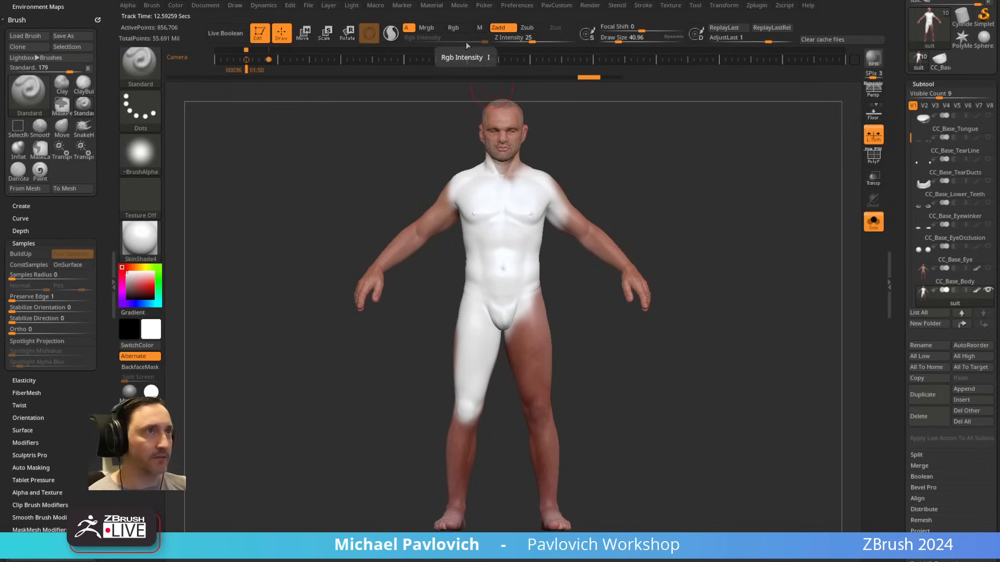
Step: Enable Rgb and Spotlight Projection and paint the reference's blue and yellow outfit onto the suit's torso, shoulders and hips
left_click(453, 28)
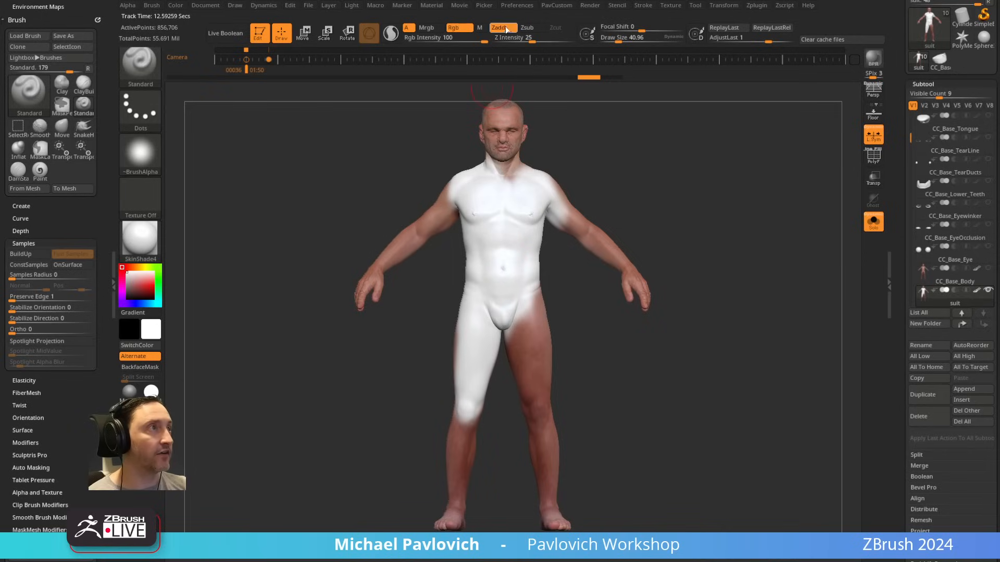
left_click(87, 342)
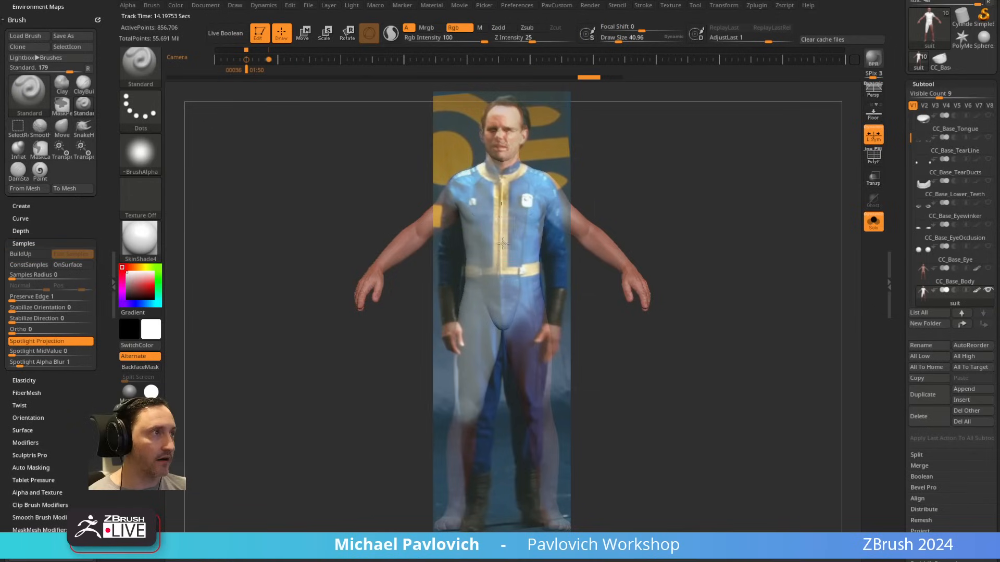
mouse_move(503, 244)
left_mouse_down()
mouse_move(499, 219)
mouse_move(467, 187)
mouse_move(477, 320)
mouse_move(508, 333)
mouse_move(553, 164)
mouse_move(520, 170)
left_mouse_up()
key("shift+z")
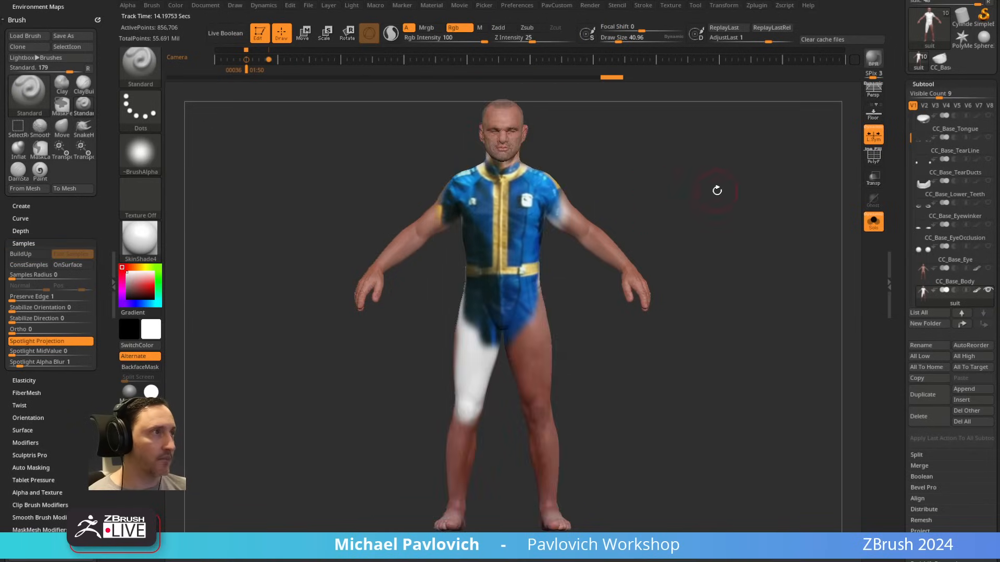
mouse_move(717, 187)
left_mouse_down()
mouse_move(638, 199)
mouse_move(688, 199)
mouse_move(725, 218)
left_mouse_up()
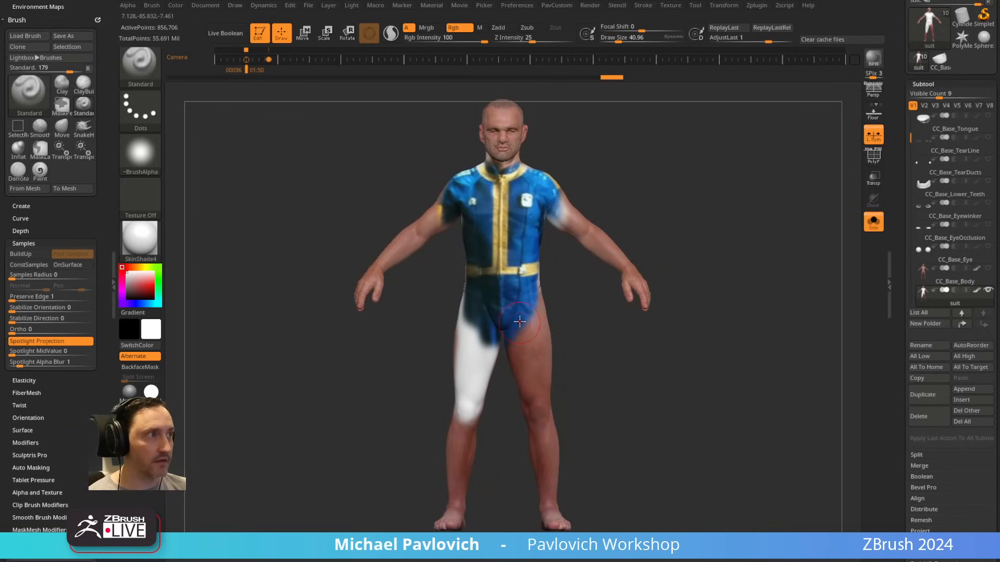
Step: Sample the outfit's blue (R 29, G 73, B 140), fill the whole suit subtool with it, and bring back the full-body reference
key("c")
key("c")
key("c")
key("c")
key("c")
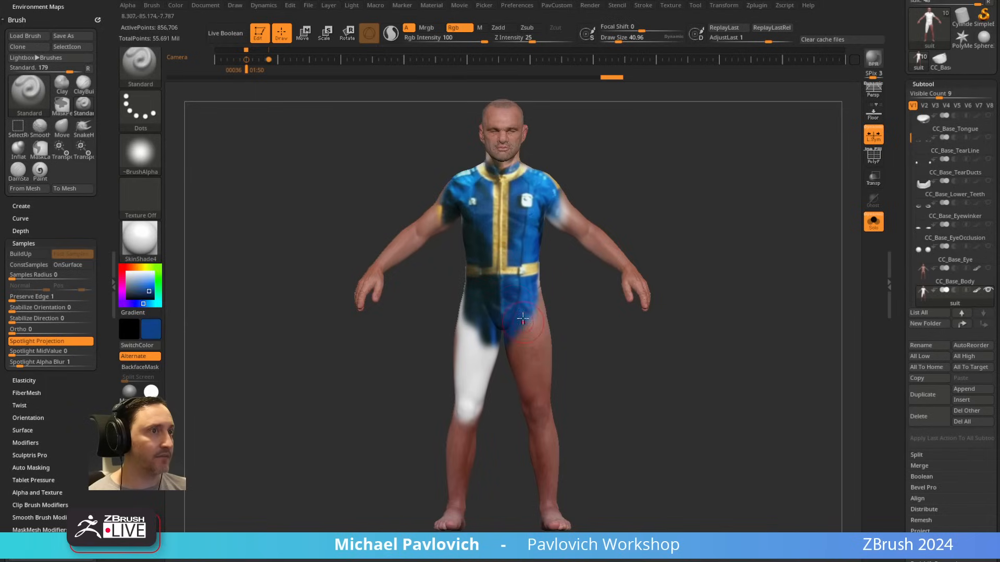
key("c")
left_click_drag(154, 298, 525, 316)
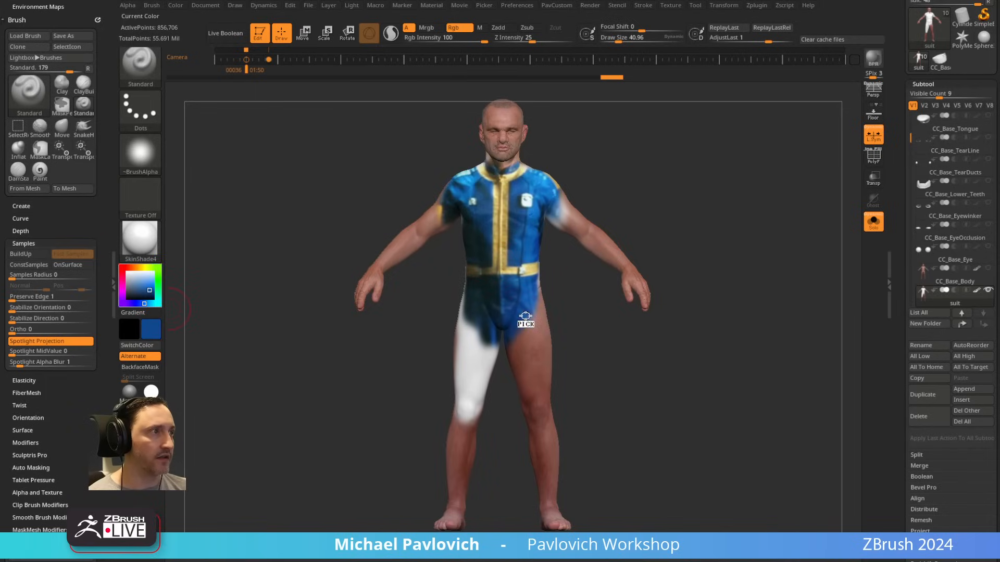
key("ctrl+f")
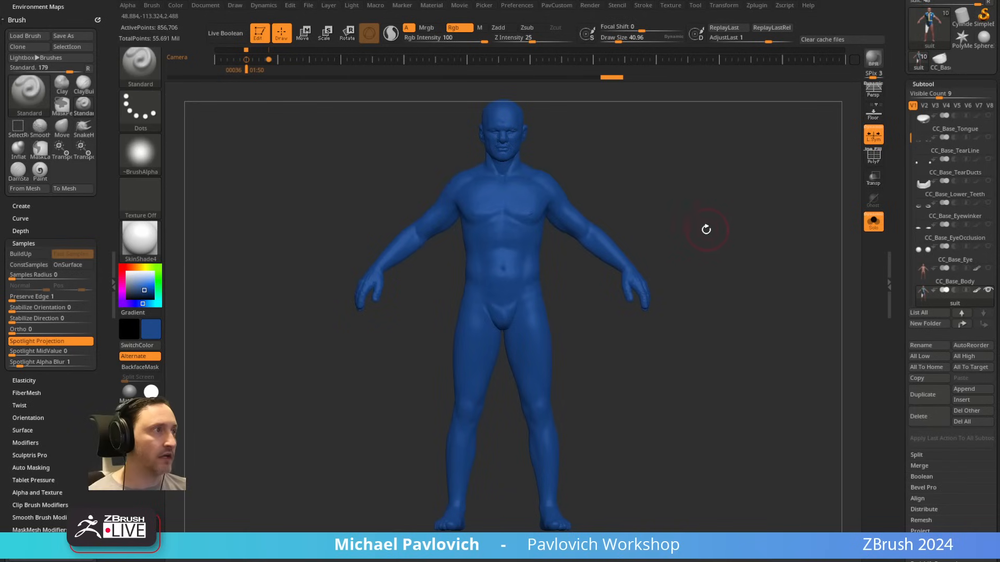
key("shift+z")
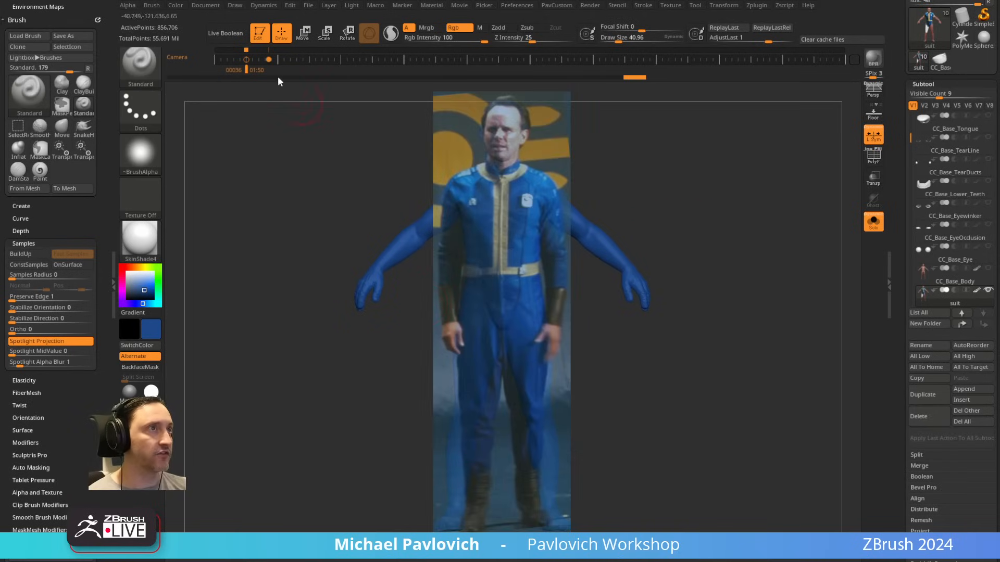
mouse_move(177, 3)
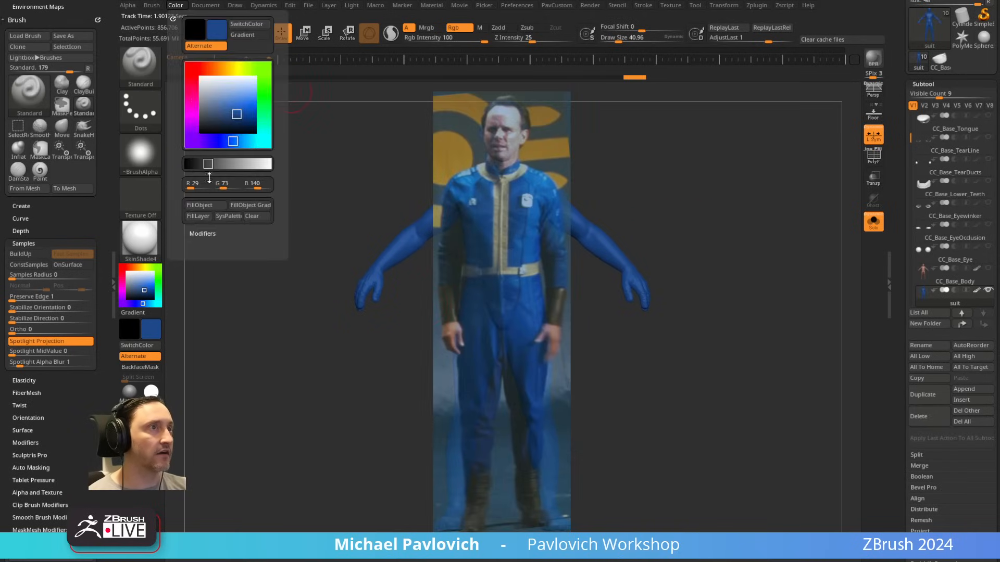
left_click(205, 205)
Step: Set the draw size to about 46 and project the reference's jacket, belt and upper trousers onto the front of the suit
key("s")
left_click(510, 232)
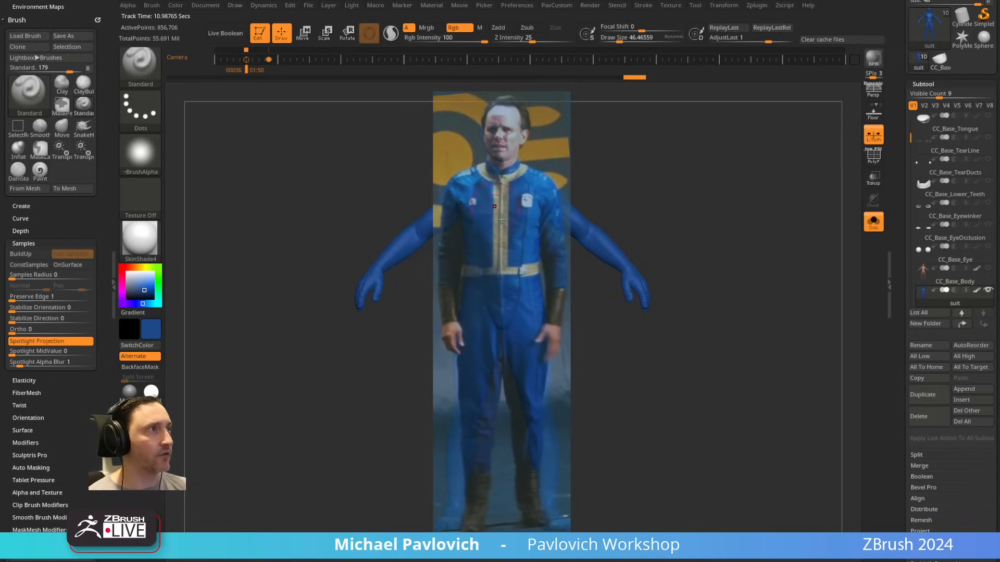
mouse_move(501, 220)
left_mouse_down()
mouse_move(500, 240)
mouse_move(487, 171)
mouse_move(465, 212)
mouse_move(465, 316)
mouse_move(515, 172)
mouse_move(533, 273)
mouse_move(478, 333)
mouse_move(514, 366)
left_mouse_up()
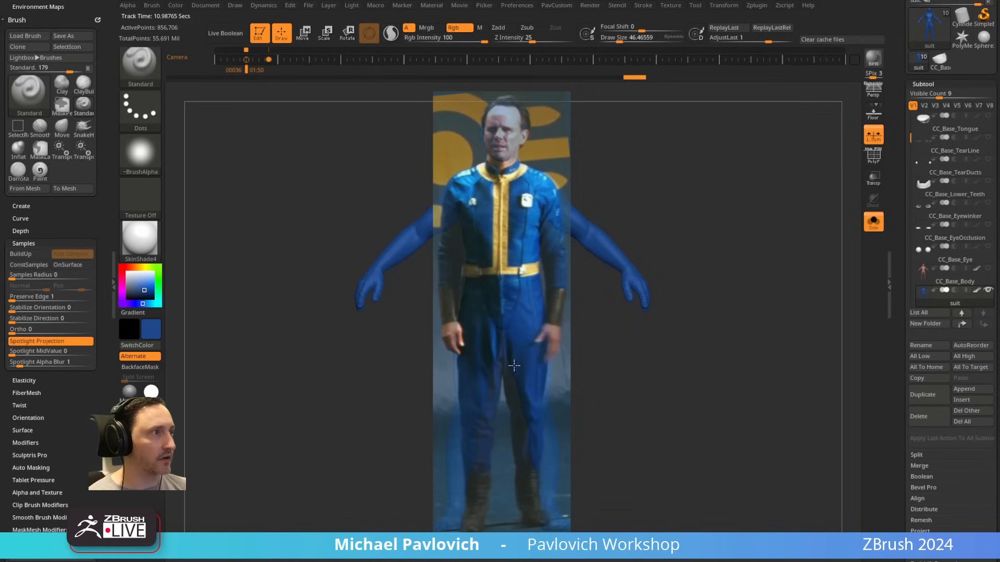
left_click_drag(474, 437, 467, 378)
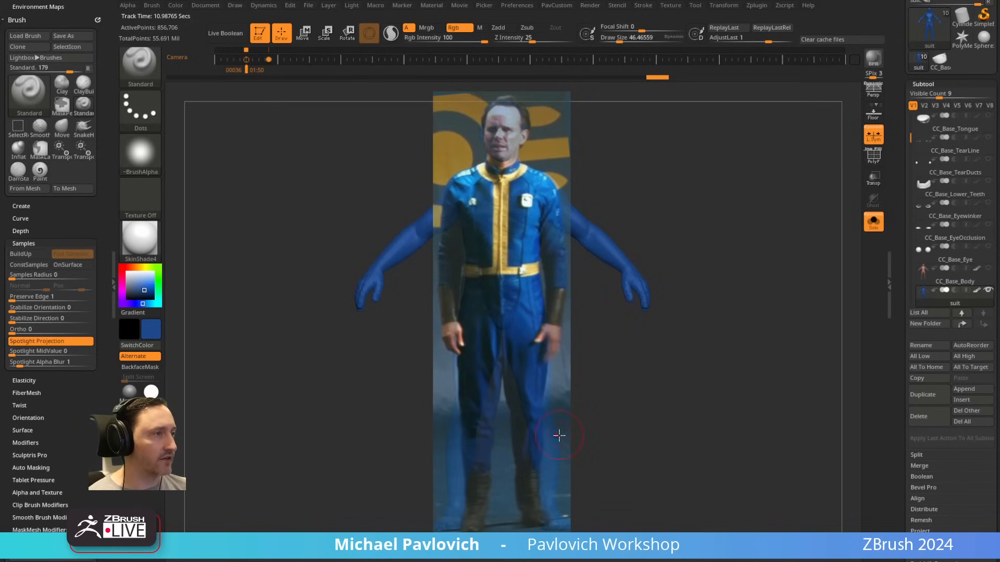
Step: Turn the body so one leg lines up with the reference, project the lower trouser leg and boot onto it, and hide the reference
mouse_move(757, 267)
left_mouse_down("shift")
mouse_move(725, 203)
mouse_move(747, 226)
mouse_move(732, 224)
left_mouse_up("shift")
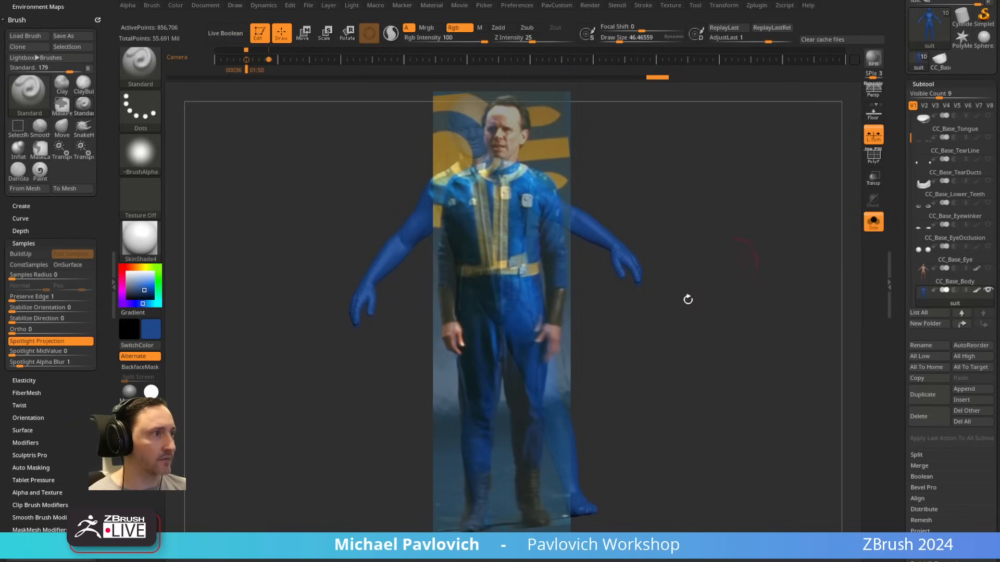
left_click_drag(477, 438, 481, 499)
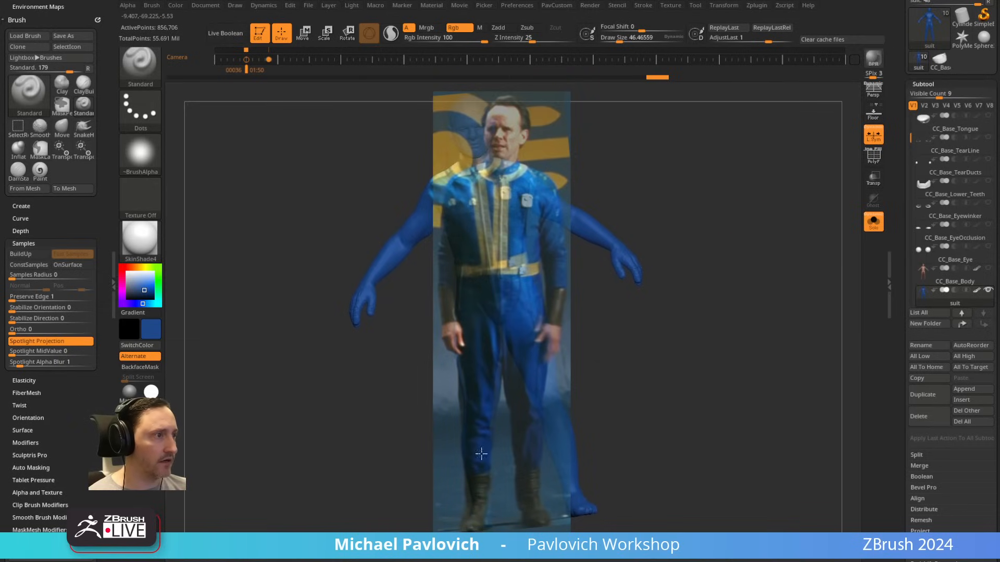
key("shift+z")
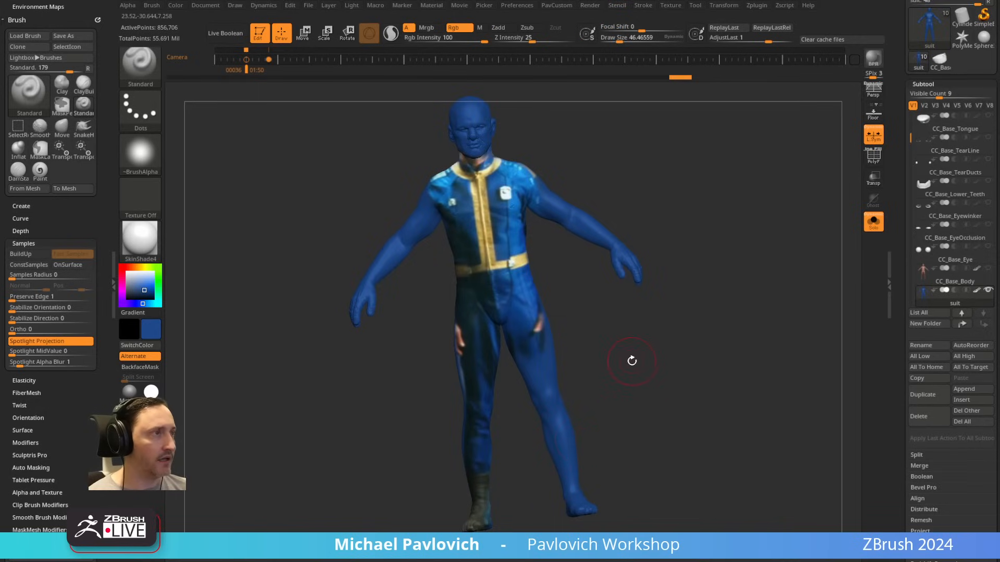
Step: Rotate the body so one arm lines up with the reference and project the dark sleeve, cuff and hand onto it
key("shift+z")
key("Left")
key("Right")
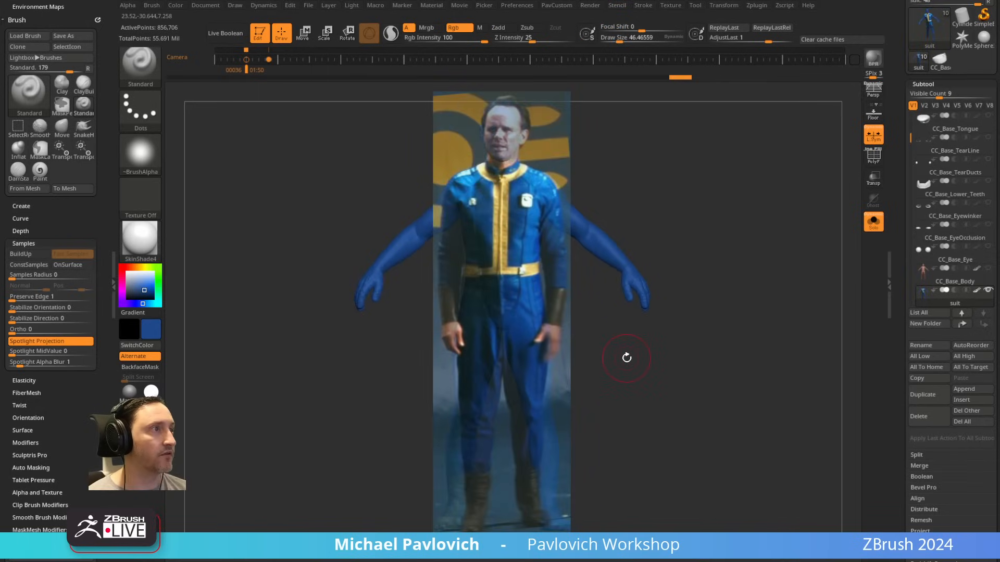
key("Right")
key("Left")
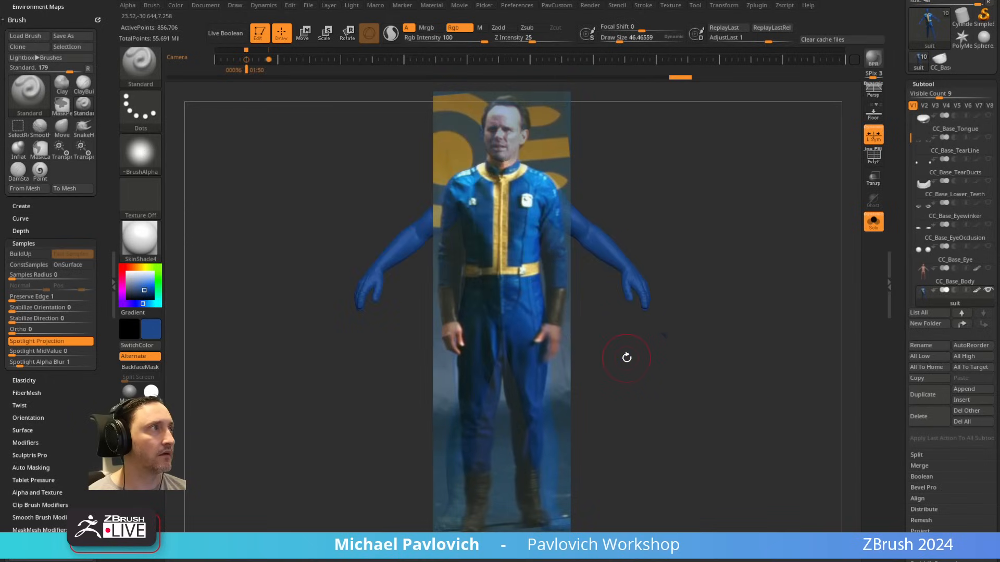
key("Right")
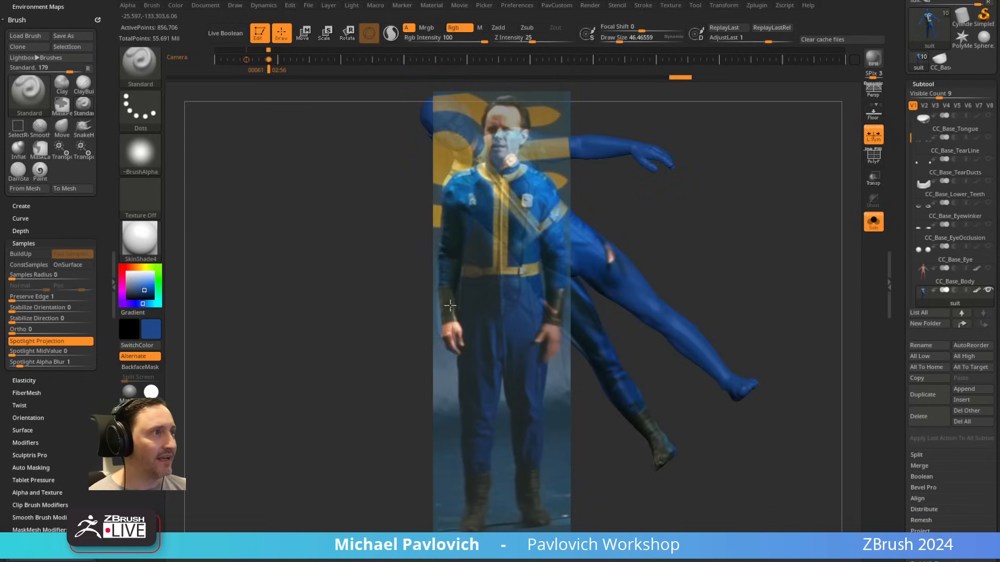
left_click_drag(450, 260, 466, 227)
key("shift+z")
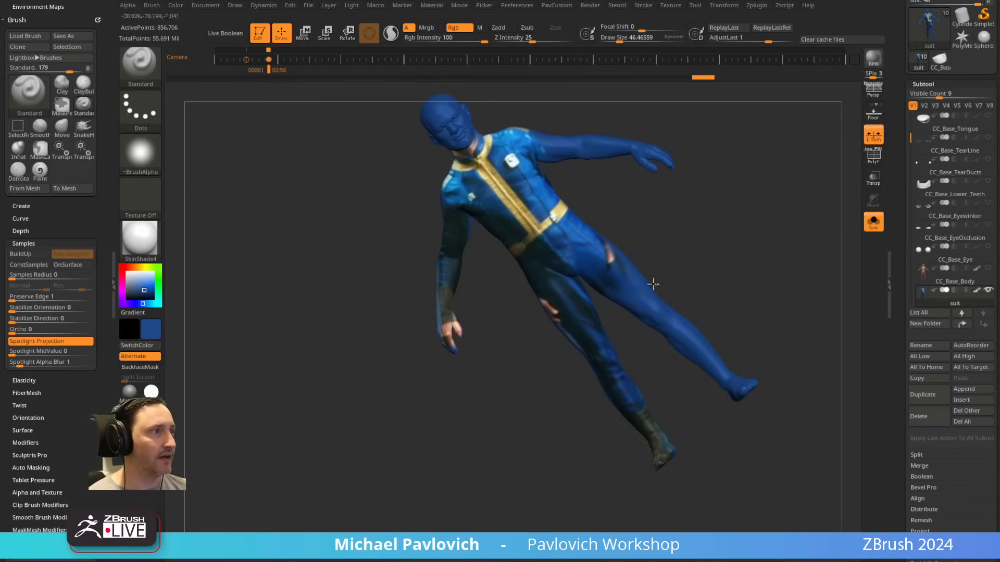
mouse_move(433, 287)
left_mouse_down("shift")
mouse_move(799, 212)
mouse_move(781, 194)
mouse_move(729, 190)
mouse_move(718, 254)
mouse_move(719, 161)
mouse_move(723, 202)
mouse_move(734, 157)
left_mouse_up("shift")
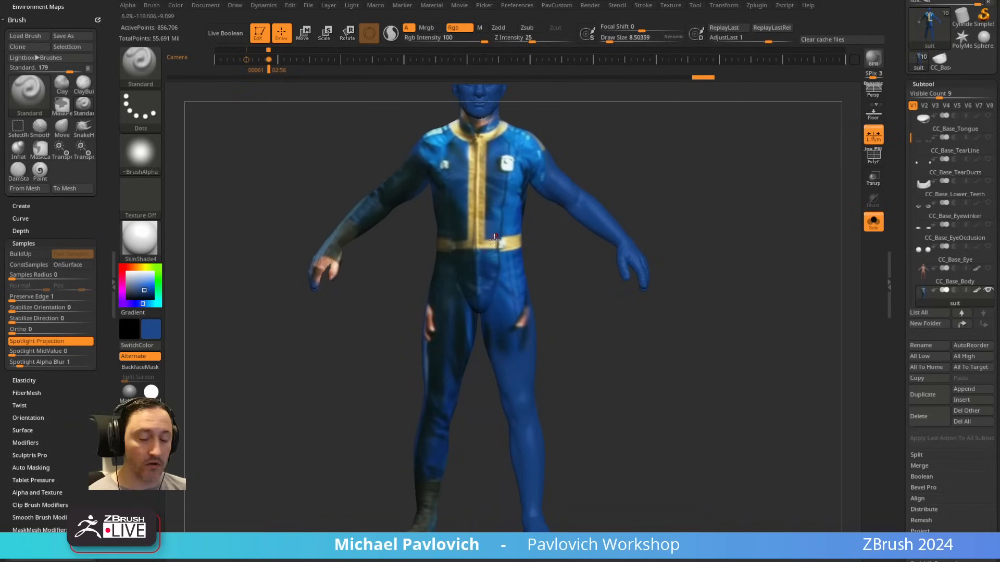
Step: Return to the stored front view, line up the other leg with the reference, and project the trouser leg and boot onto it
key("shift+z")
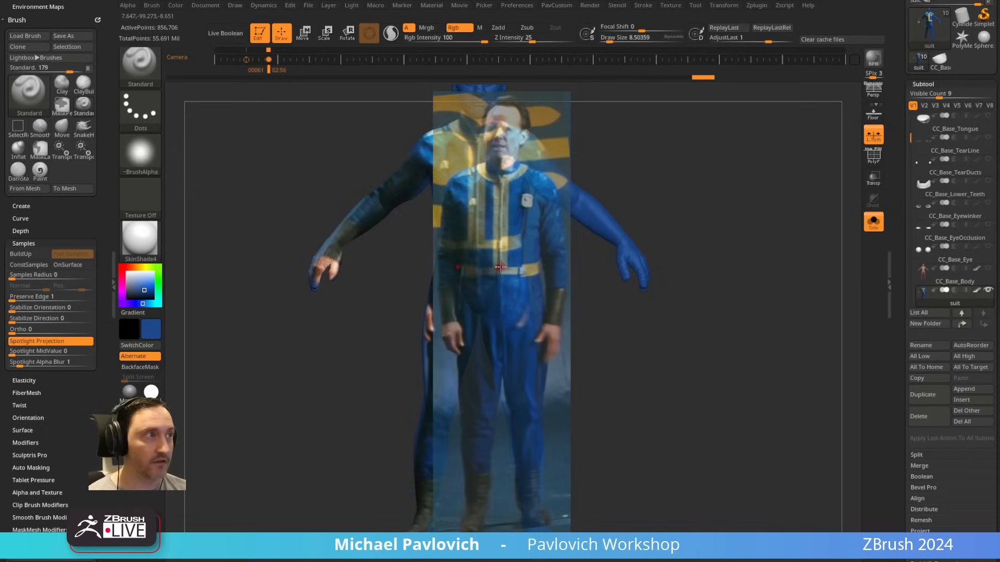
key("Left")
key("Left")
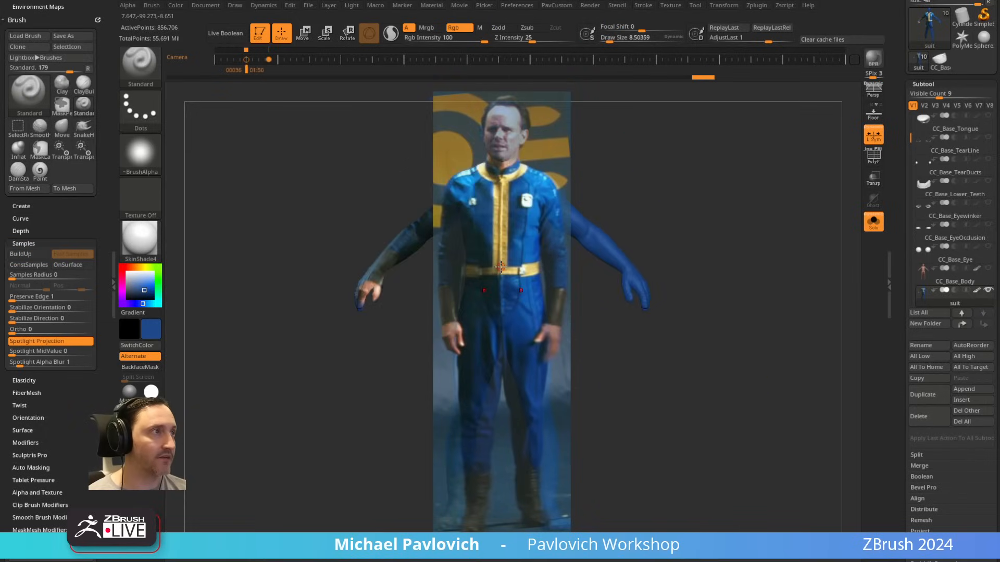
key("s")
mouse_move(489, 209)
left_mouse_down()
mouse_move(498, 209)
mouse_move(490, 209)
left_mouse_up()
key("s")
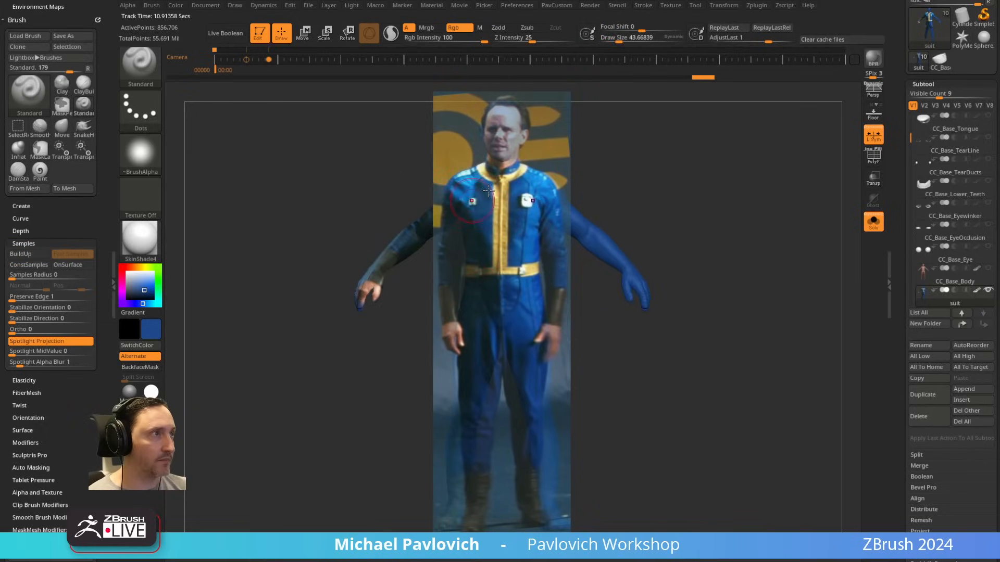
key("s")
left_click_drag(528, 321, 492, 328)
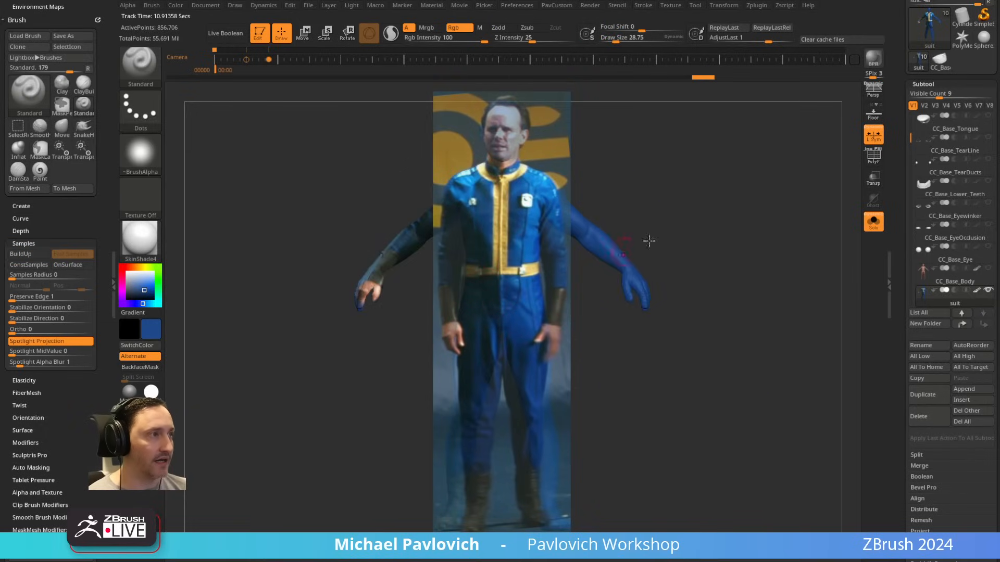
mouse_move(717, 201)
left_mouse_down("shift")
mouse_move(723, 226)
mouse_move(716, 201)
mouse_move(676, 160)
mouse_move(692, 188)
mouse_move(708, 290)
mouse_move(705, 266)
mouse_move(729, 258)
left_mouse_up("shift")
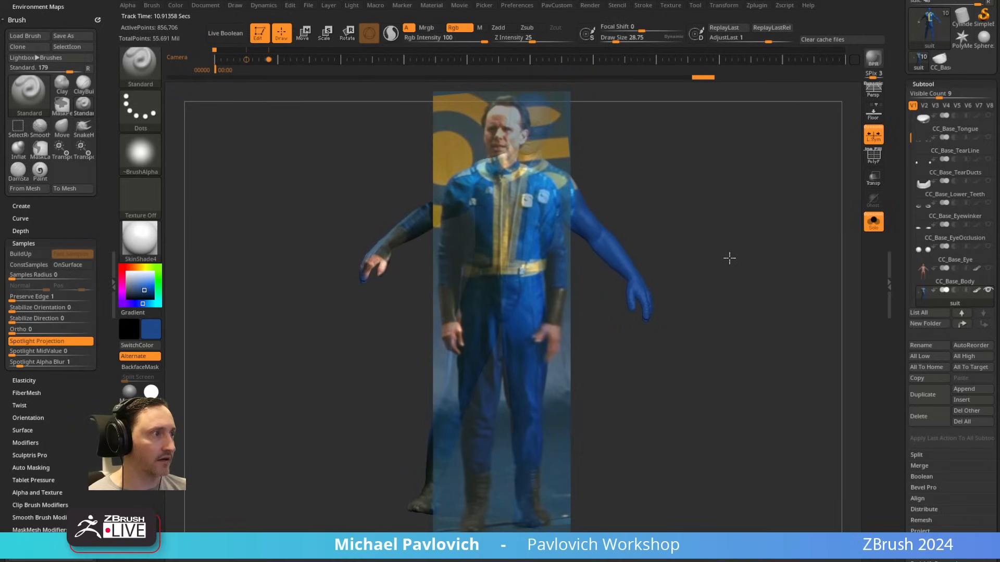
key("s")
mouse_move(532, 337)
left_mouse_down()
mouse_move(533, 326)
mouse_move(521, 343)
mouse_move(520, 447)
left_mouse_up()
key("shift+z")
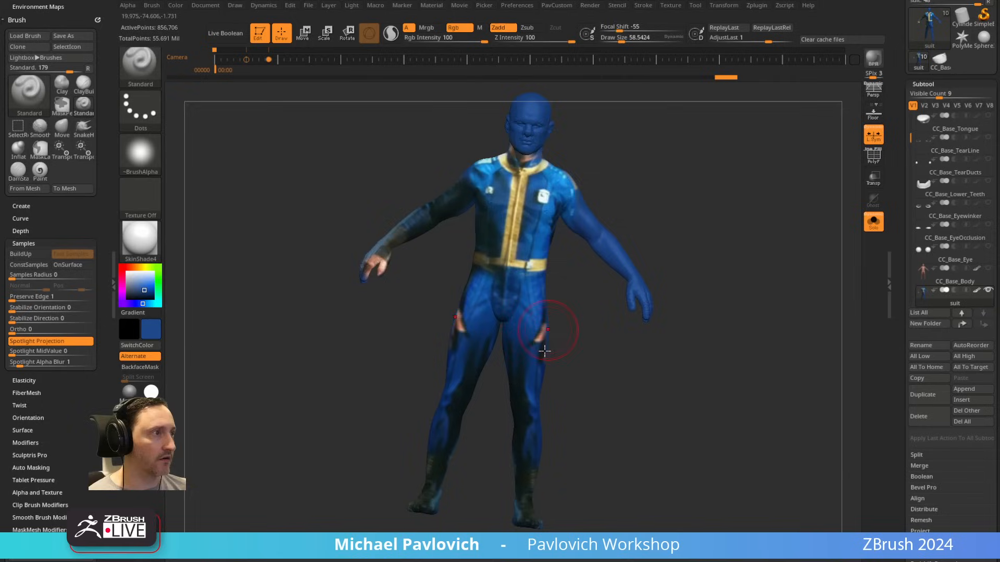
Step: Examine the projected paint on the suit's chest up close and the Intensity control of Spotlight
mouse_move(714, 348)
left_mouse_down()
mouse_move(612, 349)
mouse_move(755, 184)
mouse_move(621, 333)
left_mouse_up()
key("s")
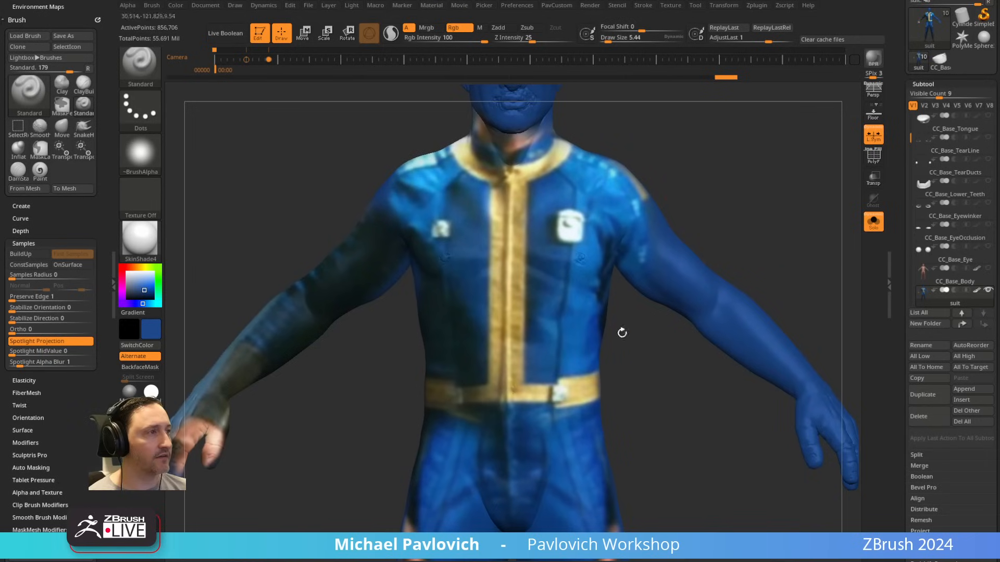
left_click_drag(690, 174, 696, 227, "alt")
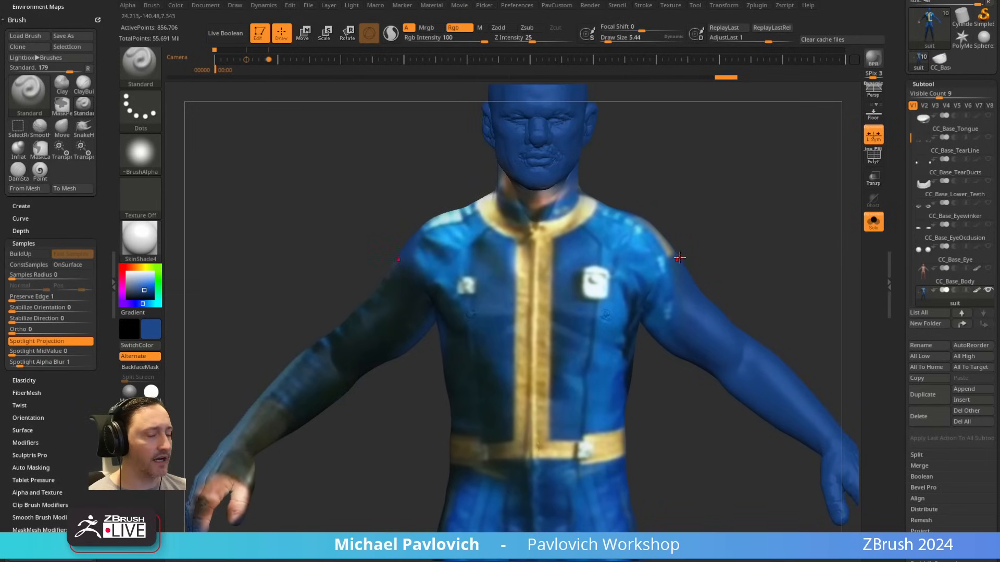
key("shift+z")
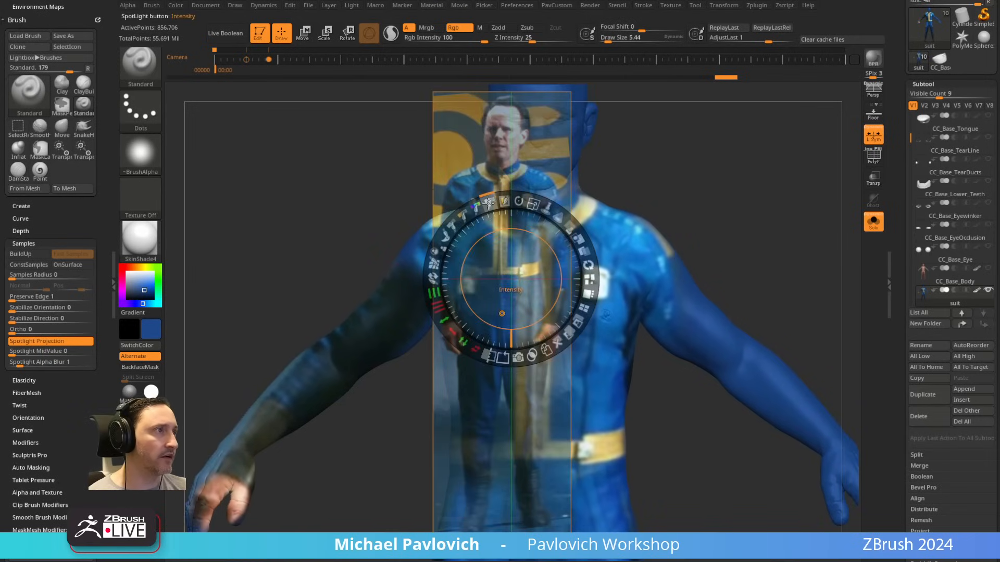
mouse_move(489, 202)
left_mouse_down()
mouse_move(515, 202)
mouse_move(486, 203)
left_mouse_up()
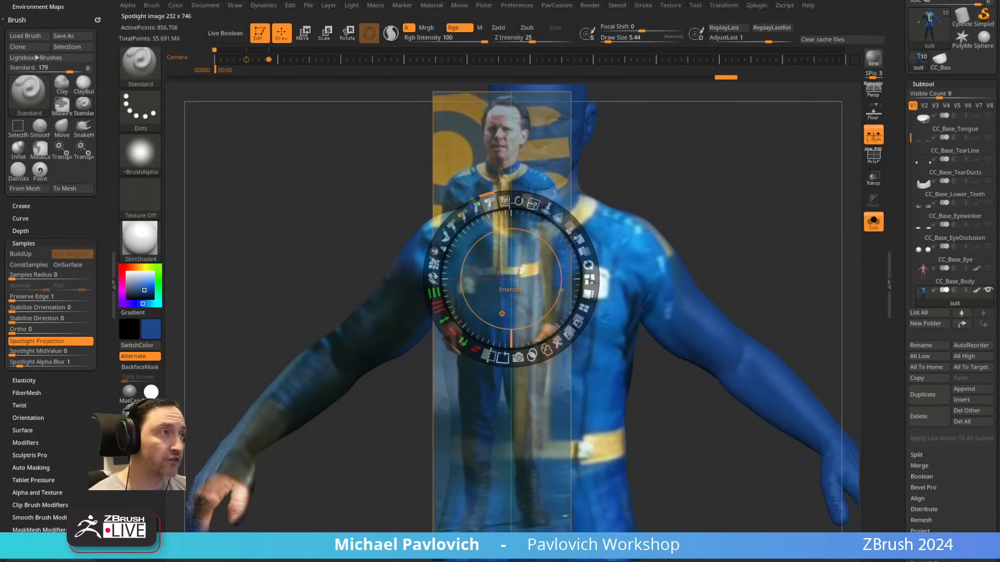
left_click_drag(489, 202, 502, 216)
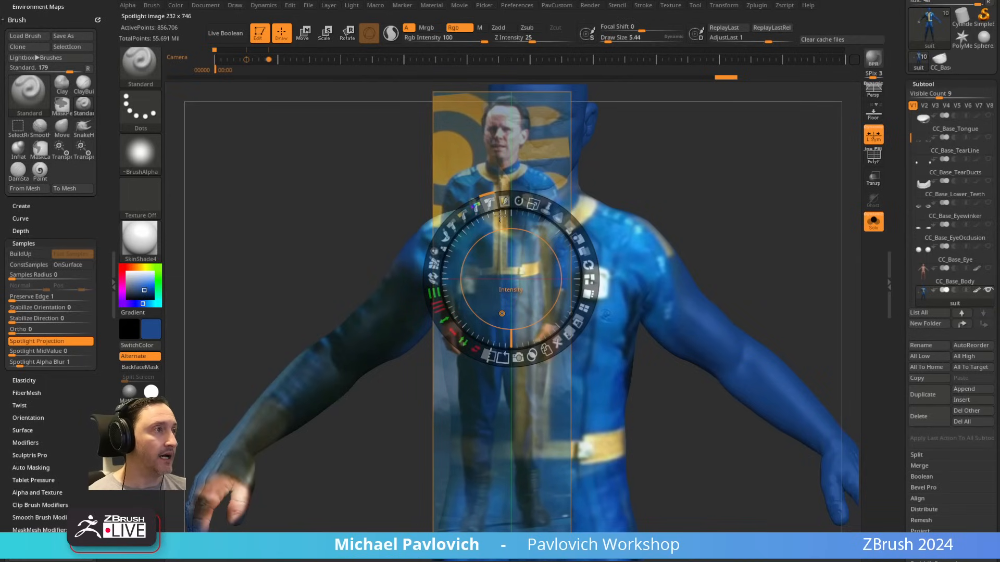
key("shift+z")
mouse_move(683, 189)
left_mouse_down("alt")
mouse_move(670, 183)
mouse_move(622, 99)
left_mouse_up("alt")
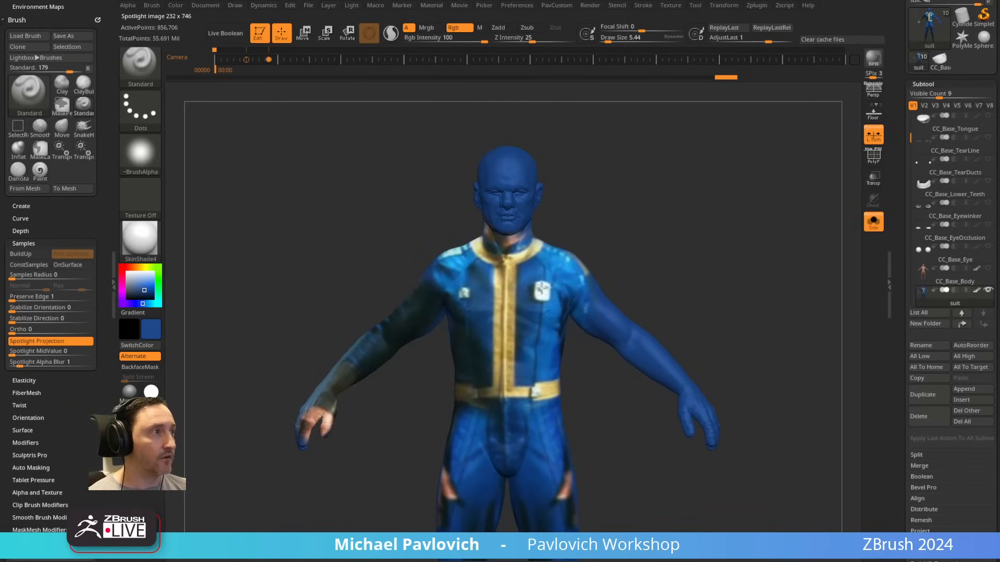
Step: Set the brush's draw size to about 19
key("s")
left_click_drag(566, 294, 536, 296)
left_click_drag(665, 252, 662, 211, "alt")
key("s")
left_click_drag(662, 211, 632, 212)
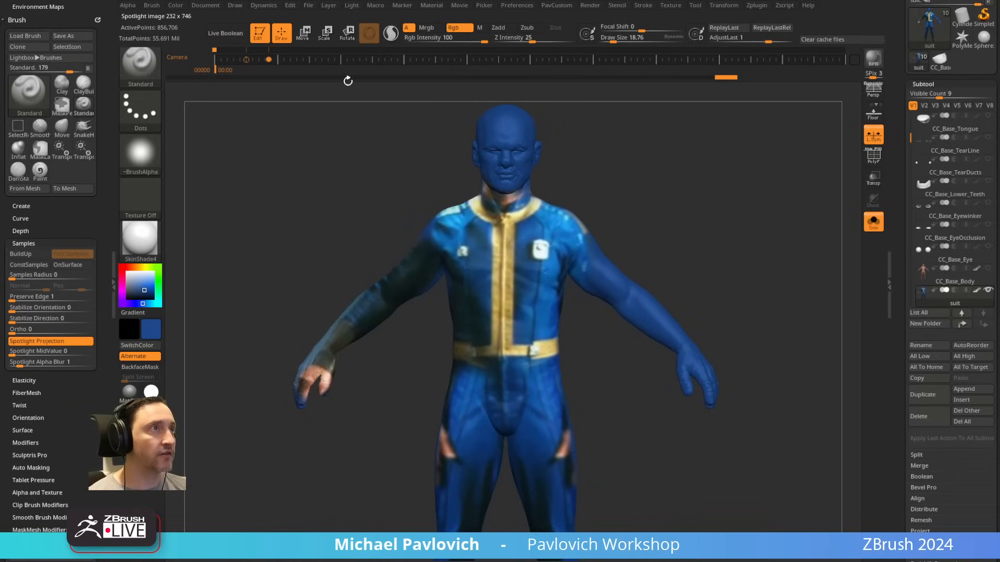
Step: Lighten the suit's polypaint by filling it with white at Rgb Intensity 13, undoing the excess fills
left_click_drag(135, 281, 124, 270)
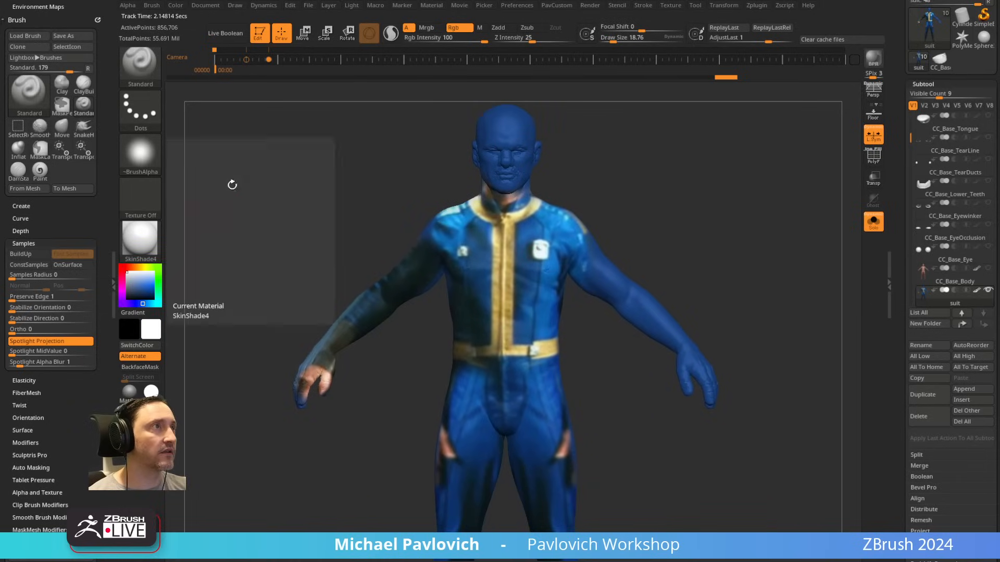
left_click(434, 39)
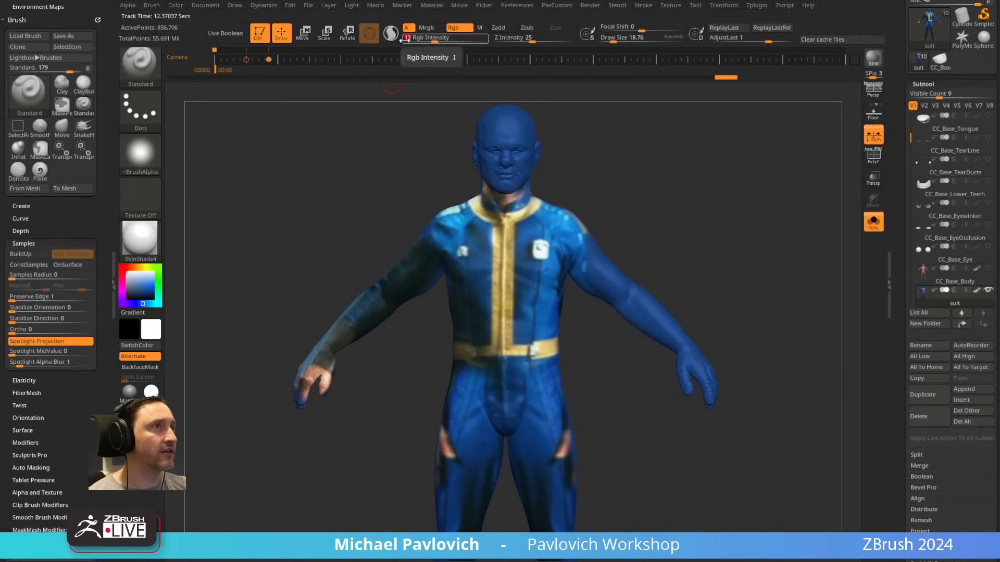
left_click(173, 5)
left_click(204, 205)
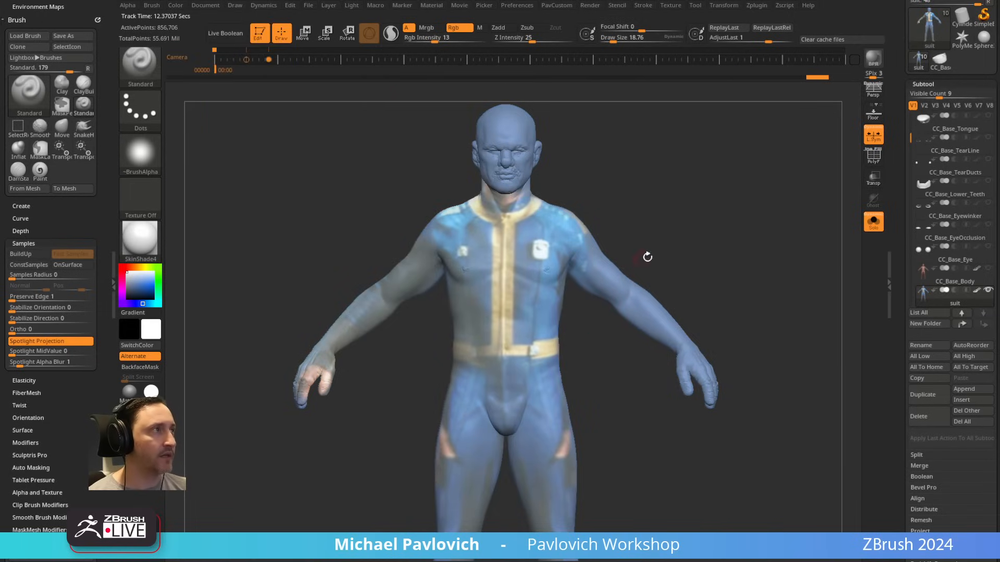
key("ctrl+z")
left_click_drag(664, 225, 694, 216)
key("ctrl")
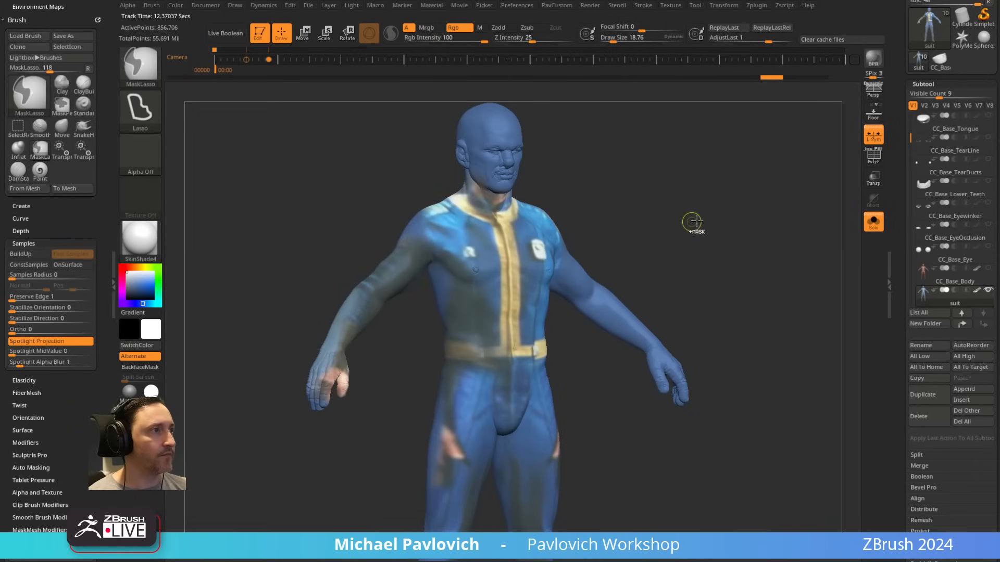
left_click(694, 222, "ctrl")
left_click(591, 5)
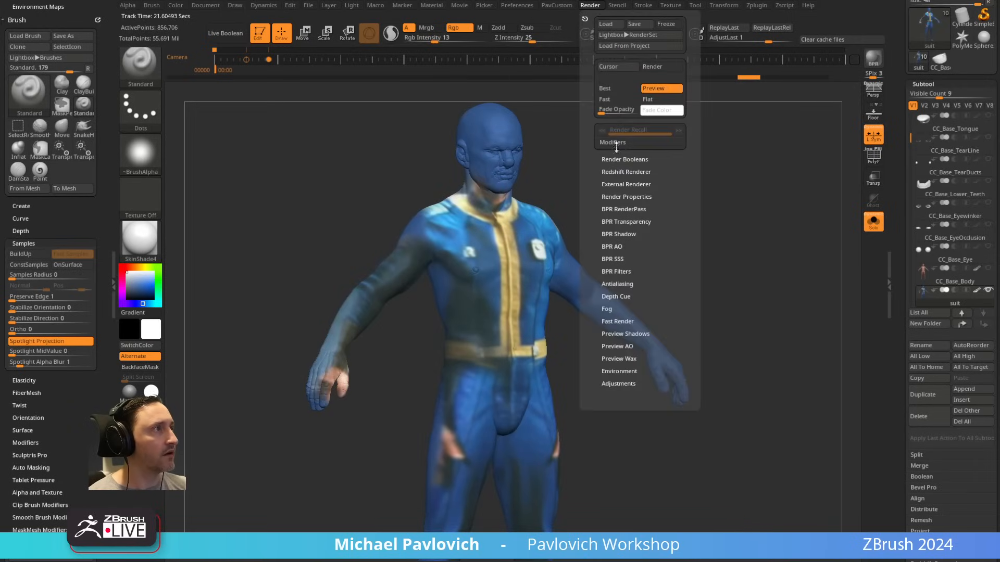
mouse_move(602, 110)
left_mouse_down()
mouse_move(631, 111)
mouse_move(596, 114)
left_mouse_up()
left_click(617, 113)
left_click_drag(648, 174, 655, 165, "shift")
right_click_drag(655, 165, 699, 317, "ctrl")
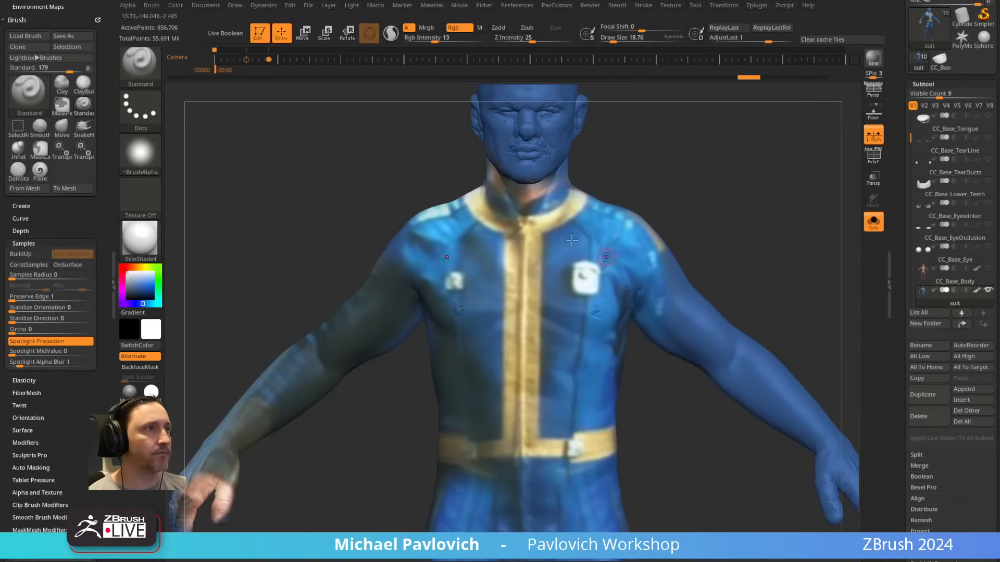
Step: Fill the whole suit with white once more at Rgb Intensity 13 and set the draw size to about 21
left_click_drag(442, 40, 436, 41)
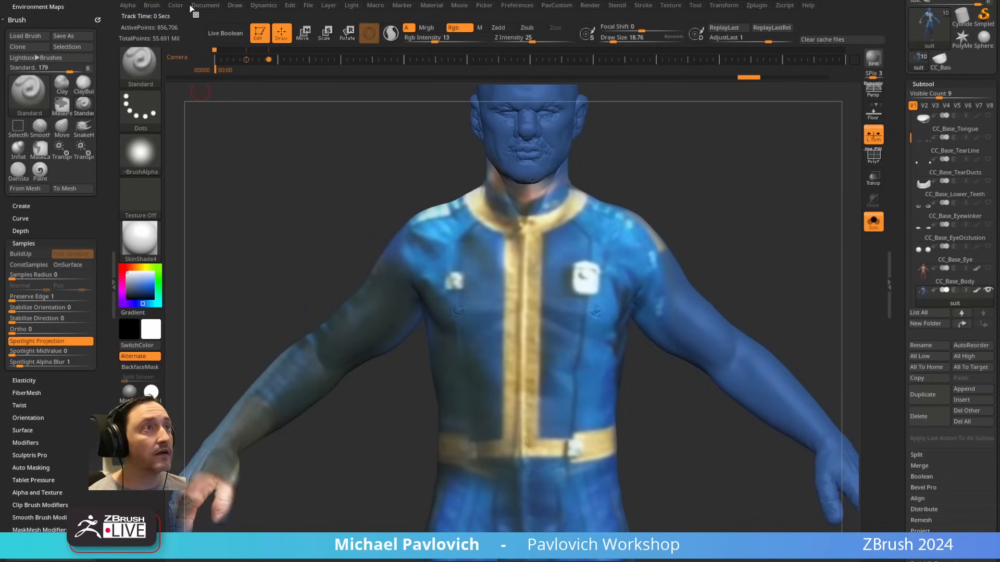
left_click(176, 6)
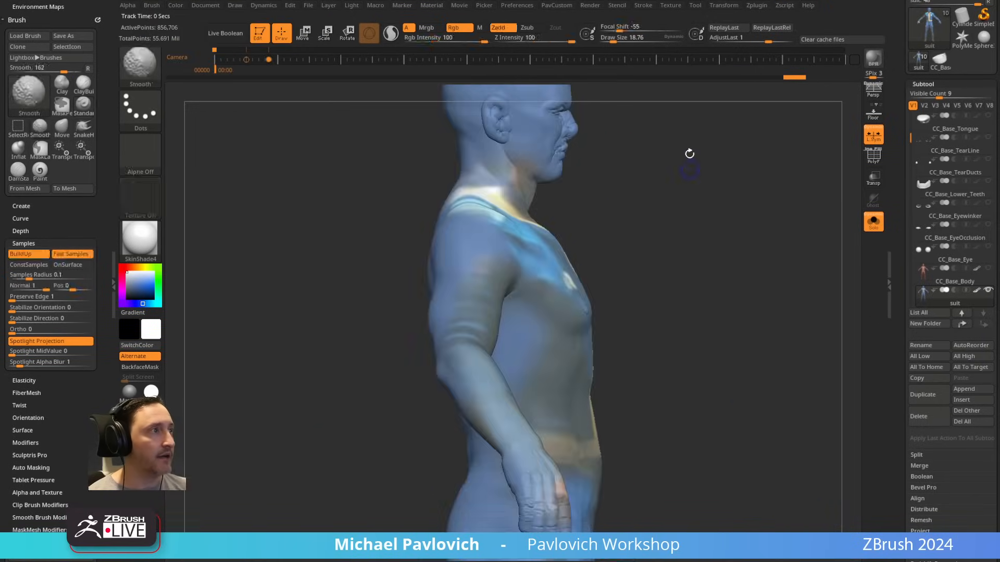
mouse_move(689, 154)
left_mouse_down("alt")
mouse_move(701, 228)
mouse_move(634, 285)
left_mouse_up("alt")
mouse_move(721, 308)
left_mouse_down("alt")
mouse_move(723, 201)
mouse_move(742, 245)
left_mouse_up("alt")
key("s")
left_click(721, 205)
key("s")
left_click(722, 210)
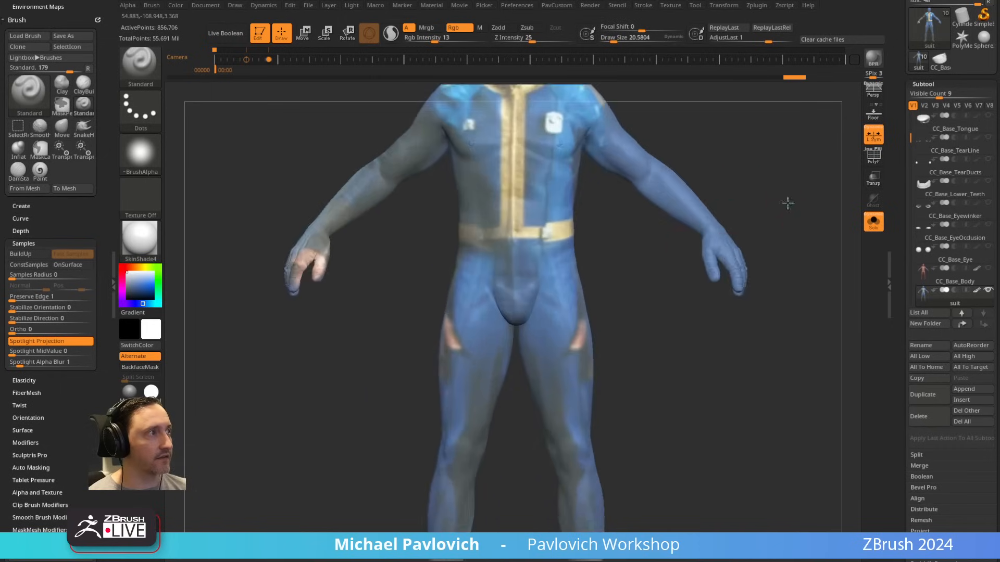
left_click_drag(788, 203, 764, 187, "alt")
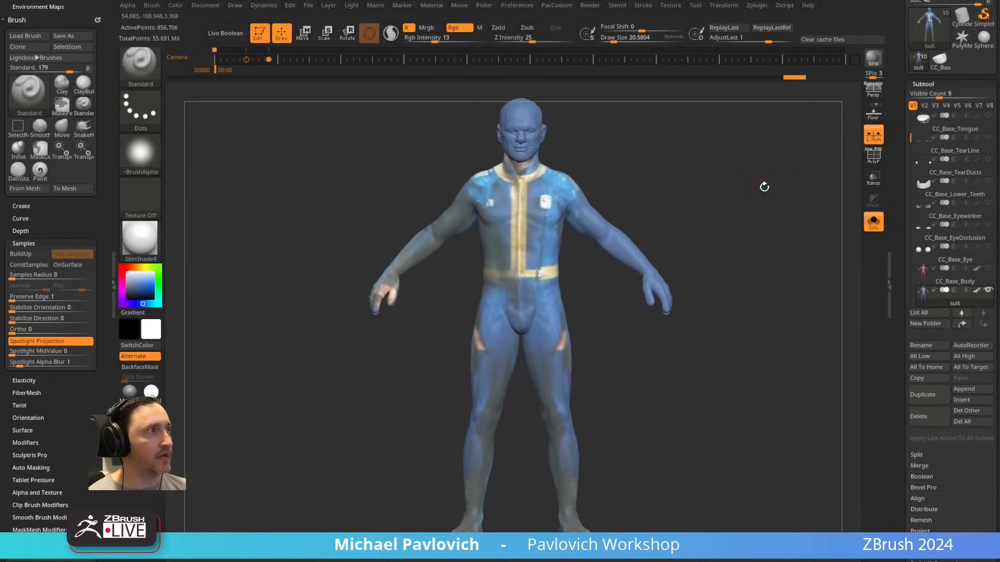
Step: Choose the KnifeCurve brush and try to cut the suit's hand off at the wrist
left_click(146, 72, "ctrl+shift")
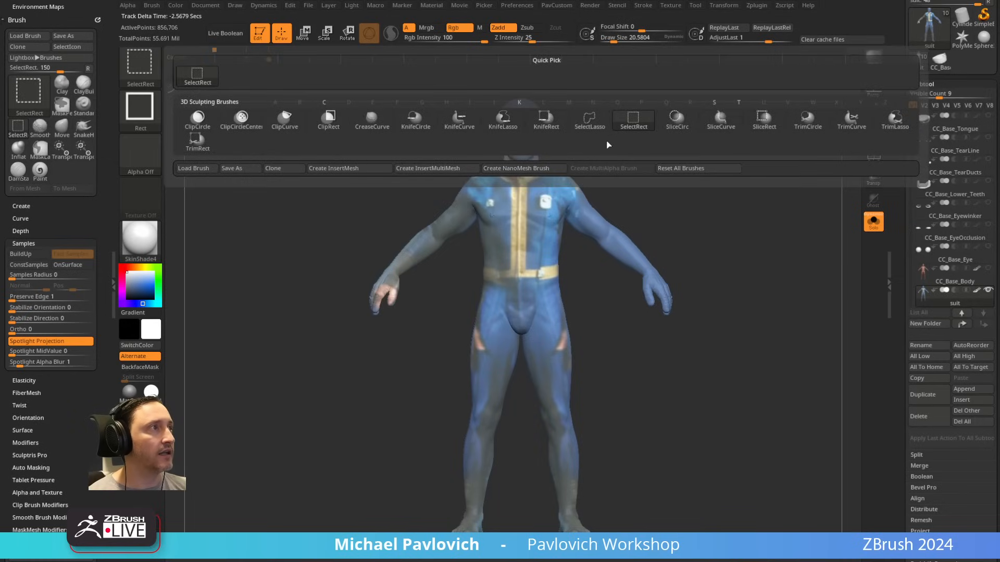
left_click(457, 127)
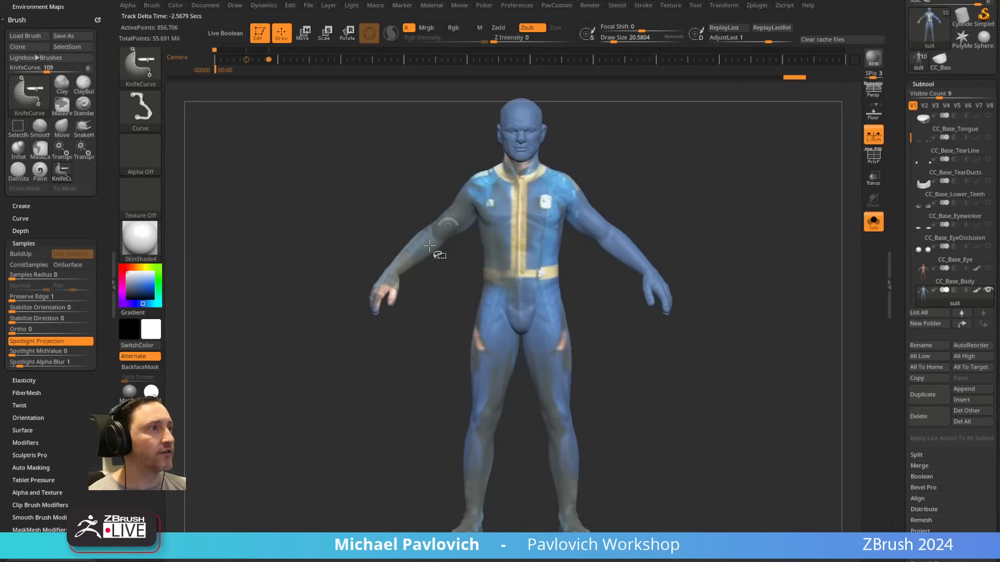
left_click_drag(358, 396, 409, 281, "ctrl+shift")
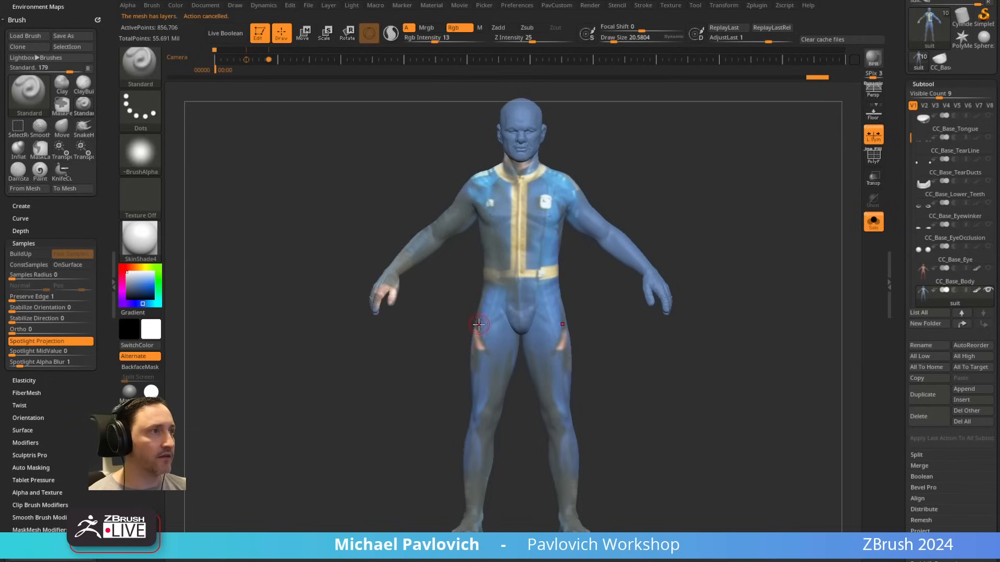
Step: Display the PolyFrame on the suit and try to delete its hidden geometry
left_click(874, 158)
scroll(919, 318, "down", 10)
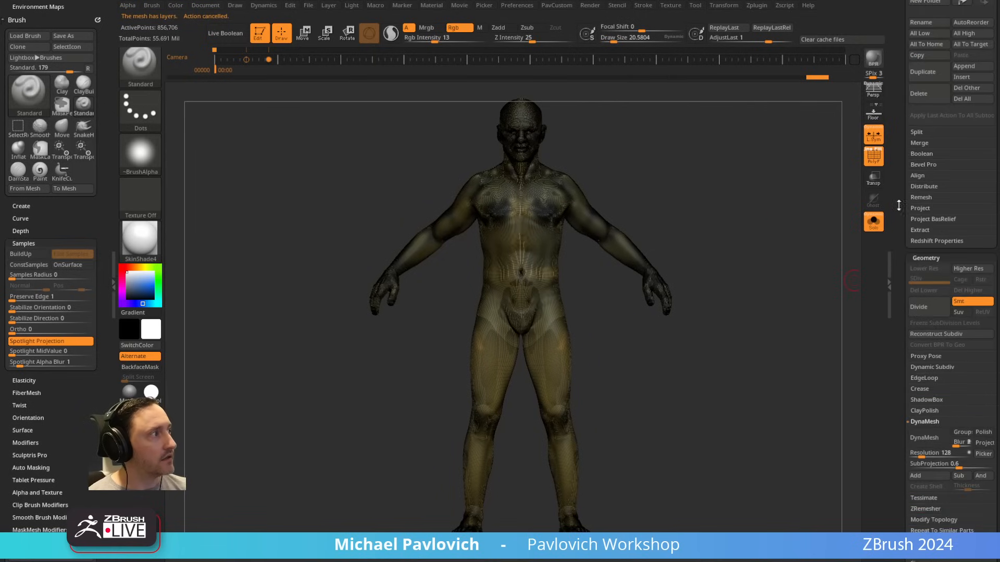
key("2")
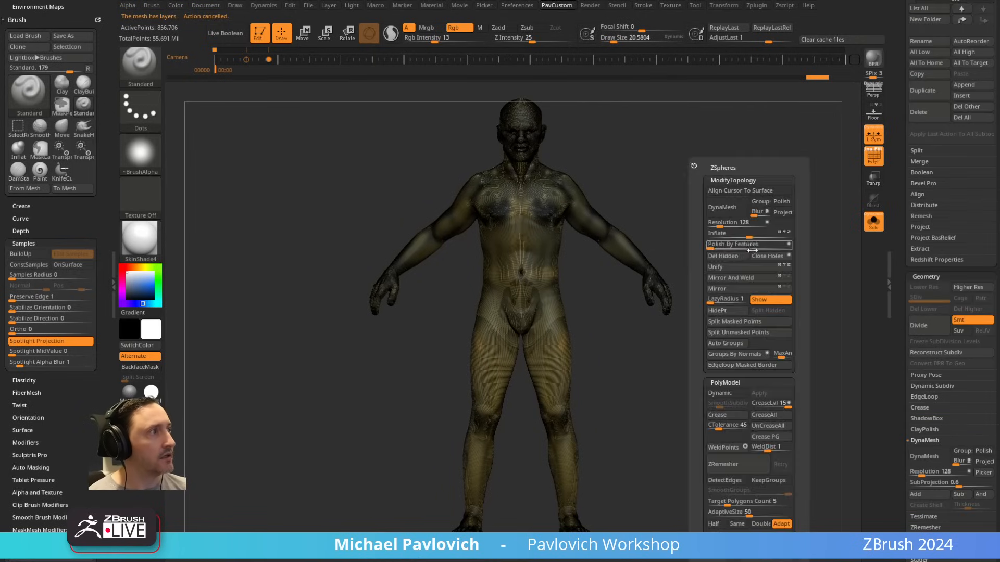
left_click(733, 256)
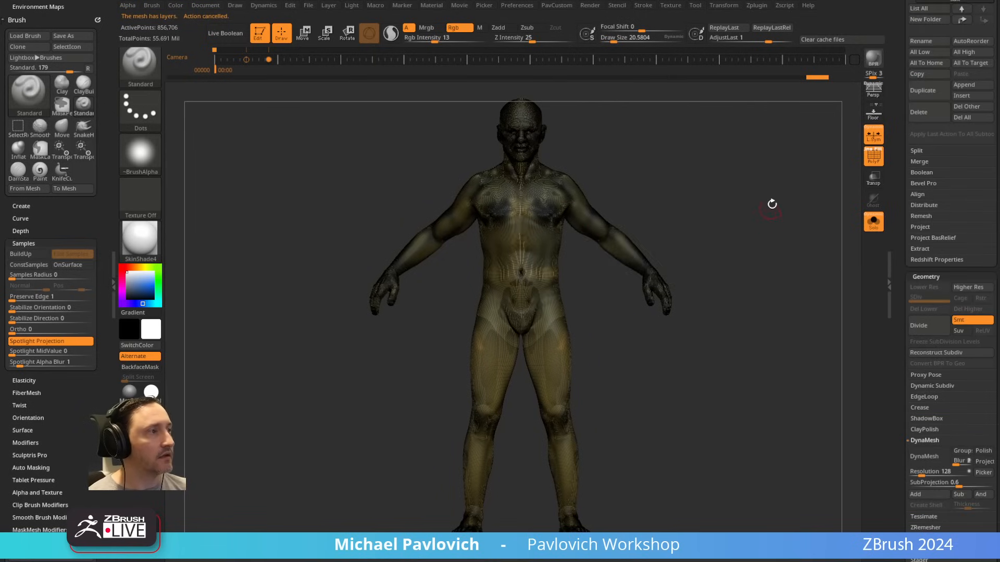
Step: Assign the whole suit a single new polygroup and try again to cut off the hand at the wrist
left_click_drag(772, 205, 779, 307, "alt")
left_click_drag(612, 272, 795, 297, "alt")
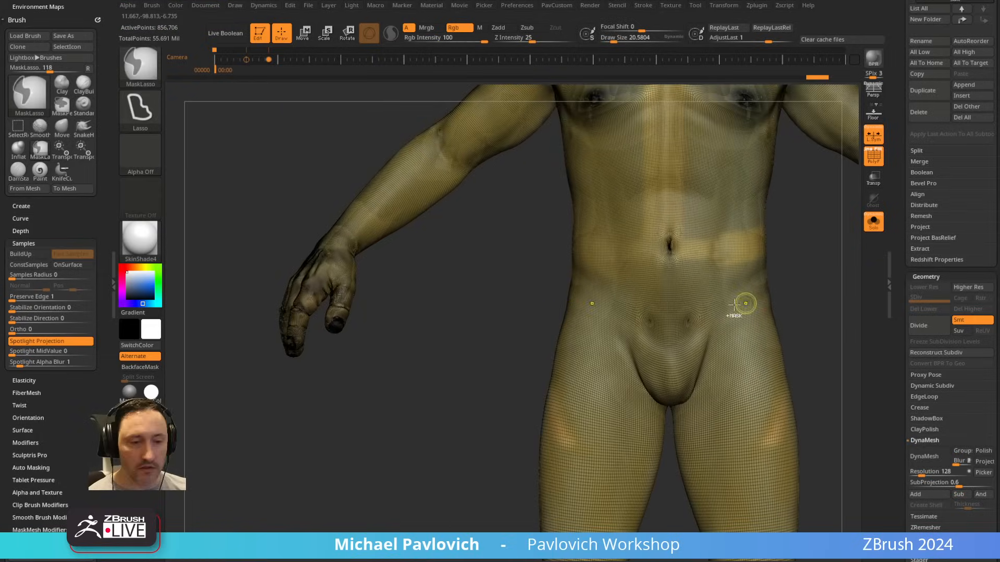
mouse_move(307, 481)
left_mouse_down("ctrl+shift")
mouse_move(398, 279)
mouse_move(239, 146)
left_mouse_up("ctrl+shift")
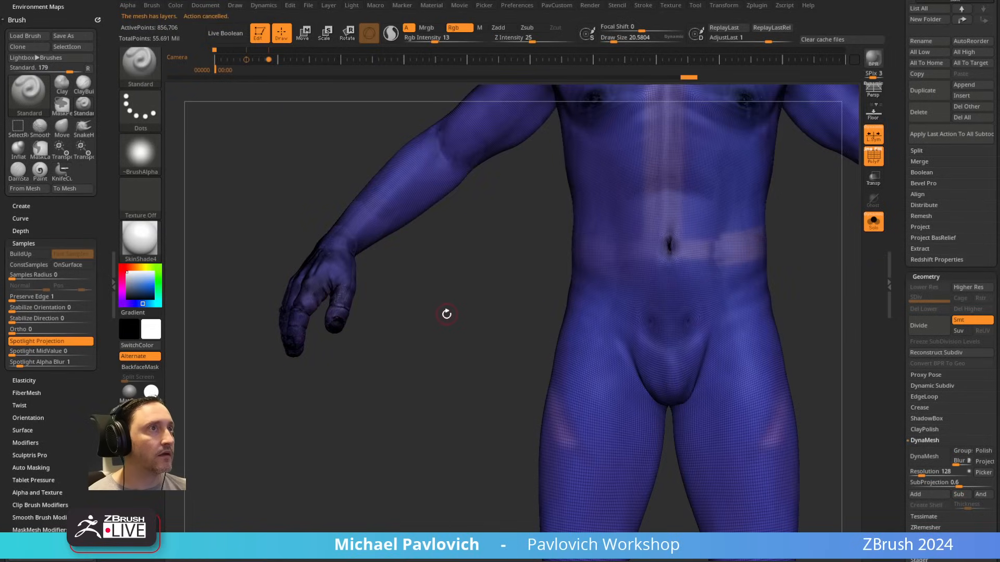
Step: Bake all of the suit's layers, including CC_Detail 1, into the mesh
left_click_drag(904, 306, 907, 166)
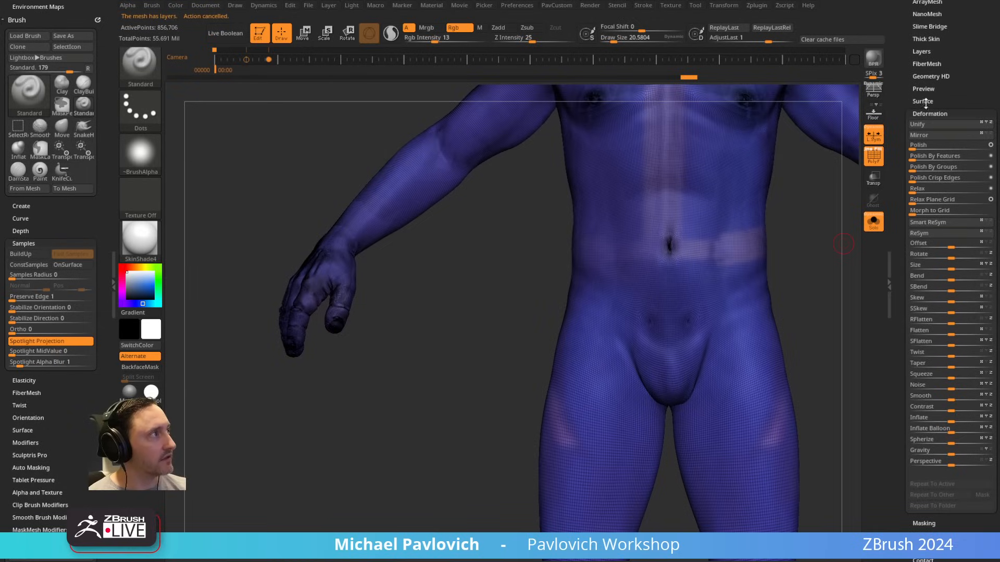
left_click(920, 52)
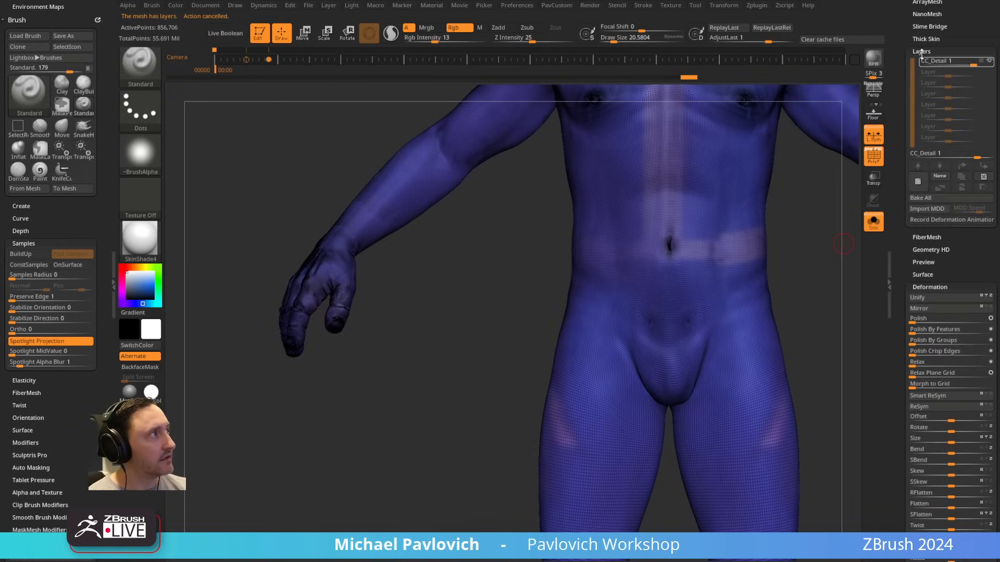
left_click(930, 198)
Step: Cut both hands off the suit at the wrists with a symmetrical KnifeCurve stroke from the front view
left_click_drag(442, 380, 261, 315, "alt")
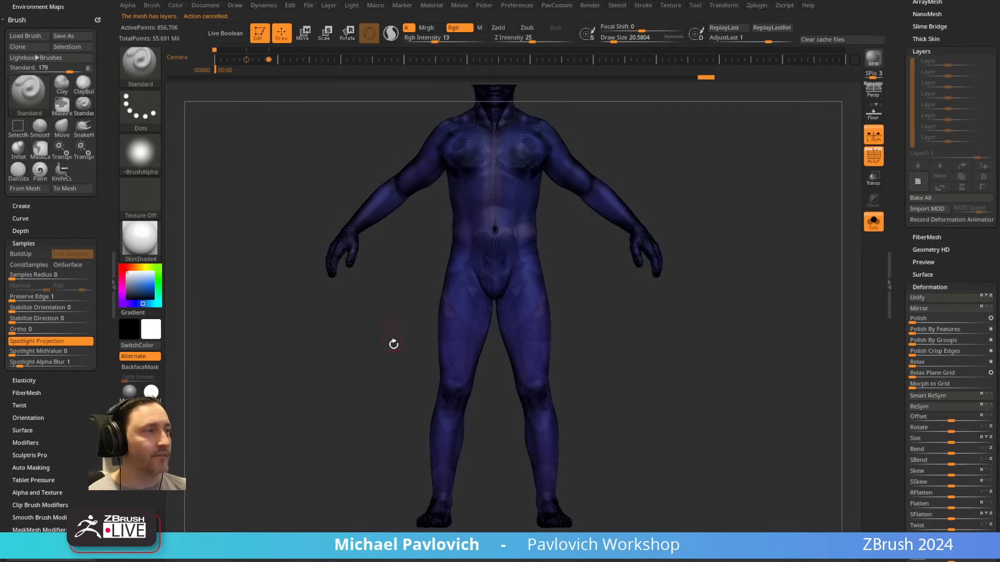
key("shift+z")
key("shift+z")
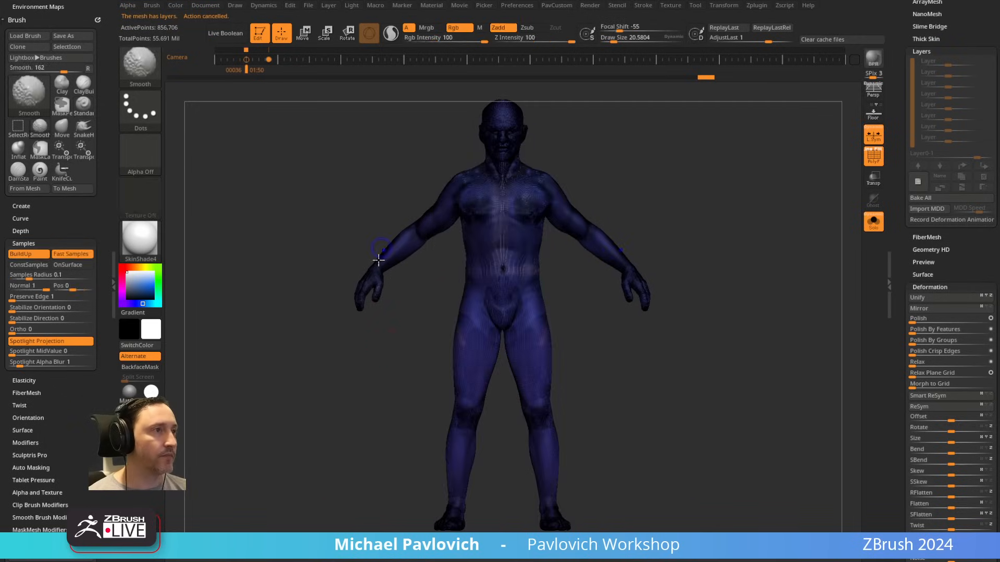
mouse_move(408, 301)
left_mouse_down()
mouse_move(388, 341)
mouse_move(404, 364)
mouse_move(393, 361)
left_mouse_up()
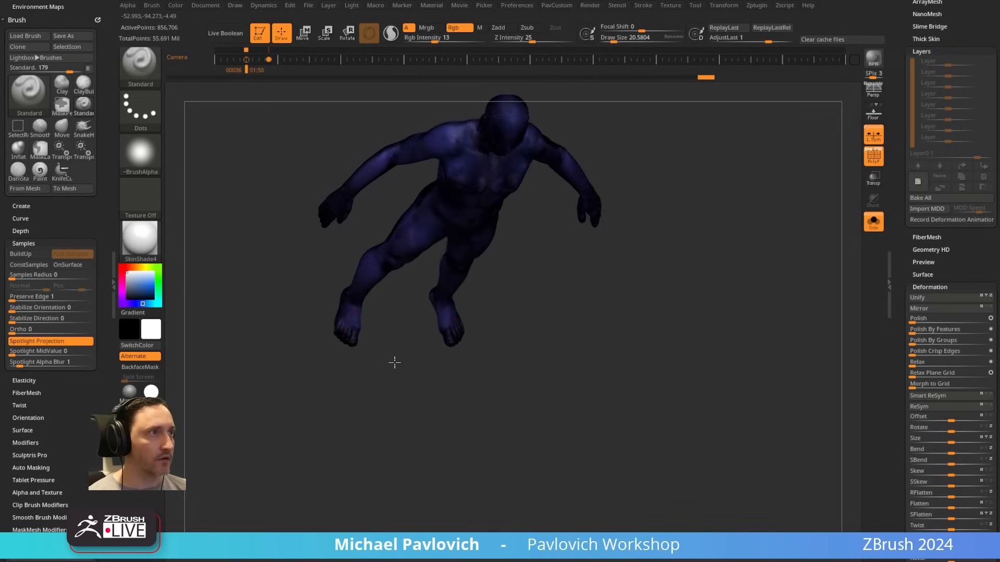
mouse_move(241, 339)
left_mouse_down("ctrl+shift")
mouse_move(365, 212)
mouse_move(317, 152)
left_mouse_up("ctrl+shift")
key("alt")
key("alt")
left_click_drag(756, 236, 745, 200, "shift")
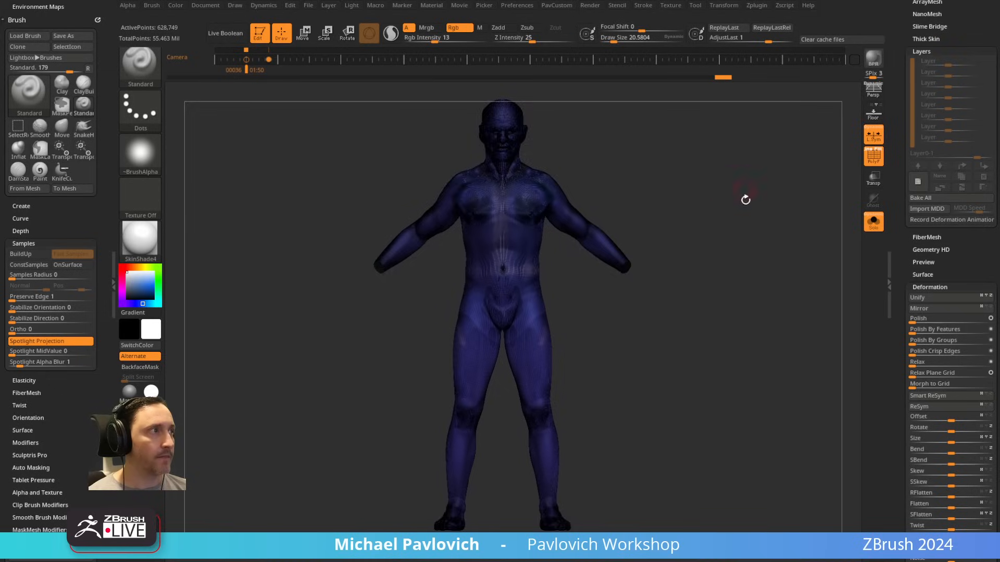
Step: Cut both feet off the suit just above the ankles with KnifeCurve
left_click_drag(626, 381, 618, 318, "alt")
mouse_move(480, 486)
left_mouse_down("ctrl+shift")
mouse_move(474, 435)
mouse_move(343, 418)
left_mouse_up("ctrl+shift")
key("alt")
key("alt")
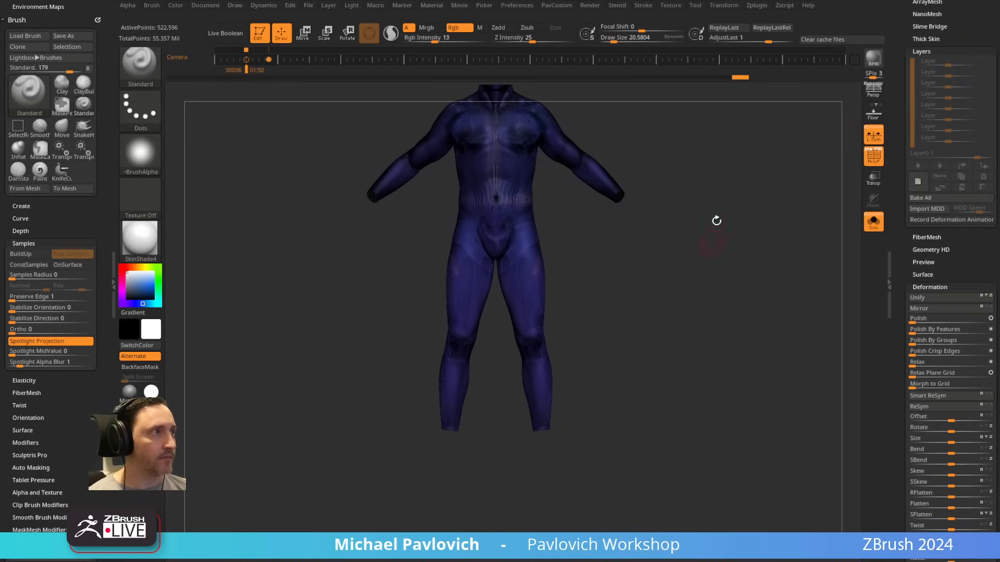
Step: Slice the head off at the collar with KnifeCurve from the side view and turn off the PolyFrame display
left_click_drag(717, 203, 709, 295, "alt")
left_click_drag(656, 182, 686, 147, "shift")
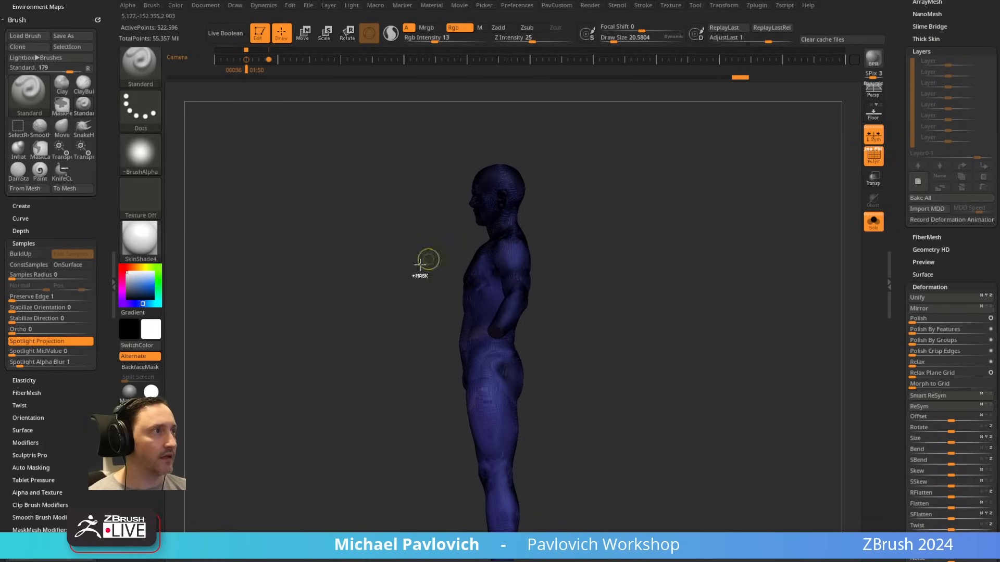
left_click_drag(411, 276, 627, 156, "ctrl+shift")
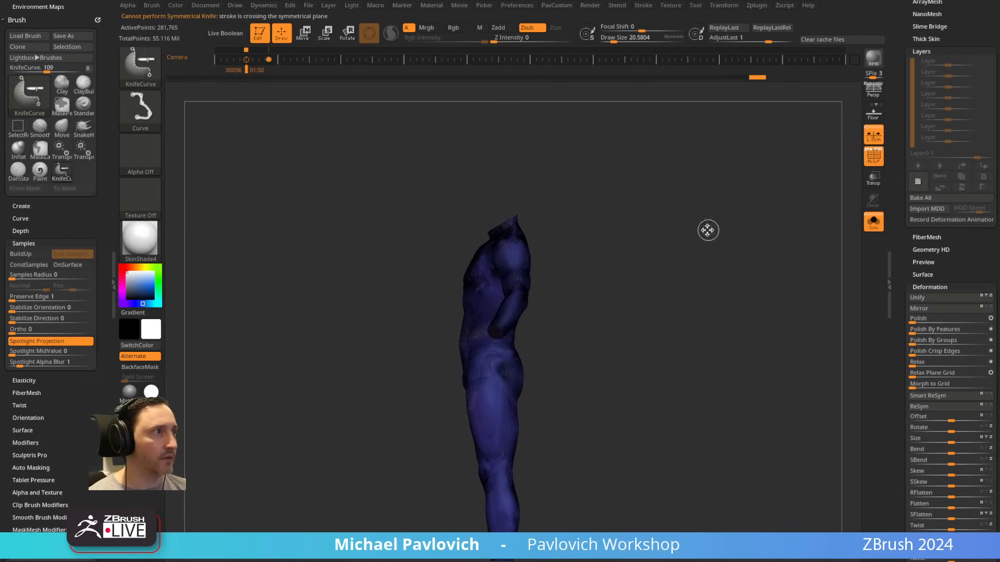
mouse_move(708, 230)
left_mouse_down("shift")
mouse_move(723, 245)
mouse_move(731, 193)
left_mouse_up("shift")
left_click(874, 156)
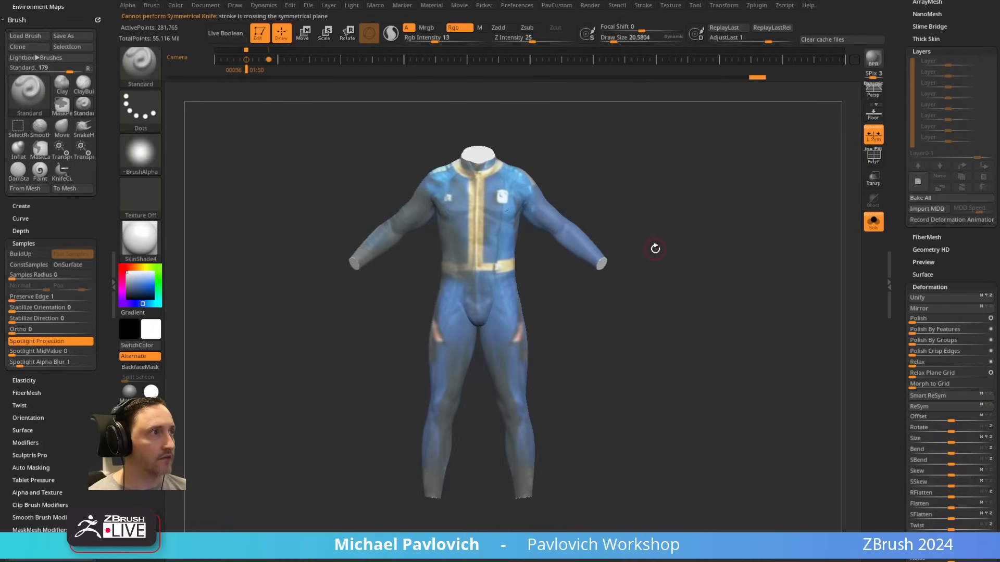
Step: Frame the trimmed suit from the front and set the brush's draw size to about 62
left_click_drag(686, 235, 712, 217)
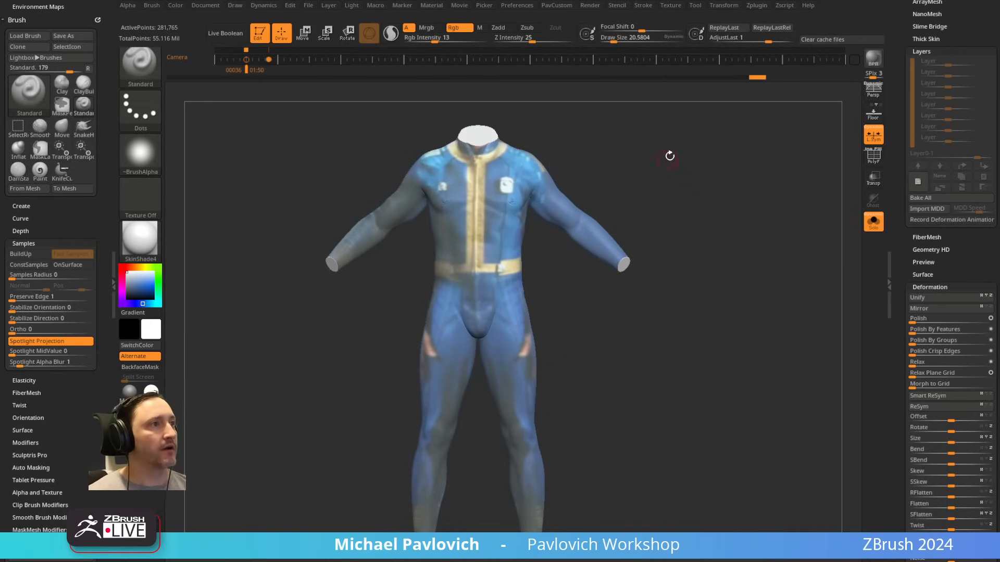
left_click_drag(690, 192, 689, 165, "alt")
key("s")
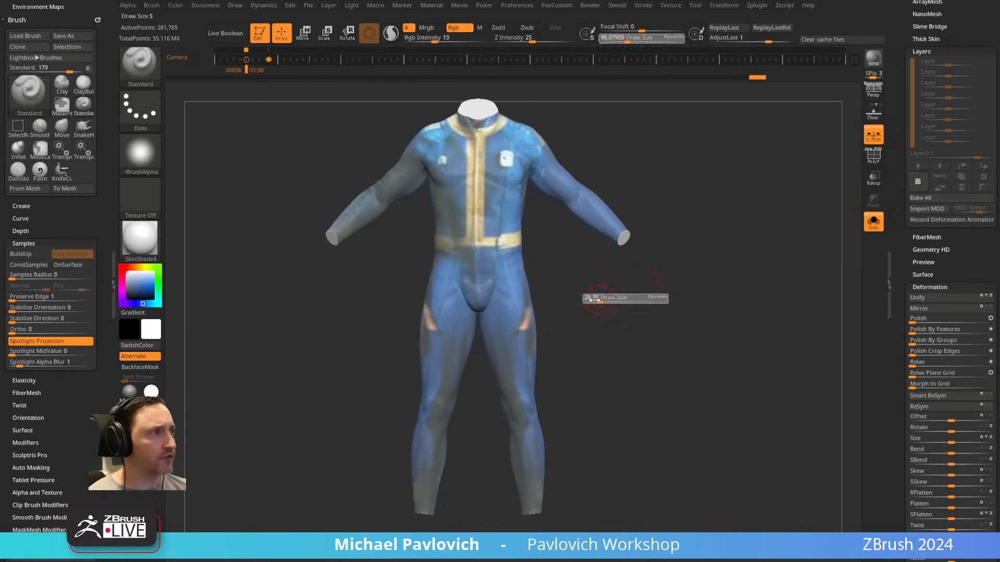
left_click(592, 298)
mouse_move(596, 273)
left_mouse_down("alt")
mouse_move(604, 295)
mouse_move(759, 295)
mouse_move(753, 288)
left_mouse_up("alt")
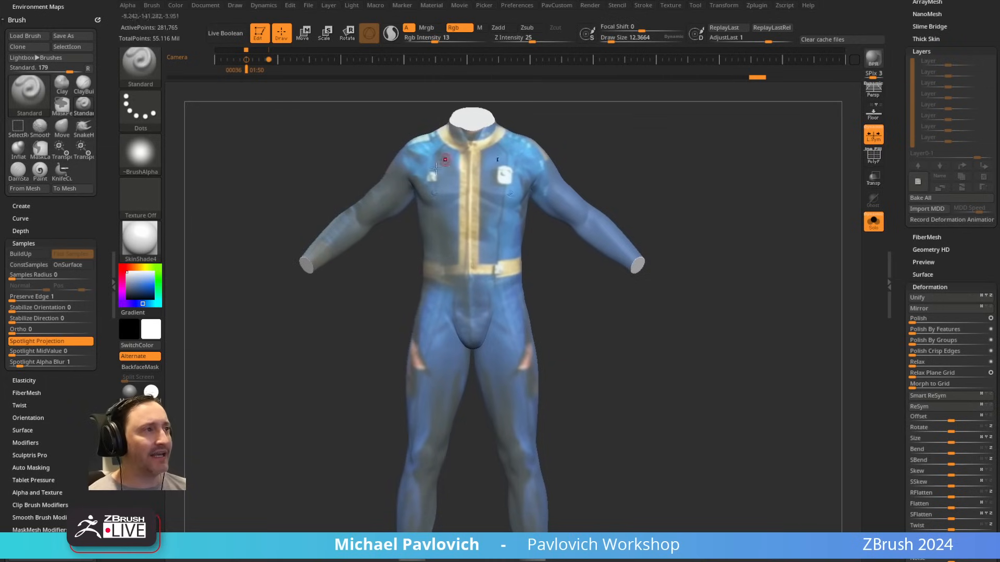
key("s")
left_click(454, 339)
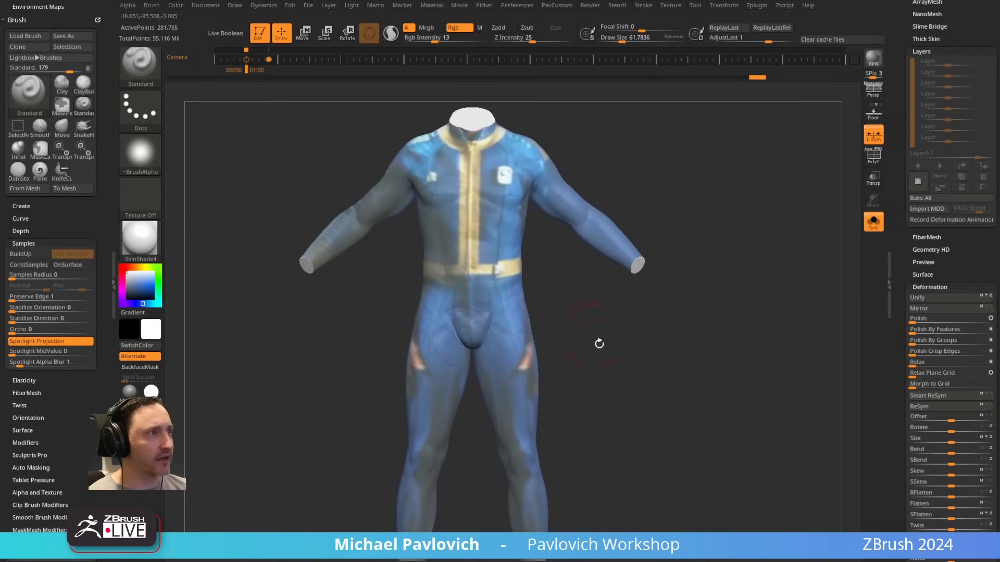
left_click_drag(599, 344, 514, 288)
left_click_drag(622, 334, 710, 317)
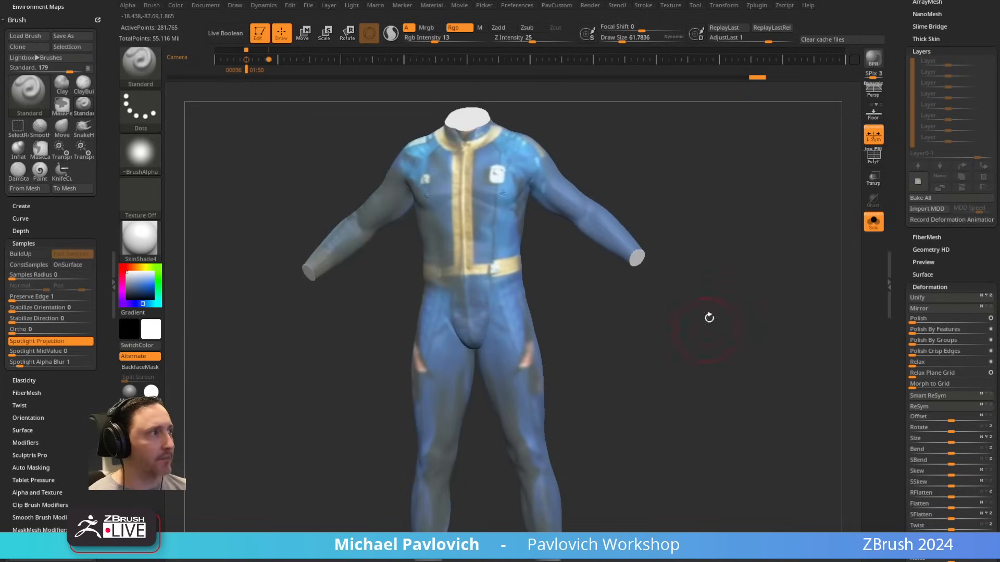
Step: DynaMesh the suit at Resolution 8, sampling the polygon size from its upper thigh with the Picker, and check the resulting PolyFrame
left_click_drag(903, 153, 903, 373)
left_click_drag(930, 177, 930, 194)
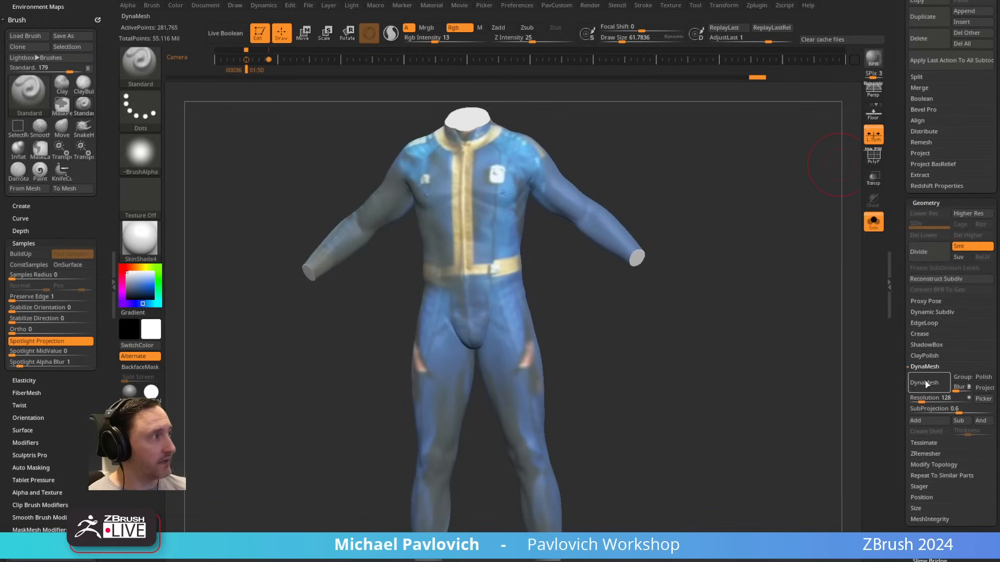
left_click_drag(923, 398, 911, 398)
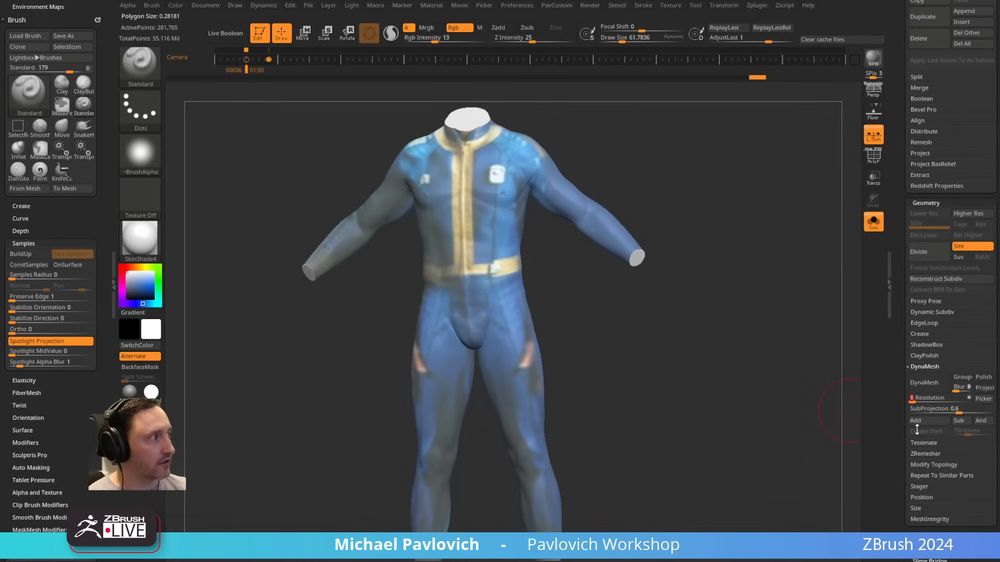
left_click(514, 335)
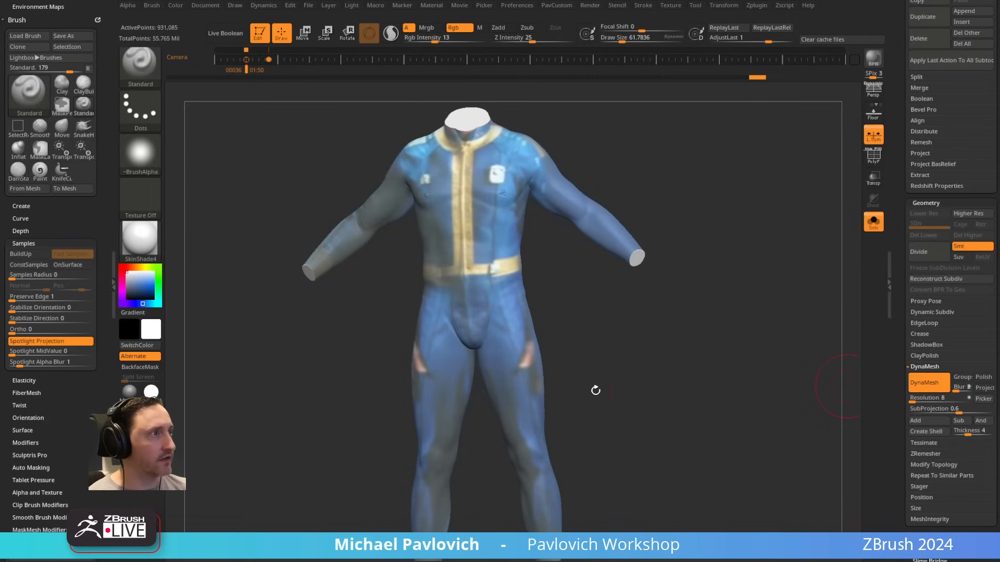
left_click(921, 399)
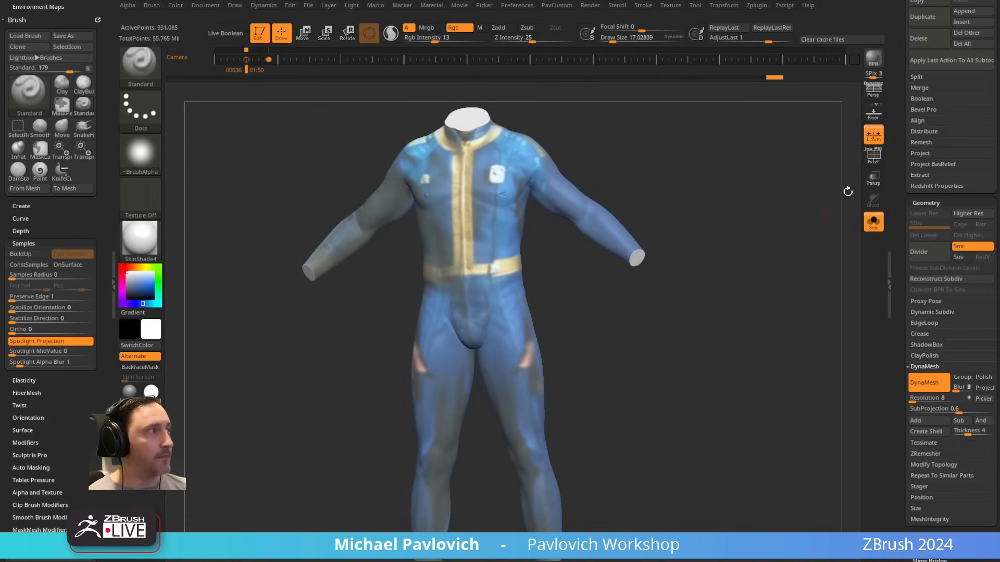
left_click(874, 157)
left_click(874, 157)
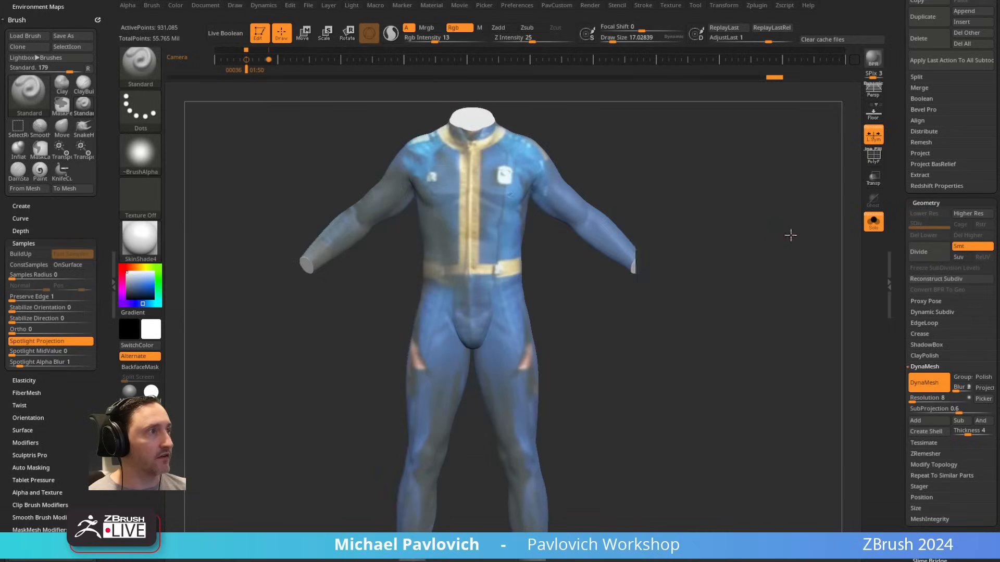
Step: Set the draw size to about 24, turn off Rgb on the Standard brush, and switch to the Clay brush
right_click_drag(611, 338, 622, 355, "ctrl")
mouse_move(622, 256)
left_mouse_down("alt")
mouse_move(655, 308)
mouse_move(677, 304)
left_mouse_up("alt")
key("s")
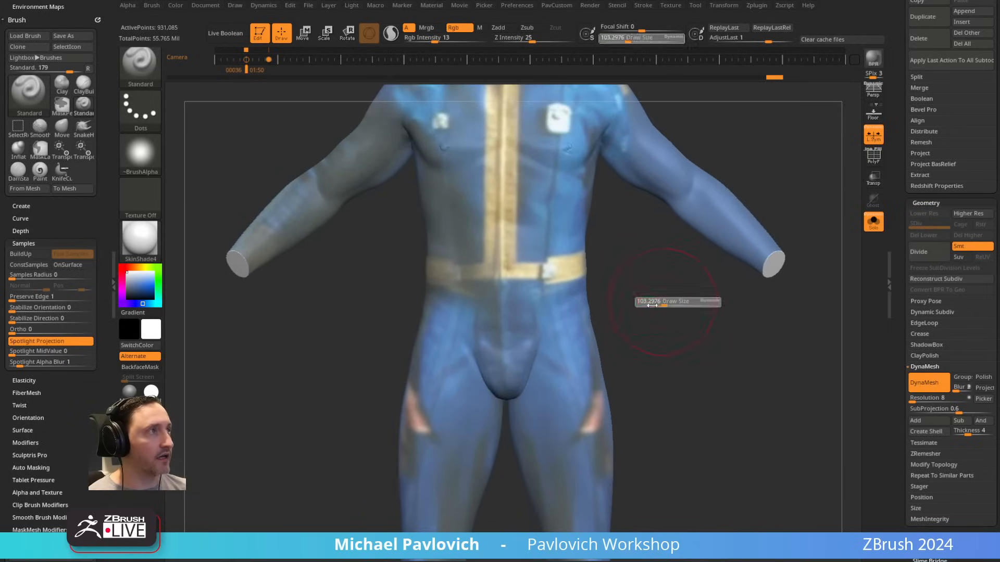
left_click_drag(652, 269, 654, 295, "alt")
left_click(460, 28)
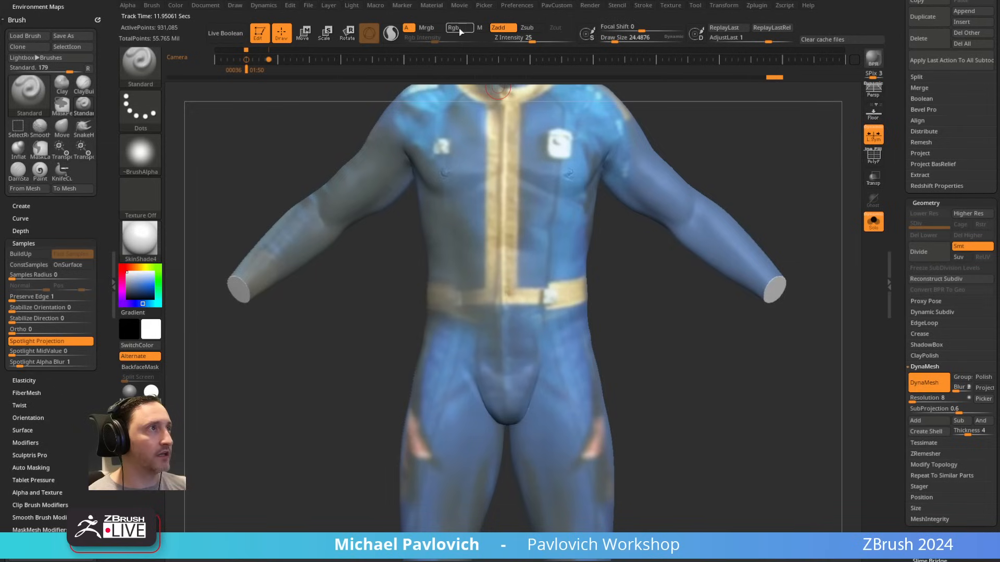
key("b")
key("c")
key("l")
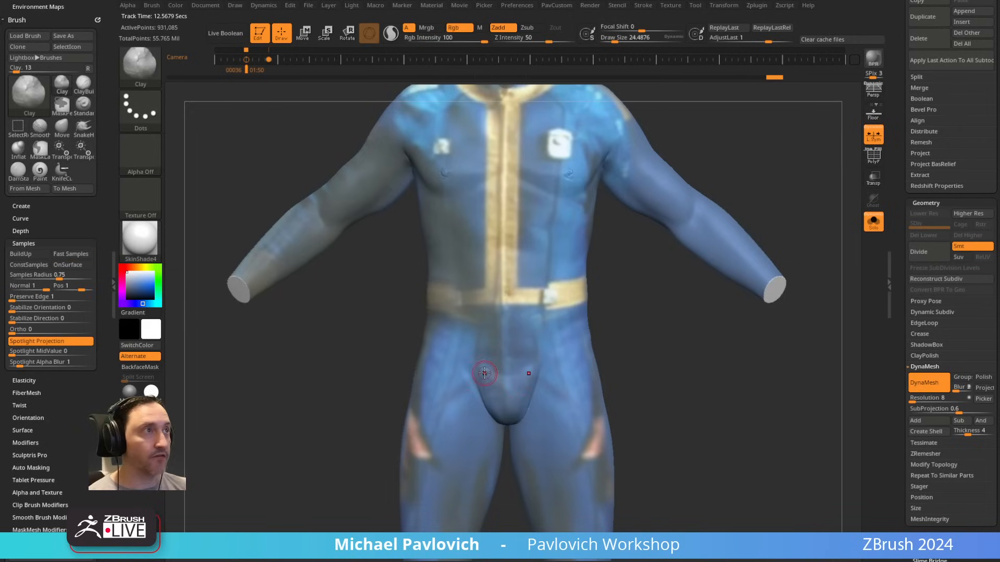
Step: Undo the Clay test strokes, set the brush's draw size to about 49, and turn off its Rgb channel
left_click_drag(483, 239, 485, 242)
key("ctrl+z")
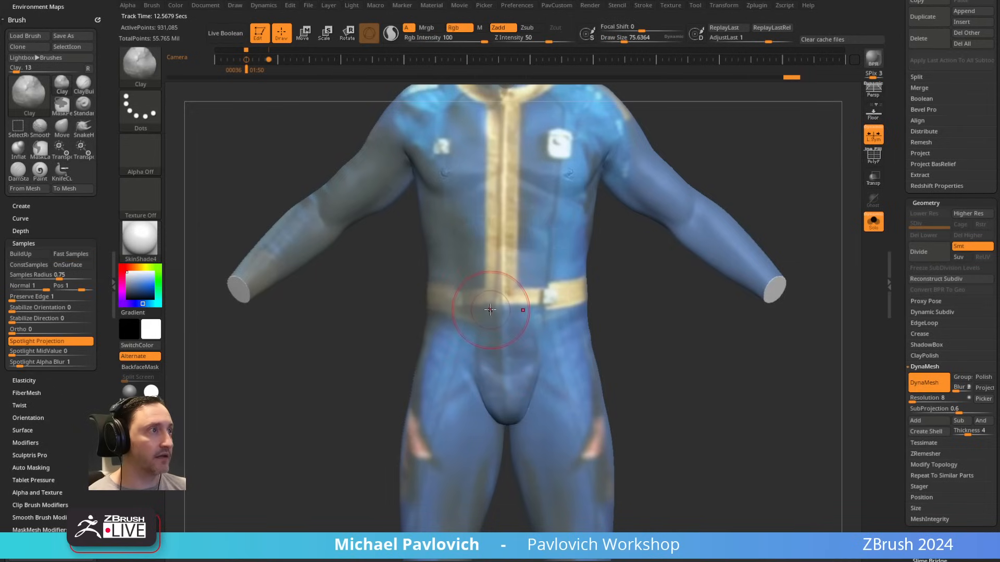
key("s")
left_click_drag(489, 308, 485, 308)
mouse_move(461, 354)
left_mouse_down()
mouse_move(502, 435)
mouse_move(462, 344)
mouse_move(544, 367)
left_mouse_up()
key("ctrl+z")
left_click(461, 30)
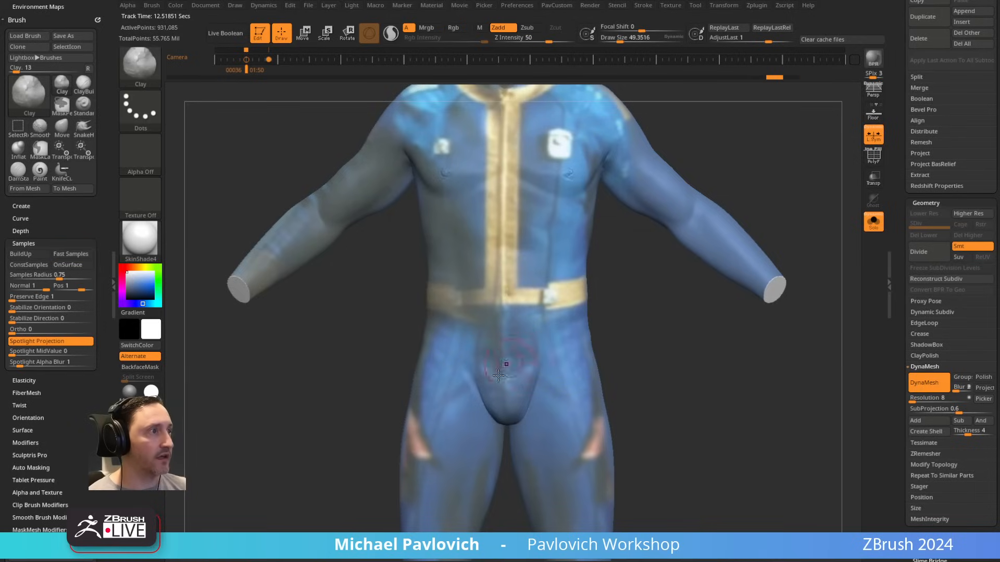
Step: Fill out the crotch and inner groin of the suit with Clay strokes across the pelvis
mouse_move(469, 348)
left_mouse_down()
mouse_move(497, 411)
mouse_move(544, 364)
left_mouse_up()
mouse_move(641, 359)
left_mouse_down()
mouse_move(652, 330)
mouse_move(659, 333)
left_mouse_up()
mouse_move(549, 353)
left_mouse_down("shift")
mouse_move(541, 329)
mouse_move(520, 367)
mouse_move(547, 355)
left_mouse_up("shift")
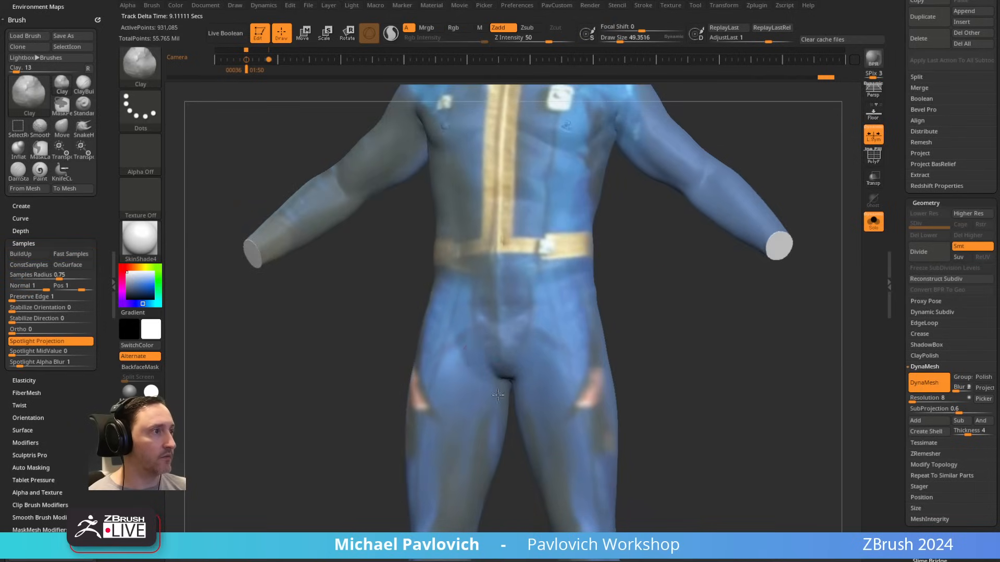
mouse_move(459, 344)
left_mouse_down()
mouse_move(486, 397)
mouse_move(465, 348)
mouse_move(460, 381)
left_mouse_up()
left_click_drag(682, 345, 696, 342, "shift")
left_click_drag(656, 279, 633, 368, "alt")
Step: Try to smooth the lower zipper and belt area with Rgb enabled on the Smooth brush
left_click(454, 28)
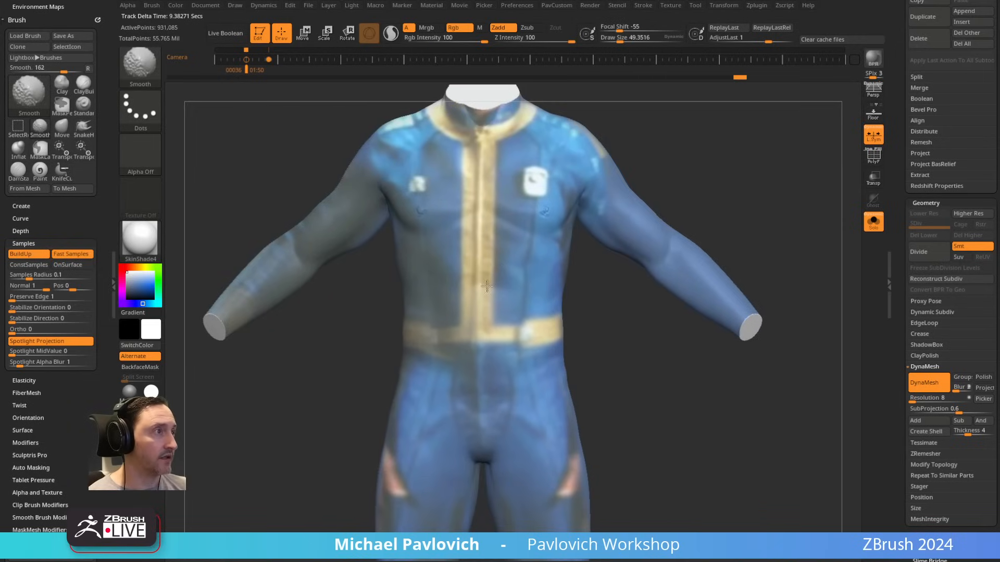
left_click_drag(490, 276, 496, 314, "shift")
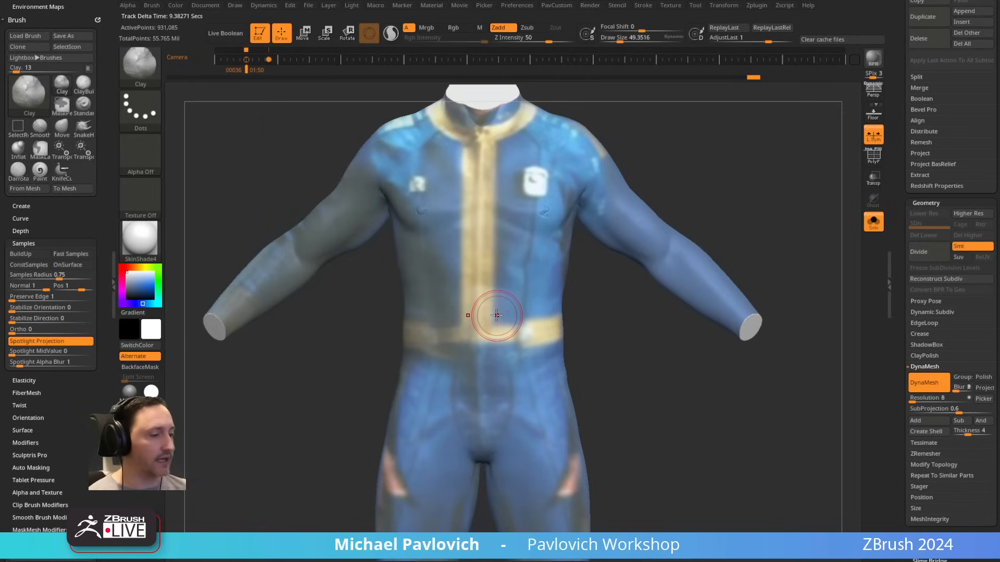
key("ctrl+z")
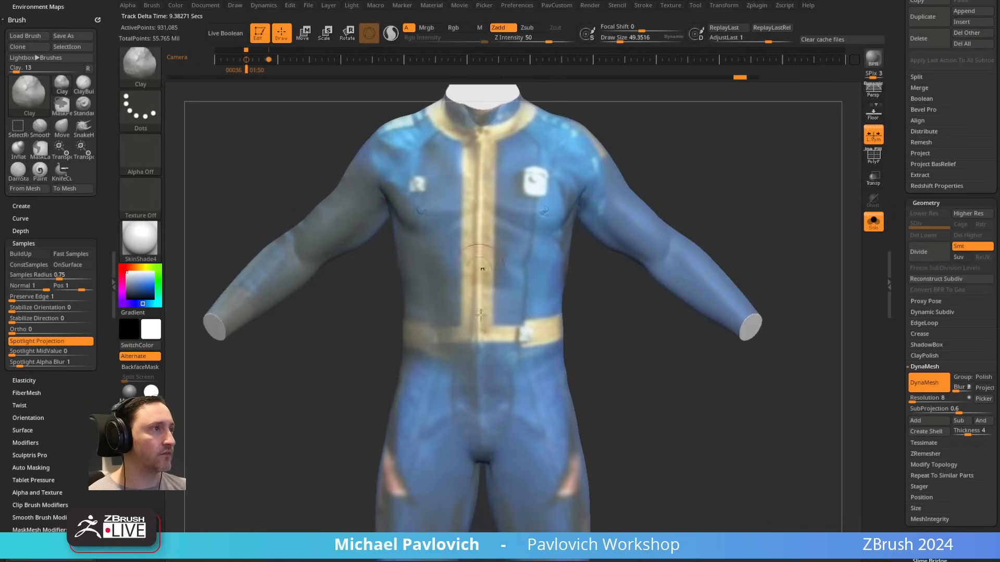
Step: Smooth and fill the crease between the buttocks on the back of the suit
left_click_drag(667, 407, 660, 404)
mouse_move(604, 375)
left_mouse_down()
mouse_move(642, 361)
mouse_move(633, 333)
mouse_move(612, 337)
left_mouse_up()
key("shift")
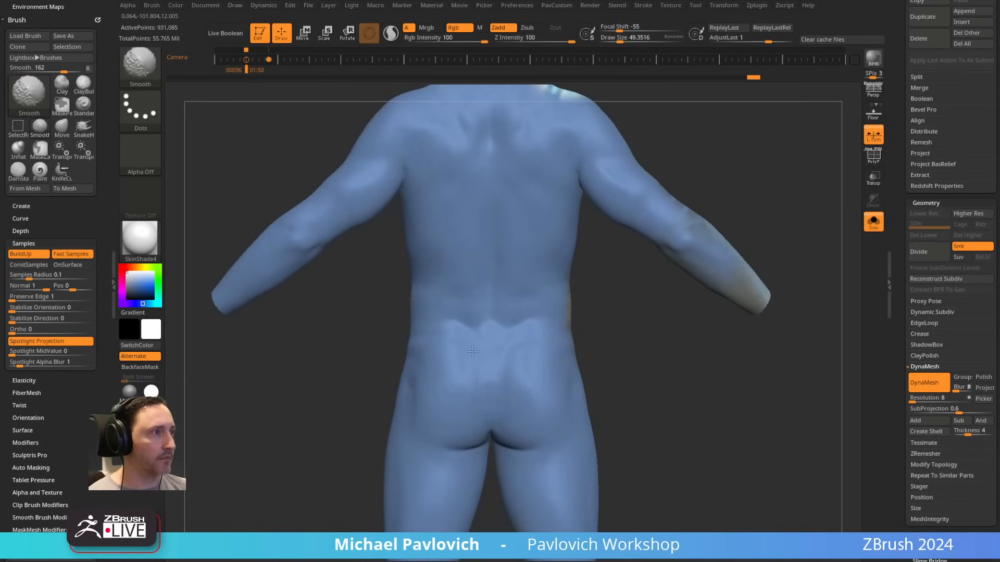
left_click_drag(470, 441, 494, 433, "shift")
left_click_drag(623, 384, 625, 362)
left_click_drag(510, 384, 518, 404)
left_click_drag(620, 306, 694, 335)
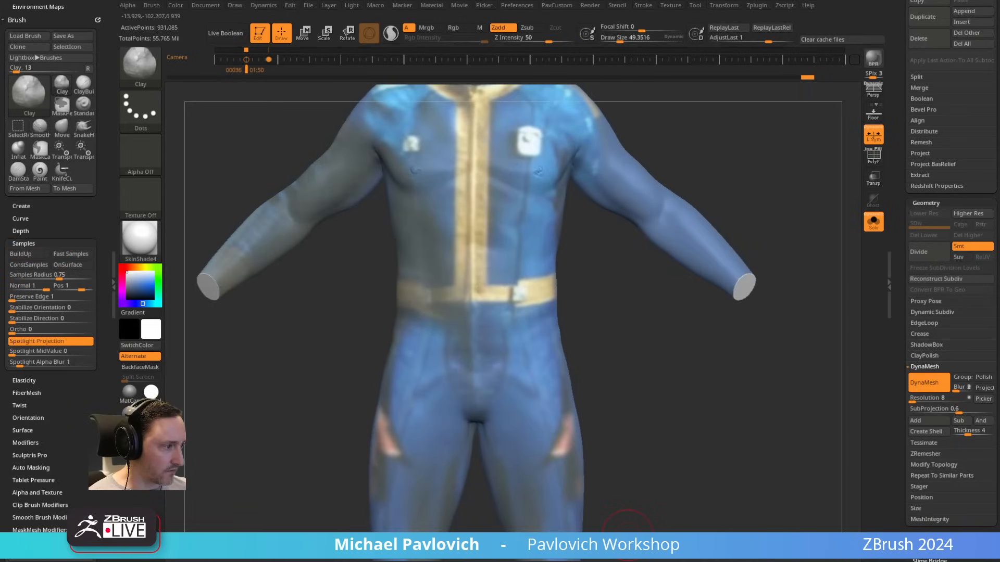
Step: Switch to the Miro reference board in the browser and examine the suit photos for fit, collar, zipper and belt
left_click_drag(628, 534, 654, 59)
scroll(487, 315, "down", 2)
right_click_drag(443, 215, 552, 495)
right_click_drag(458, 336, 467, 61)
right_click_drag(477, 214, 532, 322)
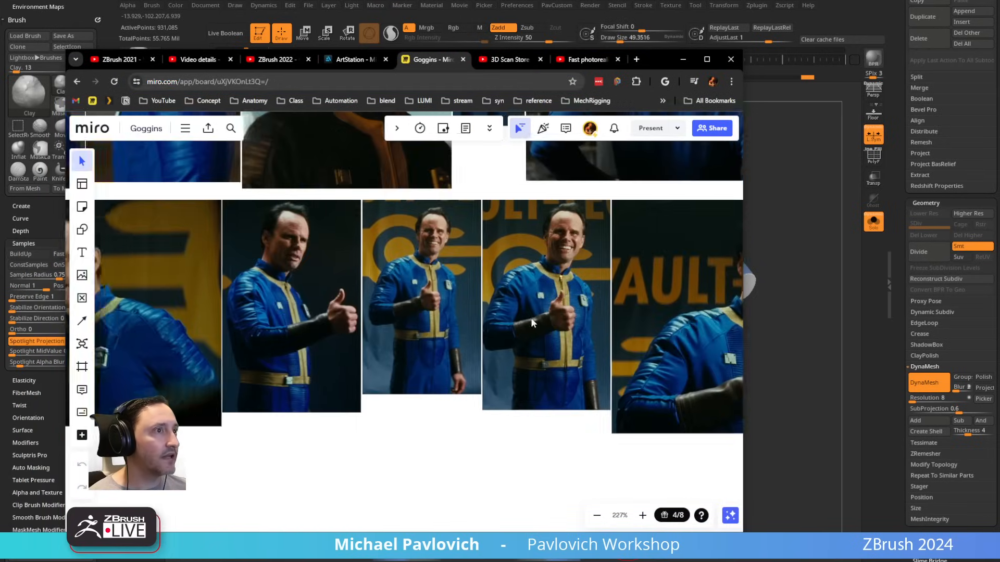
scroll(380, 329, "up", 2)
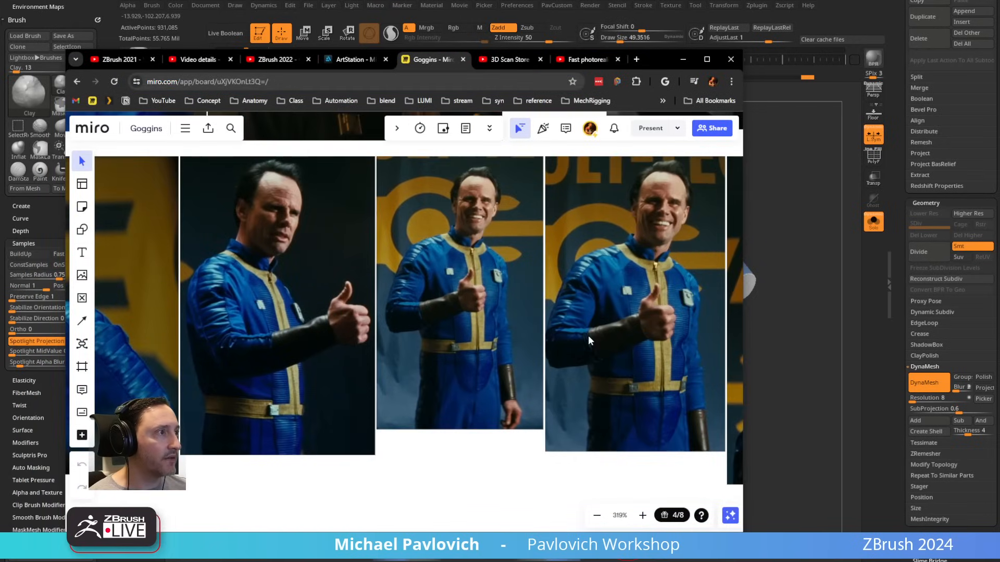
right_click_drag(640, 386, 552, 411)
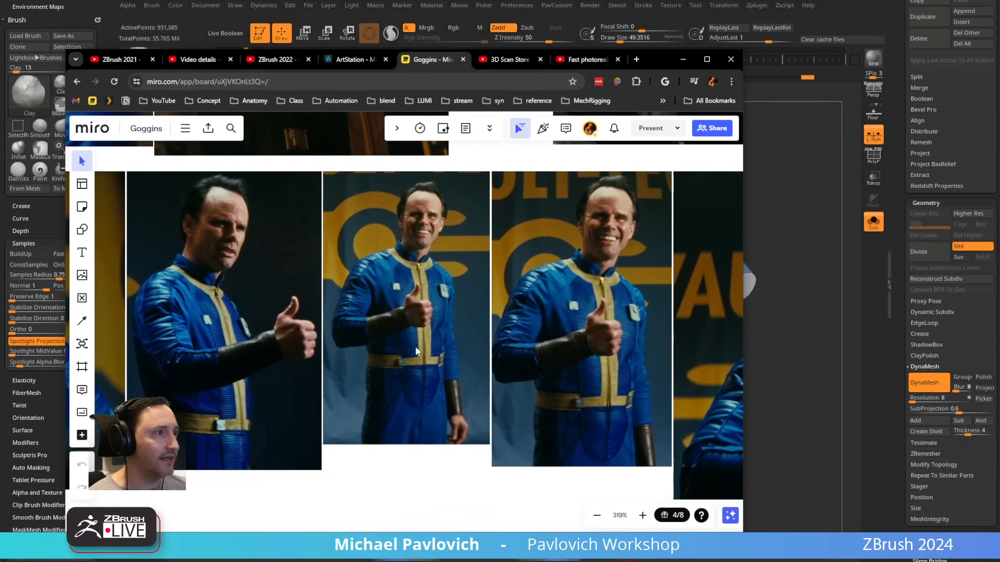
right_click_drag(366, 351, 618, 460)
right_click_drag(462, 342, 459, 272)
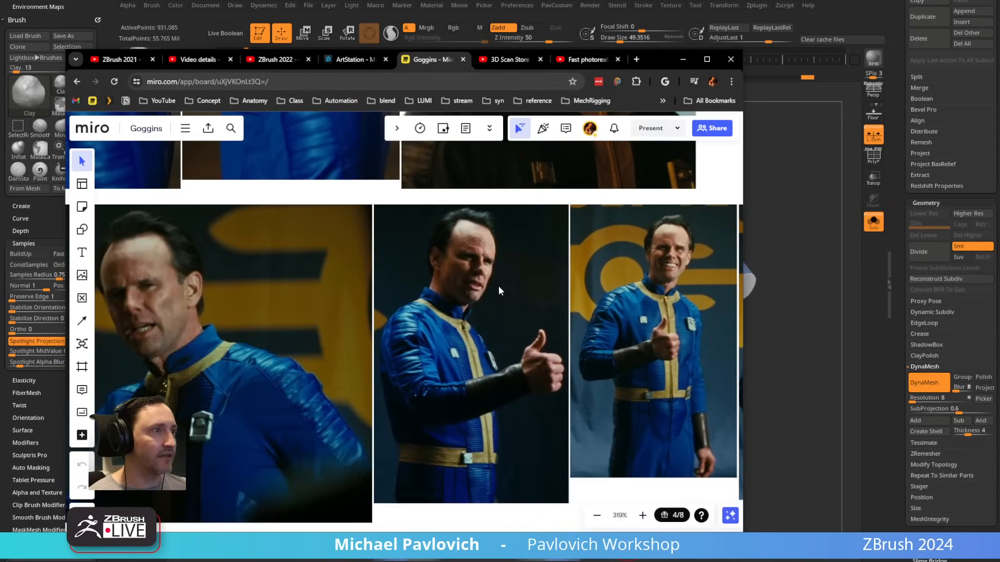
right_click_drag(549, 263, 370, 364)
scroll(370, 364, "down", 2)
right_click_drag(440, 323, 338, 521)
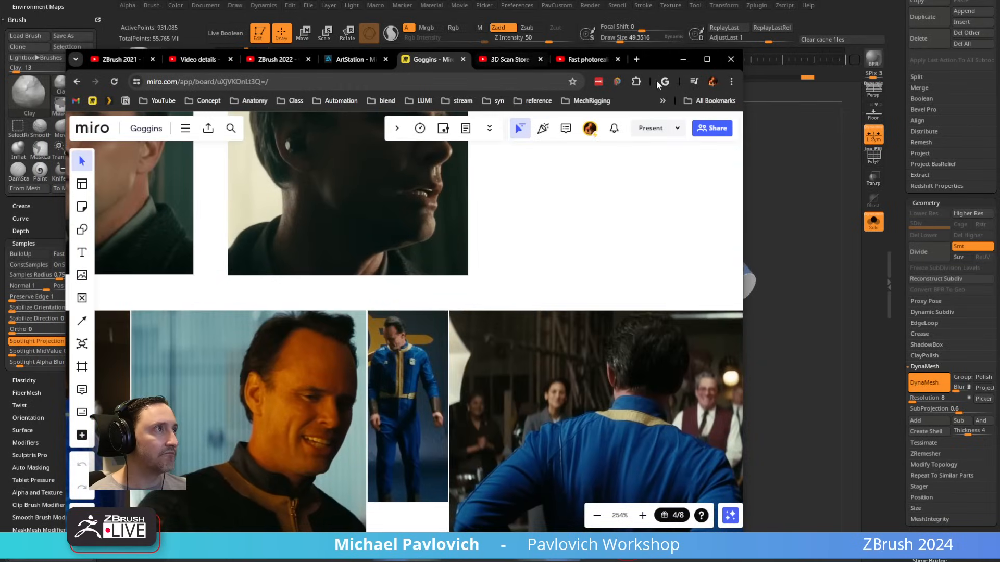
left_click_drag(661, 55, 627, 535)
Step: Undo the smoothing stroke on the chest and turn off Rgb on the Smooth brush
right_click_drag(597, 278, 618, 328, "alt")
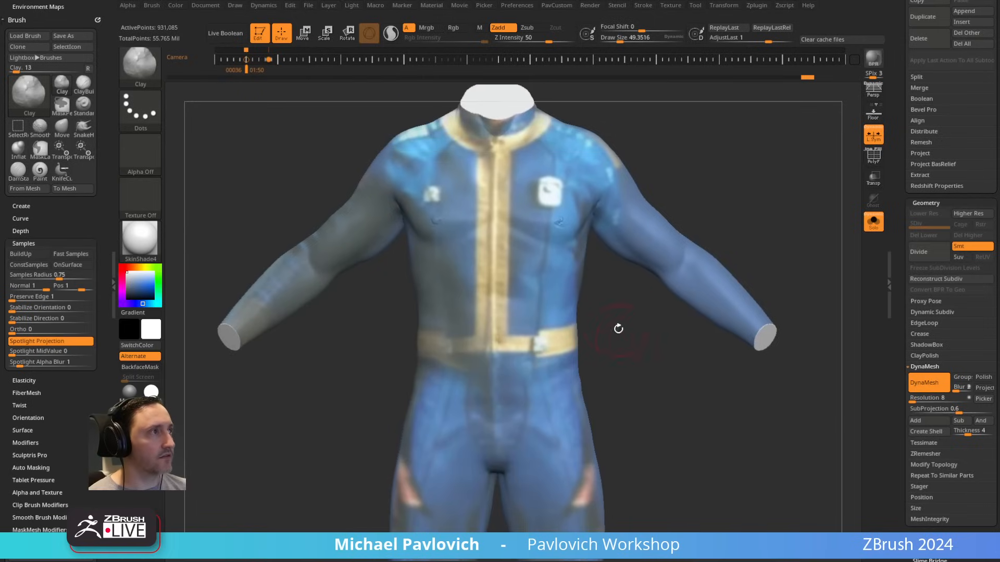
left_click_drag(565, 217, 556, 220, "shift")
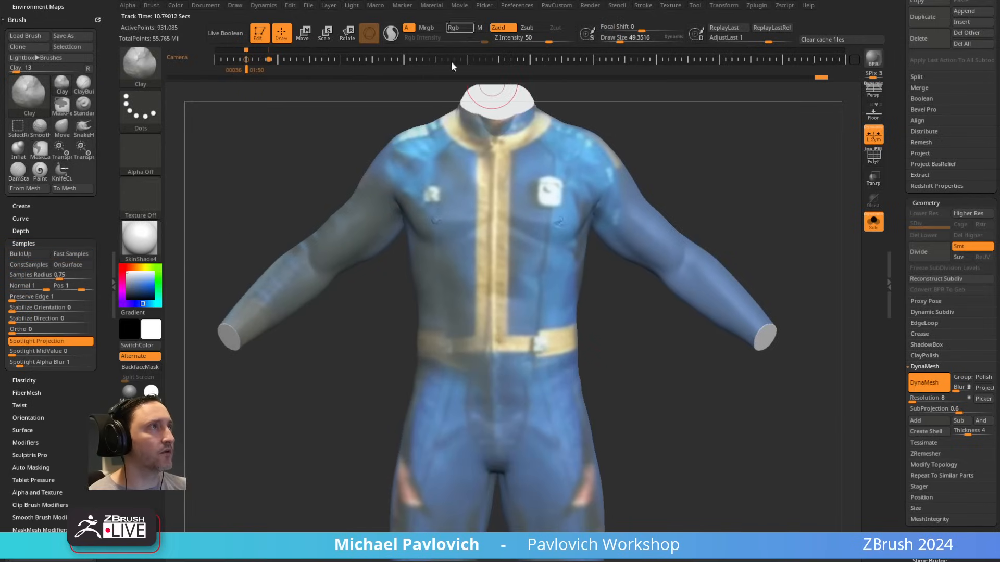
key("ctrl+z")
left_click(461, 29)
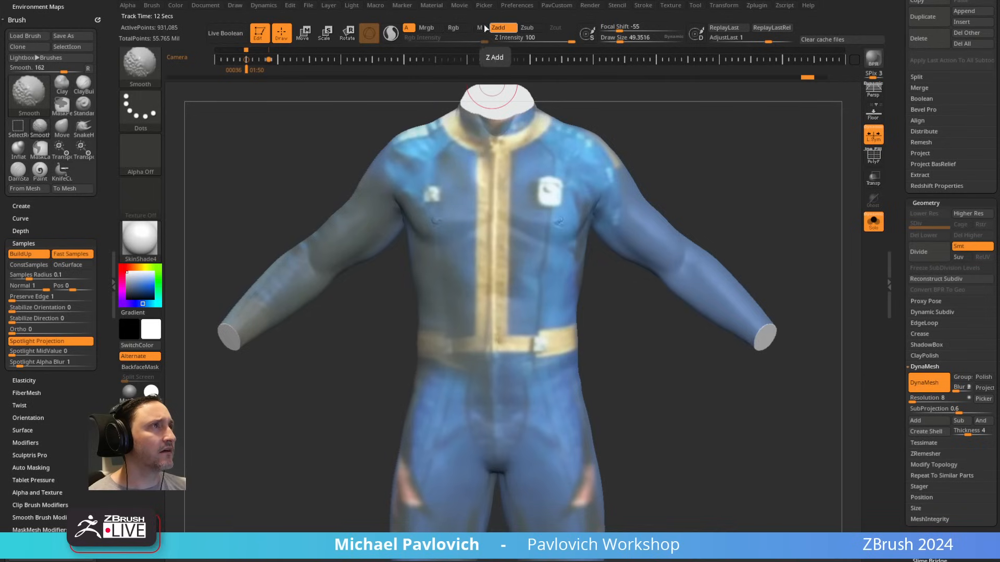
Step: Smooth away the anatomical detail on the chest and soften the muscle forms across the suit's back
mouse_move(597, 172)
right_mouse_down()
mouse_move(649, 203)
mouse_move(607, 187)
mouse_move(551, 205)
mouse_move(442, 205)
right_mouse_up()
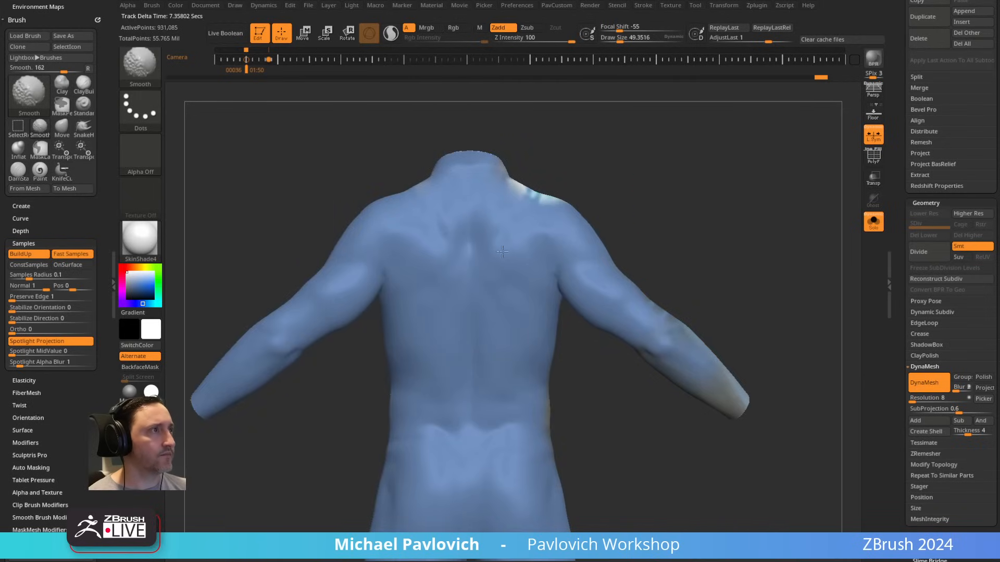
right_click_drag(688, 174, 674, 107, "alt")
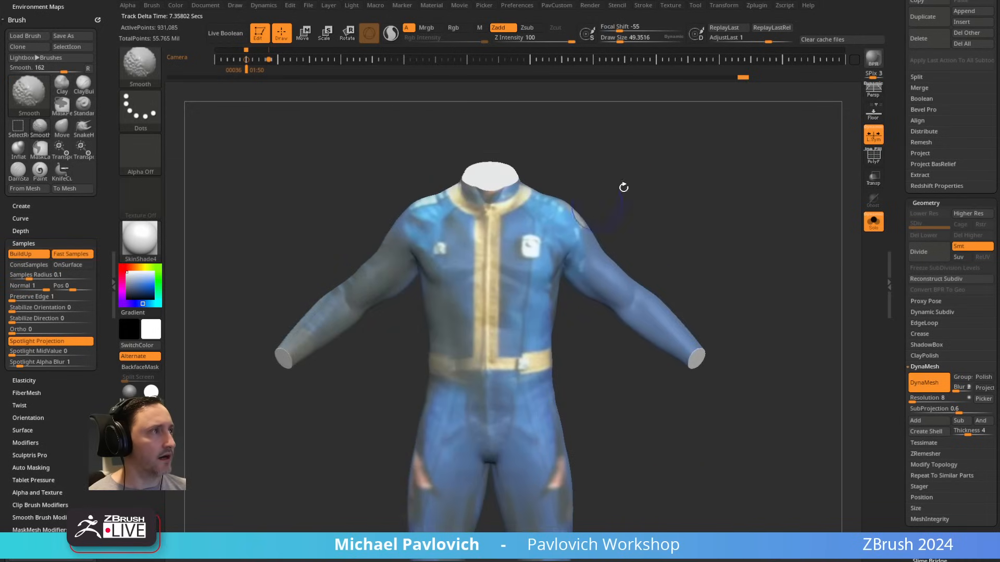
right_click_drag(624, 187, 743, 214, "ctrl")
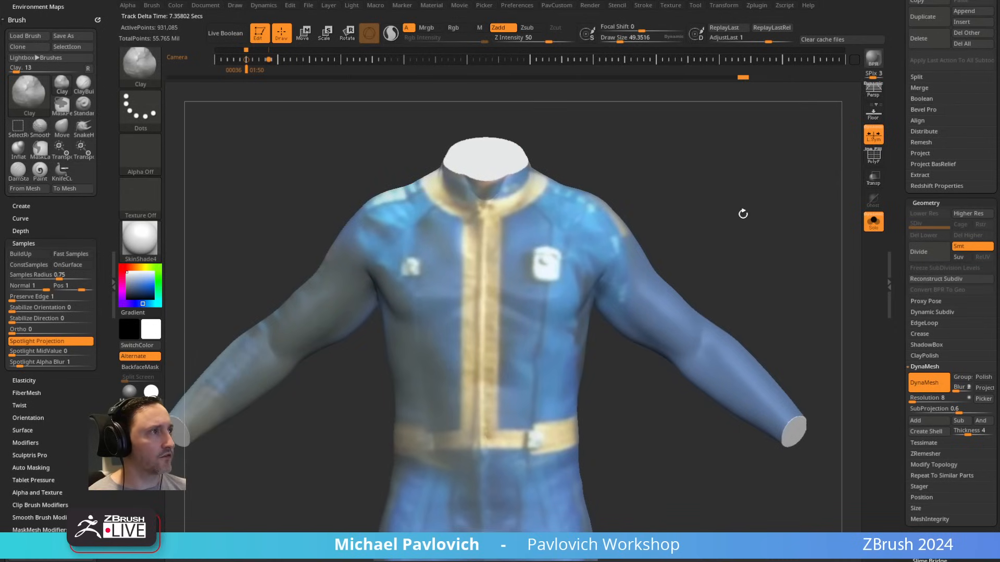
Step: Sculpt the armpit and side of the chest with the Standard brush at draw sizes of about 55 and 36
left_click_drag(651, 266, 629, 210, "shift")
right_click_drag(630, 210, 707, 246, "alt")
left_click_drag(447, 293, 505, 367)
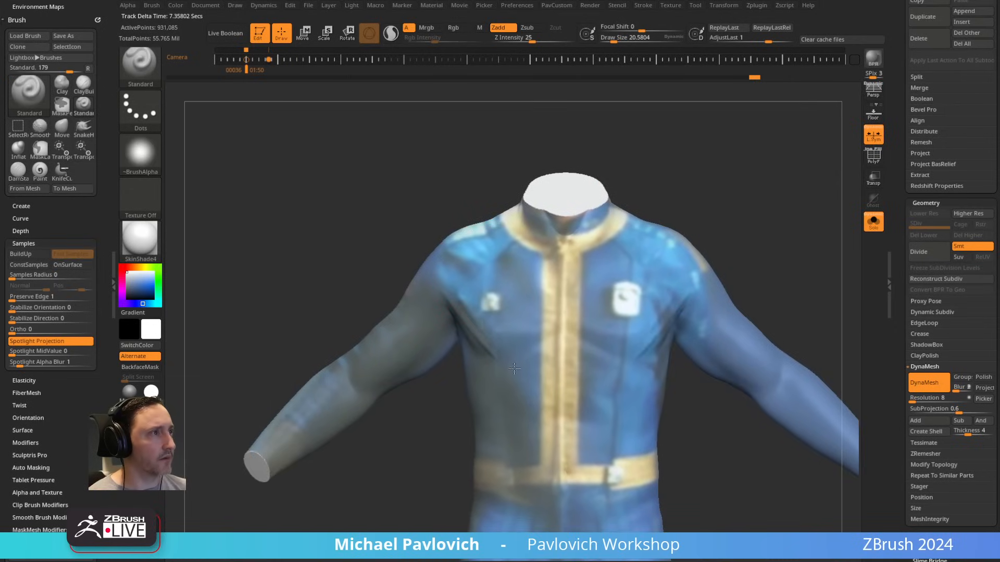
key("]")
left_click_drag(460, 310, 486, 331, "shift")
right_click_drag(399, 218, 435, 199)
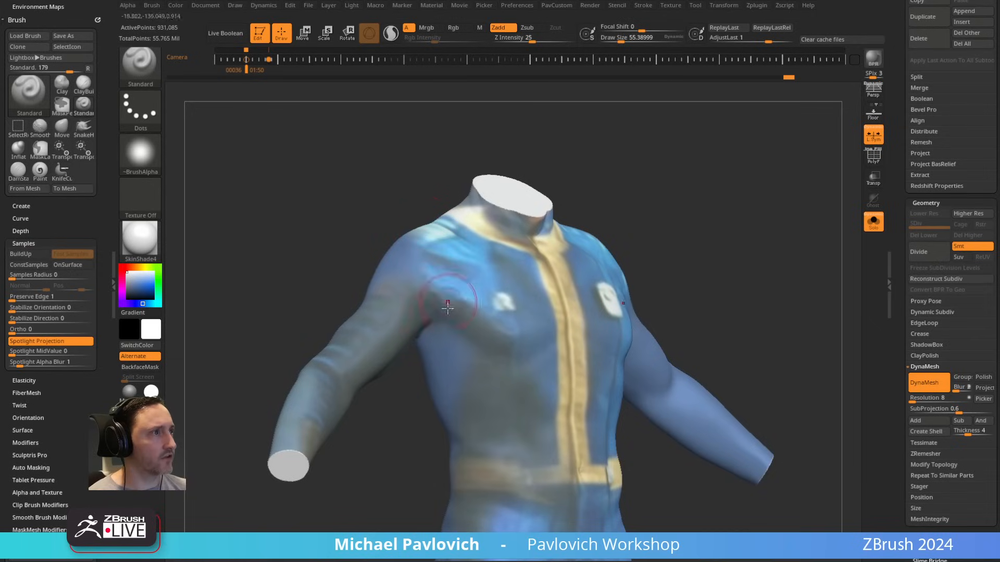
mouse_move(447, 308)
left_mouse_down()
mouse_move(408, 273)
mouse_move(413, 313)
left_mouse_up()
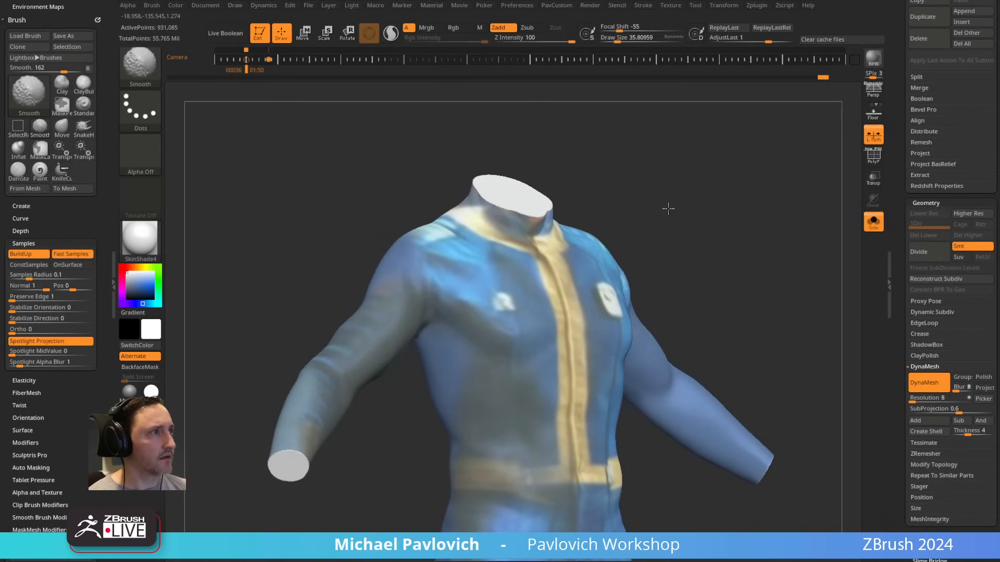
right_click_drag(668, 209, 721, 192)
right_click_drag(593, 282, 648, 235, "alt")
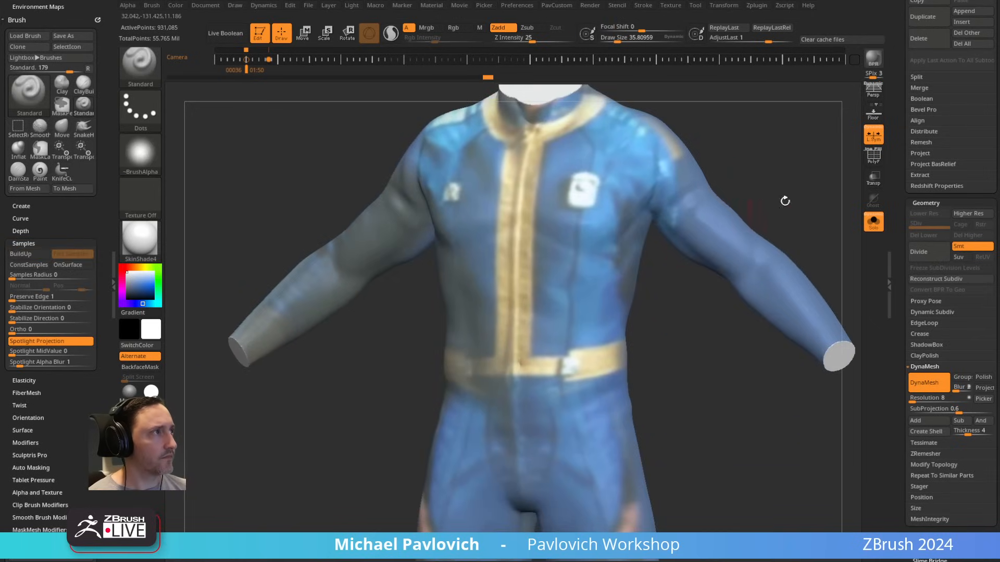
Step: Turn off the suit subtool's polypaint display and apply the Green Metallic material
right_click_drag(785, 201, 786, 203)
left_click_drag(901, 225, 900, 333)
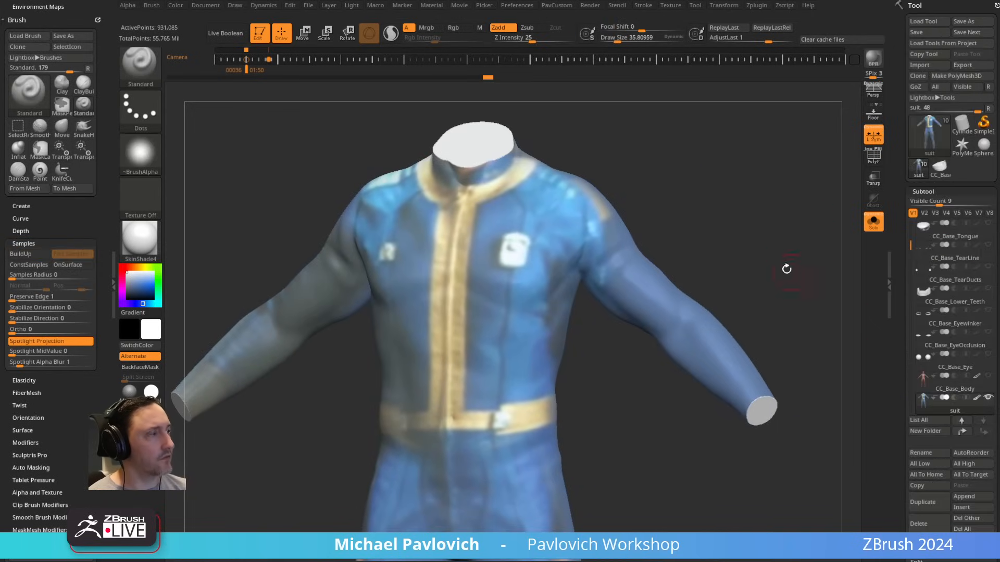
right_click_drag(786, 270, 820, 219)
left_click(958, 407)
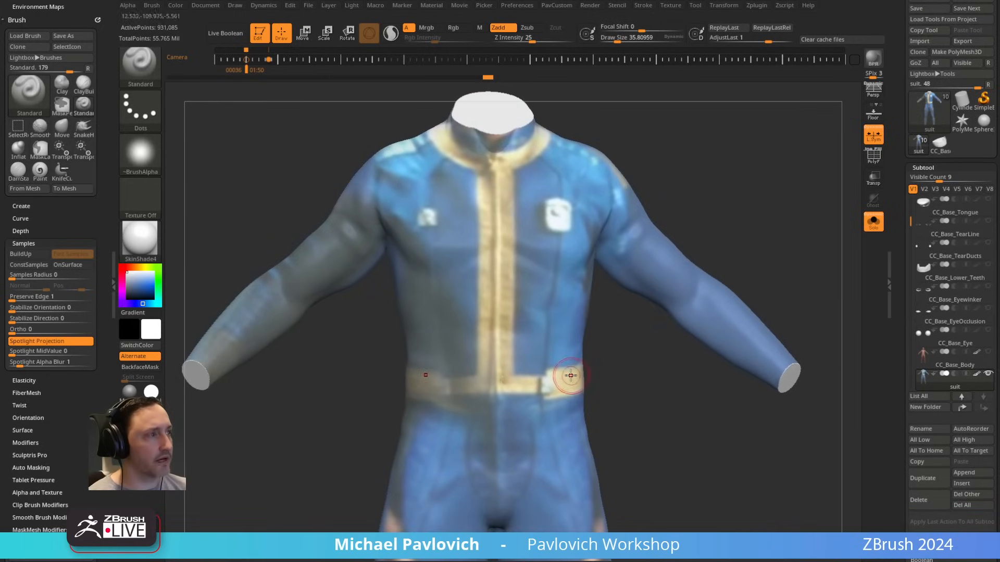
left_click(977, 373)
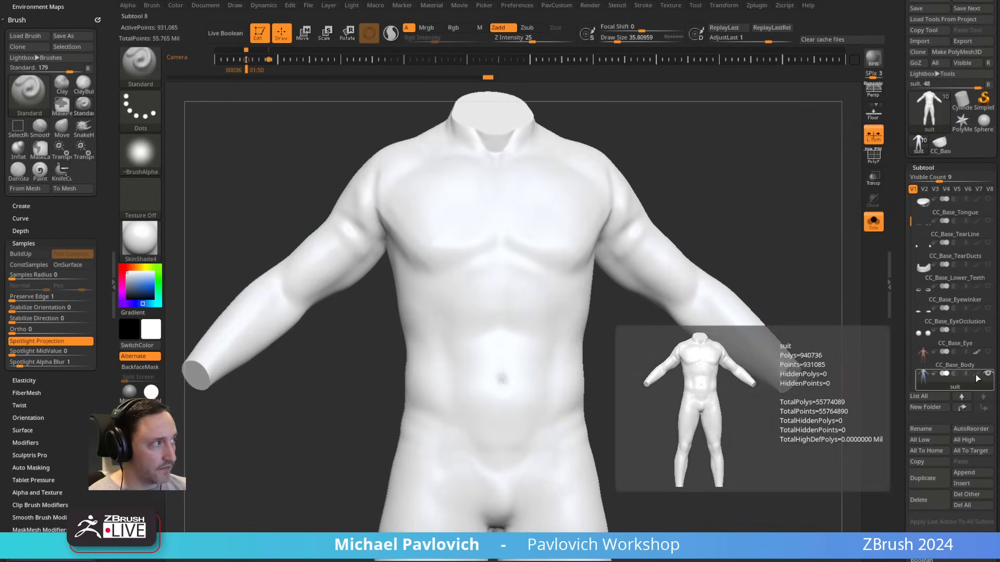
left_click(170, 416)
right_click_drag(747, 221, 667, 260, "ctrl")
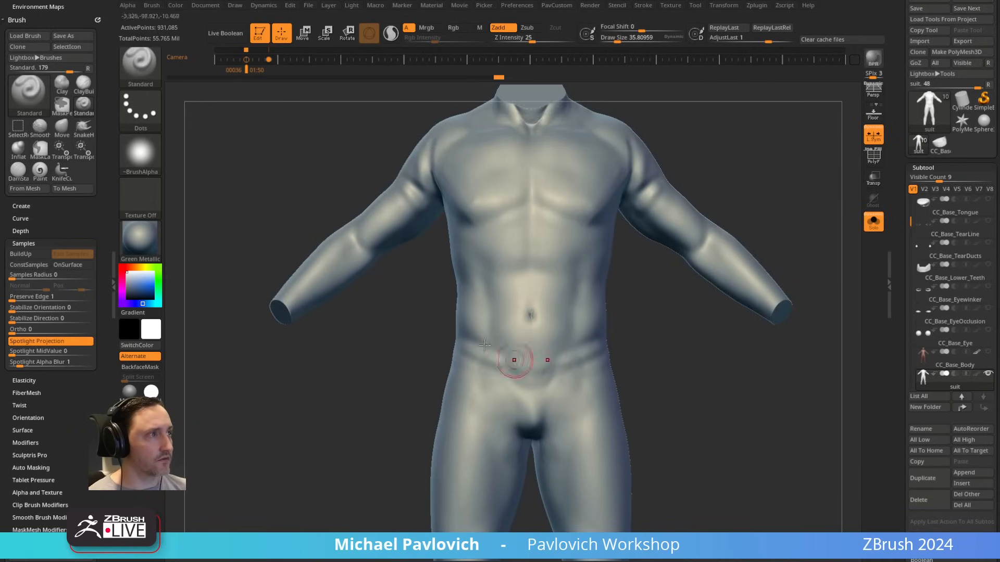
Step: Soften the navel and lower abdomen of the unpainted suit and update its DynaMesh
mouse_move(502, 358)
right_mouse_down()
mouse_move(596, 295)
mouse_move(668, 349)
mouse_move(702, 279)
mouse_move(658, 239)
mouse_move(665, 270)
mouse_move(622, 242)
right_mouse_up()
right_click_drag(622, 242, 616, 373, "alt")
mouse_move(521, 308)
left_mouse_down("shift")
mouse_move(528, 320)
mouse_move(538, 315)
left_mouse_up("shift")
left_click_drag(731, 430, 658, 308, "ctrl")
mouse_move(658, 308)
right_mouse_down("alt")
mouse_move(665, 364)
mouse_move(653, 356)
right_mouse_up("alt")
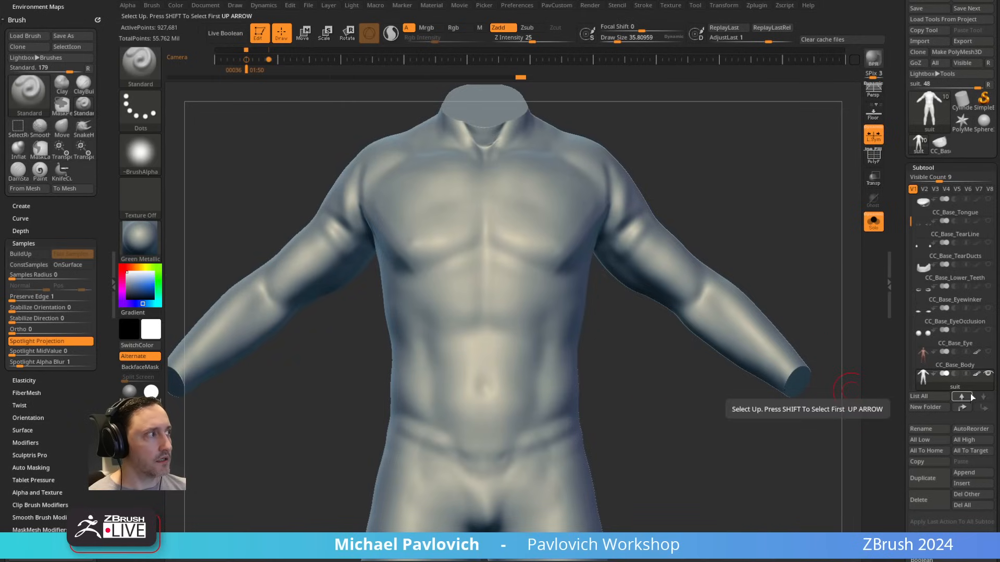
Step: Undo the last DynaMesh update and remesh the suit again with its polypaint turned on
key("ctrl+z")
right_click_drag(524, 244, 560, 267, "alt")
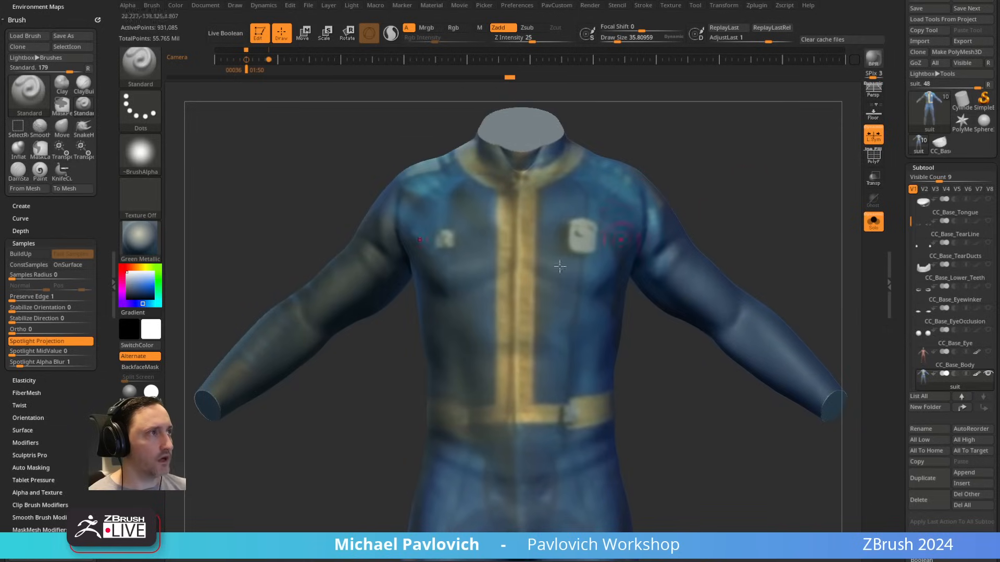
key("ctrl")
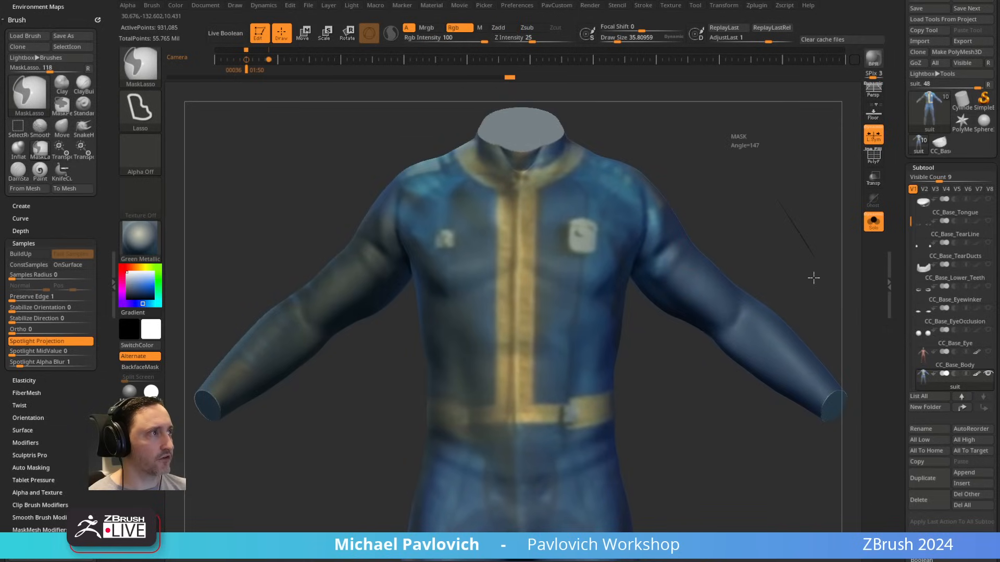
left_click_drag(778, 200, 814, 278, "ctrl")
right_click_drag(711, 445, 670, 354, "alt")
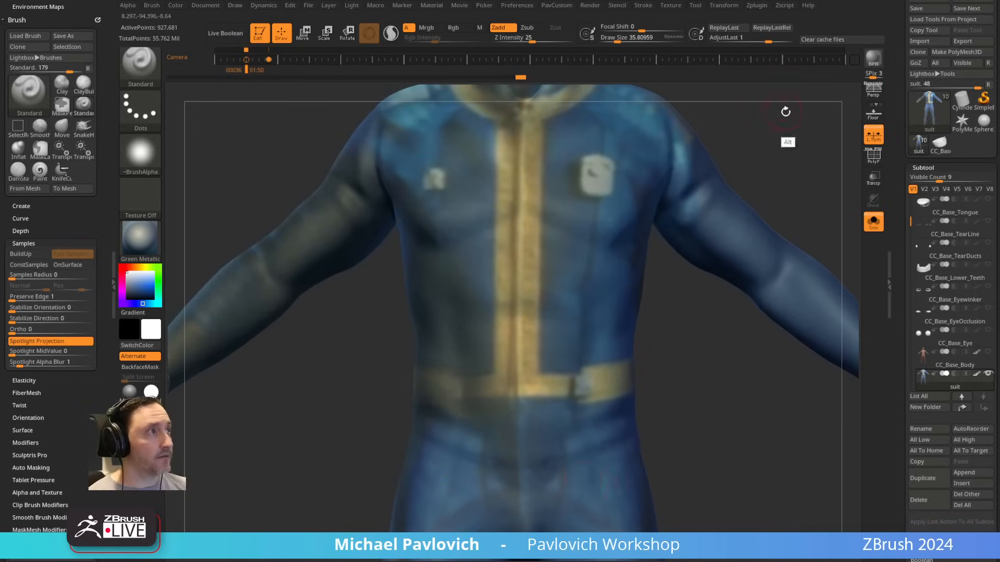
Step: Switch to the DamStandard brush, set its draw size to about 21, and frame the collar and chest
right_click_drag(786, 111, 792, 199, "alt")
key("b")
key("d")
key("s")
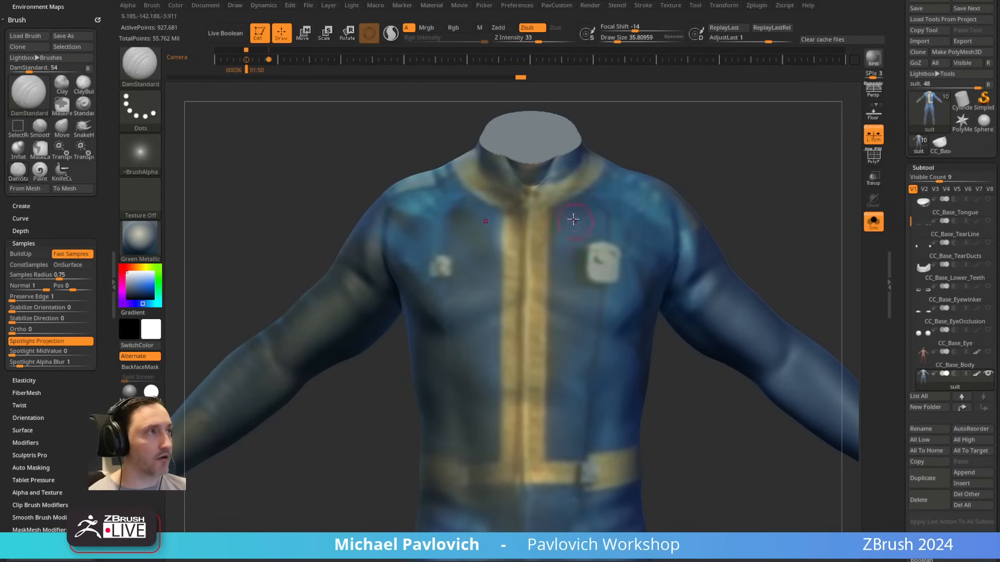
right_click_drag(720, 181, 709, 150, "alt")
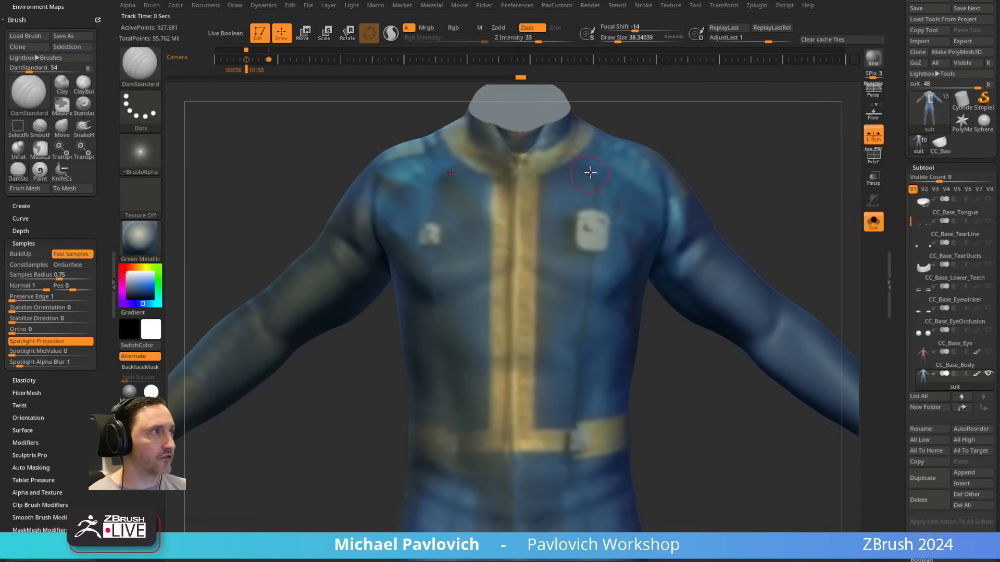
key("b")
key("d")
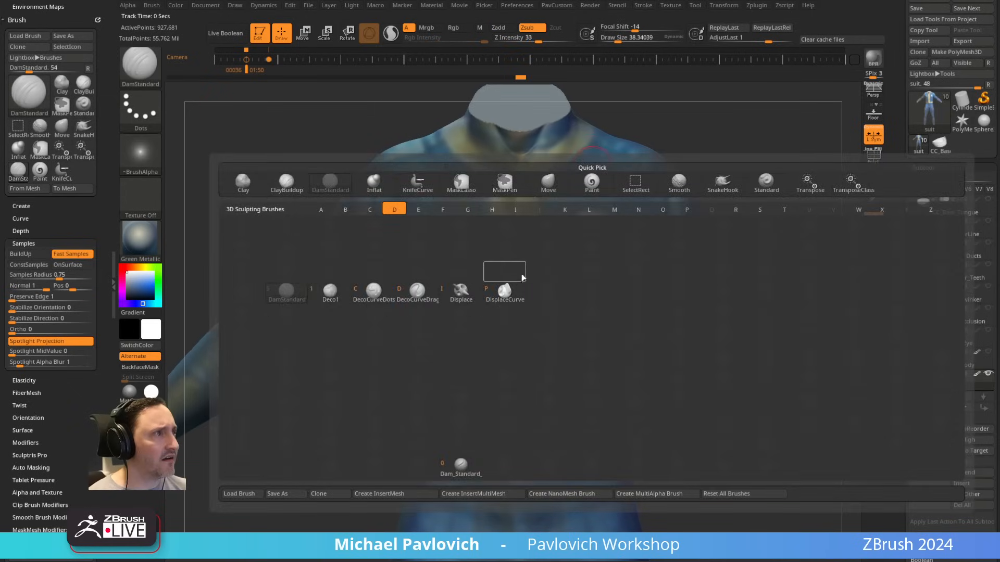
right_click_drag(577, 173, 588, 211, "alt")
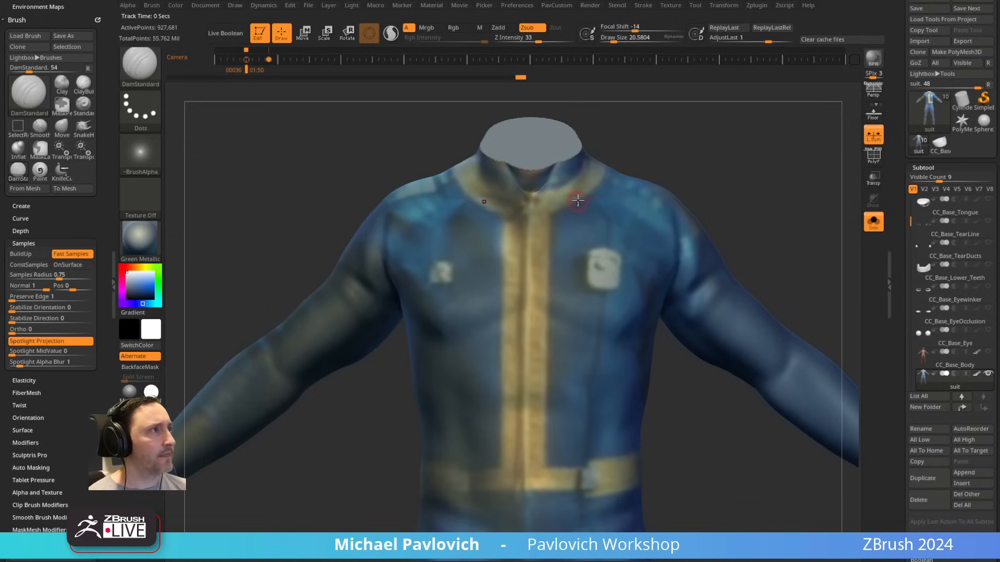
Step: Flatten the neck and back of the collar with the hPolish brush at a draw size of about 65
key("s")
left_click_drag(583, 202, 585, 202)
right_click_drag(678, 125, 628, 131)
mouse_move(628, 131)
right_mouse_down("alt")
mouse_move(628, 189)
mouse_move(685, 177)
mouse_move(665, 176)
mouse_move(711, 183)
right_mouse_up("alt")
key("b")
key("h")
key("p")
key("s")
left_click_drag(504, 257, 513, 258)
right_click_drag(645, 182, 565, 187)
right_click_drag(632, 199, 547, 201)
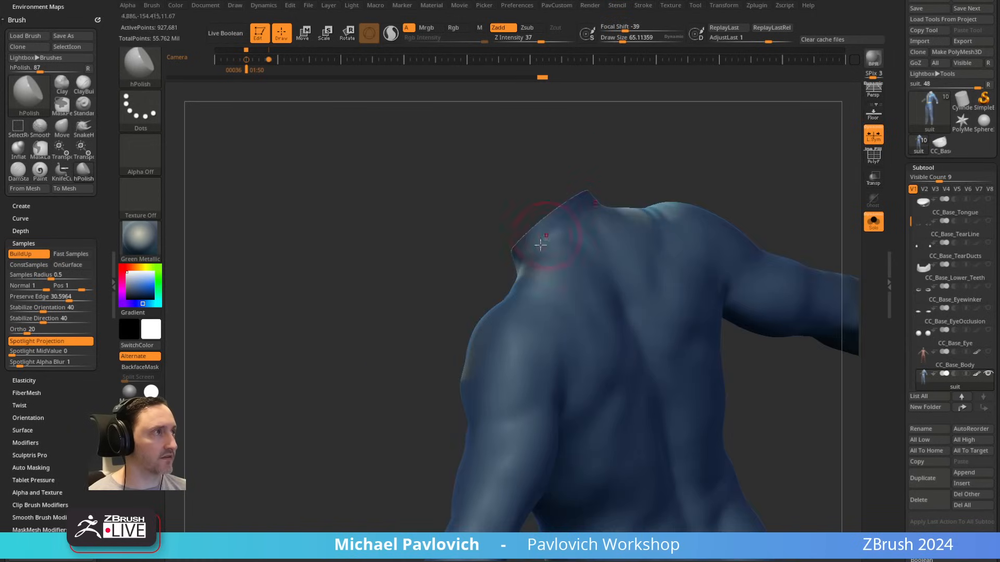
mouse_move(665, 159)
right_mouse_down()
mouse_move(693, 161)
mouse_move(694, 191)
mouse_move(714, 200)
mouse_move(669, 223)
mouse_move(670, 256)
right_mouse_up()
Step: Carve a V-shaped notch into the front of the stand collar with DamStandard at a draw size of about 36
key("b")
key("d")
key("s")
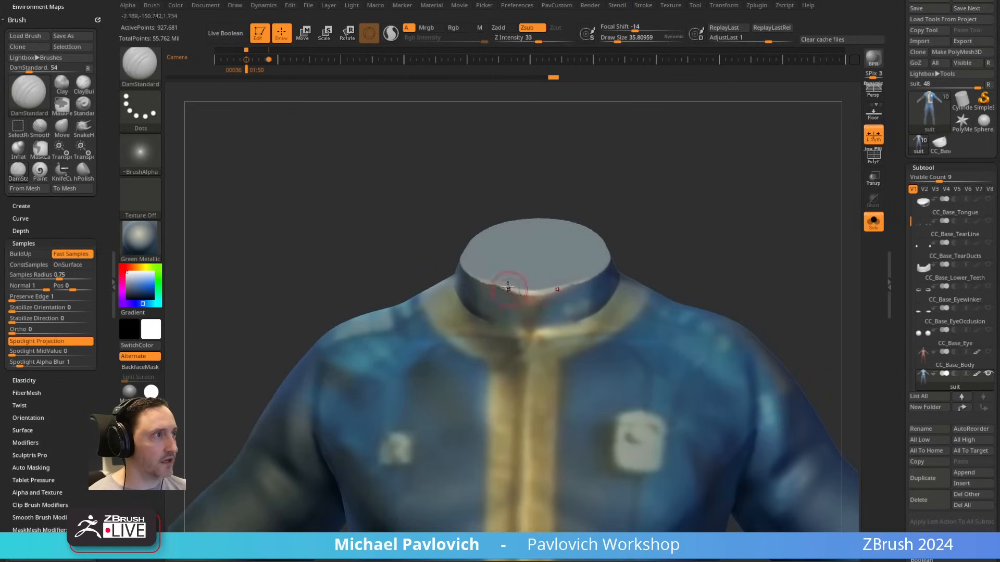
left_click_drag(508, 288, 532, 329)
key("ctrl+z")
right_click_drag(701, 245, 578, 313)
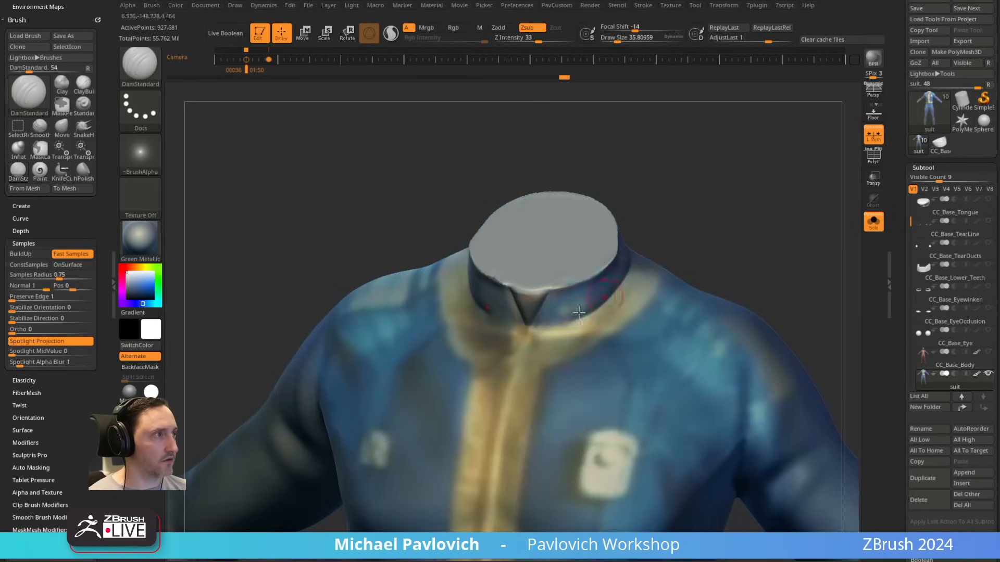
Step: Carve a groove around the base of the stand collar where it meets the yellow trim
left_click_drag(530, 327, 629, 266)
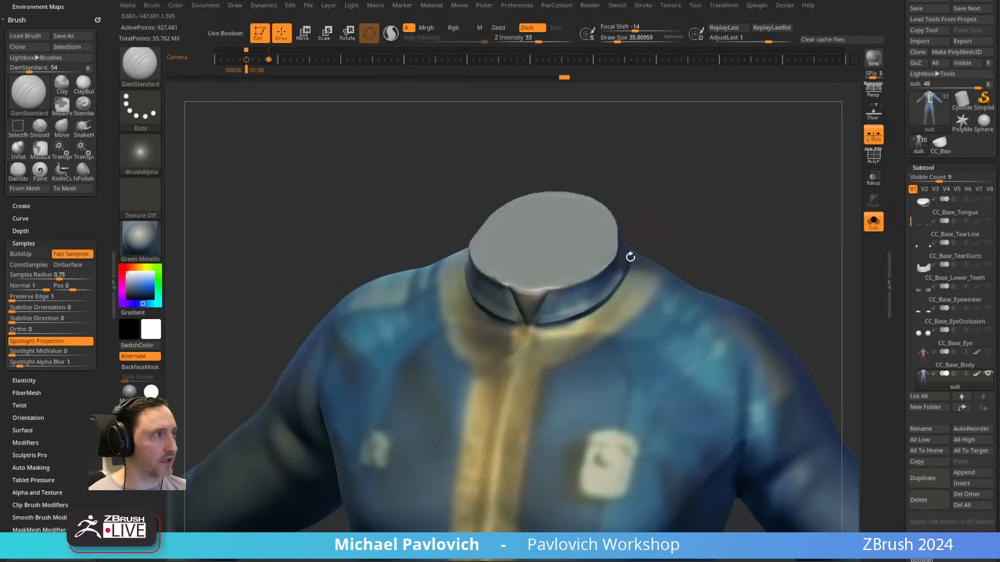
key("ctrl+z")
left_click_drag(530, 327, 609, 299)
mouse_move(731, 223)
right_mouse_down("ctrl")
mouse_move(725, 229)
mouse_move(739, 221)
right_mouse_up("ctrl")
Step: Carve a seam along the outer edge of the yellow collar trim at a draw size of about 24
key("s")
mouse_move(475, 257)
left_mouse_down()
mouse_move(459, 267)
mouse_move(497, 329)
left_mouse_up()
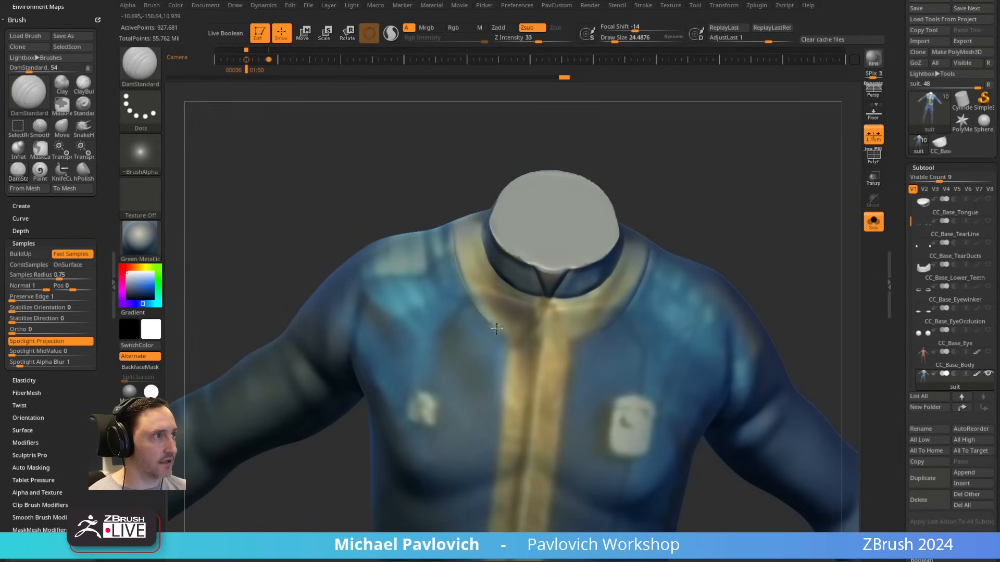
mouse_move(739, 208)
right_mouse_down("ctrl")
mouse_move(745, 225)
mouse_move(753, 158)
mouse_move(701, 170)
right_mouse_up("ctrl")
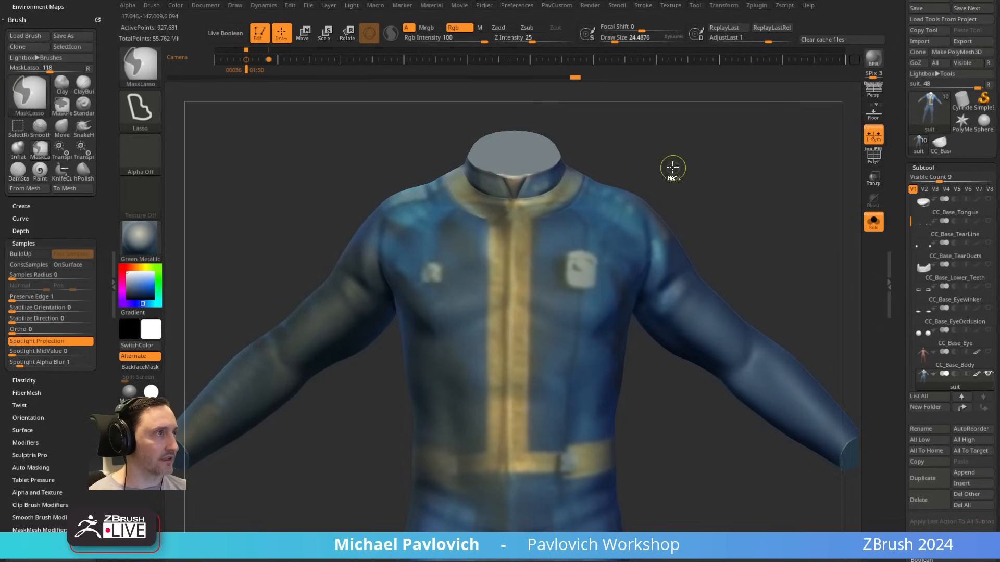
left_click_drag(451, 195, 478, 214)
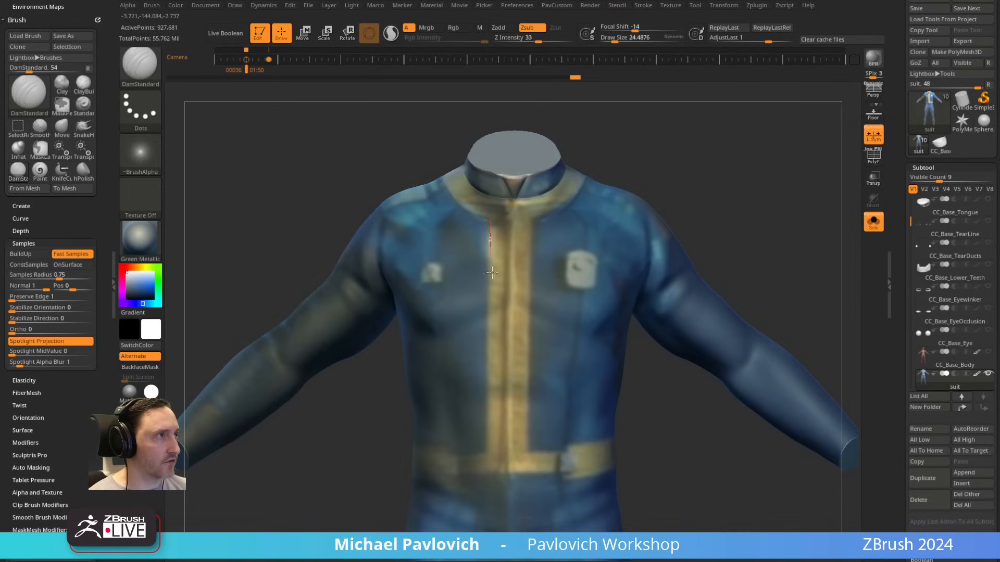
Step: Carve straight, mirrored grooves along both edges of the yellow front stripe from the collar down to the belt
left_click_drag(492, 272, 486, 452)
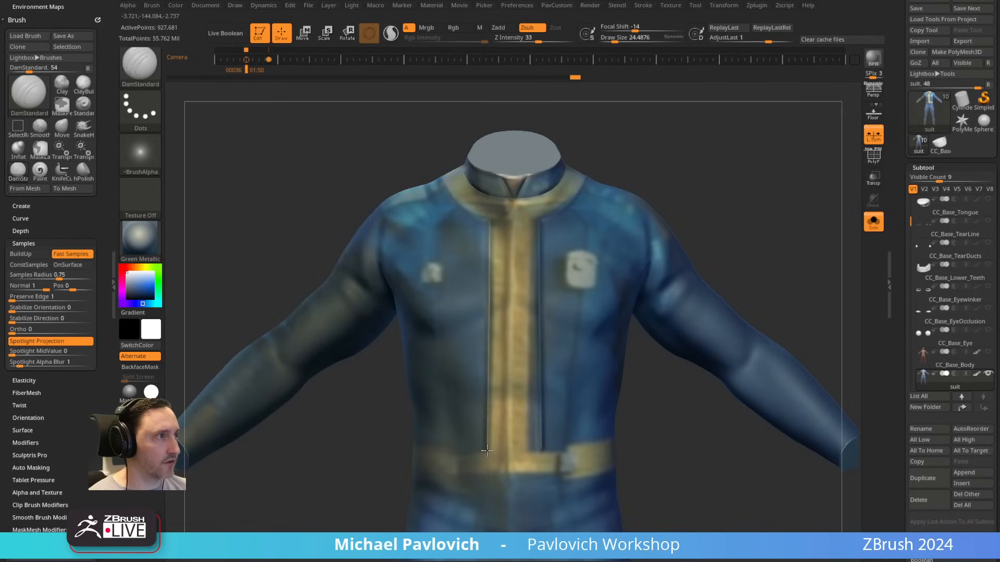
key("ctrl+z")
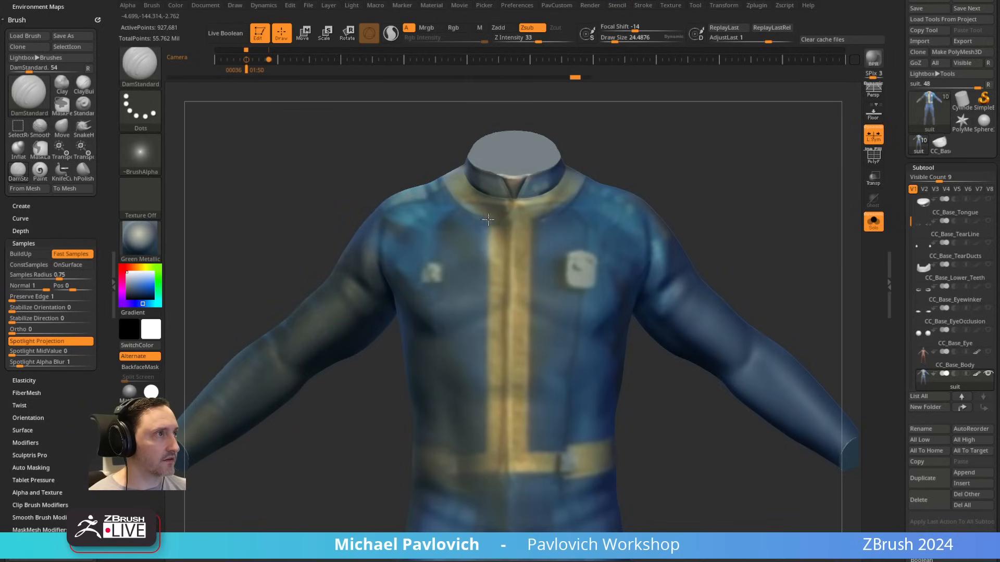
left_click_drag(498, 223, 496, 223)
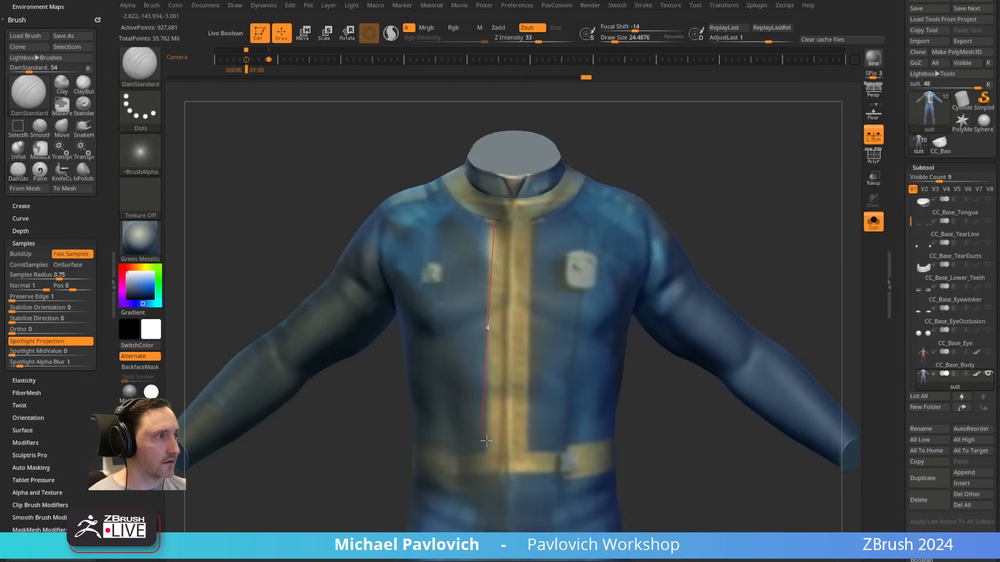
left_click_drag(486, 441, 494, 451)
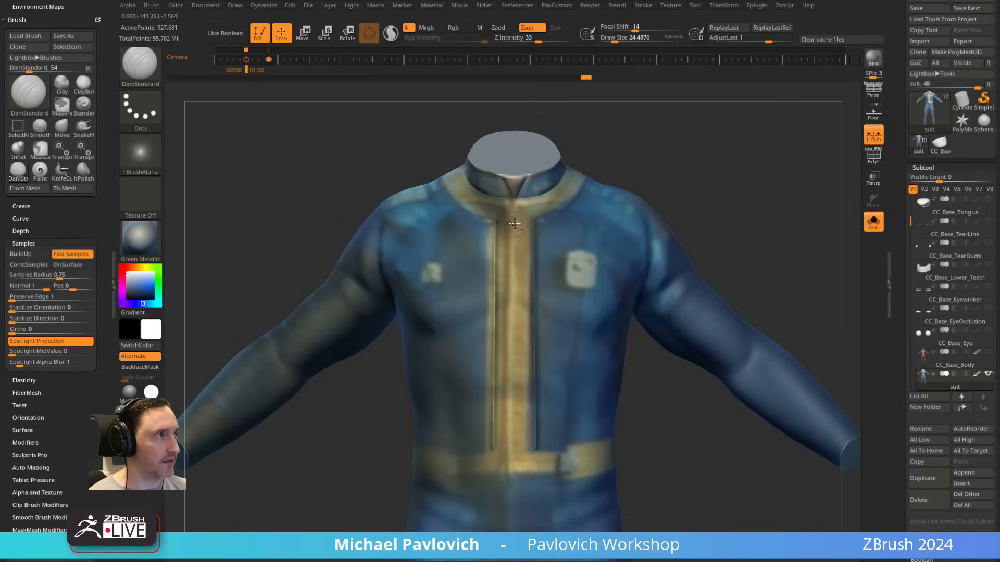
Step: Raise a thin zipper ridge down the centre of the yellow front stripe with the Standard brush at a draw size of about 11
left_click_drag(512, 222, 510, 473)
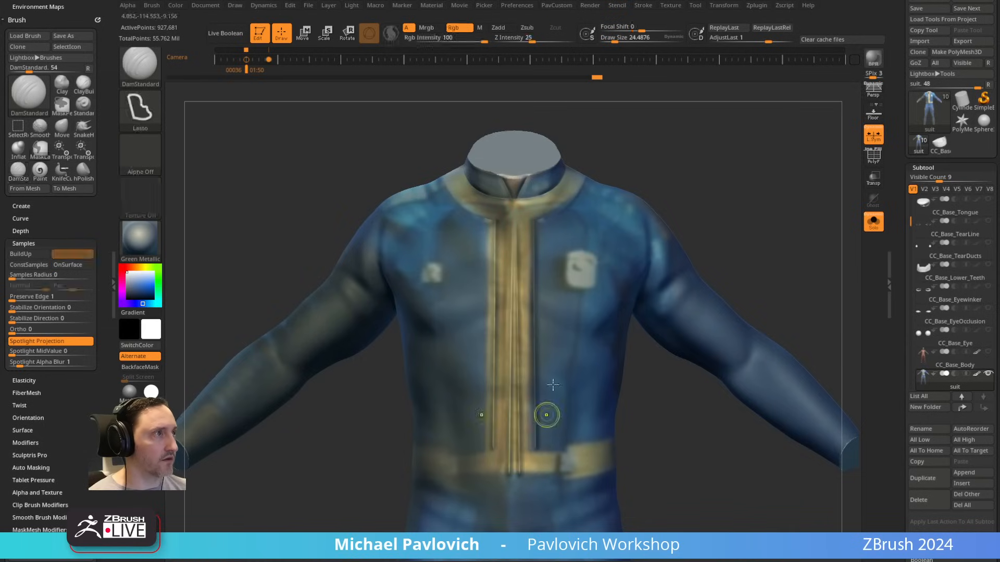
key("ctrl+z")
key("b")
key("s")
key("t")
left_click_drag(515, 308, 511, 469)
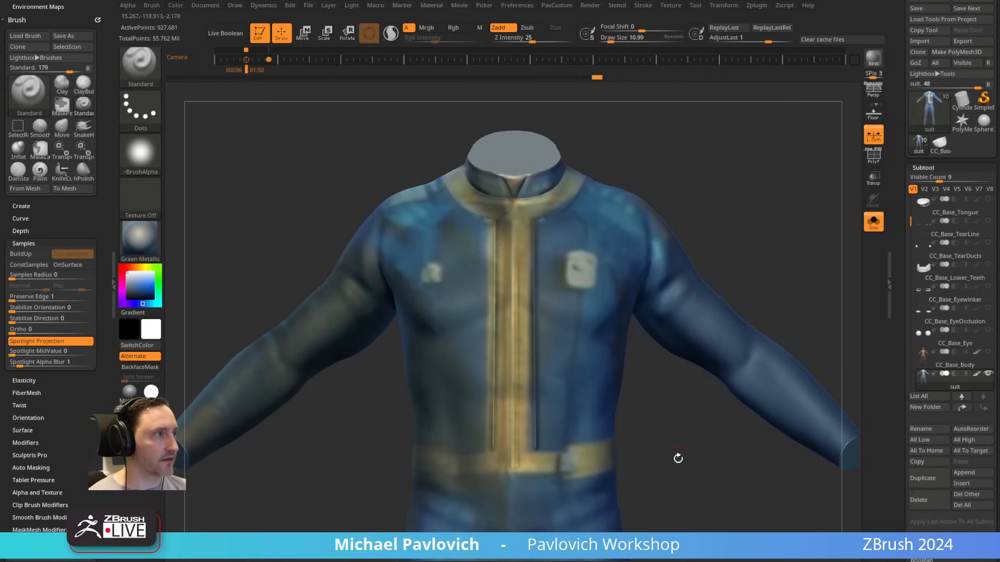
Step: Carve a U-shaped seam below the belt across the lower abdomen with DamStandard at a draw size of about 31
left_click_drag(678, 459, 669, 328, "alt")
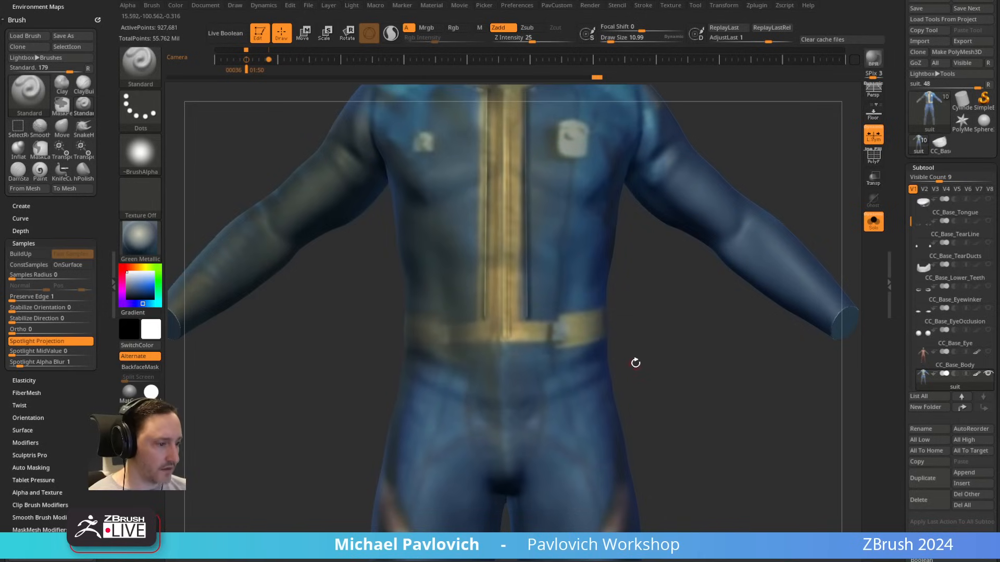
key("s")
left_click_drag(634, 362, 671, 346)
key("b")
key("d")
key("s")
left_click_drag(632, 282, 632, 253, "alt")
key("s")
mouse_move(455, 366)
left_mouse_down()
mouse_move(463, 366)
mouse_move(451, 367)
left_mouse_up()
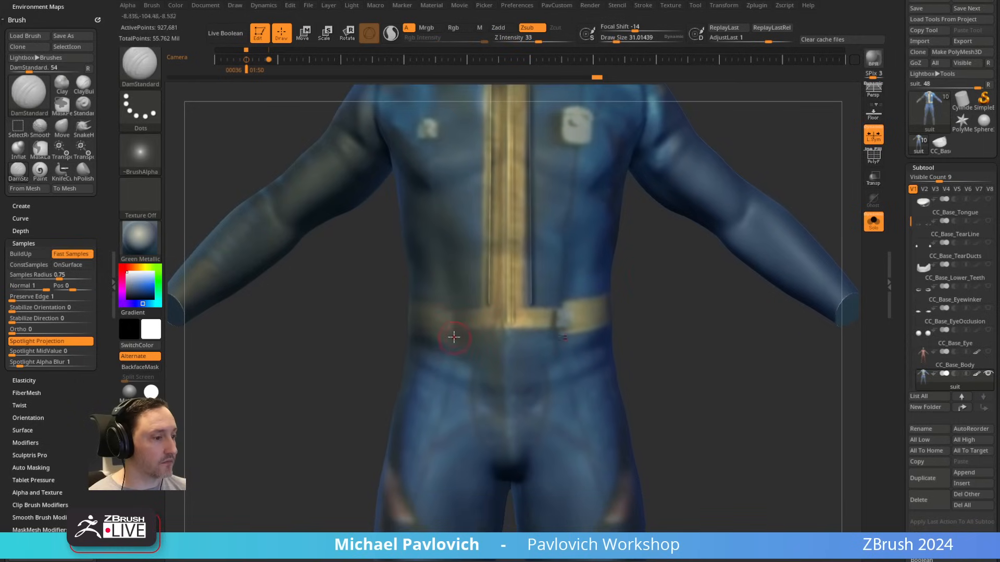
mouse_move(454, 331)
left_mouse_down()
mouse_move(462, 397)
mouse_move(515, 416)
left_mouse_up()
Step: Carve mirrored panel seams from the upper chest down to the U-shaped abdomen seam at a draw size of about 19
left_click_drag(675, 321, 708, 393, "alt")
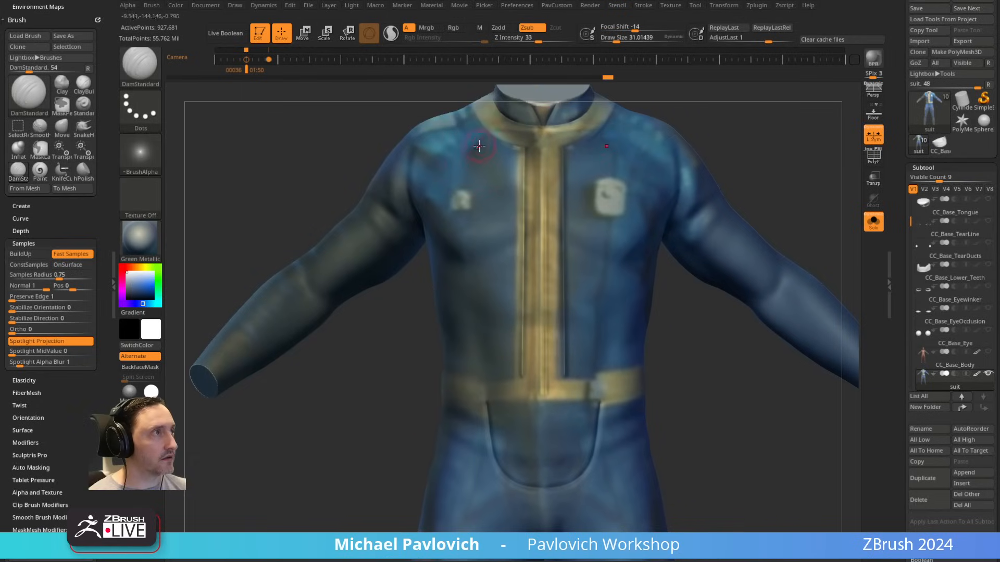
key("bracketleft")
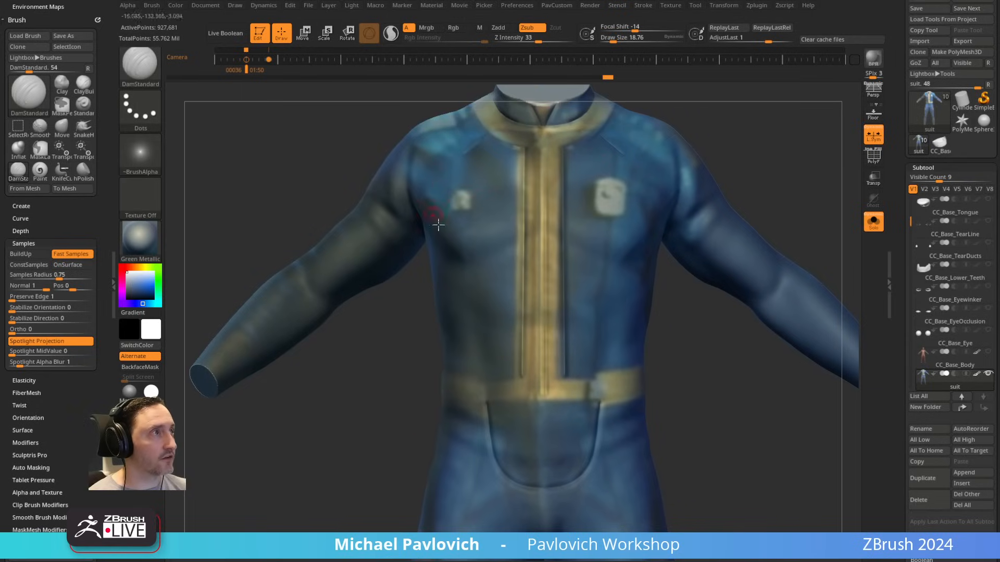
left_click_drag(464, 153, 485, 416)
left_click_drag(775, 156, 680, 212)
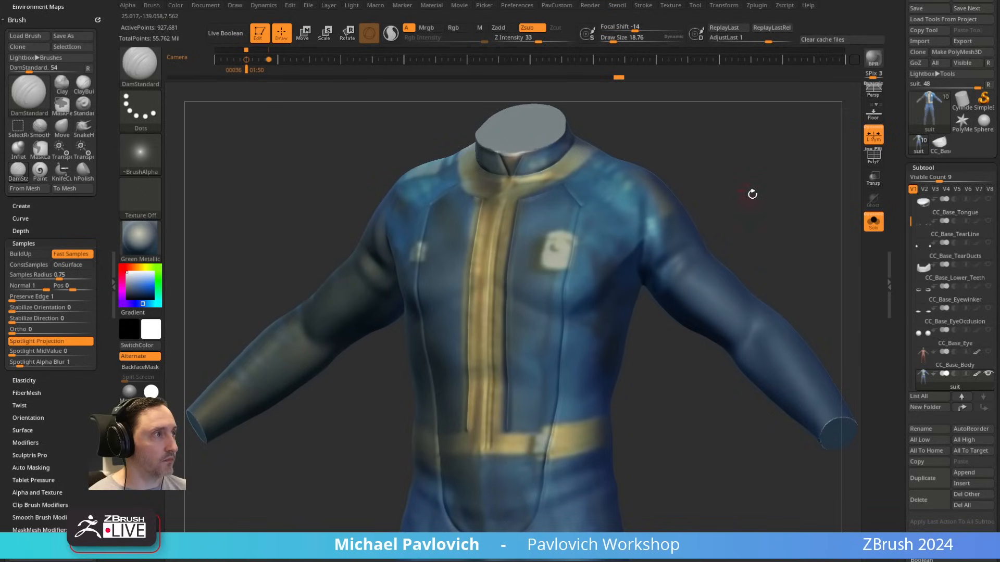
left_click_drag(752, 194, 753, 211)
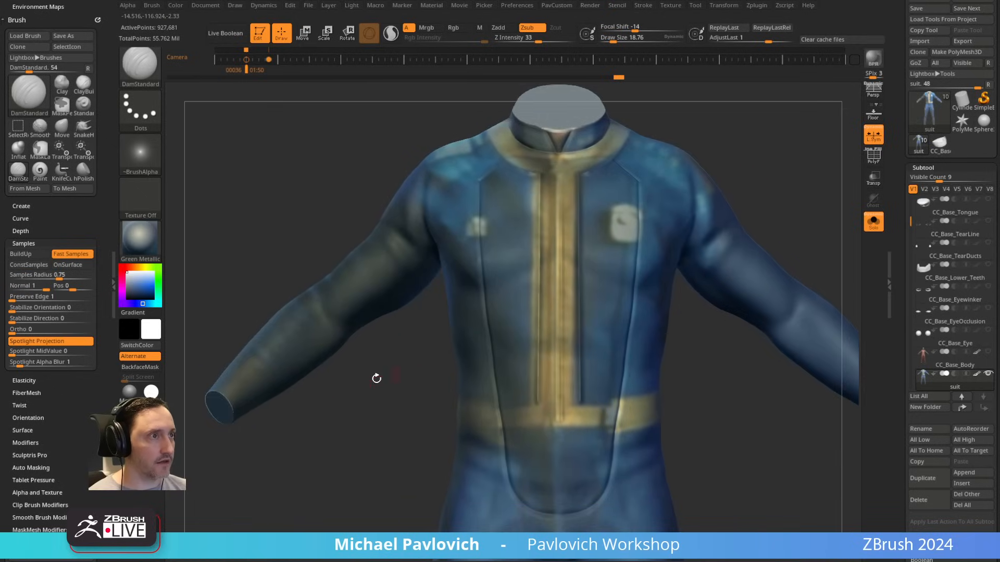
Step: Carve a seam around each forearm and another around each lower leg
left_click_drag(328, 386, 394, 399)
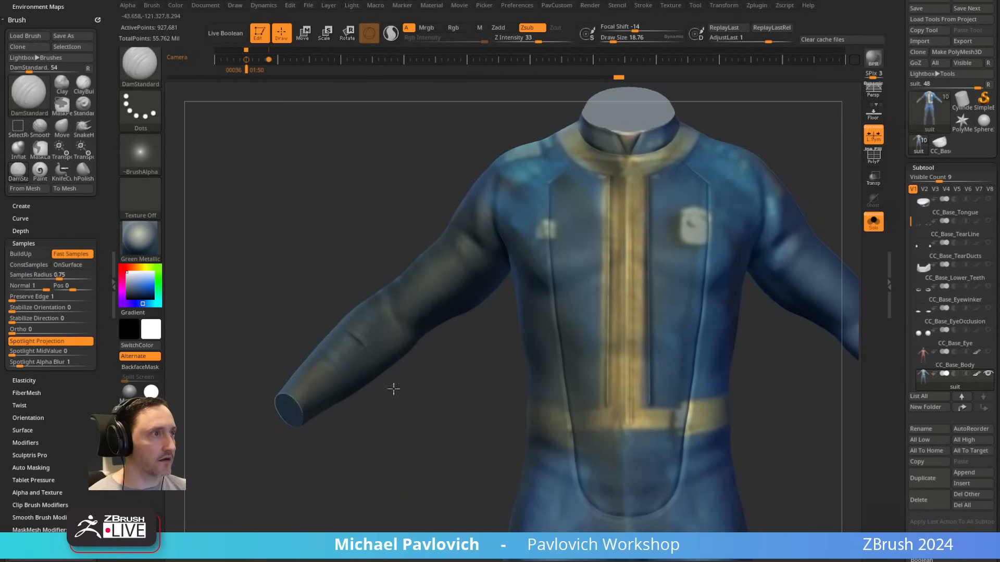
left_click_drag(458, 386, 387, 104, "alt")
left_click_drag(357, 377, 361, 309, "alt")
left_click_drag(437, 323, 576, 339)
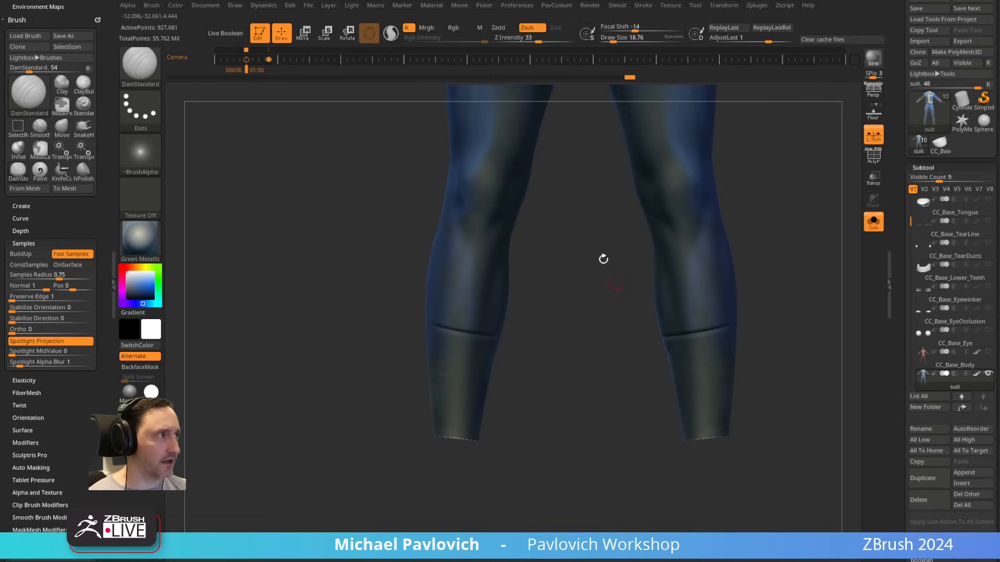
left_click_drag(603, 259, 606, 396, "alt")
left_click_drag(352, 390, 458, 363)
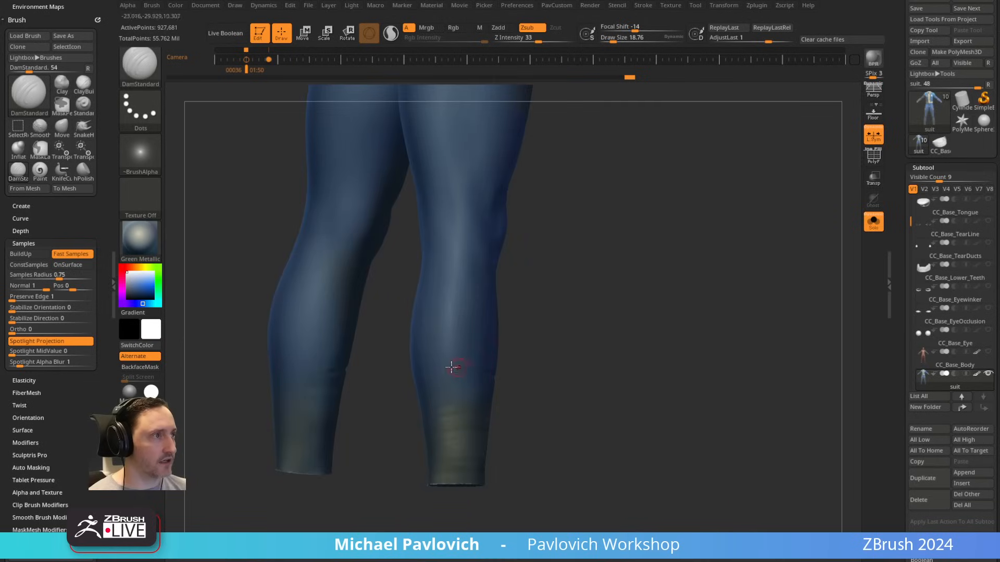
left_click_drag(542, 359, 640, 341)
left_click_drag(453, 372, 497, 360)
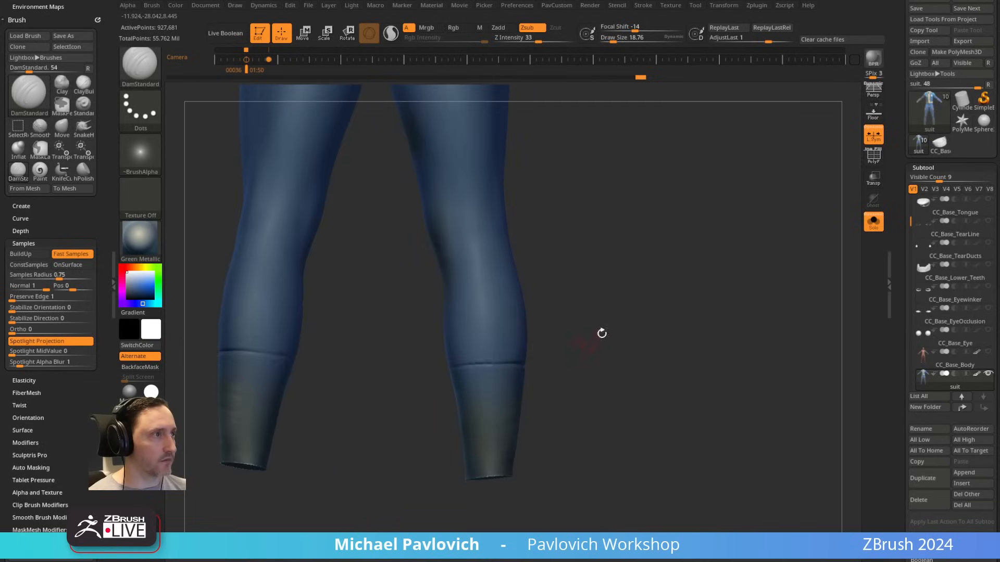
Step: Examine the carved seams on the suit's torso and sleeves, and the suit subtool's geometry settings
left_click_drag(601, 333, 649, 298)
left_click_drag(521, 136, 484, 412, "alt")
left_click_drag(360, 194, 350, 456, "alt")
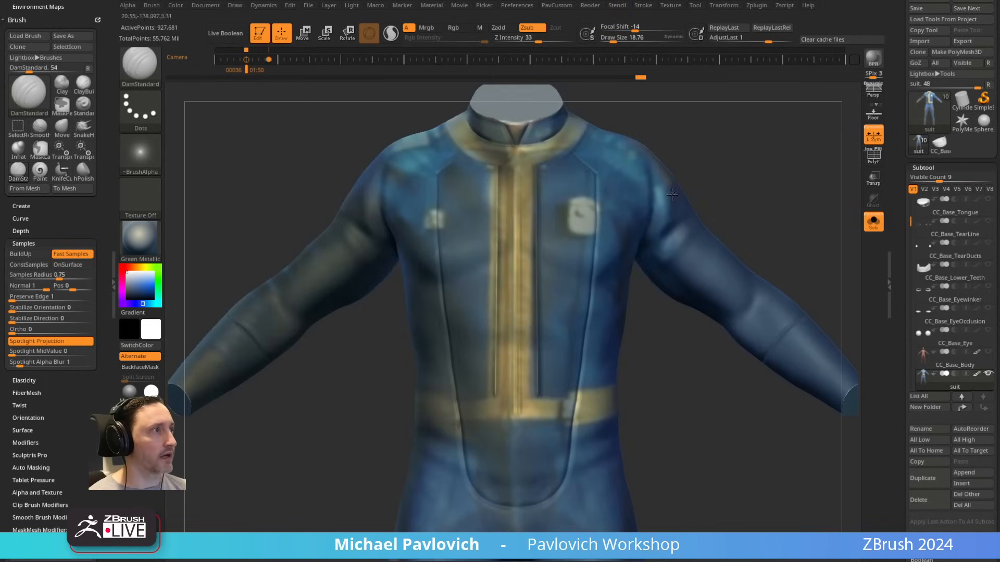
left_click_drag(672, 195, 698, 187)
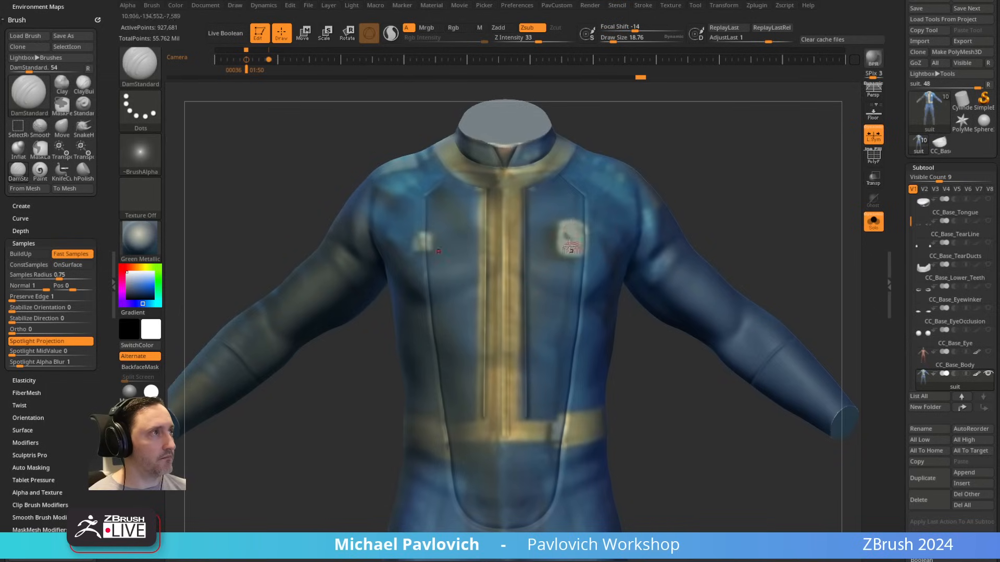
left_click_drag(660, 218, 624, 305)
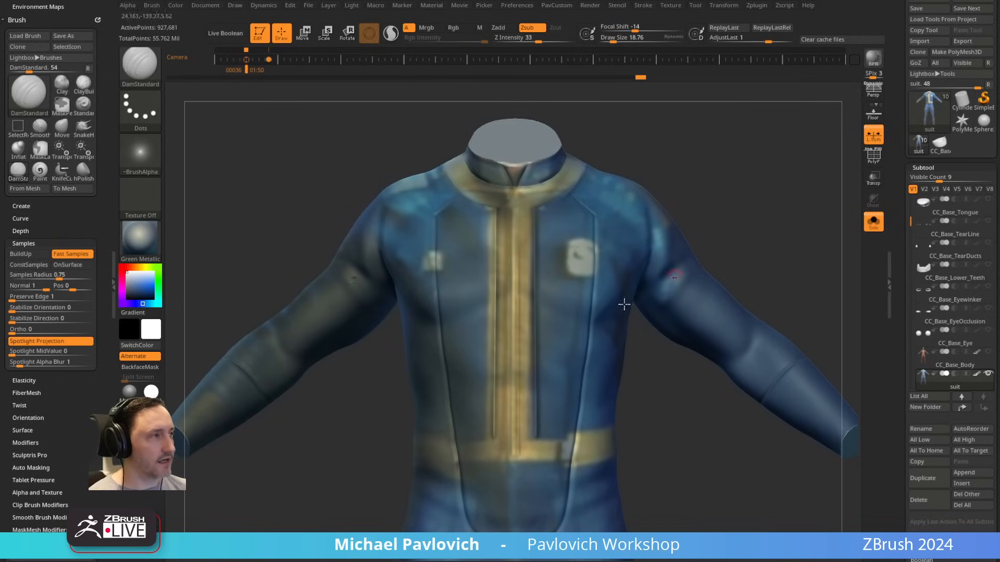
scroll(882, 332, "down", 2)
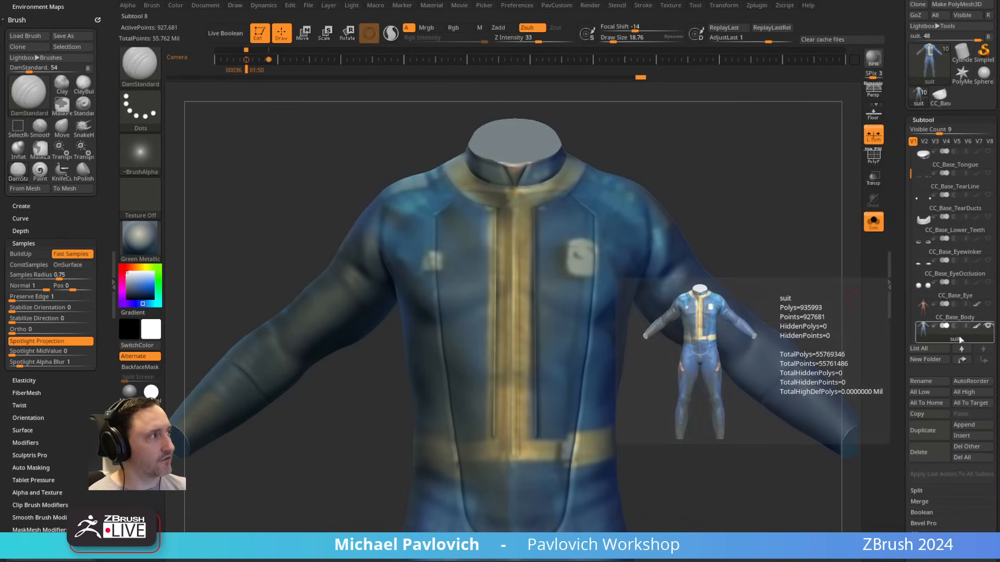
scroll(930, 360, "down", 10)
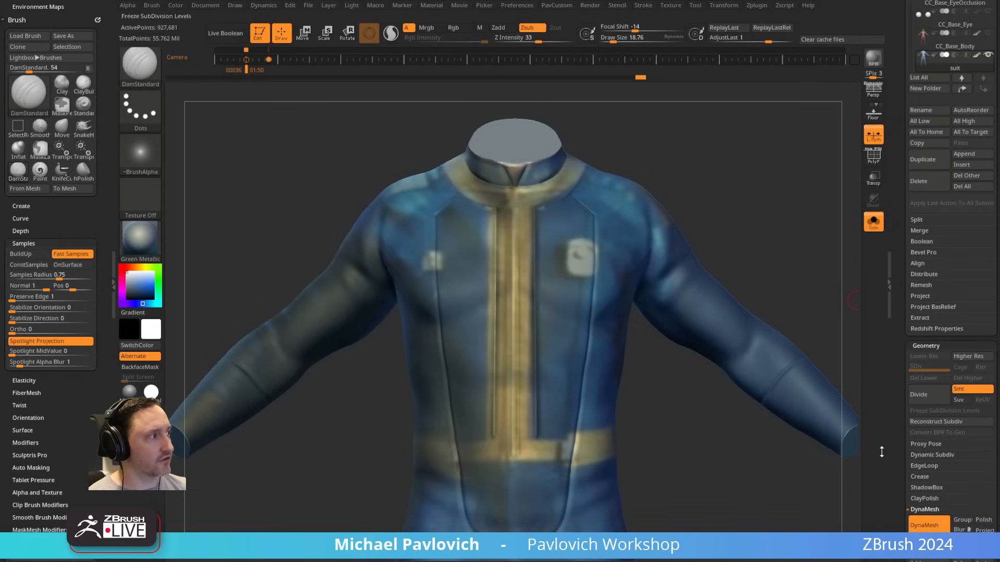
left_click_drag(748, 201, 749, 200)
Step: Choose the IMM_Base_Primitives insert brush and pick its Cube mesh for insertion
key("b")
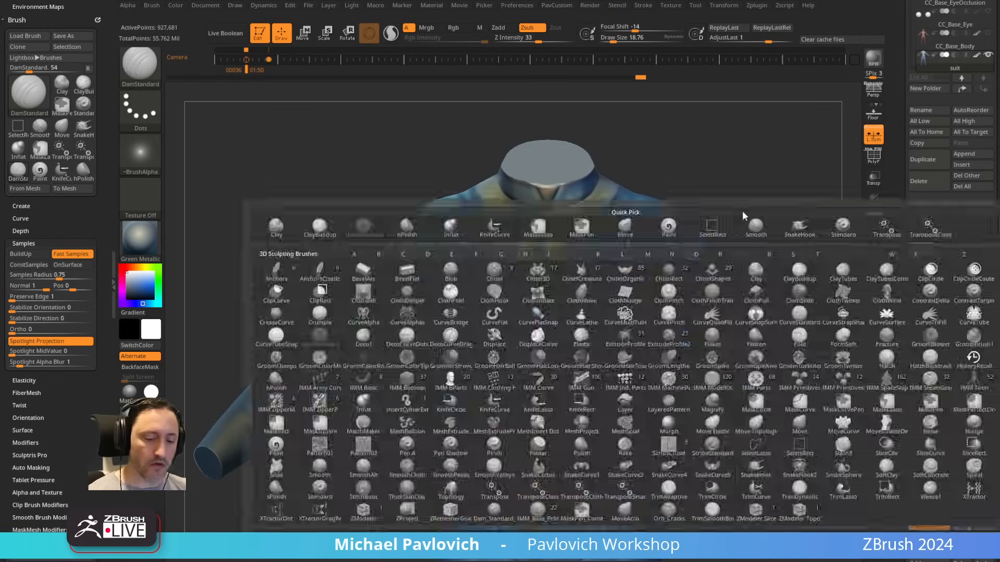
key("i")
left_click(788, 381)
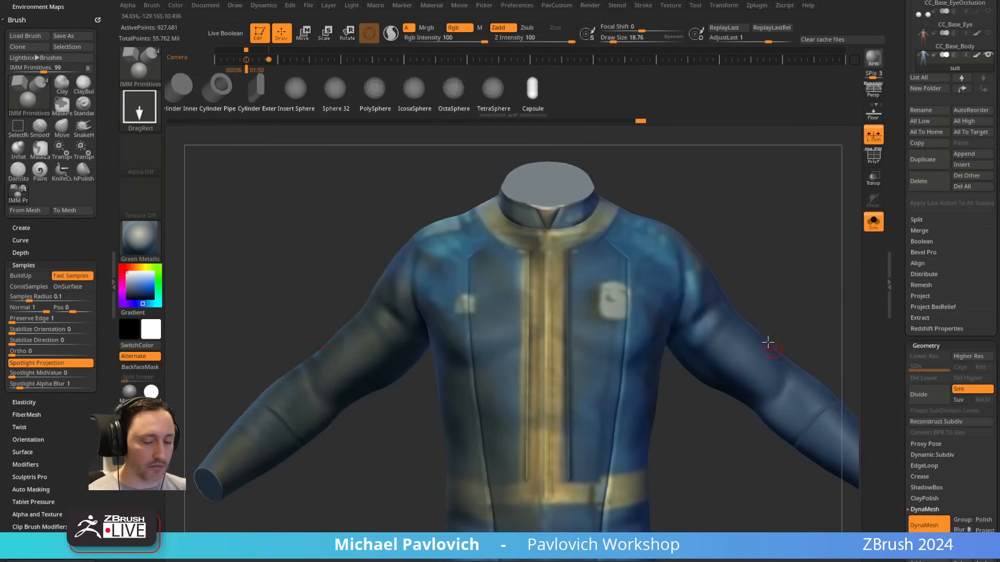
key("m")
left_click(644, 366)
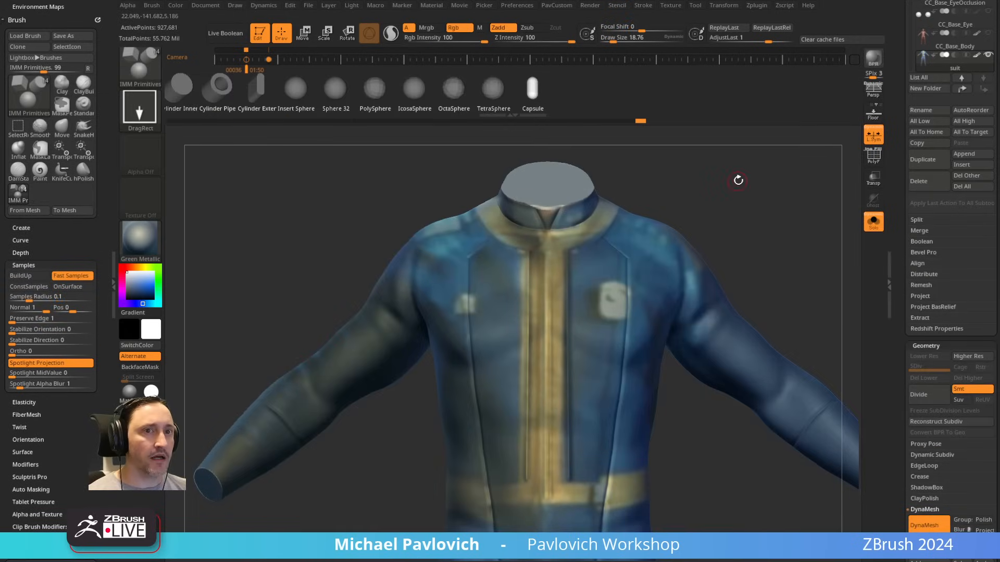
key("m")
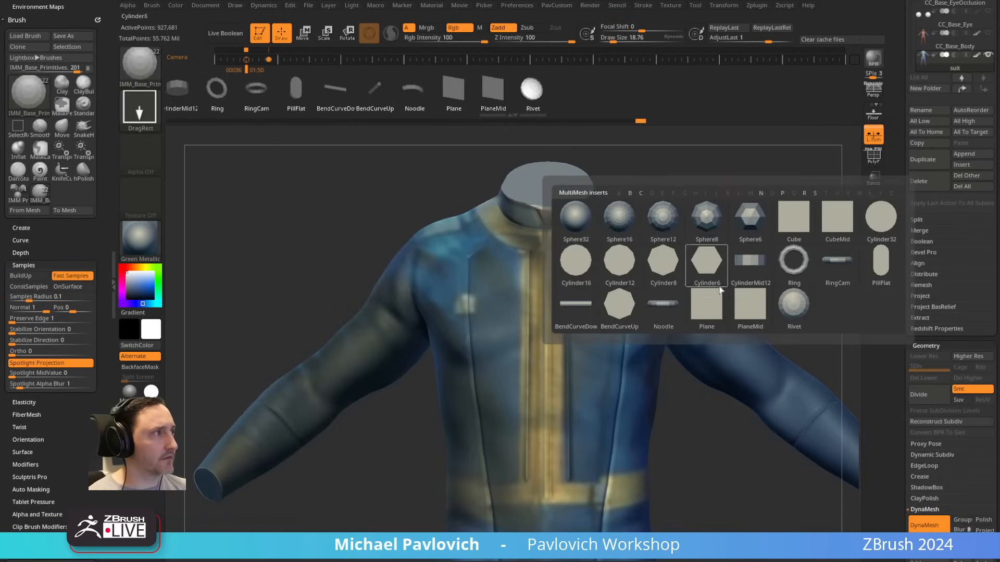
left_click(793, 235)
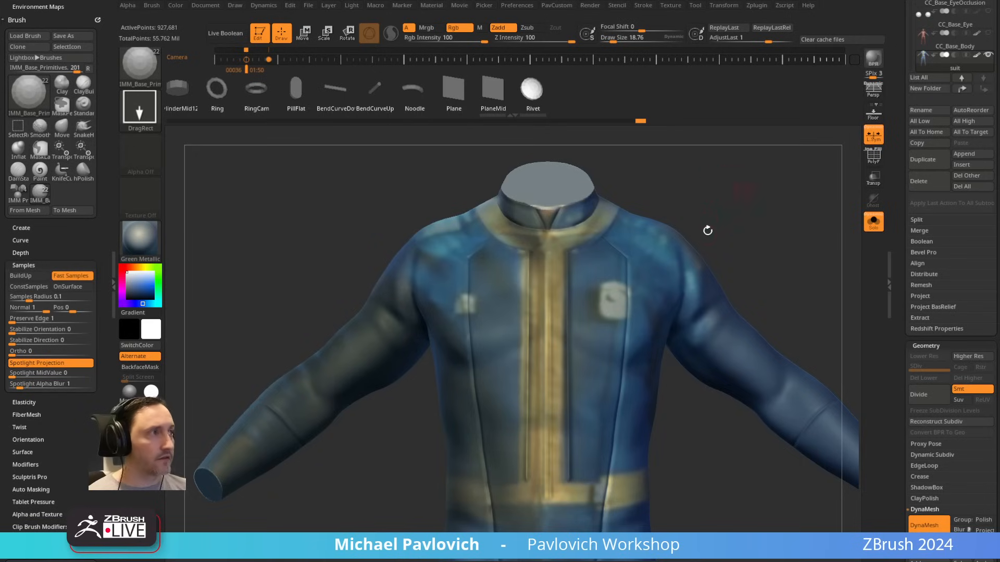
key("m")
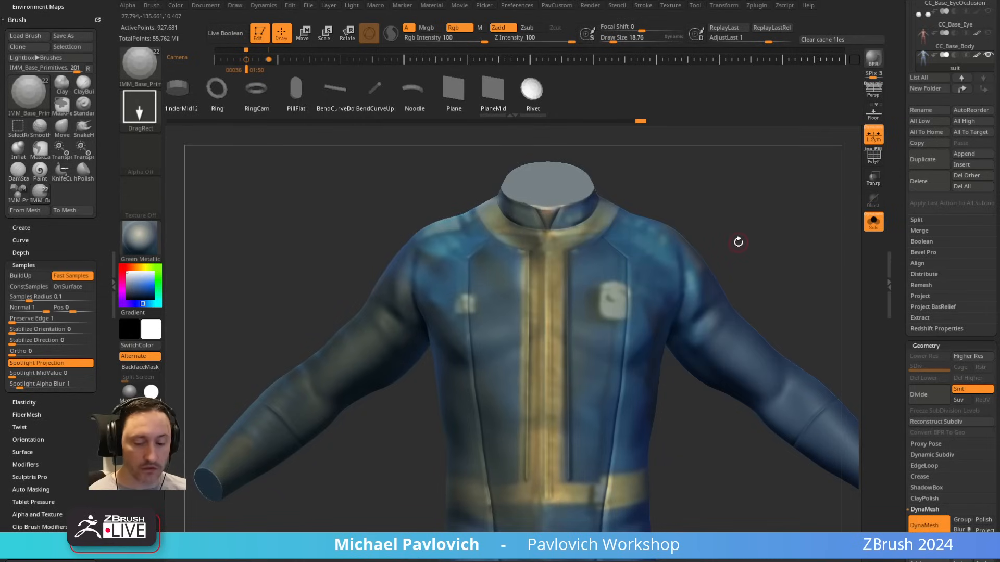
key("m")
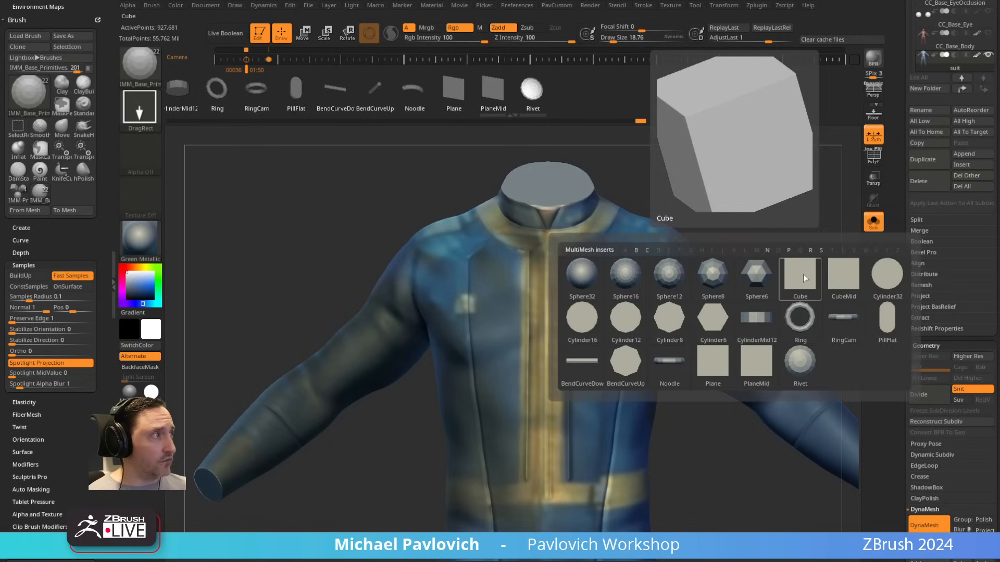
mouse_move(844, 274)
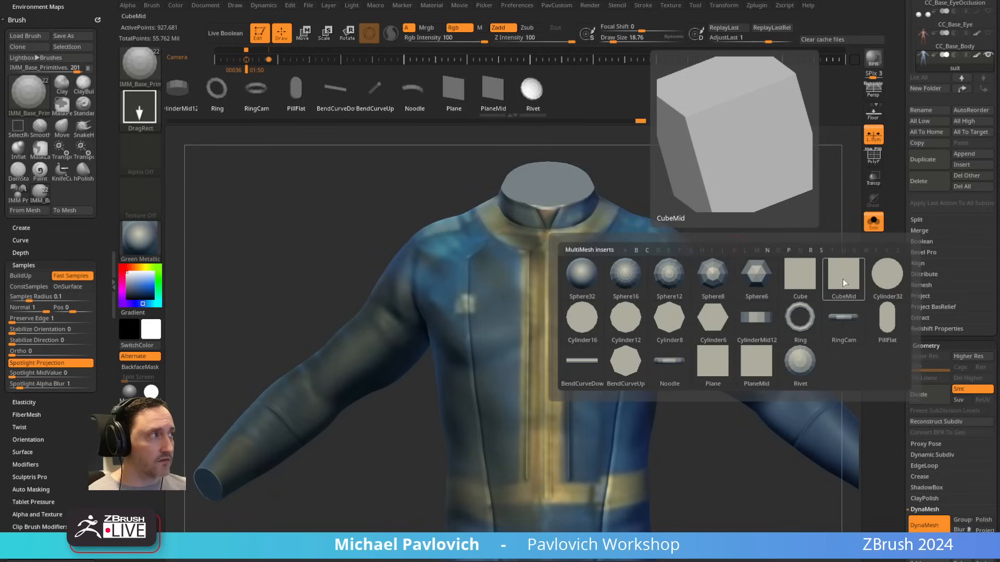
left_click(816, 278)
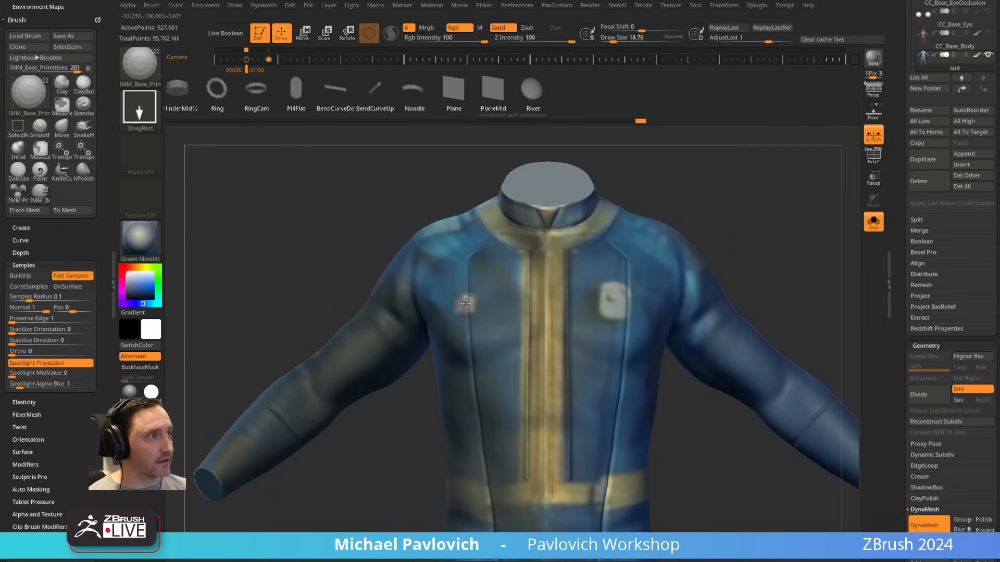
Step: Insert a small cube on the suit's smaller chest patch and split it off into its own subtool
key("w")
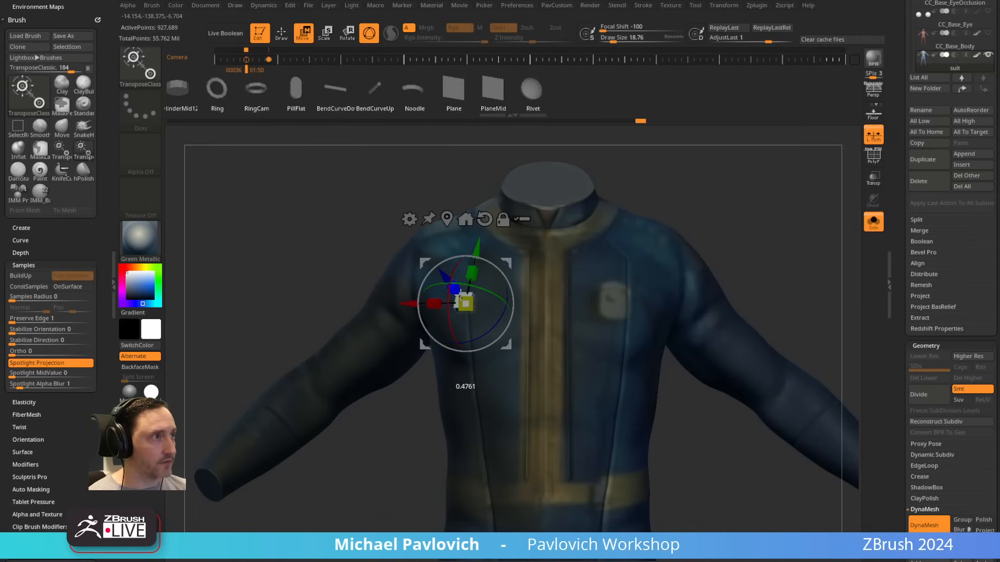
key("q")
key("3")
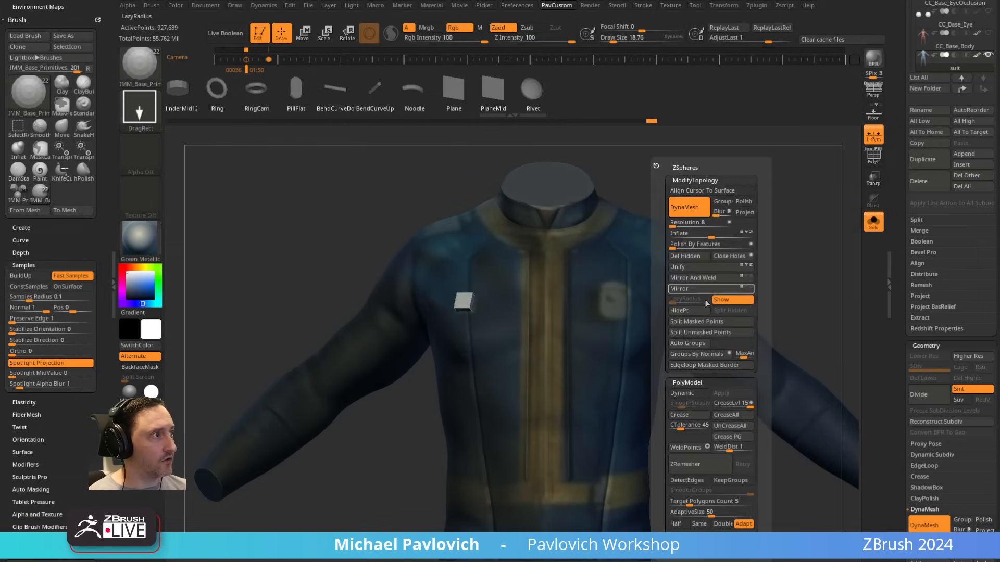
key("3")
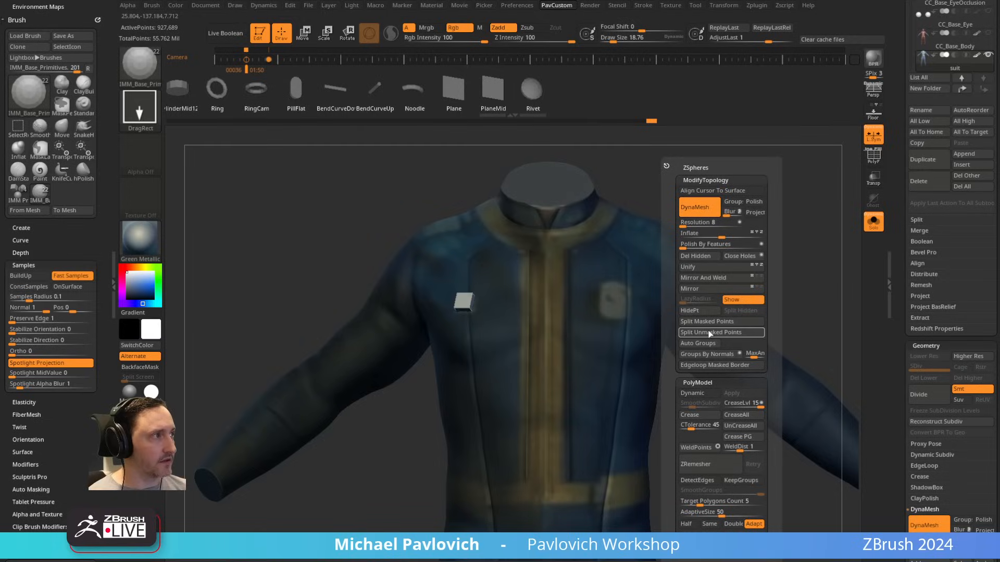
left_click(713, 321)
left_click(916, 220)
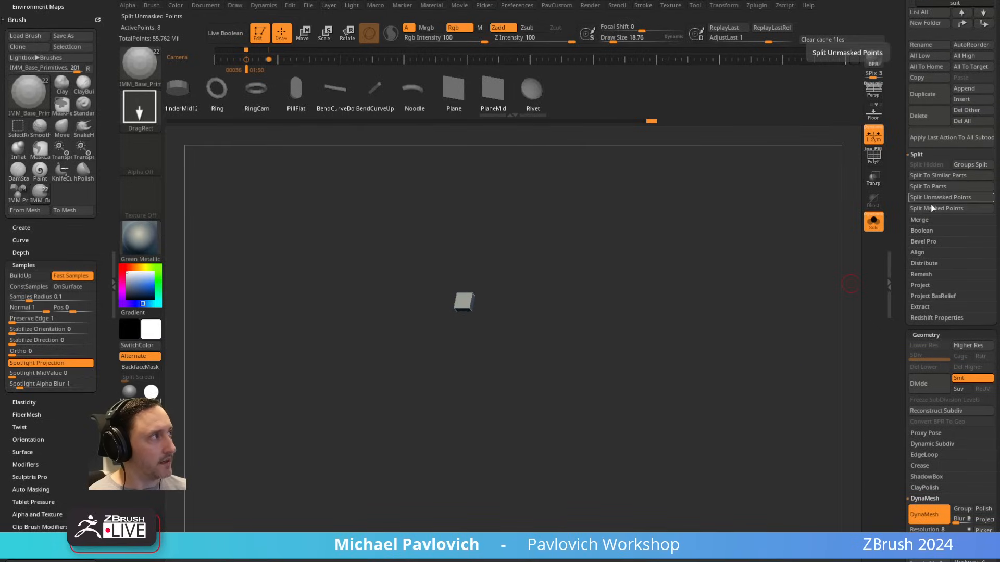
Step: Insert a larger cube on the suit body over the bigger chest patch and adjust its placement and proportions
scroll(902, 188, "up", 10)
left_click(939, 376)
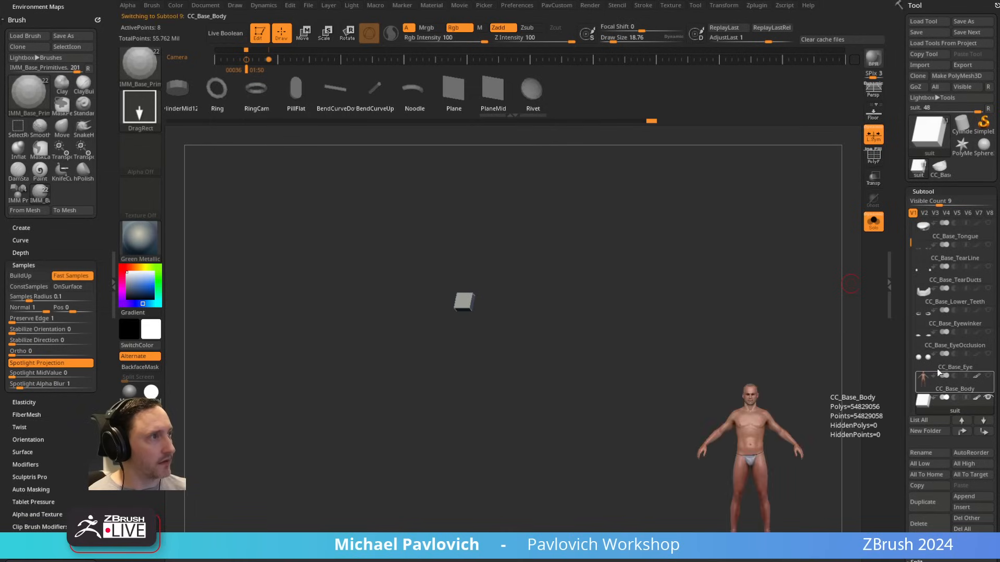
key("f")
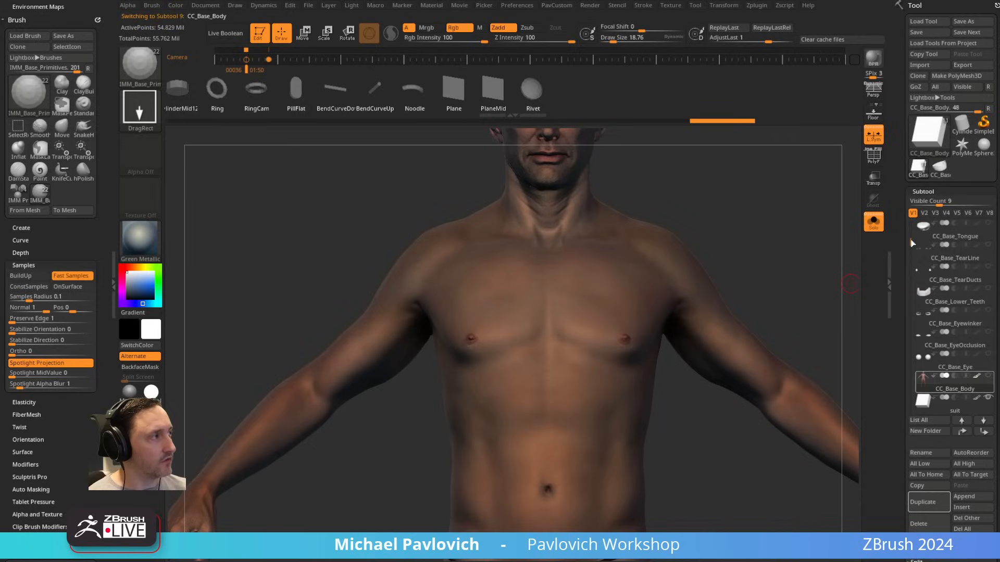
scroll(956, 344, "down", 2)
left_click(958, 360)
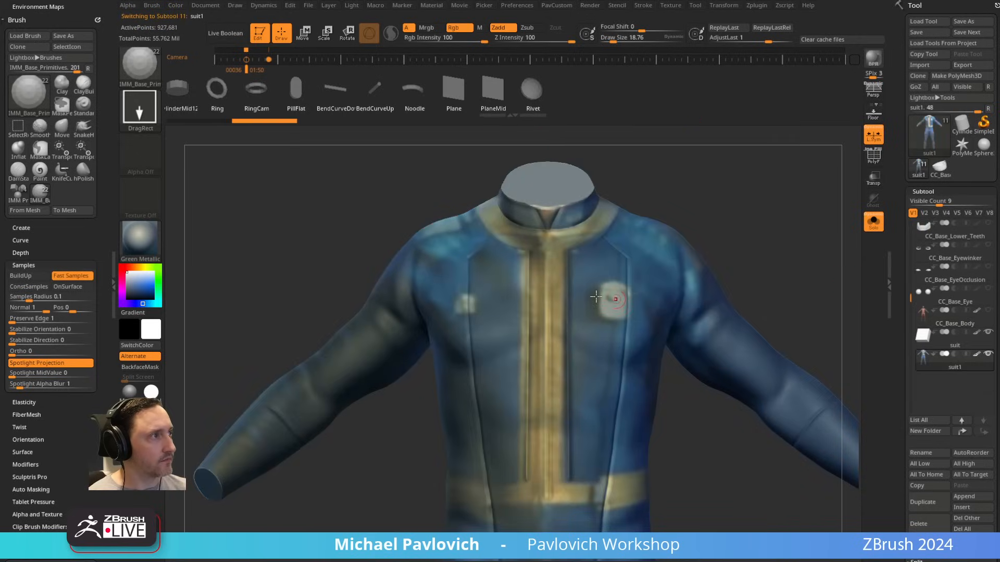
left_click(622, 303, "ctrl+shift")
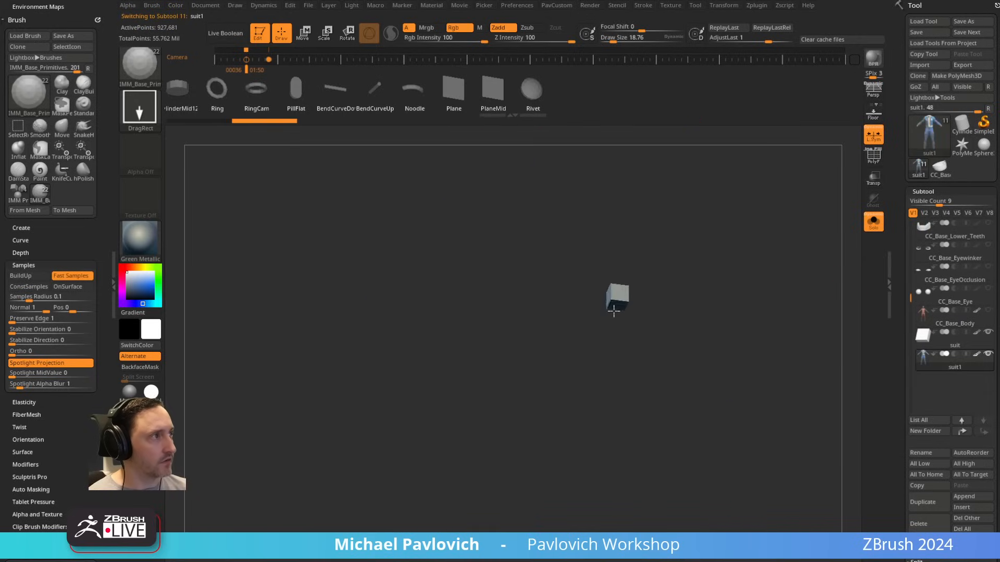
left_click(632, 300, "ctrl+shift")
key("w")
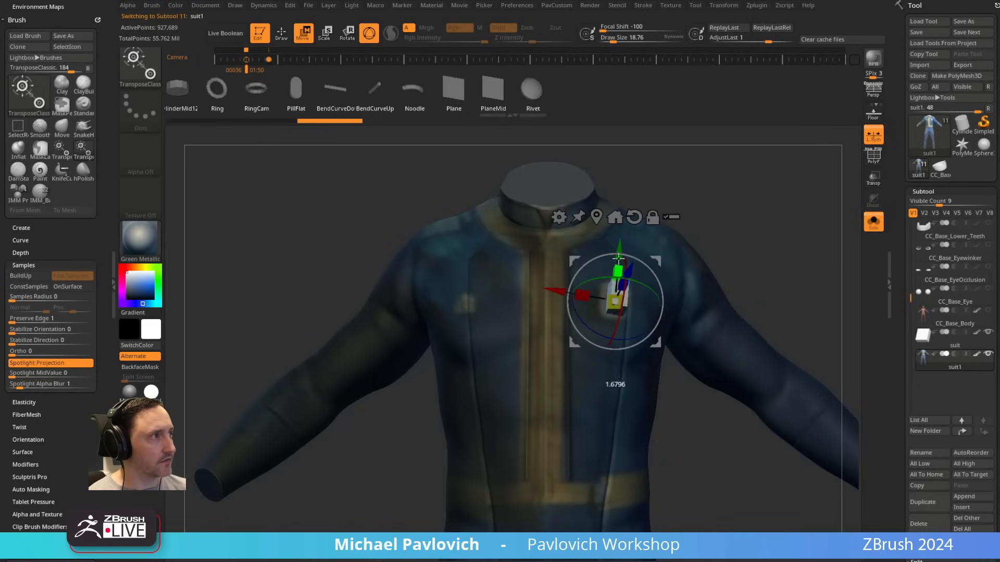
mouse_move(624, 288)
left_mouse_down()
mouse_move(636, 288)
mouse_move(557, 291)
left_mouse_up()
key("q")
key("w")
key("q")
Step: Split the larger chest cube into its own subtool, then leave Solo mode with the Standard brush active
key("space")
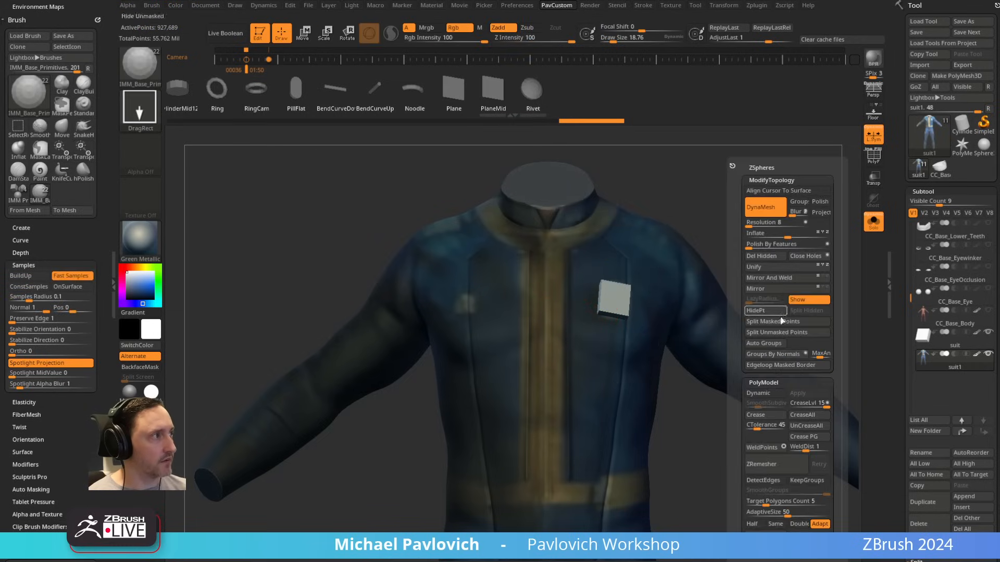
left_click(758, 321)
left_click(875, 224)
key("b")
key("s")
key("t")
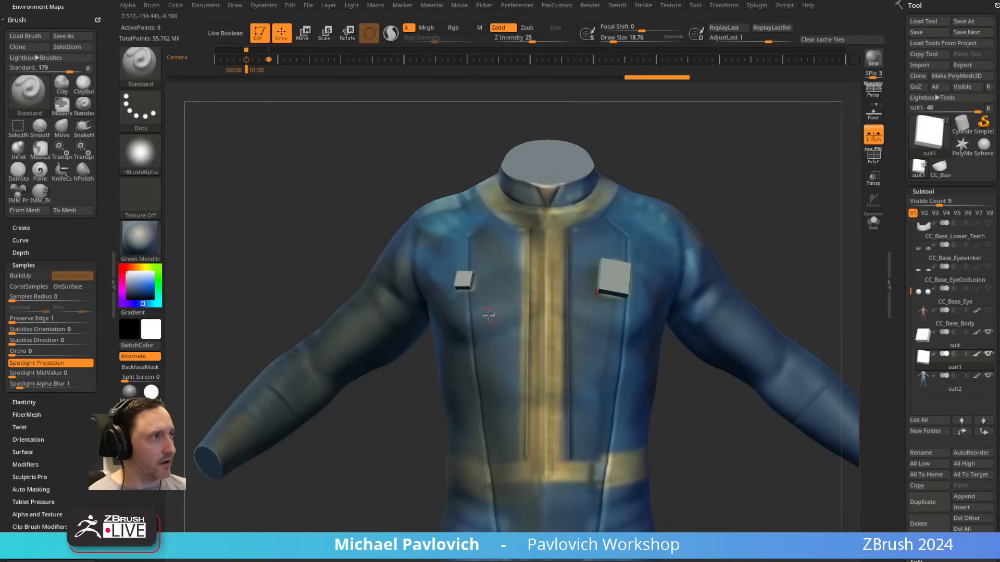
Step: Copy the small chest cube down onto the belt beside the U-shaped seam and split the copy into its own subtool
left_click(461, 281, "alt")
left_click_drag(781, 260, 754, 207, "alt")
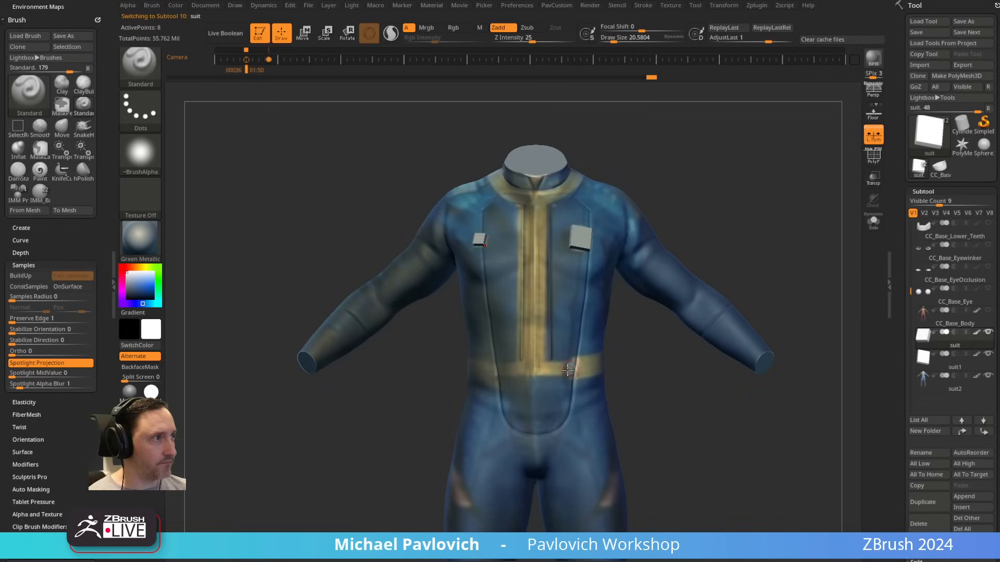
left_click_drag(670, 367, 670, 400, "alt")
key("w")
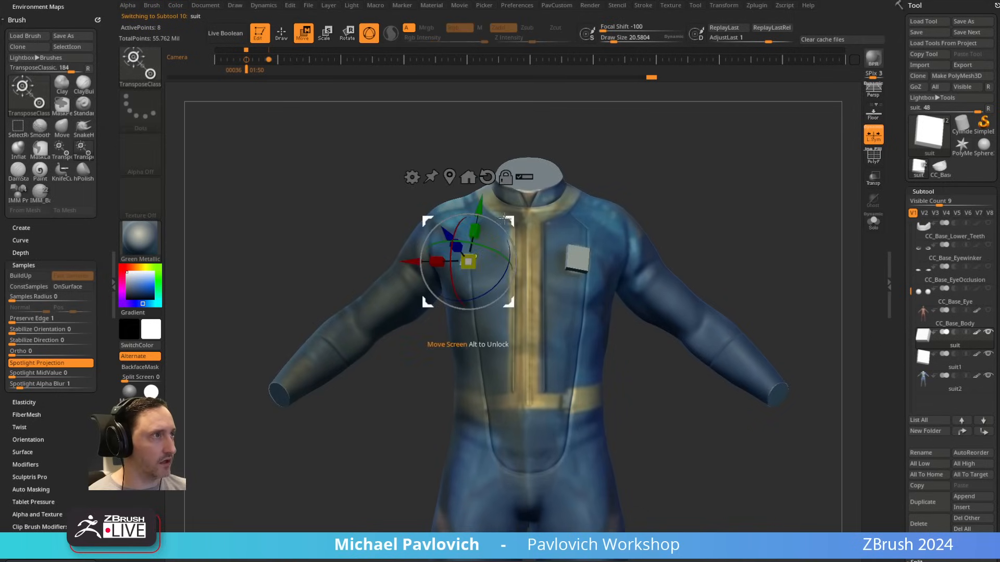
left_click_drag(510, 226, 461, 400, "ctrl")
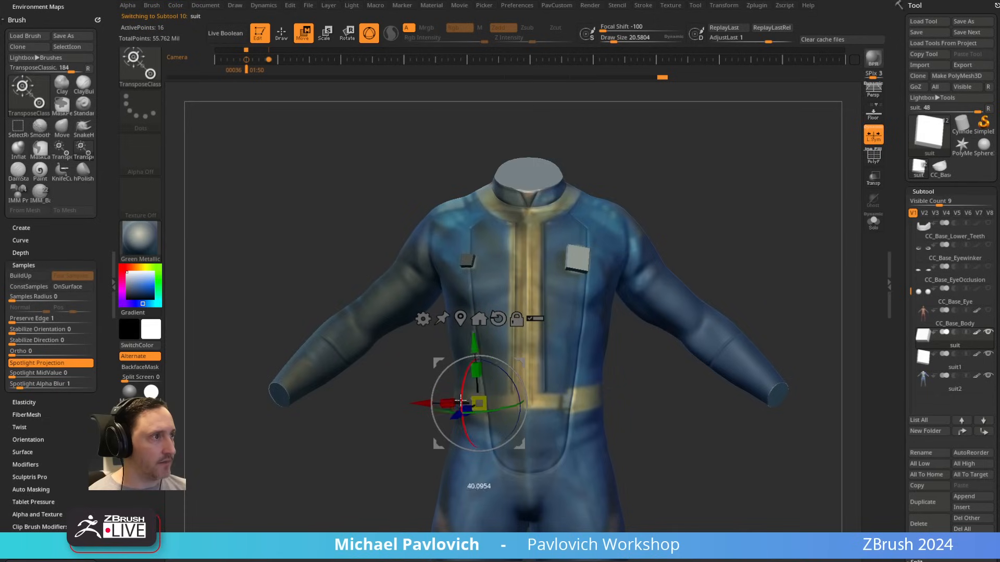
key("q")
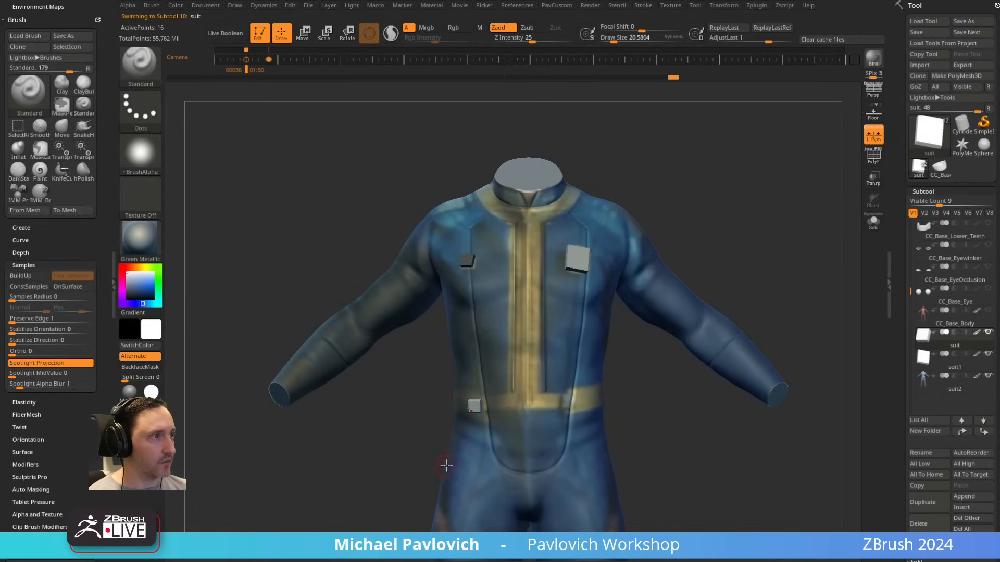
key("space")
left_click(674, 322)
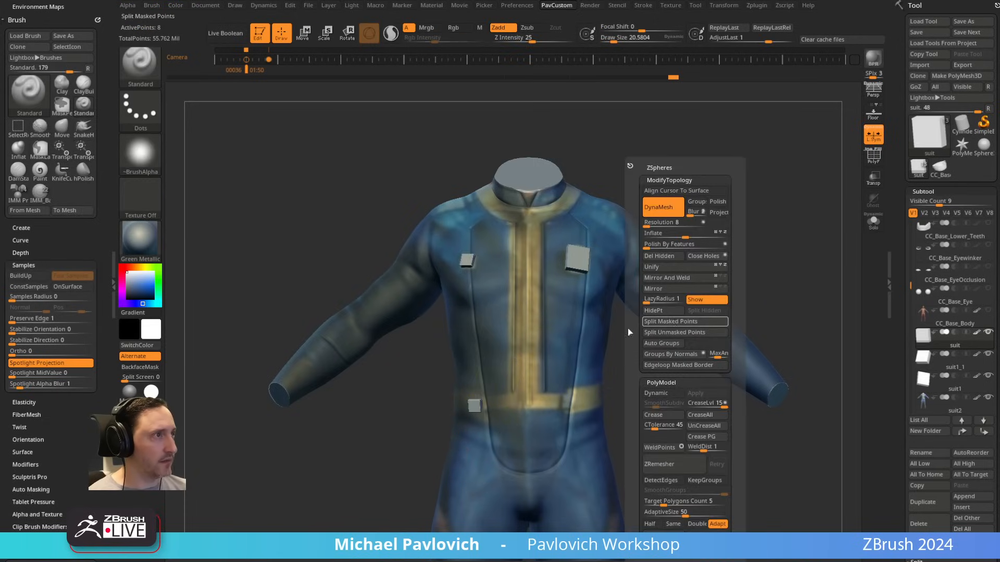
Step: Adjust the belt cube's placement and use Mirror And Weld with local symmetry off to place a matching cube across the belt
left_click_drag(684, 429, 691, 372, "alt")
key("w")
left_click_drag(521, 333, 530, 307)
key("q")
key("space")
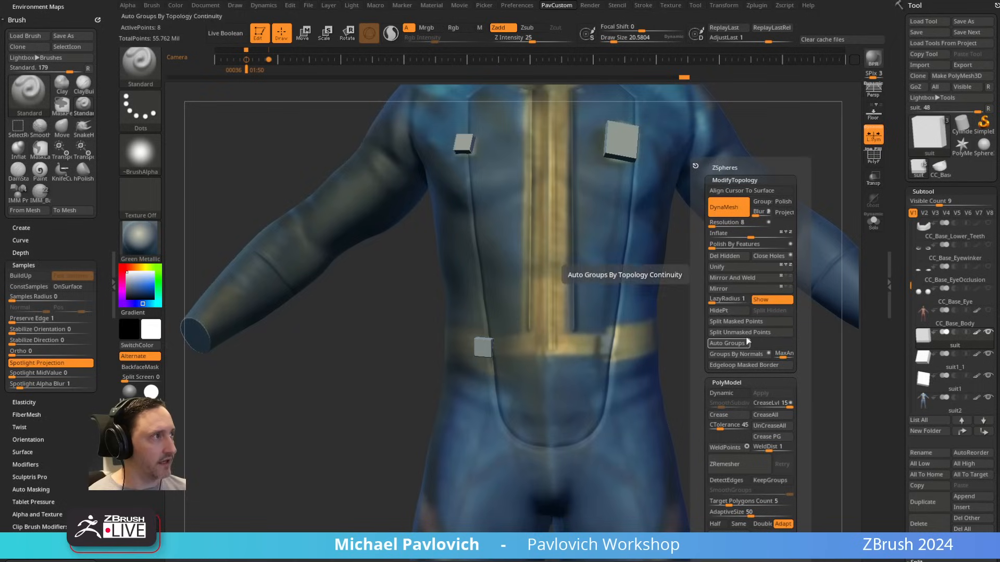
left_click(747, 279)
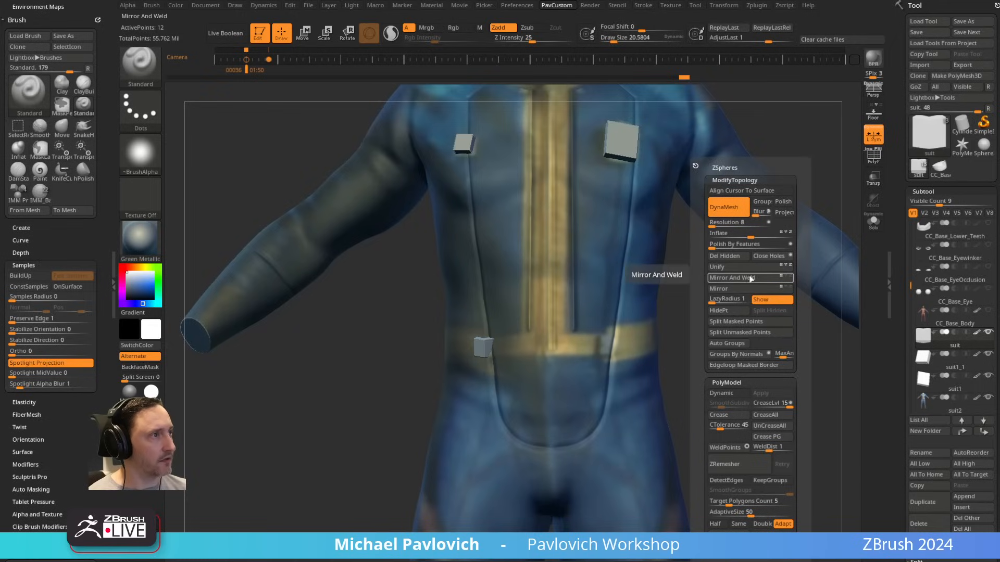
left_click(875, 134)
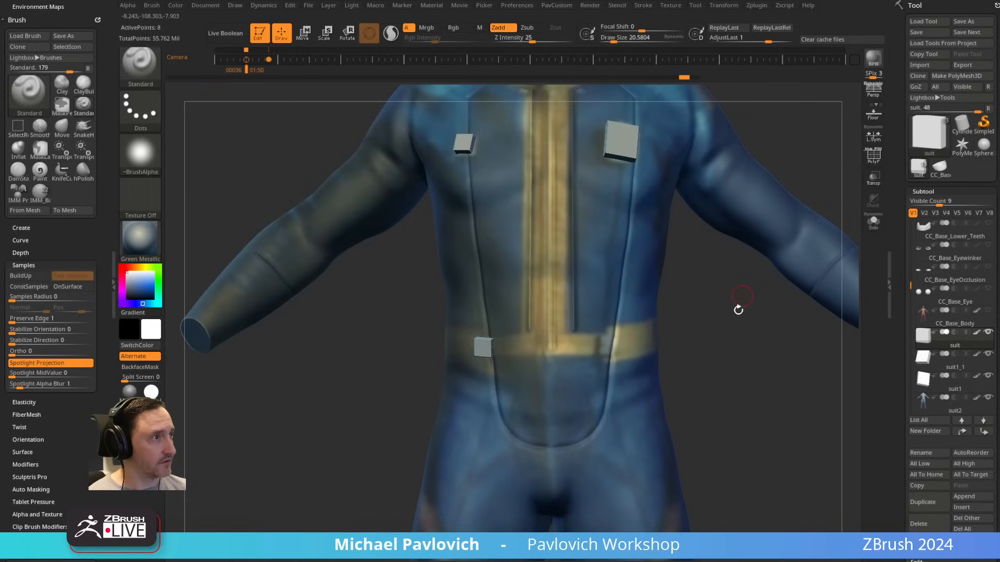
key("space")
left_click(721, 319)
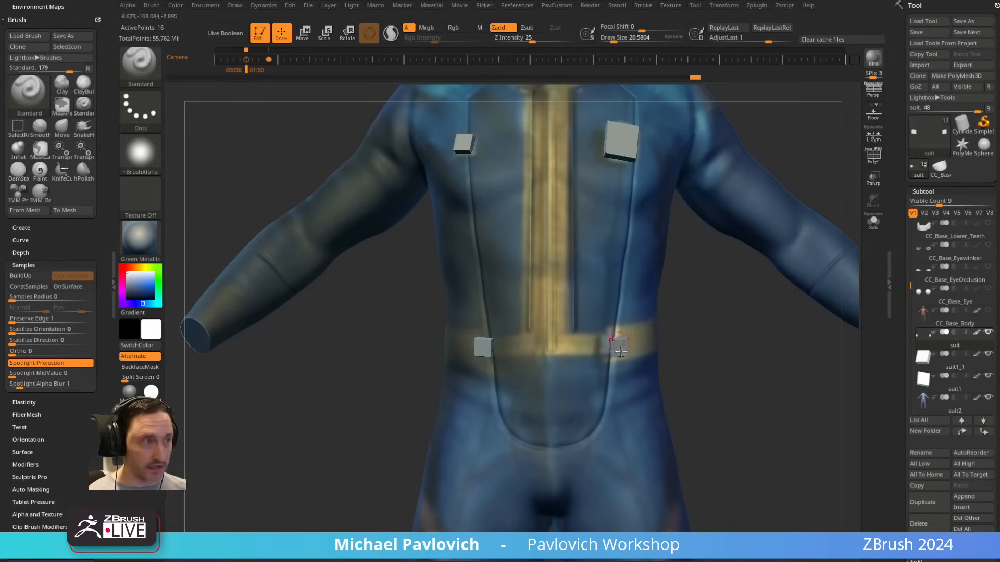
Step: Move and rotate the mirrored pair of belt cubes symmetrically to fit them against the belt at the panel seams
key("w")
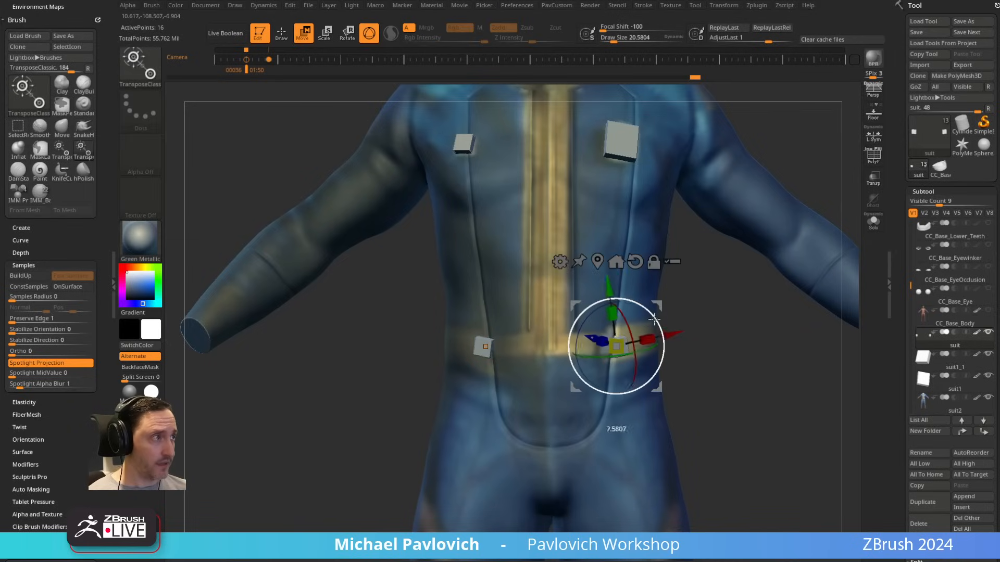
left_click_drag(662, 308, 664, 345)
left_click_drag(559, 319, 562, 320)
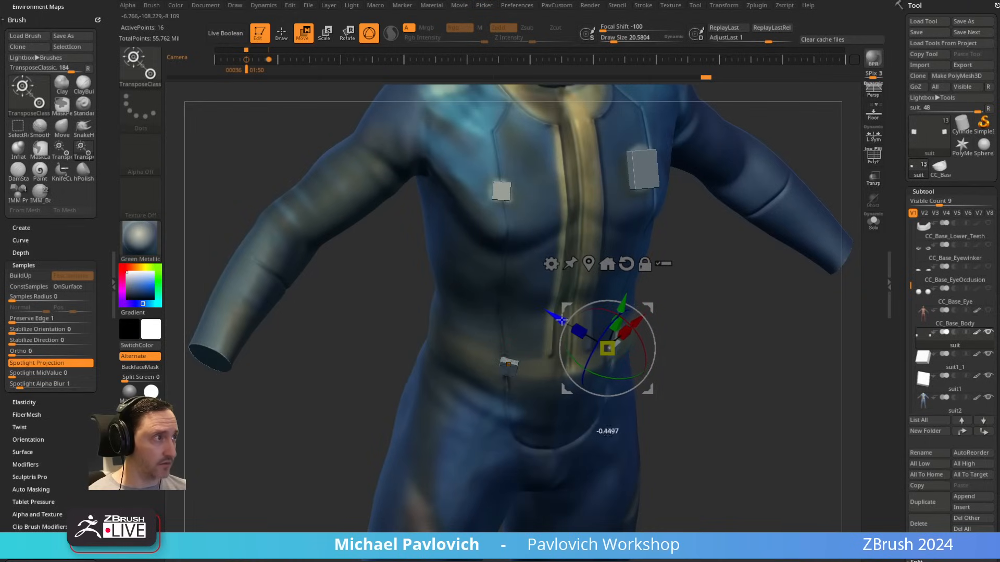
left_click_drag(645, 341, 640, 329)
key("q")
left_click_drag(700, 334, 686, 313)
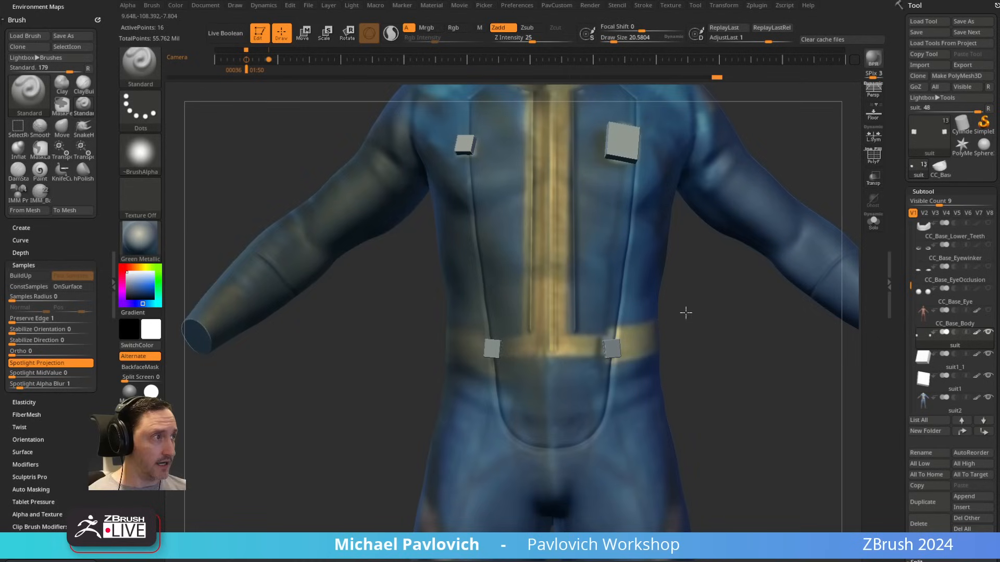
key("w")
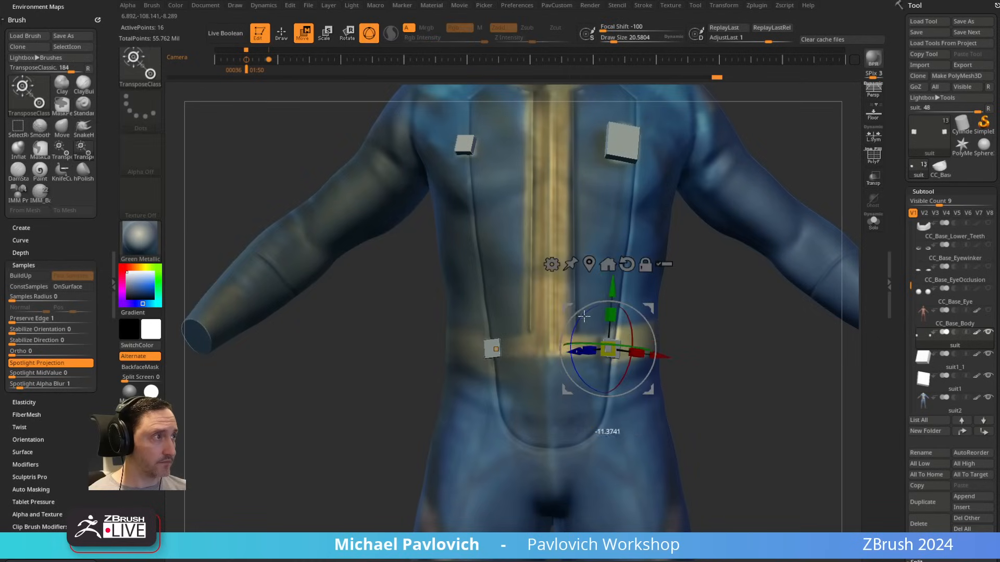
left_click_drag(656, 311, 653, 309)
key("q")
Step: Examine the cube placement on the suit's chest and belt from the front, and the bare back of the suit
mouse_move(713, 354)
left_mouse_down("alt")
mouse_move(741, 205)
mouse_move(638, 371)
left_mouse_up("alt")
key("s")
mouse_move(625, 323)
left_mouse_down("alt")
mouse_move(658, 394)
mouse_move(599, 390)
left_mouse_up("alt")
key("s")
left_click_drag(542, 363, 545, 363)
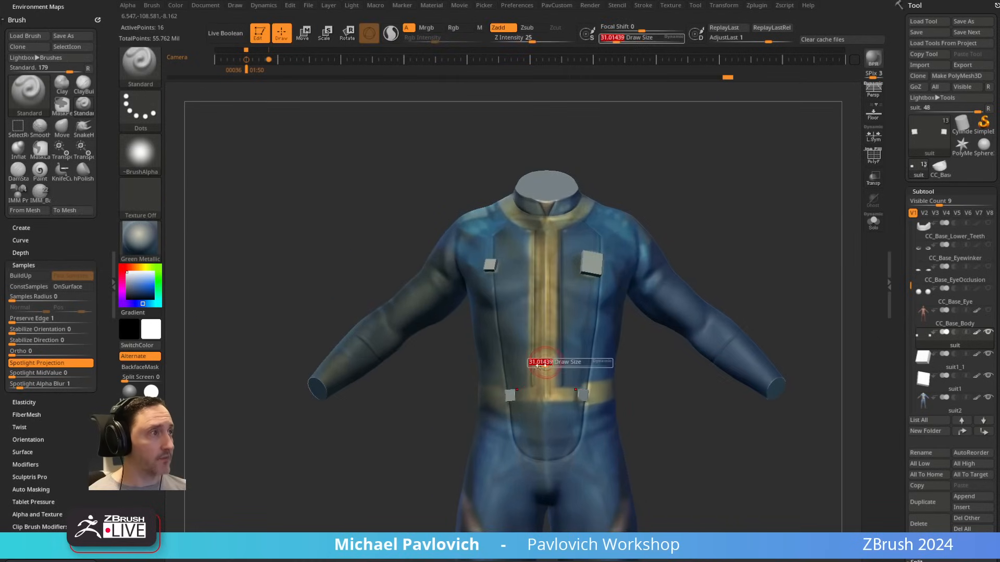
key("s")
mouse_move(655, 370)
left_mouse_down()
mouse_move(654, 380)
mouse_move(615, 386)
left_mouse_up()
left_click_drag(724, 256, 766, 255)
left_click_drag(726, 219, 711, 224)
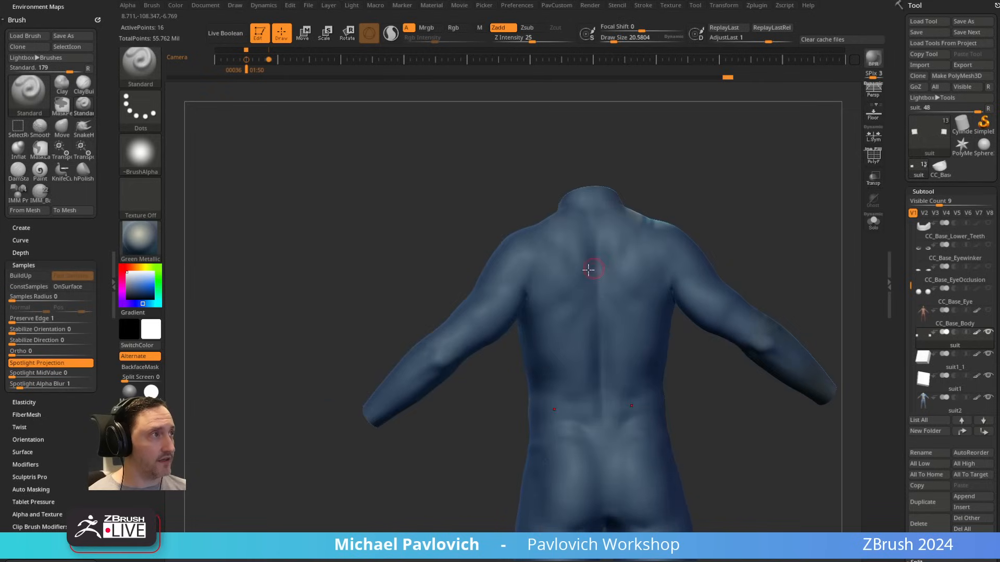
Step: Make the suit2 body the active subtool and enlarge the Standard brush to a draw size of about 116 for its back
key("s")
mouse_move(594, 272)
left_mouse_down()
mouse_move(566, 278)
mouse_move(613, 271)
left_mouse_up()
key("s")
left_click(577, 266, "alt")
key("ctrl+z")
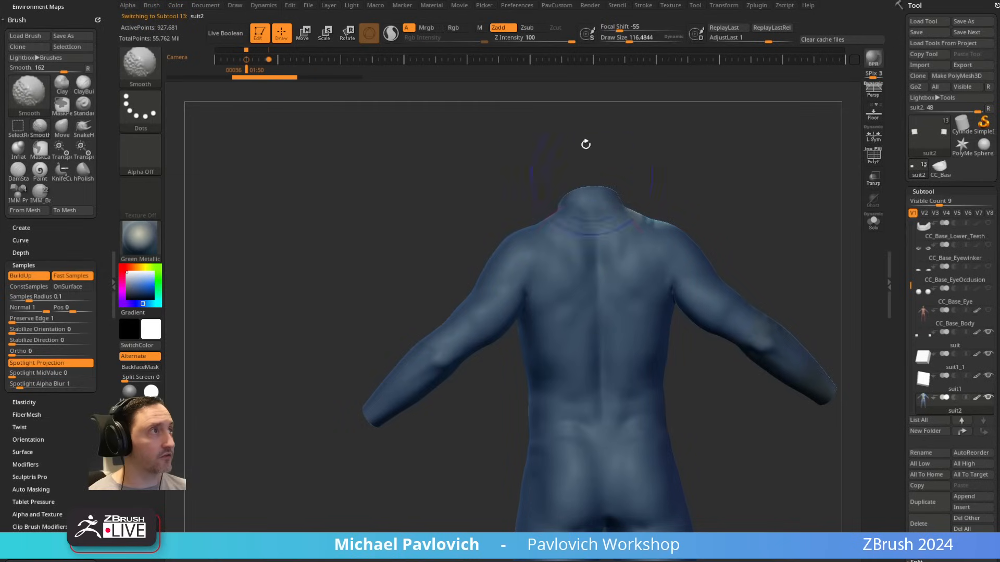
left_click_drag(484, 386, 469, 333)
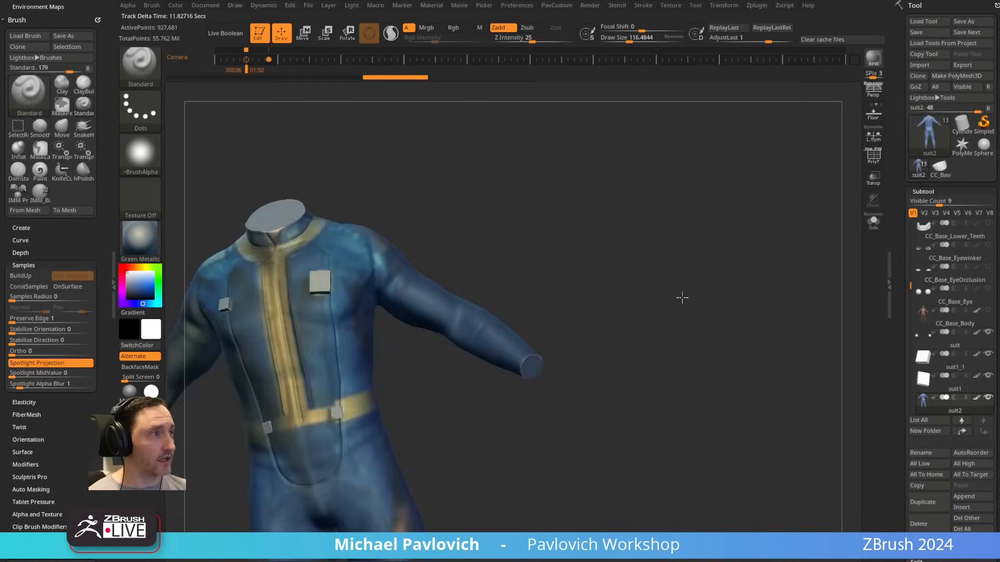
left_click_drag(682, 297, 723, 214, "shift")
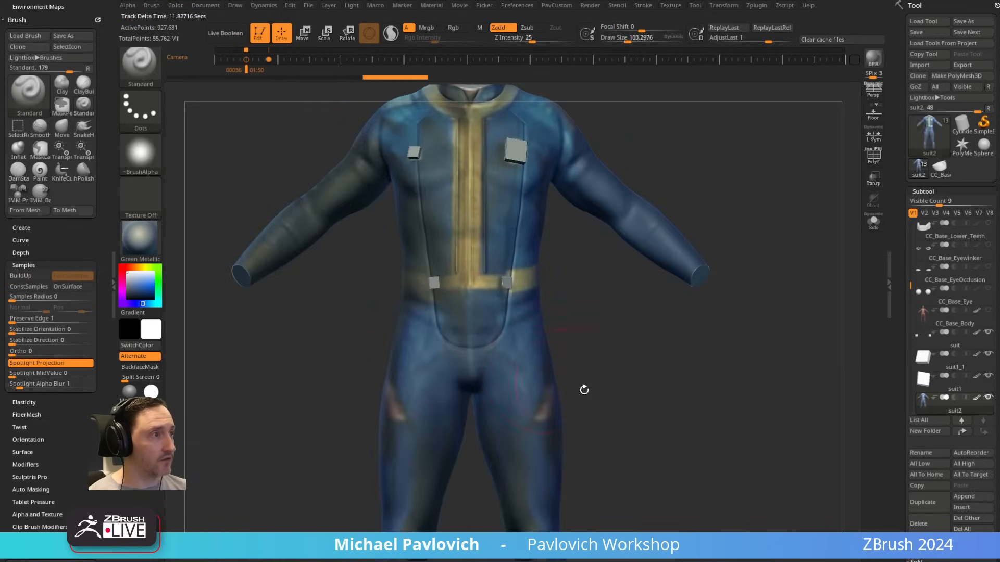
Step: Sculpt symmetrical fabric folds from the crotch down the inner thighs with a smaller Standard brush
left_click_drag(585, 388, 581, 242, "alt")
left_click_drag(511, 410, 507, 398, "shift")
mouse_move(615, 344)
left_mouse_down("alt")
mouse_move(617, 275)
mouse_move(627, 344)
left_mouse_up("alt")
key("s")
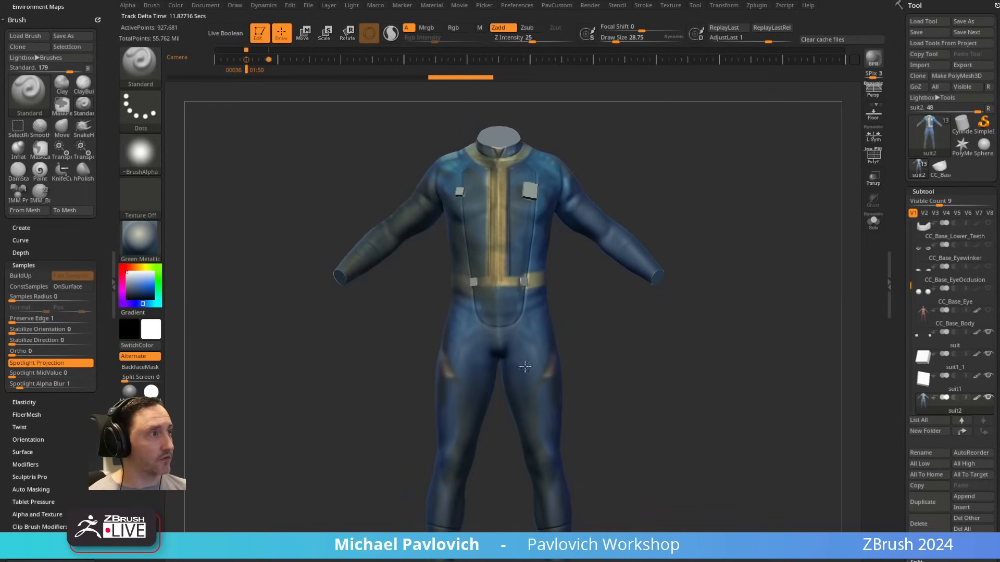
right_click_drag(510, 369, 518, 368, "alt")
key("s")
left_click_drag(515, 365, 509, 364)
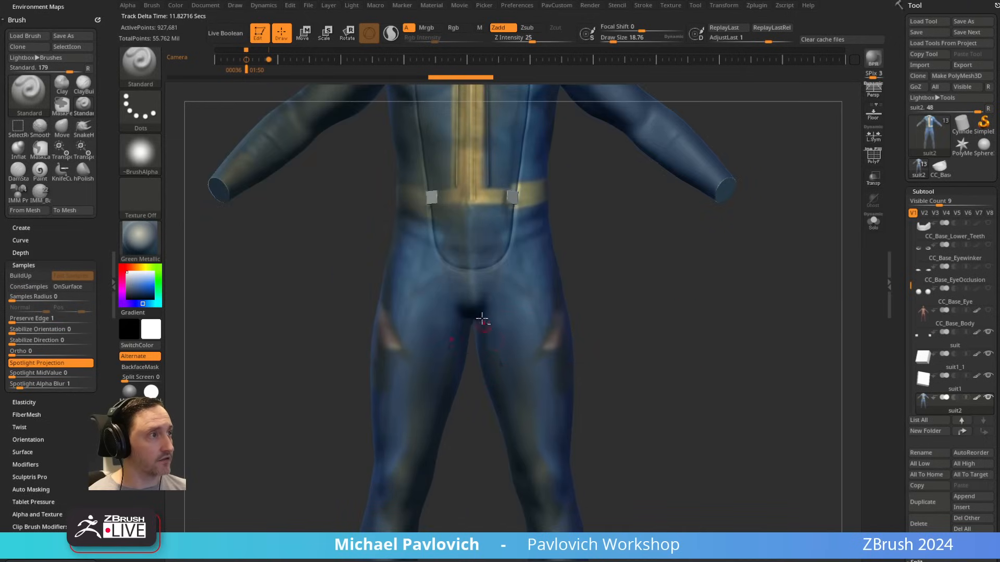
left_click_drag(483, 322, 519, 415)
key("s")
left_click_drag(509, 378, 506, 378)
key("s")
mouse_move(484, 330)
left_mouse_down()
mouse_move(515, 391)
mouse_move(504, 397)
left_mouse_up()
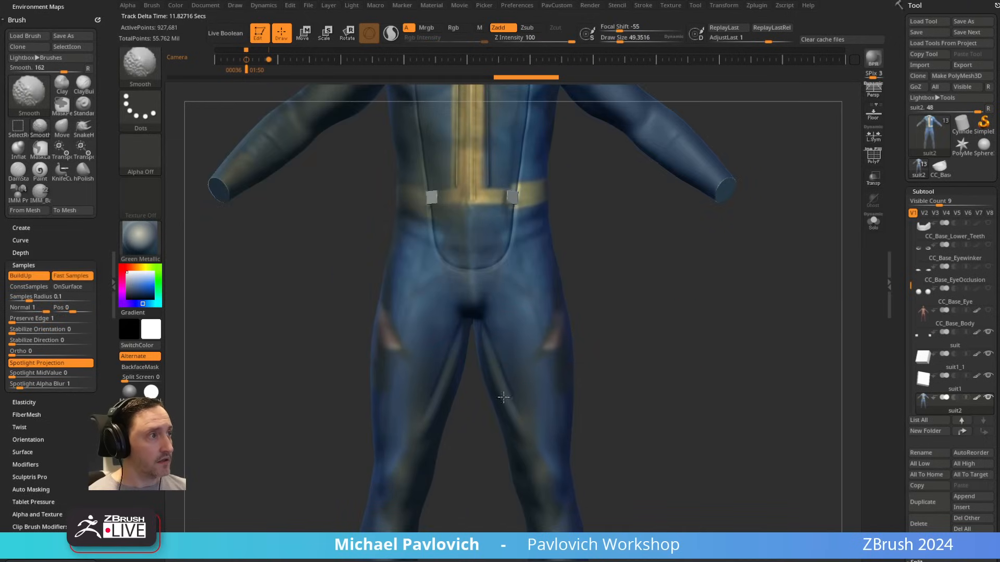
Step: Sculpt long folds beneath the seat and down the backs of both thighs with the Standard brush at a draw size of 28.75
left_click_drag(594, 240, 610, 365, "alt")
key("s")
key("s")
left_click_drag(658, 265, 642, 316, "alt")
left_click_drag(784, 277, 779, 208, "alt")
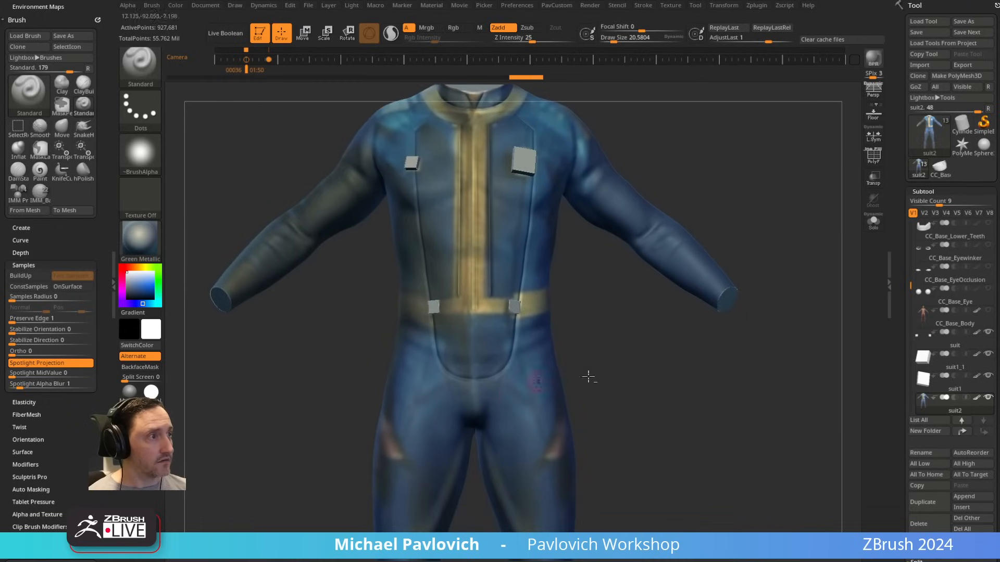
mouse_move(589, 377)
left_mouse_down("alt")
mouse_move(604, 315)
mouse_move(656, 285)
left_mouse_up("alt")
left_click_drag(740, 322, 459, 339, "alt")
key("s")
left_click_drag(587, 382, 640, 308)
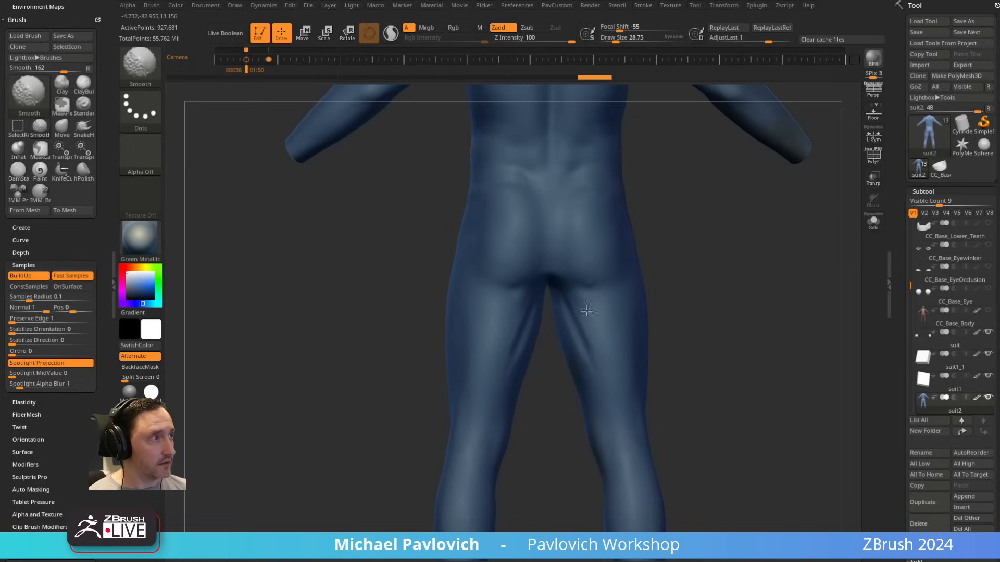
left_click_drag(572, 299, 606, 405)
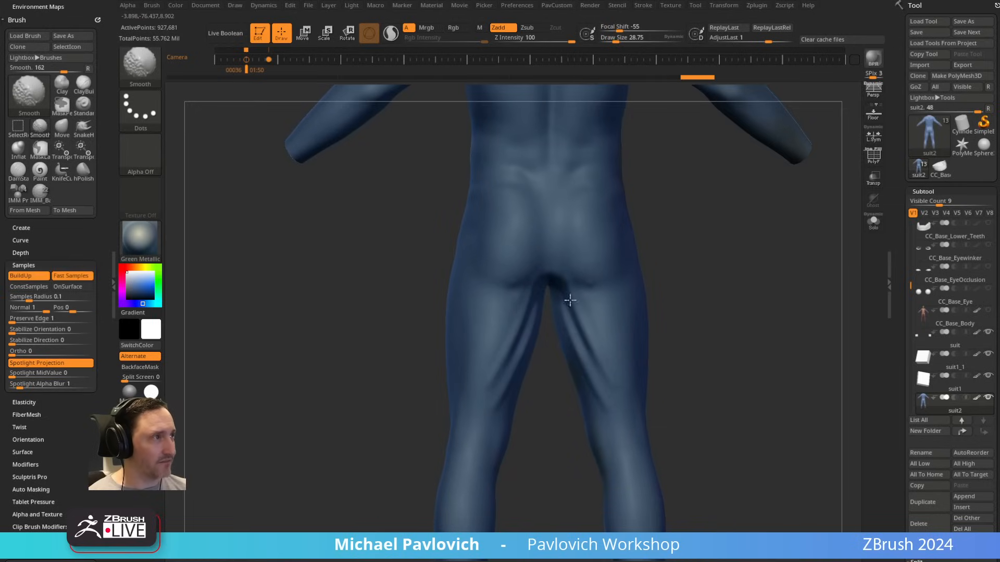
left_click_drag(728, 409, 710, 278, "alt")
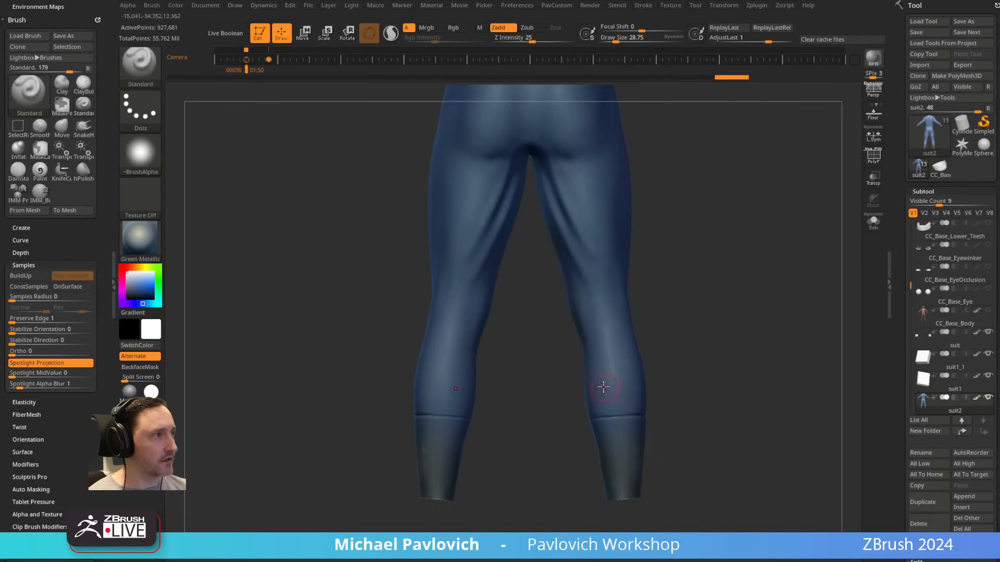
Step: Continue the fabric folds around the knees and lower legs above the ankle seams
mouse_move(700, 364)
left_mouse_down("shift")
mouse_move(658, 373)
mouse_move(698, 397)
mouse_move(670, 380)
mouse_move(582, 409)
left_mouse_up("shift")
mouse_move(637, 368)
left_mouse_down("alt")
mouse_move(620, 389)
mouse_move(583, 402)
left_mouse_up("alt")
right_click_drag(578, 398, 601, 370)
left_click_drag(597, 374, 582, 373, "shift")
mouse_move(544, 397)
right_mouse_down()
mouse_move(538, 415)
mouse_move(537, 377)
right_mouse_up()
mouse_move(631, 357)
left_mouse_down("shift")
mouse_move(645, 357)
mouse_move(589, 404)
left_mouse_up("shift")
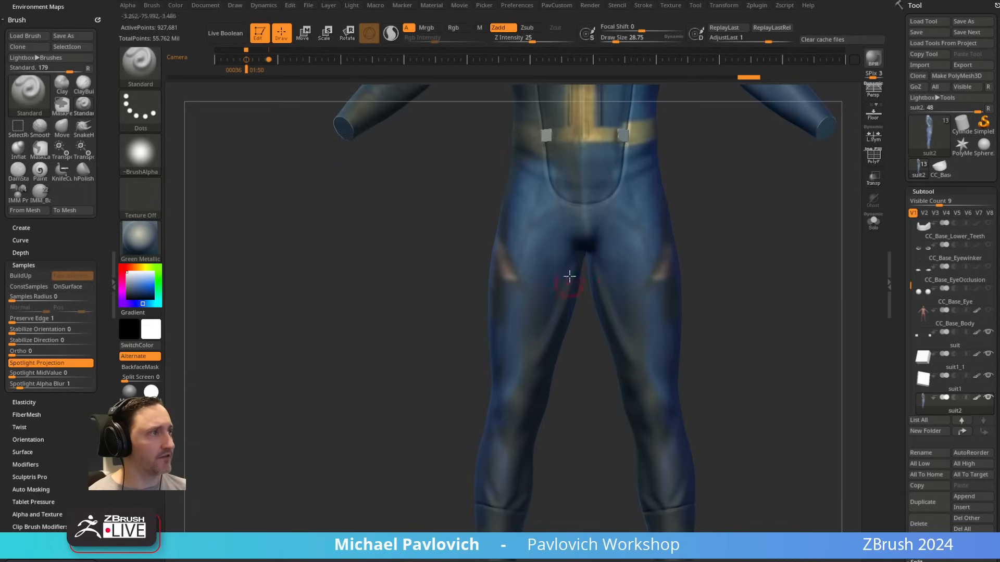
mouse_move(714, 340)
left_mouse_down("alt")
mouse_move(694, 288)
mouse_move(690, 333)
left_mouse_up("alt")
mouse_move(675, 403)
left_mouse_down()
mouse_move(631, 420)
mouse_move(669, 437)
left_mouse_up()
mouse_move(715, 388)
left_mouse_down("alt")
mouse_move(720, 350)
mouse_move(703, 347)
left_mouse_up("alt")
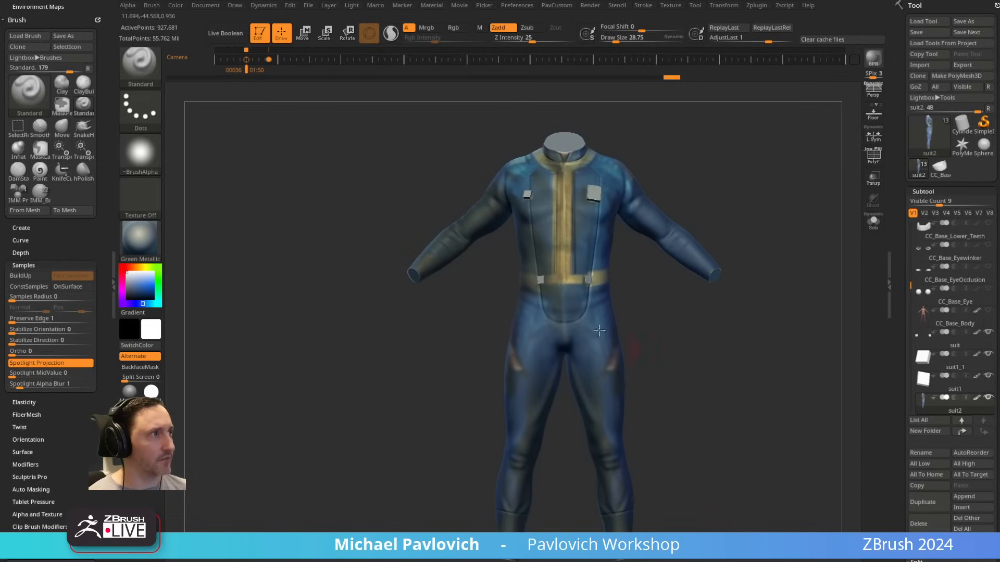
Step: Frame the whole suit and turn off the polypaint display of the suit2 subtool
key("f")
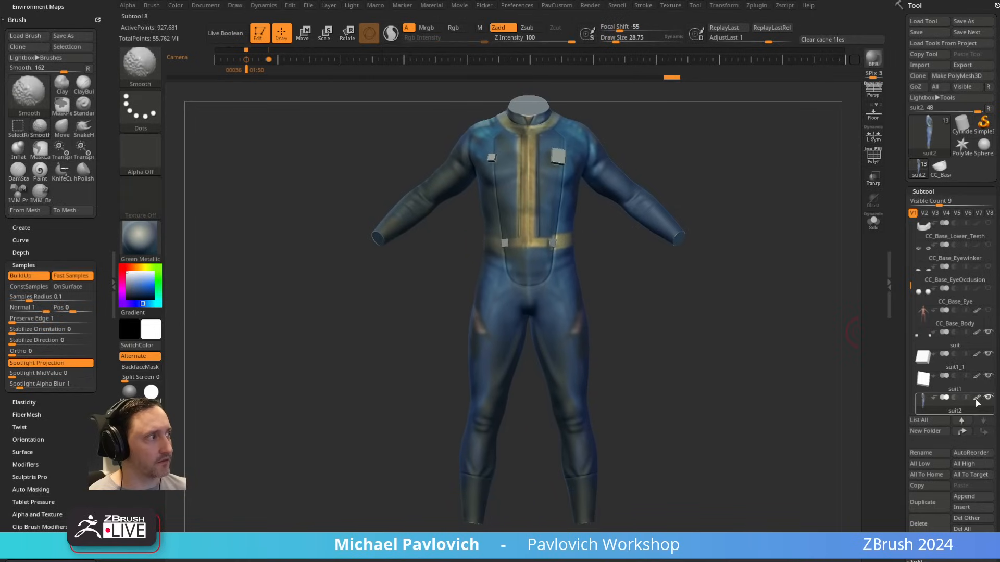
left_click(977, 399, "shift")
mouse_move(780, 281)
left_mouse_down("alt")
mouse_move(783, 311)
mouse_move(803, 311)
left_mouse_up("alt")
mouse_move(803, 311)
left_mouse_down()
mouse_move(748, 317)
mouse_move(777, 320)
mouse_move(741, 330)
mouse_move(630, 208)
mouse_move(663, 217)
mouse_move(576, 351)
left_mouse_up()
Step: Carve a collar seam across the shoulder and around the base of the neck with the DamStandard brush
key("s")
mouse_move(700, 213)
left_mouse_down()
mouse_move(685, 226)
mouse_move(706, 288)
mouse_move(706, 251)
mouse_move(621, 294)
left_mouse_up()
key("b")
key("d")
key("s")
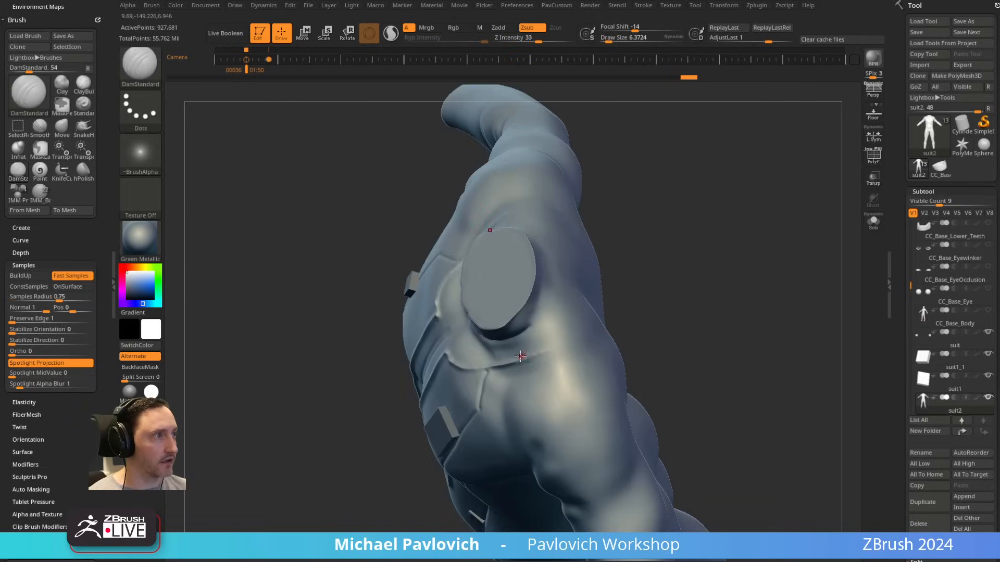
key("s")
left_click_drag(521, 356, 531, 355)
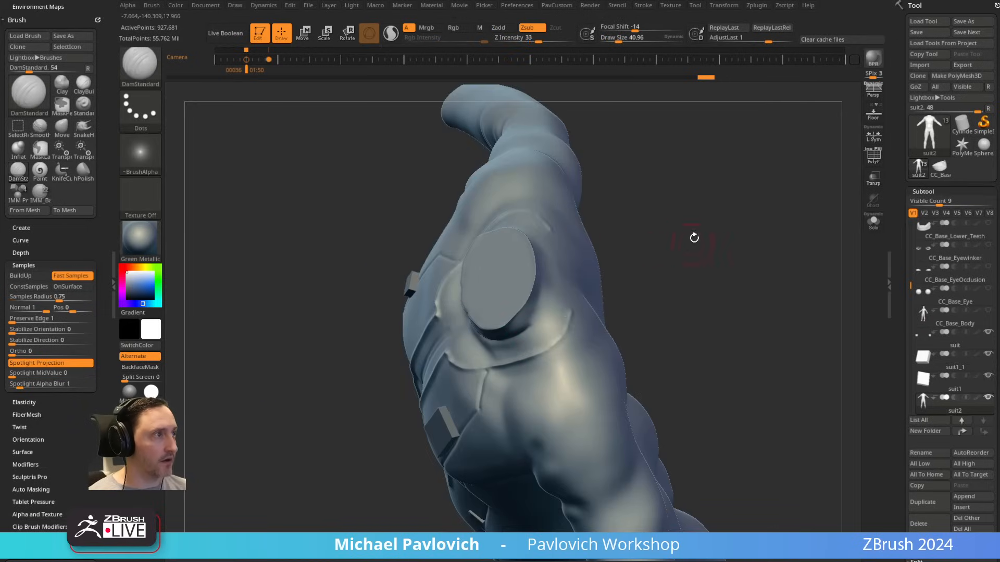
mouse_move(694, 238)
left_mouse_down()
mouse_move(694, 221)
mouse_move(651, 209)
mouse_move(512, 345)
left_mouse_up()
mouse_move(640, 245)
left_mouse_down()
mouse_move(557, 306)
mouse_move(680, 266)
mouse_move(653, 283)
mouse_move(714, 217)
mouse_move(757, 206)
mouse_move(741, 219)
mouse_move(783, 243)
mouse_move(755, 271)
left_mouse_up()
Step: Try to sculpt a curved seam from beside the chest block up over the shoulder with a small Standard brush
key("bracketleft")
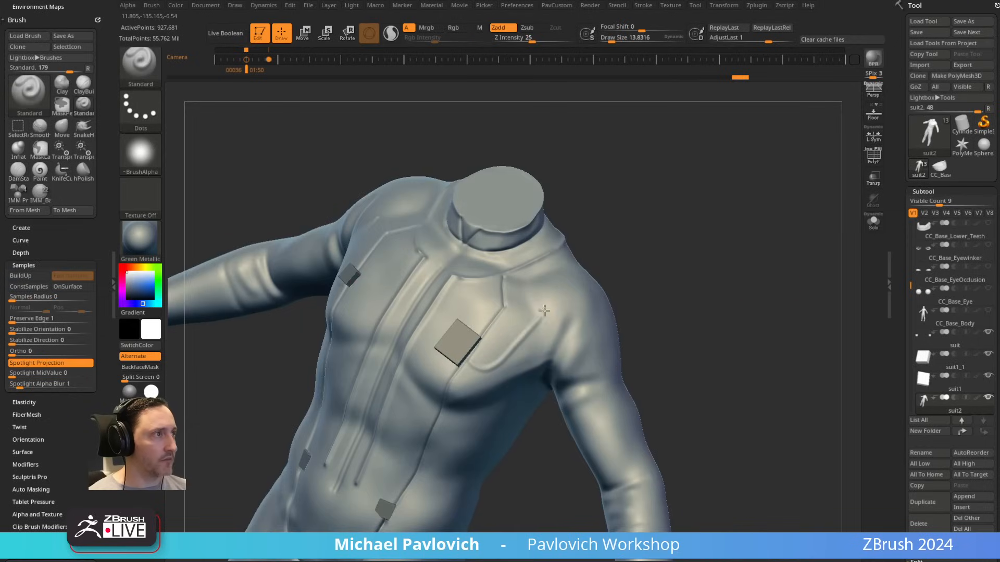
mouse_move(681, 283)
left_mouse_down()
mouse_move(504, 266)
mouse_move(545, 433)
mouse_move(631, 496)
left_mouse_up()
key("ctrl+z")
key("ctrl+z")
left_click_drag(768, 242, 792, 183)
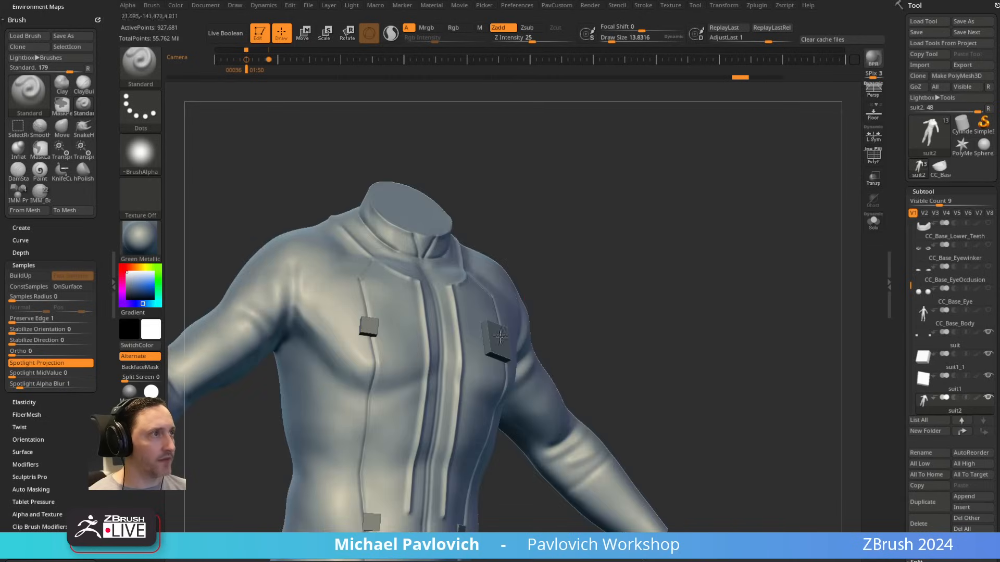
right_click_drag(500, 337, 553, 254)
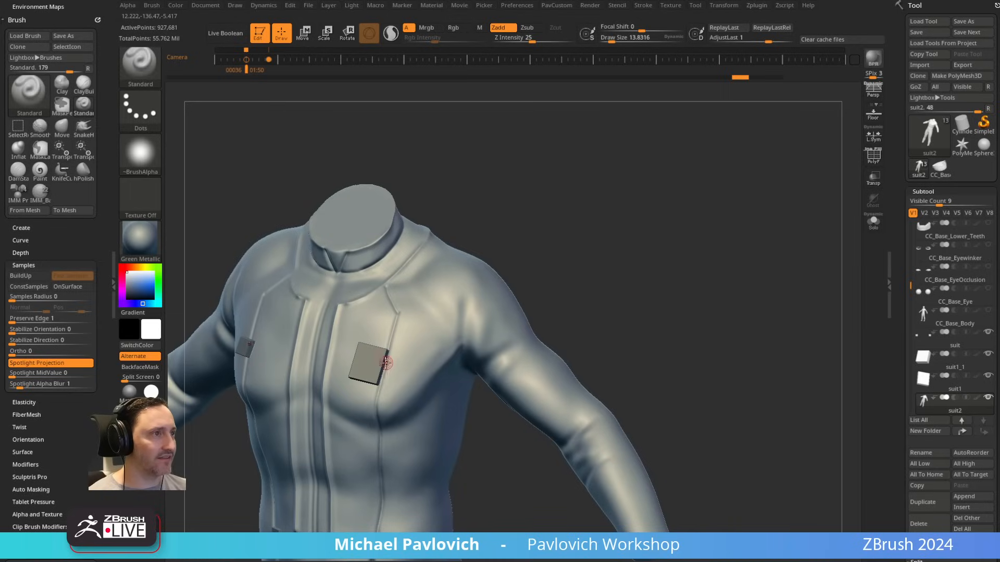
left_click_drag(386, 363, 473, 279)
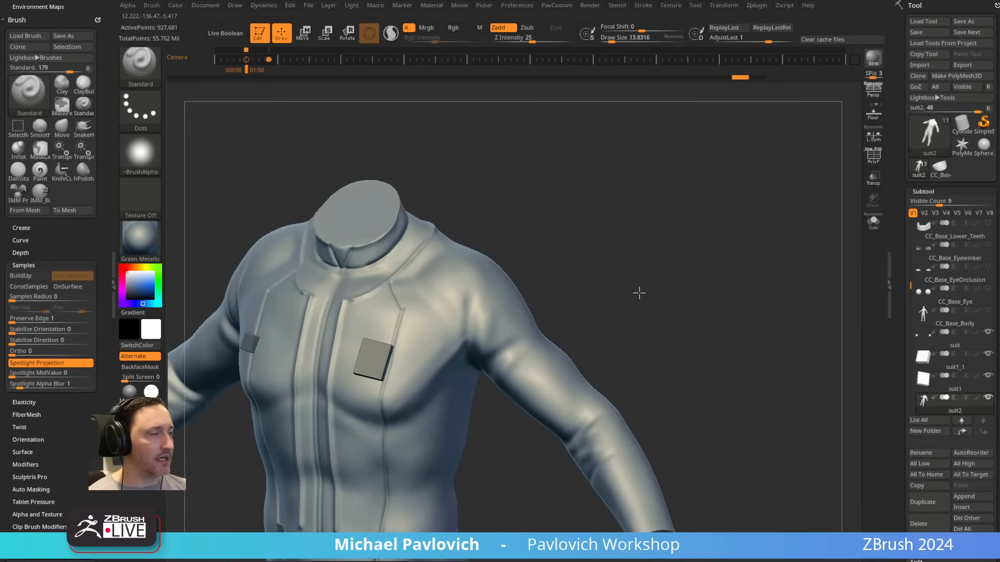
right_click_drag(638, 292, 521, 302)
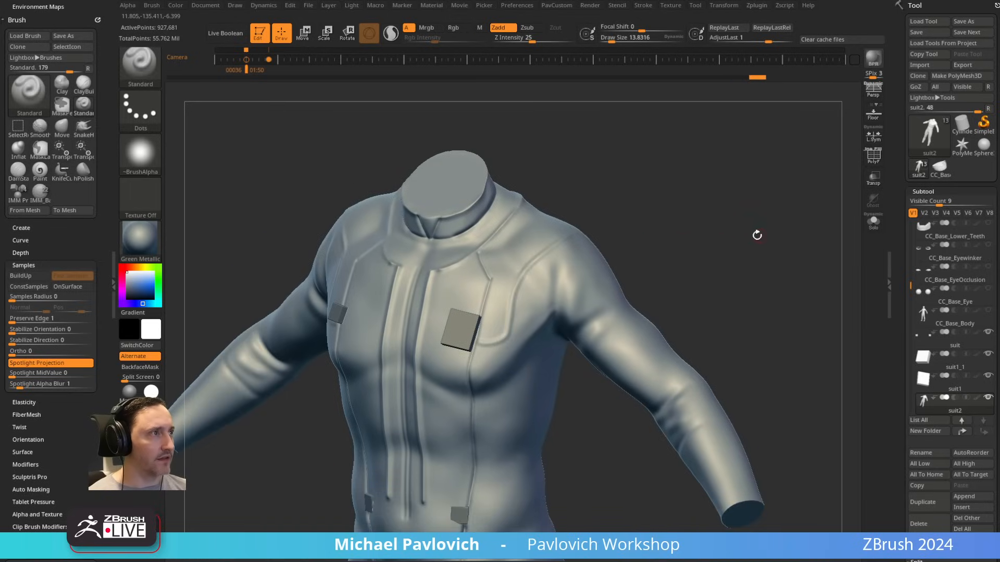
mouse_move(757, 233)
right_mouse_down()
mouse_move(757, 186)
mouse_move(723, 261)
mouse_move(656, 237)
mouse_move(667, 194)
right_mouse_up()
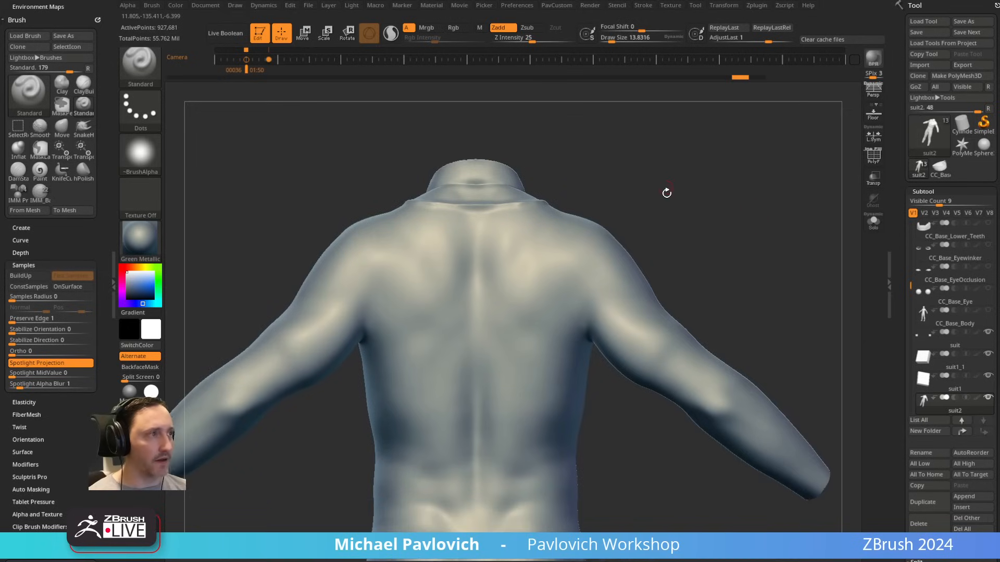
Step: Carve a diagonal seam from the back of the collar toward the armpit with the DamStandard brush
key("b")
key("d")
key("s")
key("s")
left_click_drag(558, 271, 547, 265)
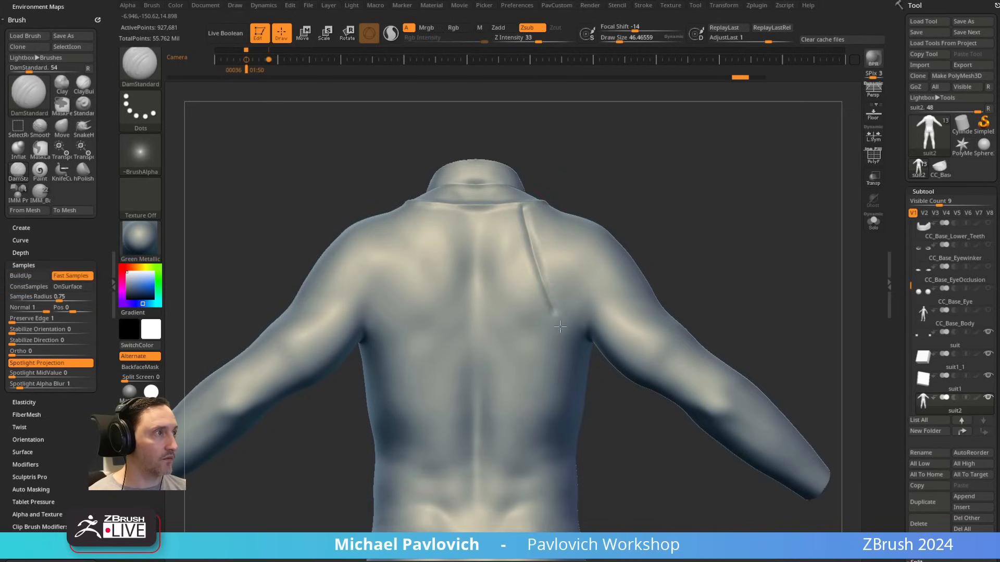
Step: Carry the shoulder seam around the armpit and up the front of the chest toward the collar with the DamStandard brush
mouse_move(724, 291)
right_mouse_down()
mouse_move(632, 290)
mouse_move(671, 264)
right_mouse_up()
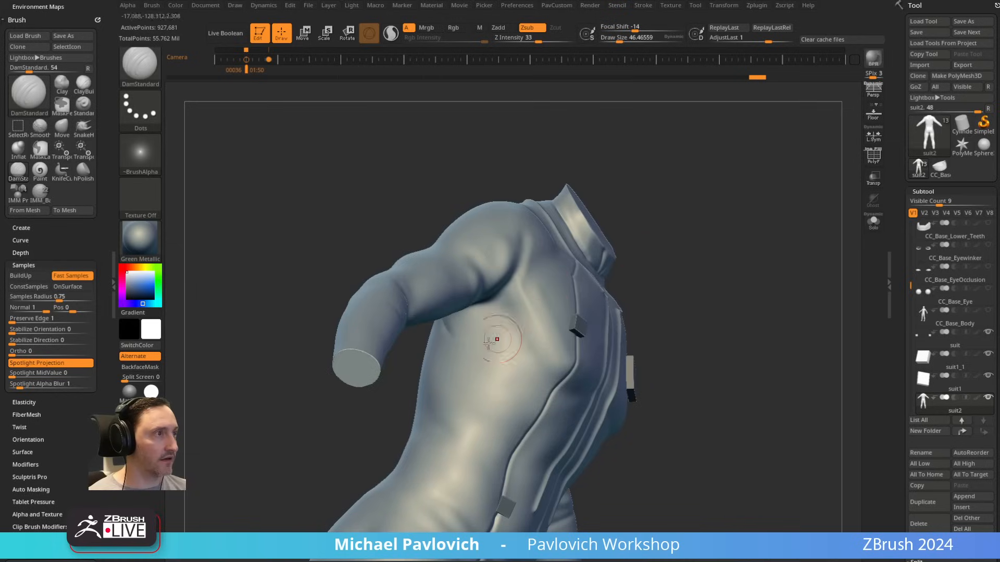
mouse_move(456, 331)
right_mouse_down()
mouse_move(714, 255)
mouse_move(505, 315)
right_mouse_up()
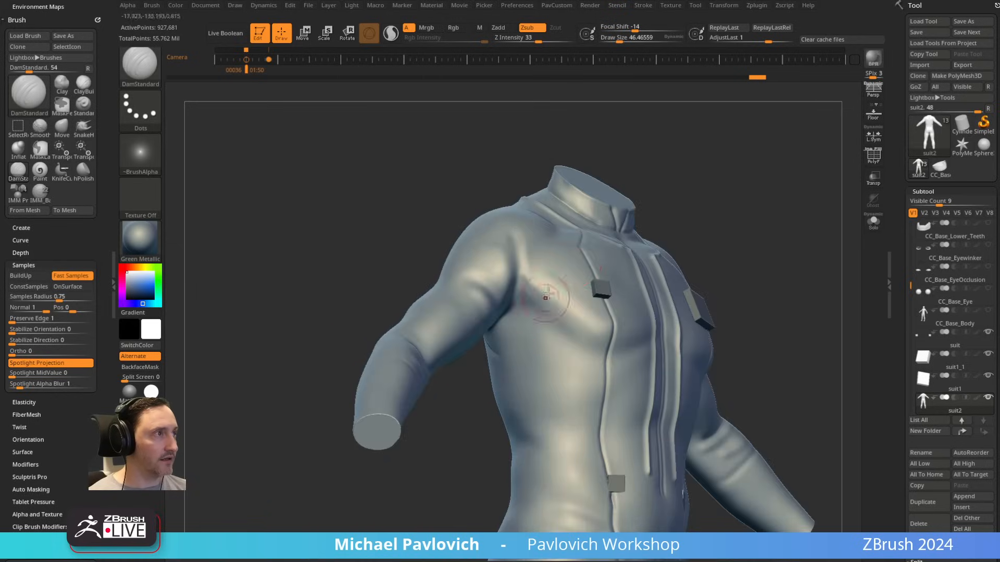
mouse_move(471, 348)
right_mouse_down()
mouse_move(685, 230)
mouse_move(569, 280)
right_mouse_up()
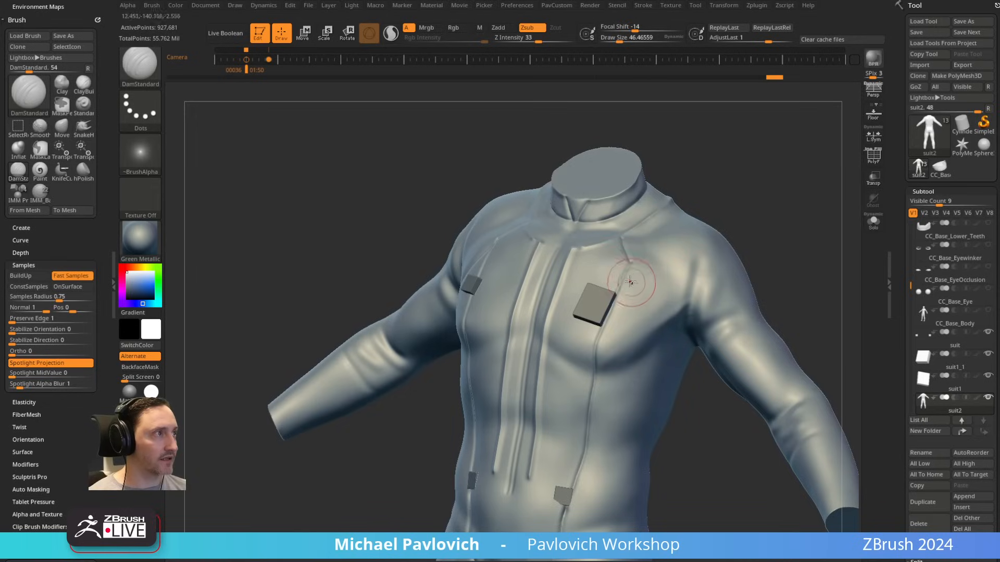
right_click_drag(756, 219, 705, 239, "alt")
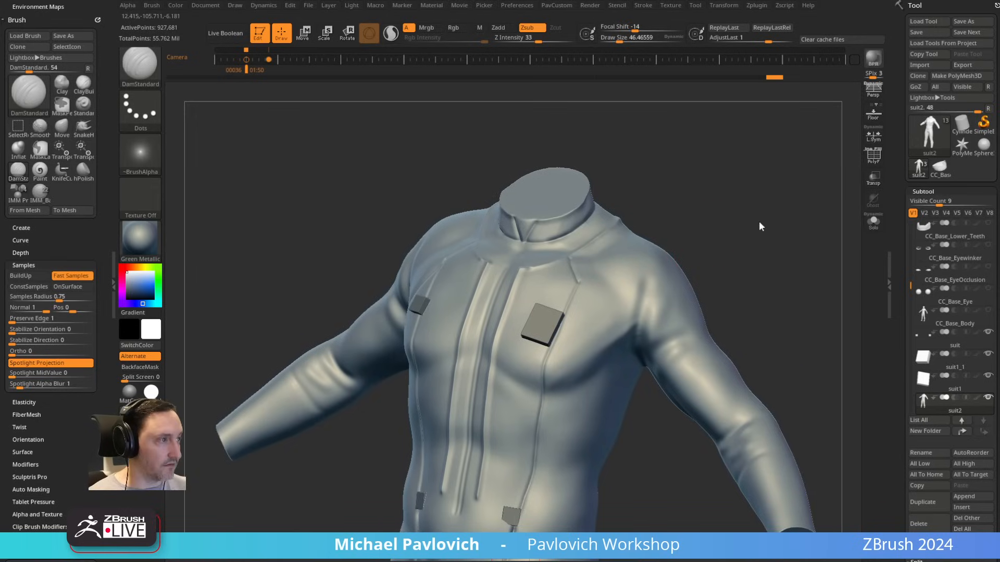
right_click_drag(747, 225, 594, 238)
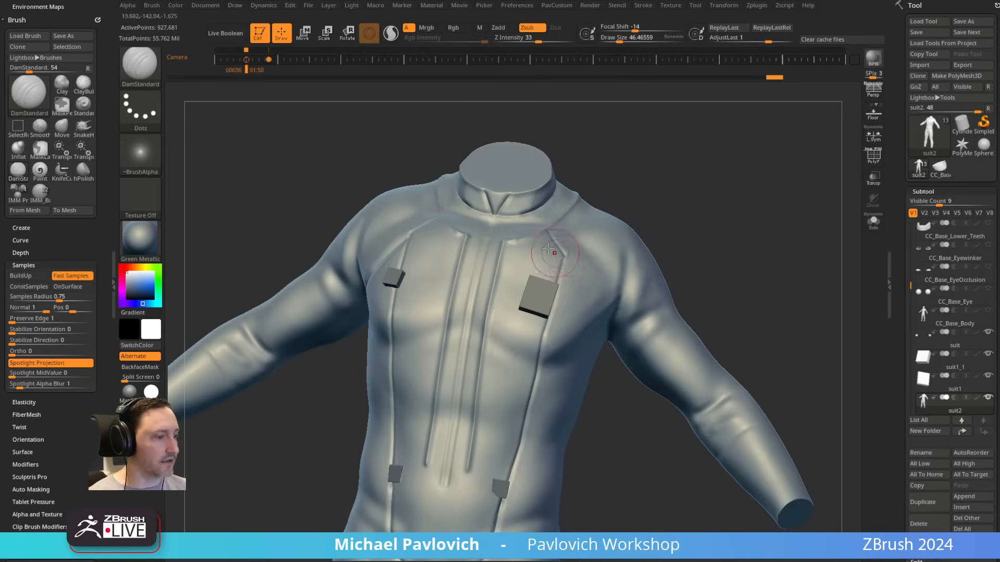
mouse_move(608, 311)
right_mouse_down()
mouse_move(756, 198)
mouse_move(512, 248)
right_mouse_up()
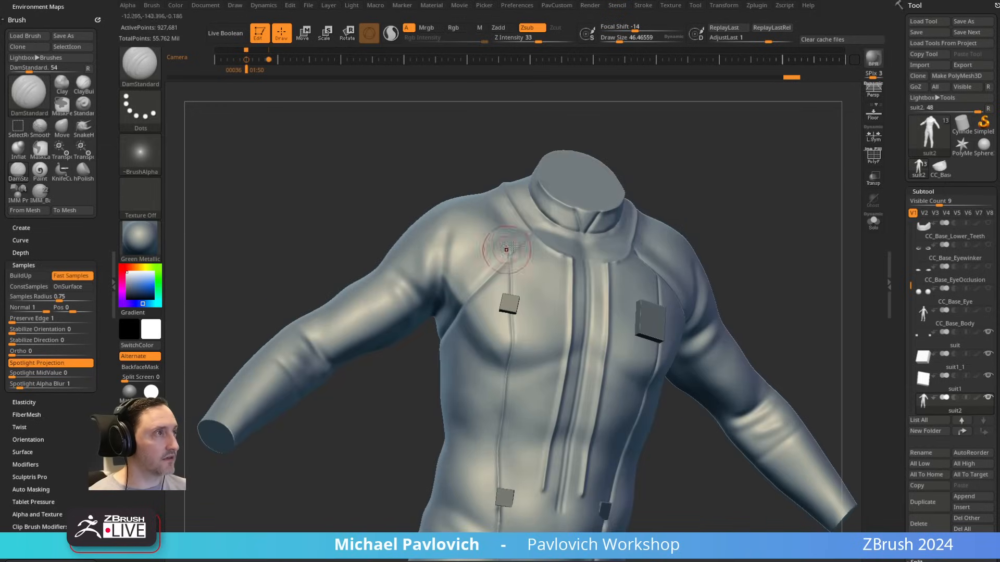
Step: Carve a thin seam down the inside of the legs from the crotch with the DamStandard brush at a draw size of about 11
right_click_drag(791, 196, 730, 130)
mouse_move(650, 355)
right_mouse_down("alt")
mouse_move(657, 300)
mouse_move(635, 328)
mouse_move(661, 229)
mouse_move(592, 250)
mouse_move(484, 206)
right_mouse_up("alt")
key("s")
left_click_drag(485, 208, 482, 207)
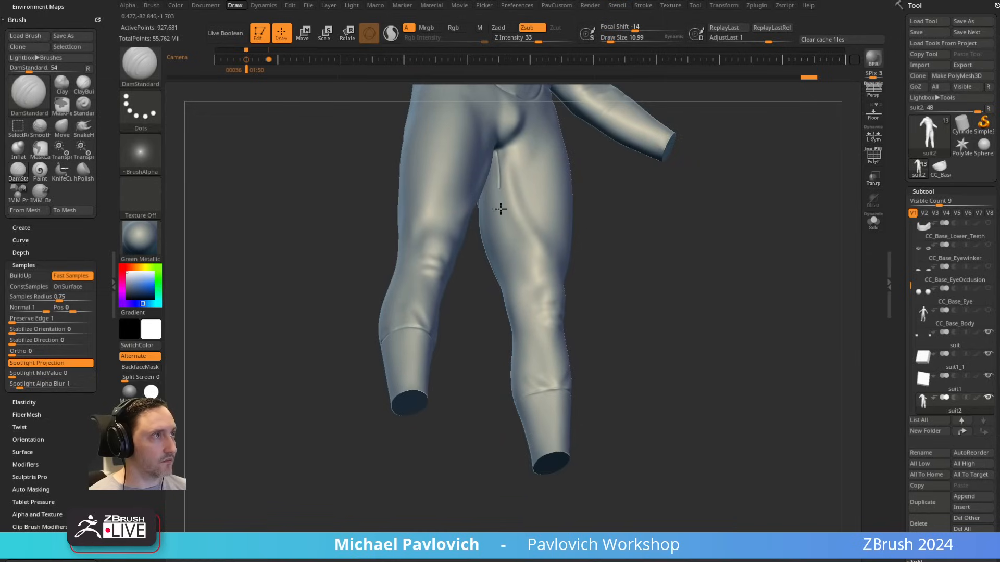
right_click_drag(533, 360, 453, 257)
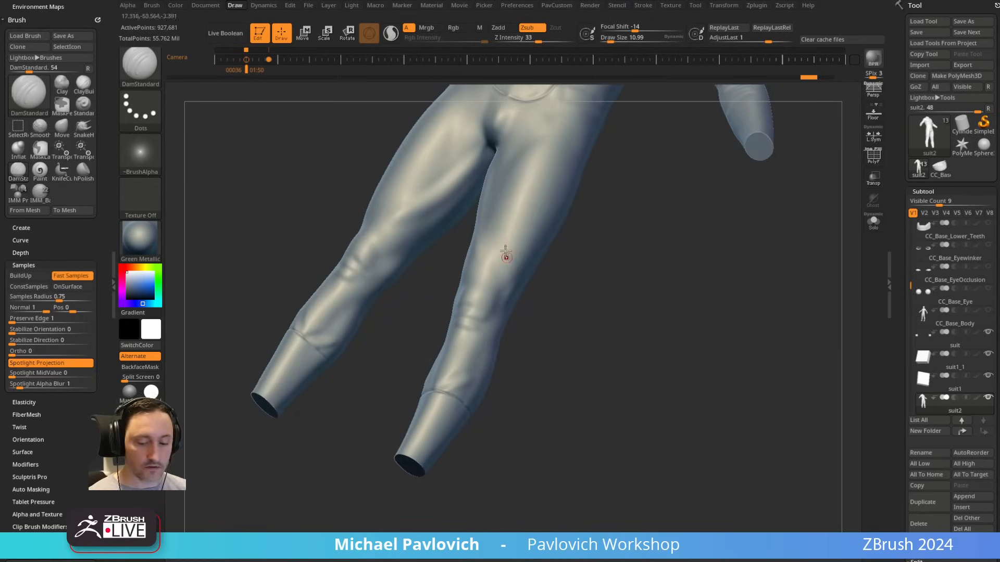
right_click_drag(595, 270, 487, 163)
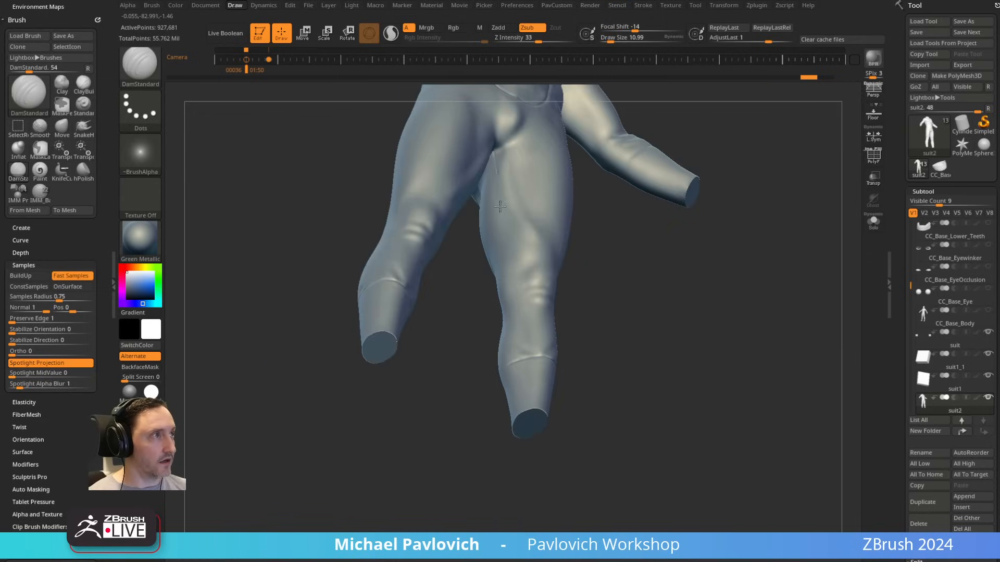
right_click_drag(662, 310, 691, 342)
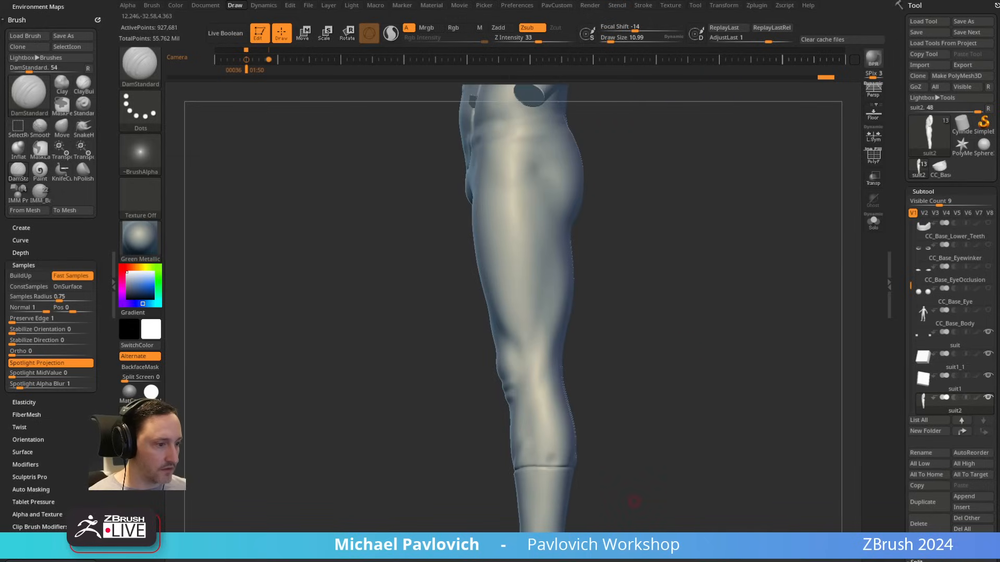
Step: Carve a seam from the collar over the shoulder and down the outer sleeve with DamStandard at a draw size of about 17
mouse_move(733, 236)
right_mouse_down("alt")
mouse_move(703, 234)
mouse_move(696, 248)
mouse_move(666, 224)
right_mouse_up("alt")
key("bracketright")
key("bracketright")
key("bracketright")
key("bracketright")
key("bracketright")
key("bracketright")
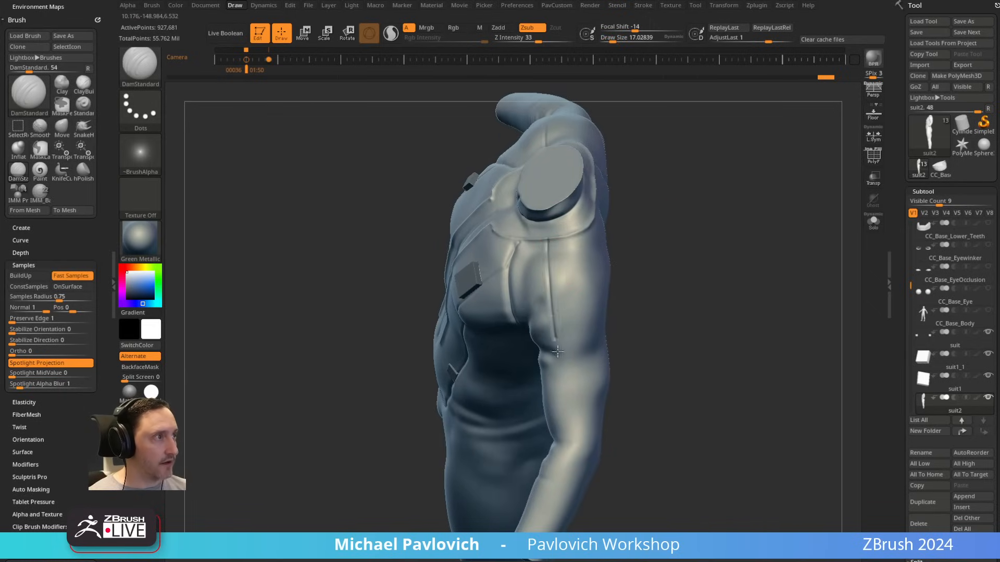
right_click_drag(567, 424, 585, 346)
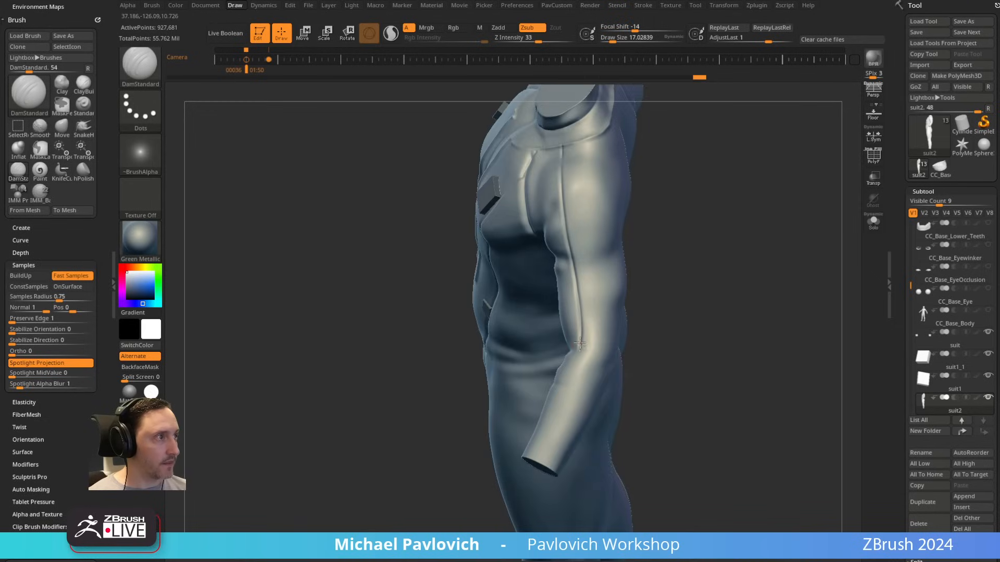
Step: Carve a second, roughly parallel seam from the shoulder to the wrist to form a strip panel along the sleeve
right_click_drag(543, 433, 672, 246)
left_click_drag(600, 136, 614, 298)
mouse_move(674, 289)
left_mouse_down()
mouse_move(649, 284)
mouse_move(608, 299)
mouse_move(599, 367)
mouse_move(541, 458)
left_mouse_up()
left_click_drag(682, 295, 629, 207)
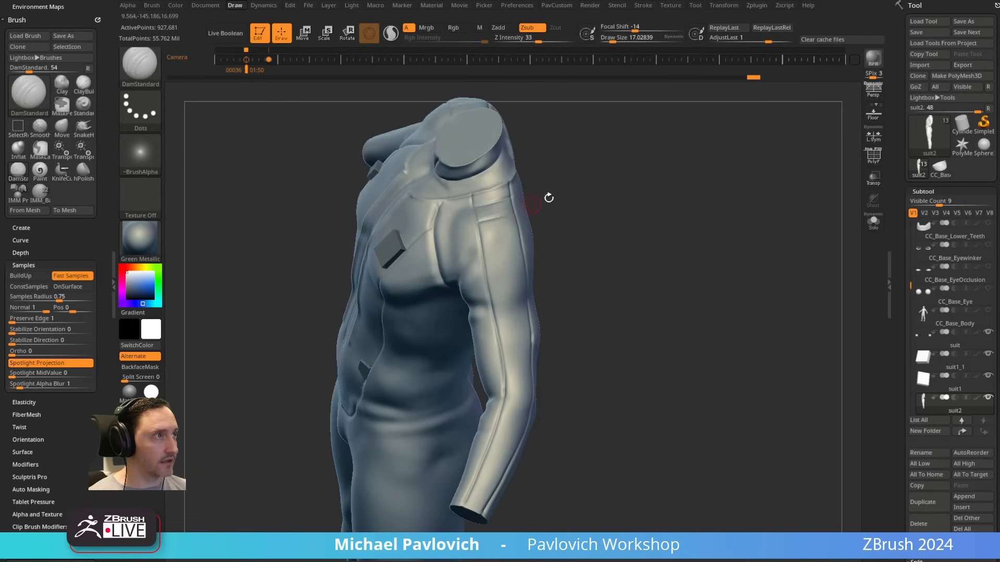
Step: Carve several short cross seams across the sleeve's strip panel at the shoulder and upper arm with the DamStandard brush
mouse_move(547, 197)
left_mouse_down()
mouse_move(484, 224)
mouse_move(533, 243)
left_mouse_up()
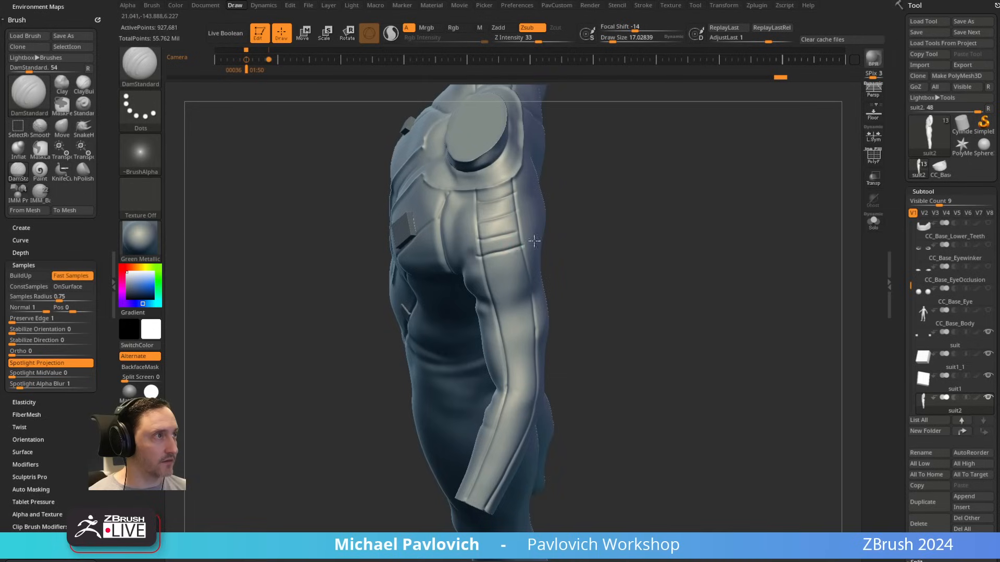
left_click_drag(482, 271, 541, 259)
mouse_move(489, 291)
left_mouse_down()
mouse_move(545, 281)
mouse_move(681, 225)
mouse_move(647, 217)
mouse_move(651, 228)
mouse_move(663, 205)
mouse_move(509, 203)
left_mouse_up()
left_click_drag(589, 238, 486, 216)
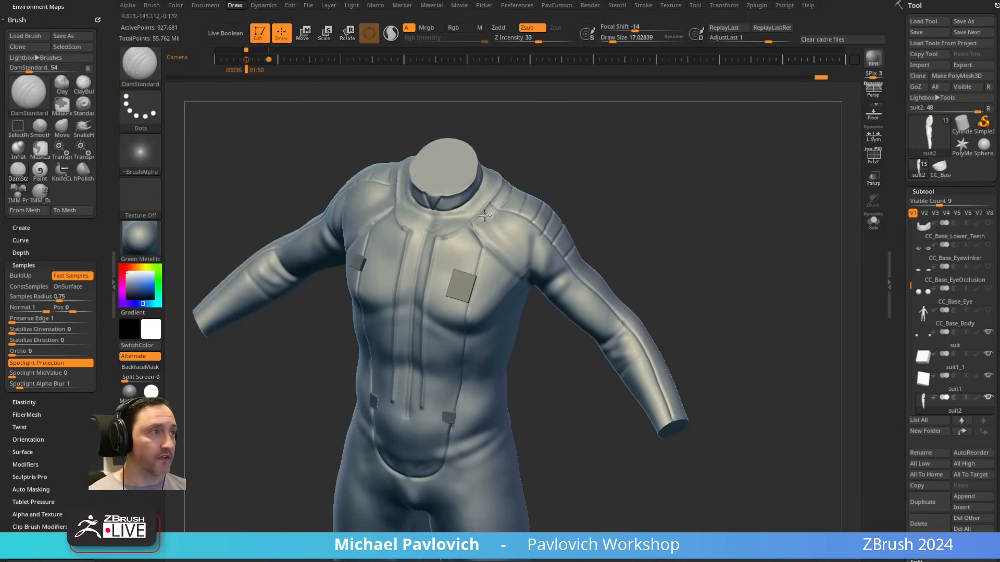
left_click_drag(714, 281, 714, 248)
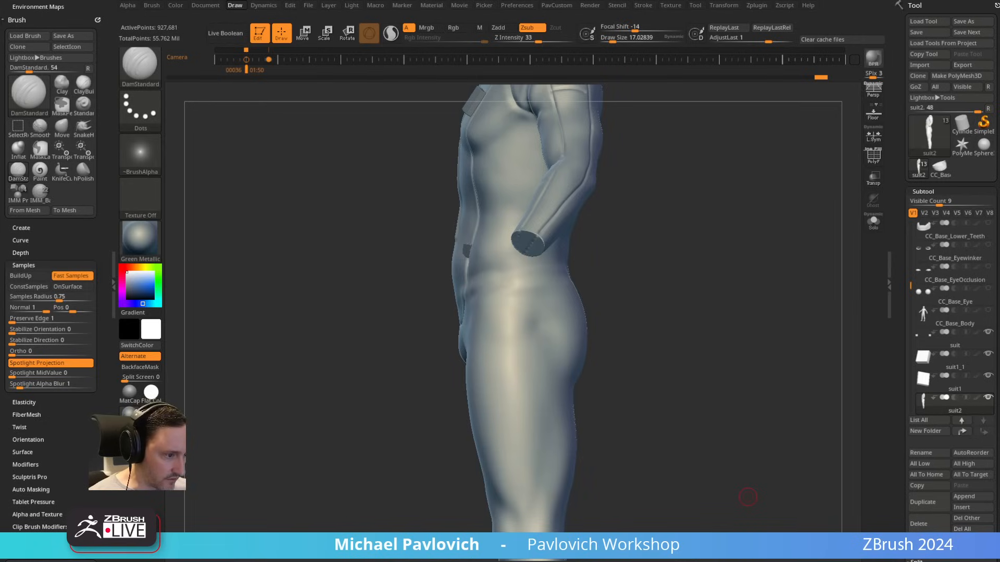
Step: Show suit2's polypaint and carve seams along the upper and lower edges of the painted belt around the waist
right_click_drag(667, 284, 641, 205, "alt")
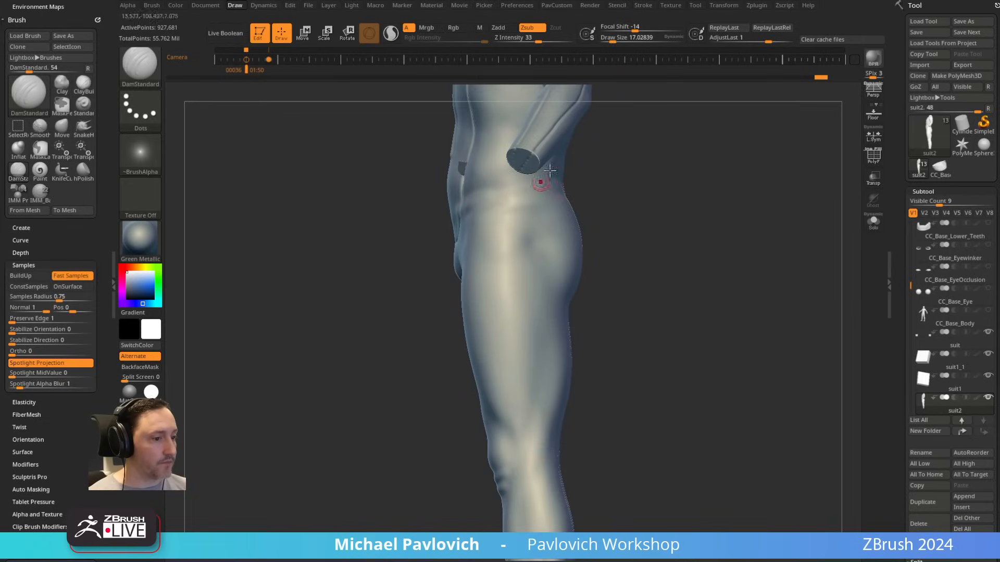
right_click_drag(543, 184, 552, 261, "alt")
right_click_drag(552, 260, 650, 312)
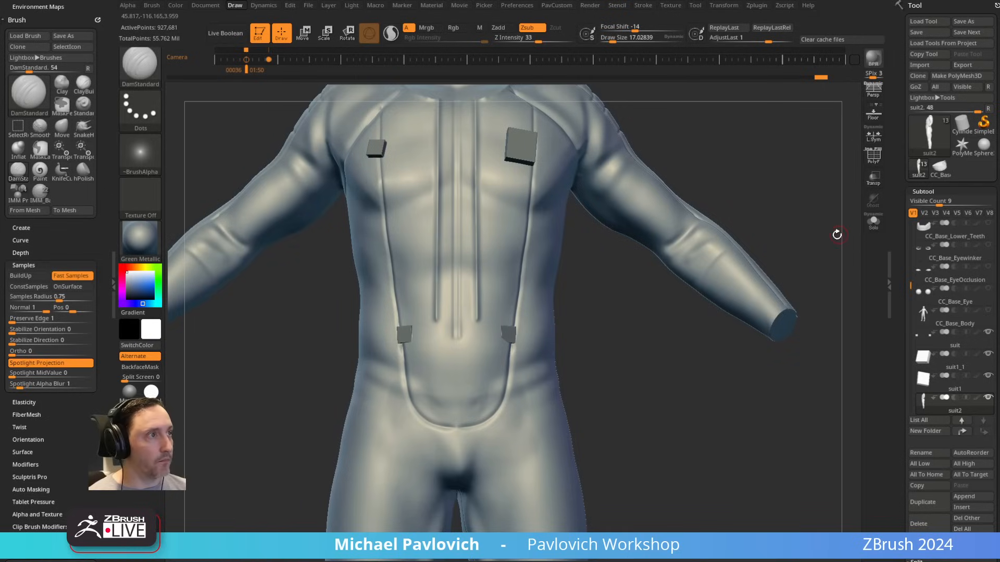
left_click(977, 398)
right_click_drag(670, 375, 679, 393, "alt")
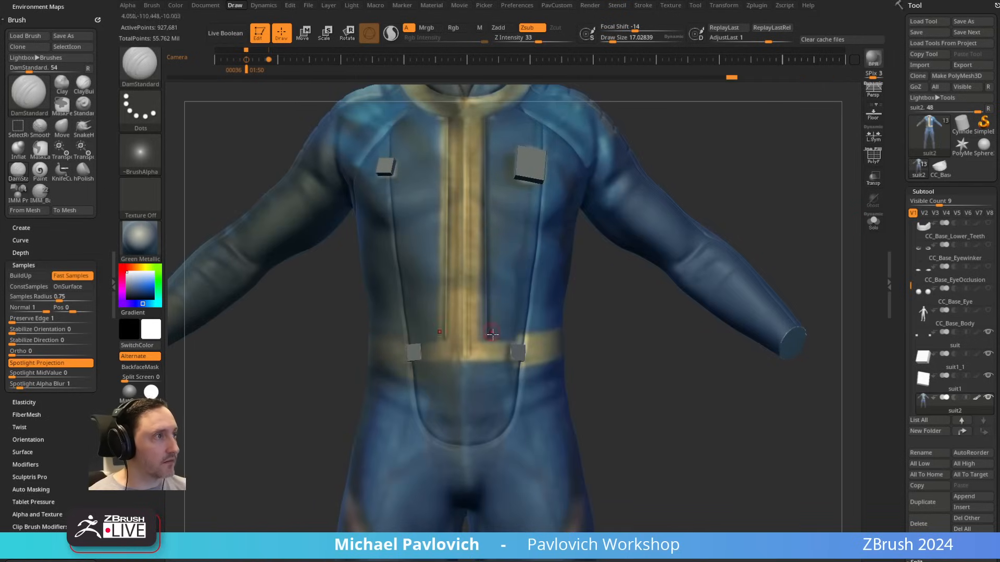
right_click_drag(603, 338, 509, 331)
right_click_drag(623, 351, 530, 334)
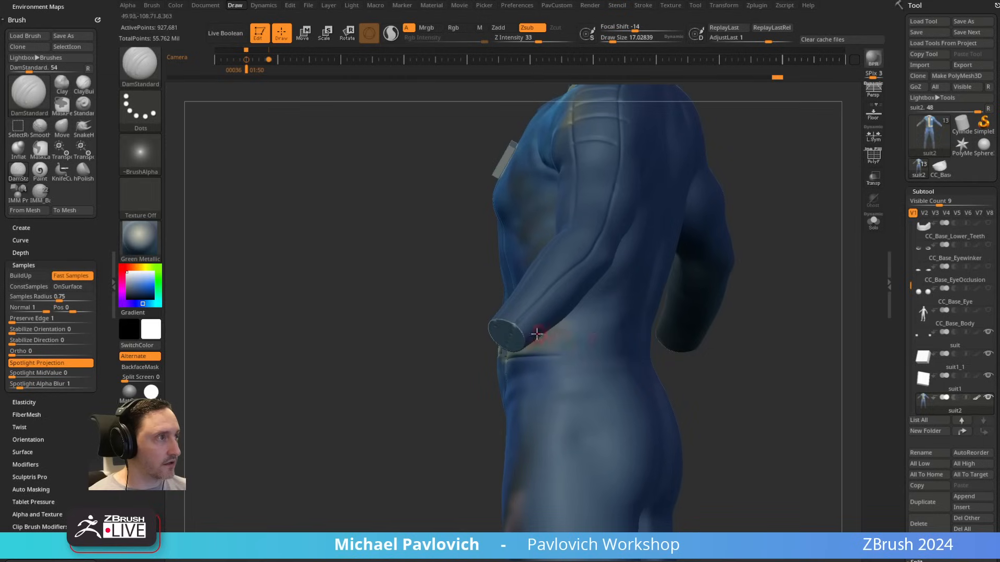
right_click_drag(644, 331, 692, 351)
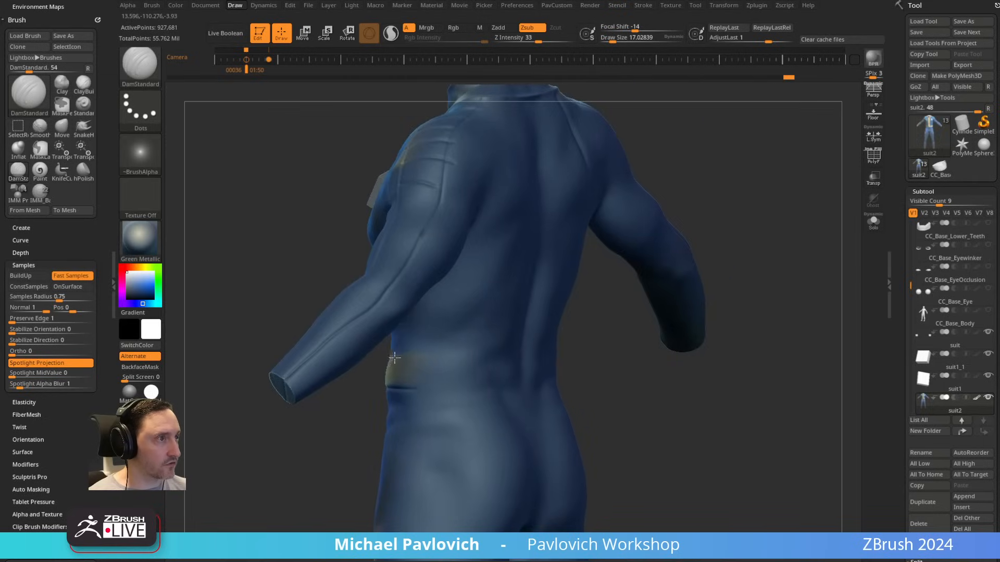
right_click_drag(492, 360, 554, 345)
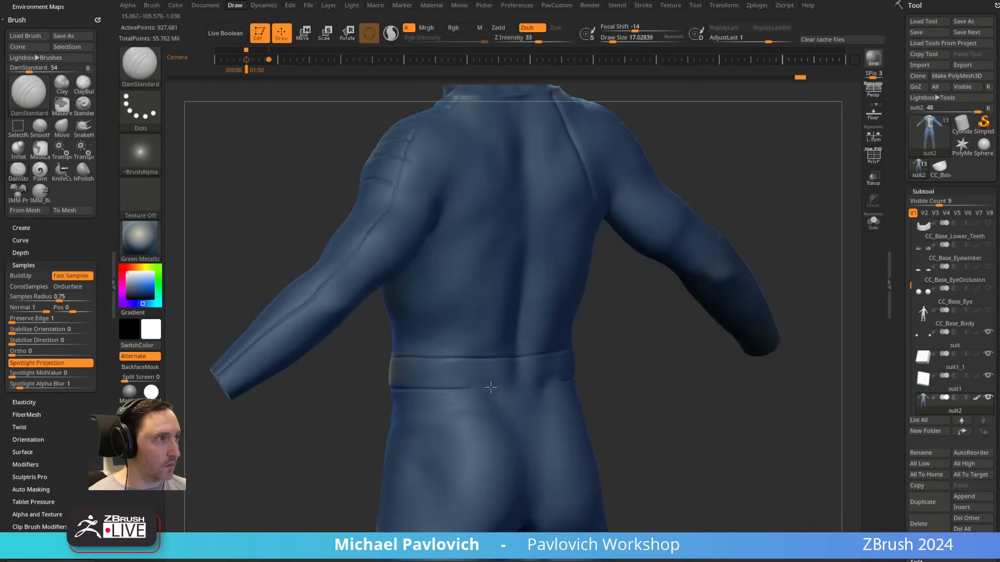
Step: Carve two roughly parallel seams down the outer leg from the belt to the boot line to form a side panel
right_click_drag(671, 387, 588, 203)
left_click_drag(431, 140, 460, 482)
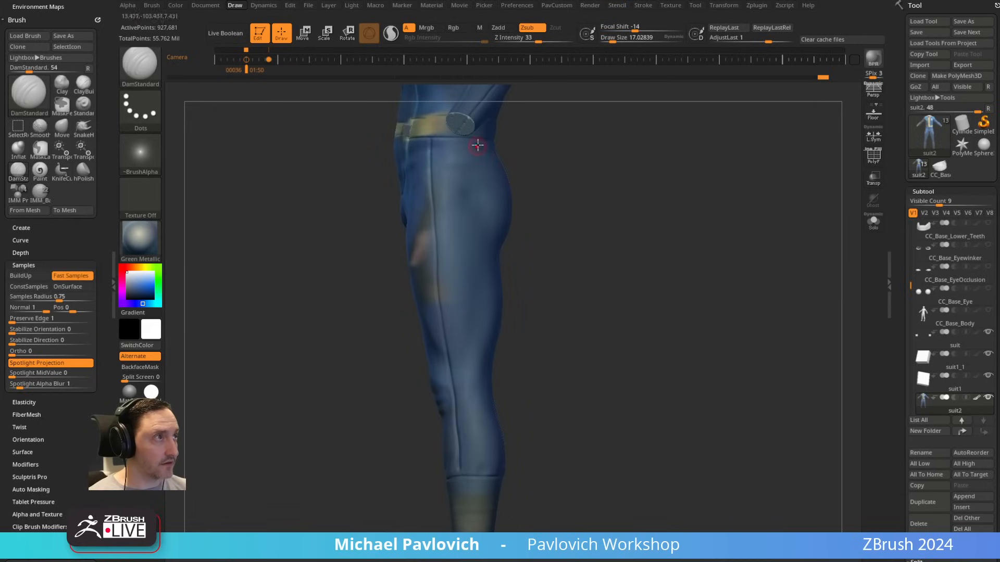
left_click_drag(478, 138, 478, 163)
left_click_drag(477, 199, 487, 476)
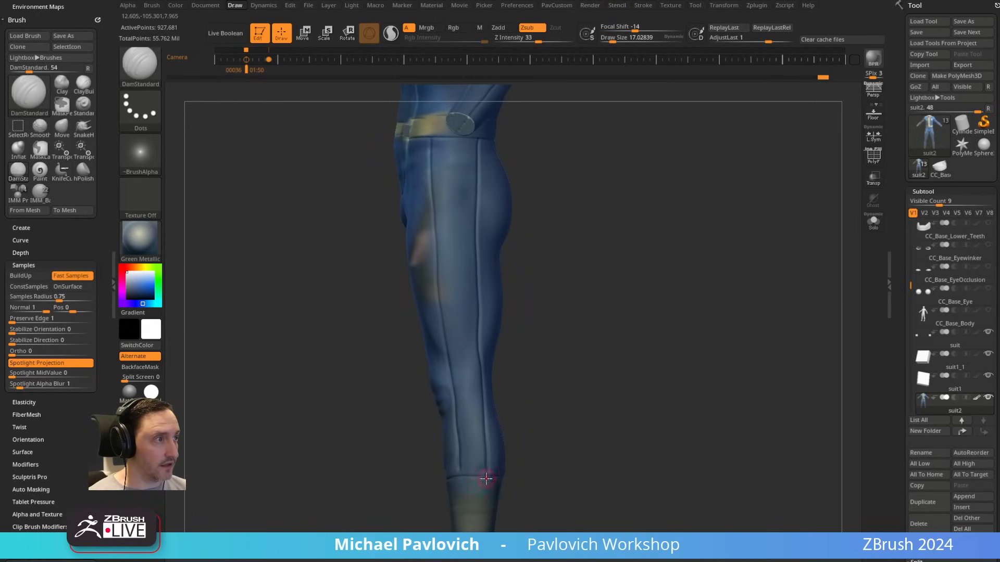
right_click_drag(561, 265, 582, 289, "alt")
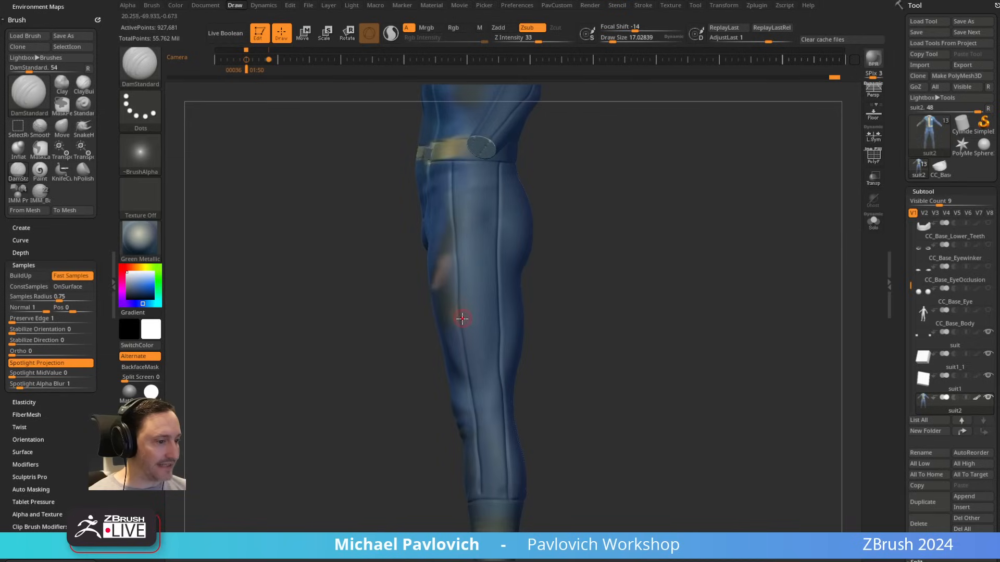
mouse_move(460, 315)
left_mouse_down()
mouse_move(501, 312)
mouse_move(481, 254)
mouse_move(498, 253)
mouse_move(485, 235)
mouse_move(500, 218)
mouse_move(474, 206)
mouse_move(503, 204)
mouse_move(500, 175)
left_mouse_up()
left_click_drag(683, 170, 735, 176)
mouse_move(547, 236)
left_mouse_down("shift")
mouse_move(572, 233)
mouse_move(572, 303)
left_mouse_up("shift")
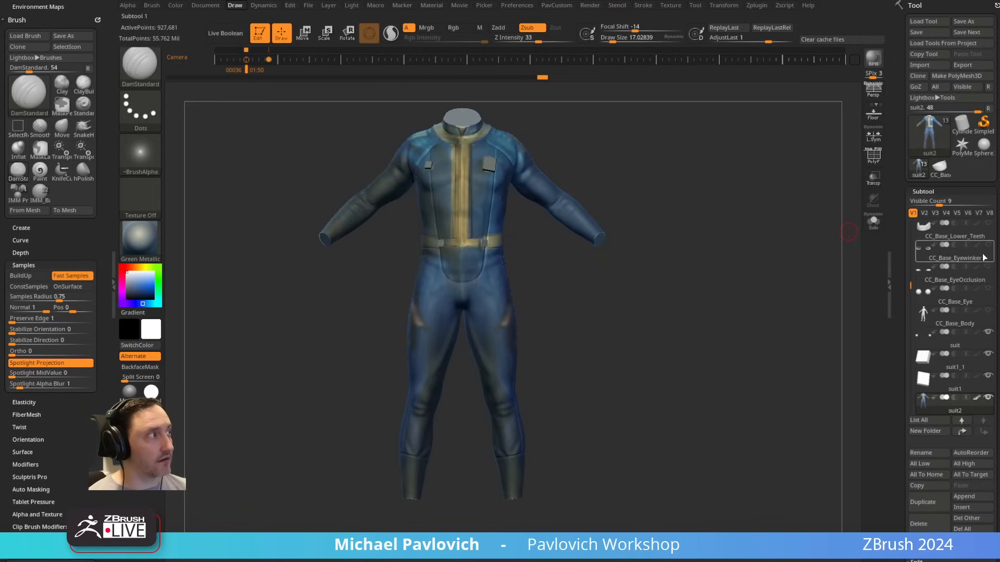
Step: Isolate the suit2 subtool in Solo mode and turn off its polypaint
left_click(874, 226)
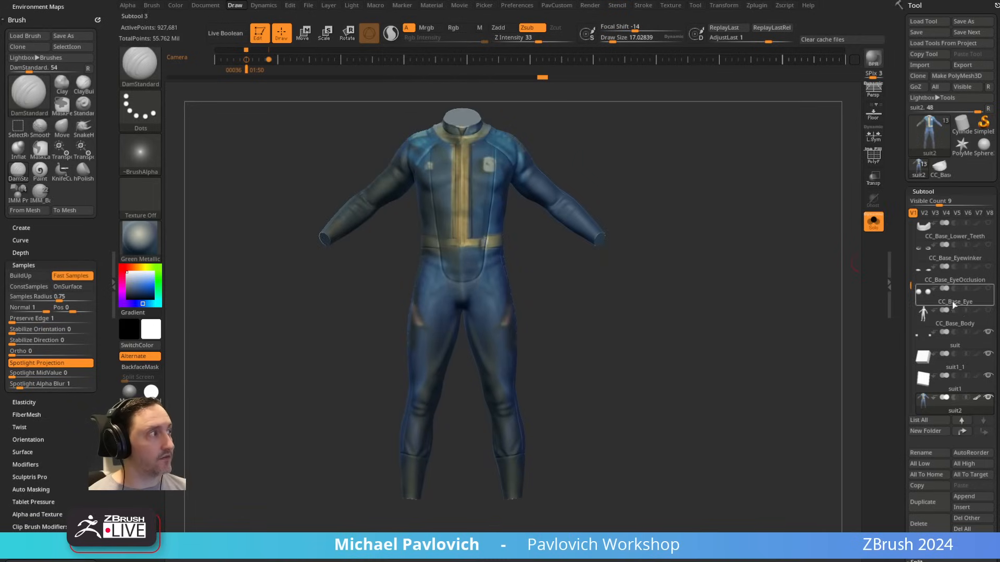
left_click(978, 399)
left_click_drag(721, 264, 657, 268)
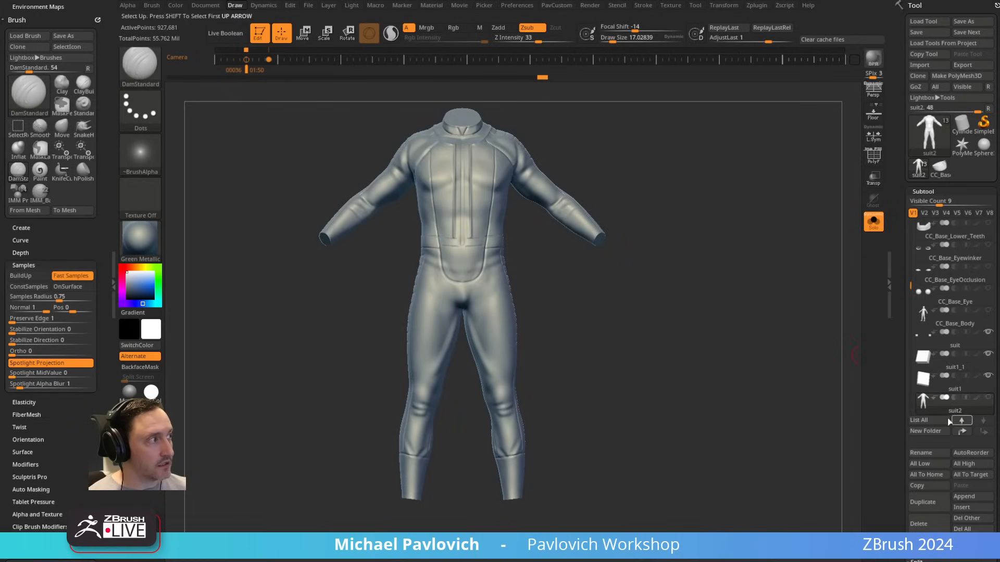
Step: Duplicate the CC_Base_Body subtool and reduce the copy to a lower subdivision level, deleting its other levels
left_click(955, 320)
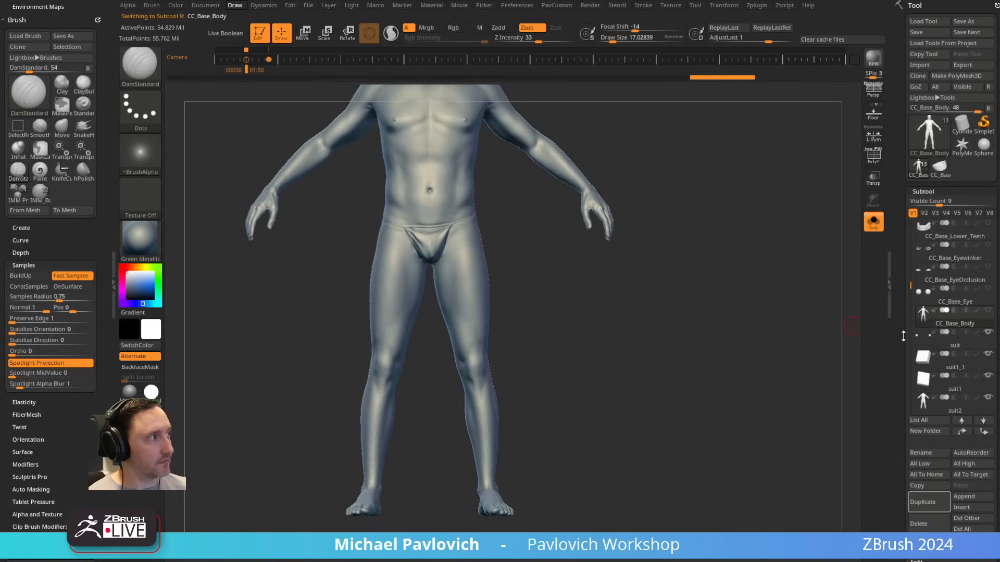
scroll(937, 254, "down", 3)
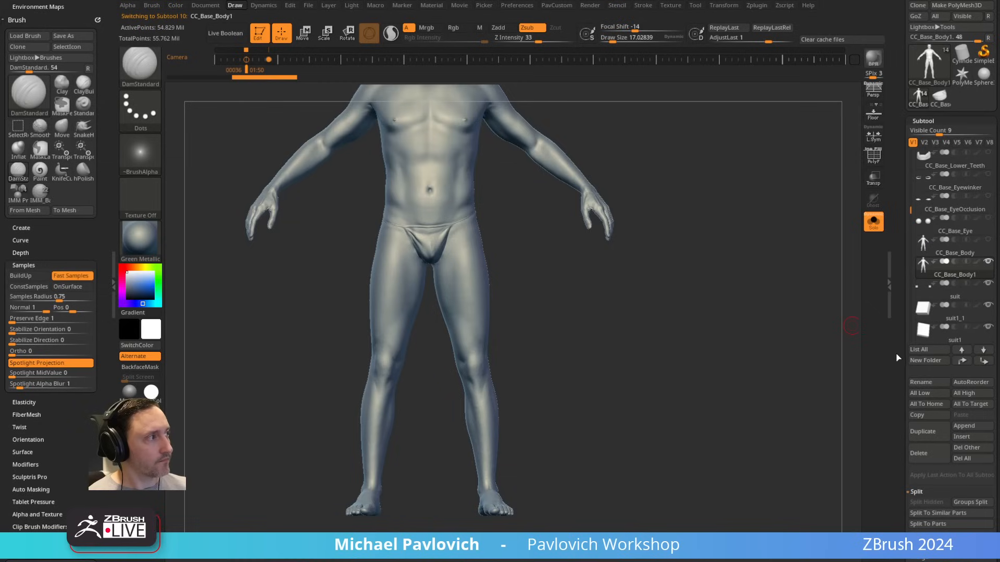
scroll(927, 364, "down", 10)
left_click_drag(941, 355, 922, 363)
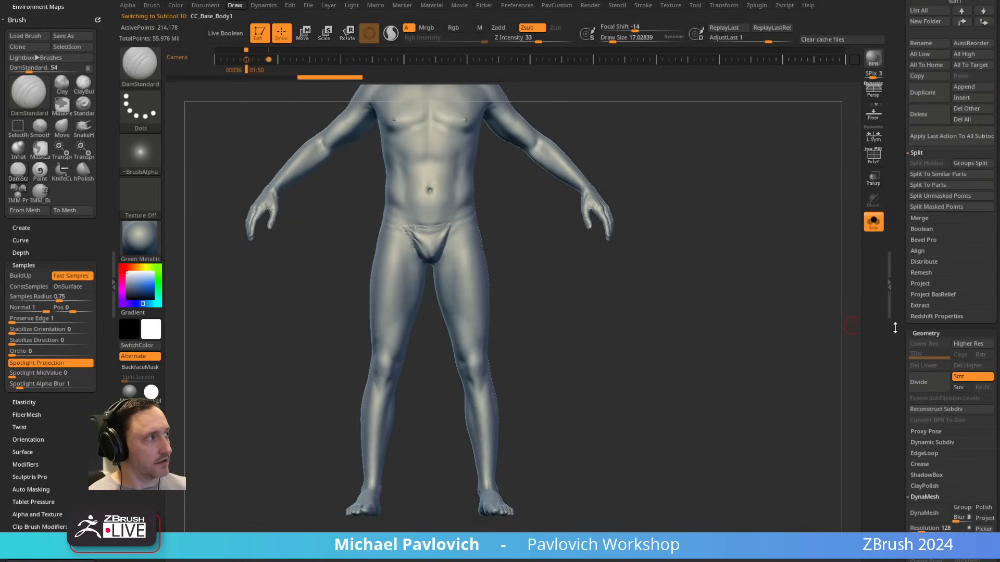
Step: Rename the duplicated body subtool as Boots
scroll(895, 328, "up", 8)
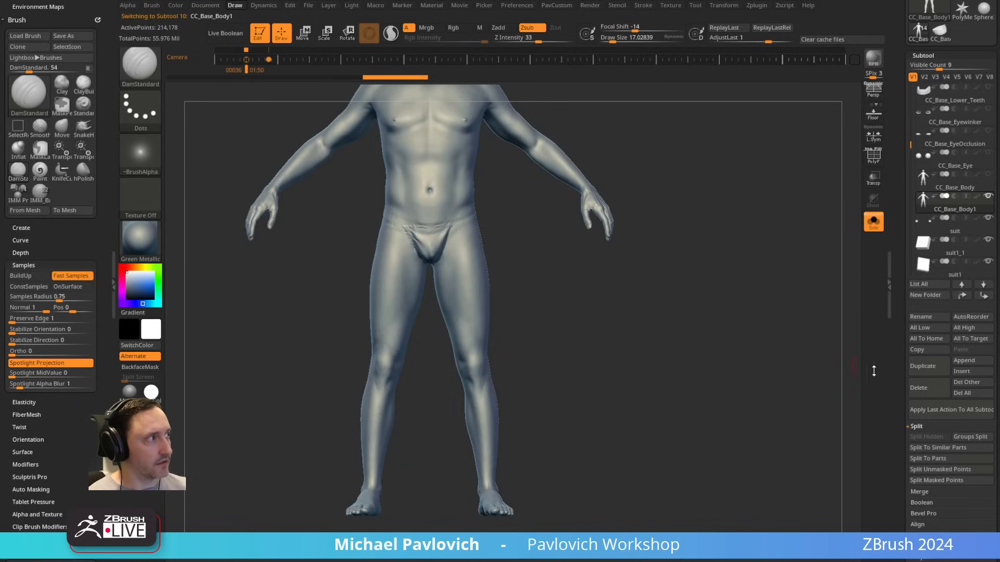
left_click(925, 317)
type("B")
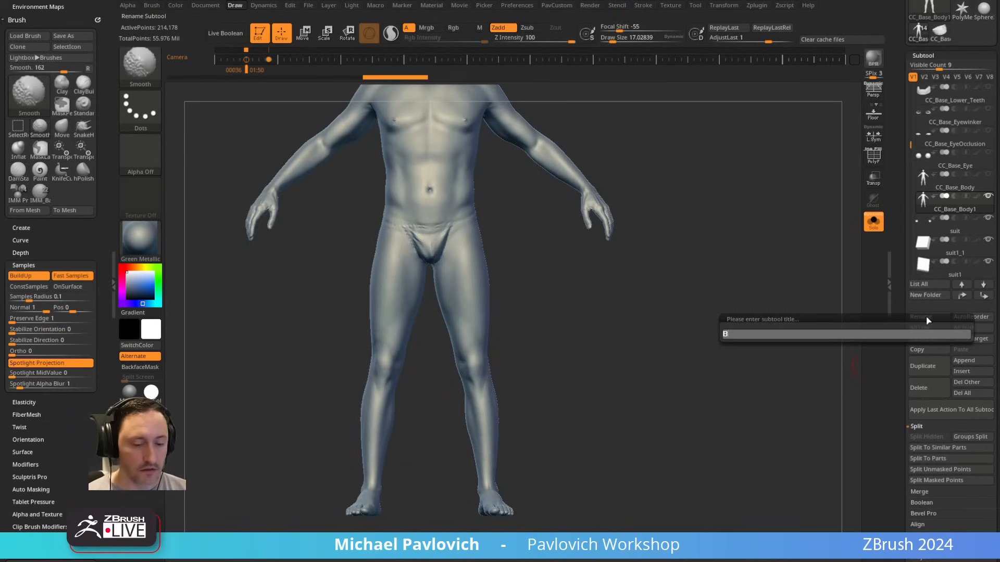
type("oots")
key("Return")
Step: Switch to the Standard brush with a draw size of about 36
key("space")
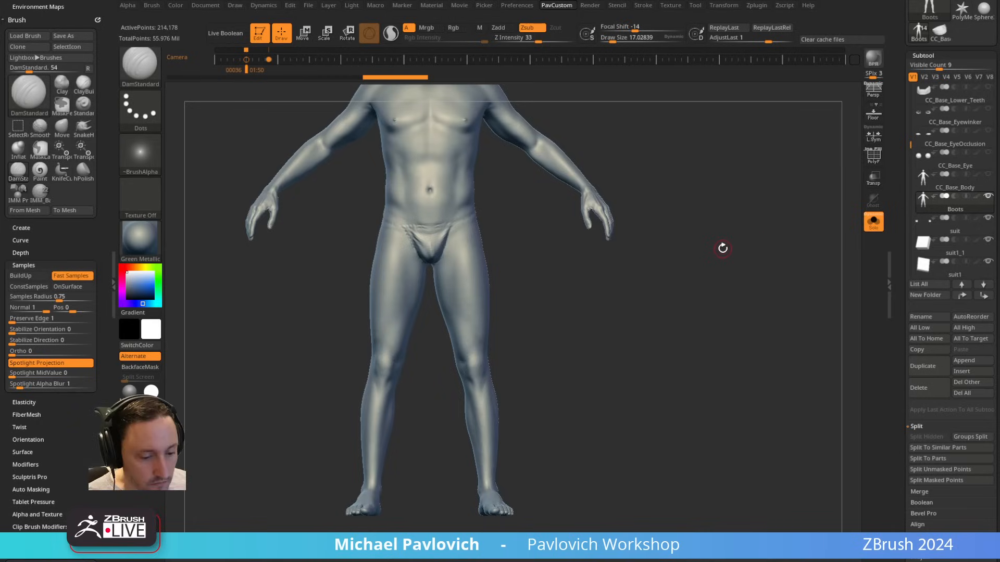
key("s")
mouse_move(718, 253)
left_mouse_down()
mouse_move(743, 253)
mouse_move(726, 261)
left_mouse_up()
key("b")
key("s")
key("t")
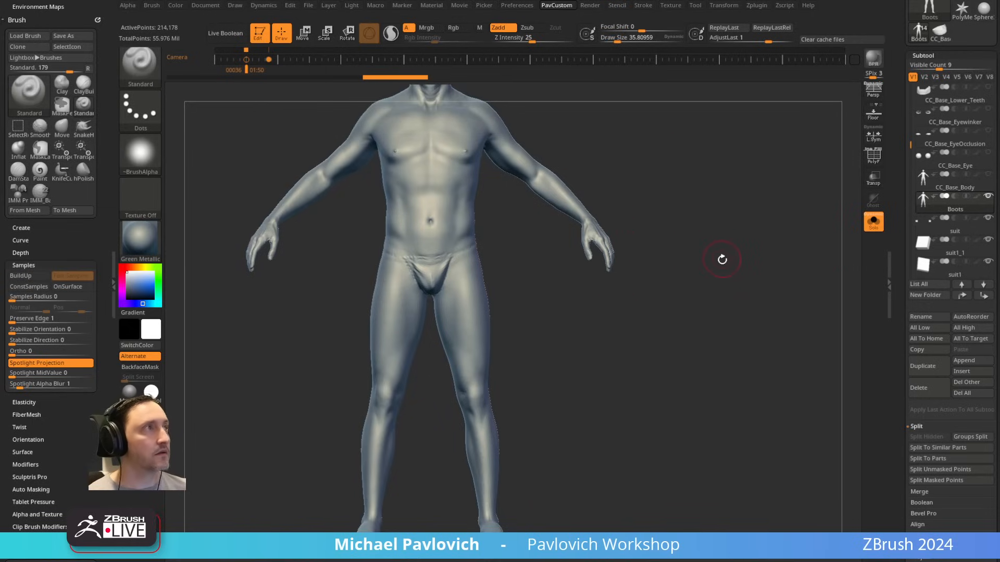
left_click_drag(722, 258, 725, 247, "alt")
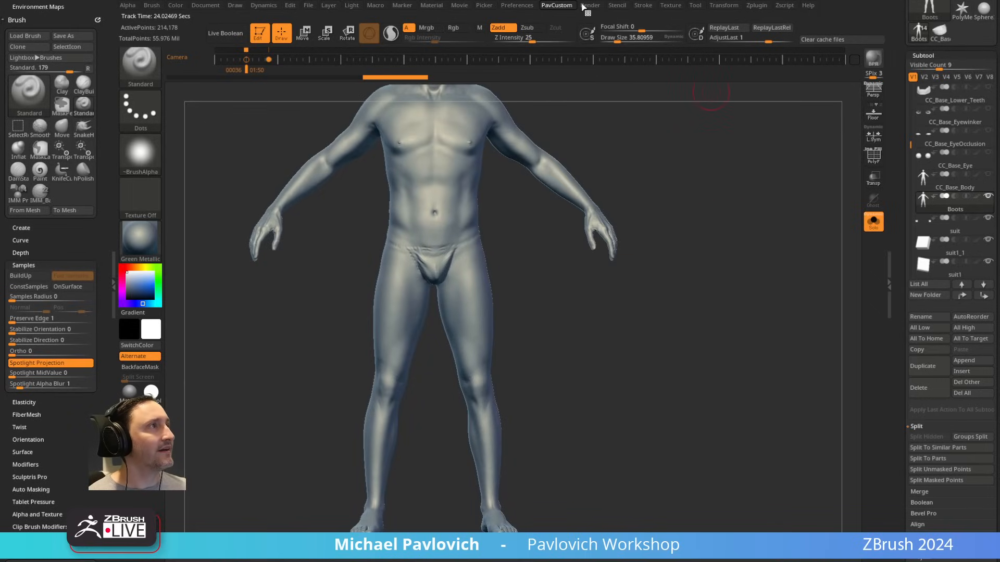
Step: Load a saved user interface configuration from the preferences
mouse_move(557, 5)
mouse_move(520, 9)
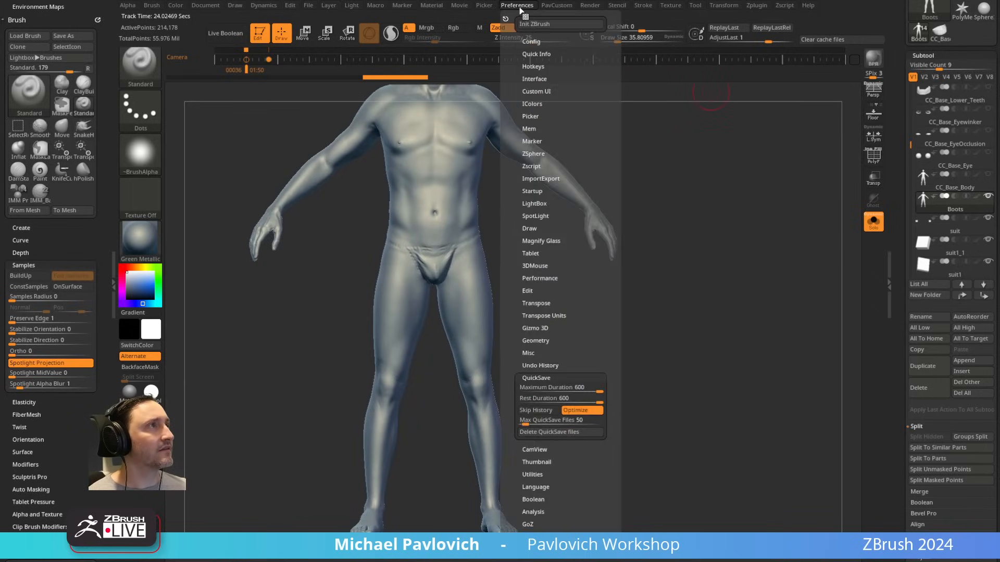
left_click(531, 41)
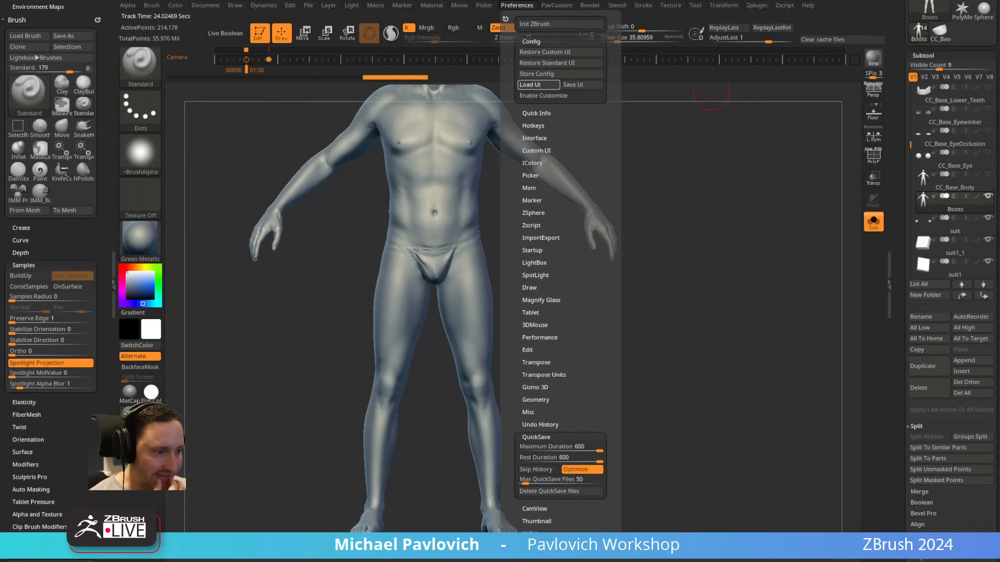
left_click(539, 84)
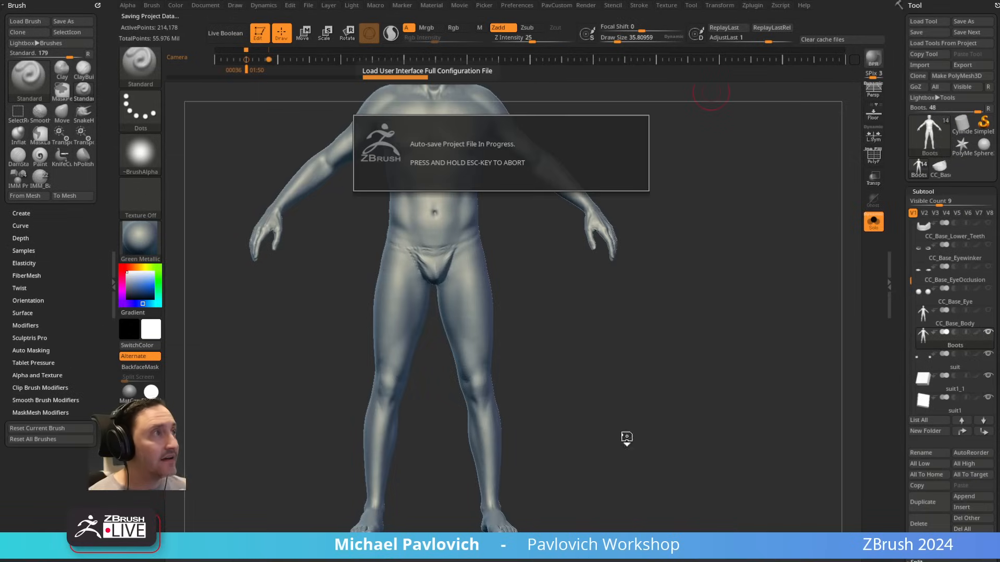
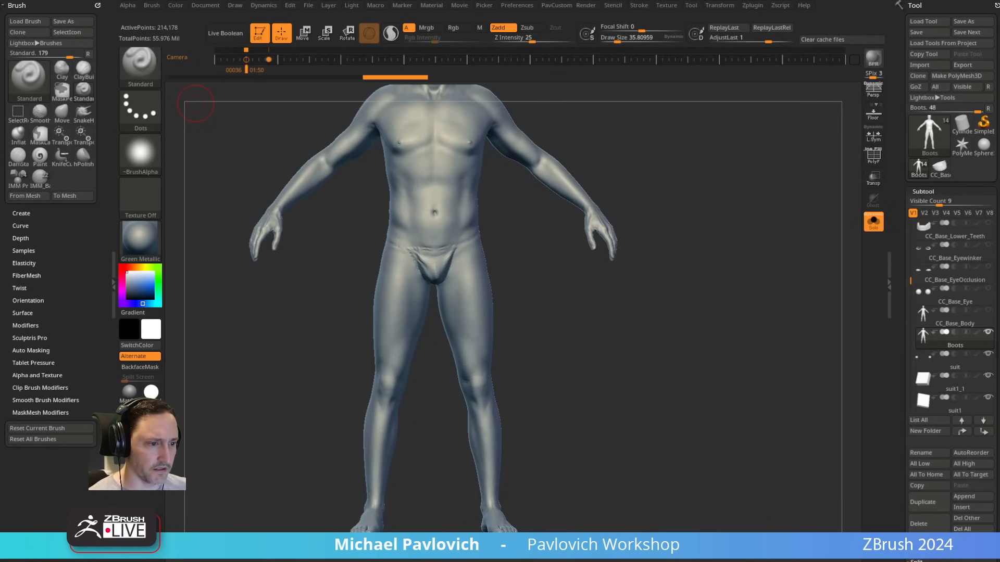
Step: Bring up the ZBrush Hard Surface - Linear Walkthrough document in the browser and select its web address
left_click_drag(696, 120, 631, 76)
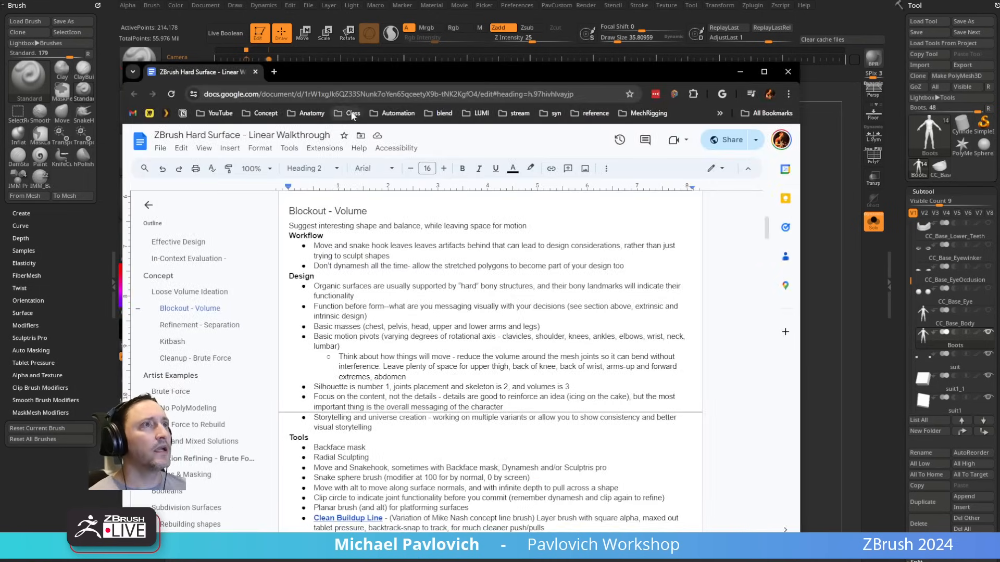
scroll(412, 212, "down", 9)
scroll(411, 212, "down", 15)
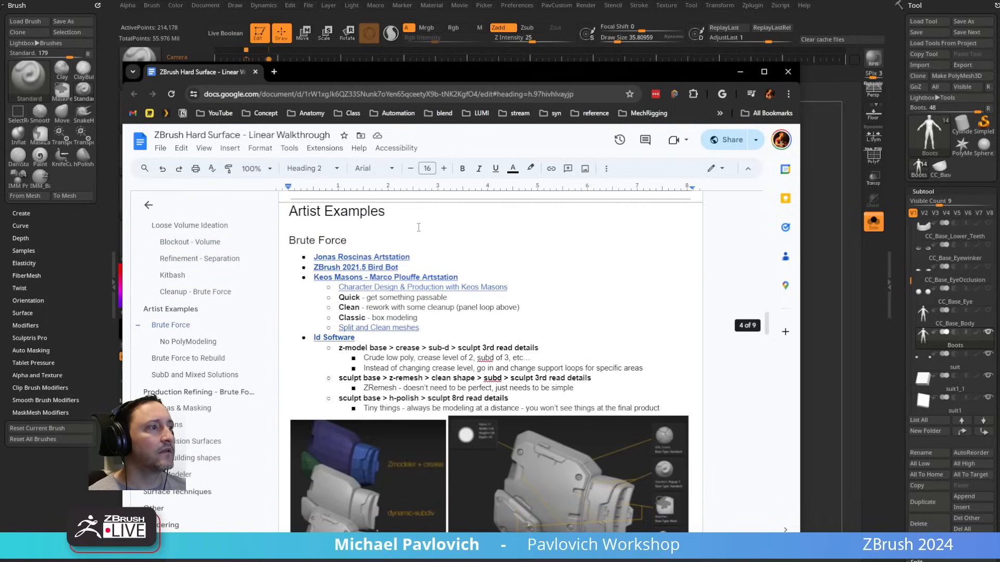
left_click(374, 97)
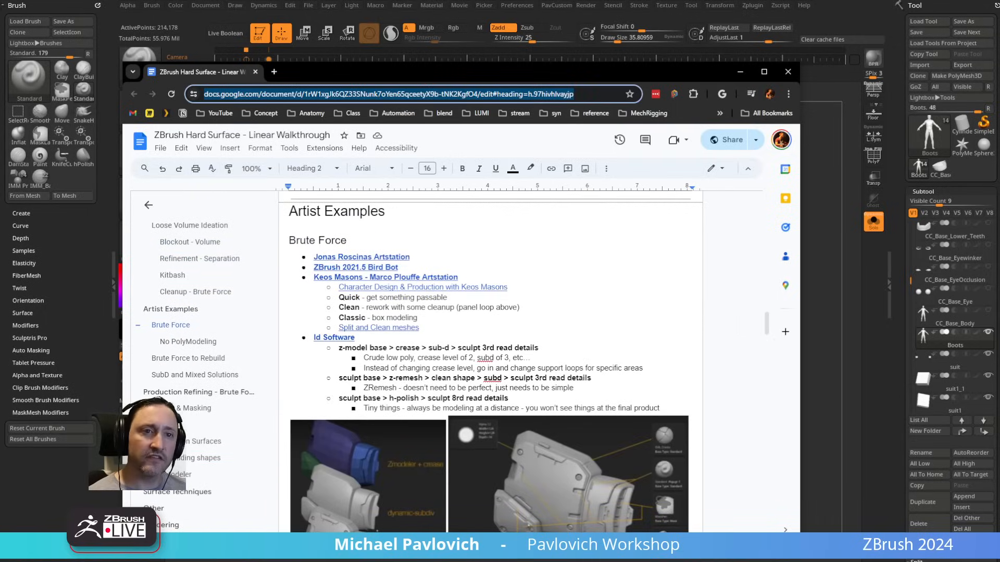
key("alt+Tab")
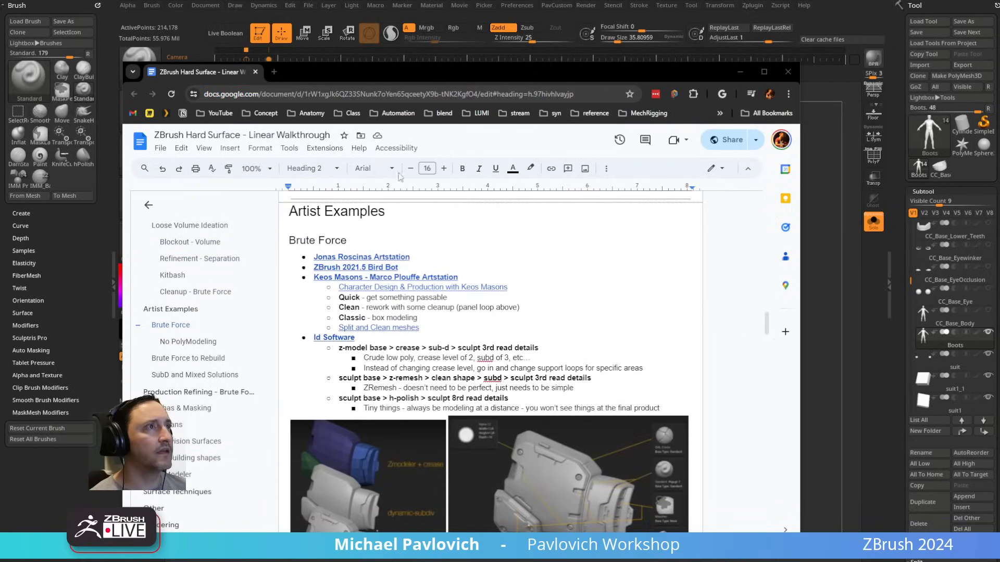
left_click(390, 91)
left_click(553, 242)
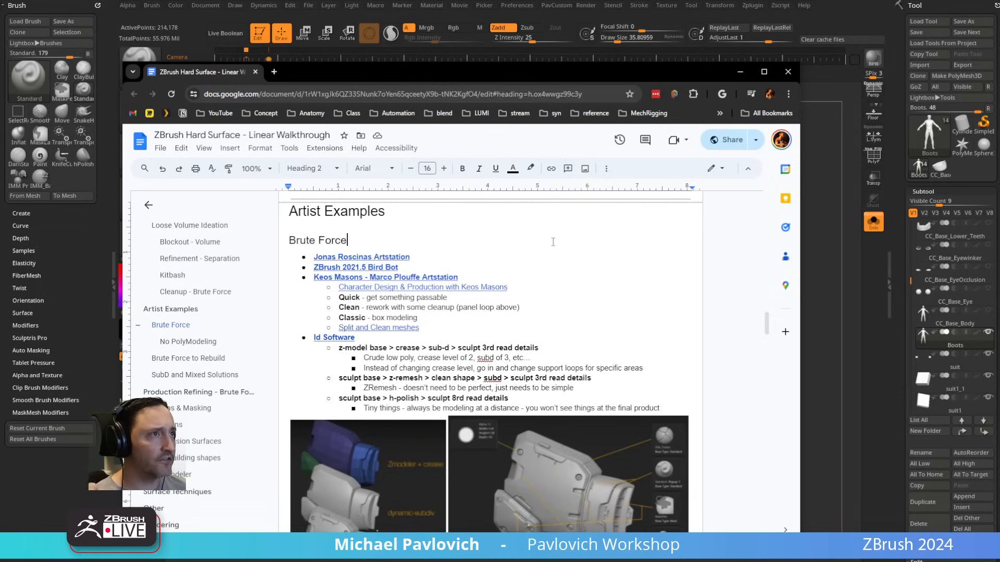
Step: Examine the Brute Force artist examples and the Character Design & Production with Keos Masons link, then put the browser away
scroll(342, 257, "down", 15)
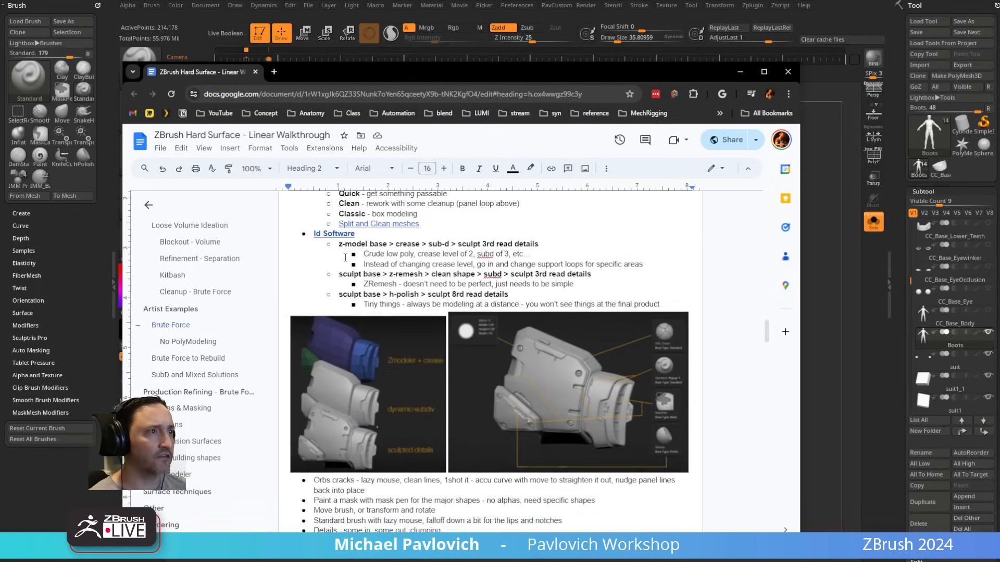
scroll(412, 354, "down", 7)
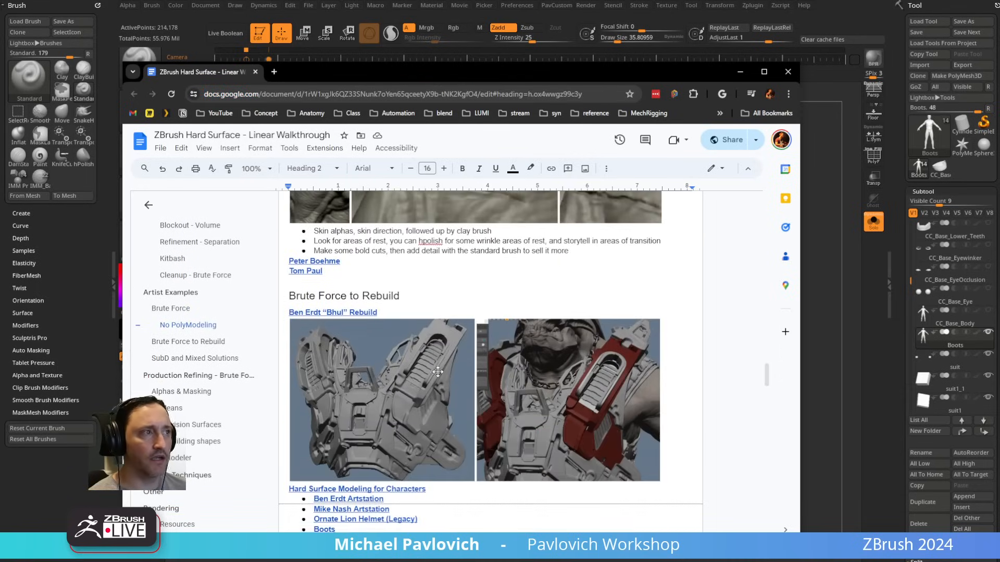
scroll(574, 412, "up", 6)
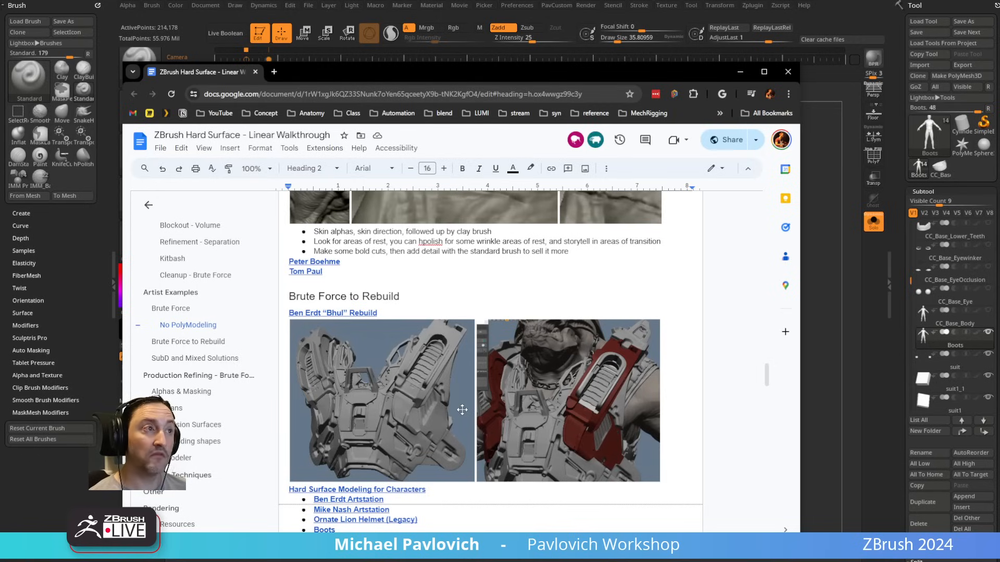
scroll(463, 409, "up", 2)
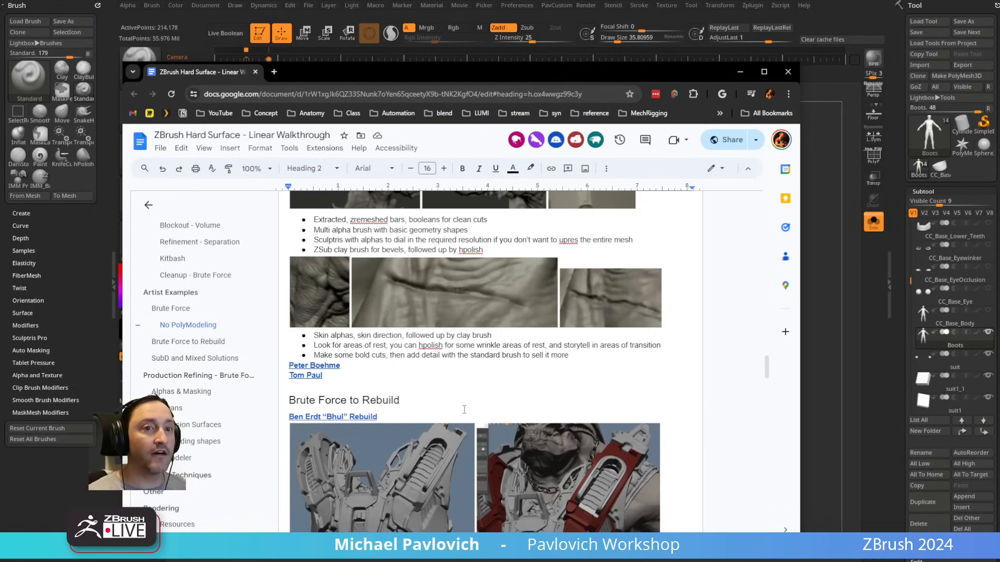
scroll(339, 424, "down", 5)
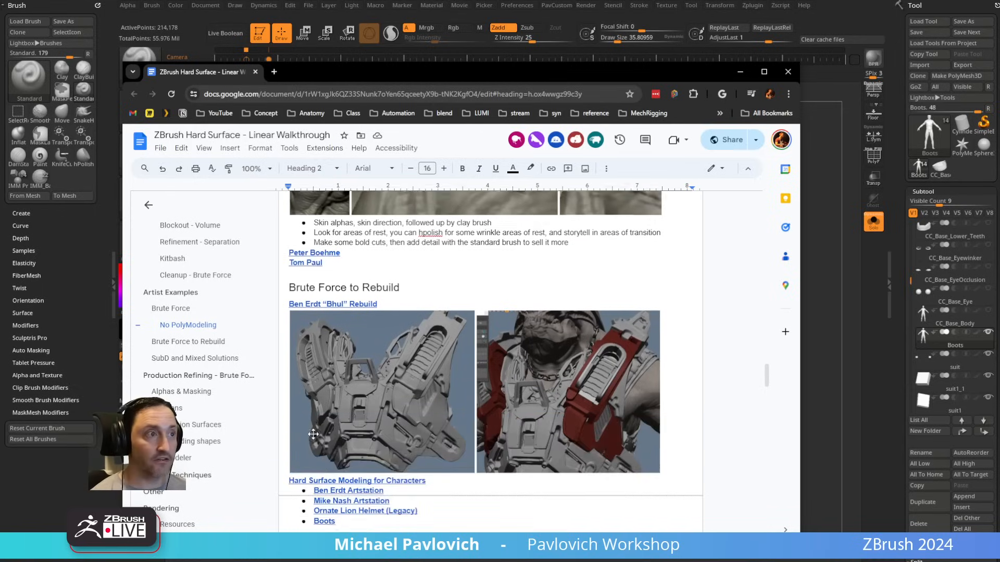
scroll(339, 424, "up", 9)
scroll(339, 424, "up", 6)
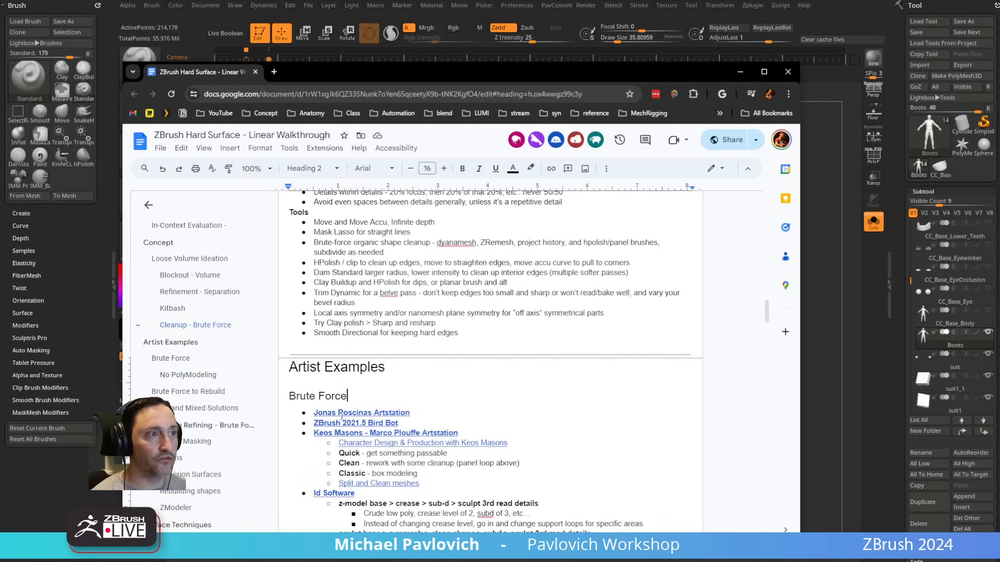
left_click(405, 443)
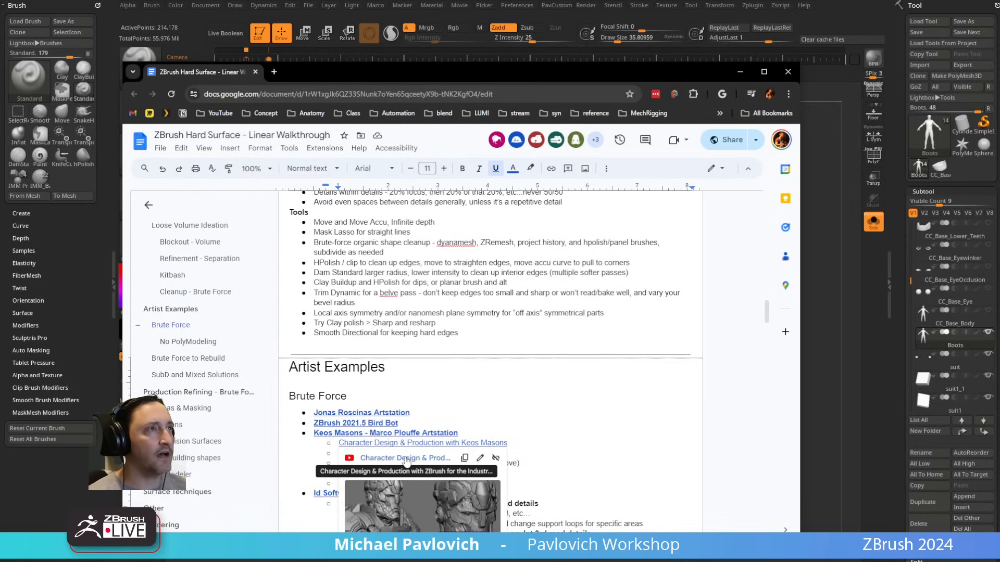
left_click_drag(323, 76, 0, 78)
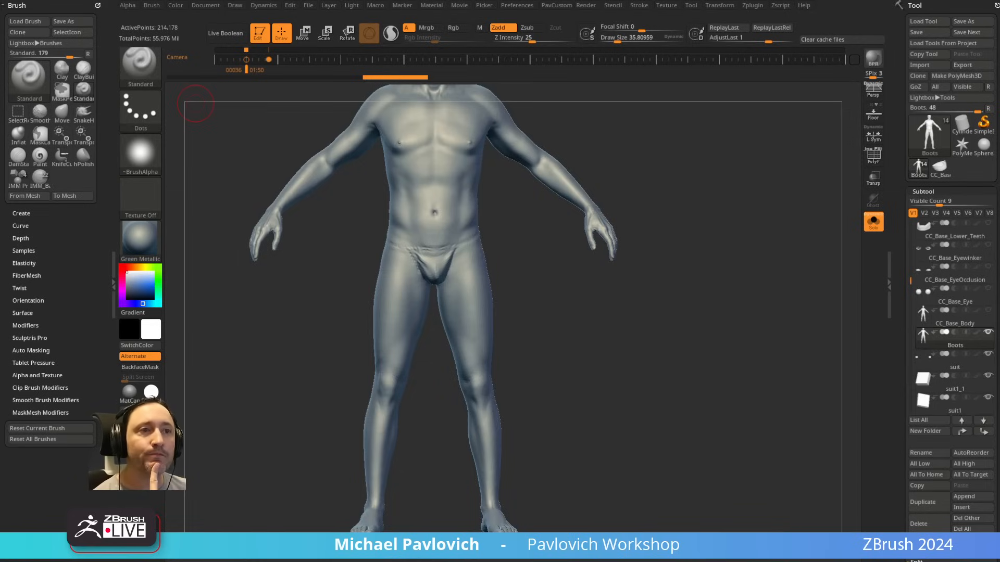
Step: Turn off Solo to show the whole outfit and make the suit2 subtool active
left_click(873, 221)
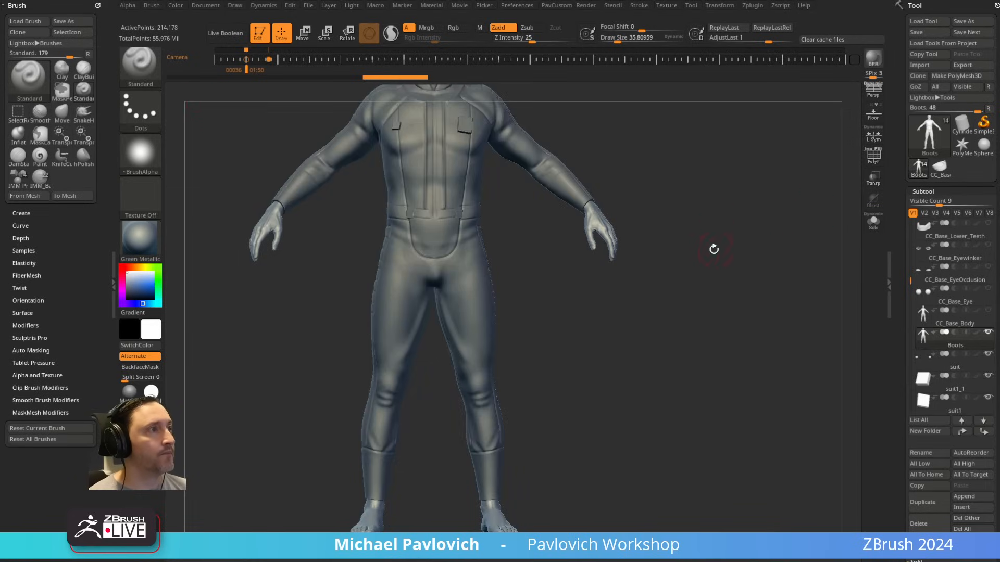
mouse_move(712, 248)
left_mouse_down()
mouse_move(721, 242)
mouse_move(687, 201)
mouse_move(690, 284)
left_mouse_up()
key("s")
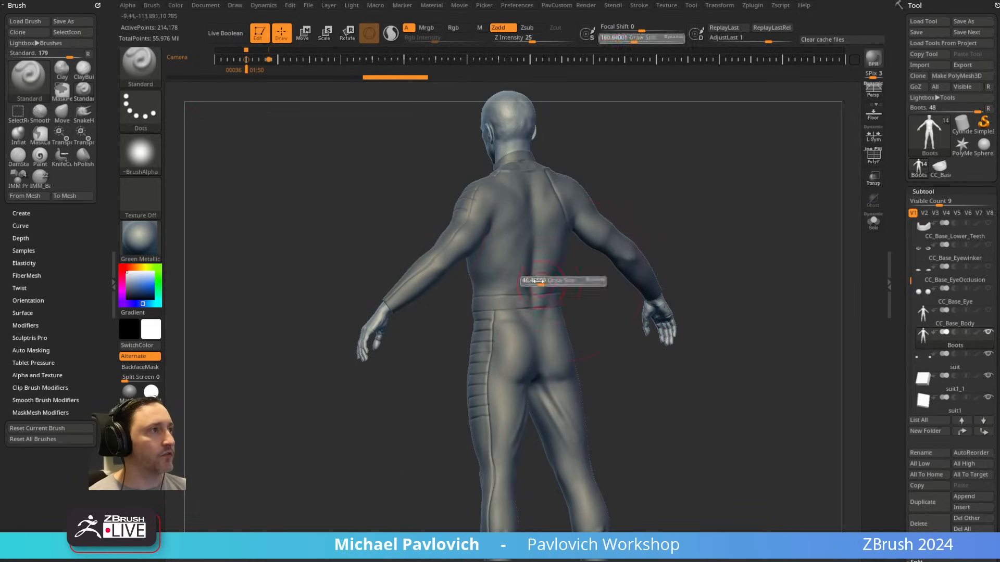
left_click(556, 273, "alt")
mouse_move(635, 208)
left_mouse_down()
mouse_move(768, 183)
mouse_move(750, 180)
mouse_move(671, 237)
mouse_move(682, 237)
mouse_move(653, 236)
left_mouse_up()
key("s")
key("s")
left_click_drag(670, 246, 700, 219, "alt")
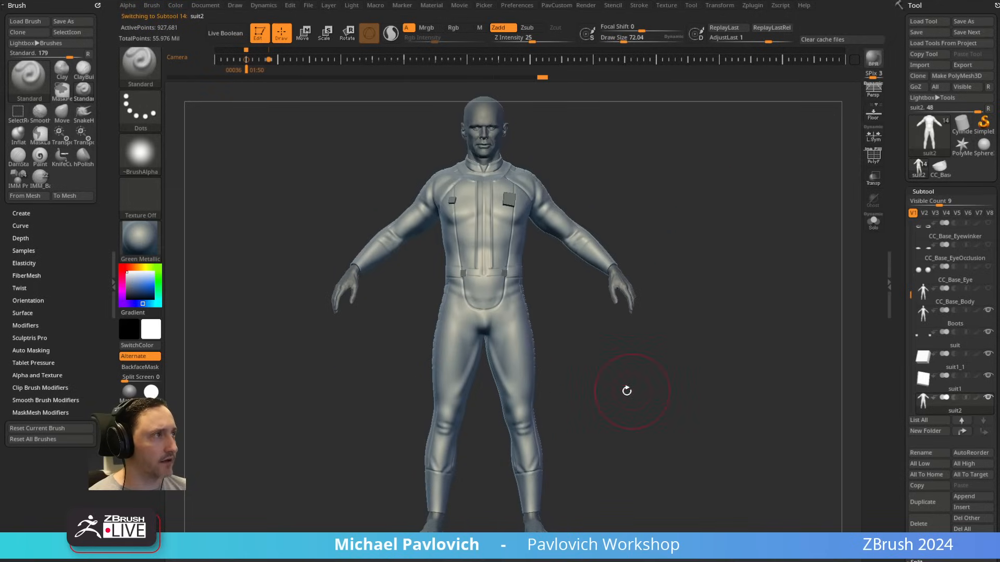
Step: Examine the suit's chest blocks, seams and waist from the front and sides
key("s")
mouse_move(627, 391)
left_mouse_down()
mouse_move(613, 391)
mouse_move(734, 311)
mouse_move(732, 409)
left_mouse_up()
left_click_drag(731, 354, 634, 333)
key("s")
mouse_move(579, 277)
left_mouse_down()
mouse_move(592, 279)
mouse_move(582, 279)
left_mouse_up()
mouse_move(688, 305)
left_mouse_down()
mouse_move(616, 302)
mouse_move(710, 239)
mouse_move(708, 216)
mouse_move(710, 225)
mouse_move(734, 228)
left_mouse_up()
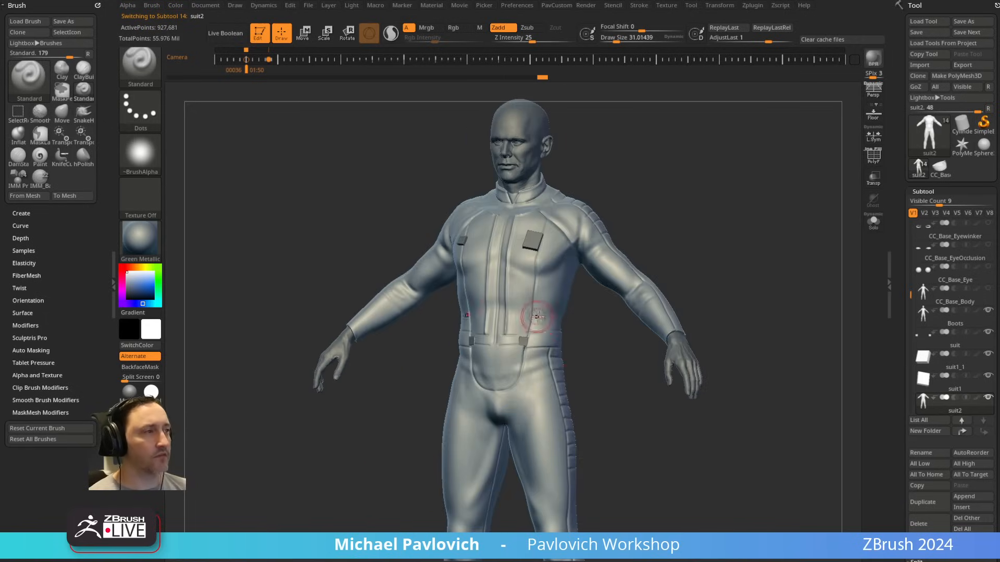
key("s")
left_click_drag(537, 317, 530, 317)
mouse_move(617, 307)
left_mouse_down("alt")
mouse_move(614, 342)
mouse_move(643, 340)
left_mouse_up("alt")
left_click_drag(625, 323, 620, 346, "alt")
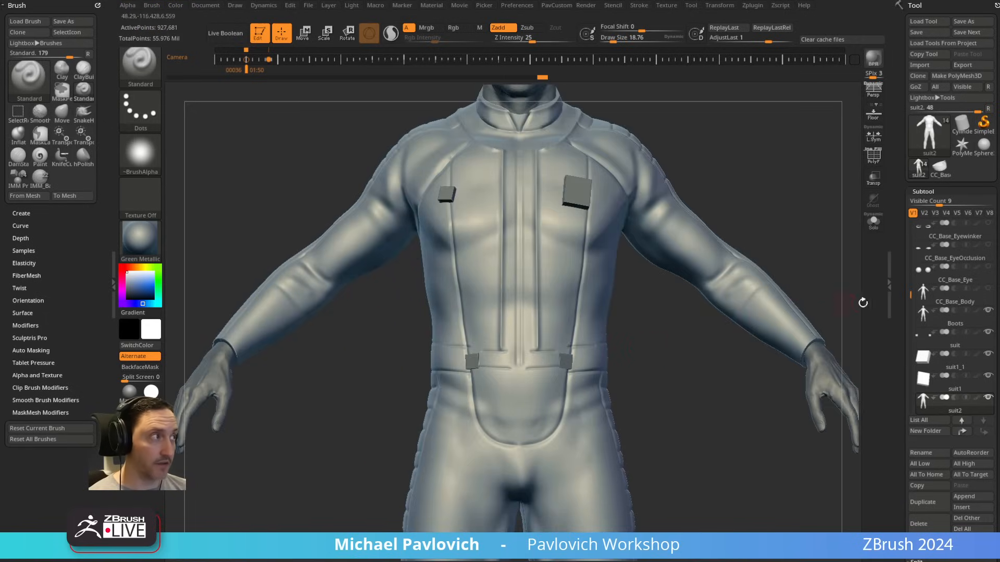
Step: Isolate suit2 and build up the lower centre front strip with ClayTubes at a draw size of about 44
left_click(873, 223)
left_click_drag(679, 328, 674, 353, "alt")
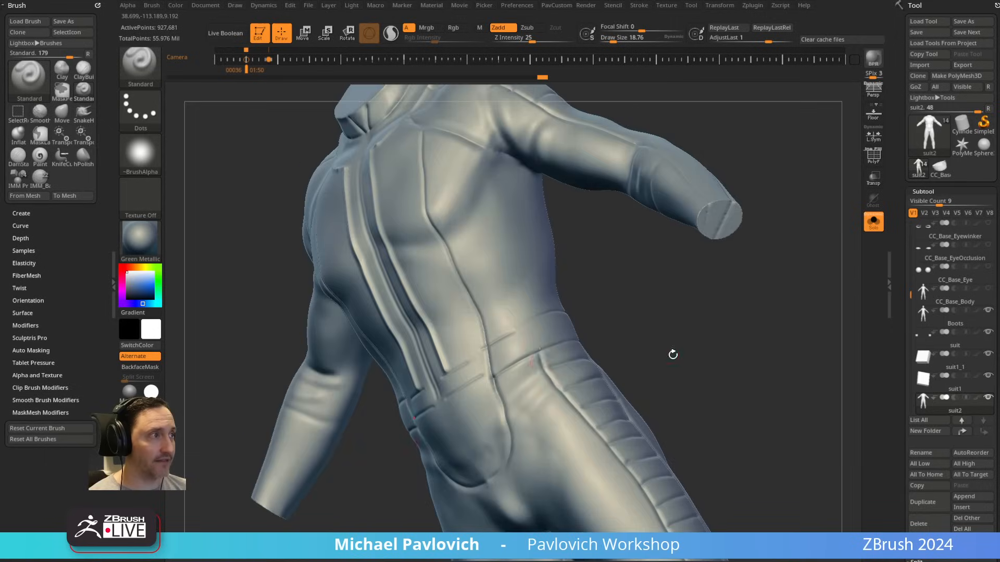
key("b")
key("c")
key("t")
left_click_drag(623, 296, 657, 307)
left_click_drag(657, 307, 654, 334, "alt")
key("s")
left_click_drag(476, 387, 479, 387)
left_click_drag(451, 245, 477, 307)
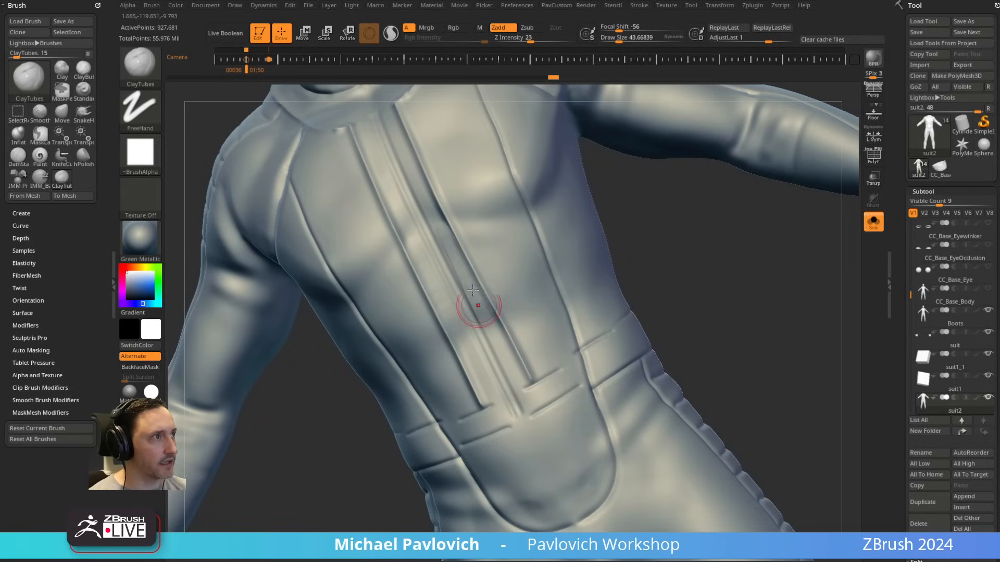
left_click_drag(459, 263, 511, 365)
left_click_drag(482, 305, 516, 398)
left_click_drag(509, 365, 526, 391)
mouse_move(651, 297)
left_mouse_down("shift")
mouse_move(669, 301)
mouse_move(667, 344)
left_mouse_up("shift")
Step: Raise a narrow centre strip from collar to waist with ClayTubes at about 24, and carve a groove along it with DamStandard at about 11
key("s")
left_click_drag(476, 148, 480, 276)
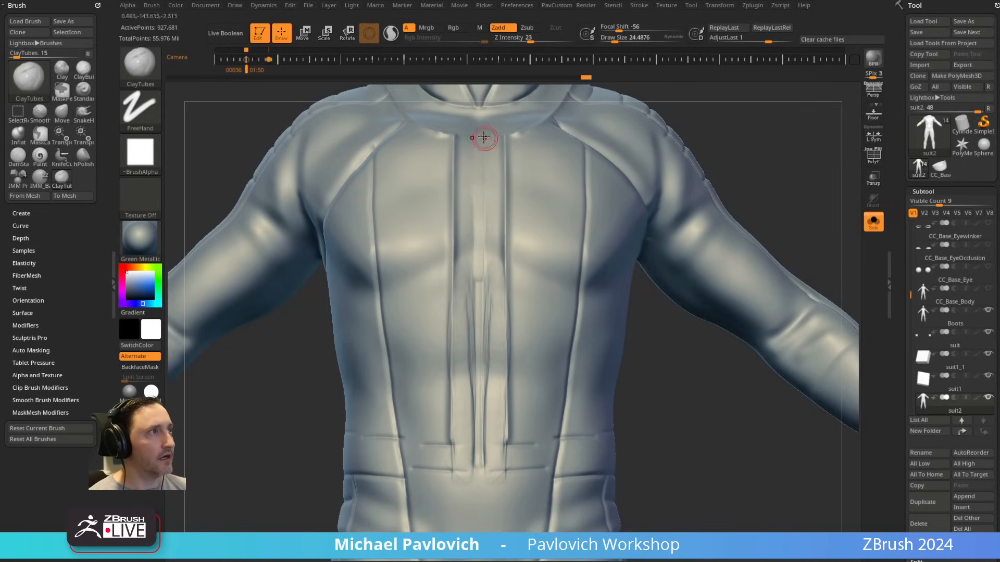
left_click_drag(479, 138, 478, 472, "shift")
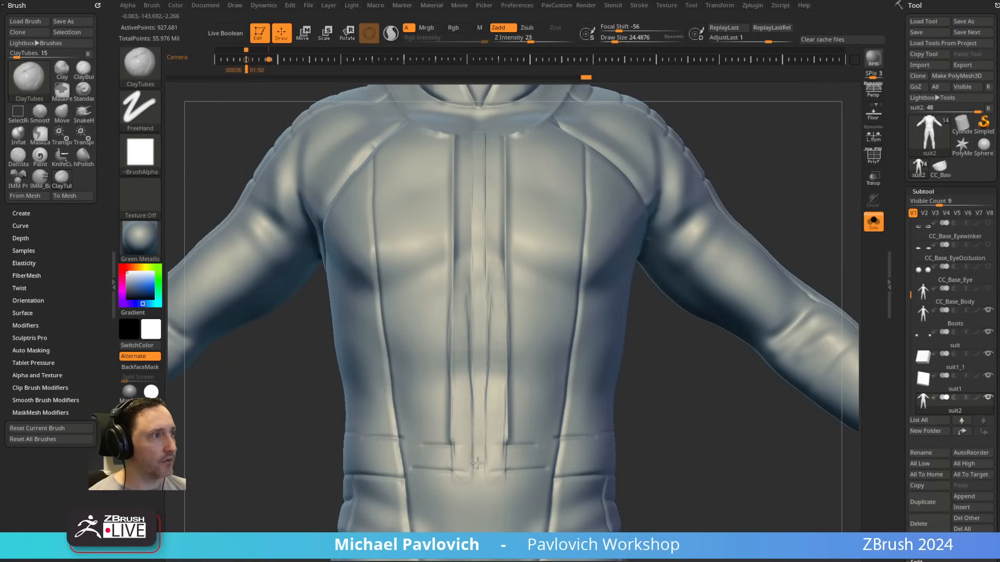
left_click_drag(481, 178, 481, 168)
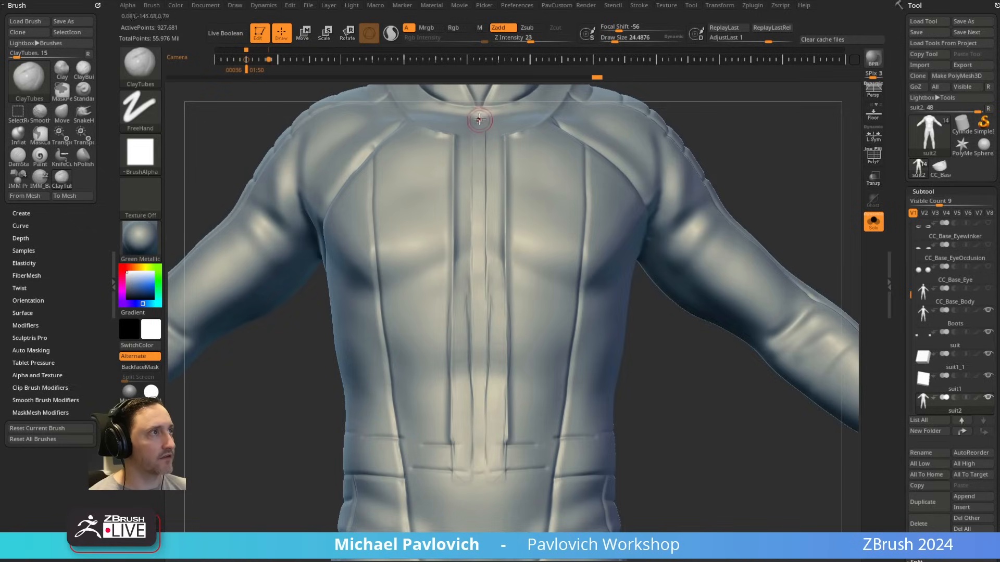
left_click_drag(478, 110, 478, 461)
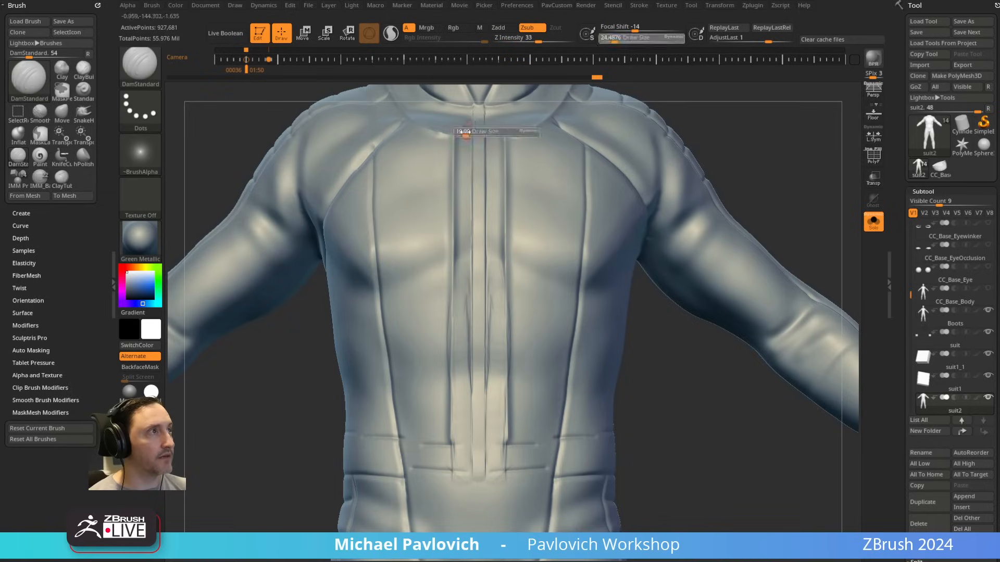
left_click_drag(479, 107, 478, 479)
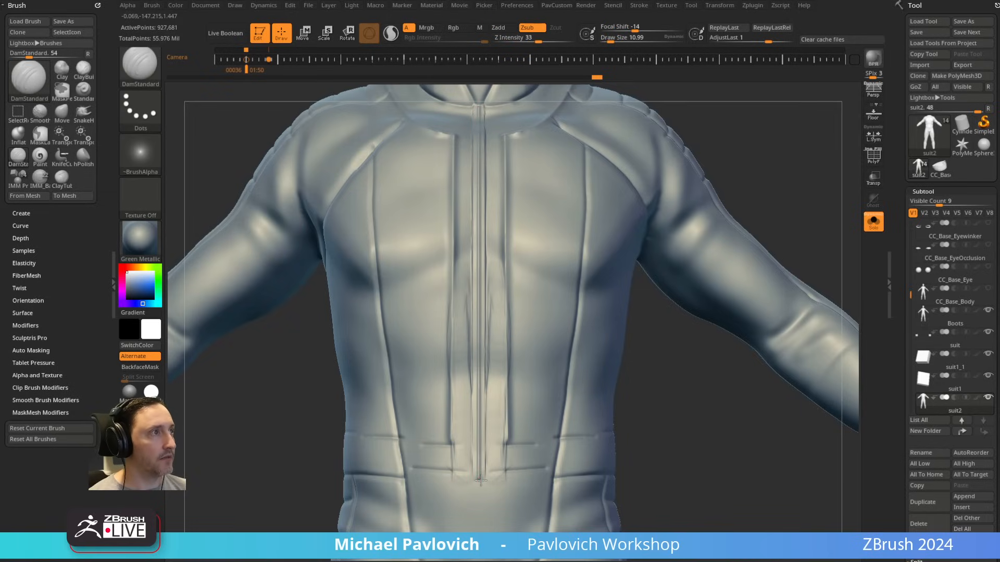
mouse_move(650, 373)
left_mouse_down()
mouse_move(688, 167)
mouse_move(737, 112)
mouse_move(741, 206)
left_mouse_up()
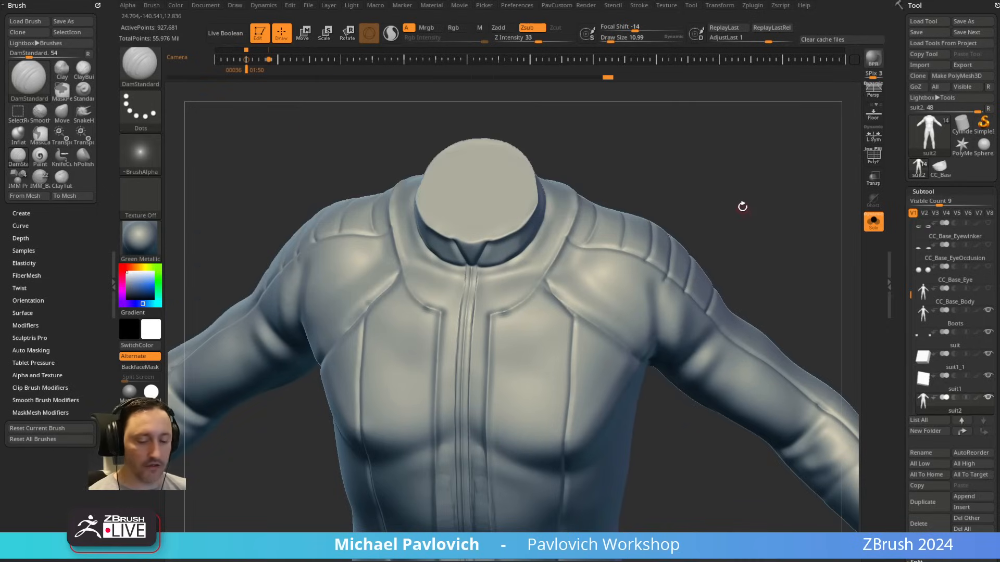
Step: Build up the band below the collar with ClayTubes at a draw size of about 46
key("b")
key("c")
key("t")
key("s")
left_click_drag(514, 300, 502, 268)
left_click_drag(602, 178, 601, 156)
key("s")
left_click(514, 255)
left_click_drag(519, 249, 478, 281)
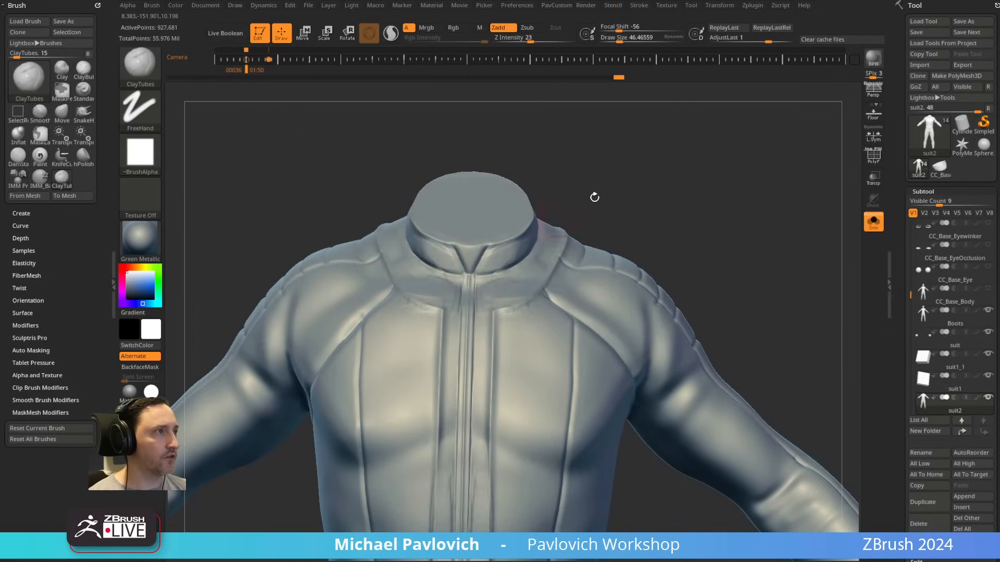
left_click_drag(594, 196, 575, 218)
mouse_move(523, 249)
left_mouse_down()
mouse_move(473, 288)
mouse_move(480, 323)
left_mouse_up()
Step: Lay ClayTubes strokes down the chest and abdomen on both sides of the centre strip
left_click_drag(731, 192, 719, 113)
mouse_move(495, 230)
left_mouse_down()
mouse_move(497, 201)
mouse_move(500, 300)
left_mouse_up()
left_click_drag(699, 185, 698, 224)
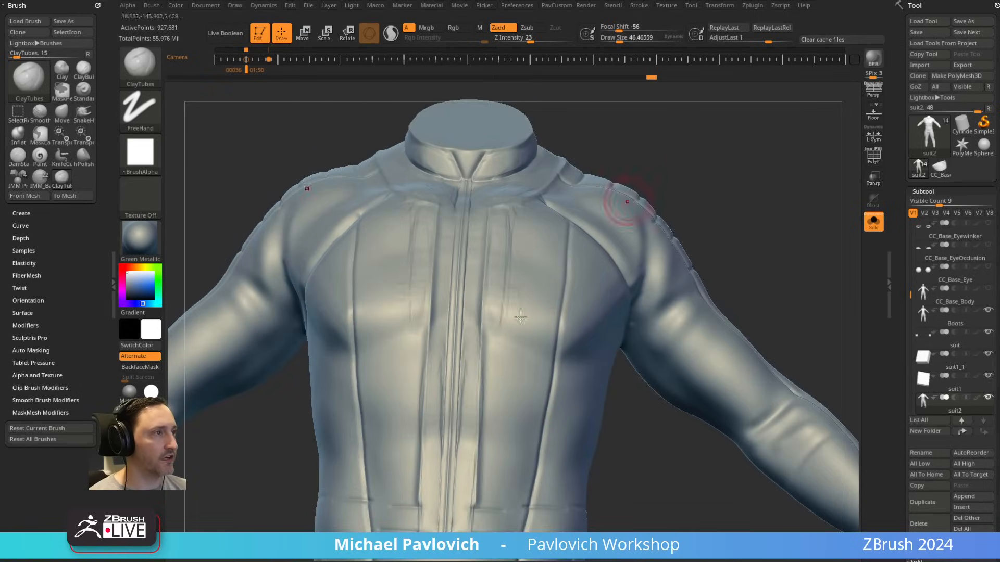
left_click_drag(505, 265, 497, 364)
left_click_drag(495, 315, 483, 518)
left_click_drag(639, 470, 639, 411)
Step: Add ClayTubes strokes near the waist ends of the front panels with a draw size of about 33
key("s")
left_click(480, 398)
mouse_move(483, 396)
left_mouse_down()
mouse_move(476, 346)
mouse_move(489, 388)
left_mouse_up()
mouse_move(571, 453)
left_mouse_down()
mouse_move(635, 474)
mouse_move(575, 442)
left_mouse_up()
left_click_drag(531, 375, 527, 408)
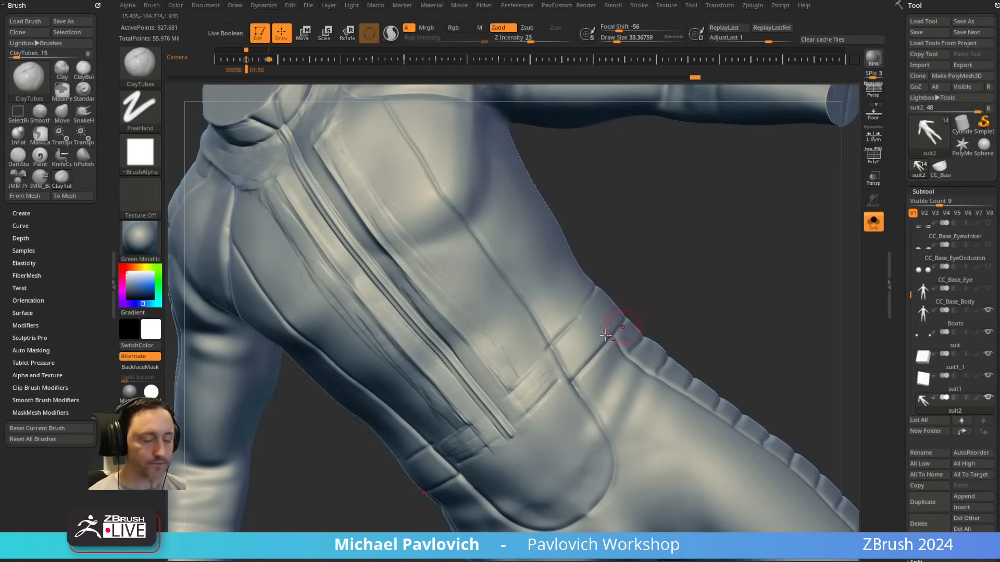
Step: Soften the waist seam across the front panel with the Clay brush and flatten it with hPolish
key("b")
key("c")
key("l")
left_click_drag(516, 419, 491, 447, "shift")
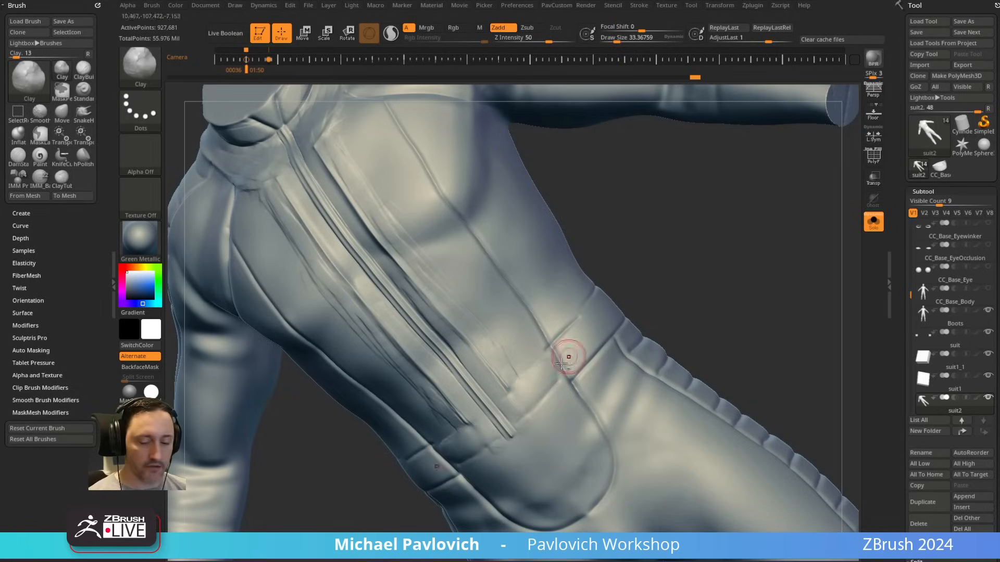
key("b")
key("h")
key("p")
left_click_drag(555, 368, 521, 400)
Step: Smooth and flatten the abdomen surface beside the centre strip, using hPolish with a draw size of about 49
mouse_move(693, 224)
left_mouse_down()
mouse_move(726, 246)
mouse_move(659, 383)
left_mouse_up()
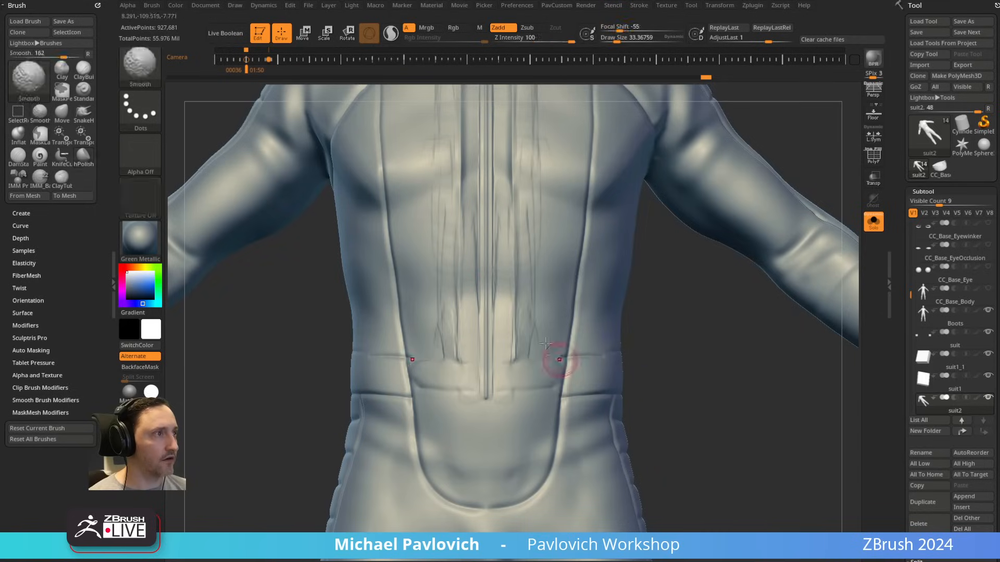
key("bracketright")
key("bracketright")
key("bracketright")
left_click_drag(510, 281, 507, 292)
key("bracketleft")
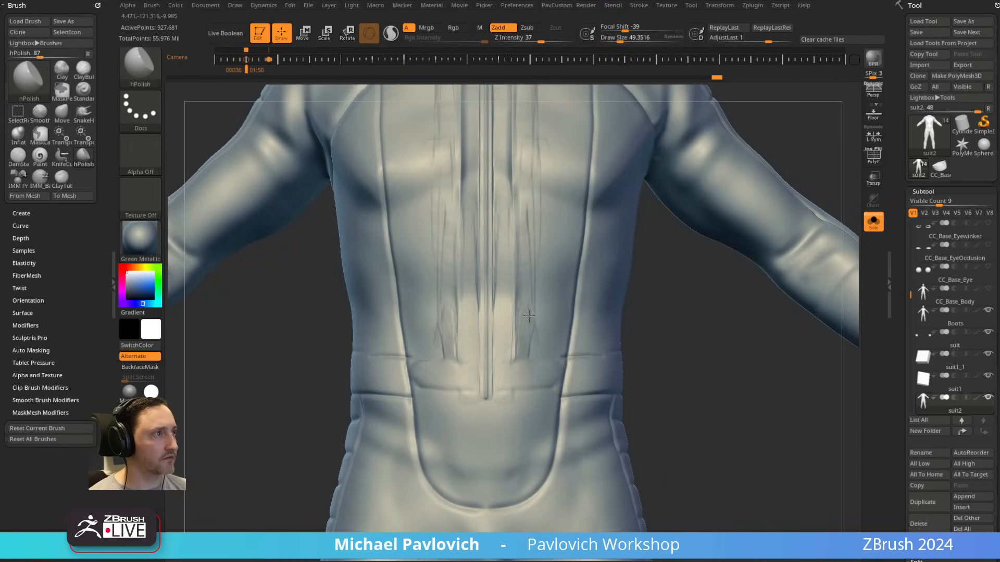
mouse_move(582, 238)
left_mouse_down()
mouse_move(678, 372)
mouse_move(674, 348)
mouse_move(602, 296)
left_mouse_up()
Step: Switch back to ClayTubes with a draw size of about 36 and review the whole suit from the front
key("b")
key("c")
key("t")
left_click_drag(589, 336, 654, 315)
mouse_move(745, 237)
left_mouse_down("alt")
mouse_move(674, 281)
mouse_move(630, 361)
mouse_move(714, 273)
mouse_move(741, 264)
mouse_move(681, 238)
mouse_move(697, 255)
left_mouse_up("alt")
left_click_drag(661, 508, 698, 339, "alt")
left_click_drag(776, 329, 750, 523, "alt")
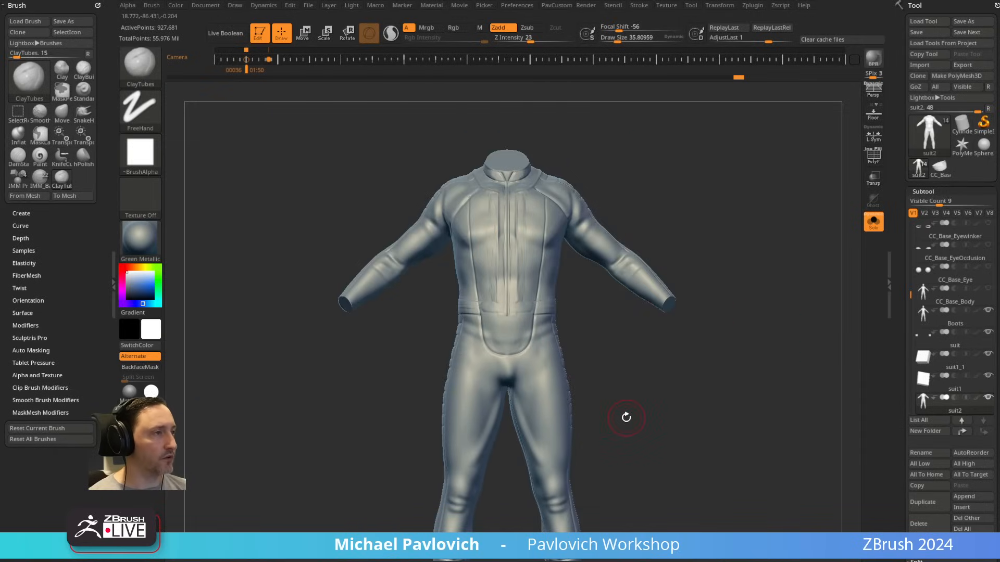
Step: Switch to the Standard brush and set the draw size to about 29
key("b")
key("s")
key("t")
left_click_drag(623, 406, 637, 435, "alt")
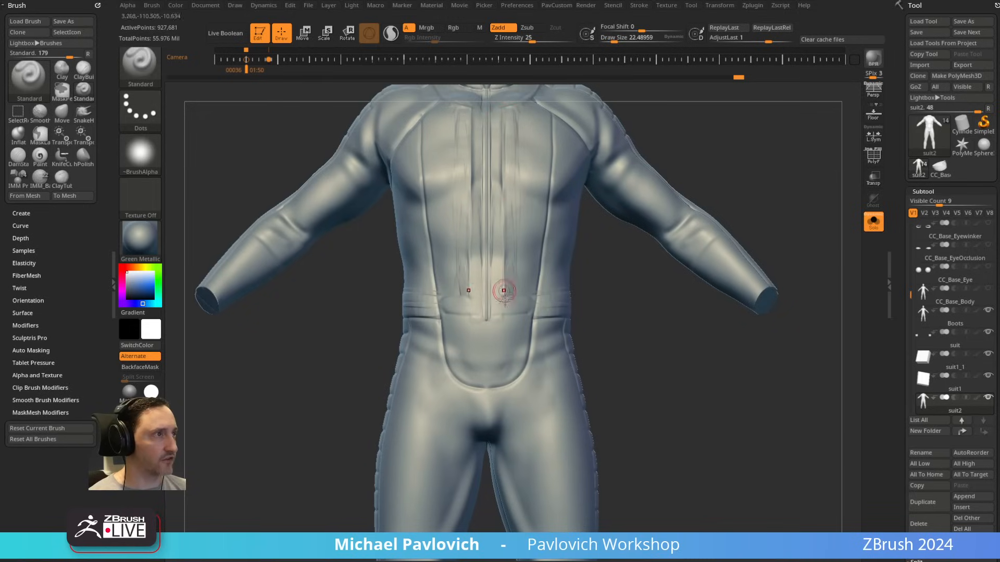
left_click_drag(648, 399, 650, 319, "alt")
key("s")
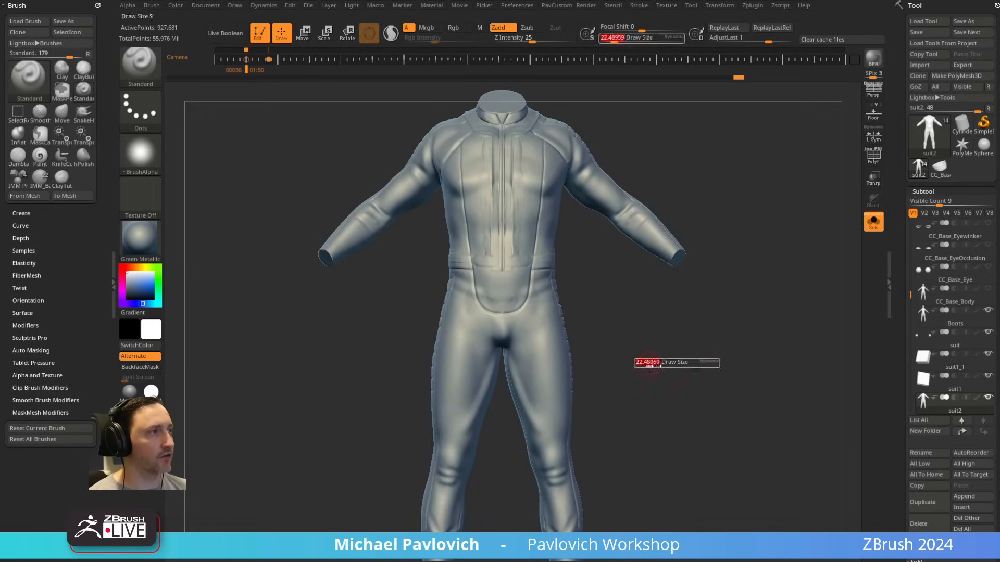
left_click_drag(649, 363, 655, 353)
mouse_move(655, 354)
left_mouse_down()
mouse_move(604, 376)
mouse_move(649, 363)
left_mouse_up()
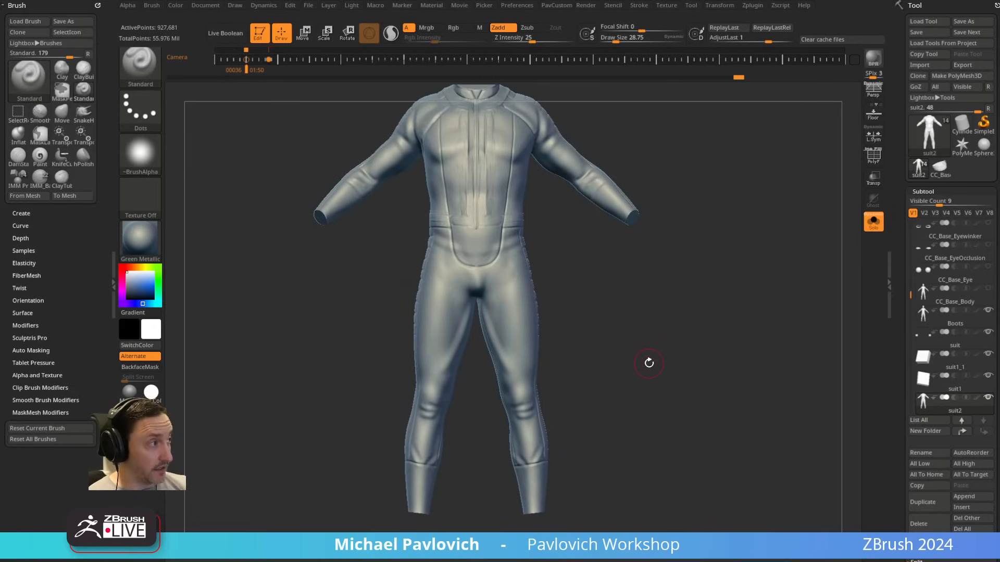
Step: Select the Boots subtool and turn off Solo to show the suit with it
left_click_drag(908, 305, 909, 320)
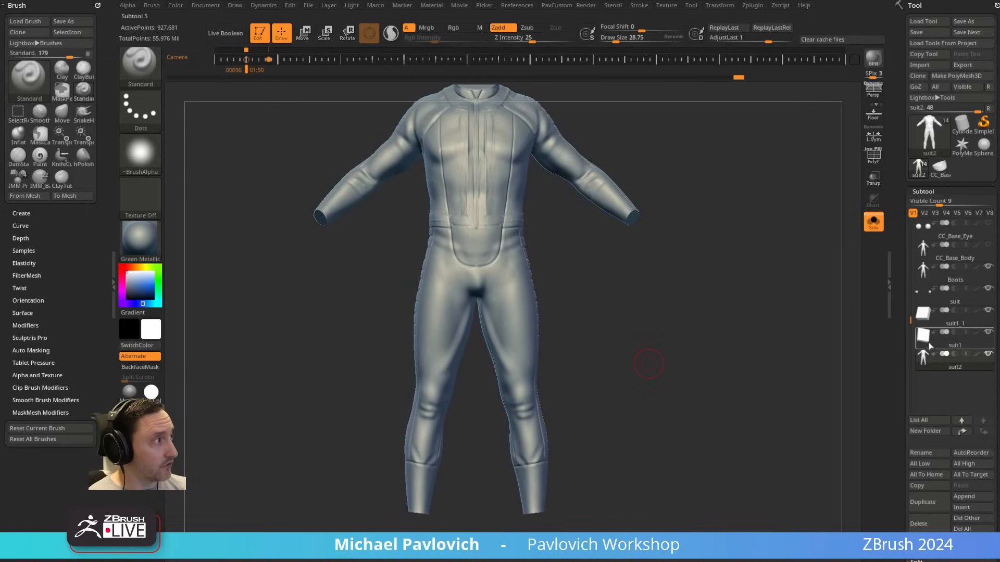
left_click(937, 271)
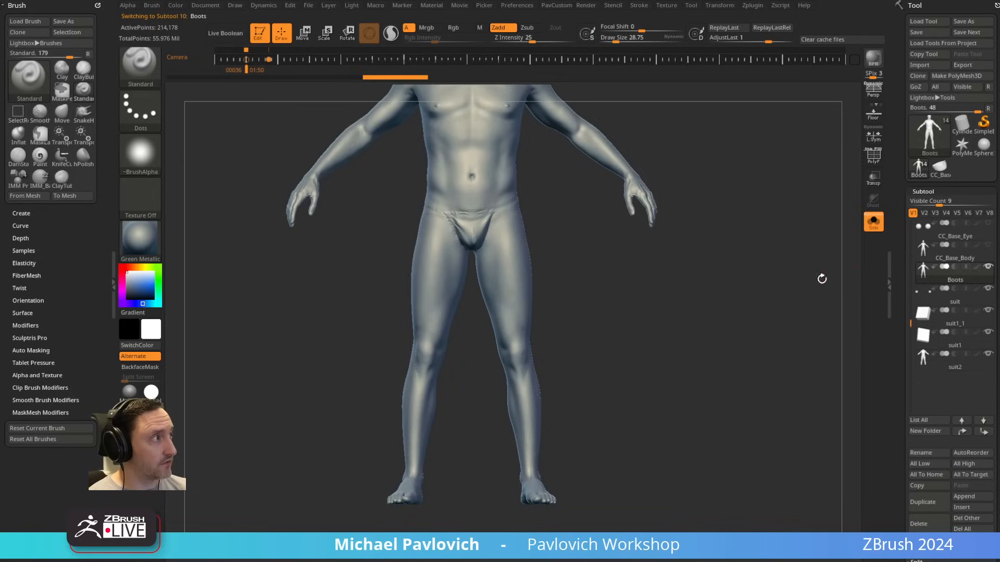
left_click(873, 221)
left_click_drag(658, 383, 751, 288, "alt")
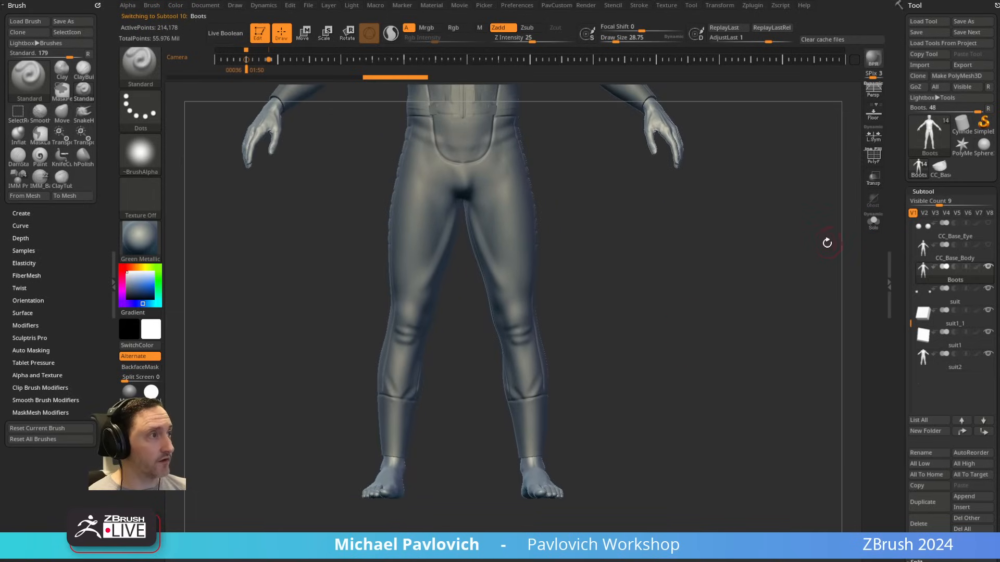
Step: Isolate Boots and mark the boot's upper edge across the shin against the overlaid reference, with a draw size of about 10
key("Right")
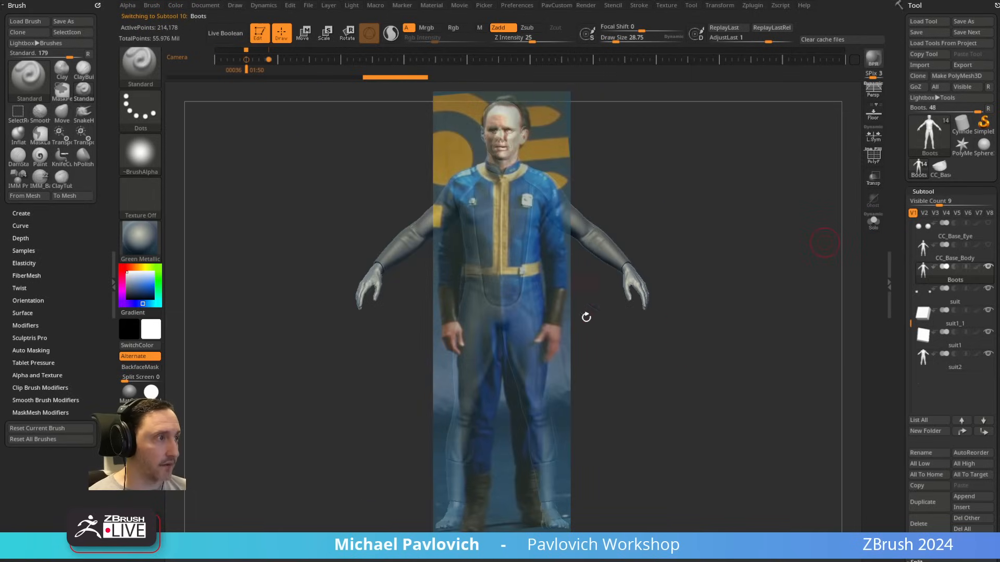
mouse_move(645, 385)
left_mouse_down("alt")
mouse_move(633, 383)
mouse_move(664, 388)
left_mouse_up("alt")
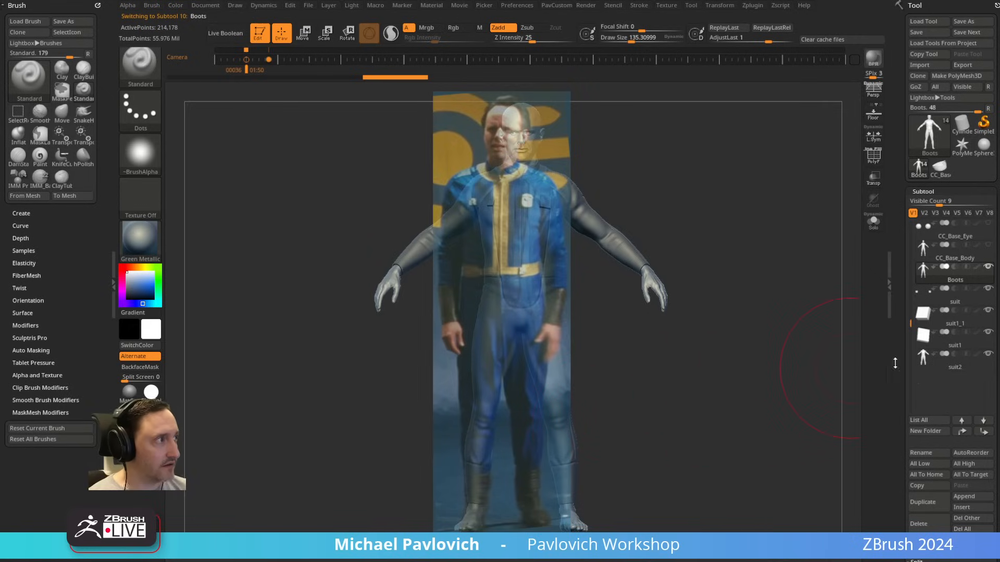
left_click(874, 225)
key("s")
left_click_drag(496, 455, 480, 455)
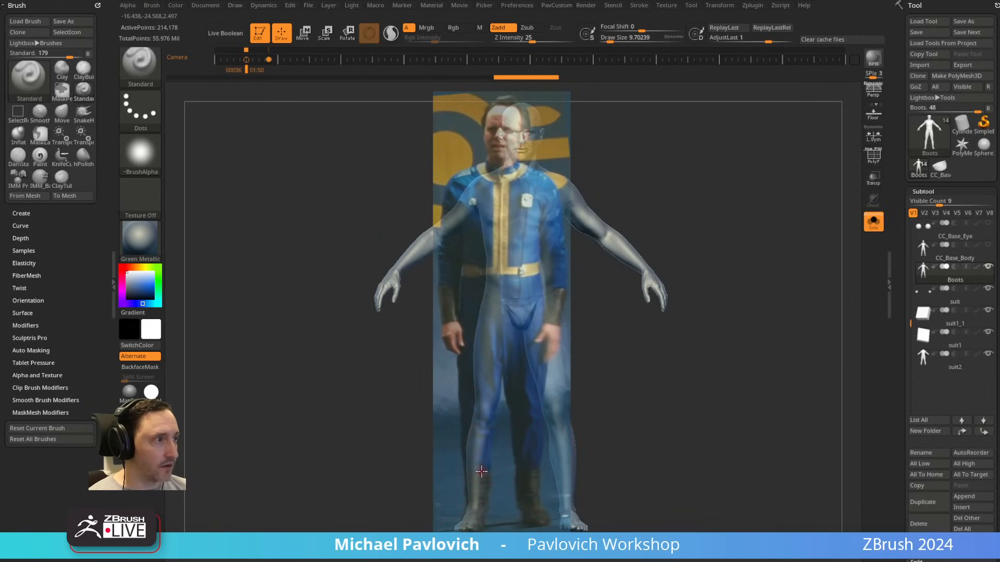
key("shift+z")
left_click_drag(475, 471, 520, 444)
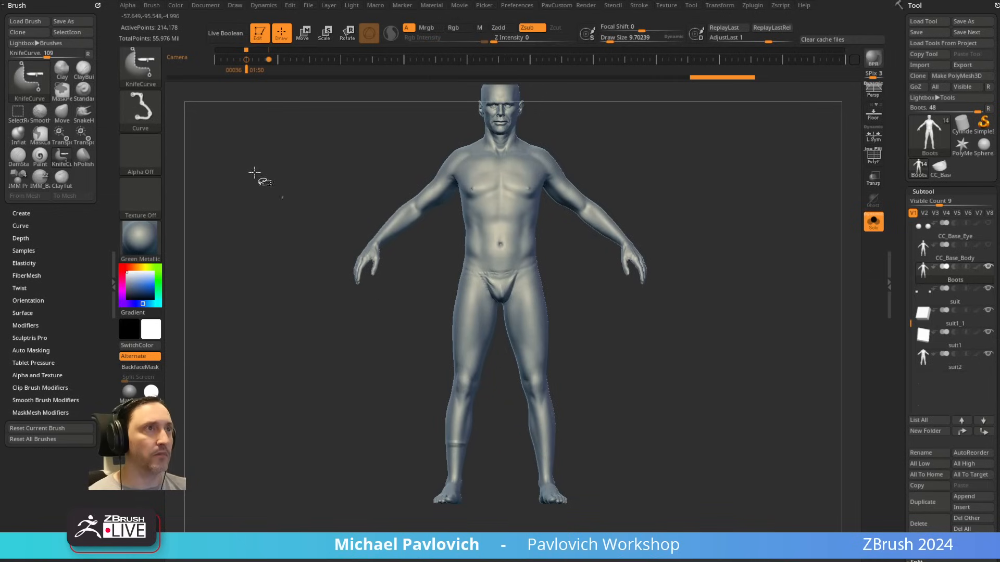
Step: Try a KnifeCurve cut across the shins and bake all layers of the Boots mesh
mouse_move(514, 523)
left_mouse_down("ctrl+shift")
mouse_move(482, 441)
mouse_move(366, 434)
left_mouse_up("ctrl+shift")
mouse_move(899, 314)
left_mouse_down()
mouse_move(902, 201)
mouse_move(901, 247)
left_mouse_up()
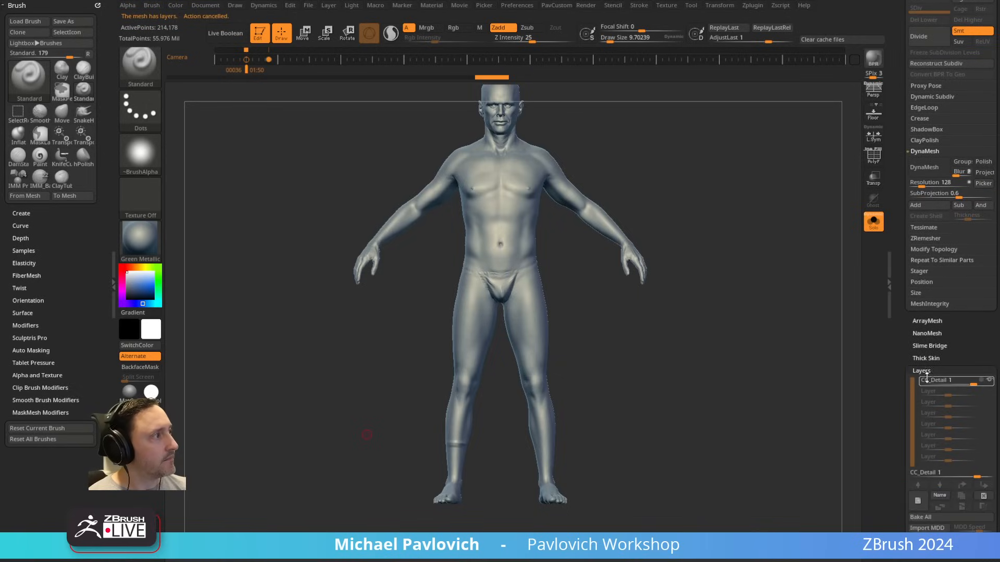
left_click(921, 516)
Step: Cut the body away above the shin mark with KnifeCurve, keeping only both lower legs and feet
mouse_move(508, 527)
left_mouse_down("ctrl+shift")
mouse_move(482, 442)
mouse_move(371, 438)
left_mouse_up("ctrl+shift")
key("ctrl+z")
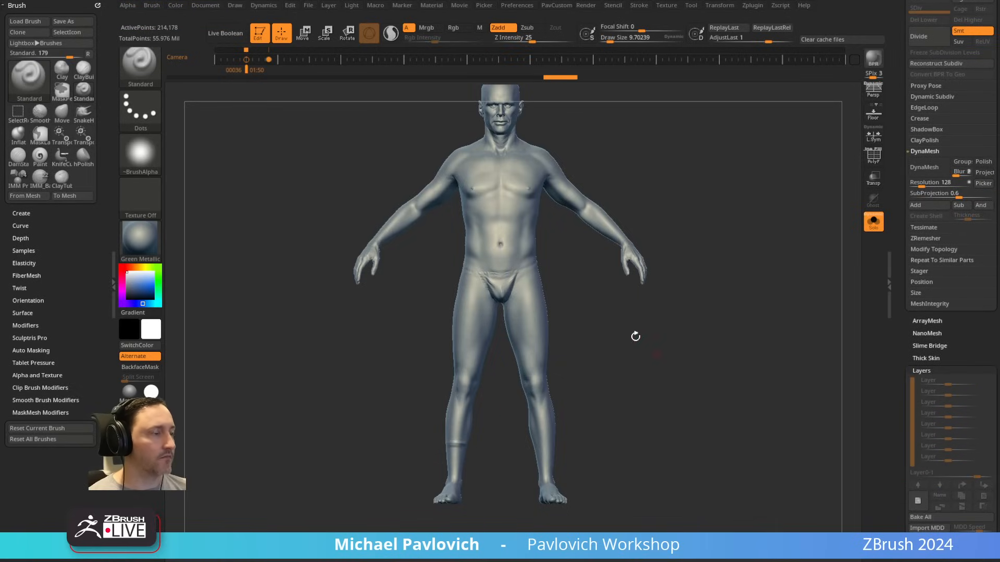
mouse_move(264, 440)
left_mouse_down("ctrl+shift")
mouse_move(772, 434)
mouse_move(770, 443)
left_mouse_up("ctrl+shift")
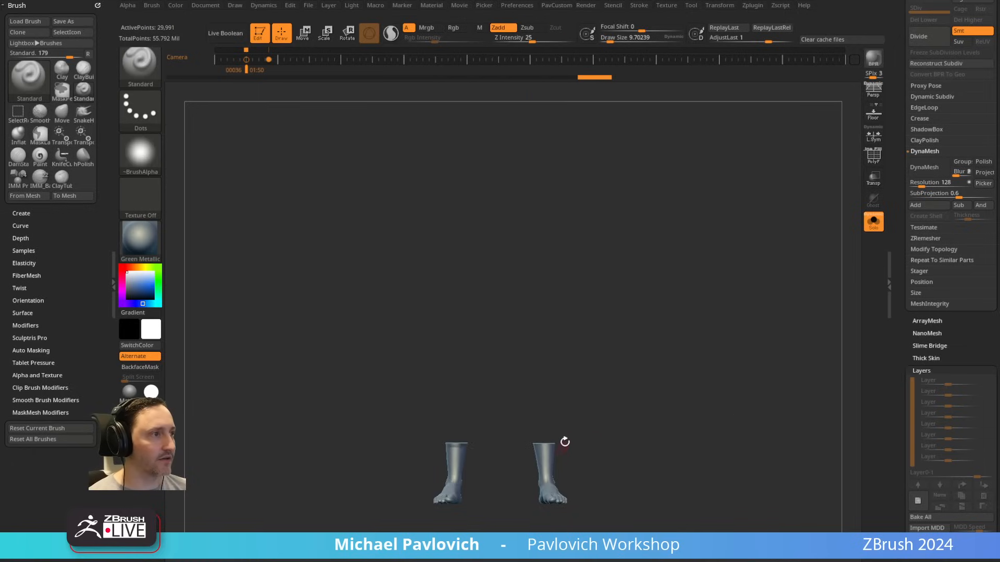
Step: Hide the unmarked foot and delete the hidden geometry, leaving the single marked foot
left_click(141, 66, "ctrl+shift")
left_click(245, 75, "ctrl+shift")
left_click_drag(495, 385, 626, 531, "ctrl+alt+shift")
key("space")
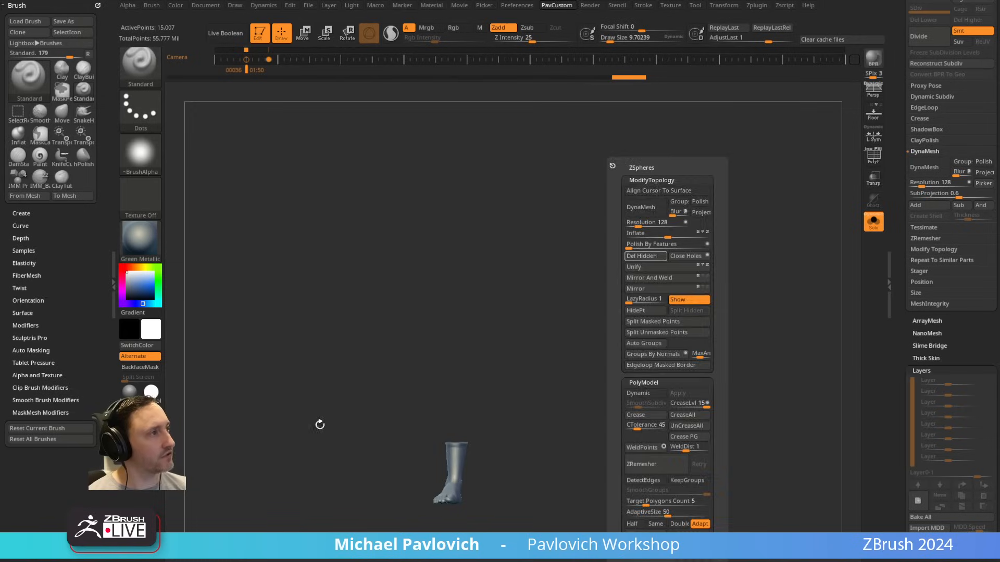
Step: Inflate the remaining foot slightly and remesh it with DynaMesh at resolution 8
key("f")
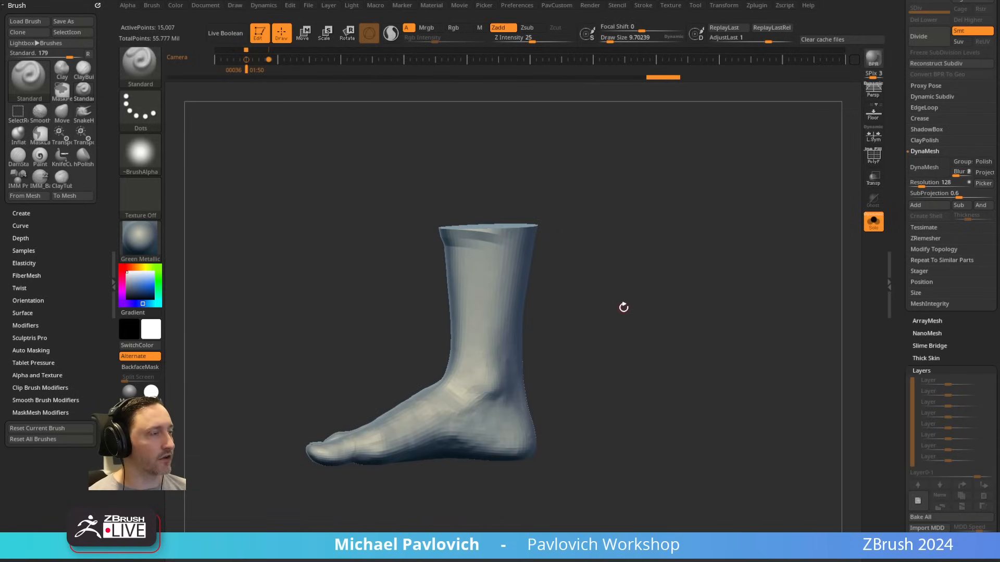
left_click_drag(596, 302, 657, 284)
key("space")
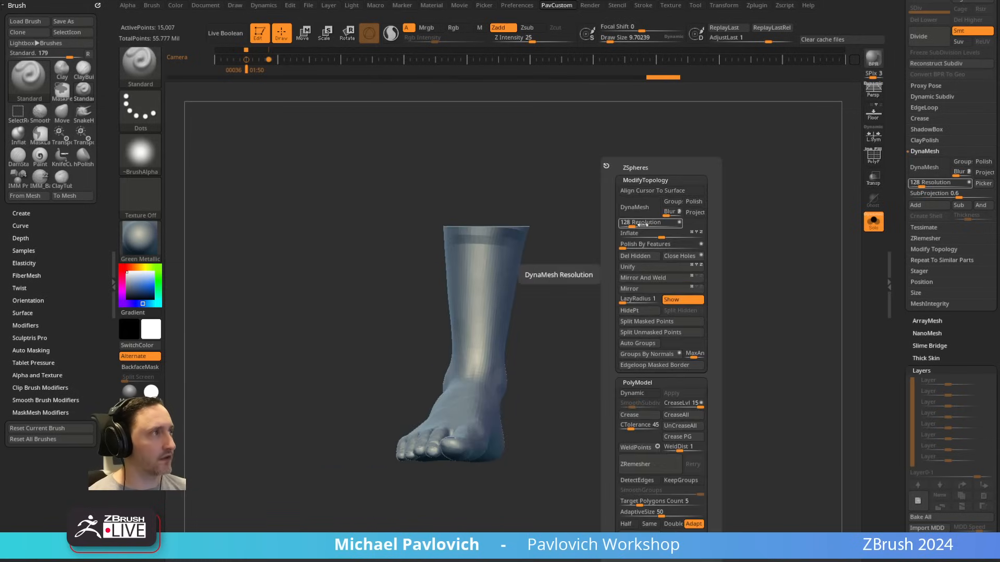
left_click_drag(664, 236, 692, 236)
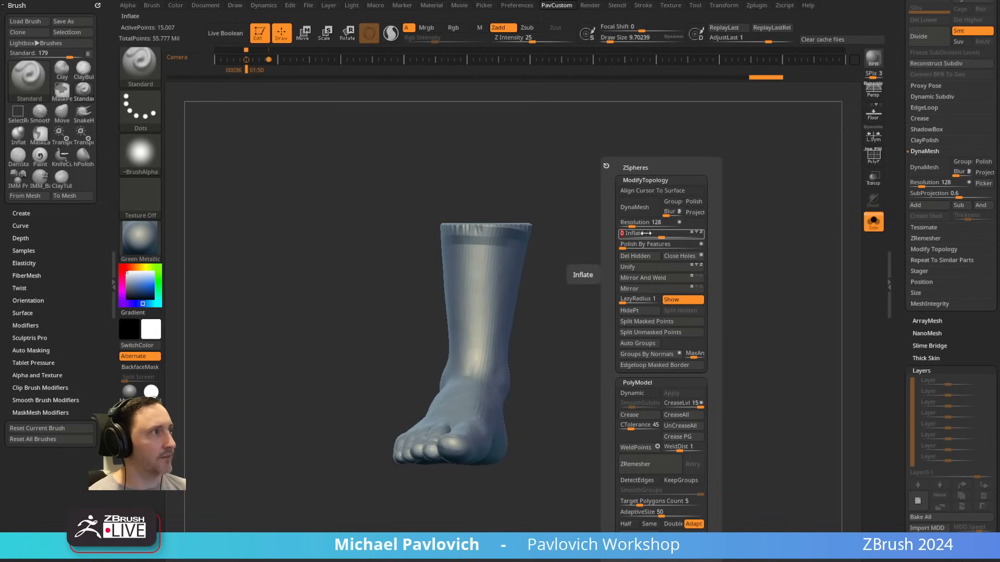
left_click_drag(632, 225, 617, 224)
left_click(638, 211)
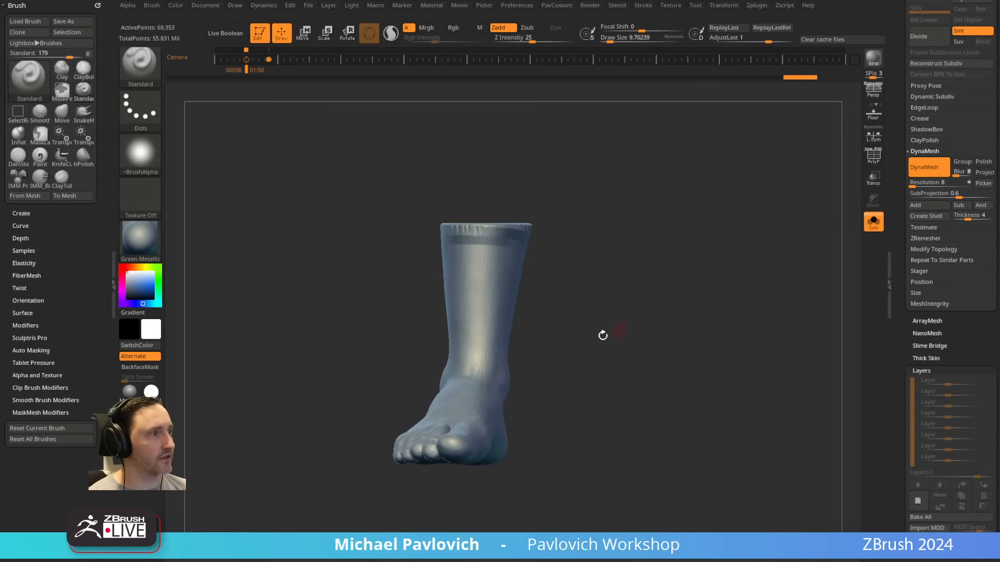
Step: Smooth the cut upper rim, ankle and toes of the foot with a draw size of about 83
mouse_move(602, 335)
left_mouse_down()
mouse_move(554, 330)
mouse_move(585, 335)
left_mouse_up()
key("shift")
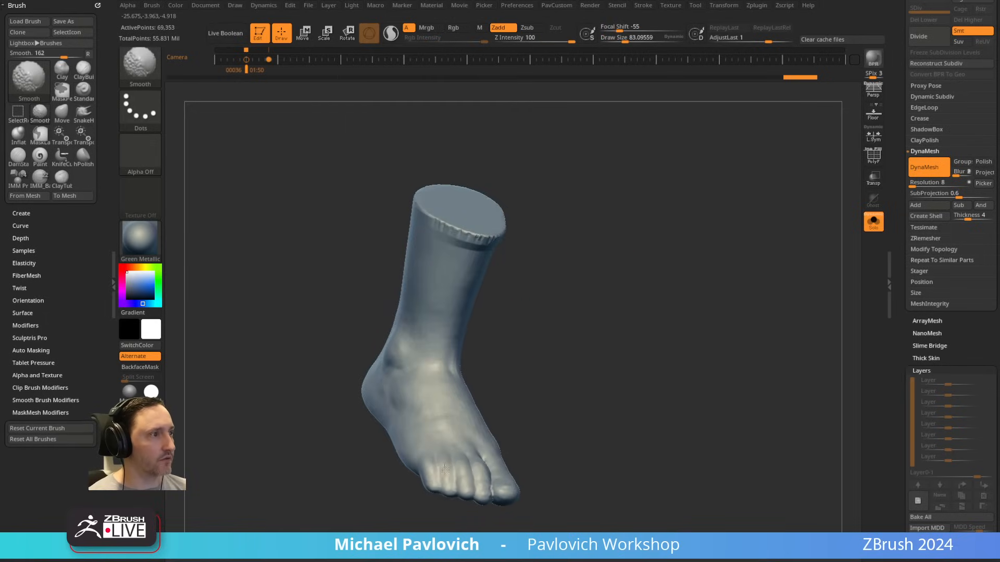
left_click_drag(445, 469, 456, 390, "shift")
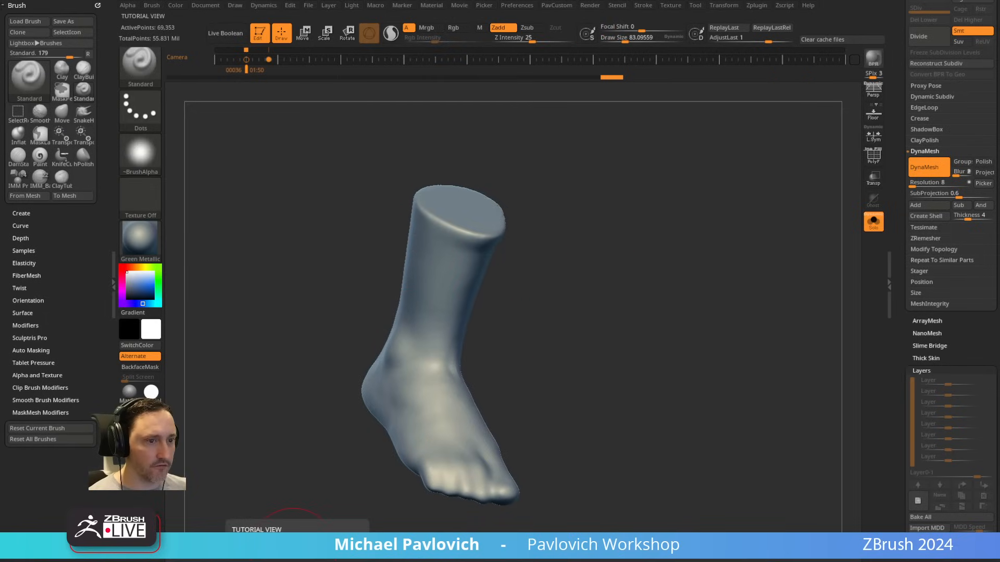
Step: Switch to the browser and open the Boot ZBrush Tutorial project from the ArtStation album
left_click_drag(741, 561, 742, 43)
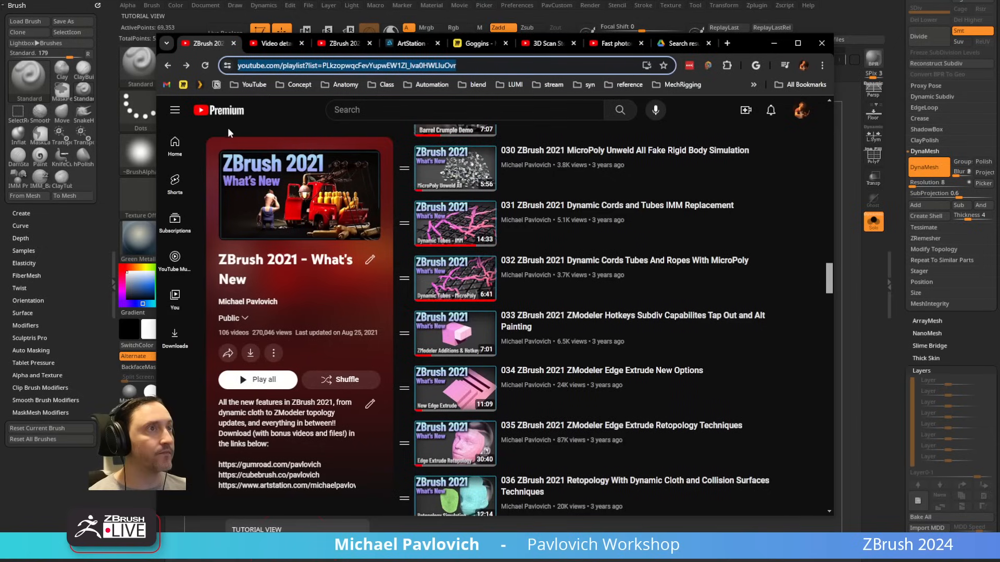
left_click(170, 66)
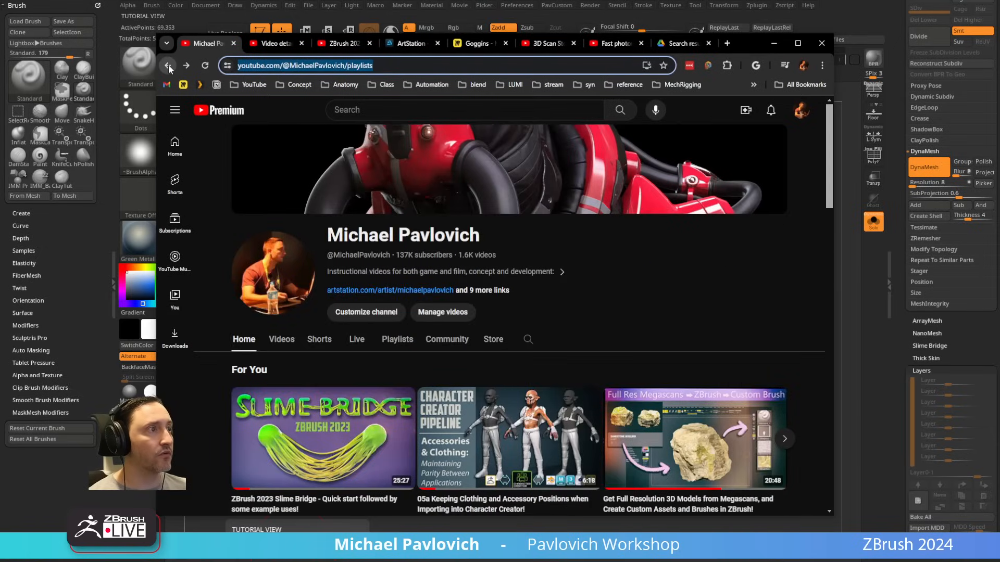
left_click(408, 43)
scroll(333, 261, "down", 10)
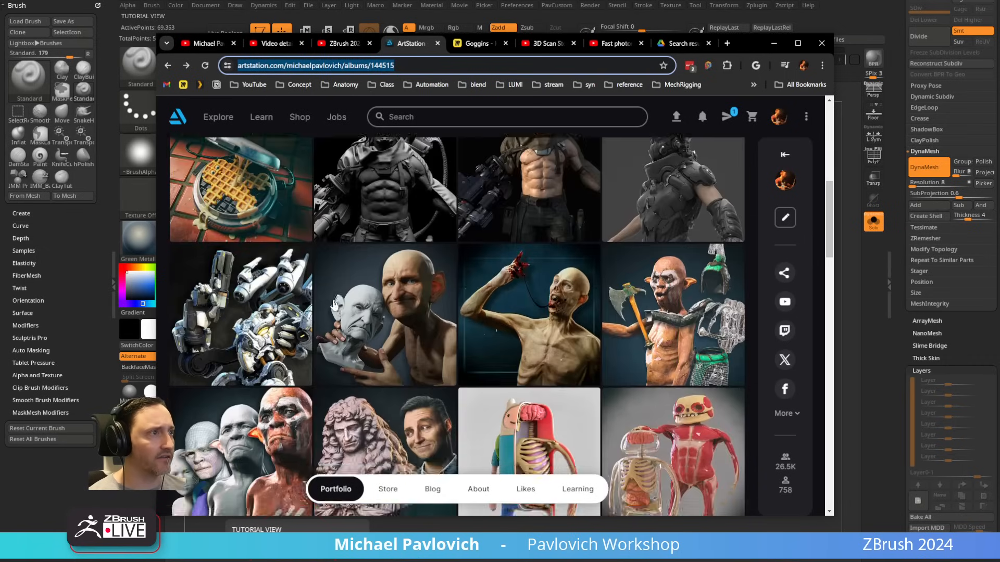
scroll(334, 308, "down", 15)
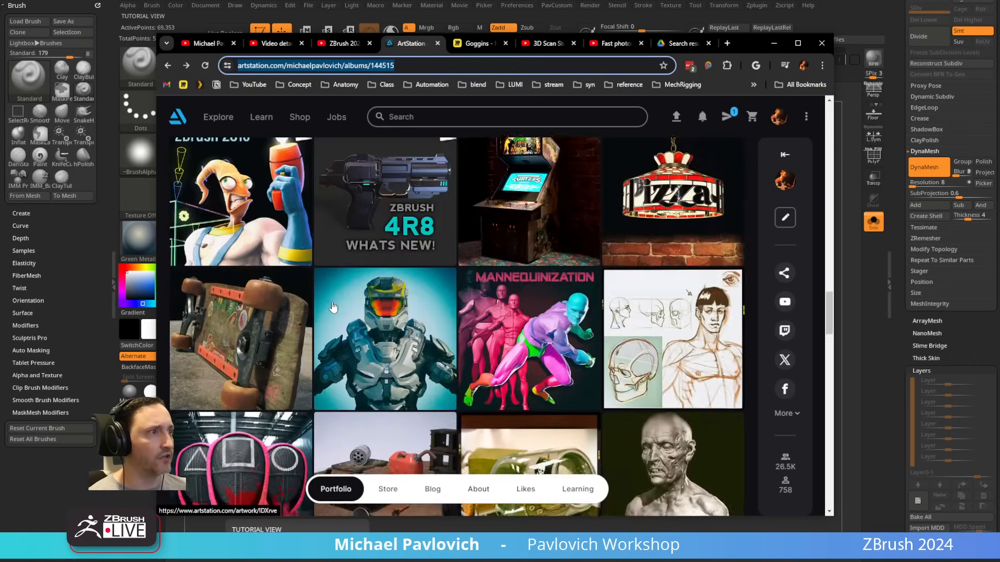
scroll(333, 307, "down", 20)
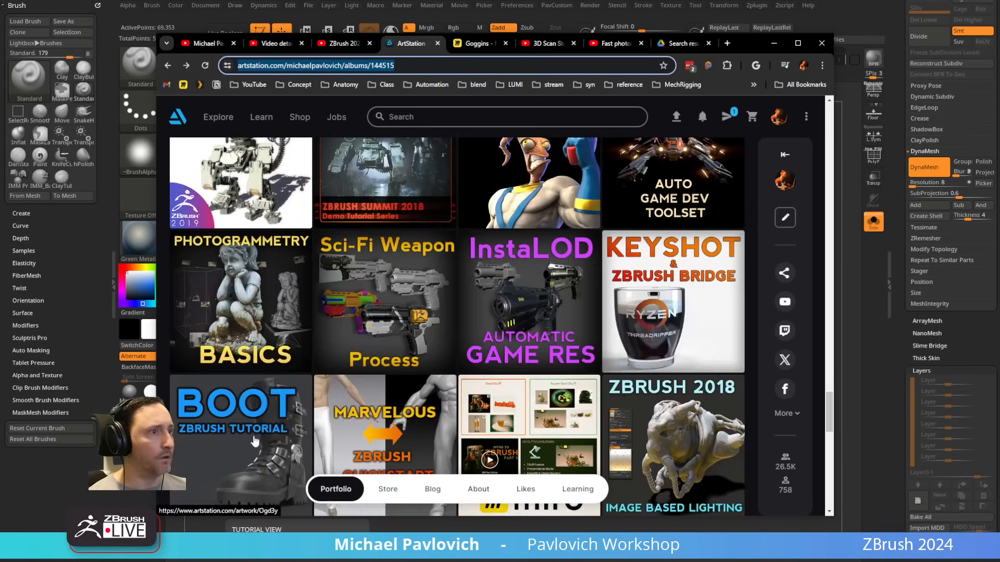
left_click(254, 441)
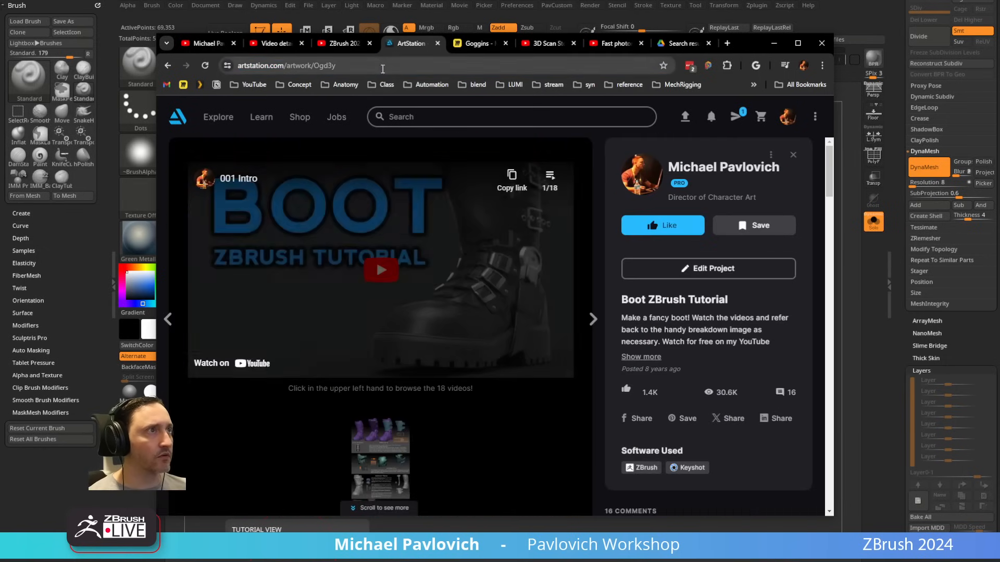
left_click(383, 68)
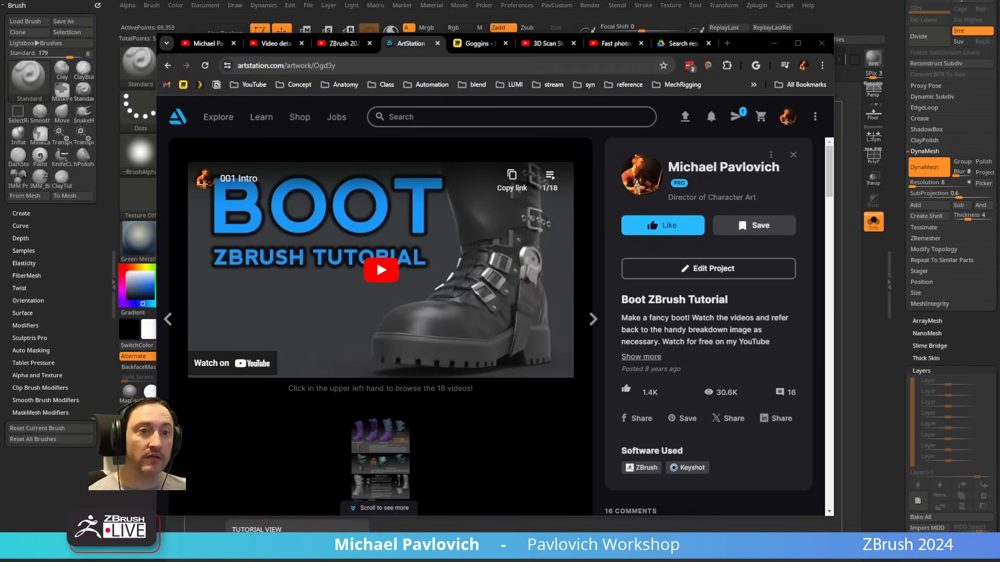
Step: Search the instructor's YouTube channel for "shoe" and examine the listed shoe and boot tutorials
left_click(205, 43)
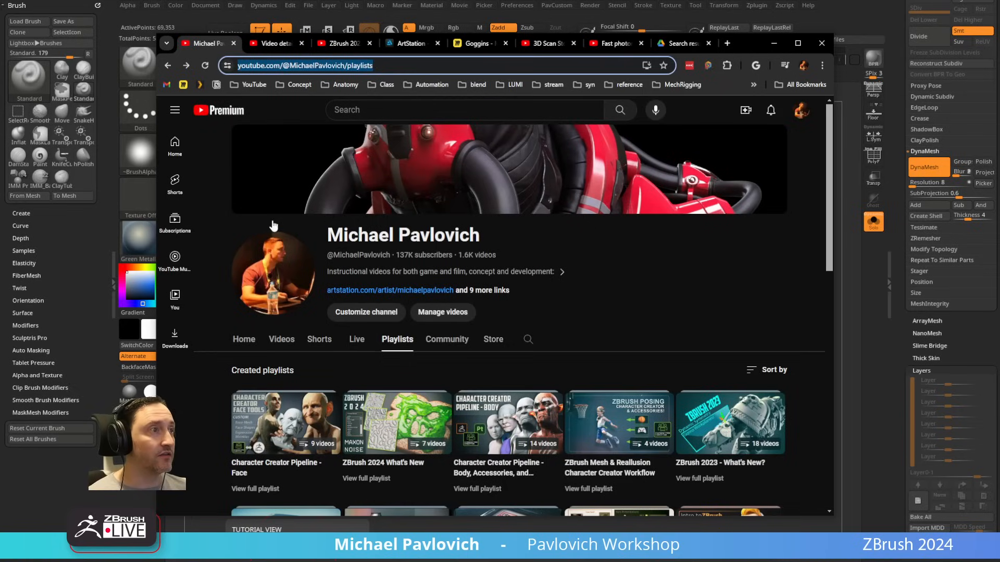
left_click(527, 339)
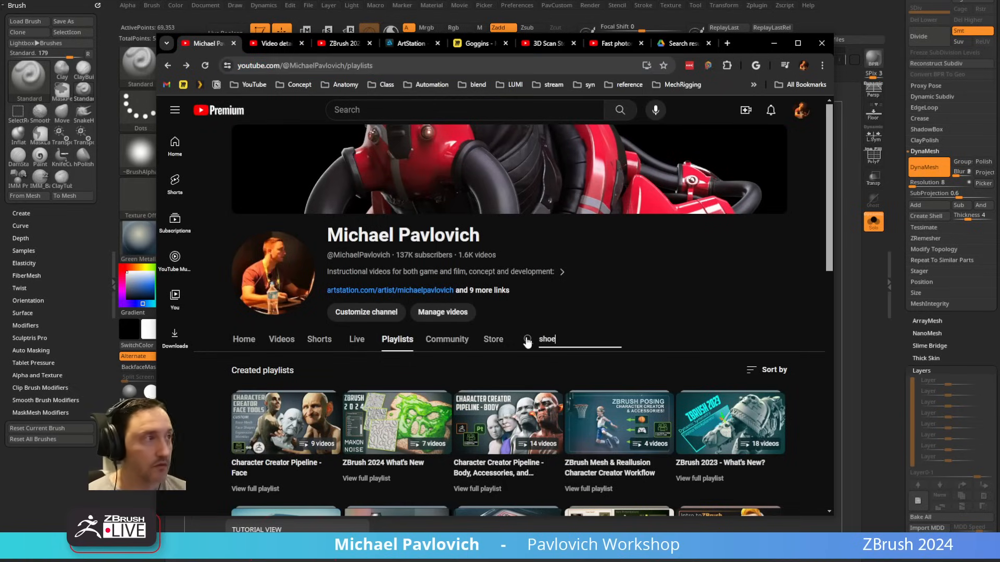
type("shoe")
key("Return")
scroll(527, 341, "down", 4)
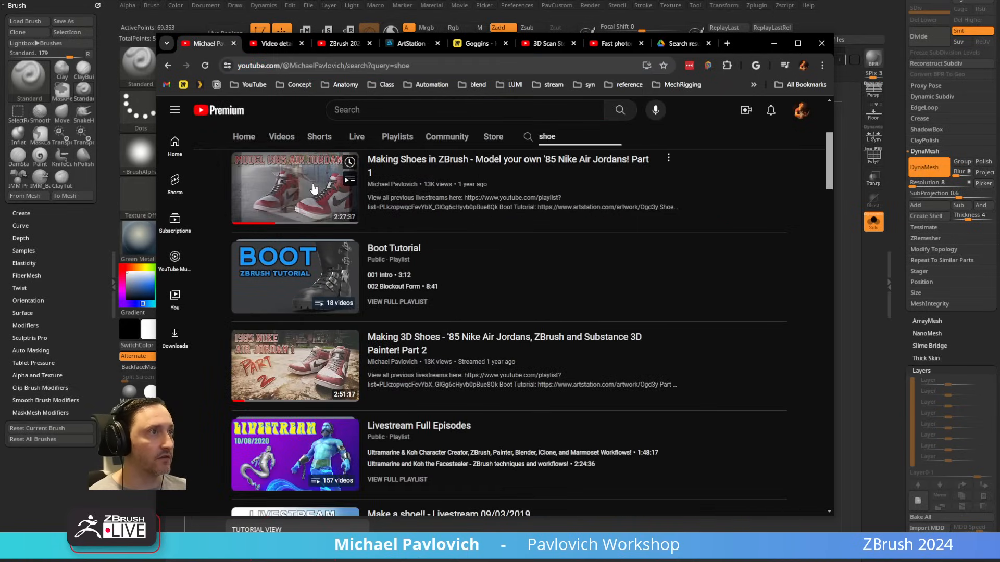
scroll(436, 340, "down", 2)
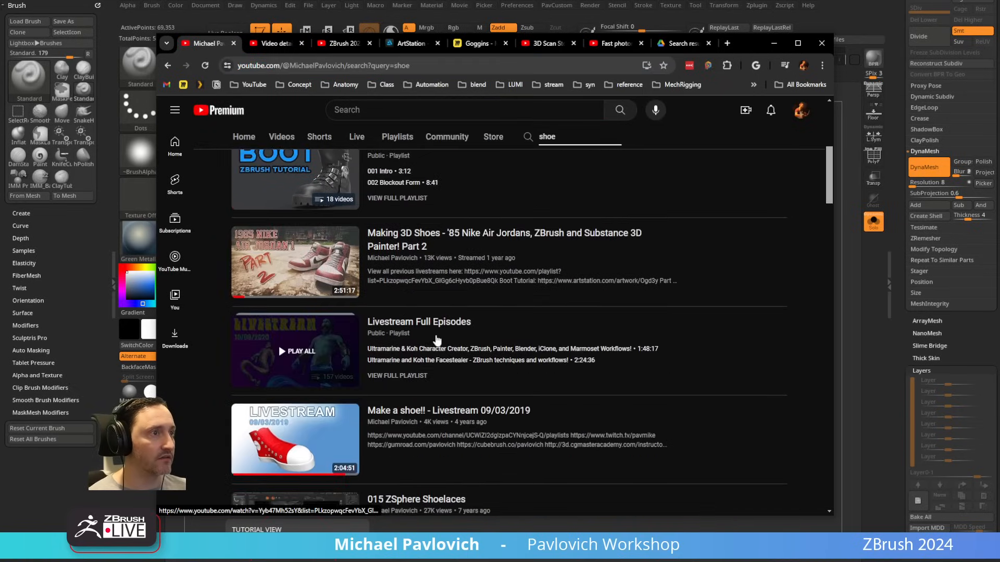
scroll(437, 339, "down", 2)
scroll(489, 383, "down", 2)
scroll(530, 399, "up", 8)
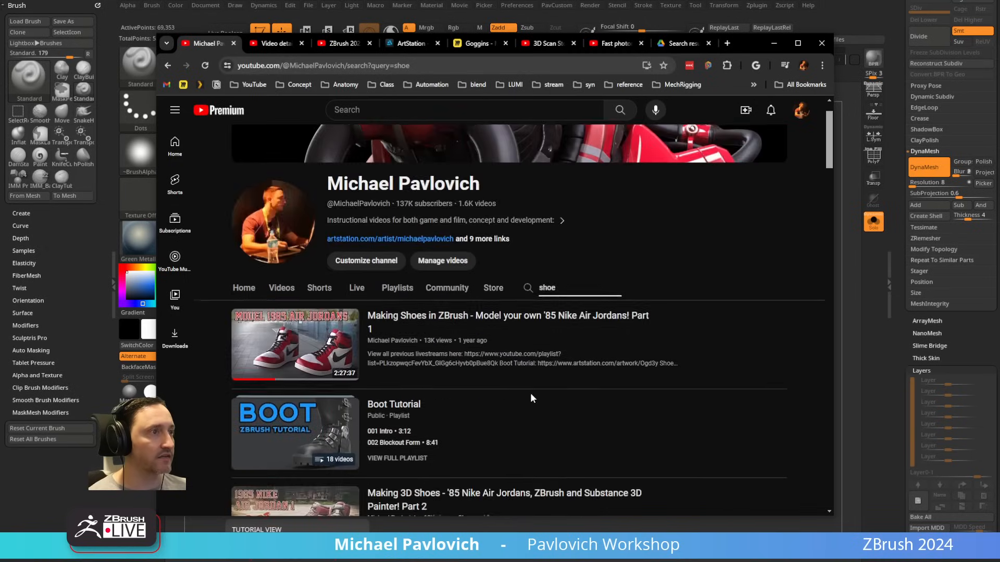
scroll(531, 399, "up", 1)
left_click(382, 66)
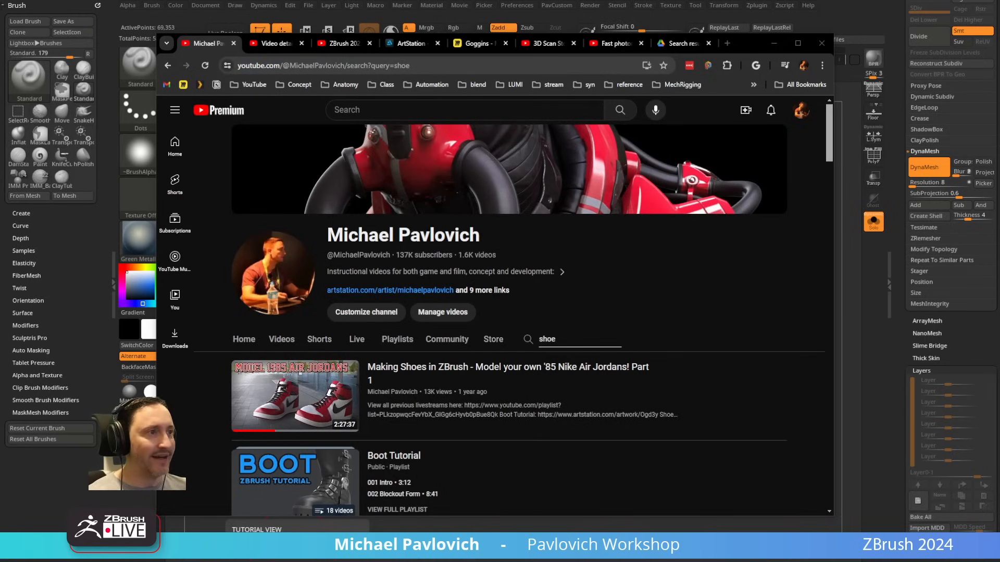
scroll(441, 464, "down", 8)
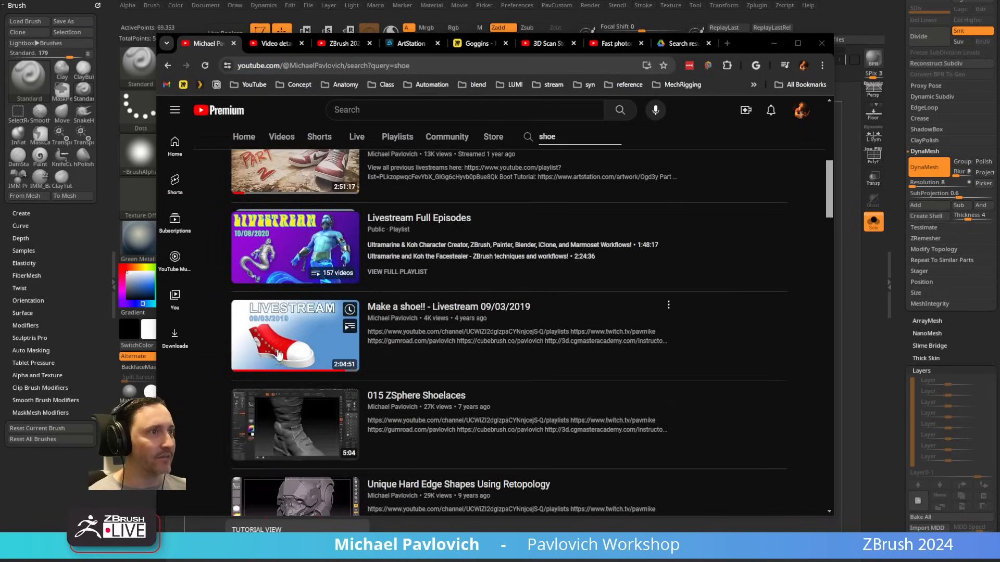
scroll(447, 391, "up", 9)
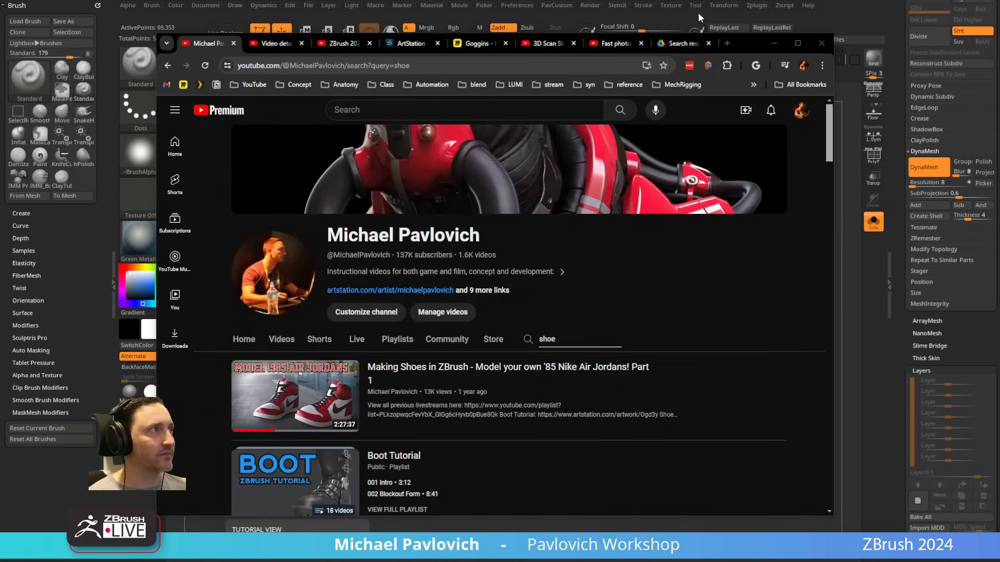
left_click(774, 43)
left_click_drag(602, 297, 586, 294)
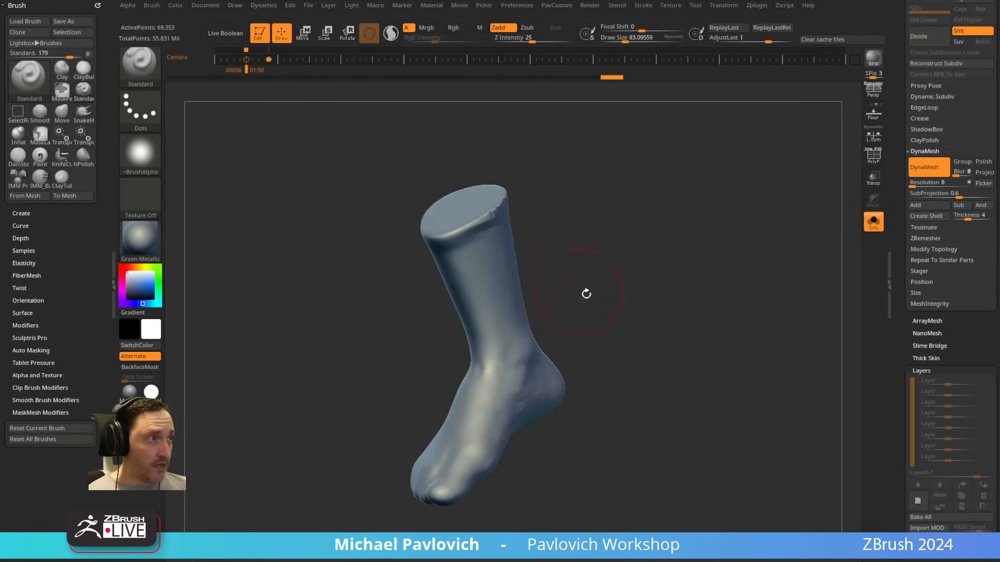
left_click_drag(693, 561, 743, 59)
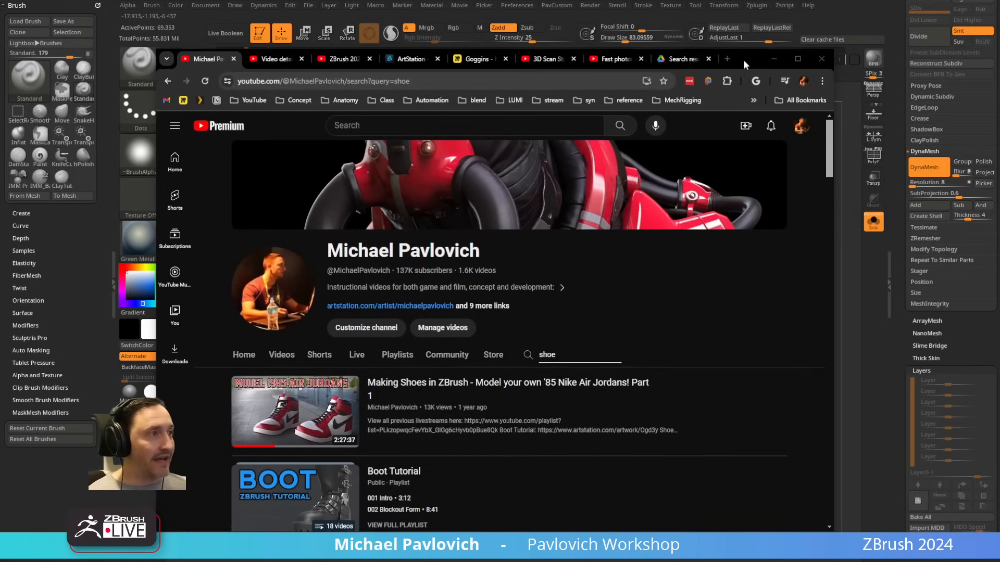
Step: Search the instructor's YouTube channel for "mario" and open the "Make A Mario!" ZBrush 2023 video in a new tab
left_click(615, 81)
scroll(588, 313, "down", 1)
double_click(562, 304)
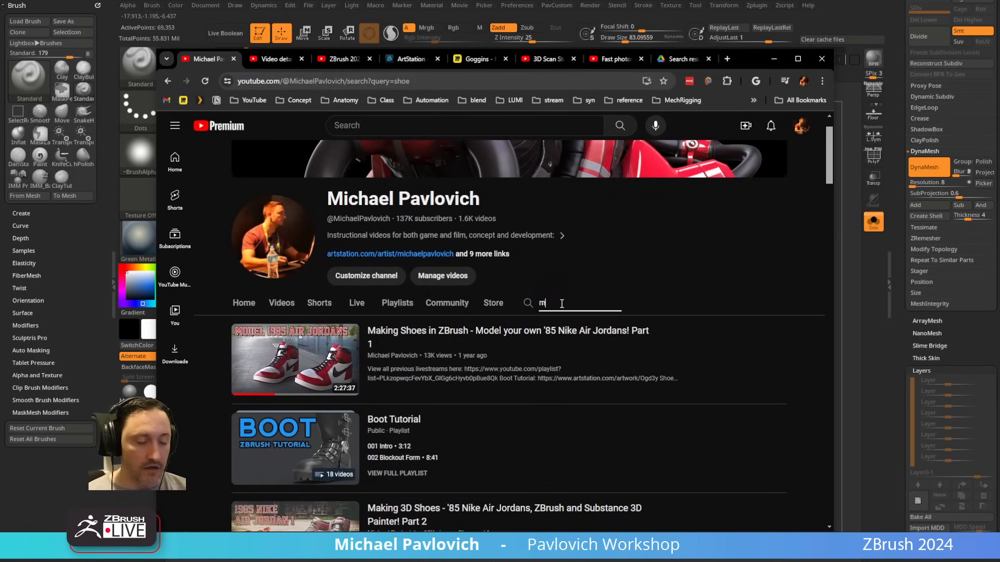
type("mario")
key("Return")
scroll(298, 311, "down", 2)
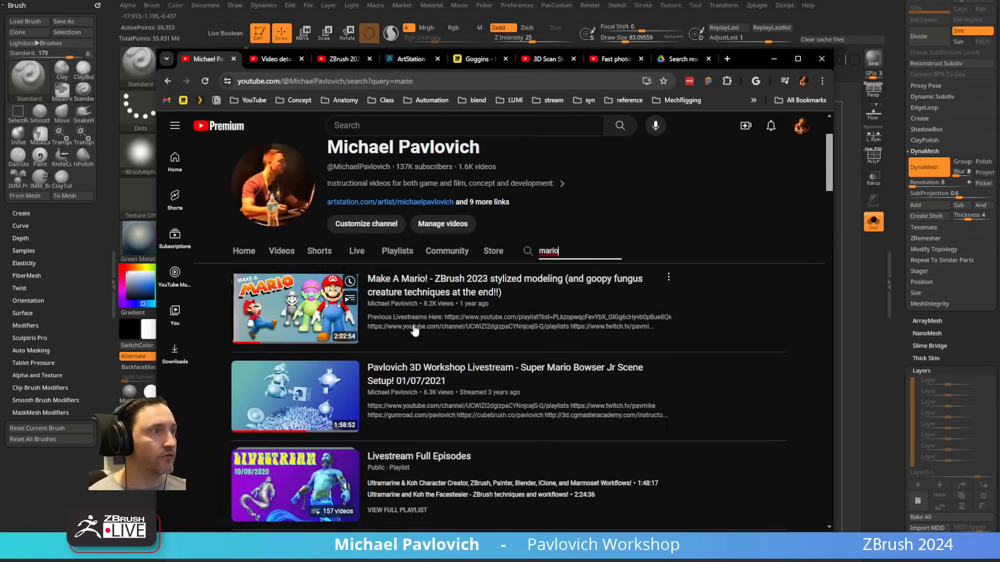
middle_click(433, 281)
Step: Examine the Mario Shoes and Mario Shirt chapters of the "Make A Mario!" video and return to ZBrush
double_click(570, 250)
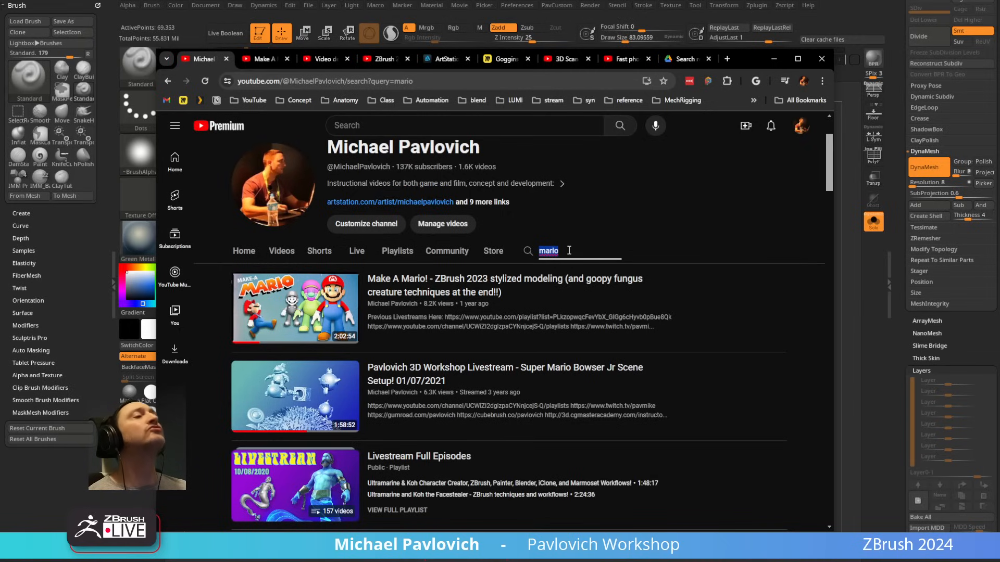
scroll(569, 251, "down", 5)
scroll(486, 328, "up", 7)
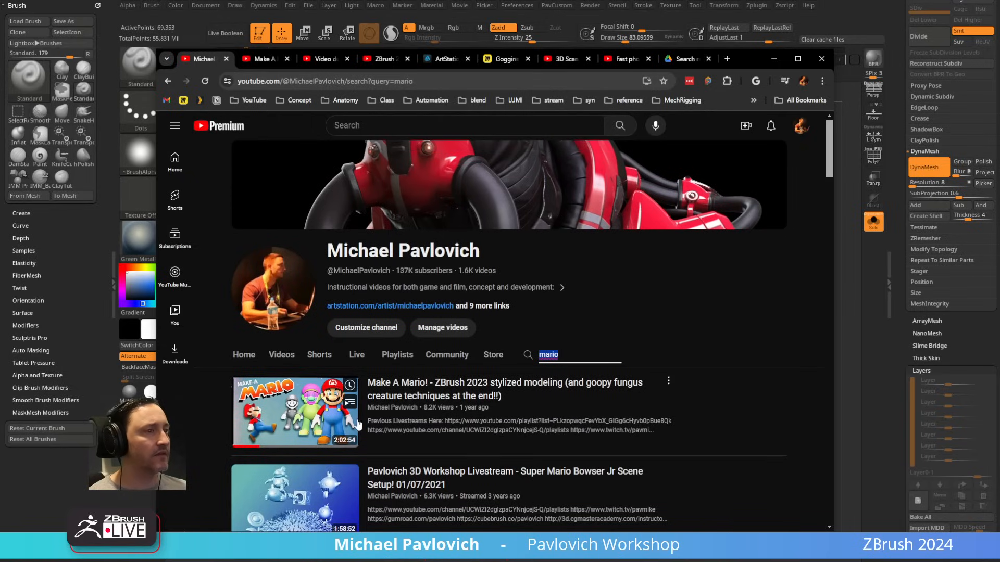
left_click(249, 58)
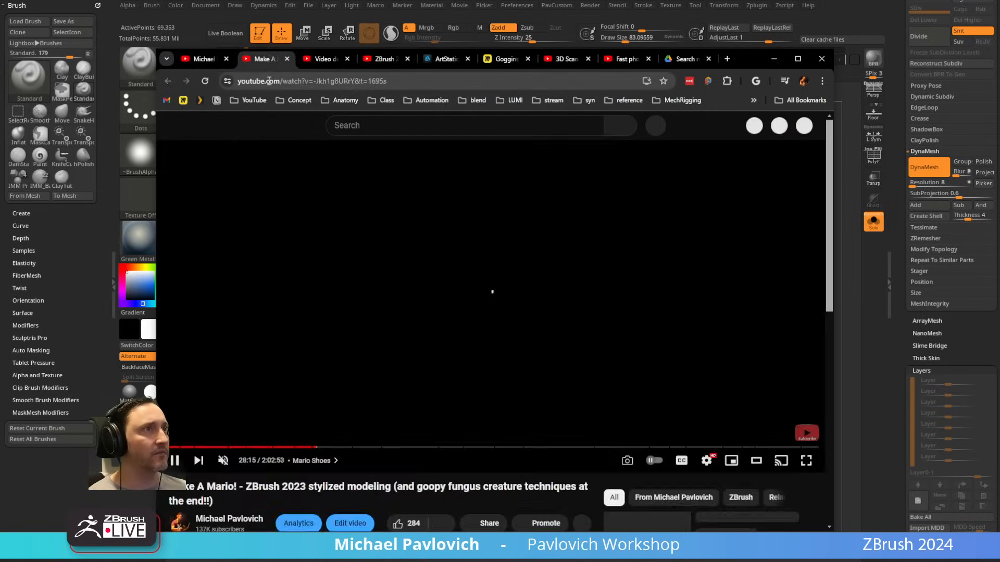
left_click(272, 84)
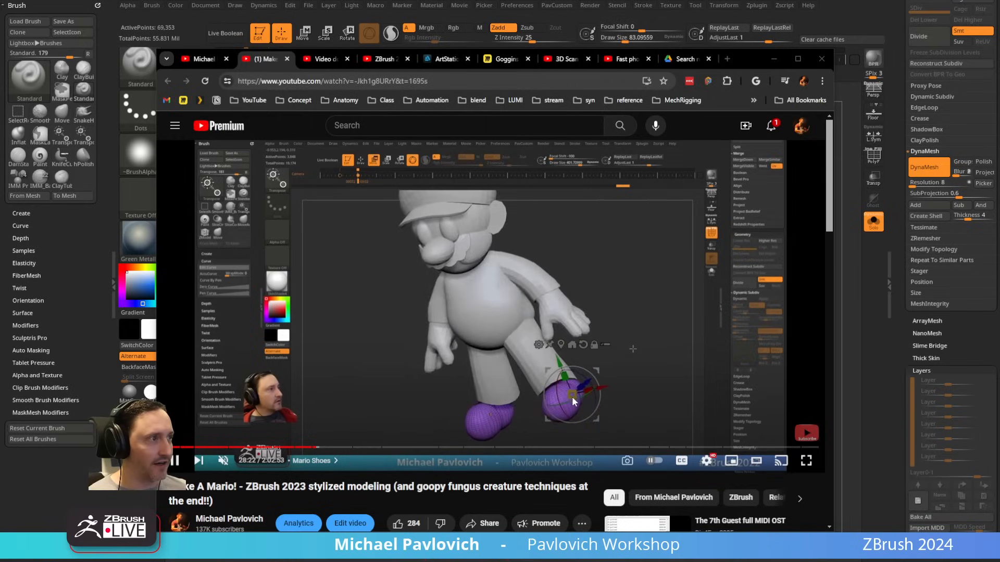
left_click(325, 448)
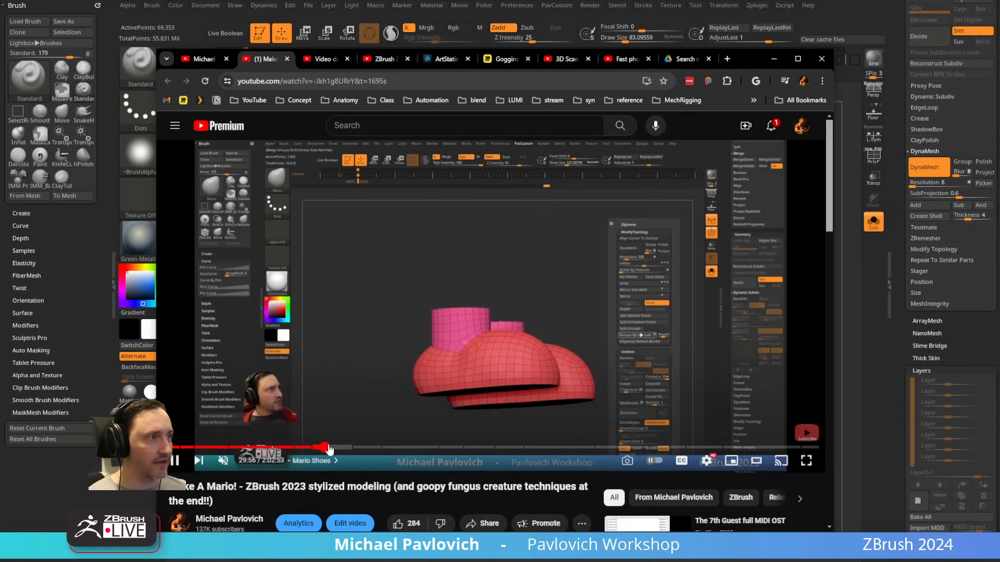
left_click_drag(329, 449, 348, 448)
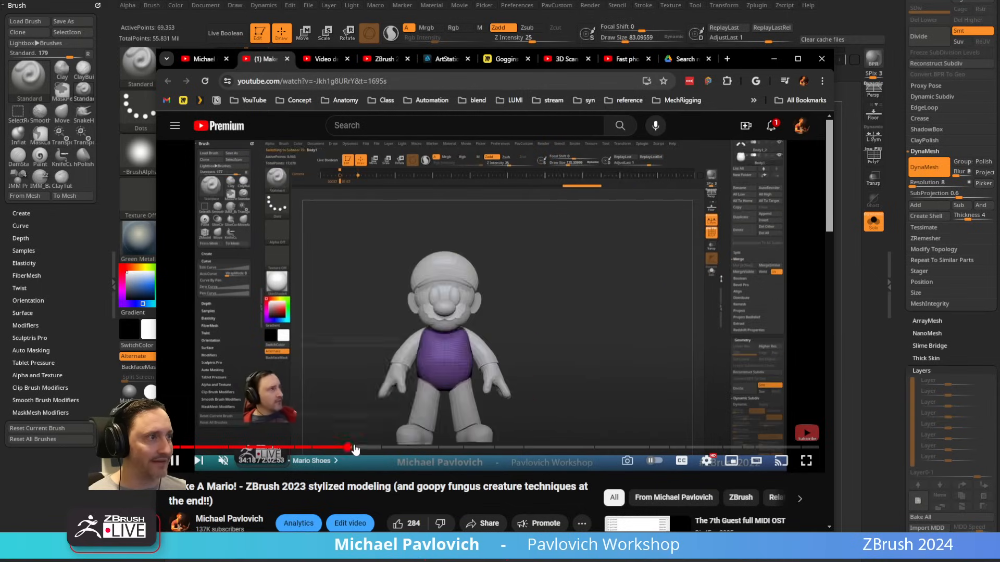
left_click(362, 447)
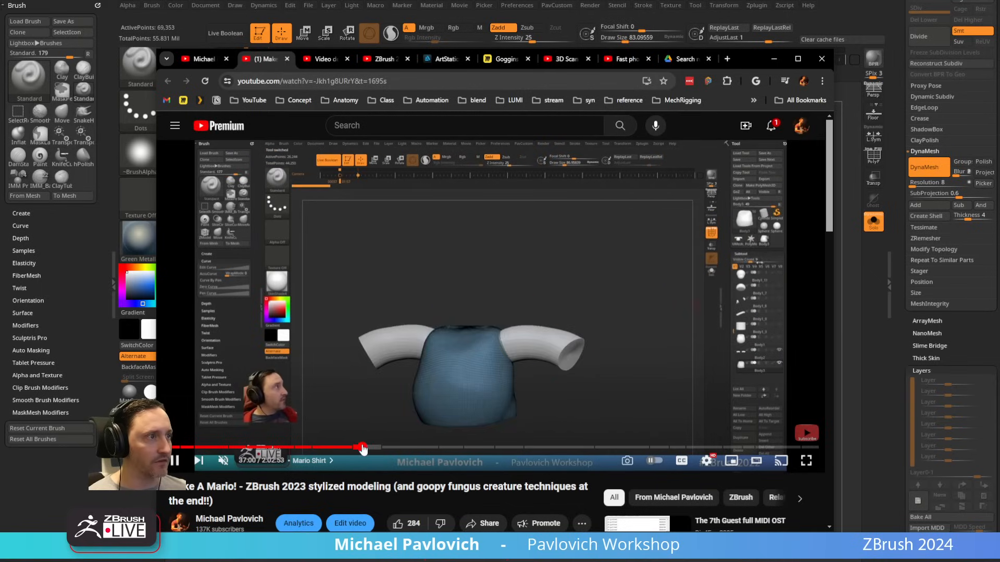
left_click_drag(736, 60, 521, 561)
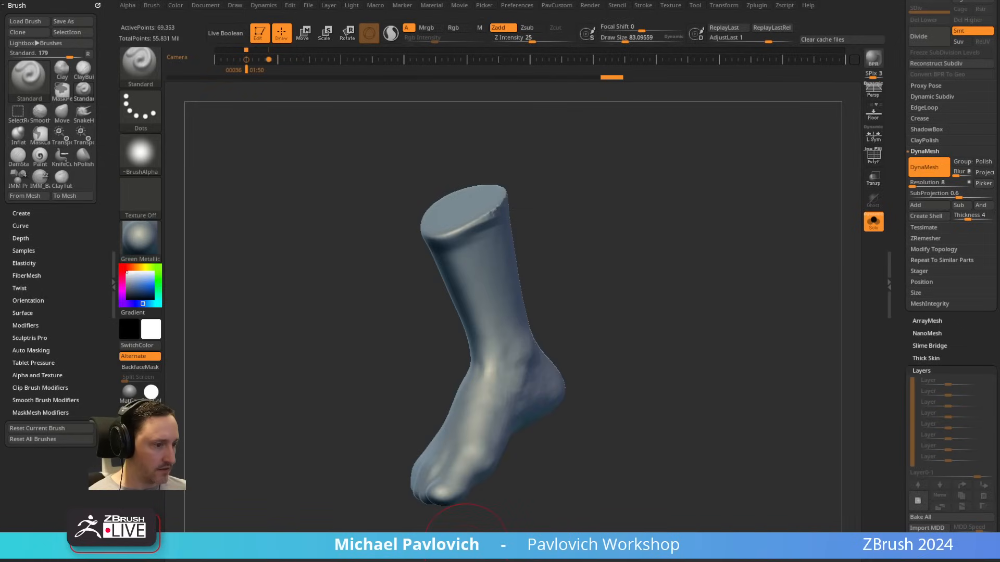
Step: Try to fill the gaps beneath the toes of the foot with the Clay brush, and undo the attempt
left_click_drag(716, 216, 586, 286)
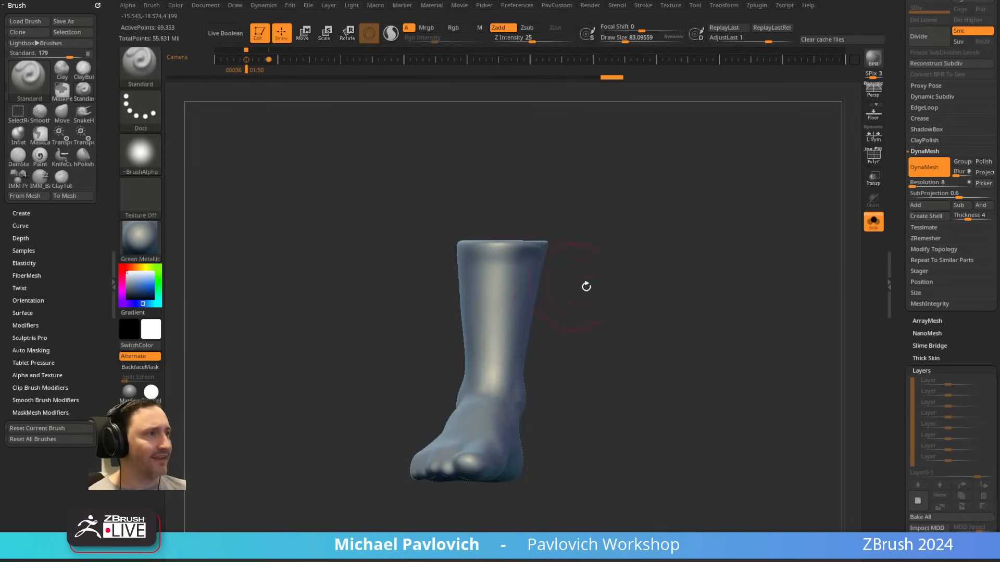
mouse_move(603, 359)
left_mouse_down()
mouse_move(578, 326)
mouse_move(574, 348)
left_mouse_up()
key("b")
key("c")
key("l")
key("s")
mouse_move(442, 409)
left_mouse_down()
mouse_move(491, 424)
mouse_move(461, 412)
left_mouse_up()
left_click_drag(603, 317, 636, 260)
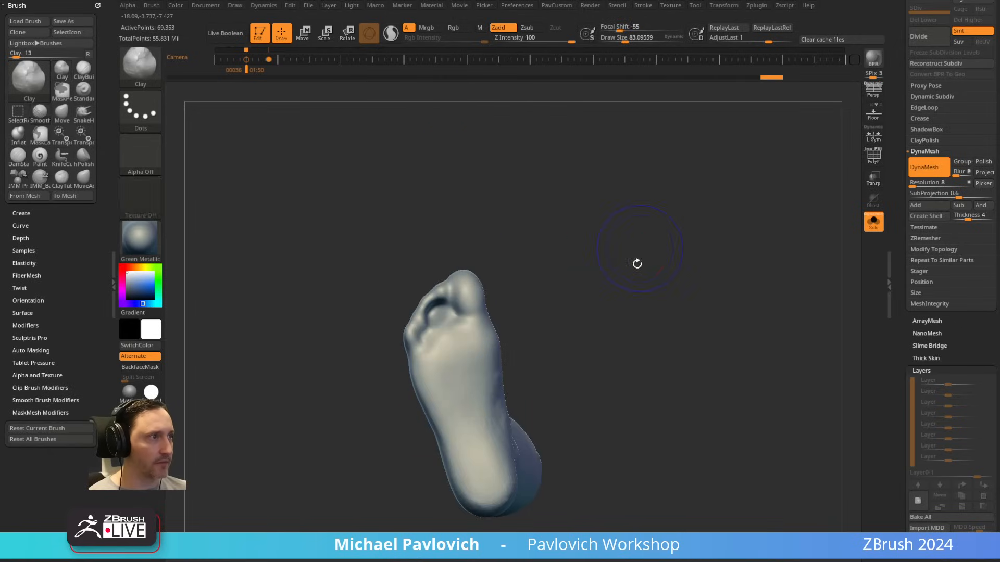
mouse_move(441, 313)
left_mouse_down()
mouse_move(455, 316)
mouse_move(443, 319)
left_mouse_up()
left_click_drag(571, 273, 634, 361, "ctrl")
left_click_drag(567, 267, 468, 337)
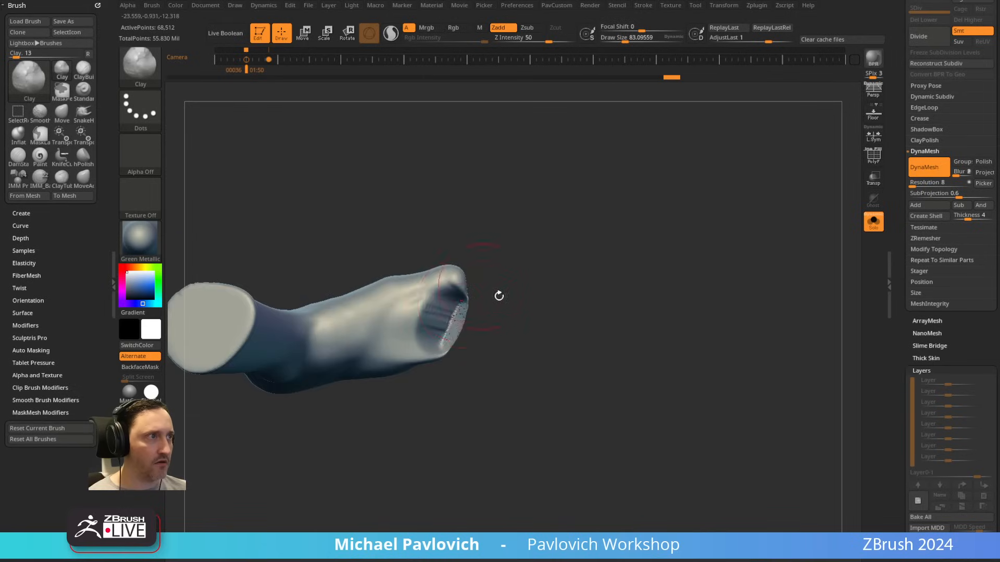
left_click_drag(499, 296, 551, 312)
key("ctrl+z")
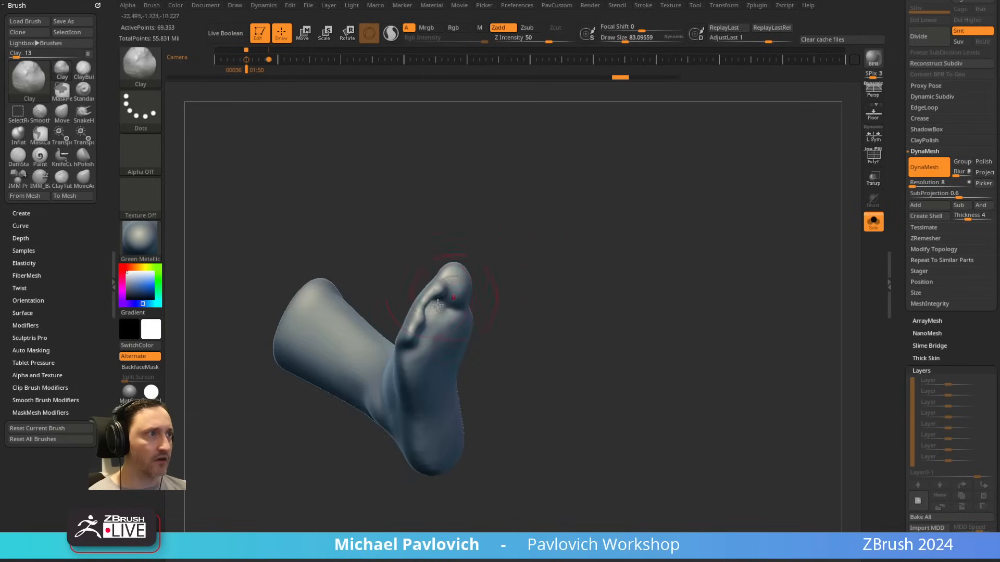
right_click_drag(432, 308, 434, 302)
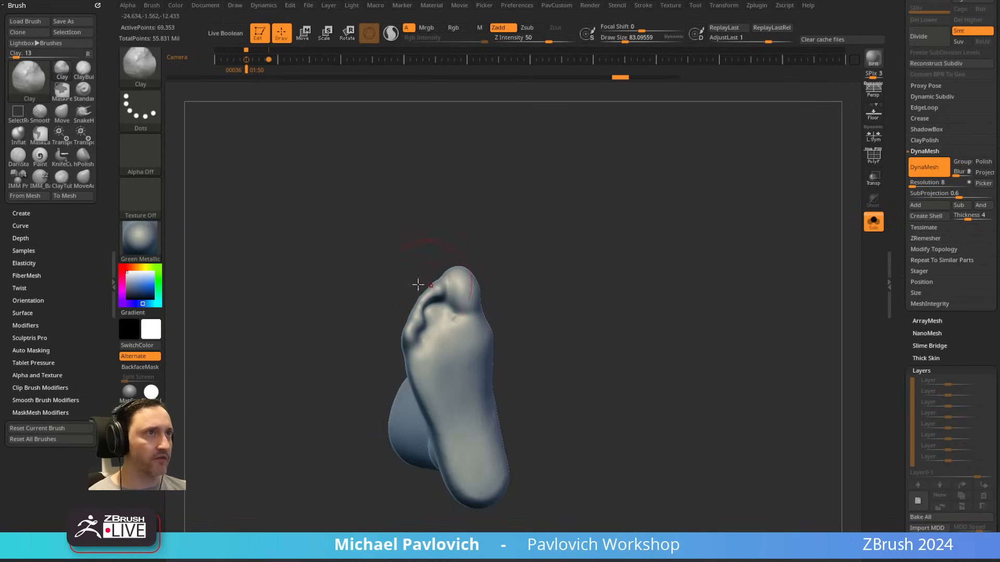
Step: Choose the ClayTubes brush and enable backface masking for it
key("shift")
left_click(26, 325)
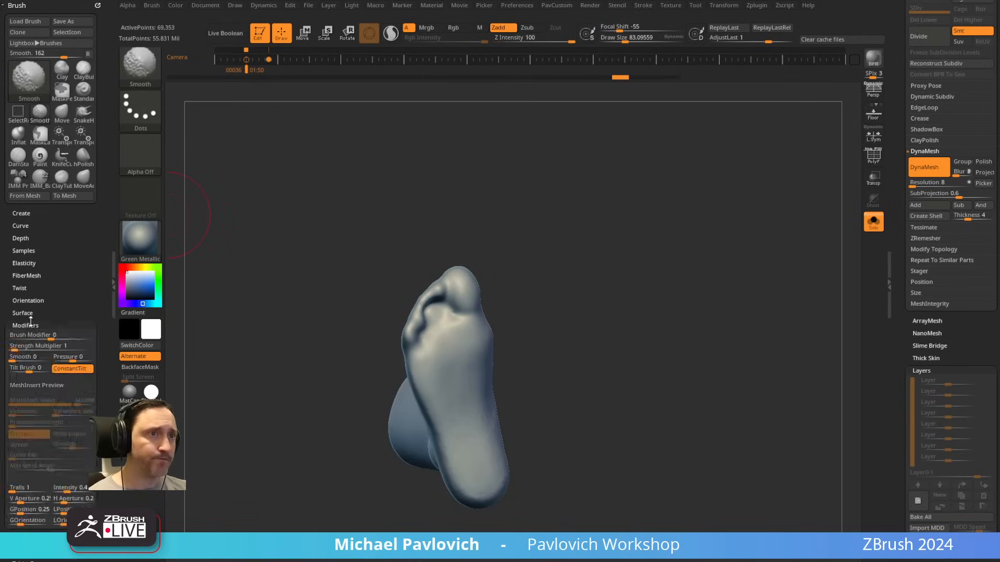
left_click(26, 325)
left_click(30, 350)
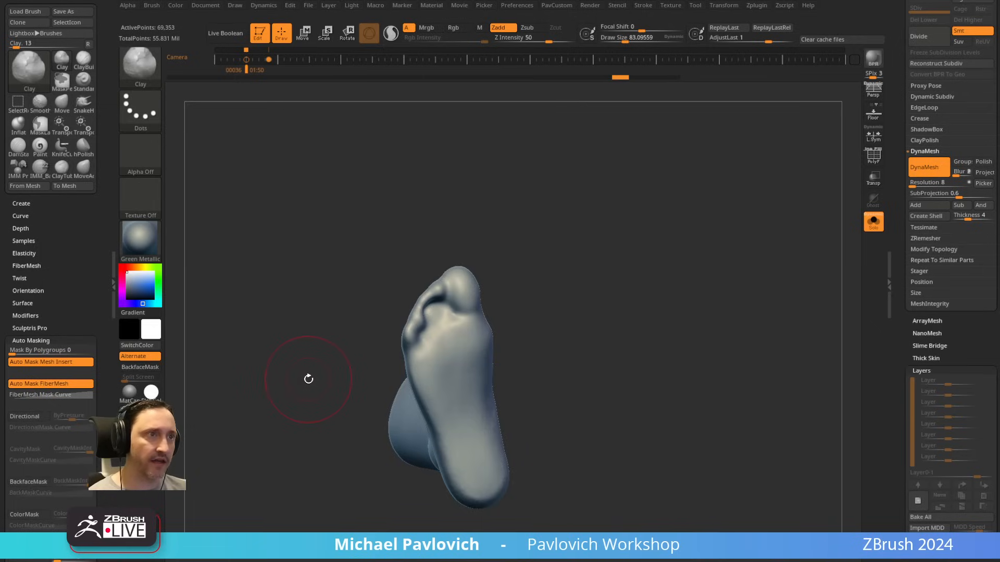
key("b")
key("c")
key("t")
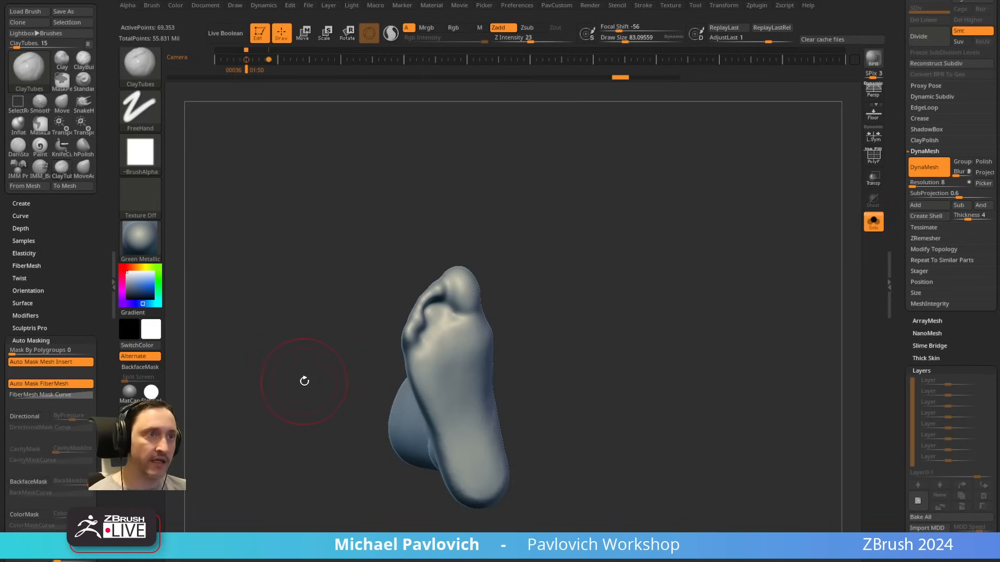
key("alt+b")
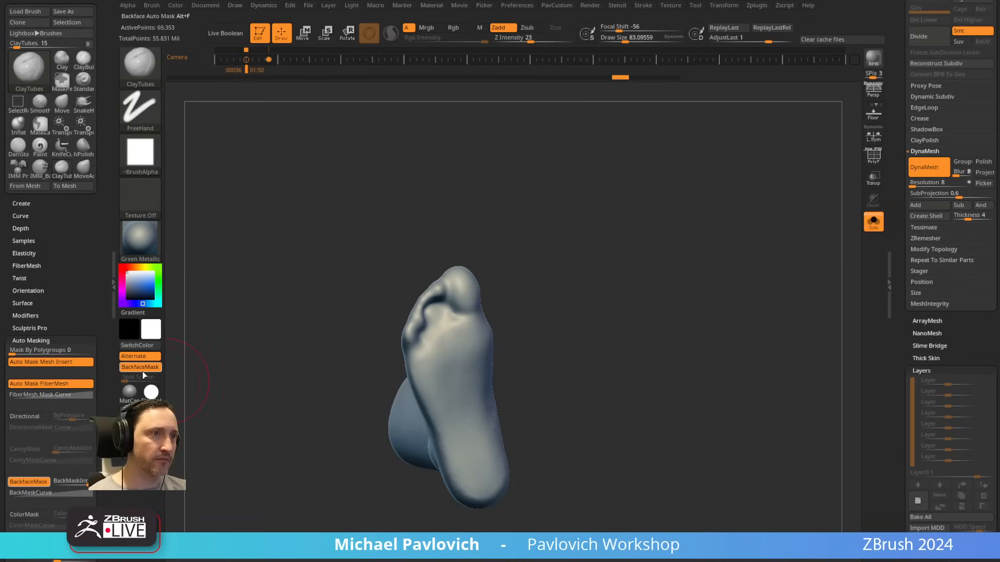
left_click(47, 341, "shift")
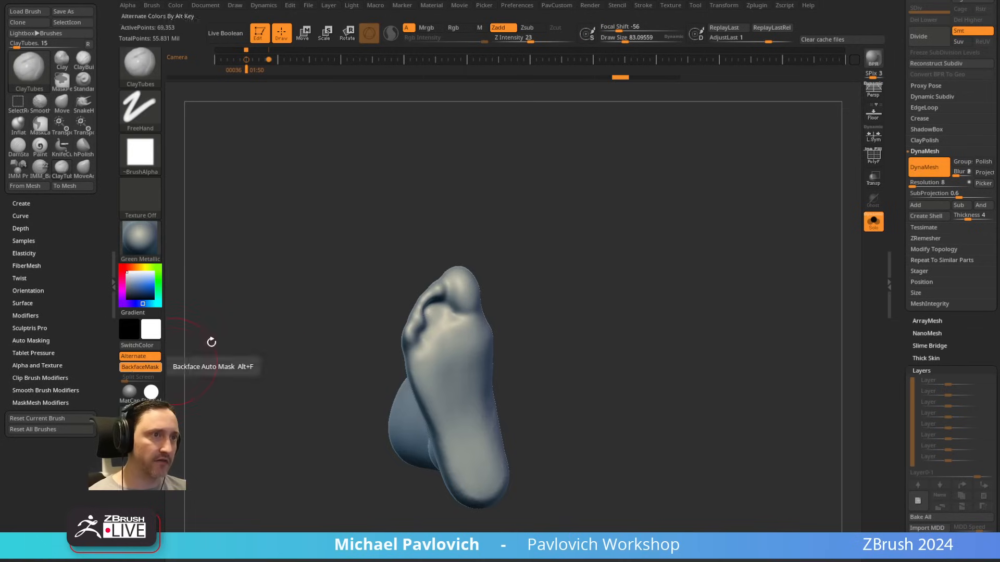
key("alt+f")
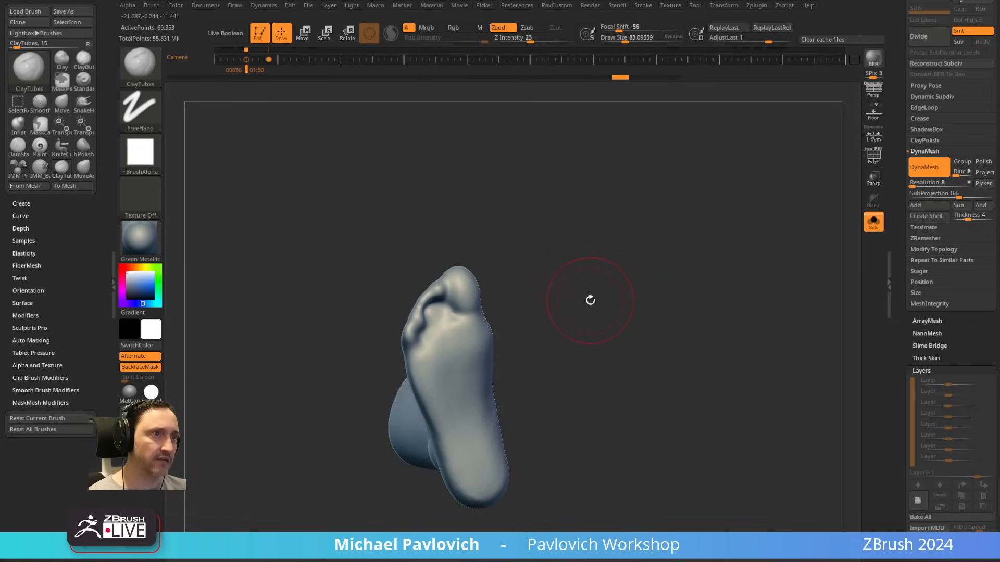
key("alt+b")
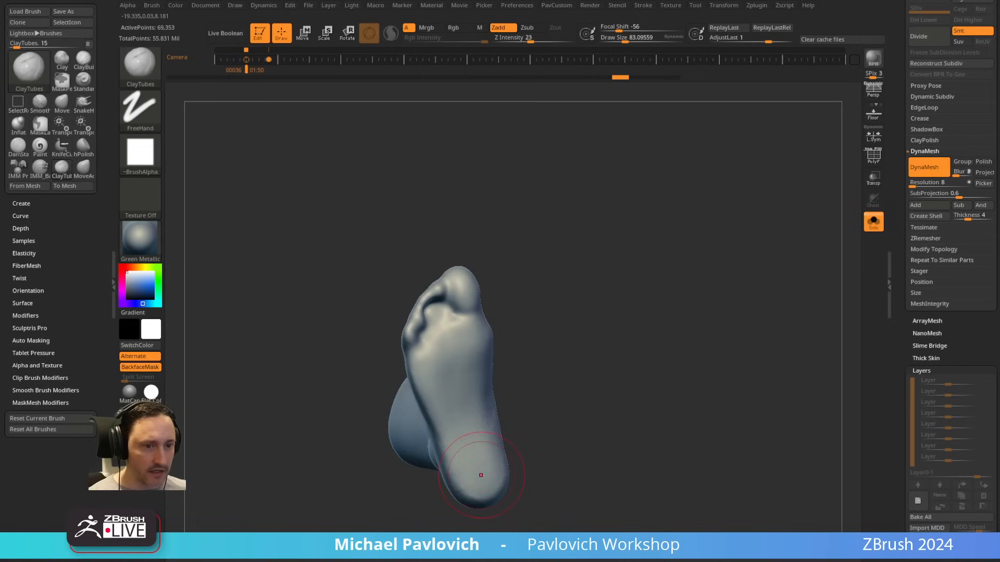
Step: Switch to the browser and open the "Intro to ZBrush - New and Updated!" playlist from the channel's playlists
key("alt+Tab")
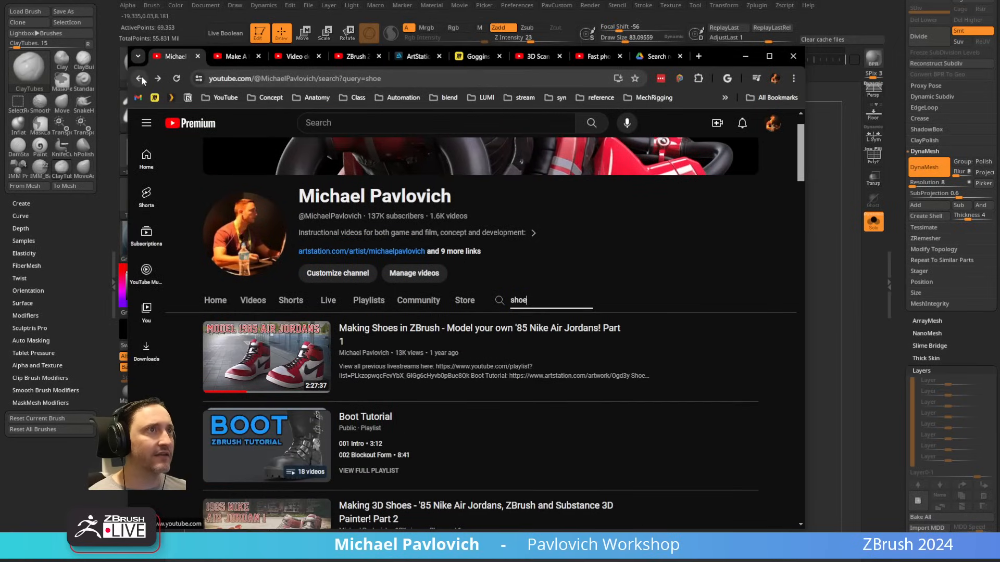
left_click(140, 77)
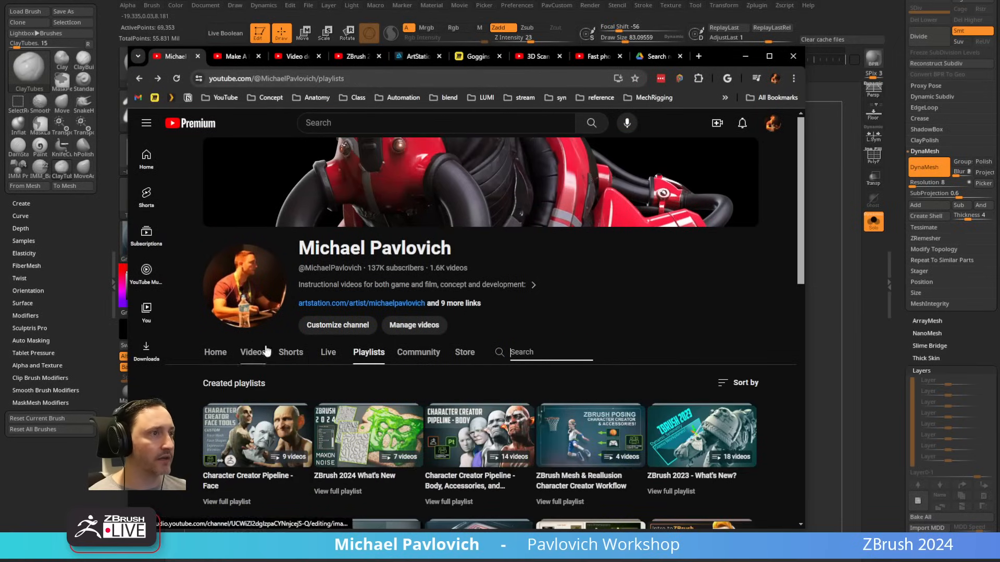
scroll(374, 354, "down", 5)
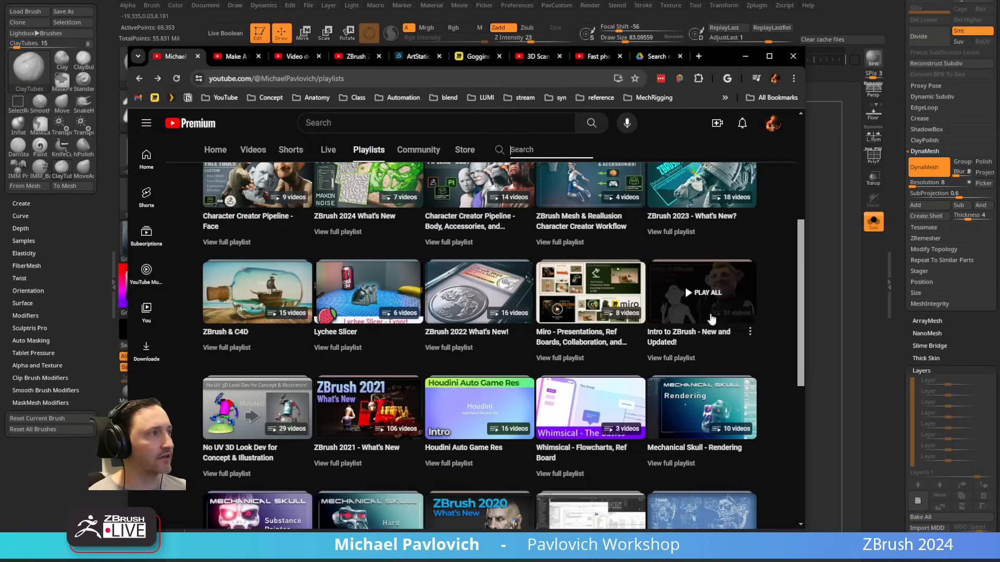
left_click(672, 358)
scroll(722, 368, "down", 8)
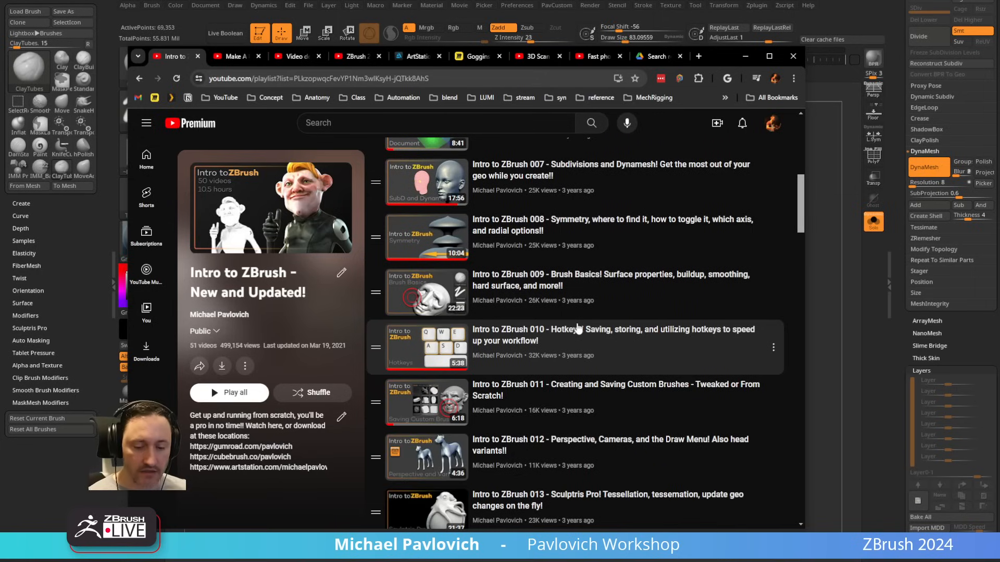
Step: Find "custom" in the playlist page to locate the custom interface and menus video, and return to ZBrush
key("ctrl+f")
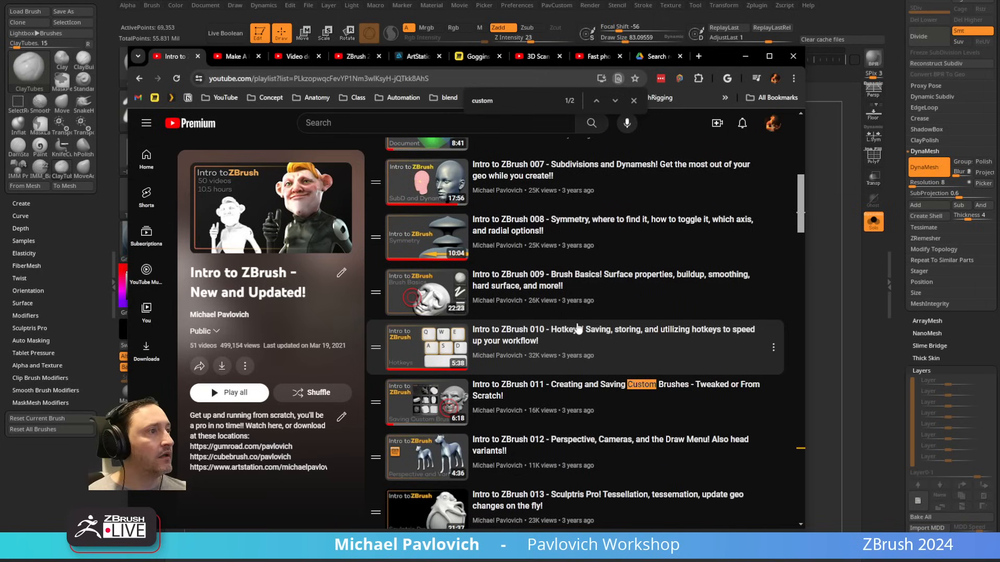
left_click(616, 101)
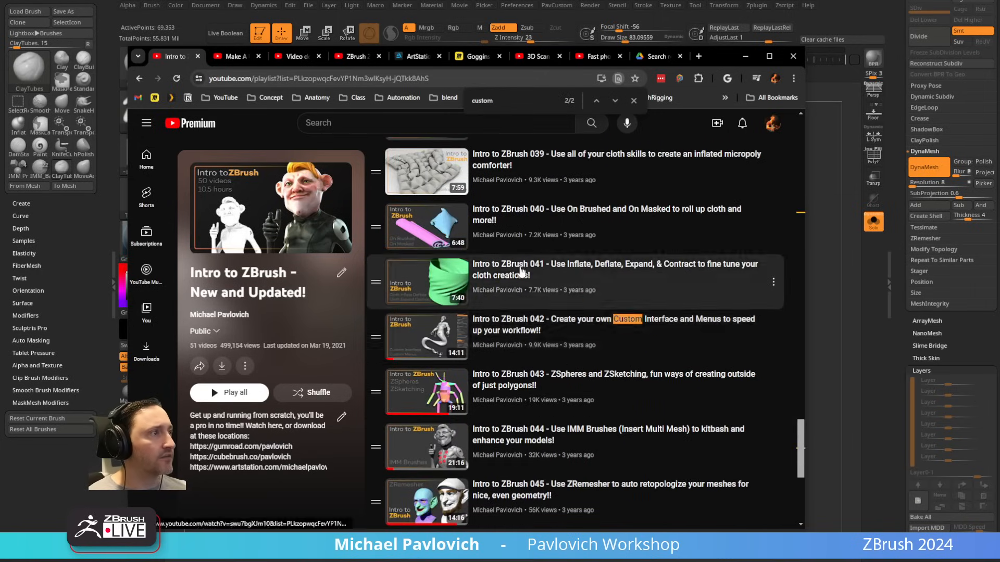
left_click(446, 79)
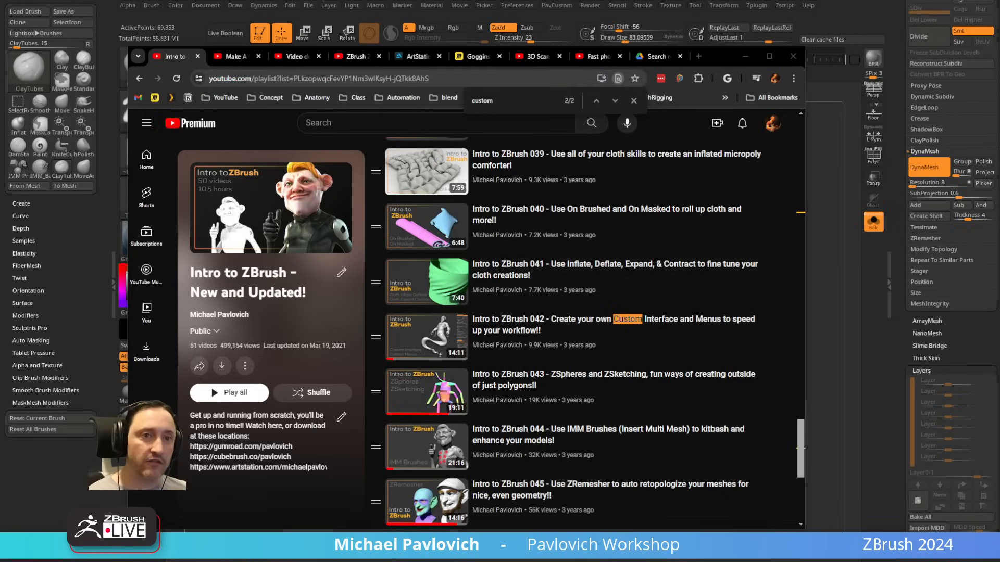
left_click(745, 56)
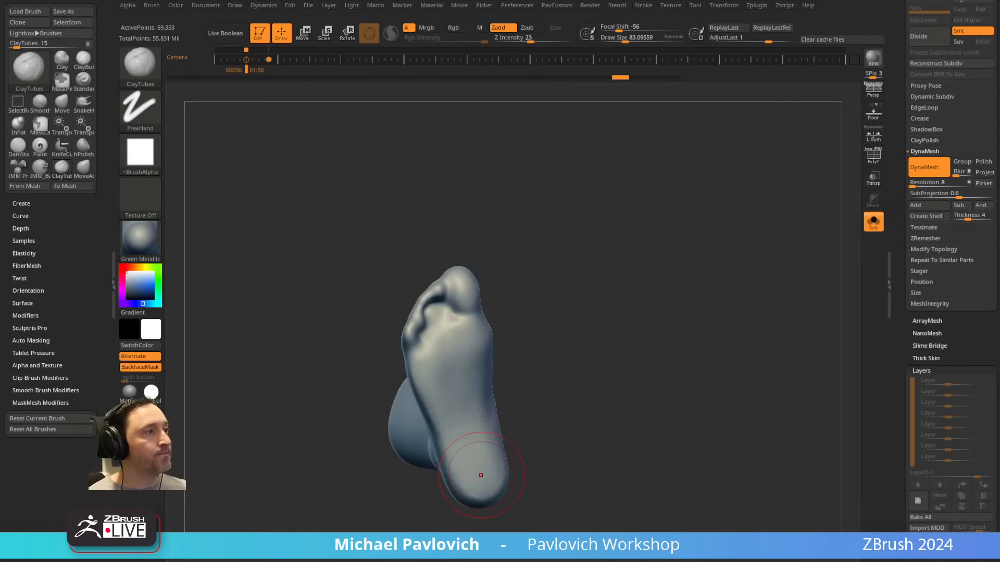
Step: Fill the hollows beneath the toes with ClayTubes and remesh the foot with DynaMesh at resolution 8
mouse_move(624, 265)
left_mouse_down()
mouse_move(604, 236)
mouse_move(509, 303)
mouse_move(475, 298)
mouse_move(461, 328)
left_mouse_up()
left_click_drag(556, 213, 574, 255, "ctrl")
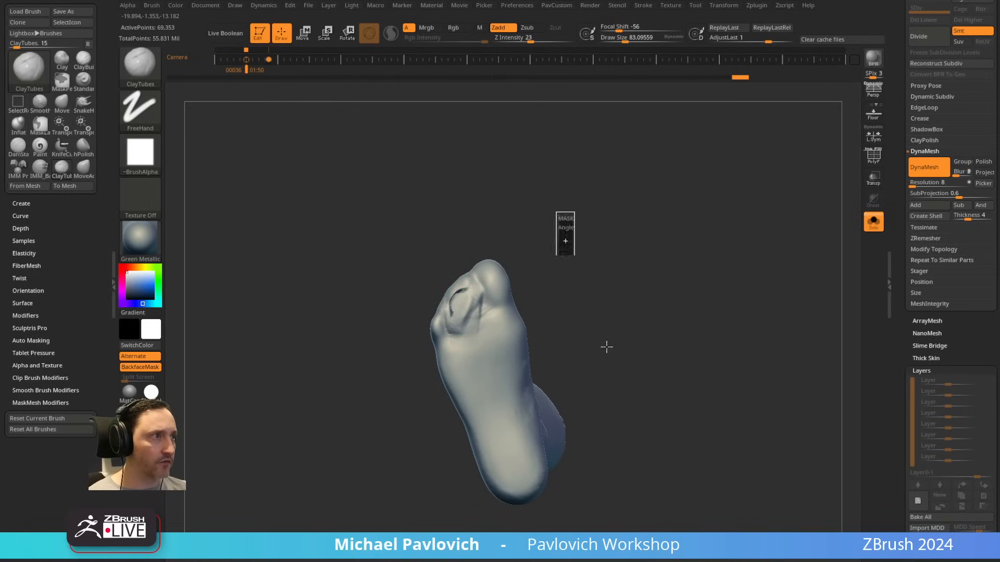
mouse_move(458, 299)
left_mouse_down("shift")
mouse_move(466, 308)
mouse_move(471, 299)
left_mouse_up("shift")
mouse_move(615, 223)
left_mouse_down()
mouse_move(650, 277)
mouse_move(620, 224)
left_mouse_up()
Step: Choose the Move brush and pull the big-toe side of the foot outward into a smoother outline
key("s")
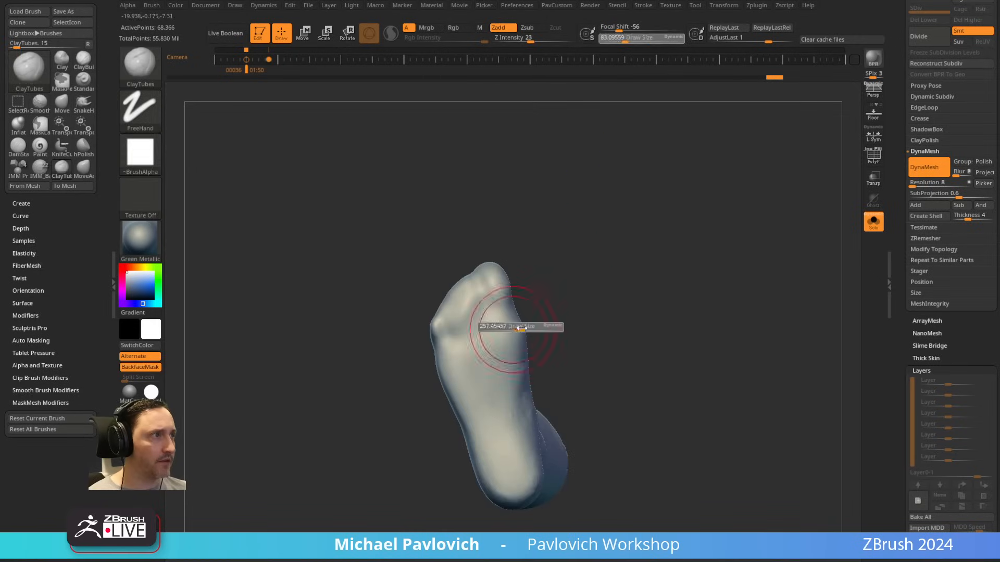
left_click(513, 327)
key("b")
key("m")
key("v")
key("s")
left_click_drag(512, 306, 523, 302)
left_click(513, 303)
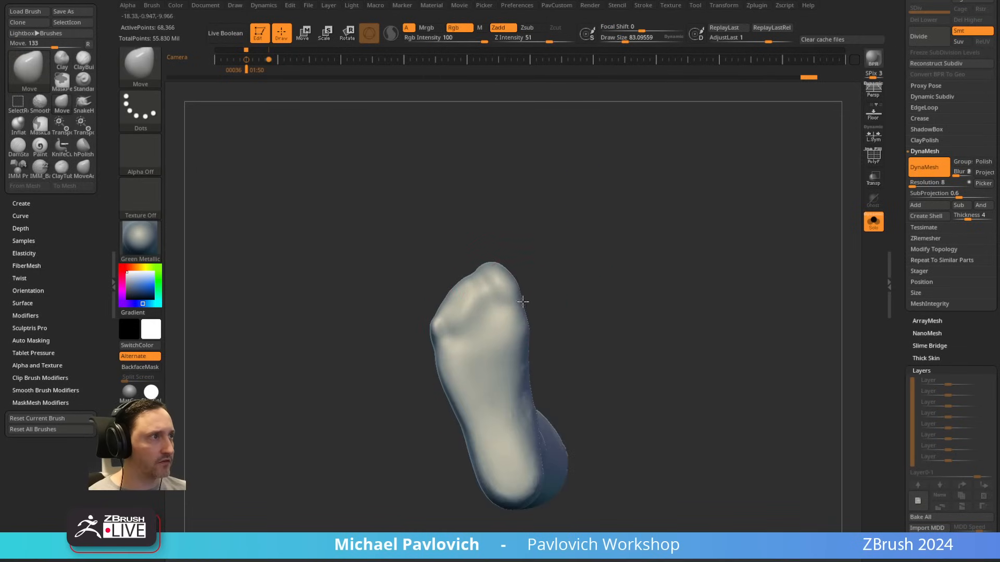
Step: Push the small-toe edge outward at varying brush sizes to round the front outline and smooth the side contour
key("s")
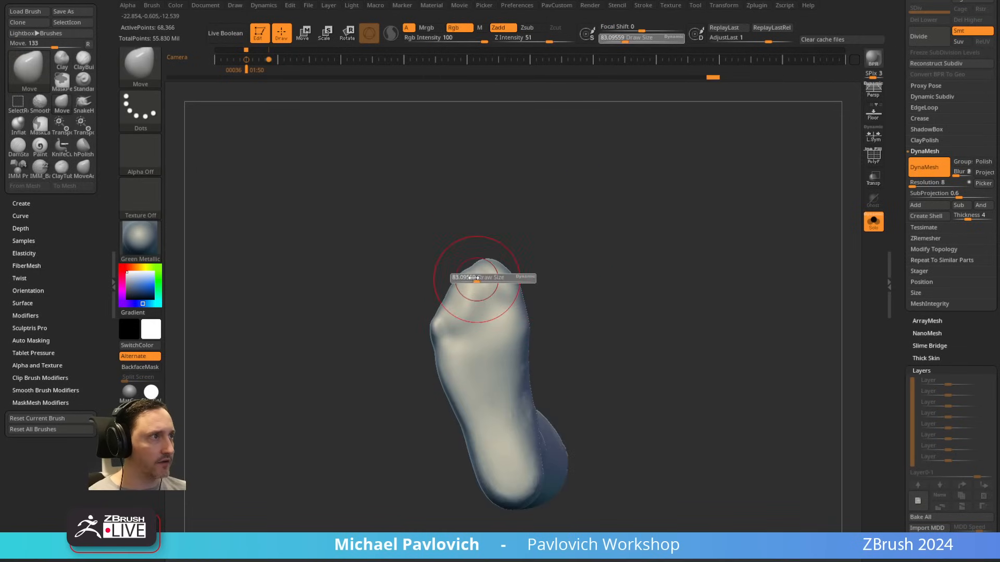
left_click(473, 282)
left_click_drag(452, 302, 446, 295)
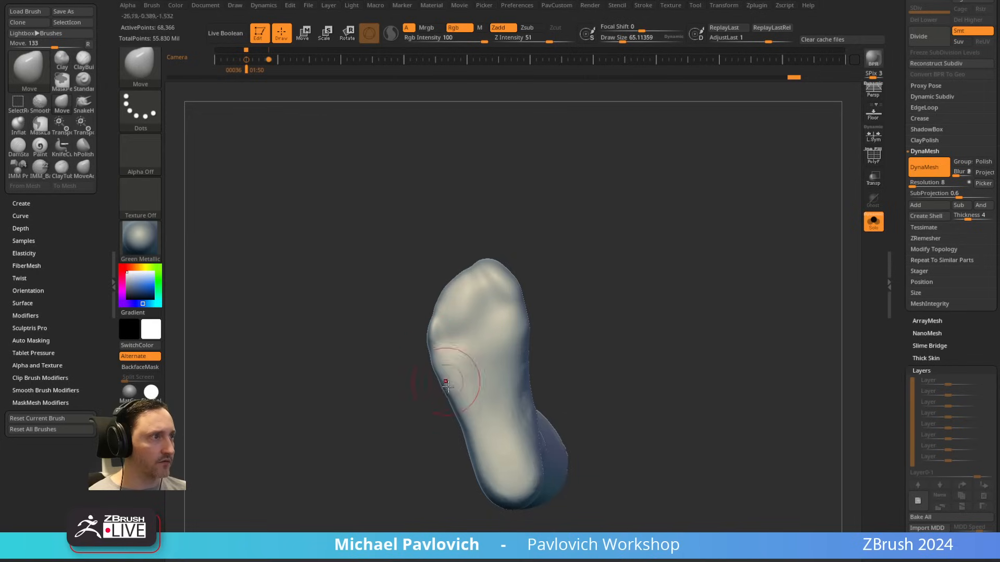
key("s")
left_click(513, 378)
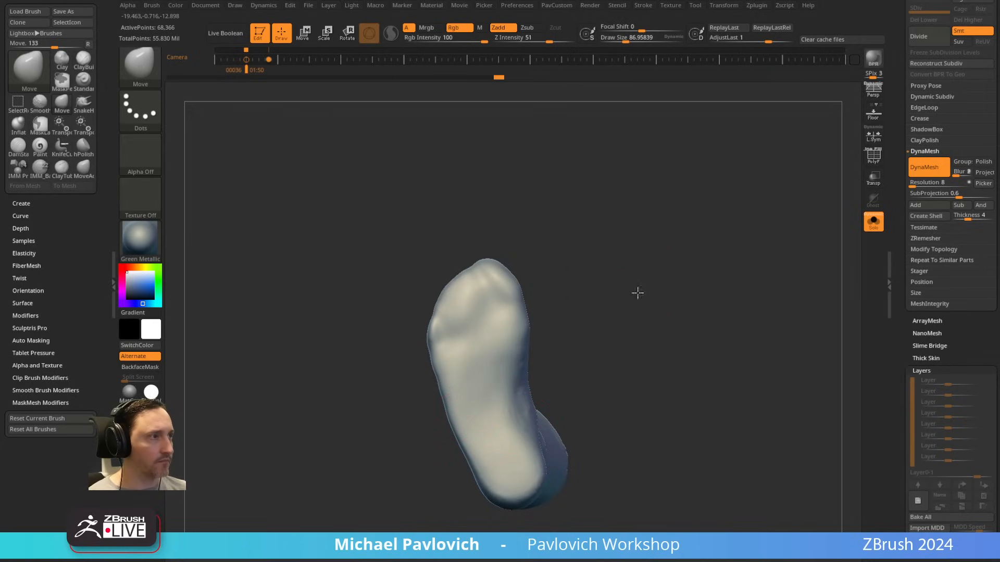
Step: Choose the hPolish brush and flatten the underside of the foot from the toes toward the heel
left_click_drag(638, 292, 701, 205)
key("b")
key("h")
key("p")
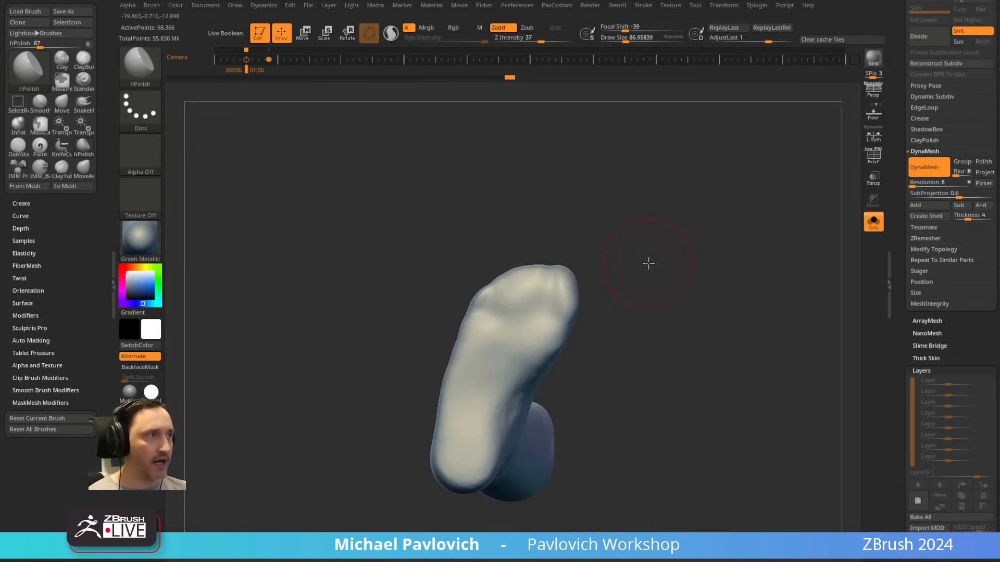
left_click_drag(648, 264, 583, 270)
key("s")
mouse_move(519, 317)
left_mouse_down()
mouse_move(537, 318)
mouse_move(475, 318)
mouse_move(507, 451)
mouse_move(498, 401)
left_mouse_up()
key("bracketleft")
Step: Mask the whole foot except a thin strip along the sole, using the MaskPen brush in side view
mouse_move(637, 292)
left_mouse_down()
mouse_move(685, 338)
mouse_move(706, 399)
mouse_move(701, 383)
mouse_move(330, 362)
mouse_move(325, 345)
left_mouse_up()
left_click(141, 70, "ctrl")
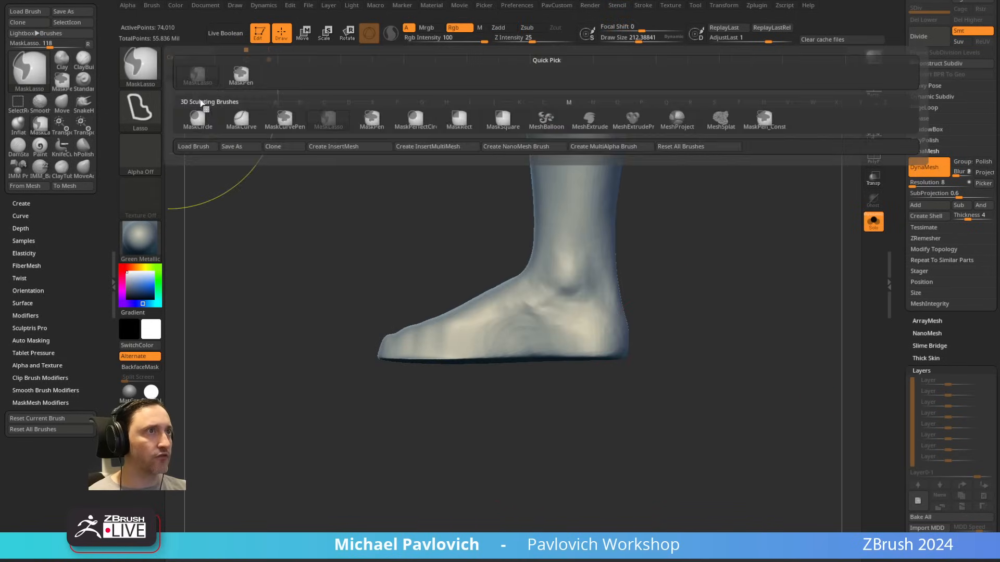
left_click(255, 79, "ctrl")
mouse_move(752, 453)
left_mouse_down("ctrl")
mouse_move(351, 368)
mouse_move(351, 351)
left_mouse_up("ctrl")
left_click(360, 351, "ctrl")
key("w")
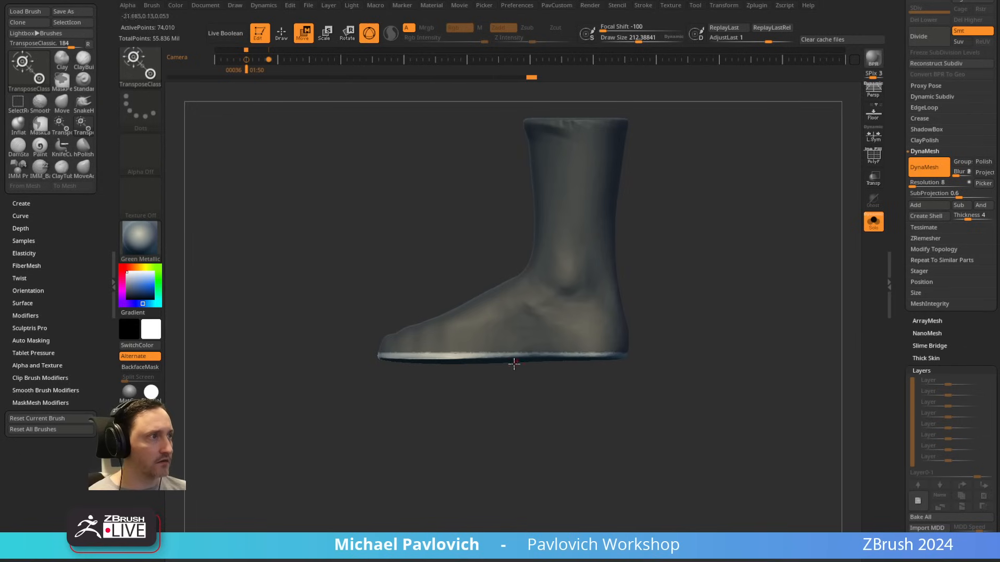
Step: Try to flatten the unmasked sole strip by scaling it vertically with the gizmo and shifting it along the vertical axis
mouse_move(517, 323)
left_mouse_down()
mouse_move(518, 311)
mouse_move(517, 339)
mouse_move(517, 313)
mouse_move(518, 324)
left_mouse_up()
key("ctrl+z")
key("ctrl+z")
key("ctrl+z")
left_click_drag(742, 261, 641, 299)
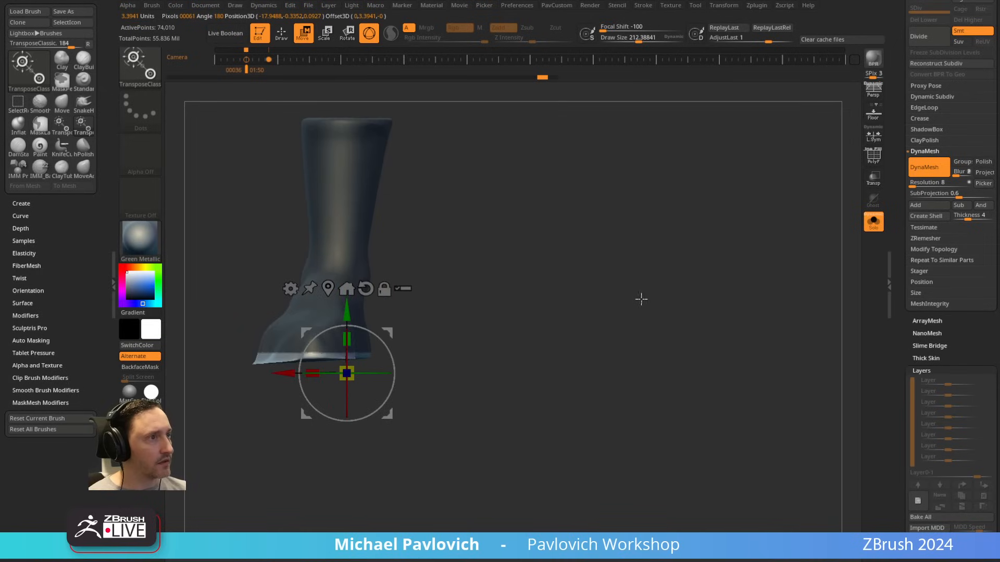
key("ctrl+z")
left_click_drag(349, 329, 350, 361)
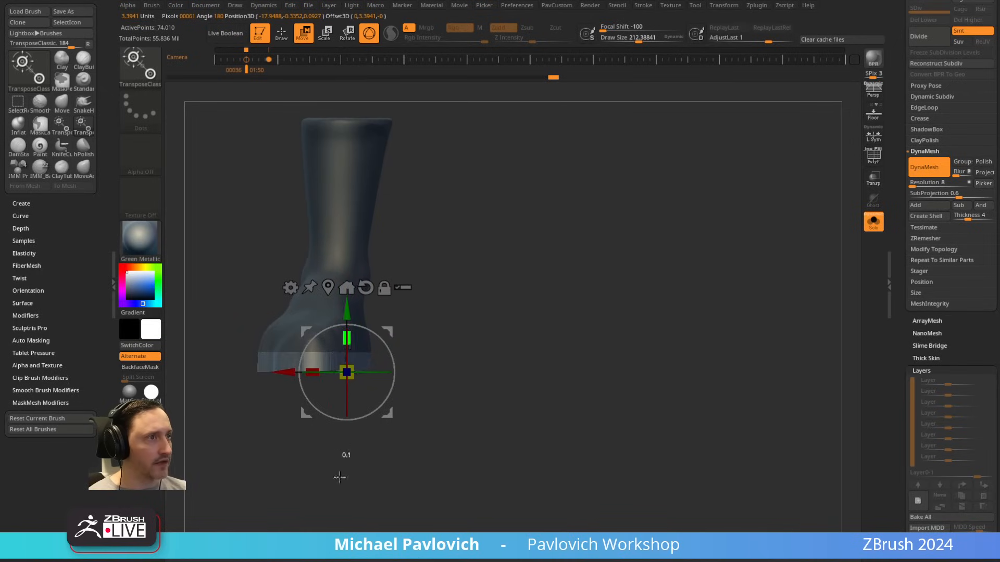
left_click_drag(484, 292, 717, 299, "shift")
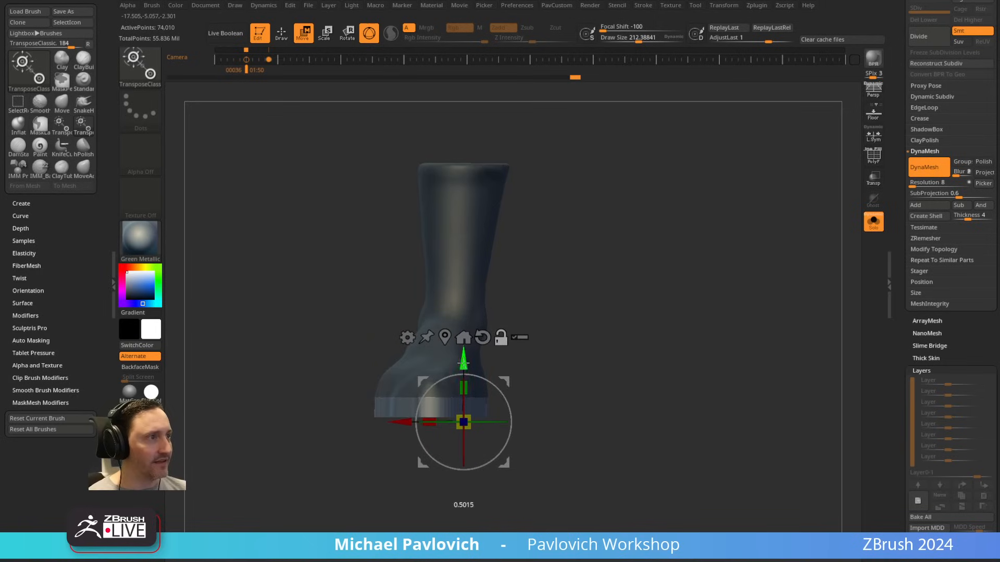
left_click_drag(493, 383, 465, 384)
Step: Undo the gizmo flattening of the sole and its mask
key("ctrl+z")
key("q")
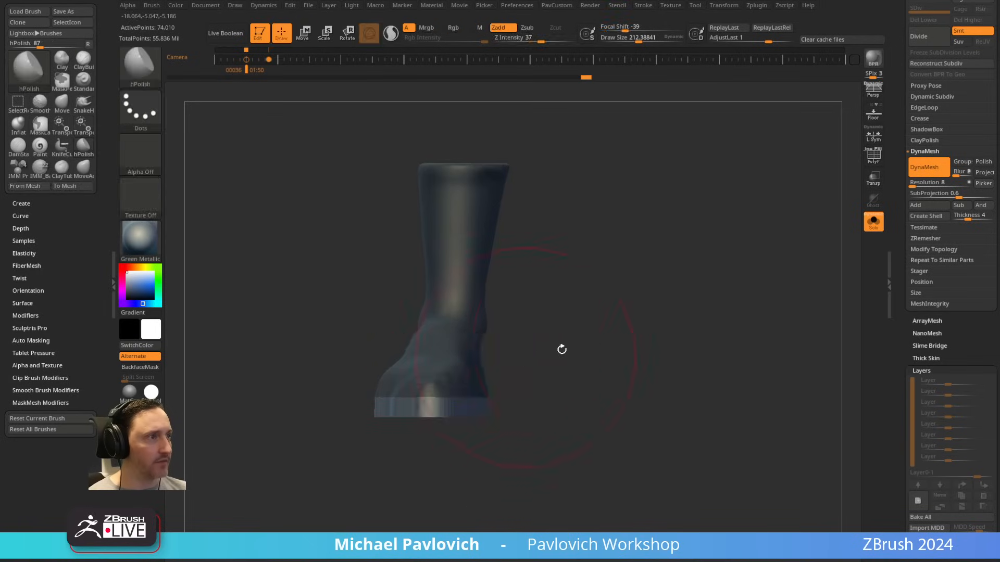
left_click_drag(561, 349, 647, 317)
mouse_move(684, 246)
left_mouse_down("ctrl")
mouse_move(734, 334)
mouse_move(656, 290)
mouse_move(674, 314)
mouse_move(567, 347)
mouse_move(612, 346)
mouse_move(694, 321)
mouse_move(703, 299)
left_mouse_up("ctrl")
key("b")
key("h")
key("p")
key("ctrl+z")
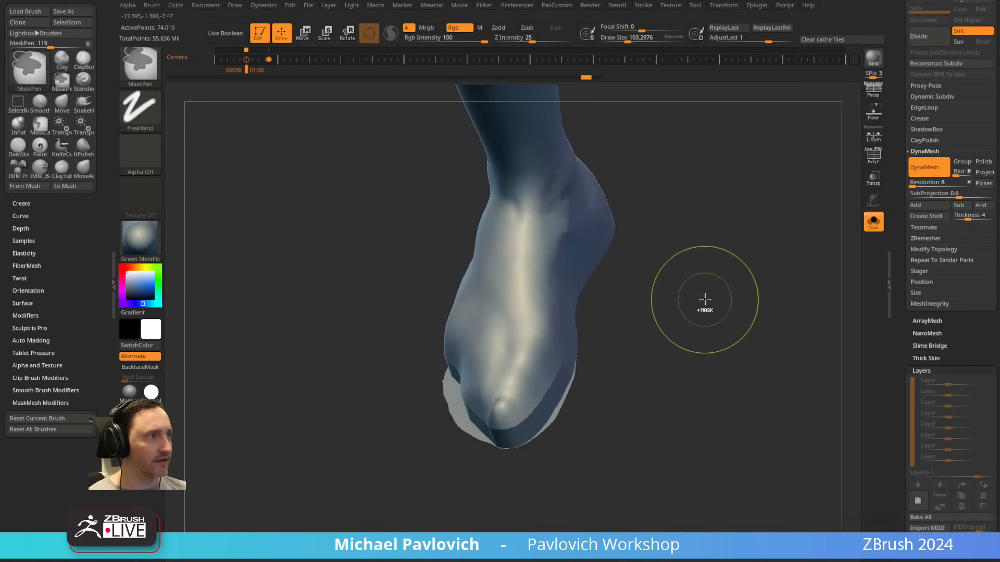
left_click(705, 300, "ctrl")
key("ctrl+z")
key("ctrl+z")
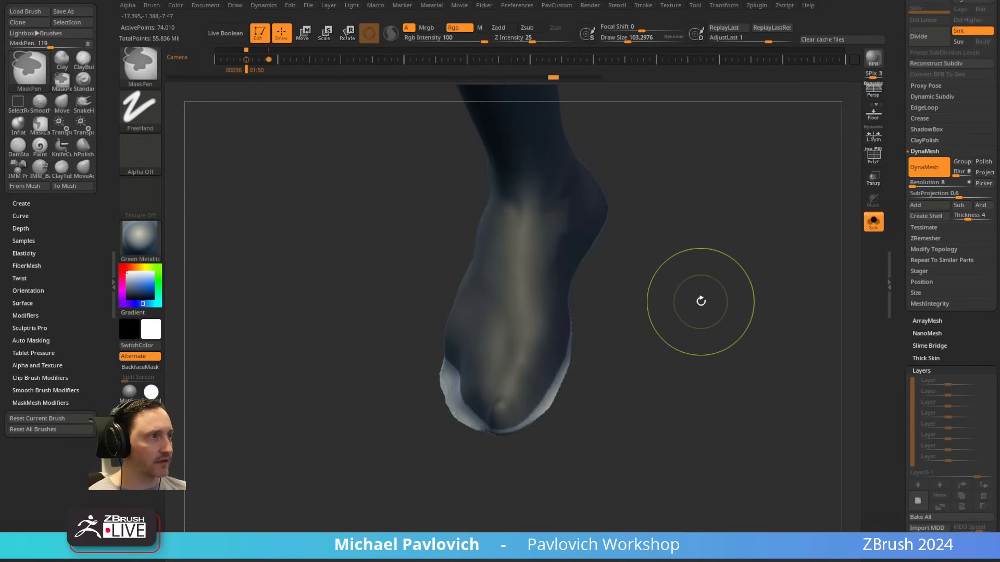
mouse_move(701, 300)
left_mouse_down()
mouse_move(714, 280)
mouse_move(506, 401)
mouse_move(614, 384)
mouse_move(523, 420)
left_mouse_up()
left_click(704, 288, "ctrl")
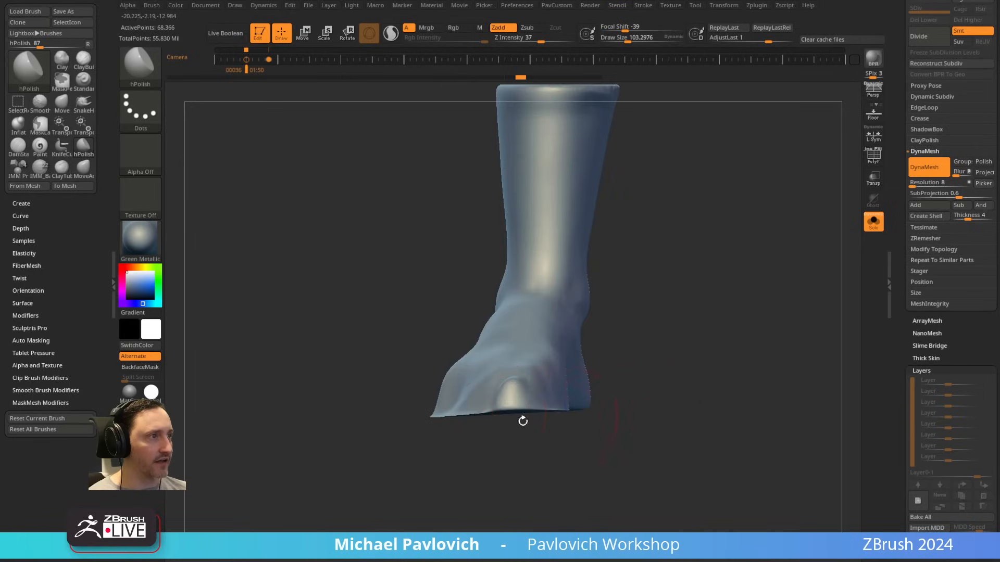
Step: Slice off the uneven underside of the foot in a straight horizontal line with the KnifeCurve brush
left_click(151, 78, "ctrl+shift")
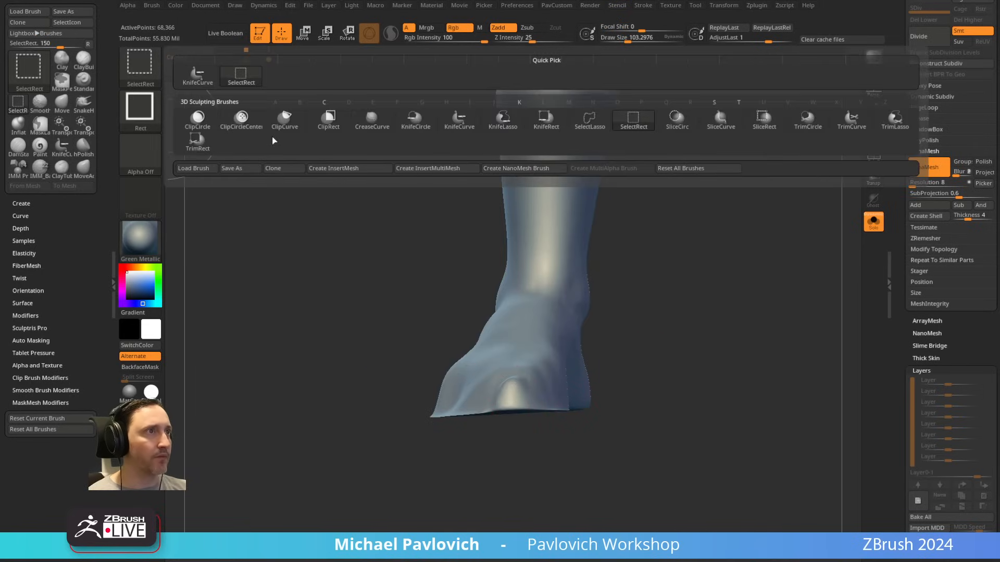
left_click(452, 120)
mouse_move(706, 451)
left_mouse_down("ctrl+shift")
mouse_move(324, 409)
mouse_move(291, 447)
mouse_move(329, 393)
left_mouse_up("ctrl+shift")
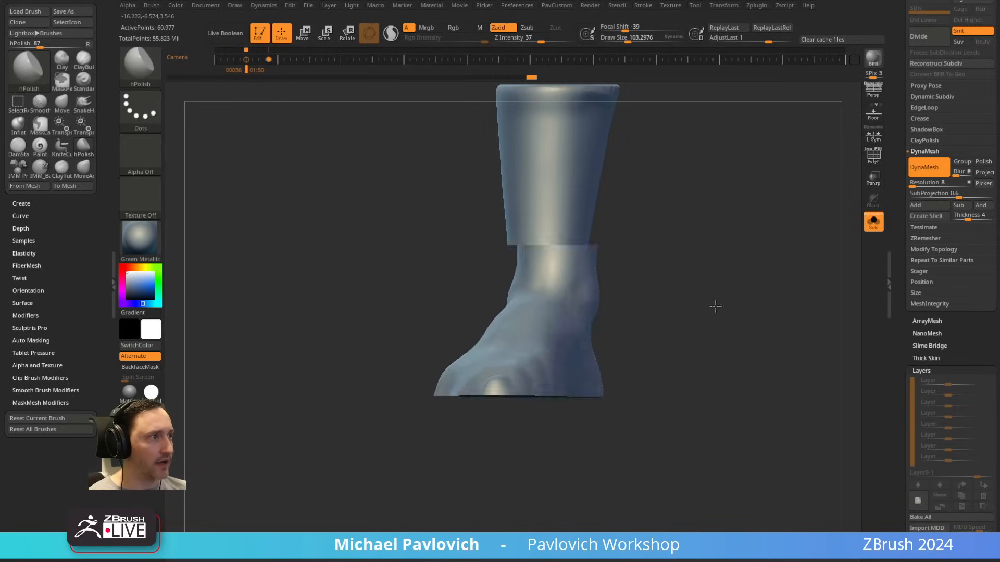
Step: Pull out the dented outer side and toe tip with the Move brush to give the boot a rounded front outline
mouse_move(716, 306)
left_mouse_down()
mouse_move(663, 420)
mouse_move(661, 375)
mouse_move(722, 422)
mouse_move(741, 340)
left_mouse_up()
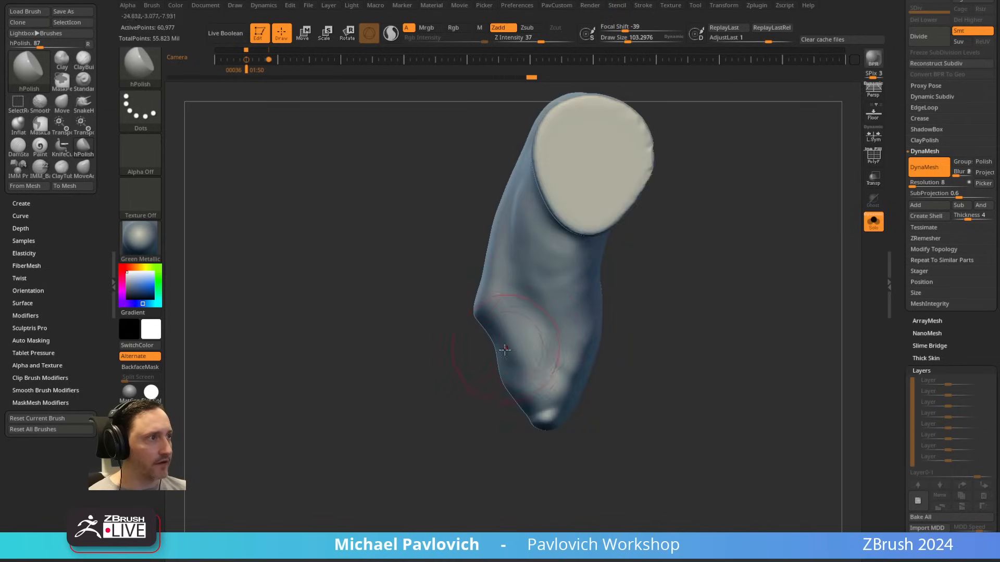
key("b")
key("m")
key("v")
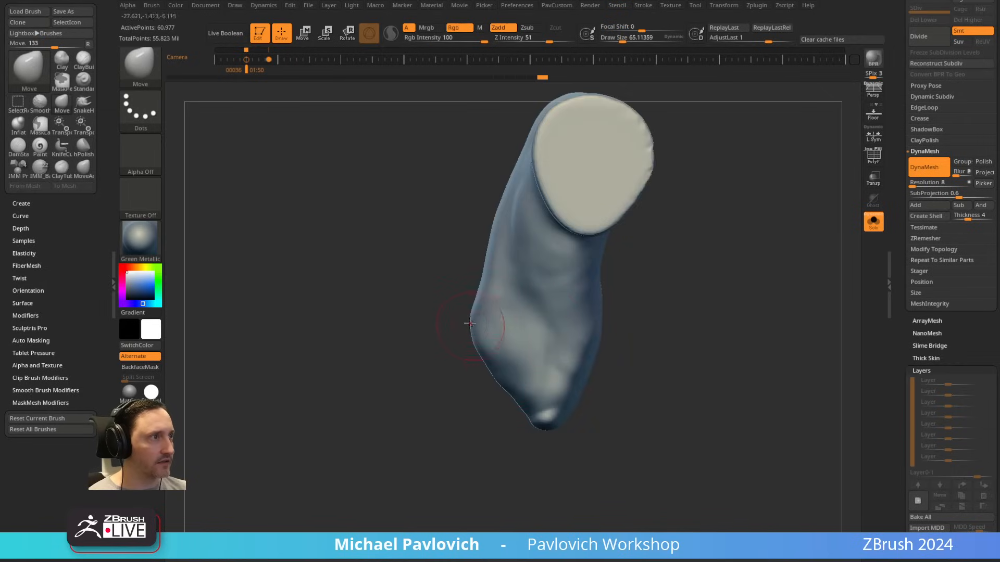
key("]")
left_click_drag(512, 390, 503, 404)
left_click_drag(487, 366, 482, 371)
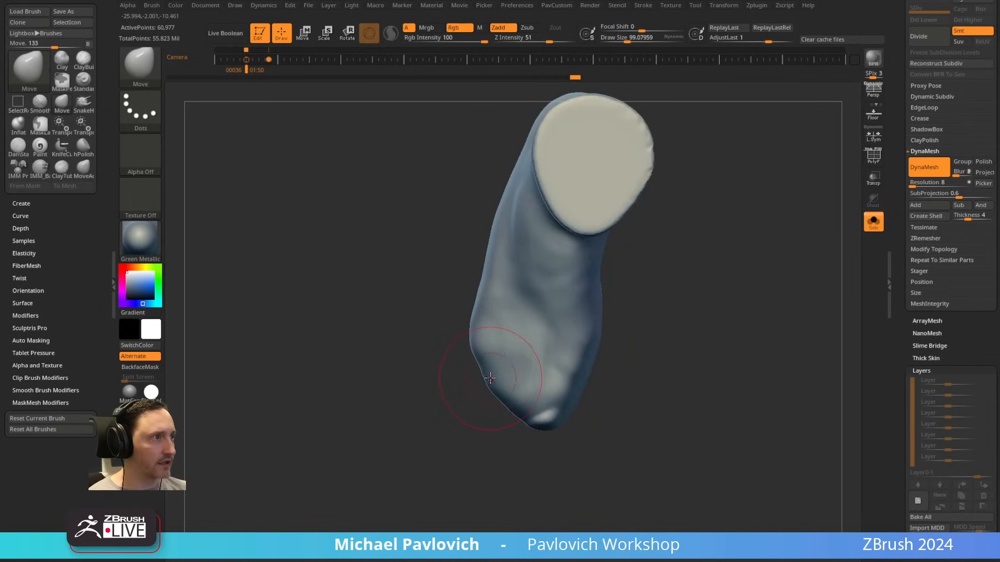
key("[")
left_click_drag(516, 417, 523, 421)
left_click_drag(645, 406, 614, 379)
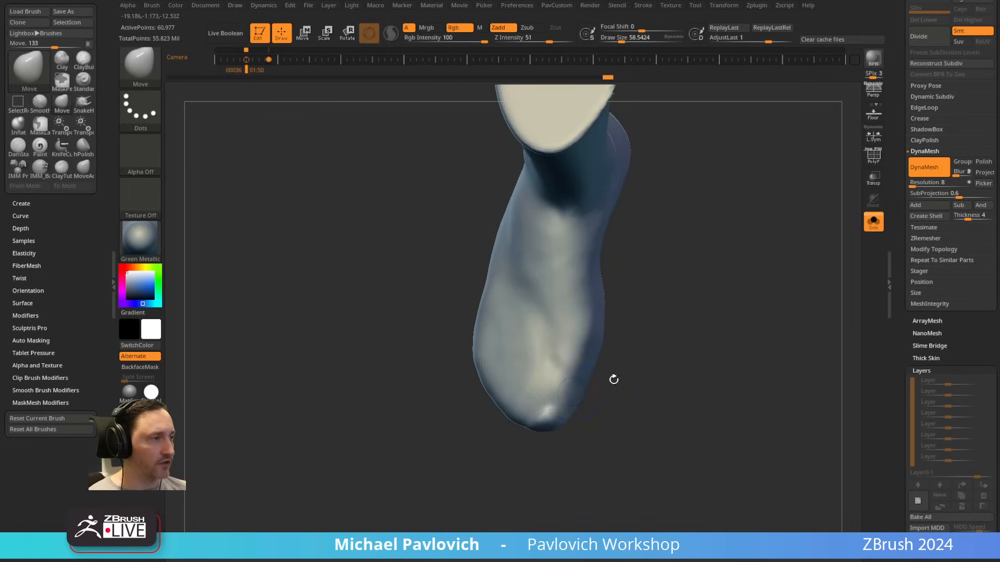
left_click_drag(542, 416, 527, 406, "shift")
mouse_move(692, 359)
left_mouse_down()
mouse_move(732, 257)
mouse_move(736, 290)
left_mouse_up()
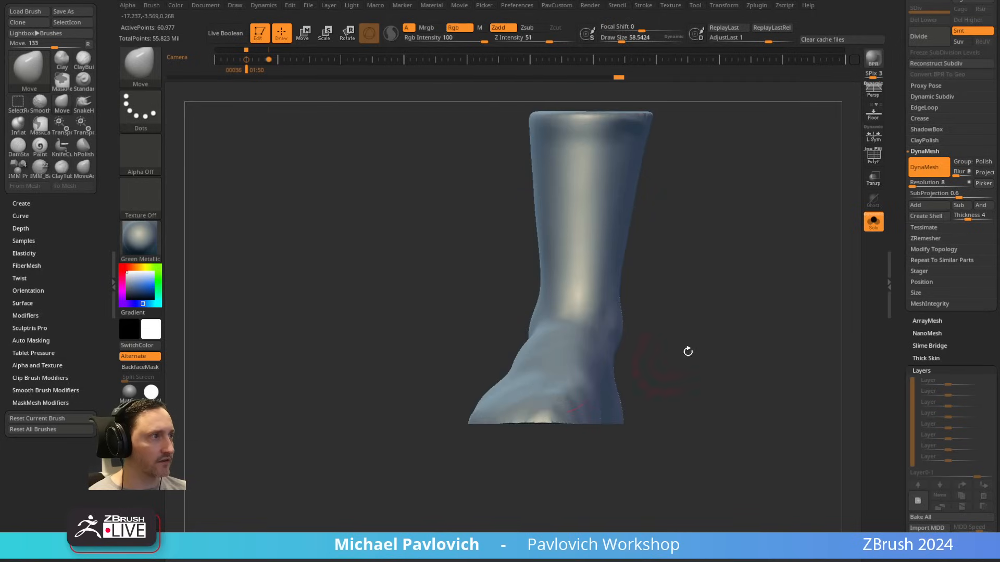
Step: Cut the underside flat again with KnifeCurve in side view and display the polyframe
left_click_drag(688, 352, 584, 444)
mouse_move(756, 440)
left_mouse_down("ctrl")
mouse_move(318, 393)
mouse_move(319, 376)
left_mouse_up("ctrl")
key("shift+f")
left_click_drag(780, 316, 679, 336)
Step: Isolate the flat sole polygroup with a mask and move it slightly downward using the gizmo
key("w")
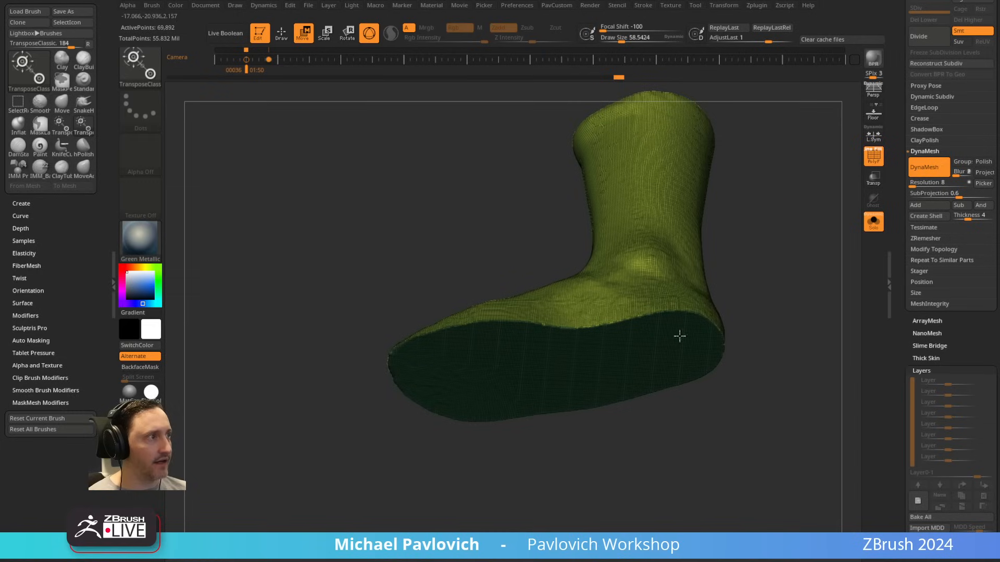
left_click(564, 371, "ctrl")
left_click_drag(785, 270, 774, 292, "shift")
left_click_drag(560, 437, 558, 449)
mouse_move(816, 245)
left_mouse_down("ctrl")
mouse_move(839, 330)
mouse_move(799, 315)
left_mouse_up("ctrl")
key("q")
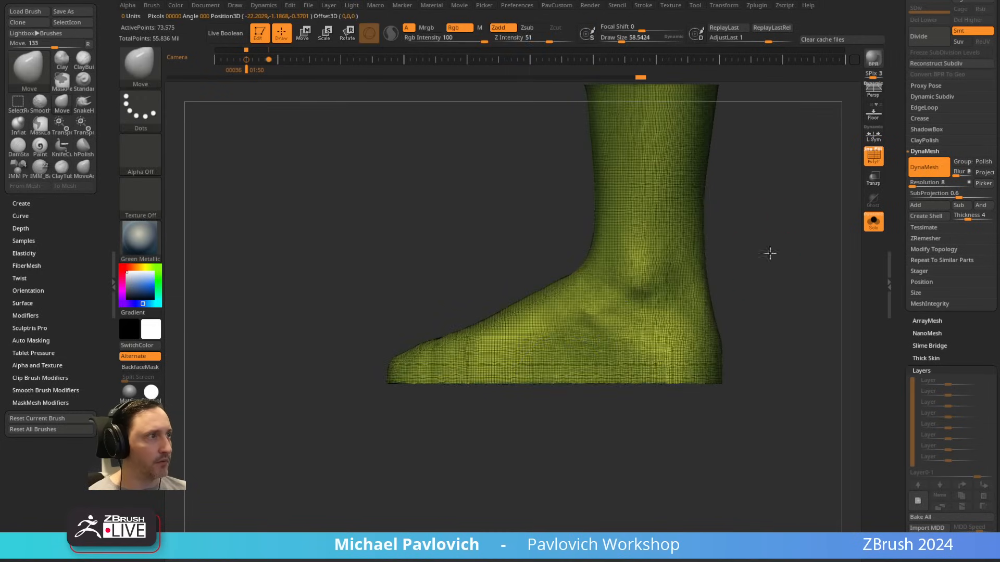
Step: Duplicate the Boots subtool as the base for a separate sole piece
mouse_move(769, 254)
left_mouse_down()
mouse_move(862, 256)
mouse_move(784, 254)
mouse_move(779, 329)
left_mouse_up()
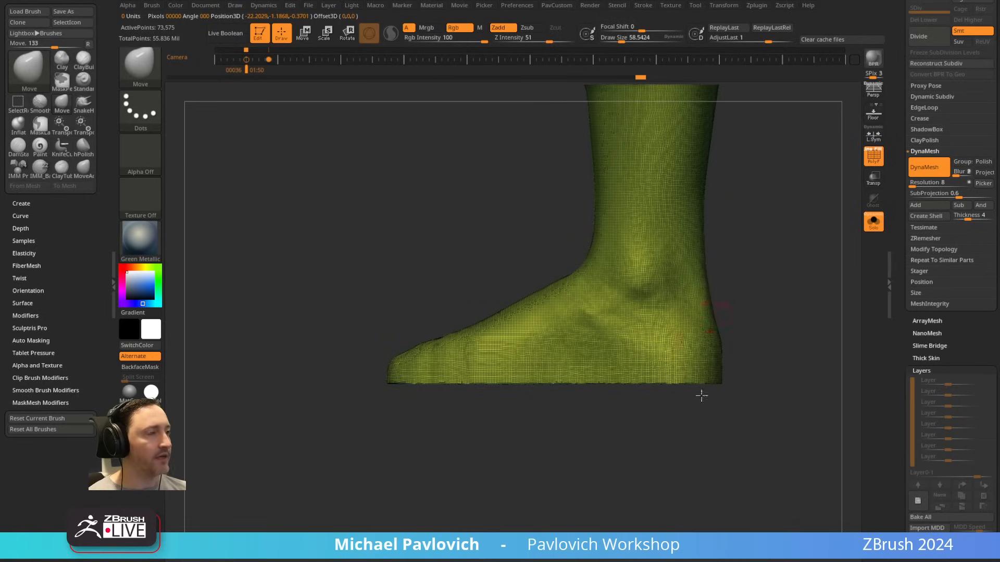
left_click_drag(574, 468, 571, 389)
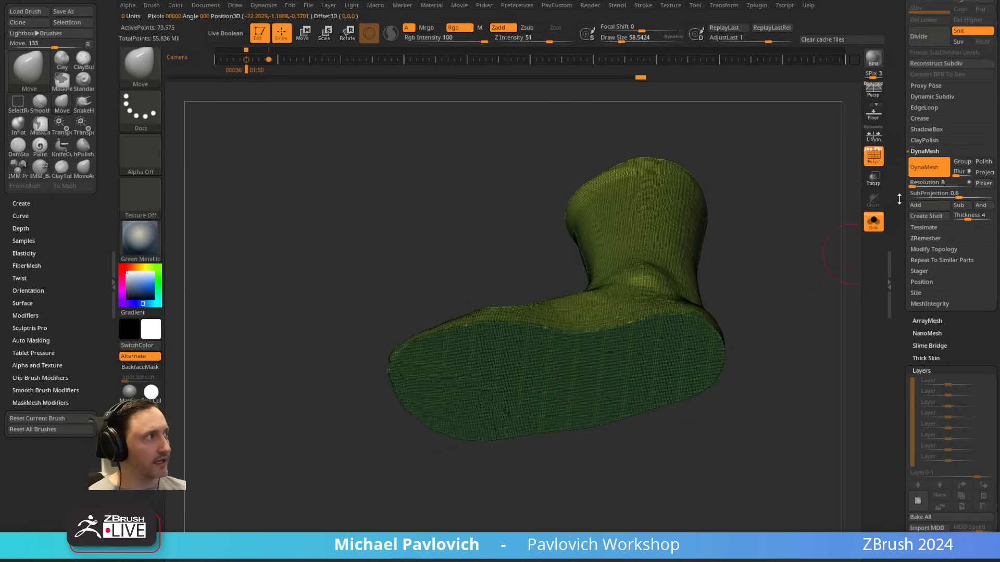
left_click_drag(899, 199, 896, 324)
left_click(932, 245)
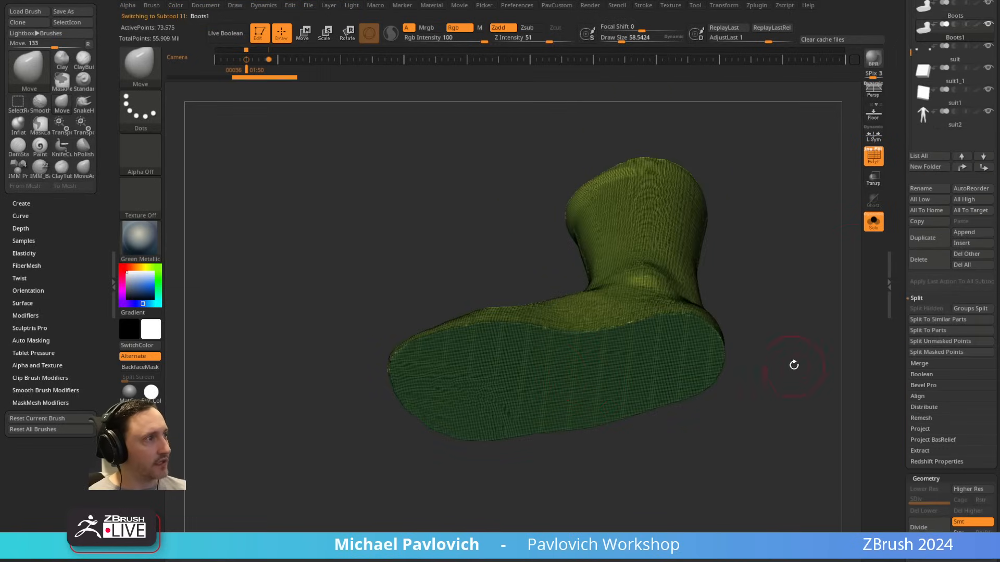
Step: Isolate the sole polygroup on the duplicated boot and delete the hidden geometry
left_click_drag(792, 364, 826, 365)
left_click(598, 384, "ctrl+shift")
key("2")
left_click(742, 256)
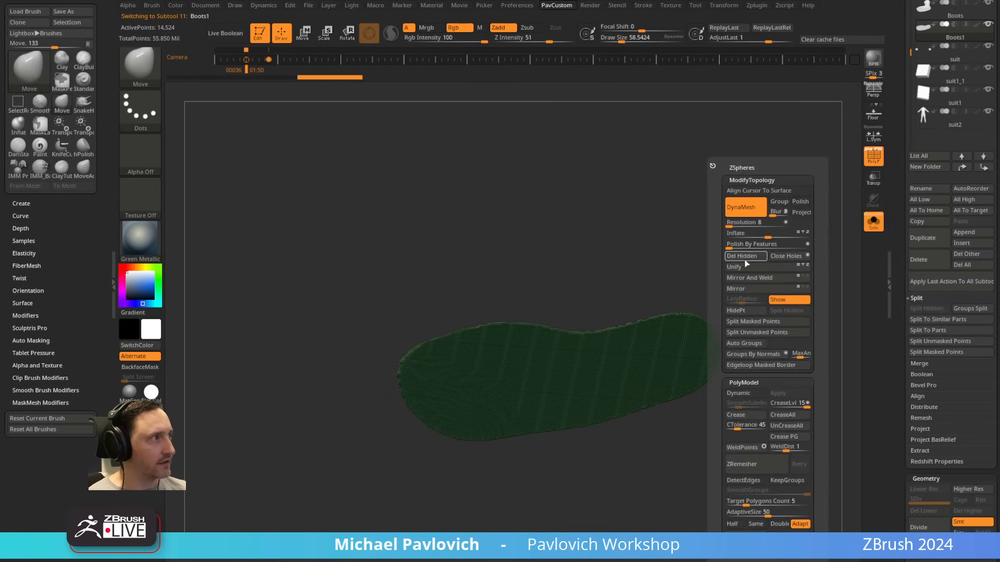
Step: ZRemesh the sole with Half enabled and adaptive size 0, and smooth its border with Polish By Features
left_click(732, 524)
left_click(771, 468)
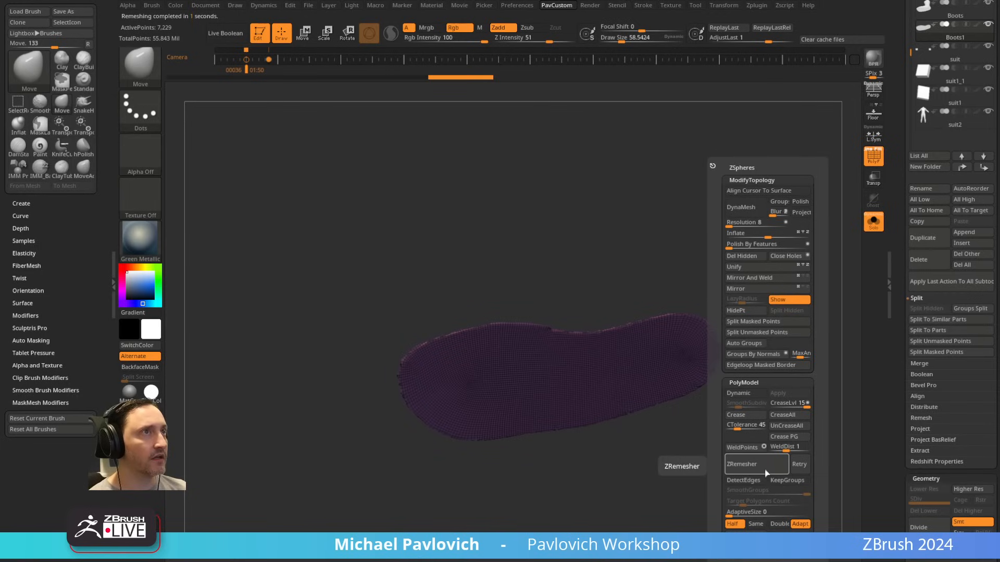
left_click_drag(733, 304, 762, 261)
key("space")
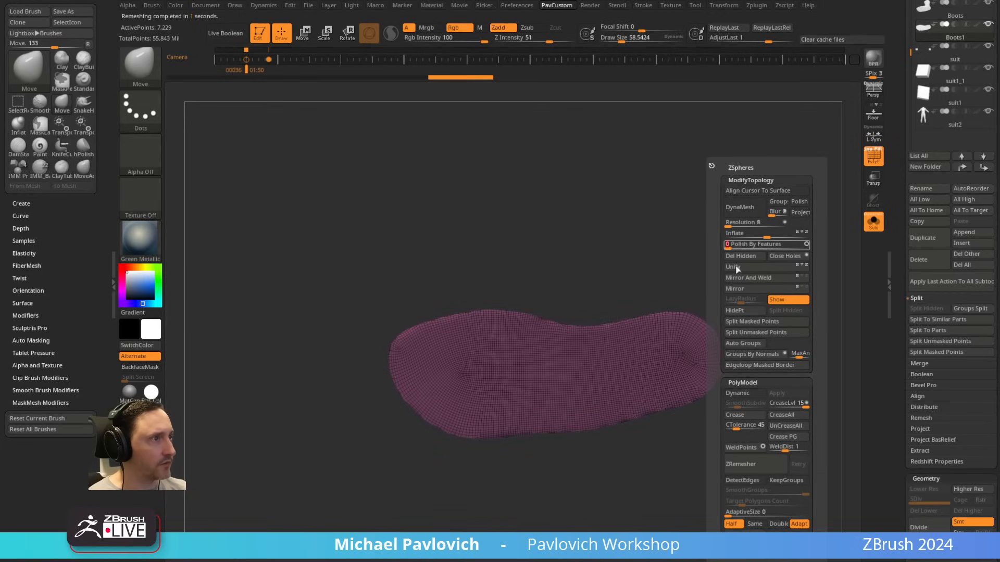
Step: Reduce the sole to a coarse, clean quad mesh with repeated Half-count ZRemesher passes
left_click(742, 463)
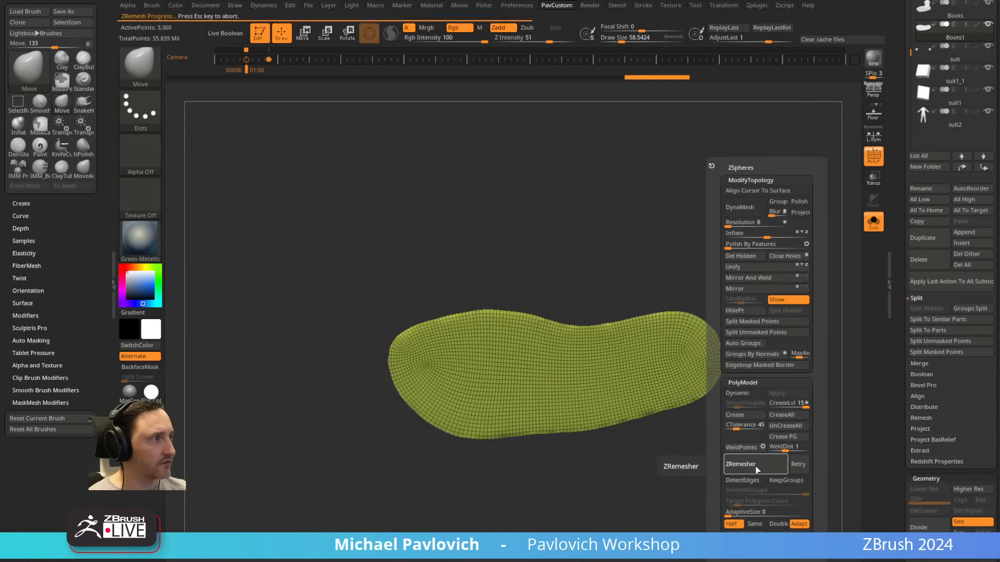
left_click(756, 467)
key("w")
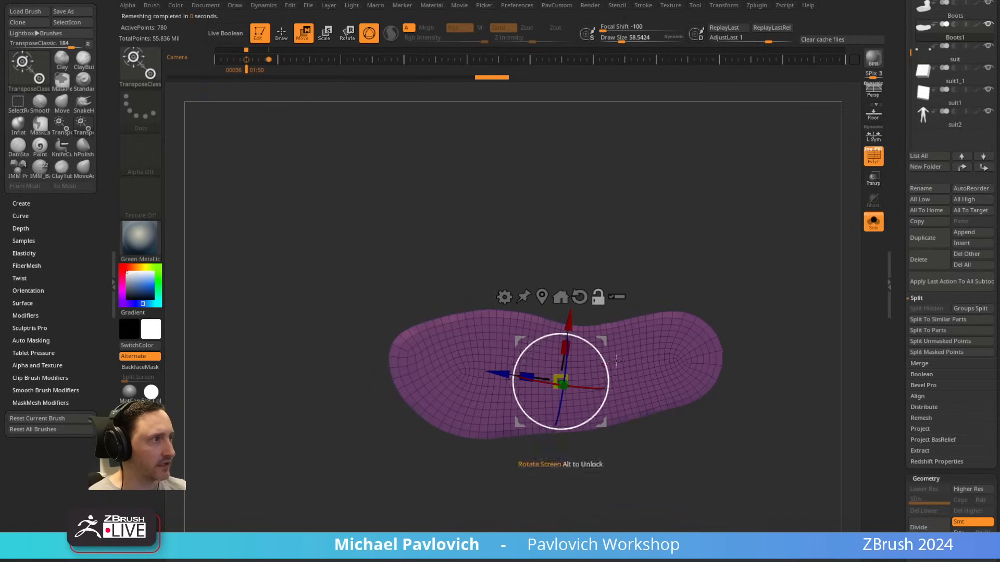
left_click_drag(644, 392, 651, 388)
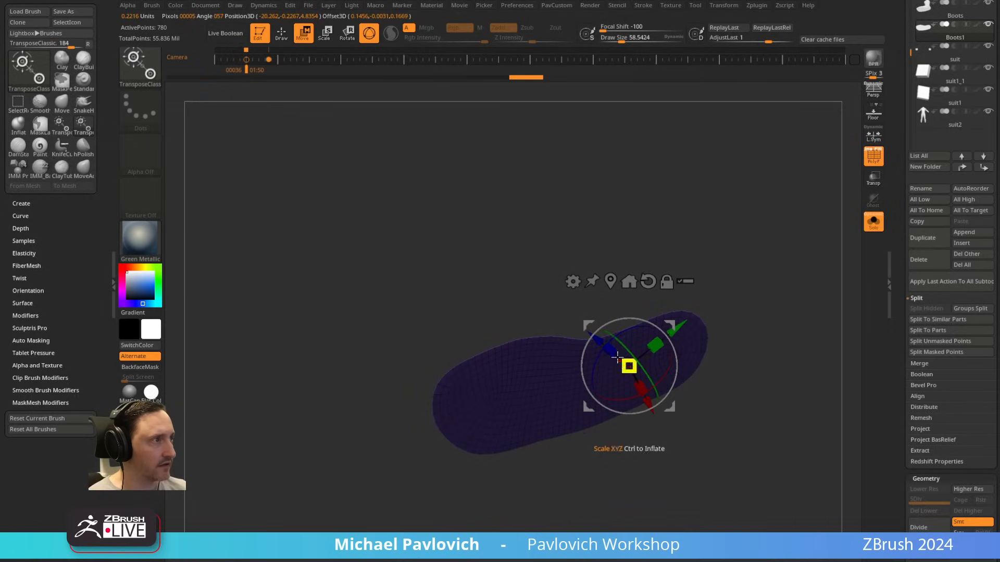
key("q")
left_click_drag(770, 355, 755, 313)
key("grave")
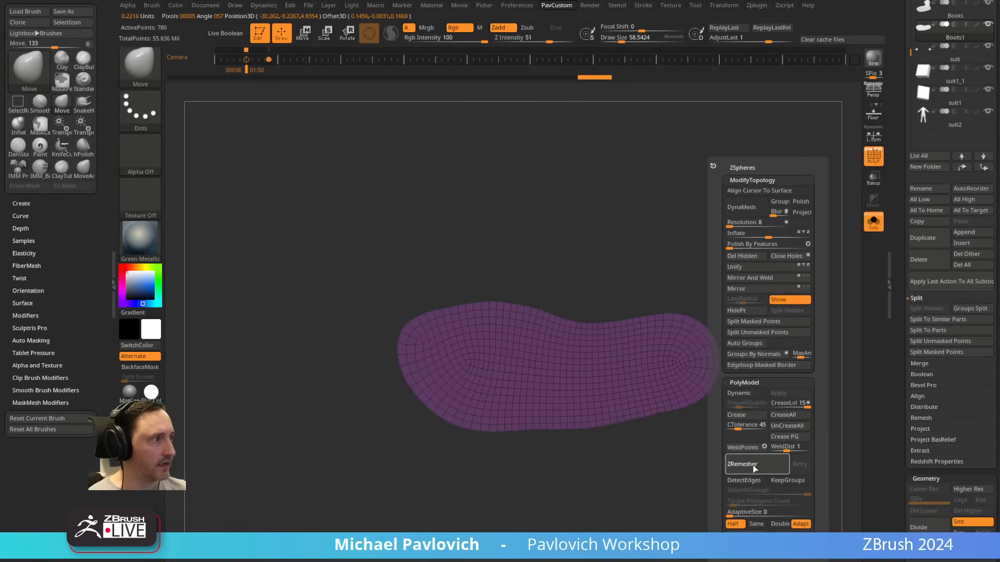
left_click(755, 467)
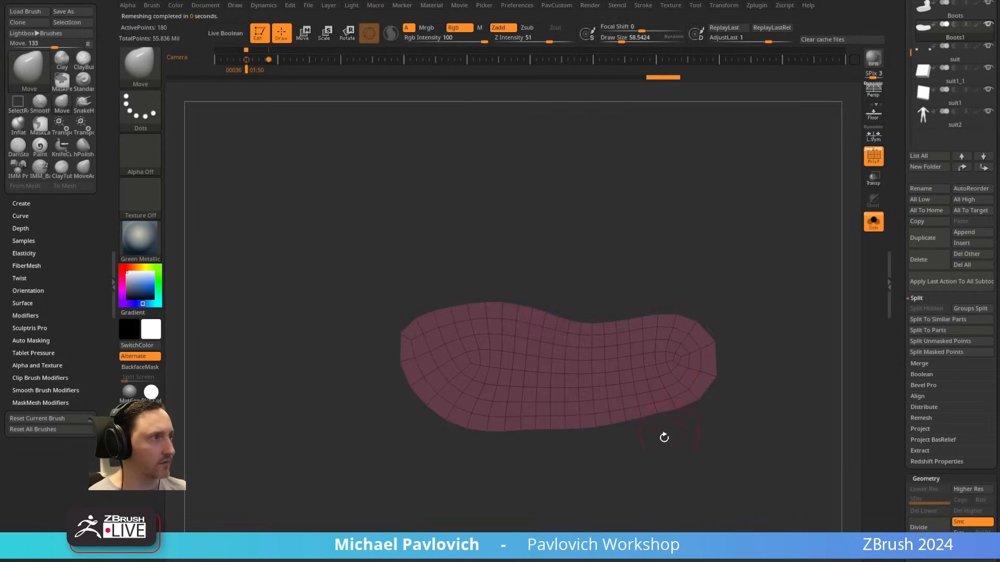
Step: QMesh the whole flat sole sheet with ZModeler into a thick slab and check it under the boot without the wireframe
left_click_drag(664, 437, 672, 335)
key("b")
key("z")
key("m")
left_click(565, 383)
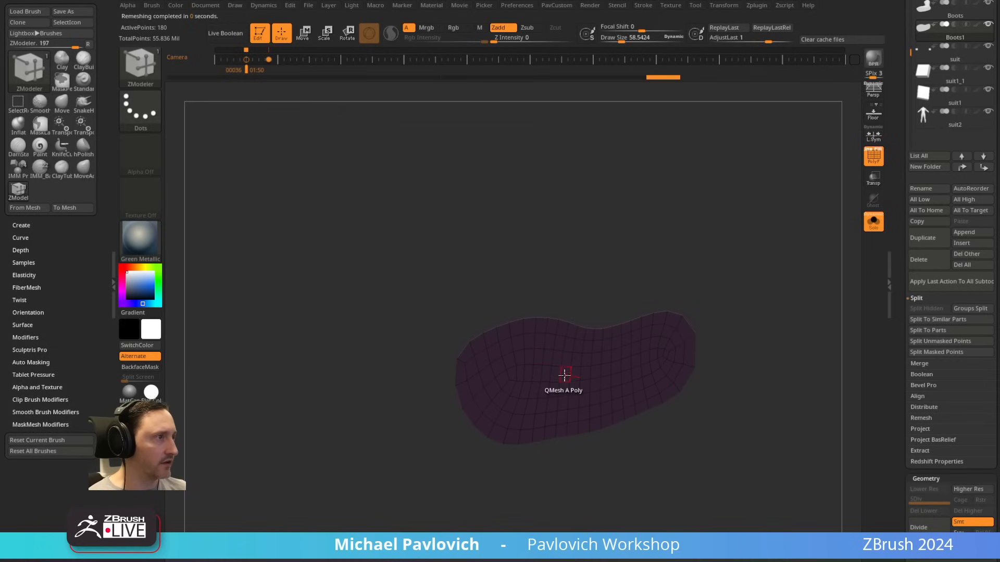
key("space")
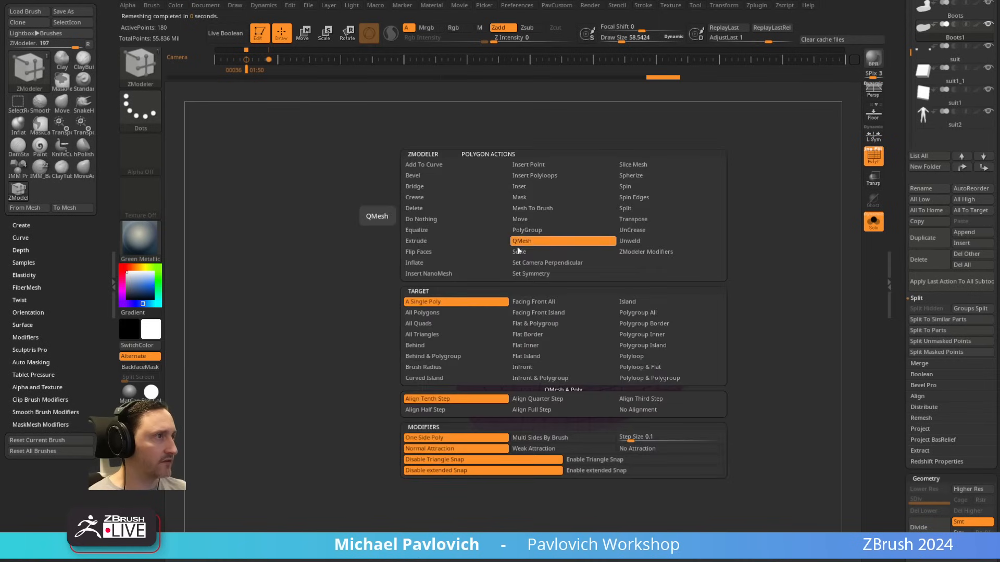
left_click_drag(550, 341, 571, 366)
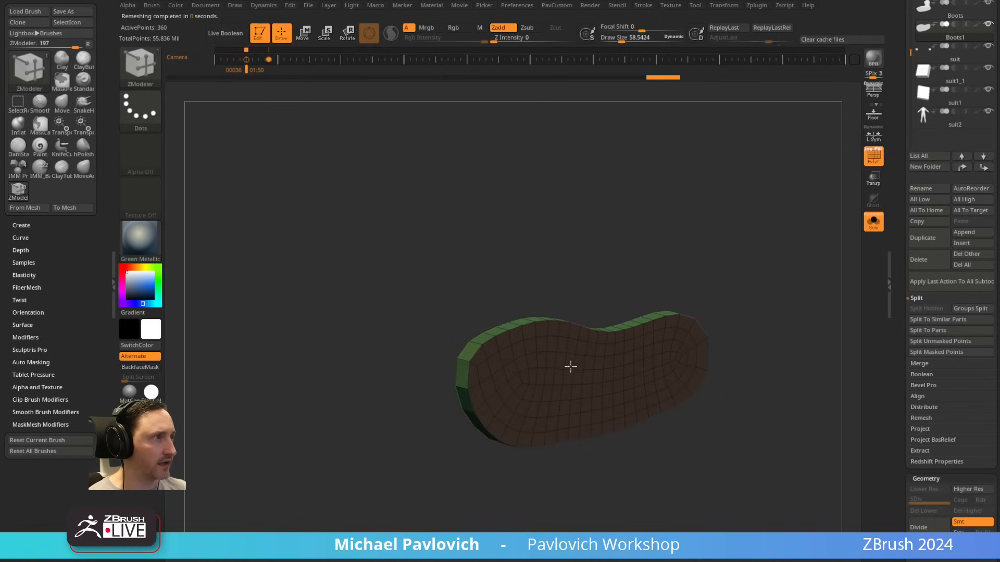
left_click(874, 224)
key("shift+f")
left_click_drag(802, 208, 824, 286)
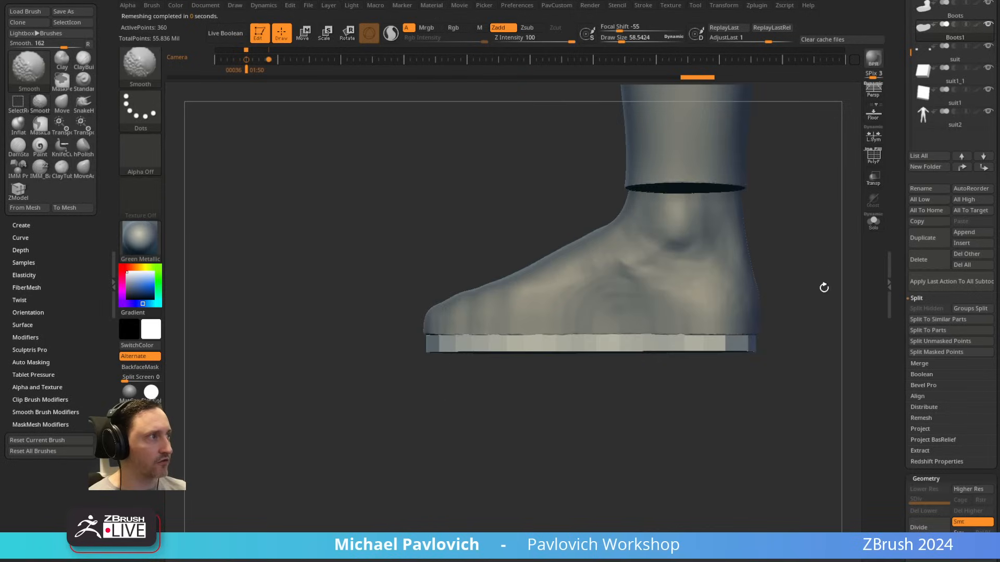
left_click_drag(576, 422, 721, 424)
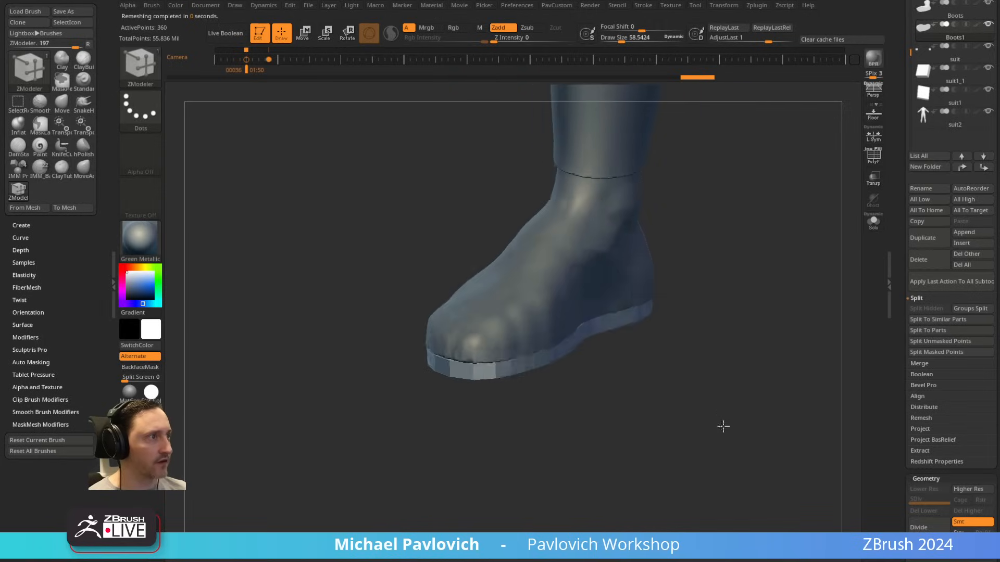
Step: Isolate the sole, crease it by polygroup and turn on Dynamic Subdivision, checking the smoothed sole against the boot
left_click(874, 222)
left_click(873, 161)
left_click_drag(813, 260, 795, 343, "shift")
key("2")
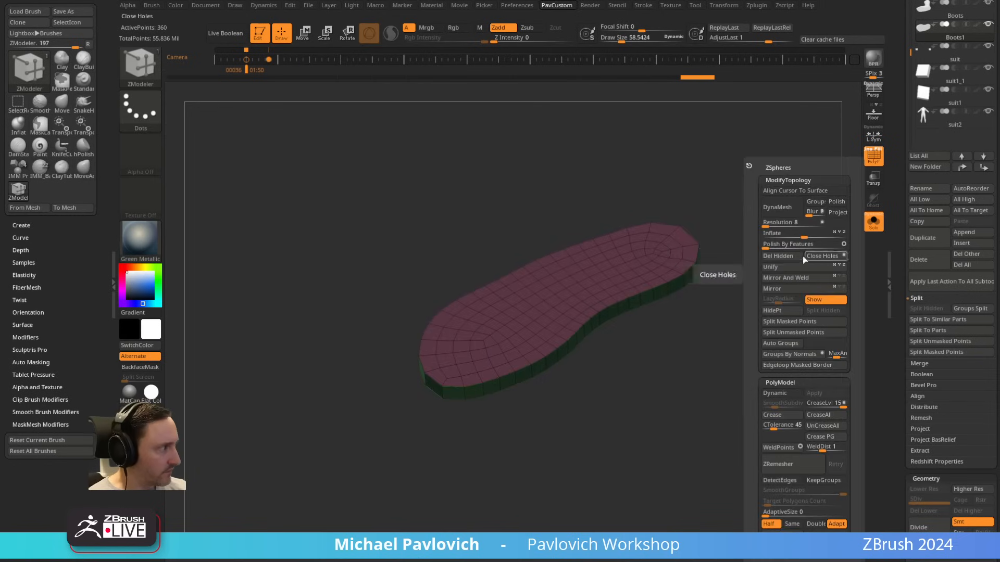
left_click(824, 438)
left_click(785, 394)
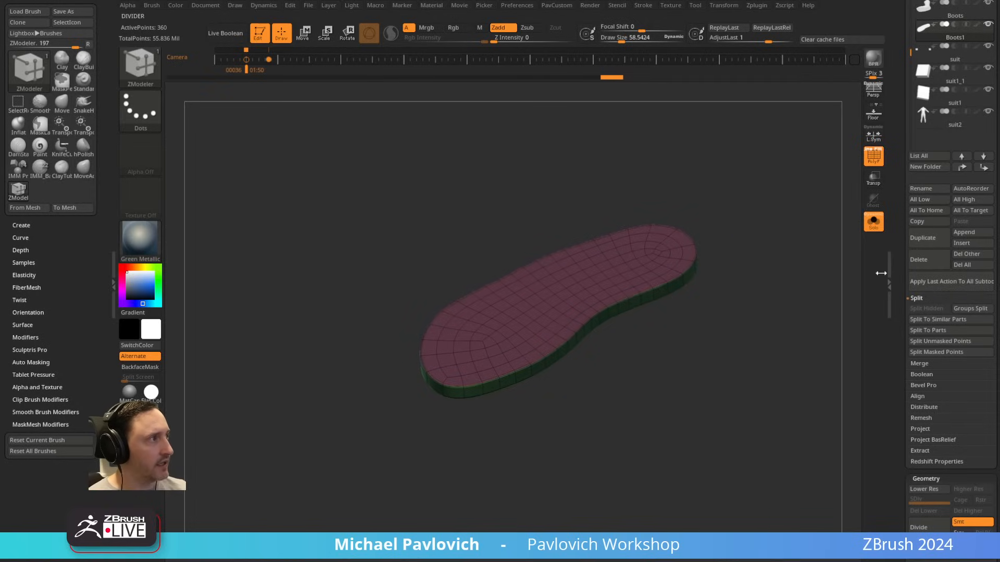
left_click(873, 219)
left_click_drag(793, 250, 781, 260)
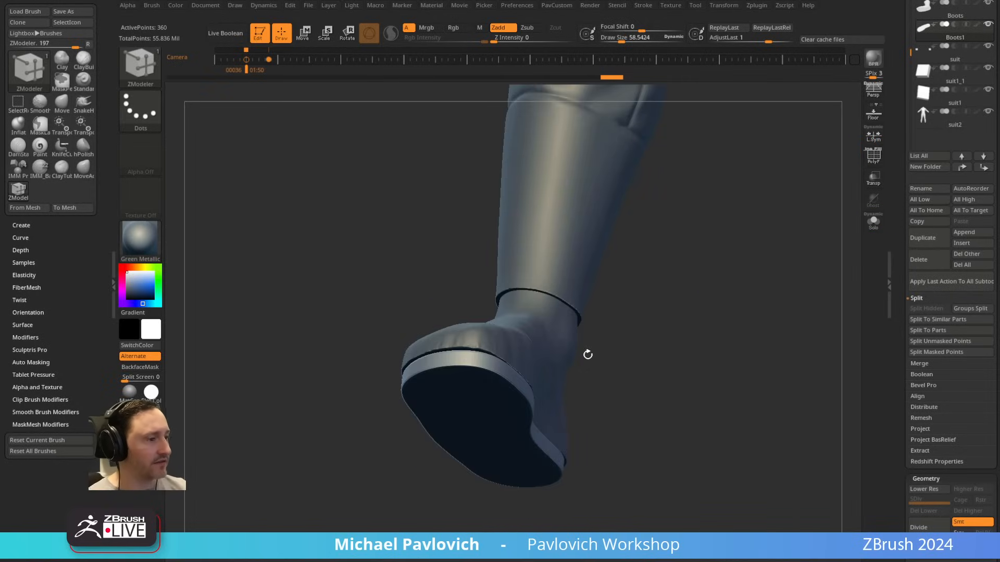
Step: Switch to the browser and look through the Intro to ZBrush playlist for the lesson on dynamic subdivisions and creasing
left_click_drag(999, 51, 703, 44)
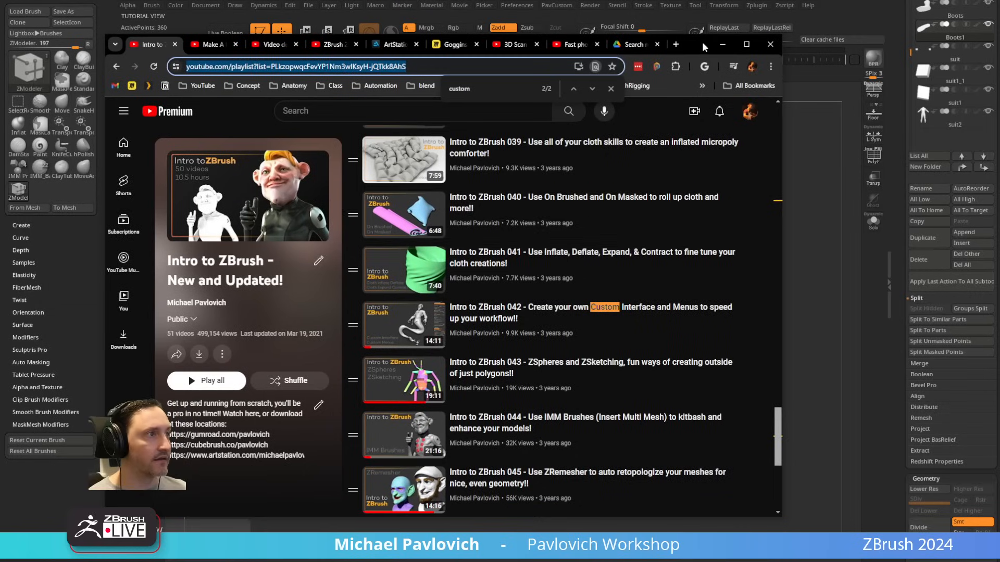
scroll(555, 281, "down", 4)
scroll(572, 326, "down", 2)
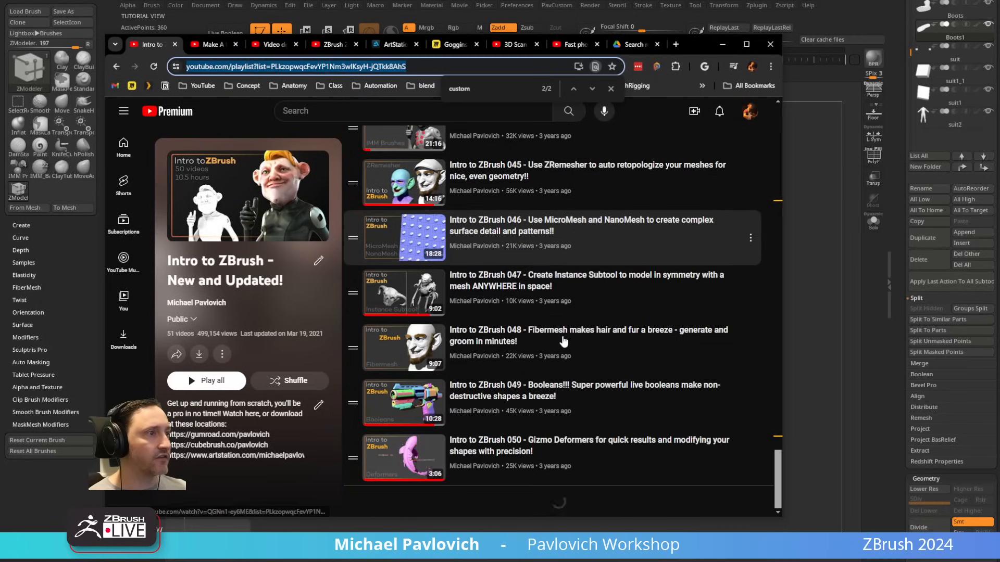
scroll(568, 332, "up", 18)
scroll(564, 337, "down", 1)
scroll(564, 338, "down", 2)
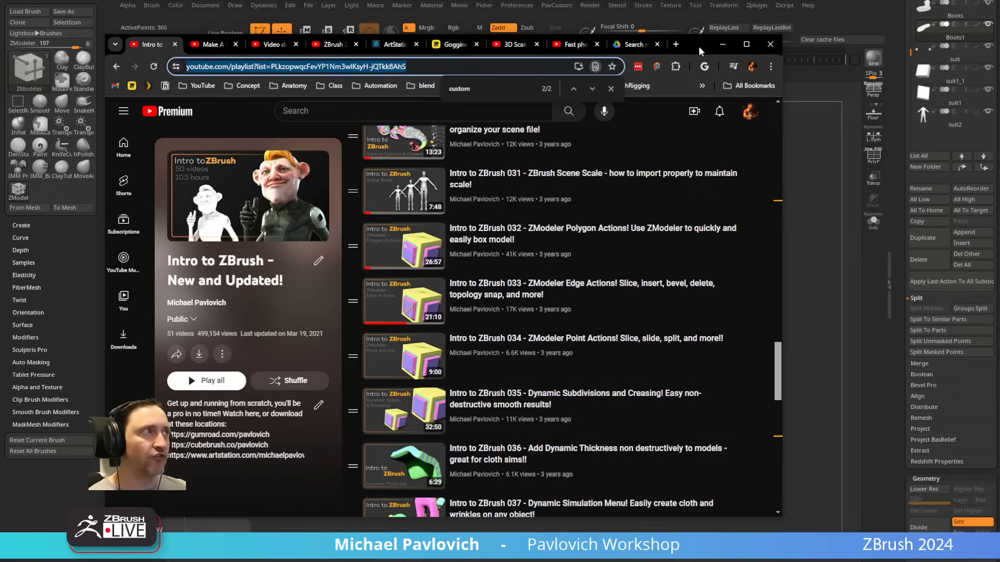
left_click(722, 44)
Step: Make the Boots subtool active, view it alone and with the suit, and turn on transparency for the other subtools
mouse_move(699, 247)
left_mouse_down()
mouse_move(708, 335)
mouse_move(677, 284)
left_mouse_up()
key("s")
left_click_drag(516, 345, 555, 345)
left_click(532, 344, "alt")
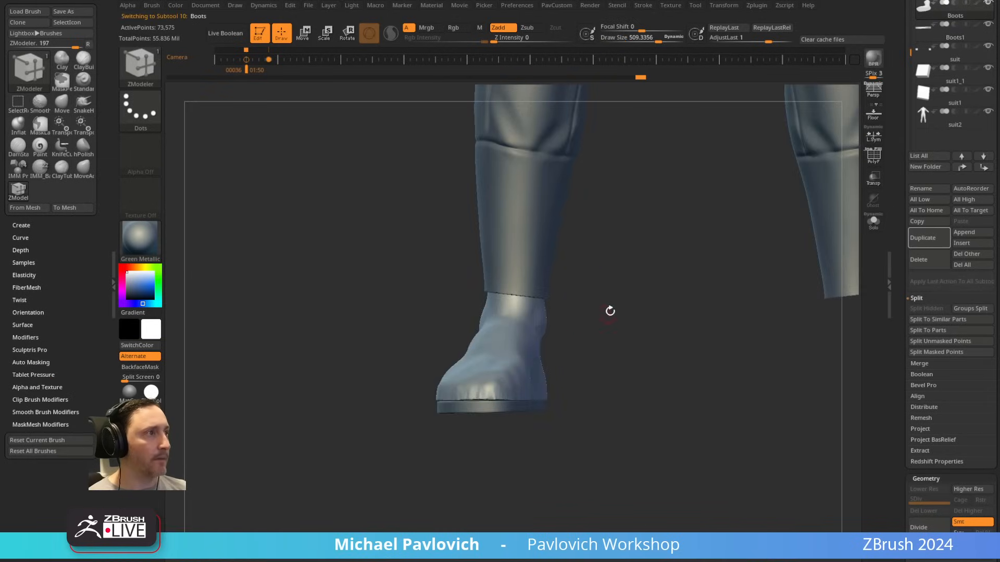
left_click_drag(610, 310, 672, 286, "alt")
left_click(878, 228)
left_click_drag(566, 361, 577, 380, "alt")
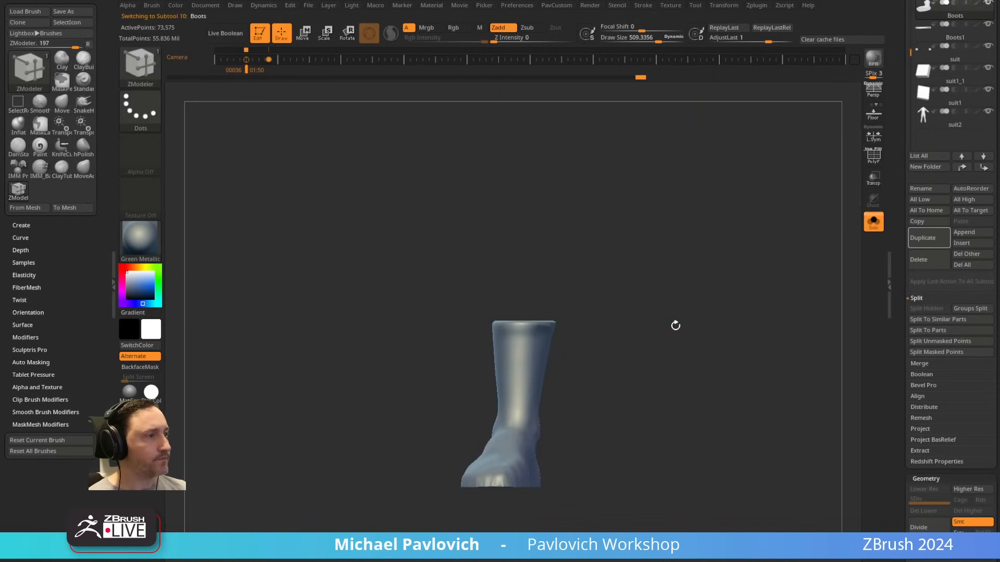
left_click(879, 224)
mouse_move(596, 346)
left_mouse_down("alt")
mouse_move(604, 329)
mouse_move(600, 339)
left_mouse_up("alt")
left_click(873, 181)
Step: Set Draw Size to 1000 and mask the boot's shaft above the ankle with MaskLasso
key("s")
key("s")
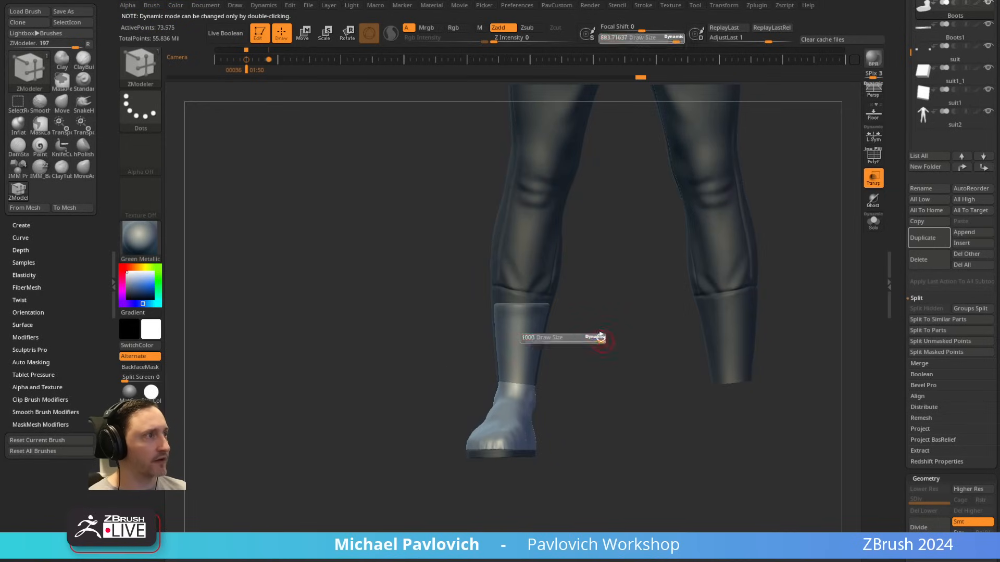
key("b")
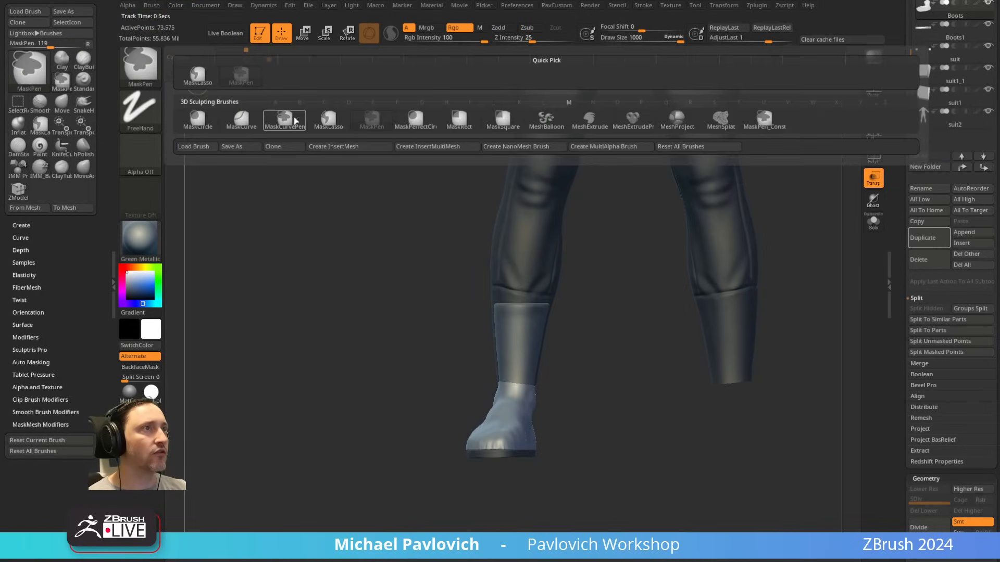
left_click(212, 81, "ctrl")
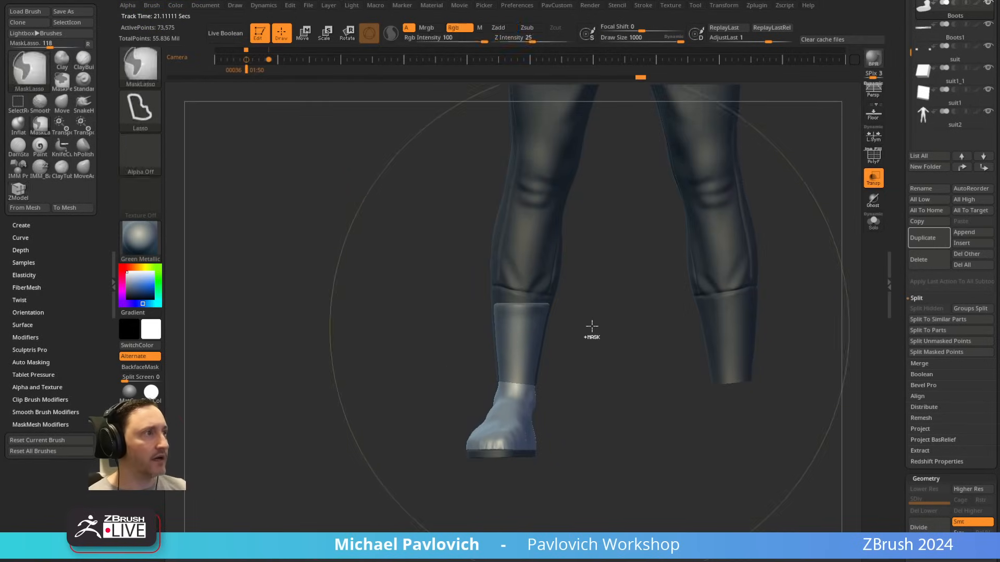
mouse_move(598, 328)
left_mouse_down("ctrl")
mouse_move(488, 279)
mouse_move(475, 366)
left_mouse_up("ctrl")
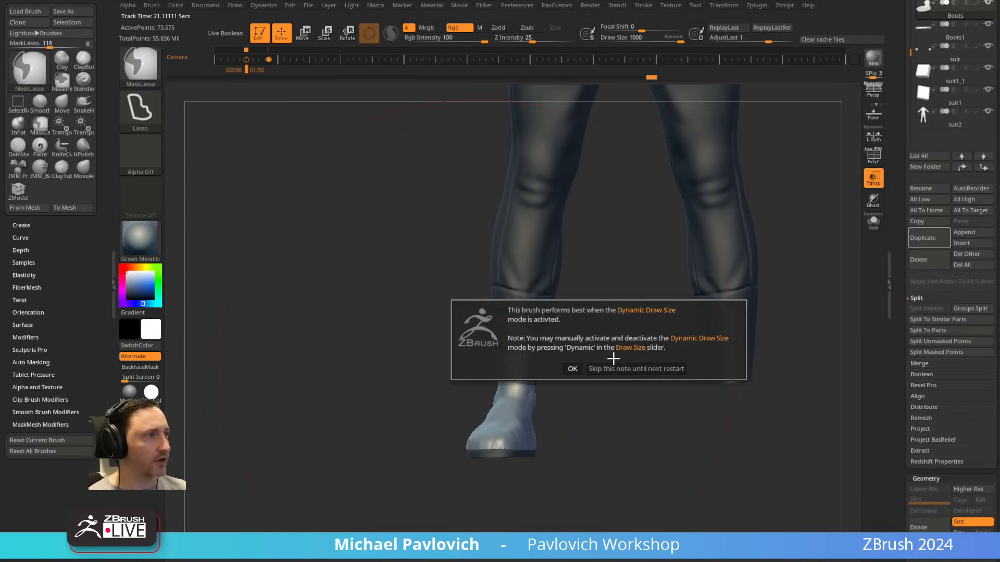
left_click(574, 369)
right_click_drag(627, 413, 584, 373, "ctrl")
key("s")
mouse_move(591, 419)
right_mouse_down("alt")
mouse_move(583, 358)
mouse_move(585, 370)
right_mouse_up("alt")
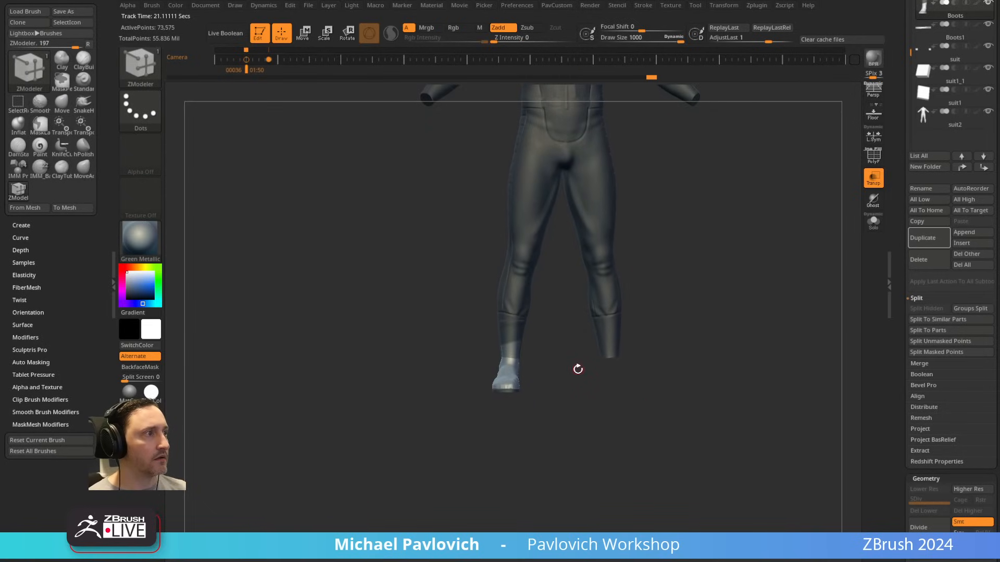
Step: Switch to the Standard brush with Draw Size 834 and isolate the masked boot
key("1")
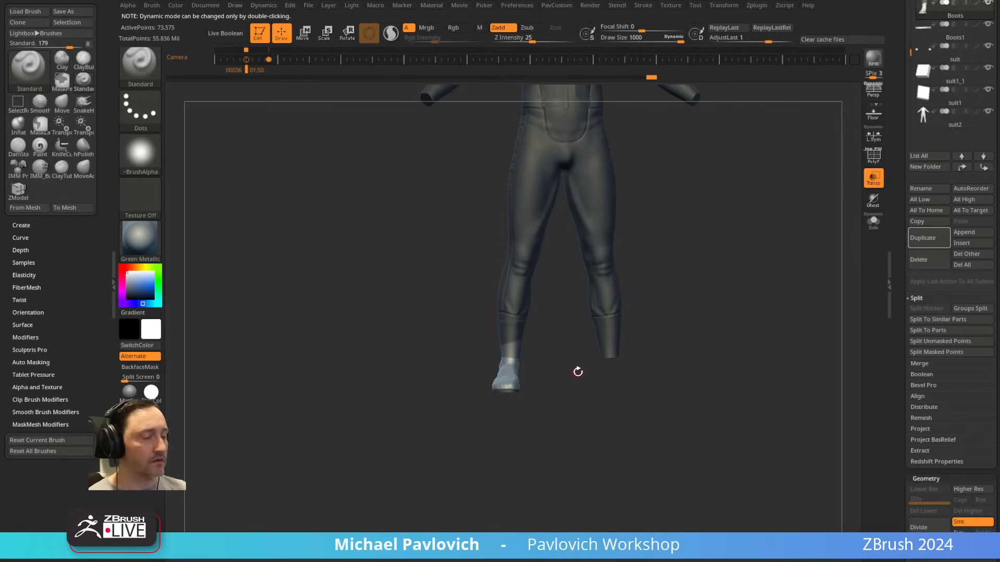
key("s")
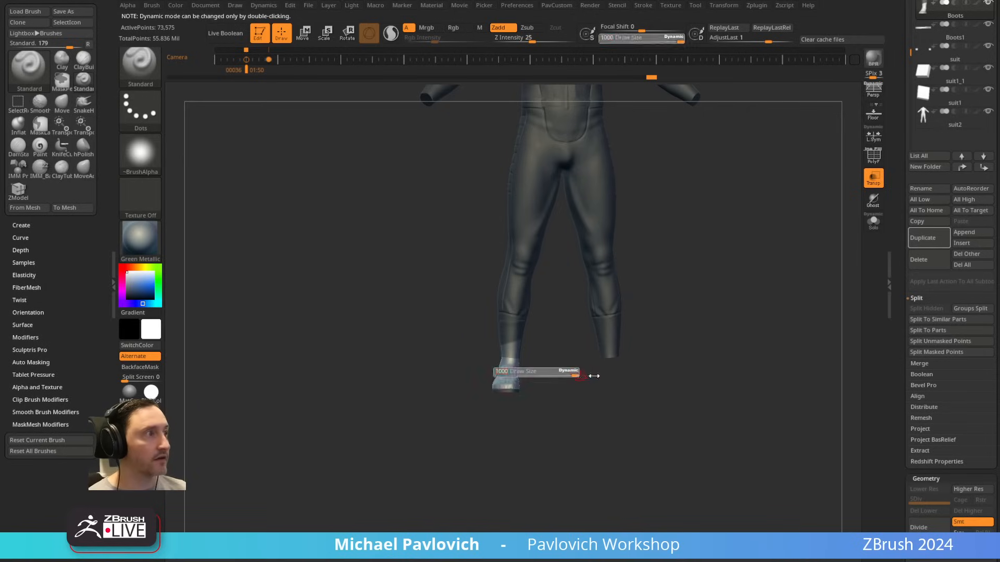
left_click_drag(590, 374, 582, 377)
mouse_move(567, 311)
right_mouse_down("ctrl")
mouse_move(600, 422)
mouse_move(592, 466)
right_mouse_up("ctrl")
left_click(872, 223)
mouse_move(581, 308)
left_mouse_down("ctrl")
mouse_move(509, 223)
mouse_move(477, 403)
mouse_move(436, 389)
left_mouse_up("ctrl")
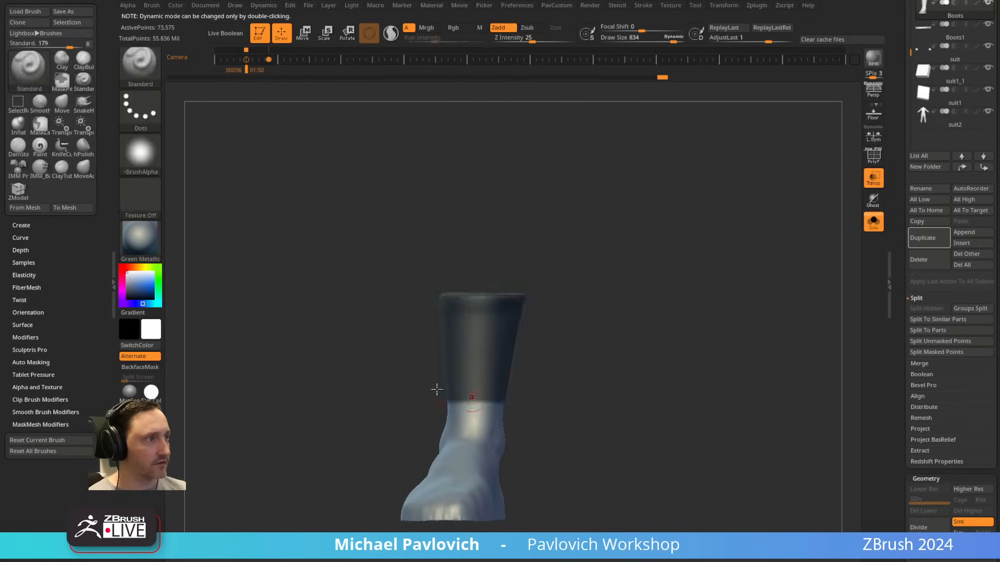
right_click_drag(474, 406, 617, 376)
Step: Blur the mask border at the ankle into a gradual falloff, checking the boot against the full suit
key("ctrl")
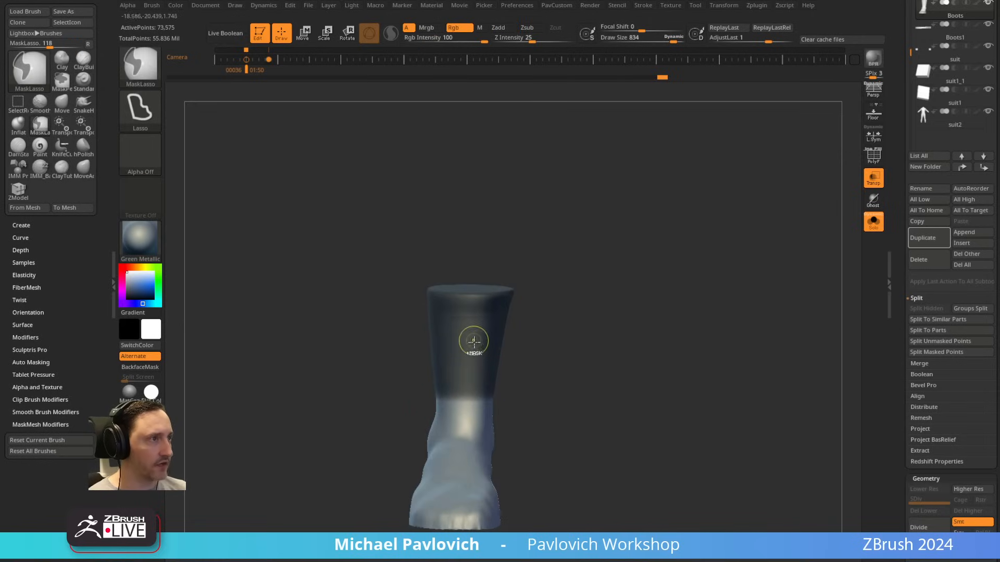
left_click(467, 384, "ctrl")
right_click_drag(474, 384, 625, 373)
left_click_drag(625, 373, 569, 387, "ctrl")
mouse_move(605, 377)
right_mouse_down("alt")
mouse_move(585, 364)
mouse_move(534, 279)
right_mouse_up("alt")
left_click(873, 221)
key("ctrl")
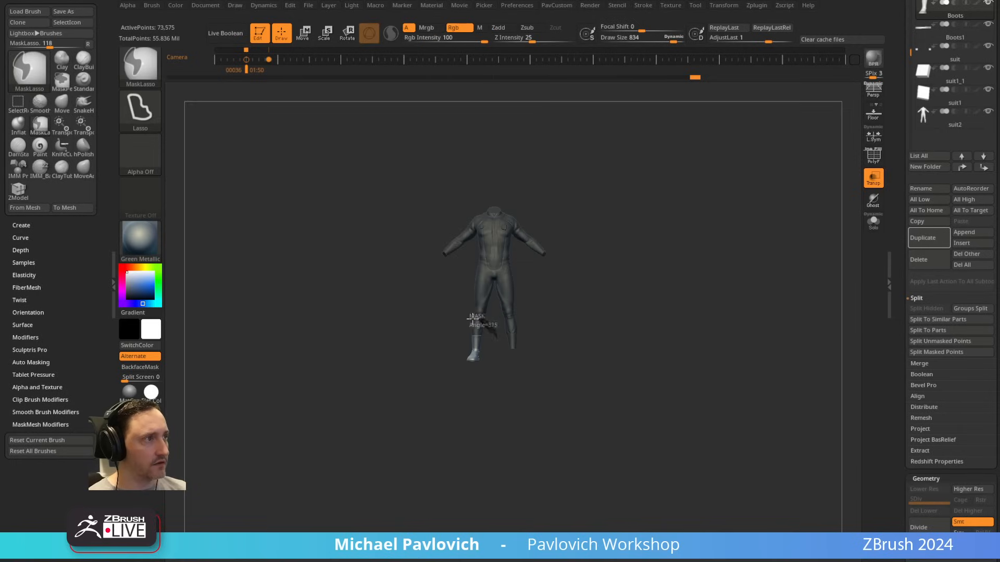
left_click_drag(557, 358, 603, 430, "alt")
left_click(797, 335, "ctrl")
left_click(873, 229)
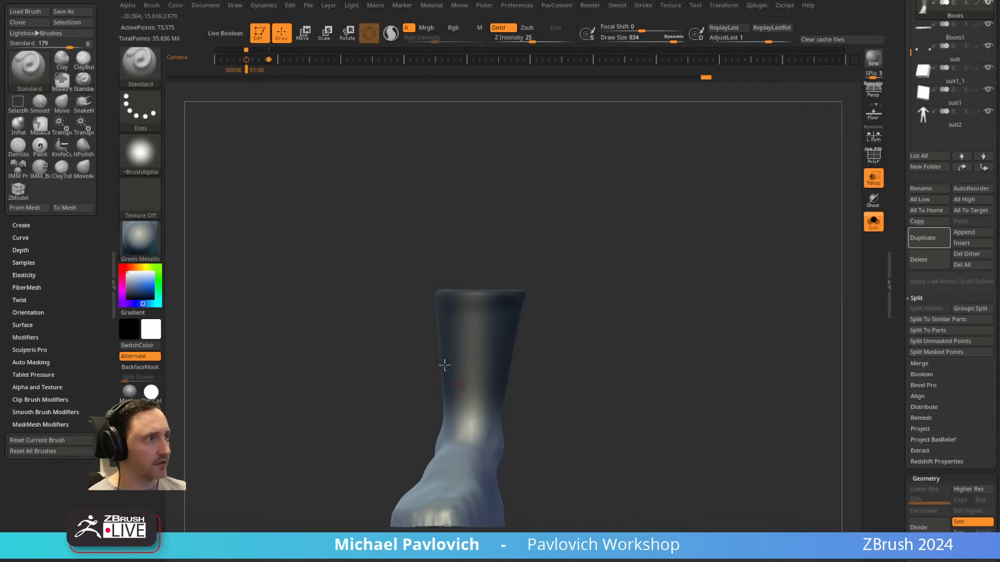
Step: Invert the mask to protect the foot and bring up the transform gizmo at the ankle
key("w")
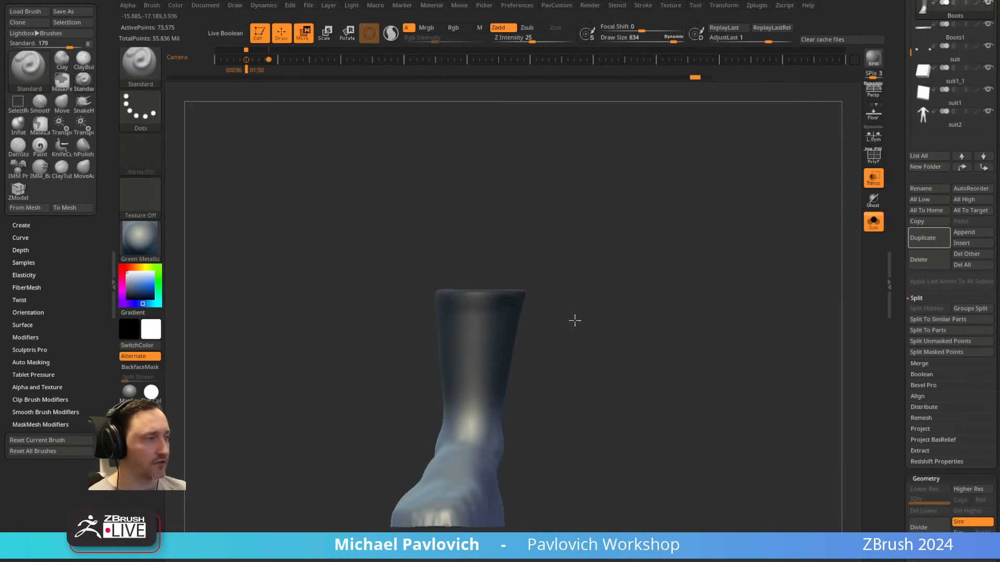
left_click(551, 375, "ctrl")
left_click_drag(486, 484, 516, 369, "alt")
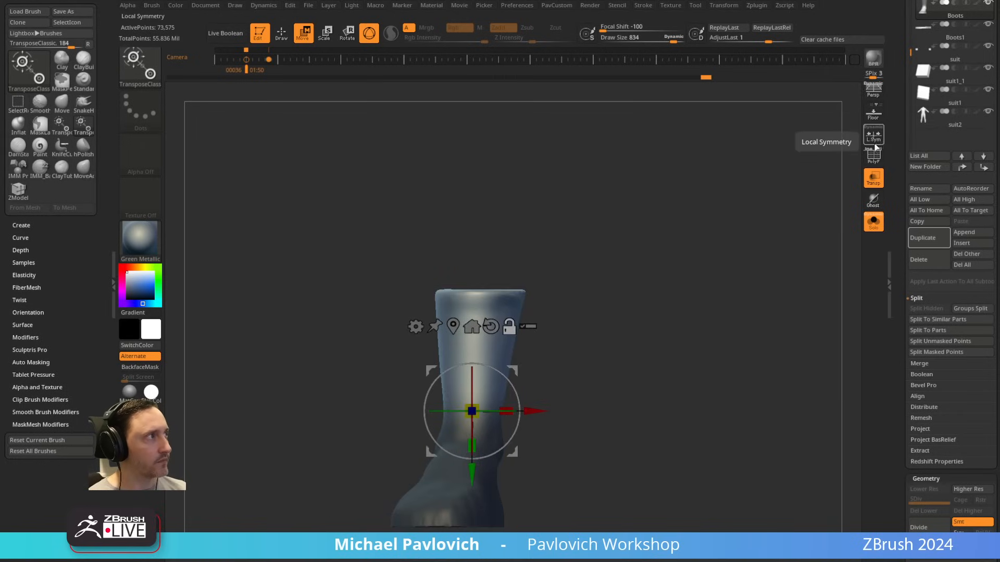
Step: Try enlarging the unmasked shaft uniformly from the gizmo, undoing each attempt
mouse_move(472, 412)
left_mouse_down()
mouse_move(649, 295)
mouse_move(589, 345)
left_mouse_up()
key("ctrl+z")
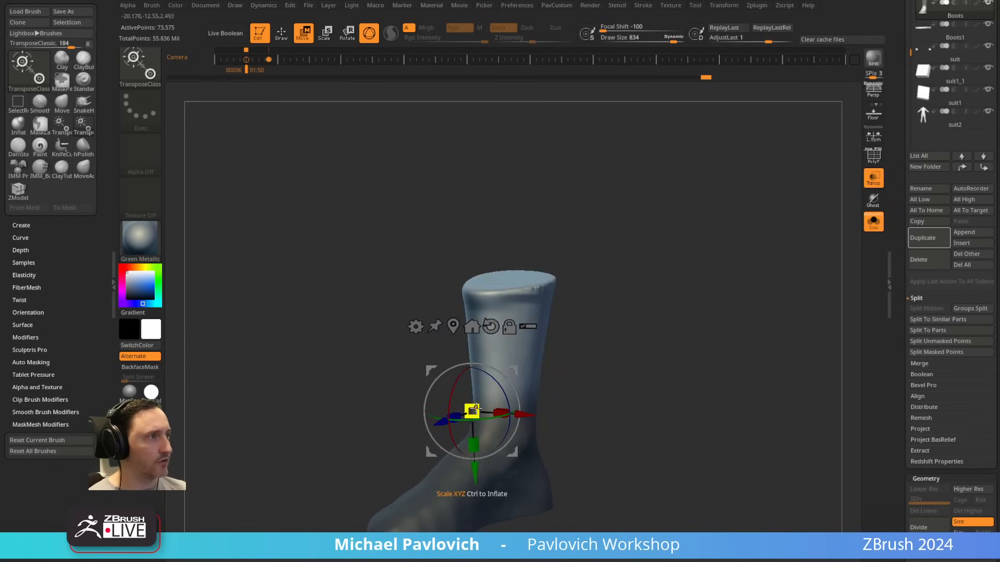
left_click_drag(475, 410, 599, 354)
key("ctrl+z")
left_click_drag(506, 378, 661, 364, "alt")
left_click_drag(534, 412, 566, 400)
key("ctrl+z")
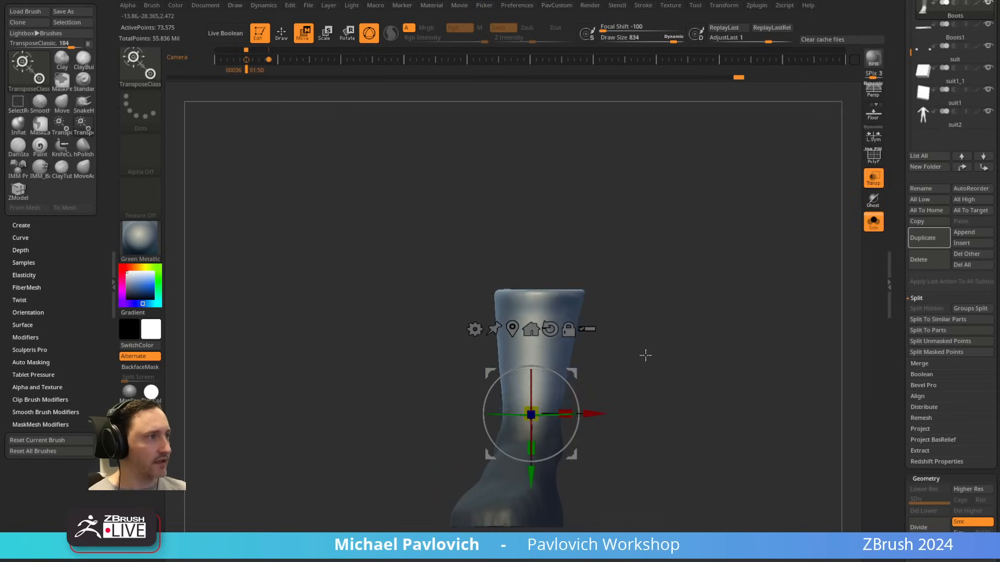
Step: Widen the unmasked boot shaft with the gizmo so it flares outside the suit leg, and show all subtools again
left_click_drag(646, 354, 588, 373)
left_click_drag(535, 448, 537, 460)
left_click_drag(628, 383, 673, 370)
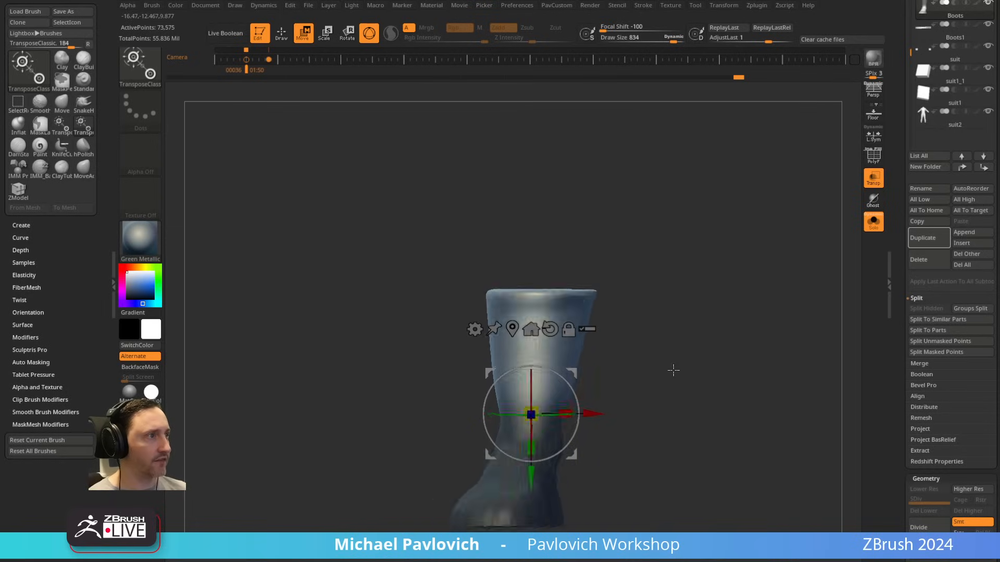
left_click(876, 227)
key("q")
mouse_move(619, 389)
left_mouse_down("alt")
mouse_move(620, 353)
mouse_move(610, 360)
left_mouse_up("alt")
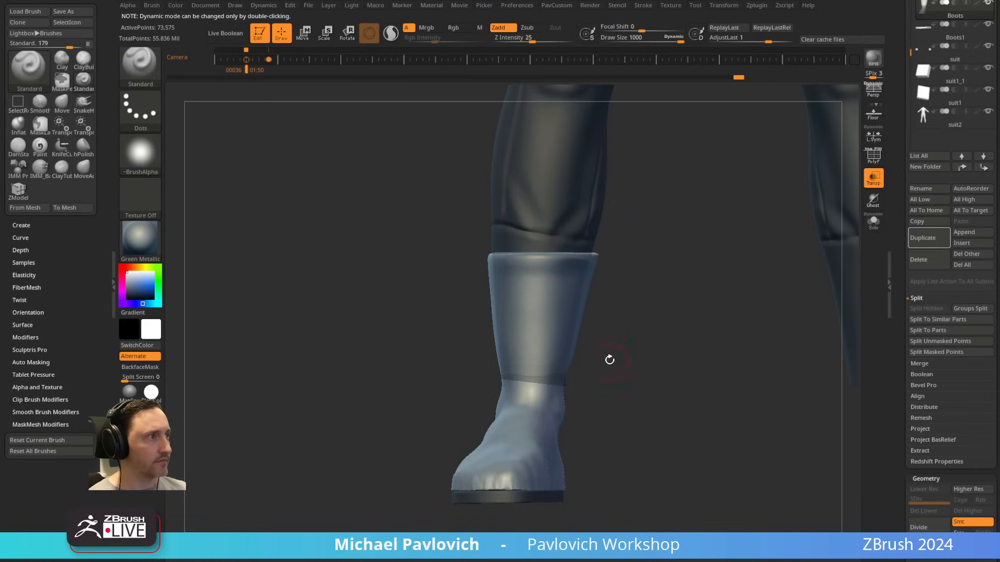
Step: Toggle Dynamic Draw Size and reshape the boot around the ankle with the Move brush, reducing Draw Size to about 62
key("s")
double_click(675, 37)
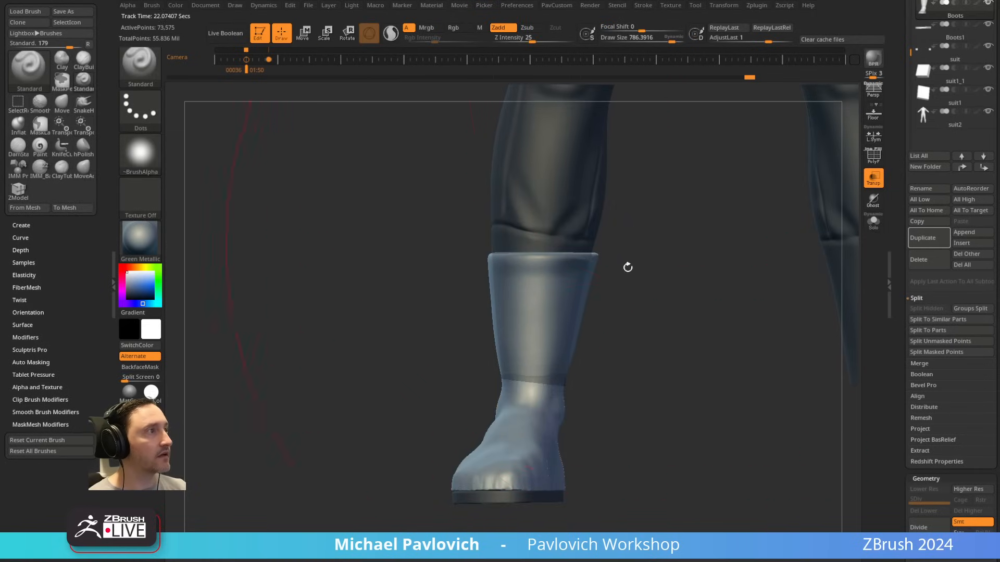
key("b")
key("m")
key("v")
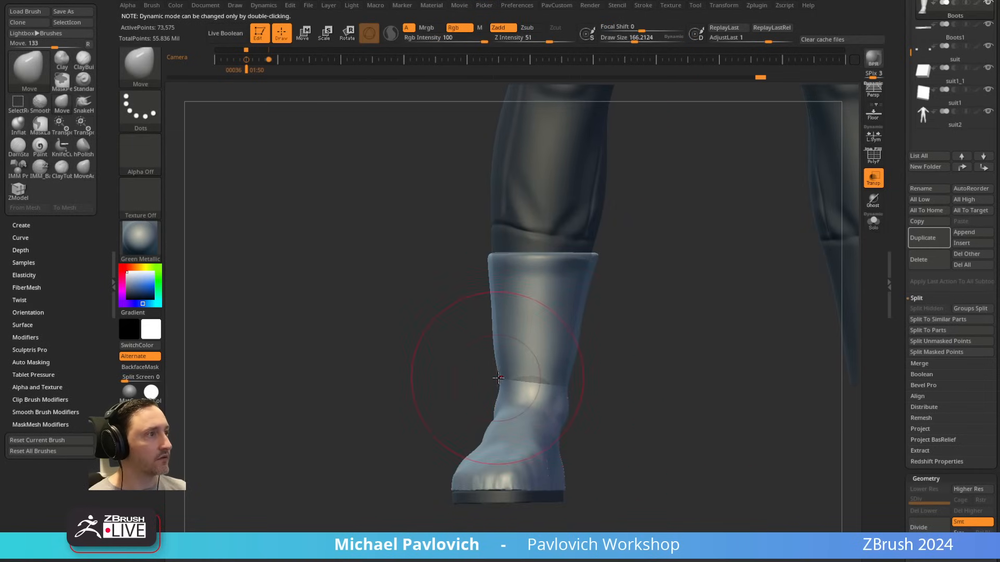
left_click_drag(607, 360, 670, 355)
left_click_drag(578, 364, 594, 365, "shift")
key("s")
left_click(576, 372)
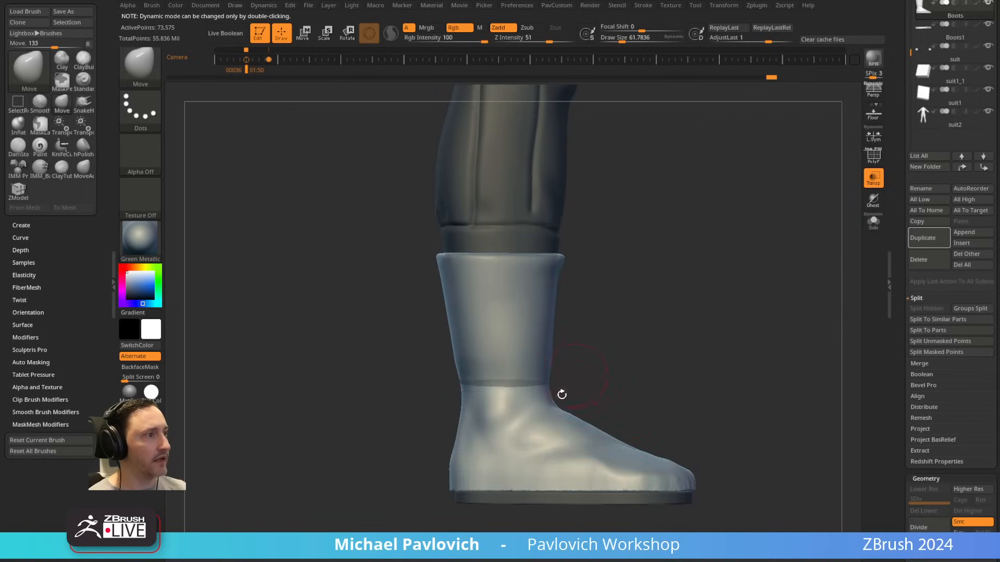
left_click_drag(656, 355, 669, 338, "alt")
Step: Make the sole subtool active, centre the gizmo on it and stretch it slightly along the boot's length
left_click(597, 479, "alt")
key("w")
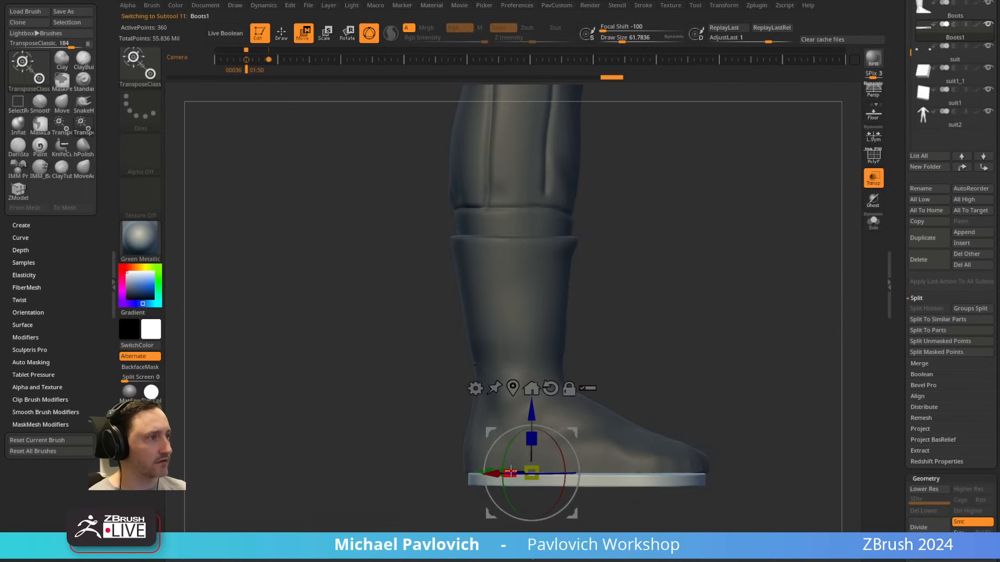
left_click(549, 388, "alt")
left_click_drag(619, 479, 625, 478)
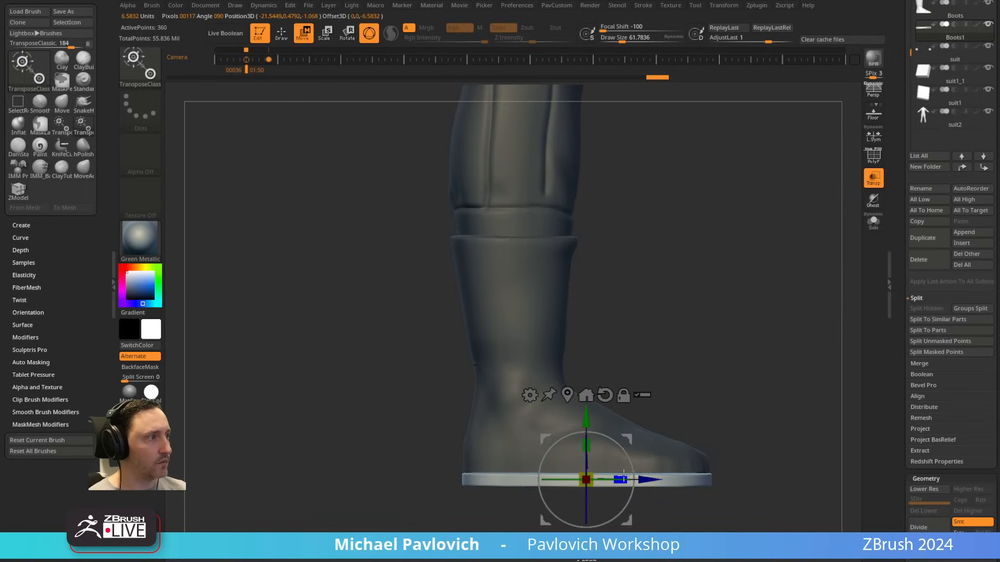
Step: Return to Draw mode, make the boot subtool active and isolate it with Solo
key("q")
left_click_drag(710, 360, 678, 369)
left_click_drag(713, 306, 560, 361)
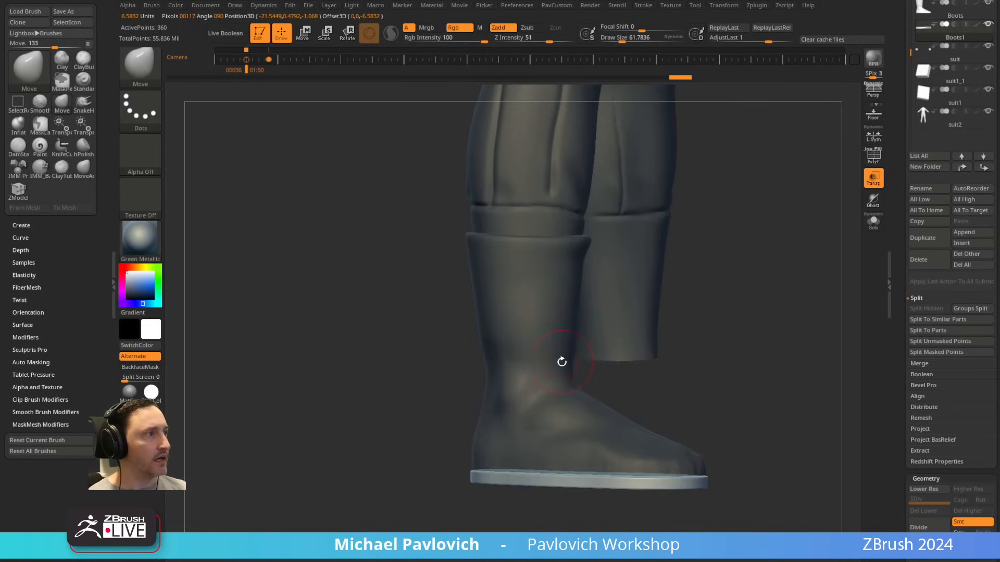
left_click(558, 360, "alt")
left_click_drag(781, 291, 803, 279, "shift")
left_click(874, 222)
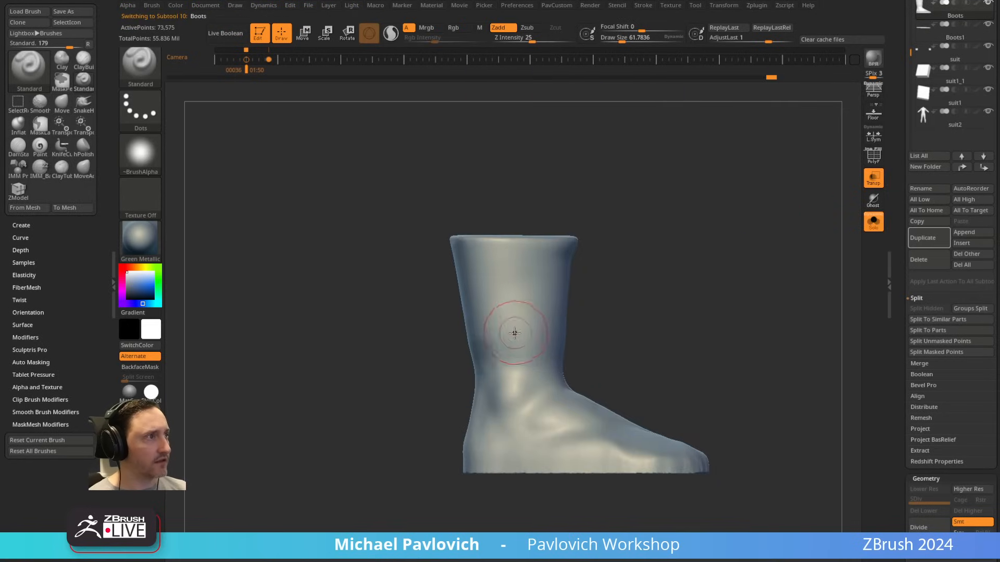
Step: Carve a vertical seam down both sides of the boot with the DamStandard brush at a Draw Size of about 21
key("s")
mouse_move(504, 359)
left_mouse_down()
mouse_move(536, 368)
mouse_move(597, 341)
mouse_move(590, 388)
mouse_move(610, 389)
mouse_move(594, 378)
mouse_move(665, 404)
mouse_move(667, 310)
mouse_move(699, 304)
mouse_move(696, 286)
left_mouse_up()
key("b")
key("d")
key("s")
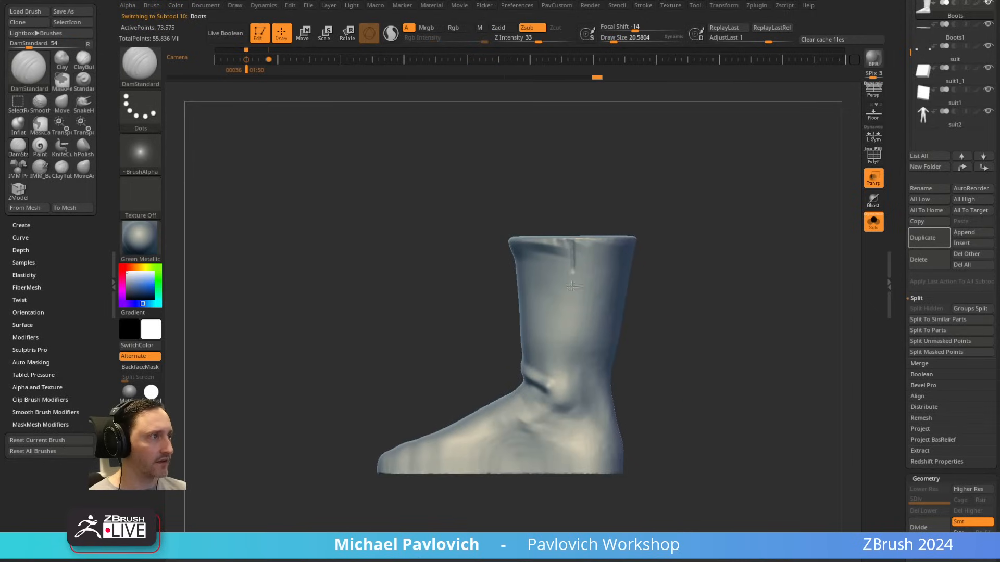
left_click_drag(724, 337, 591, 267)
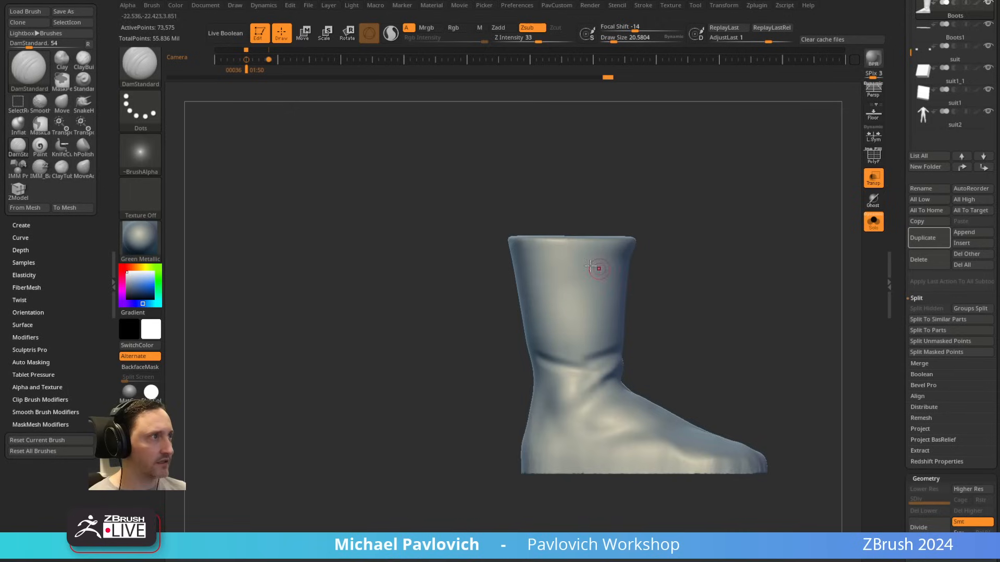
left_click_drag(755, 324, 657, 270)
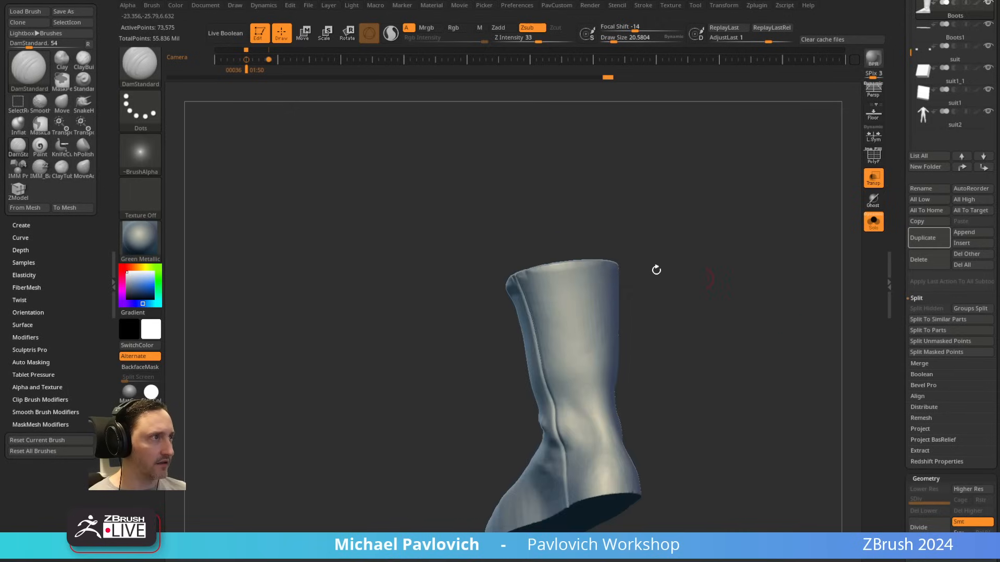
left_click_drag(587, 280, 582, 277)
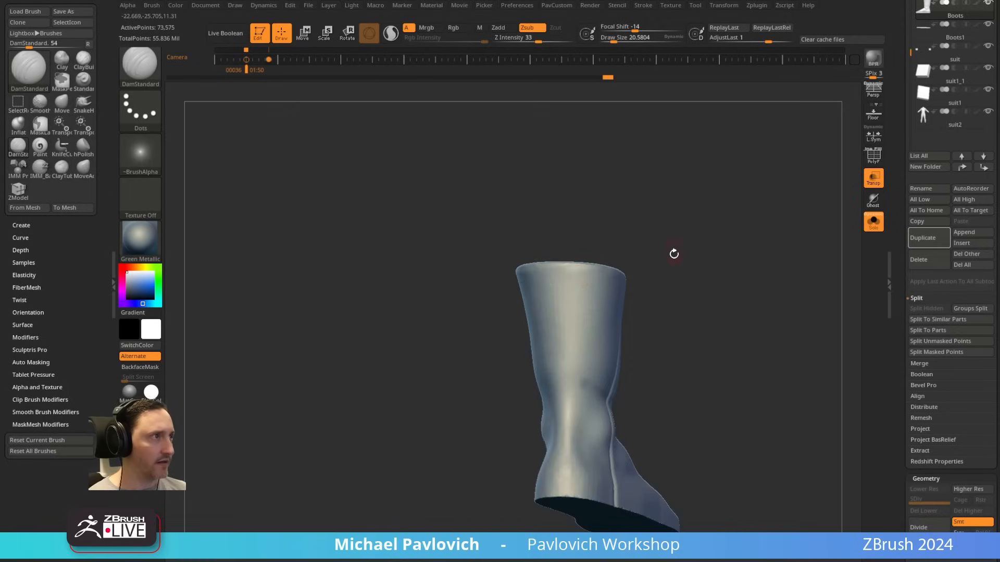
mouse_move(674, 254)
left_mouse_down()
mouse_move(645, 252)
mouse_move(649, 217)
mouse_move(615, 229)
left_mouse_up()
key("ctrl")
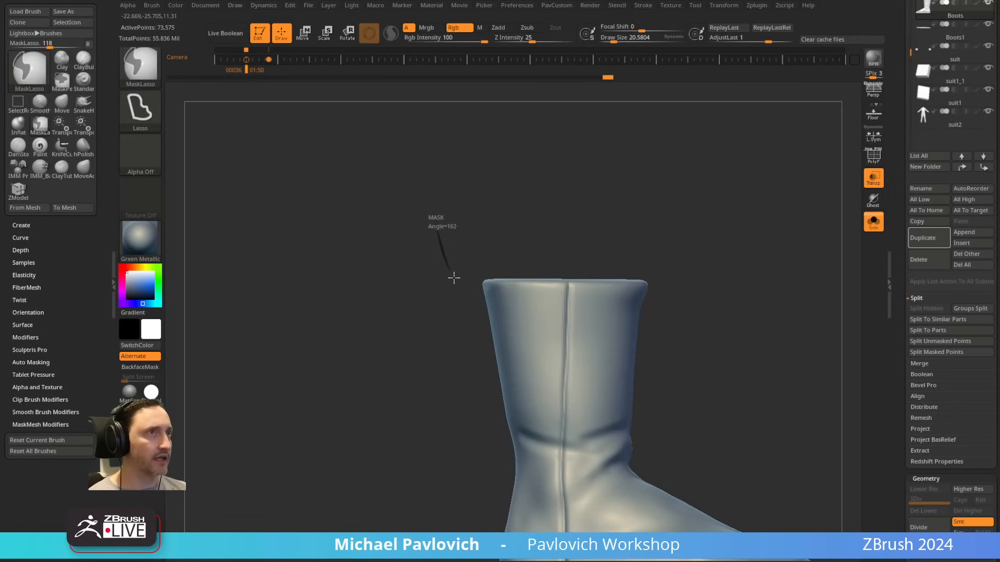
left_click_drag(454, 279, 505, 287, "ctrl")
key("ctrl+z")
right_click_drag(699, 232, 720, 259, "ctrl")
key("ctrl+shift+z")
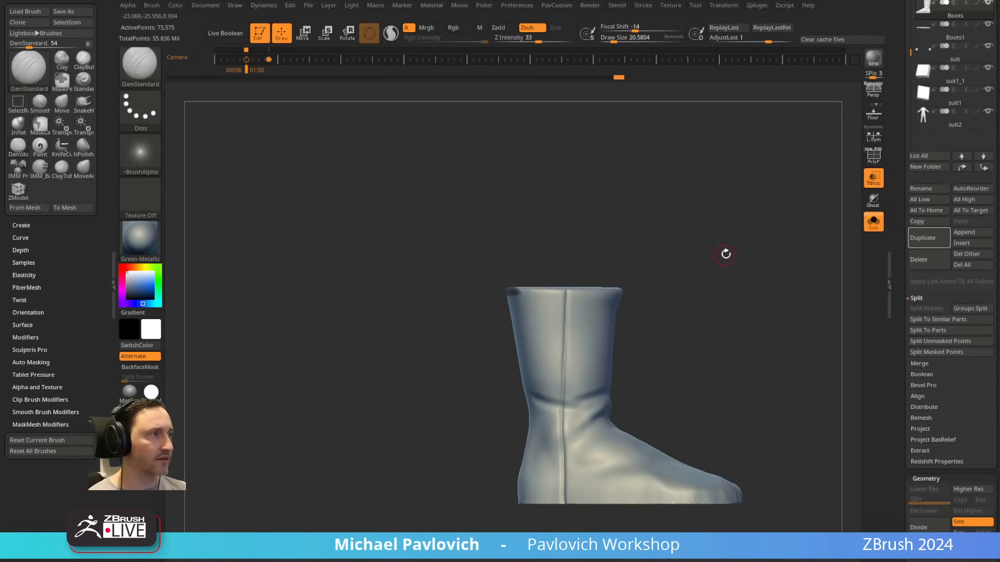
key("ctrl+z")
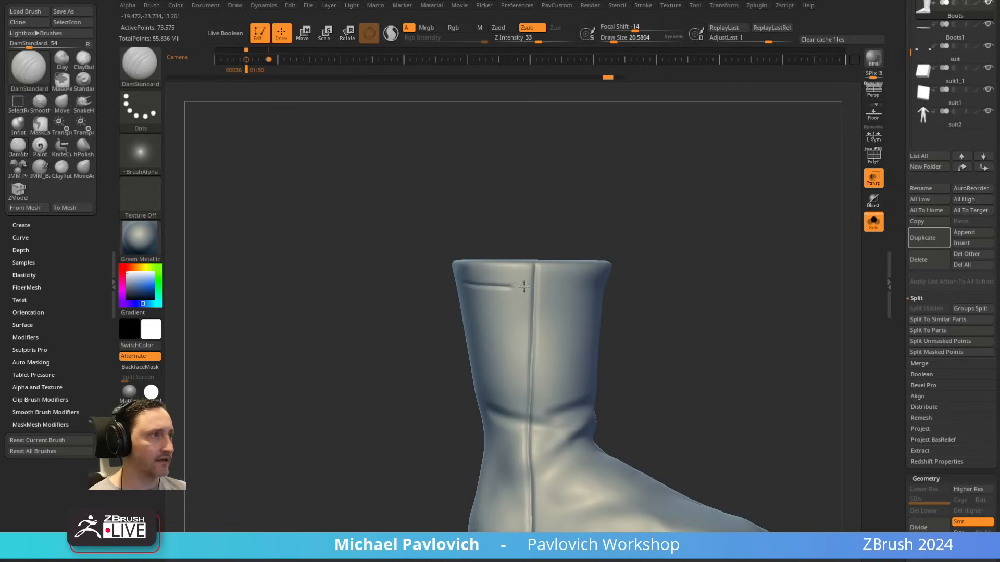
Step: Carve a horizontal DamStandard seam around the boot shaft just below its top edge to outline a cuff
left_click_drag(524, 287, 609, 285)
mouse_move(708, 224)
left_mouse_down()
mouse_move(379, 287)
mouse_move(456, 287)
left_mouse_up()
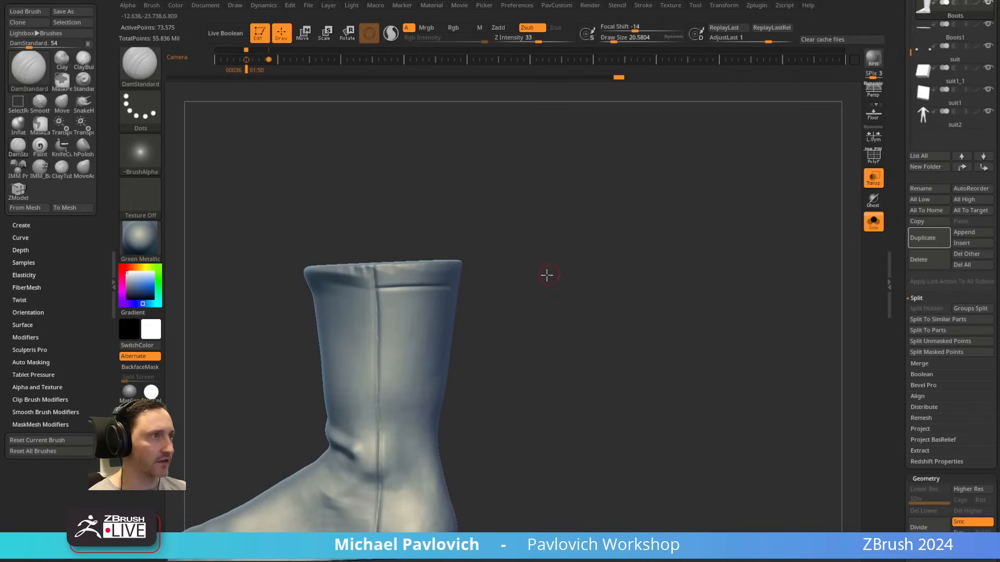
left_click_drag(547, 275, 391, 282)
left_click_drag(521, 271, 643, 242)
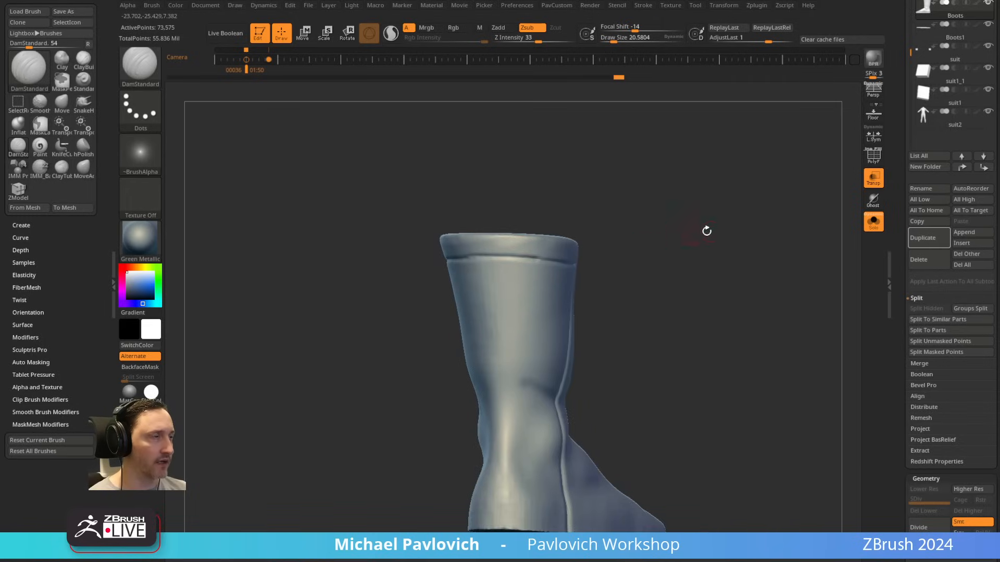
mouse_move(707, 231)
left_mouse_down()
mouse_move(669, 236)
mouse_move(707, 262)
mouse_move(685, 230)
mouse_move(759, 232)
mouse_move(625, 256)
mouse_move(607, 242)
mouse_move(632, 257)
left_mouse_up()
Step: Roll the boot's undo history back to the flared, reshaped state before any seams were carved
mouse_move(615, 186)
left_mouse_down("ctrl")
mouse_move(482, 203)
mouse_move(489, 183)
left_mouse_up("ctrl")
key("ctrl+z")
left_click(142, 69, "ctrl")
left_click(242, 78, "ctrl")
left_click(243, 79, "ctrl")
left_click(142, 69, "ctrl")
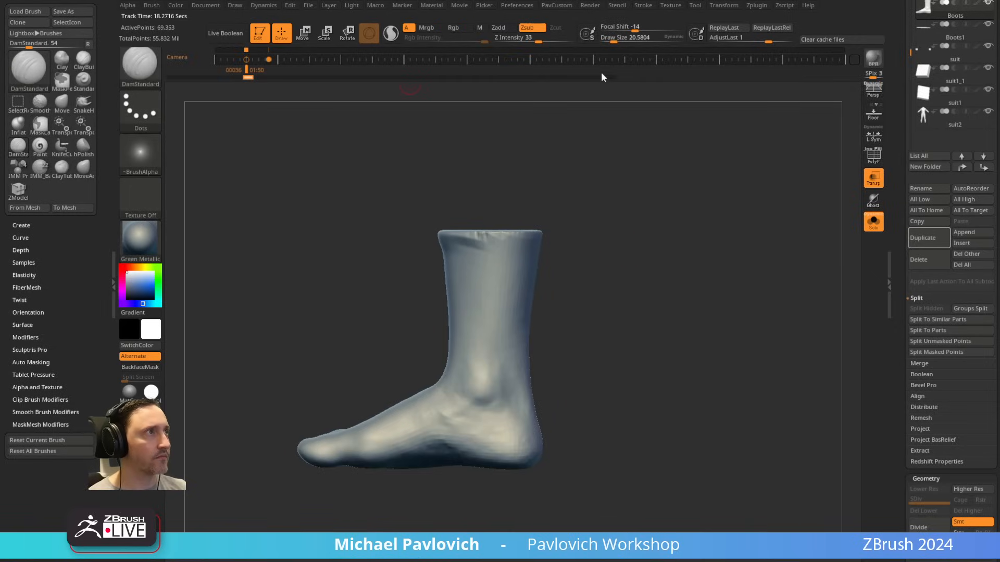
left_click(604, 77)
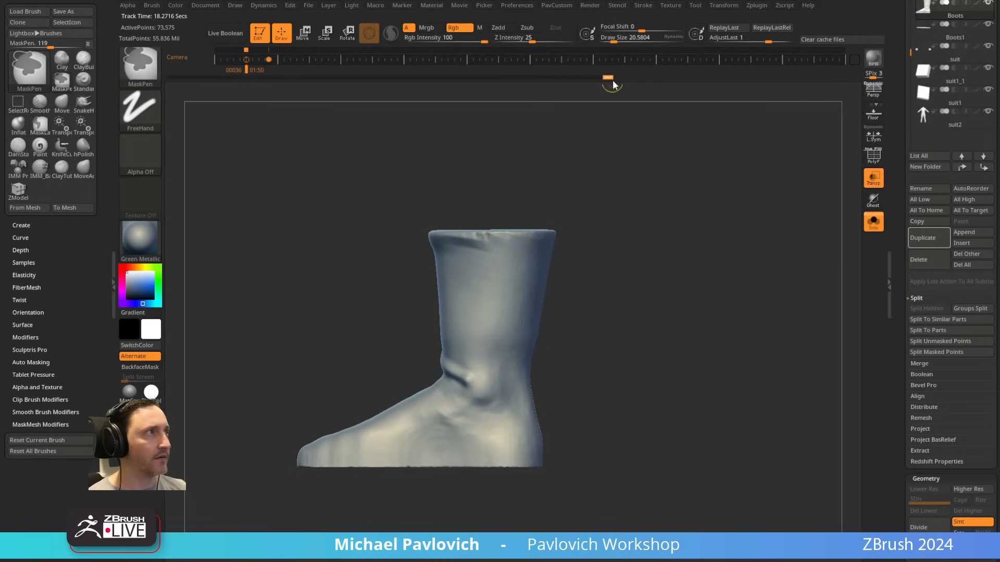
Step: Mask the front half of the boot along a vertical line running down its side
left_click_drag(604, 186, 488, 500, "ctrl")
left_click(565, 379, "ctrl")
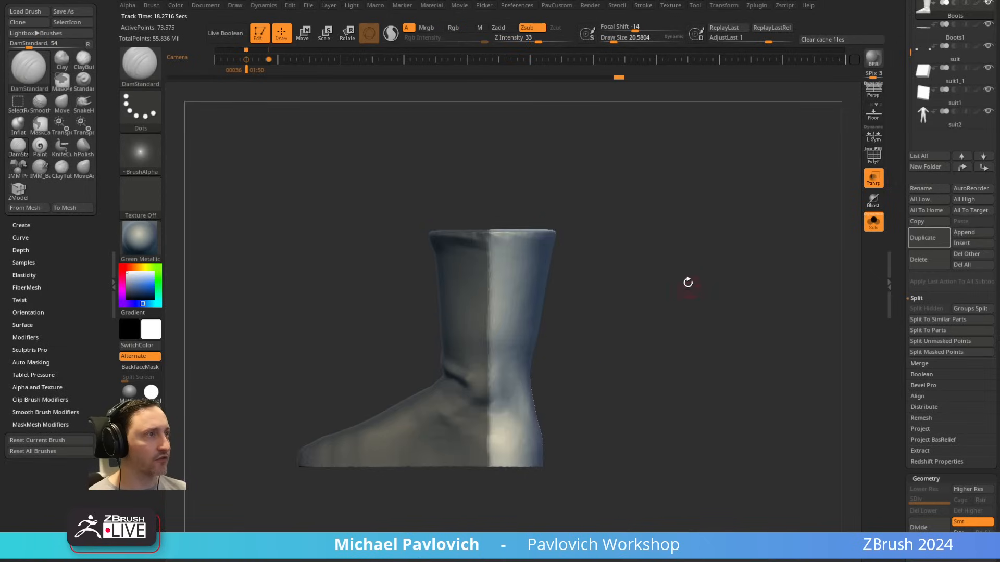
mouse_move(687, 282)
left_mouse_down("alt")
mouse_move(727, 279)
mouse_move(662, 275)
left_mouse_up("alt")
Step: Pull the unmasked rear panel outward along the inner-side mask edge with the Move brush at a Draw Size of about 156
key("b")
key("m")
key("v")
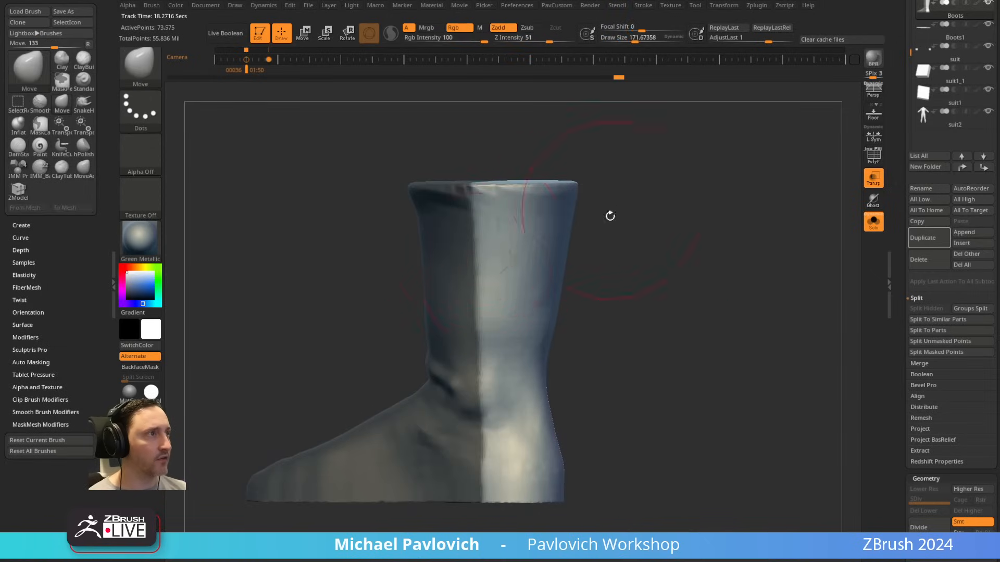
left_click_drag(609, 216, 466, 276)
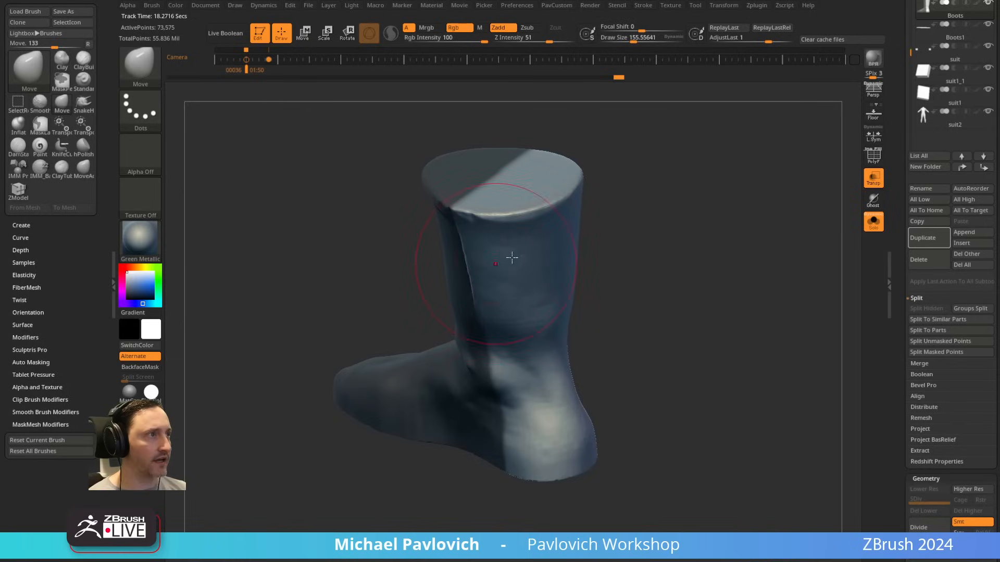
left_click_drag(614, 243, 671, 232, "shift")
left_click_drag(473, 228, 476, 232)
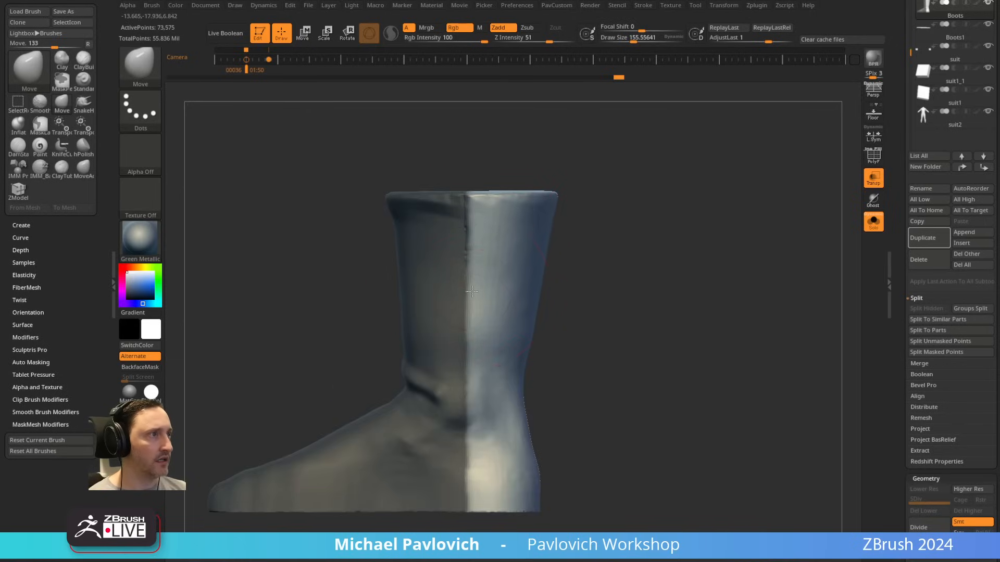
left_click_drag(472, 292, 474, 329)
left_click_drag(470, 375, 474, 378)
left_click_drag(470, 456, 474, 460)
left_click_drag(564, 378, 592, 384)
mouse_move(476, 447)
left_mouse_down()
mouse_move(480, 434)
mouse_move(482, 444)
left_mouse_up()
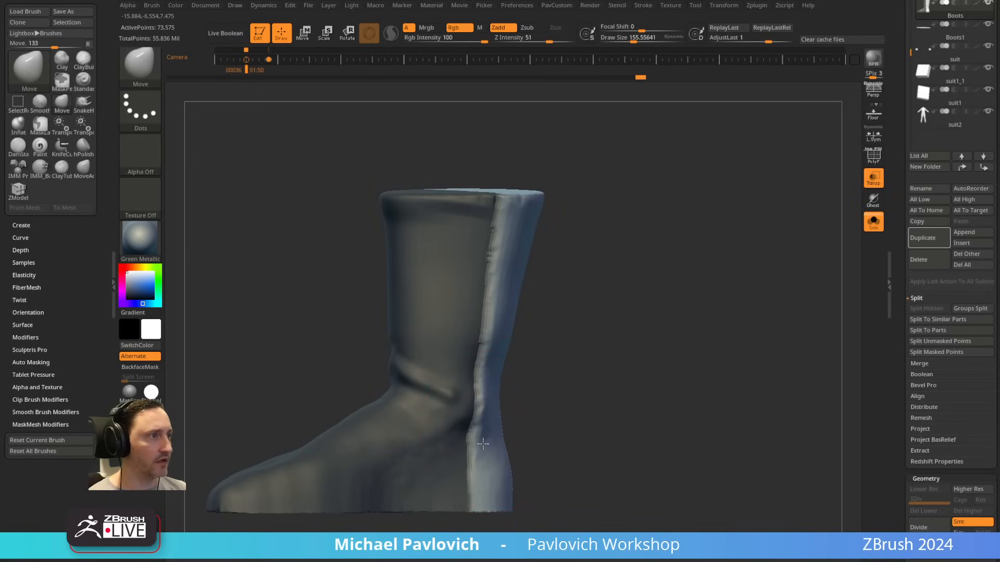
left_click_drag(634, 406, 599, 235)
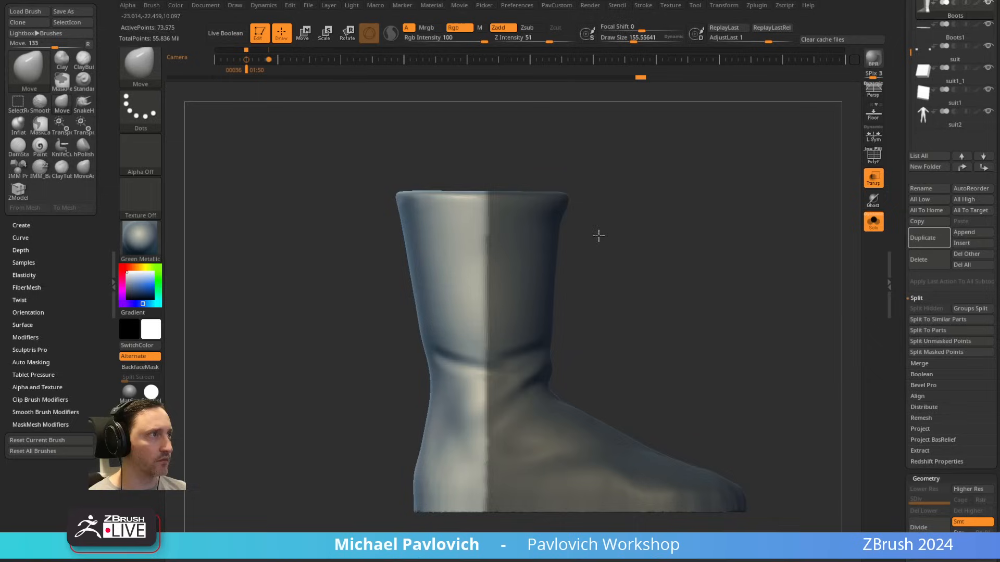
Step: Pull the rear panel's upper shaft outward along the outer-side mask edge with the Move brush
left_click_drag(473, 275, 475, 285)
left_click_drag(614, 254, 579, 279)
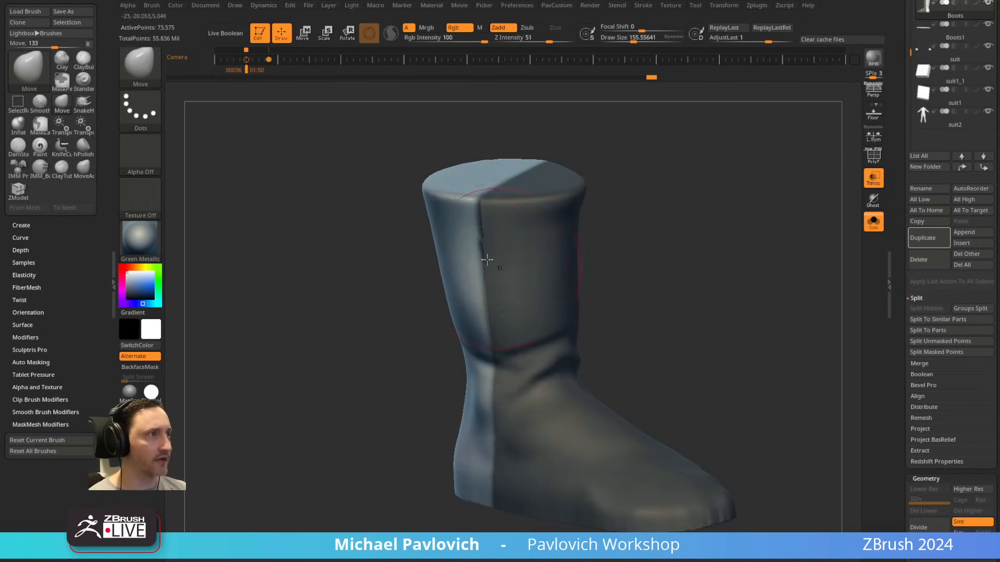
left_click_drag(470, 276, 472, 284)
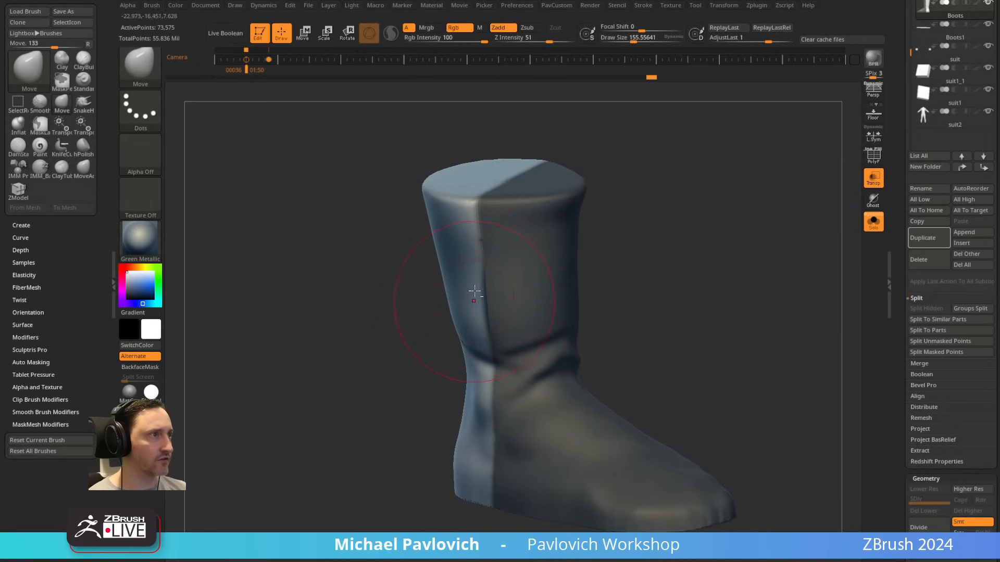
left_click_drag(605, 256, 594, 216)
left_click_drag(471, 275, 471, 281)
left_click_drag(476, 317, 479, 323)
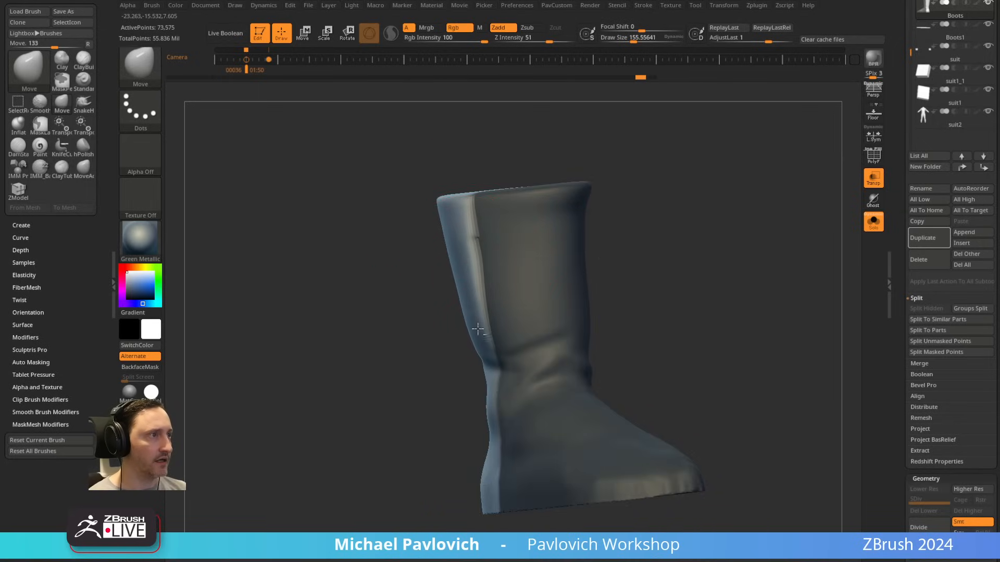
Step: Continue the raised outer-side panel edge down the ankle and heel with Move at Draw Size 112, and clear the mask
mouse_move(631, 310)
left_mouse_down("alt")
mouse_move(638, 234)
mouse_move(604, 281)
left_mouse_up("alt")
left_click_drag(500, 302, 501, 297)
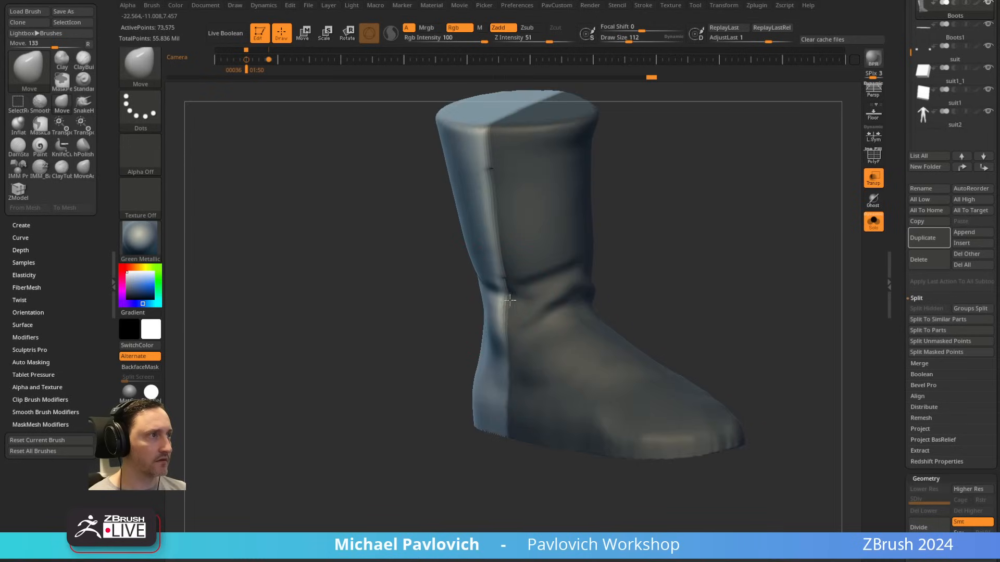
left_click_drag(499, 366, 505, 371)
left_click_drag(500, 408, 501, 406)
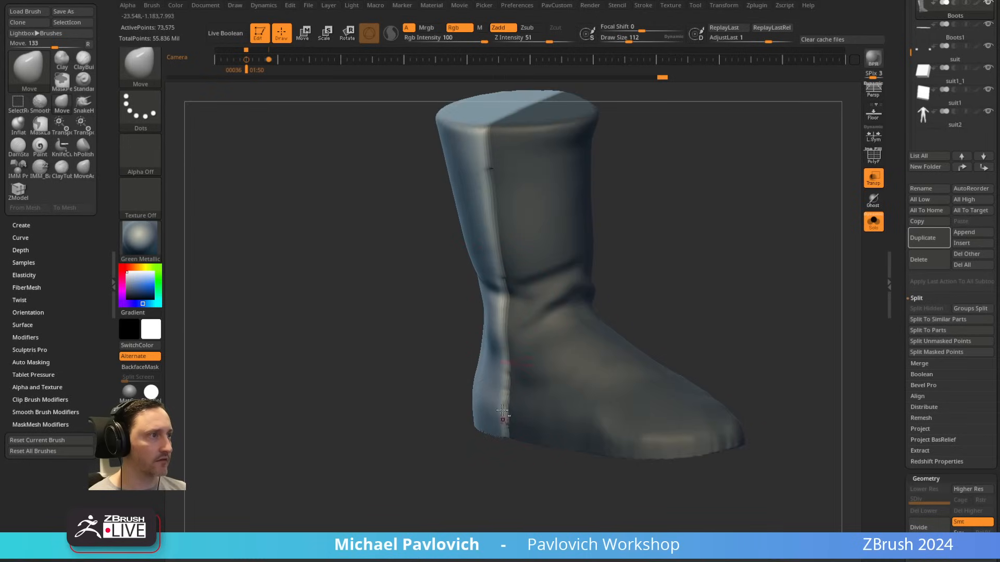
mouse_move(686, 295)
left_mouse_down()
mouse_move(730, 265)
mouse_move(651, 232)
mouse_move(694, 244)
left_mouse_up()
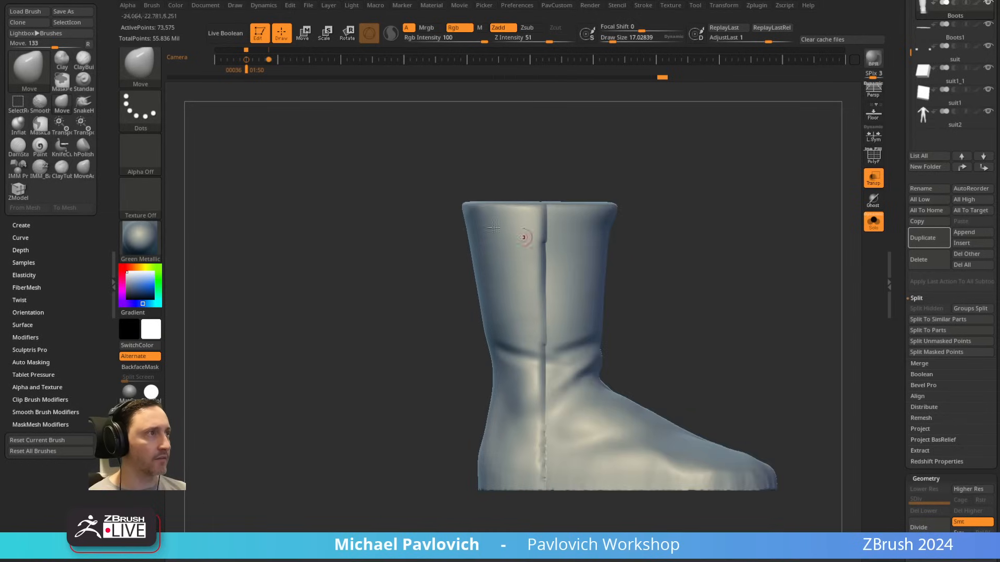
Step: Mask all but a narrow band at the top of the rear panel, pull it outward as a cuff, and clear the mask
left_click_drag(422, 174, 545, 225, "ctrl")
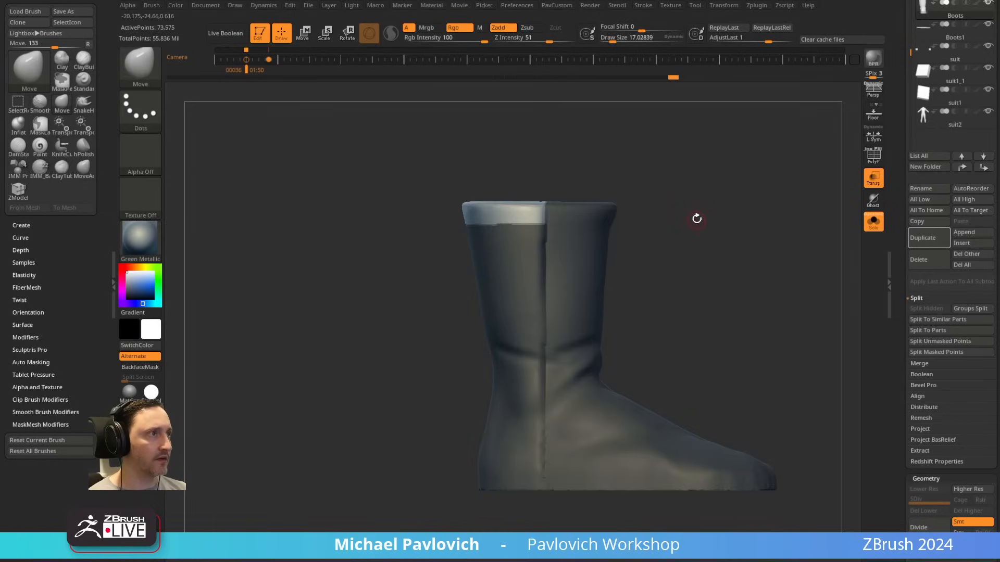
left_click_drag(629, 214, 490, 258)
mouse_move(431, 220)
left_mouse_down()
mouse_move(428, 289)
mouse_move(486, 265)
mouse_move(443, 285)
left_mouse_up()
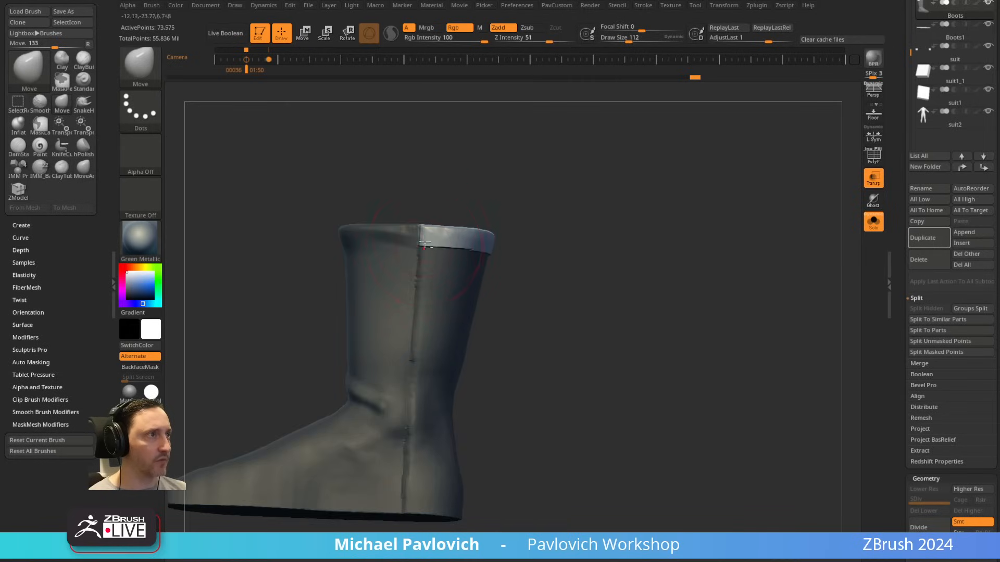
right_click_drag(642, 263, 611, 196, "ctrl")
left_click_drag(611, 196, 672, 219, "ctrl")
right_click_drag(808, 234, 701, 249)
Step: Show all subtools again, make the suit active and set the Draw Size to about 21 while framing the full figure
left_click(873, 223)
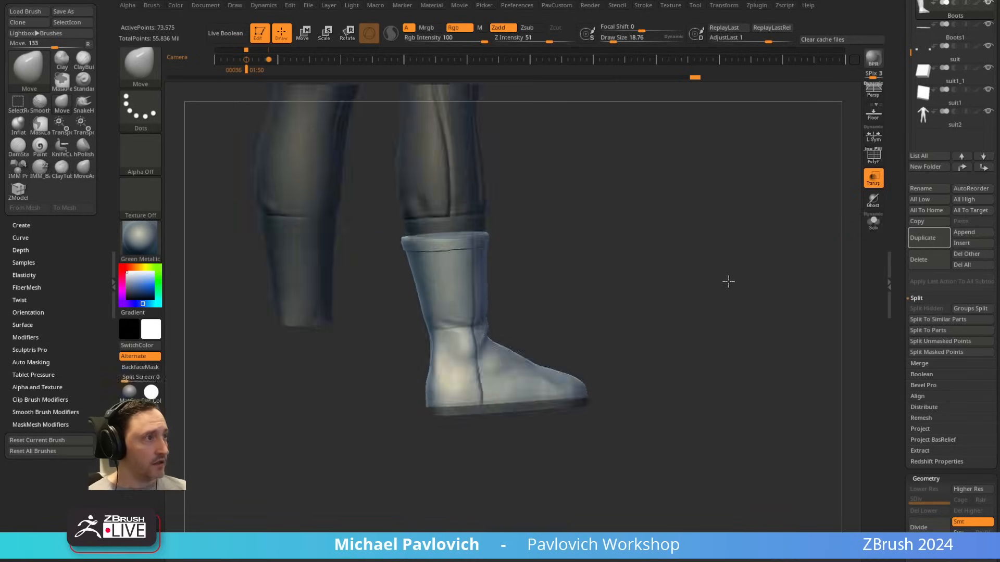
left_click(567, 303, "alt")
right_click_drag(698, 265, 706, 211, "ctrl")
right_click_drag(707, 211, 709, 296, "alt")
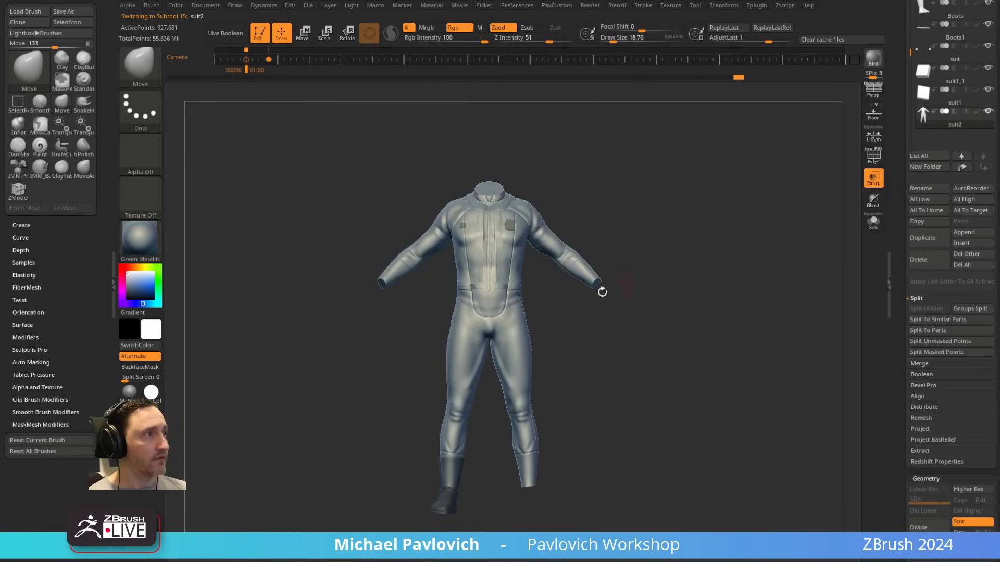
key("s")
mouse_move(598, 290)
left_mouse_down()
mouse_move(610, 290)
mouse_move(600, 290)
left_mouse_up()
key("s")
mouse_move(611, 290)
right_mouse_down()
mouse_move(639, 267)
mouse_move(677, 270)
mouse_move(634, 248)
right_mouse_up()
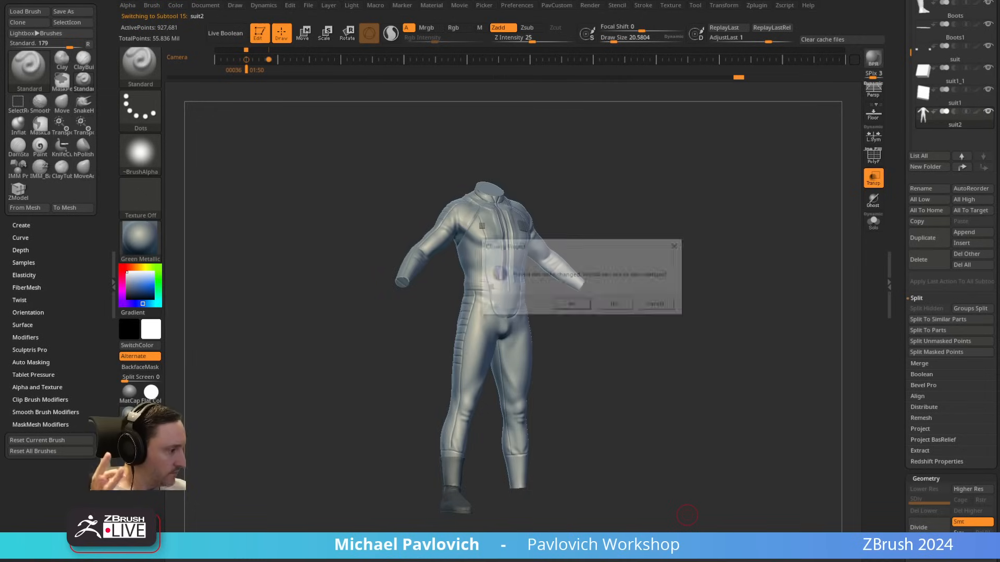
Step: Discard the current project's changes to load the finished character project, and make its suit subtool CC_Base_Body1 active
left_click(613, 306)
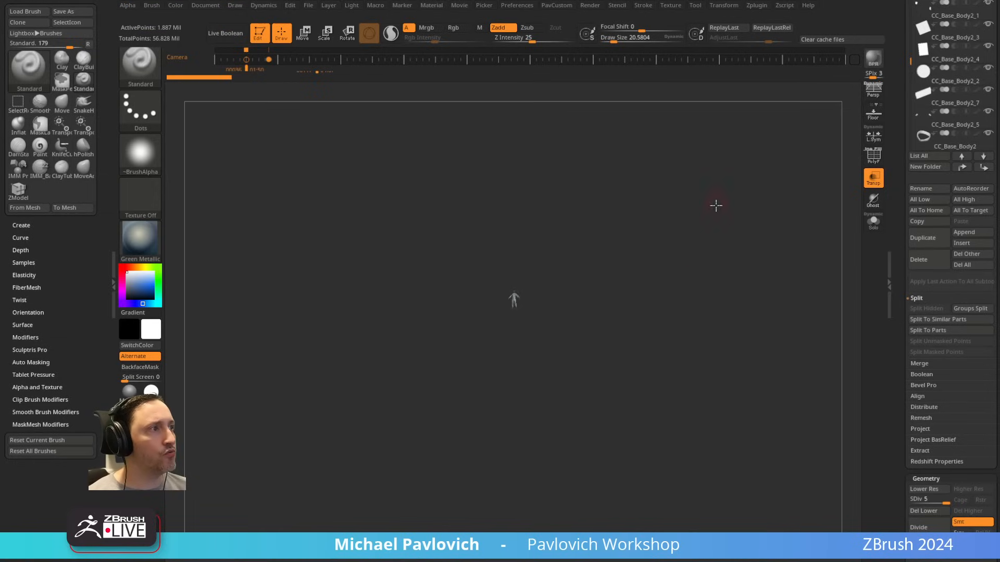
right_click_drag(716, 206, 748, 373, "ctrl")
right_click_drag(728, 225, 721, 291, "alt")
right_click_drag(721, 291, 711, 332, "ctrl")
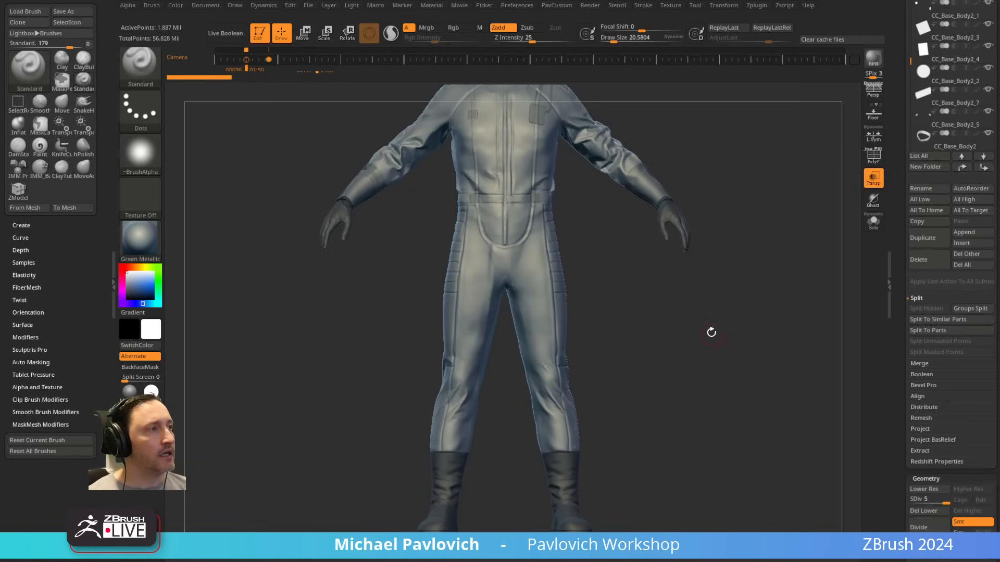
left_click(681, 231, "alt")
right_click_drag(735, 215, 709, 336, "alt")
left_click(511, 270, "alt")
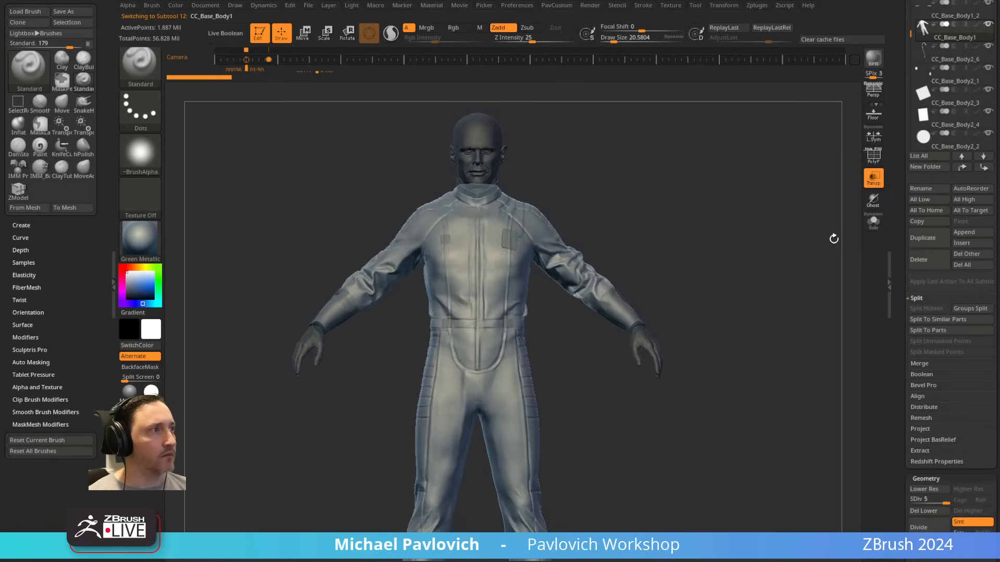
Step: Toggle Solo on the suit, turn off Transparency and examine the suit's back with all subtools shown
left_click(877, 227)
left_click(875, 180)
left_click(875, 222)
right_click_drag(775, 267, 696, 272, "ctrl")
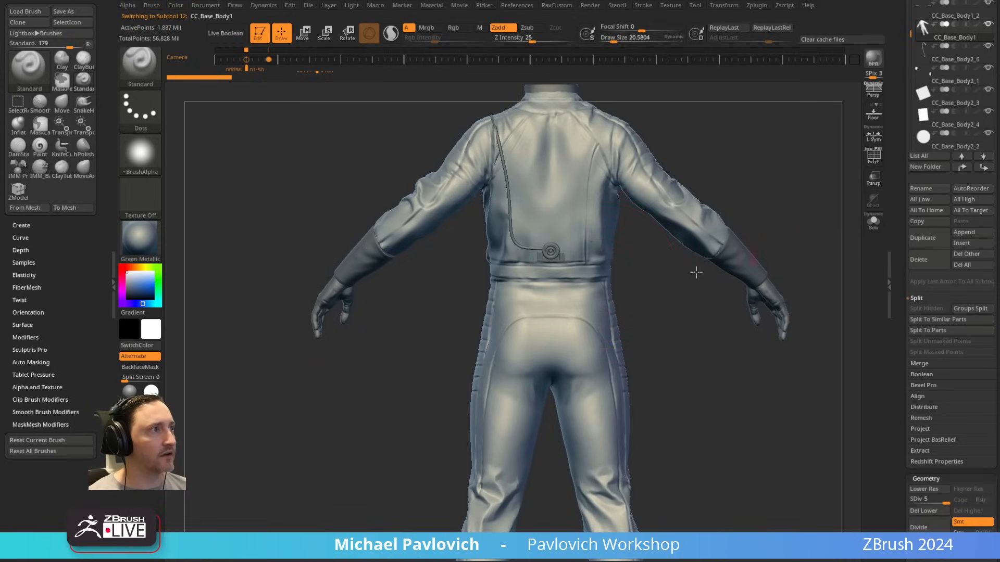
Step: Reduce the Draw Size to about 11 and make the round disc subtool on the suit's lower back active
key("s")
left_click_drag(607, 272, 575, 273)
right_click_drag(646, 323, 675, 424, "ctrl")
left_click(635, 355, "alt")
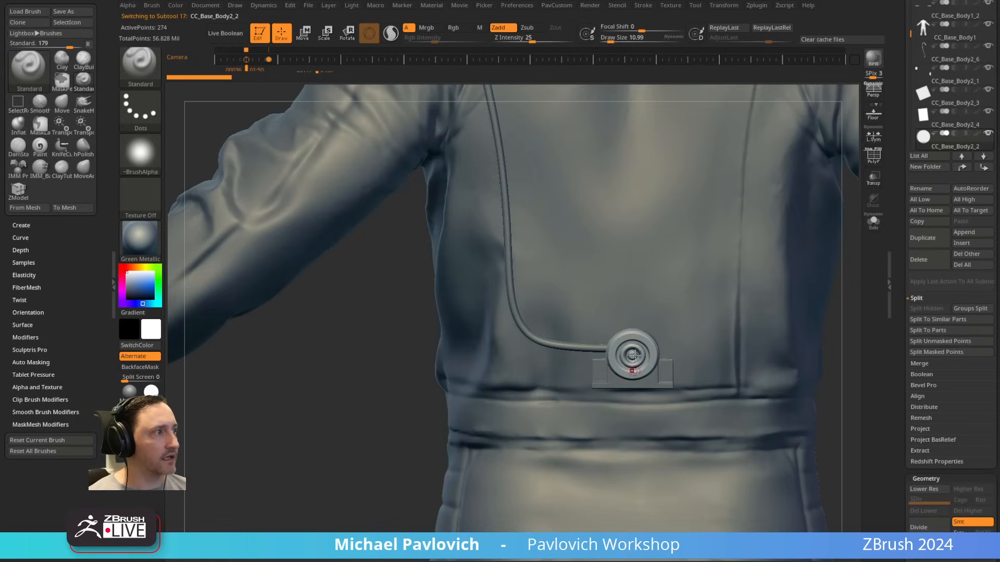
Step: Examine the round disc and its tube on the suit's lower back, including the full back of the jacket
left_click(616, 384, "alt")
left_click(632, 350, "alt")
right_click_drag(399, 413, 240, 561)
left_click(384, 334, "alt")
left_click(637, 328, "alt")
mouse_move(750, 313)
right_mouse_down("ctrl")
mouse_move(788, 243)
mouse_move(735, 217)
mouse_move(625, 219)
right_mouse_up("ctrl")
left_click(318, 440, "alt")
right_click_drag(553, 232, 698, 217, "alt")
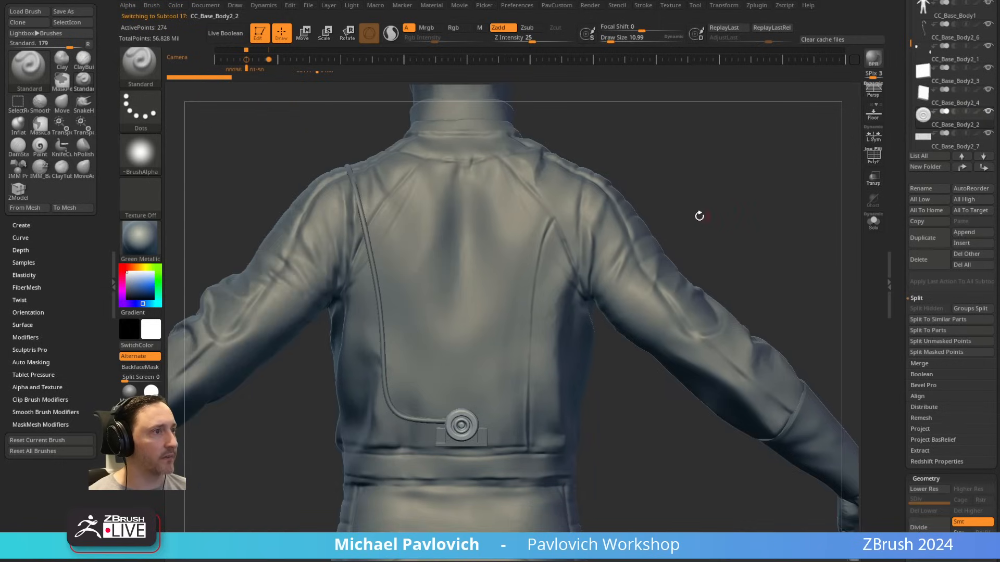
Step: Make the boots subtool CC_Base_Body1_1 active and set the Draw Size to about 36
key("s")
left_click_drag(721, 215, 701, 217)
mouse_move(701, 217)
right_mouse_down("ctrl")
mouse_move(741, 185)
mouse_move(670, 337)
mouse_move(778, 102)
mouse_move(786, 170)
mouse_move(801, 173)
right_mouse_up("ctrl")
left_click(536, 431, "alt")
mouse_move(680, 224)
right_mouse_down("ctrl")
mouse_move(712, 340)
mouse_move(710, 234)
right_mouse_up("ctrl")
right_click_drag(681, 308, 729, 311)
key("s")
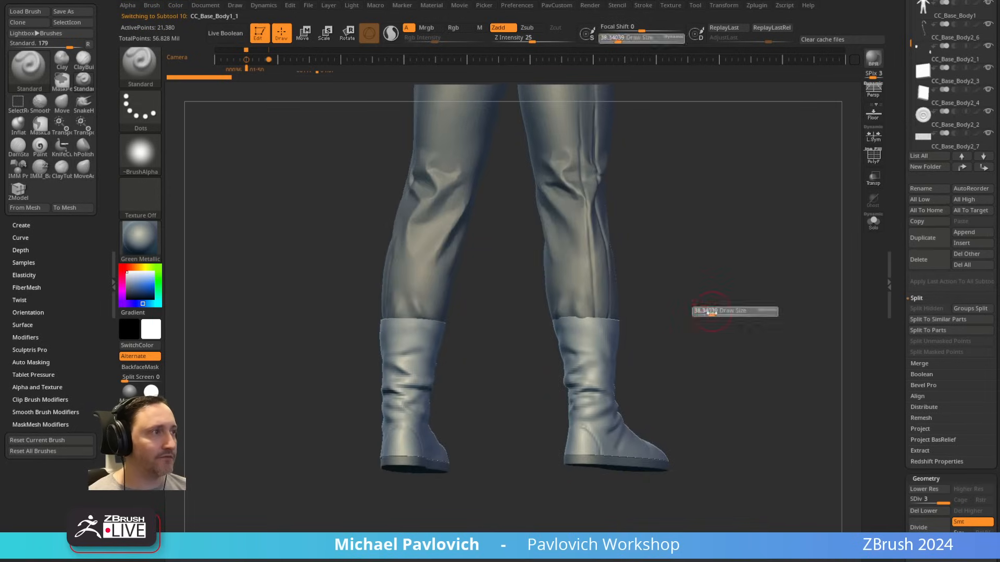
mouse_move(707, 275)
right_mouse_down("alt")
mouse_move(698, 316)
mouse_move(704, 284)
right_mouse_up("alt")
right_click_drag(704, 284, 736, 342)
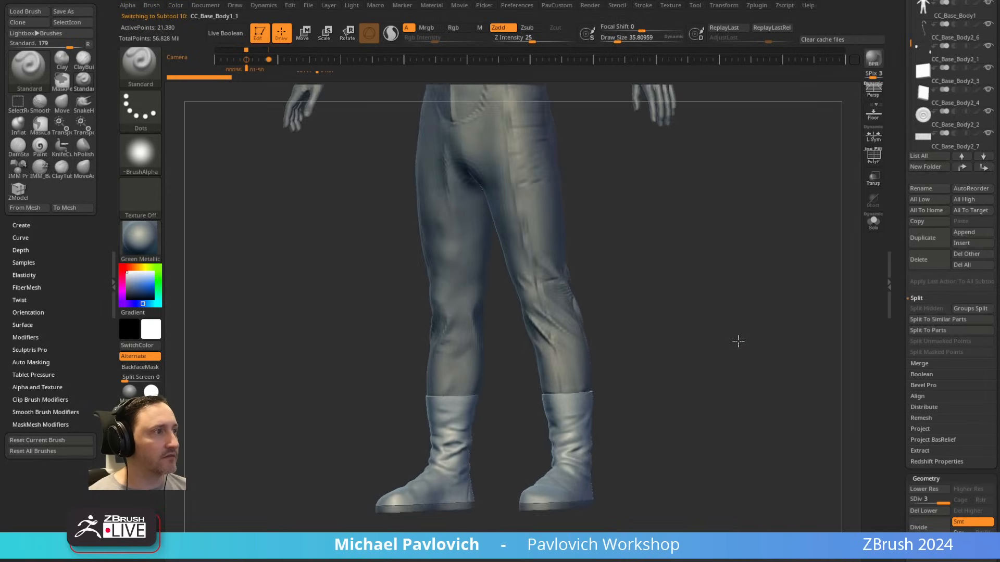
Step: Make the suit subtool CC_Base_Body1 active and examine the front of the figure
right_click_drag(693, 172, 644, 391, "alt")
right_click_drag(643, 334, 664, 324)
left_click(632, 229, "alt")
mouse_move(724, 119)
right_mouse_down("alt")
mouse_move(731, 233)
mouse_move(689, 232)
mouse_move(761, 215)
mouse_move(743, 223)
right_mouse_up("alt")
key("s")
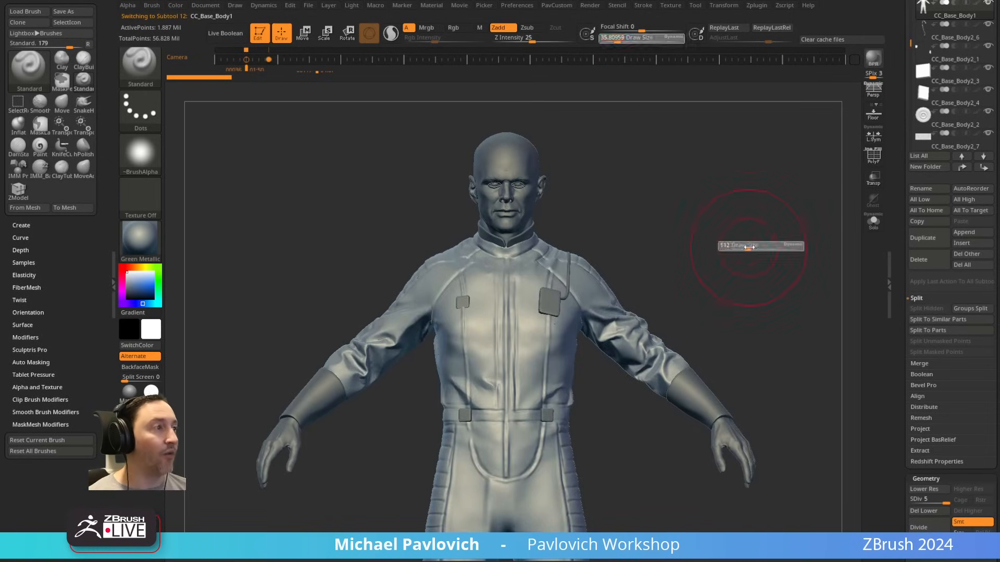
right_click_drag(750, 258, 721, 143, "ctrl")
mouse_move(731, 226)
left_mouse_down()
mouse_move(732, 214)
mouse_move(755, 232)
mouse_move(665, 225)
mouse_move(823, 166)
mouse_move(807, 152)
left_mouse_up()
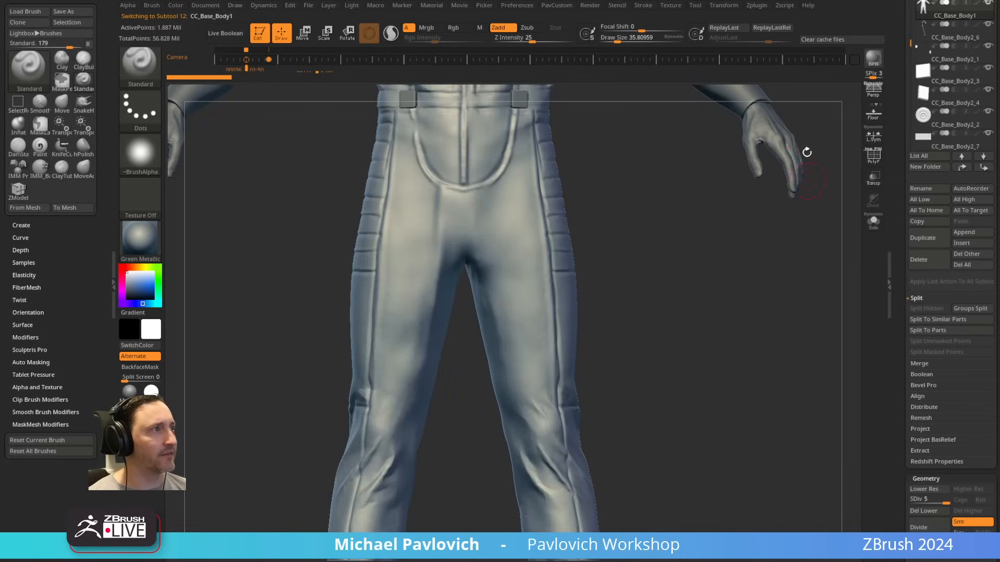
left_click_drag(615, 202, 657, 506, "alt")
key("s")
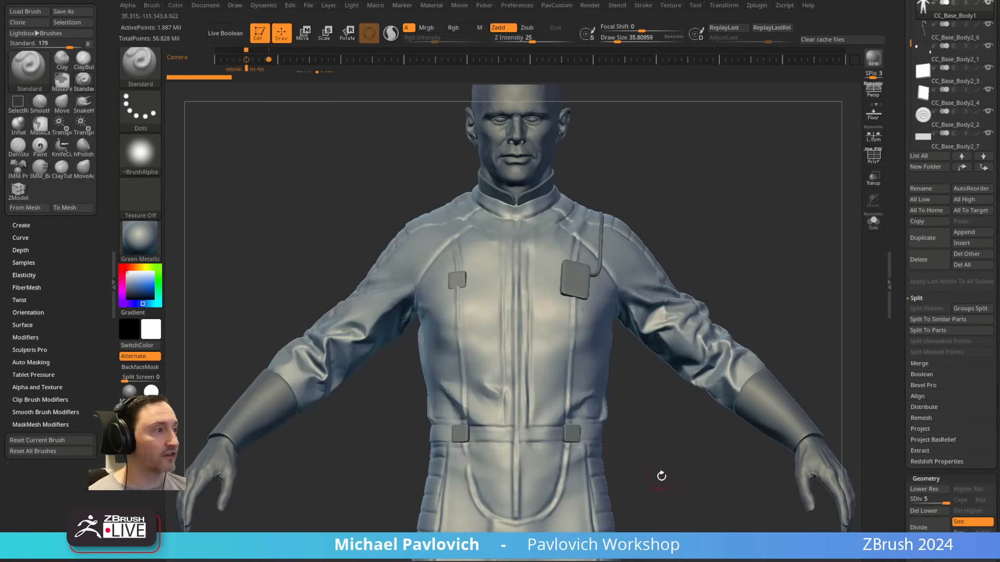
left_click_drag(661, 476, 632, 161, "alt")
left_click_drag(644, 198, 644, 349, "alt")
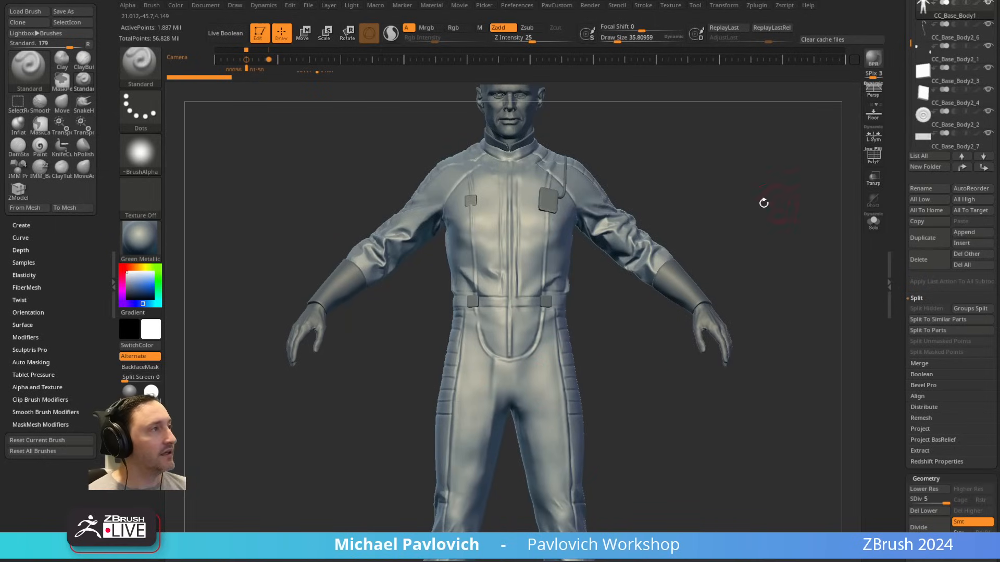
left_click_drag(752, 153, 732, 230, "alt")
Step: Make the VaultTecSuit subtool active, isolate it with Solo and examine its front and back
left_click_drag(900, 188, 909, 345)
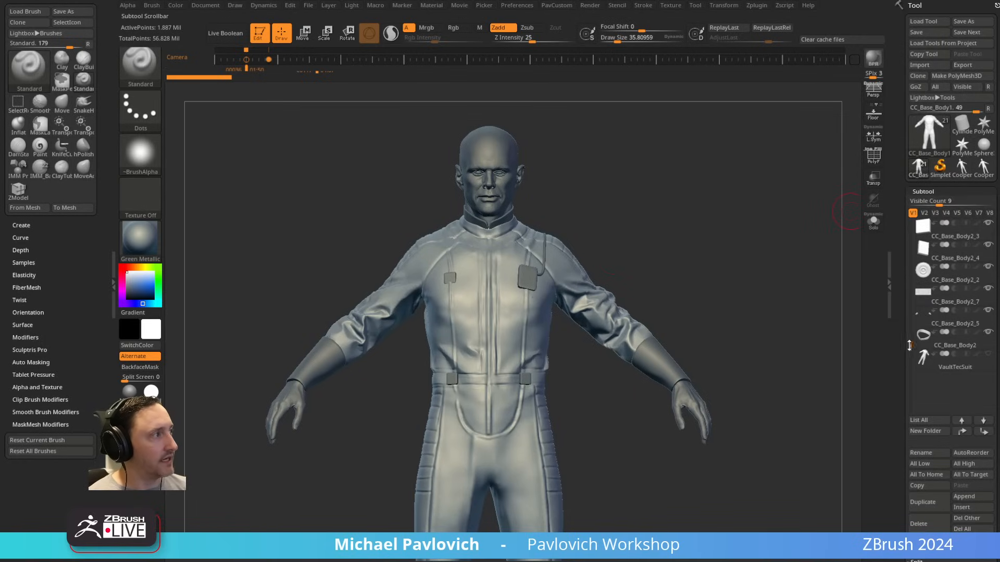
left_click(944, 366)
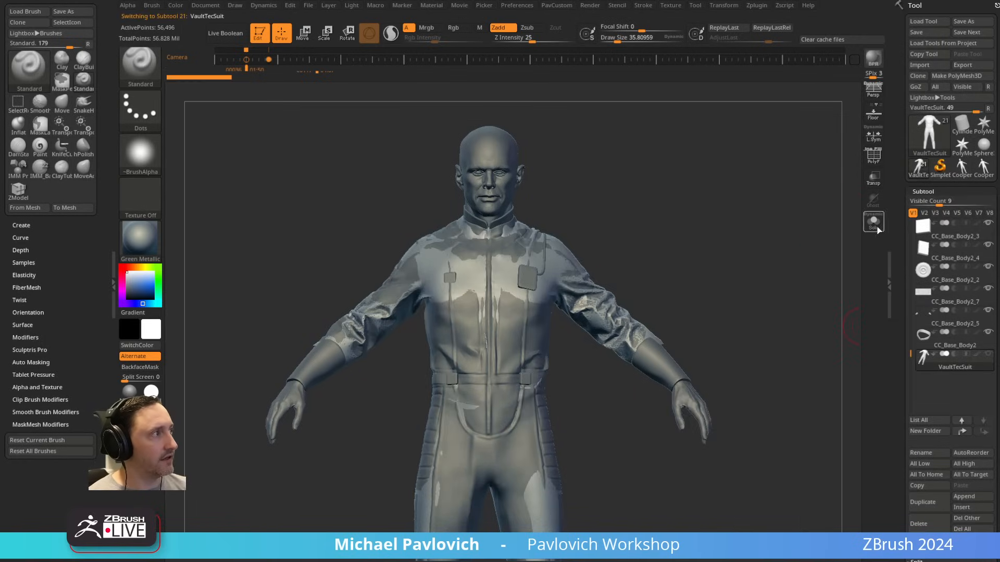
left_click(874, 223)
left_click_drag(743, 283, 584, 270)
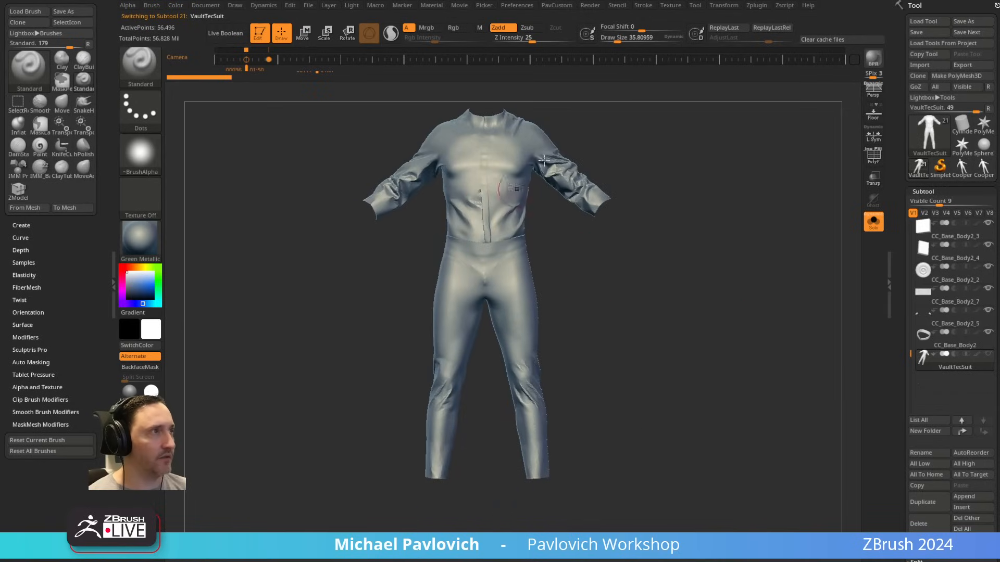
mouse_move(636, 140)
left_mouse_down()
mouse_move(597, 244)
mouse_move(643, 217)
mouse_move(614, 224)
left_mouse_up()
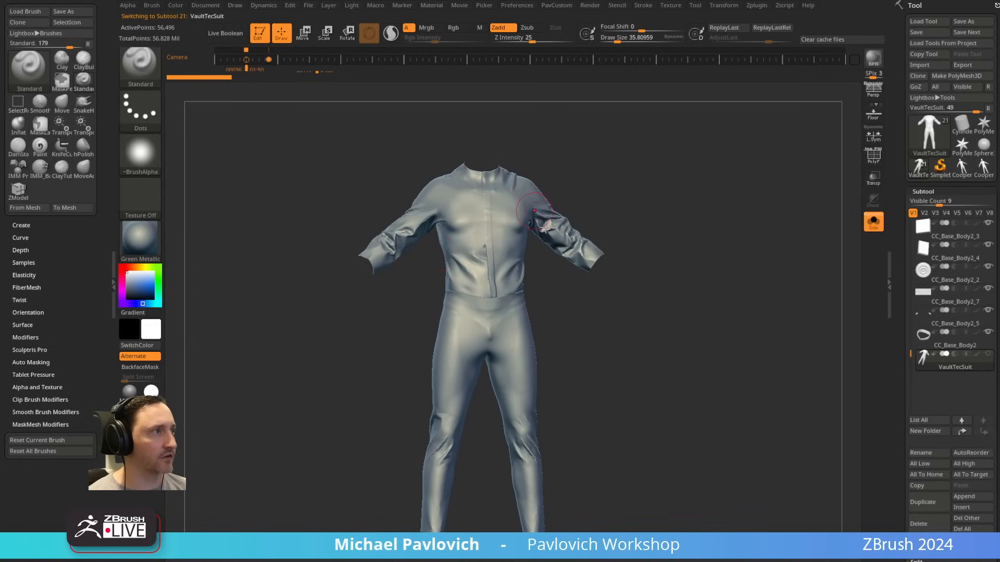
left_click_drag(569, 365, 739, 344)
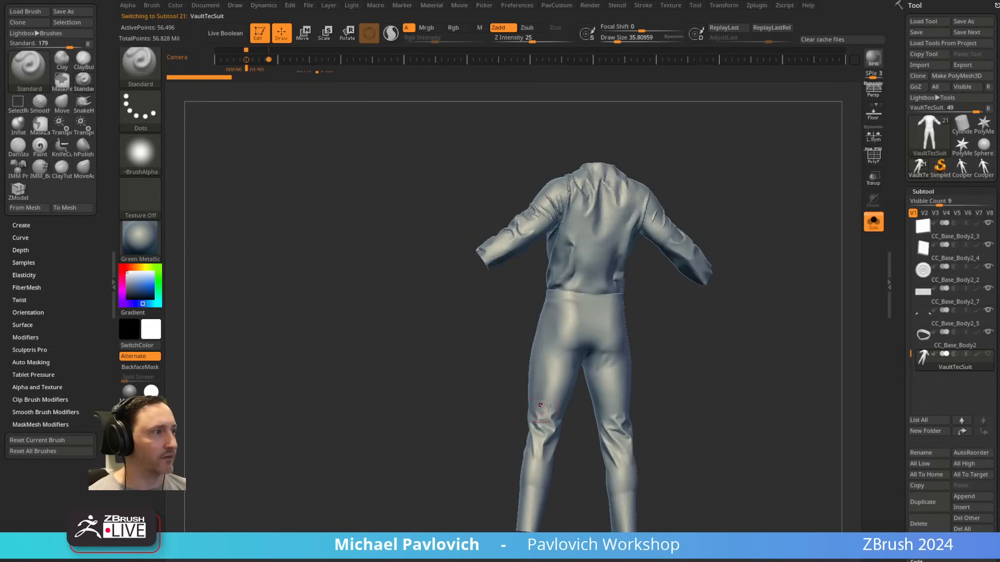
left_click_drag(758, 226, 683, 260)
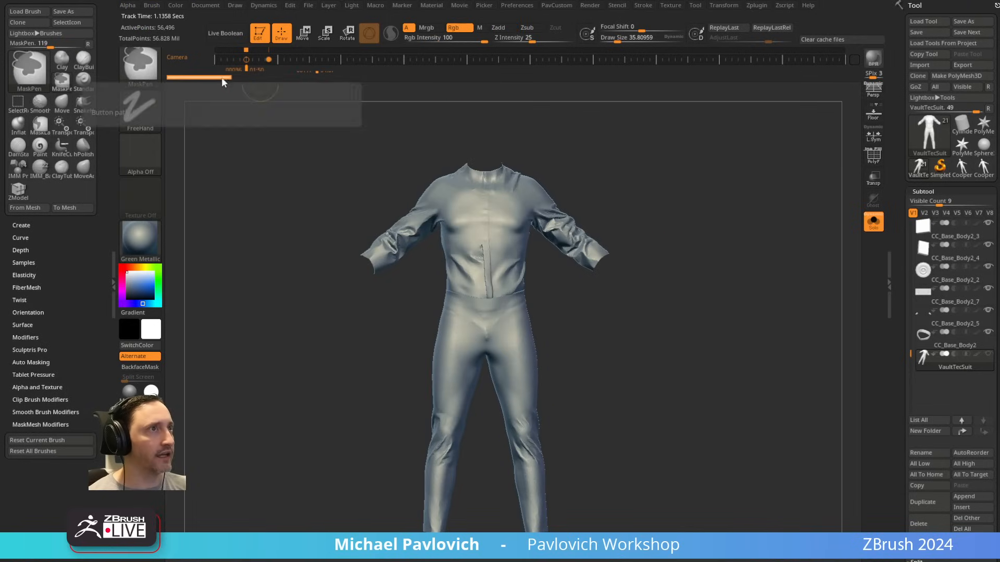
mouse_move(617, 244)
left_mouse_down()
mouse_move(693, 246)
mouse_move(619, 245)
left_mouse_up()
Step: Make the detailed suit subtool CC_Base_Body1 active while Solo is on and frame its upper body
left_click_drag(909, 351, 925, 359)
scroll(932, 364, "up", 4)
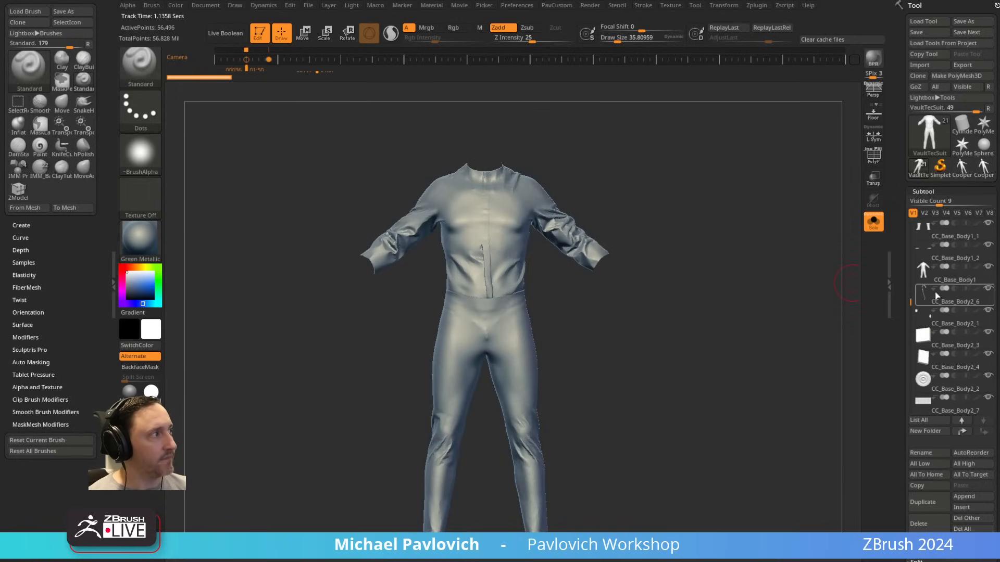
left_click(951, 282)
left_click(951, 281)
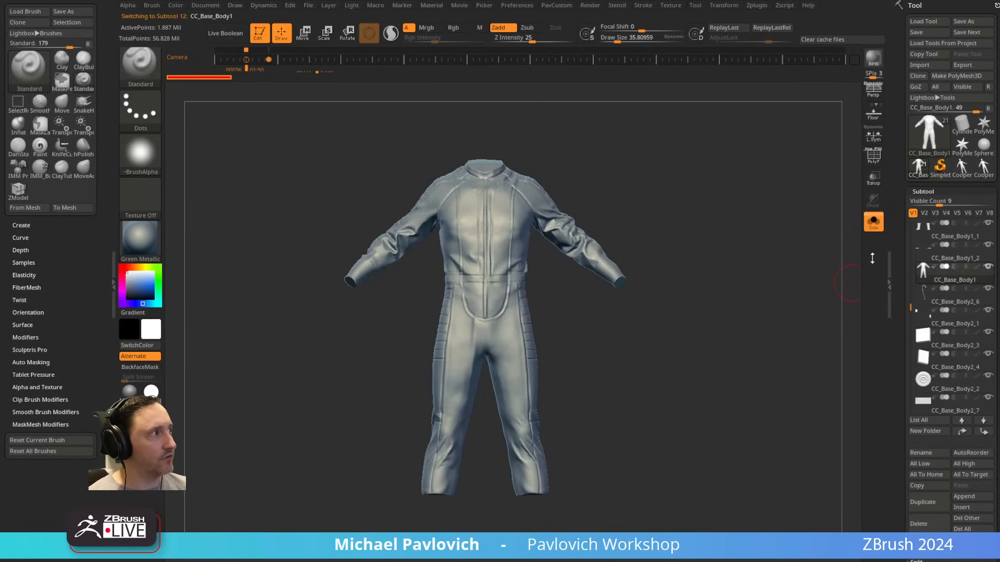
left_click_drag(690, 205, 609, 344, "alt")
left_click_drag(597, 213, 624, 339, "alt")
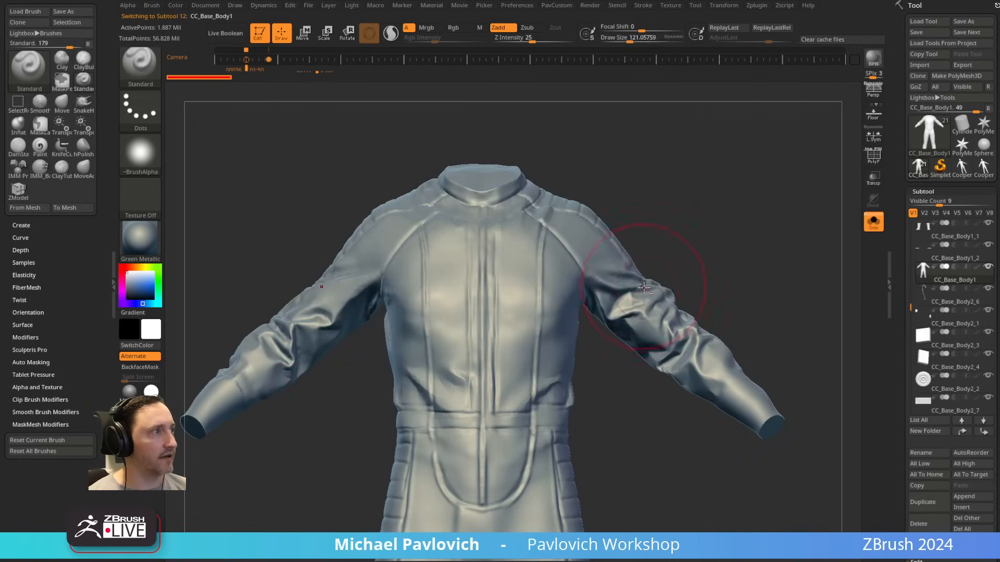
Step: Turn on PolyFrame for the suit and examine its polygroups and topology from several angles
key("shift+f")
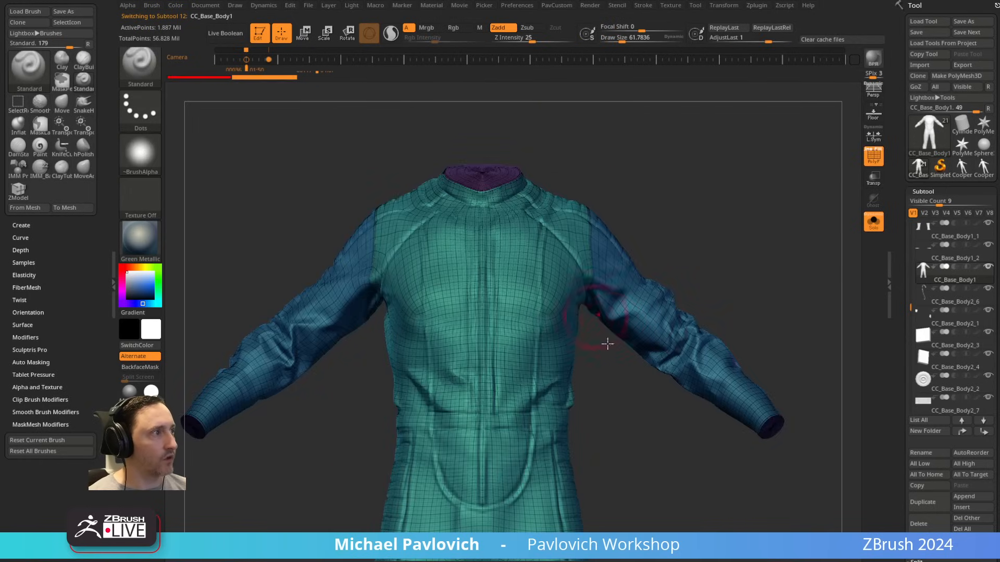
left_click_drag(692, 219, 620, 192)
left_click_drag(718, 255, 740, 248, "alt")
mouse_move(964, 178)
left_click_drag(740, 248, 721, 256, "alt")
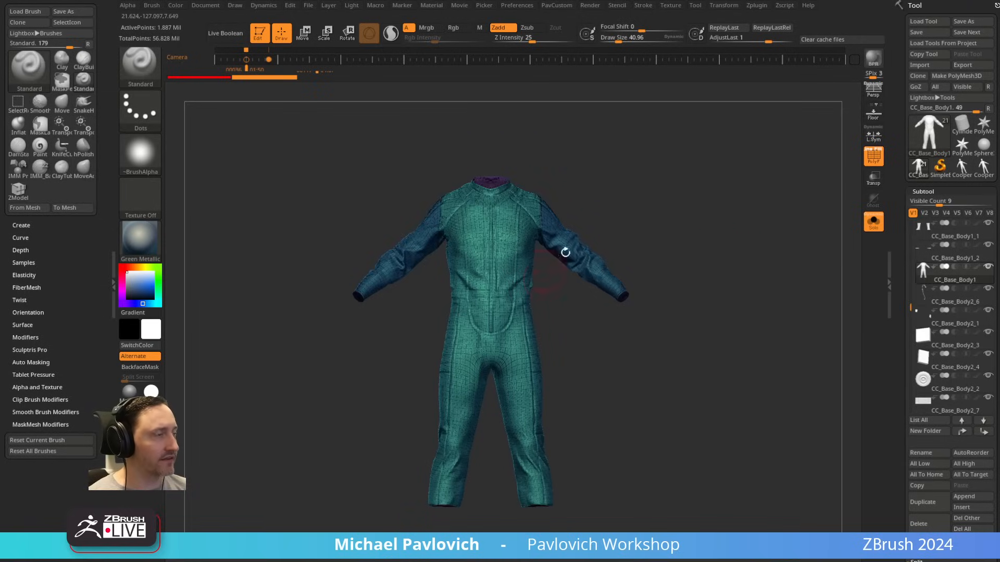
left_click_drag(565, 253, 513, 204)
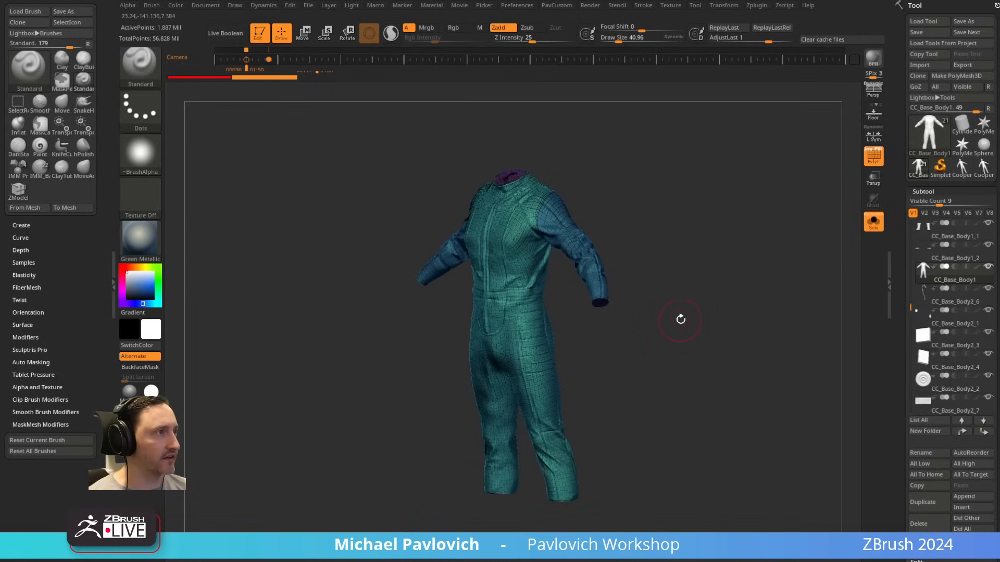
left_click_drag(681, 319, 731, 245, "shift")
Step: Turn off Solo and PolyFrame and view the upper body with all subtools shown
left_click(874, 222)
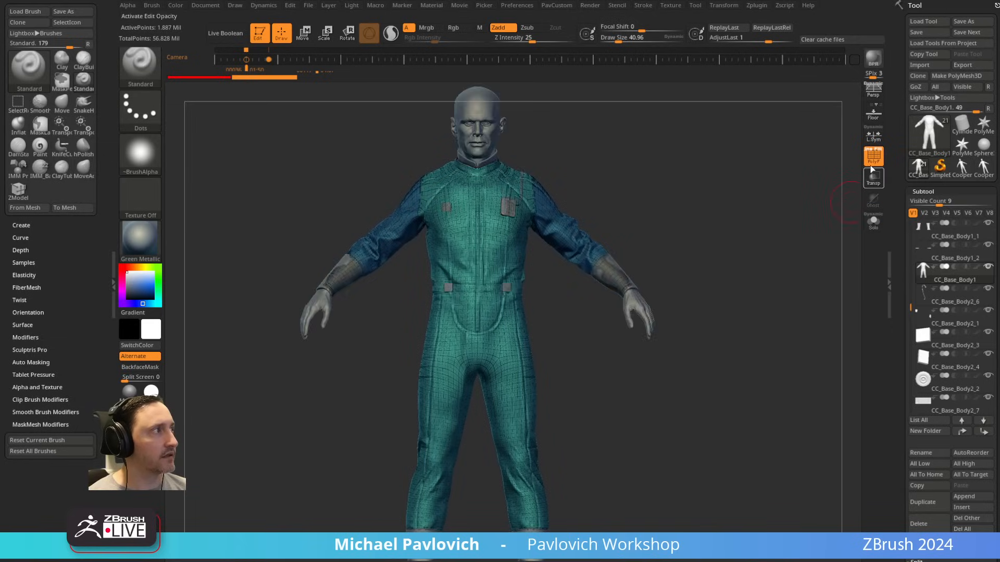
left_click(873, 157)
left_click_drag(781, 140, 815, 270, "alt")
left_click_drag(619, 340, 634, 370, "shift")
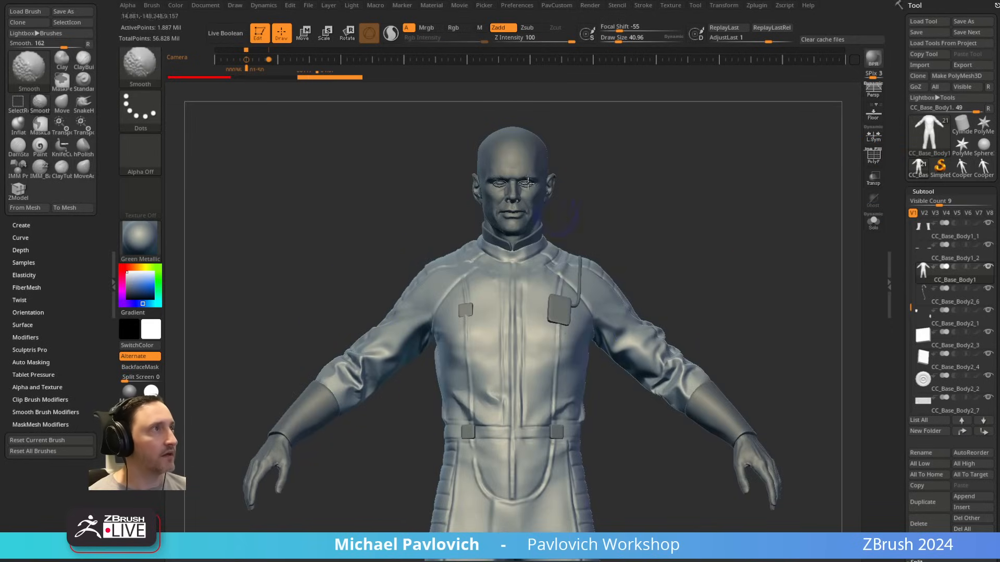
left_click_drag(605, 201, 576, 221)
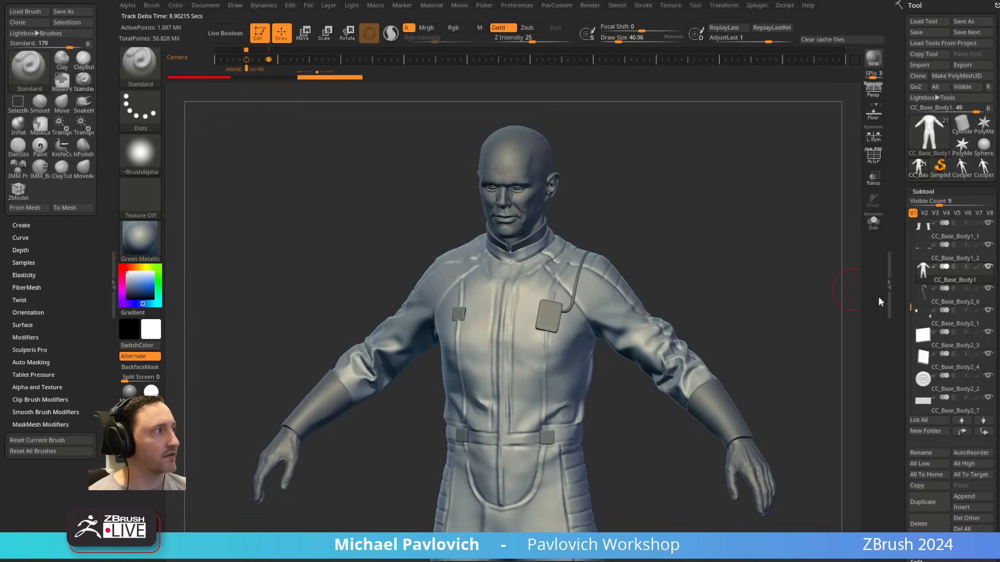
Step: Lower the suit to subdivision level 3 and examine its sleeves, torso and legs from front and back
left_click_drag(899, 365, 901, 178)
left_click_drag(933, 330, 930, 330)
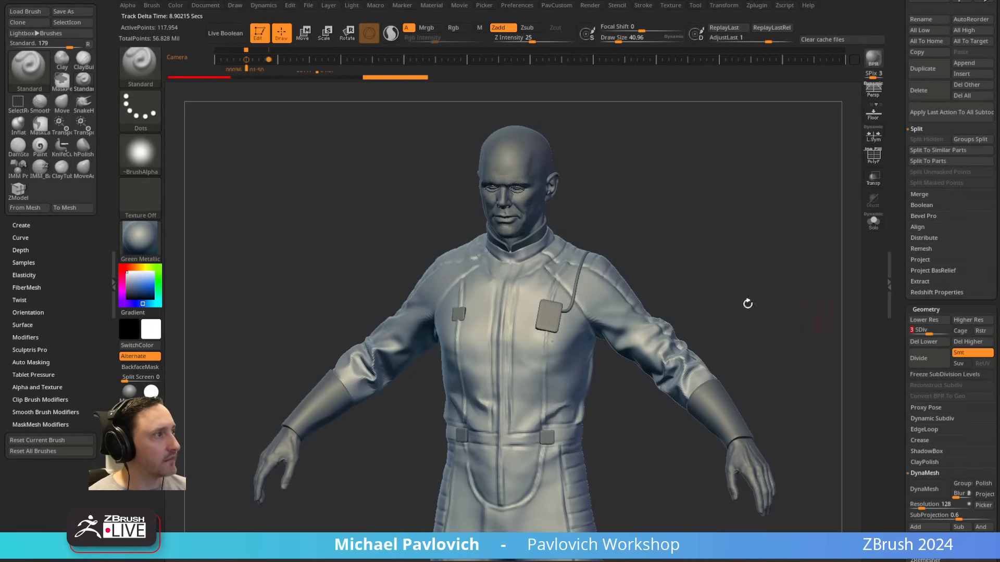
mouse_move(594, 292)
left_mouse_down("shift")
mouse_move(622, 339)
mouse_move(687, 341)
mouse_move(651, 392)
left_mouse_up("shift")
mouse_move(761, 283)
left_mouse_down()
mouse_move(682, 328)
mouse_move(671, 318)
mouse_move(669, 334)
left_mouse_up()
left_click_drag(628, 380, 736, 297, "shift")
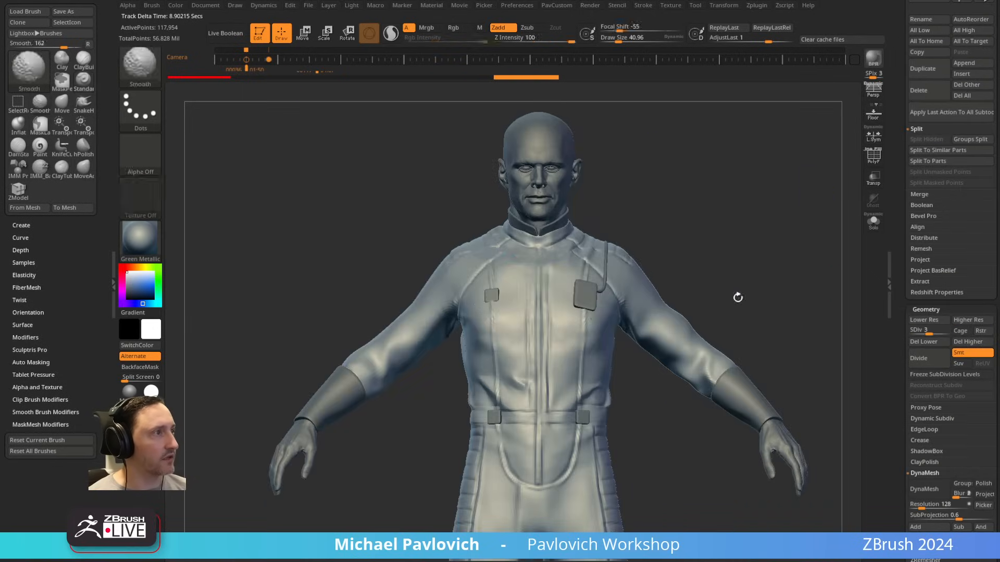
left_click_drag(655, 442, 671, 209, "alt")
left_click_drag(542, 299, 549, 338, "shift")
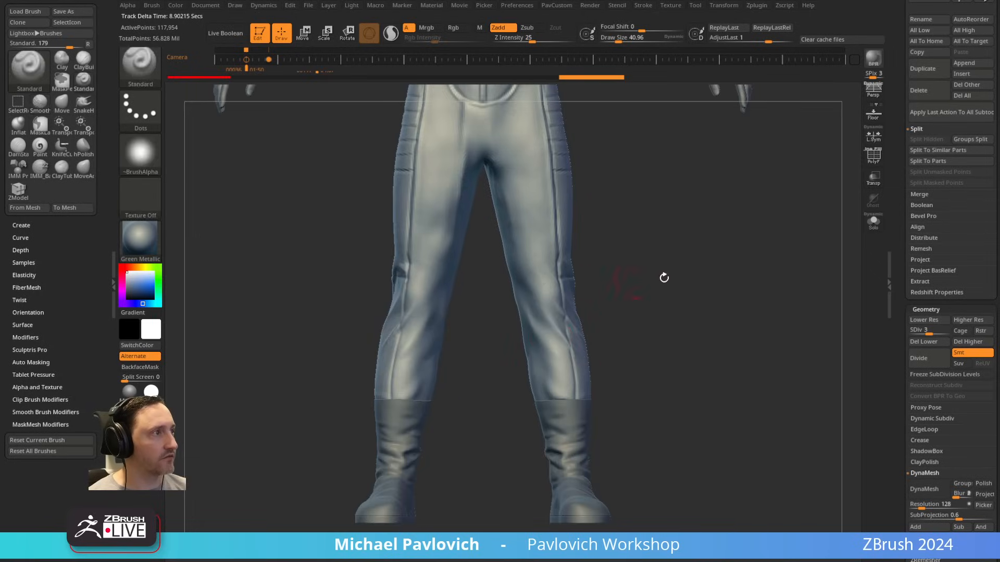
mouse_move(663, 279)
left_mouse_down("shift")
mouse_move(577, 290)
mouse_move(508, 348)
mouse_move(544, 350)
mouse_move(550, 312)
left_mouse_up("shift")
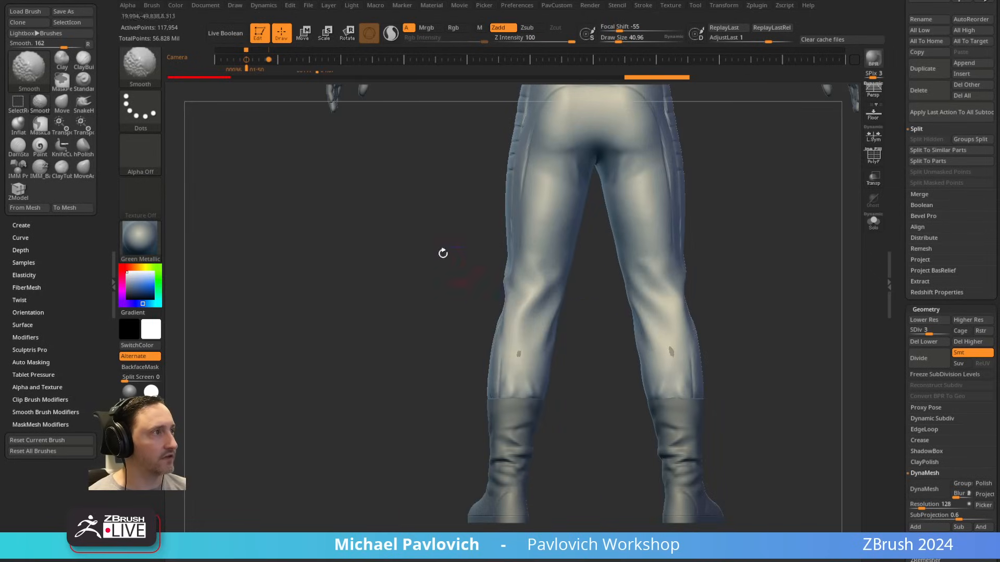
mouse_move(409, 203)
left_mouse_down("alt")
mouse_move(422, 427)
mouse_move(505, 385)
left_mouse_up("alt")
left_click_drag(732, 145, 716, 221, "alt")
left_click_drag(711, 219, 757, 203, "shift")
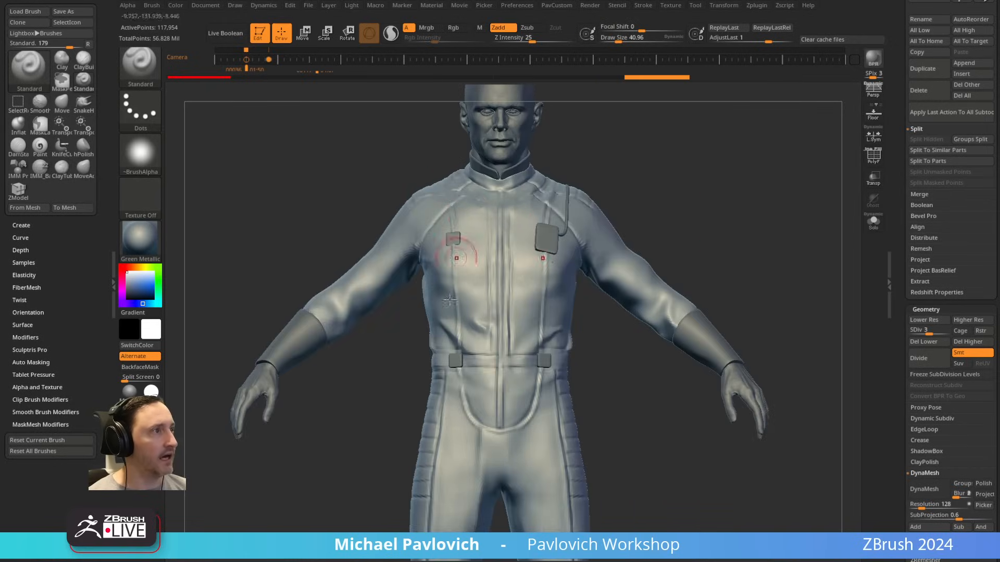
Step: Delete the suit's higher and lower subdivision levels, keeping only level 3, and turn on PolyFrame
left_click_drag(724, 235, 771, 268)
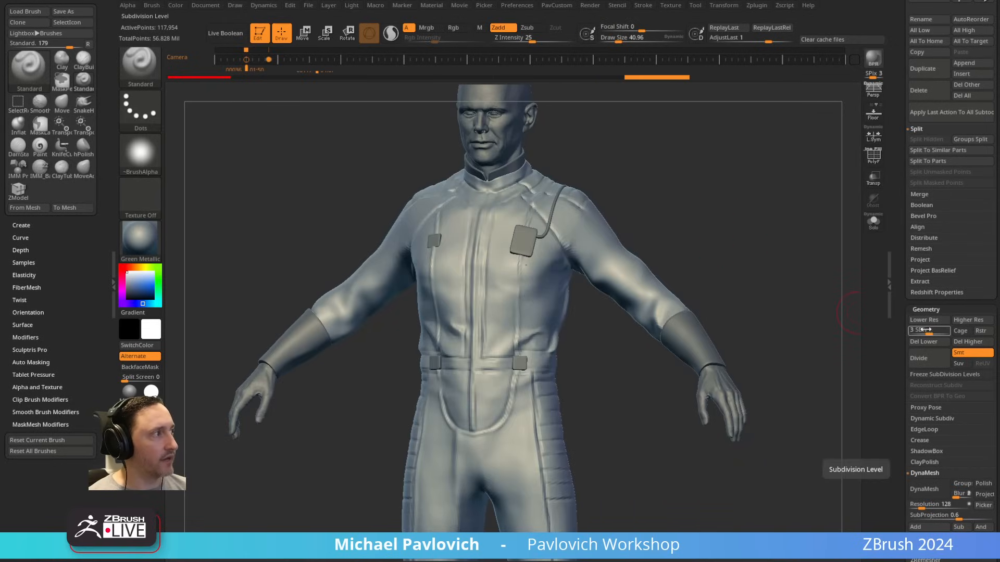
left_click(956, 343)
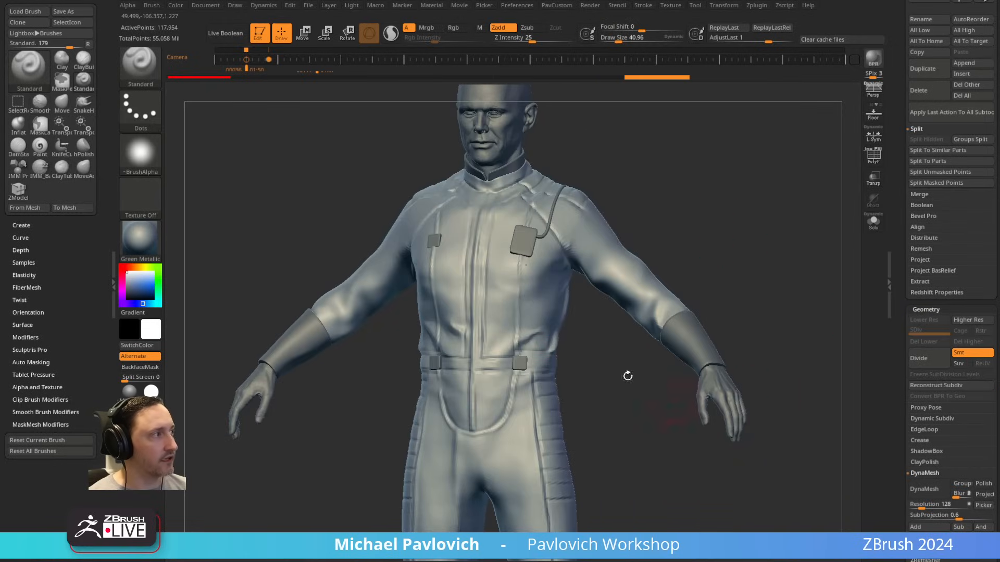
left_click_drag(627, 375, 752, 234, "shift")
key("shift+f")
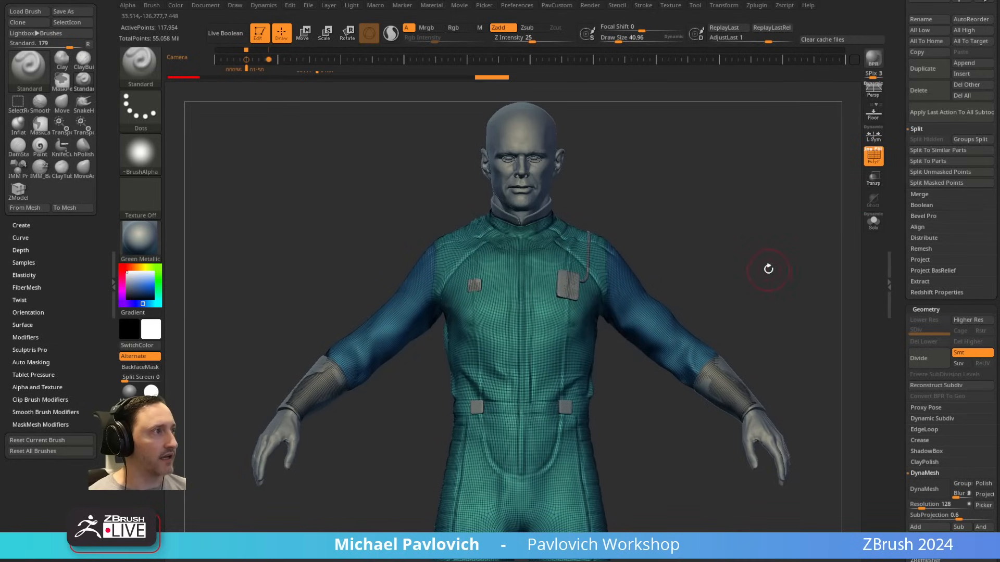
Step: Slice across the suit's left sleeve near the elbow with the SliceCurve brush
left_click(150, 74, "ctrl+shift")
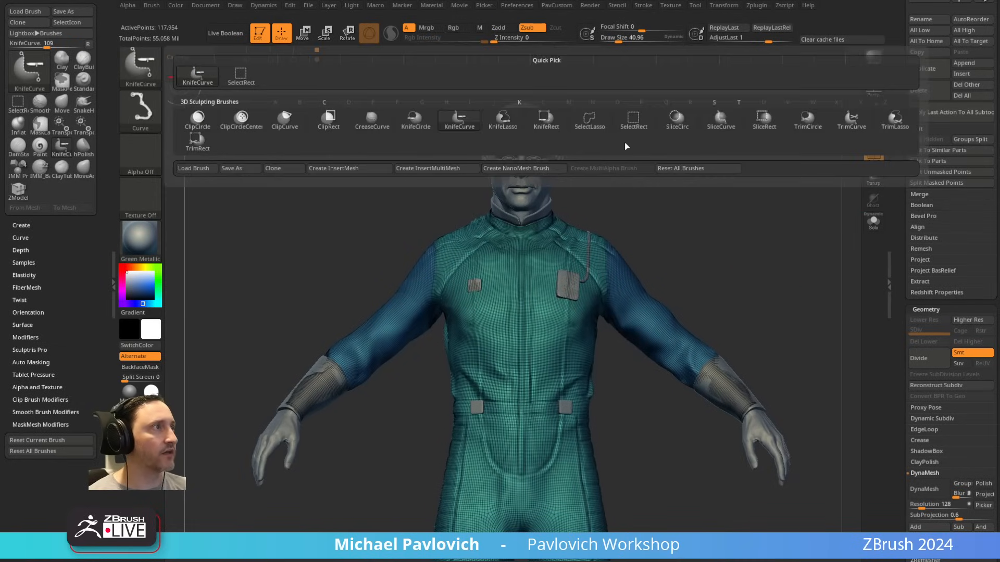
left_click(718, 121)
mouse_move(771, 190)
left_mouse_down()
mouse_move(631, 368)
mouse_move(651, 531)
left_mouse_up()
Step: Isolate the suit with Solo and examine the polygroup cut on the sleeve from several sides
left_click(873, 223)
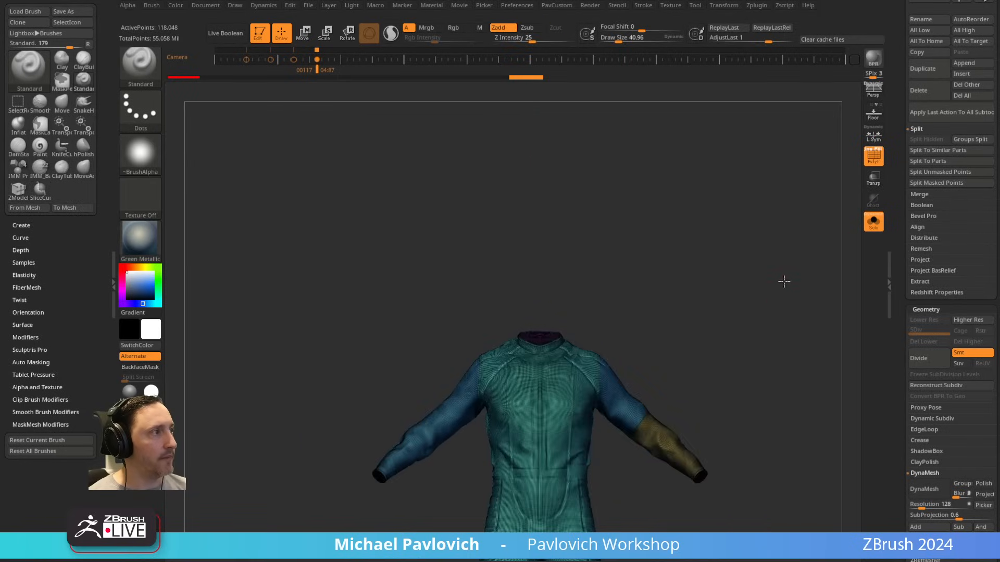
left_click_drag(660, 239, 576, 316)
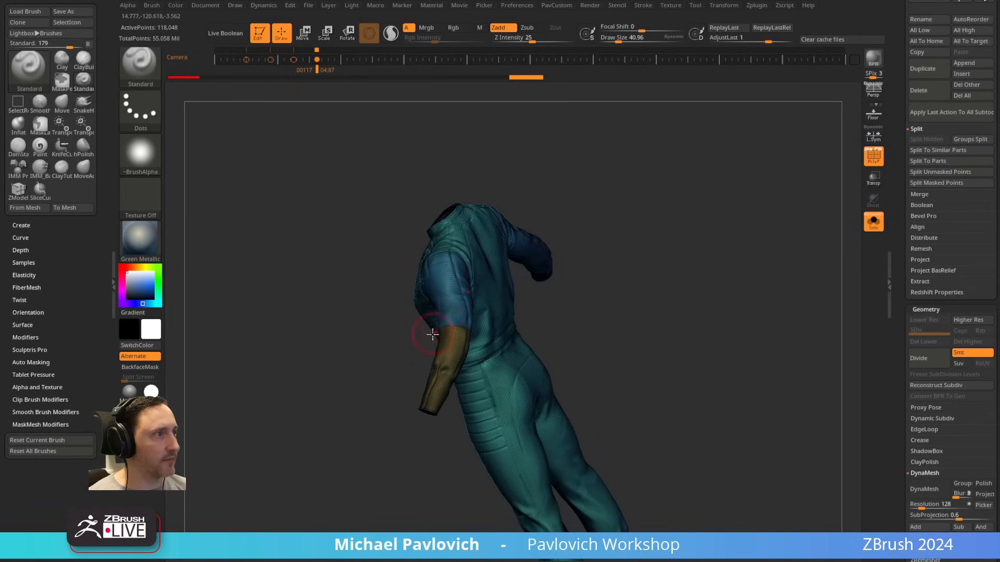
left_click_drag(646, 458, 748, 330)
left_click_drag(774, 293, 680, 284)
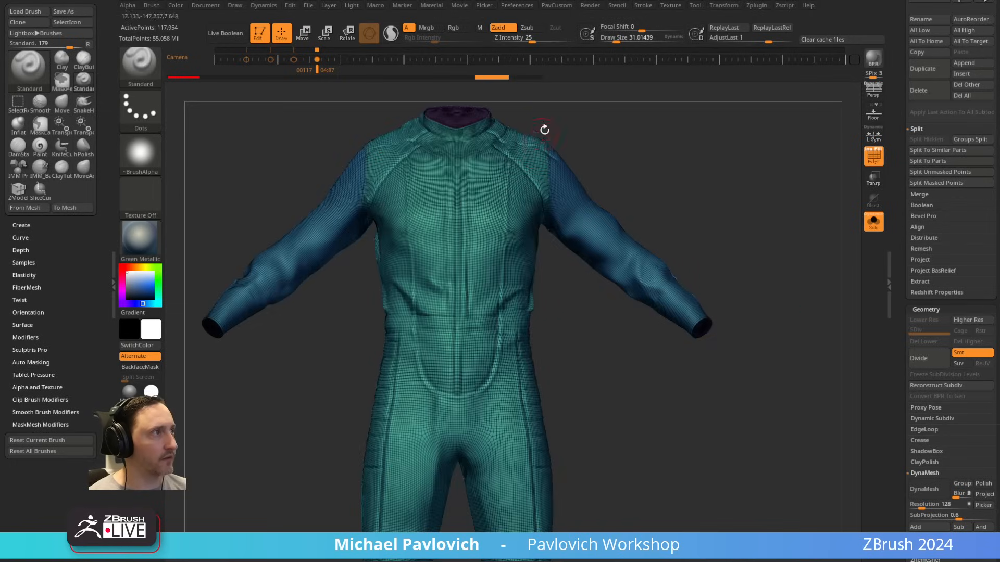
Step: Examine the isolated suit's wireframe and polygroup borders around the torso, shoulders and both sleeves
left_click_drag(643, 140, 528, 146)
left_click_drag(704, 291, 750, 39)
left_click_drag(637, 326, 682, 304)
left_click_drag(588, 368, 701, 252, "shift")
left_click_drag(631, 126, 705, 373, "alt")
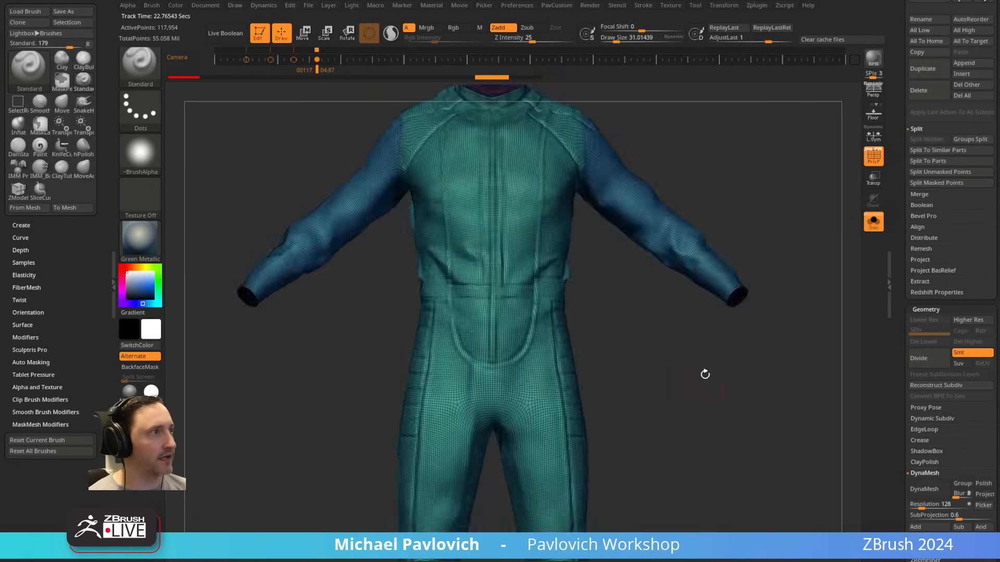
left_click_drag(710, 192, 732, 283, "alt")
key("space")
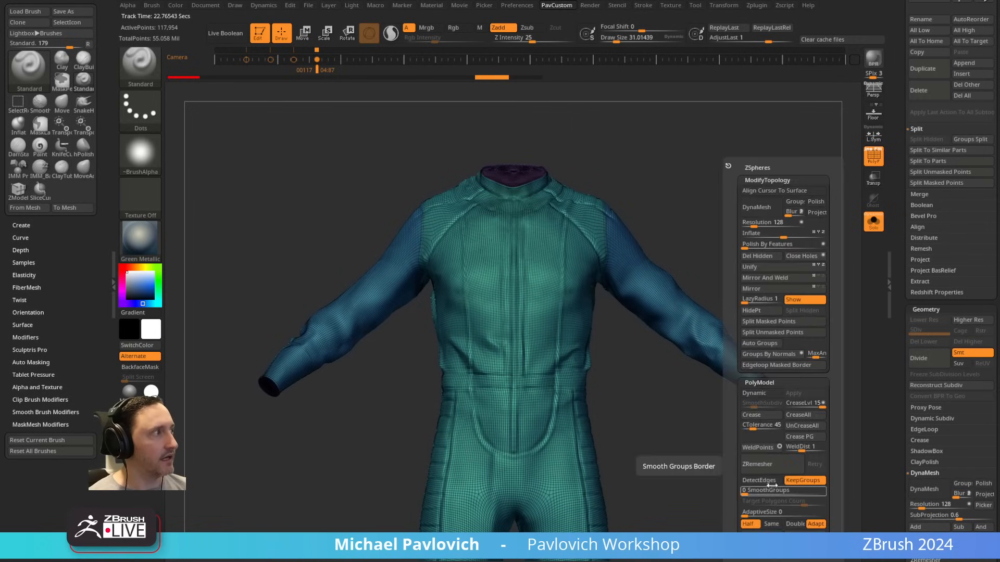
left_click_drag(903, 128, 899, 294)
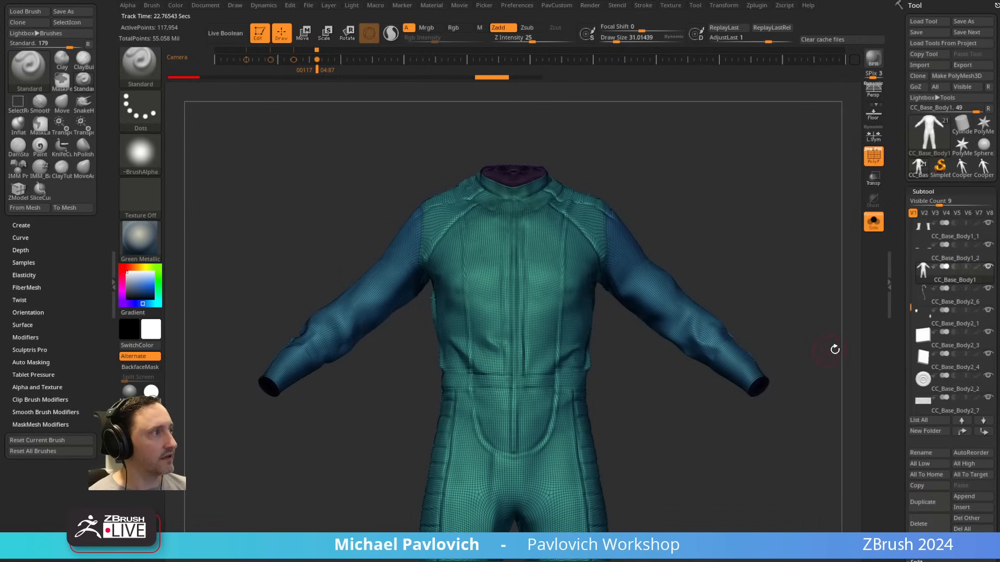
key("ctrl")
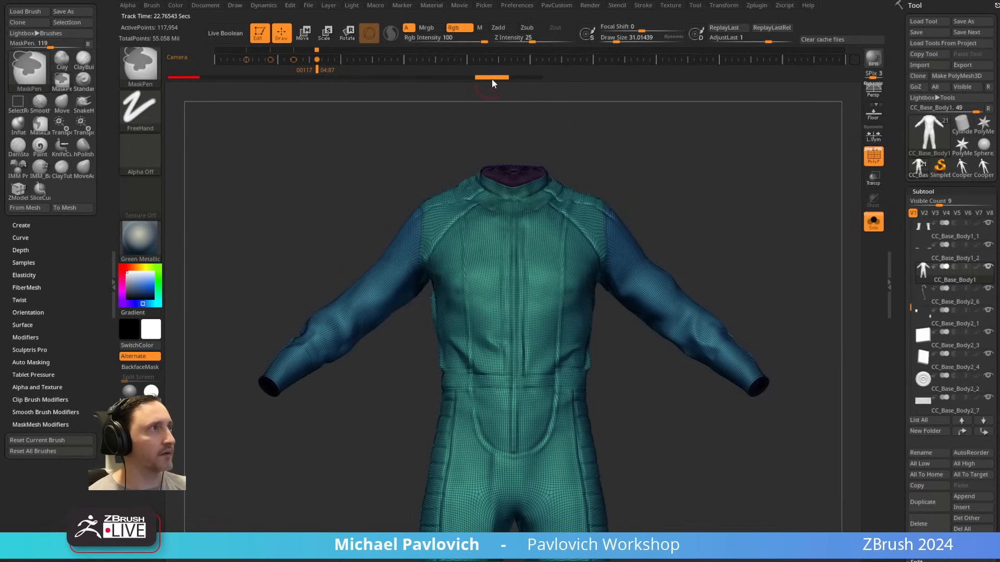
left_click_drag(555, 135, 764, 207)
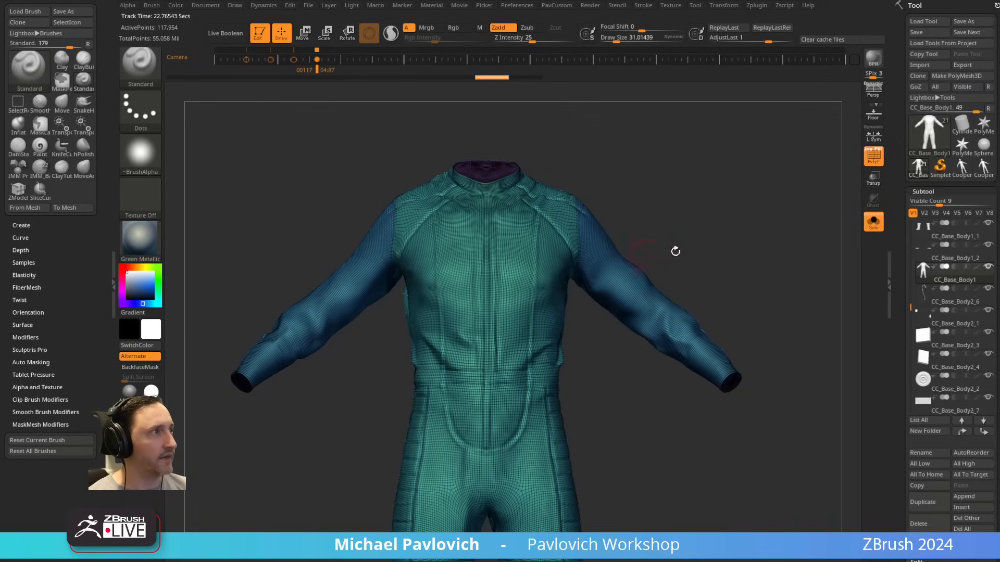
Step: Display the full ZRemesher settings and remesh the suit with ZRemesher using Half, Adapt and KeepGroups, with SmoothGroups at 0
key("2")
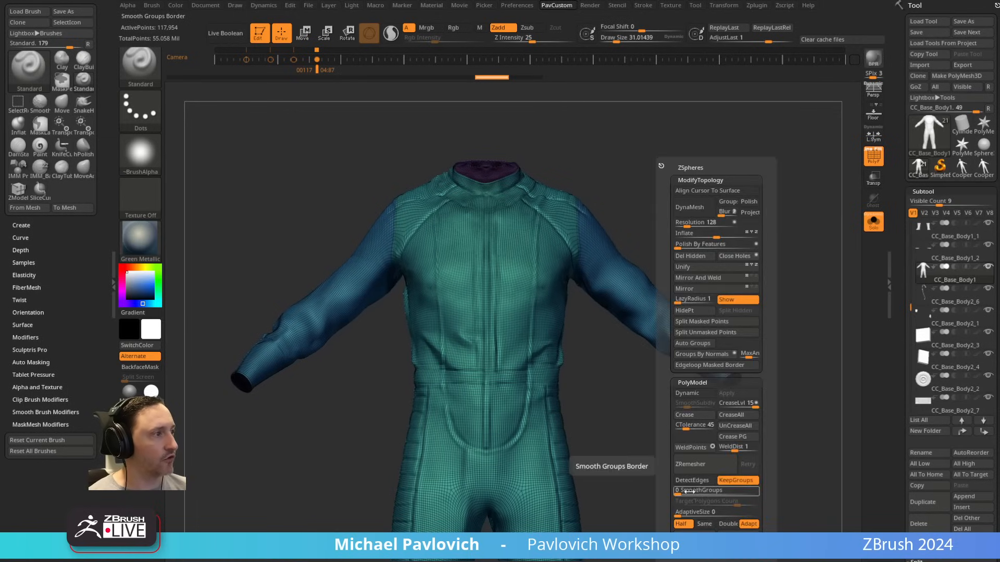
left_click_drag(904, 379, 921, 139)
left_click(924, 311)
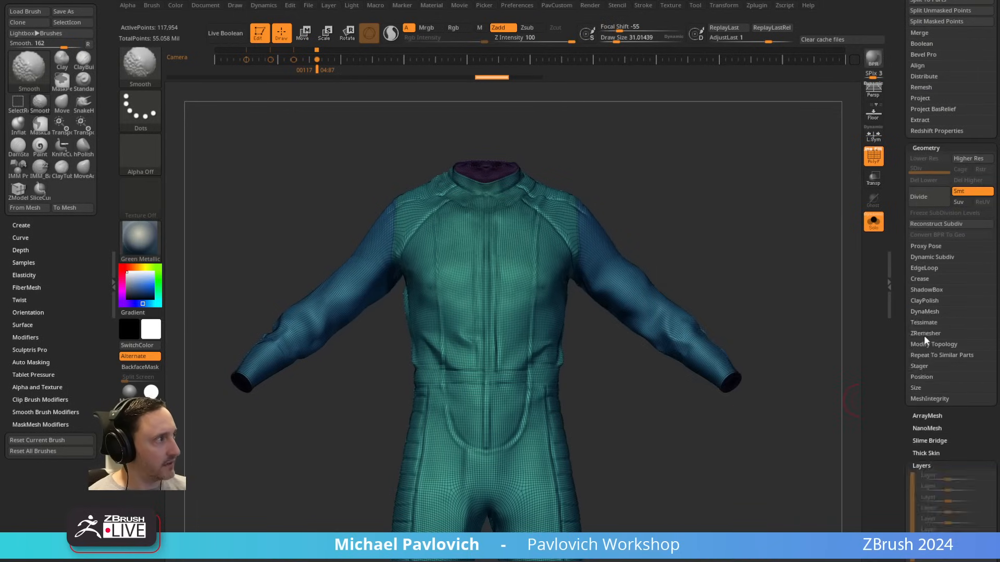
left_click(925, 333)
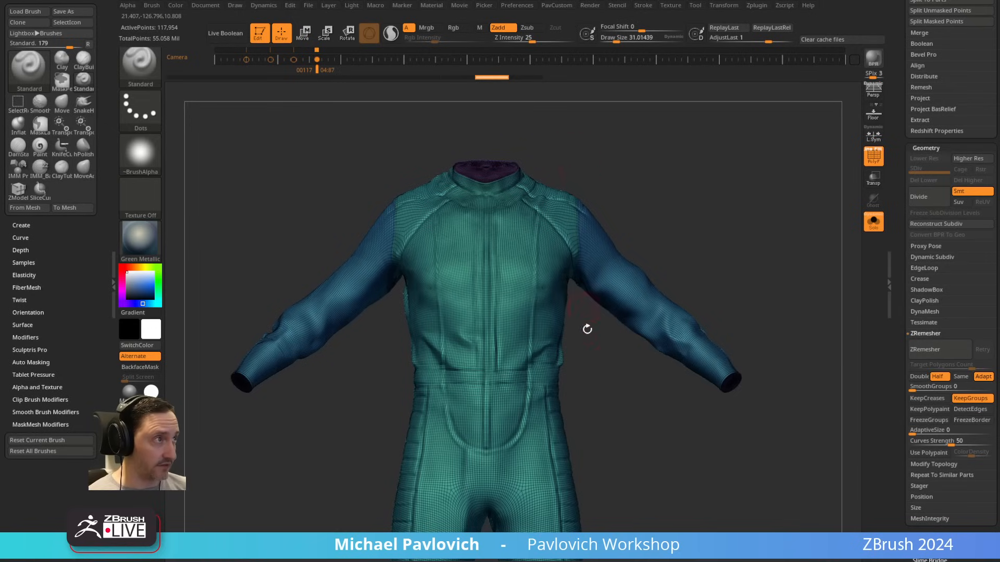
key("grave")
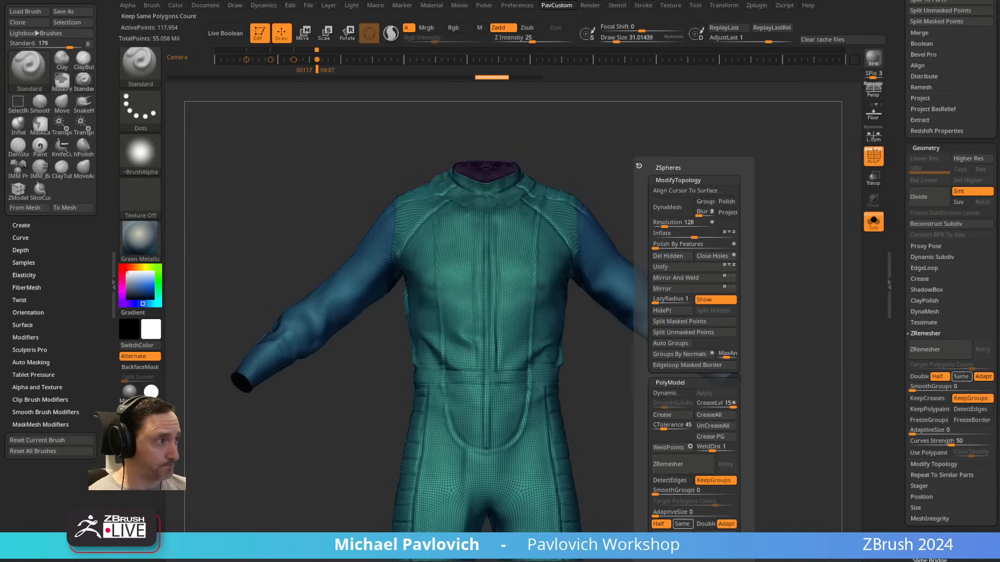
left_click(696, 465)
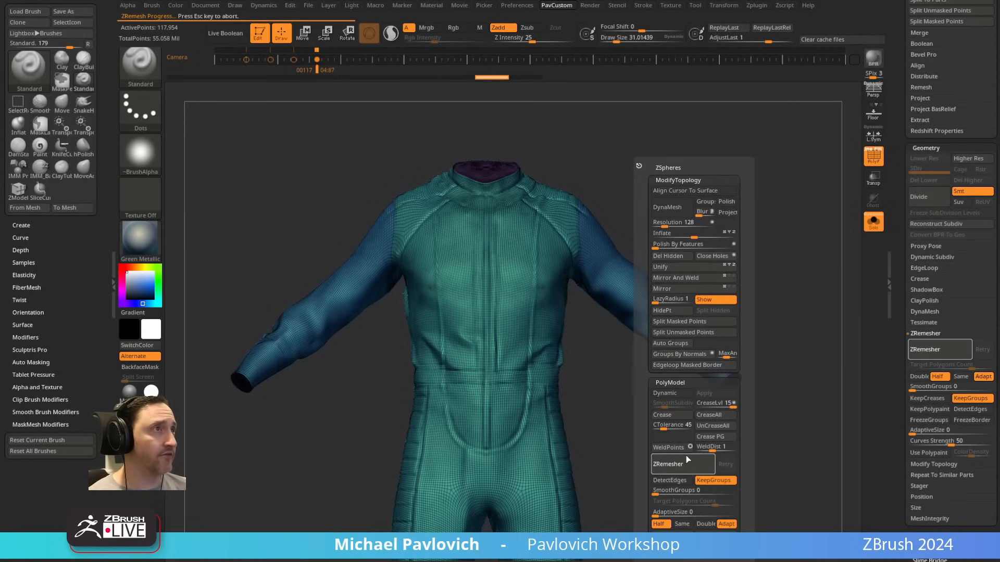
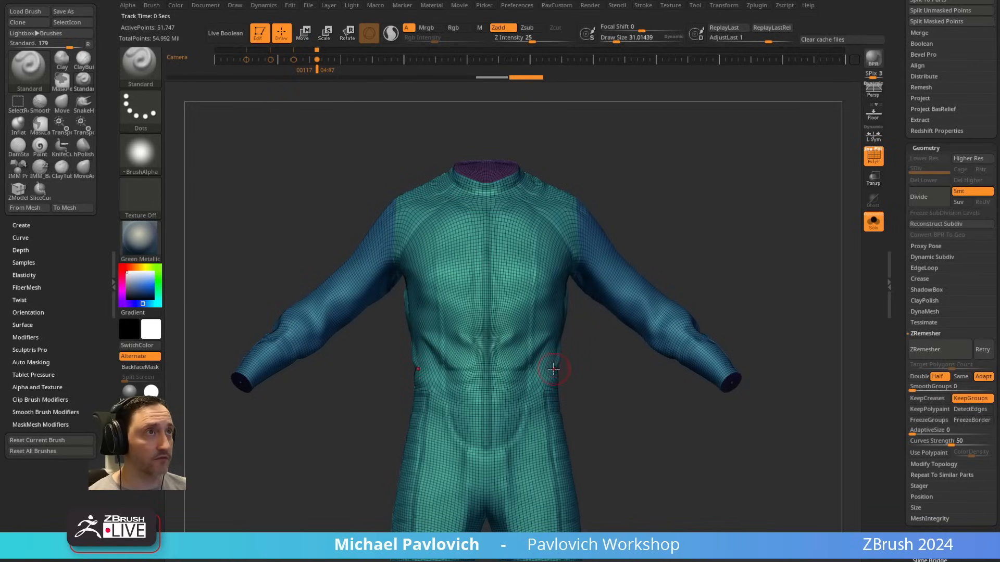
Step: Close the remaining hole in the cap at the end of the suit's sleeve
left_click_drag(739, 275, 712, 280)
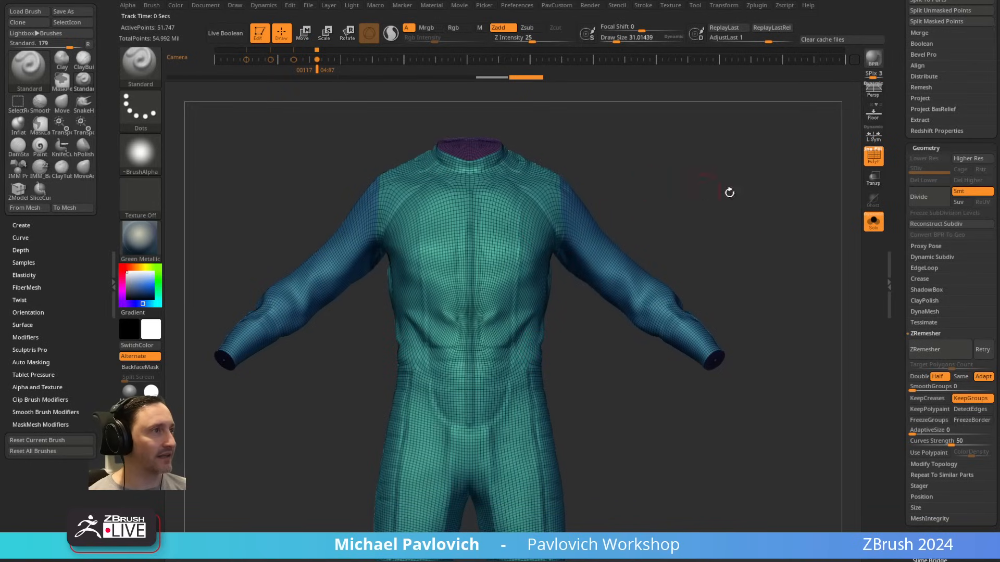
left_click_drag(730, 193, 705, 239, "alt")
left_click_drag(705, 238, 669, 263)
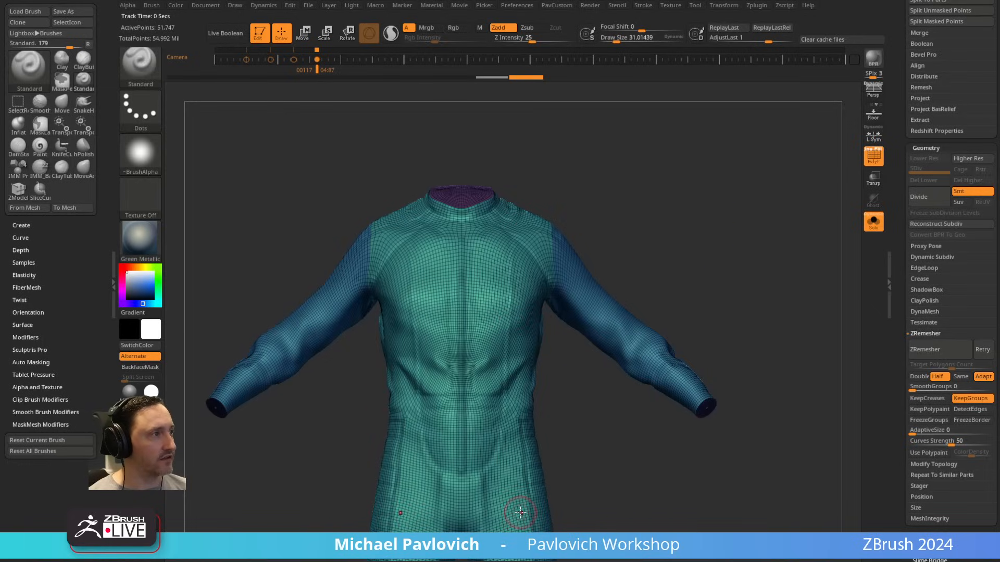
left_click_drag(777, 314, 765, 250)
left_click_drag(765, 250, 810, 406, "alt")
left_click_drag(789, 275, 571, 524, "alt")
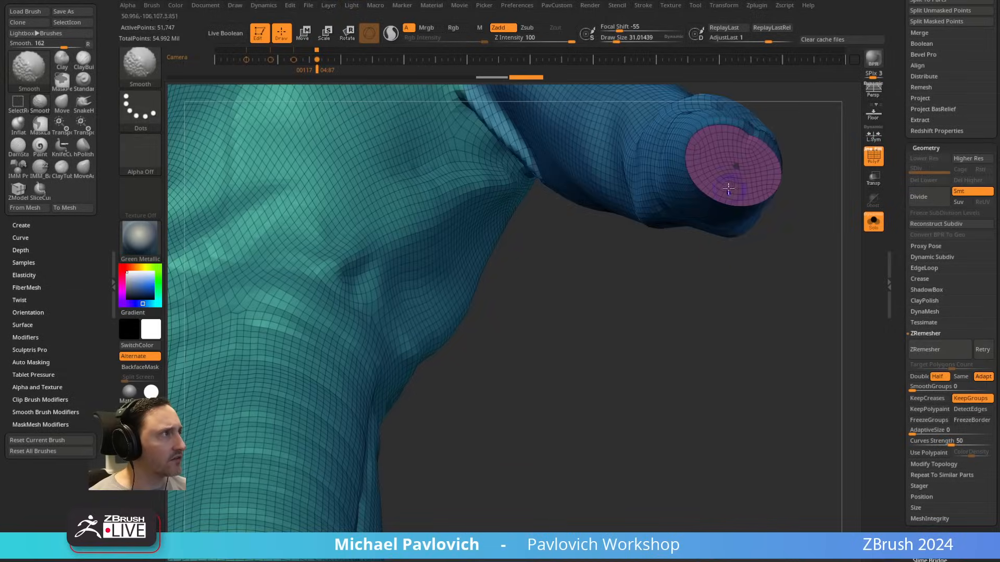
left_click_drag(825, 184, 783, 272, "alt")
key("2")
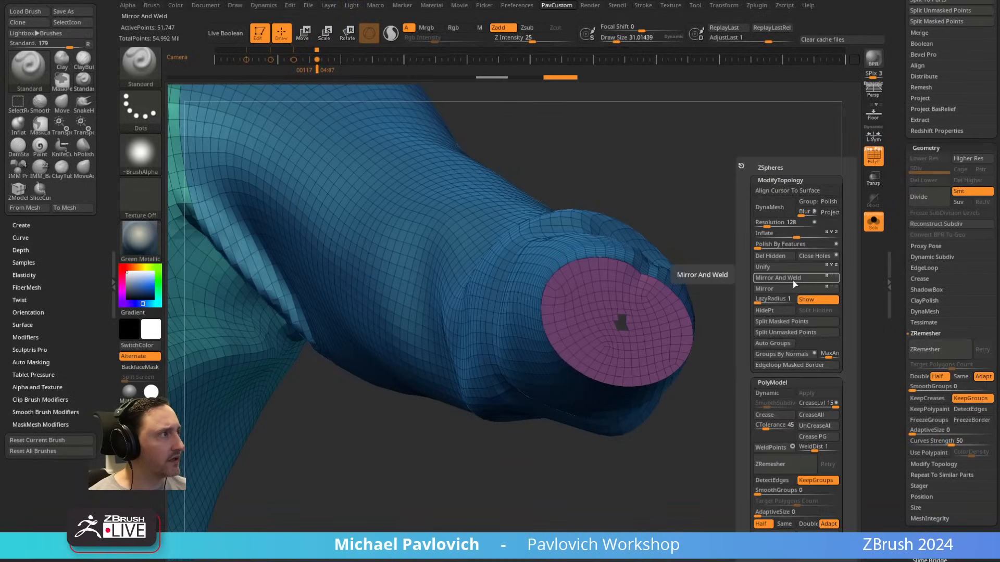
left_click(817, 255)
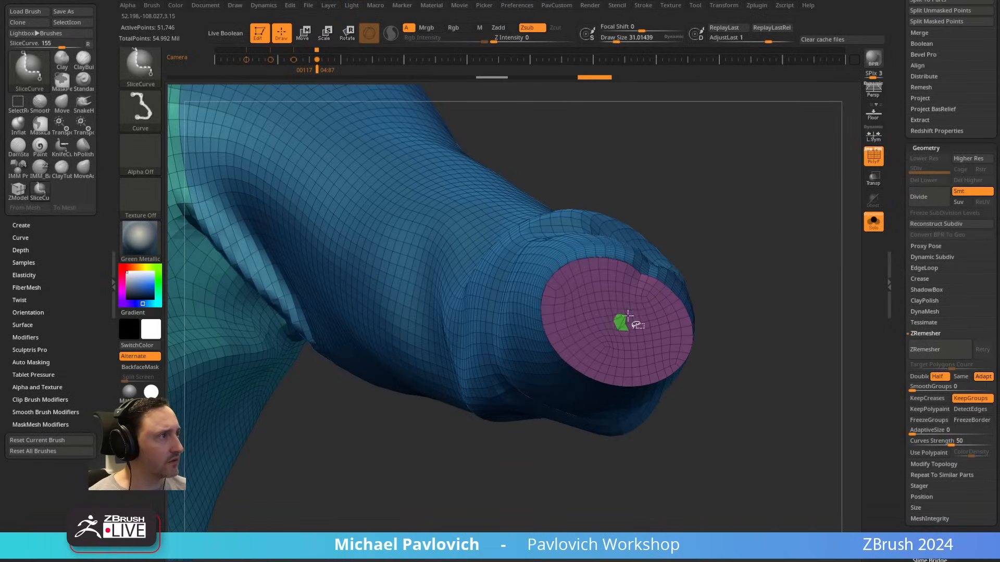
Step: Regroup the sleeves together with the cuff and neck caps as a single polygroup
left_click(630, 319, "ctrl+shift")
key("ctrl+w")
left_click(731, 263, "ctrl+shift")
mouse_move(730, 263)
left_mouse_down("alt")
mouse_move(658, 181)
mouse_move(753, 161)
mouse_move(800, 99)
mouse_move(781, 199)
mouse_move(788, 143)
mouse_move(816, 130)
mouse_move(725, 269)
mouse_move(737, 212)
mouse_move(620, 232)
mouse_move(655, 273)
left_mouse_up("alt")
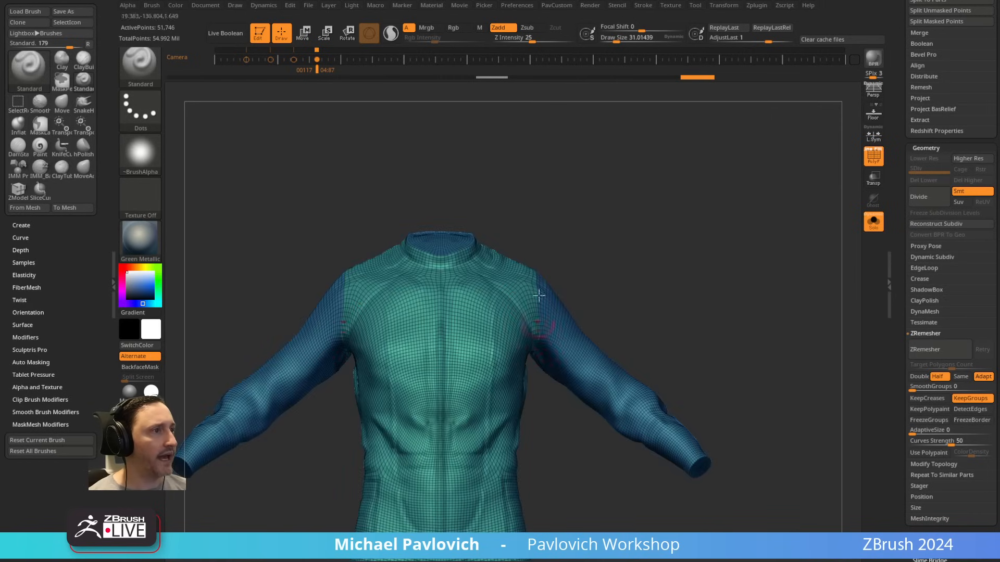
Step: ZRemesh the suit with Half turned off and a target polygon count of 14.52556
key("grave")
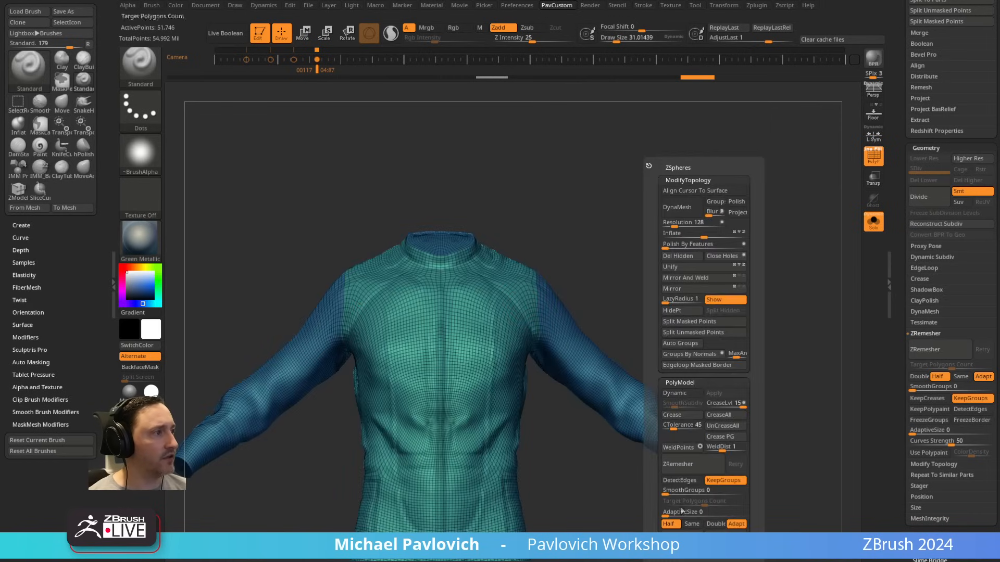
left_click(680, 525)
left_click_drag(704, 503, 694, 502)
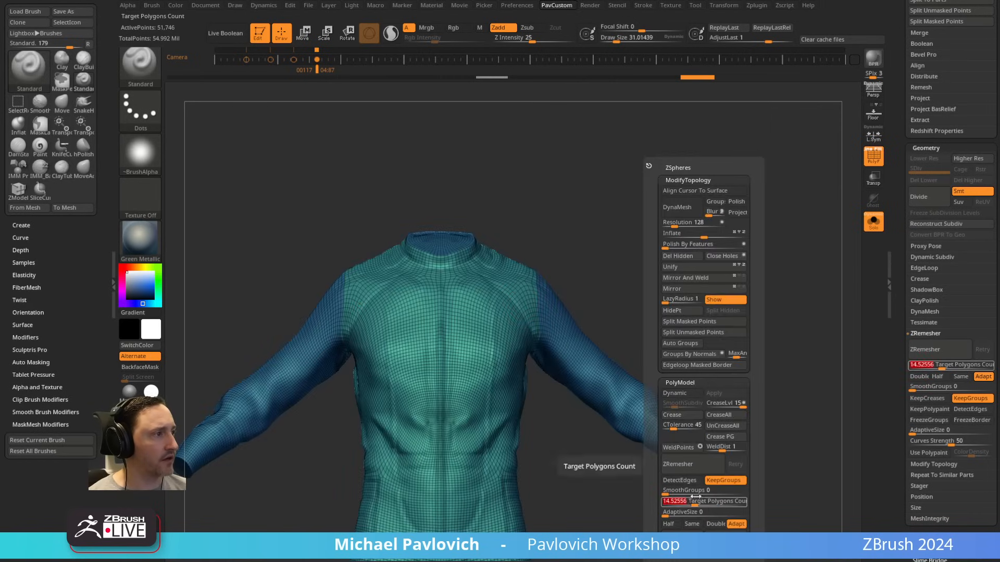
left_click(722, 470)
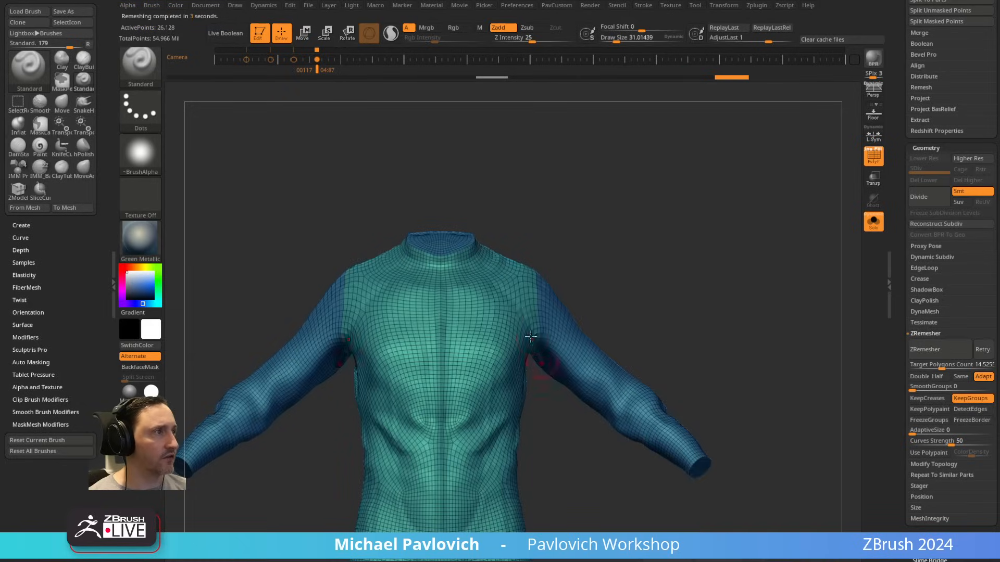
Step: ZRemesh the suit twice more with Half enabled, using an Adaptive Size of 17 for the second pass
left_click_drag(607, 298, 540, 305)
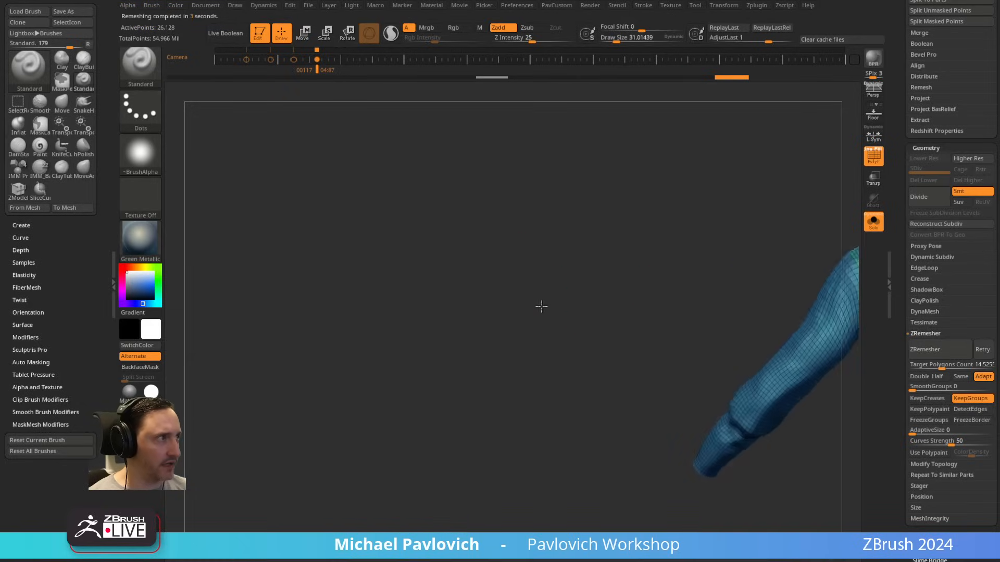
left_click_drag(649, 285, 887, 243, "alt")
key("space")
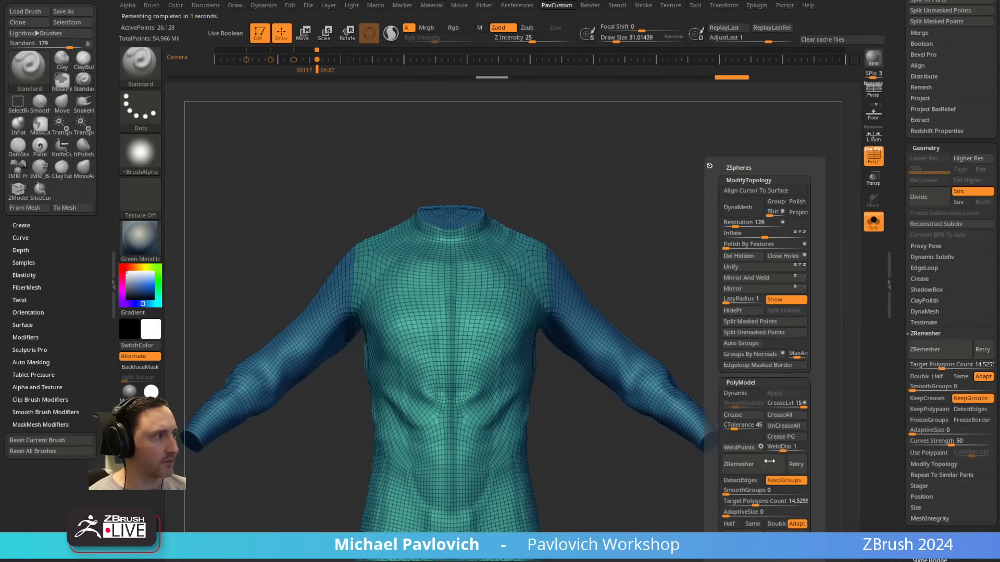
left_click(730, 523)
left_click(757, 463)
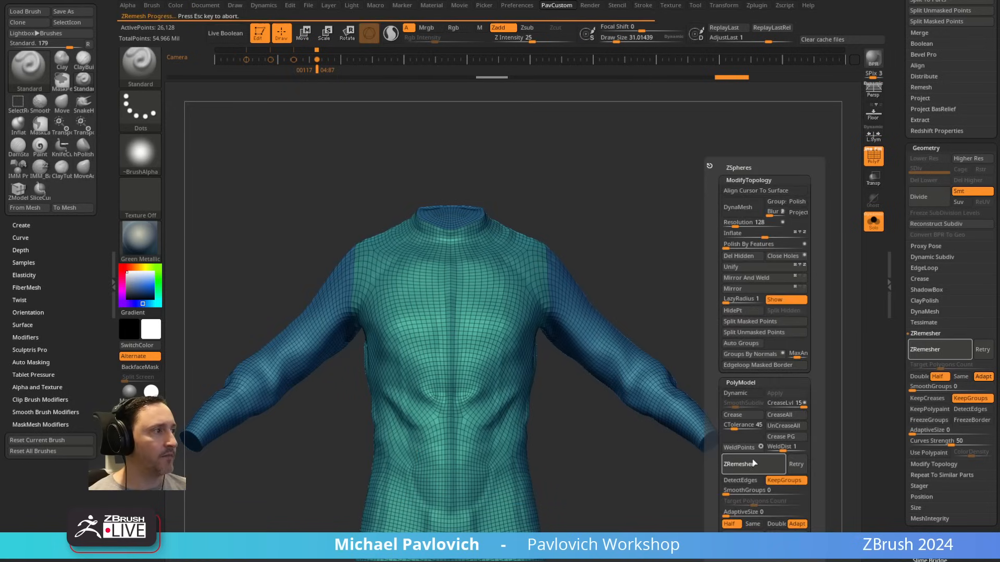
left_click(740, 515)
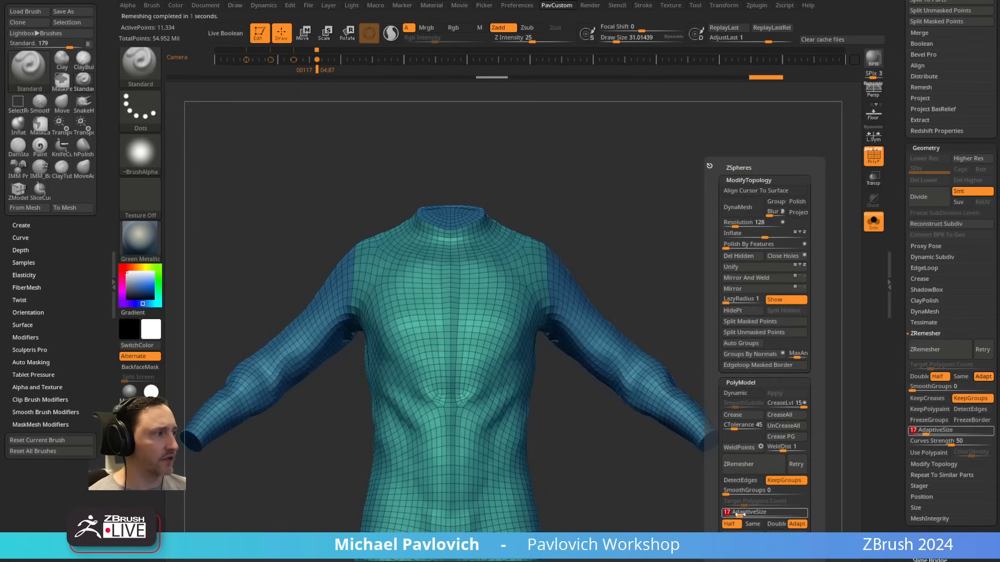
left_click(753, 463)
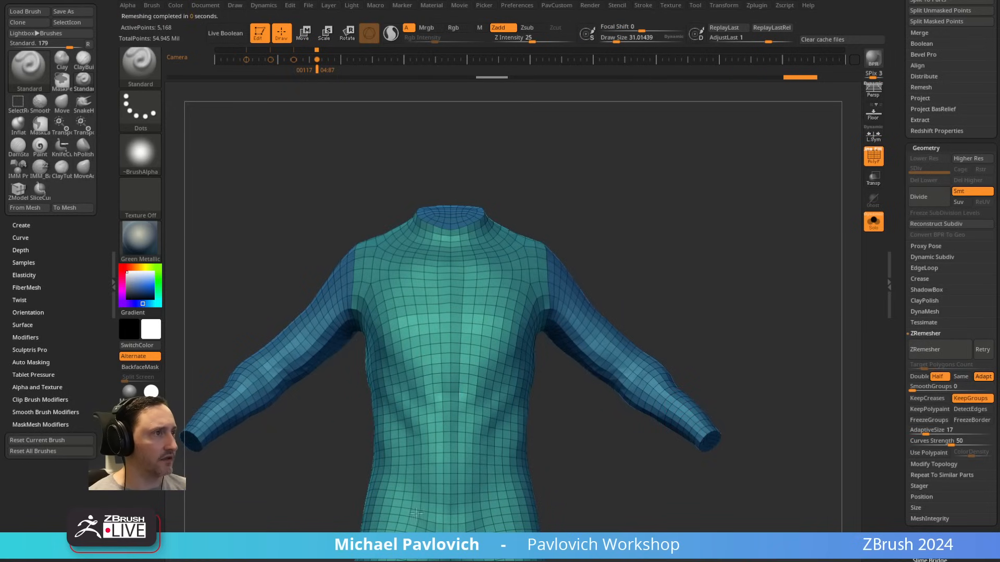
Step: Project the original suit's surface detail onto the remeshed low-resolution mesh
left_click_drag(706, 319, 656, 172, "alt")
left_click_drag(627, 320, 776, 495, "alt")
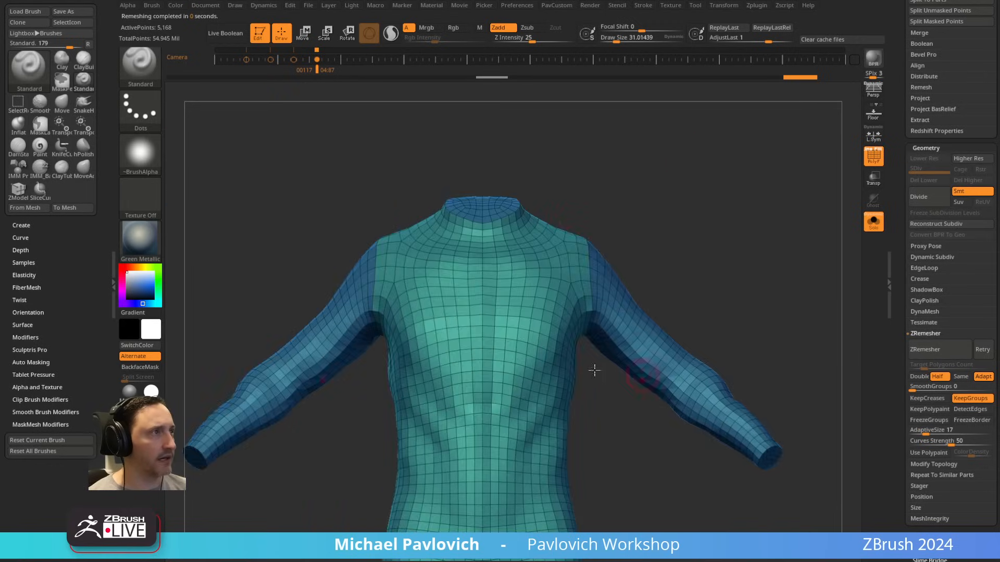
left_click_drag(595, 370, 596, 307)
left_click_drag(703, 292, 754, 289)
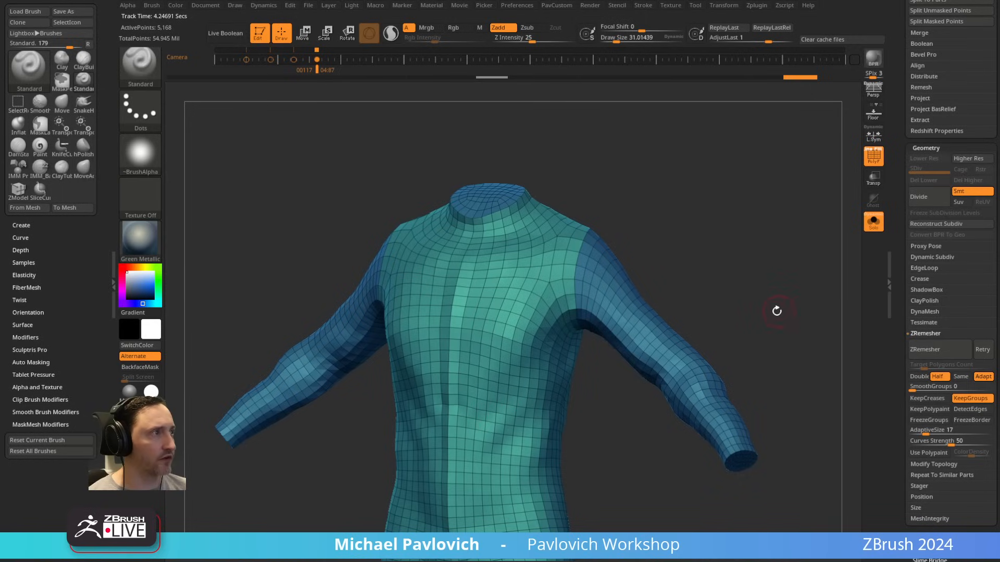
left_click_drag(776, 311, 776, 294)
left_click(926, 148)
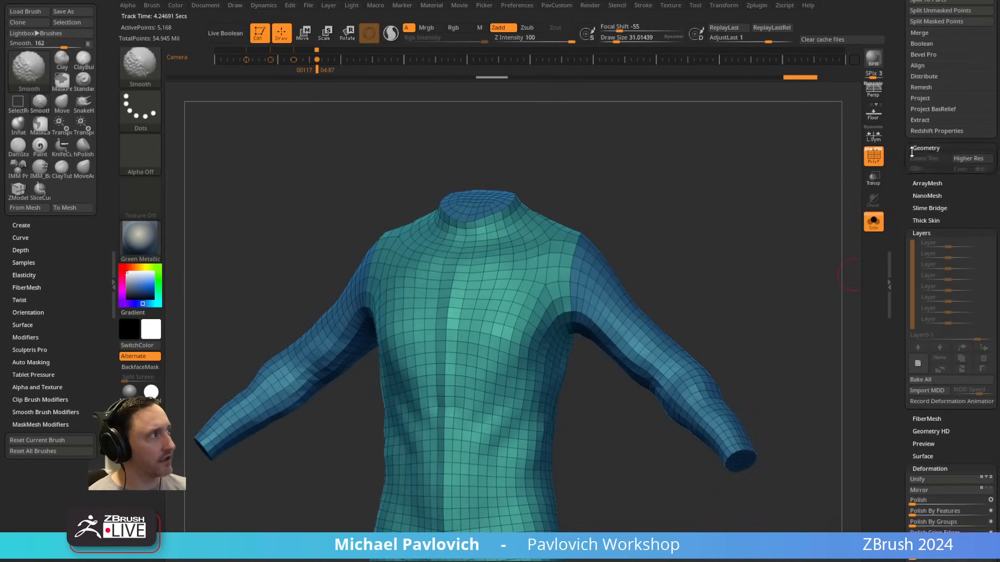
left_click(926, 246)
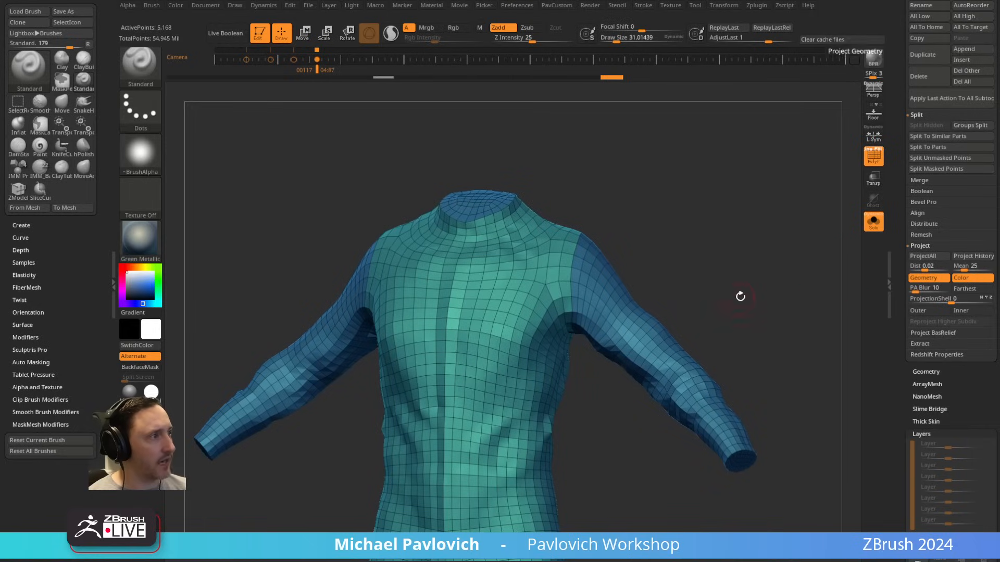
key("ctrl")
key("ctrl+d")
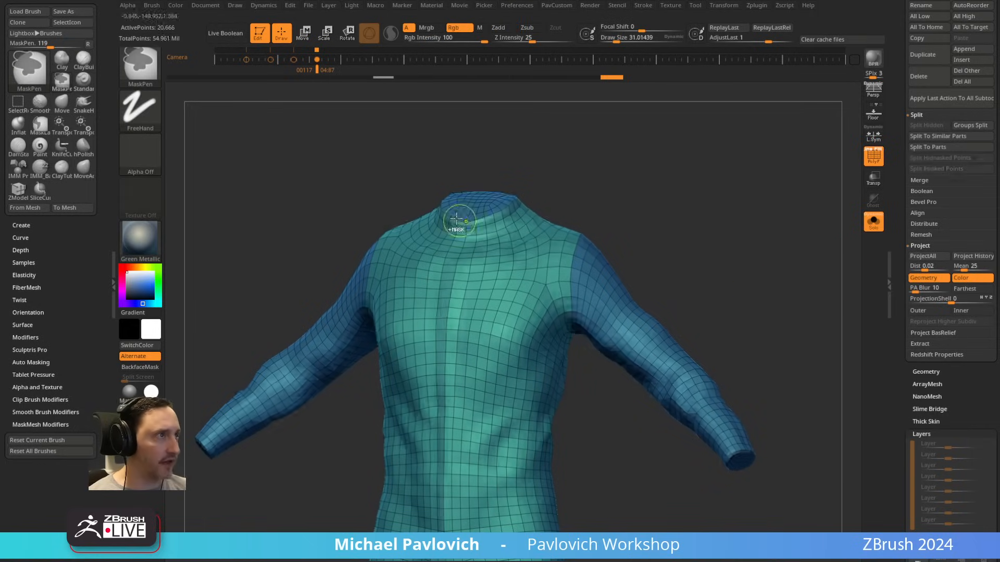
key("ctrl+z")
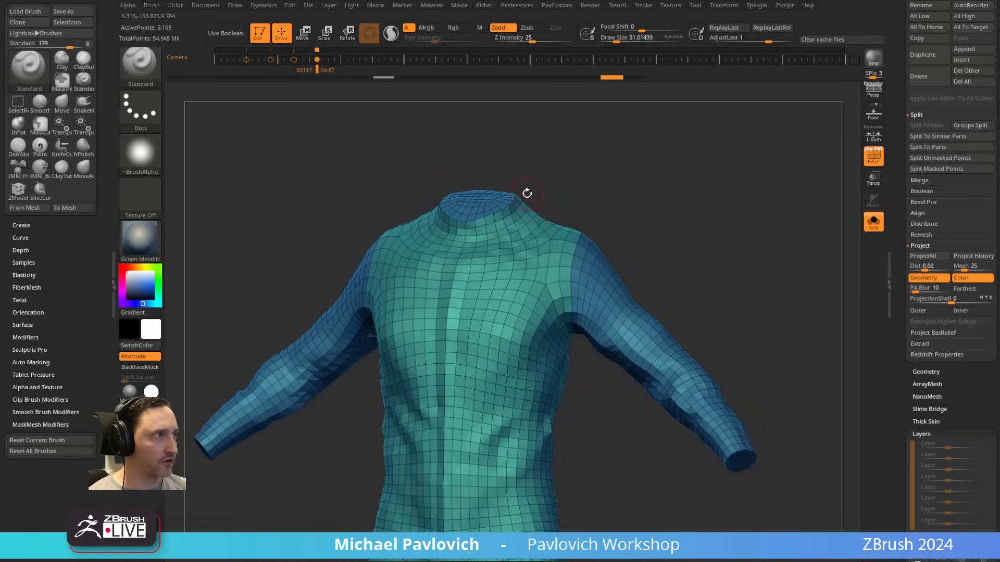
Step: Crease the hard edges of the low-resolution suit mesh
left_click(923, 330, "shift")
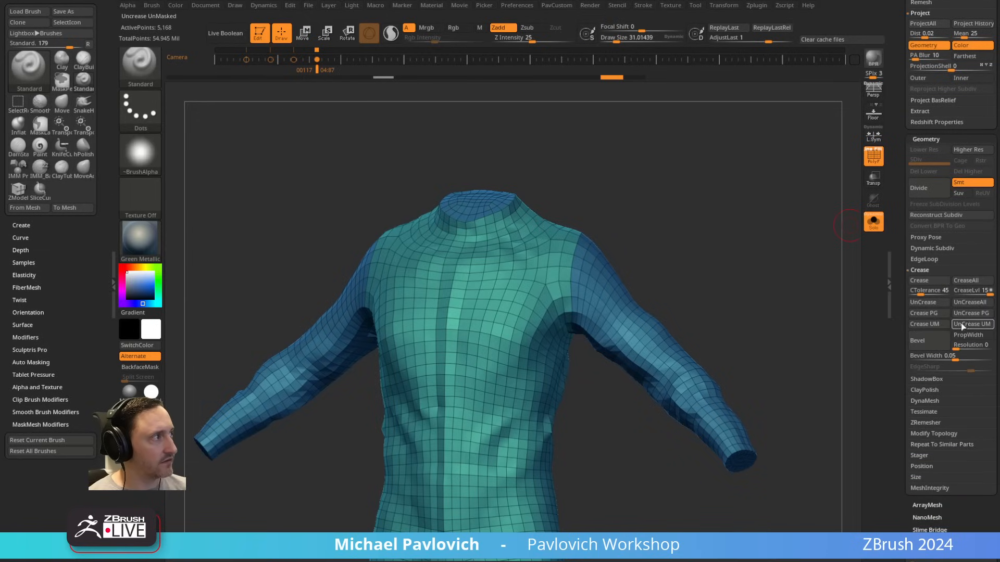
key("3")
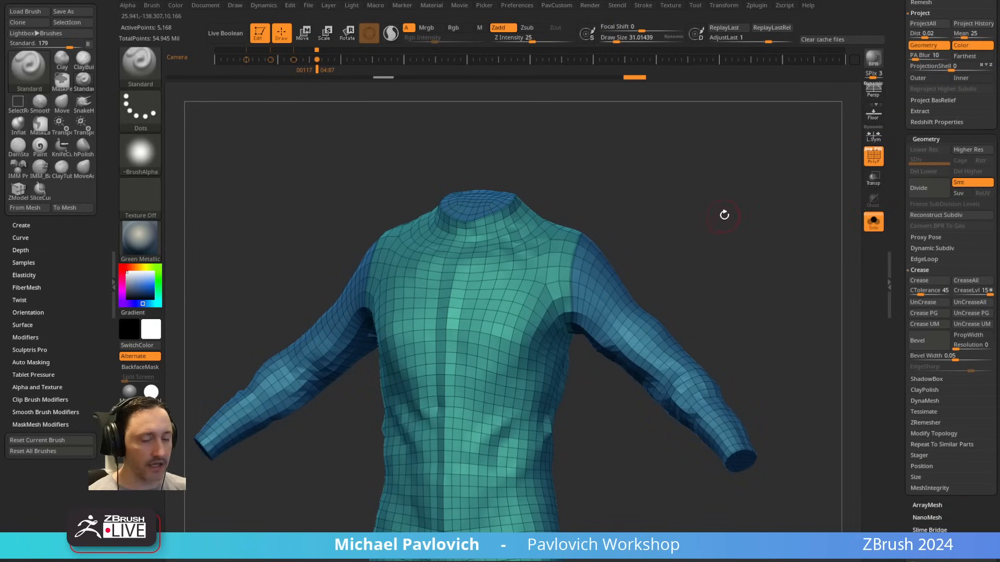
Step: Subdivide the suit up to level 4, projecting the original detail back onto the mesh after each subdivision
key("ctrl+d")
key("3")
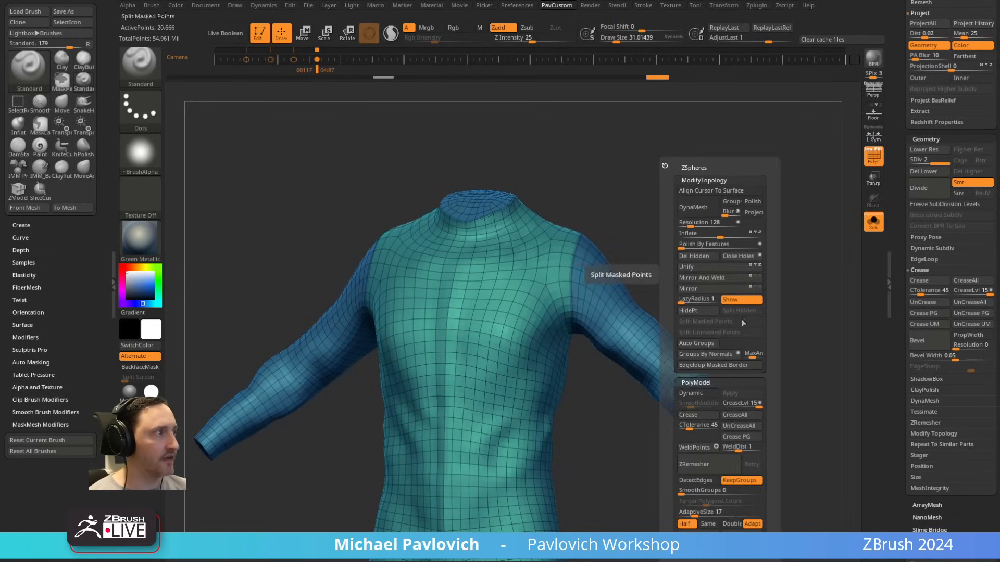
left_click(737, 534)
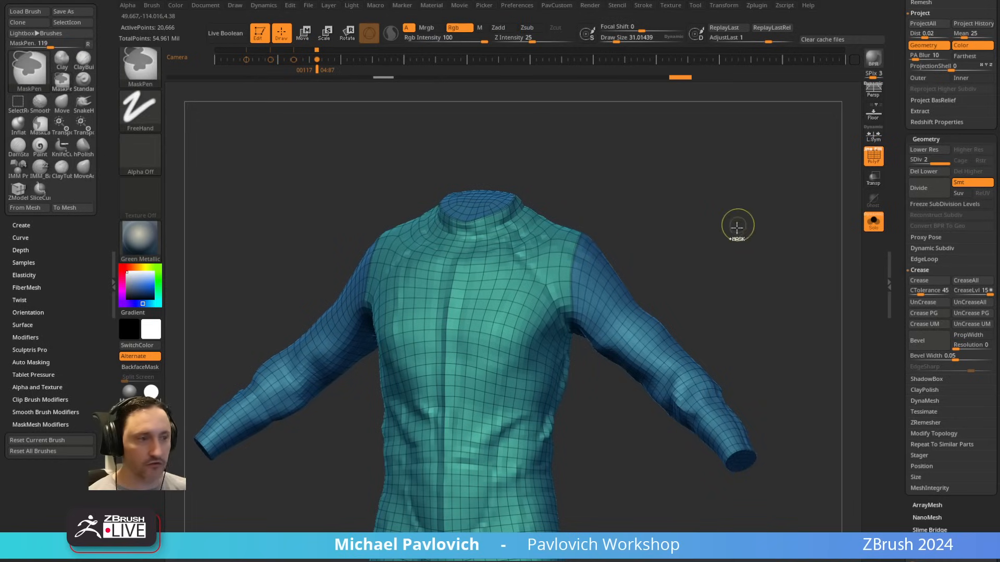
key("ctrl+d")
scroll(966, 283, "up", 5)
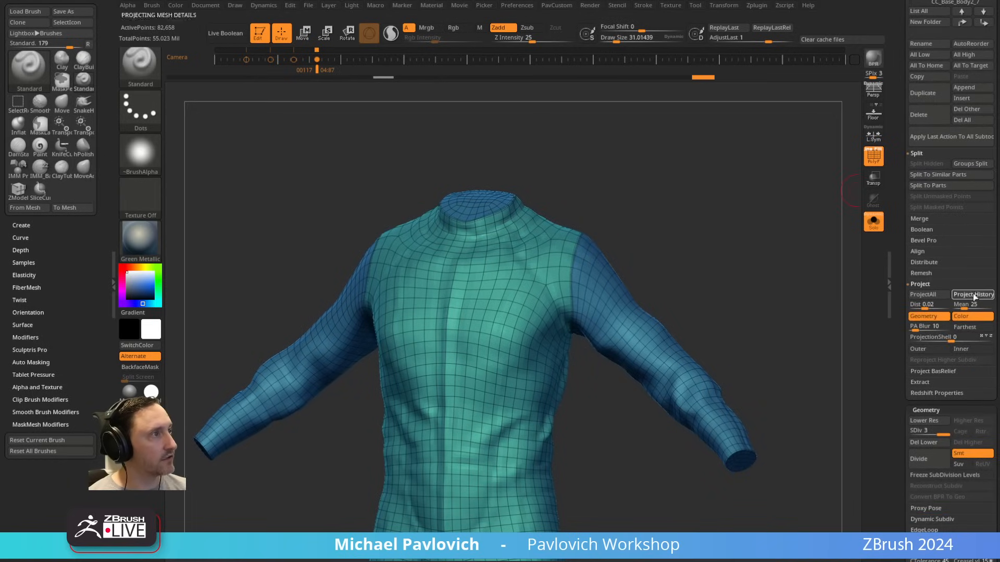
key("ctrl+d")
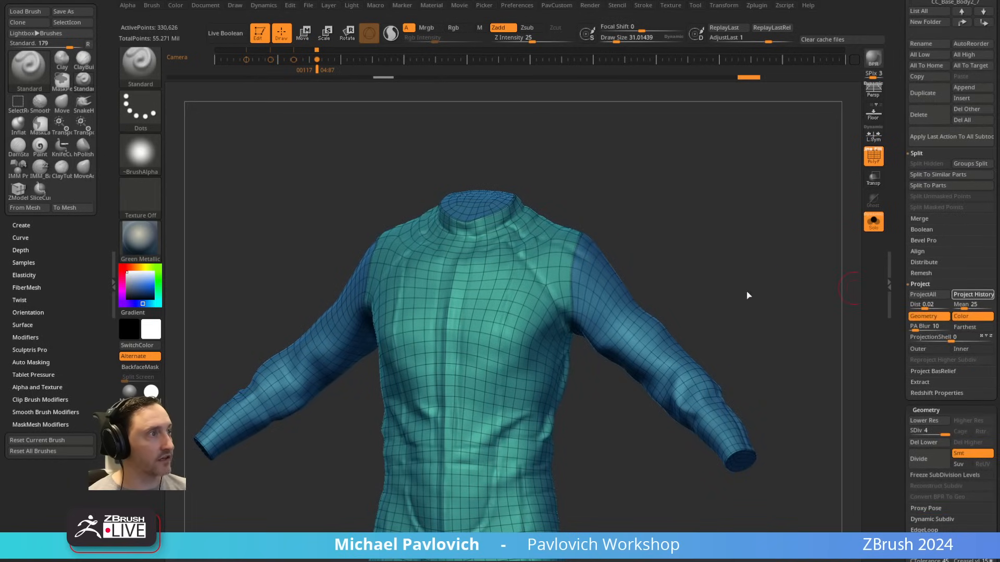
Step: Hide the wireframe and sculpt a symmetrical fold running outward from the front of the crotch with the Standard brush
key("shift+f")
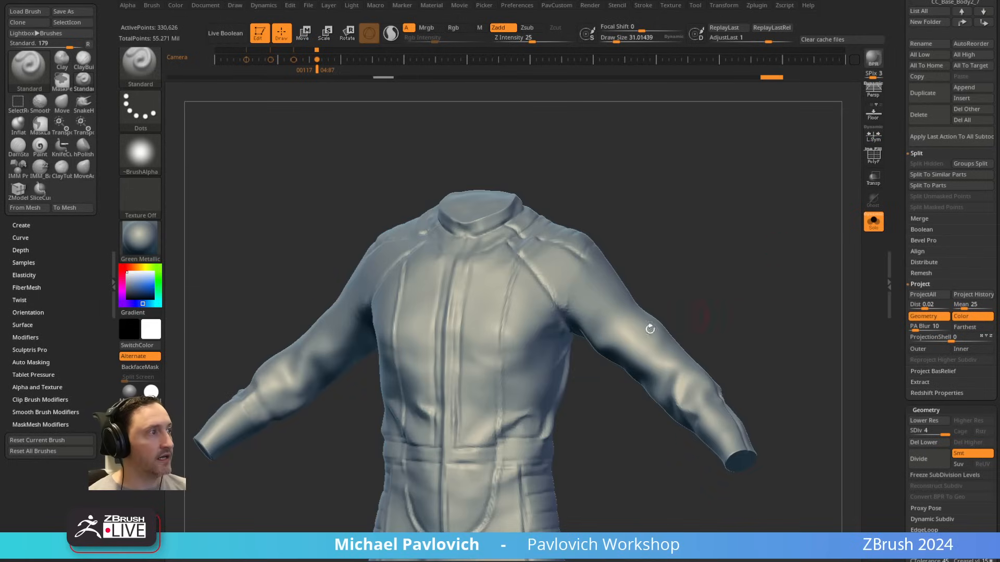
left_click_drag(573, 428, 775, 323, "alt")
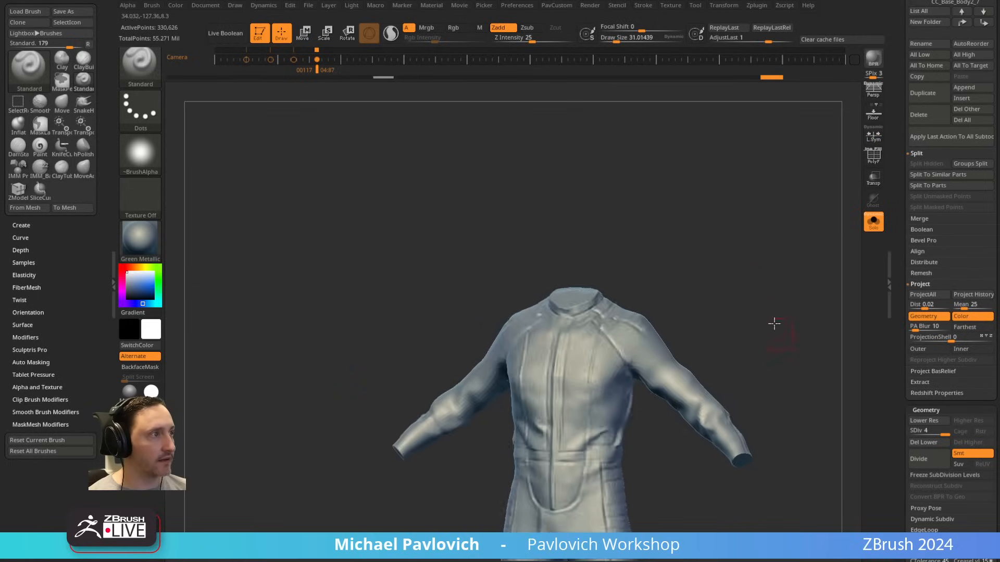
left_click_drag(715, 381, 654, 180, "alt")
left_click_drag(630, 342, 630, 271)
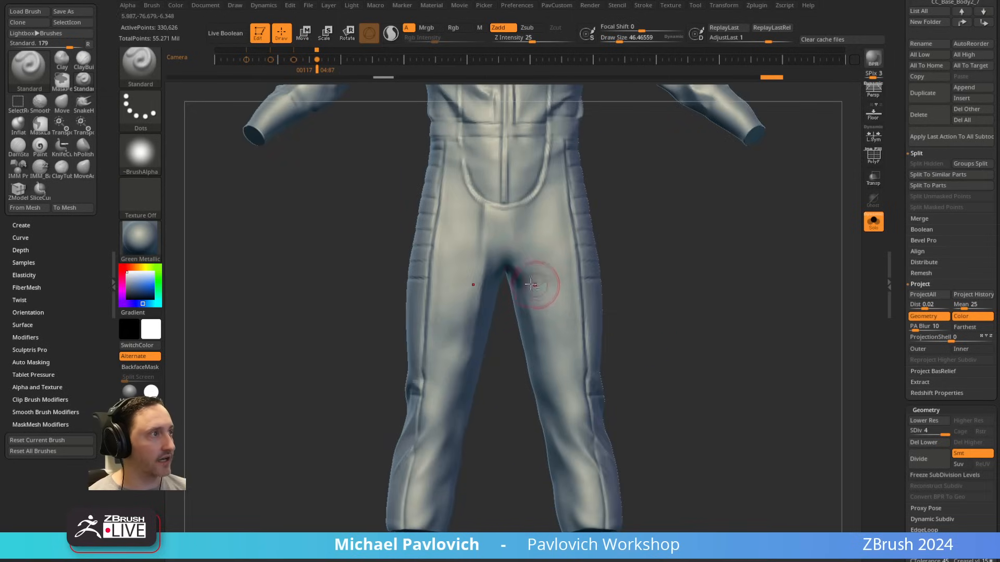
mouse_move(527, 287)
left_mouse_down()
mouse_move(559, 310)
mouse_move(557, 301)
left_mouse_up()
Step: Lower the suit to subdivision level 2 and rework the folds at the front of the crotch
key("s")
scroll(938, 323, "down", 5)
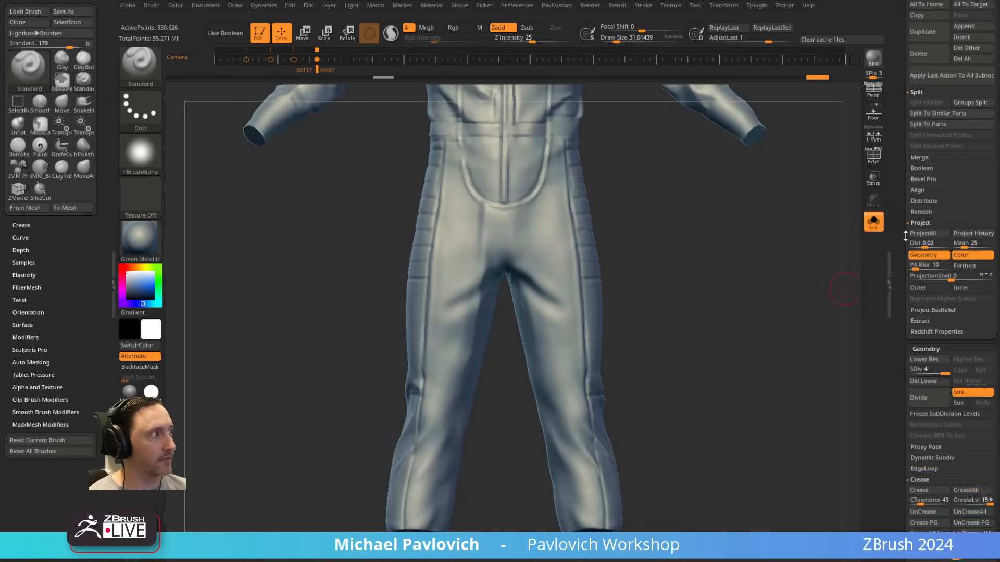
left_click_drag(942, 300, 929, 300)
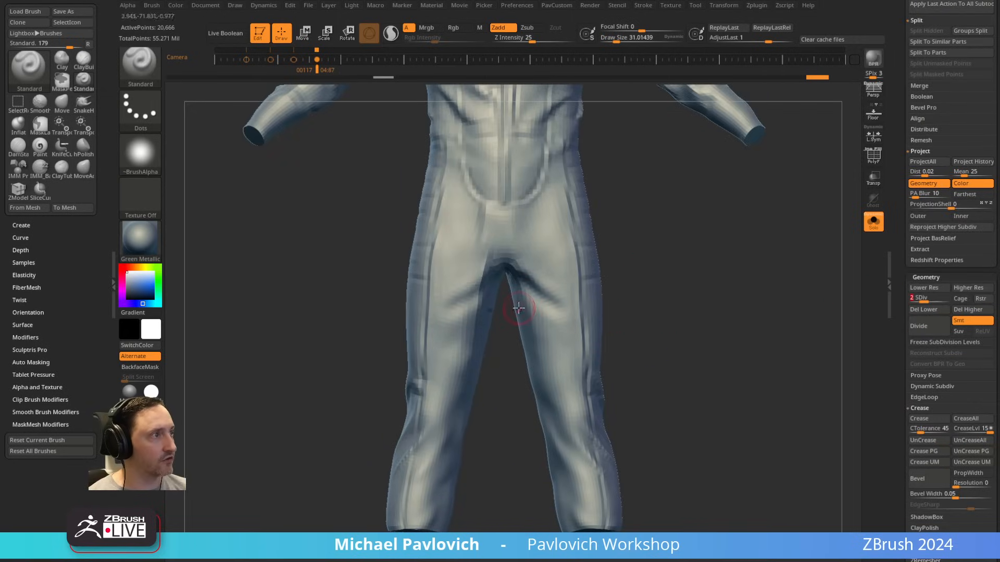
mouse_move(523, 308)
left_mouse_down()
mouse_move(536, 333)
mouse_move(549, 328)
left_mouse_up()
Step: Sculpt folds below the seat at the back of the crotch, working at subdivision levels 2 and 3
mouse_move(735, 311)
left_mouse_down()
mouse_move(679, 248)
mouse_move(679, 298)
left_mouse_up()
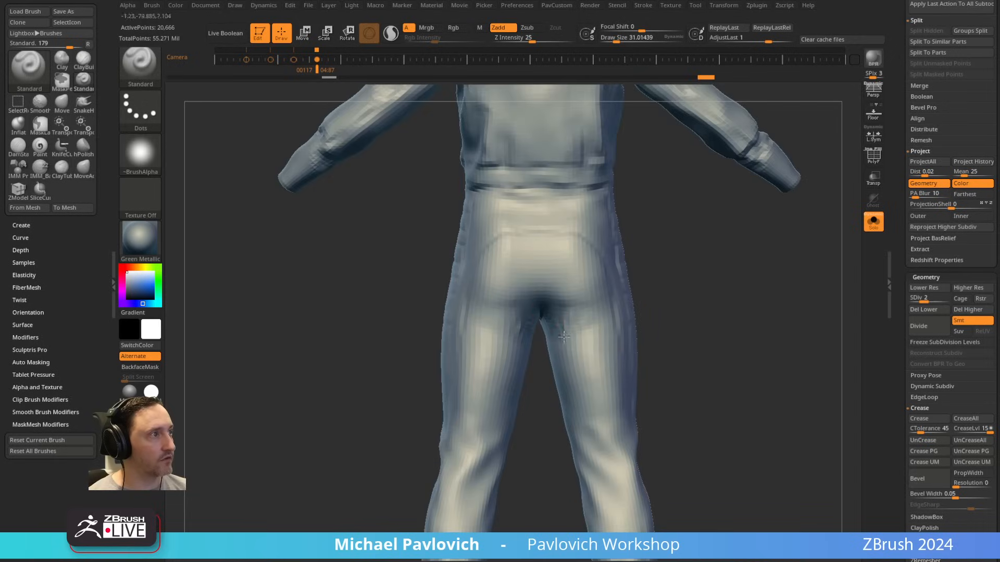
left_click_drag(564, 337, 585, 332, "alt")
left_click_drag(656, 345, 648, 311, "alt")
left_click(932, 298)
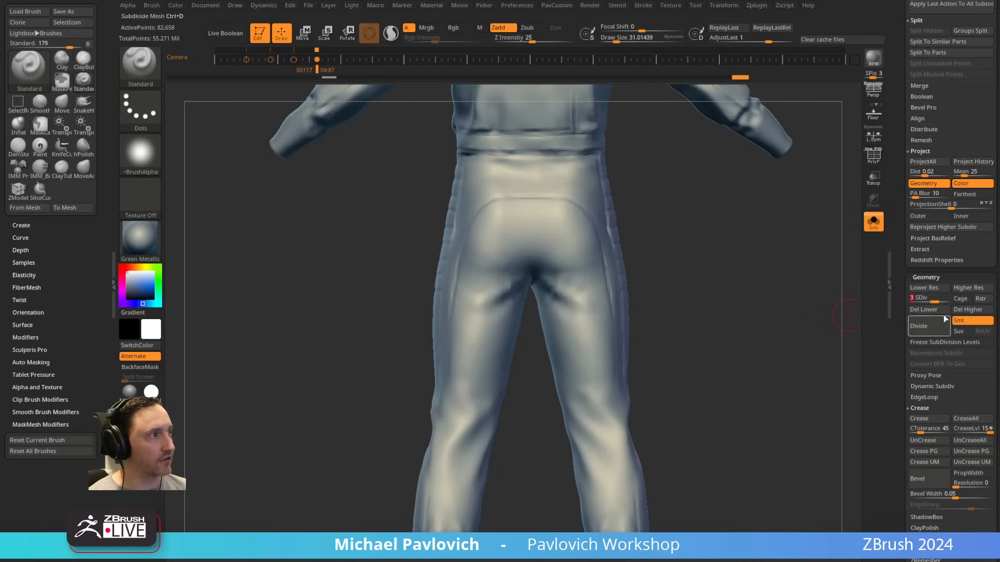
left_click_drag(548, 316, 559, 342, "alt")
Step: Select the Pinch brush and set its Elasticity simulation iterations to 100
left_click_drag(682, 235, 693, 295, "alt")
key("b")
key("p")
key("i")
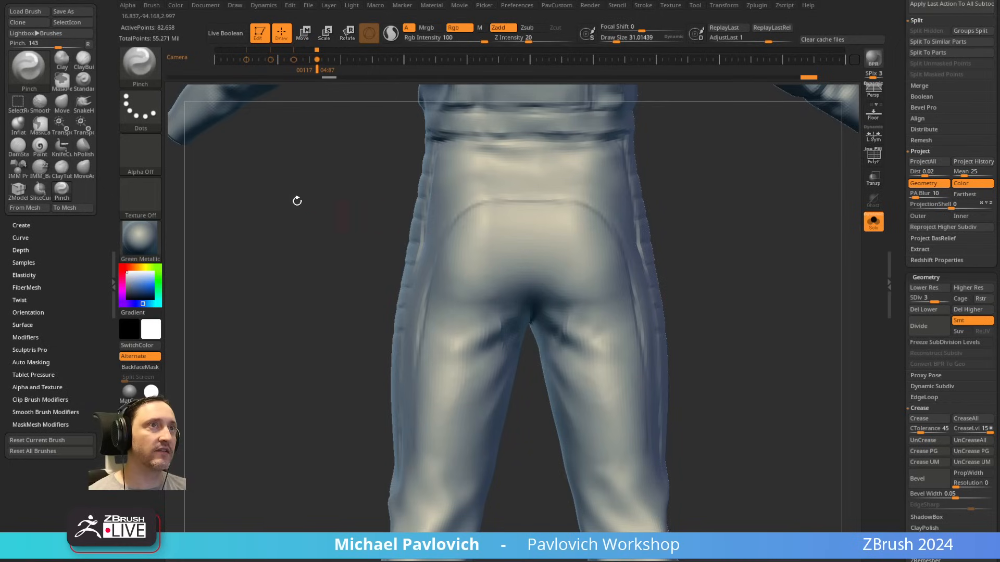
left_click(27, 276)
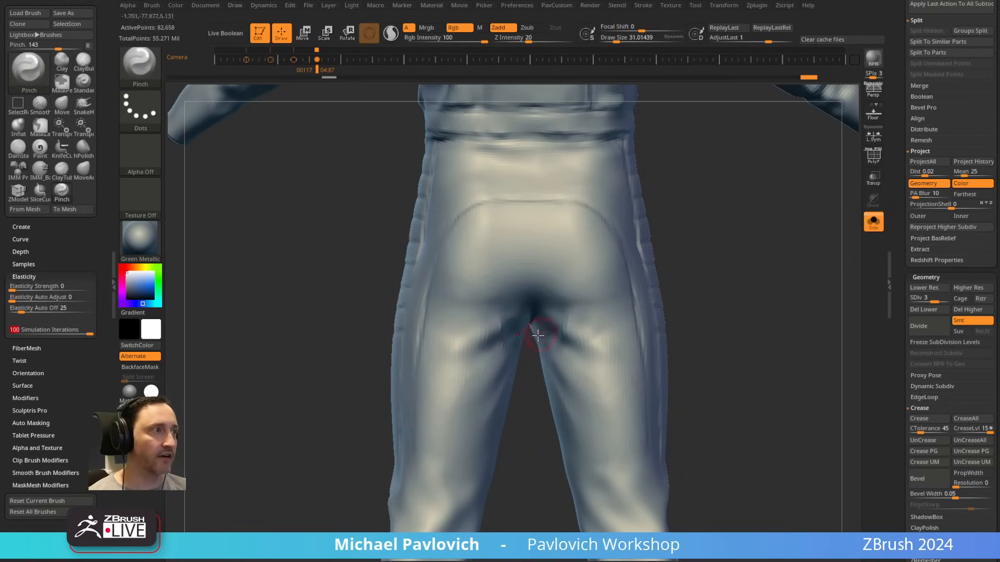
Step: Try pinching a crease along the fold that runs outward from the front of the crotch
left_click_drag(724, 318, 786, 290)
left_click_drag(567, 303, 593, 341)
key("ctrl+z")
left_click_drag(710, 272, 713, 268)
left_click_drag(563, 298, 643, 408)
key("ctrl+z")
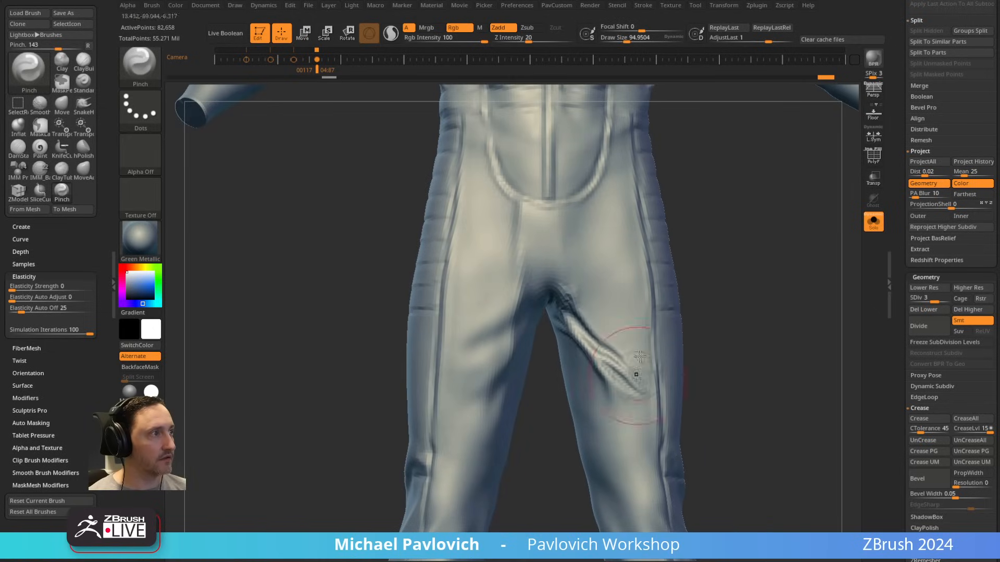
key("ctrl+z")
Step: Select the ClothHook brush and enable Thick Skin on the suit with a thickness of about 164
key("b")
key("c")
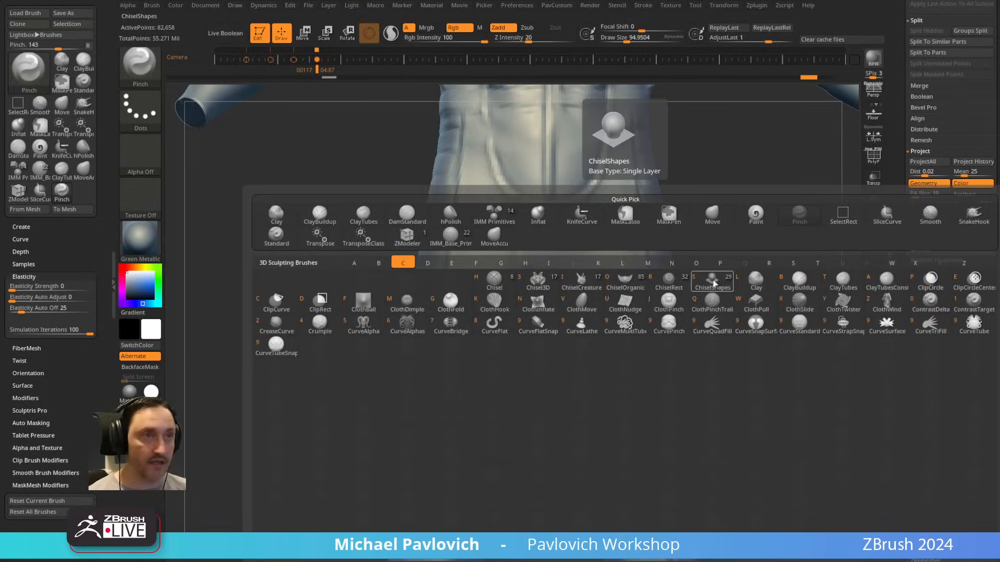
key("h")
left_click_drag(719, 283, 734, 276)
mouse_move(592, 311)
left_mouse_down()
mouse_move(604, 354)
mouse_move(583, 333)
mouse_move(599, 302)
mouse_move(616, 308)
left_mouse_up()
key("ctrl+z")
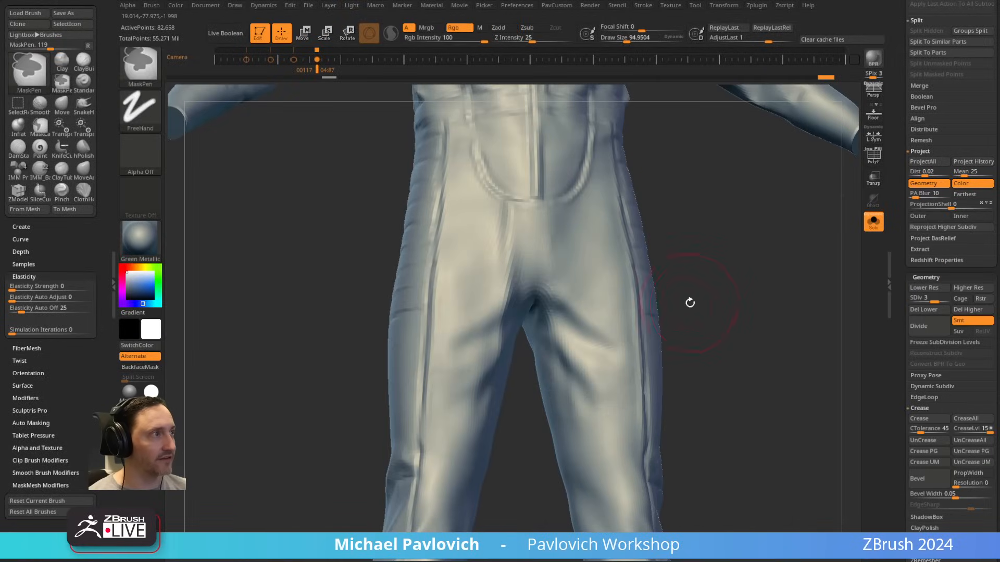
left_click_drag(900, 307, 900, 200)
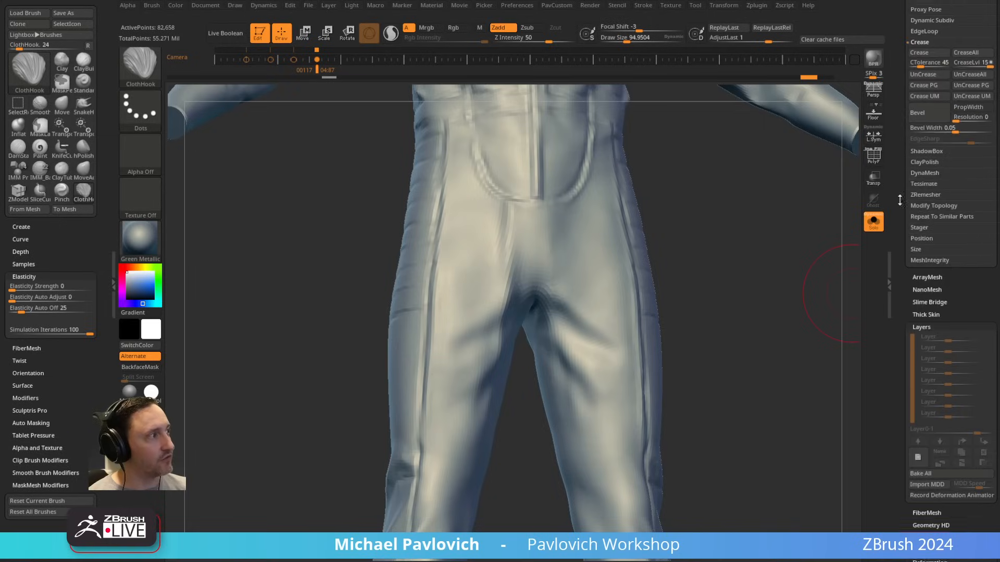
left_click(924, 315)
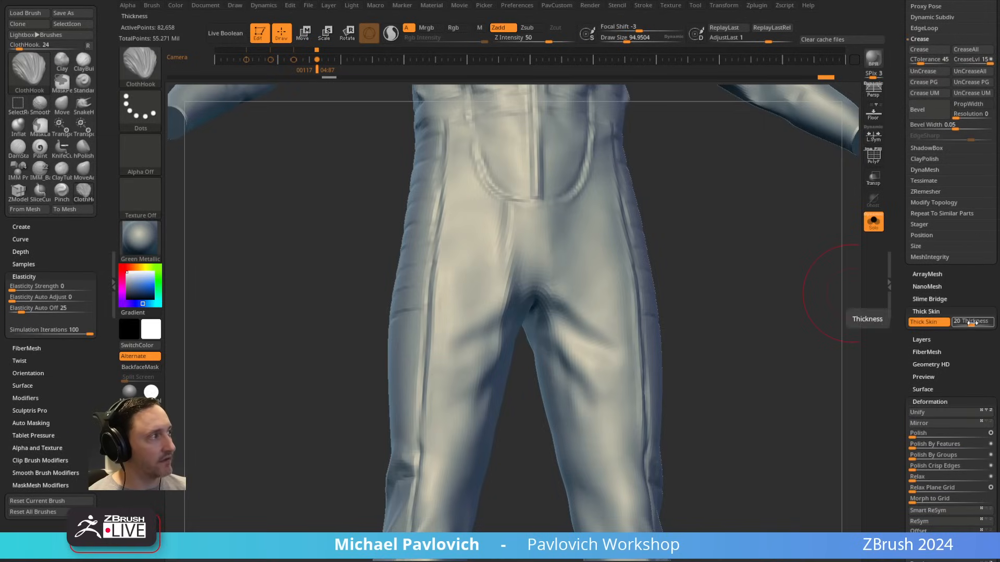
left_click_drag(970, 323, 980, 323)
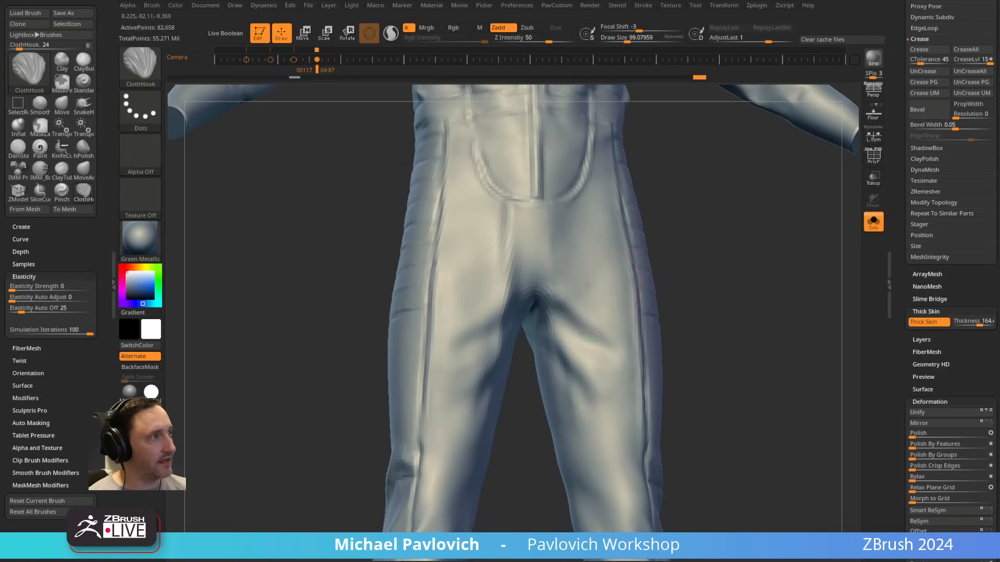
Step: Pull cloth folds around the front of the crotch and upper thigh with the ClothHook brush
mouse_move(587, 285)
left_mouse_down()
mouse_move(592, 298)
mouse_move(576, 254)
left_mouse_up()
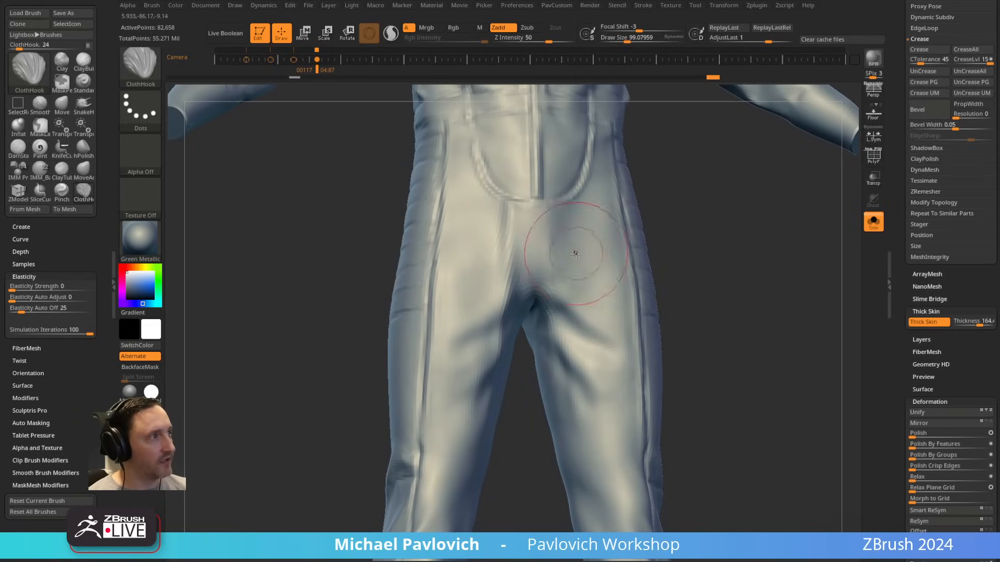
left_click_drag(584, 307, 589, 266)
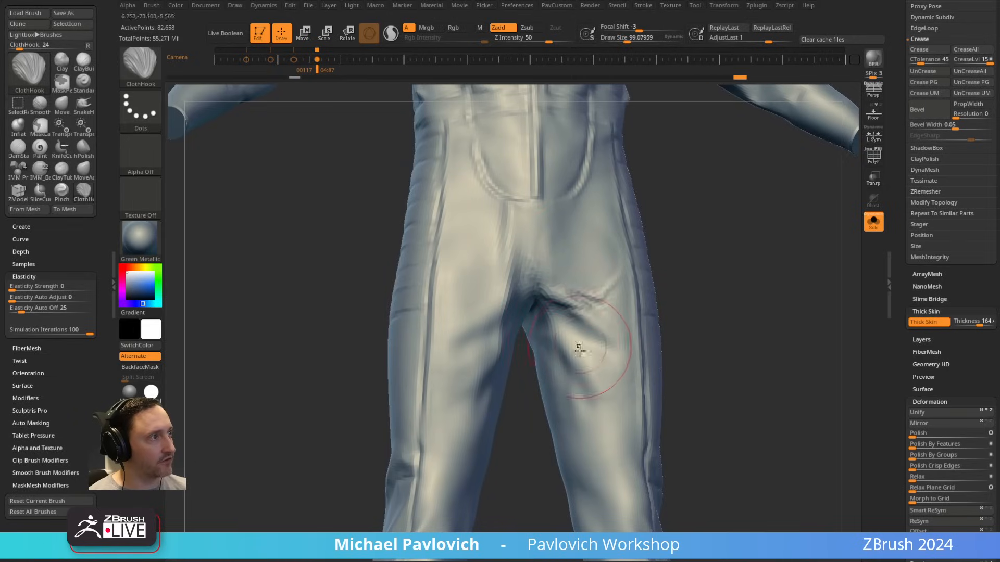
left_click_drag(741, 316, 701, 304)
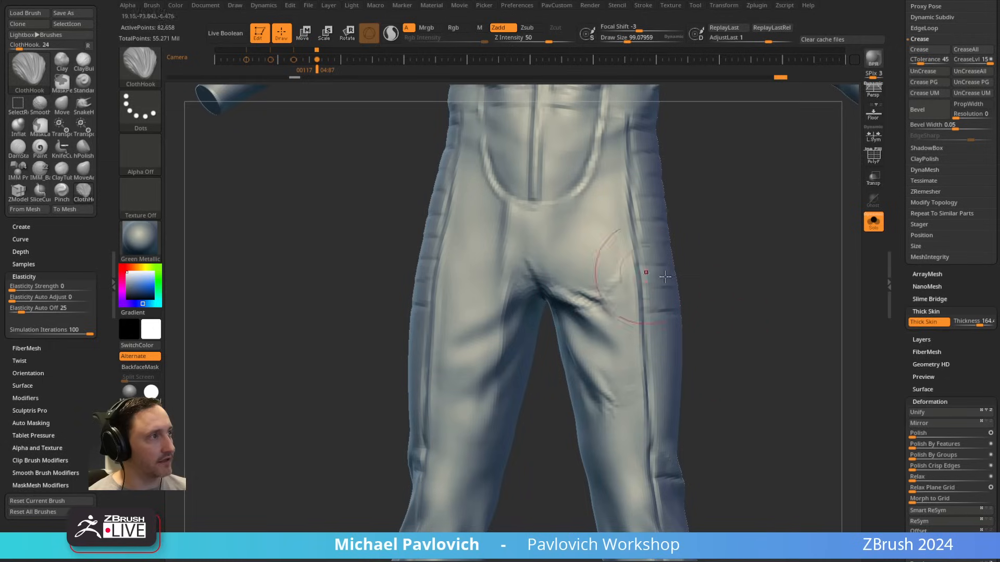
left_click_drag(620, 281, 583, 315, "shift")
mouse_move(616, 381)
left_mouse_down("shift")
mouse_move(608, 398)
mouse_move(617, 406)
left_mouse_up("shift")
mouse_move(778, 343)
left_mouse_down("alt")
mouse_move(723, 306)
mouse_move(679, 320)
left_mouse_up("alt")
Step: Switch to the VaultTecSuit subtool and mark its undo history state as the History Recall source
left_click_drag(898, 200, 946, 318)
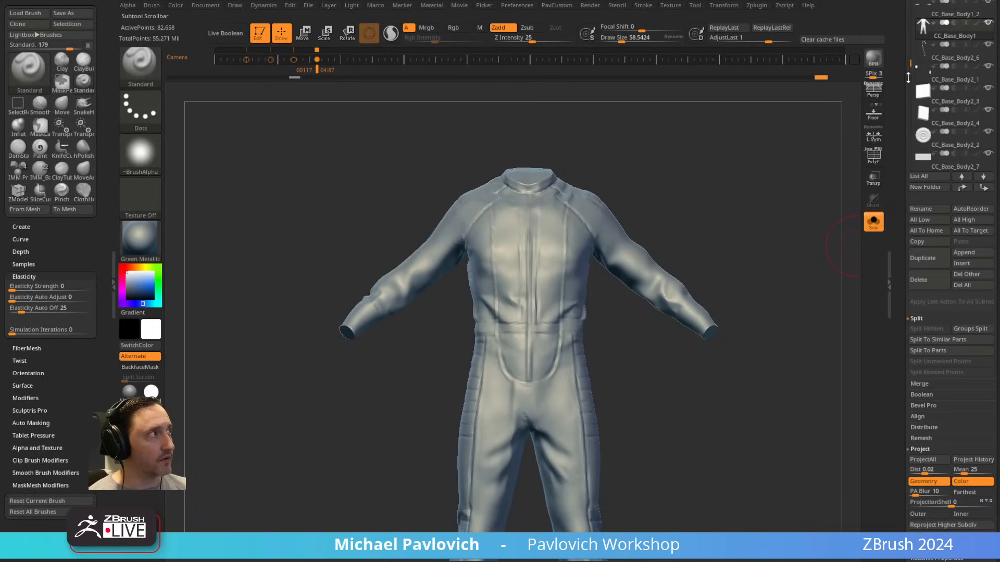
left_click_drag(908, 78, 908, 154)
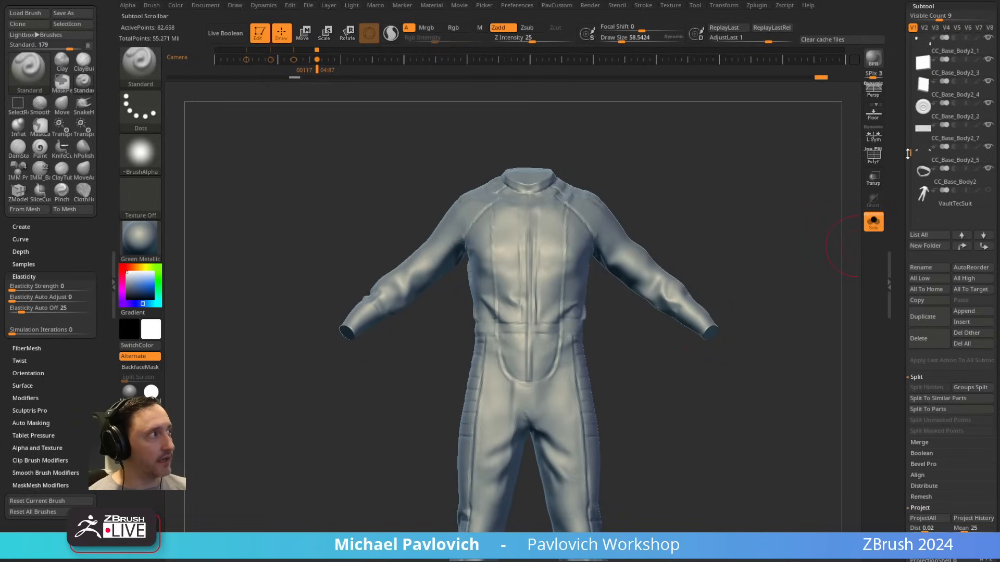
left_click(947, 204)
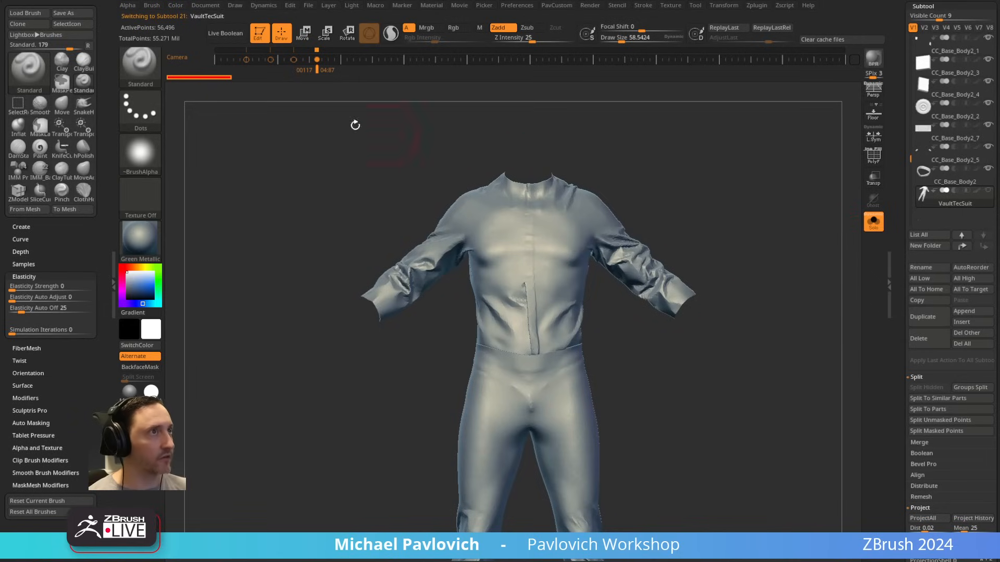
key("ctrl")
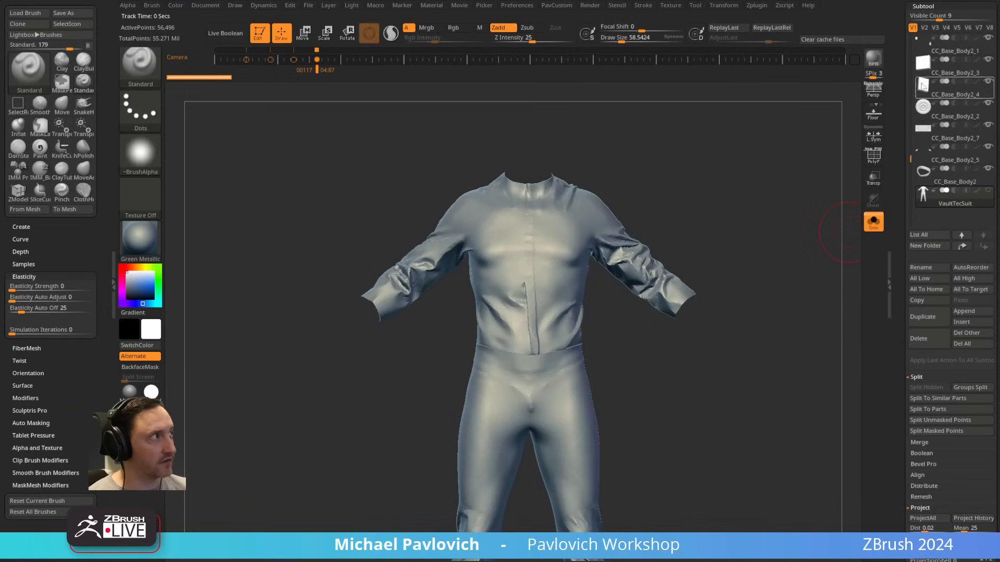
scroll(909, 128, "up", 2)
scroll(922, 250, "up", 4)
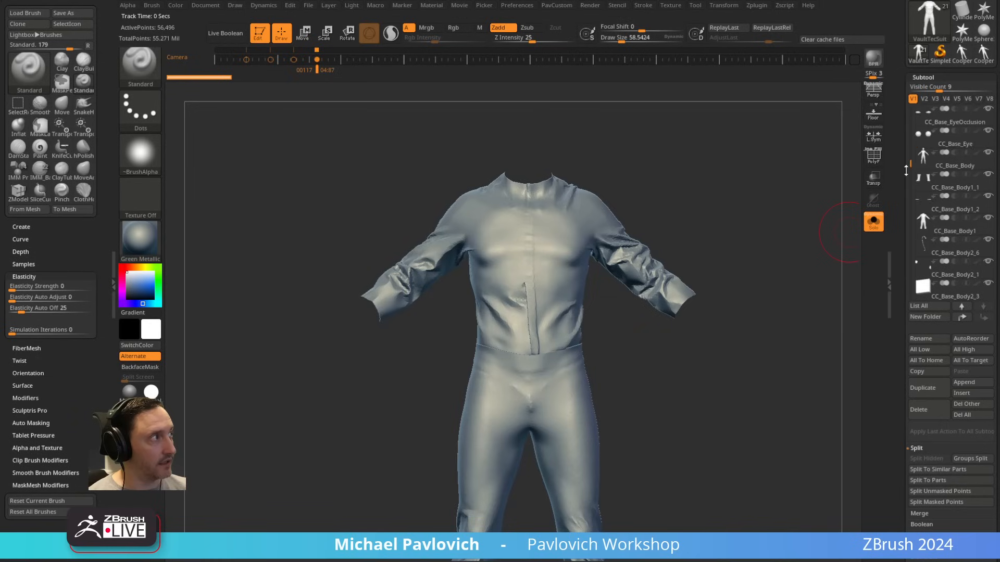
Step: Return to the CC_Base_Body1 suit and choose the HistoryRecall brush with a draw size of about 52
left_click(949, 204)
left_click_drag(782, 240, 697, 242, "alt")
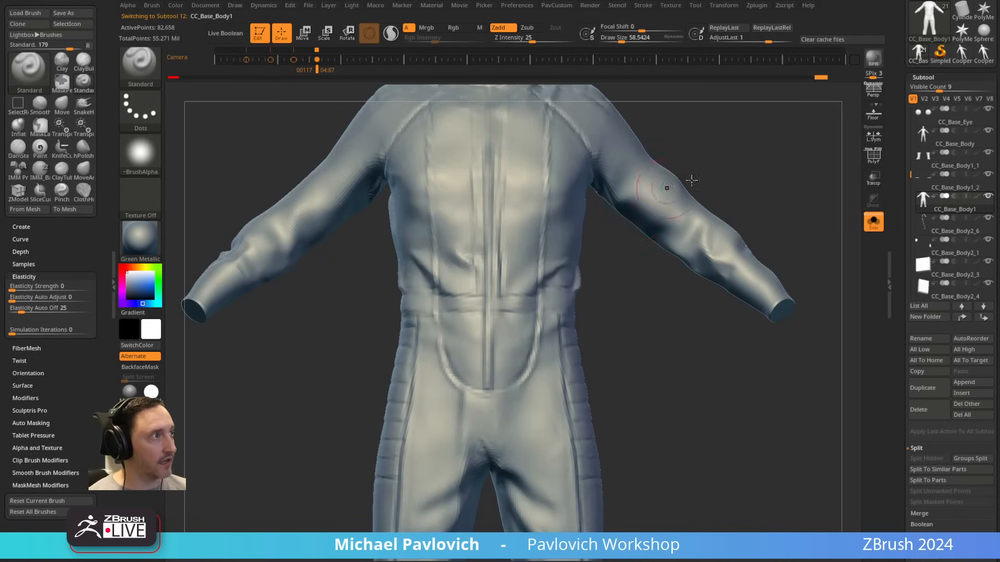
left_click_drag(689, 179, 672, 265, "alt")
key("b")
key("h")
key("r")
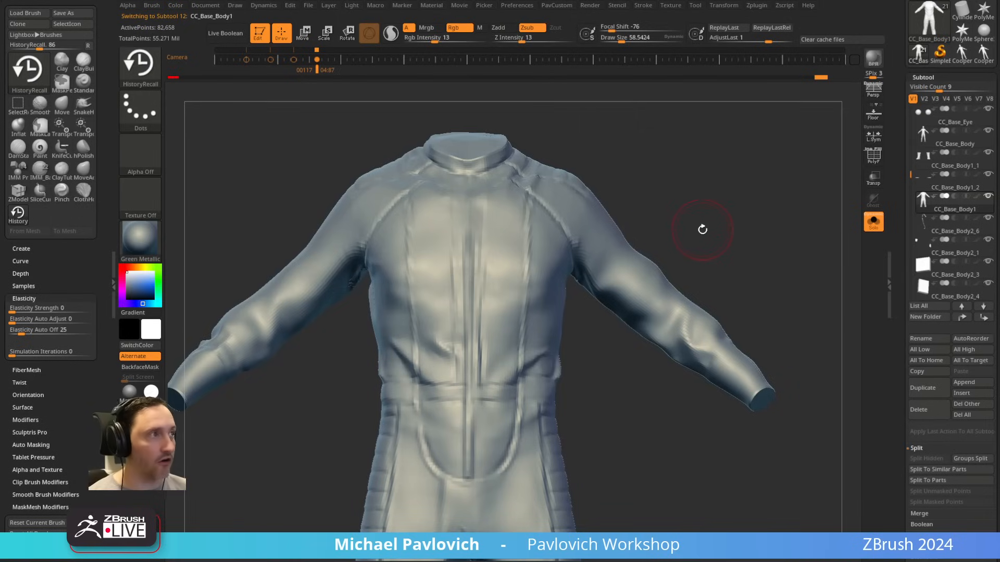
key("s")
Step: Try recalling the VaultTecSuit folds onto the upper part of the suit's left sleeve
left_click(616, 315)
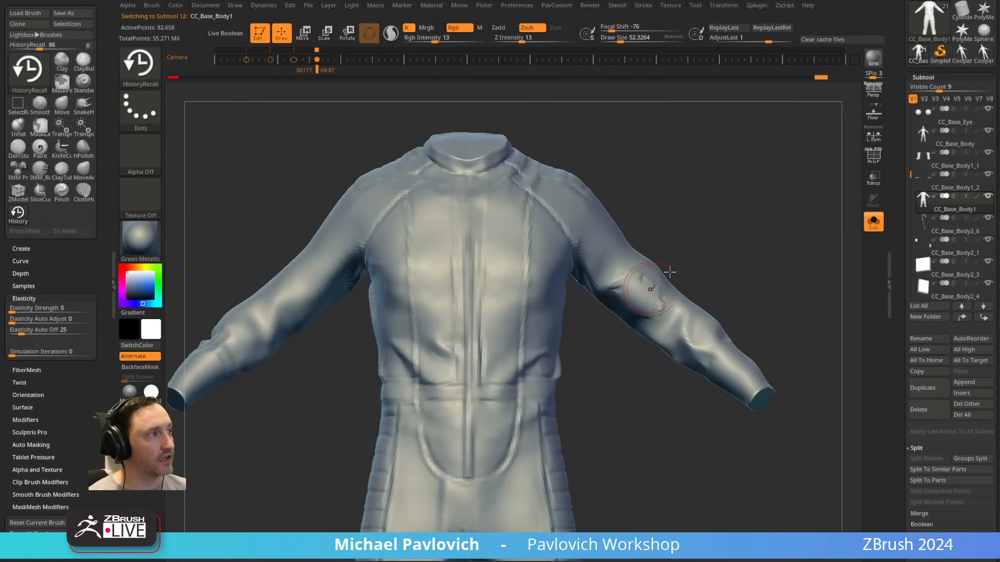
key("ctrl+z")
key("ctrl+z")
key("ctrl+z")
key("ctrl+z")
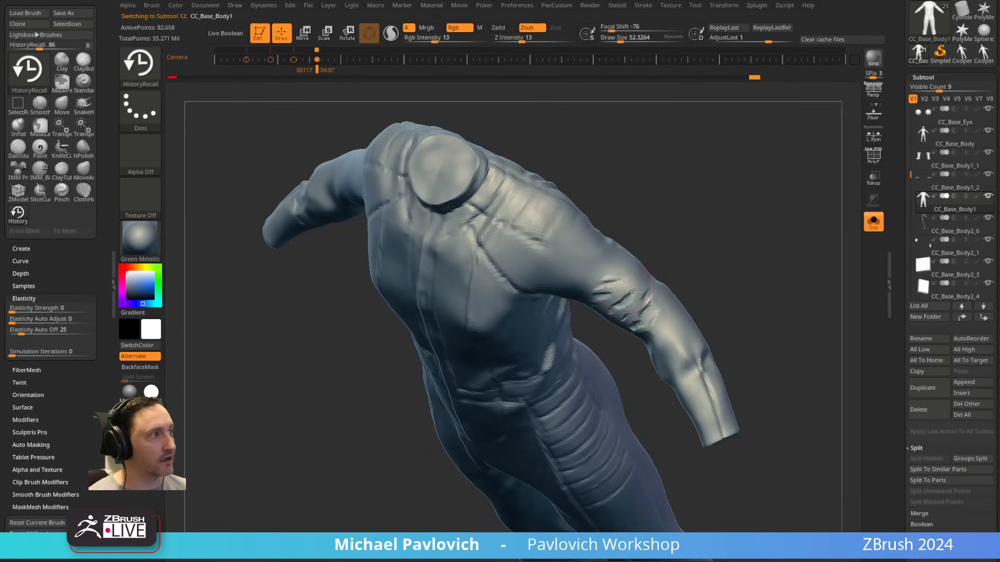
key("ctrl+shift+z")
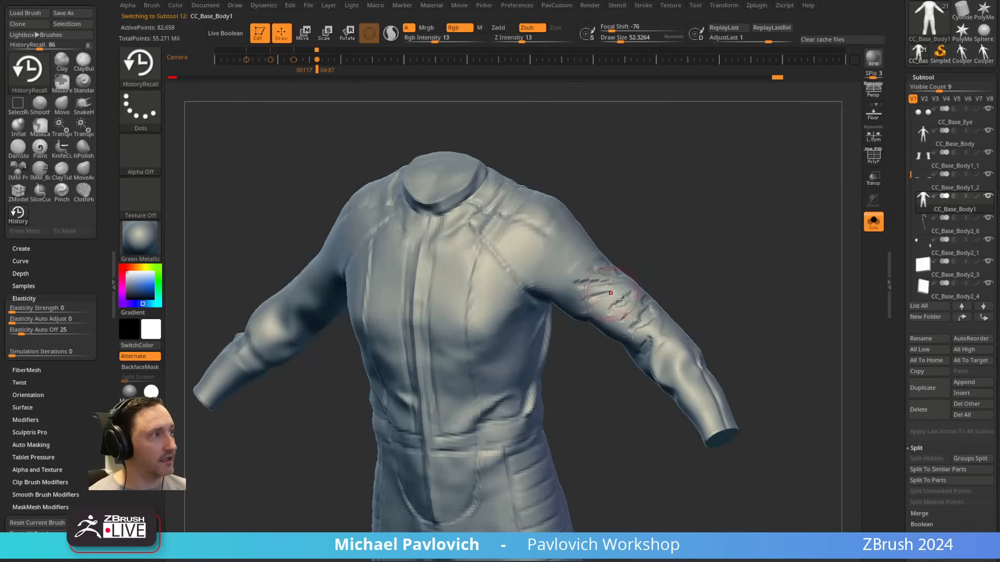
key("ctrl+shift+z")
key("ctrl+z")
key("ctrl+z")
key("ctrl+z")
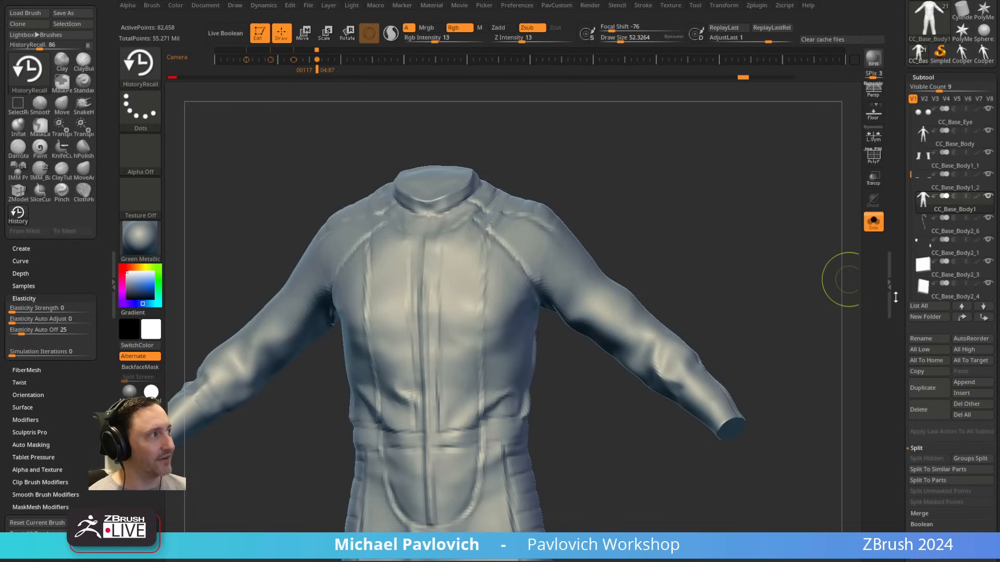
Step: Turn off Thick Skin and recall the VaultTecSuit folds onto the front of the left upper sleeve
left_click_drag(895, 298, 900, 164)
left_click_drag(897, 362, 894, 130)
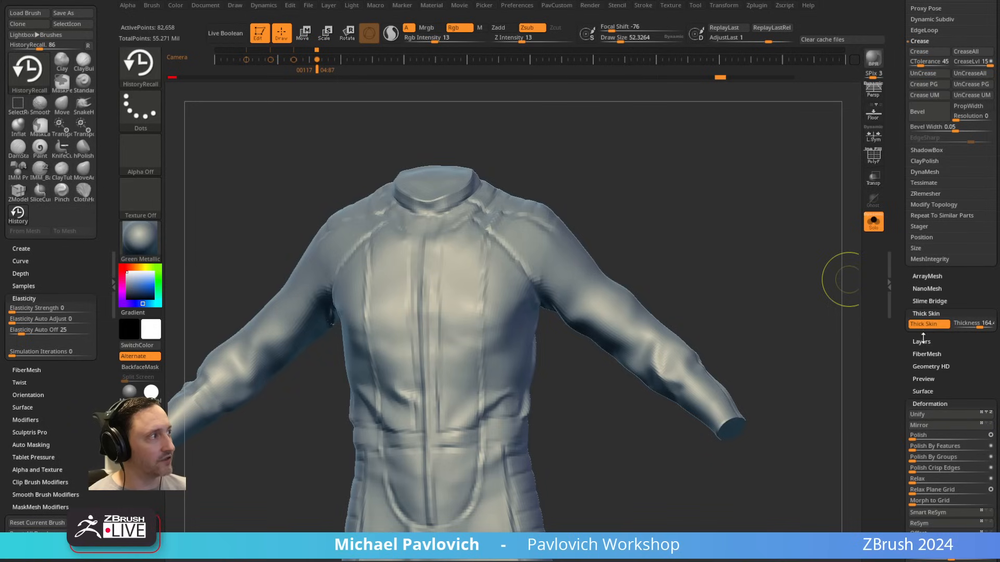
left_click_drag(900, 301, 900, 485)
key("ctrl+shift+z")
left_click_drag(690, 252, 676, 251)
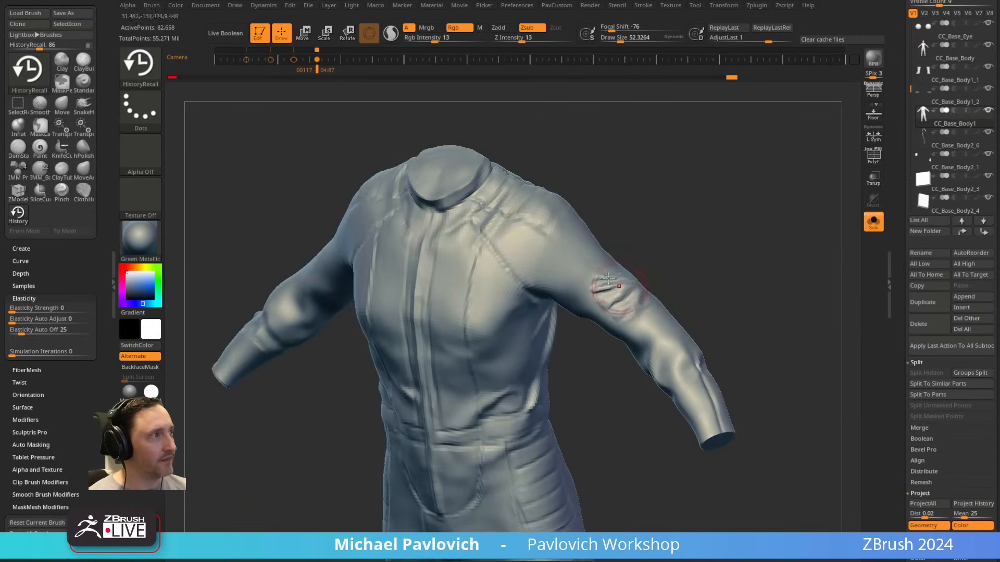
left_click_drag(608, 278, 614, 294)
left_click_drag(684, 255, 692, 211)
left_click_drag(605, 292, 625, 309)
mouse_move(679, 250)
left_mouse_down()
mouse_move(695, 232)
mouse_move(625, 276)
mouse_move(616, 315)
left_mouse_up()
key("ctrl+shift+z")
left_click_drag(565, 351, 588, 335)
left_click_drag(694, 342, 615, 313)
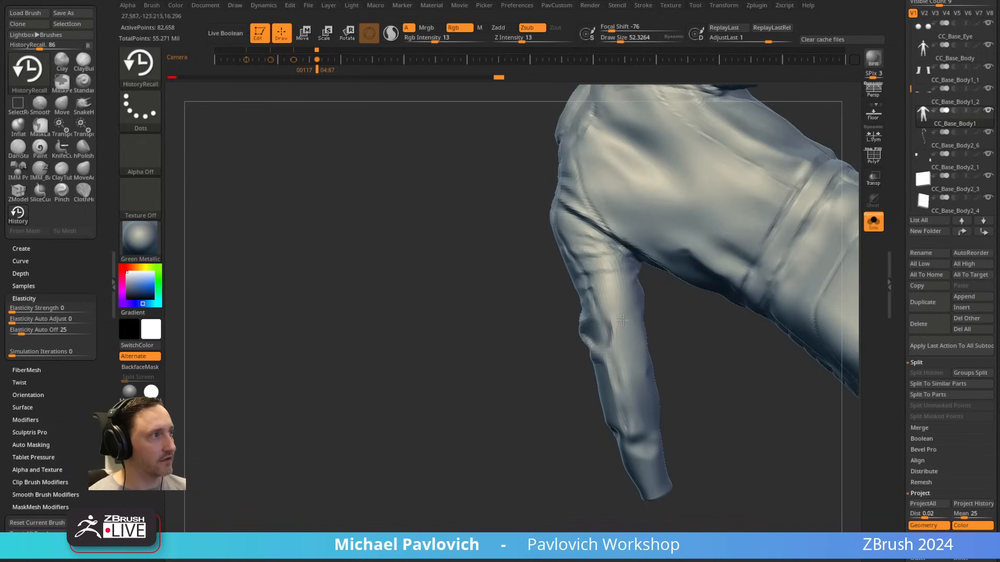
Step: Extend the recalled folds around the underside and elbow of the left sleeve
mouse_move(678, 341)
left_mouse_down()
mouse_move(620, 336)
mouse_move(625, 302)
mouse_move(334, 416)
mouse_move(313, 406)
left_mouse_up()
left_click_drag(661, 308, 658, 283)
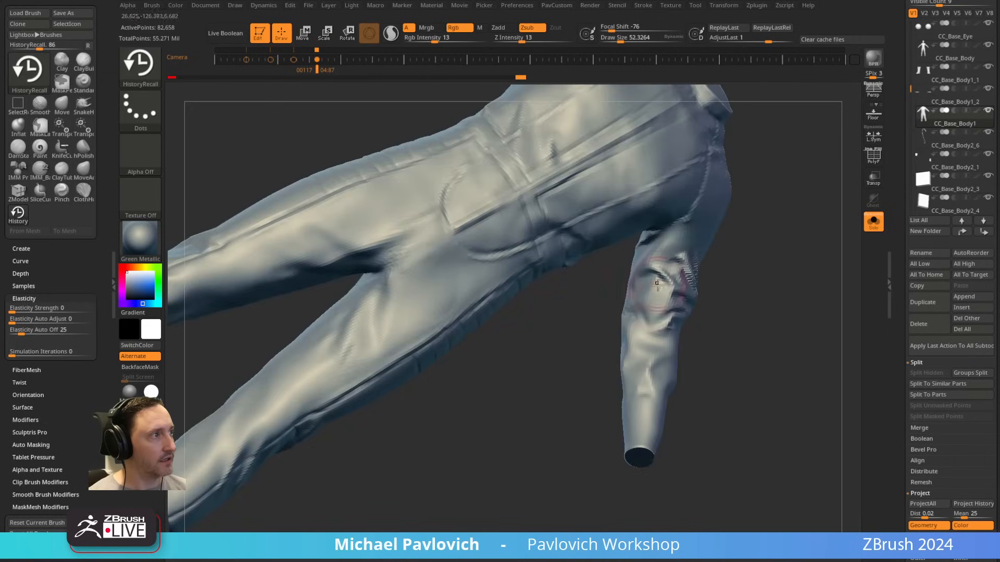
mouse_move(704, 312)
left_mouse_down()
mouse_move(732, 292)
mouse_move(721, 299)
left_mouse_up()
left_click_drag(646, 297, 642, 339)
mouse_move(726, 318)
left_mouse_down()
mouse_move(718, 288)
mouse_move(677, 328)
mouse_move(623, 321)
left_mouse_up()
left_click_drag(687, 304, 701, 292)
left_click_drag(657, 312, 625, 355)
mouse_move(708, 323)
left_mouse_down()
mouse_move(677, 299)
mouse_move(587, 341)
left_mouse_up()
left_click_drag(492, 313, 614, 240)
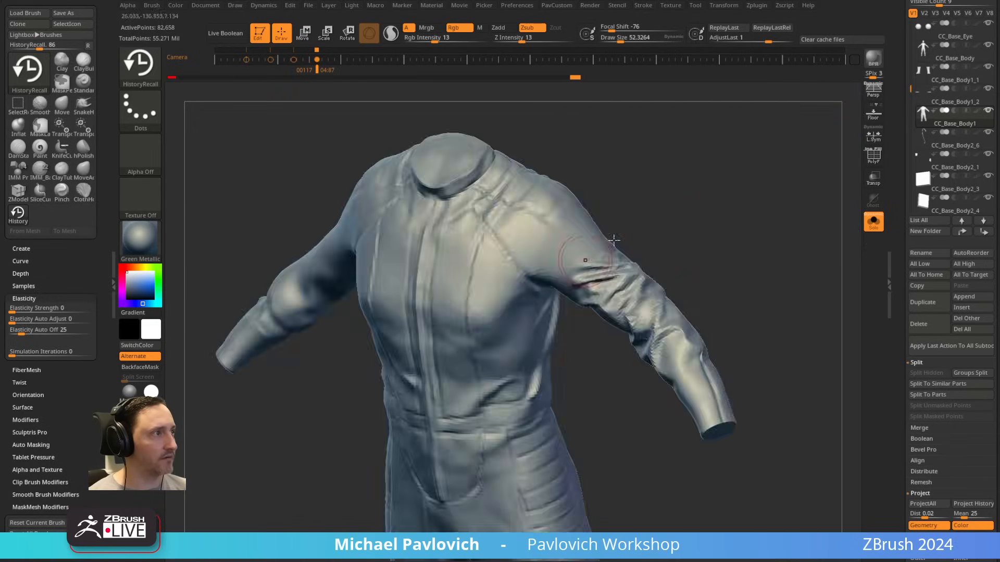
Step: Recall folds near the left shoulder, down to the elbow and across the back of the sleeve
mouse_move(707, 219)
left_mouse_down()
mouse_move(710, 146)
mouse_move(784, 220)
left_mouse_up()
left_click_drag(700, 330, 676, 354)
mouse_move(745, 281)
left_mouse_down()
mouse_move(724, 271)
mouse_move(624, 313)
left_mouse_up()
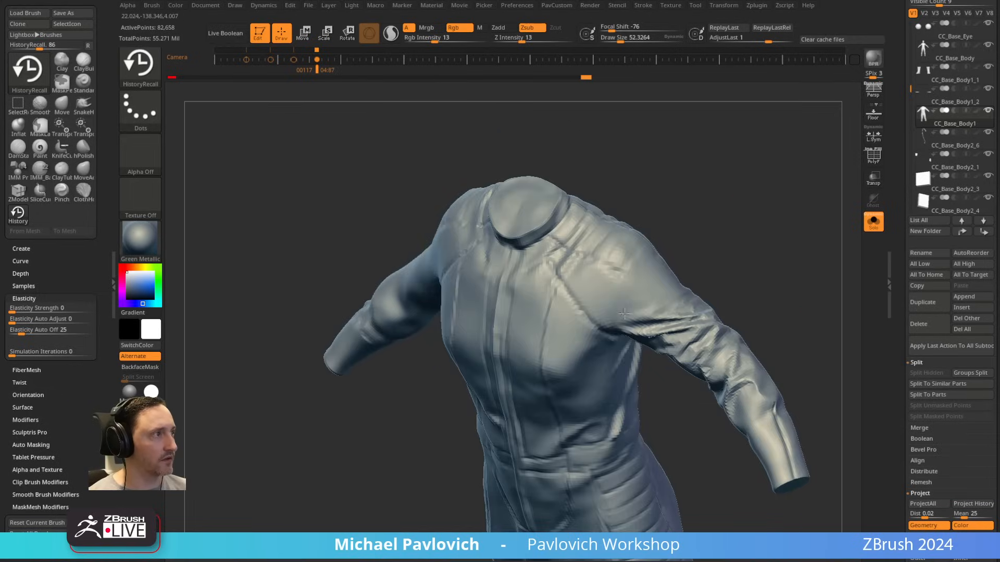
left_click_drag(712, 259, 594, 201)
left_click_drag(716, 362, 675, 291)
left_click_drag(625, 354, 585, 404)
left_click_drag(636, 235, 701, 276)
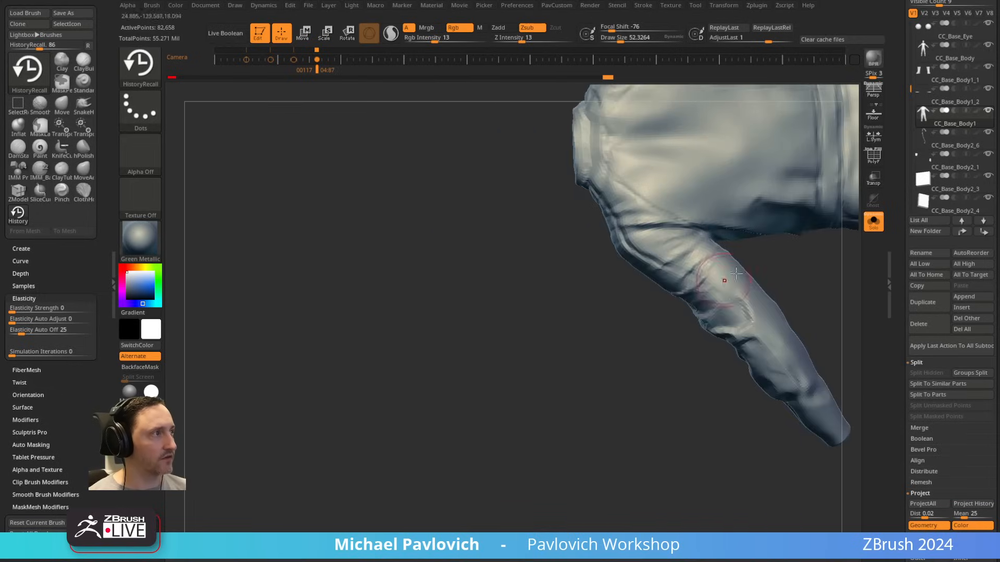
left_click_drag(649, 384, 775, 216)
mouse_move(797, 120)
left_mouse_down()
mouse_move(788, 224)
mouse_move(768, 289)
left_mouse_up()
Step: Recall the VaultTecSuit folds onto the top and front of the right upper sleeve
left_click_drag(517, 389, 479, 399)
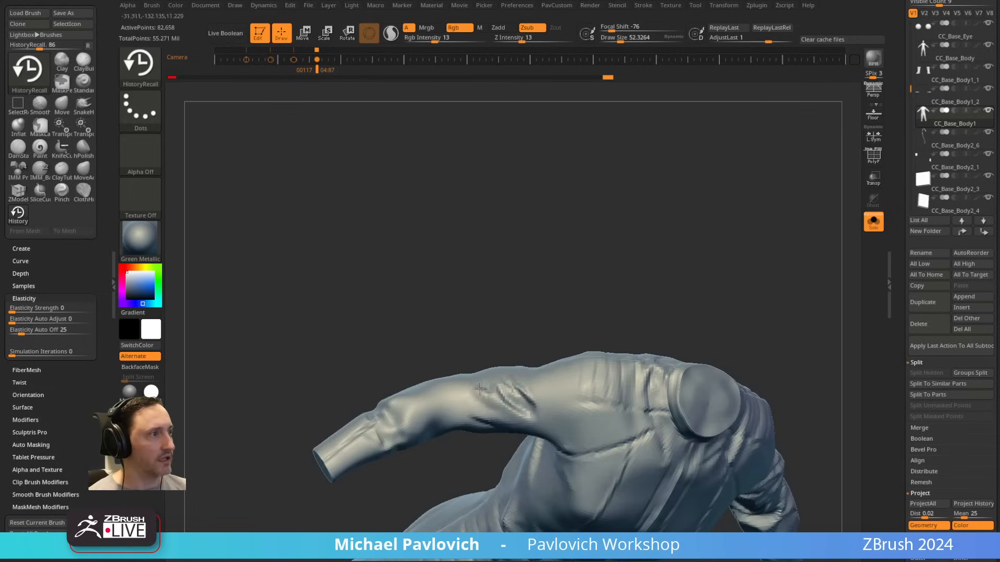
mouse_move(533, 301)
left_mouse_down()
mouse_move(614, 264)
mouse_move(622, 234)
left_mouse_up()
left_click_drag(547, 360, 499, 369)
mouse_move(562, 224)
left_mouse_down()
mouse_move(584, 261)
mouse_move(588, 219)
left_mouse_up()
mouse_move(533, 380)
left_mouse_down()
mouse_move(520, 391)
mouse_move(544, 393)
left_mouse_up()
left_click_drag(533, 443, 554, 393)
left_click_drag(552, 349, 544, 367)
left_click_drag(599, 260, 630, 306)
Step: Continue recalling folds around the underside, back and elbow of the right sleeve
mouse_move(521, 352)
left_mouse_down()
mouse_move(498, 367)
mouse_move(523, 374)
left_mouse_up()
left_click_drag(547, 458, 539, 403)
left_click_drag(537, 349, 539, 323)
left_click_drag(506, 391, 527, 372)
left_click_drag(591, 320, 588, 359)
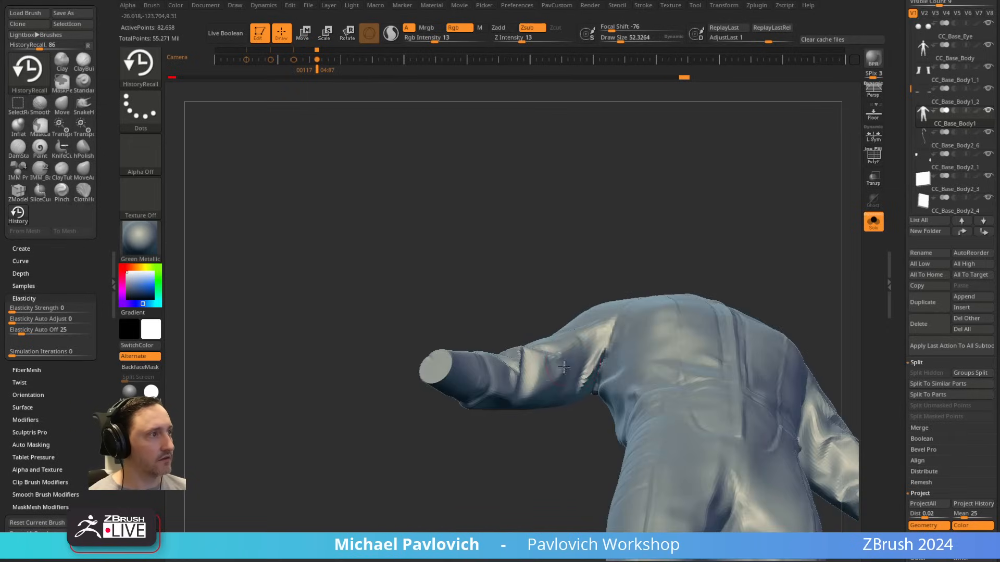
mouse_move(571, 260)
left_mouse_down()
mouse_move(690, 221)
mouse_move(596, 350)
left_mouse_up()
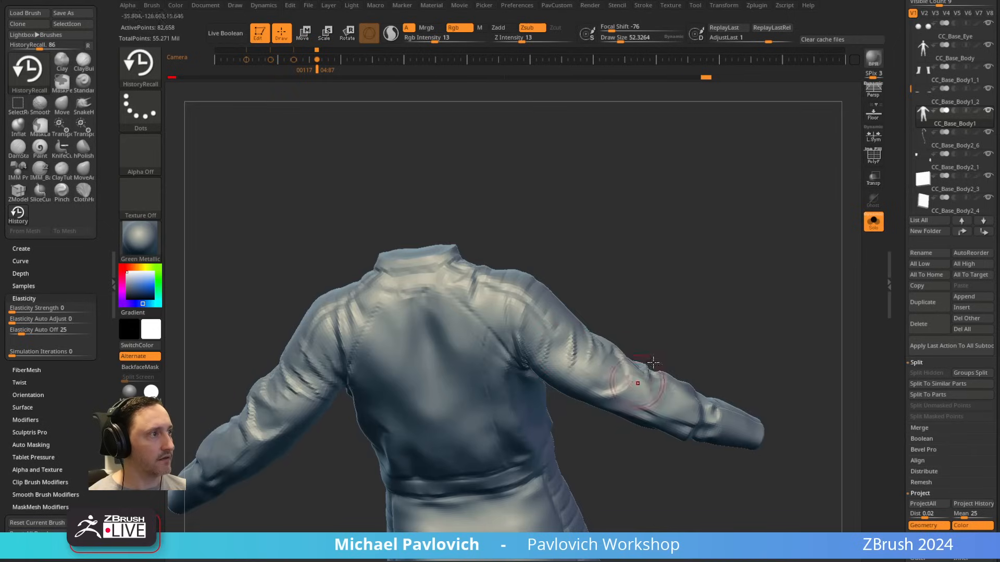
left_click_drag(653, 363, 605, 370)
Step: Raise the suit to subdivision level 4 and recall finer folds on the left sleeve with a draw size of about 44
scroll(899, 399, "down", 8)
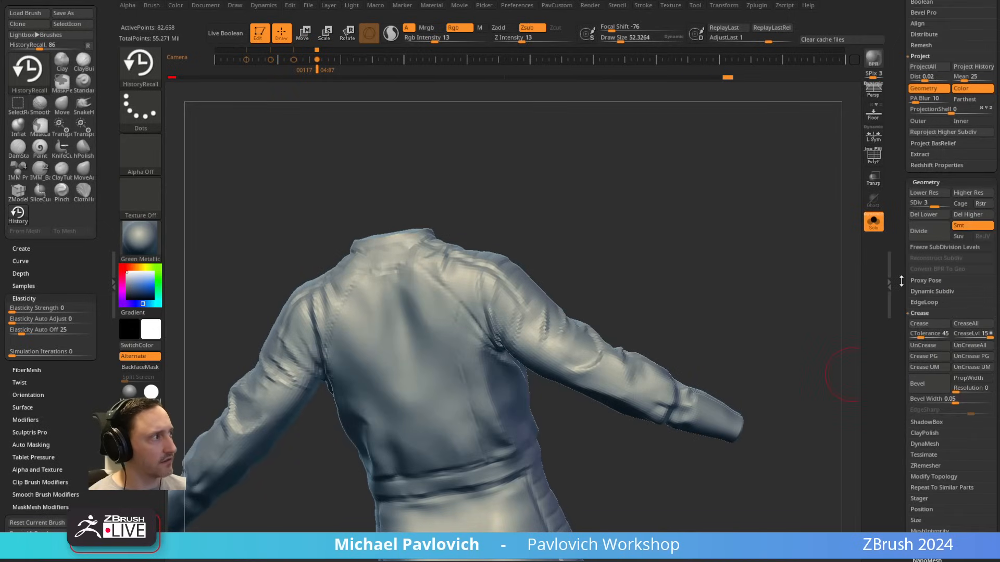
left_click_drag(953, 196, 953, 197)
left_click_drag(654, 250, 581, 396)
left_click_drag(713, 395, 587, 371)
mouse_move(707, 362)
left_mouse_down()
mouse_move(763, 337)
mouse_move(706, 328)
mouse_move(628, 350)
mouse_move(633, 315)
left_mouse_up()
left_click_drag(570, 350, 584, 365)
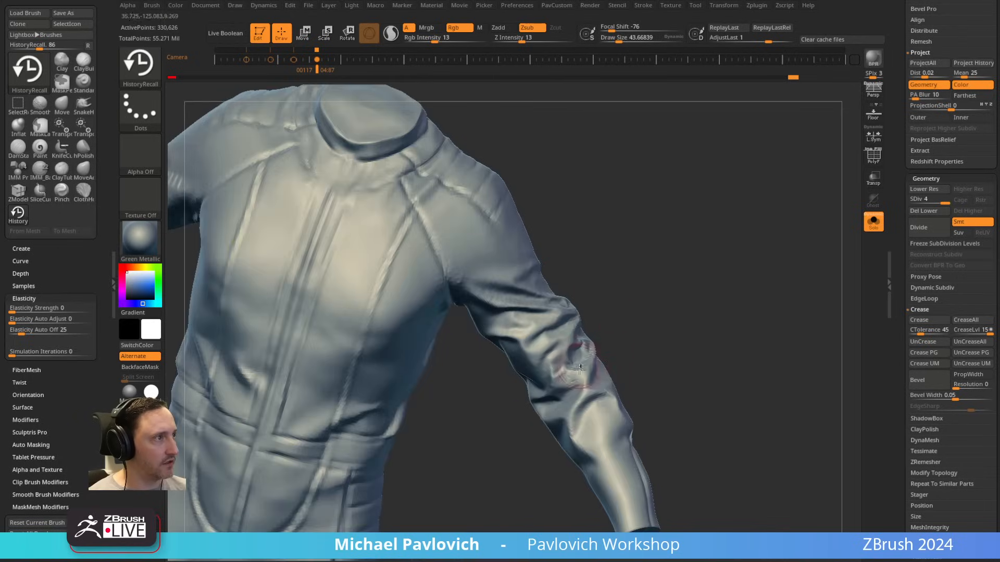
mouse_move(636, 336)
left_mouse_down()
mouse_move(627, 319)
mouse_move(585, 312)
left_mouse_up()
mouse_move(542, 361)
left_mouse_down()
mouse_move(631, 314)
mouse_move(548, 363)
left_mouse_up()
mouse_move(636, 294)
left_mouse_down()
mouse_move(604, 344)
mouse_move(618, 225)
mouse_move(537, 305)
left_mouse_up()
Step: Recall more folds from the left armpit to the elbow, using draw sizes of about 79 and 52
key("]")
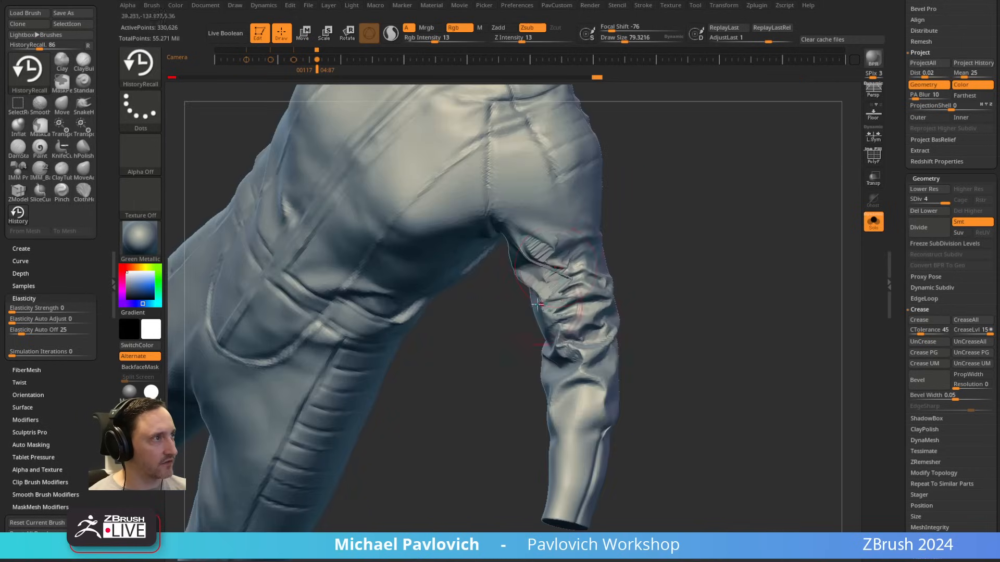
left_click_drag(574, 243, 586, 271)
mouse_move(692, 259)
left_mouse_down()
mouse_move(687, 307)
mouse_move(589, 330)
mouse_move(599, 338)
left_mouse_up()
key("[")
left_click_drag(711, 291, 599, 312)
left_click_drag(672, 338, 521, 365)
left_click_drag(599, 338, 585, 353)
mouse_move(531, 369)
left_mouse_down()
mouse_move(493, 349)
mouse_move(587, 349)
mouse_move(615, 338)
left_mouse_up()
mouse_move(664, 306)
left_mouse_down()
mouse_move(630, 323)
mouse_move(676, 290)
mouse_move(576, 313)
mouse_move(642, 276)
left_mouse_up()
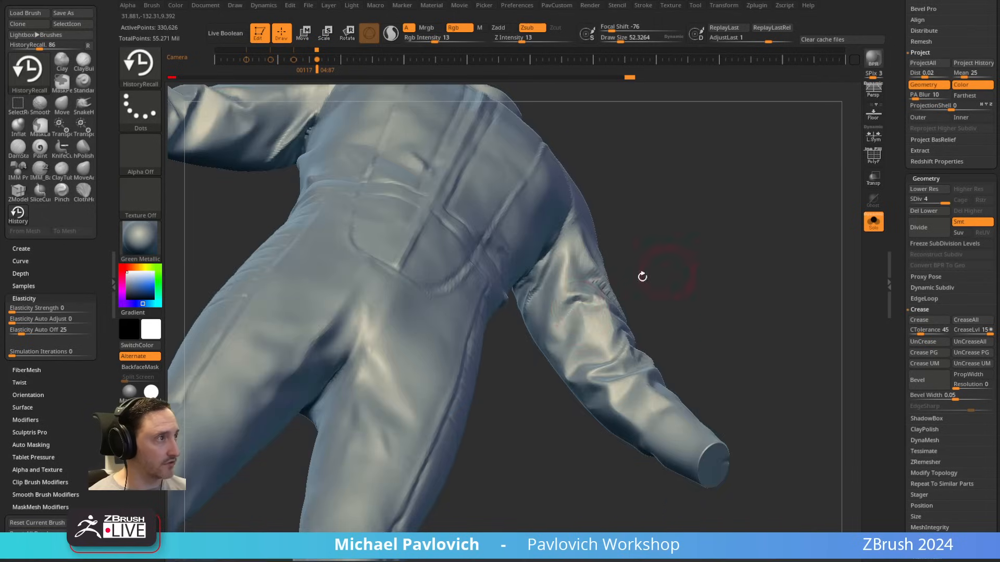
left_click_drag(568, 309, 565, 241)
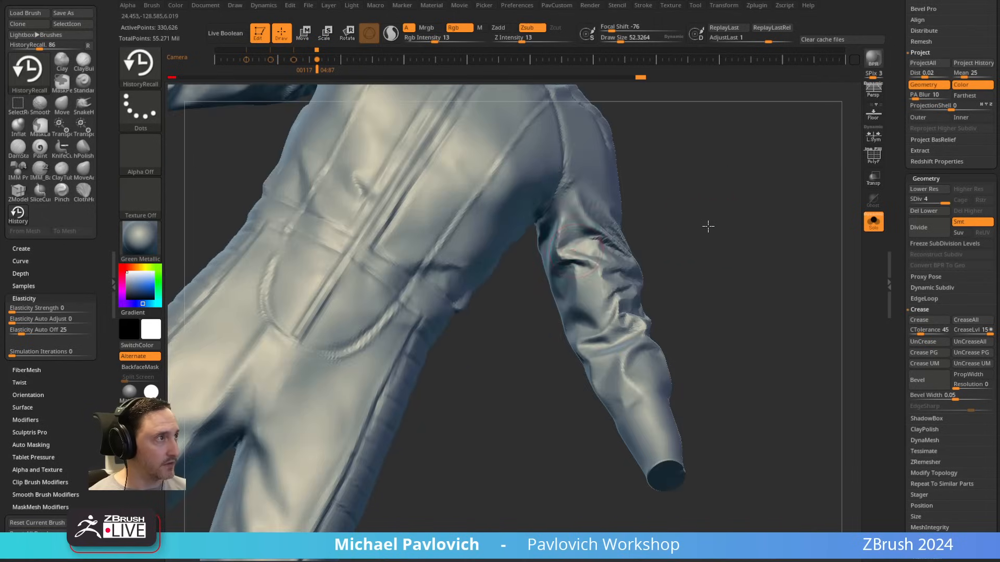
Step: Recall more of the VaultTecSuit folds around the outer side and elbow of the right sleeve with HistoryRecall
left_click_drag(709, 226, 241, 390)
mouse_move(646, 229)
left_mouse_down()
mouse_move(689, 253)
mouse_move(656, 307)
mouse_move(526, 365)
mouse_move(500, 343)
left_mouse_up()
mouse_move(537, 284)
left_mouse_down()
mouse_move(535, 267)
mouse_move(562, 300)
left_mouse_up()
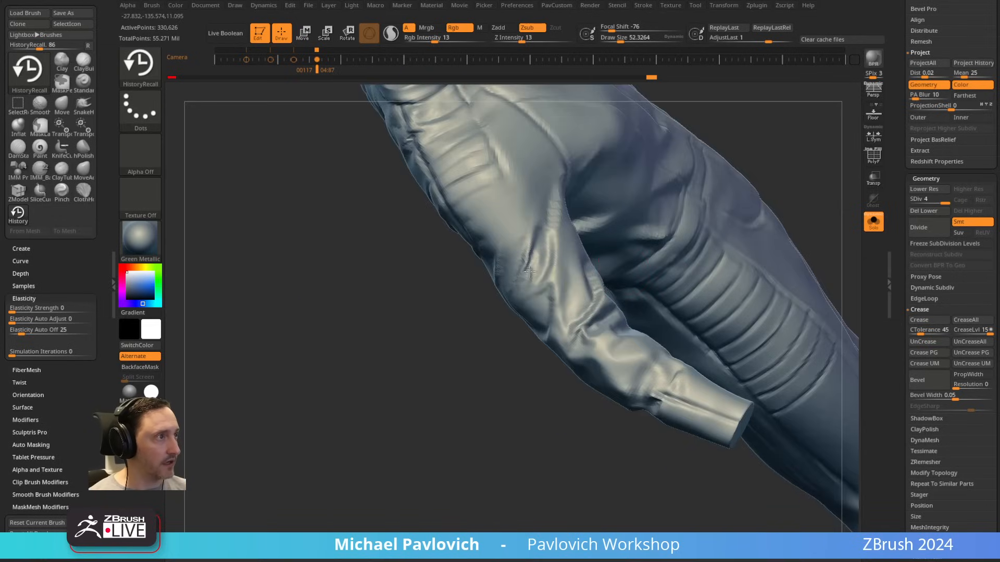
mouse_move(507, 373)
left_mouse_down()
mouse_move(471, 397)
mouse_move(590, 347)
mouse_move(526, 296)
mouse_move(620, 401)
left_mouse_up()
mouse_move(485, 443)
left_mouse_down()
mouse_move(453, 405)
mouse_move(725, 193)
mouse_move(687, 223)
mouse_move(715, 322)
mouse_move(705, 232)
mouse_move(687, 235)
left_mouse_up()
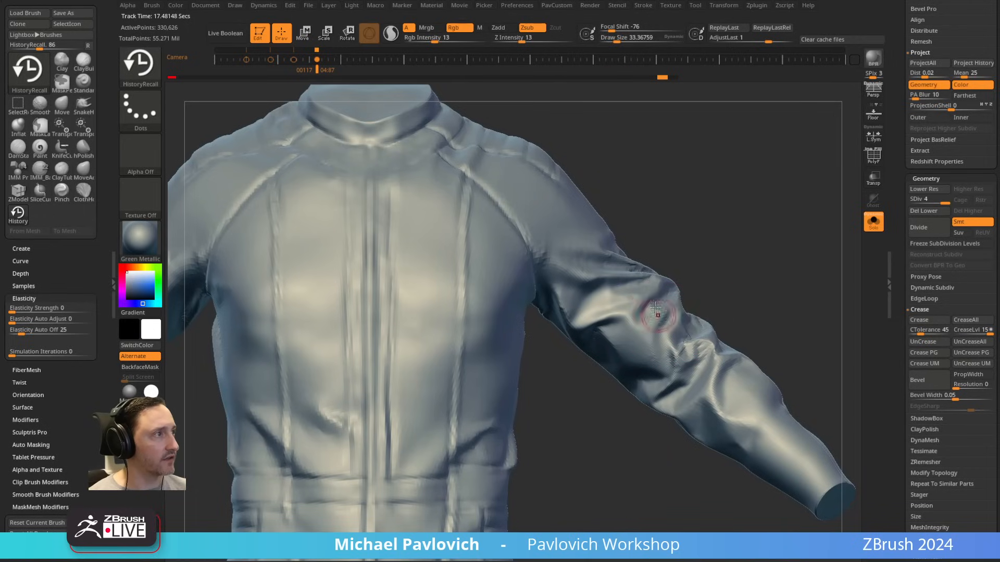
Step: Smooth and recall the folds on the left upper sleeve, using a draw size of about 33
left_click_drag(770, 291, 721, 325)
left_click_drag(668, 258, 634, 260, "shift")
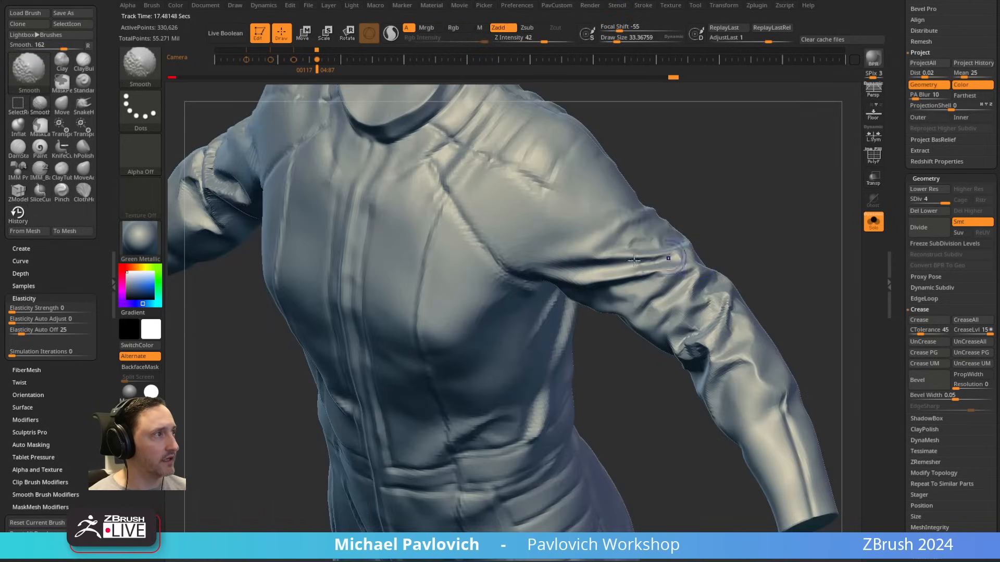
left_click_drag(705, 332, 714, 295, "shift")
mouse_move(758, 256)
left_mouse_down()
mouse_move(766, 208)
mouse_move(740, 214)
left_mouse_up()
left_click_drag(646, 235, 609, 268)
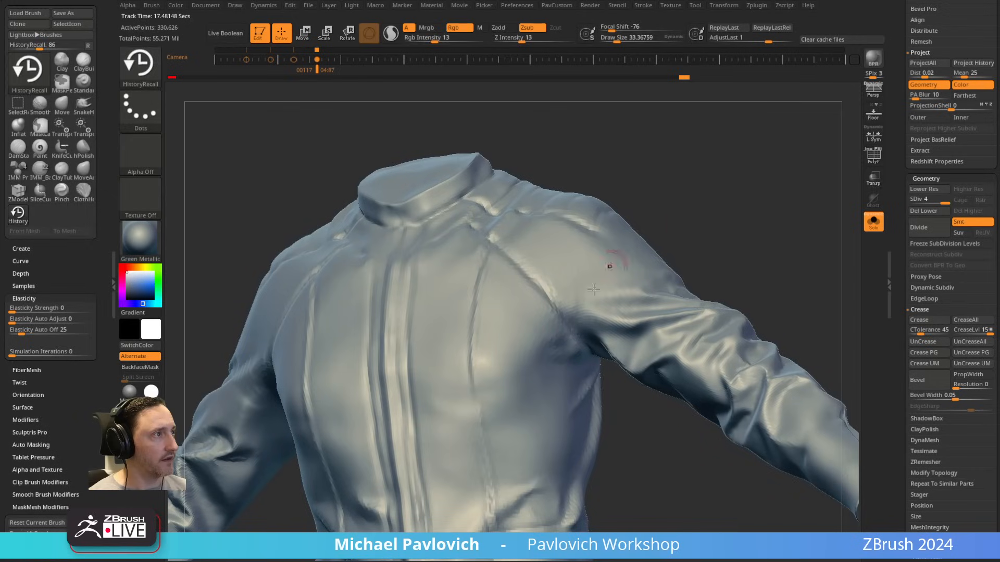
Step: Sculpt soft folds across the left shoulder and upper sleeve with the Standard brush at a draw size of about 22
key("b")
key("s")
key("t")
left_click_drag(587, 301, 670, 299)
left_click_drag(705, 240, 657, 279)
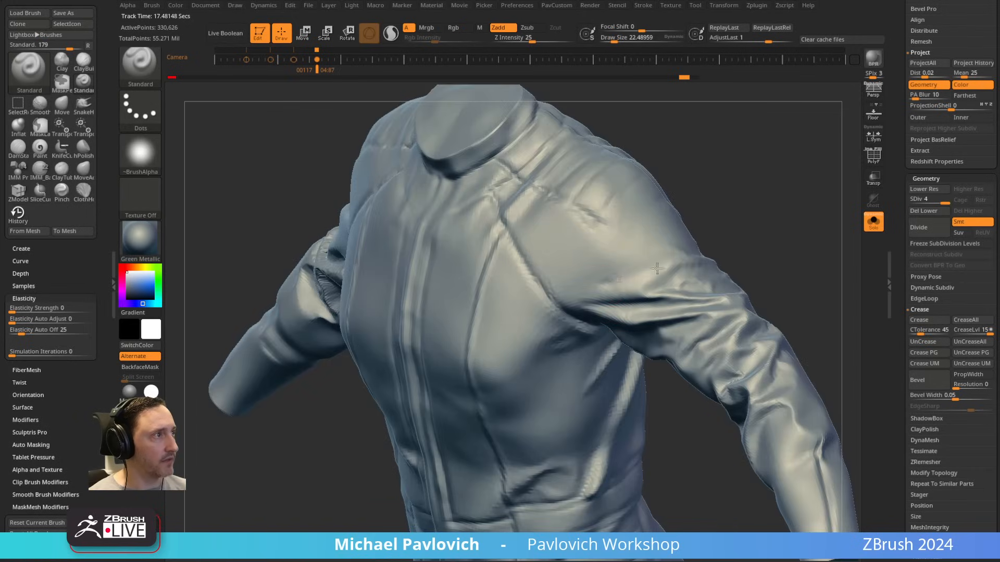
left_click_drag(719, 234, 653, 249)
mouse_move(714, 291)
left_mouse_down()
mouse_move(656, 261)
mouse_move(710, 246)
mouse_move(656, 258)
mouse_move(612, 289)
left_mouse_up()
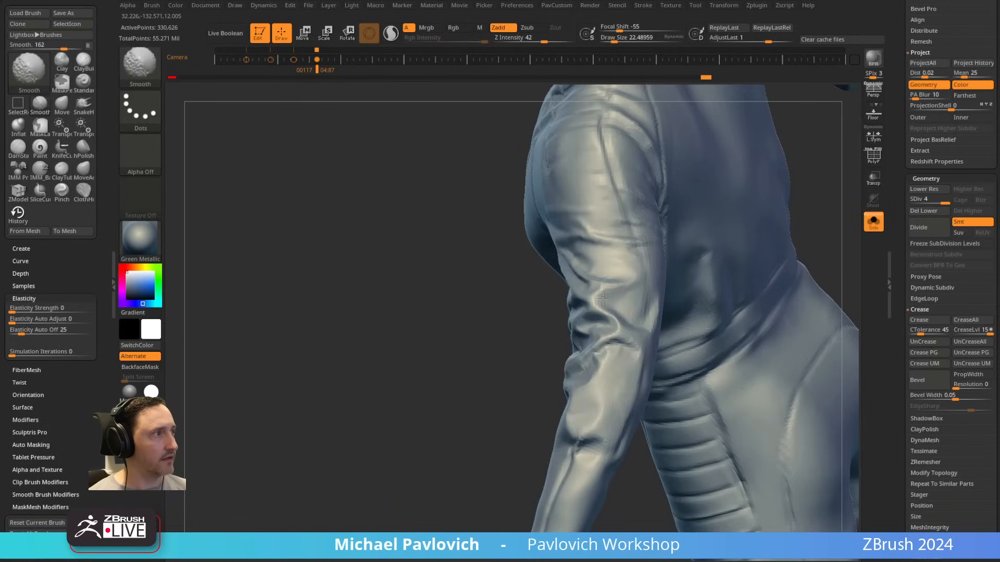
Step: Soften the fold transitions around the left elbow and armpit with the Smooth brush
left_click_drag(494, 359, 589, 339)
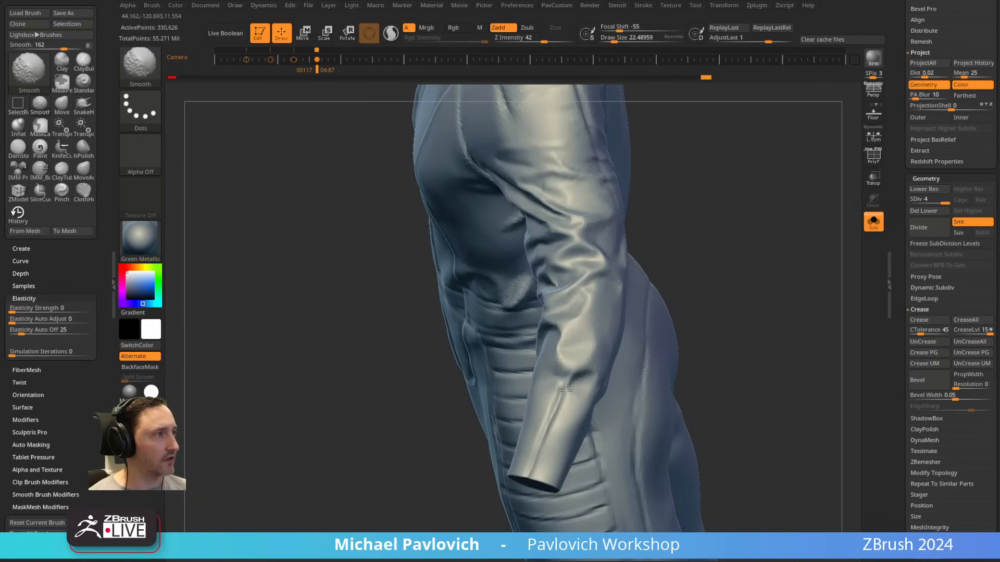
left_click_drag(625, 271, 687, 245)
left_click_drag(486, 308, 490, 312, "shift")
left_click_drag(693, 286, 822, 257)
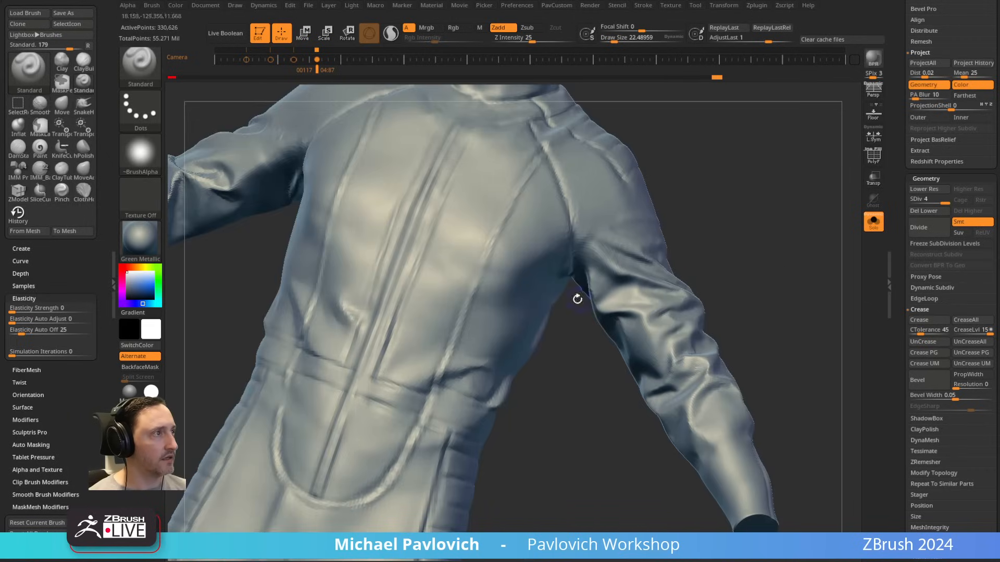
left_click_drag(588, 274, 588, 296, "shift")
mouse_move(750, 261)
left_mouse_down()
mouse_move(843, 281)
mouse_move(852, 295)
left_mouse_up()
Step: Smooth the harsh folds on the right sleeve from the elbow up to the armpit
left_click_drag(391, 324, 387, 350, "shift")
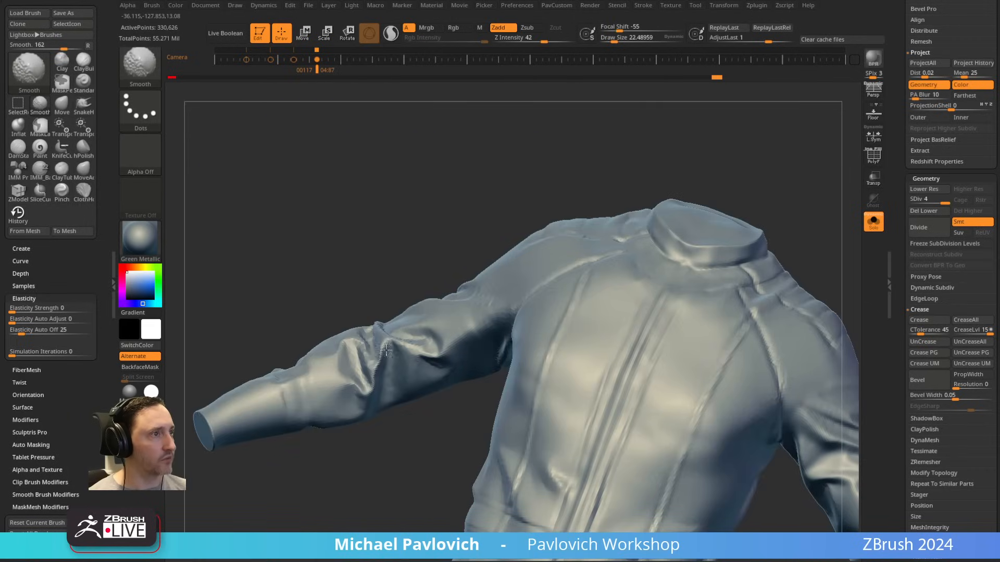
left_click_drag(364, 249, 369, 293)
left_click_drag(364, 328, 357, 364, "shift")
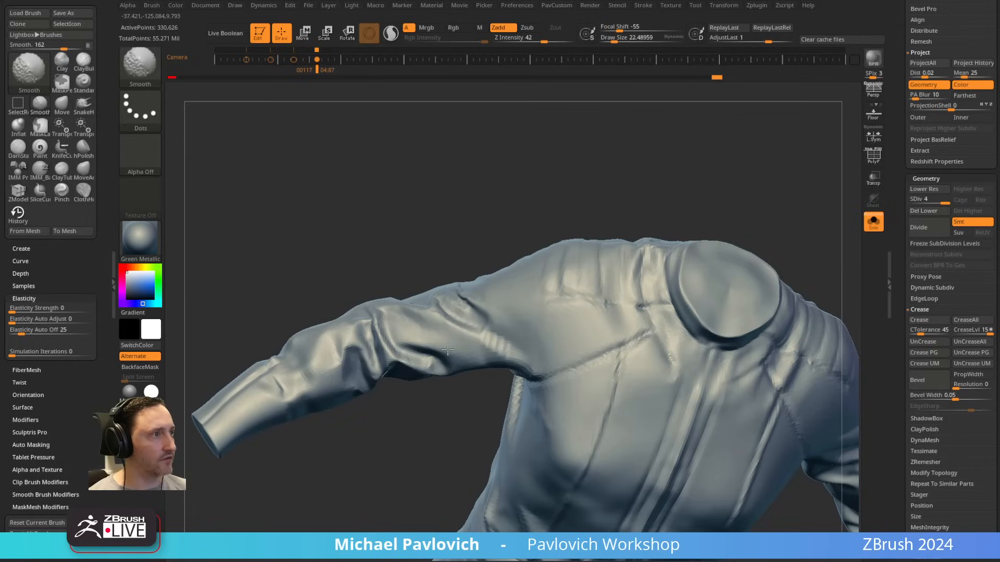
left_click_drag(447, 350, 450, 353, "shift")
right_click_drag(476, 320, 473, 315)
right_click_drag(505, 373, 516, 360)
left_click_drag(508, 332, 520, 345, "shift")
mouse_move(536, 323)
right_mouse_down()
mouse_move(685, 257)
mouse_move(789, 256)
right_mouse_up()
mouse_move(491, 312)
left_mouse_down("shift")
mouse_move(495, 289)
mouse_move(489, 326)
left_mouse_up("shift")
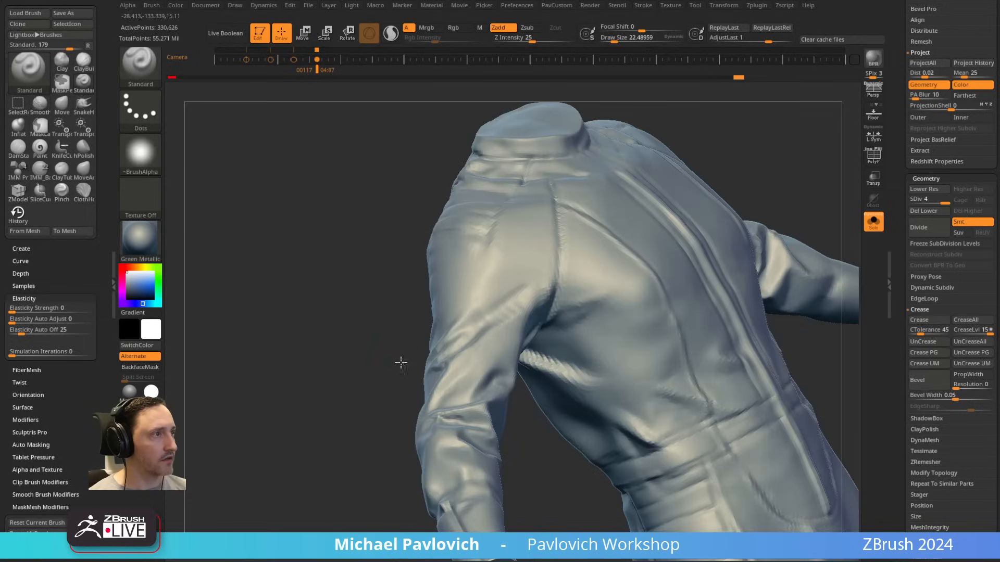
Step: Sculpt folds around the right armpit and upper sleeve with the Standard brush at a draw size of about 19
left_click_drag(399, 361, 406, 334)
key("s")
left_click_drag(523, 339, 512, 339)
mouse_move(552, 397)
left_mouse_down()
mouse_move(565, 412)
mouse_move(531, 299)
left_mouse_up()
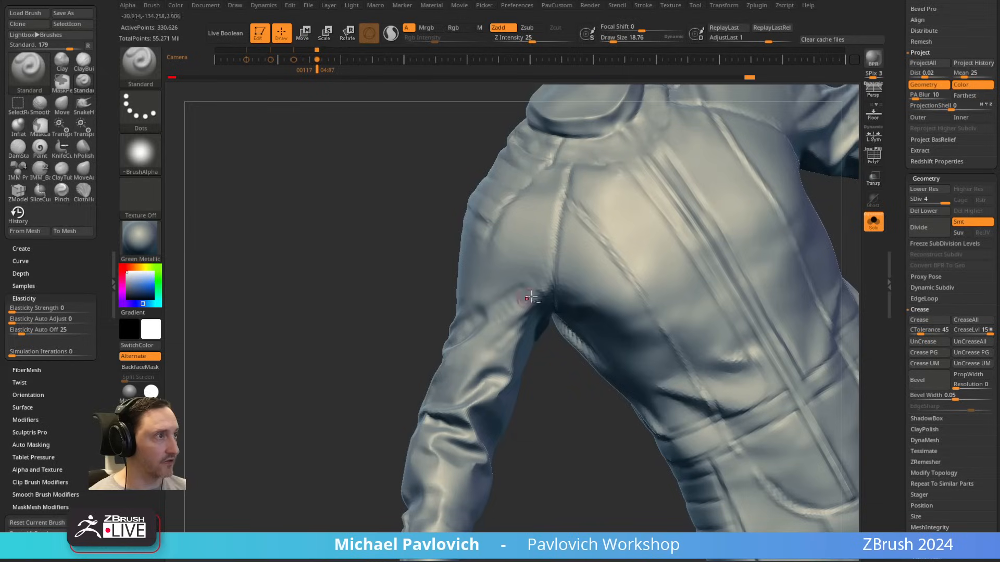
left_click_drag(424, 333, 469, 302)
left_click_drag(401, 307, 482, 346)
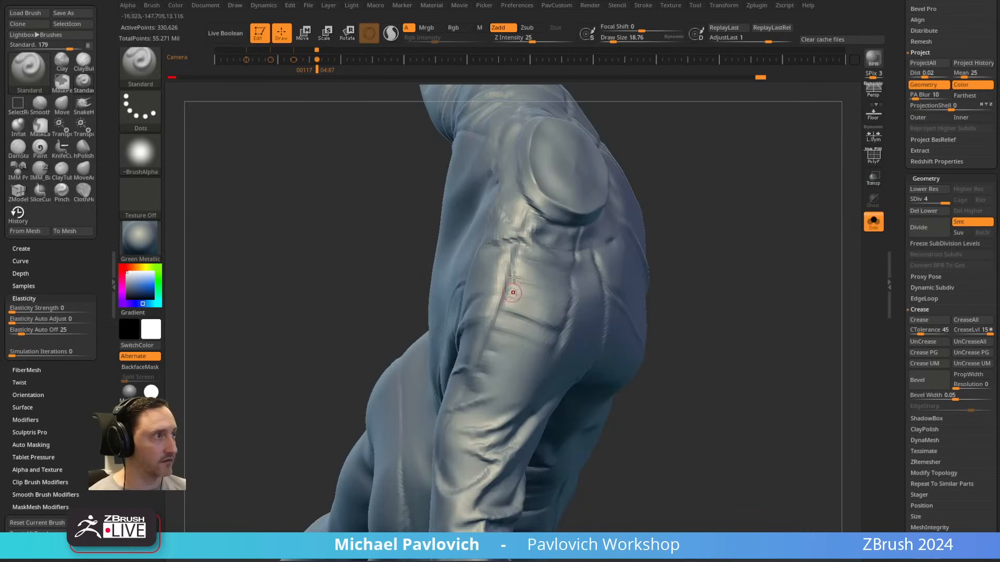
Step: Add Standard brush strokes running from the left shoulder toward the armpit
left_click_drag(713, 219, 755, 229)
left_click_drag(619, 306, 598, 281, "alt")
mouse_move(599, 281)
left_mouse_down()
mouse_move(567, 308)
mouse_move(623, 216)
mouse_move(633, 221)
left_mouse_up()
left_click_drag(735, 318, 575, 223, "alt")
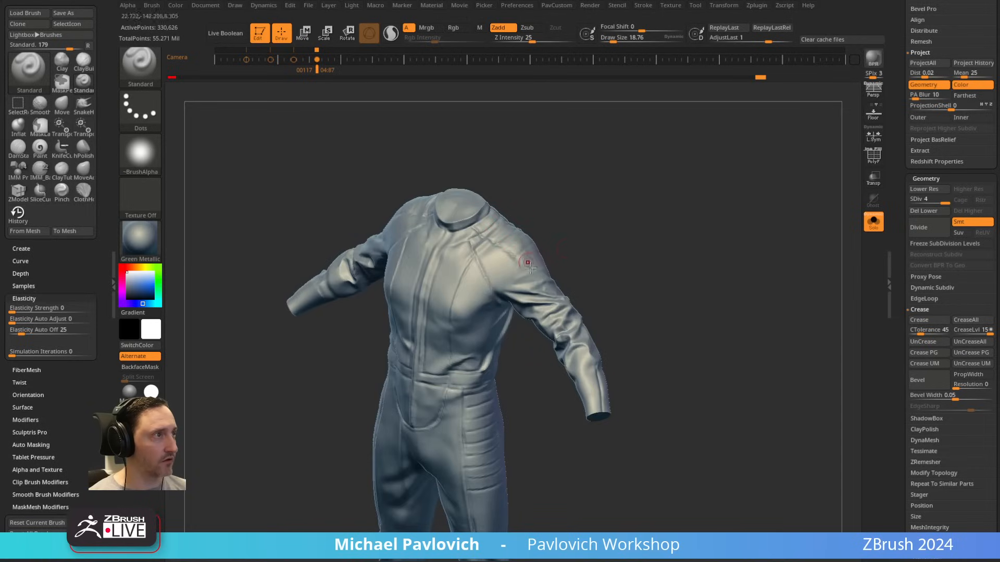
left_click_drag(528, 263, 476, 303)
Step: Examine the folds of the whole suit from the back, front and sides
left_click_drag(673, 188, 581, 215)
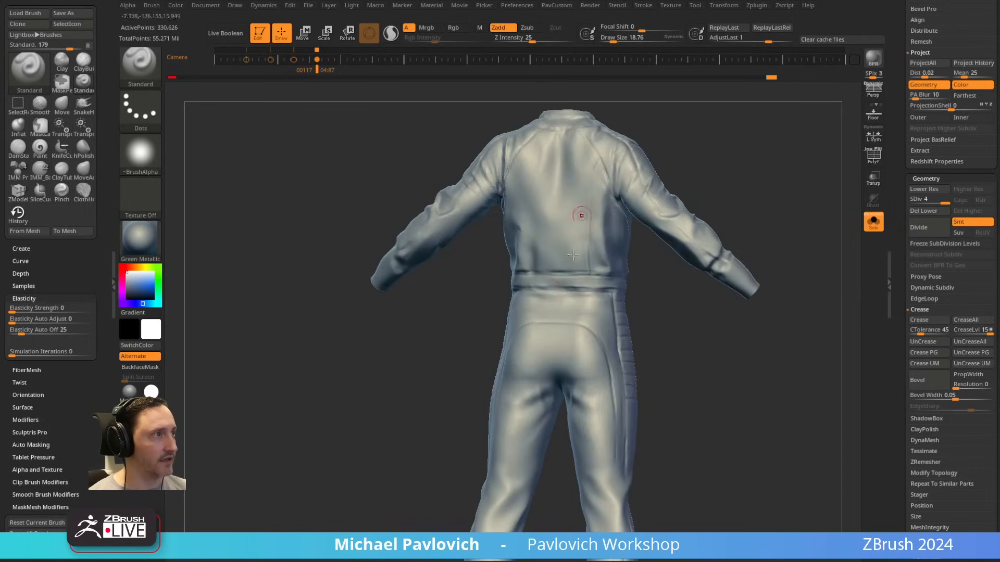
left_click_drag(535, 285, 490, 351)
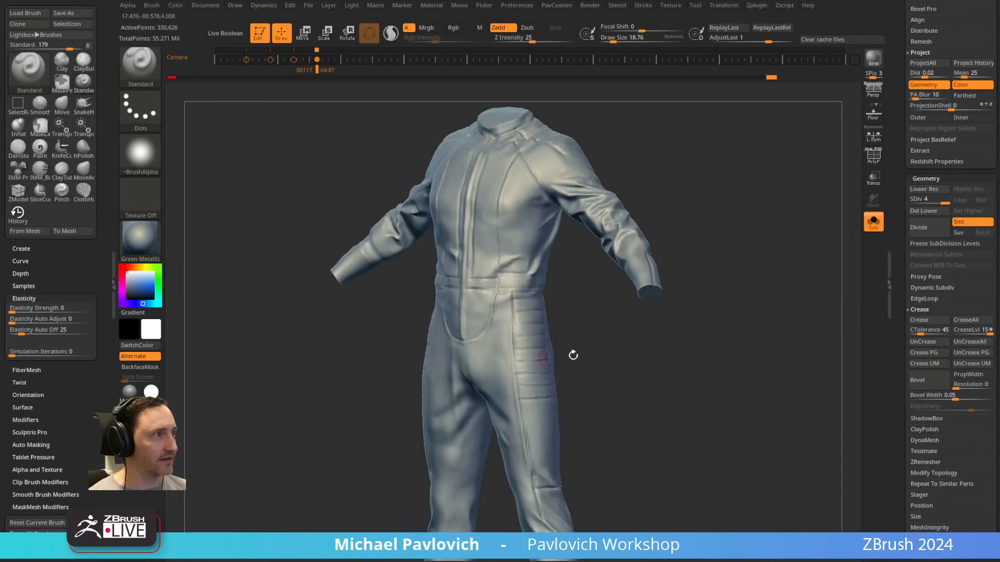
left_click_drag(573, 355, 570, 379)
key("f")
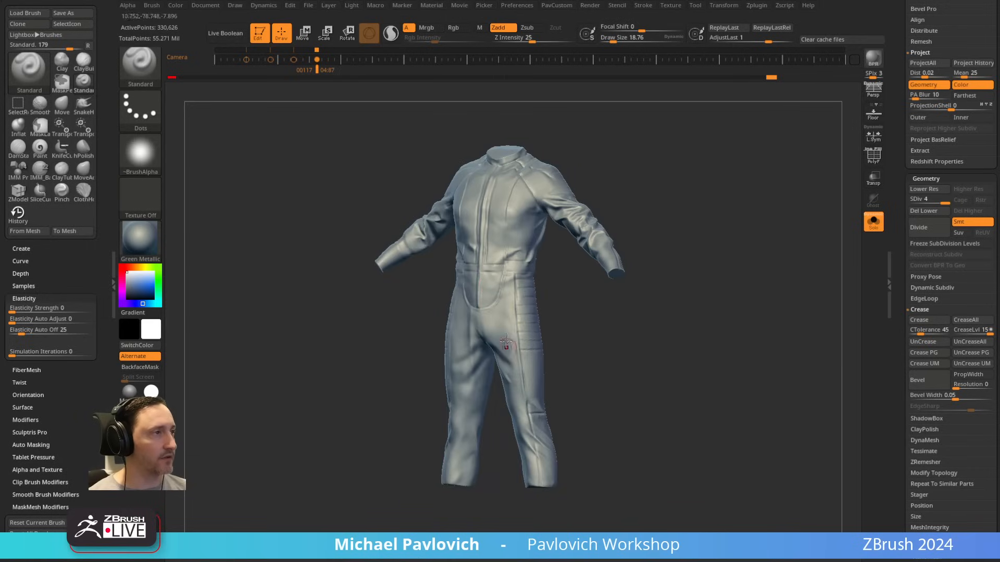
left_click_drag(506, 342, 524, 261, "alt")
left_click_drag(681, 154, 606, 291, "alt")
left_click_drag(696, 267, 724, 235)
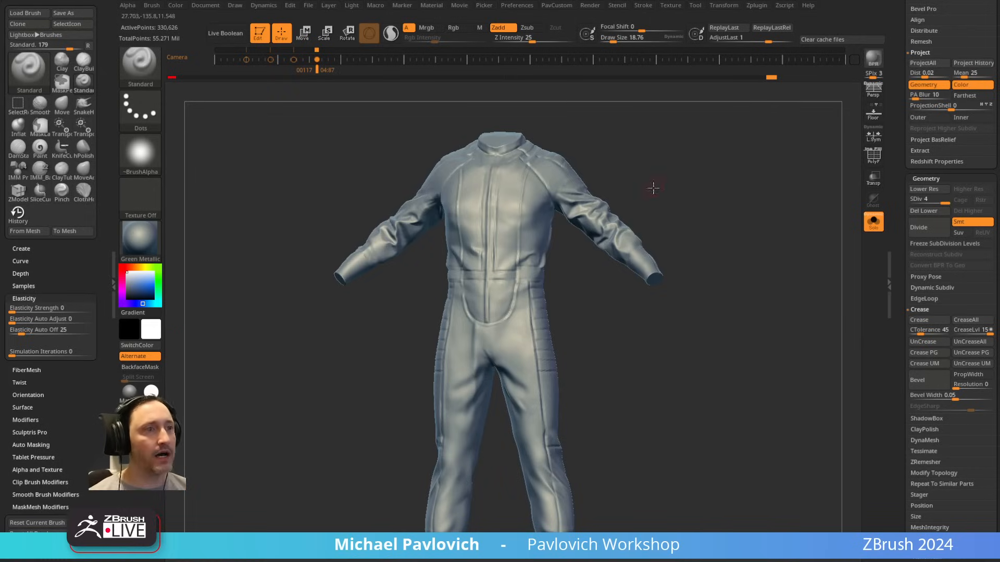
left_click_drag(653, 188, 599, 199)
key("s")
left_click(531, 250)
left_click_drag(708, 193, 589, 215)
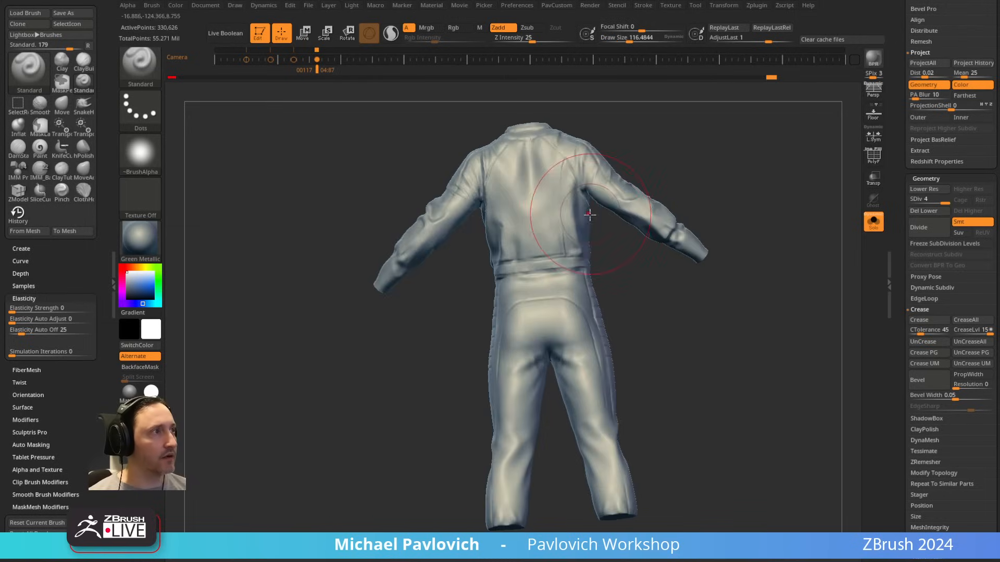
key("[")
mouse_move(700, 151)
left_mouse_down()
mouse_move(651, 149)
mouse_move(546, 248)
left_mouse_up()
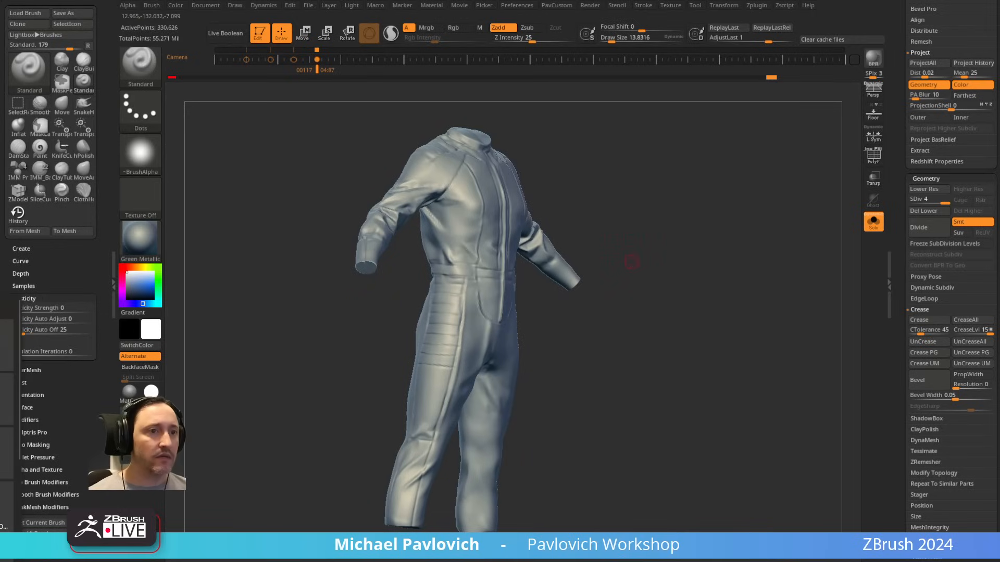
Step: Examine the suit's chest, sleeves and legs from the front, ending with a draw size of about 38
mouse_move(714, 128)
left_mouse_down()
mouse_move(654, 165)
mouse_move(665, 191)
mouse_move(659, 184)
left_mouse_up()
key("s")
left_click(672, 191)
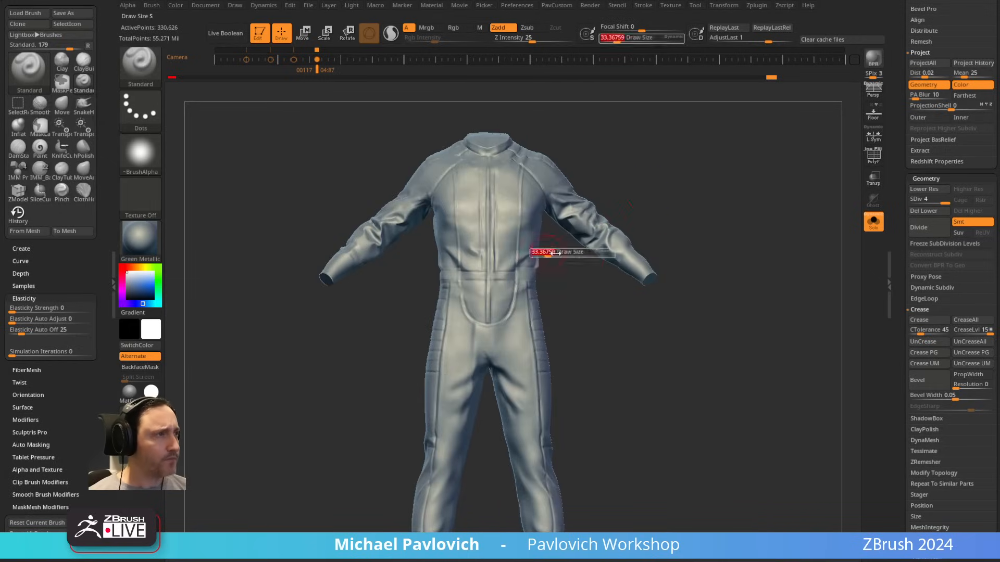
mouse_move(584, 174)
left_mouse_down()
mouse_move(639, 158)
mouse_move(625, 183)
mouse_move(657, 189)
left_mouse_up()
mouse_move(657, 188)
left_mouse_down("alt")
mouse_move(669, 208)
mouse_move(694, 189)
mouse_move(630, 276)
left_mouse_up("alt")
key("s")
left_click(667, 207)
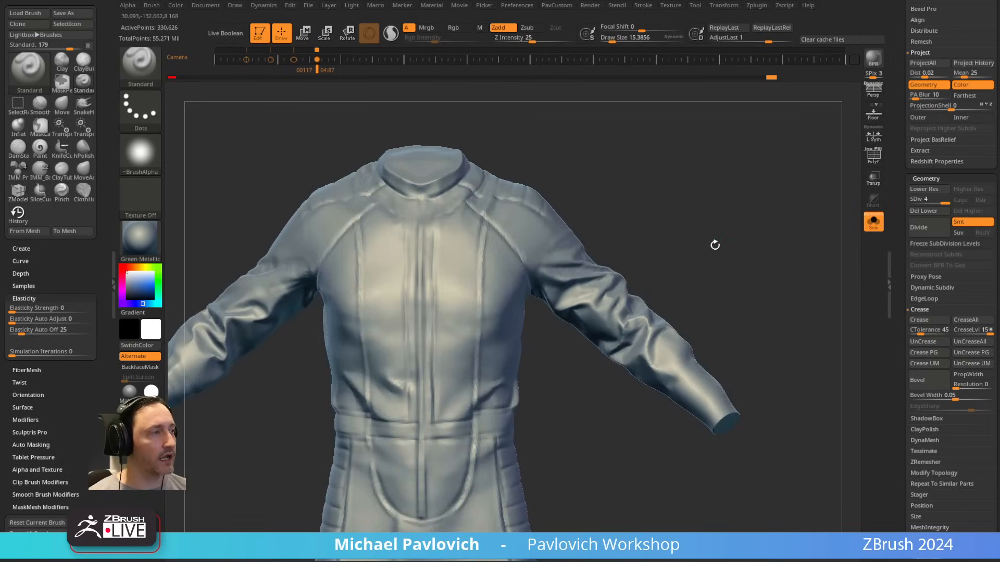
left_click_drag(715, 245, 696, 228, "alt")
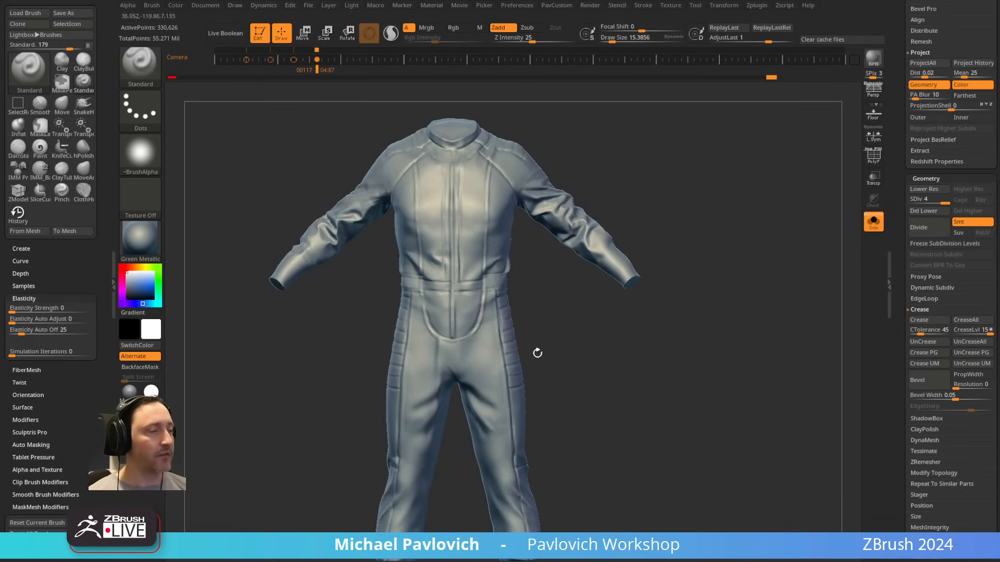
mouse_move(590, 356)
left_mouse_down("alt")
mouse_move(592, 301)
mouse_move(566, 332)
mouse_move(547, 325)
left_mouse_up("alt")
key("s")
left_click(543, 331)
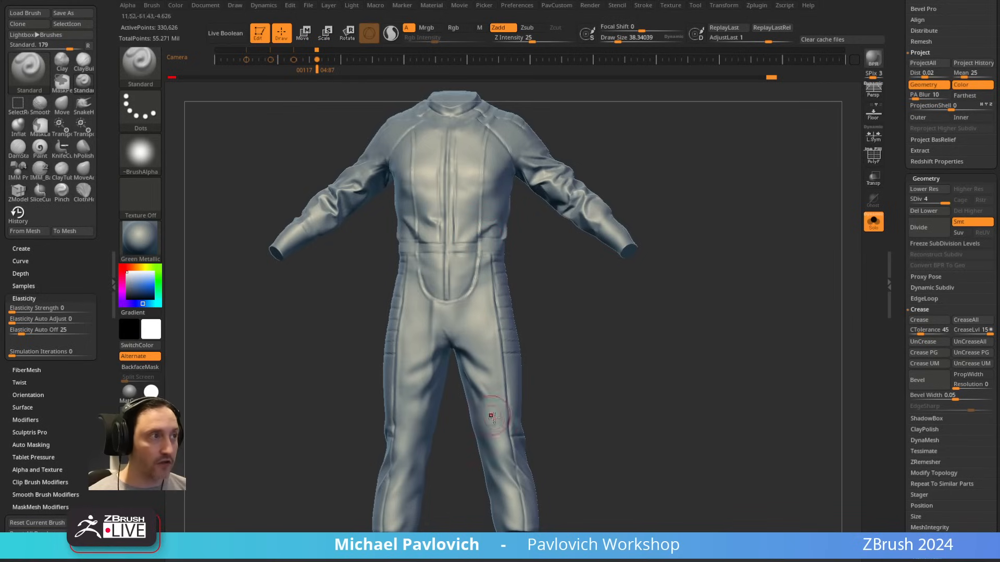
key("w")
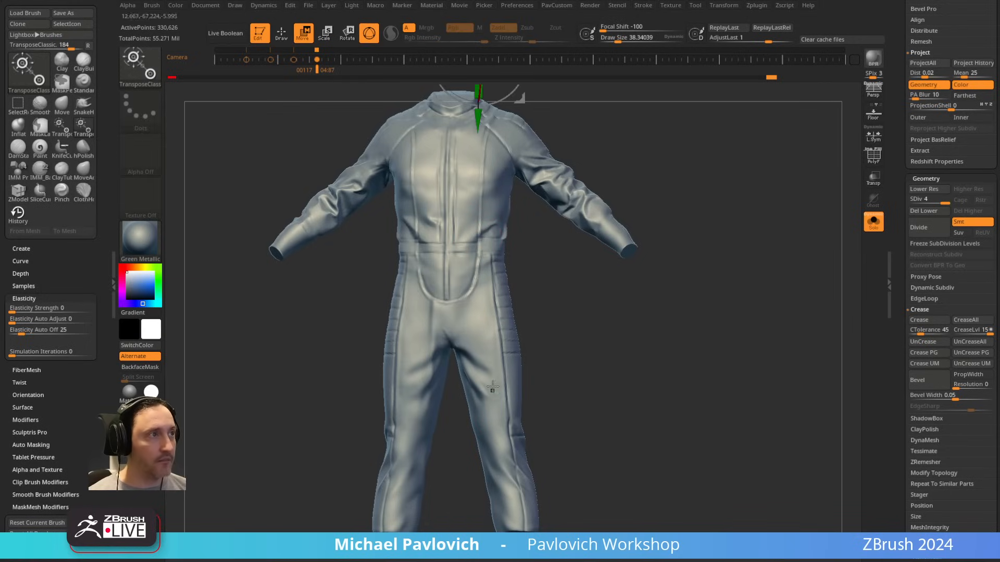
left_click(454, 226)
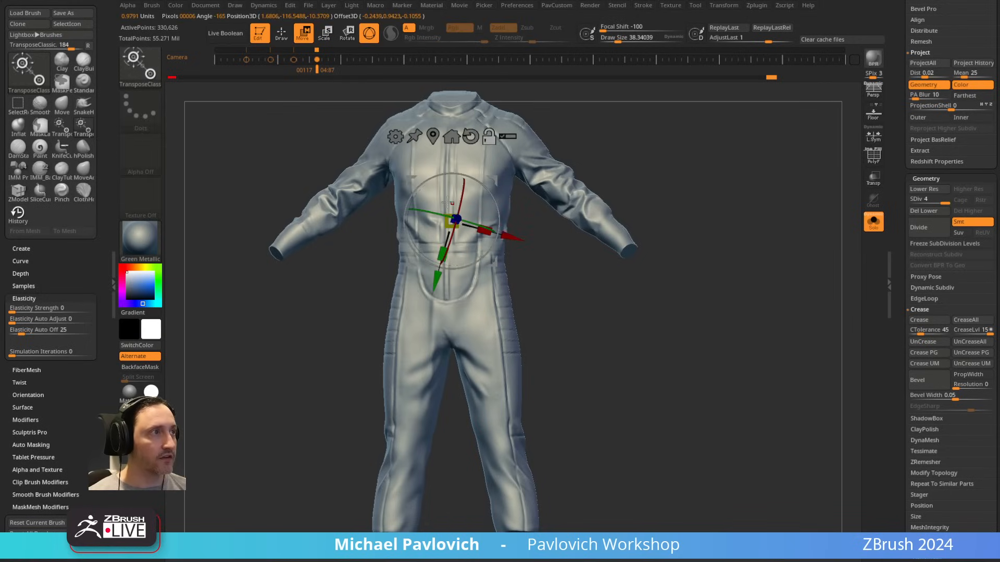
left_click(396, 138)
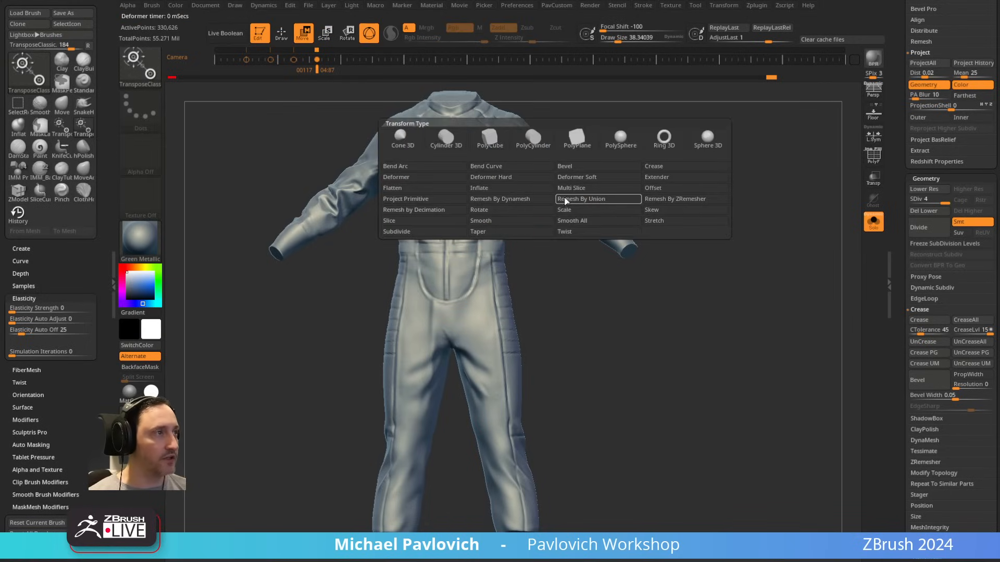
key("q")
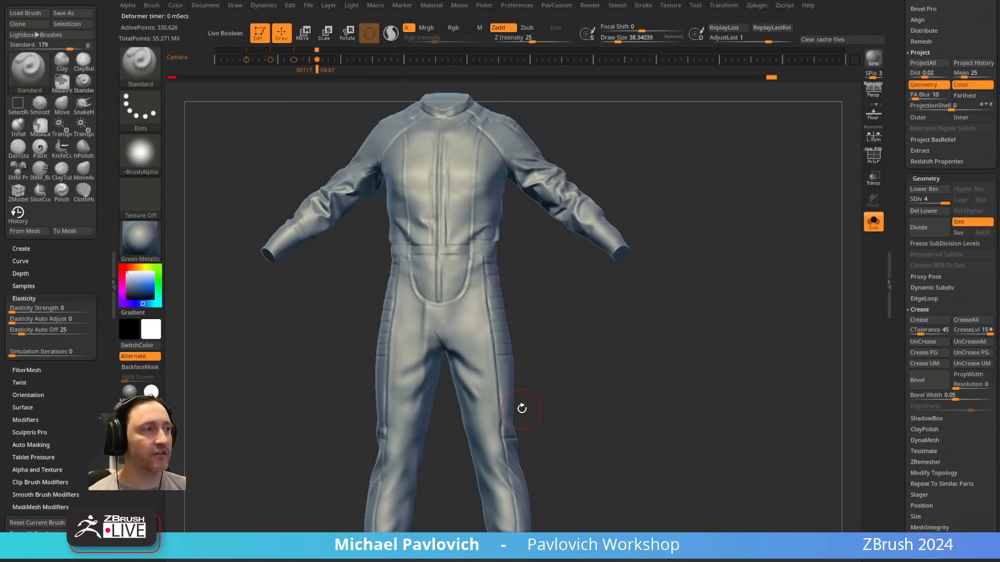
Step: Smooth the folds beside the crotch on the right inner thigh with a draw size of about 21
key("shift")
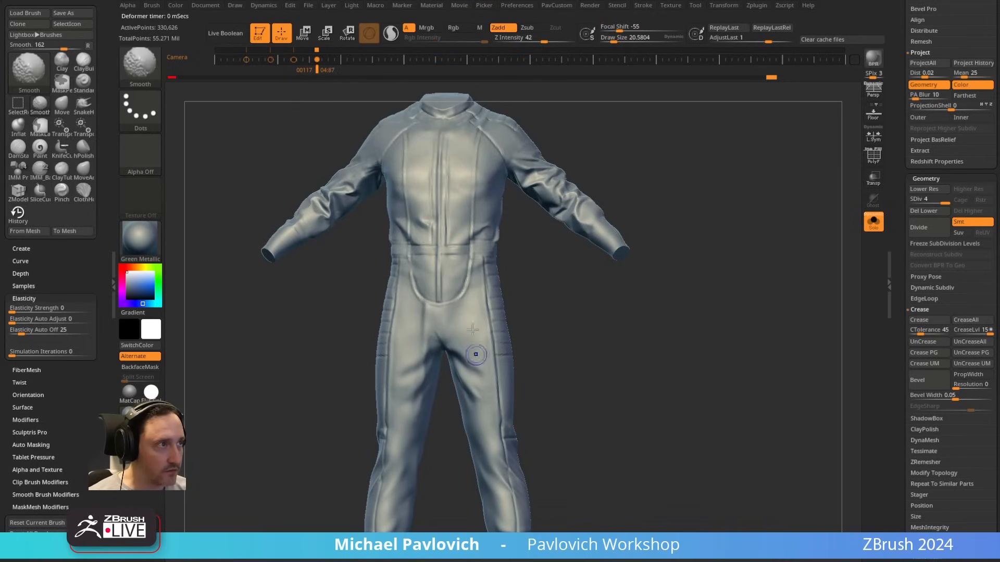
left_click_drag(432, 357, 419, 374, "shift")
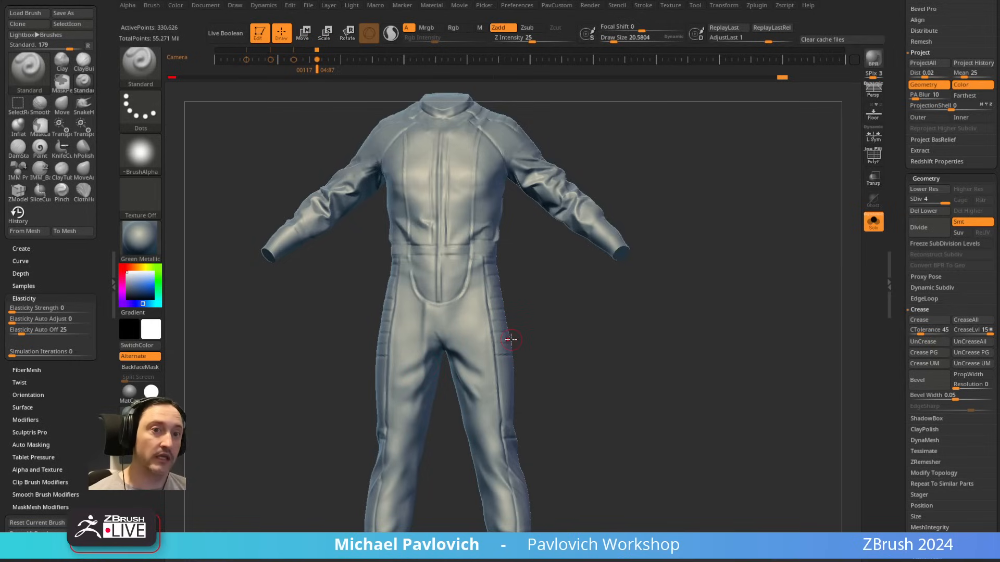
left_click_drag(690, 156, 655, 170)
left_click_drag(586, 169, 654, 166)
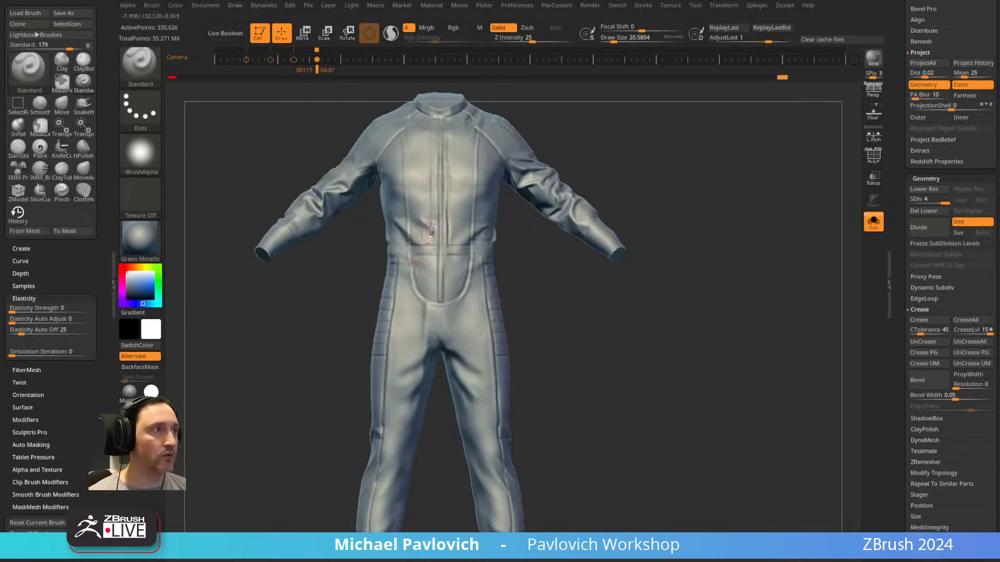
key("alt+Tab")
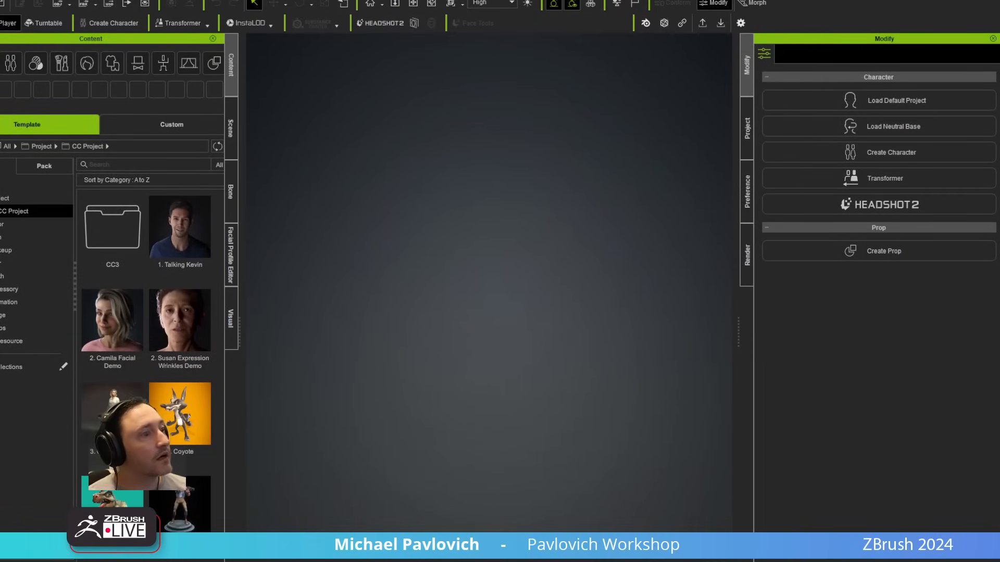
key("alt+Tab")
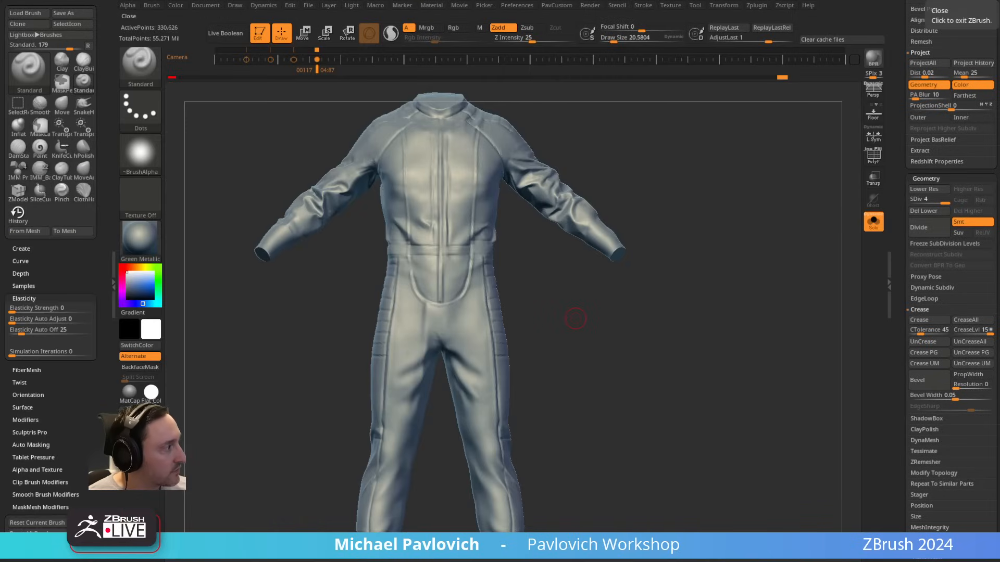
Step: Turn off Solo to show the whole character and set the draw size to about 31
left_click_drag(613, 133, 706, 206)
left_click(873, 222)
key("s")
left_click_drag(654, 225, 634, 225)
left_click_drag(634, 225, 622, 225, "shift")
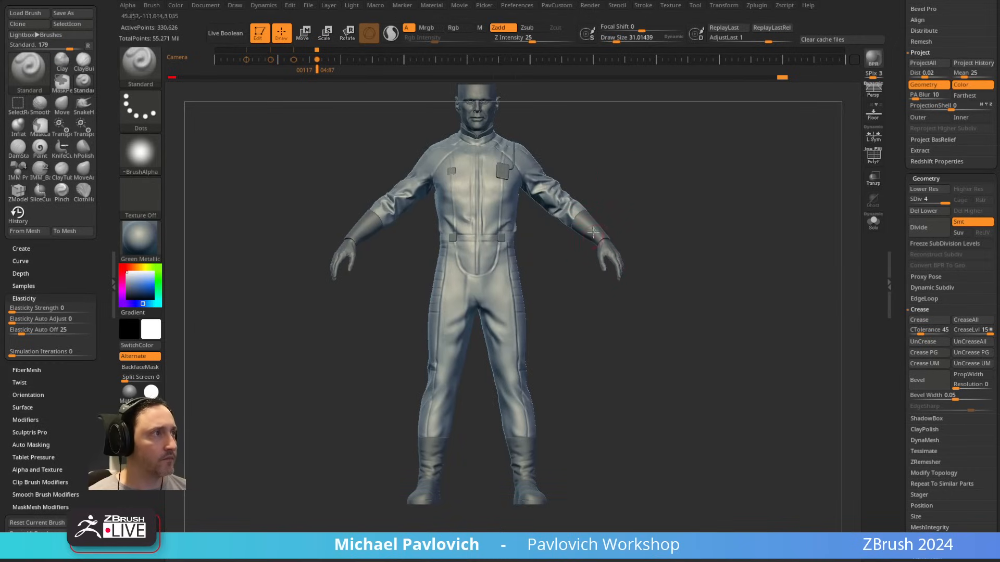
Step: Inspect the trouser legs and boots on the full character and make CC_Base_Body1_1 the active subtool
left_click(574, 219, "alt")
mouse_move(554, 358)
left_mouse_down("alt")
mouse_move(547, 330)
mouse_move(578, 370)
left_mouse_up("alt")
key("s")
left_click(530, 434, "alt")
key("s")
left_click_drag(568, 419, 571, 349, "alt")
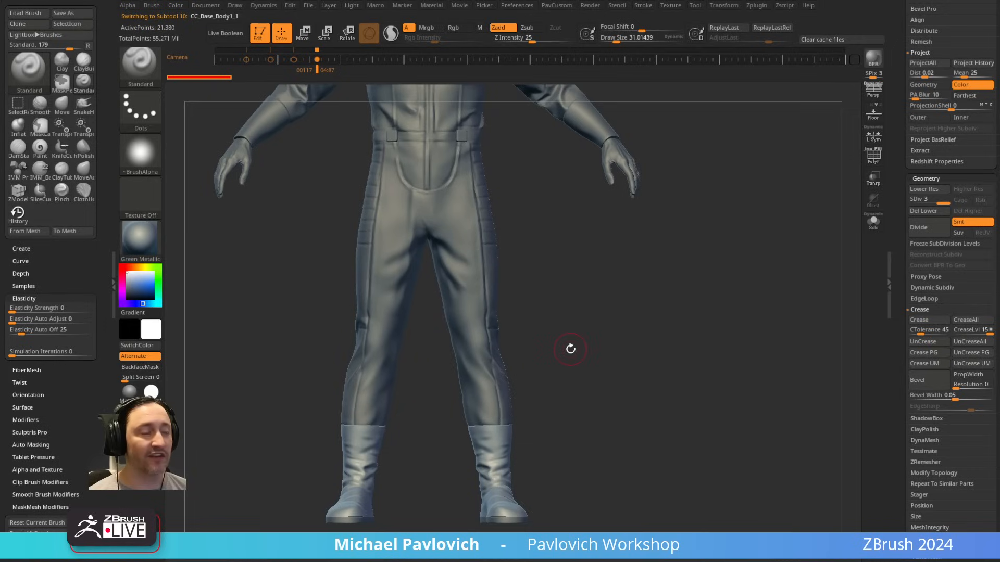
Step: Inspect the upper body and suit from several sides, making CC_Base_Body2_5 active with a draw size of about 21
key("s")
left_click_drag(558, 131, 539, 319, "alt")
left_click(584, 314, "alt")
left_click_drag(636, 244, 645, 310, "alt")
left_click_drag(661, 307, 619, 293)
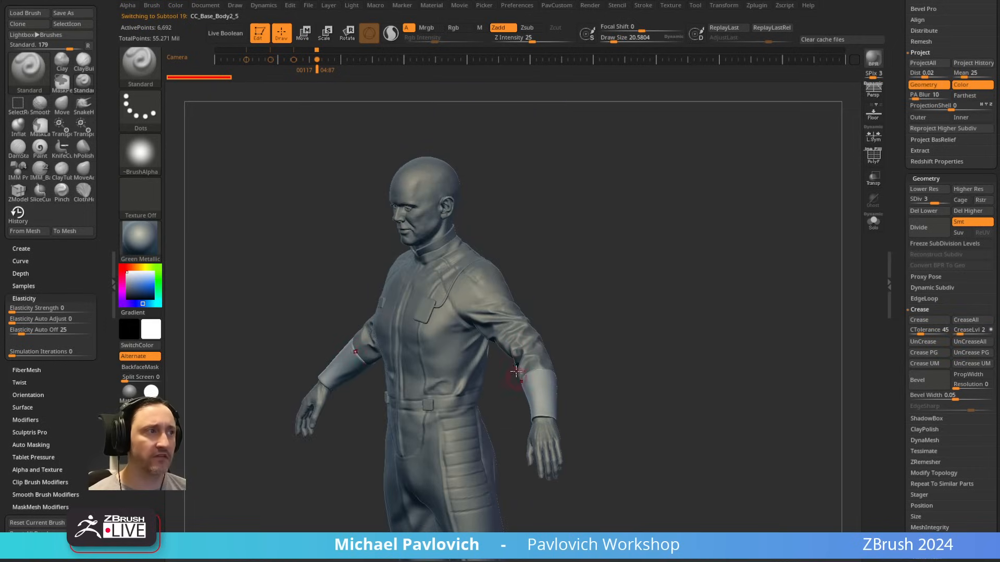
left_click_drag(598, 241, 588, 306)
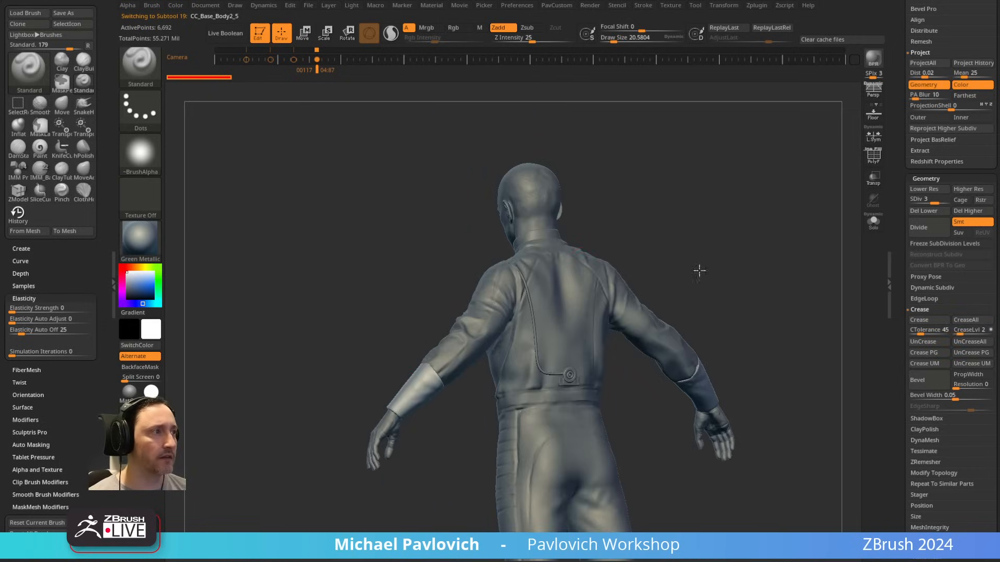
left_click_drag(699, 271, 682, 166, "alt")
mouse_move(723, 218)
left_mouse_down()
mouse_move(771, 224)
mouse_move(605, 261)
mouse_move(670, 302)
mouse_move(632, 245)
left_mouse_up()
left_click_drag(633, 245, 657, 323, "alt")
Step: Examine the sleeve folds, cuffs and chest up close, setting the draw size to about 46 and ending at about 31
key("s")
left_click_drag(560, 321, 564, 321)
left_click(573, 319)
left_click_drag(663, 267, 692, 271)
key("s")
left_click_drag(603, 321, 592, 323)
left_click_drag(661, 314, 682, 312)
left_click_drag(612, 307, 638, 308, "shift")
left_click_drag(755, 291, 669, 281)
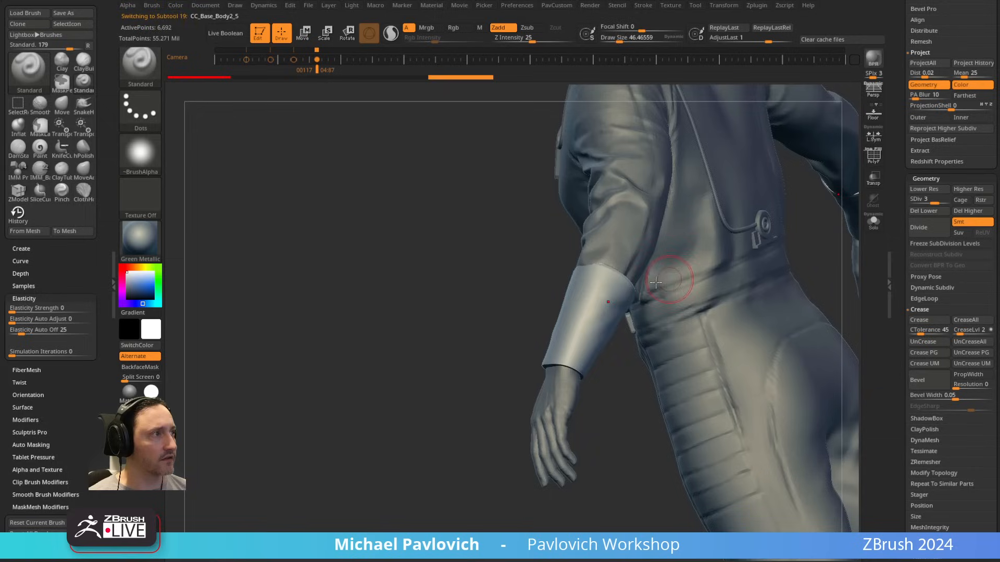
left_click_drag(515, 323, 721, 272)
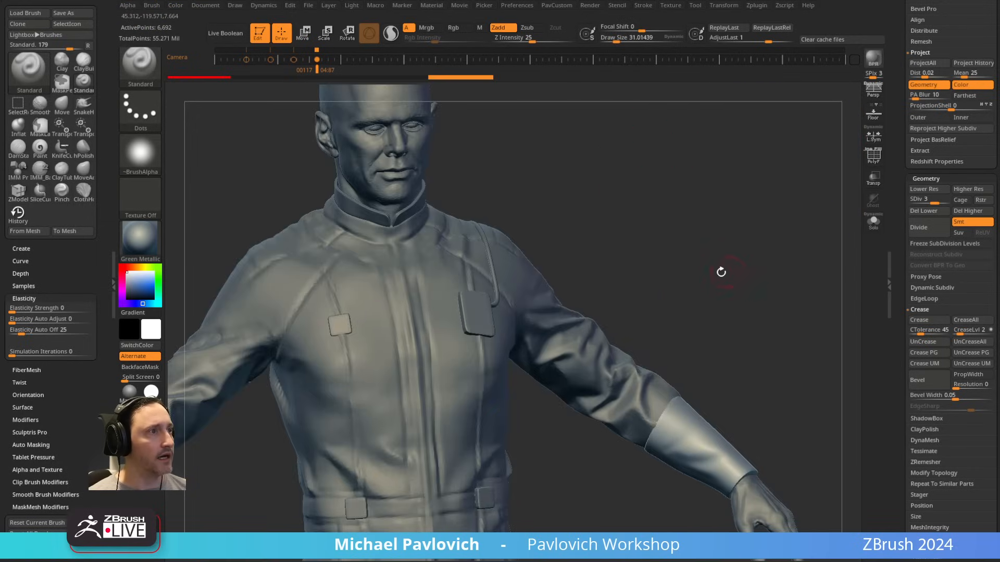
left_click_drag(577, 240, 555, 244)
left_click(452, 328, "alt")
mouse_move(650, 246)
left_mouse_down()
mouse_move(576, 254)
mouse_move(387, 212)
mouse_move(292, 156)
left_mouse_up()
Step: Make CC_Base_Body2_2 on the lower back the active subtool and set the draw size to about 10
key("s")
left_click(575, 287, "alt")
mouse_move(725, 283)
left_mouse_down("alt")
mouse_move(712, 361)
mouse_move(739, 388)
left_mouse_up("alt")
key("s")
left_click(564, 347)
left_click(579, 437, "alt")
left_click_drag(818, 435, 773, 300, "alt")
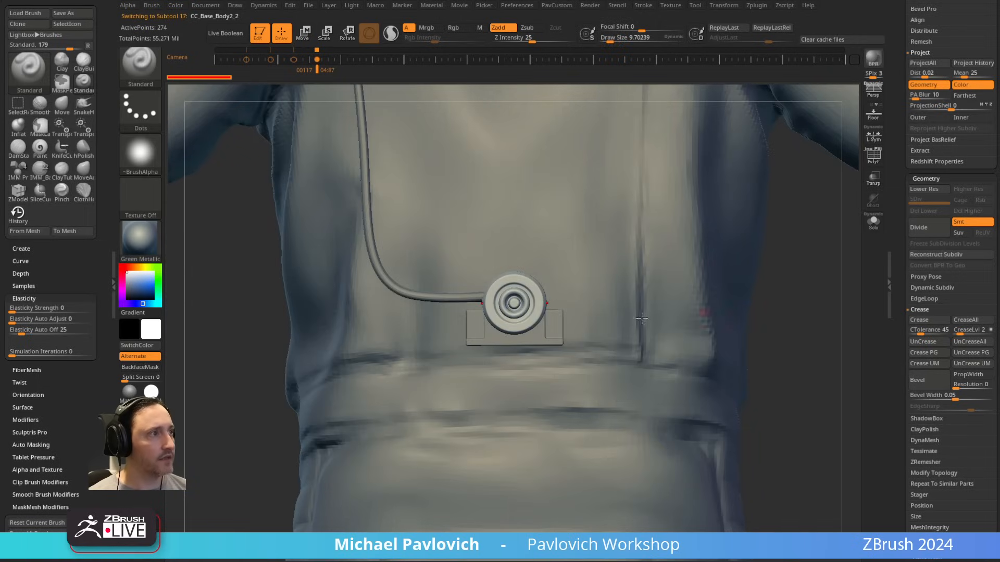
Step: Insert a Cylinder16 from IMM_Base_Primitives over the round button on the lower back and split the masked points into a separate subtool
key("b")
key("i")
key("p")
key("m")
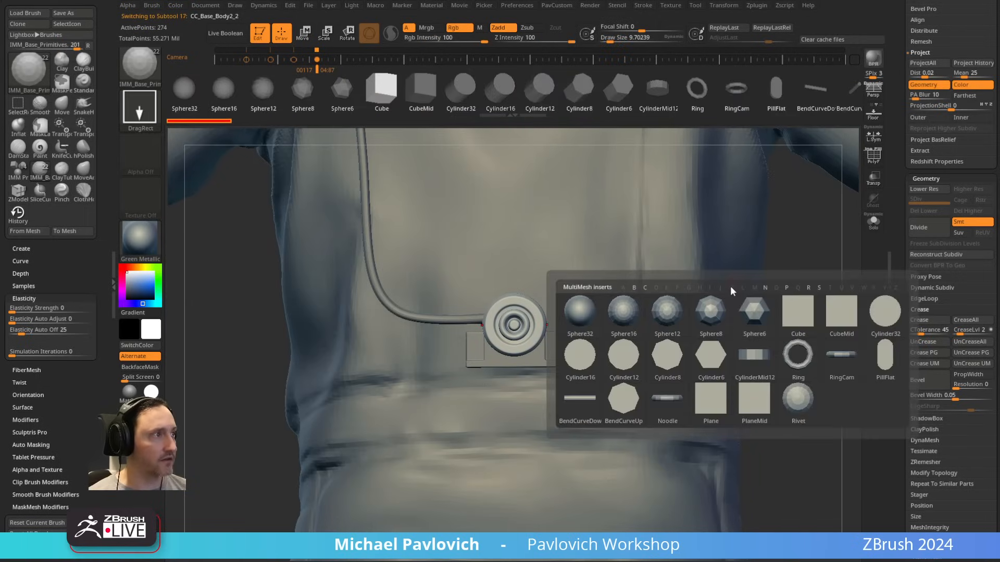
mouse_move(739, 327)
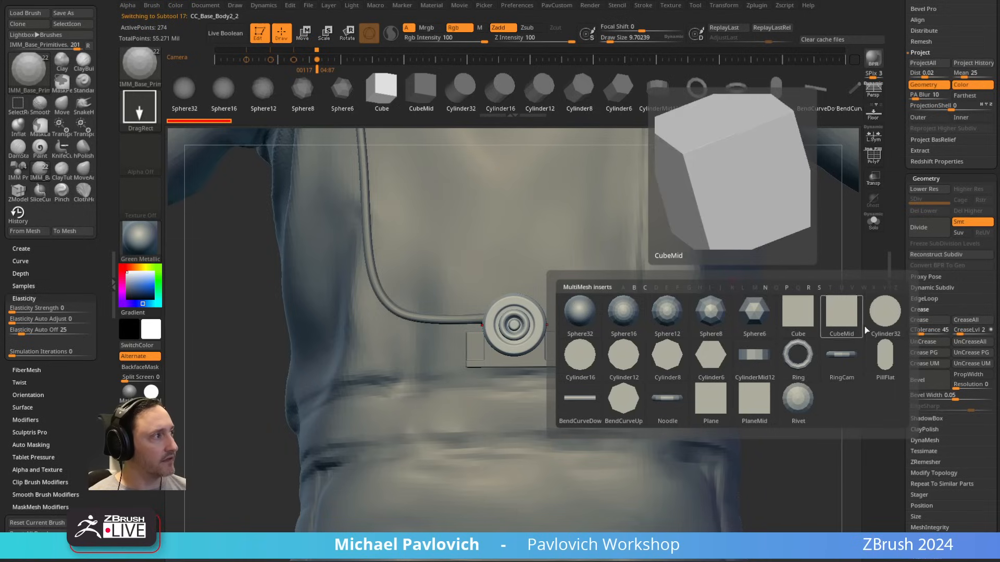
left_click(580, 355)
scroll(555, 356, "up", 3)
left_click_drag(506, 343, 561, 387)
key("2")
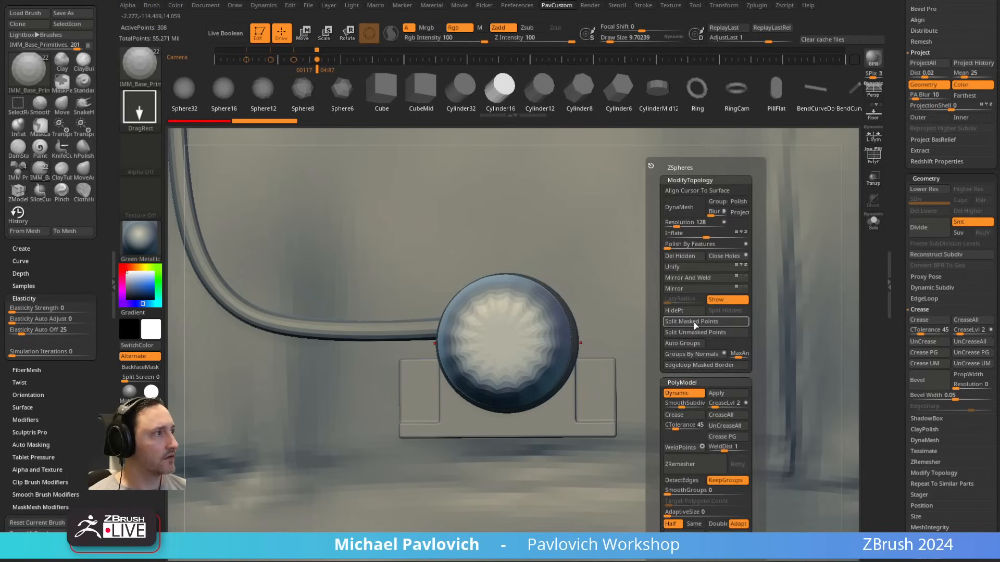
left_click(694, 322)
Step: Reset the gizmo orientation and move the cylinder along X until it stands clear beside the round button
key("w")
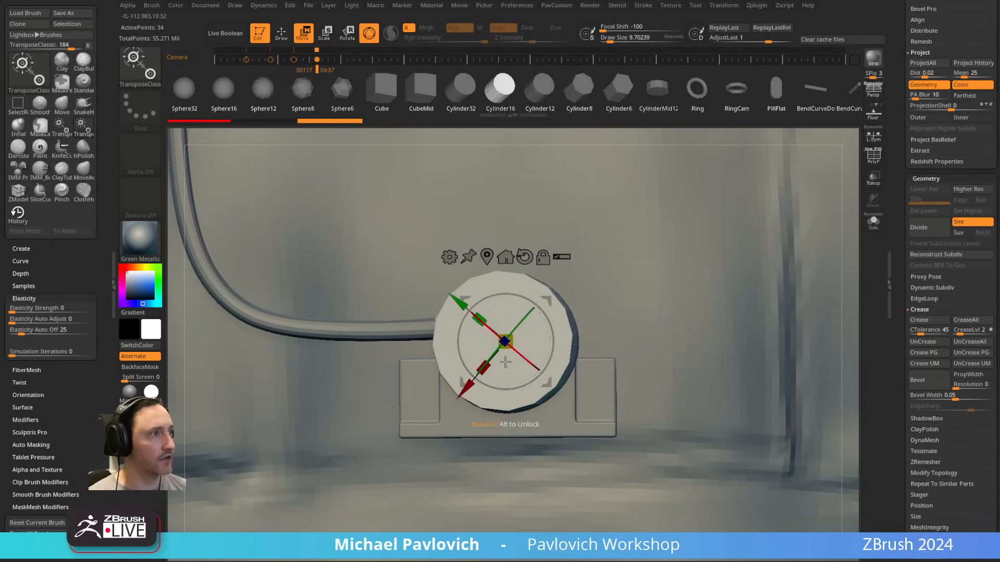
left_click(525, 257)
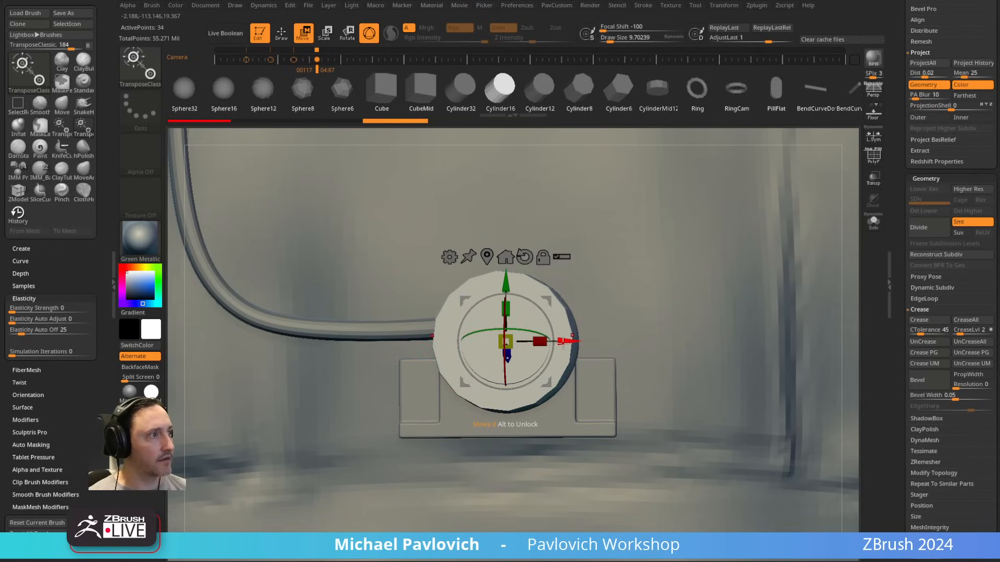
left_click_drag(563, 342, 726, 339)
key("ctrl+z")
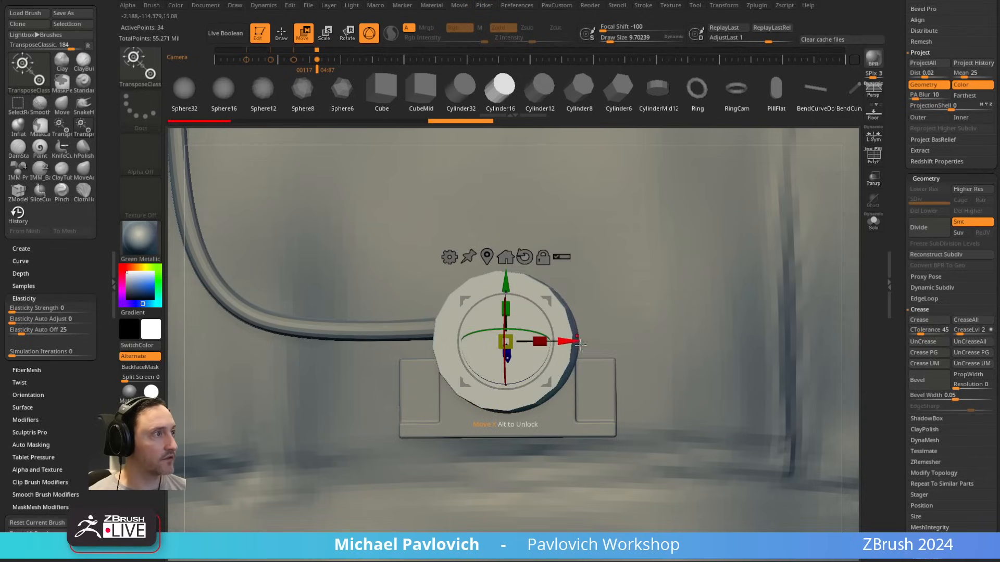
left_click_drag(579, 343, 775, 344)
key("q")
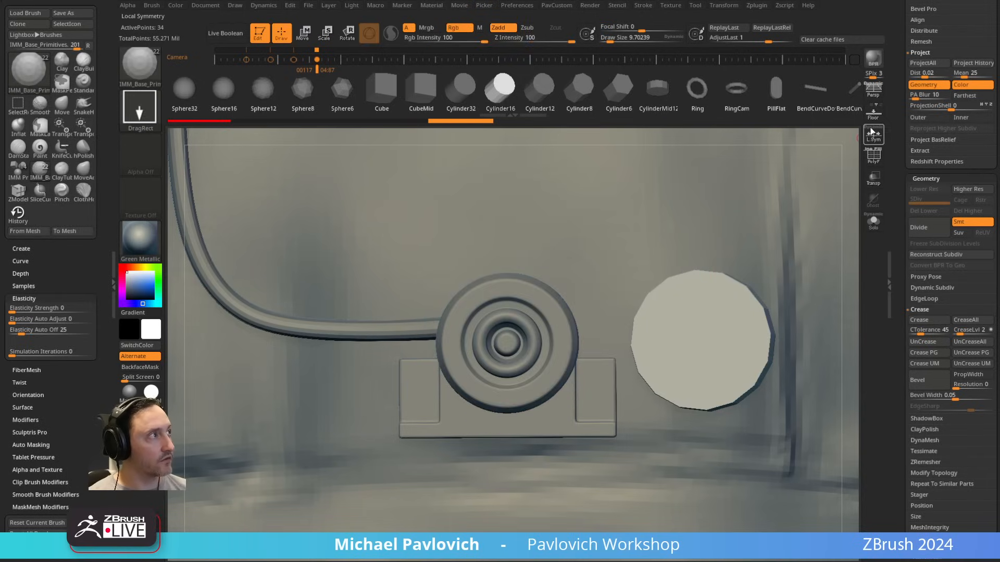
Step: Turn on Local Symmetry and display the cylinder's polyframe
left_click(873, 137)
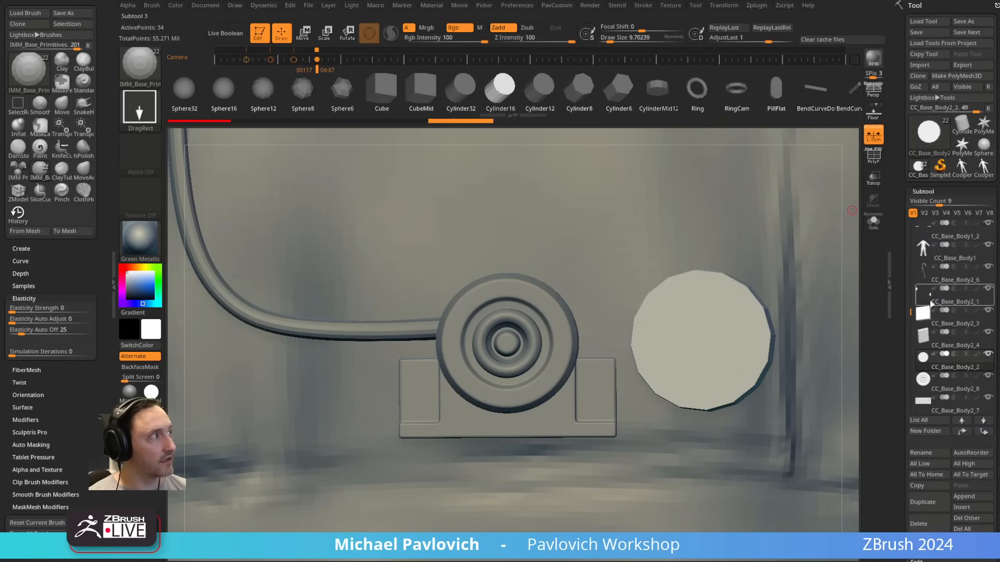
right_click_drag(593, 310, 451, 298, "alt")
key("shift+f")
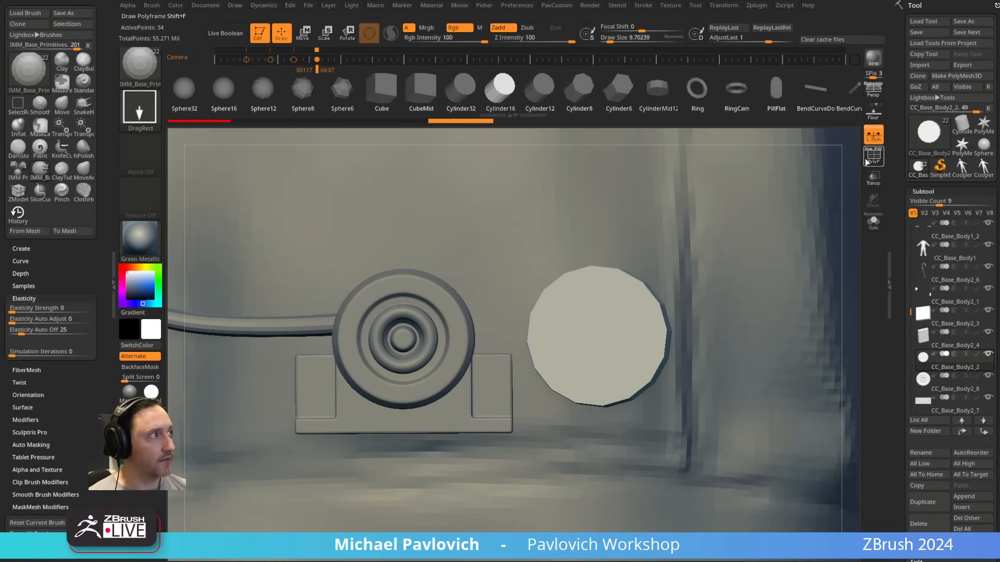
Step: Place the gizmo on the cylinder's front cap and reduce how far the cylinder projects from the suit's back
right_click_drag(591, 272, 643, 275, "alt")
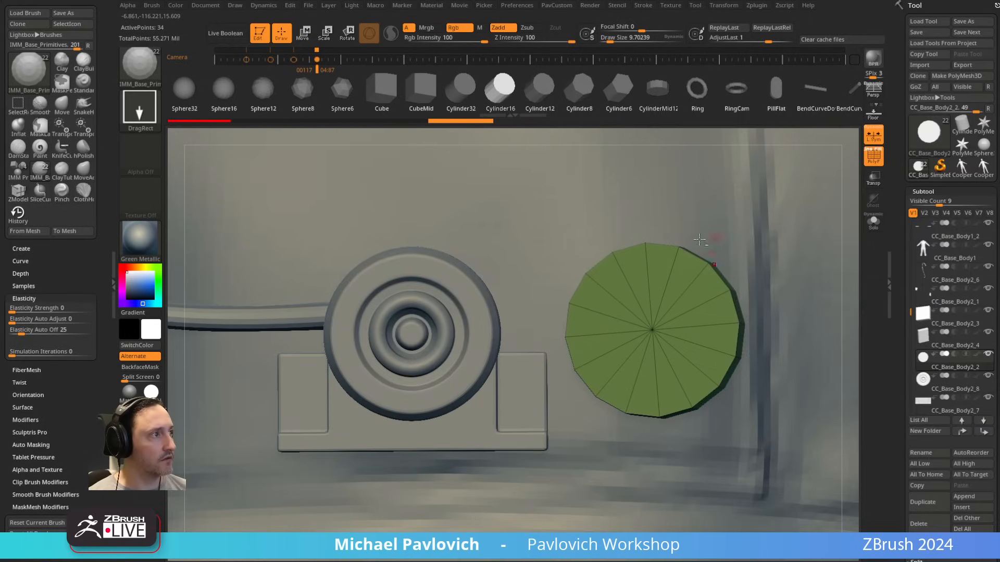
right_click_drag(699, 239, 711, 256)
key("w")
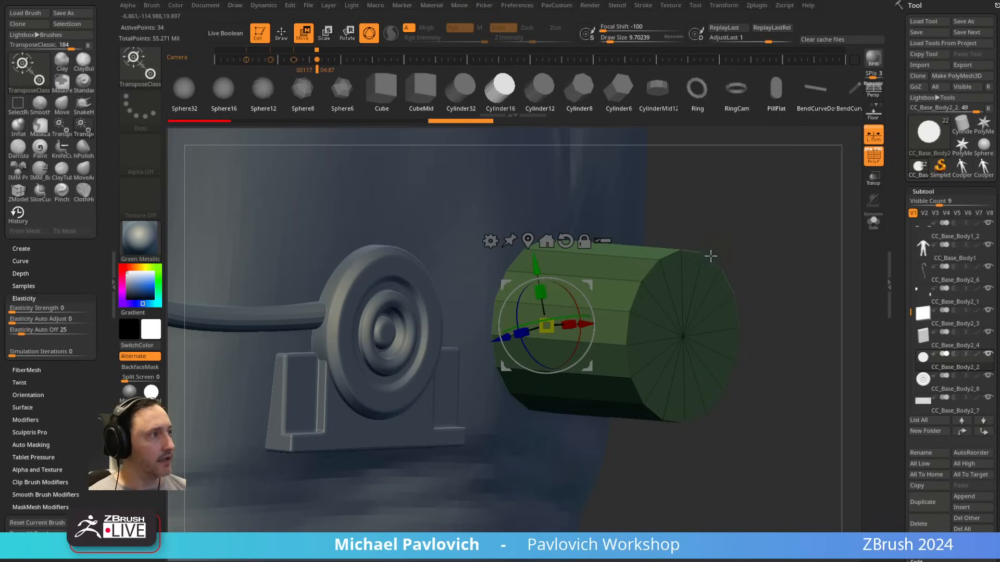
left_click(683, 336, "alt")
left_click_drag(709, 339, 618, 315)
left_click_drag(731, 340, 620, 319)
key("q")
mouse_move(782, 305)
right_mouse_down()
mouse_move(732, 305)
mouse_move(612, 361)
mouse_move(701, 263)
right_mouse_up()
Step: Assign the cylinder's polygroups with Groups By Normals and crease their borders with Crease PG
key("space")
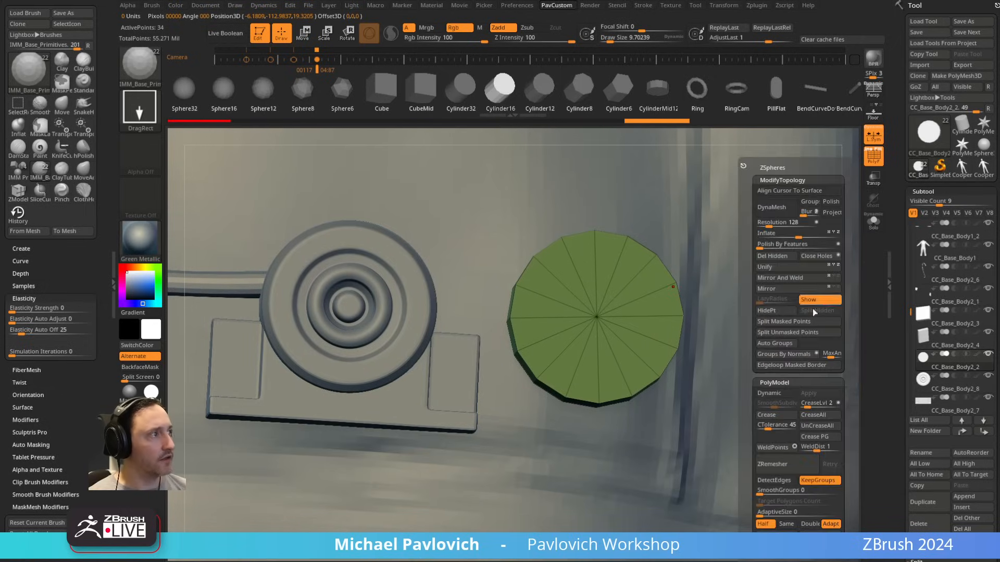
left_click(789, 355)
left_click(874, 223)
left_click_drag(850, 273, 816, 291)
key("space")
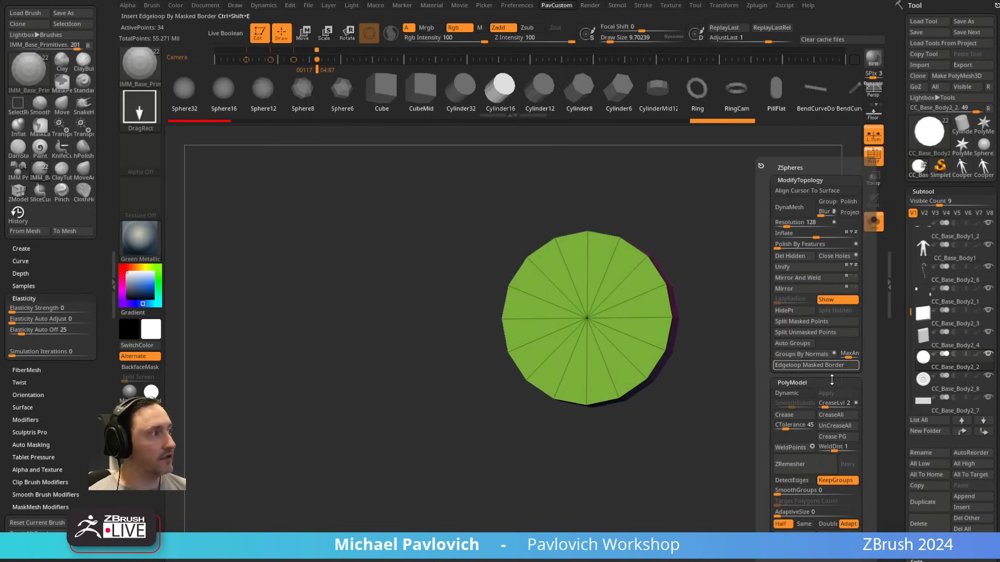
left_click(835, 438)
left_click(874, 223)
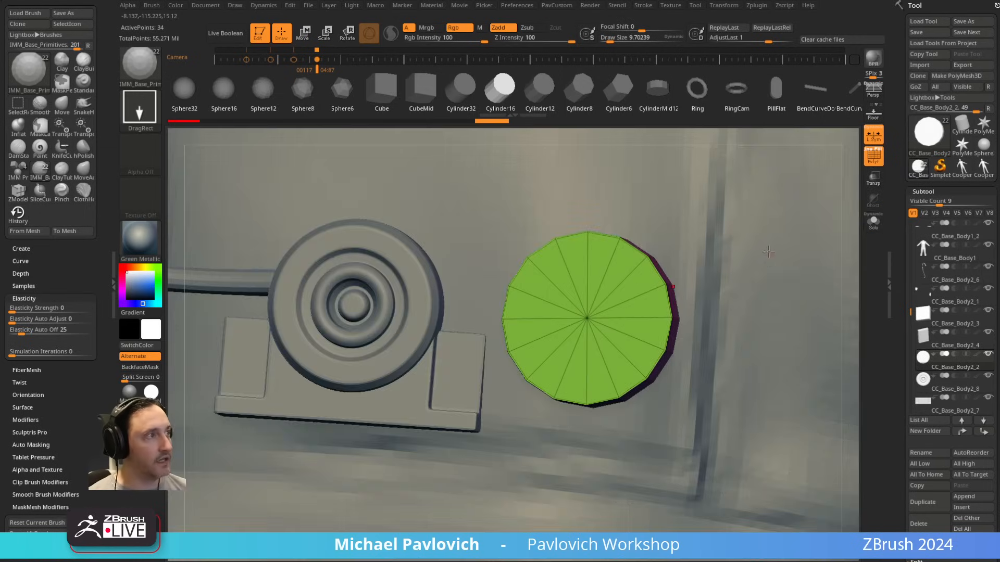
Step: Enable Dynamic Subdiv on the cylinder, set its crease level to 15 and hide the polyframe
key("d")
left_click(577, 180)
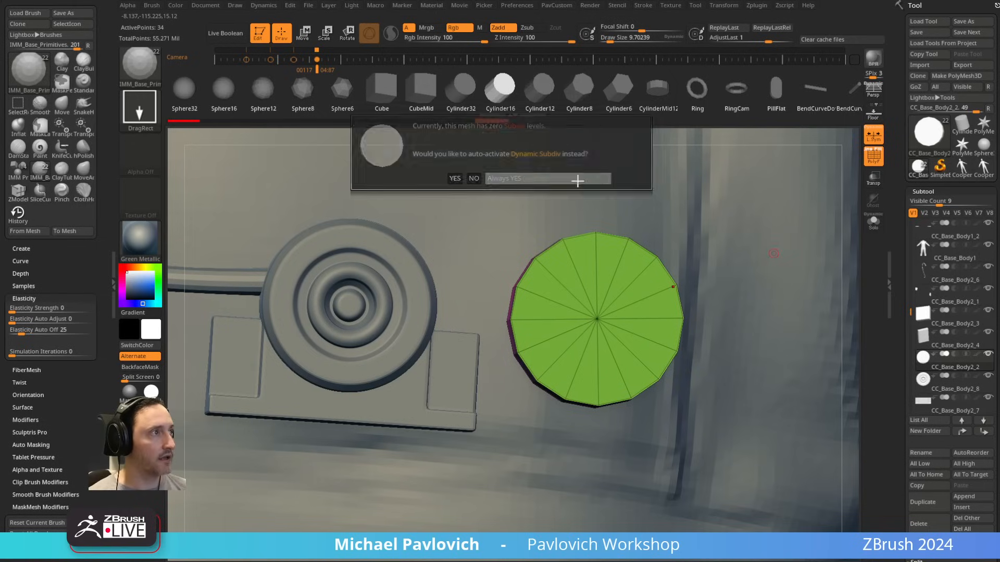
left_click_drag(710, 211, 726, 234, "alt")
left_click_drag(901, 297, 898, 161)
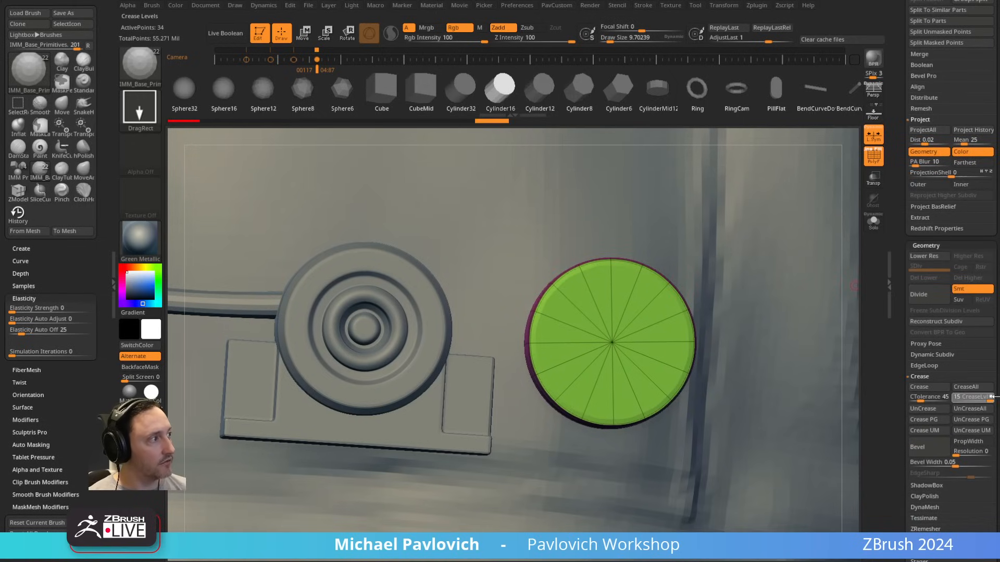
left_click_drag(998, 397, 999, 397)
key("shift+f")
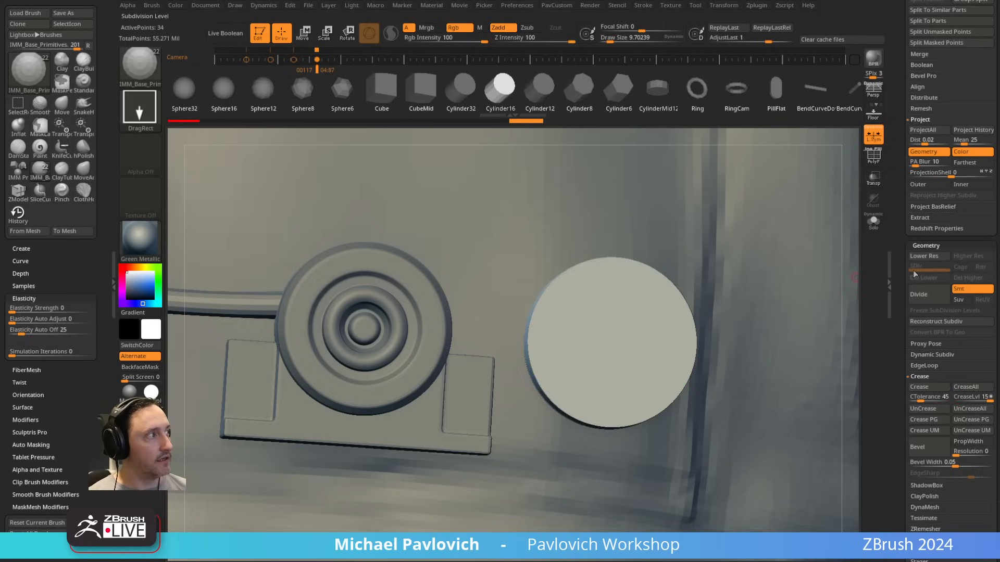
Step: Apply the cylinder's dynamic subdivision as real subdivision levels and keep it at SDiv 4
left_click(925, 354)
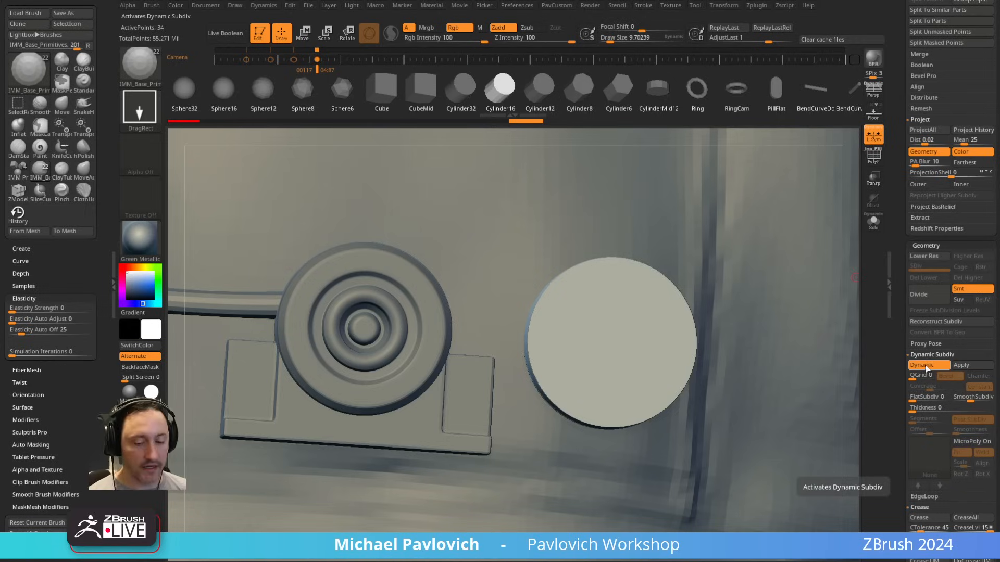
left_click(926, 367)
left_click(926, 367)
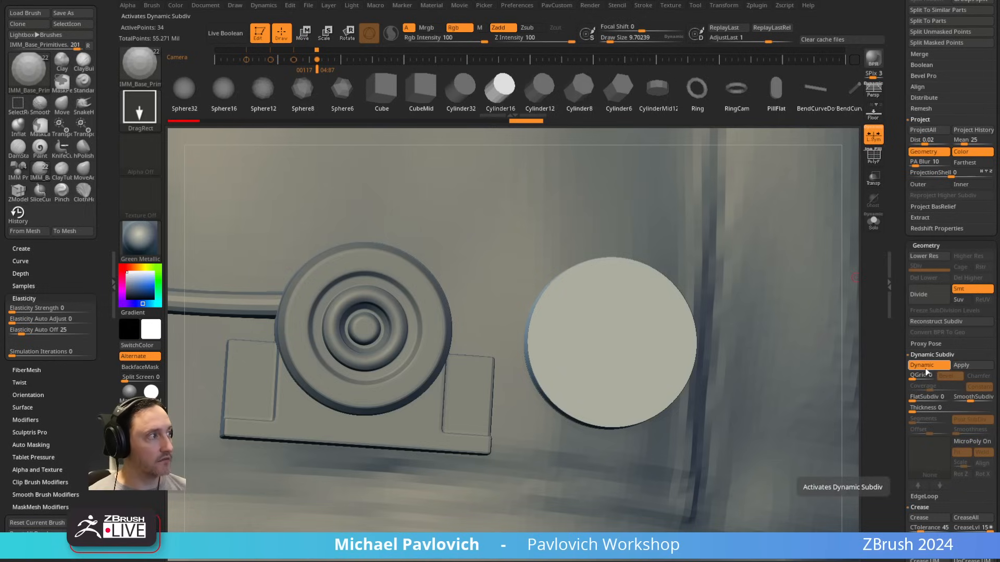
left_click(961, 365)
mouse_move(932, 268)
left_mouse_down()
mouse_move(915, 268)
mouse_move(946, 269)
left_mouse_up()
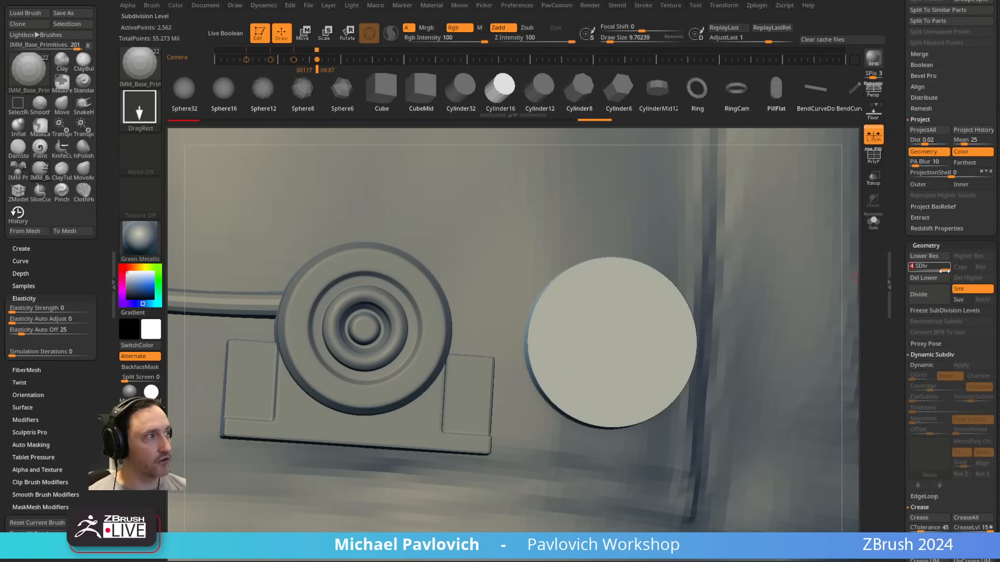
Step: Collapse the Deformation, Project, Dynamic Subdiv and Crease settings and open the DynaMesh options under Geometry
mouse_move(898, 301)
left_mouse_down()
mouse_move(900, 324)
mouse_move(903, 266)
left_mouse_up()
left_click(920, 213)
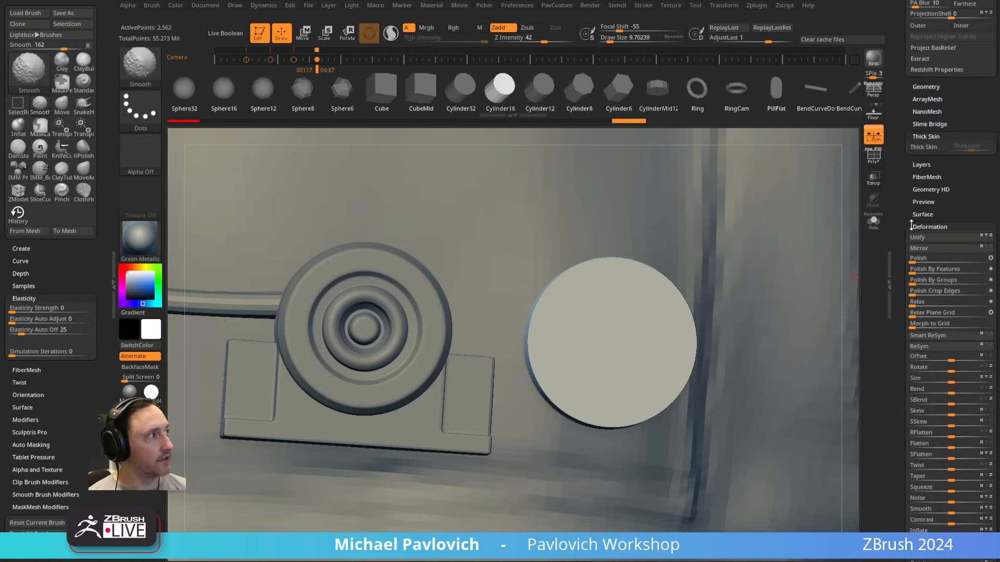
left_click(920, 227, "shift")
left_click(926, 80, "shift")
left_click_drag(901, 74, 898, 224)
left_click_drag(904, 329, 905, 269)
left_click(917, 267, "shift")
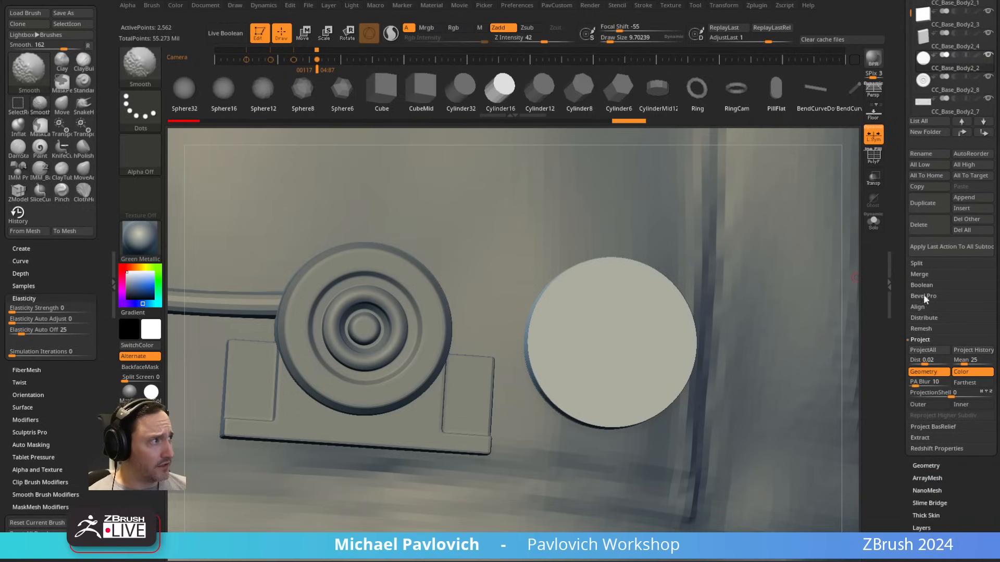
left_click(922, 340, "shift")
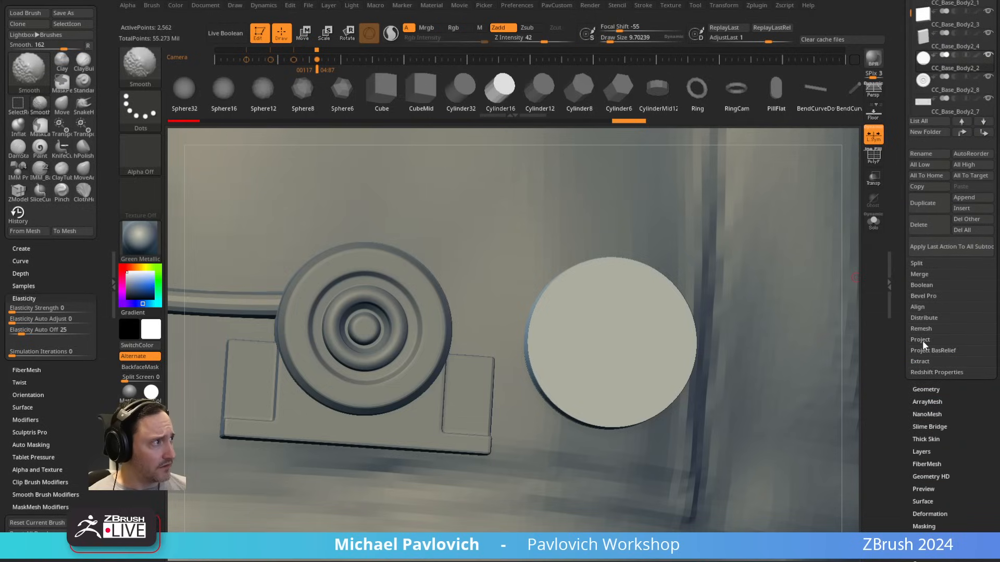
left_click(926, 389)
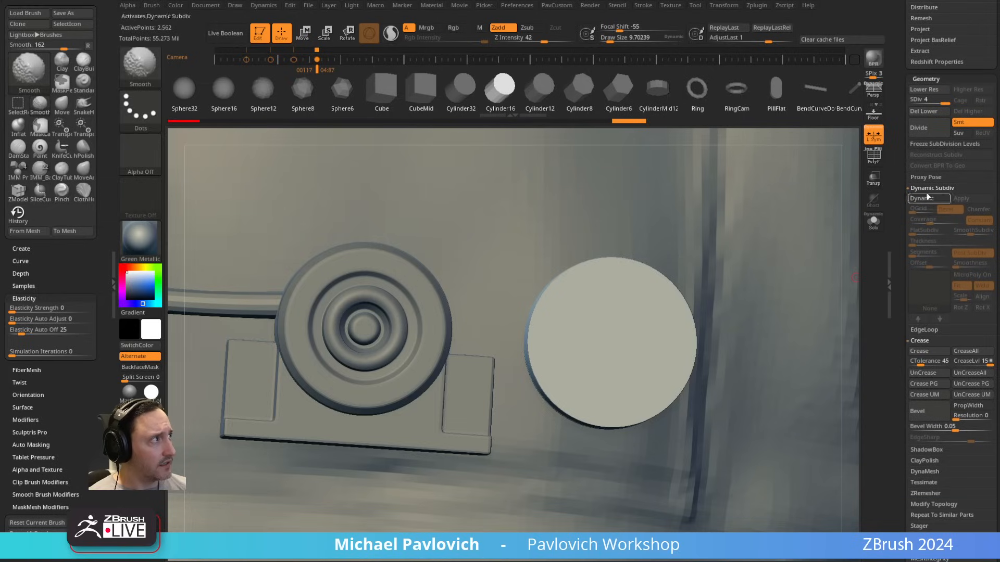
left_click(930, 188, "shift")
left_click(925, 209, "shift")
left_click(925, 242, "shift")
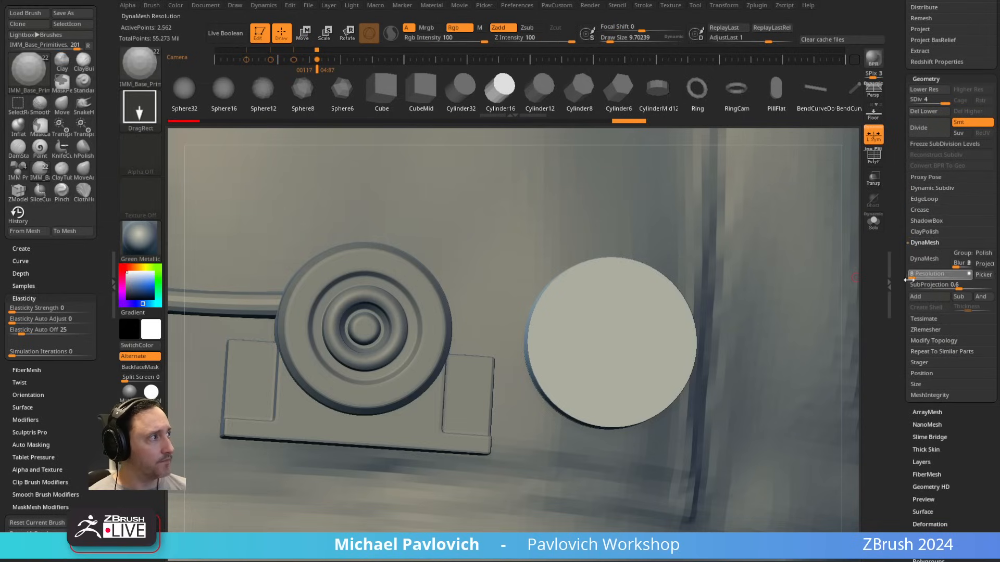
Step: Try to DynaMesh the plain disc without freezing its subdivision levels
left_click(924, 259)
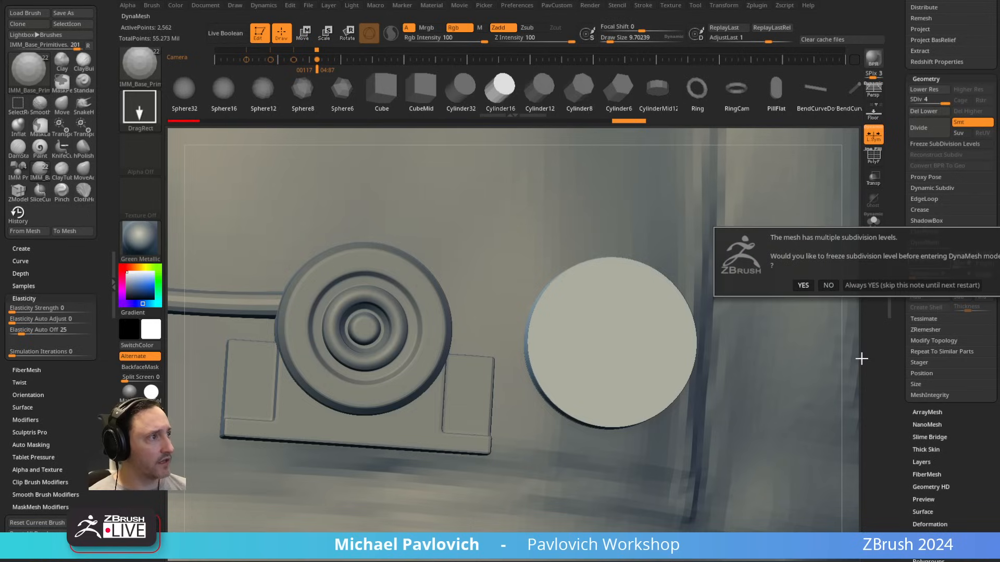
left_click(828, 285)
key("ctrl+z")
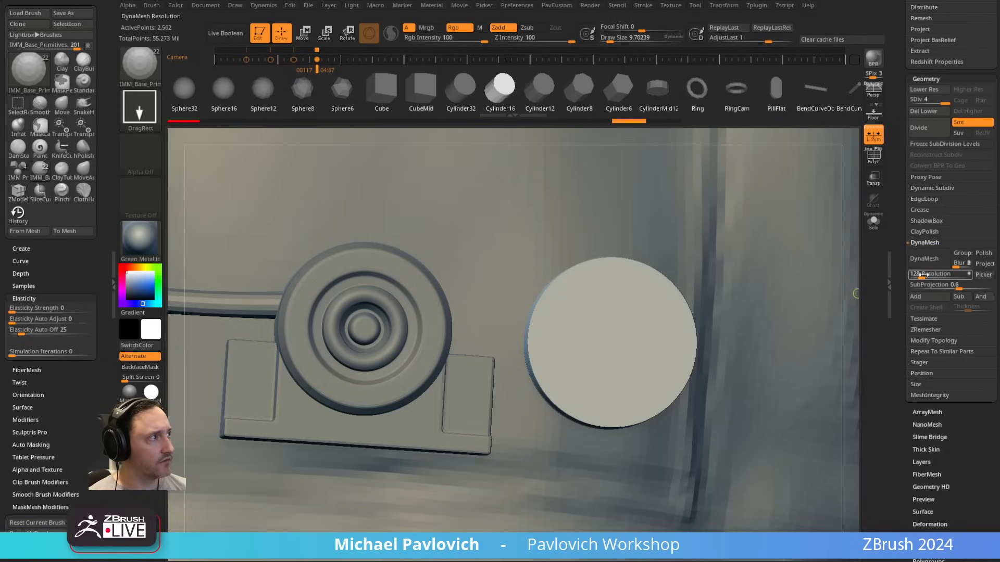
Step: DynaMesh the plain disc at resolution 40 without freezing subdivision levels and select the Standard brush with a draw size of about 72
left_click(945, 263)
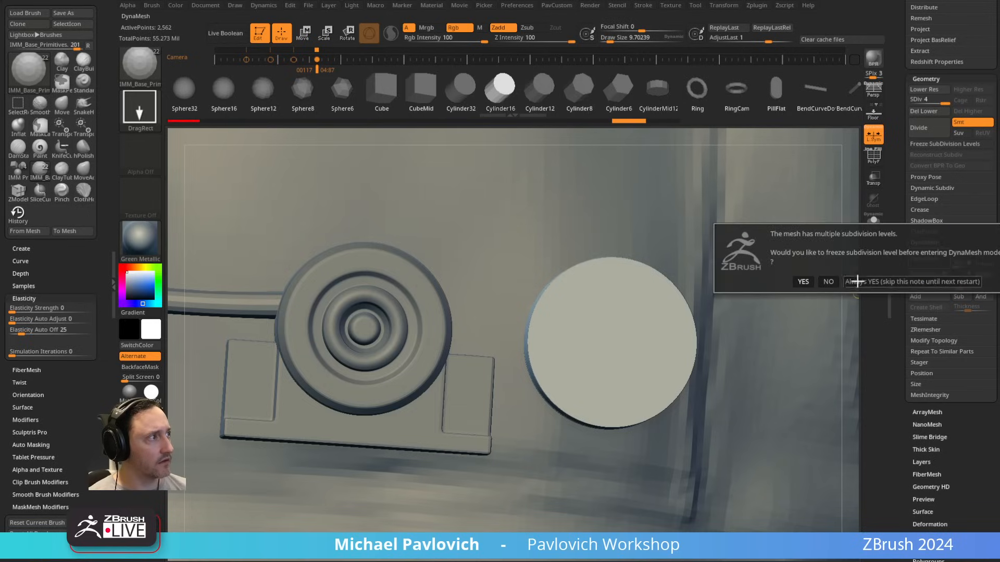
left_click(829, 285)
key("b")
key("s")
key("t")
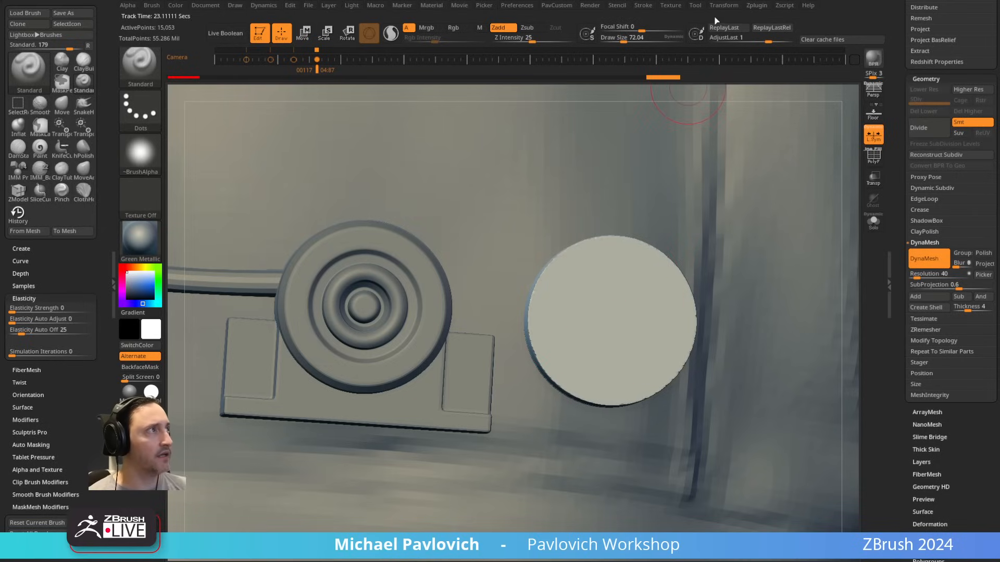
Step: Switch the disc's symmetry from the X axis to radial symmetry about the Y axis
left_click(722, 7)
left_click(742, 284)
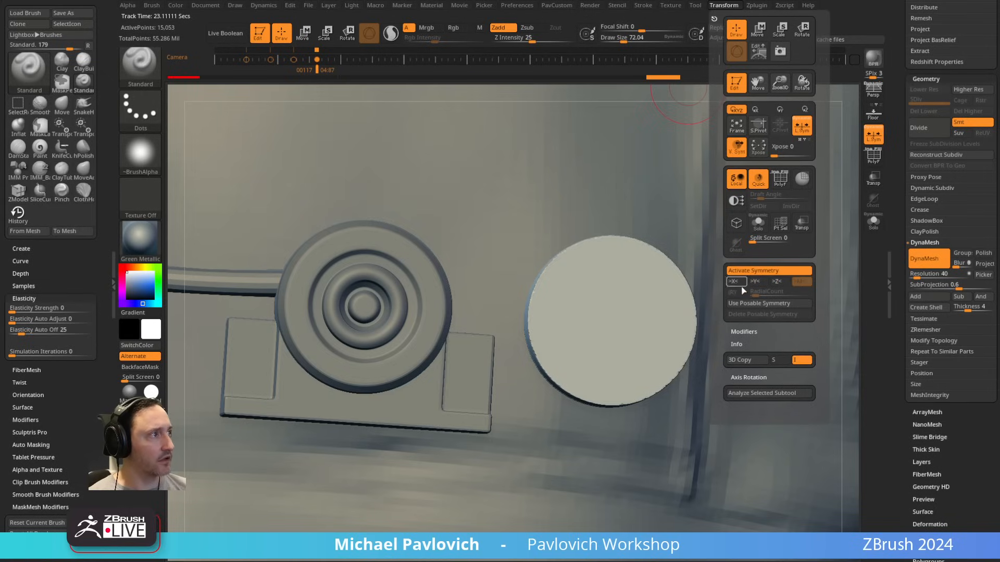
left_click(759, 282)
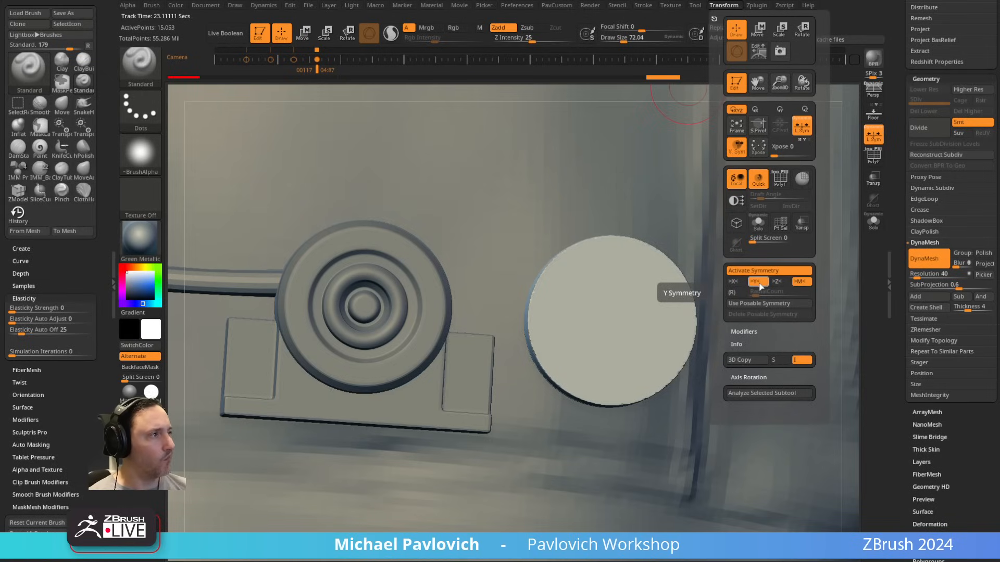
left_click(739, 294)
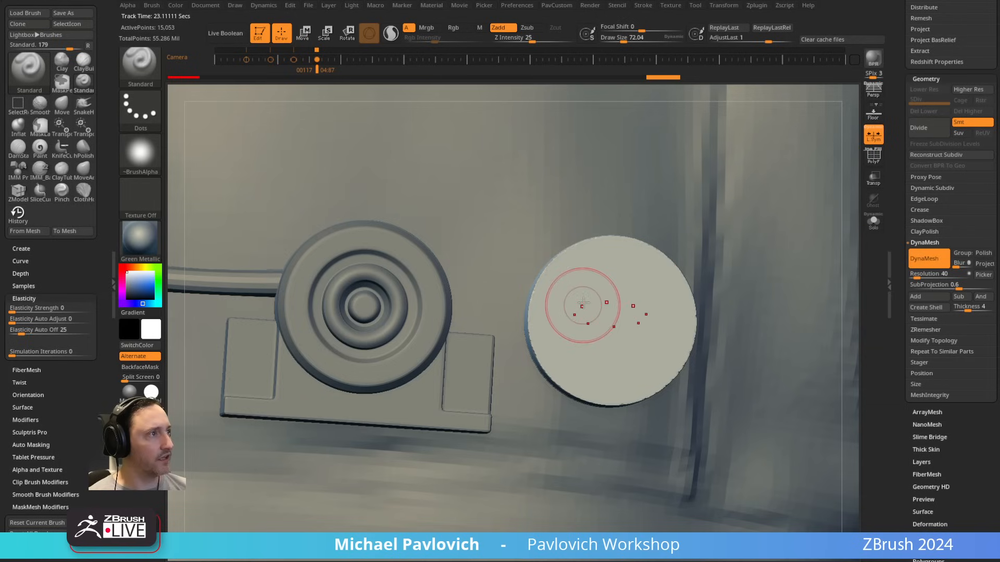
left_click(677, 6)
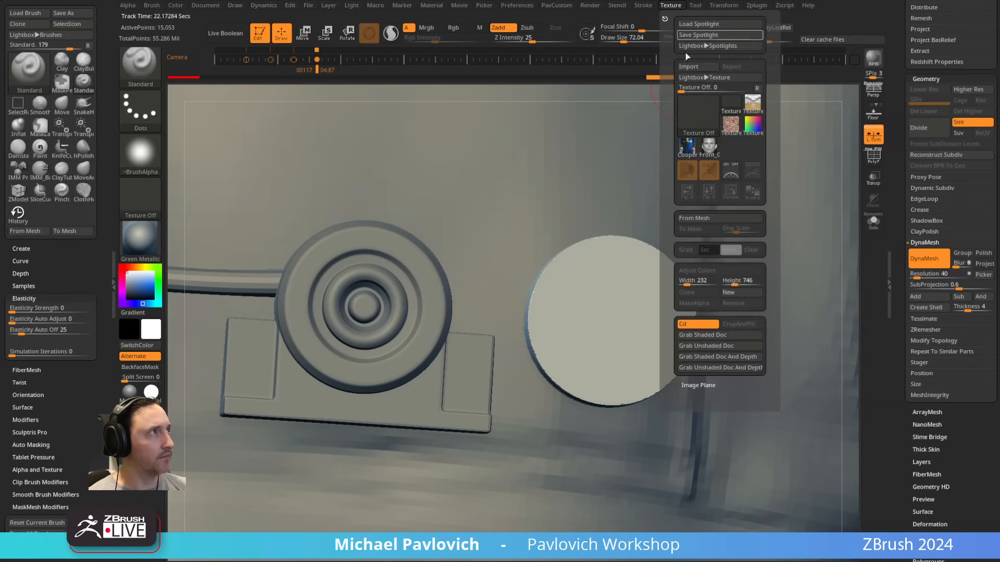
left_click(724, 6)
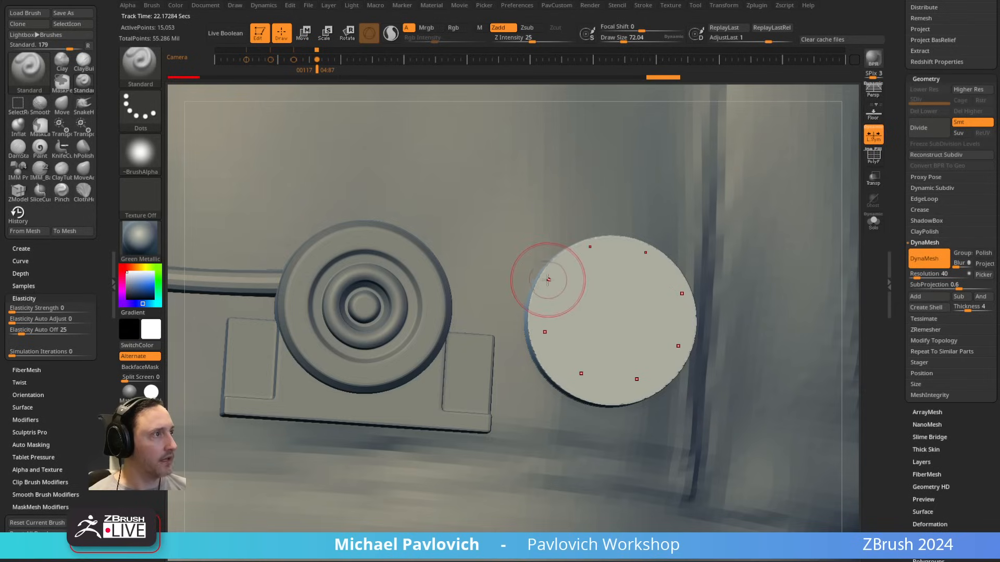
Step: Try Standard brush strokes around the disc's rim with the eight-point radial symmetry and undo them
mouse_move(540, 276)
left_mouse_down()
mouse_move(537, 313)
mouse_move(556, 368)
left_mouse_up()
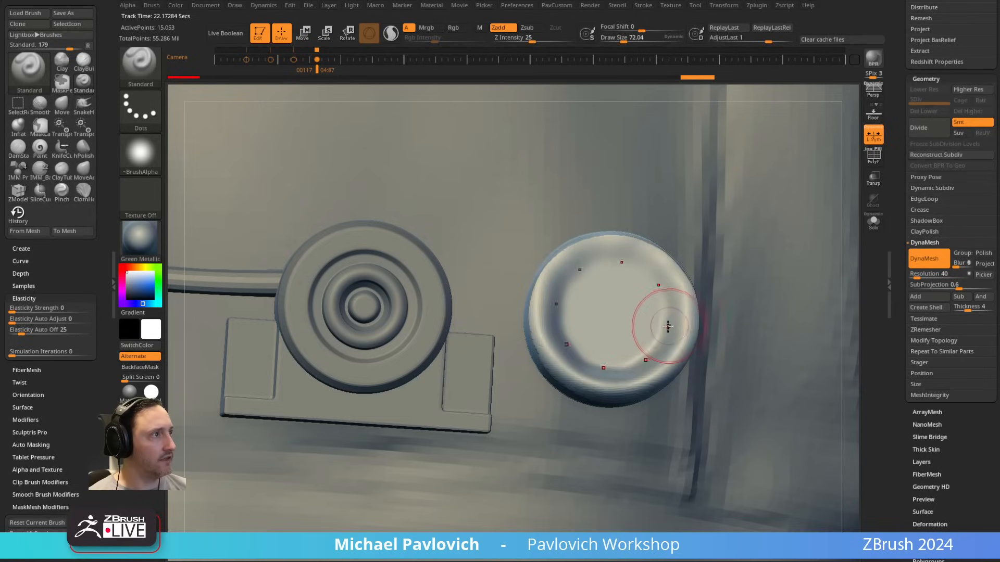
key("ctrl+z")
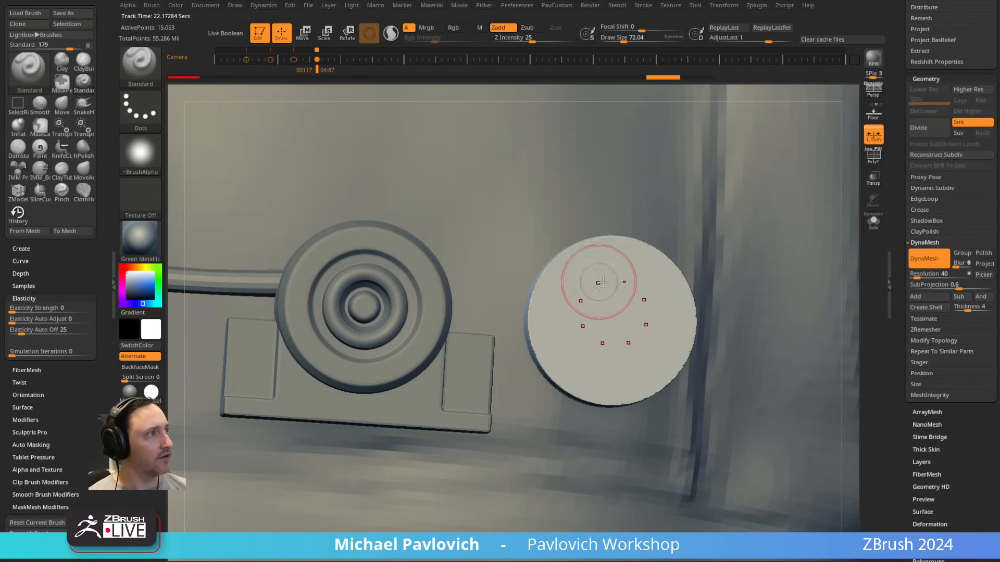
right_click_drag(603, 279, 599, 308)
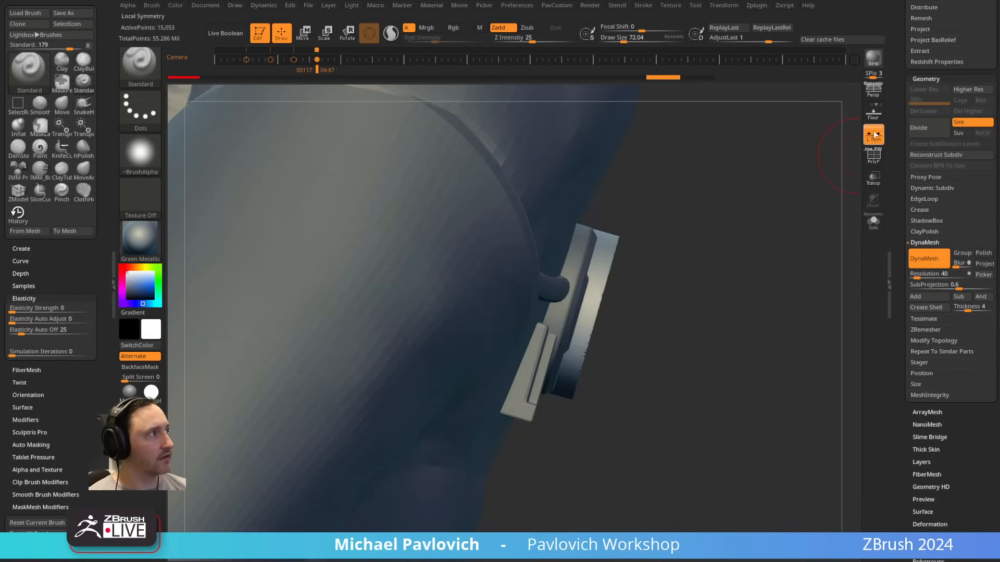
right_click_drag(776, 202, 659, 255)
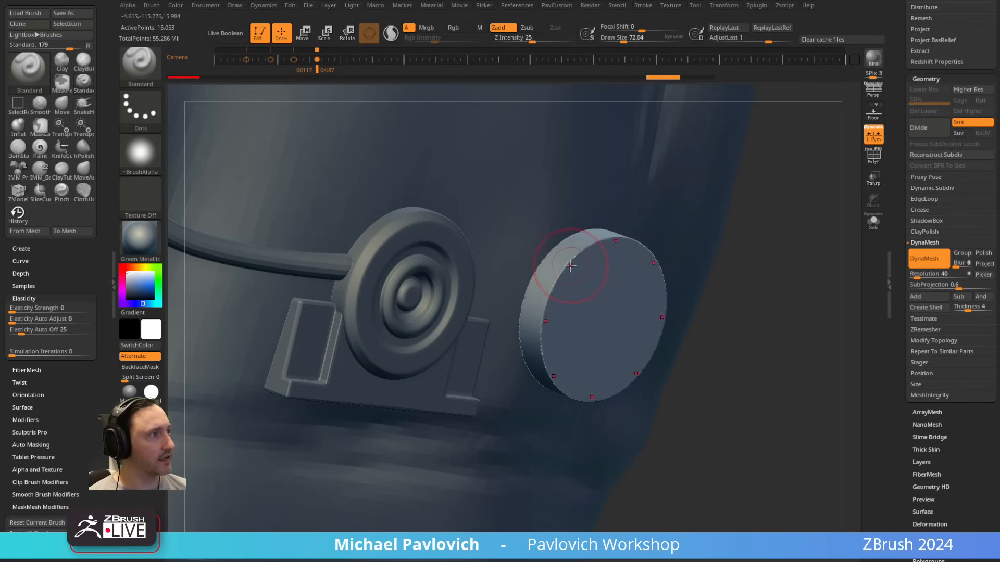
left_click_drag(571, 266, 577, 262)
right_click_drag(736, 248, 739, 246)
key("ctrl+z")
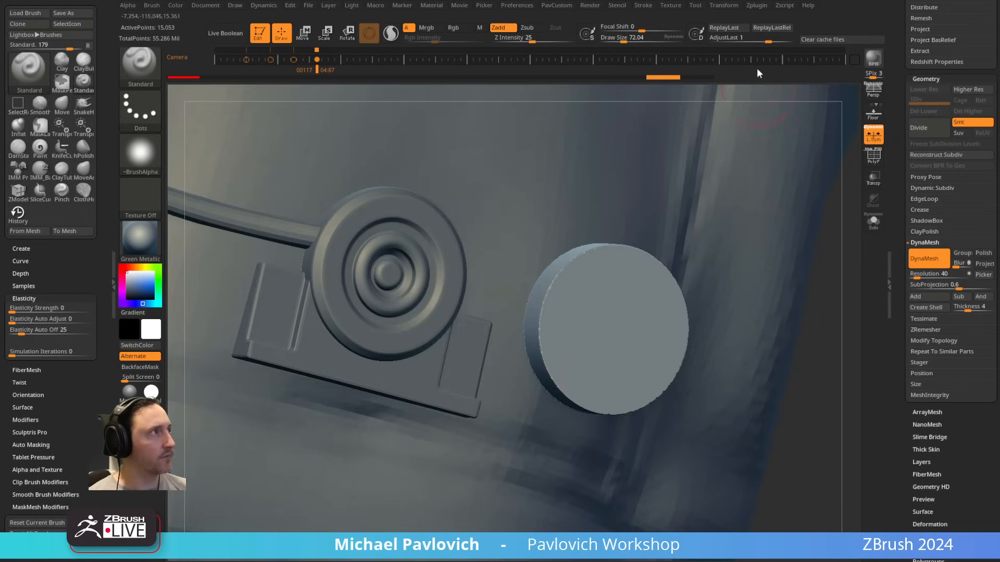
Step: Raise the radial symmetry count so the points form a continuous ring, and bevel the disc's front rim with the TrimDynamic brush
left_click(714, 6)
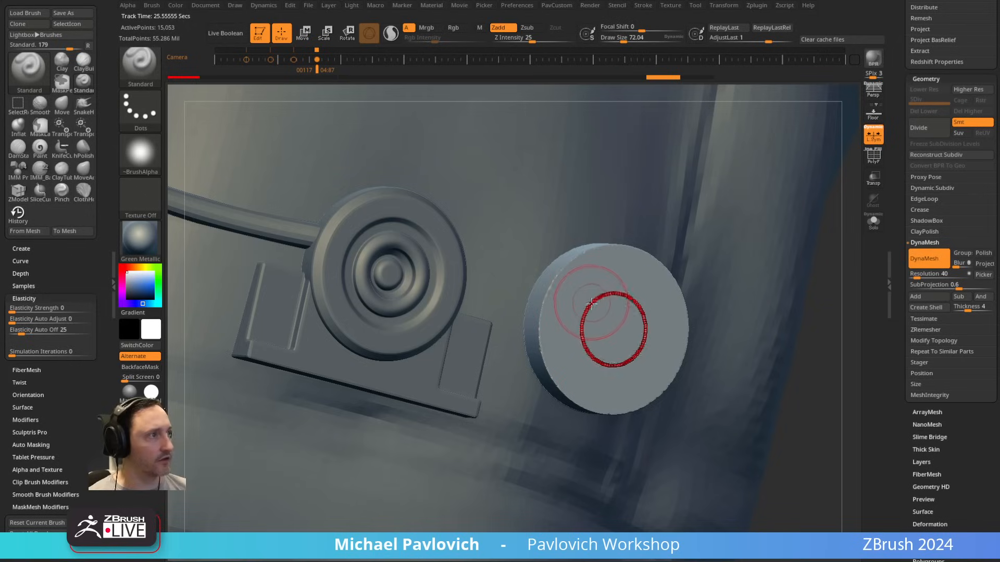
key("b")
key("t")
key("d")
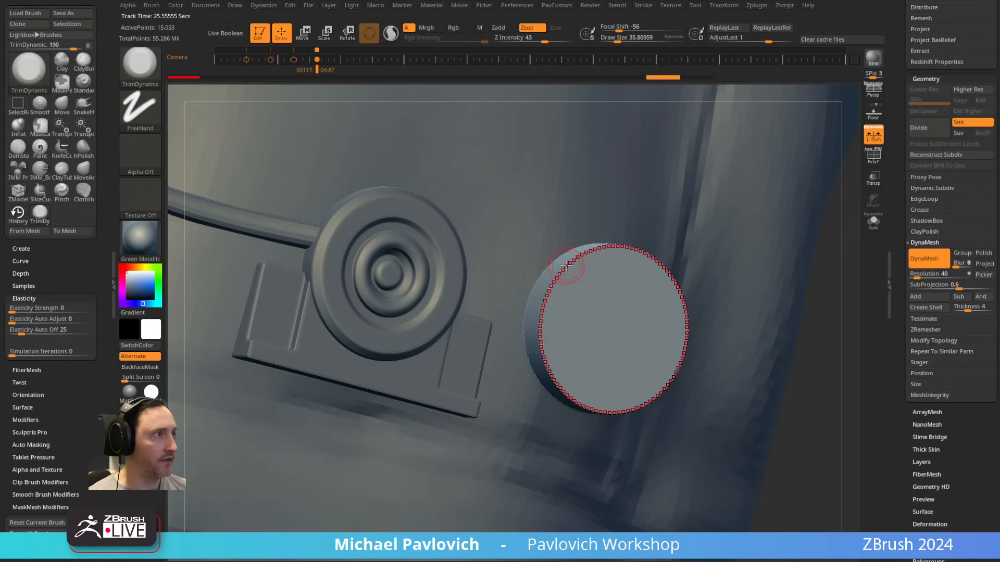
left_click_drag(565, 262, 573, 271)
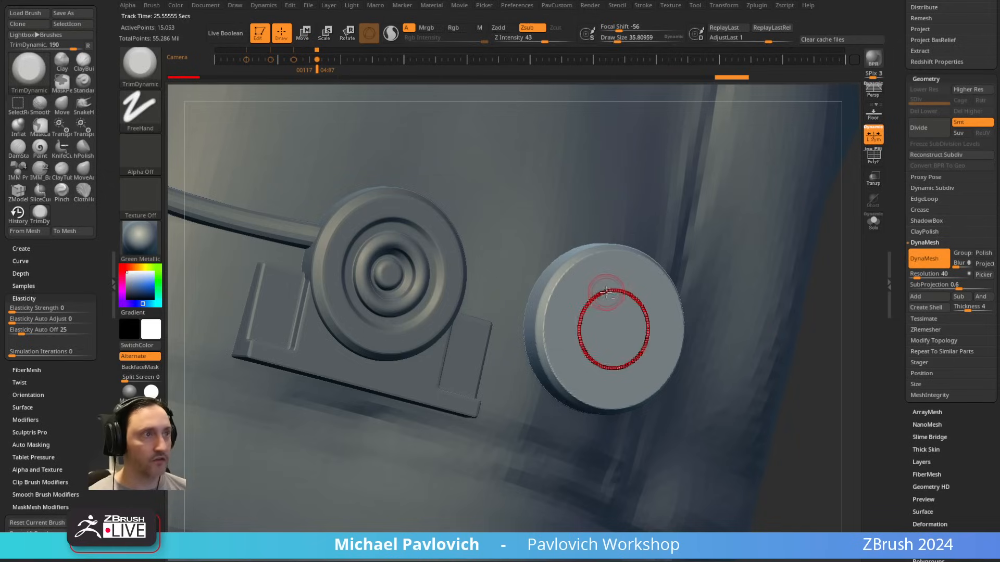
Step: Sculpt concentric rings around the disc's centre with the Standard brush at a draw size of about 19
key("b")
key("s")
key("t")
left_click_drag(608, 294, 612, 305)
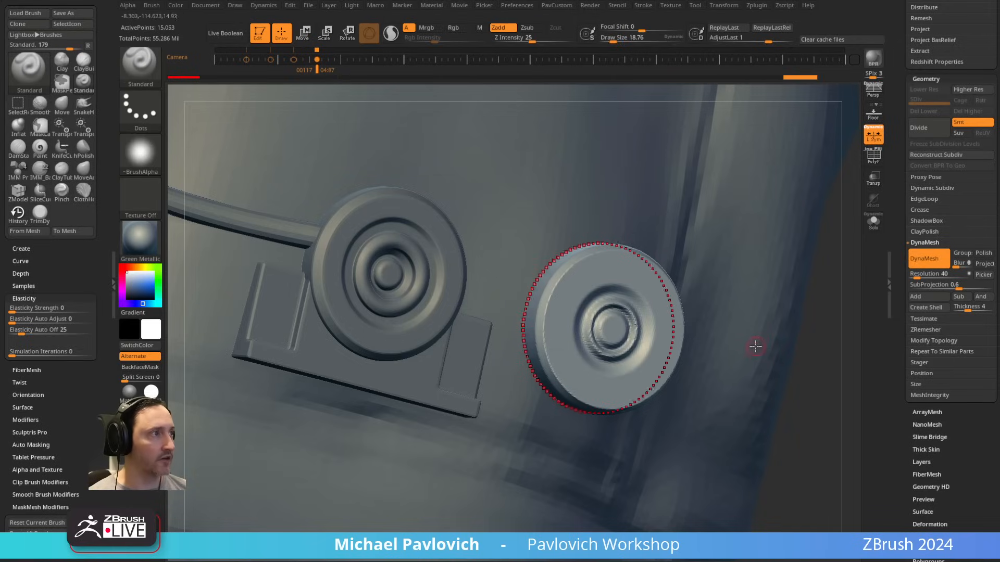
Step: Undo the disc's sculpting, DynaMesh and subdivision steps back to the low-poly cylinder, and display its PolyFrame
key("ctrl+z")
key("shift+f")
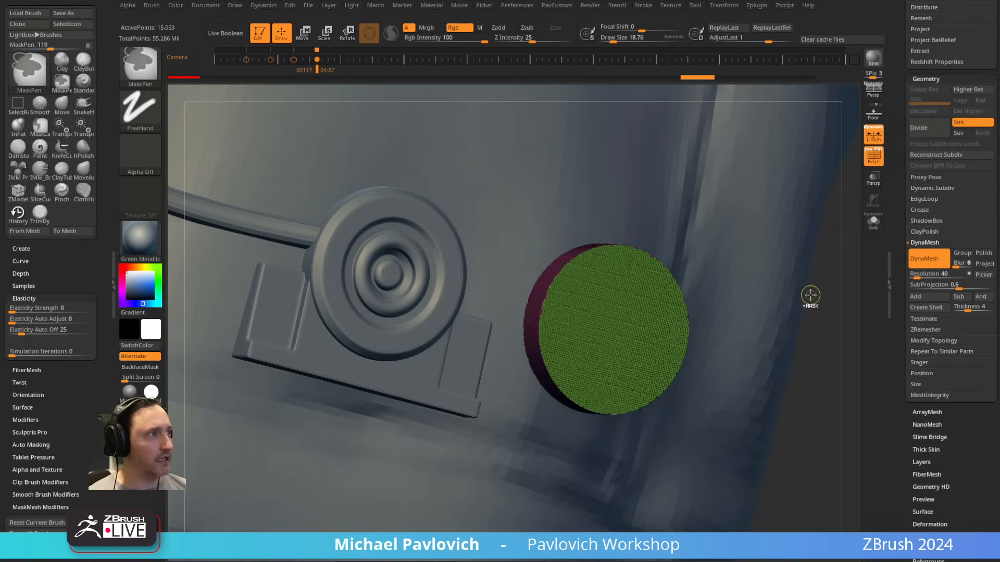
key("ctrl+z")
key("ctrl+z")
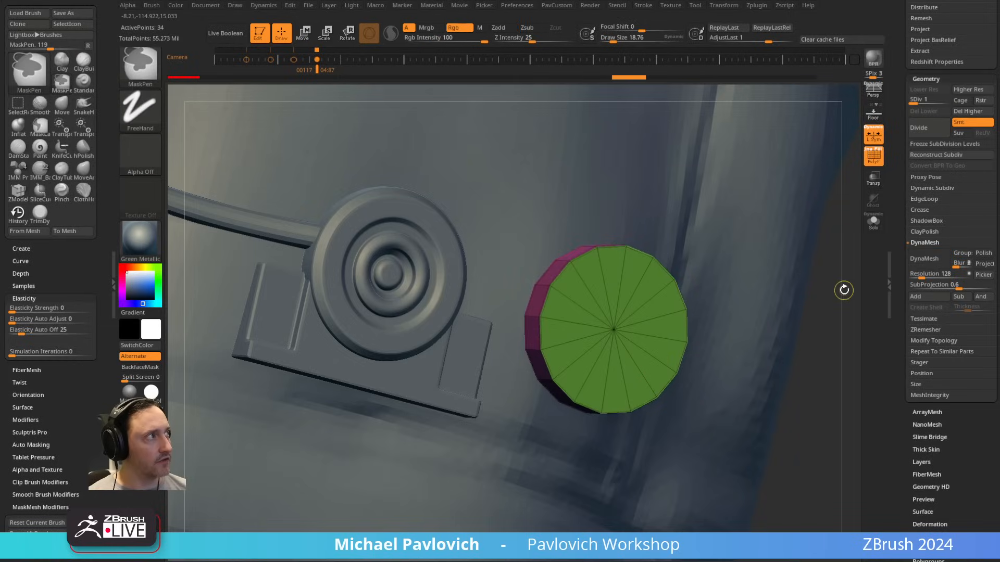
key("ctrl+z")
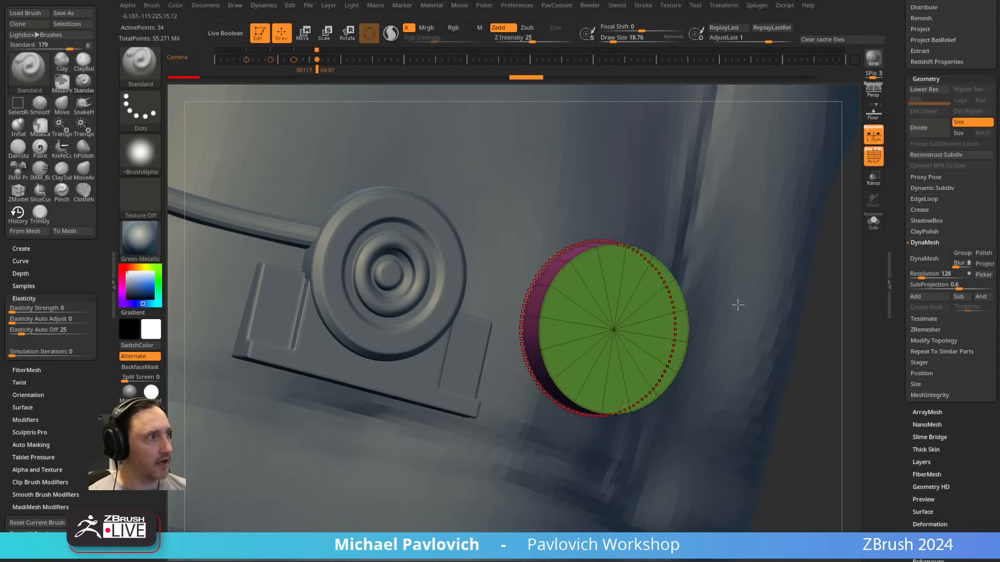
key("ctrl+z")
Step: Deactivate symmetry and local symmetry for the low-poly disc
left_click_drag(832, 329, 756, 326)
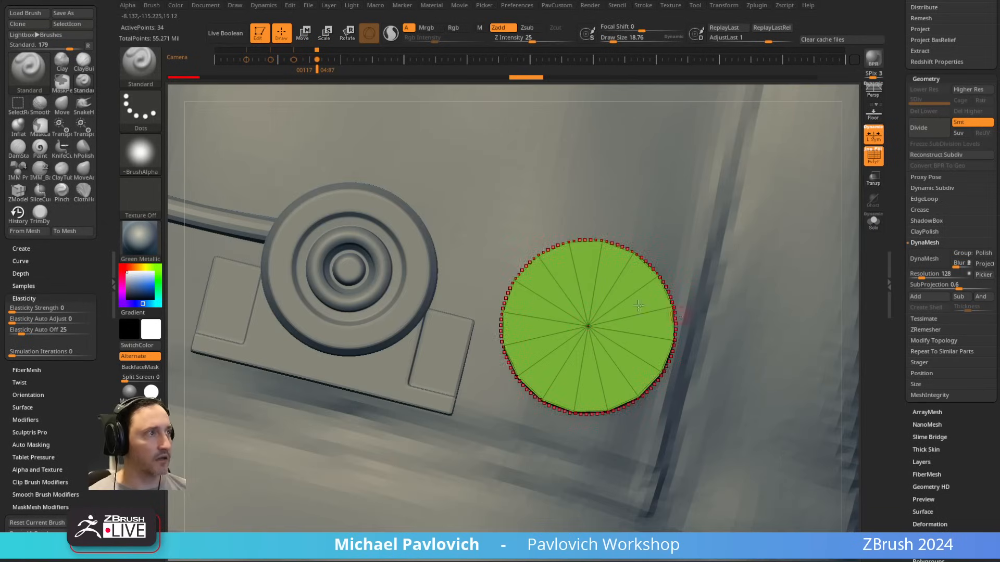
right_click_drag(600, 274, 652, 287, "alt")
key("ctrl+z")
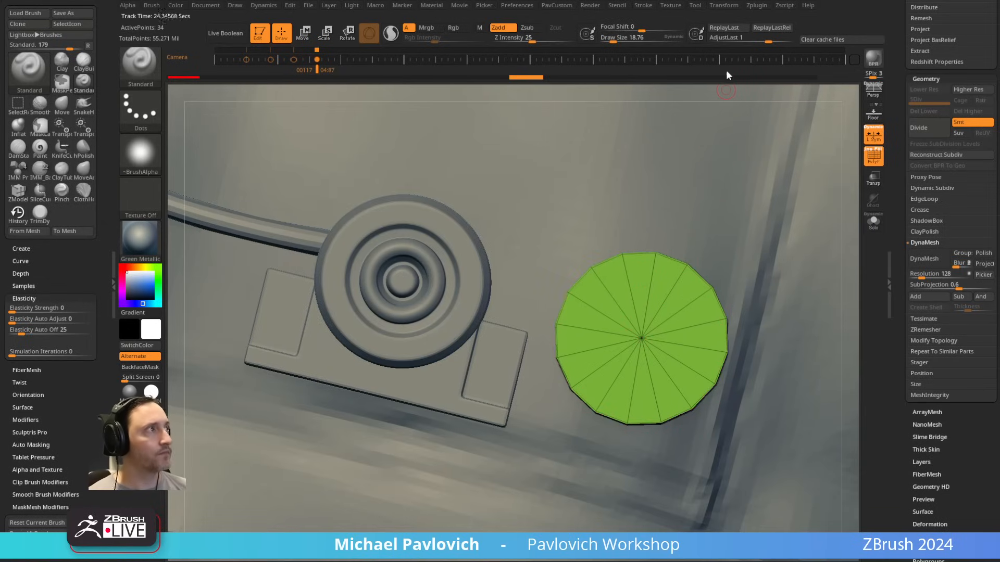
left_click(721, 6)
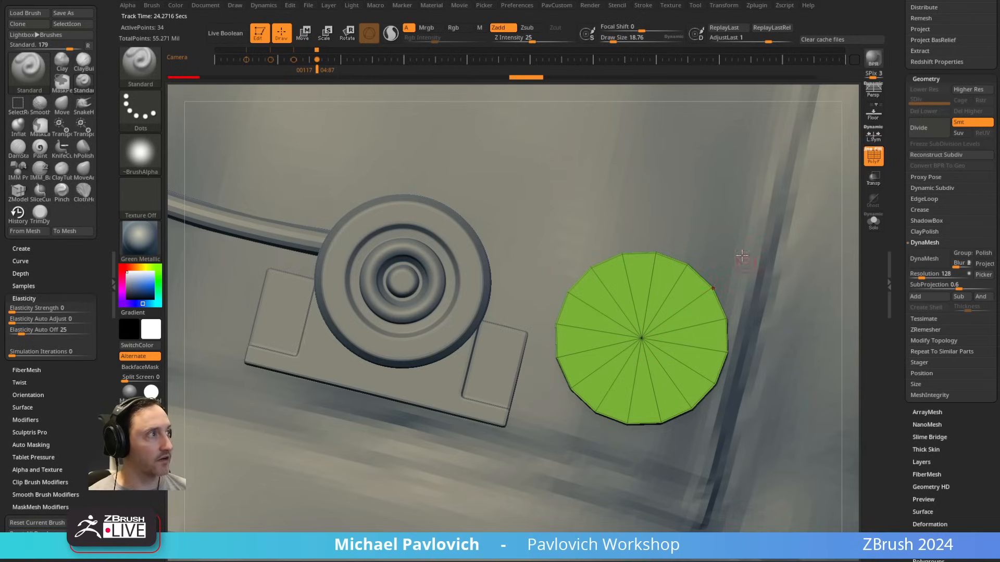
left_click_drag(742, 255, 854, 154)
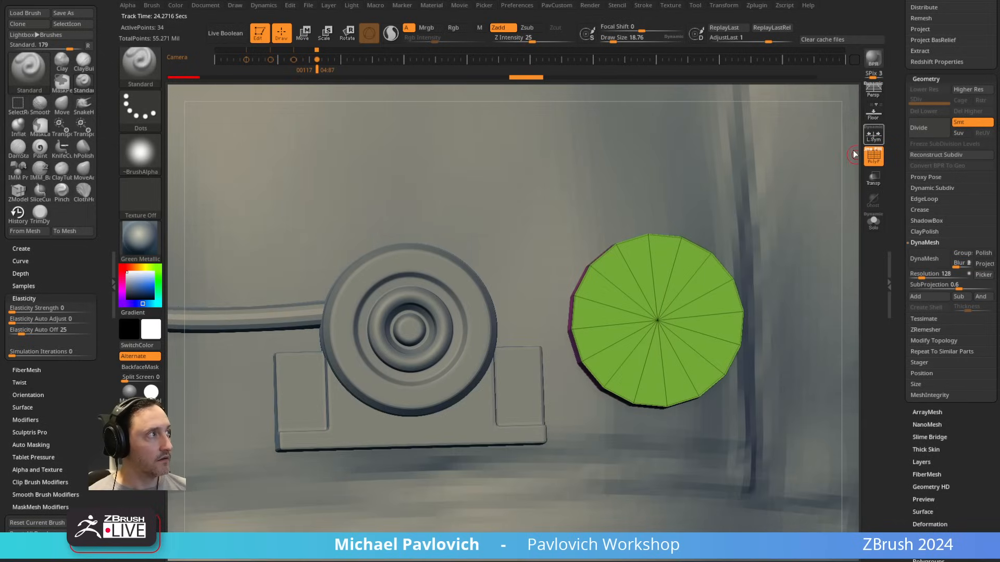
mouse_move(703, 268)
right_mouse_down("alt")
mouse_move(687, 256)
mouse_move(701, 273)
right_mouse_up("alt")
Step: Select the ZModeler brush and set its polygon action to Inset, targeting Polygroup All with the Legacy modifier
key("b")
key("z")
key("m")
left_click(633, 271)
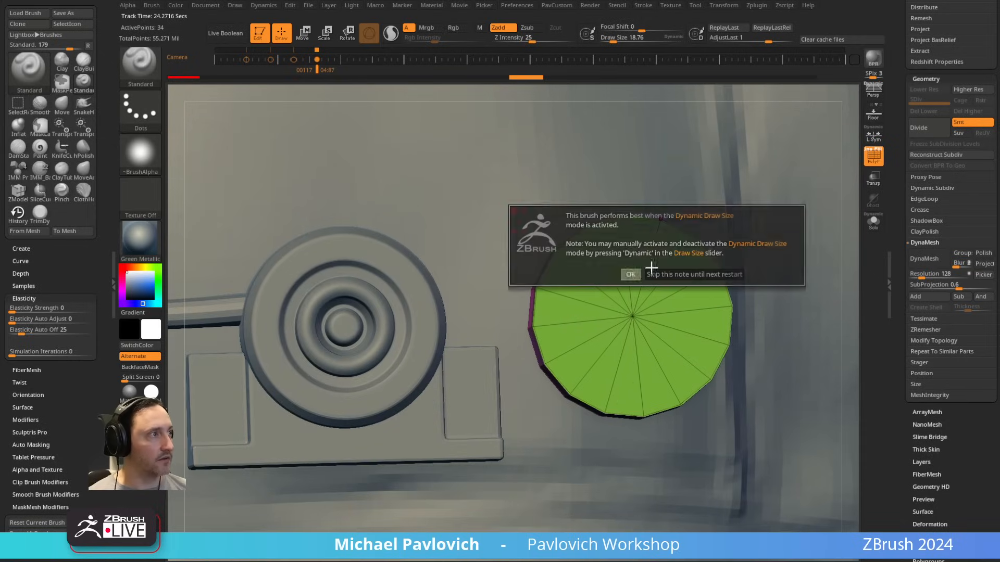
key("b")
key("z")
key("m")
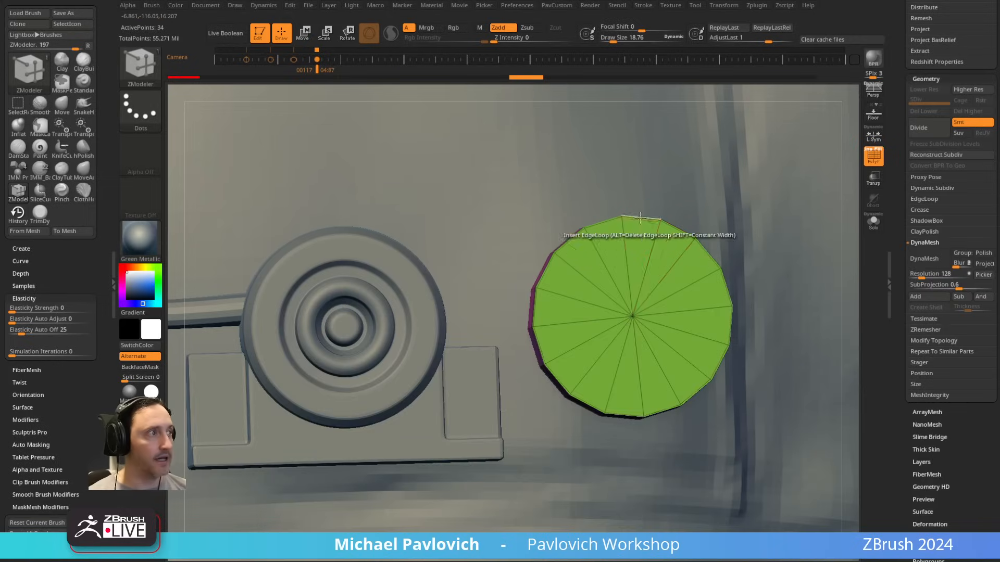
key("space")
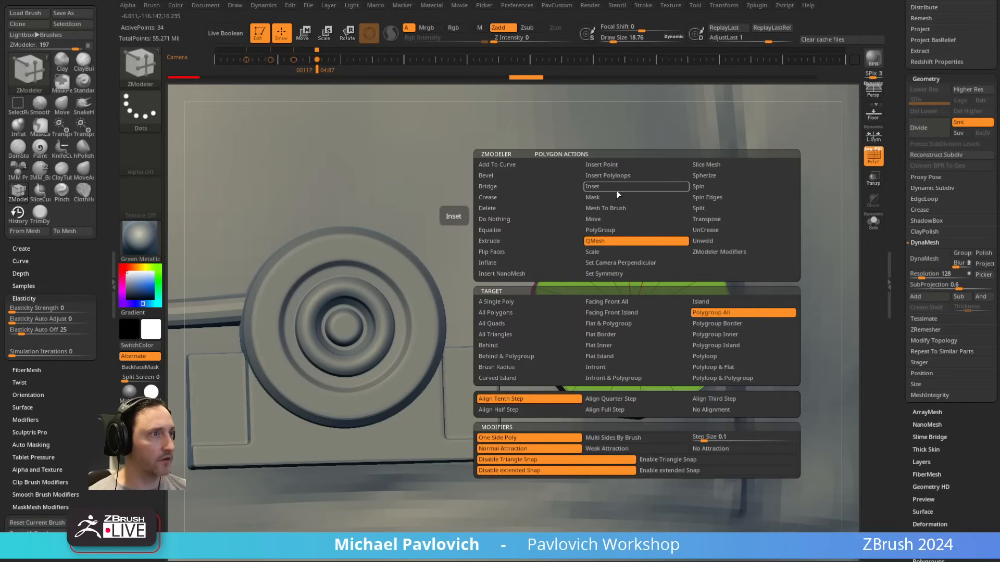
left_click(623, 187)
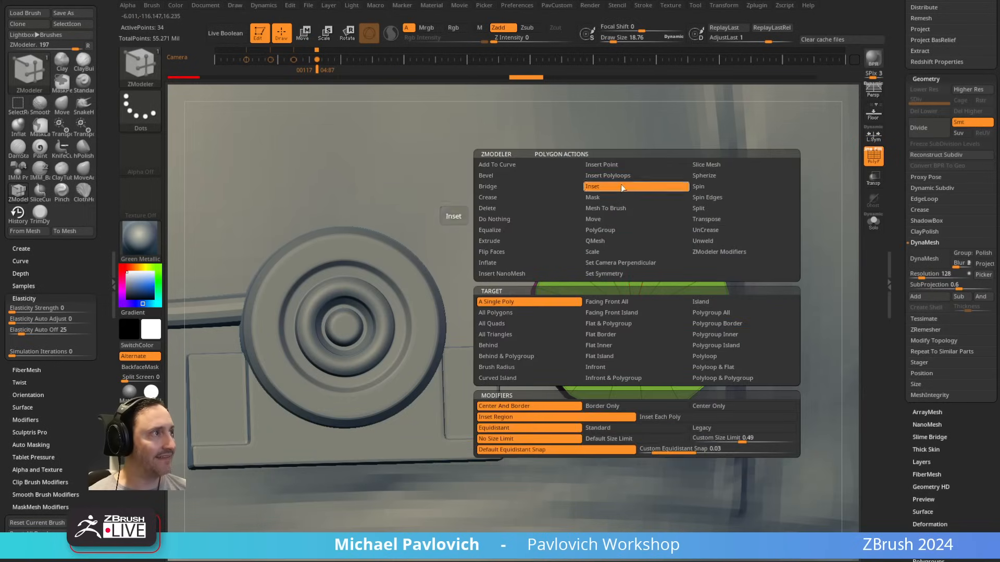
left_click(720, 312)
left_click(722, 427)
Step: Inset the disc's front face three times to create concentric polygroup rings around its centre
right_click_drag(638, 344, 687, 287)
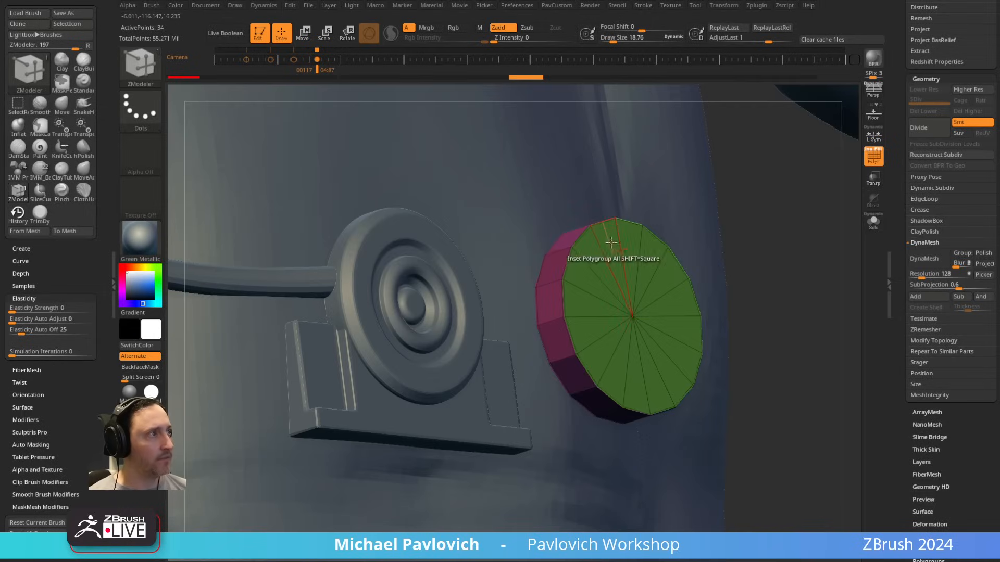
left_click_drag(611, 242, 628, 276)
right_click_drag(740, 229, 771, 242)
left_click_drag(608, 265, 617, 303)
left_click(621, 313)
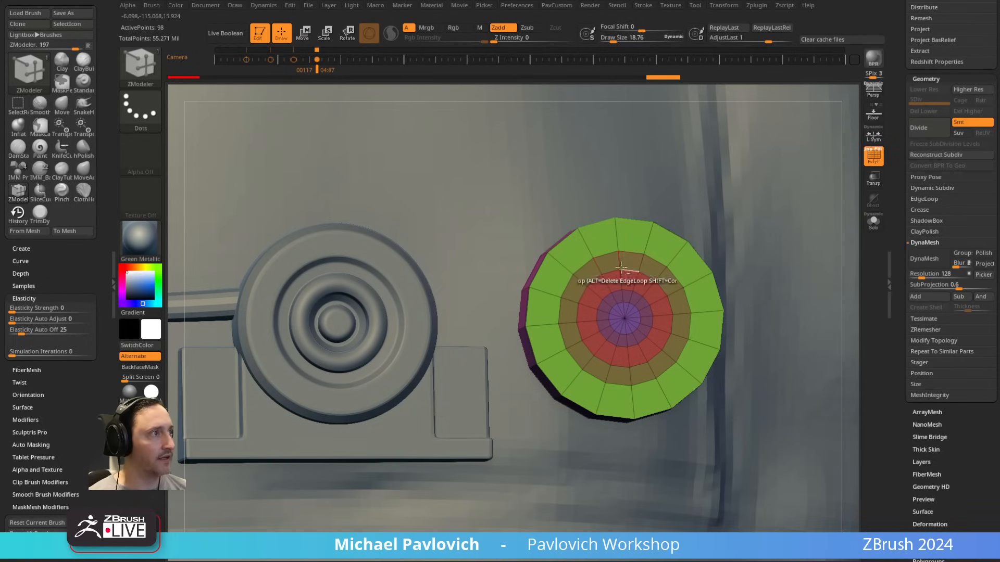
Step: Set the polygon action to QMesh on Polygroup All and push the outermost inset ring into the disc as a groove
key("space")
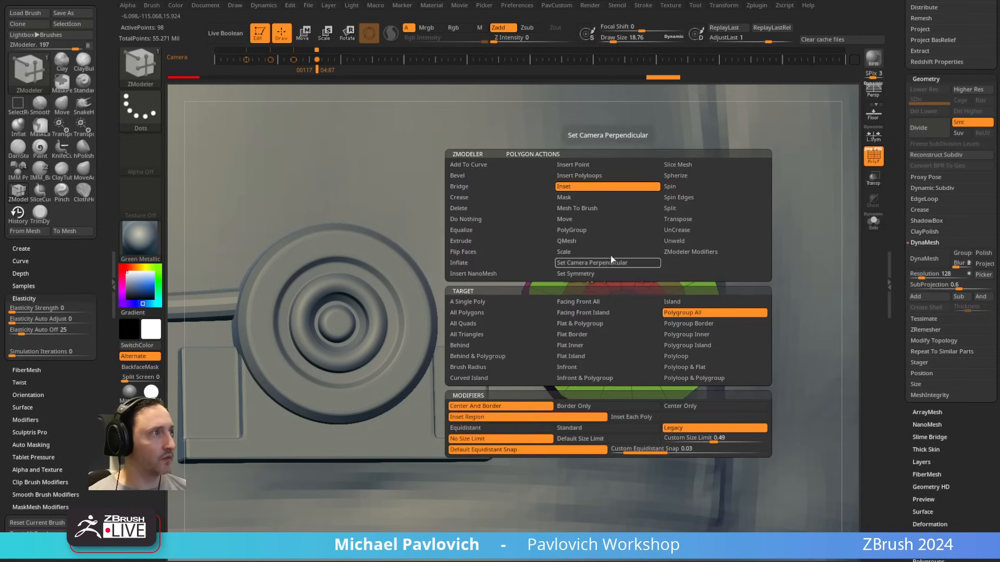
left_click(579, 241)
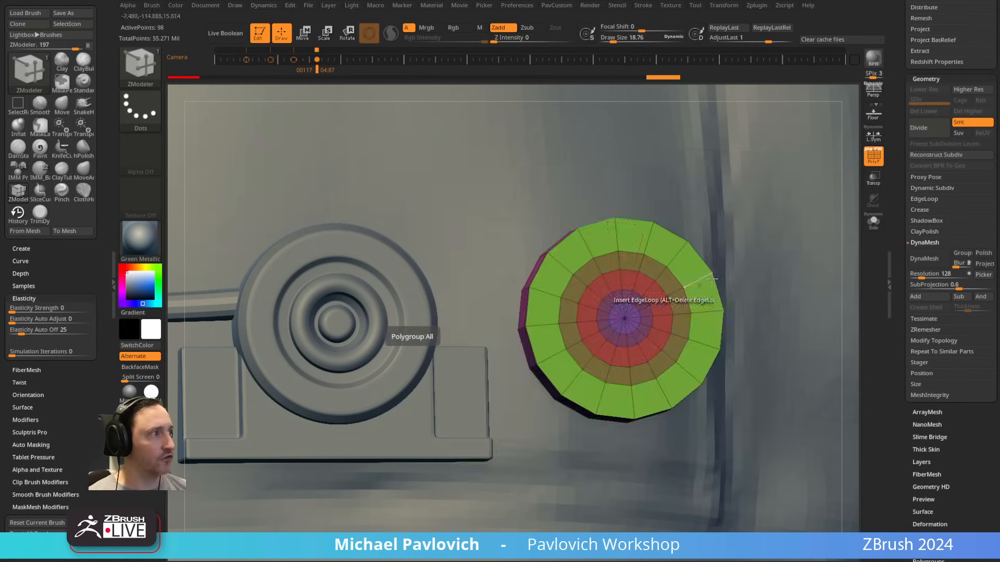
left_click_drag(732, 226, 761, 219)
left_click_drag(657, 261, 665, 264)
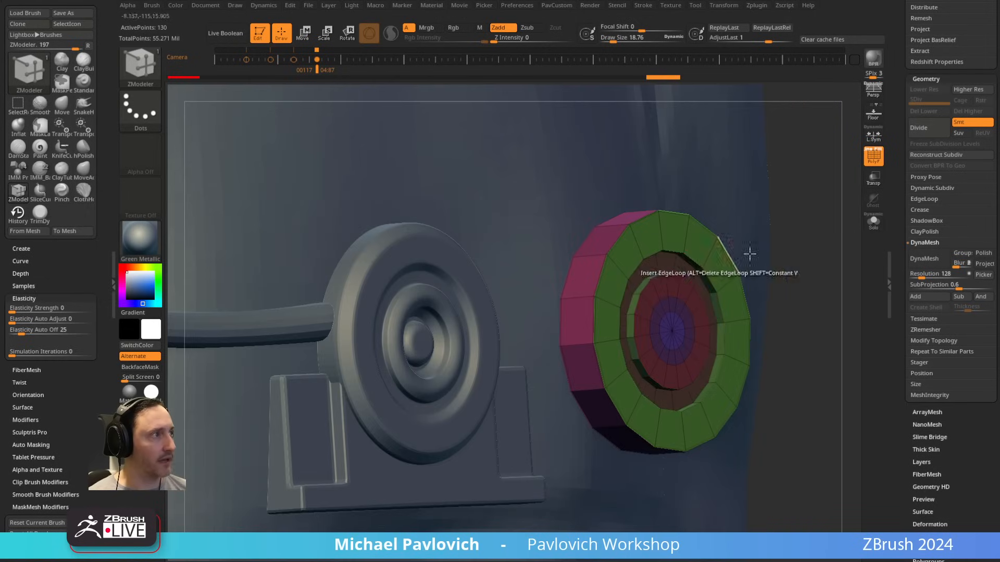
left_click_drag(749, 252, 762, 245, "shift")
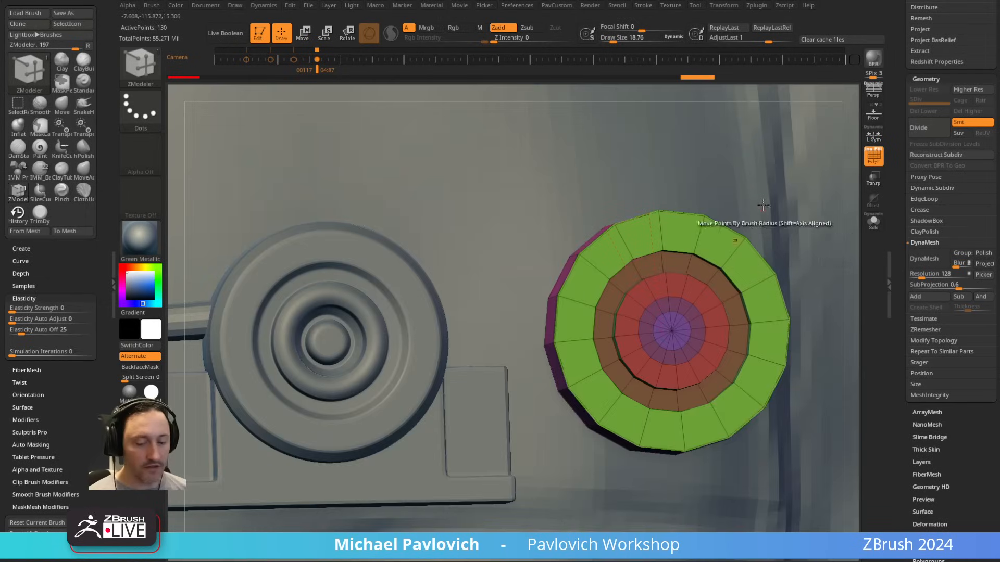
Step: Preview the disc with dynamic subdivision and no PolyFrame, return to the low-poly display, and compare it with the neighbouring button
key("d")
left_click(873, 155)
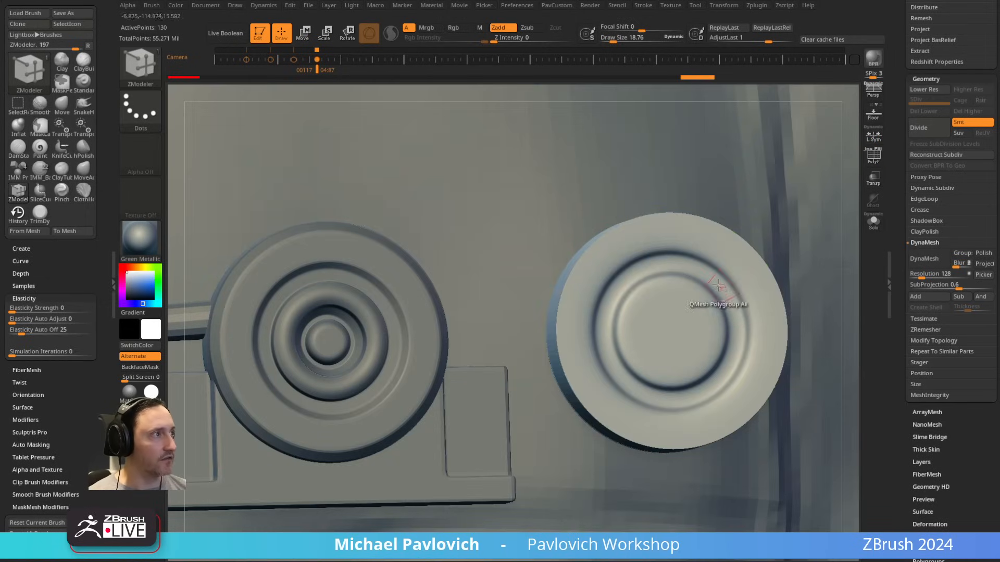
key("shift")
key("shift+d")
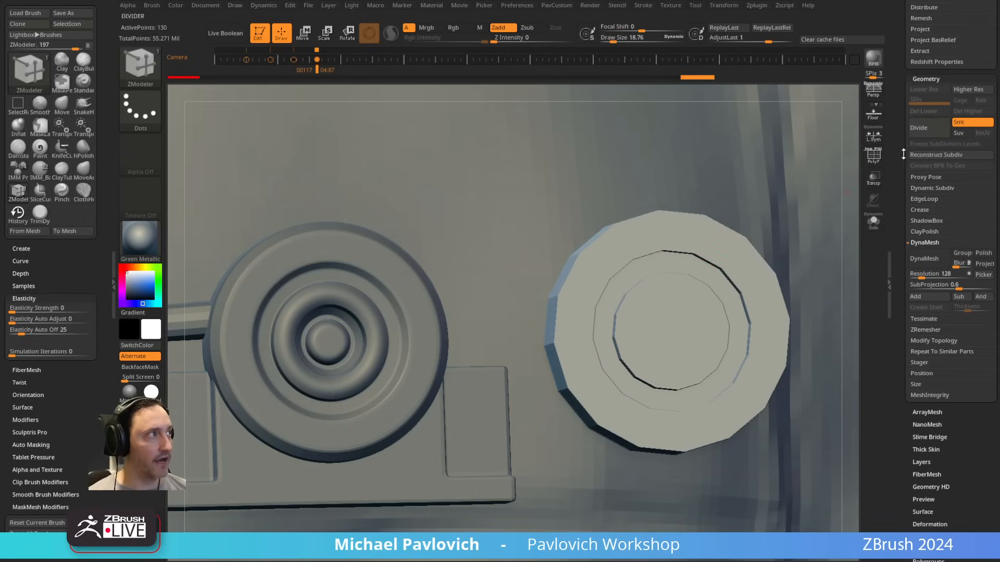
left_click(874, 155)
left_click_drag(388, 263, 448, 169)
left_click_drag(359, 239, 333, 276)
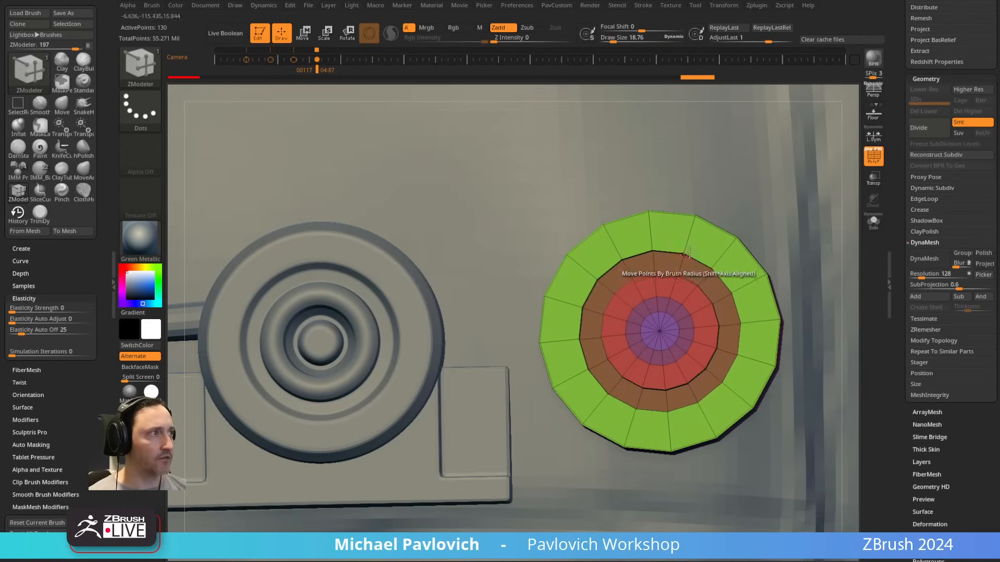
Step: Set the polygon action to QMesh on Polygroup All and push the ring between the green and red bands into the disc
left_click_drag(649, 202, 688, 263)
key("space")
left_click(658, 189)
key("alt")
key("alt")
key("alt")
key("alt")
key("space")
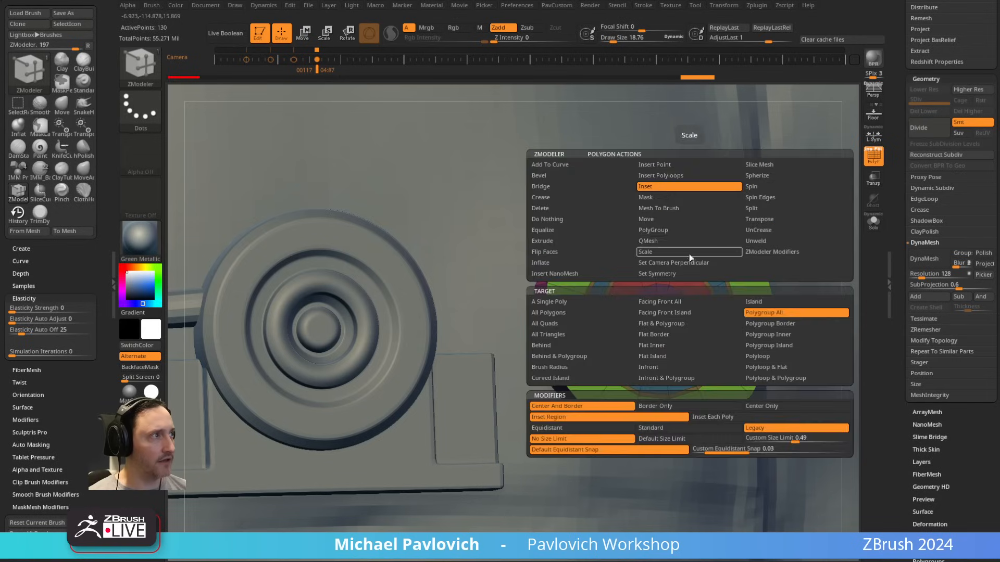
left_click(668, 240)
left_click_drag(665, 252, 663, 254)
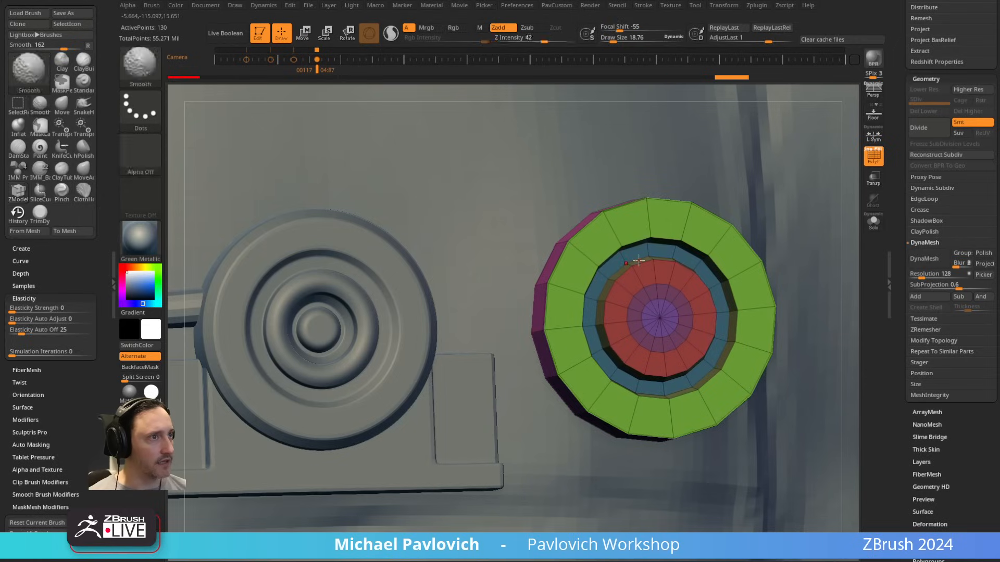
Step: Inset the disc's central circle on Polygroup All and push the new ring inward with QMesh as an inner groove
right_click_drag(680, 242, 703, 198, "ctrl")
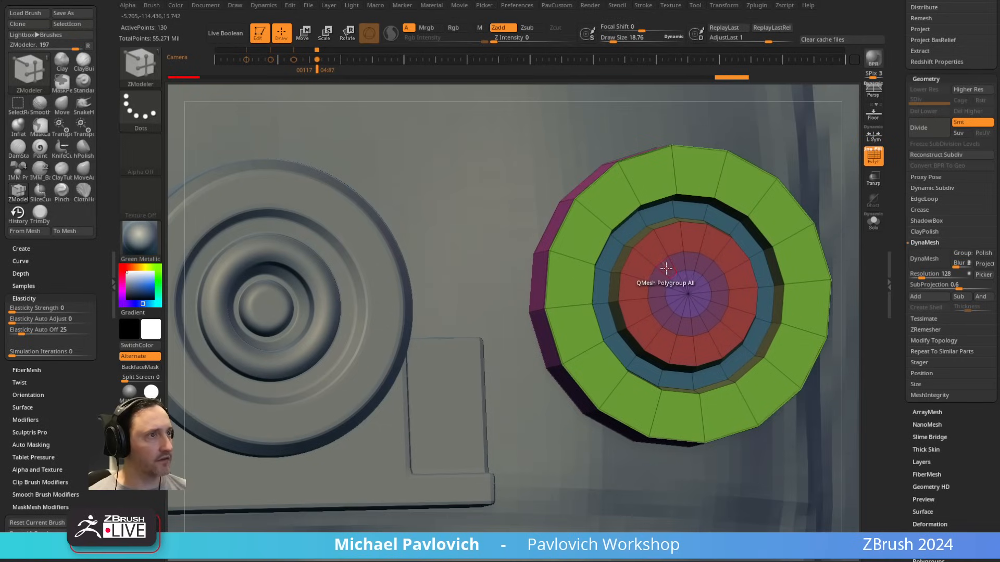
key("space")
left_click(652, 189)
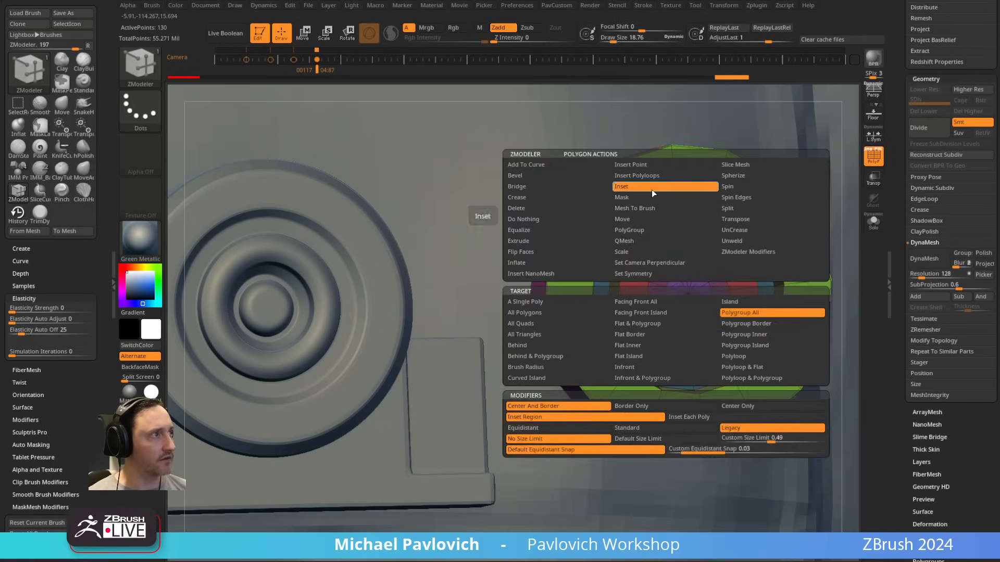
left_click_drag(650, 258, 666, 267)
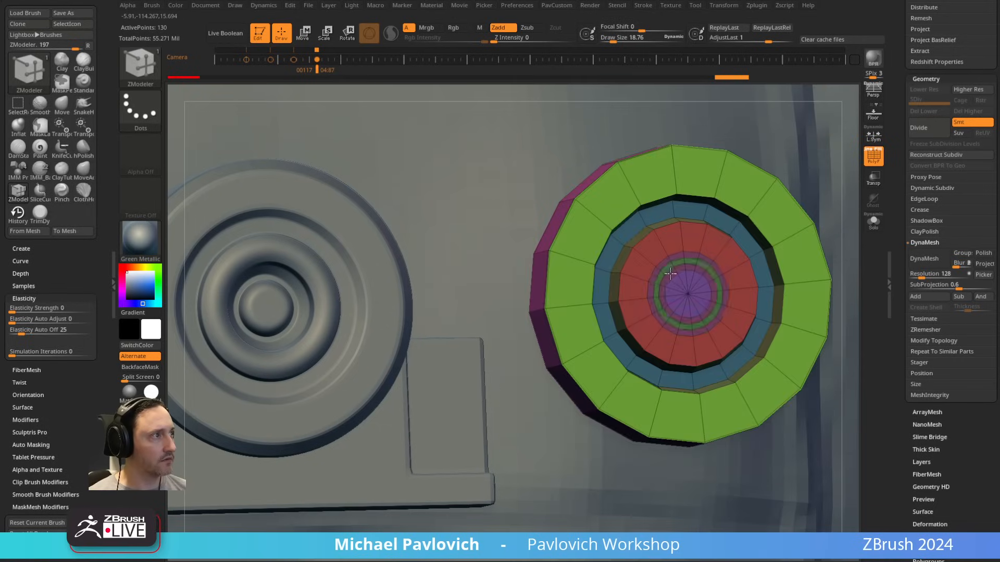
key("space")
left_click(639, 239)
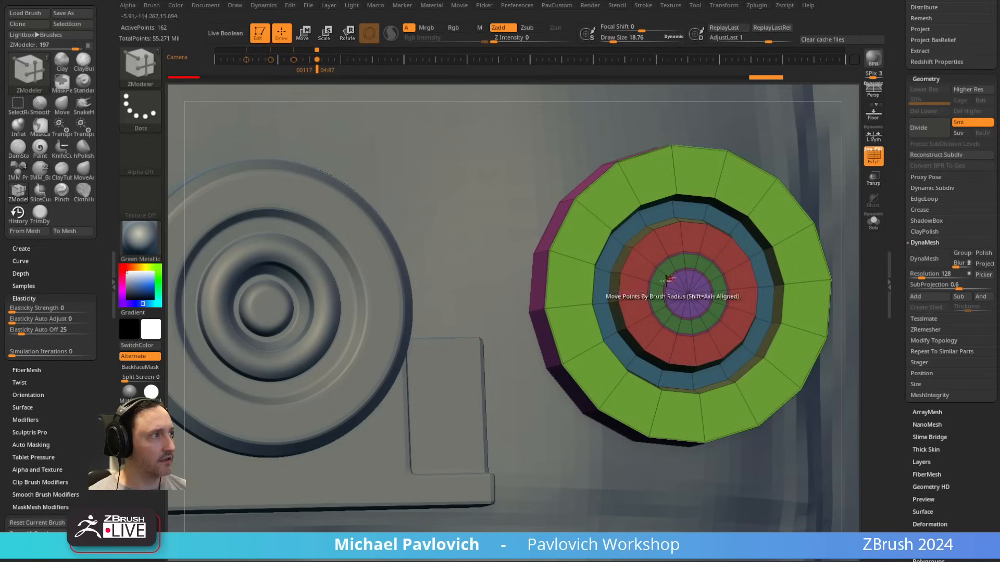
left_click_drag(666, 267, 593, 264)
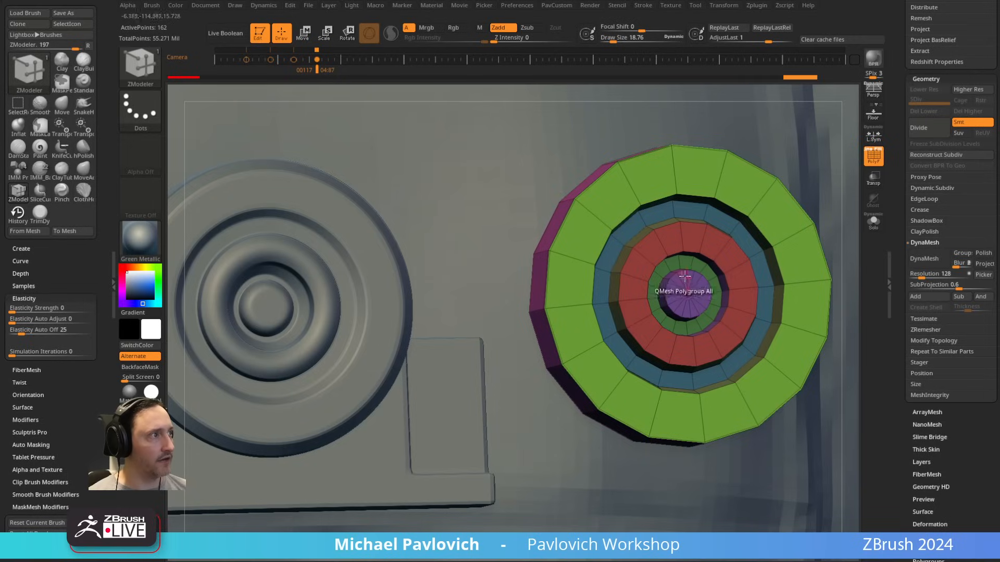
Step: Mark the flat cap at the disc's centre as its own group and isolate it
right_click_drag(682, 296, 640, 265, "alt")
left_click_drag(616, 347, 628, 326, "alt")
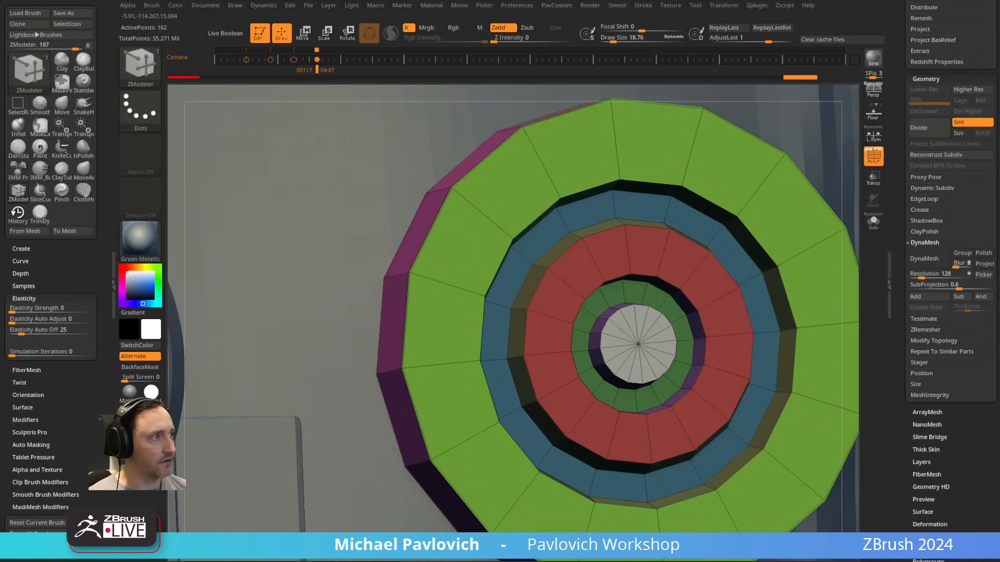
left_click(633, 336, "ctrl+shift")
right_click_drag(800, 196, 643, 209, "alt")
key("ctrl+shift")
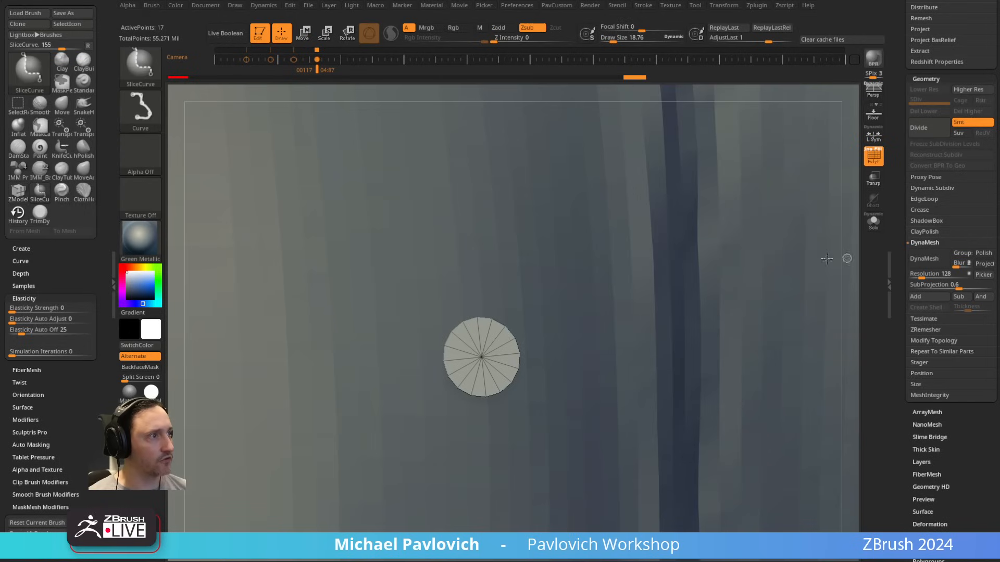
Step: Switch the selection brush to SelectRect, invert visibility to the rest of the disc and delete the hidden centre cap
key("ctrl+shift")
left_click(154, 69, "ctrl+shift")
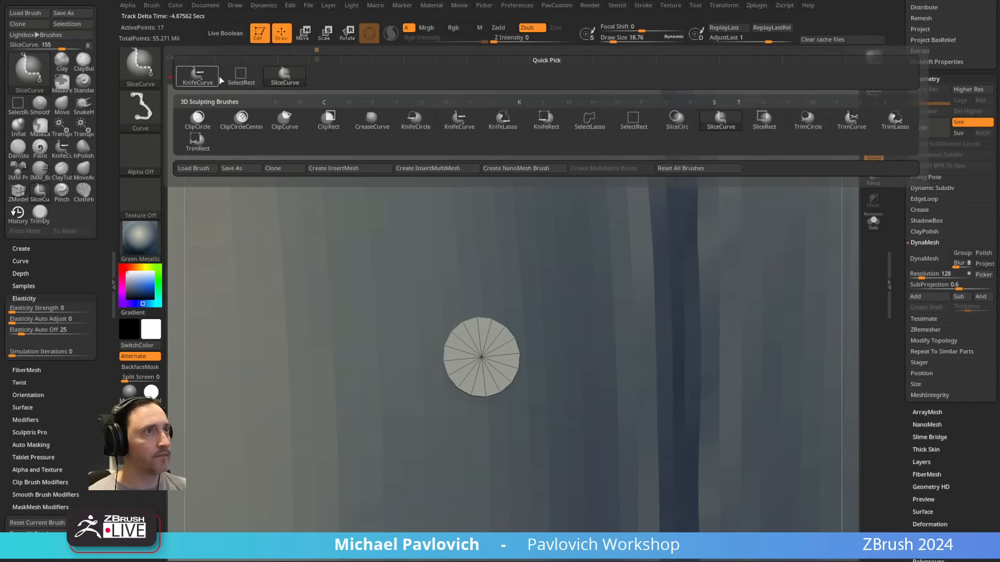
left_click(239, 78, "ctrl+shift")
left_click(855, 260, "ctrl+shift")
key("2")
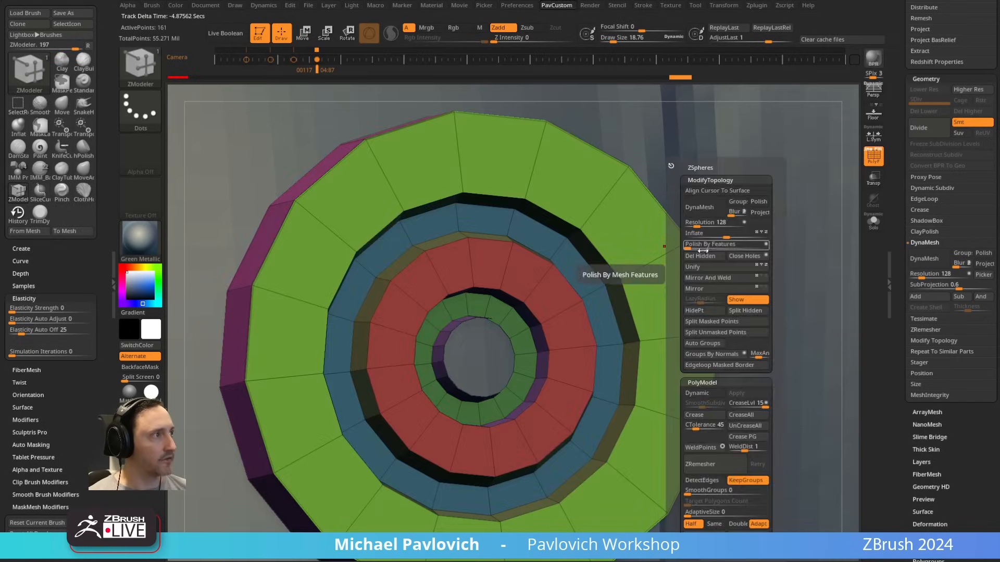
left_click(702, 256)
Step: Set the edge action to Close with Convex Hole and fill the disc's central opening with a rounded dome
right_click_drag(557, 297, 604, 270)
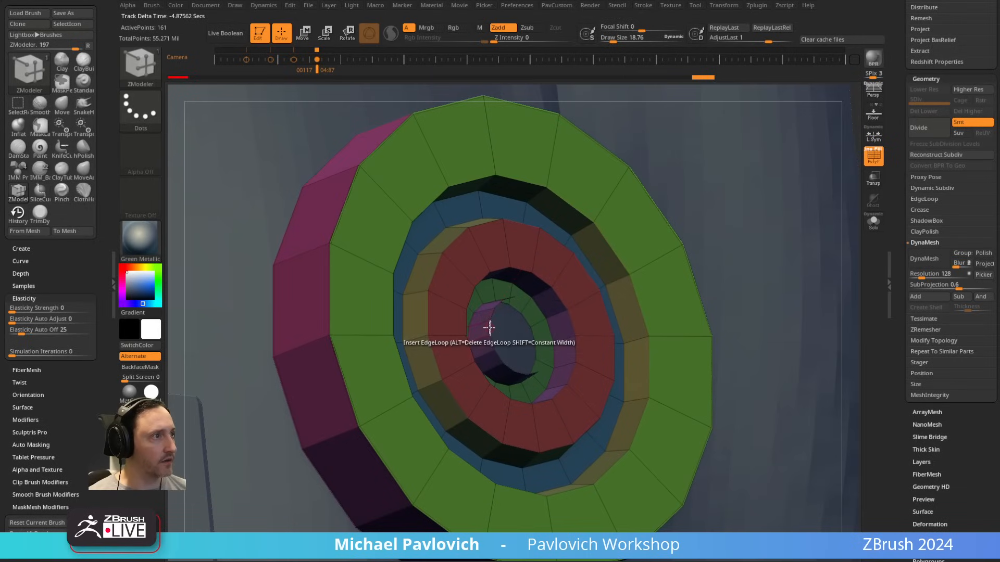
key("space")
left_click(379, 286)
left_click(463, 378)
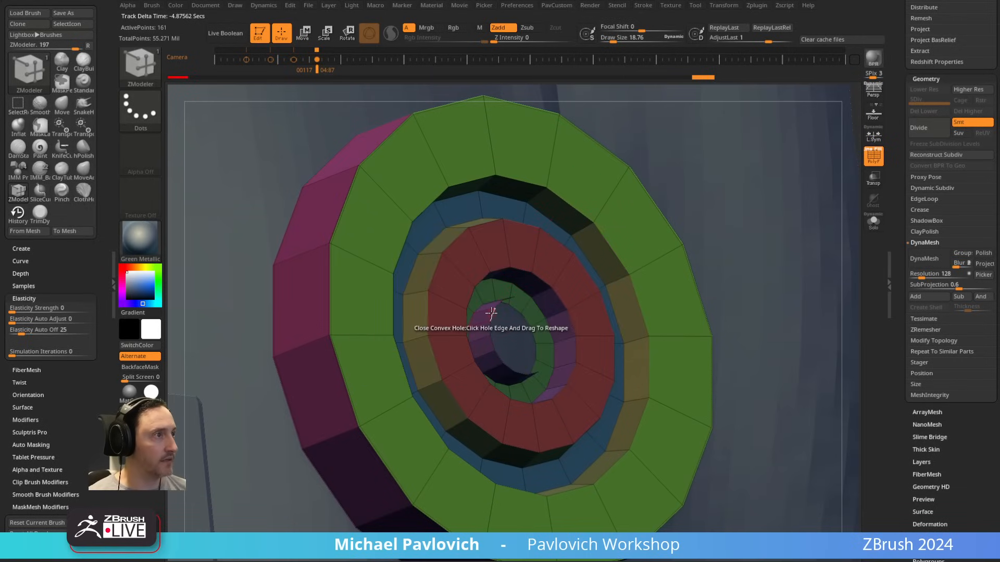
key("space")
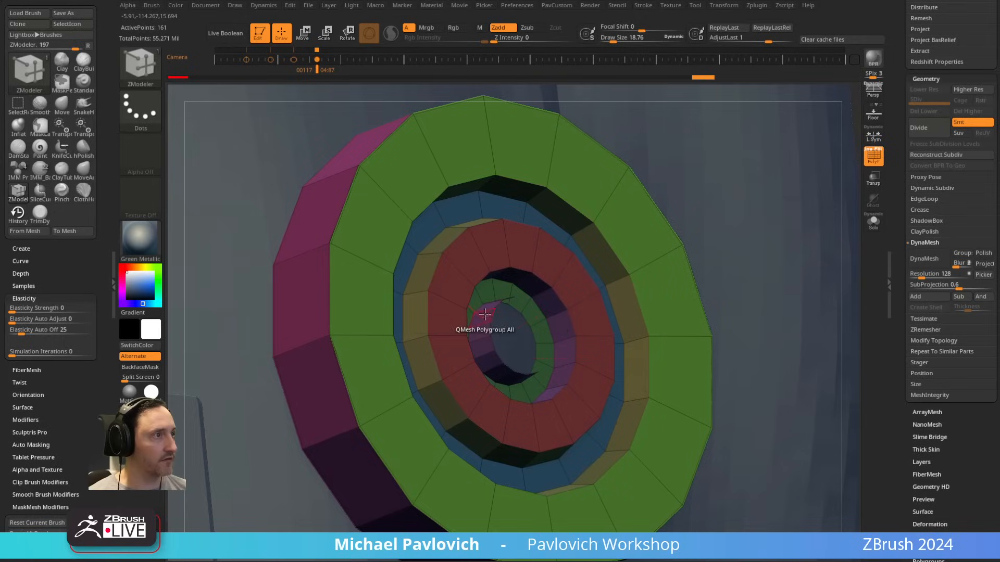
left_click_drag(491, 314, 552, 295)
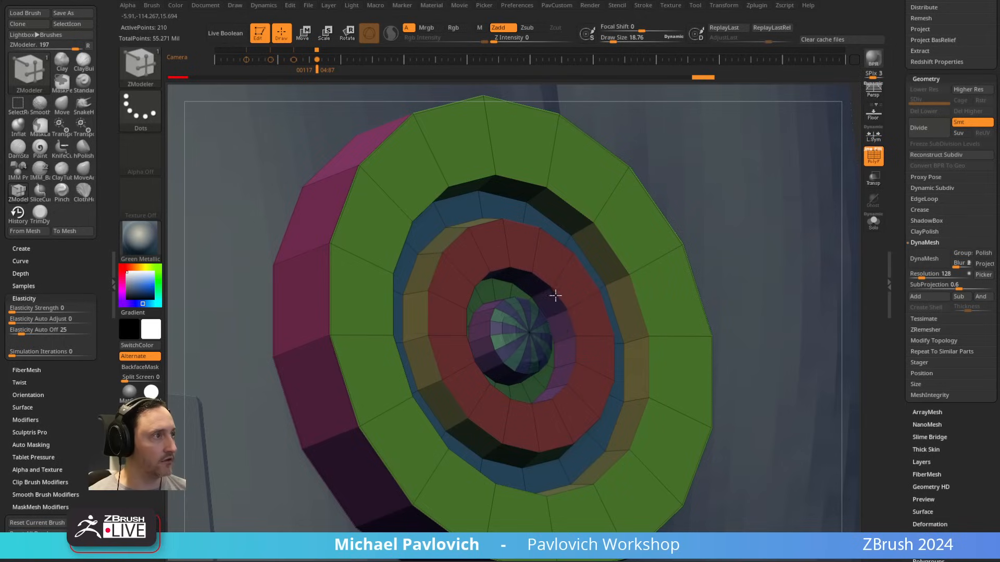
Step: Isolate the central dome, assign it a single polygroup and show the whole disc again
left_click(504, 332, "ctrl+shift")
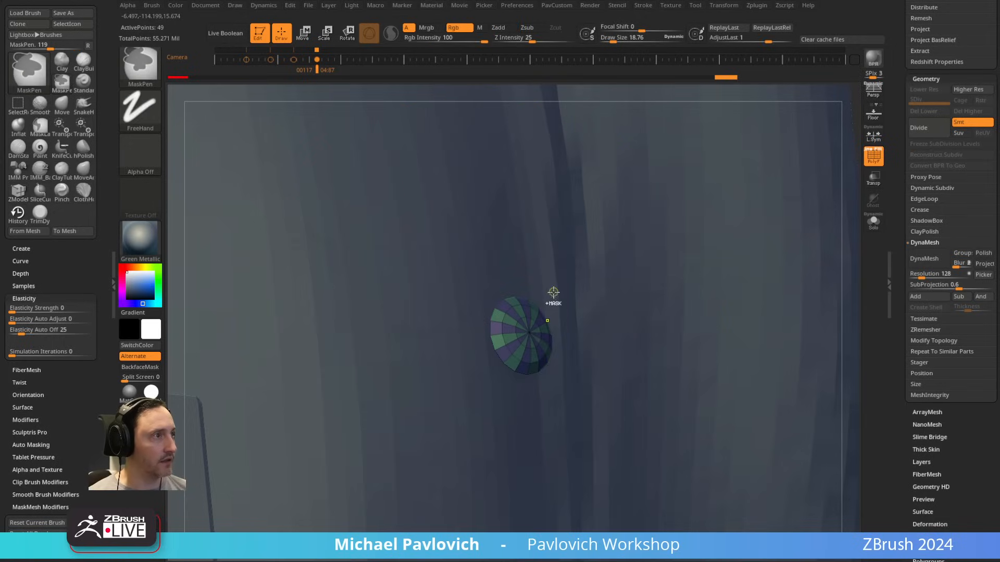
key("ctrl+w")
left_click(855, 232, "ctrl+shift")
Step: Set the edge action to Insert Multiple EdgeLoops with Interactive Elevation and bulge the red ring into a rounded band
right_click_drag(746, 245, 601, 262, "ctrl")
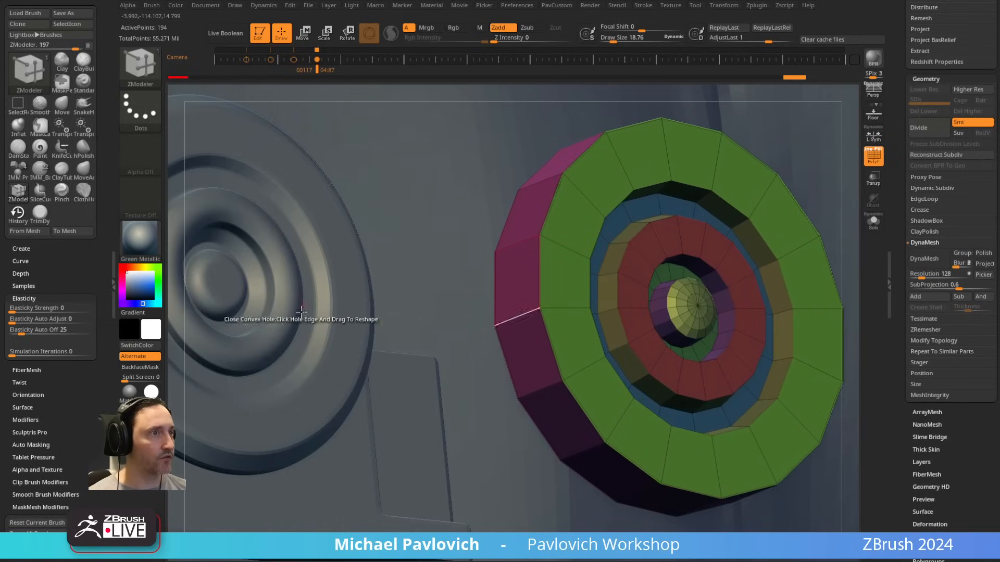
right_click_drag(602, 216, 595, 301)
key("space")
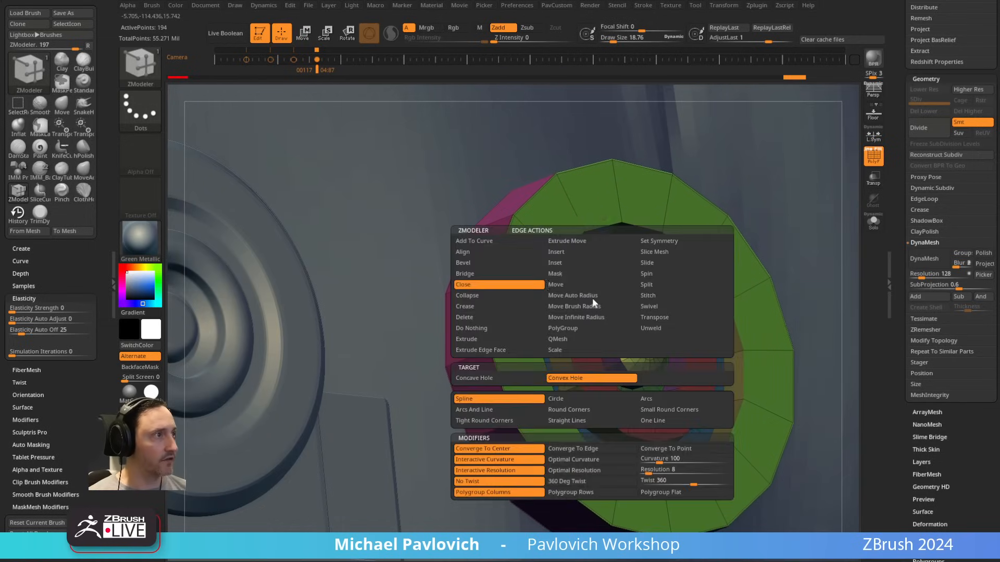
left_click(567, 253)
key("ctrl+1")
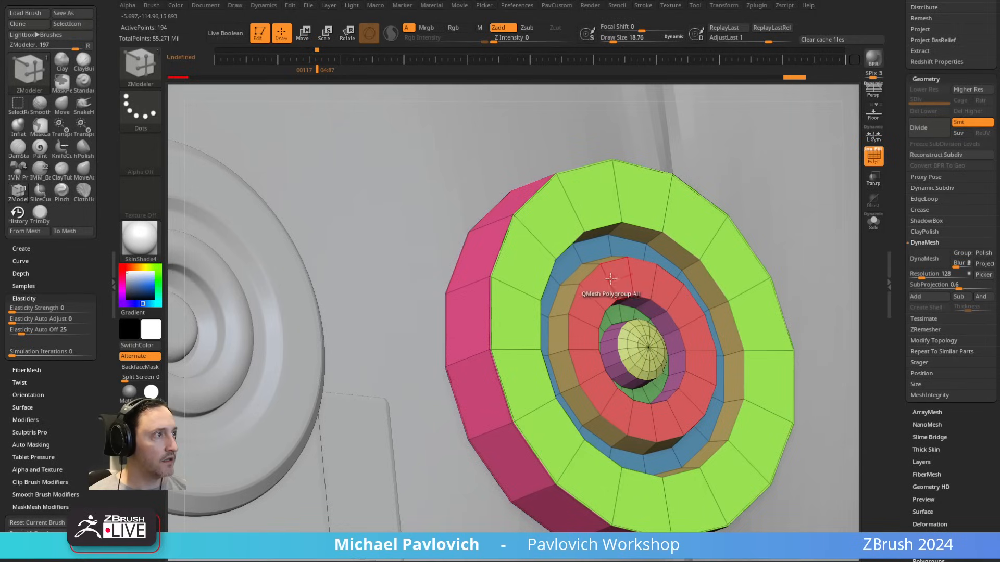
key("space")
left_click(500, 378)
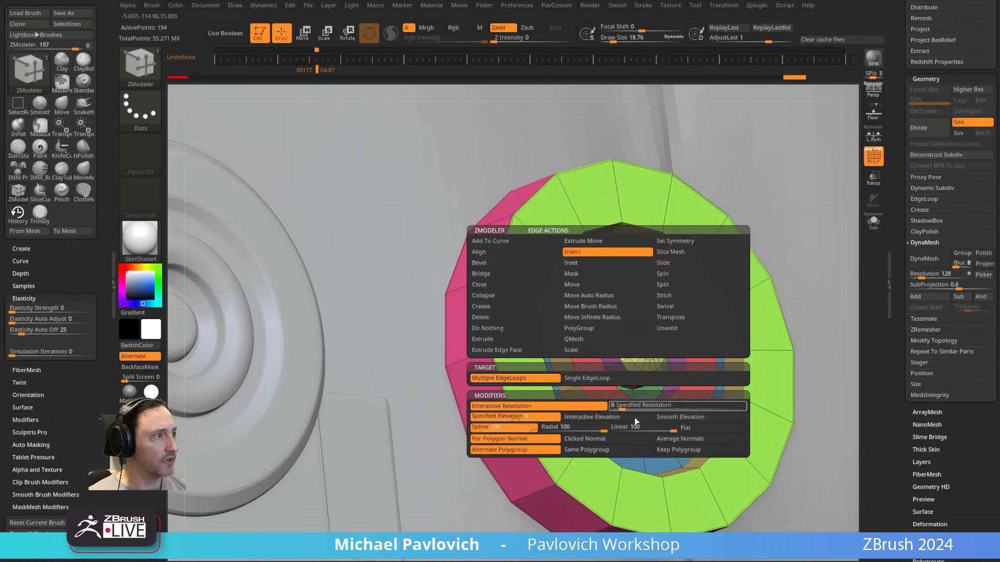
left_click(621, 416)
left_click_drag(606, 280, 681, 280)
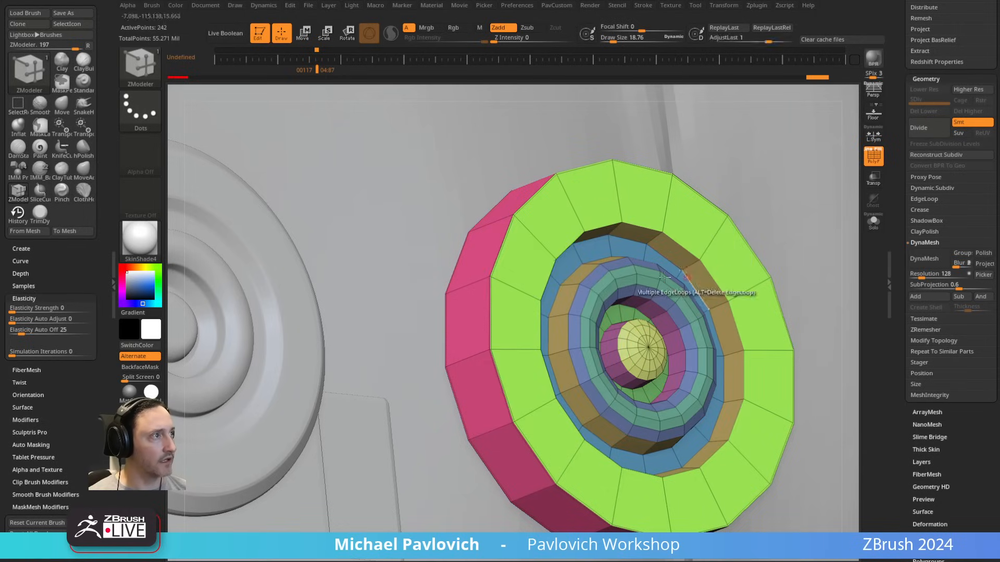
Step: Isolate the rounded band, merge it into one polygroup and restore the full disc's visibility
left_click(657, 261, "ctrl+shift")
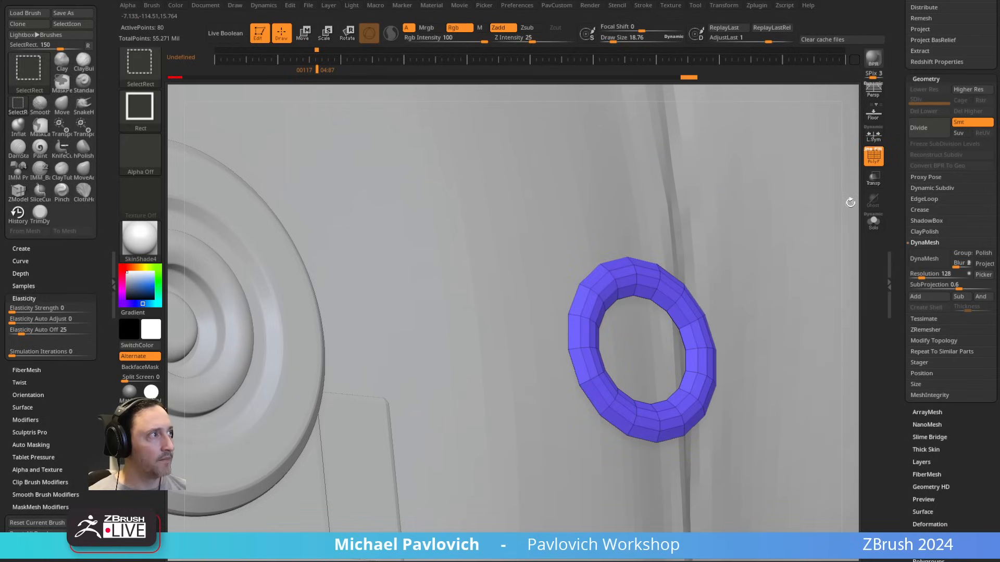
left_click(850, 202, "ctrl+shift")
left_click(599, 286, "ctrl+shift")
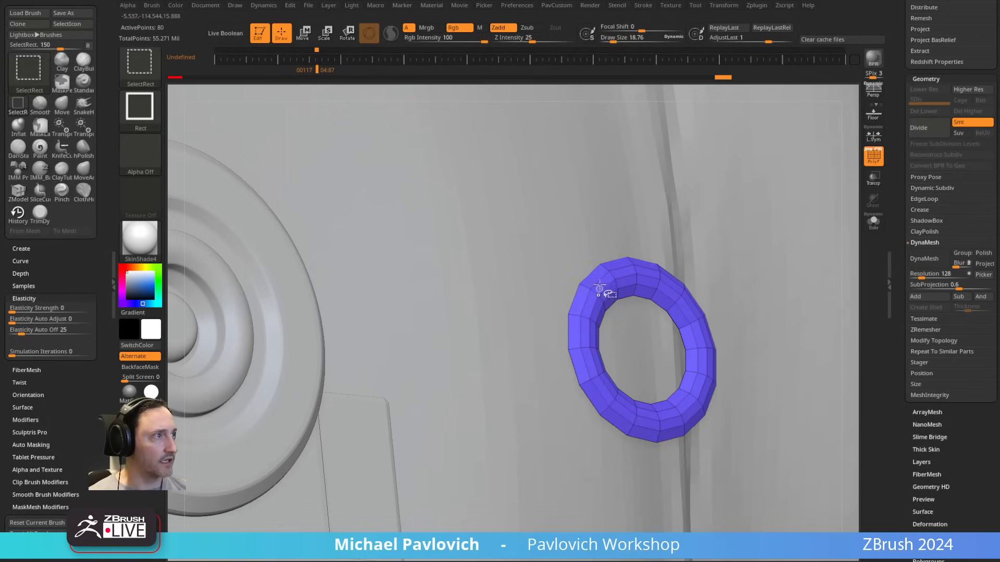
key("ctrl+w")
left_click(850, 225, "ctrl+shift")
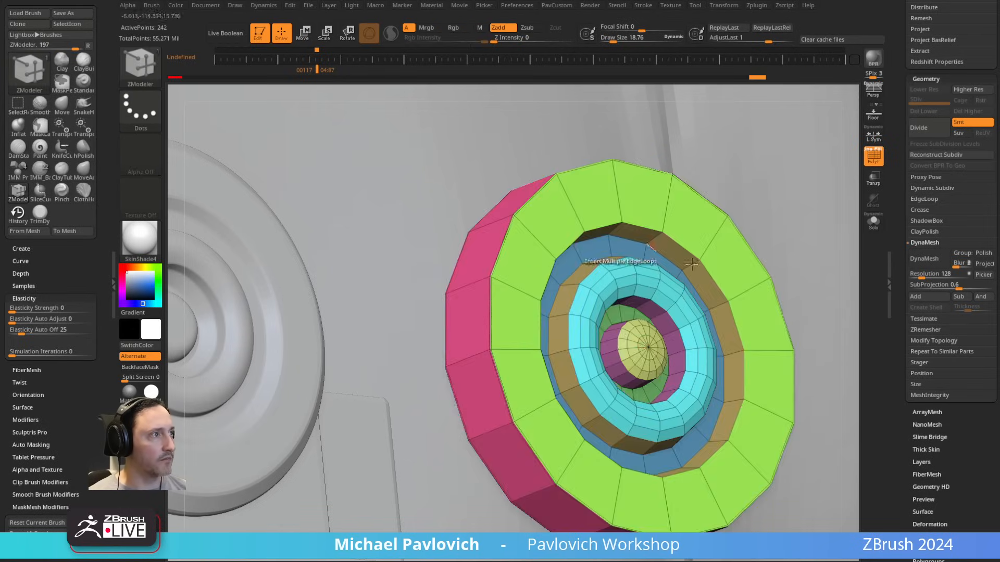
Step: Set the edge action to Bevel and bevel the outer rim edge loop of the disc's front face
right_click_drag(615, 263, 709, 250, "alt")
right_click_drag(709, 250, 492, 265, "ctrl")
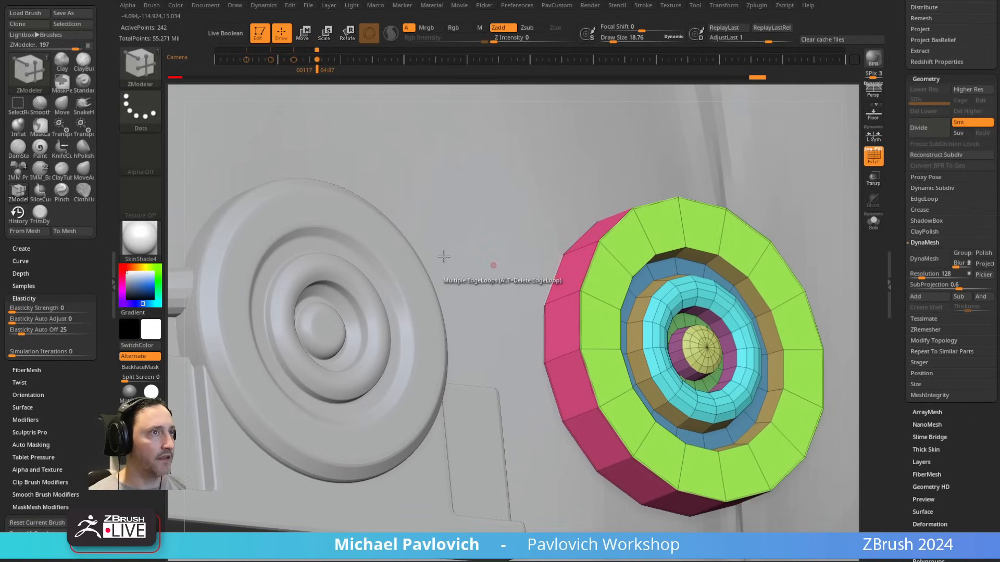
key("space")
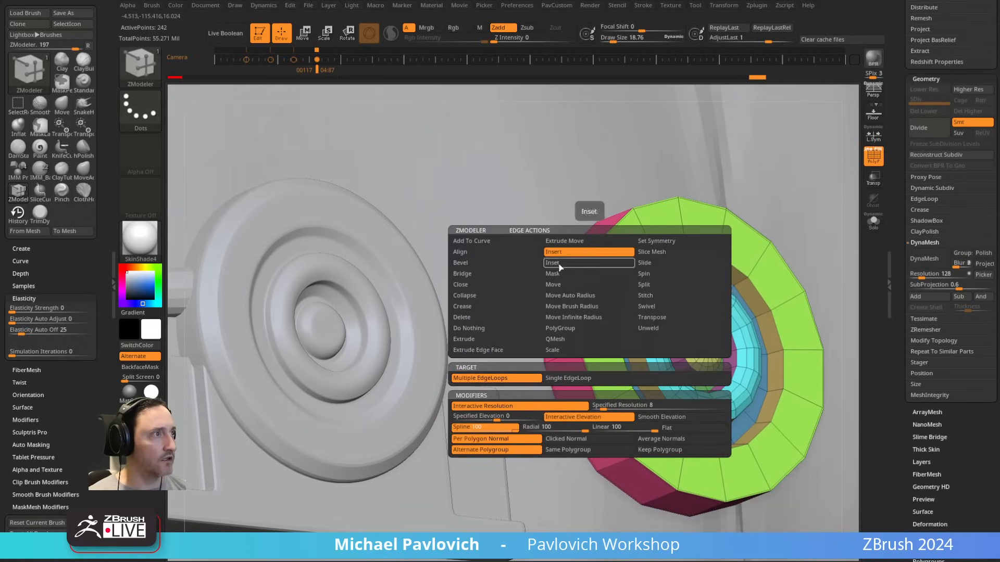
left_click(489, 263)
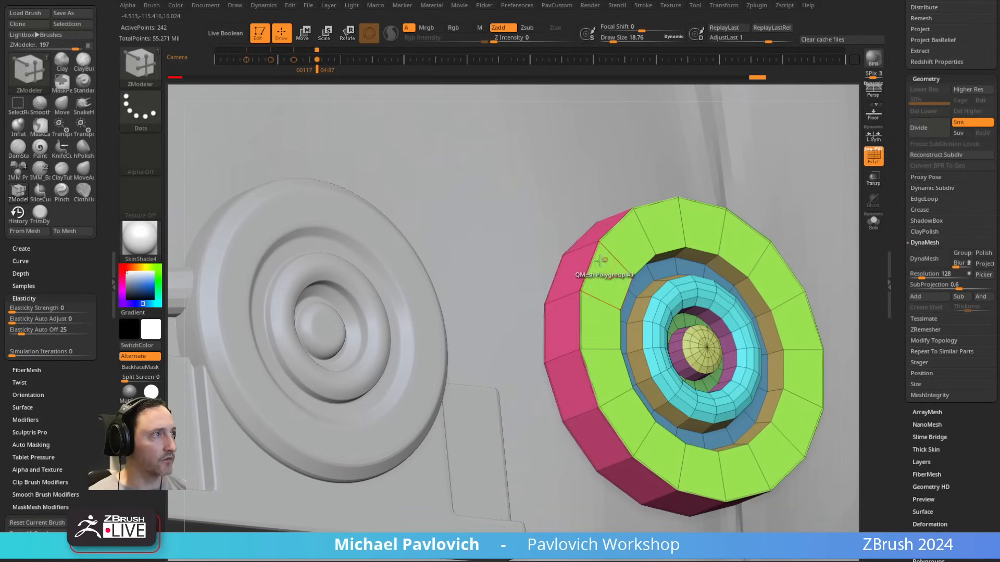
left_click(589, 272)
Step: Crease the disc along its polygroup borders with crease level 2 and turn on dynamic subdivision at 3 smooth levels
right_click_drag(732, 250, 602, 262, "alt")
key("5")
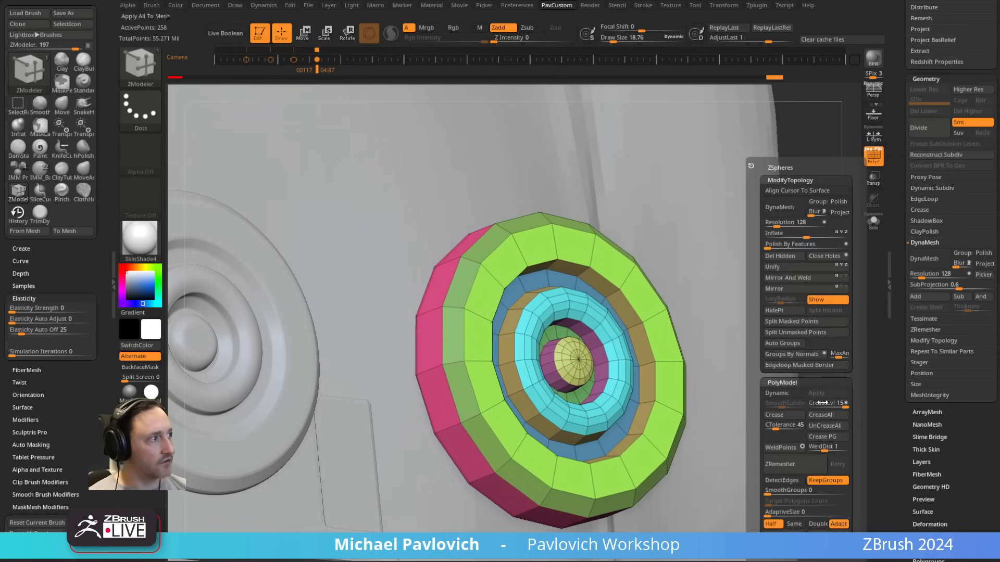
left_click(823, 440)
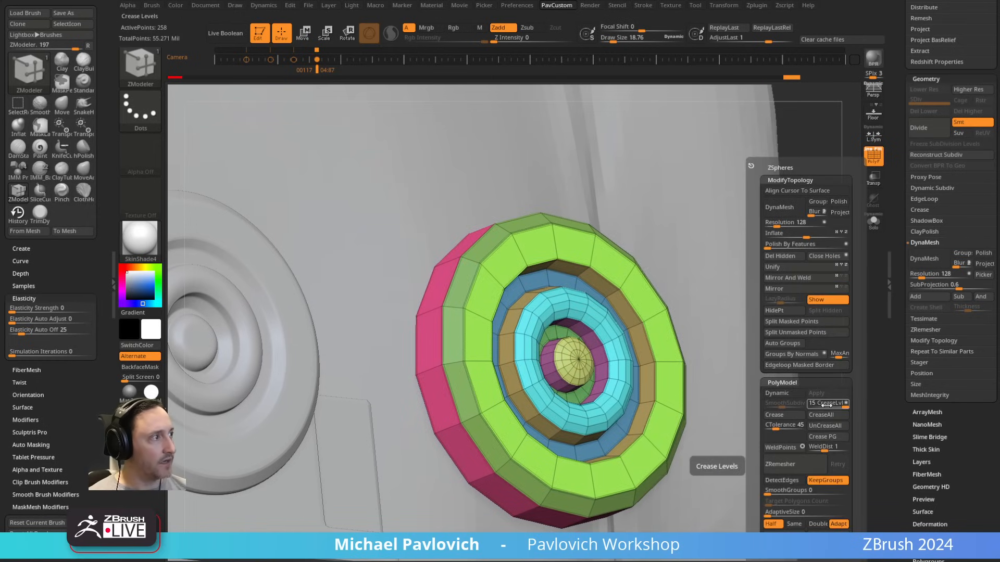
left_click_drag(827, 405, 816, 407)
left_click(779, 404)
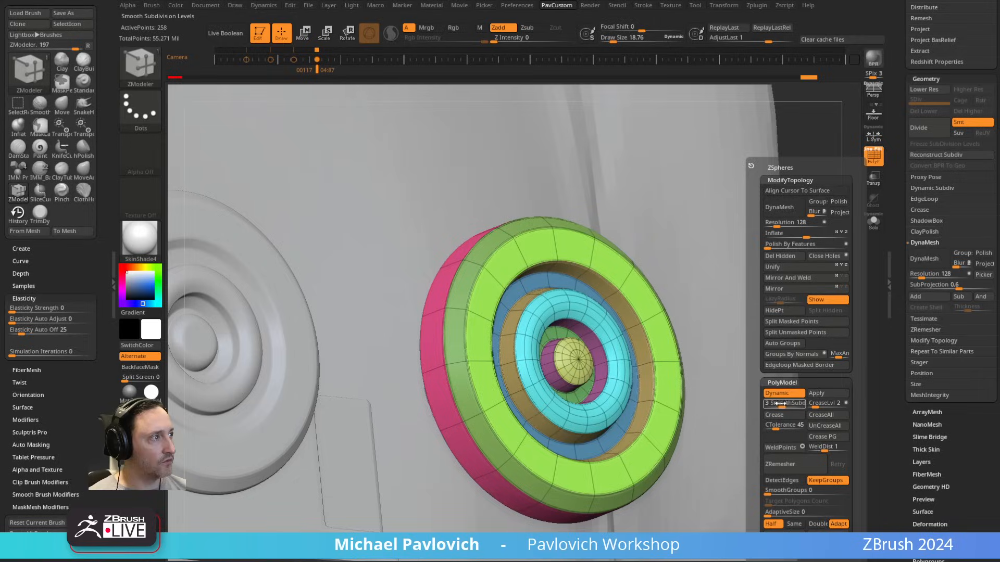
Step: Compare the smoothed disc with the neighbouring button, toggling PolyFrame and dynamic subdivision, and examine its concentric rings up close
key("shift+f")
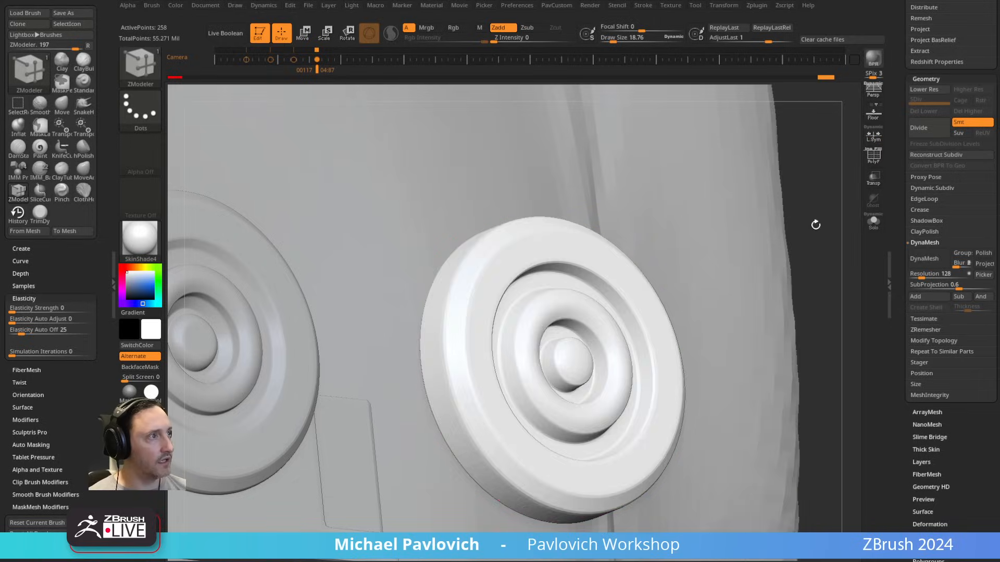
left_click_drag(814, 223, 751, 208)
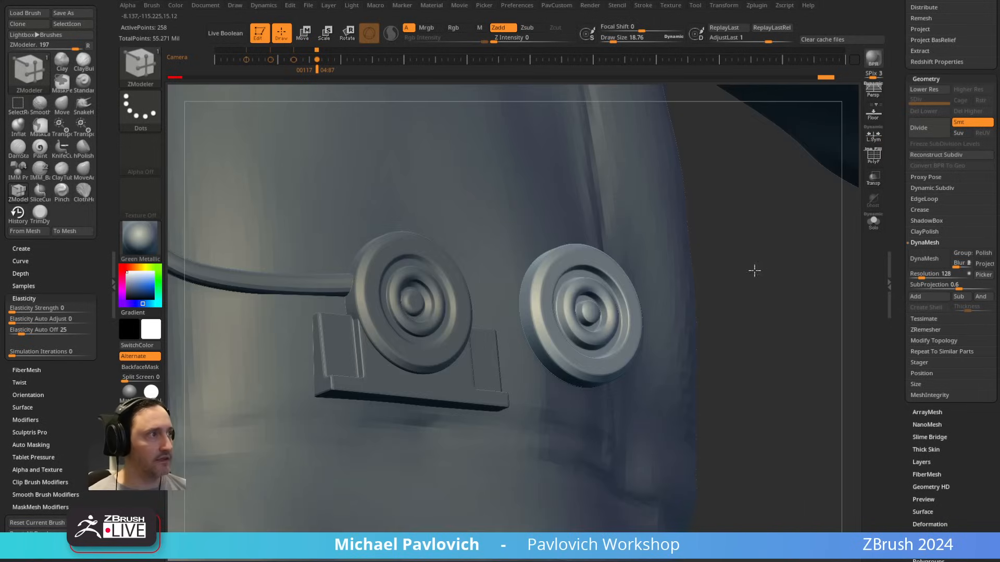
left_click_drag(754, 271, 633, 341)
left_click(871, 159)
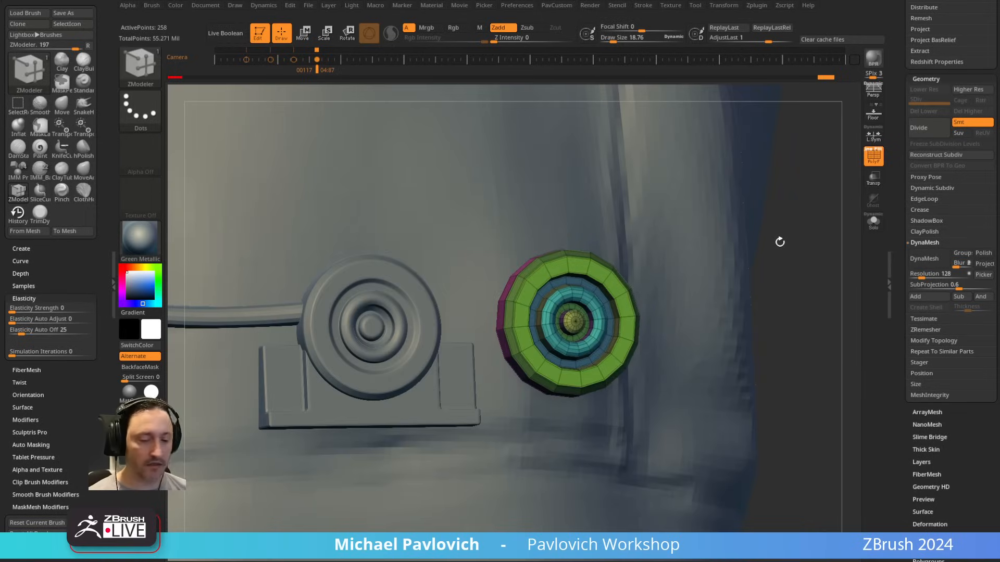
key("shift+f")
key("d")
left_click_drag(799, 223, 753, 302)
left_click(874, 157)
key("shift+d")
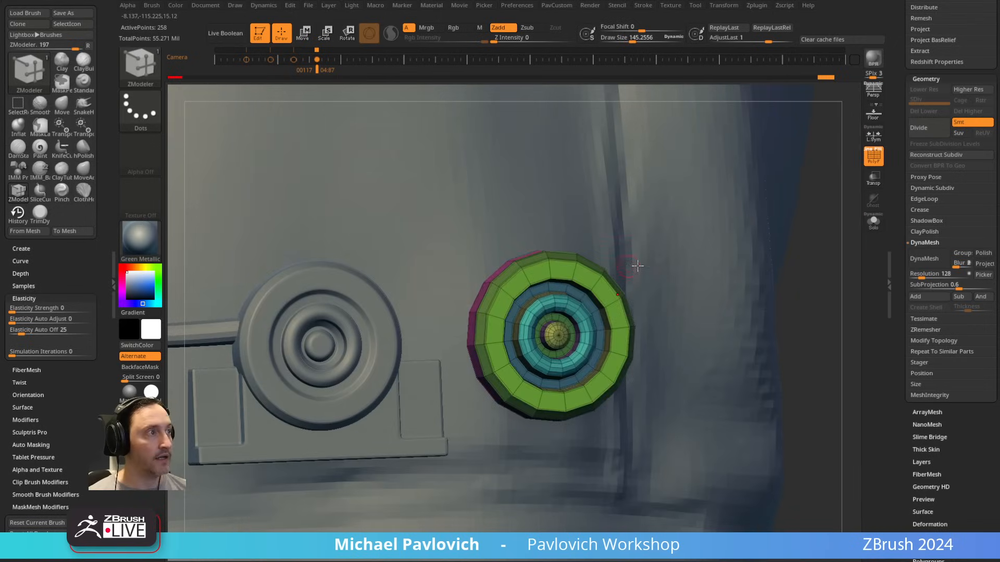
left_click_drag(638, 266, 797, 141, "alt")
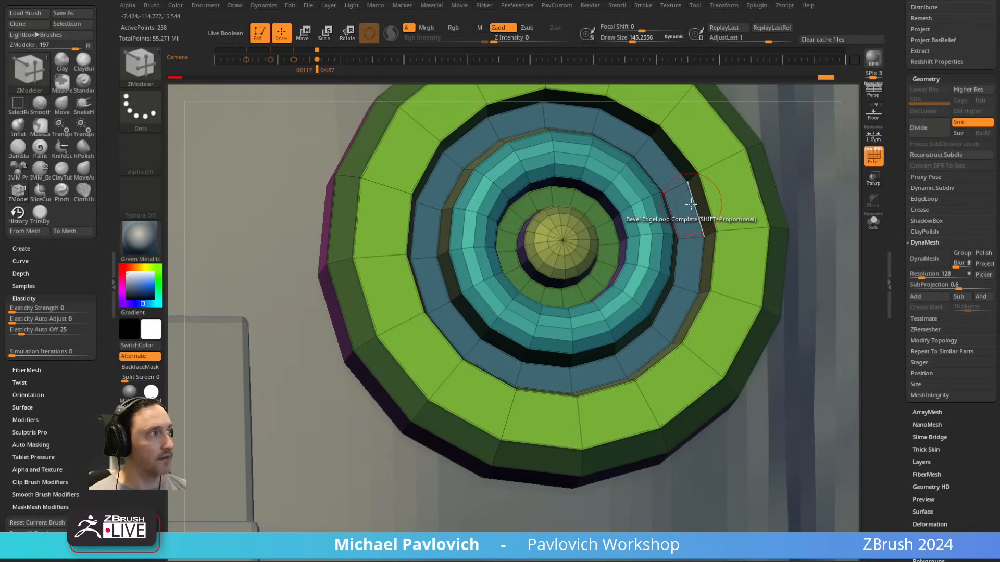
Step: Set the edge action to Slide on EdgeLoop Complete, try it on the green ring's inner edge loop and undo the change
key("space")
left_click(754, 226)
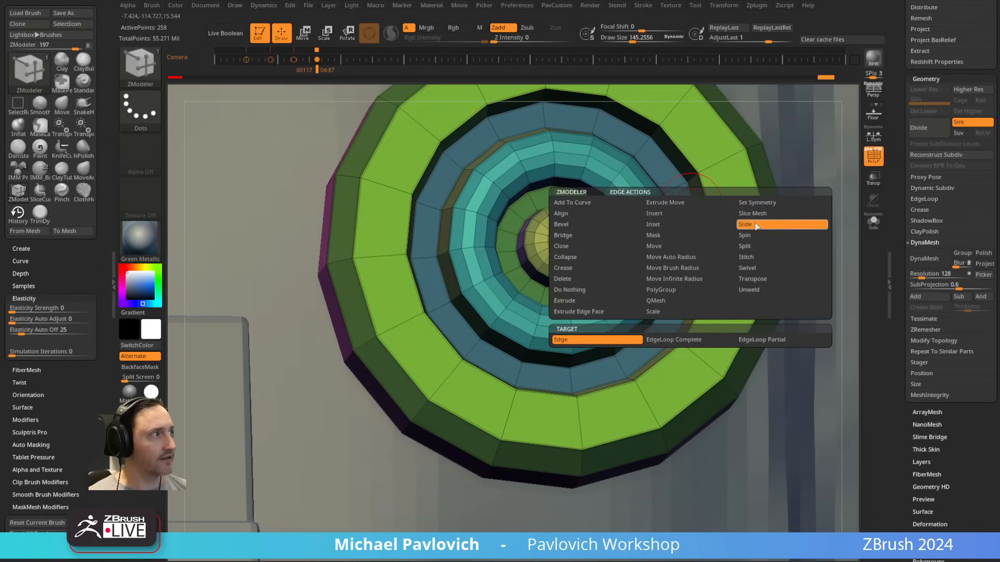
left_click(680, 342)
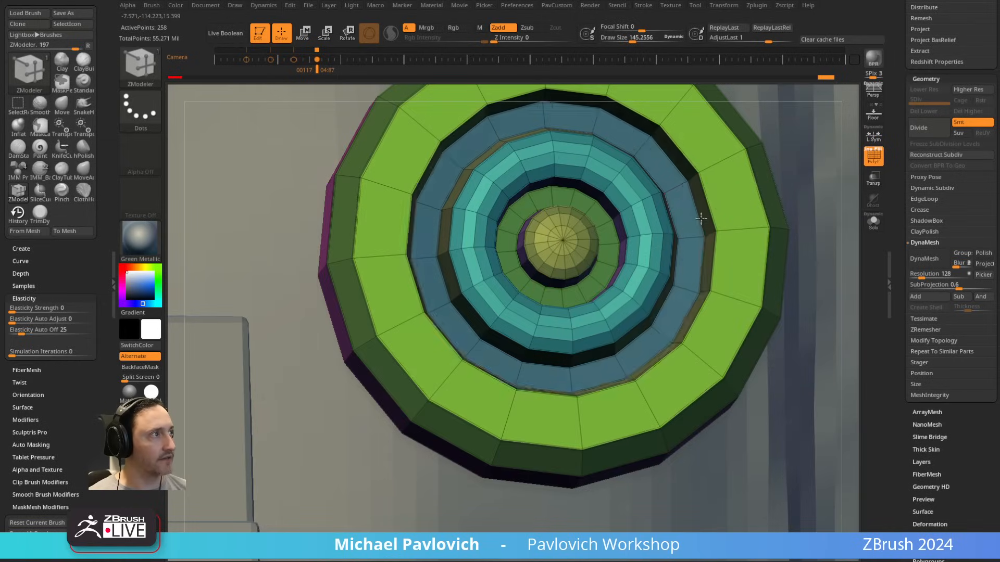
key("ctrl+d")
key("ctrl+z")
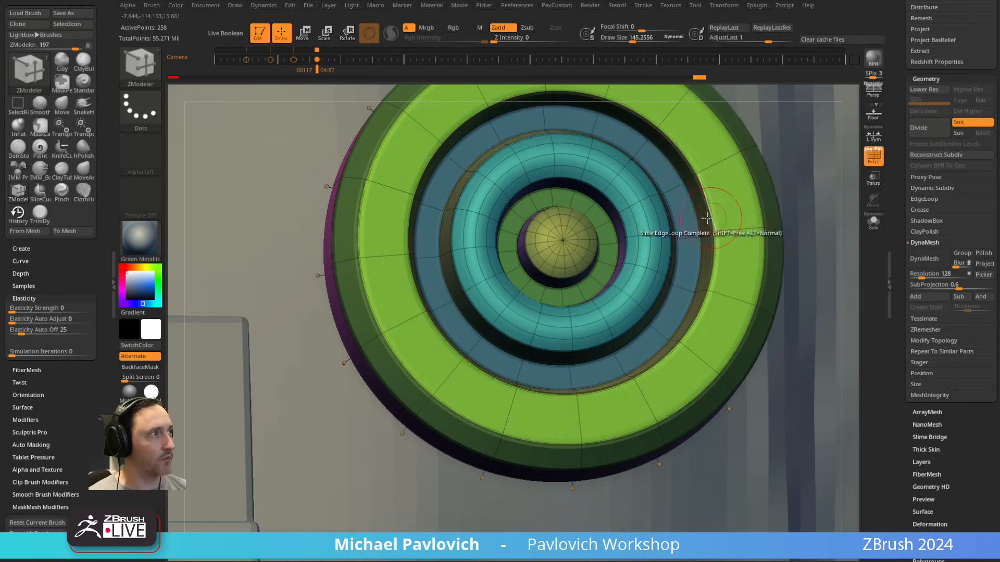
Step: Set the polygon action to Scale on Polygroup All and try scaling a ring of the unsmoothed disc
key("space")
key("shift+d")
right_click_drag(702, 209, 742, 206)
key("space")
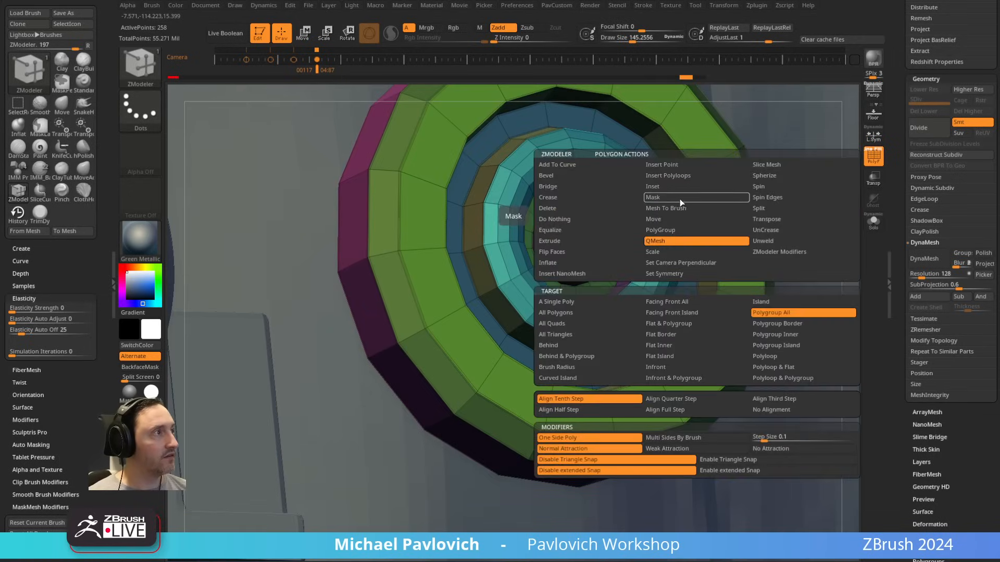
left_click(676, 252)
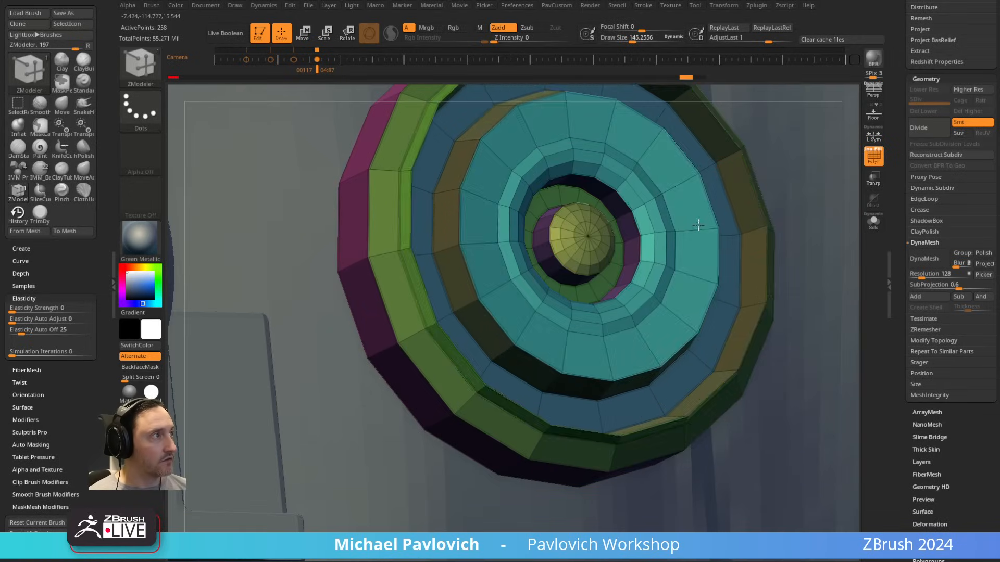
left_click_drag(689, 192, 697, 195)
key("d")
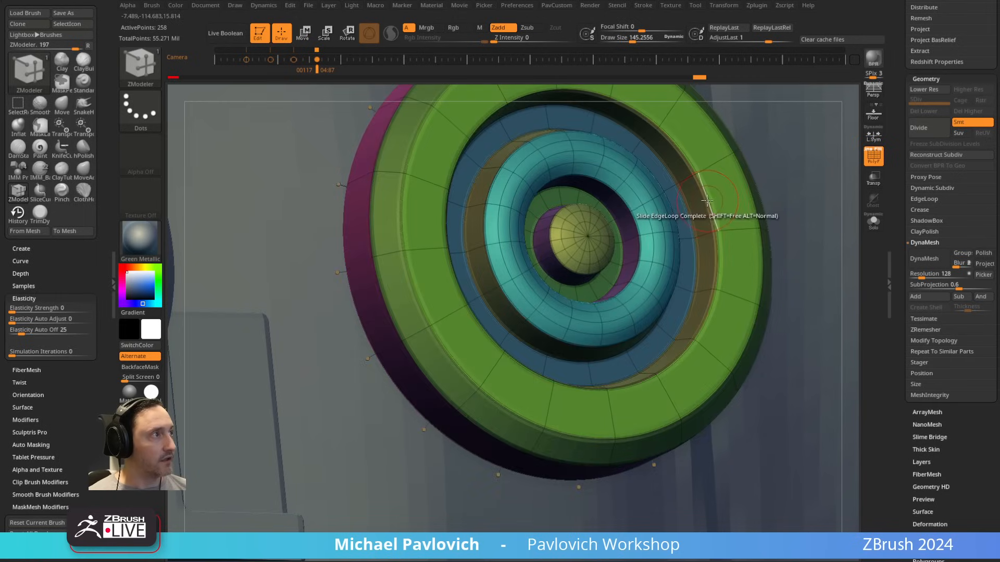
Step: Set the edge action to Scale on EdgeLoop Complete, try scaling the loop inside the green ring and undo the change
key("shift+d")
key("space")
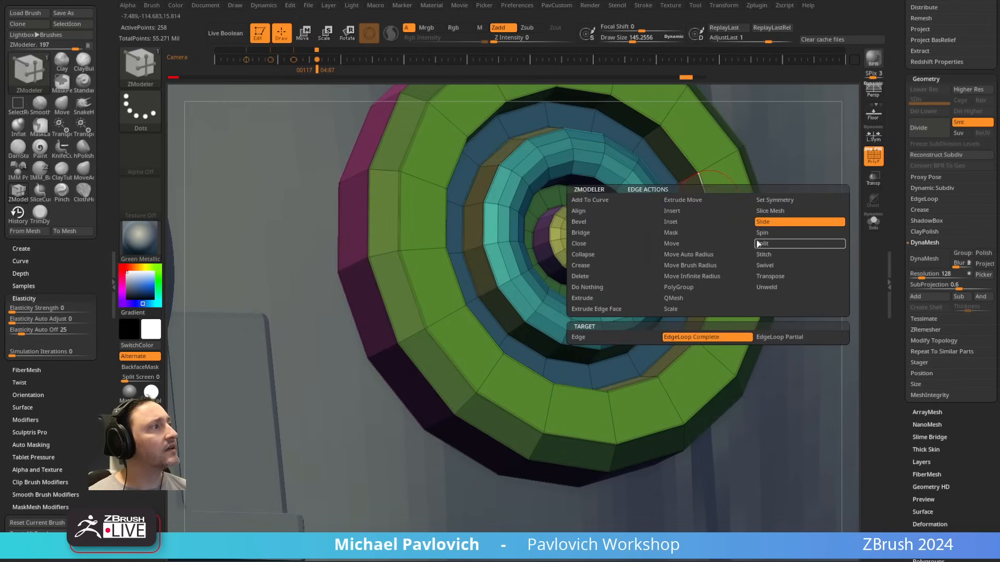
left_click(670, 309)
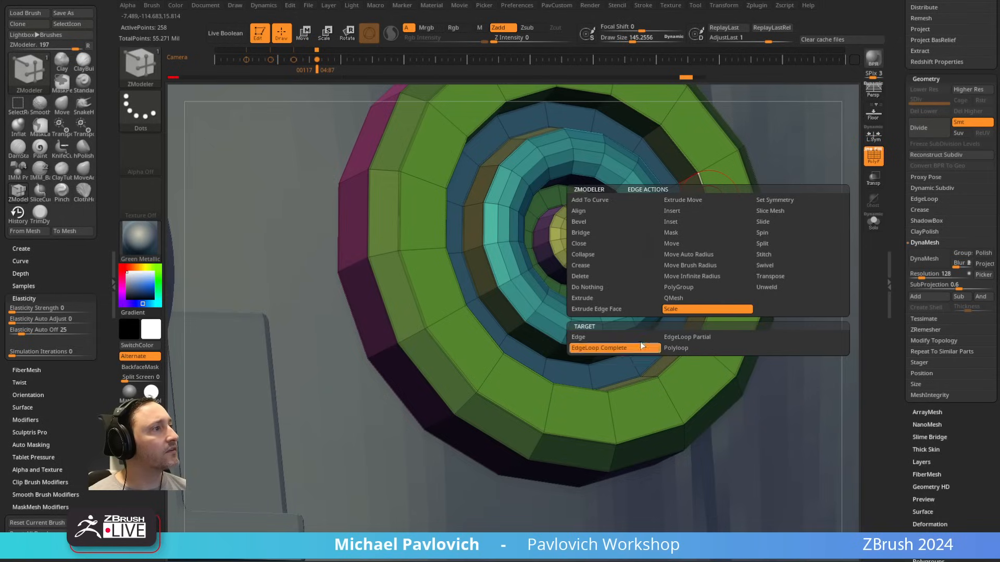
left_click_drag(711, 209, 740, 238)
key("d")
key("shift+z")
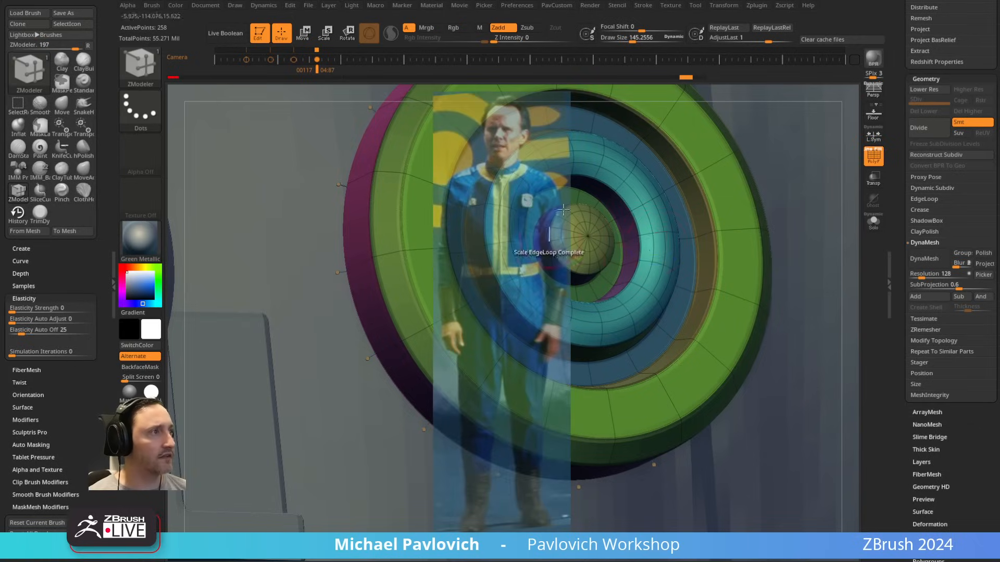
key("ctrl+z")
key("shift+z")
key("shift+d")
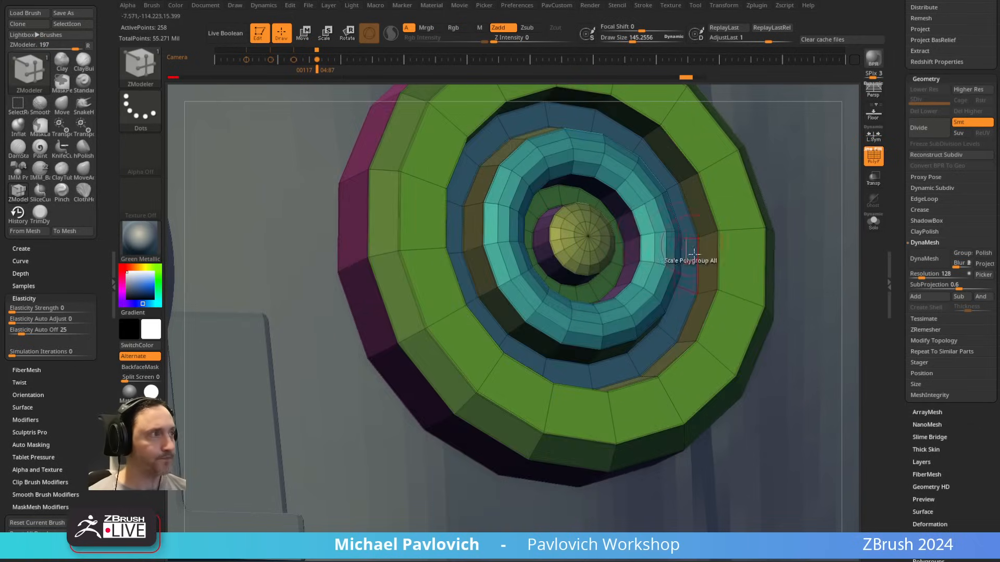
Step: Switch to the Standard brush and make the jacket body CC_Base_Body1 the active subtool
right_click_drag(692, 236, 625, 170, "ctrl")
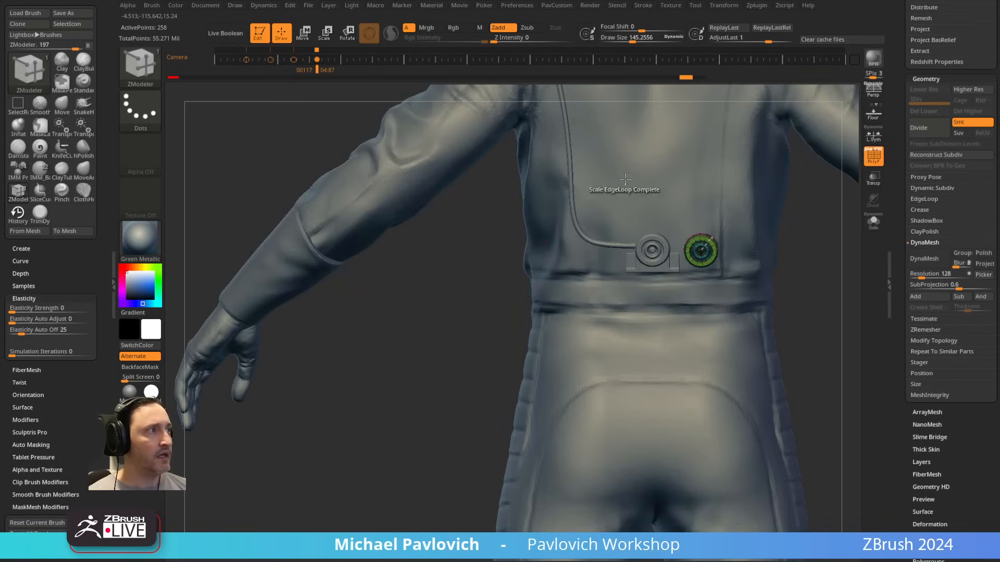
mouse_move(534, 193)
right_mouse_down("alt")
mouse_move(493, 360)
mouse_move(807, 128)
mouse_move(692, 147)
mouse_move(790, 86)
mouse_move(695, 102)
right_mouse_up("alt")
mouse_move(695, 102)
right_mouse_down("alt")
mouse_move(677, 241)
mouse_move(591, 223)
mouse_move(654, 226)
mouse_move(737, 181)
mouse_move(719, 204)
right_mouse_up("alt")
key("b")
key("s")
key("t")
left_click(539, 267, "alt")
left_click(667, 278, "alt")
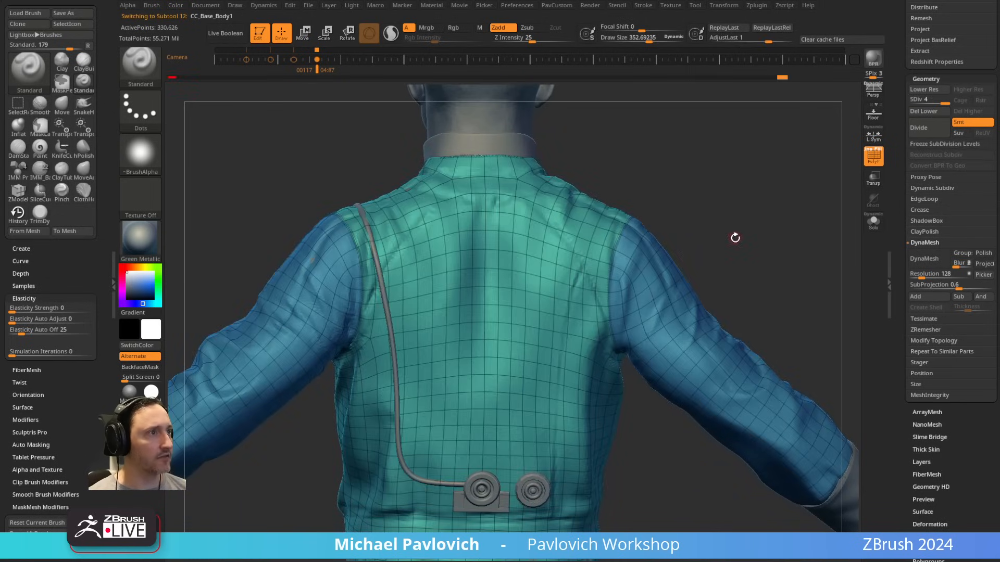
Step: Solo the jacket with PolyFrame turned off and duplicate its subtool
left_click(874, 223)
right_click_drag(785, 201, 761, 193)
key("shift+f")
left_click_drag(902, 178, 938, 395)
left_click(927, 452)
right_click_drag(717, 201, 735, 187, "alt")
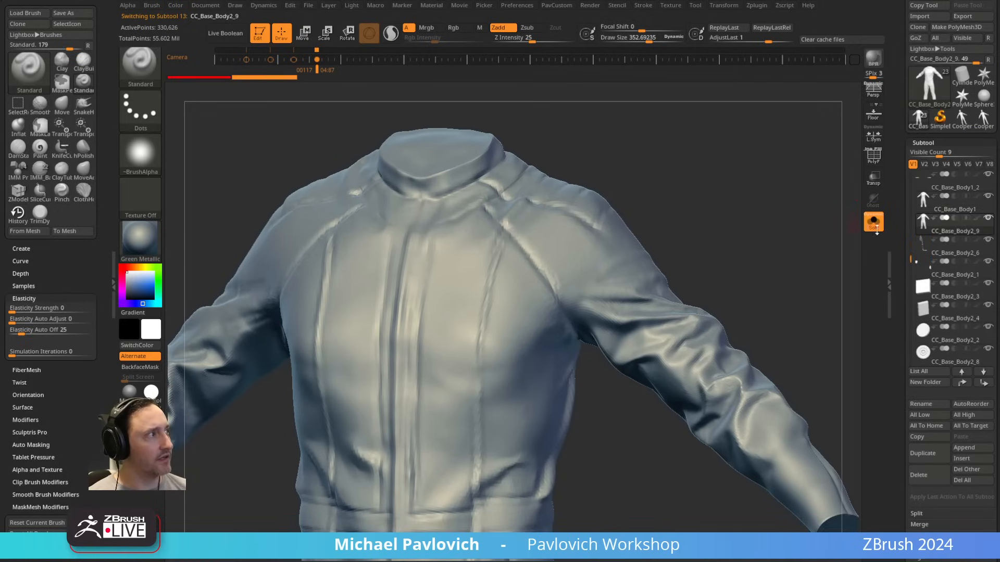
Step: Turn solo off and enable ghosted transparency so the other parts show through around the duplicated jacket
left_click(873, 222)
key("s")
left_click_drag(527, 287, 524, 287)
mouse_move(695, 196)
right_mouse_down()
mouse_move(706, 230)
mouse_move(717, 200)
right_mouse_up()
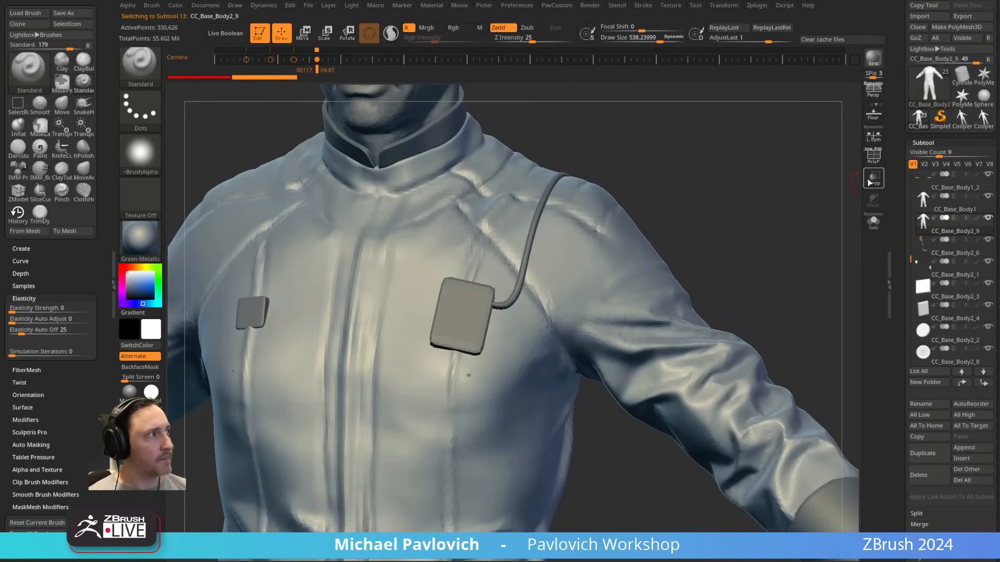
left_click(874, 179)
right_click_drag(802, 194, 636, 268)
Step: Reduce the brush size, subdivide the duplicated jacket once and hide the original CC_Base_Body1
key("s")
left_click_drag(446, 360, 443, 364)
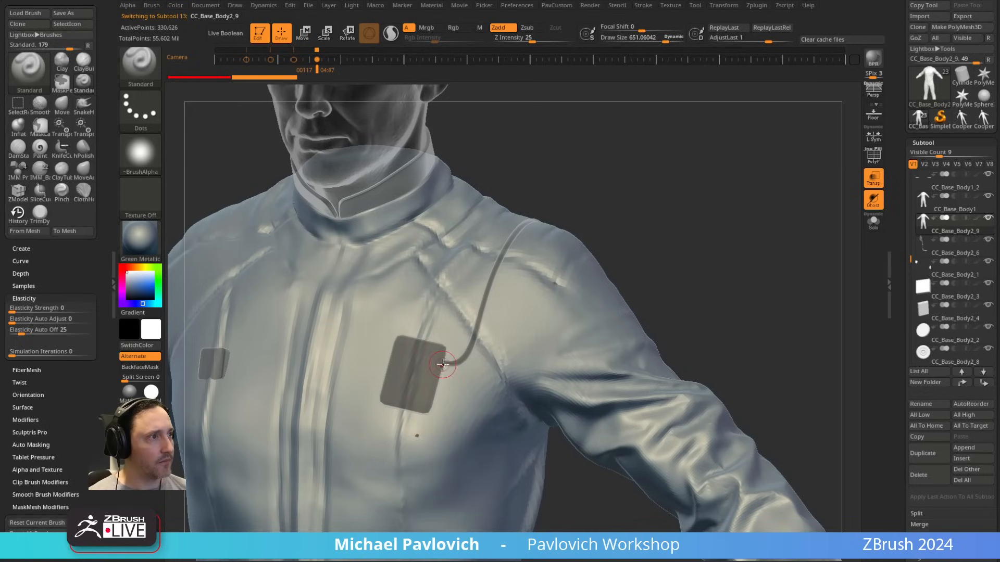
key("ctrl")
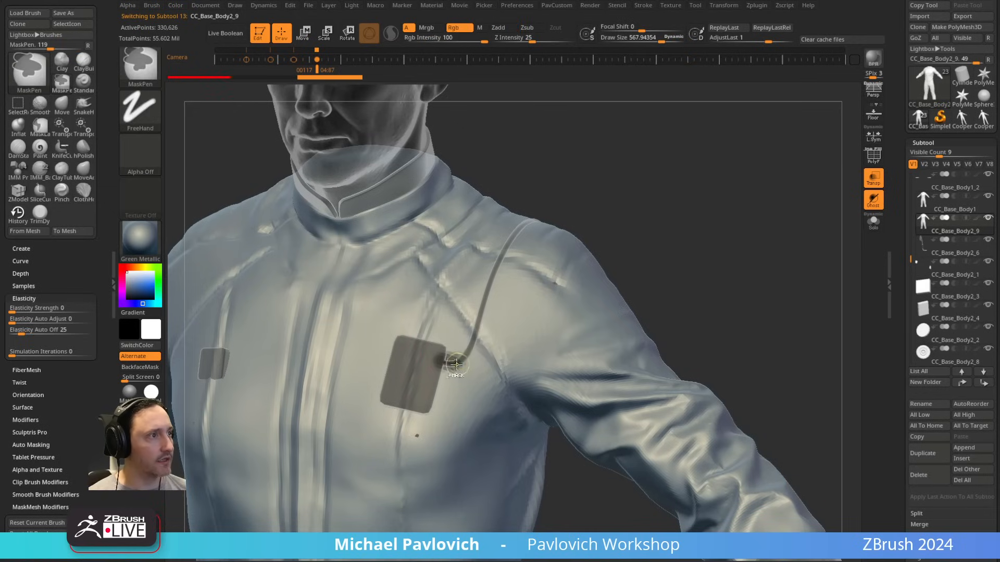
key("ctrl+d")
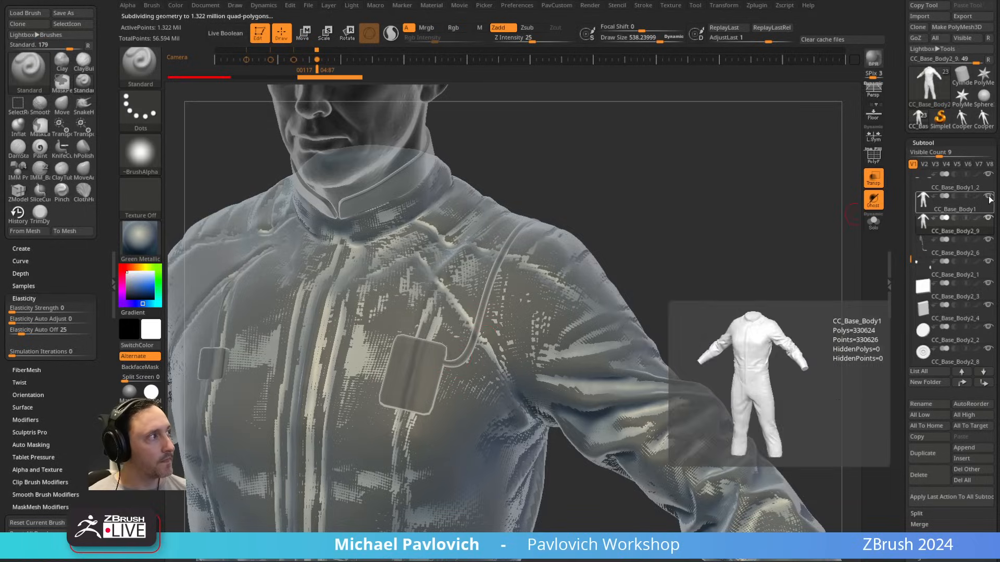
Step: Mask a narrow strip on the duplicated jacket along the cable, from the chest box over the shoulder and down the upper back
key("ctrl")
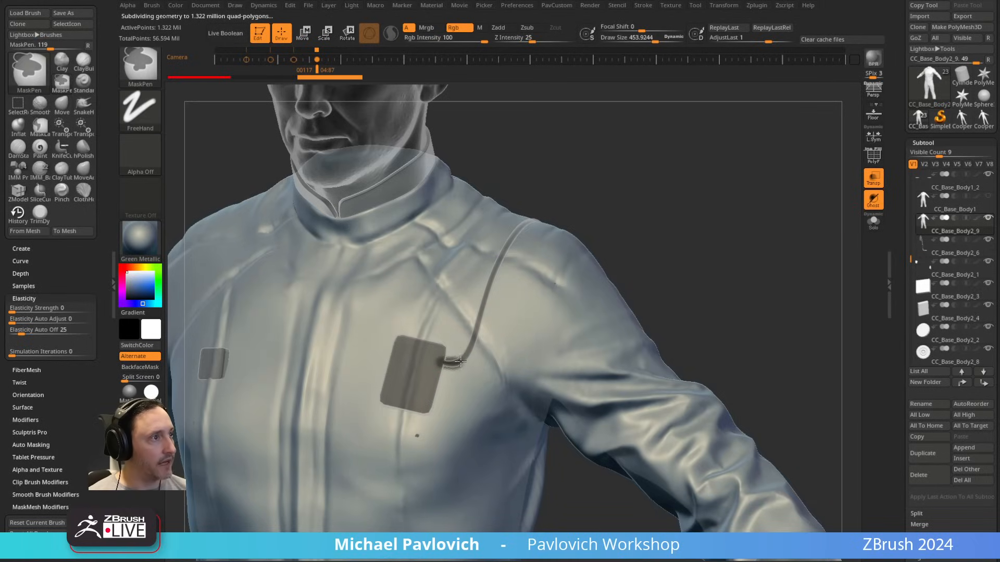
left_click_drag(501, 255, 511, 241, "ctrl")
mouse_move(591, 214)
left_mouse_down()
mouse_move(592, 248)
mouse_move(568, 316)
left_mouse_up()
left_click_drag(651, 198, 436, 195)
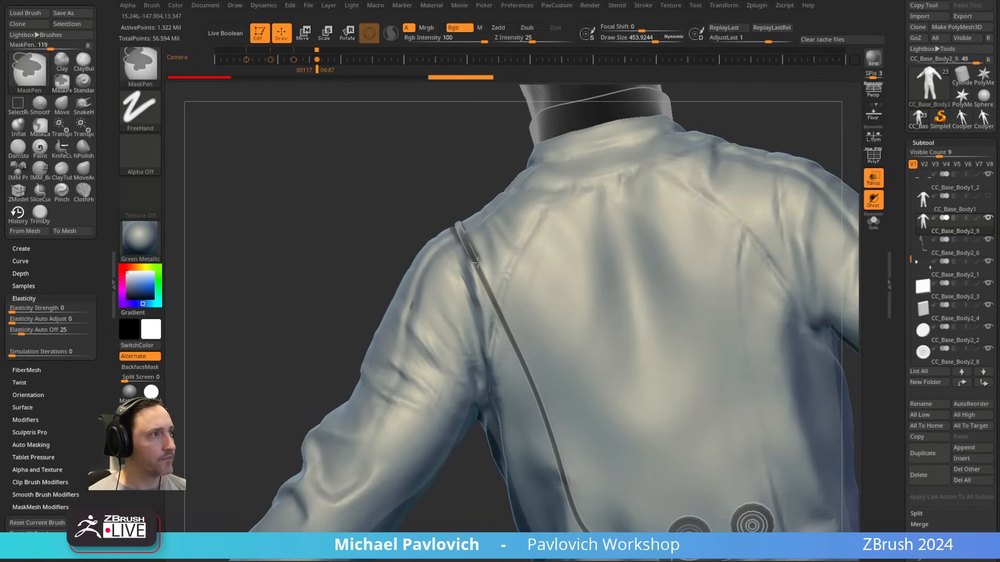
left_click_drag(330, 283, 287, 136, "alt")
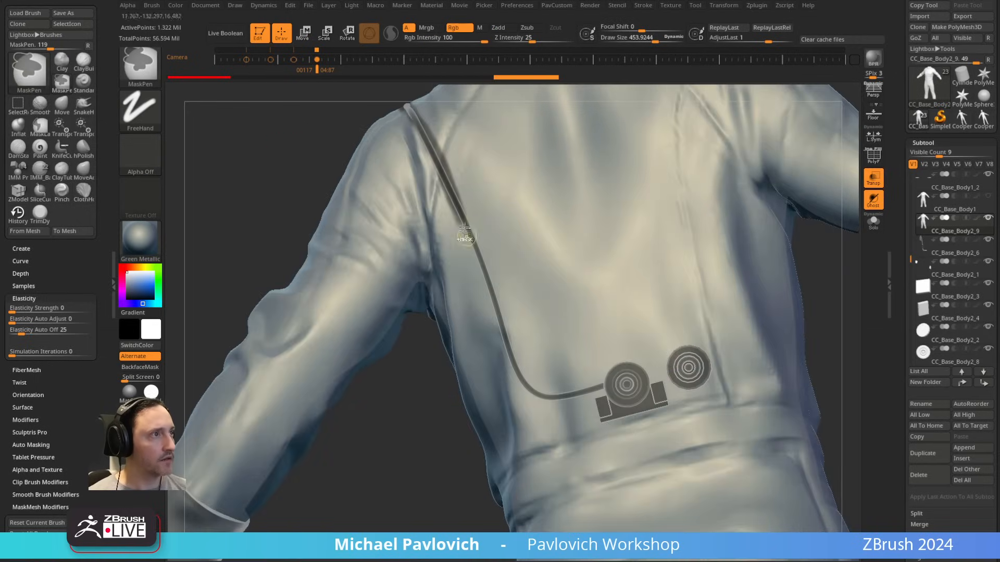
left_click_drag(503, 340, 512, 357, "ctrl")
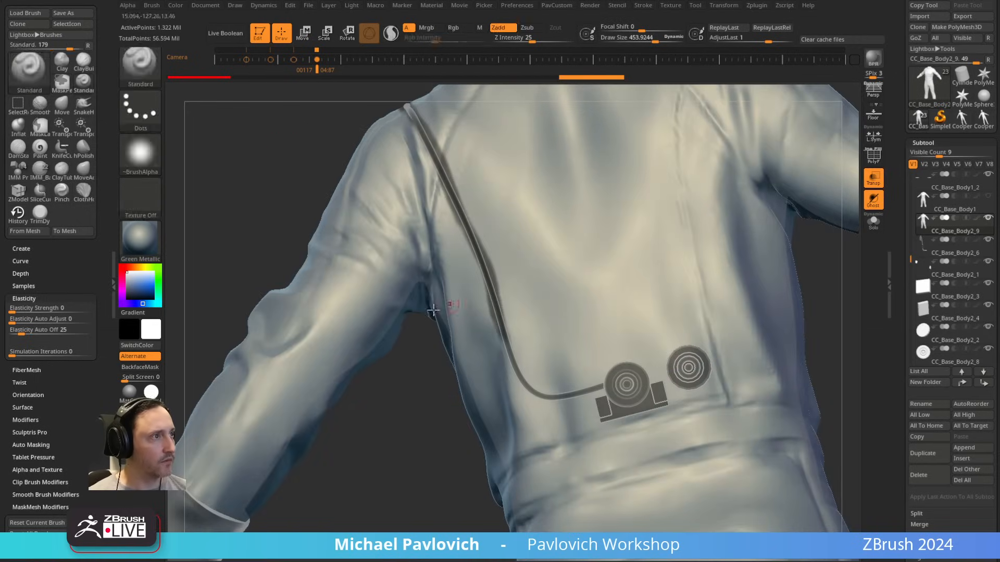
left_click_drag(420, 427, 447, 357, "shift")
key("ctrl+z")
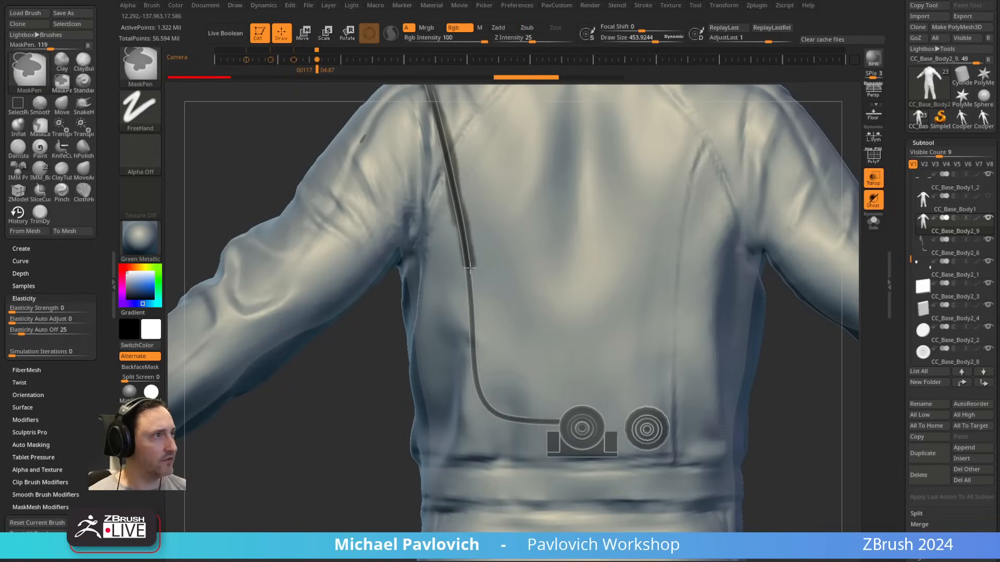
Step: Extend the mask down the lower back and around the cable's bend to the round button
left_click_drag(481, 391, 488, 406, "ctrl")
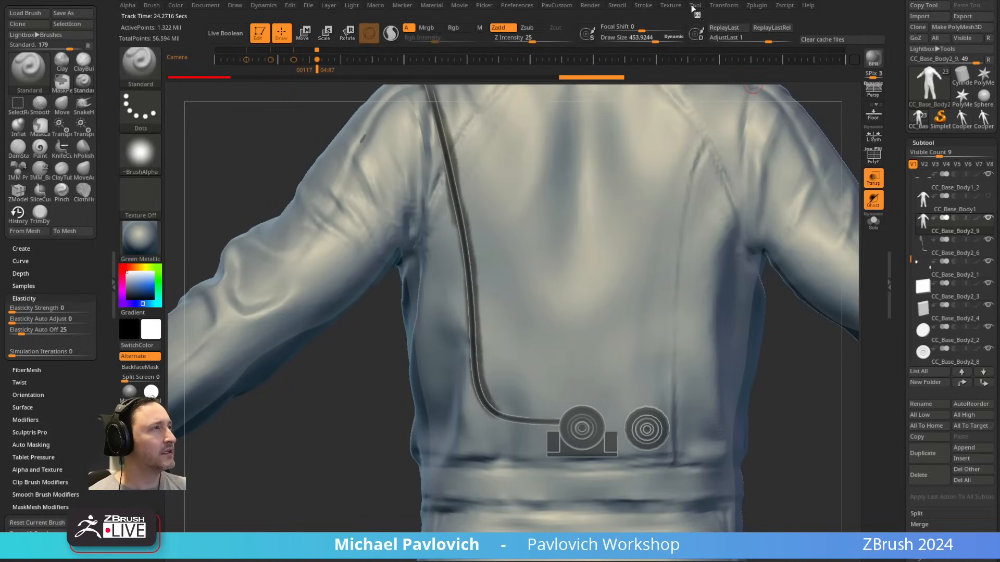
left_click(646, 5)
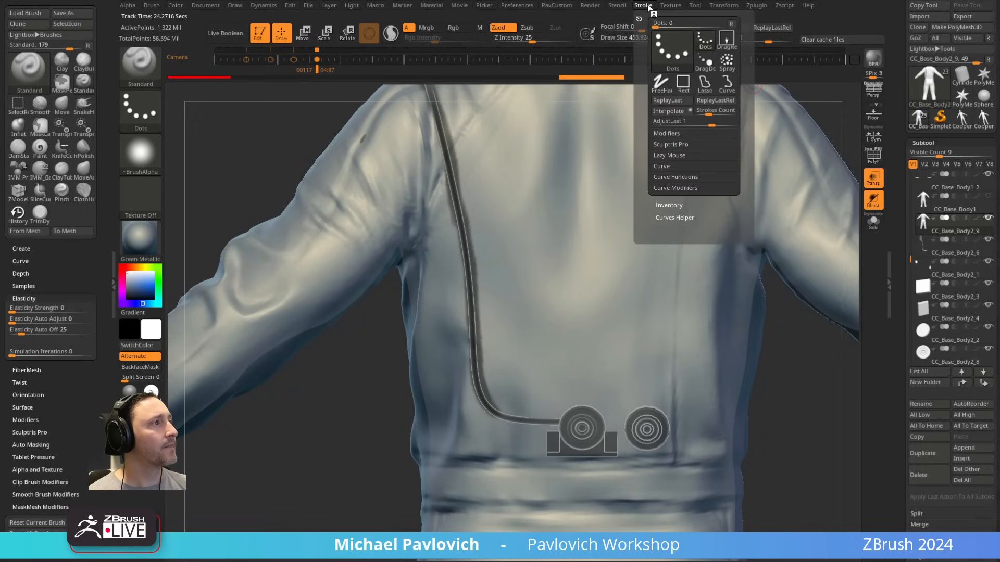
left_click(675, 217)
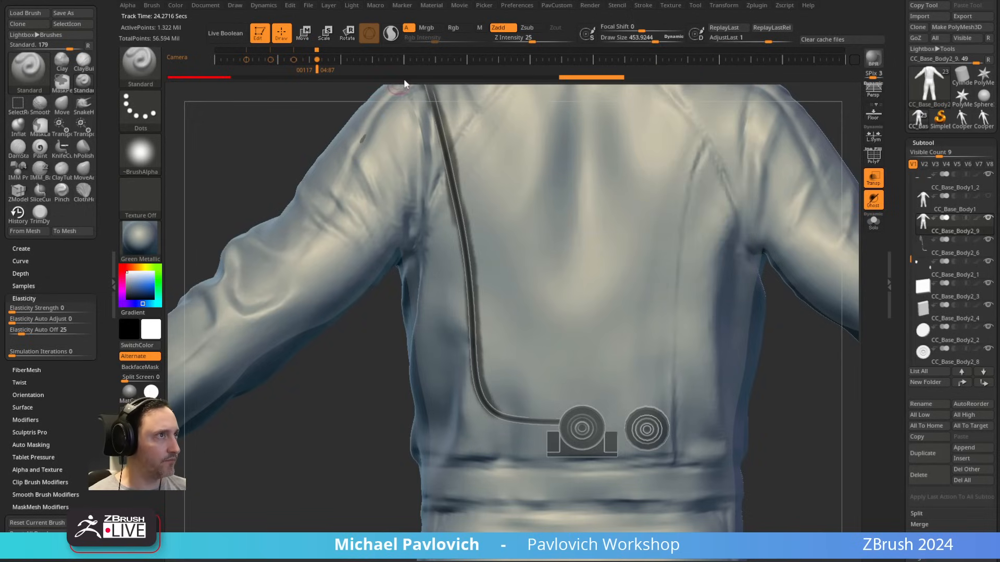
right_click_drag(440, 382, 390, 340)
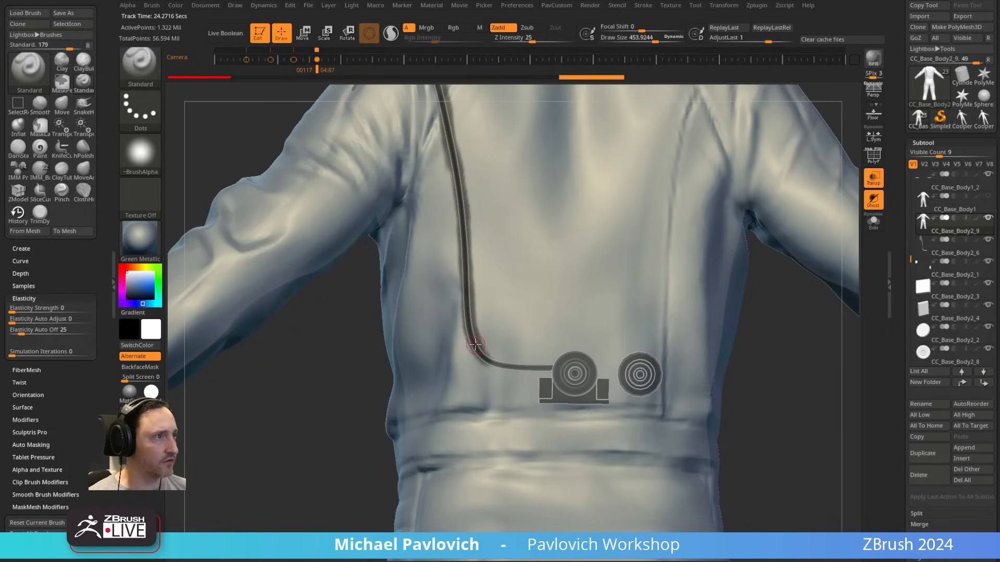
key("ctrl")
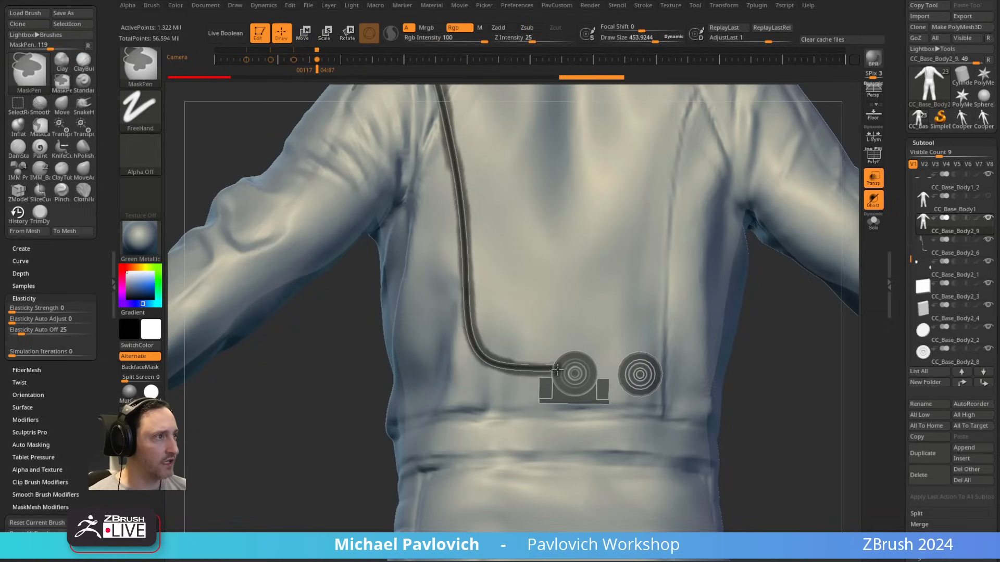
Step: Solo the jacket with PolyFrame on, turn the masked strip into its own polygroup and isolate it
left_click_drag(331, 369, 852, 207, "alt")
key("shift+f")
left_click_drag(830, 171, 790, 268)
key("alt+s")
key("ctrl+w")
left_click(494, 255, "ctrl+shift")
key("grave")
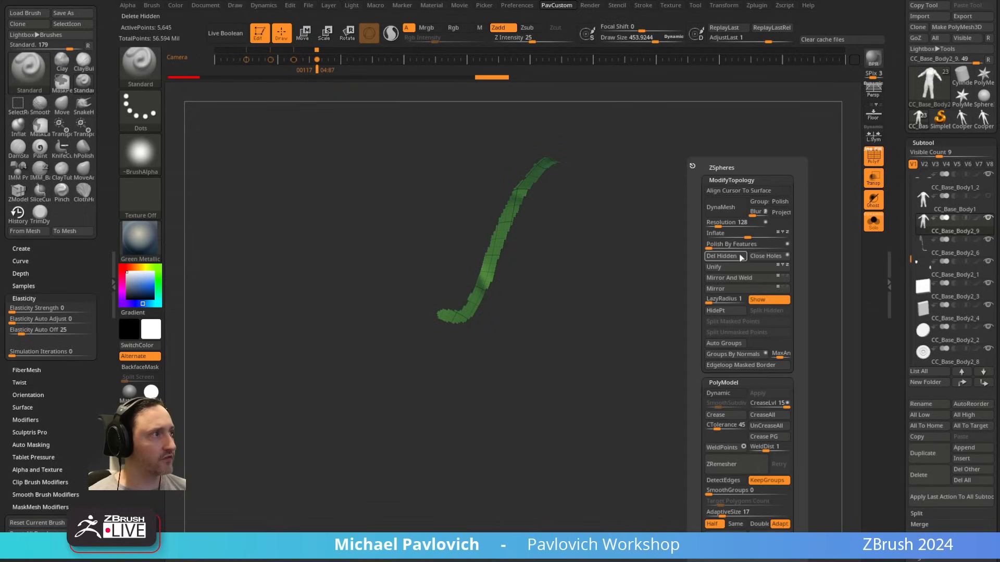
Step: Delete the jacket's lower subdivision levels and its hidden geometry, keeping only the isolated strip
left_click(728, 257)
left_click_drag(904, 391, 904, 38)
left_click(924, 319)
key("grave")
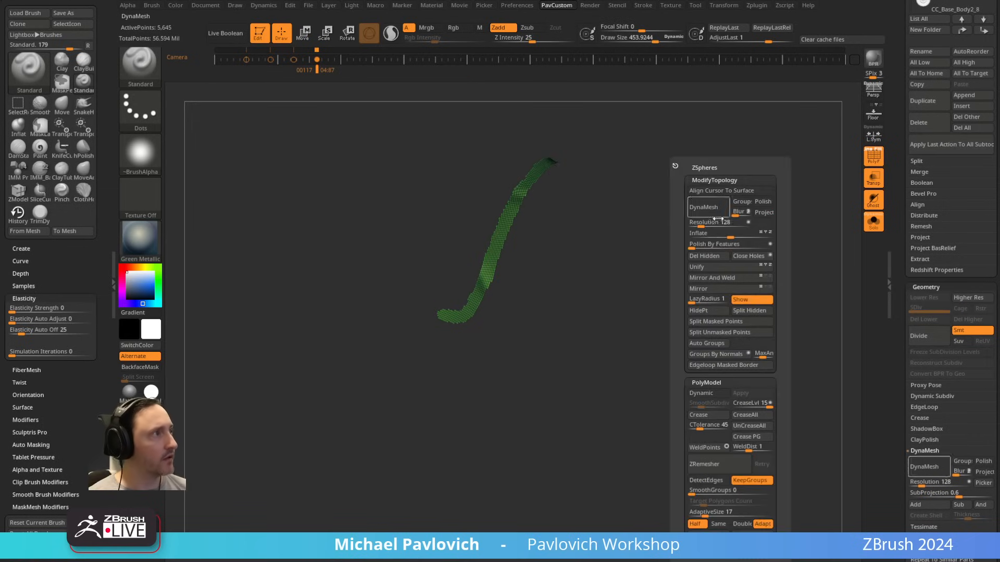
left_click(710, 258)
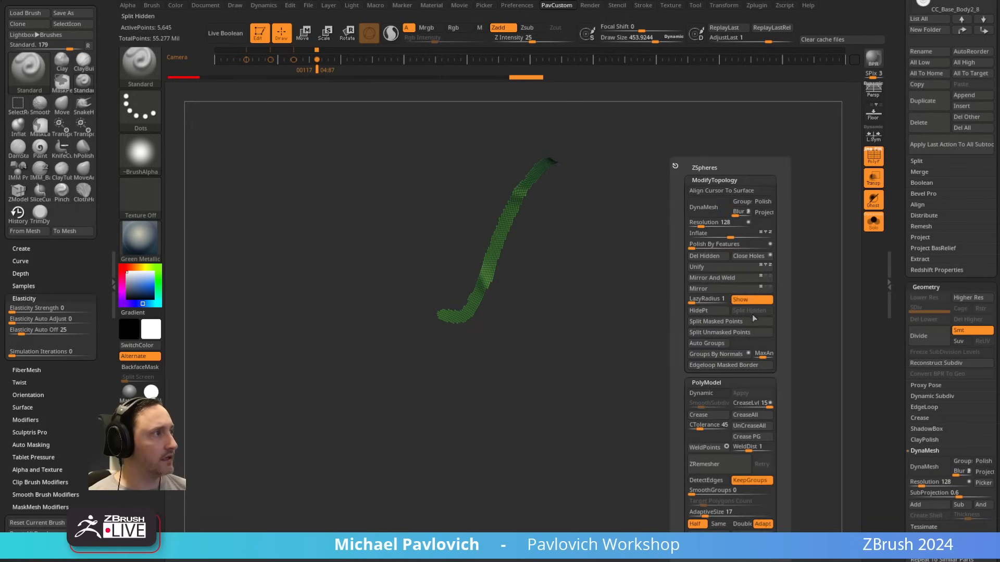
Step: Toggle the Polish By Features mode and polish the strip to smooth its jagged borders
left_click(770, 246)
left_click(692, 244)
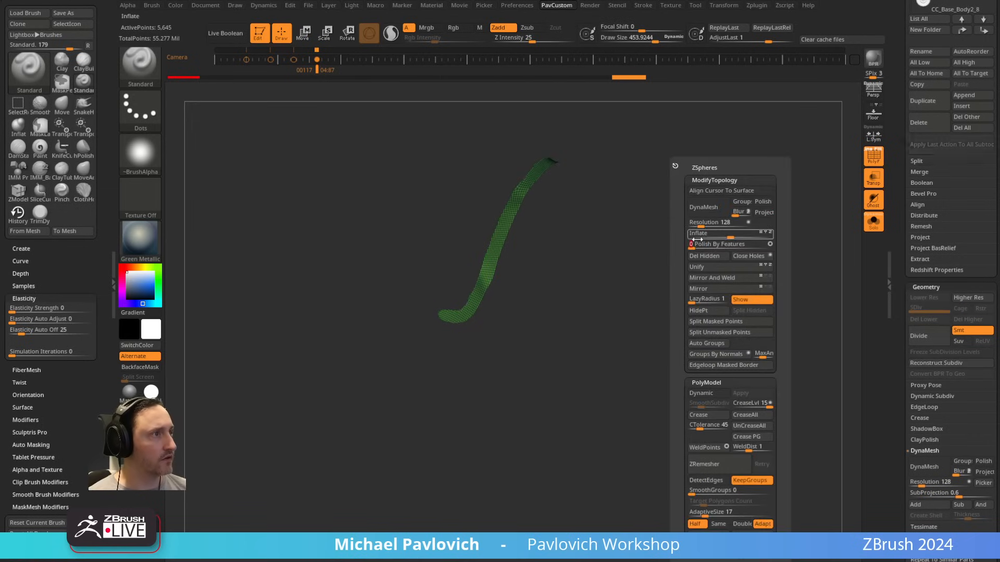
left_click(692, 244)
left_click_drag(666, 243, 598, 225)
Step: ZRemesh the strip repeatedly at Half with AdaptiveSize 0, turning KeepGroups off after the first pass
key("grave")
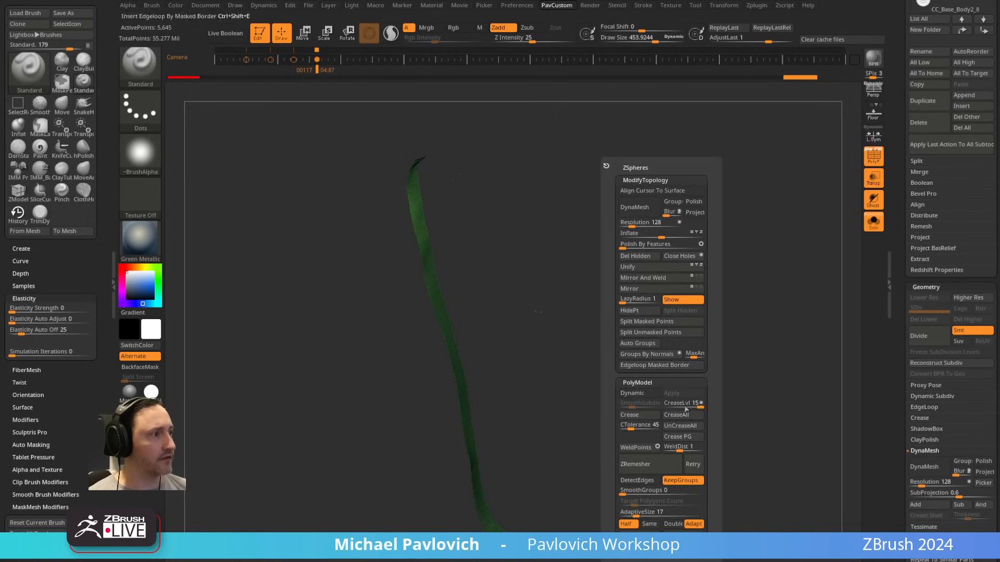
left_click_drag(634, 513, 619, 512)
left_click(668, 463)
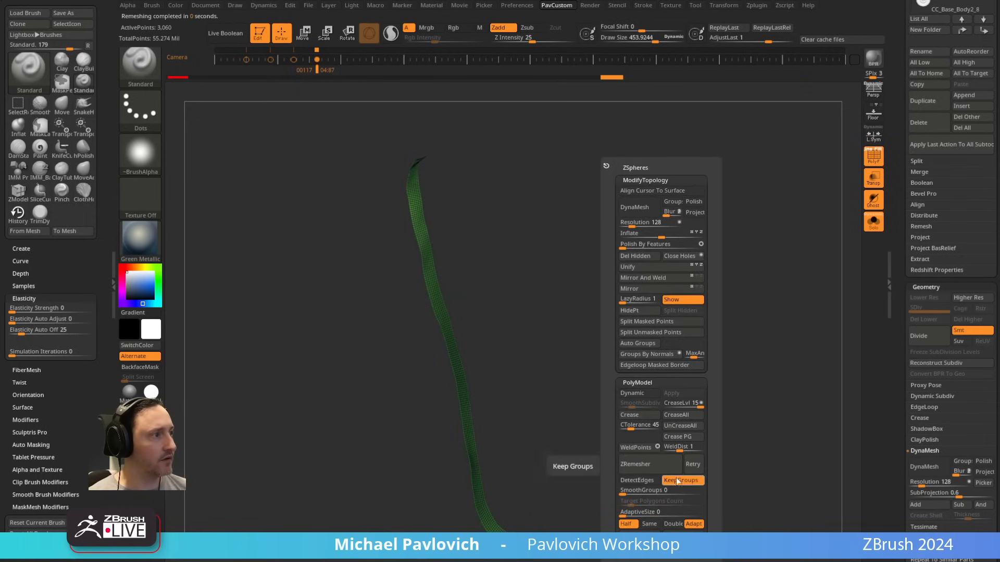
left_click(678, 481)
left_click(665, 465)
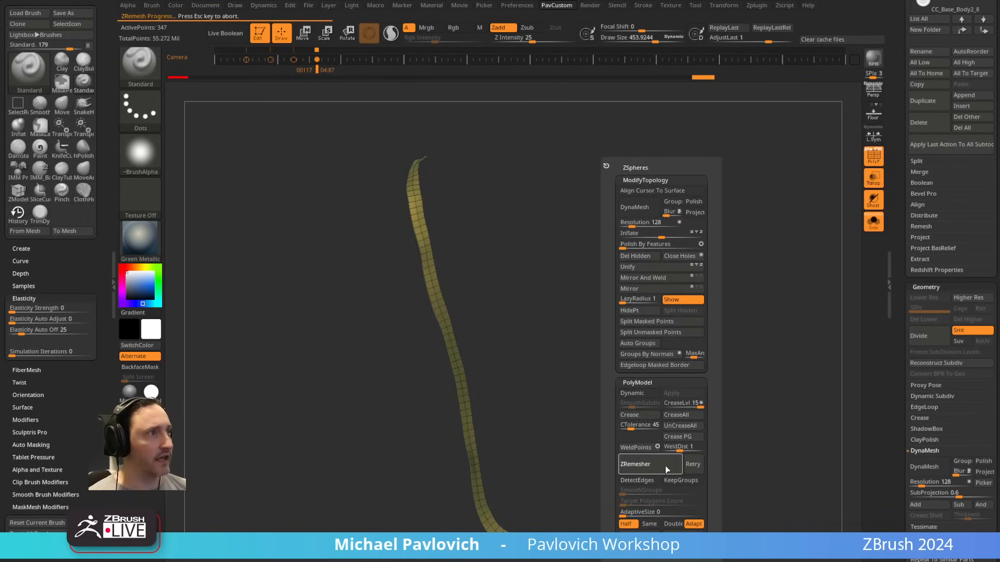
left_click(665, 468)
Step: Inspect the remeshed strip from several angles and switch to the ZModeler brush
left_click_drag(614, 301, 744, 259)
left_click_drag(536, 301, 622, 336)
left_click_drag(515, 442, 611, 332)
key("b")
key("z")
key("m")
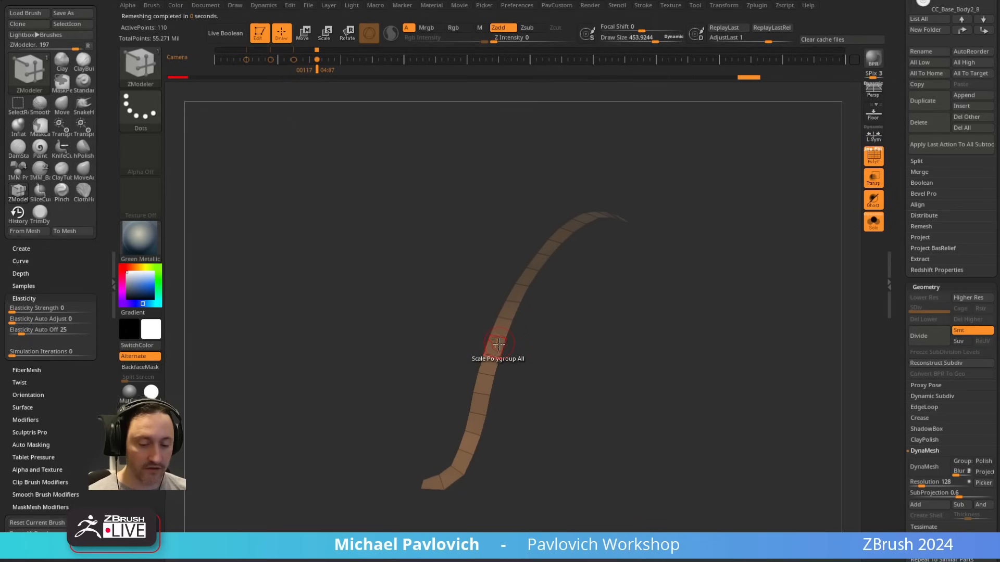
Step: Try to thicken the strip with the ZModeler QMesh polygon action targeting Polygroup All
key("b")
key("c")
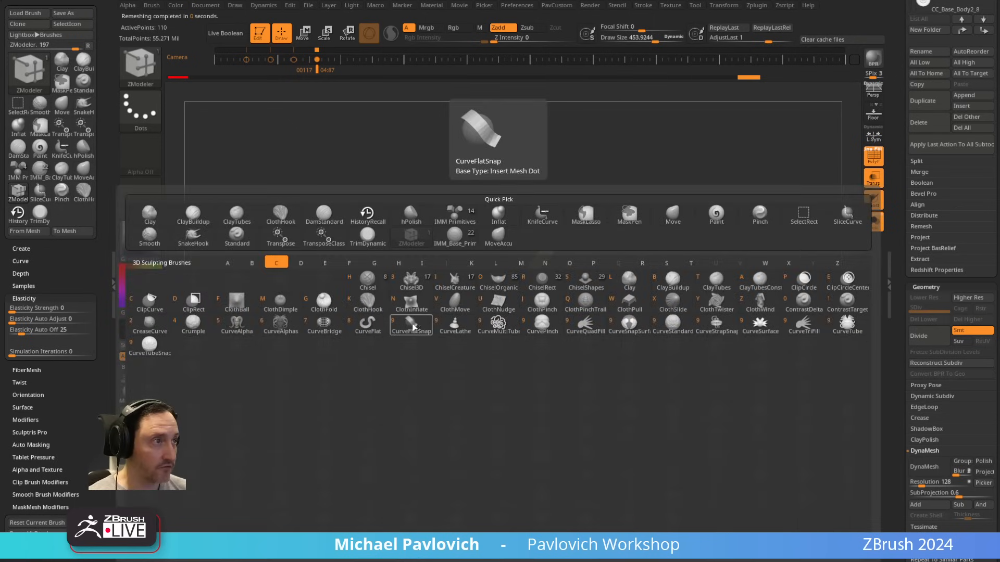
left_click(659, 330)
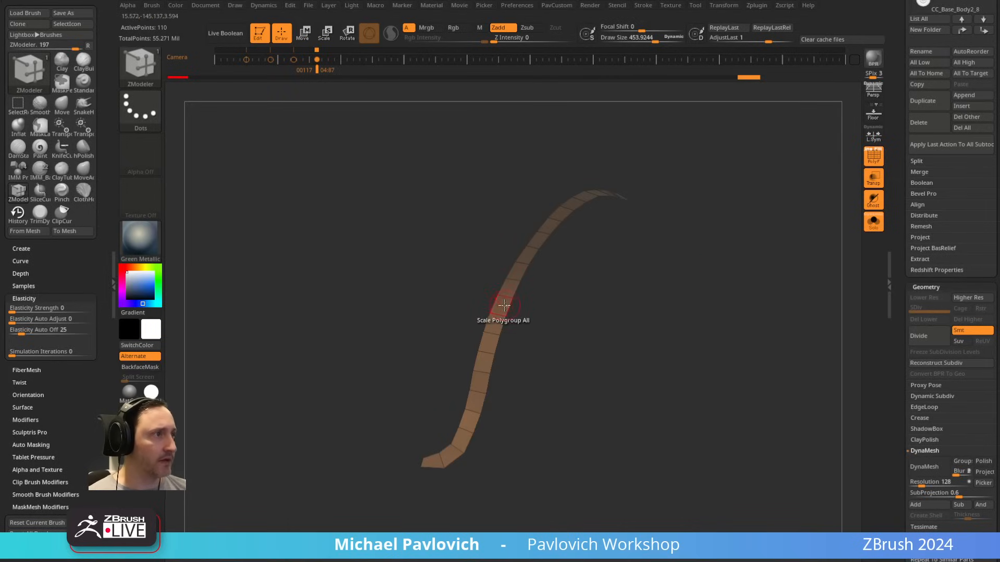
key("space")
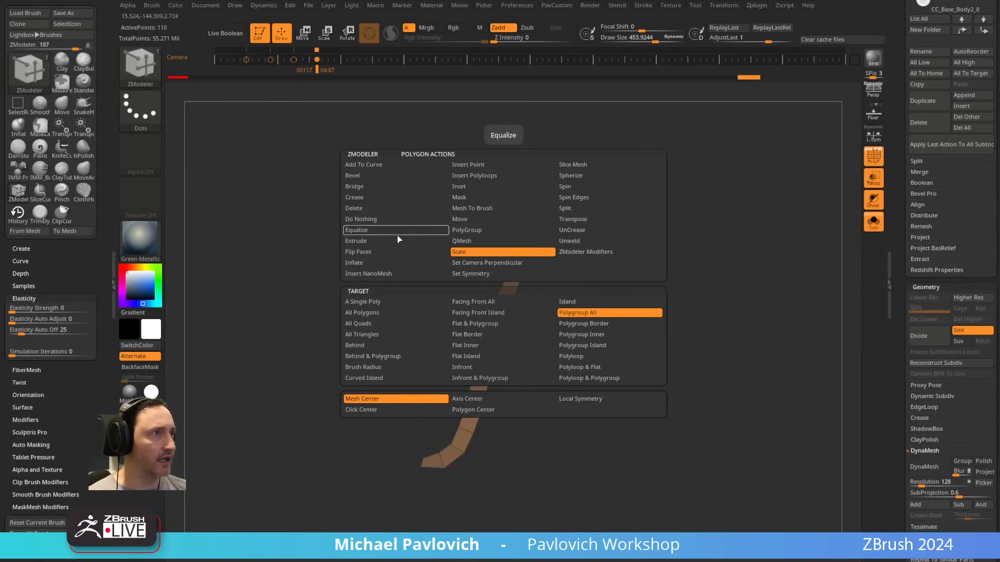
left_click(469, 230)
left_click(586, 313)
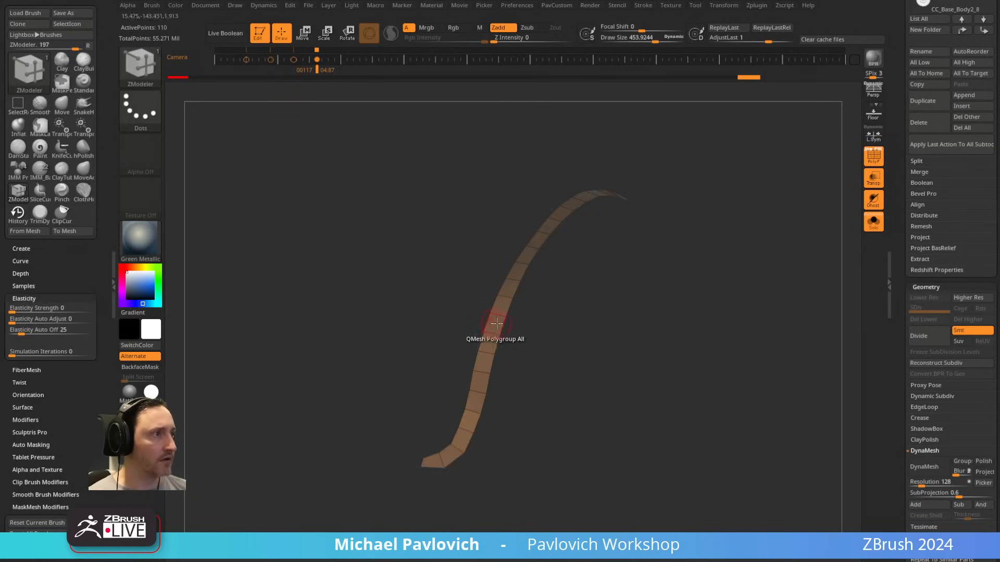
left_click_drag(496, 323, 536, 399)
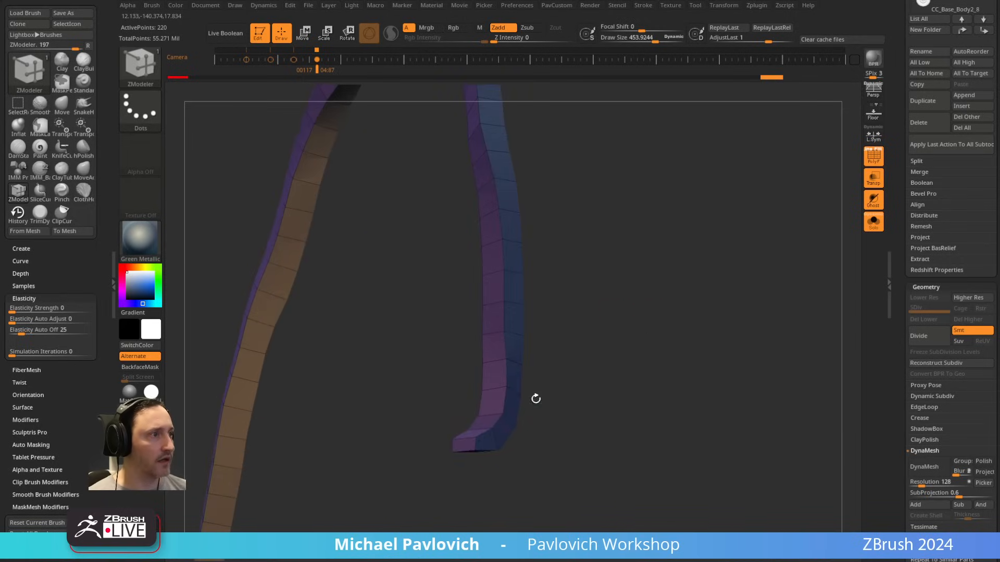
mouse_move(500, 459)
left_mouse_down()
mouse_move(721, 141)
mouse_move(761, 302)
mouse_move(531, 326)
mouse_move(397, 352)
mouse_move(407, 407)
mouse_move(395, 439)
left_mouse_up()
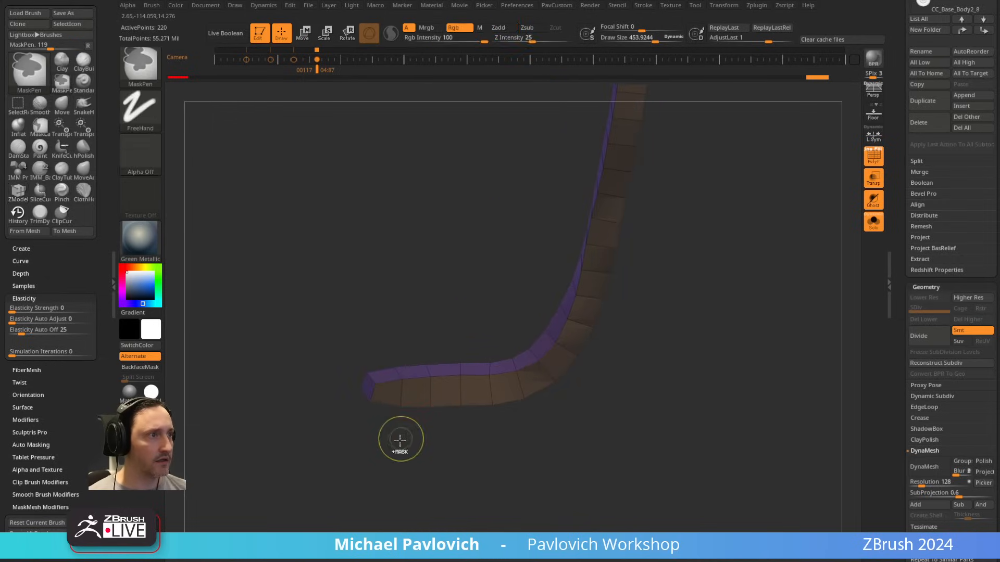
Step: Try to remove the end segments of the thickened strip and assign its end caps their own polygroup
left_click(387, 395)
left_click_drag(355, 354, 443, 339)
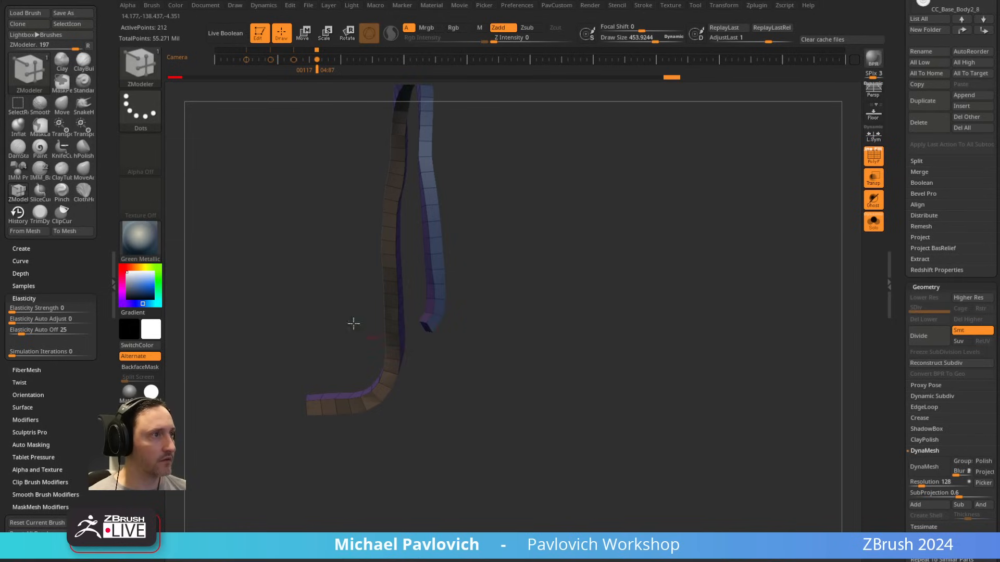
left_click_drag(354, 324, 358, 426)
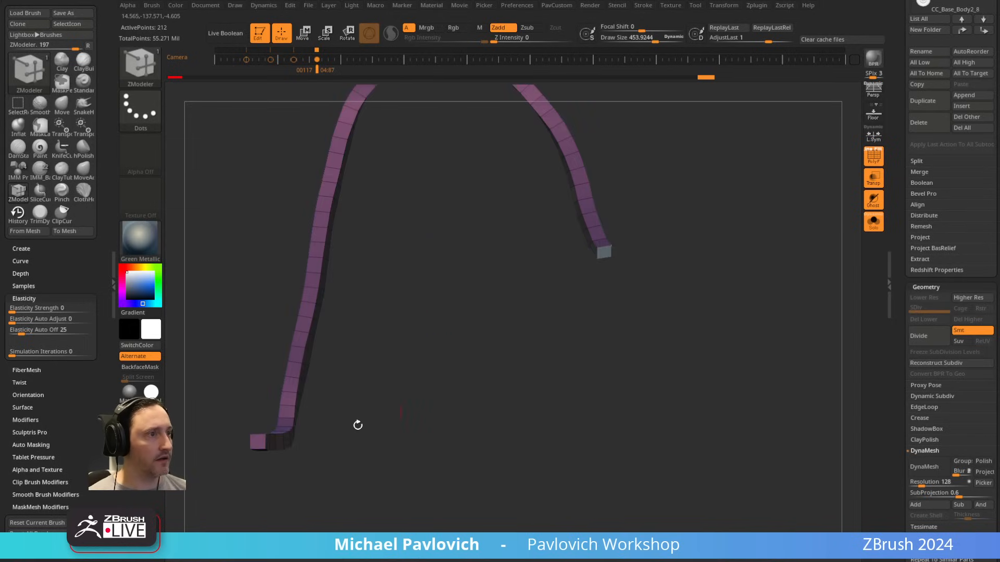
left_click(257, 442)
left_click_drag(489, 380, 672, 354)
Step: Try to merge the thickened strip's side faces into one polygroup, isolating them from the end caps
key("2")
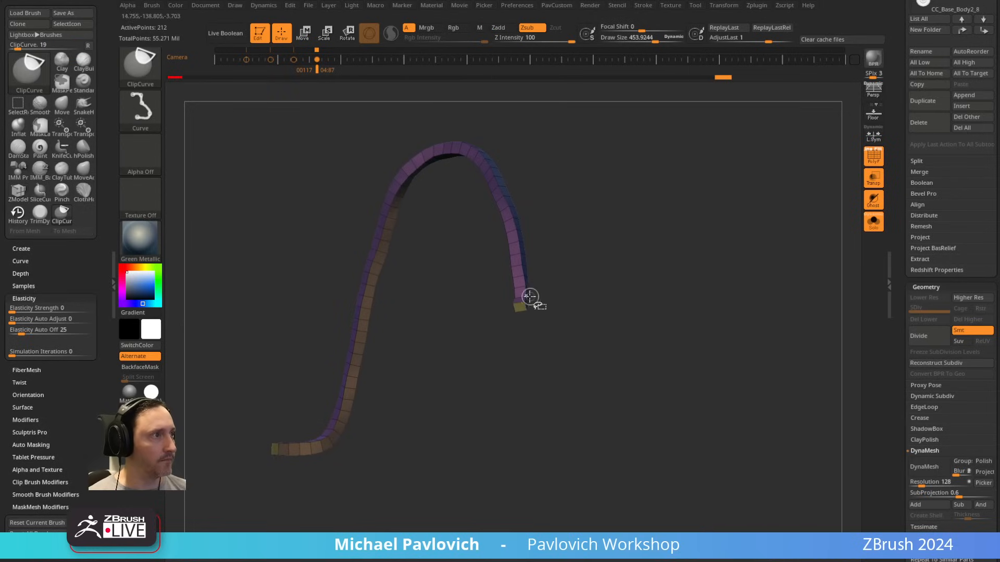
left_click(526, 297, "ctrl+shift")
key("ctrl+w")
left_click(616, 271, "ctrl+shift")
left_click_drag(616, 272, 534, 302)
left_click(527, 297, "ctrl+shift")
key("ctrl+w")
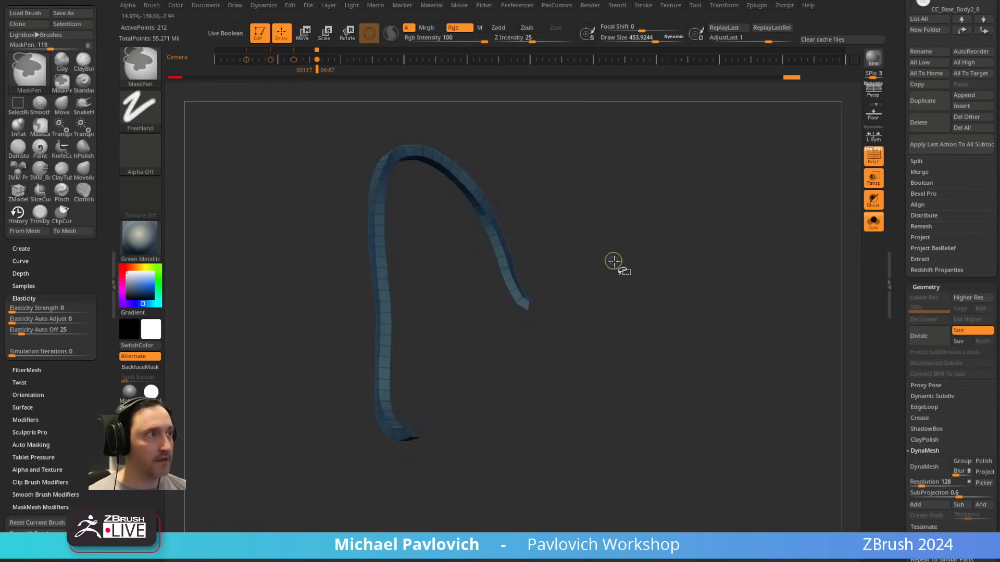
left_click(616, 265, "ctrl+shift")
left_click_drag(655, 267, 619, 279)
Step: Try creasing and subdividing the thickened strip
key("space")
left_click(711, 426)
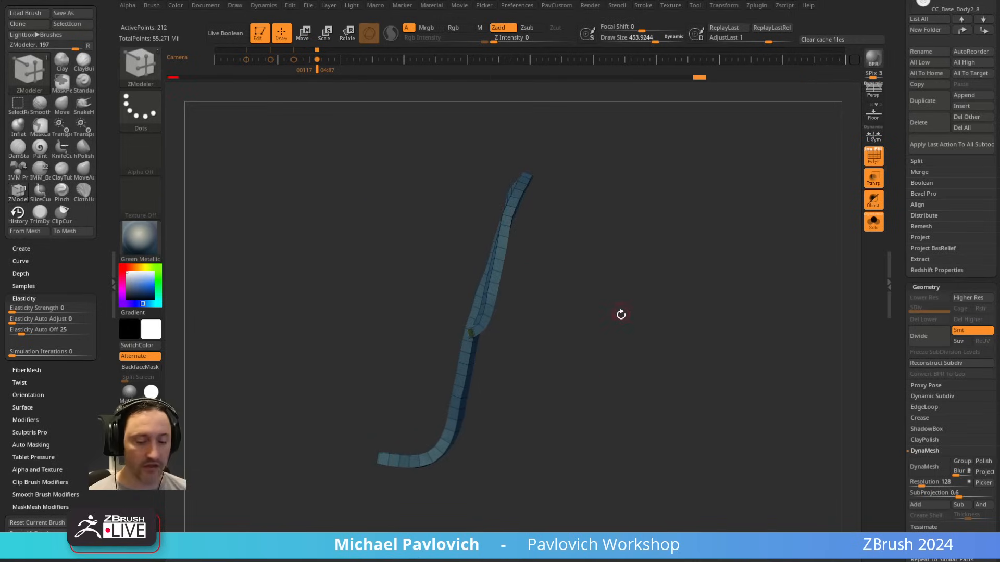
key("ctrl+d")
left_click_drag(766, 205, 855, 202)
key("space")
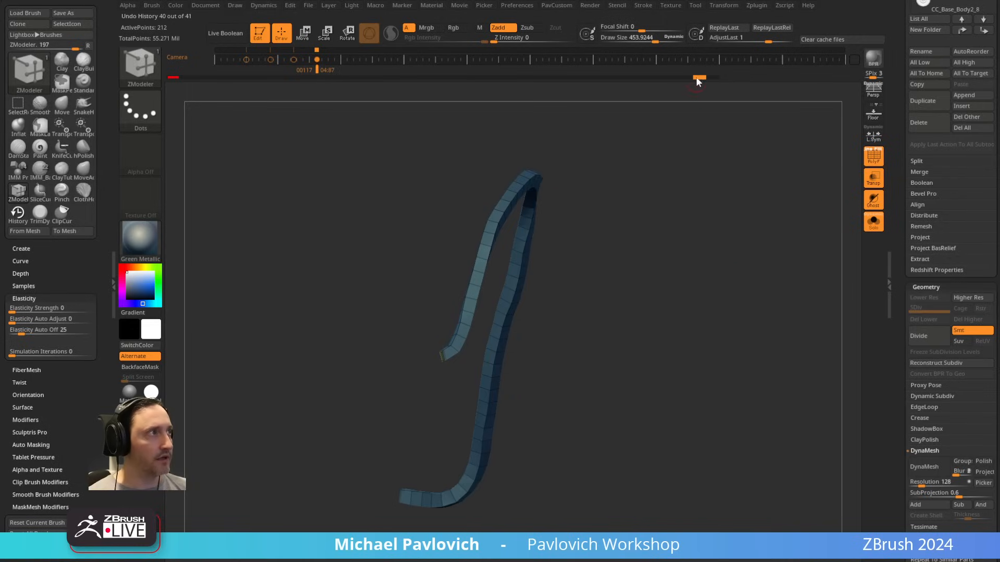
Step: Return to the denser flat strip in the undo history, and lasso-hide and delete the uneven polygons at its front end
left_click_drag(698, 79, 487, 108)
left_click_drag(669, 194, 684, 210)
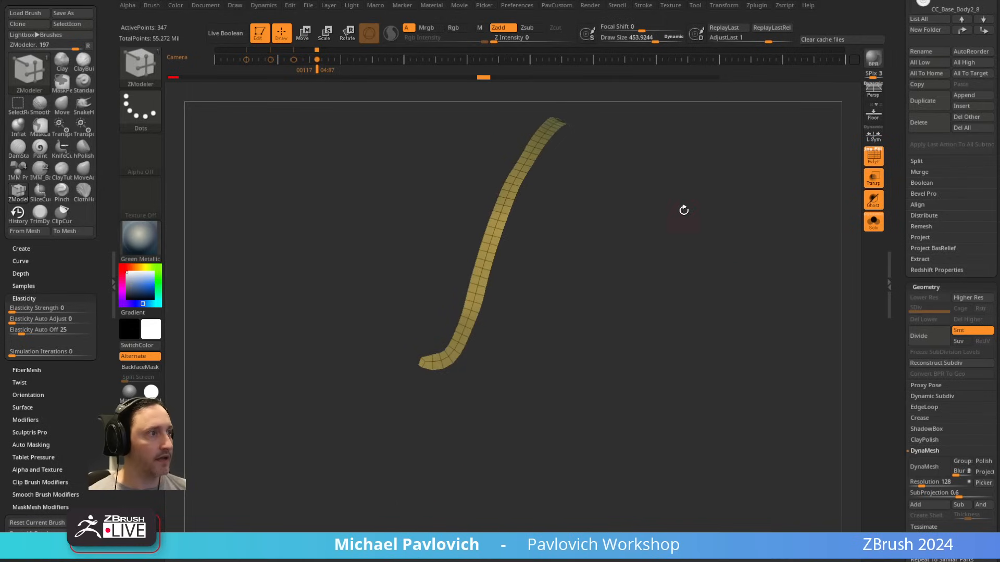
key("ctrl+shift+b")
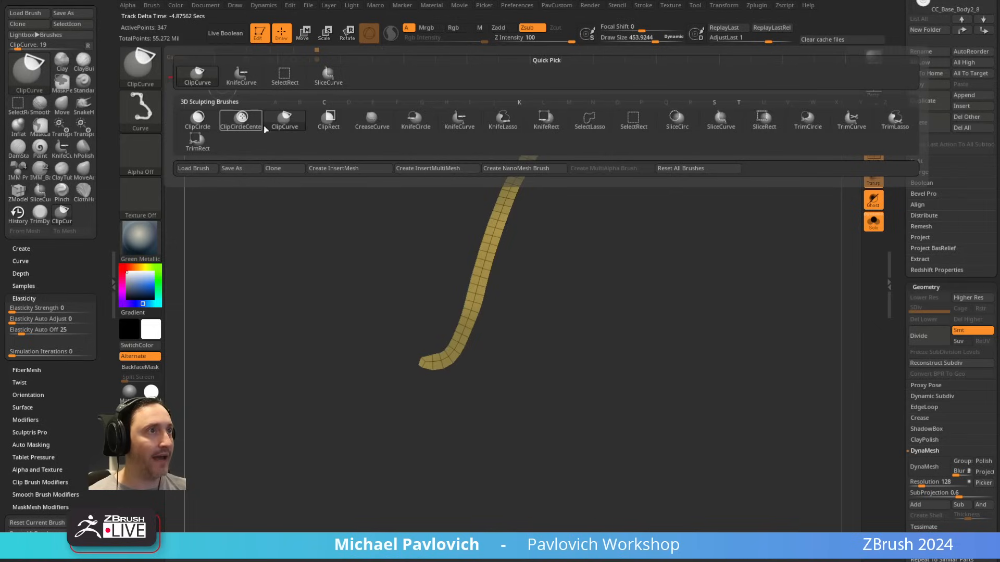
left_click(590, 120)
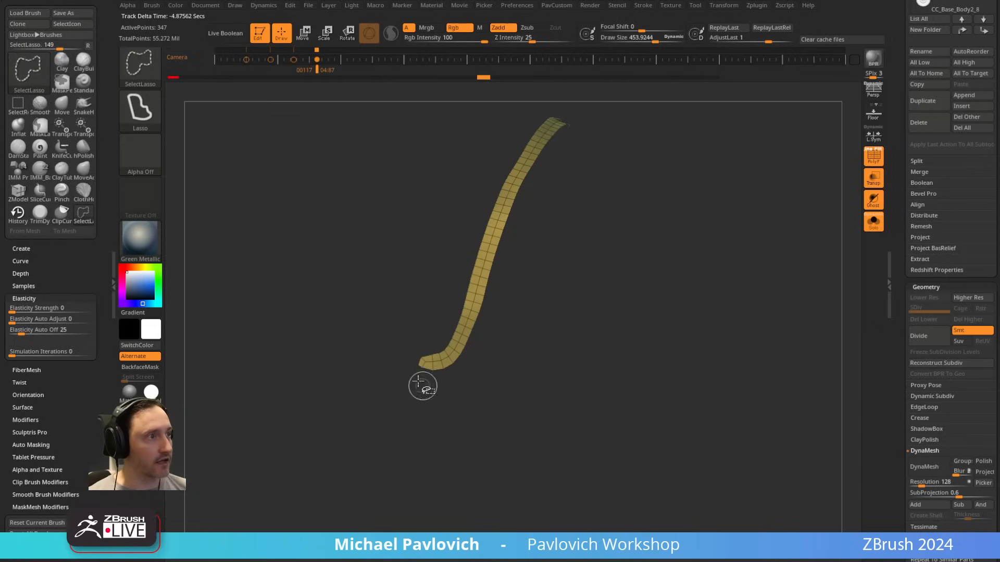
left_click_drag(415, 308, 416, 307, "ctrl+alt+shift")
key("space")
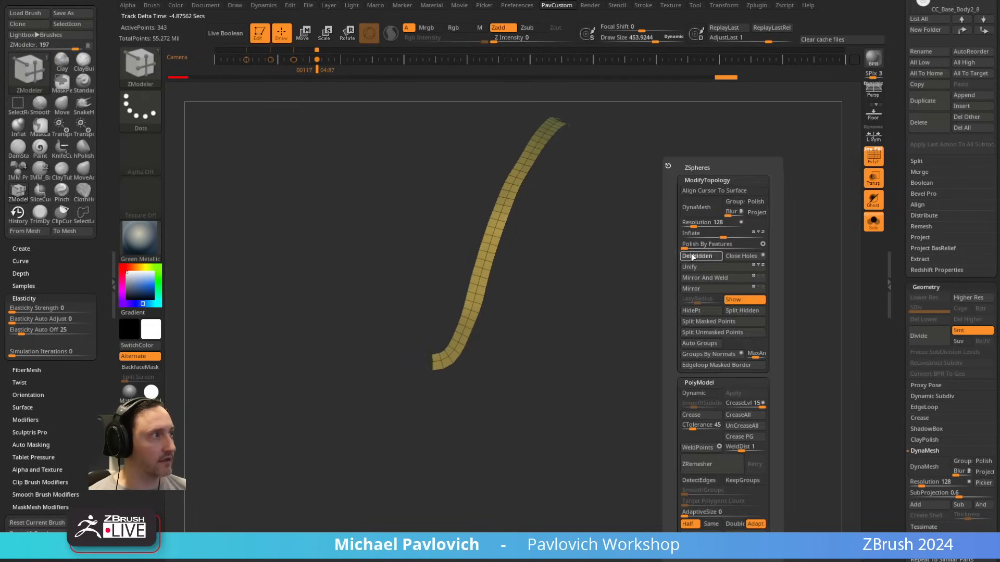
left_click(693, 257)
key("f")
Step: Hide and delete the uneven polygons at the strip's opposite end to leave a straight edge
mouse_move(655, 308)
left_mouse_down()
mouse_move(664, 329)
mouse_move(618, 166)
left_mouse_up()
mouse_move(611, 417)
left_mouse_down("ctrl+alt+shift")
mouse_move(570, 370)
mouse_move(607, 460)
left_mouse_up("ctrl+alt+shift")
key("space")
left_click(613, 259)
key("f")
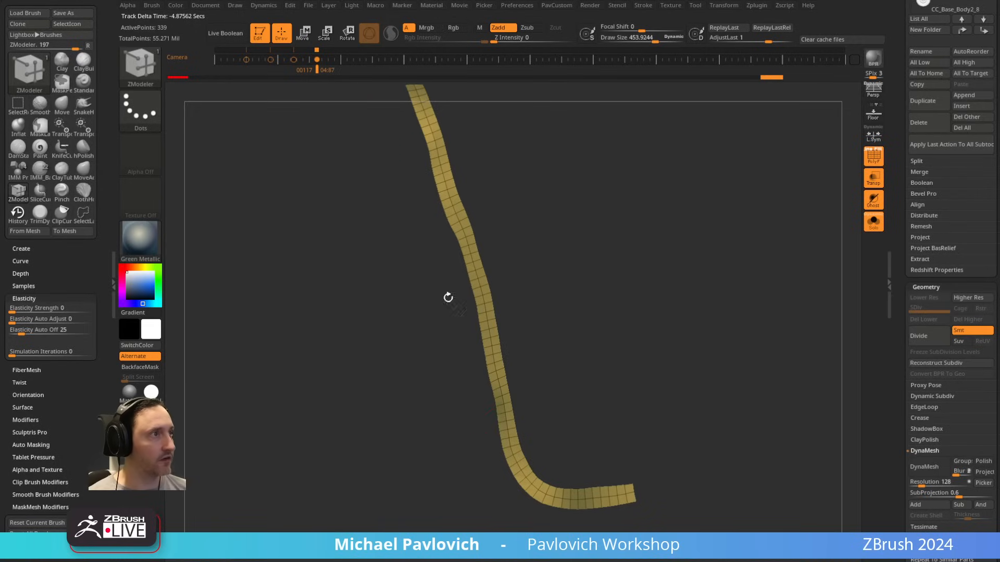
Step: Smooth the trimmed strip with Polish By Features
key("space")
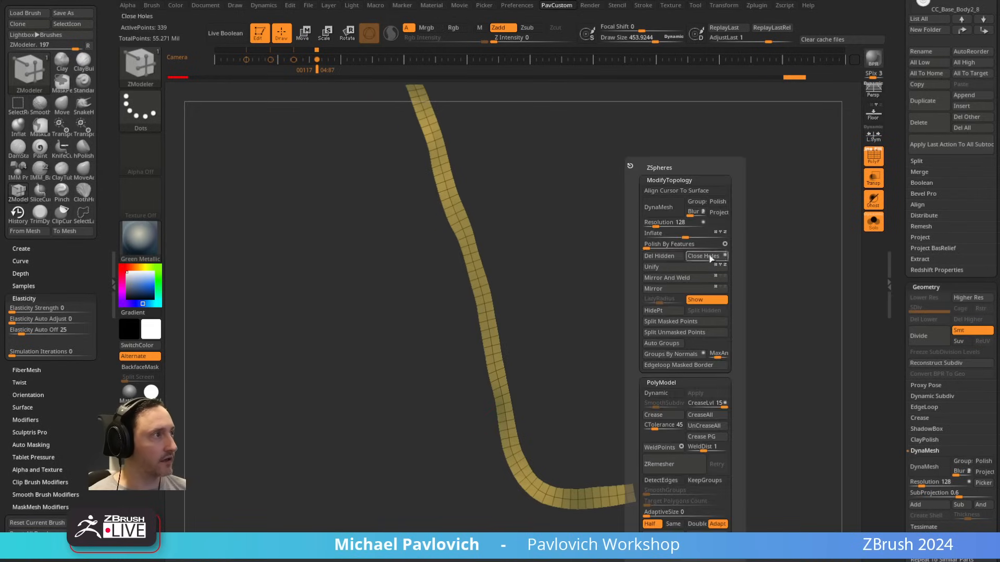
left_click(657, 244)
left_click_drag(580, 261, 619, 387)
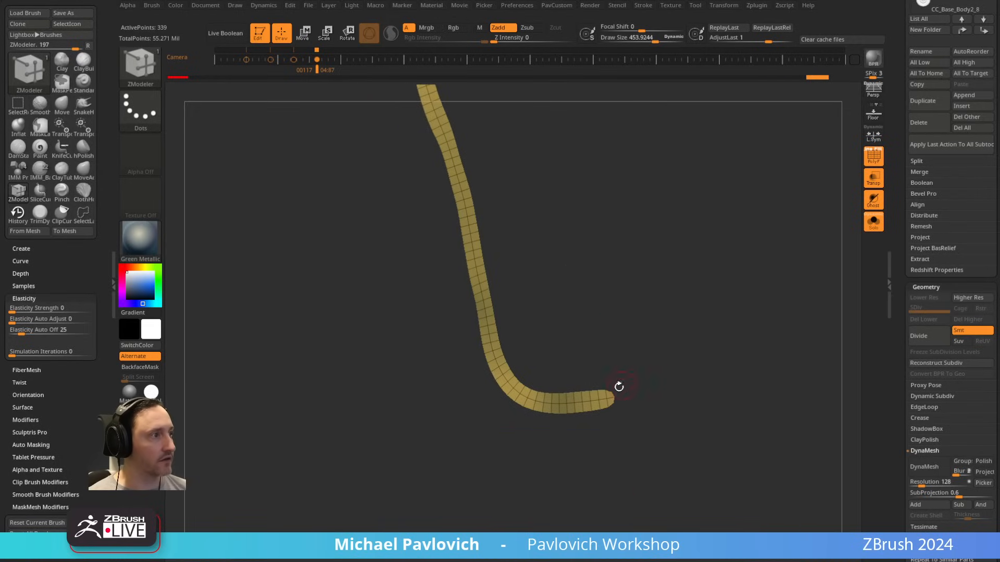
Step: Split the strip into two polygroups along its central edge loop with the ZModeler PolyGroup edge action
key("space")
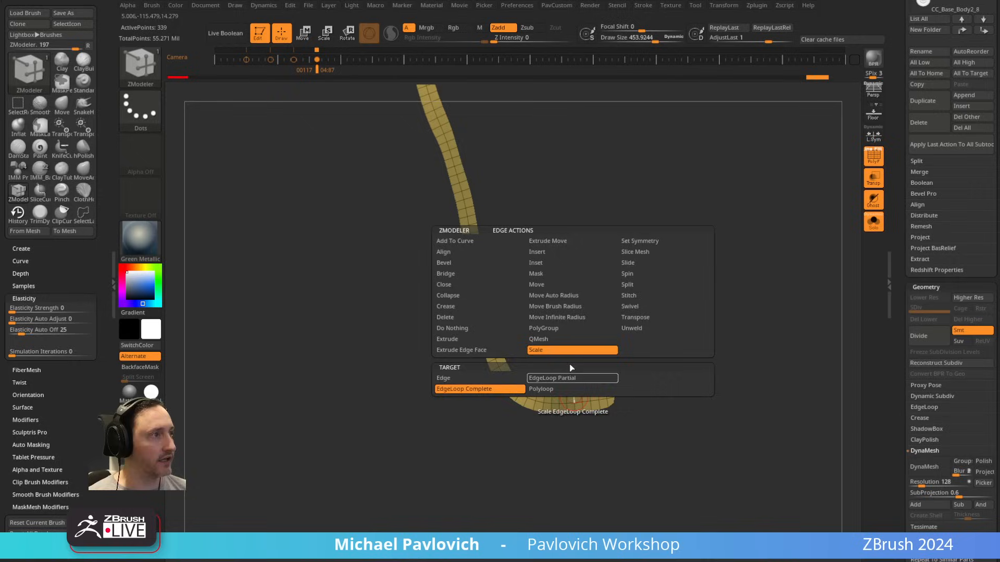
left_click(541, 329)
left_click(574, 397)
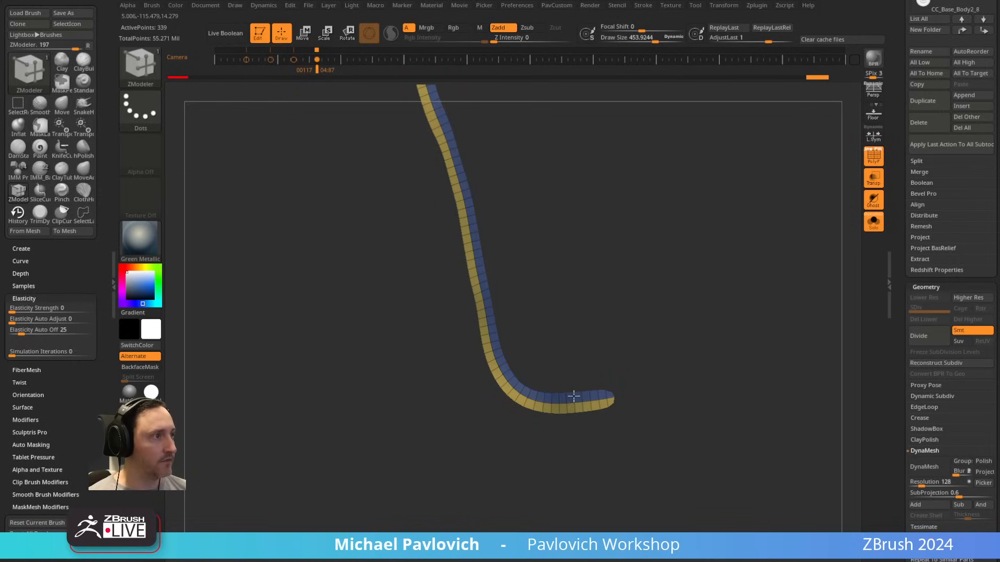
Step: Create a curve along the strip's polygroup boundary with Frame Mesh, using only Polygroups with Border and Creased edges off
left_click_drag(405, 178, 888, 260)
left_click(643, 5)
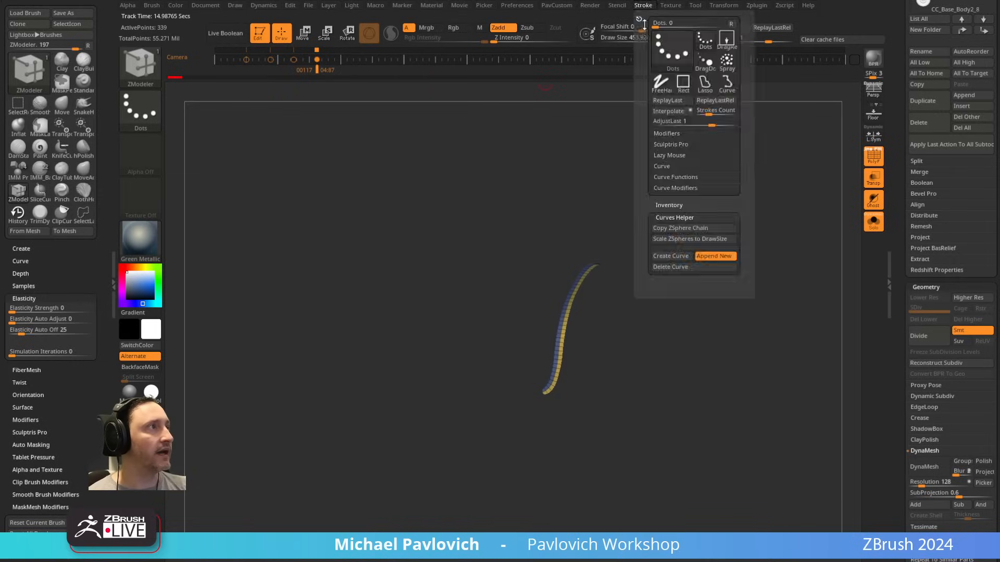
mouse_move(638, 20)
left_mouse_down()
mouse_move(156, 109)
mouse_move(67, 150)
left_mouse_up()
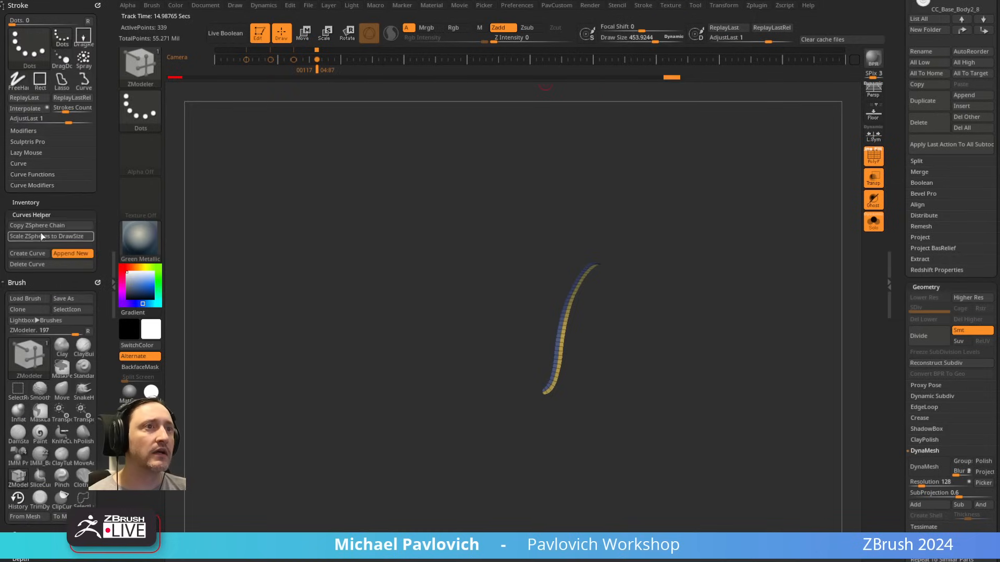
left_click(35, 182)
left_click(72, 240)
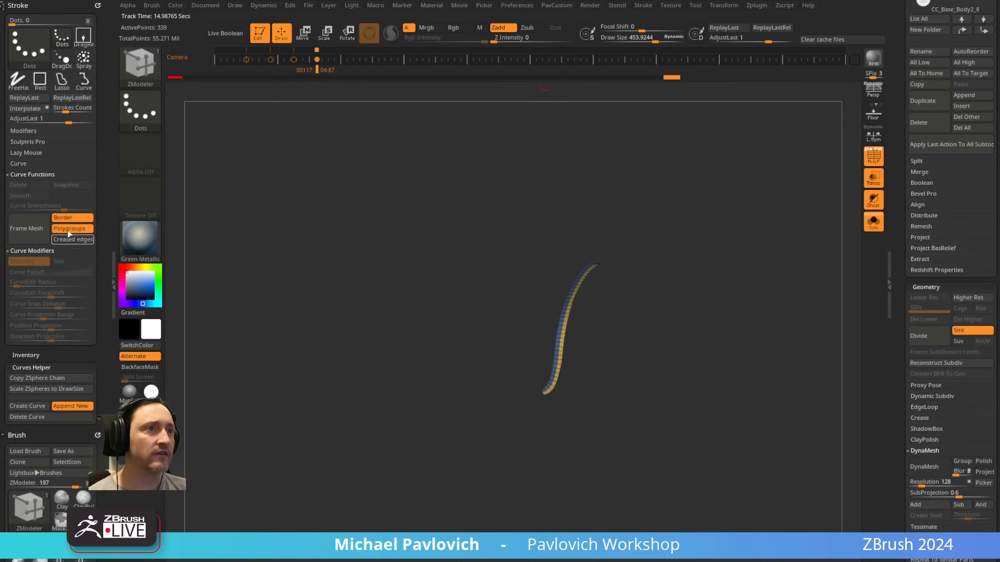
left_click(73, 217)
left_click(47, 232)
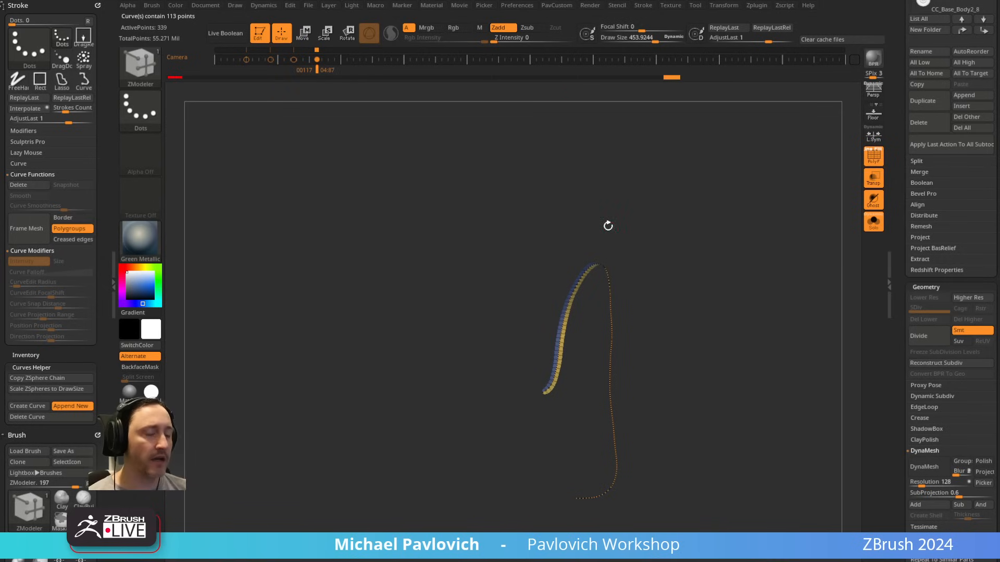
Step: Generate a tube along the framed curve with the CurveTube brush at a draw size of about 177
key("b")
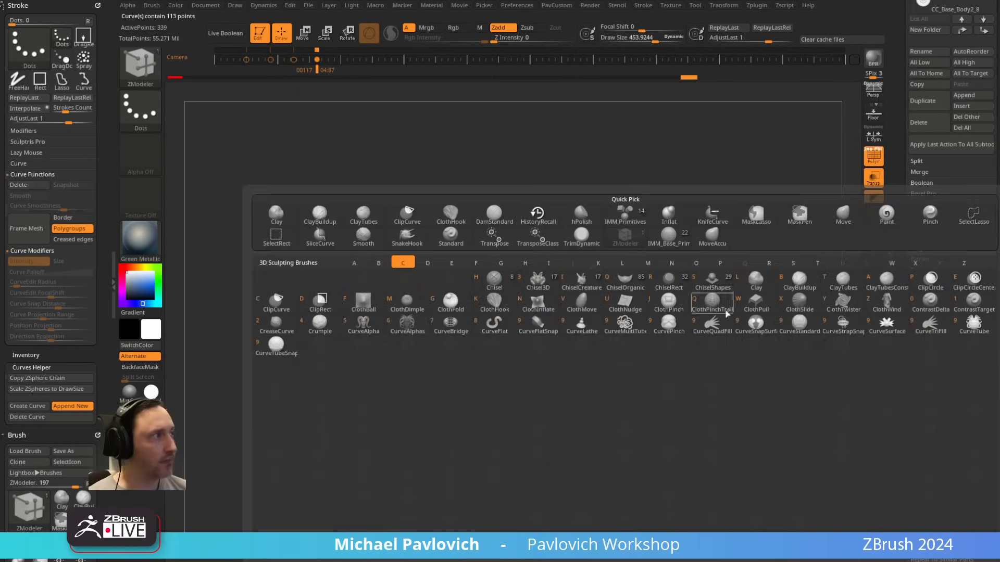
left_click(962, 329)
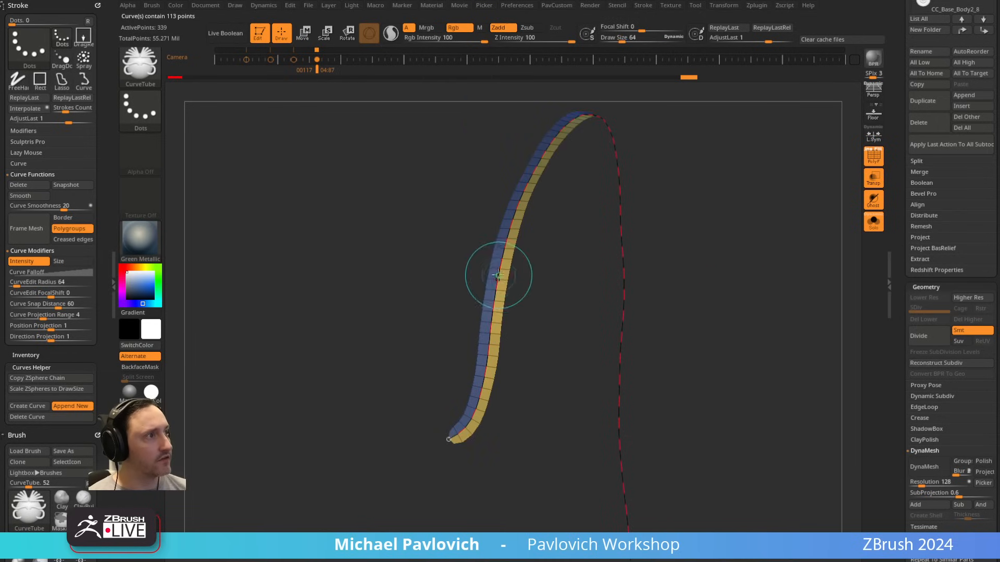
left_click(495, 272)
key("s")
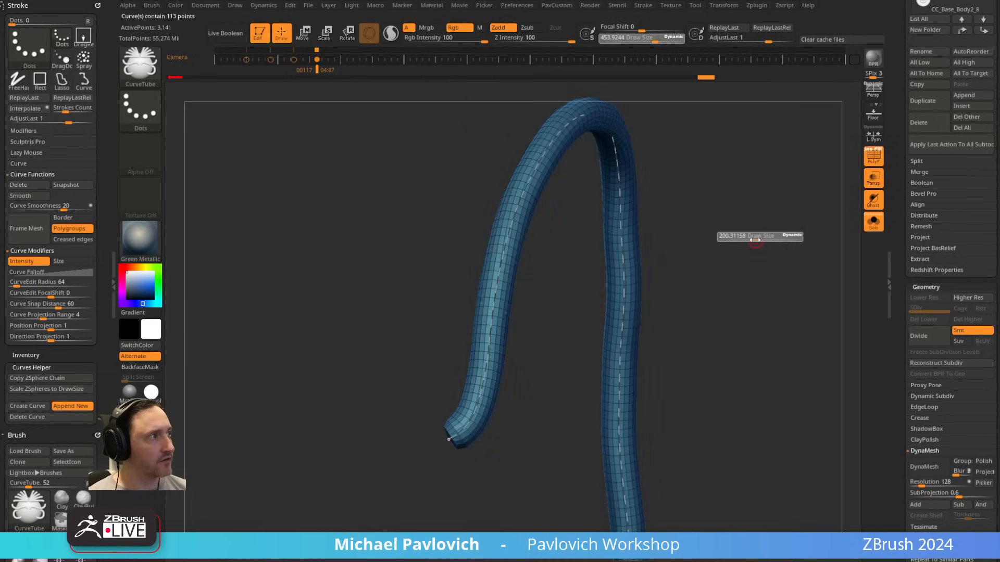
left_click_drag(756, 240, 753, 240)
left_click(512, 228)
left_click_drag(708, 218, 730, 225)
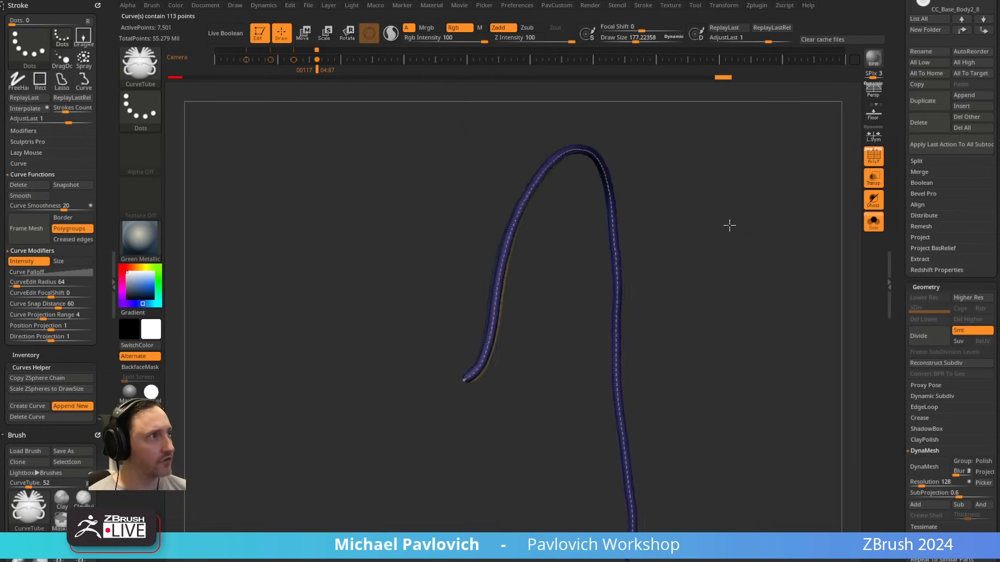
right_click_drag(729, 225, 703, 219)
mouse_move(528, 213)
right_mouse_down("ctrl")
mouse_move(600, 353)
mouse_move(573, 353)
mouse_move(365, 278)
right_mouse_up("ctrl")
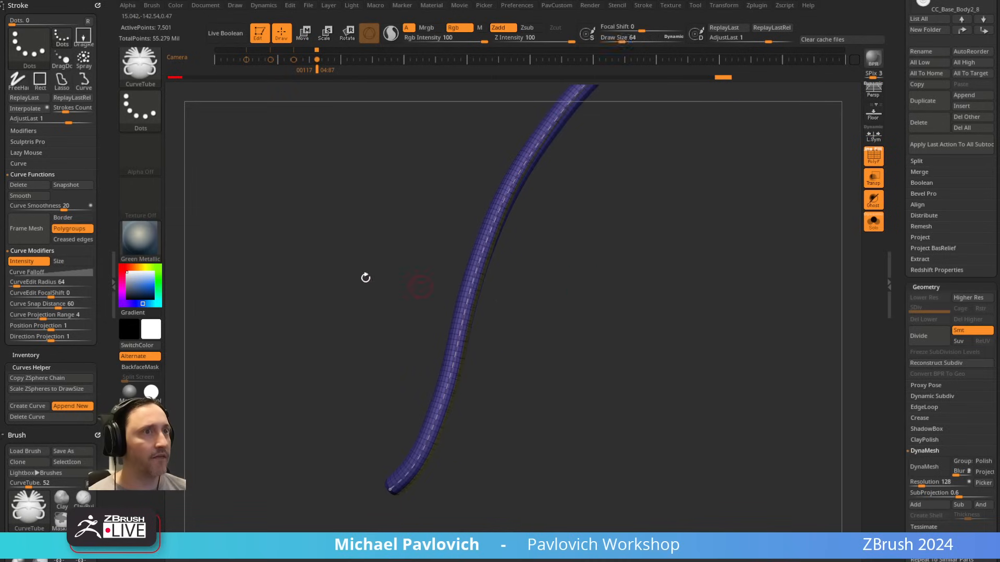
Step: Open the CurveTube brush's Depth settings to check its Imbed value
left_click_drag(99, 389, 97, 97)
key("shift")
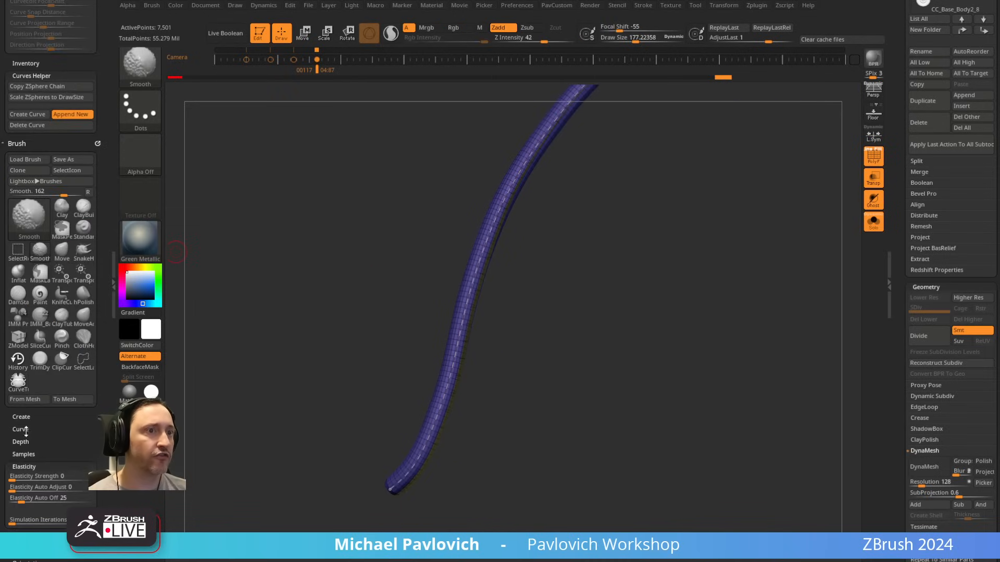
left_click(21, 441)
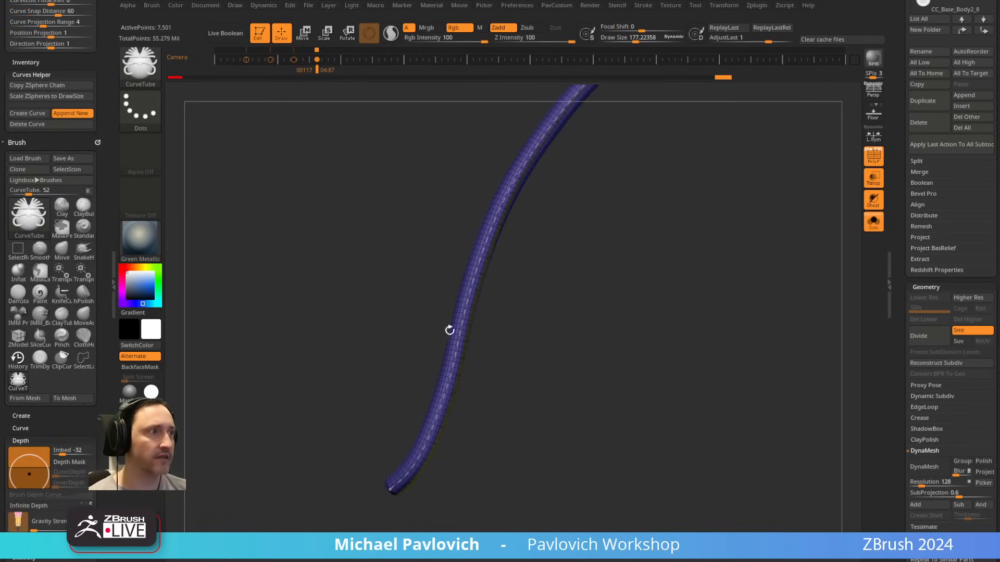
Step: Show the full body without polyframe and examine how the tube runs over the shoulder to the chest plate
left_click_drag(527, 315, 543, 340)
left_click_drag(715, 254, 710, 253)
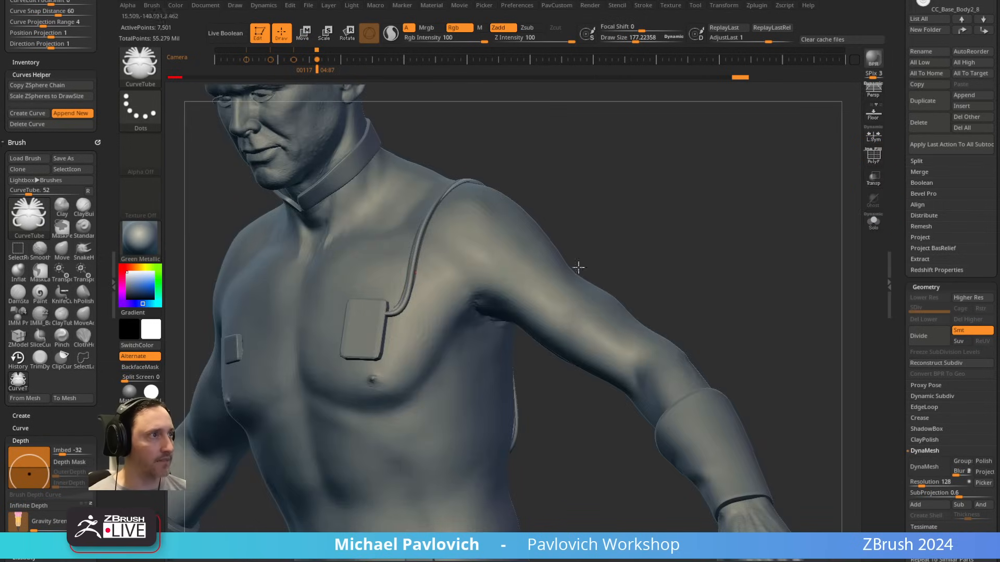
left_click_drag(615, 260, 684, 247)
Step: Split the masked strip from the new tube into a separate subtool with Split Masked Points
key("2")
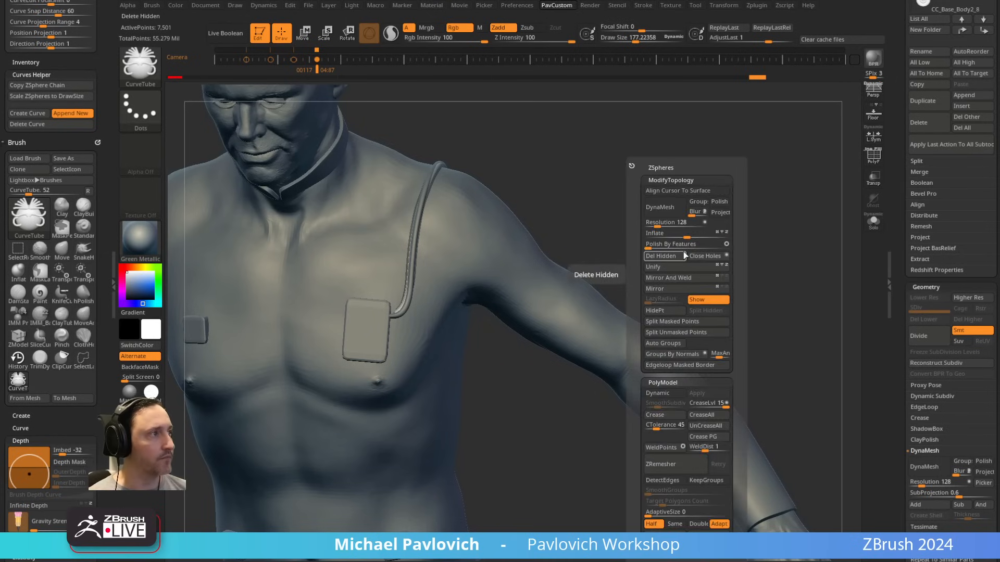
left_click(671, 320)
left_click_drag(644, 230, 656, 283, "alt")
left_click_drag(897, 174, 896, 310)
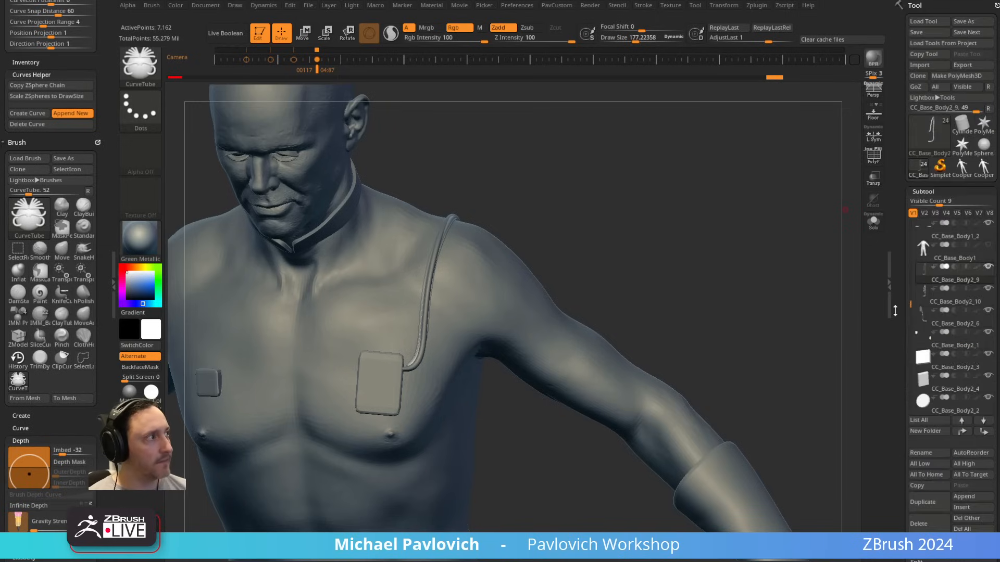
Step: Delete the leftover strip subtools CC_Base_Body2_10 and CC_Base_Body2_6, keeping the tube, and show the full body without polyframe
left_click(954, 304)
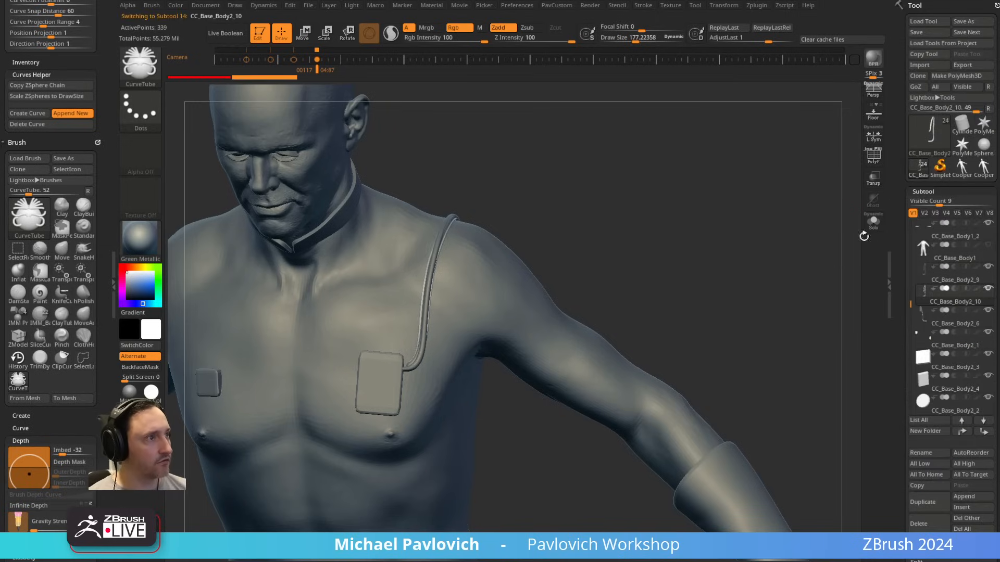
left_click(874, 156)
left_click(873, 222)
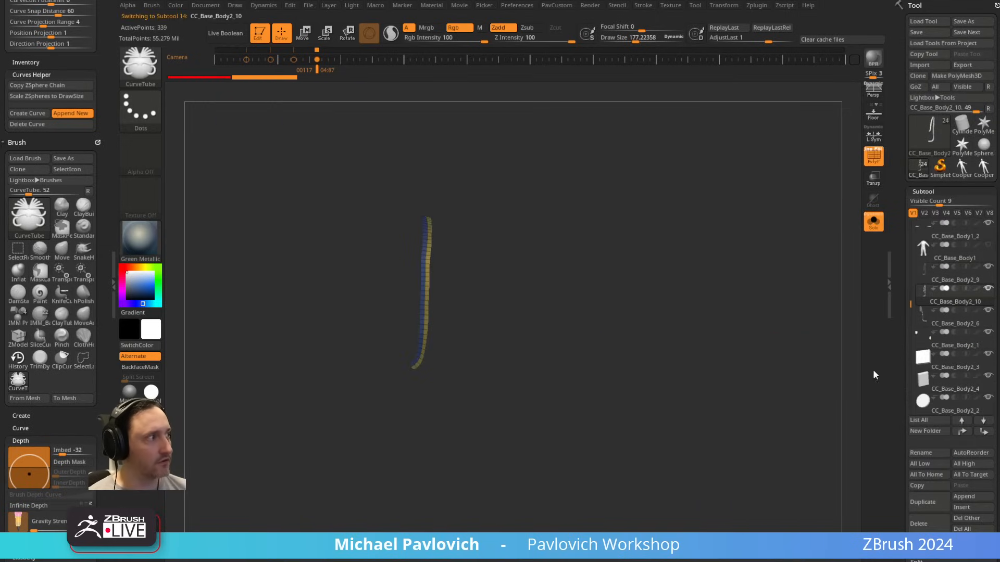
scroll(917, 416, "down", 2)
left_click(939, 231)
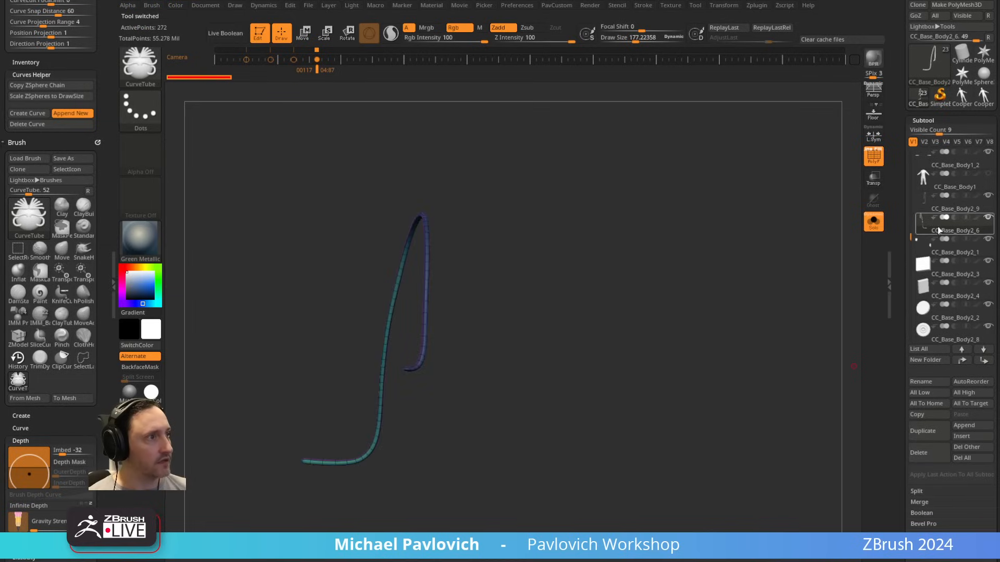
left_click(922, 453)
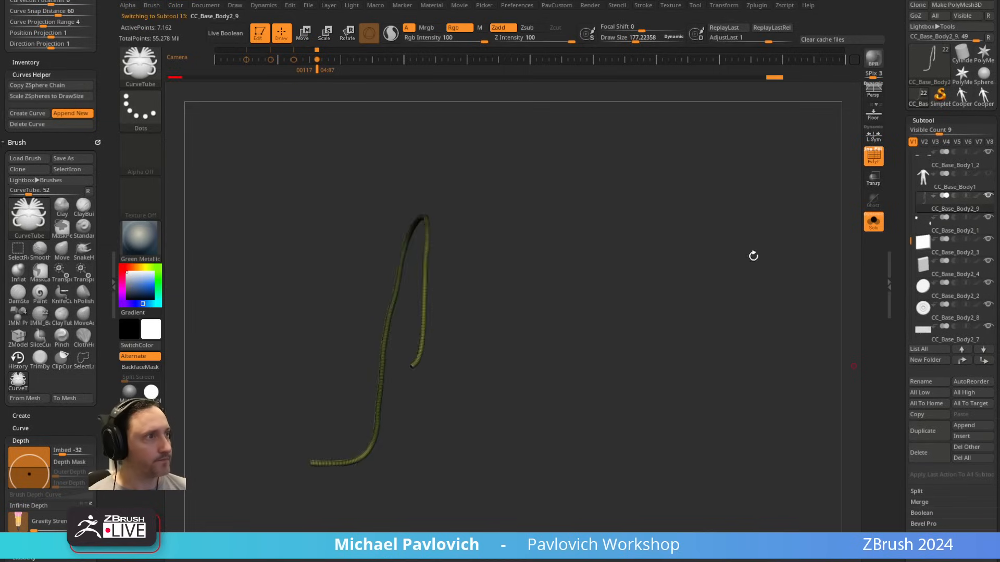
left_click_drag(754, 256, 729, 247)
left_click(873, 222)
left_click(874, 156)
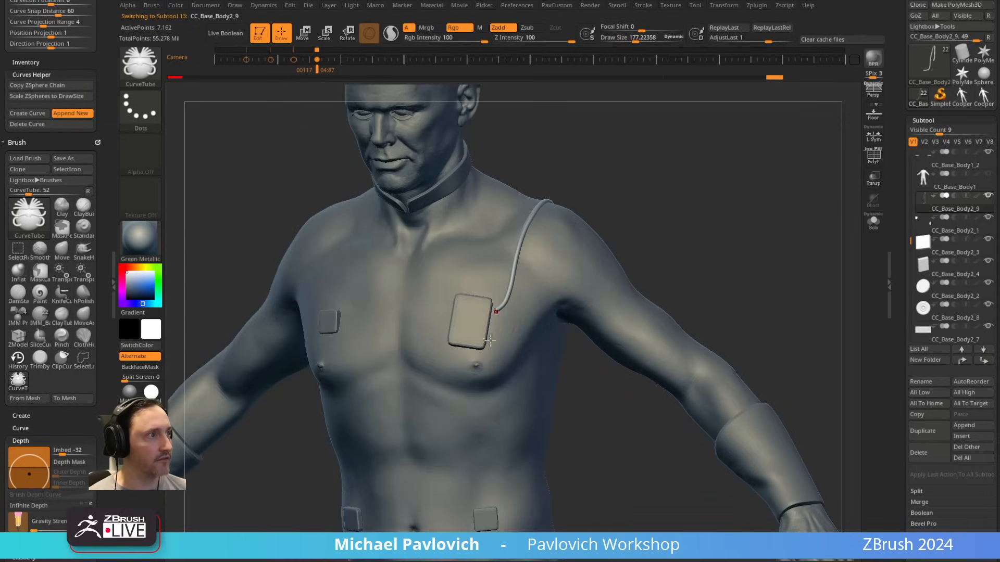
Step: Switch to the Move brush and toggle its Dynamic draw size mode
key("b")
key("m")
key("v")
left_click(675, 37)
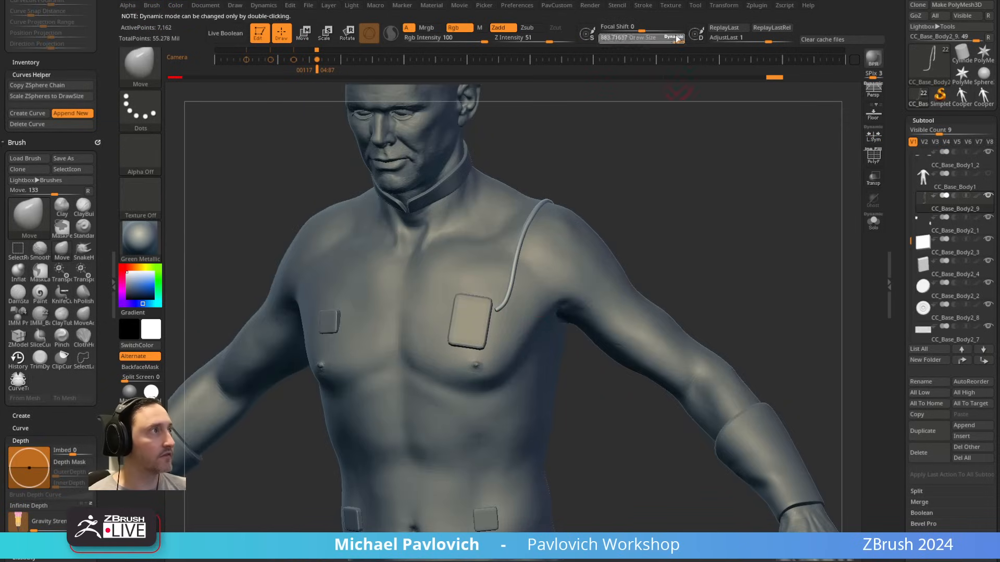
double_click(677, 39)
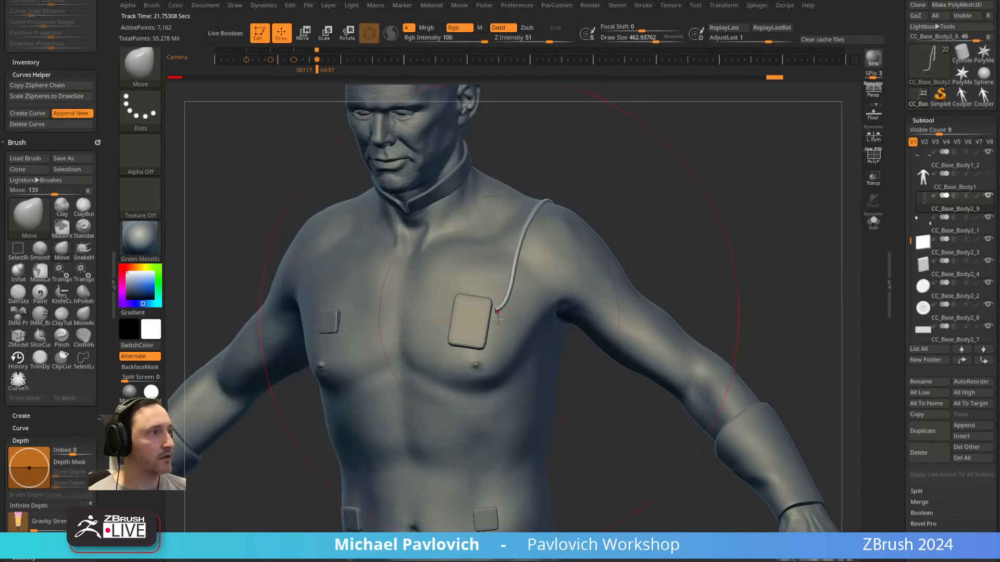
Step: Nudge the tube's lower-back end into line with the round connector using the Move brush at a draw size of about 172
mouse_move(498, 313)
left_mouse_down()
mouse_move(472, 314)
mouse_move(501, 294)
left_mouse_up()
key("ctrl+z")
key("s")
left_click_drag(693, 232, 545, 242)
key("s")
mouse_move(589, 464)
left_mouse_down()
mouse_move(602, 465)
mouse_move(590, 471)
left_mouse_up()
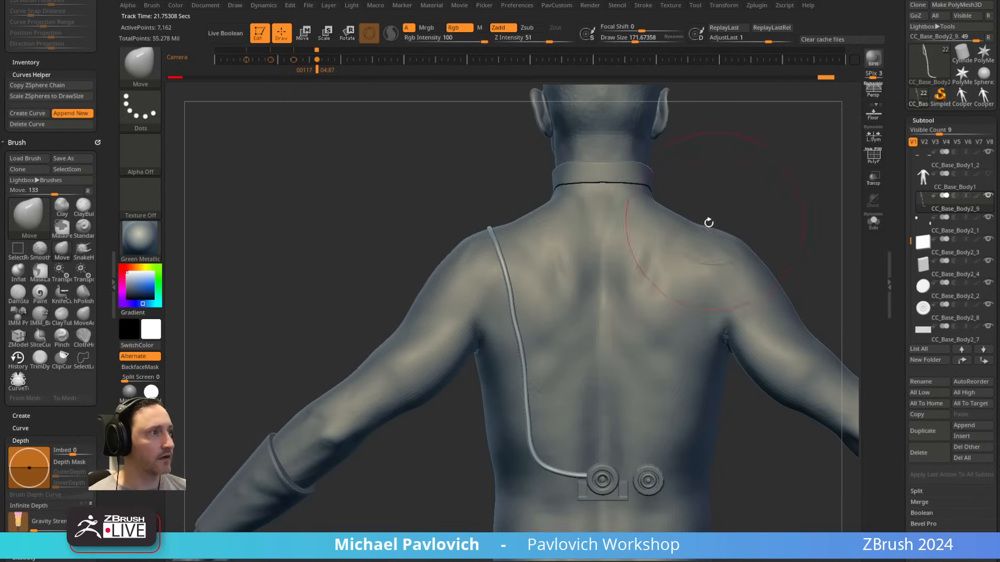
Step: Make the jumpsuit subtool CC_Base_Body1 visible, select it and isolate it in Solo mode
mouse_move(779, 219)
left_mouse_down("alt")
mouse_move(766, 201)
mouse_move(604, 223)
mouse_move(685, 234)
mouse_move(669, 243)
mouse_move(658, 230)
left_mouse_up("alt")
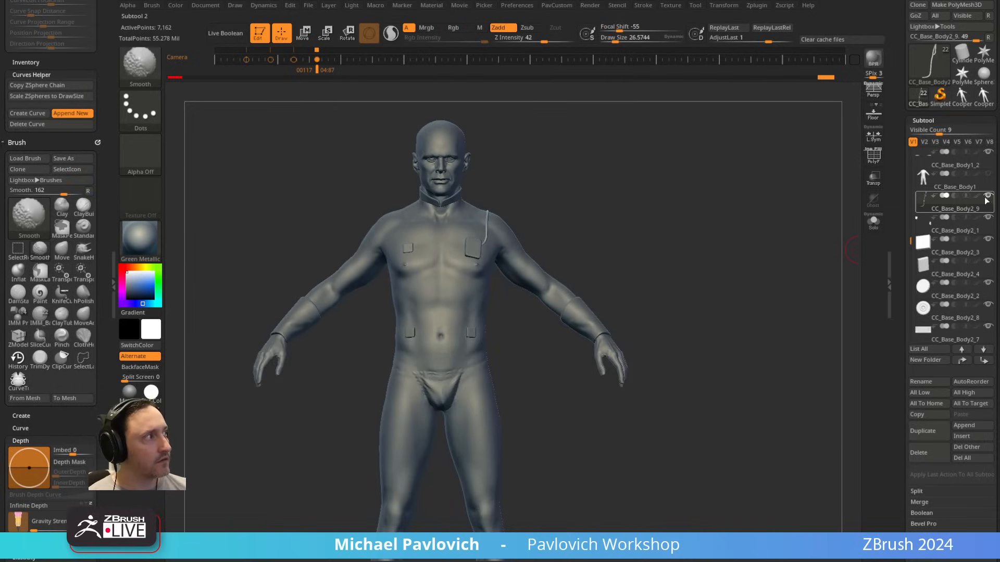
left_click(988, 174)
left_click_drag(828, 312, 816, 224)
left_click(519, 358, "alt")
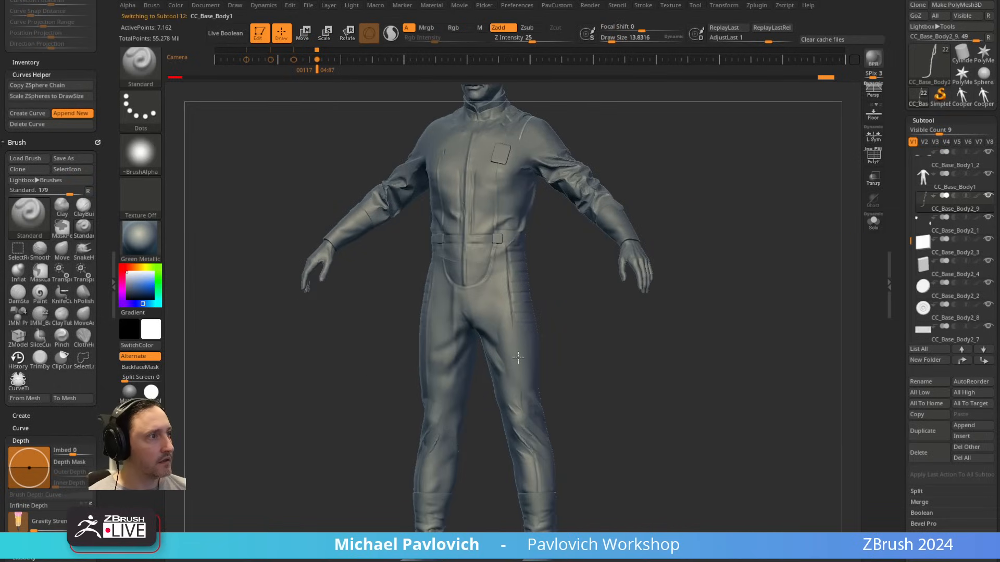
left_click_drag(697, 313, 854, 292)
left_click(873, 223)
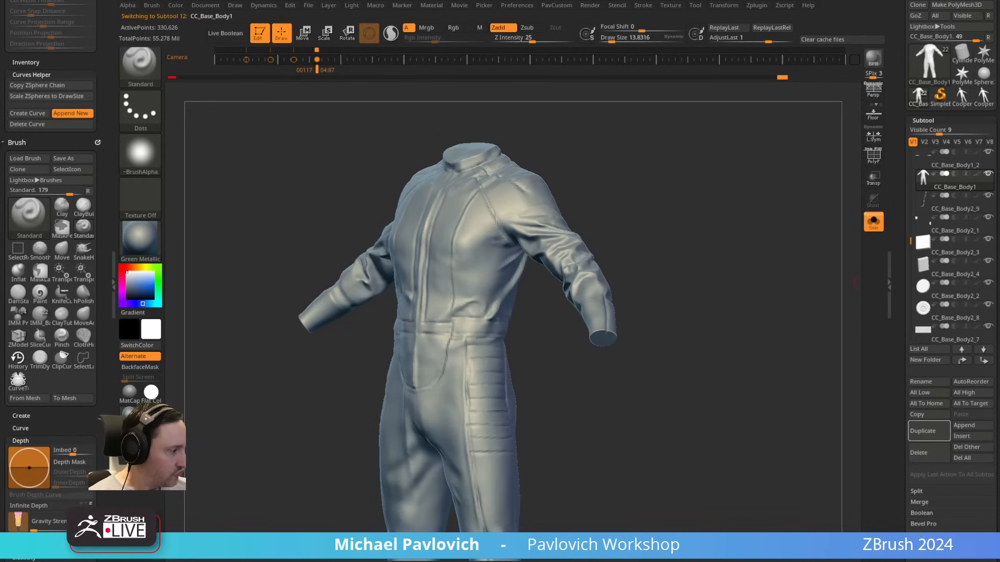
left_click(628, 304)
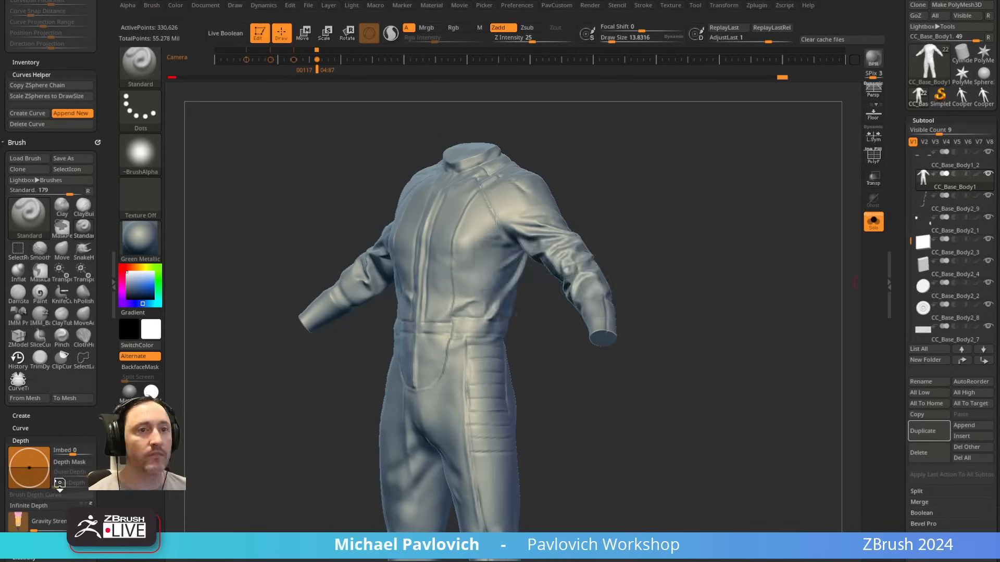
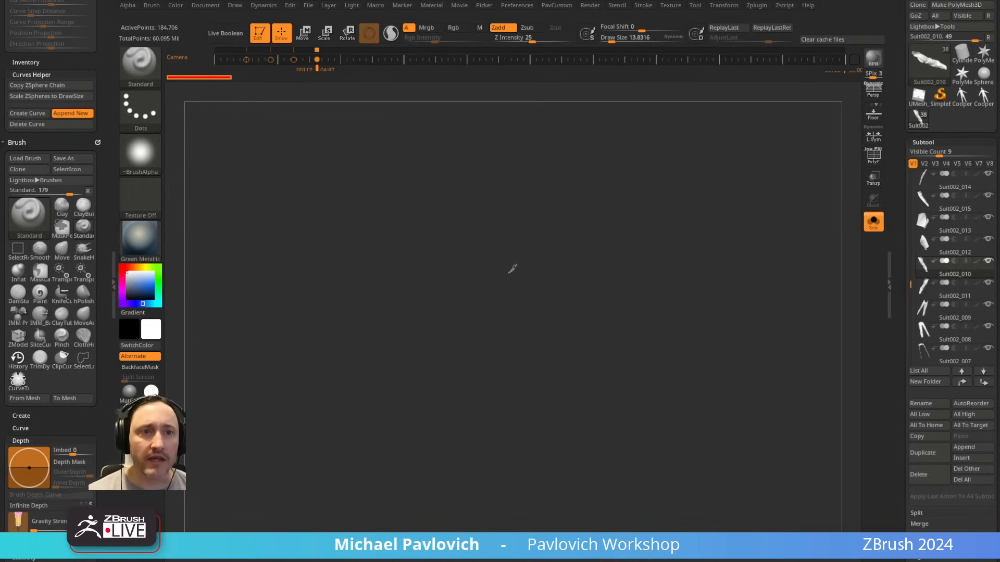
Step: Return the sleeve panel Suit002_010 to Edit mode, frame it, and turn off Solo to show the whole suit
mouse_move(533, 306)
left_mouse_down()
mouse_move(572, 367)
mouse_move(676, 208)
mouse_move(545, 229)
left_mouse_up()
left_click(260, 34)
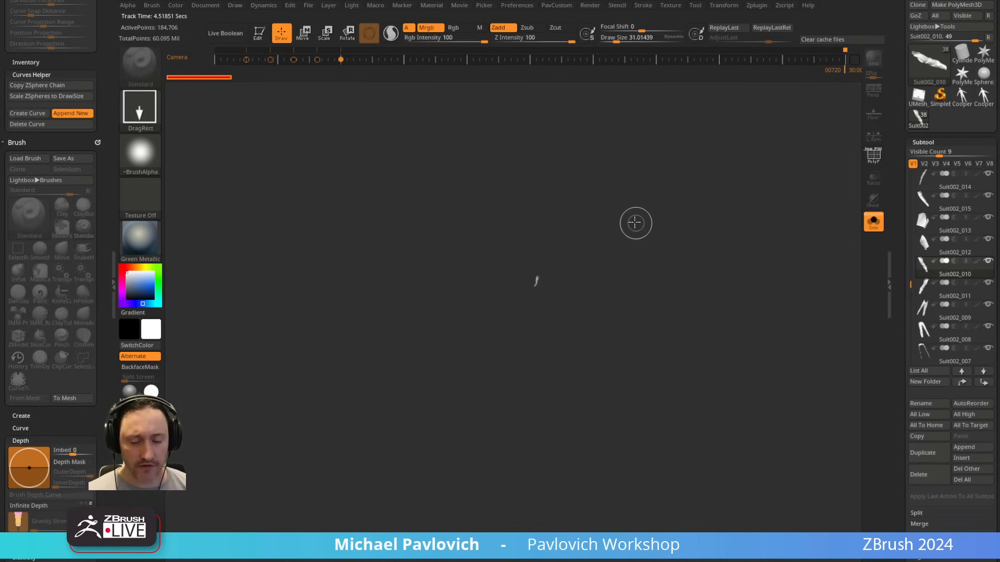
key("t")
key("f")
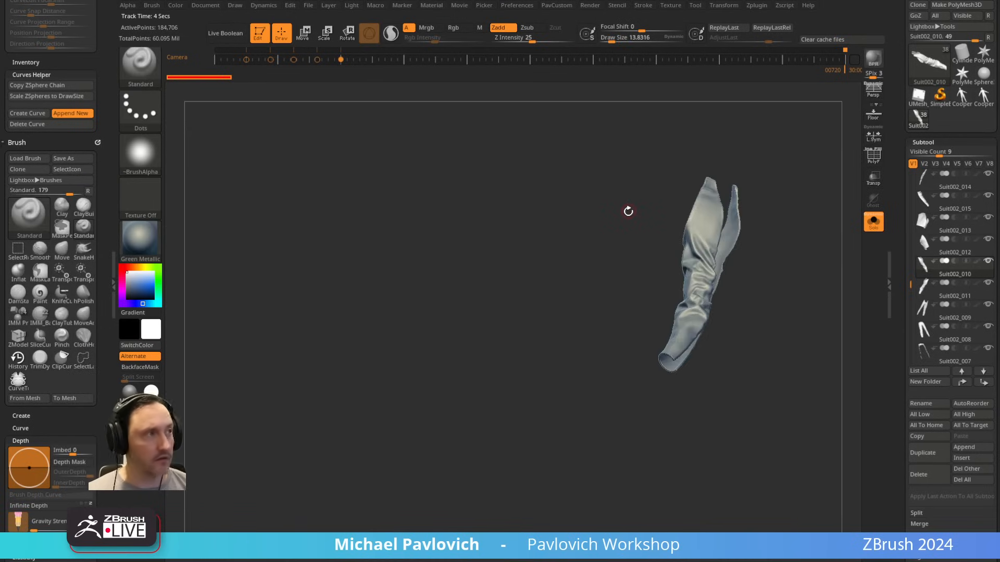
left_click_drag(591, 214, 776, 328, "shift")
left_click(873, 222)
Step: Examine how the finished suit's sleeves and upper torso are split into separate panel subtools
left_click_drag(781, 234, 809, 297, "alt")
key("s")
left_click_drag(583, 255, 570, 256)
left_click(478, 263, "alt")
left_click_drag(677, 224, 731, 271, "alt")
mouse_move(683, 190)
left_mouse_down("alt")
mouse_move(741, 200)
mouse_move(683, 204)
left_mouse_up("alt")
left_click(678, 209, "alt")
left_click_drag(739, 193, 690, 180)
left_click(696, 190, "alt")
left_click(521, 268, "alt")
left_click(426, 314, "alt")
Step: Examine the trouser panels of the finished suit, selecting the ribbed hip, side and front leg pieces
left_click_drag(632, 407, 573, 224, "alt")
left_click(502, 358, "alt")
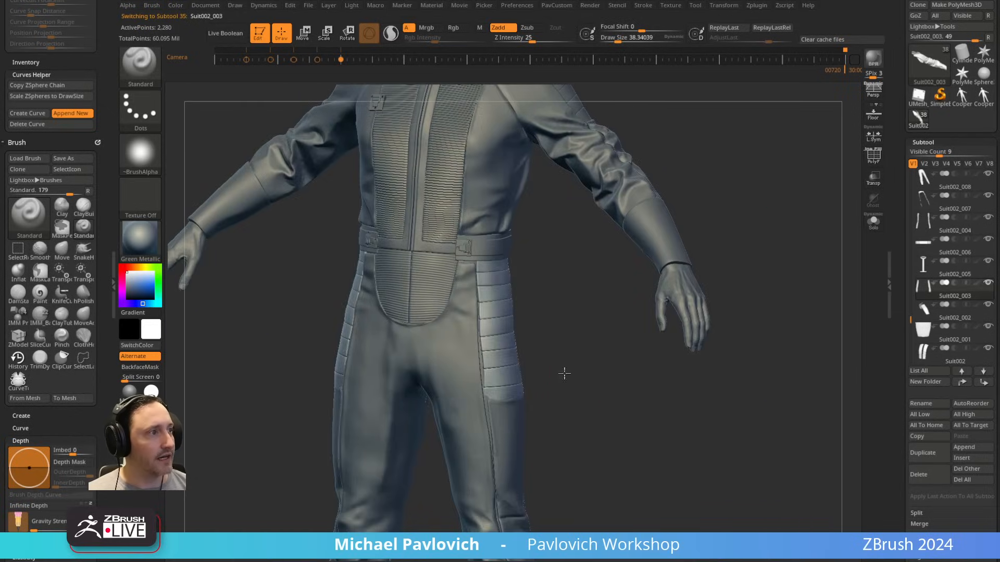
left_click_drag(646, 378, 578, 276)
left_click_drag(569, 349, 536, 321)
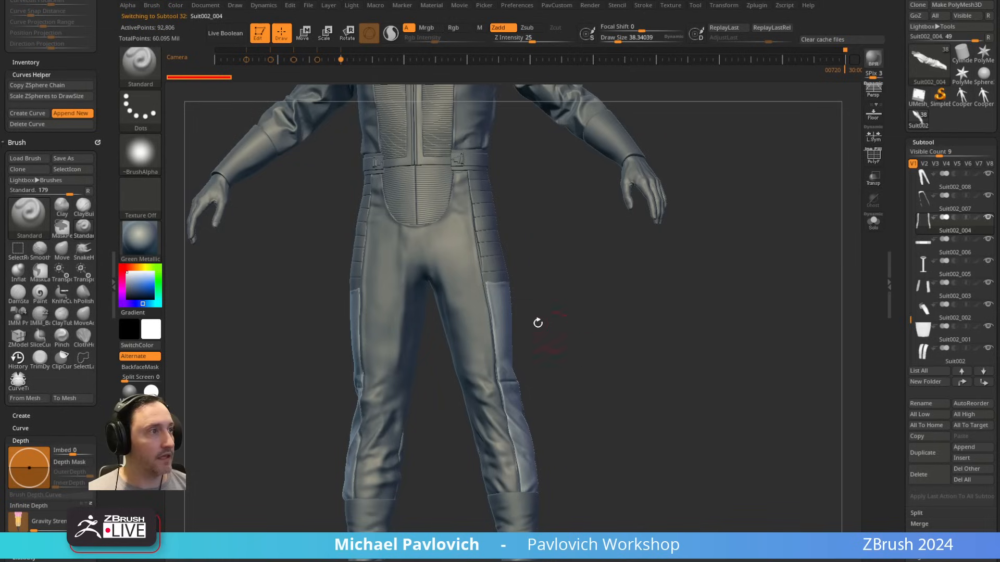
left_click(455, 257, "alt")
key("s")
left_click_drag(480, 346, 475, 346)
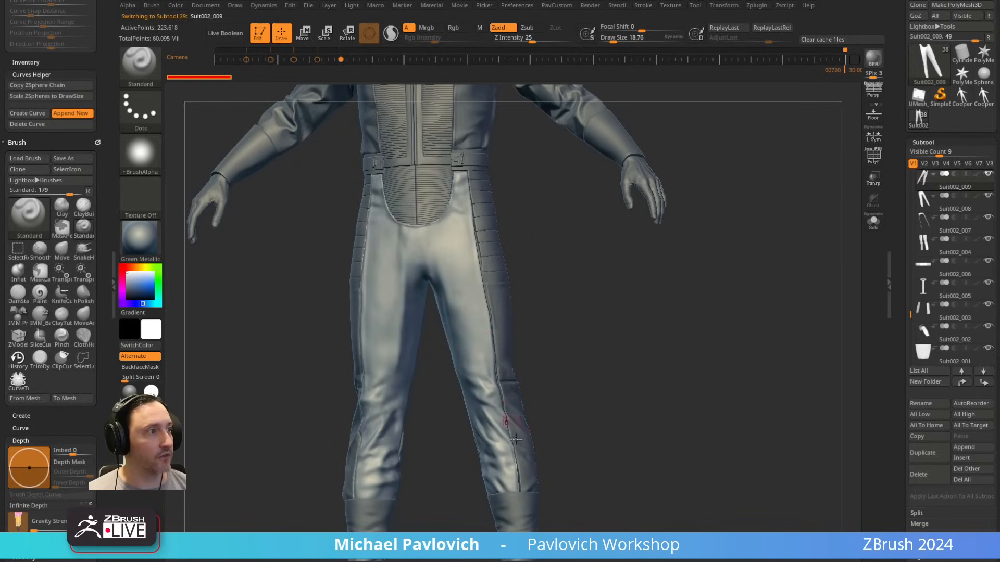
left_click(516, 440, "alt")
left_click_drag(558, 380, 574, 311)
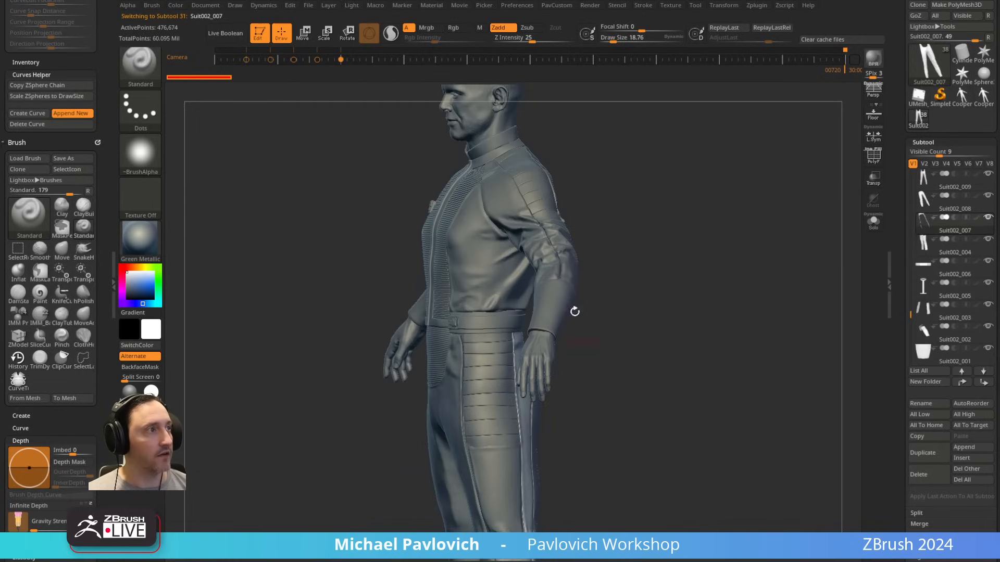
Step: Examine the shoulder, collar, torso and waist pieces from several angles and zoom in on the ribbed chest
left_click(523, 225, "alt")
left_click_drag(607, 178, 601, 189)
left_click(552, 195, "alt")
left_click(628, 304, "alt")
left_click(482, 261, "alt")
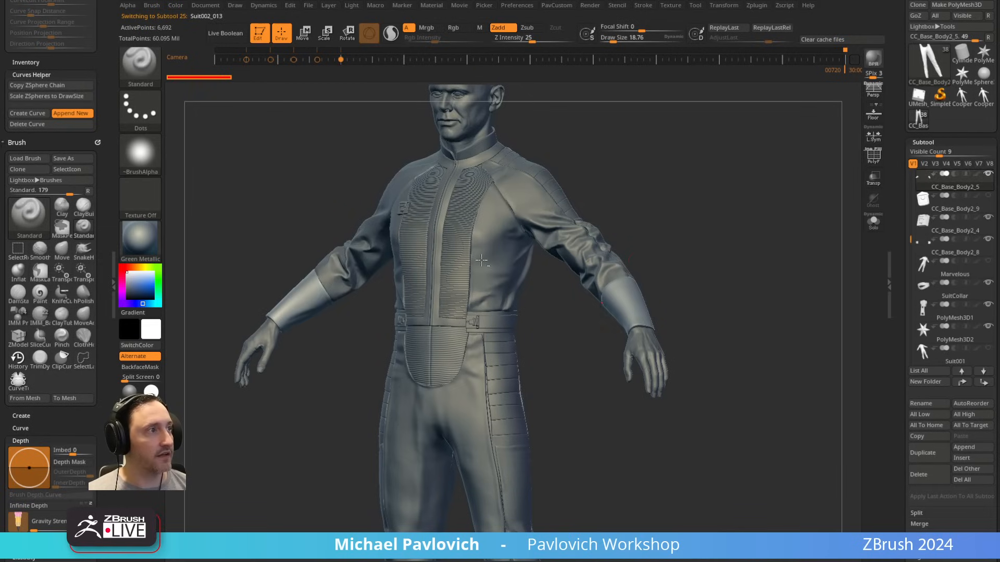
left_click_drag(482, 260, 571, 250)
left_click(460, 350, "alt")
left_click_drag(562, 291, 666, 232)
left_click(609, 162, "alt")
left_click_drag(710, 152, 639, 249)
left_click(560, 246, "alt")
left_click(473, 329, "alt")
left_click_drag(637, 214, 611, 216)
left_click_drag(692, 203, 859, 117)
Step: Select the chest badge CC_Base_Body2_4 and inspect its polygroups up close with the polyframe on
left_click(400, 231, "alt")
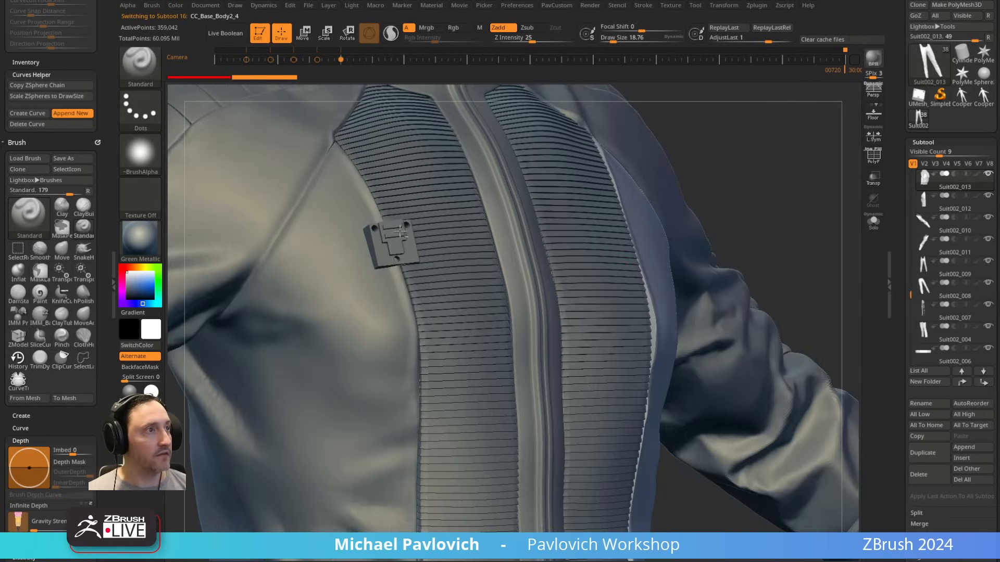
key("f")
key("shift+f")
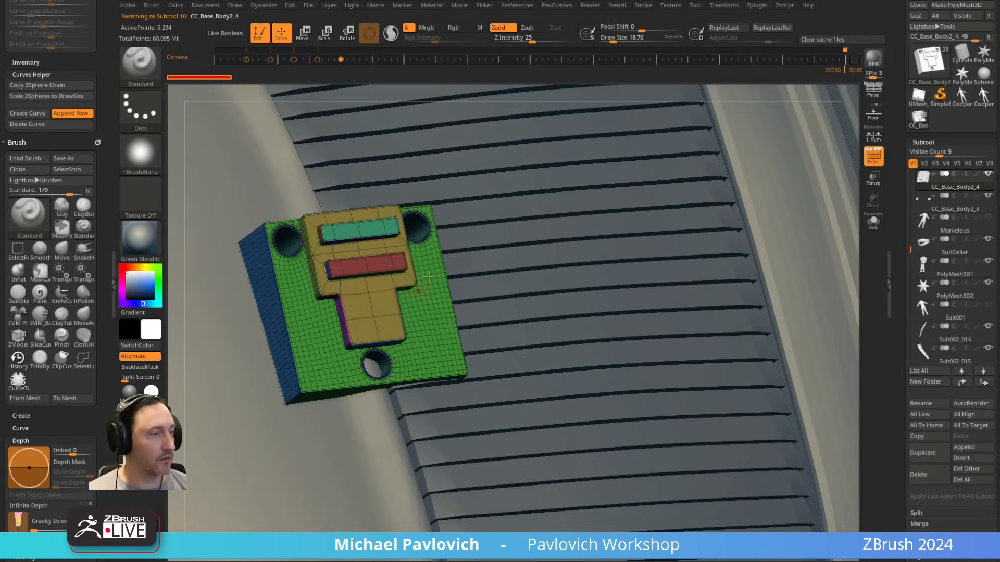
left_click_drag(849, 156, 765, 169, "alt")
key("shift")
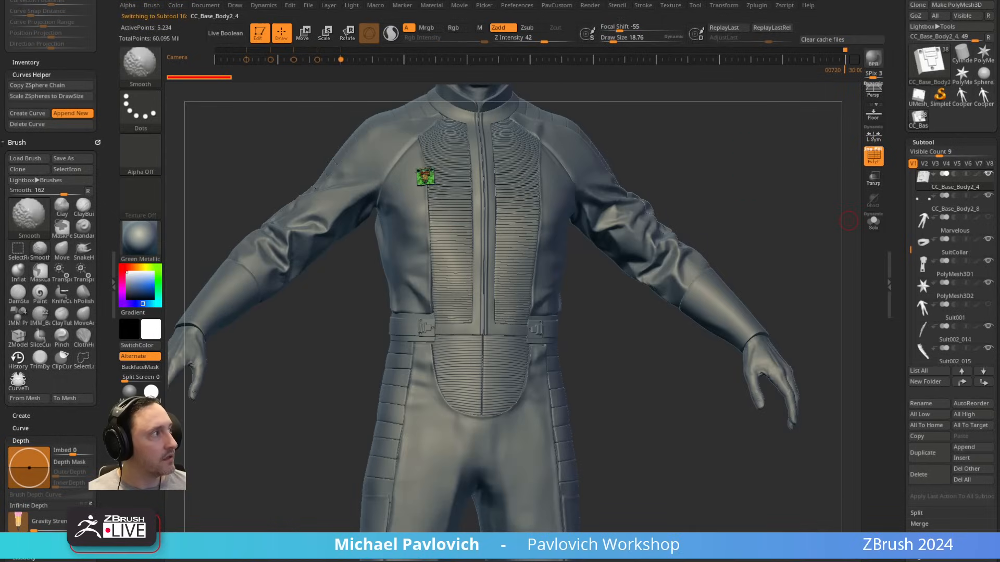
Step: Make all subtools visible and inspect the chest pouch CC_Base_Body2_9 with its polygroups
left_click(992, 175, "shift")
left_click(992, 176, "shift")
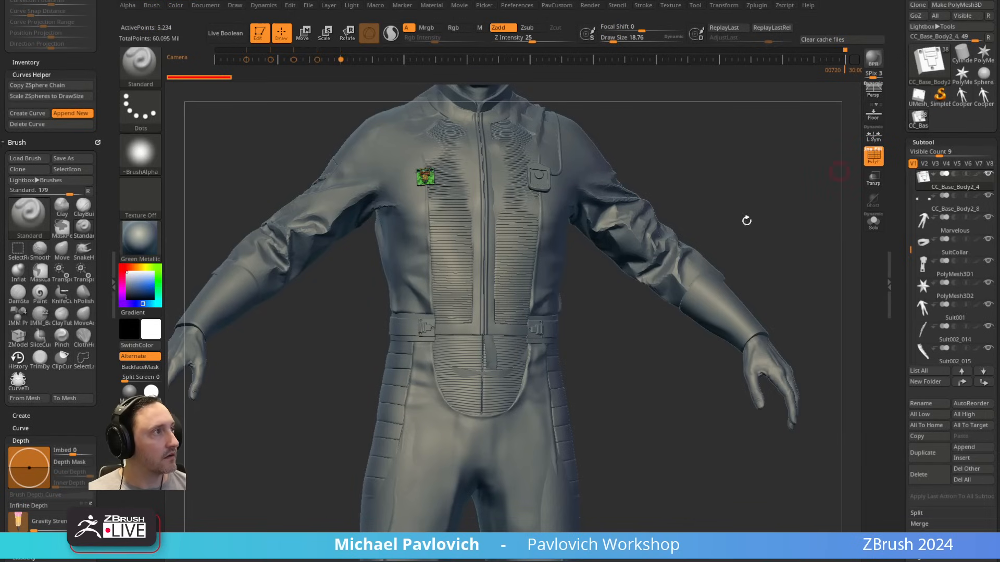
left_click_drag(751, 201, 701, 346, "alt")
left_click(731, 380, "alt")
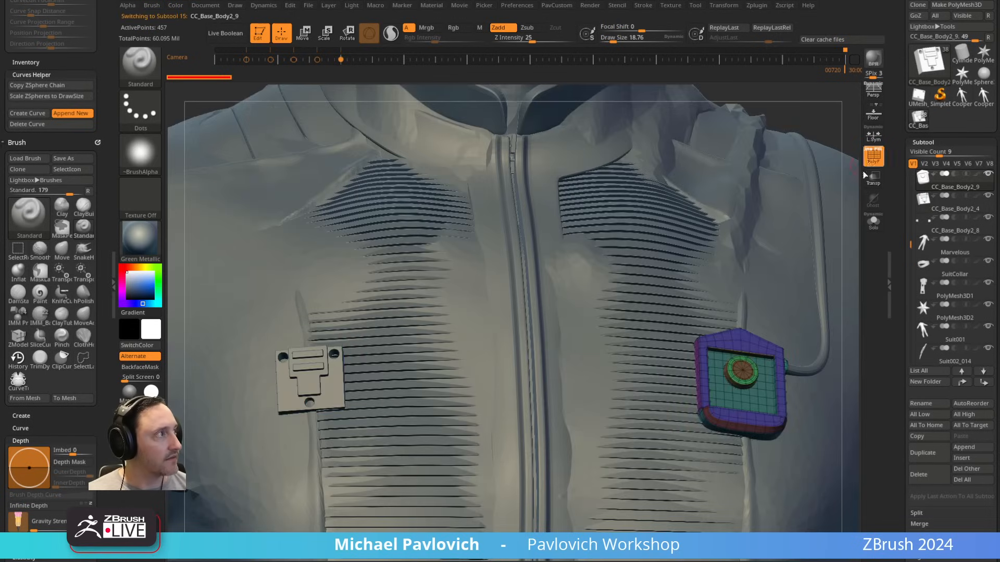
left_click_drag(749, 246, 658, 172, "alt")
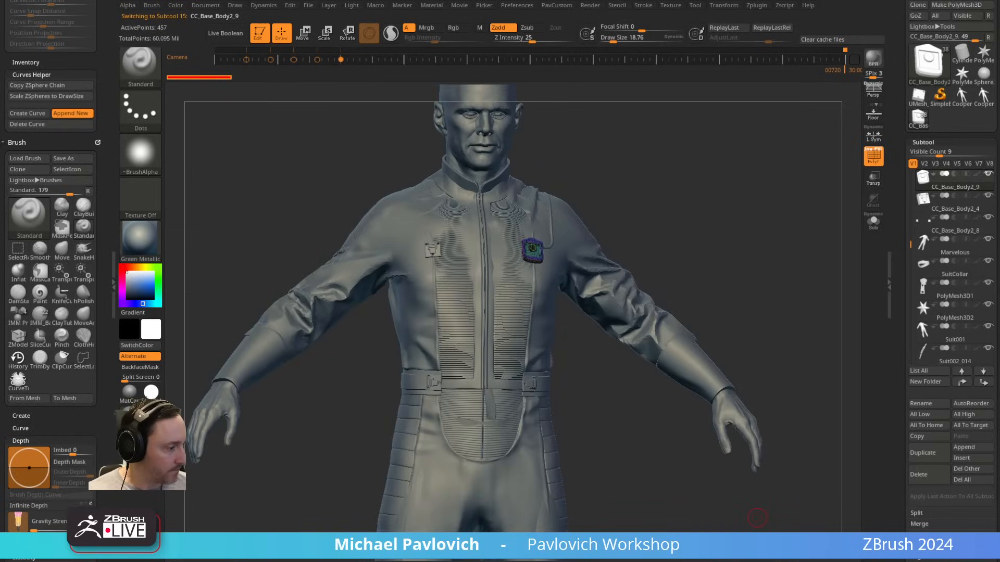
Step: Load the earlier jumpsuit project, turn off the polyframe, and isolate CC_Base_Body1 in Solo mode
left_click(610, 306)
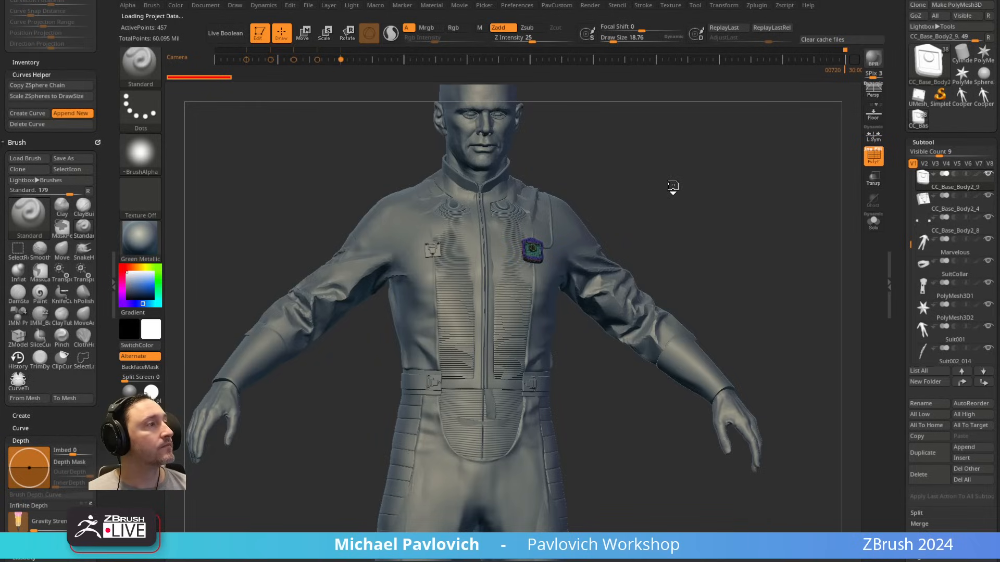
key("f")
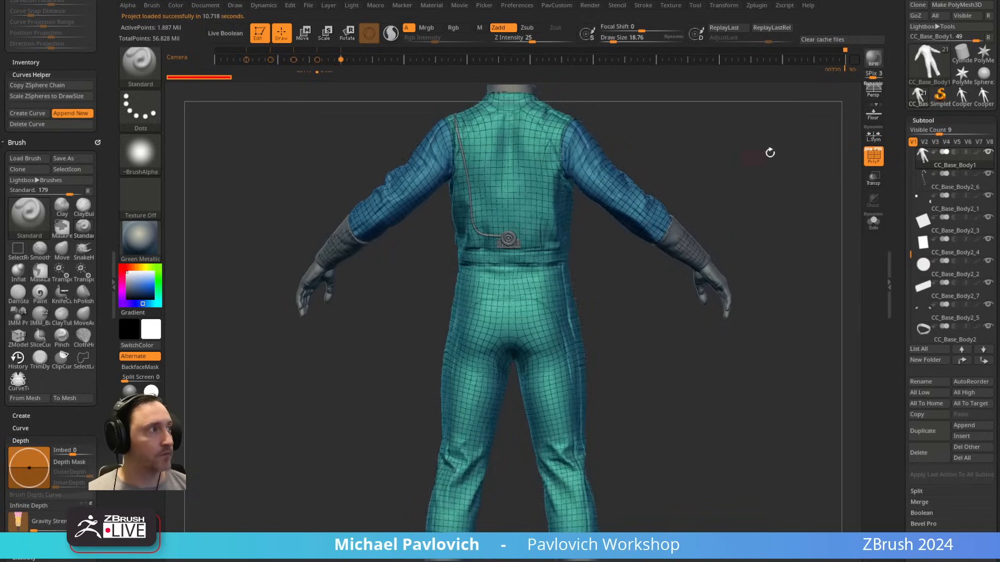
key("shift+f")
left_click_drag(701, 169, 695, 264, "alt")
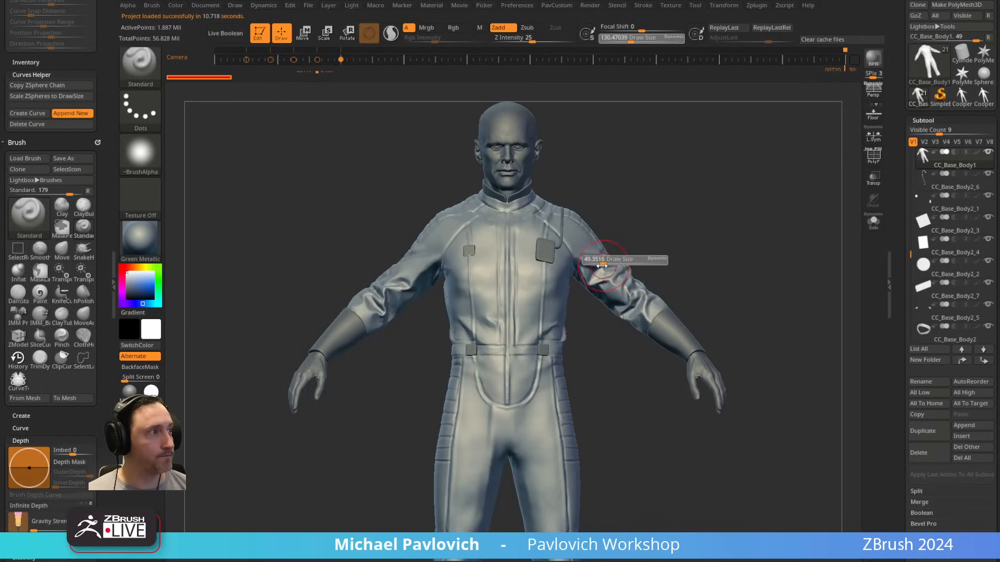
left_click(874, 222)
Step: Examine the seam lines along the jumpsuit's legs, waist and sleeves
mouse_move(747, 289)
left_mouse_down("alt")
mouse_move(783, 235)
mouse_move(721, 237)
left_mouse_up("alt")
key("[")
key("[")
key("[")
left_click_drag(610, 411, 591, 277, "alt")
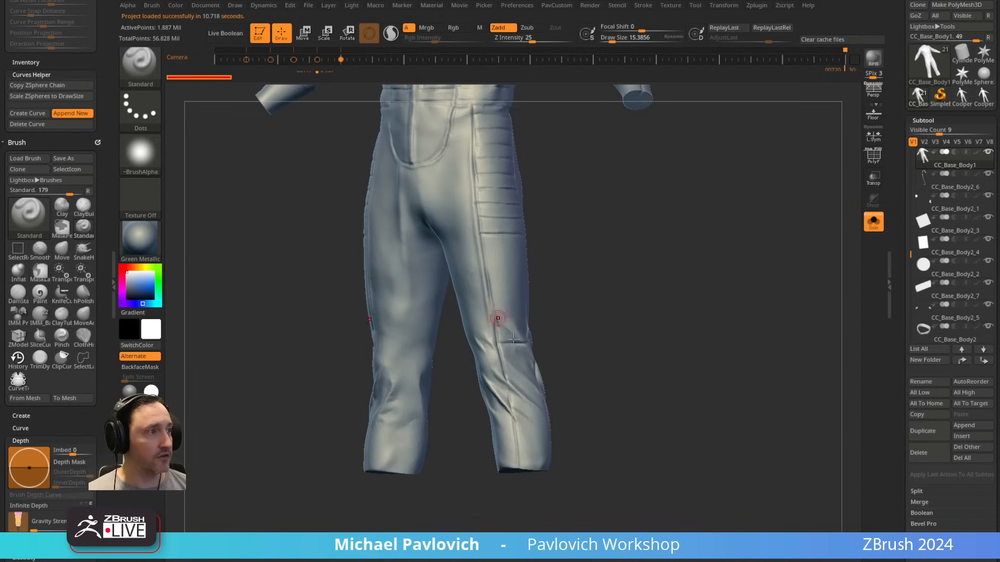
left_click_drag(565, 138, 595, 384, "alt")
key("s")
left_click_drag(646, 229, 650, 229)
left_click_drag(693, 169, 703, 196, "alt")
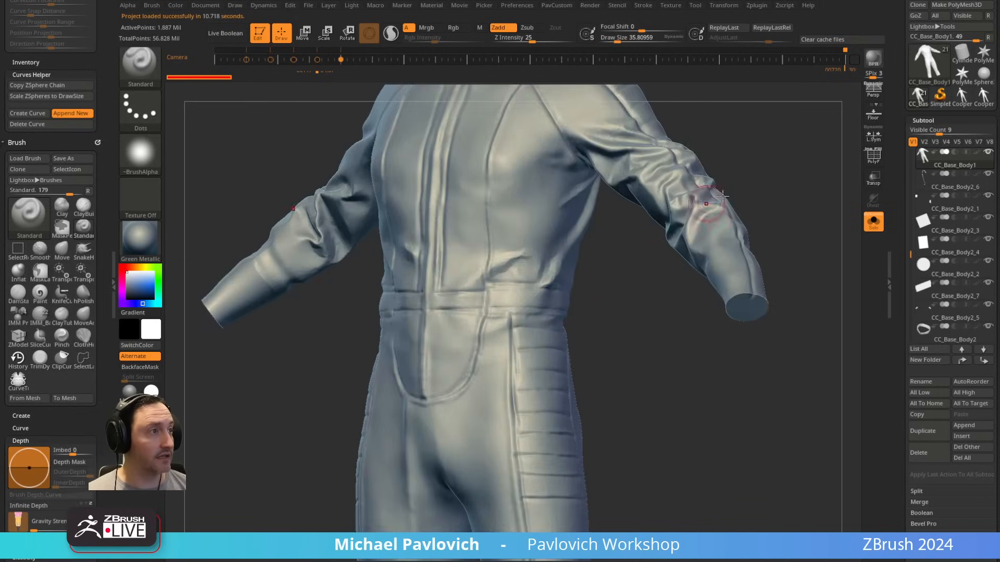
left_click_drag(745, 86, 751, 201, "alt")
Step: Paint a mask line along the front seam of the quilted sleeve panel from collar to cuff, at a draw size of about 20.6
key("s")
mouse_move(783, 122)
left_mouse_down("alt")
mouse_move(743, 188)
mouse_move(782, 193)
mouse_move(668, 174)
mouse_move(697, 190)
mouse_move(694, 149)
mouse_move(706, 199)
mouse_move(599, 210)
left_mouse_up("alt")
key("s")
left_click(668, 193)
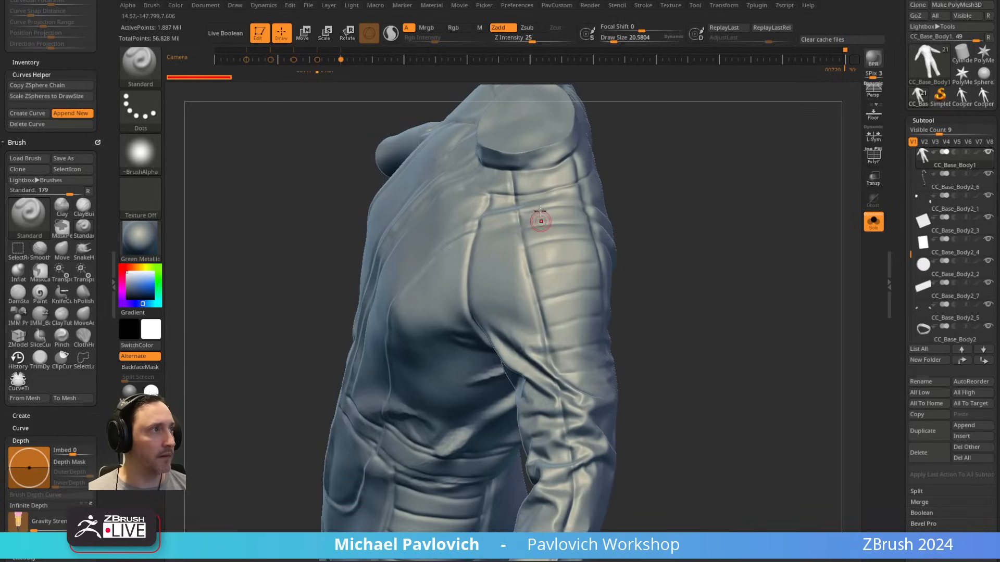
key("ctrl")
left_click_drag(525, 195, 562, 384, "ctrl")
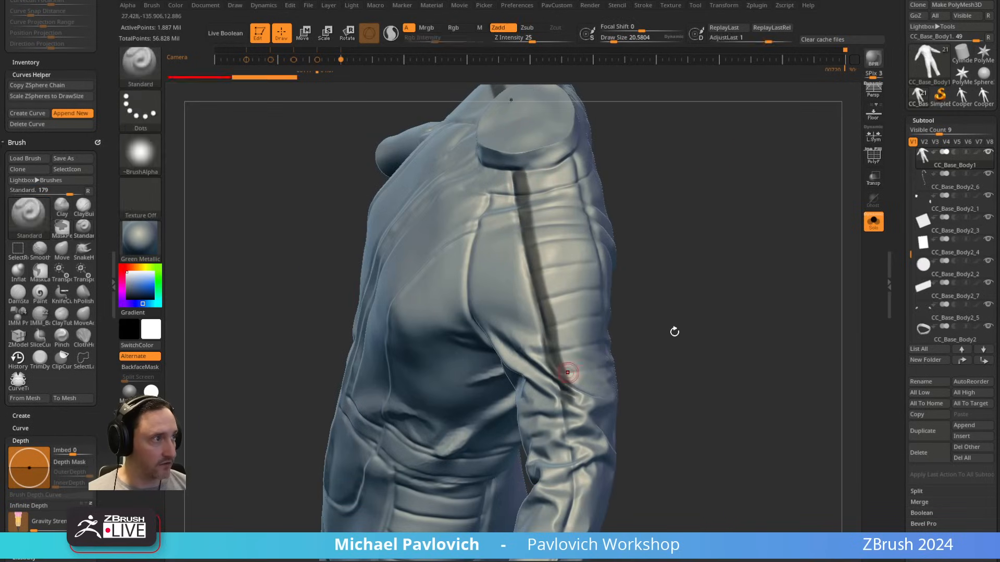
left_click_drag(674, 332, 666, 146, "alt")
left_click_drag(547, 189, 569, 245, "ctrl")
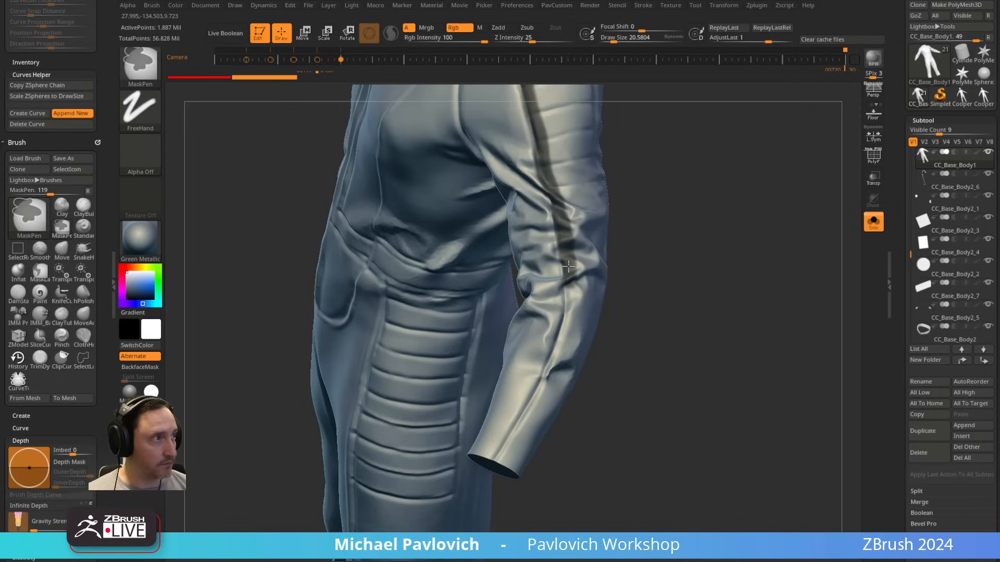
left_click_drag(536, 400, 522, 424, "ctrl")
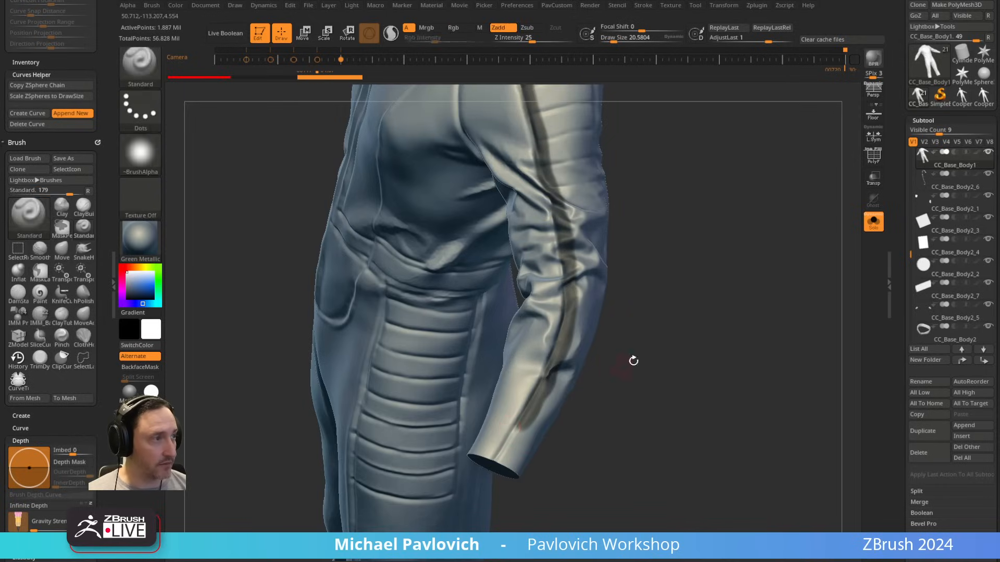
left_click_drag(634, 362, 609, 324)
left_click_drag(529, 393, 511, 411, "ctrl")
left_click_drag(610, 401, 592, 324)
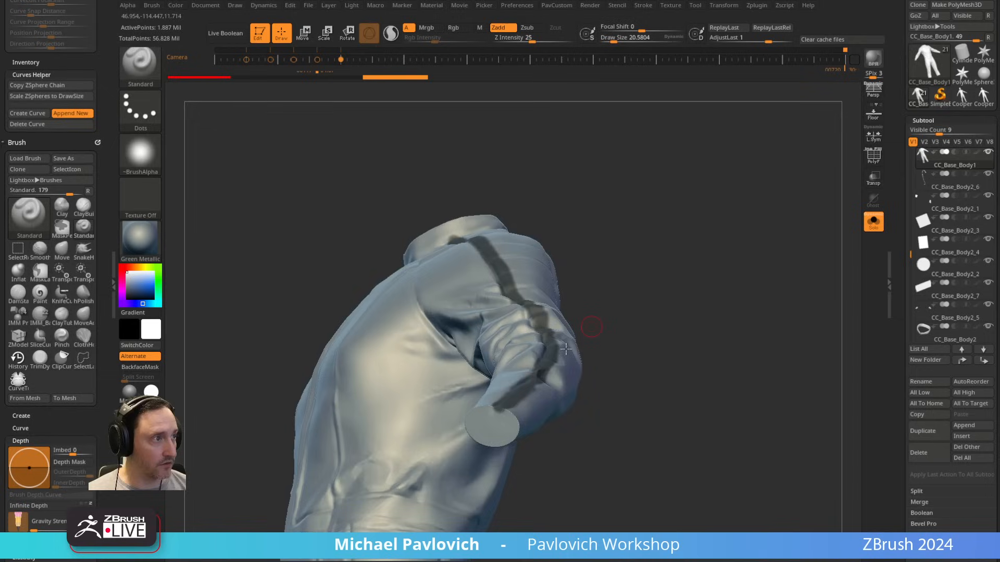
left_click_drag(503, 409, 506, 414, "ctrl")
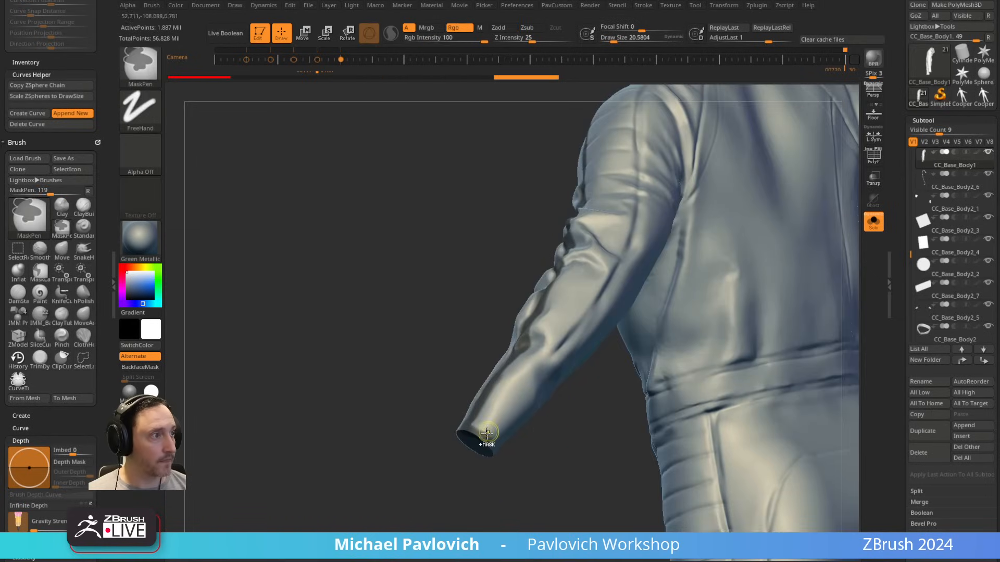
Step: Paint a second mask line along the rear seam of the sleeve panel from cuff to collar, closing the outline at the neck
left_click_drag(484, 442, 599, 286, "ctrl")
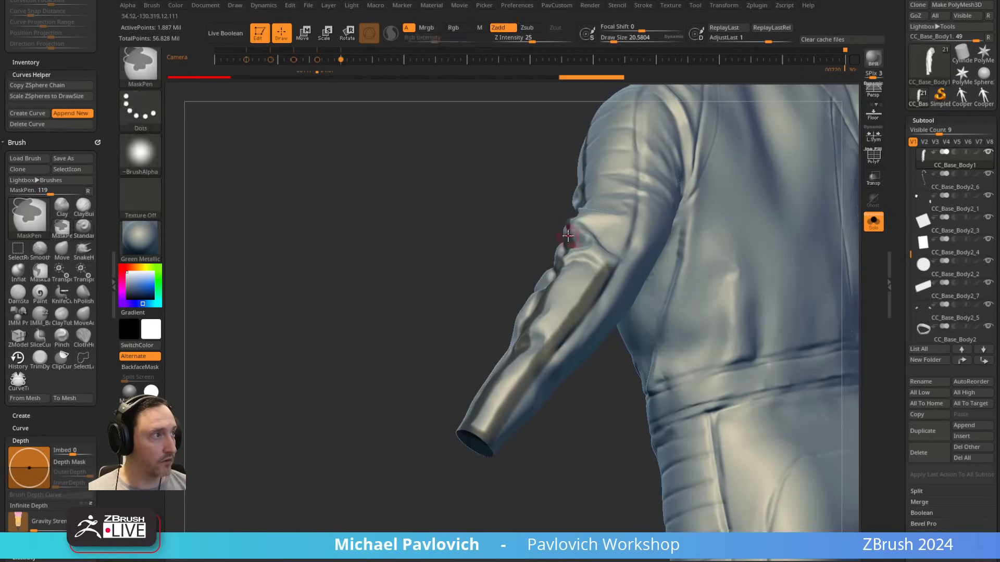
left_click_drag(521, 245, 498, 319)
mouse_move(536, 404)
left_mouse_down("ctrl")
mouse_move(565, 344)
mouse_move(579, 277)
left_mouse_up("ctrl")
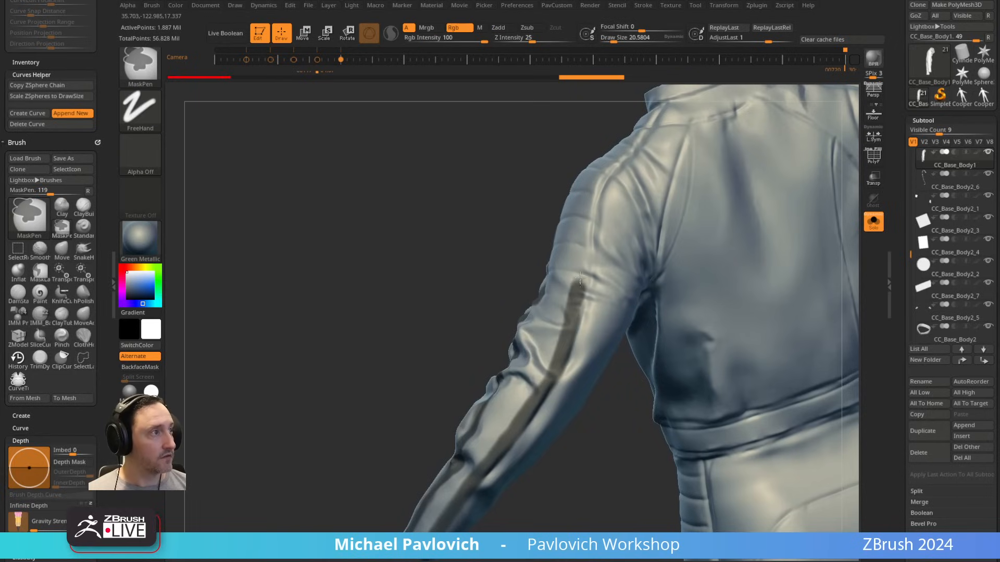
left_click_drag(586, 241, 590, 214, "ctrl")
left_click_drag(498, 183, 515, 281)
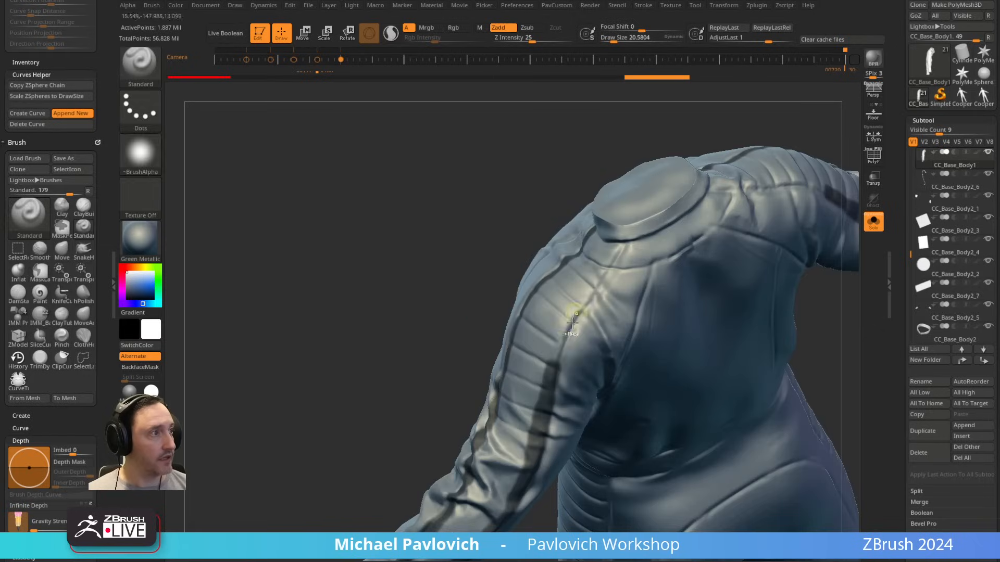
mouse_move(550, 381)
left_mouse_down("ctrl")
mouse_move(581, 294)
mouse_move(617, 241)
left_mouse_up("ctrl")
left_click_drag(479, 252, 588, 234)
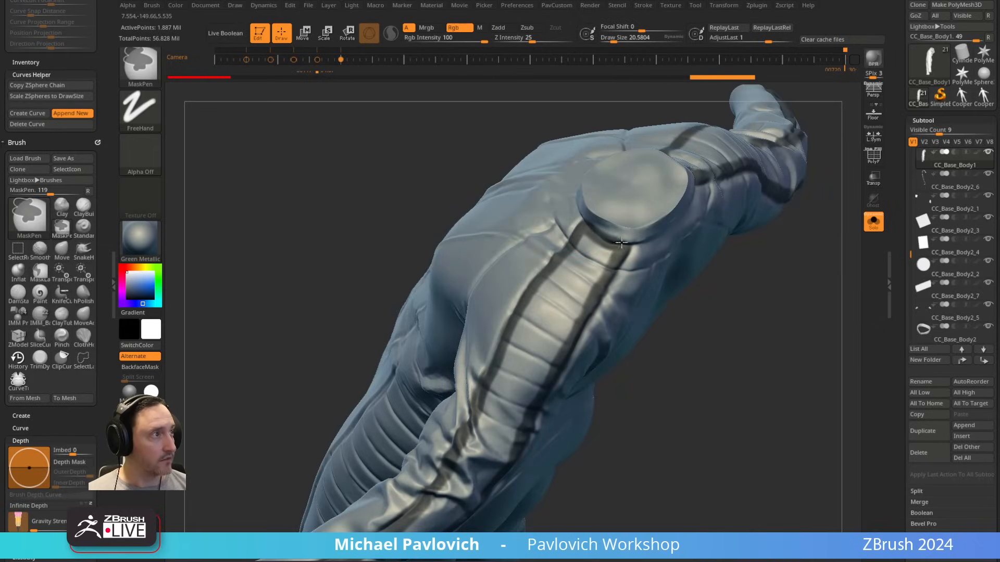
Step: Mark a mask spot inside the outlined sleeve panel and fill the enclosed area with Mask Region's Fill Region
mouse_move(732, 268)
left_mouse_down()
mouse_move(785, 176)
mouse_move(688, 186)
mouse_move(693, 235)
mouse_move(707, 188)
left_mouse_up()
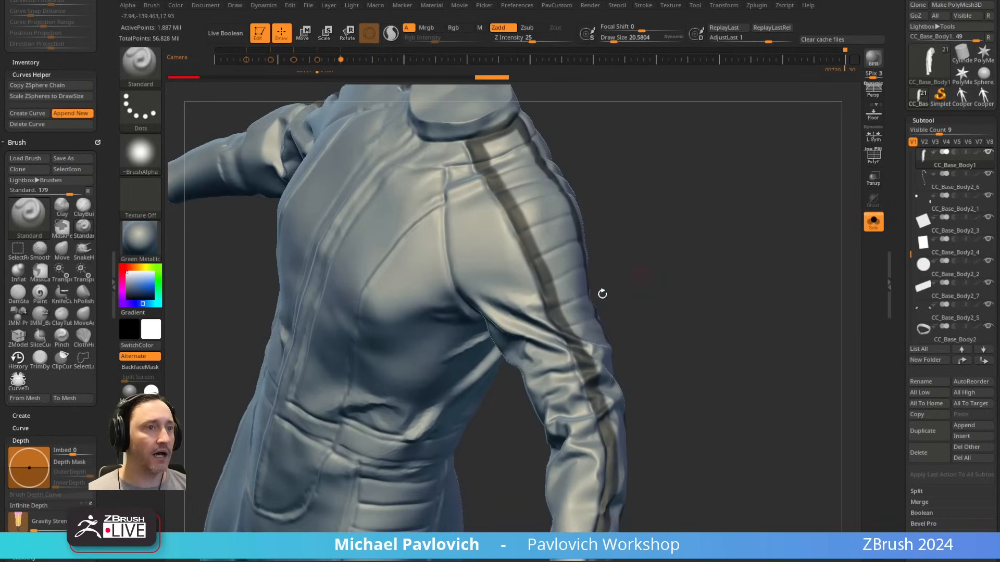
left_click_drag(899, 270, 901, 111)
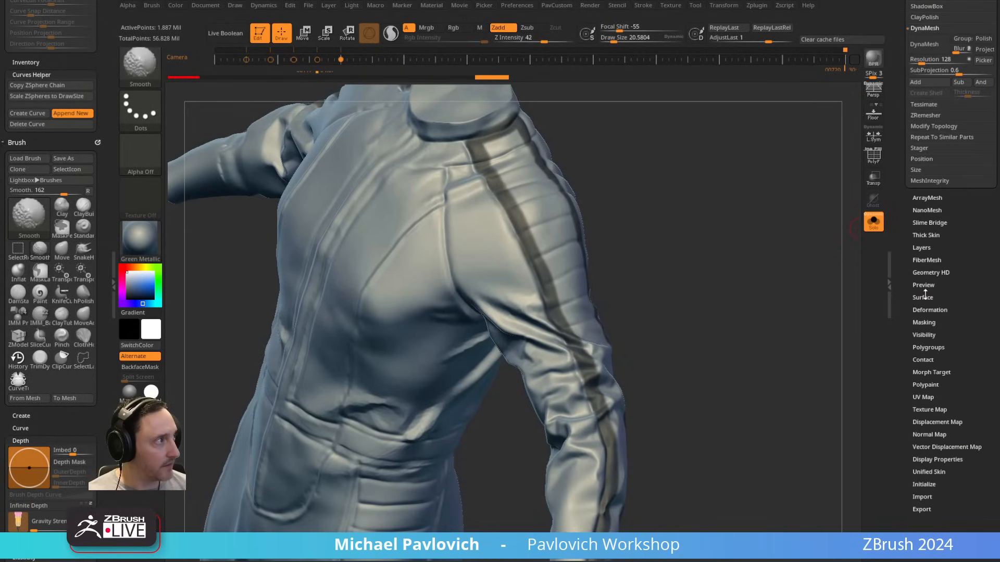
left_click(923, 322)
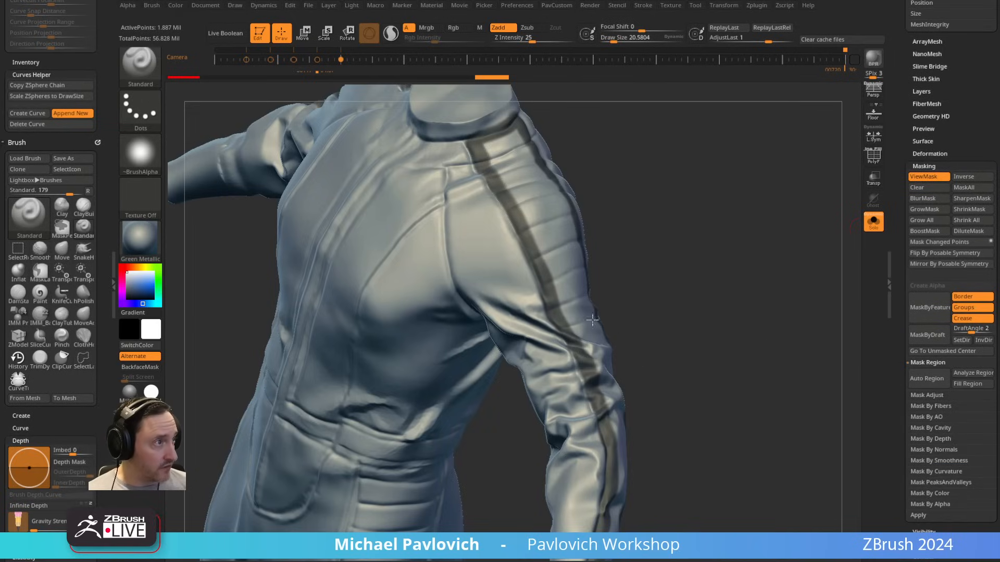
left_click(556, 249, "ctrl")
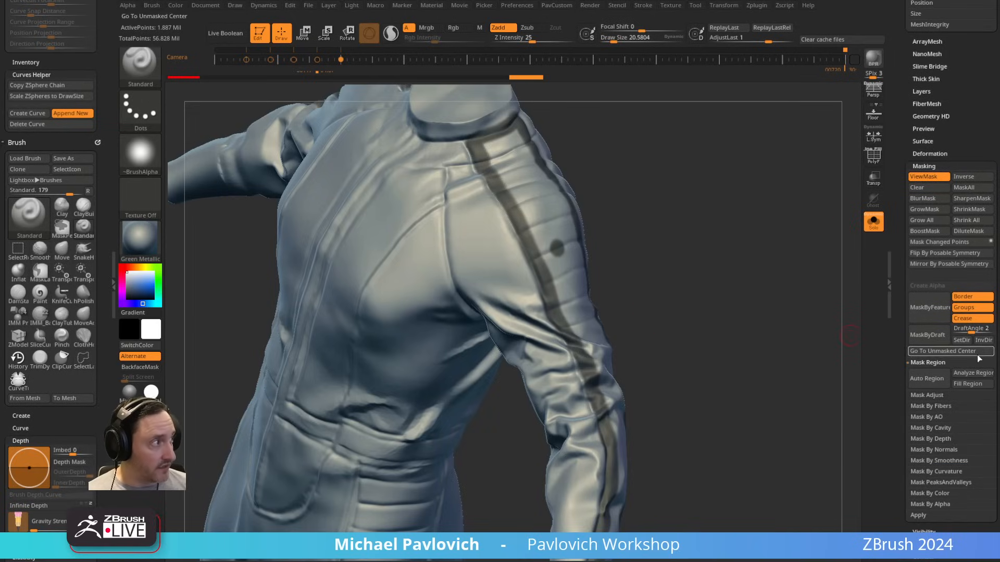
left_click(970, 384)
left_click_drag(663, 430, 591, 370)
left_click_drag(386, 302, 675, 243)
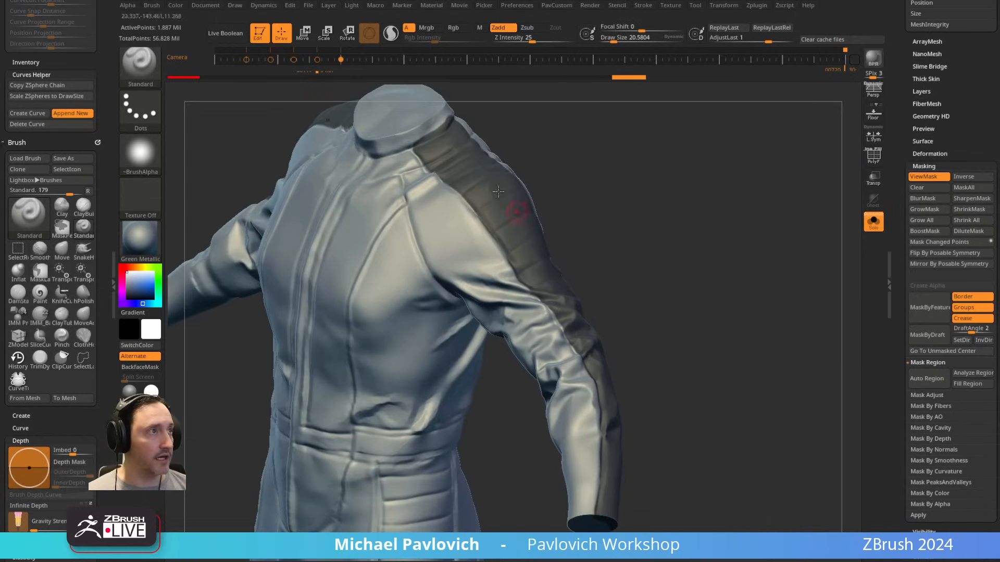
Step: Duplicate the masked jumpsuit subtool CC_Base_Body1 and turn on the polyframe for the copy
left_click_drag(897, 129, 906, 294)
left_click(928, 403)
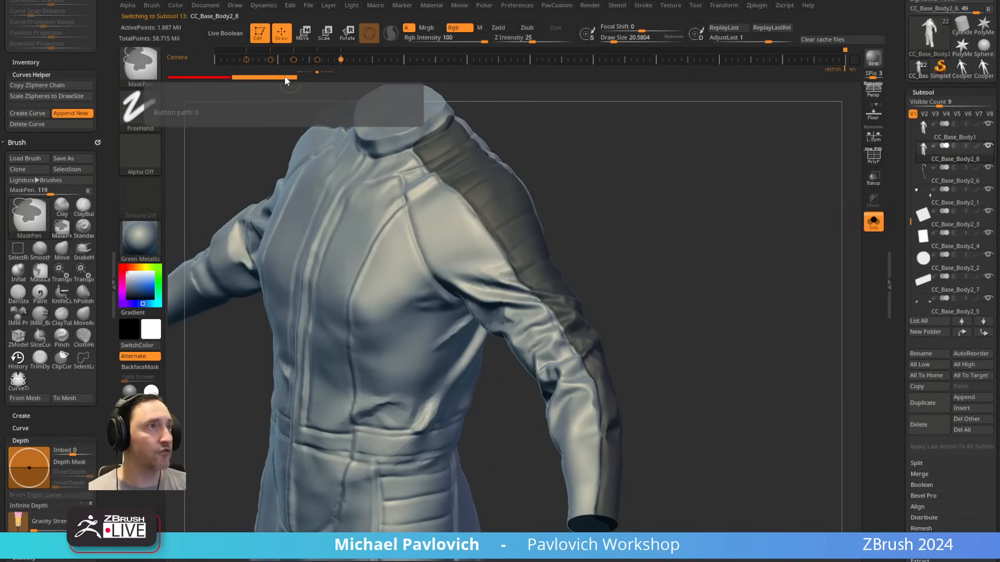
left_click(875, 160)
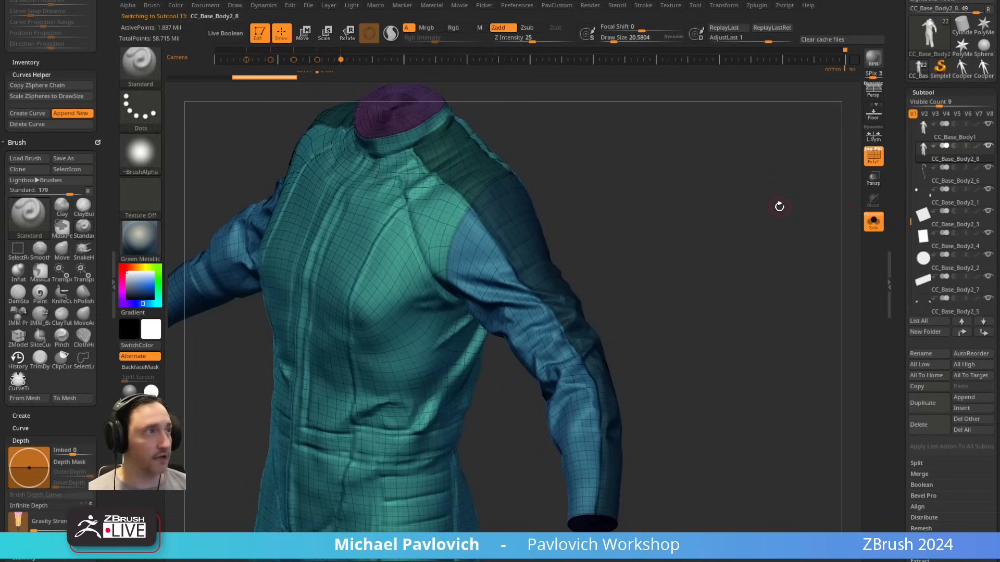
Step: Make the masked sleeve panel its own polygroup, isolate it, and try to delete the hidden rest of the jumpsuit copy
left_click_drag(776, 208, 773, 212, "ctrl")
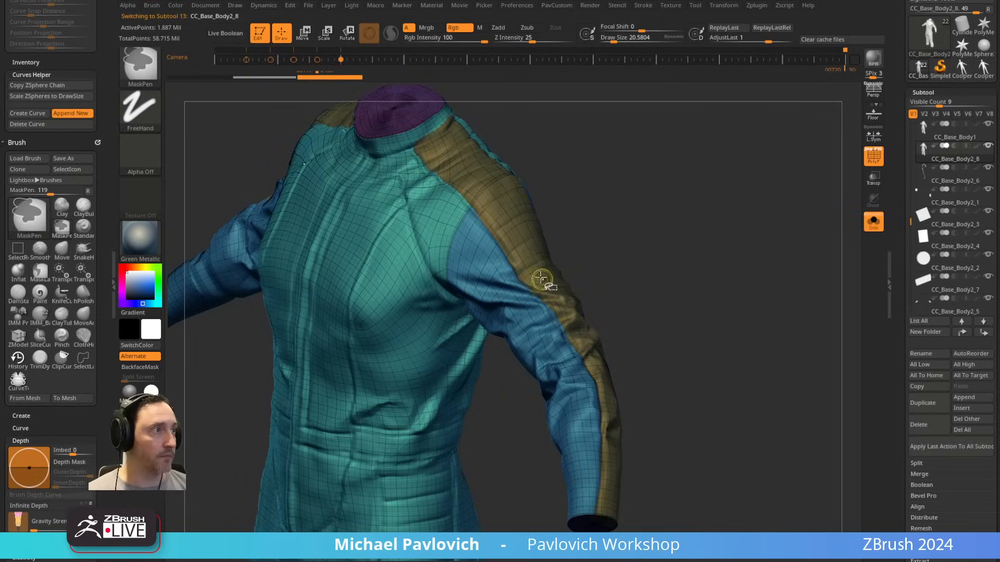
left_click(547, 282, "ctrl+shift")
key("3")
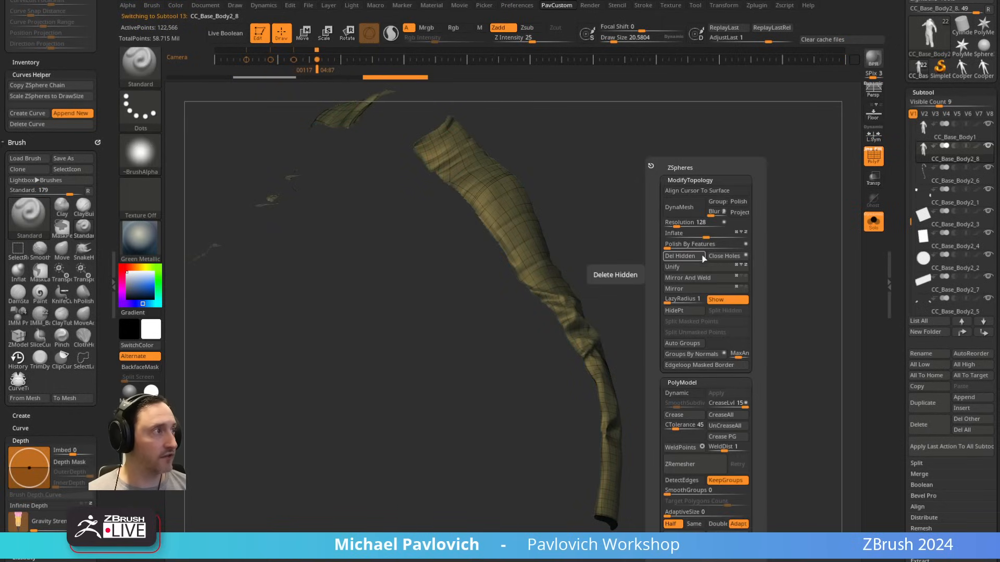
left_click(682, 257)
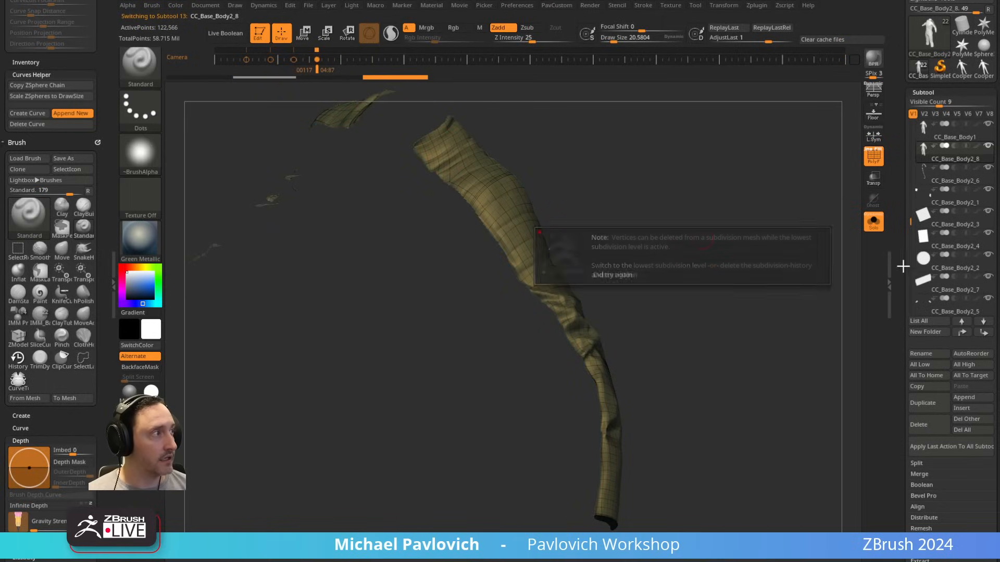
Step: Drop the mesh to subdivision level 1, delete the higher levels, divide it once and discard the lower level
left_click_drag(901, 265, 902, 147)
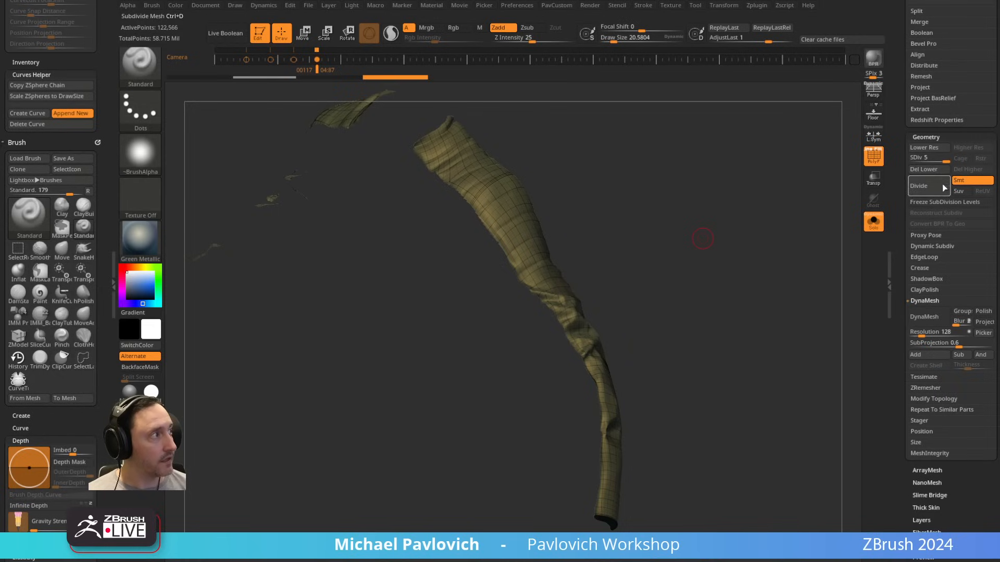
left_click(936, 157)
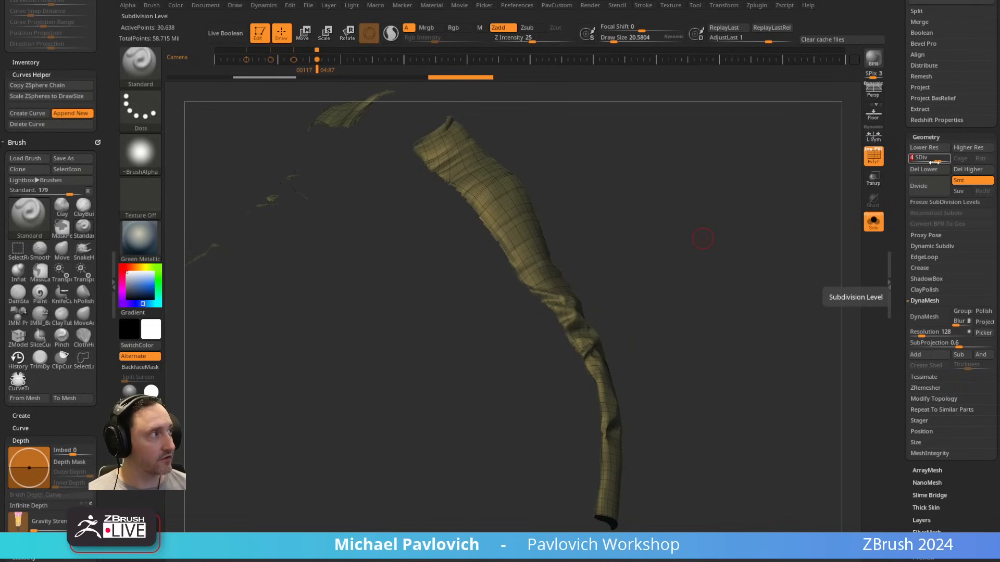
key("shift+d")
key("shift+d")
key("shift+d")
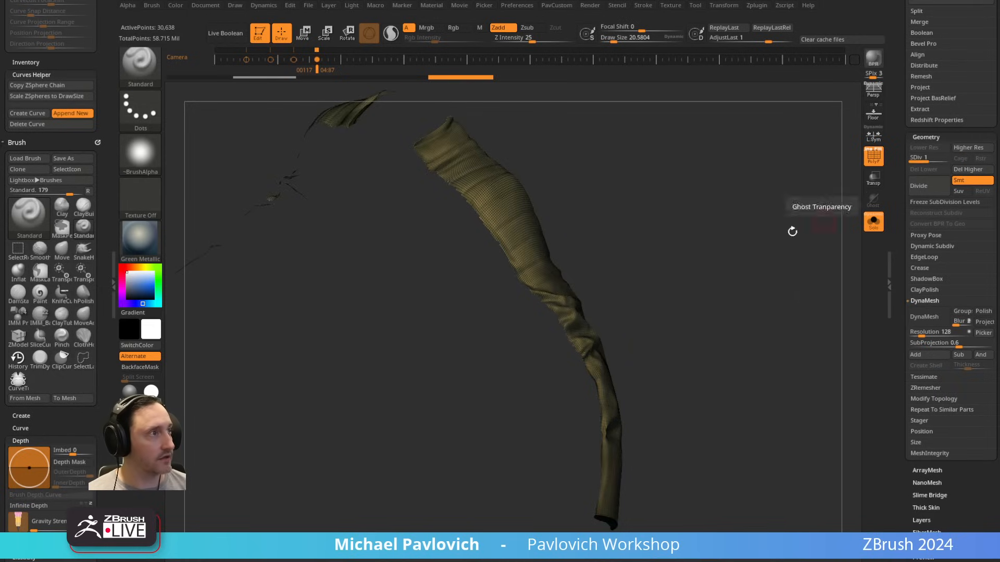
left_click(953, 170)
key("ctrl+d")
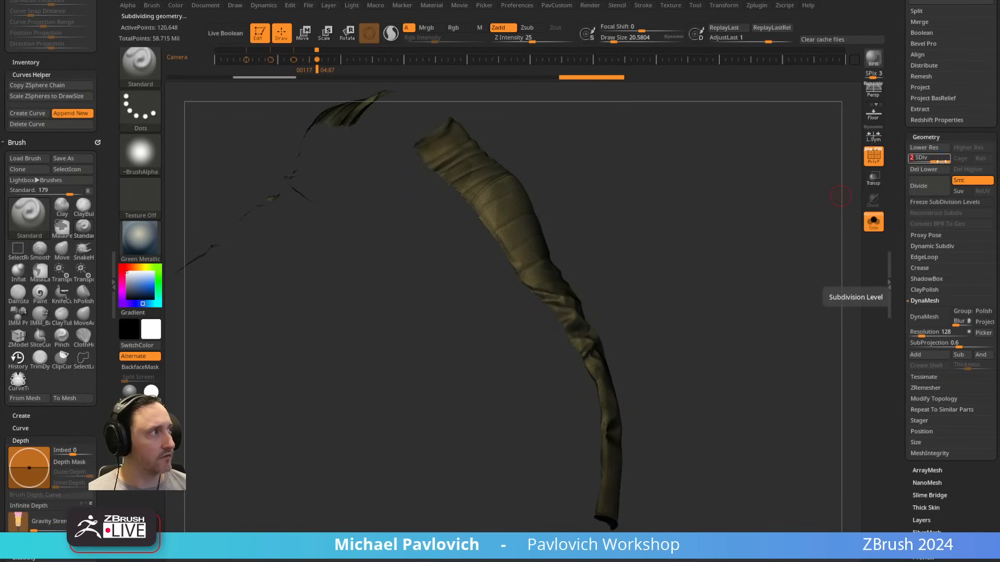
key("shift+d")
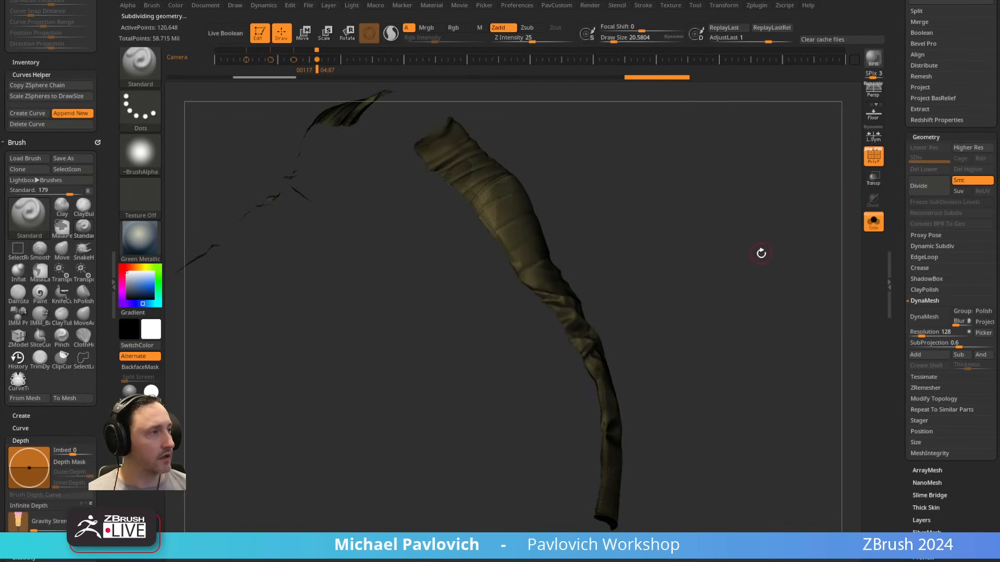
Step: Delete the hidden part of the jumpsuit copy so only the sleeve panels remain
key("space")
key("space")
left_click(751, 259)
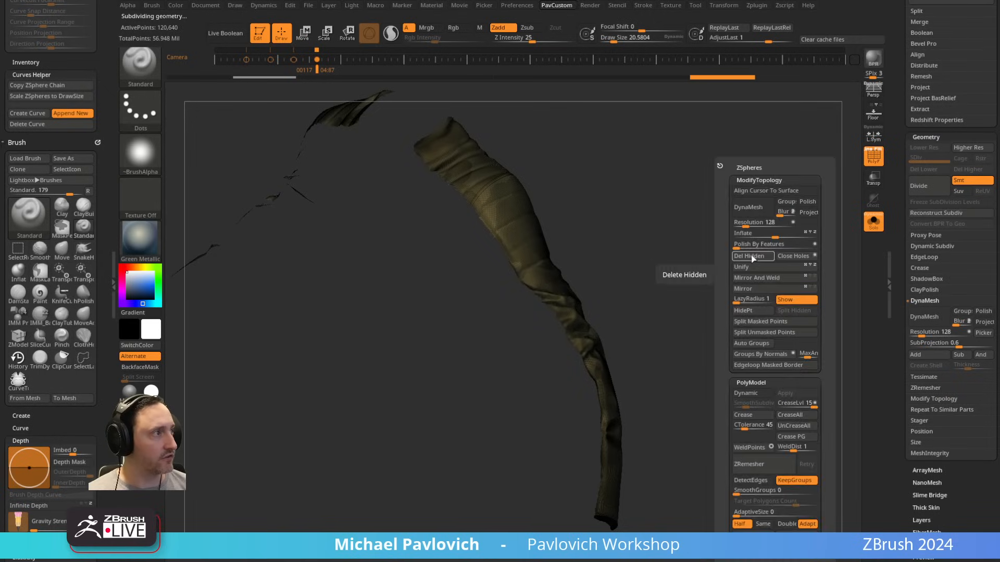
Step: Reconstruct a lower subdivision level for the sleeve panels and delete the higher level
left_click(933, 213)
left_click_drag(832, 275, 784, 269)
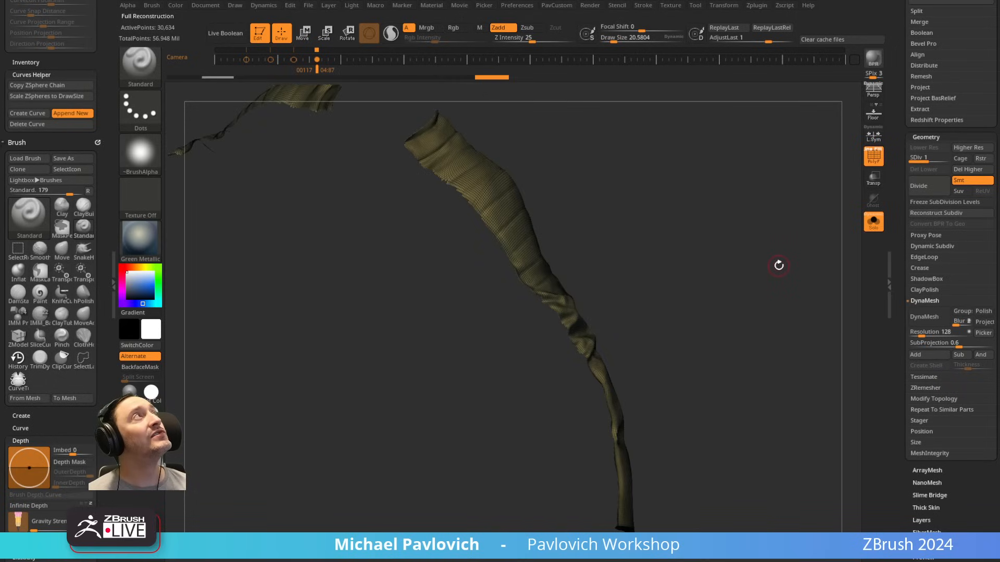
left_click_drag(778, 266, 849, 178)
left_click(966, 170)
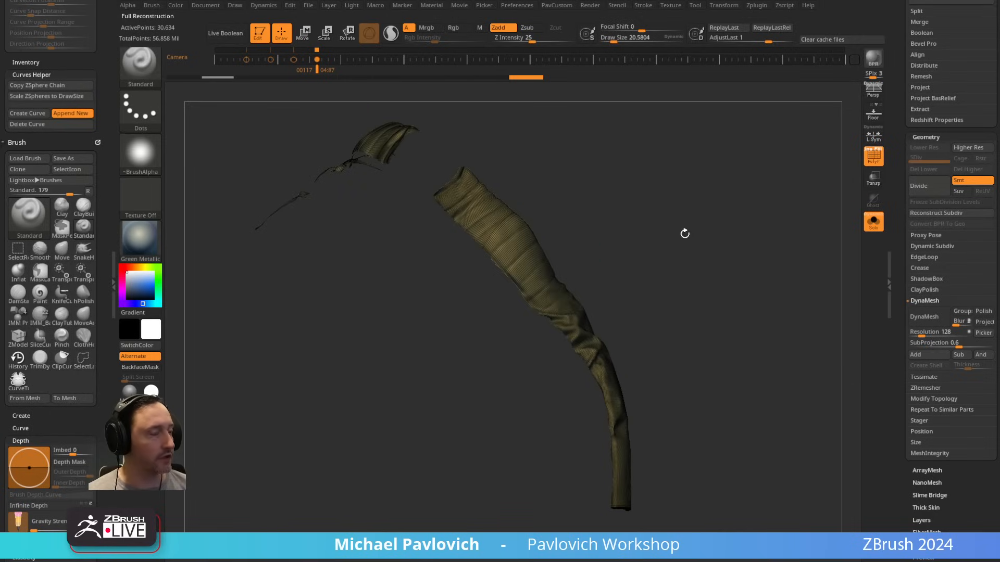
Step: Turn off the polyframe and inspect the surface and borders of the isolated sleeve panels
left_click_drag(684, 233, 697, 255, "alt")
left_click_drag(597, 172, 489, 231)
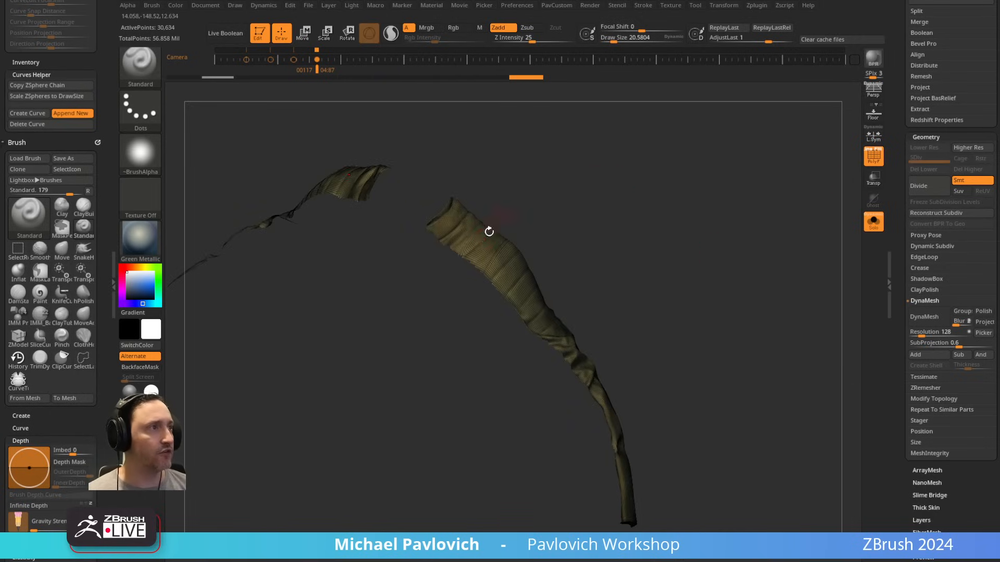
key("shift+f")
left_click_drag(764, 246, 587, 321)
left_click_drag(611, 366, 688, 277)
mouse_move(730, 230)
left_mouse_down("alt")
mouse_move(720, 276)
mouse_move(480, 279)
left_mouse_up("alt")
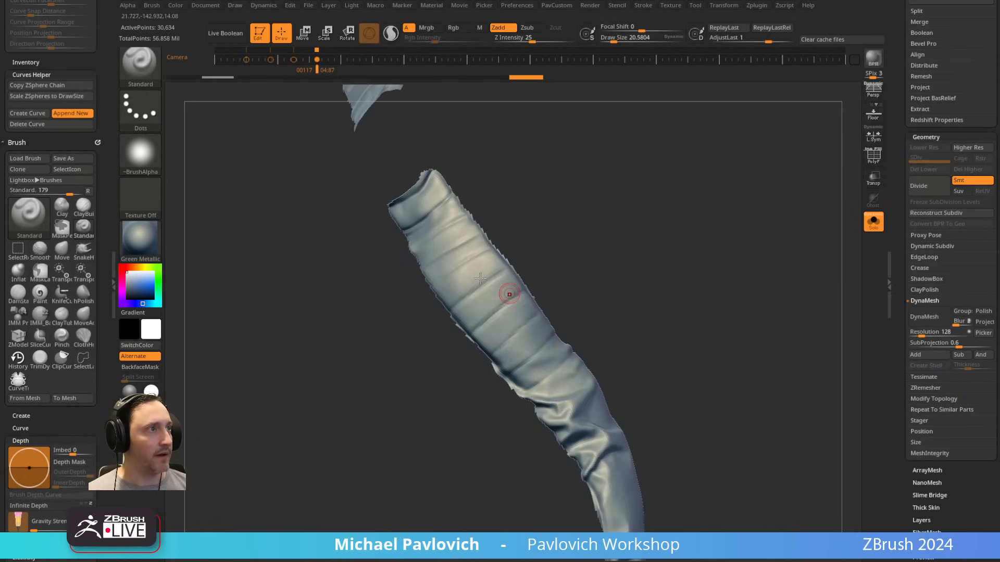
mouse_move(546, 172)
left_mouse_down()
mouse_move(650, 223)
mouse_move(554, 277)
left_mouse_up()
Step: Lasso a patch of one sleeve panel, expand the visibility to that whole piece, and delete the opposite arm's hidden geometry
key("ctrl+shift")
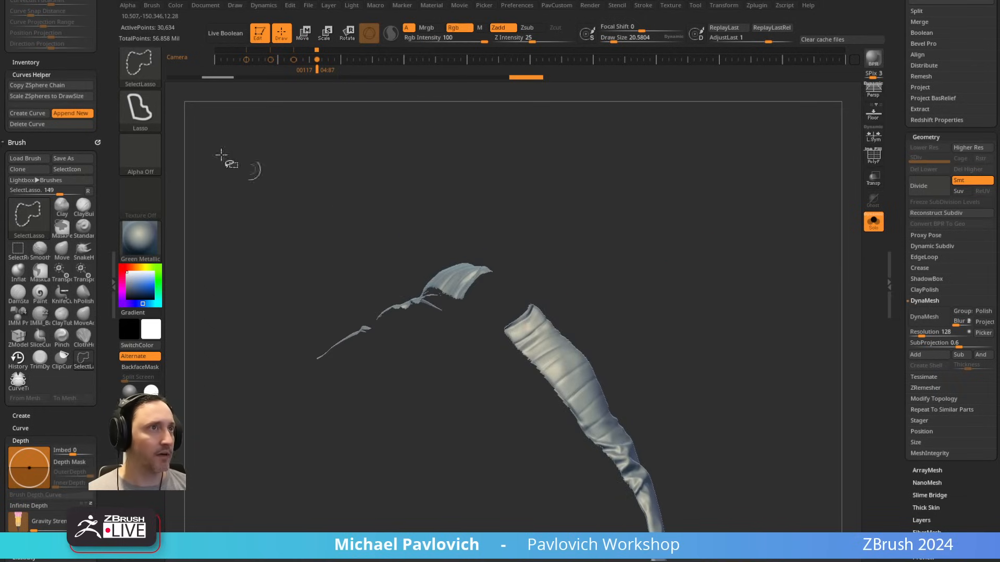
mouse_move(609, 335)
left_mouse_down("ctrl+shift")
mouse_move(608, 361)
mouse_move(622, 354)
mouse_move(627, 361)
left_mouse_up("ctrl+shift")
left_click(694, 298, "ctrl+shift")
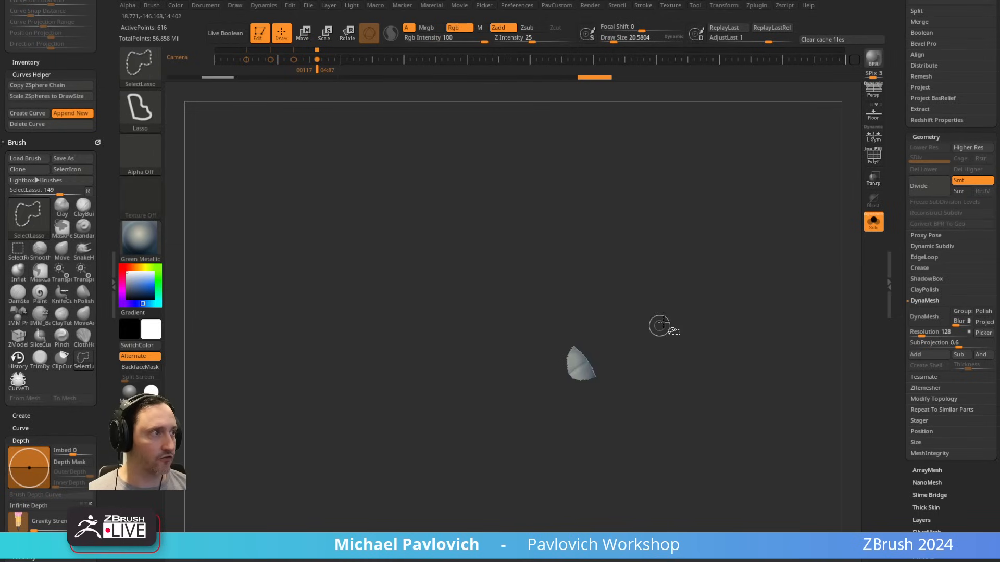
key("ctrl+shift+a")
key("3")
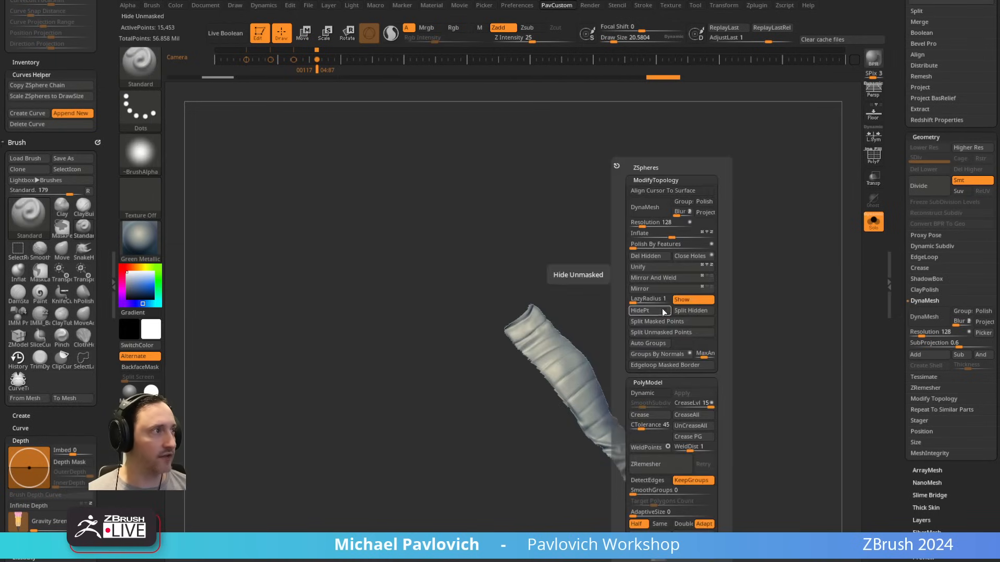
left_click(648, 257)
Step: With the polyframe on, cut a clean edge across the panel's collar end using SliceCurve and delete the sliced-off strip
left_click_drag(629, 308, 475, 284, "alt")
key("shift+f")
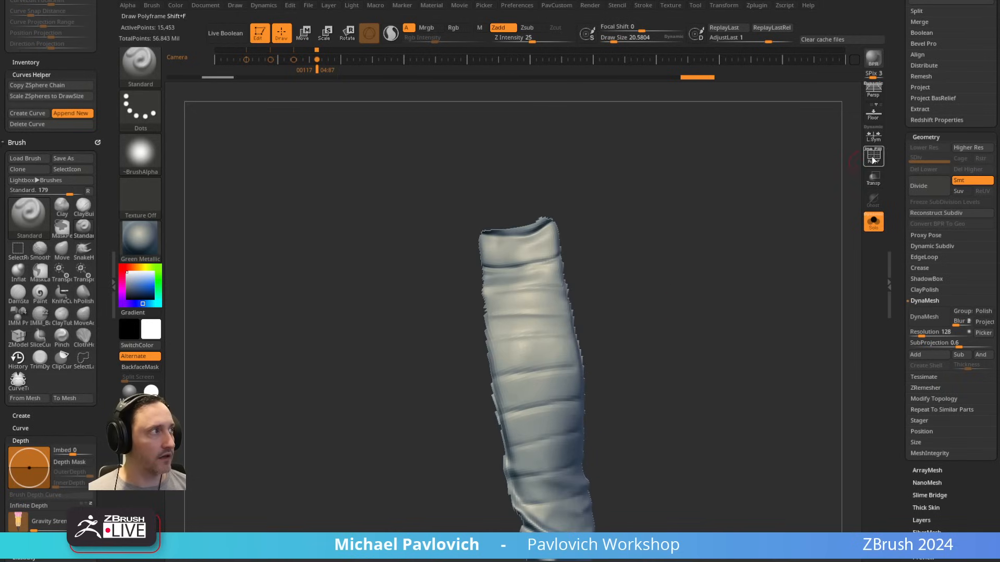
left_click(145, 73, "ctrl+shift")
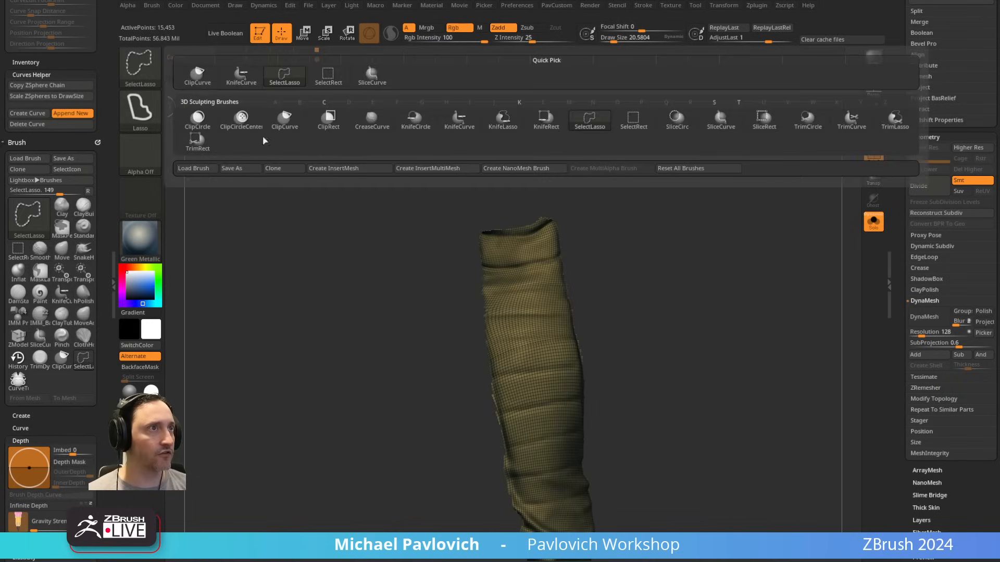
left_click(386, 77, "ctrl+shift")
left_click_drag(630, 175, 622, 203)
mouse_move(389, 239)
left_mouse_down("ctrl+shift")
mouse_move(509, 227)
mouse_move(565, 201)
left_mouse_up("ctrl+shift")
mouse_move(632, 201)
left_mouse_down()
mouse_move(593, 179)
mouse_move(530, 211)
left_mouse_up()
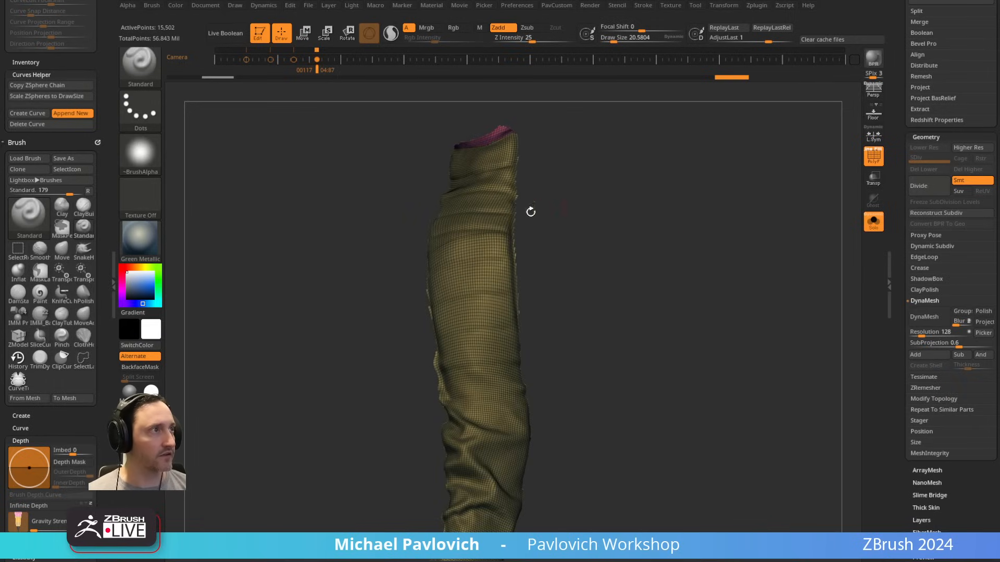
left_click(500, 218, "ctrl+shift")
key("3")
left_click(578, 254)
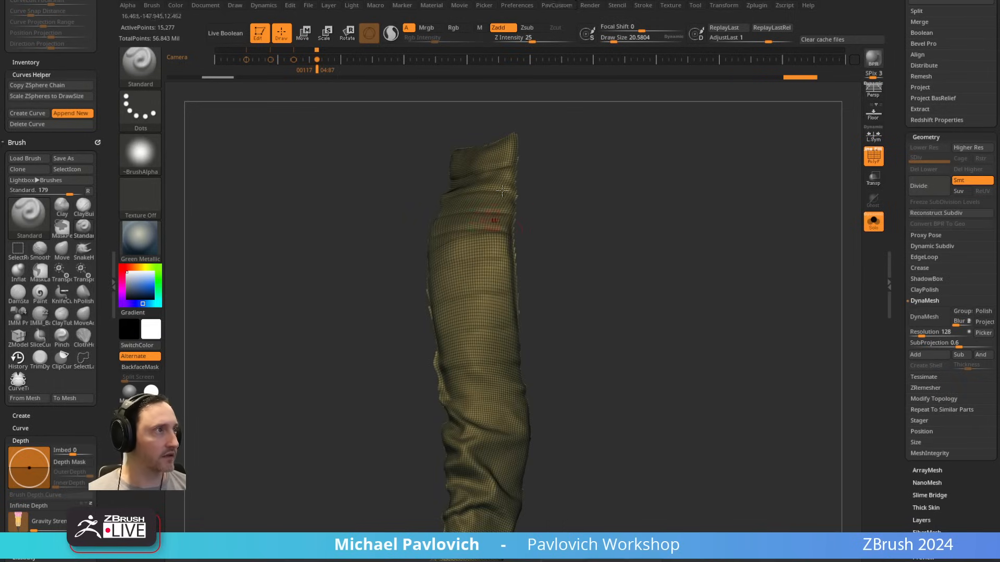
Step: Slice along one long side of the panel from the collar down past the elbow and delete the ragged trimmings
key("ctrl+shift")
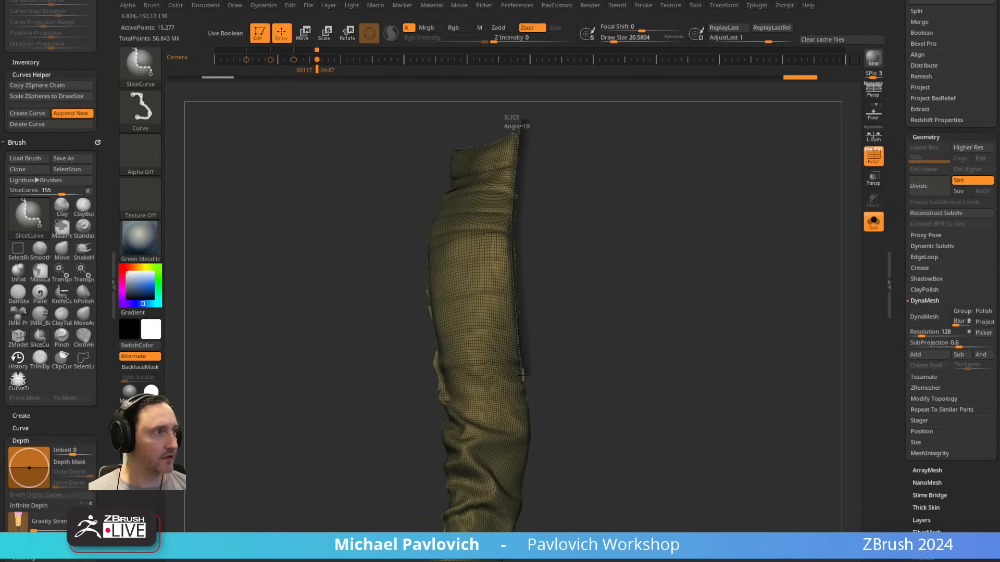
left_click_drag(523, 375, 600, 513, "ctrl+shift")
left_click(502, 266, "ctrl+shift")
key("3")
left_click(614, 255)
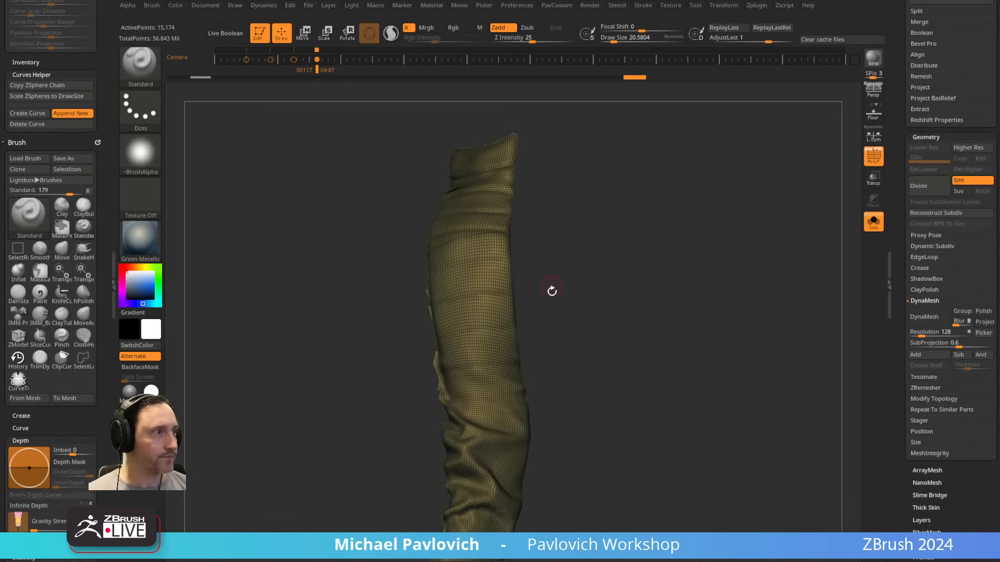
Step: Slice along the opposite long side of the panel from the elbow up to the shoulder and delete the trimmings
left_click_drag(552, 291, 569, 286)
mouse_move(413, 437)
left_mouse_down("ctrl+shift")
mouse_move(452, 389)
mouse_move(435, 305)
left_mouse_up("ctrl+shift")
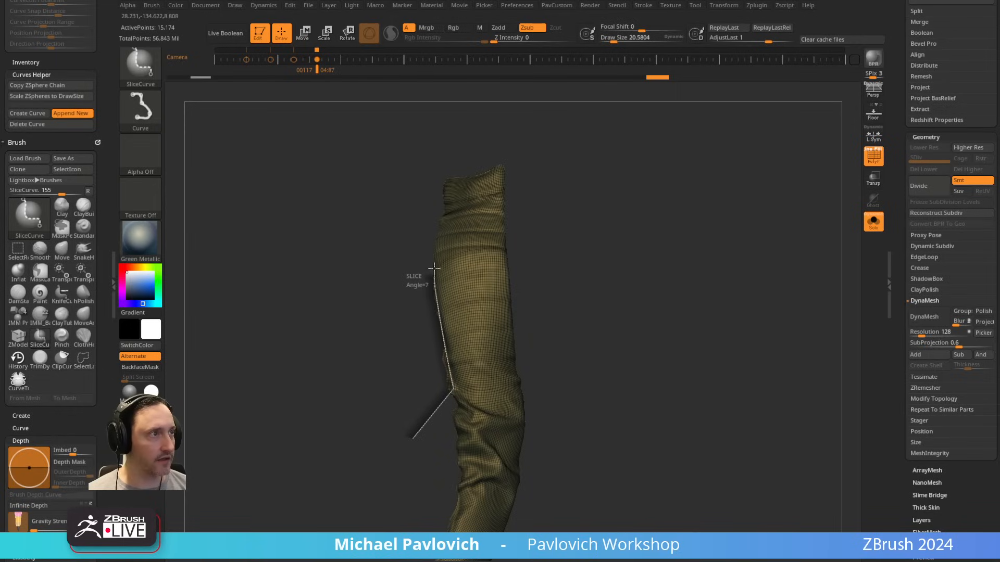
left_click_drag(433, 257, 434, 254, "ctrl+shift")
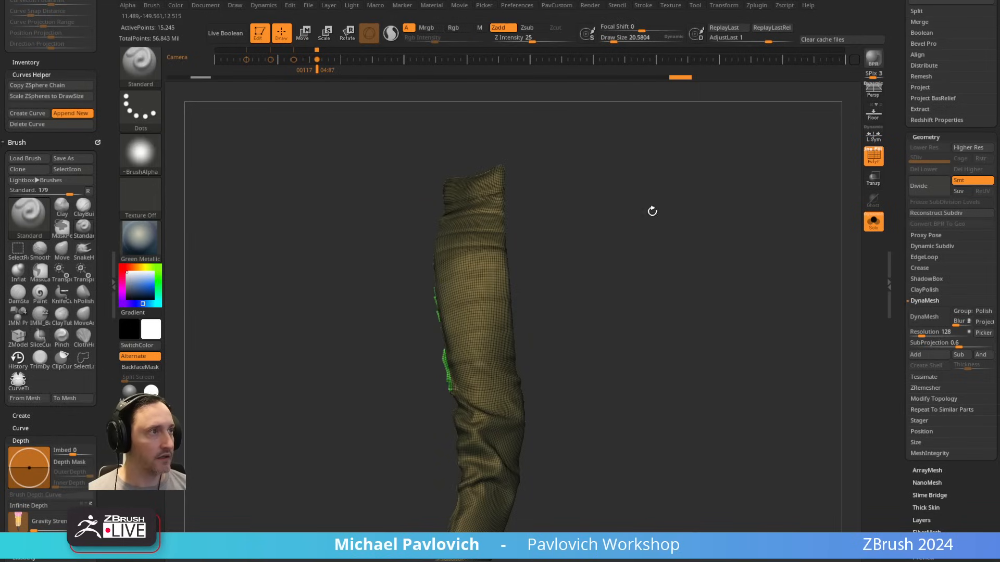
left_click(497, 291, "ctrl+shift")
key("2")
left_click(585, 258)
Step: Smooth the trimmed sleeve panel with Polish By Features
left_click_drag(563, 251, 616, 245)
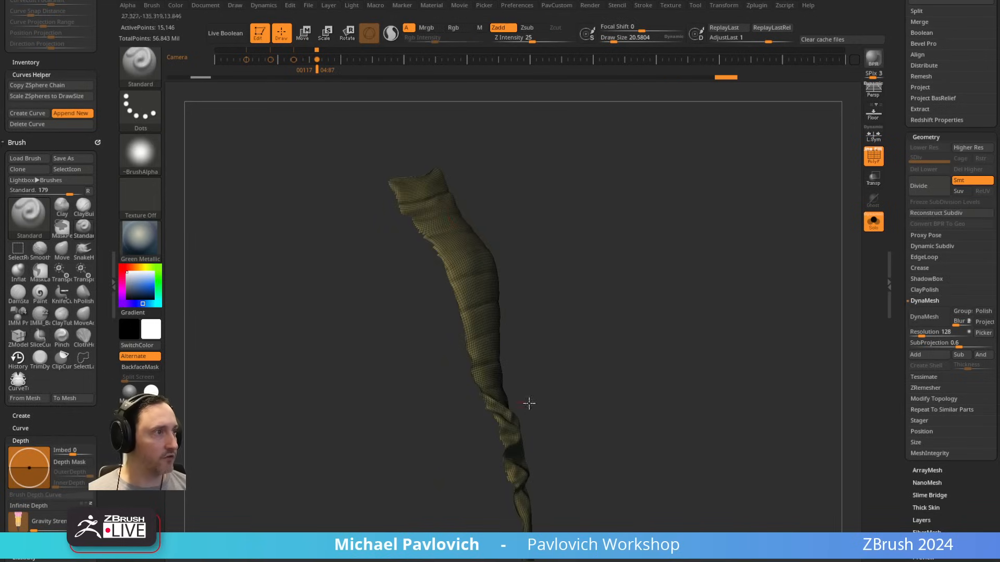
left_click_drag(529, 403, 536, 287)
key("2")
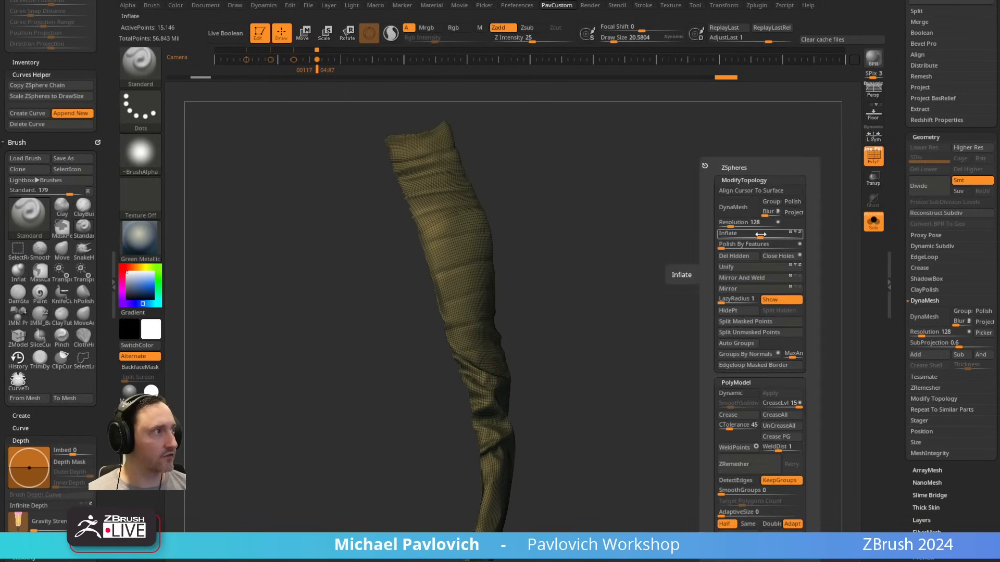
left_click(719, 245)
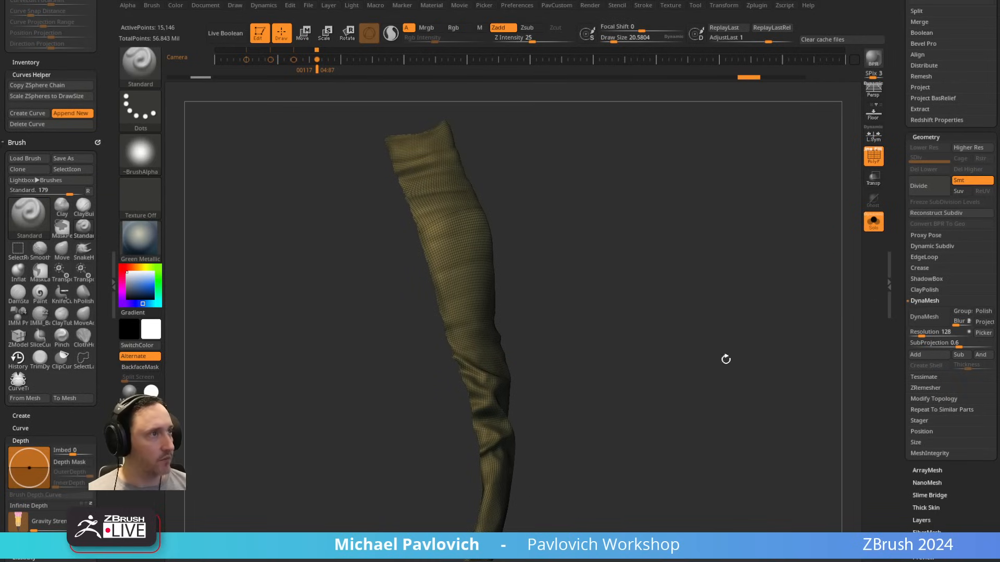
Step: Mask the panel by its Border feature only, with Groups and Crease off, and apply Grow All to the mask
left_click_drag(898, 300, 900, 162)
left_click(958, 412)
left_click(961, 401)
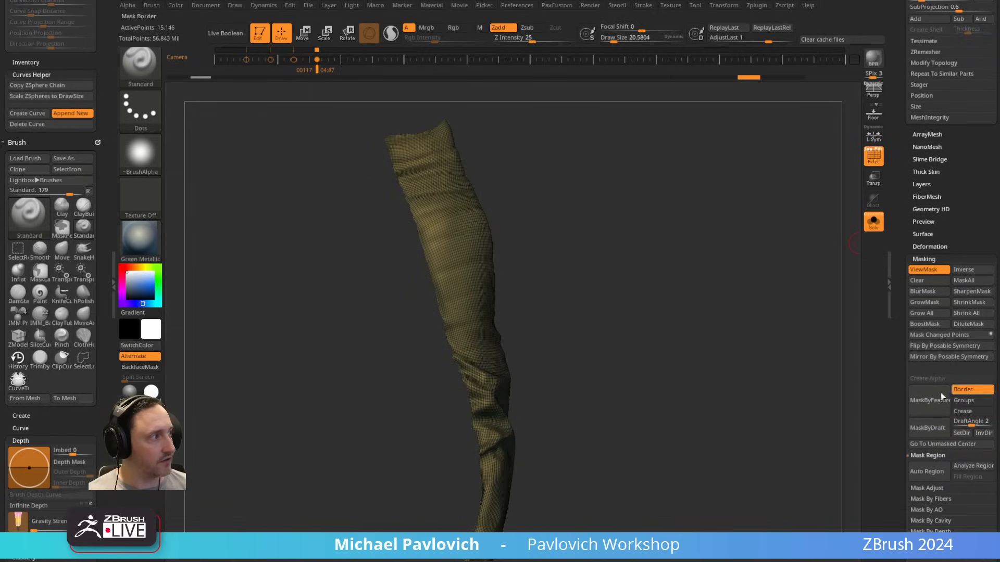
left_click(928, 314)
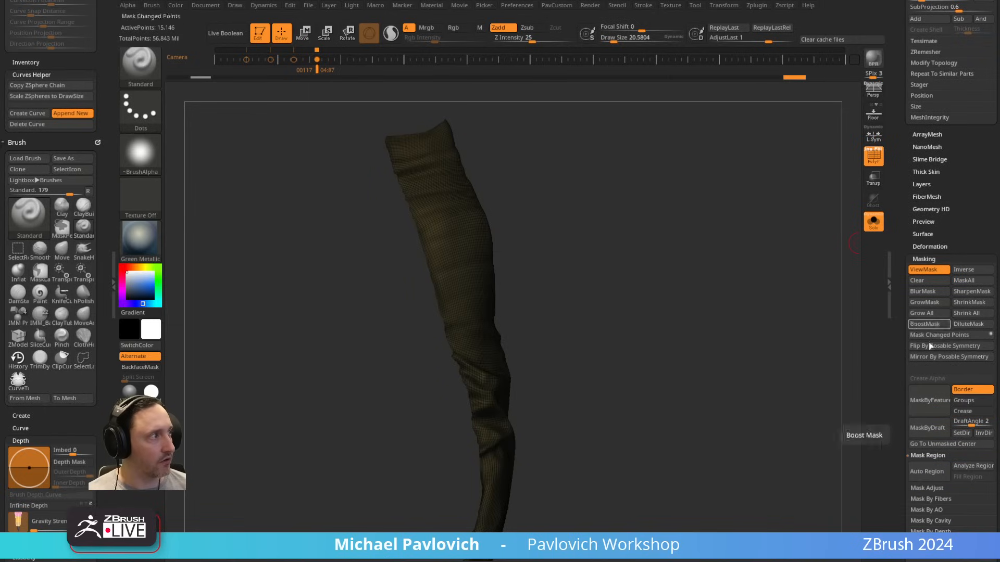
left_click(928, 314)
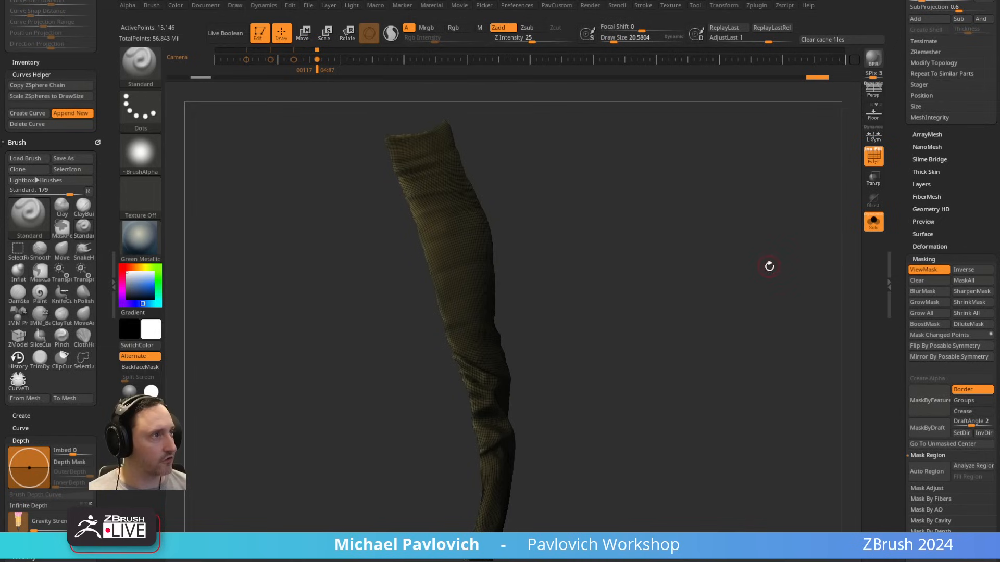
Step: Apply Polish By Features to the masked panel to smooth its border, and clear the mask
key("1")
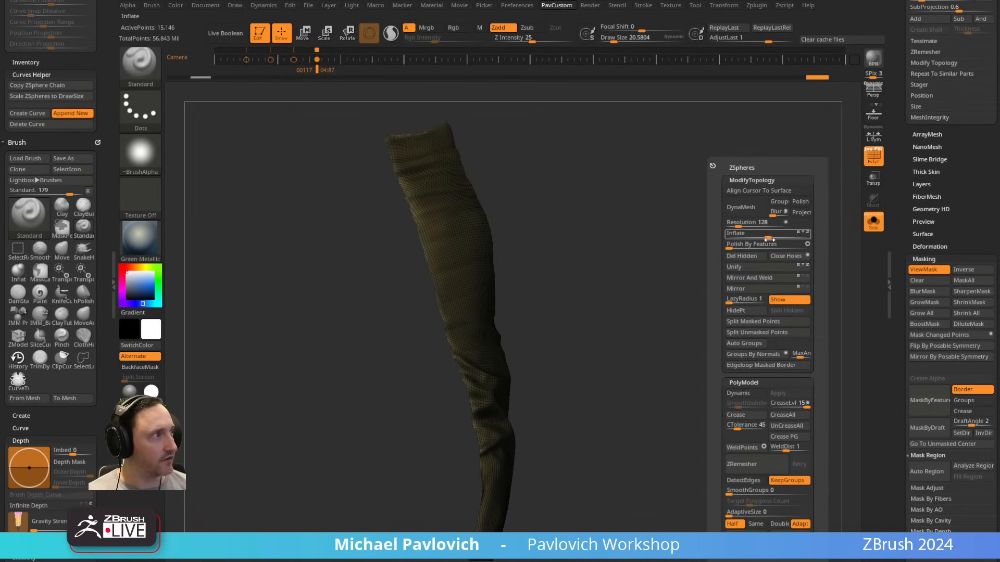
left_click(733, 245)
left_click_drag(620, 249, 671, 317, "ctrl")
left_click_drag(588, 354, 652, 294)
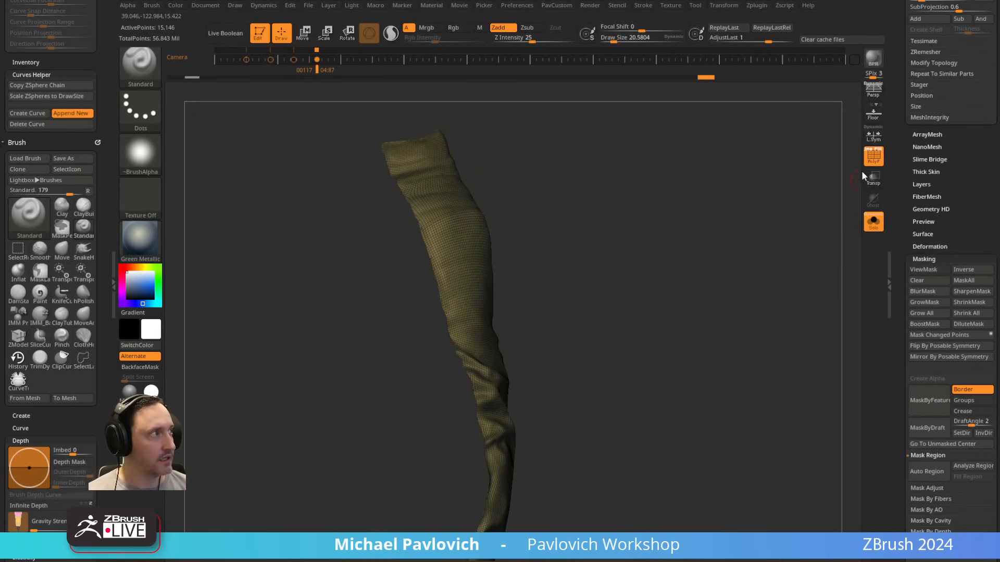
Step: Compare the panel with the other visible subtools without polyframe or Solo, and restore both display modes
left_click(872, 158)
left_click(872, 223)
left_click_drag(685, 213, 753, 216, "alt")
left_click(870, 227)
left_click(873, 157)
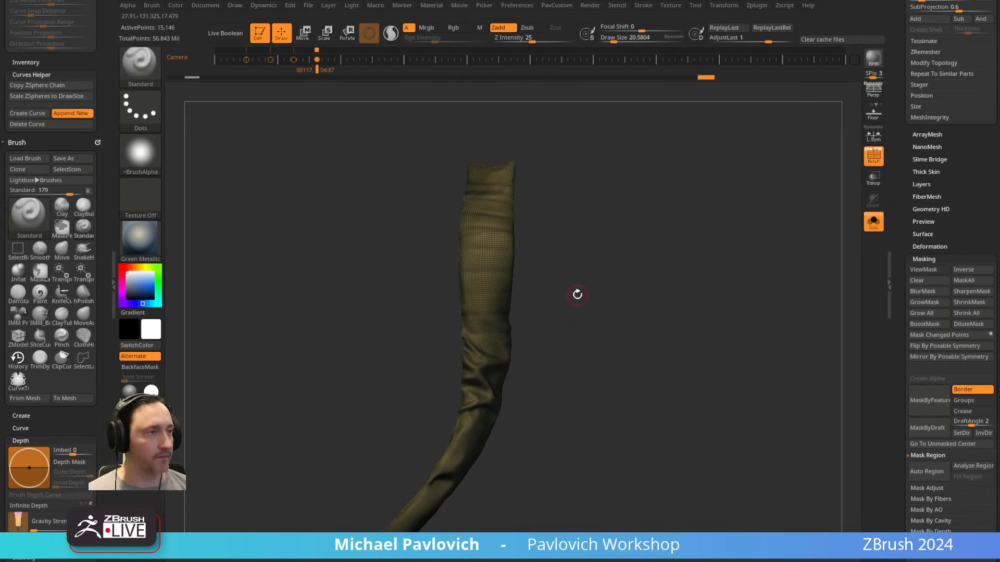
Step: Slice the sleeve panel straight across just above the elbow with SliceCurve and isolate the upper-arm section
key("ctrl")
left_click(147, 76, "ctrl+shift")
left_click(204, 88, "ctrl+shift")
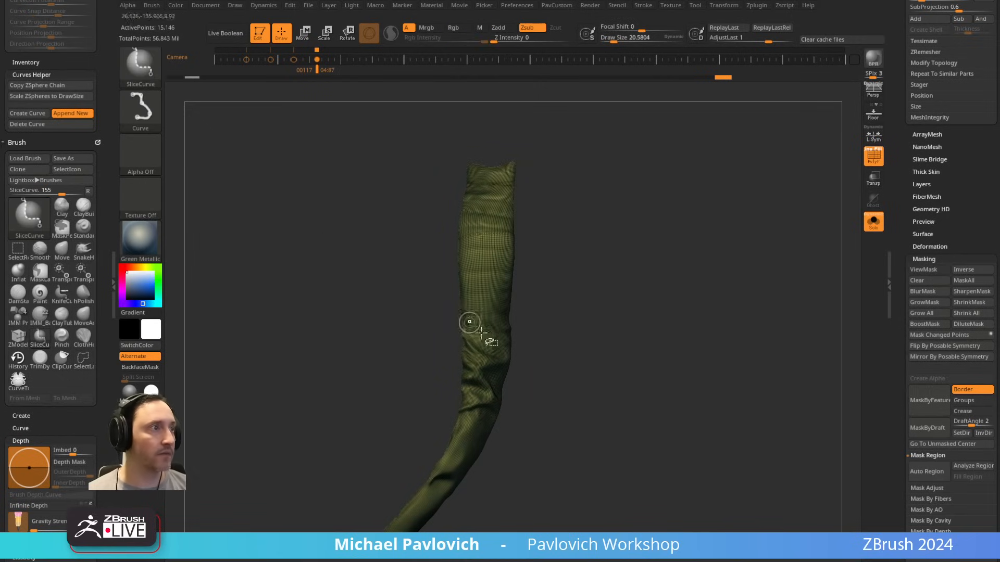
mouse_move(395, 322)
left_mouse_down("ctrl+shift")
mouse_move(464, 330)
mouse_move(457, 312)
mouse_move(579, 315)
left_mouse_up("ctrl+shift")
left_click(501, 250, "ctrl+shift")
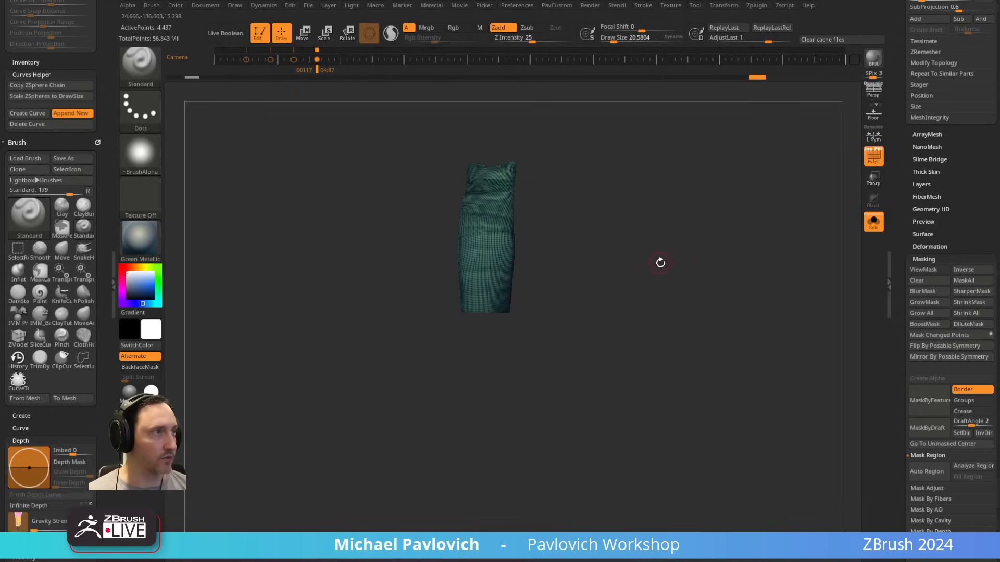
Step: Split the hidden part of the sleeve panel into its own subtool, then select and isolate the lower sleeve piece
key("grave")
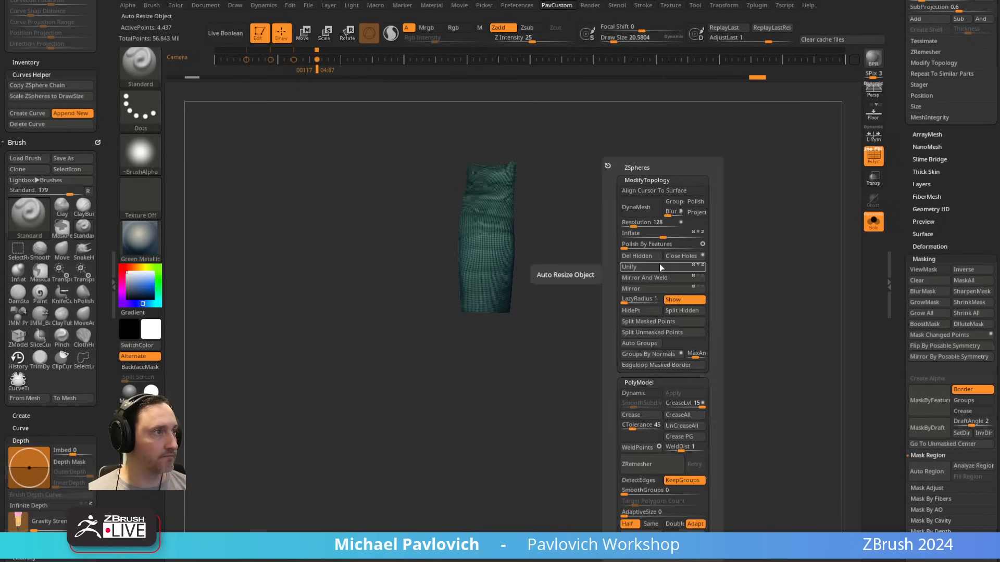
left_click(677, 311)
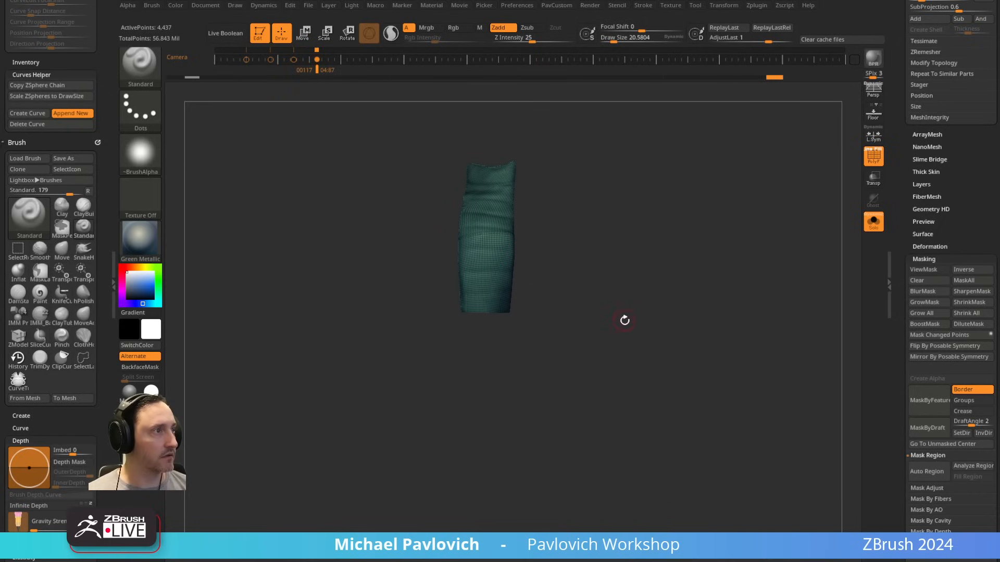
left_click(873, 222)
left_click(484, 348, "alt")
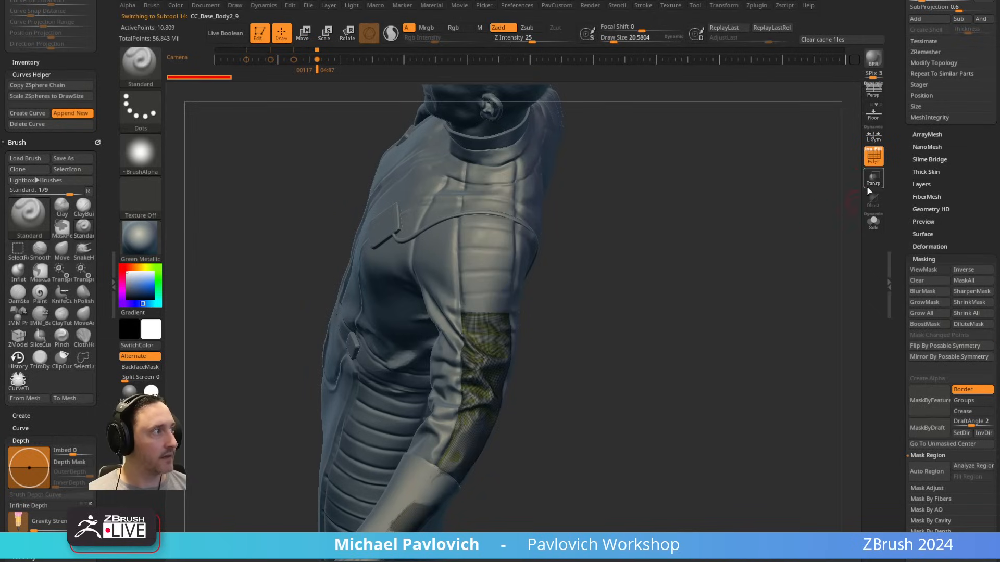
left_click(873, 222)
left_click_drag(636, 306, 464, 223)
left_click_drag(327, 494, 631, 284)
Step: Apply Polish By Features to the lower sleeve piece and ZRemesh it at Half with KeepGroups off
key("2")
left_click(596, 243)
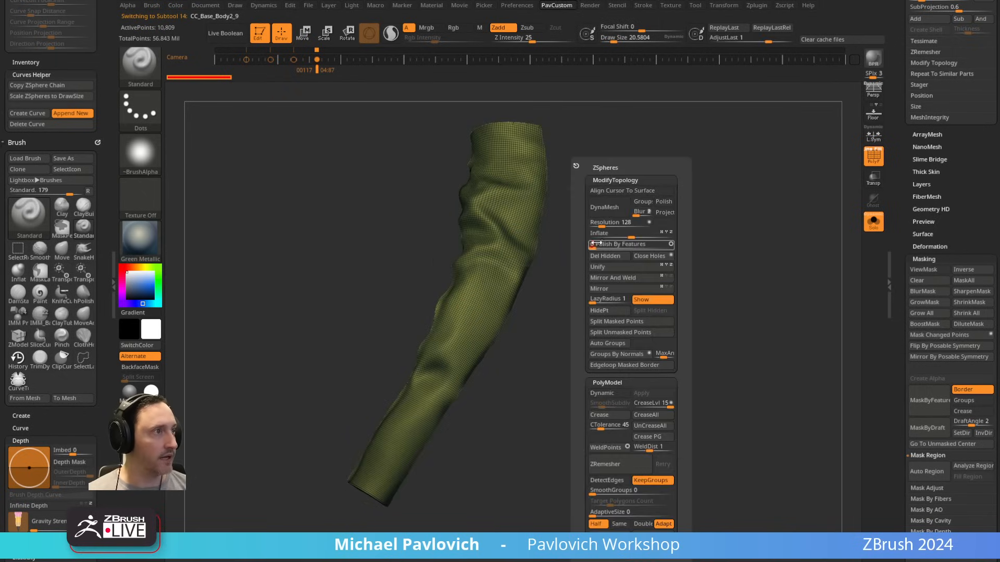
left_click(596, 244)
left_click(596, 244)
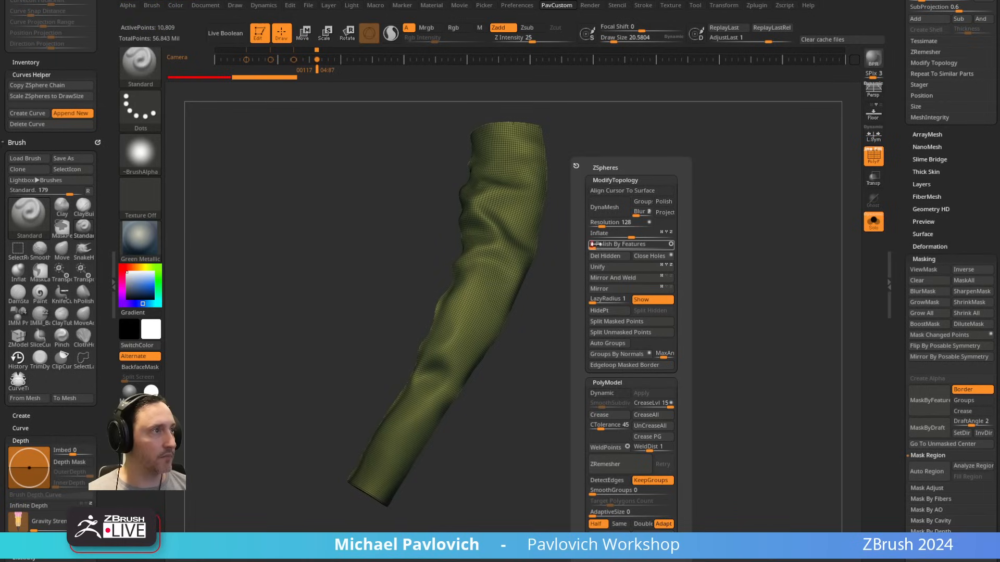
left_click(635, 483)
left_click(628, 466)
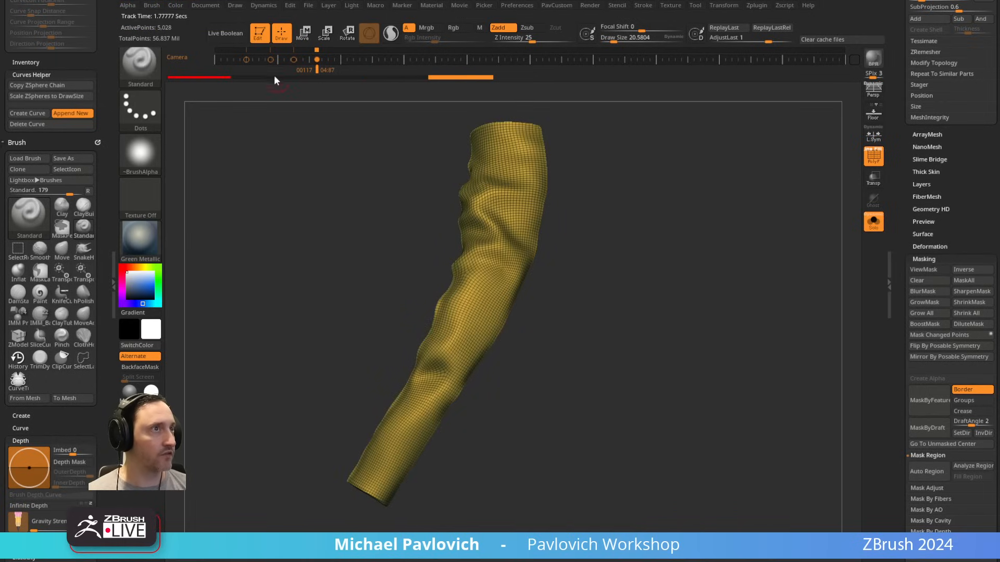
Step: ZRemesh the lower sleeve piece three more times at Half to reduce it to a coarse quad mesh
key("space")
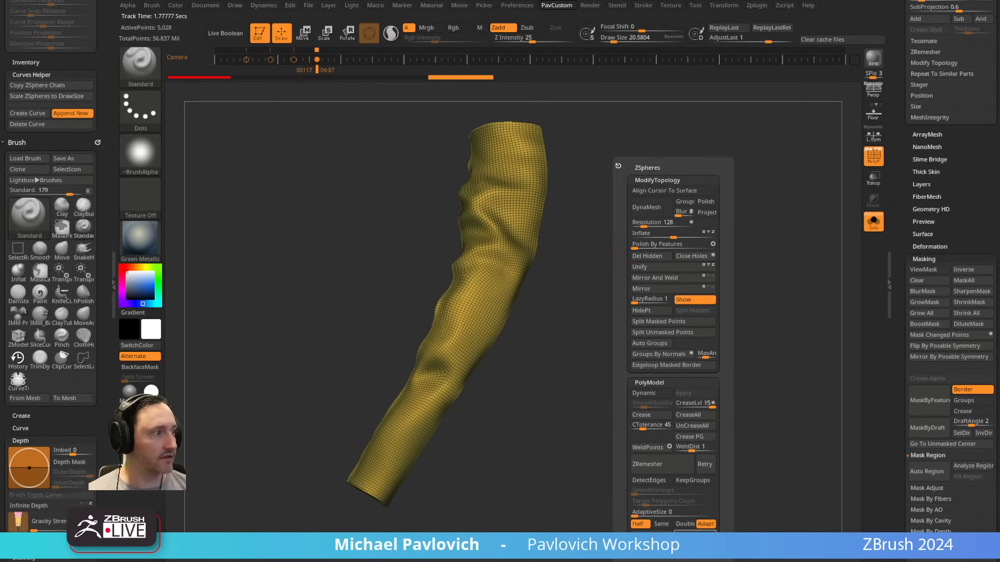
key("space")
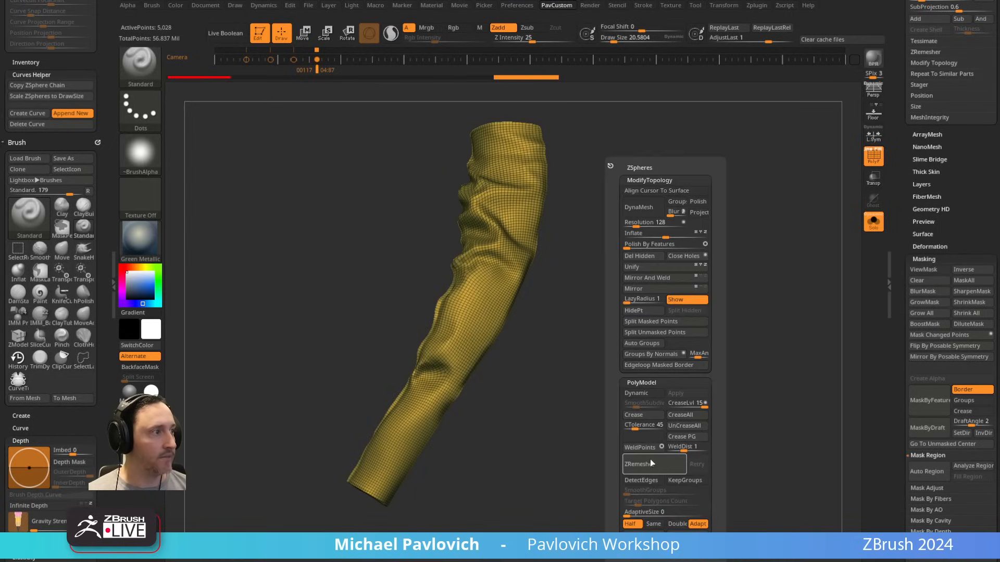
left_click(664, 468)
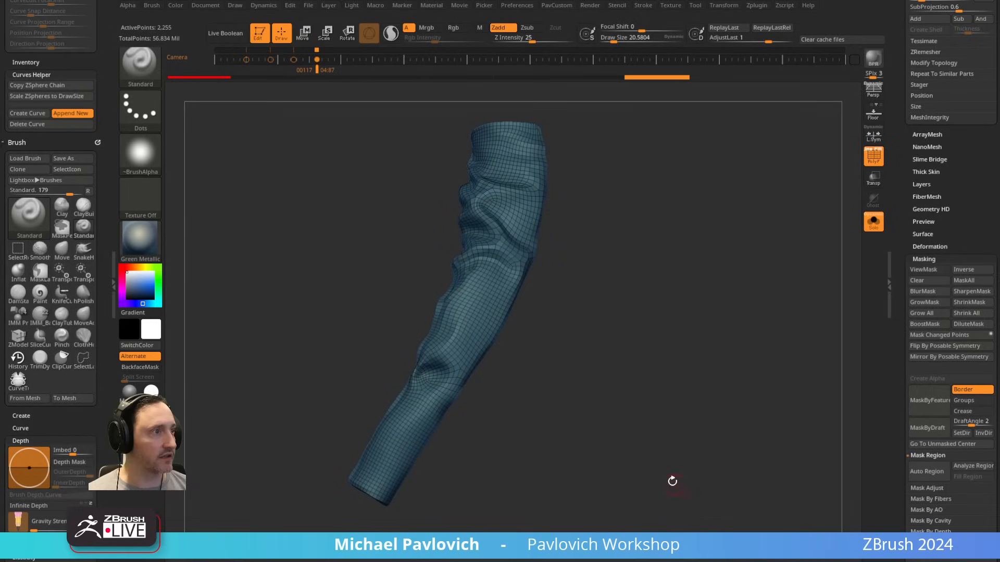
key("space")
left_click(660, 469)
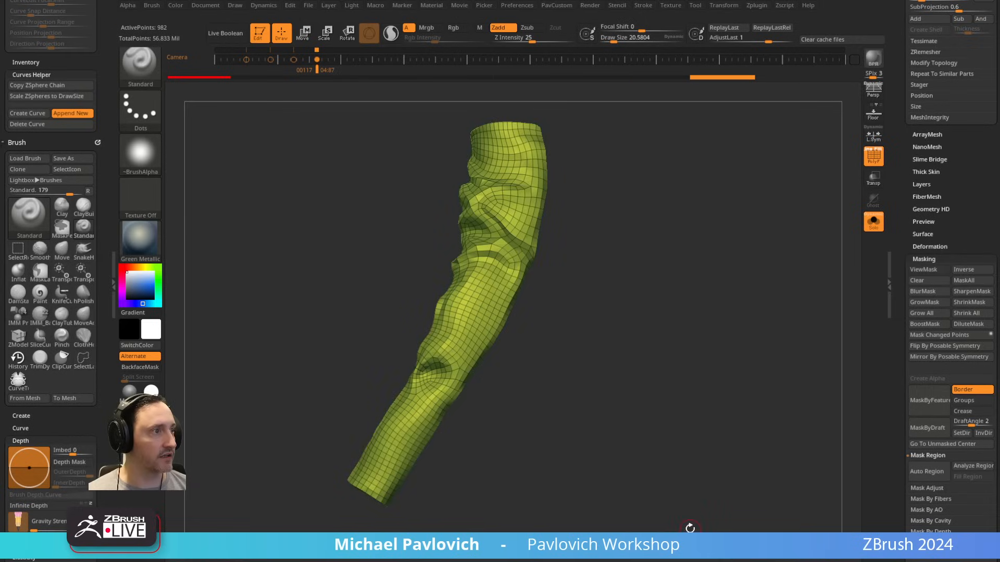
key("space")
left_click(658, 468)
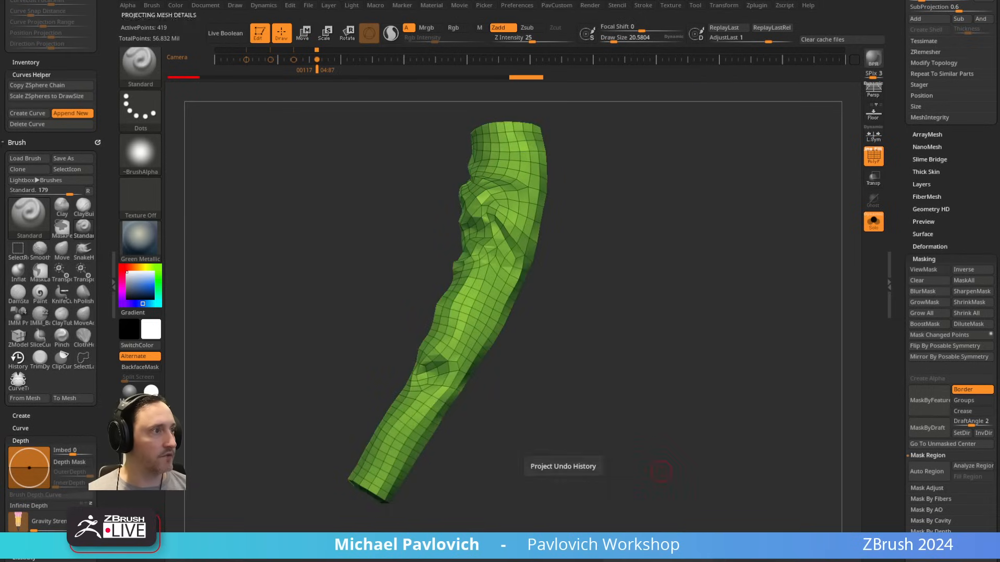
Step: Extrude the lower sleeve's whole surface slightly with the ZModeler polygon action Extrude, targeting Polygroup All
right_click_drag(612, 306, 630, 309, "ctrl")
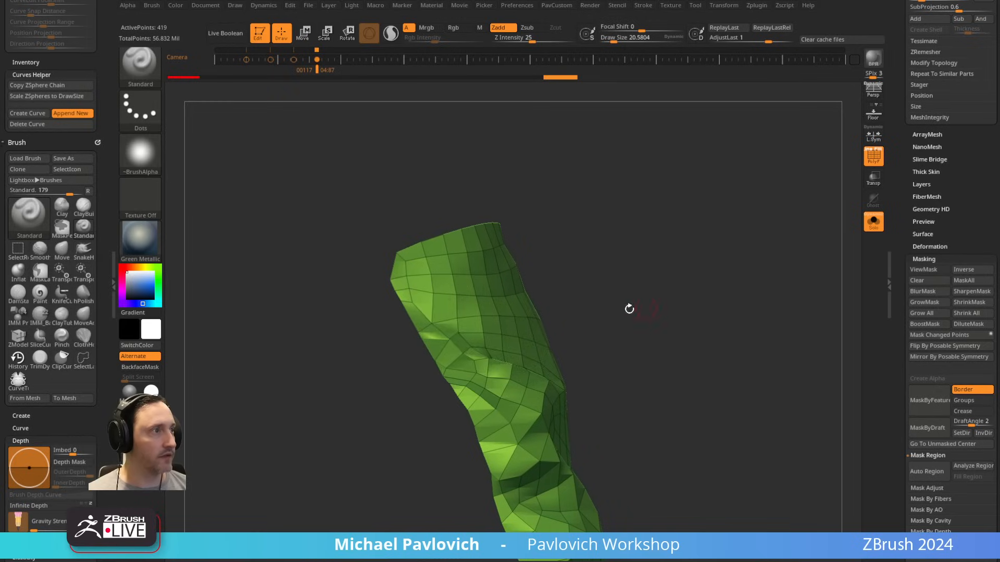
key("b")
key("z")
key("m")
left_click(540, 357)
key("space")
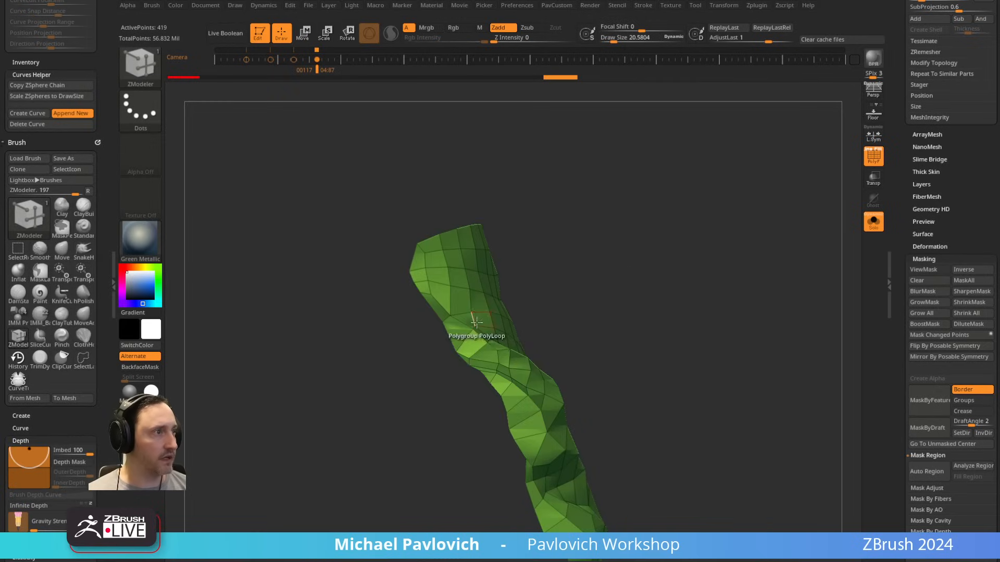
right_click_drag(487, 347, 526, 367)
mouse_move(509, 372)
right_mouse_down()
mouse_move(573, 357)
mouse_move(529, 357)
mouse_move(515, 376)
mouse_move(663, 342)
mouse_move(668, 288)
mouse_move(589, 296)
right_mouse_up()
key("ctrl")
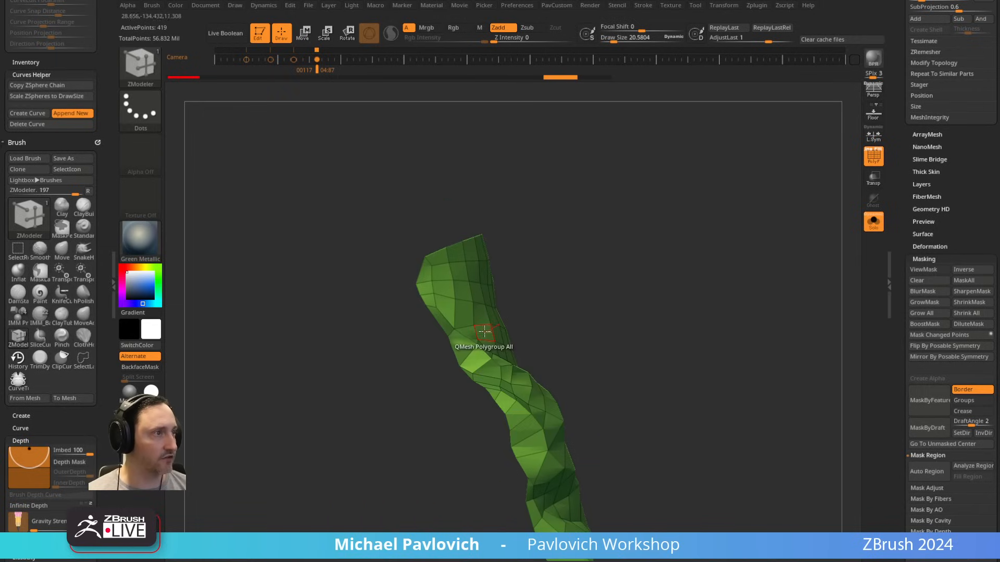
key("space")
left_click(349, 241)
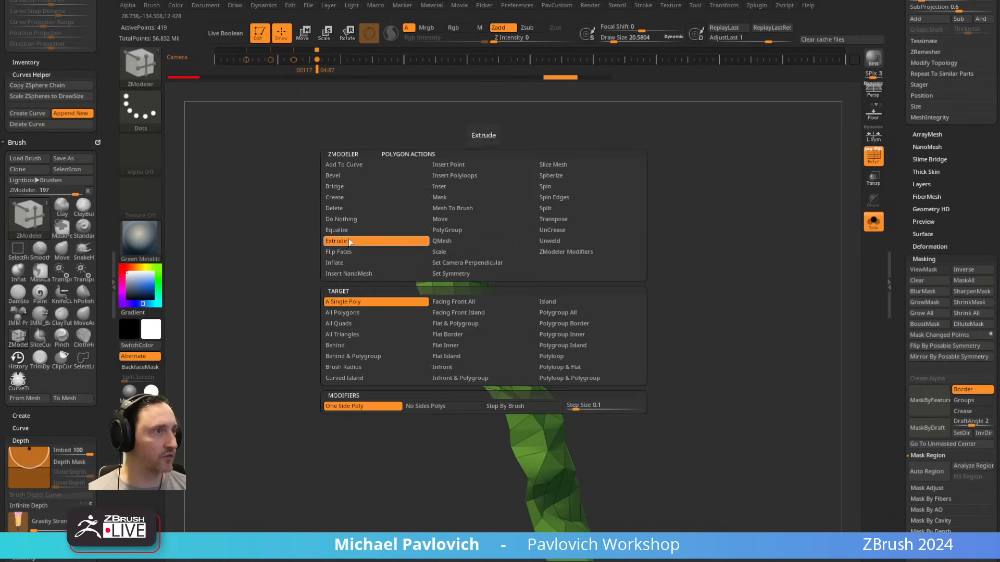
left_click(557, 316)
left_click_drag(463, 314, 448, 316)
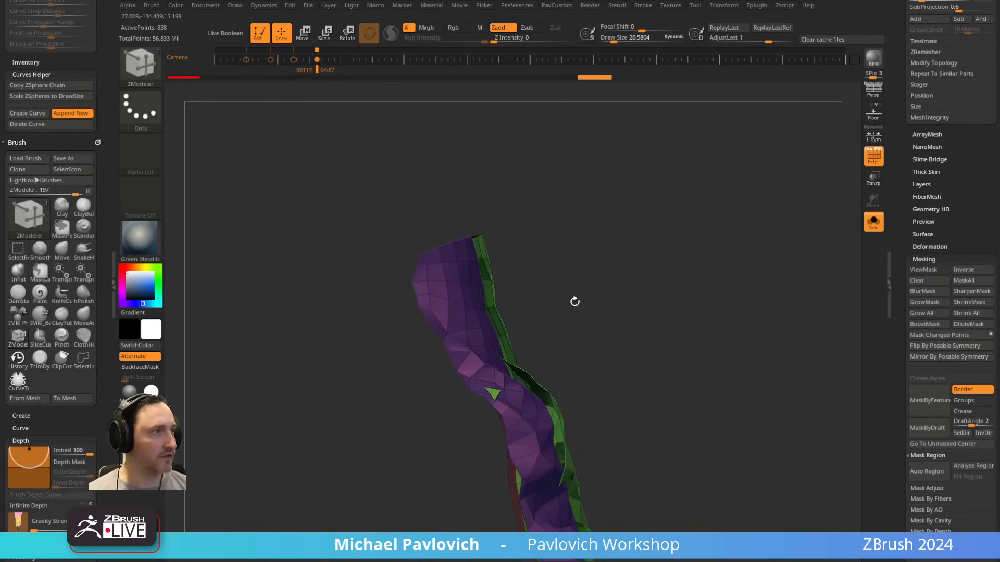
Step: Check the lower sleeve's Display Properties and redo the extrusion inward as a thin shell, keeping the original green surface outside
scroll(930, 248, "down", 10)
key("shift")
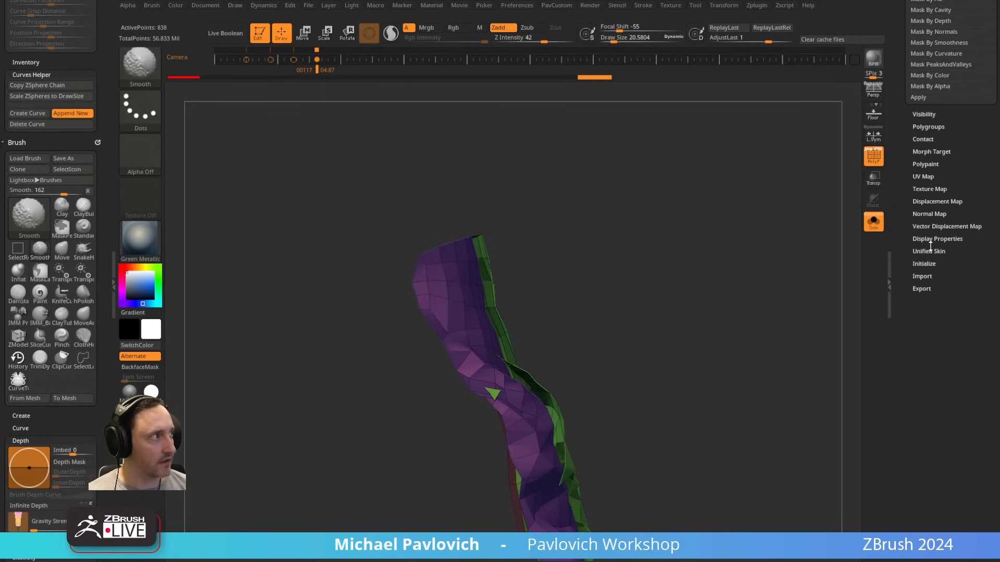
left_click(933, 238)
mouse_move(886, 291)
left_mouse_down()
mouse_move(771, 313)
mouse_move(756, 301)
left_mouse_up()
key("3")
left_click(784, 439)
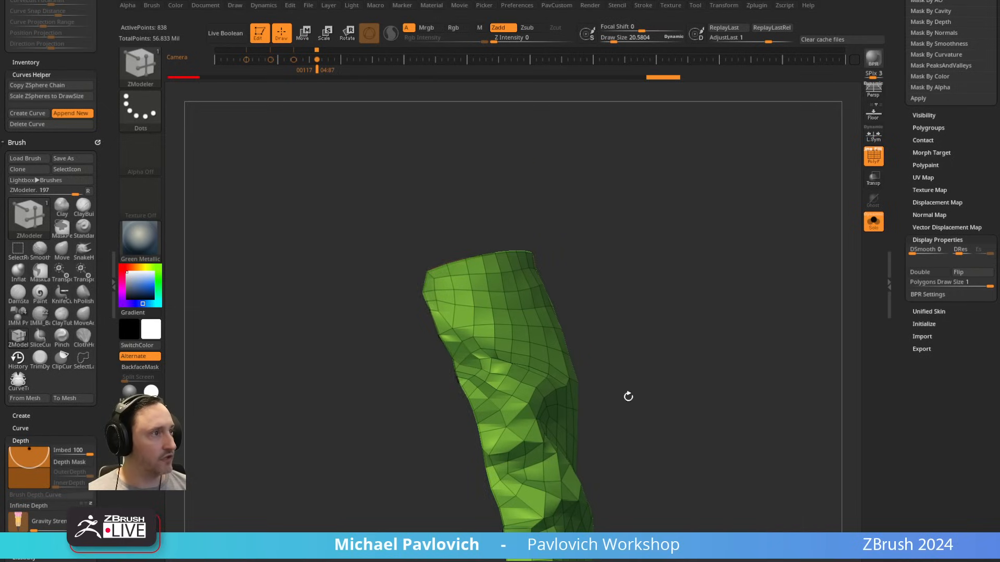
left_click_drag(630, 398, 677, 298)
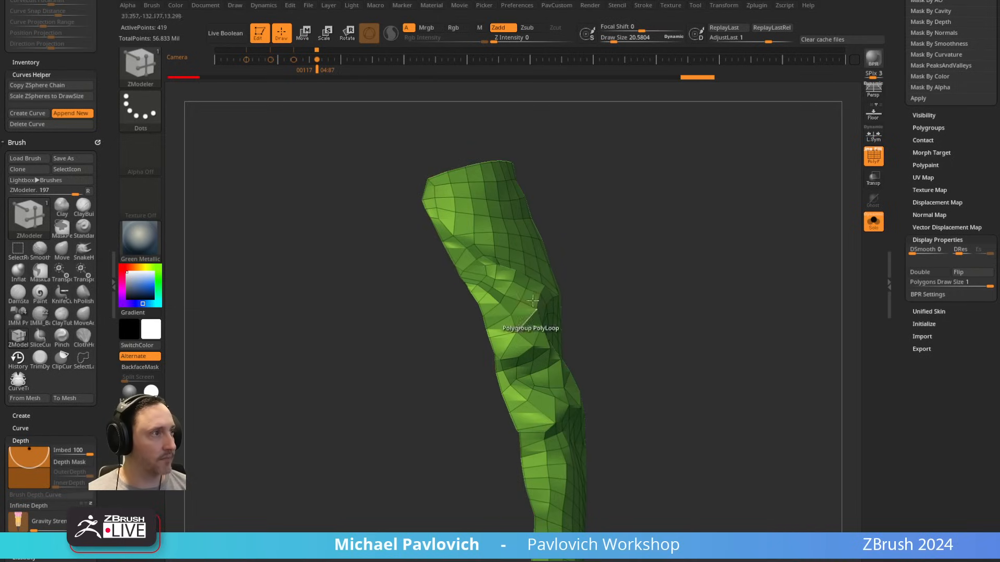
key("3")
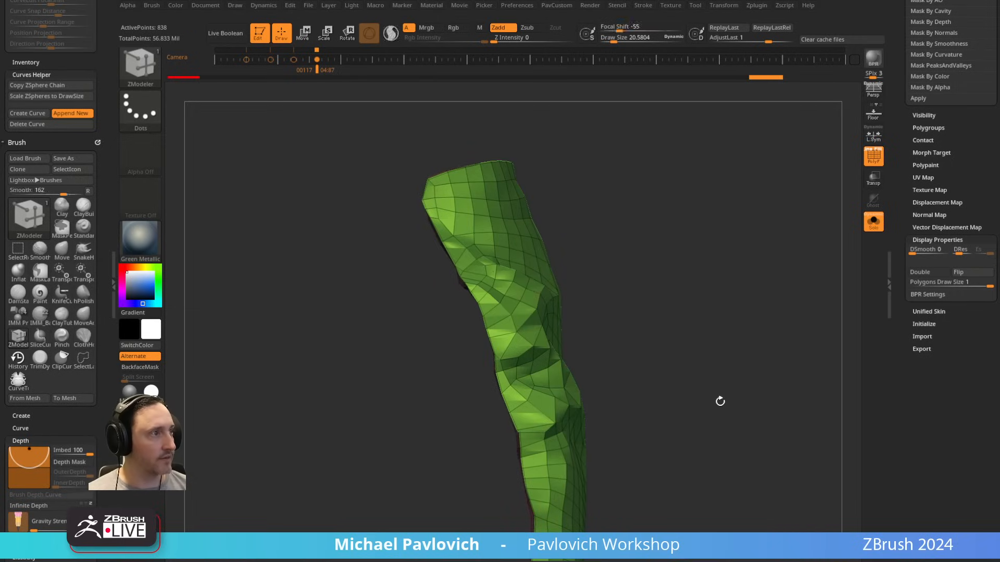
key("ctrl")
left_click_drag(709, 377, 693, 357)
Step: Subdivide the sleeve shell to level 2 and project the undo-history detail onto its outer green surface only
key("ctrl+d")
left_click_drag(903, 143, 902, 296)
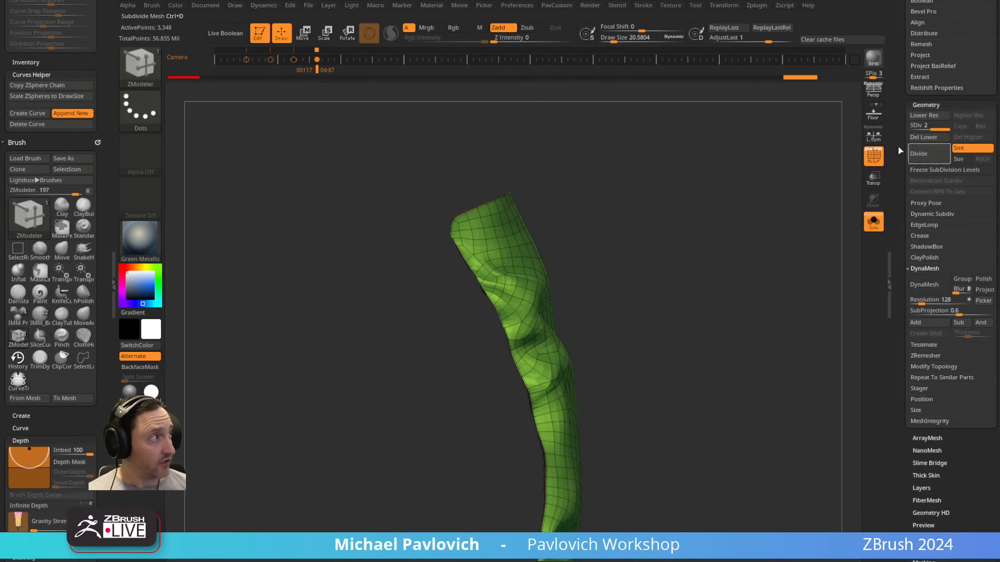
left_click(534, 293, "ctrl+shift")
key("space")
left_click(692, 531)
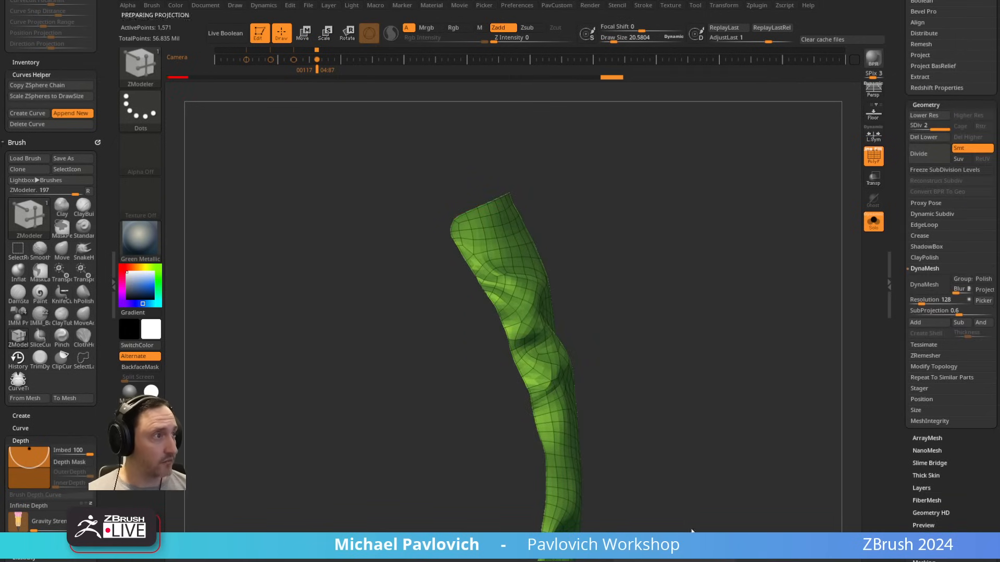
Step: Subdivide the shell to level 3 and then level 4, projecting the undo-history detail onto the outer surface at each level
key("ctrl+d")
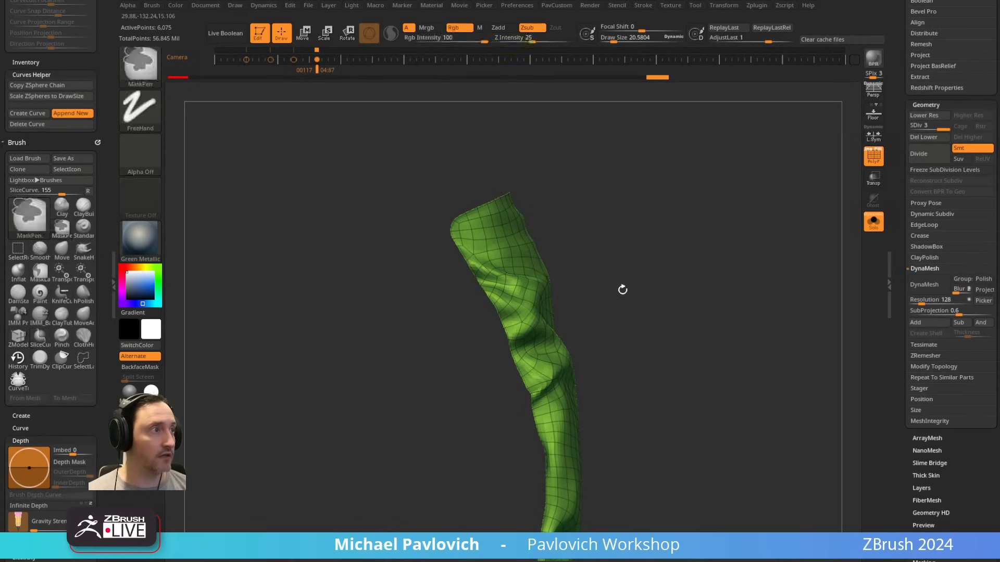
key("space")
left_click(697, 530)
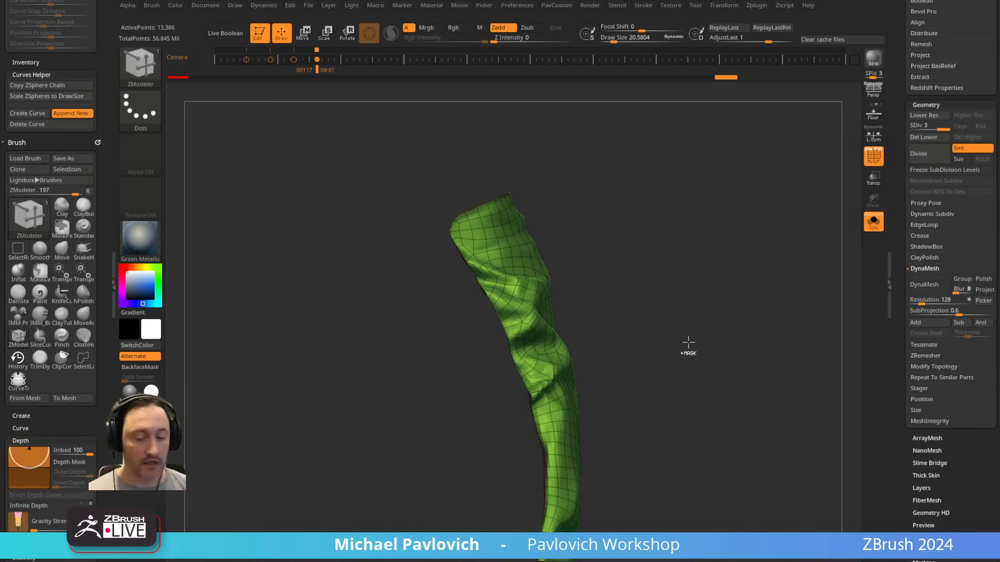
key("ctrl+d")
key("space")
left_click(697, 530)
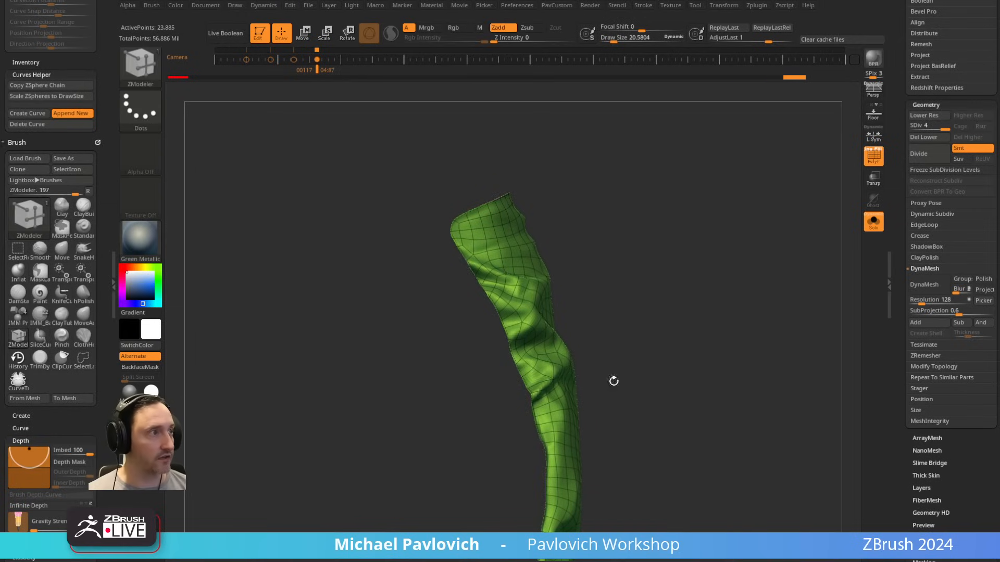
Step: Compare the lower sleeve with the whole suit without polyframe, then inspect it in Solo with the Standard brush active
left_click(874, 221)
key("shift+f")
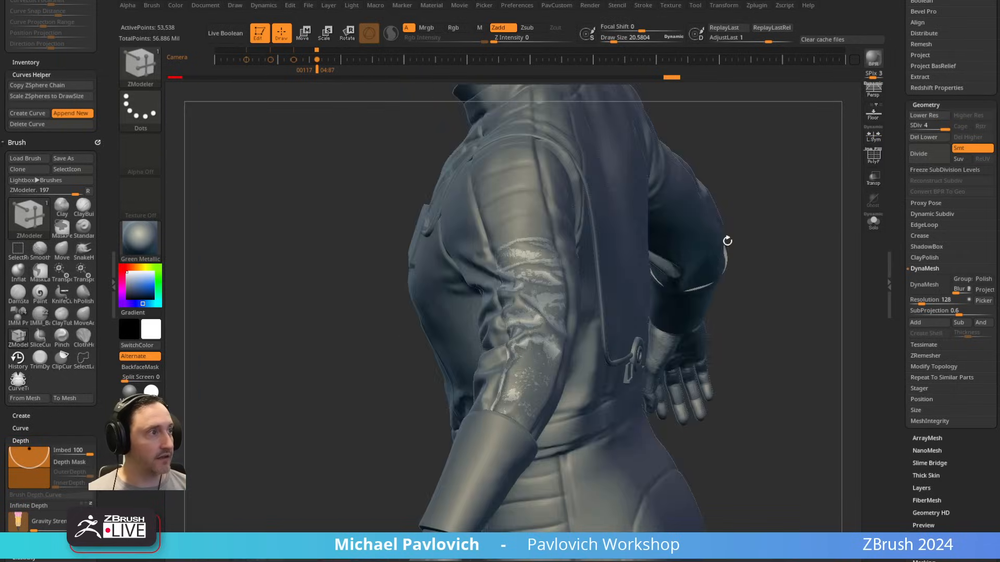
left_click(874, 222)
key("b")
key("s")
key("t")
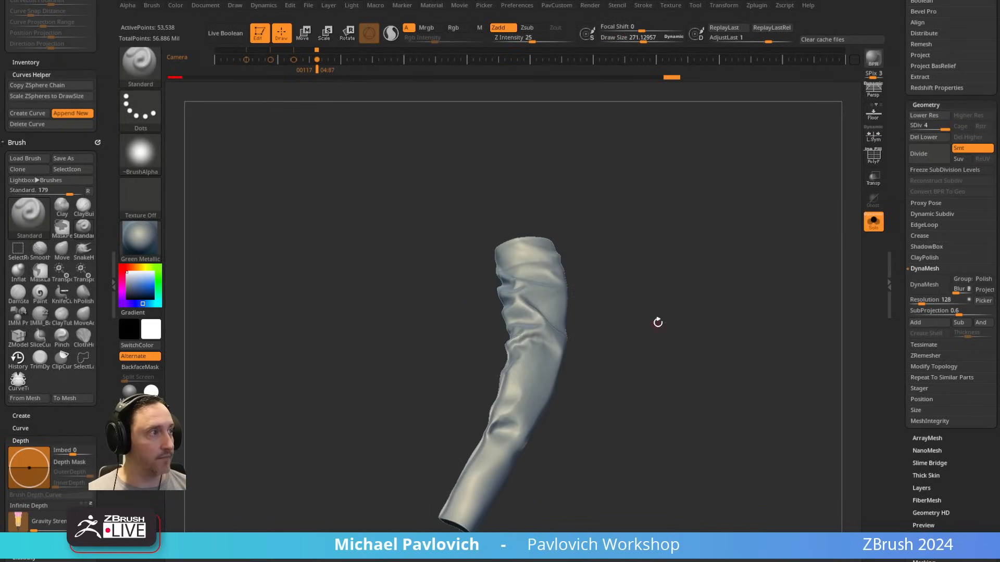
left_click_drag(658, 323, 554, 238)
left_click_drag(633, 246, 553, 217)
mouse_move(537, 385)
left_mouse_down()
mouse_move(448, 415)
mouse_move(499, 437)
left_mouse_up()
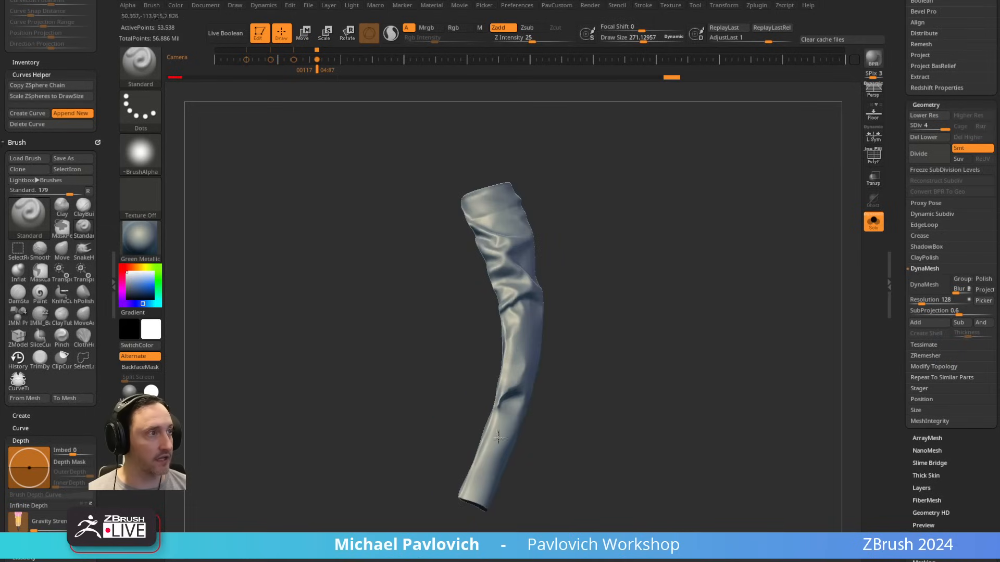
Step: Select the upper-arm section CC_Base_Body2_8, isolate it with polyframe on, and compare its position against the suit
left_click(874, 223)
left_click_drag(708, 196, 815, 226)
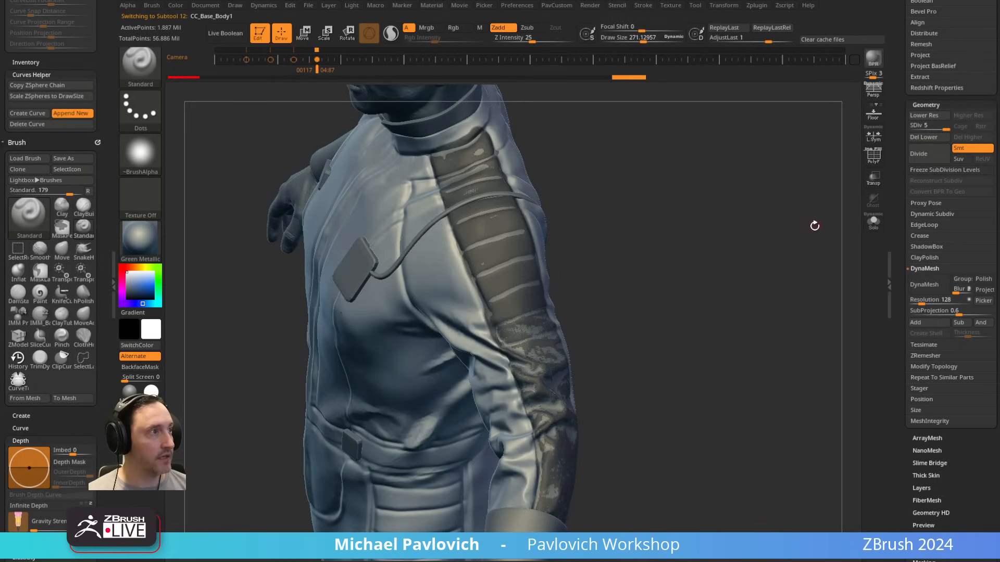
scroll(897, 200, "up", 10)
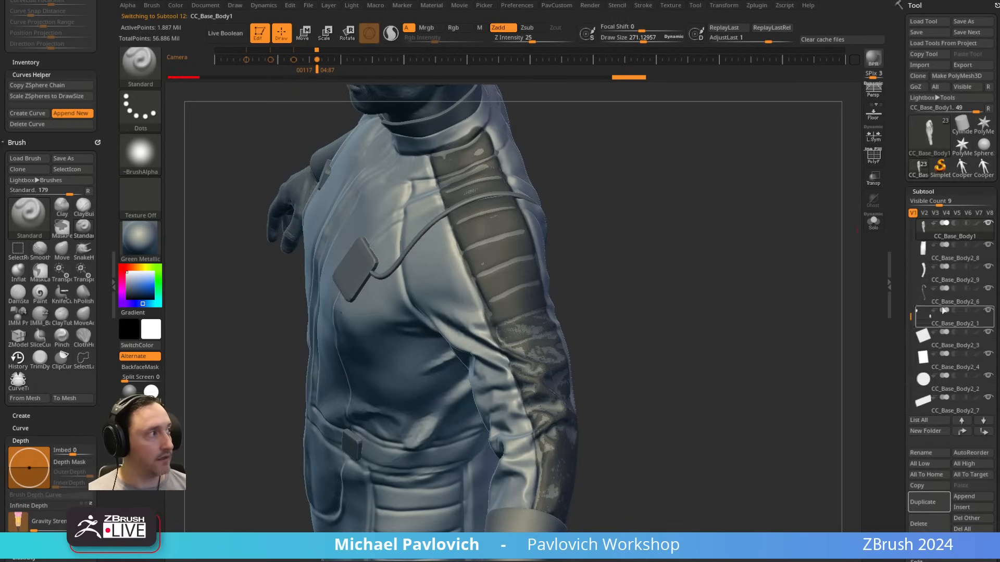
left_click(575, 434, "alt")
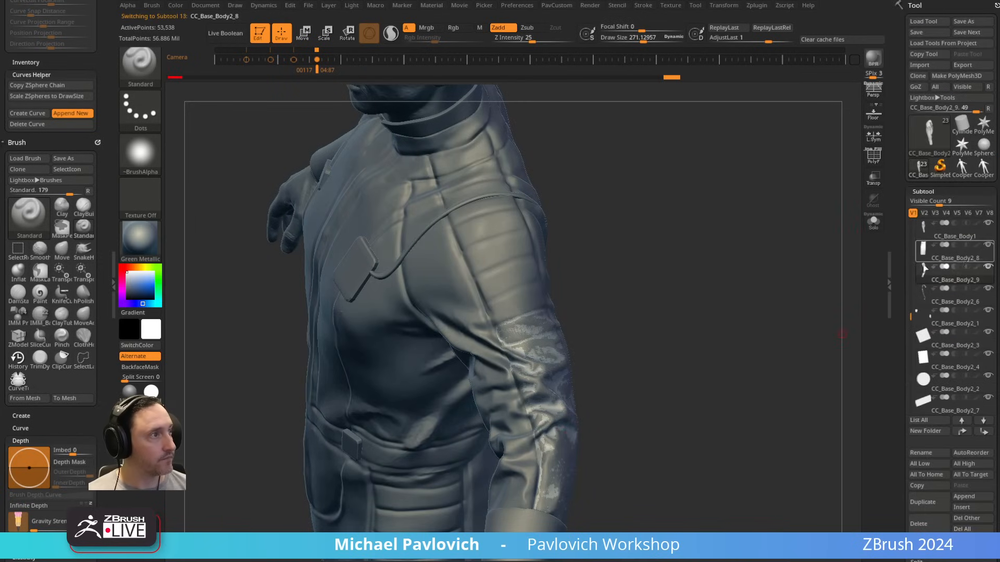
left_click(873, 222)
left_click(874, 157)
left_click_drag(742, 211, 618, 236)
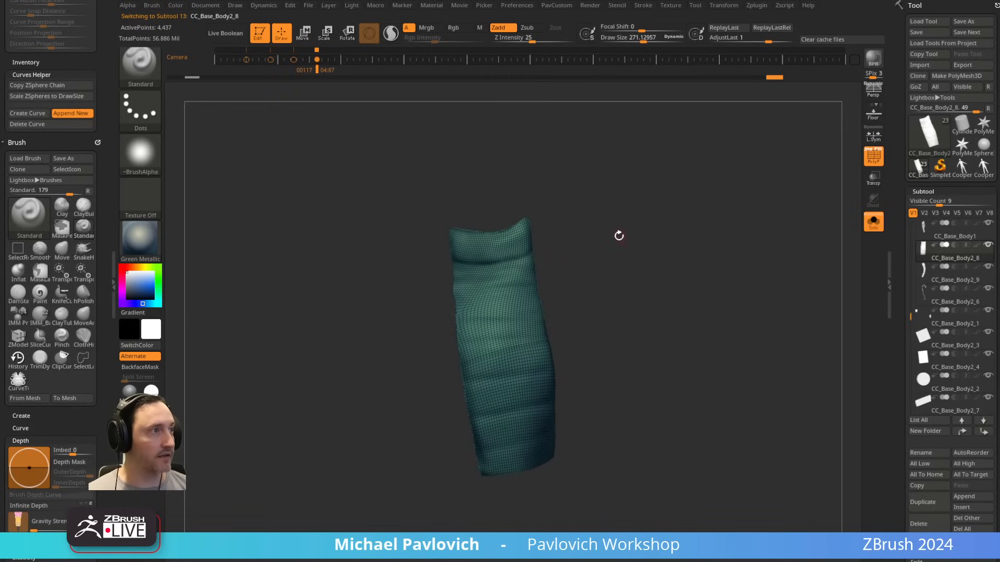
left_click(874, 222)
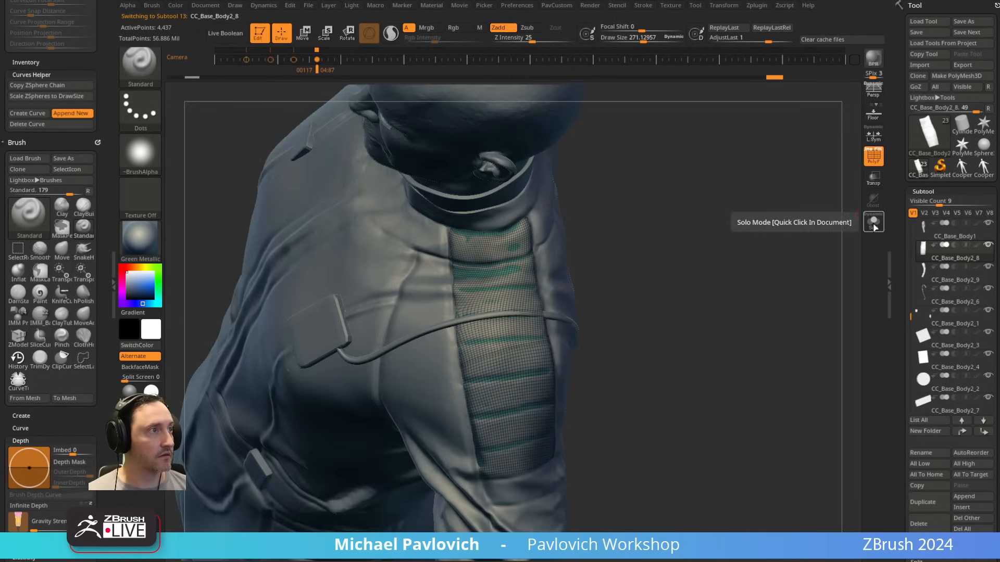
left_click(874, 224)
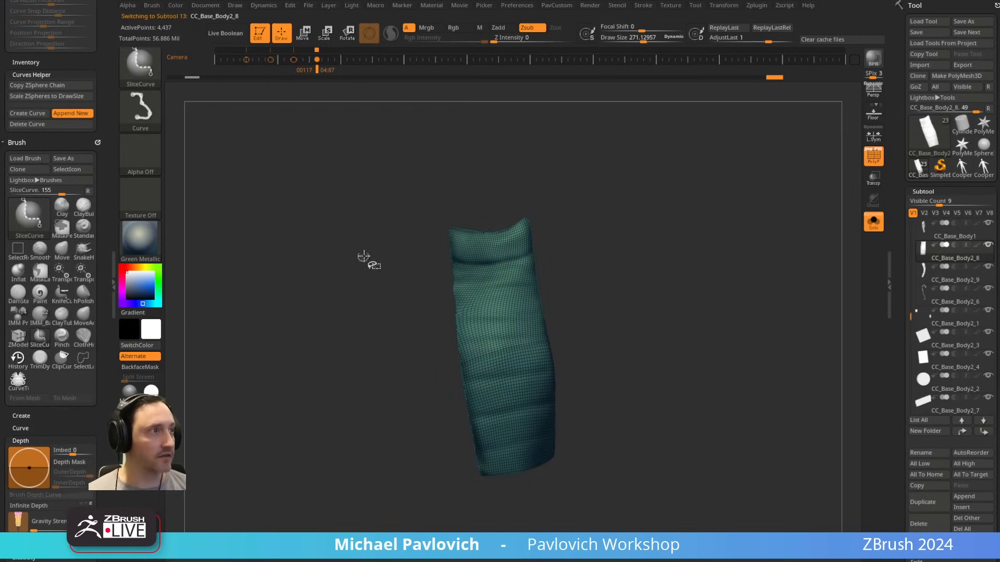
mouse_move(364, 255)
left_mouse_down("ctrl+shift")
mouse_move(473, 266)
mouse_move(628, 219)
mouse_move(614, 225)
left_mouse_up("ctrl+shift")
key("alt")
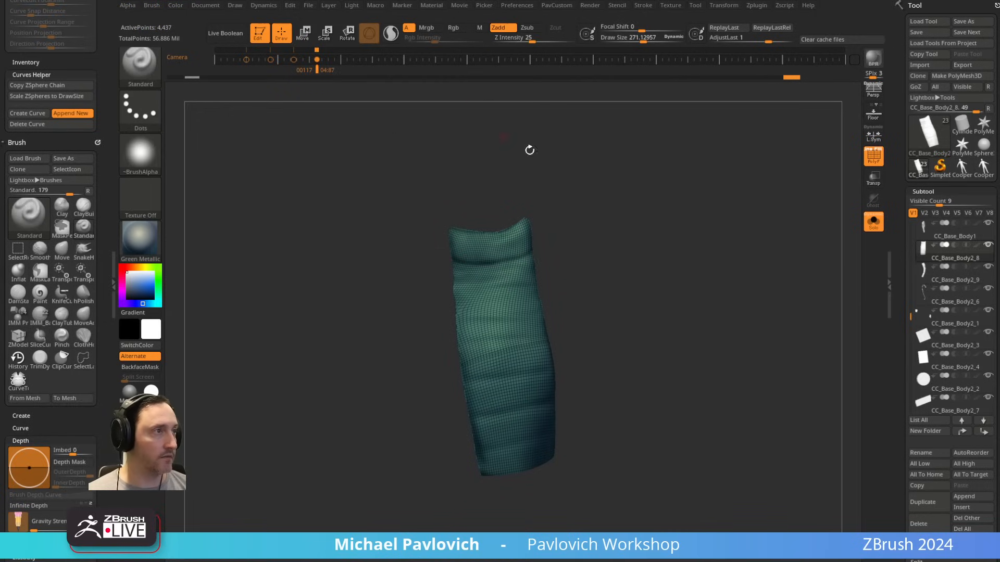
mouse_move(339, 265)
left_mouse_down("ctrl+shift")
mouse_move(475, 250)
mouse_move(469, 274)
mouse_move(398, 348)
mouse_move(502, 234)
mouse_move(458, 252)
mouse_move(447, 292)
mouse_move(478, 235)
left_mouse_up("ctrl+shift")
key("space")
key("alt")
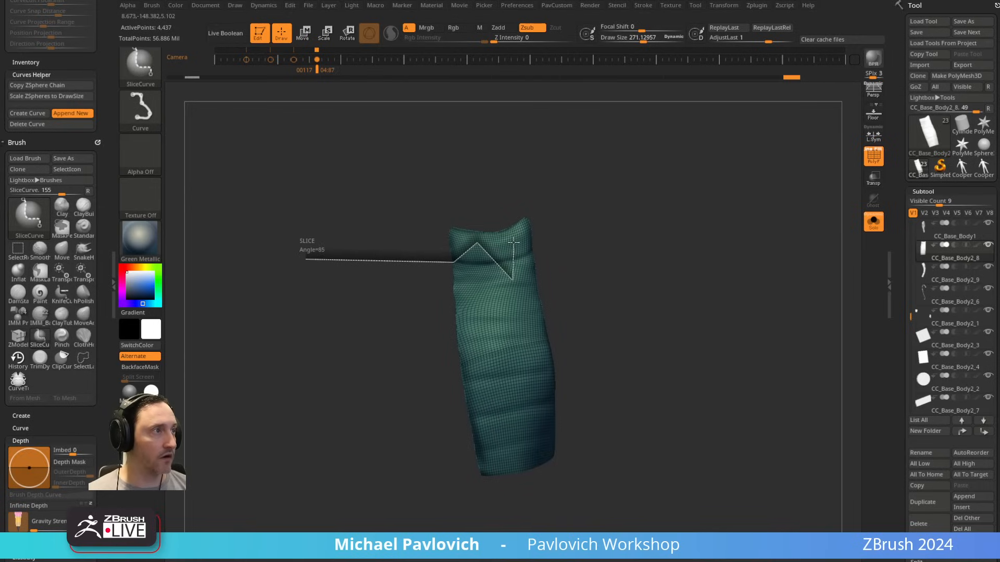
mouse_move(534, 254)
left_mouse_down("ctrl+shift")
mouse_move(541, 184)
mouse_move(648, 167)
mouse_move(637, 126)
left_mouse_up("ctrl+shift")
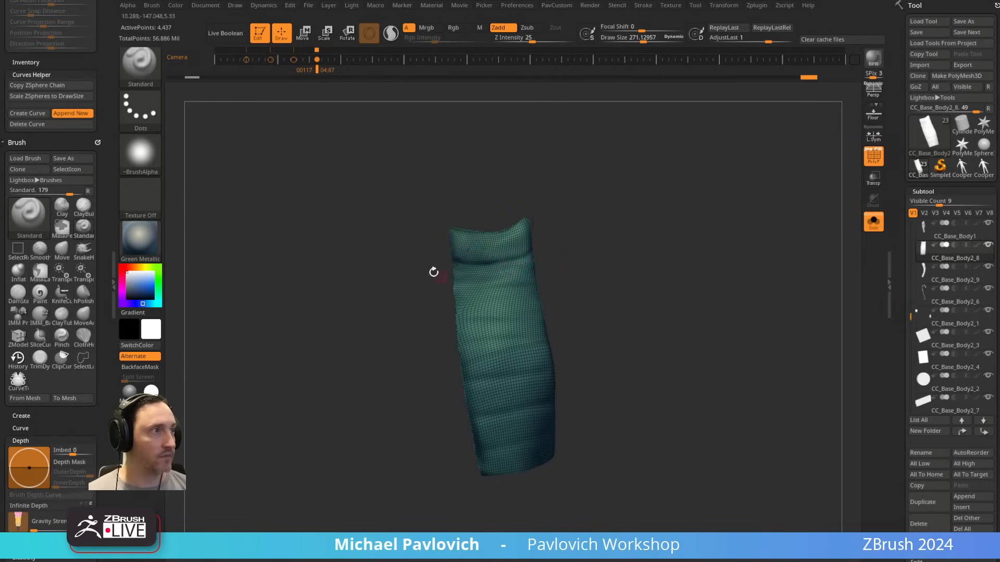
Step: Slice across the upper-arm section near its upper end, isolate the lower part and delete the hidden strip
mouse_move(395, 255)
left_mouse_down("ctrl+shift")
mouse_move(527, 262)
mouse_move(625, 227)
mouse_move(606, 216)
left_mouse_up("ctrl+shift")
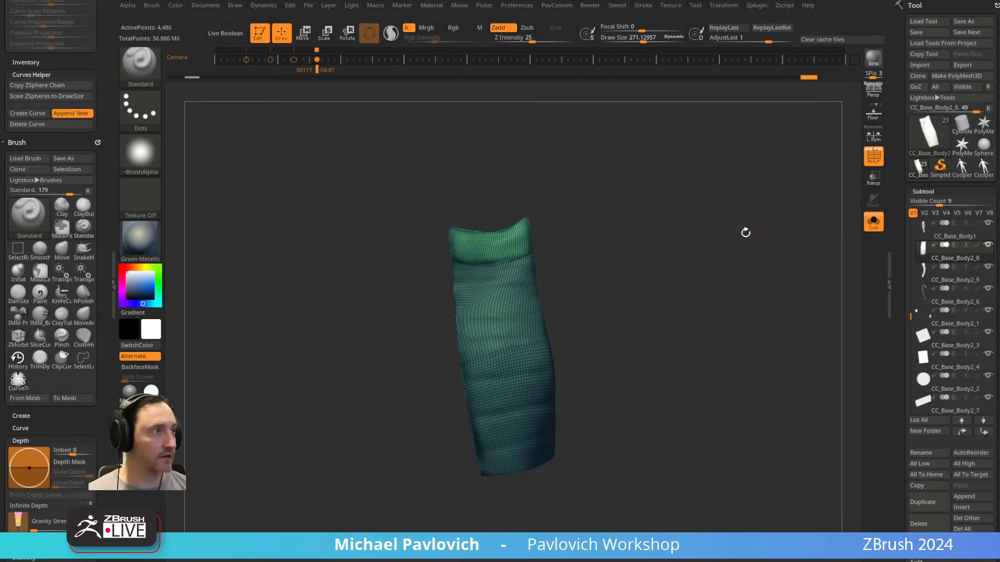
left_click(539, 314, "ctrl+shift")
key("space")
left_click(611, 256)
left_click_drag(562, 259, 607, 277)
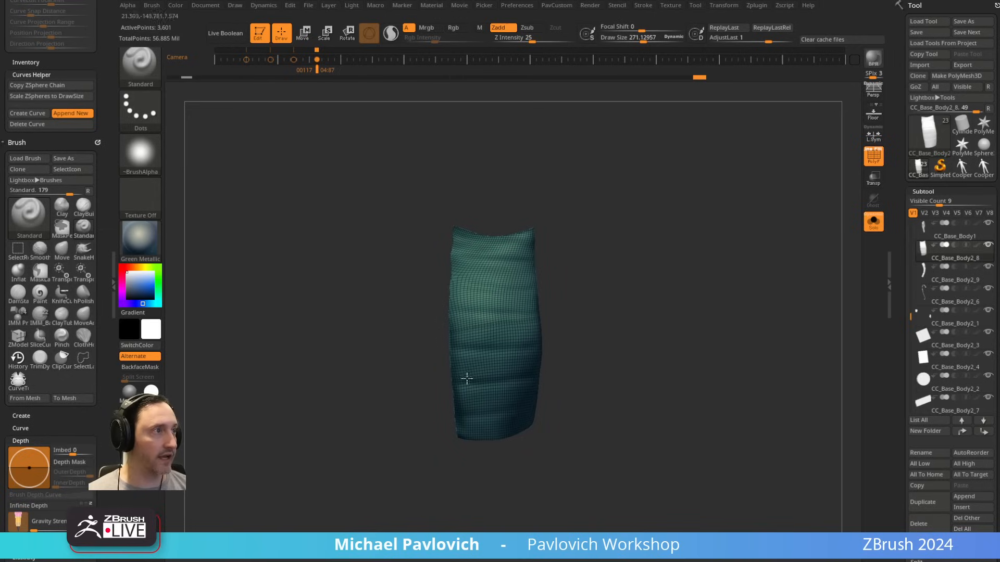
Step: Slice the upper-arm section crosswise along its quilted creases with six SliceCurve cuts, forming seven separate polygroup bands
key("ctrl+shift")
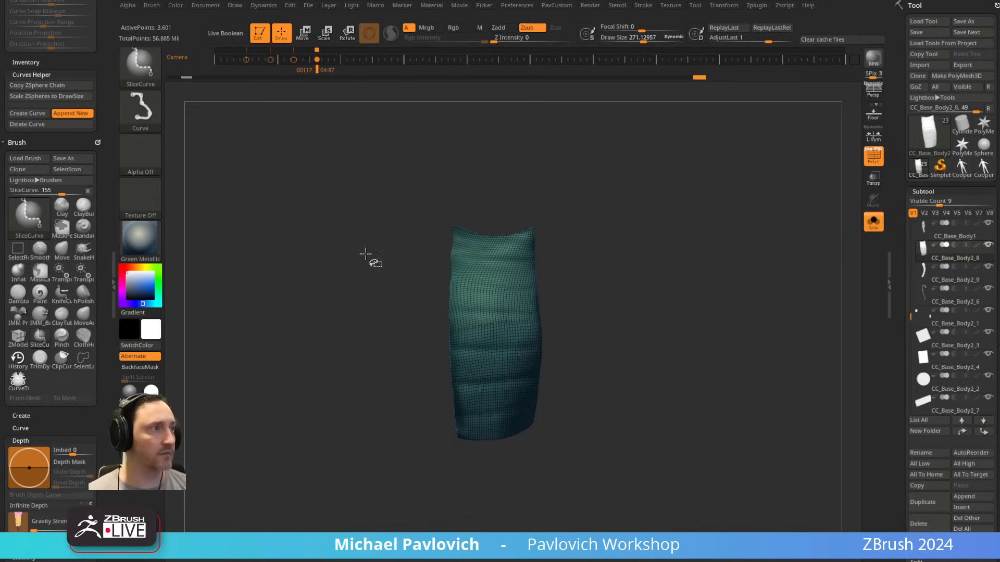
left_click_drag(334, 251, 693, 260, "ctrl+shift")
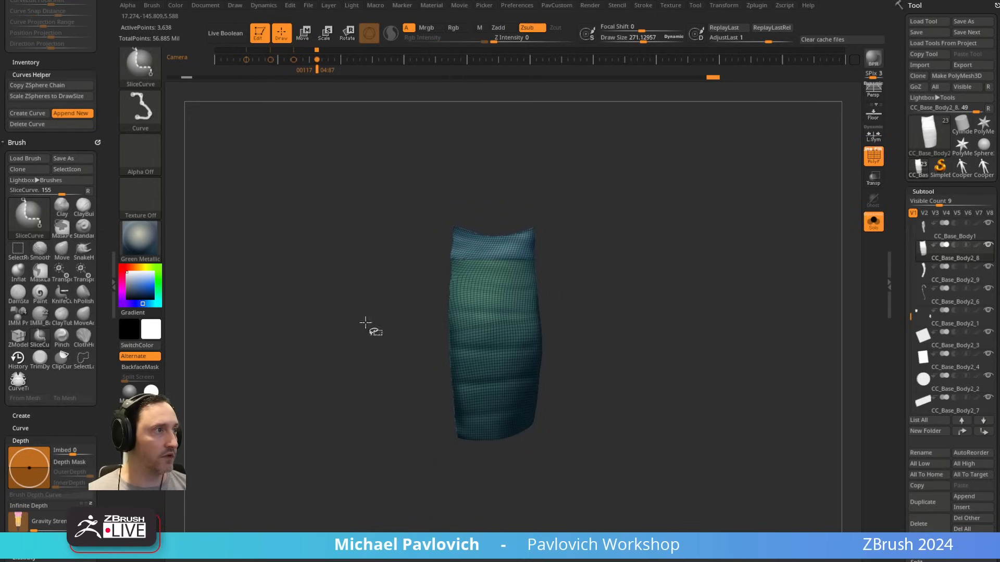
left_click_drag(344, 304, 690, 278, "ctrl+shift")
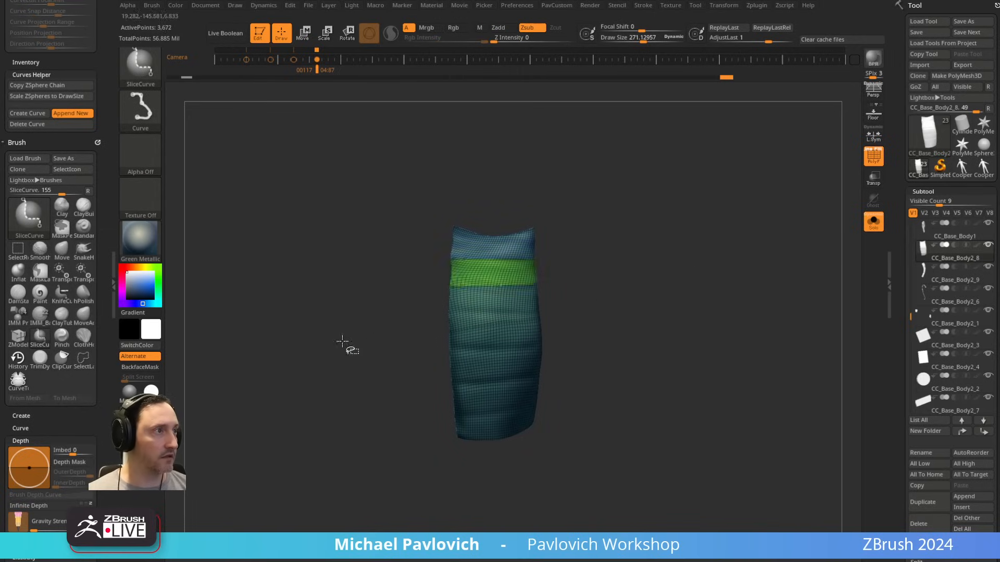
left_click_drag(344, 340, 711, 293, "ctrl+shift")
left_click_drag(369, 360, 682, 345, "ctrl+shift")
left_click_drag(364, 388, 636, 378, "ctrl+shift")
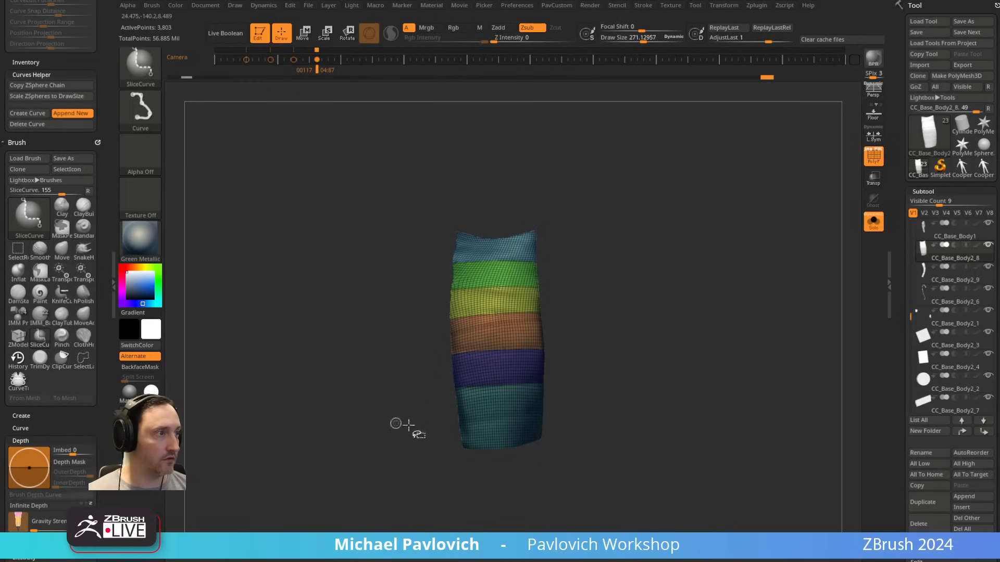
left_click_drag(401, 424, 646, 405, "ctrl+shift")
Step: ZRemesh the banded upper-arm section three times at Half with KeepGroups on
left_click_drag(686, 324, 705, 316)
key("space")
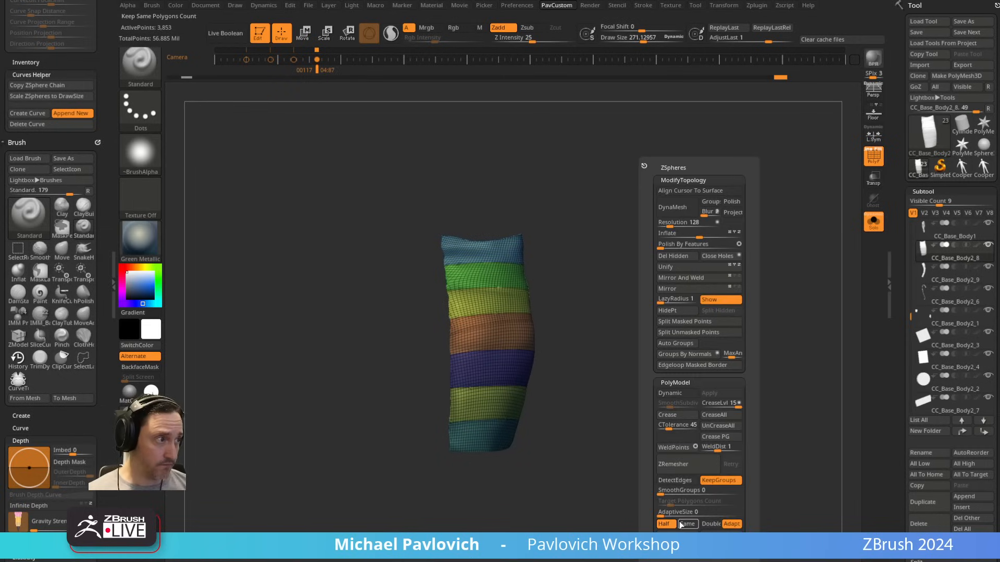
left_click(673, 464)
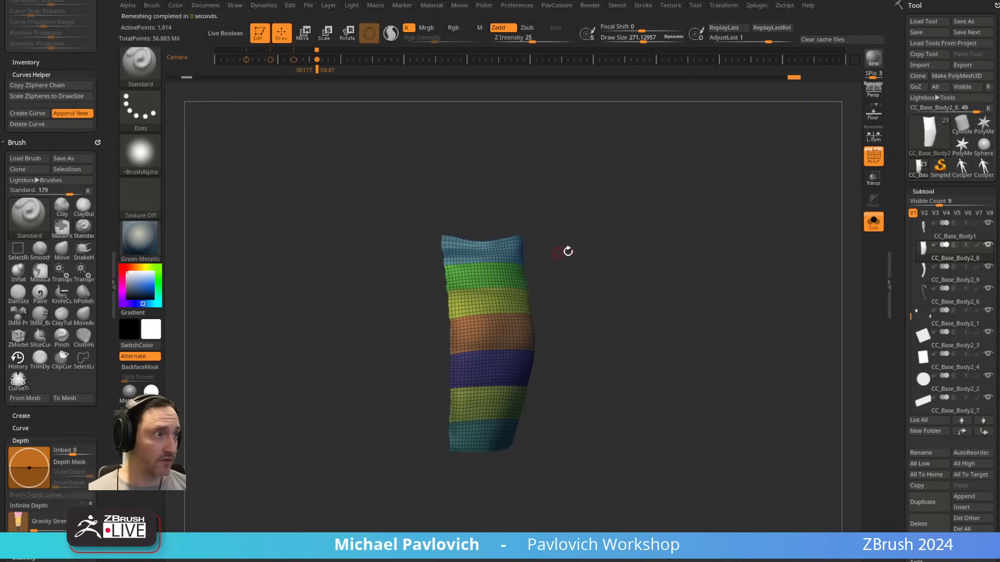
left_click(612, 470)
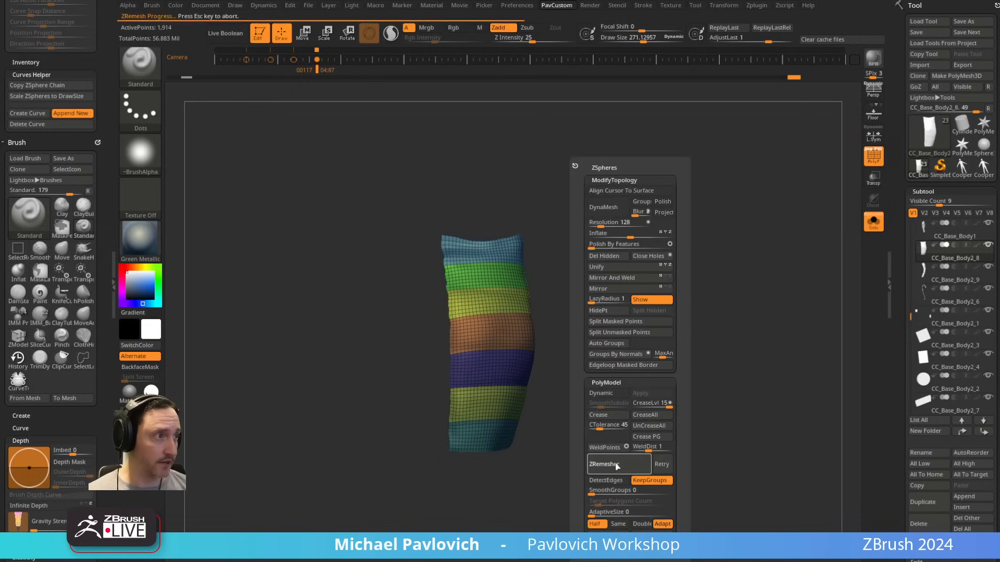
left_click(618, 467)
left_click_drag(625, 344, 644, 302)
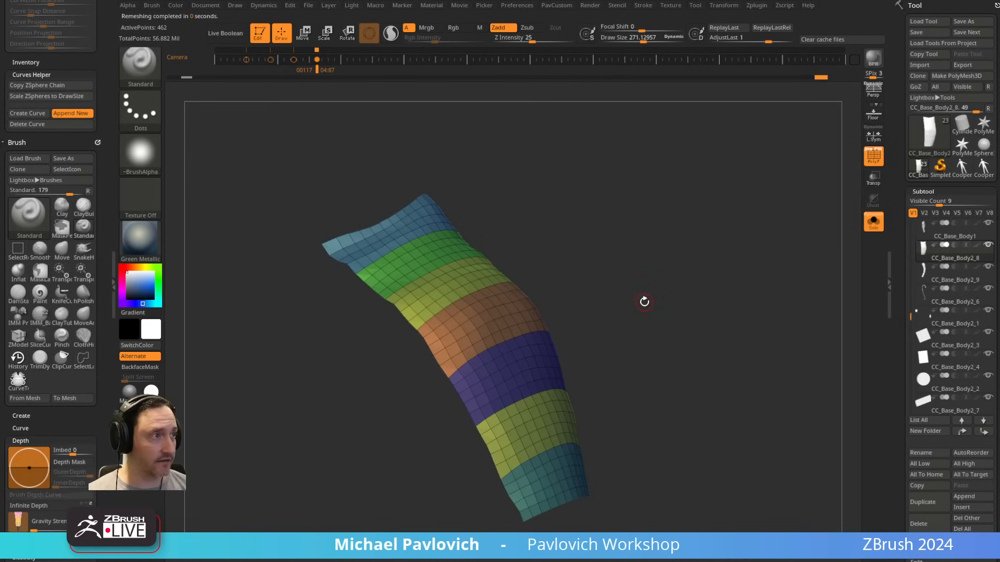
Step: Try thickening the banded section with a ZModeler Extrude on all polygons, and undo the attempt
key("b")
key("z")
key("m")
key("space")
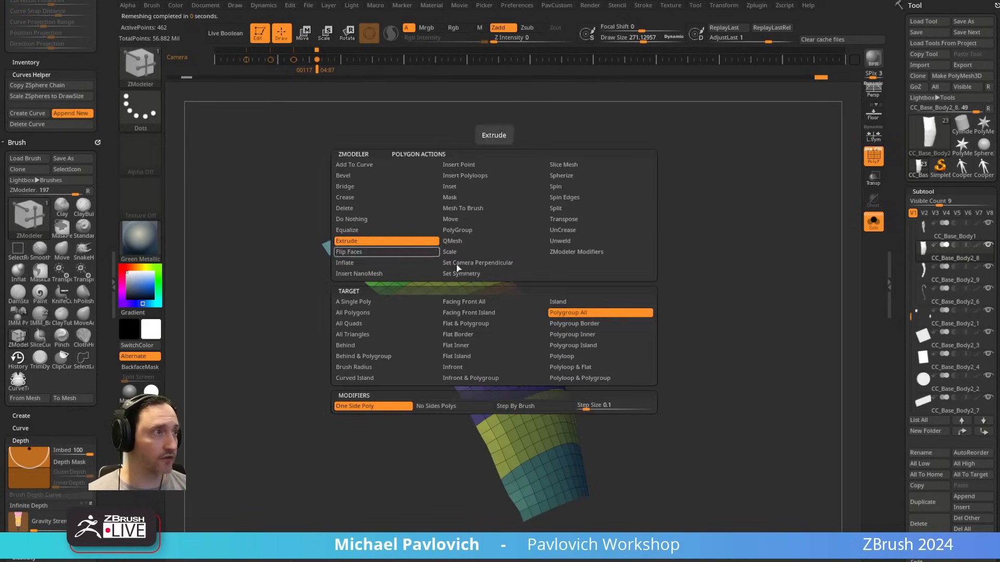
left_click(375, 316)
left_click_drag(472, 336, 562, 373)
key("3")
left_click(611, 464)
right_click_drag(476, 349, 684, 302)
key("ctrl+z")
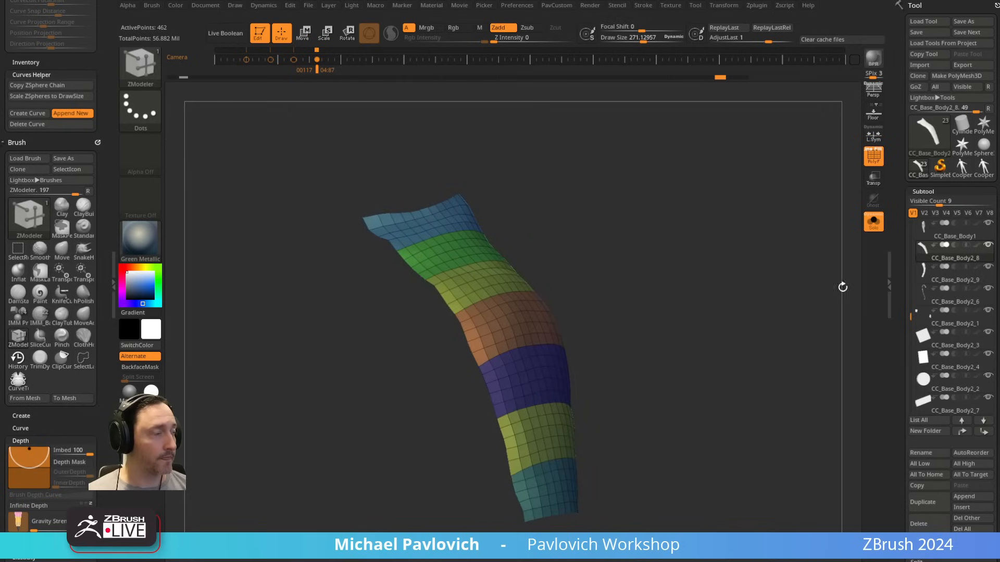
Step: Try Panel Loops on the bands with thickness 0.01 and Polish 5, and undo it
scroll(895, 293, "down", 10)
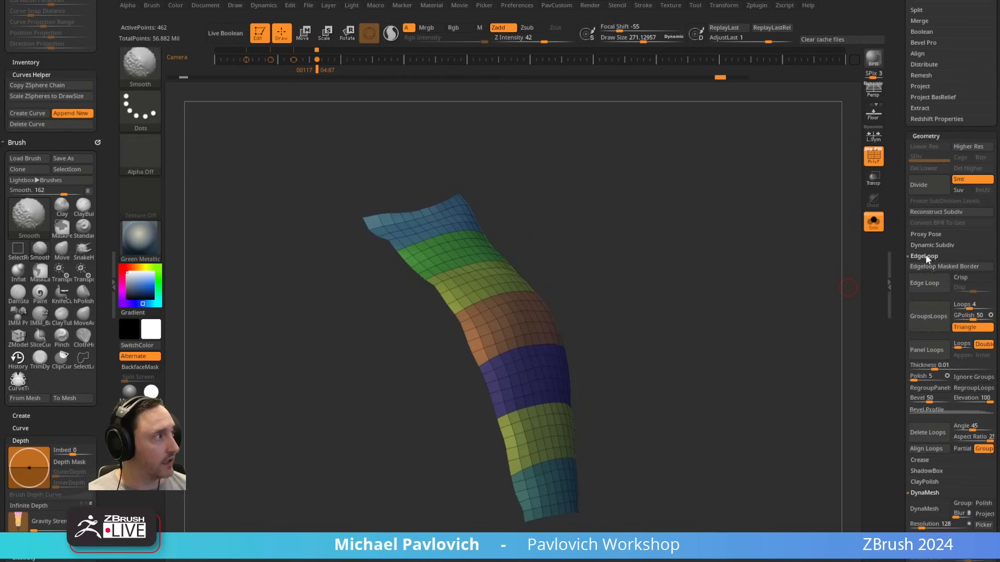
scroll(900, 277, "down", 2)
left_click(926, 310)
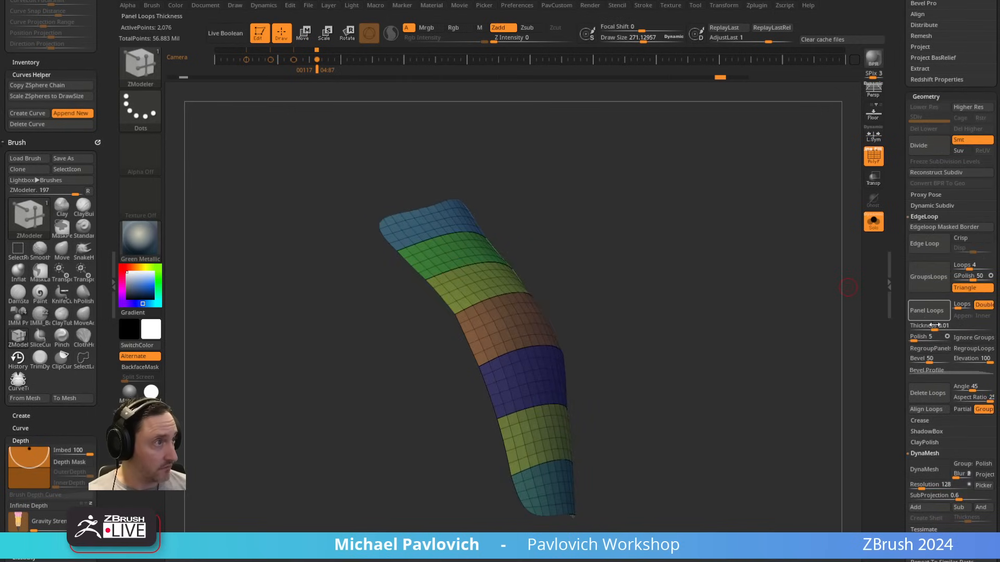
key("ctrl+z")
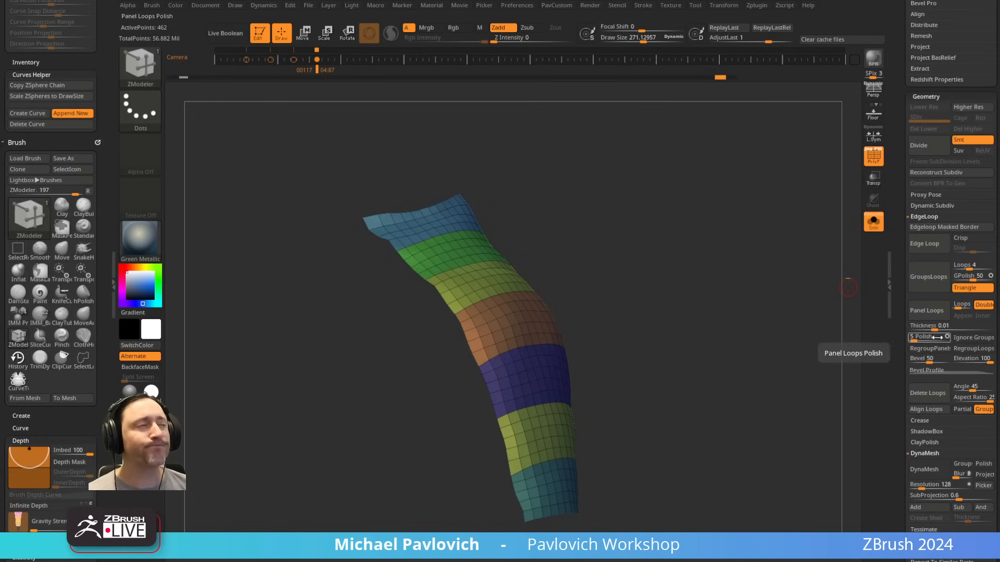
Step: Try Polish By Features on the banded mesh in its alternative modes, restoring the unpolished shape
key("3")
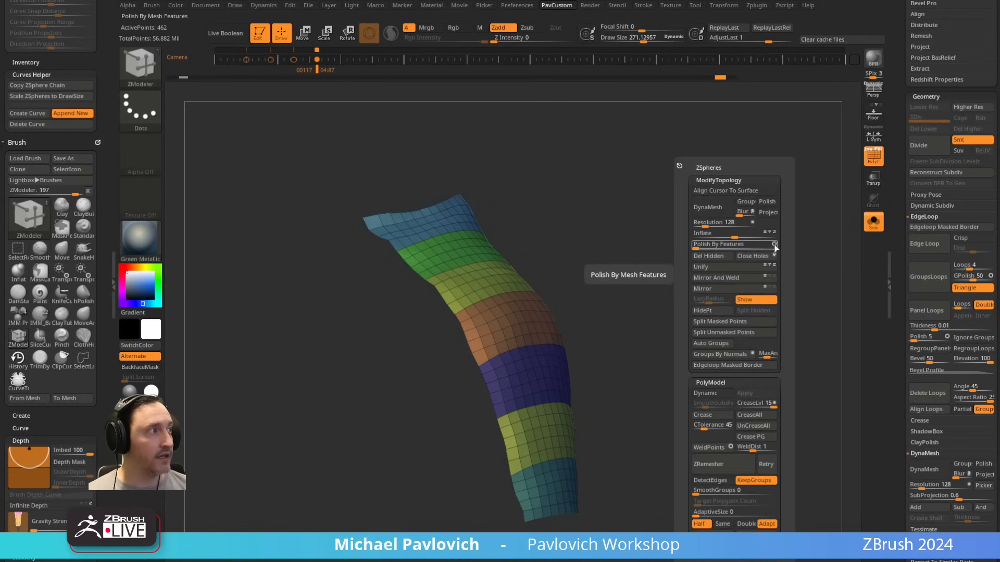
left_click(701, 245)
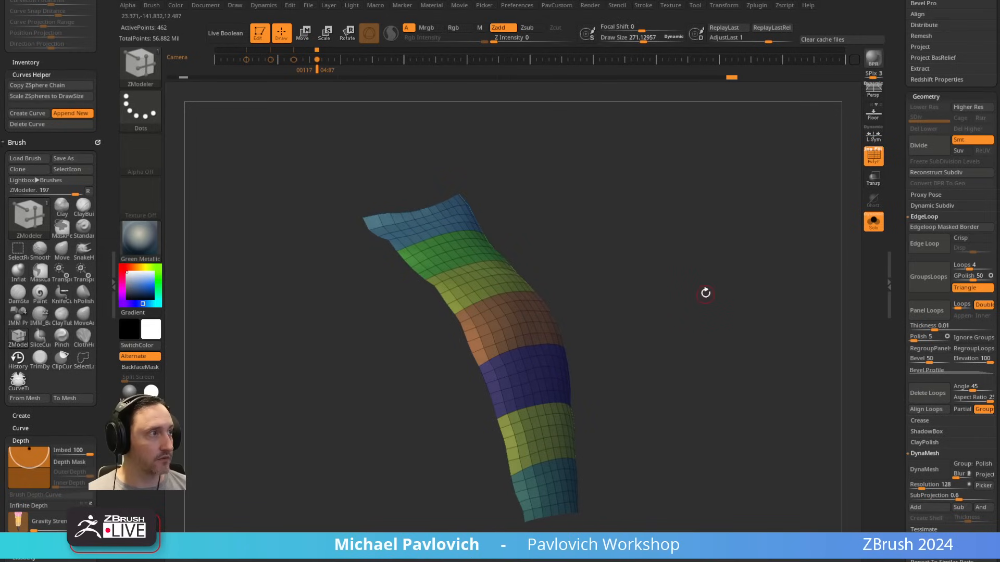
key("3")
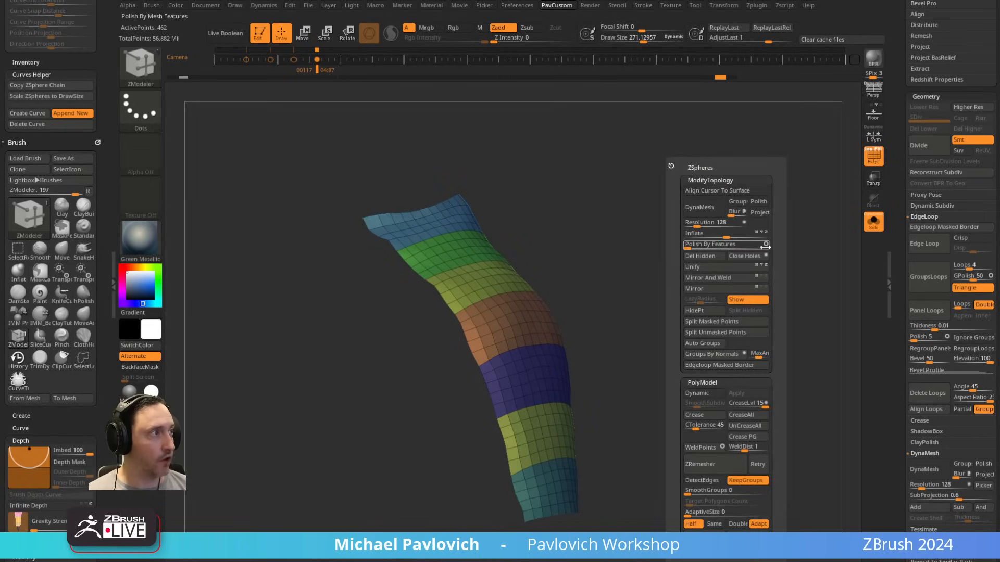
left_click_drag(690, 246, 765, 248)
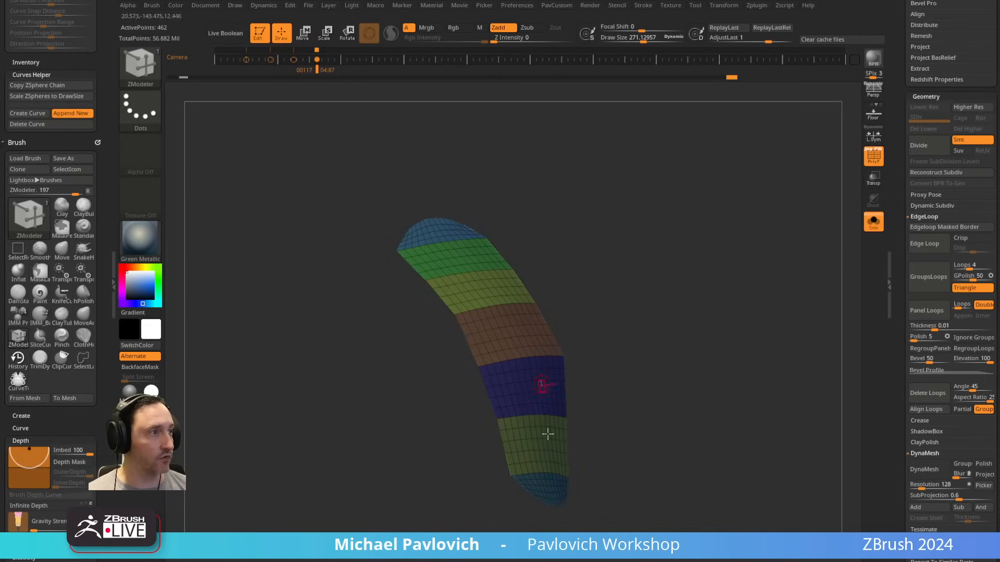
left_click_drag(736, 281, 723, 290)
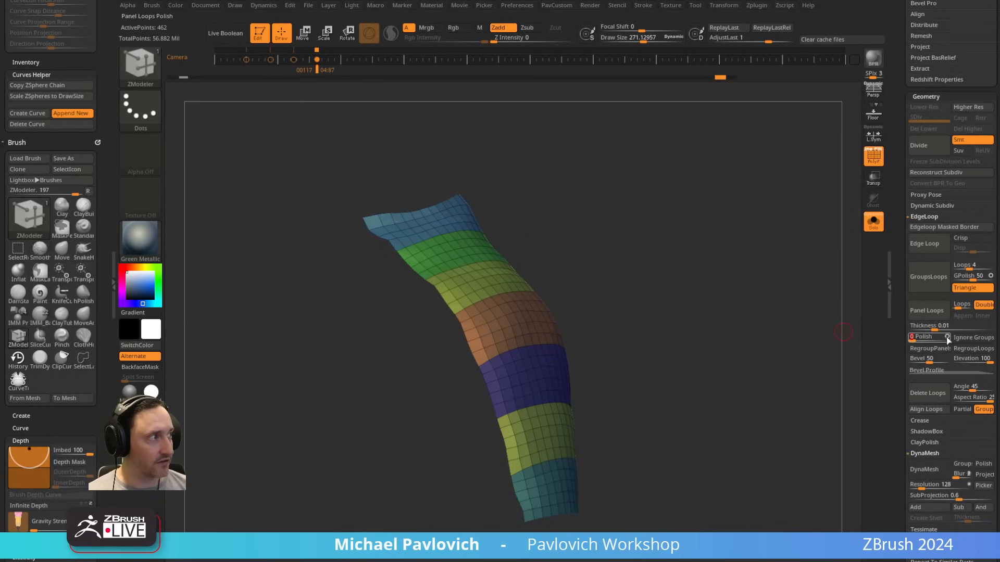
Step: Set the Panel Loops thickness to 0.30974 with Polish at 0, testing the loops on the bands and undoing each test
left_click(937, 316)
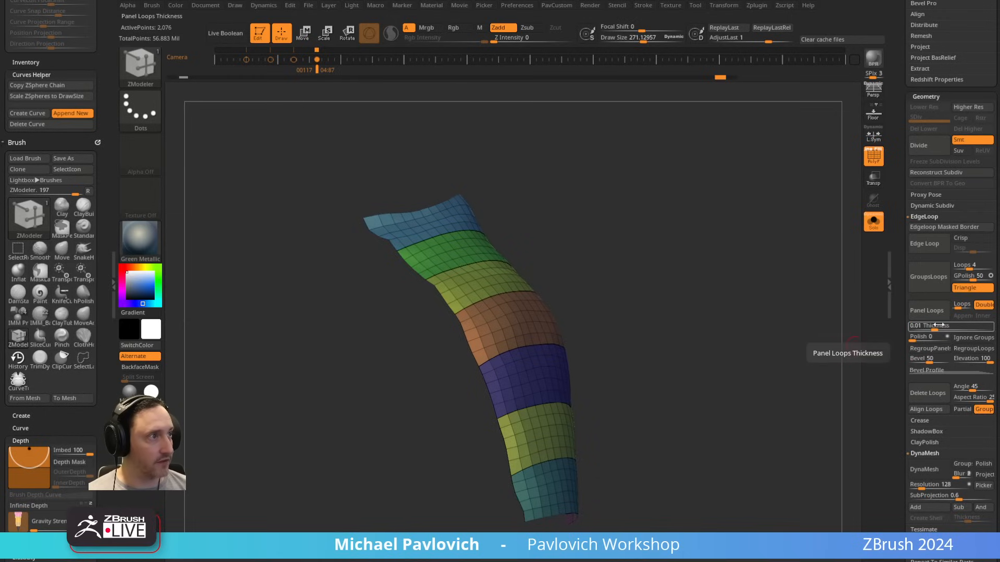
key("ctrl+z")
left_click_drag(932, 329, 942, 328)
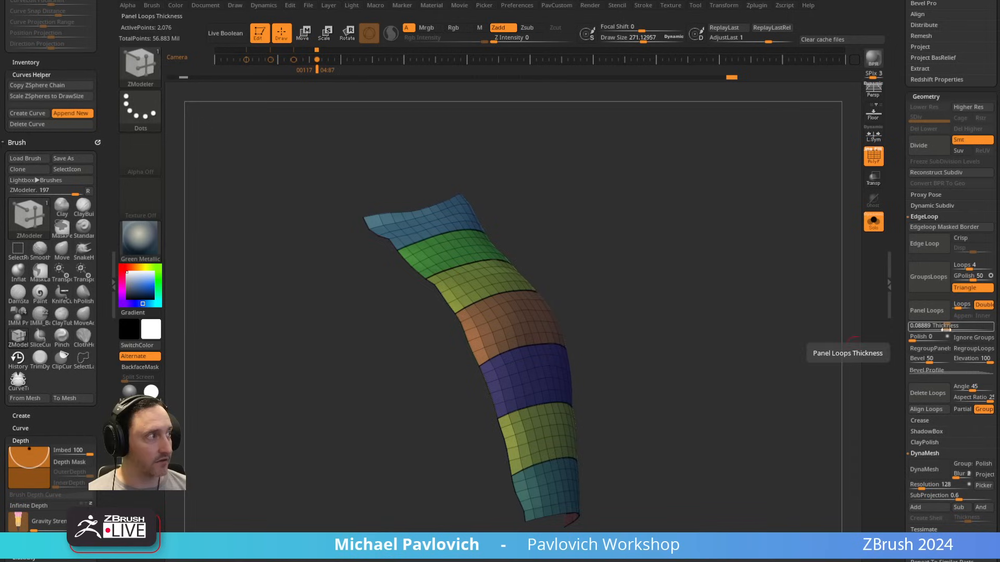
left_click_drag(952, 329, 960, 328)
left_click(942, 316)
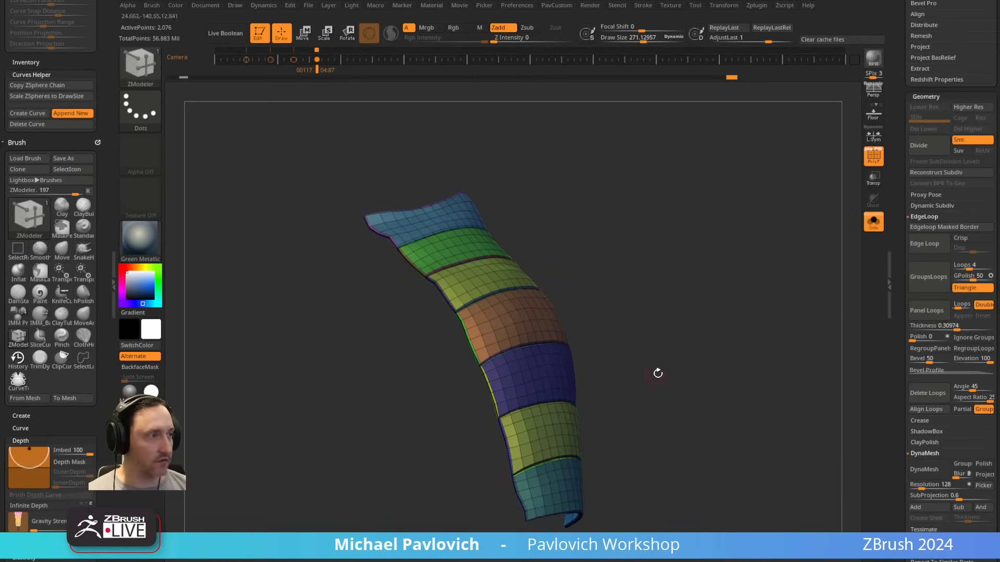
key("ctrl+z")
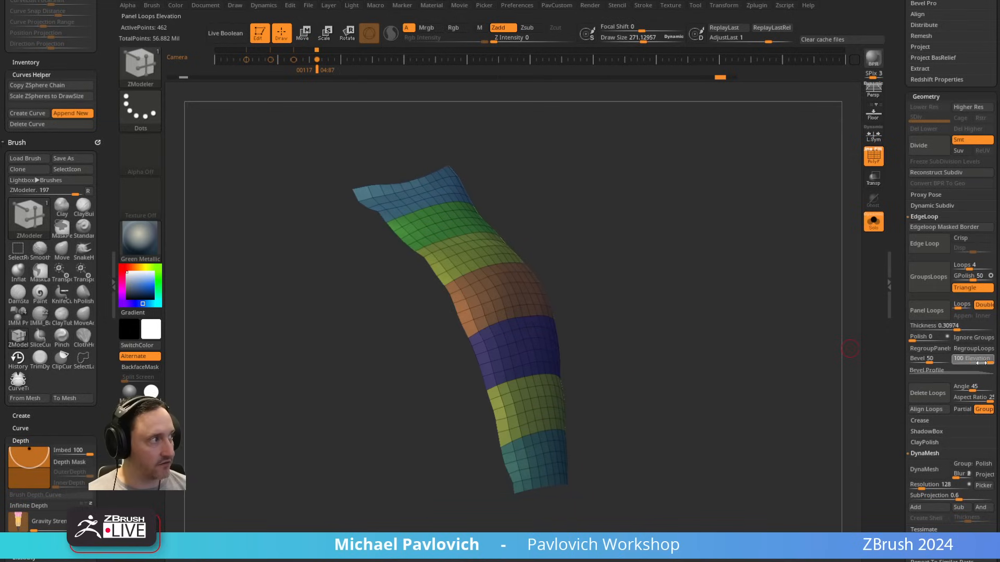
Step: Set the Panel Loops elevation to -100, test the paneling on the bands from several sides, and undo the tests
left_click_drag(956, 364, 951, 364)
left_click(927, 311)
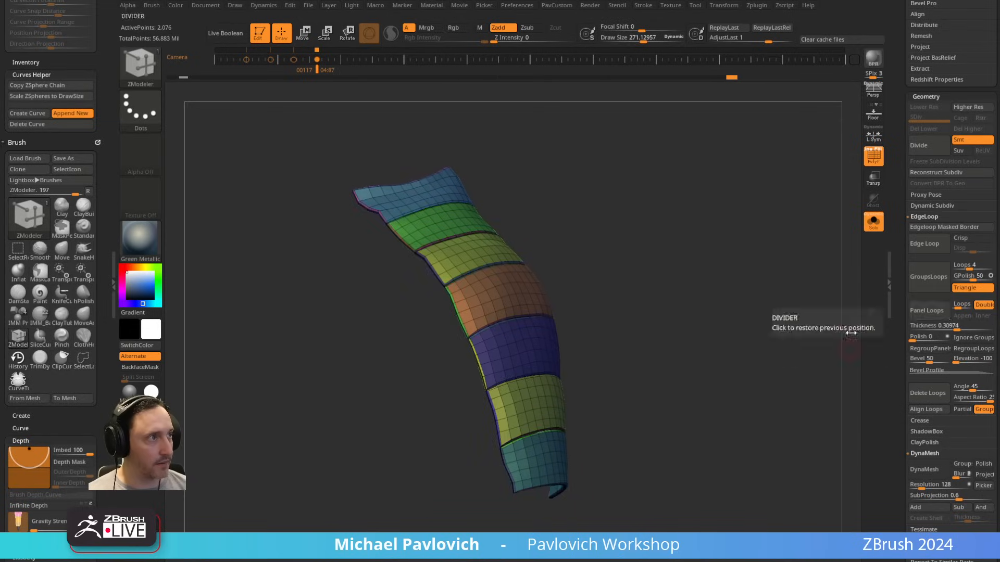
left_click_drag(692, 323, 608, 323)
key("ctrl+z")
left_click(931, 313)
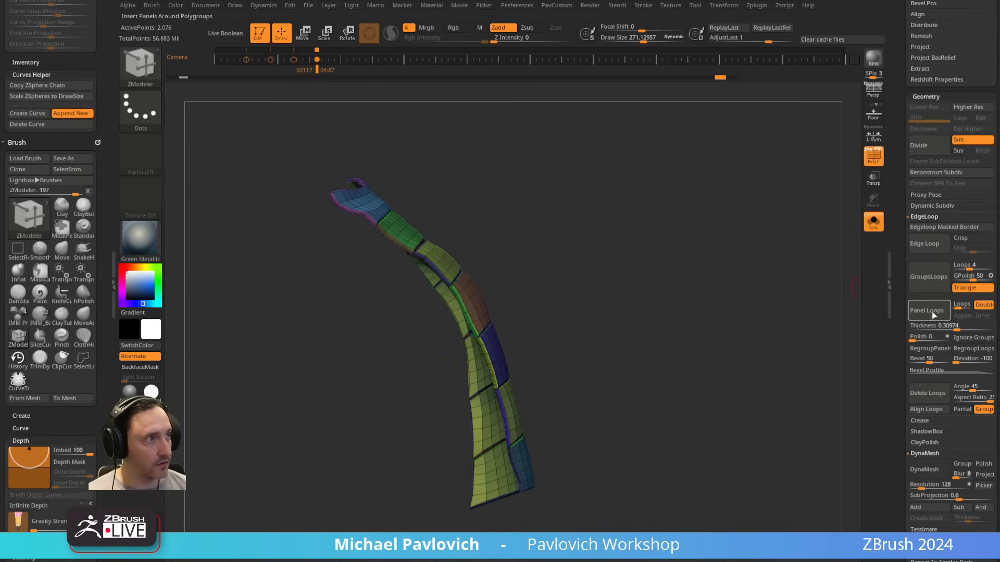
key("ctrl+z")
Step: Try Panel Loops on the banded section with the Double option off
left_click_drag(719, 360, 615, 286)
left_click(930, 311)
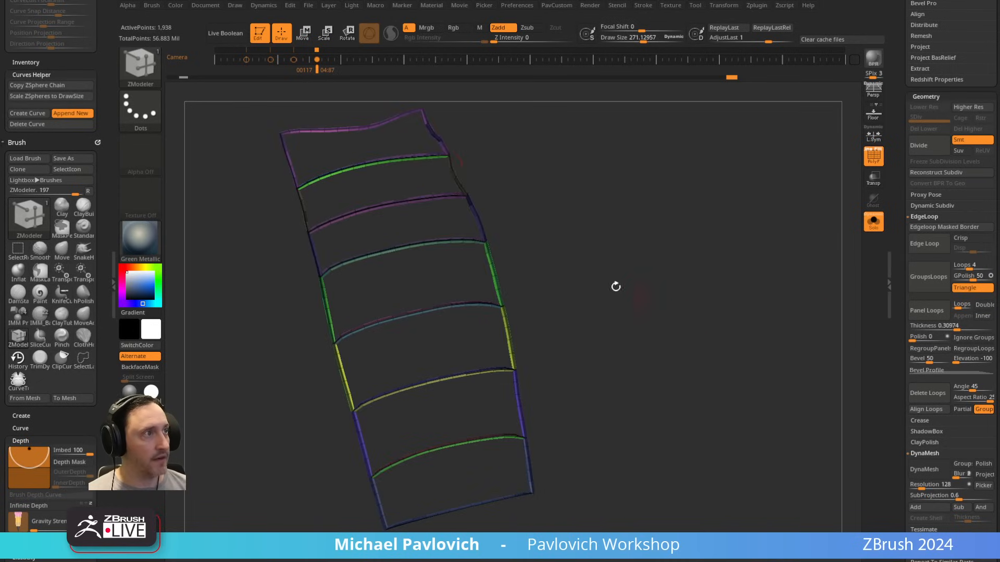
left_click_drag(700, 236, 634, 259)
Step: Switch to the Standard brush and turn off the polyframe display
key("b")
key("s")
key("t")
left_click(869, 157)
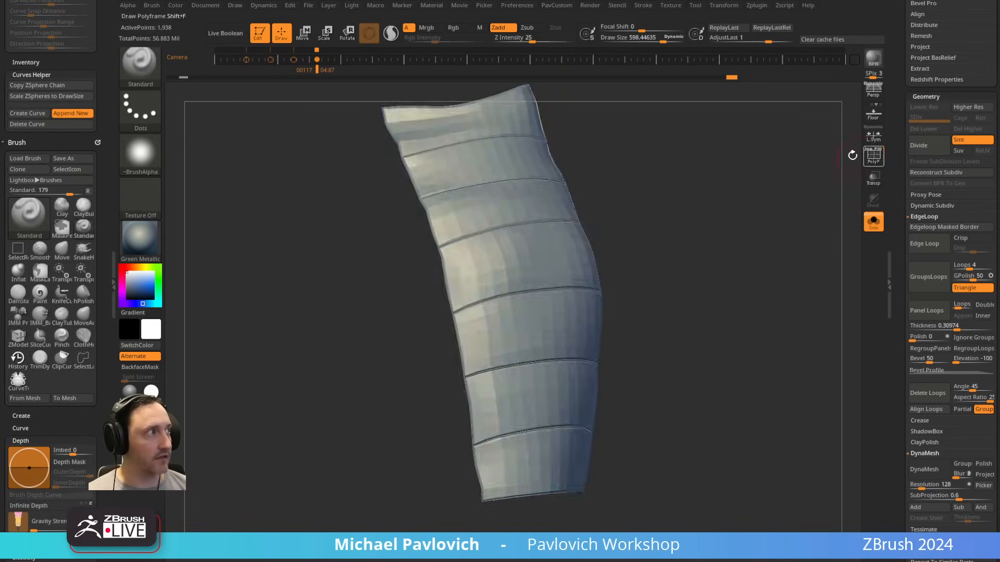
Step: Preview the paneled sleeve with dynamic subdivision, smooth across the seams between the bands, and turn the preview off
left_click_drag(828, 175, 789, 203)
key("d")
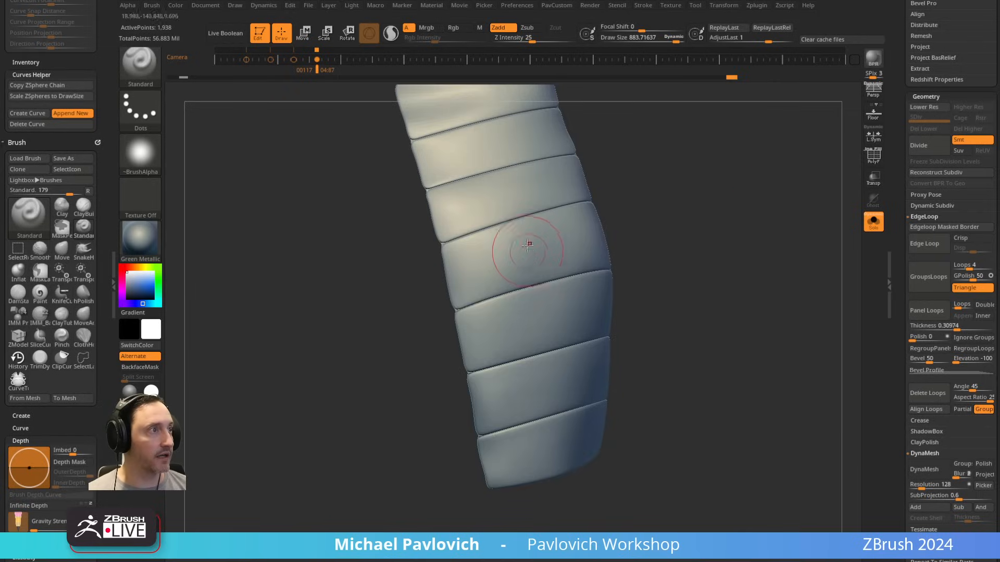
mouse_move(521, 240)
left_mouse_down("shift")
mouse_move(521, 222)
mouse_move(484, 192)
mouse_move(527, 183)
mouse_move(551, 292)
mouse_move(521, 423)
mouse_move(484, 232)
mouse_move(477, 121)
mouse_move(555, 226)
left_mouse_up("shift")
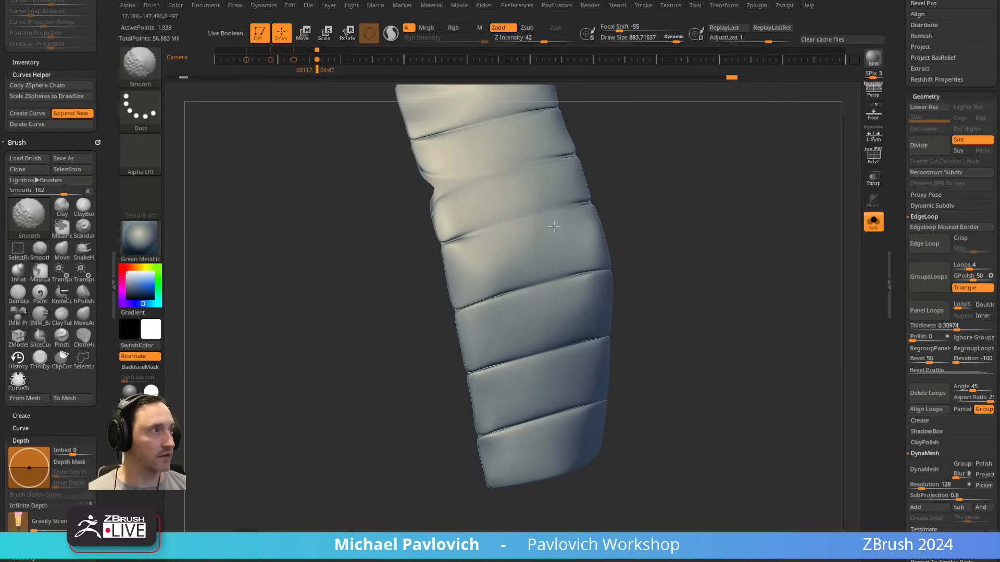
key("shift+d")
left_click_drag(723, 205, 705, 219)
Step: Undo back to the unpaneled band mesh and run Panel Loops with Double on, thickness 0.30974 and elevation -100
key("ctrl+z")
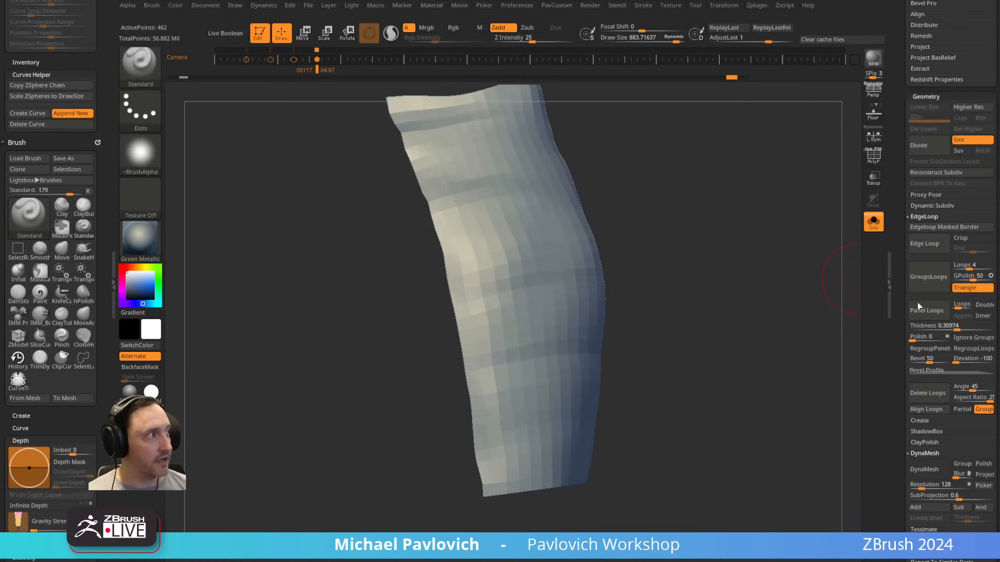
left_click(929, 312)
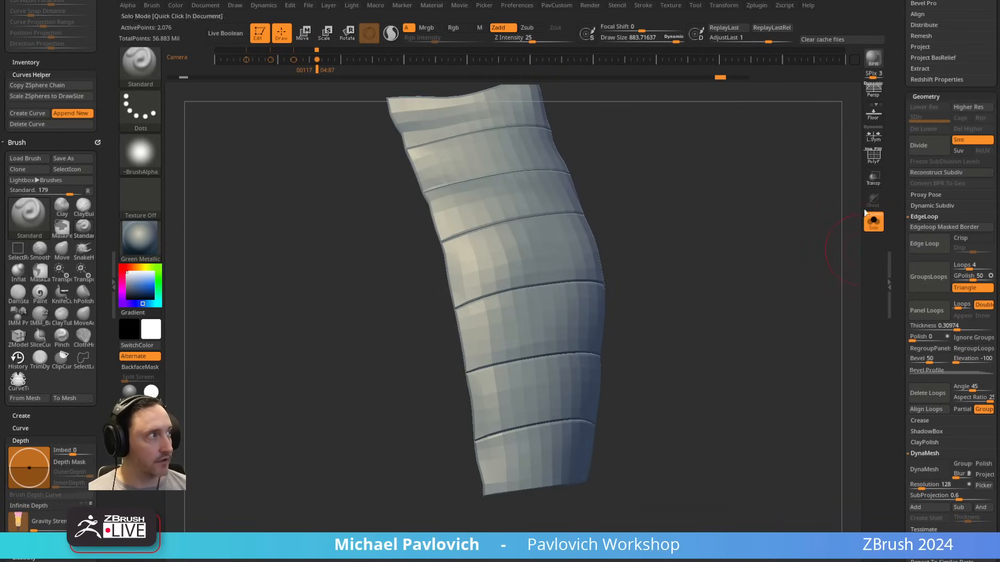
Step: Isolate one middle band of the paneled sleeve, show its polyframe, examine the inner edge loops up close and expand the bevel profile curve
mouse_move(648, 203)
left_mouse_down()
mouse_move(753, 174)
mouse_move(616, 218)
mouse_move(581, 254)
left_mouse_up()
left_click(151, 76, "ctrl+shift")
left_click(324, 87, "ctrl+shift")
left_click(669, 277, "ctrl+shift")
key("ctrl+shift+a")
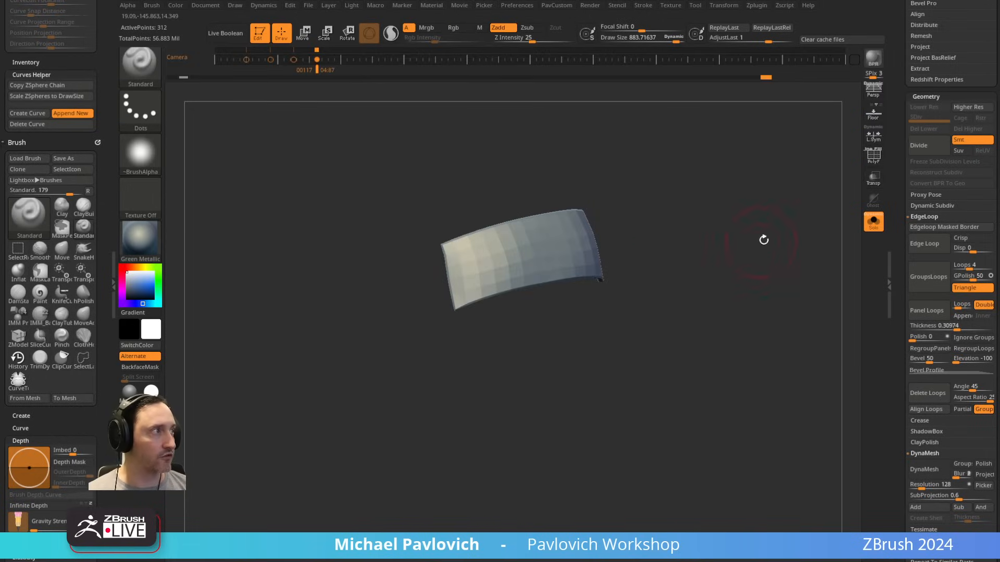
left_click(873, 156)
left_click_drag(703, 230, 753, 215)
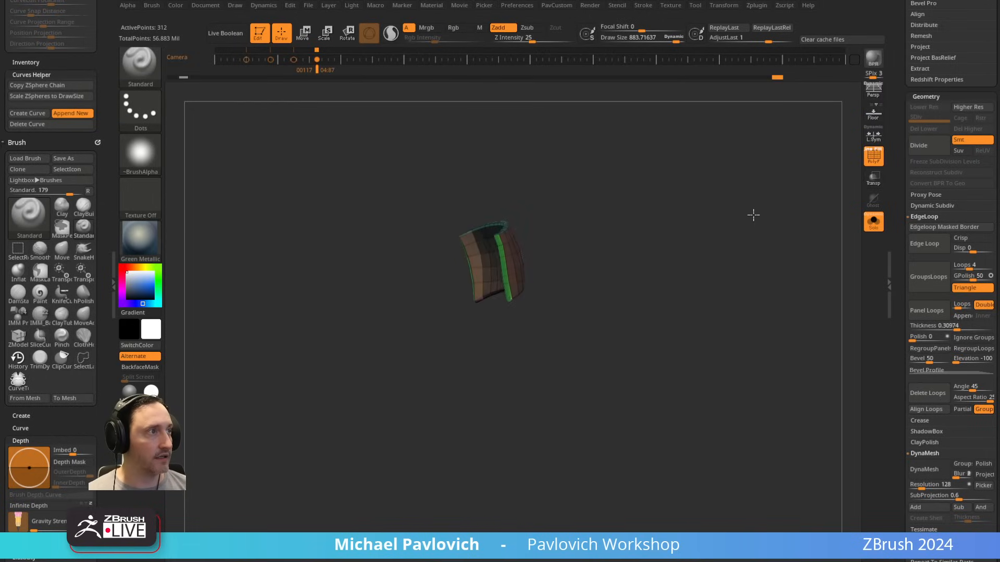
key("f")
left_click_drag(786, 308, 701, 295)
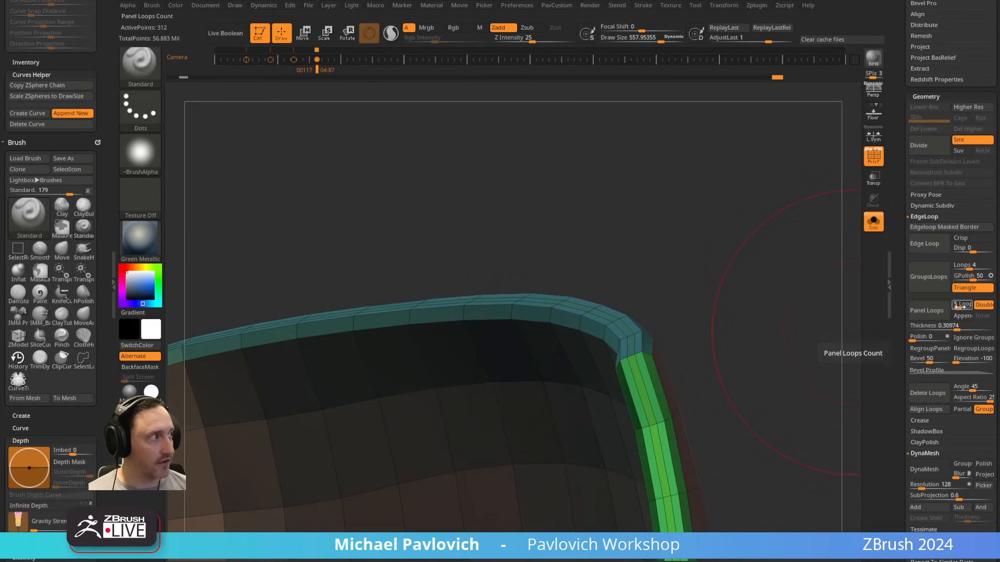
left_click(929, 370)
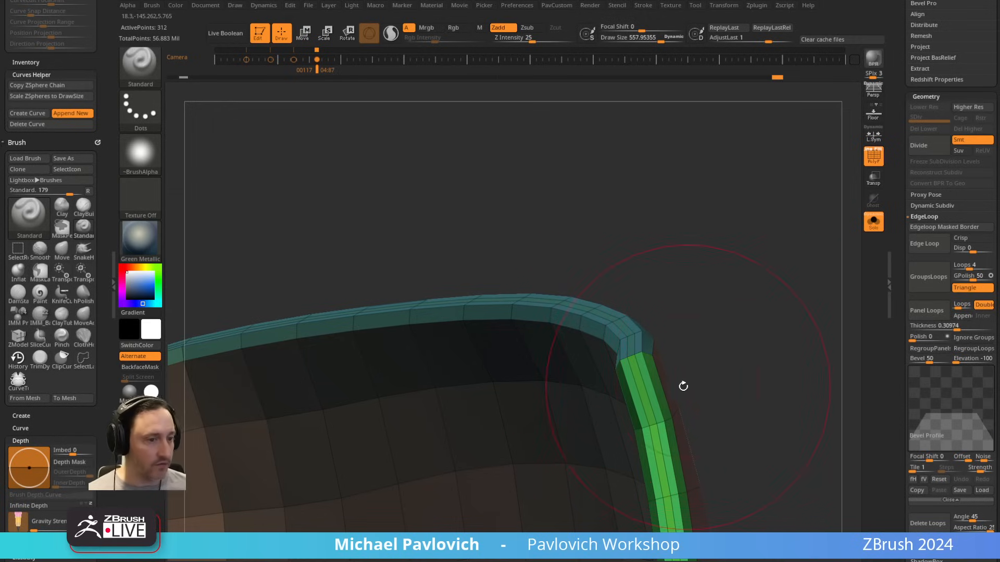
Step: Switch to the web browser, go back to the YouTube channel's playlists page and search the channel for "panel loops"
left_click_drag(625, 561, 688, 63)
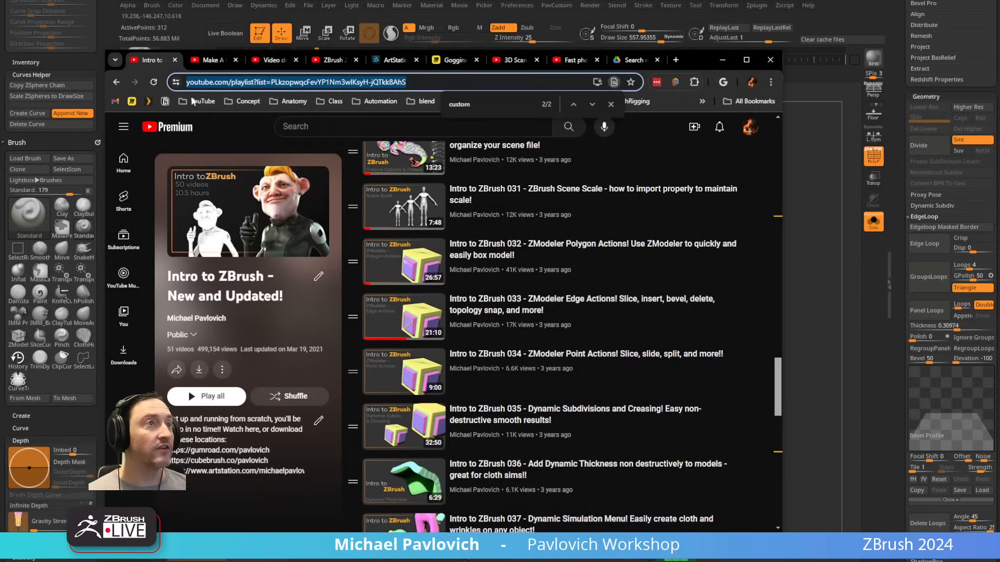
left_click(116, 82)
left_click(117, 82)
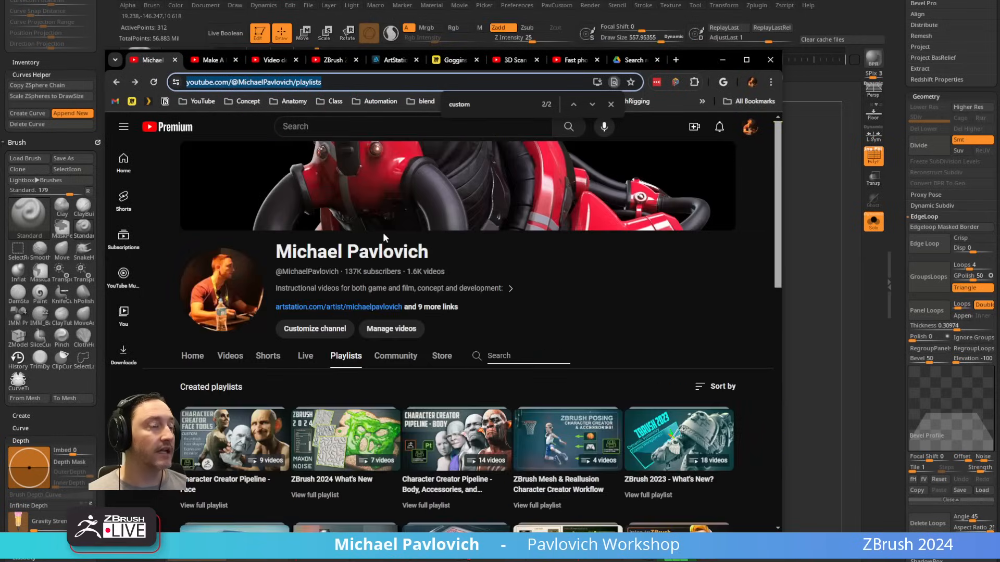
left_click(492, 356)
type("panel lo")
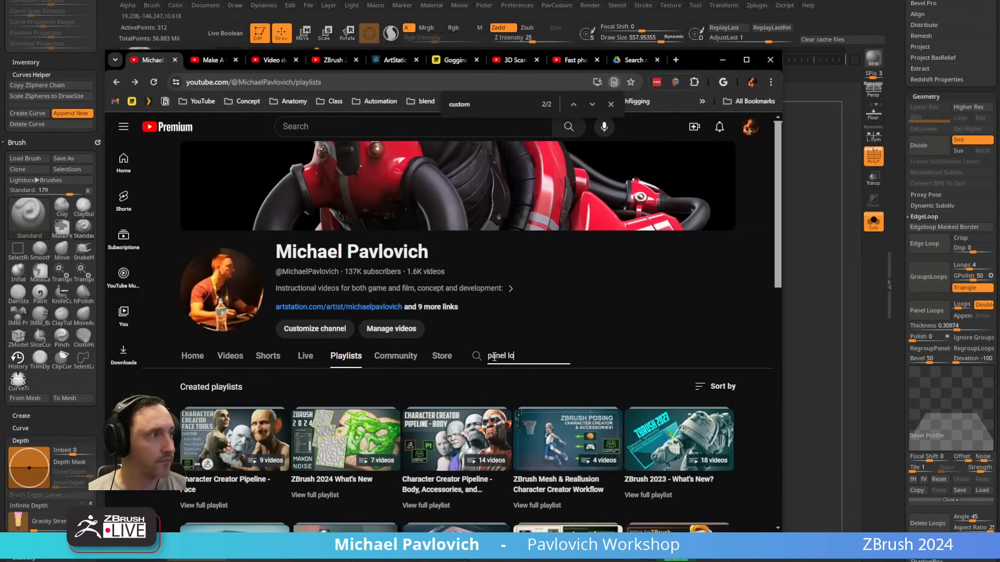
type("ops")
key("Return")
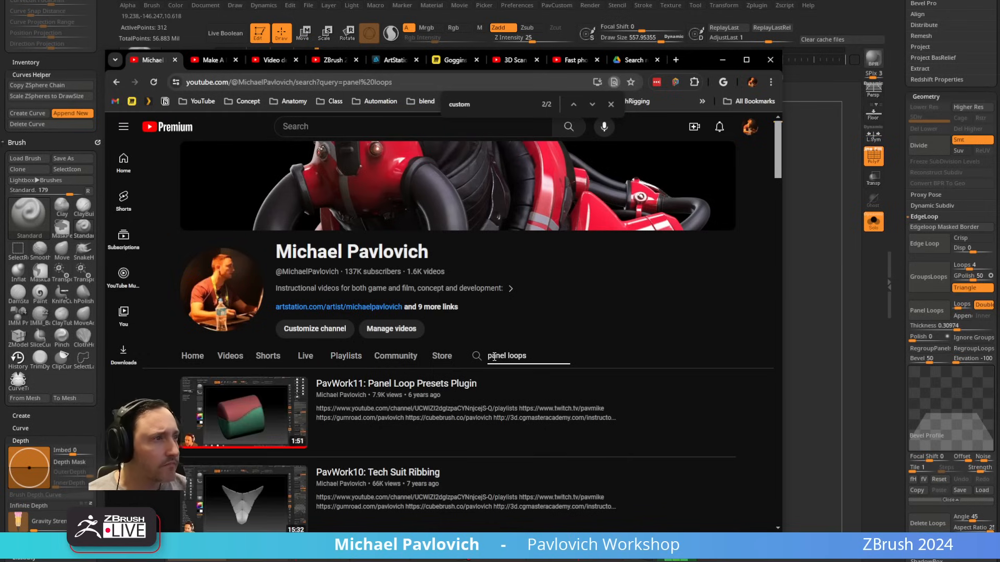
Step: Look through the channel's video results for panel loop tutorials and return to ZBrush
scroll(494, 357, "down", 8)
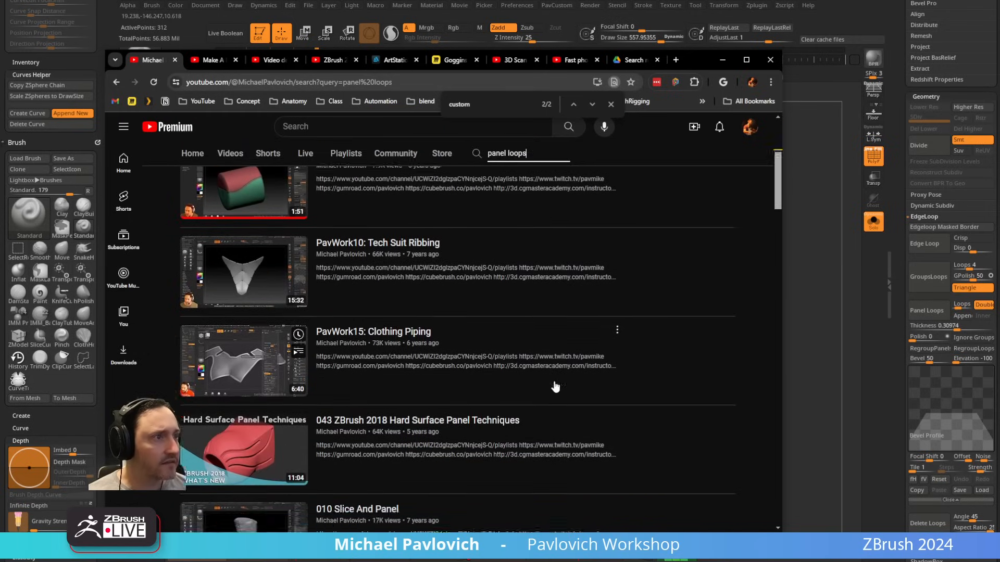
scroll(554, 386, "down", 12)
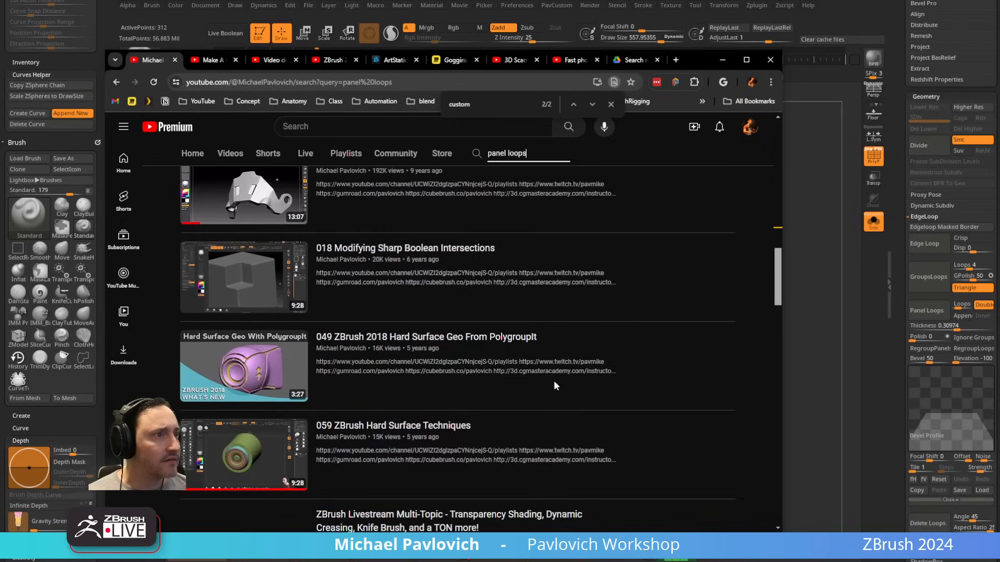
scroll(555, 387, "down", 9)
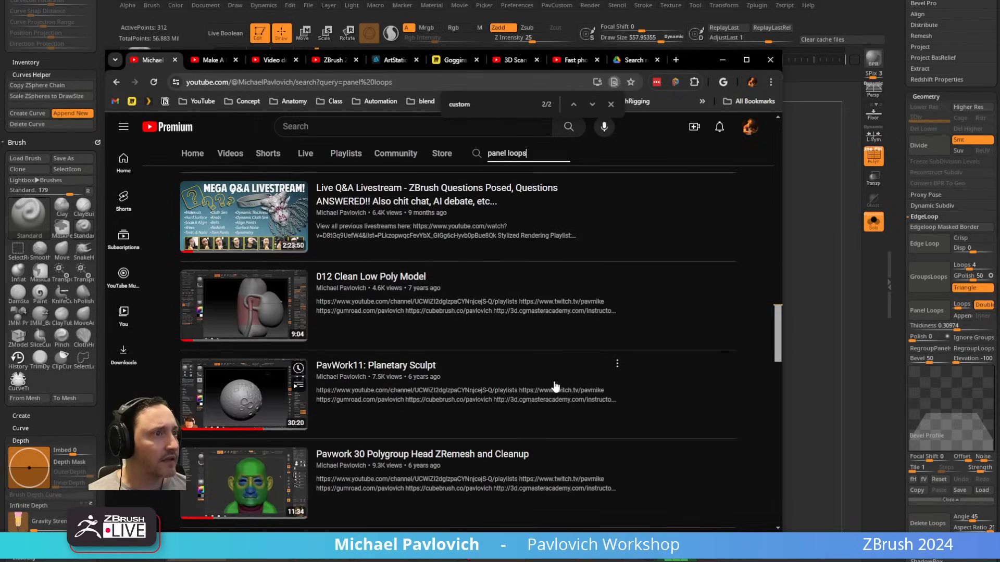
scroll(554, 386, "up", 13)
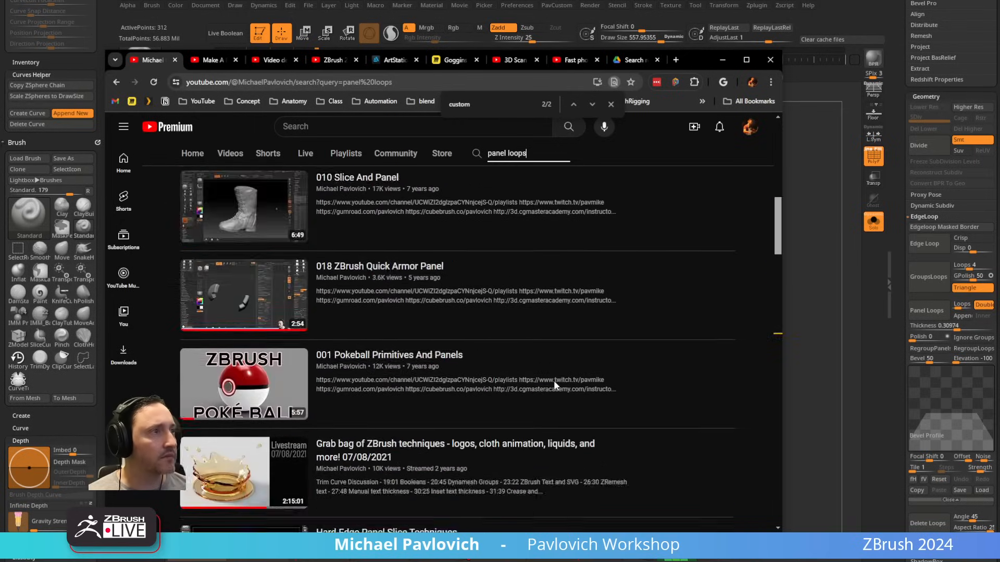
scroll(554, 386, "down", 10)
scroll(554, 385, "down", 5)
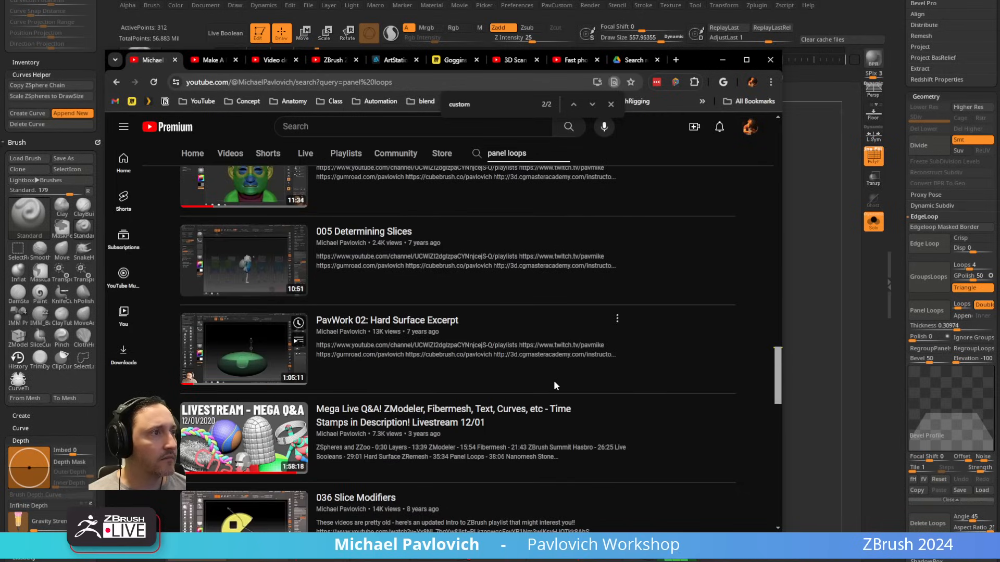
scroll(426, 348, "down", 3)
scroll(426, 348, "down", 4)
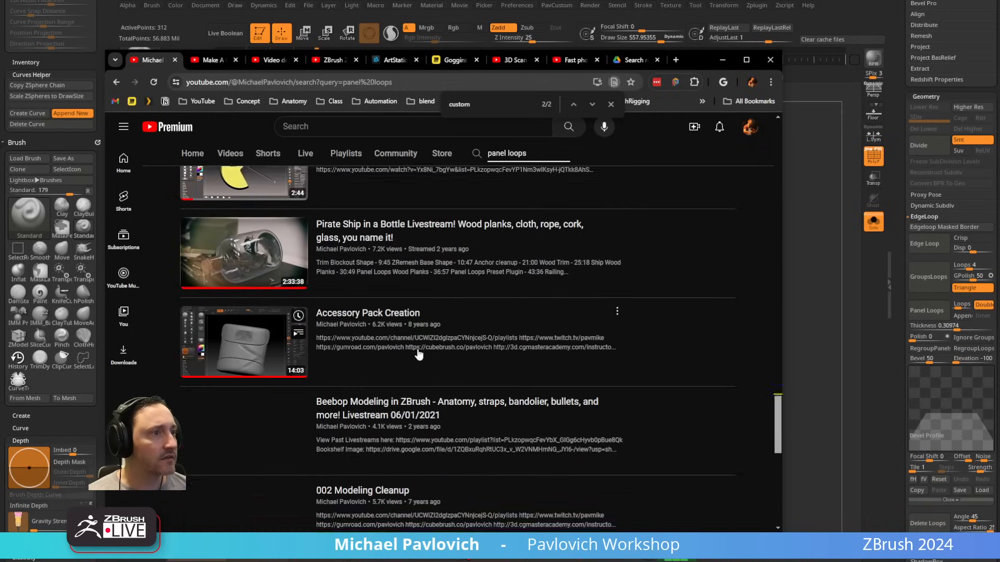
scroll(417, 349, "up", 13)
scroll(433, 342, "up", 15)
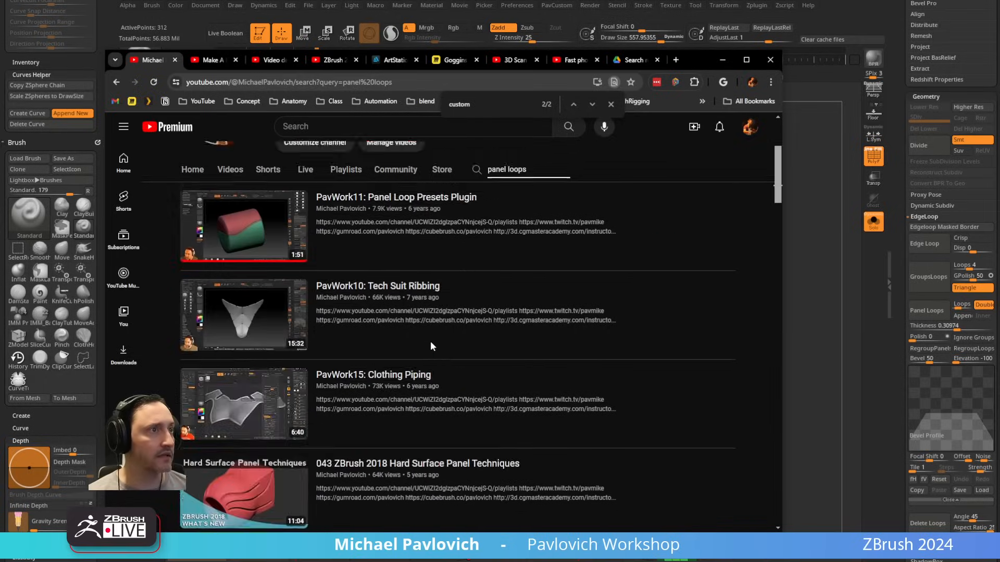
scroll(450, 419, "down", 3)
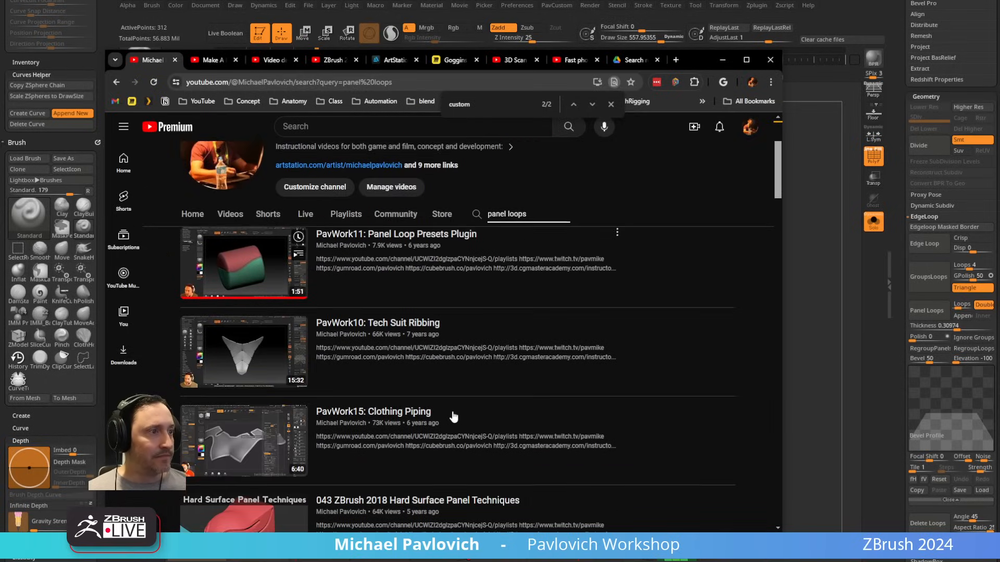
left_click(722, 60)
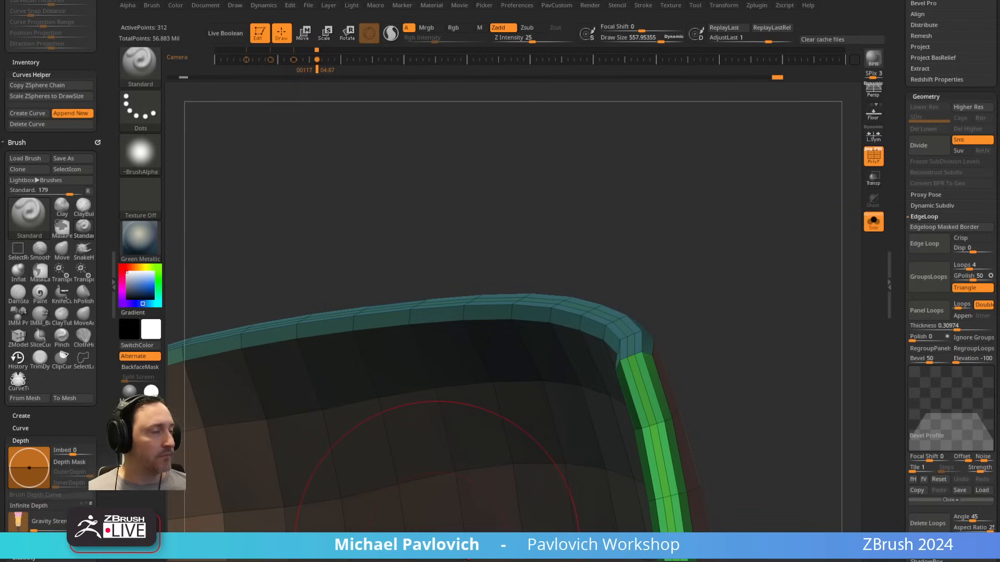
Step: Reduce the brush draw size to about 206
key("s")
mouse_move(759, 235)
left_mouse_down()
mouse_move(718, 221)
mouse_move(733, 211)
left_mouse_up()
key("s")
mouse_move(736, 216)
left_mouse_down()
mouse_move(698, 207)
mouse_move(741, 205)
left_mouse_up()
Step: Bring back all the sleeve bands and undo to the unpaneled band mesh
key("ctrl+z")
mouse_move(740, 246)
left_mouse_down()
mouse_move(763, 205)
mouse_move(638, 187)
mouse_move(723, 165)
left_mouse_up()
left_click(726, 172, "ctrl+shift")
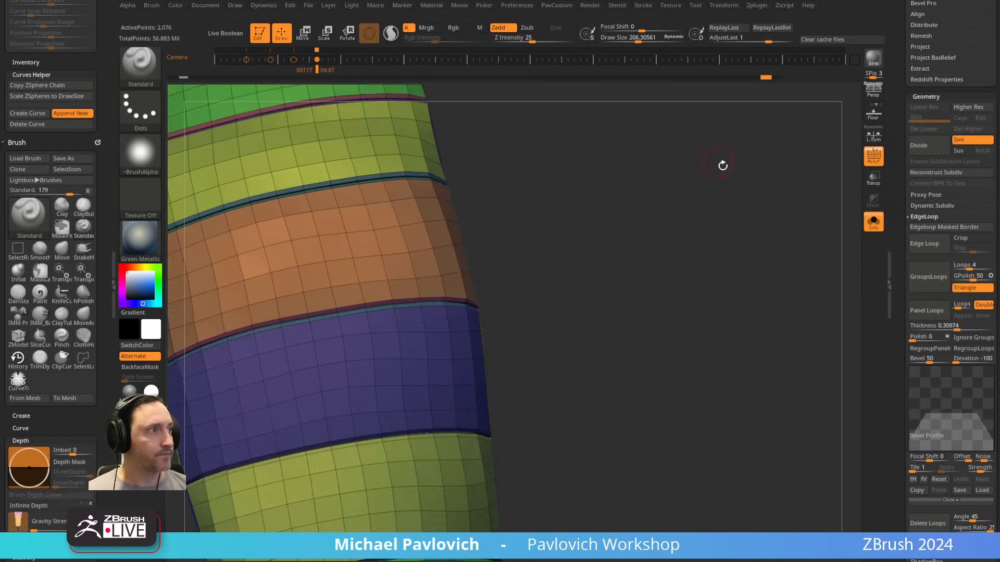
key("ctrl+z")
key("ctrl+z")
key("ctrl+z")
key("ctrl+z")
key("ctrl+z")
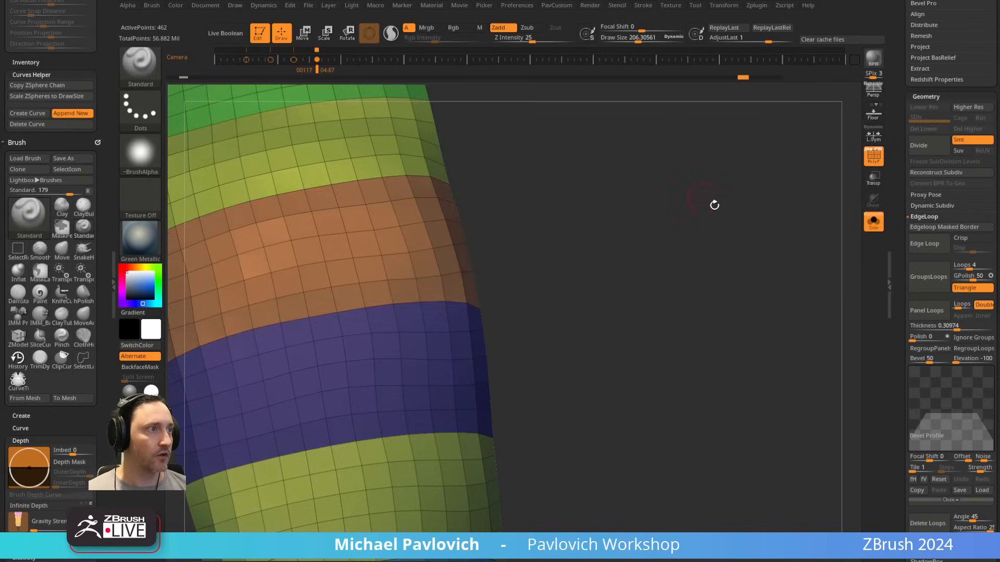
mouse_move(714, 206)
left_mouse_down("alt")
mouse_move(717, 226)
mouse_move(786, 203)
mouse_move(719, 208)
left_mouse_up("alt")
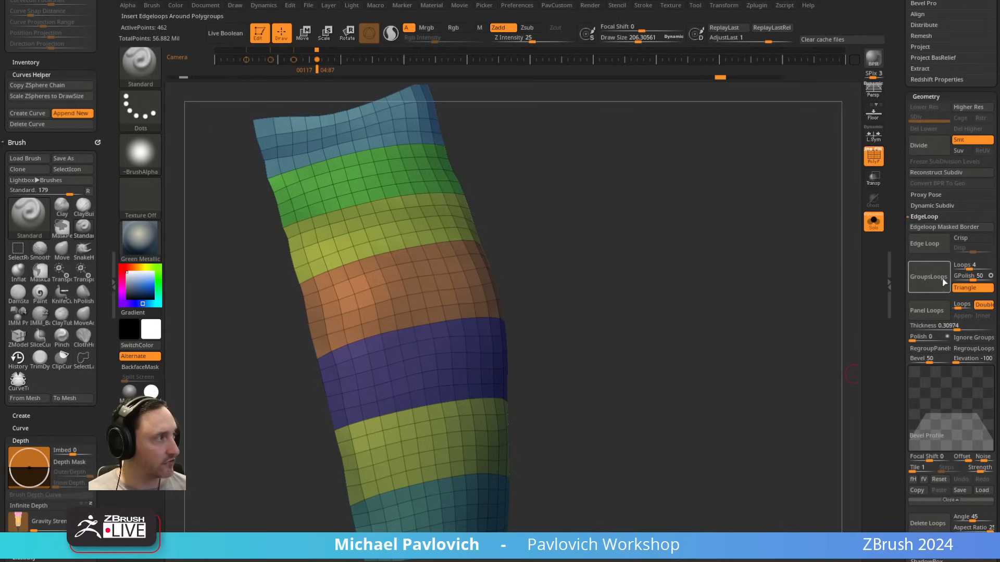
Step: Try Panel Loops on the banded sleeve with thickness 0.30974 and bevel 50, and undo it
scroll(916, 280, "down", 1)
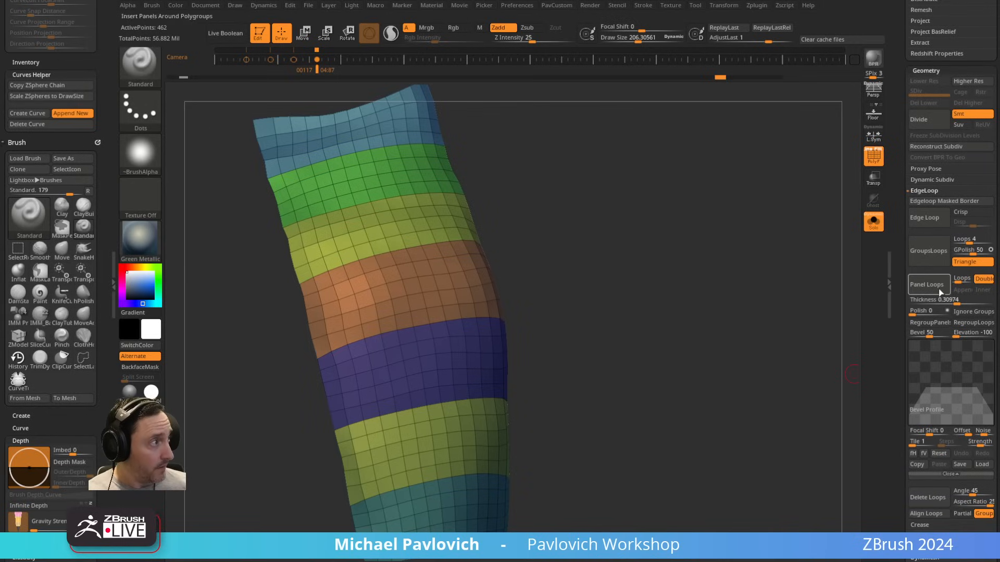
left_click(954, 300)
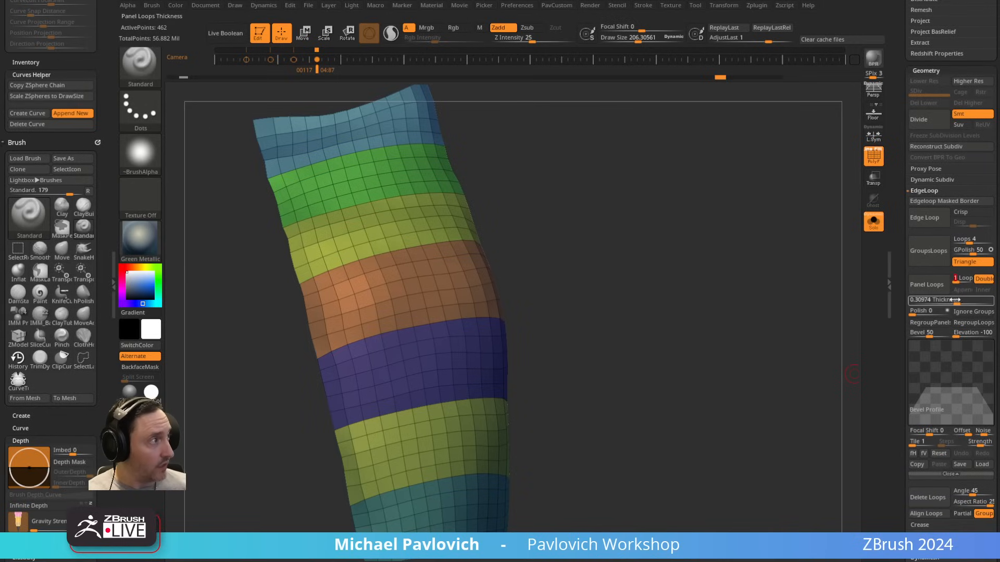
left_click(927, 284)
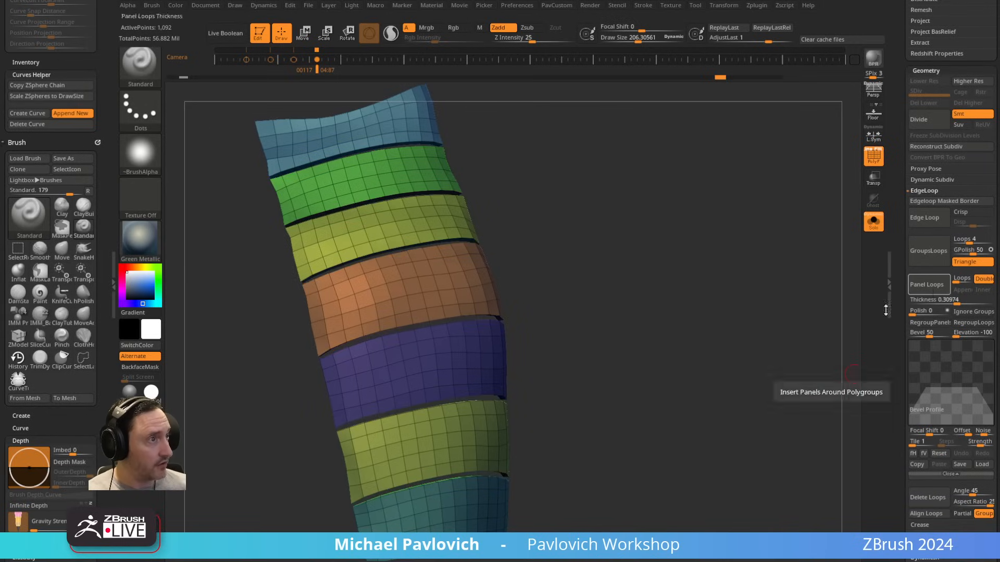
key("ctrl+z")
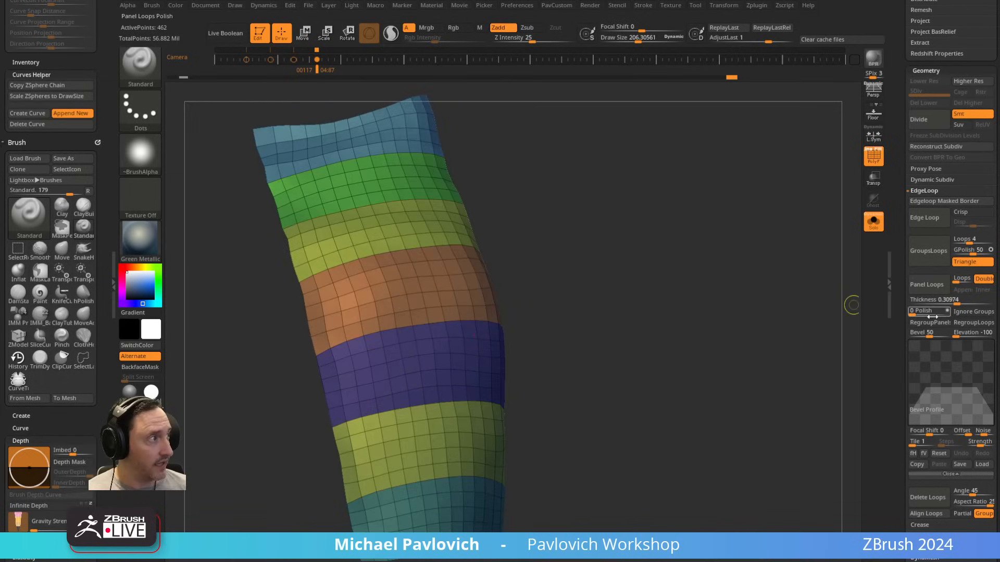
Step: Try Panel Loops on the sleeve with bevel 0 and preview the panels with dynamic subdivision, with and without the polyframe
left_click_drag(929, 334, 907, 340)
left_click(935, 290)
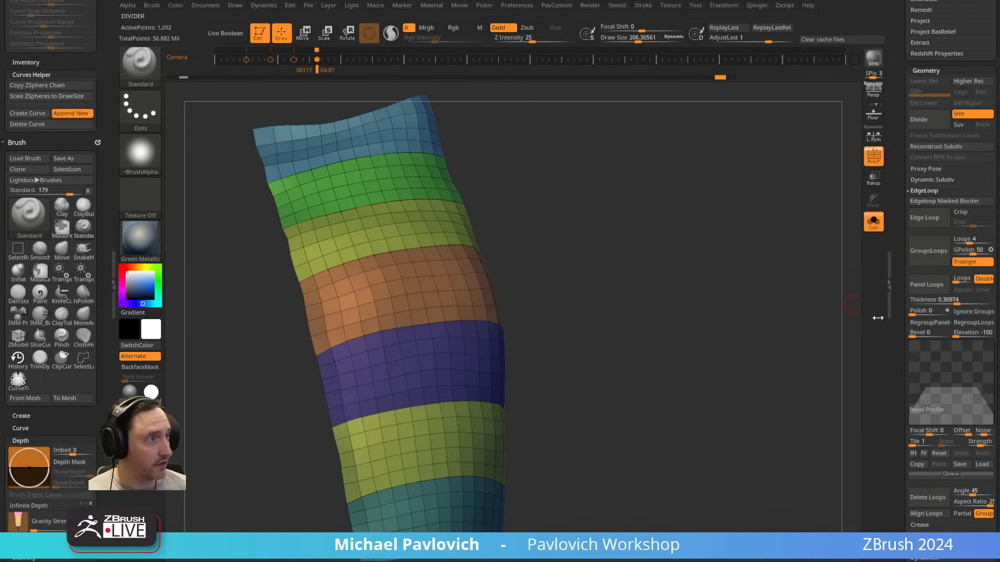
left_click_drag(538, 244, 668, 273)
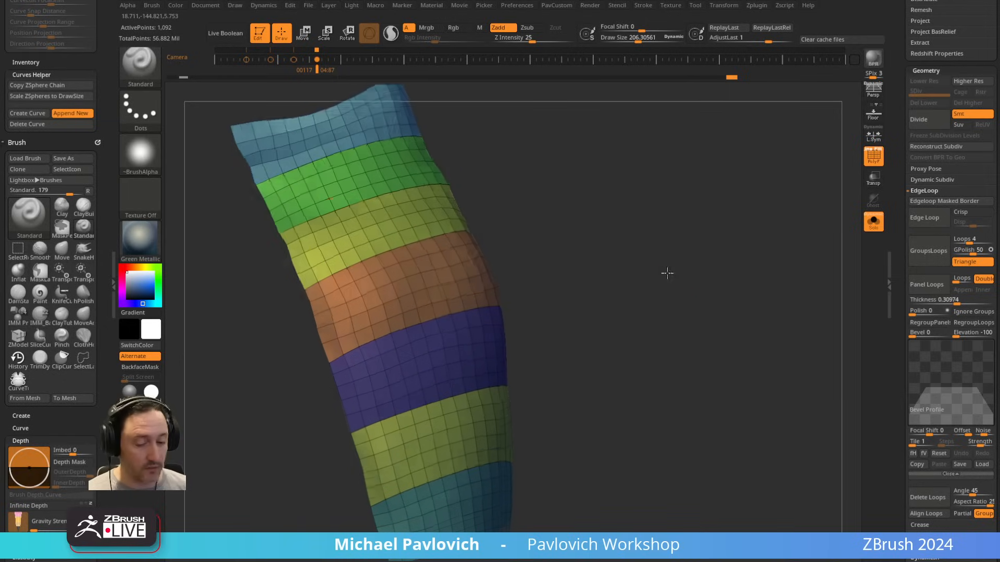
key("ctrl+d")
key("shift+f")
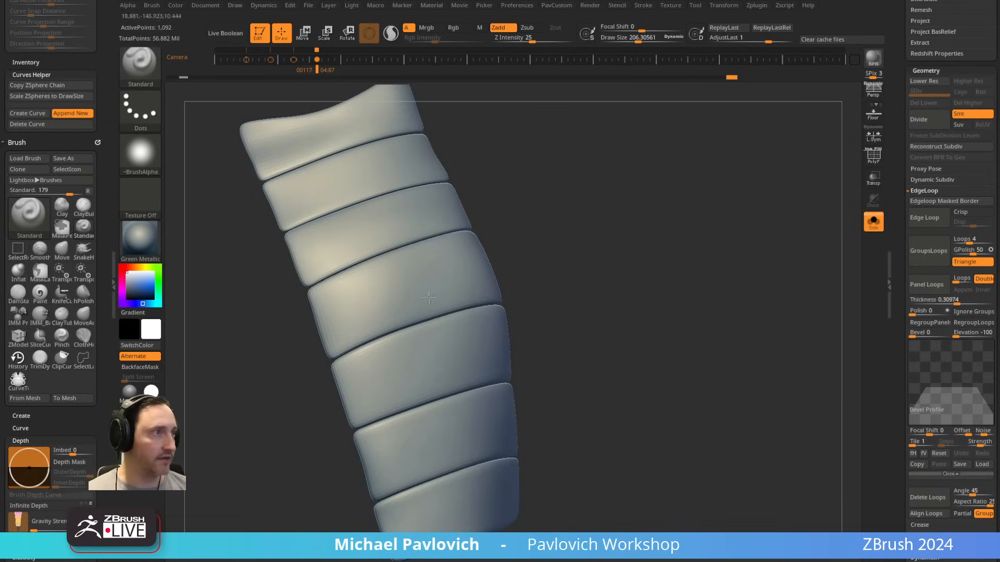
key("shift+f")
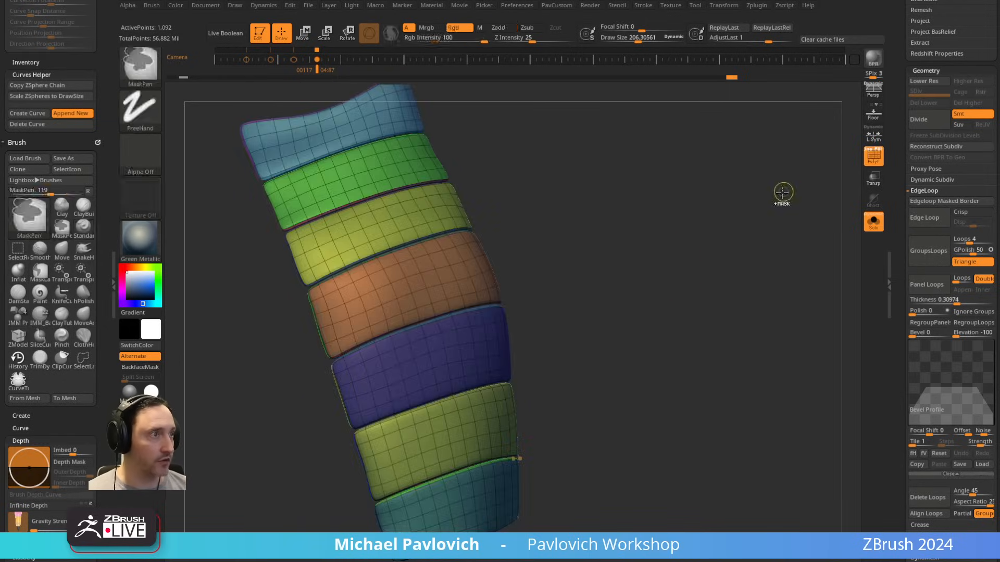
key("shift+d")
Step: Crease the polygroup borders of the unpaneled bands, preview with dynamic subdivision and set the crease level to 1
key("2")
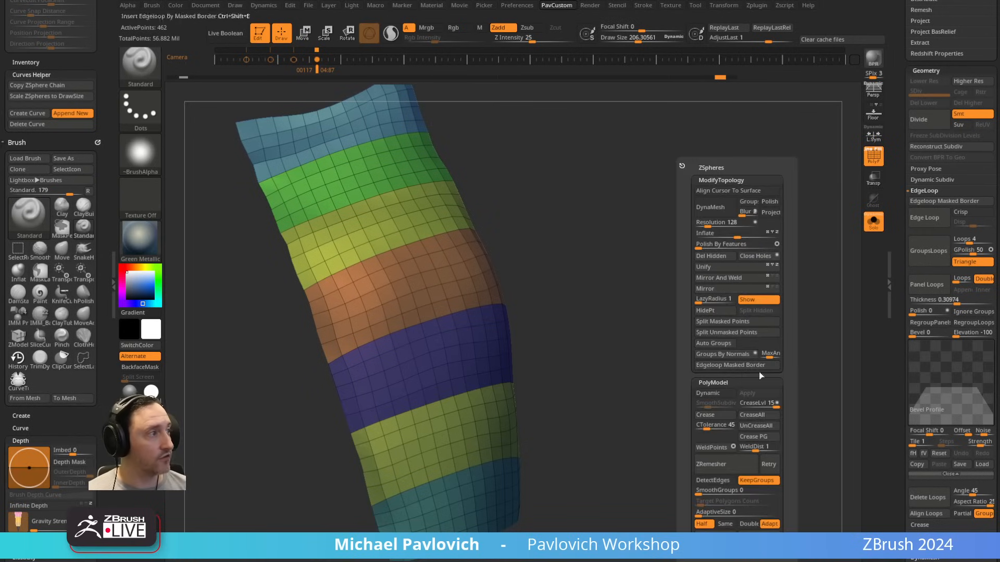
left_click(757, 439)
key("d")
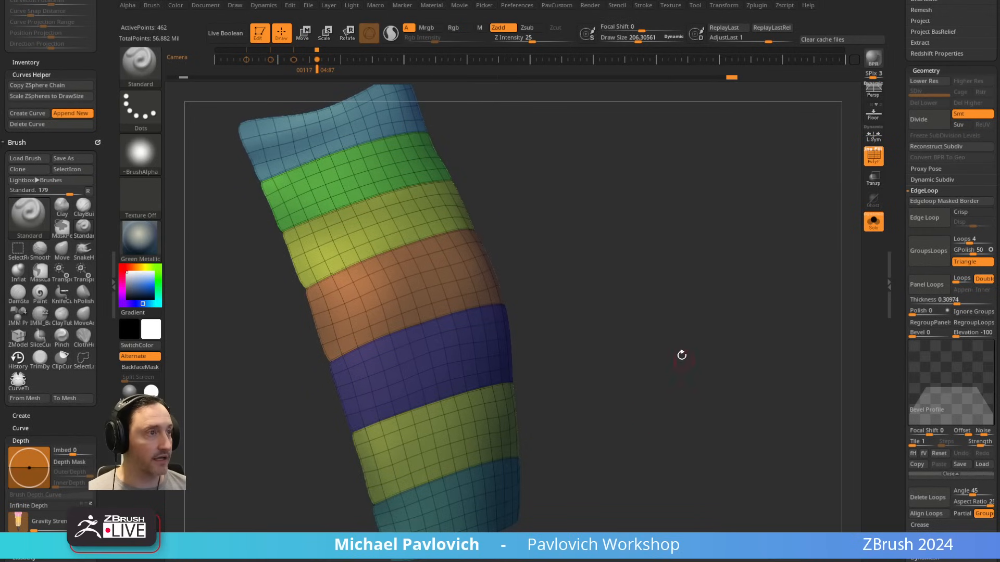
right_click_drag(682, 355, 709, 329, "ctrl")
key("2")
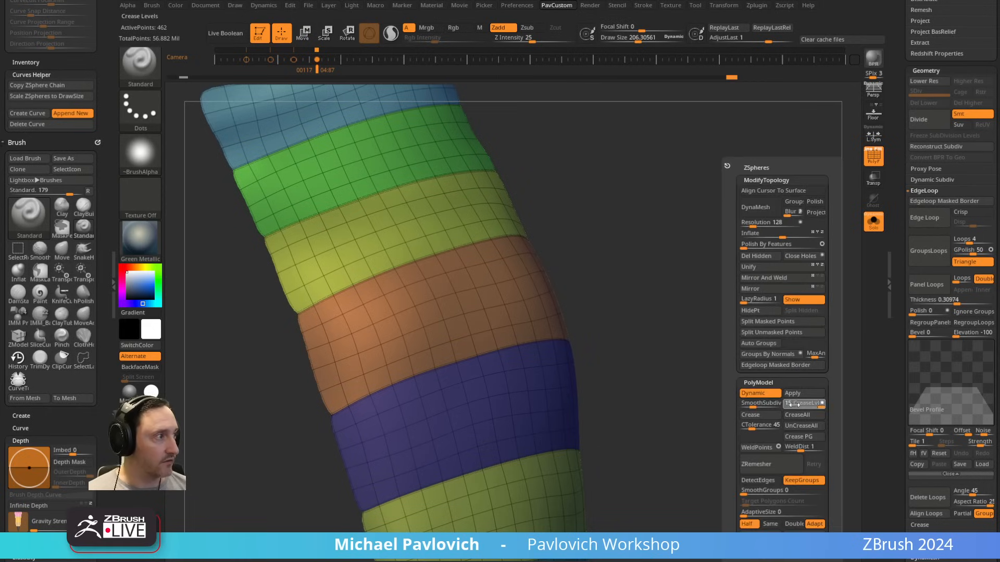
left_click_drag(795, 404, 761, 405)
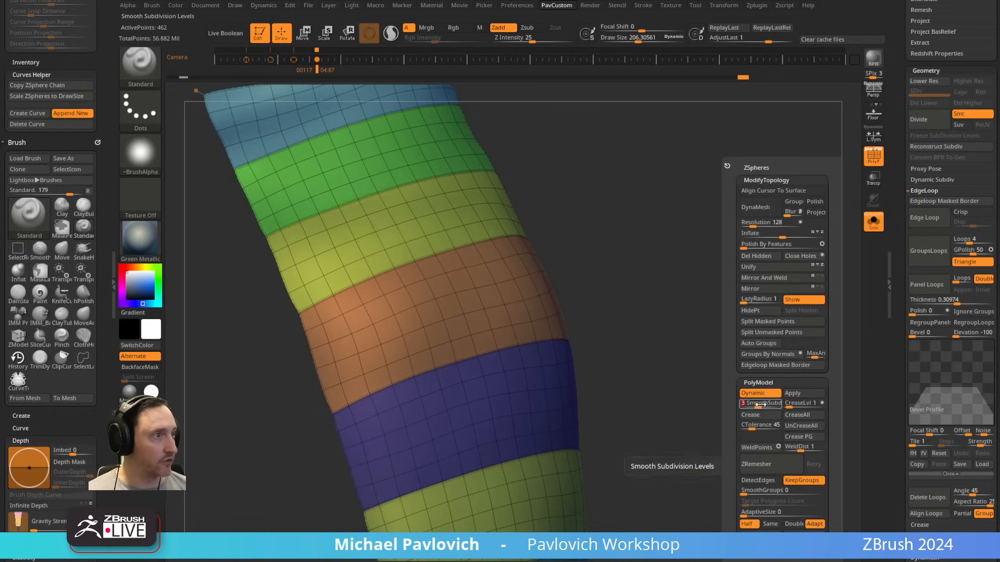
Step: Smooth across the creased band borders on the sleeve and turn off the dynamic subdivision preview
mouse_move(654, 299)
right_mouse_down()
mouse_move(675, 293)
mouse_move(483, 364)
right_mouse_up()
key("shift")
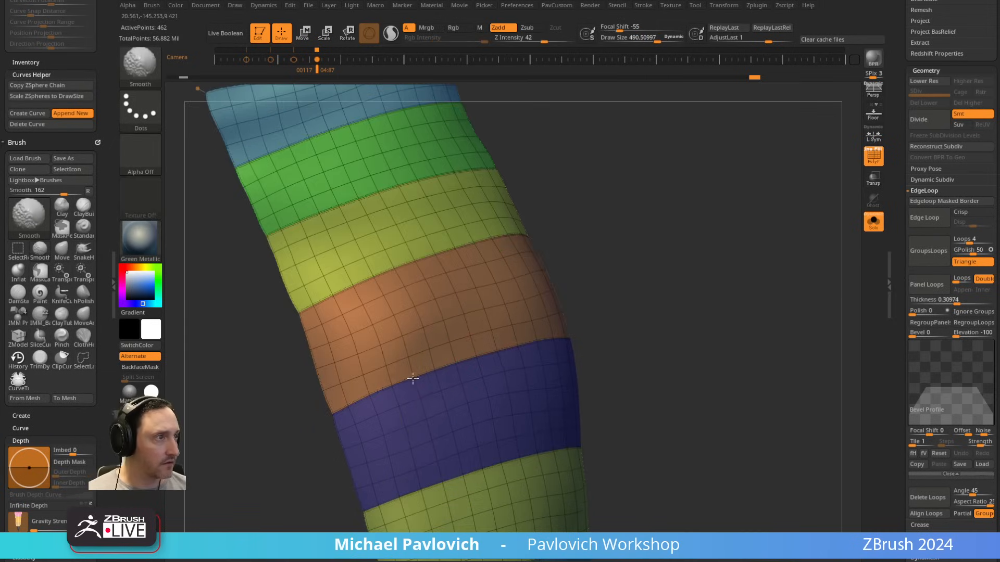
mouse_move(412, 378)
right_mouse_down()
mouse_move(701, 257)
mouse_move(676, 258)
right_mouse_up()
key("ctrl")
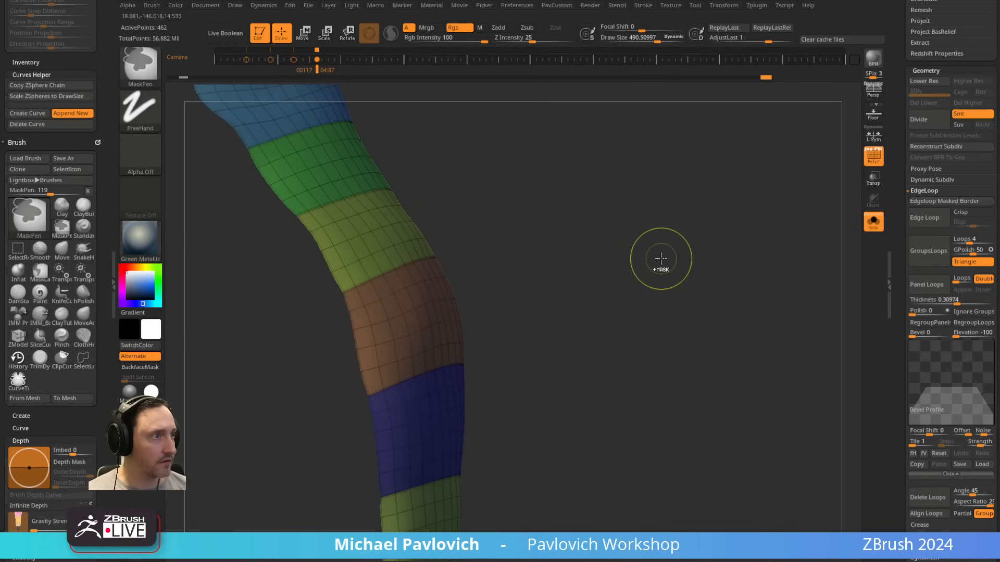
key("shift+d")
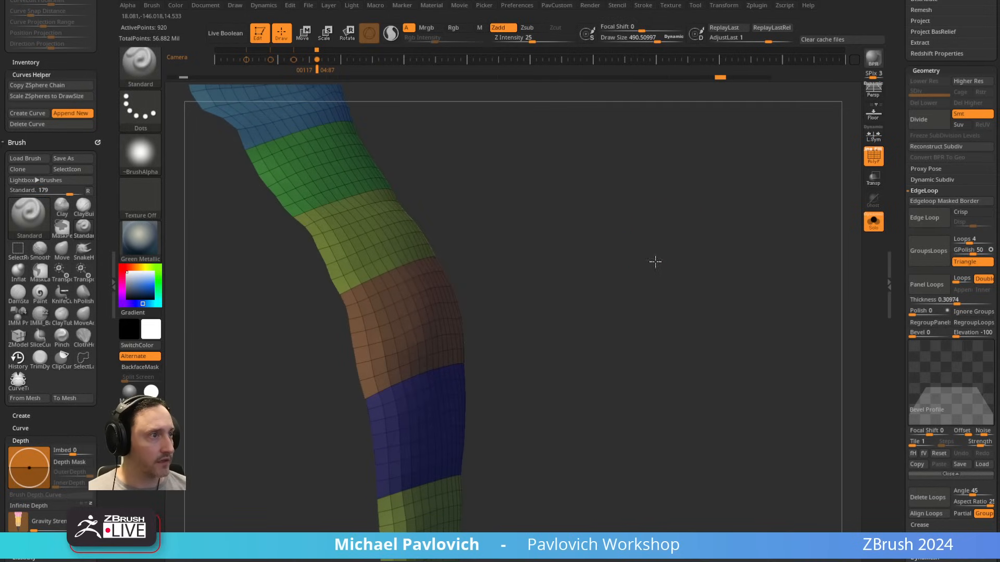
Step: Step back in the history to the unpaneled sleeve bands and try Panel Loops with thickness 0.30974 and bevel 0
right_click_drag(656, 262, 653, 259)
left_click(722, 77)
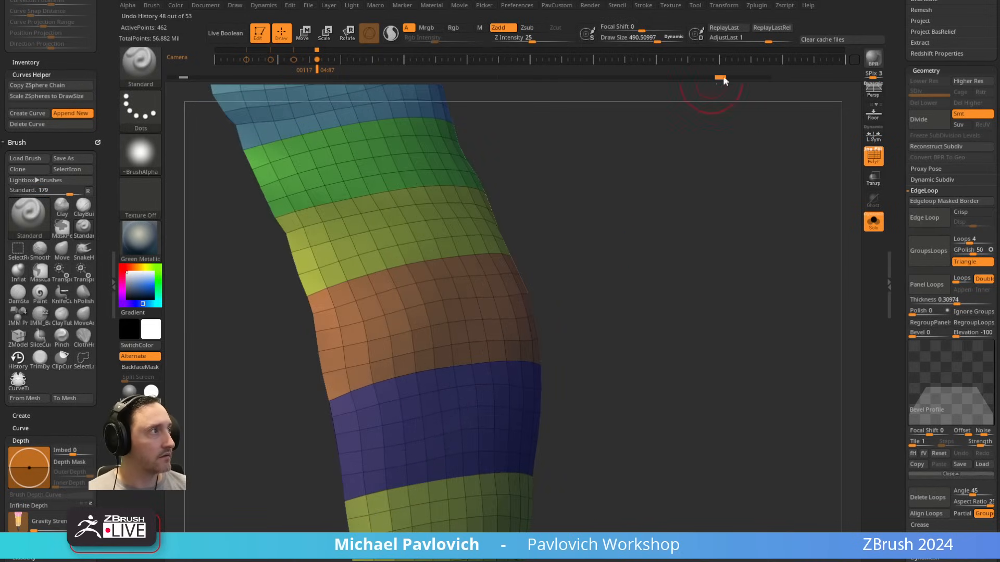
left_click(921, 289)
Step: Crease the polygroup borders of the sleeve panels with crease level 1 and turn on the dynamic subdivision preview
key("space")
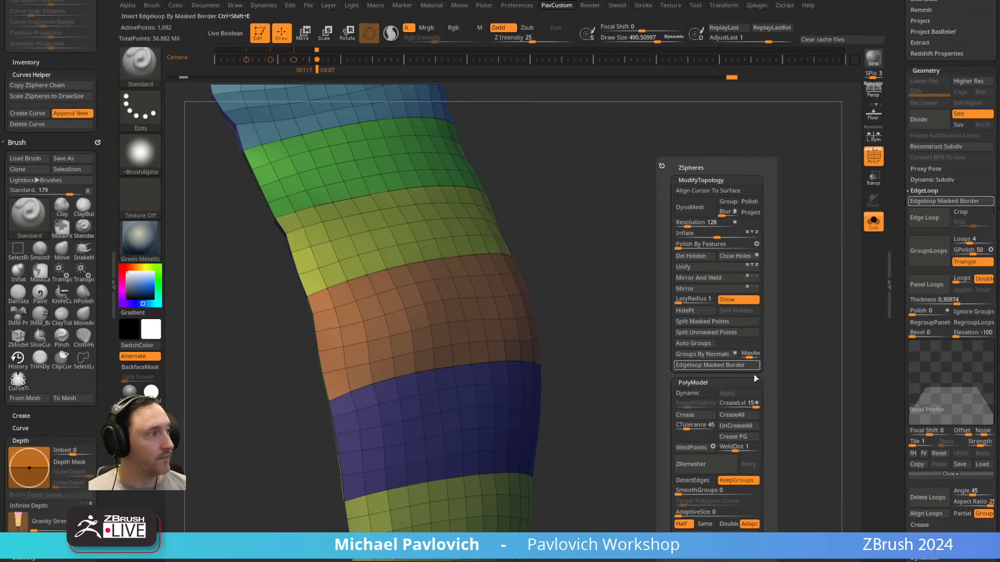
left_click(747, 439)
left_click_drag(753, 404, 726, 409)
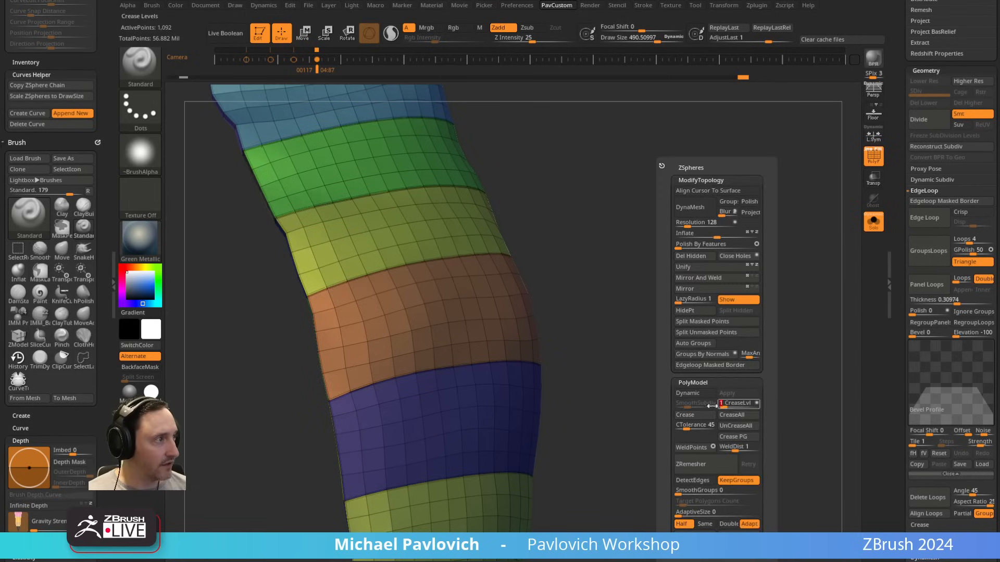
left_click(688, 393)
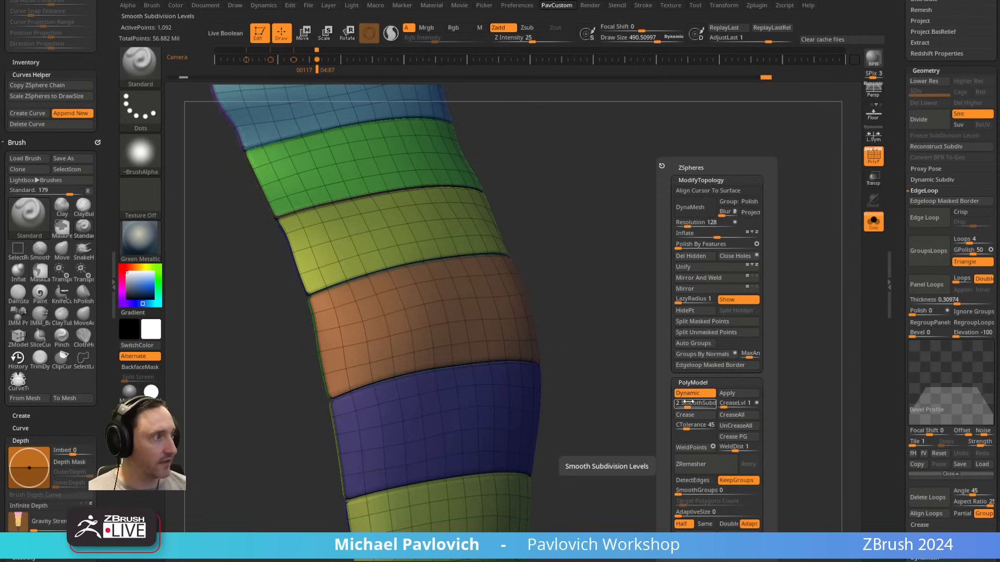
Step: Hide the polyframe, try a brush stroke across the creased sleeve panels and undo it
left_click(874, 157)
mouse_move(750, 224)
right_mouse_down("ctrl")
mouse_move(731, 250)
mouse_move(686, 263)
right_mouse_up("ctrl")
left_click_drag(484, 367, 366, 390, "shift")
right_click_drag(610, 307, 665, 290)
key("ctrl+z")
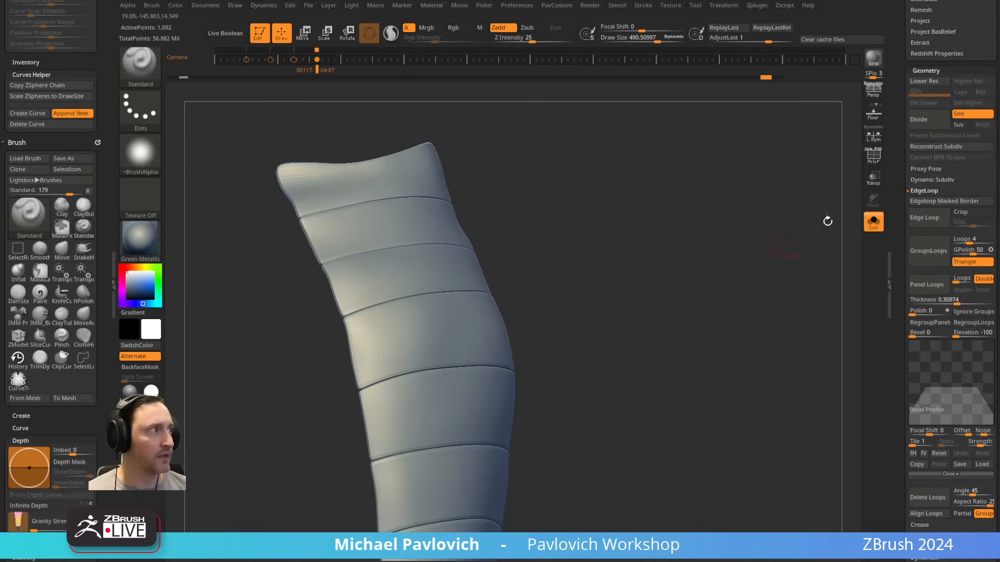
Step: Turn off the dynamic preview, try a second Panel Loops pass on the creased panels, and undo back to the unpaneled bands
key("shift+d")
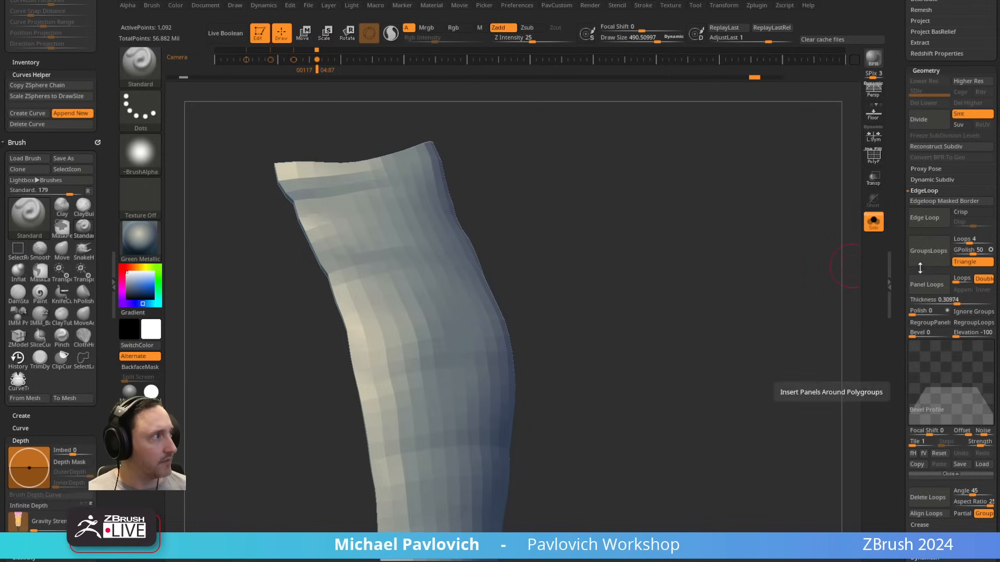
left_click(930, 290)
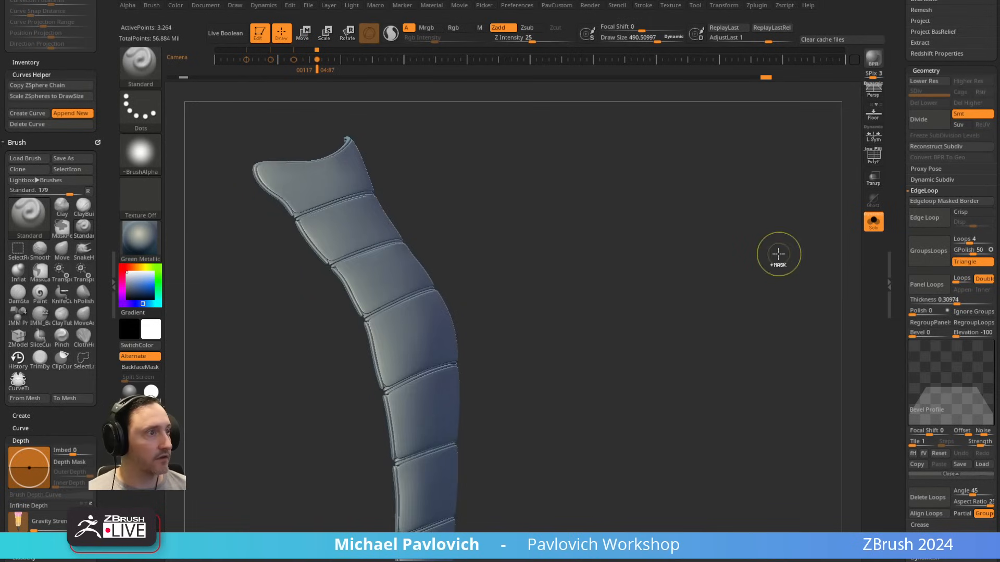
key("ctrl+z")
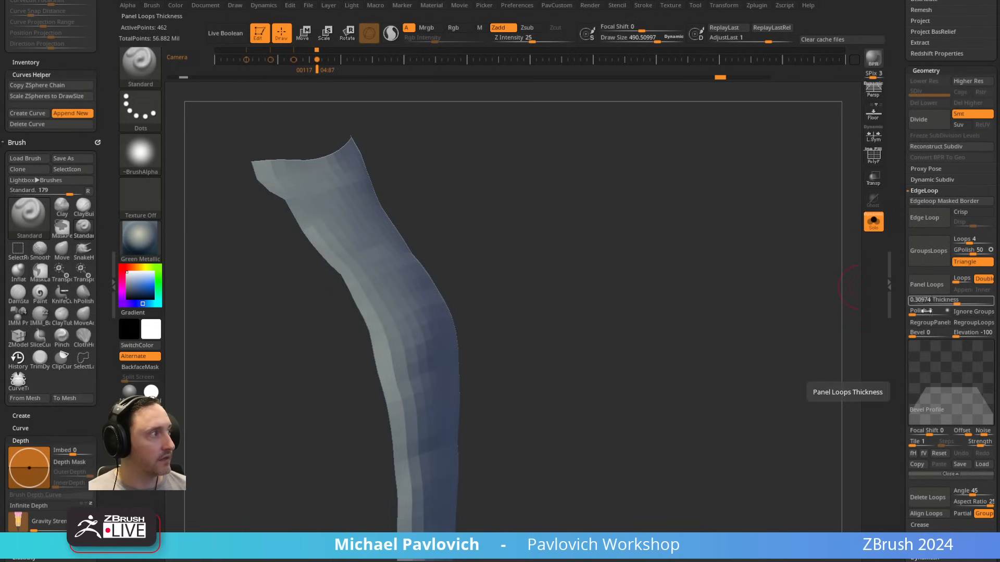
Step: Preview the uncreased Panel Loops sleeve panels with dynamic subdivision, and show them with the polyframe alongside the whole character
key("d")
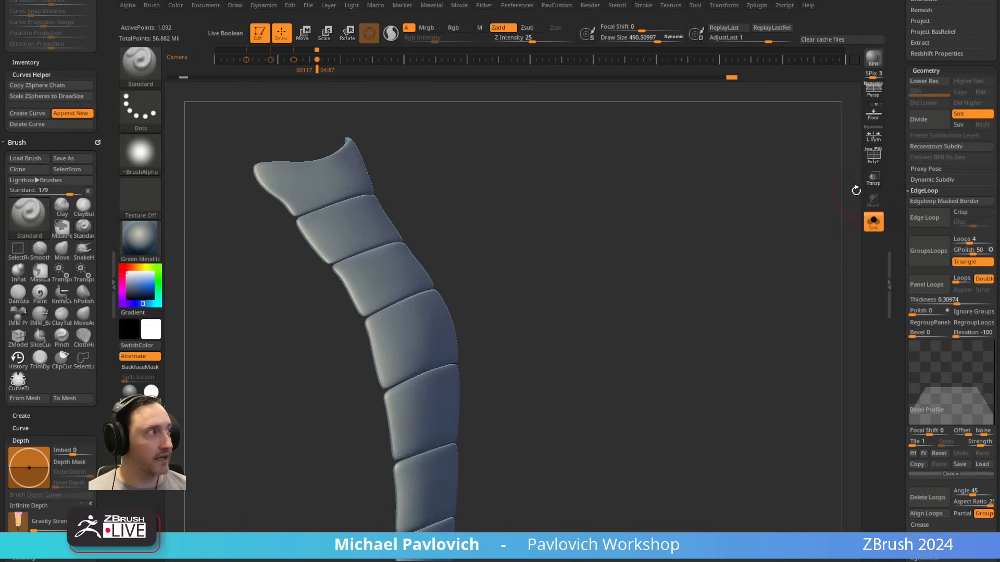
left_click(874, 160)
left_click_drag(767, 221, 664, 241)
left_click(877, 222)
left_click_drag(754, 251, 729, 229, "alt")
left_click_drag(730, 230, 690, 236)
key("2")
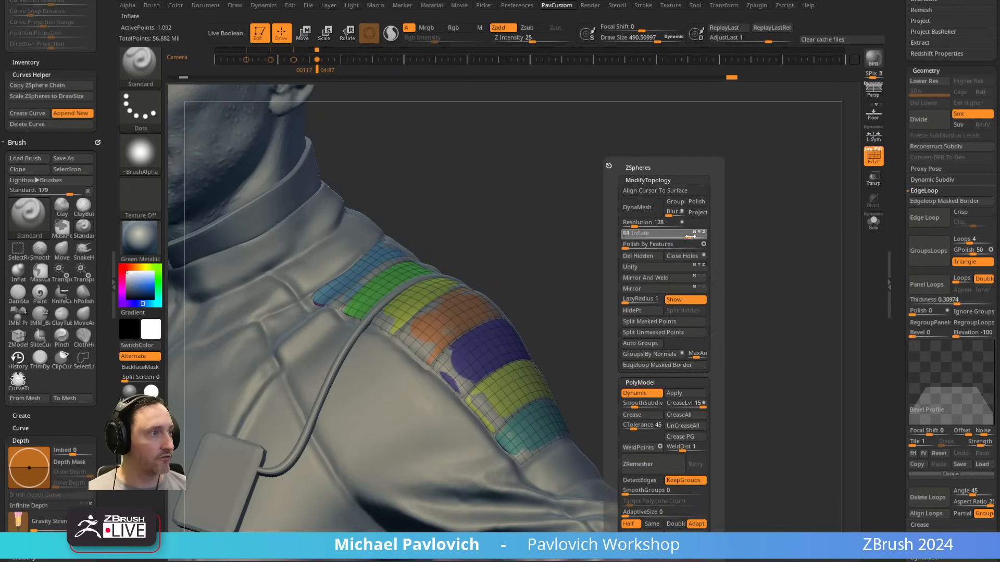
Step: Select the Inflat brush and reduce its draw size to about 126
mouse_move(573, 248)
left_mouse_down()
mouse_move(574, 216)
mouse_move(553, 227)
left_mouse_up()
key("b")
key("i")
key("n")
key("s")
left_click(404, 347)
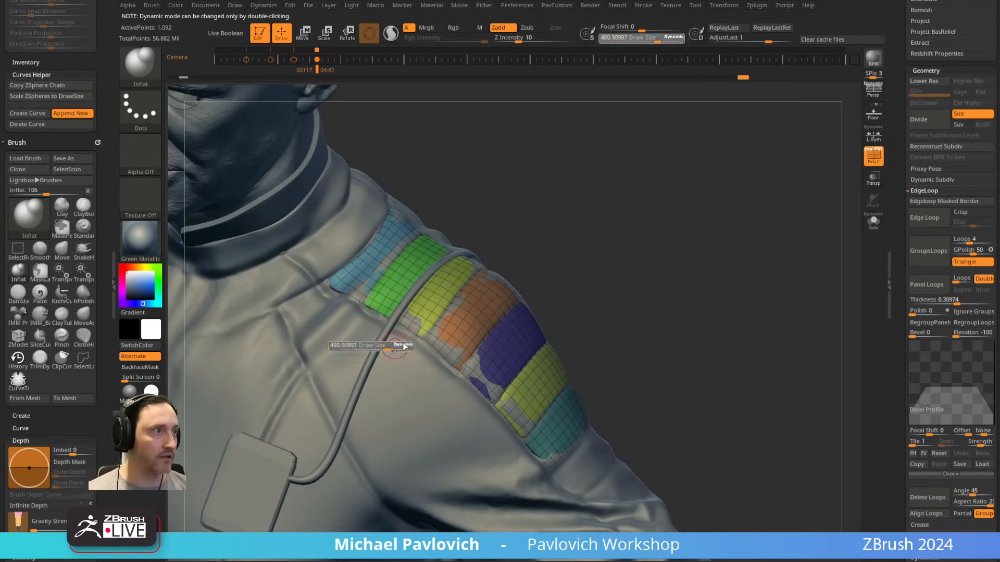
left_click(673, 37)
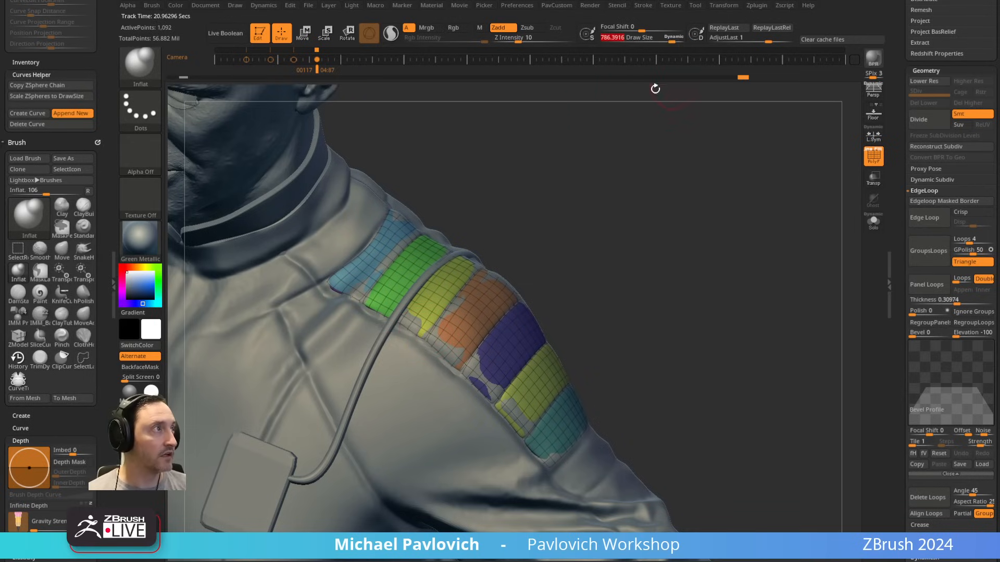
left_click(673, 37)
key("s")
left_click(562, 246)
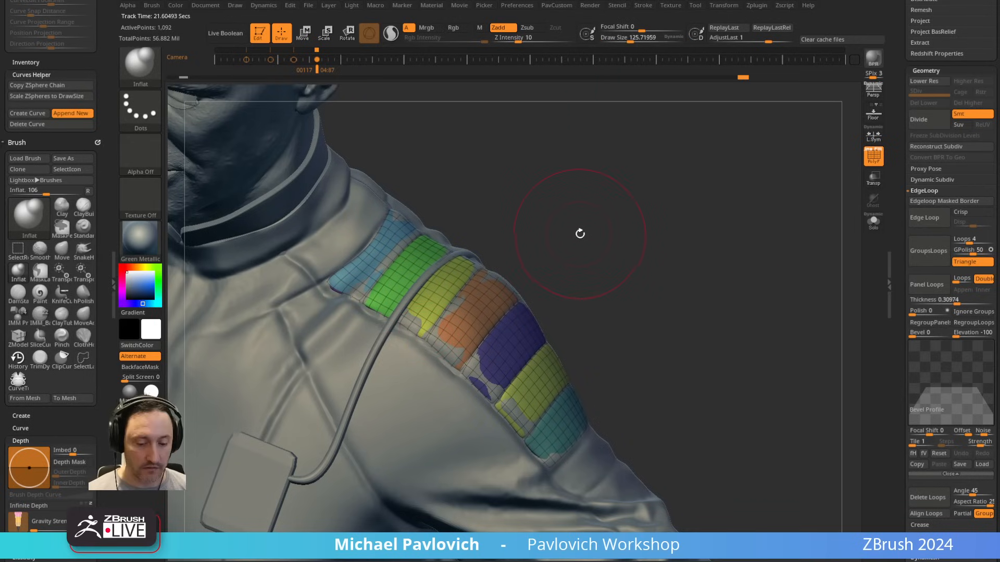
Step: Inflate the front ends of the colored shoulder panels with the Inflat brush so they rise out of the jumpsuit
key("b")
key("i")
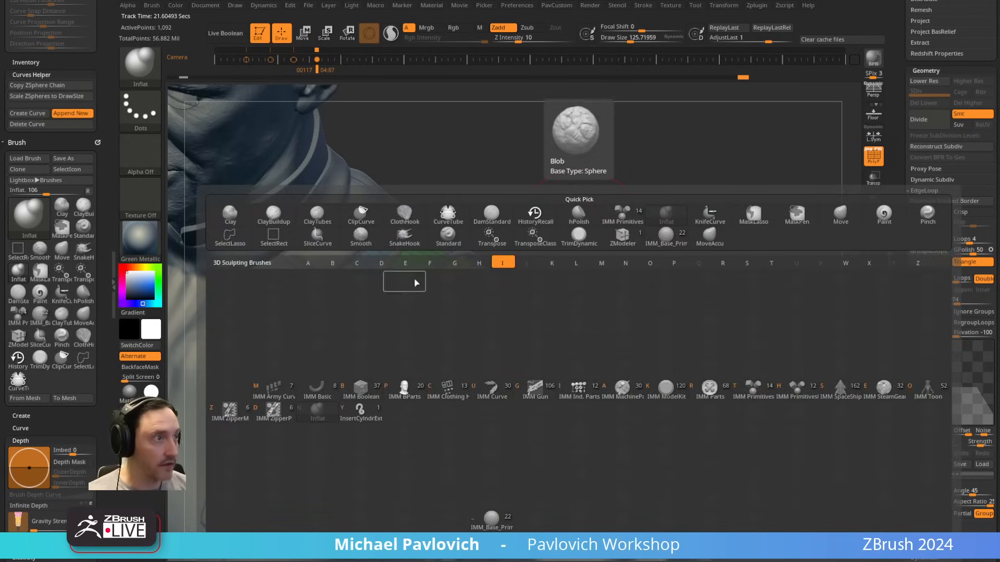
key("n")
key("s")
left_click(399, 292)
left_click_drag(386, 327, 503, 409)
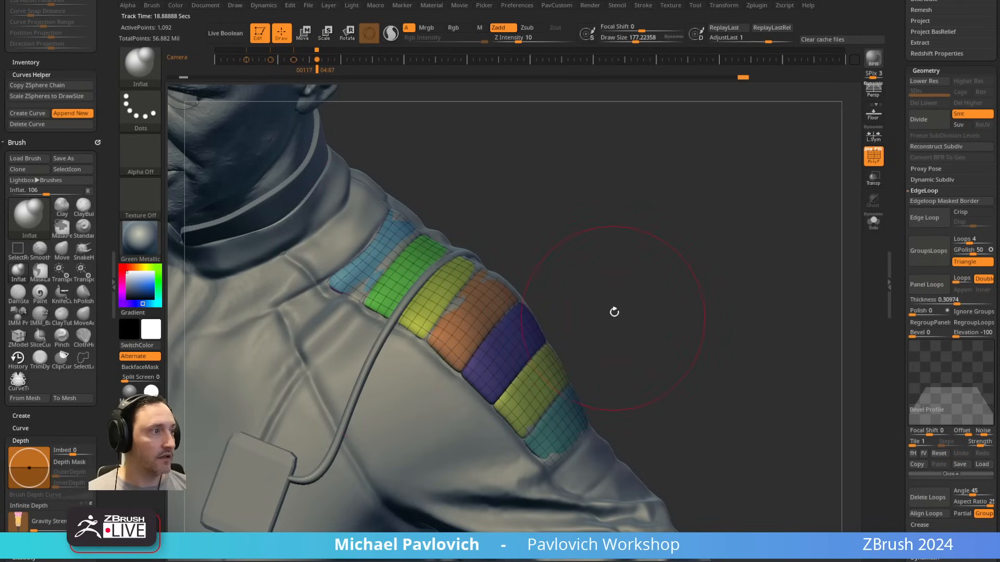
Step: Inflate the remaining sunken areas of the upper shoulder panels with the Inflat brush at draw size about 130
left_click_drag(614, 310, 549, 297)
mouse_move(493, 223)
left_mouse_down()
mouse_move(593, 325)
mouse_move(544, 279)
left_mouse_up()
right_click_drag(544, 278, 583, 271)
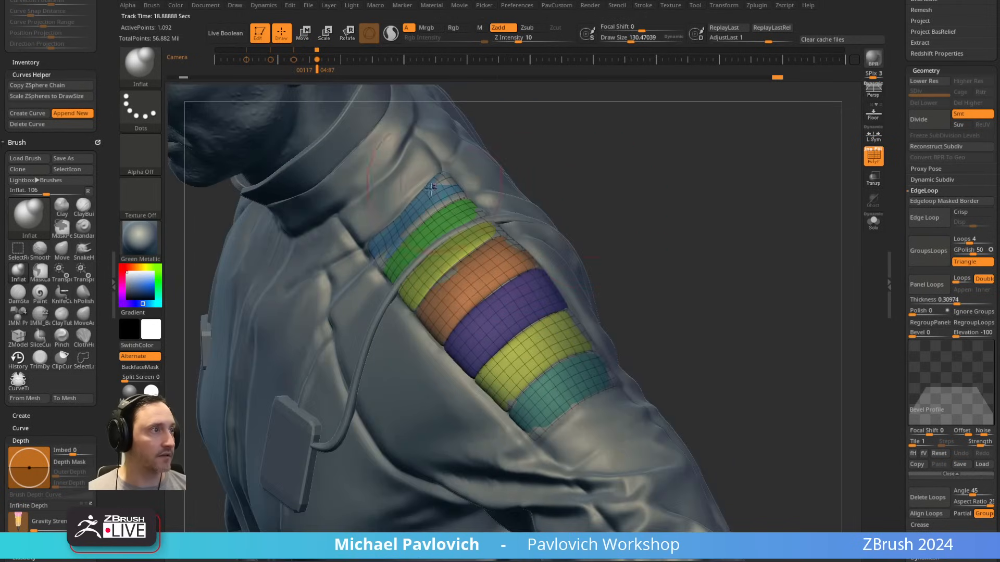
left_click_drag(437, 211, 469, 276)
mouse_move(552, 291)
right_mouse_down("ctrl")
mouse_move(557, 227)
mouse_move(615, 159)
mouse_move(688, 248)
right_mouse_up("ctrl")
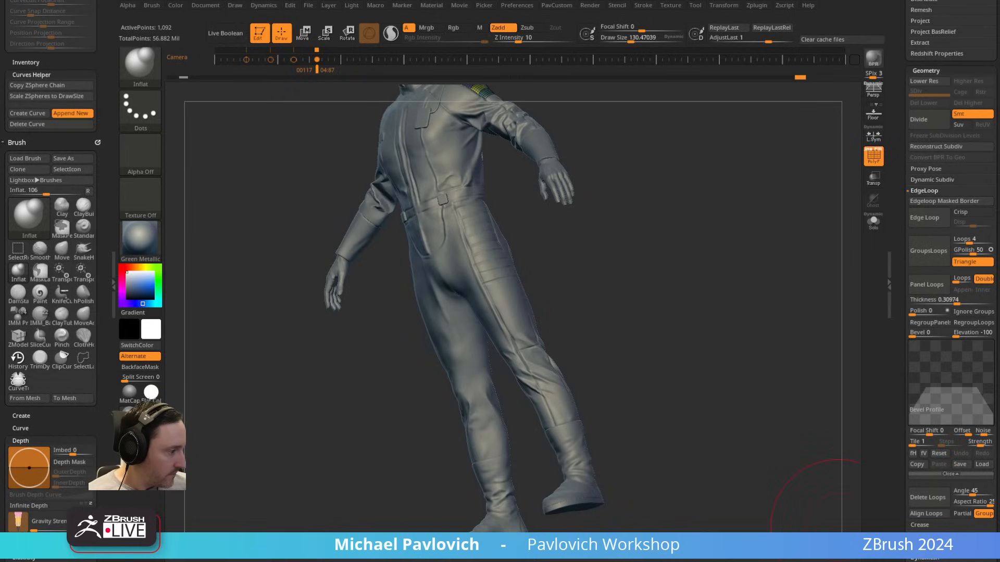
Step: Open another project in place of the jumpsuit scene
key("ctrl+o")
left_click(607, 309)
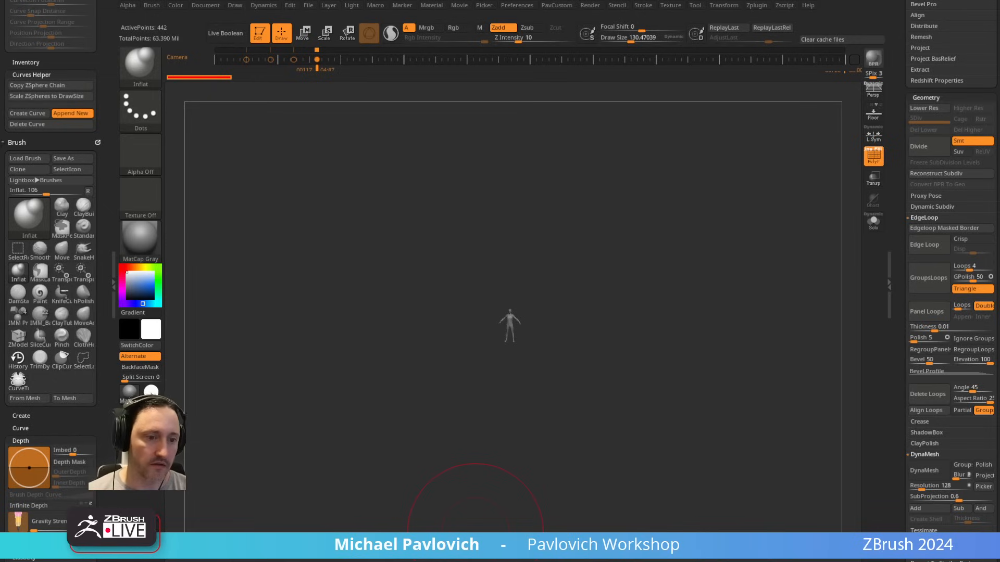
Step: Switch to the web browser, open Maxon's ZBrush Plugins page from the search results and browse the plugin downloads
left_click_drag(625, 0, 618, 9)
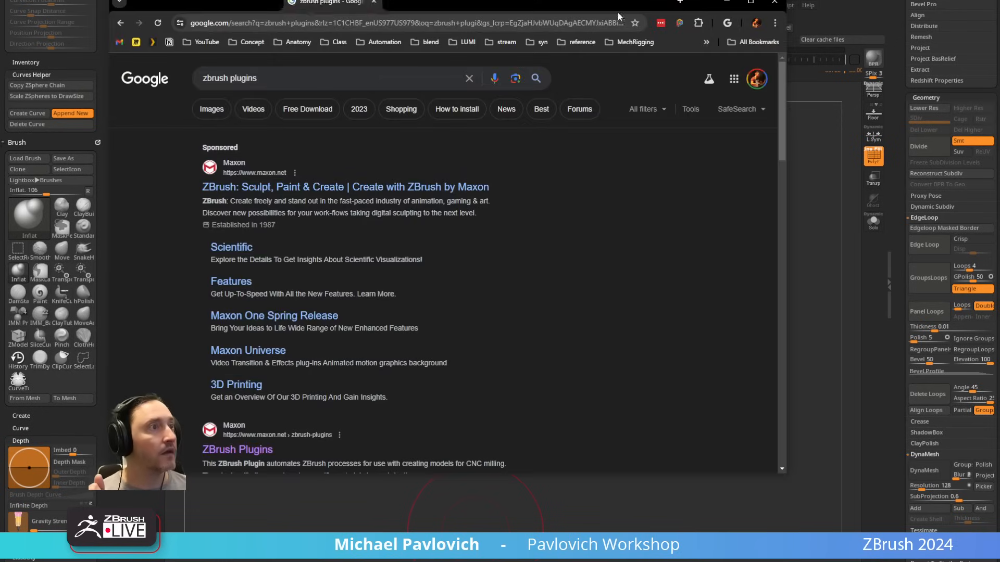
left_click(237, 451)
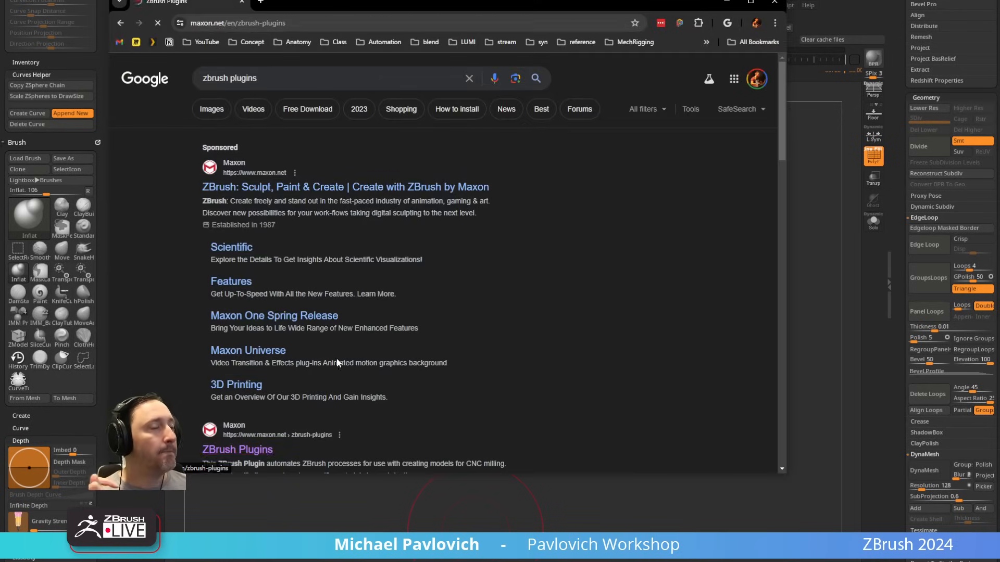
scroll(350, 292, "down", 4)
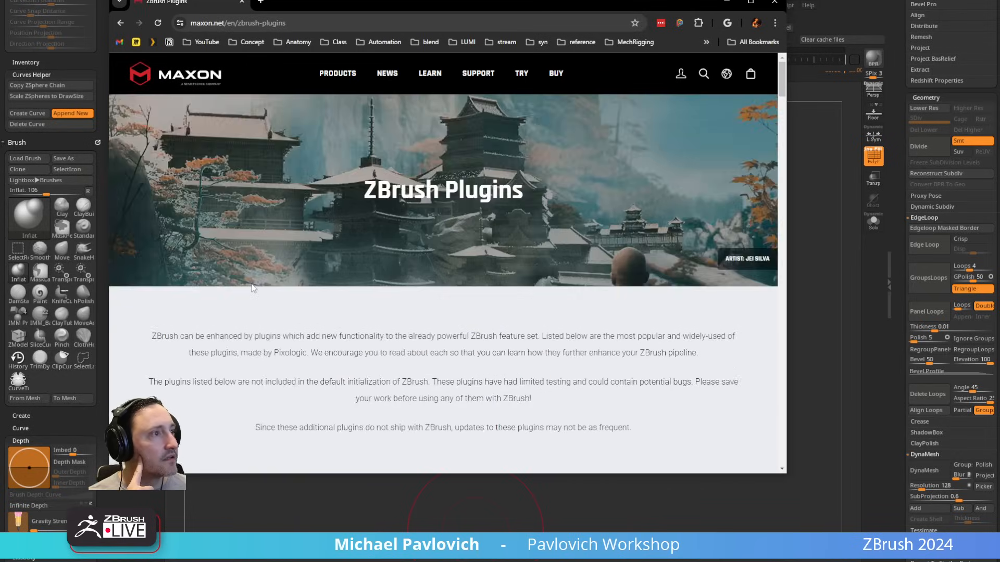
scroll(252, 286, "down", 6)
scroll(432, 343, "down", 2)
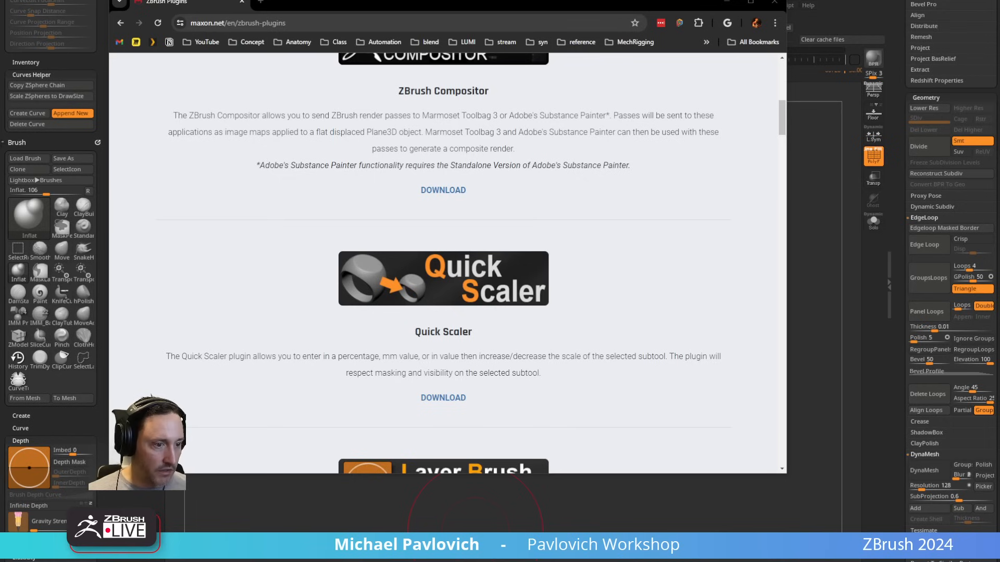
Step: In File Explorer, open the ZStartup\ZPlugs64 folder of Maxon ZBrush 2024 and examine the installed plugin files
left_click_drag(373, 557, 367, 107)
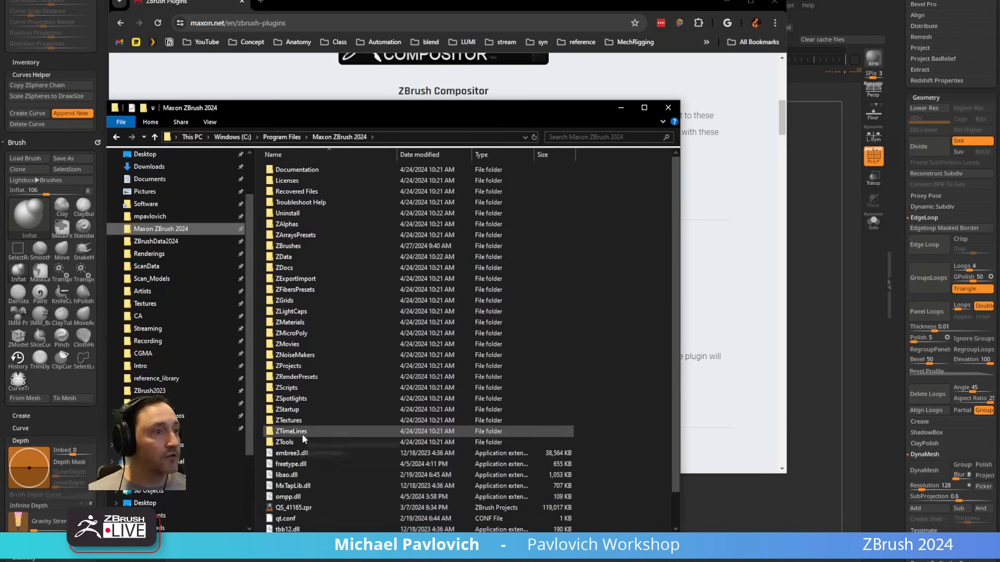
double_click(298, 410)
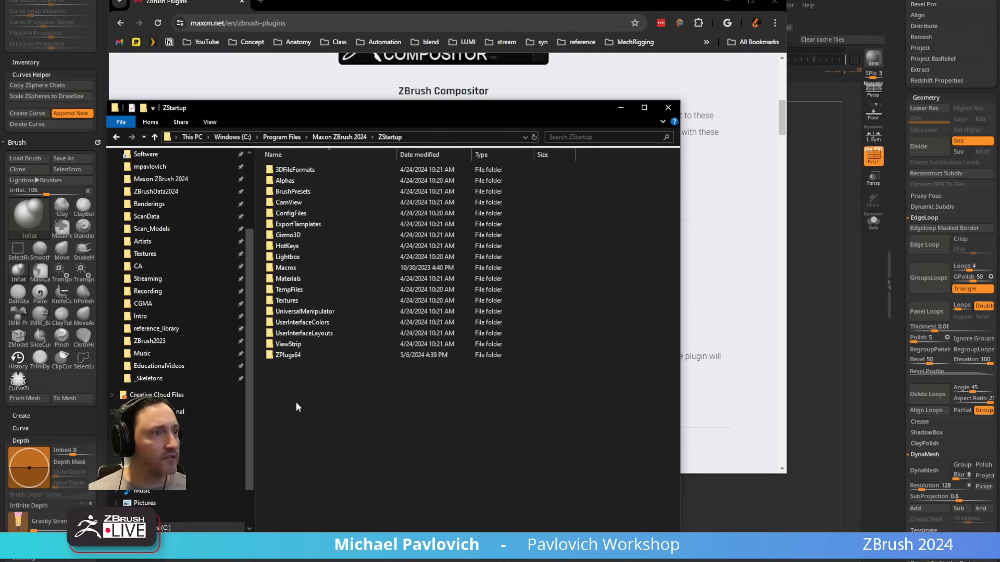
double_click(291, 355)
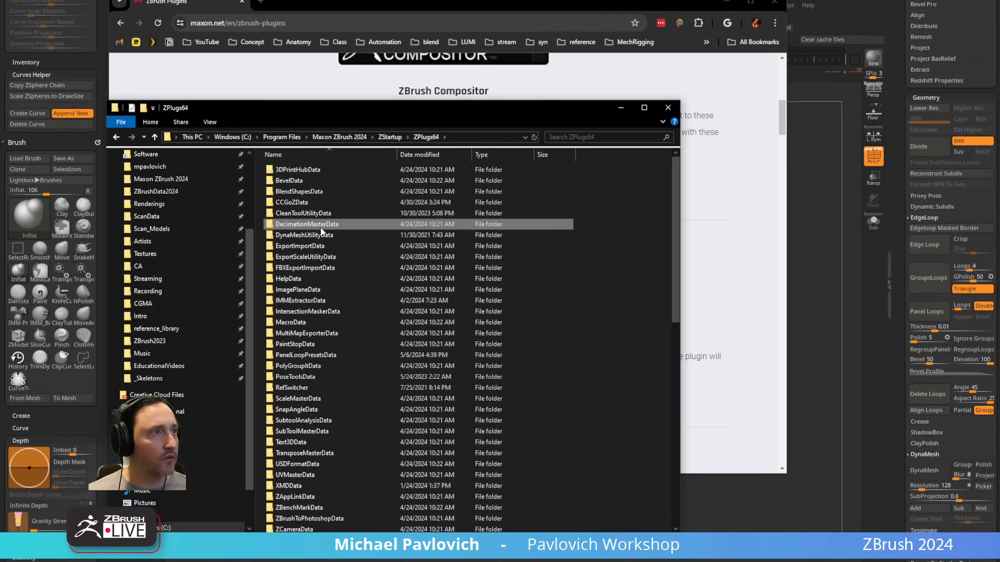
scroll(344, 240, "down", 6)
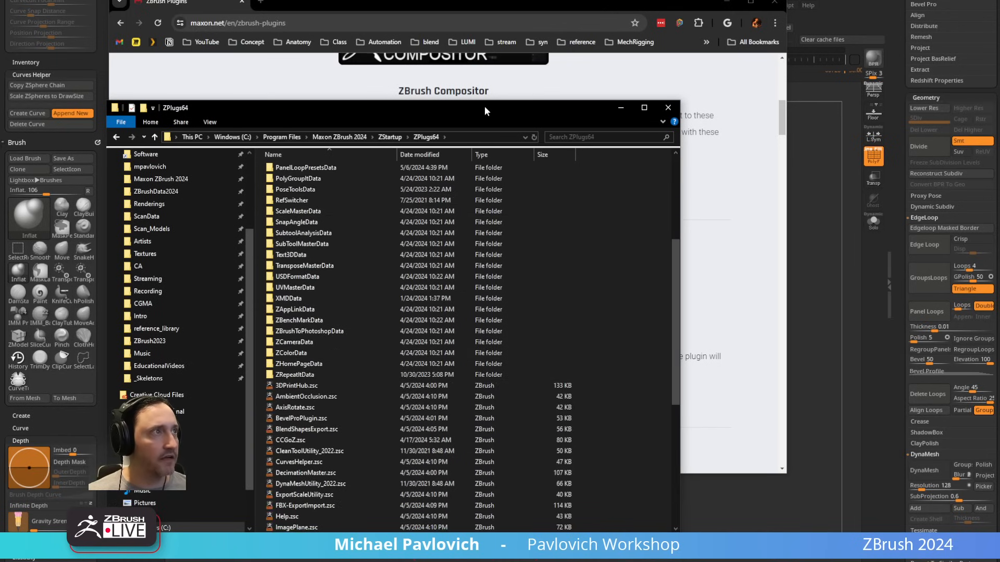
Step: Close the plugin folder, minimize the browser and look at the plugins available in ZBrush
left_click(668, 108)
left_click(726, 2)
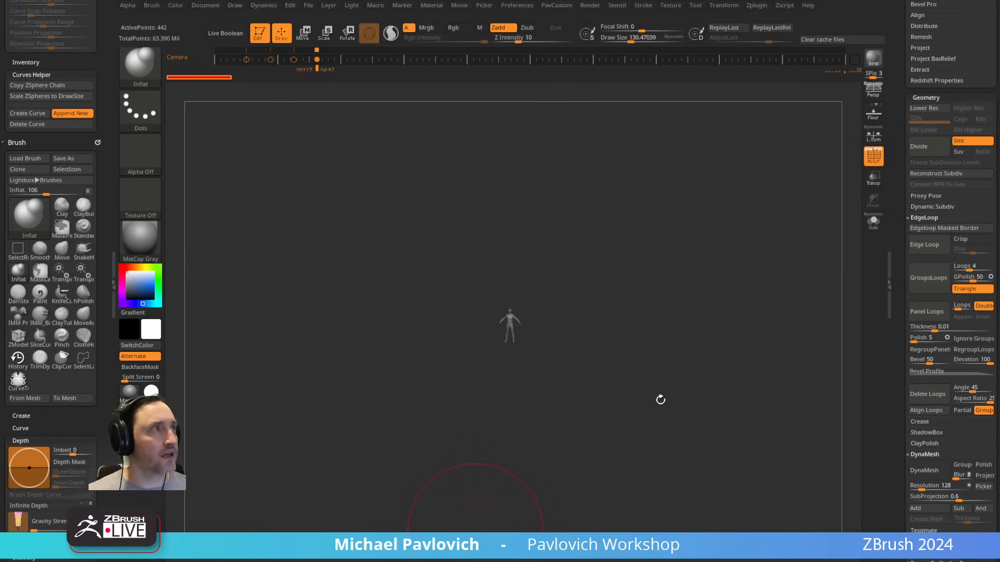
left_click(756, 6)
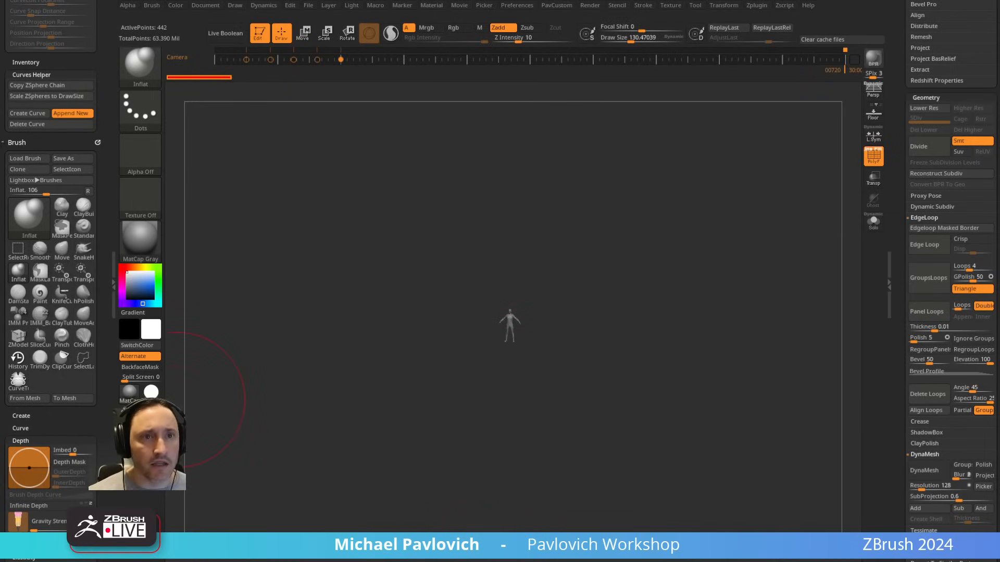
Step: Return to the ZBrush Plugins web page and look through the downloads from Layer Brush Depth to PrecisionExtract
key("alt+Tab")
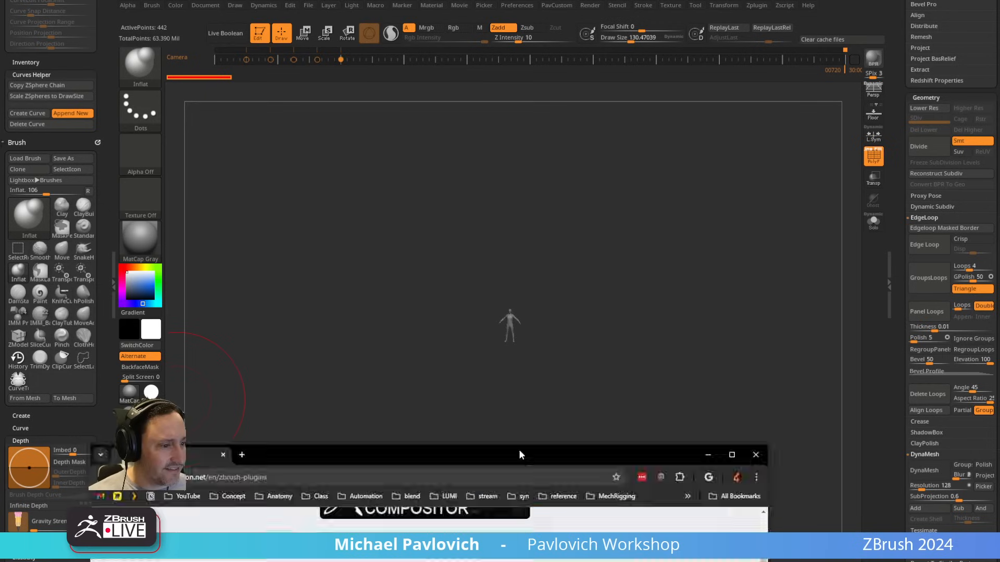
scroll(474, 251, "down", 8)
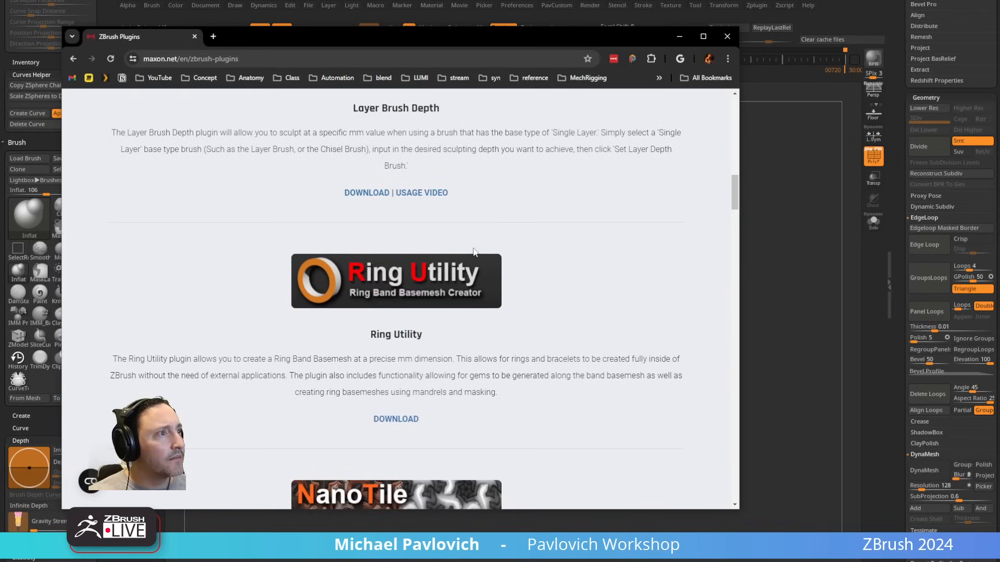
scroll(474, 252, "down", 15)
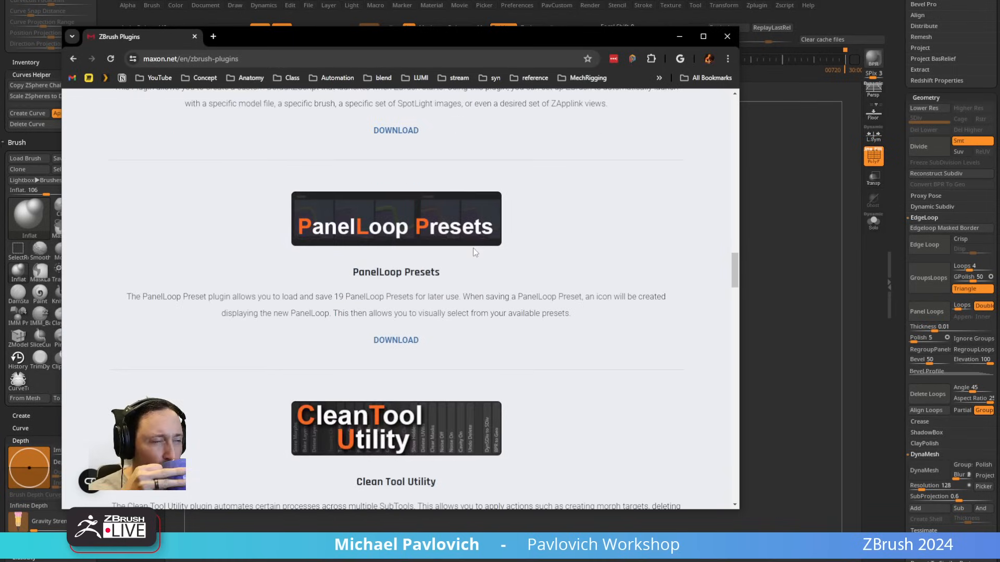
scroll(474, 252, "down", 2)
scroll(475, 253, "down", 15)
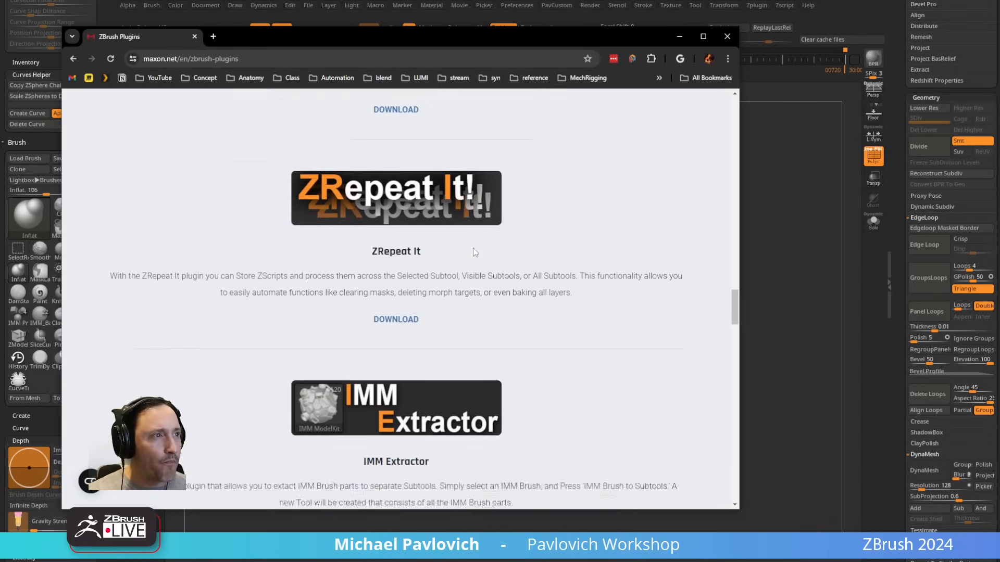
scroll(475, 253, "down", 18)
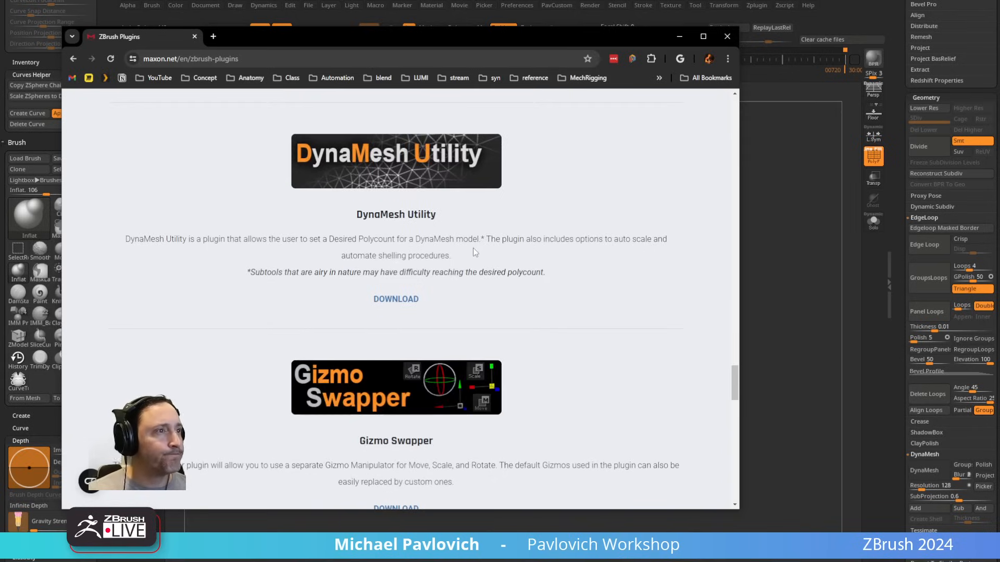
scroll(475, 253, "down", 2)
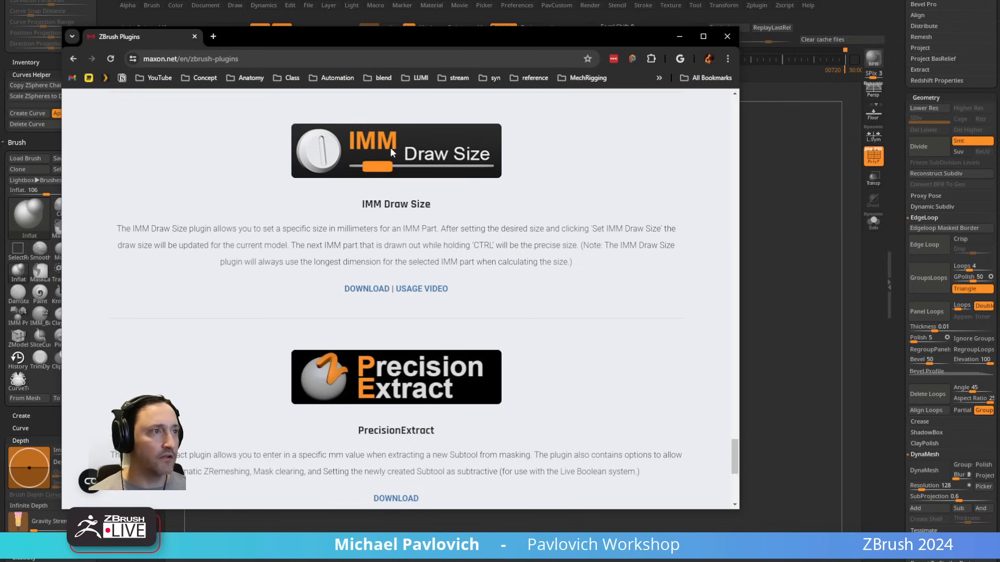
scroll(394, 167, "down", 3)
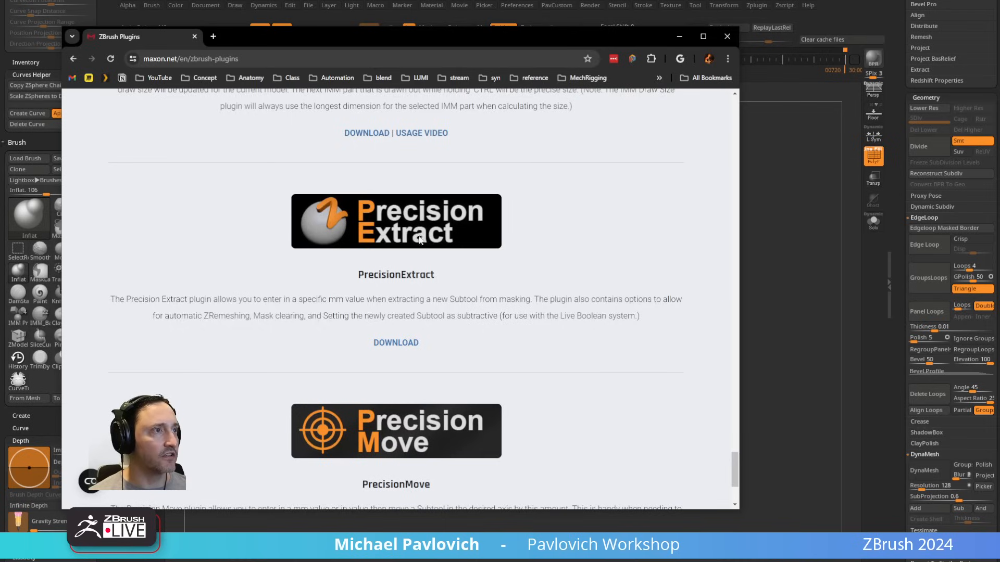
Step: Read the PrecisionMove entry at the end of the plugin downloads and move the browser off the ZBrush workspace
scroll(419, 239, "down", 3)
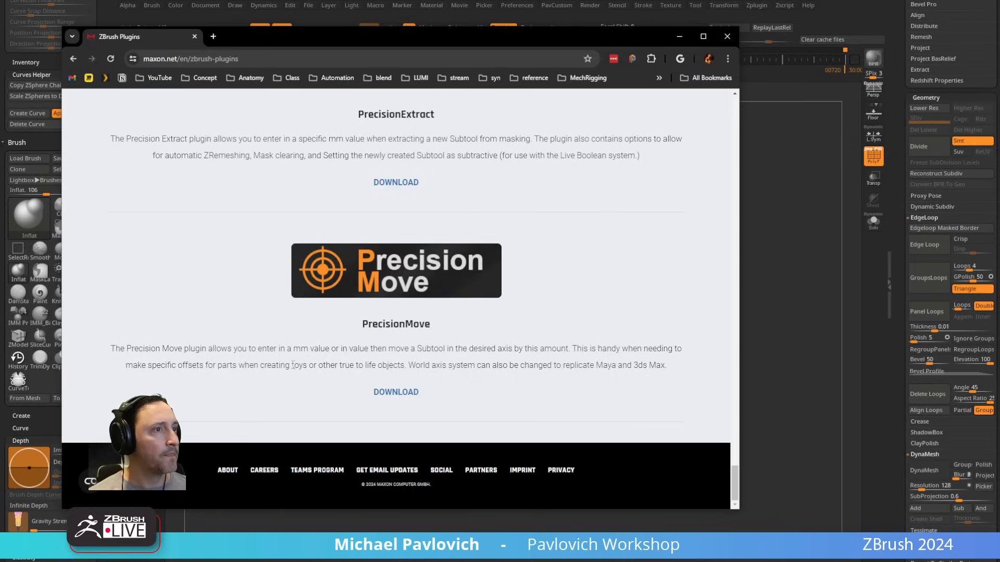
left_click_drag(382, 43, 0, 52)
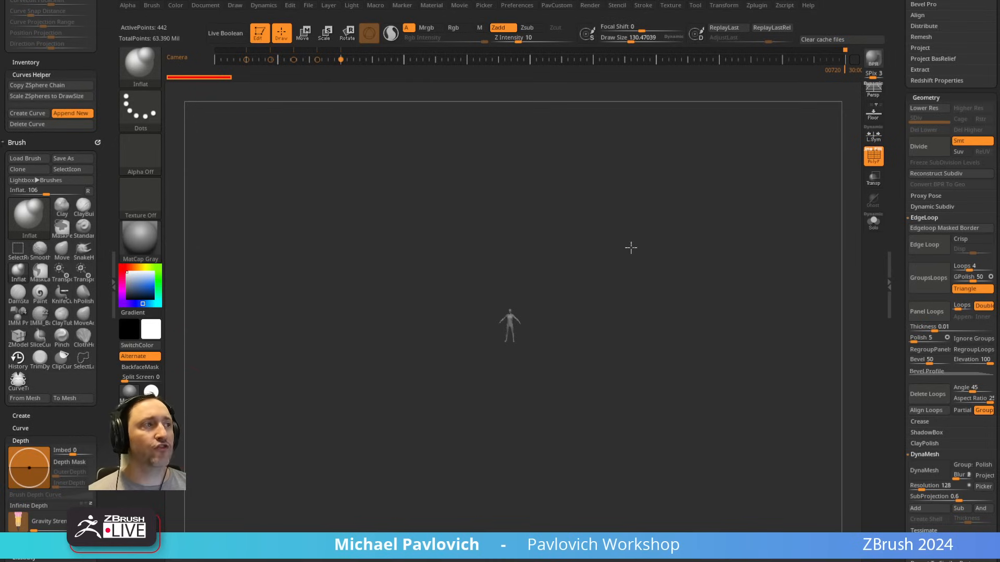
Step: Frame the jumpsuit character, turn off the PolyFrame display and make the Suit002_010 suit the active subtool
mouse_move(648, 237)
right_mouse_down("ctrl")
mouse_move(705, 321)
mouse_move(714, 180)
right_mouse_up("ctrl")
right_click_drag(631, 129, 627, 348, "alt")
key("s")
left_click(594, 349)
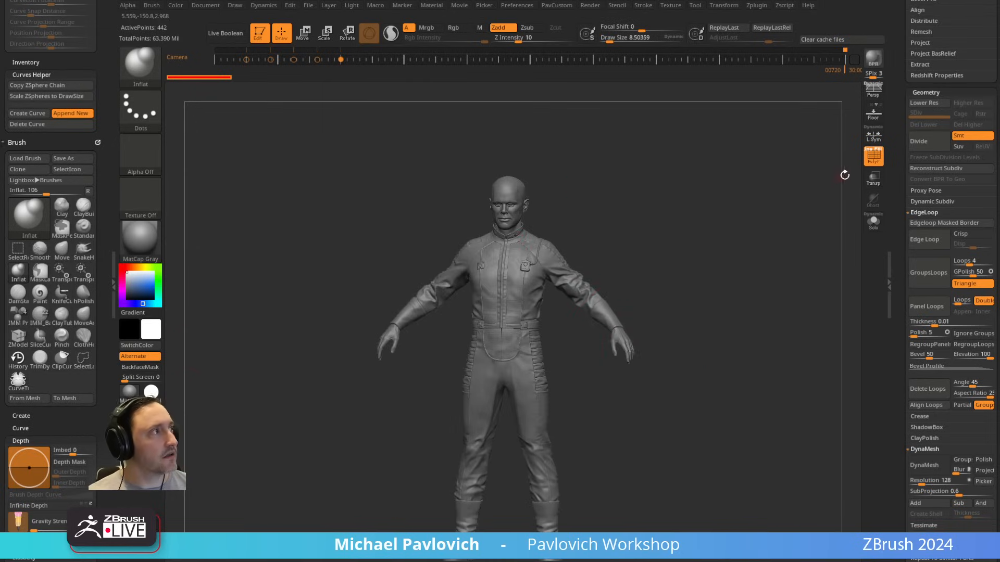
left_click(873, 158)
mouse_move(733, 202)
right_mouse_down("ctrl")
mouse_move(725, 223)
mouse_move(606, 312)
right_mouse_up("ctrl")
key("s")
left_click(577, 312)
left_click(599, 291, "alt")
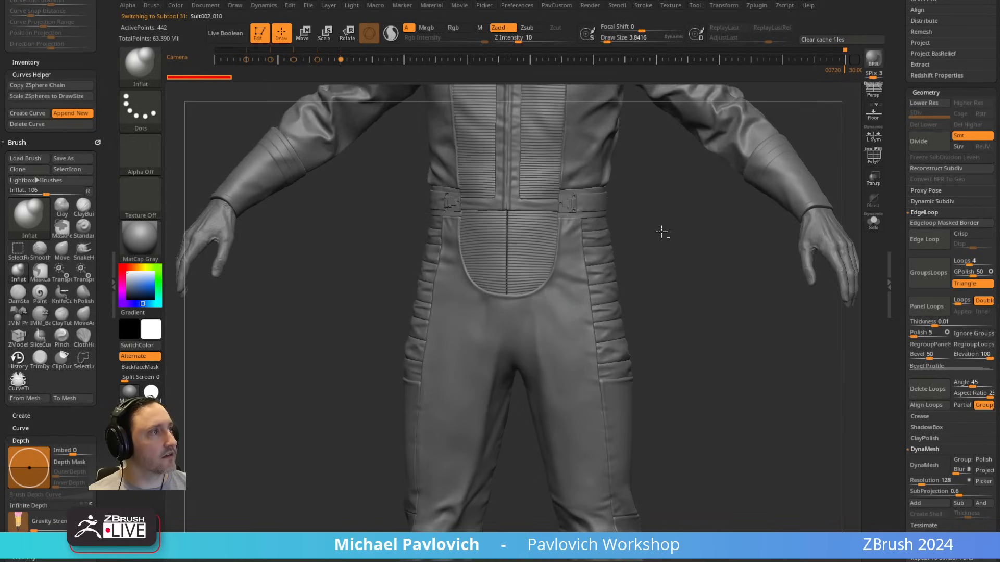
right_click_drag(690, 274, 681, 522, "alt")
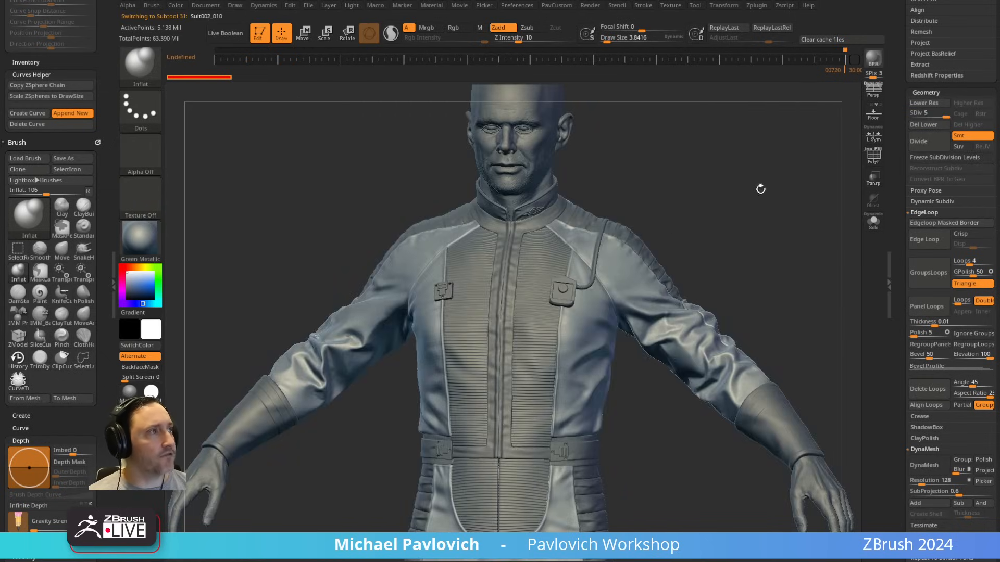
Step: Switch to the Green Metallic material with the Standard brush and make the CC_Base_Body2_7 detail on the chest the active subtool
mouse_move(758, 188)
left_mouse_down()
mouse_move(681, 223)
mouse_move(650, 207)
mouse_move(794, 183)
left_mouse_up()
key("s")
left_click(582, 212)
left_click(565, 284, "alt")
left_click_drag(688, 141, 734, 307, "alt")
left_click(573, 443, "alt")
left_click_drag(787, 111, 828, 116)
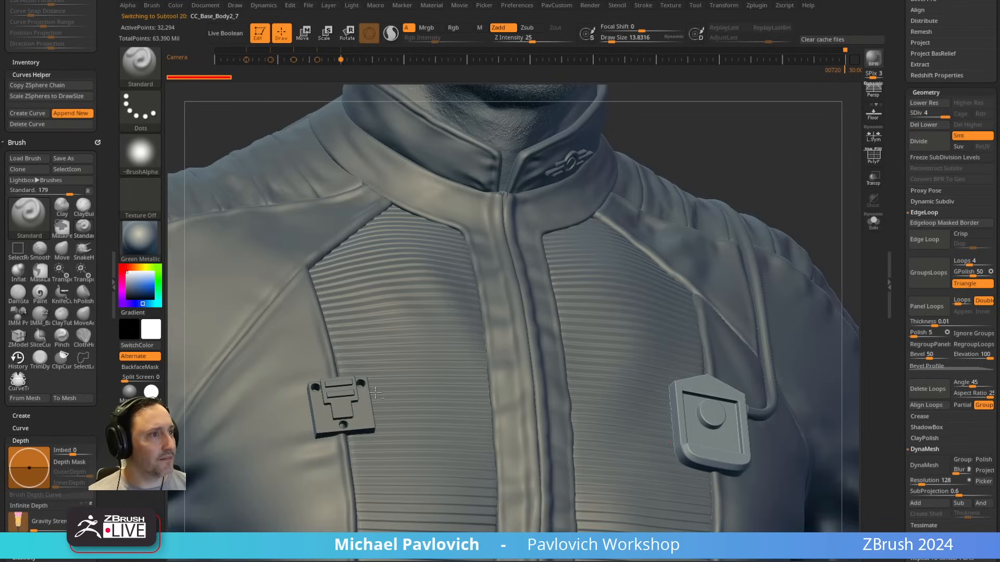
Step: Examine the suit's chest badge, collar emblem and belt details, making the individual subtools active in turn
left_click(328, 393, "alt")
left_click_drag(719, 151, 655, 179)
left_click(731, 189, "alt")
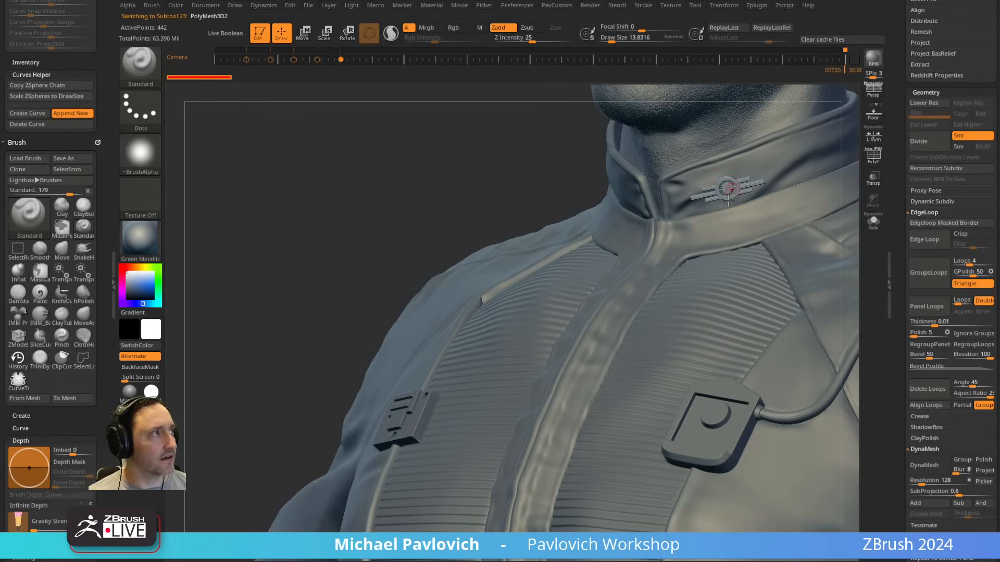
left_click_drag(536, 198, 296, 66, "alt")
left_click_drag(628, 416, 510, 299, "alt")
left_click(495, 268, "alt")
mouse_move(693, 288)
left_mouse_down()
mouse_move(719, 285)
mouse_move(672, 259)
mouse_move(679, 225)
mouse_move(714, 264)
mouse_move(684, 276)
left_mouse_up()
key("s")
left_click_drag(685, 277, 705, 274, "shift")
left_click_drag(587, 151, 607, 268, "alt")
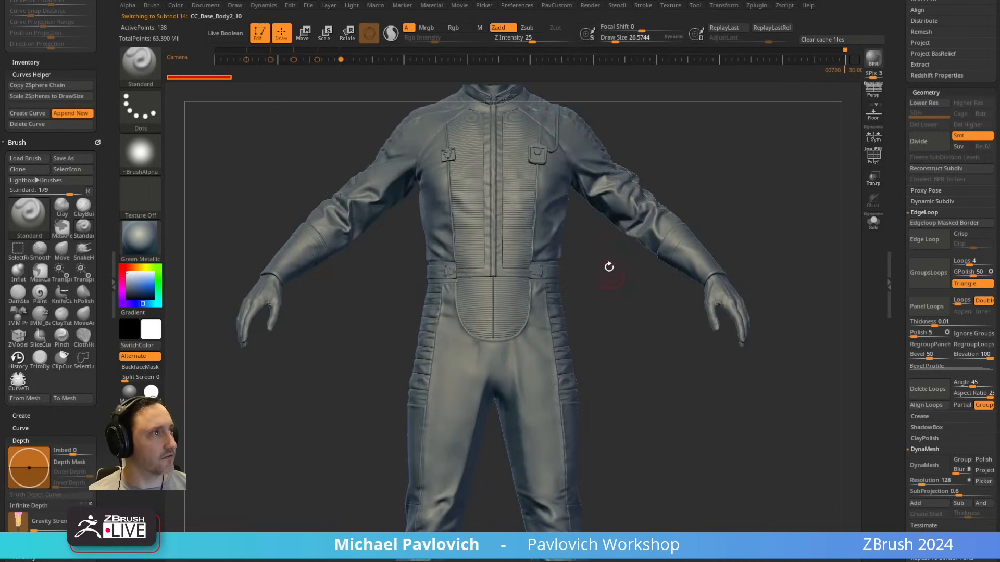
Step: Select the CC_Base_Body subtool, turn on its polypaint and display the character with the SkinShade4 material
left_click_drag(698, 164, 561, 232, "alt")
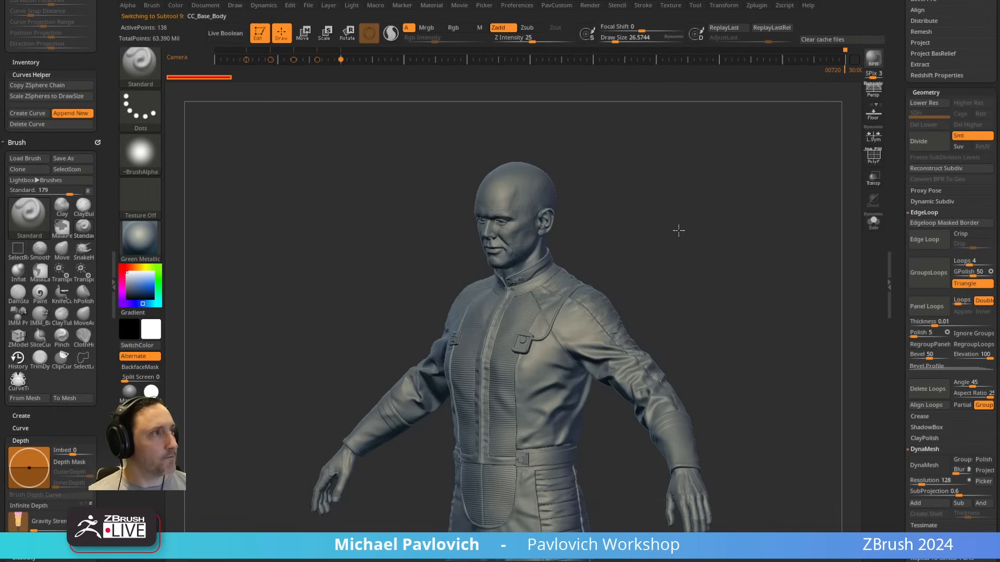
mouse_move(649, 183)
left_mouse_down()
mouse_move(634, 221)
mouse_move(730, 216)
mouse_move(898, 161)
mouse_move(895, 277)
left_mouse_up()
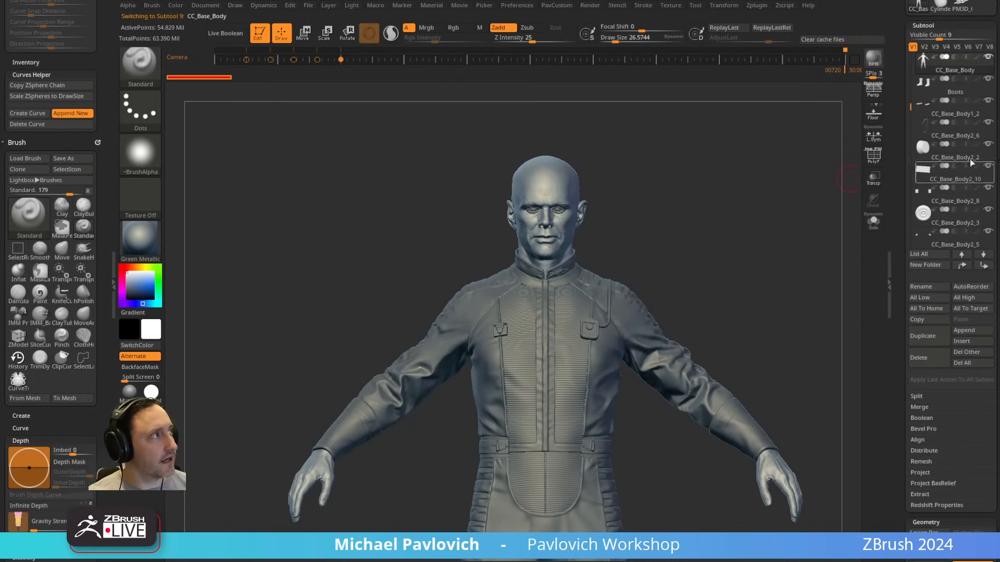
left_click(975, 58)
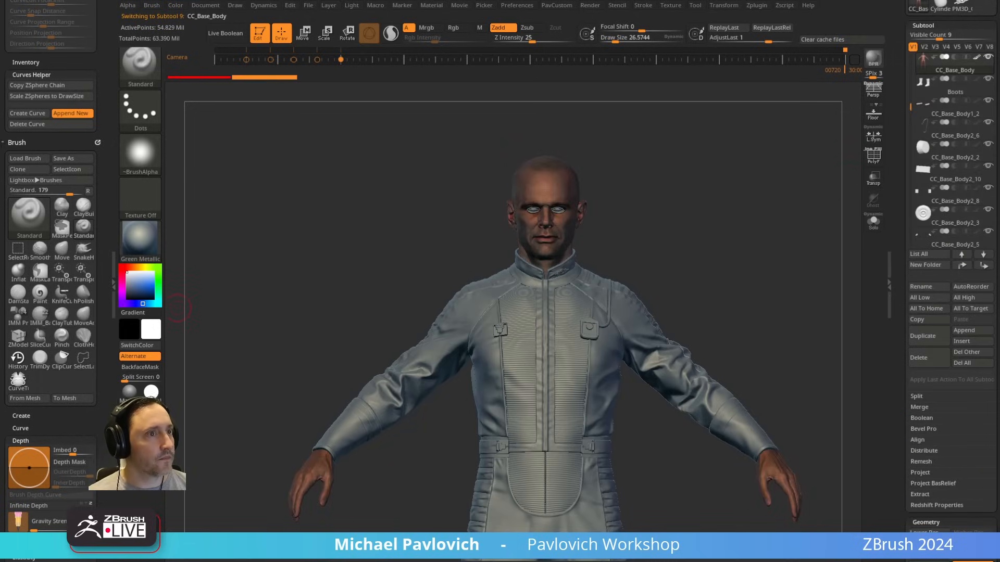
left_click_drag(746, 188, 821, 194)
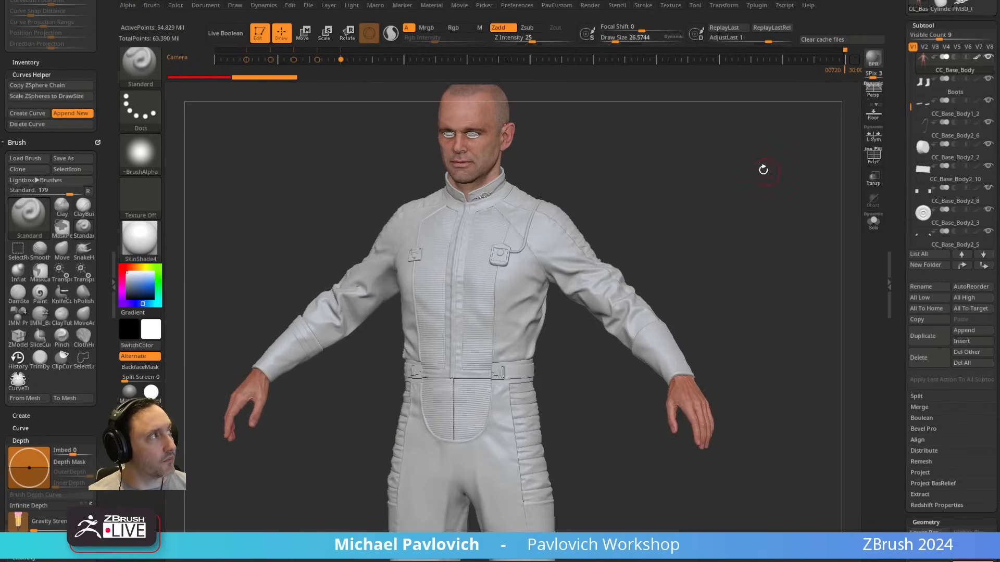
left_click_drag(763, 170, 786, 207, "alt")
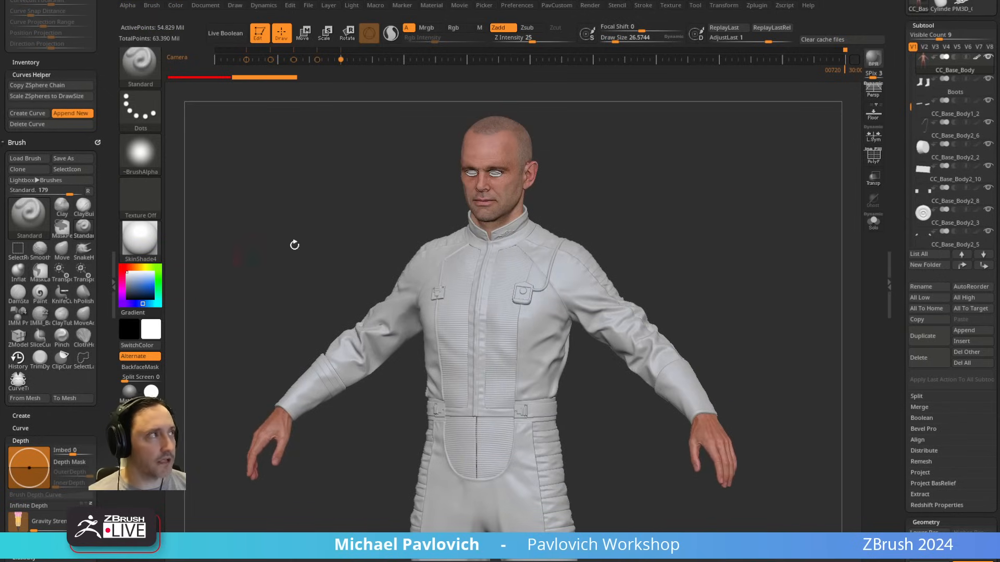
Step: Turn off the body's polypaint and return the character to the Green Metallic material
left_click(977, 58)
left_click_drag(707, 210, 735, 173)
key("ctrl+2")
Step: Set the draw size to about 31 and make the chest device with the round button the active subtool
mouse_move(754, 214)
left_mouse_down()
mouse_move(727, 188)
mouse_move(659, 223)
left_mouse_up()
key("s")
left_click_drag(605, 193, 652, 254, "alt")
key("s")
mouse_move(803, 285)
left_mouse_down("alt")
mouse_move(783, 183)
mouse_move(703, 192)
mouse_move(786, 192)
mouse_move(742, 263)
mouse_move(710, 263)
left_mouse_up("alt")
left_click_drag(752, 105, 642, 259, "alt")
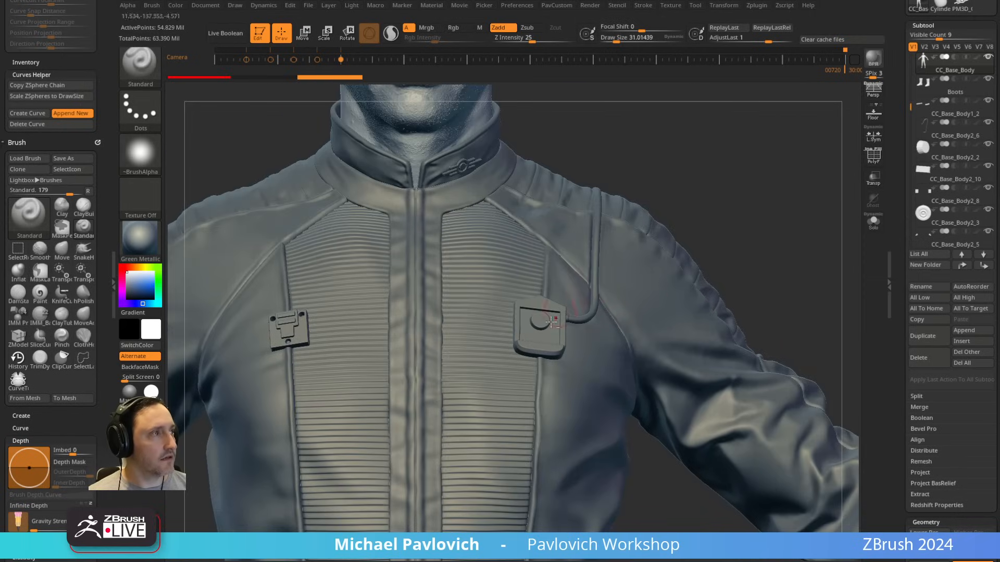
left_click(552, 335, "alt")
left_click_drag(721, 177, 727, 206)
left_click_drag(755, 165, 801, 150, "alt")
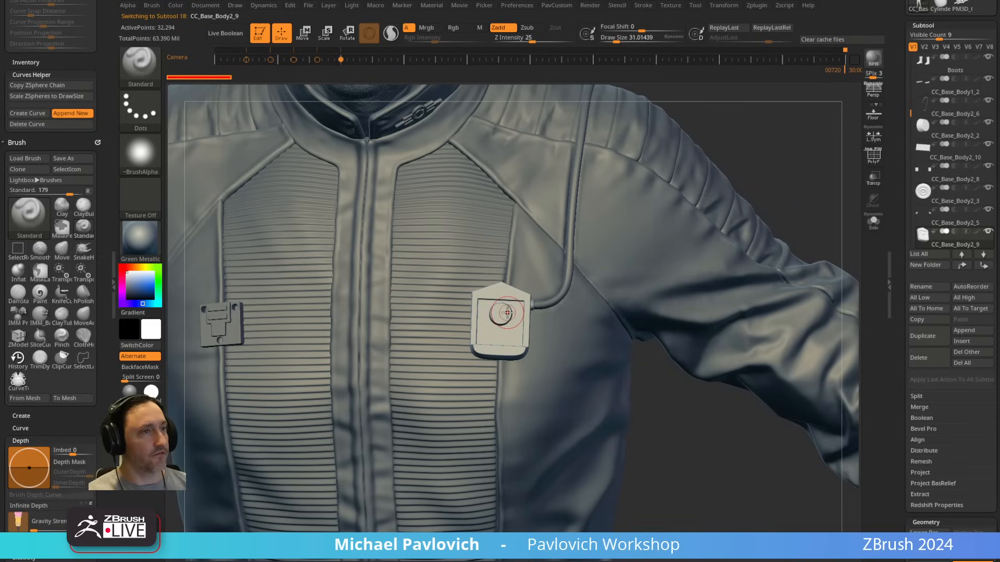
Step: Choose the IMM Base Primitives brush for inserting primitive meshes
key("b")
key("i")
key("p")
key("m")
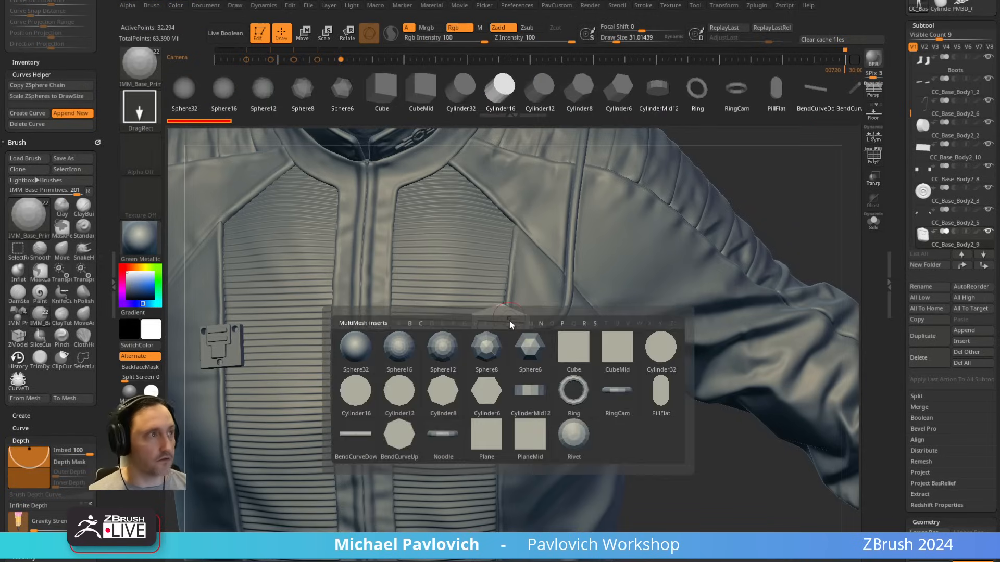
Step: Duplicate the chest device subtool and isolate the copy in Solo mode
left_click_drag(765, 140, 750, 126, "alt")
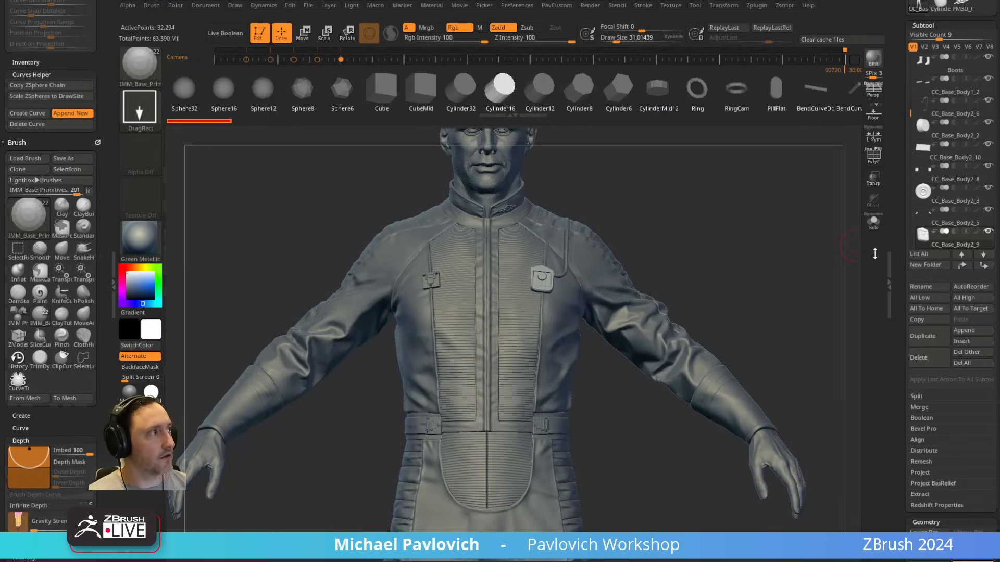
left_click(927, 337)
left_click_drag(683, 208, 642, 307, "alt")
left_click(873, 223)
Step: Unlock the gizmo on the device copy, align it to the device, centre it on the mesh and lock it
key("w")
left_click(589, 232, "alt")
left_click(519, 268)
left_click(481, 268)
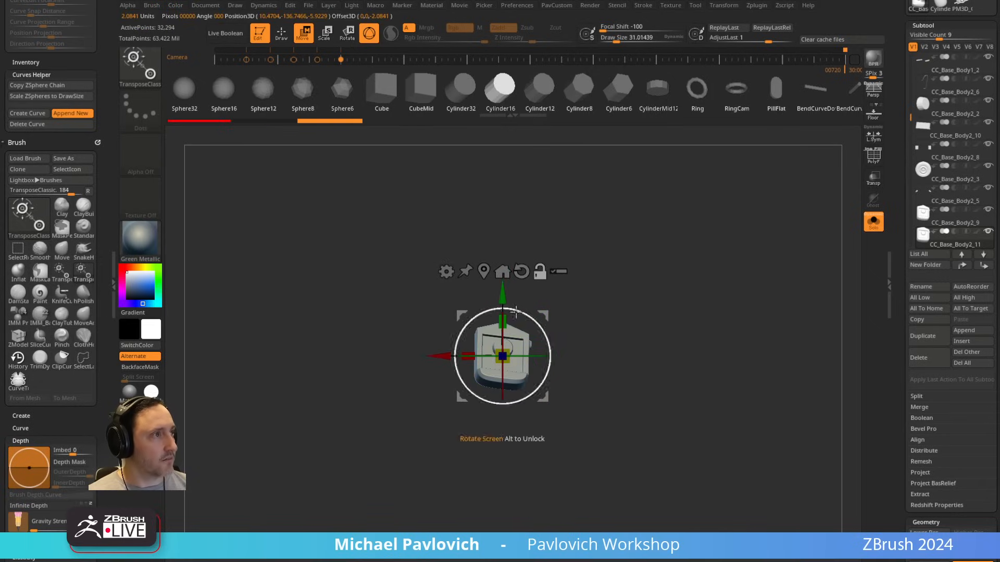
left_click_drag(544, 316, 410, 401)
left_click(502, 347, "alt")
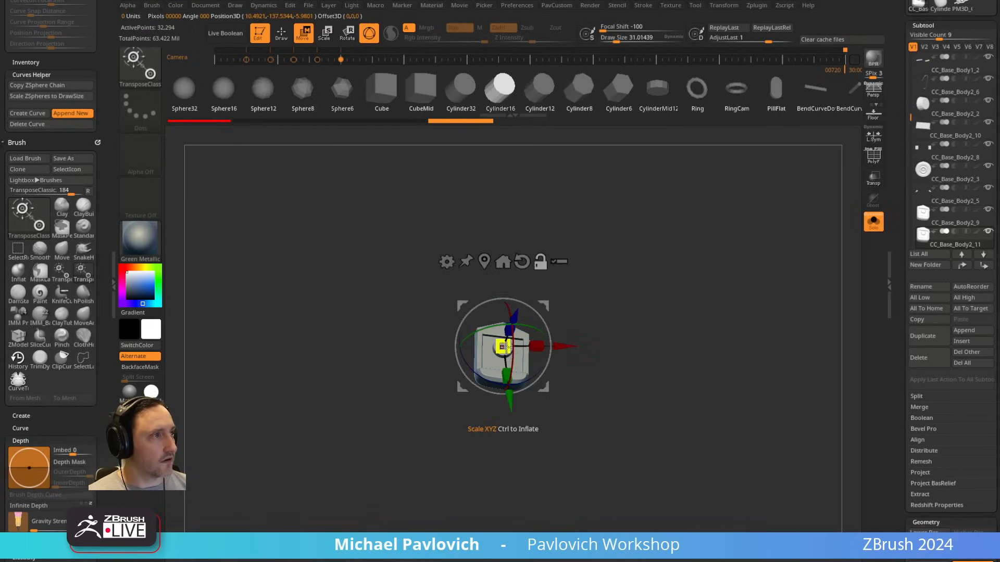
left_click(485, 263)
left_click(540, 270)
Step: Move the device copy to the world origin with the gizmo and frame it
left_click_drag(599, 276, 646, 218, "alt")
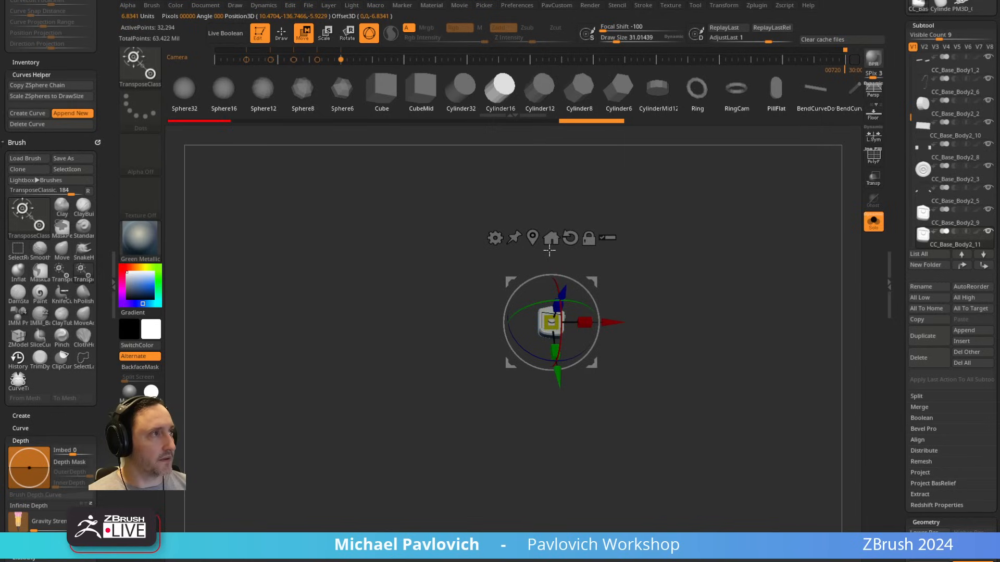
left_click(552, 238)
key("f")
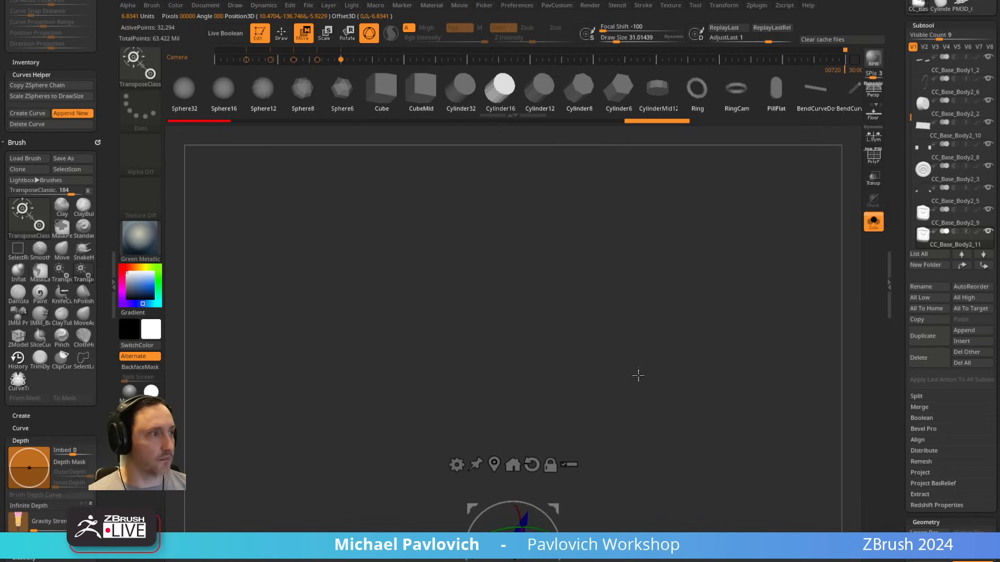
left_click_drag(637, 375, 654, 246)
key("f")
Step: Rotate the device copy with the gizmo so it stands upright and faces squarely forward
mouse_move(498, 286)
left_mouse_down()
mouse_move(503, 314)
mouse_move(512, 283)
left_mouse_up()
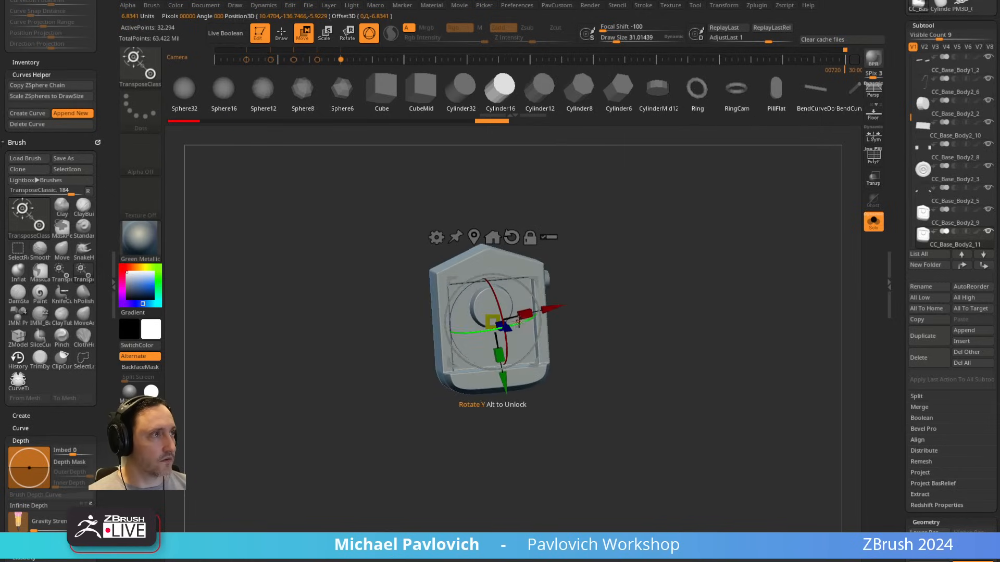
key("ctrl+z")
key("ctrl+z")
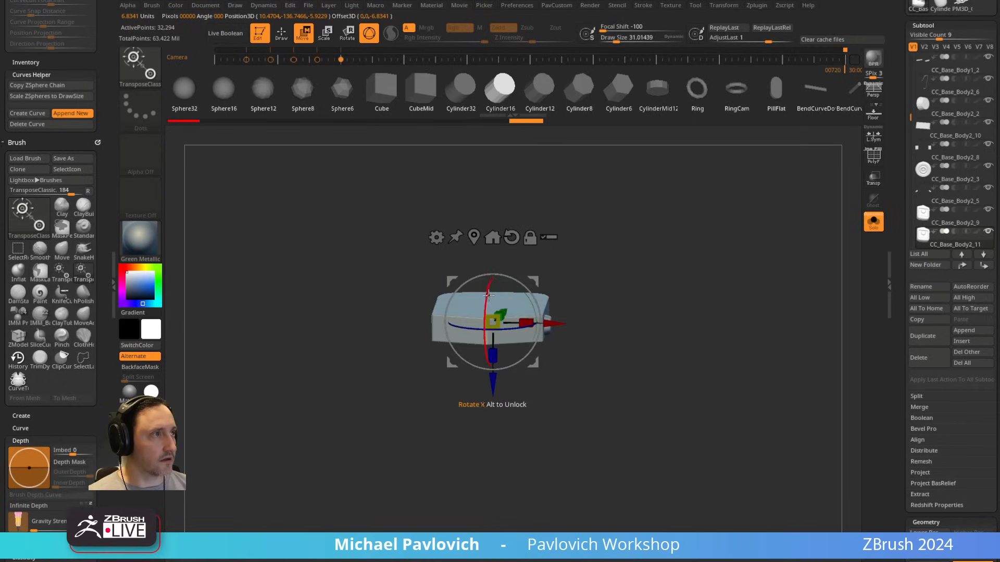
left_click_drag(521, 296, 523, 286)
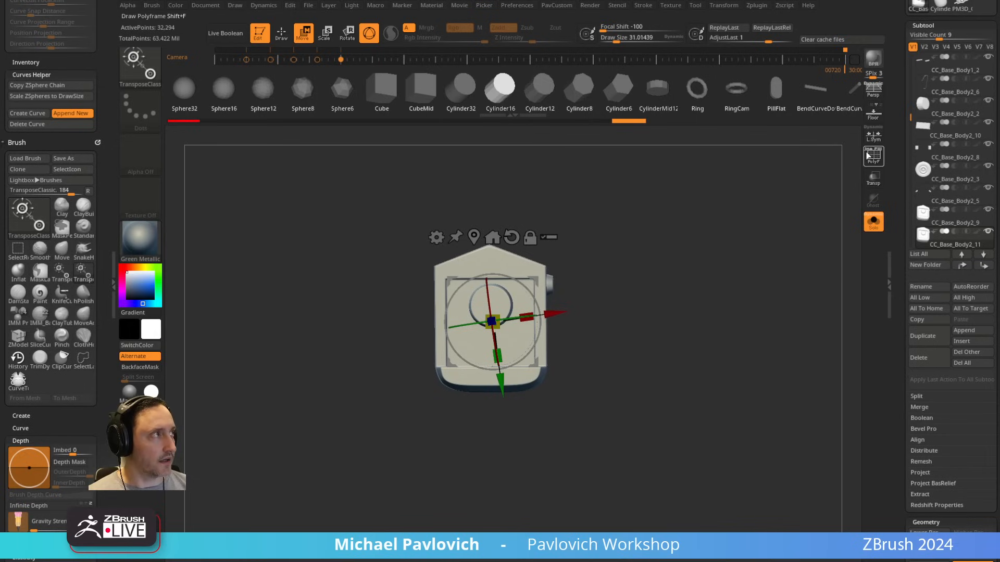
Step: Show the floor grid and try to apply Mirror And Weld to the device copy
left_click(873, 114)
key("q")
key("5")
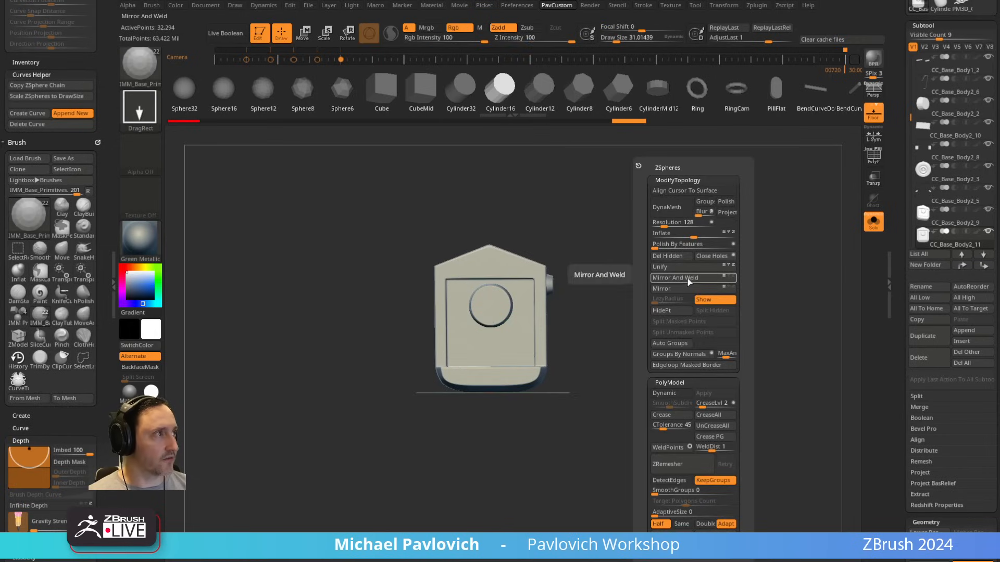
left_click(689, 279)
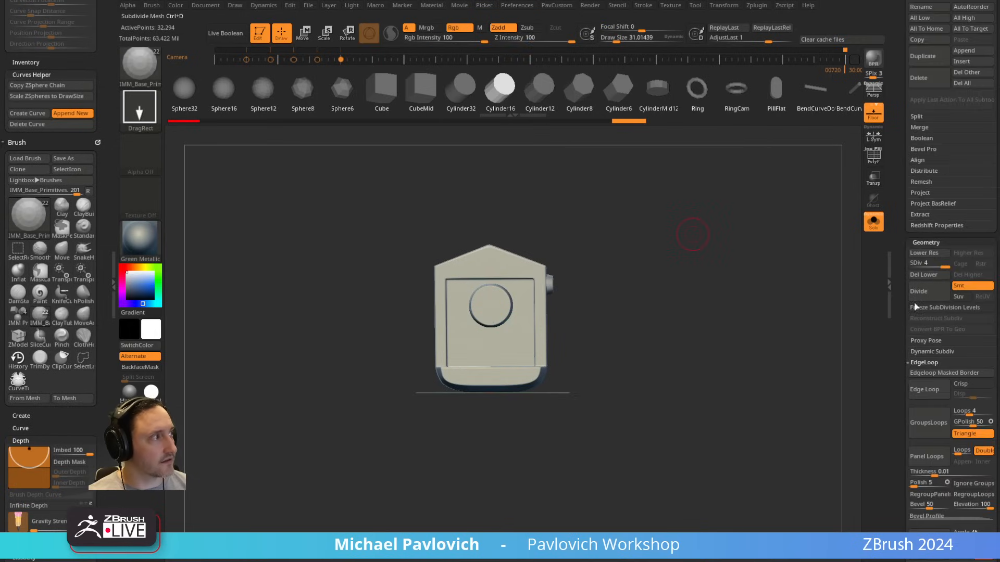
Step: Delete the device copy's lower subdivision levels and apply Mirror And Weld to make it symmetrical
key("5")
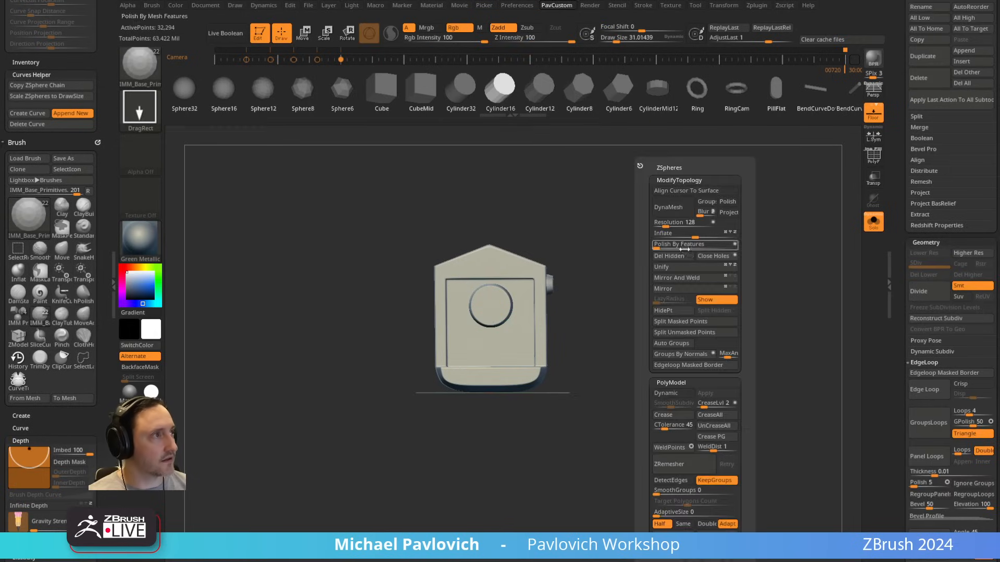
left_click(692, 279)
key("ctrl+z")
key("w")
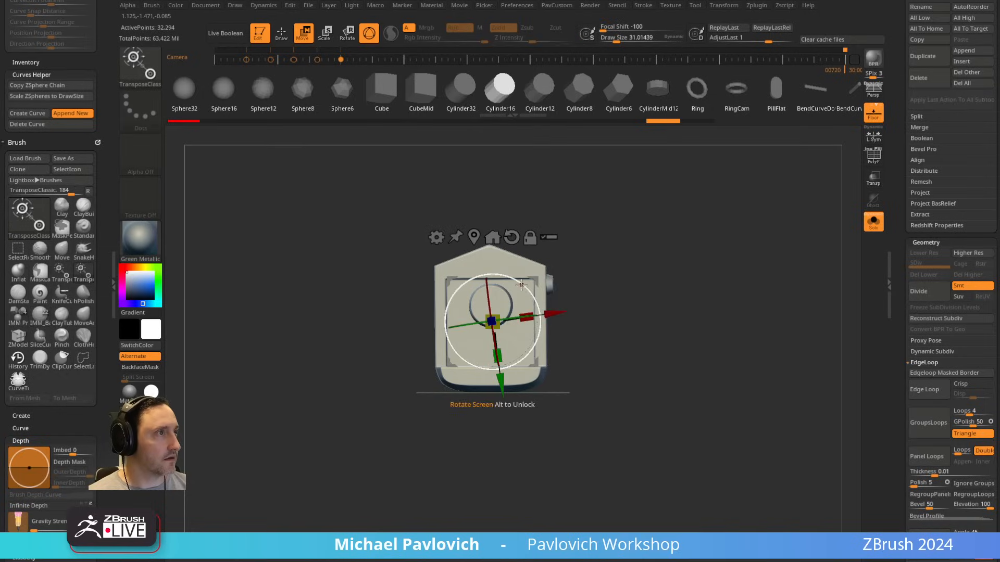
key("q")
key("5")
left_click(631, 280)
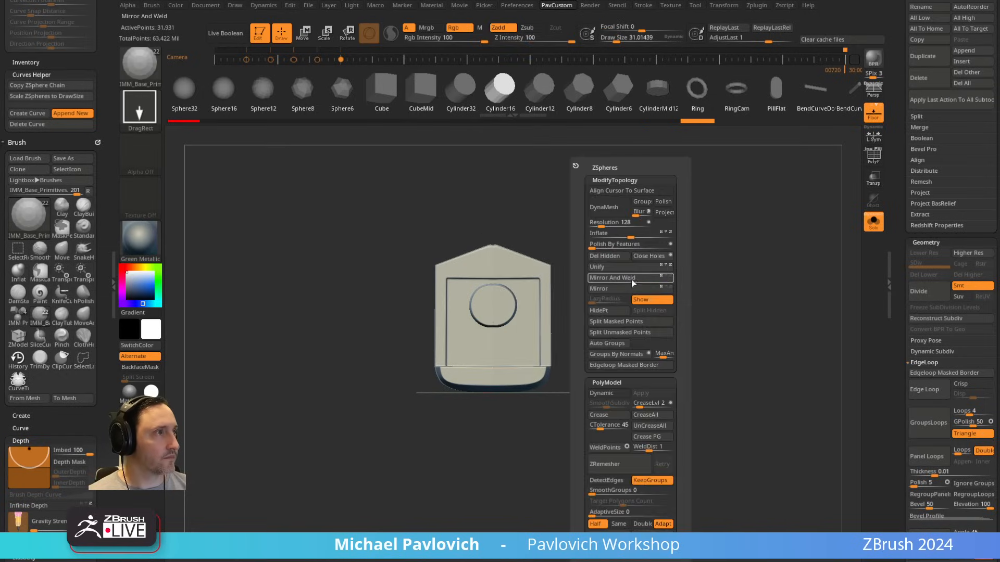
Step: Undo the stray canvas edit on the mirrored device and set the draw size to about 91
mouse_move(651, 264)
left_mouse_down("alt")
mouse_move(630, 288)
mouse_move(595, 276)
mouse_move(519, 293)
mouse_move(661, 277)
left_mouse_up("alt")
mouse_move(515, 331)
left_mouse_down()
mouse_move(504, 333)
mouse_move(515, 308)
mouse_move(575, 298)
mouse_move(554, 298)
left_mouse_up()
key("ctrl+z")
key("s")
left_click_drag(750, 271, 796, 227, "alt")
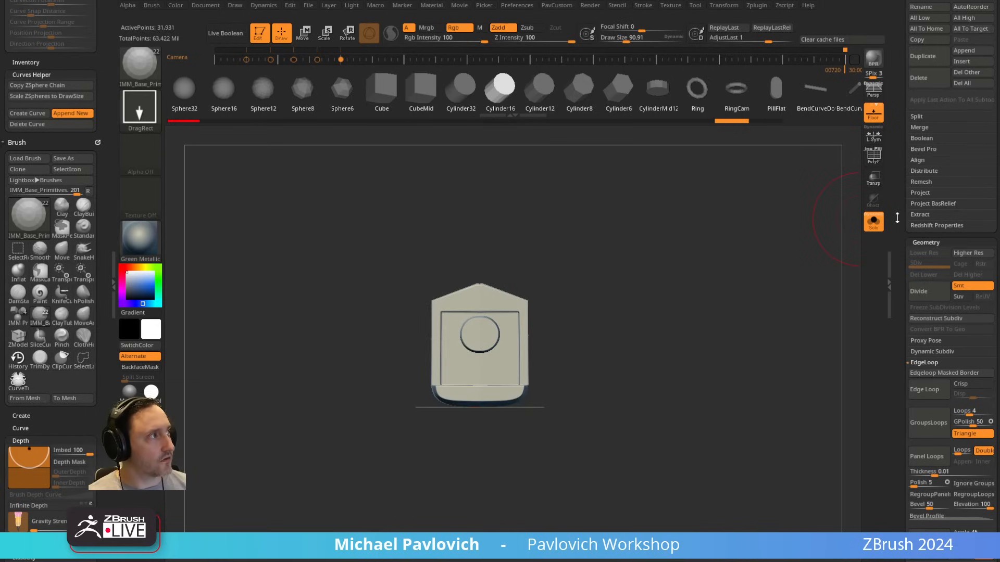
Step: Reset the gizmo orientation on the mirrored device and raise the device straight up above the floor grid
left_click_drag(897, 218, 890, 384)
key("w")
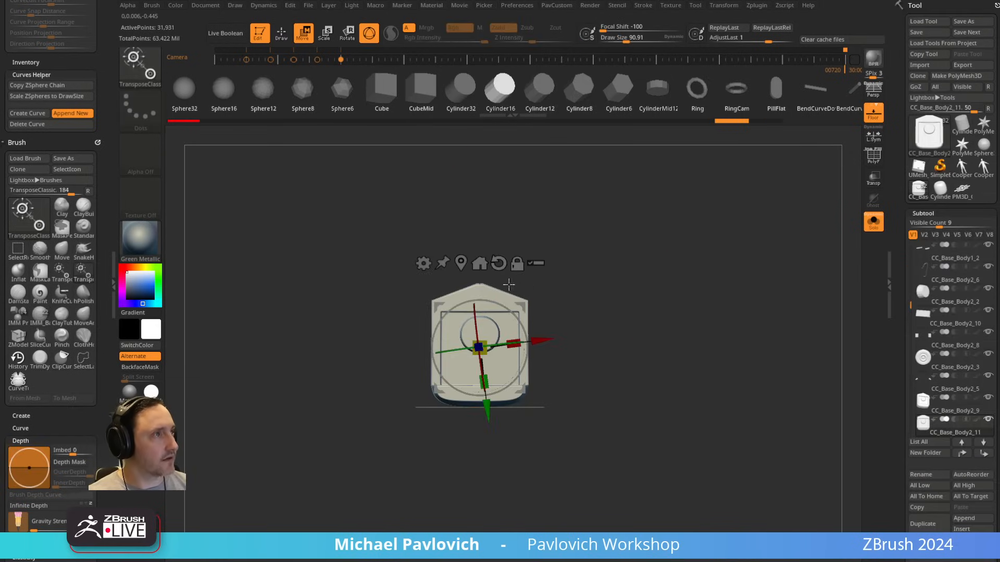
left_click(499, 263, "alt")
left_click_drag(485, 156, 488, 264, "shift")
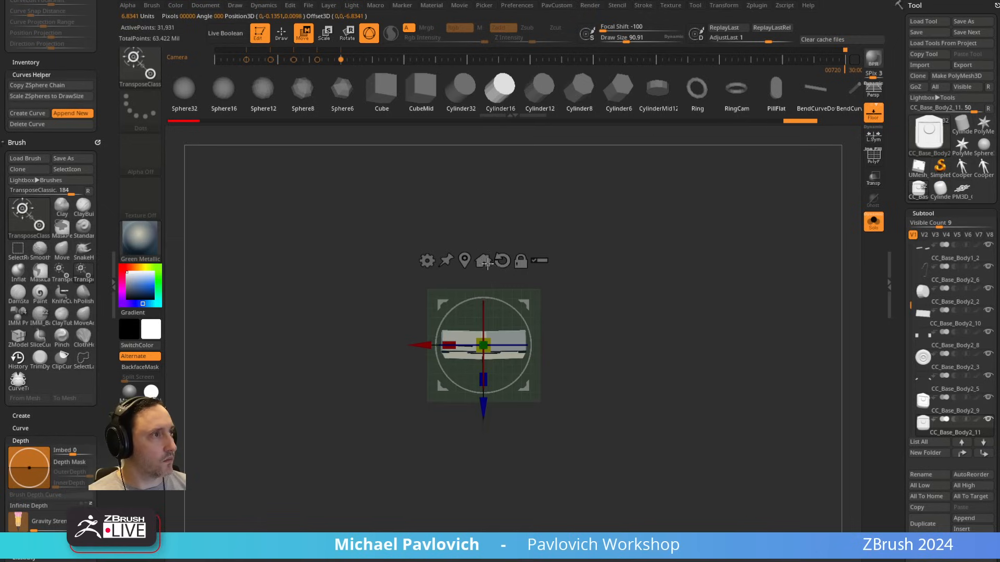
left_click_drag(610, 305, 554, 245, "shift")
left_click_drag(485, 280, 485, 167)
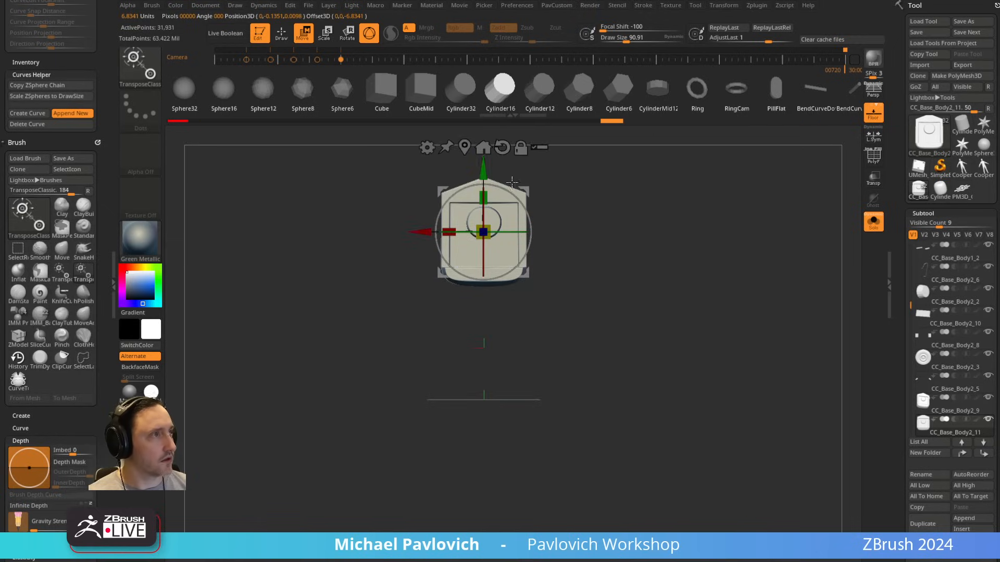
Step: Append another mesh as a new subtool alongside the mirrored device copy
key("q")
scroll(902, 349, "down", 5)
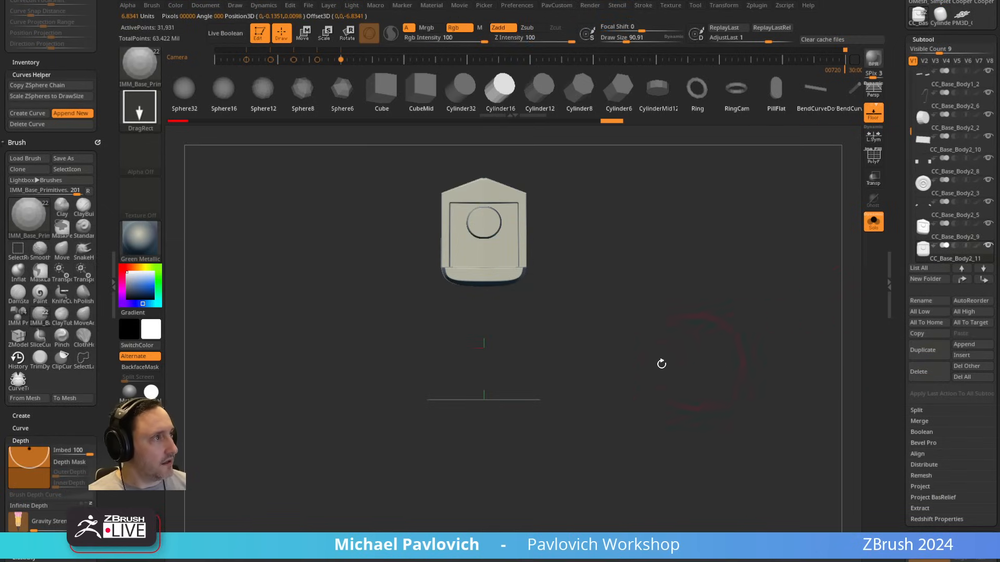
left_click(964, 345)
left_click(570, 394)
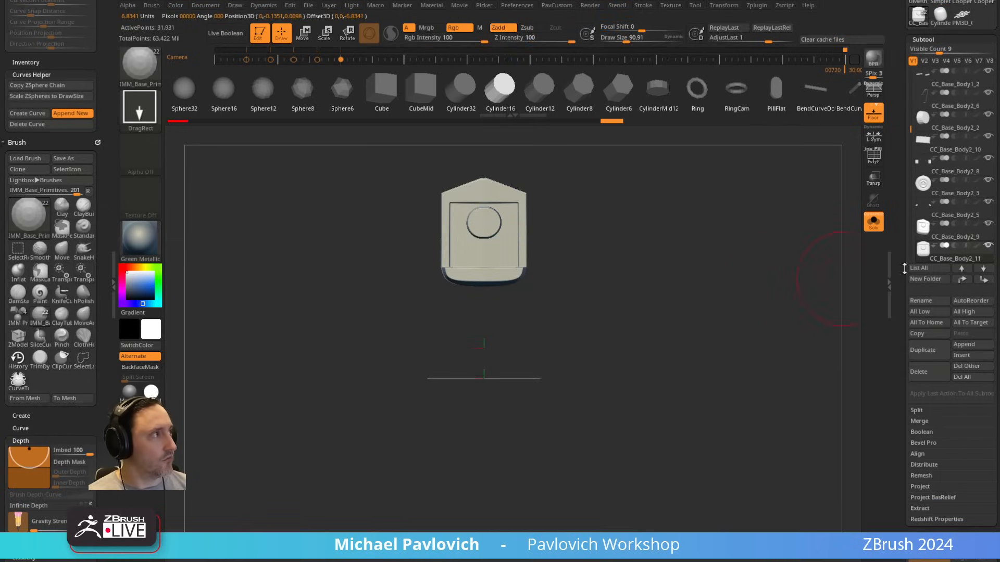
Step: Exit Solo mode, place the mirrored device copy just below the appended cube in the subtool order, and show only those two subtools
left_click(873, 221)
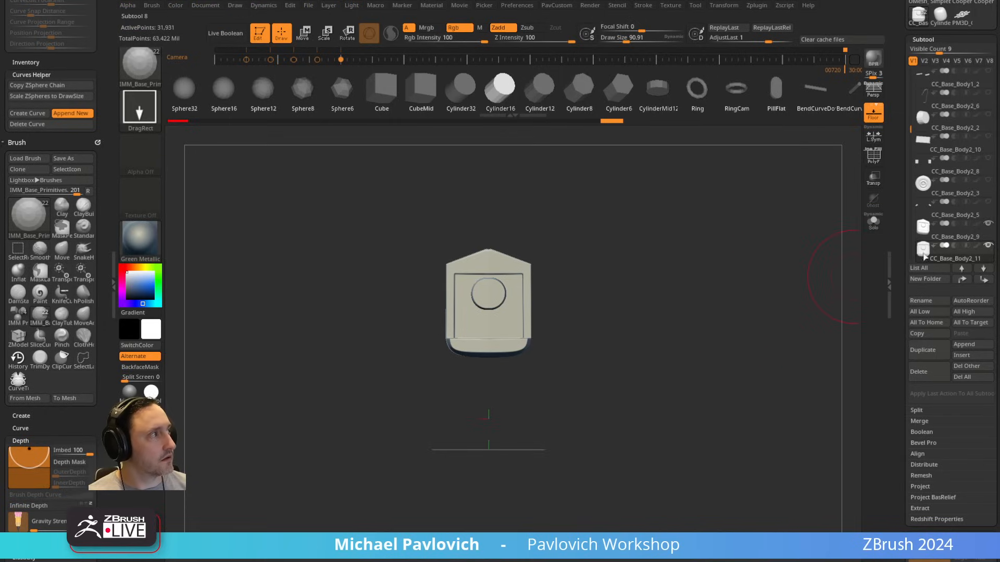
left_click_drag(906, 148, 907, 165)
left_click(988, 115, "shift")
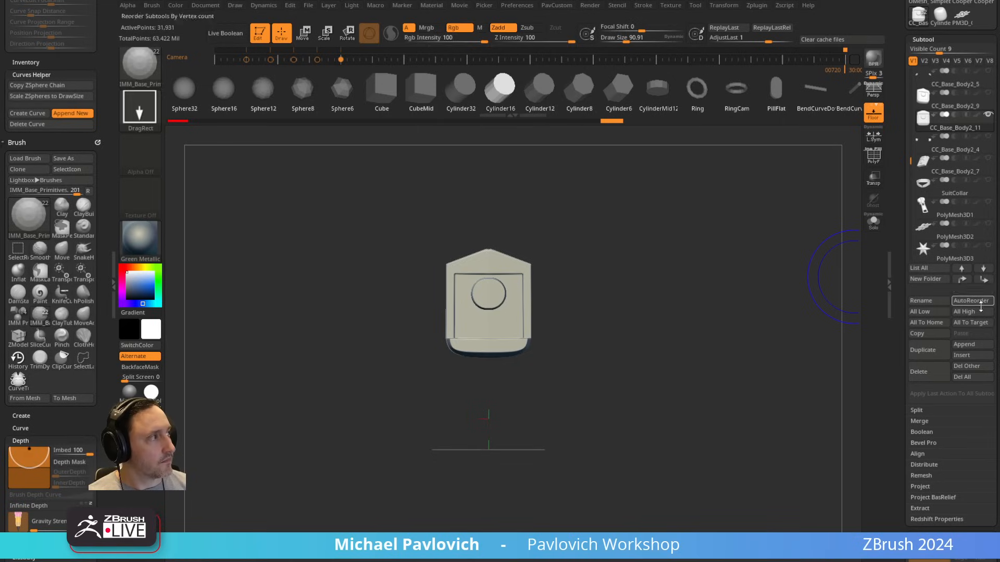
left_click(983, 280, "shift")
left_click(988, 246, "shift")
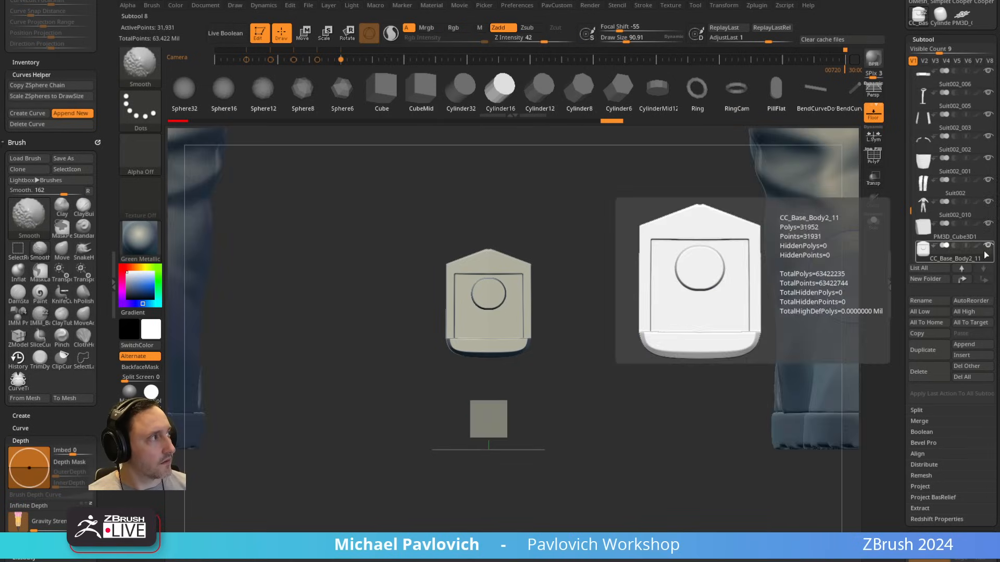
left_click(987, 247, "shift")
left_click(988, 224)
Step: Scale the appended cube up uniformly by about 2.32 and flatten its depth by a factor of about 0.33 to suit the device
left_click_drag(509, 399, 603, 361, "alt")
left_click(483, 408, "alt")
key("w")
left_click_drag(483, 442, 536, 410)
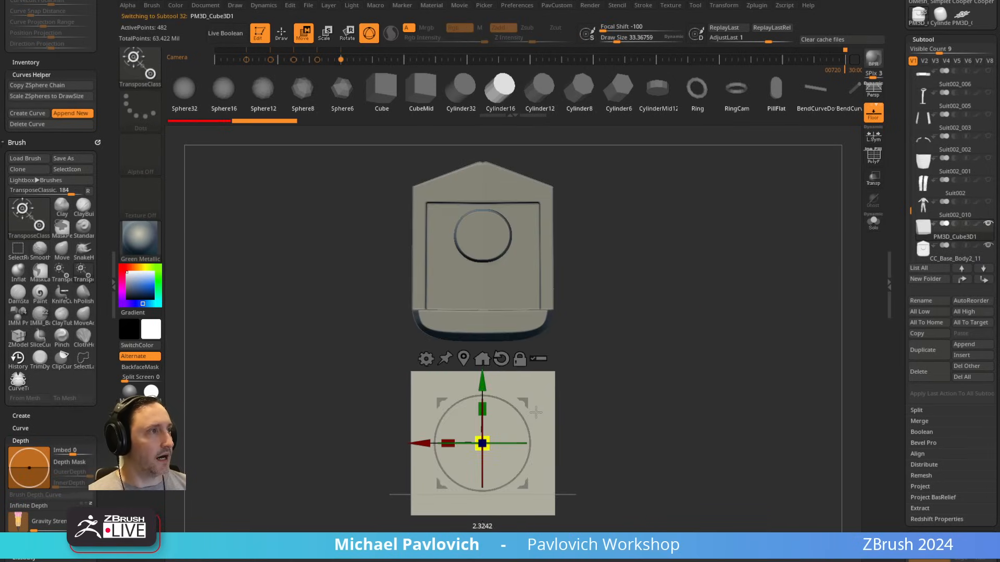
left_click_drag(653, 340, 576, 317, "alt")
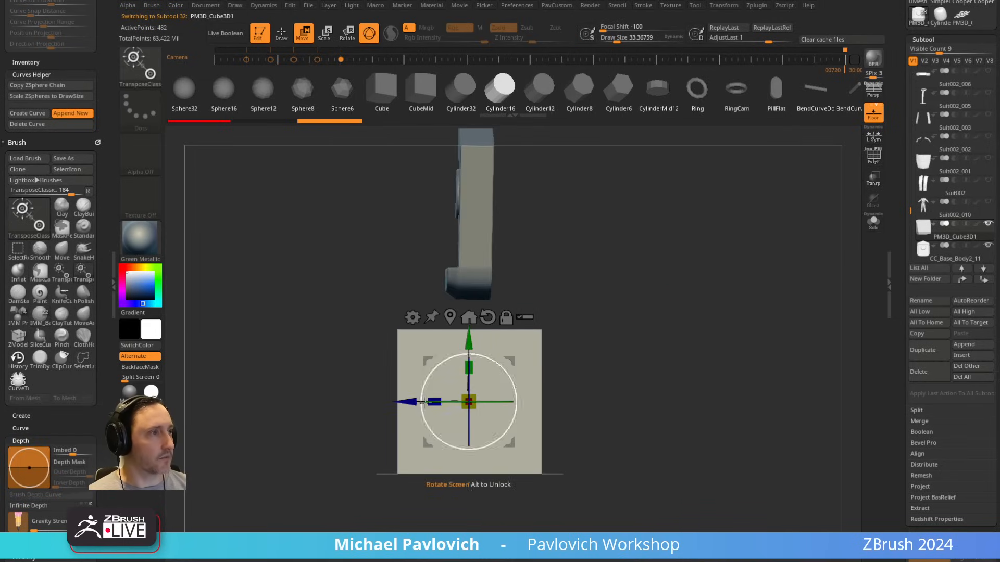
left_click_drag(434, 402, 496, 404)
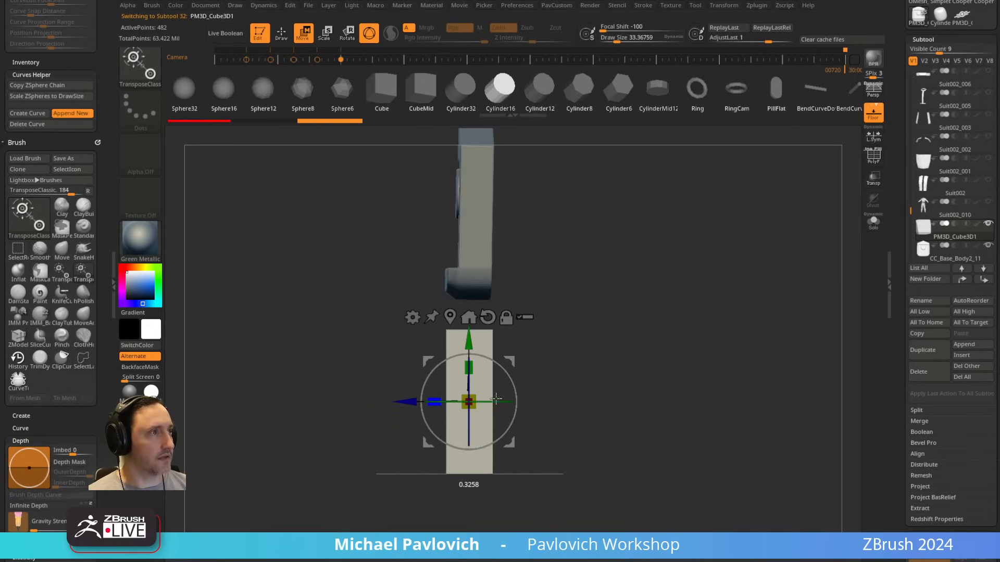
key("q")
Step: Convert the flattened cube to a DynaMesh at resolution 128 and display its polyframe
mouse_move(614, 334)
left_mouse_down("shift")
mouse_move(703, 318)
mouse_move(686, 306)
left_mouse_up("shift")
left_click_drag(850, 185, 781, 223, "shift")
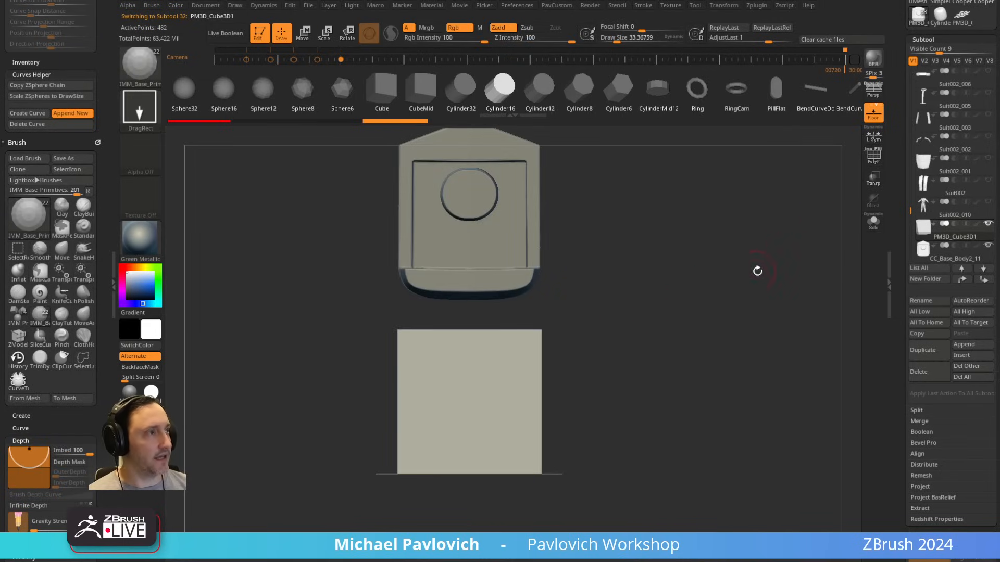
key("space")
left_click(768, 213)
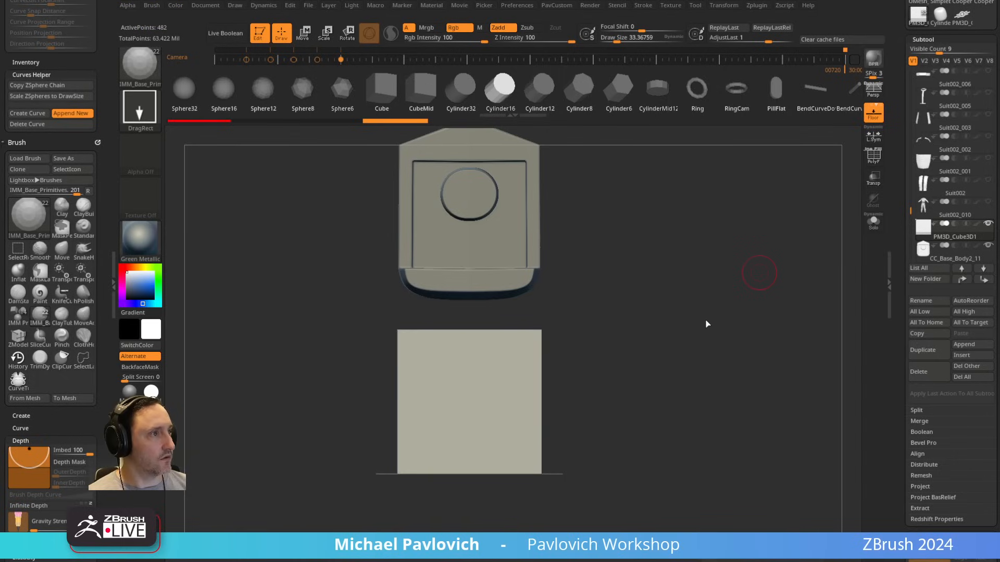
key("shift+f")
Step: Lower the DynaMesh resolution to 32 and remesh the flattened cube
key("space")
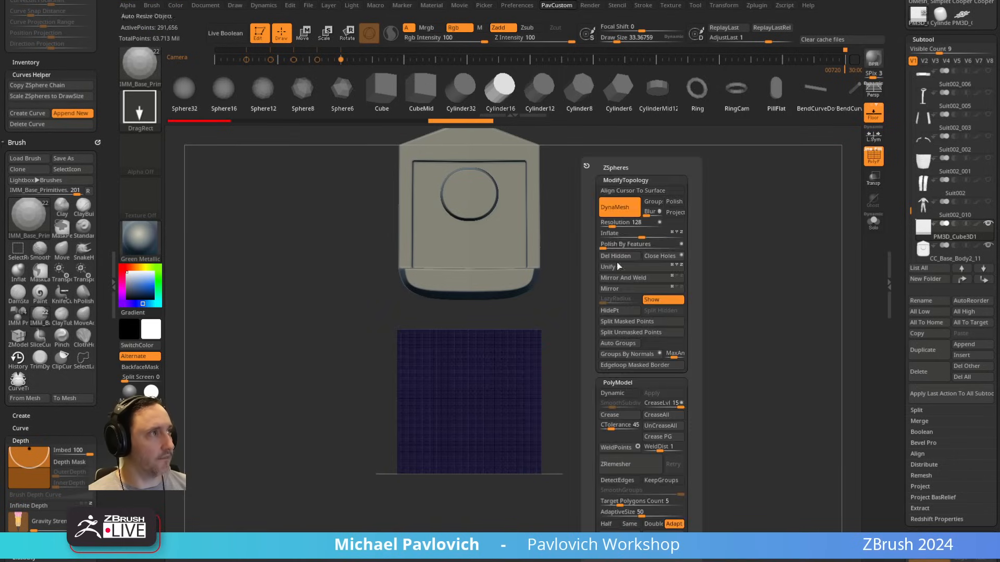
left_click(609, 225)
key("shift")
mouse_move(704, 223)
left_mouse_down("ctrl")
mouse_move(650, 300)
mouse_move(623, 323)
mouse_move(583, 333)
left_mouse_up("ctrl")
key("space")
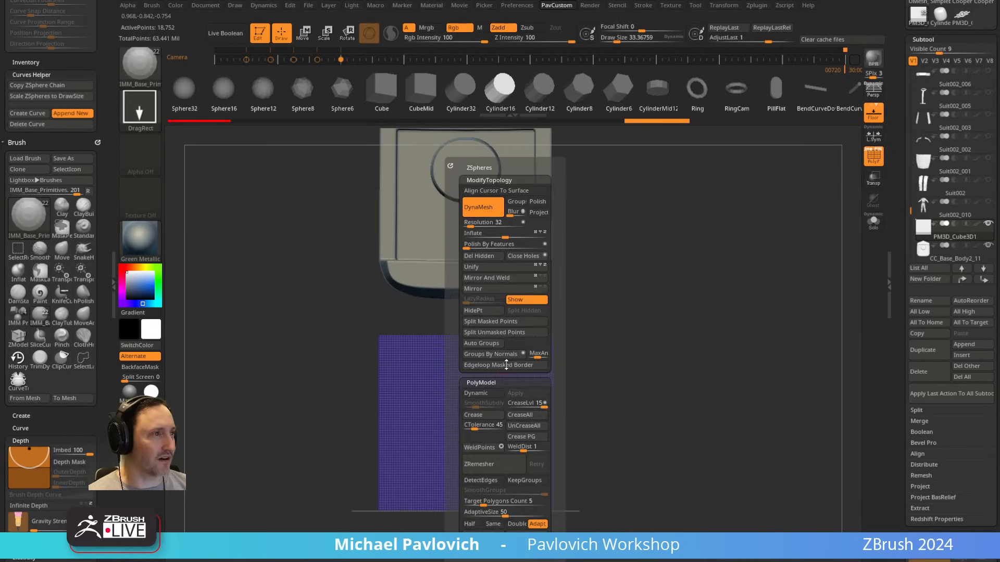
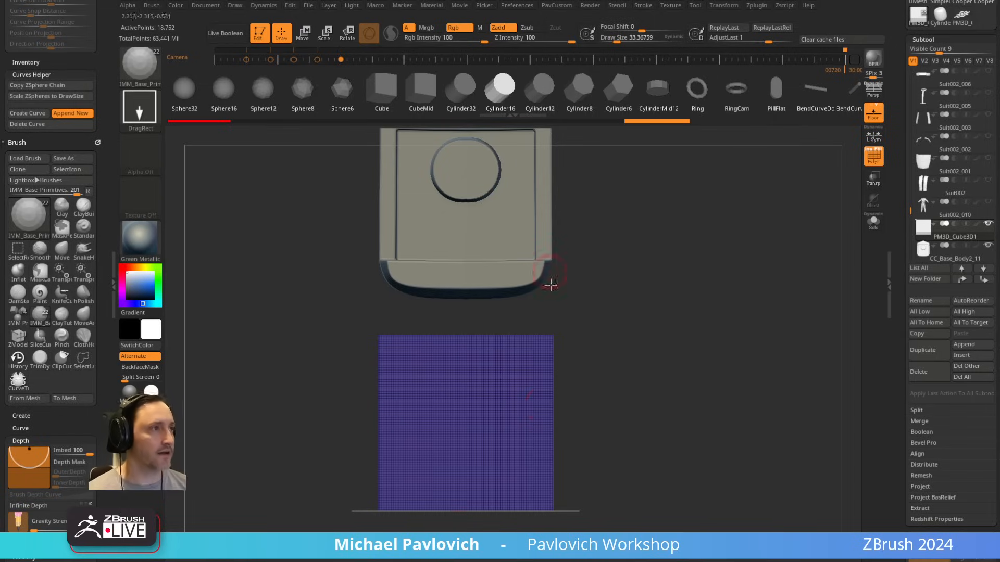
Step: Switch to the browser and look through the YouTube channel's playlists and recent videos for a tutorial reference
left_click_drag(551, 284, 546, 367)
key("ctrl+shift")
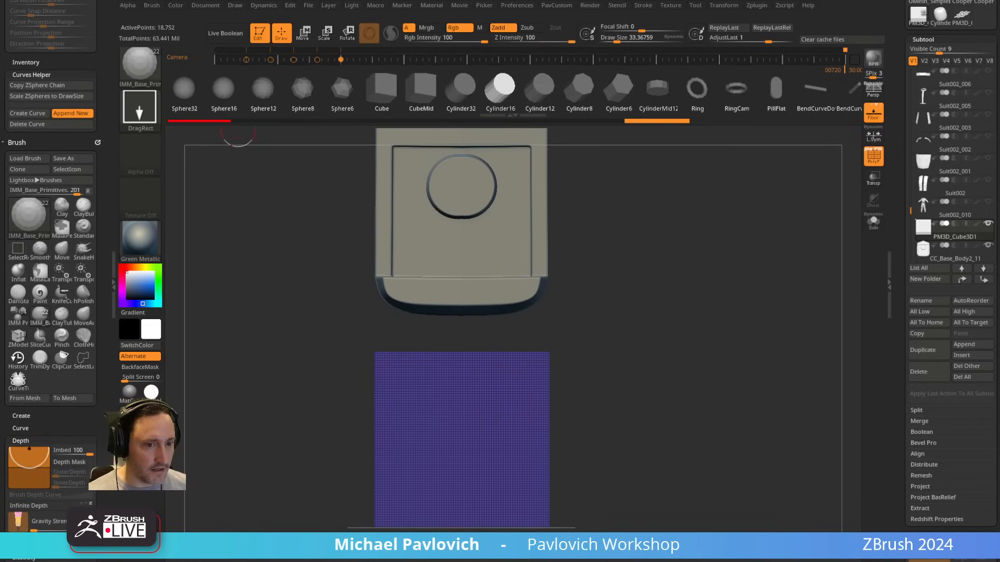
left_click_drag(0, 172, 671, 156)
left_click(90, 180)
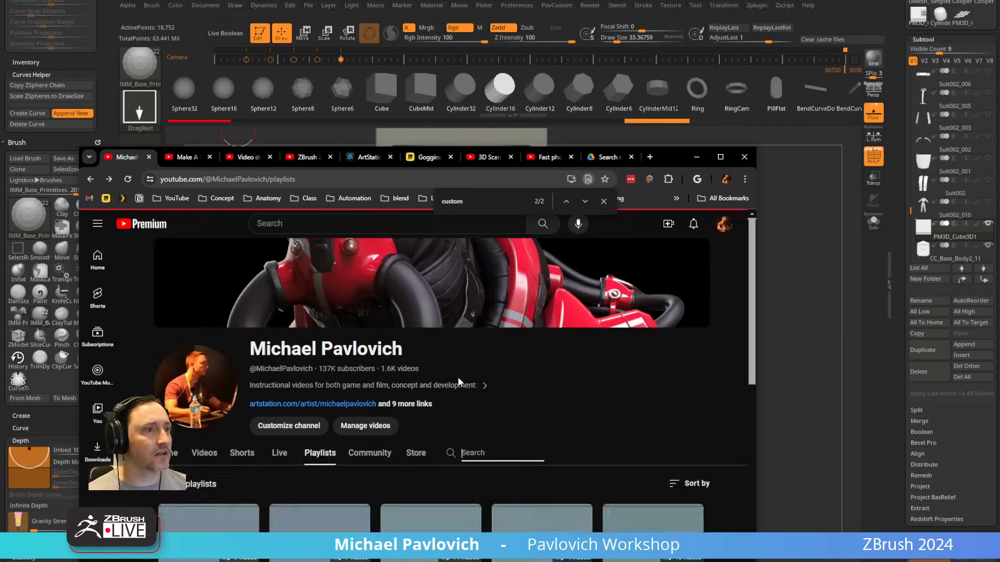
scroll(411, 360, "down", 2)
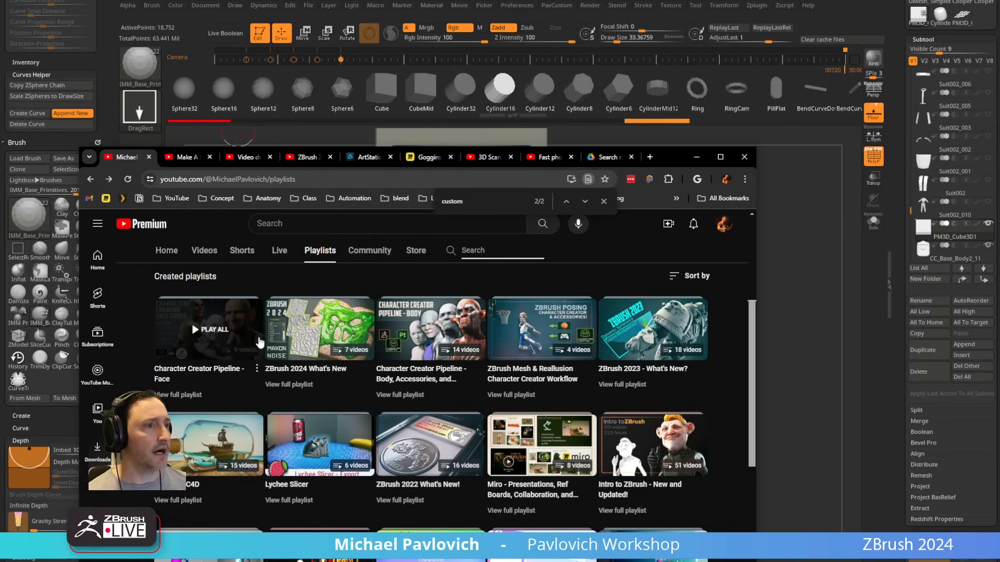
left_click(90, 179)
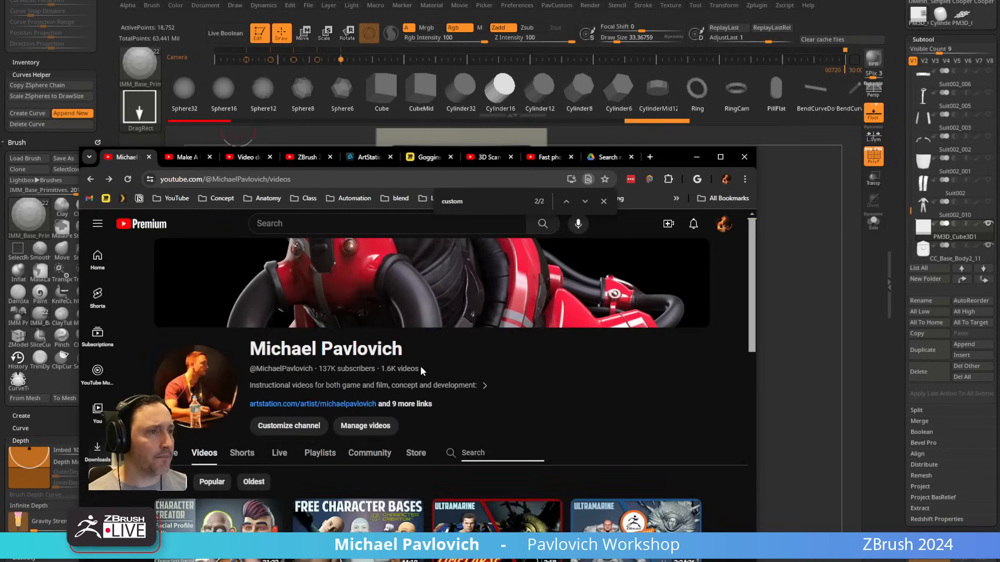
scroll(421, 368, "down", 2)
scroll(420, 367, "down", 4)
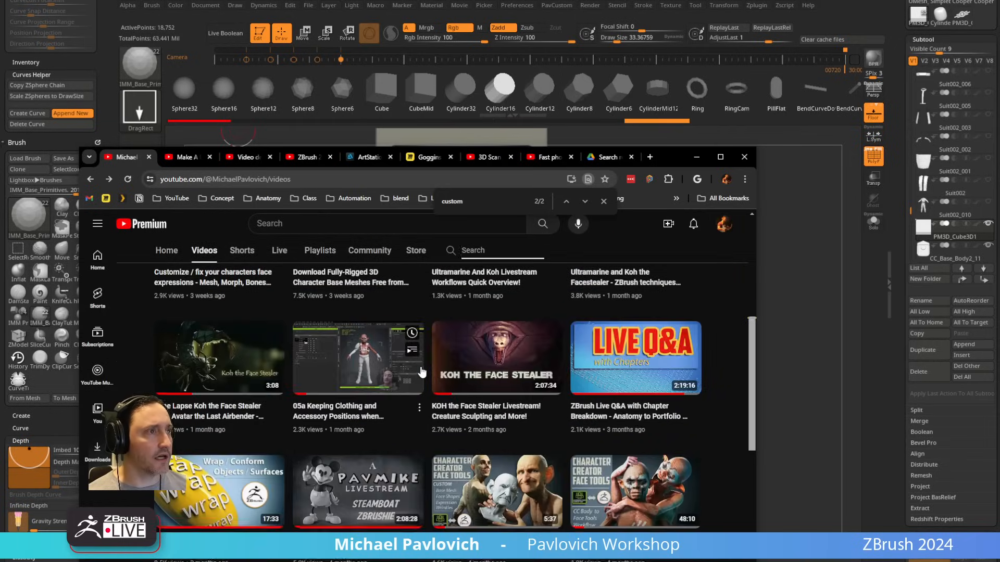
scroll(292, 344, "up", 4)
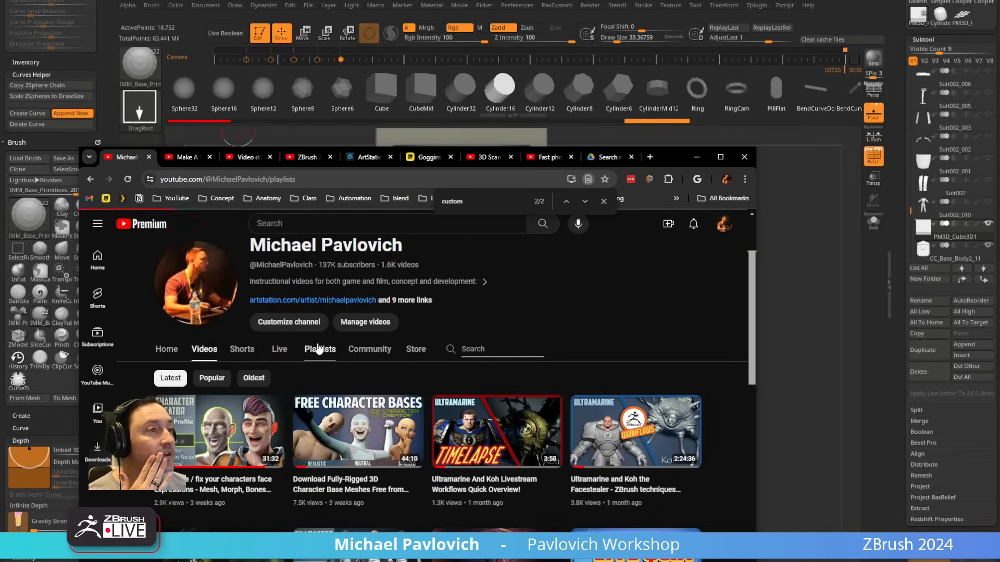
left_click(319, 349)
Step: Browse the ArtStation tutorial album for a hard-surface example and open the red mechanical bison project
left_click(379, 159)
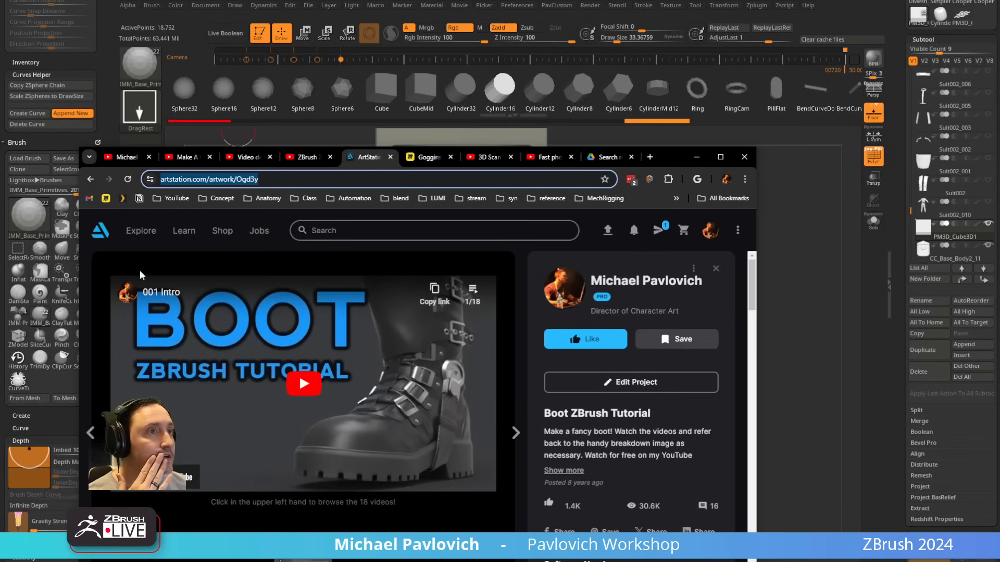
left_click(90, 179)
scroll(302, 410, "up", 8)
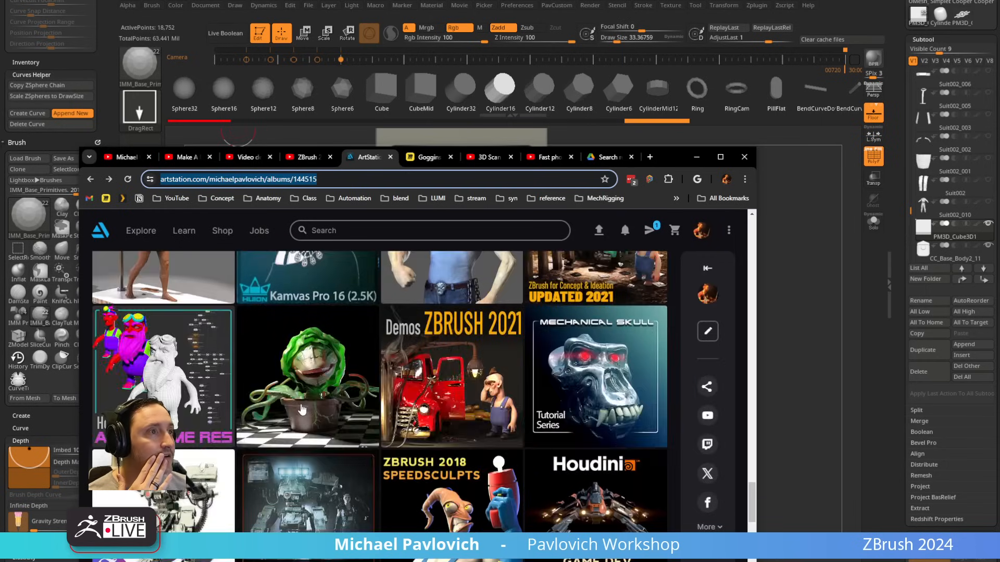
scroll(302, 410, "up", 10)
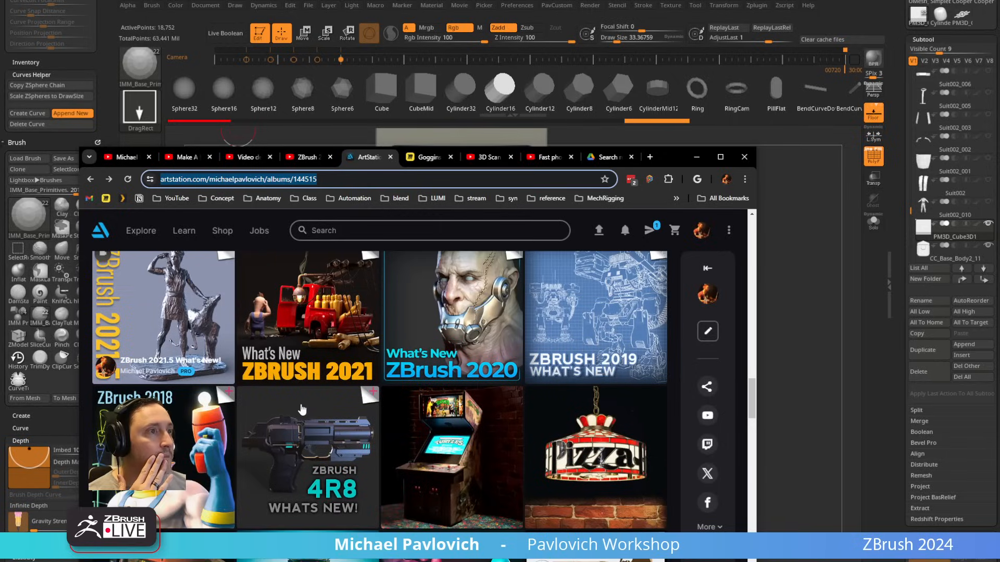
scroll(302, 410, "up", 10)
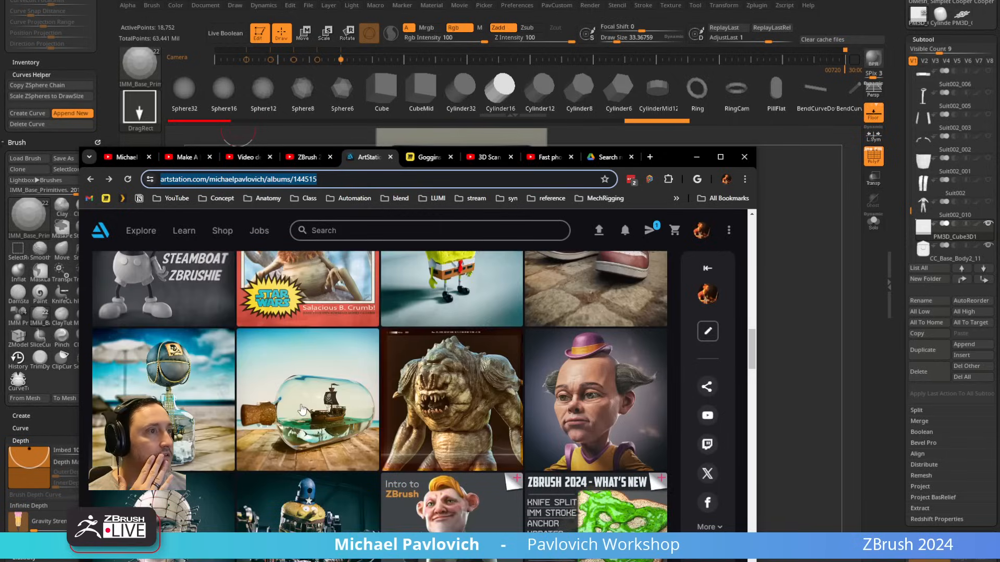
scroll(302, 409, "up", 10)
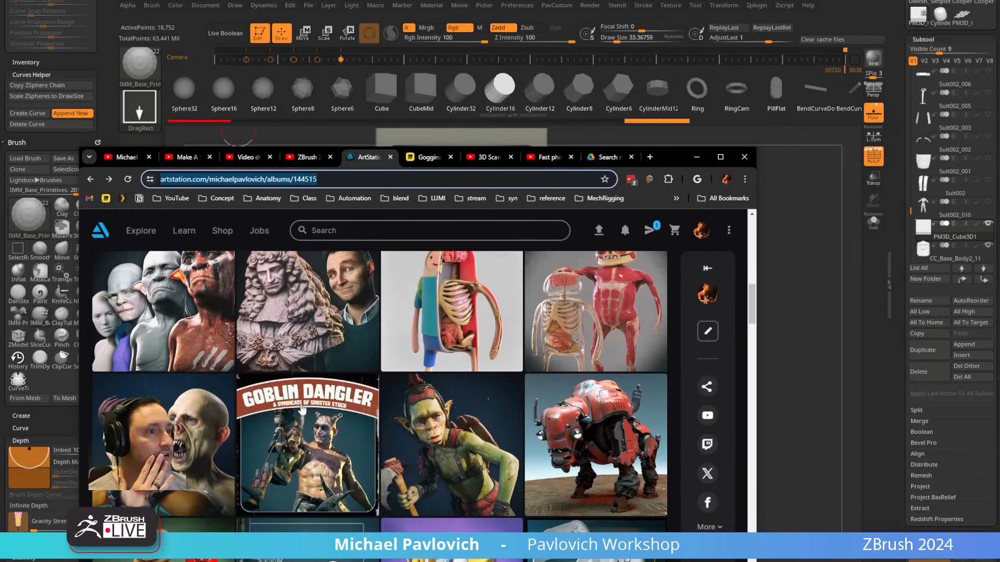
left_click(587, 444)
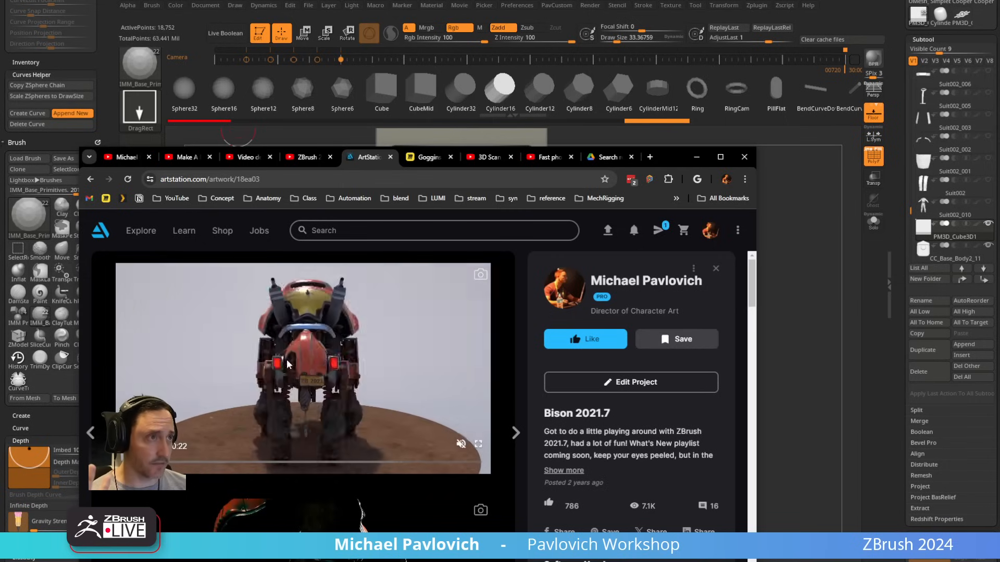
Step: Enlarge the browser window, play the Bison Timelapse video and skim through its knife and bevel brush modelling passages
scroll(342, 349, "down", 5)
left_click(301, 413)
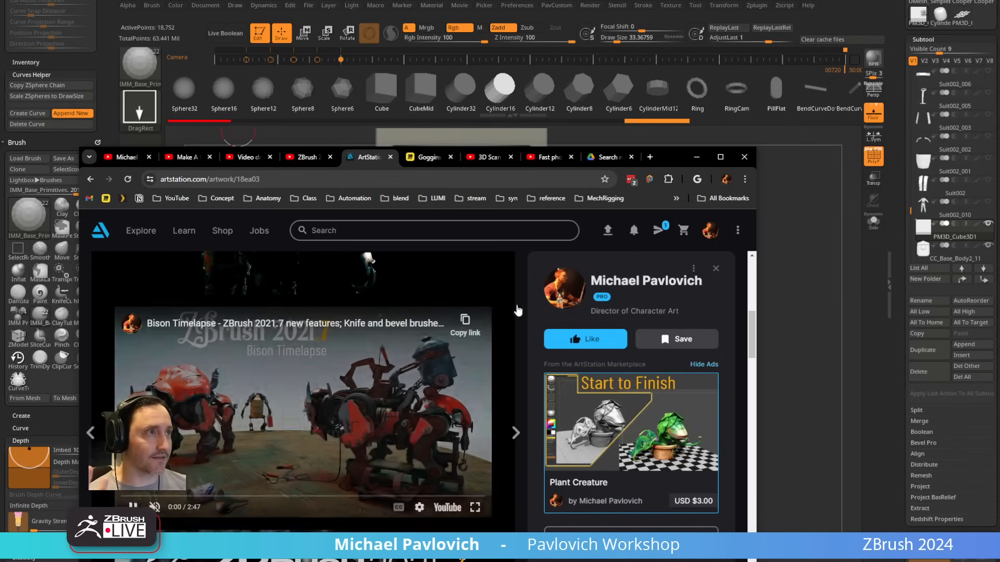
left_click_drag(671, 157, 703, 27)
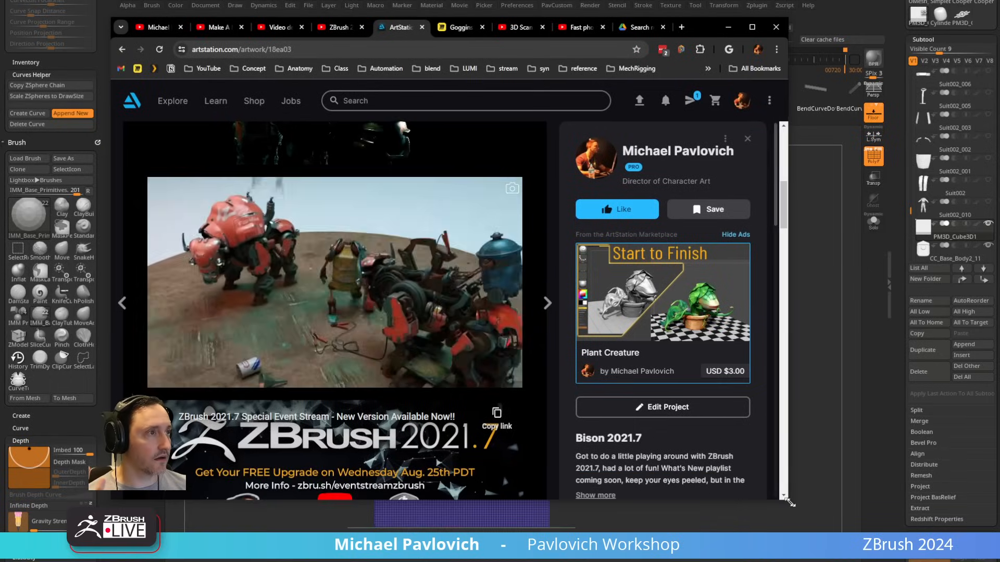
left_click_drag(787, 501, 999, 551)
left_click_drag(999, 30, 973, 0)
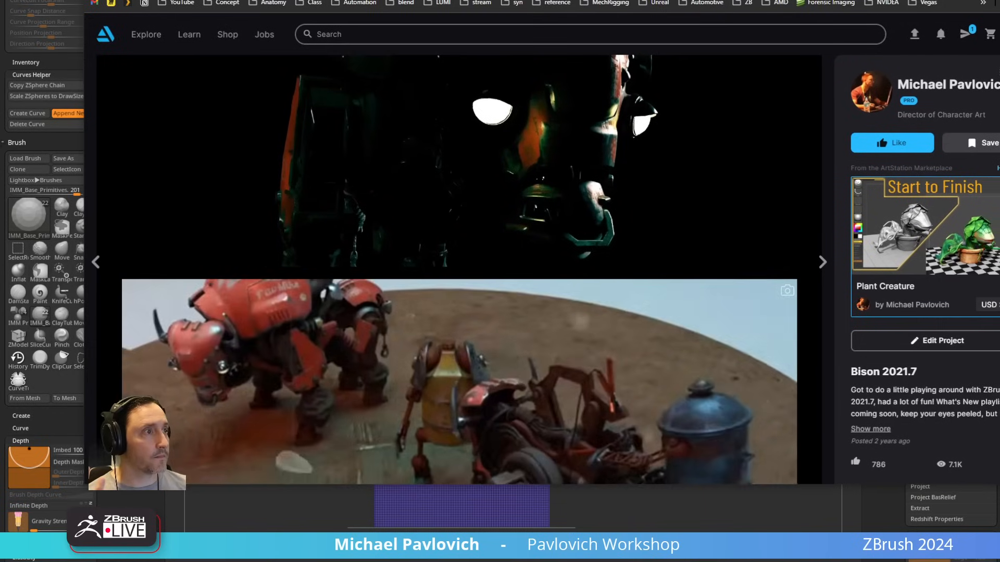
scroll(212, 372, "down", 5)
left_click(205, 378)
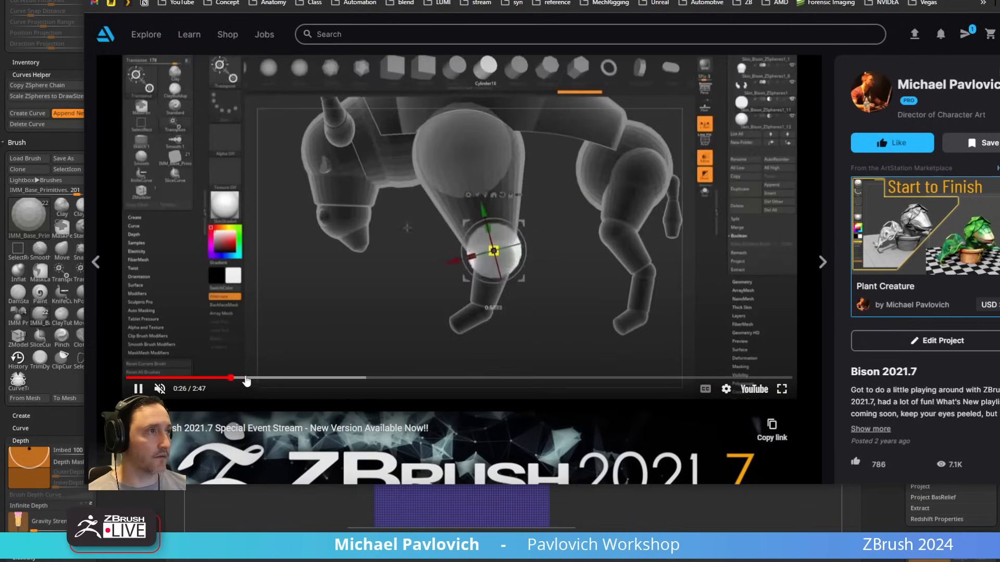
left_click_drag(216, 381, 271, 381)
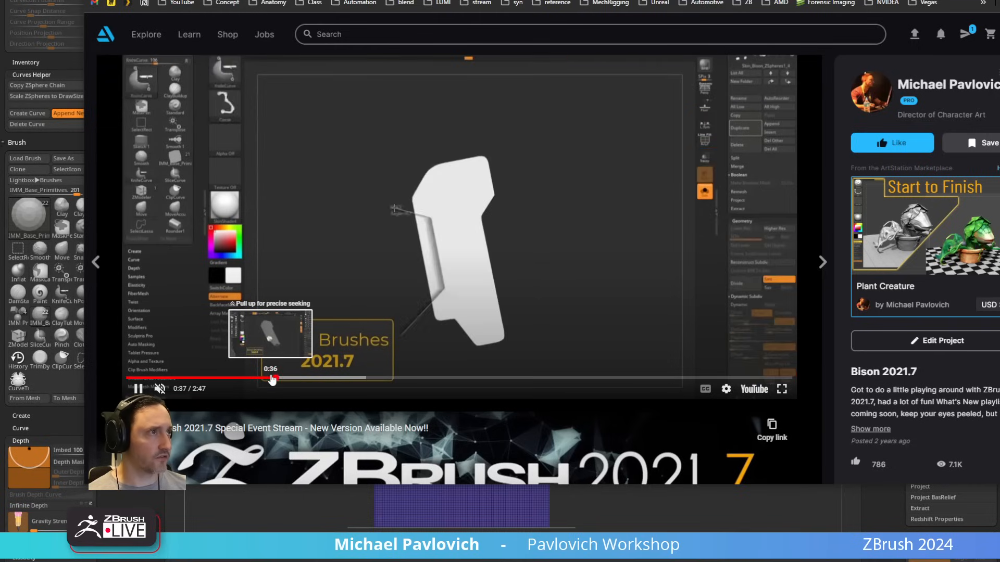
left_click_drag(279, 381, 679, 379)
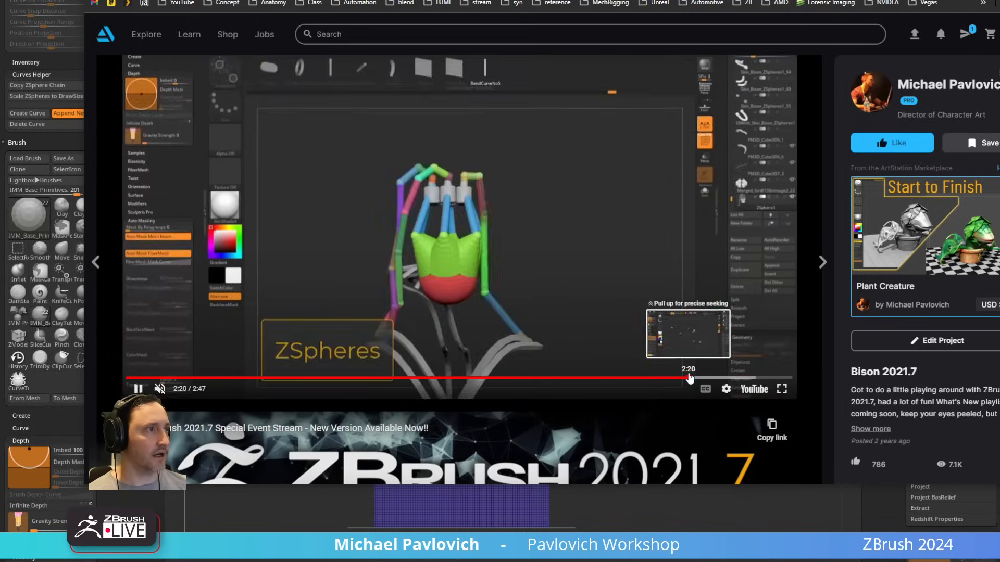
Step: Examine the finished renders and close-ups of the mechanical bison further down the project page
scroll(564, 335, "down", 10)
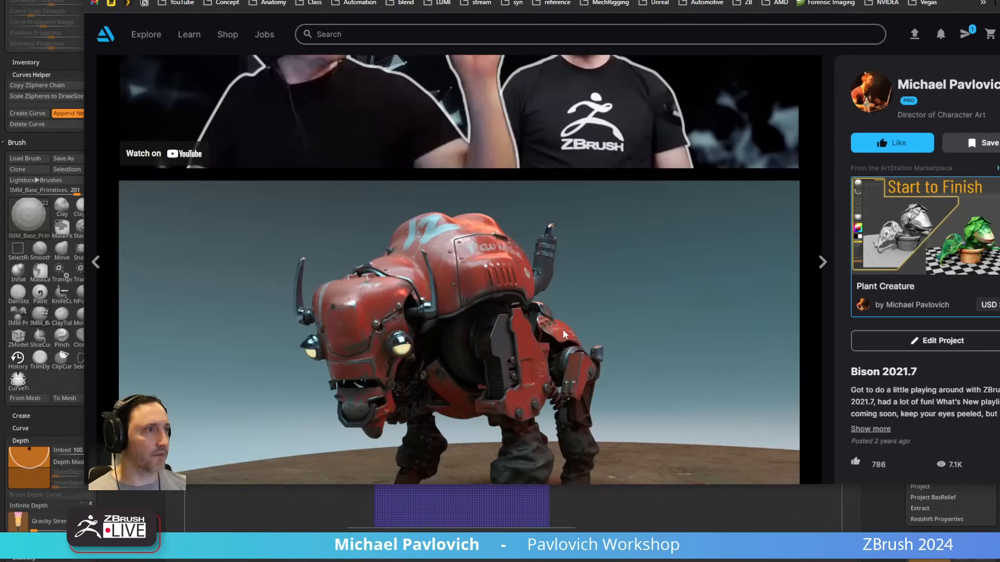
scroll(564, 335, "up", 5)
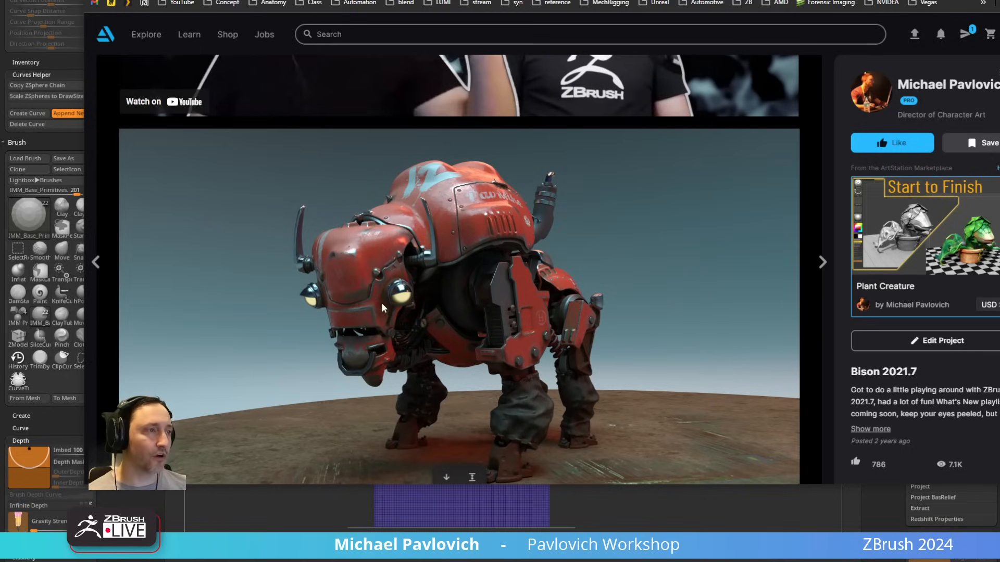
scroll(478, 221, "down", 7)
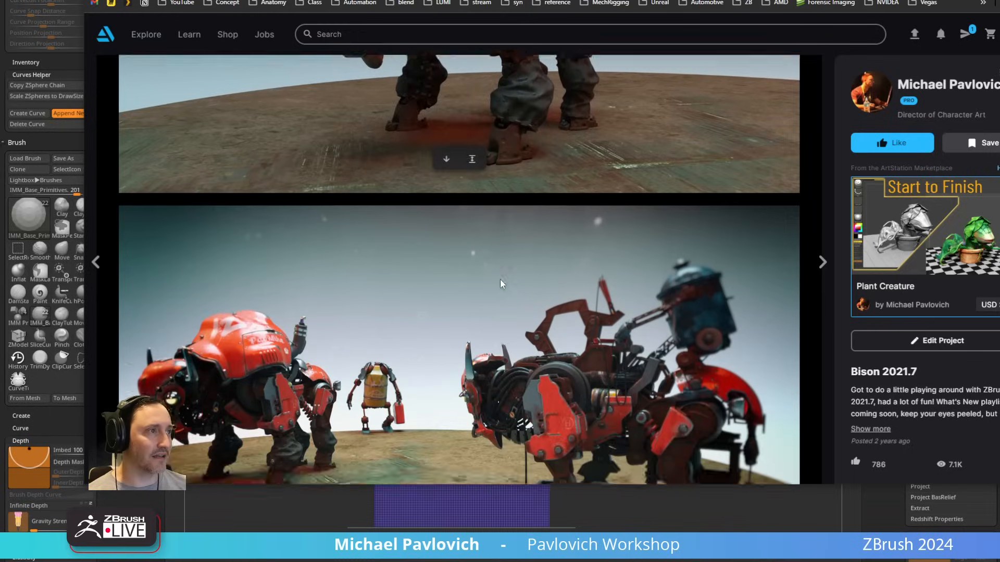
scroll(228, 250, "down", 7)
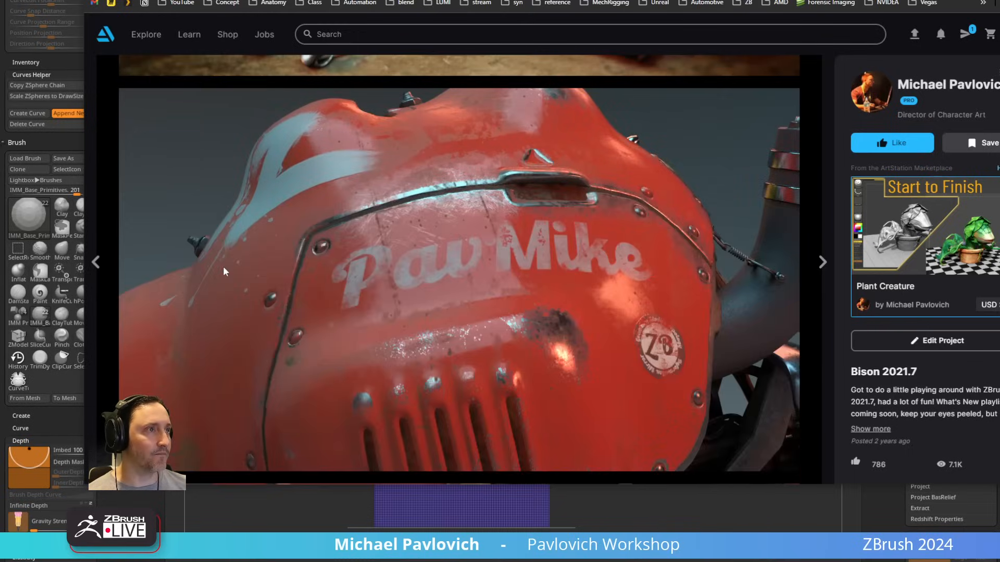
scroll(424, 303, "down", 10)
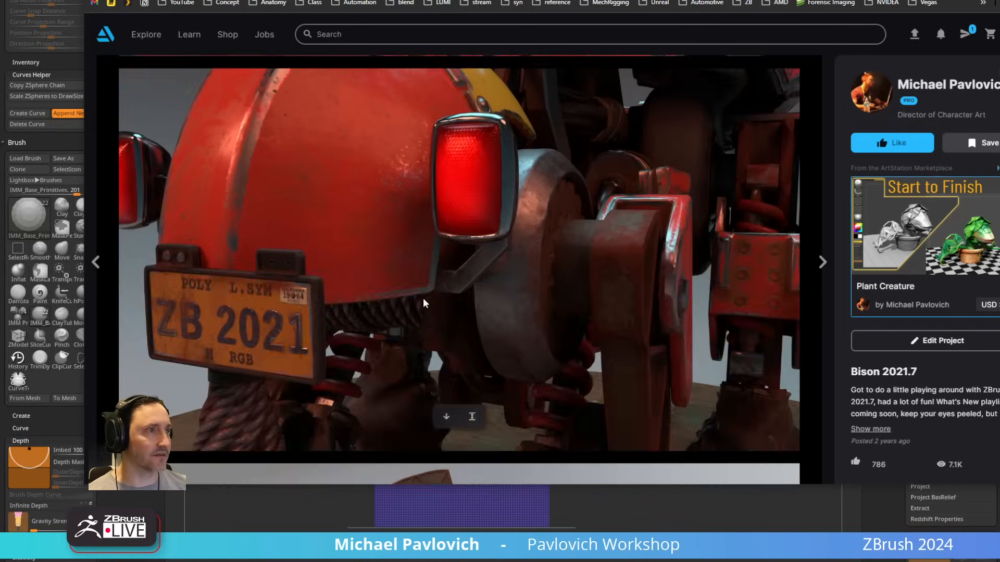
scroll(423, 298, "down", 10)
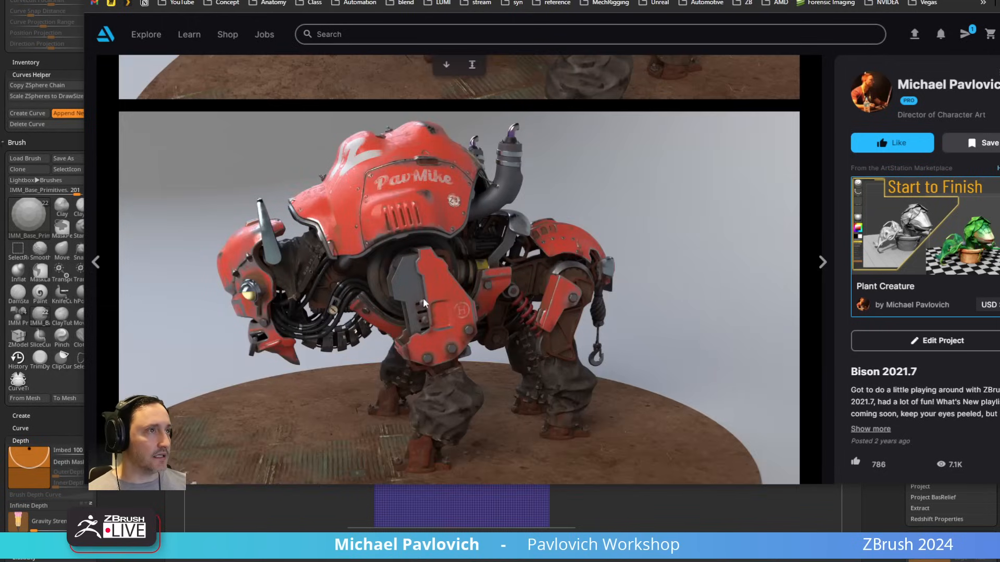
scroll(410, 197, "down", 10)
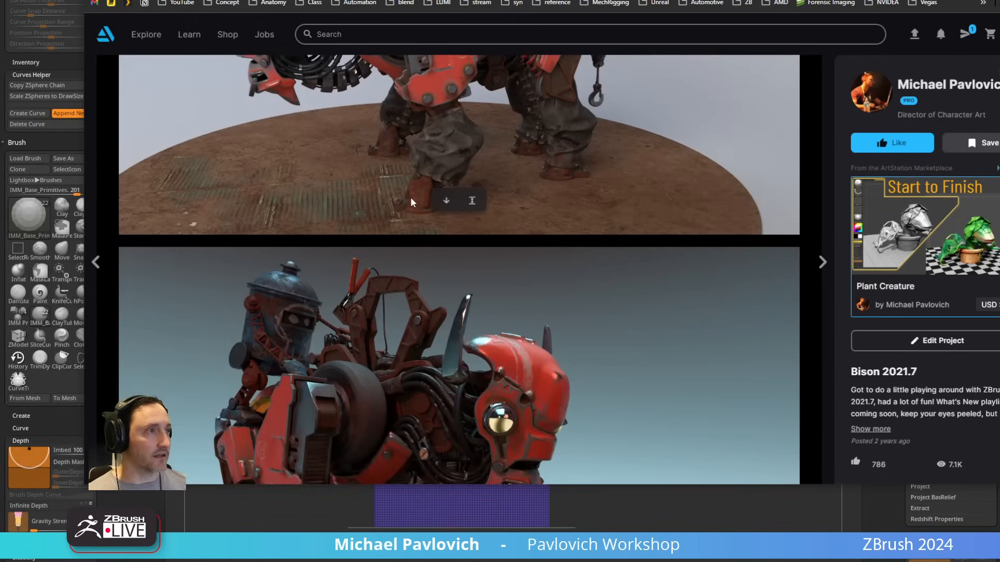
Step: Return to ZBrush and slice both upper corners off the flattened cube with the KnifeCurve brush to form a symmetrical peaked top
key("alt+Tab")
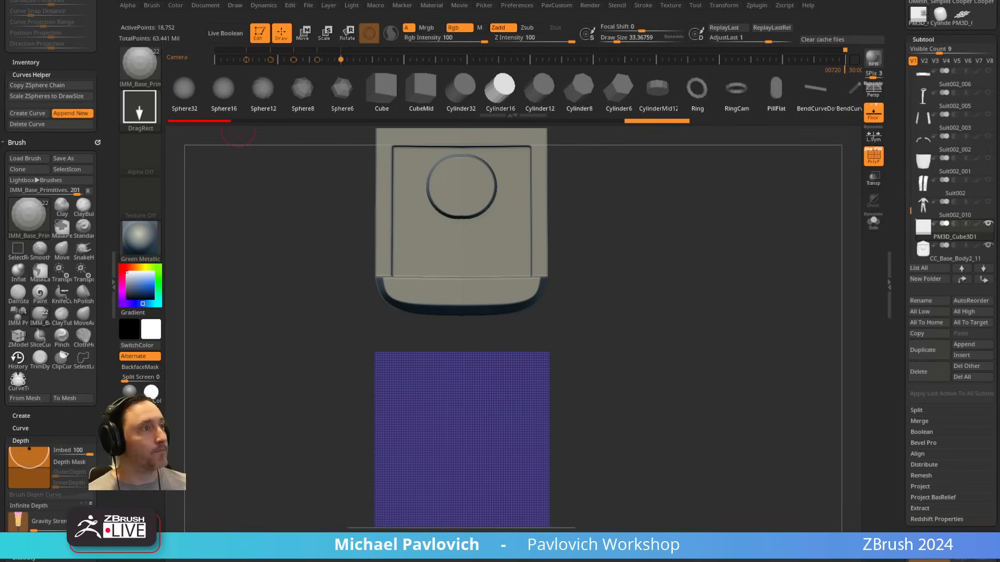
mouse_move(726, 311)
left_mouse_down()
mouse_move(723, 266)
mouse_move(706, 261)
left_mouse_up()
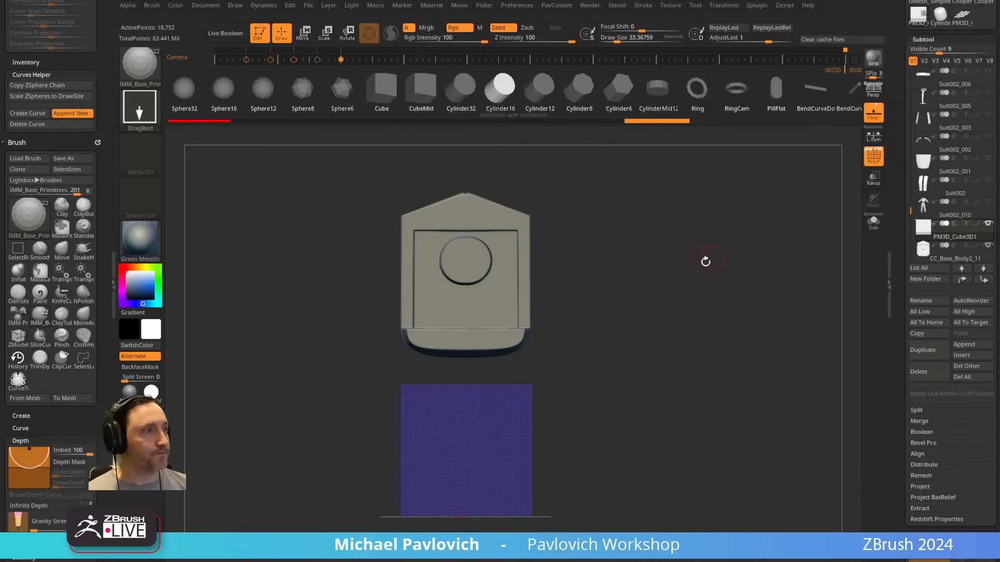
left_click(141, 71, "ctrl+shift")
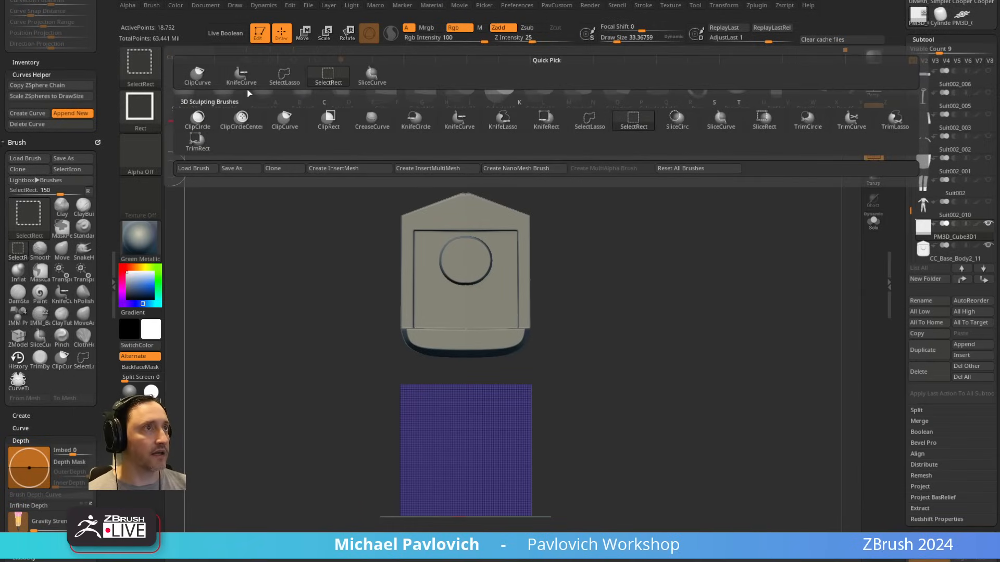
left_click(241, 74)
left_click_drag(661, 447, 593, 468)
left_click_drag(563, 423, 597, 480, "ctrl+shift")
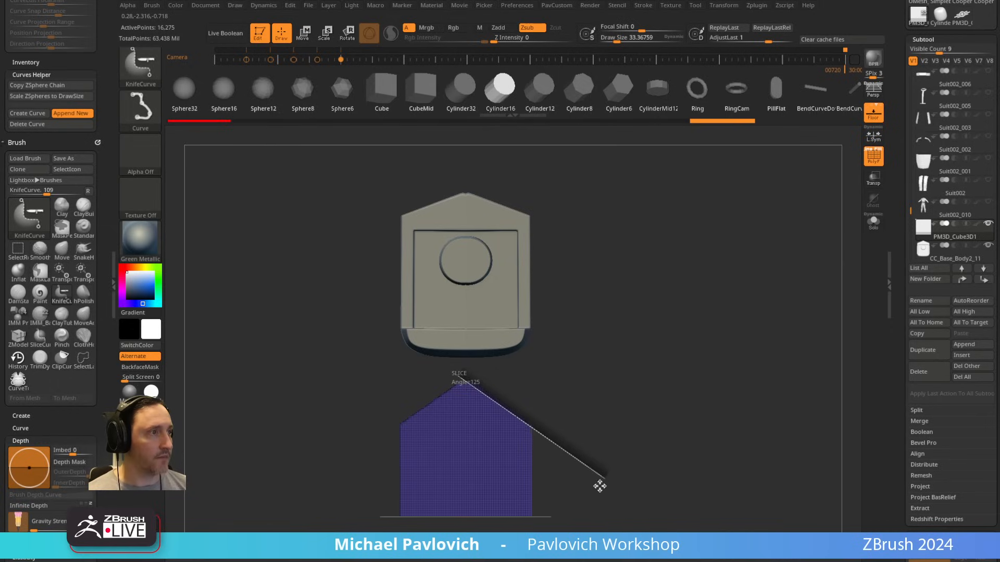
left_click_drag(601, 487, 602, 485, "ctrl+shift")
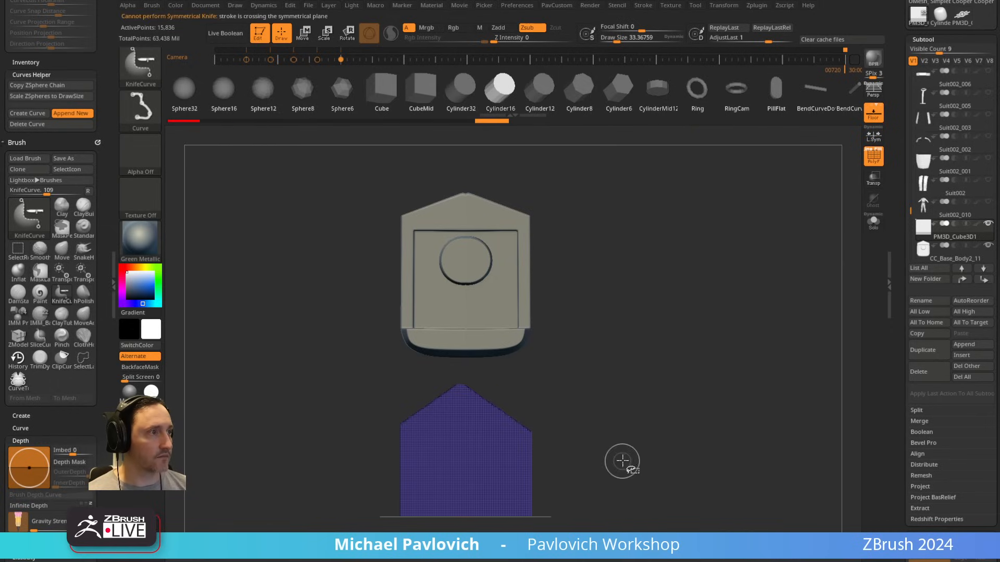
key("ctrl+z")
mouse_move(455, 371)
left_mouse_down("ctrl+shift")
mouse_move(597, 478)
mouse_move(609, 460)
mouse_move(598, 383)
mouse_move(611, 373)
mouse_move(599, 411)
mouse_move(674, 413)
mouse_move(659, 329)
mouse_move(687, 297)
mouse_move(636, 288)
mouse_move(689, 254)
left_mouse_up("ctrl+shift")
Step: Hide the polyframe and floor grid, and round the block's two lower side edges with the BevelArc brush at draw size about 212
left_click(874, 160)
left_click(877, 118)
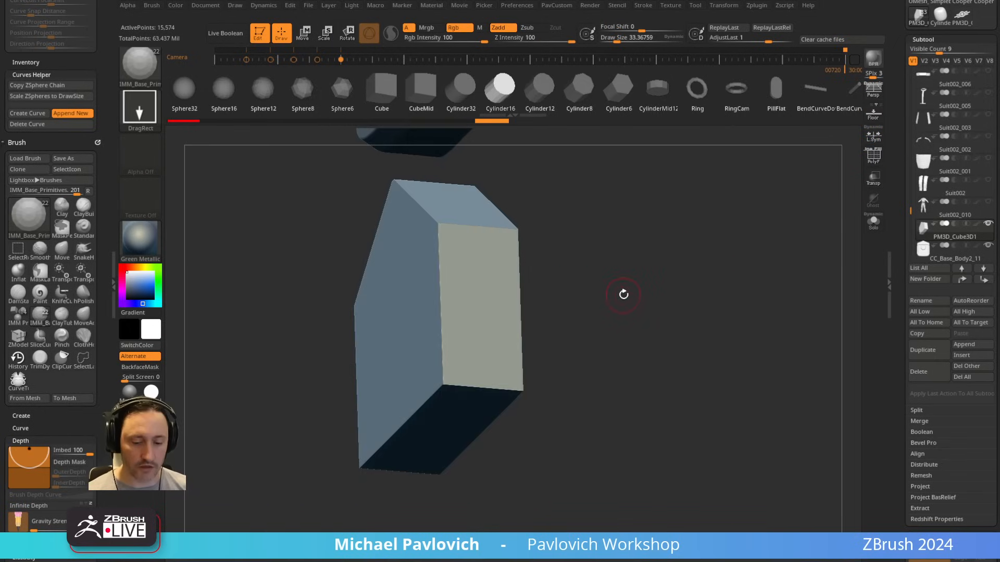
key("b")
key("b")
left_click(368, 286)
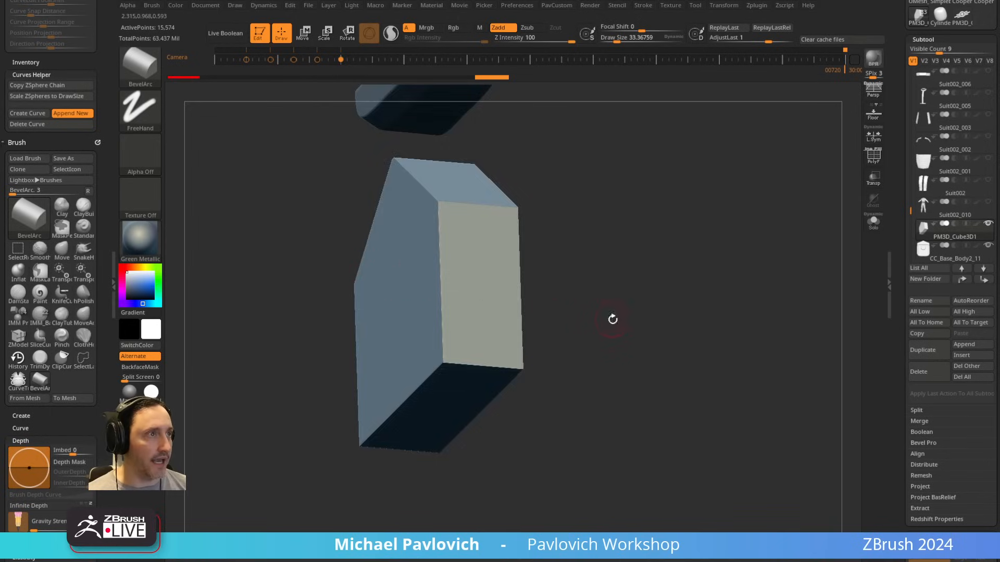
mouse_move(612, 319)
left_mouse_down()
mouse_move(587, 245)
mouse_move(593, 298)
mouse_move(608, 299)
left_mouse_up()
key("s")
left_click_drag(608, 299, 637, 296)
left_click_drag(532, 312, 530, 277)
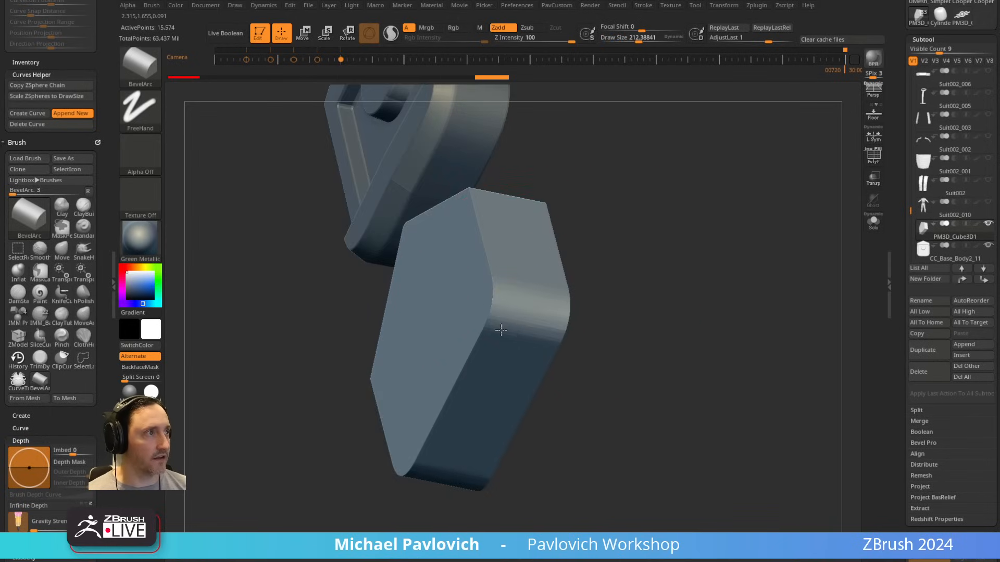
Step: Stretch the peaked block vertically in front view, keeping its width, and return to the BevelArc brush
left_click_drag(672, 275, 704, 266)
left_click_drag(625, 250, 630, 429, "shift")
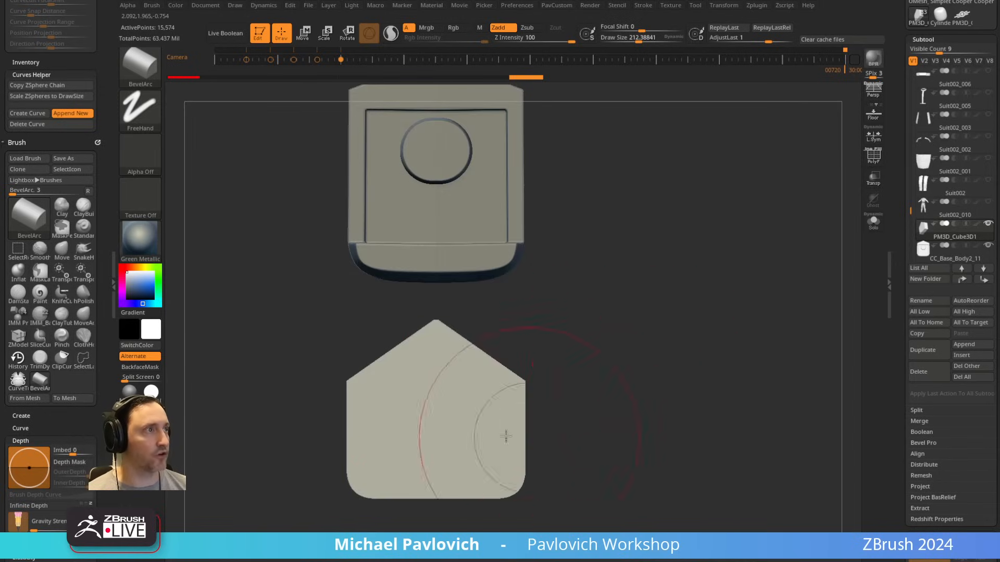
key("w")
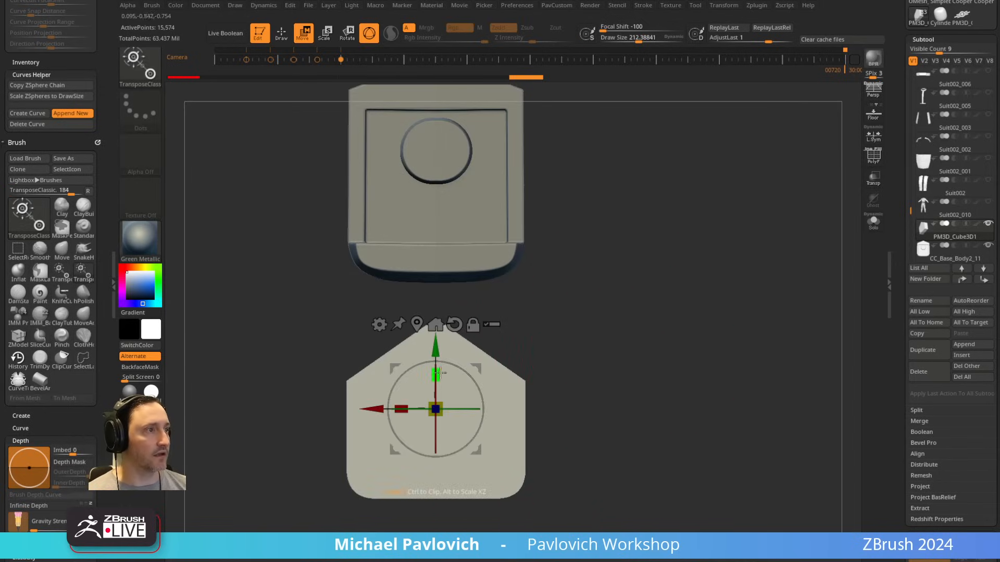
key("q")
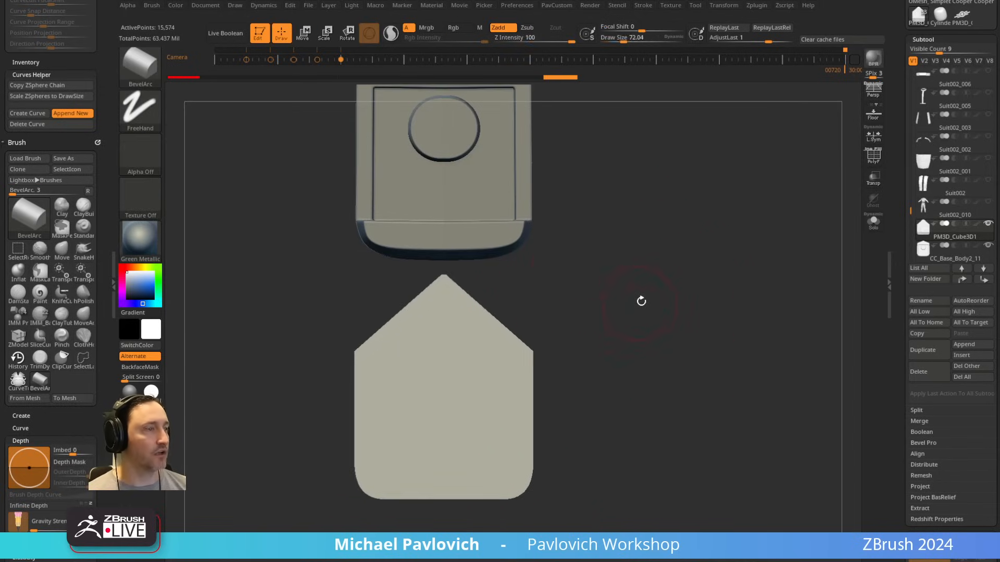
Step: Thin the peaked block in depth from a side view and return to the BevelArc brush
mouse_move(641, 301)
left_mouse_down()
mouse_move(600, 304)
mouse_move(639, 301)
mouse_move(620, 341)
mouse_move(617, 331)
left_mouse_up()
key("w")
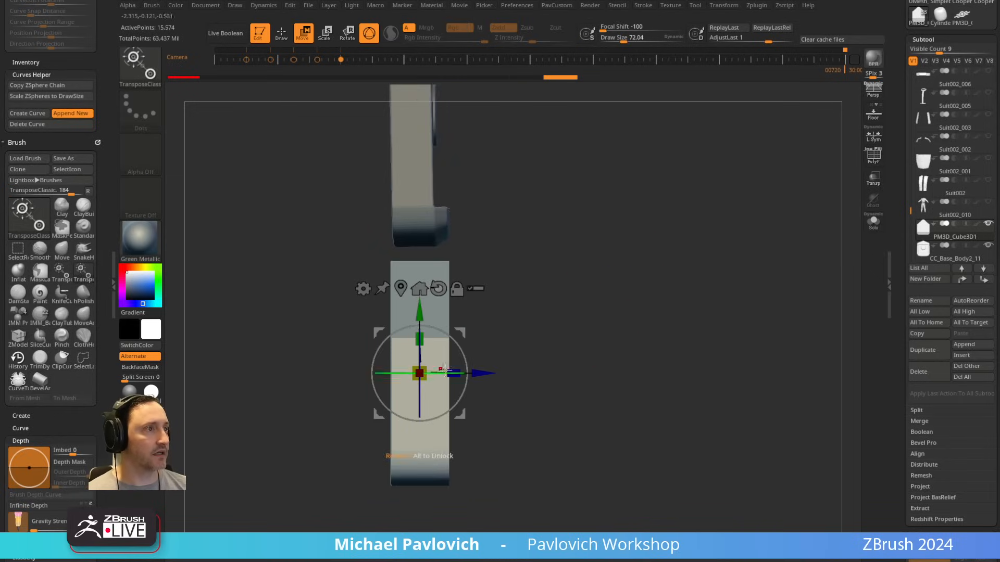
left_click_drag(478, 371, 473, 372)
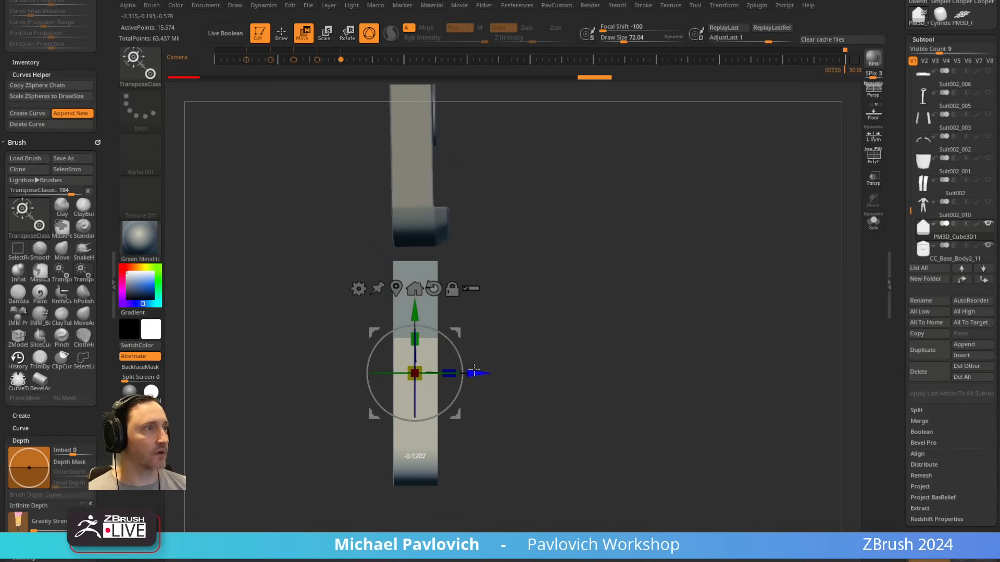
key("q")
Step: Mask everything except the block's lower band and pull that band forward in side view to form a protruding lip
mouse_move(593, 320)
left_mouse_down()
mouse_move(544, 331)
mouse_move(589, 307)
left_mouse_up()
key("s")
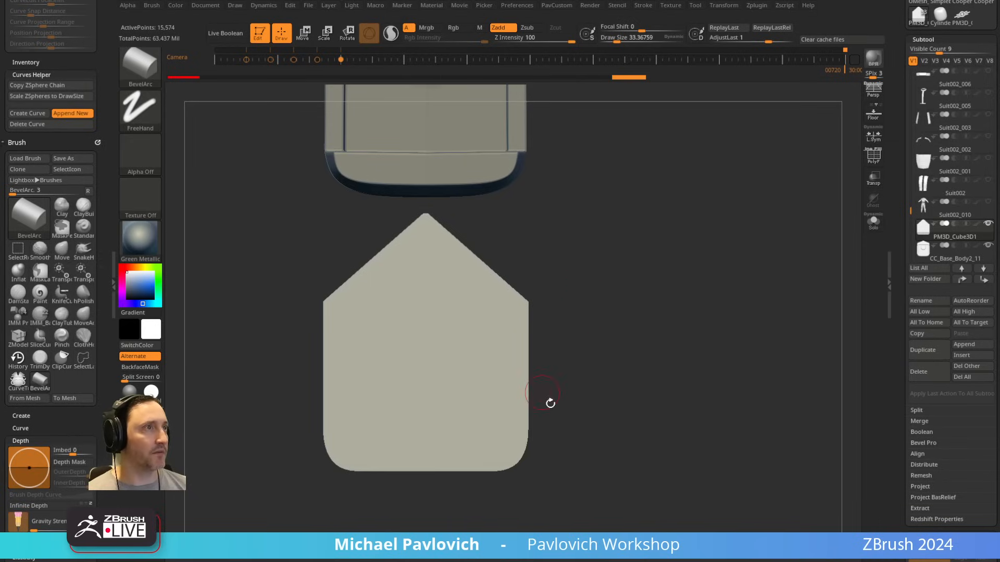
mouse_move(584, 491)
left_mouse_down("ctrl")
mouse_move(254, 443)
mouse_move(257, 427)
left_mouse_up("ctrl")
left_click(256, 427, "ctrl")
left_click_drag(627, 332, 573, 359, "shift")
key("w")
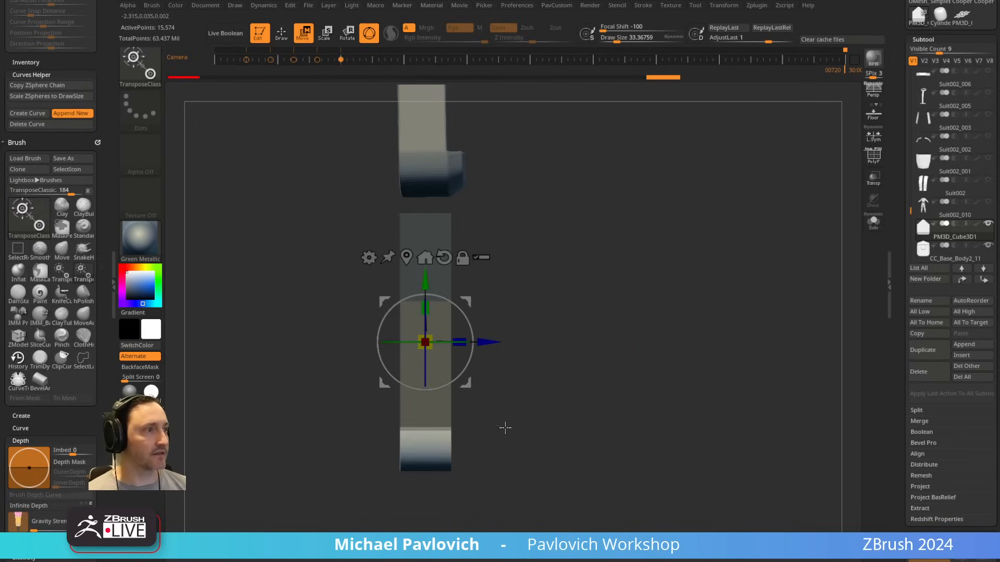
left_click_drag(485, 414, 545, 406, "shift")
left_click(425, 448, "alt")
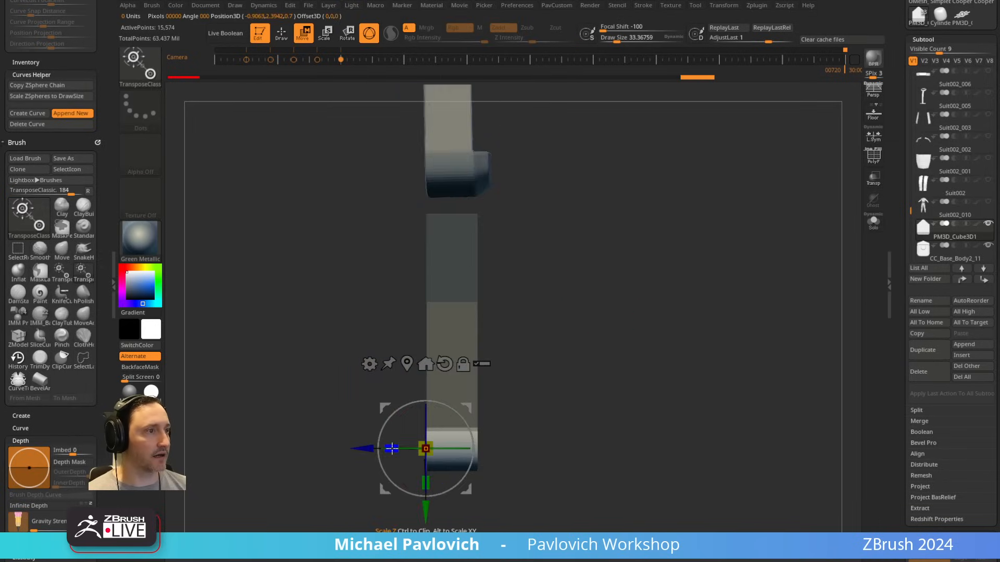
mouse_move(594, 385)
left_mouse_down()
mouse_move(683, 364)
mouse_move(630, 341)
mouse_move(599, 297)
left_mouse_up()
key("q")
Step: Isolate a rectangular area above the lip with a mask and push it backward to form a recessed panel
mouse_move(604, 292)
left_mouse_down("ctrl")
mouse_move(648, 388)
mouse_move(625, 327)
mouse_move(654, 339)
mouse_move(636, 304)
mouse_move(640, 381)
mouse_move(445, 435)
mouse_move(497, 458)
left_mouse_up("ctrl")
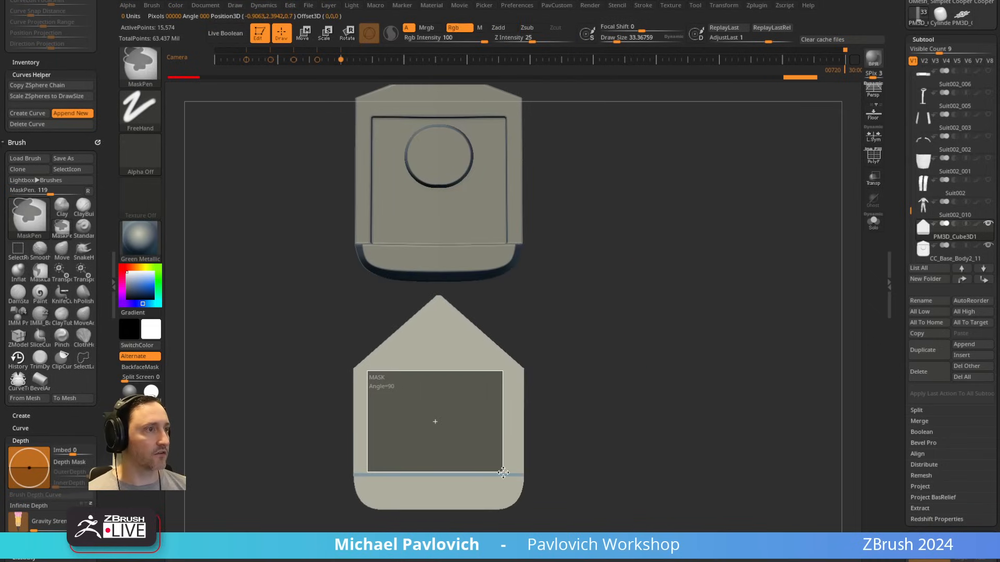
left_click_drag(505, 474, 505, 474, "ctrl")
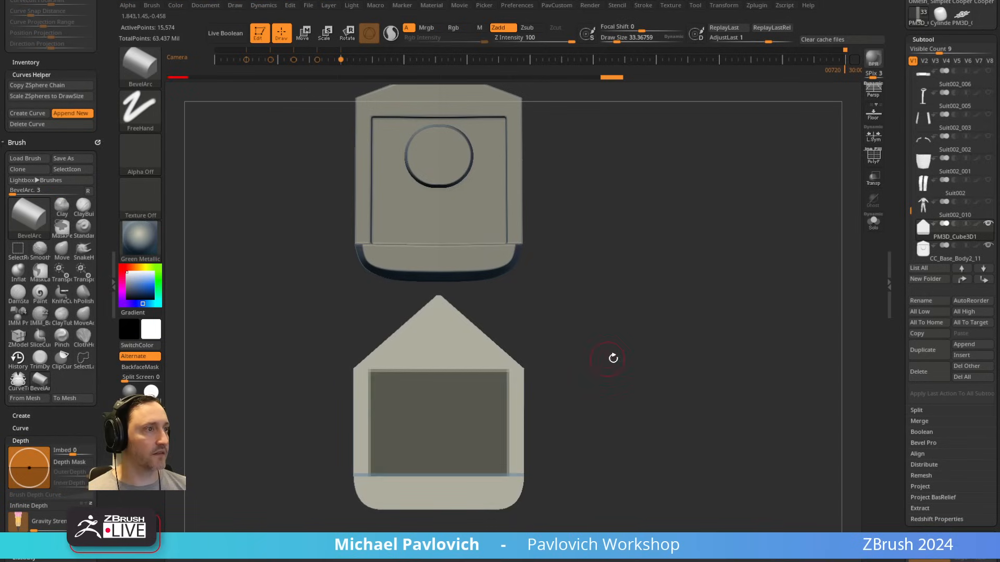
left_click(614, 357, "ctrl")
left_click_drag(614, 358, 645, 348)
key("w")
left_click_drag(569, 376, 625, 371)
left_click_drag(341, 275, 421, 532, "ctrl")
left_click_drag(576, 395, 507, 407)
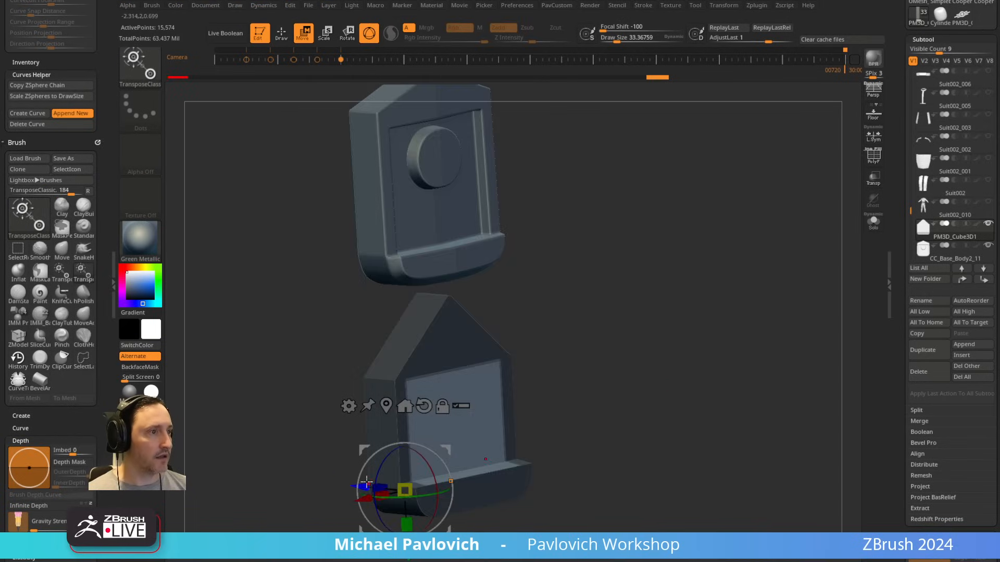
left_click_drag(365, 484, 357, 487)
key("q")
left_click_drag(623, 333, 640, 321)
Step: Turn the polyframe display back on and raise the draw size to about 46
left_click_drag(573, 297, 659, 308, "alt")
left_click(873, 157)
mouse_move(745, 246)
left_mouse_down("alt")
mouse_move(744, 268)
mouse_move(700, 285)
mouse_move(703, 311)
left_mouse_up("alt")
key("s")
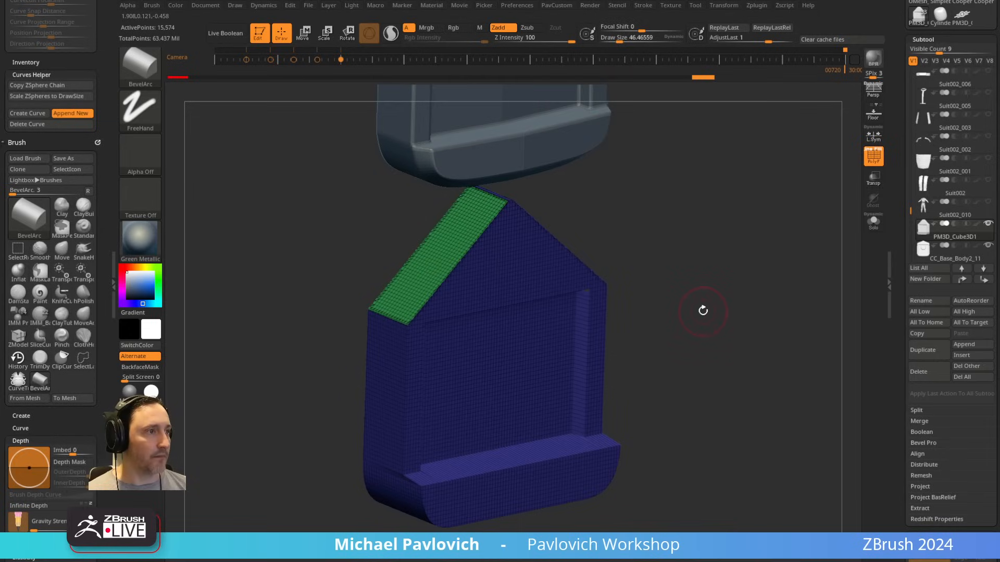
left_click(700, 305, "ctrl")
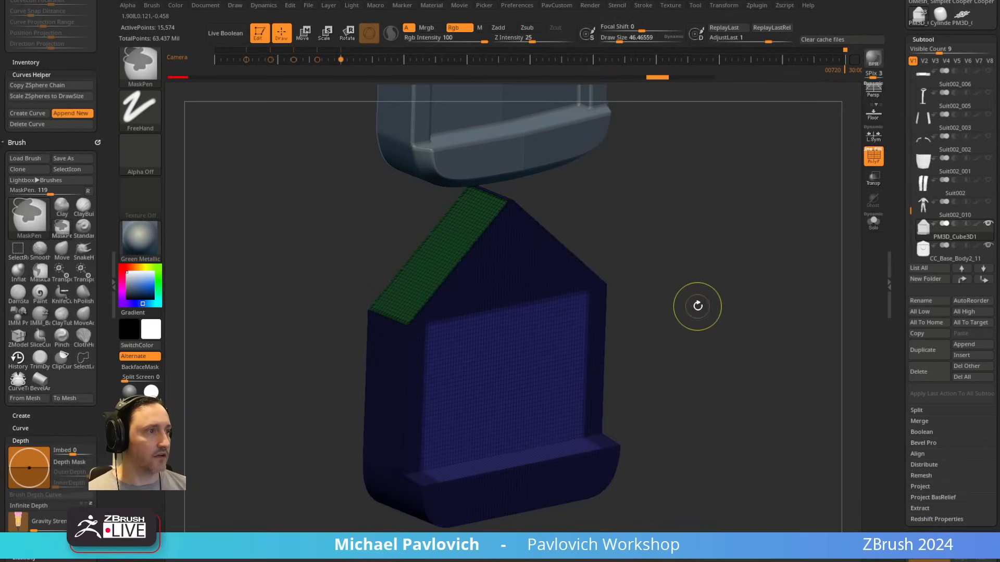
mouse_move(699, 266)
left_mouse_down("ctrl")
mouse_move(728, 336)
mouse_move(719, 301)
left_mouse_up("ctrl")
Step: Undo the lip and recessed panel edits, returning to the plain peaked block
key("ctrl+z")
key("ctrl+z")
key("ctrl+z")
key("ctrl+z")
key("ctrl+z")
mouse_move(719, 301)
left_mouse_down("ctrl")
mouse_move(724, 315)
mouse_move(709, 295)
mouse_move(641, 318)
mouse_move(696, 299)
mouse_move(661, 312)
mouse_move(688, 423)
left_mouse_up("ctrl")
Step: Regroup the whole peaked block's polygons with Groups By Normals
left_click(536, 337, "ctrl+shift")
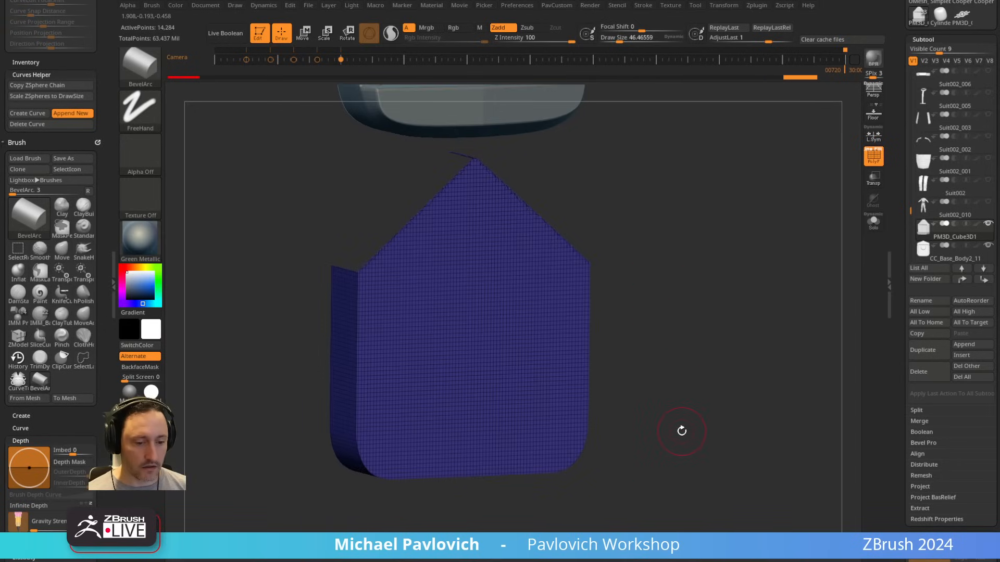
key("5")
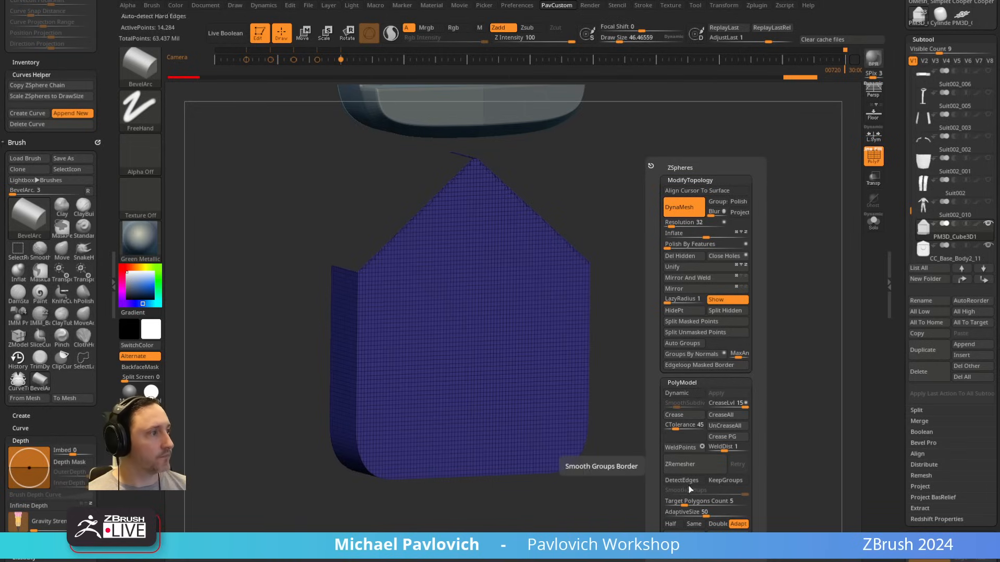
left_click(685, 358)
left_click(676, 341, "ctrl+shift")
left_click_drag(676, 342, 704, 318)
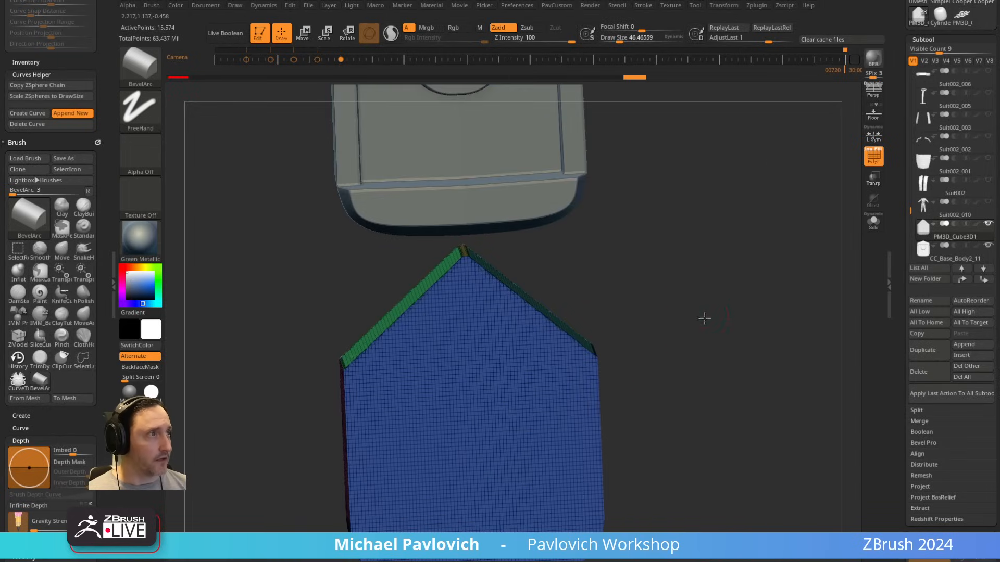
Step: ZRemesh the block repeatedly at Half density with KeepGroups on and SmoothGroups and AdaptiveSize at 0
left_click_drag(576, 252, 653, 305)
key("space")
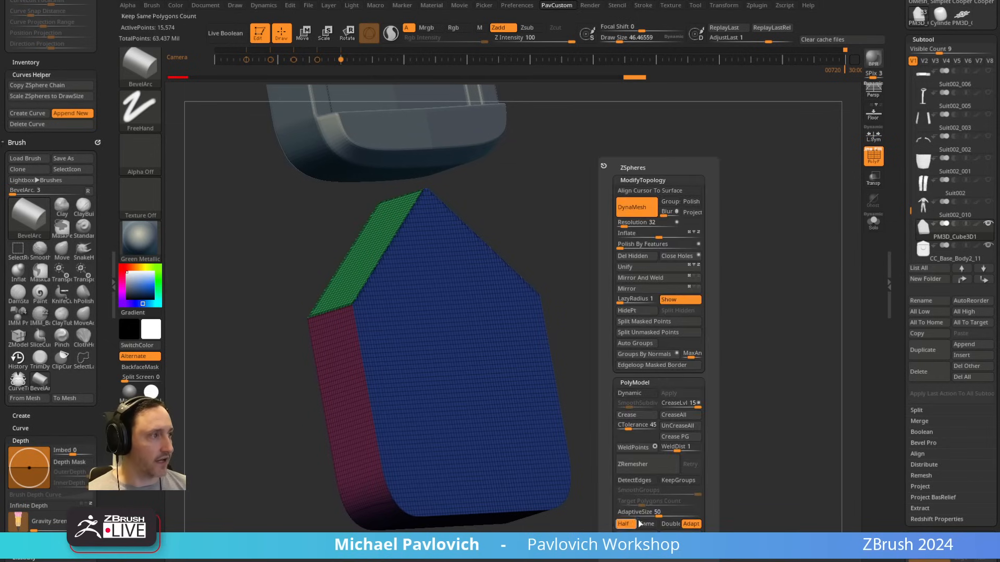
left_click(661, 470)
left_click_drag(711, 300, 693, 327)
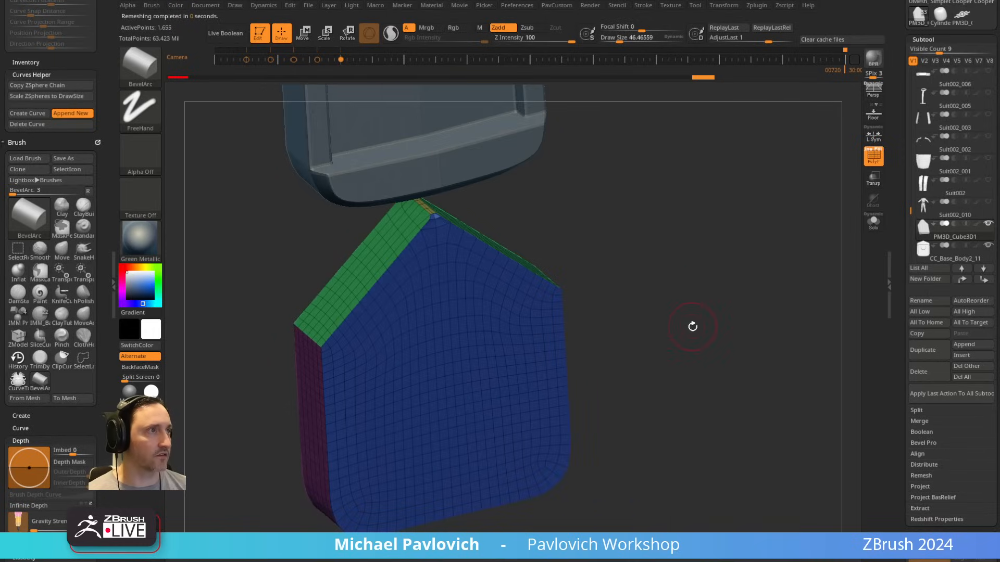
left_click_drag(659, 286, 649, 333)
Step: Solo the block, isolate its front face polygroup and delete the hidden geometry
left_click(870, 223)
left_click_drag(824, 242, 546, 288)
left_click_drag(626, 334, 661, 341)
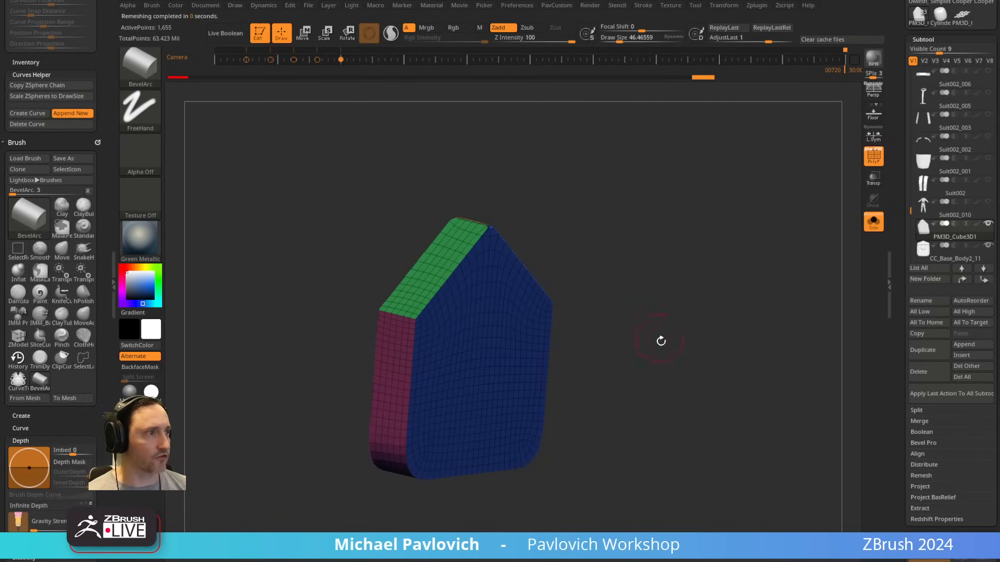
left_click(513, 362, "ctrl+shift")
key("space")
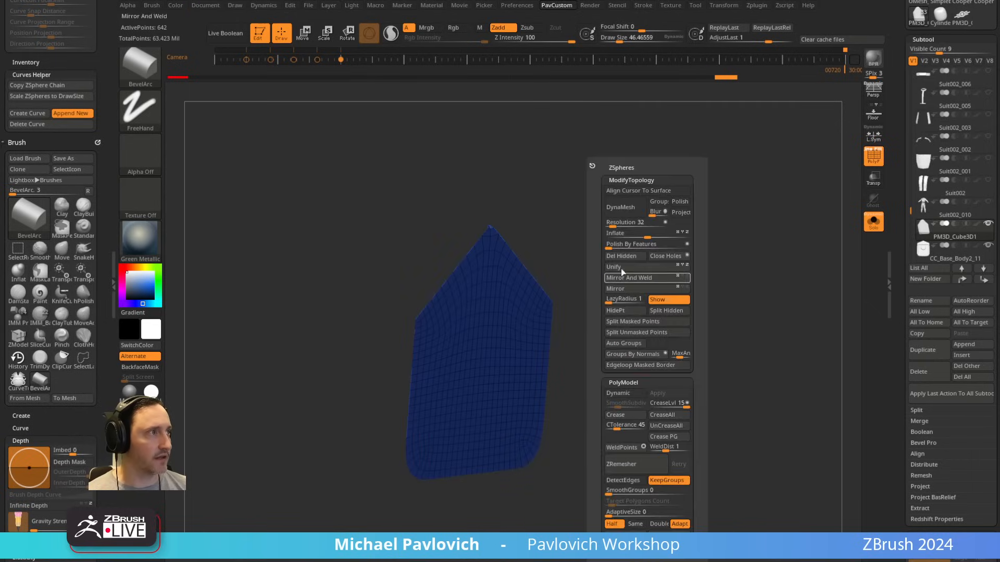
Step: Extrude all polygons of the remaining front face into a slab with the ZModeler brush
key("w")
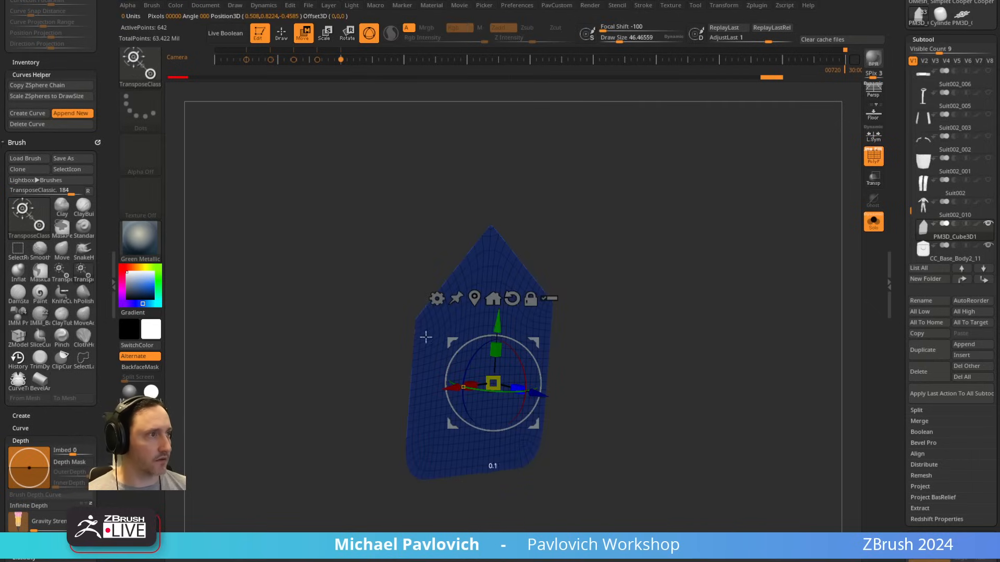
key("q")
left_click(505, 356)
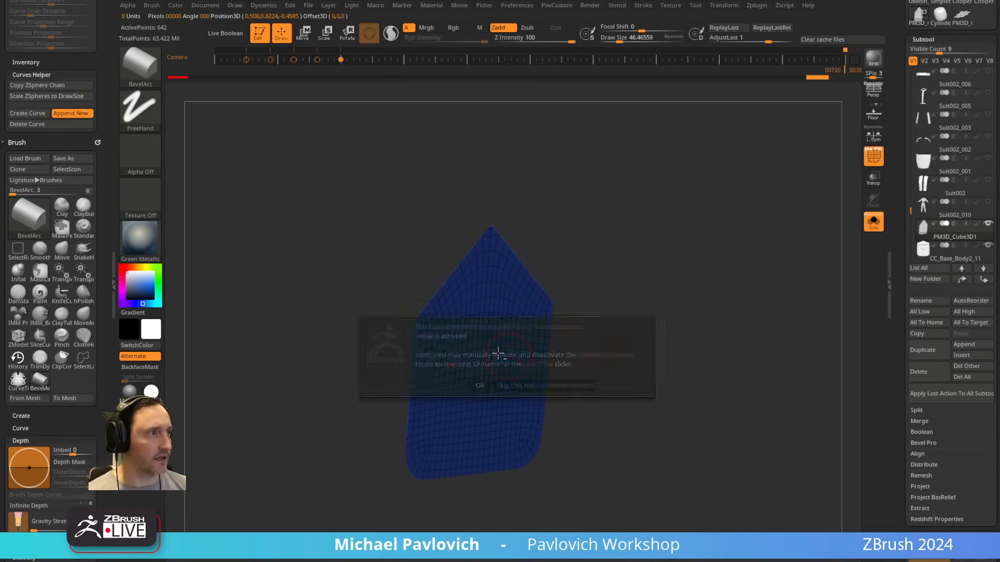
left_click(480, 385)
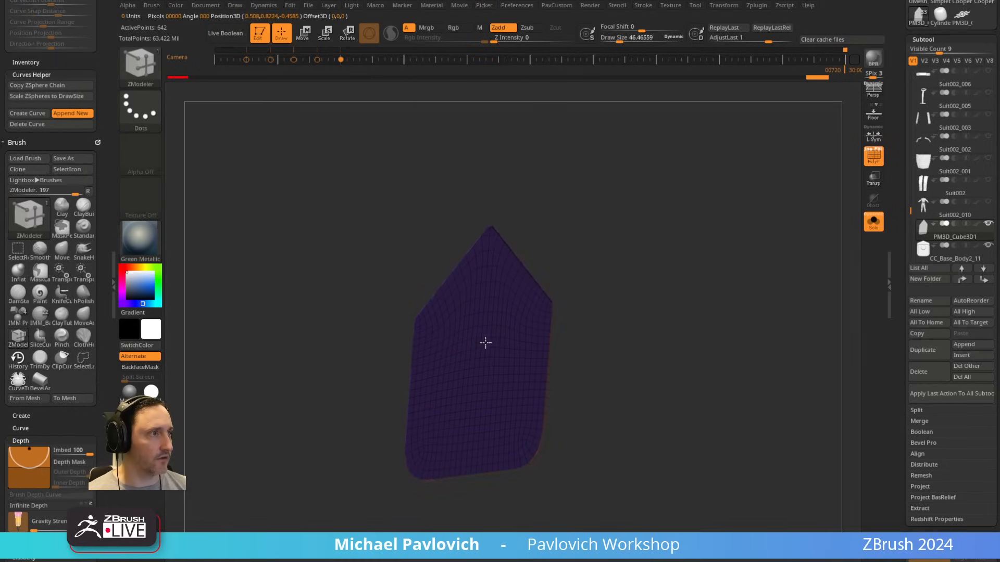
left_click_drag(486, 343, 462, 333)
left_click(654, 535)
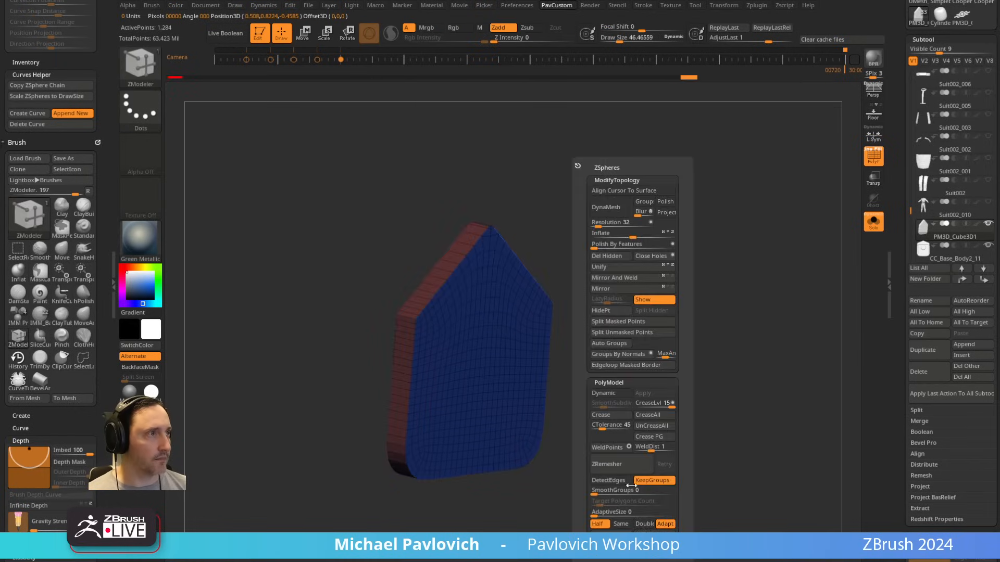
Step: Assign one polygroup to both sloped top sides and a separate one to the narrow strip at the peak
left_click_drag(595, 290, 644, 299)
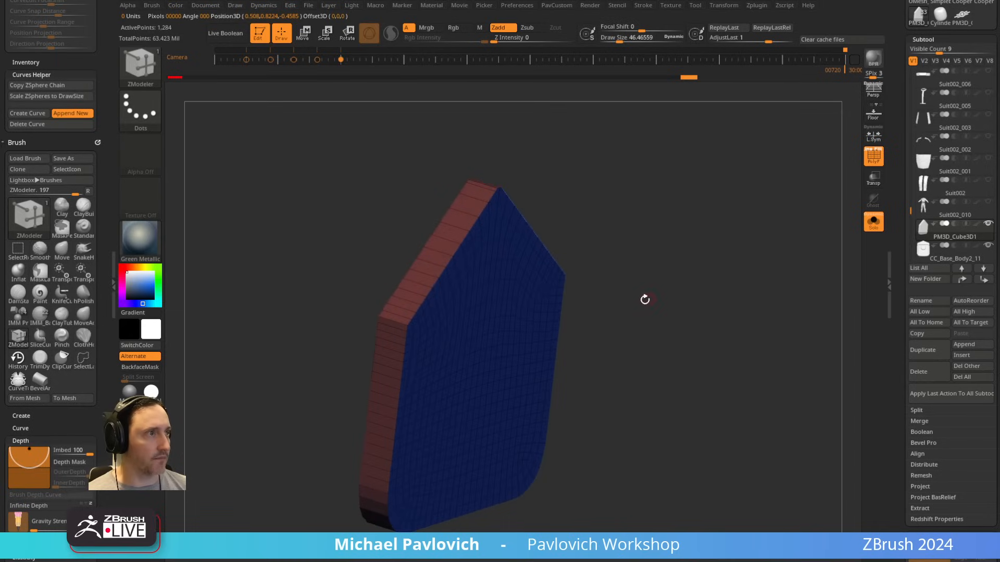
mouse_move(405, 319)
left_mouse_down()
mouse_move(447, 225)
mouse_move(480, 186)
left_mouse_up()
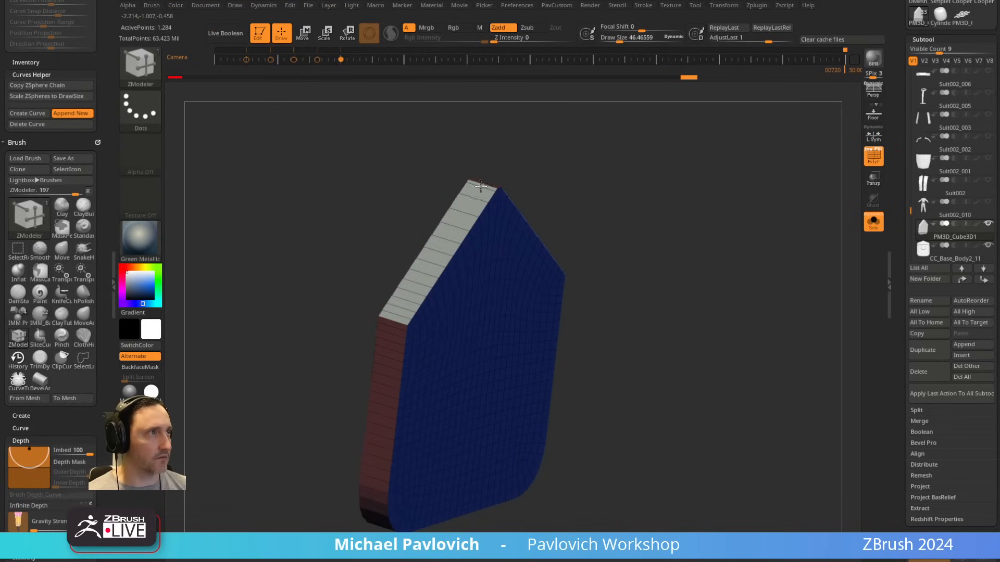
left_click_drag(616, 175, 725, 277)
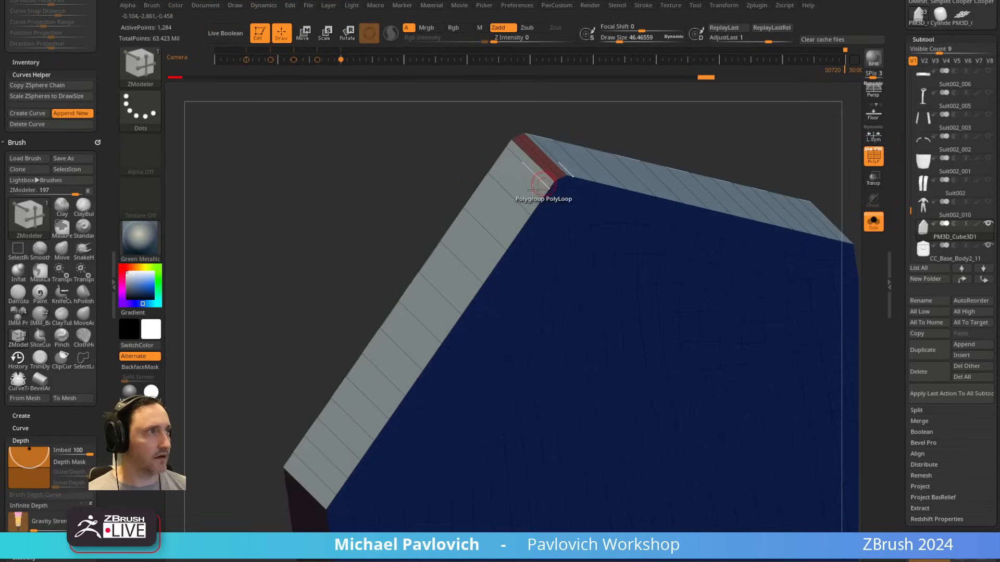
left_click(541, 166)
key("ctrl+z")
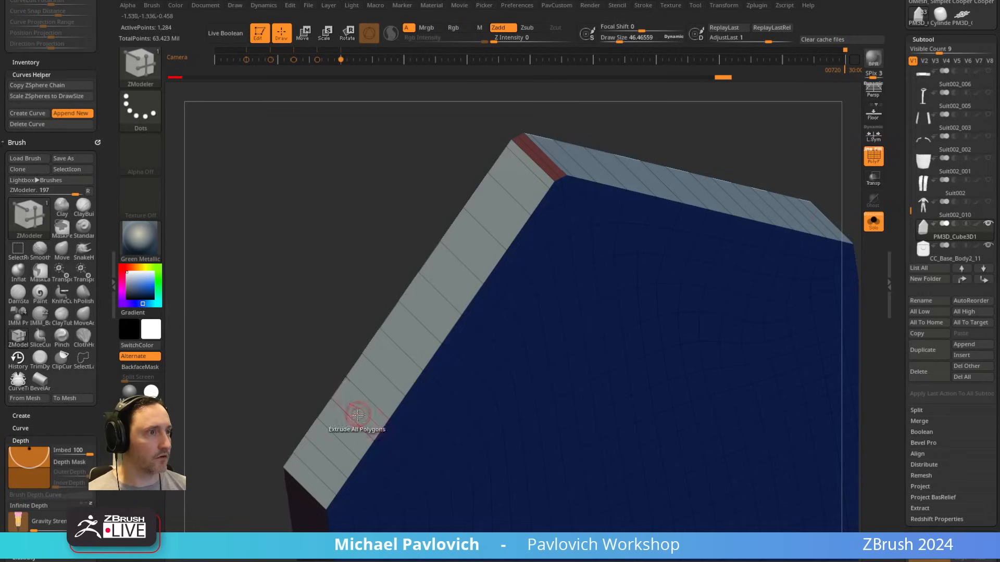
left_click(534, 171)
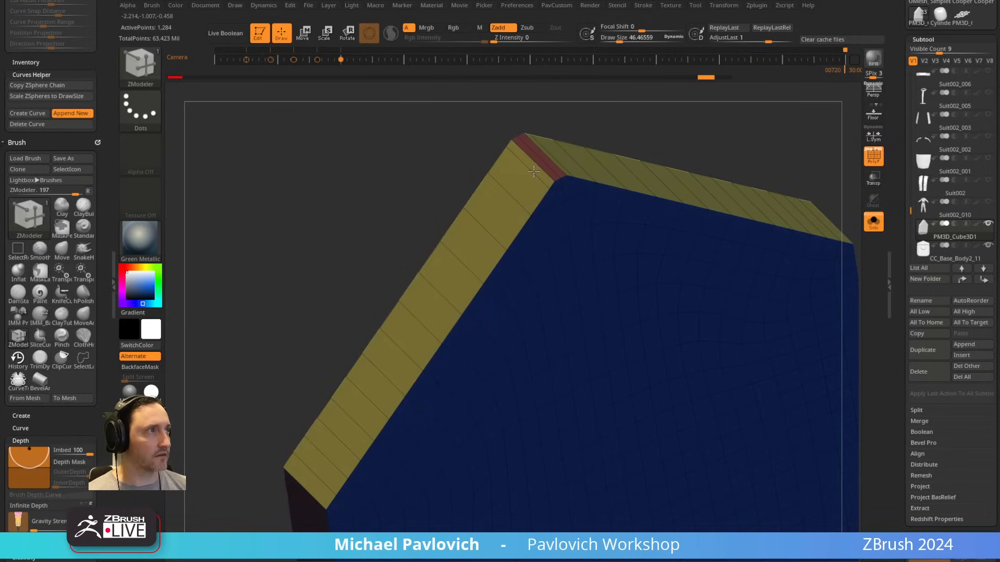
left_click(542, 163)
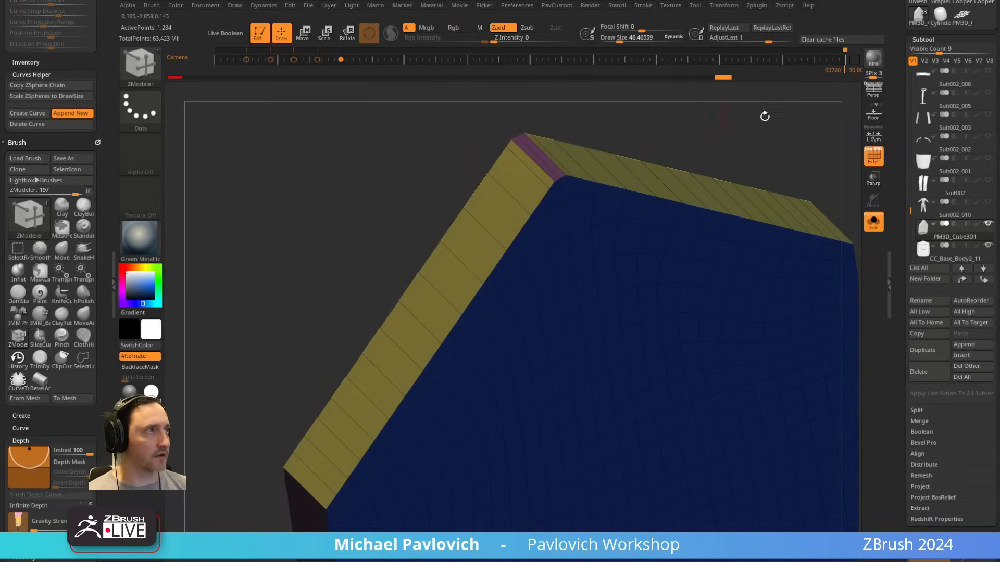
Step: ZRemesh the new slab at Half density, keeping its polygroups
key("f")
left_click_drag(765, 116, 733, 201)
key("1")
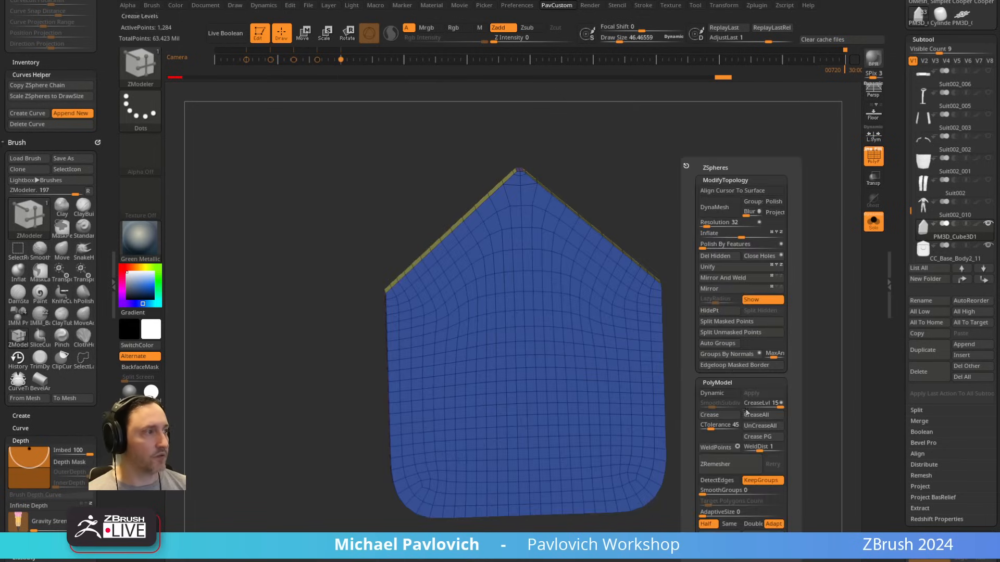
left_click(722, 465)
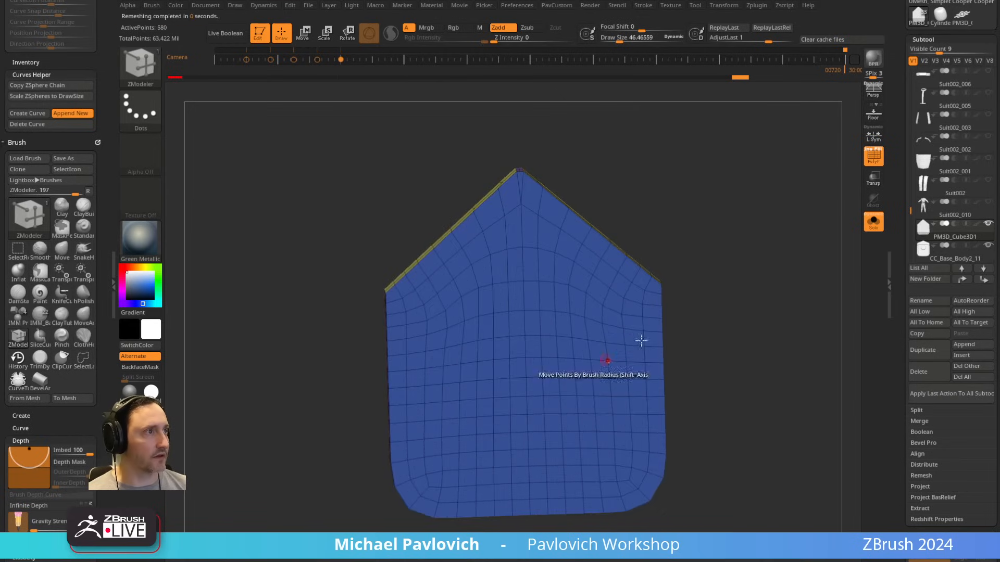
Step: Mark the front face's lower rows of polygons and extrude them forward with ZModeler's Extrude, using the Polygroup All target
left_click_drag(677, 335, 753, 299)
left_click(729, 323, "shift")
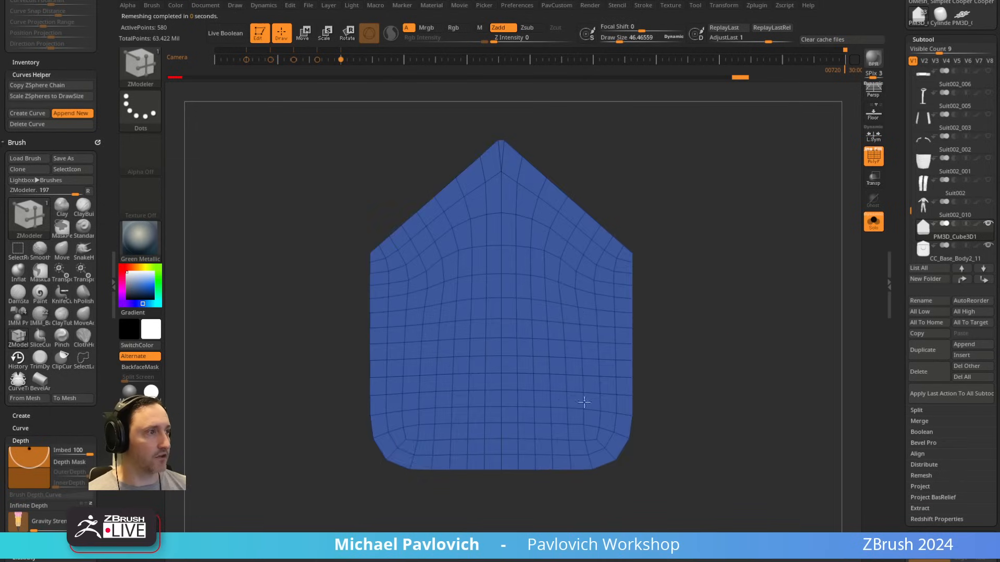
mouse_move(380, 425)
left_mouse_down("alt")
mouse_move(404, 460)
mouse_move(516, 462)
mouse_move(398, 438)
mouse_move(515, 419)
mouse_move(516, 430)
left_mouse_up("alt")
left_click_drag(734, 358, 712, 364)
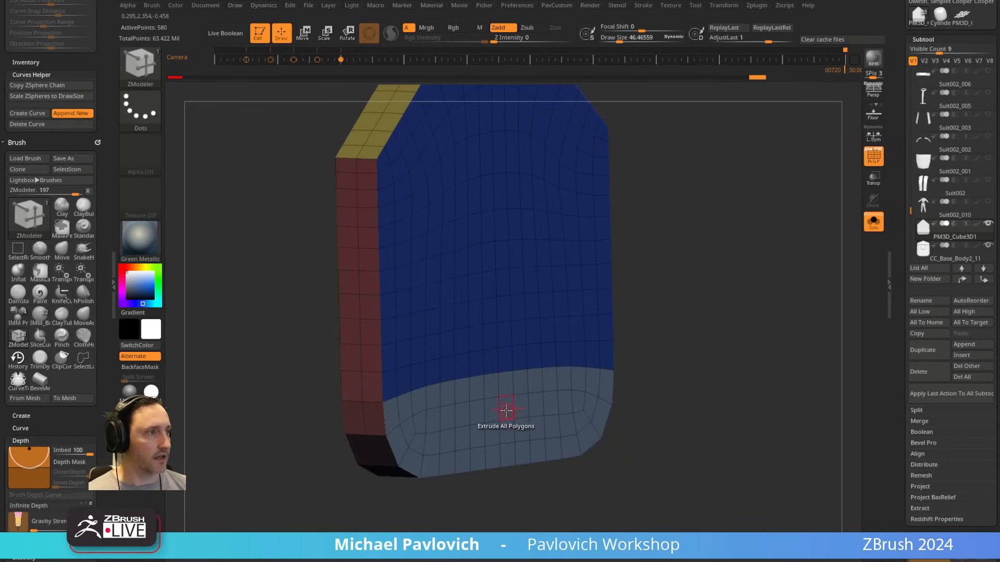
key("space")
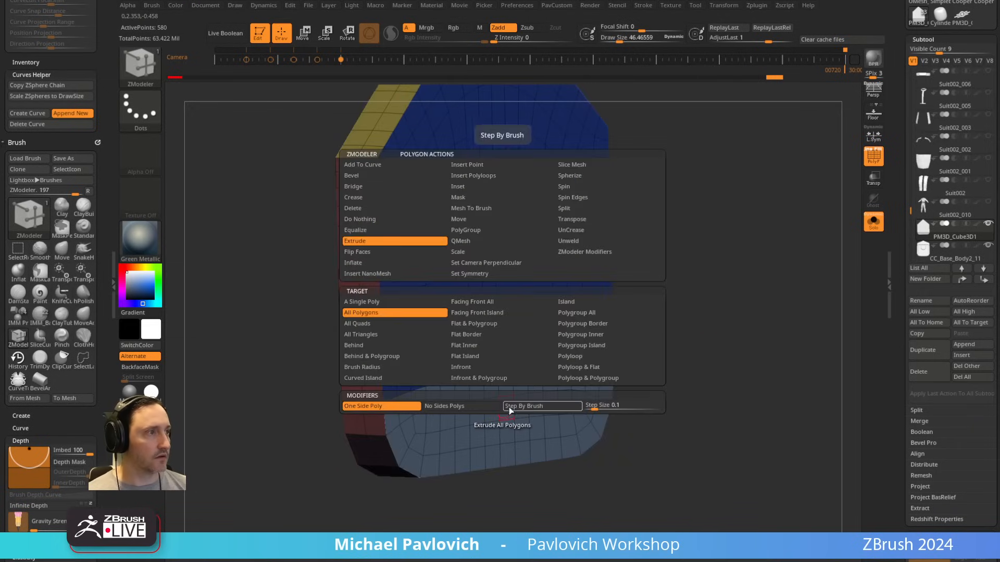
left_click(582, 314)
left_click_drag(508, 419, 551, 420)
Step: Flatten the curved upper edge of the extruded lower lip with the gizmo in side view, and return to ZModeler
mouse_move(648, 347)
left_mouse_down("shift")
mouse_move(554, 380)
mouse_move(493, 419)
mouse_move(494, 397)
left_mouse_up("shift")
key("w")
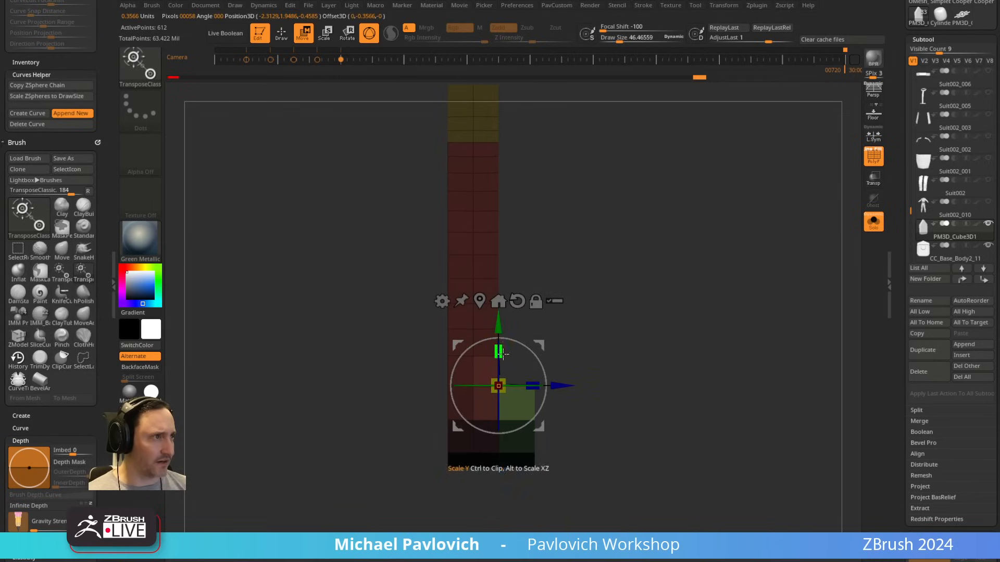
left_click_drag(647, 288, 664, 307, "ctrl")
key("q")
left_click_drag(729, 291, 668, 315)
left_click_drag(348, 498, 349, 457, "alt")
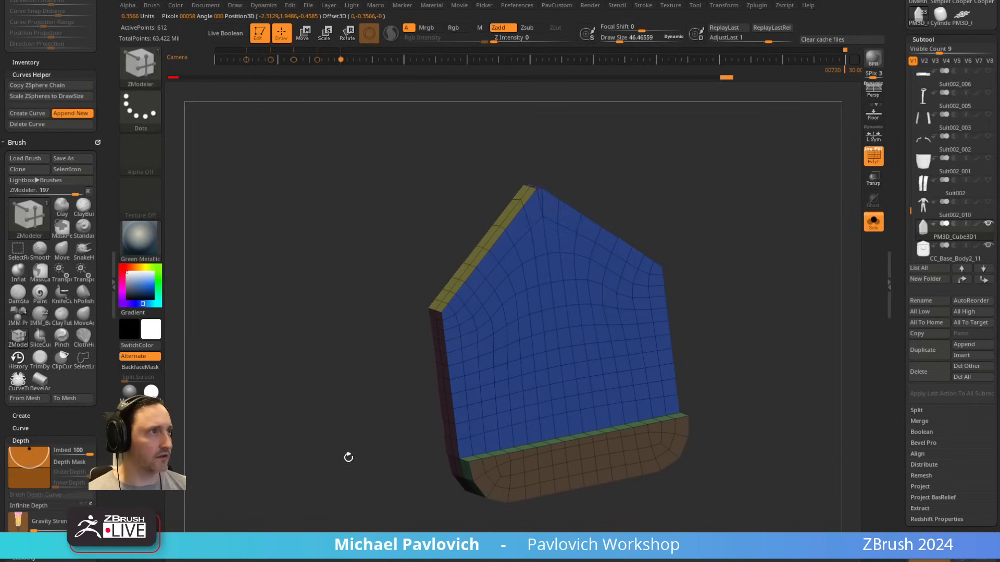
left_click_drag(720, 248, 448, 383)
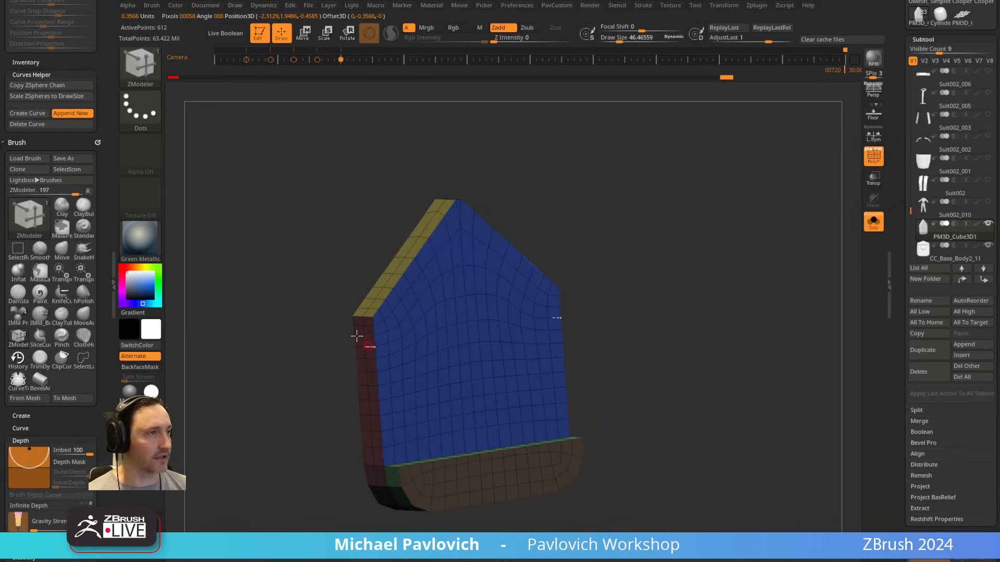
Step: Choose the SliceRect brush, try slicing a rectangular panel into the slab's front face, and undo the slice
left_click_drag(633, 269, 573, 290)
left_click_drag(701, 272, 705, 208)
mouse_move(756, 257)
left_mouse_down("alt")
mouse_move(693, 208)
mouse_move(736, 236)
mouse_move(690, 230)
left_mouse_up("alt")
left_click(142, 68, "ctrl+shift")
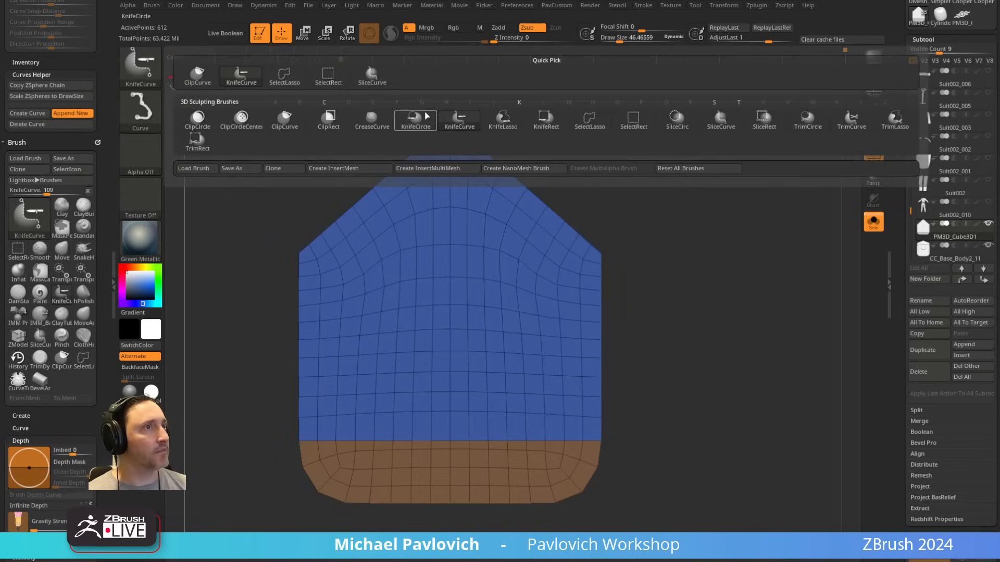
left_click(763, 127)
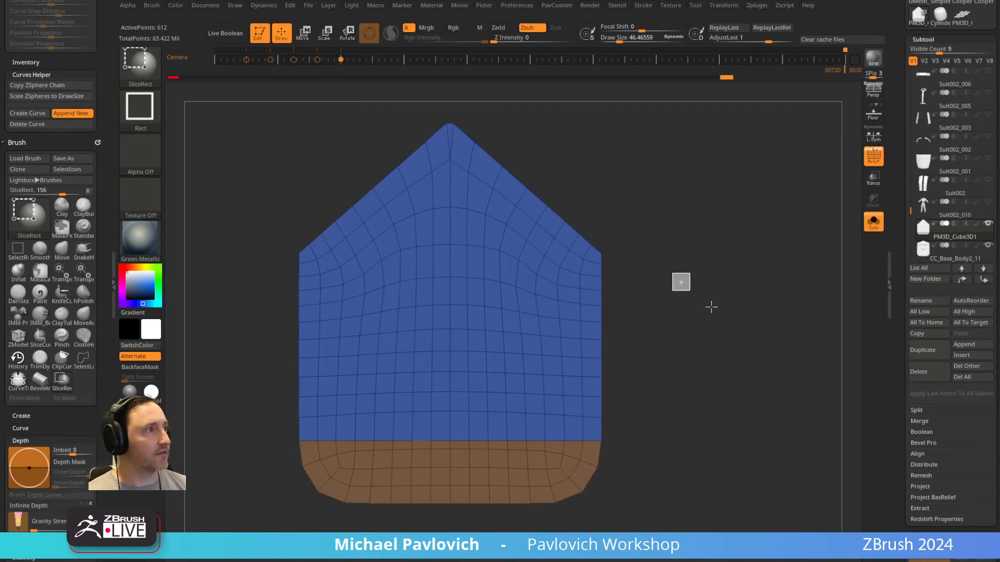
left_click_drag(349, 290, 571, 426)
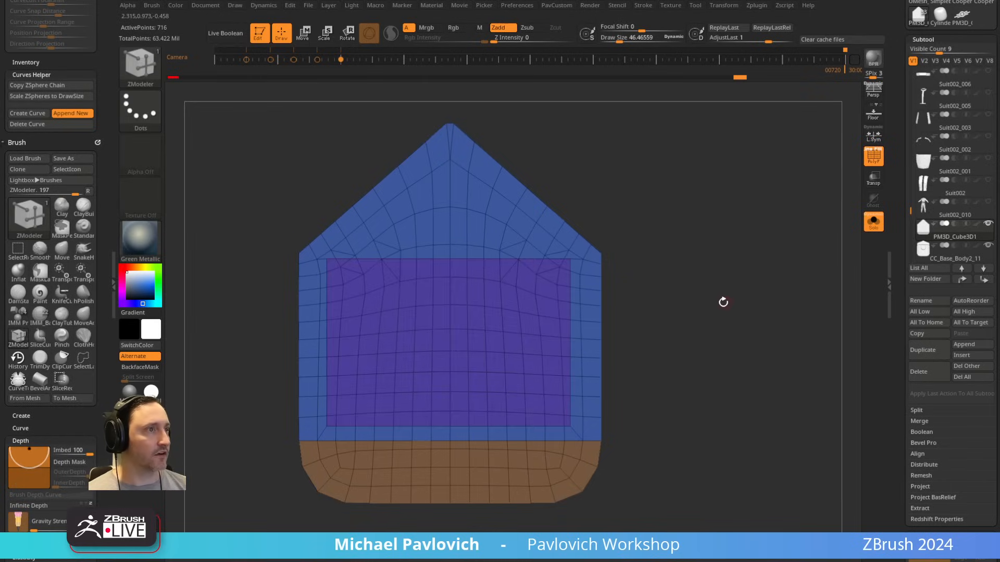
key("ctrl+z")
Step: Hide the slab's back half in side view and slice a rectangular panel polygroup into the front face only
mouse_move(723, 303)
left_mouse_down("alt")
mouse_move(703, 297)
mouse_move(753, 292)
left_mouse_up("alt")
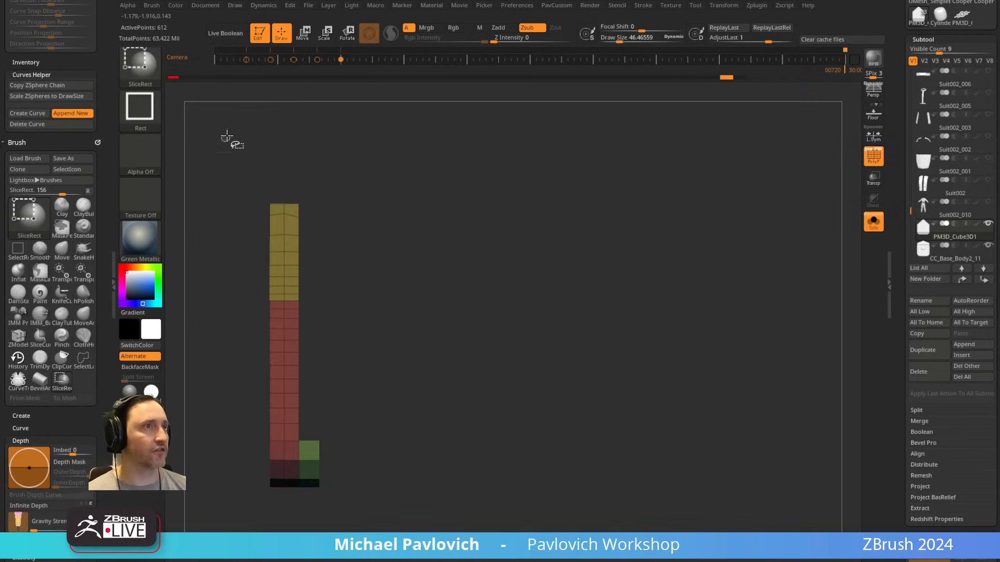
mouse_move(227, 136)
left_mouse_down("ctrl+shift")
mouse_move(277, 368)
mouse_move(275, 514)
left_mouse_up("ctrl+shift")
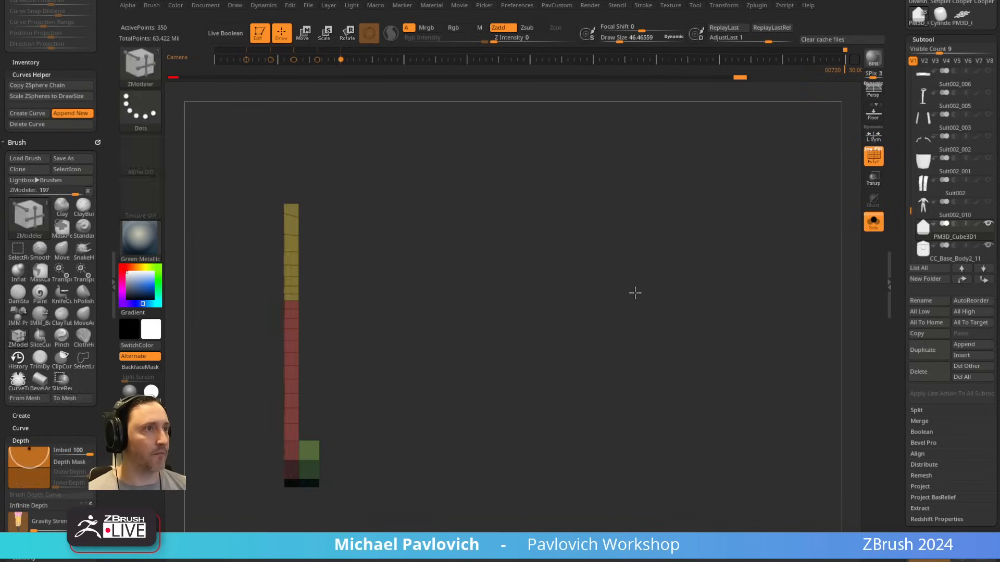
mouse_move(634, 292)
left_mouse_down("shift")
mouse_move(621, 258)
mouse_move(644, 360)
mouse_move(406, 368)
mouse_move(511, 404)
left_mouse_up("shift")
left_click_drag(672, 272, 683, 270)
Step: Undo a trial ZRemesh at Same density and ZRemesh the sliced slab at Double density with KeepGroups on
key("2")
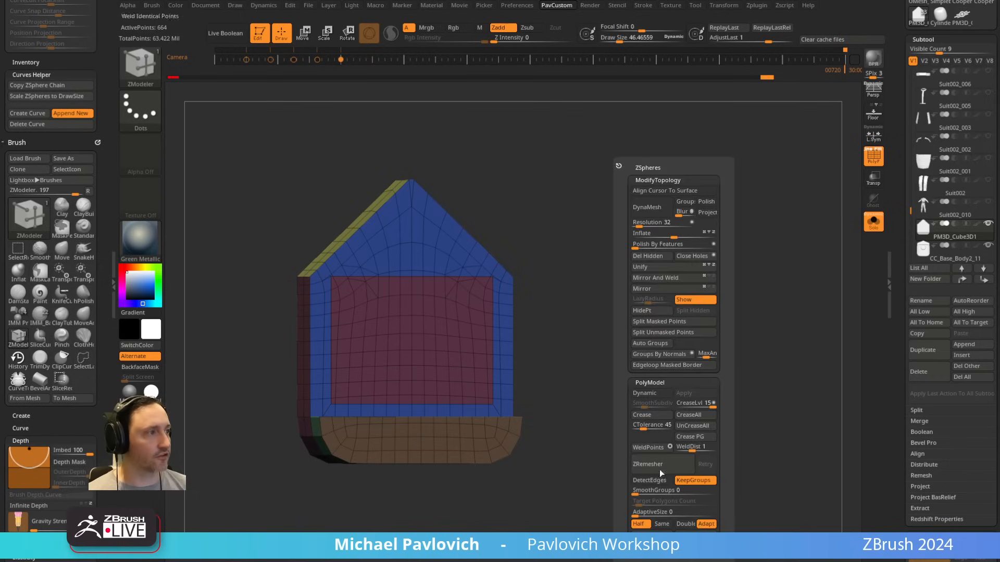
left_click(662, 524)
left_click(669, 470)
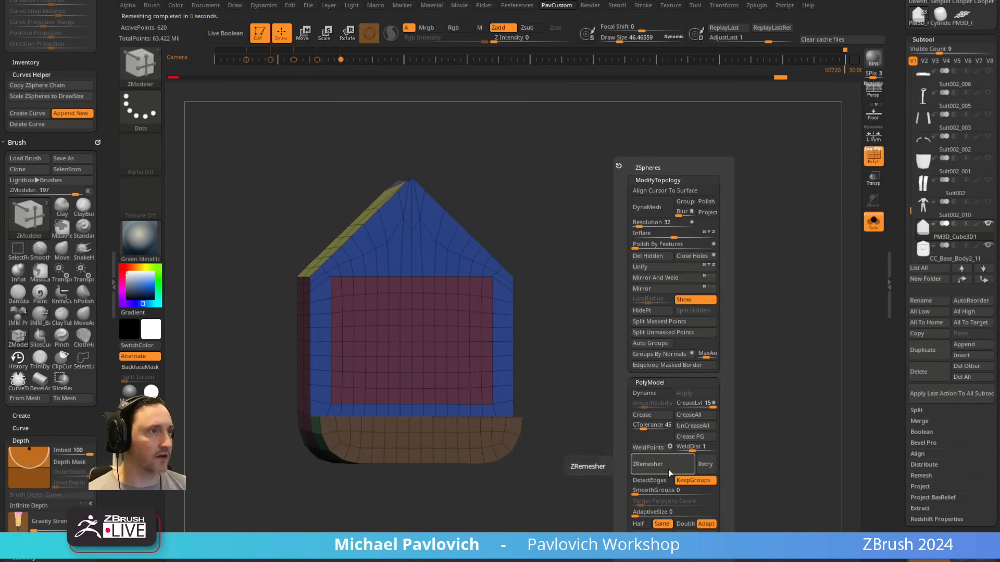
key("ctrl+z")
left_click(682, 524)
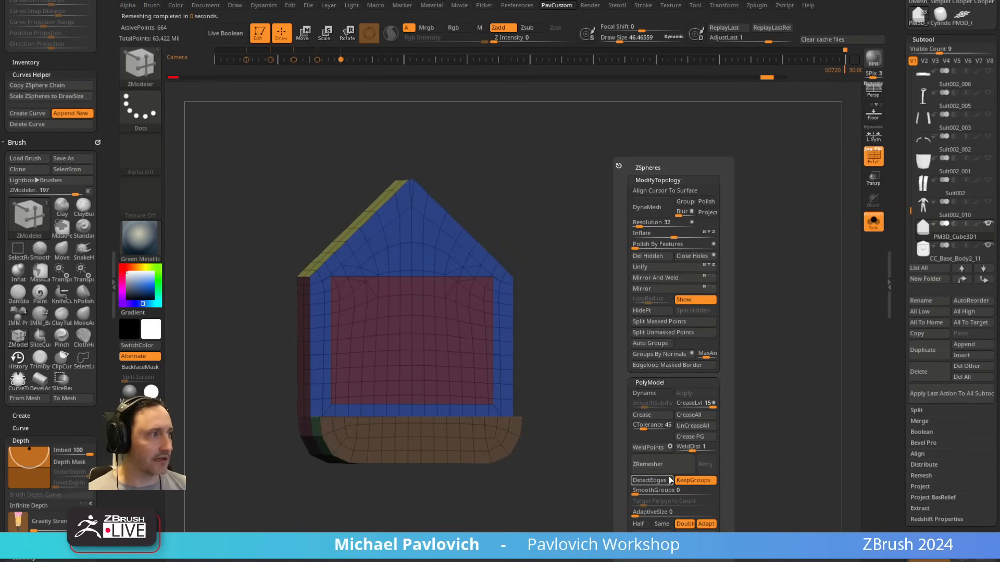
left_click(657, 464)
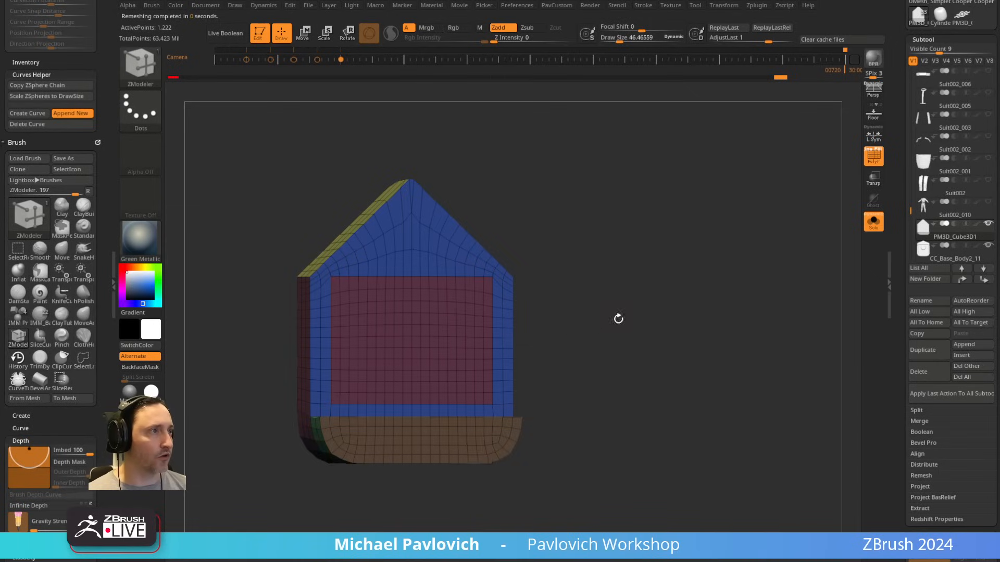
Step: Inset the rectangular front panel slightly with ZModeler's Inset, using the Polygroup All target
left_click_drag(618, 319, 703, 302)
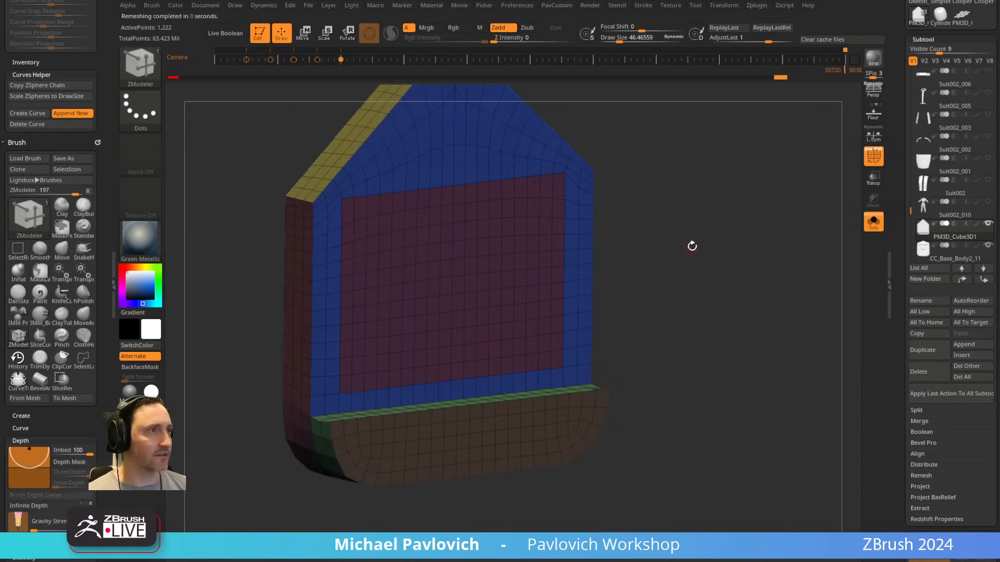
left_click_drag(693, 246, 742, 235)
key("space")
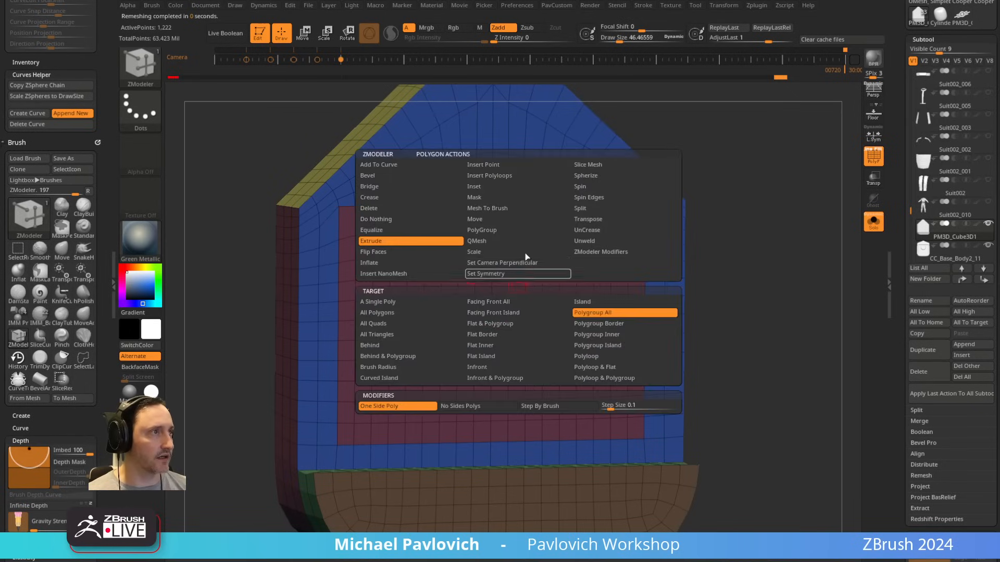
left_click(499, 192)
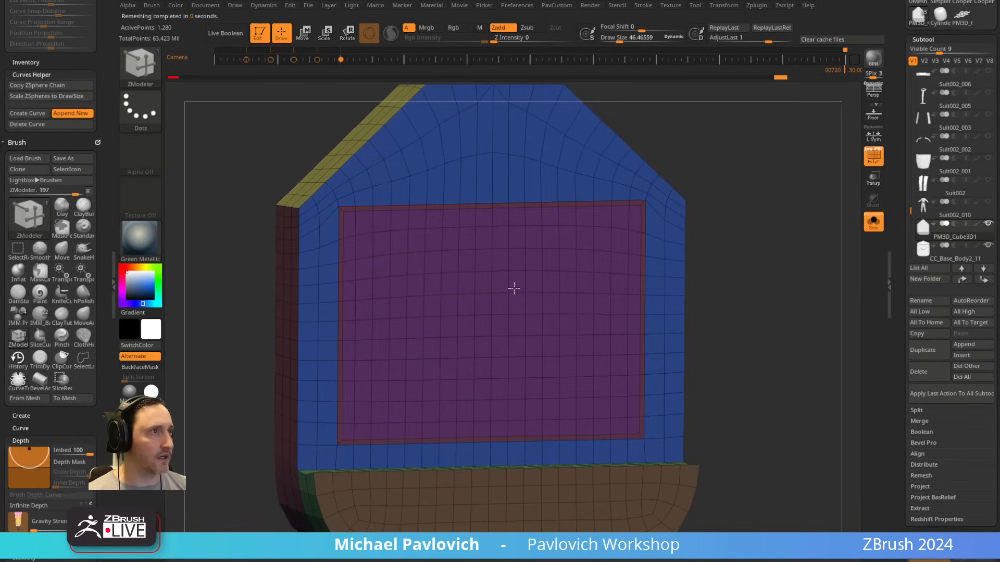
Step: Push the inset rectangular panel back into the slab as a recess with ZModeler's QMesh, using the Polygroup All target
key("space")
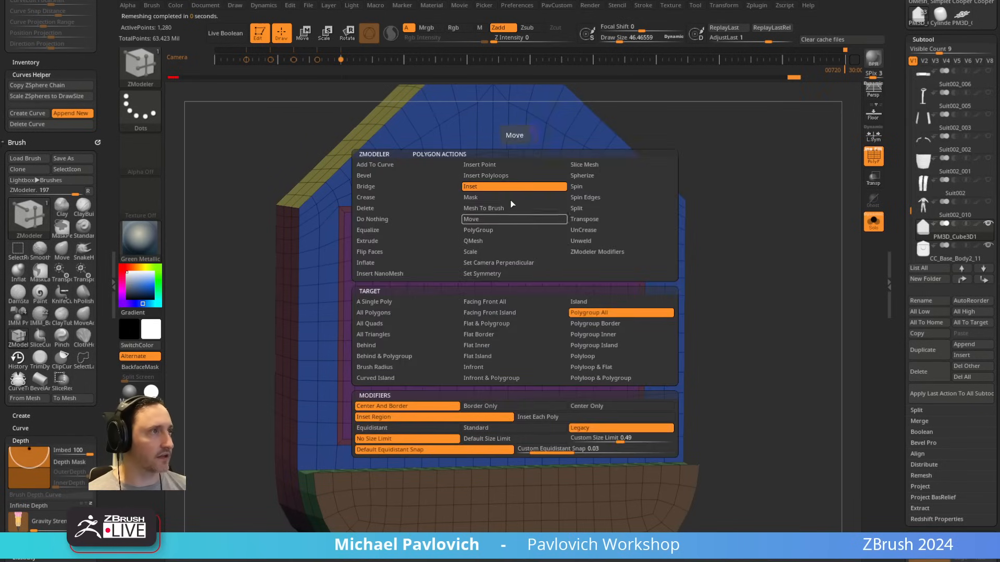
left_click(478, 230)
left_click(582, 357)
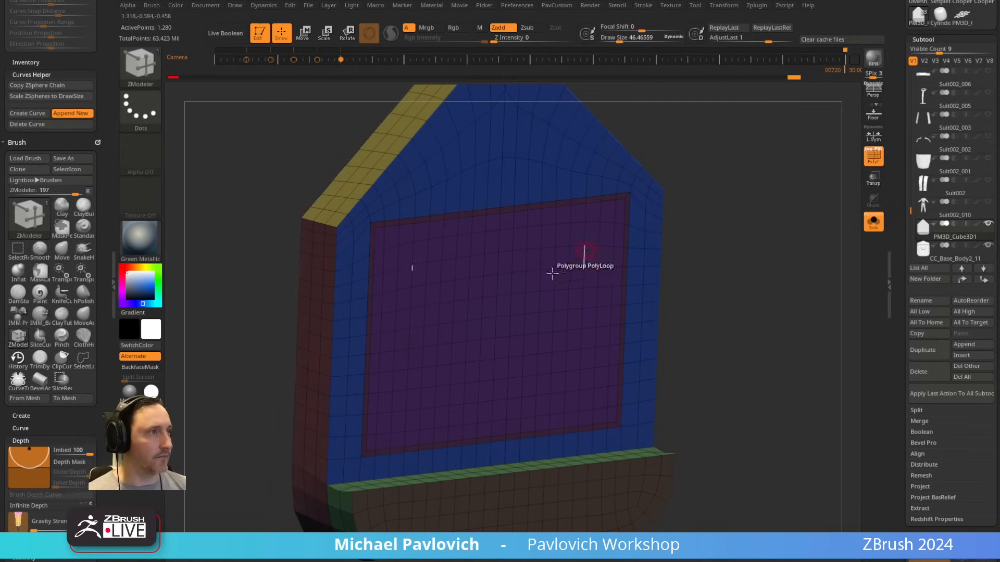
left_click_drag(516, 304, 507, 298)
left_click_drag(721, 232, 538, 243, "shift")
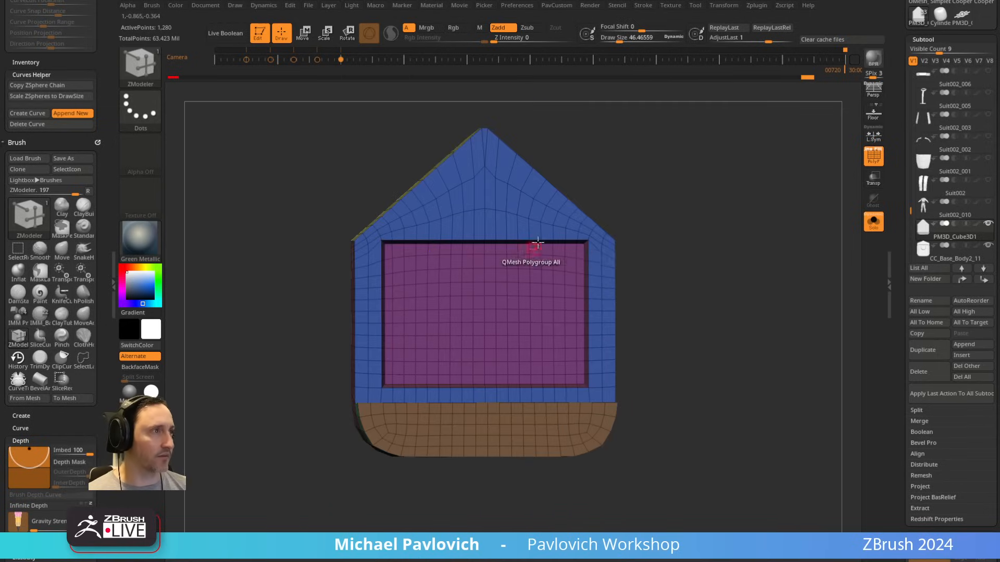
left_click_drag(808, 218, 783, 247, "alt")
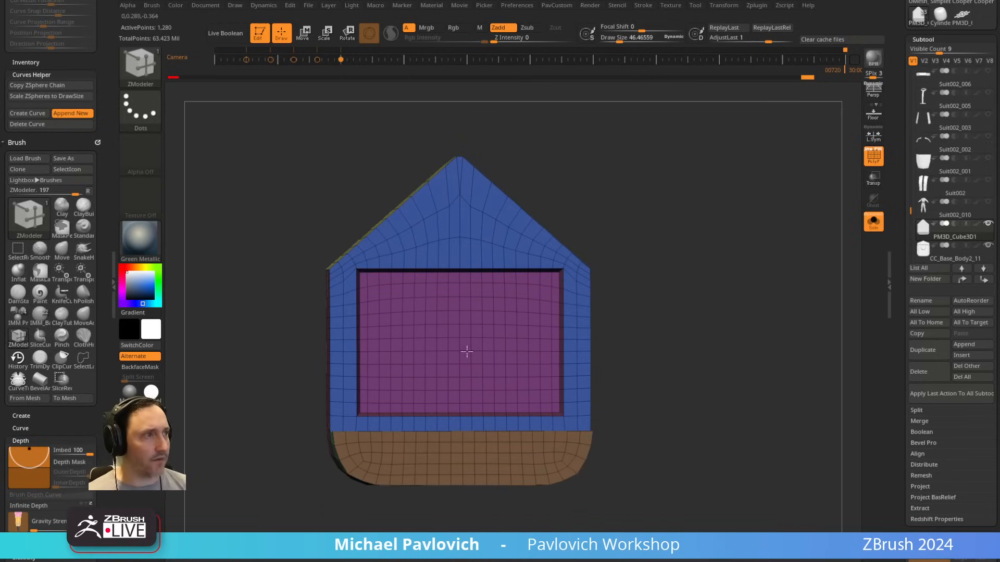
Step: Delete the practice slab PM3D_Cube3D1 and the reference copy CC_Base_Body2_11, and frame the suit
left_click(929, 372)
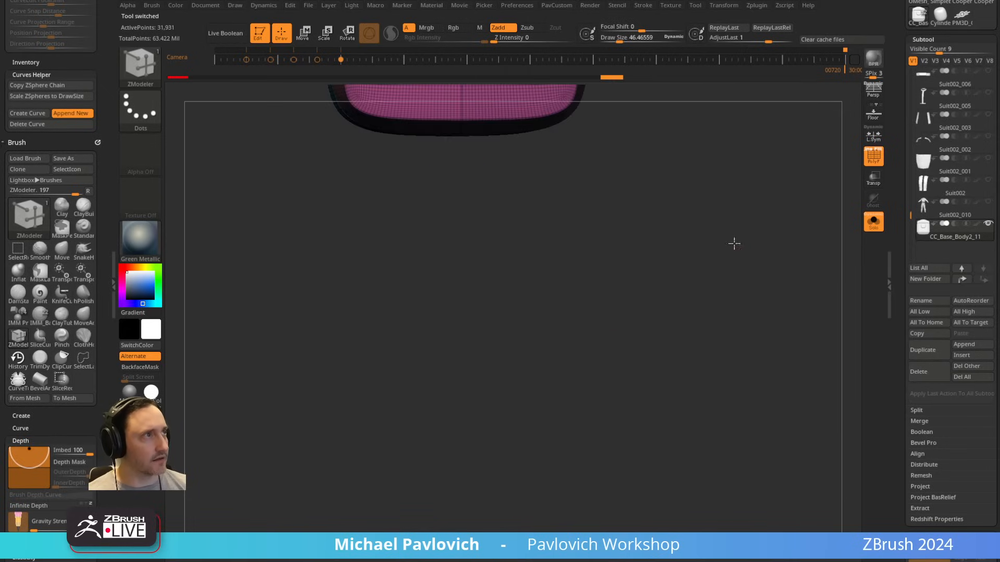
key("ctrl+z")
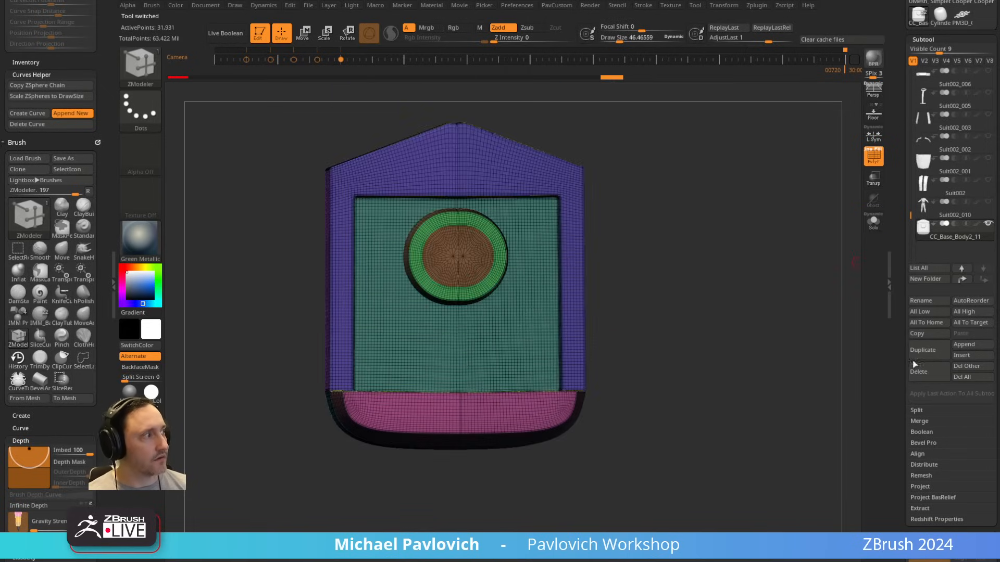
left_click(929, 379)
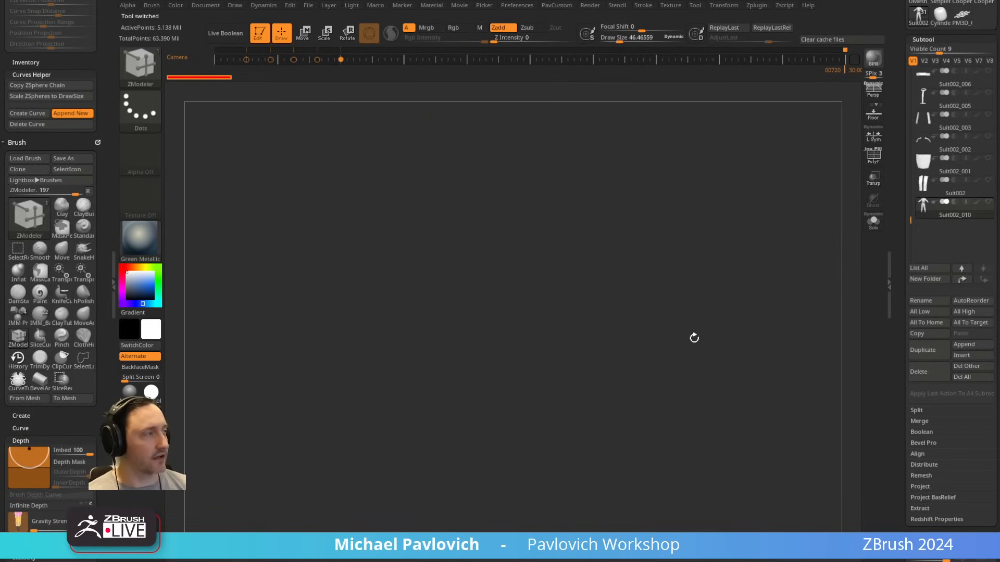
key("f")
left_click_drag(714, 182, 691, 304, "alt")
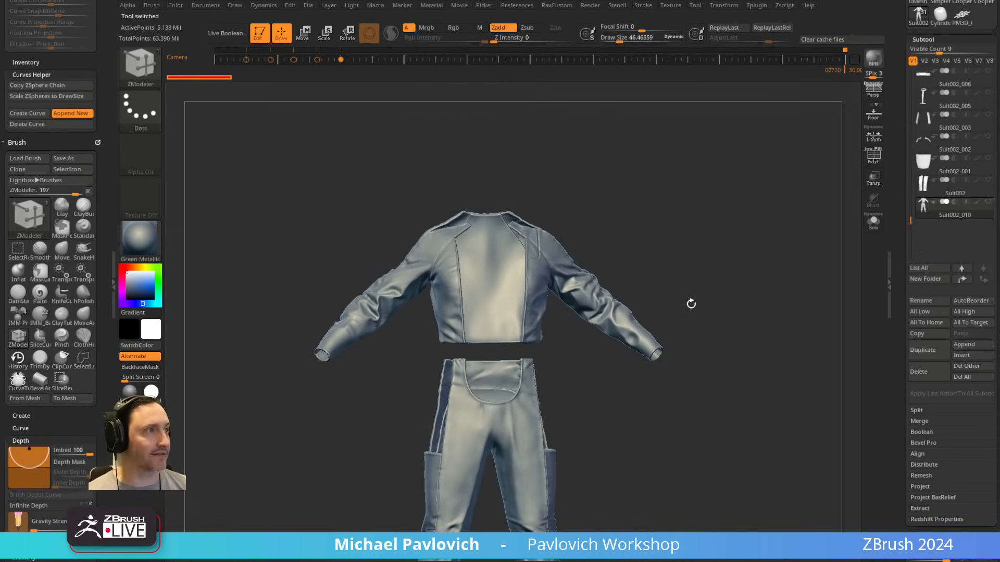
Step: Show all subtools, isolate the peaked chest device CC_Base_Body2_9 with PolyFrame on, and drop it to subdivision level 1
left_click(988, 202, "shift")
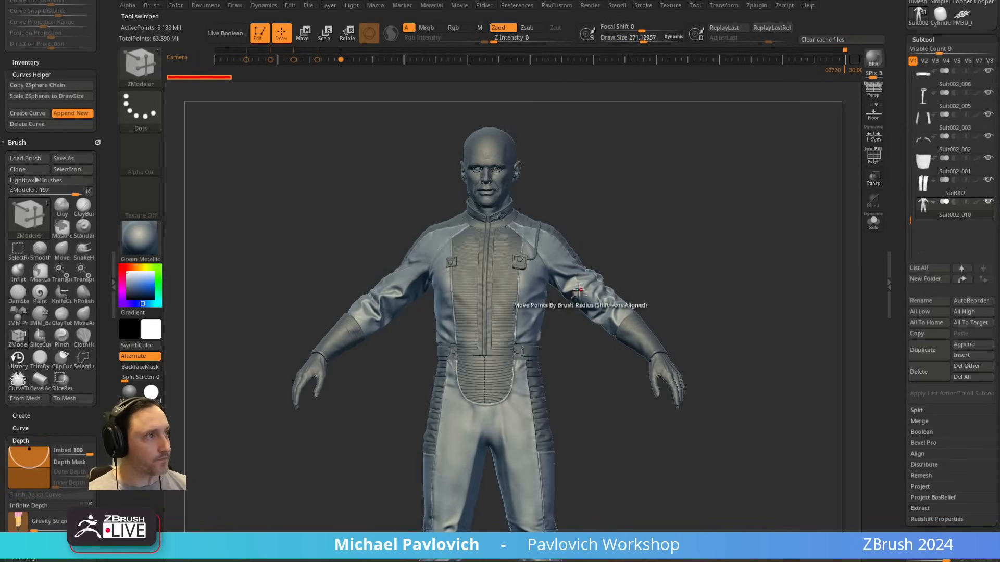
left_click_drag(747, 168, 867, 172, "alt")
left_click(873, 221)
left_click(872, 157)
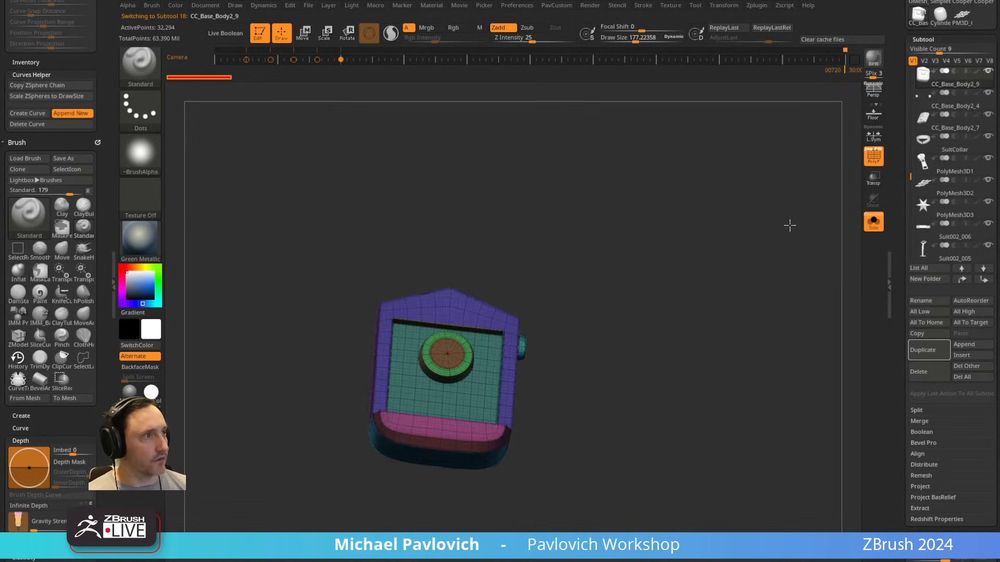
left_click_drag(788, 225, 755, 259, "alt")
scroll(900, 282, "down", 5)
left_click(914, 198)
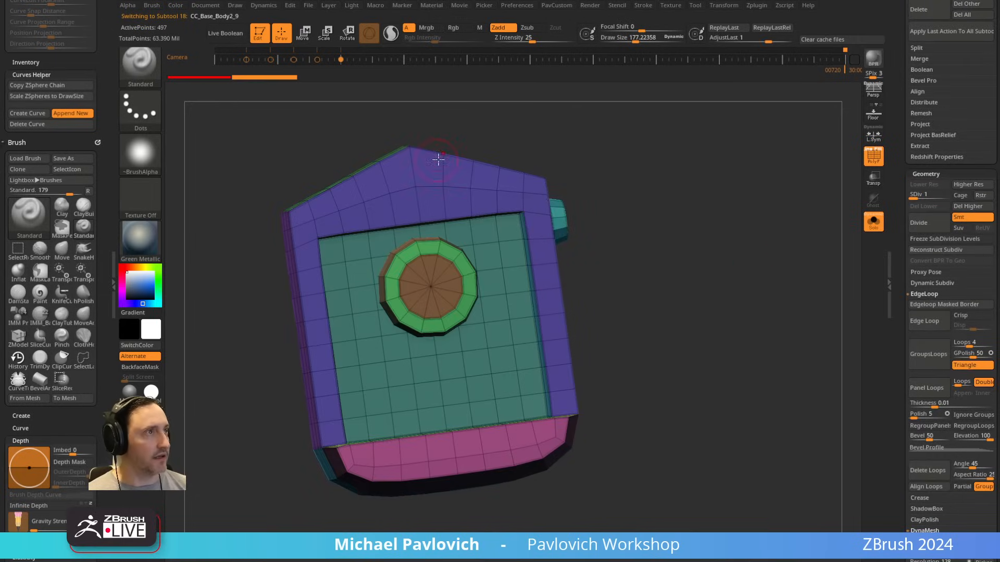
Step: Examine the peaked device's low-poly topology, isolating the round button's centre polygroup briefly before showing the whole mesh again
left_click_drag(638, 292, 610, 365)
left_click_drag(692, 262, 625, 258)
left_click(457, 268, "ctrl+shift")
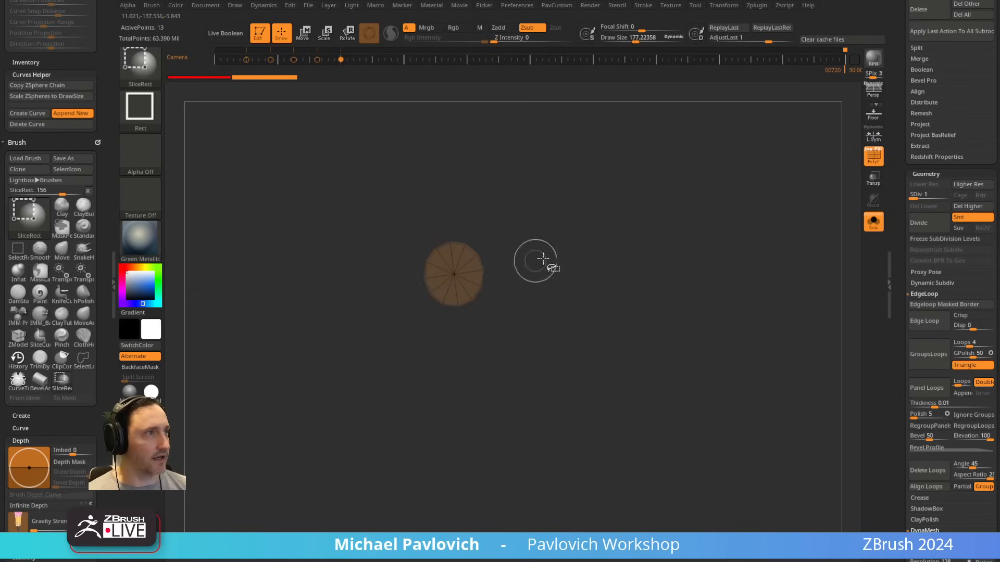
key("ctrl+shift+a")
left_click(685, 272, "ctrl+shift")
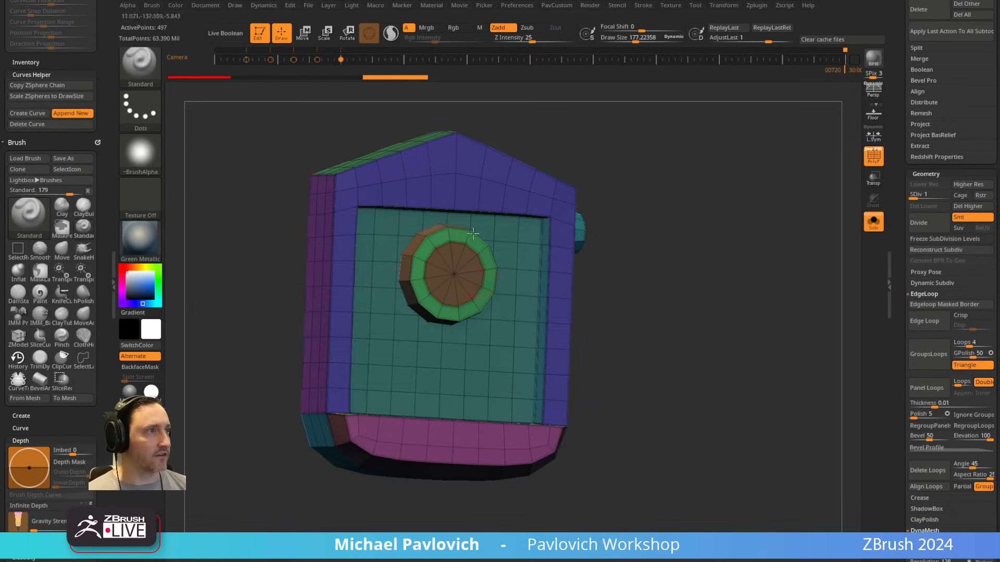
left_click_drag(683, 264, 768, 242, "alt")
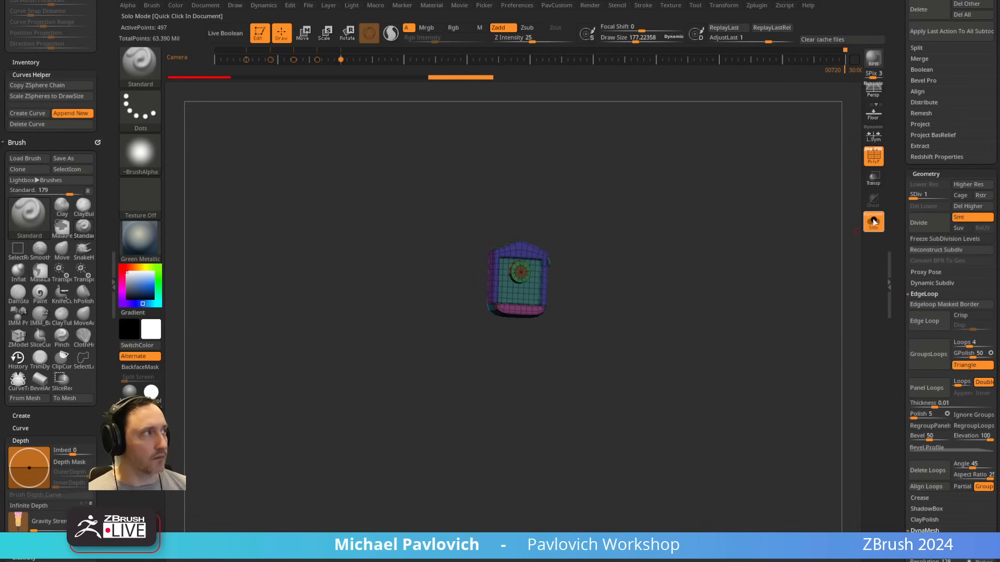
Step: Bring the full suit back with PolyFrame off and duplicate the square chest device CC_Base_Body2_7
left_click(874, 222)
key("shift+f")
left_click(261, 290, "alt")
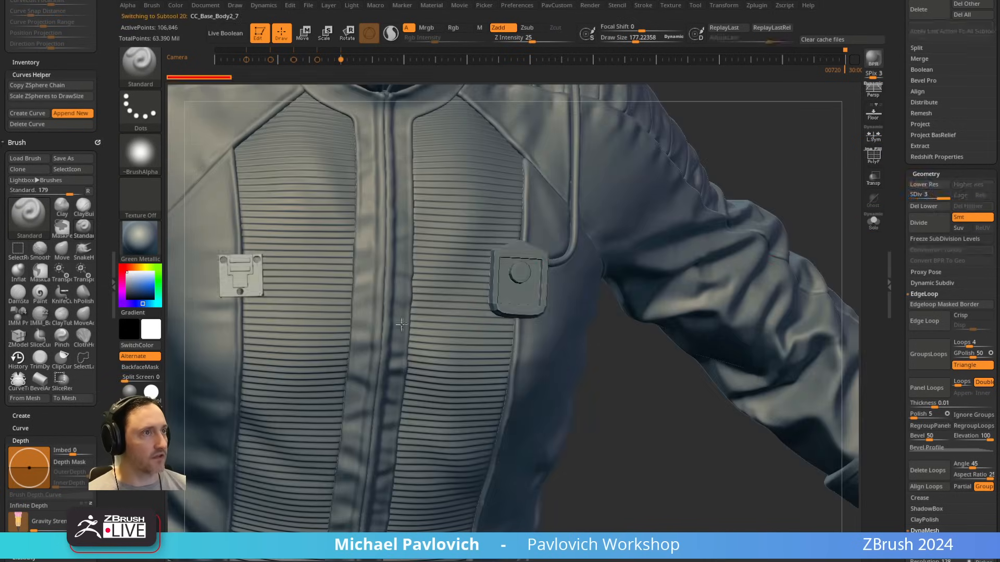
left_click_drag(620, 483, 756, 329, "alt")
left_click_drag(898, 262, 937, 225)
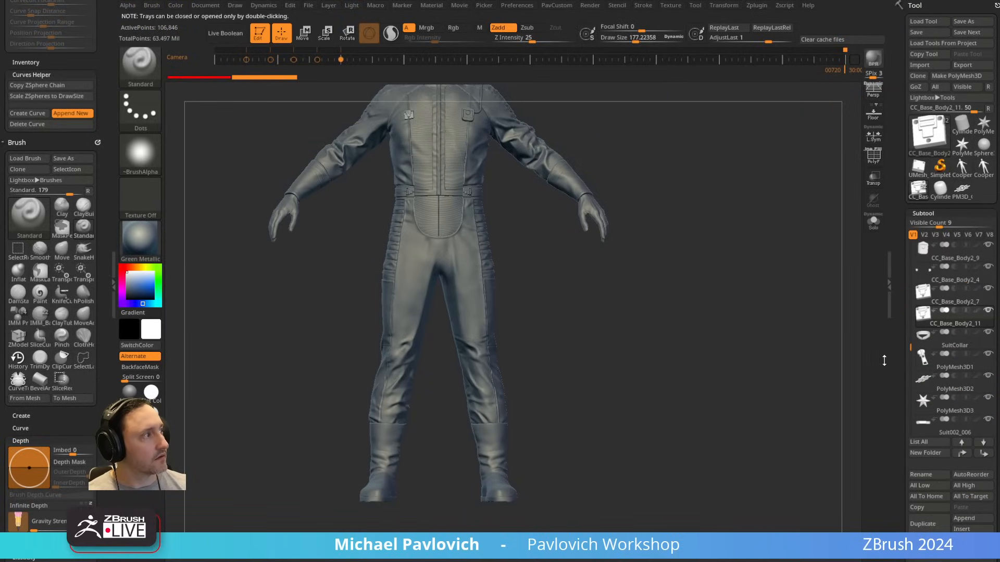
Step: Centre the gizmo on the duplicated square device and send the device to the world origin
key("3")
left_click(651, 257)
key("w")
left_click_drag(543, 264, 576, 412, "alt")
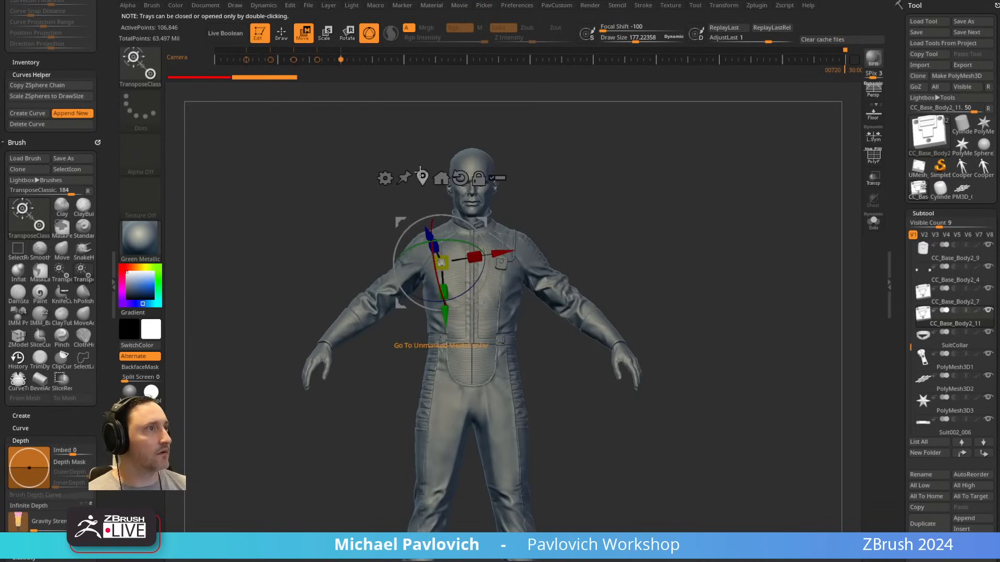
left_click(439, 184)
left_click_drag(785, 320, 810, 131, "alt")
Step: Isolate the duplicated square device in Solo mode and send it to the end of the subtool list
left_click(874, 222)
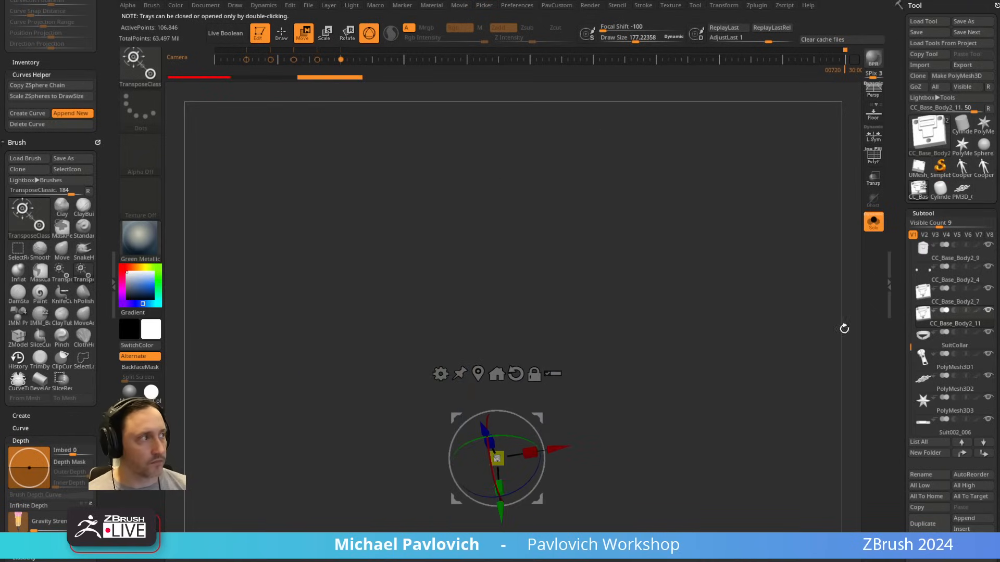
left_click_drag(844, 328, 837, 247, "alt")
left_click(983, 453, "shift")
left_click_drag(698, 307, 798, 498, "alt")
Step: Rotate the duplicated device square to the front view, reset the gizmo's orientation, and raise the device along Y
left_click_drag(465, 359, 499, 347)
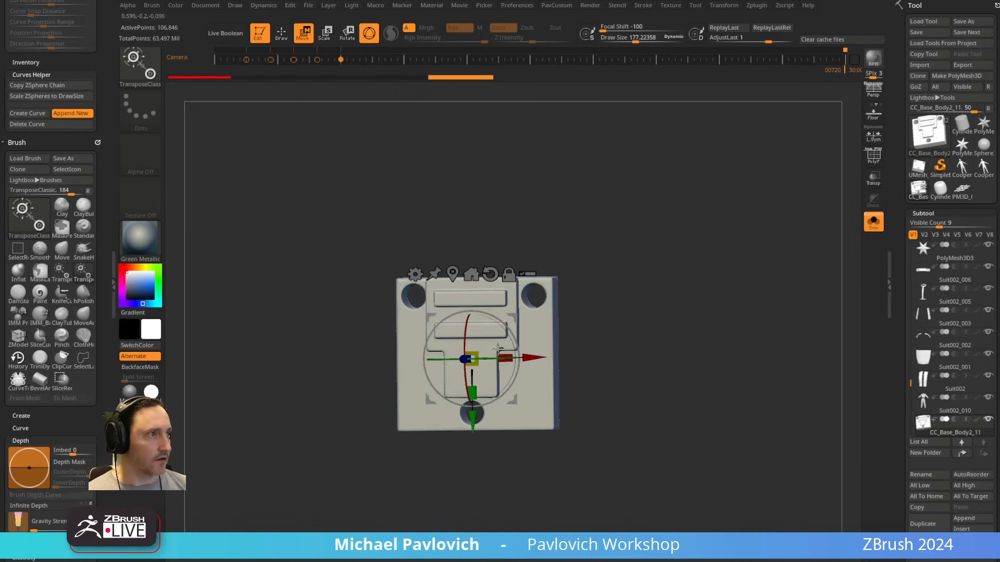
right_click_drag(498, 357, 501, 391, "shift")
left_click_drag(510, 330, 508, 338)
left_click_drag(658, 201, 659, 257, "shift")
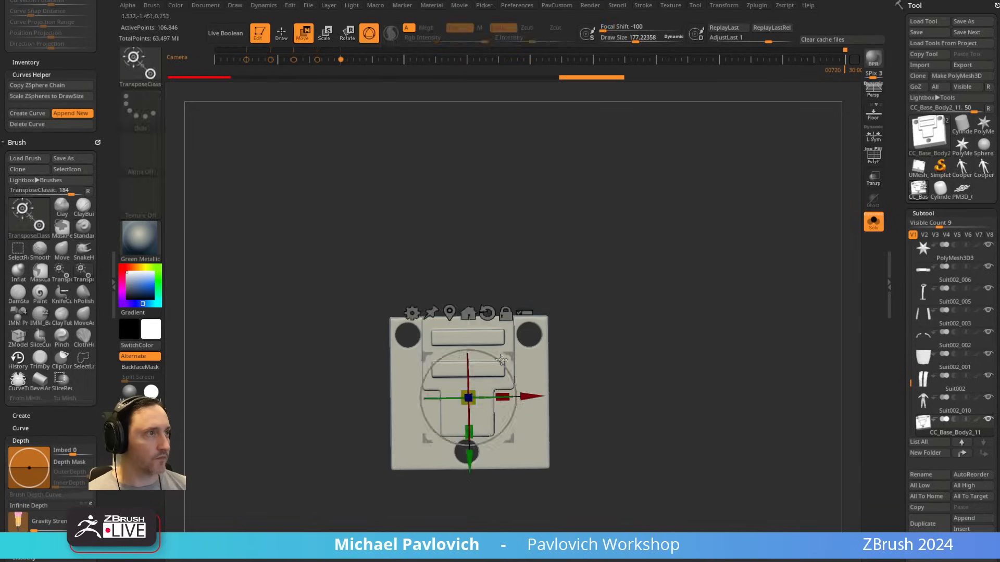
left_click(487, 313)
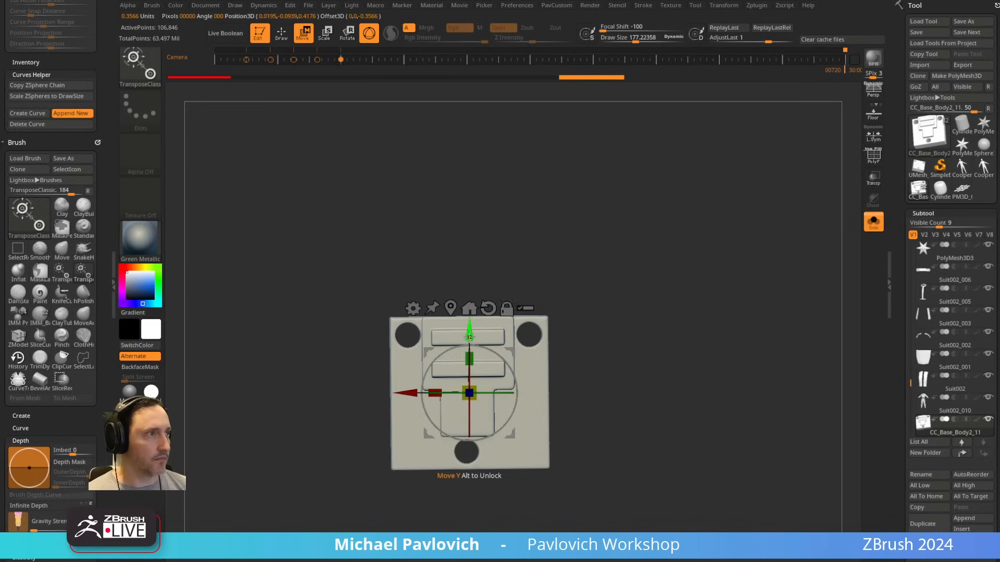
left_click_drag(469, 338, 469, 176)
key("q")
Step: Append a Cube3D subtool, show only it and the duplicated square device, and make the cube active
mouse_move(652, 282)
right_mouse_down("ctrl")
mouse_move(650, 248)
mouse_move(633, 239)
right_mouse_up("ctrl")
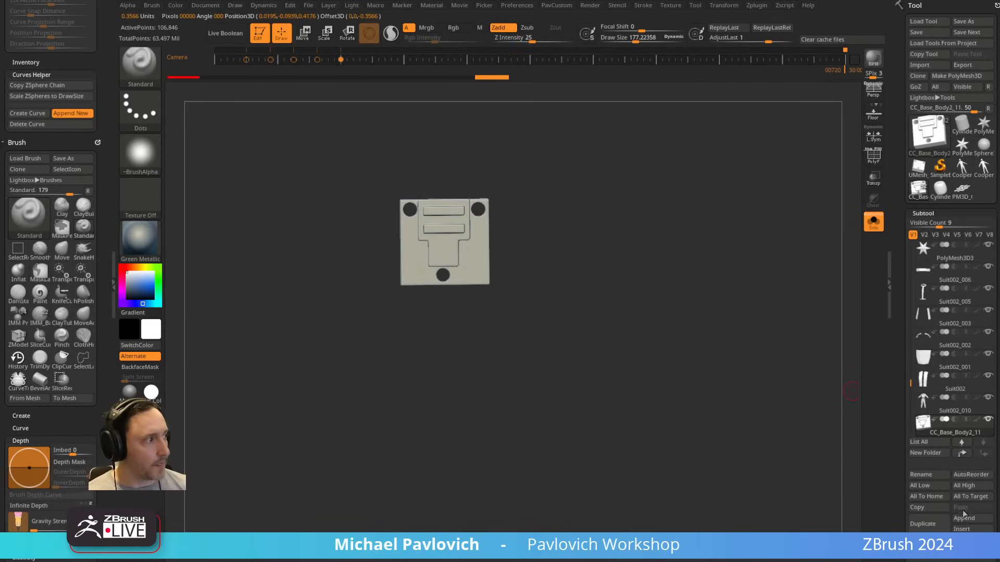
left_click(964, 520)
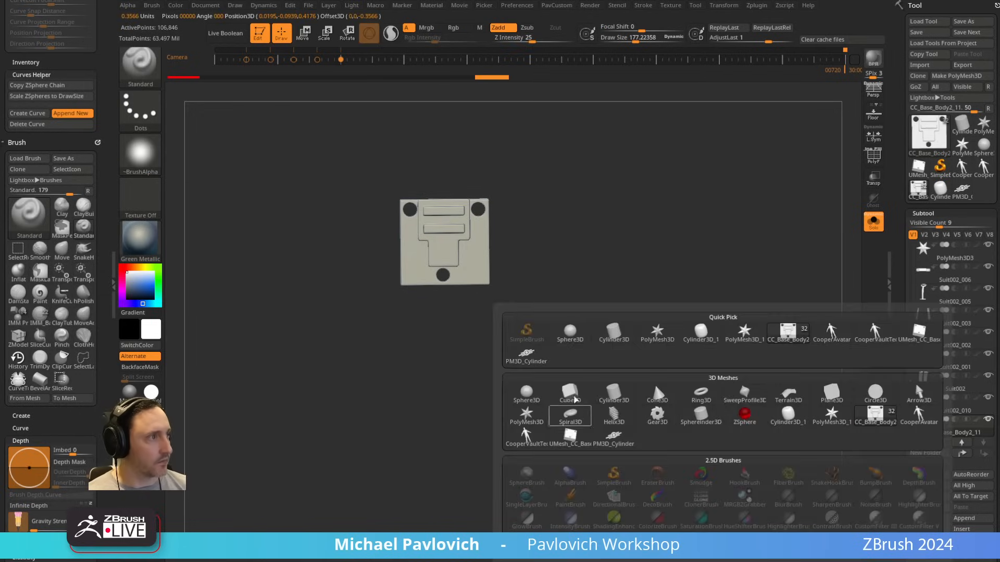
left_click(574, 398)
left_click(988, 420, "shift")
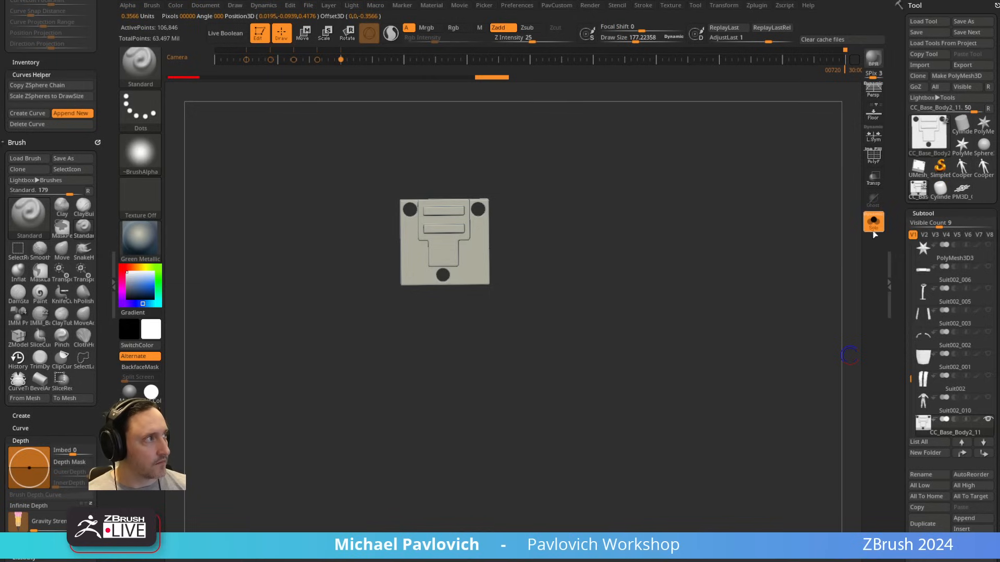
left_click_drag(911, 381, 911, 398)
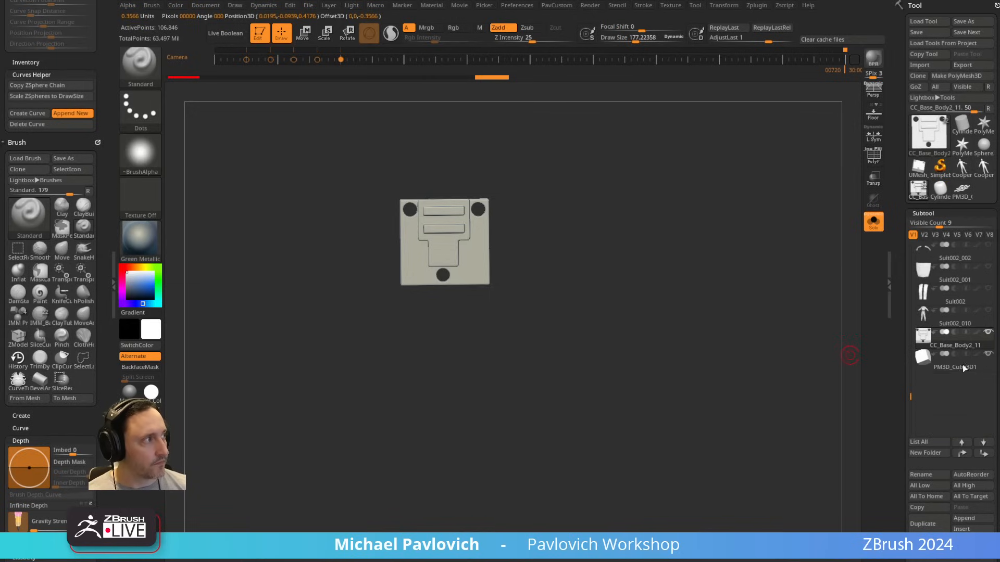
left_click_drag(724, 321, 729, 378, "alt")
left_click(880, 227)
left_click_drag(725, 326, 736, 327, "alt")
left_click(460, 394, "alt")
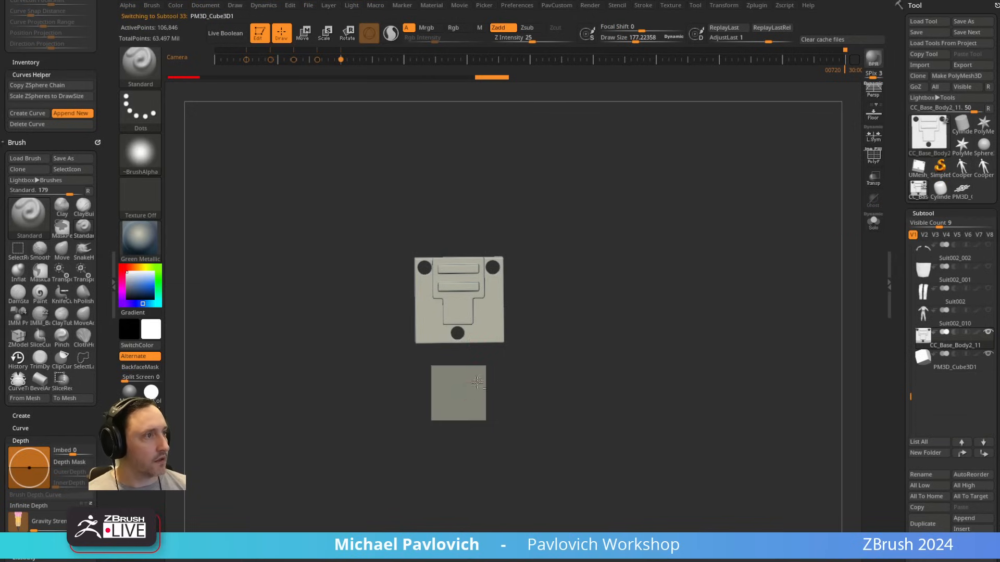
Step: Scale the cube to the square device's width, then thin and align it to match the depth of the device's plate
left_click_drag(526, 336, 522, 360, "alt")
key("w")
left_click_drag(465, 407, 486, 394)
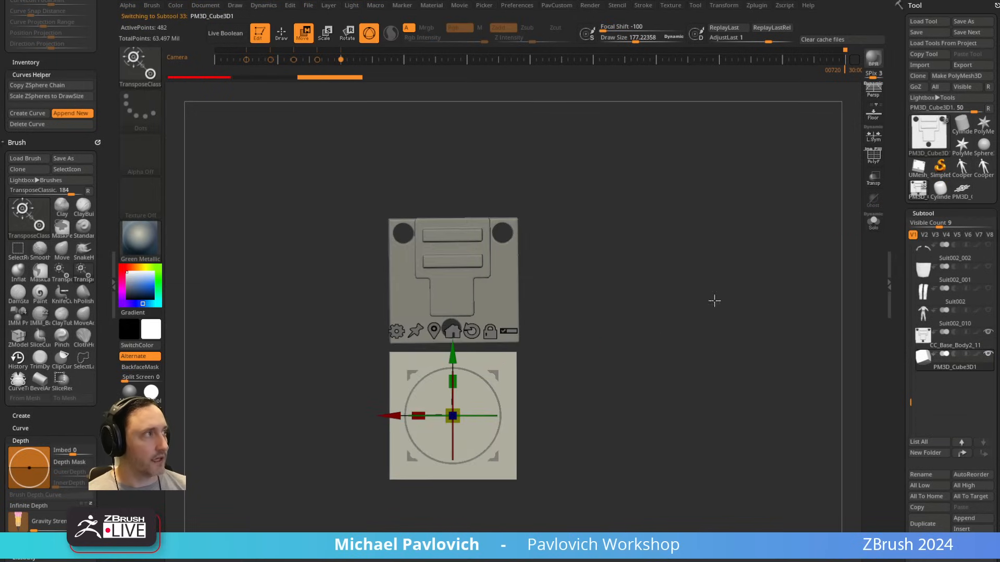
key("q")
key("w")
left_click_drag(795, 260, 692, 292)
left_click_drag(434, 417, 458, 413)
left_click_drag(599, 362, 570, 360, "shift")
left_click_drag(392, 415, 418, 416)
Step: Isolate the thinned cube in Solo mode with PolyFrame on
key("q")
mouse_move(641, 271)
left_mouse_down()
mouse_move(797, 226)
mouse_move(806, 257)
mouse_move(765, 268)
left_mouse_up()
key("shift+f")
left_click(874, 224)
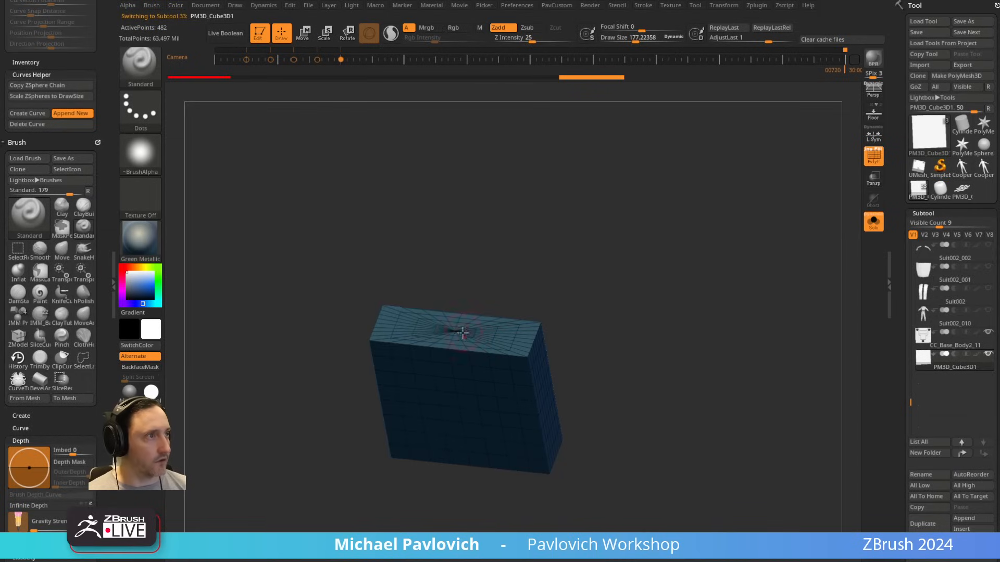
Step: Try to reinitialize the cube as a QCube with X, Y and Z resolution 1
left_click_drag(879, 311, 879, 97)
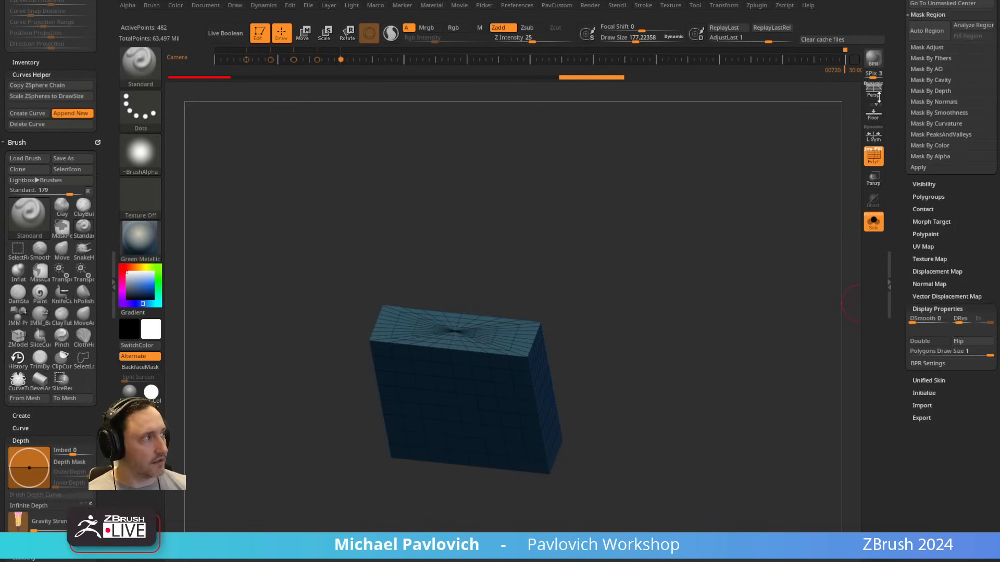
left_click(930, 308, "shift")
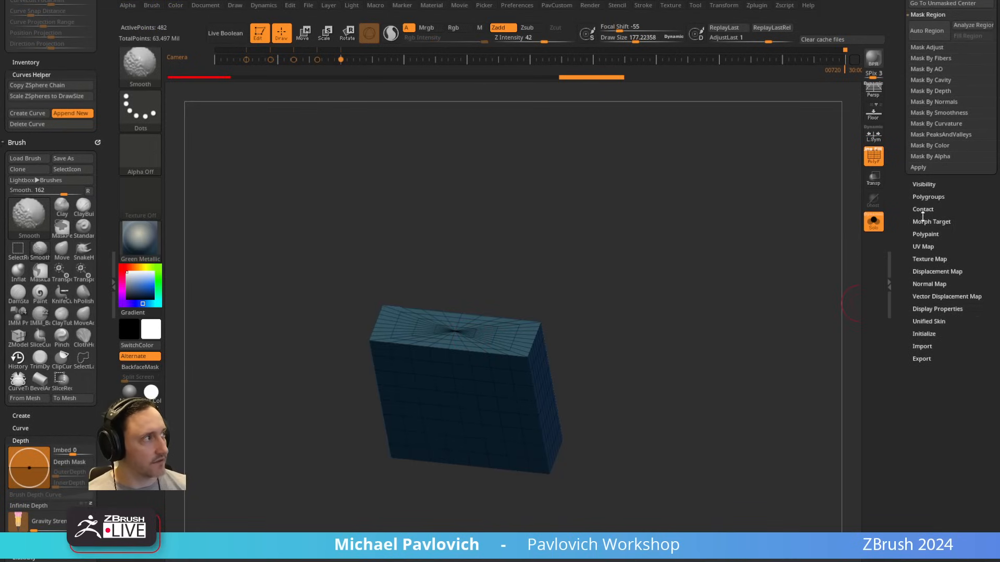
left_click(923, 334)
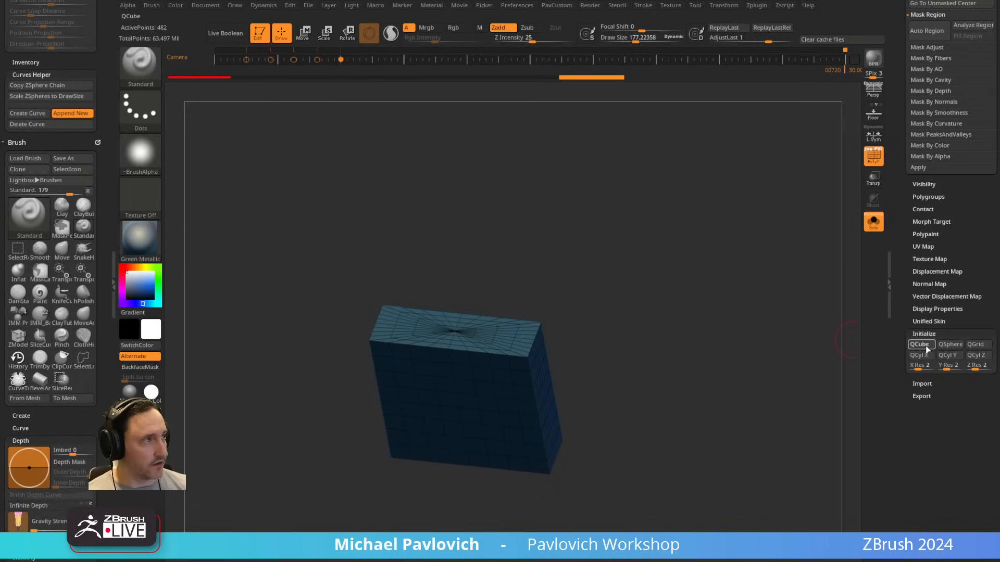
left_click(926, 346)
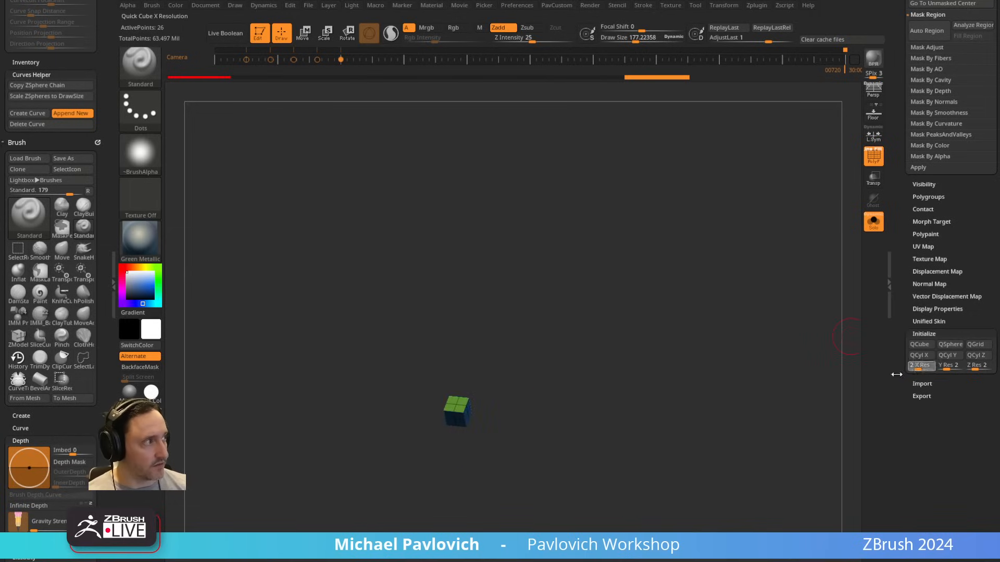
left_click(917, 346)
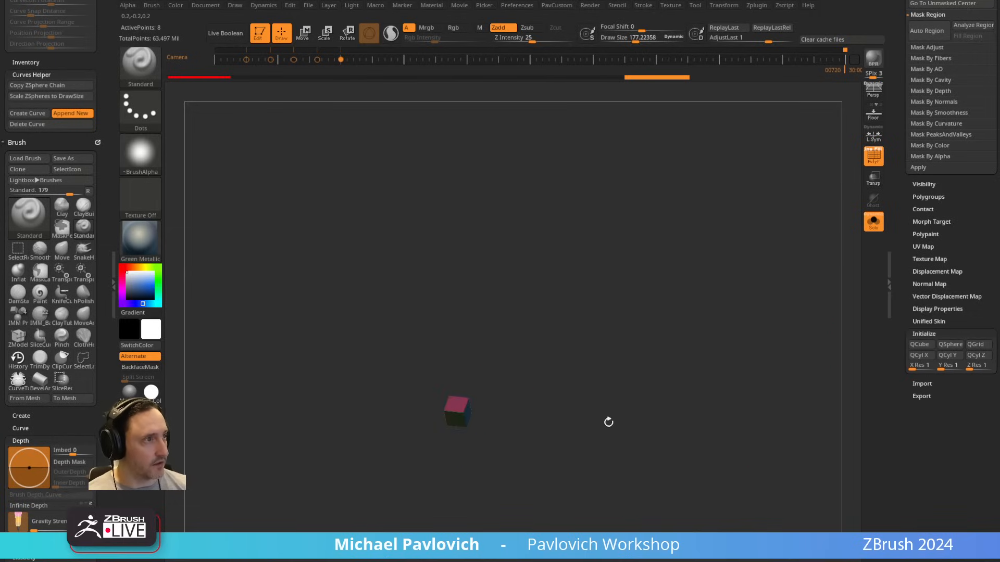
key("ctrl+z")
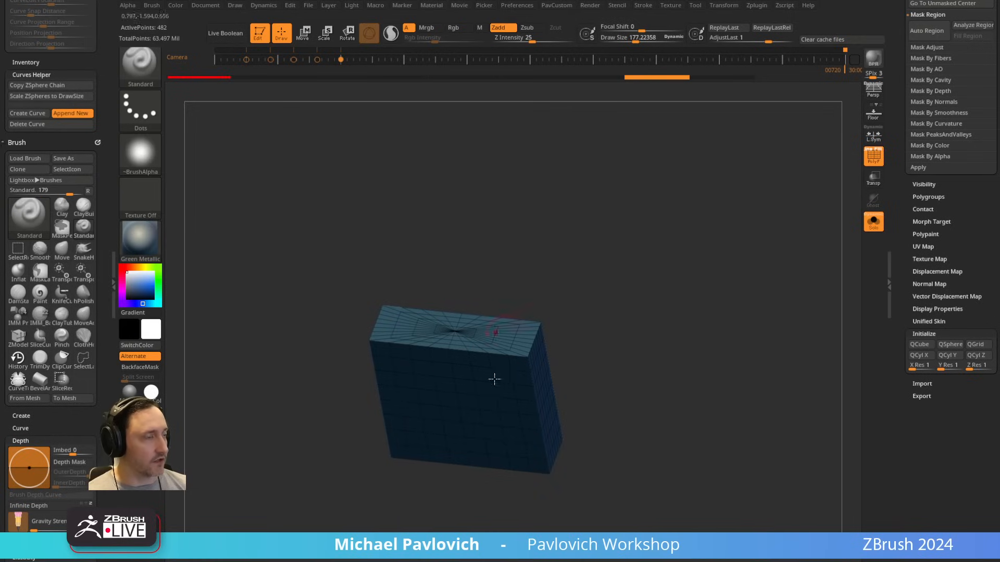
key("ctrl+z")
Step: ZRemesh the box with DetectEdges on, AdaptiveSize 0 and the Half option
left_click_drag(901, 202, 898, 352)
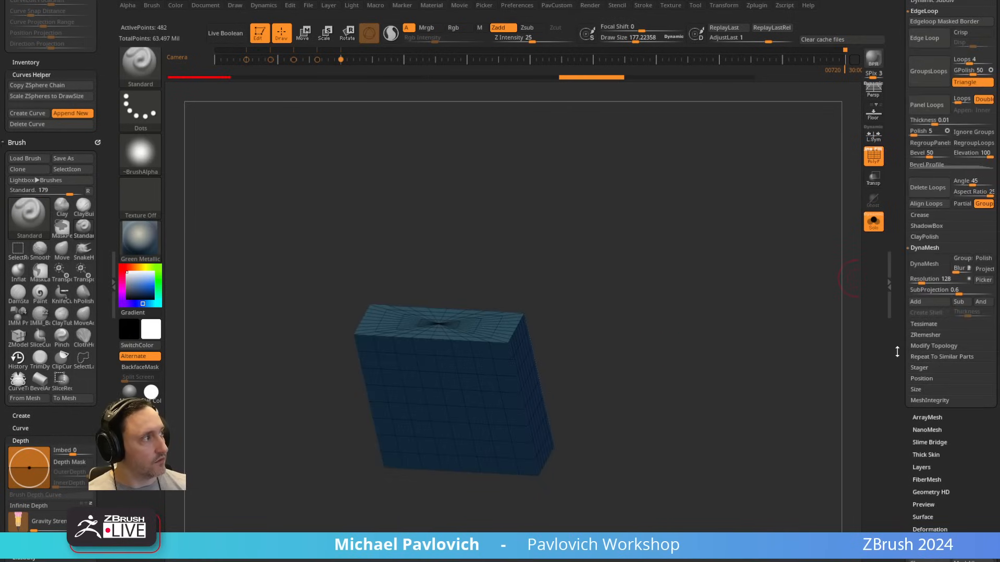
left_click(925, 335)
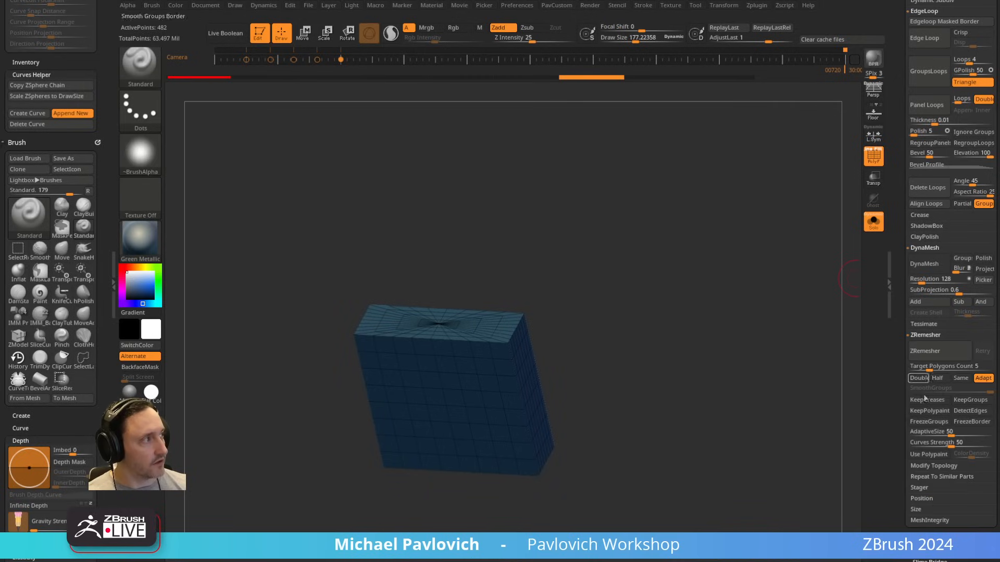
left_click(963, 411)
left_click_drag(925, 433, 884, 459)
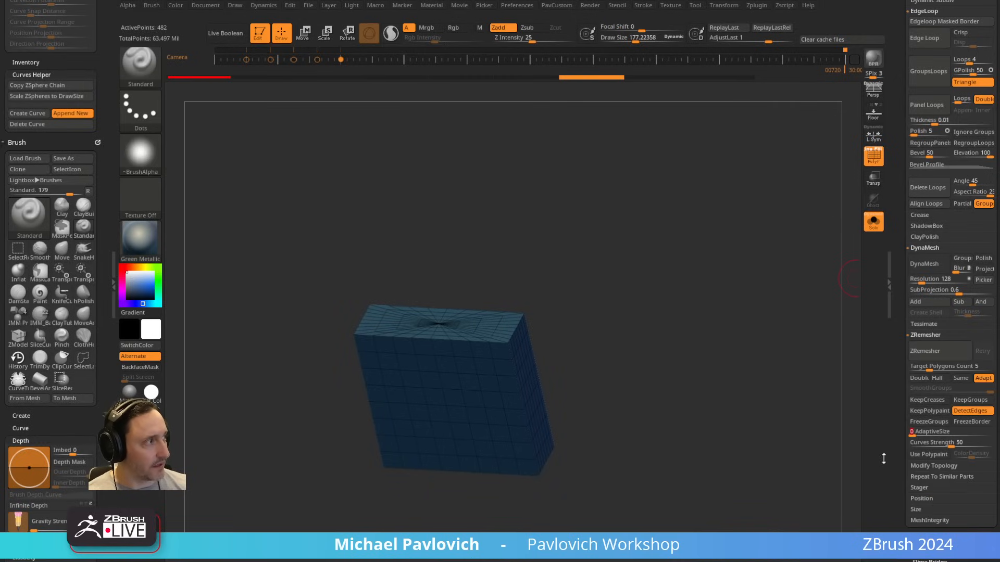
left_click(937, 379)
left_click(926, 351)
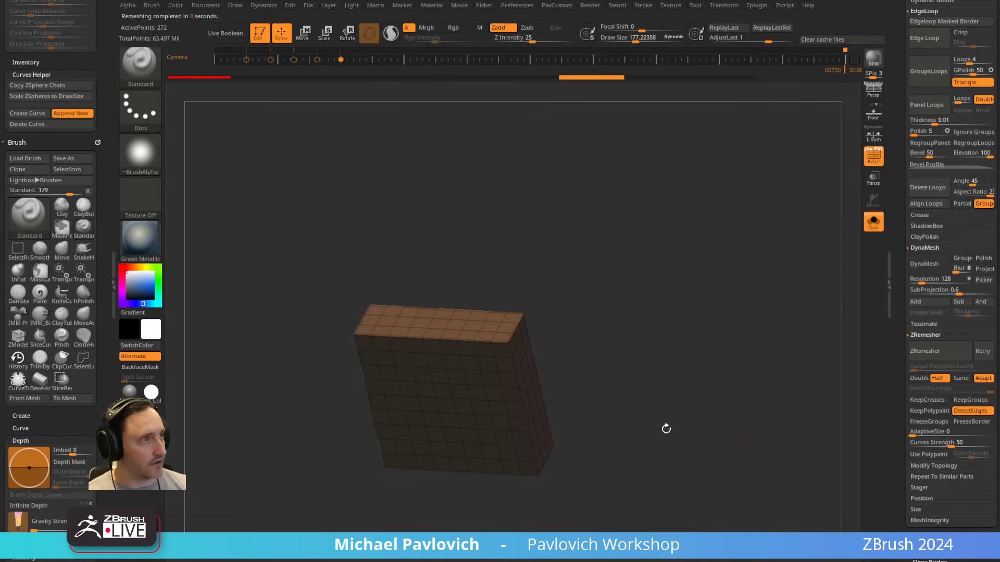
left_click_drag(523, 339, 463, 332)
left_click_drag(607, 343, 659, 339)
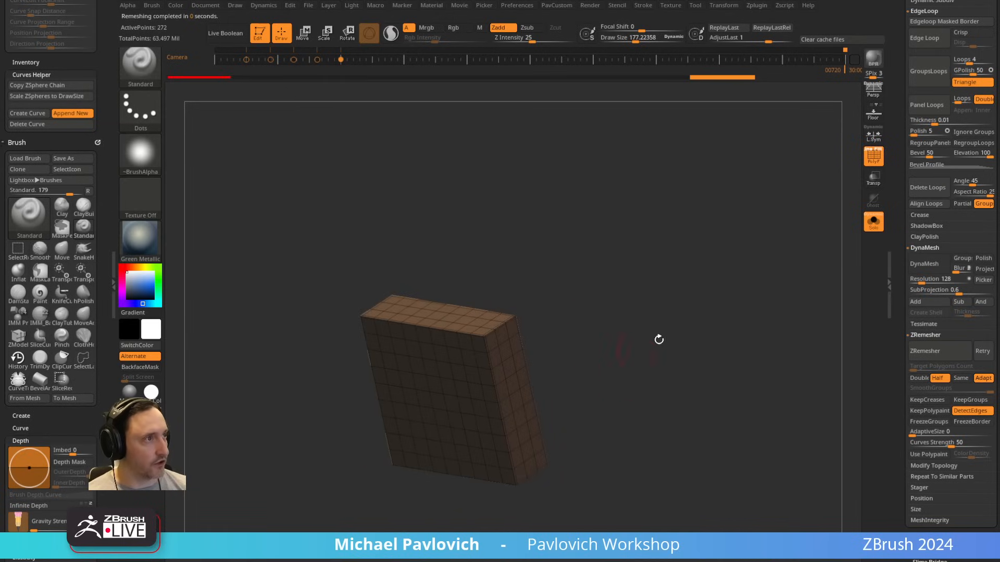
Step: Subdivide the box to level 3, delete its lower levels, and show it with the device without PolyFrame
key("ctrl")
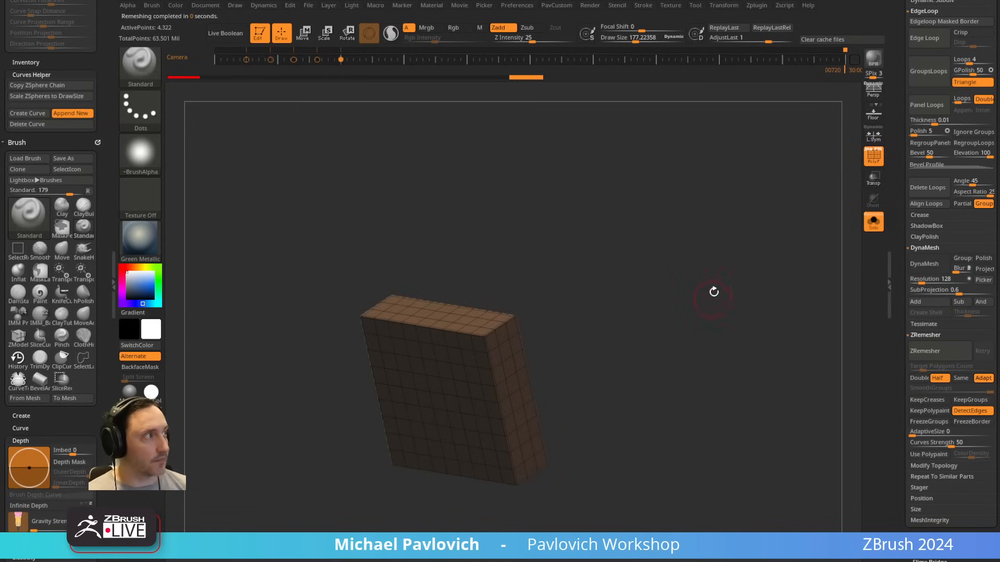
left_click_drag(902, 130, 905, 334)
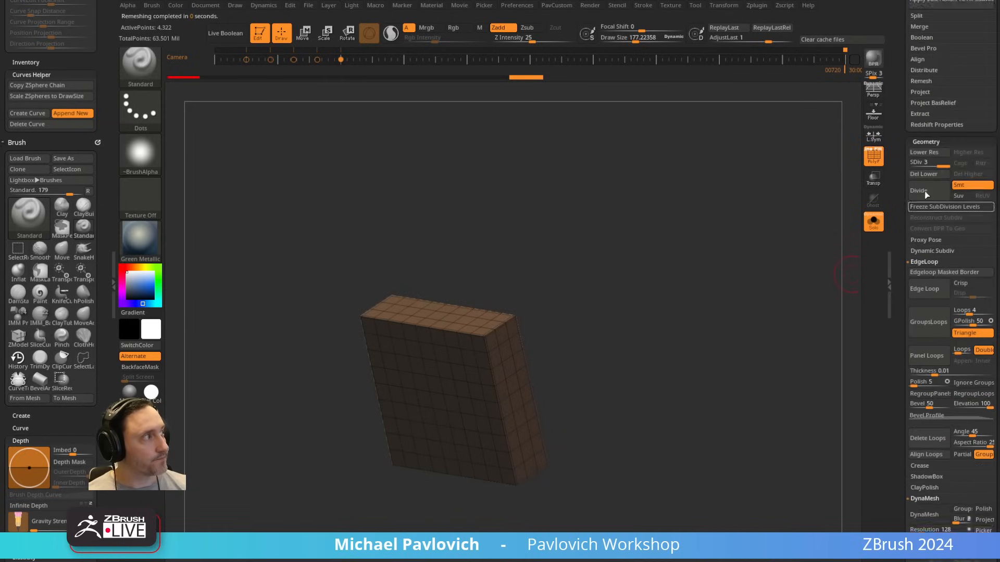
left_click(926, 175)
left_click(873, 222)
key("shift+f")
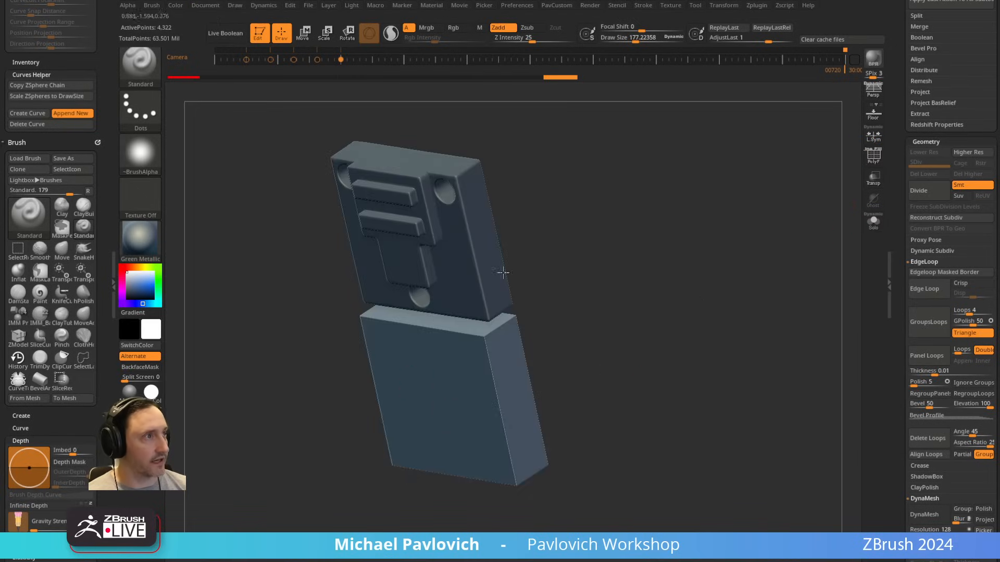
Step: Set the draw size to about 156 and turn PolyFrame on for the box
left_click_drag(636, 256, 681, 252, "shift")
key("s")
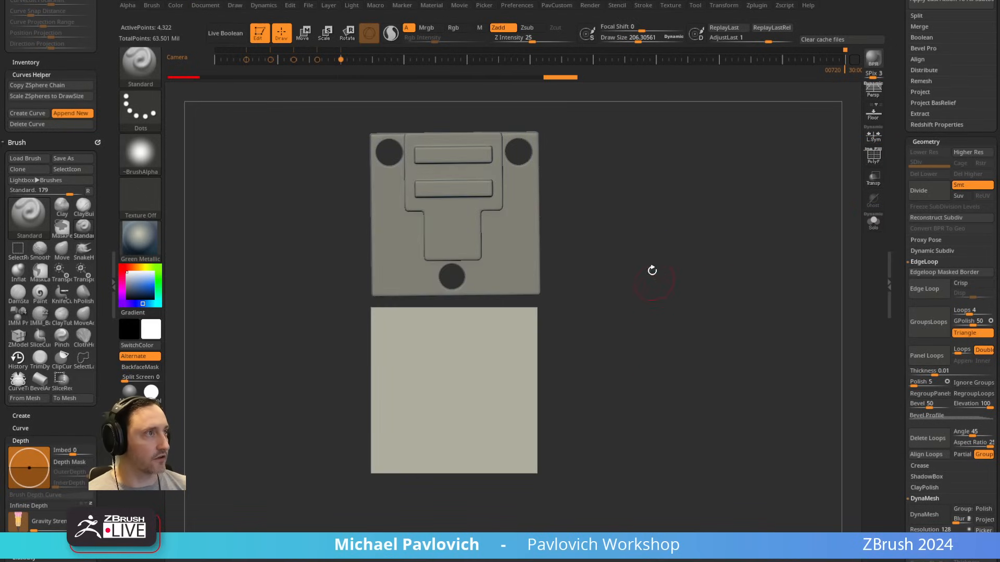
left_click_drag(652, 269, 665, 287, "alt")
key("s")
mouse_move(655, 306)
left_mouse_down()
mouse_move(639, 306)
mouse_move(672, 305)
mouse_move(662, 291)
left_mouse_up()
left_click(874, 156)
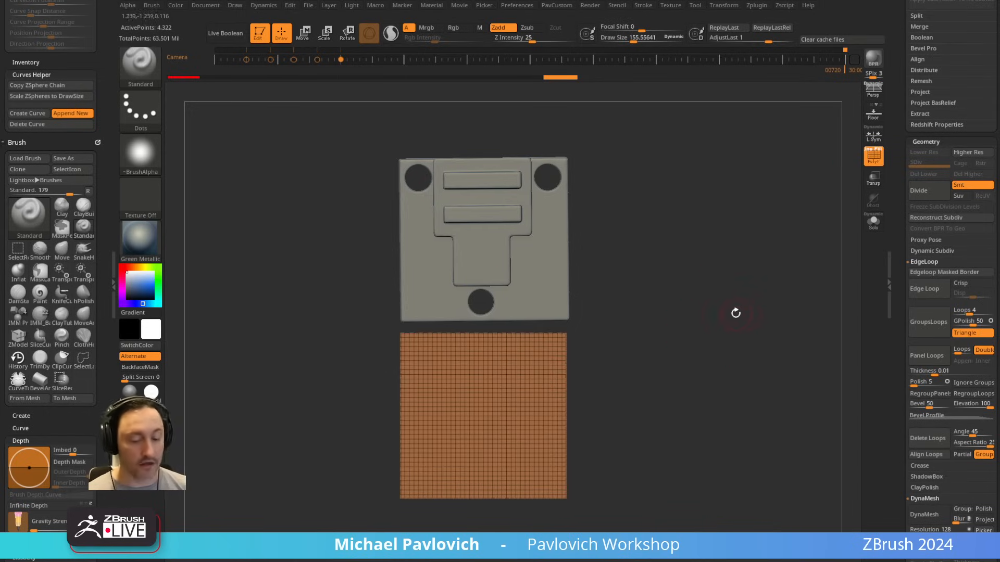
Step: Insert a mirrored pair of Cylinder32 primitives near the upper corners of the box's front face using the IMM Primitives brush
key("b")
key("i")
key("p")
key("m")
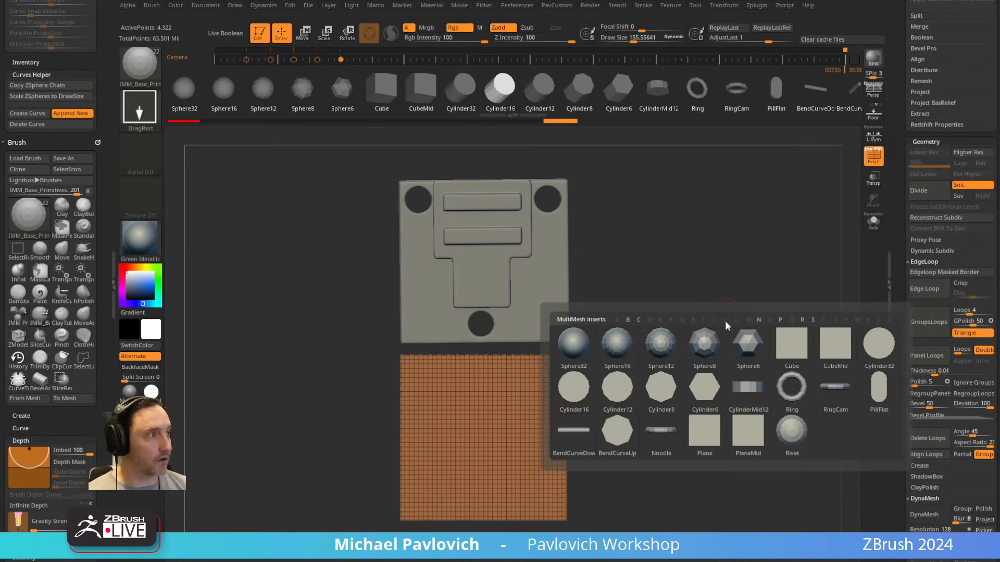
left_click(867, 362)
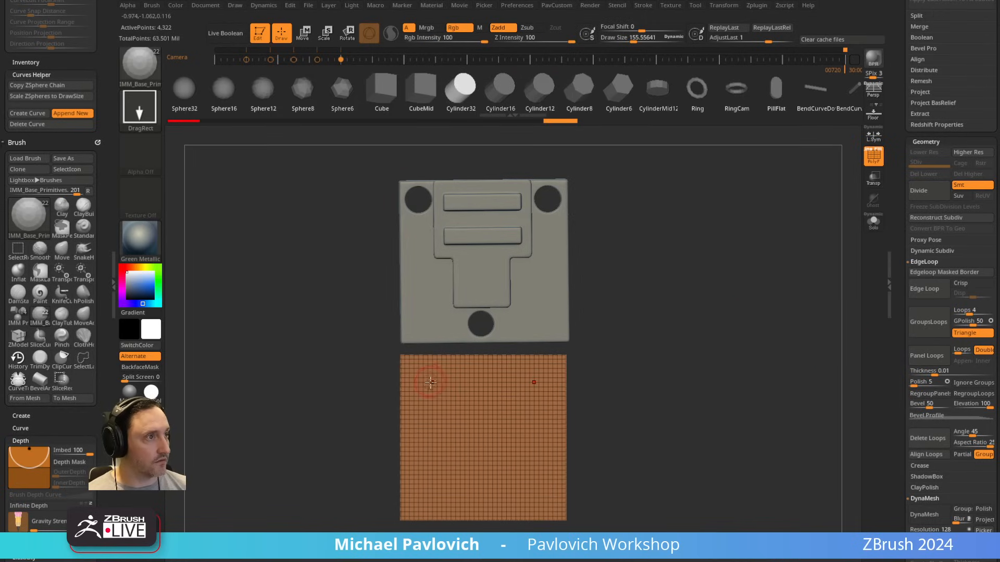
left_click_drag(430, 384, 444, 393)
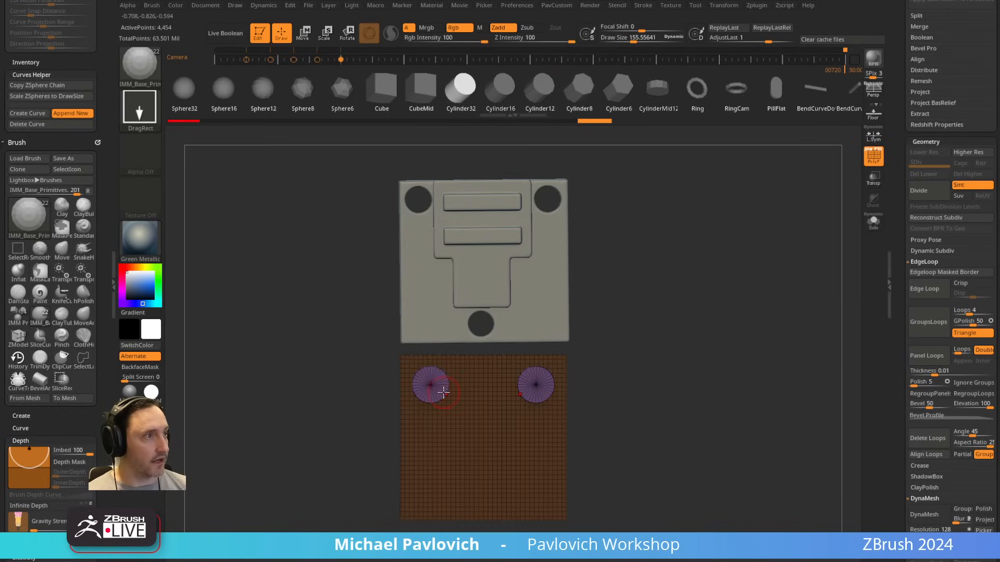
Step: Split the masked box off from the cylinders and push the cylinders back through it with Transparency on
left_click_drag(719, 308, 746, 316)
key("3")
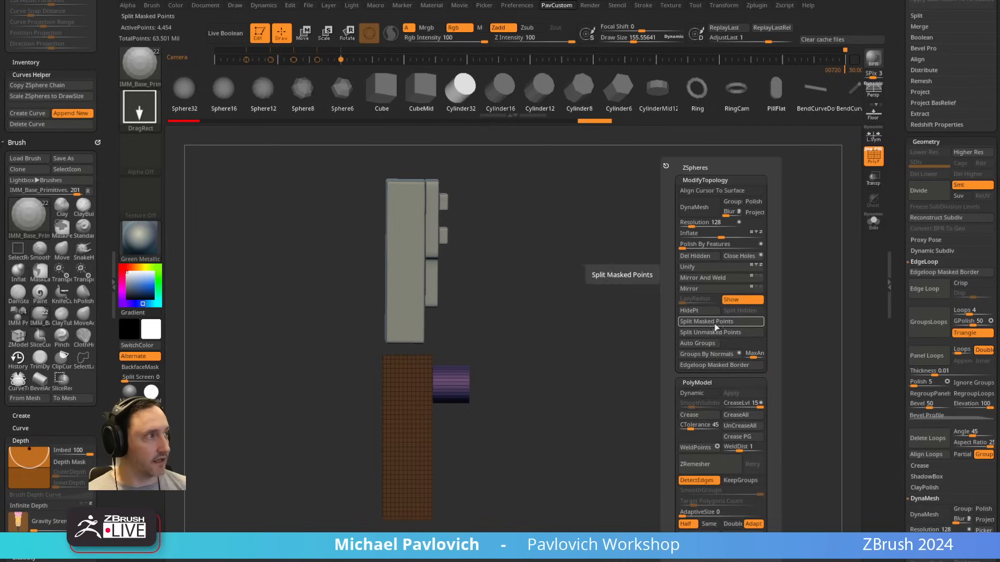
left_click(716, 326)
key("w")
left_click_drag(499, 381, 436, 385)
left_click(873, 180)
key("q")
left_click_drag(603, 325, 648, 325, "shift")
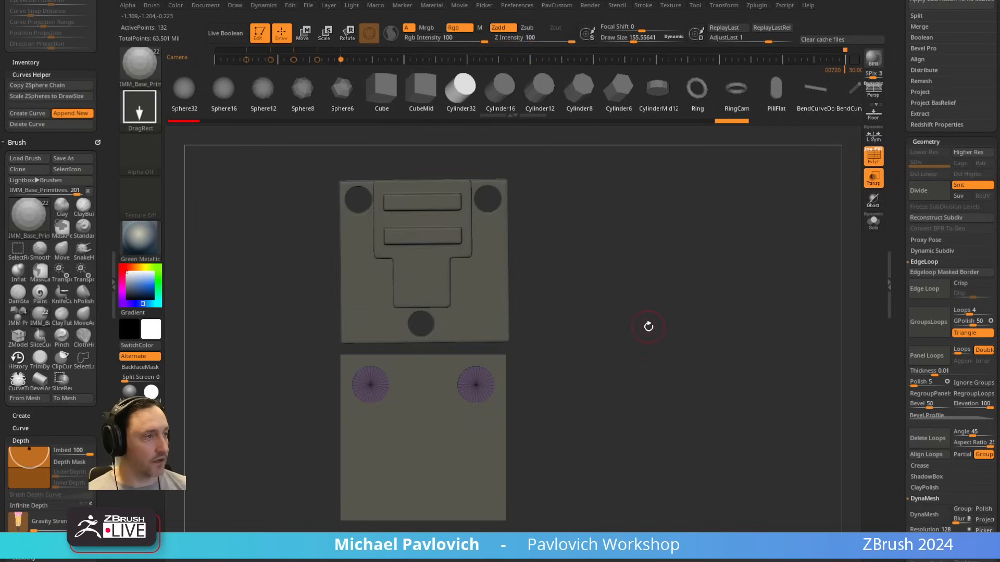
Step: Duplicate the cylinder pair toward the lower part of the box and delete the lower right copy
key("w")
left_click_drag(417, 353, 444, 420, "ctrl")
key("q")
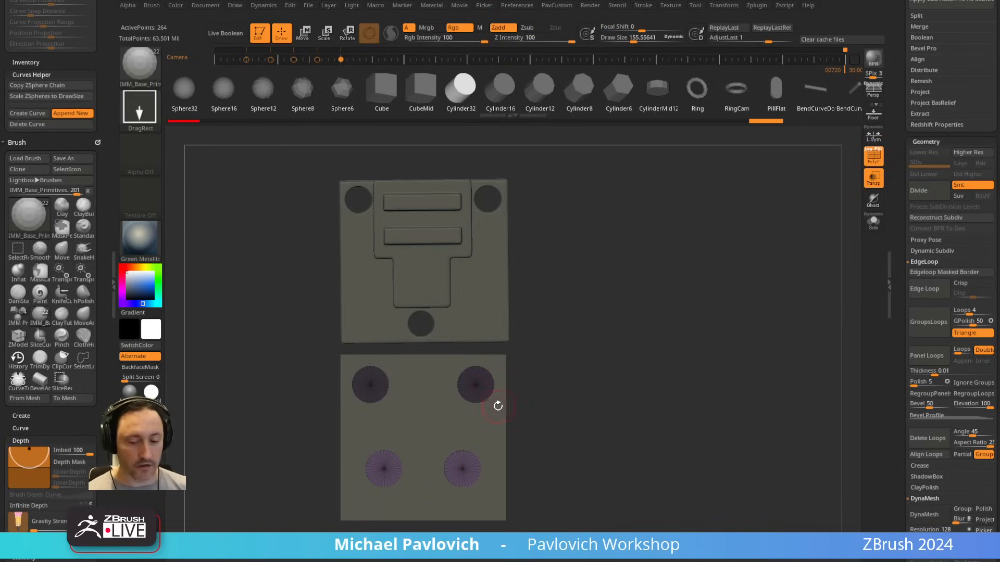
left_click_drag(545, 435, 436, 518, "ctrl+shift")
key("2")
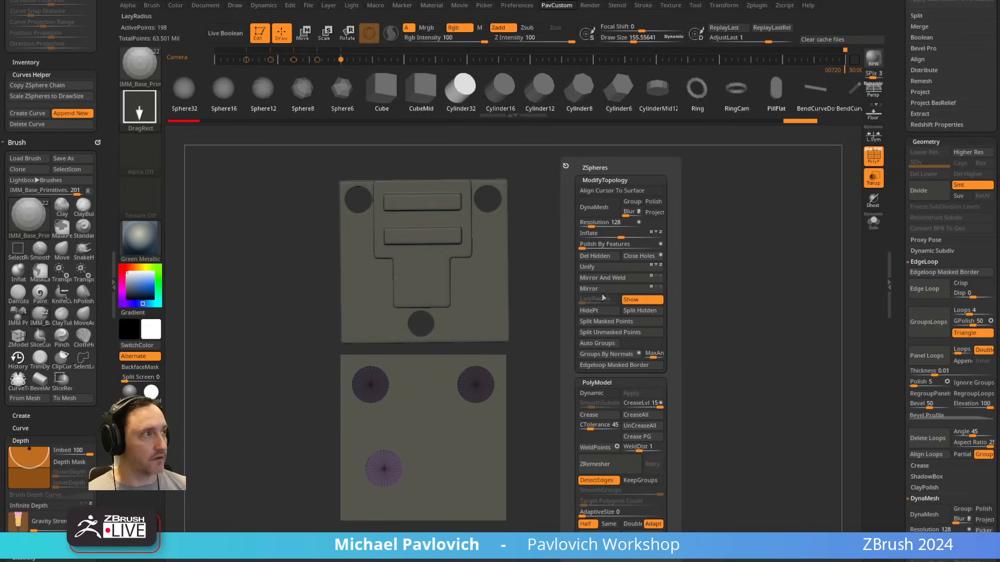
left_click(601, 259)
Step: Move the remaining lower cylinder to the middle of the box's width near its bottom edge
left_click_drag(584, 340, 593, 296, "alt")
key("w")
left_click_drag(394, 423, 429, 446)
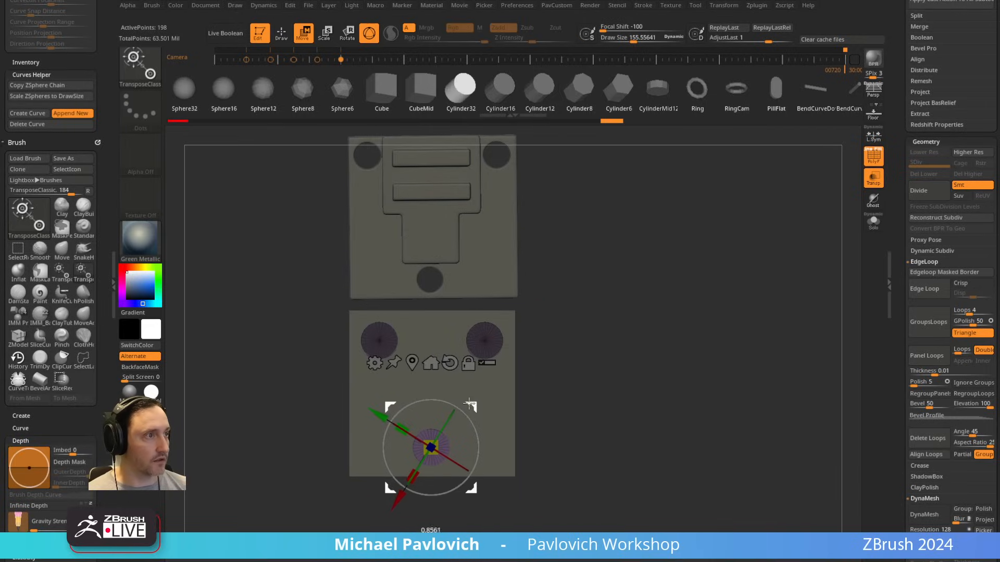
left_click_drag(468, 402, 469, 405)
key("q")
Step: Select the box subtool and assign a separate polygroup to each face with Groups By Normals
mouse_move(620, 292)
left_mouse_down("ctrl")
mouse_move(651, 305)
mouse_move(849, 291)
left_mouse_up("ctrl")
left_click_drag(775, 265, 784, 274)
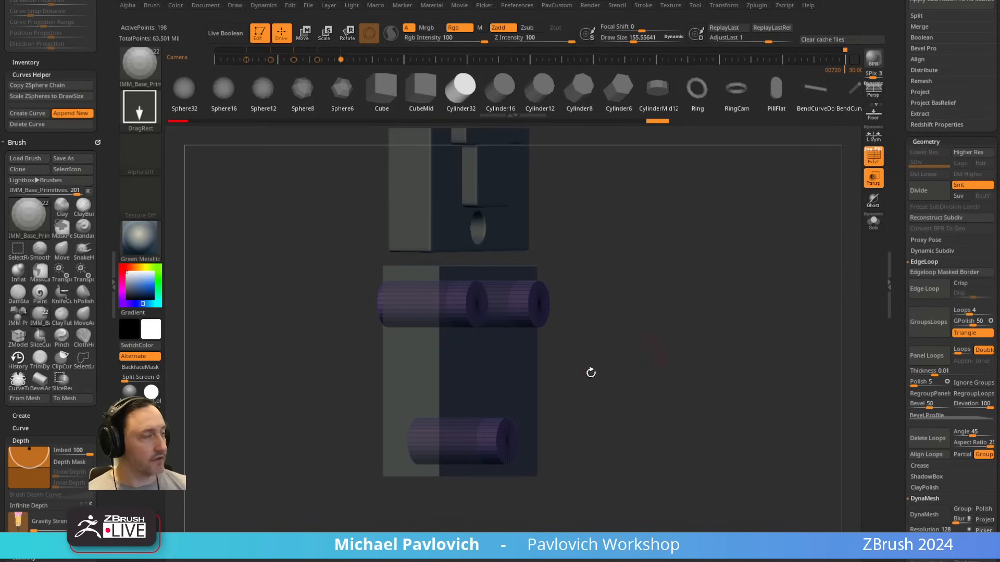
left_click(462, 375, "alt")
left_click_drag(612, 293, 687, 326)
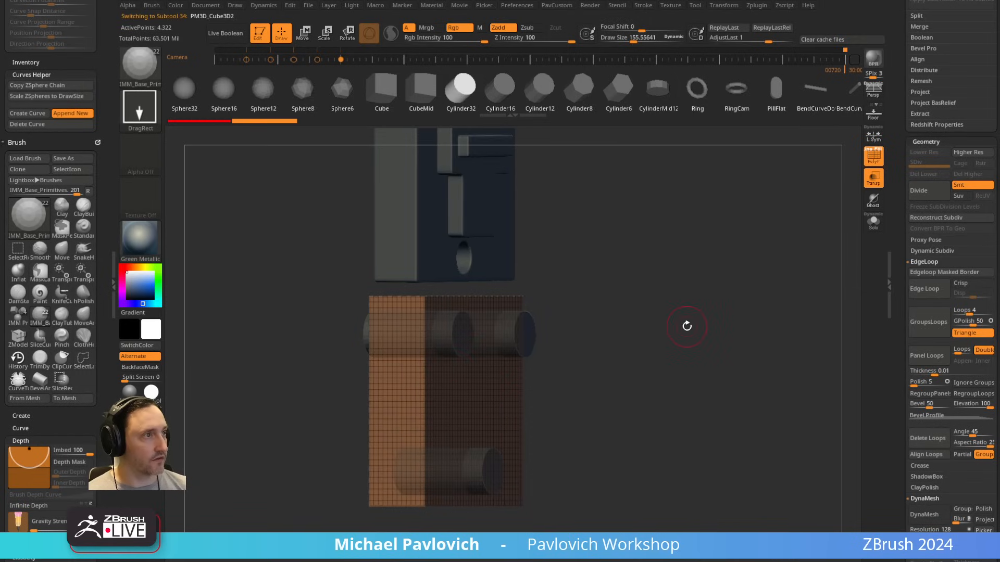
left_click_drag(587, 372, 632, 349)
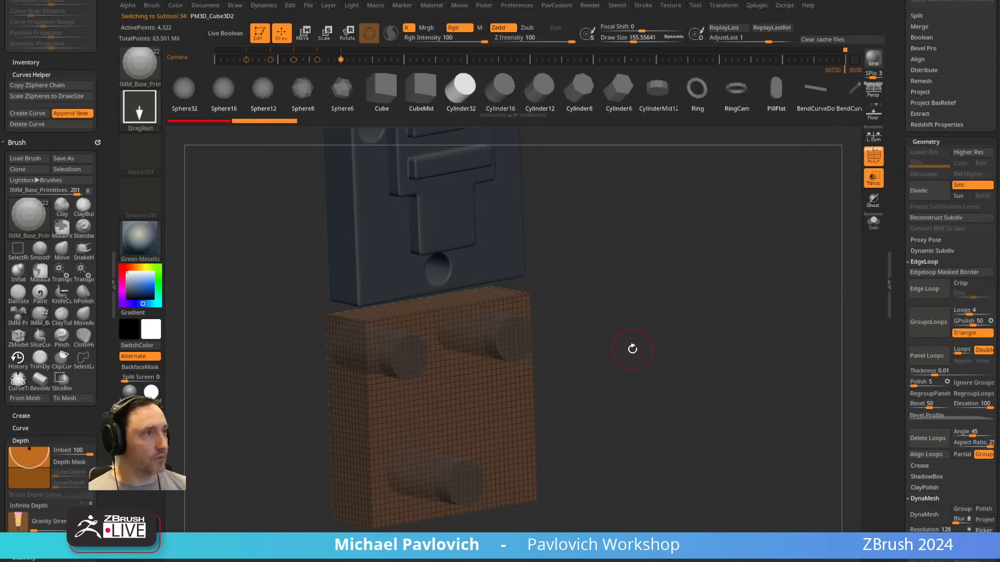
key("space")
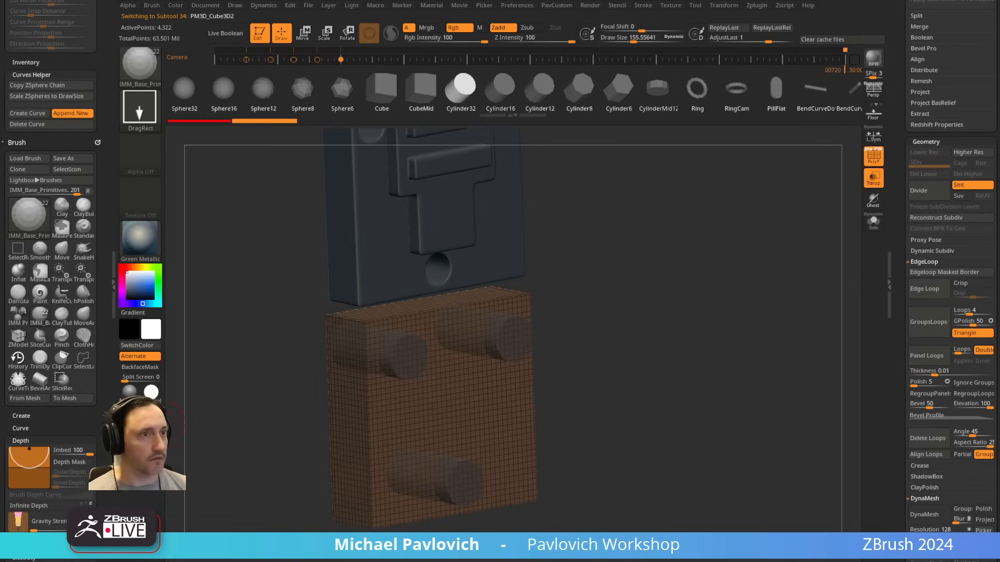
key("2")
key("space")
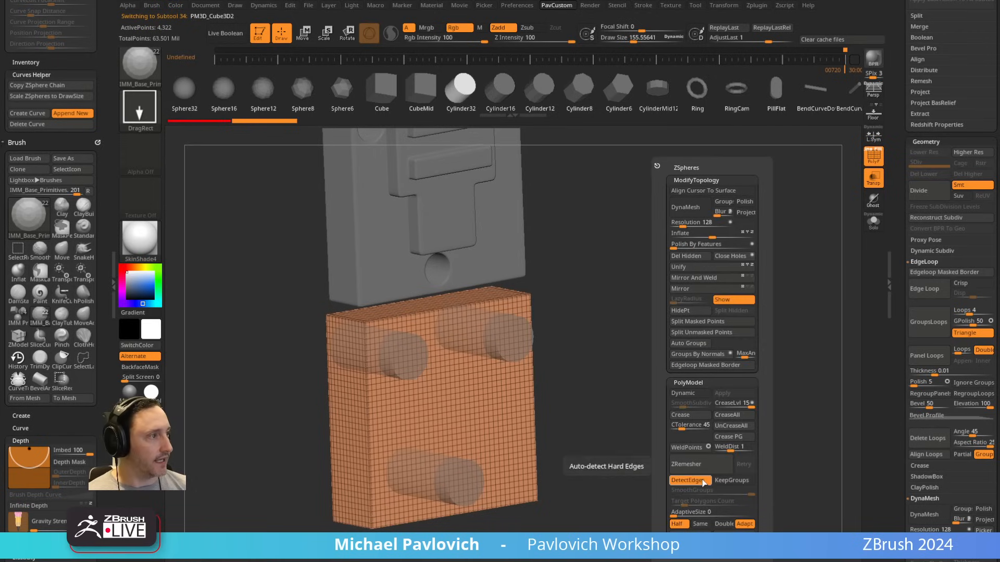
left_click(705, 355)
left_click_drag(594, 404, 496, 398)
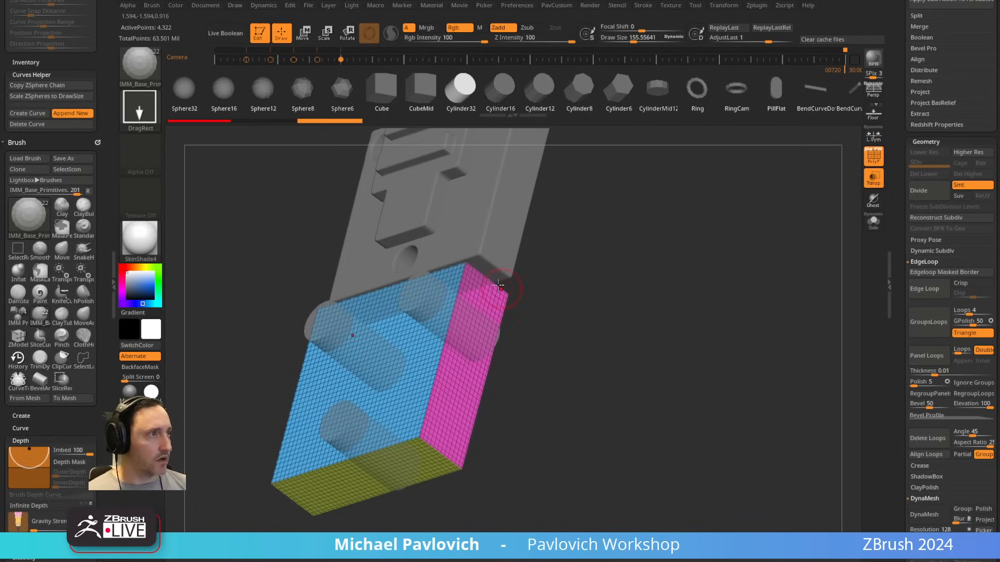
Step: Select the cylinder subtool and split its caps and sides into polygroups with Groups By Normals
left_click_drag(362, 455, 471, 303)
left_click(467, 321, "alt")
key("space")
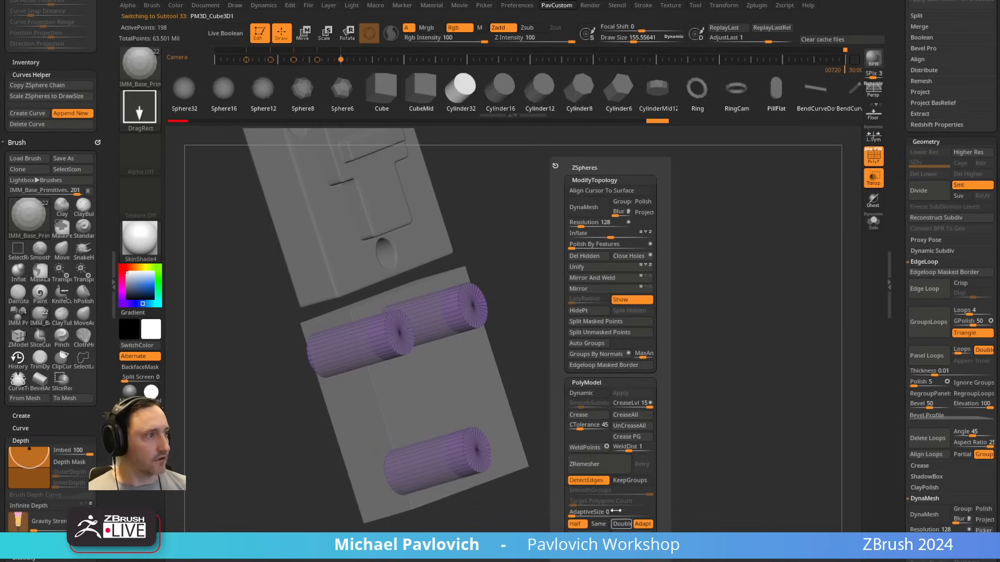
left_click(601, 355)
left_click_drag(601, 361, 606, 325)
Step: Move the lower cylinder forward along its axis so its back end stops inside the box instead of passing through
key("w")
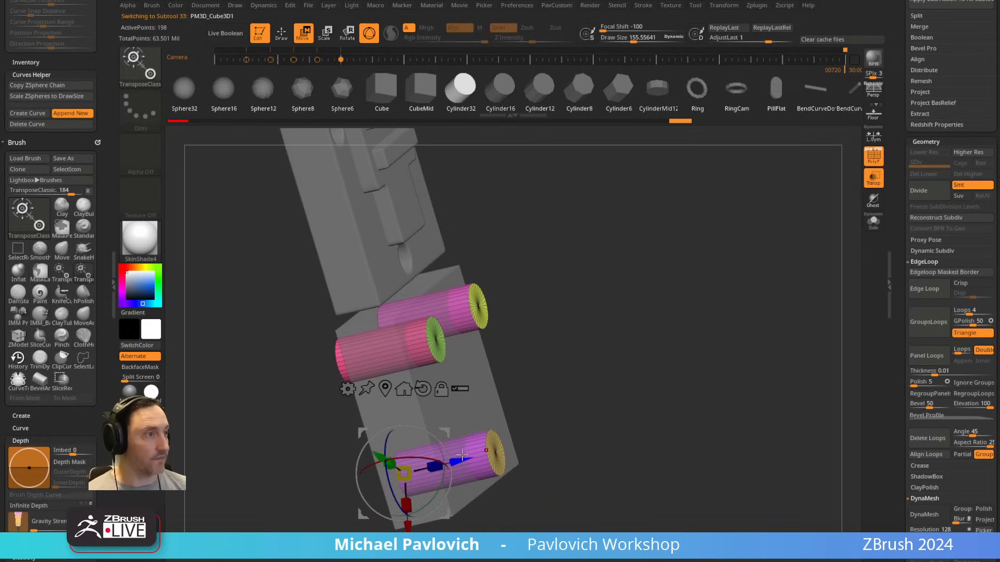
left_click_drag(547, 399, 598, 372, "shift")
left_click_drag(573, 413, 372, 529, "alt")
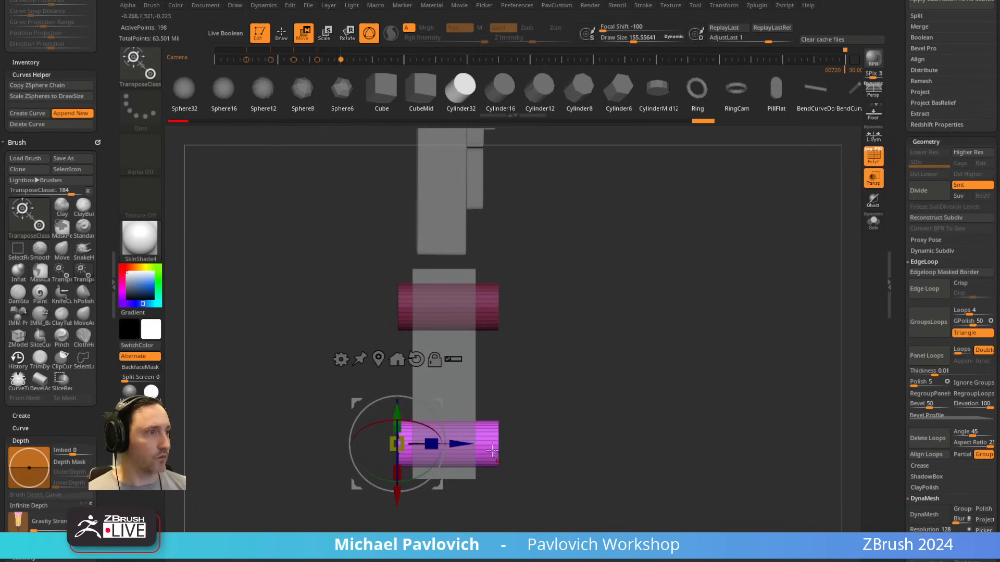
left_click_drag(466, 444, 498, 443)
key("q")
mouse_move(690, 360)
left_mouse_down("shift")
mouse_move(645, 366)
mouse_move(705, 312)
mouse_move(511, 449)
left_mouse_up("shift")
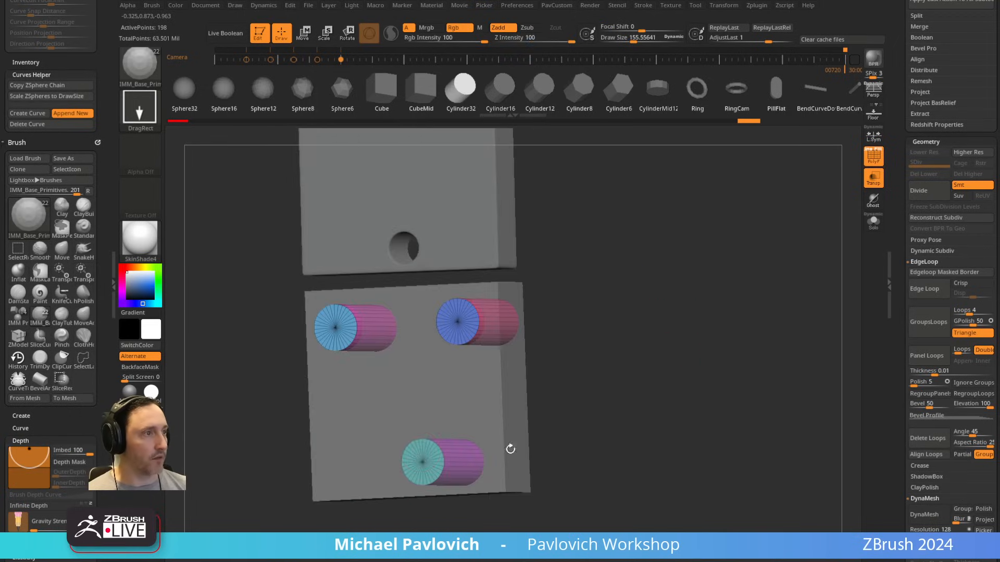
left_click_drag(495, 416, 660, 348)
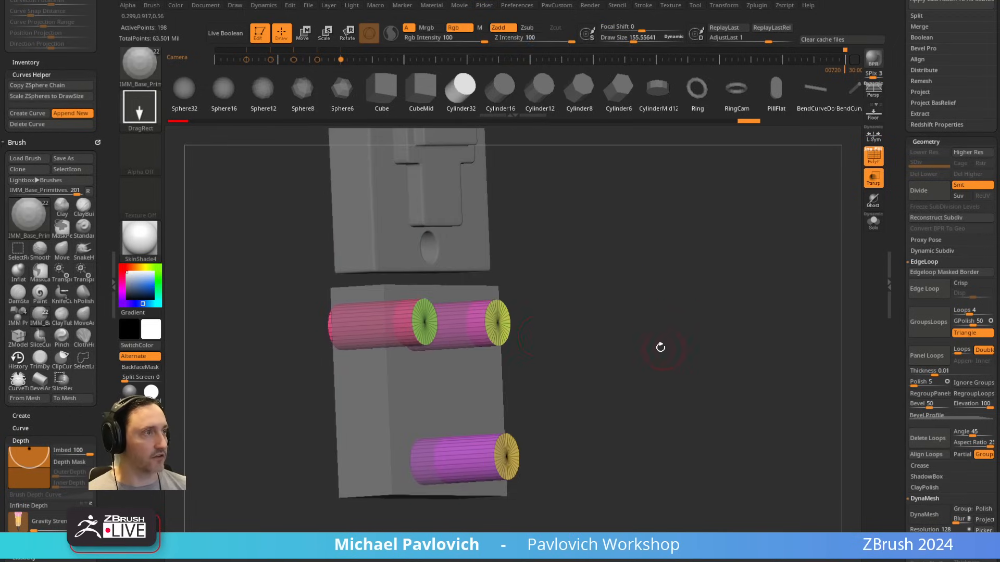
Step: Move the box subtool above the cylinder subtool in the Subtool list and set the cylinders to subtraction
left_click(873, 159)
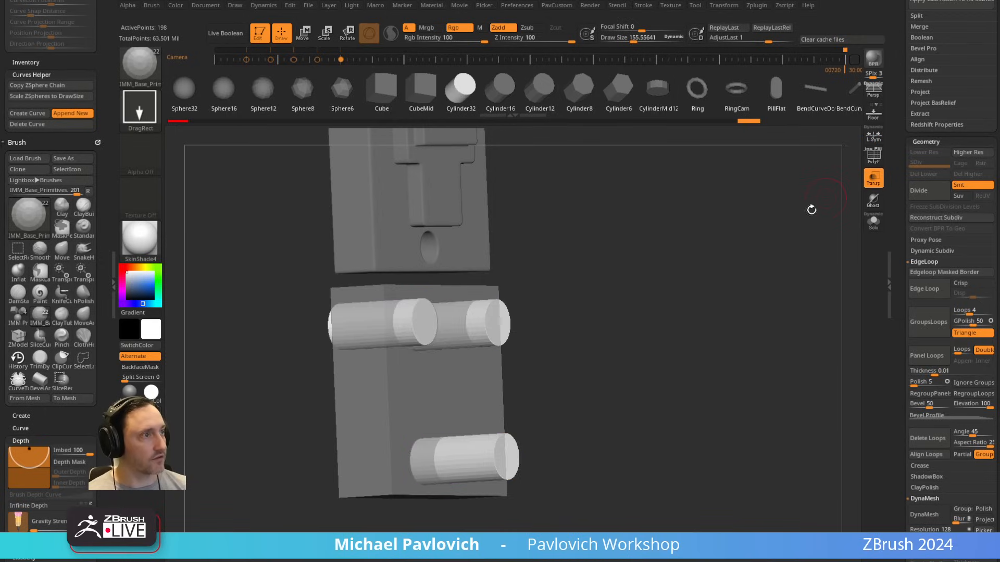
left_click_drag(812, 210, 775, 262)
left_click(874, 223)
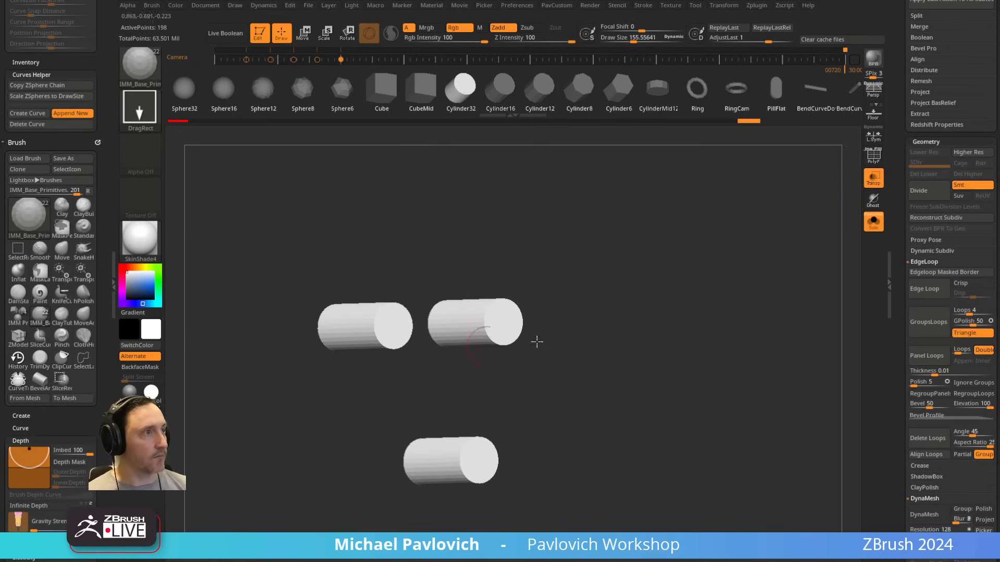
left_click(873, 223)
left_click_drag(895, 237, 881, 380)
left_click(952, 385)
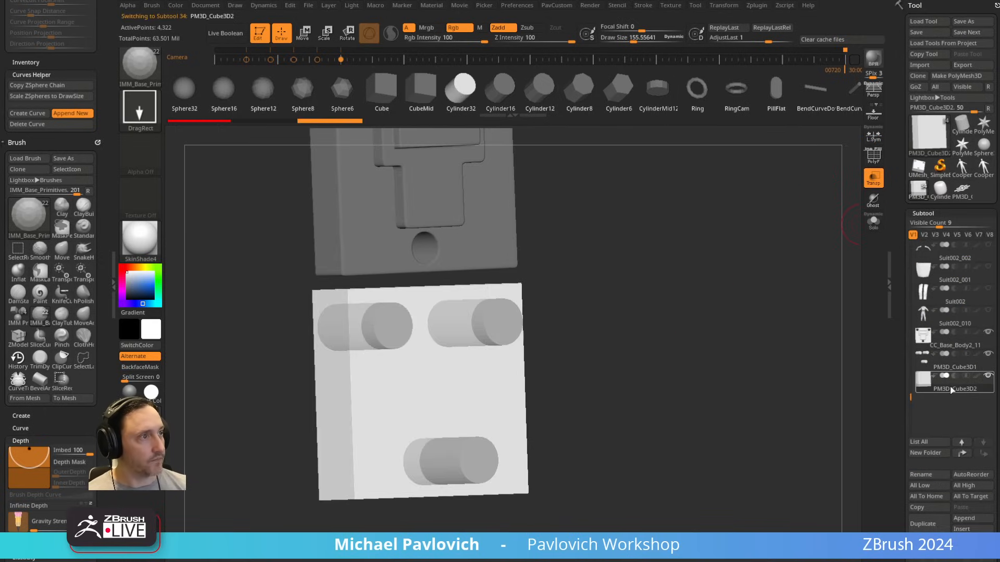
left_click(962, 443)
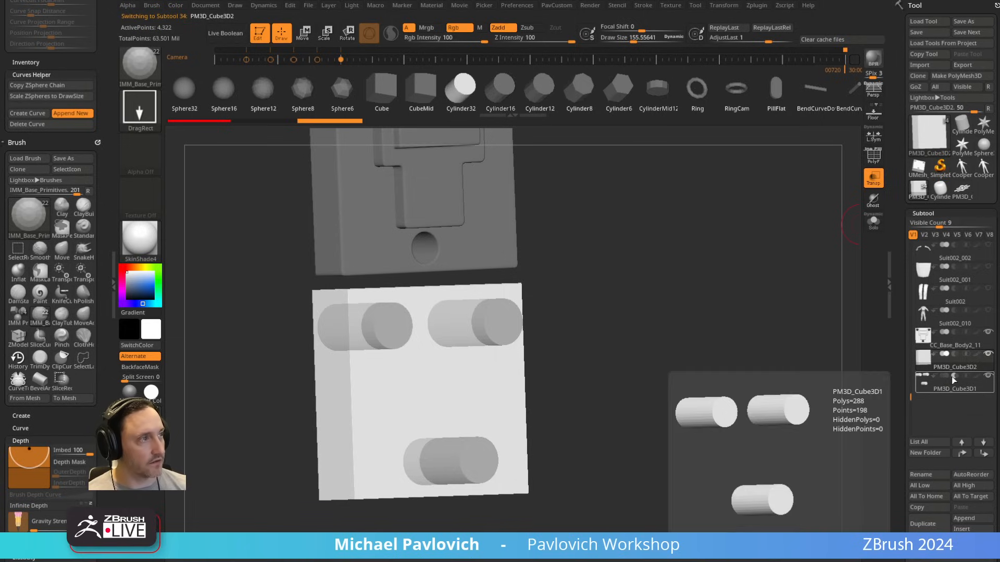
Step: Turn on Live Boolean and switch off Transparency and PolyFrame to preview the cylinders cutting the box
left_click(237, 41)
left_click(872, 159)
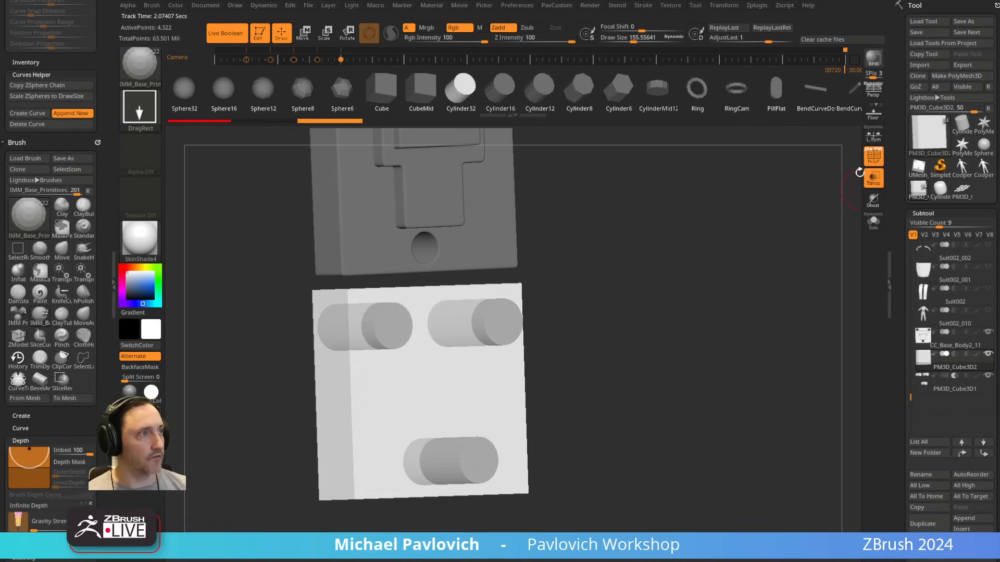
left_click(870, 225)
left_click_drag(786, 261, 775, 259)
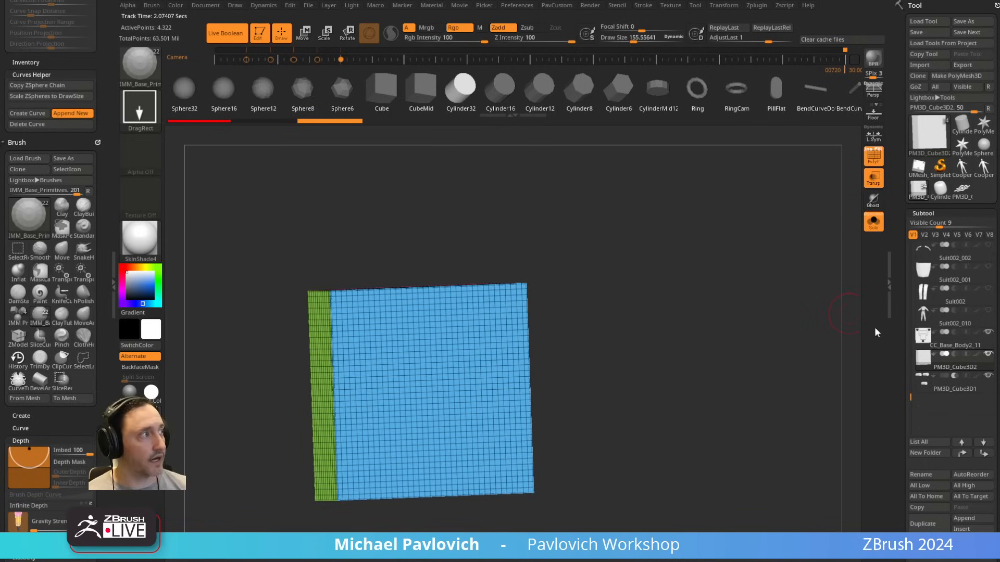
left_click(867, 229)
left_click_drag(727, 339, 765, 326)
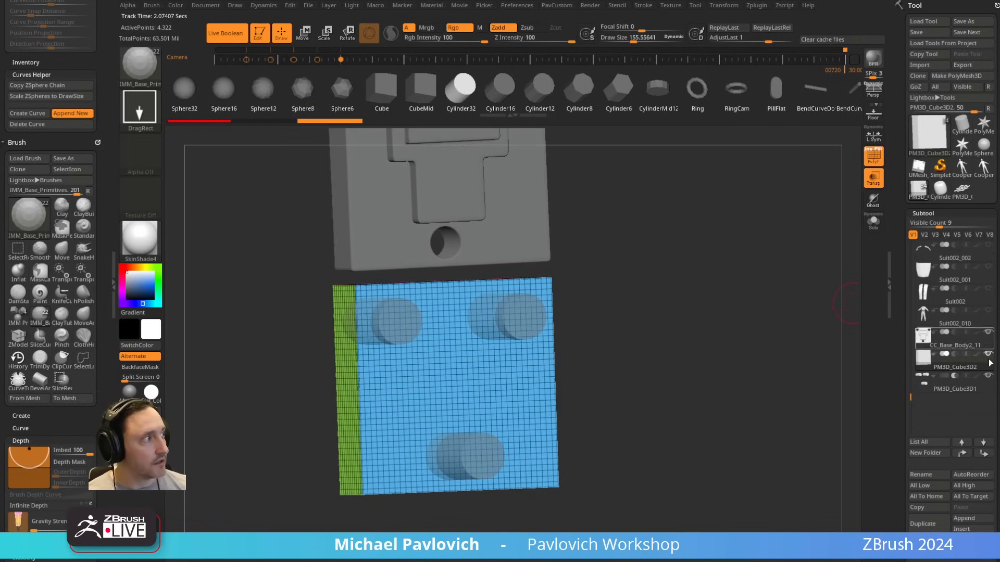
left_click_drag(805, 372, 788, 371)
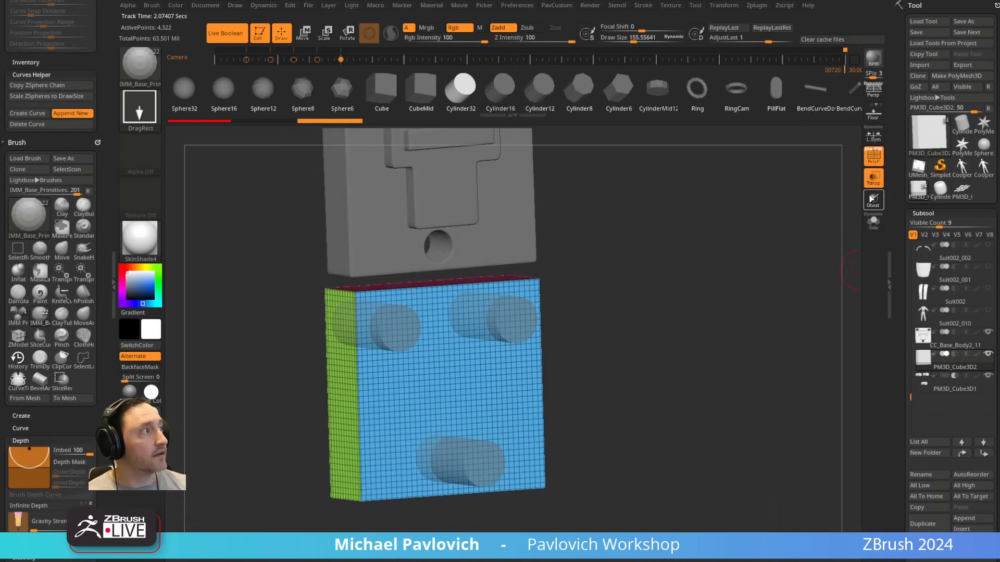
left_click(873, 177)
left_click(878, 162)
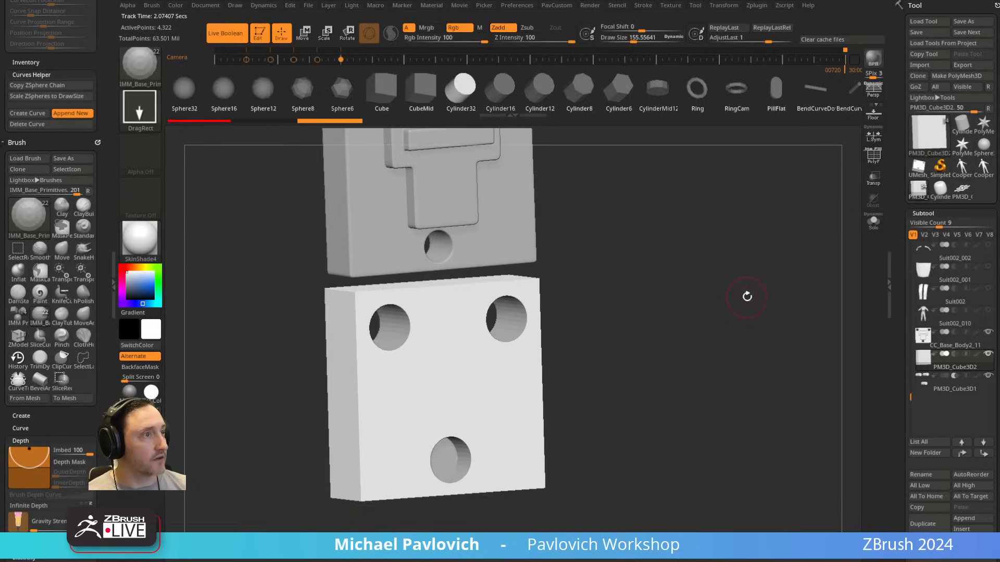
left_click_drag(745, 292, 663, 292)
Step: Try narrowing the box around its live holes, then make the cylinder subtool active with Live Boolean toggled off and on
key("w")
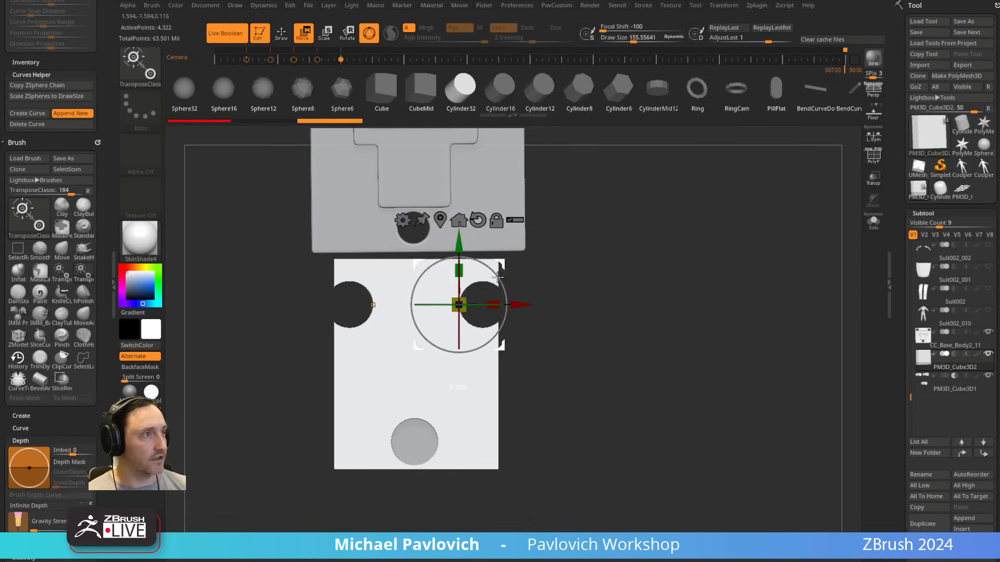
left_click(957, 387)
left_click(957, 389)
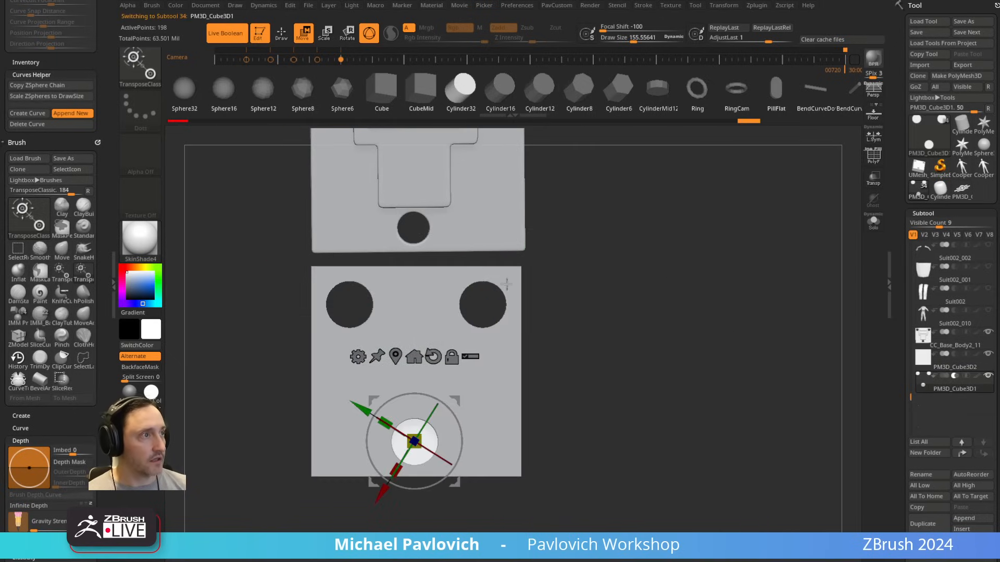
left_click_drag(455, 401, 468, 347)
left_click(225, 33)
mouse_move(701, 276)
left_mouse_down()
mouse_move(703, 268)
mouse_move(708, 281)
mouse_move(672, 287)
mouse_move(687, 295)
left_mouse_up()
key("q")
left_click(226, 33)
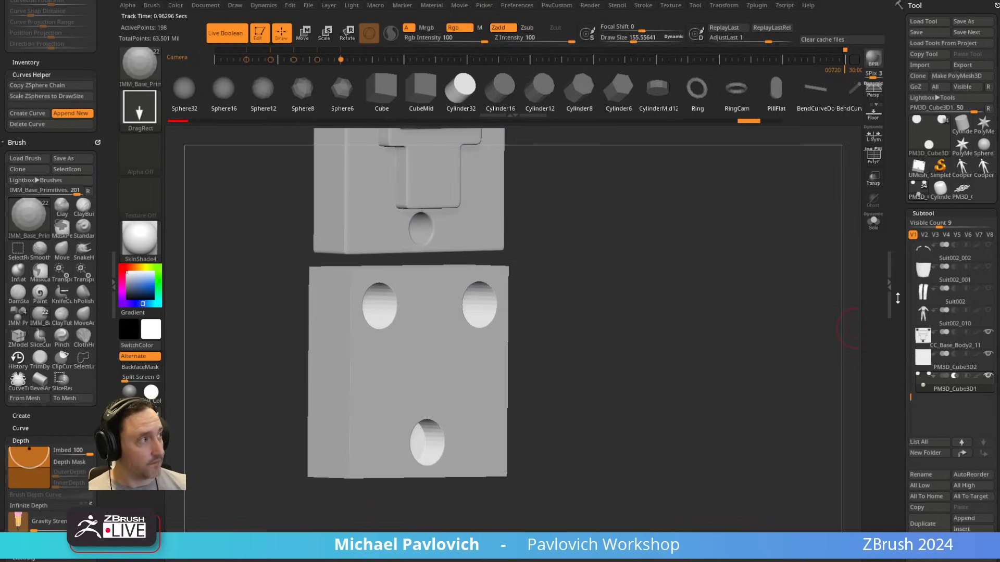
Step: Turn on dynamic subdivision for the cylinders and crease their polygroup borders with Crease PG
scroll(898, 298, "down", 5)
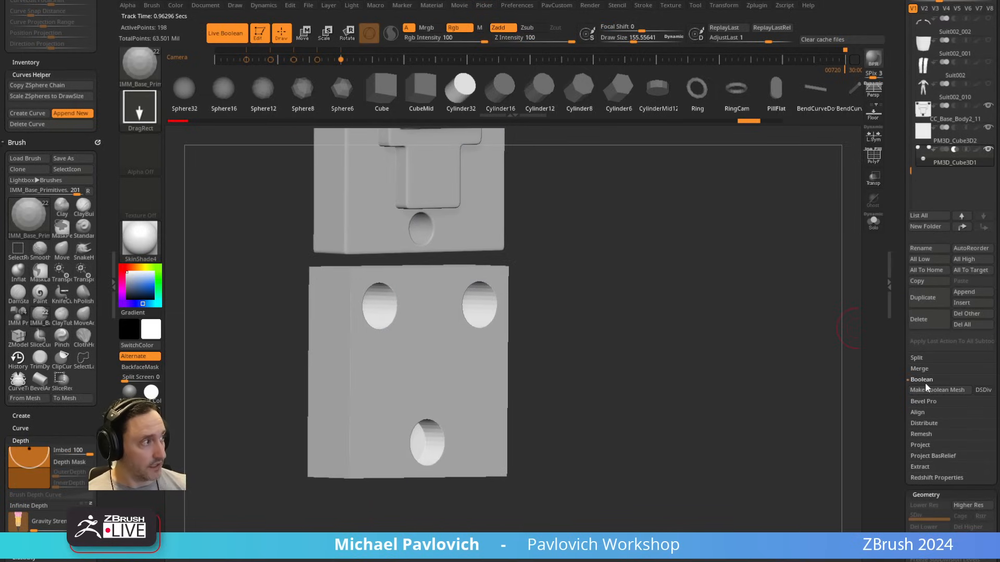
left_click_drag(693, 312, 742, 325)
key("d")
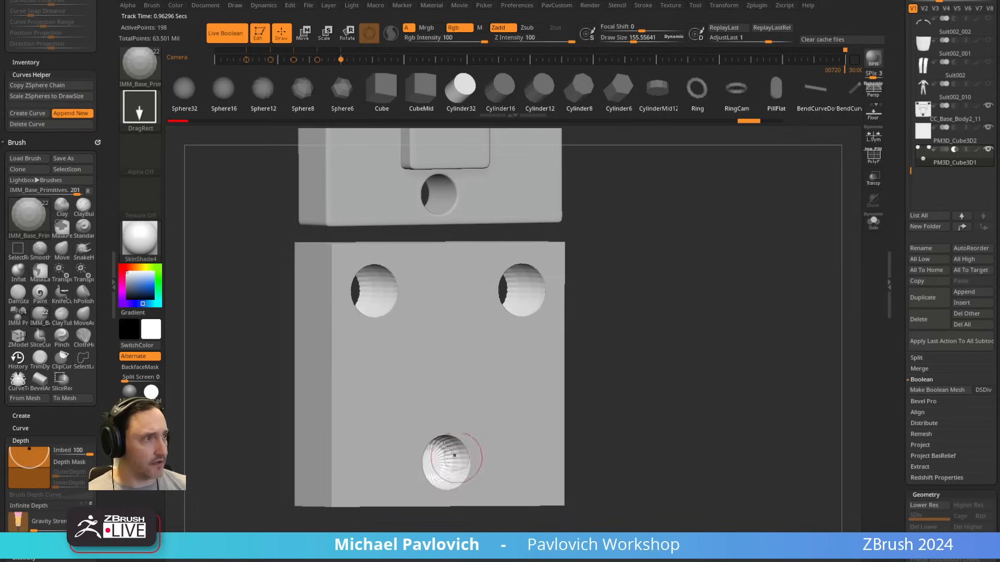
left_click(873, 157)
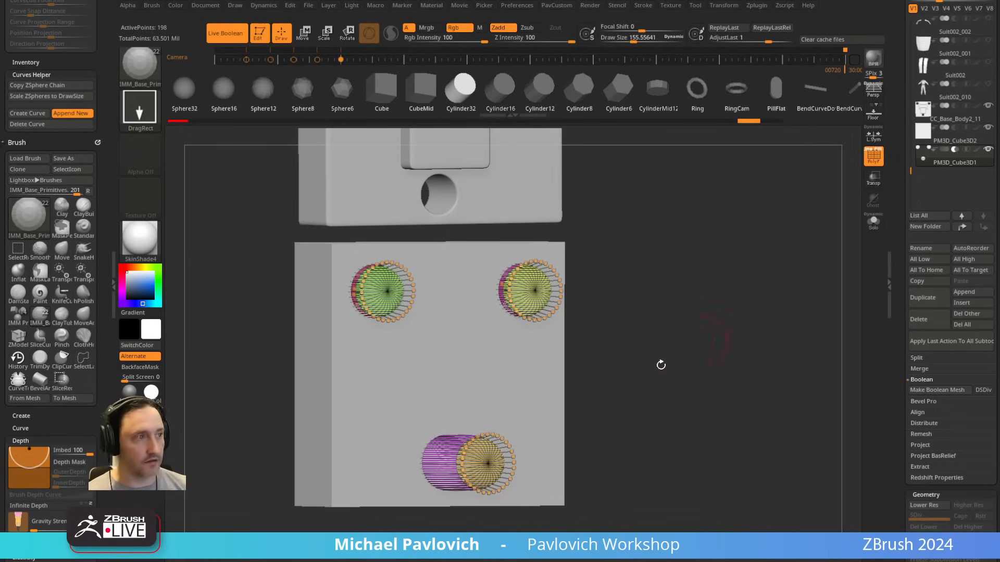
key("space")
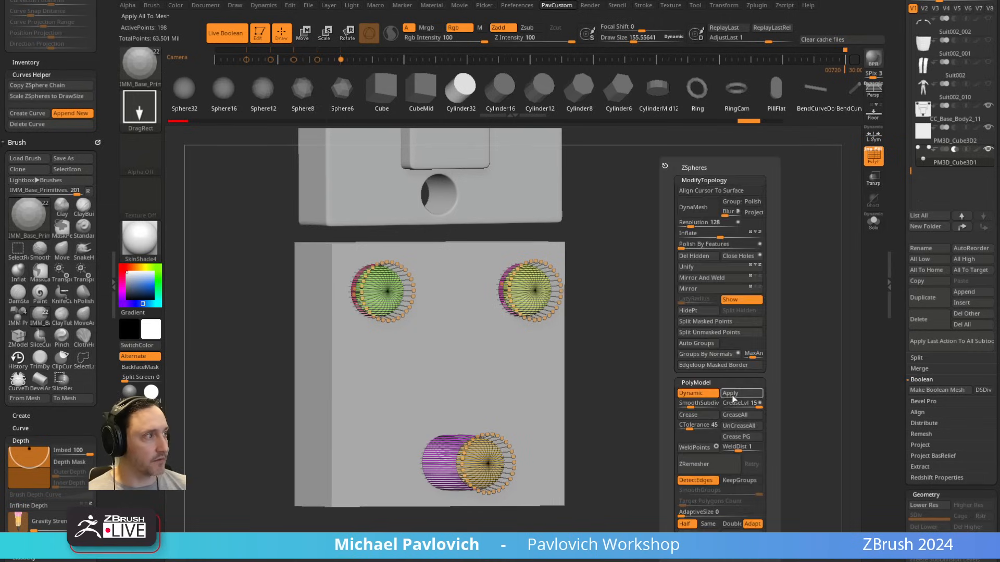
left_click(740, 437)
mouse_move(727, 333)
left_mouse_down()
mouse_move(719, 321)
mouse_move(712, 333)
left_mouse_up()
left_click(875, 160)
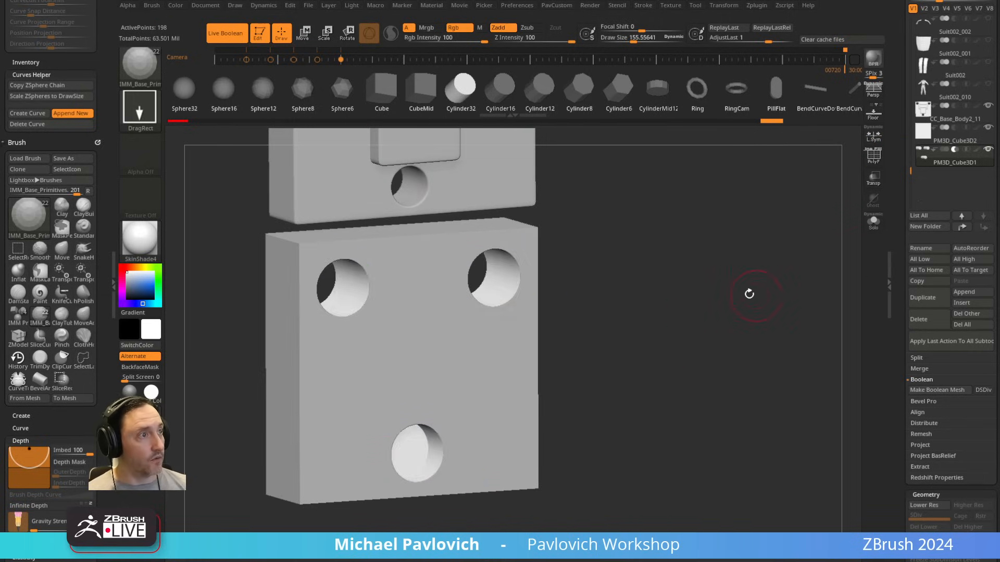
Step: Enable DSDiv, make a Boolean mesh from the visible subtools and switch to the resulting UMesh tool
left_click_drag(748, 292, 570, 373)
left_click_drag(569, 323, 692, 294)
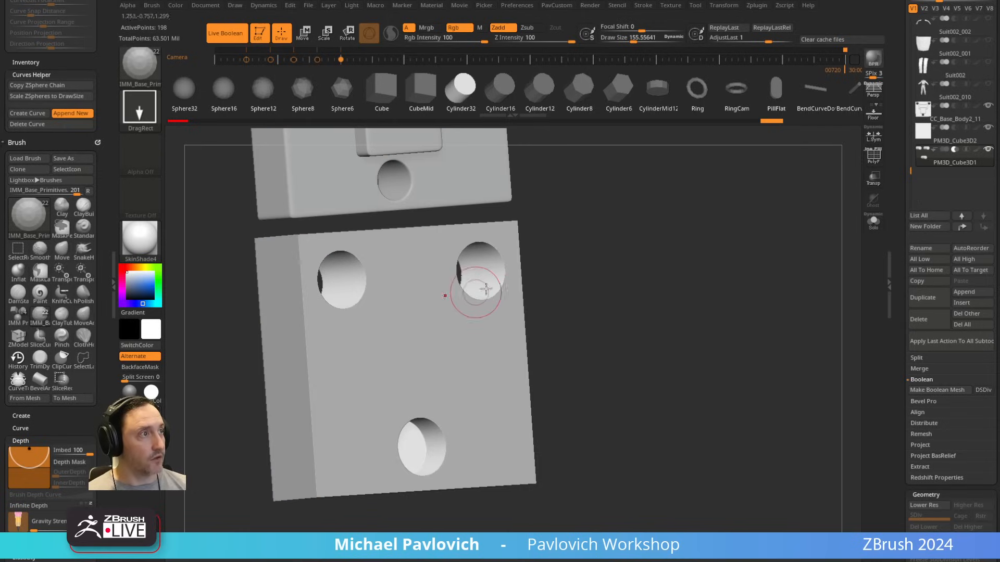
left_click_drag(581, 279, 548, 285)
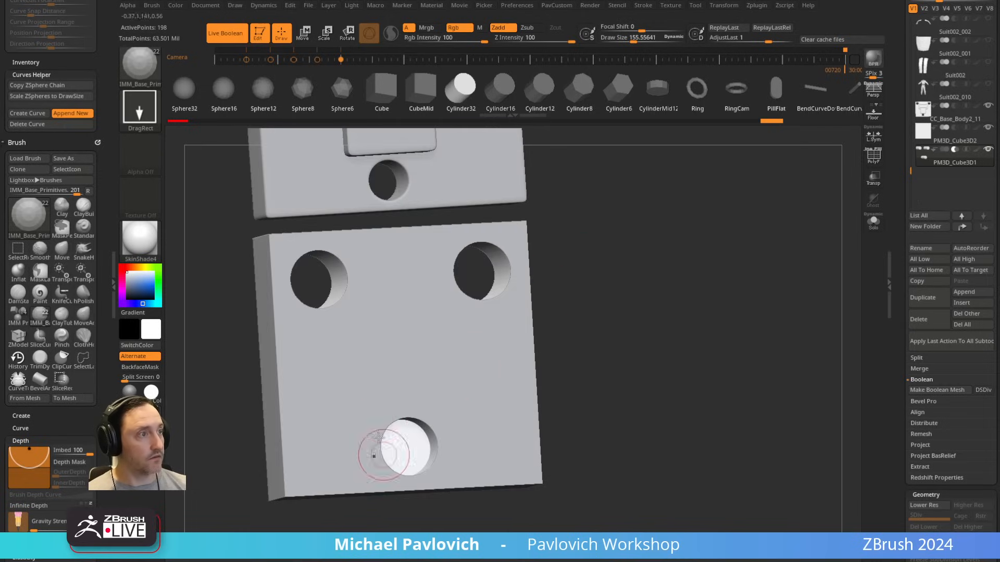
left_click_drag(643, 284, 649, 287)
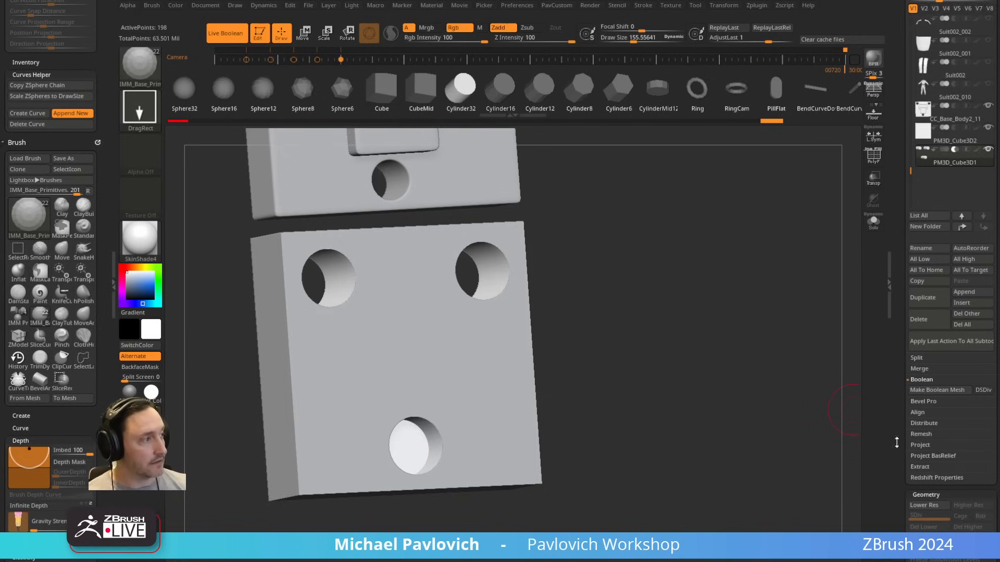
left_click_drag(896, 443, 886, 375)
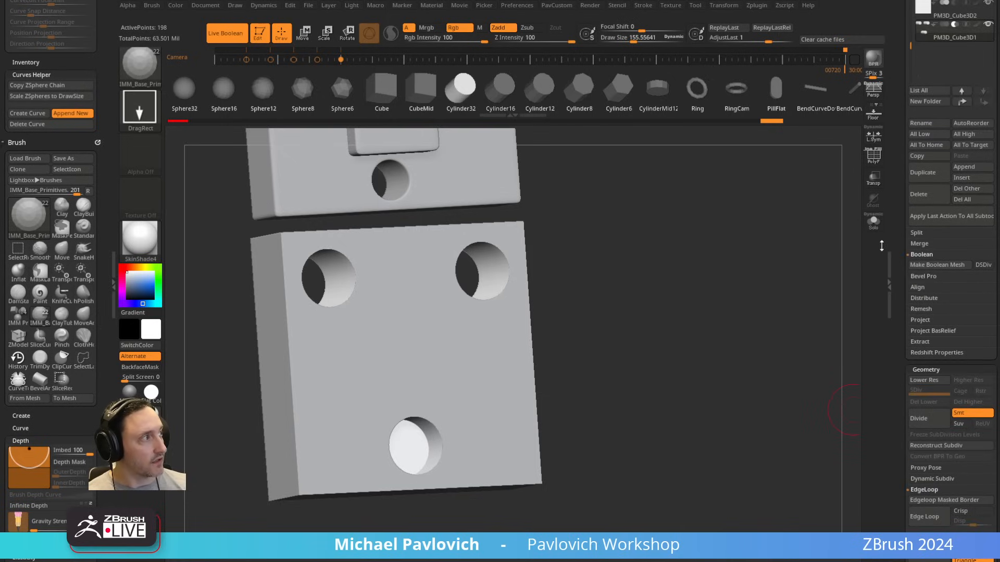
left_click(984, 266)
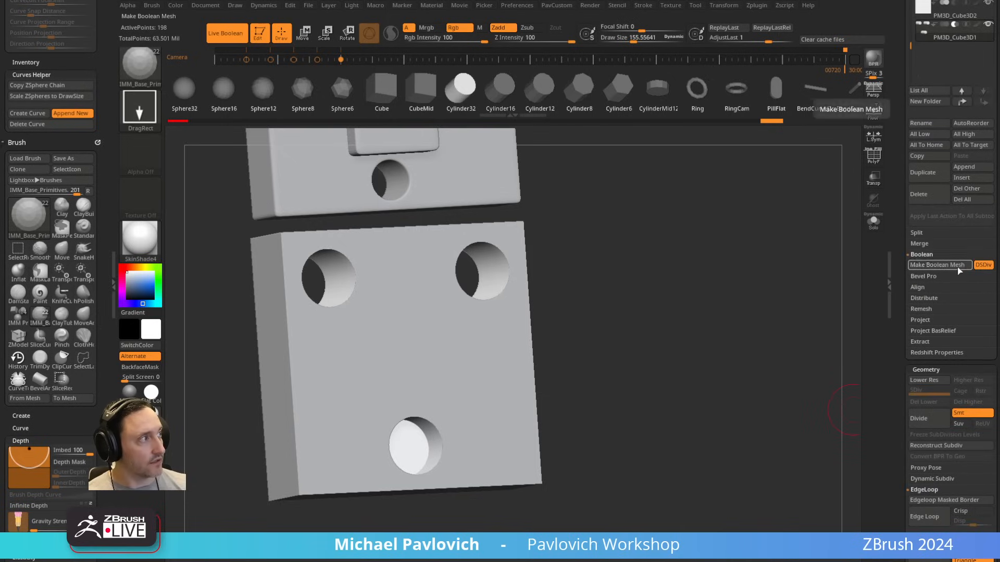
left_click(938, 265)
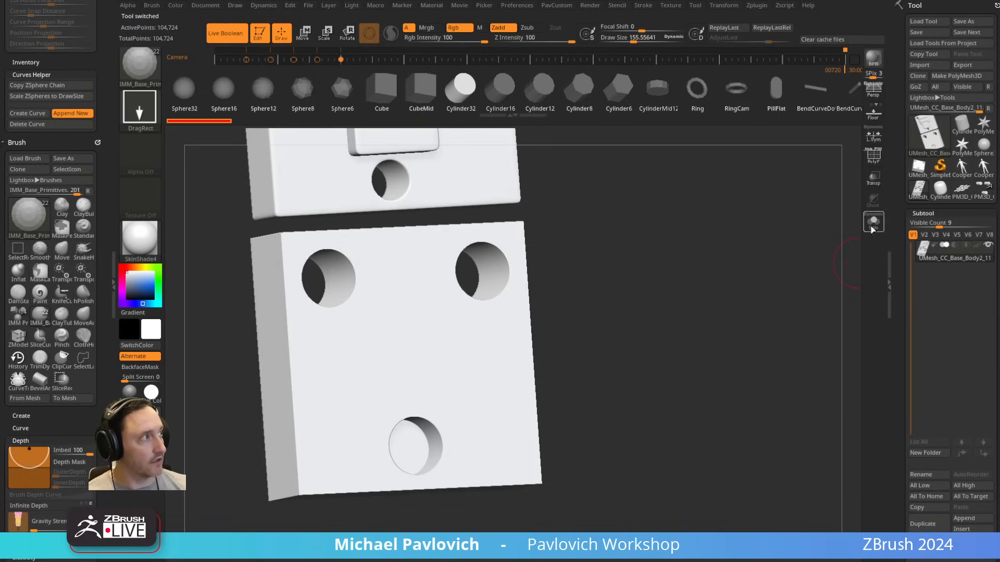
Step: Turn on Solo, isolate the plain square plate with its three holes and delete the rest of the UMesh
left_click(872, 228)
right_click_drag(828, 284, 782, 245, "shift")
left_click_drag(535, 256, 294, 515, "ctrl+shift")
left_click(438, 407, "ctrl+shift")
key("1")
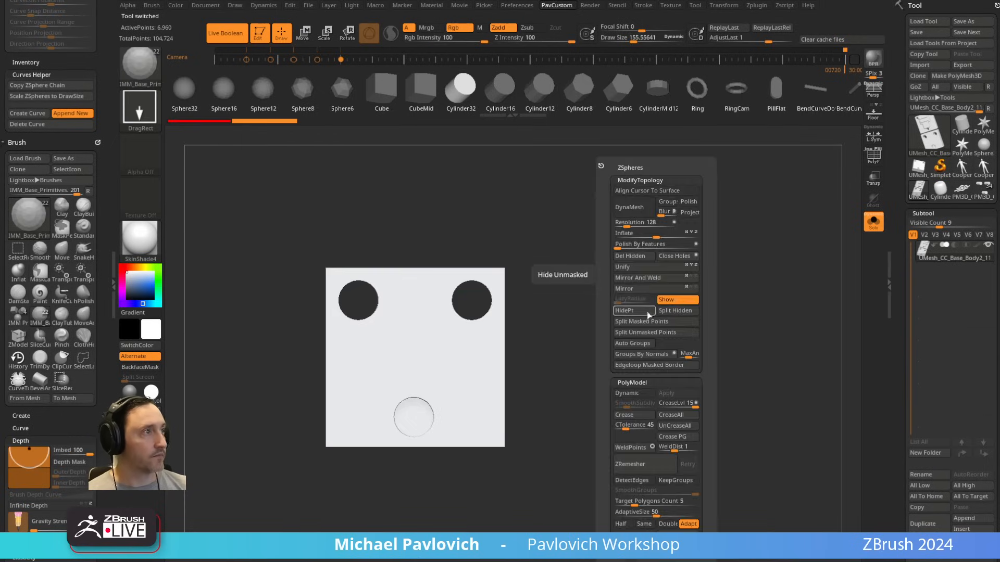
left_click(636, 258)
Step: Display the plate with PolyFrame and examine its topology and polygroups around the three holes
left_click(873, 157)
mouse_move(614, 271)
right_mouse_down("ctrl")
mouse_move(675, 268)
mouse_move(705, 290)
mouse_move(680, 292)
mouse_move(686, 275)
mouse_move(607, 269)
right_mouse_up("ctrl")
right_click_drag(594, 221, 667, 214)
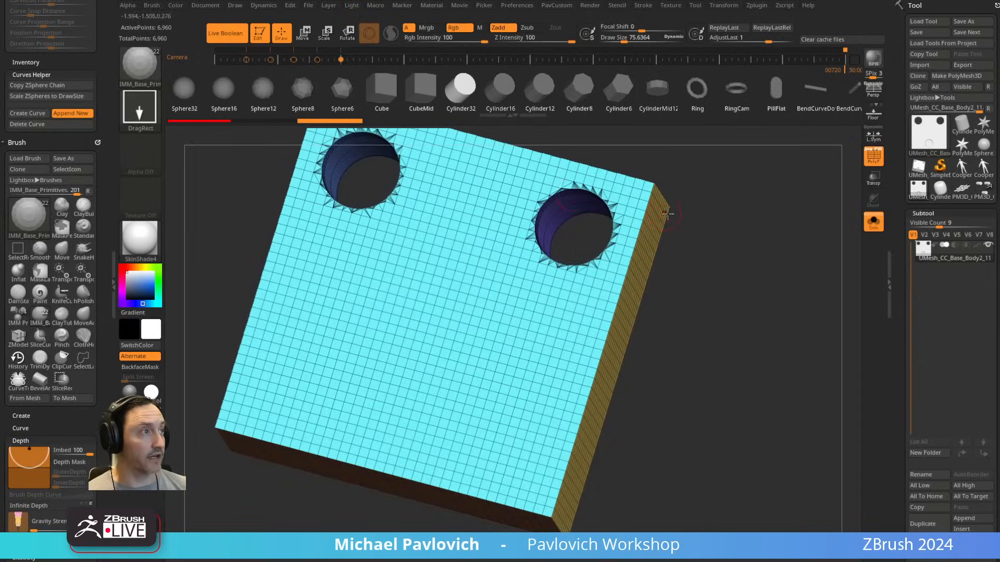
right_click_drag(757, 254, 682, 245)
left_click(874, 157)
right_click_drag(797, 281, 721, 263, "ctrl")
key("shift+f")
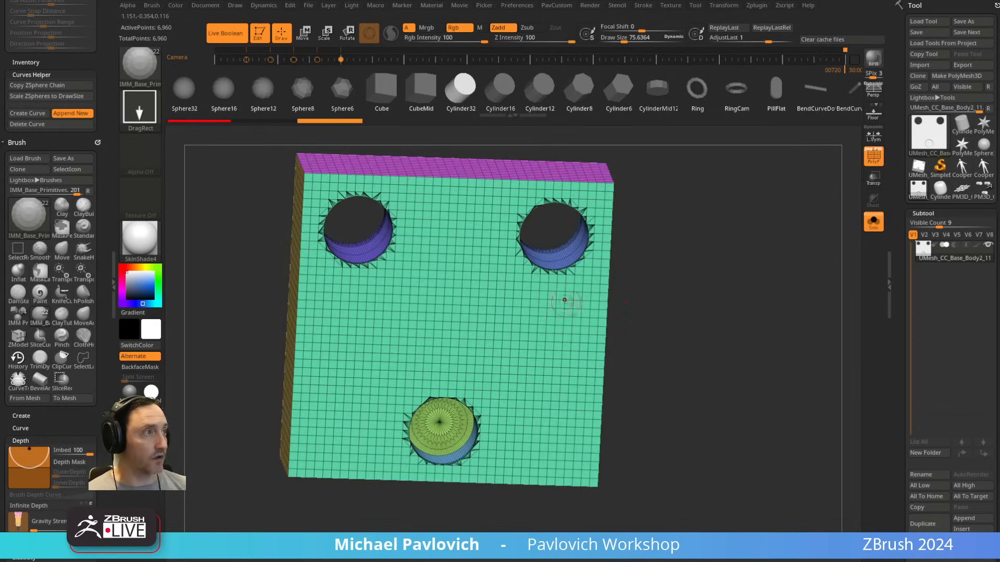
right_click_drag(564, 300, 547, 323, "shift")
Step: Turn on X symmetry and ZRemesh the plate at Half with KeepGroups on, SmoothGroups 0 and AdaptiveSize 0
key("x")
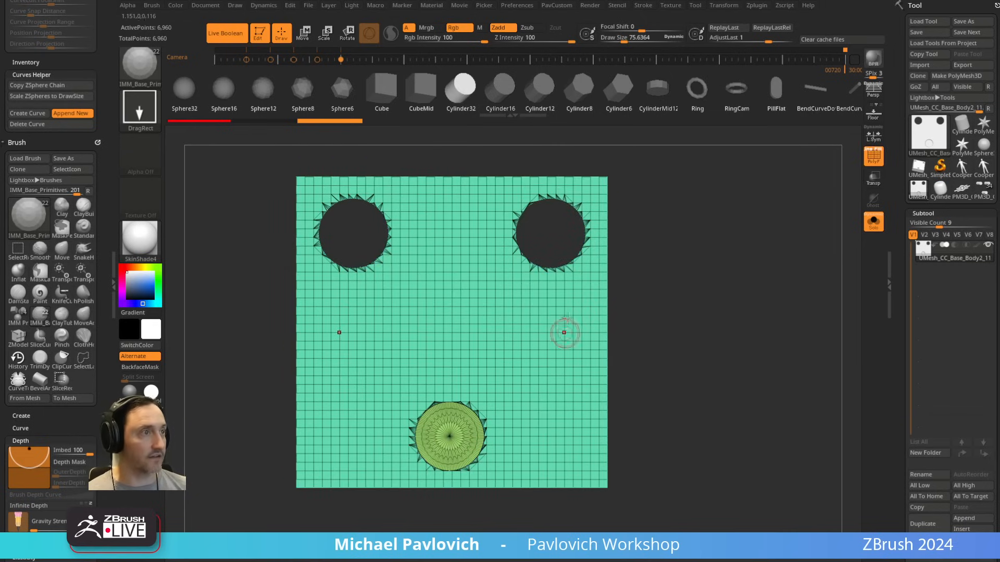
key("grave")
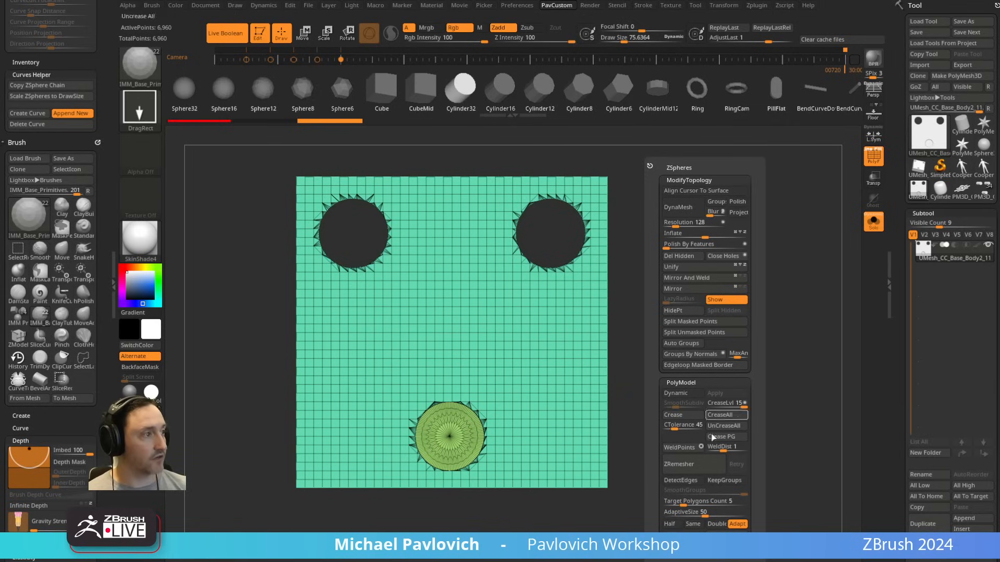
left_click(671, 525)
left_click_drag(691, 516, 664, 519)
left_click(724, 480)
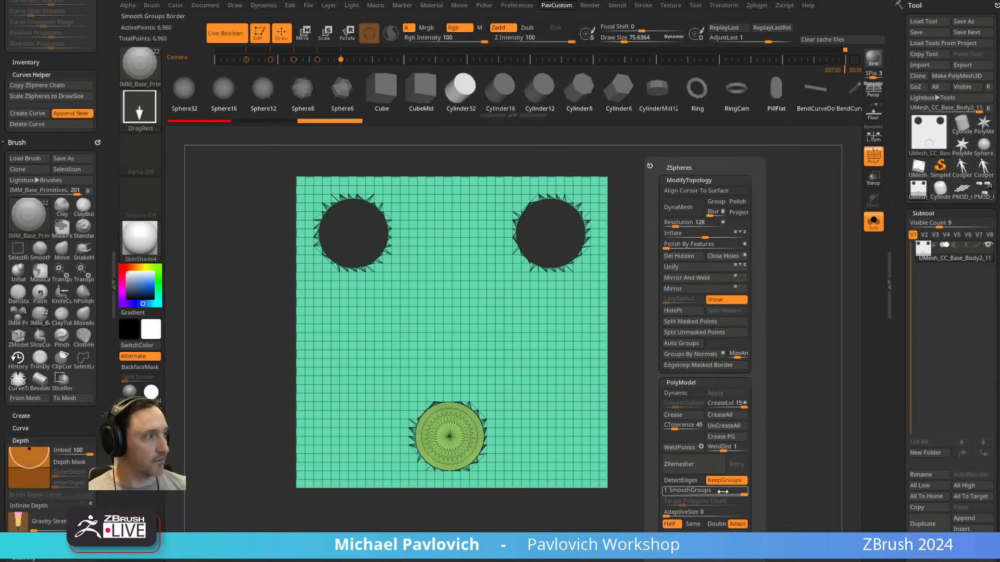
left_click(709, 467)
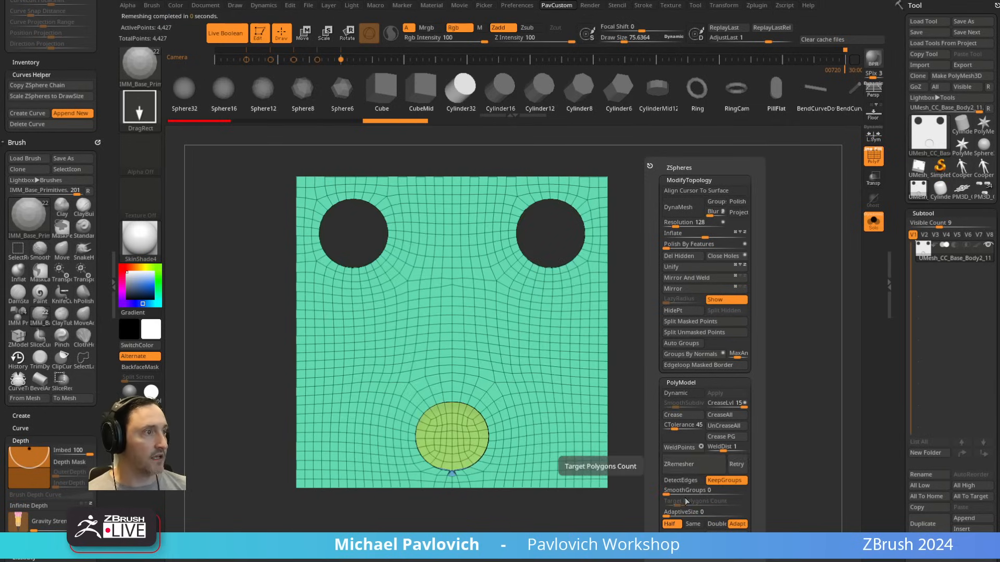
Step: Undo the plate's remesh and run ZRemesher again with the same Half and KeepGroups settings
key("ctrl")
key("ctrl+z")
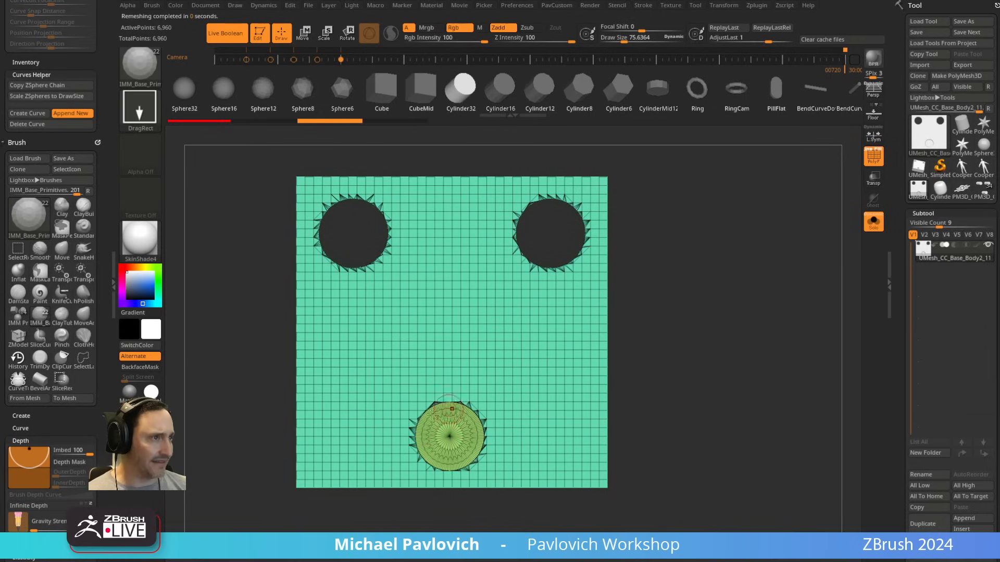
key("ctrl+z")
key("ctrl+z")
key("2")
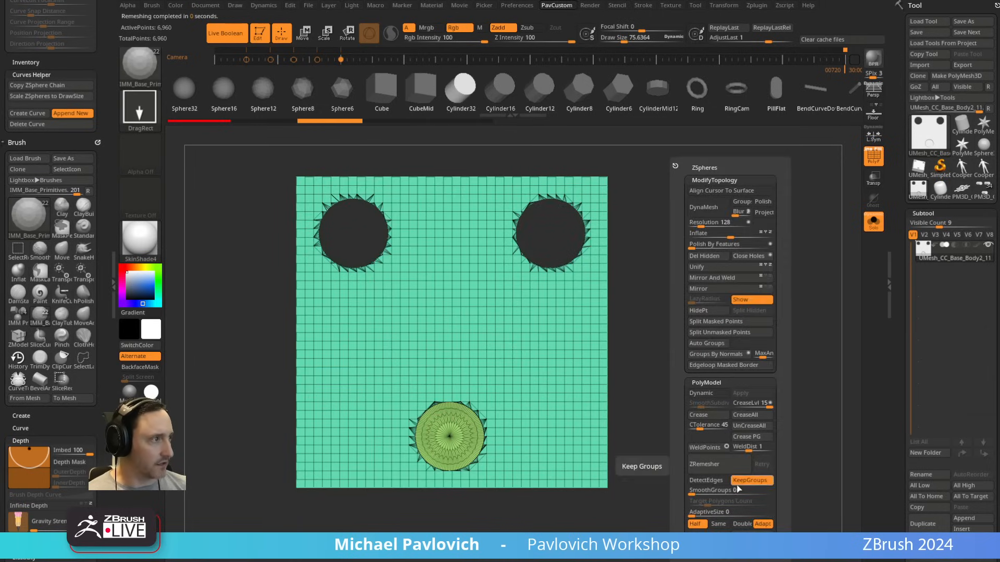
key("2")
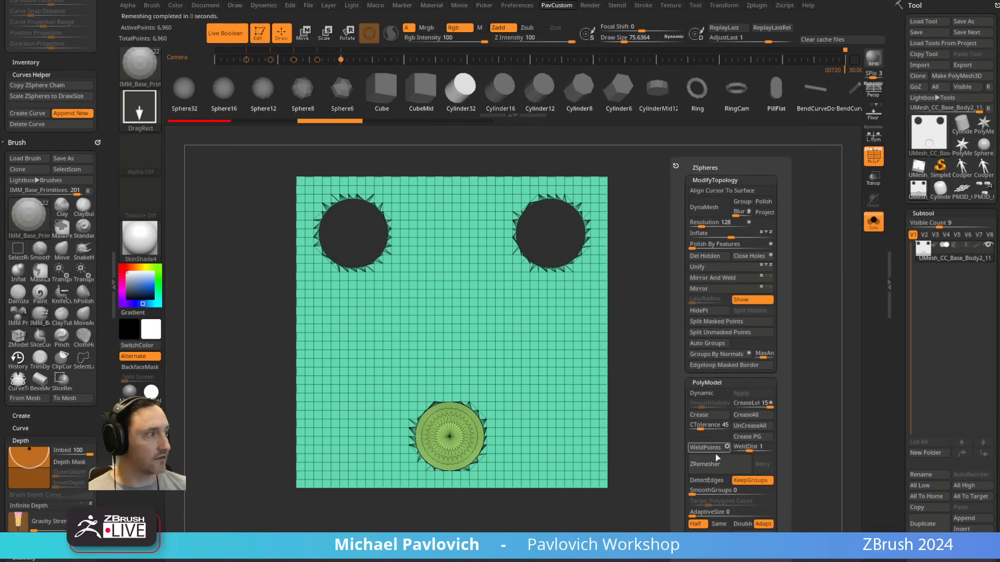
left_click(717, 464)
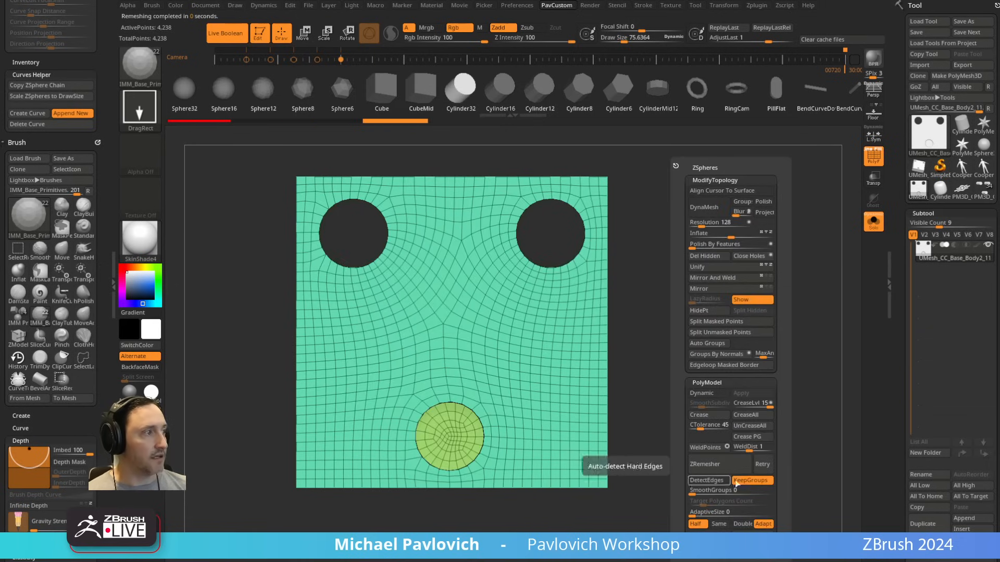
Step: Try reducing the remeshed plate further with another half-count ZRemesher pass
left_click_drag(674, 371, 433, 434)
left_click_drag(508, 399, 523, 391)
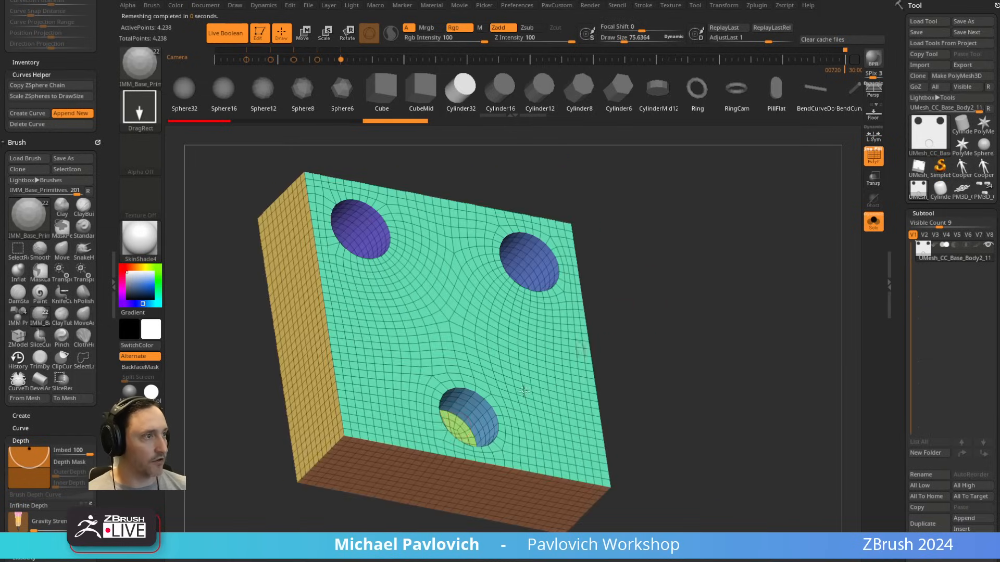
right_click_drag(463, 384, 688, 330)
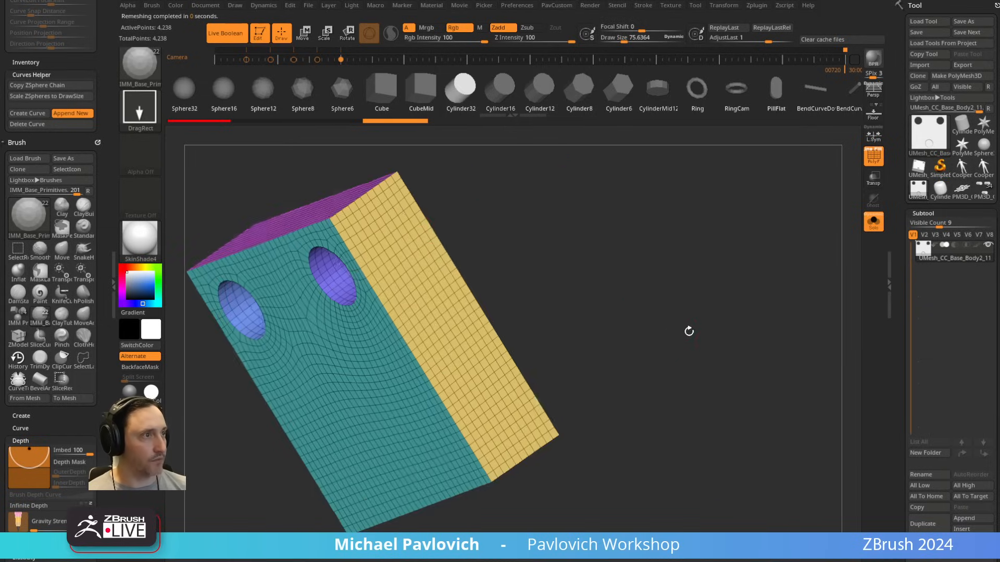
right_click_drag(357, 247, 618, 219)
right_click_drag(442, 197, 723, 252)
key("2")
right_click_drag(676, 298, 695, 332)
key("2")
left_click(685, 469)
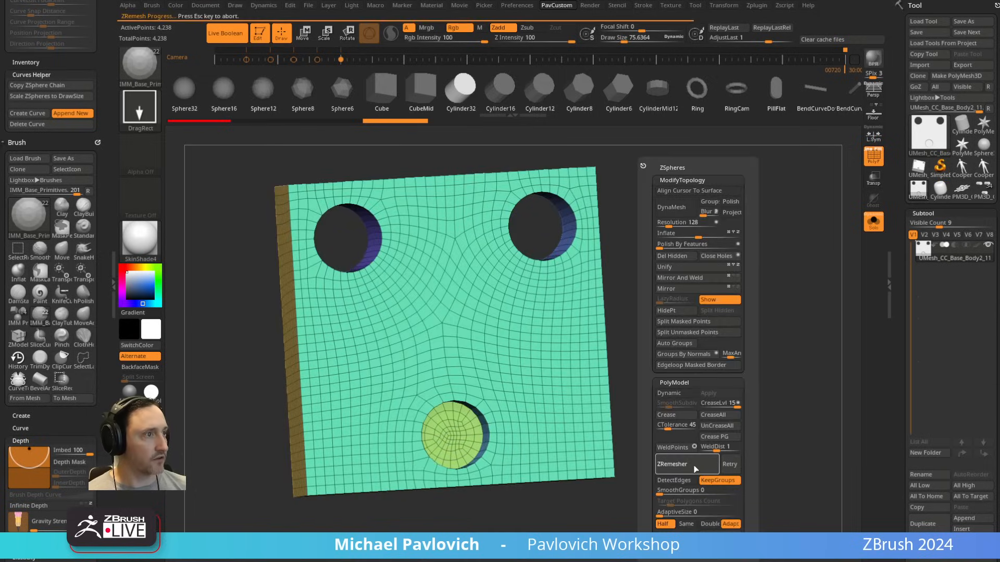
left_click(694, 468)
key("2")
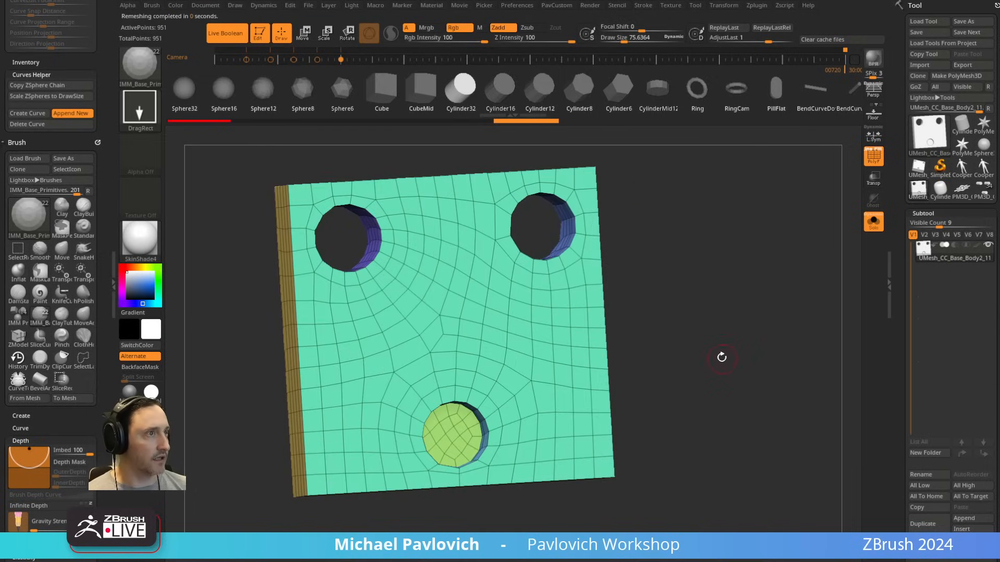
key("ctrl+z")
key("ctrl+z")
Step: Isolate the floor polygroup of the lower hole, invert the visibility and delete the hidden floor
right_click_drag(710, 361, 735, 354, "alt")
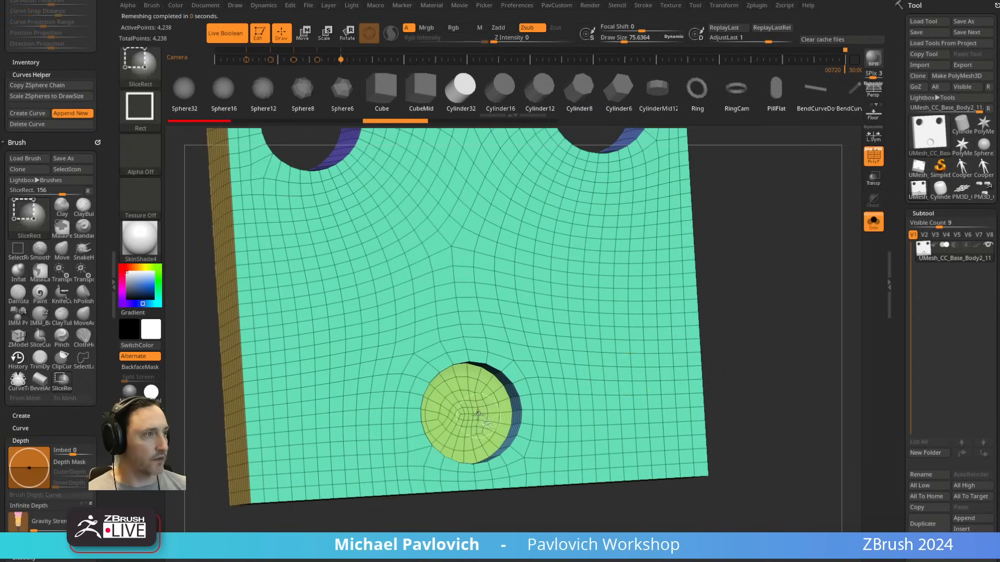
left_click(471, 410, "ctrl+shift")
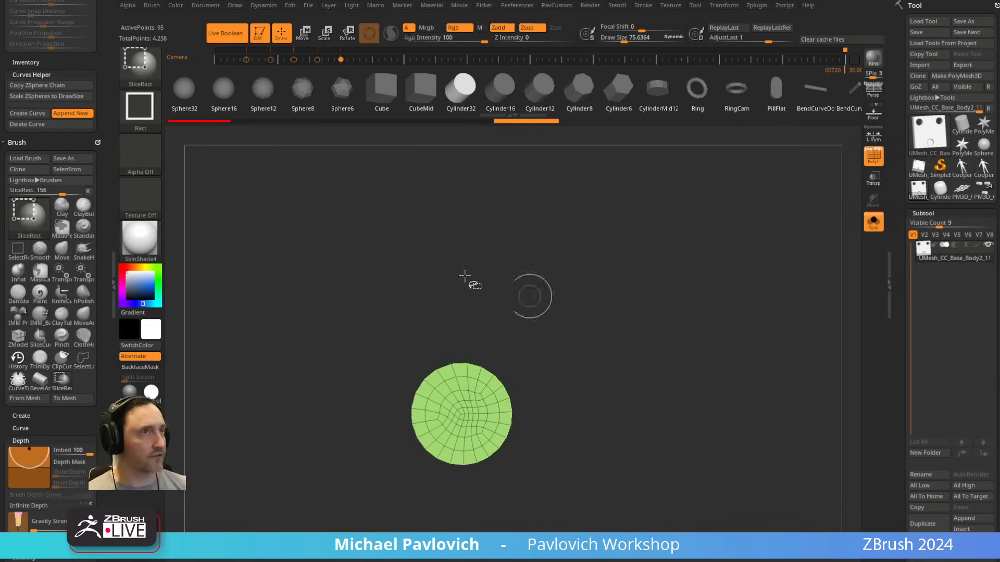
left_click(149, 72, "ctrl+shift")
left_click(297, 80, "ctrl+shift")
left_click(791, 328, "ctrl+shift")
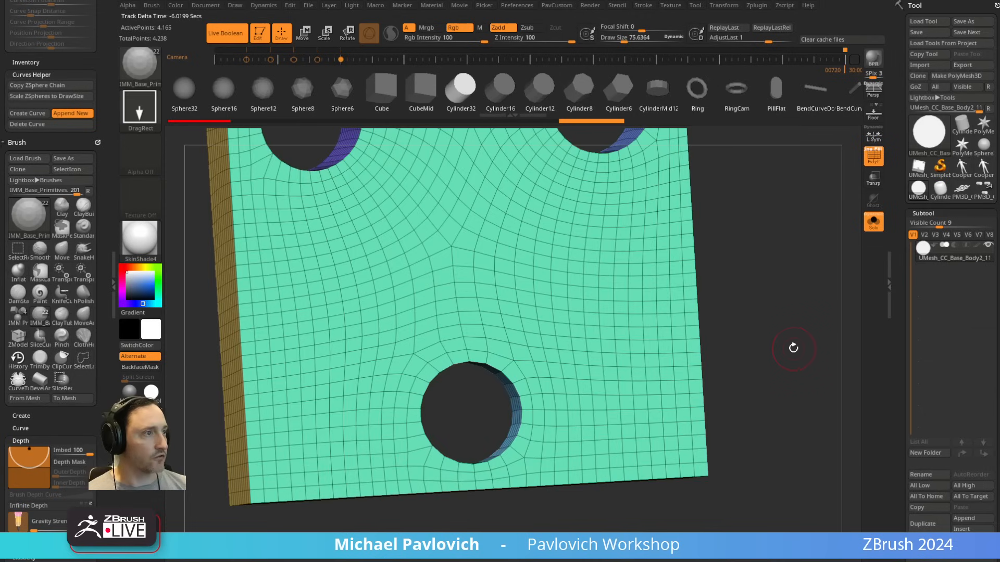
key("2")
Step: Switch to the ZModeler brush and set its edge action to Close with Convex Hole as the target
left_click_drag(783, 270, 495, 358)
key("b")
key("z")
key("m")
key("space")
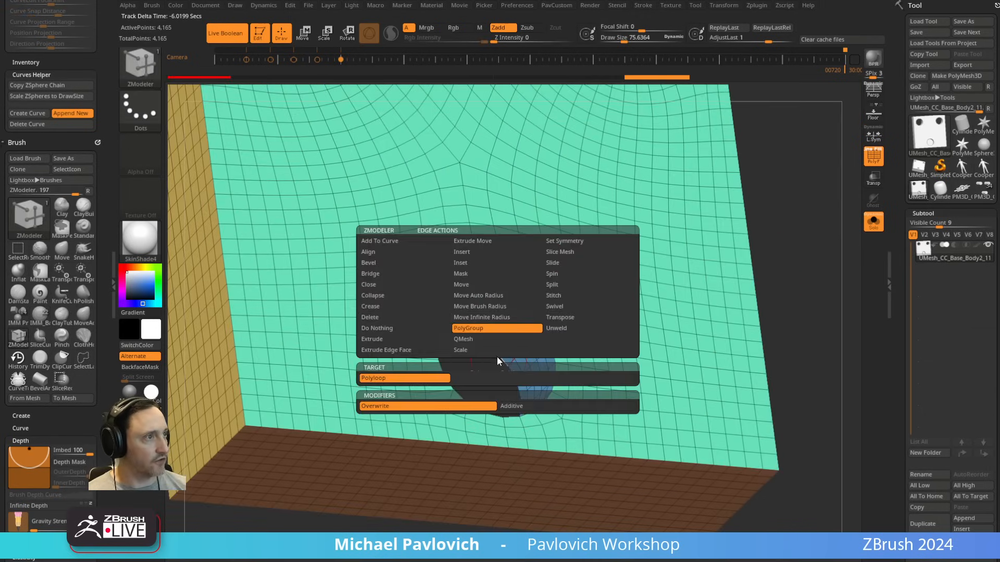
left_click(376, 285)
left_click(473, 378)
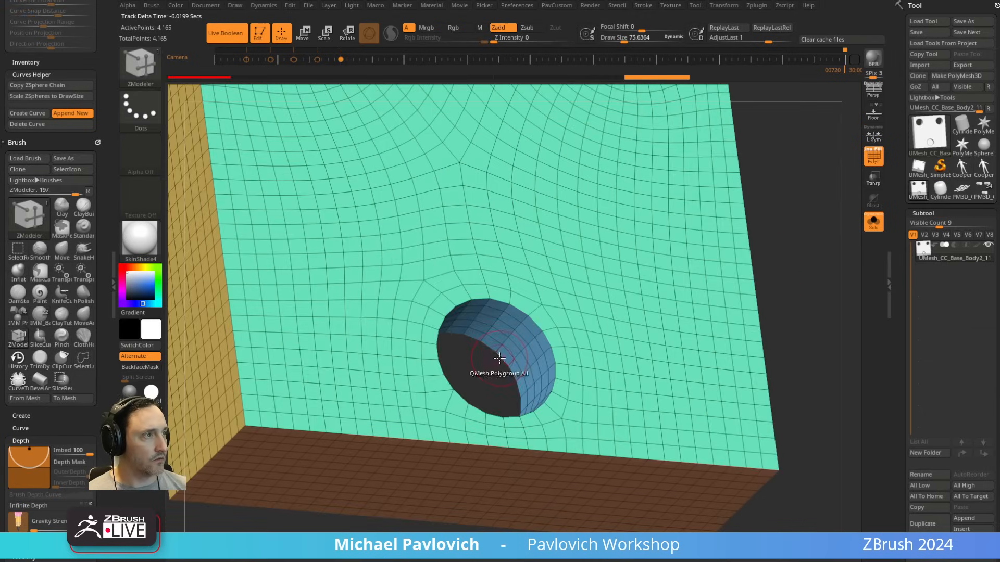
Step: Close the bottom of the lower hole with a flat fan of faces and make that cap one polygroup
key("ctrl")
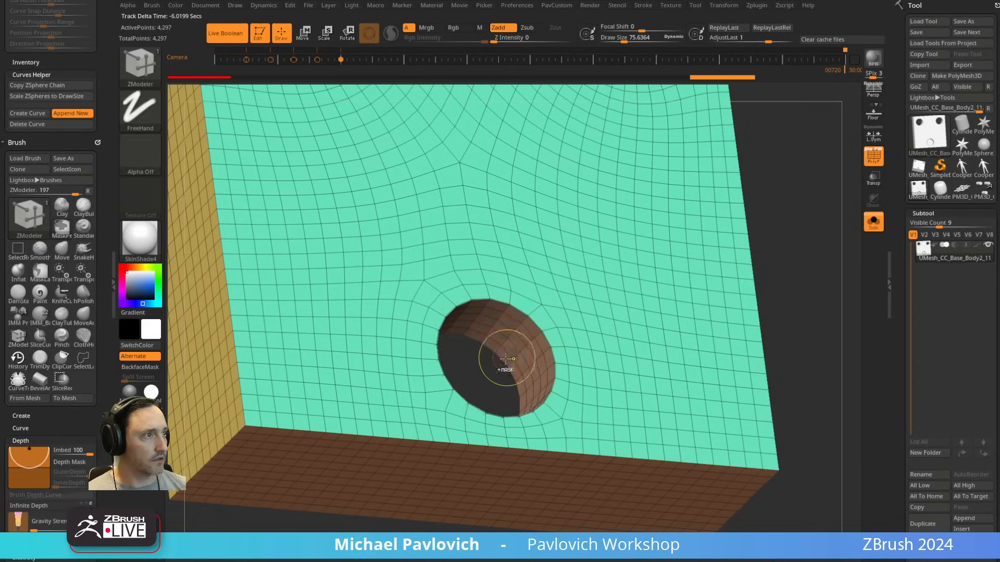
key("ctrl+z")
left_click(501, 359)
left_click(488, 373, "ctrl+shift")
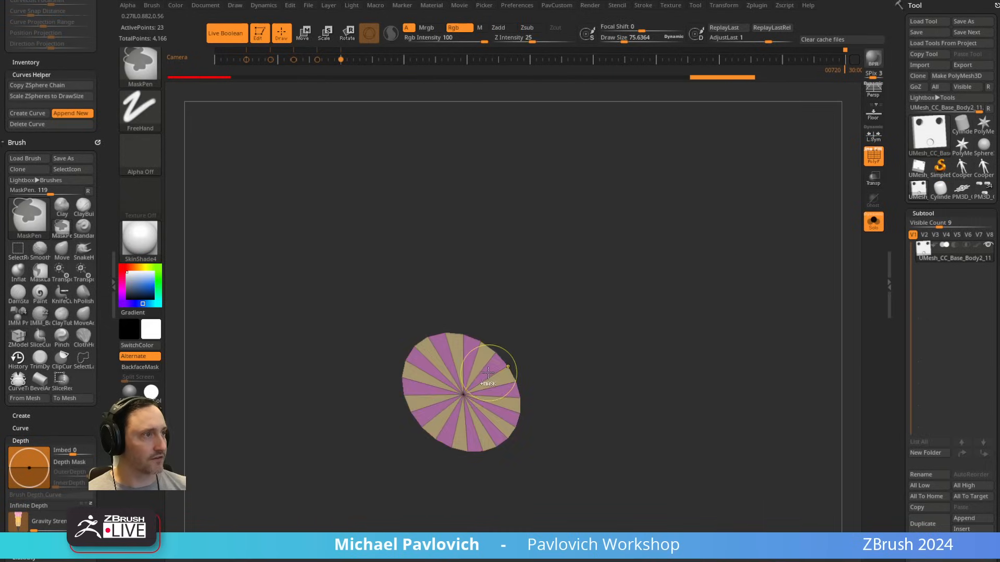
key("ctrl+w")
left_click(810, 276, "ctrl+shift")
right_click_drag(813, 266, 787, 255, "ctrl")
right_click_drag(786, 255, 764, 273)
Step: Crease the plate's polygroup borders with Crease PG, set CreaseLvl to 1 and preview it with dynamic subdivision, PolyFrame off
key("space")
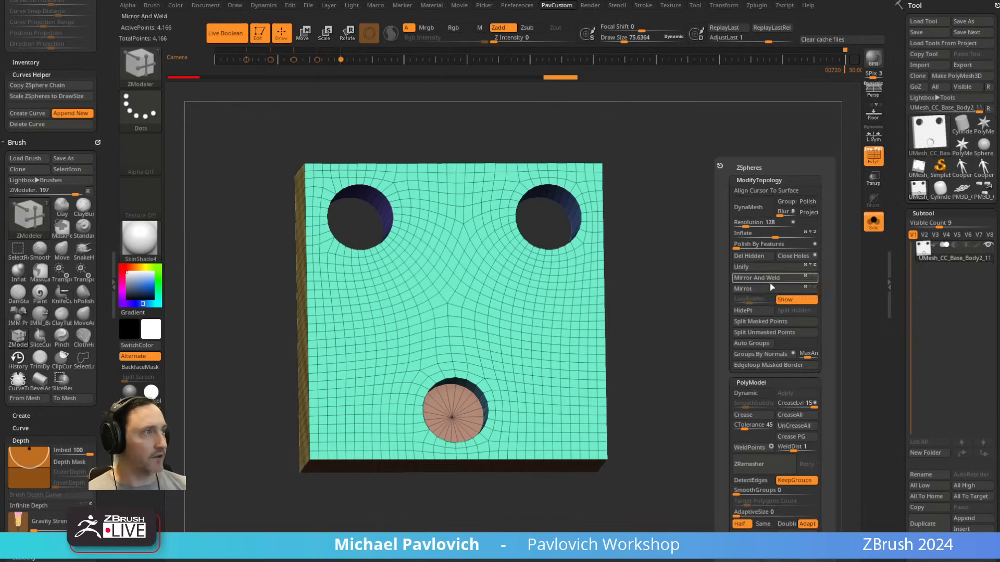
left_click(794, 438)
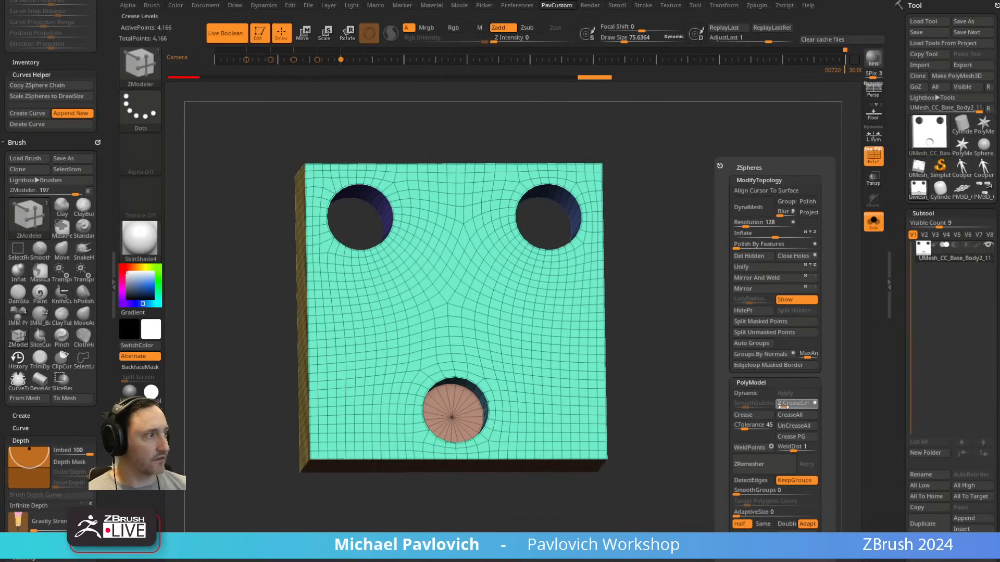
left_click(757, 395)
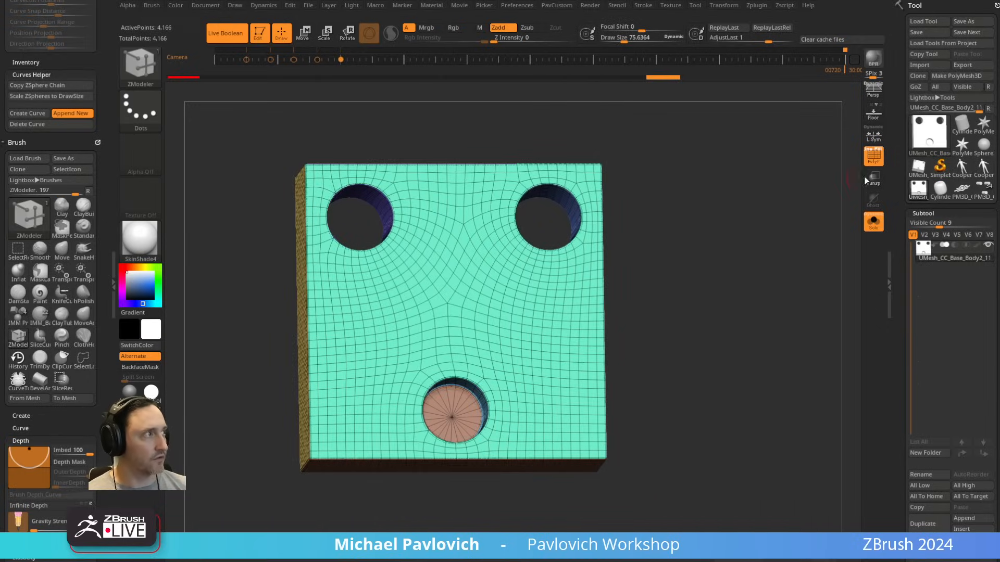
left_click(874, 157)
left_click_drag(795, 245, 705, 261)
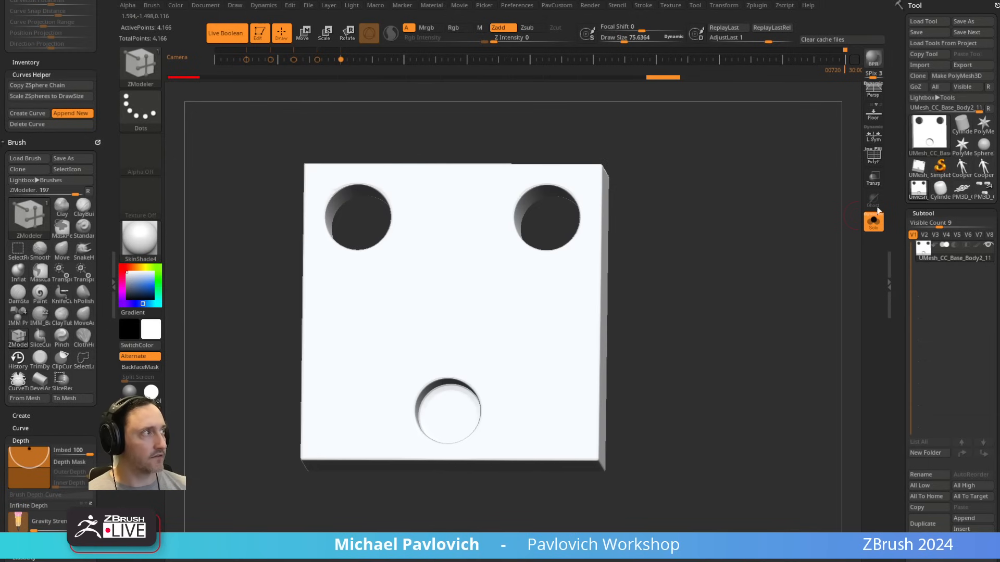
Step: With Solo off and PolyFrame on, inset the lower hole's floor as Polygroup All and QMesh the inner disc outward
left_click(874, 155)
left_click_drag(814, 239, 788, 264)
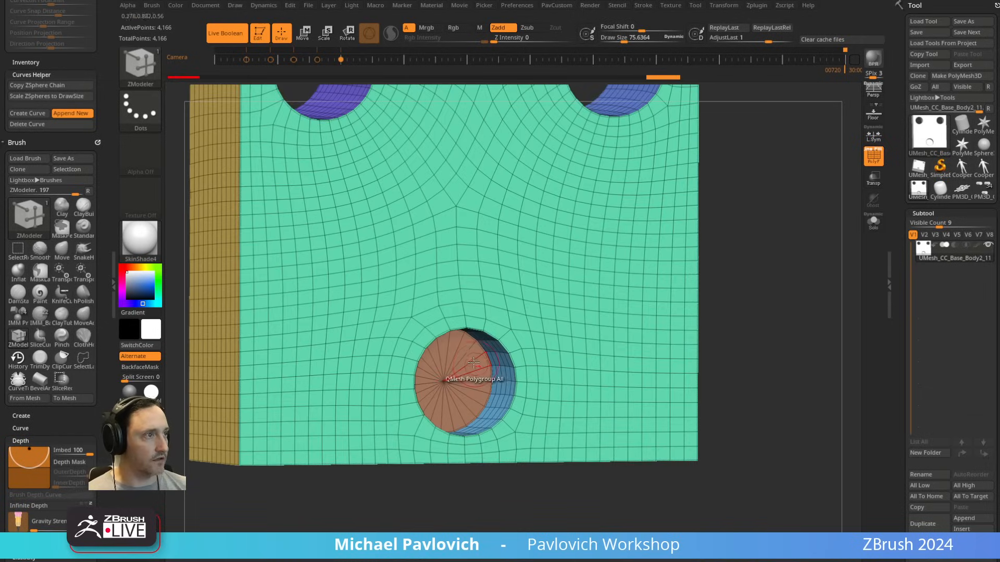
key("space")
left_click(448, 186)
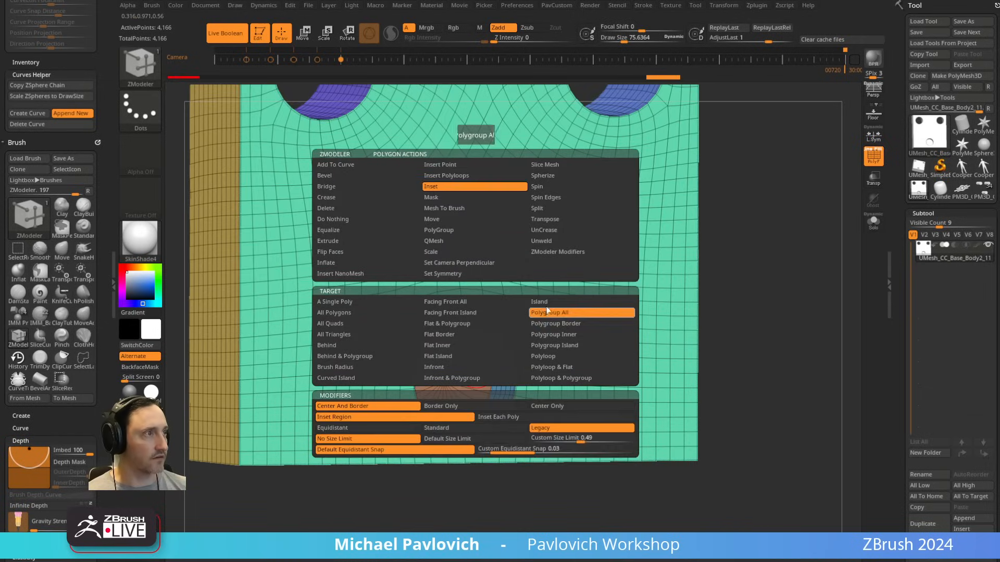
left_click_drag(755, 260, 769, 290, "alt")
left_click_drag(476, 367, 503, 377)
key("space")
left_click(472, 240)
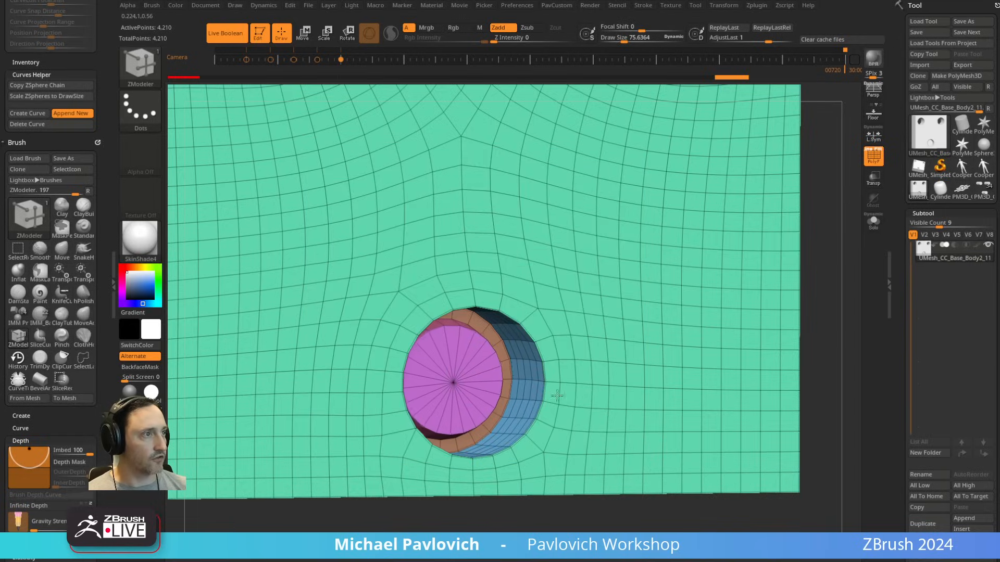
Step: Hide the top disc of the raised plug in the lower hole and delete it
left_click(453, 390, "ctrl+shift")
left_click_drag(793, 283, 854, 221, "ctrl+shift")
key("grave")
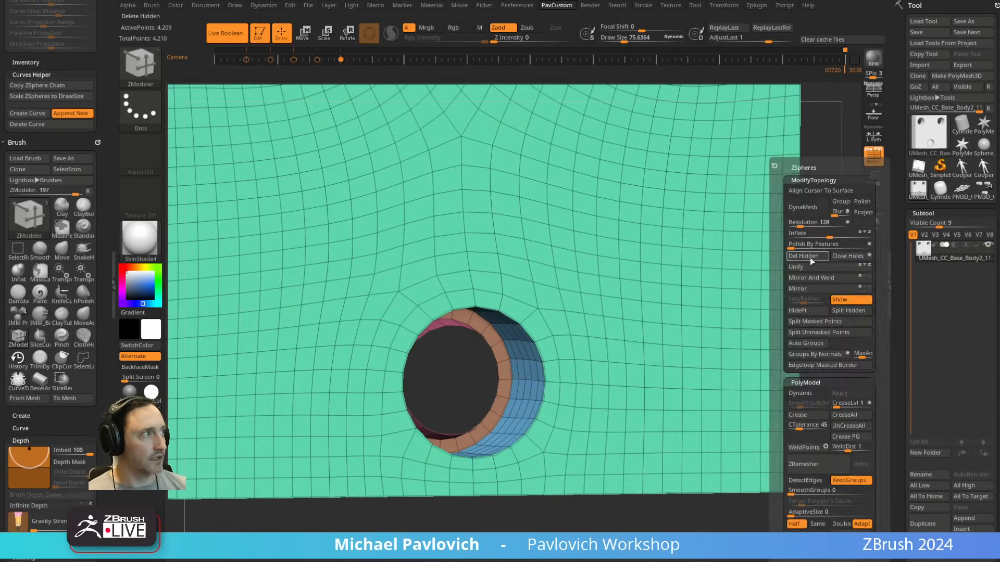
left_click(811, 261)
Step: Close the plug's open edge as a rounded dome with Close Convex Hole and make the dome one polygroup
right_click_drag(514, 314, 413, 366, "ctrl")
key("space")
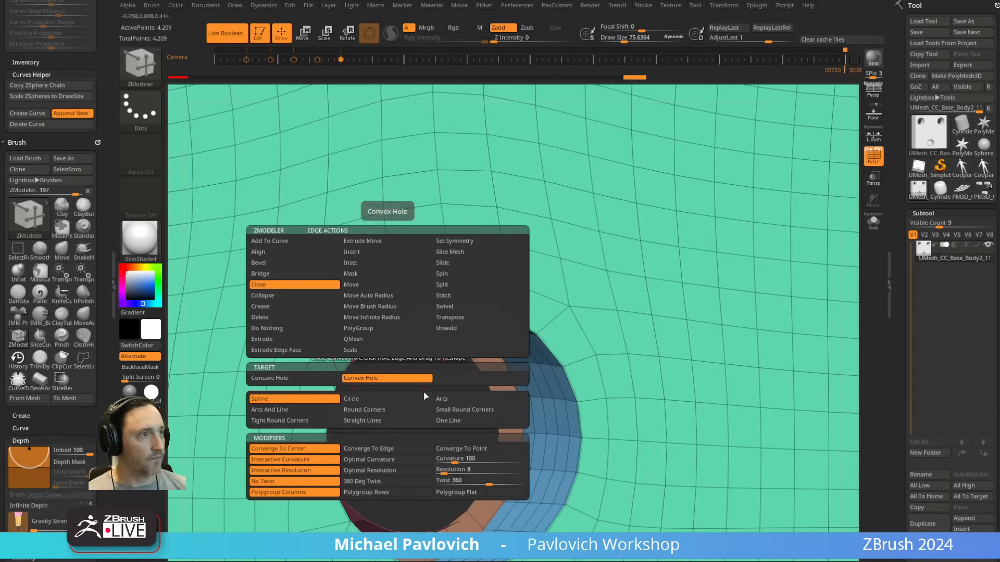
mouse_move(387, 341)
left_mouse_down()
mouse_move(483, 338)
mouse_move(490, 347)
left_mouse_up()
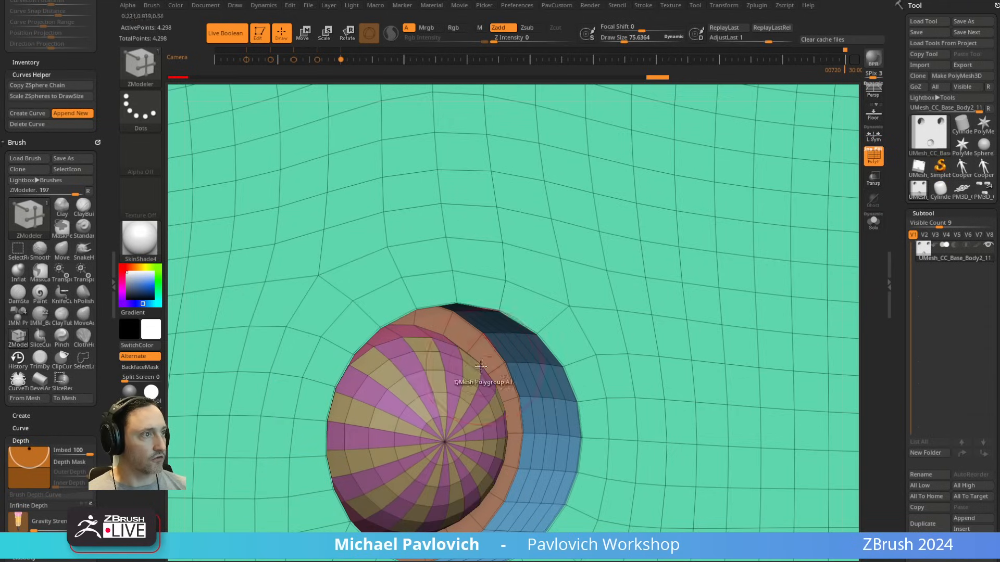
left_click(462, 382, "ctrl+shift")
left_click(514, 355, "ctrl+shift")
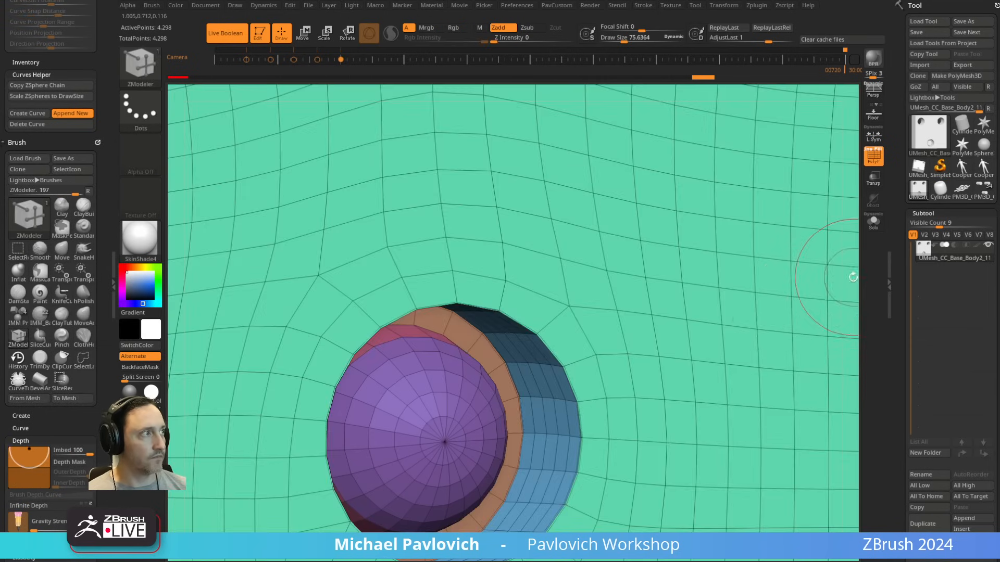
Step: Turn off PolyFrame to check the finished plate, and switch to the PM3D_Cube3D1 tool containing the suit subtools
left_click_drag(852, 276, 725, 123, "alt")
mouse_move(733, 213)
left_mouse_down()
mouse_move(687, 192)
mouse_move(724, 208)
left_mouse_up()
left_click_drag(670, 267, 719, 221)
left_click(876, 164)
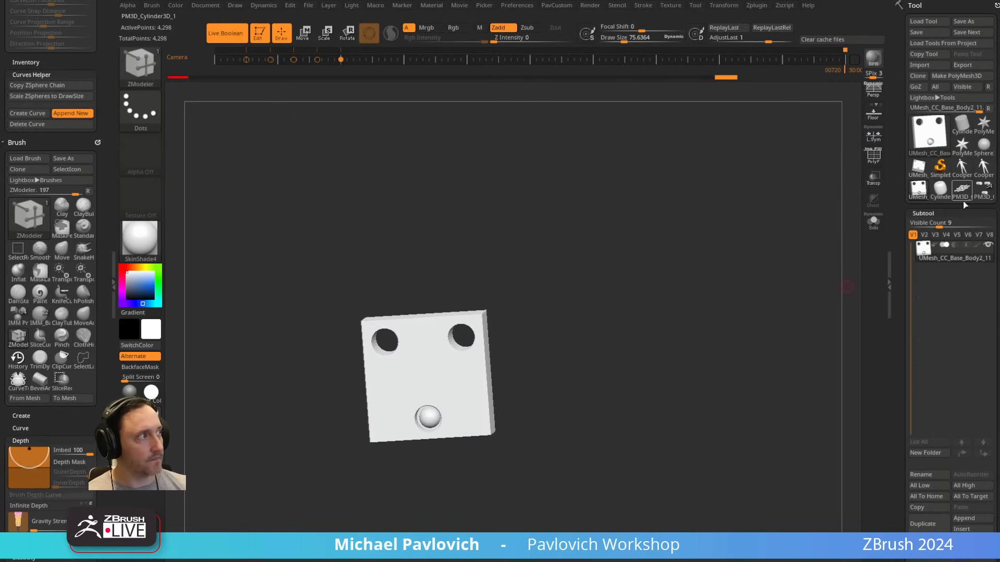
left_click(984, 194)
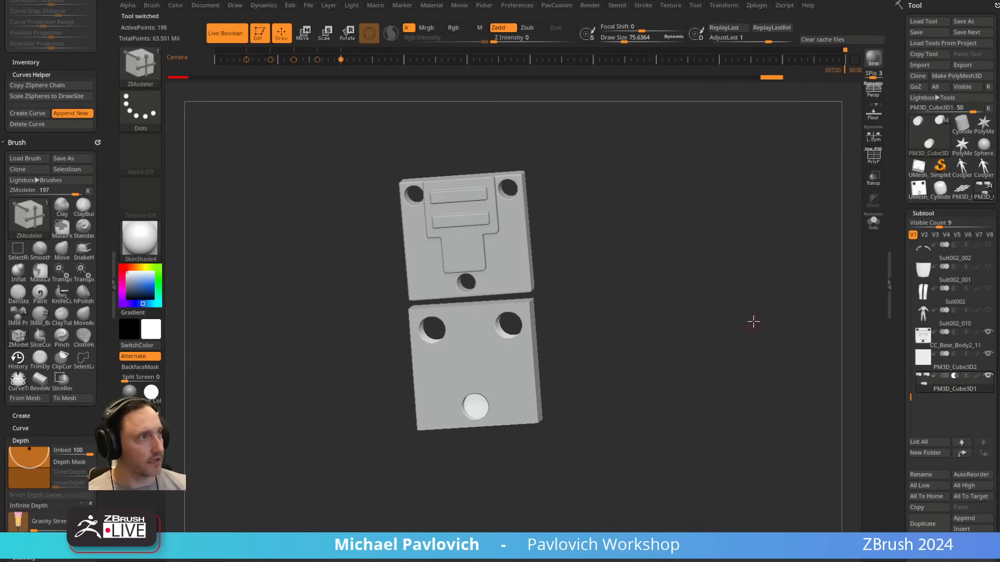
Step: Select the upper plate subtool with the raised panel and turn on PolyFrame to examine its polygroups and wireframe
left_click_drag(753, 322, 724, 281, "shift")
mouse_move(724, 281)
left_mouse_down("alt")
mouse_move(735, 368)
mouse_move(737, 316)
left_mouse_up("alt")
key("s")
left_click(520, 278, "alt")
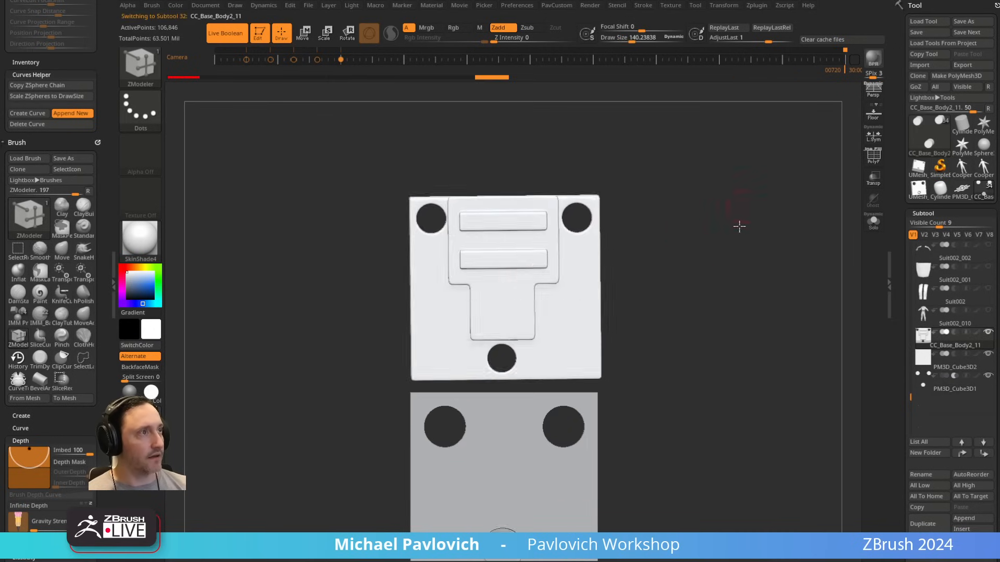
left_click_drag(740, 226, 815, 221)
left_click(875, 157)
right_click_drag(409, 285, 523, 336)
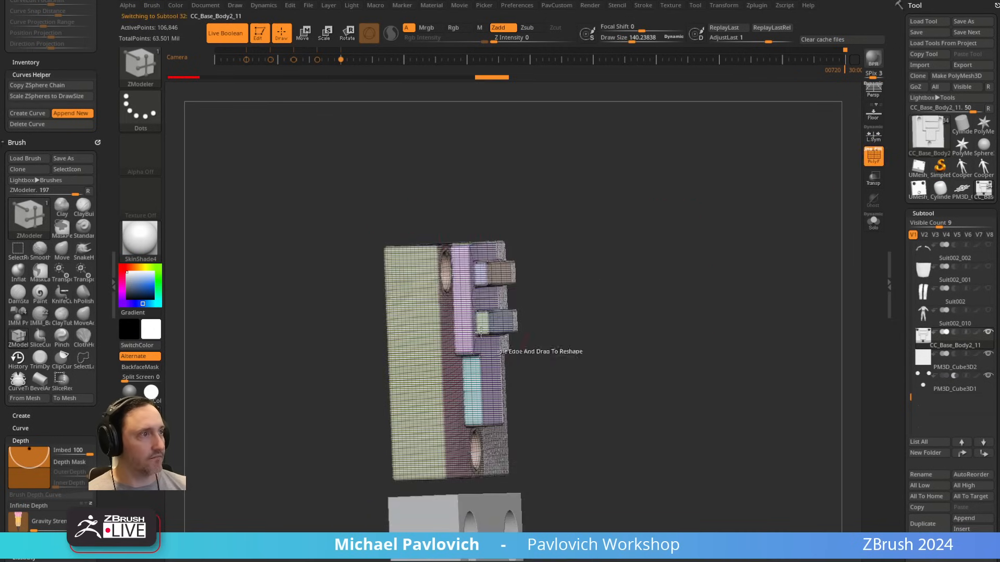
left_click_drag(642, 304, 795, 322, "shift")
scroll(917, 285, "down", 10)
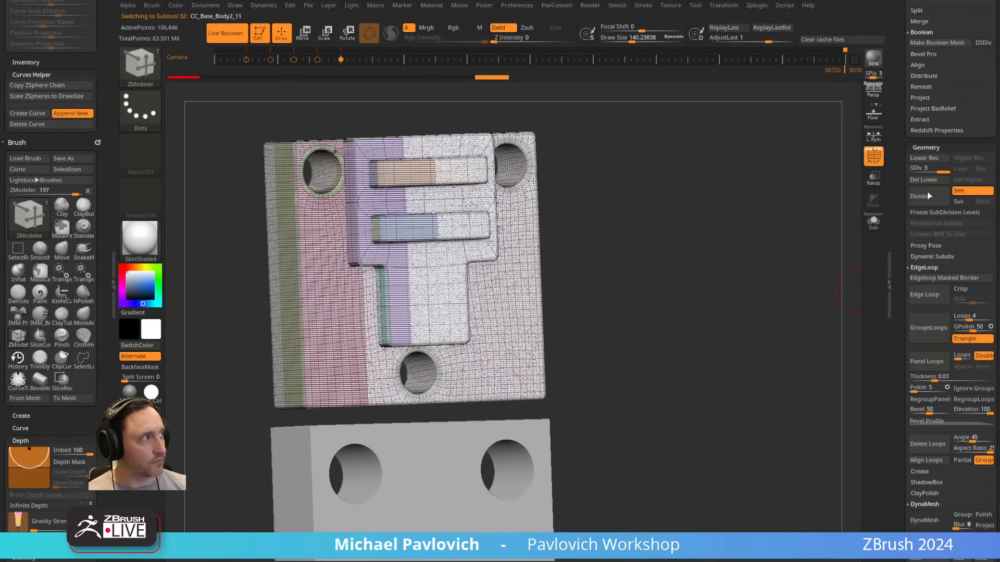
Step: Set the upper plate to subdivision level 1 and try to reconstruct a lower subdivision level
left_click_drag(902, 171, 899, 171)
left_click_drag(761, 178, 783, 239, "alt")
left_click(878, 150)
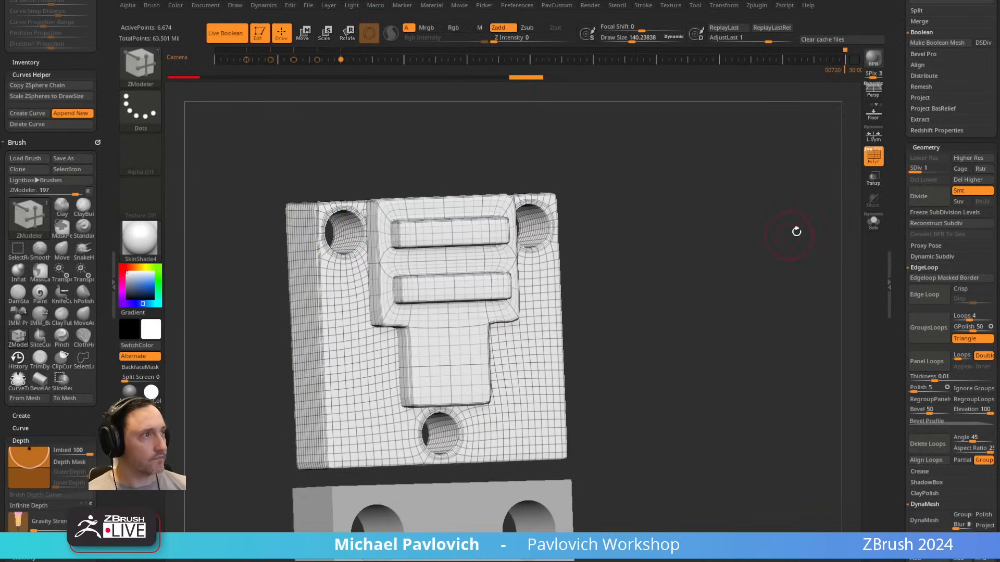
left_click(940, 224)
left_click_drag(786, 261, 742, 242)
Step: Isolate the raised T-shaped panel with its two bars and split the hidden plate off into its own subtool
left_click(485, 234, "ctrl+shift")
key("3")
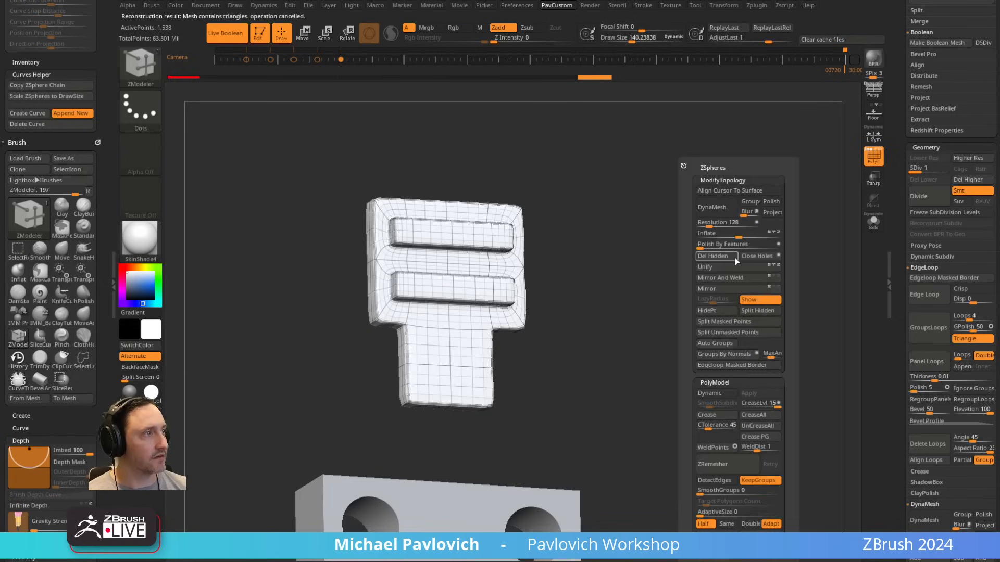
left_click(757, 311)
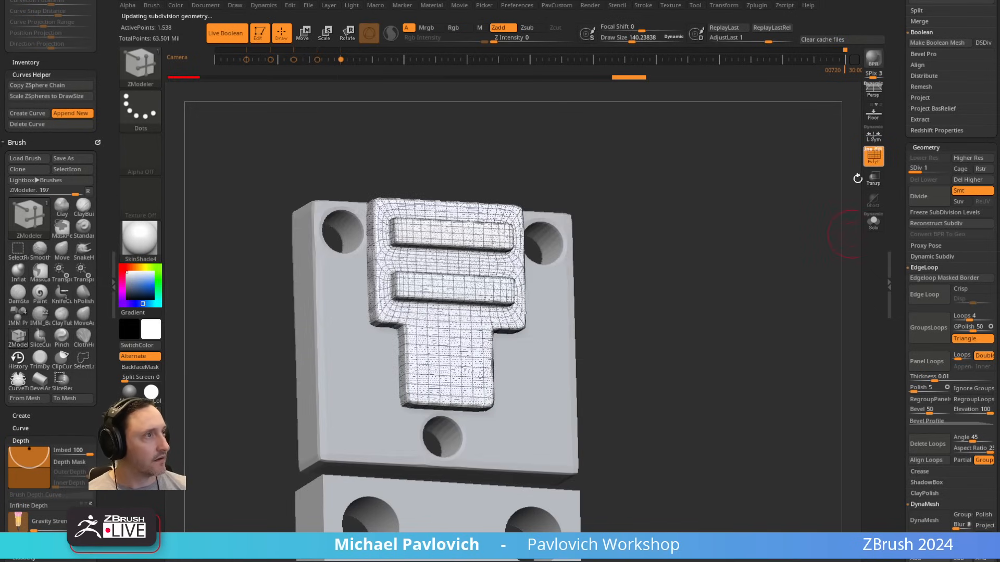
Step: Reconstruct the split panel's lower subdivision levels, check the panel by toggling its visibility, and turn off PolyFrame
left_click(937, 224)
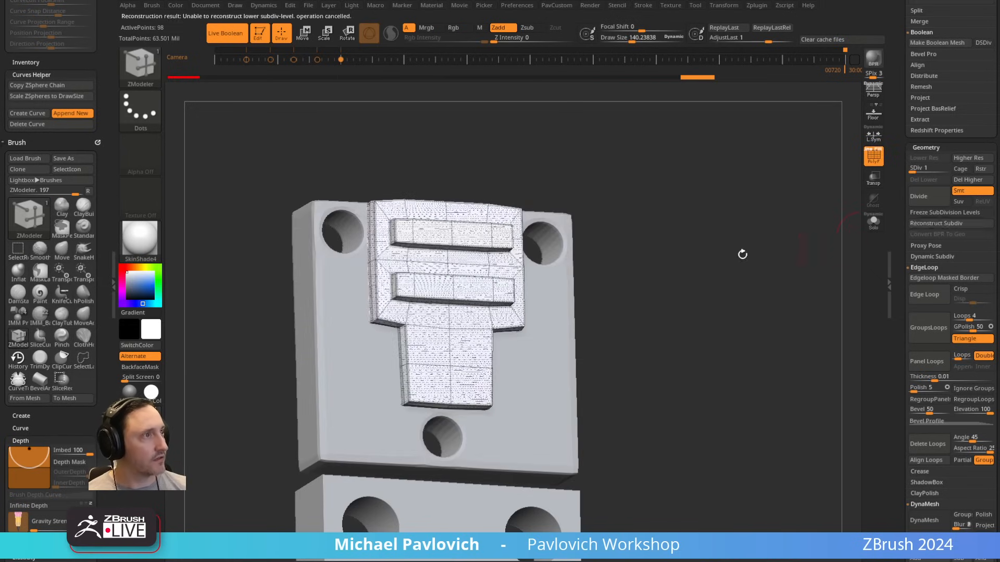
left_click_drag(742, 254, 725, 170, "shift")
key("shift+f")
left_click(878, 162)
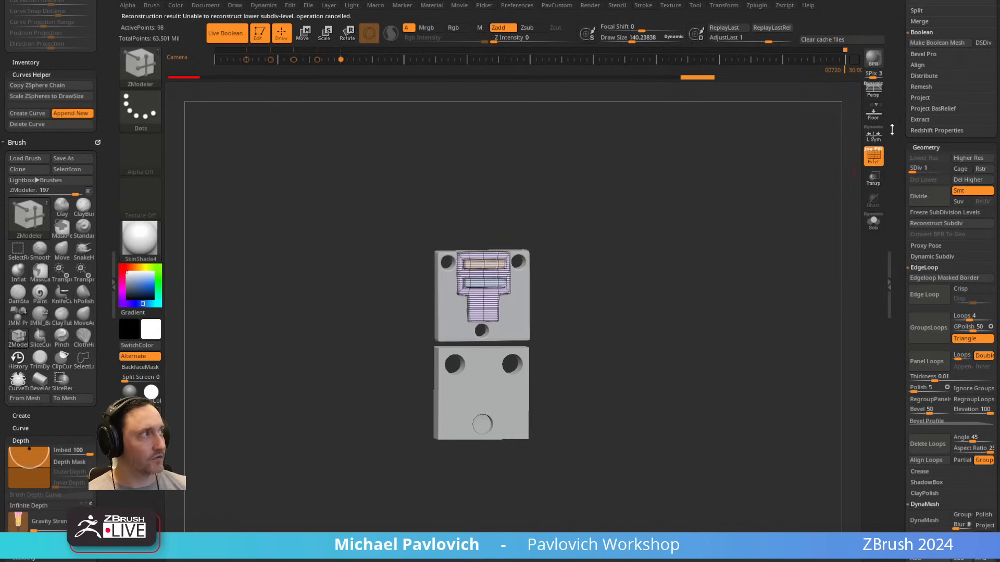
left_click_drag(892, 130, 872, 474)
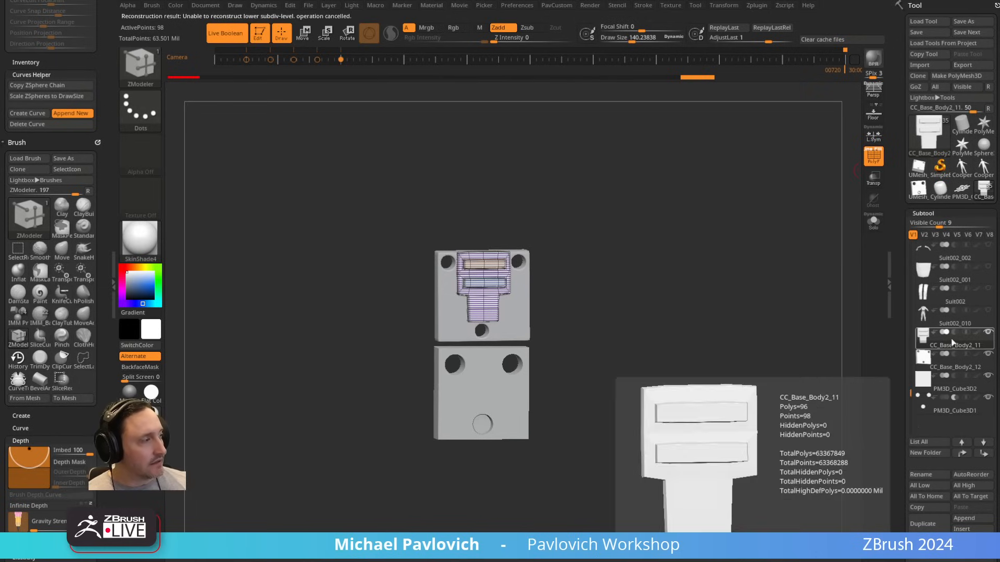
left_click(988, 334, "shift")
left_click(988, 334, "shift")
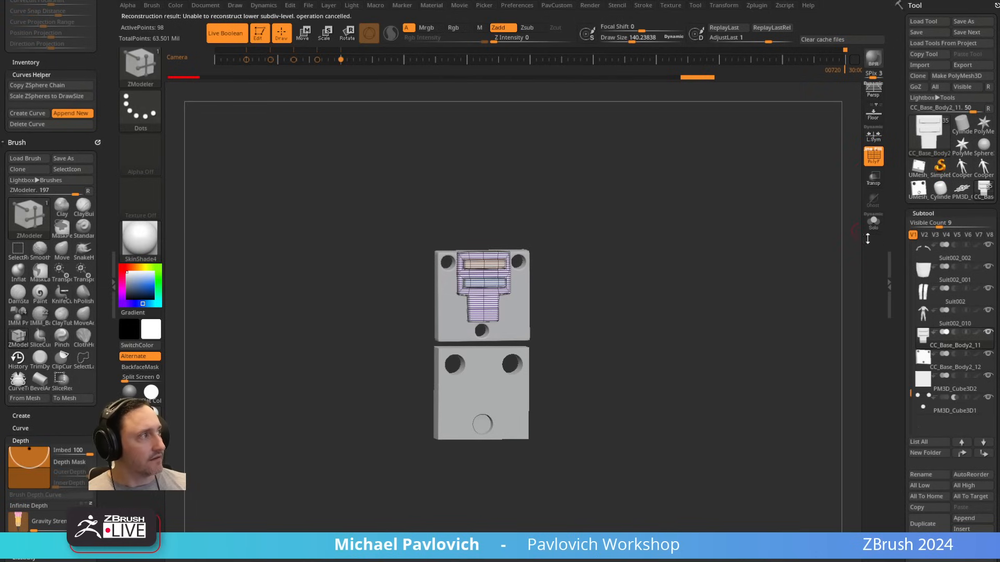
left_click(872, 162)
Step: Switch the material to Green Metallic and select the Suit002_010 subtool on the full character
left_click_drag(759, 320, 713, 285, "alt")
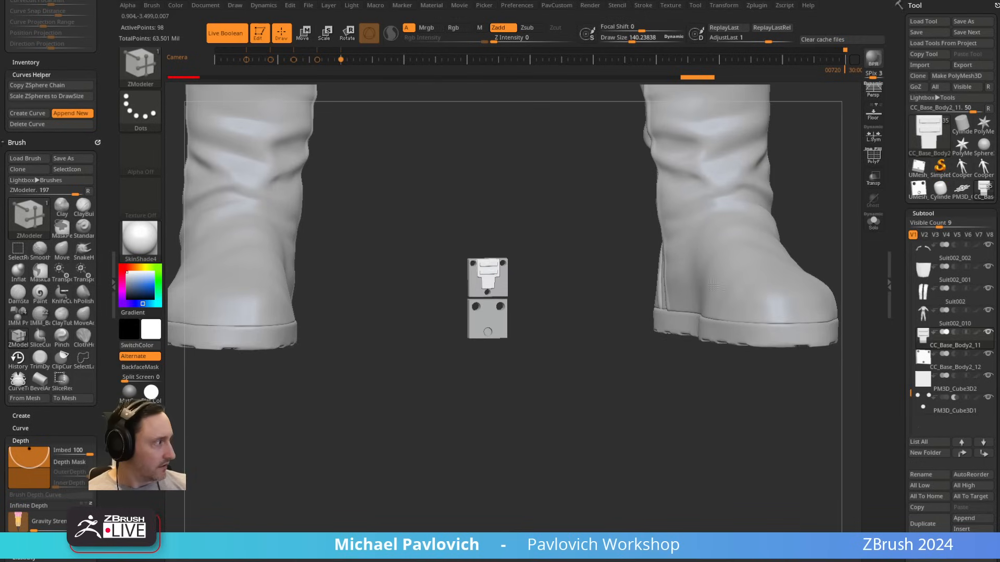
left_click_drag(818, 215, 717, 288, "alt")
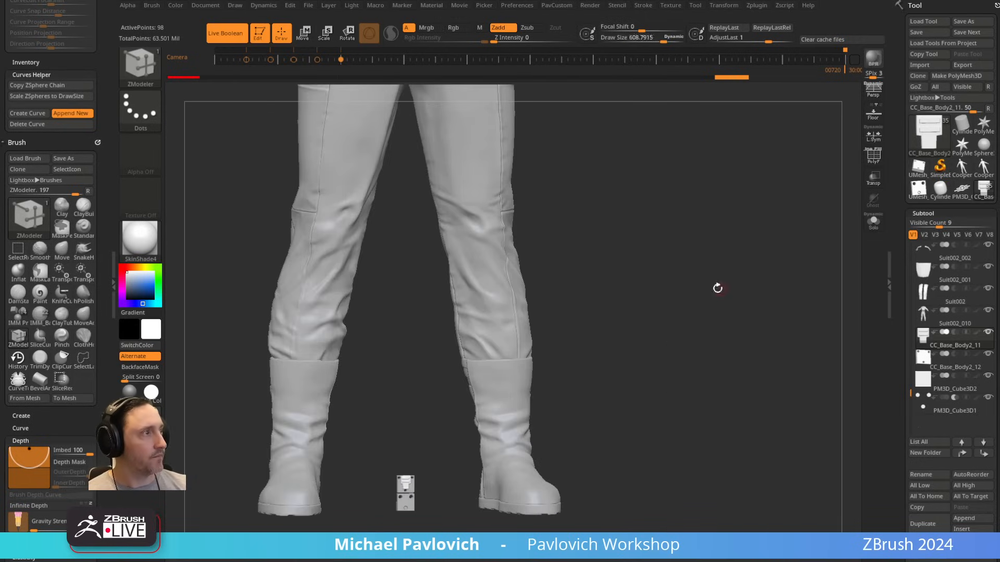
left_click(150, 415)
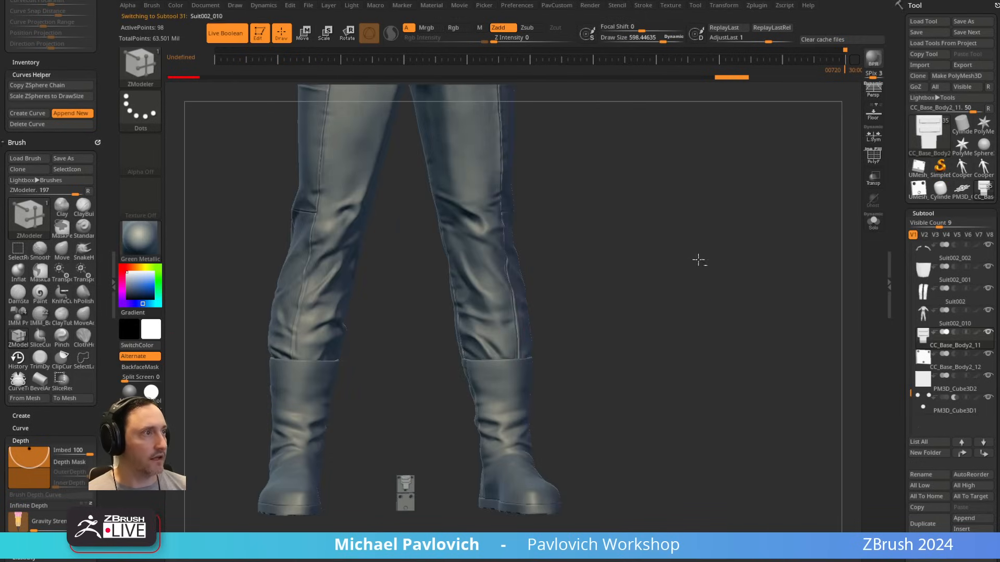
left_click_drag(754, 241, 767, 102, "alt")
left_click_drag(674, 313, 705, 513)
left_click_drag(736, 221, 565, 238)
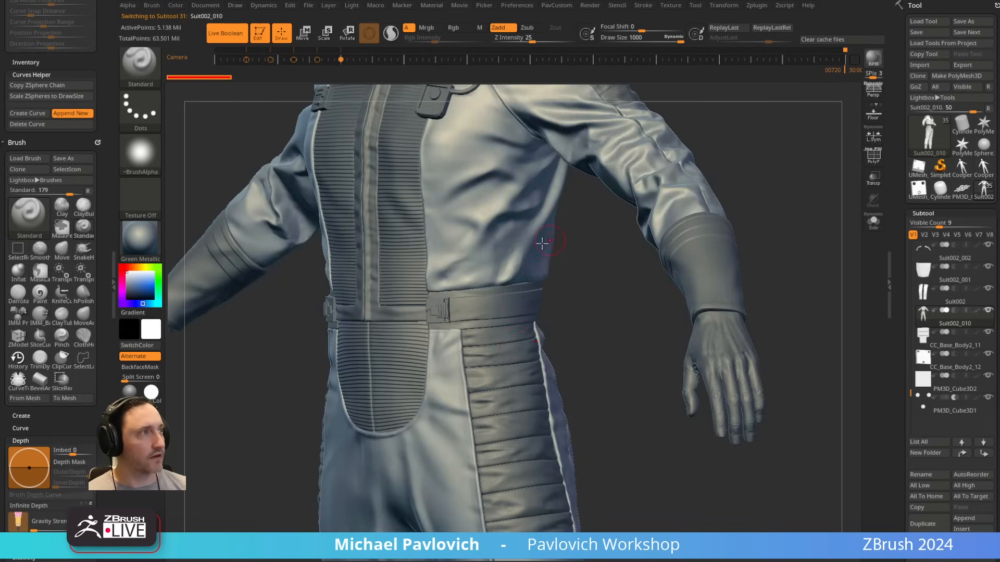
Step: Examine the suit's leg and shoulder padding, chest device and cable from front and back, selecting the individual suit parts
left_click(512, 357, "alt")
left_click_drag(746, 151, 799, 319, "alt")
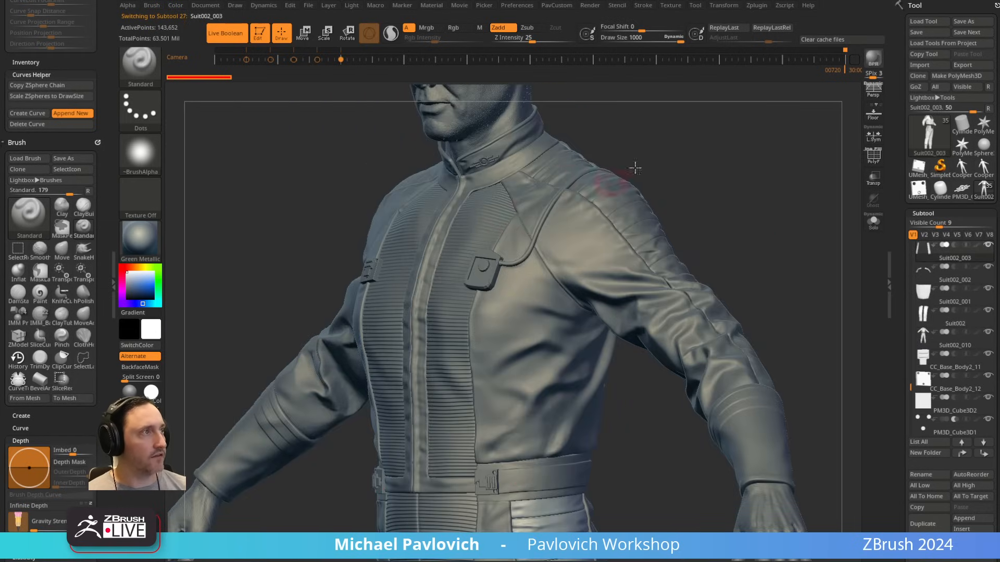
left_click_drag(730, 166, 696, 279)
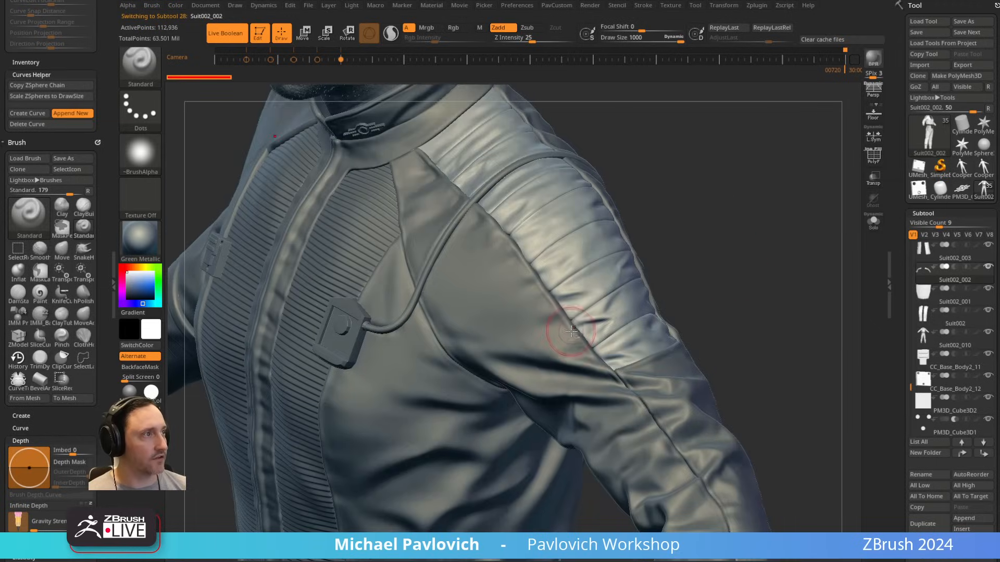
left_click(573, 326, "alt")
mouse_move(702, 237)
left_mouse_down()
mouse_move(719, 219)
mouse_move(686, 257)
mouse_move(679, 307)
left_mouse_up()
key("s")
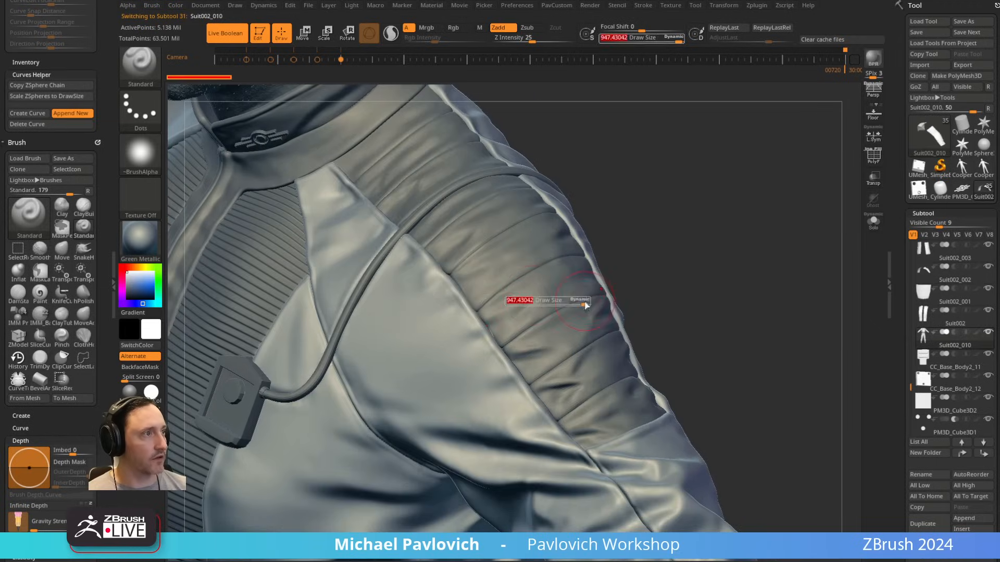
left_click_drag(506, 371, 497, 371)
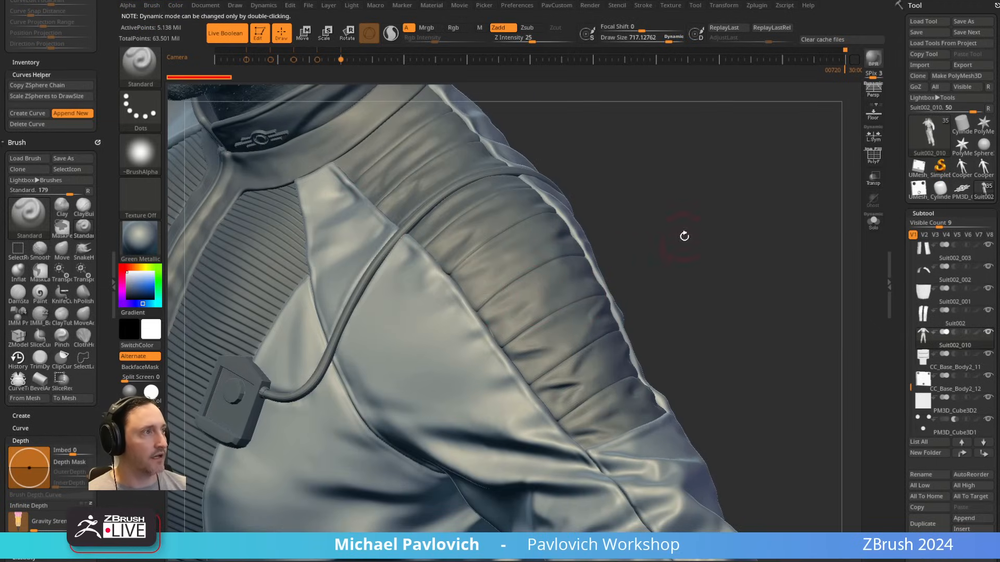
left_click_drag(684, 235, 532, 198)
mouse_move(440, 289)
left_mouse_down("alt")
mouse_move(292, 381)
mouse_move(244, 368)
left_mouse_up("alt")
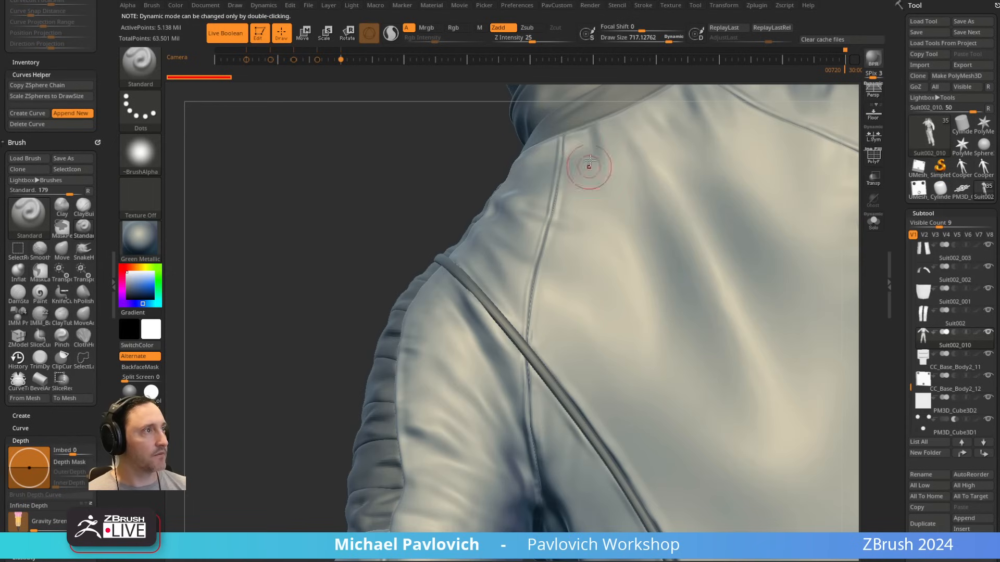
left_click_drag(381, 390, 473, 234)
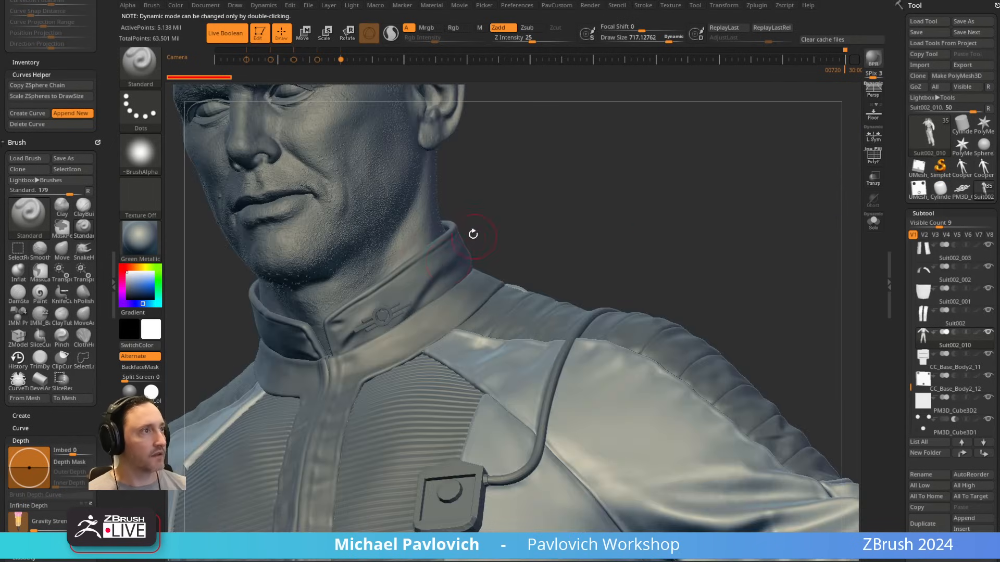
Step: Examine the collar and its shoulder seams from the front and back, selecting SuitCollar and the neighbouring suit parts
left_click(429, 261, "alt")
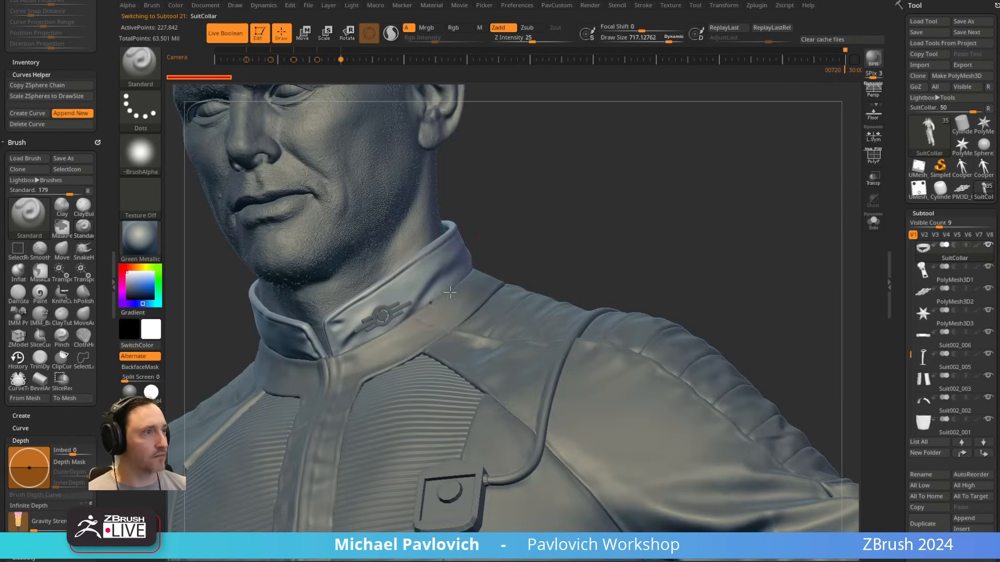
left_click_drag(662, 156, 460, 253)
left_click(528, 277, "alt")
left_click(725, 148, "alt")
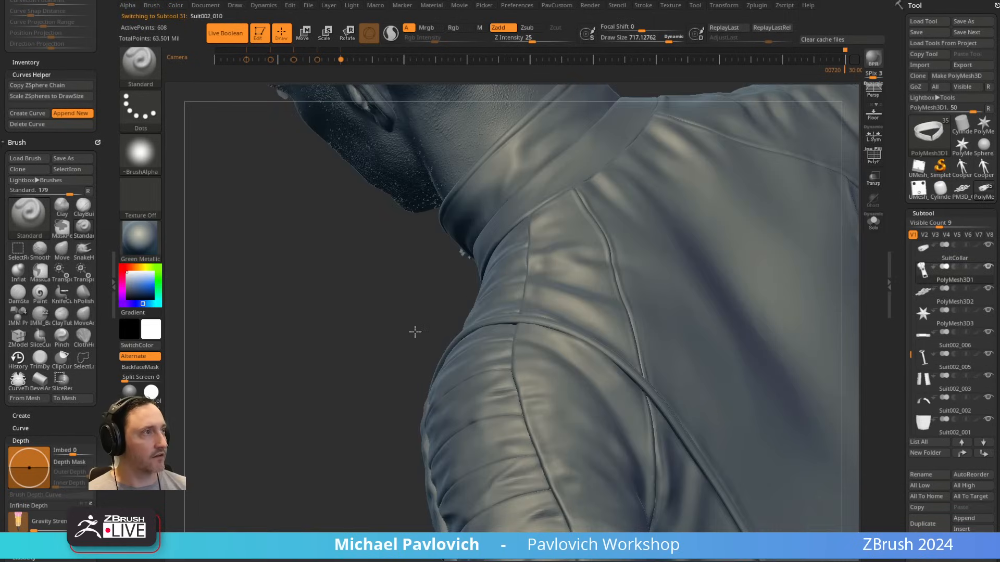
left_click_drag(415, 332, 721, 211)
left_click_drag(787, 119, 776, 191, "alt")
Step: Select the zipper pull subtool PolyMesh3D1 and move it forward so it sits in front of the collar opening
left_click(459, 324, "alt")
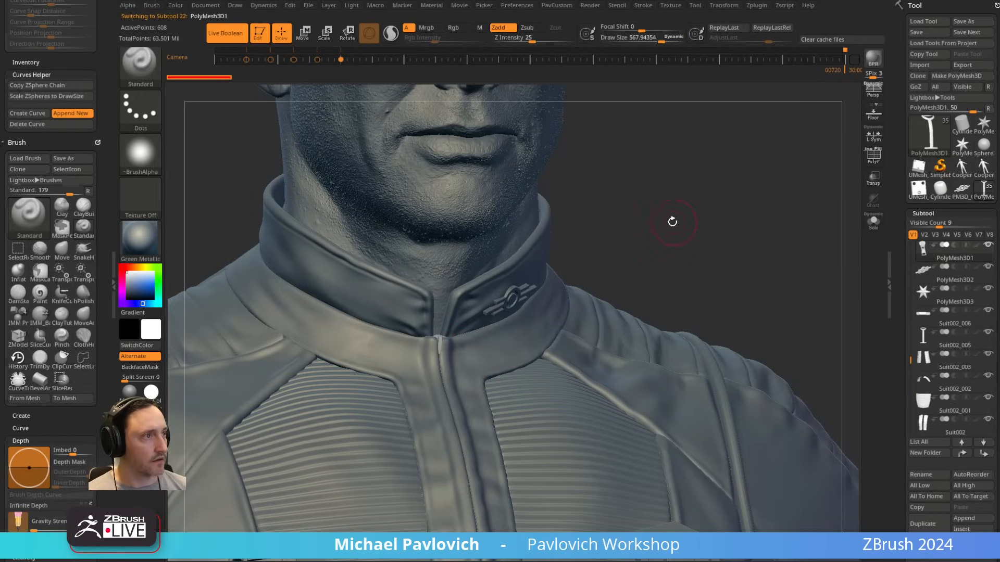
key("w")
left_click_drag(670, 221, 504, 348)
left_click_drag(425, 373, 492, 319)
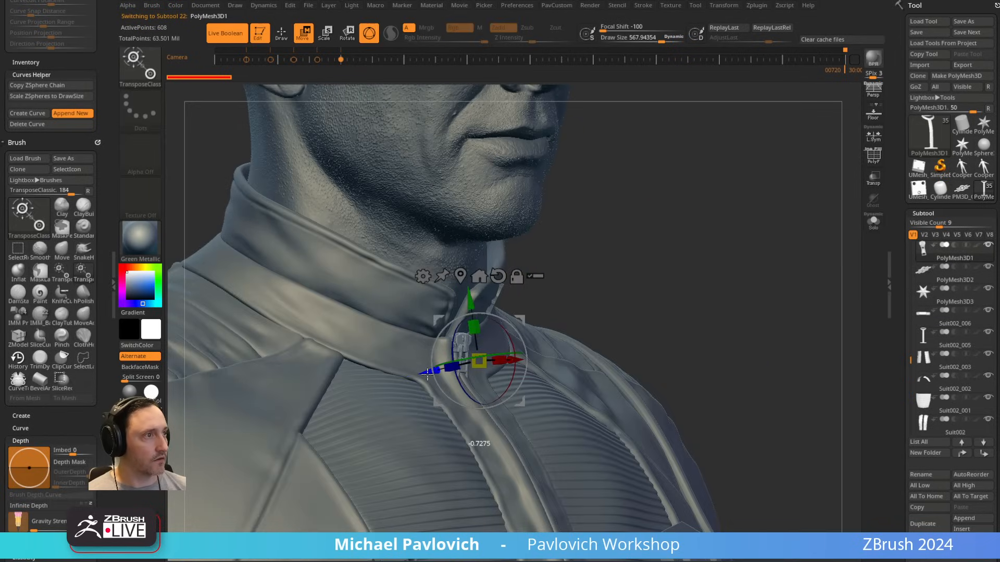
key("q")
left_click_drag(713, 235, 695, 239, "shift")
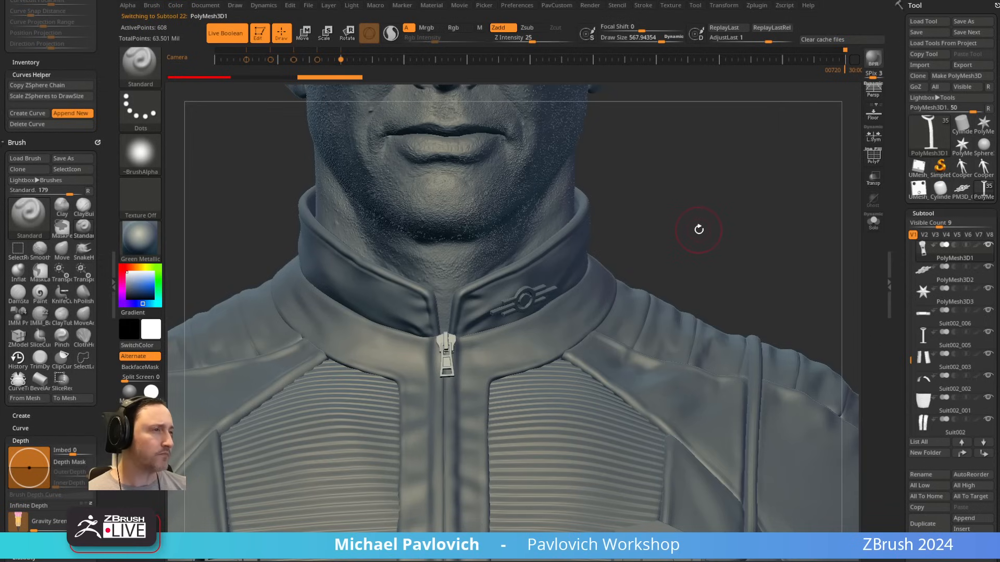
Step: Choose the IMM ZipperM brush for drawing a metal zipper at the jacket's front closure
key("b")
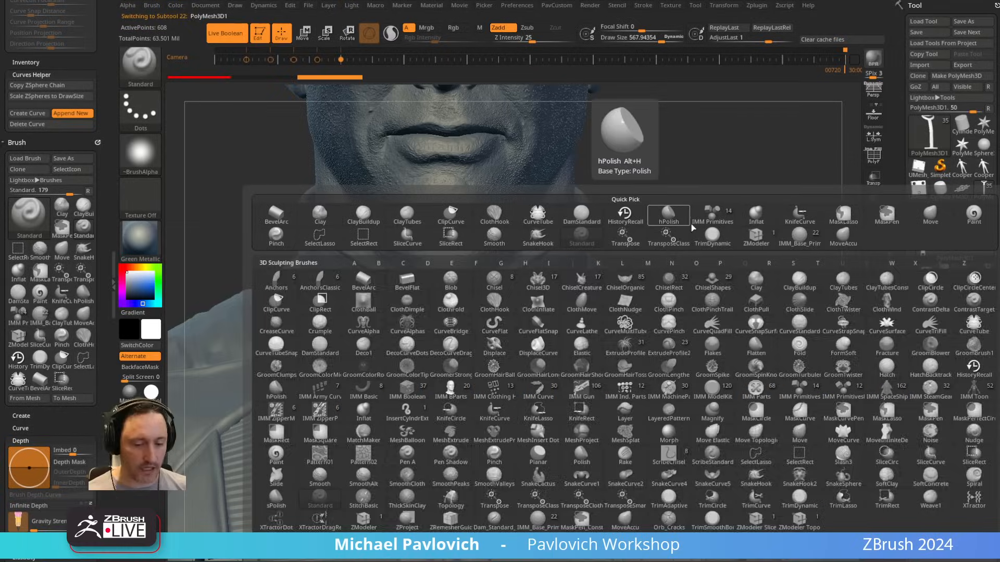
key("i")
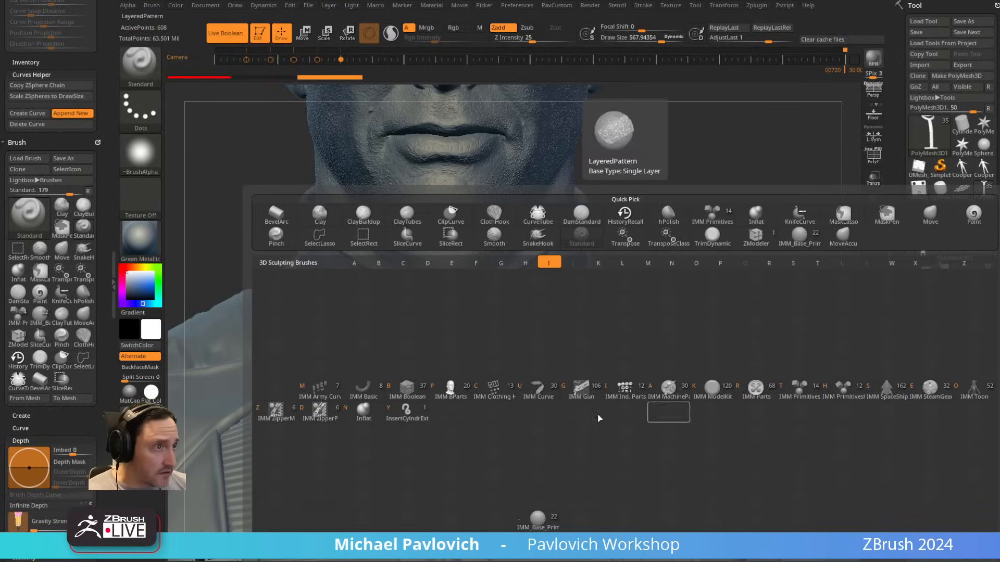
left_click(287, 411)
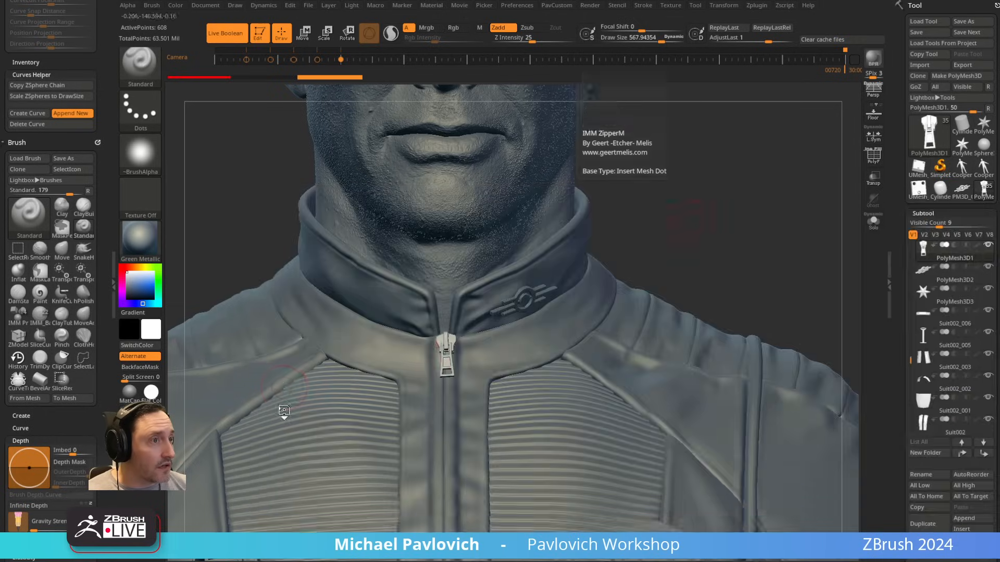
left_click_drag(635, 252, 578, 292)
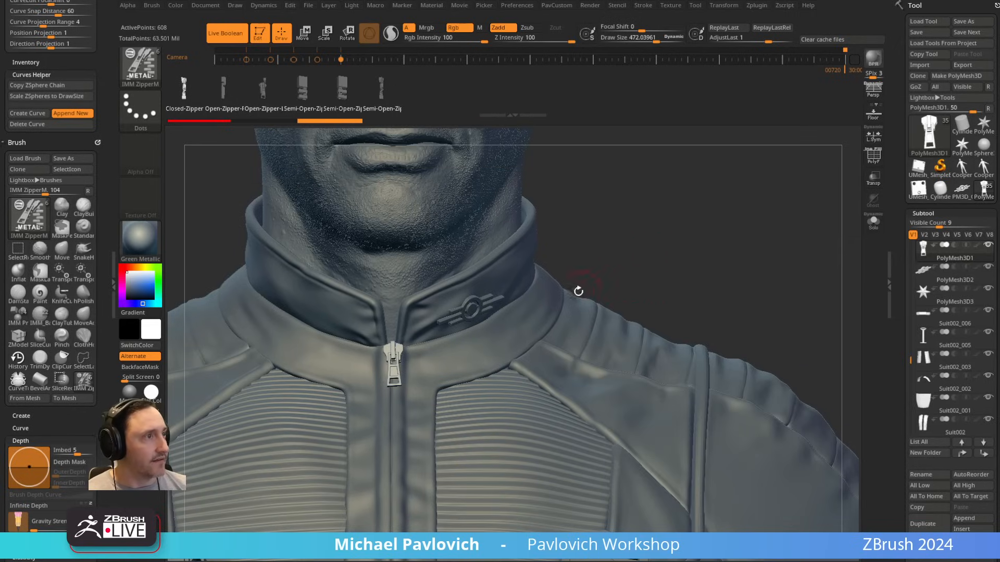
scroll(893, 302, "down", 5)
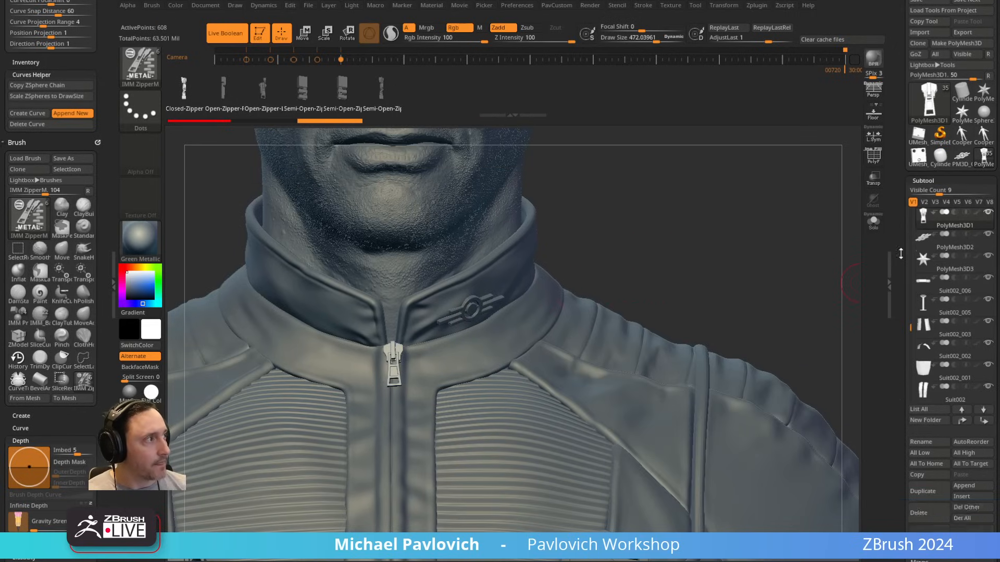
left_click_drag(761, 234, 824, 171, "alt")
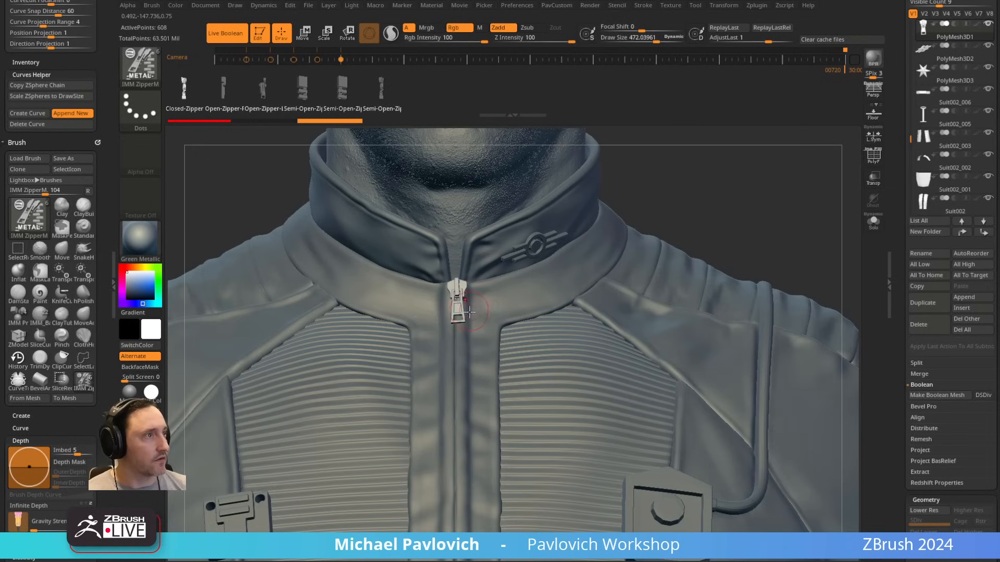
Step: Turn off curve mode for the IMM ZipperM brush and set its stroke to DragRect
left_click_drag(492, 517, 492, 522)
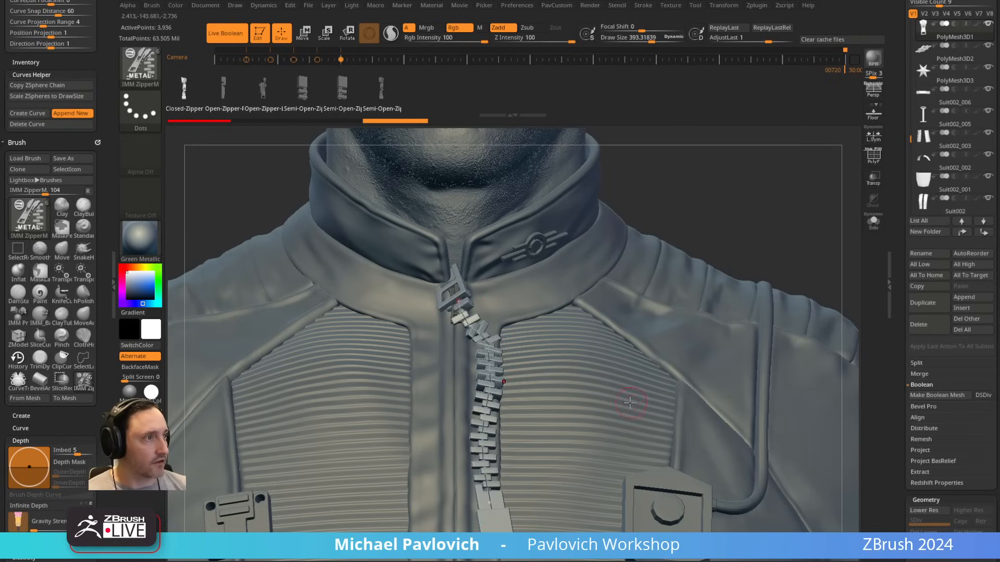
key("Left")
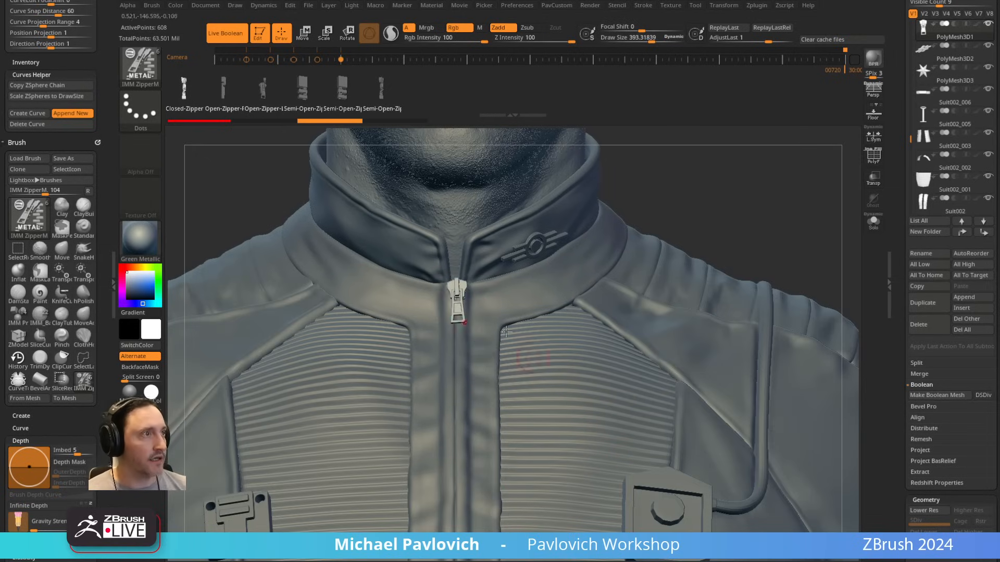
scroll(50, 141, "up", 10)
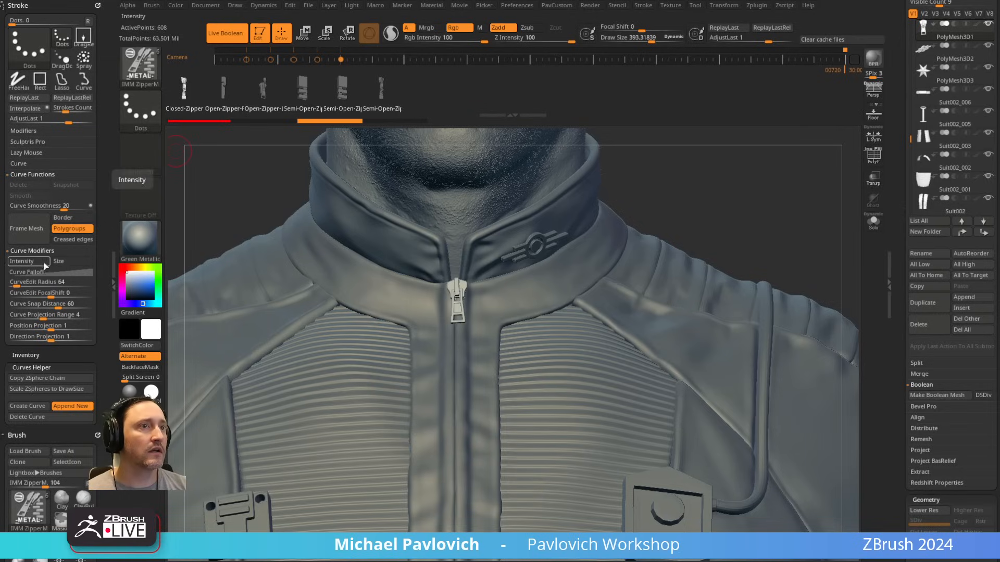
left_click(18, 163)
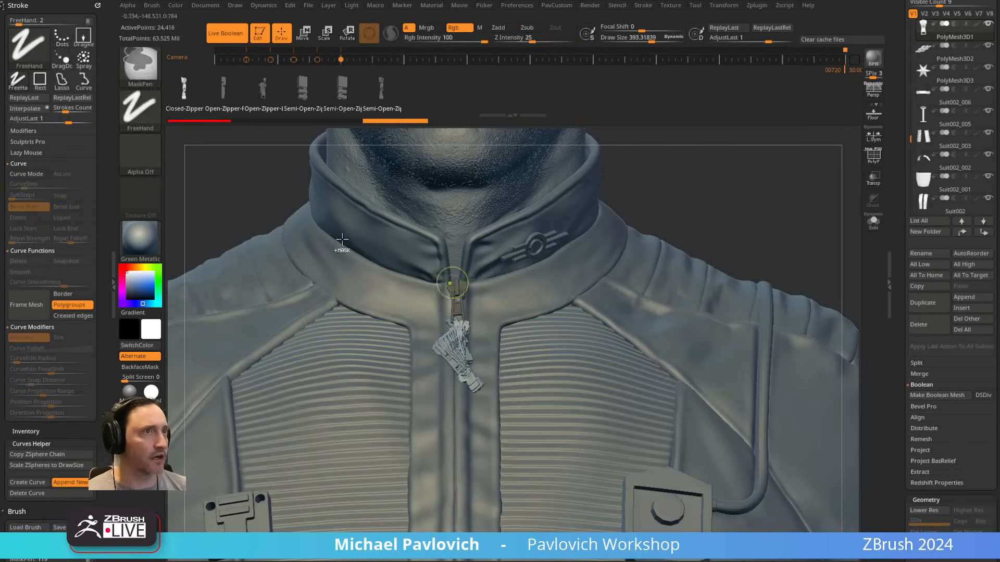
key("ctrl+z")
left_click(139, 110)
left_click(239, 123)
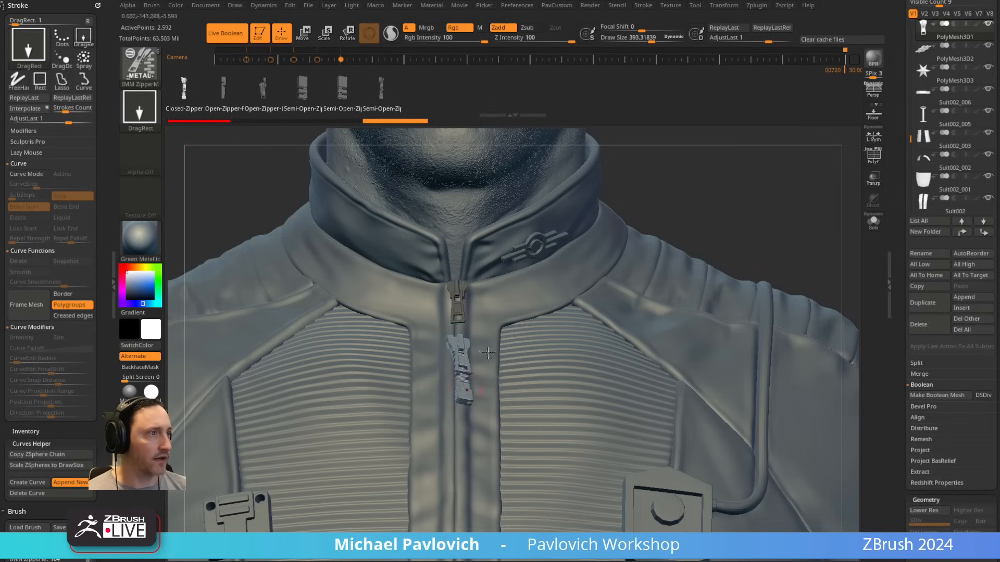
Step: Adjust the newly inserted zipper piece and centre it on the front closure just below the existing pull
key("w")
left_click_drag(443, 341, 493, 388)
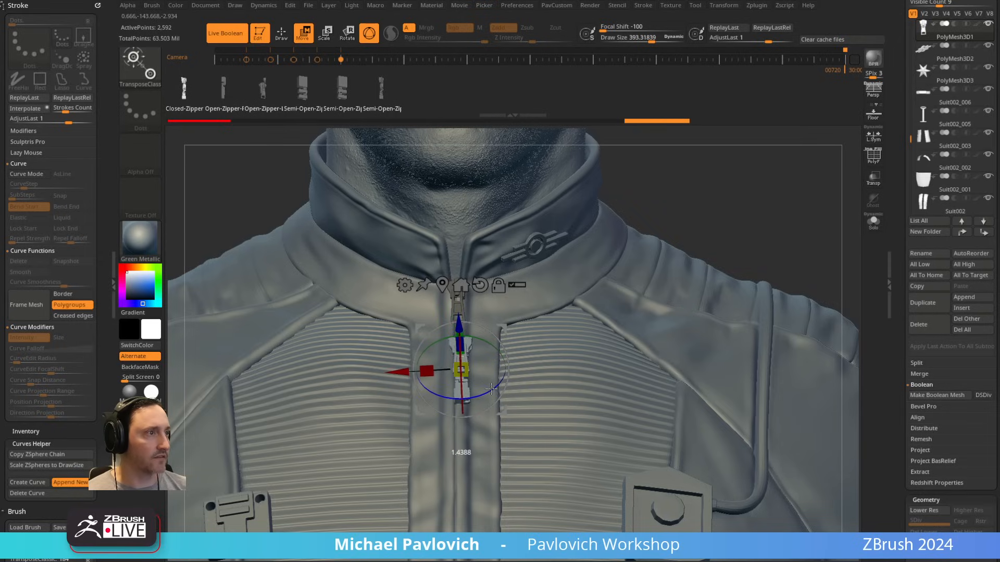
left_click_drag(400, 371, 399, 371)
key("q")
Step: Split the masked points off into their own subtool and isolate the new zipper piece
mouse_move(713, 203)
left_mouse_down()
mouse_move(759, 208)
mouse_move(728, 223)
mouse_move(733, 234)
left_mouse_up()
key("2")
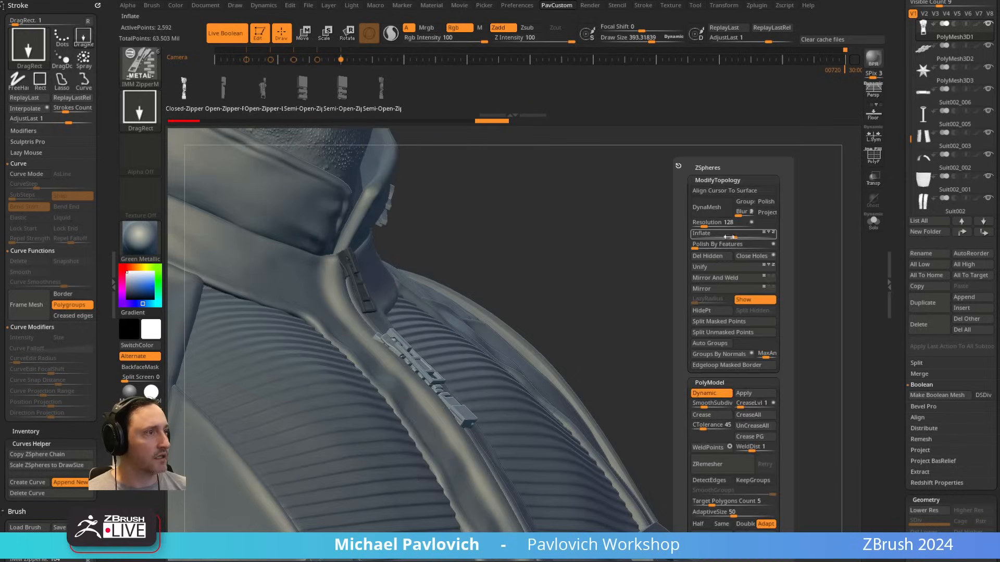
left_click(730, 327)
left_click(879, 223)
mouse_move(734, 274)
left_mouse_down()
mouse_move(710, 311)
mouse_move(719, 290)
left_mouse_up()
Step: Set the selection brush to SelectLasso and view the isolated zipper piece from an angle
key("ctrl+shift")
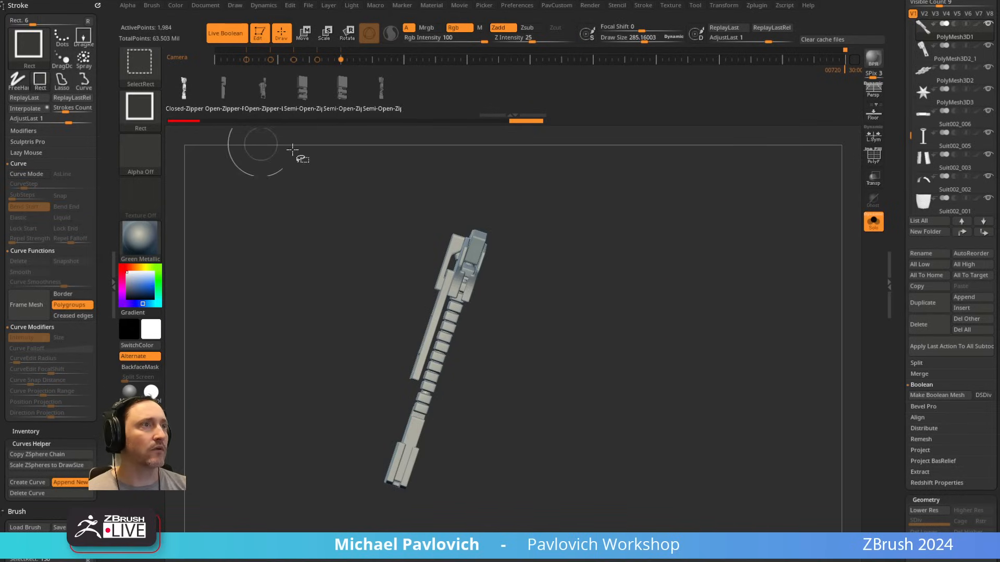
left_click(146, 77)
left_click(284, 80)
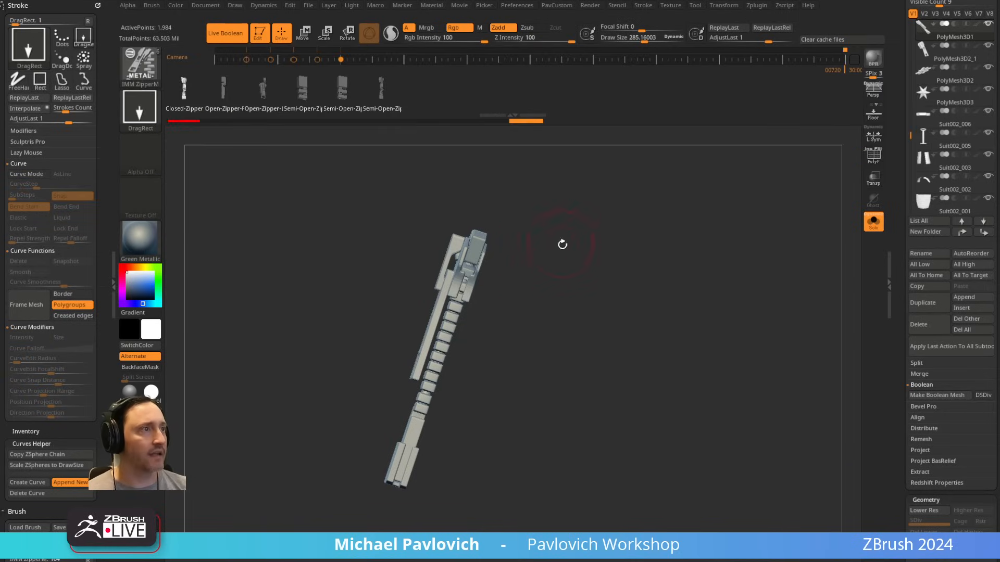
mouse_move(563, 245)
left_mouse_down()
mouse_move(520, 265)
mouse_move(488, 252)
left_mouse_up()
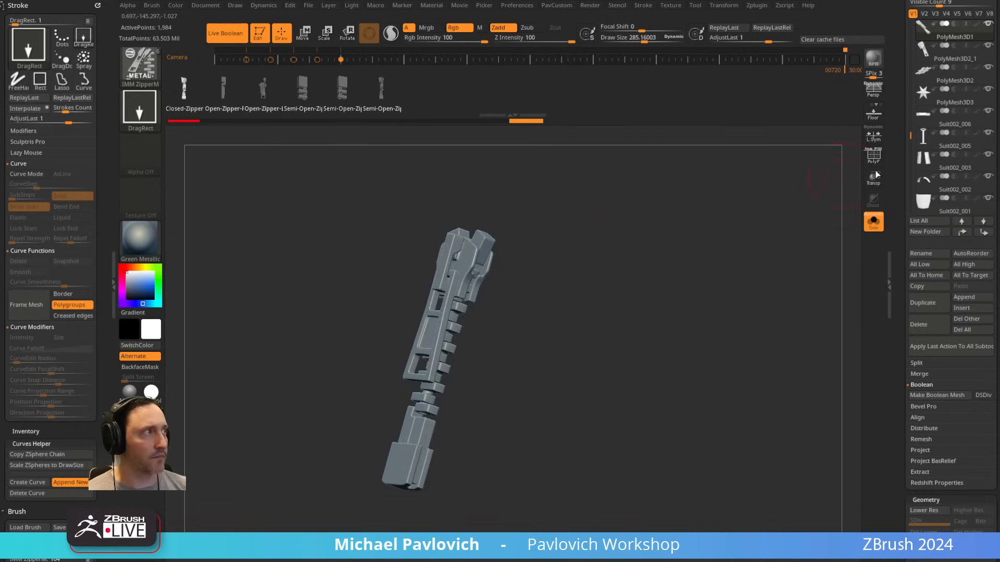
Step: Show the polygroup wireframe and auto-group the zipper piece so each separate part gets its own polygroup
left_click(875, 158)
left_click_drag(724, 201, 718, 226, "alt")
left_click(472, 293, "ctrl+shift")
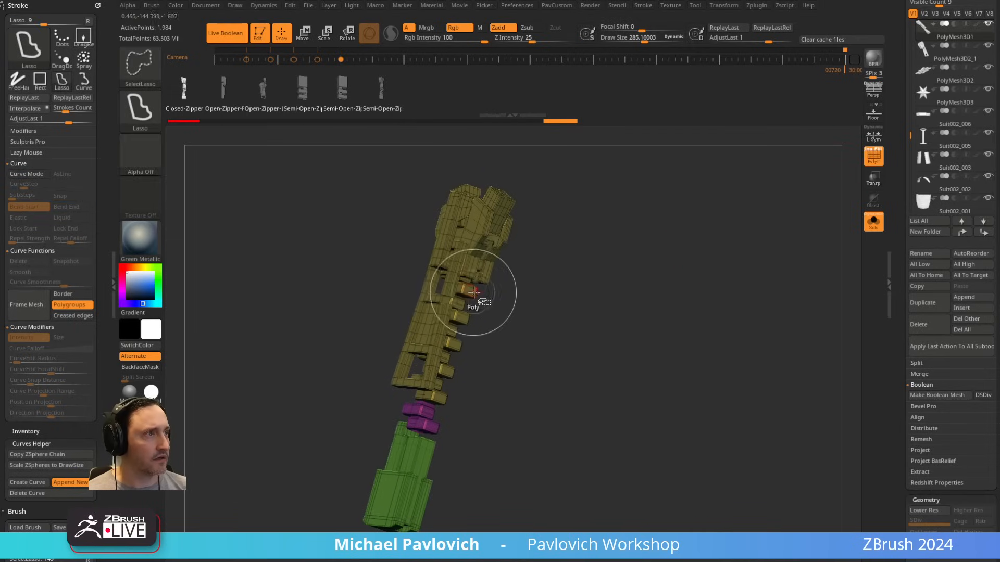
left_click(574, 270, "ctrl+shift")
key("z")
left_click(601, 347)
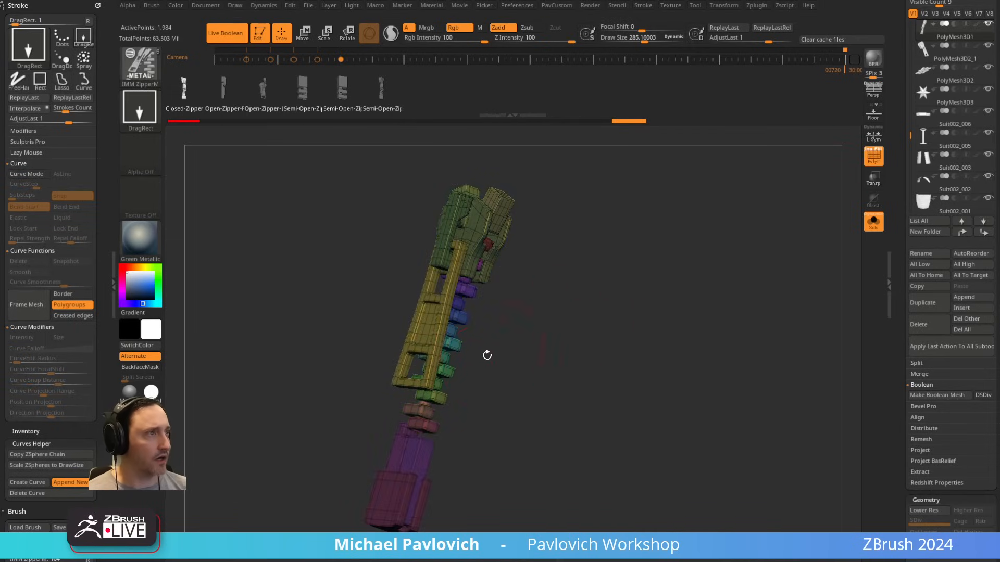
left_click_drag(565, 288, 556, 328, "alt")
left_click(143, 70, "ctrl+shift")
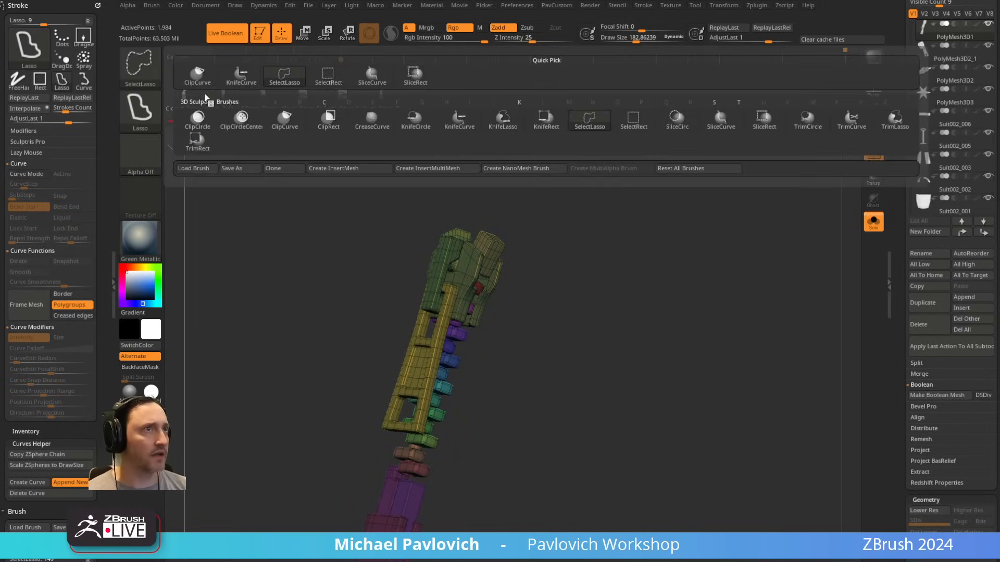
left_click(286, 77)
left_click_drag(582, 241, 542, 235)
mouse_move(507, 187)
left_mouse_down("ctrl+shift")
mouse_move(378, 422)
mouse_move(453, 316)
left_mouse_up("ctrl+shift")
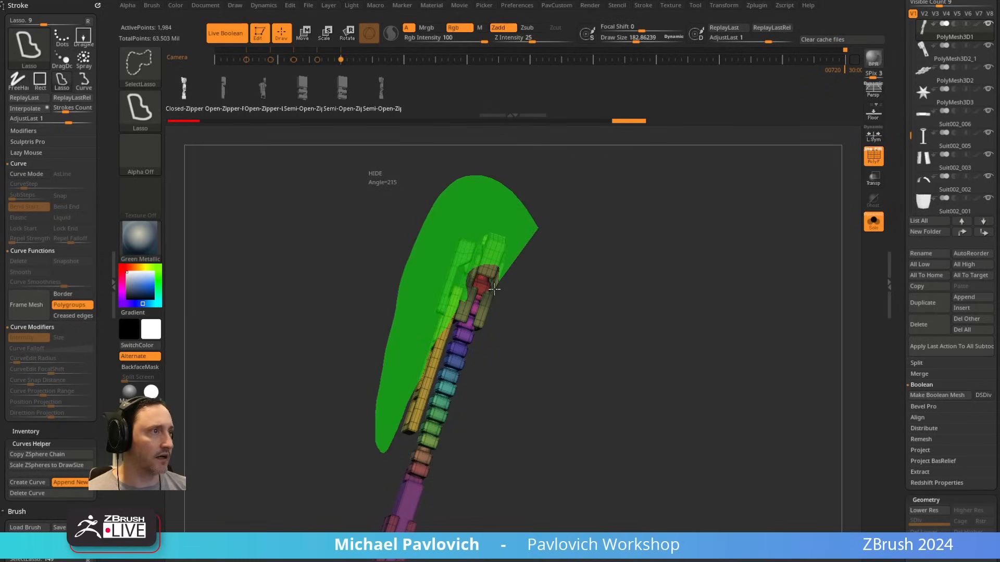
left_click_drag(494, 290, 498, 291, "ctrl+shift")
left_click_drag(681, 268, 700, 315, "ctrl+shift")
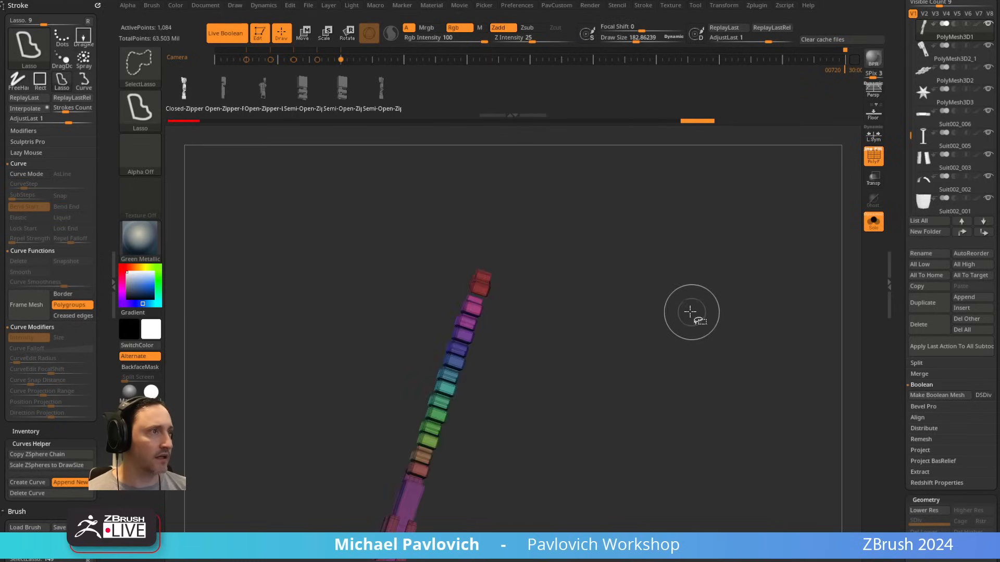
left_click_drag(616, 275, 610, 337, "ctrl+shift")
left_click(478, 301, "ctrl+shift")
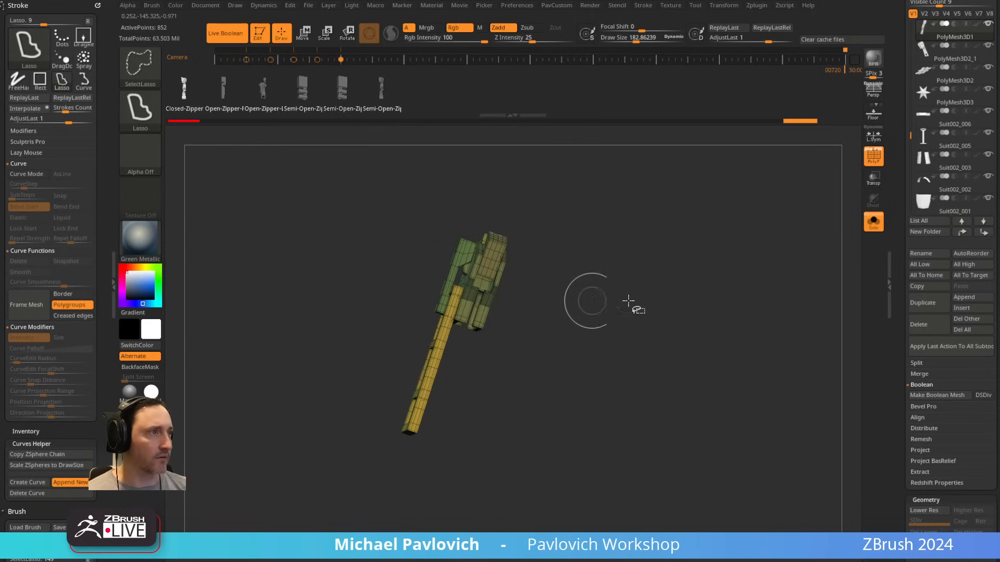
left_click(630, 284, "ctrl+shift")
Step: Using SelectRect, leave only the slider body and pull tab polygroups visible, hiding the zipper teeth and end pieces
left_click(140, 65)
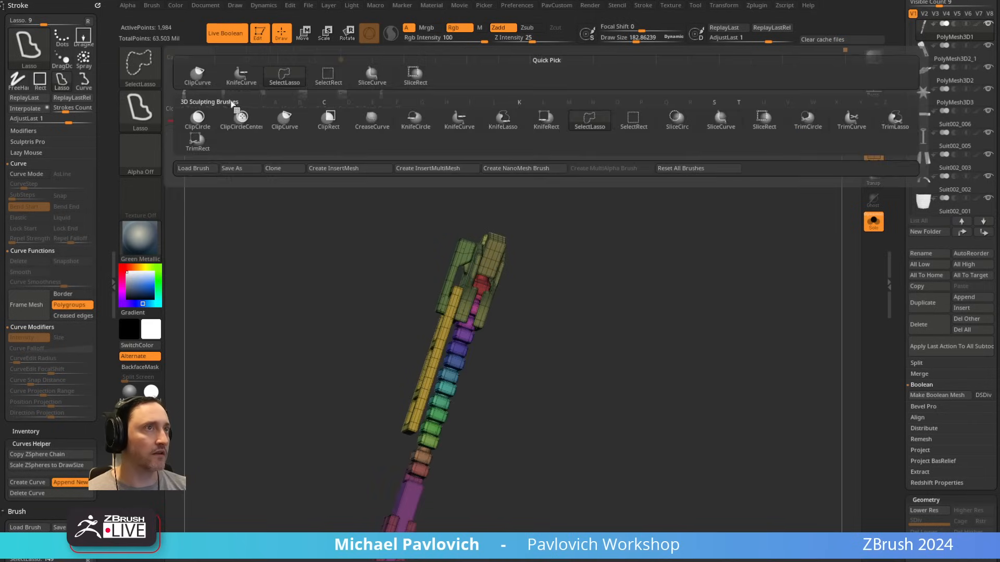
left_click(332, 82)
left_click(483, 258, "ctrl+shift")
left_click(587, 212, "ctrl+shift")
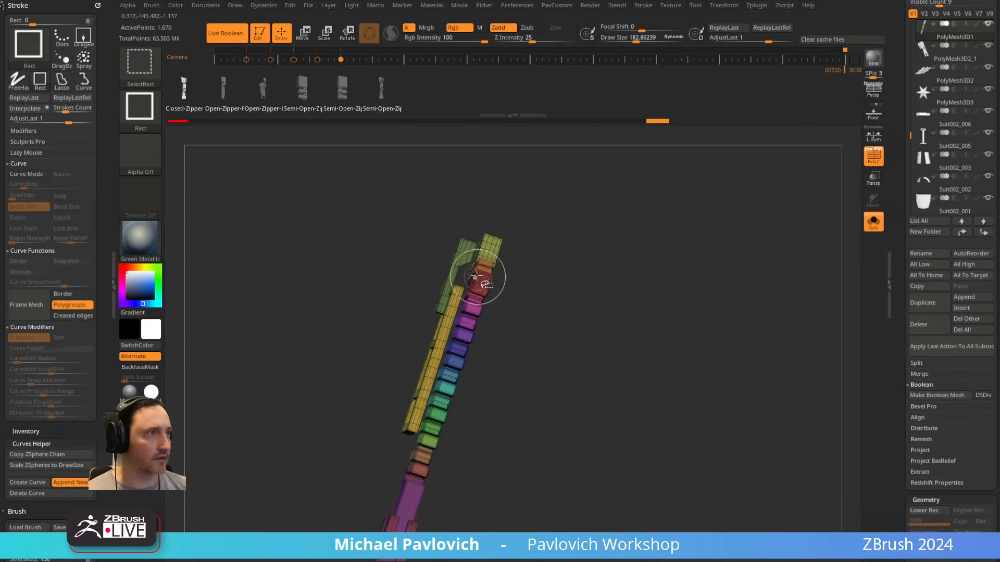
left_click(488, 247, "ctrl+shift")
left_click(467, 262, "ctrl+shift")
left_click(447, 315, "ctrl+shift")
left_click_drag(598, 244, 681, 342, "ctrl+shift")
Step: Delete the hidden teeth and end pieces from the zipper subtool
key("2")
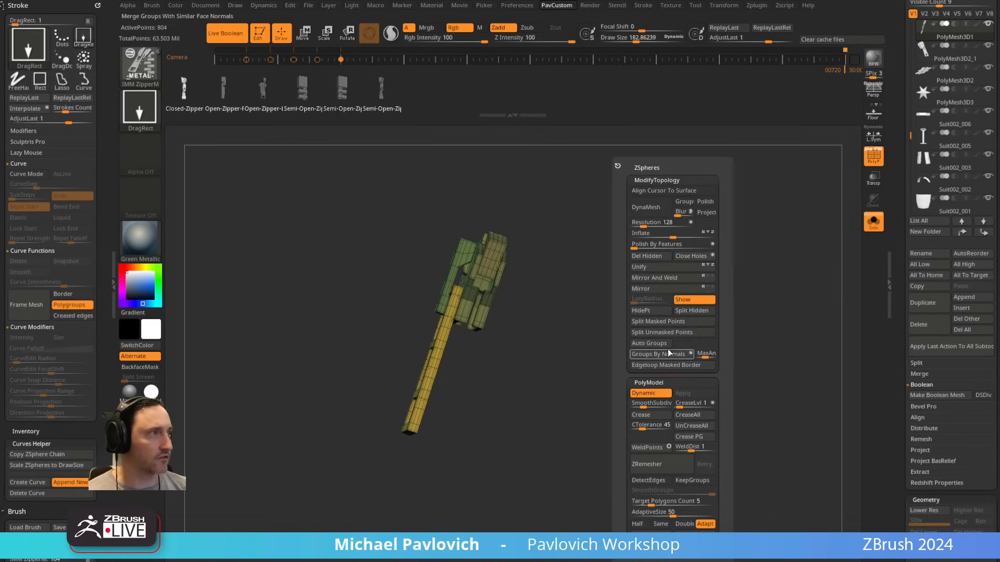
left_click(647, 257)
left_click_drag(609, 298, 648, 290)
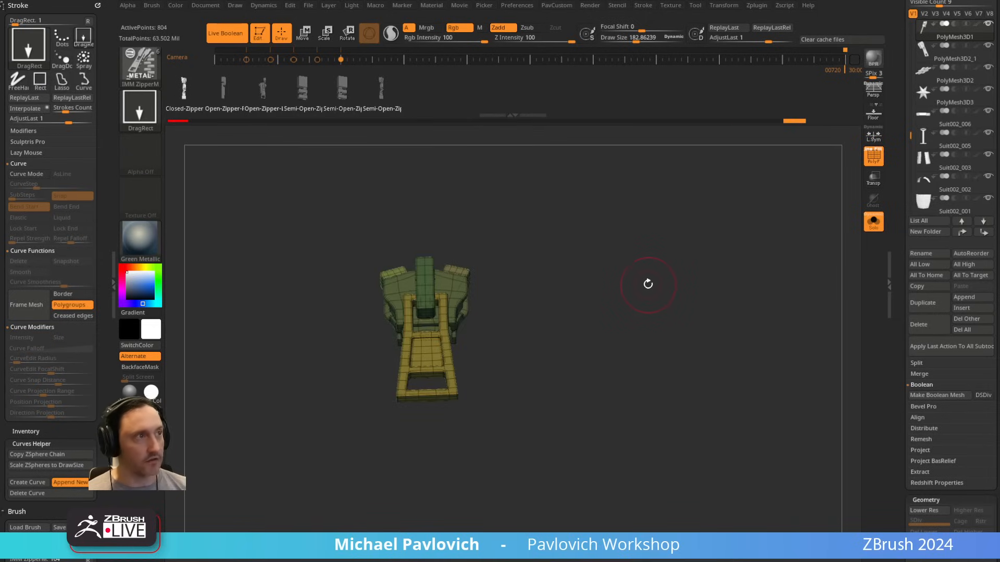
key("2")
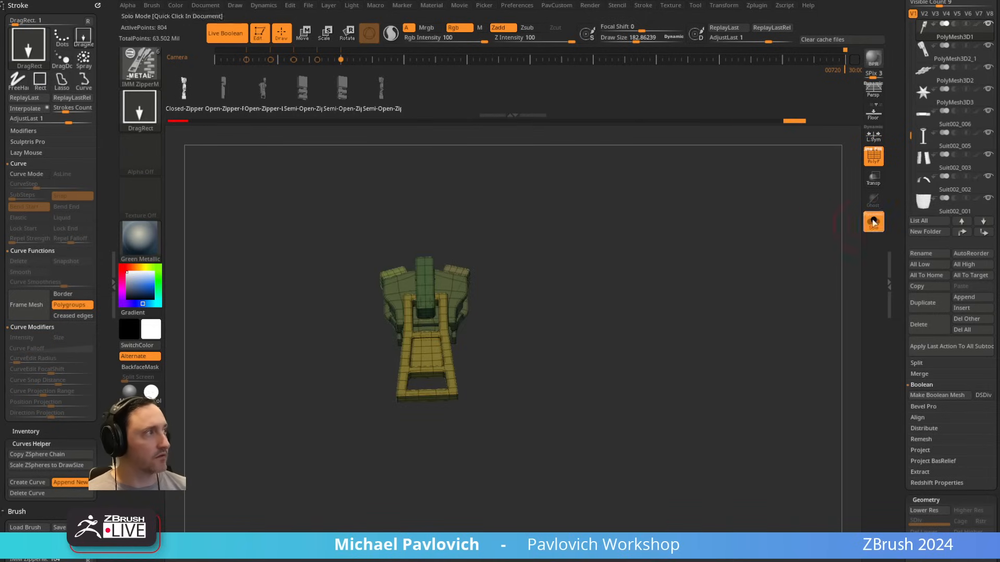
Step: Show the whole suit without the polygroup wireframe and move the new zipper slider up along the closure toward the collar
left_click(873, 221)
left_click(873, 160)
right_click_drag(709, 278, 621, 223)
key("w")
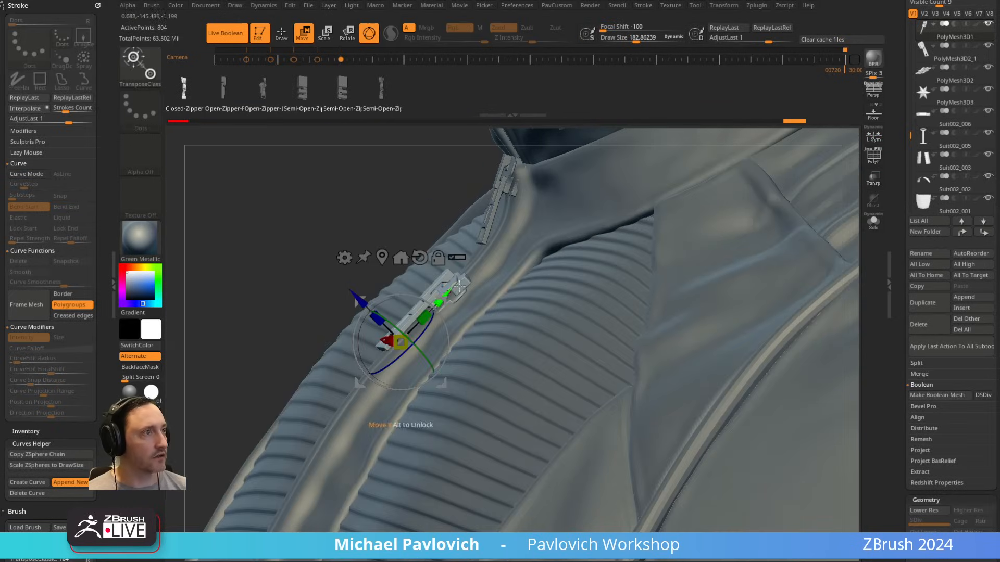
left_click_drag(455, 272, 468, 260)
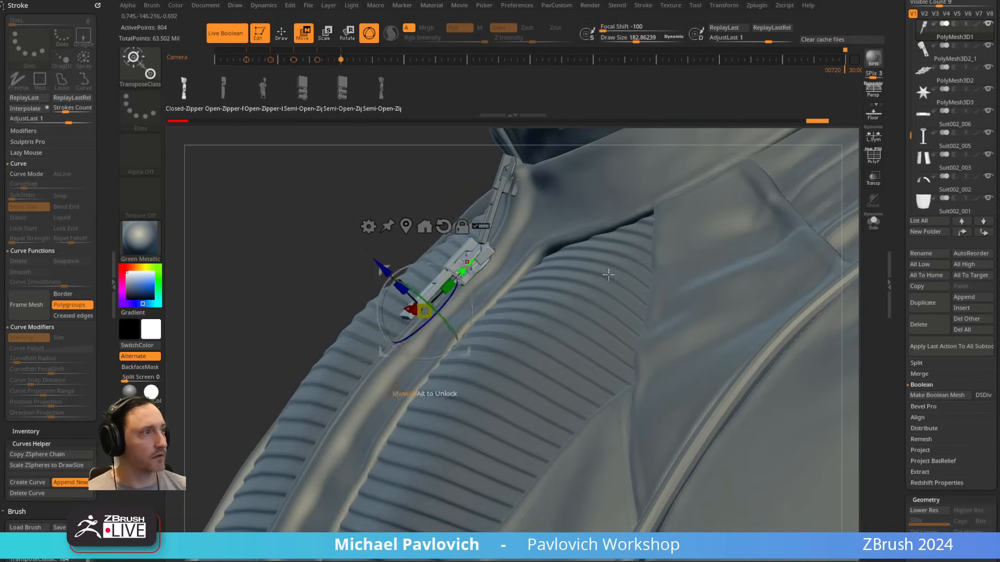
key("q")
mouse_move(607, 272)
right_mouse_down("ctrl")
mouse_move(351, 192)
mouse_move(333, 211)
mouse_move(719, 231)
mouse_move(670, 230)
mouse_move(761, 223)
mouse_move(745, 238)
mouse_move(673, 248)
mouse_move(729, 163)
mouse_move(754, 299)
right_mouse_up("ctrl")
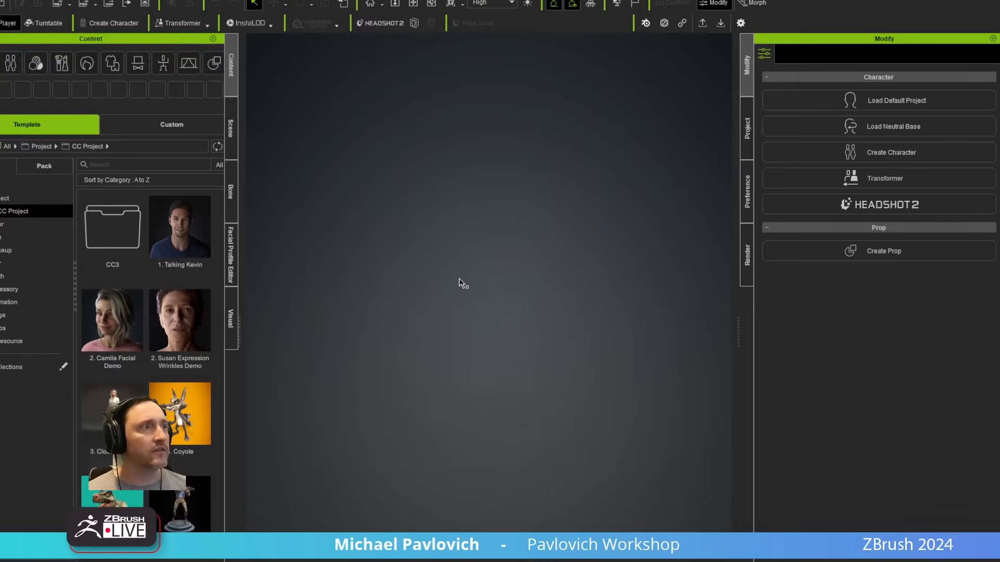
Step: Switch to Character Creator, open the recent project Cooper_008_AccClo.ccProject and play a built-in motion on the character
left_click(0, 0)
mouse_move(31, 28)
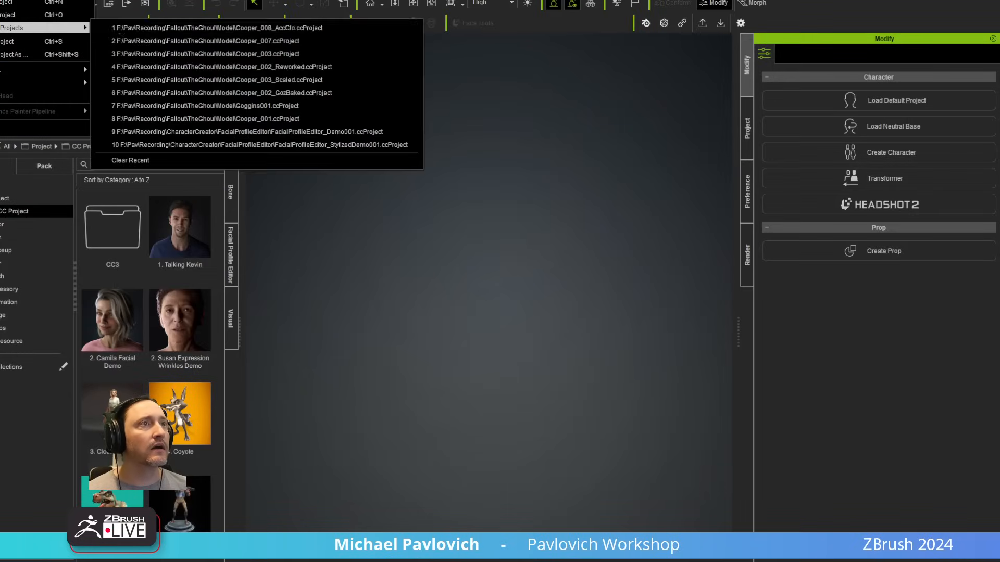
left_click(139, 28)
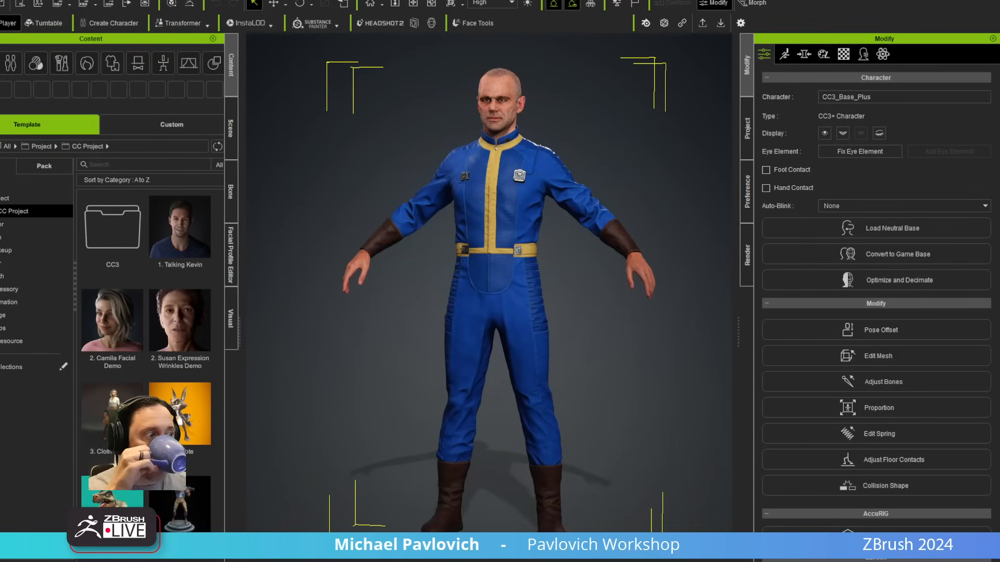
left_click(587, 559)
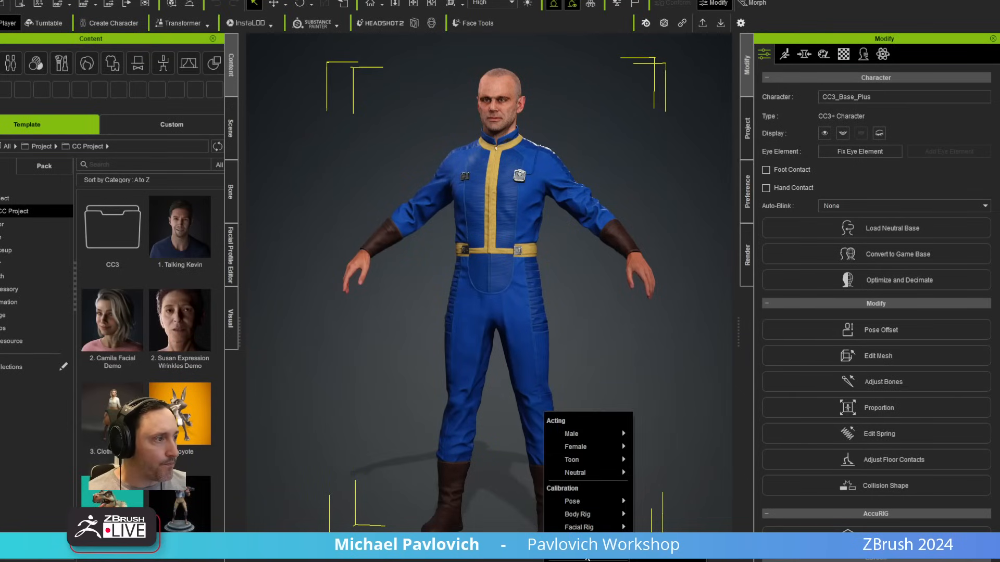
left_click(667, 560)
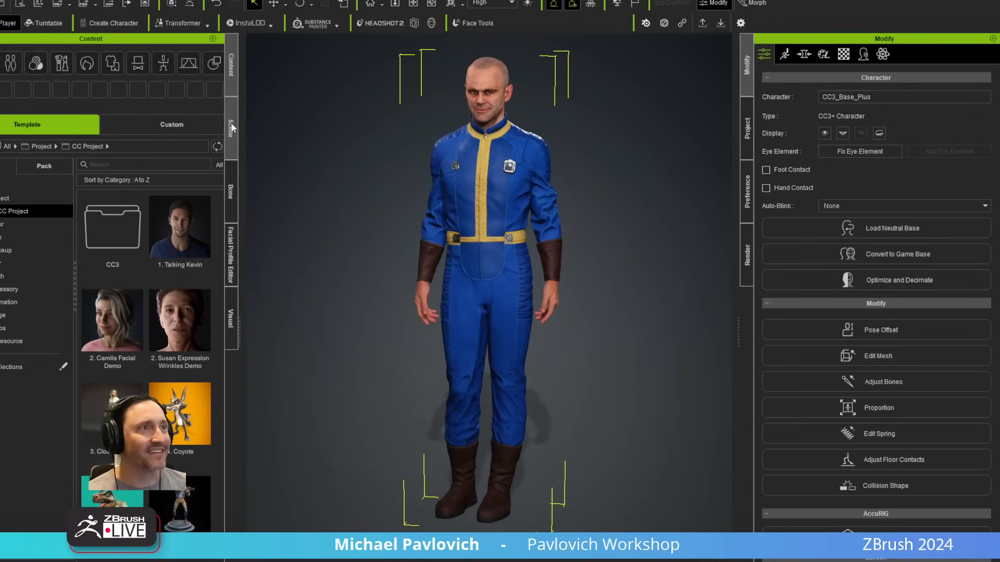
Step: Apply a dark, high-contrast Light Room preset from the Stage content to the character scene
left_click(231, 65)
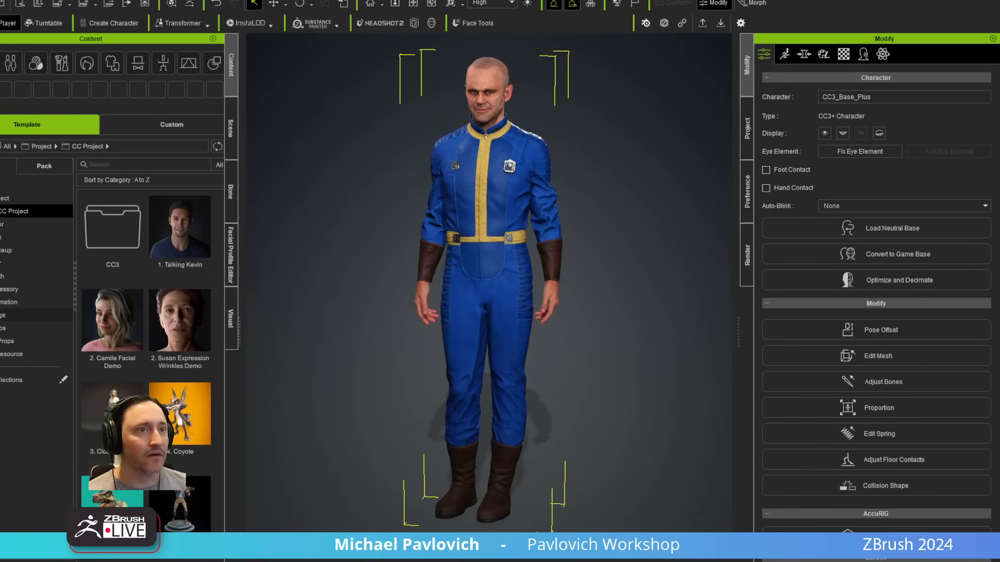
left_click(5, 315)
left_click(15, 328)
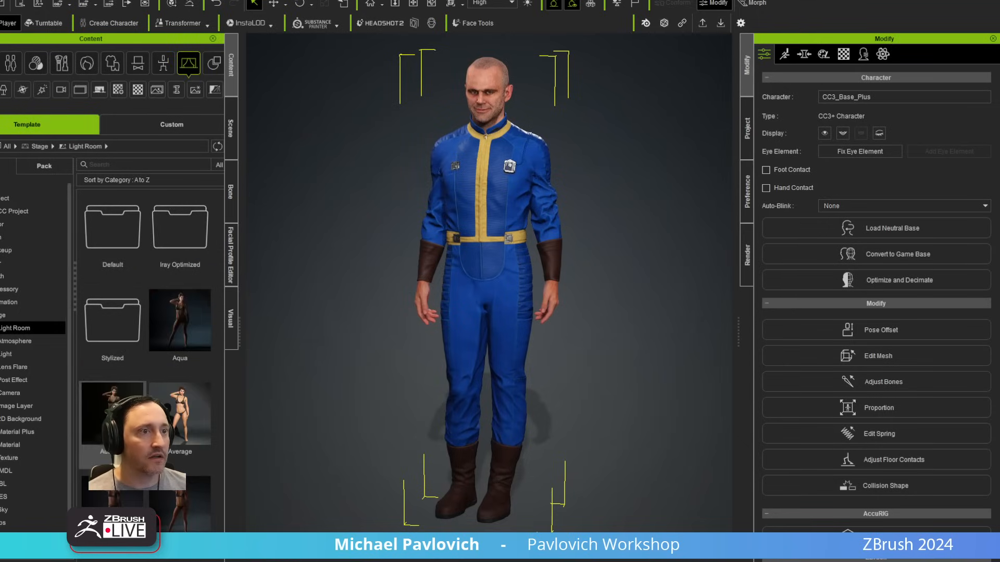
left_click_drag(125, 430, 332, 417)
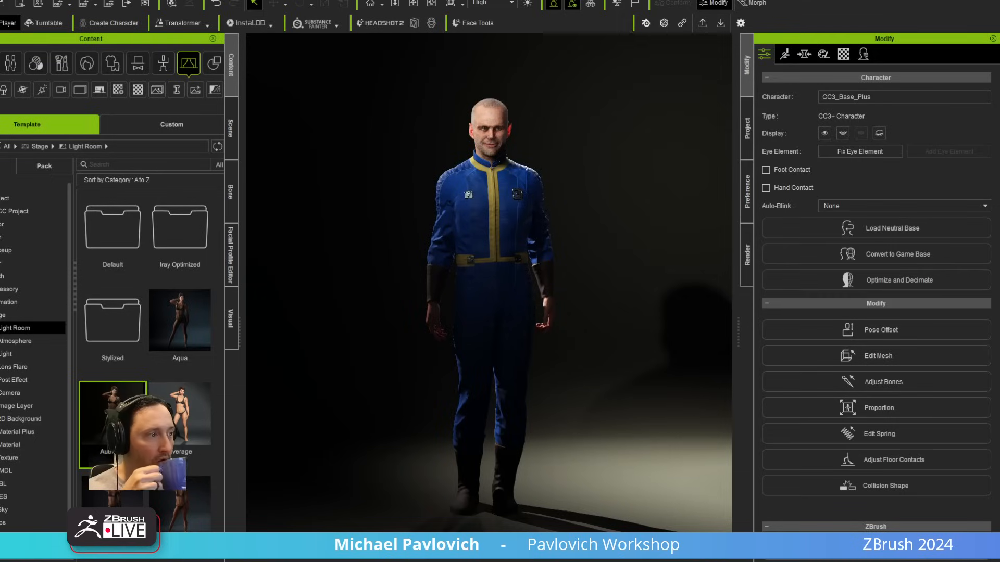
Step: Preview further built-in motions on the character to examine how the suit and face deform, and stop playback
right_click(545, 412)
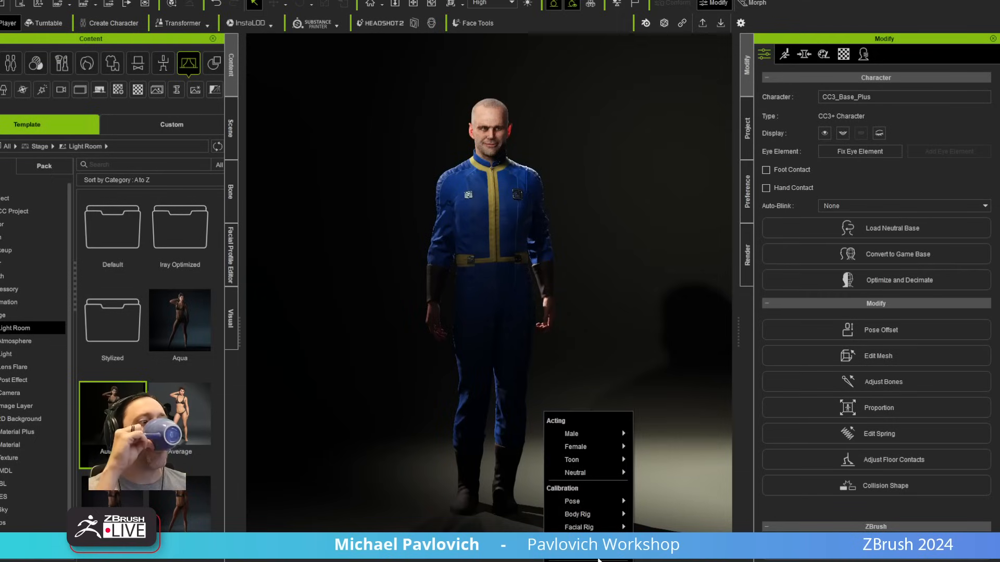
left_click(667, 561)
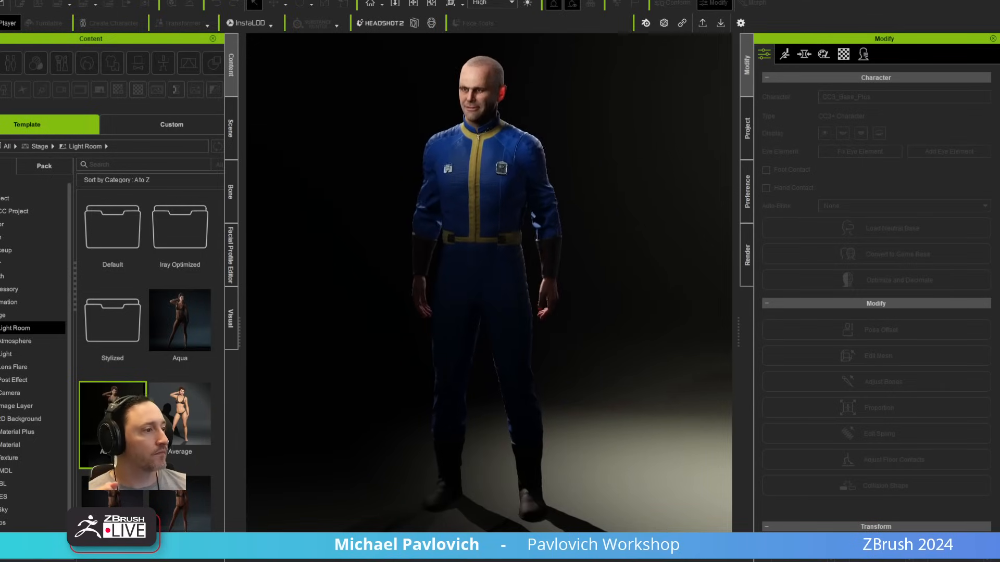
left_click(603, 561)
mouse_move(599, 544)
left_click(665, 560)
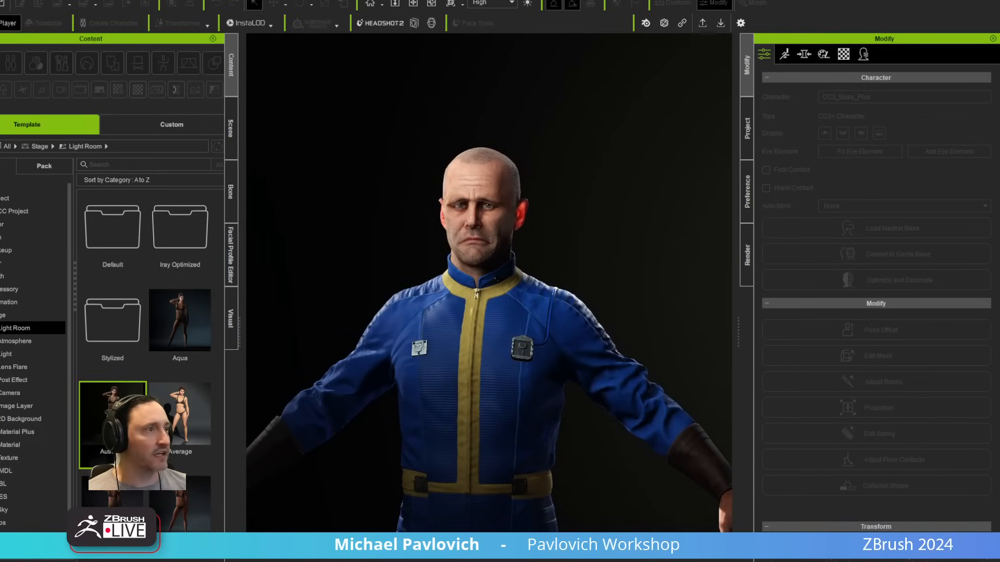
key("space")
scroll(556, 455, "down", 5)
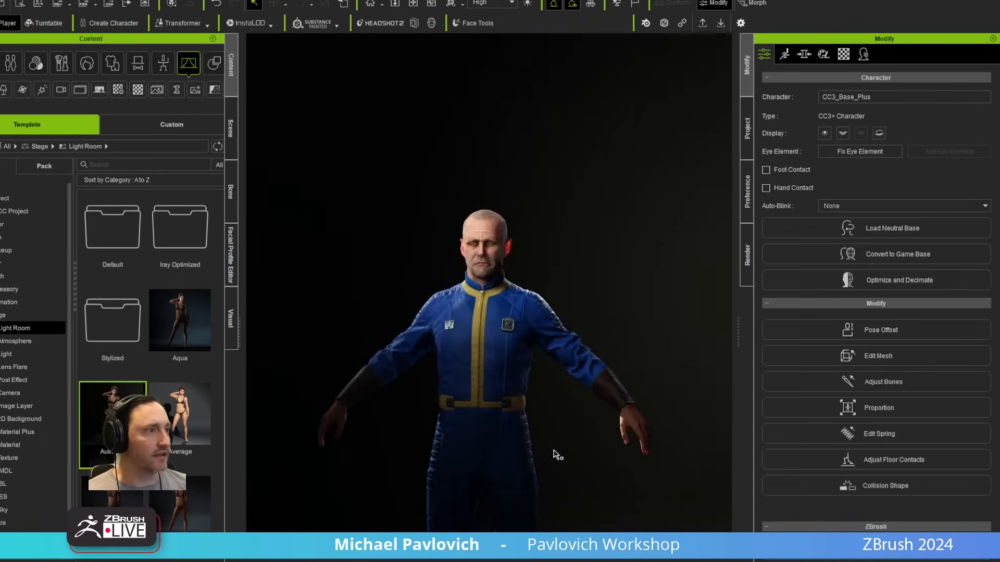
Step: Examine the suited character from the front and back under the dark Light Room lighting, checking the suit, belt and footwear
middle_click_drag(556, 455, 569, 328)
mouse_move(569, 333)
right_mouse_down()
mouse_move(409, 350)
mouse_move(579, 349)
right_mouse_up()
left_click(342, 158)
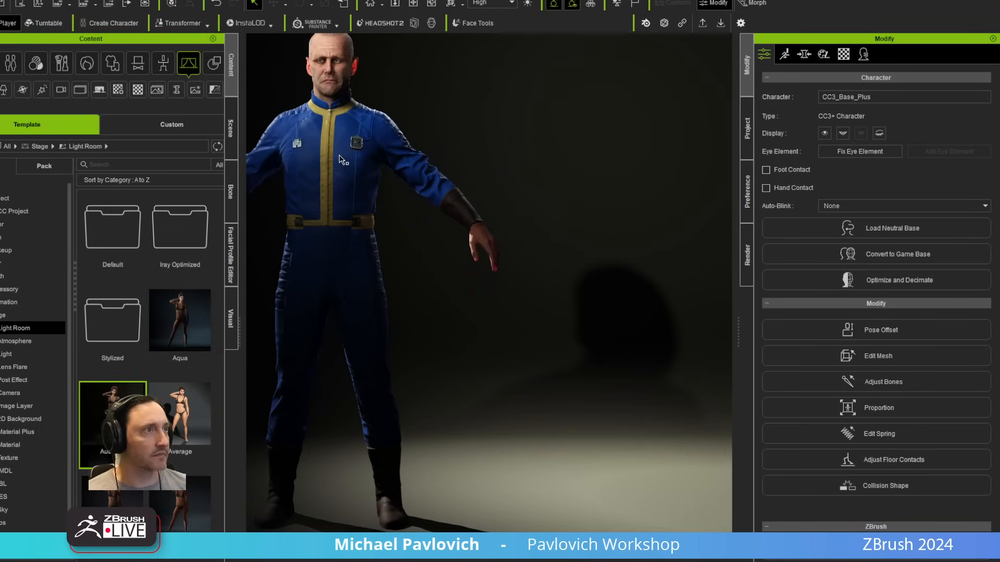
key("Home")
right_click_drag(533, 279, 526, 161, "alt")
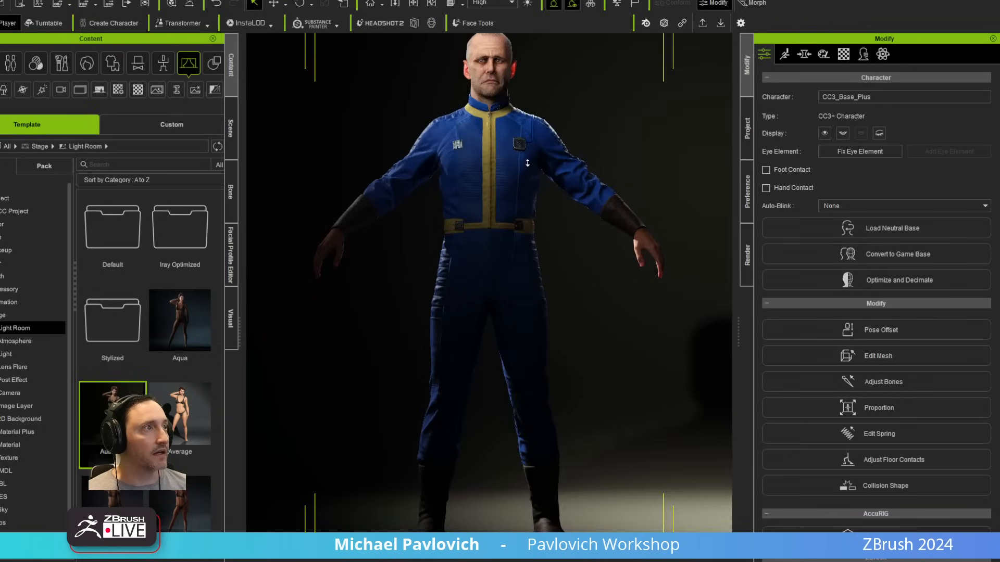
middle_click_drag(526, 161, 518, 284)
right_click_drag(518, 284, 1, 292)
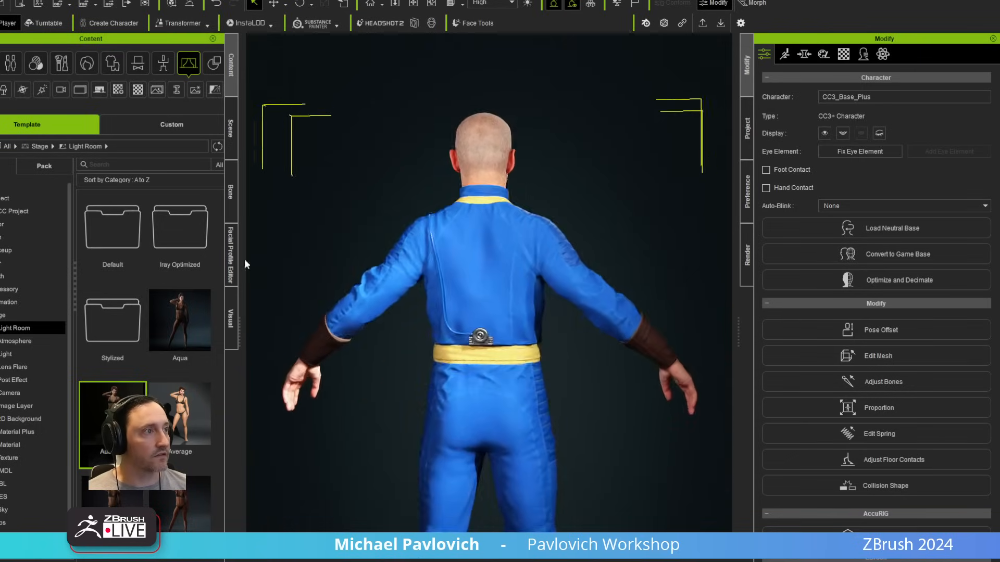
right_click_drag(266, 262, 313, 311)
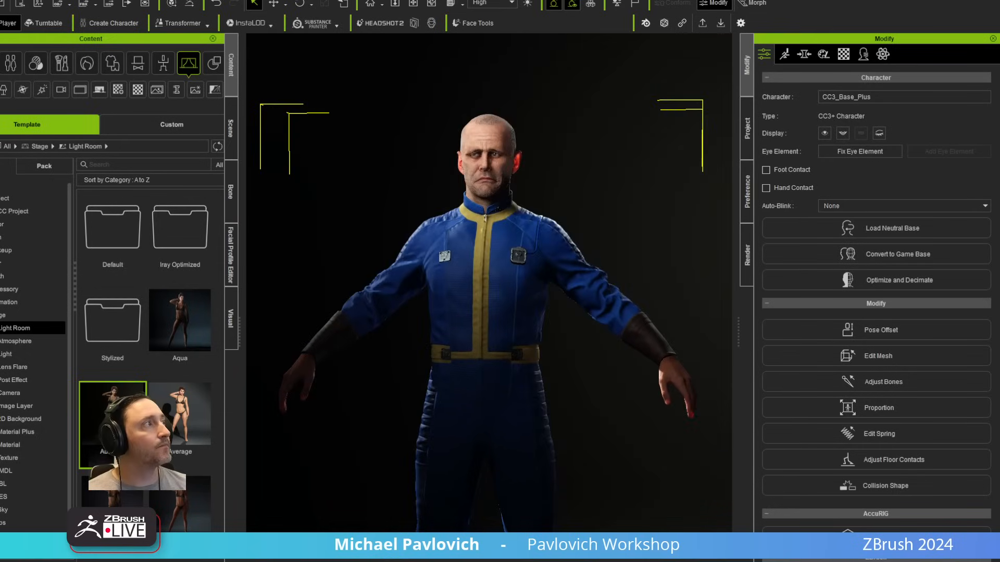
Step: Switch to the web browser and look through the YouTube channel's Playlists and Home sections for ZBrush and Character Creator tutorials
key("alt+Tab")
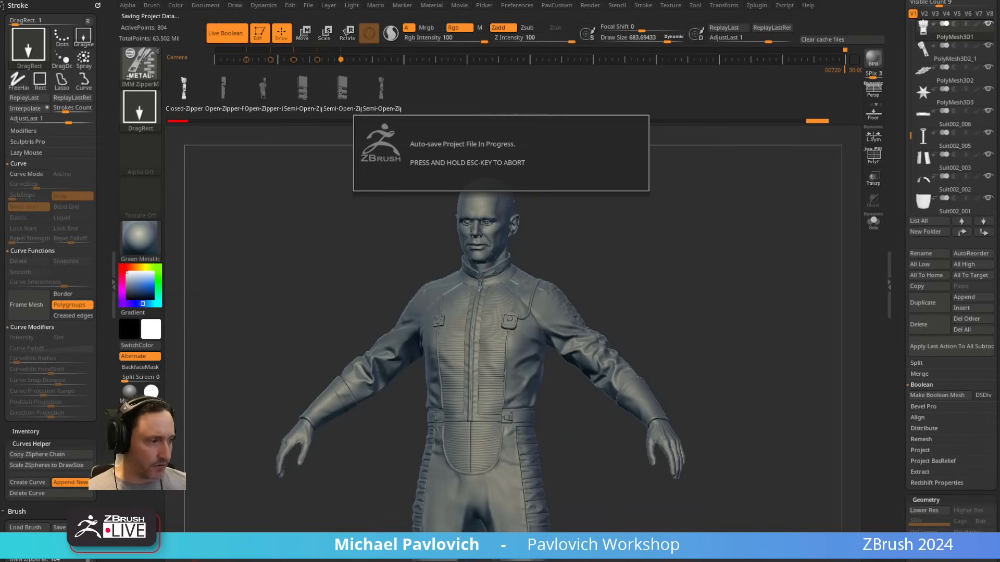
key("alt+Tab")
scroll(352, 284, "down", 3)
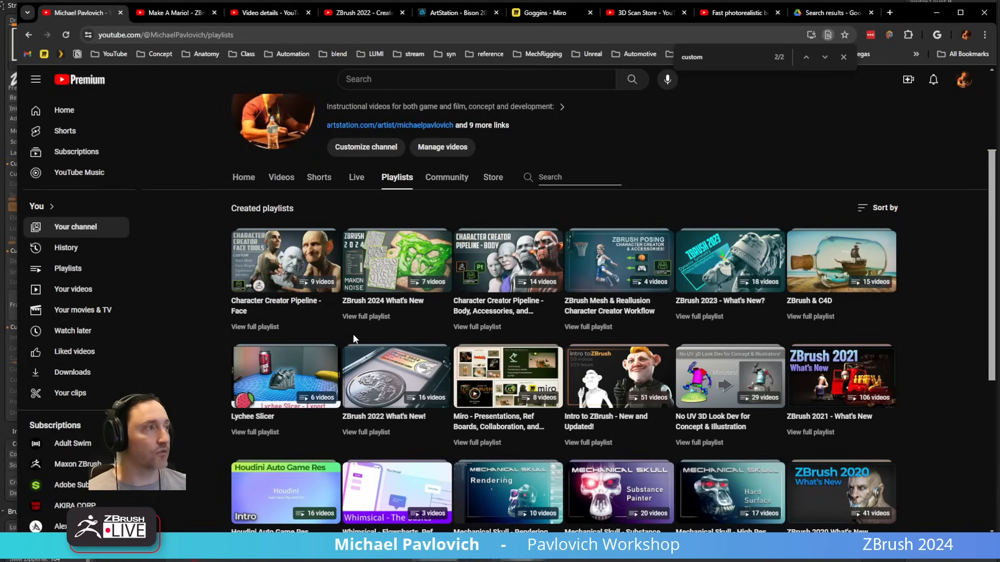
scroll(234, 183, "up", 3)
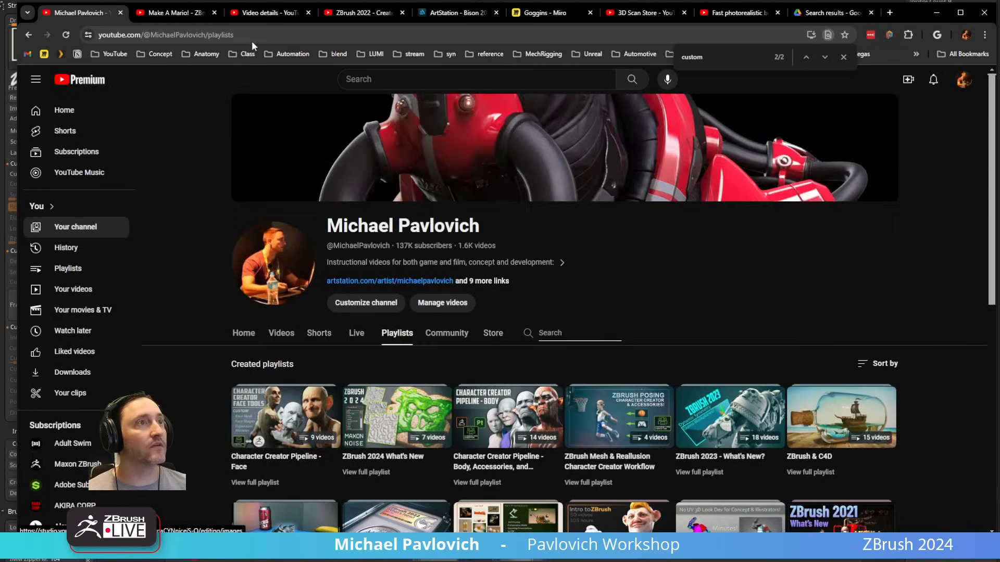
left_click(243, 333)
scroll(368, 289, "down", 6)
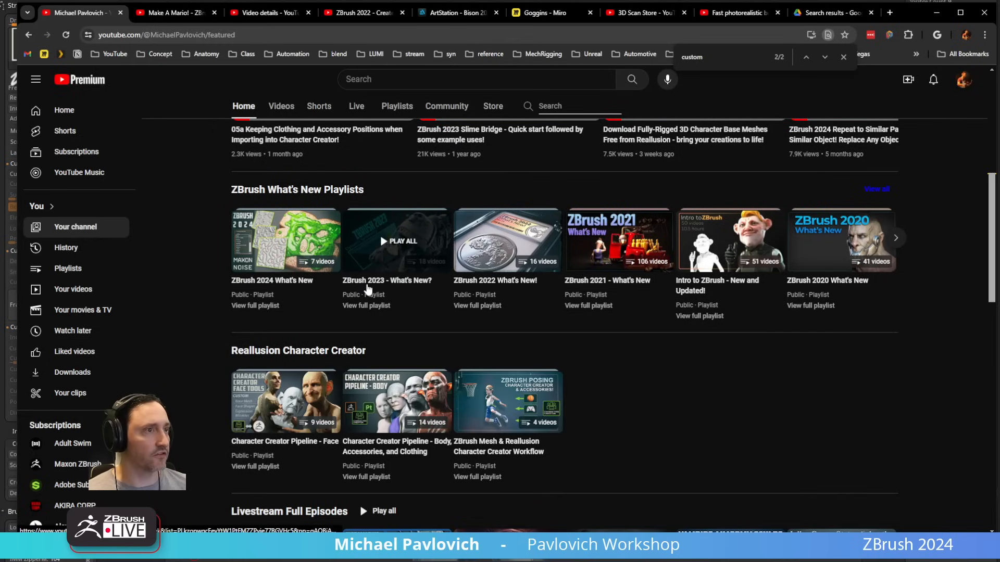
scroll(375, 385, "up", 4)
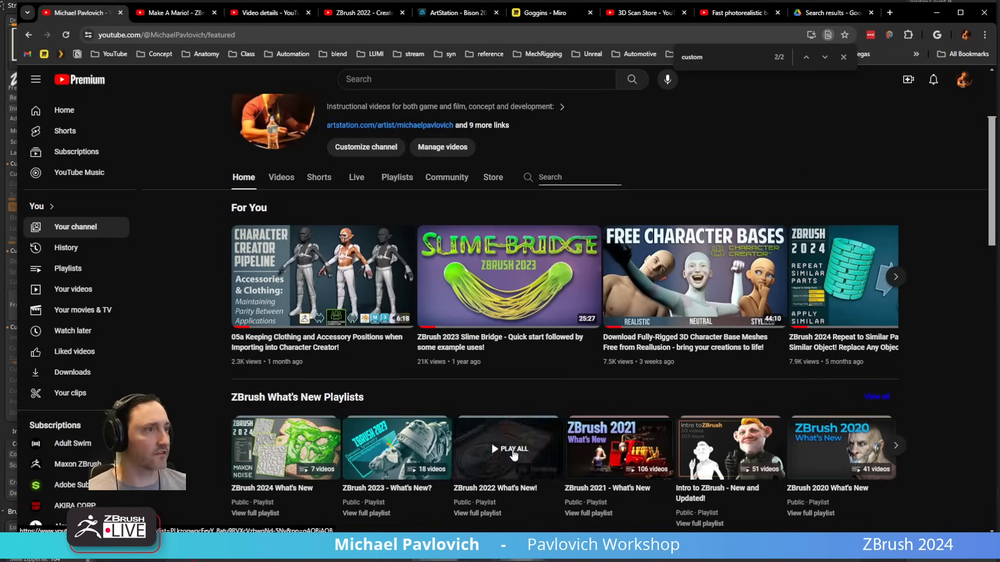
left_click(268, 34)
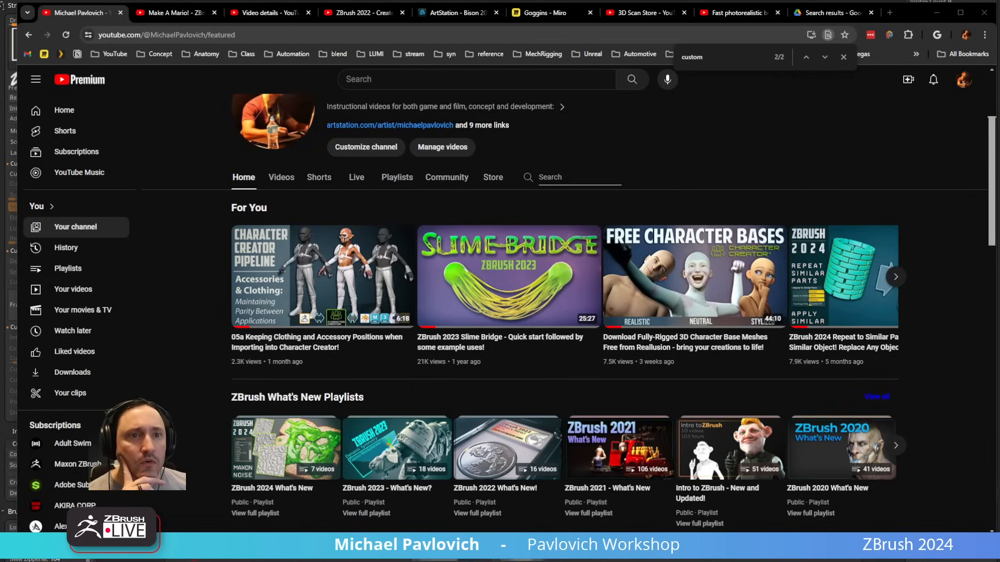
Step: Return to ZBrush and make the Sphere3D primitive the active tool
left_click(936, 12)
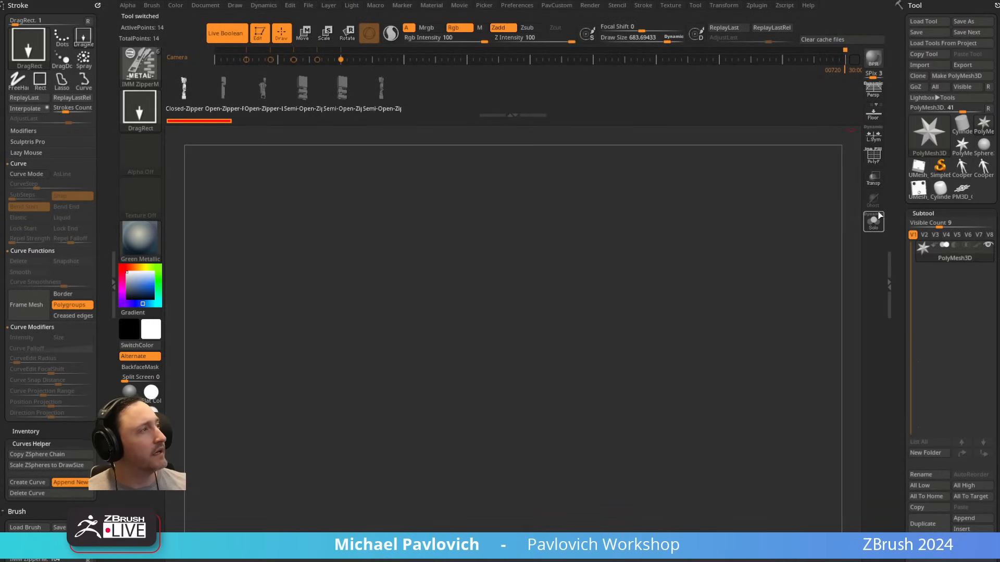
left_click(930, 133)
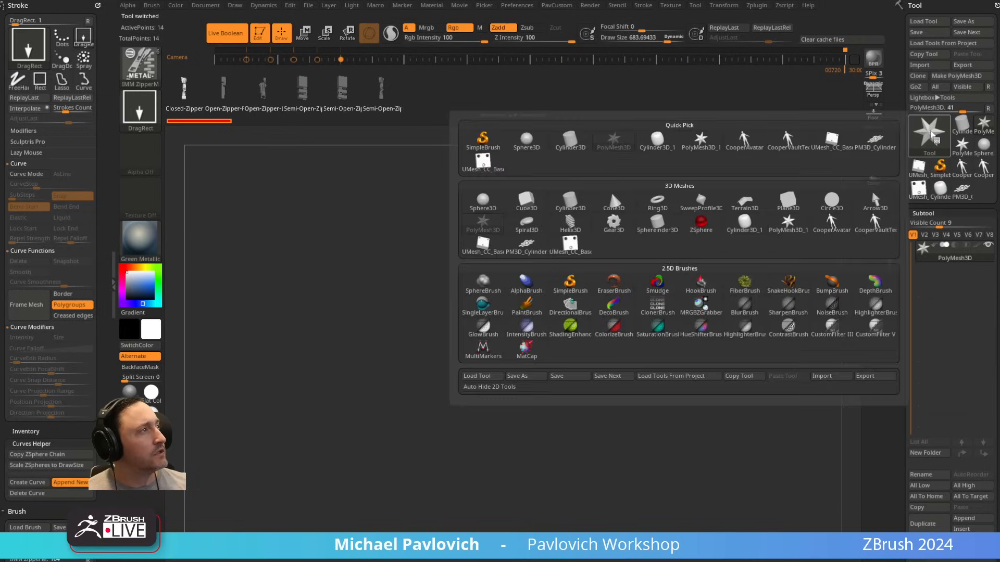
left_click(496, 204)
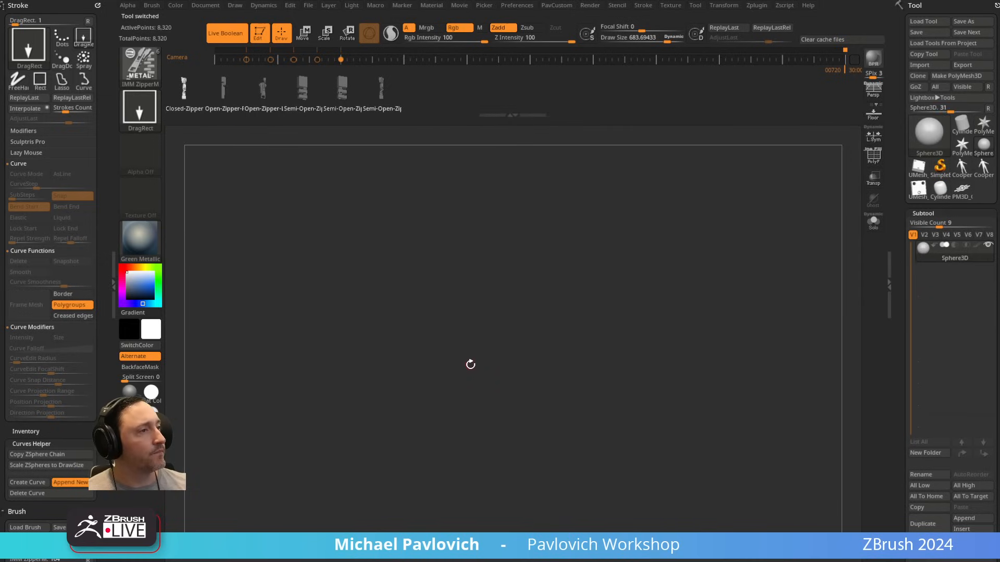
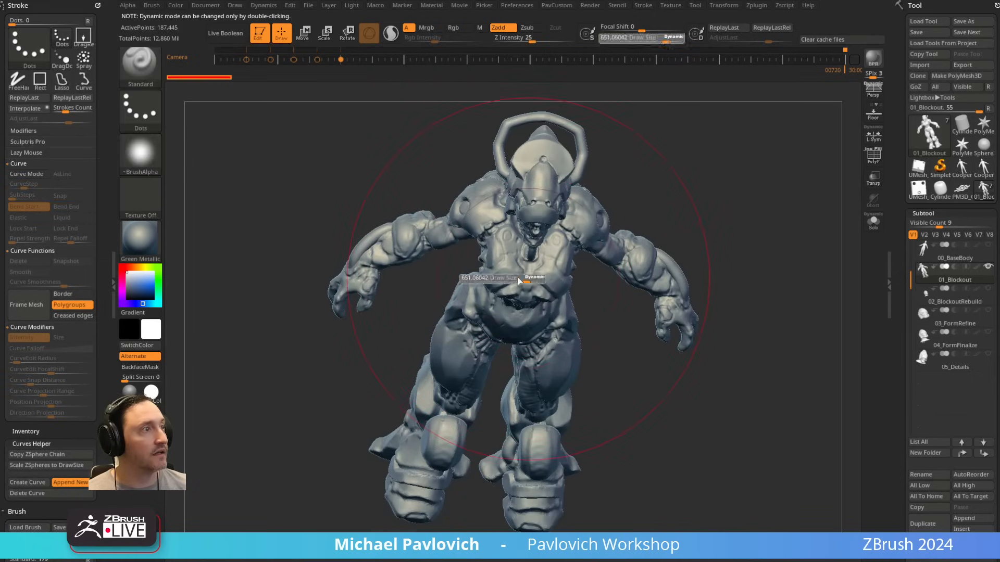
Step: Examine the head, face and shoulders of the 01_Blockout sculpt close up from several angles
mouse_move(627, 331)
left_mouse_down("shift")
mouse_move(704, 272)
mouse_move(680, 419)
mouse_move(686, 453)
left_mouse_up("shift")
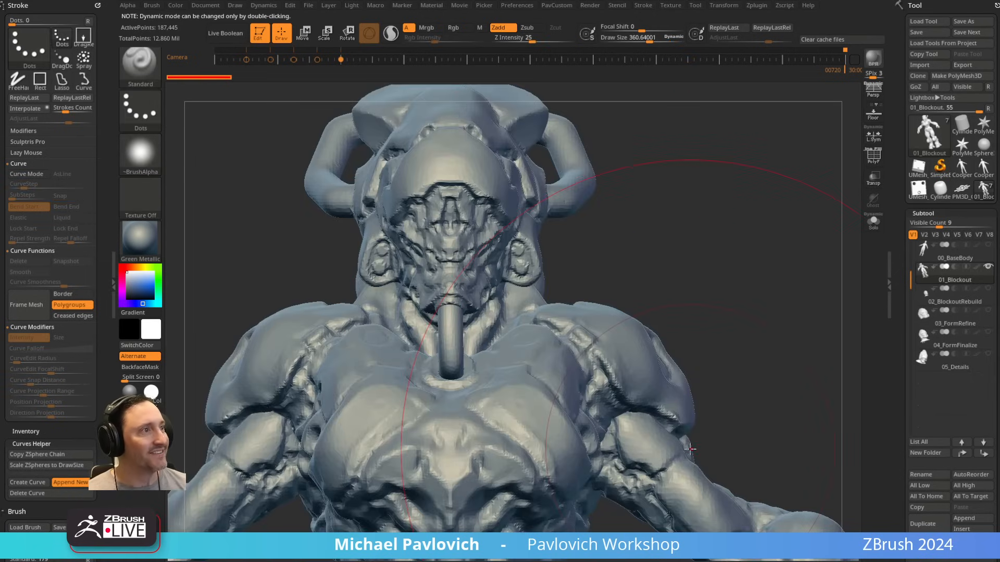
key("s")
mouse_move(728, 218)
left_mouse_down()
mouse_move(686, 222)
mouse_move(748, 250)
mouse_move(677, 260)
left_mouse_up()
key("s")
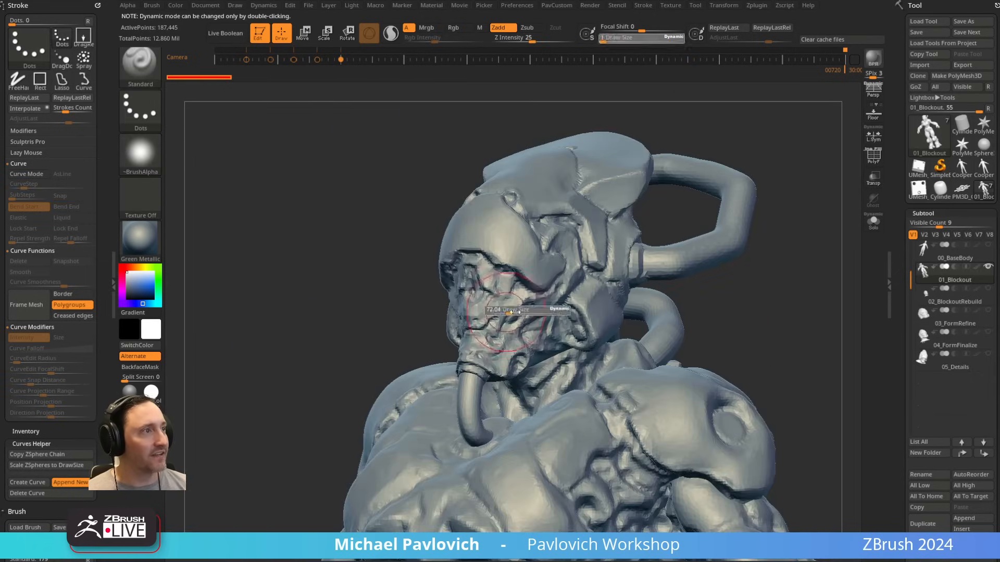
left_click_drag(527, 299, 501, 303)
mouse_move(768, 281)
left_mouse_down()
mouse_move(746, 282)
mouse_move(770, 316)
left_mouse_up()
key("s")
left_click_drag(527, 299, 505, 298)
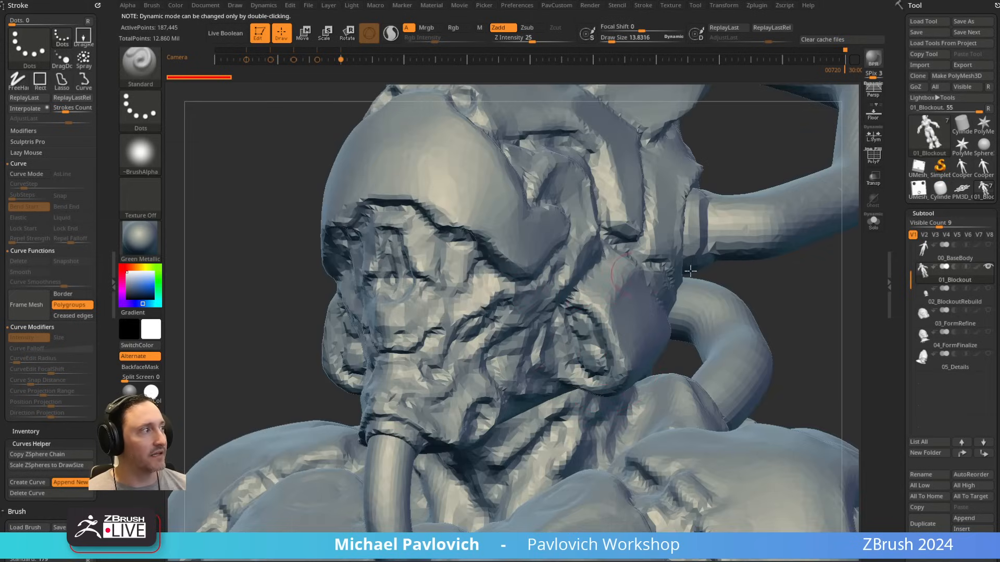
Step: View the 02_BlockoutRebuild subtool on its own, including its PolyFrame, followed by the 03_FormRefine subtool alone
left_click(962, 304)
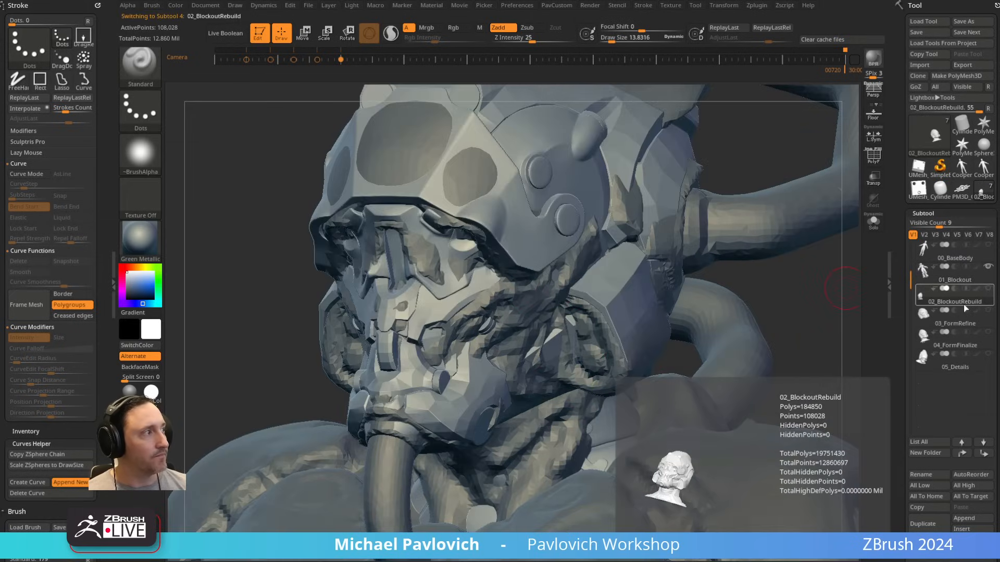
left_click(988, 266)
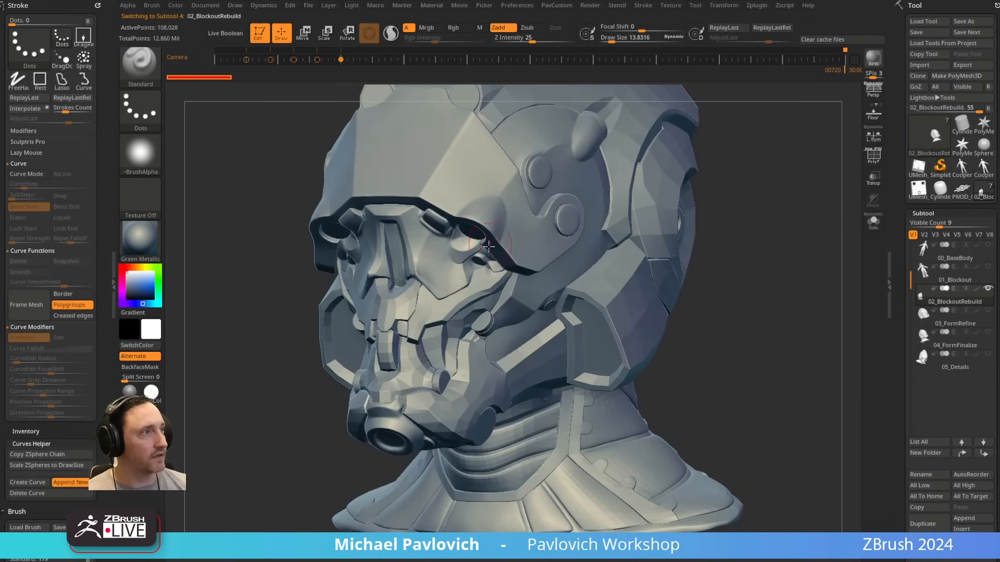
key("shift+f")
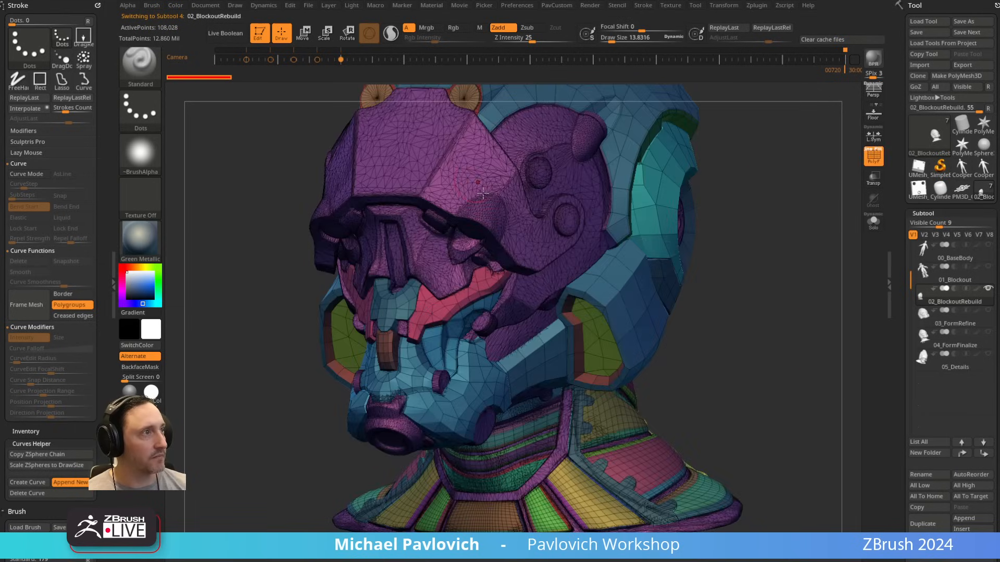
key("shift+f")
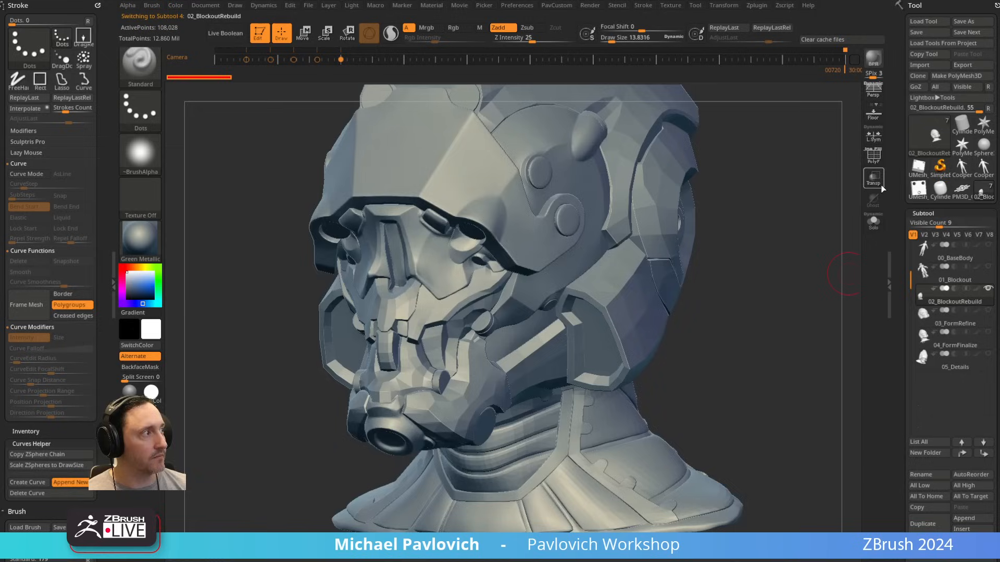
left_click(958, 324)
left_click(988, 291)
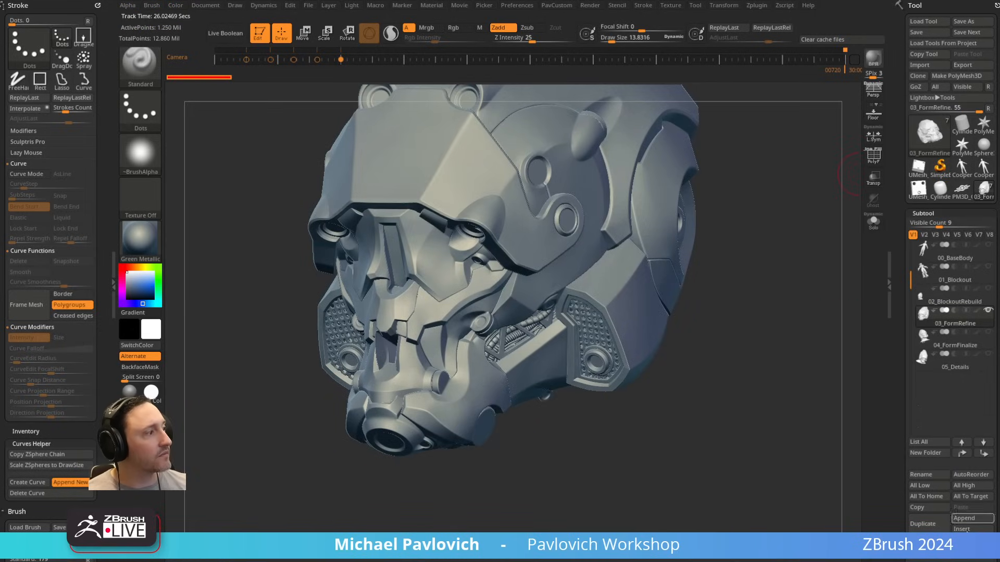
Step: Switch to the FPSFemaleFormRefine tool, show all its subtools, and inspect the armored head, torso and arms
left_click(984, 125)
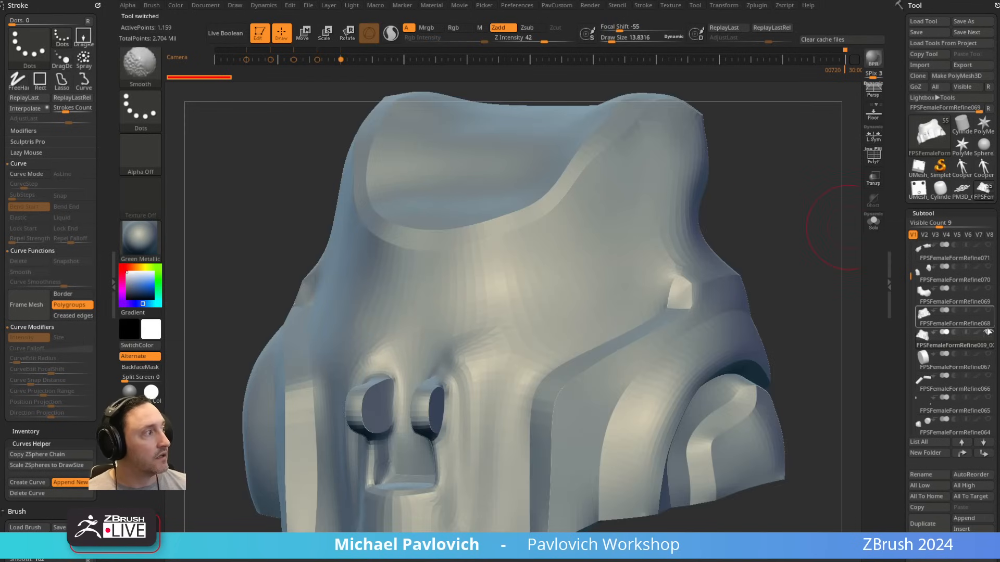
left_click(989, 333, "shift")
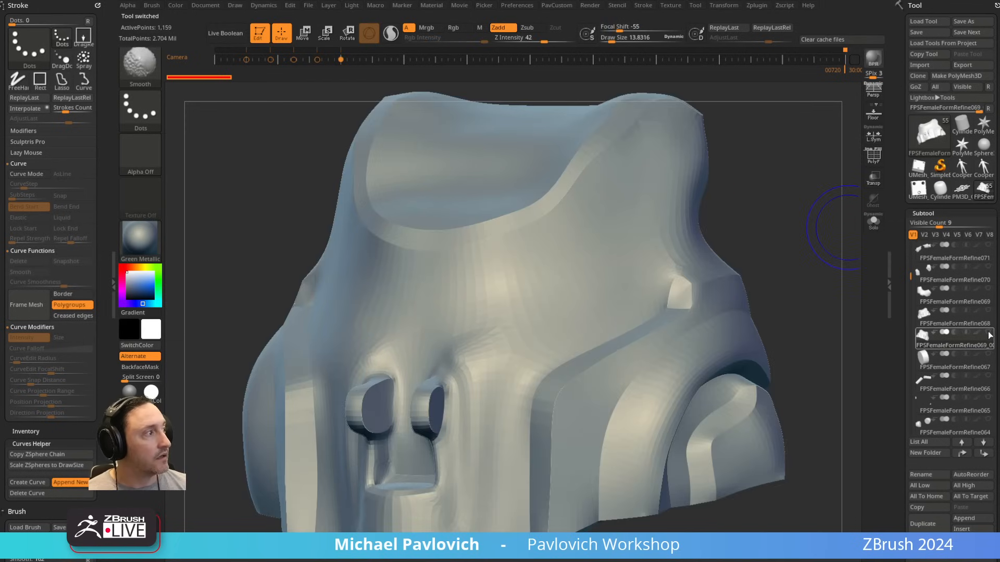
left_click(988, 333, "shift")
right_click_drag(769, 282, 626, 155, "ctrl")
right_click_drag(807, 221, 670, 202, "alt")
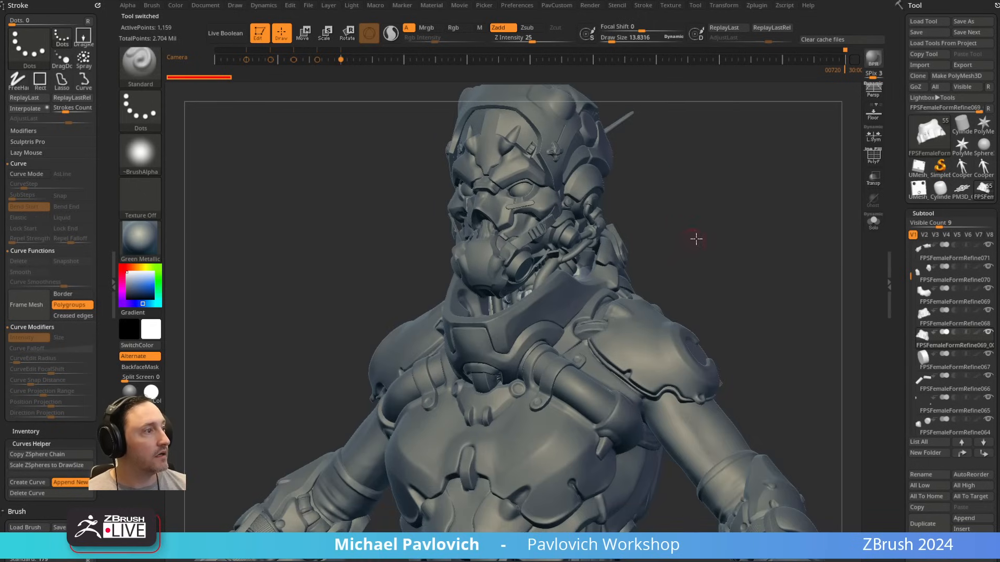
left_click(692, 347, "alt")
right_click_drag(758, 316, 714, 170, "alt")
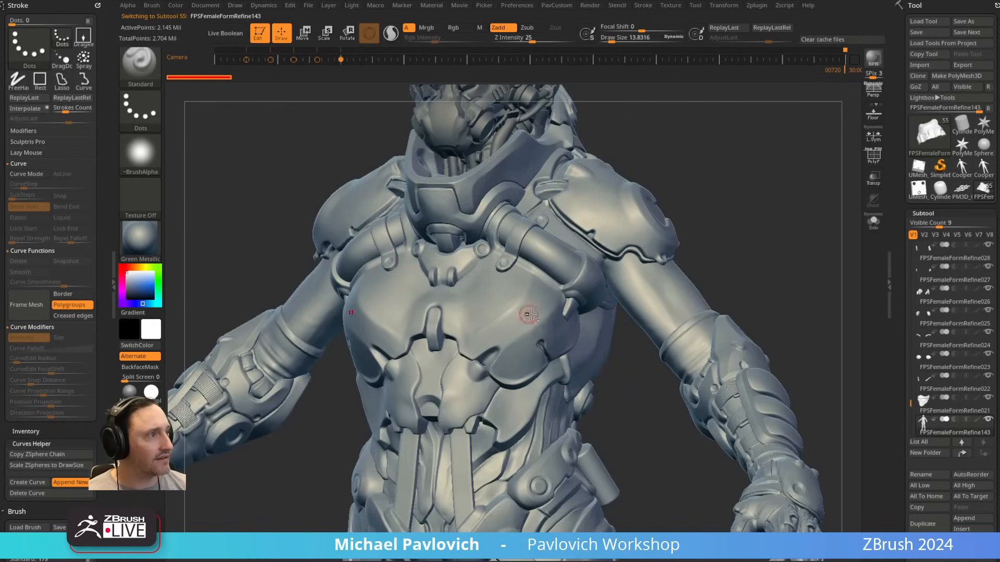
right_click_drag(529, 315, 719, 270)
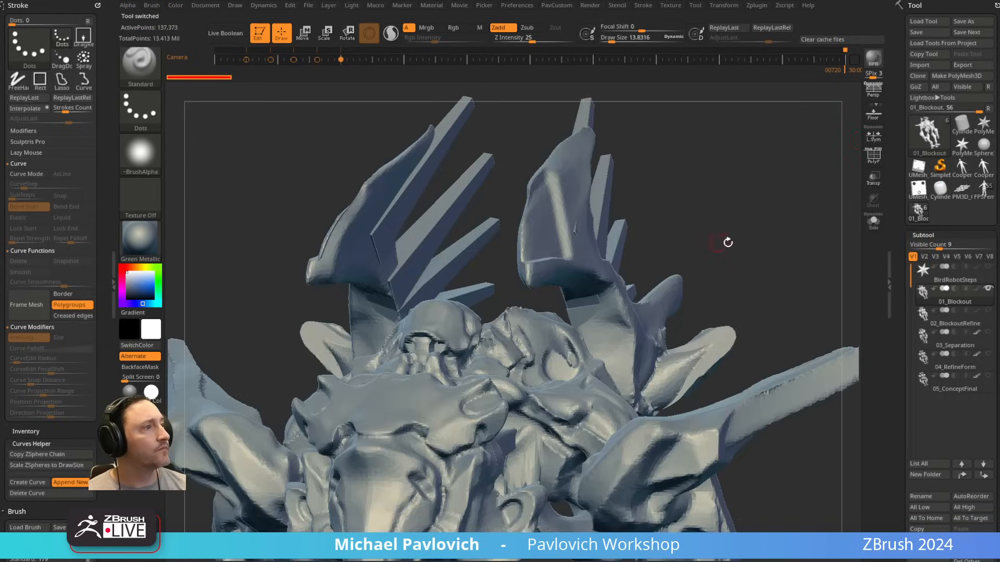
Step: Frame the loaded bird robot model and inspect it from several angles
left_click_drag(738, 246, 741, 223, "alt")
key("f")
left_click_drag(833, 311, 776, 320)
key("s")
left_click_drag(626, 340, 612, 339)
mouse_move(721, 357)
left_mouse_down("alt")
mouse_move(683, 239)
mouse_move(691, 279)
left_mouse_up("alt")
mouse_move(690, 278)
left_mouse_down()
mouse_move(777, 265)
mouse_move(725, 297)
mouse_move(797, 290)
mouse_move(770, 293)
left_mouse_up()
Step: Go through the bird robot's stages from 02_BlockoutRefine to 04_RefineForm and compare their forms from several angles
left_click(945, 319)
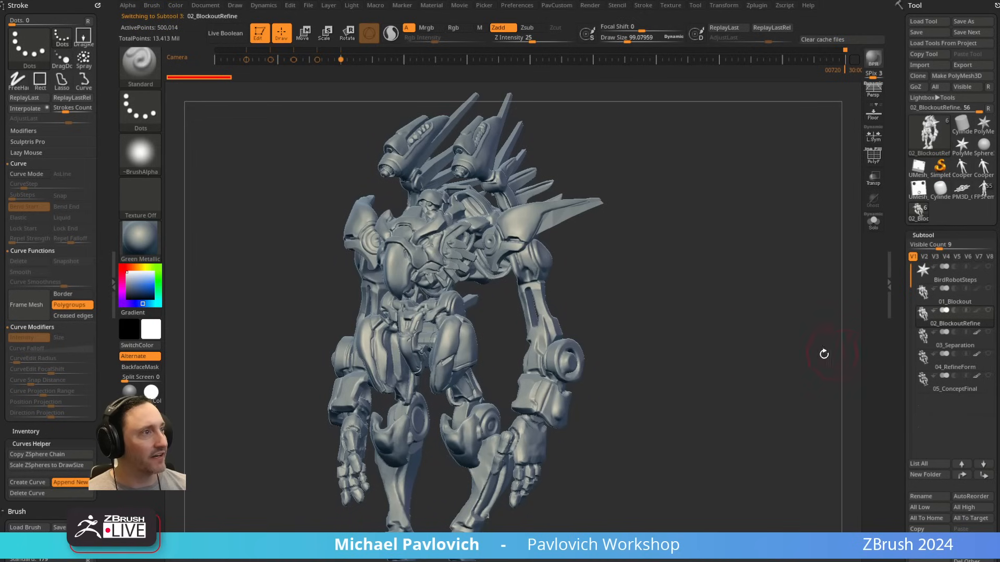
left_click_drag(759, 346, 783, 308, "alt")
left_click_drag(653, 290, 655, 389, "alt")
left_click_drag(765, 348, 833, 346)
left_click(966, 342)
left_click_drag(778, 379, 801, 320)
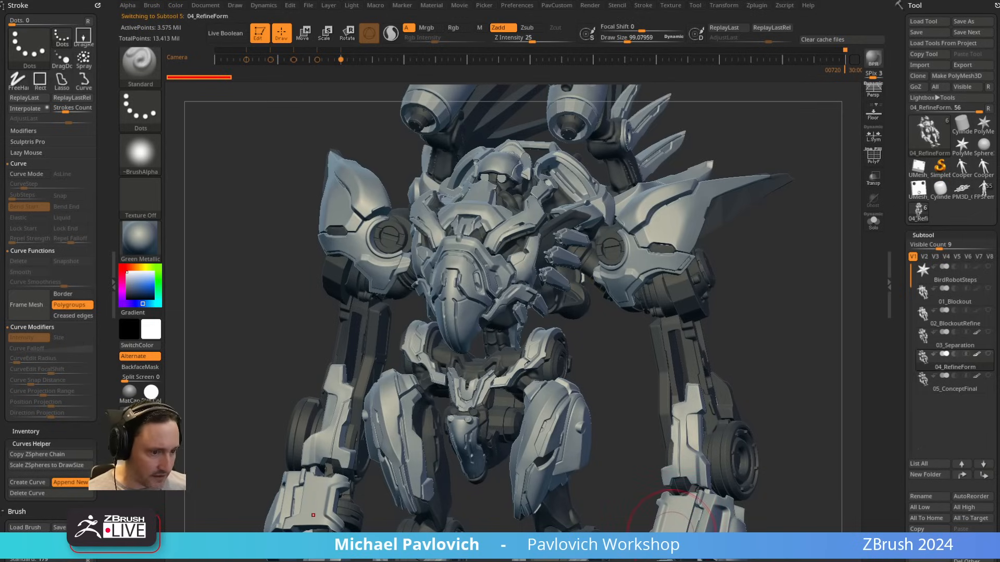
Step: Switch to the ZBrush Hard Surface Google Doc, consult the Brute Force list under Artist Examples, and return to ZBrush
left_click_drag(672, 533, 814, 40)
scroll(332, 290, "down", 10)
scroll(343, 314, "down", 15)
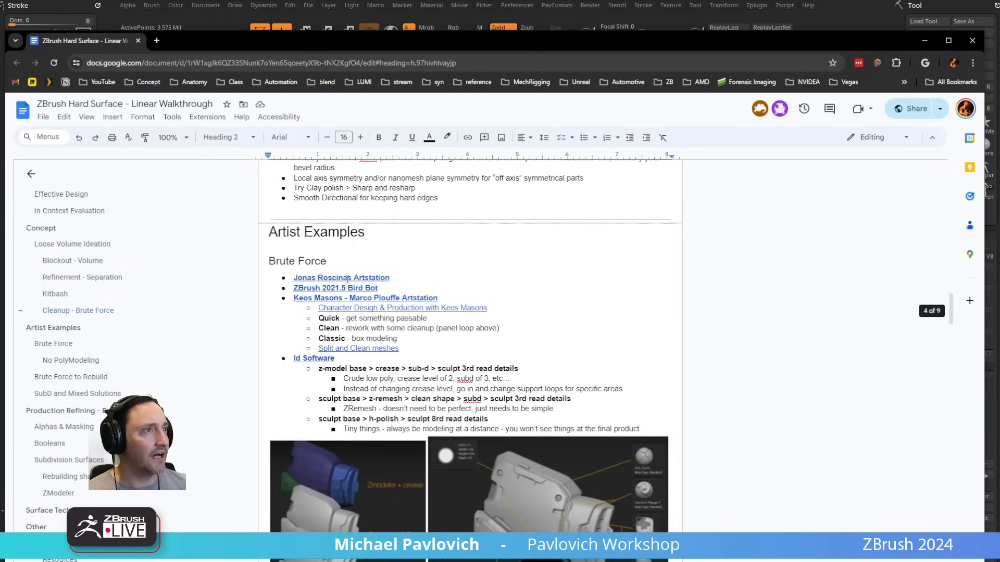
left_click(347, 279)
left_click(520, 250)
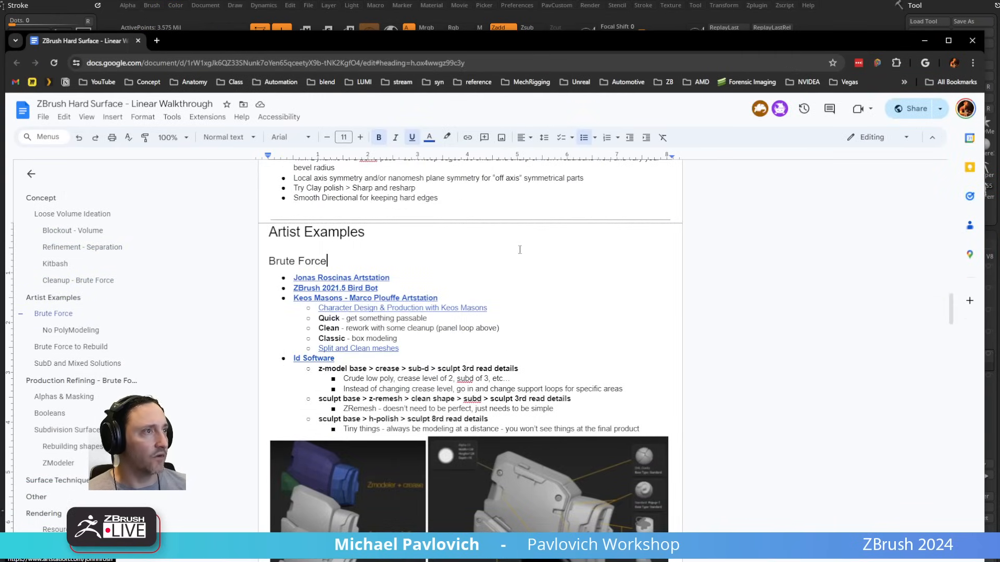
key("alt+Tab")
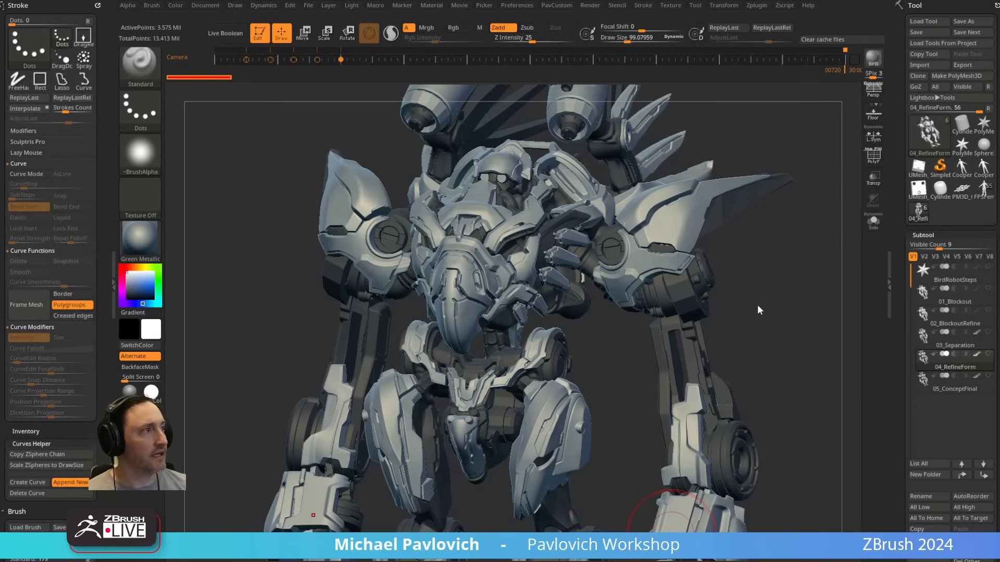
Step: Solo the 05_ConceptFinal subtool and turn off its polypaint to inspect the bird robot's final forms
left_click_drag(758, 310, 782, 272)
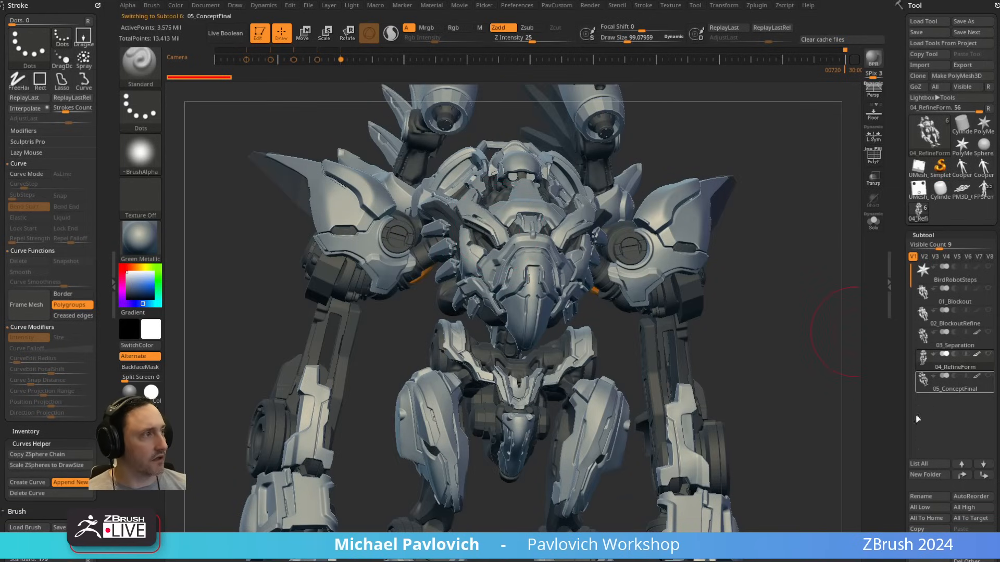
left_click(873, 221)
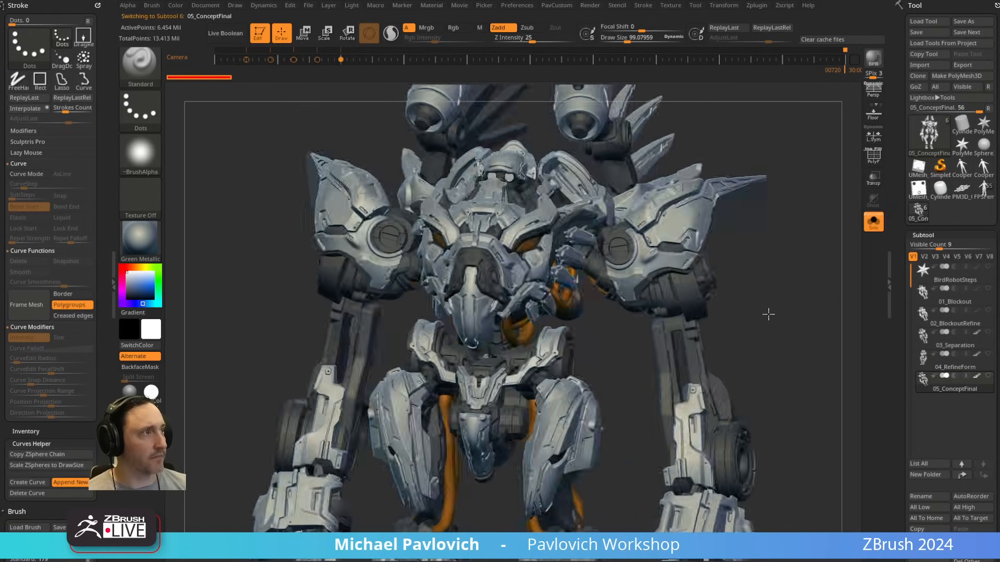
mouse_move(768, 314)
left_mouse_down()
mouse_move(747, 316)
mouse_move(779, 296)
mouse_move(740, 287)
left_mouse_up()
left_click(977, 377, "shift")
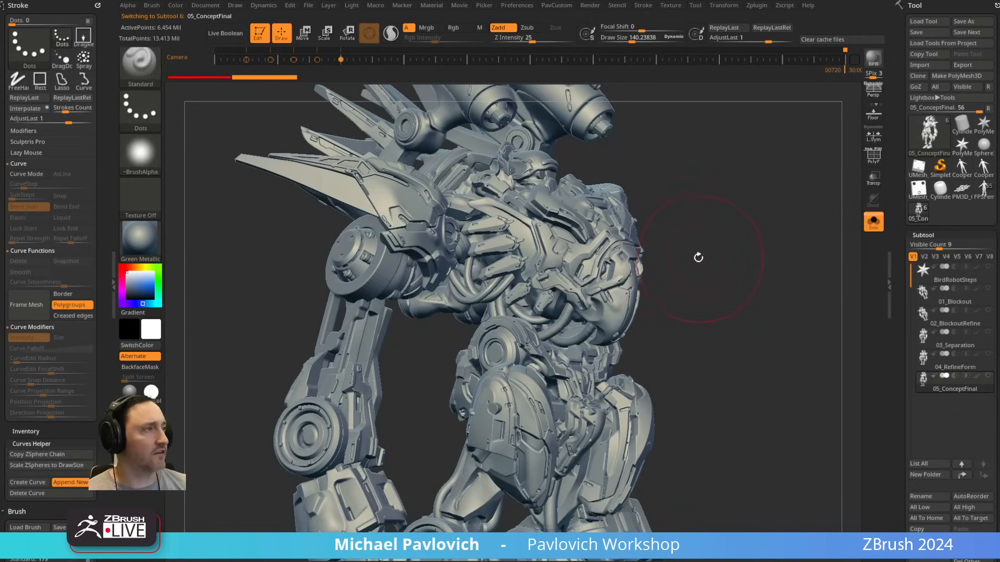
mouse_move(585, 255)
right_mouse_down()
mouse_move(618, 293)
mouse_move(749, 299)
mouse_move(431, 207)
right_mouse_up()
mouse_move(784, 260)
right_mouse_down()
mouse_move(779, 281)
mouse_move(828, 292)
mouse_move(812, 295)
right_mouse_up()
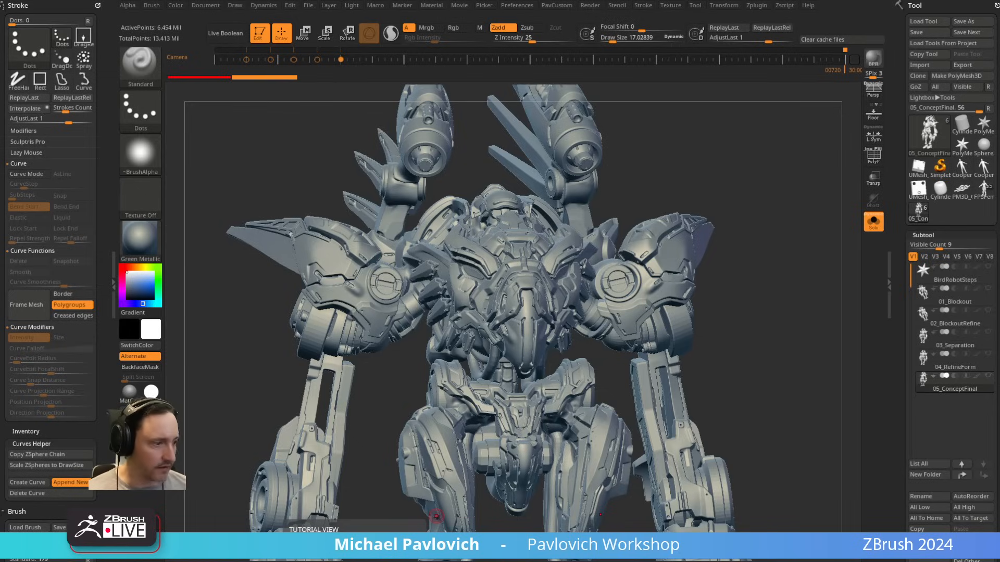
Step: Switch to the YouTube video on camera image planes and skim through it to the concept paintover, and return to ZBrush
key("alt+Tab")
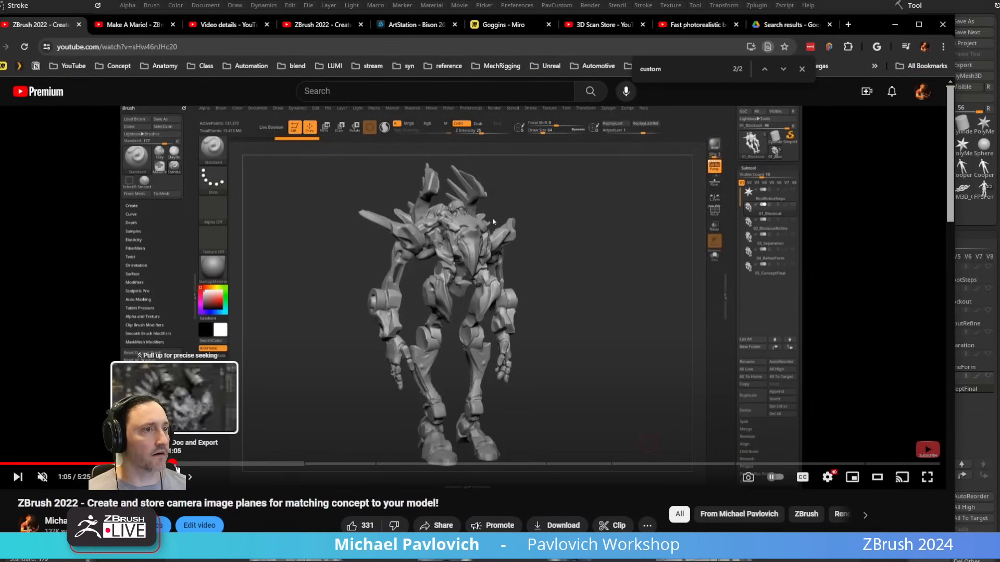
left_click(179, 463)
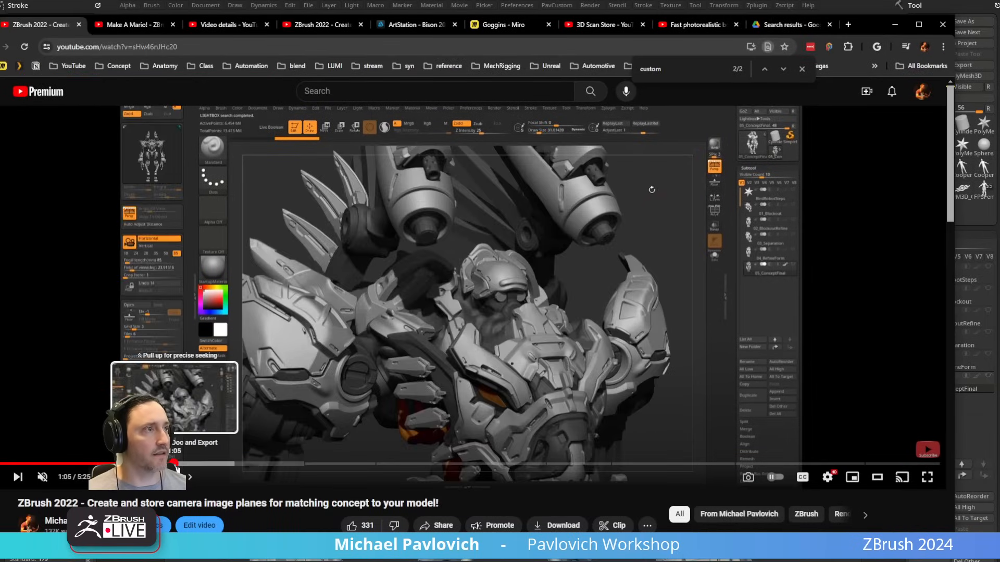
left_click_drag(299, 464, 333, 465)
left_click(374, 466)
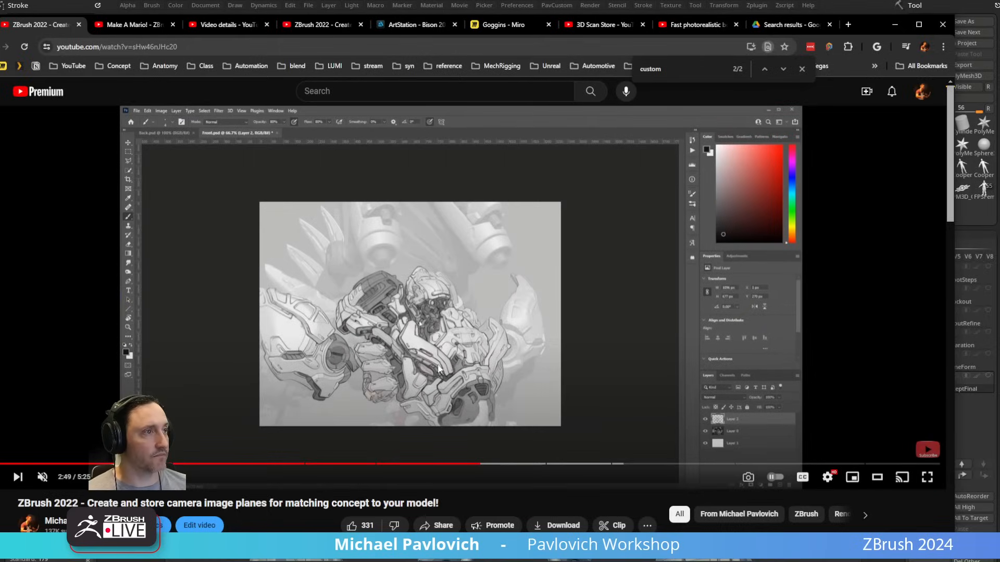
left_click(895, 25)
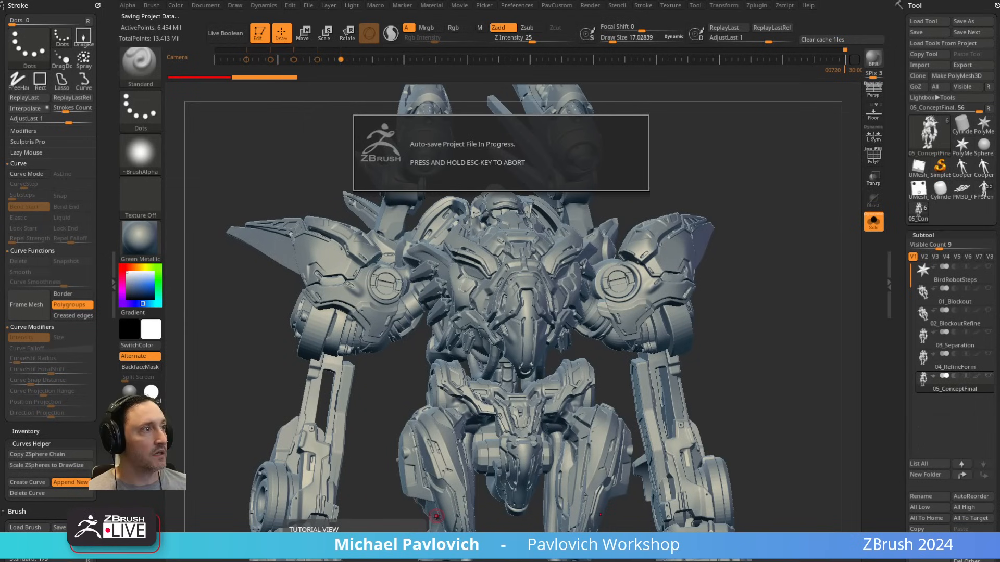
Step: Isolate the beaked chest piece of the 02_BlockoutRefine subtool and split the hidden geometry into its own subtool
left_click_drag(797, 238, 854, 289)
left_click(955, 322)
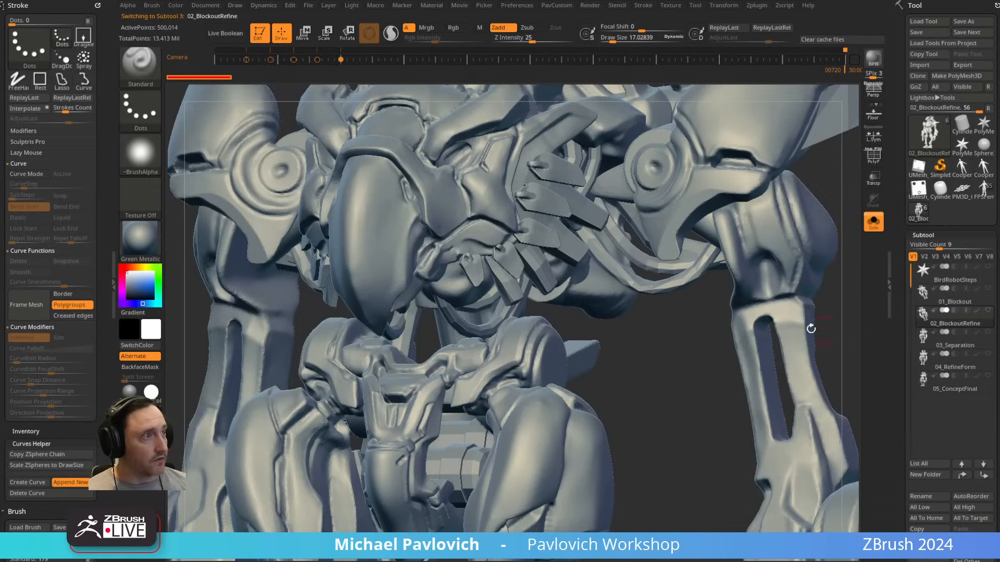
left_click_drag(675, 351, 712, 440, "alt")
mouse_move(524, 297)
right_mouse_down("alt")
mouse_move(536, 404)
mouse_move(538, 383)
right_mouse_up("alt")
mouse_move(545, 315)
right_mouse_down()
mouse_move(470, 305)
mouse_move(477, 297)
right_mouse_up()
left_click_drag(478, 296, 516, 336, "ctrl+shift")
key("ctrl+shift+a")
key("3")
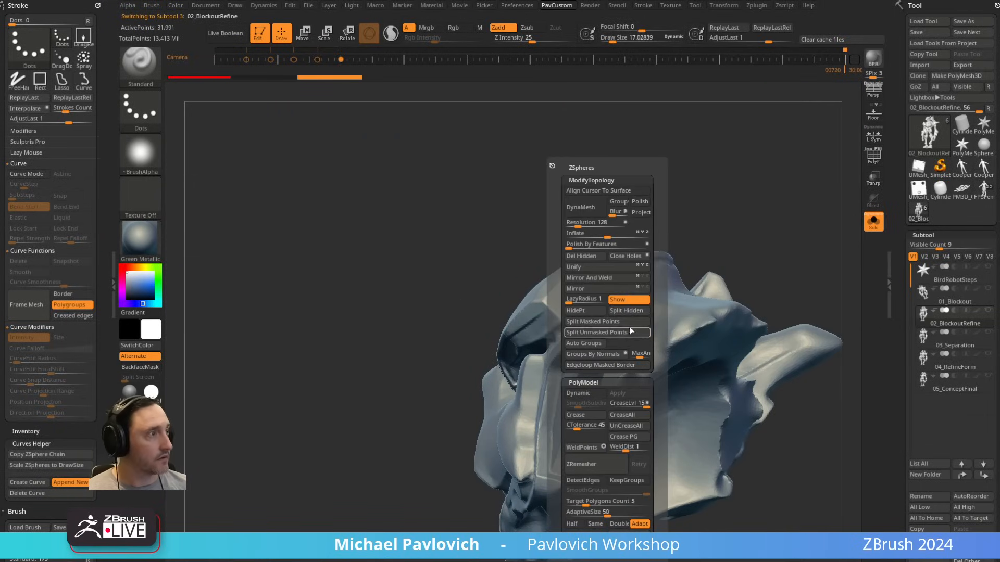
left_click(629, 312)
Step: Try to DynaMesh the isolated chest piece at a resolution of 192
mouse_move(415, 334)
right_mouse_down()
mouse_move(705, 277)
mouse_move(507, 325)
right_mouse_up()
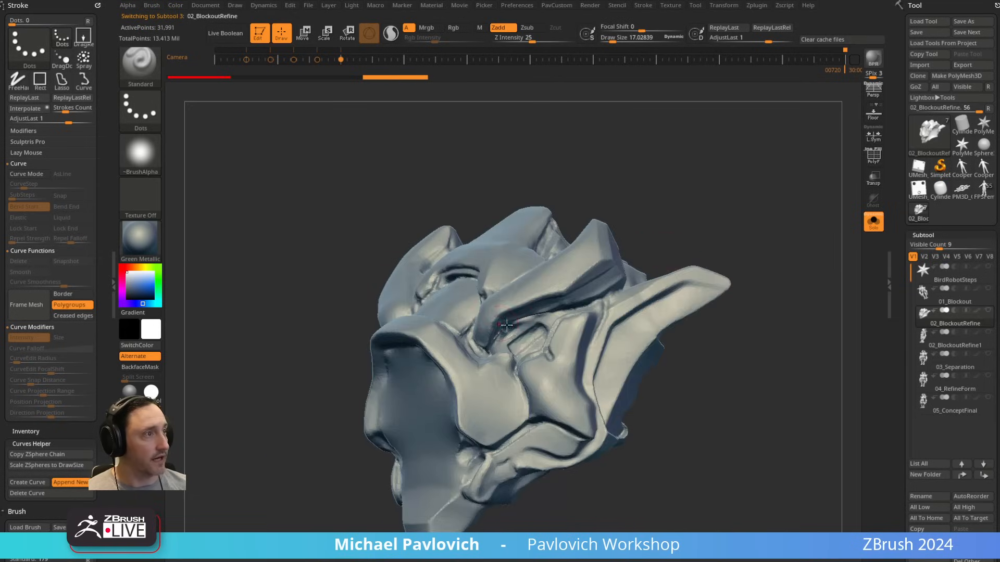
right_click_drag(719, 230, 759, 245)
key("3")
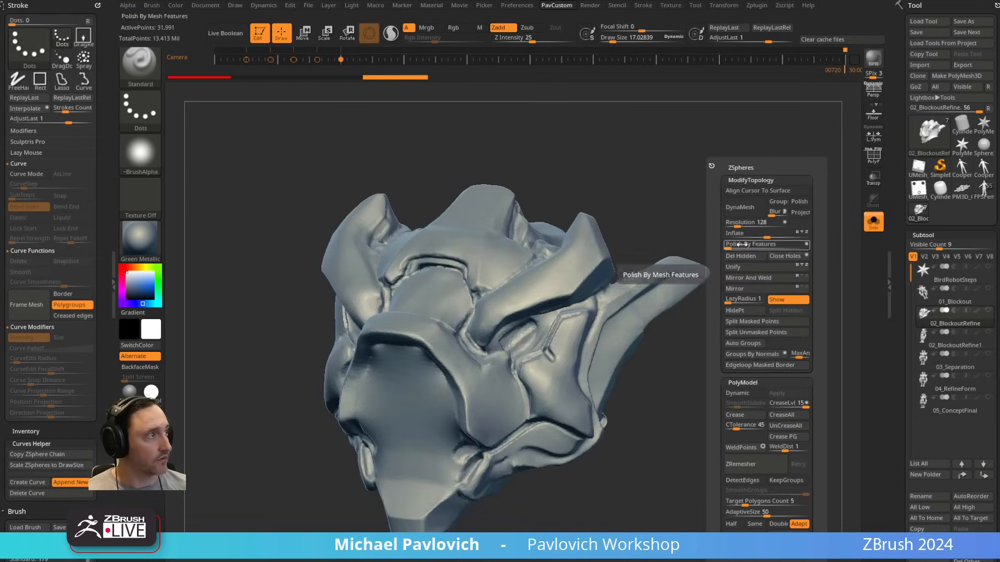
left_click_drag(735, 225, 739, 225)
key("3")
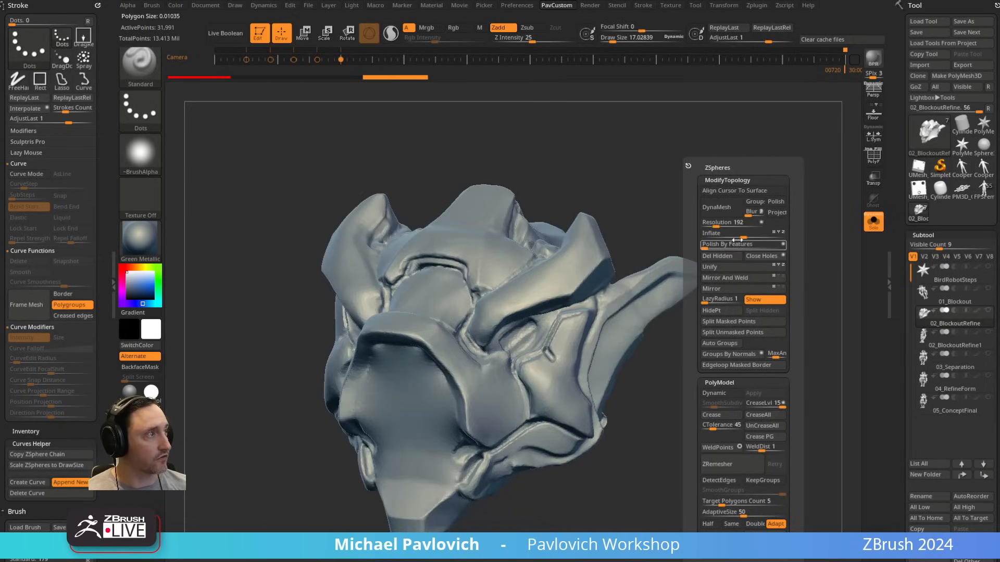
left_click(716, 208)
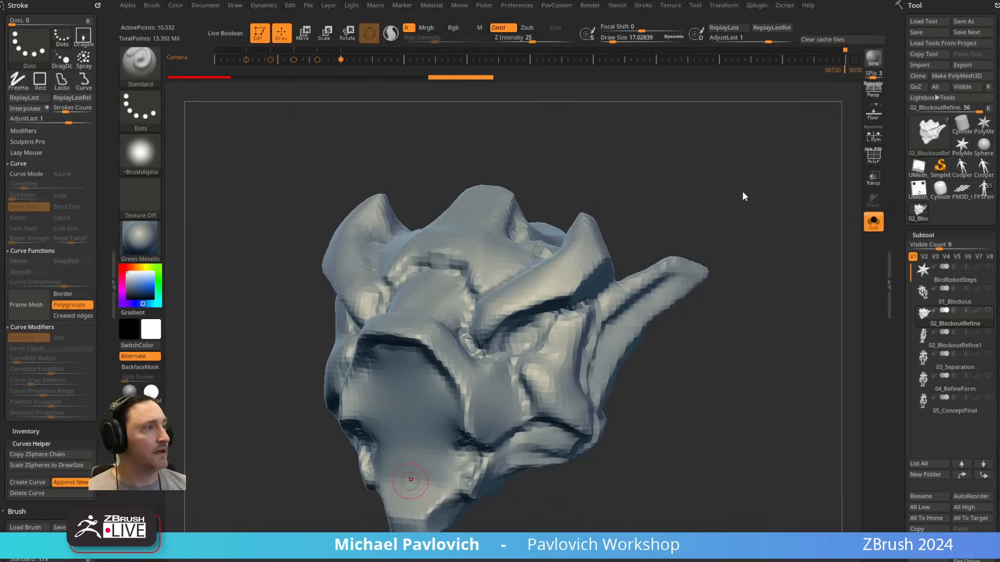
mouse_move(718, 195)
right_mouse_down()
mouse_move(732, 202)
mouse_move(717, 206)
right_mouse_up()
key("ctrl+z")
Step: DynaMesh the isolated chest piece at a resolution of 544 and check the result from the front
key("3")
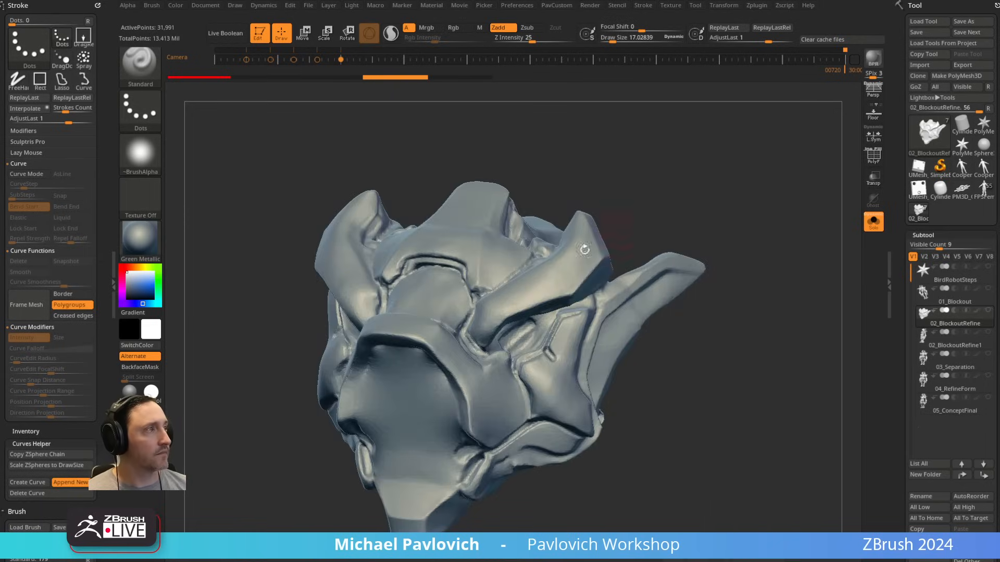
key("3")
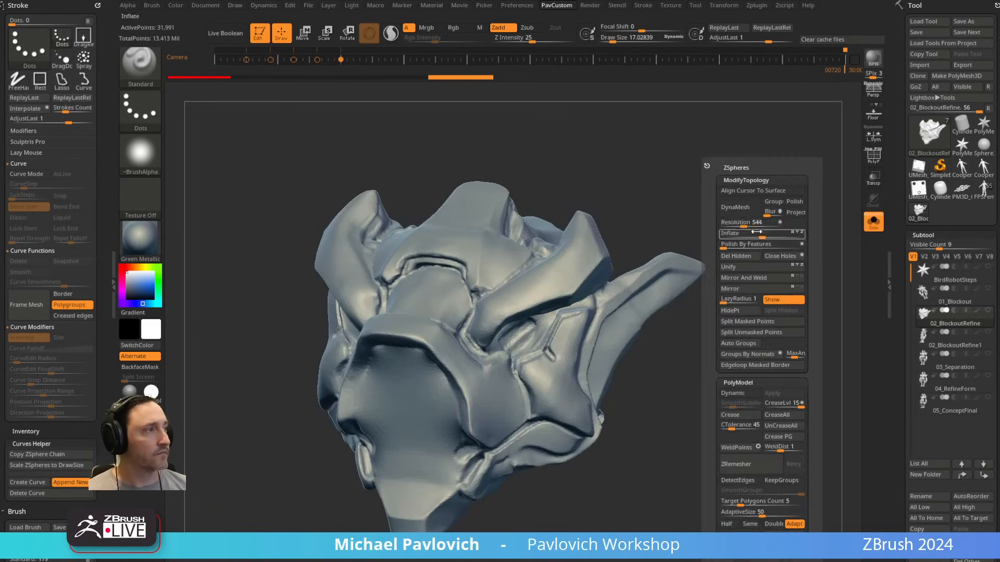
left_click(739, 209)
right_click_drag(543, 290, 547, 275)
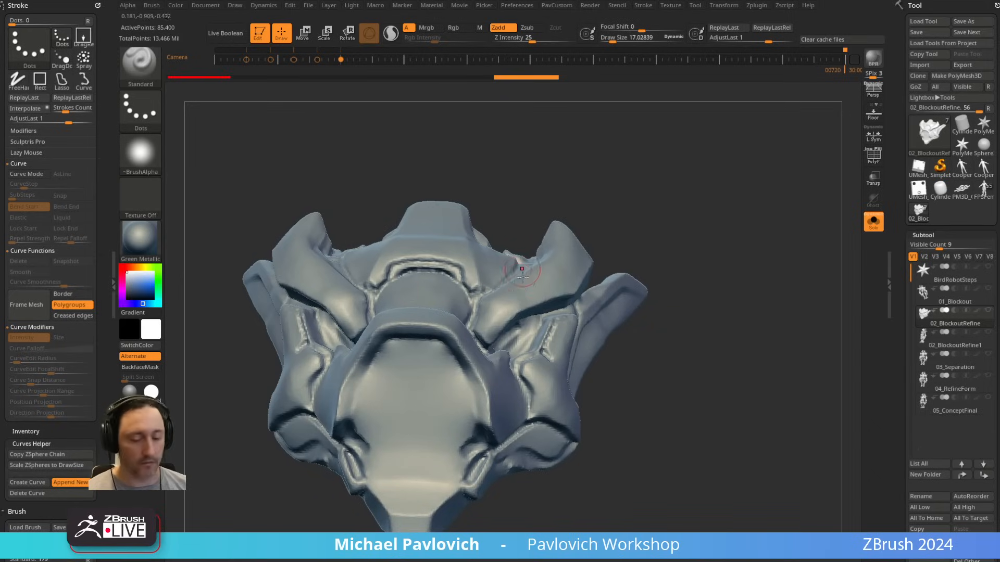
Step: Mask the side areas of the T-shaped plate above the chest piece's neck
key("3")
left_click(664, 280)
right_click_drag(652, 194, 471, 331)
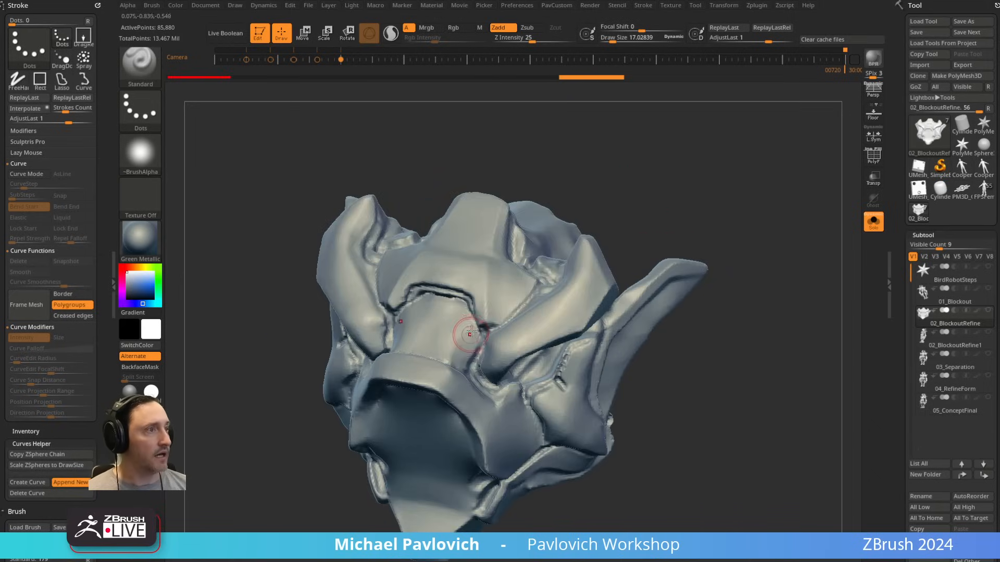
key("s")
left_click_drag(471, 332, 475, 331)
mouse_move(688, 121)
right_mouse_down("alt")
mouse_move(712, 207)
mouse_move(791, 211)
right_mouse_up("alt")
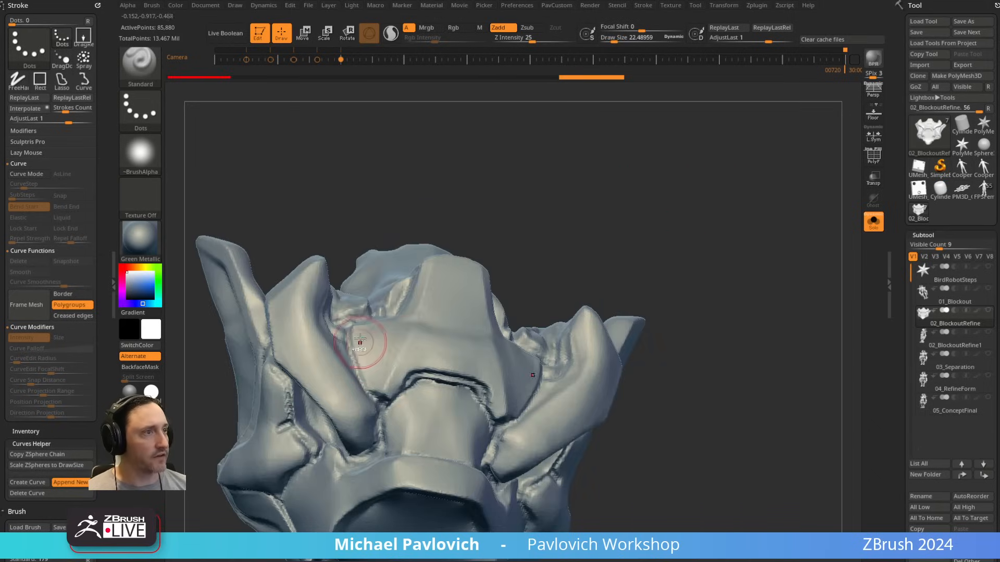
left_click_drag(360, 339, 383, 367, "ctrl")
right_click_drag(513, 245, 471, 284)
key("s")
left_click_drag(474, 279, 462, 278)
right_click_drag(462, 278, 495, 320)
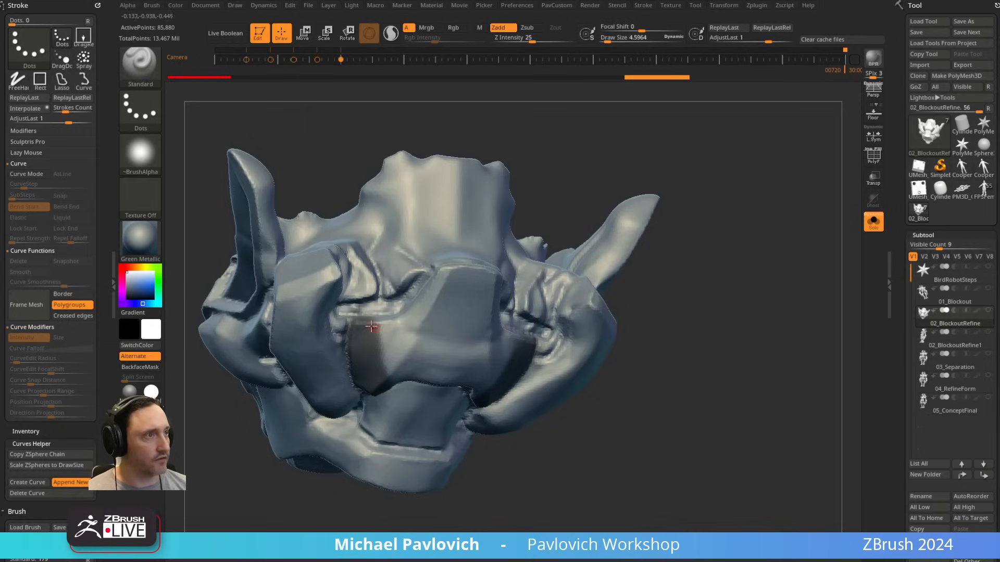
Step: Extend the mask along the T-shaped plate's outline and around its curved notch with a draw size of about 13.8
key("s")
left_click_drag(458, 279, 462, 280)
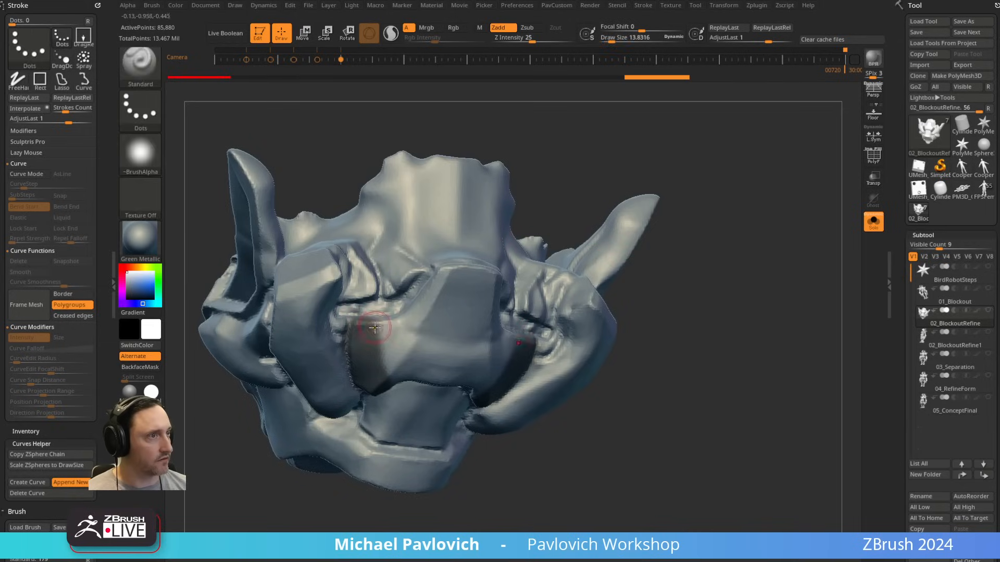
mouse_move(400, 323)
left_mouse_down("ctrl")
mouse_move(442, 279)
mouse_move(500, 266)
left_mouse_up("ctrl")
right_click_drag(691, 185, 513, 253)
left_click_drag(393, 372, 400, 386, "ctrl")
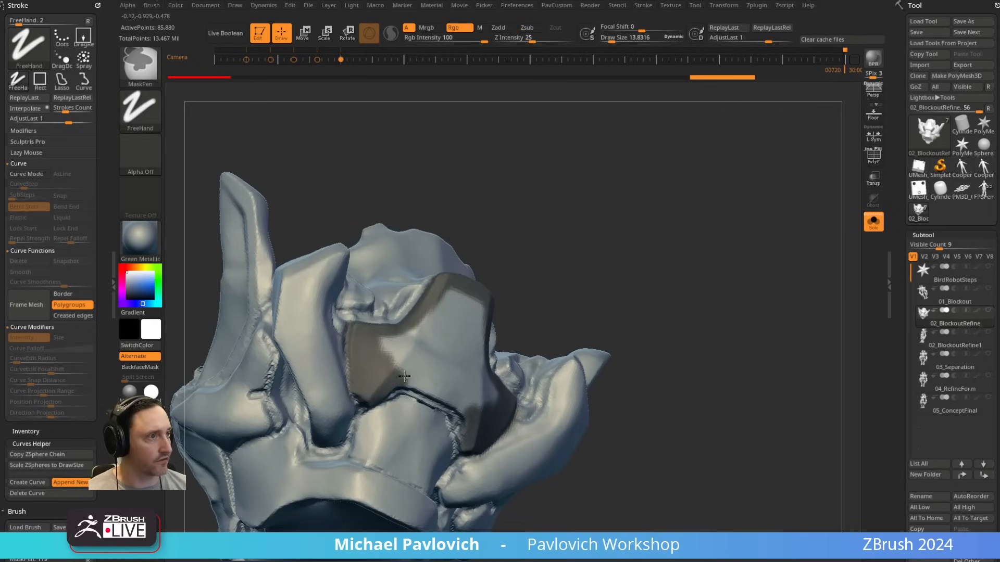
right_click_drag(400, 385, 384, 372)
mouse_move(402, 386)
left_mouse_down("ctrl")
mouse_move(394, 394)
mouse_move(425, 396)
left_mouse_up("ctrl")
right_click_drag(411, 383, 393, 354)
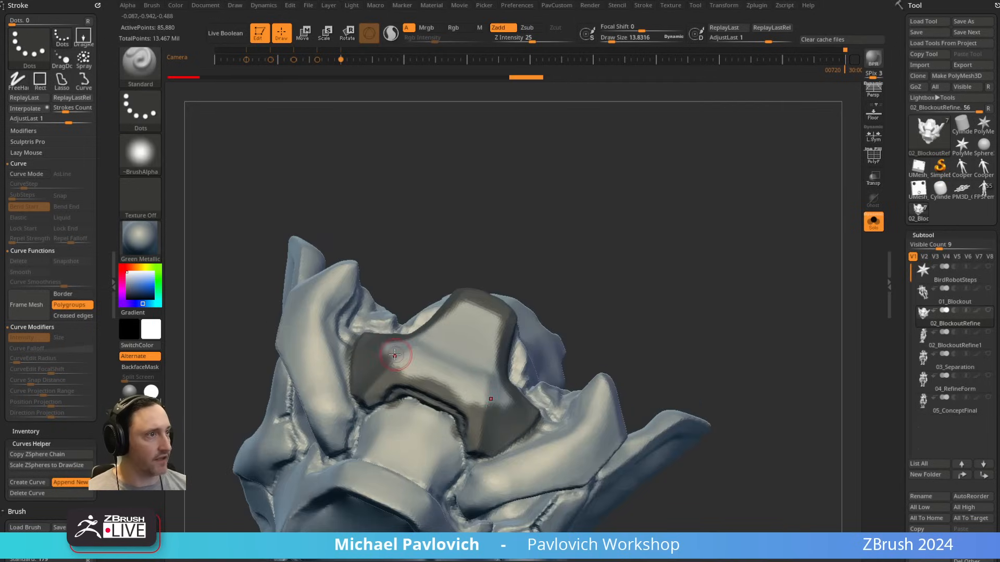
Step: Fill in the mask over the remaining middle and front surface of the T-shaped plate
mouse_move(394, 355)
left_mouse_down("ctrl")
mouse_move(417, 363)
mouse_move(451, 312)
mouse_move(435, 359)
mouse_move(484, 308)
left_mouse_up("ctrl")
right_click_drag(623, 304, 627, 255)
left_click_drag(415, 375, 377, 391, "ctrl")
mouse_move(504, 305)
right_mouse_down()
mouse_move(361, 447)
mouse_move(379, 397)
mouse_move(692, 218)
mouse_move(696, 250)
right_mouse_up()
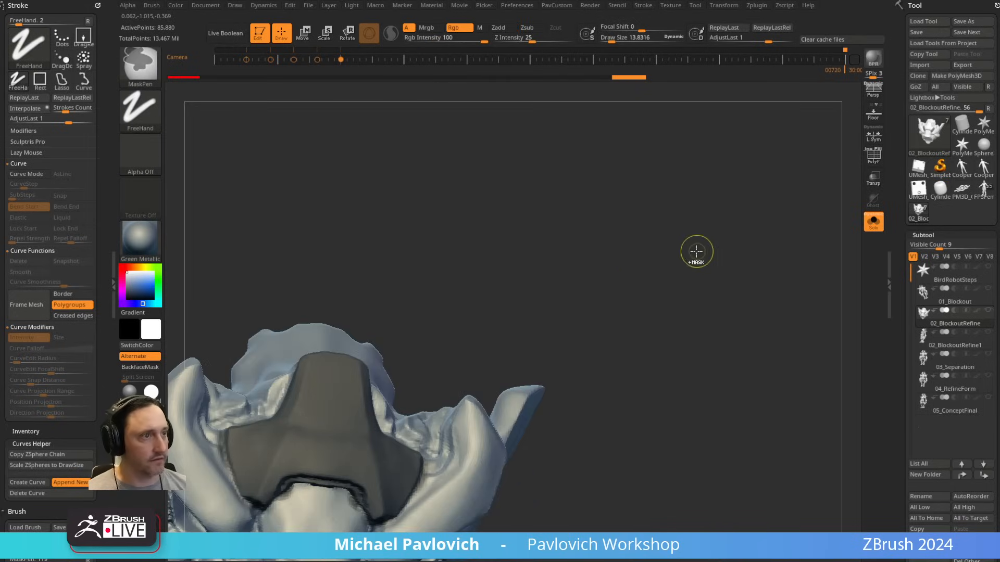
Step: Turn the masked plate into its own polygroup, isolate it and split the hidden geometry into a separate subtool
key("ctrl+w")
left_click(341, 457, "ctrl+shift")
key("2")
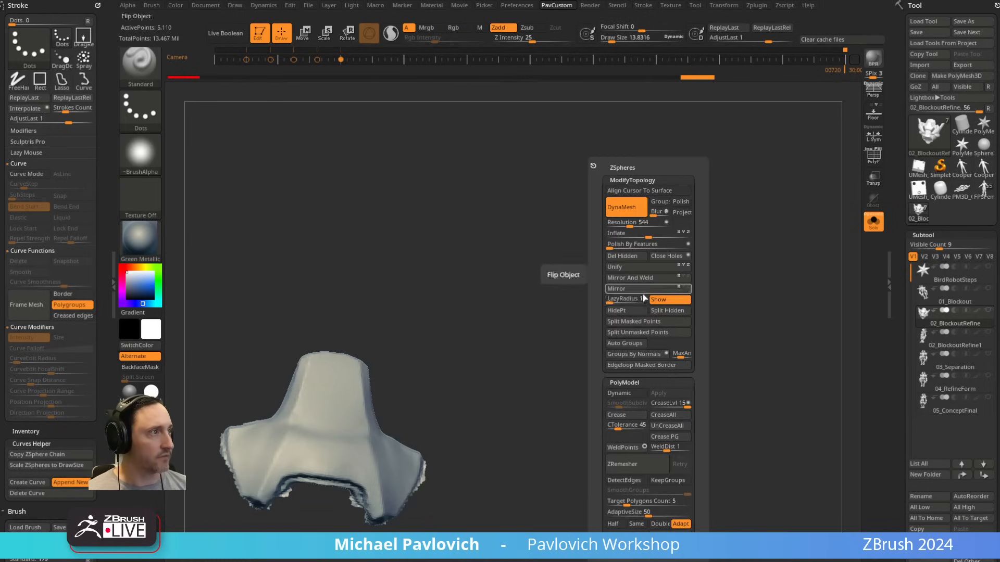
left_click(652, 277)
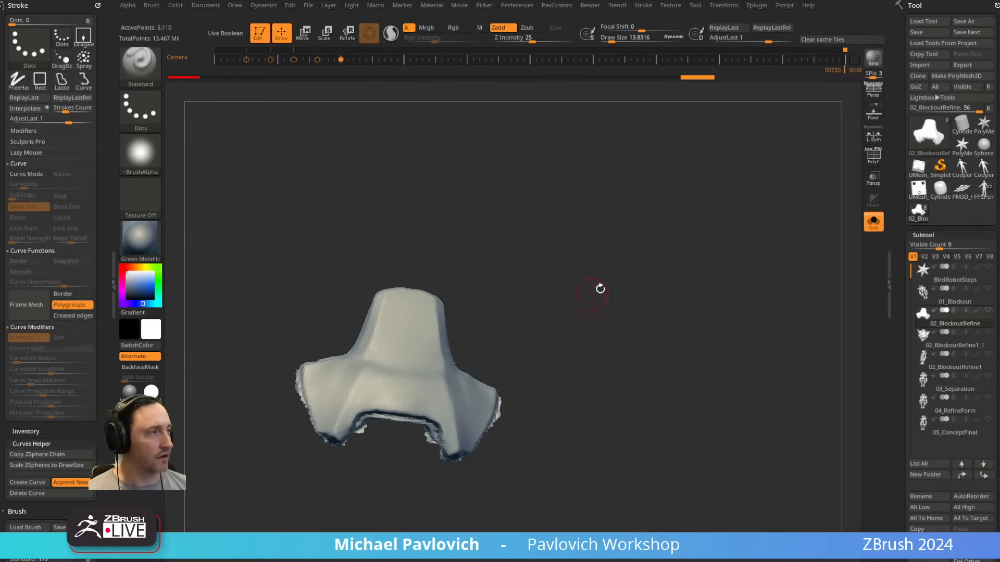
Step: Close the open back of the isolated plate and turn on the polyframe display
left_click_drag(624, 344, 643, 285)
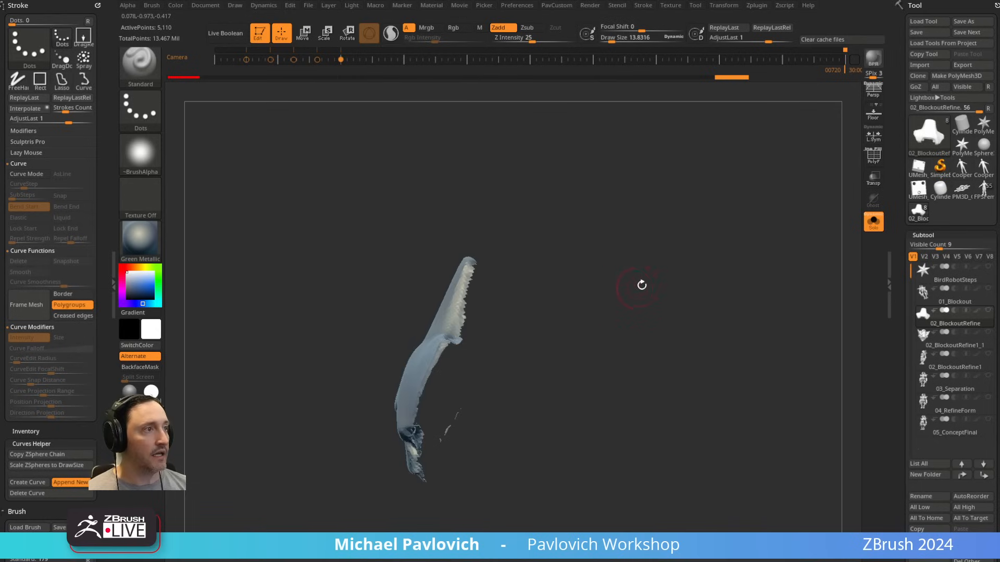
key("2")
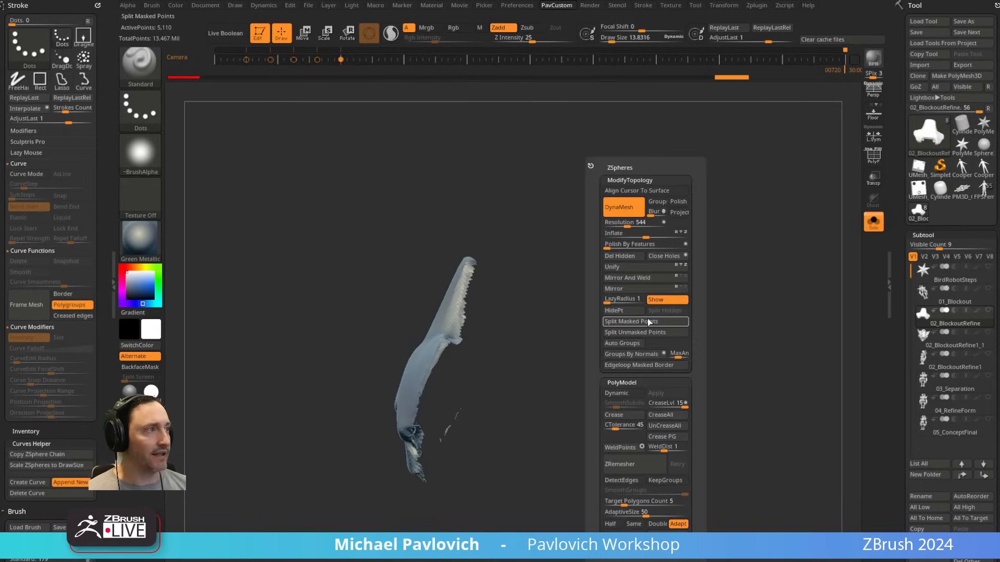
left_click(662, 258)
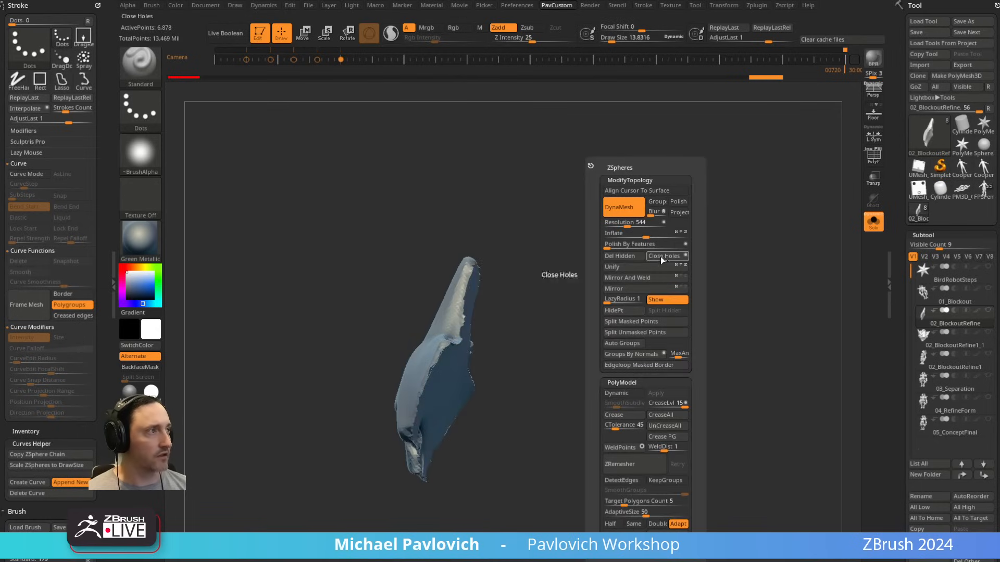
left_click(642, 277)
left_click(873, 156)
left_click_drag(732, 248, 691, 272)
Step: Pull the plate's back face out slightly with the Move gizmo to add thickness, and re-DynaMesh the piece
key("w")
left_click(462, 382, "alt")
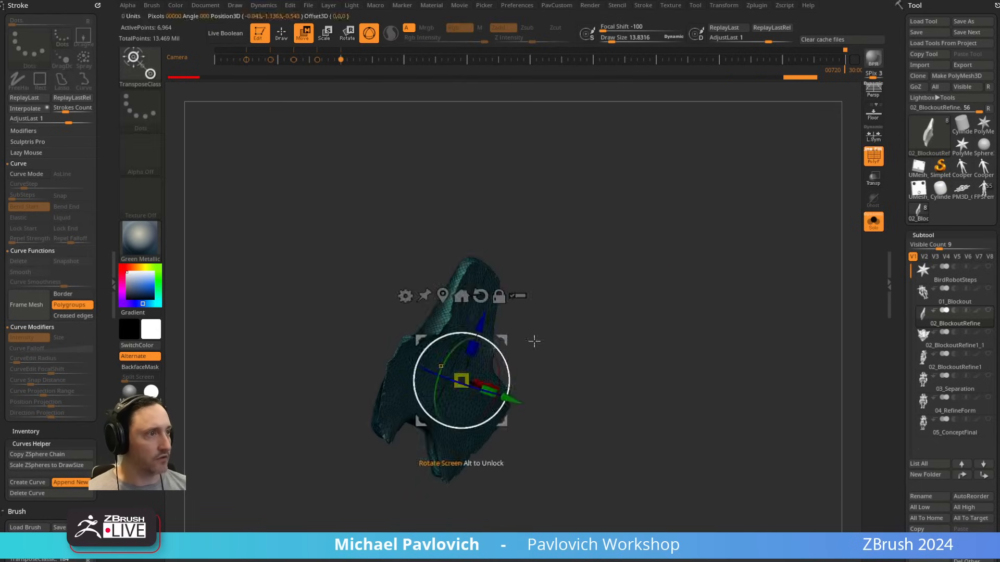
left_click_drag(599, 357, 644, 336)
left_click_drag(518, 400, 530, 405, "ctrl")
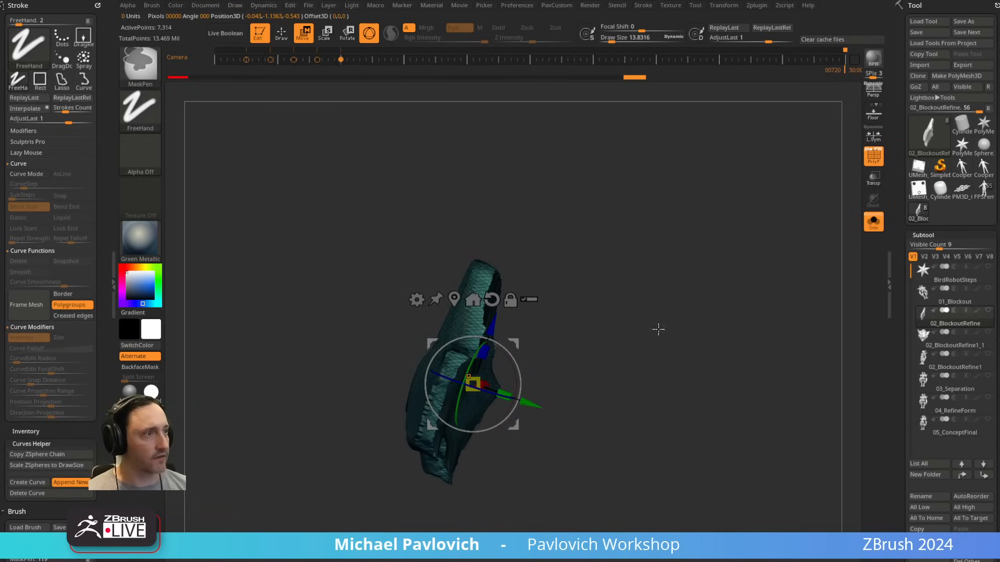
left_click_drag(658, 328, 640, 306, "ctrl")
key("q")
mouse_move(622, 266)
left_mouse_down()
mouse_move(623, 342)
mouse_move(670, 351)
mouse_move(649, 370)
mouse_move(657, 306)
mouse_move(636, 346)
left_mouse_up()
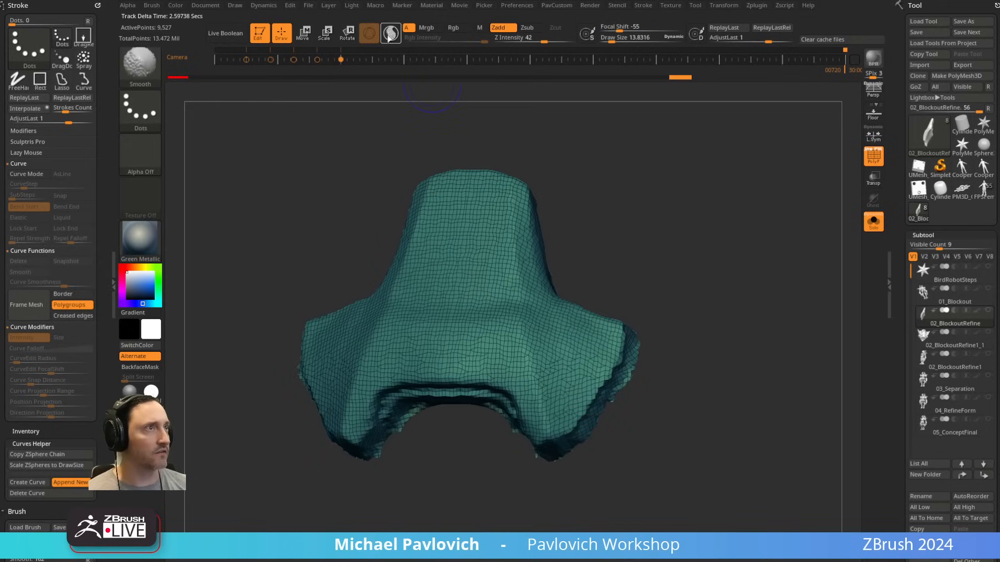
Step: Turn on Sculptris Pro and smooth the ragged outer edges and notch of the plate
left_click(395, 39, "shift")
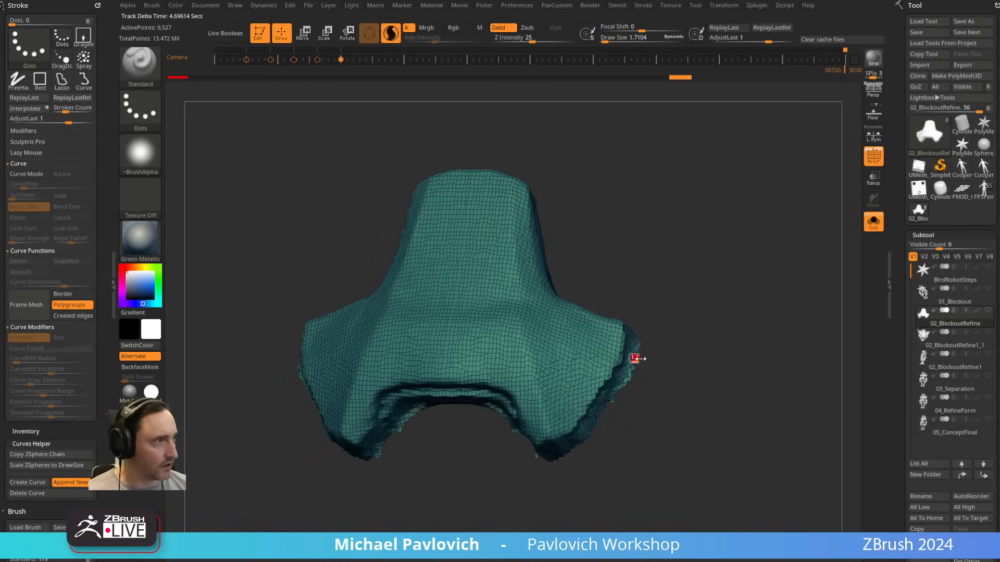
left_click_drag(639, 346, 572, 442, "shift")
mouse_move(628, 425)
left_mouse_down()
mouse_move(519, 437)
mouse_move(488, 407)
left_mouse_up()
left_click_drag(745, 329, 697, 335)
mouse_move(519, 376)
left_mouse_down("shift")
mouse_move(551, 346)
mouse_move(598, 213)
left_mouse_up("shift")
left_click_drag(736, 192, 762, 188, "shift")
Step: Clip the plate's outer wing edges with a clipping brush, turn off the polyframe and re-DynaMesh the piece
key("ctrl+shift")
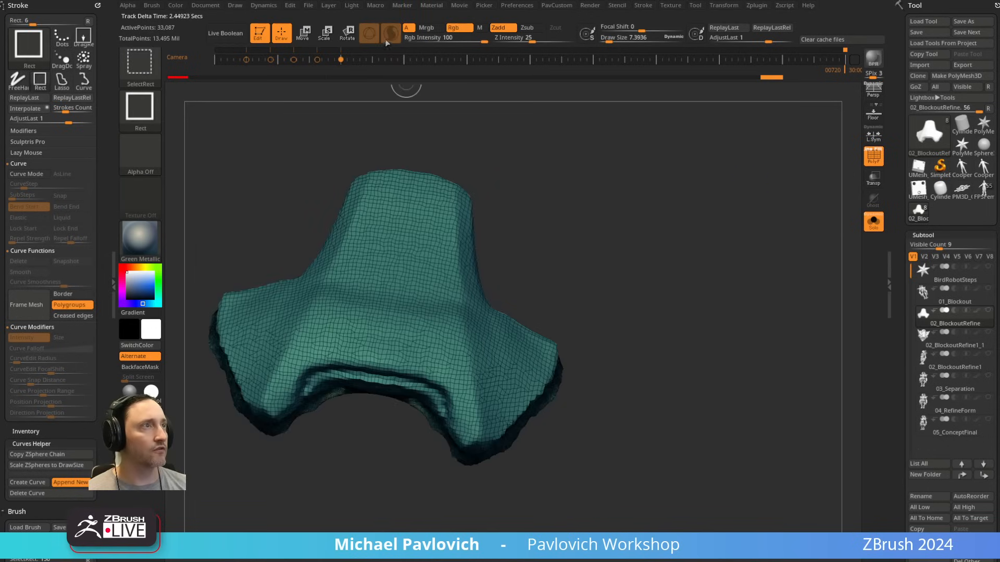
left_click(147, 73, "ctrl+shift")
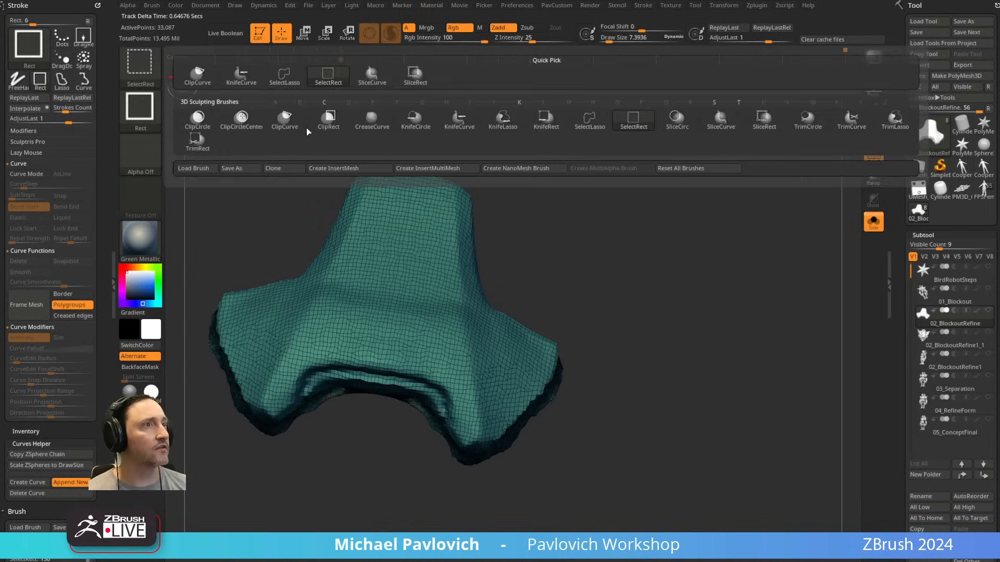
mouse_move(524, 217)
left_mouse_down()
mouse_move(783, 198)
mouse_move(717, 240)
mouse_move(709, 285)
left_mouse_up()
key("shift+f")
mouse_move(557, 320)
left_mouse_down("ctrl+shift")
mouse_move(559, 424)
mouse_move(521, 472)
mouse_move(476, 499)
left_mouse_up("ctrl+shift")
mouse_move(627, 362)
left_mouse_down()
mouse_move(642, 281)
mouse_move(487, 351)
mouse_move(502, 334)
mouse_move(484, 335)
mouse_move(471, 353)
mouse_move(475, 370)
mouse_move(575, 372)
mouse_move(564, 375)
mouse_move(596, 352)
mouse_move(646, 352)
mouse_move(490, 367)
left_mouse_up()
left_click_drag(592, 212, 604, 224, "ctrl")
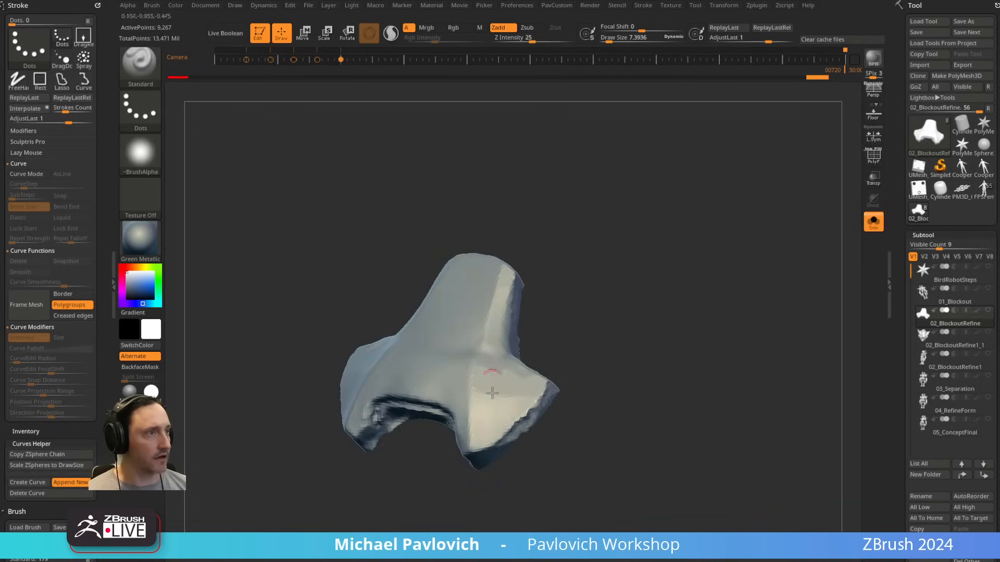
Step: Clip the protruding front surface of the plate from a side view and re-DynaMesh it
left_click_drag(581, 318, 618, 284)
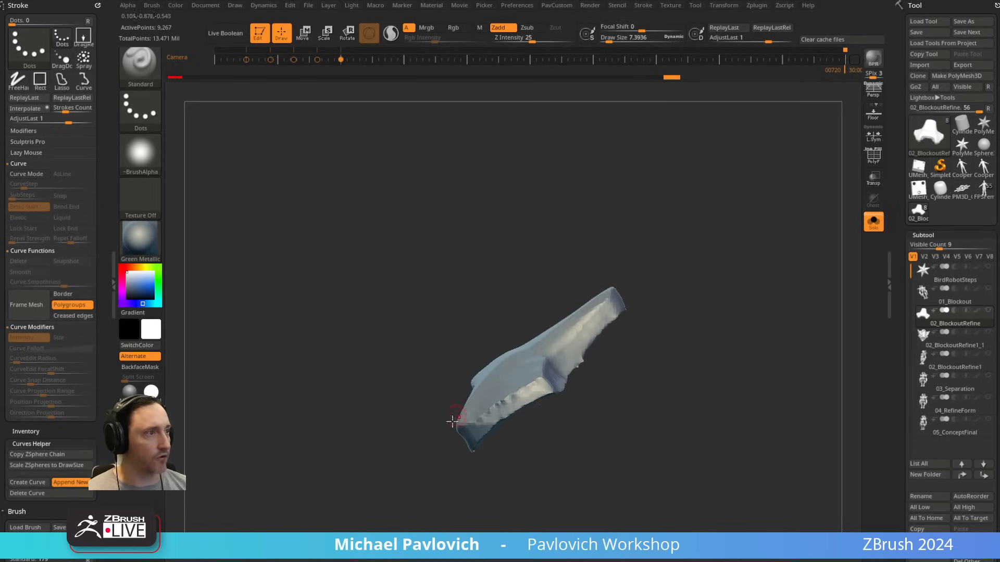
mouse_move(432, 475)
left_mouse_down("ctrl+shift")
mouse_move(475, 386)
mouse_move(636, 268)
left_mouse_up("ctrl+shift")
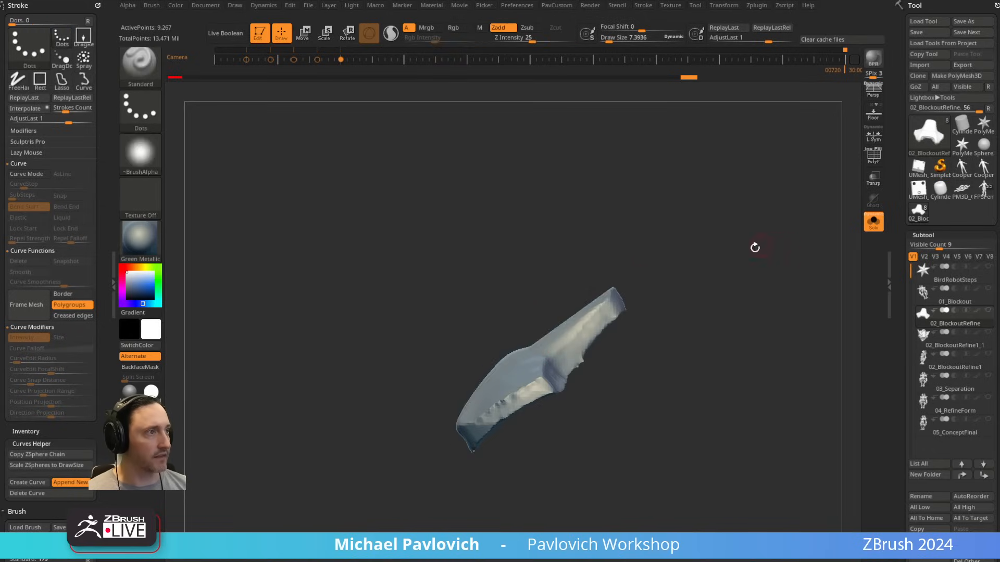
left_click_drag(755, 248, 742, 259)
left_click_drag(651, 339, 647, 332)
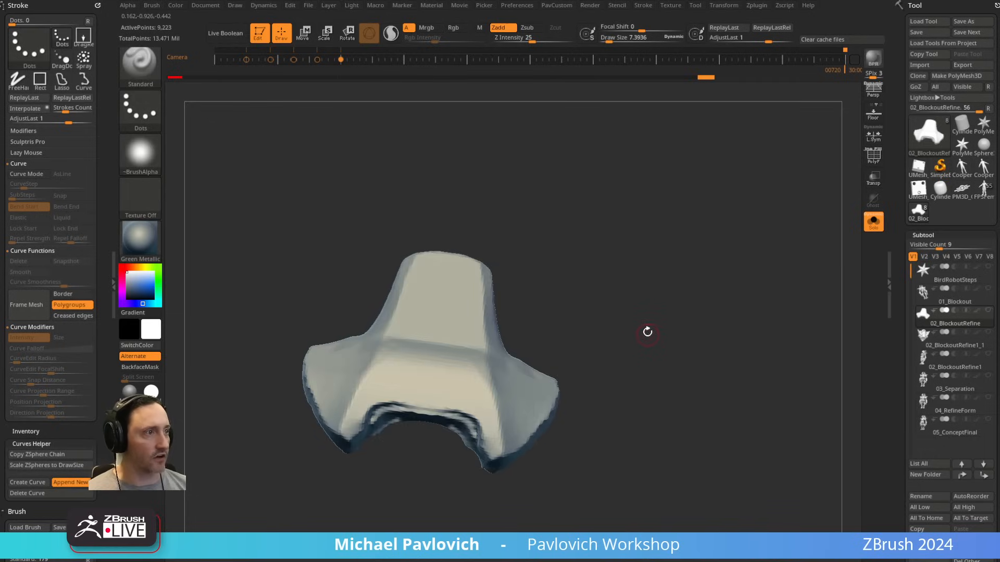
Step: Select the hPolish brush and DynaMesh the plate at a resolution of 992
key("b")
key("h")
key("p")
mouse_move(625, 299)
left_mouse_down()
mouse_move(638, 337)
mouse_move(610, 356)
left_mouse_up()
key("2")
left_click(564, 223)
Step: Polish the plate's wings and the planes beside its creases with the hPolish brush
key("s")
left_click_drag(510, 405, 496, 409)
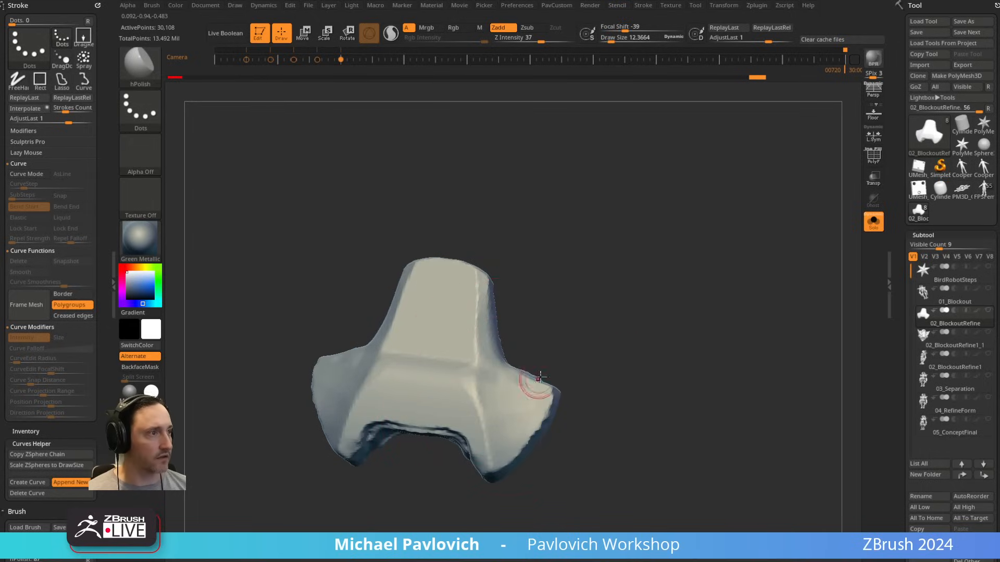
left_click_drag(540, 377, 554, 385)
left_click_drag(591, 376, 572, 373)
left_click_drag(466, 375, 480, 372)
left_click_drag(552, 326, 592, 313)
Step: Select the Pinch brush, try a stroke down the crease of the plate's lower side and undo it
key("b")
key("p")
key("i")
left_click_drag(493, 383, 509, 456)
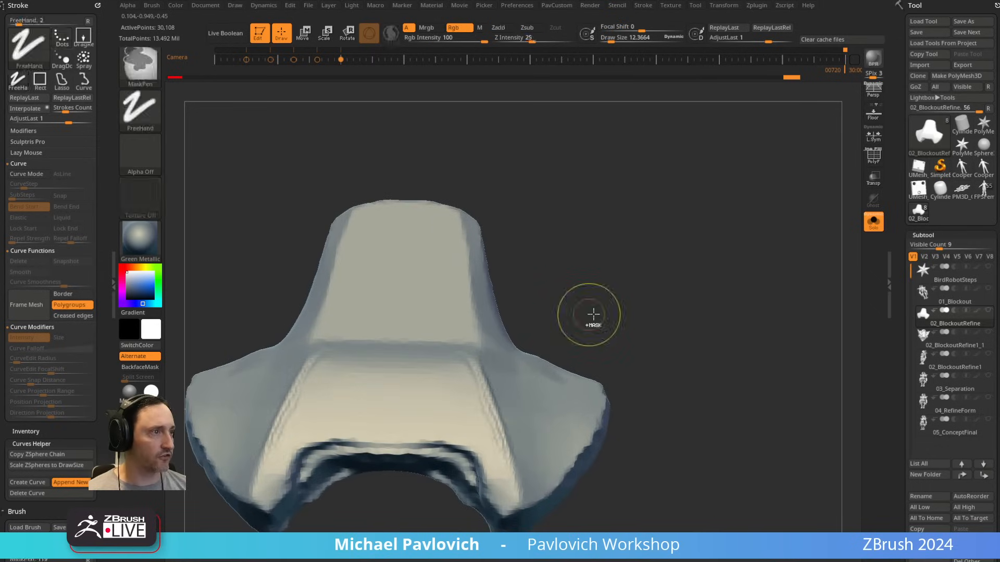
key("ctrl+z")
Step: Examine the Pinch brush's Depth and Elasticity settings
left_click_drag(71, 431, 69, 78)
left_click_drag(68, 443, 57, 46)
key("shift")
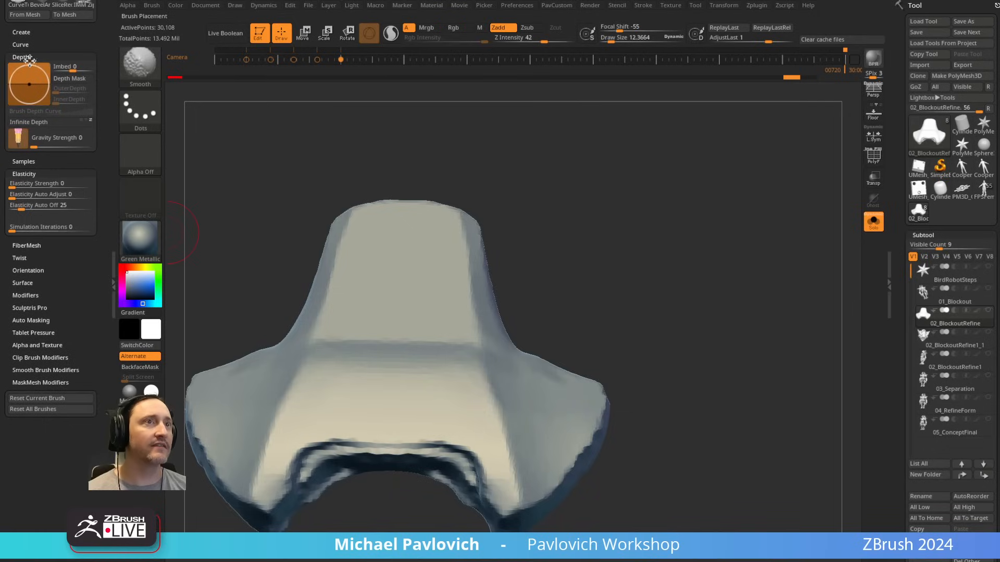
left_click(29, 58, "shift")
left_click(44, 134)
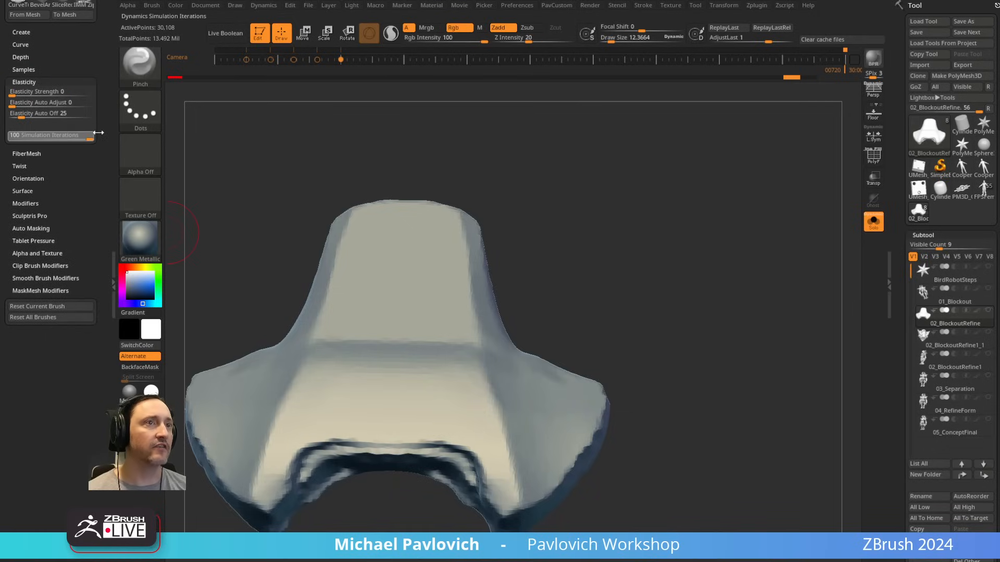
Step: Pinch the crease running down the plate's side into a sharper ridge, adjusting the brush size between strokes
left_click_drag(638, 215, 563, 302)
key("s")
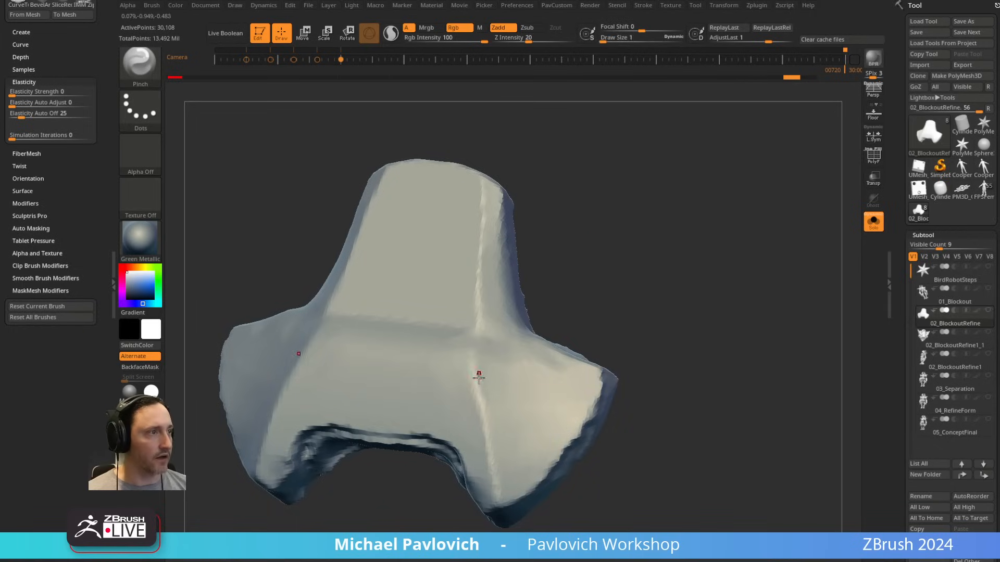
left_click_drag(478, 373, 485, 383)
key("s")
mouse_move(491, 382)
left_mouse_down()
mouse_move(482, 383)
mouse_move(492, 404)
mouse_move(487, 394)
left_mouse_up()
key("s")
left_click_drag(480, 385, 498, 487)
key("s")
left_click_drag(494, 407, 485, 410)
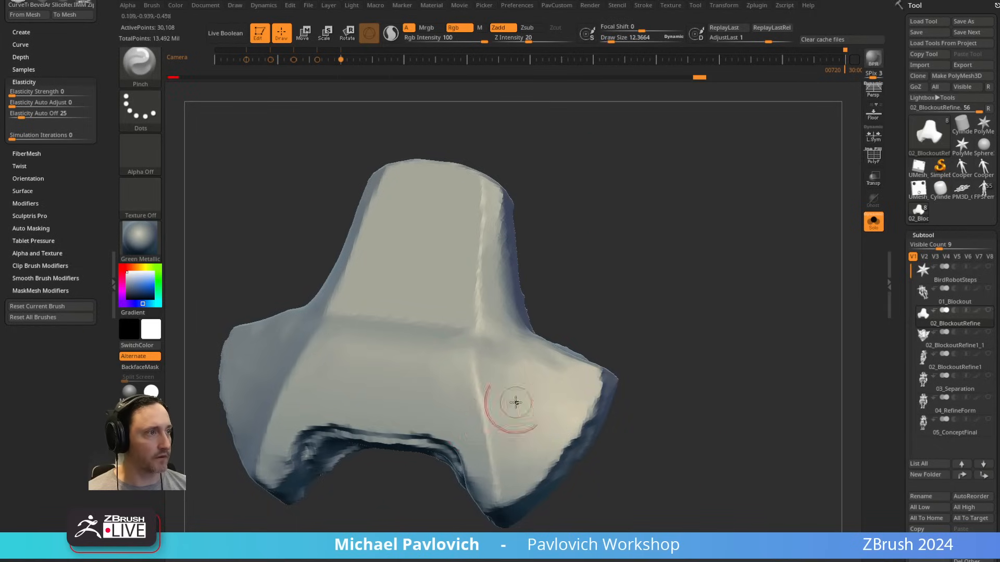
Step: Carve a sharp groove along the plate's curved notch with the DamStandard brush
mouse_move(656, 250)
left_mouse_down()
mouse_move(697, 286)
mouse_move(683, 290)
mouse_move(652, 256)
left_mouse_up()
key("3")
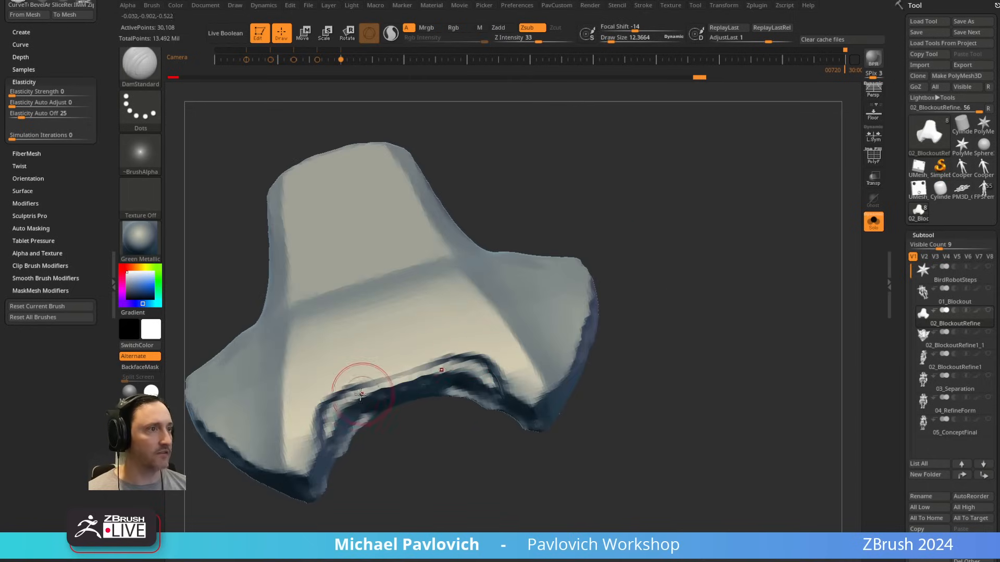
left_click_drag(325, 403, 462, 359)
Step: DynaMesh the plate at a resolution of 2032
key("space")
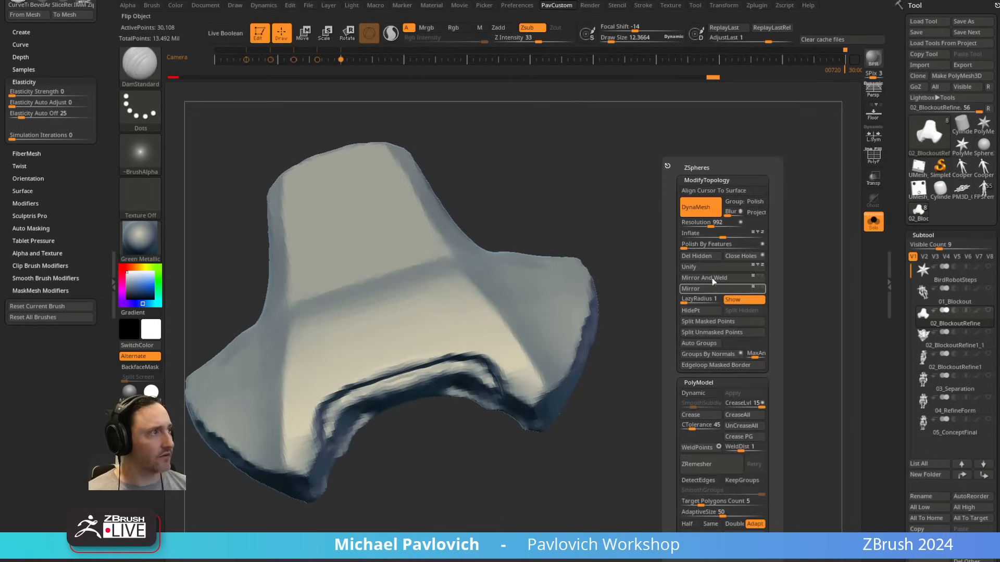
left_click(722, 223)
left_click_drag(653, 166, 694, 217, "ctrl")
key("space")
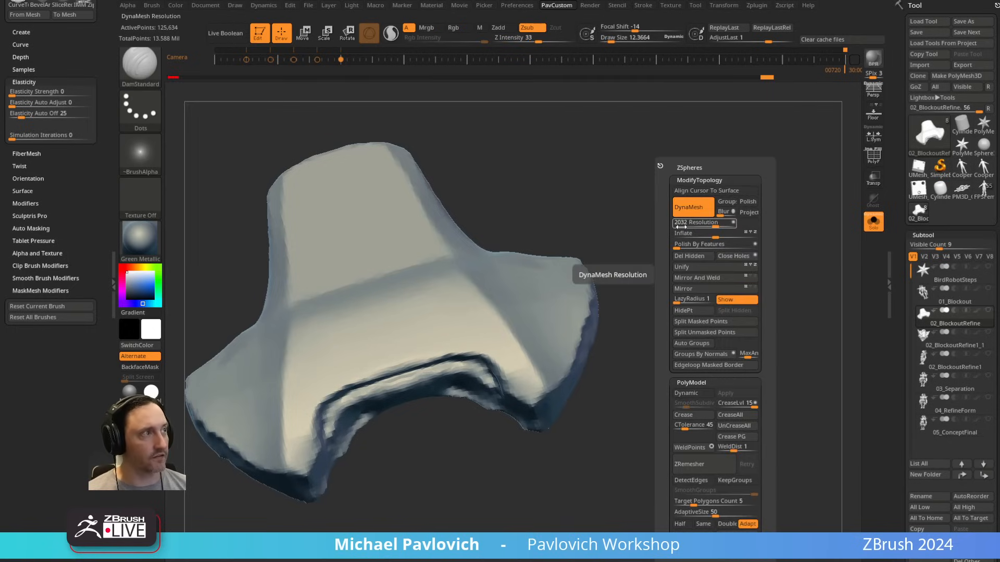
mouse_move(584, 234)
left_mouse_down()
mouse_move(593, 219)
mouse_move(661, 189)
mouse_move(714, 239)
mouse_move(807, 237)
mouse_move(771, 250)
mouse_move(739, 232)
left_mouse_up()
Step: Select the MoveAccu brush and open its Curve settings to examine the AccuCurve option
key("1")
key("]")
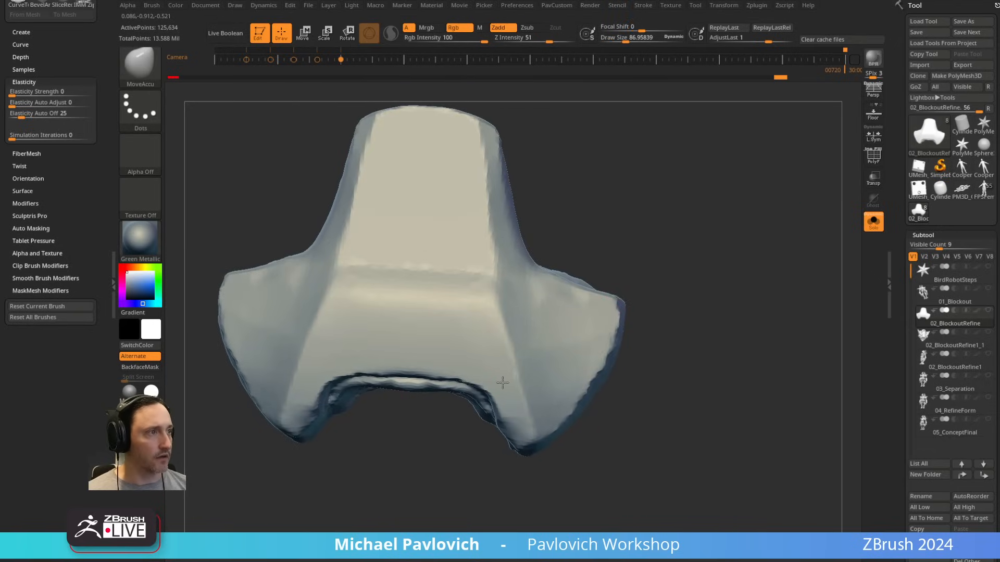
key("[")
left_click_drag(64, 170, 67, 259)
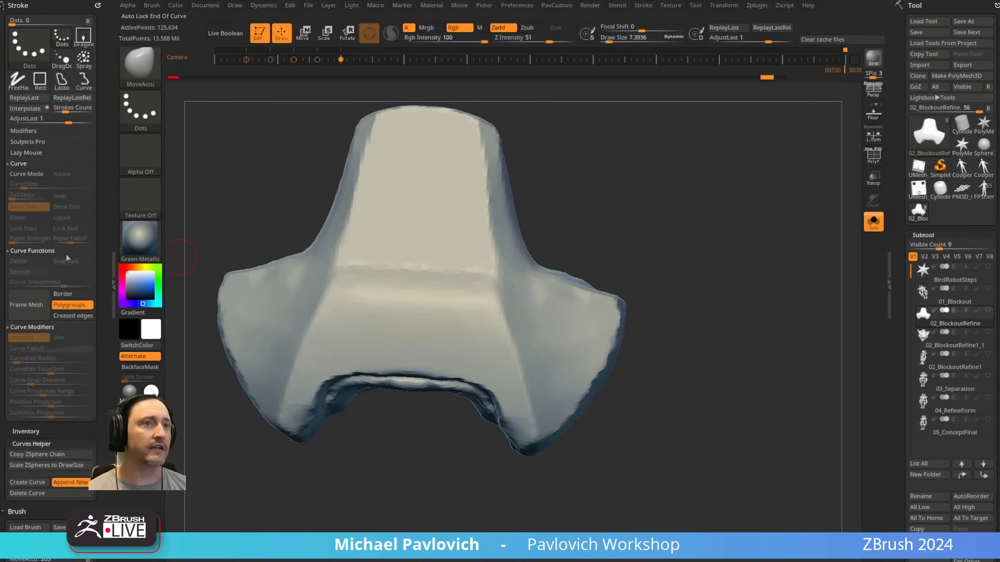
left_click_drag(58, 402, 54, 301)
key("shift")
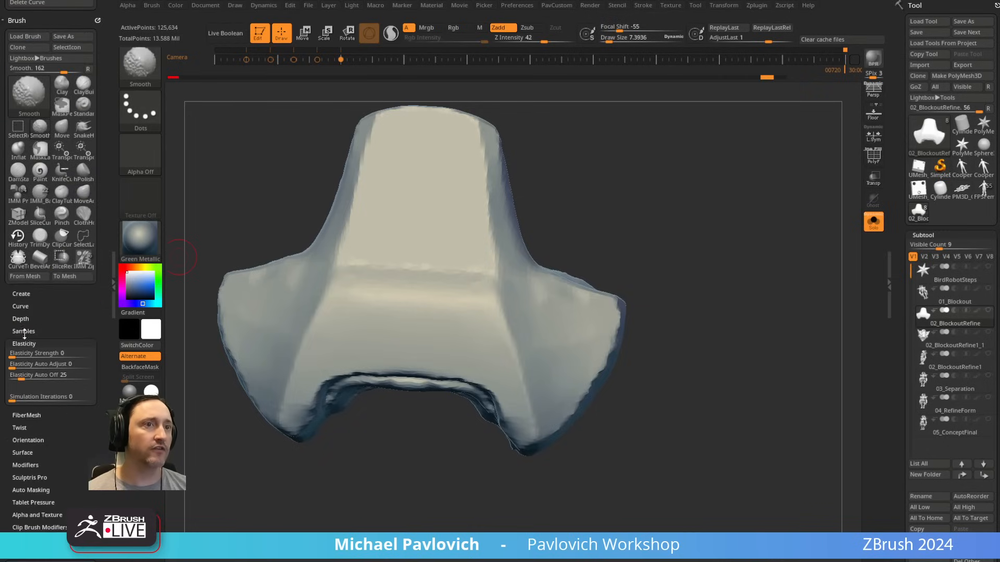
left_click(21, 306)
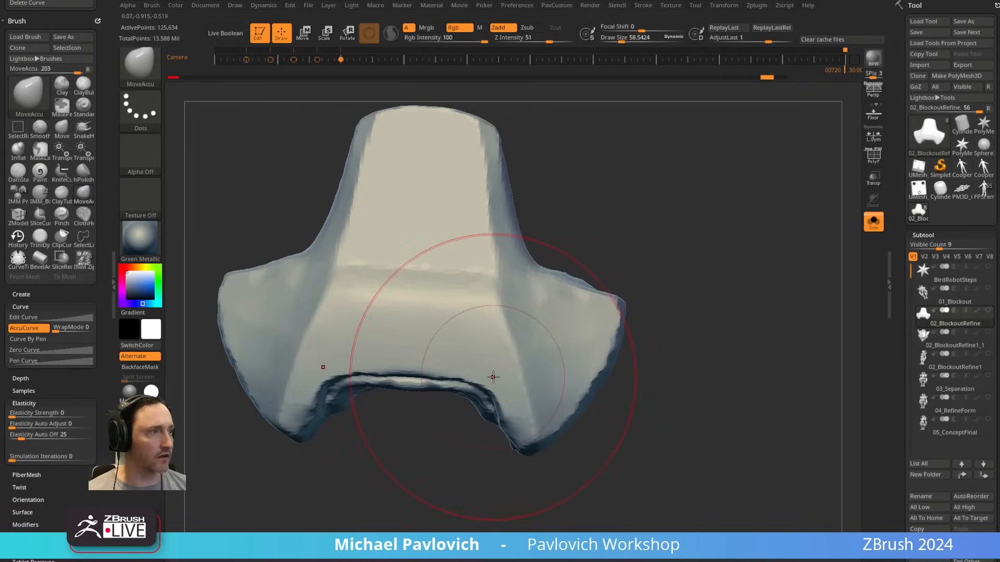
Step: Pull the side wing's outer corner into a point with MoveAccu, try the Move brush and undo the last stroke
mouse_move(493, 387)
left_mouse_down()
mouse_move(499, 379)
mouse_move(424, 374)
left_mouse_up()
key("[")
mouse_move(616, 298)
left_mouse_down()
mouse_move(639, 300)
mouse_move(621, 299)
left_mouse_up()
key("b")
key("m")
key("v")
key("ctrl+z")
Step: Reshape the concave shoulder where the plate's neck meets the side wing with the MoveAccu brush, adjusting its size
key("b")
key("m")
key("a")
key("s")
key("s")
mouse_move(559, 283)
left_mouse_down()
mouse_move(569, 283)
mouse_move(539, 280)
left_mouse_up()
key("s")
left_click_drag(539, 280, 531, 280)
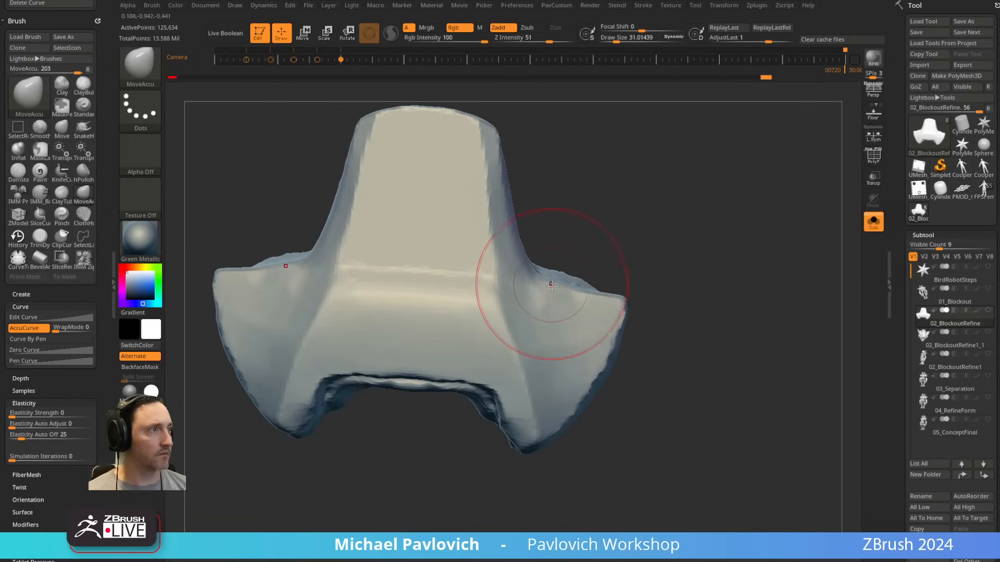
Step: Flatten the planes along the crease between the plate's centre and side wing with the hPolish brush, varying its size
mouse_move(703, 268)
left_mouse_down()
mouse_move(692, 283)
mouse_move(570, 330)
left_mouse_up()
key("b")
key("h")
key("p")
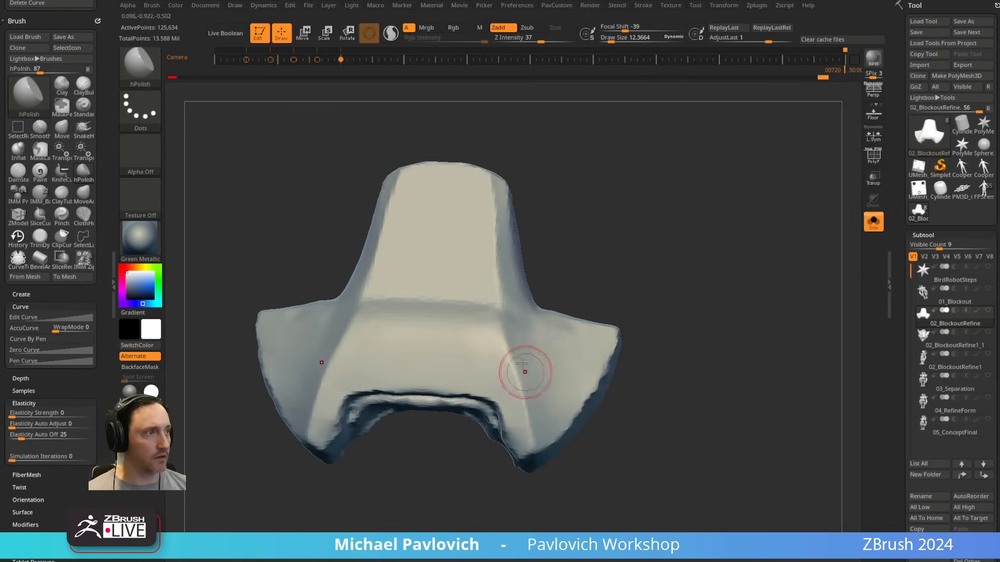
left_click_drag(520, 381, 497, 350)
key("s")
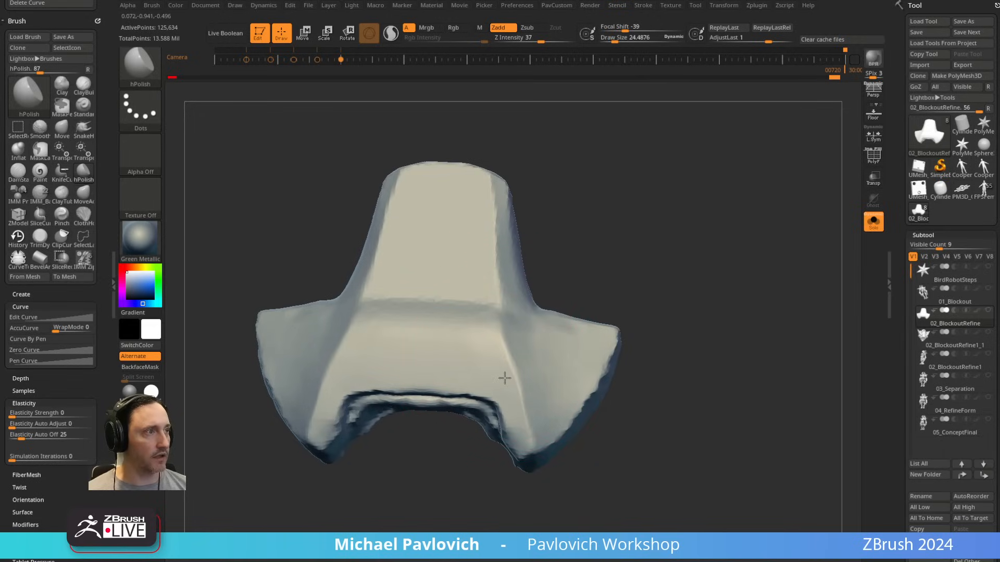
left_click_drag(524, 398, 517, 352)
key("s")
left_click_drag(518, 342, 499, 341)
left_click_drag(642, 283, 588, 293)
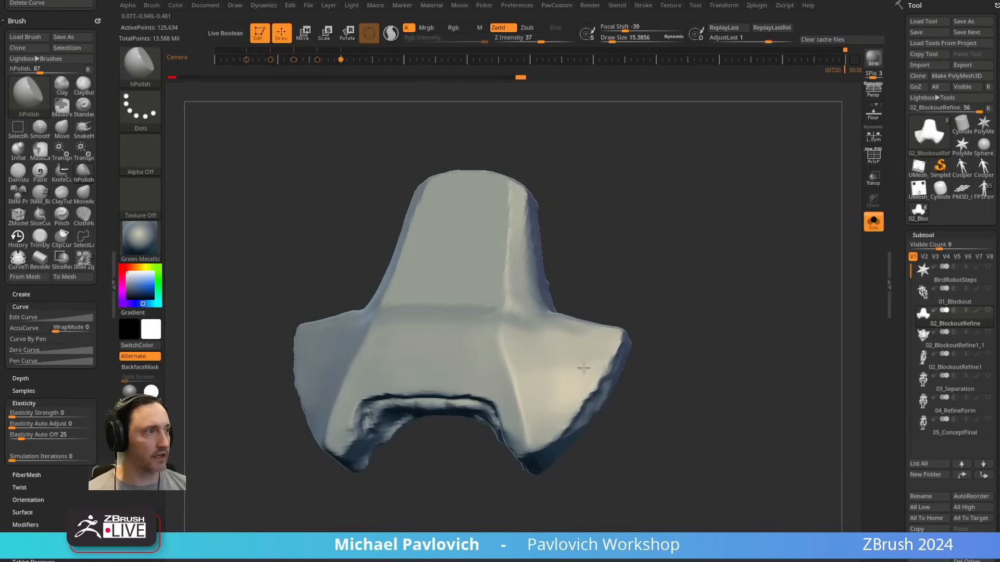
Step: Polish the side wing's surface near its outer edge with a larger hPolish brush
mouse_move(662, 327)
left_mouse_down("alt")
mouse_move(636, 290)
mouse_move(594, 307)
mouse_move(556, 351)
mouse_move(544, 349)
mouse_move(581, 323)
mouse_move(541, 367)
left_mouse_up("alt")
key("s")
key("s")
key("s")
left_click_drag(573, 362, 567, 372)
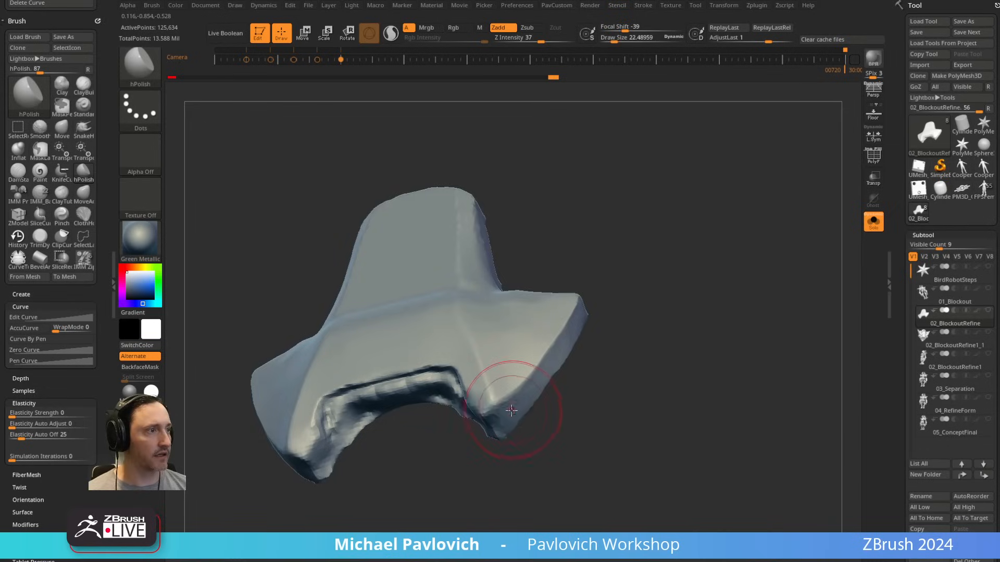
Step: Adjust the notch's inner corner and side edge with MoveAccu at a draw size of about 22
mouse_move(583, 418)
left_mouse_down()
mouse_move(568, 363)
mouse_move(613, 374)
mouse_move(586, 373)
left_mouse_up()
key("1")
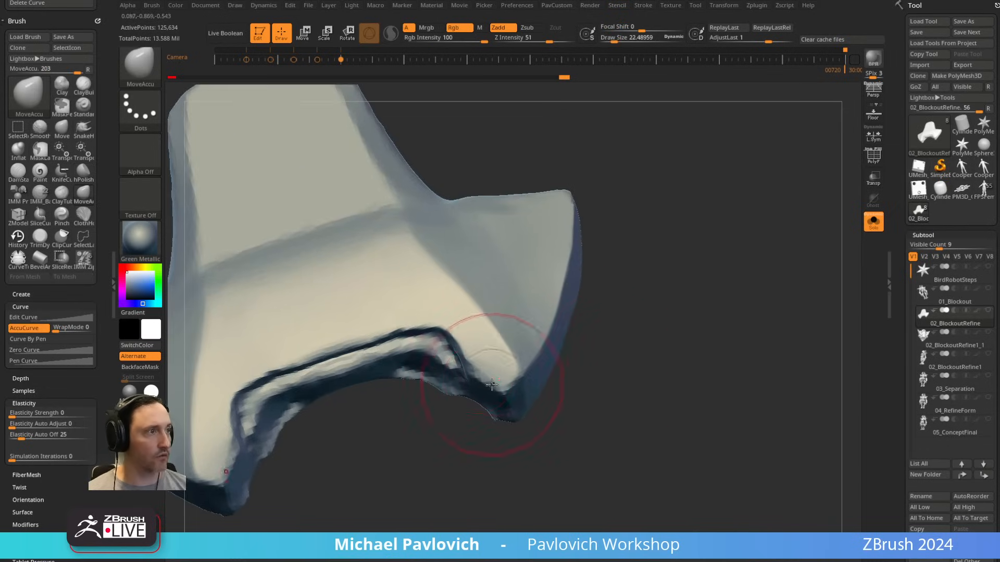
key("s")
left_click_drag(491, 384, 487, 384)
mouse_move(466, 457)
left_mouse_down()
mouse_move(468, 480)
mouse_move(477, 464)
left_mouse_up()
key("s")
left_click(471, 391)
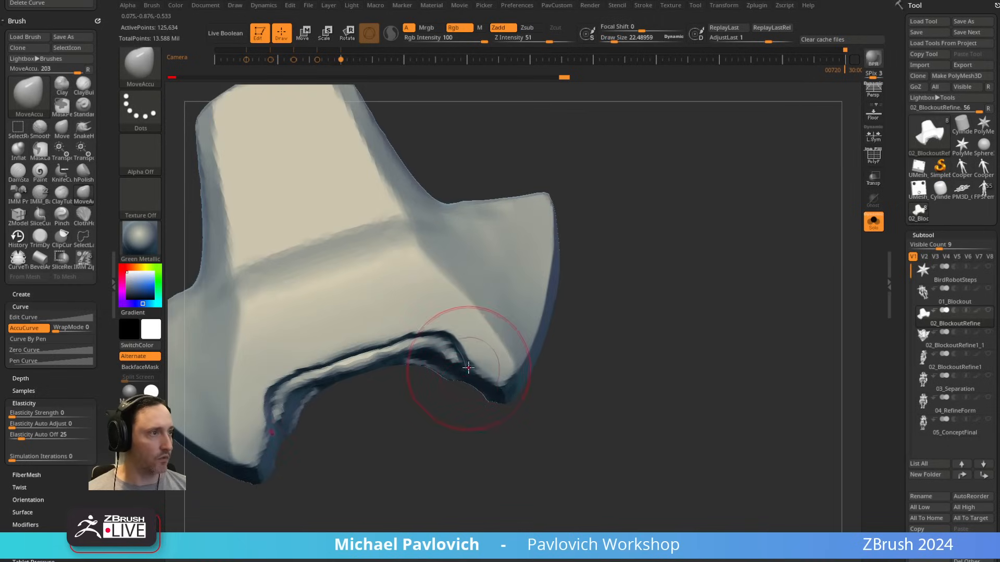
left_click_drag(467, 370, 463, 384)
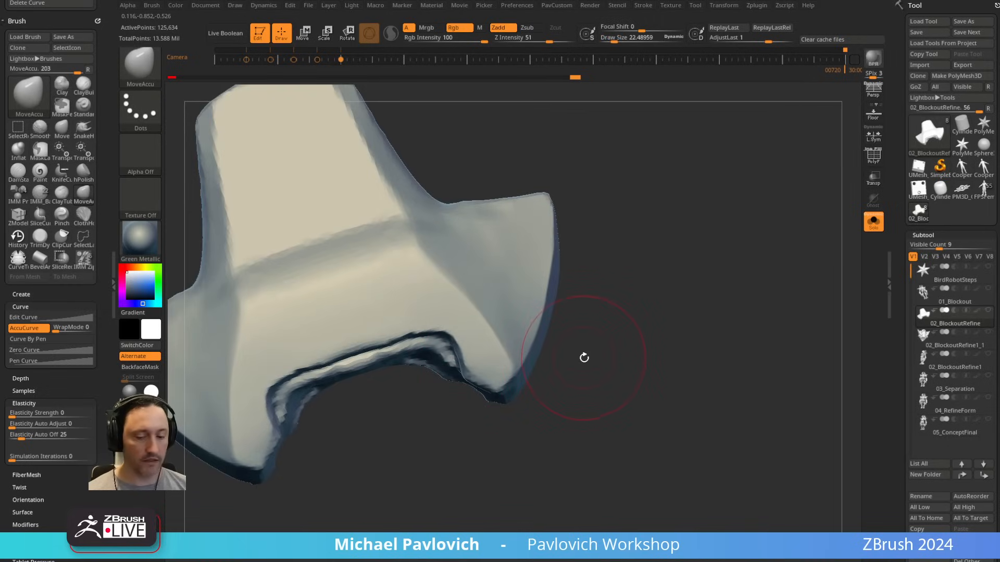
Step: Trim the plate's lower tip beside the notch with the TrimDynamic brush
key("4")
left_click_drag(589, 368, 607, 362)
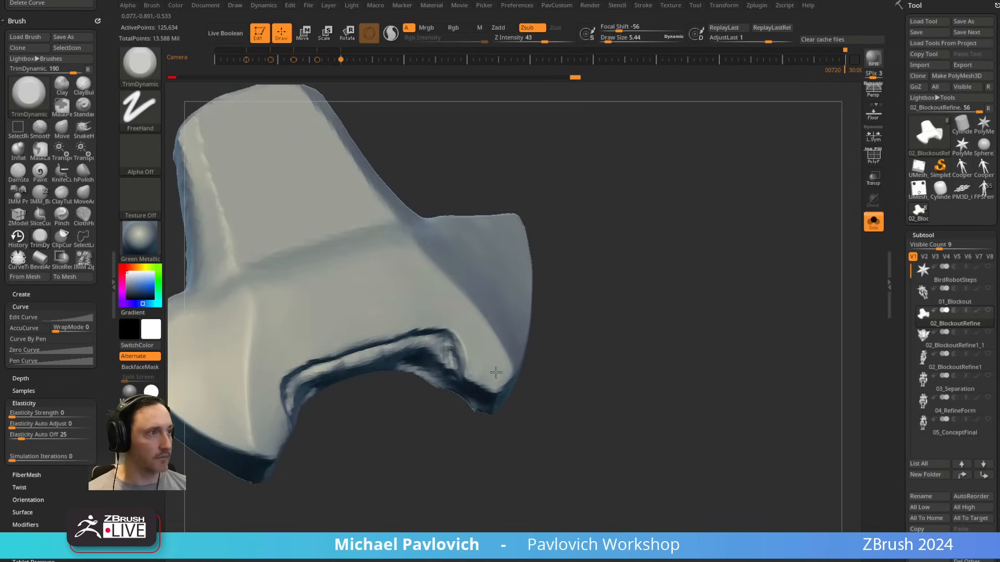
right_click_drag(496, 372, 512, 366)
left_click_drag(500, 397, 487, 403)
left_click_drag(577, 374, 557, 353)
Step: Build up the underside of the plate's lower tip with the Clay brush and flatten it with hPolish
key("2")
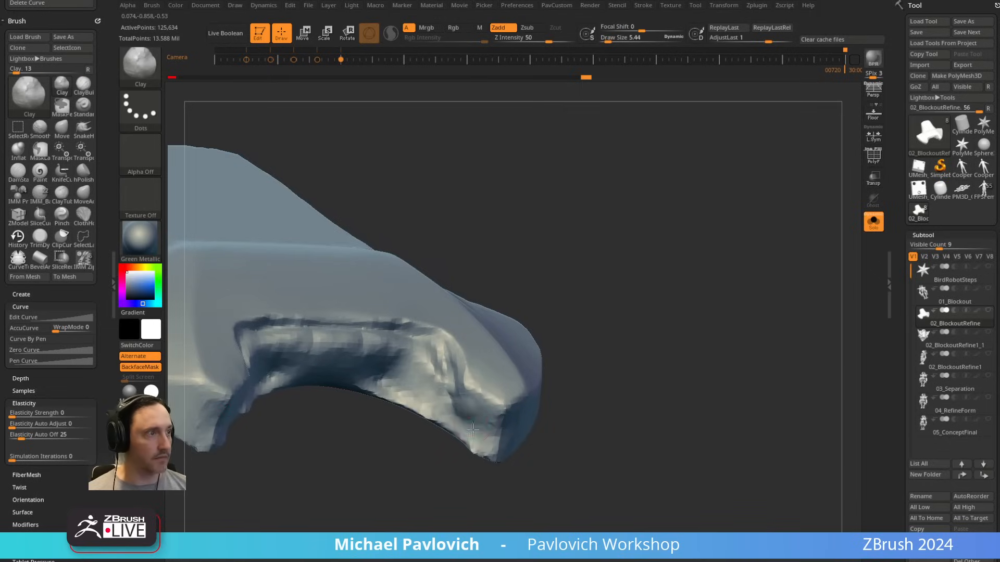
left_click_drag(480, 401, 482, 404)
mouse_move(592, 361)
left_mouse_down("alt")
mouse_move(593, 340)
mouse_move(577, 348)
left_mouse_up("alt")
key("5")
key("s")
left_click_drag(484, 391, 475, 387)
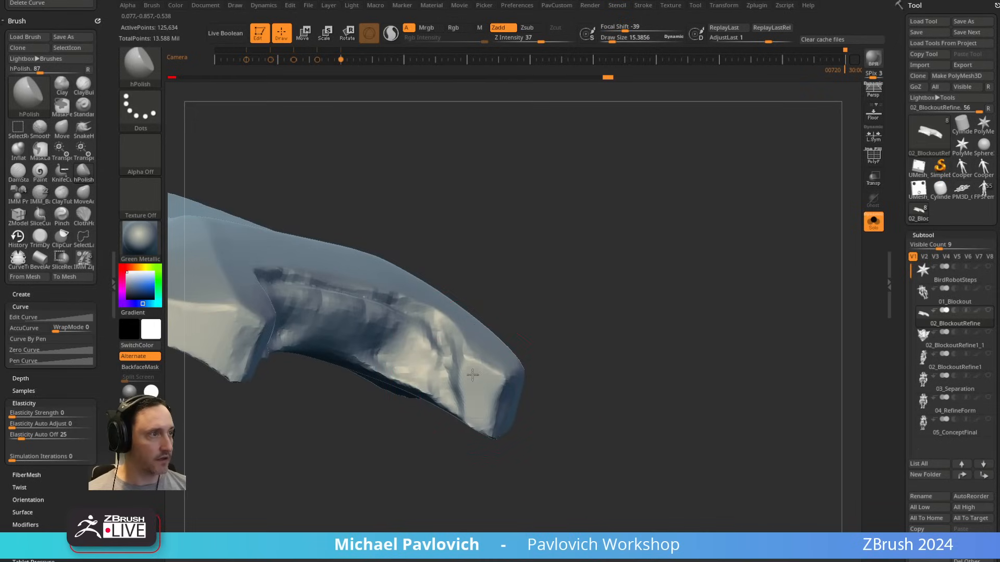
Step: Refine the edge where the lower tip's end face meets the notch with a smaller MoveAccu brush
key("1")
left_click_drag(586, 342, 569, 334)
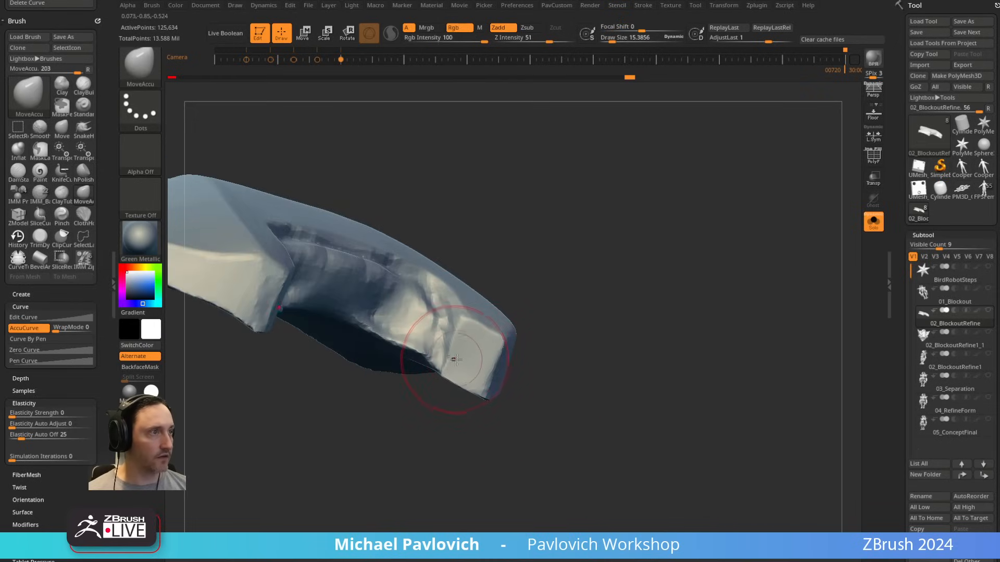
mouse_move(584, 333)
left_mouse_down()
mouse_move(592, 317)
mouse_move(493, 433)
mouse_move(589, 292)
mouse_move(603, 318)
mouse_move(537, 325)
left_mouse_up()
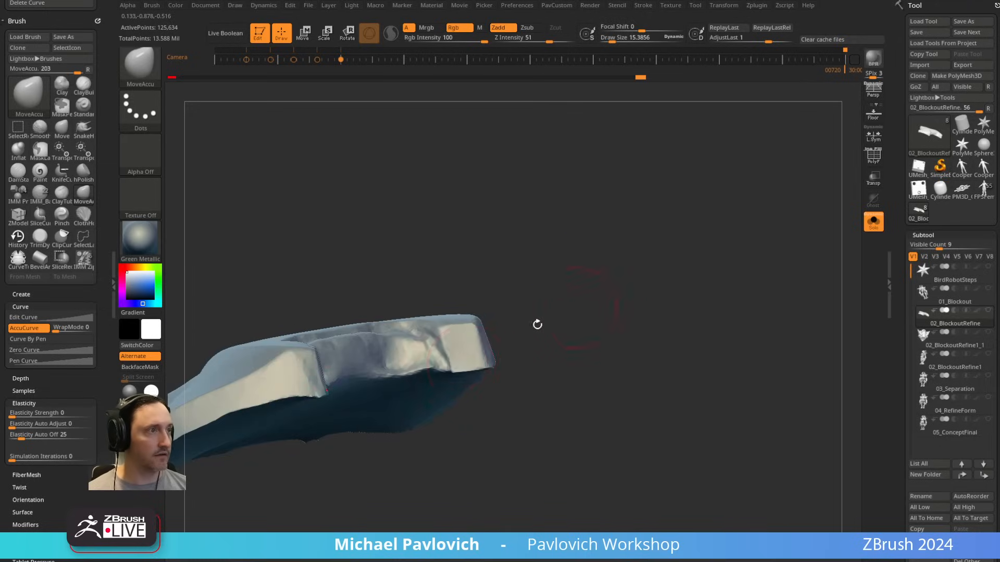
mouse_move(450, 369)
left_mouse_down()
mouse_move(502, 345)
mouse_move(476, 487)
mouse_move(455, 386)
mouse_move(456, 444)
left_mouse_up()
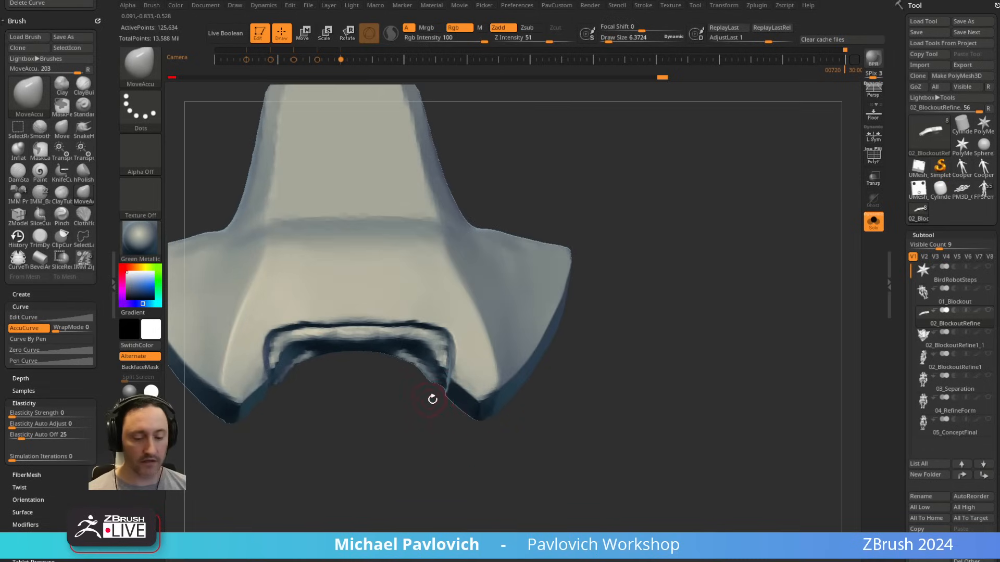
Step: Polish the plate's face beside the notch corner with hPolish at a draw size of about 15
key("b")
key("h")
key("p")
key("bracketright")
left_click_drag(469, 360, 471, 356)
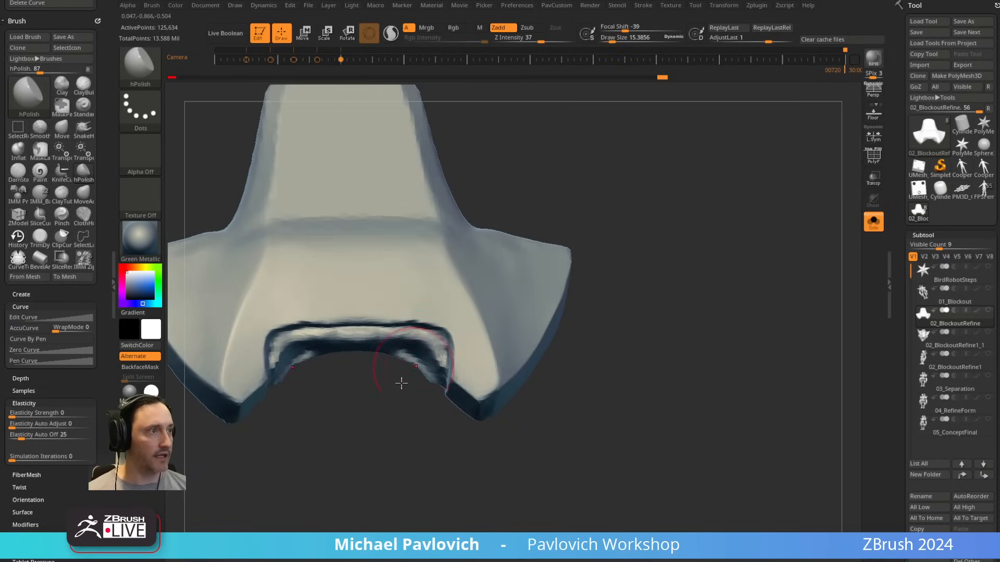
Step: Flatten the bevel along the notch's curved rim with short strokes of a smaller hPolish brush
left_click_drag(401, 384, 611, 260)
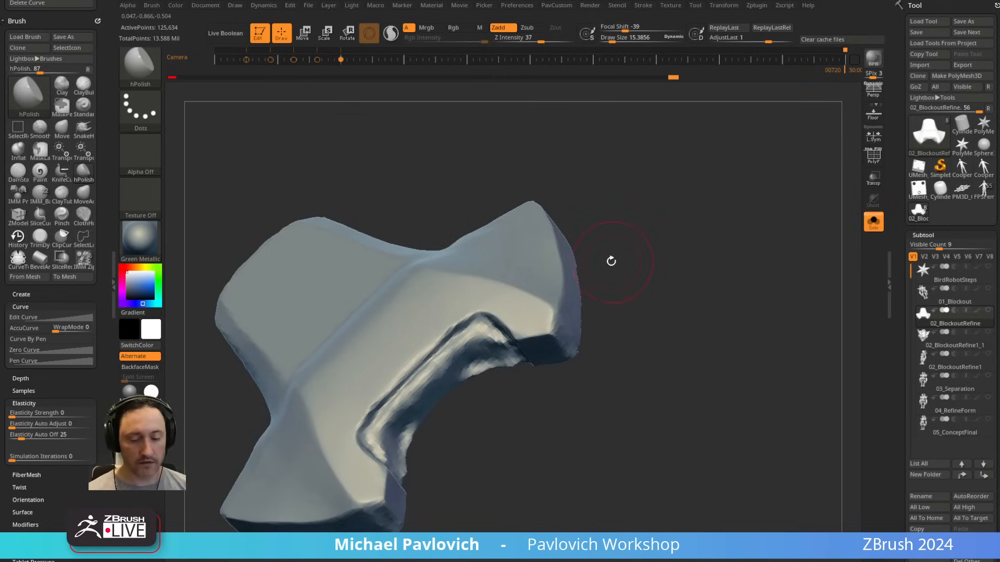
left_click_drag(389, 376, 401, 364)
key("bracketleft")
left_click_drag(369, 418, 413, 364)
left_click_drag(401, 414, 433, 432)
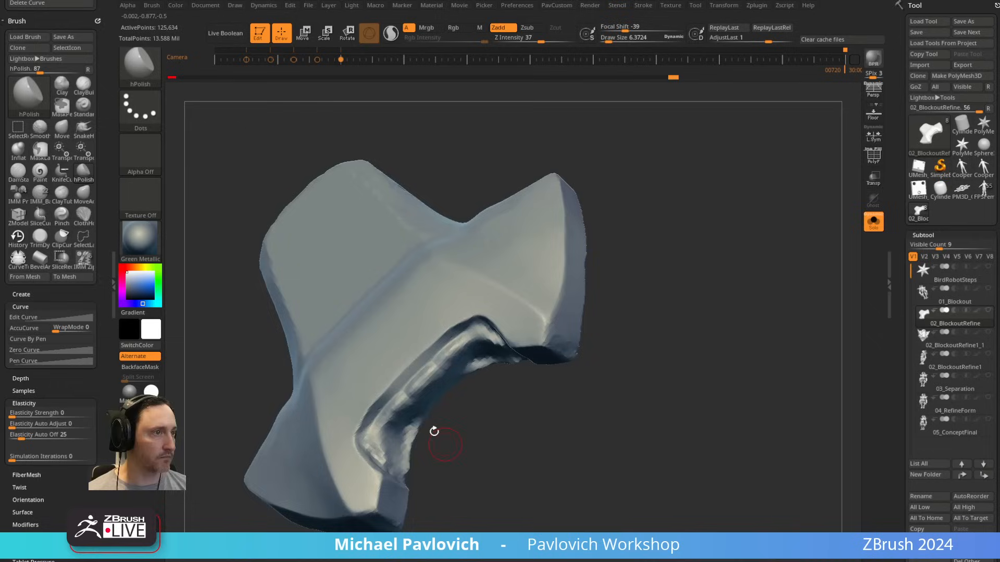
right_click_drag(375, 406, 367, 386)
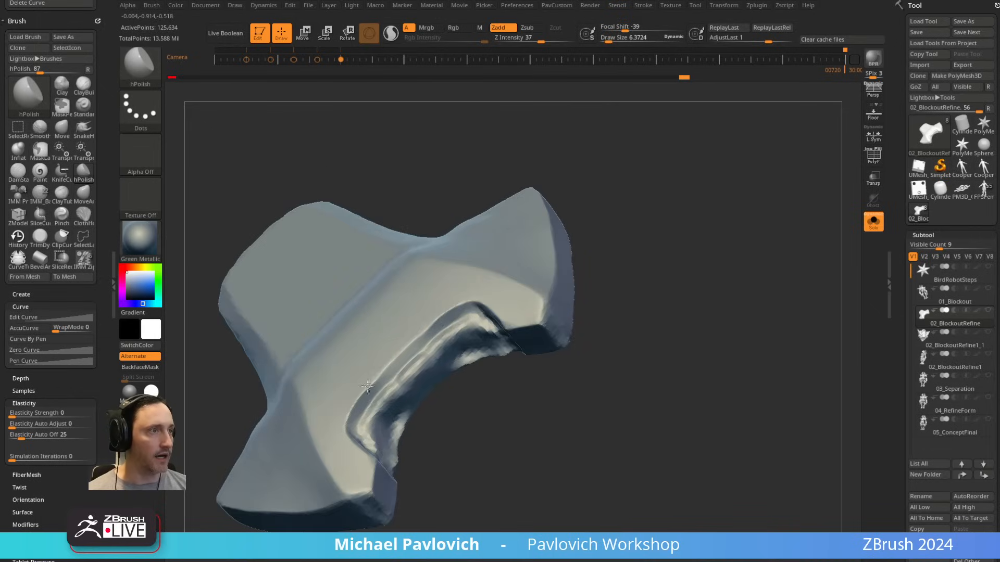
mouse_move(440, 388)
left_mouse_down()
mouse_move(471, 451)
mouse_move(458, 458)
left_mouse_up()
left_click_drag(424, 409, 466, 421)
key("s")
mouse_move(389, 414)
left_mouse_down()
mouse_move(397, 415)
mouse_move(360, 404)
left_mouse_up()
Step: Nudge the notch's rim into a cleaner curve with the Move brush at a draw size of about 15
key("b")
key("m")
key("v")
key("s")
left_click_drag(353, 399, 355, 400)
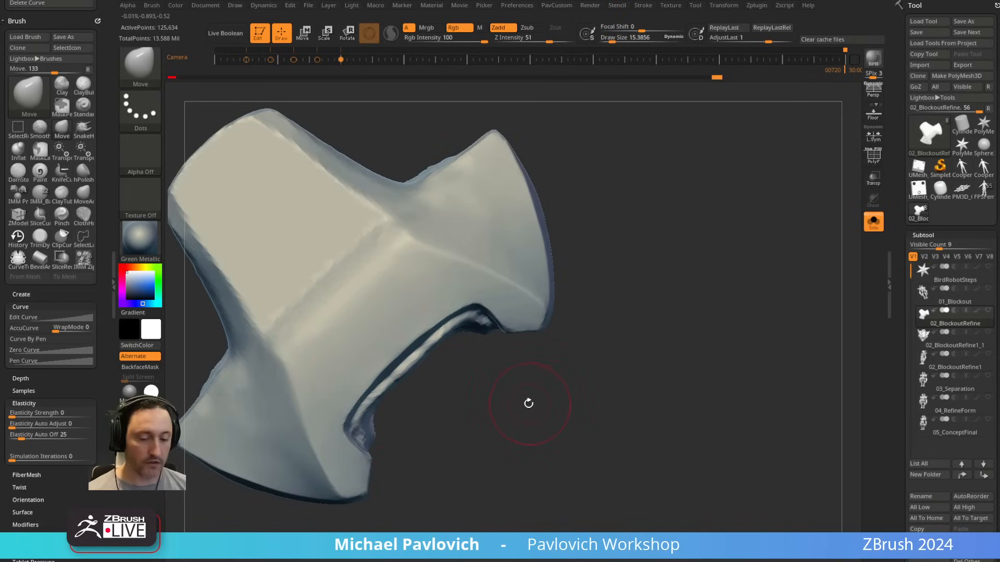
Step: Browse the LightBox brush folders and look at the presets in the ZModeler folder
key("comma")
left_click(285, 92)
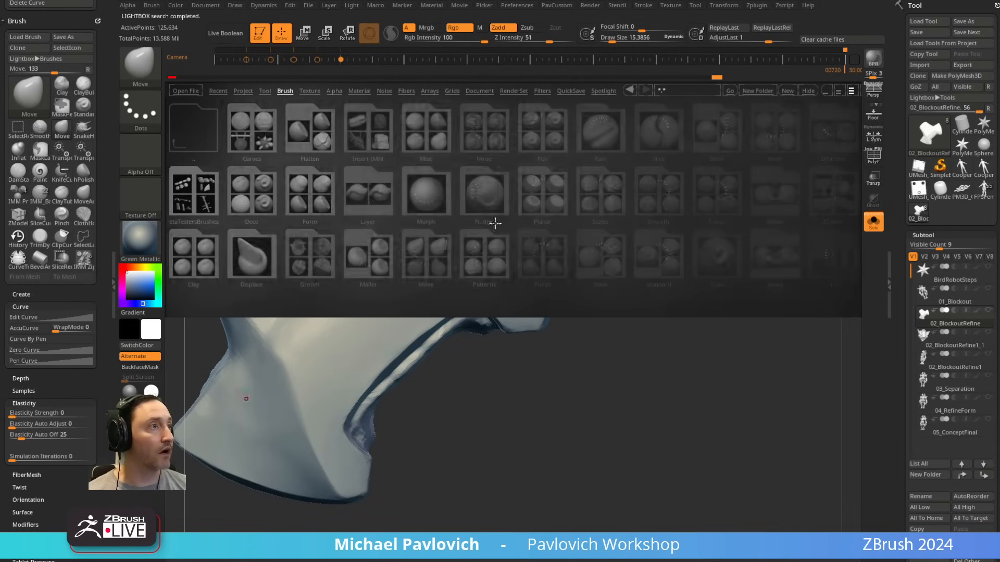
scroll(507, 257, "down", 3)
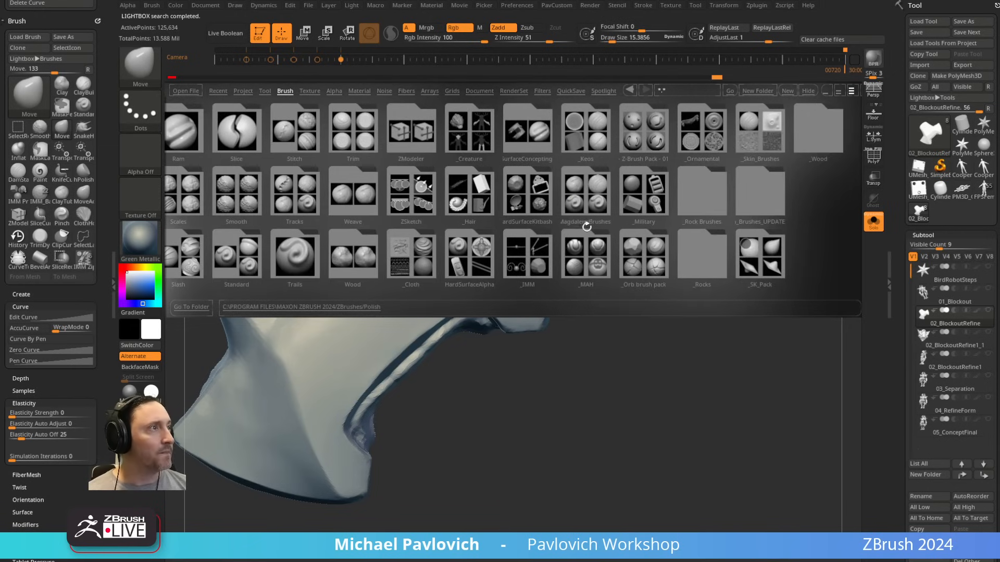
left_click_drag(420, 136, 435, 144)
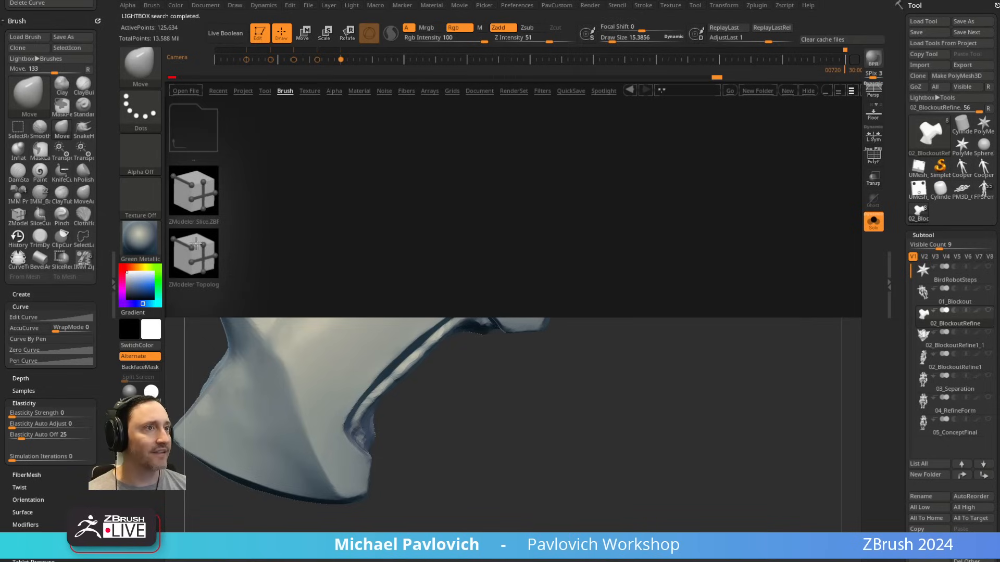
key("comma")
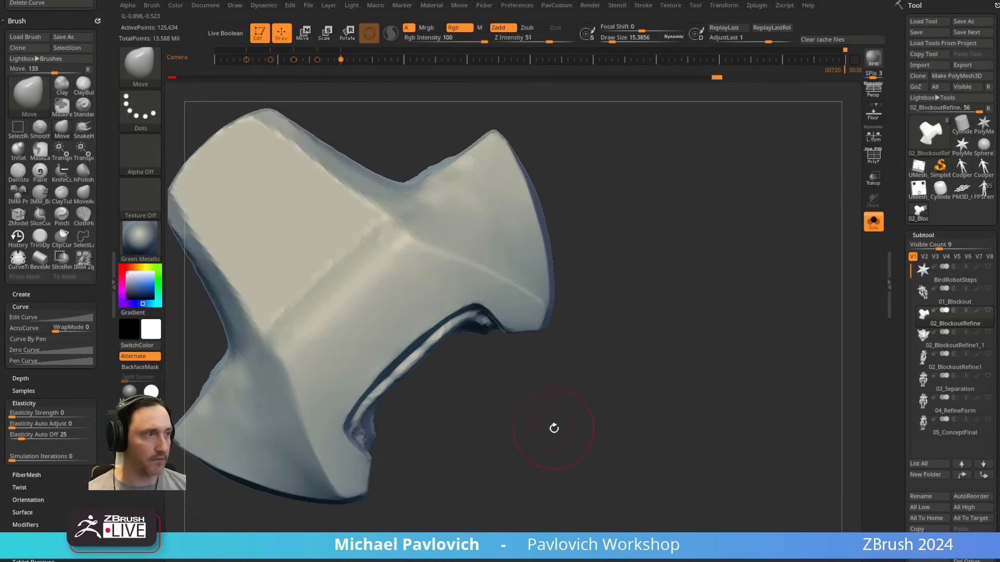
Step: Switch to File Explorer and examine the custom brushes in Maxon ZBrush 2024's ZStartup BrushPresets folder
key("b")
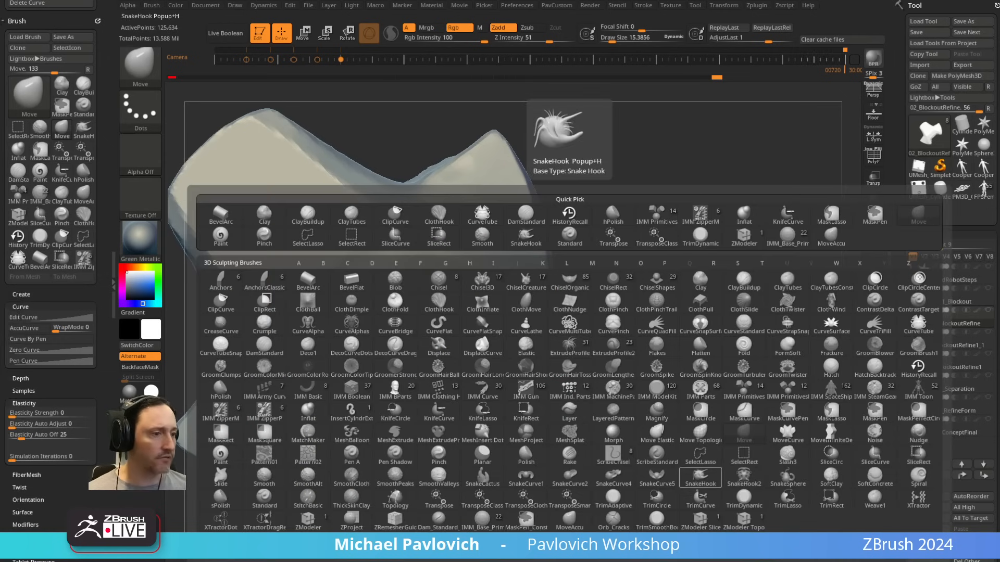
key("super+e")
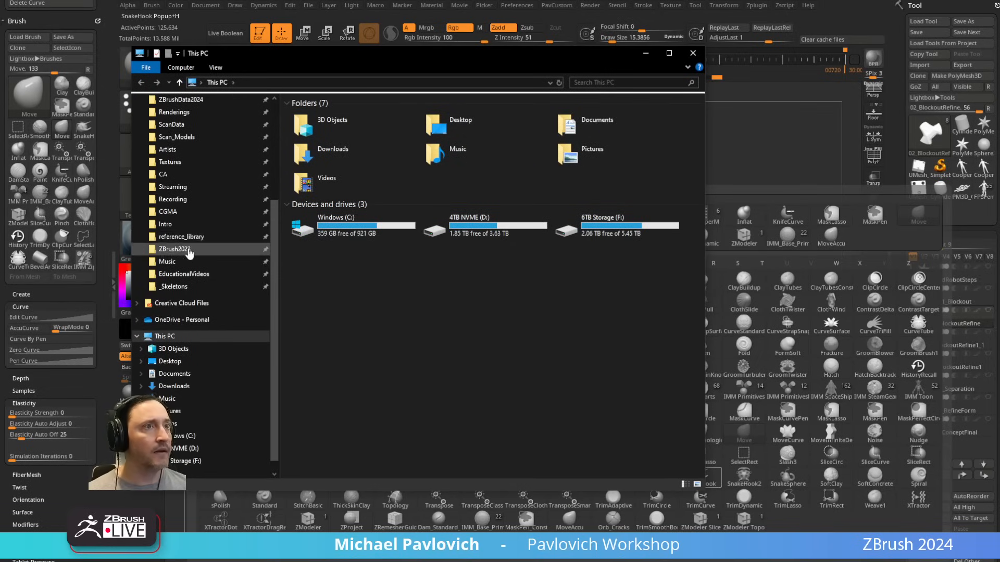
scroll(200, 268, "up", 2)
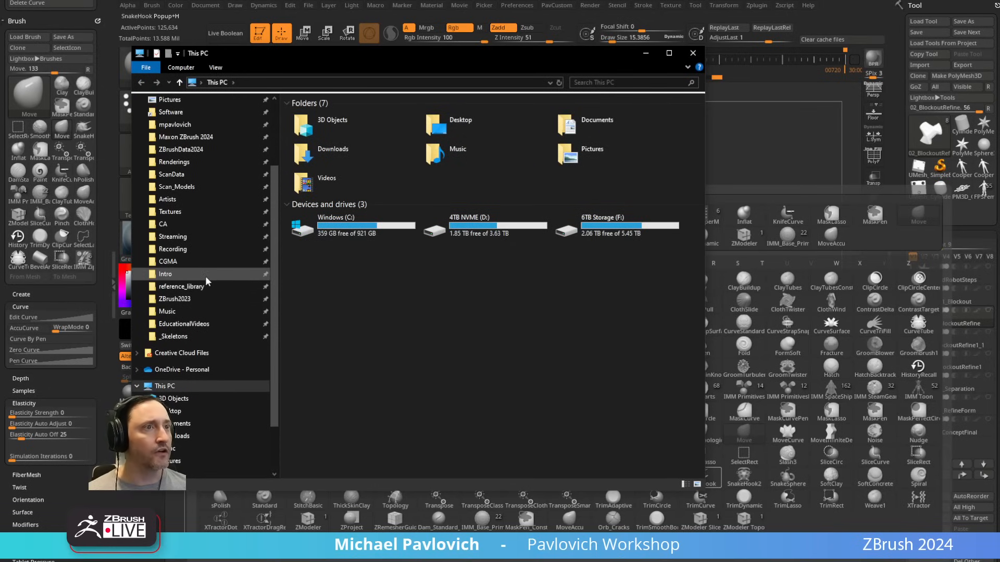
left_click(200, 150)
left_click(186, 137)
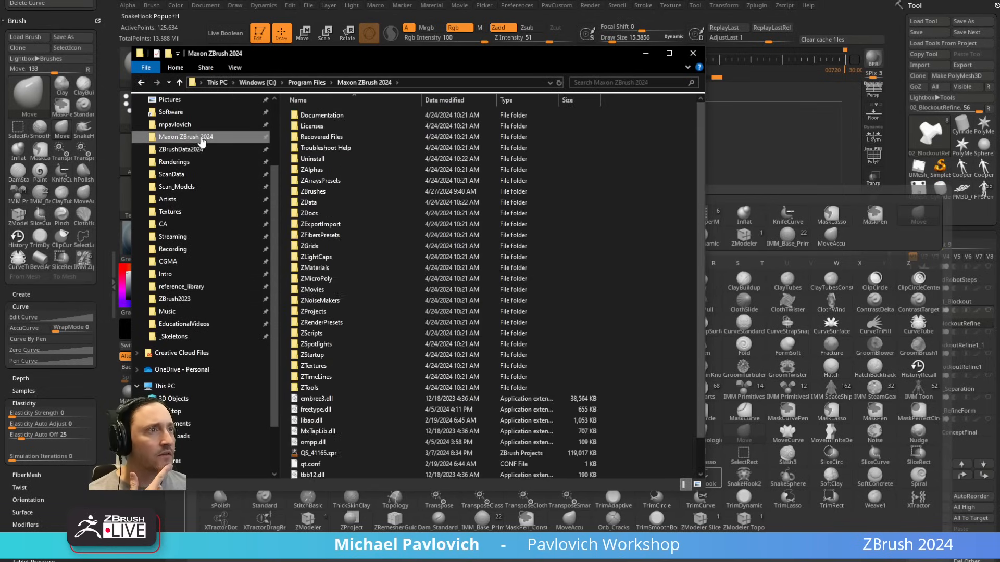
double_click(310, 355)
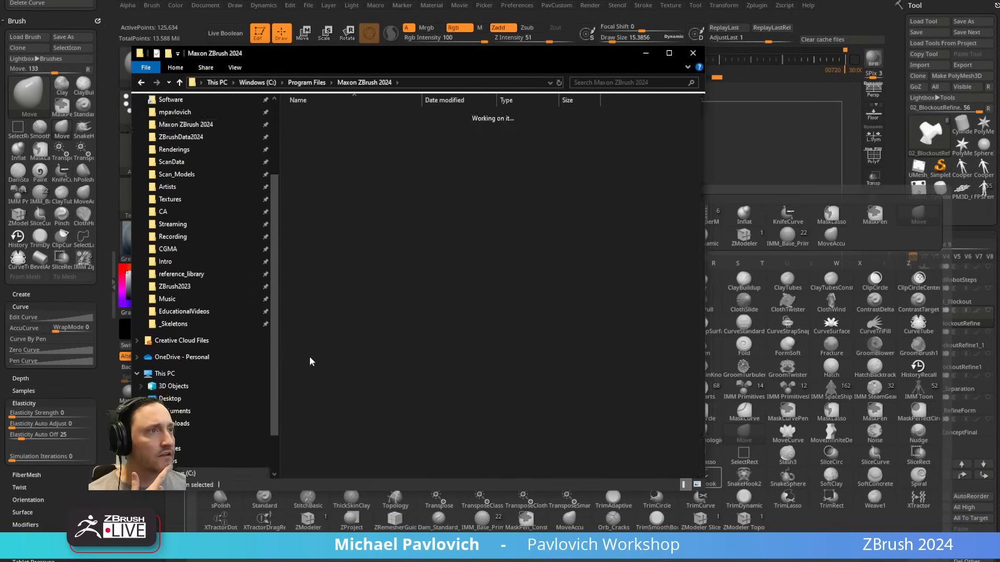
double_click(326, 137)
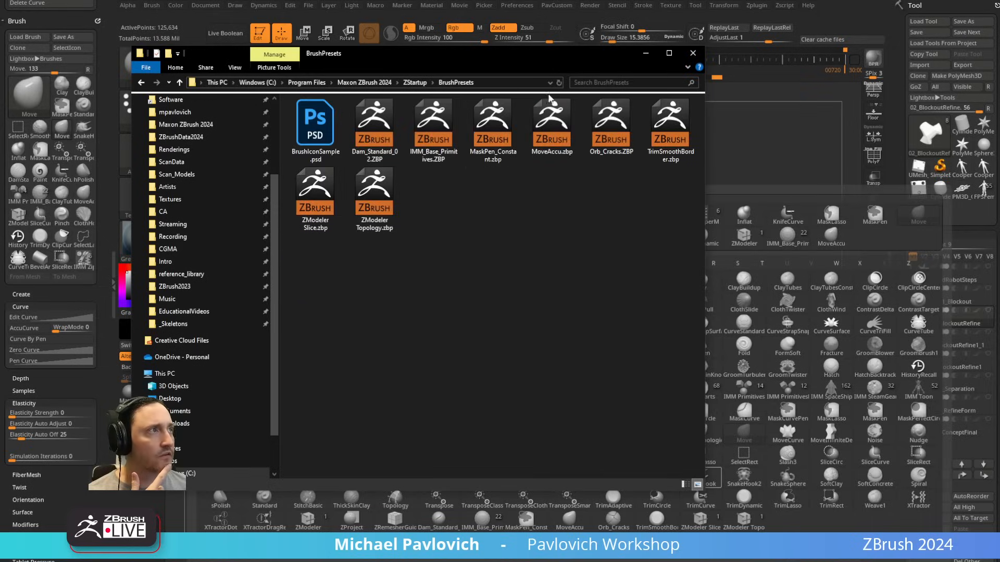
left_click(693, 53)
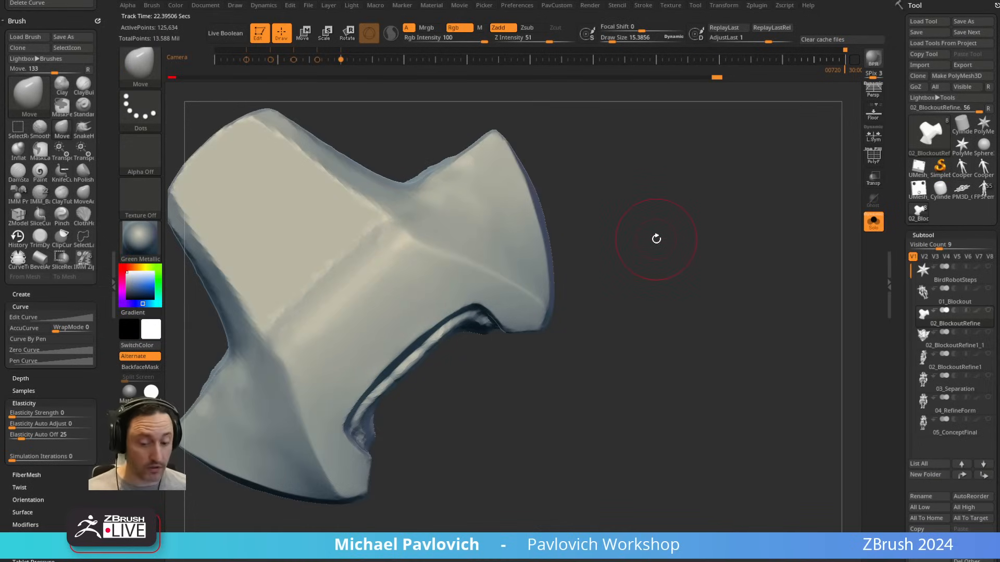
Step: Reopen the brush palette to examine the custom brushes loaded at startup
key("b")
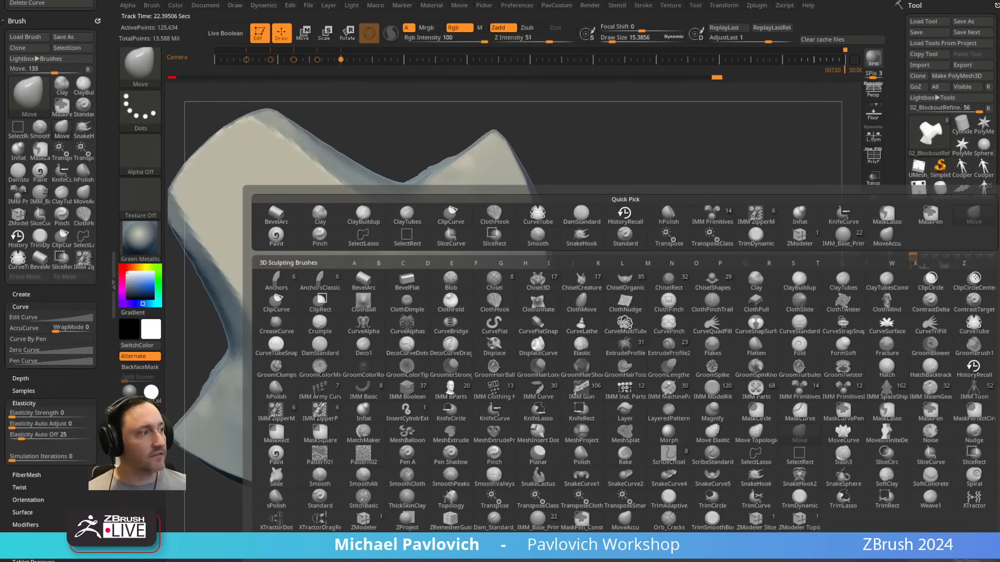
left_click_drag(671, 79, 688, 127, "alt")
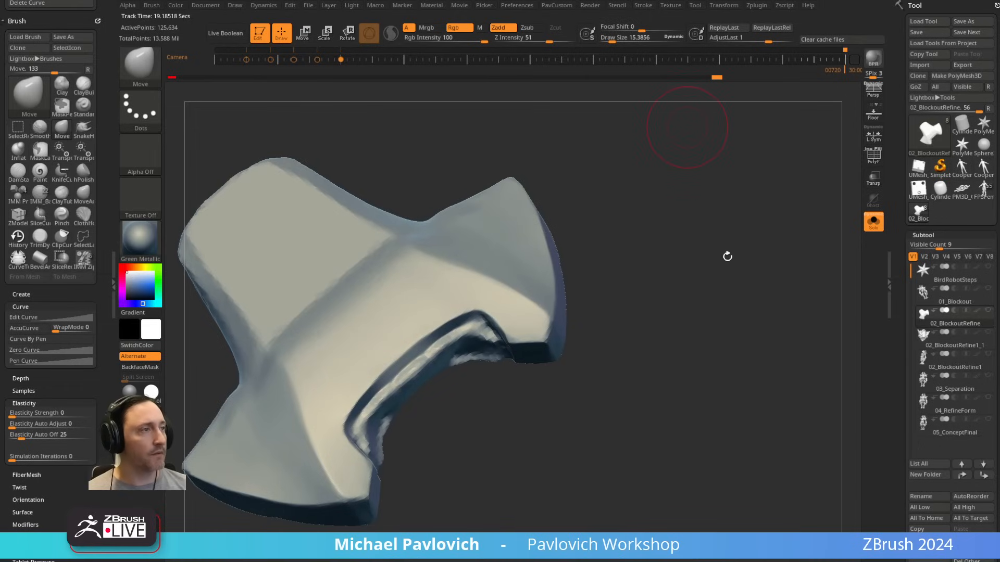
key("4")
left_click(702, 268)
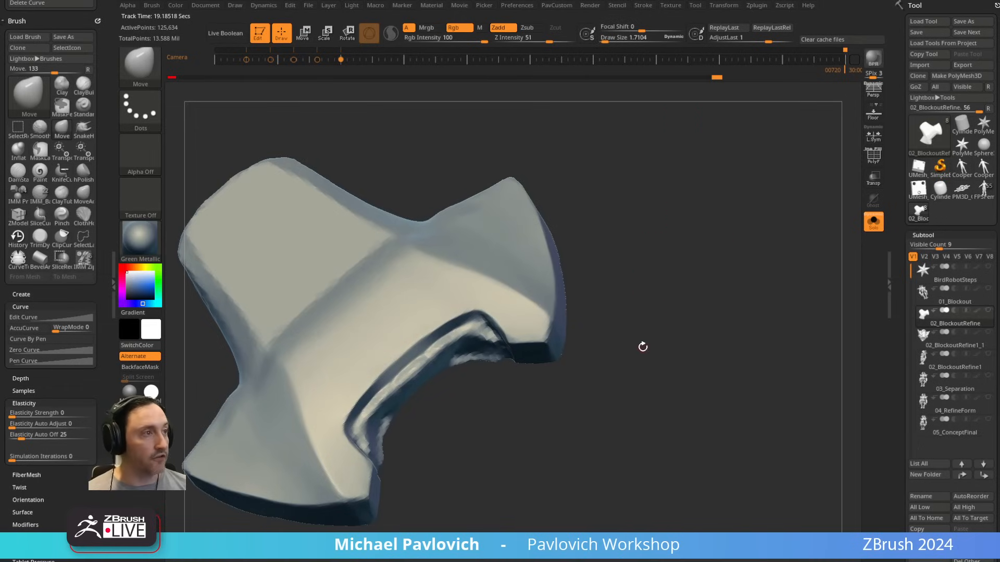
Step: Select the BirdRobotSteps star subtool, turn on its polyframe display and choose the ZModeler brush
left_click(965, 279)
left_click(873, 156)
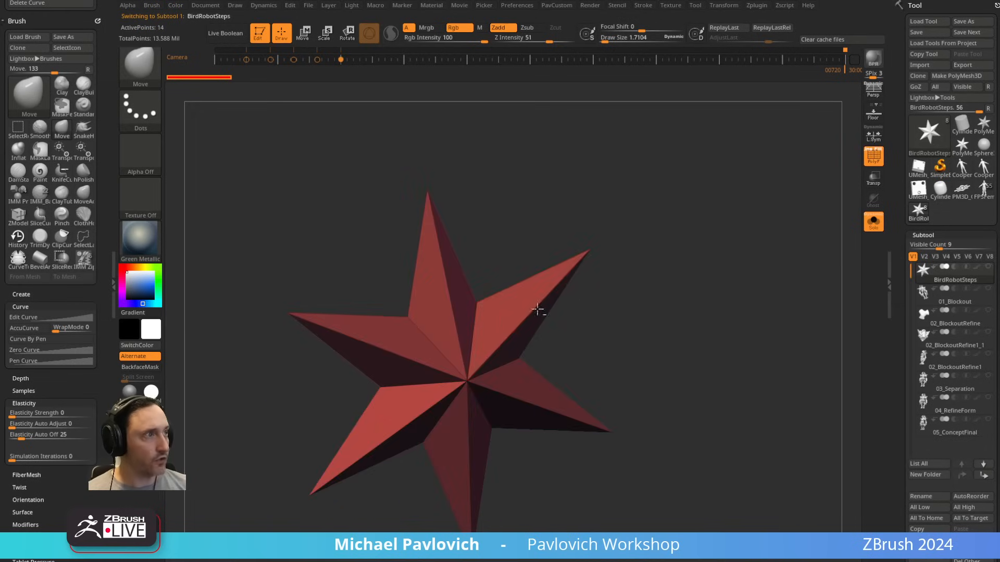
key("b")
key("z")
key("m")
Step: Examine the ZModeler edge and polygon actions on the star and apply QMesh Polygroup All to its faces
key("space")
key("space")
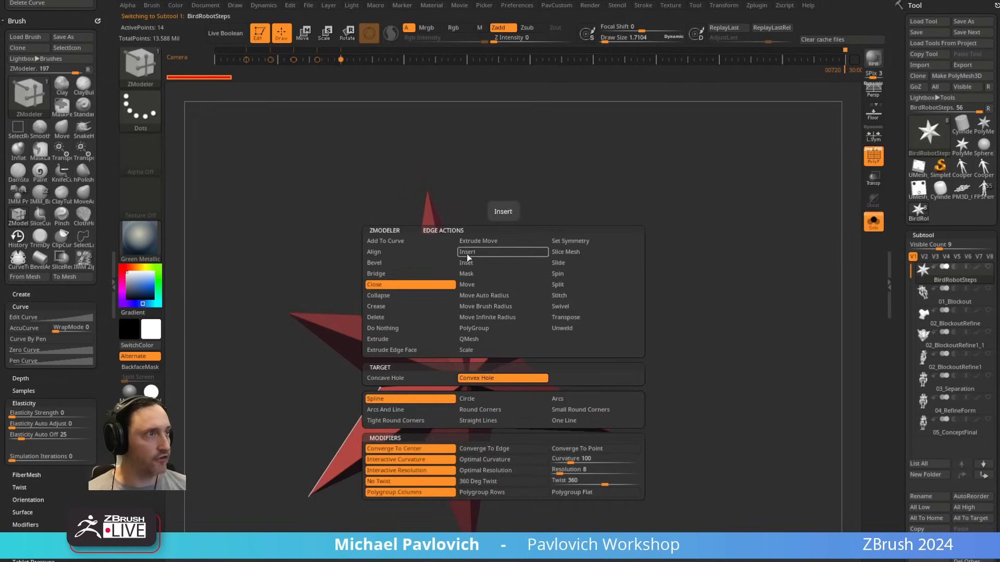
key("space")
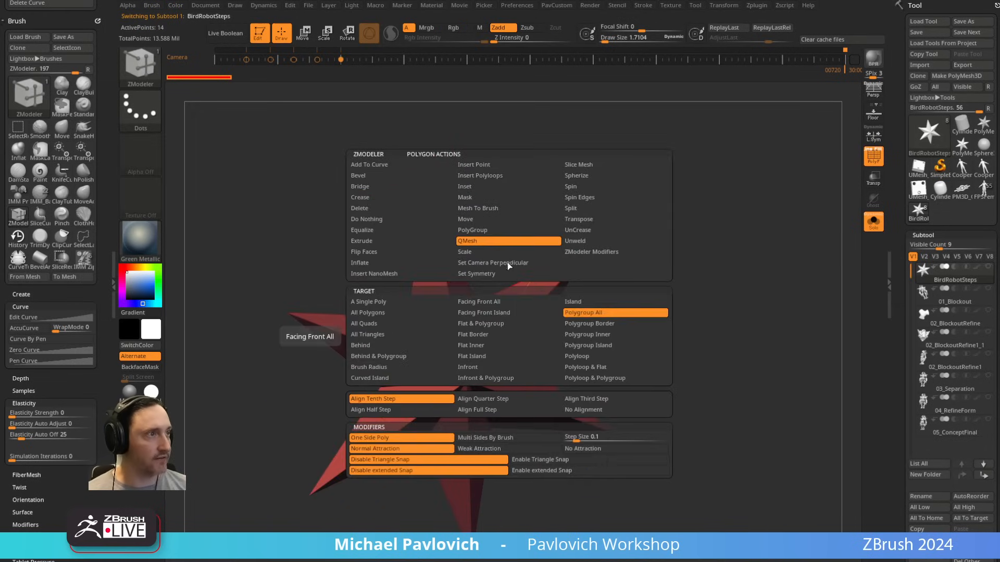
key("space")
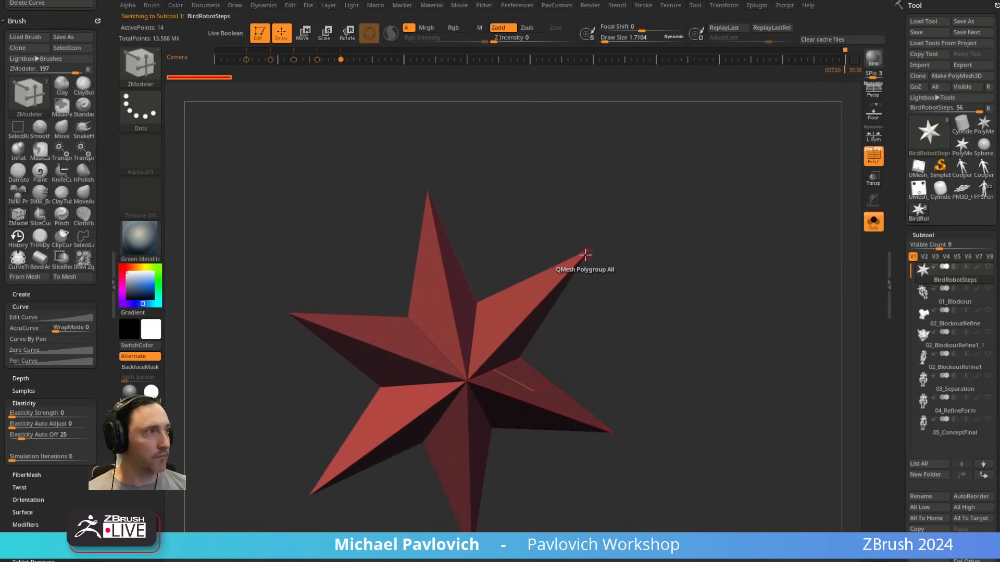
key("ctrl+z")
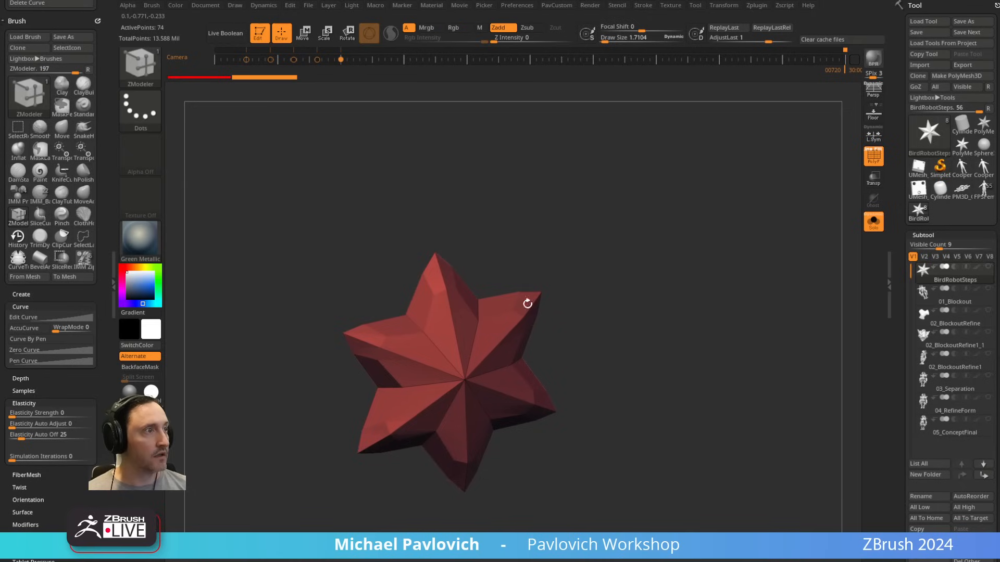
key("space")
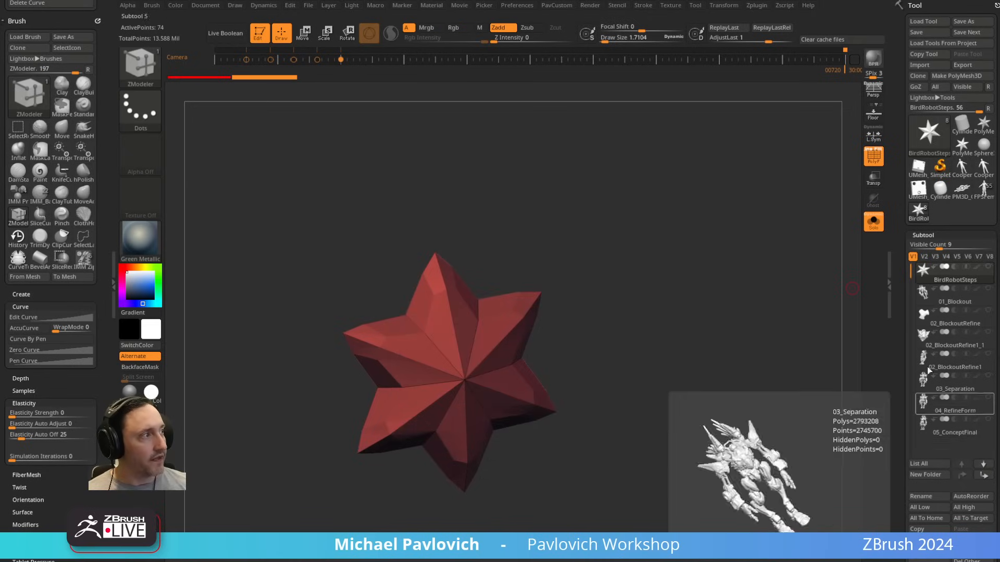
Step: Return to the 02_BlockoutRefine plate and choose the Topology brush with a draw size of 5.44
left_click(938, 320)
left_click_drag(729, 344, 642, 349)
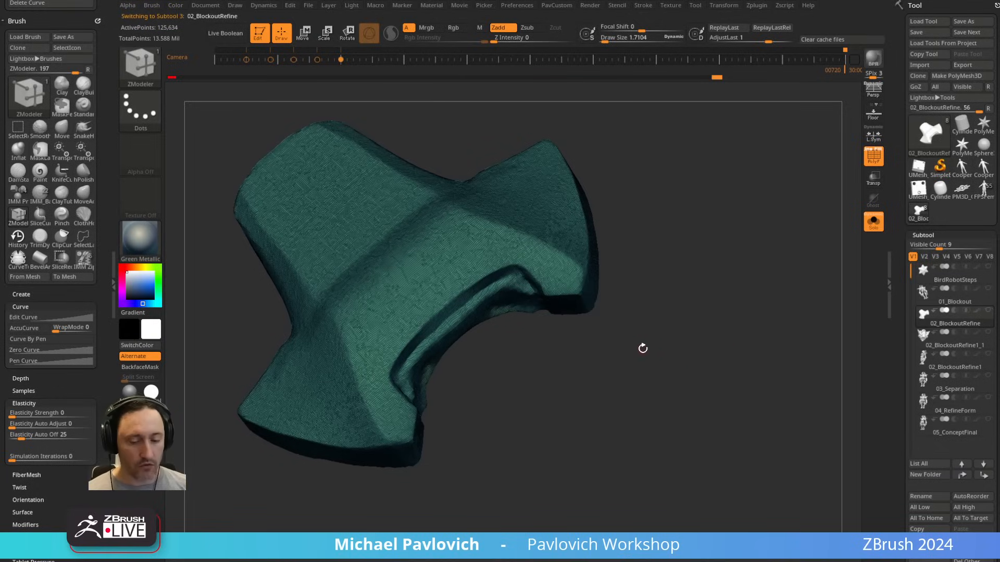
key("b")
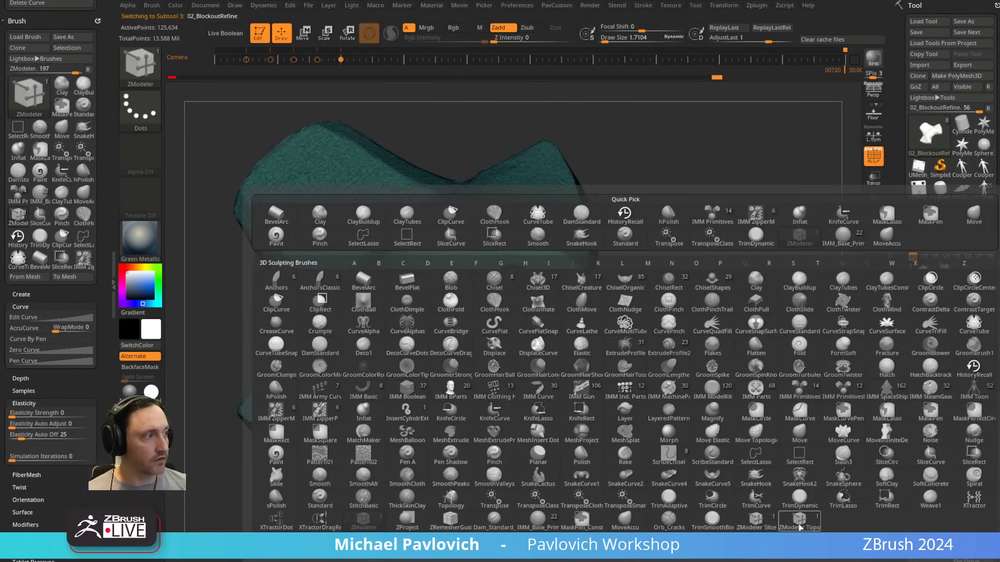
mouse_move(731, 123)
left_mouse_down()
mouse_move(783, 300)
mouse_move(687, 285)
mouse_move(701, 285)
left_mouse_up()
key("b")
key("t")
key("o")
key("s")
Step: Try Topology strokes on the plate's front, turn off Solo mode and step back in the undo history to before them
mouse_move(534, 375)
left_mouse_down()
mouse_move(544, 375)
mouse_move(537, 376)
left_mouse_up()
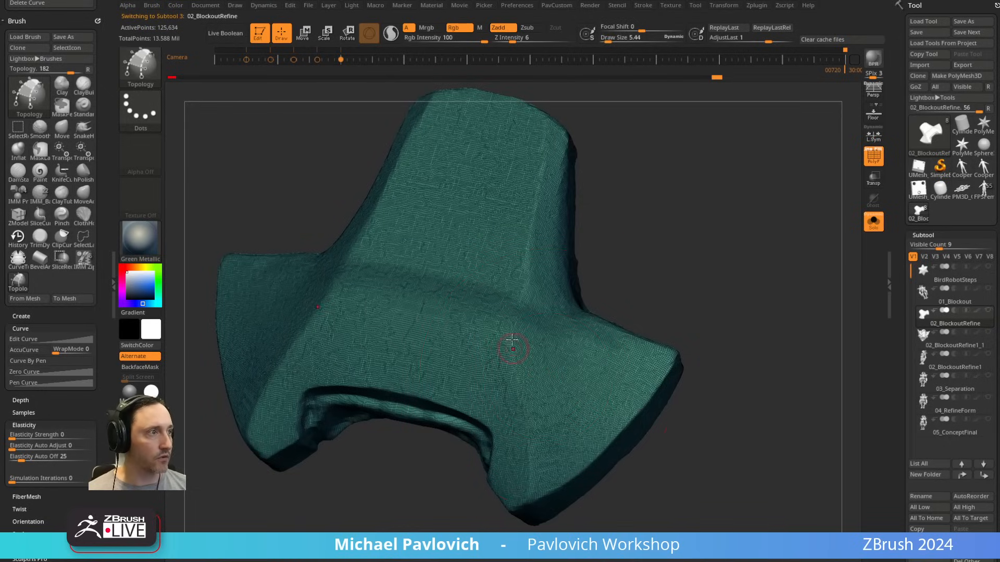
left_click_drag(492, 334, 608, 348)
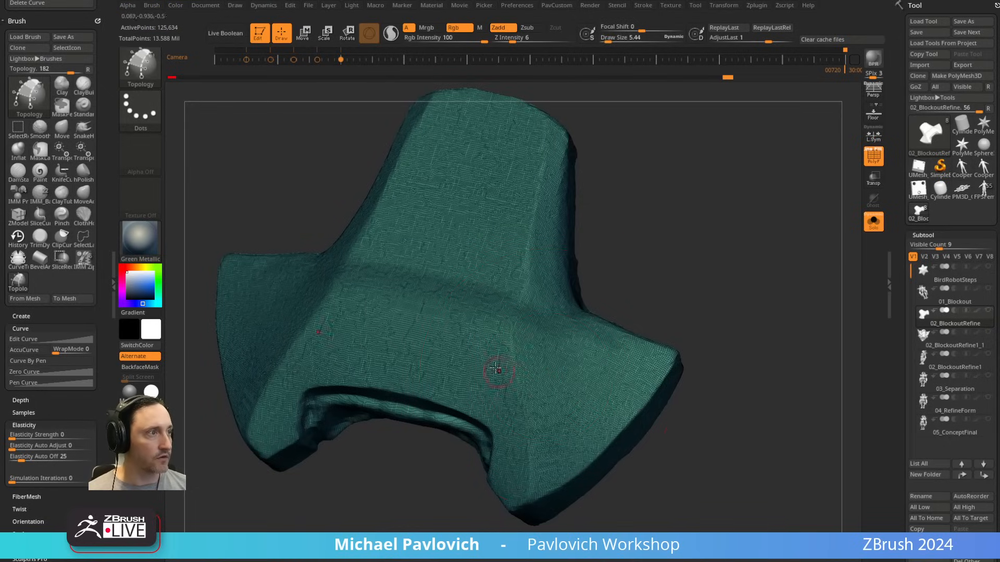
left_click(872, 227)
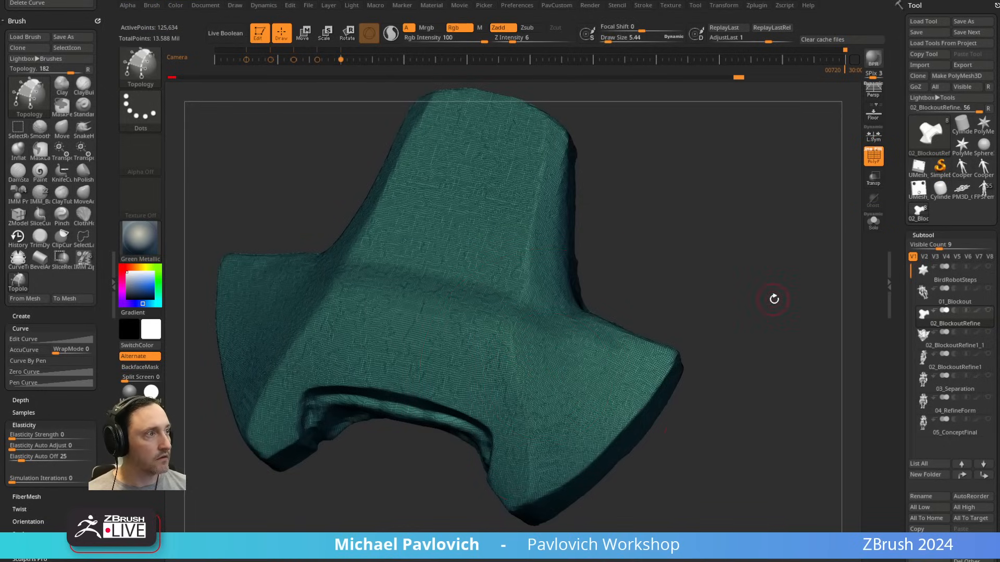
mouse_move(774, 300)
left_mouse_down()
mouse_move(752, 220)
mouse_move(753, 244)
mouse_move(511, 227)
left_mouse_up()
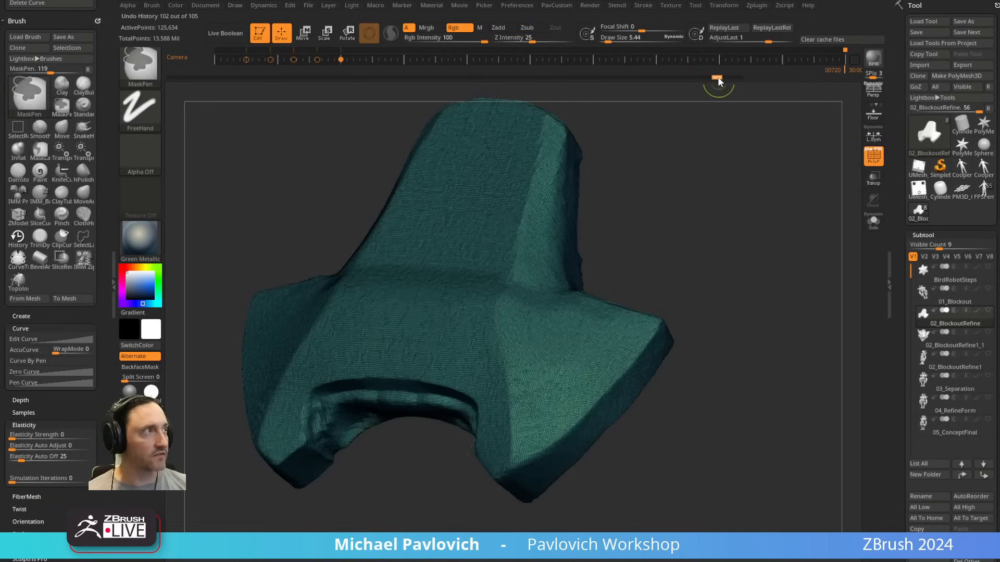
left_click_drag(743, 244, 724, 218)
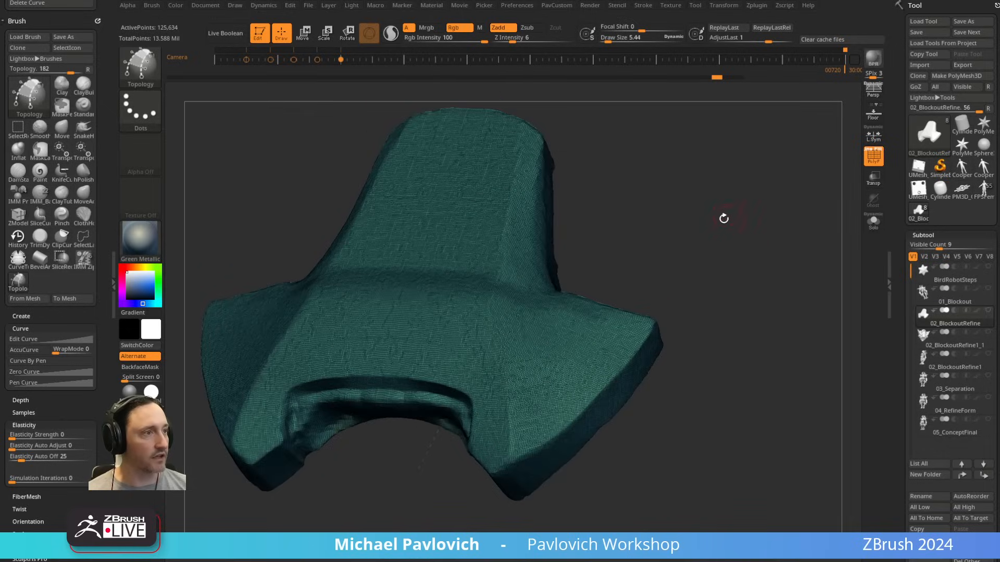
Step: Draw crossing Topology strokes on the plate's wing to form a grid two quads wide and three quads long
mouse_move(706, 164)
left_mouse_down()
mouse_move(683, 127)
mouse_move(605, 304)
mouse_move(591, 372)
left_mouse_up()
left_click_drag(659, 304, 638, 247)
left_click_drag(496, 324, 610, 305)
left_click_drag(496, 348, 621, 326)
left_click_drag(507, 377, 619, 345)
mouse_move(719, 327)
left_mouse_down()
mouse_move(730, 276)
mouse_move(689, 286)
mouse_move(683, 329)
left_mouse_up()
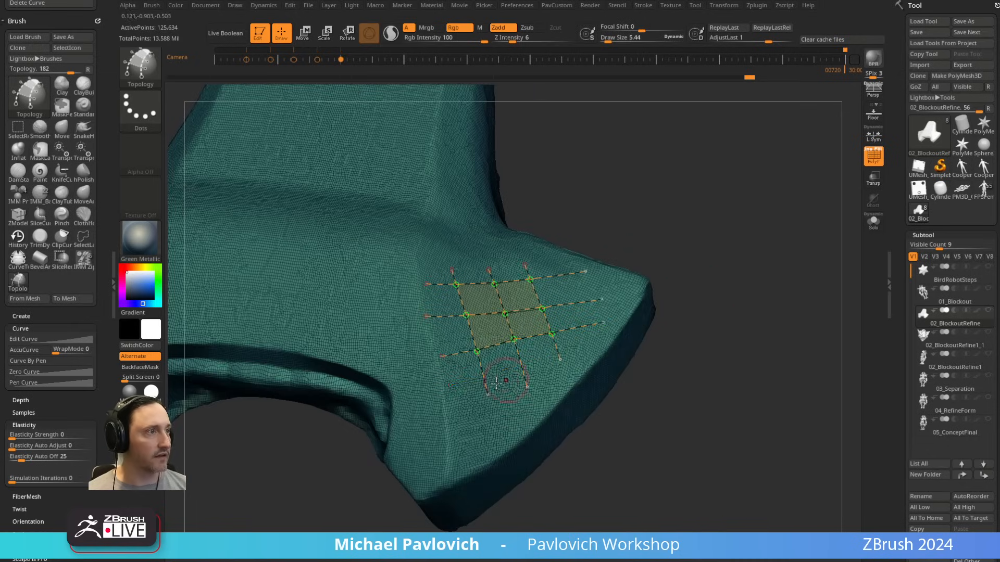
left_click_drag(565, 350, 568, 348)
left_click_drag(742, 295, 697, 292)
Step: Set the draw size to 1, generate the mesh patch from the topology grid and split the masked points into a separate subtool
key("s")
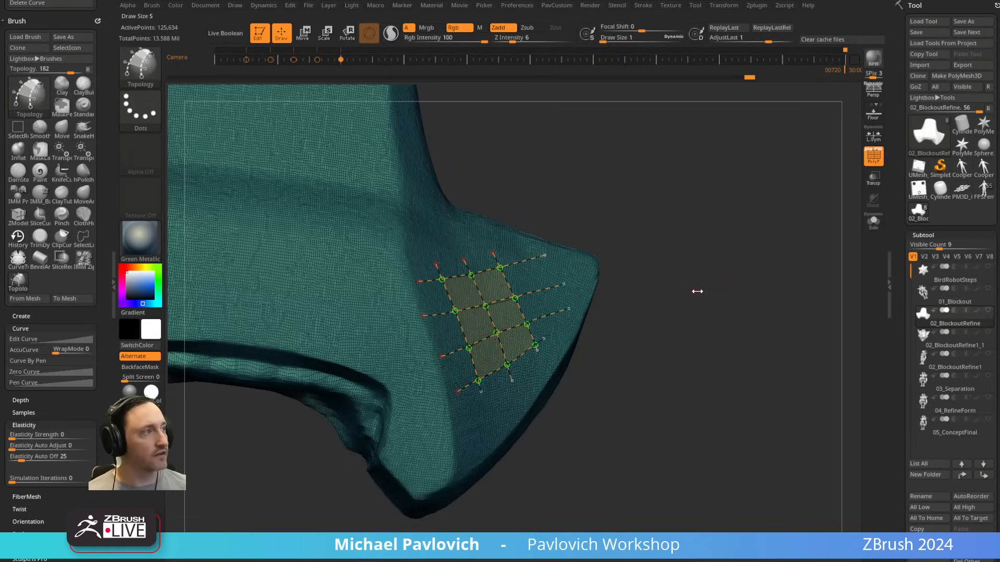
left_click(397, 183)
key("space")
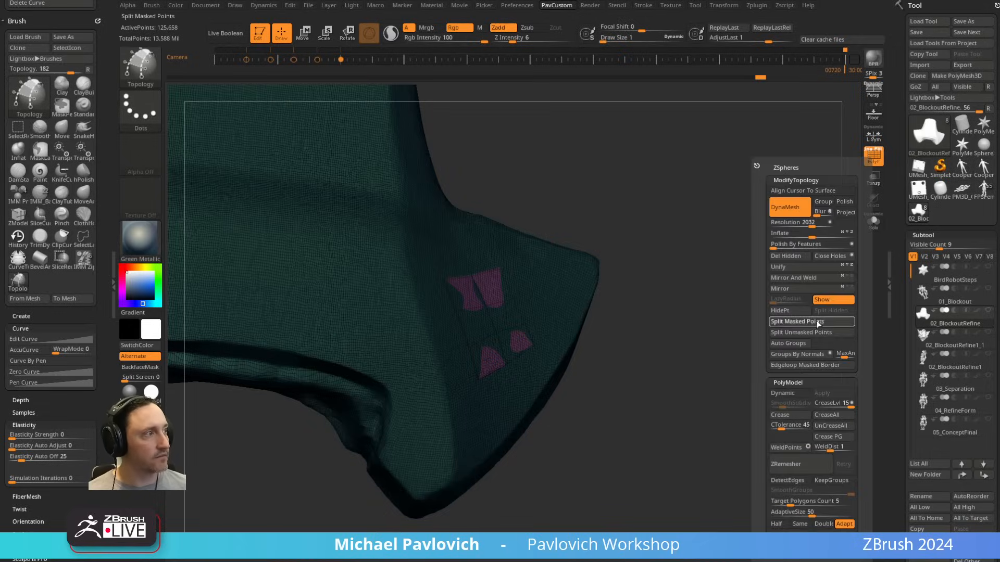
left_click(817, 322)
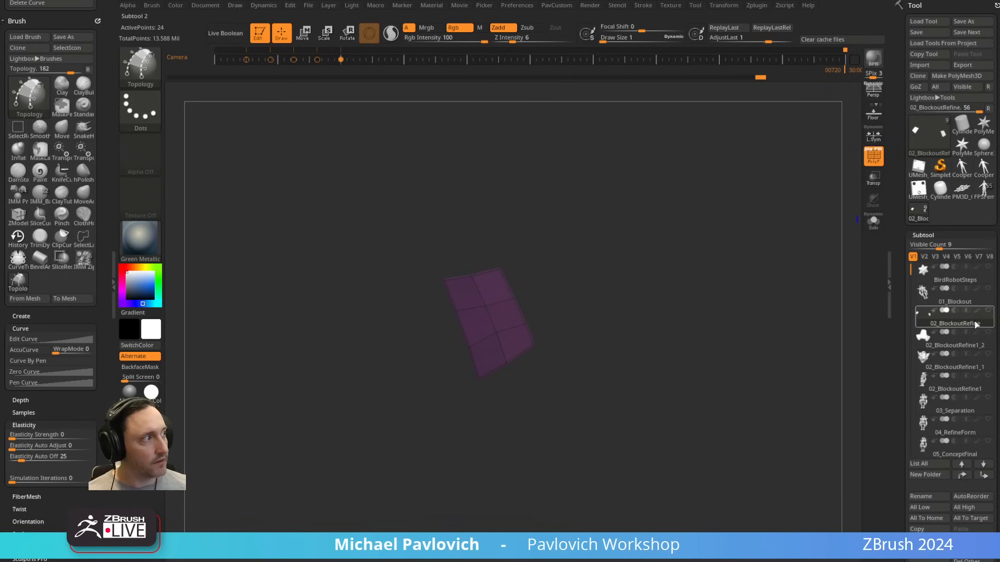
Step: Show the plate together with the split patch and turn on transparency so the whole patch is visible through it
left_click(988, 310)
left_click_drag(746, 313, 718, 305)
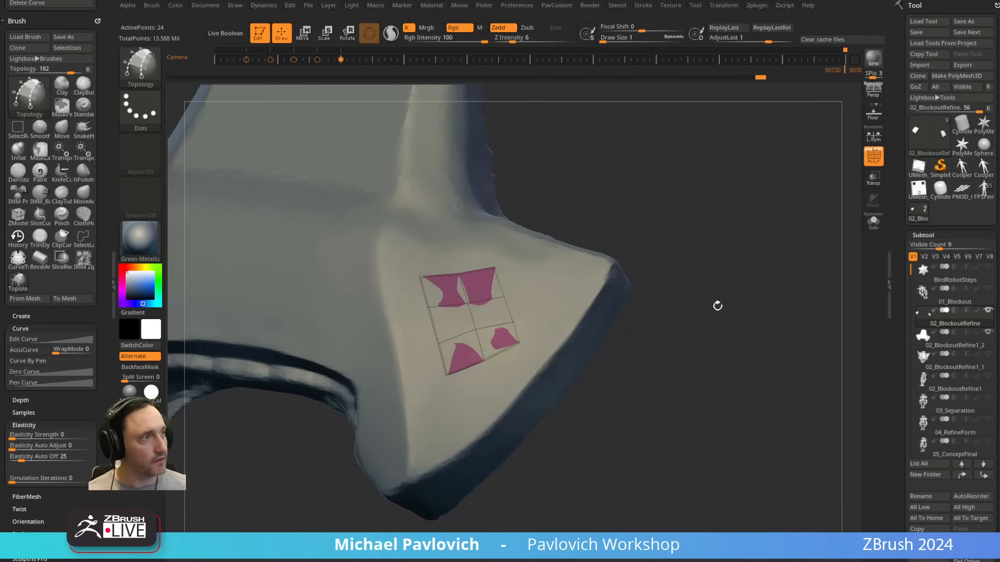
left_click_drag(710, 378, 797, 363)
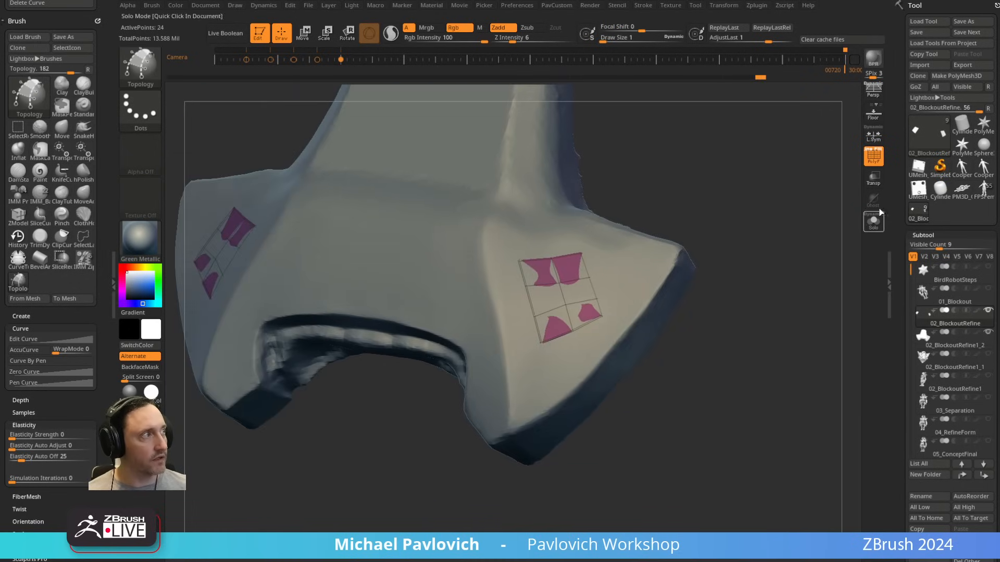
left_click(873, 177)
left_click_drag(786, 312, 736, 363)
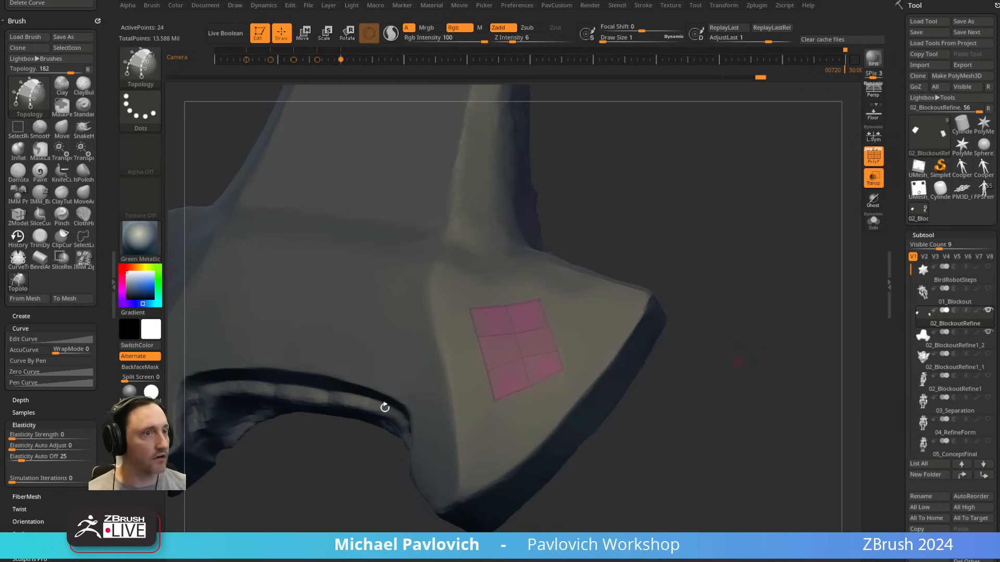
left_click_drag(714, 256, 734, 233)
Step: Switch to the ZModeler Topology brush and the SkinShade4 material, and examine the brush's edge options on the patch
key("b")
left_click(795, 529)
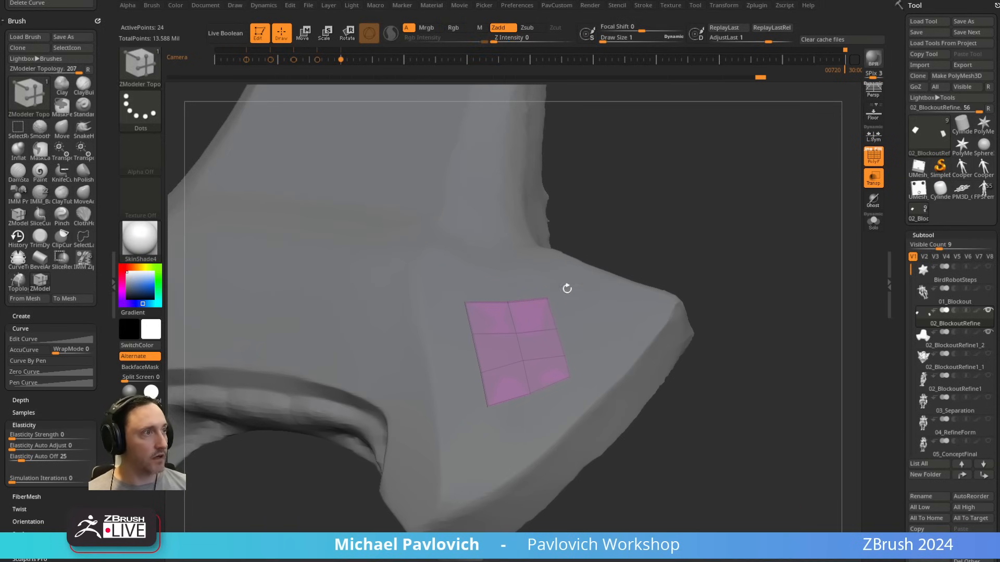
key("space")
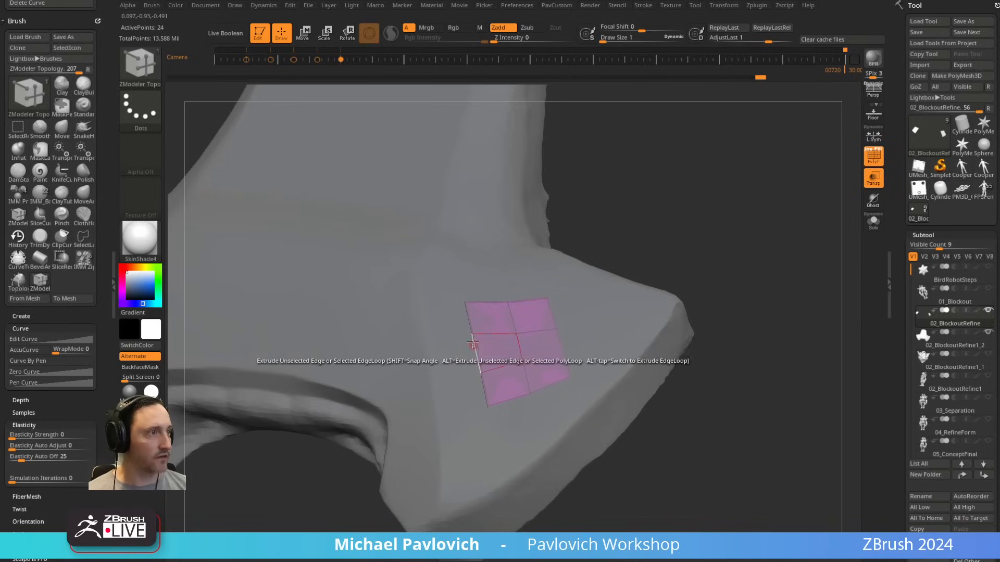
key("space")
key("space")
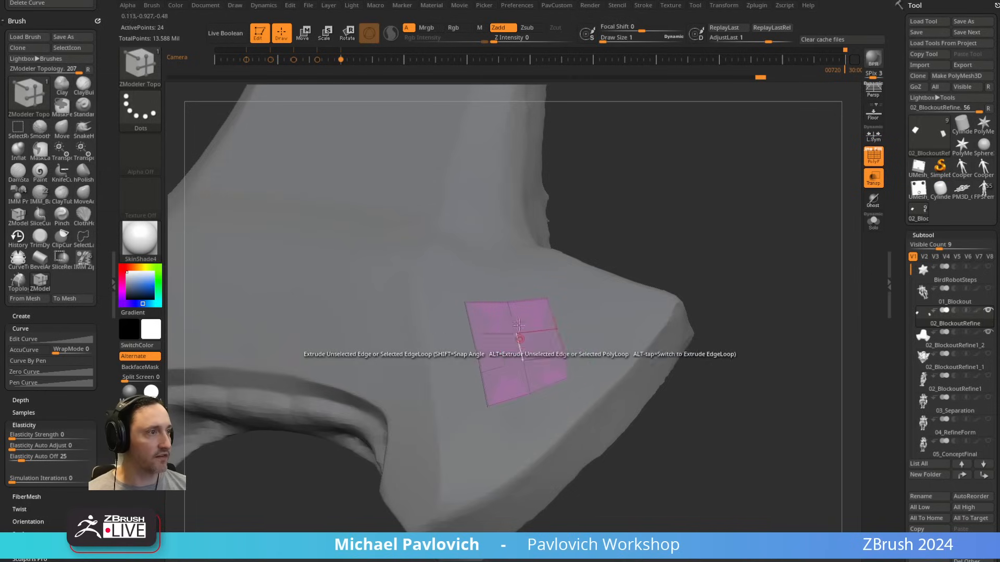
key("space")
Step: Extrude the patch's edges into a new inner column, a new lower row and two extra quads on the outer side
mouse_move(687, 208)
left_mouse_down()
mouse_move(710, 183)
mouse_move(695, 200)
left_mouse_up()
left_click_drag(481, 309, 445, 313)
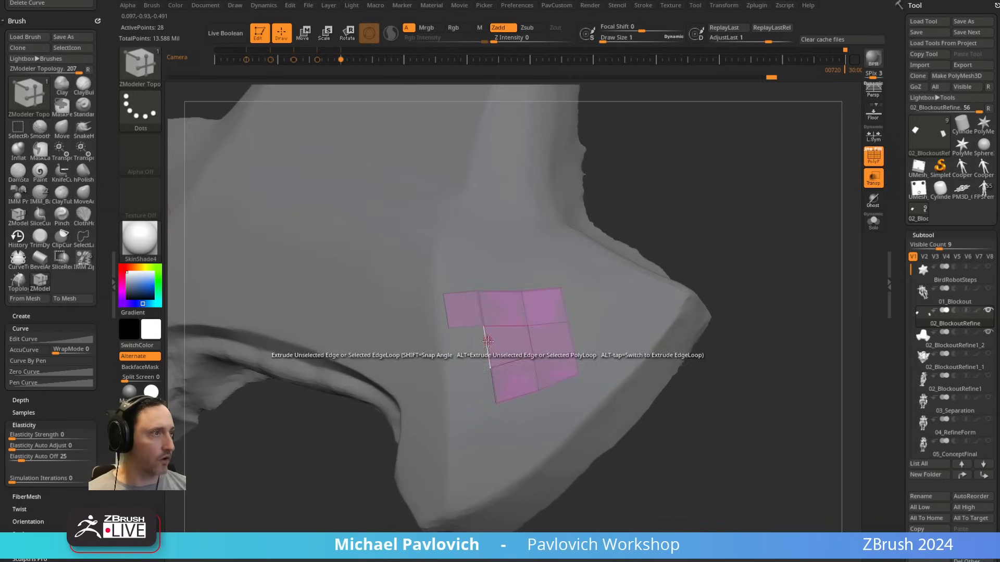
left_click_drag(485, 340, 453, 346)
left_click_drag(493, 385, 458, 390)
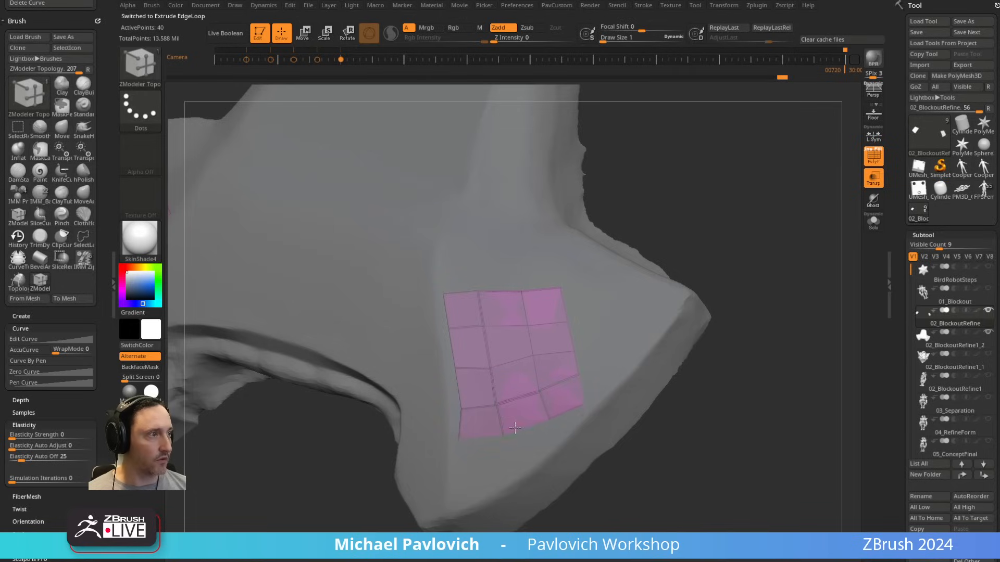
left_click_drag(515, 428, 516, 433)
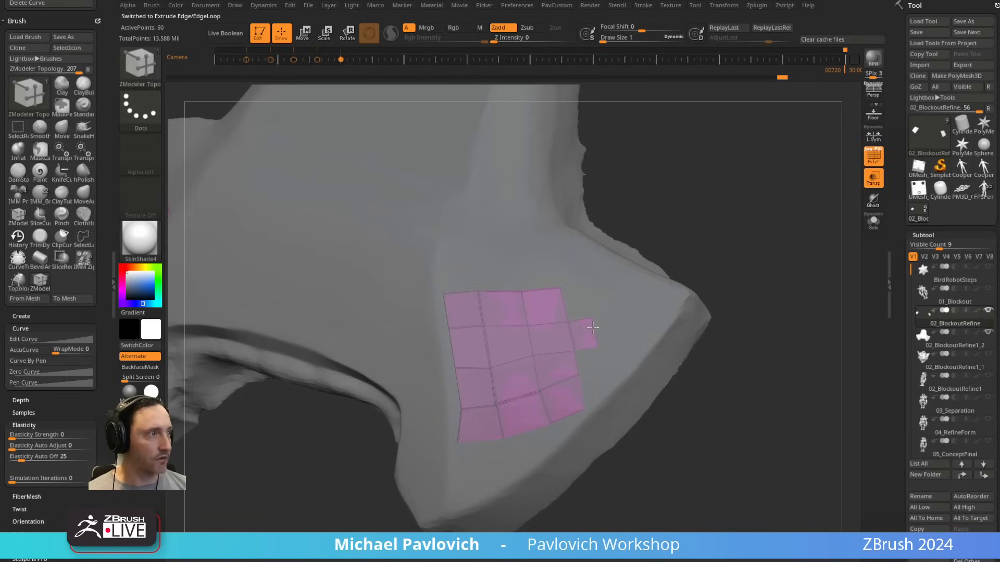
left_click_drag(593, 328, 744, 167)
key("ctrl+z")
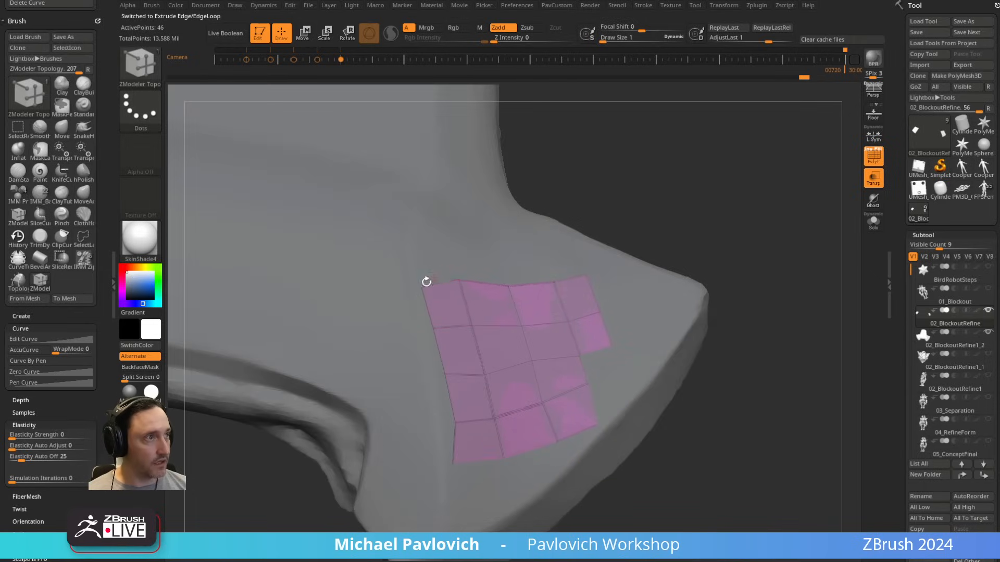
Step: Collapse the patch's upper and lower inner corner points onto their neighbouring points
left_click_drag(426, 283, 460, 281)
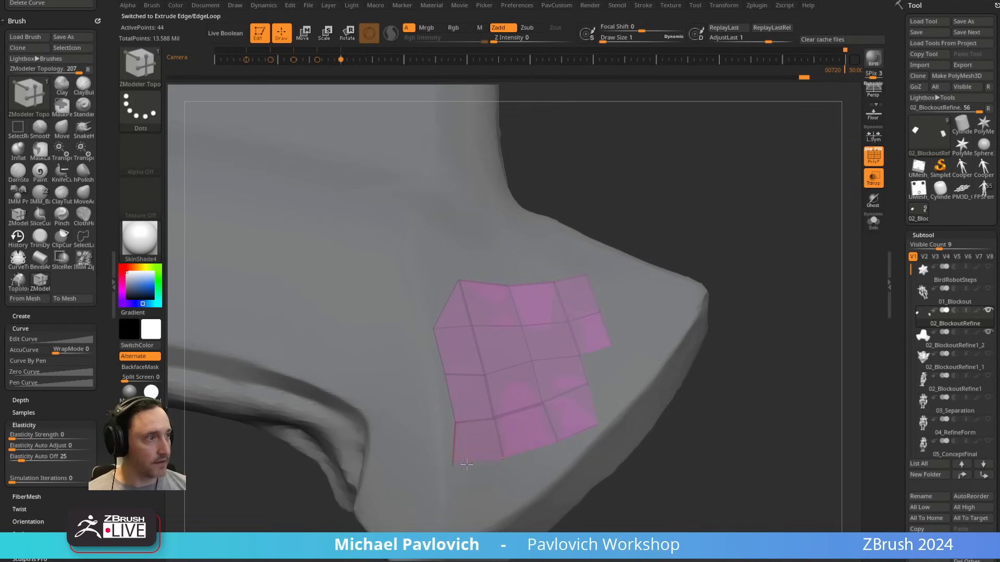
left_click_drag(510, 456, 510, 456)
left_click_drag(751, 365, 735, 305, "alt")
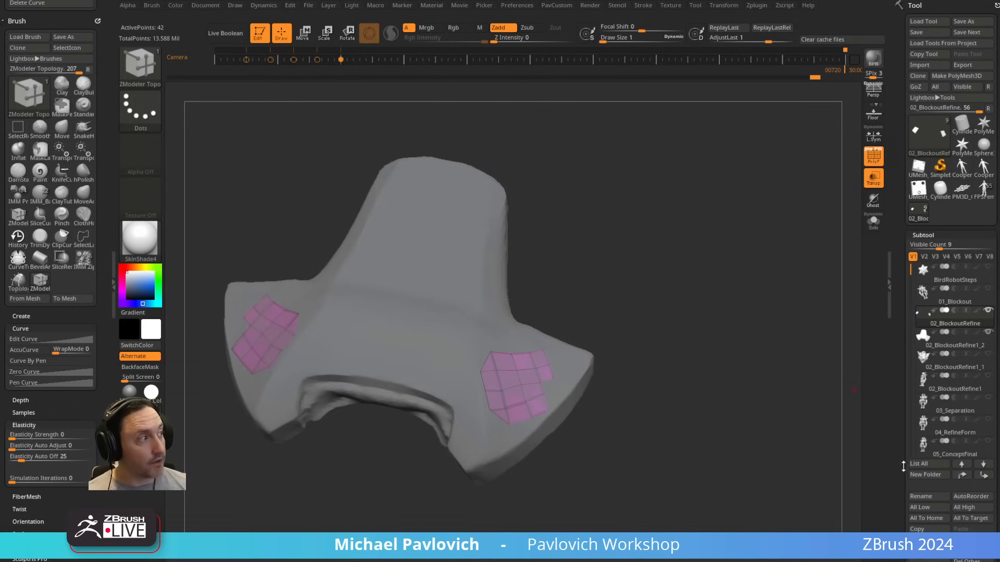
Step: Delete the topology patch subtool and insert a ZSphere subtool beneath the plate, keeping both visible
left_click(929, 560)
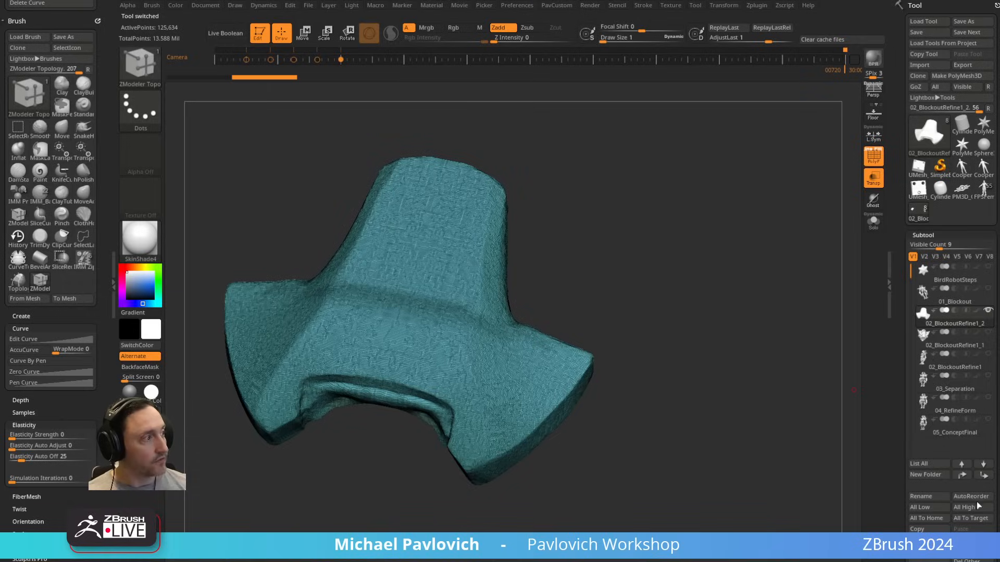
left_click(972, 552)
left_click(745, 415)
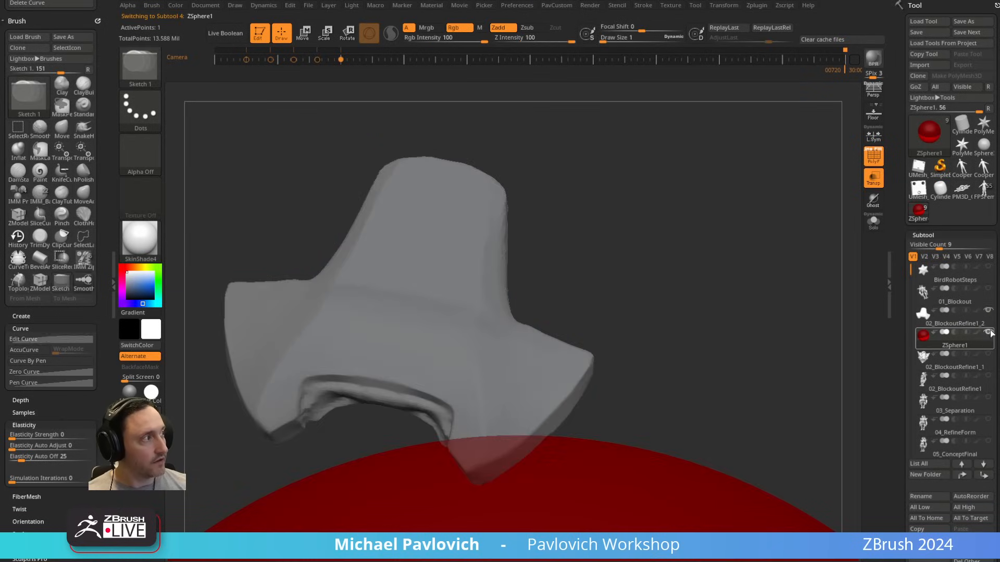
left_click(986, 311)
left_click(987, 311)
left_click_drag(710, 292, 674, 388, "alt")
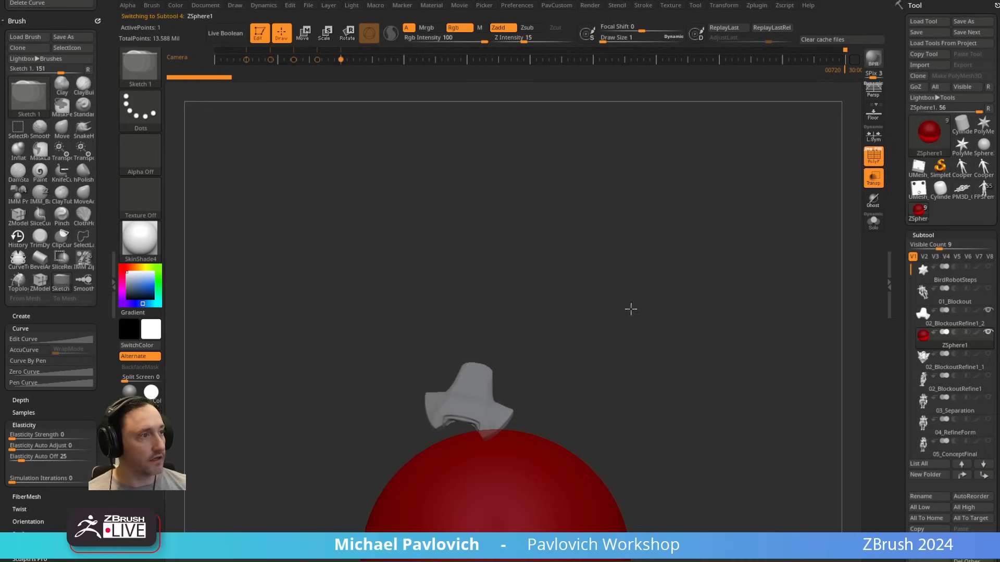
Step: Save the project and dismiss the abnormal termination notice
key("ctrl+s")
left_click(660, 307)
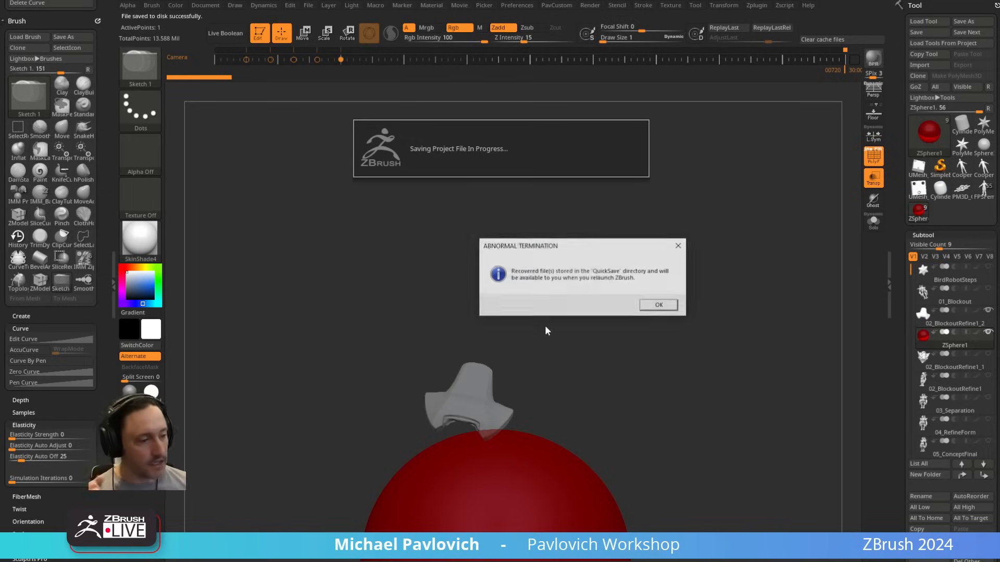
left_click(675, 306)
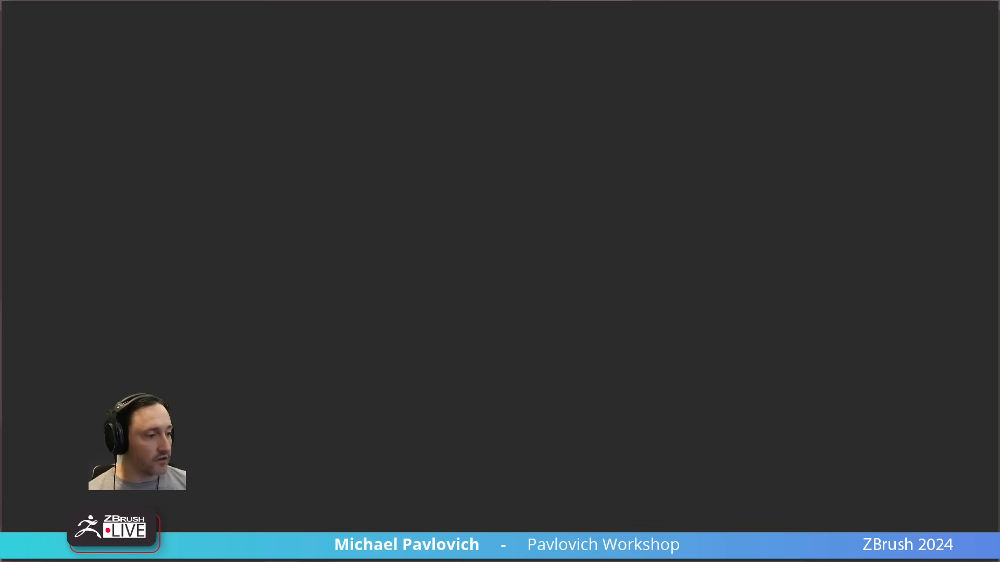
Step: Switch to the web browser window with the YouTube video on ZBrush 2023 stylized modeling
left_click_drag(701, 401, 933, 36)
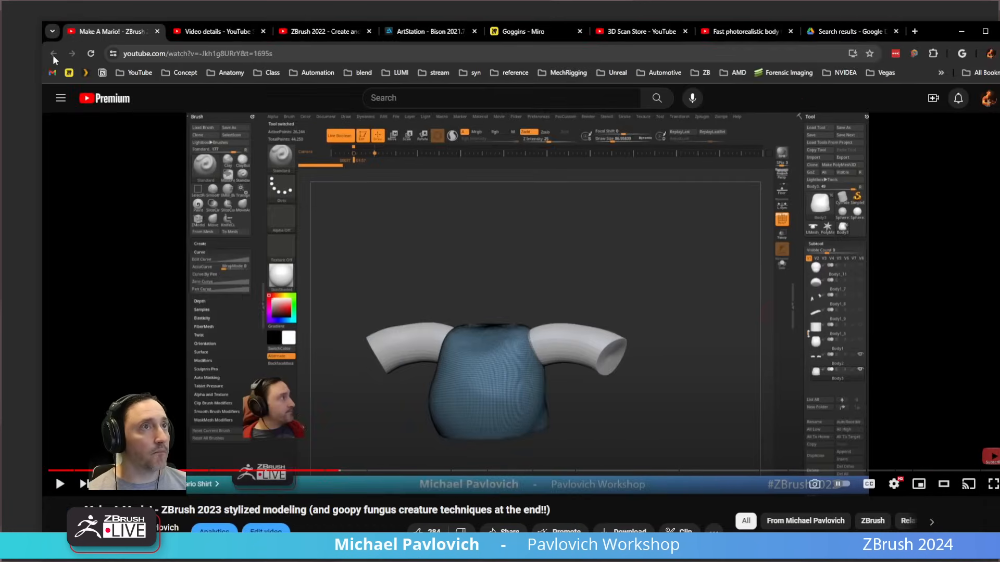
Step: Open the presenter's YouTube channel page, search it for "zsphere retopology", and move the browser window out of view
left_click(134, 73)
left_click(202, 117)
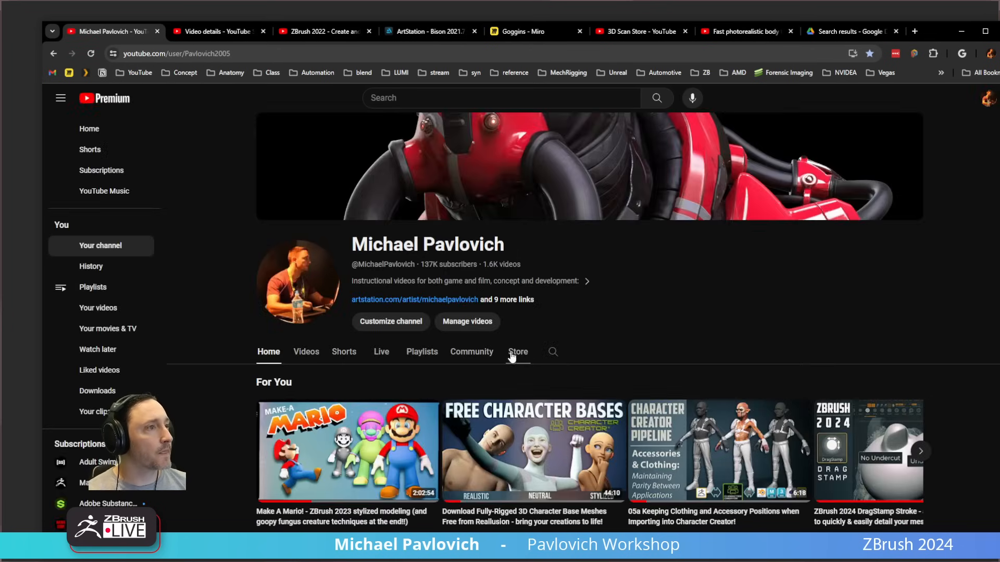
type("zsphere ro")
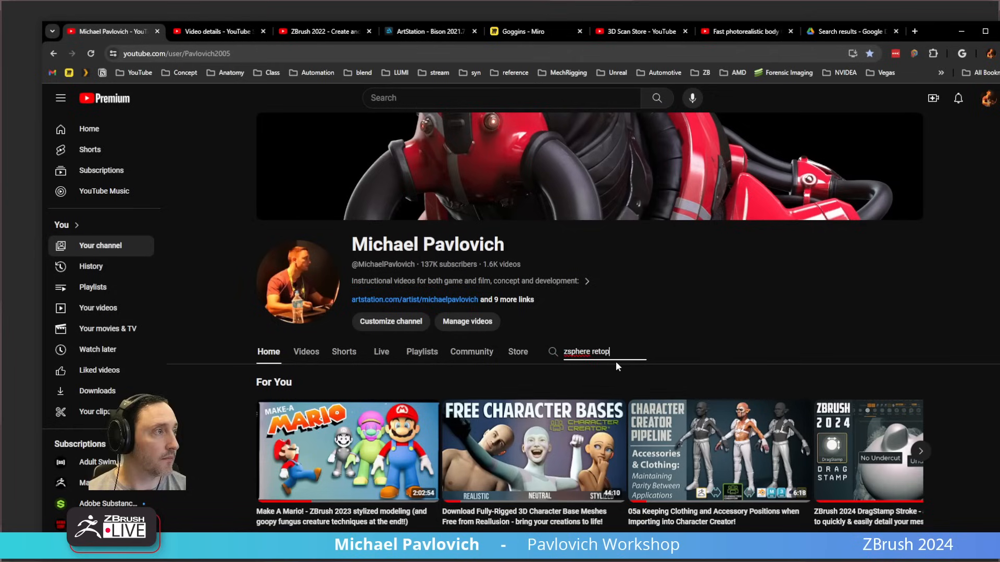
type("topology")
key("Return")
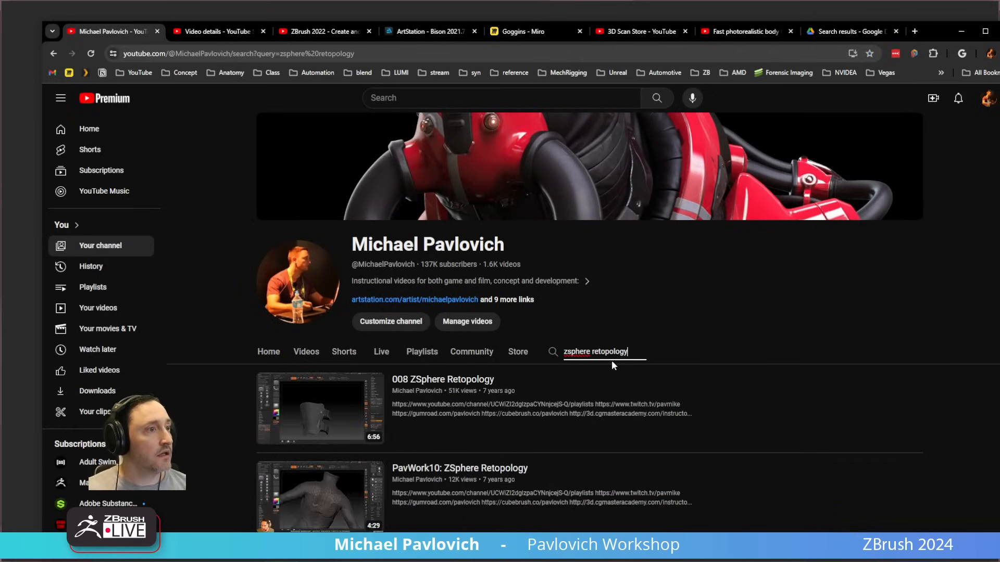
scroll(584, 359, "down", 7)
scroll(576, 357, "up", 10)
left_click(419, 47)
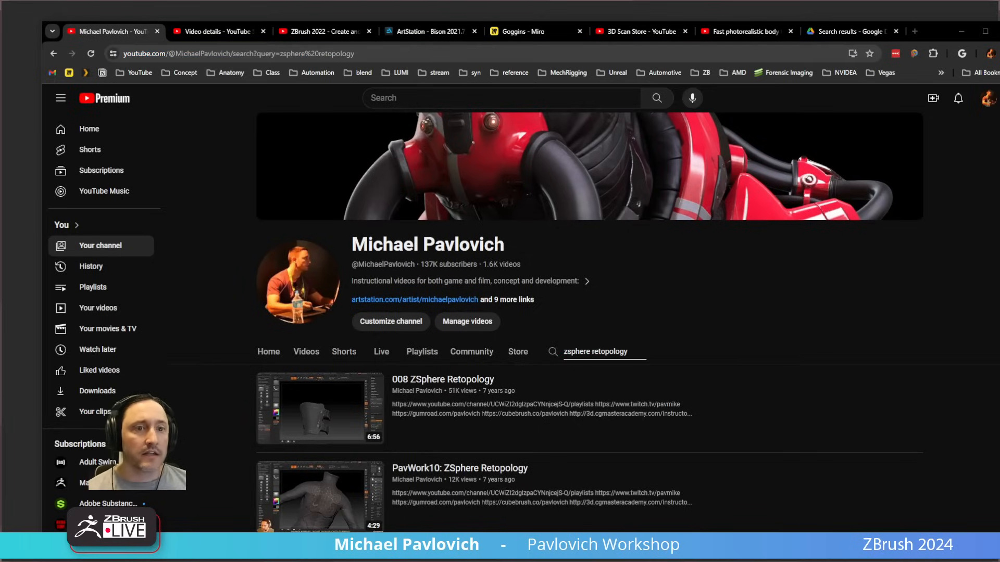
left_click_drag(932, 36, 999, 35)
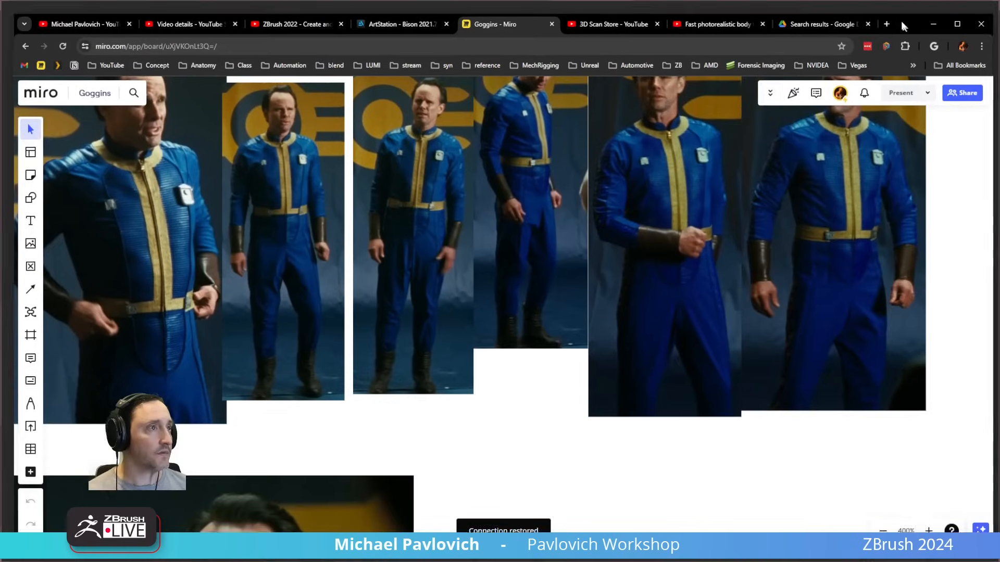
Step: Look over the Goggins reference board in Miro, from the blue jumpsuit images to the scarred gunslinger stills
scroll(511, 229, "down", 3, "ctrl")
scroll(571, 290, "up", 5)
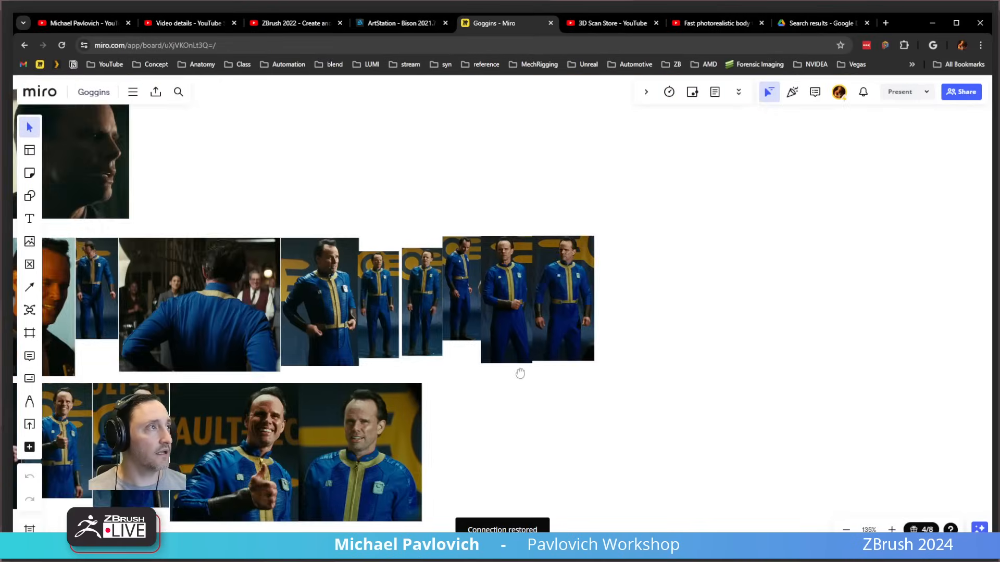
scroll(571, 289, "down", 2)
middle_click_drag(571, 290, 442, 444)
middle_click_drag(529, 270, 246, 316)
middle_click_drag(773, 269, 493, 339)
scroll(493, 339, "up", 7)
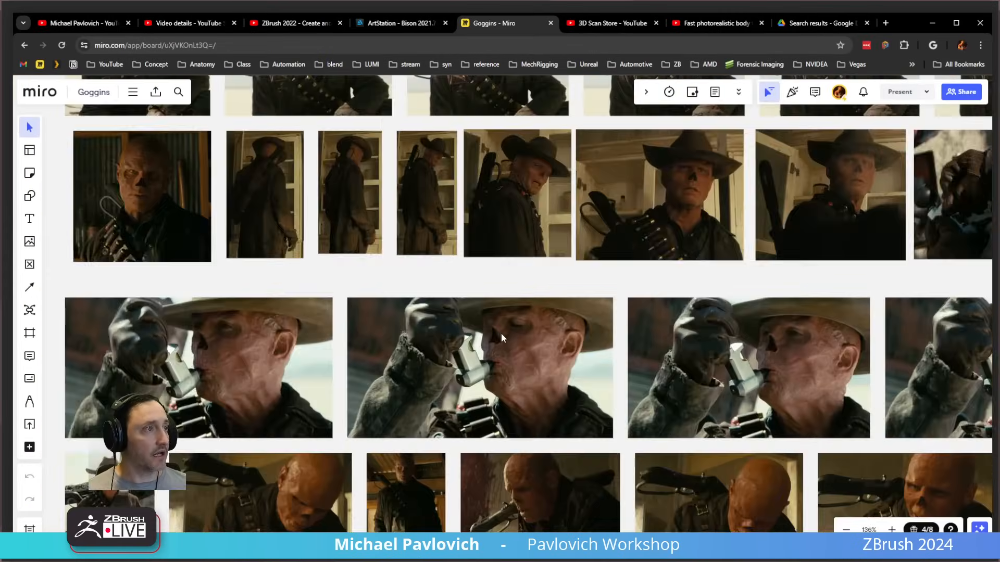
scroll(445, 310, "down", 3)
middle_click_drag(461, 258, 597, 484)
scroll(518, 326, "down", 2)
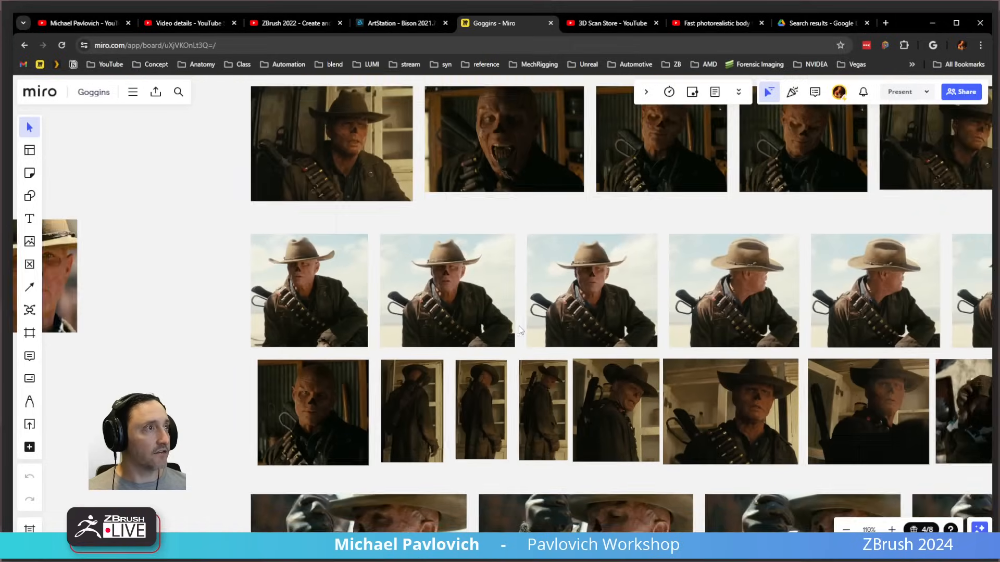
Step: Examine the lower rows of gunslinger costume references and the drawn-pistol stills up close, ending with the browser out of view
middle_click_drag(509, 288, 474, 424)
middle_click_drag(555, 468, 479, 177)
middle_click_drag(471, 416, 408, 171)
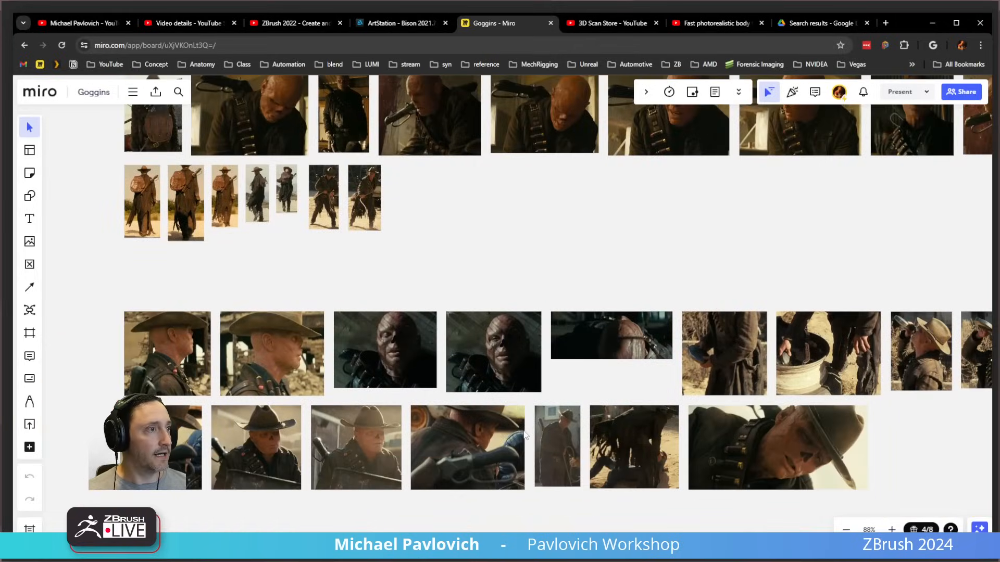
middle_click_drag(262, 450, 306, 343)
scroll(306, 343, "up", 4)
middle_click_drag(438, 522, 448, 178)
middle_click_drag(420, 461, 446, 216)
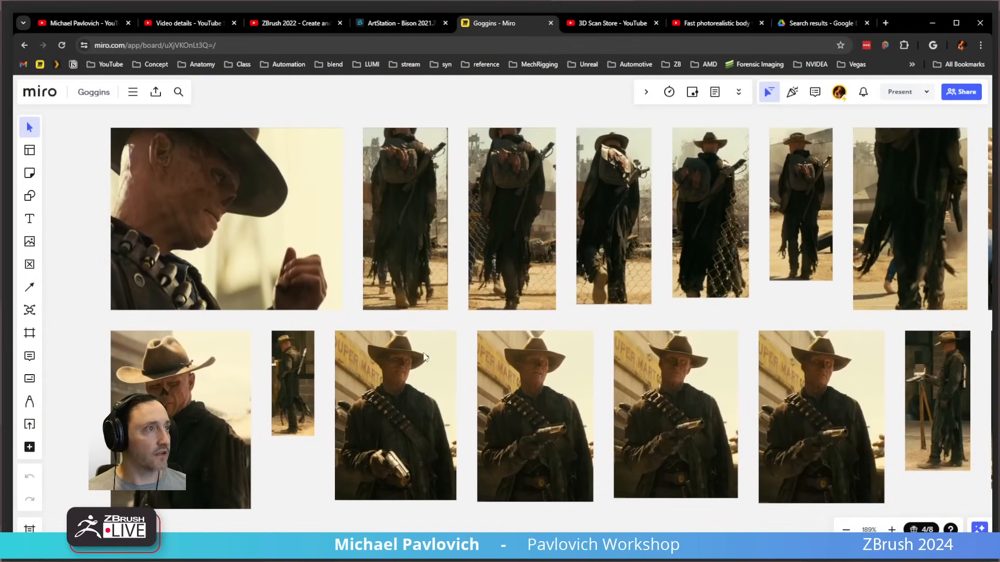
scroll(482, 413, "up", 3)
middle_click_drag(610, 429, 485, 350)
scroll(482, 341, "up", 2)
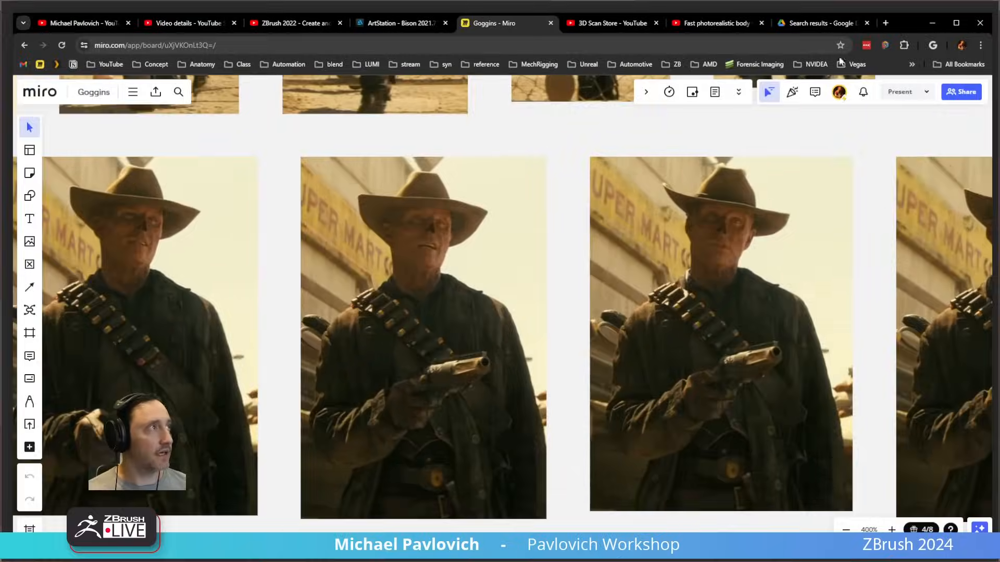
left_click_drag(899, 23, 885, 561)
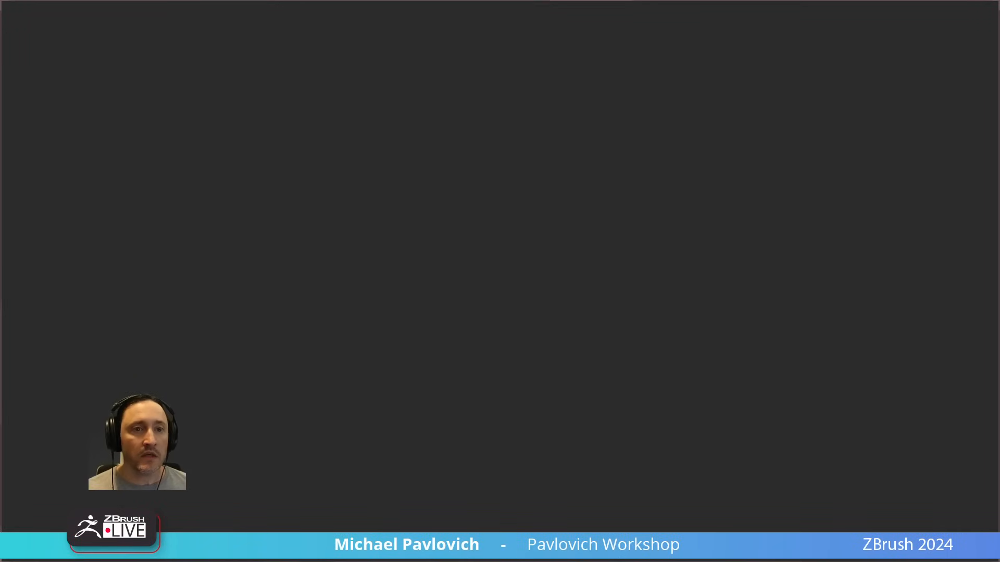